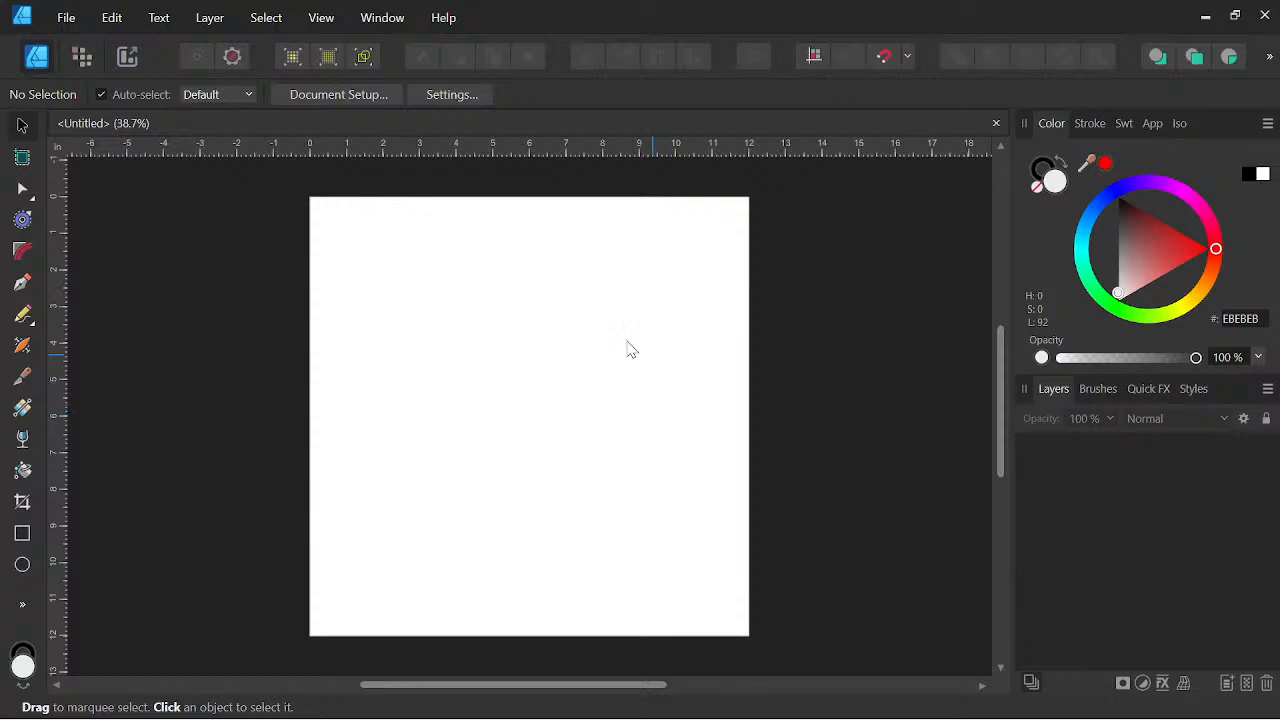
# Add a pixel layer in raster mode and set up the Paint Brush with the Natural Pencil 48 brush in black
pyautogui.click(82, 57)
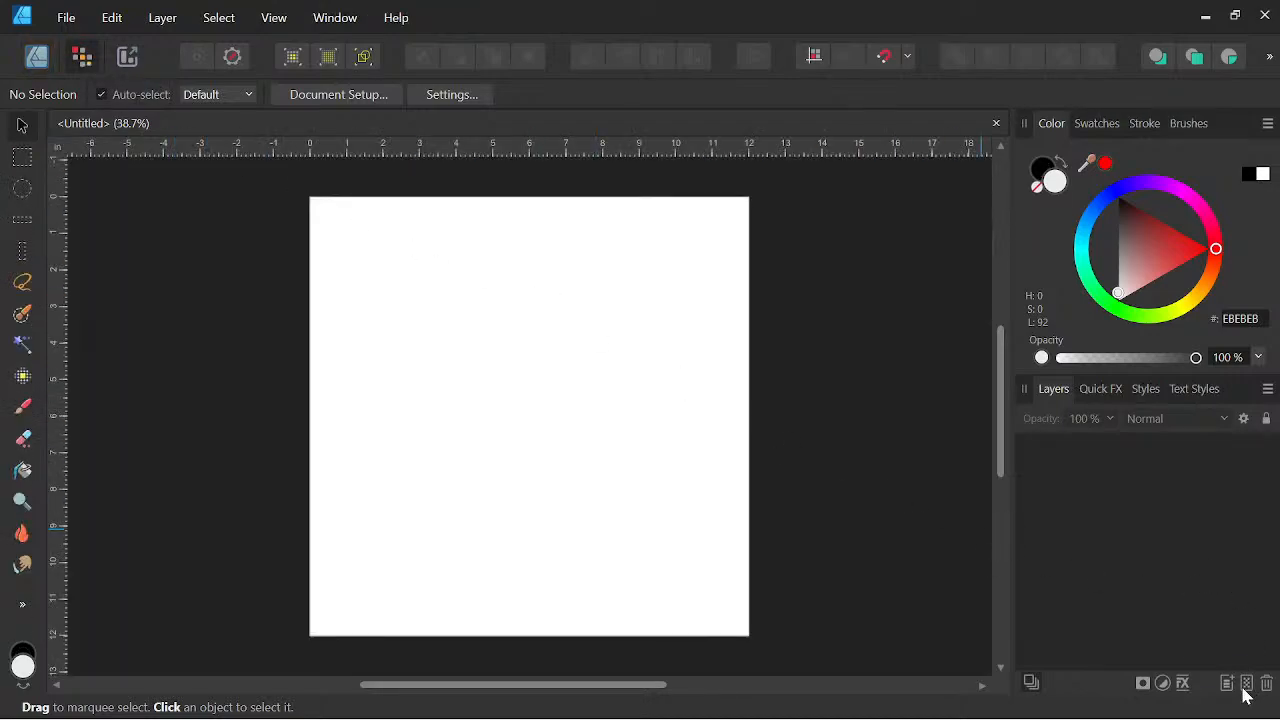
pyautogui.click(1246, 683)
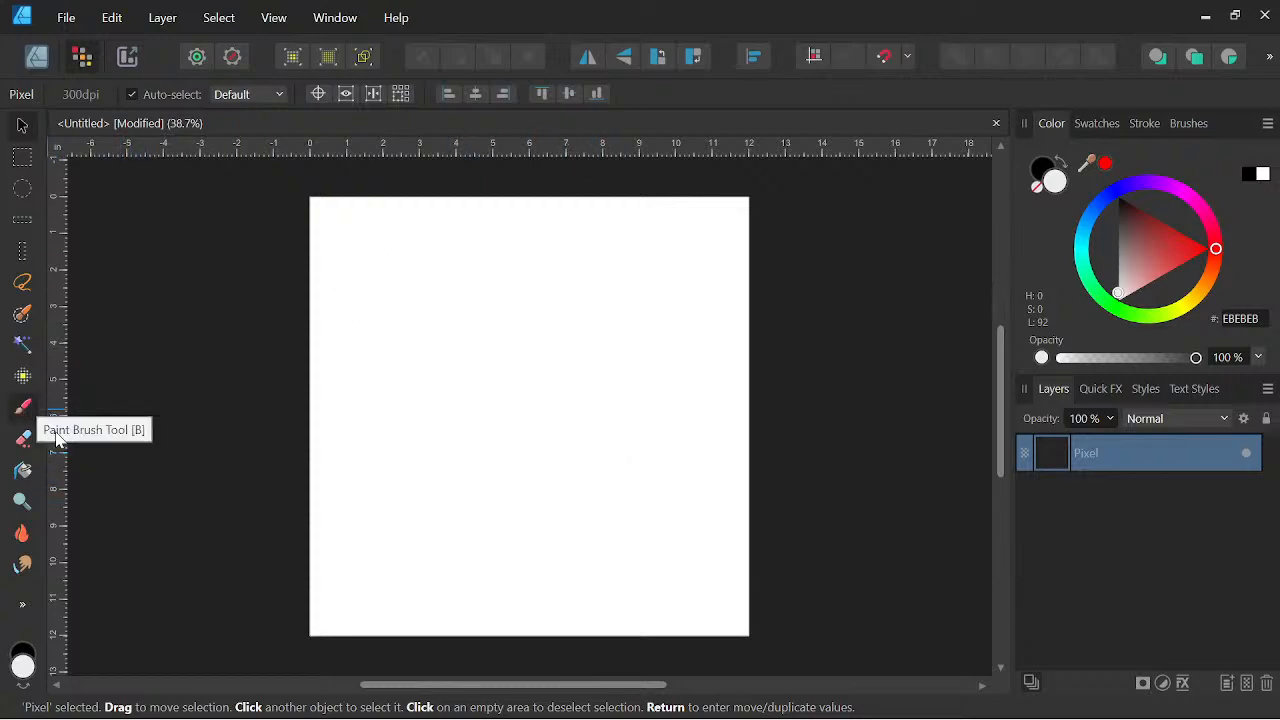
pyautogui.click(22, 406)
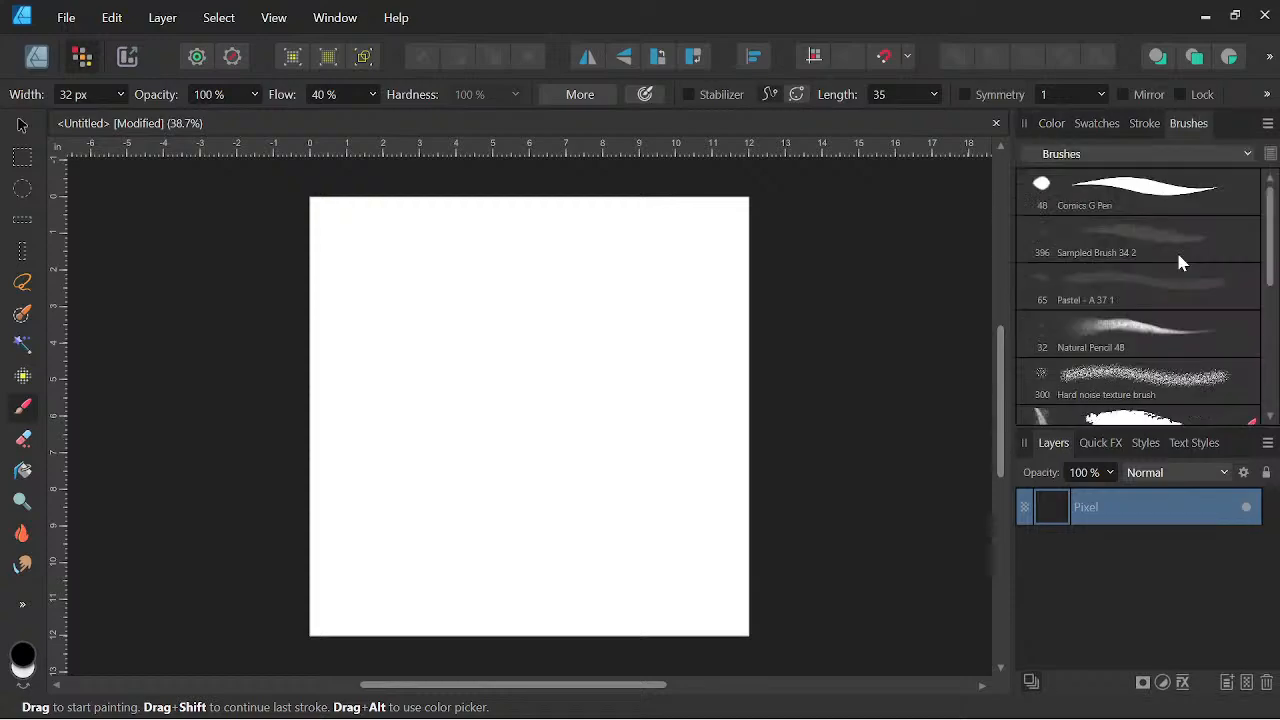
pyautogui.click(1151, 336)
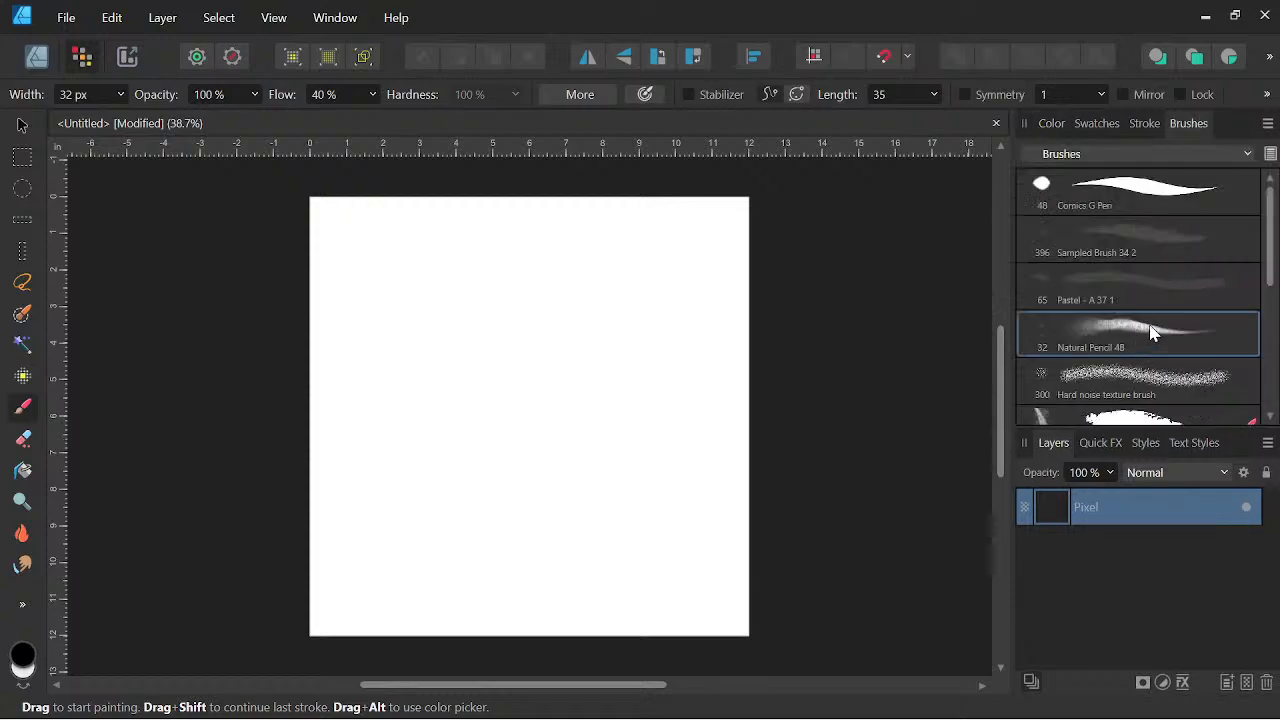
pyautogui.click(1051, 124)
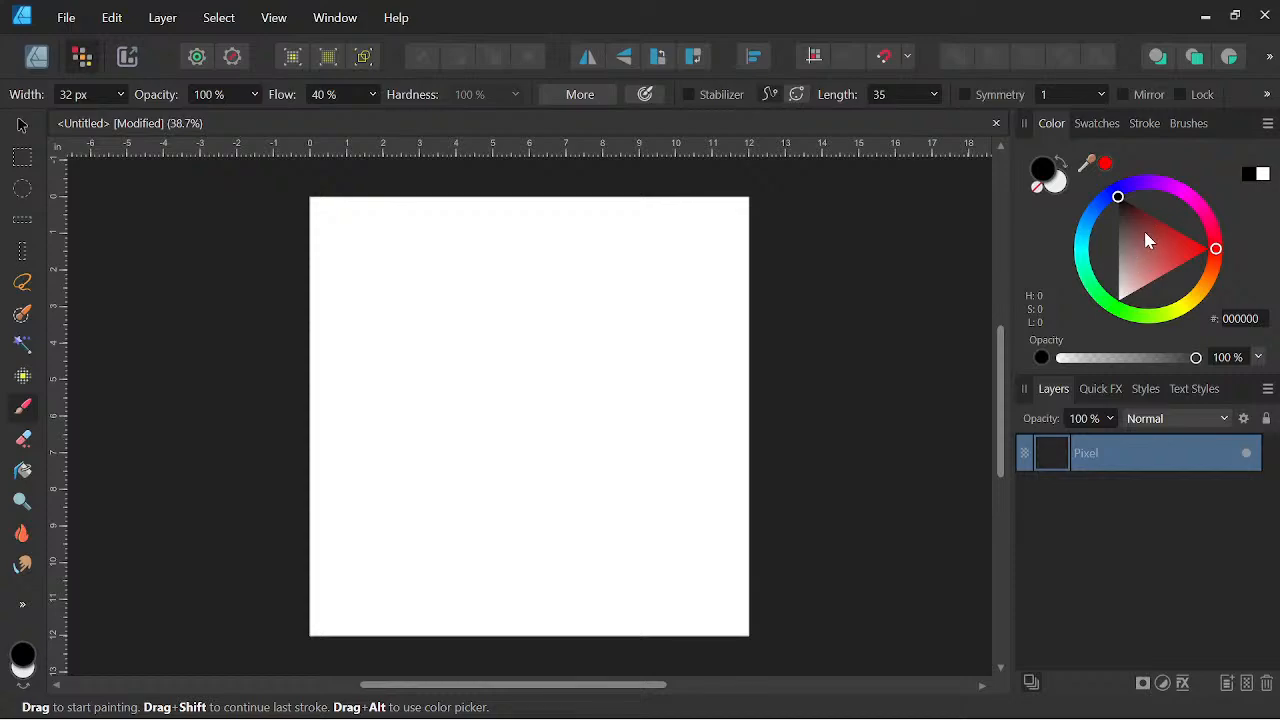
# Sketch a curved hill across the lower page and a wide ground-floor block with an overhanging roof on top of it
pyautogui.press('space')
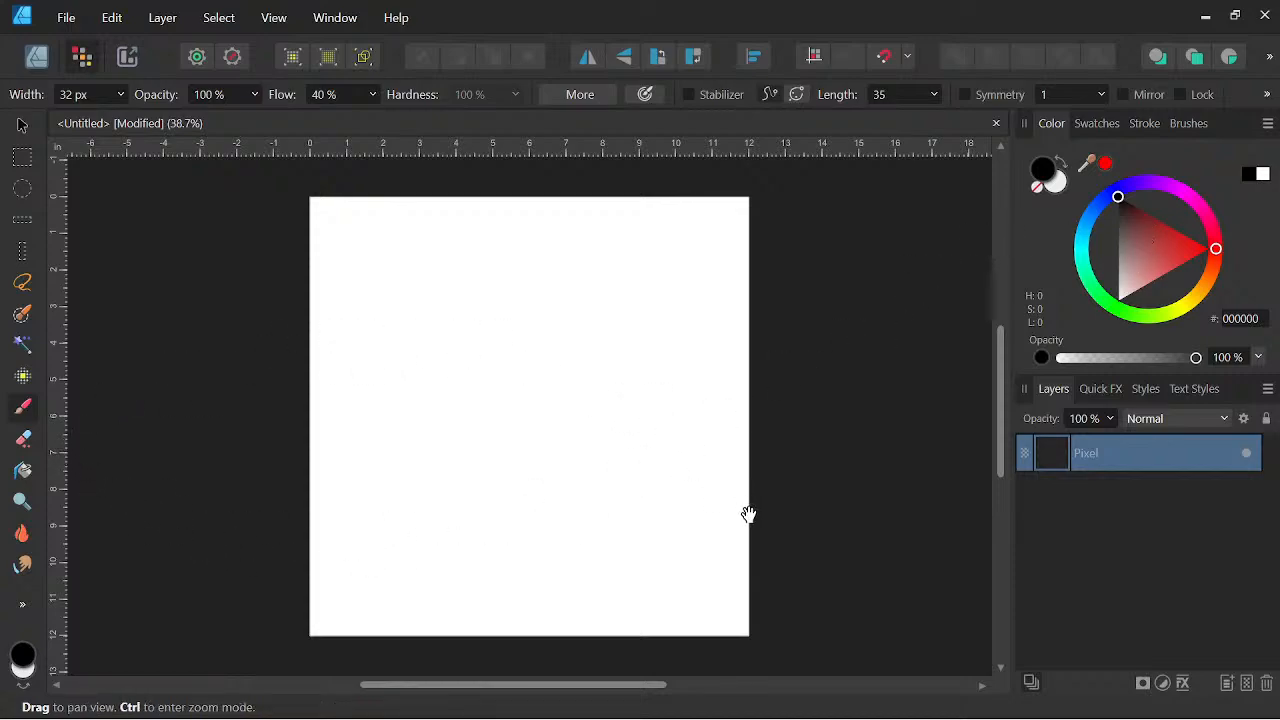
pyautogui.moveTo(746, 511); pyautogui.dragTo(891, 543)
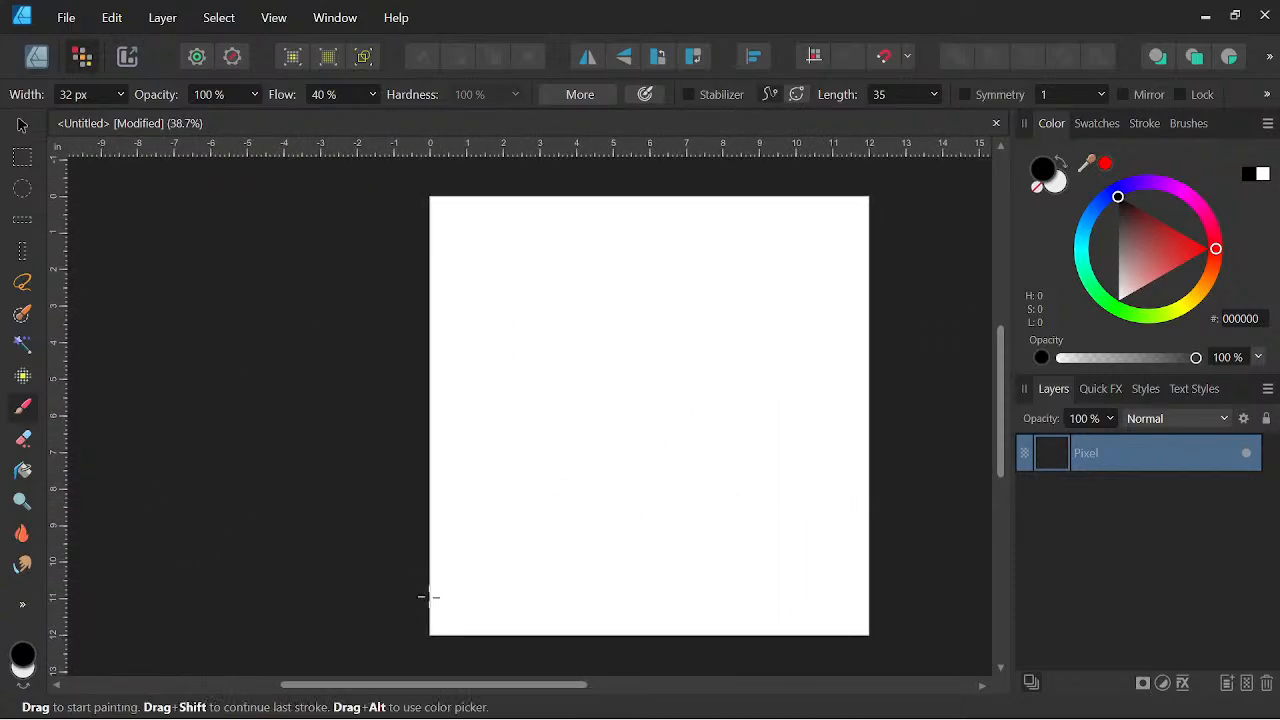
pyautogui.moveTo(434, 586)
pyautogui.mouseDown()
pyautogui.moveTo(488, 562)
pyautogui.moveTo(468, 563)
pyautogui.moveTo(687, 528)
pyautogui.moveTo(551, 540)
pyautogui.moveTo(803, 553)
pyautogui.moveTo(679, 531)
pyautogui.moveTo(839, 577)
pyautogui.moveTo(791, 556)
pyautogui.moveTo(896, 611)
pyautogui.moveTo(841, 572)
pyautogui.moveTo(714, 531)
pyautogui.moveTo(514, 550)
pyautogui.moveTo(412, 594)
pyautogui.moveTo(521, 543)
pyautogui.moveTo(784, 546)
pyautogui.moveTo(544, 526)
pyautogui.moveTo(541, 544)
pyautogui.moveTo(537, 502)
pyautogui.moveTo(593, 481)
pyautogui.moveTo(541, 472)
pyautogui.moveTo(571, 464)
pyautogui.moveTo(737, 459)
pyautogui.moveTo(758, 472)
pyautogui.moveTo(745, 540)
pyautogui.mouseUp()
pyautogui.moveTo(532, 472); pyautogui.dragTo(543, 529)
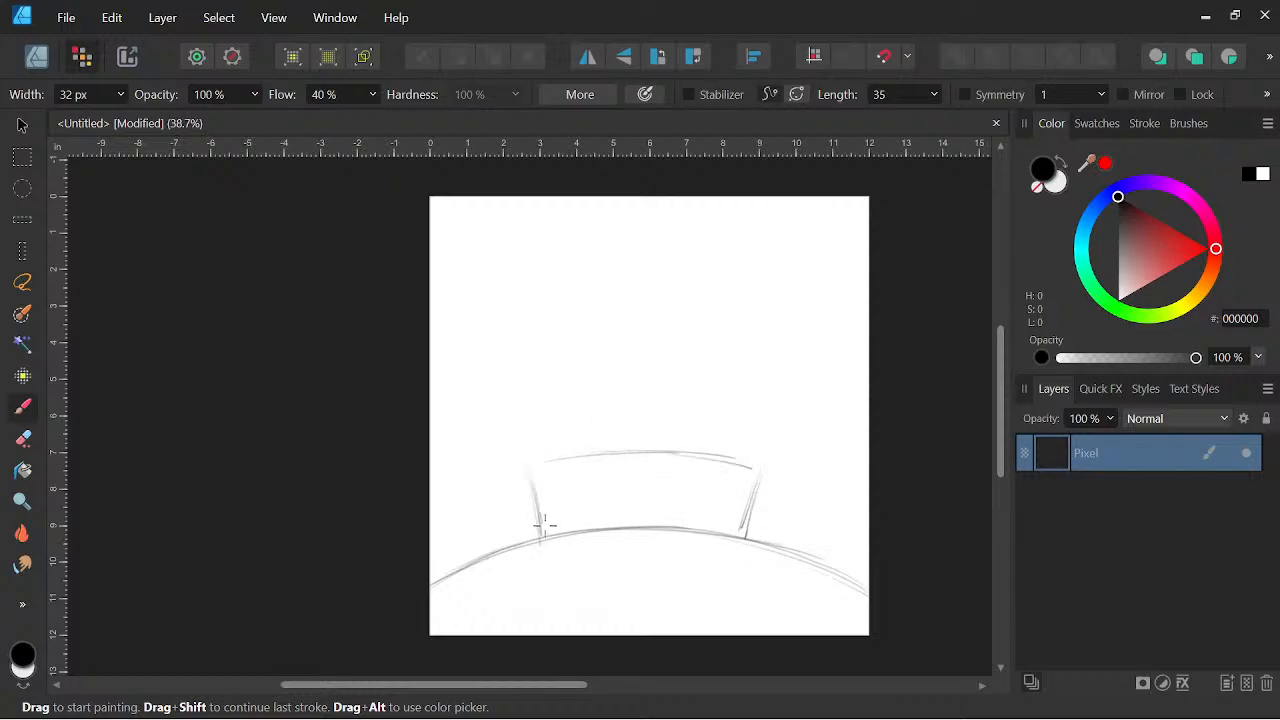
pyautogui.moveTo(526, 463)
pyautogui.mouseDown()
pyautogui.moveTo(603, 471)
pyautogui.moveTo(566, 474)
pyautogui.moveTo(767, 474)
pyautogui.mouseUp()
pyautogui.moveTo(526, 463)
pyautogui.mouseDown()
pyautogui.moveTo(711, 452)
pyautogui.moveTo(755, 459)
pyautogui.moveTo(772, 485)
pyautogui.moveTo(710, 444)
pyautogui.moveTo(526, 467)
pyautogui.moveTo(542, 450)
pyautogui.moveTo(530, 460)
pyautogui.moveTo(553, 474)
pyautogui.moveTo(517, 481)
pyautogui.moveTo(771, 478)
pyautogui.moveTo(743, 531)
pyautogui.mouseUp()
pyautogui.moveTo(755, 478); pyautogui.dragTo(738, 534)
# Sketch a narrower second storey with its own overhanging roof above the ground floor
pyautogui.moveTo(554, 404); pyautogui.dragTo(556, 448)
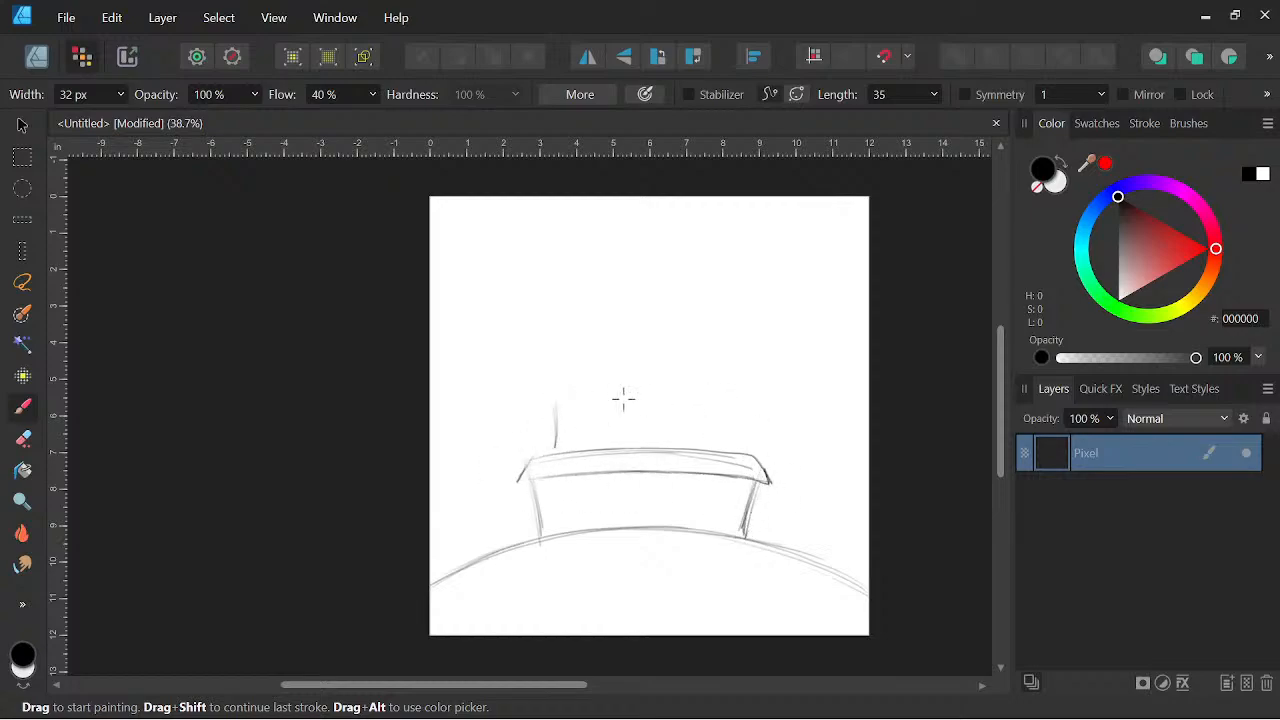
pyautogui.moveTo(727, 410); pyautogui.dragTo(723, 448)
pyautogui.moveTo(732, 396); pyautogui.dragTo(722, 450)
pyautogui.moveTo(555, 414); pyautogui.dragTo(556, 455)
pyautogui.moveTo(548, 404)
pyautogui.mouseDown()
pyautogui.moveTo(742, 409)
pyautogui.moveTo(593, 391)
pyautogui.moveTo(690, 387)
pyautogui.moveTo(613, 390)
pyautogui.moveTo(732, 392)
pyautogui.moveTo(566, 390)
pyautogui.moveTo(732, 392)
pyautogui.moveTo(741, 406)
pyautogui.moveTo(724, 455)
pyautogui.mouseUp()
pyautogui.moveTo(560, 410); pyautogui.dragTo(556, 448)
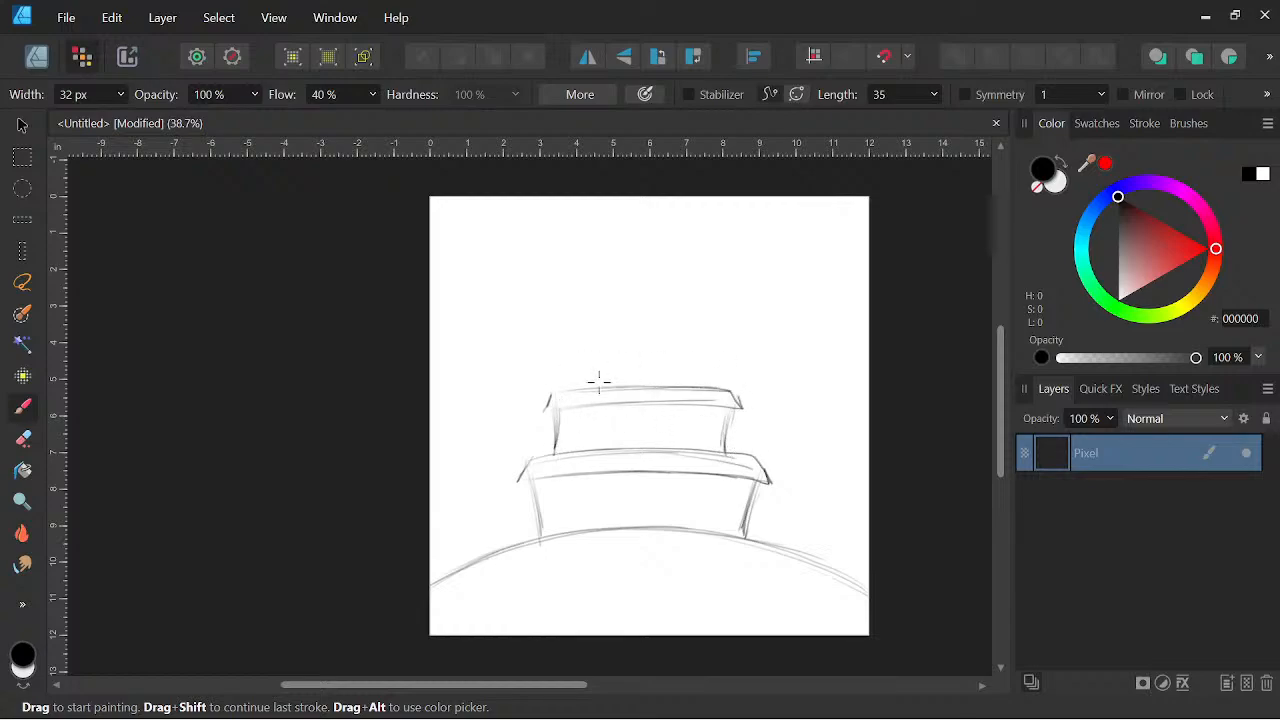
# Sketch an arched door with a window on each side on the ground floor and three arched windows on the second storey
pyautogui.moveTo(627, 523)
pyautogui.mouseDown()
pyautogui.moveTo(643, 491)
pyautogui.moveTo(656, 519)
pyautogui.mouseUp()
pyautogui.moveTo(563, 509)
pyautogui.mouseDown()
pyautogui.moveTo(577, 491)
pyautogui.moveTo(588, 500)
pyautogui.moveTo(574, 506)
pyautogui.moveTo(588, 506)
pyautogui.mouseUp()
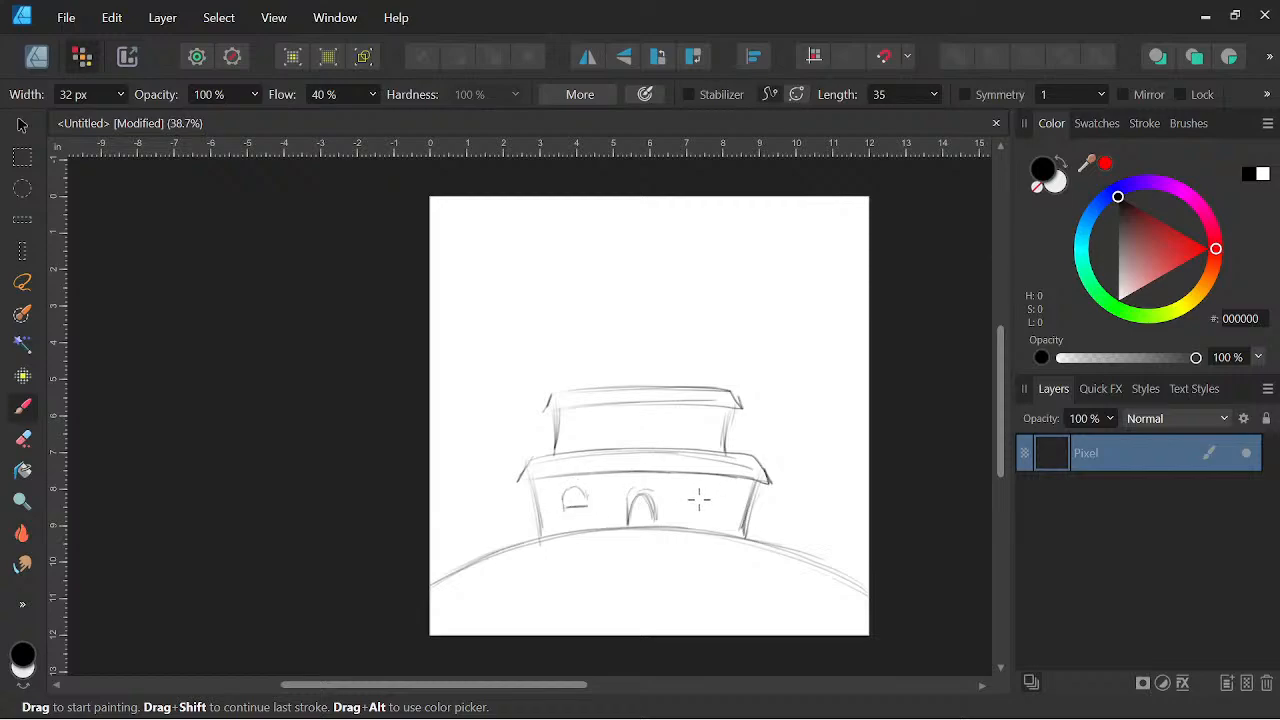
pyautogui.moveTo(687, 501)
pyautogui.mouseDown()
pyautogui.moveTo(714, 486)
pyautogui.moveTo(716, 503)
pyautogui.moveTo(701, 486)
pyautogui.moveTo(715, 504)
pyautogui.mouseUp()
pyautogui.moveTo(593, 442)
pyautogui.mouseDown()
pyautogui.moveTo(608, 431)
pyautogui.moveTo(607, 442)
pyautogui.moveTo(650, 442)
pyautogui.moveTo(680, 420)
pyautogui.moveTo(697, 442)
pyautogui.mouseUp()
pyautogui.moveTo(685, 445); pyautogui.dragTo(707, 446)
# Sketch a narrow tower centred on the second-storey roof and start its pointed, flared roof
pyautogui.moveTo(608, 329); pyautogui.dragTo(612, 384)
pyautogui.moveTo(669, 334); pyautogui.dragTo(667, 384)
pyautogui.moveTo(611, 348); pyautogui.dragTo(612, 383)
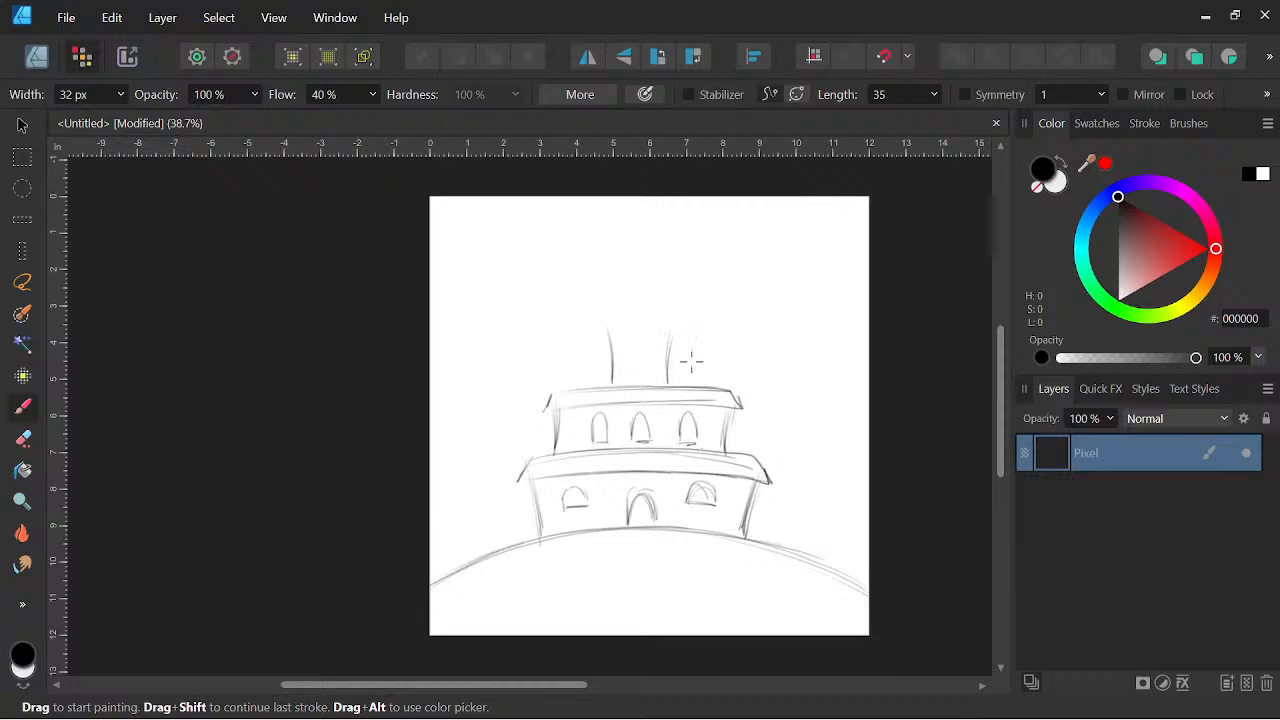
pyautogui.moveTo(622, 290)
pyautogui.mouseDown()
pyautogui.moveTo(588, 340)
pyautogui.moveTo(686, 330)
pyautogui.mouseUp()
pyautogui.moveTo(604, 324)
pyautogui.mouseDown()
pyautogui.moveTo(634, 280)
pyautogui.moveTo(598, 334)
pyautogui.moveTo(683, 336)
pyautogui.mouseUp()
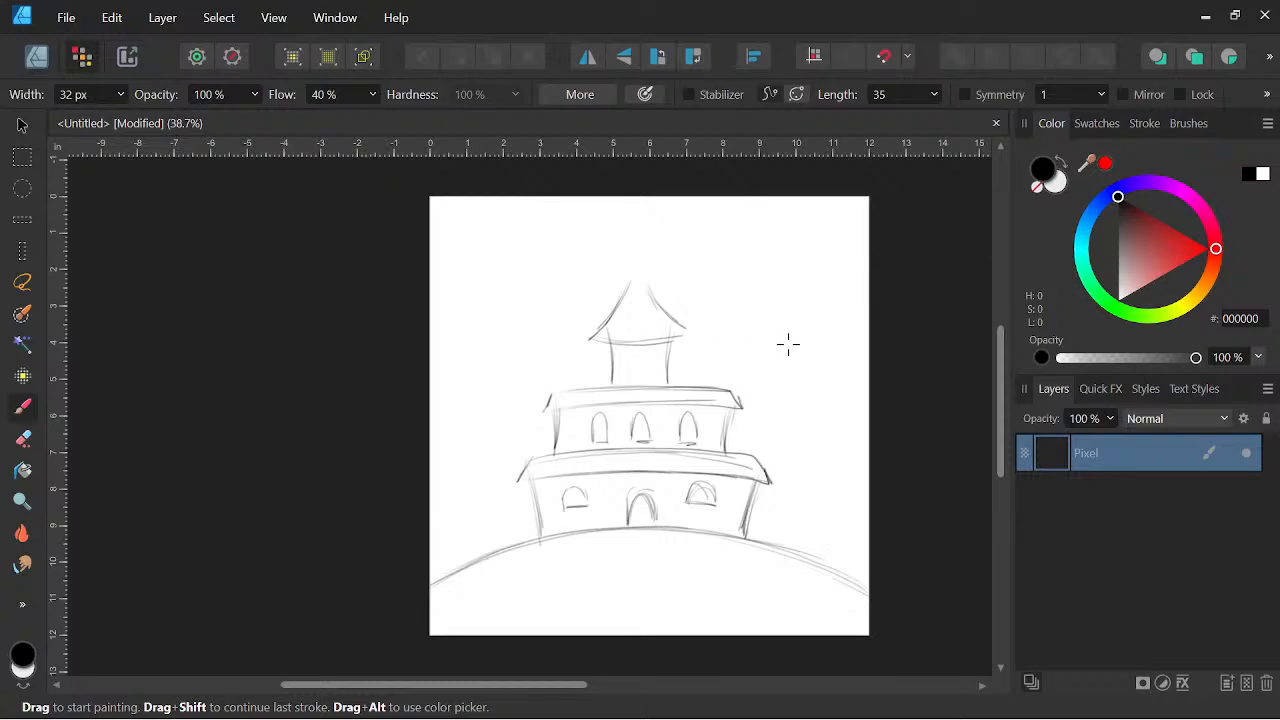
# Redraw the tower roof's lower edge, complete the roof with ribs, and add an arched window to the tower
pyautogui.hotkey('ctrl', 'z')
pyautogui.moveTo(592, 342); pyautogui.dragTo(687, 338)
pyautogui.moveTo(634, 272); pyautogui.dragTo(600, 335)
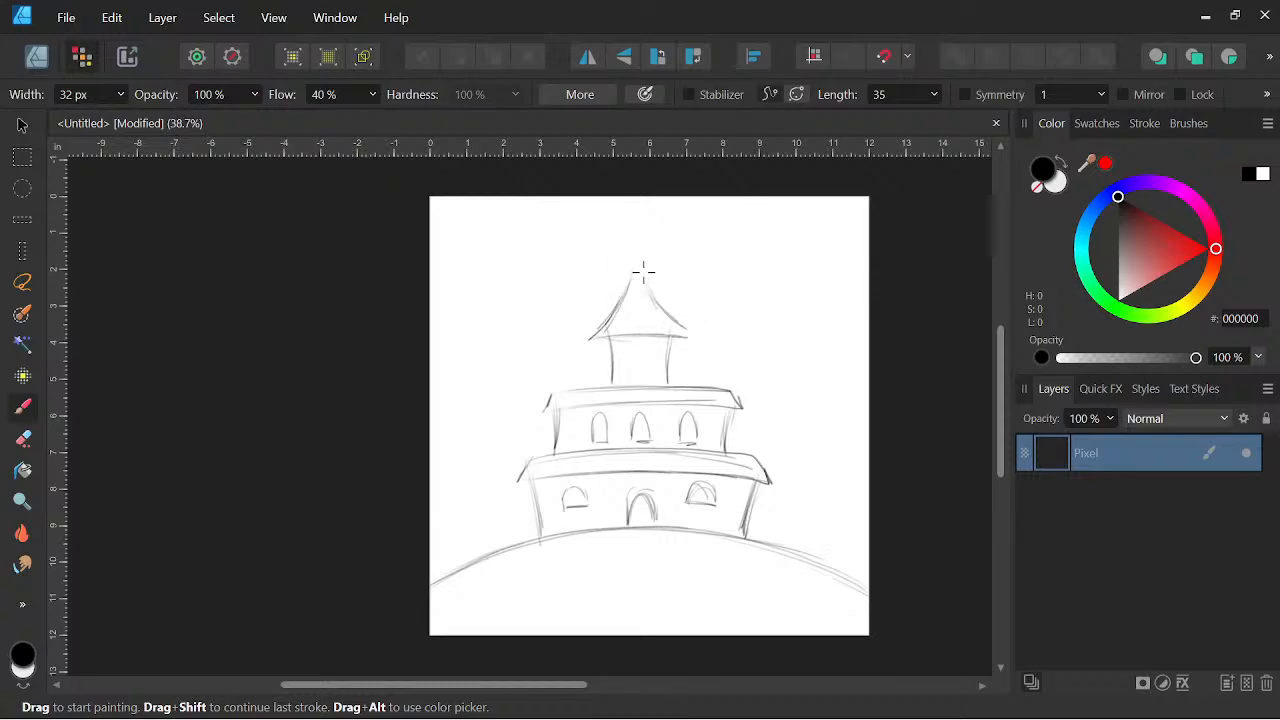
pyautogui.moveTo(640, 268)
pyautogui.mouseDown()
pyautogui.moveTo(690, 333)
pyautogui.moveTo(632, 276)
pyautogui.moveTo(597, 332)
pyautogui.mouseUp()
pyautogui.moveTo(634, 274)
pyautogui.mouseDown()
pyautogui.moveTo(611, 326)
pyautogui.moveTo(639, 271)
pyautogui.moveTo(633, 326)
pyautogui.moveTo(639, 274)
pyautogui.moveTo(672, 333)
pyautogui.moveTo(649, 308)
pyautogui.moveTo(648, 383)
pyautogui.mouseUp()
pyautogui.moveTo(631, 373); pyautogui.dragTo(648, 375)
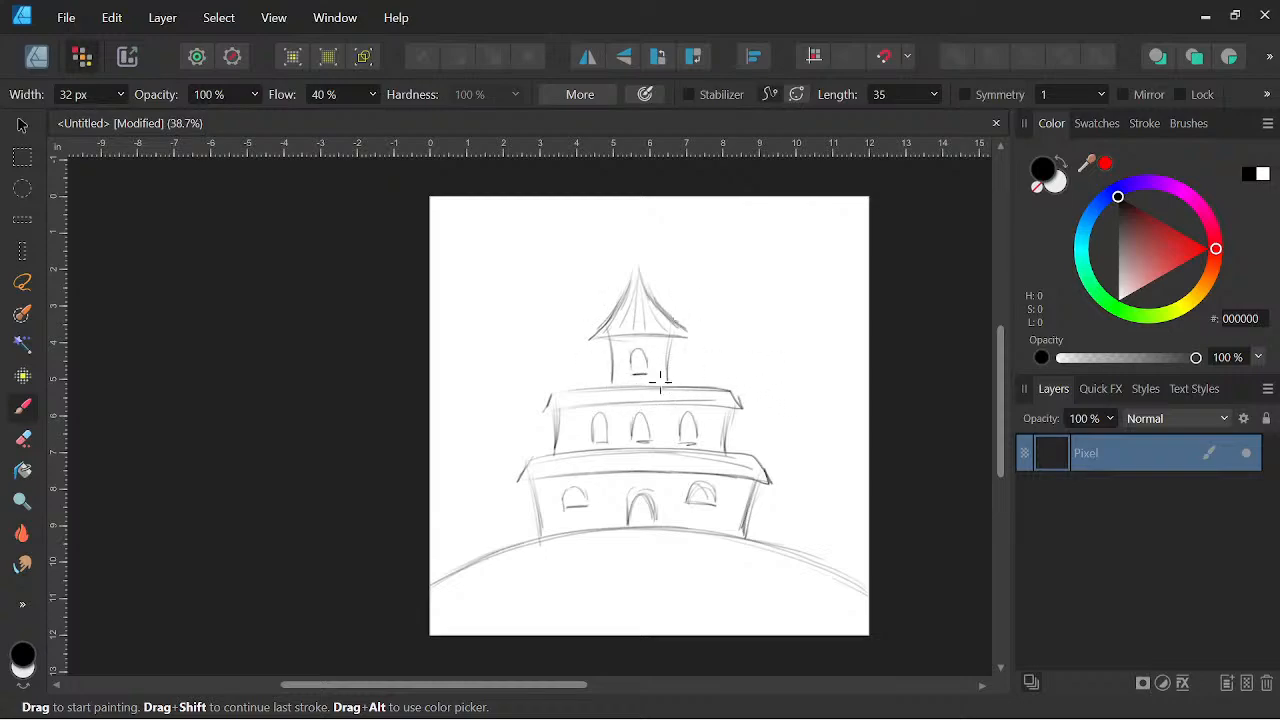
# Add crossbars to the lower windows and a doorknob, and sketch a zigzag path from the door down the hill
pyautogui.moveTo(600, 416)
pyautogui.mouseDown()
pyautogui.moveTo(642, 427)
pyautogui.moveTo(641, 410)
pyautogui.moveTo(642, 431)
pyautogui.moveTo(697, 430)
pyautogui.mouseUp()
pyautogui.moveTo(565, 500); pyautogui.dragTo(583, 498)
pyautogui.moveTo(701, 483)
pyautogui.mouseDown()
pyautogui.moveTo(701, 504)
pyautogui.moveTo(713, 495)
pyautogui.mouseUp()
pyautogui.moveTo(630, 497)
pyautogui.mouseDown()
pyautogui.moveTo(655, 519)
pyautogui.moveTo(639, 515)
pyautogui.moveTo(585, 568)
pyautogui.moveTo(634, 586)
pyautogui.moveTo(593, 630)
pyautogui.mouseUp()
pyautogui.moveTo(655, 530)
pyautogui.mouseDown()
pyautogui.moveTo(623, 560)
pyautogui.moveTo(688, 593)
pyautogui.moveTo(673, 635)
pyautogui.mouseUp()
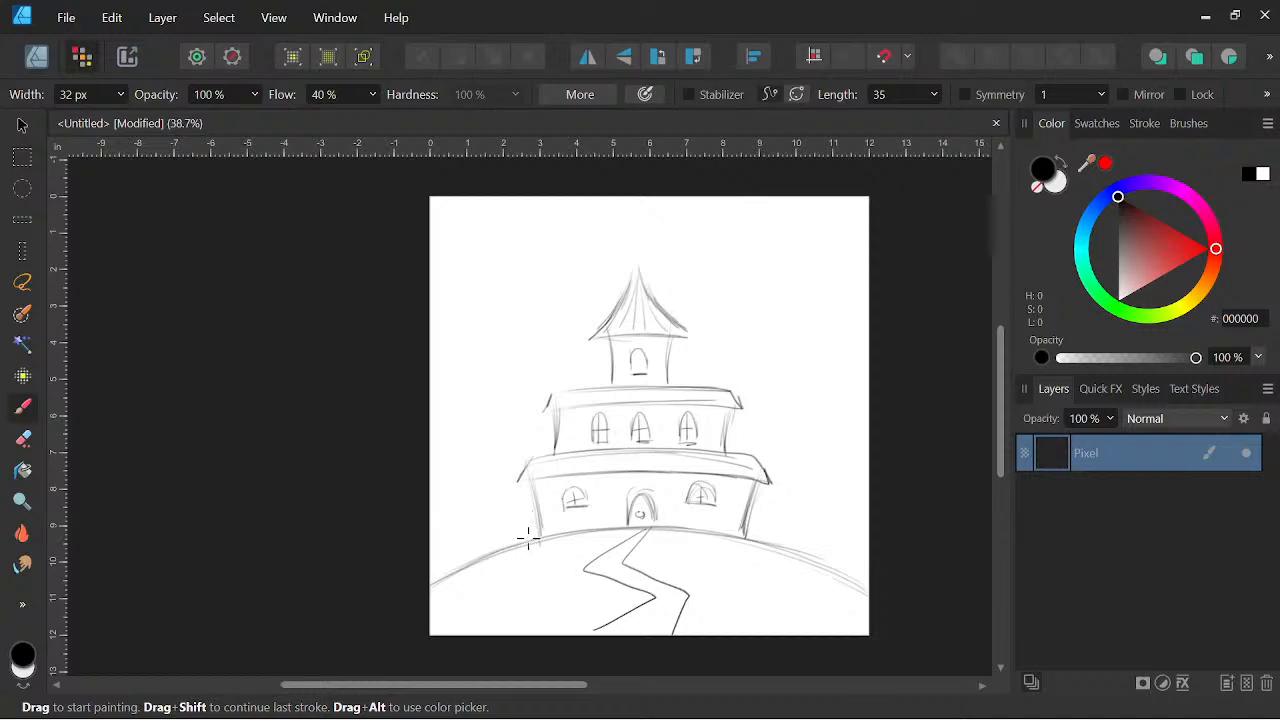
# Sketch crooked fences with posts and crossed rails running down both sides of the hill
pyautogui.moveTo(532, 528)
pyautogui.mouseDown()
pyautogui.moveTo(506, 543)
pyautogui.moveTo(510, 572)
pyautogui.moveTo(484, 558)
pyautogui.moveTo(500, 584)
pyautogui.moveTo(470, 572)
pyautogui.moveTo(485, 607)
pyautogui.moveTo(455, 598)
pyautogui.moveTo(442, 634)
pyautogui.mouseUp()
pyautogui.moveTo(468, 612); pyautogui.dragTo(454, 634)
pyautogui.moveTo(752, 538)
pyautogui.mouseDown()
pyautogui.moveTo(744, 560)
pyautogui.moveTo(808, 634)
pyautogui.mouseUp()
pyautogui.moveTo(524, 531)
pyautogui.mouseDown()
pyautogui.moveTo(514, 567)
pyautogui.moveTo(496, 562)
pyautogui.moveTo(459, 600)
pyautogui.mouseUp()
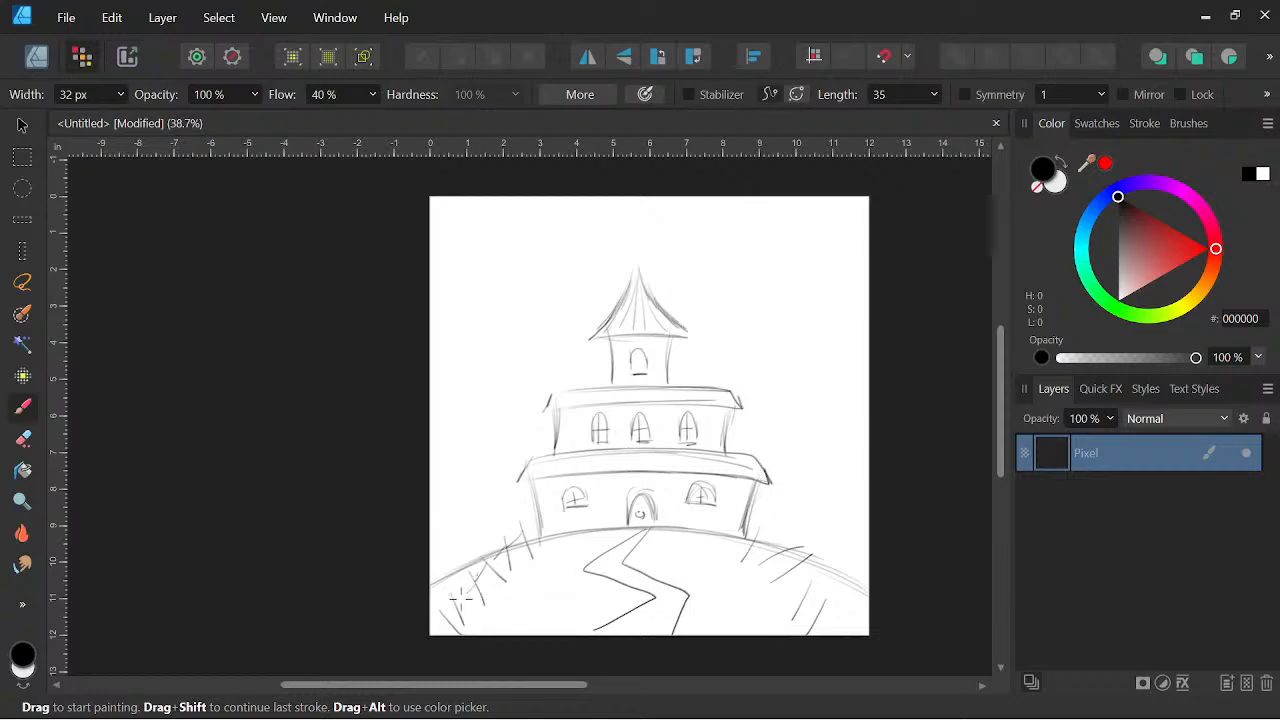
pyautogui.moveTo(524, 546); pyautogui.dragTo(472, 594)
pyautogui.moveTo(765, 538)
pyautogui.mouseDown()
pyautogui.moveTo(804, 562)
pyautogui.moveTo(769, 559)
pyautogui.moveTo(776, 577)
pyautogui.moveTo(796, 579)
pyautogui.moveTo(803, 562)
pyautogui.moveTo(809, 593)
pyautogui.moveTo(796, 600)
pyautogui.moveTo(780, 583)
pyautogui.moveTo(801, 615)
pyautogui.moveTo(812, 595)
pyautogui.moveTo(836, 632)
pyautogui.mouseUp()
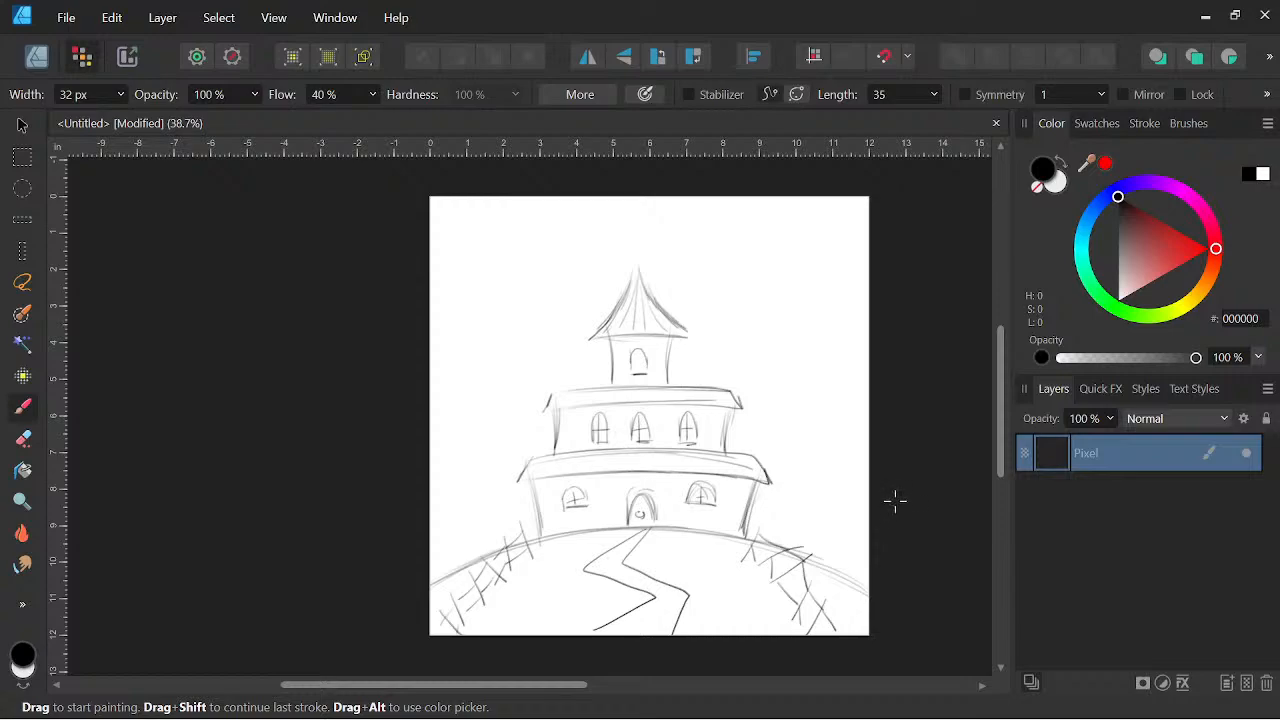
# Sketch a tall bare tree with jagged branches along the left edge of the page
pyautogui.moveTo(443, 428); pyautogui.dragTo(519, 348)
pyautogui.moveTo(452, 405)
pyautogui.mouseDown()
pyautogui.moveTo(442, 454)
pyautogui.moveTo(459, 580)
pyautogui.mouseUp()
pyautogui.moveTo(526, 345)
pyautogui.mouseDown()
pyautogui.moveTo(439, 404)
pyautogui.moveTo(455, 334)
pyautogui.moveTo(491, 305)
pyautogui.moveTo(563, 294)
pyautogui.moveTo(539, 281)
pyautogui.moveTo(555, 284)
pyautogui.moveTo(471, 307)
pyautogui.moveTo(453, 325)
pyautogui.moveTo(490, 303)
pyautogui.moveTo(444, 333)
pyautogui.moveTo(435, 383)
pyautogui.moveTo(439, 306)
pyautogui.moveTo(466, 256)
pyautogui.moveTo(520, 210)
pyautogui.moveTo(465, 265)
pyautogui.moveTo(498, 256)
pyautogui.moveTo(515, 214)
pyautogui.moveTo(431, 312)
pyautogui.mouseUp()
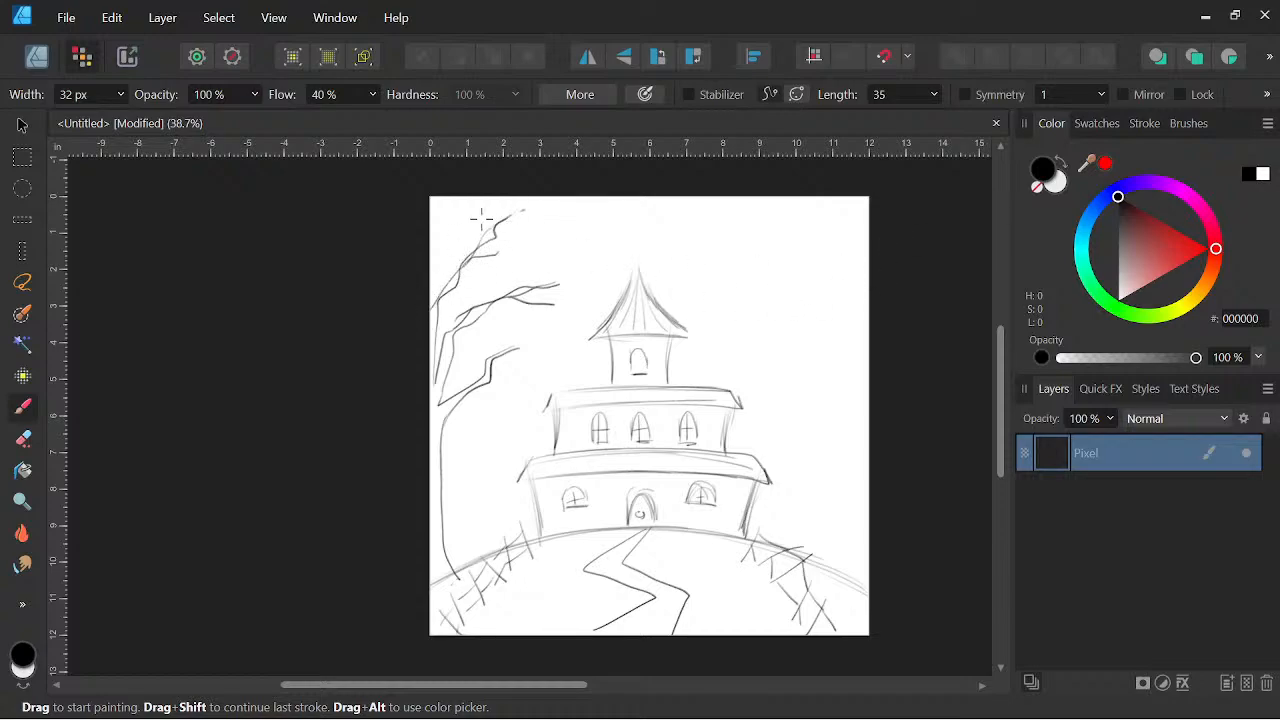
pyautogui.moveTo(455, 199); pyautogui.dragTo(430, 250)
# Sketch a matching tall bare tree with jagged branches along the right edge of the page
pyautogui.moveTo(714, 288)
pyautogui.mouseDown()
pyautogui.moveTo(741, 329)
pyautogui.moveTo(774, 331)
pyautogui.moveTo(804, 375)
pyautogui.moveTo(862, 396)
pyautogui.mouseUp()
pyautogui.moveTo(750, 384); pyautogui.dragTo(820, 387)
pyautogui.moveTo(758, 297); pyautogui.dragTo(780, 342)
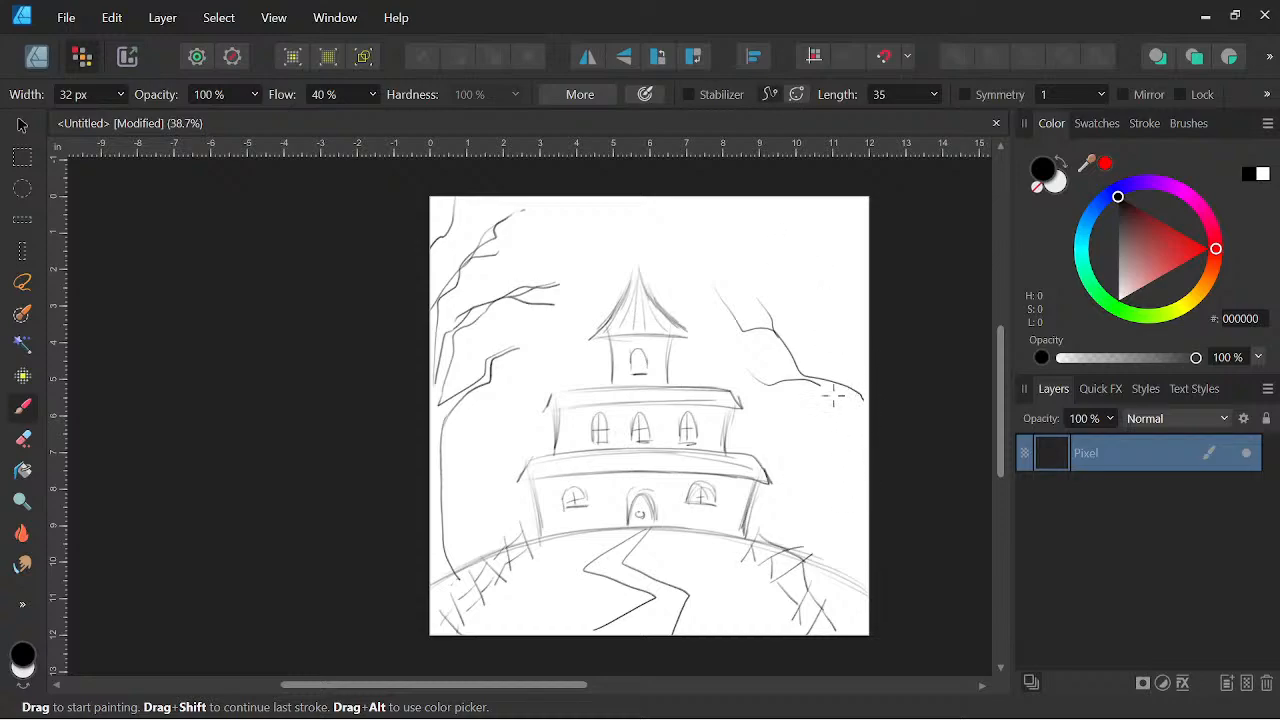
pyautogui.moveTo(812, 379)
pyautogui.mouseDown()
pyautogui.moveTo(858, 402)
pyautogui.moveTo(855, 552)
pyautogui.moveTo(836, 604)
pyautogui.mouseUp()
pyautogui.moveTo(768, 210)
pyautogui.mouseDown()
pyautogui.moveTo(807, 262)
pyautogui.moveTo(798, 278)
pyautogui.moveTo(848, 327)
pyautogui.mouseUp()
pyautogui.moveTo(797, 216)
pyautogui.mouseDown()
pyautogui.moveTo(793, 295)
pyautogui.moveTo(844, 331)
pyautogui.moveTo(858, 384)
pyautogui.mouseUp()
pyautogui.moveTo(849, 217)
pyautogui.mouseDown()
pyautogui.moveTo(847, 270)
pyautogui.moveTo(868, 336)
pyautogui.mouseUp()
pyautogui.moveTo(862, 290); pyautogui.dragTo(880, 365)
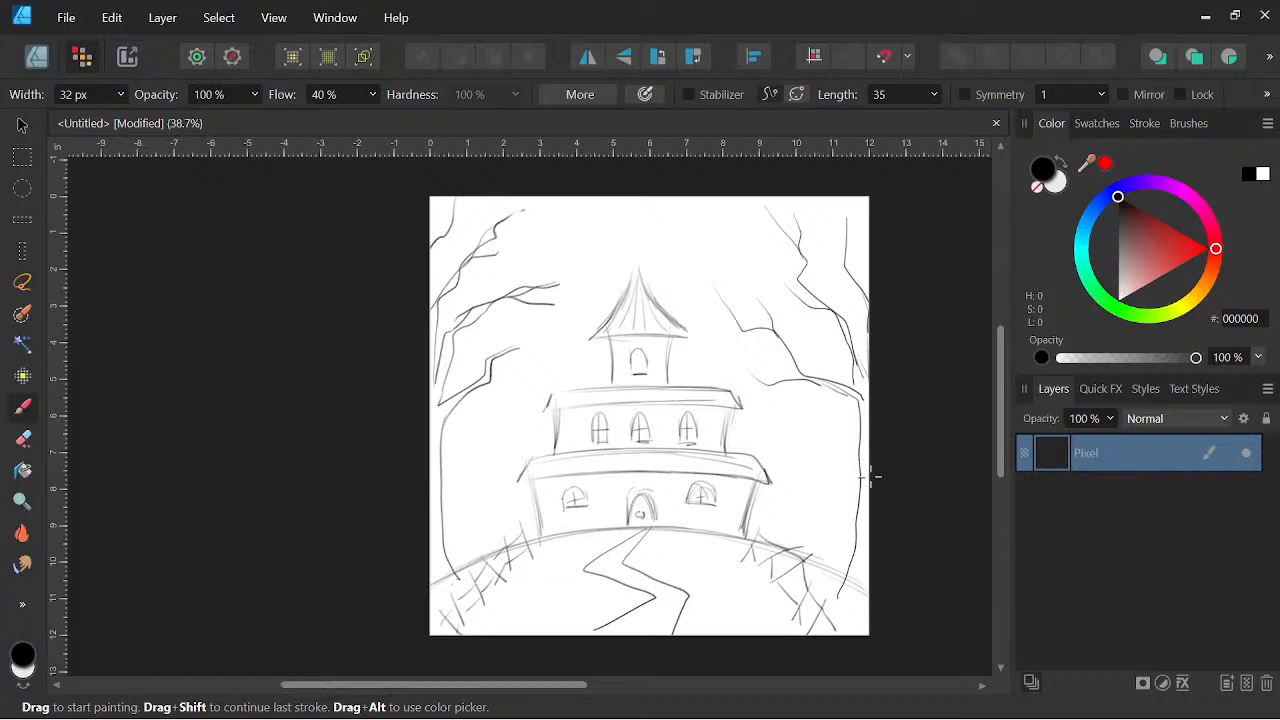
# Sketch a large full moon as a double-lined circle behind the house and tower
pyautogui.press('space')
pyautogui.moveTo(762, 267); pyautogui.dragTo(766, 272)
pyautogui.hotkey('ctrl', 'z')
pyautogui.moveTo(536, 430)
pyautogui.mouseDown()
pyautogui.moveTo(605, 208)
pyautogui.moveTo(755, 410)
pyautogui.mouseUp()
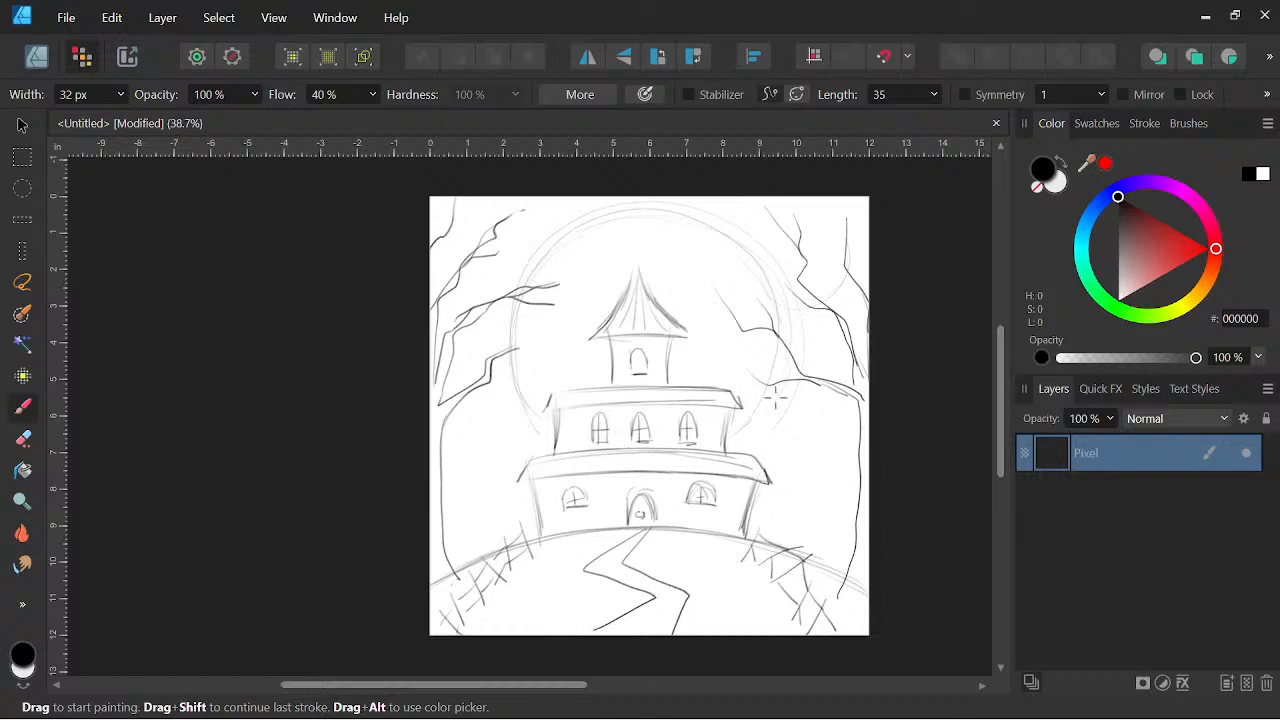
# Sketch curved craters inside the moon and add crossbars to the tower window
pyautogui.press('space')
pyautogui.moveTo(874, 523); pyautogui.dragTo(903, 617)
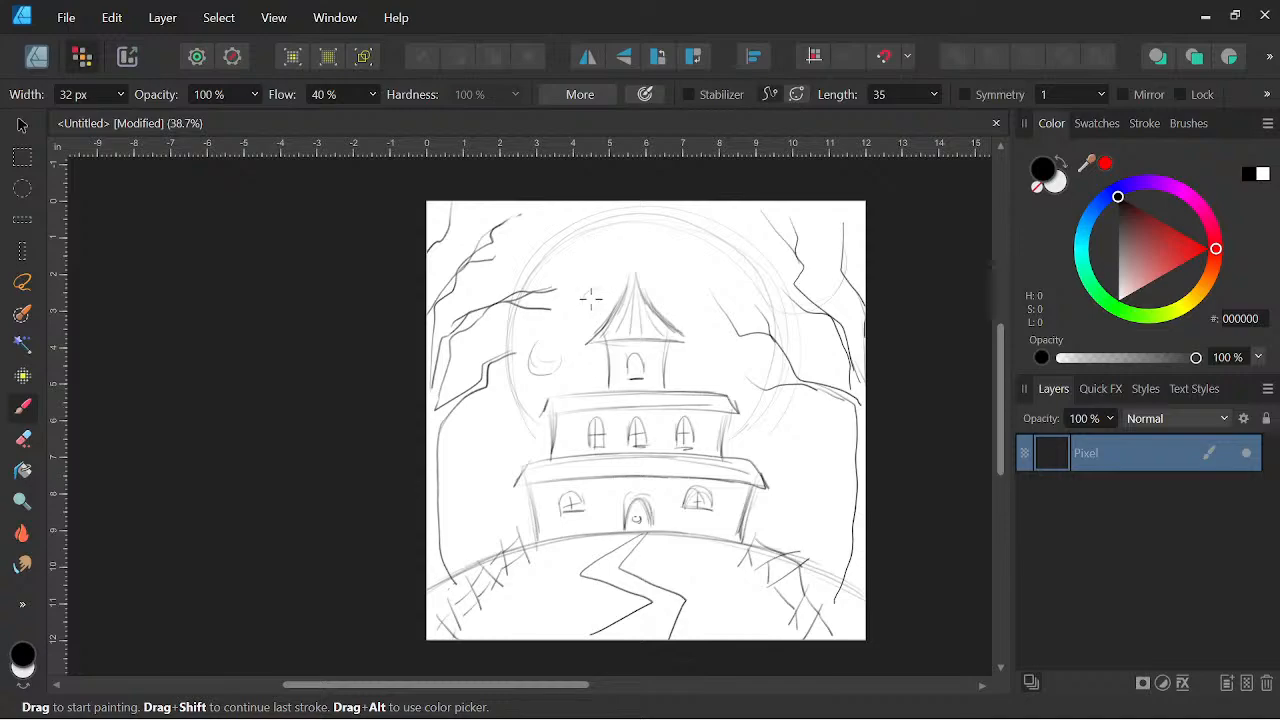
pyautogui.moveTo(584, 248); pyautogui.dragTo(614, 238)
pyautogui.moveTo(714, 292); pyautogui.dragTo(723, 277)
pyautogui.moveTo(634, 356); pyautogui.dragTo(636, 377)
pyautogui.hotkey('ctrl', 'z')
pyautogui.moveTo(628, 368); pyautogui.dragTo(643, 367)
# Sketch tile lines across the two overhanging roofs and darken the upper roof's outline
pyautogui.press('space')
pyautogui.moveTo(869, 594); pyautogui.dragTo(861, 592)
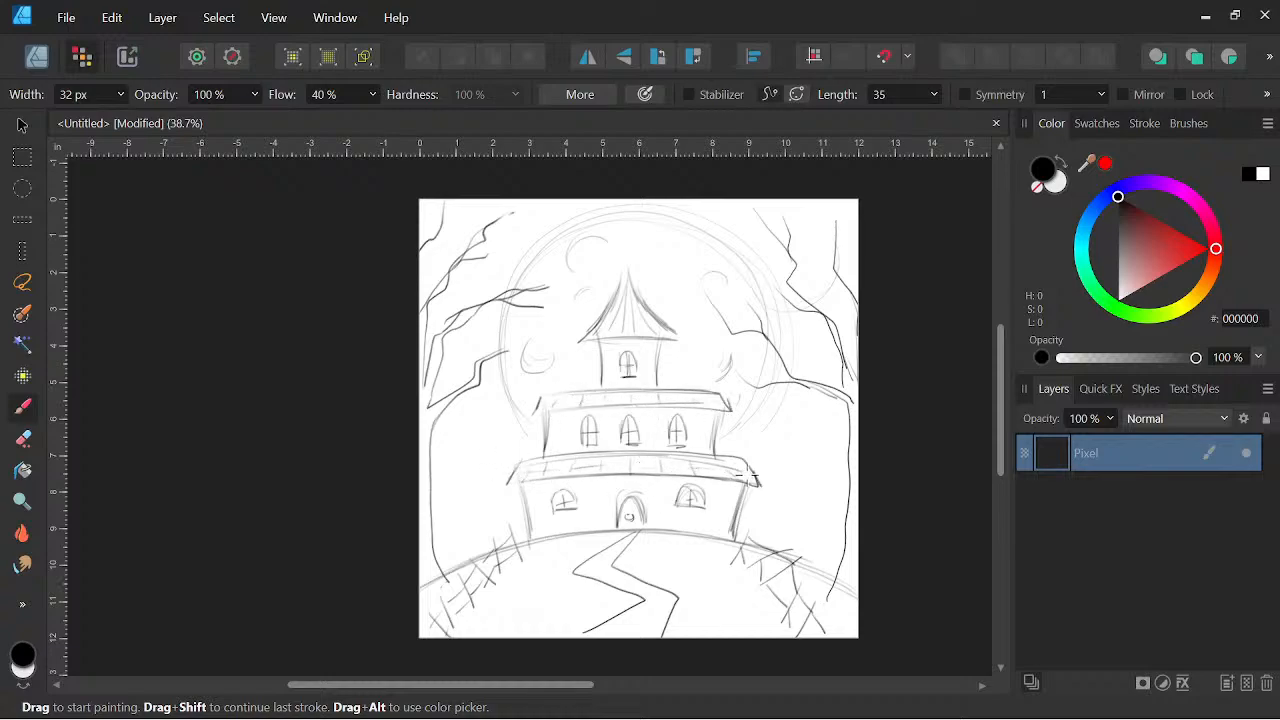
pyautogui.moveTo(538, 409); pyautogui.dragTo(728, 406)
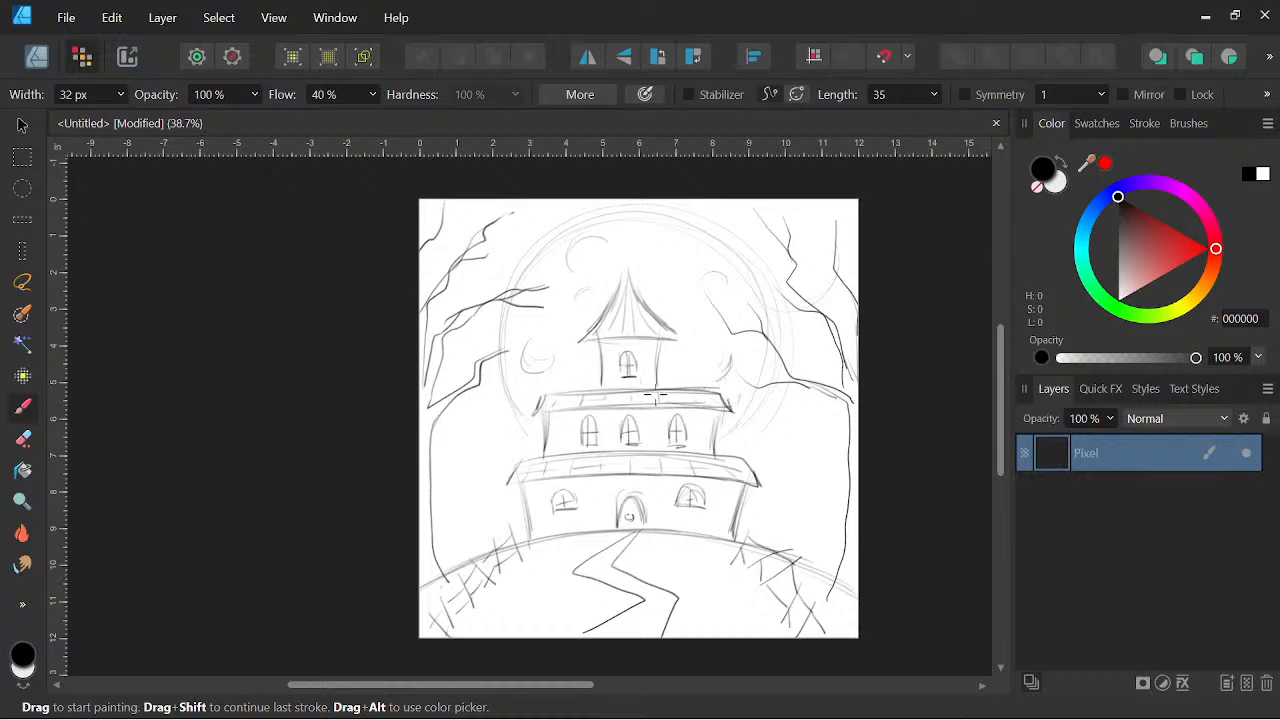
# Sketch a smaller bare, branching tree on each side of the house, inside the tall trees
pyautogui.press('space')
pyautogui.moveTo(840, 591); pyautogui.dragTo(837, 578)
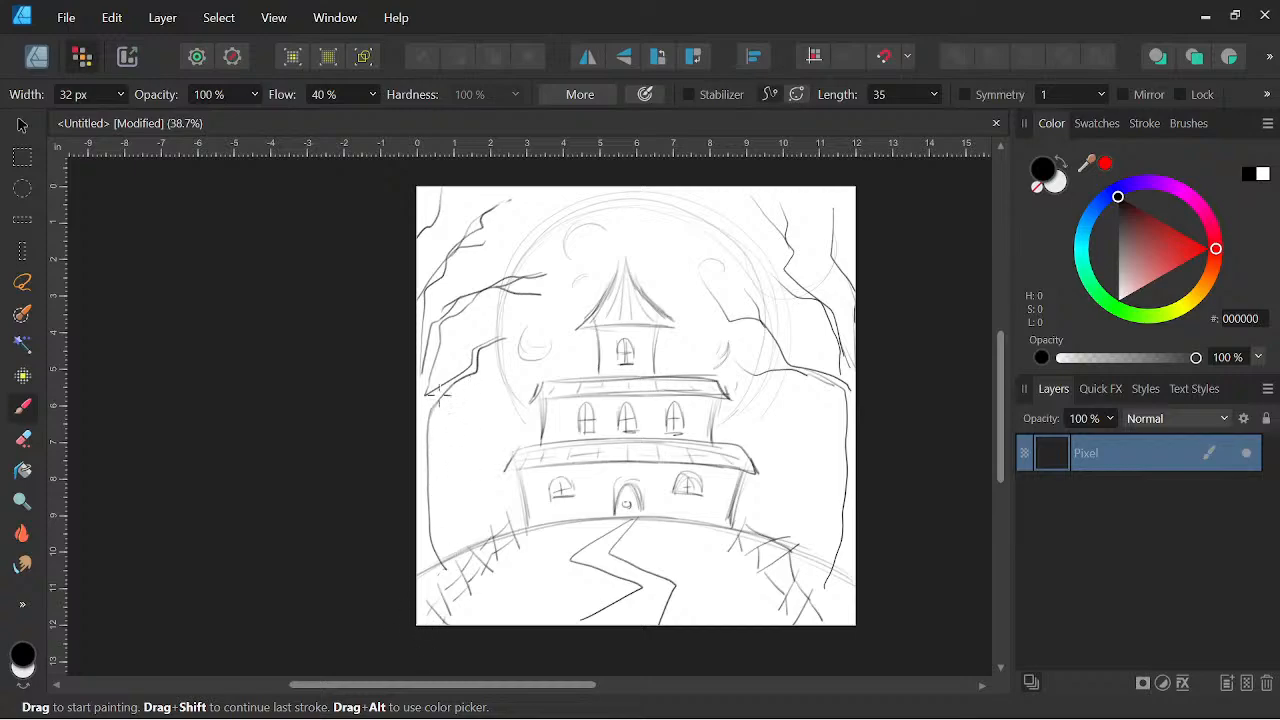
pyautogui.moveTo(433, 393); pyautogui.dragTo(452, 474)
pyautogui.moveTo(434, 424); pyautogui.dragTo(453, 482)
pyautogui.moveTo(476, 389)
pyautogui.mouseDown()
pyautogui.moveTo(448, 465)
pyautogui.moveTo(501, 410)
pyautogui.mouseUp()
pyautogui.moveTo(468, 453)
pyautogui.mouseDown()
pyautogui.moveTo(502, 424)
pyautogui.moveTo(477, 423)
pyautogui.moveTo(453, 483)
pyautogui.moveTo(507, 434)
pyautogui.mouseUp()
pyautogui.moveTo(447, 470)
pyautogui.mouseDown()
pyautogui.moveTo(451, 533)
pyautogui.moveTo(455, 476)
pyautogui.moveTo(461, 519)
pyautogui.moveTo(433, 470)
pyautogui.moveTo(449, 548)
pyautogui.mouseUp()
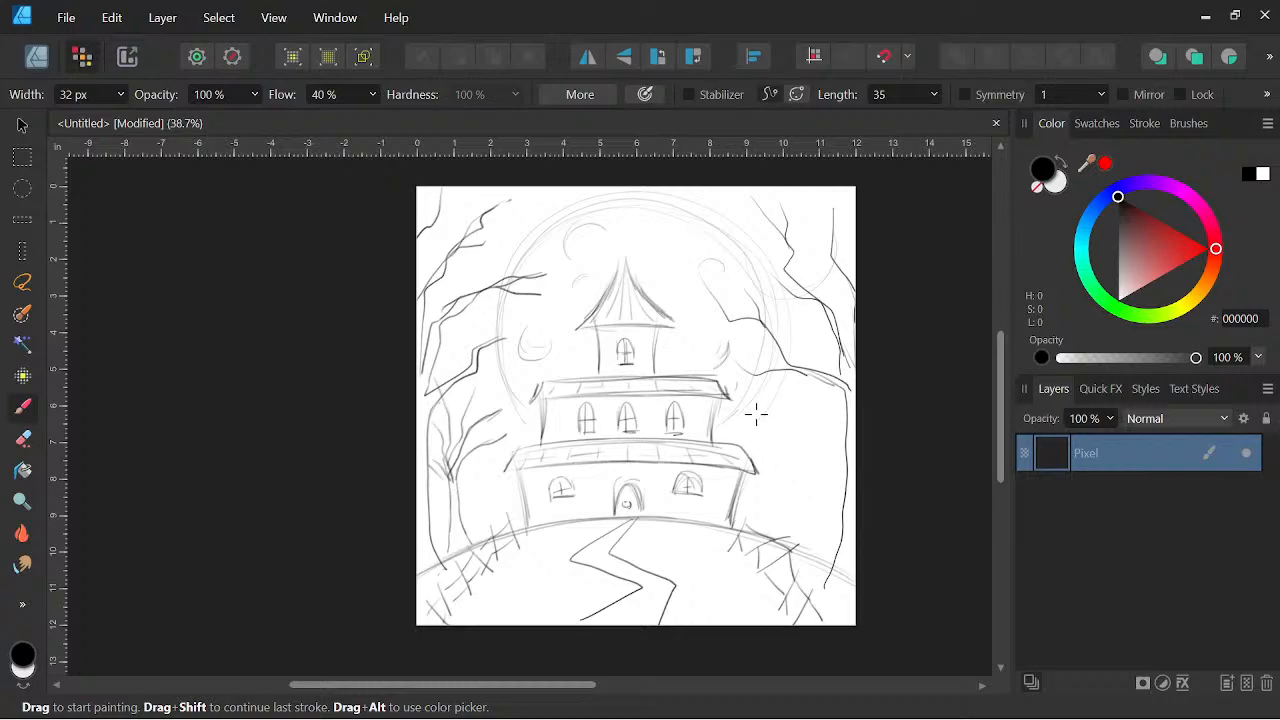
pyautogui.moveTo(777, 450); pyautogui.dragTo(791, 465)
pyautogui.moveTo(797, 393)
pyautogui.mouseDown()
pyautogui.moveTo(790, 520)
pyautogui.moveTo(805, 426)
pyautogui.moveTo(793, 468)
pyautogui.moveTo(801, 540)
pyautogui.mouseUp()
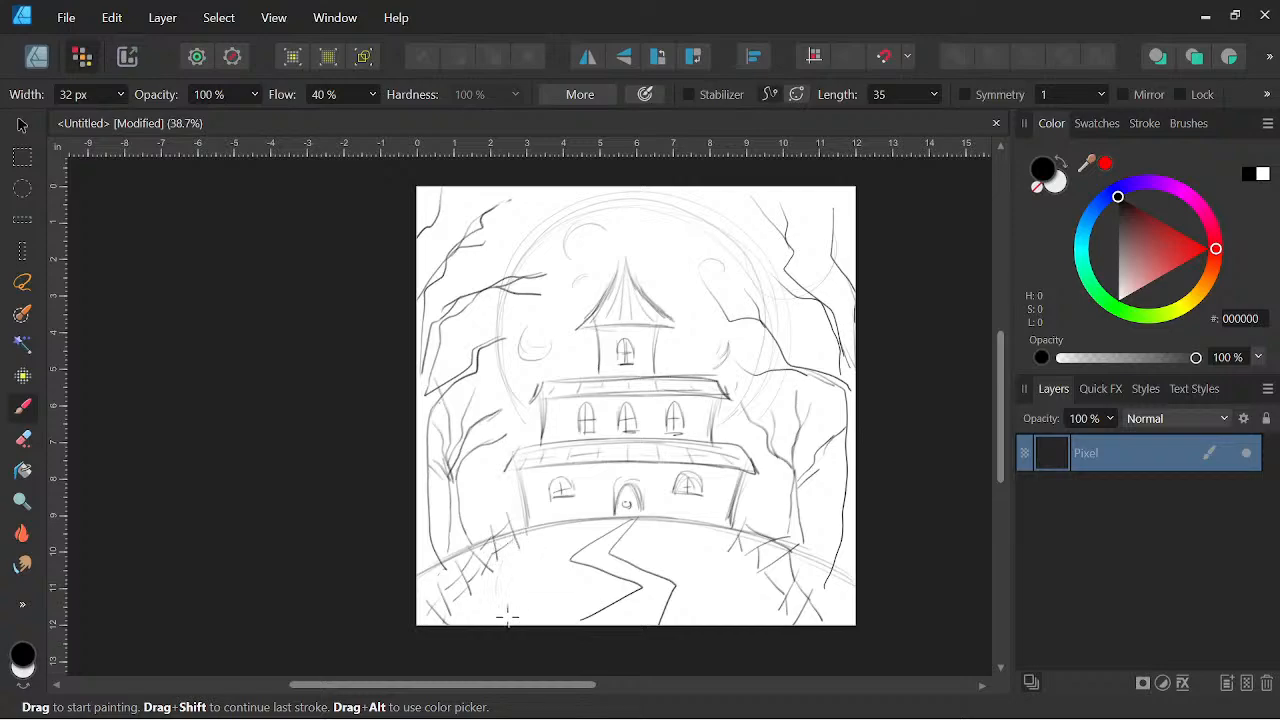
# Sketch curved outlines on the hill on both sides of the zigzag path
pyautogui.moveTo(730, 558); pyautogui.dragTo(748, 622)
pyautogui.moveTo(900, 563)
pyautogui.mouseDown()
pyautogui.moveTo(823, 614)
pyautogui.moveTo(863, 580)
pyautogui.mouseUp()
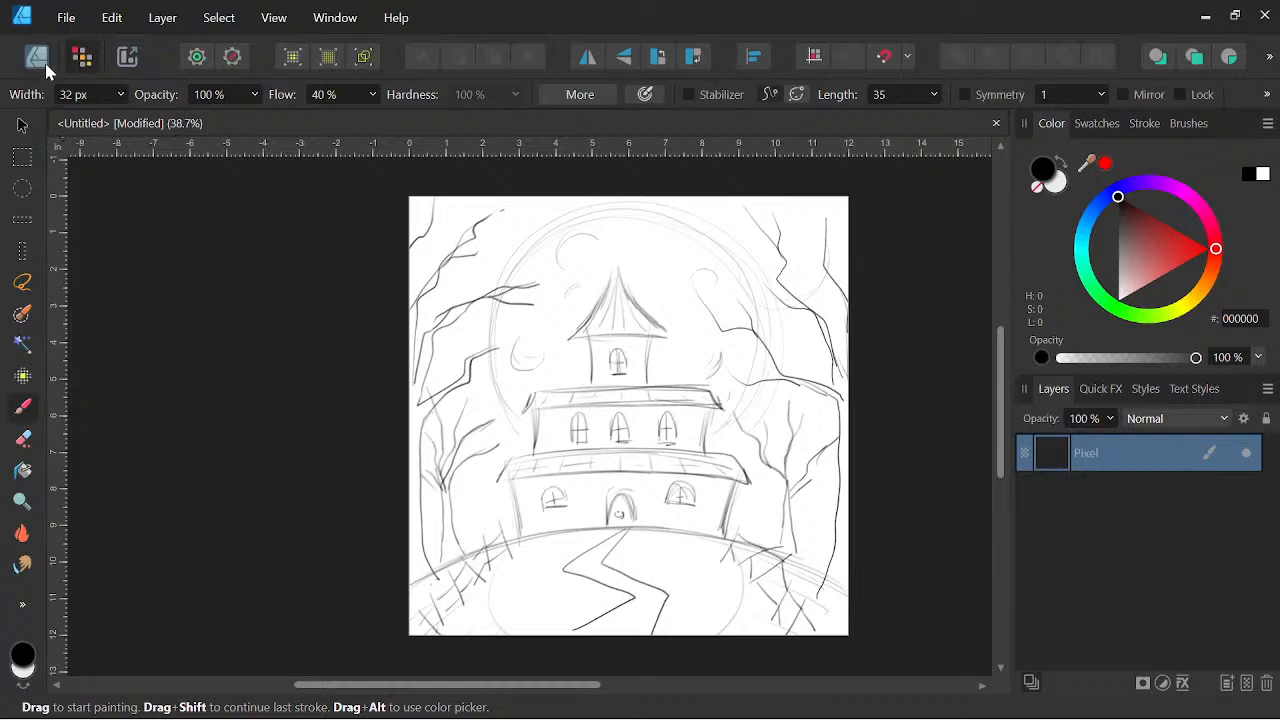
# Draw a light grey EBEBEB rectangle slightly larger than the page in vector mode and place it beneath the sketch layer
pyautogui.hotkey('ctrl', '1')
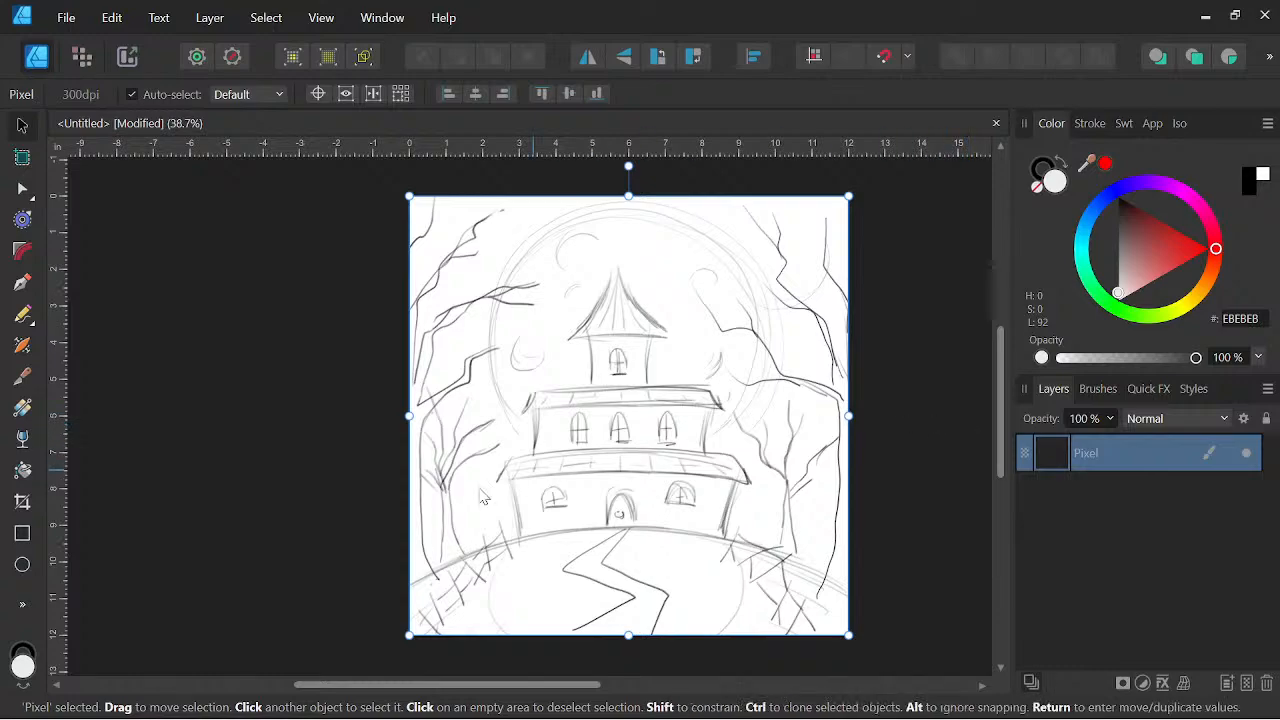
pyautogui.click(22, 533)
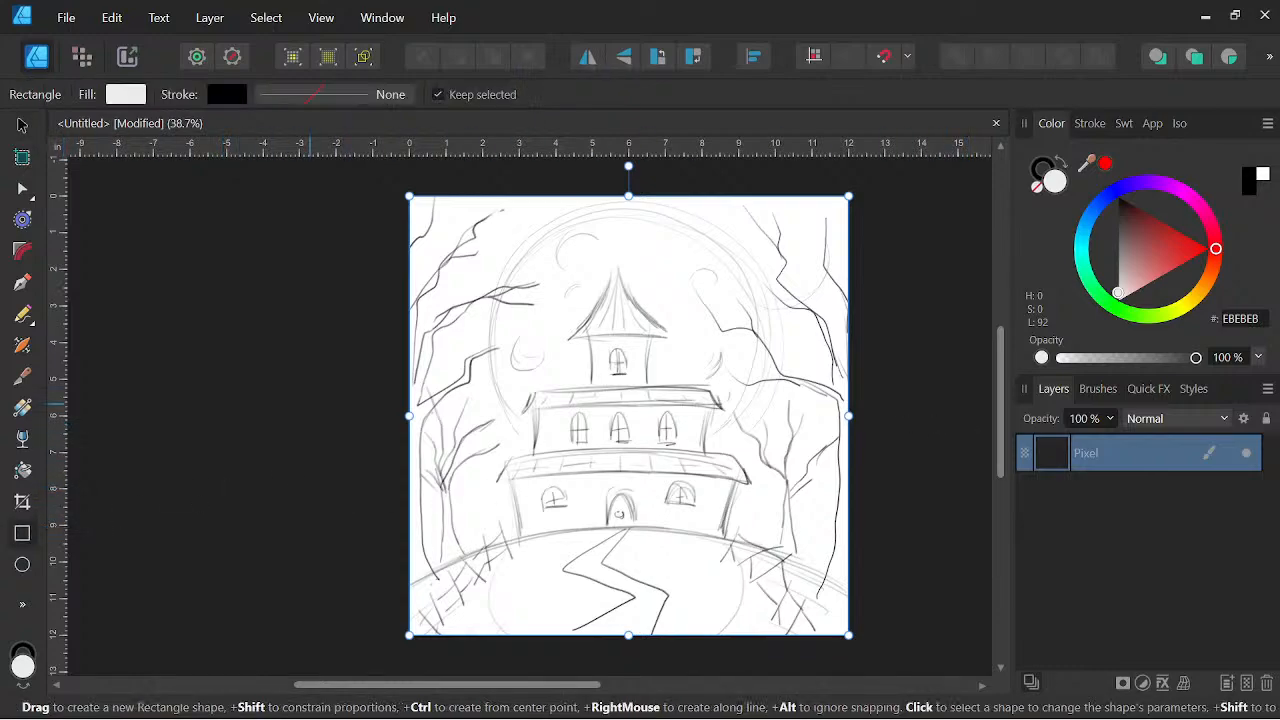
pyautogui.moveTo(396, 177); pyautogui.dragTo(860, 641)
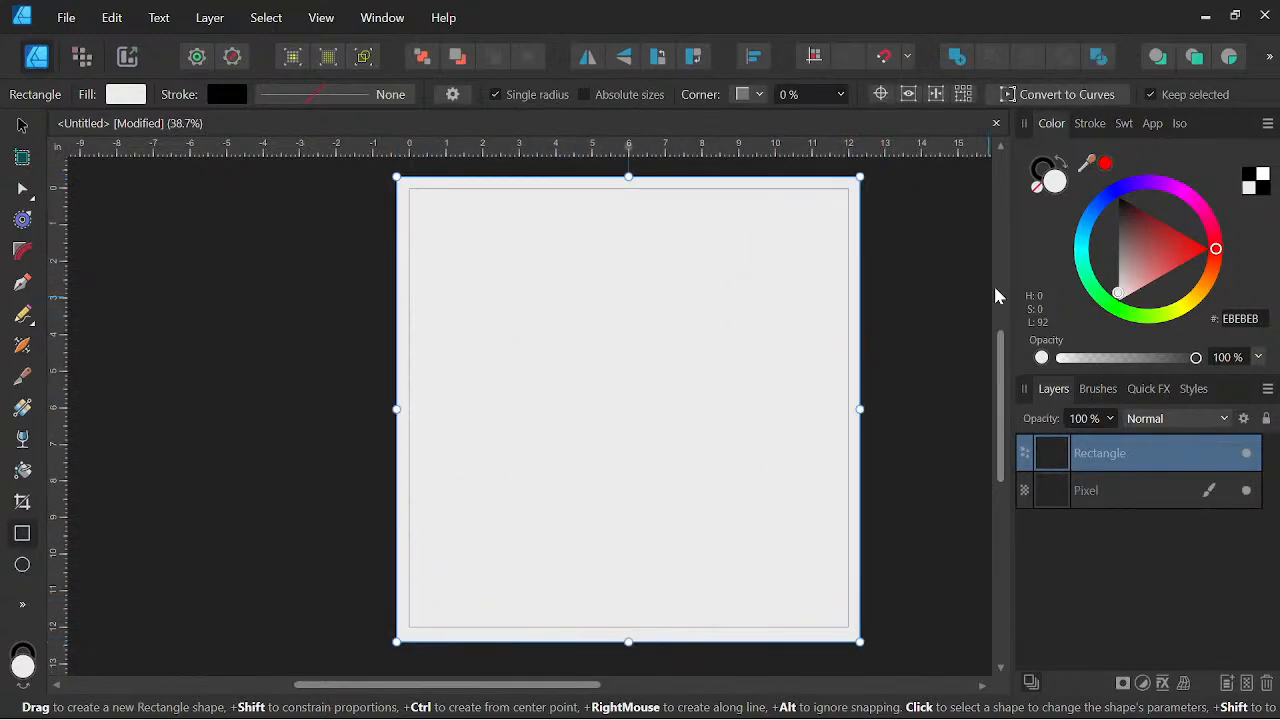
pyautogui.click(1051, 190)
pyautogui.click(1053, 193)
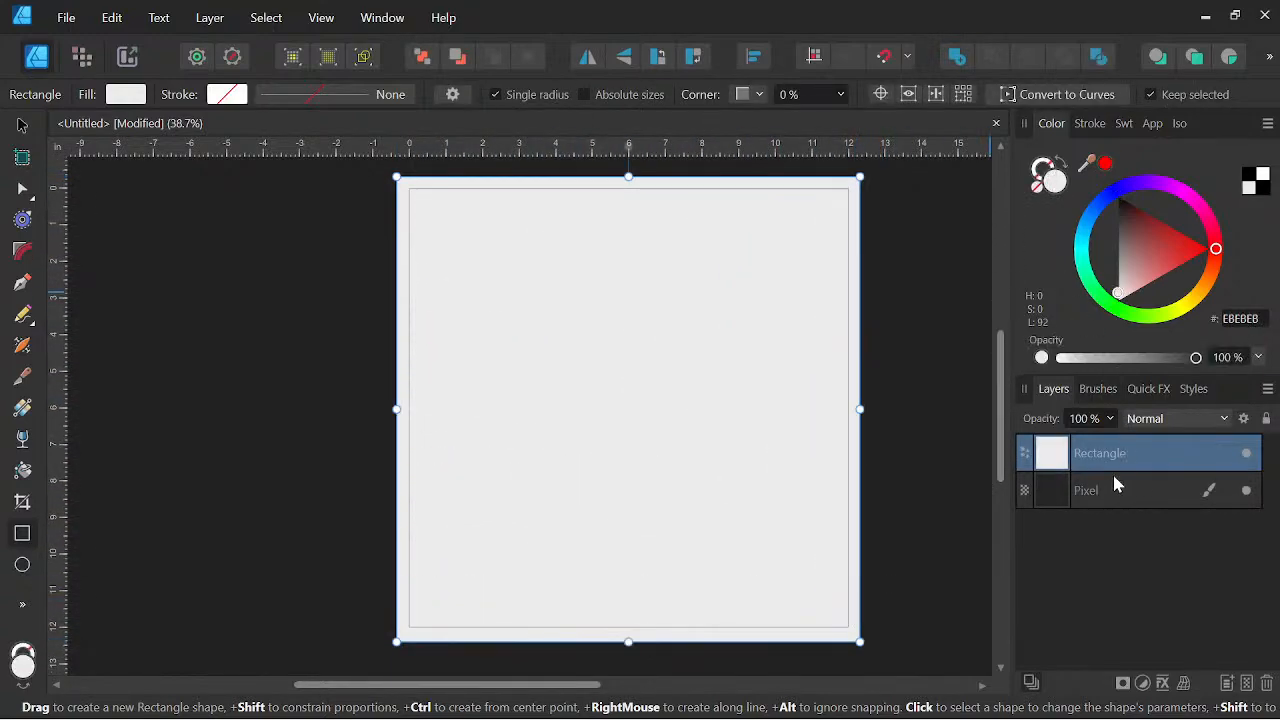
pyautogui.moveTo(1103, 463); pyautogui.dragTo(1090, 524)
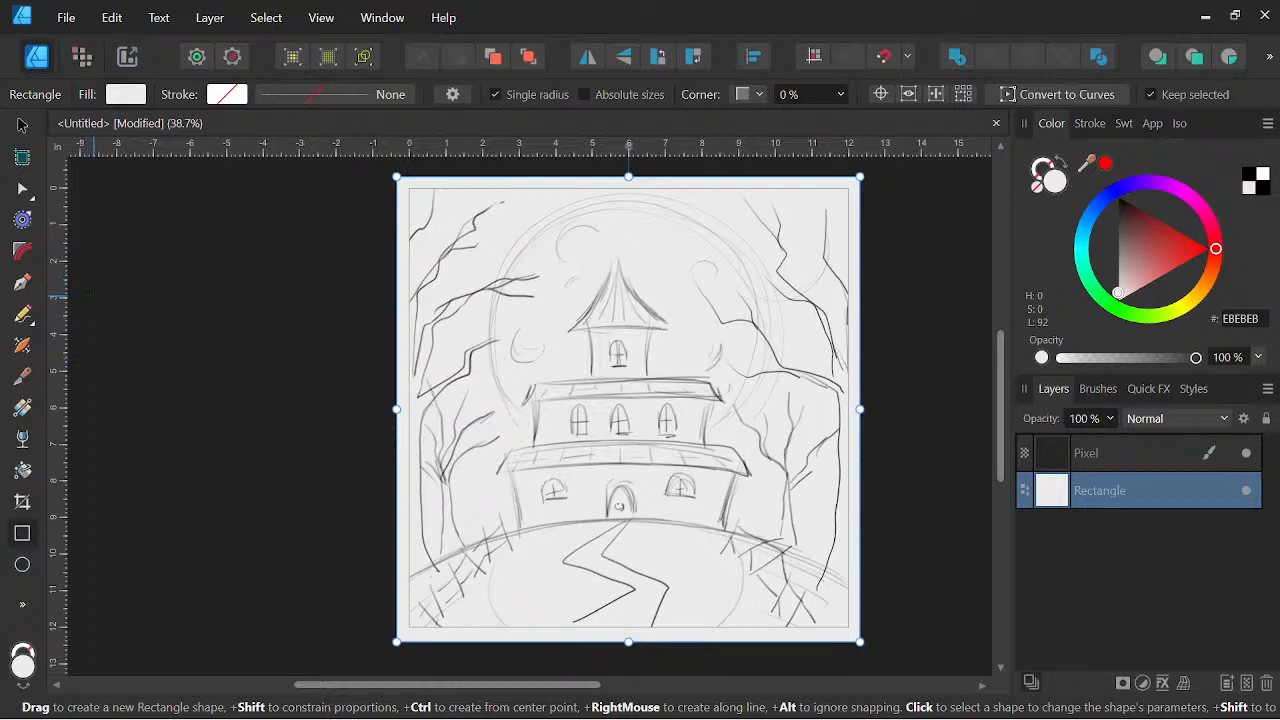
# Apply a vertical linear gradient fill to the background rectangle, from near the moon's top down to the hill
pyautogui.click(22, 407)
pyautogui.moveTo(648, 205); pyautogui.dragTo(648, 546)
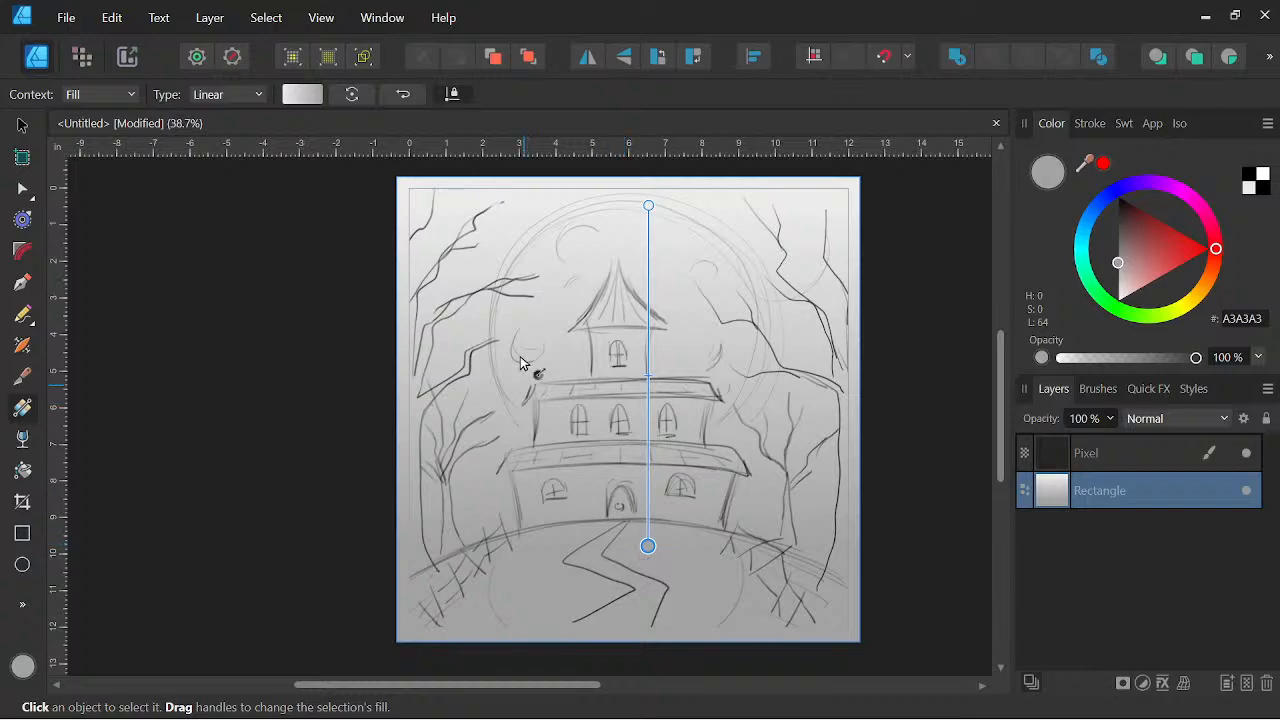
# Set the colour of the background gradient's first stop to pale cyan C3EDEE
pyautogui.click(303, 96)
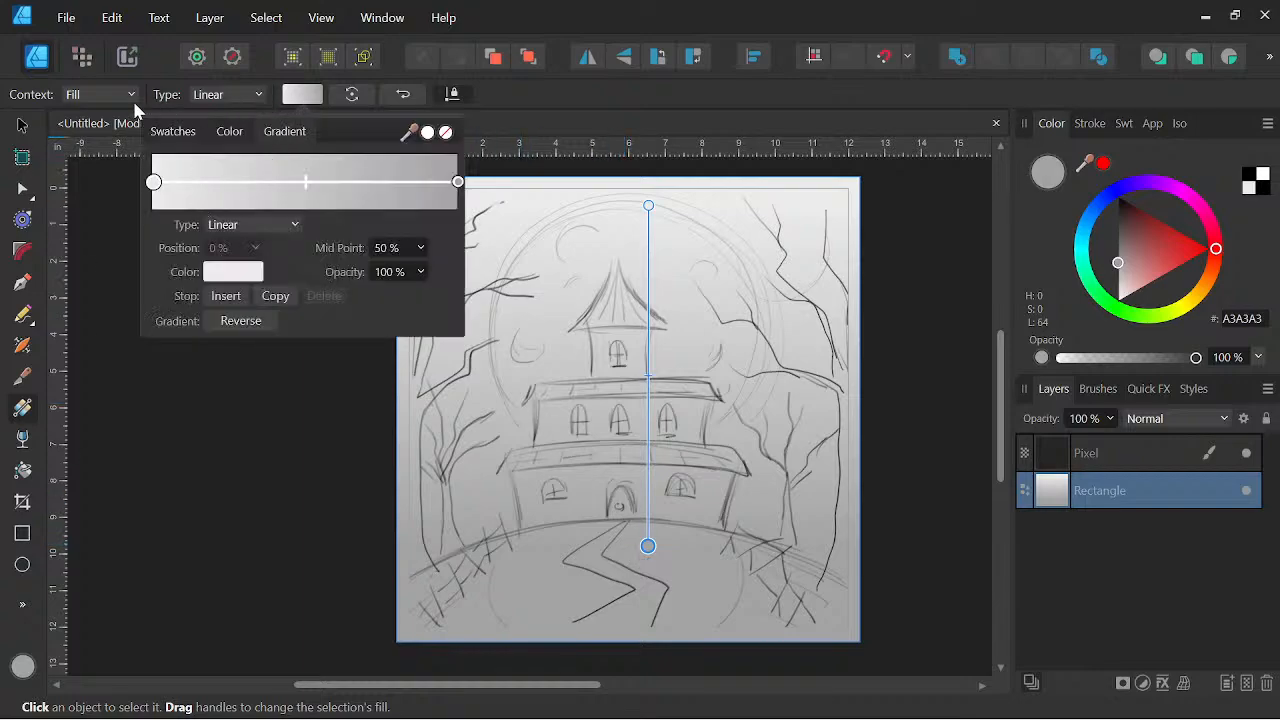
pyautogui.click(233, 272)
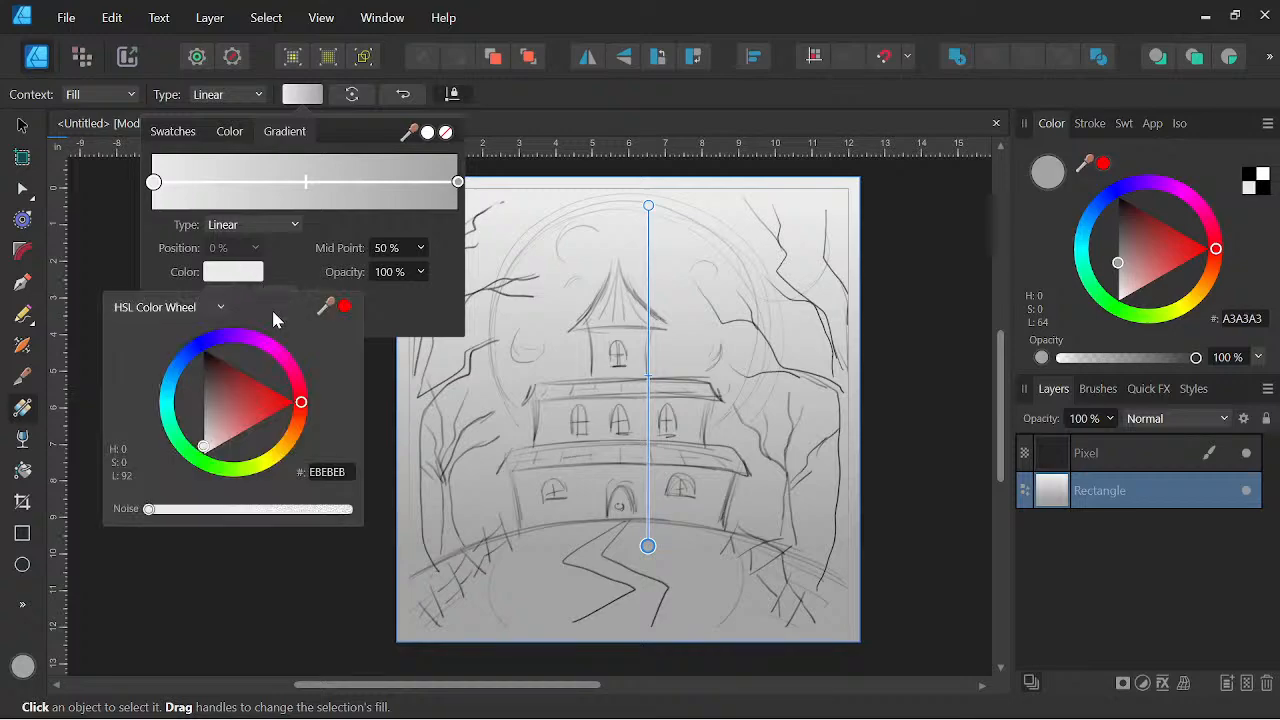
pyautogui.click(174, 397)
pyautogui.moveTo(226, 400); pyautogui.dragTo(250, 366)
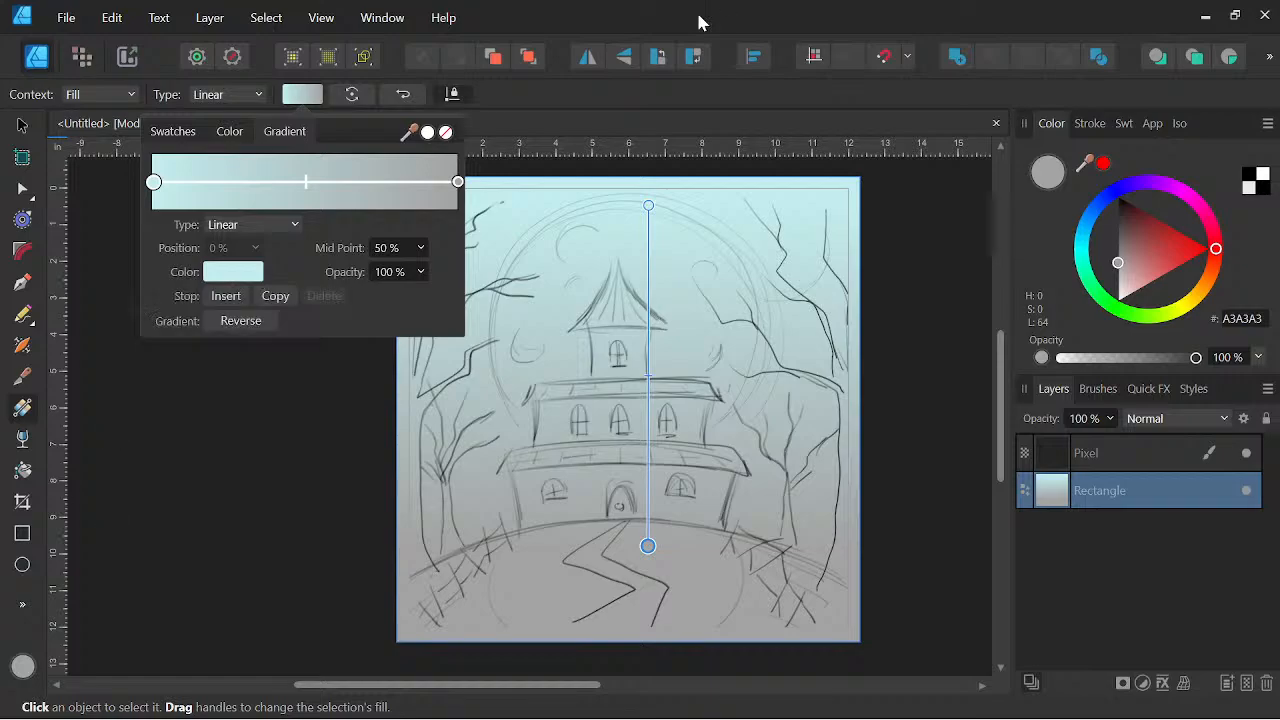
pyautogui.click(459, 182)
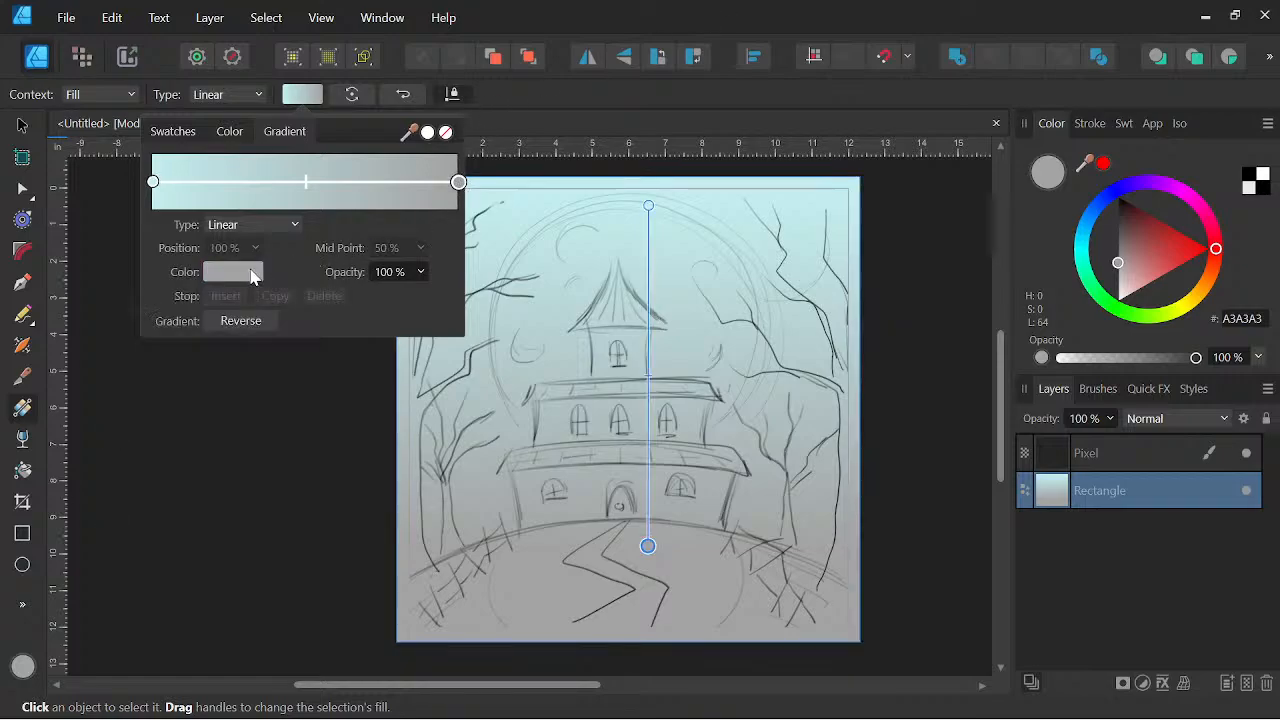
pyautogui.click(251, 275)
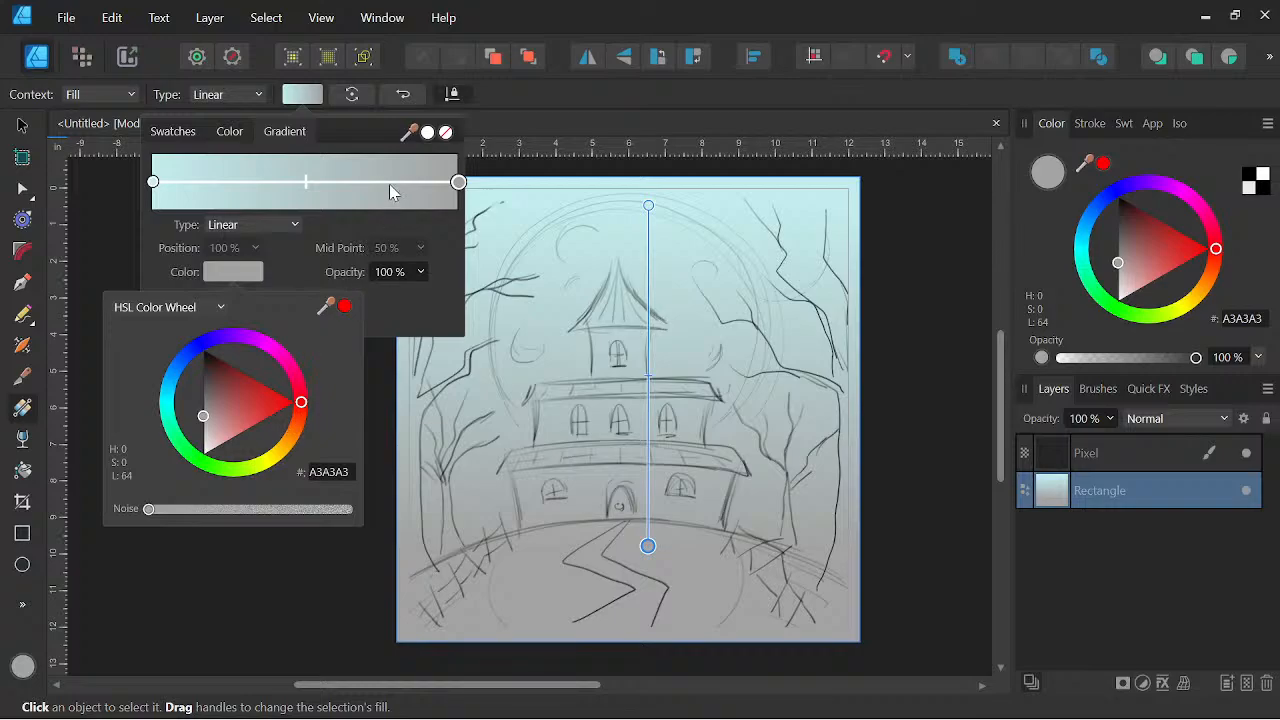
pyautogui.click(301, 97)
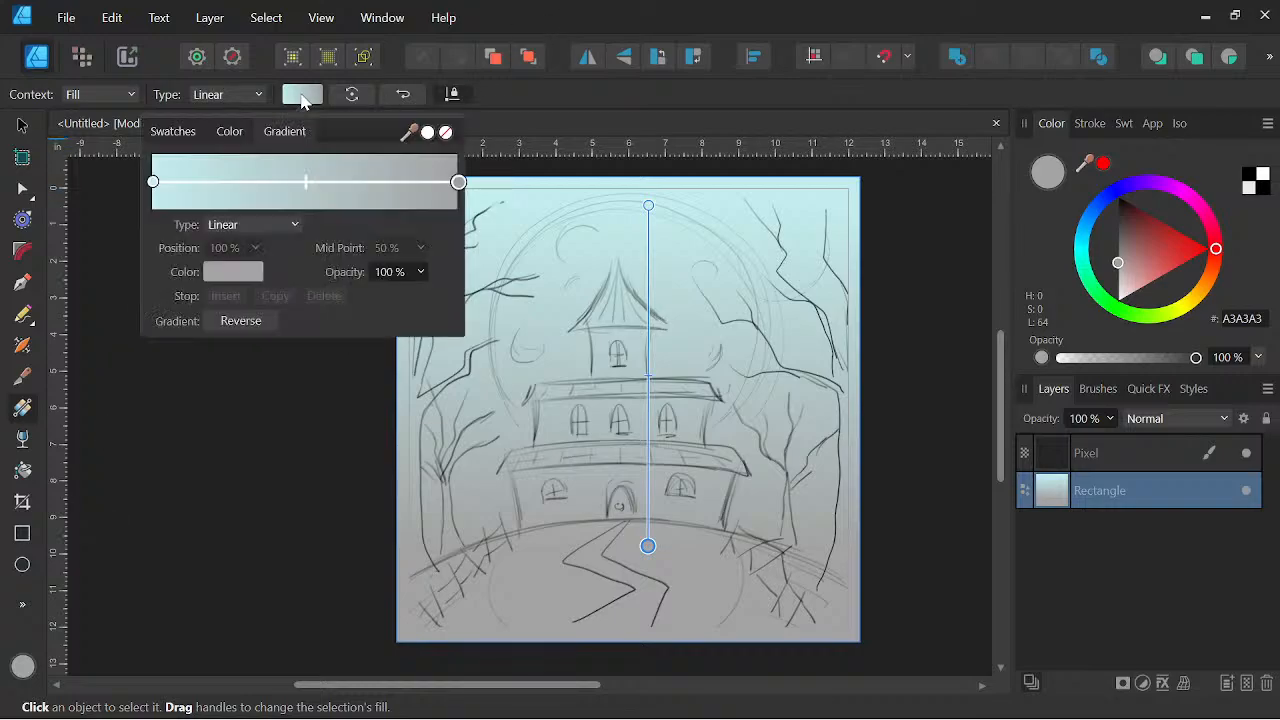
# Add a middle stop at 54% to the background gradient and colour it dark purple 663C64
pyautogui.click(341, 184)
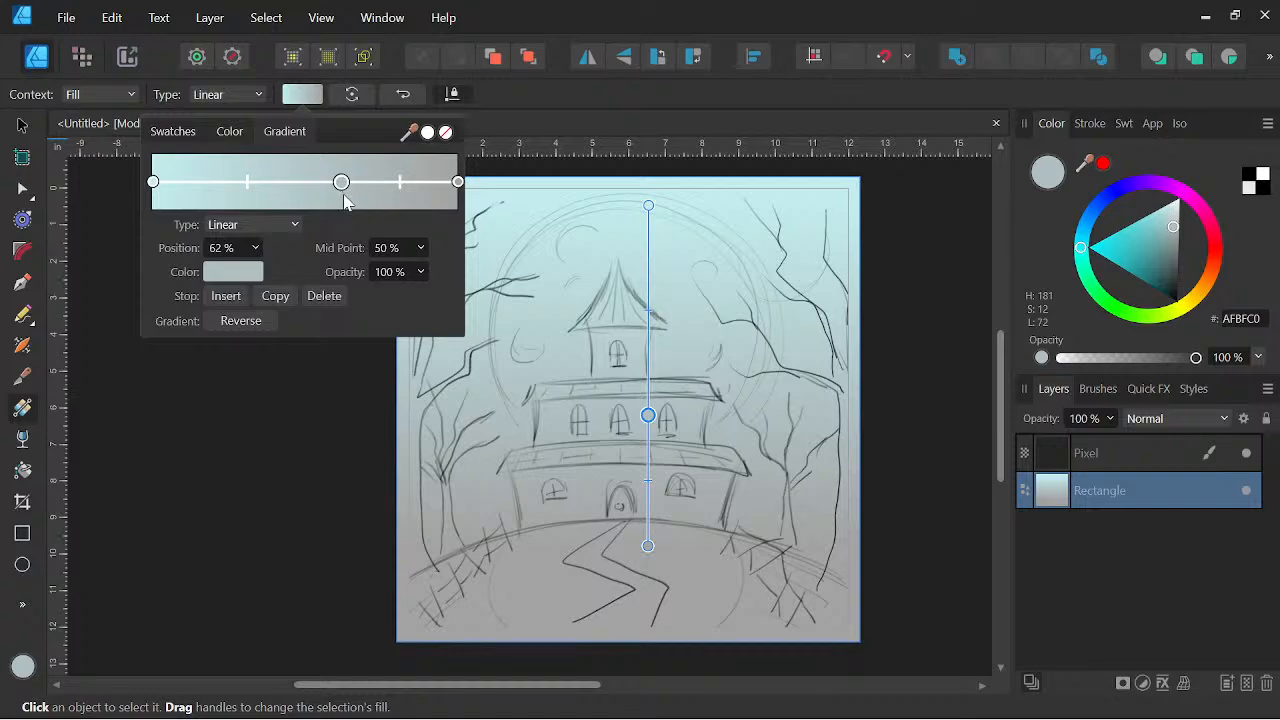
pyautogui.moveTo(341, 184)
pyautogui.mouseDown()
pyautogui.moveTo(286, 183)
pyautogui.moveTo(319, 182)
pyautogui.mouseUp()
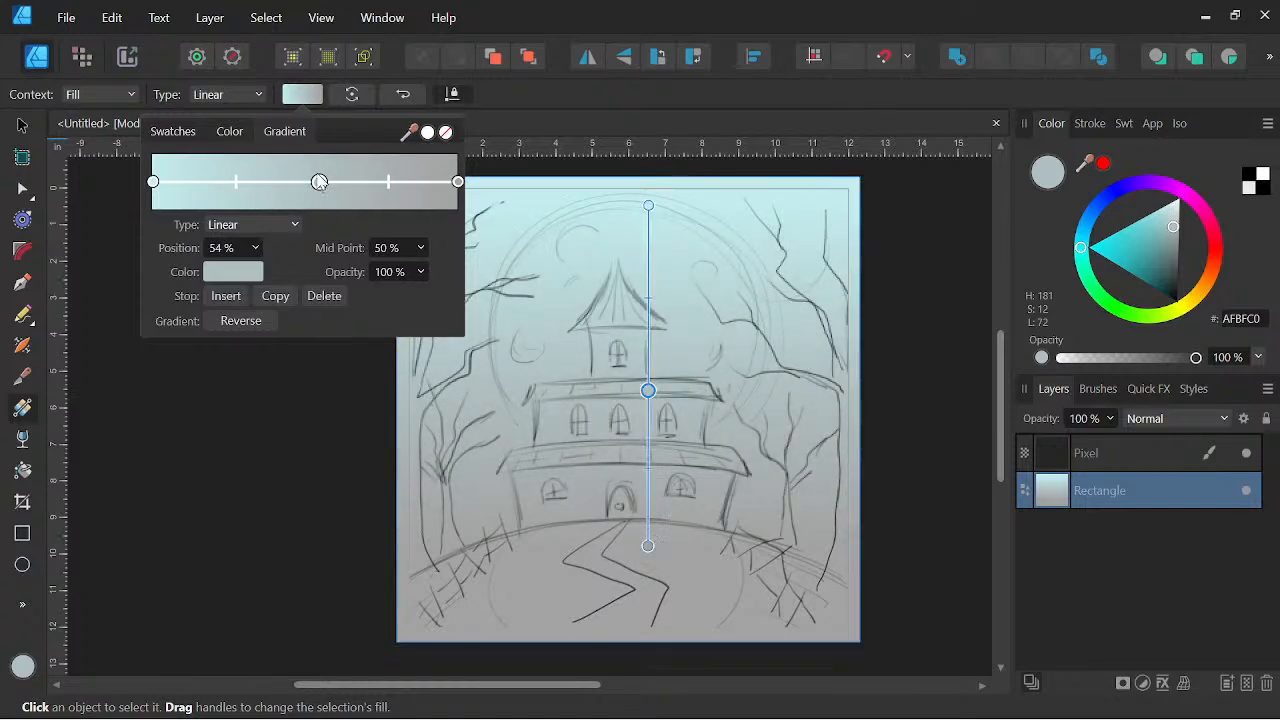
pyautogui.click(223, 274)
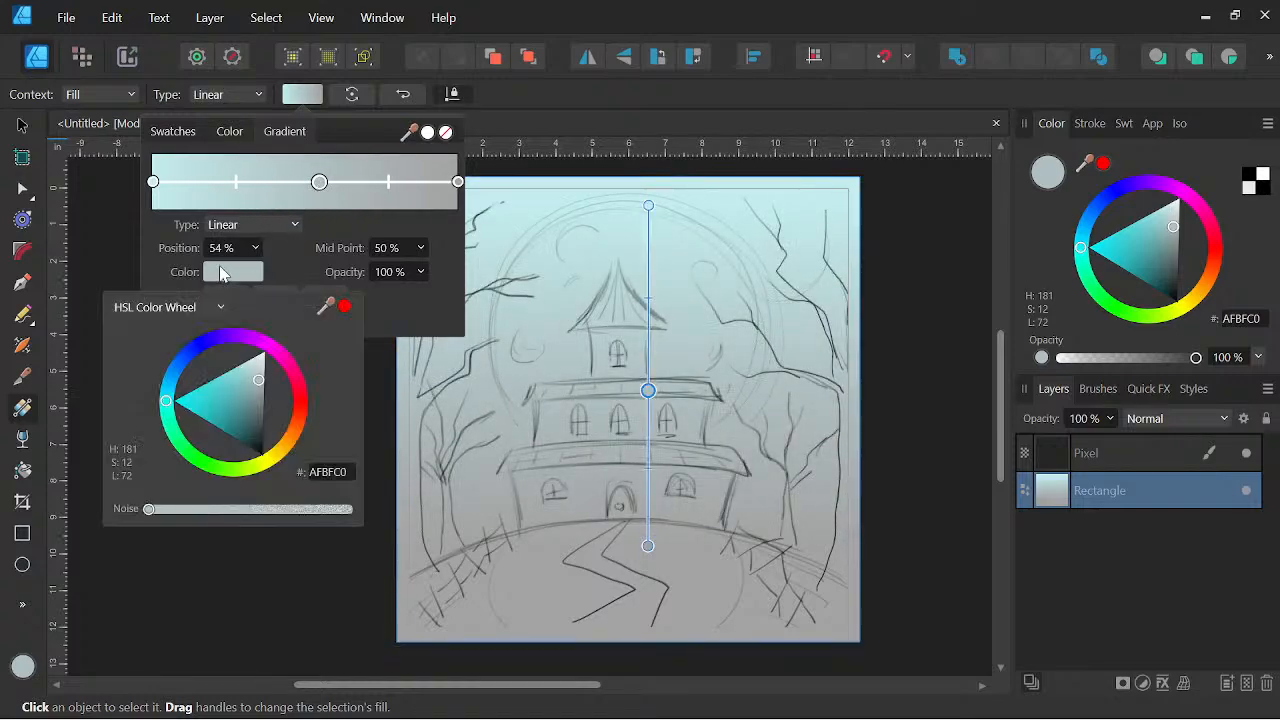
pyautogui.click(270, 352)
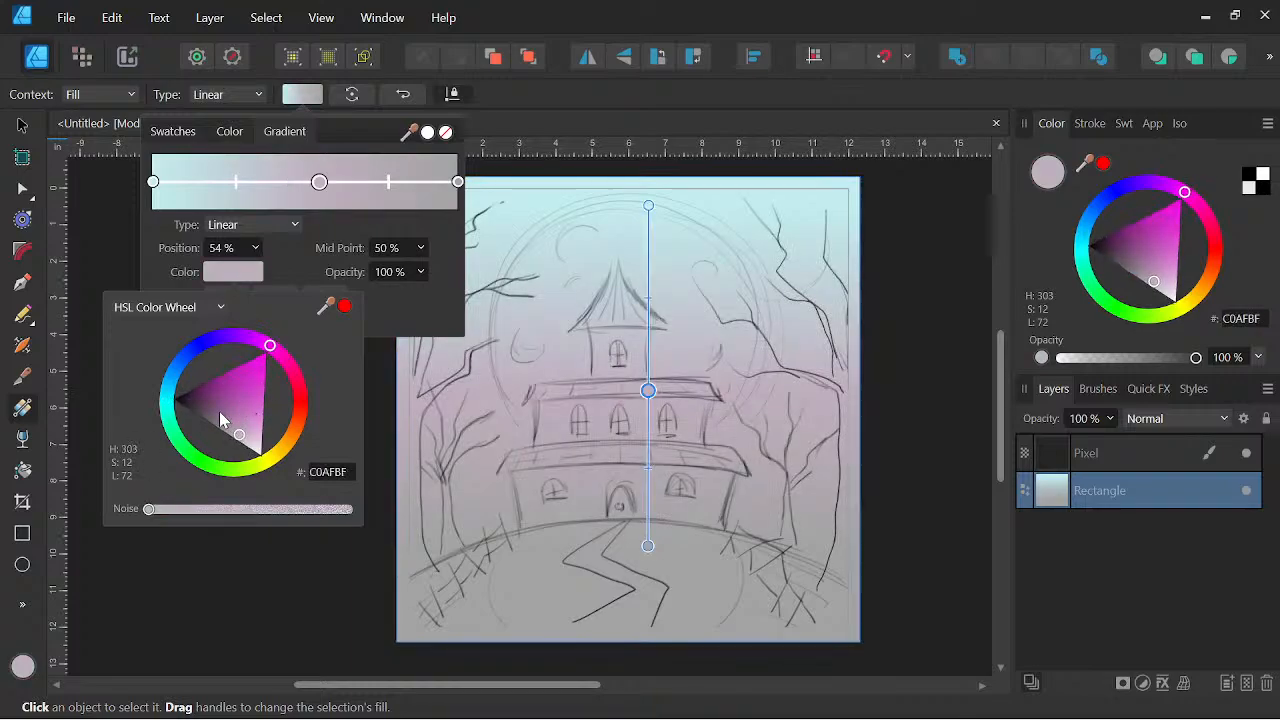
pyautogui.moveTo(219, 411); pyautogui.dragTo(209, 404)
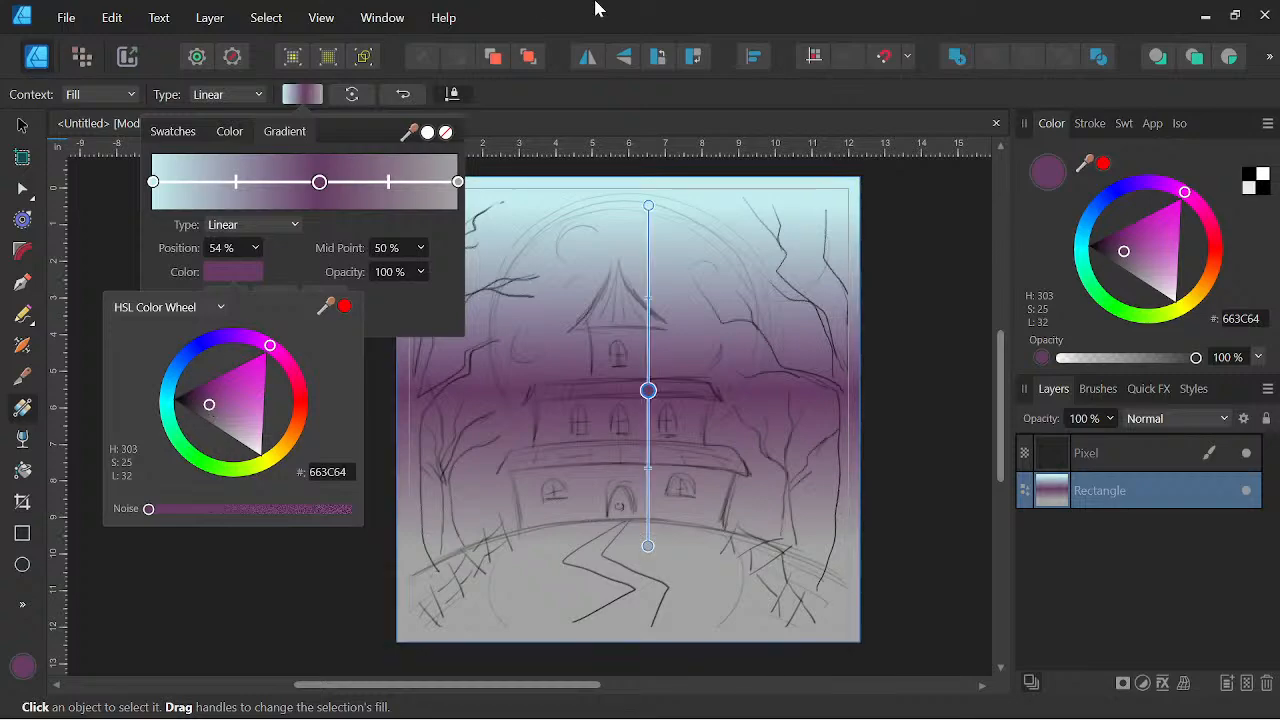
# Set the colour of the background gradient's last stop to orange FF7600
pyautogui.click(458, 182)
pyautogui.click(243, 277)
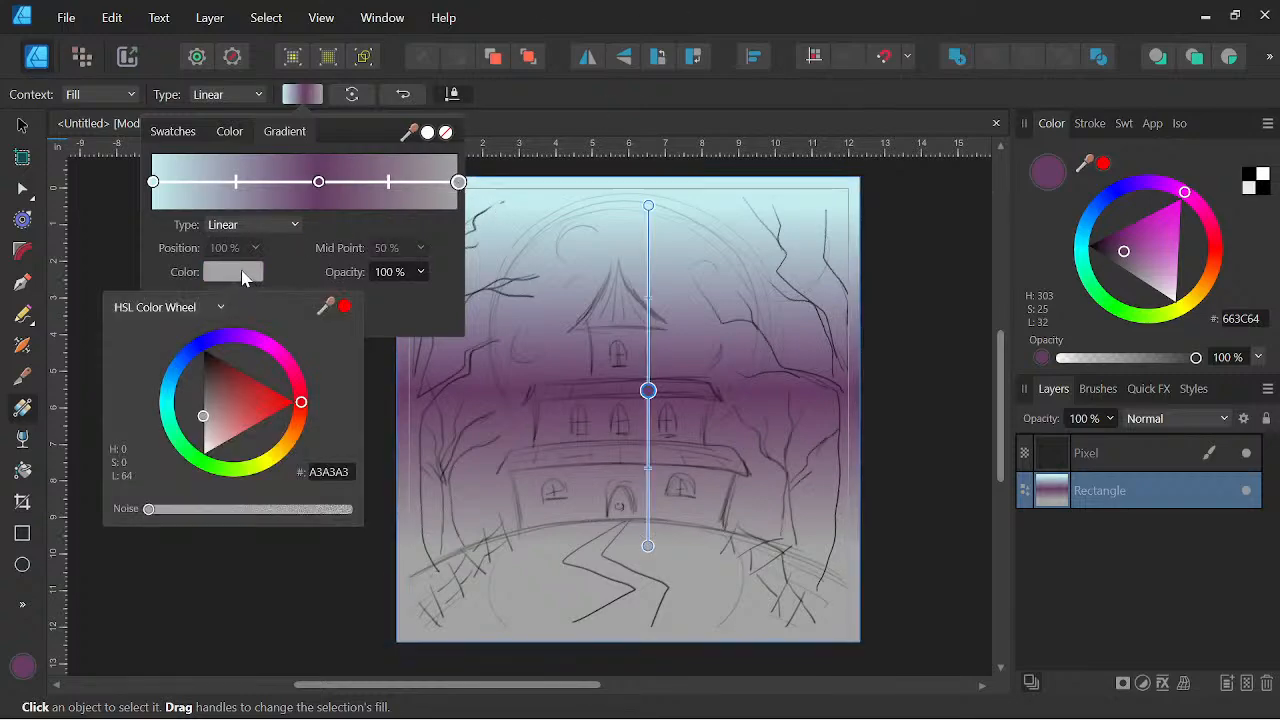
pyautogui.moveTo(300, 403); pyautogui.dragTo(301, 438)
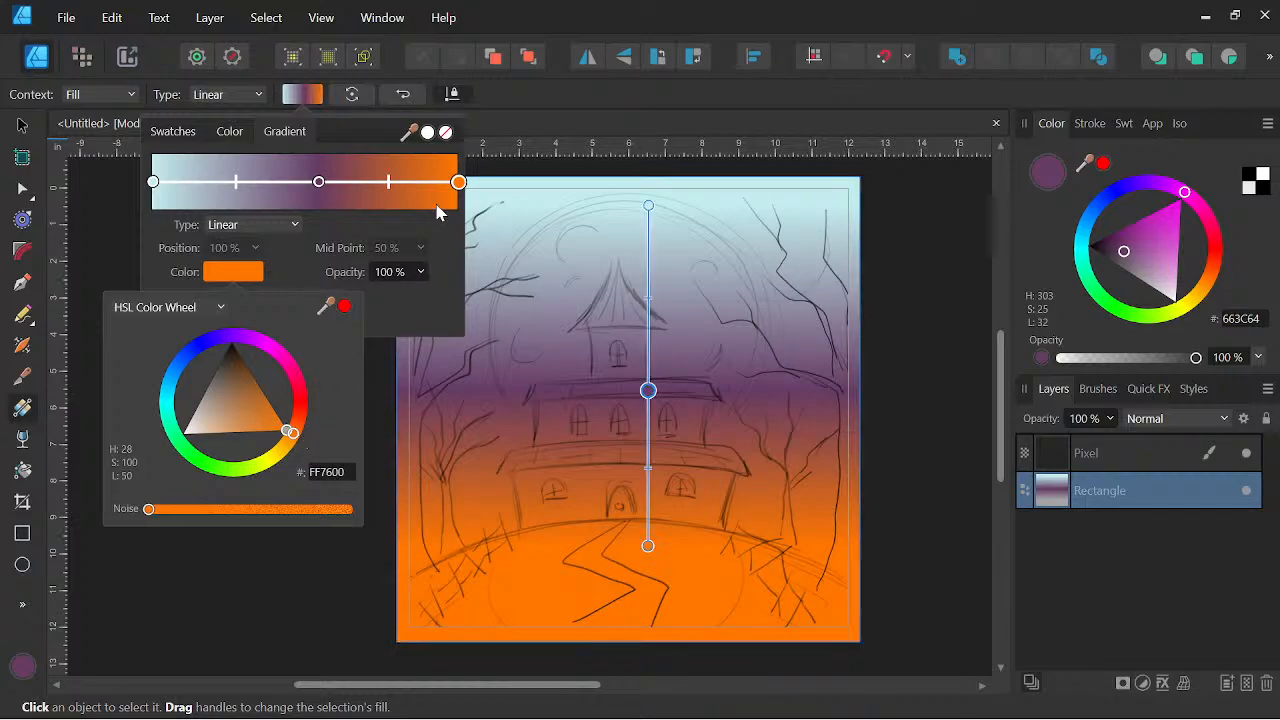
pyautogui.click(699, 4)
# Change the background gradient to Radial, extending its outer end well below the page and centring it near the tower roof
pyautogui.scroll(-2, 651, 523)
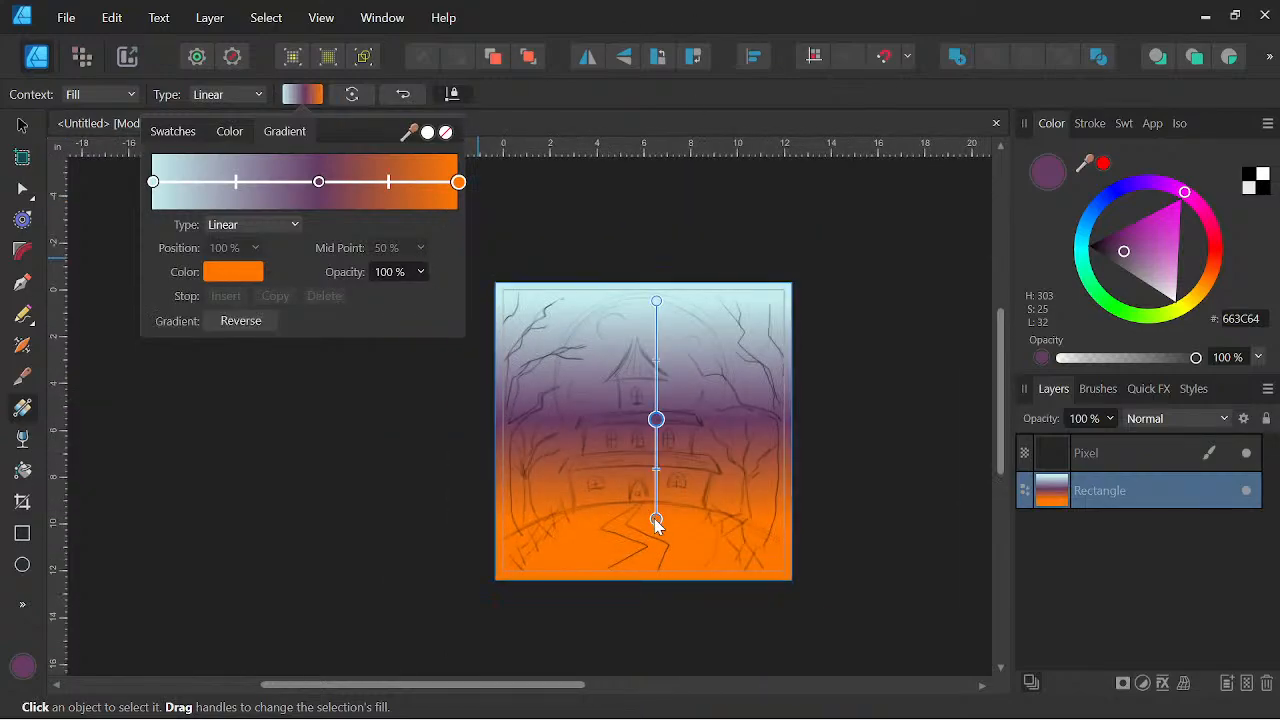
pyautogui.click(262, 226)
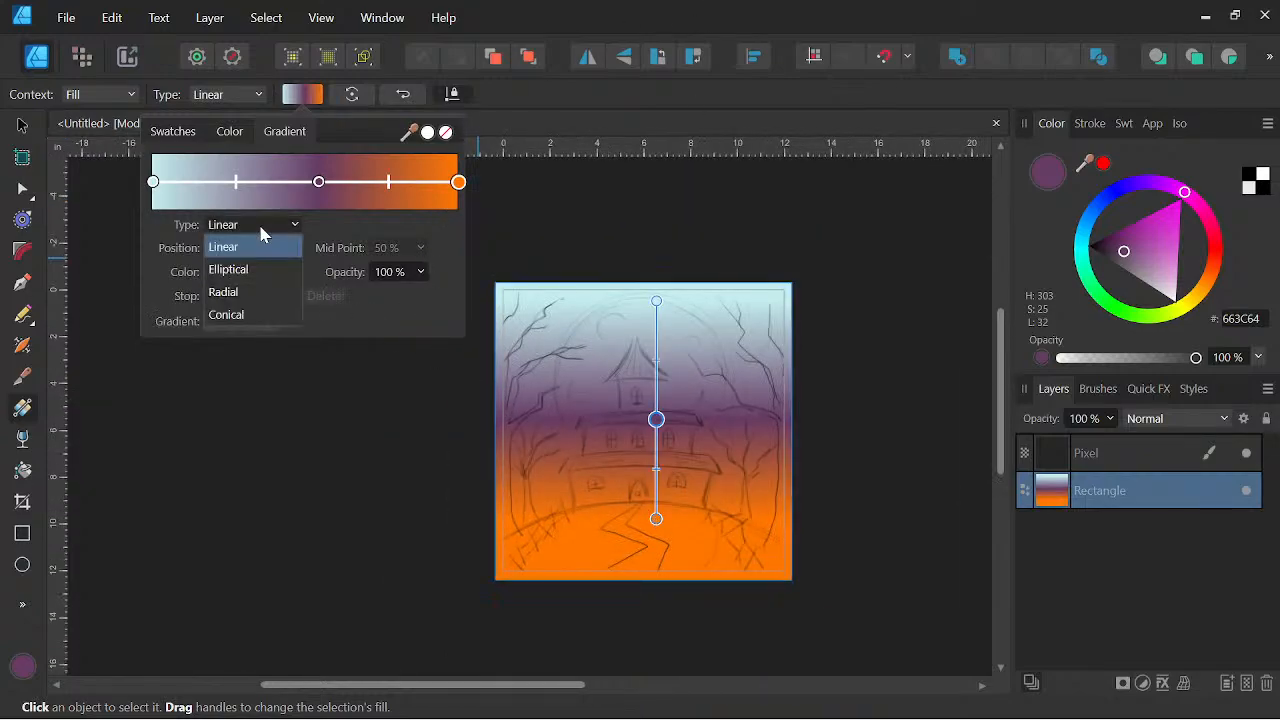
pyautogui.click(224, 292)
pyautogui.moveTo(656, 518); pyautogui.dragTo(550, 646)
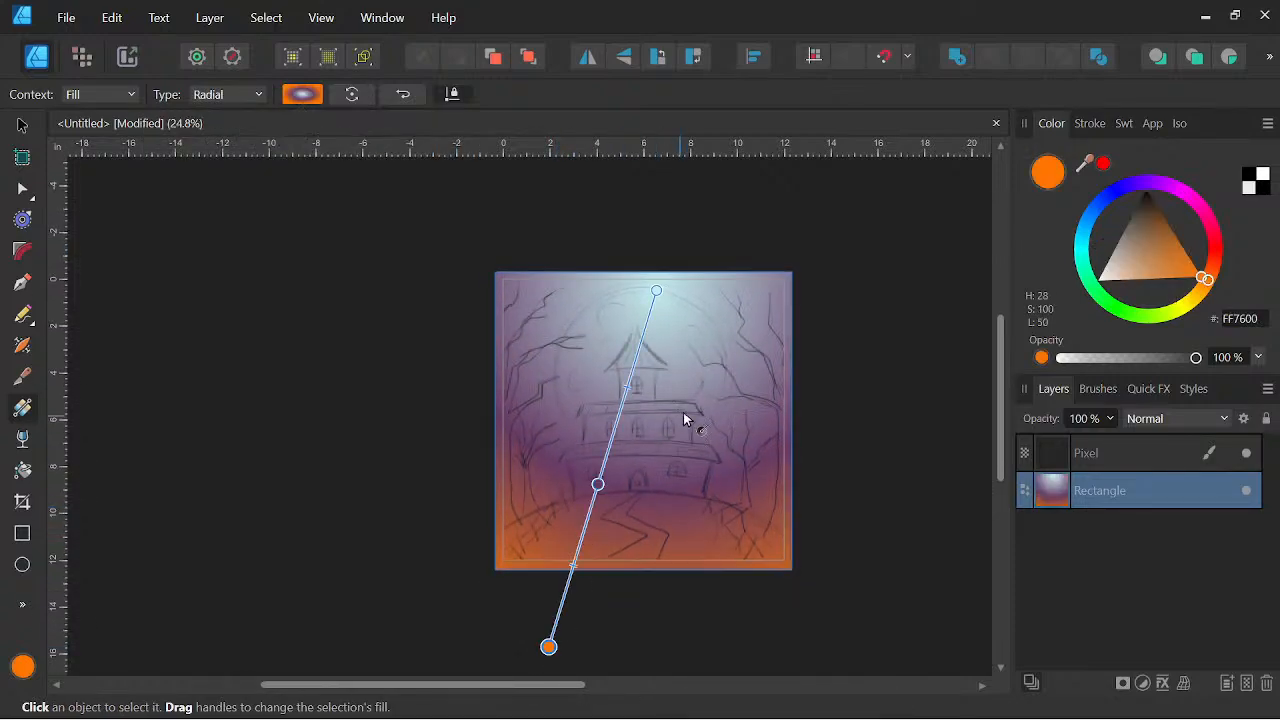
pyautogui.moveTo(651, 294); pyautogui.dragTo(643, 346)
pyautogui.scroll(-2, 650, 500)
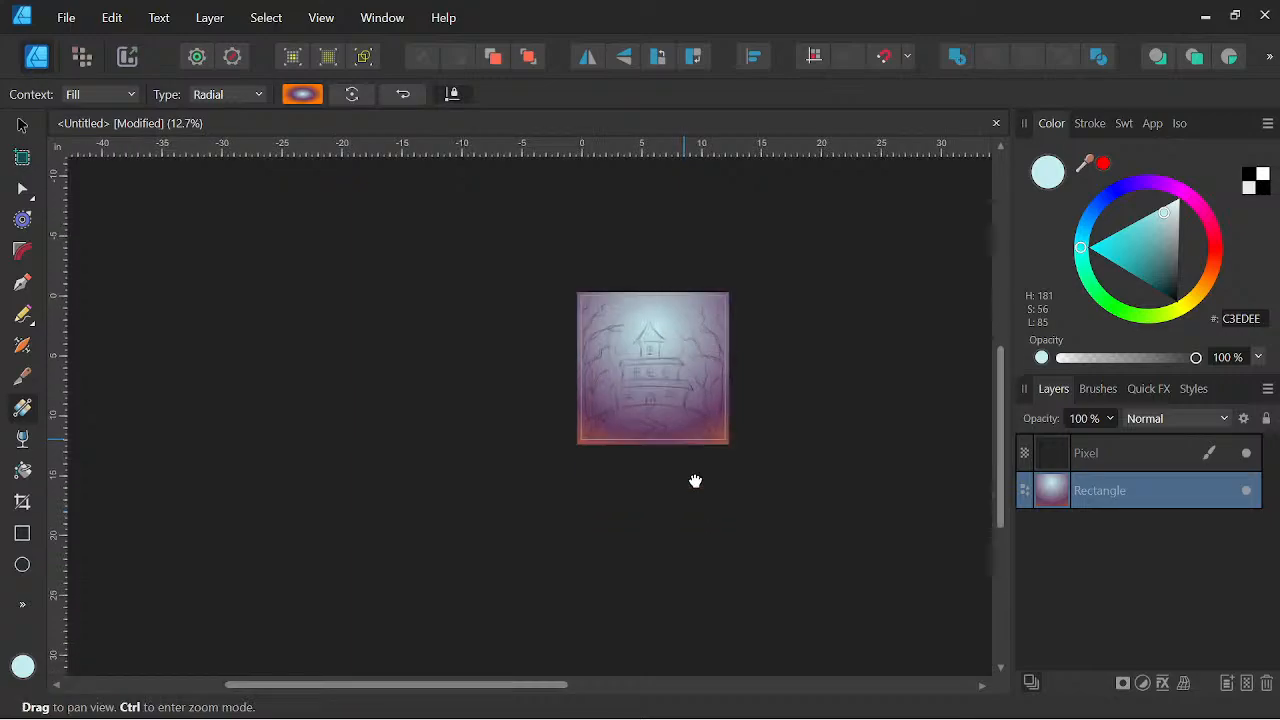
pyautogui.scroll(2, 640, 465)
pyautogui.scroll(1, 657, 307)
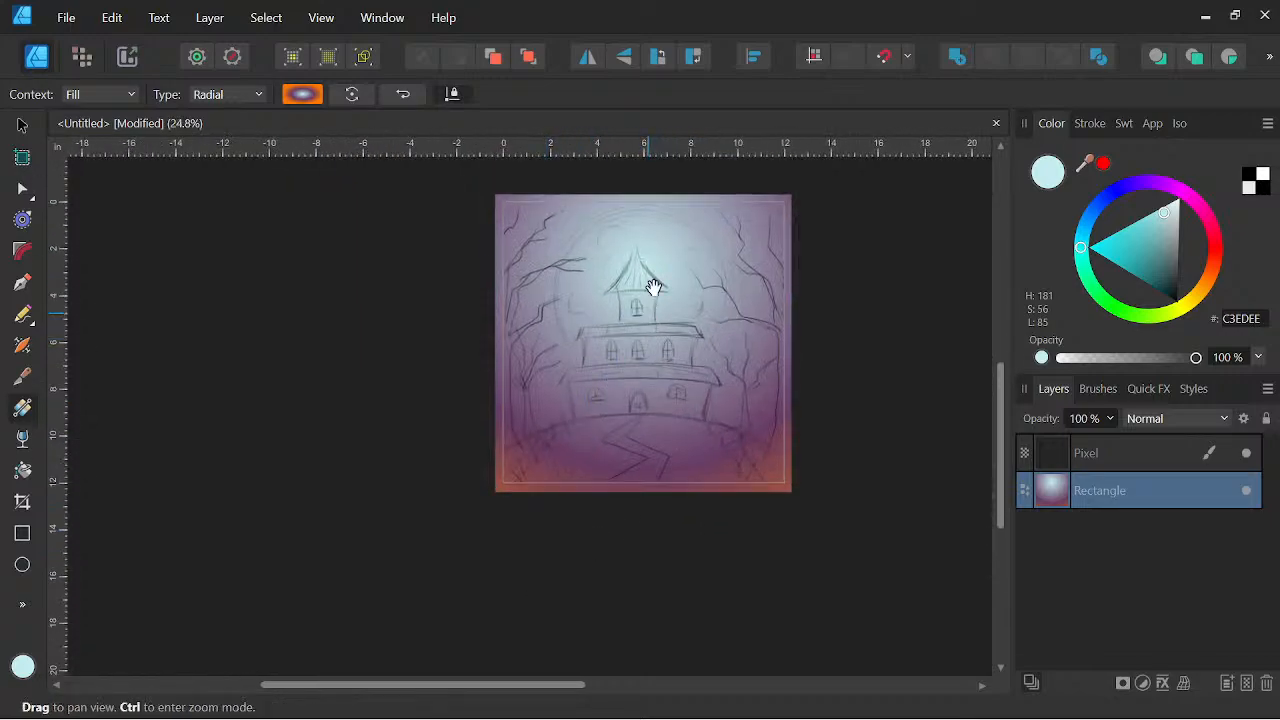
# Pull the radial gradient's outer end slightly closer to the page, then deselect the background rectangle
pyautogui.moveTo(537, 623); pyautogui.dragTo(565, 594)
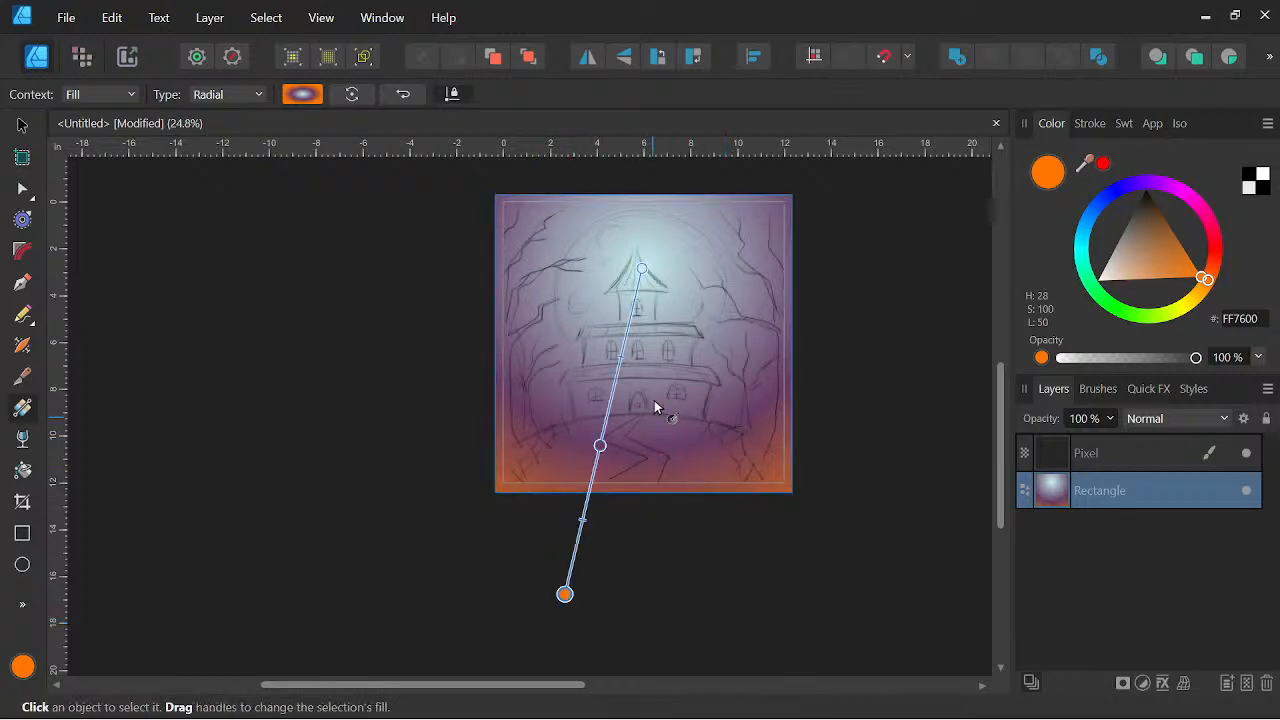
pyautogui.scroll(-2, 655, 412)
pyautogui.scroll(2, 656, 437)
pyautogui.moveTo(644, 454); pyautogui.dragTo(534, 474)
pyautogui.scroll(2, 519, 472)
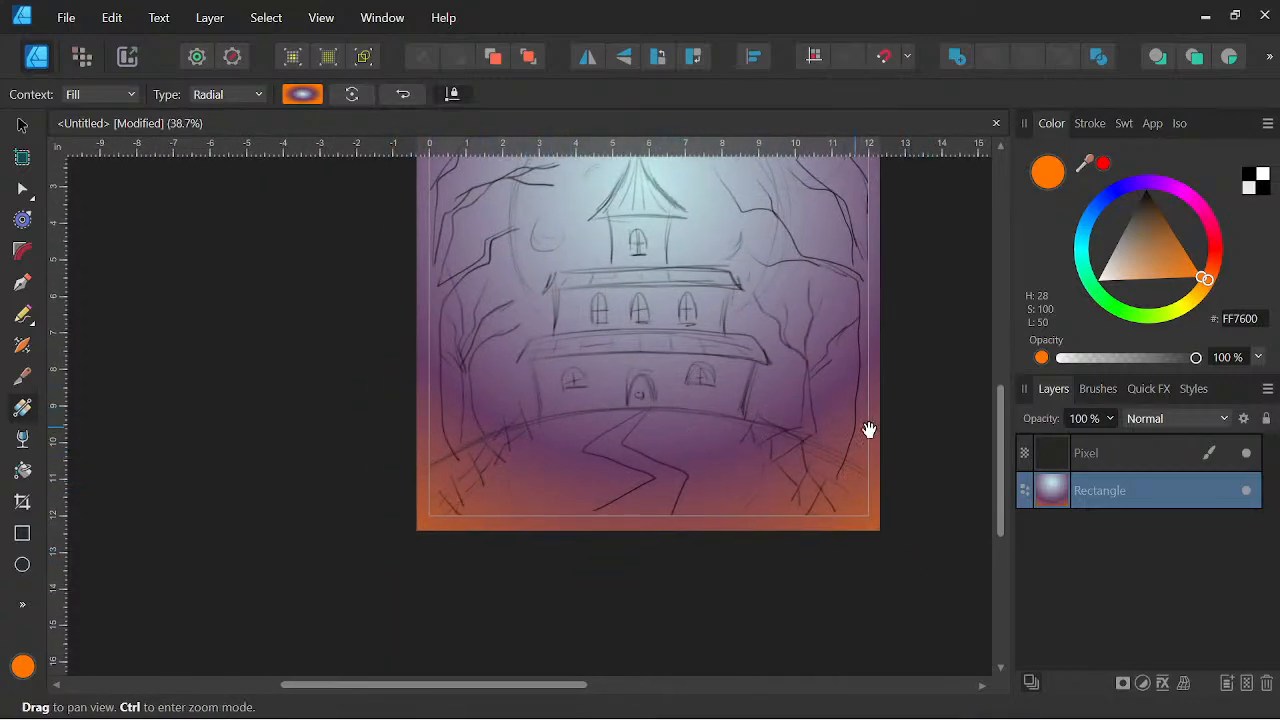
pyautogui.scroll(-1, 782, 341)
pyautogui.moveTo(782, 341); pyautogui.dragTo(750, 422)
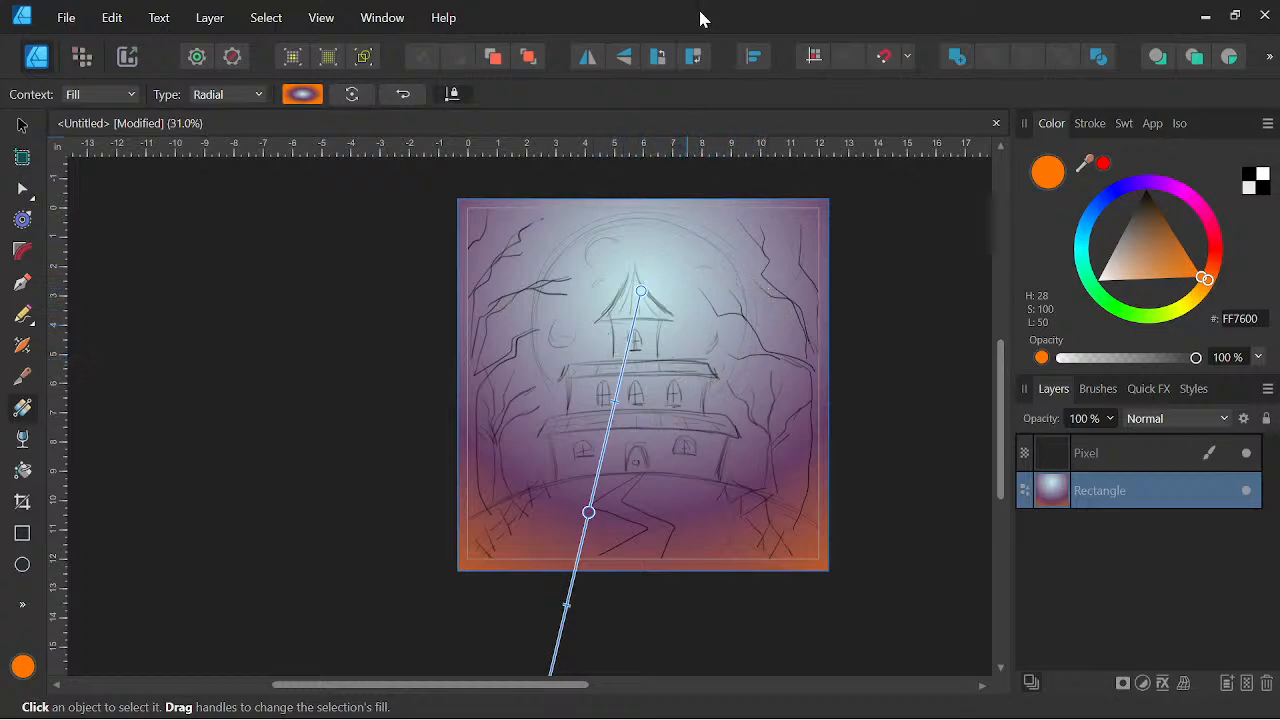
pyautogui.click(22, 125)
pyautogui.click(364, 333)
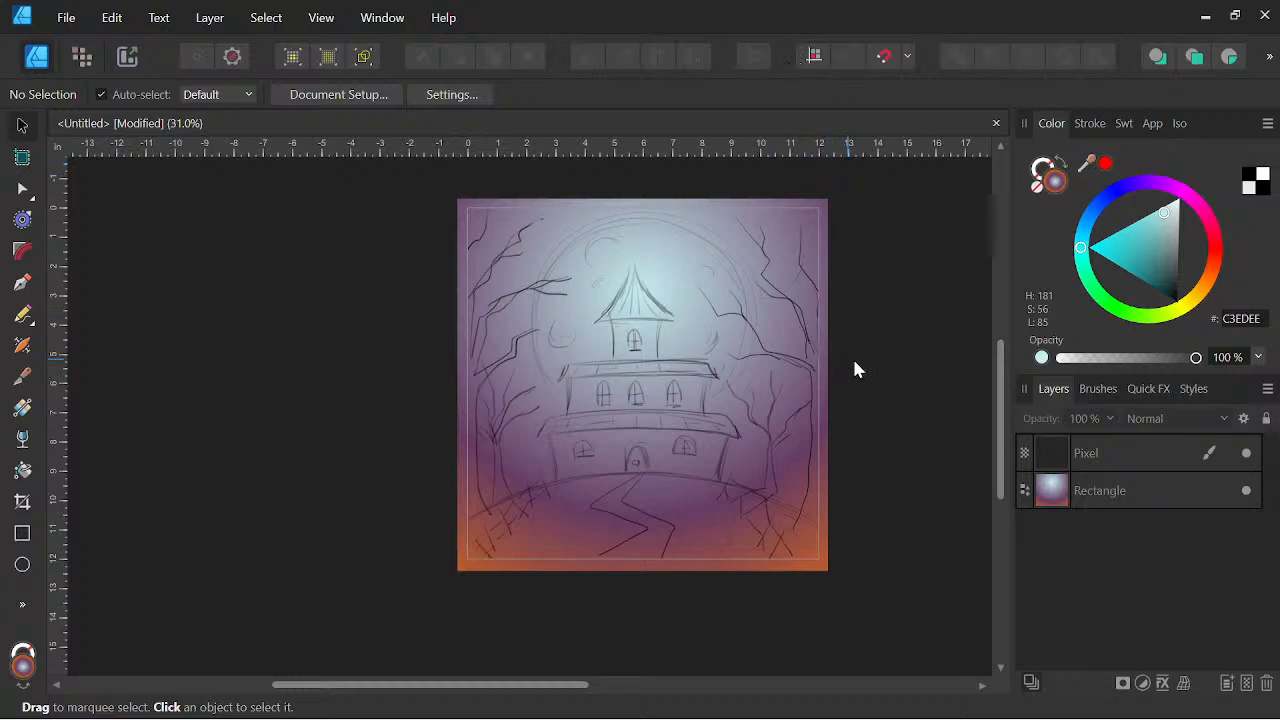
# Draw an ellipse about 16 in wide and 7 in high over the hill, extending below the page
pyautogui.moveTo(766, 438); pyautogui.dragTo(711, 427)
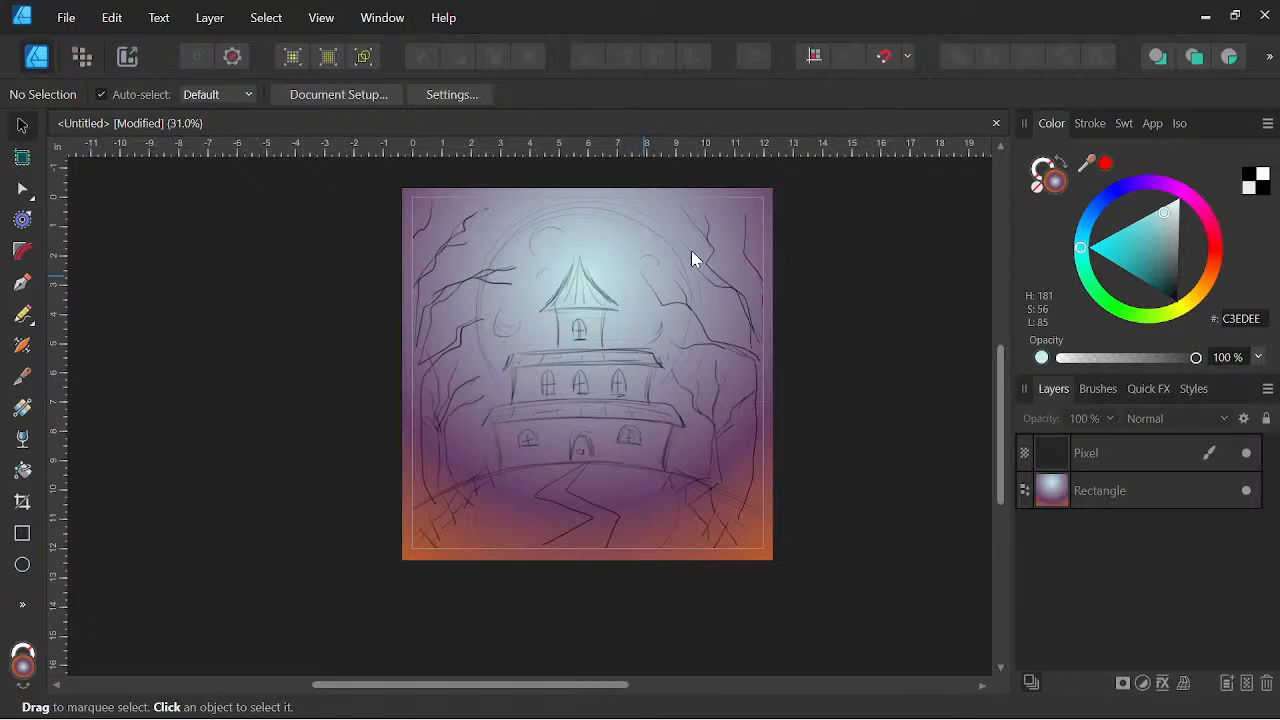
pyautogui.moveTo(838, 341); pyautogui.dragTo(868, 368)
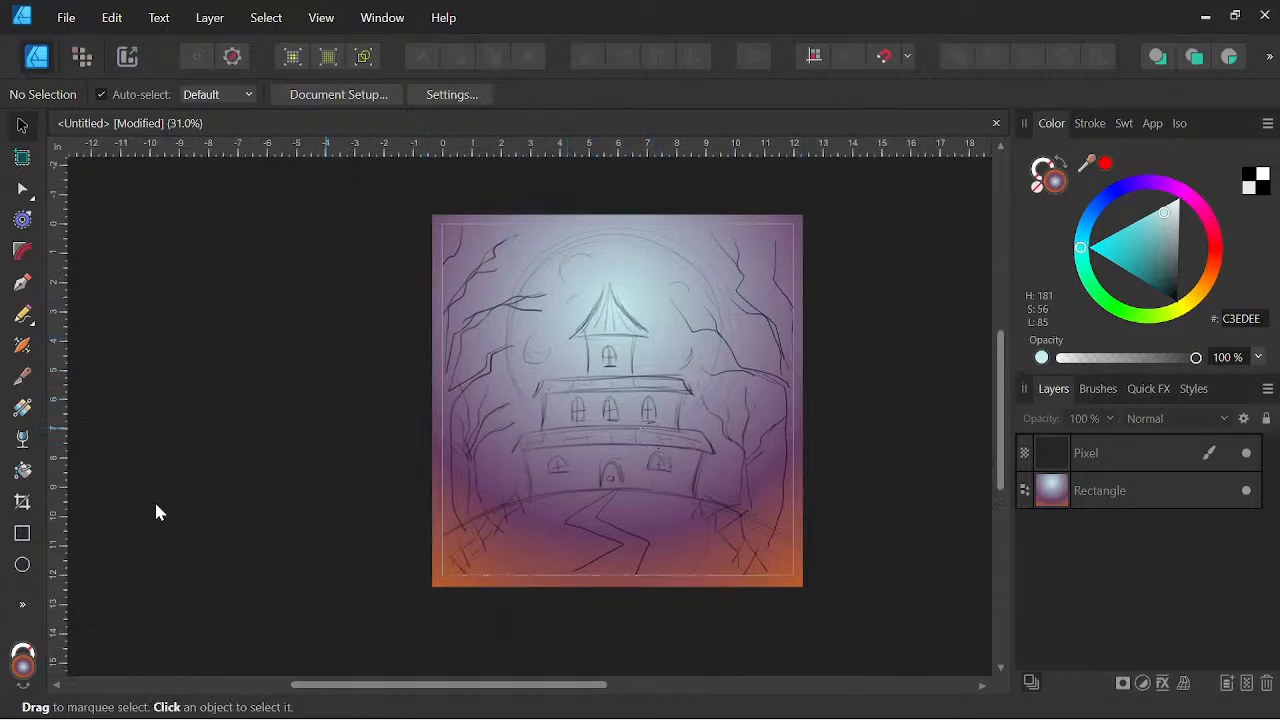
pyautogui.click(23, 565)
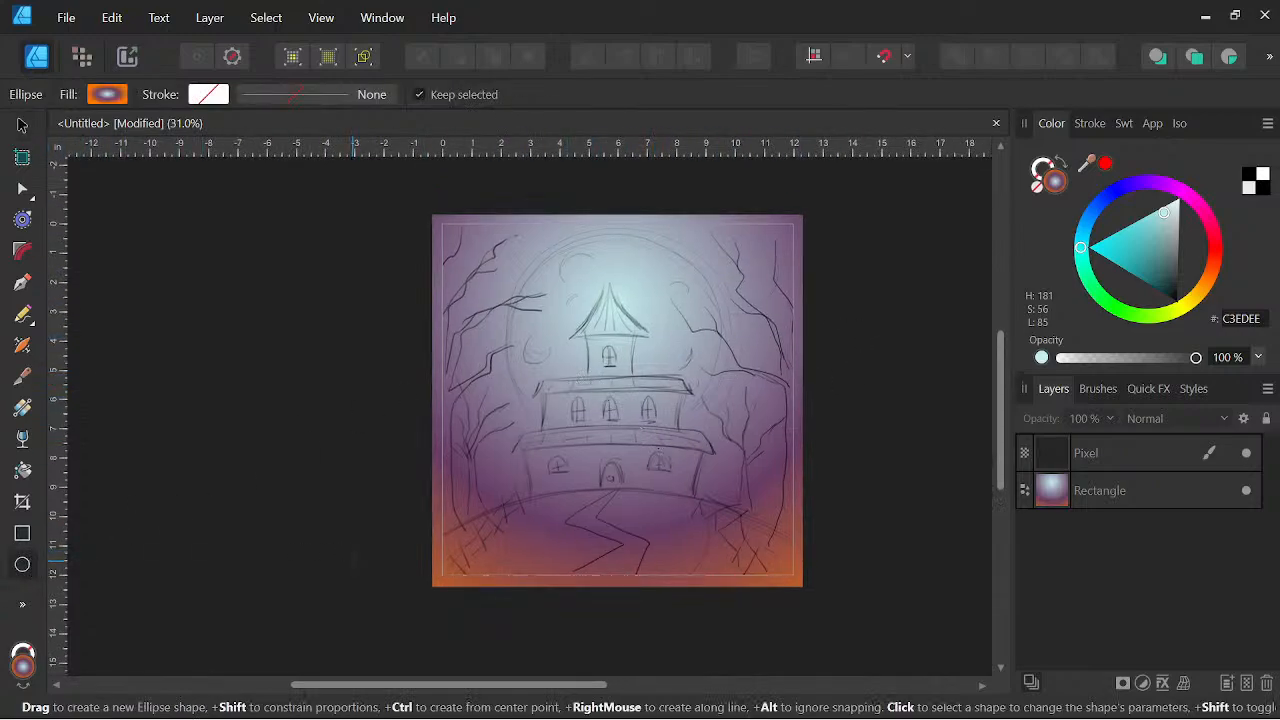
pyautogui.moveTo(369, 500); pyautogui.dragTo(833, 660)
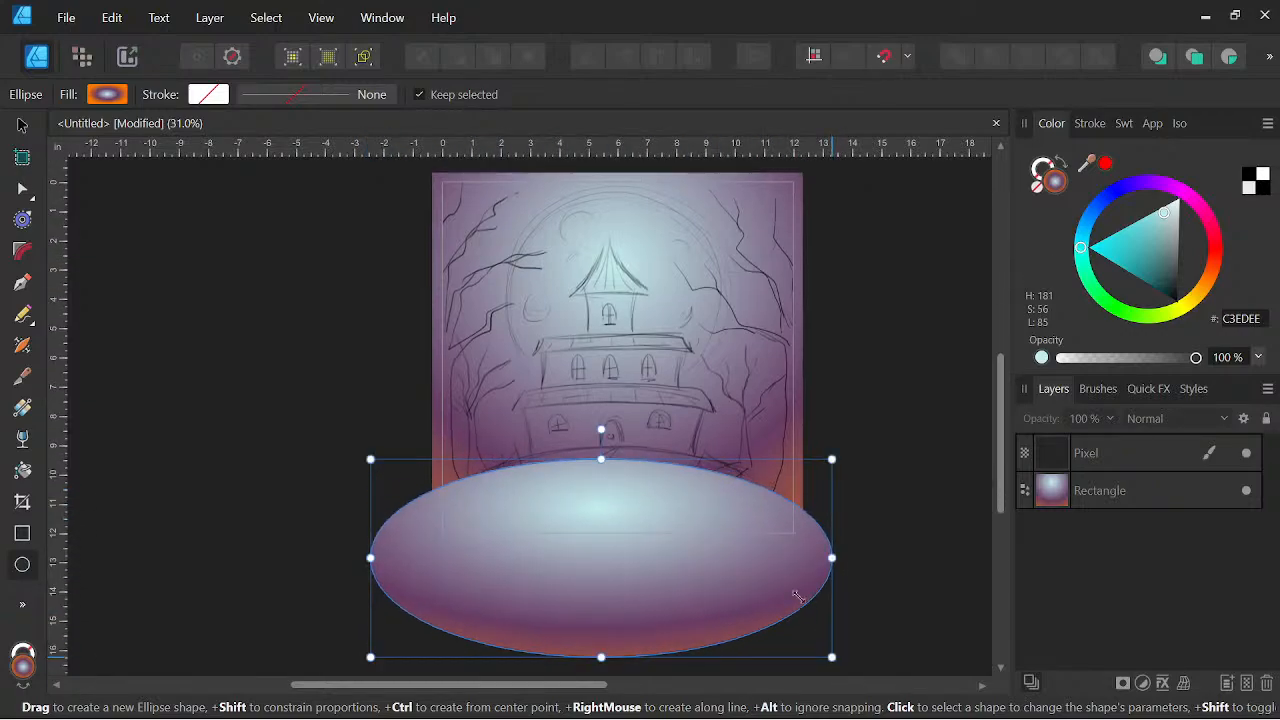
# Move the ellipse slightly up so it meets the hill's crest and narrow it to about 14 in wide
pyautogui.click(24, 124)
pyautogui.moveTo(608, 554); pyautogui.dragTo(623, 544)
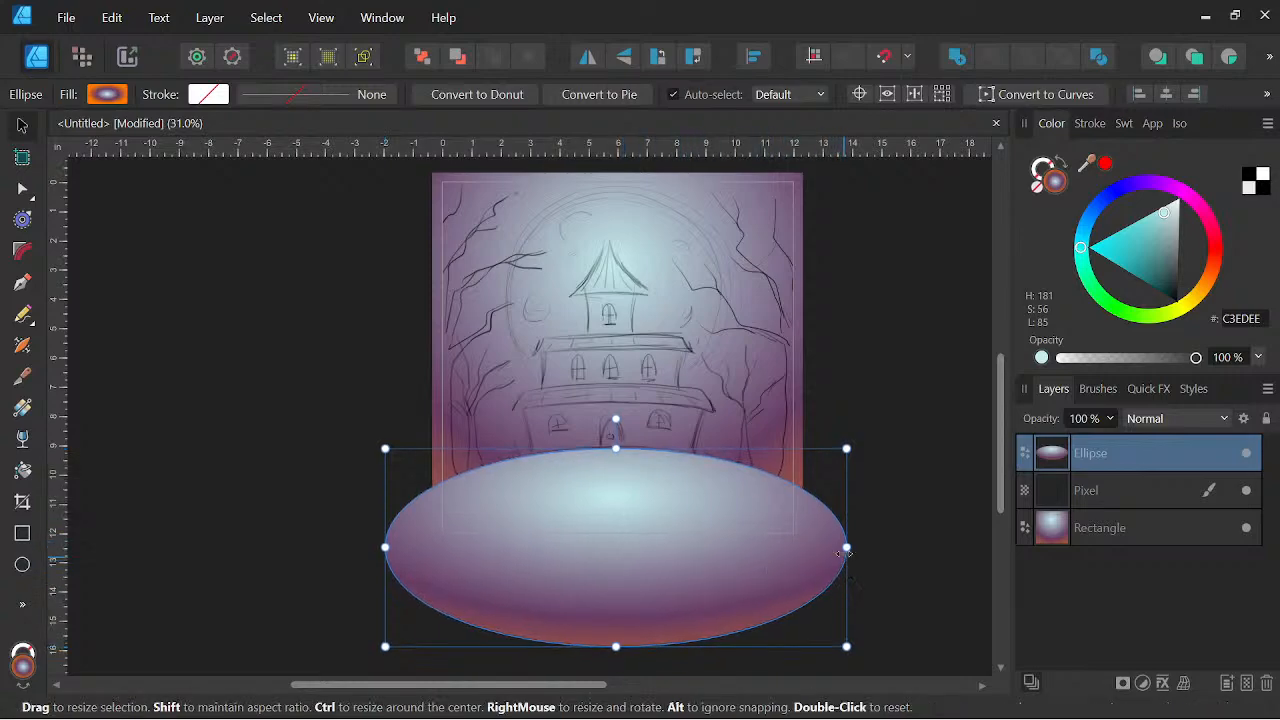
pyautogui.moveTo(847, 547); pyautogui.dragTo(819, 547)
pyautogui.scroll(-2, 844, 350)
pyautogui.moveTo(841, 357); pyautogui.dragTo(811, 398)
pyautogui.scroll(2, 808, 390)
pyautogui.scroll(-1, 892, 321)
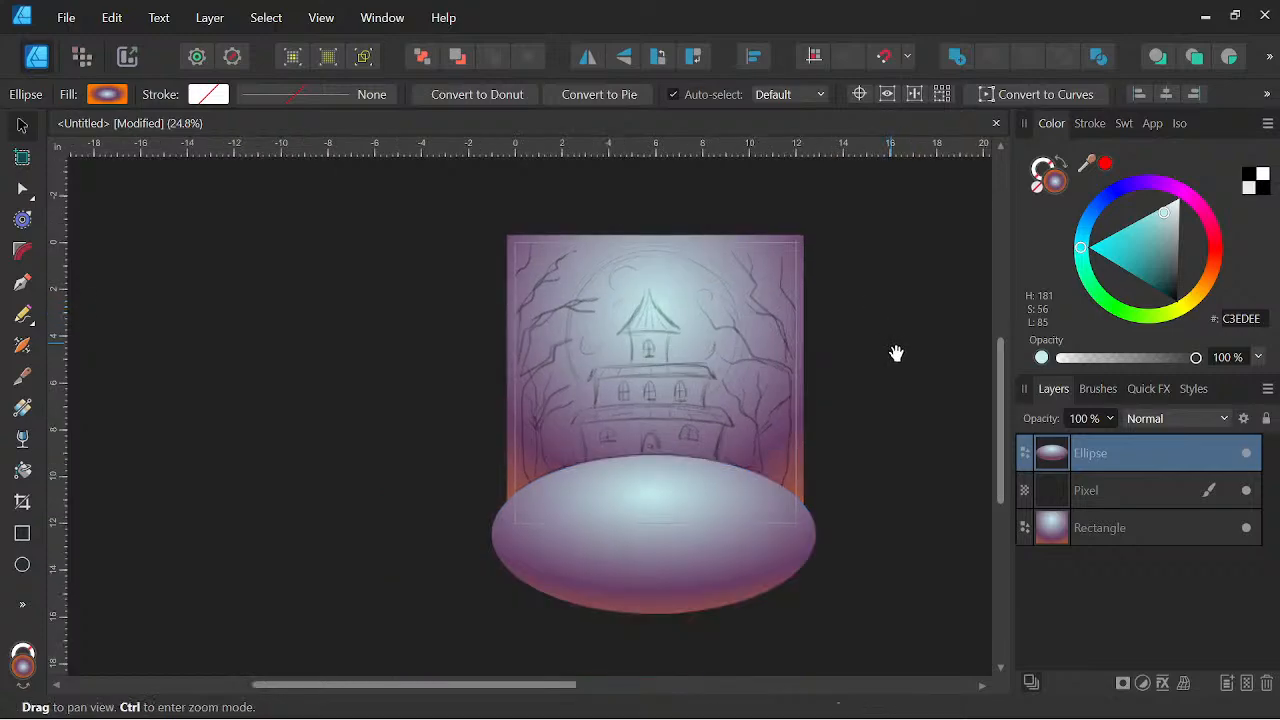
# Align the ellipse, sketch and background rectangle on their horizontal centres, then deselect them
pyautogui.moveTo(862, 202); pyautogui.dragTo(364, 658)
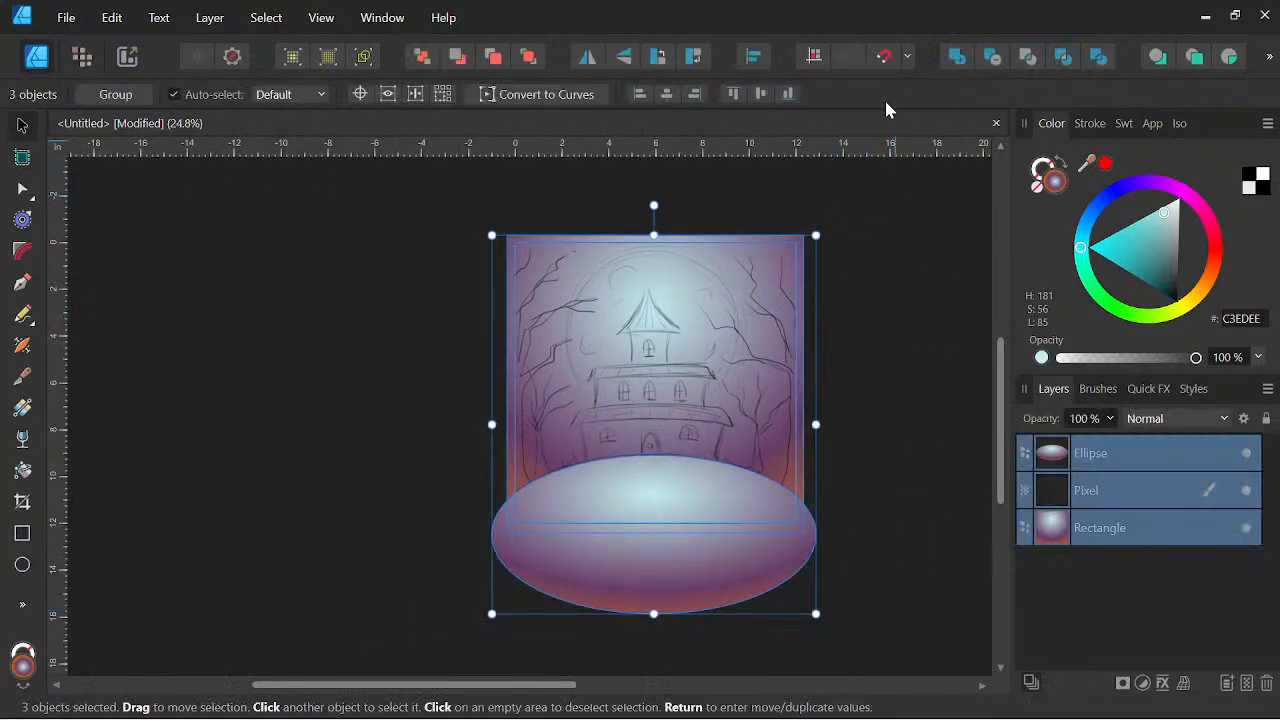
pyautogui.click(666, 99)
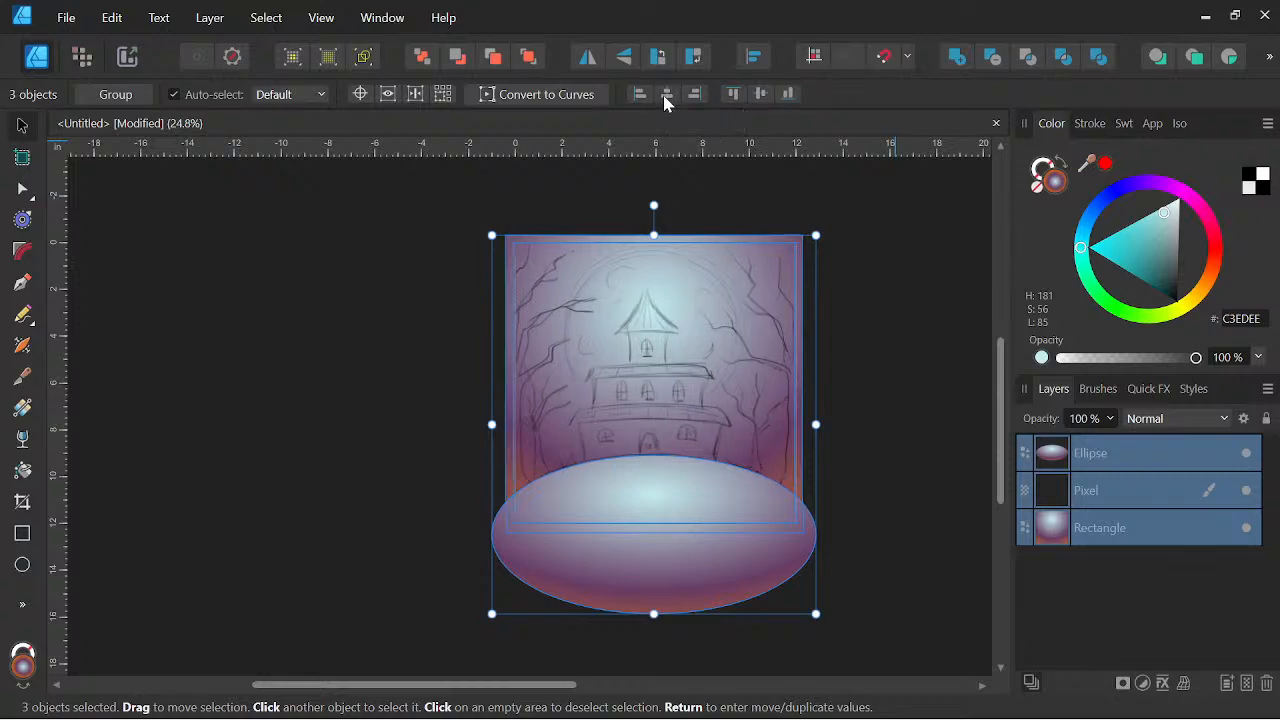
pyautogui.click(888, 395)
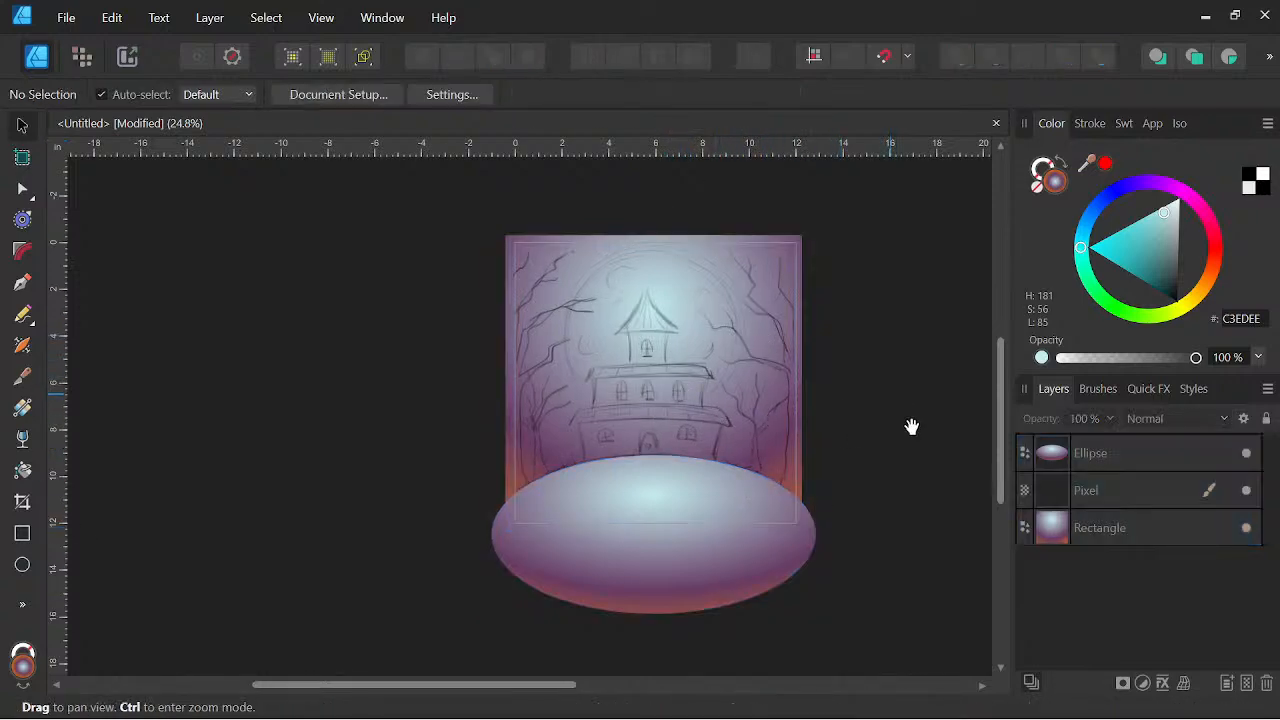
# Widen the background rectangle slightly past the right edge of the page and deselect it
pyautogui.moveTo(911, 427); pyautogui.dragTo(882, 440)
pyautogui.scroll(3, 771, 397)
pyautogui.click(770, 387)
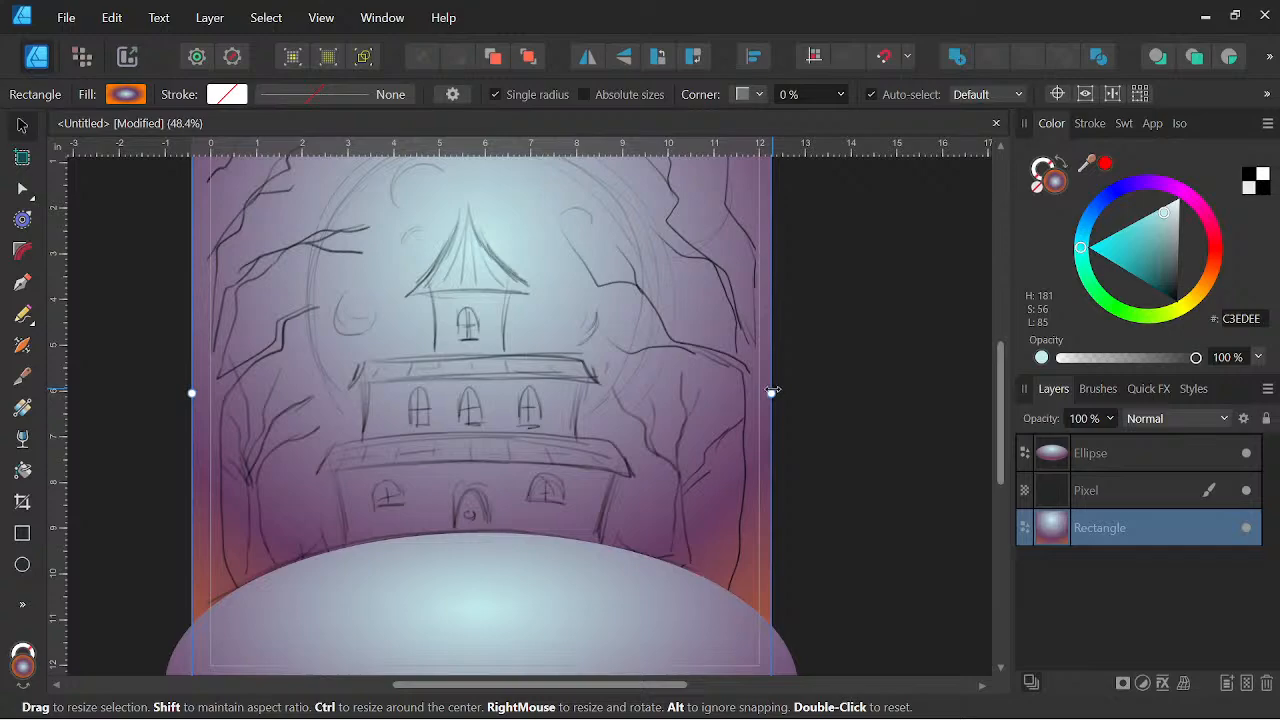
pyautogui.moveTo(772, 389); pyautogui.dragTo(777, 390)
pyautogui.click(872, 332)
pyautogui.scroll(-1, 871, 336)
pyautogui.moveTo(871, 338); pyautogui.dragTo(861, 362)
pyautogui.scroll(-2, 860, 351)
# Change the orange end stop of the hill ellipse's gradient to dark purple #5E3969
pyautogui.click(774, 486)
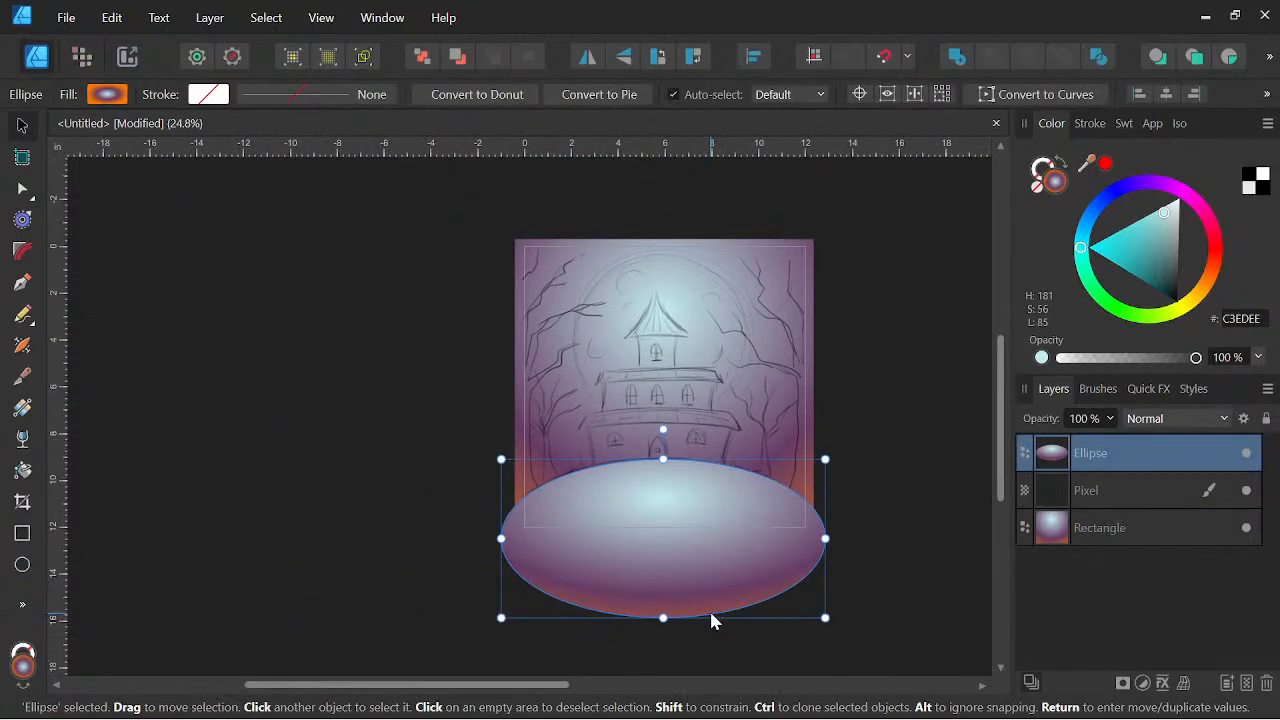
pyautogui.scroll(2, 797, 517)
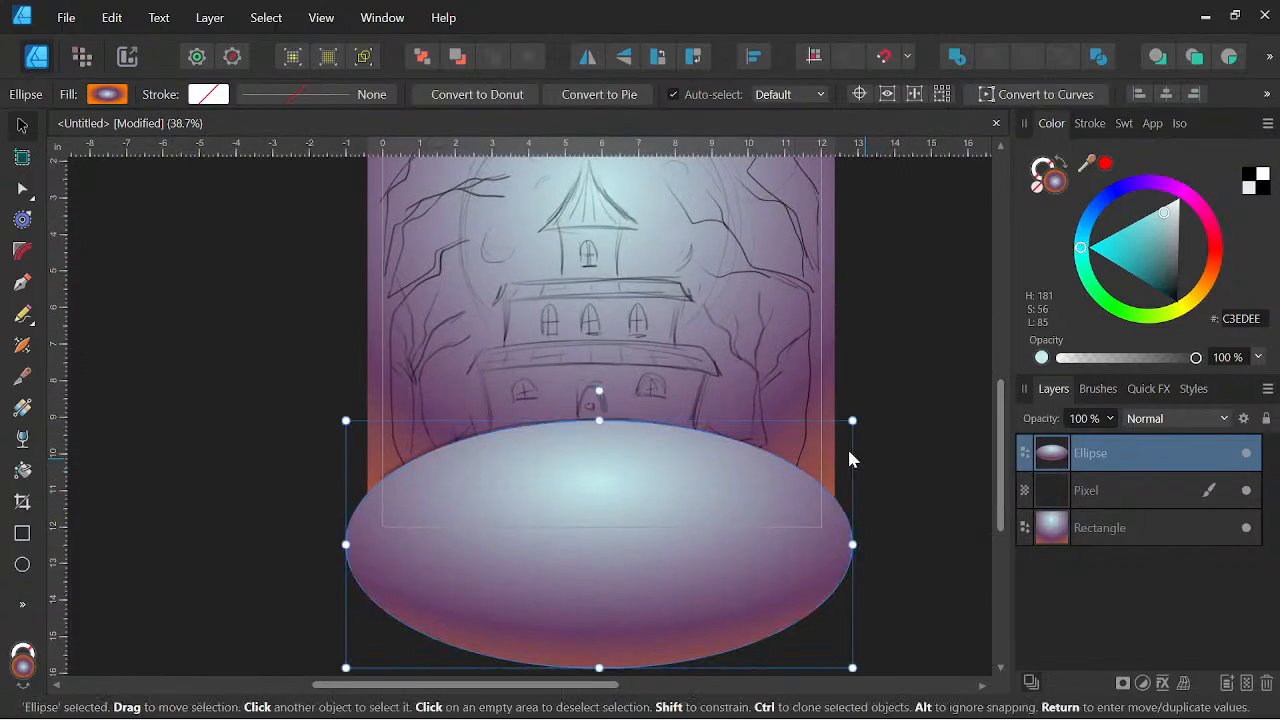
pyautogui.scroll(-1, 800, 440)
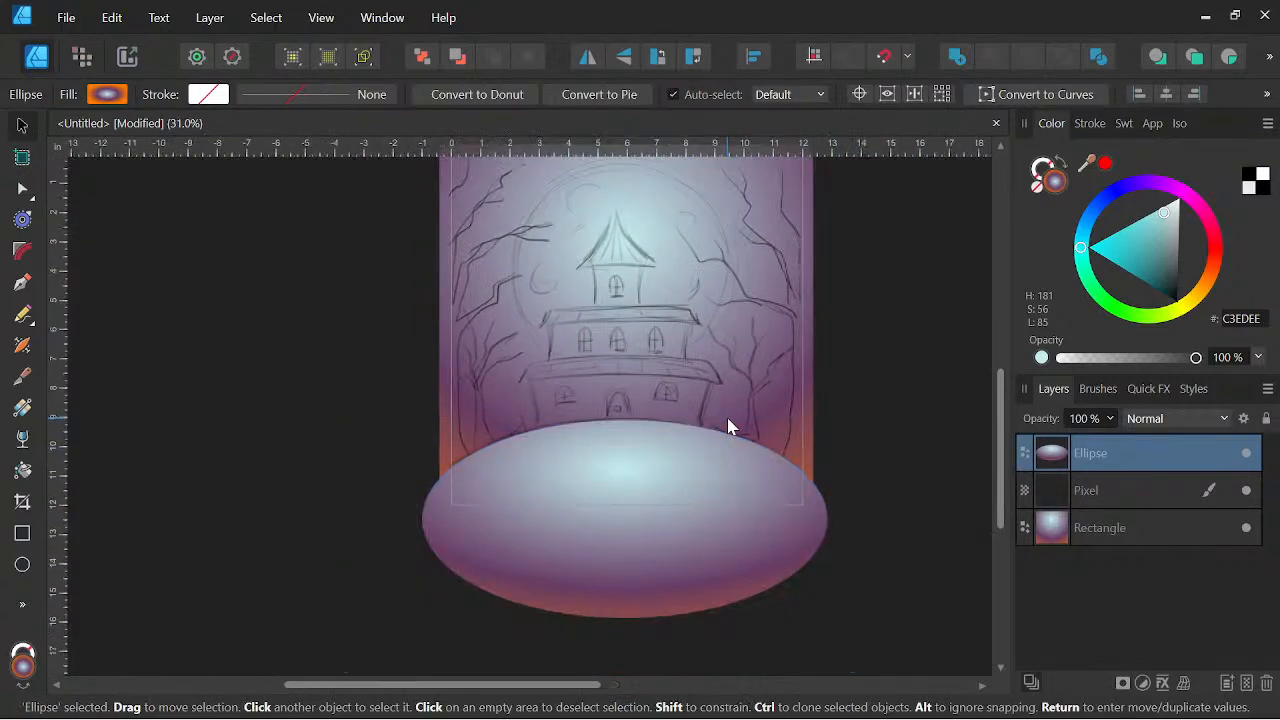
pyautogui.click(107, 95)
pyautogui.click(328, 182)
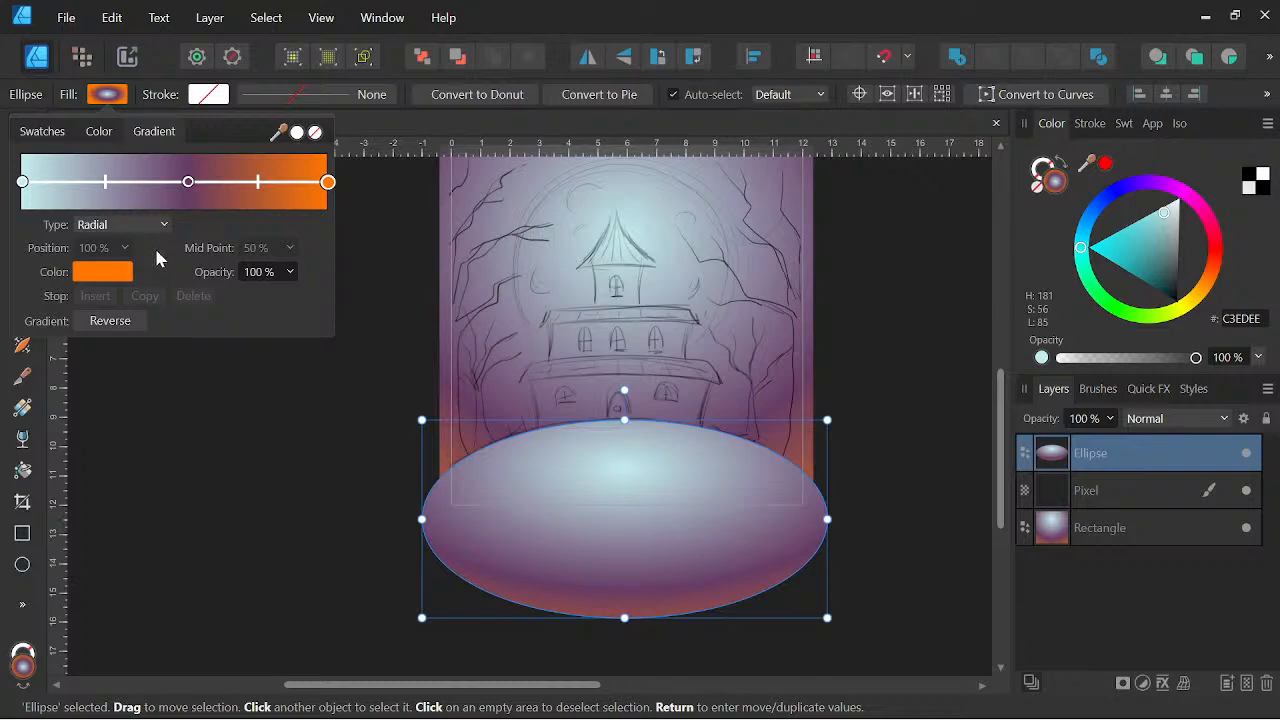
pyautogui.click(112, 322)
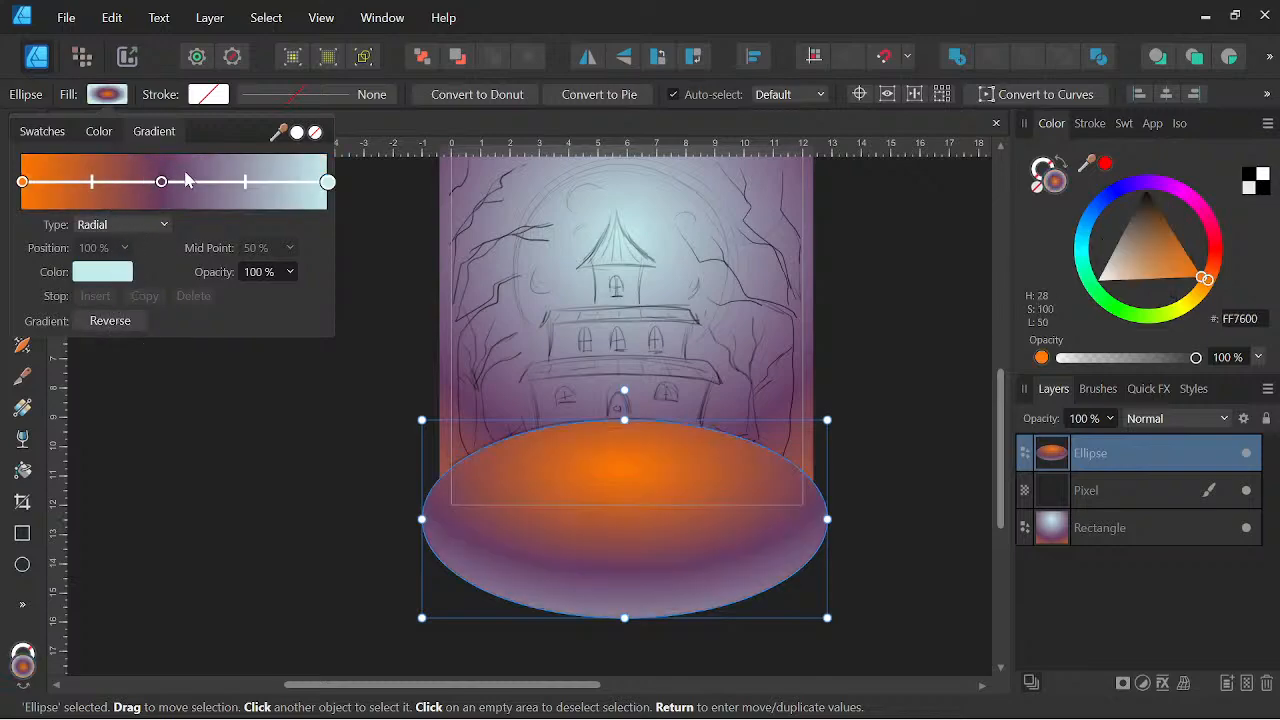
pyautogui.click(104, 320)
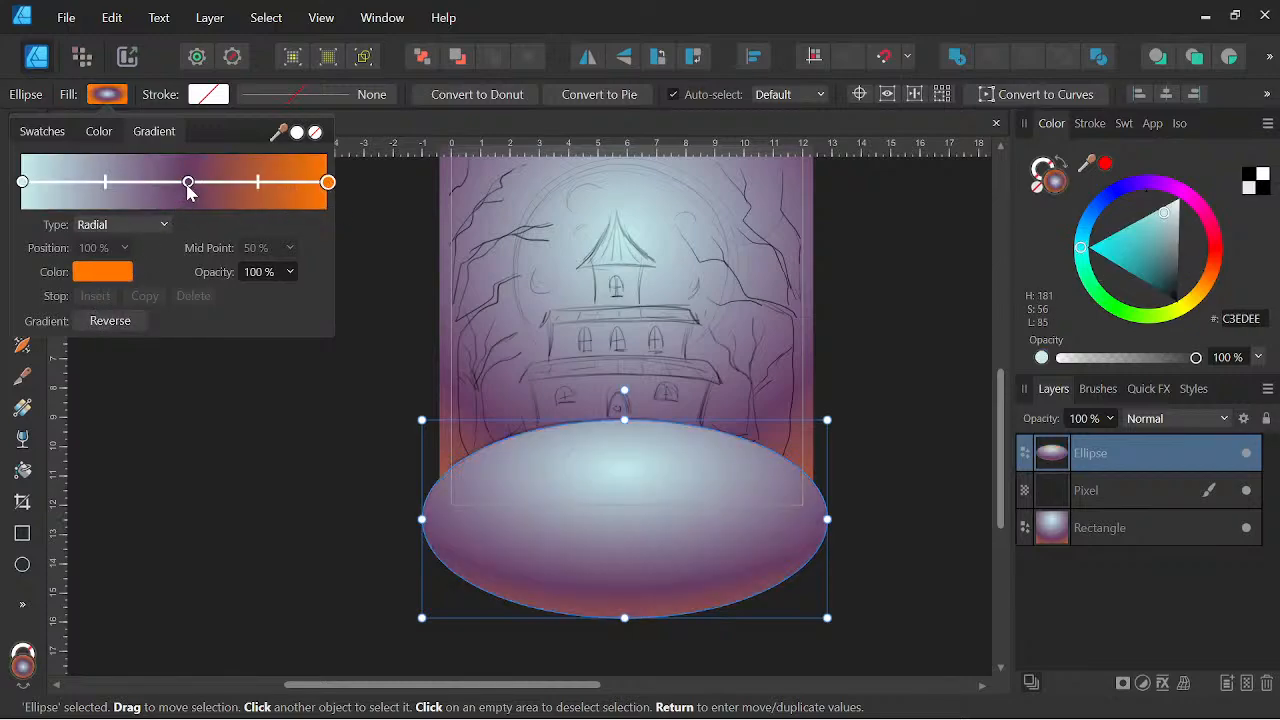
pyautogui.click(103, 272)
pyautogui.moveTo(168, 342); pyautogui.dragTo(118, 412)
# Recolour the ellipse gradient's middle stop to dark blue-violet and change the gradient type to Linear
pyautogui.click(188, 182)
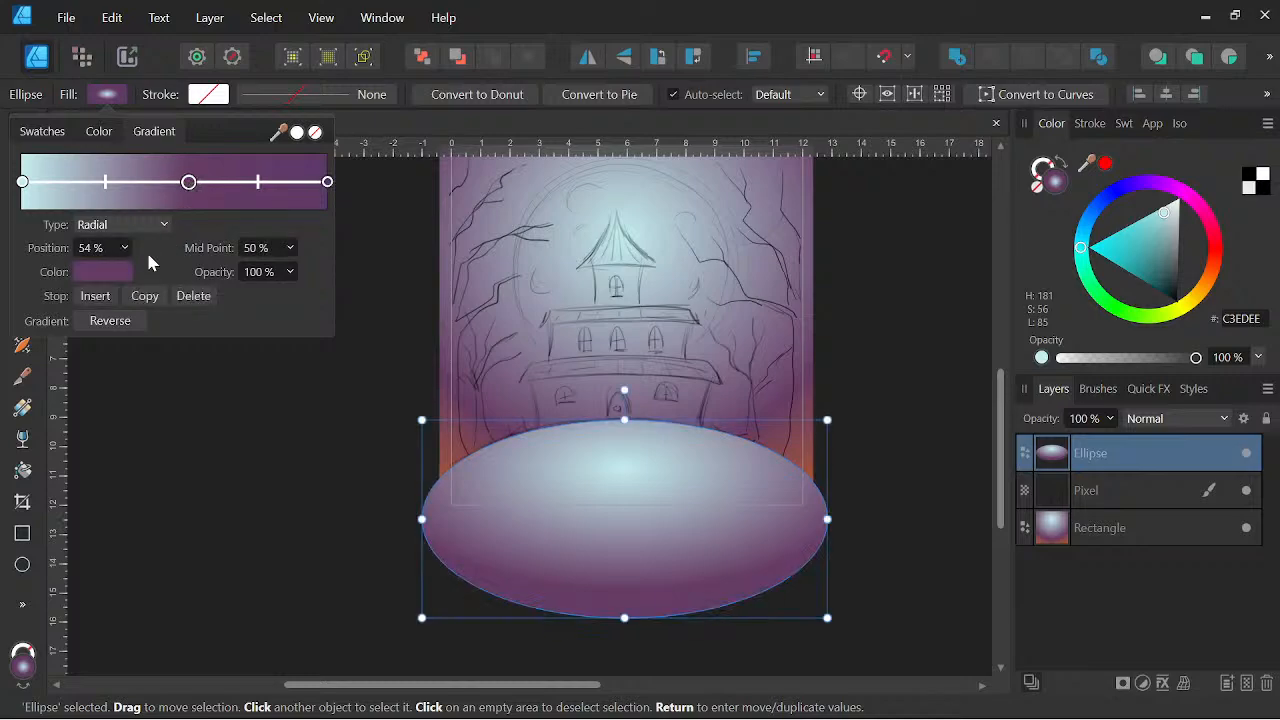
pyautogui.click(105, 273)
pyautogui.moveTo(117, 339)
pyautogui.mouseDown()
pyautogui.moveTo(109, 346)
pyautogui.moveTo(131, 344)
pyautogui.mouseUp()
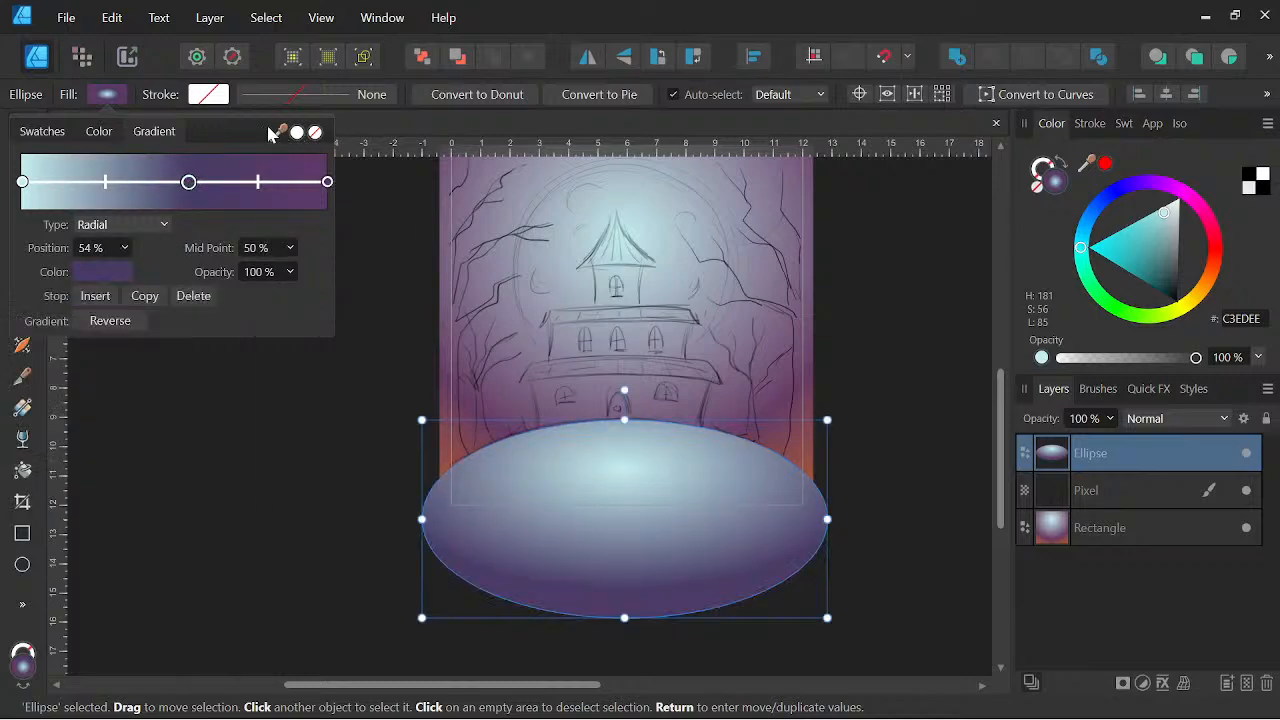
pyautogui.click(113, 228)
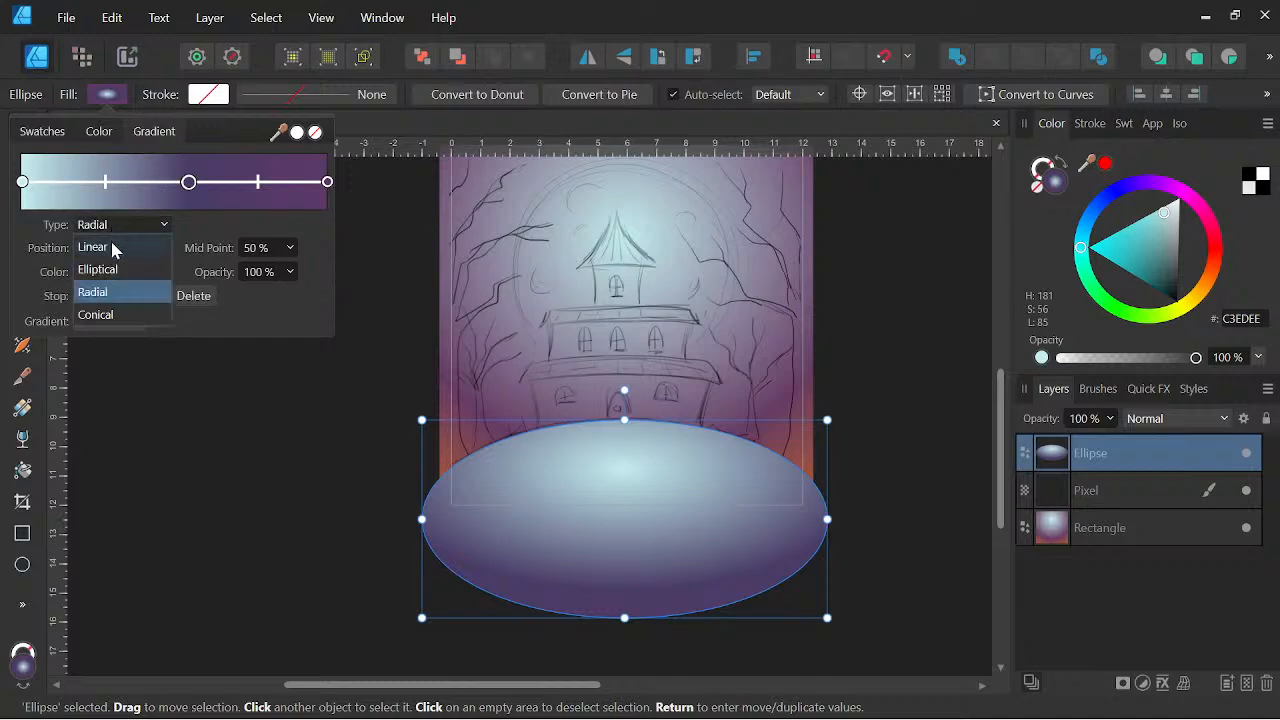
pyautogui.click(92, 247)
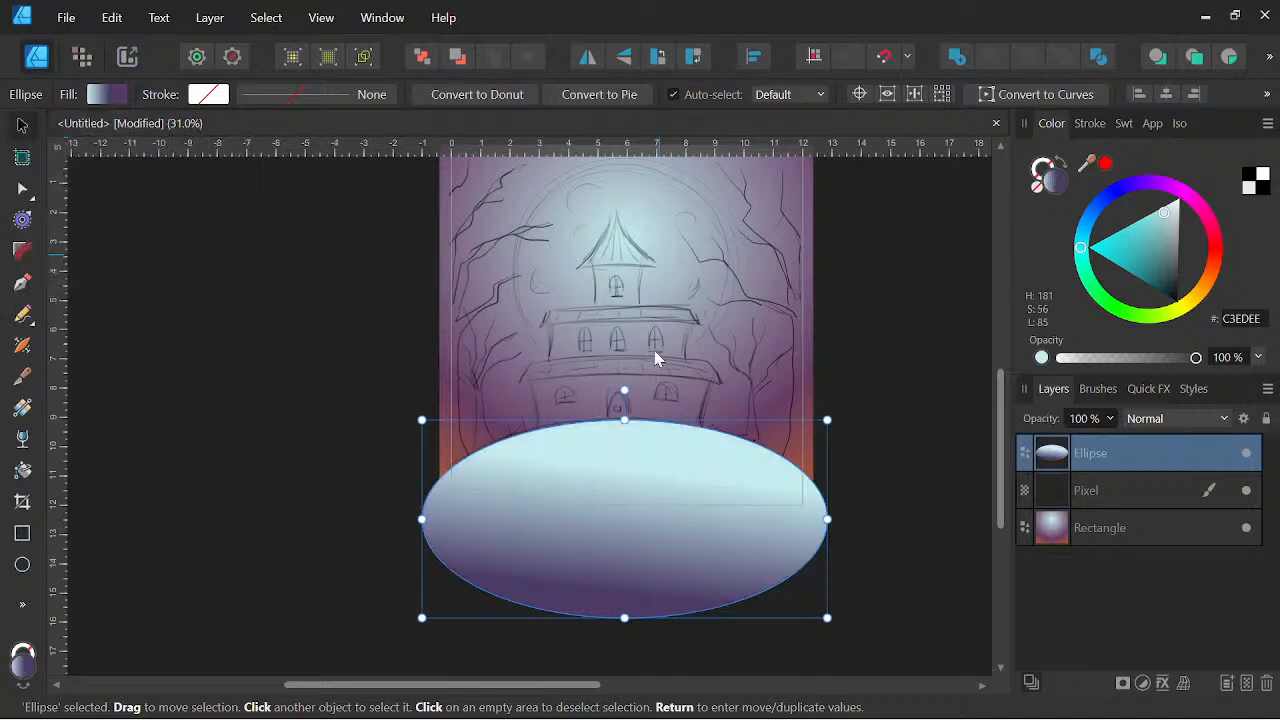
# Redraw the ellipse's linear gradient vertically with the Fill tool, running from near its bottom edge up to below the crest
pyautogui.click(22, 407)
pyautogui.scroll(-1, 662, 440)
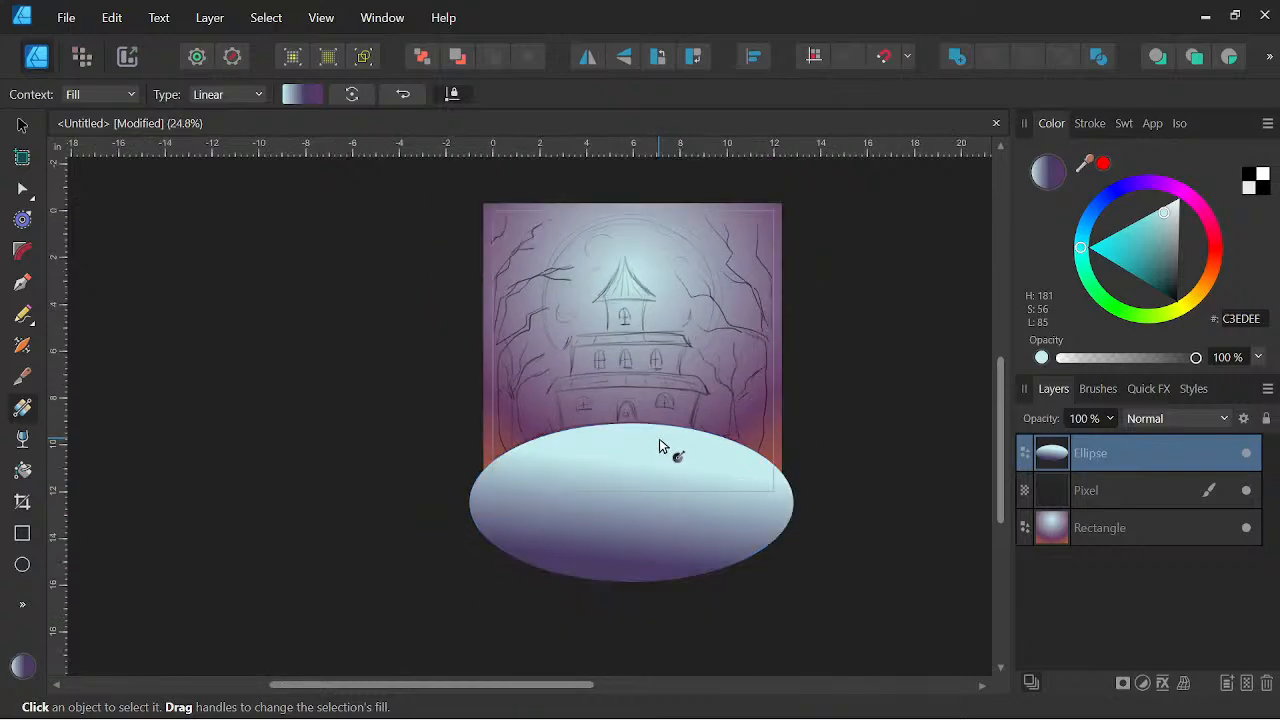
pyautogui.moveTo(632, 573); pyautogui.dragTo(632, 463)
pyautogui.scroll(-4, 648, 432)
pyautogui.scroll(4, 648, 432)
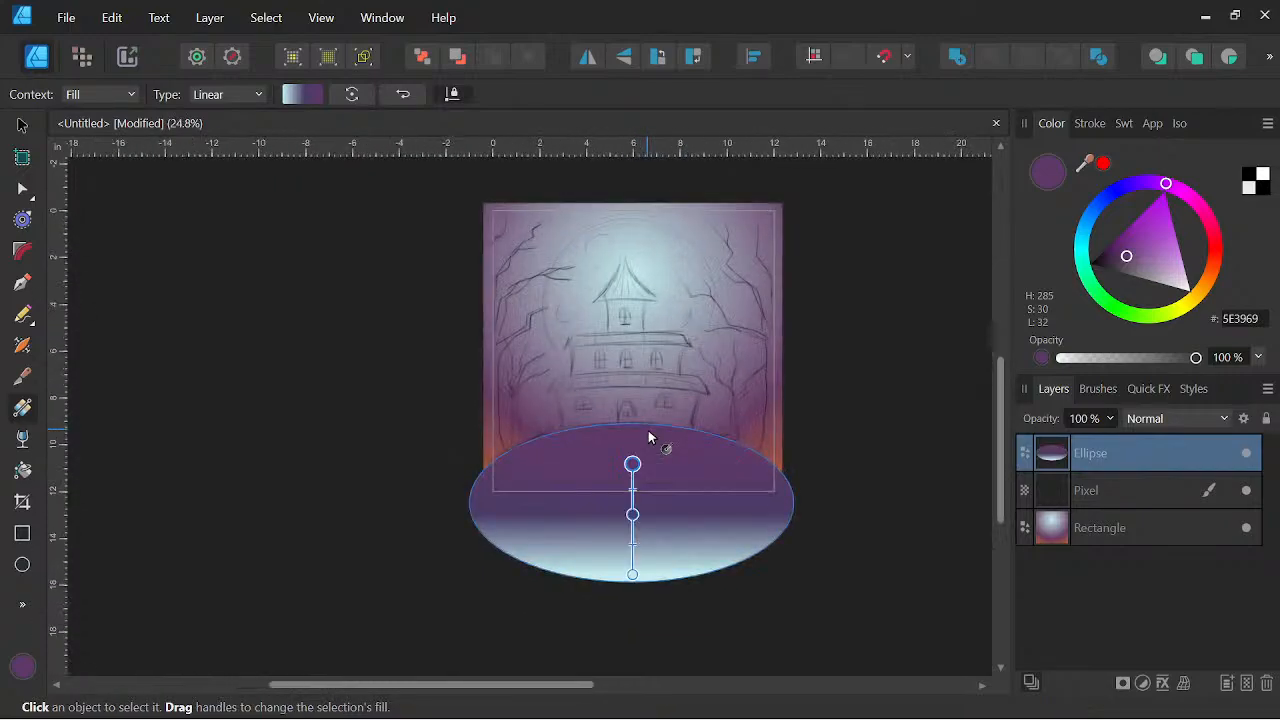
pyautogui.scroll(1, 648, 430)
# Try the Radial type on the ellipse, stretch the gradient line from its bottom to the crest, and set the type back to Linear
pyautogui.click(208, 94)
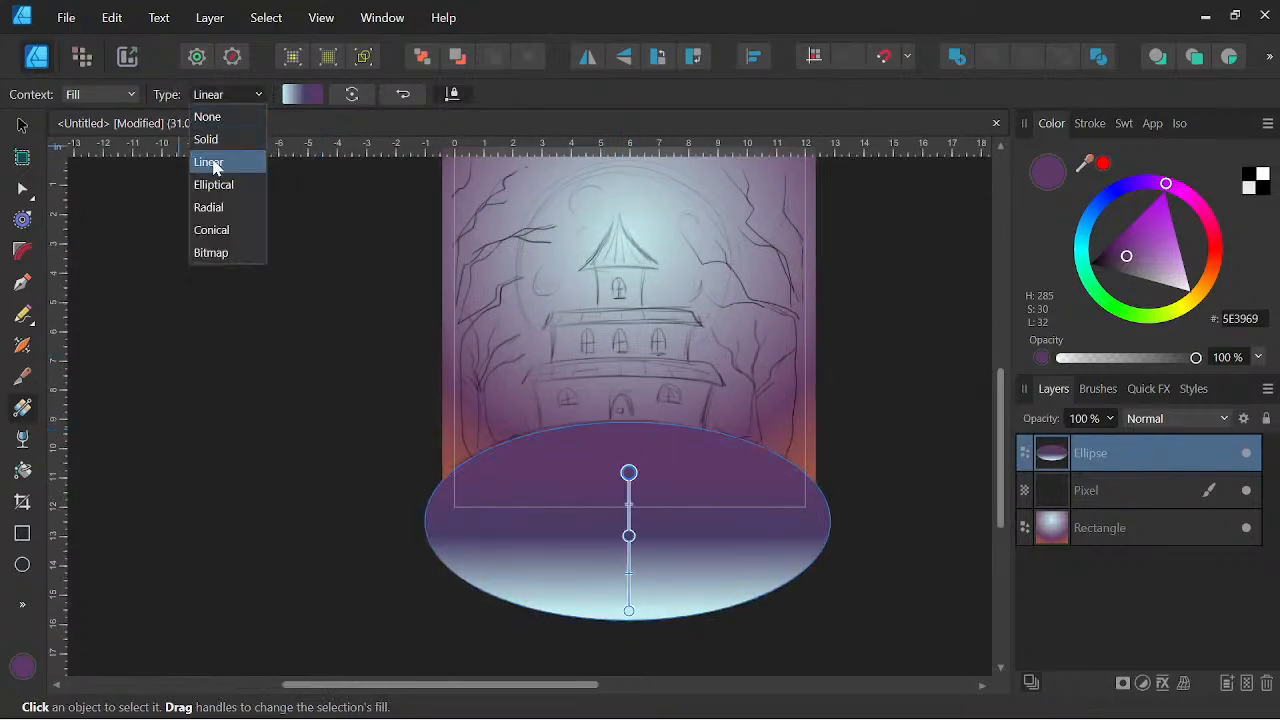
pyautogui.click(217, 205)
pyautogui.moveTo(625, 465); pyautogui.dragTo(626, 397)
pyautogui.moveTo(621, 597); pyautogui.dragTo(610, 418)
pyautogui.press('space')
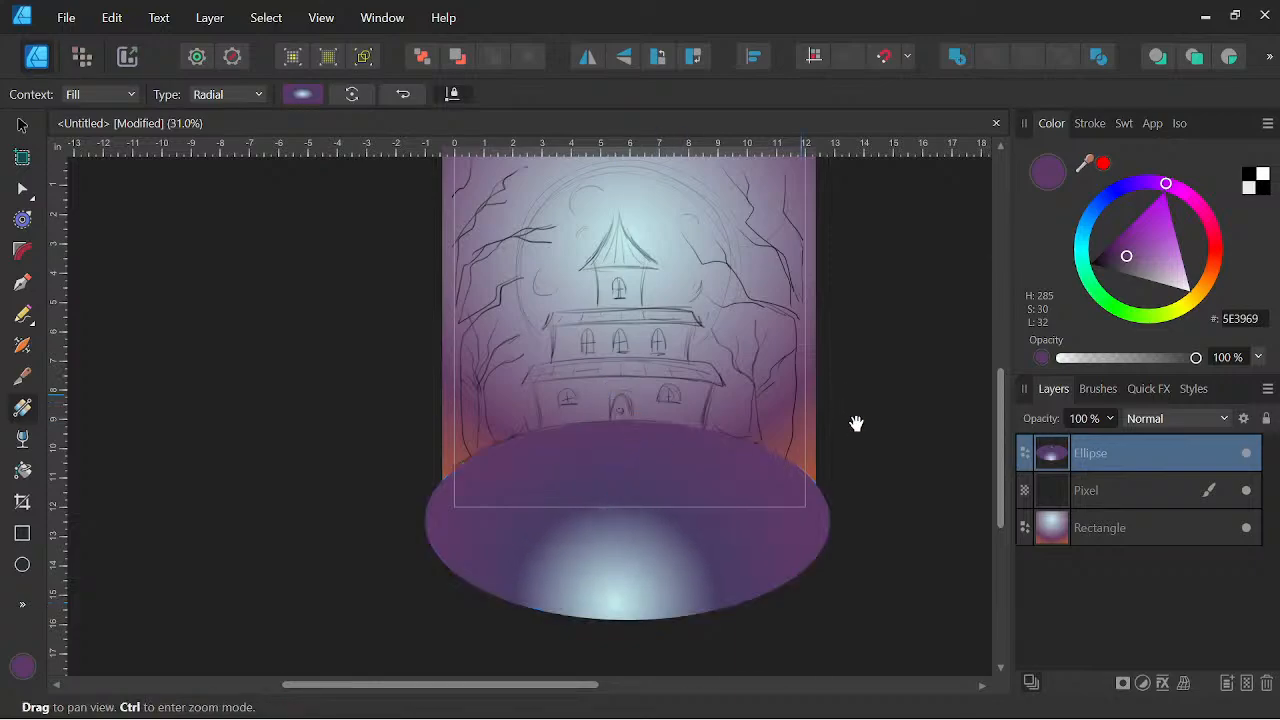
pyautogui.moveTo(856, 423); pyautogui.dragTo(837, 411)
pyautogui.click(240, 95)
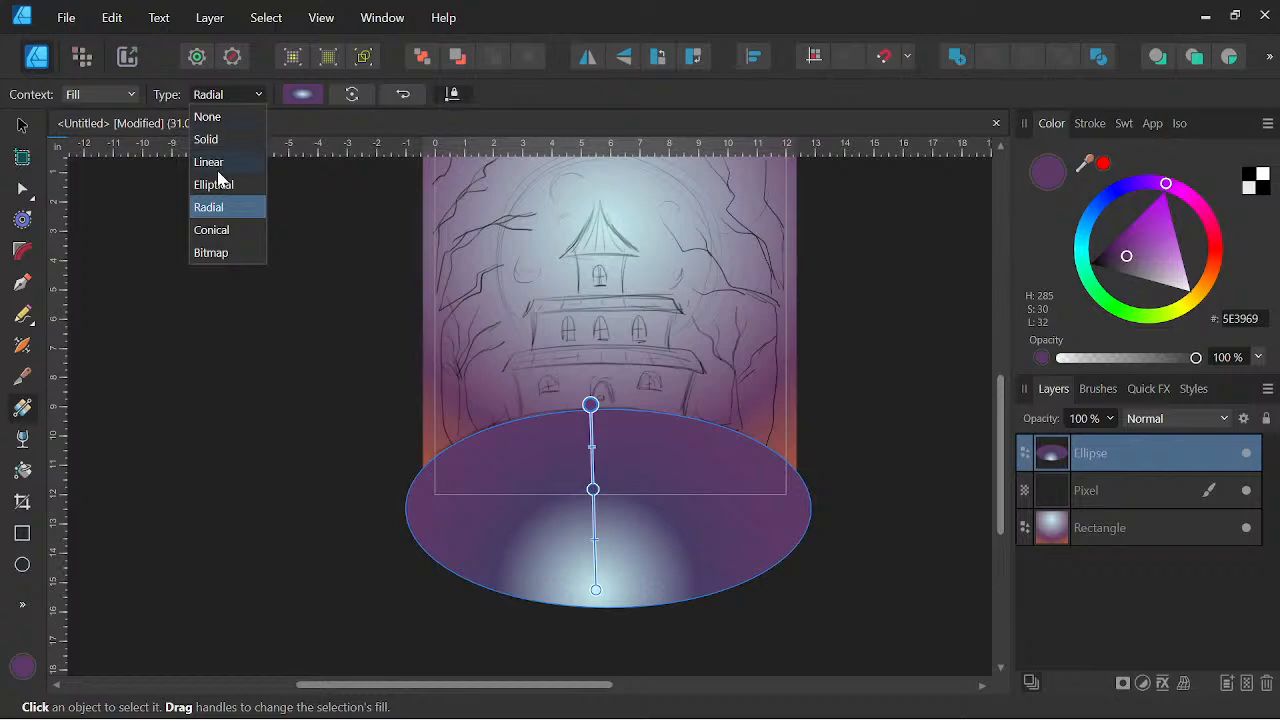
pyautogui.click(212, 163)
# Move the gradient's middle stop to 52 % and change the light cyan start stop to dark teal #215D5F
pyautogui.click(301, 94)
pyautogui.moveTo(315, 184)
pyautogui.mouseDown()
pyautogui.moveTo(257, 182)
pyautogui.moveTo(311, 182)
pyautogui.mouseUp()
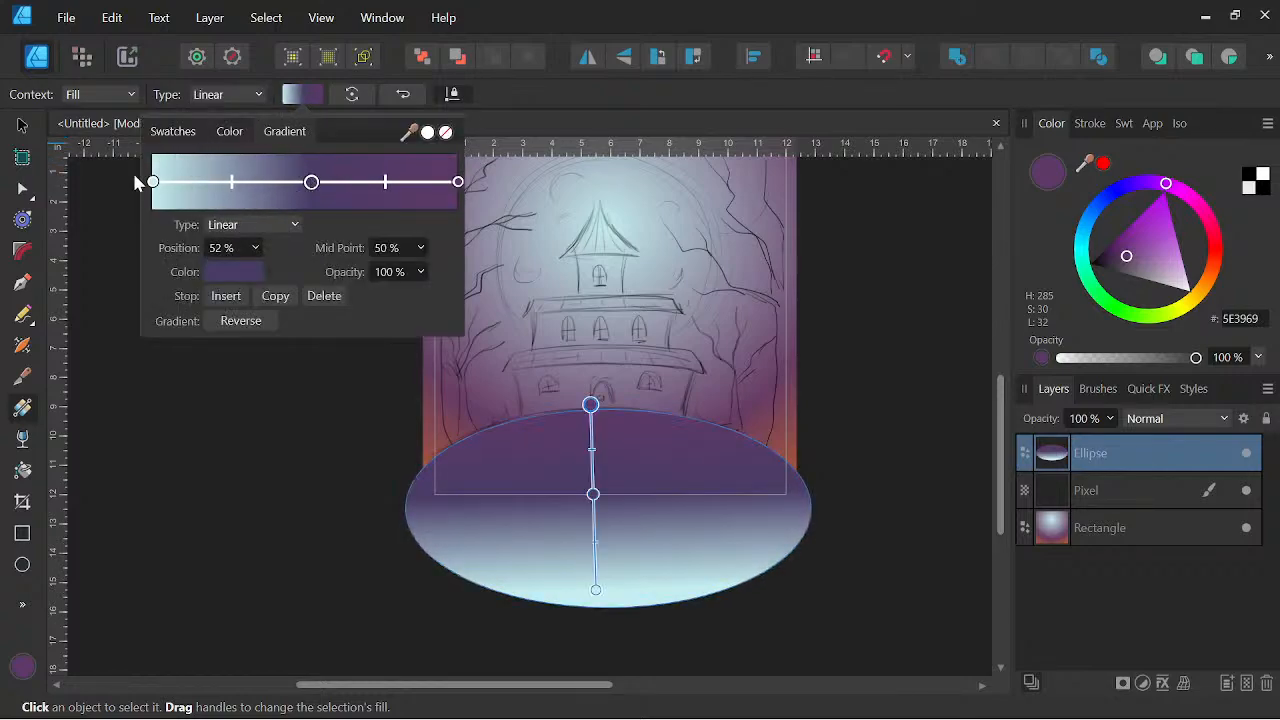
pyautogui.click(153, 182)
pyautogui.click(233, 272)
pyautogui.click(248, 405)
pyautogui.moveTo(248, 405)
pyautogui.mouseDown()
pyautogui.moveTo(258, 430)
pyautogui.moveTo(242, 431)
pyautogui.mouseUp()
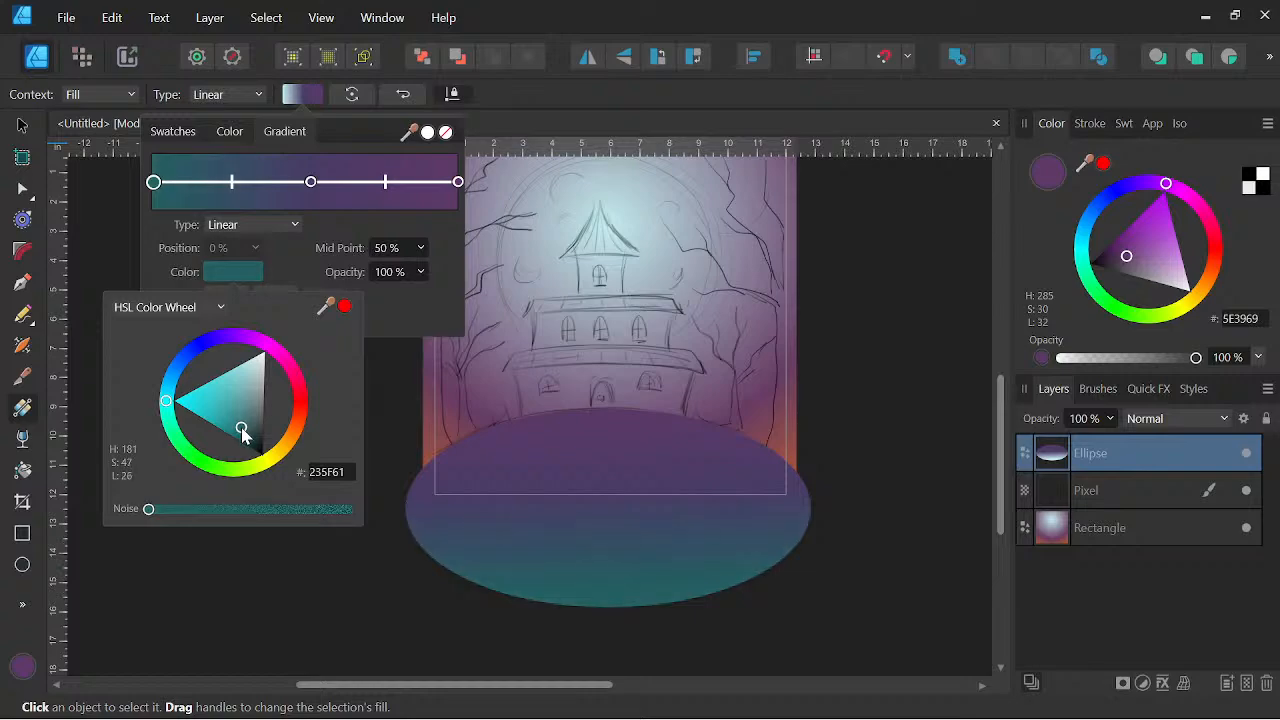
pyautogui.click(22, 126)
pyautogui.moveTo(837, 382); pyautogui.dragTo(829, 391)
pyautogui.scroll(1, 702, 434)
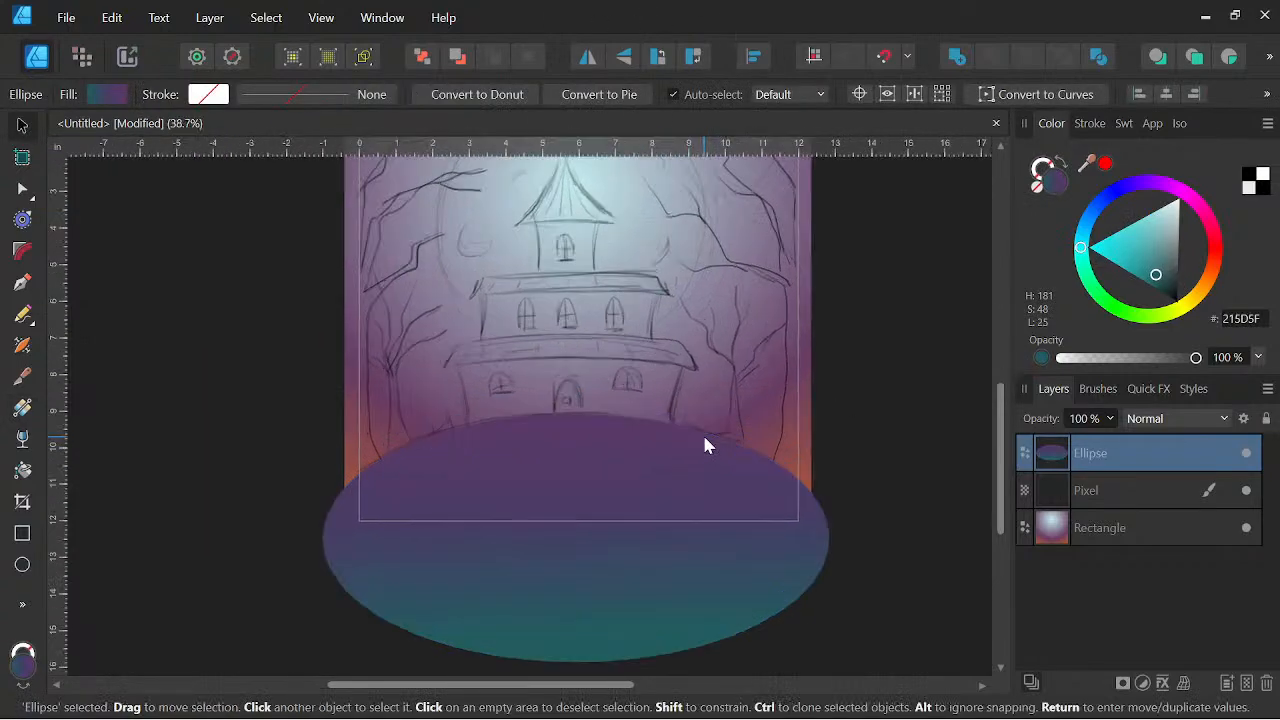
pyautogui.moveTo(709, 447); pyautogui.dragTo(714, 437)
pyautogui.scroll(1, 620, 446)
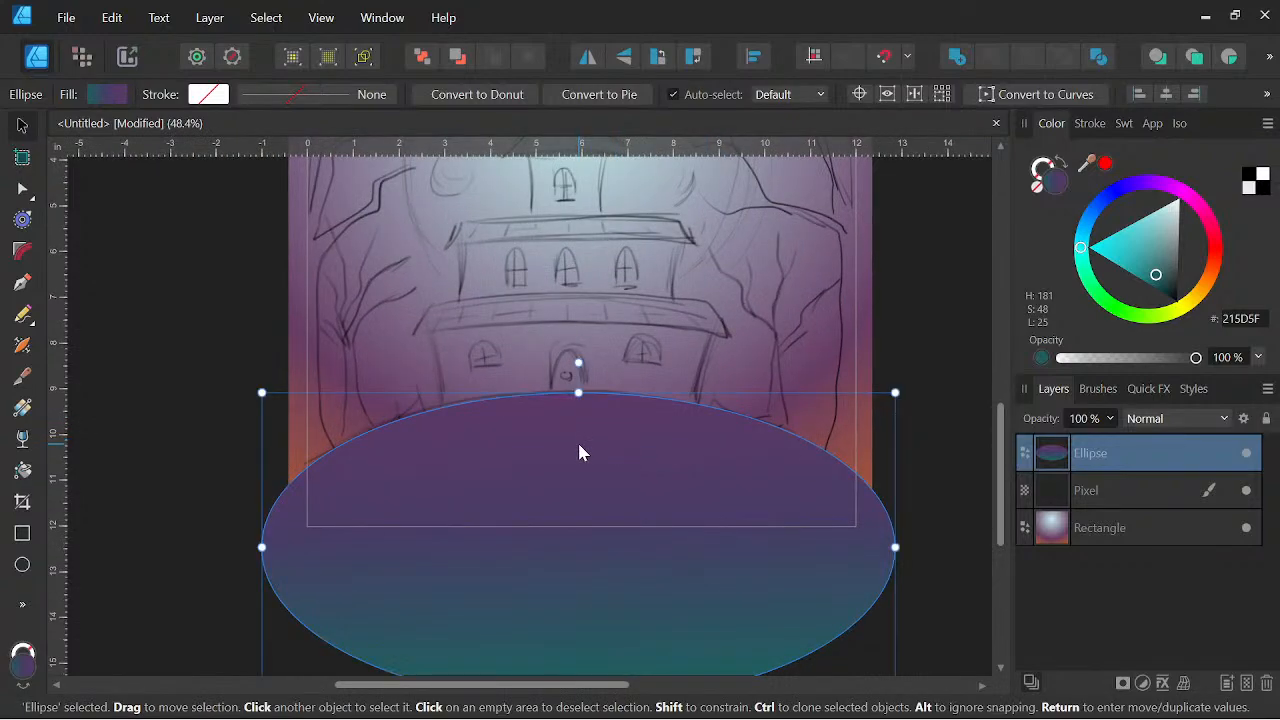
pyautogui.moveTo(588, 422); pyautogui.dragTo(599, 412)
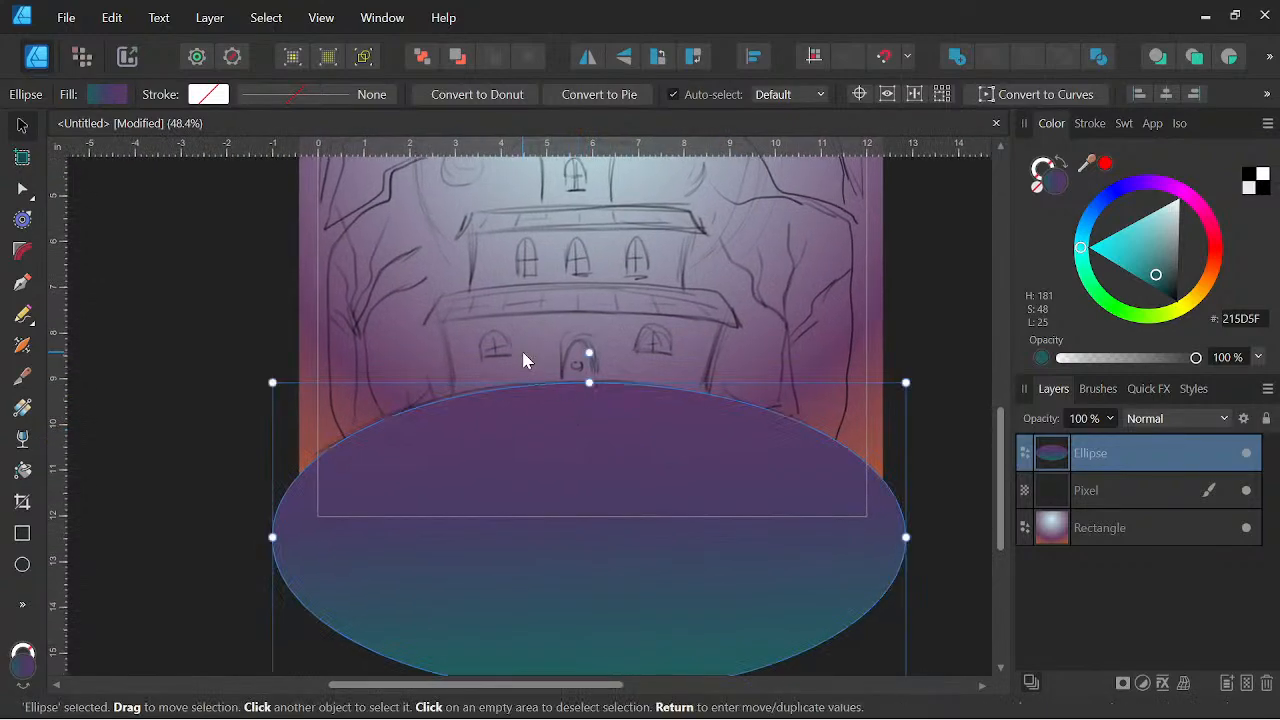
pyautogui.moveTo(656, 430); pyautogui.dragTo(649, 437)
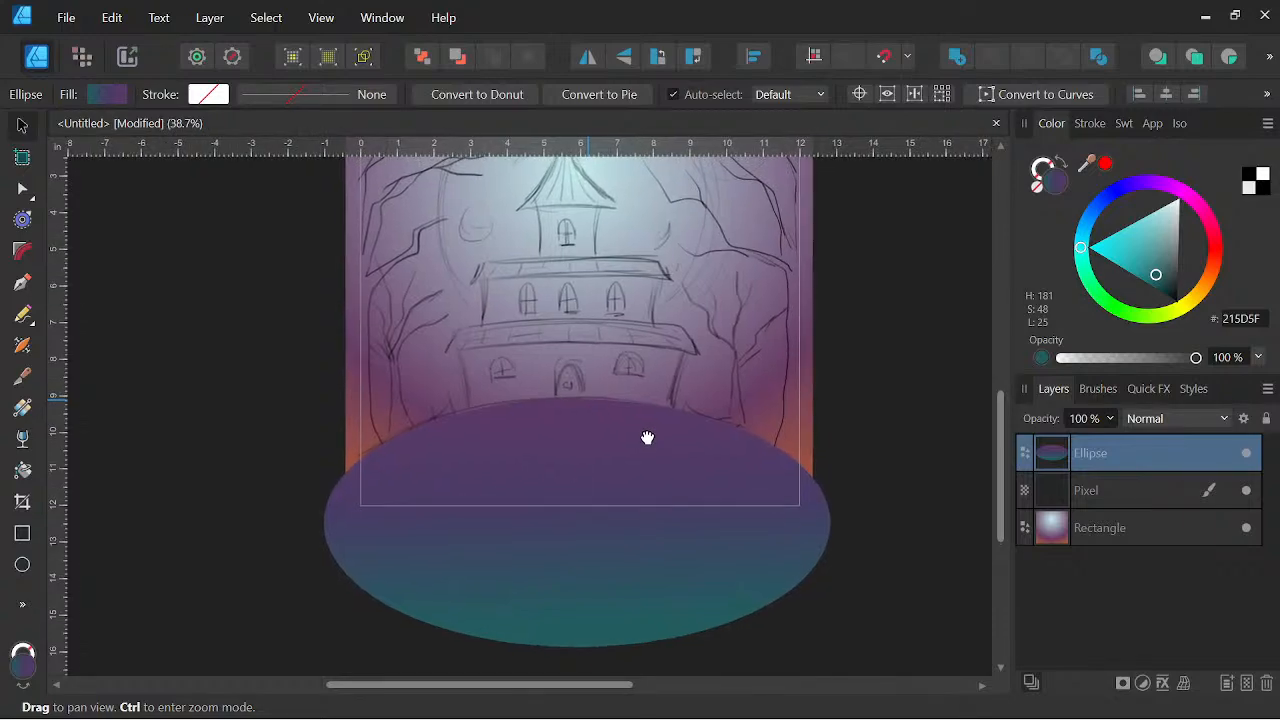
pyautogui.scroll(1, 140, 441)
# Draw a closed zigzag walkway with the Pen tool, narrow at the house door and widening down the hill past the page edge
pyautogui.press('p')
pyautogui.scroll(1, 553, 380)
pyautogui.moveTo(731, 426); pyautogui.dragTo(615, 413)
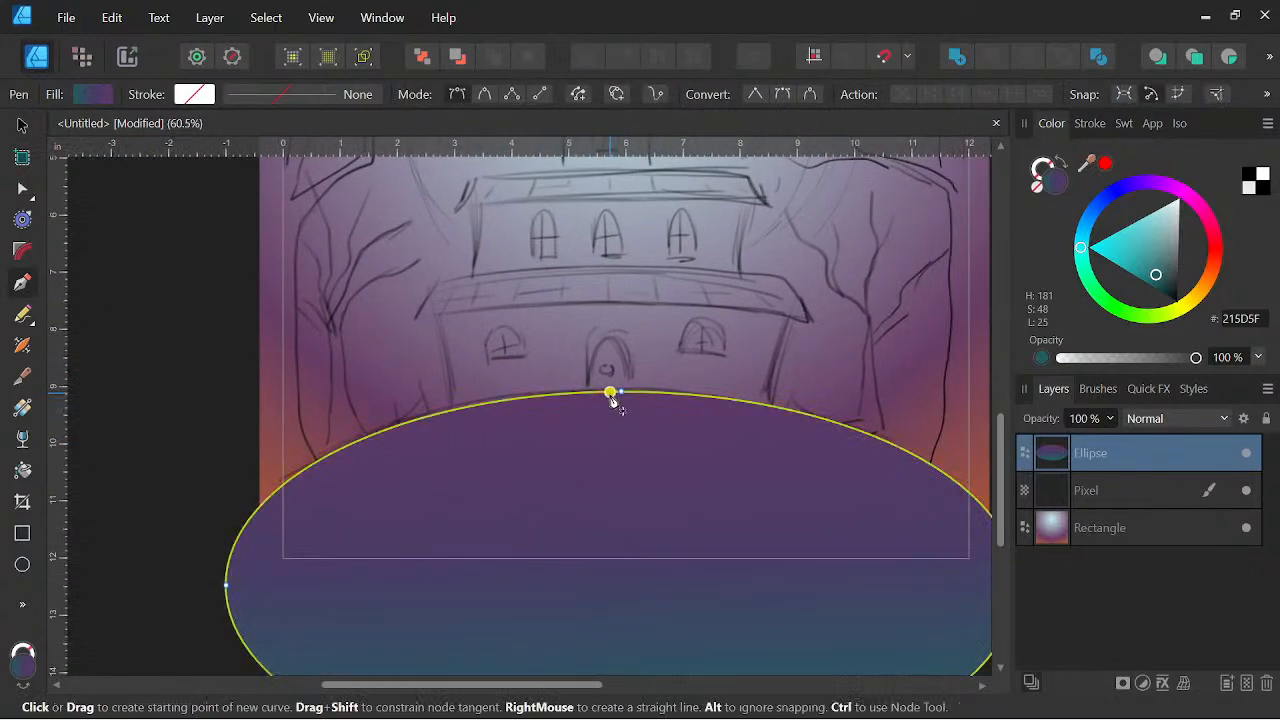
pyautogui.click(611, 392)
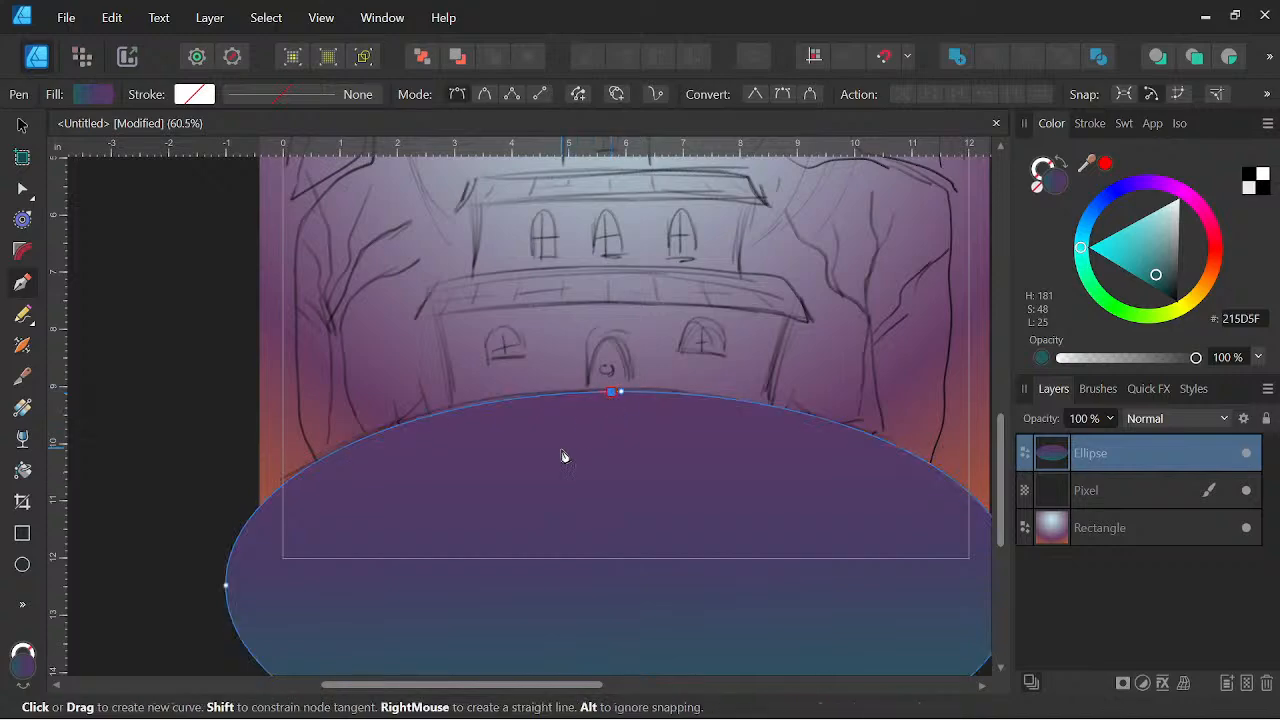
pyautogui.click(557, 450)
pyautogui.click(629, 514)
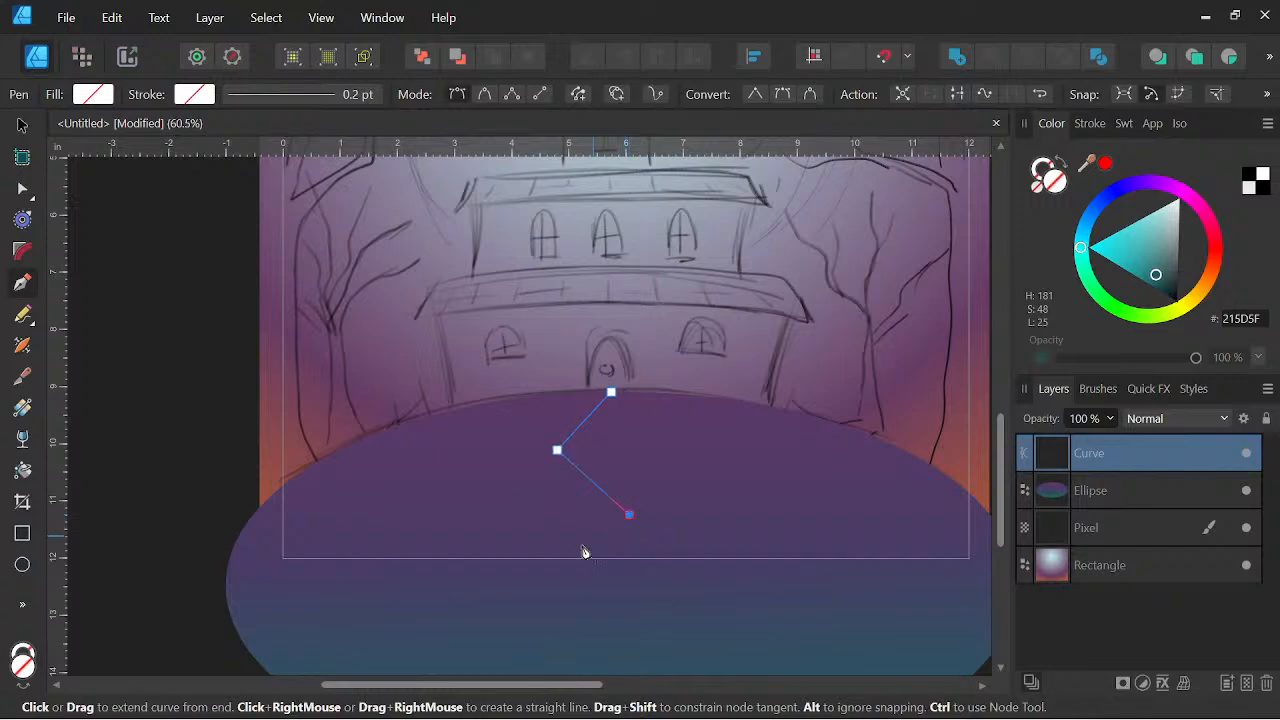
pyautogui.click(537, 582)
pyautogui.click(657, 586)
pyautogui.click(715, 493)
pyautogui.click(603, 441)
pyautogui.scroll(3, 625, 399)
pyautogui.click(627, 386)
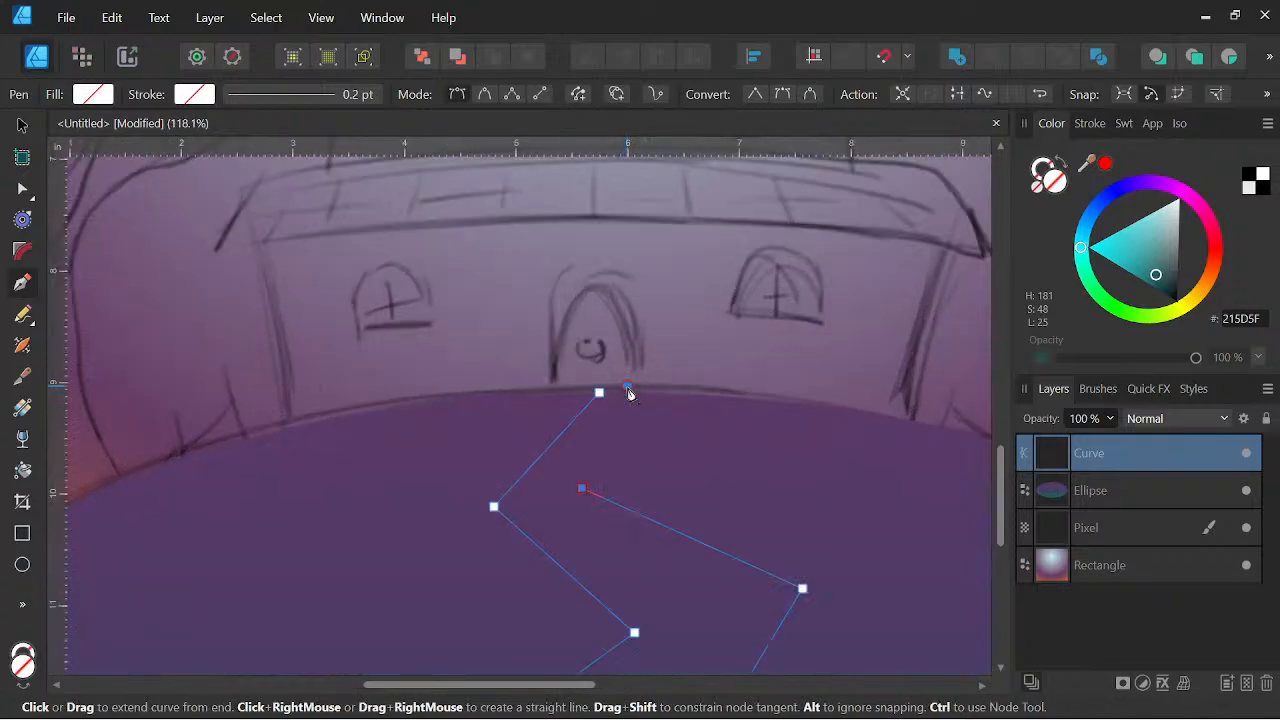
pyautogui.click(601, 395)
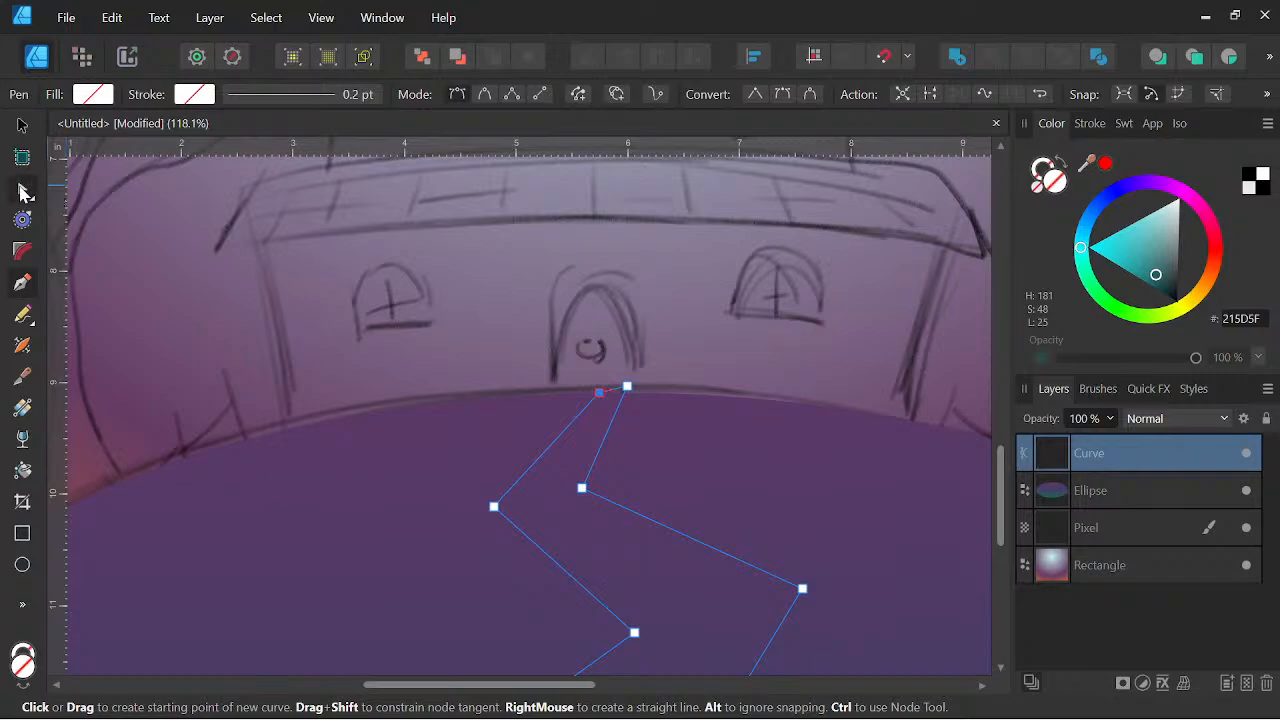
# Shift the walkway's two top nodes slightly left and level them on the hill's crest beneath the door
pyautogui.press('a')
pyautogui.moveTo(599, 394)
pyautogui.mouseDown()
pyautogui.moveTo(582, 386)
pyautogui.moveTo(606, 390)
pyautogui.mouseUp()
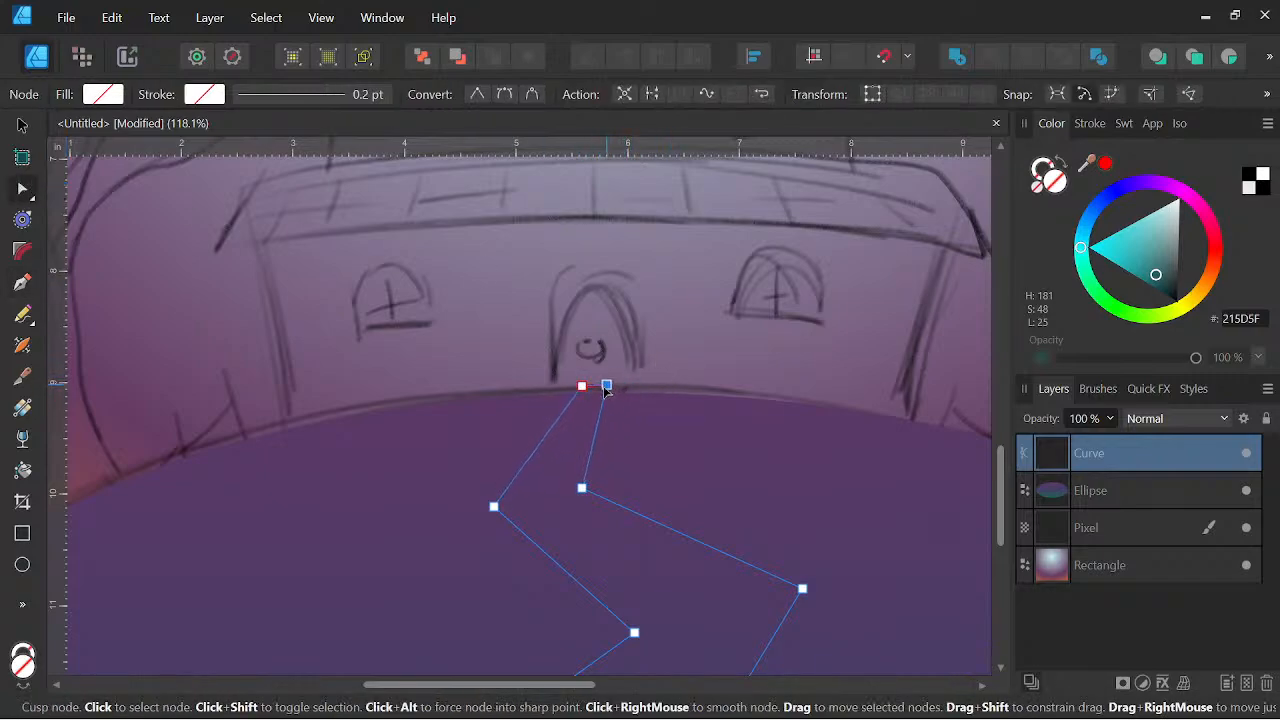
pyautogui.scroll(-4, 800, 312)
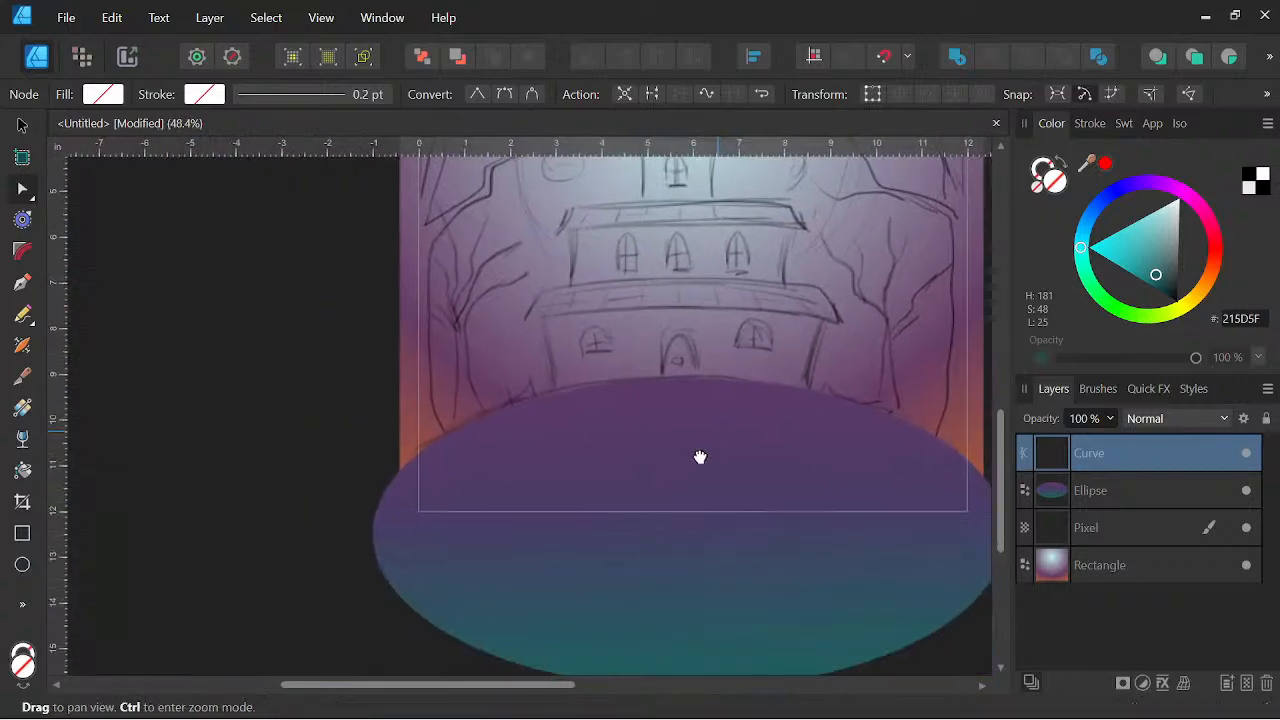
# Fill the walkway with dark grey-teal #3D4B4C
pyautogui.moveTo(709, 457); pyautogui.dragTo(672, 465)
pyautogui.moveTo(1095, 262); pyautogui.dragTo(1172, 273)
pyautogui.press('space')
pyautogui.moveTo(788, 358); pyautogui.dragTo(740, 356)
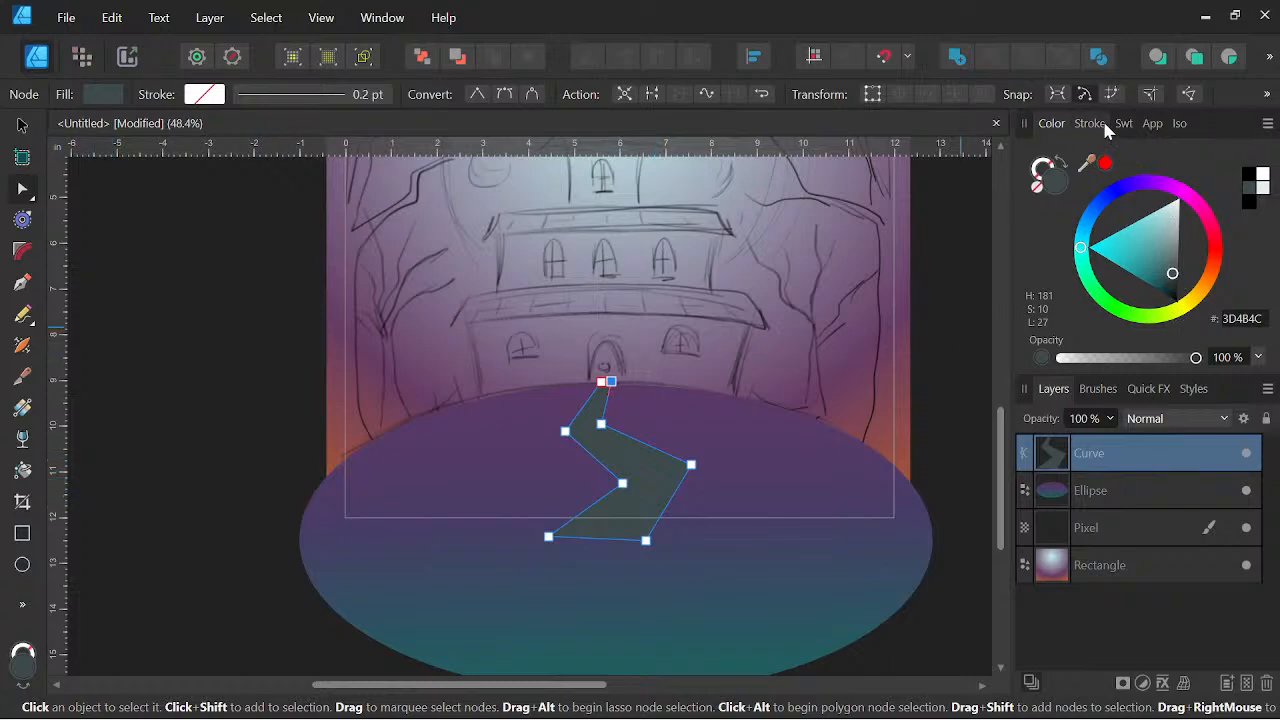
# Try the recent cyan-to-purple gradient as the walkway's fill and move its middle stop closer to the cyan start
pyautogui.click(1104, 124)
pyautogui.click(1120, 125)
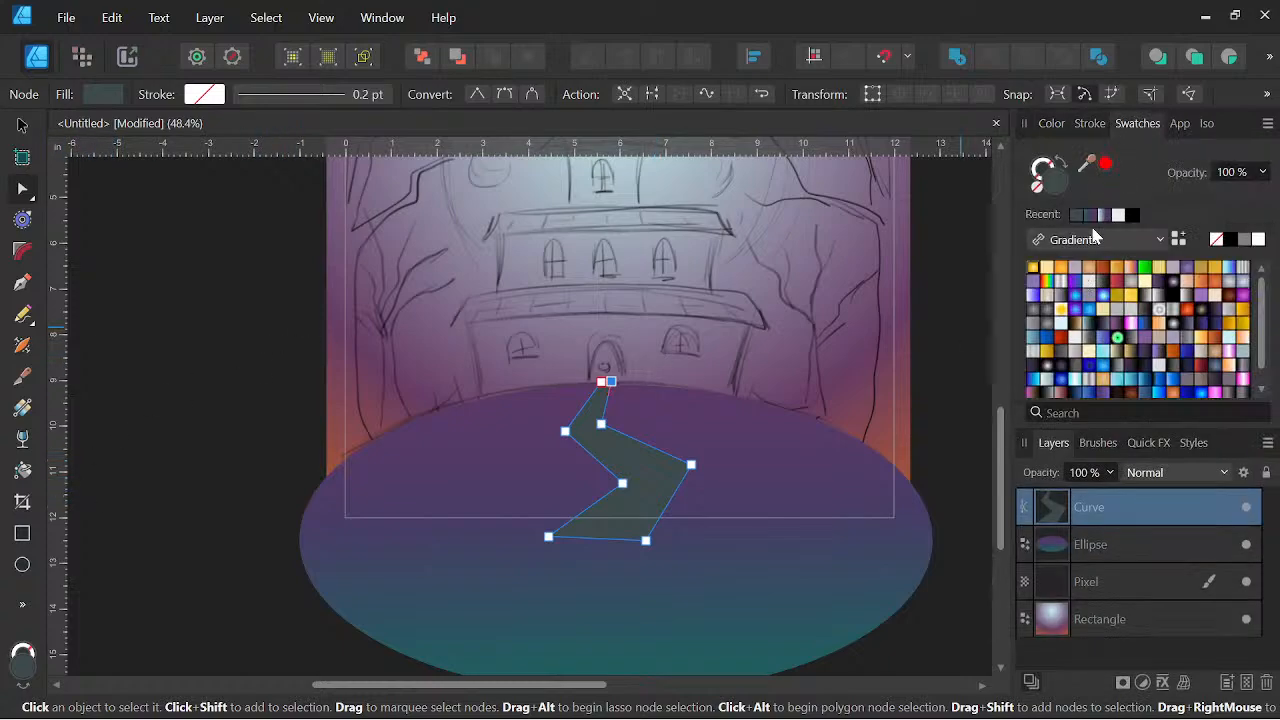
pyautogui.press('space')
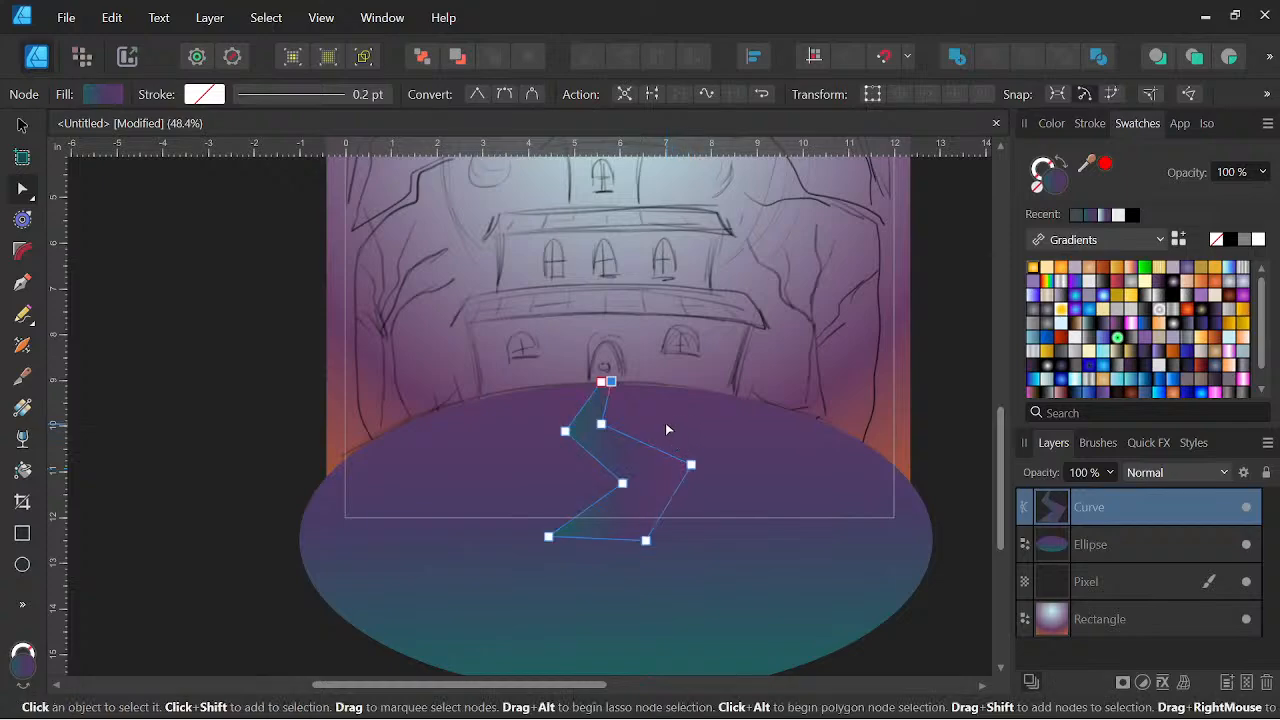
pyautogui.click(1103, 216)
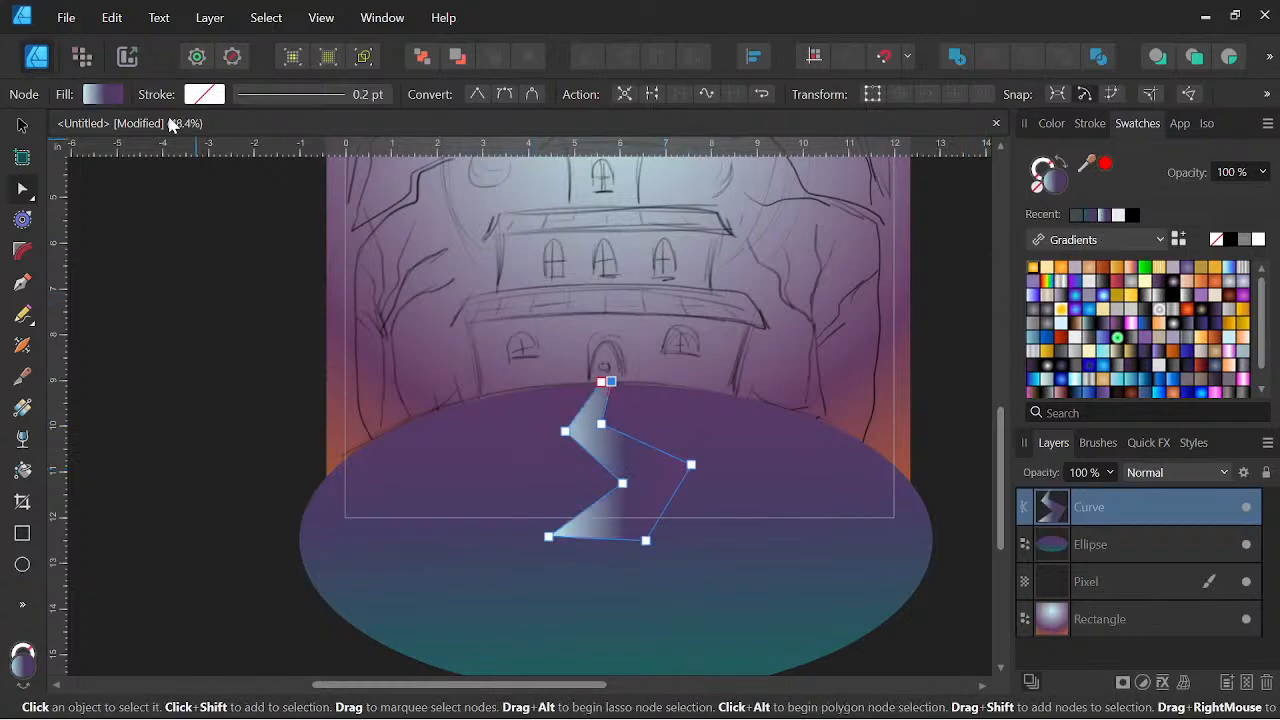
pyautogui.click(93, 94)
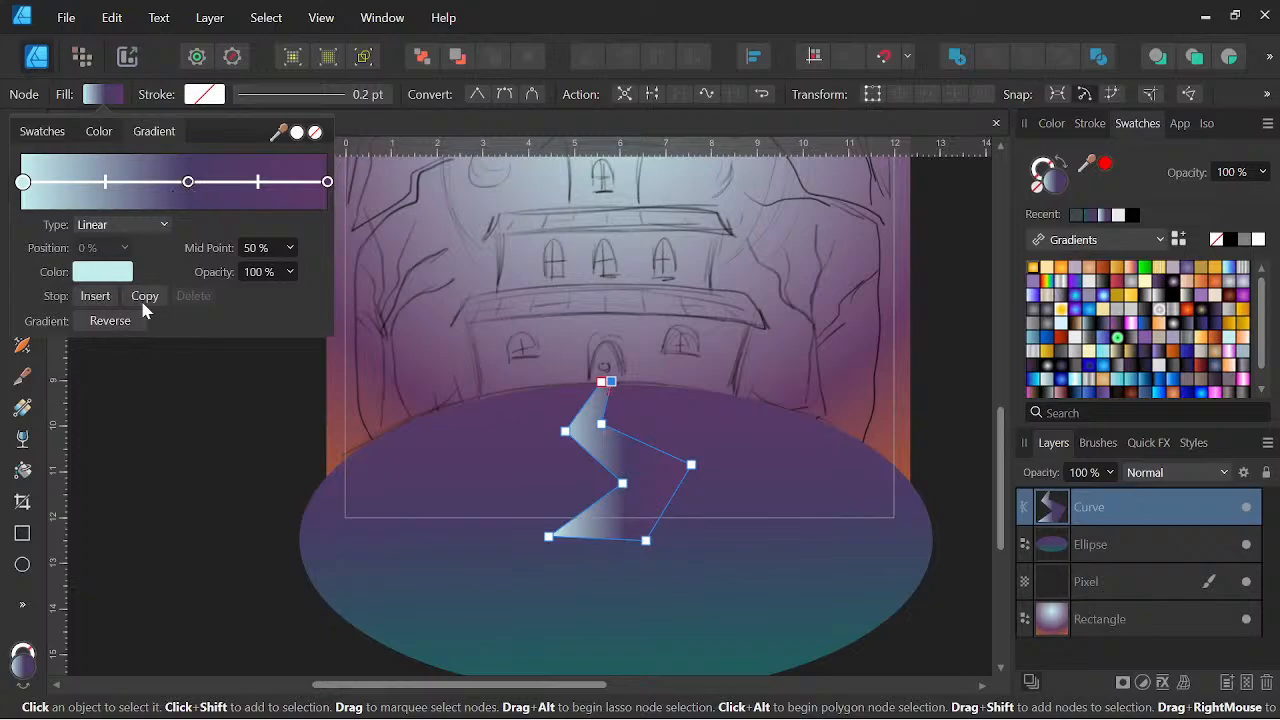
pyautogui.moveTo(190, 183); pyautogui.dragTo(155, 182)
# Replace the walkway's fill with solid light lavender #C8C3EE
pyautogui.click(1051, 123)
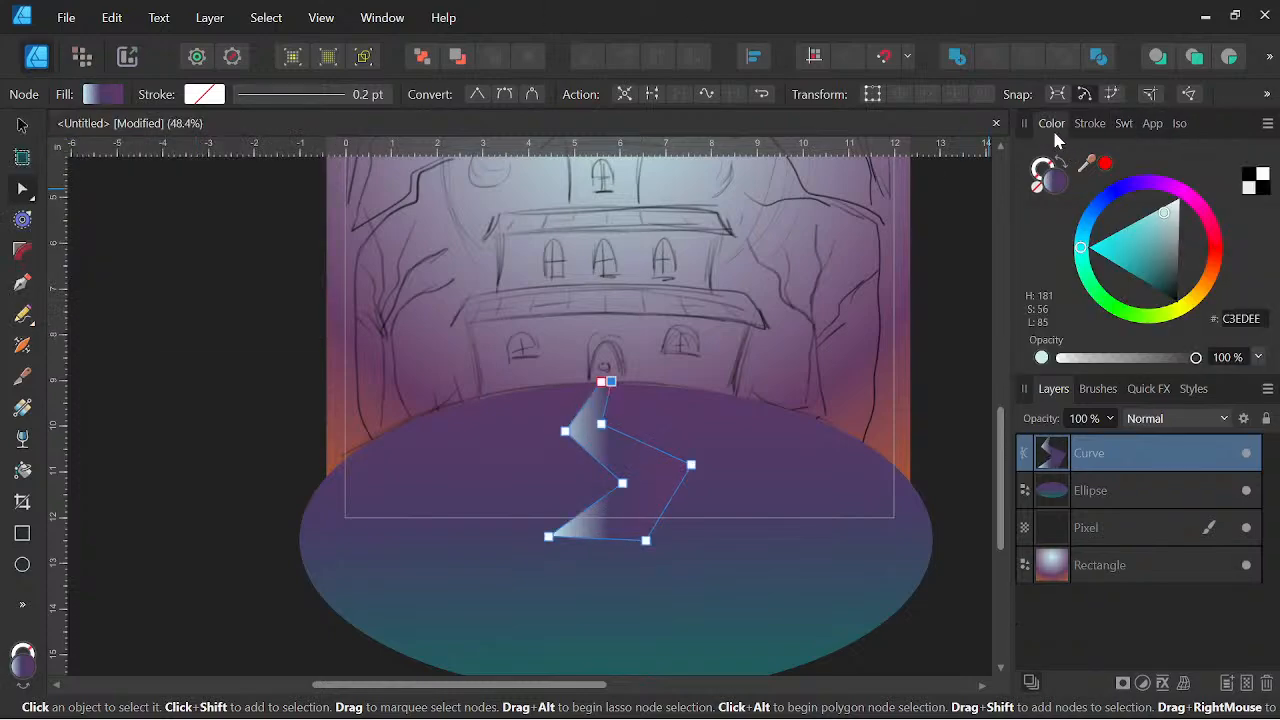
pyautogui.click(1130, 188)
pyautogui.moveTo(1134, 197); pyautogui.dragTo(1121, 190)
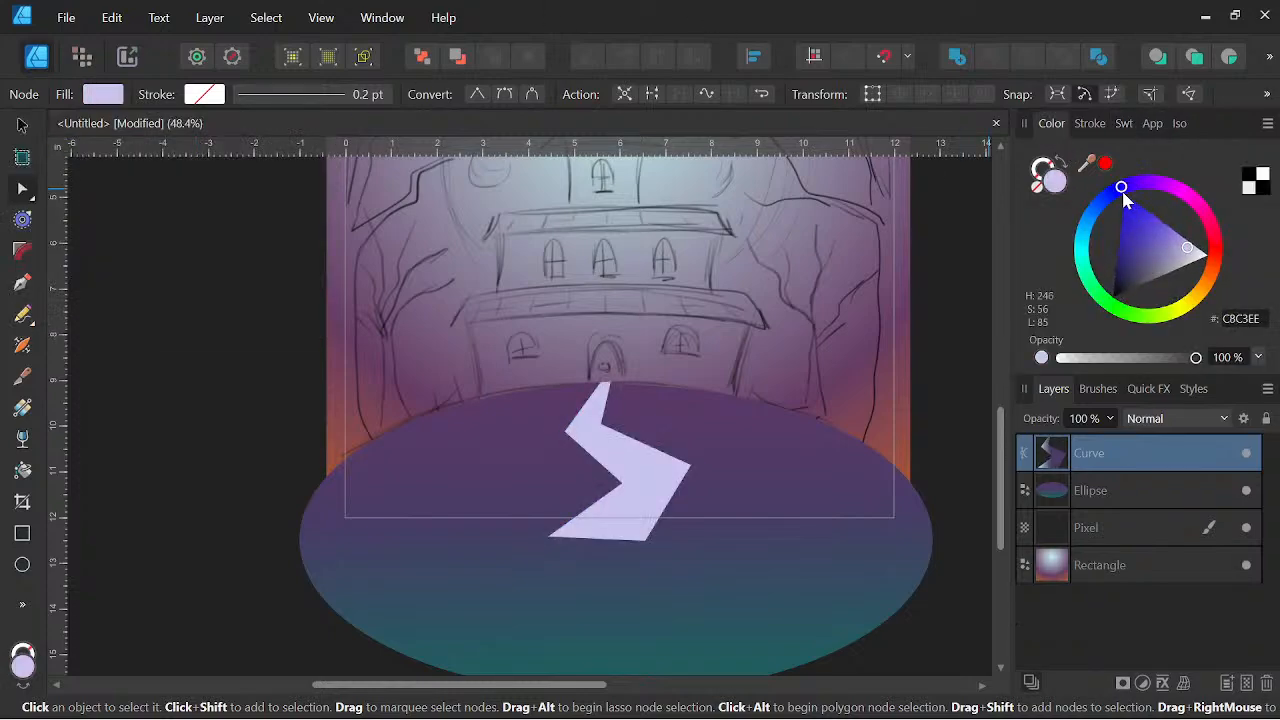
# Change the walkway's fill to muted purple #725D86
pyautogui.moveTo(1162, 258); pyautogui.dragTo(1167, 274)
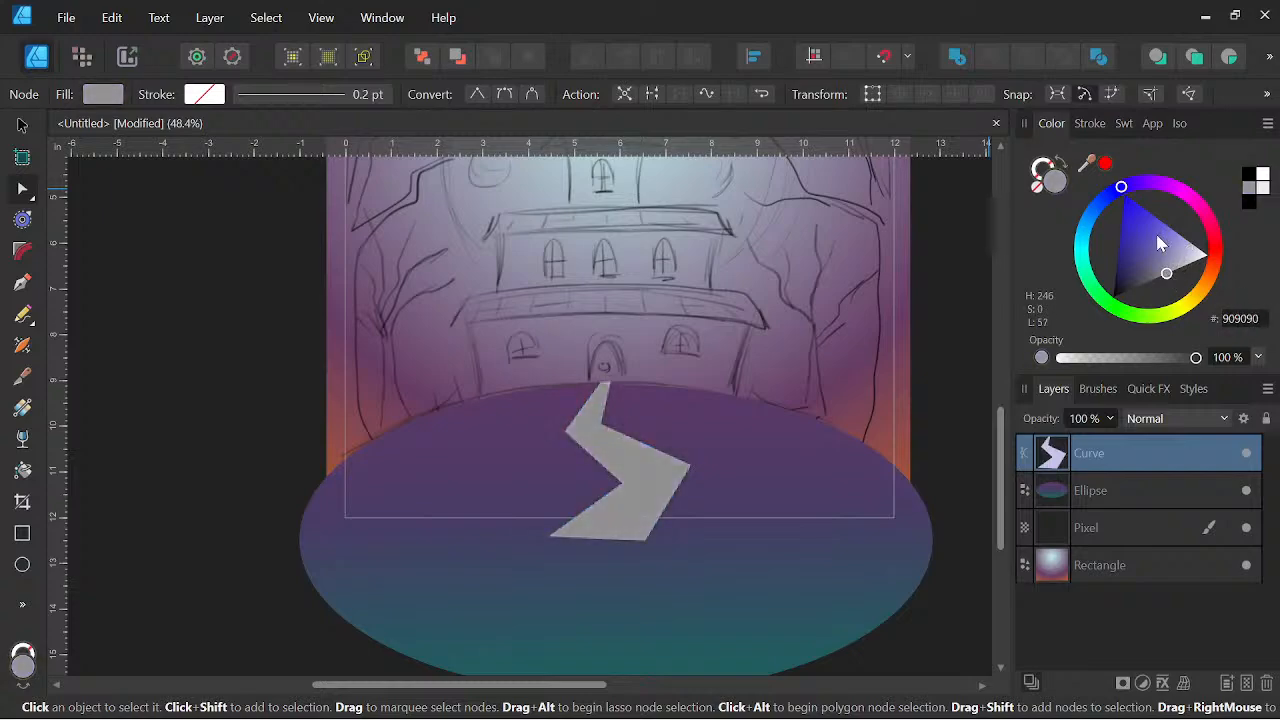
pyautogui.moveTo(1123, 190); pyautogui.dragTo(1150, 191)
pyautogui.moveTo(1152, 258); pyautogui.dragTo(1142, 265)
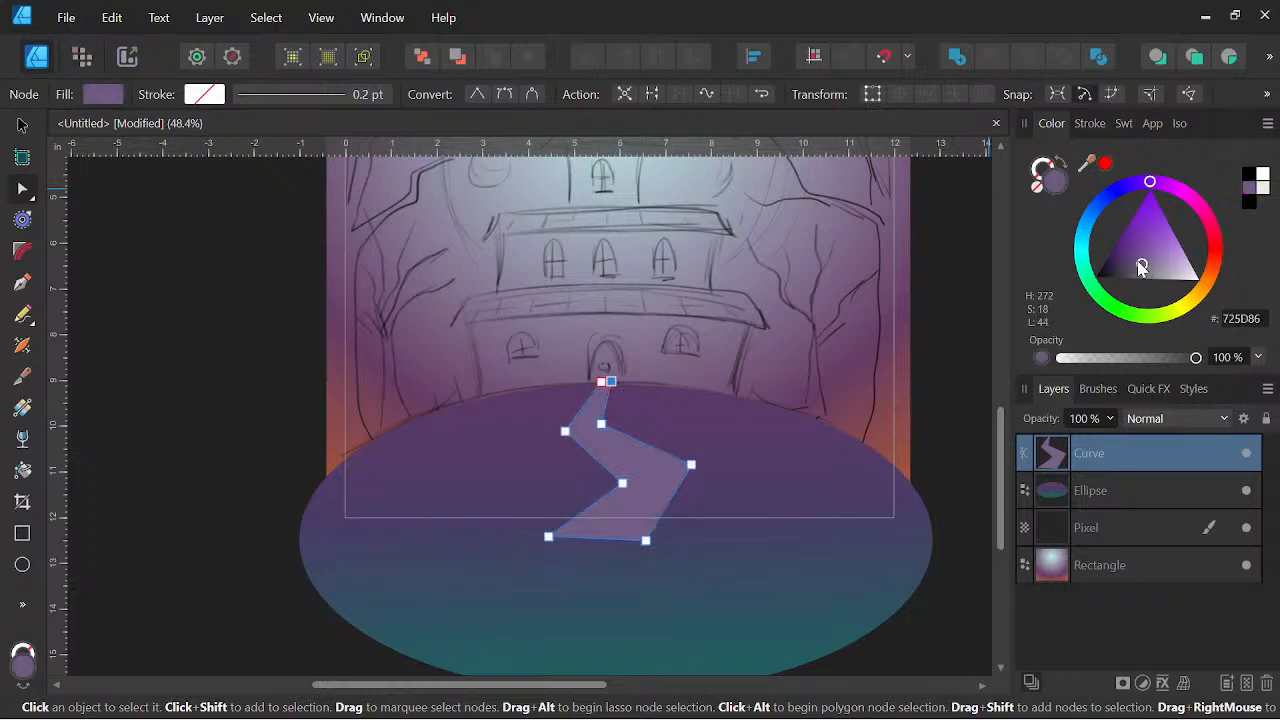
# Draw a rectangle over the sketched ground-floor wall, down to the hill's crest, and fill it with dark purple #483757
pyautogui.scroll(-2, 727, 235)
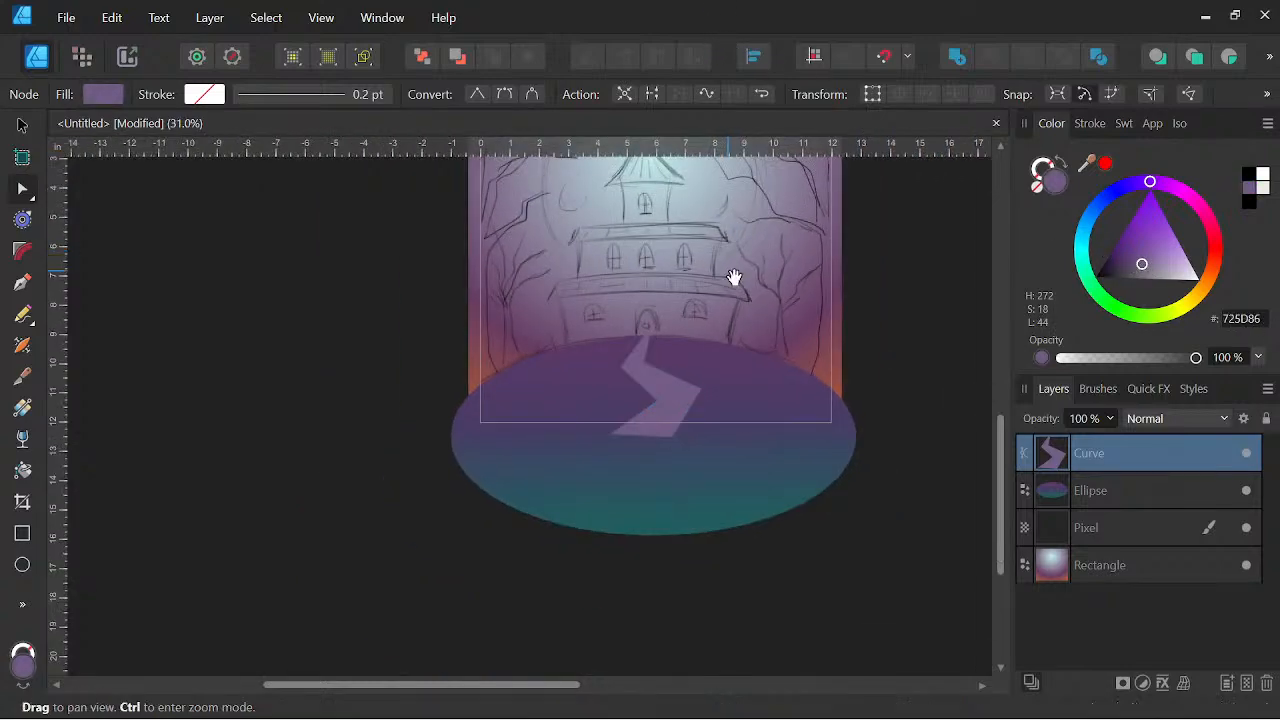
pyautogui.scroll(4, 734, 277)
pyautogui.moveTo(622, 372); pyautogui.dragTo(591, 424)
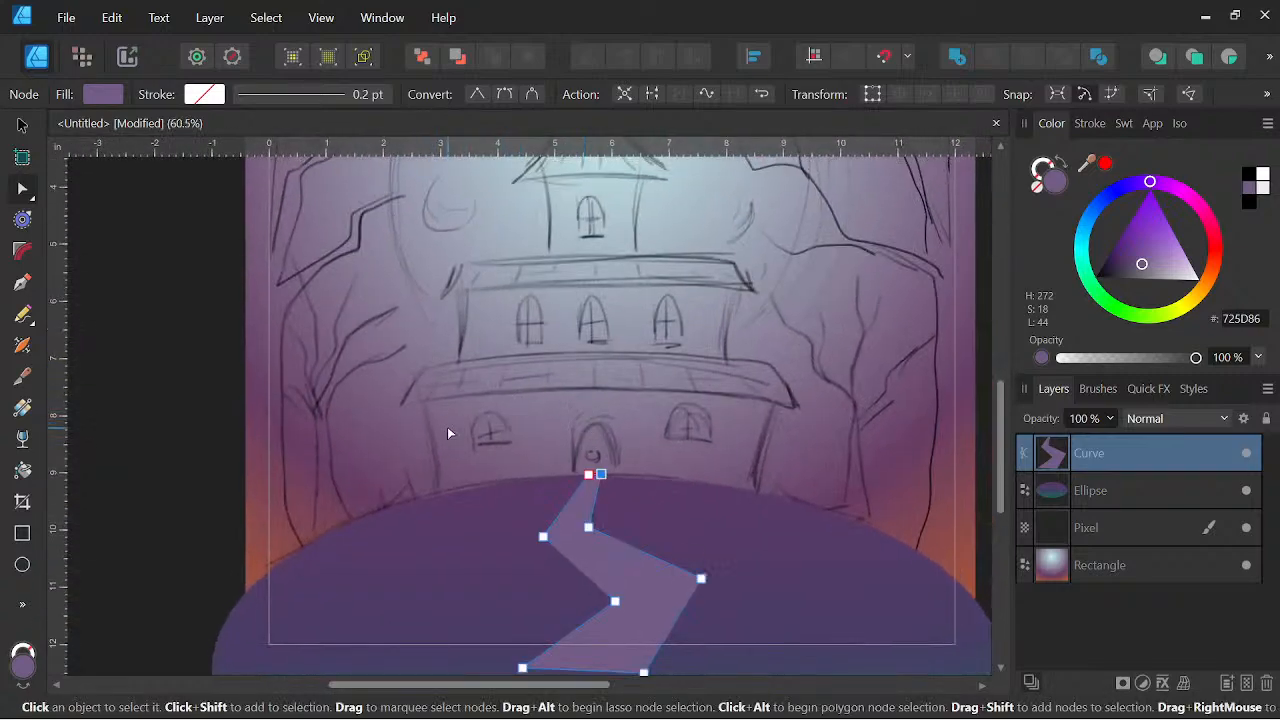
pyautogui.click(22, 533)
pyautogui.moveTo(414, 361); pyautogui.dragTo(771, 501)
pyautogui.moveTo(1145, 245)
pyautogui.mouseDown()
pyautogui.moveTo(1118, 240)
pyautogui.moveTo(1110, 266)
pyautogui.moveTo(1127, 274)
pyautogui.mouseUp()
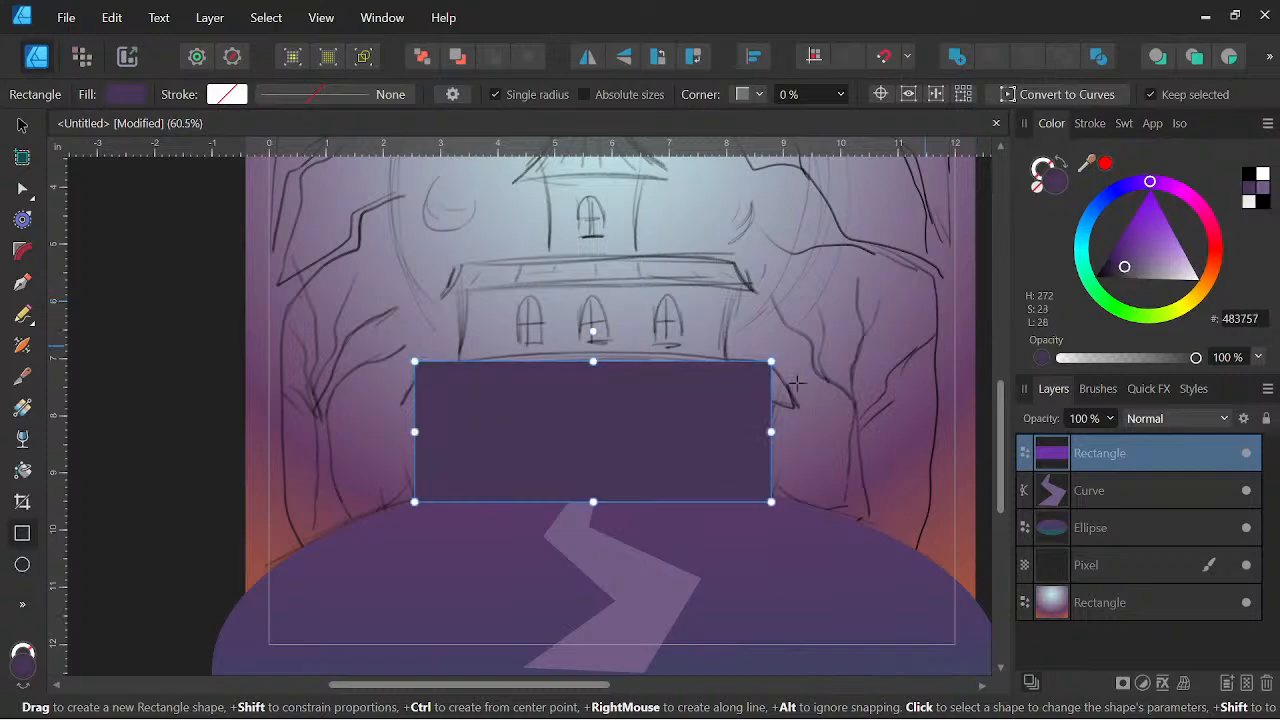
# Convert the wall rectangle to curves and bend its left and right edges slightly inward
pyautogui.scroll(-2, 600, 345)
pyautogui.scroll(3, 600, 345)
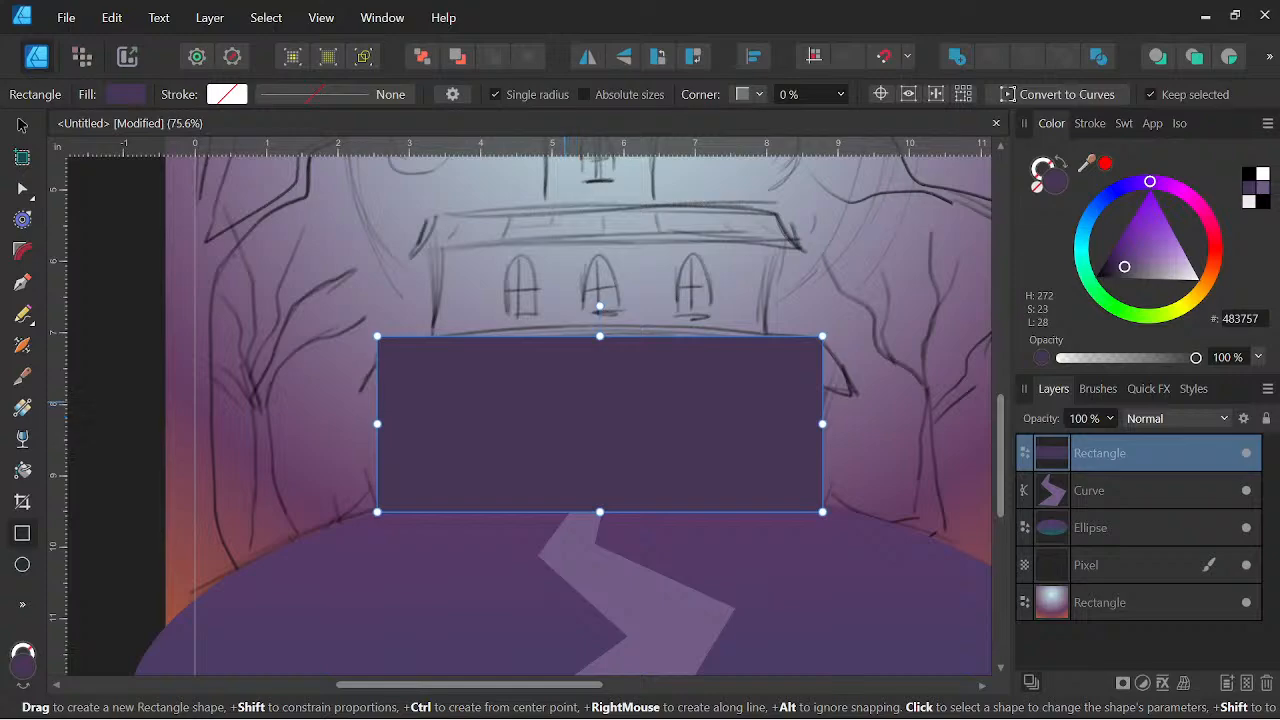
pyautogui.click(1055, 96)
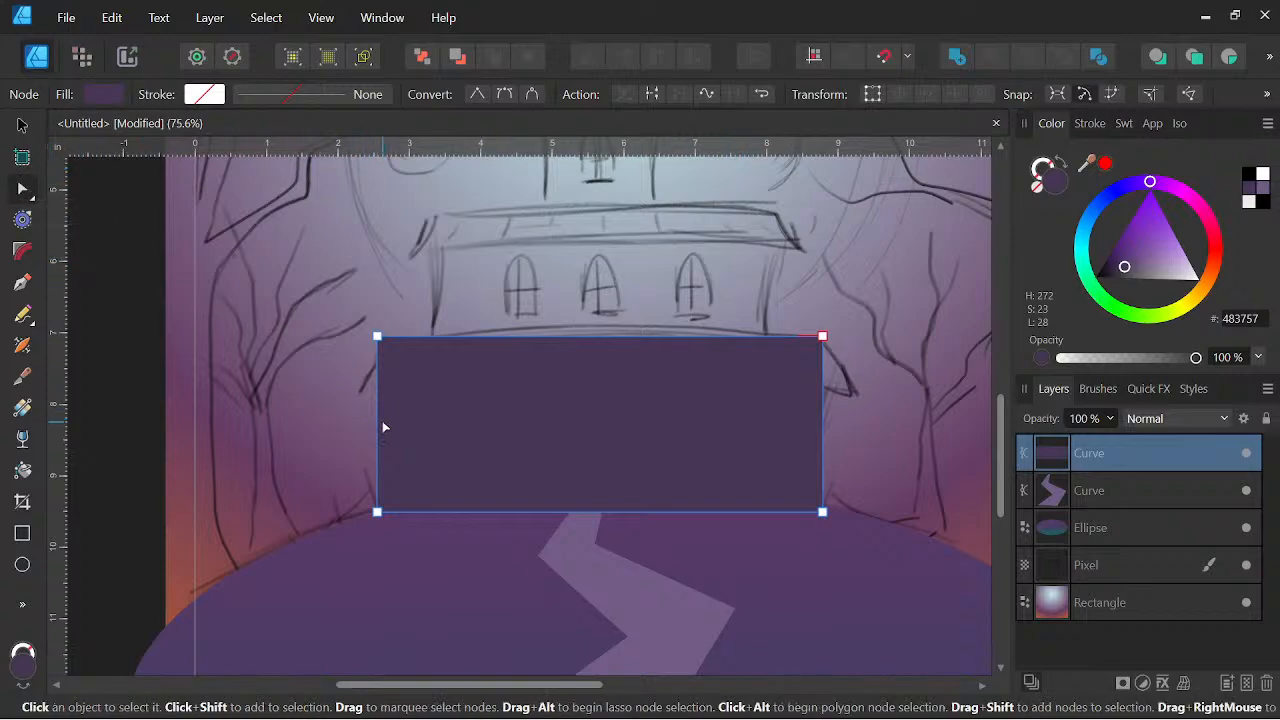
pyautogui.moveTo(379, 422); pyautogui.dragTo(400, 421)
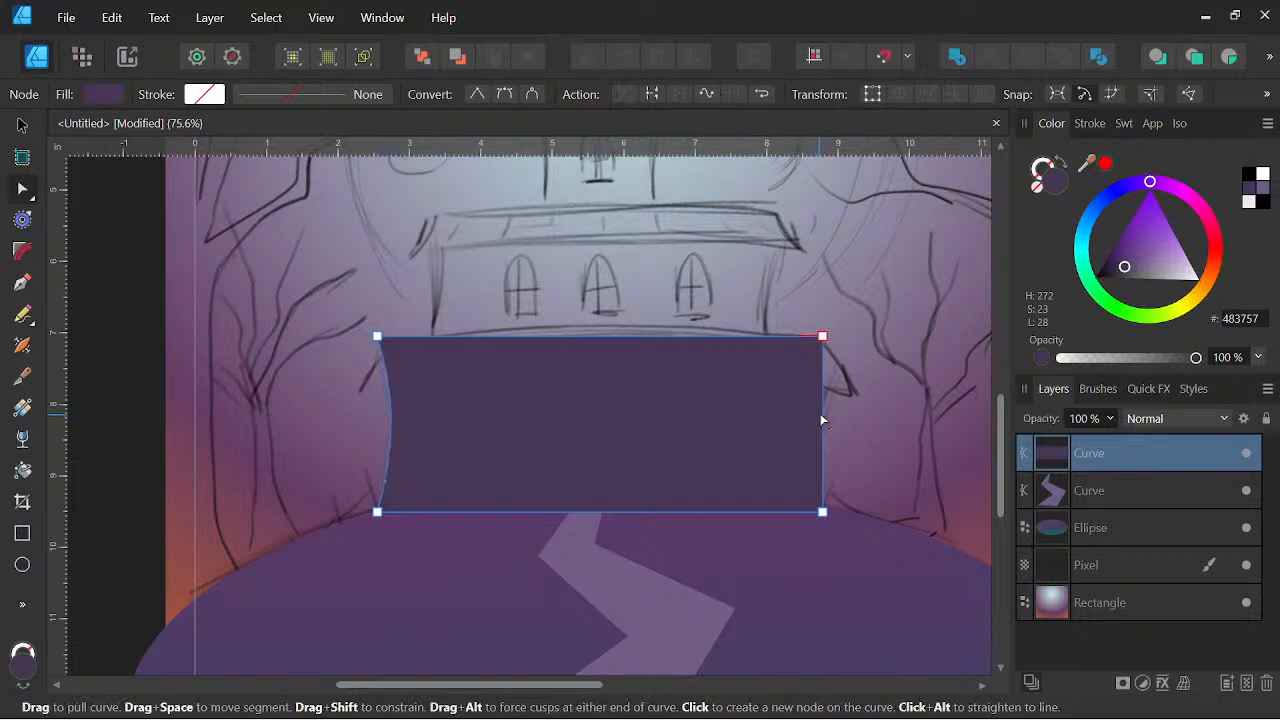
pyautogui.moveTo(823, 420); pyautogui.dragTo(808, 420)
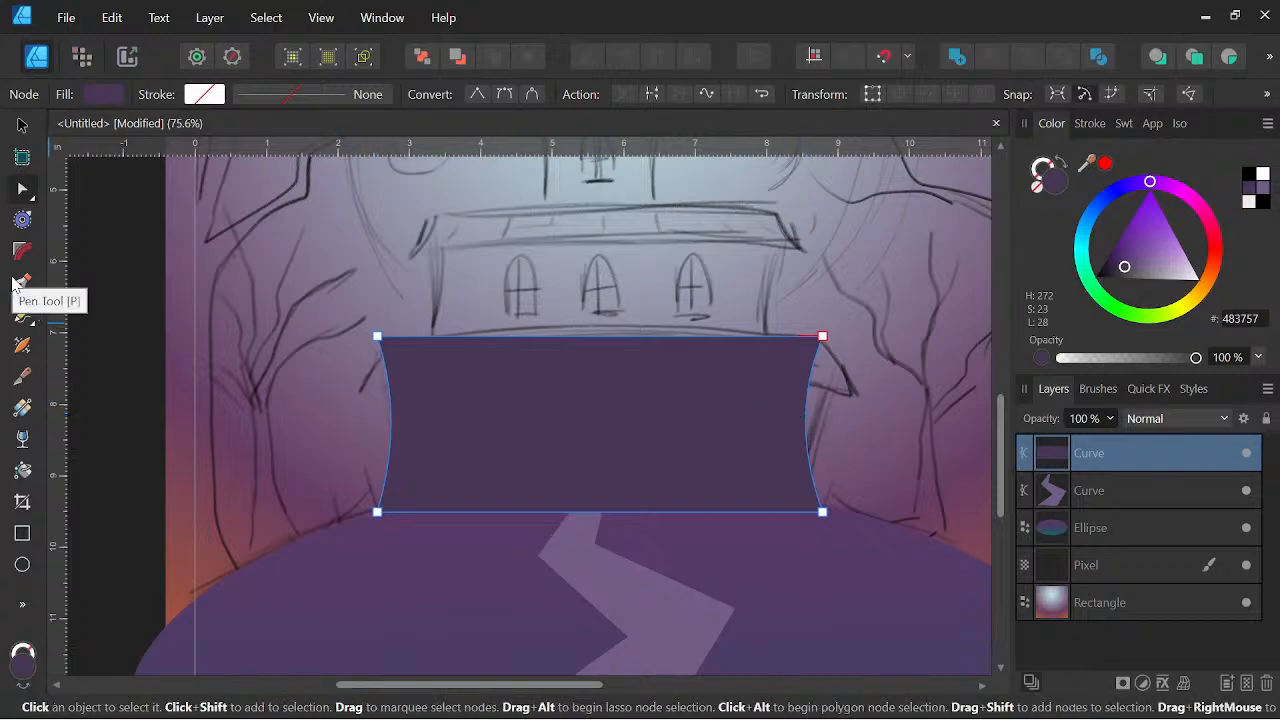
# Draw a thin roof rectangle across the wall's top edge, slightly wider than the wall, and convert it to curves
pyautogui.click(22, 533)
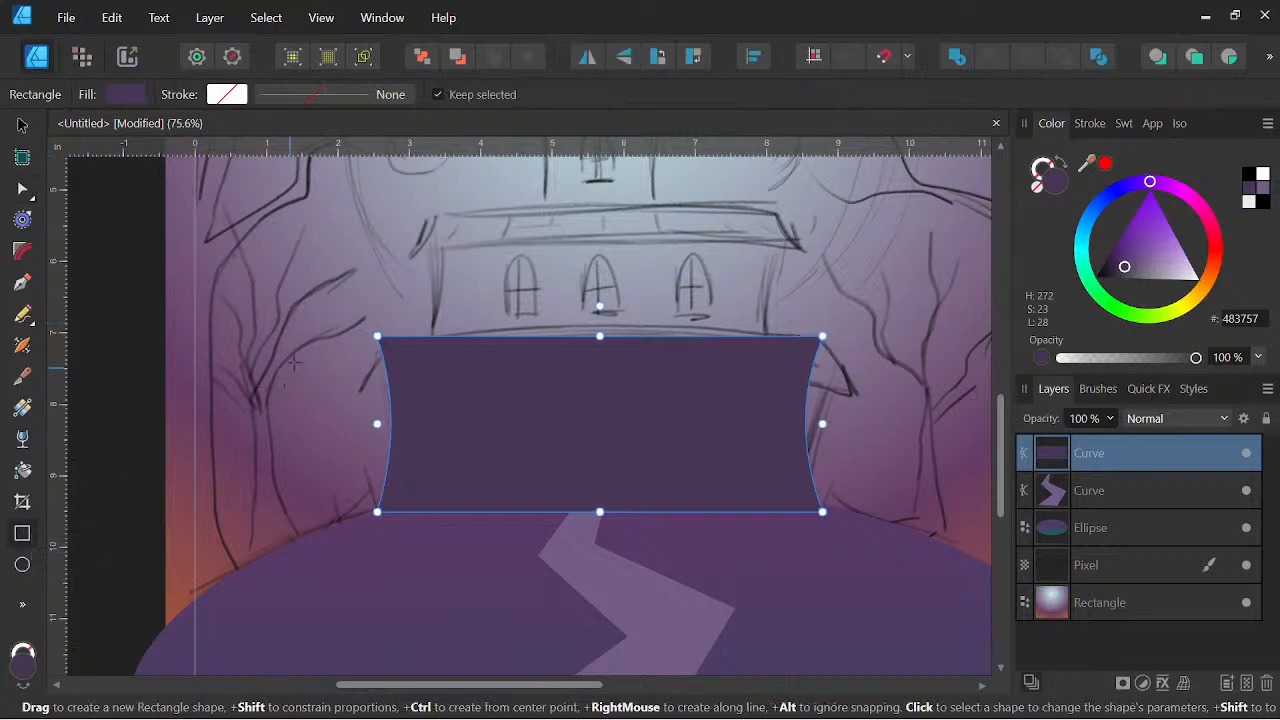
pyautogui.moveTo(356, 316); pyautogui.dragTo(848, 360)
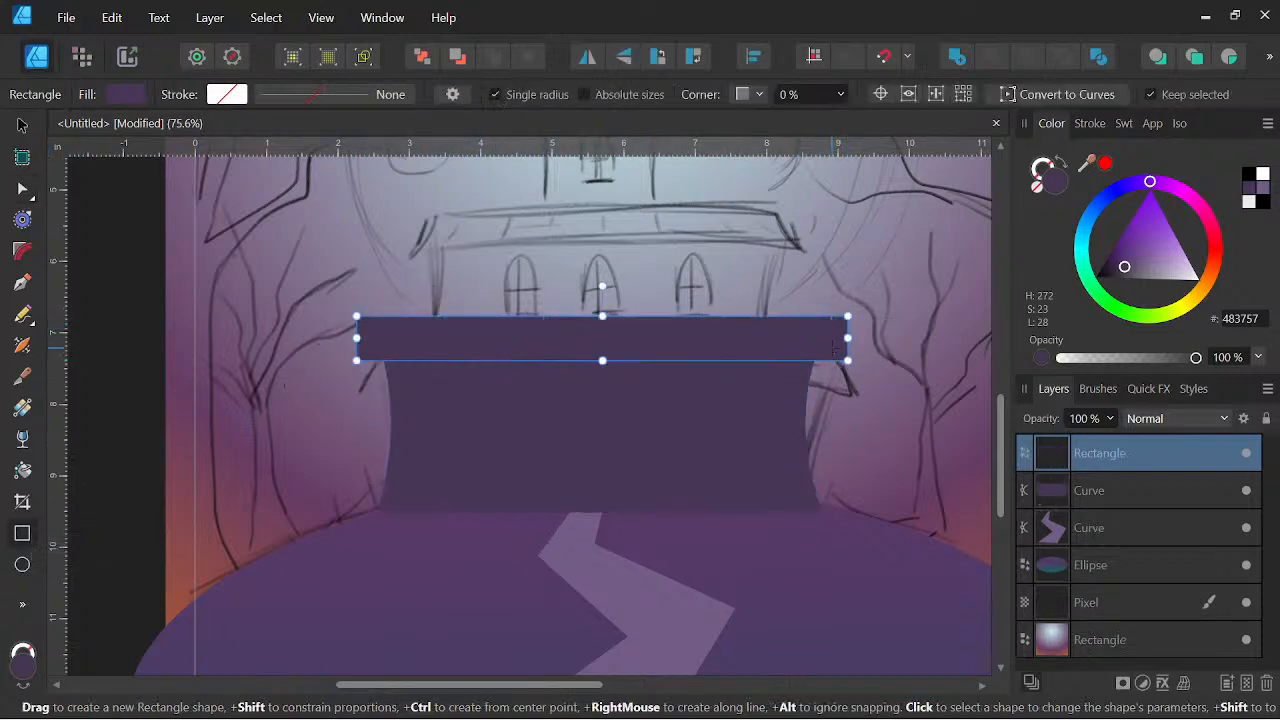
pyautogui.click(1034, 96)
pyautogui.click(23, 126)
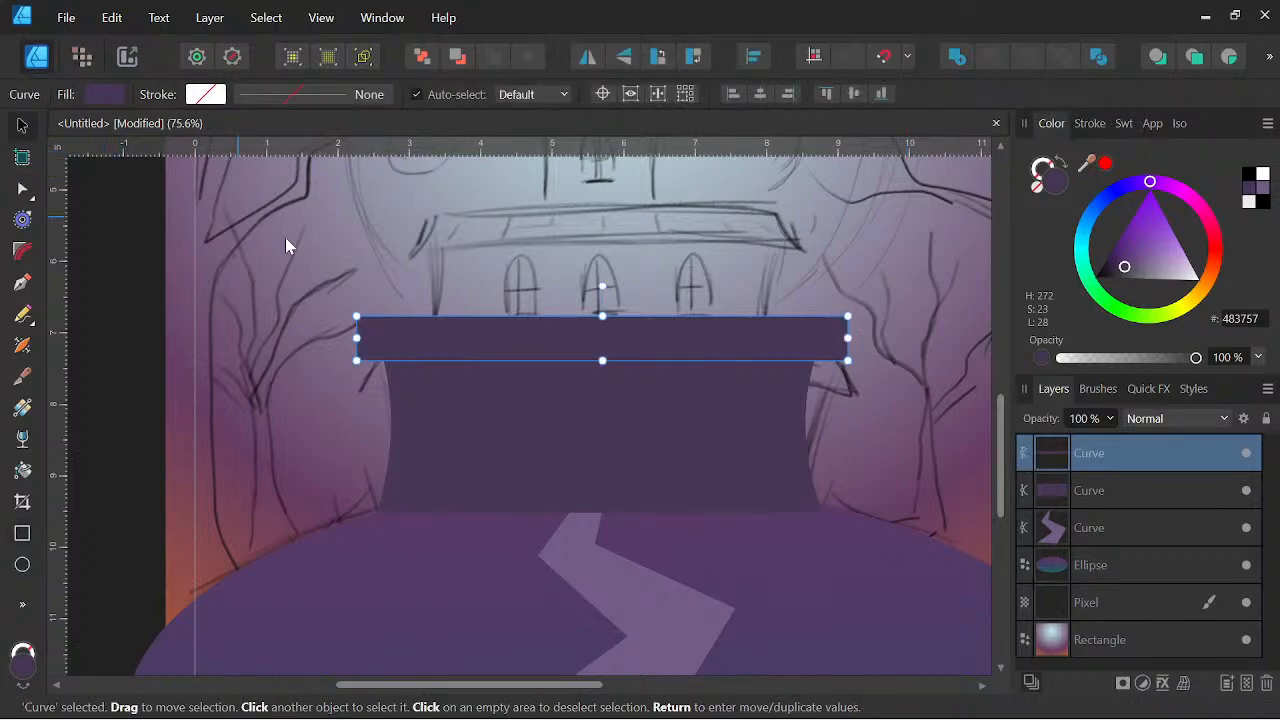
# Align the ground-floor wall and roof shapes horizontally on their centres
pyautogui.click(536, 441)
pyautogui.keyDown('shift'); pyautogui.click(690, 321); pyautogui.keyUp('shift')
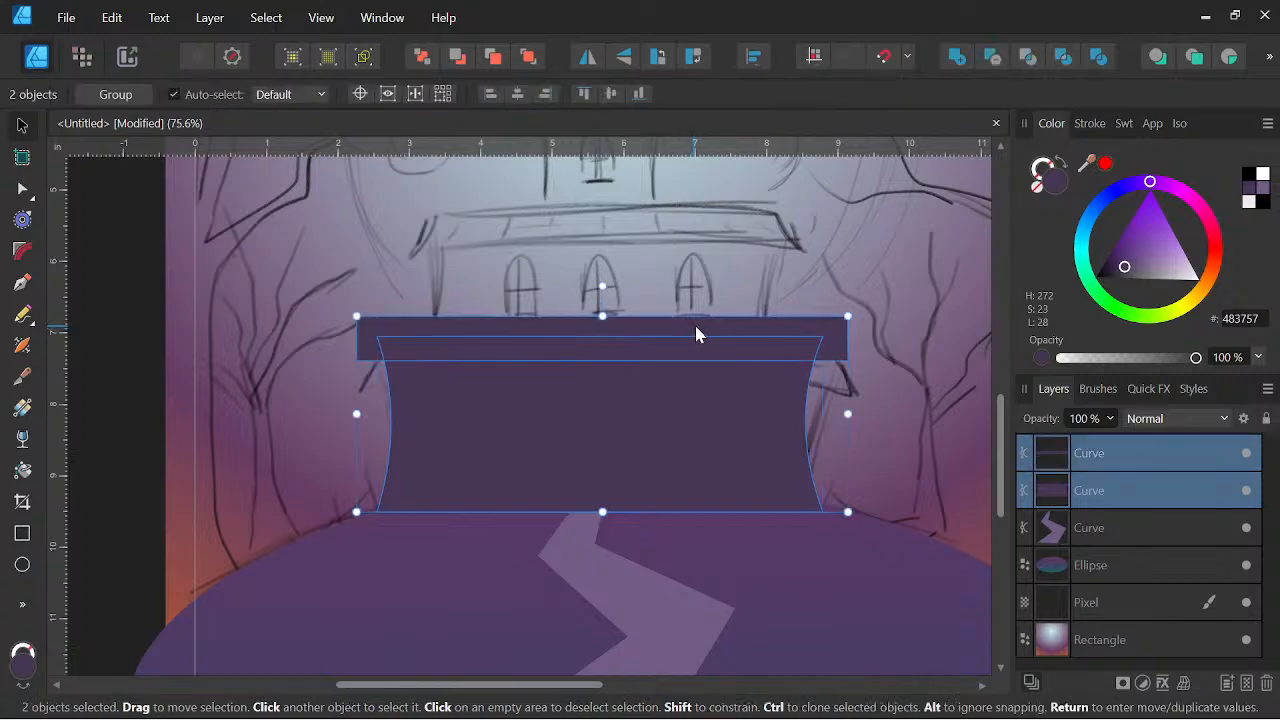
pyautogui.click(531, 93)
pyautogui.click(608, 414)
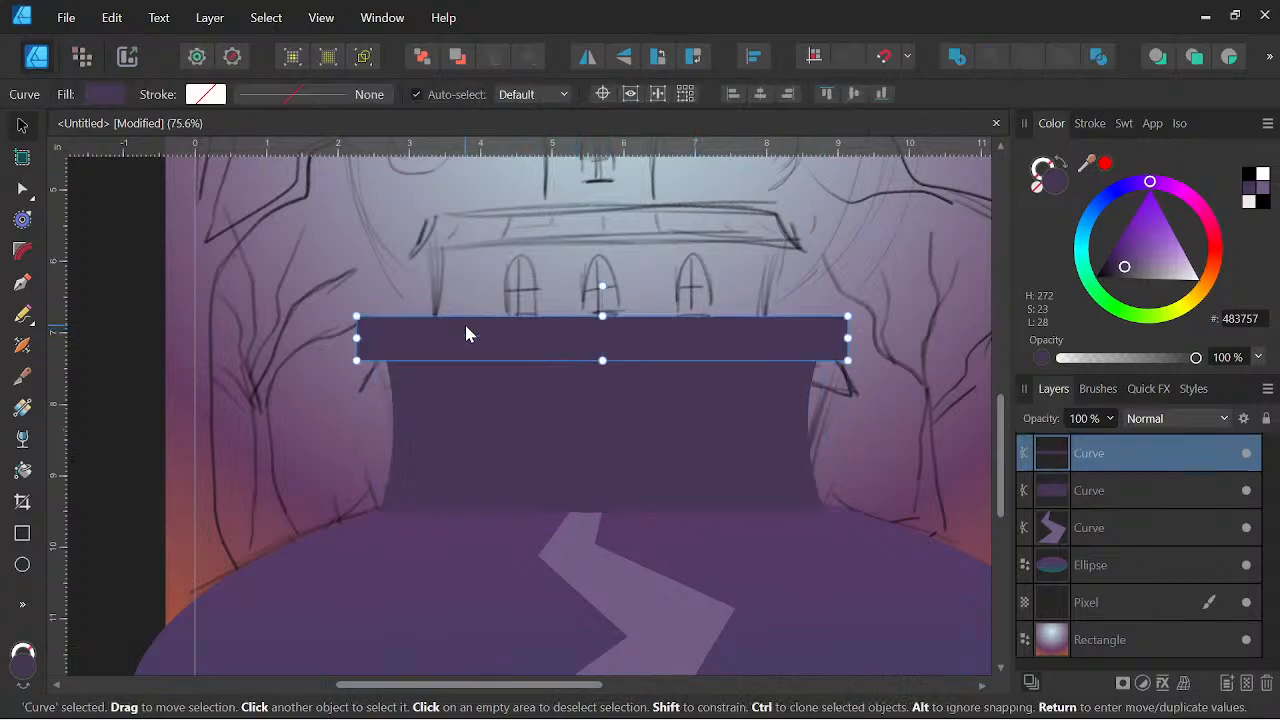
# Taper the roof by moving both top corners inward, and curve its slanted left and right edges inward
pyautogui.click(466, 331)
pyautogui.scroll(2, 380, 337)
pyautogui.moveTo(728, 423); pyautogui.dragTo(603, 423)
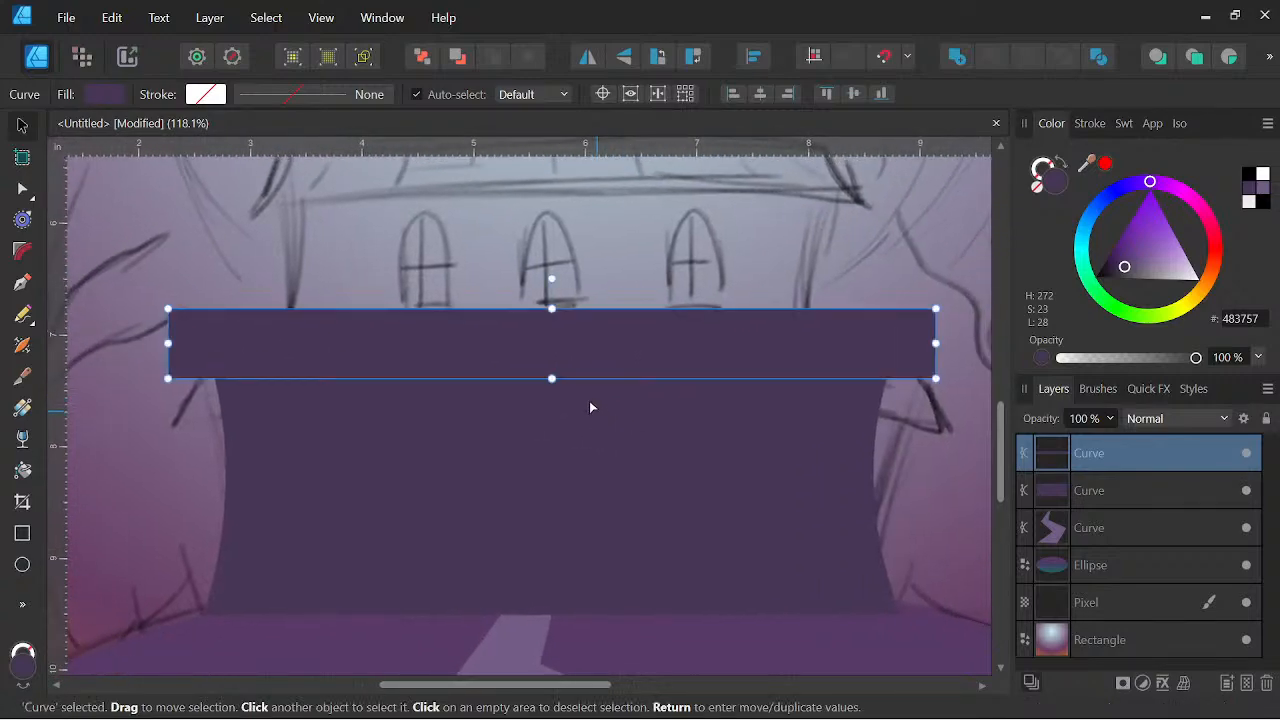
pyautogui.press('a')
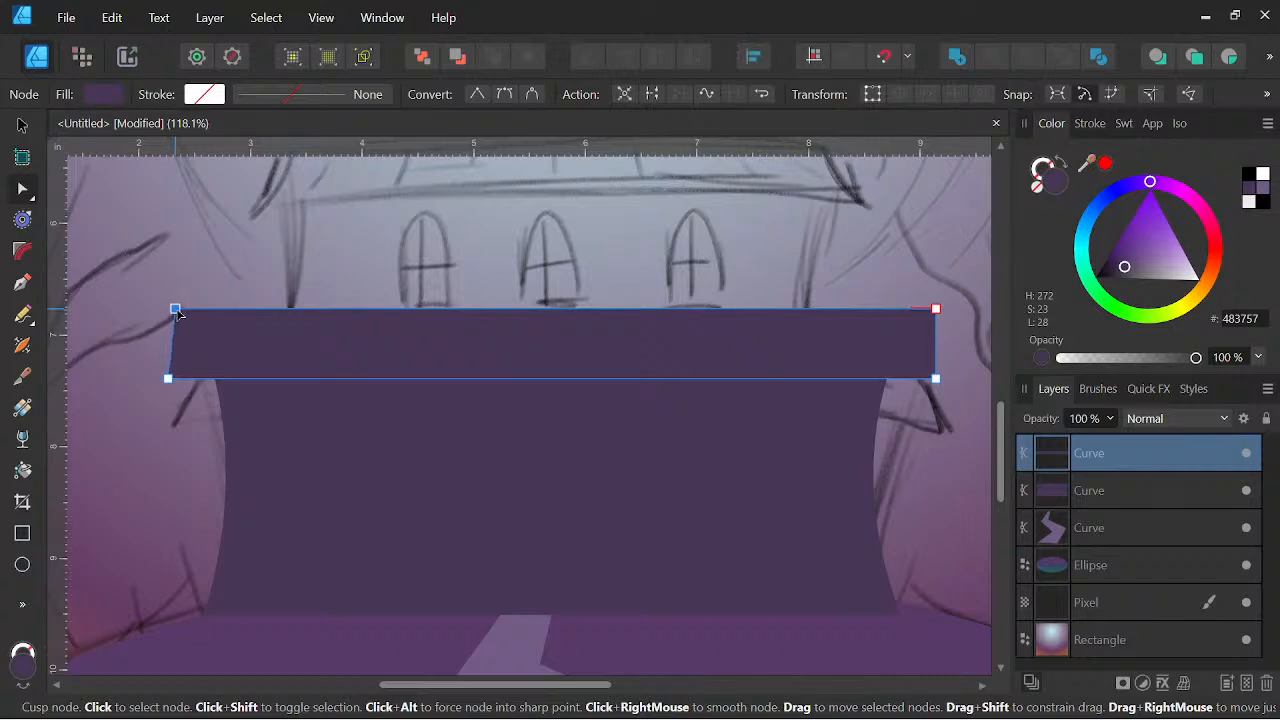
pyautogui.moveTo(170, 312); pyautogui.dragTo(206, 310)
pyautogui.moveTo(936, 312); pyautogui.dragTo(898, 318)
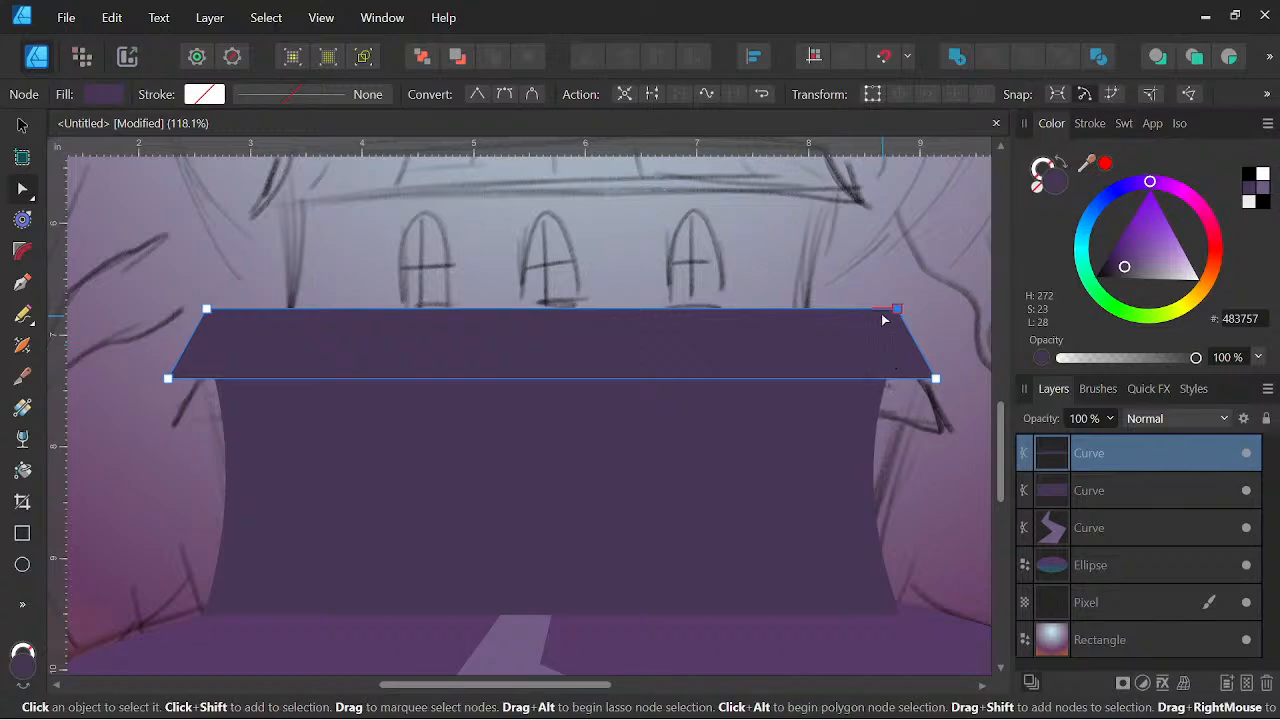
pyautogui.moveTo(913, 346); pyautogui.dragTo(905, 350)
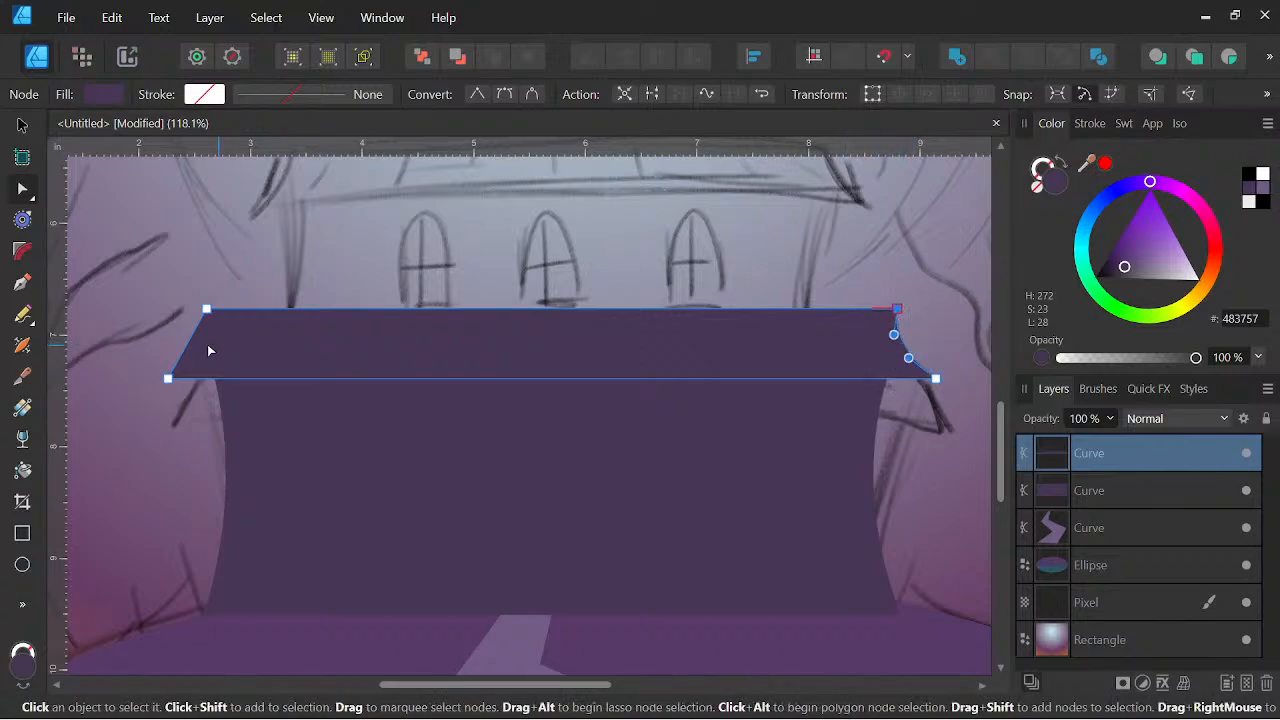
pyautogui.moveTo(193, 347); pyautogui.dragTo(204, 347)
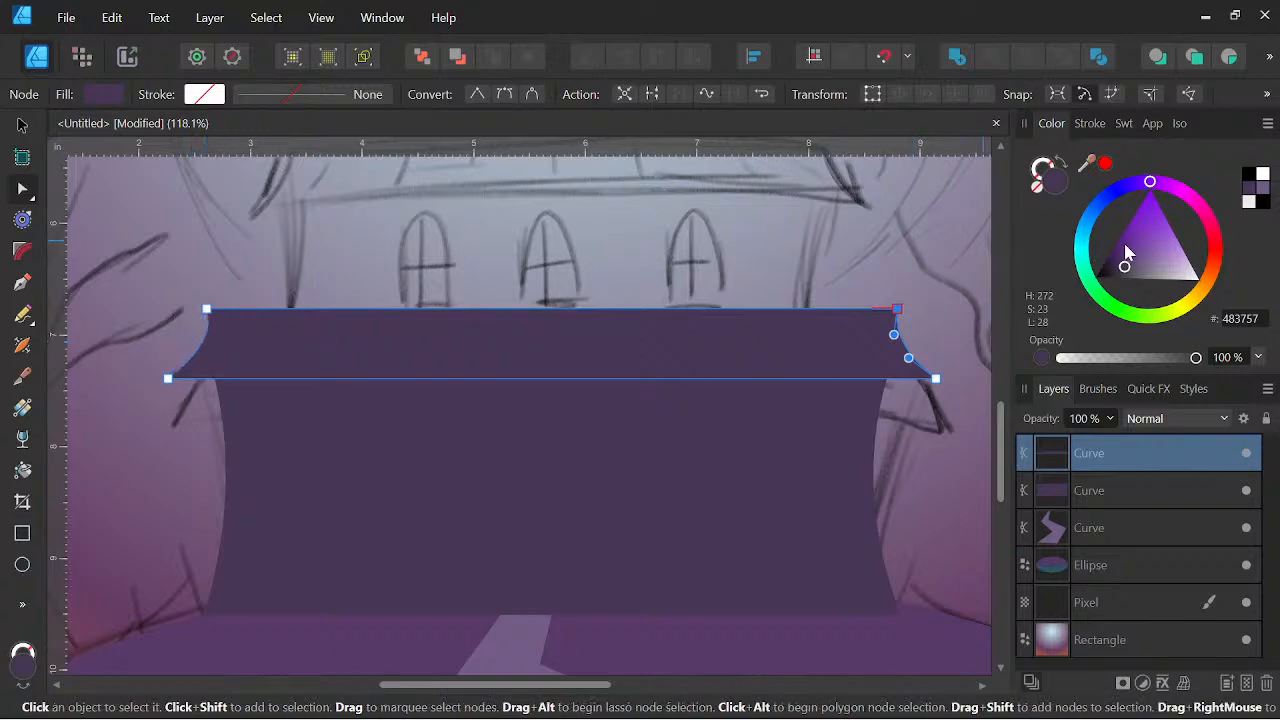
# Change the roof's fill to lighter purple #634A7A
pyautogui.moveTo(1150, 190)
pyautogui.mouseDown()
pyautogui.moveTo(1125, 190)
pyautogui.moveTo(1150, 189)
pyautogui.mouseUp()
pyautogui.moveTo(1129, 270); pyautogui.dragTo(1137, 265)
pyautogui.scroll(-4, 752, 330)
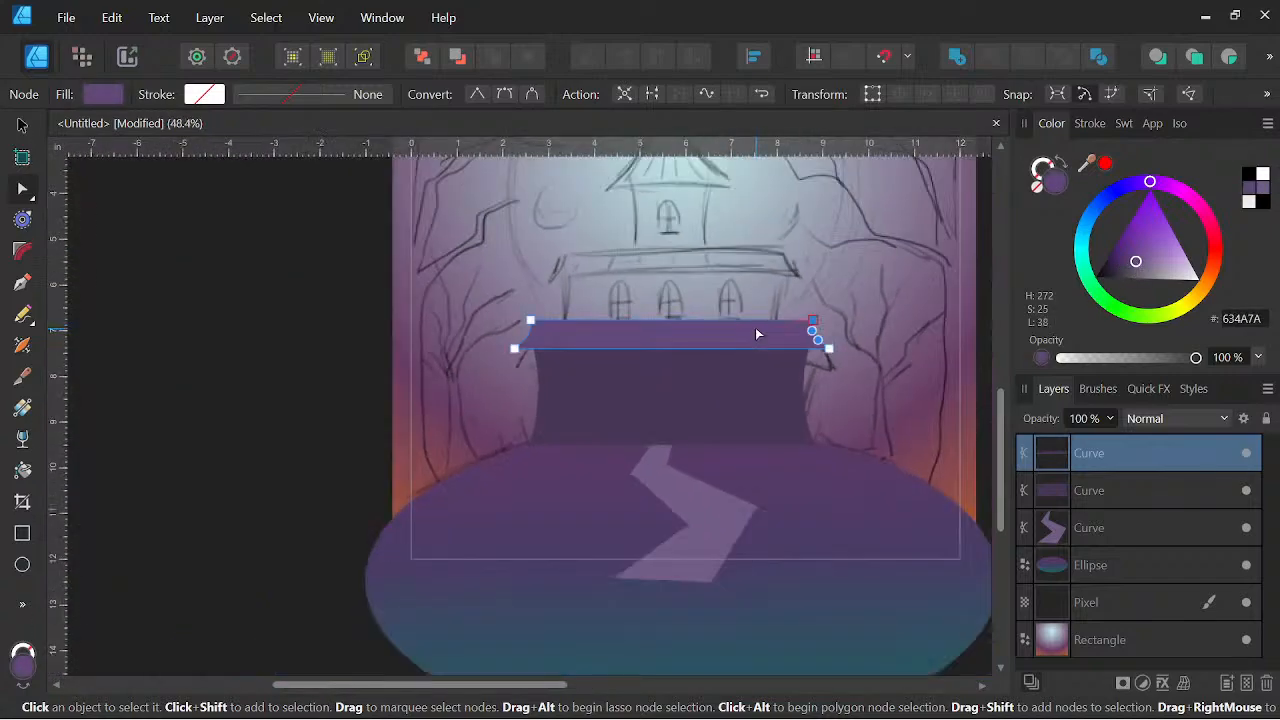
pyautogui.scroll(2, 752, 330)
pyautogui.scroll(-1, 755, 327)
pyautogui.click(755, 327)
pyautogui.moveTo(755, 345); pyautogui.dragTo(720, 341)
pyautogui.scroll(-1, 718, 337)
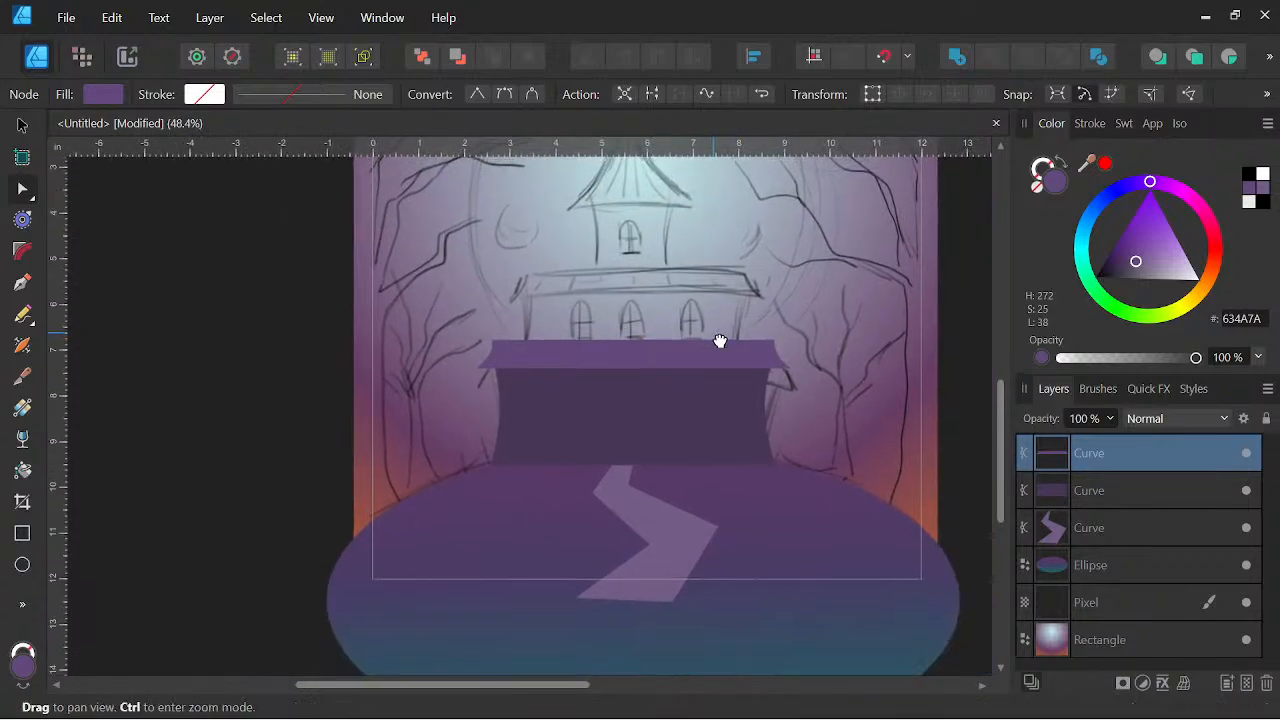
pyautogui.scroll(2, 694, 338)
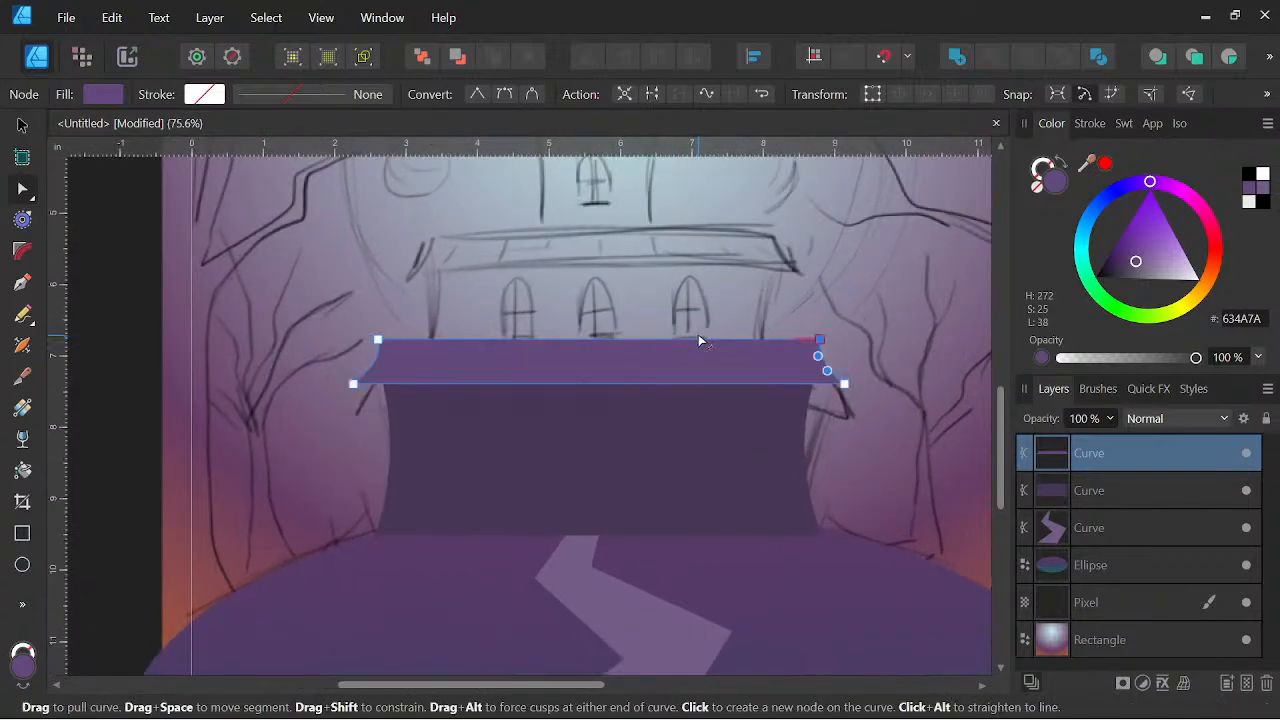
# Try an outer shadow on the roof with 62% opacity, 4.4 px radius, 17.9 px offset and 270° angle
pyautogui.click(1148, 390)
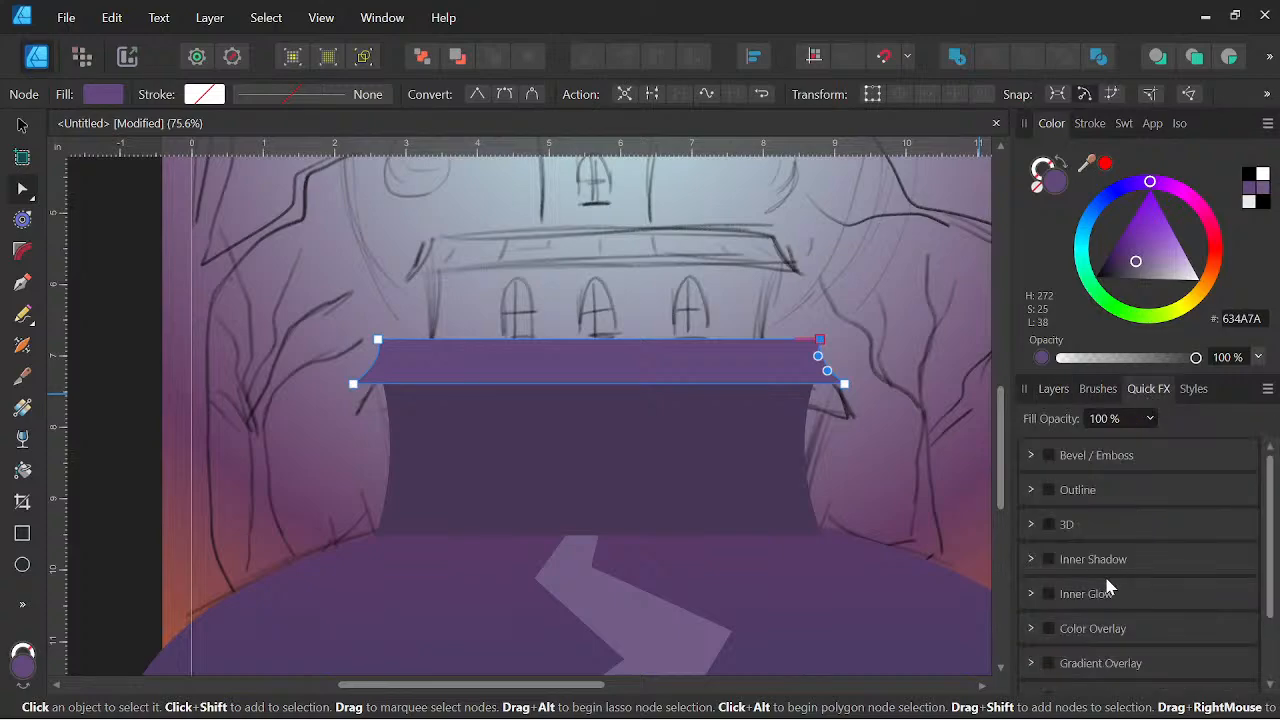
pyautogui.scroll(-3, 1138, 565)
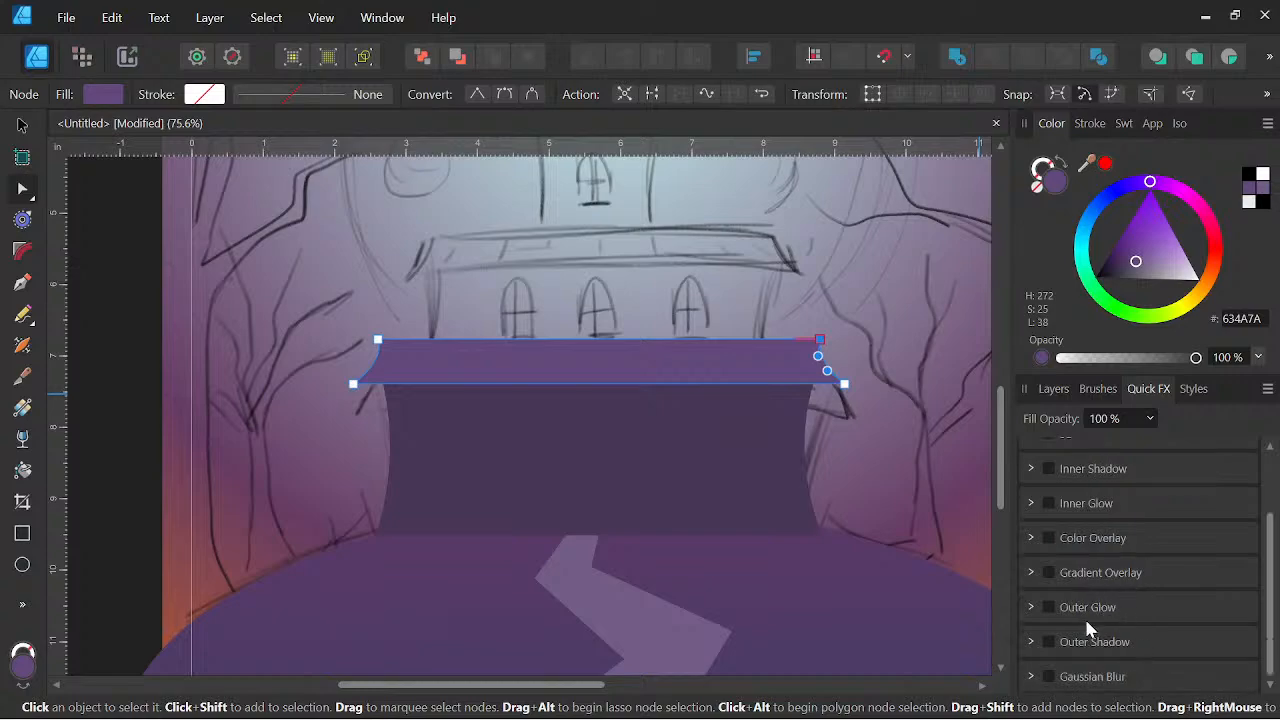
pyautogui.click(1047, 641)
pyautogui.scroll(-3, 1145, 545)
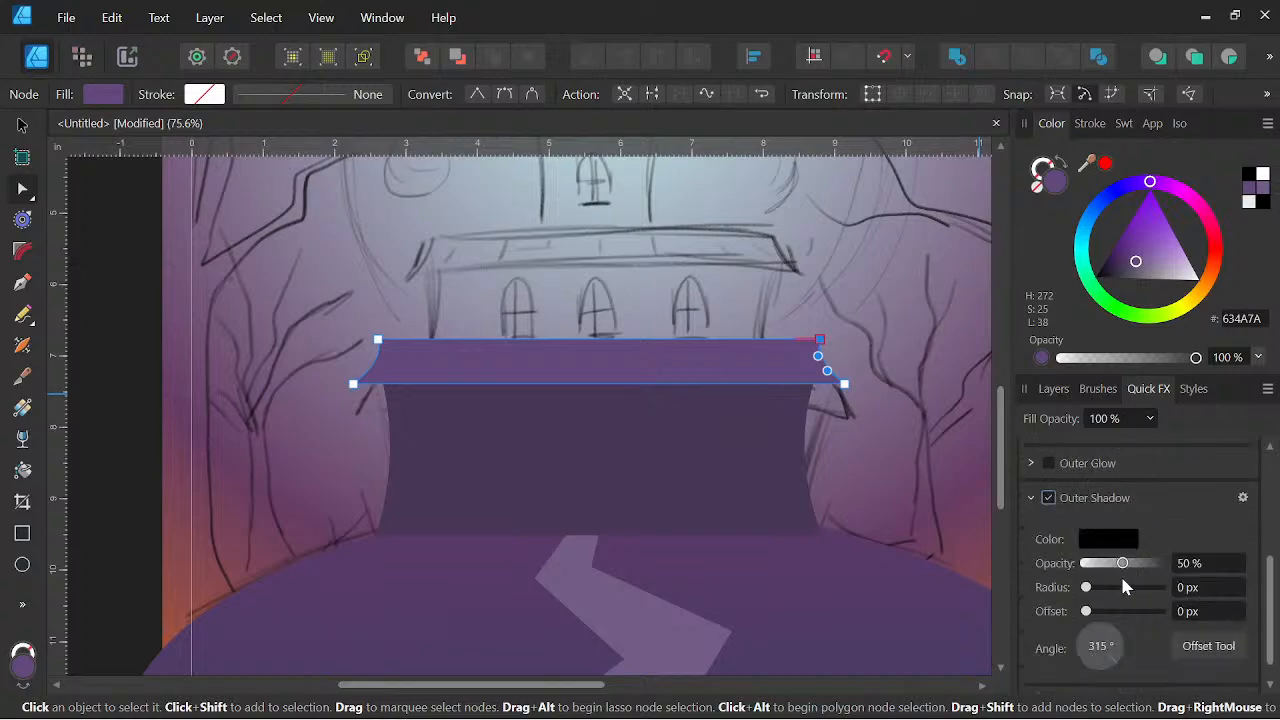
pyautogui.moveTo(1124, 565); pyautogui.dragTo(1127, 617)
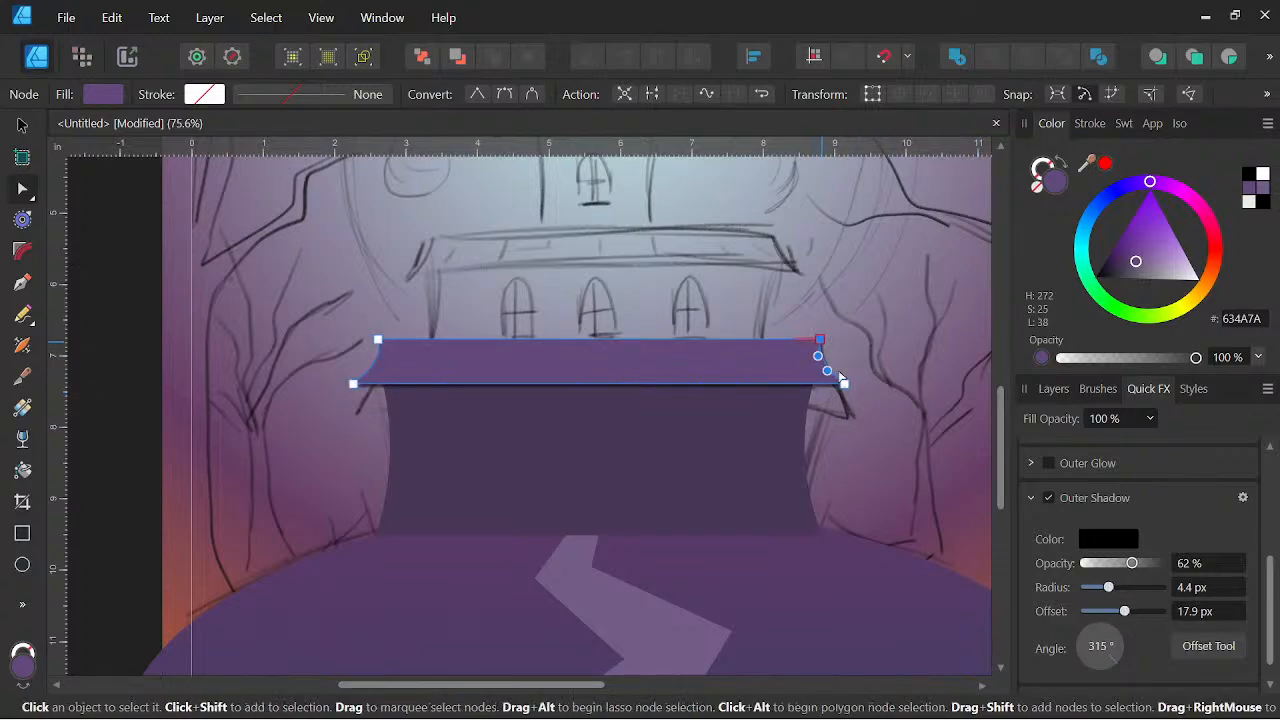
pyautogui.keyDown('ctrl'); pyautogui.scroll(3, 832, 355); pyautogui.keyUp('ctrl')
pyautogui.click(1101, 676)
pyautogui.keyDown('ctrl'); pyautogui.scroll(-3, 817, 434); pyautogui.keyUp('ctrl')
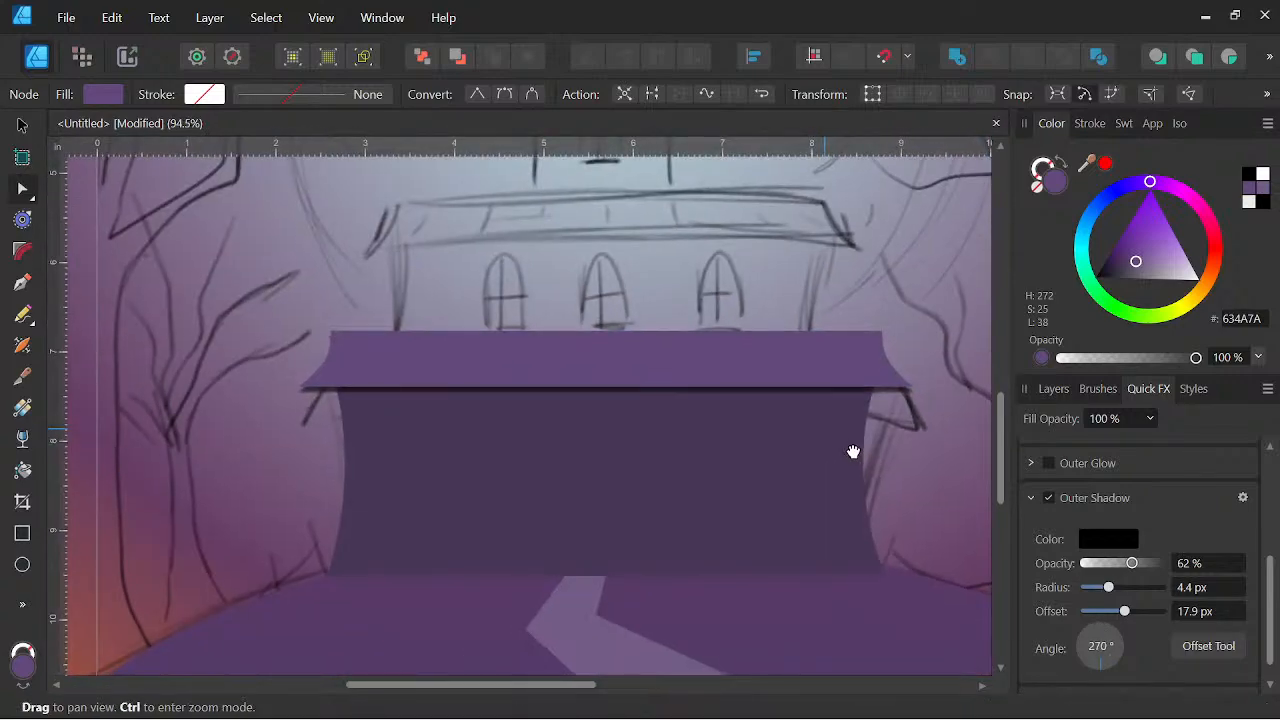
pyautogui.keyDown('ctrl'); pyautogui.scroll(-2, 606, 428); pyautogui.keyUp('ctrl')
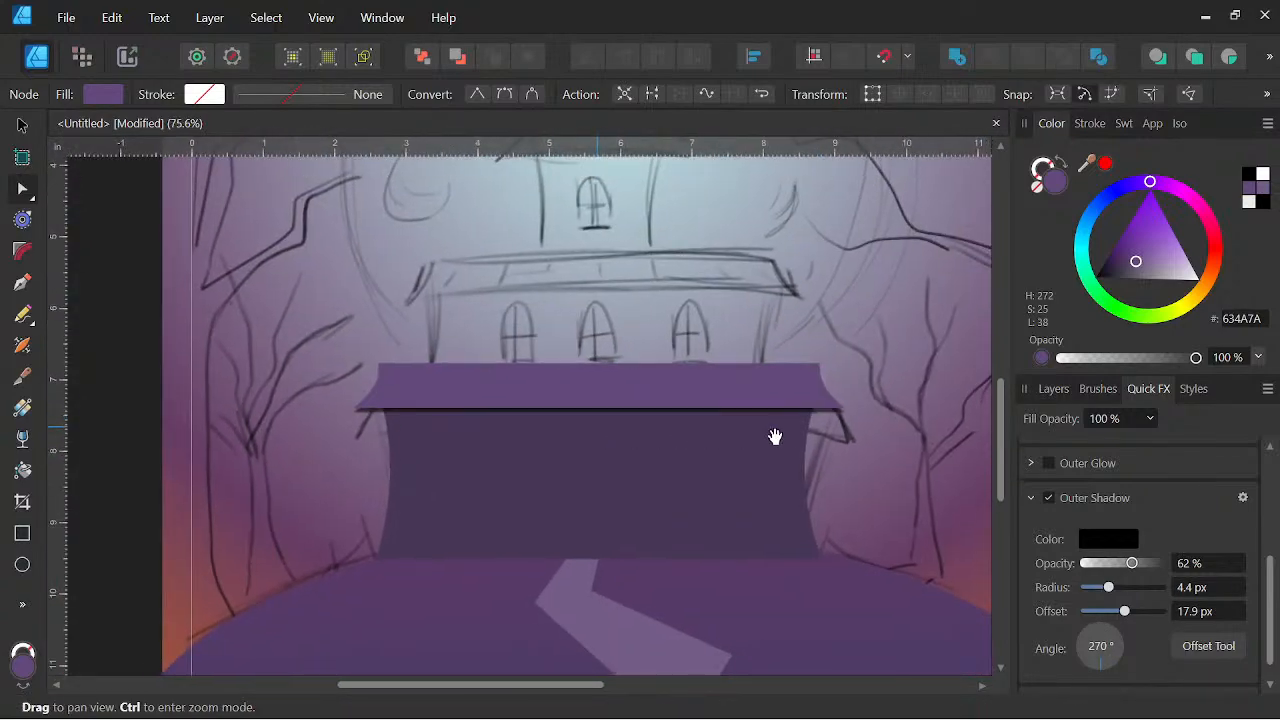
pyautogui.click(1049, 498)
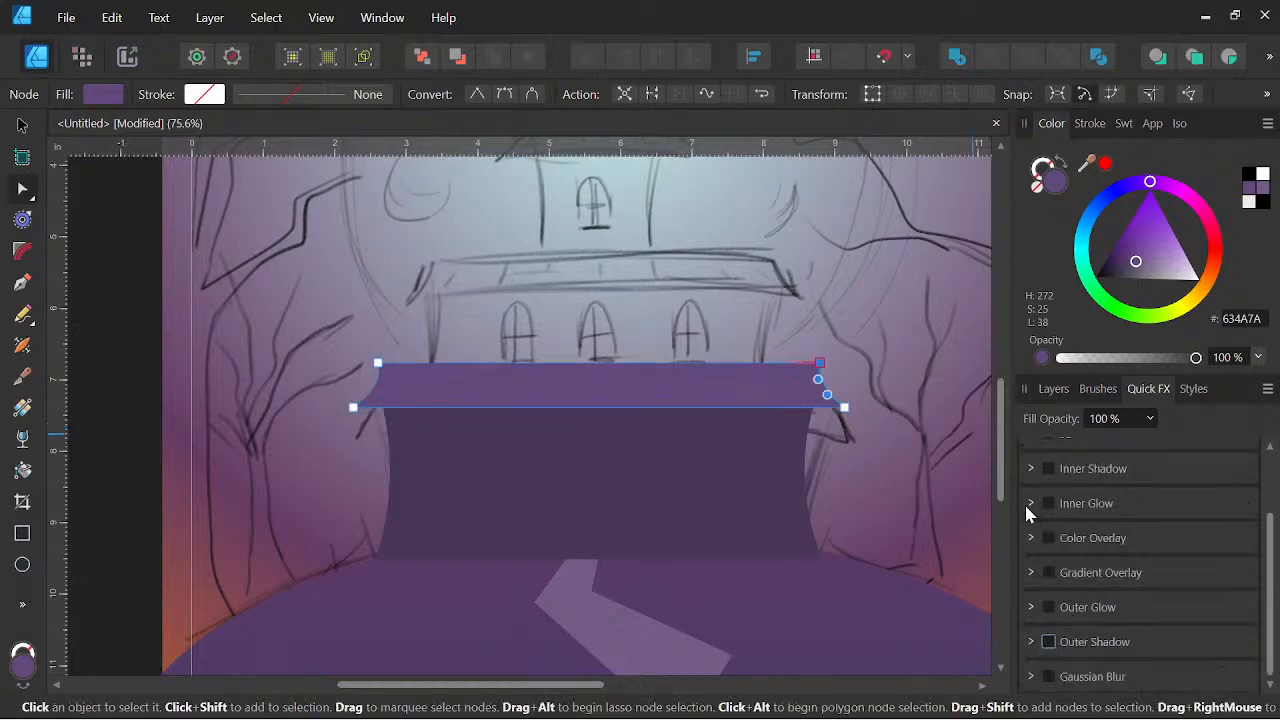
# Draw a shadow rectangle across the wall's upper part under the roof and clip it inside the wall shape
pyautogui.click(1053, 389)
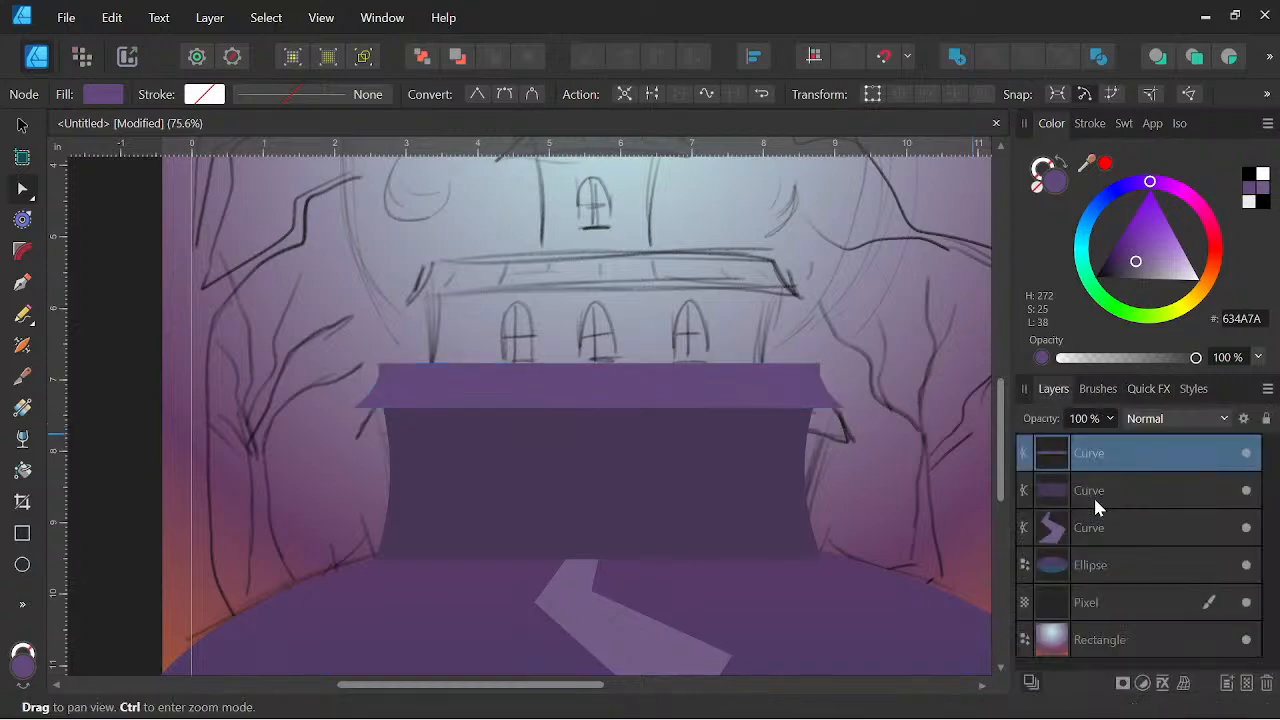
pyautogui.click(1093, 490)
pyautogui.keyDown('ctrl'); pyautogui.scroll(2, 629, 436); pyautogui.keyUp('ctrl')
pyautogui.moveTo(629, 436); pyautogui.dragTo(605, 448)
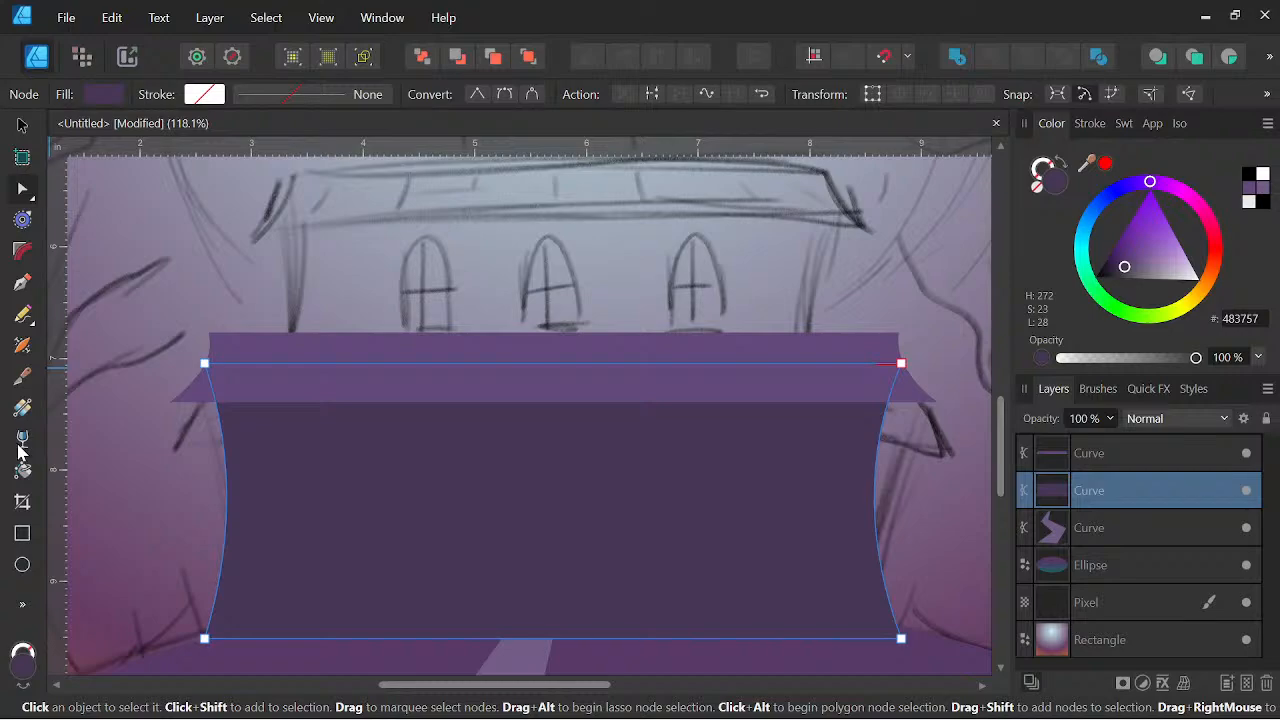
pyautogui.click(22, 533)
pyautogui.moveTo(194, 350); pyautogui.dragTo(909, 451)
pyautogui.moveTo(1110, 491); pyautogui.dragTo(1087, 508)
# Fill the shadow rectangle with greyish purple #9688A3 and set its blend mode to Multiply
pyautogui.moveTo(1155, 262)
pyautogui.mouseDown()
pyautogui.moveTo(1166, 277)
pyautogui.moveTo(1157, 271)
pyautogui.mouseUp()
pyautogui.click(1160, 418)
pyautogui.scroll(-2, 1165, 330)
pyautogui.scroll(2, 1163, 117)
pyautogui.click(1160, 112)
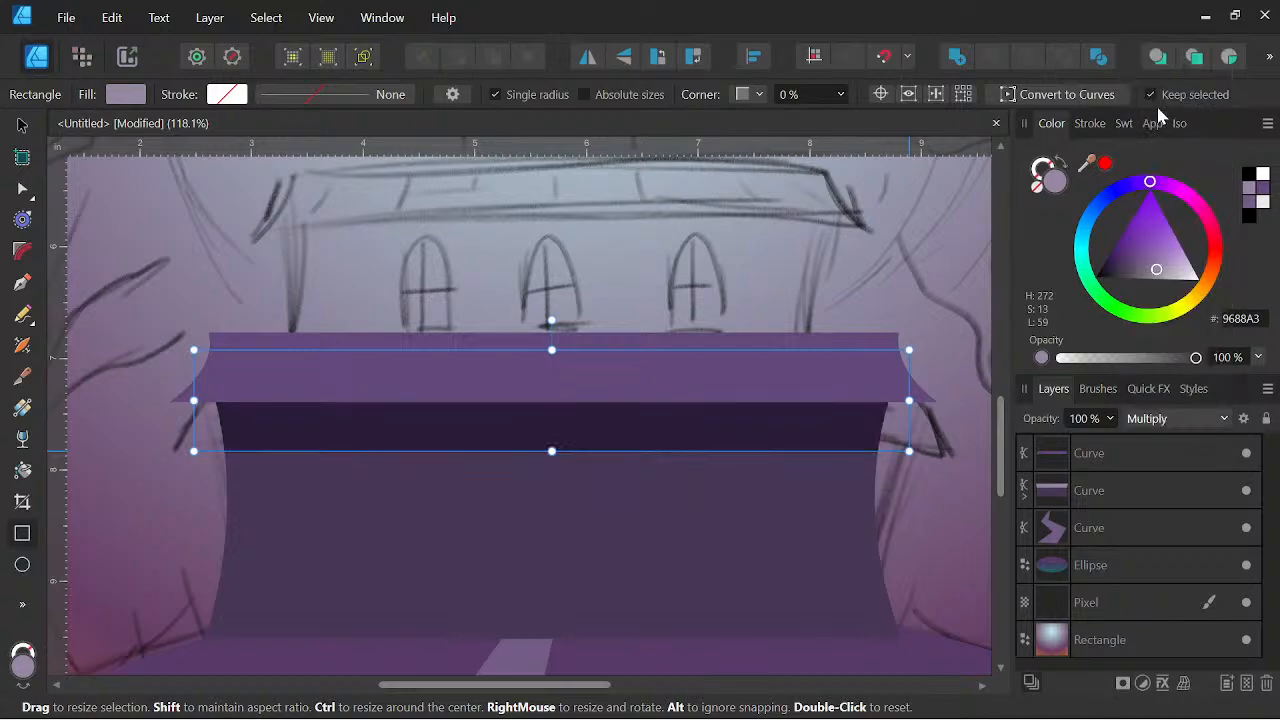
# Shorten the shadow rectangle from its lower edge so only a thin strip extends below the roof
pyautogui.scroll(1, 579, 436)
pyautogui.moveTo(544, 454); pyautogui.dragTo(543, 408)
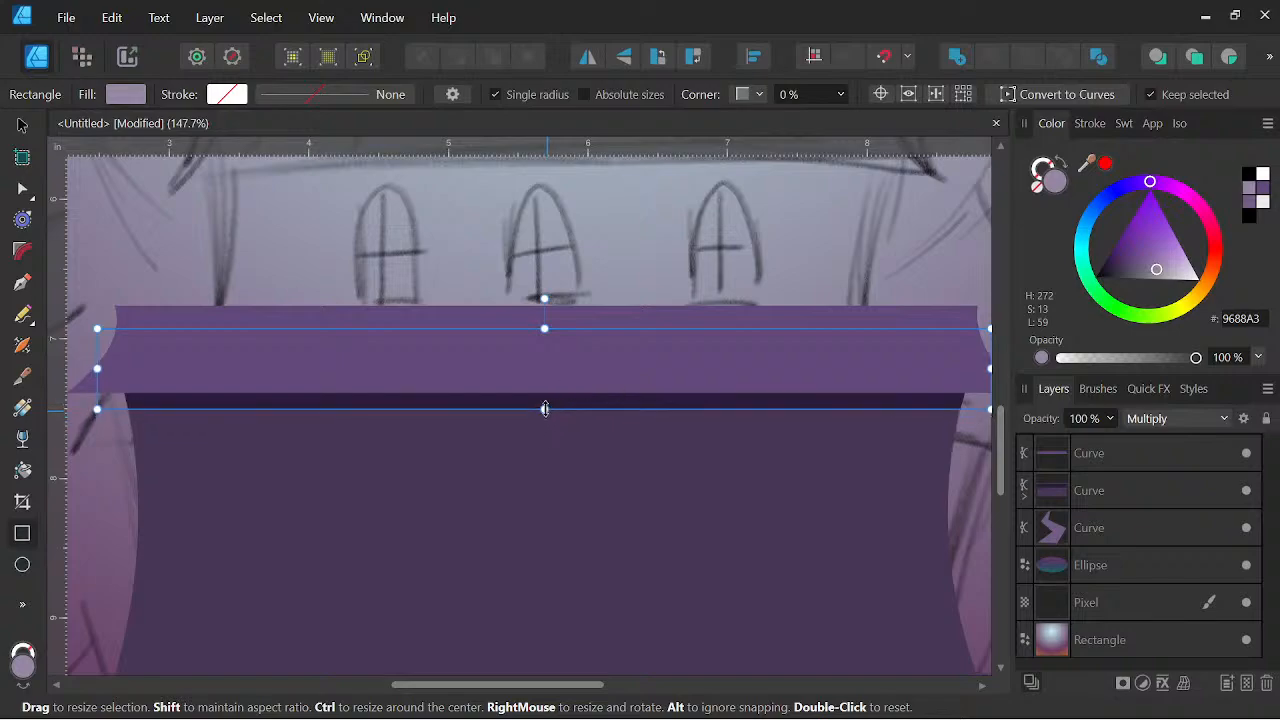
pyautogui.scroll(-3, 545, 408)
pyautogui.moveTo(697, 426); pyautogui.dragTo(718, 392)
pyautogui.scroll(2, 717, 397)
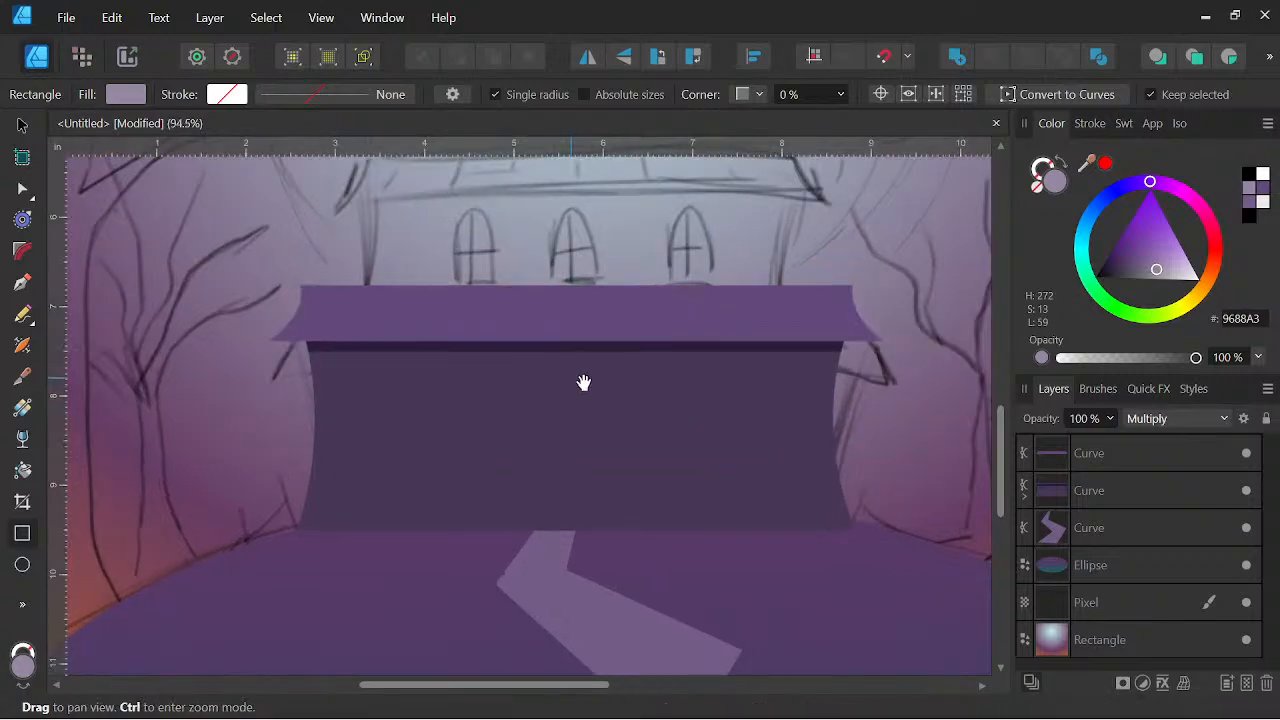
pyautogui.click(457, 354)
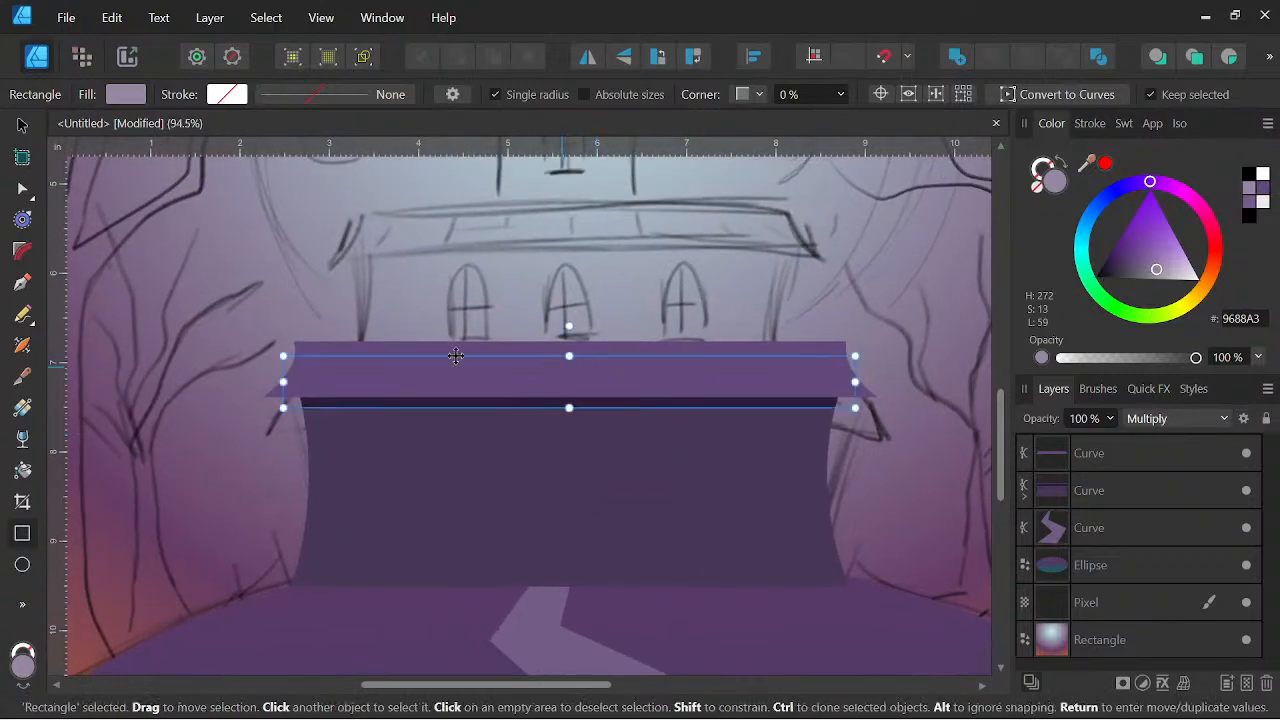
# Set up the Vector Brush with dark purple #38293C for drawing tile lines on the roof
pyautogui.click(22, 127)
pyautogui.click(571, 386)
pyautogui.scroll(3, 583, 383)
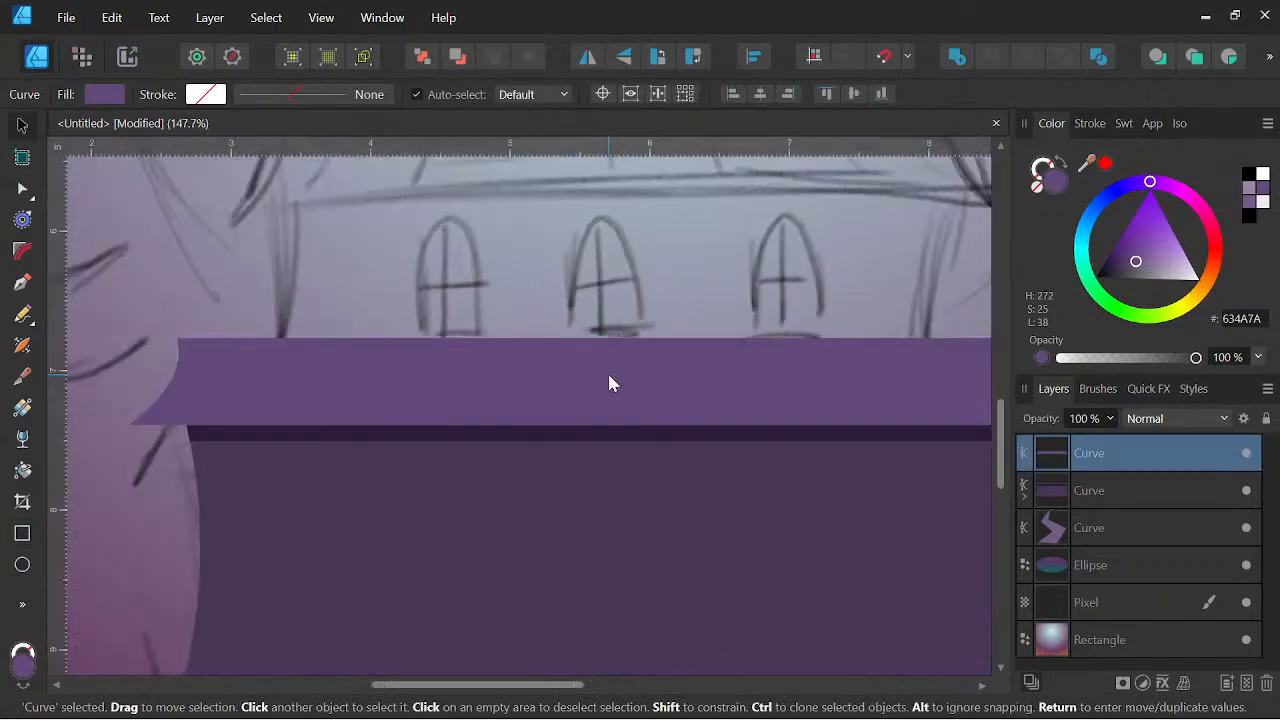
pyautogui.scroll(-3, 421, 440)
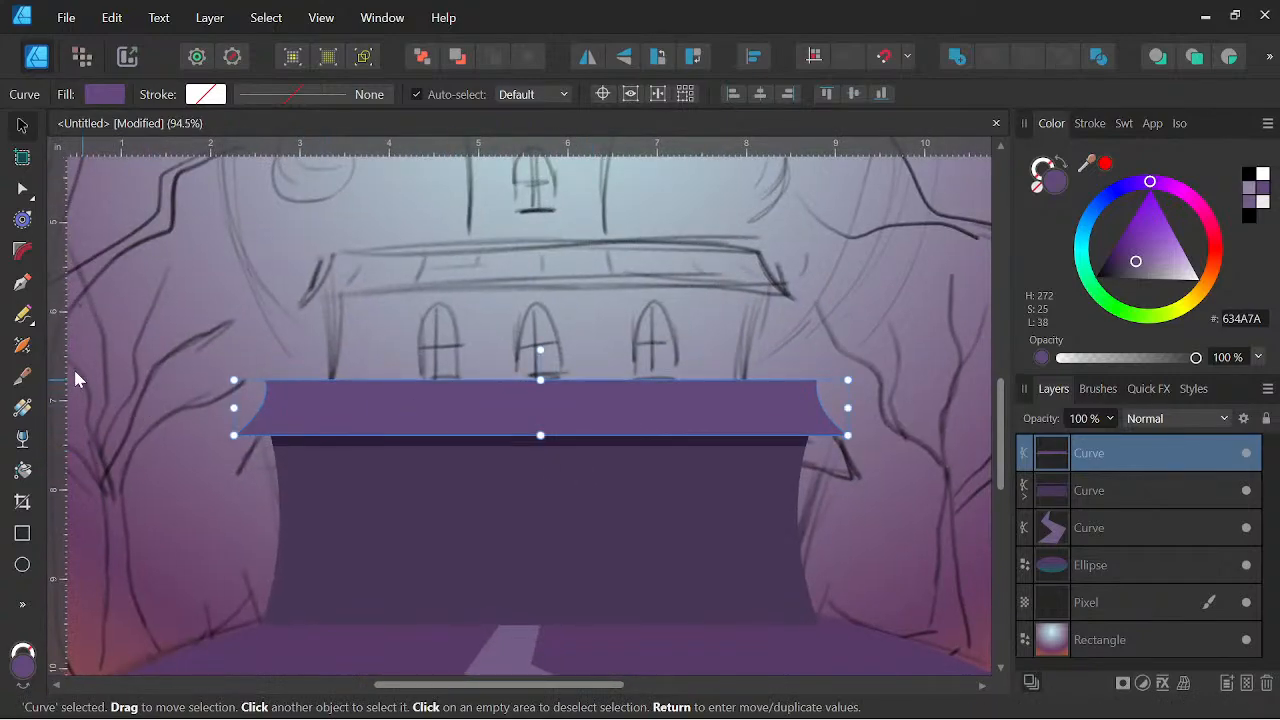
pyautogui.click(22, 314)
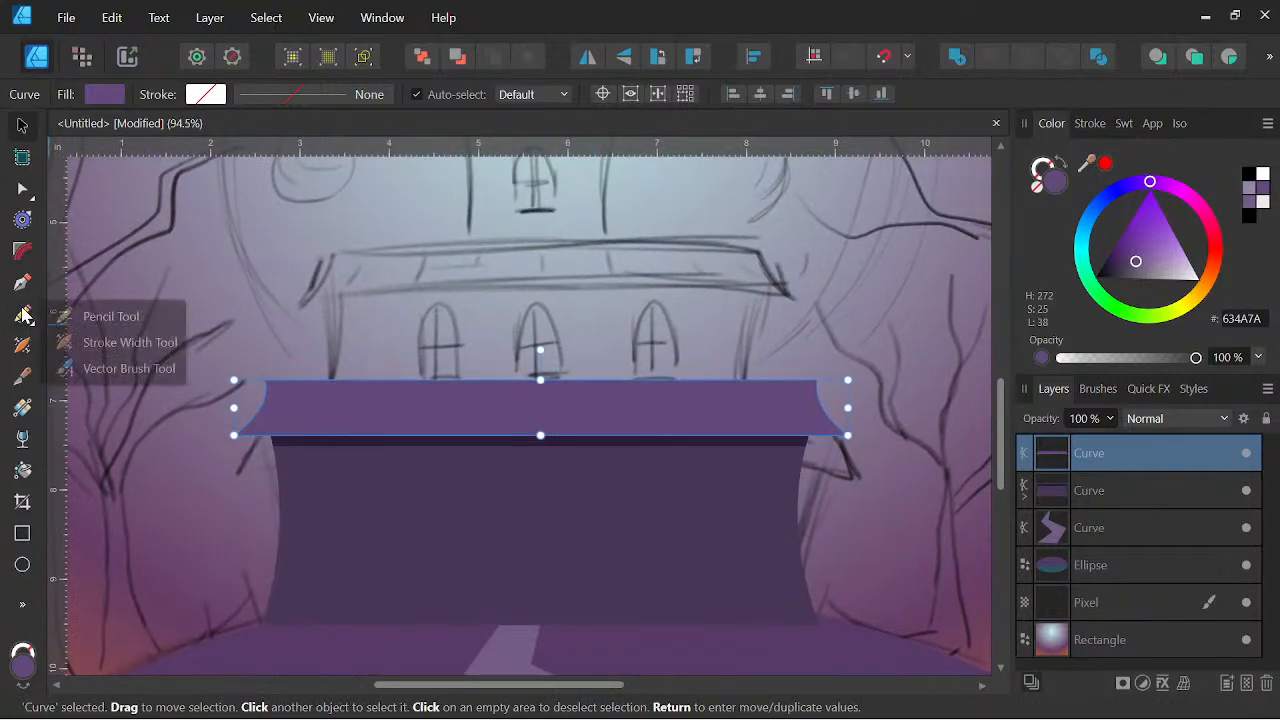
pyautogui.click(85, 369)
pyautogui.scroll(3, 302, 408)
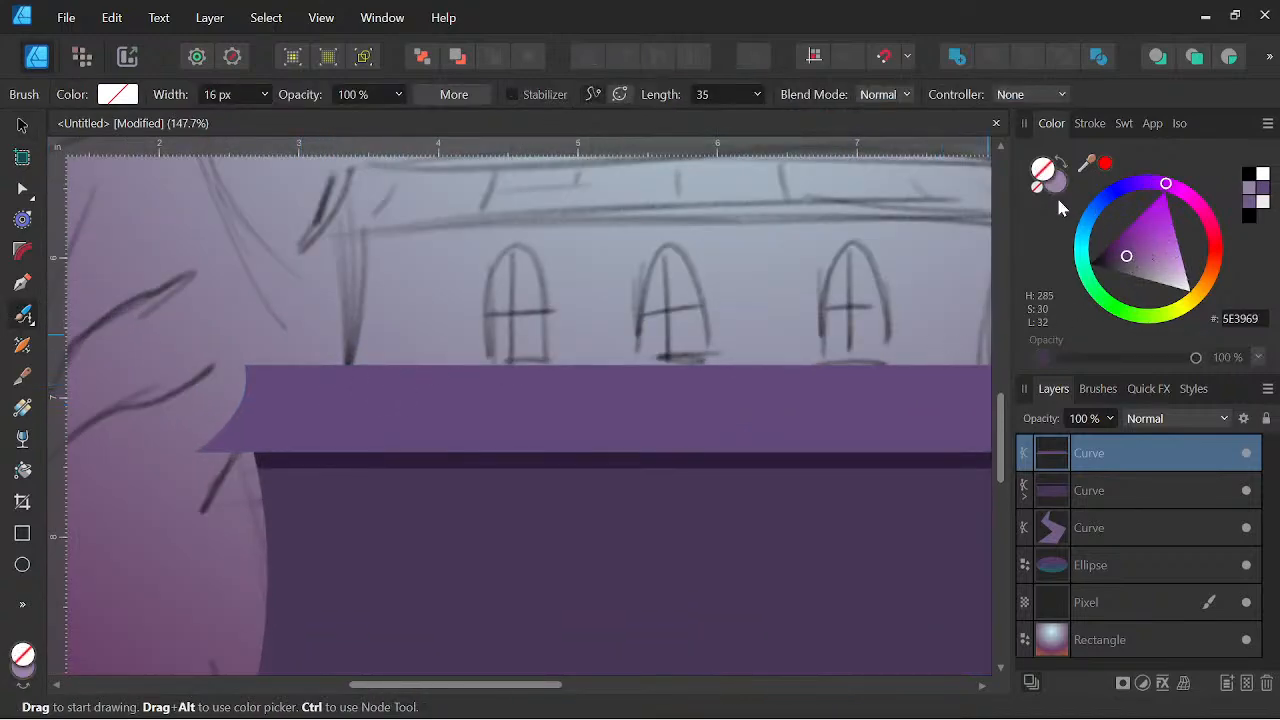
pyautogui.moveTo(1128, 259); pyautogui.dragTo(1113, 265)
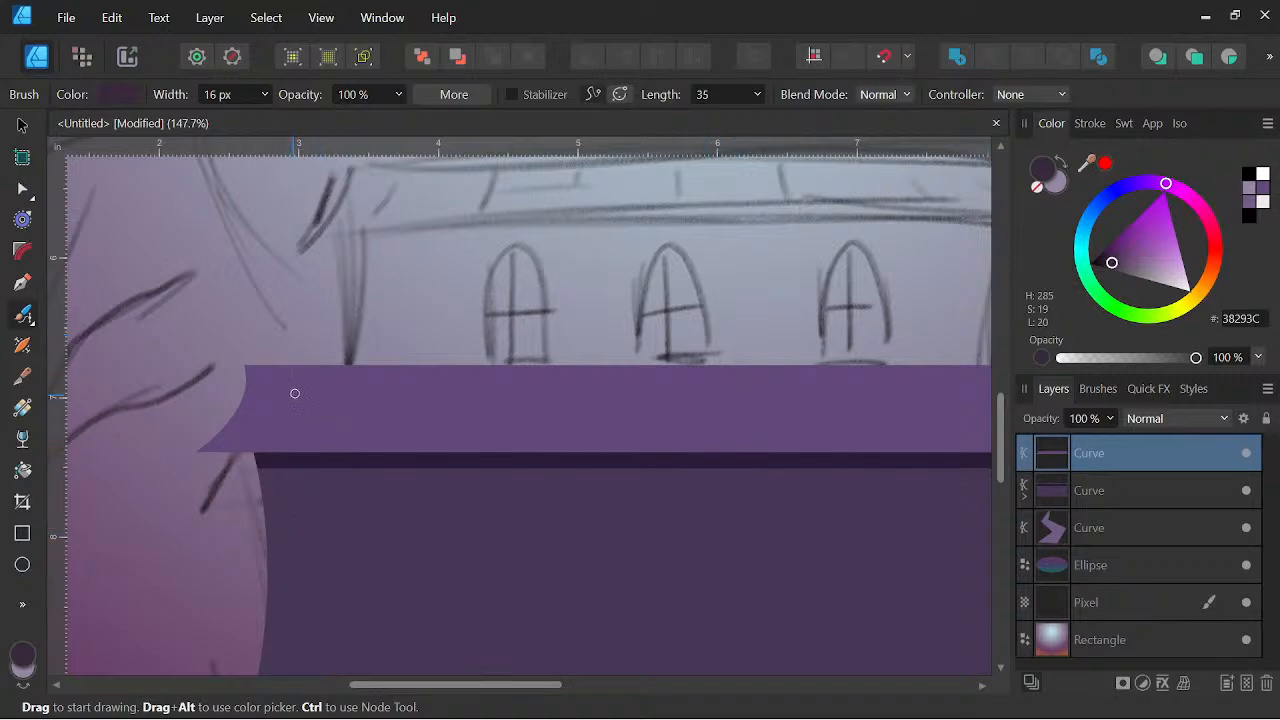
# Test a slanted stroke on the roof's left end, set the brush controller to Pressure and undo the test stroke
pyautogui.moveTo(302, 385); pyautogui.dragTo(280, 434)
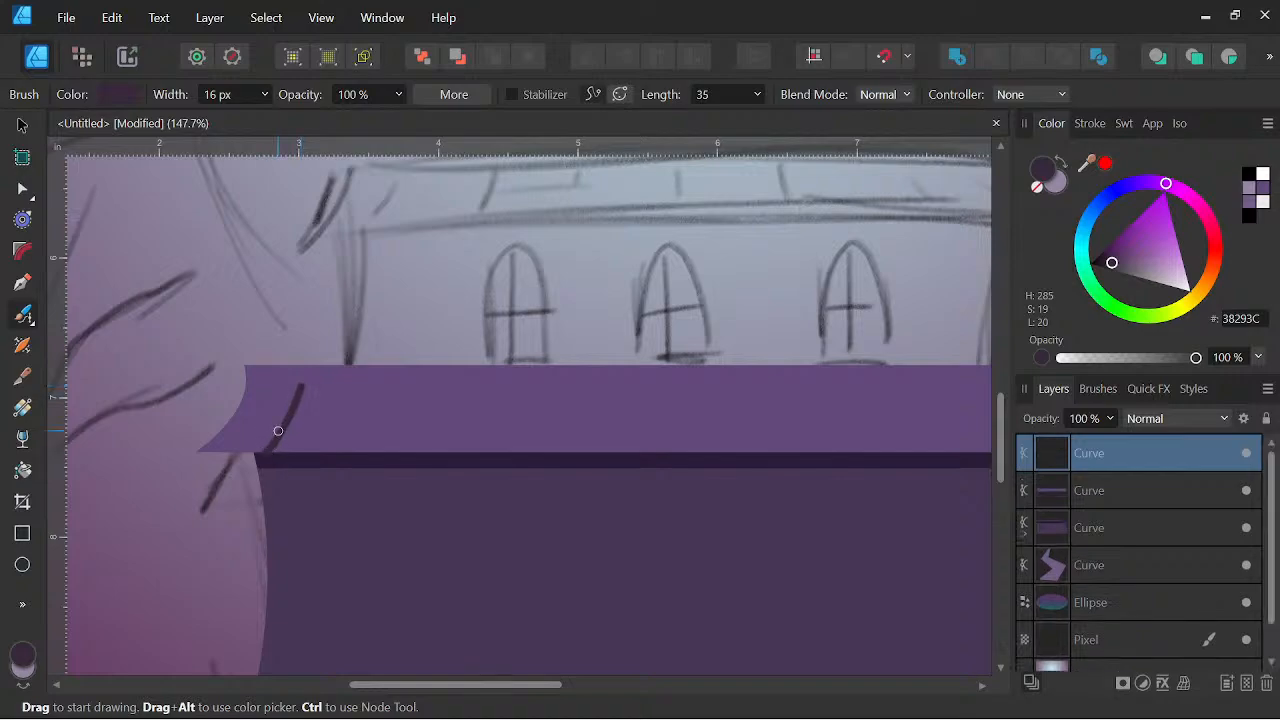
pyautogui.click(1089, 123)
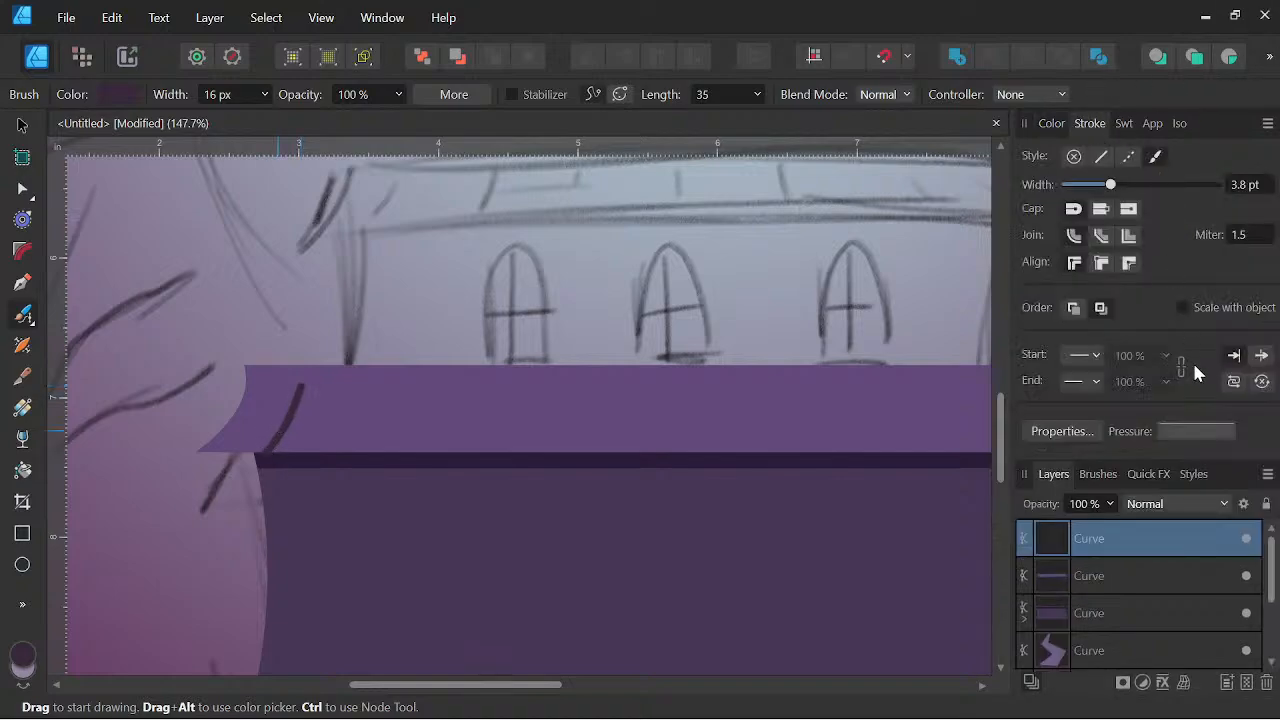
pyautogui.click(1192, 431)
pyautogui.click(1060, 94)
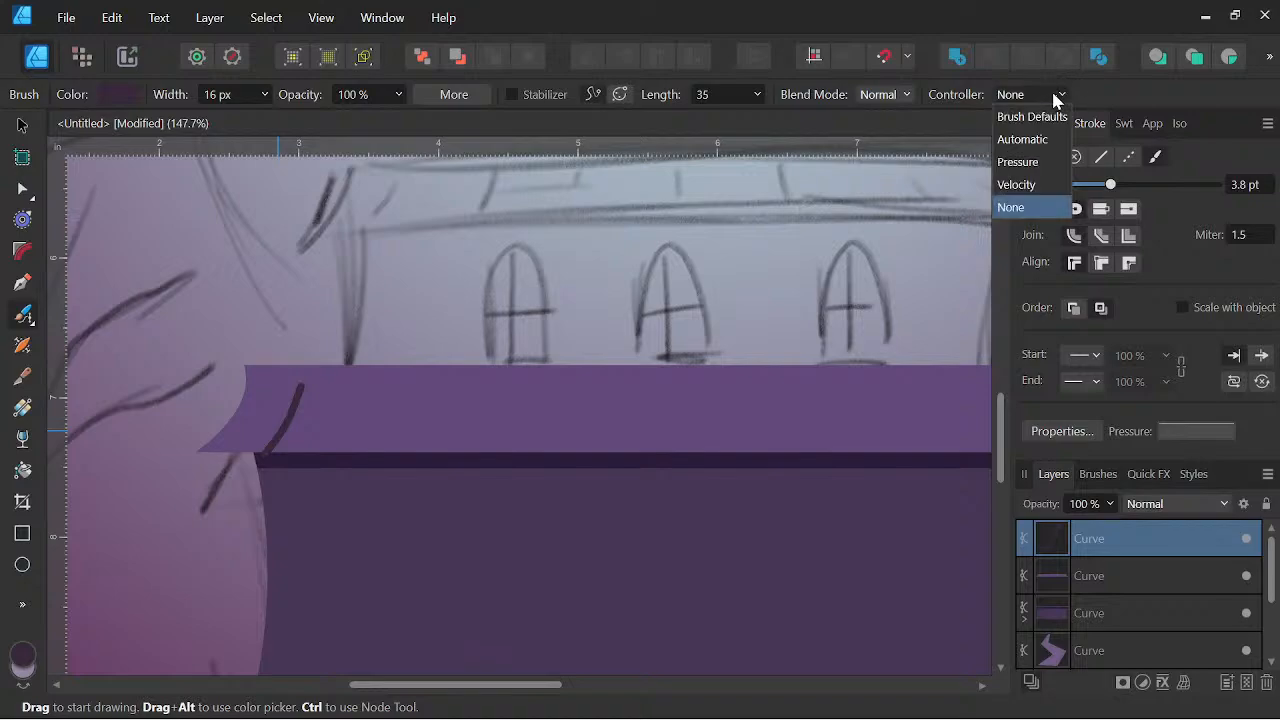
pyautogui.click(929, 98)
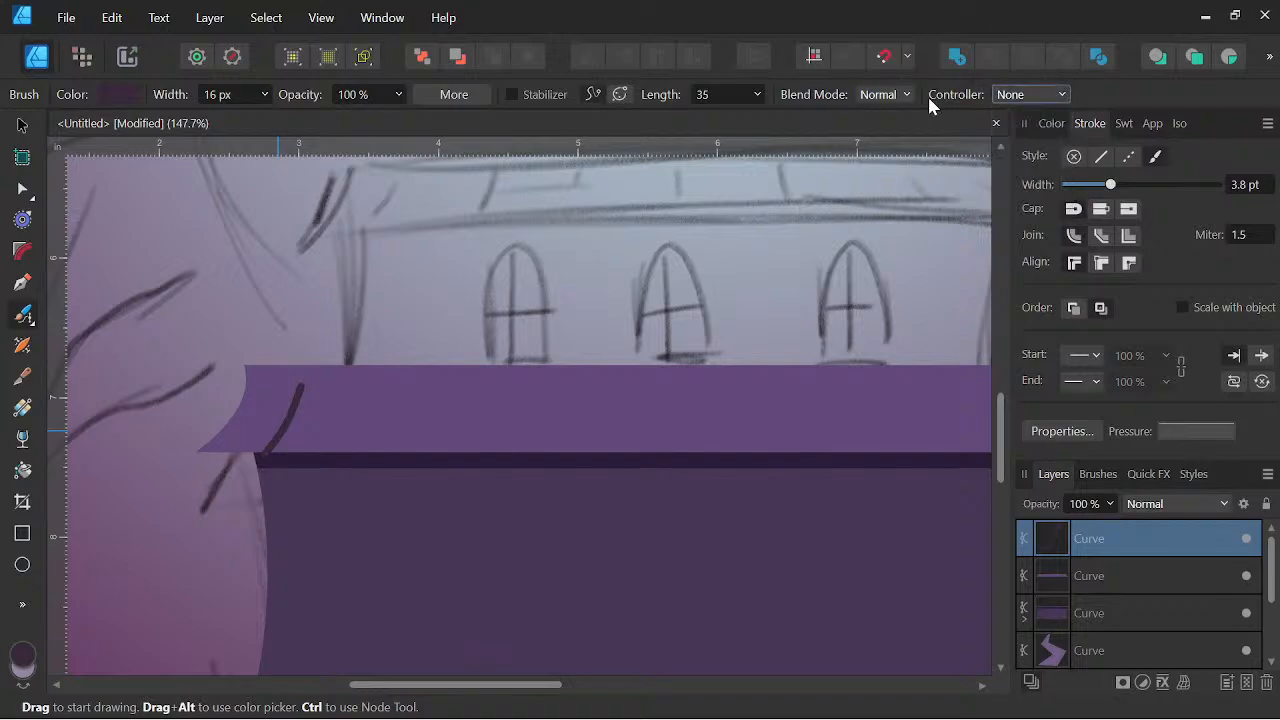
pyautogui.click(1061, 96)
pyautogui.click(1030, 162)
pyautogui.hotkey('ctrl', 'z')
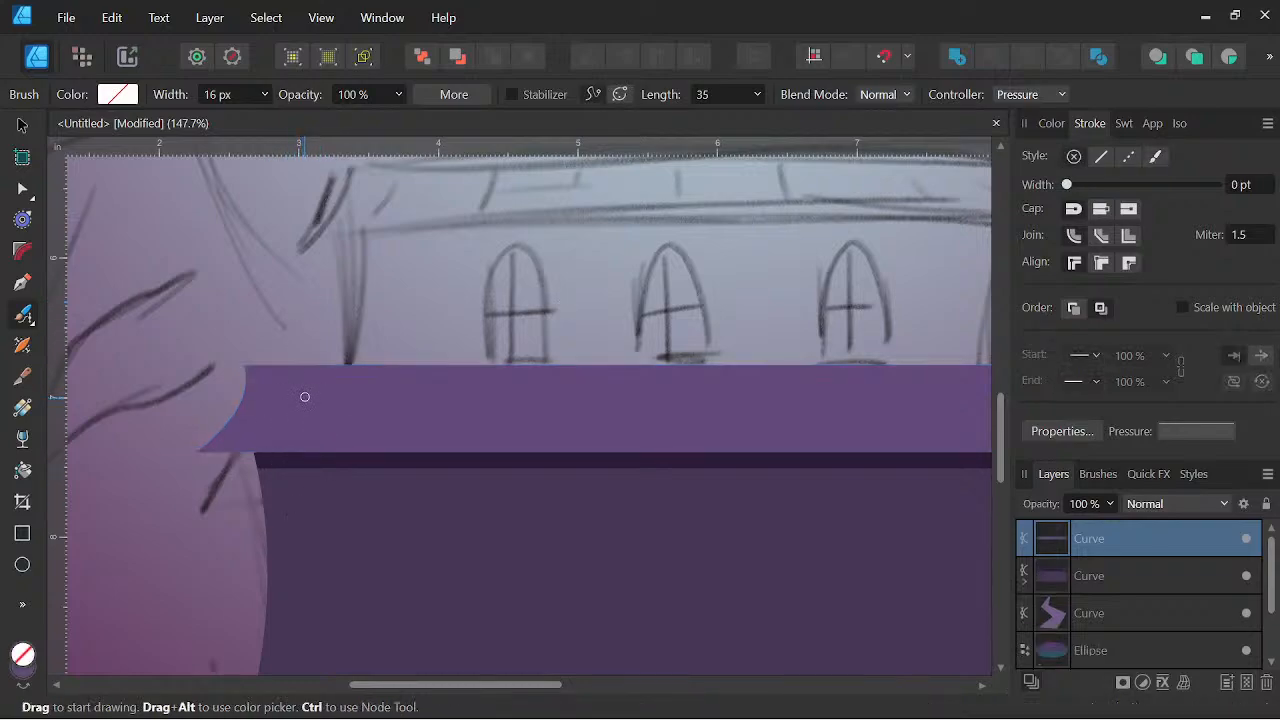
# Paint five tapered slanted tile lines across the roof's left half and a straight vertical one at its middle
pyautogui.click(267, 451)
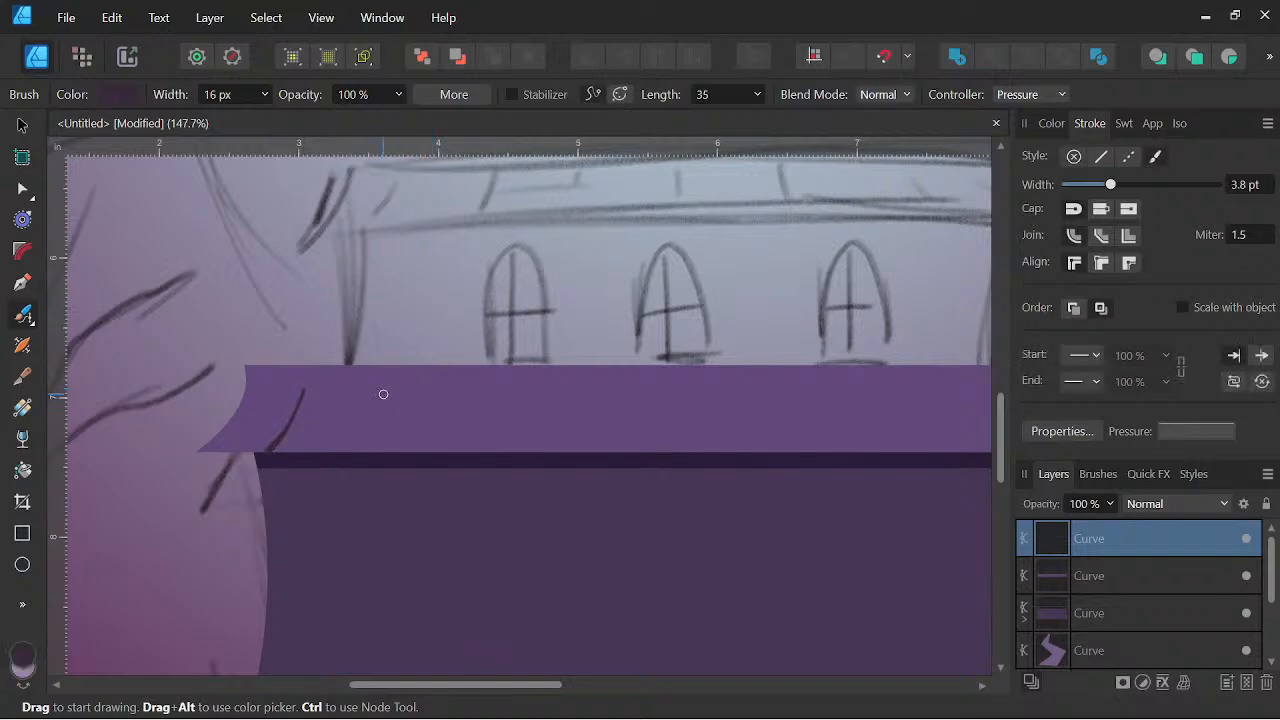
pyautogui.moveTo(361, 451); pyautogui.dragTo(362, 452)
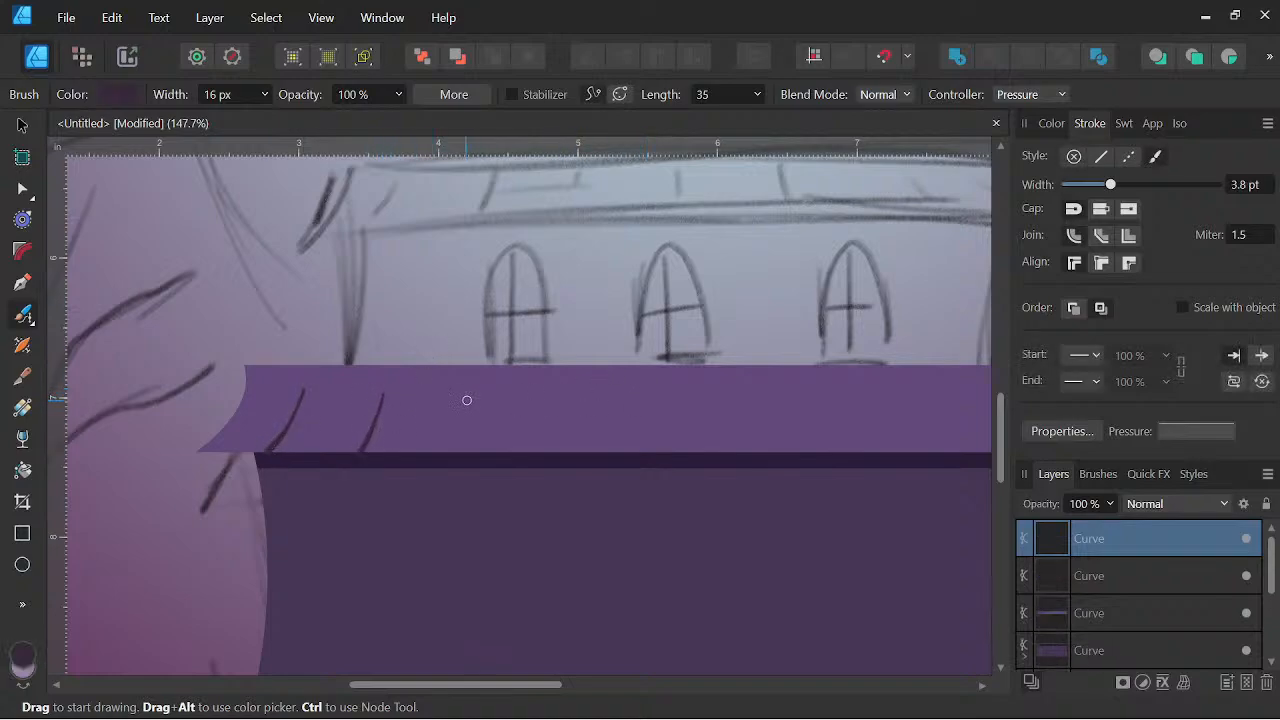
pyautogui.moveTo(453, 446); pyautogui.dragTo(452, 448)
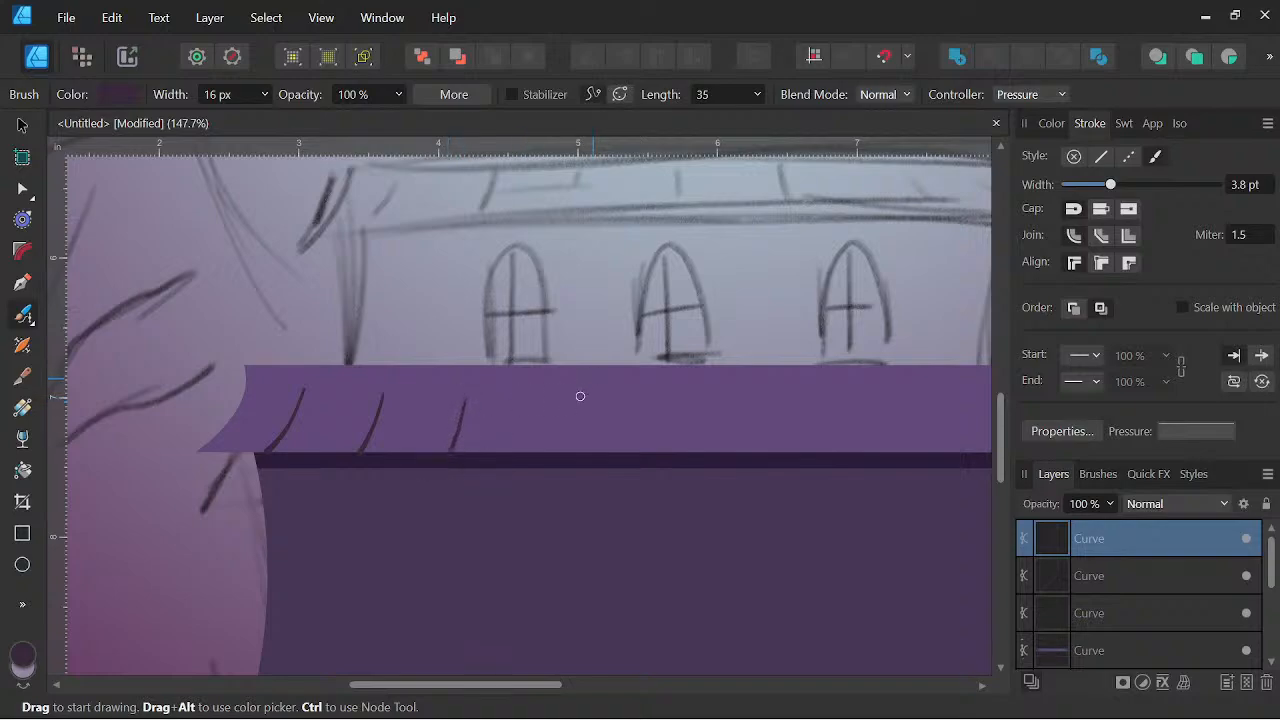
pyautogui.moveTo(539, 455); pyautogui.dragTo(540, 456)
pyautogui.press('space')
pyautogui.moveTo(737, 568)
pyautogui.mouseDown()
pyautogui.moveTo(597, 566)
pyautogui.moveTo(559, 580)
pyautogui.mouseUp()
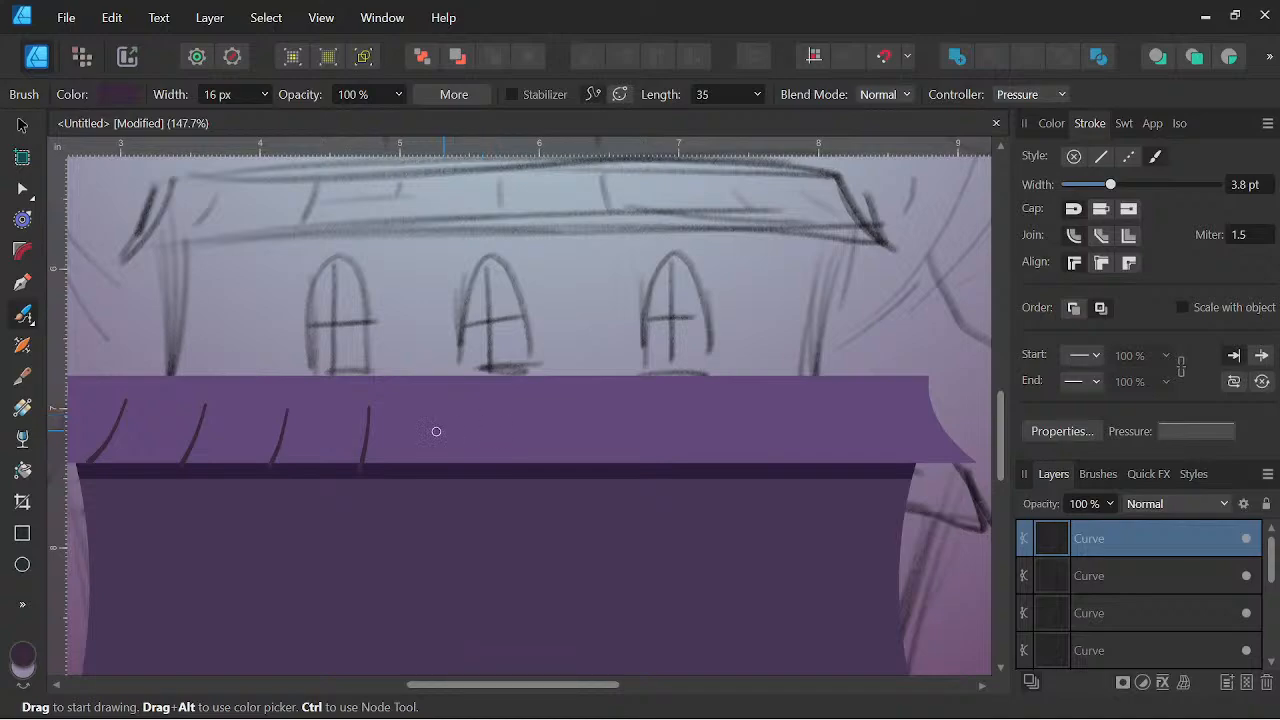
pyautogui.moveTo(440, 441); pyautogui.dragTo(437, 463)
pyautogui.hotkey('ctrl', 'z')
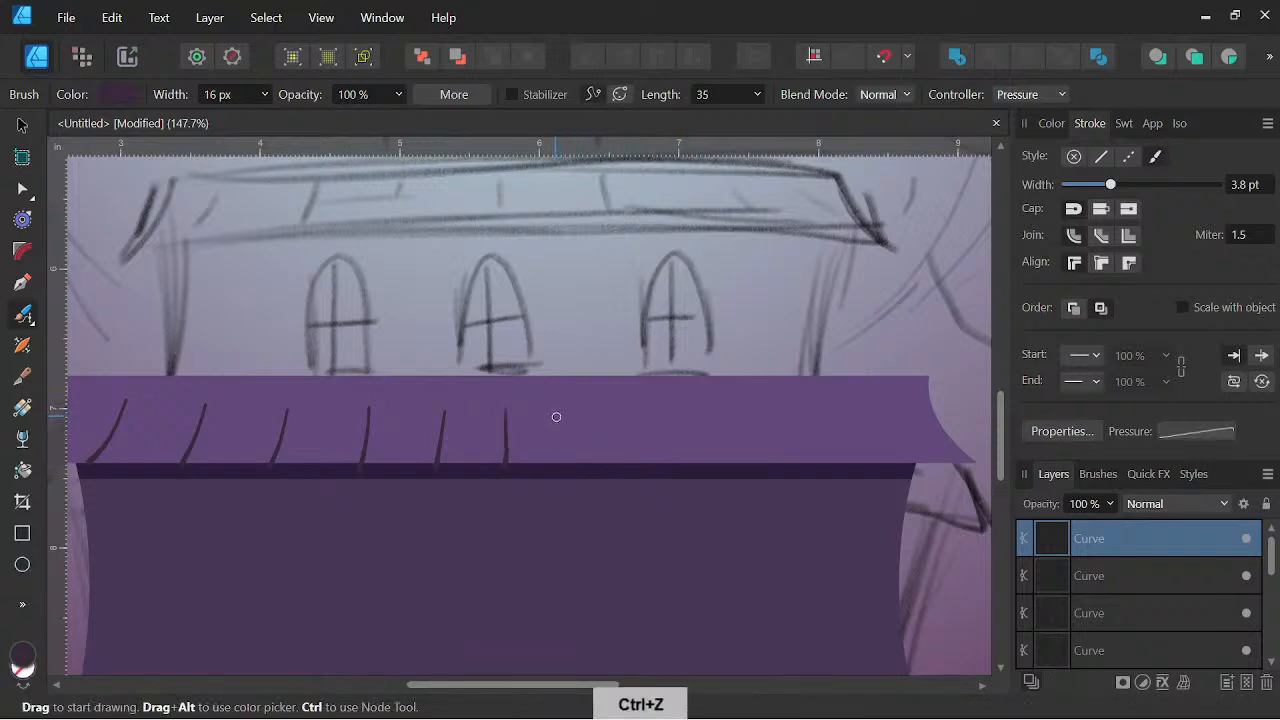
# Try a tile line slanting the opposite way just right of the roof's middle line
pyautogui.moveTo(556, 413); pyautogui.dragTo(577, 464)
pyautogui.hotkey('ctrl', 'z')
pyautogui.moveTo(563, 415); pyautogui.dragTo(581, 462)
pyautogui.hotkey('ctrl', 'z')
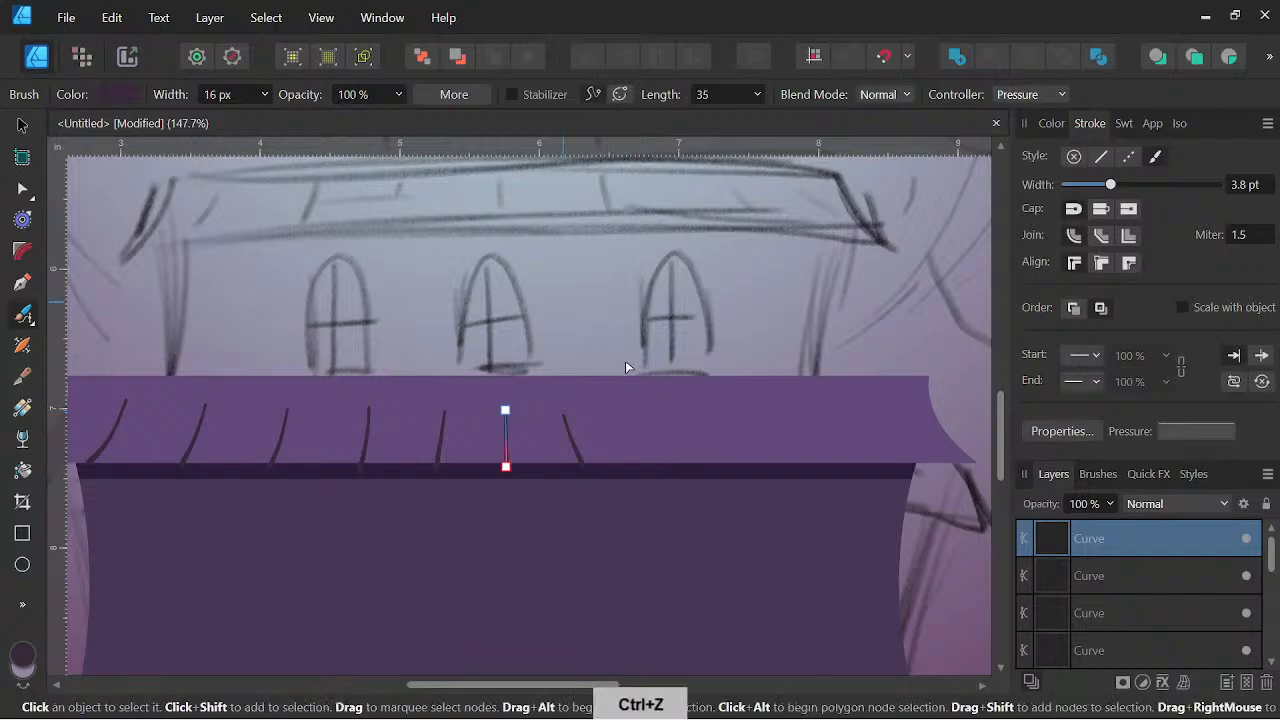
# Duplicate the five slanted tile lines, flip the copies horizontally and place them across the roof's right half
pyautogui.scroll(-2, 1151, 566)
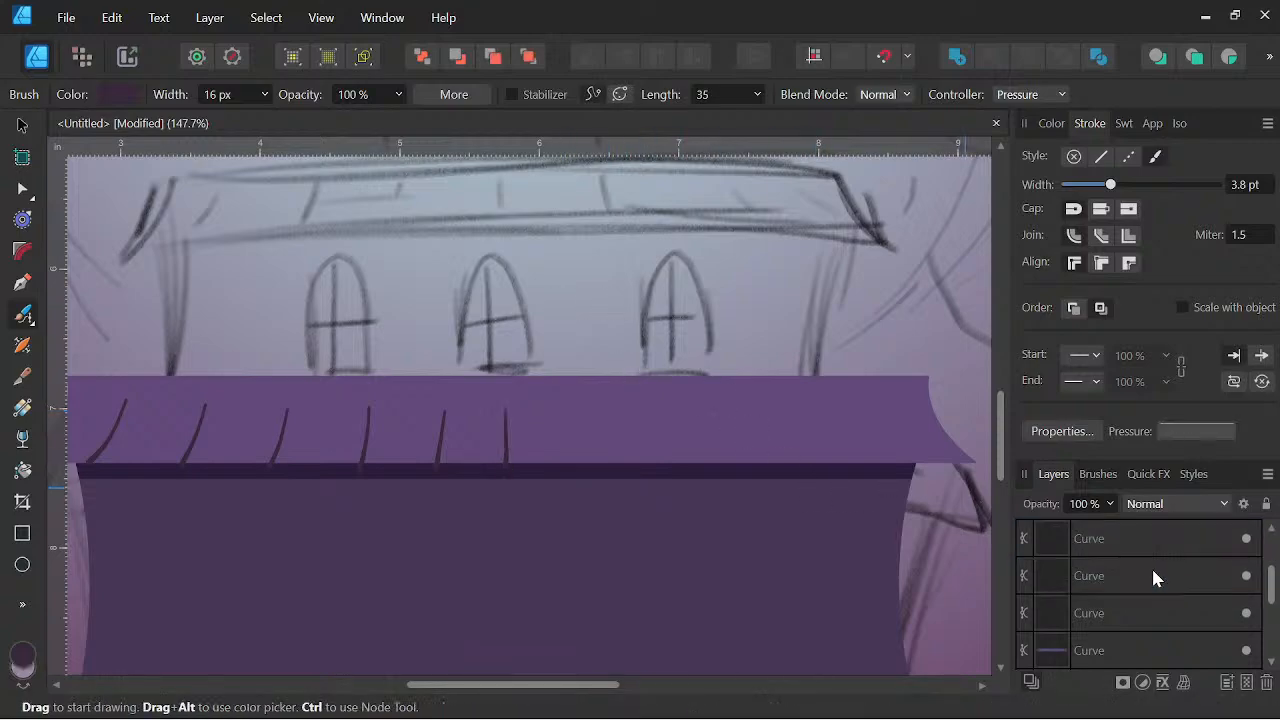
pyautogui.keyDown('shift'); pyautogui.click(1138, 625); pyautogui.keyUp('shift')
pyautogui.scroll(1, 1126, 604)
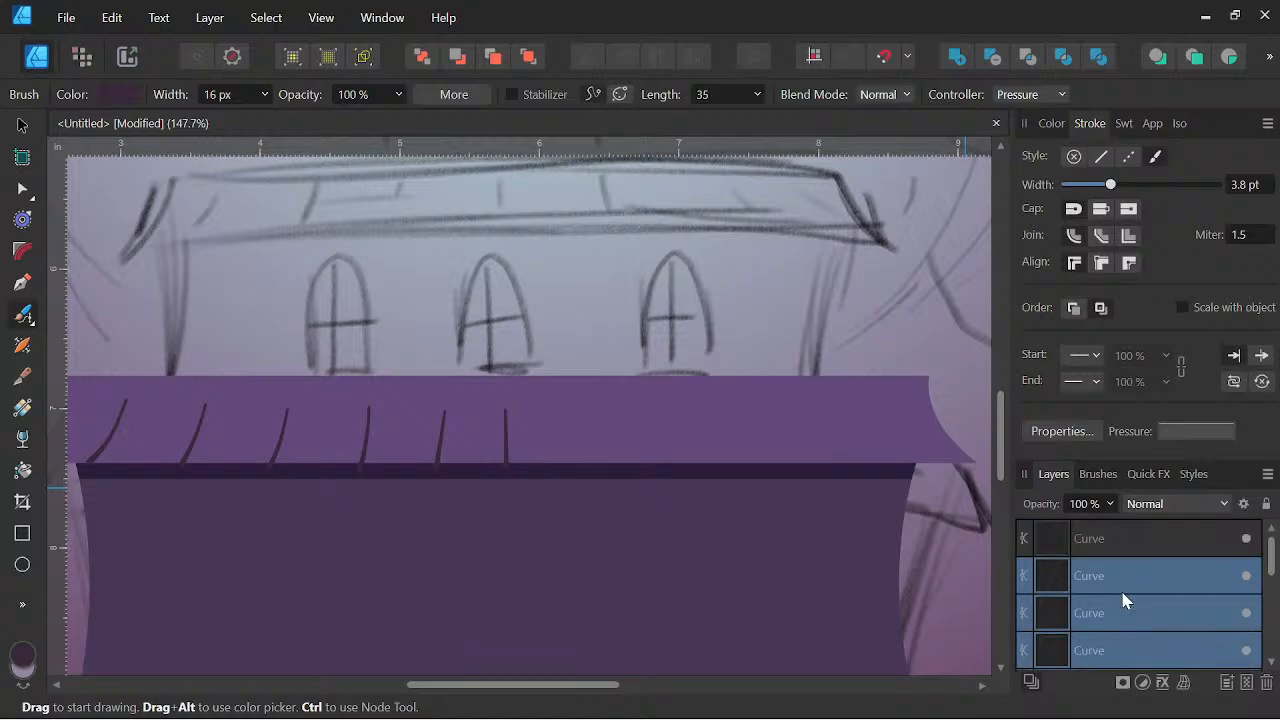
pyautogui.click(22, 125)
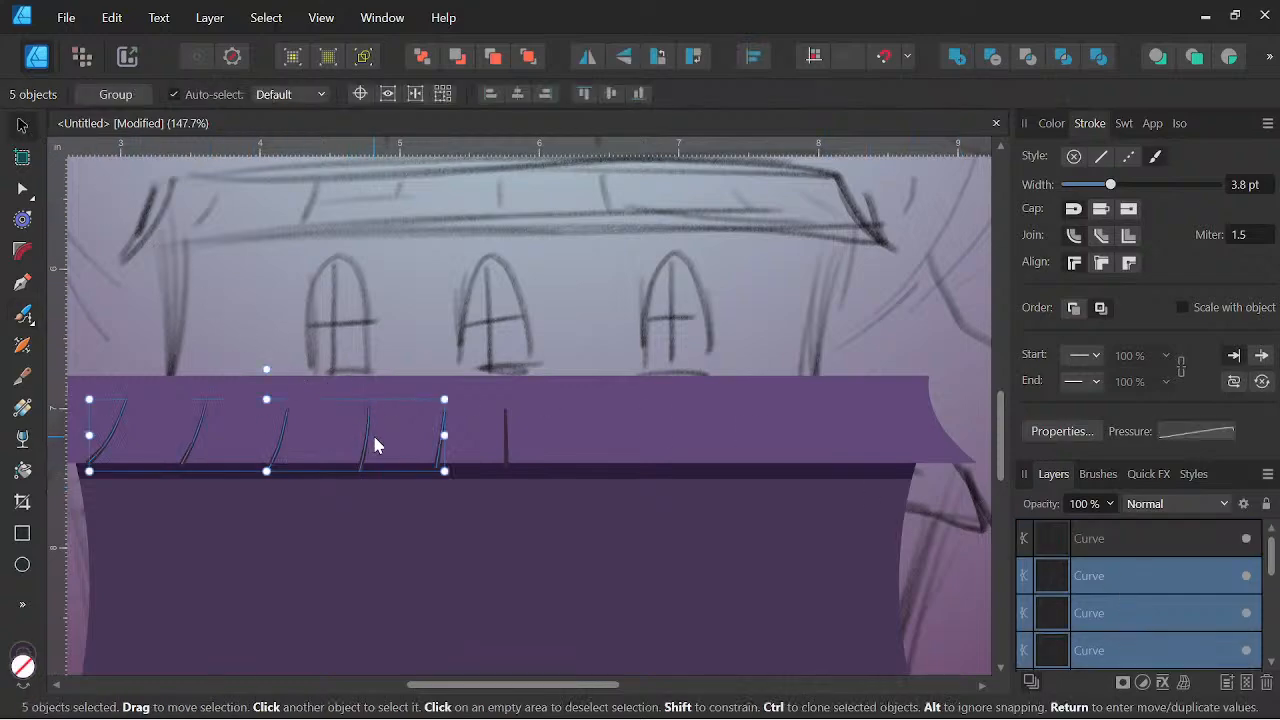
pyautogui.moveTo(369, 445)
pyautogui.mouseDown()
pyautogui.moveTo(634, 434)
pyautogui.moveTo(637, 445)
pyautogui.mouseUp()
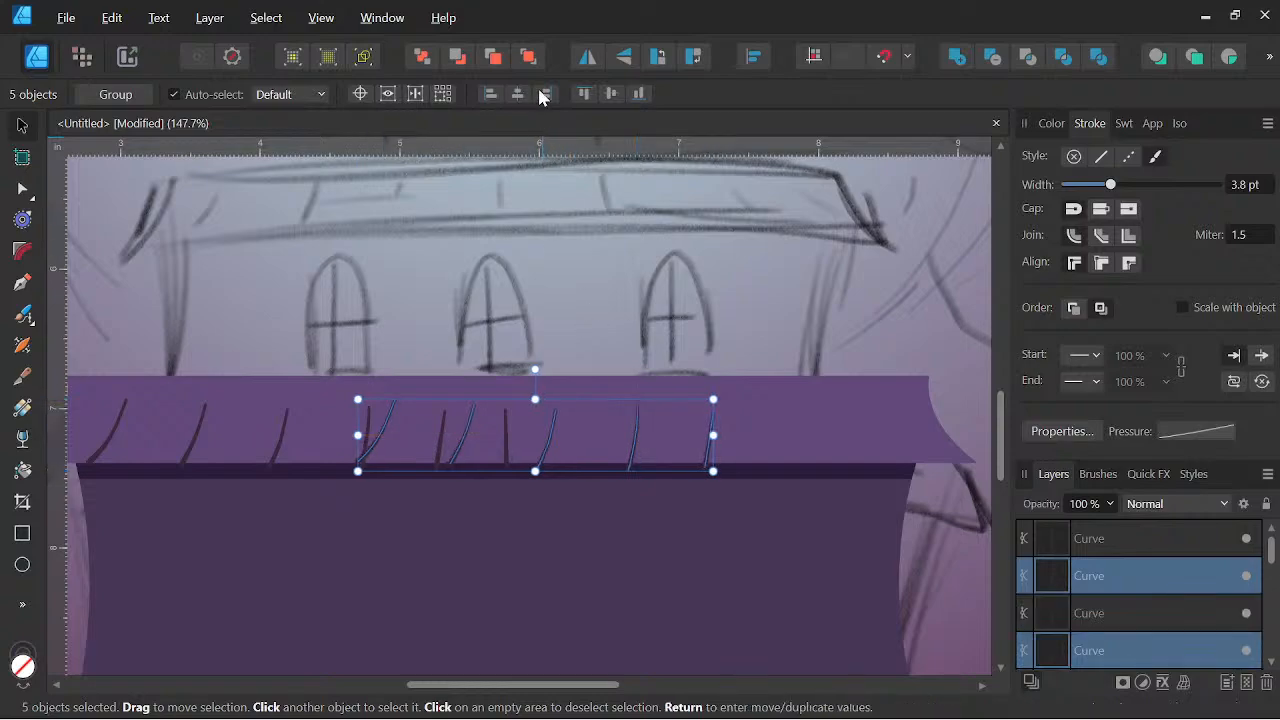
pyautogui.moveTo(434, 447)
pyautogui.mouseDown()
pyautogui.moveTo(569, 470)
pyautogui.moveTo(583, 441)
pyautogui.moveTo(654, 443)
pyautogui.mouseUp()
pyautogui.scroll(-2, 592, 408)
pyautogui.scroll(4, 595, 430)
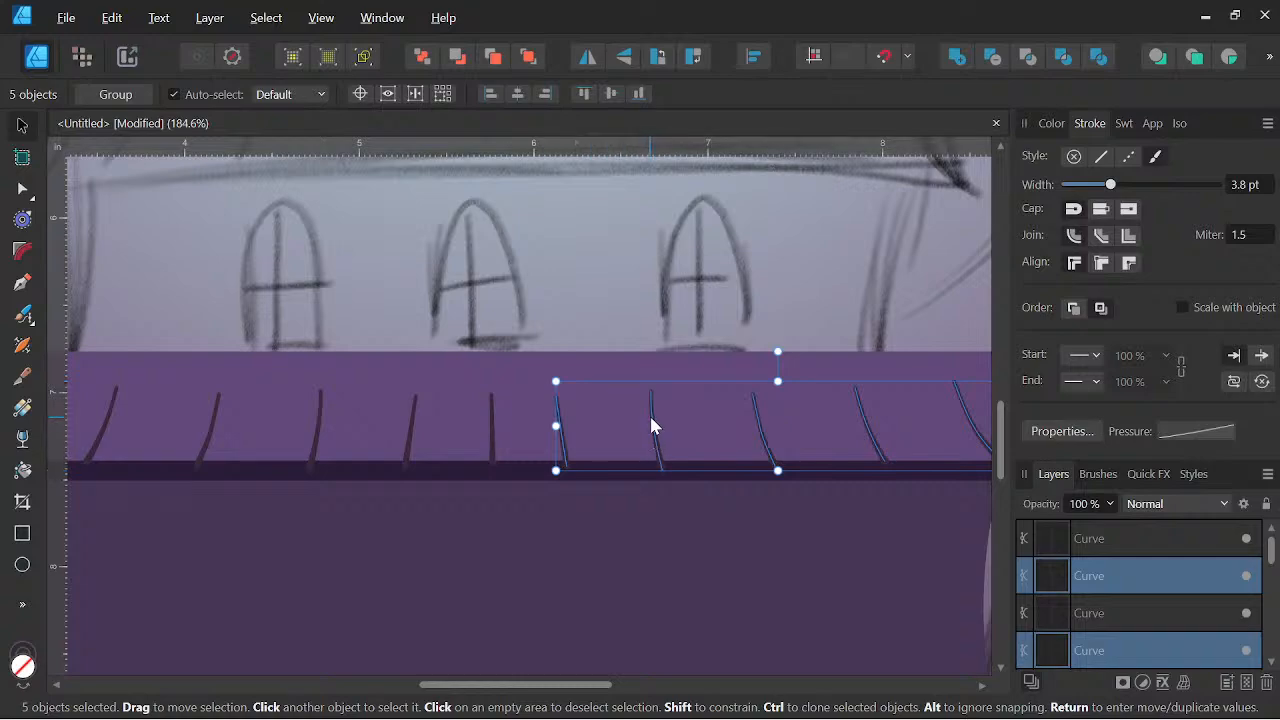
pyautogui.scroll(-6, 654, 423)
pyautogui.scroll(4, 614, 451)
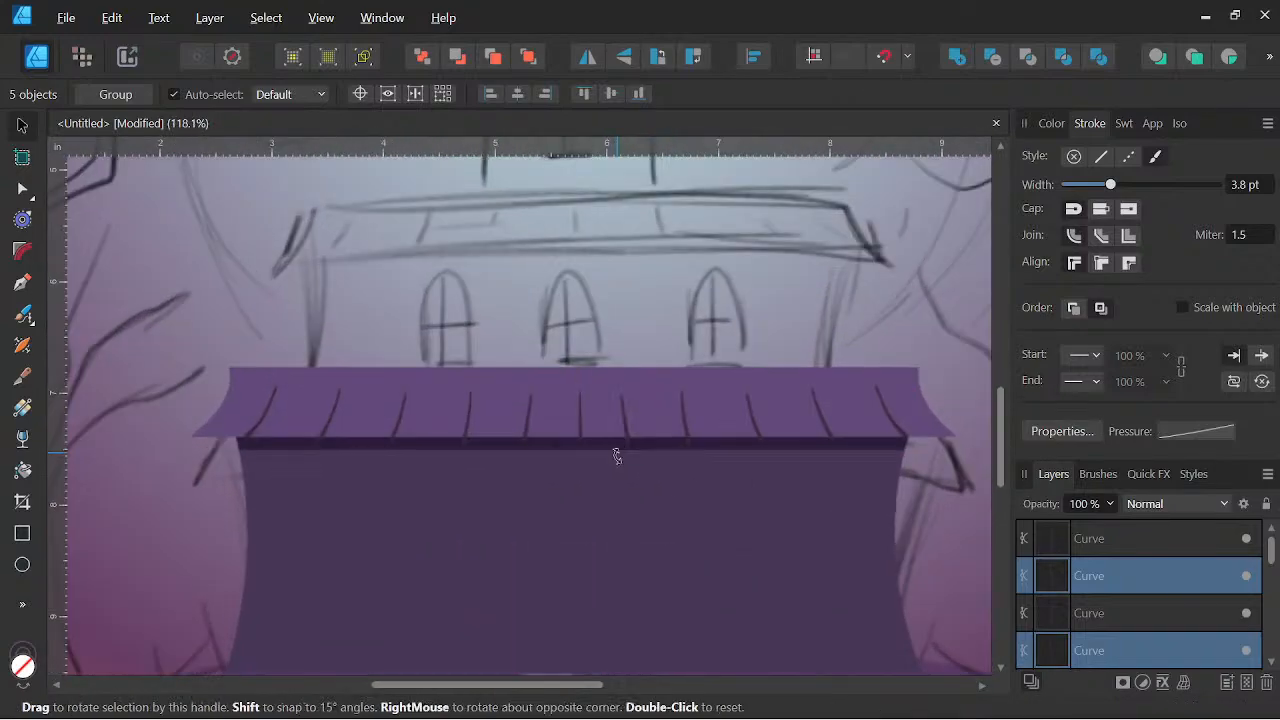
# Clip all eleven tile lines inside the roof shape
pyautogui.click(1121, 536)
pyautogui.scroll(-3, 1121, 536)
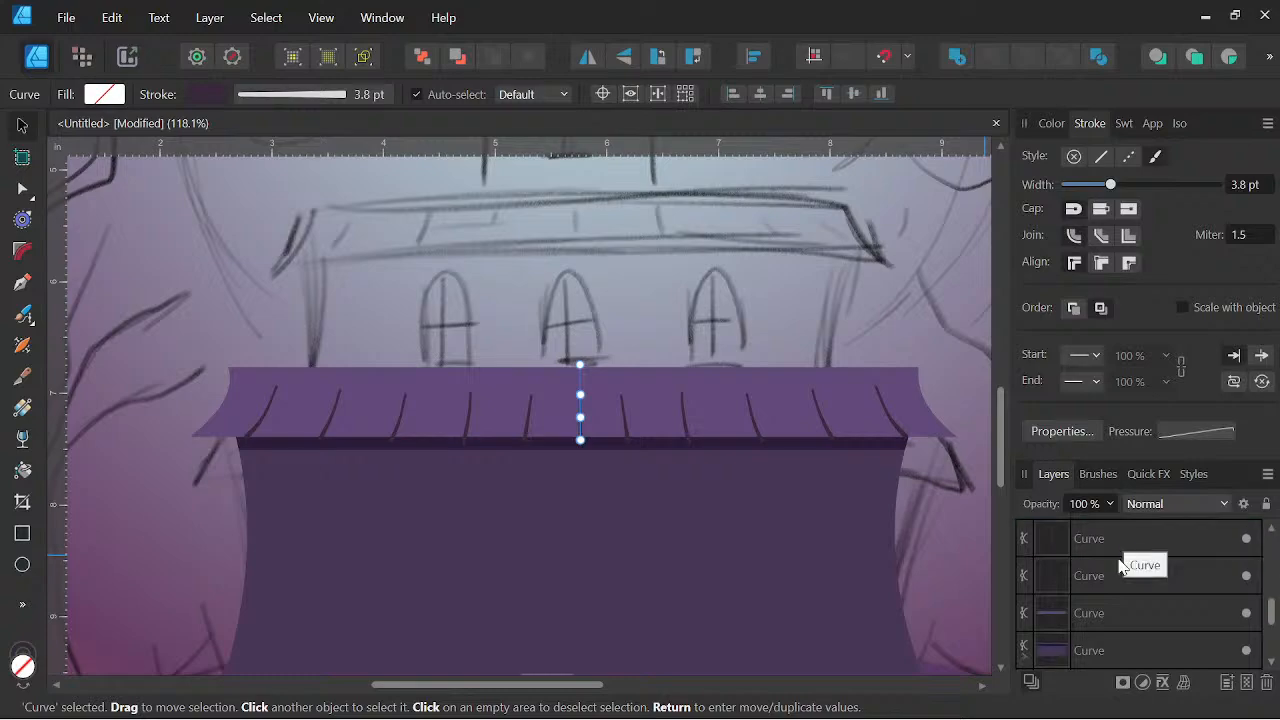
pyautogui.keyDown('shift'); pyautogui.click(1118, 578); pyautogui.keyUp('shift')
pyautogui.scroll(3, 1082, 606)
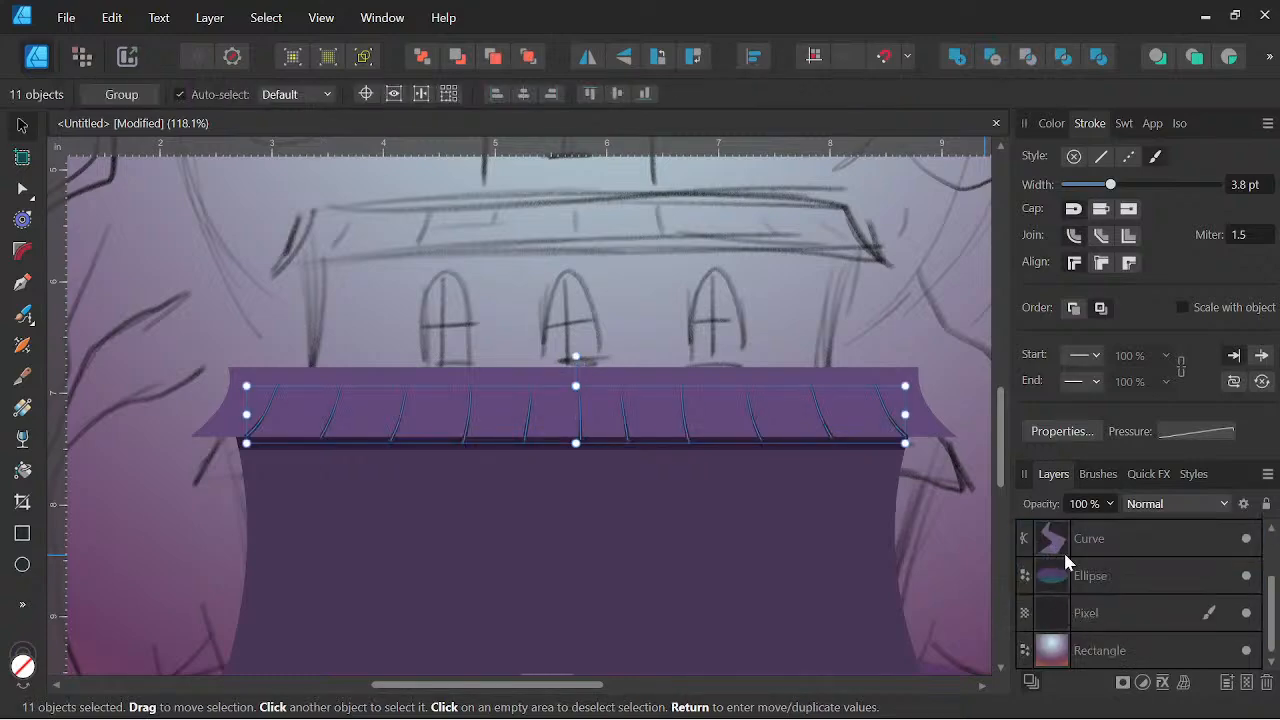
pyautogui.click(1025, 550)
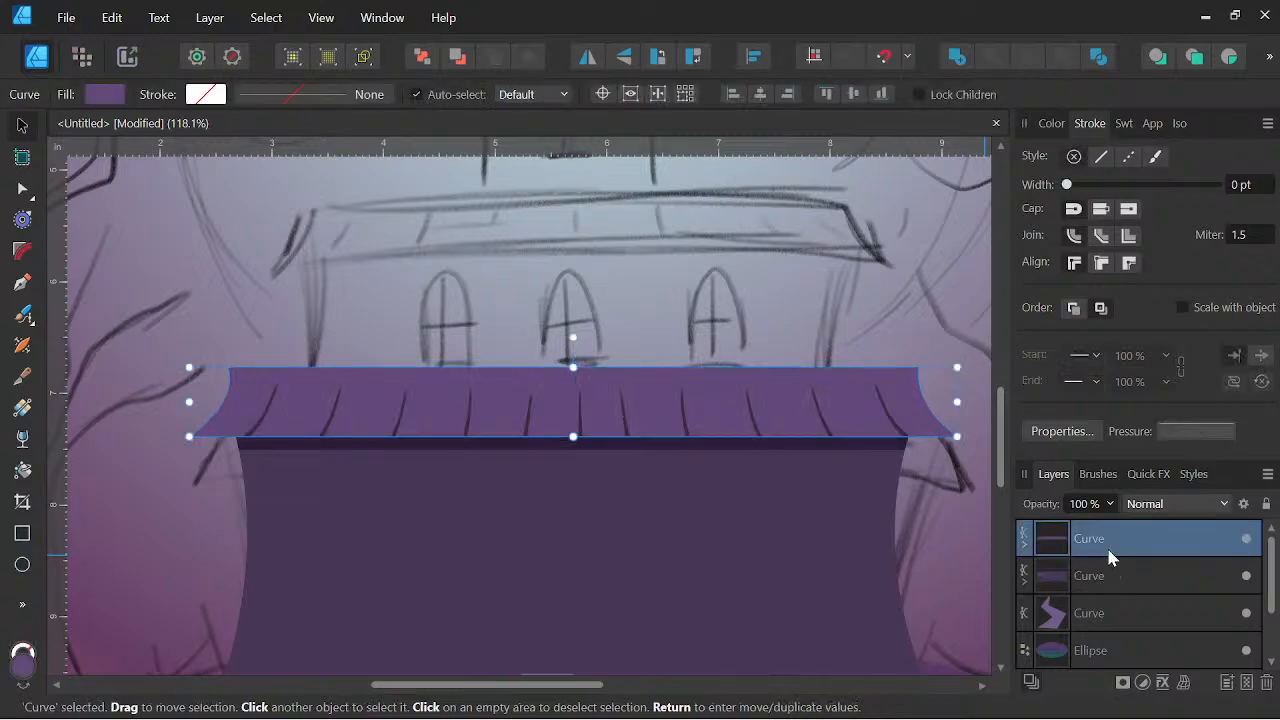
pyautogui.click(1024, 546)
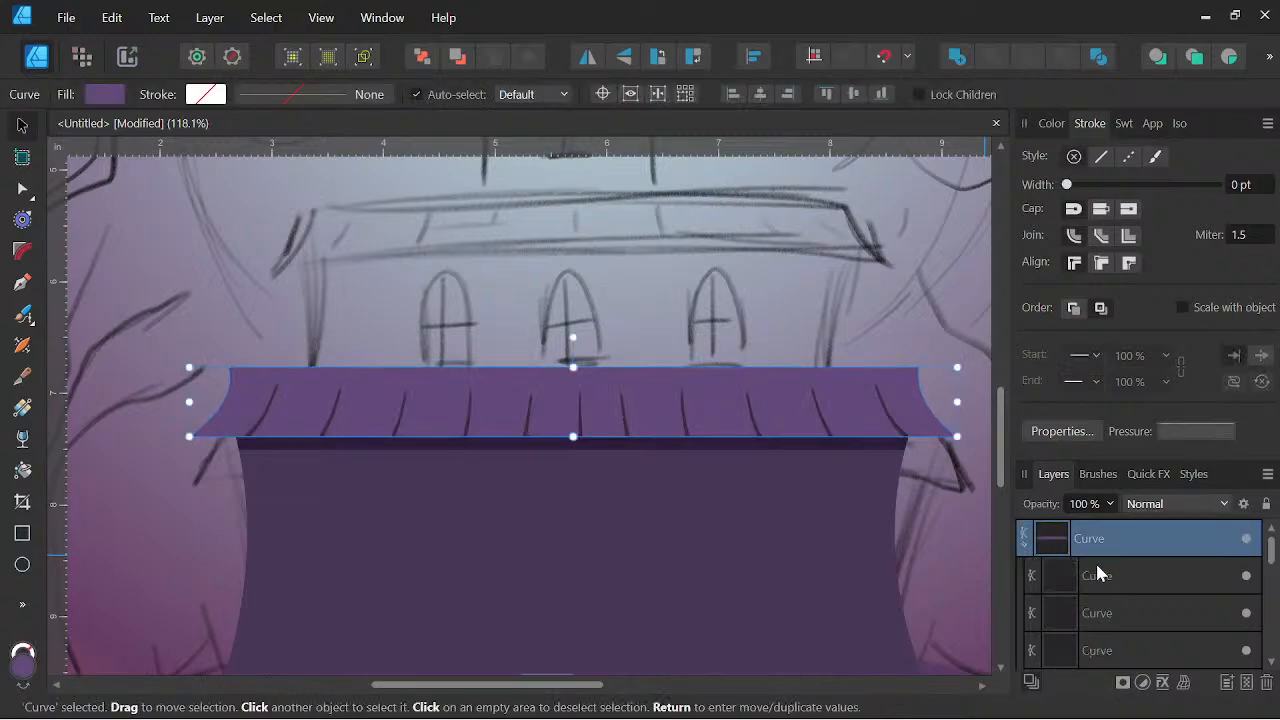
pyautogui.scroll(1, 649, 440)
pyautogui.scroll(-2, 658, 437)
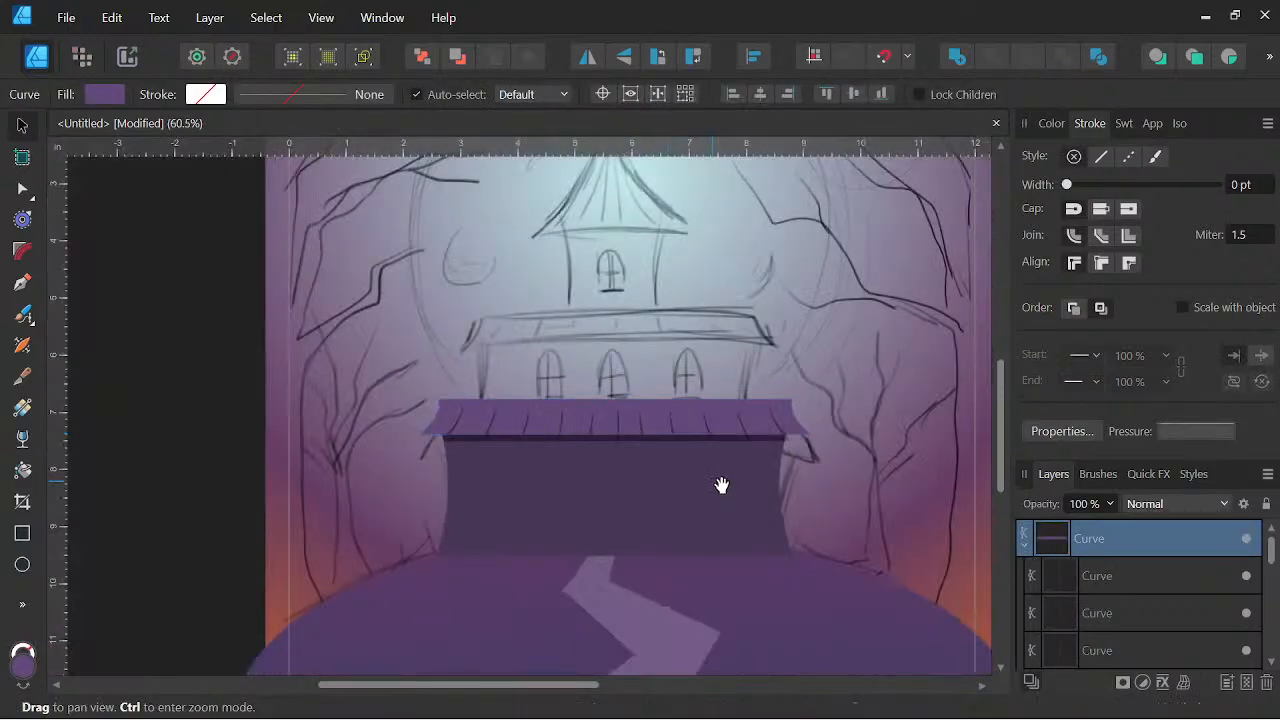
# Paint short horizontal brush strokes across the tile lines from the roof's left side to just past its middle
pyautogui.scroll(1, 528, 443)
pyautogui.scroll(1, 526, 446)
pyautogui.press('b')
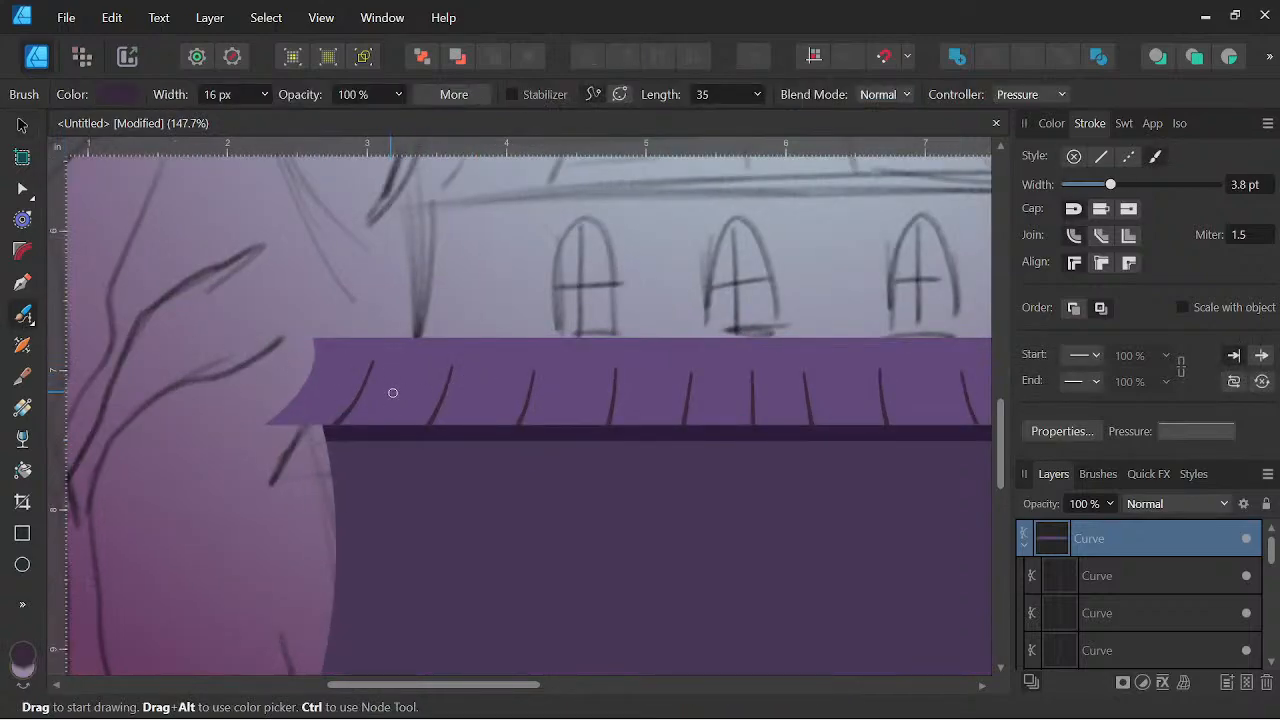
pyautogui.click(567, 380)
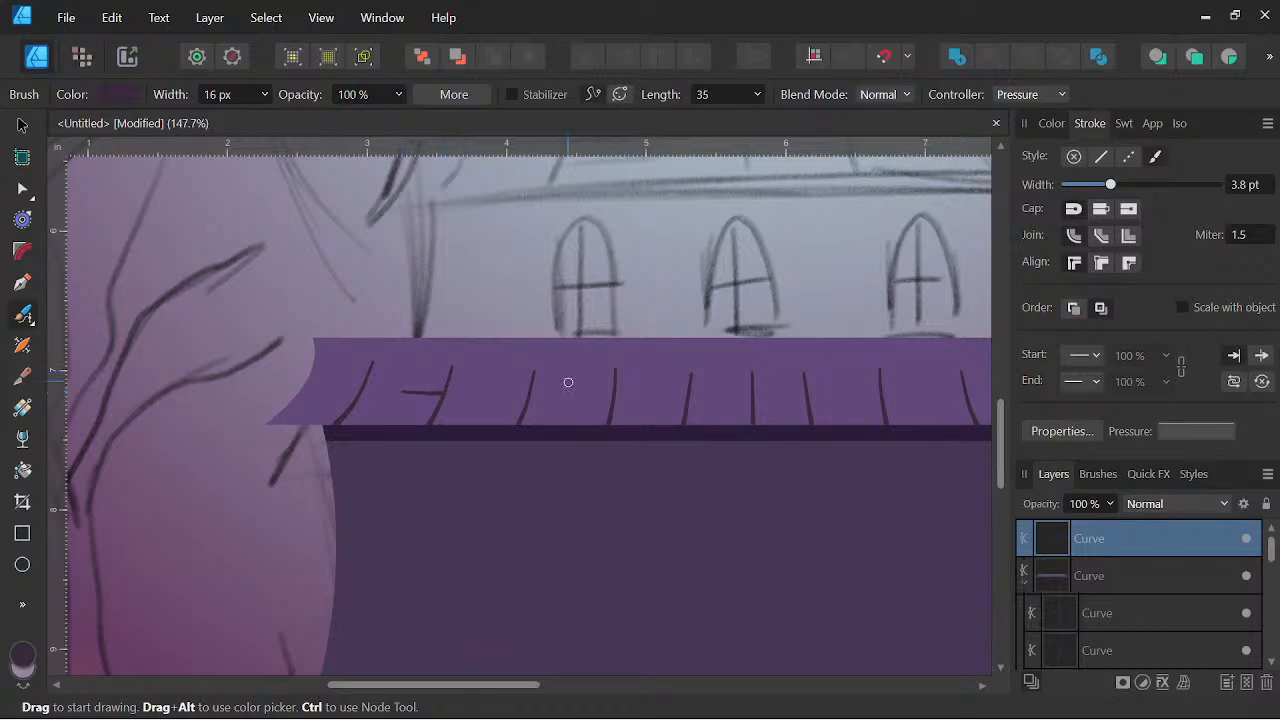
pyautogui.moveTo(529, 380)
pyautogui.mouseDown()
pyautogui.moveTo(577, 402)
pyautogui.moveTo(683, 403)
pyautogui.mouseUp()
pyautogui.press('space')
pyautogui.moveTo(806, 503); pyautogui.dragTo(581, 519)
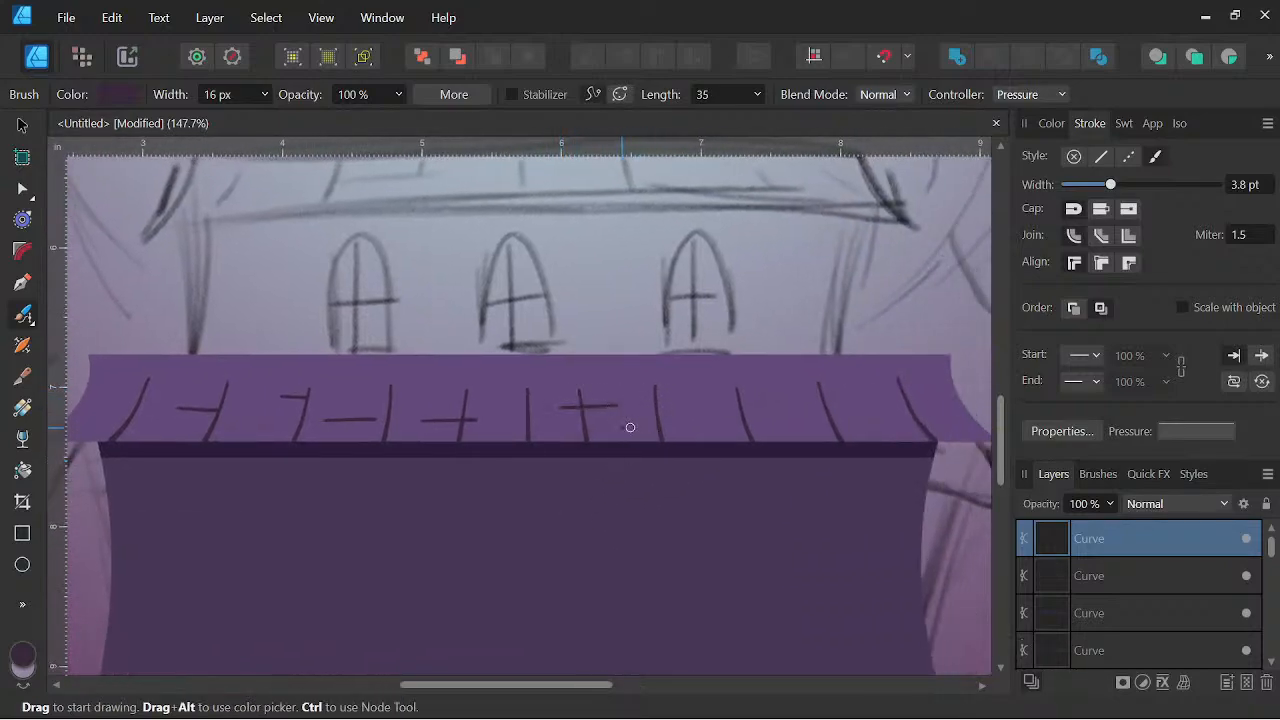
# Add more short horizontal tile strokes over the roof's right half and in the gaps at its left end
pyautogui.moveTo(704, 421)
pyautogui.mouseDown()
pyautogui.moveTo(767, 400)
pyautogui.moveTo(804, 427)
pyautogui.moveTo(853, 411)
pyautogui.moveTo(837, 403)
pyautogui.moveTo(877, 409)
pyautogui.moveTo(851, 418)
pyautogui.moveTo(883, 416)
pyautogui.moveTo(850, 433)
pyautogui.moveTo(918, 427)
pyautogui.moveTo(962, 400)
pyautogui.moveTo(904, 397)
pyautogui.moveTo(960, 413)
pyautogui.mouseUp()
pyautogui.press('space')
pyautogui.moveTo(691, 566); pyautogui.dragTo(791, 573)
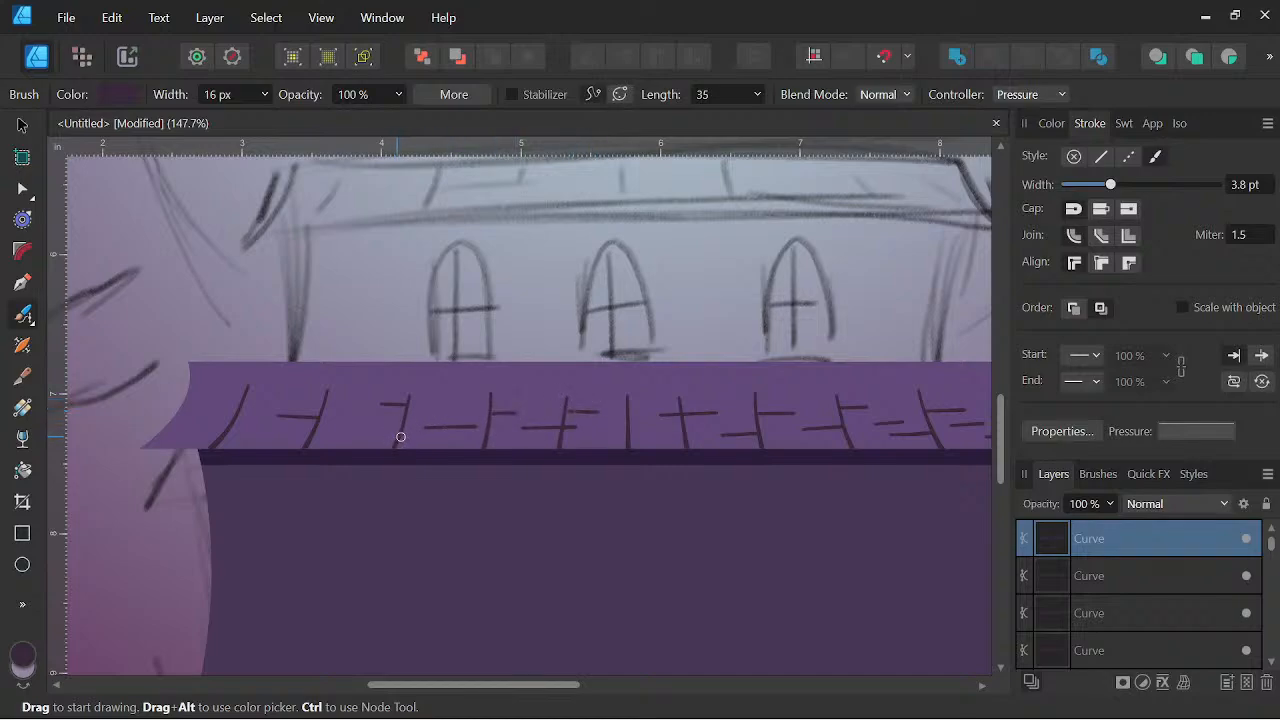
pyautogui.moveTo(345, 434); pyautogui.dragTo(387, 435)
pyautogui.moveTo(203, 428); pyautogui.dragTo(222, 426)
pyautogui.moveTo(774, 551); pyautogui.dragTo(660, 500)
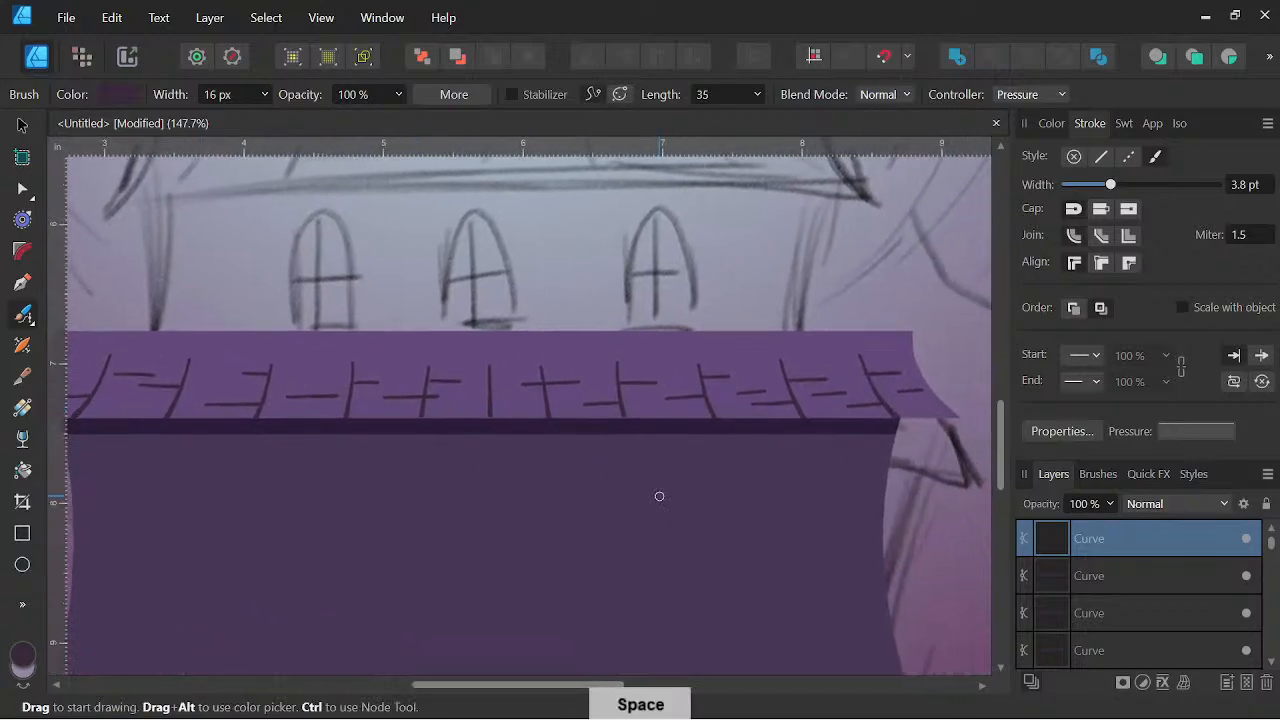
pyautogui.scroll(-5, 602, 368)
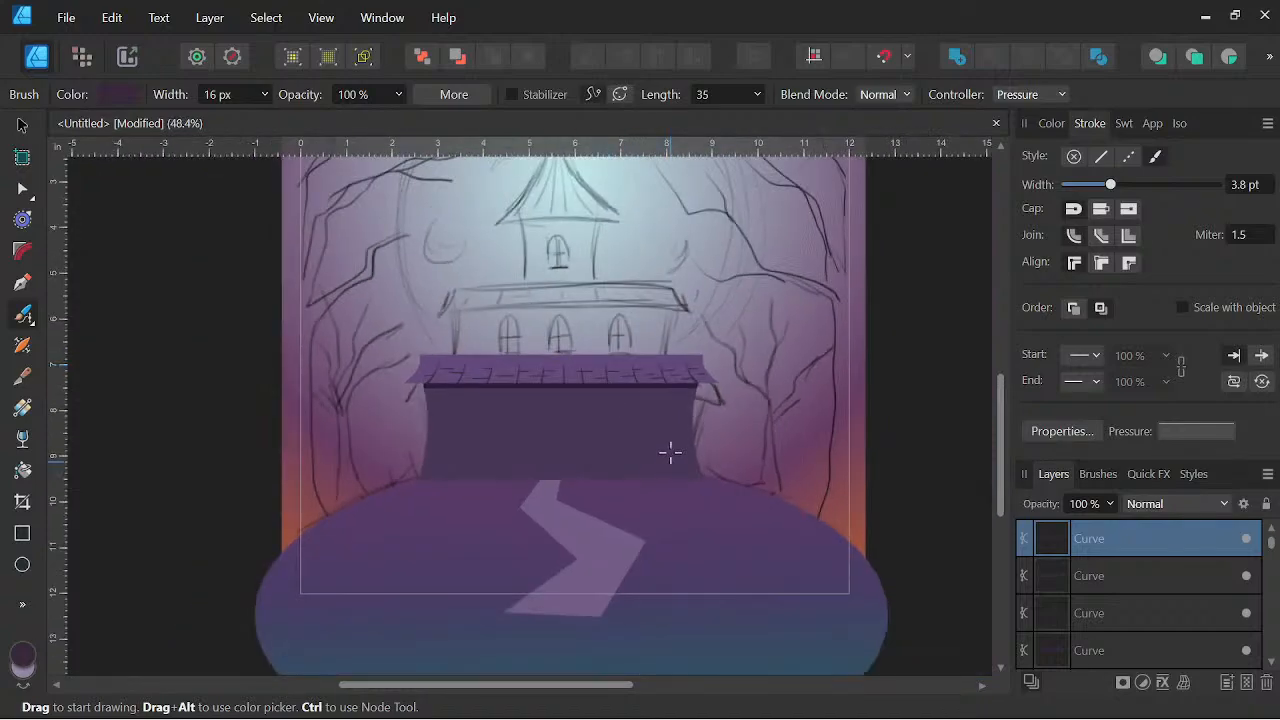
pyautogui.scroll(3, 628, 402)
pyautogui.moveTo(644, 449); pyautogui.dragTo(748, 508)
pyautogui.scroll(-1, 723, 443)
pyautogui.moveTo(723, 443); pyautogui.dragTo(726, 477)
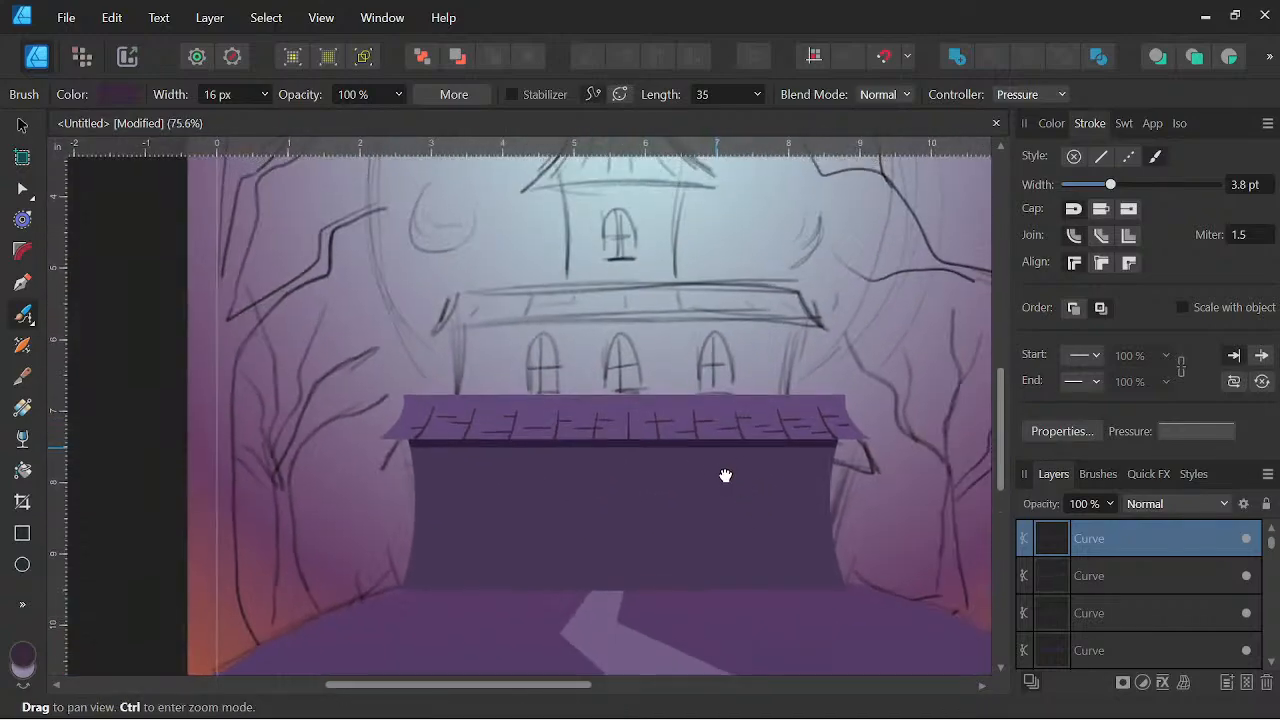
pyautogui.scroll(1, 657, 508)
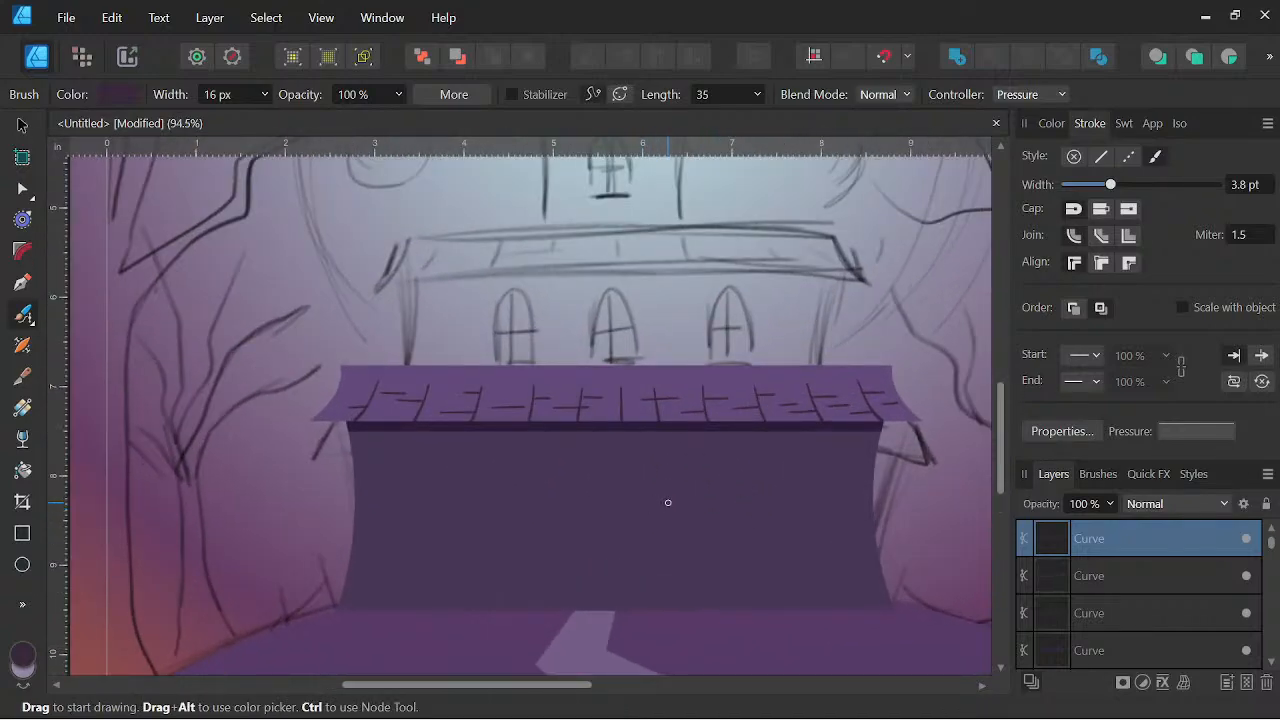
# Draw an arched door shape with the Segment tool at the base of the ground-floor wall, where the walkway begins
pyautogui.click(24, 606)
pyautogui.moveTo(108, 466)
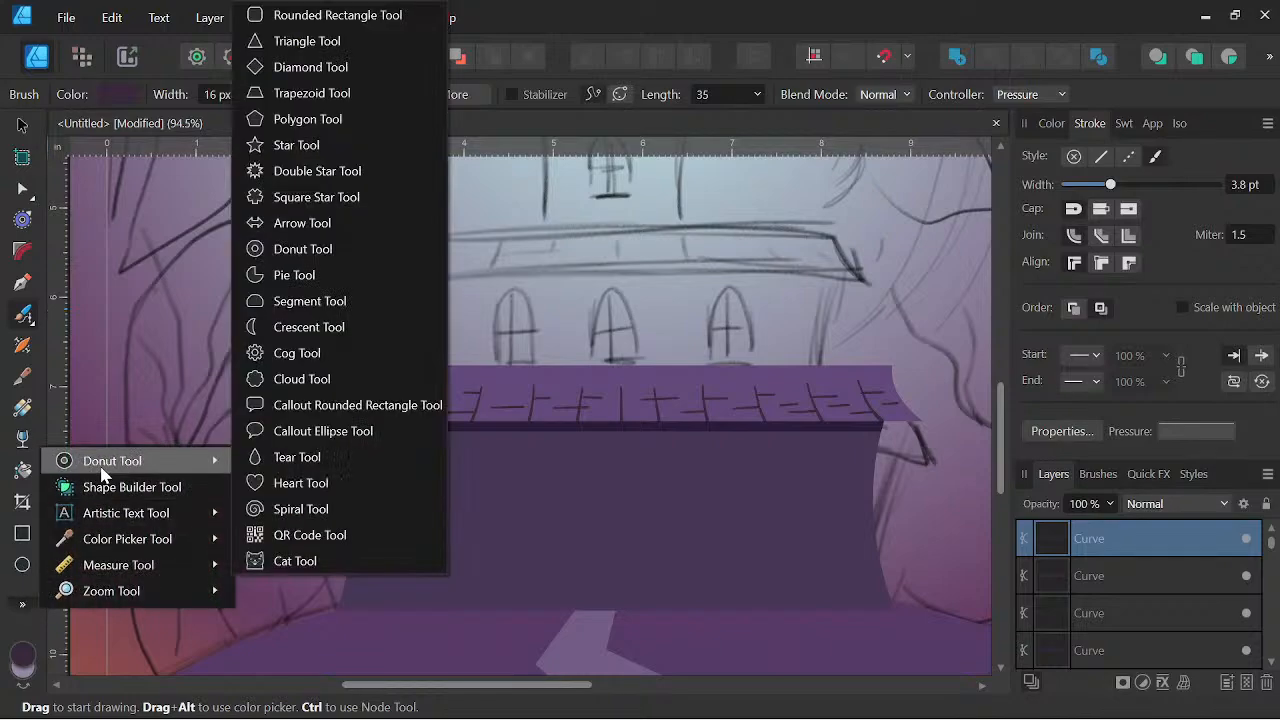
pyautogui.click(337, 313)
pyautogui.moveTo(544, 486); pyautogui.dragTo(638, 630)
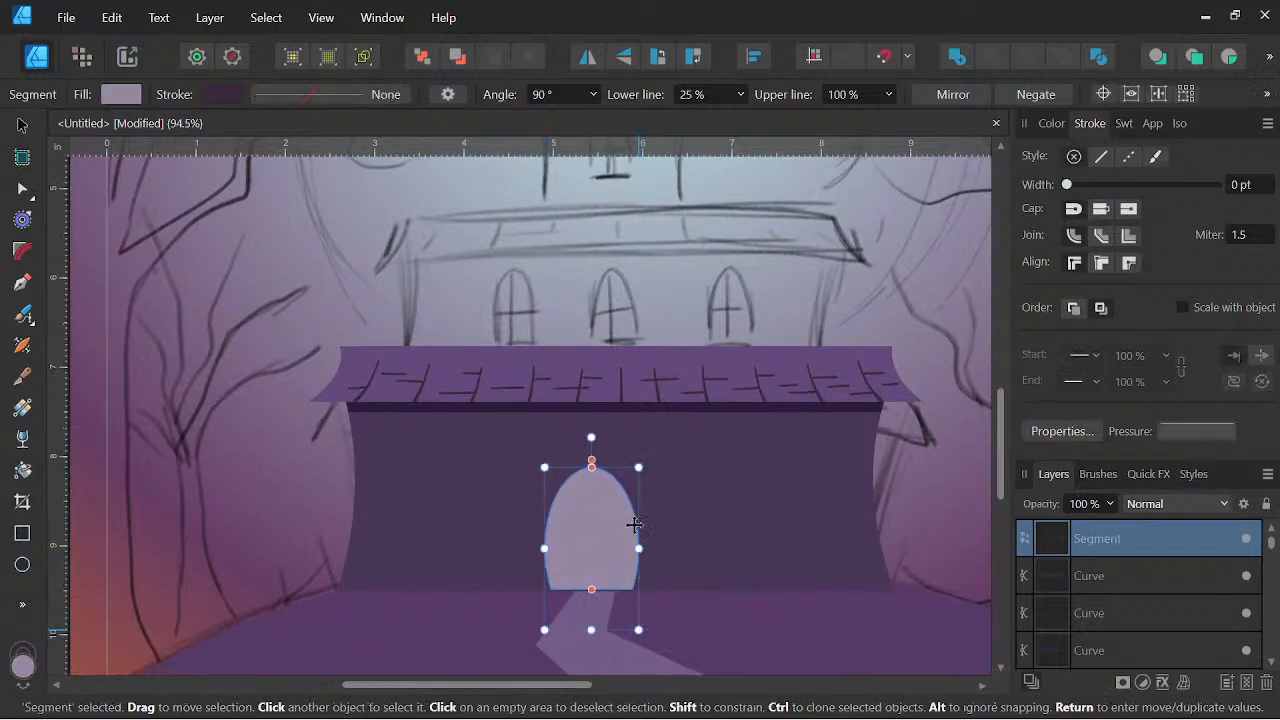
# Shift the arch slightly right over the walkway's top end and fill it with dark purple 361F4A
pyautogui.click(1053, 125)
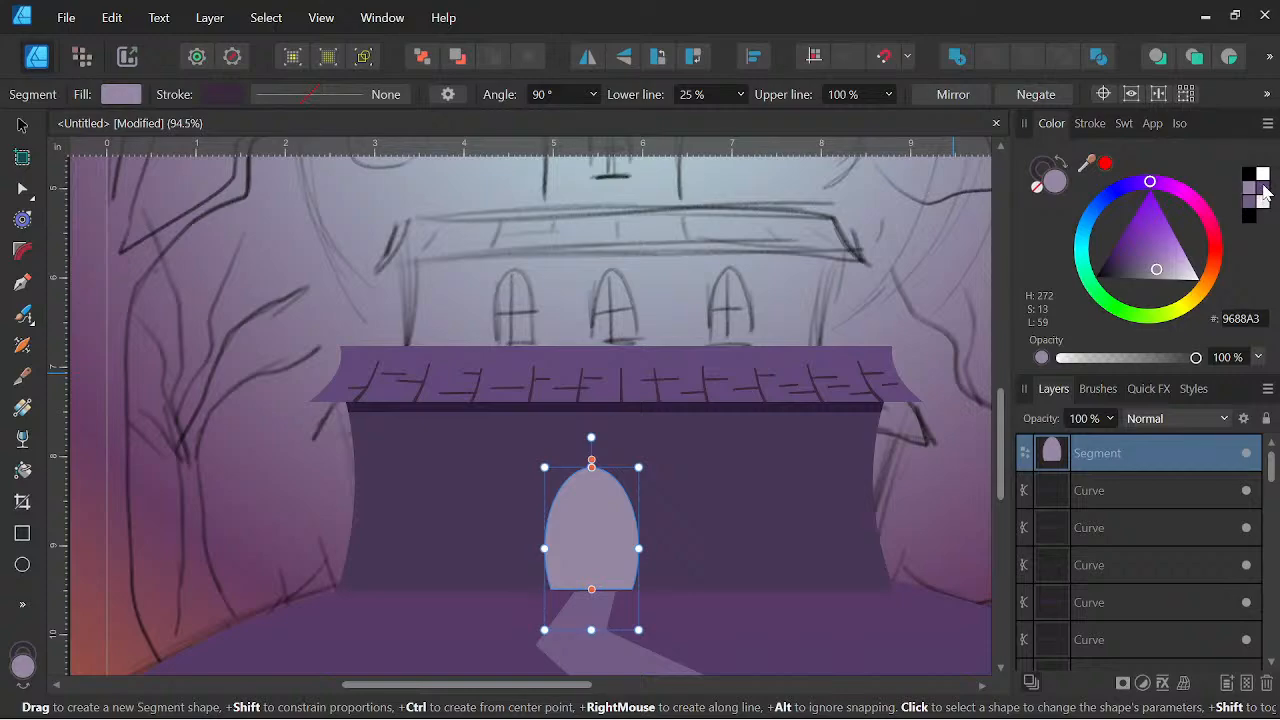
pyautogui.click(1265, 192)
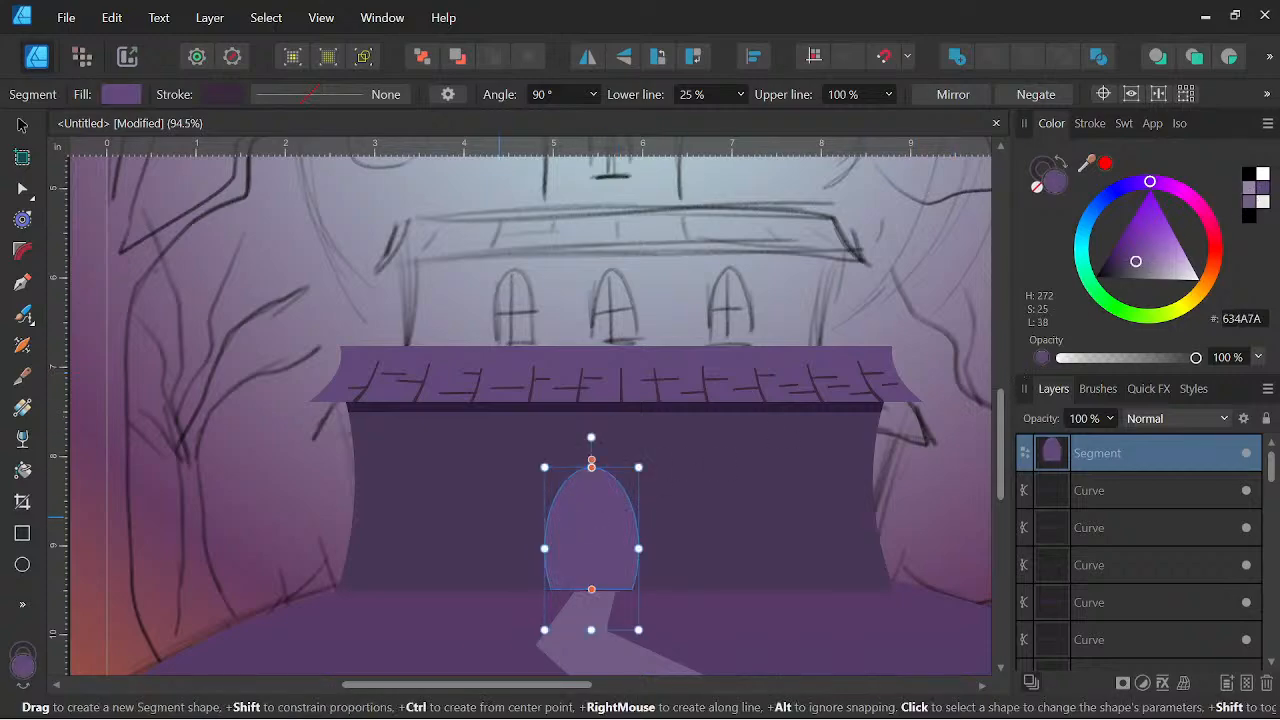
pyautogui.click(22, 125)
pyautogui.moveTo(598, 531); pyautogui.dragTo(613, 543)
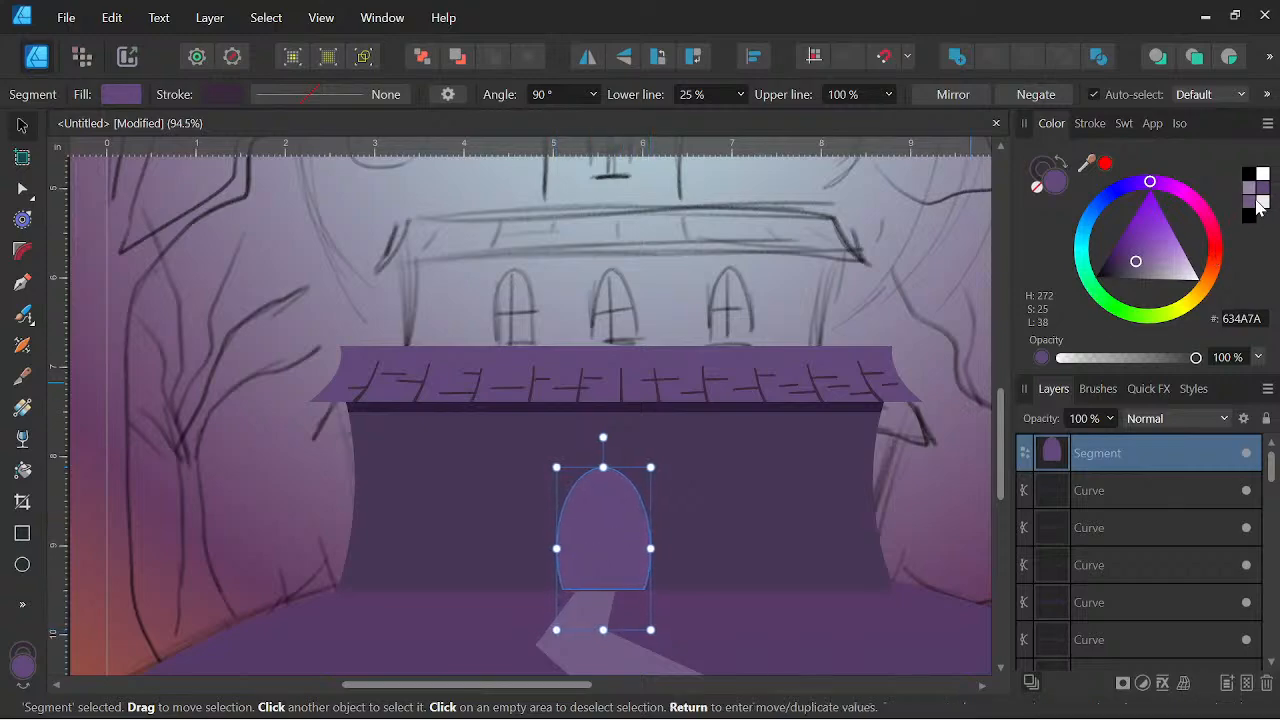
pyautogui.click(1041, 170)
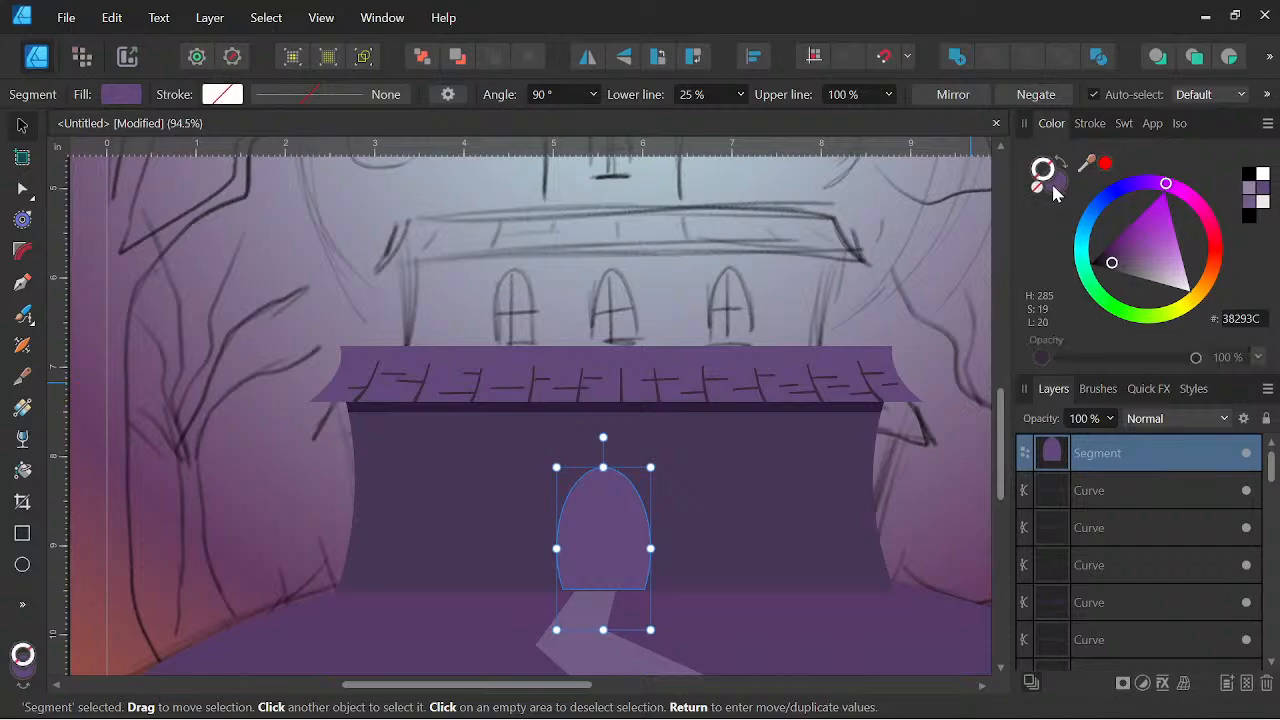
pyautogui.click(1055, 190)
pyautogui.moveTo(1136, 268); pyautogui.dragTo(1118, 268)
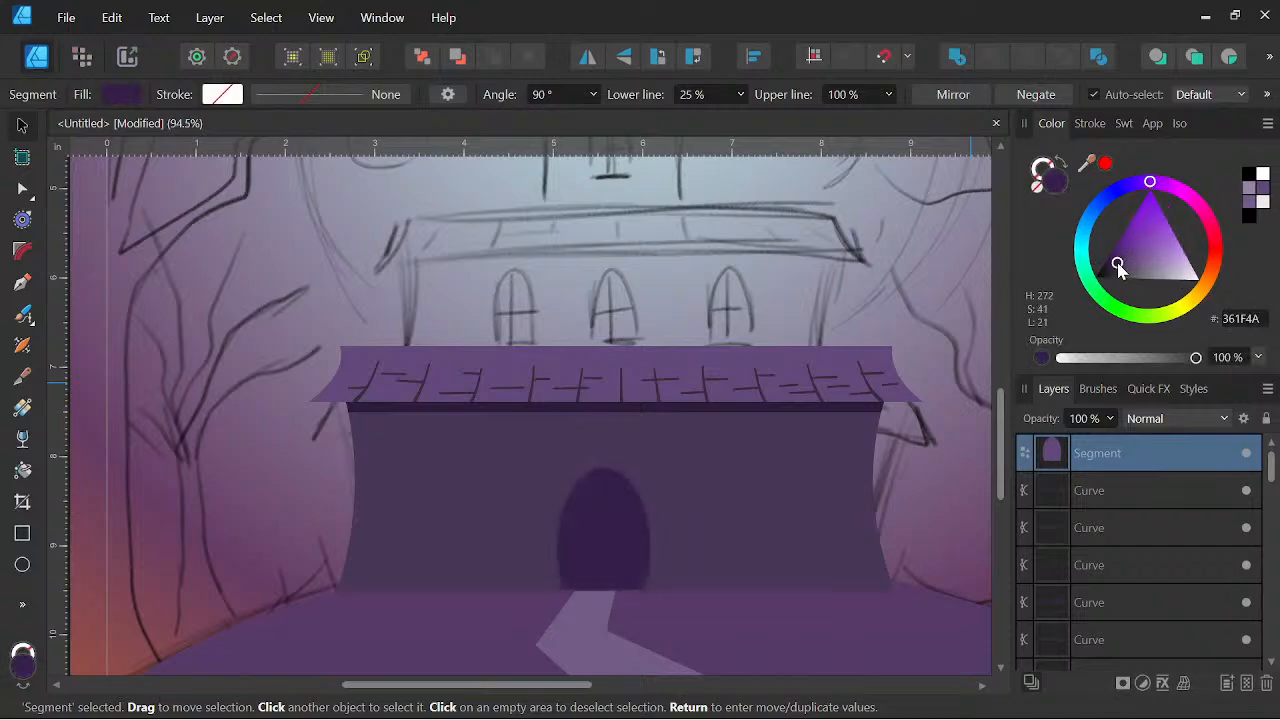
pyautogui.scroll(-5, 700, 463)
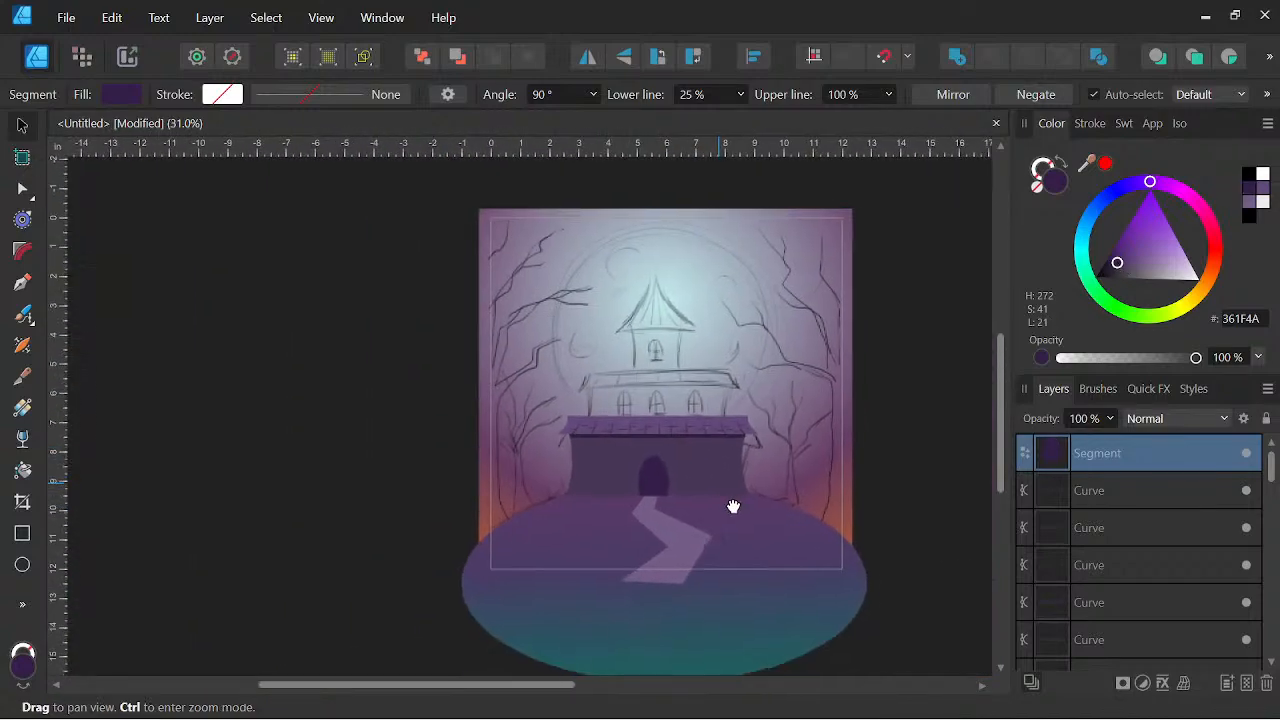
# Duplicate the door arch and clip the copy inside the original arch
pyautogui.scroll(5, 734, 506)
pyautogui.scroll(2, 665, 475)
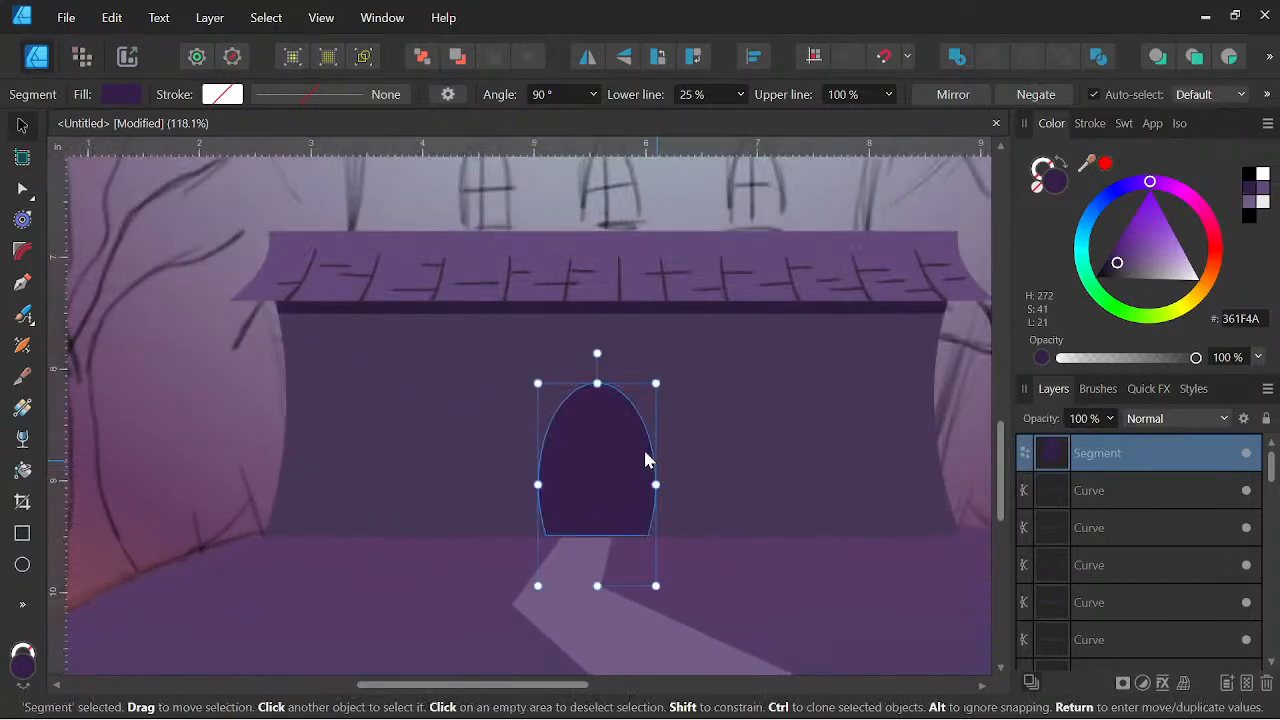
pyautogui.scroll(2, 640, 454)
pyautogui.rightClick(1130, 451)
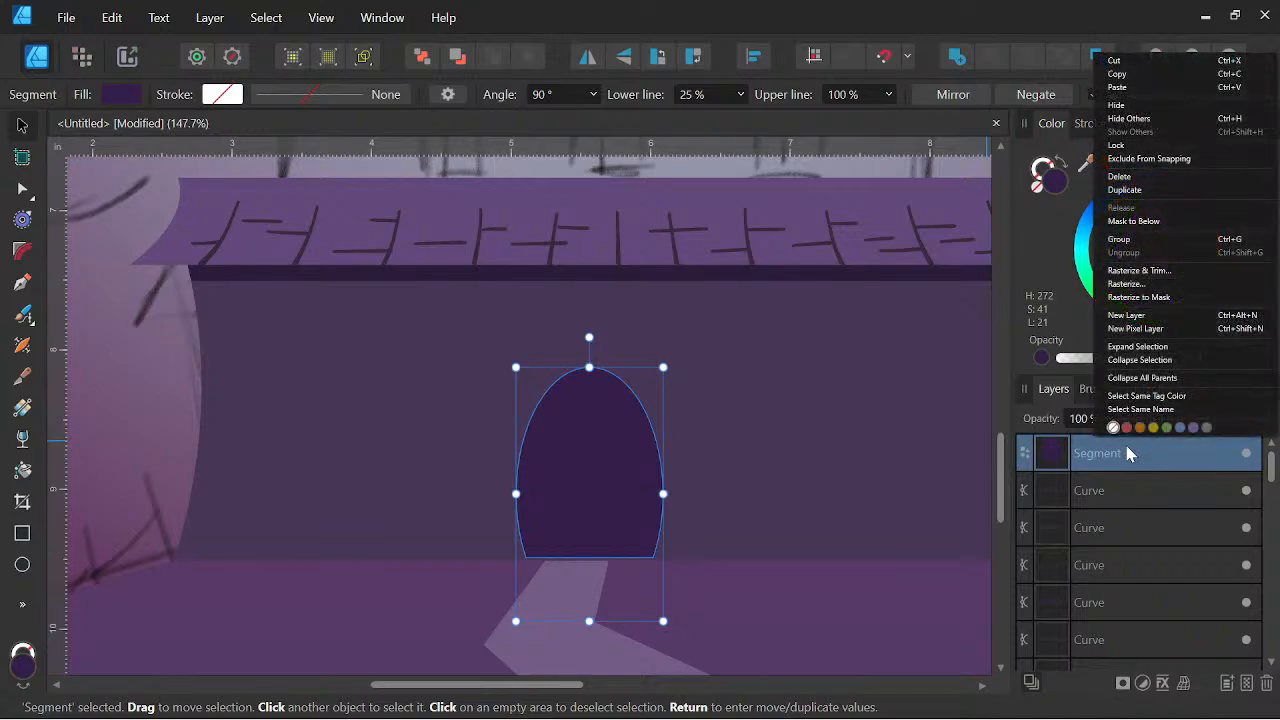
pyautogui.click(1150, 190)
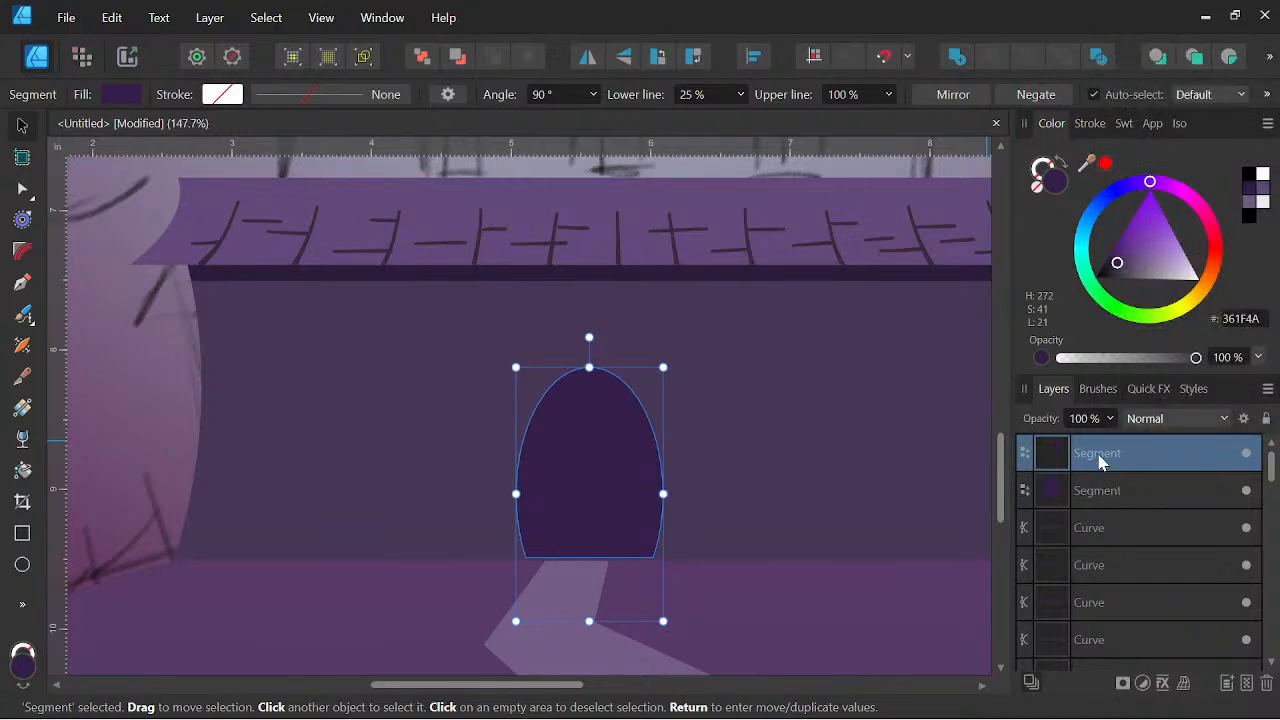
pyautogui.moveTo(1100, 485); pyautogui.dragTo(1098, 478)
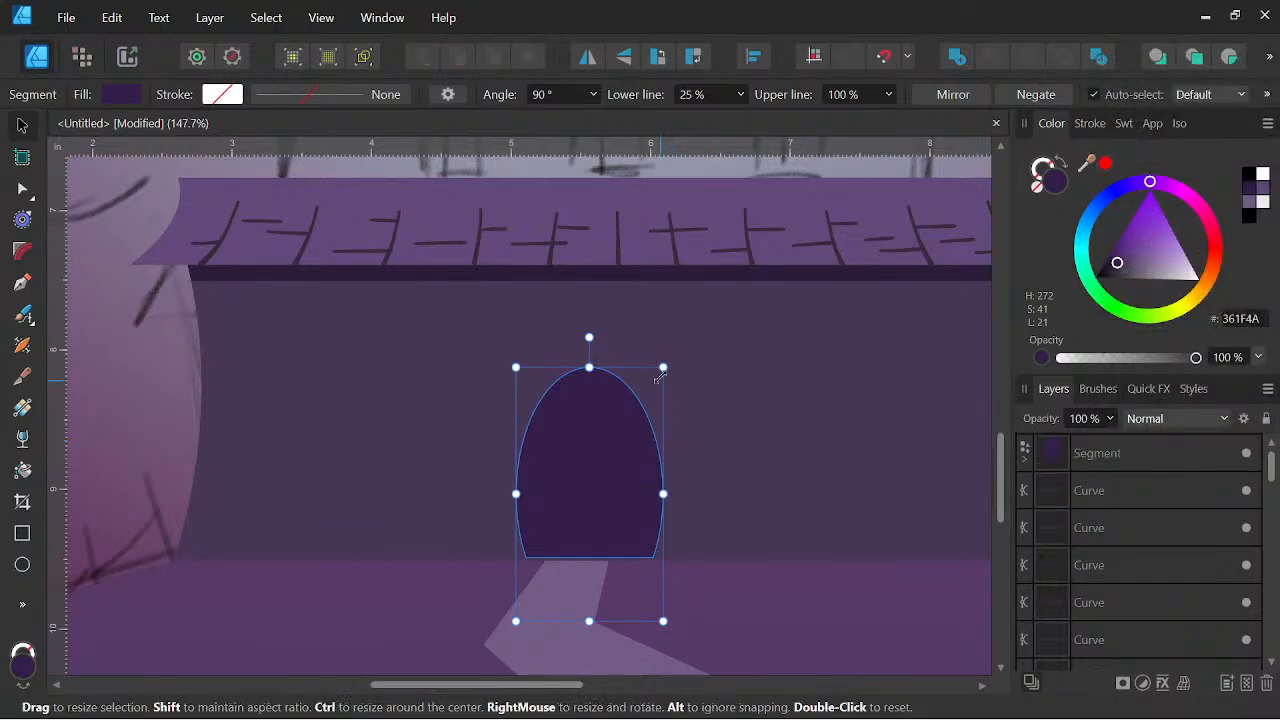
# Shrink the inner arch about its centre, move it down to the doorway's base and fill it with 463159
pyautogui.moveTo(660, 369); pyautogui.dragTo(647, 375)
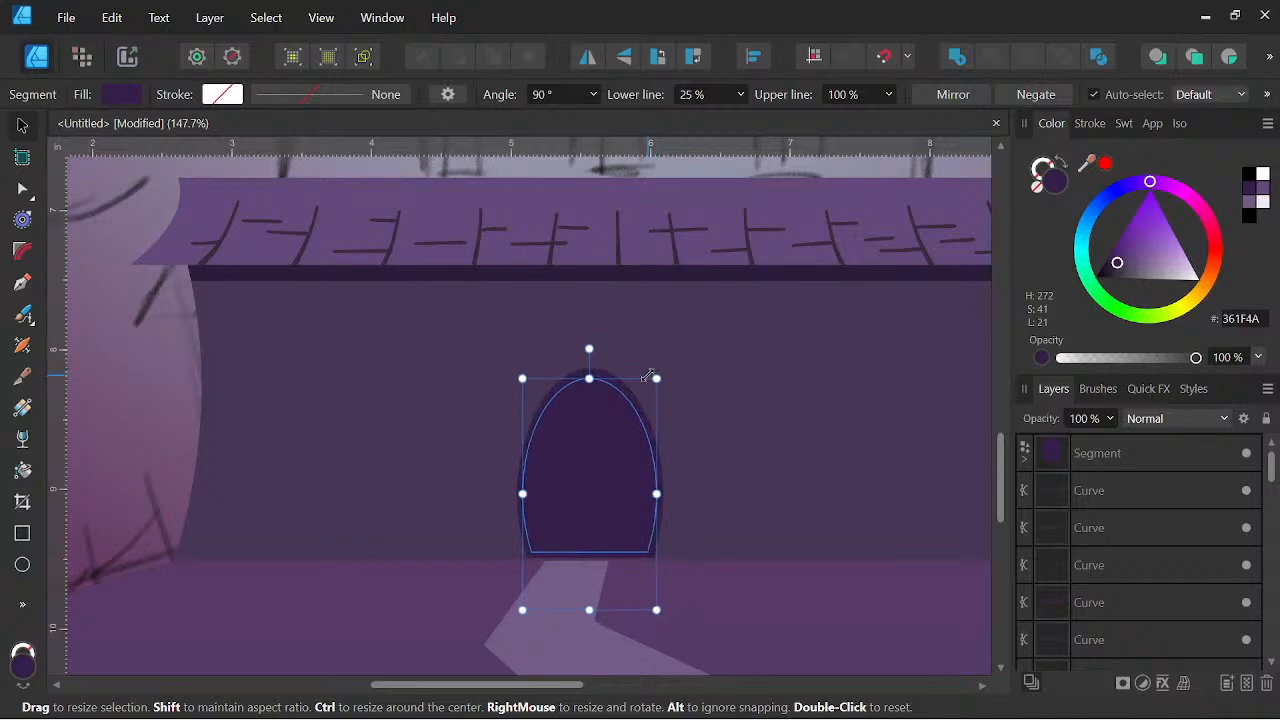
pyautogui.scroll(1, 629, 446)
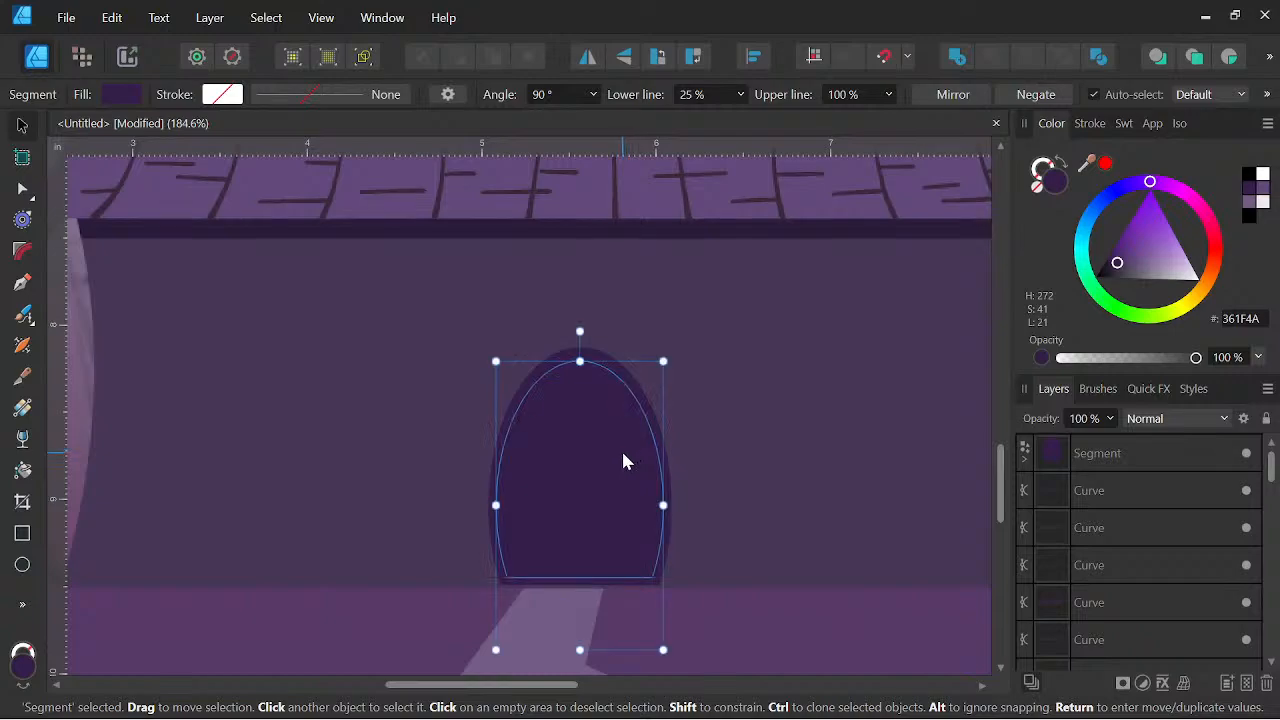
pyautogui.moveTo(623, 454); pyautogui.dragTo(626, 463)
pyautogui.moveTo(1123, 264); pyautogui.dragTo(1123, 265)
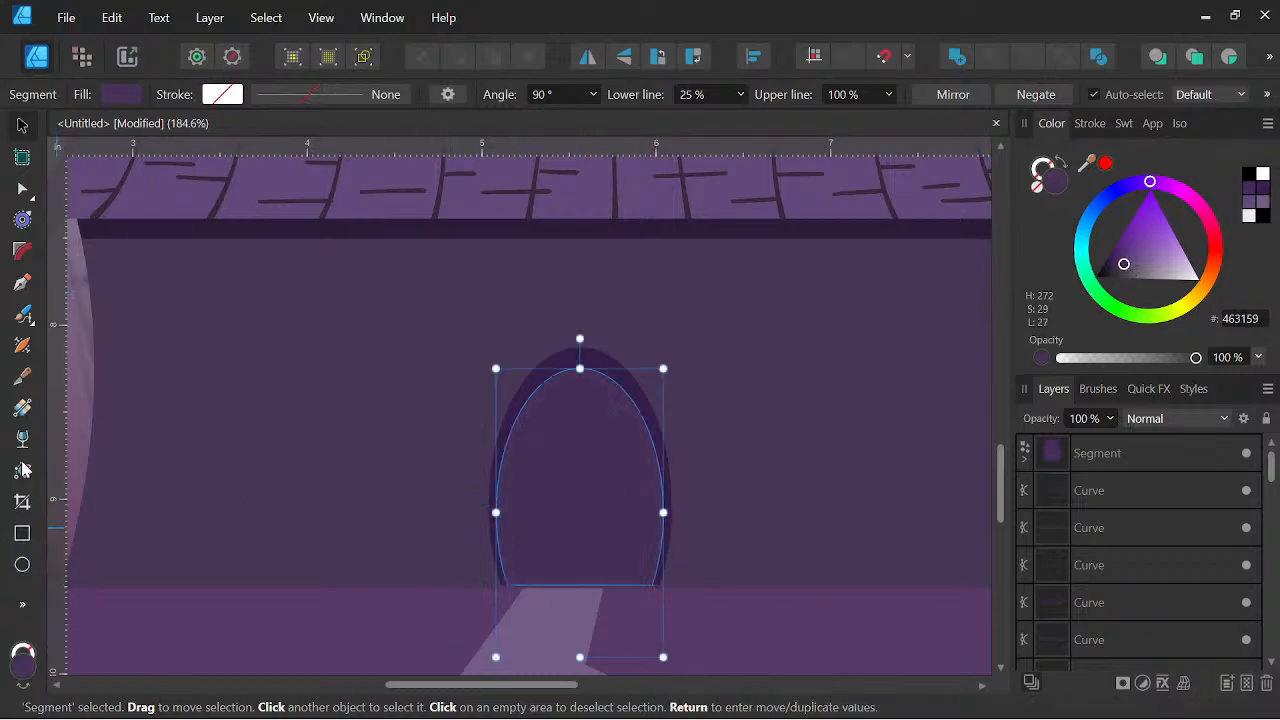
# Brush seven vertical plank lines of varying length across the door in light purple 725D86 at 16 px width
pyautogui.click(24, 316)
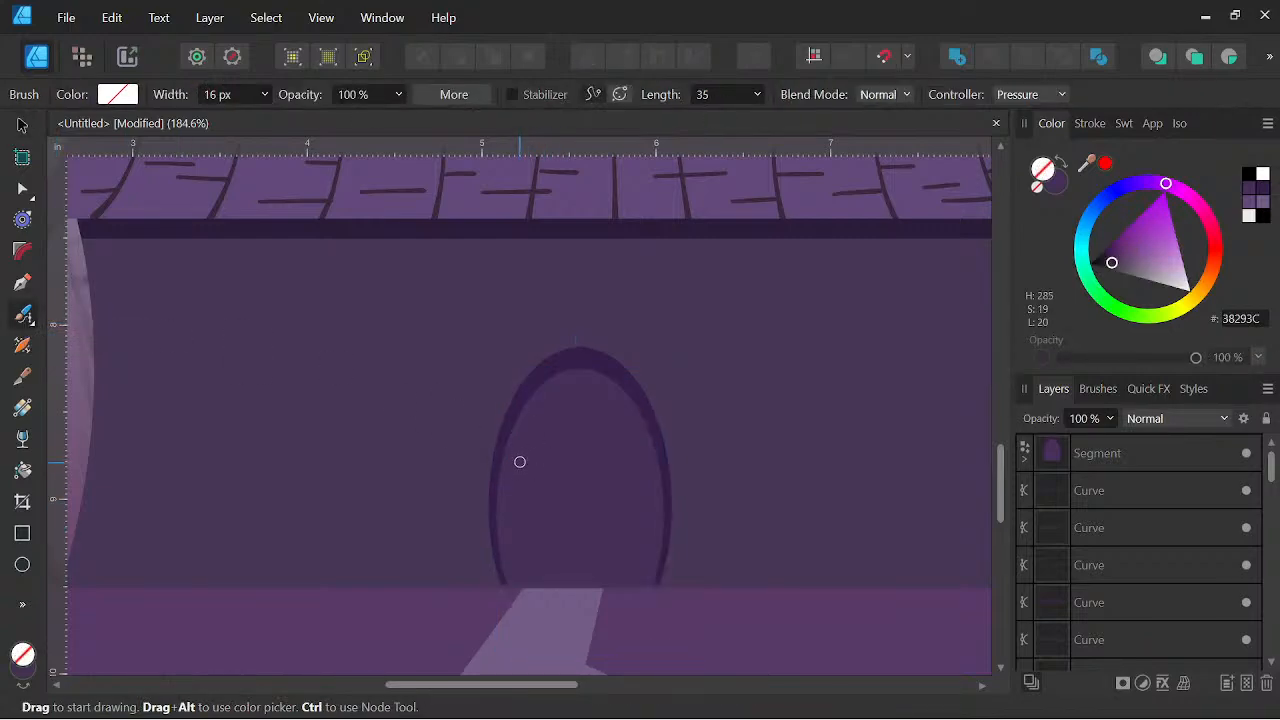
pyautogui.moveTo(536, 524); pyautogui.dragTo(576, 575)
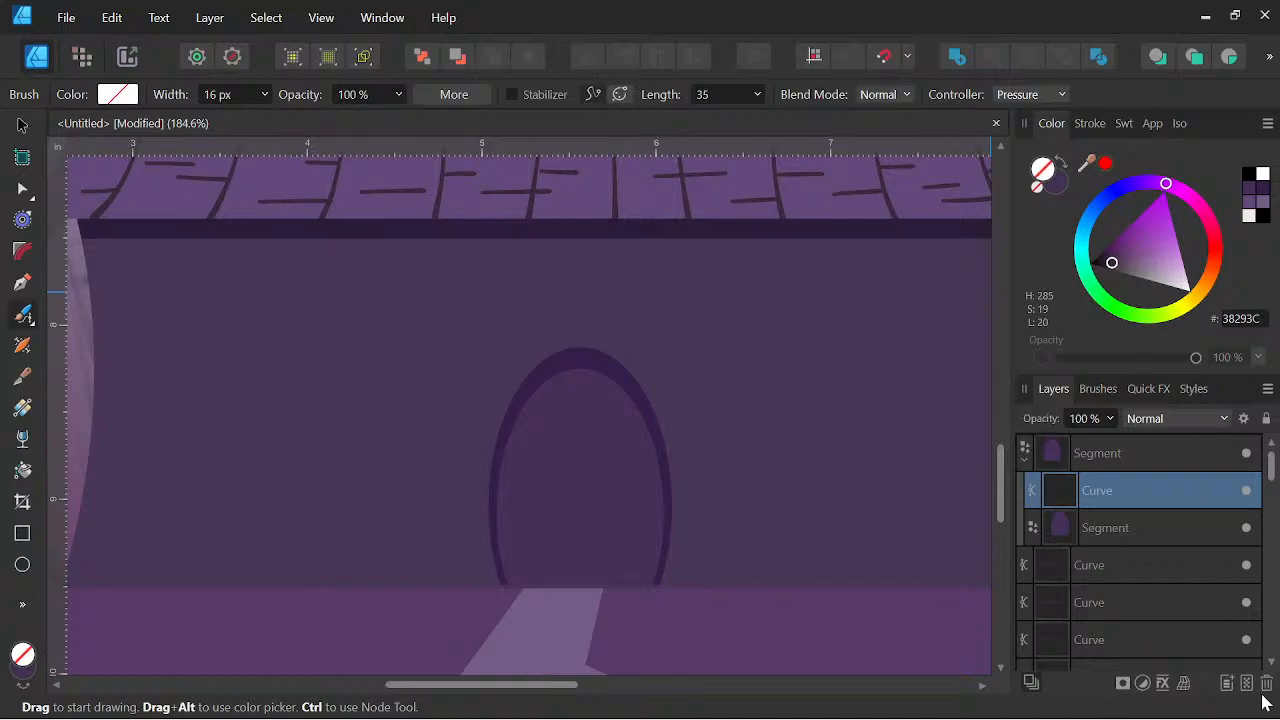
pyautogui.press('Delete')
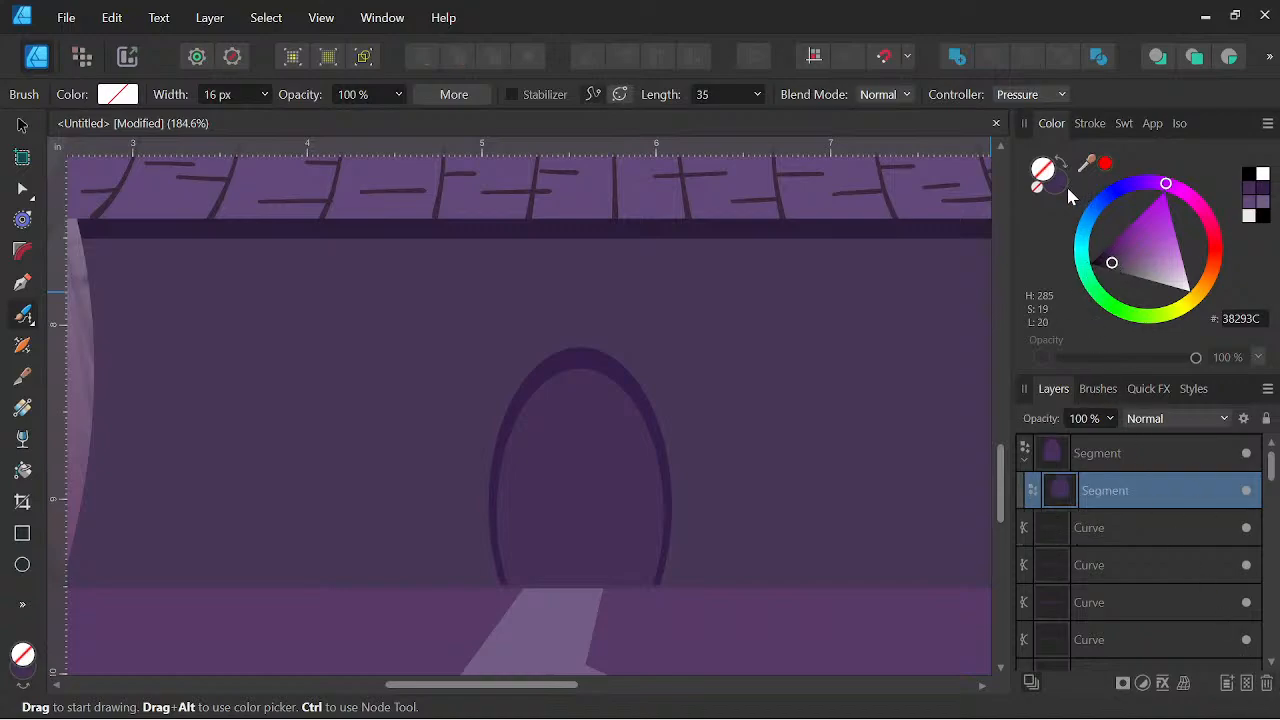
pyautogui.click(1260, 202)
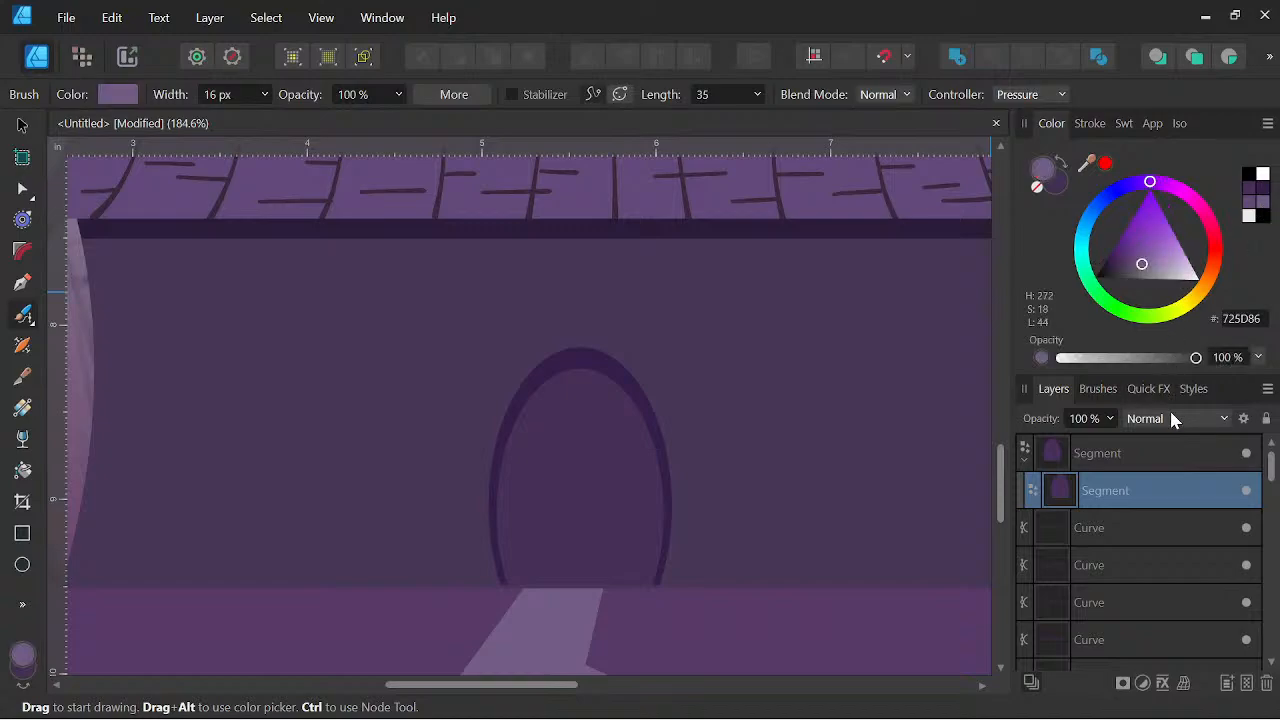
pyautogui.moveTo(514, 478); pyautogui.dragTo(516, 585)
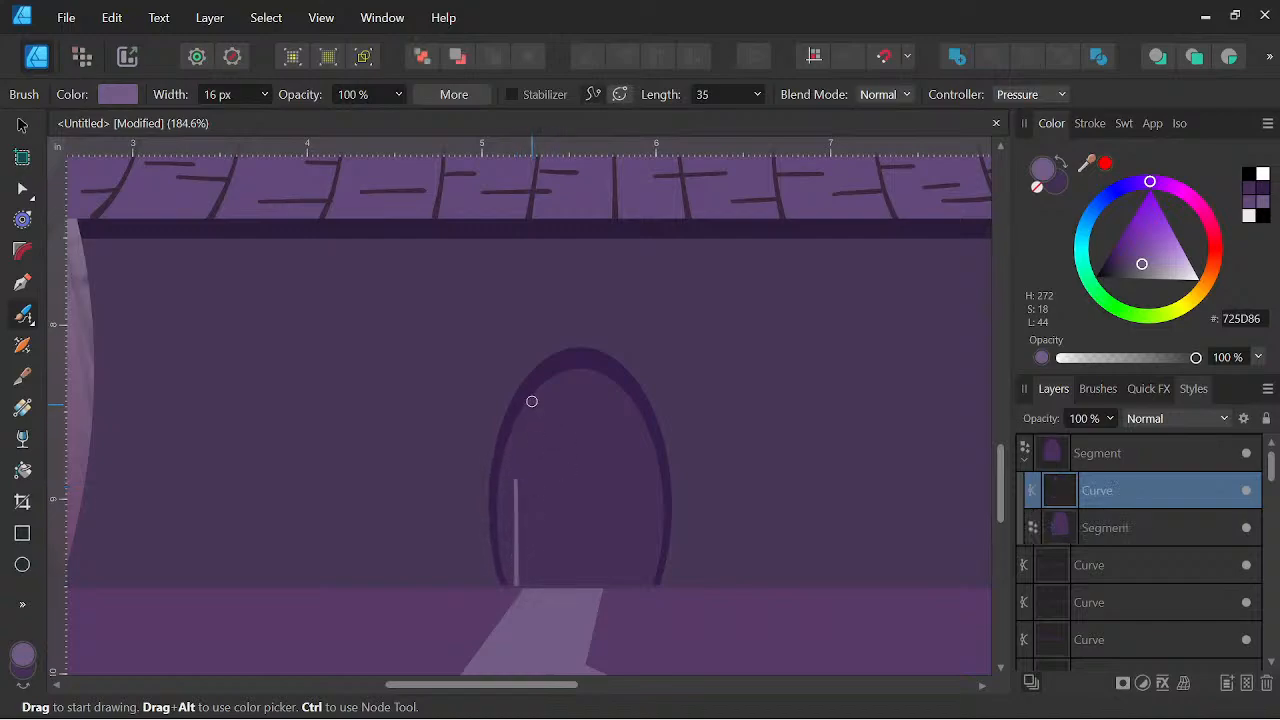
pyautogui.moveTo(537, 407); pyautogui.dragTo(537, 590)
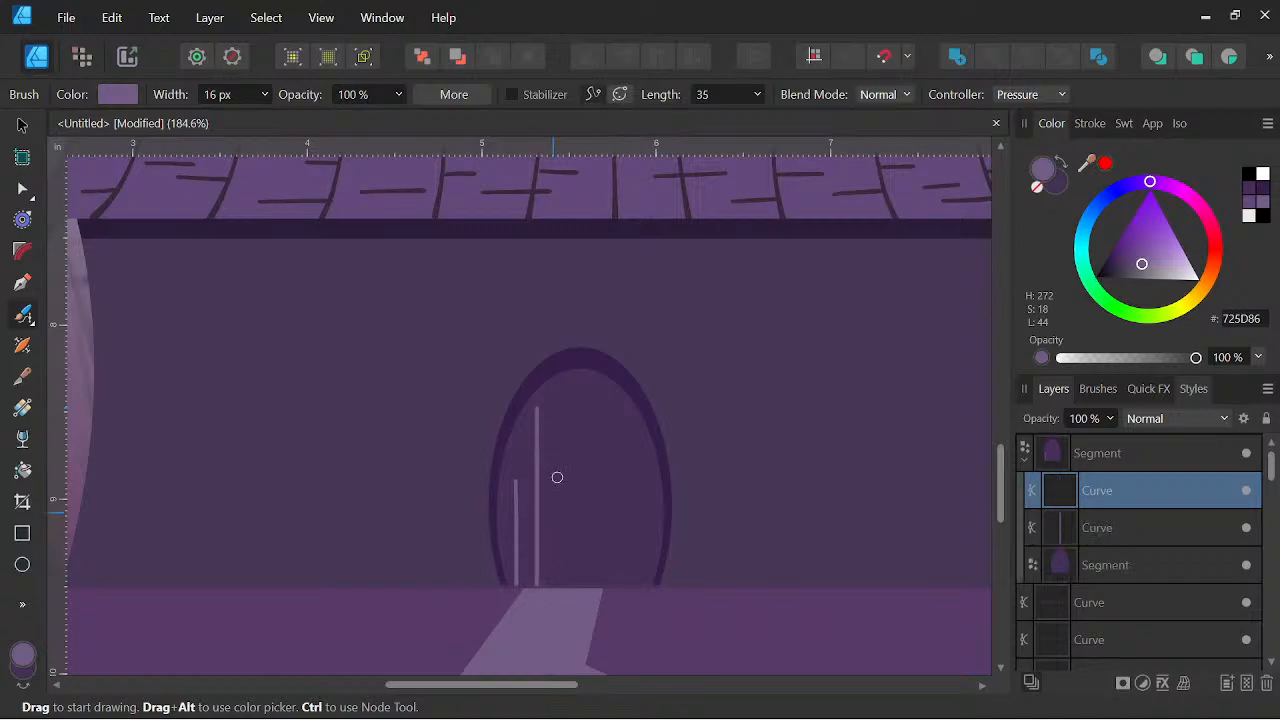
pyautogui.moveTo(554, 492); pyautogui.dragTo(557, 586)
pyautogui.moveTo(578, 371); pyautogui.dragTo(578, 494)
pyautogui.moveTo(605, 452); pyautogui.dragTo(606, 550)
pyautogui.moveTo(634, 500); pyautogui.dragTo(636, 584)
pyautogui.moveTo(628, 396); pyautogui.dragTo(628, 468)
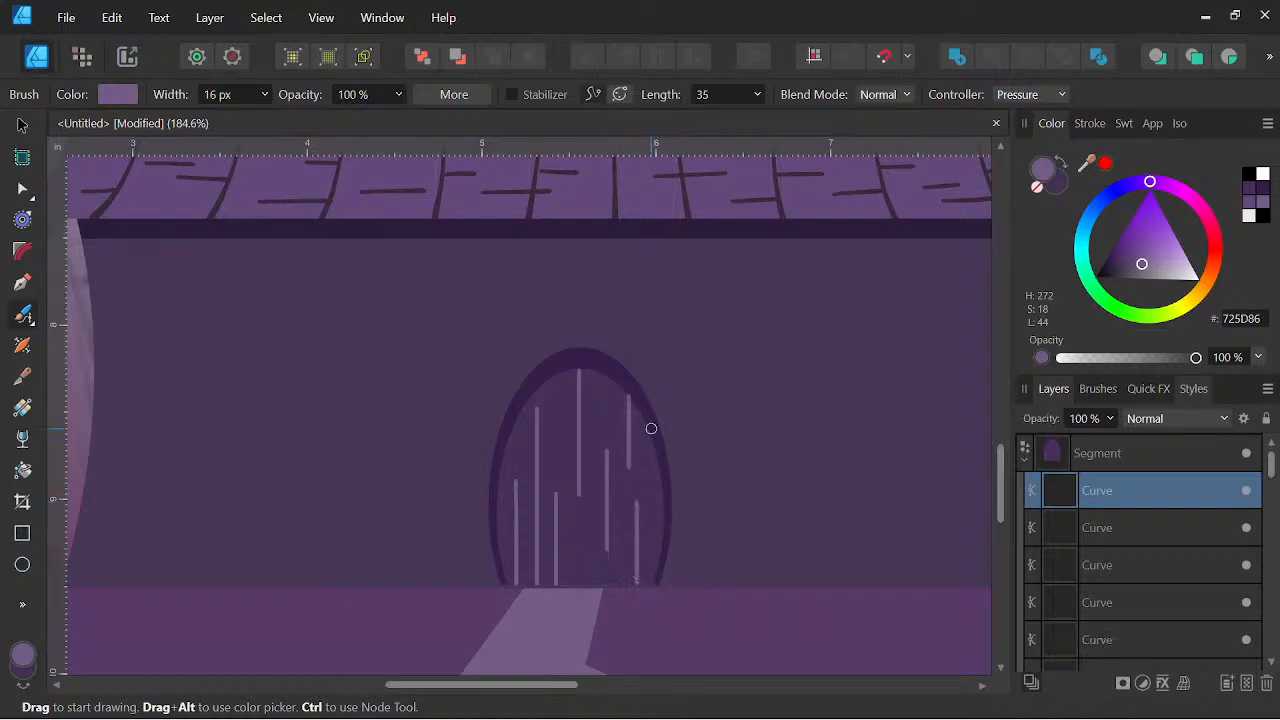
# Set all the plank lines to the Multiply blend mode and clip them inside the inner door arch
pyautogui.scroll(-2, 1138, 553)
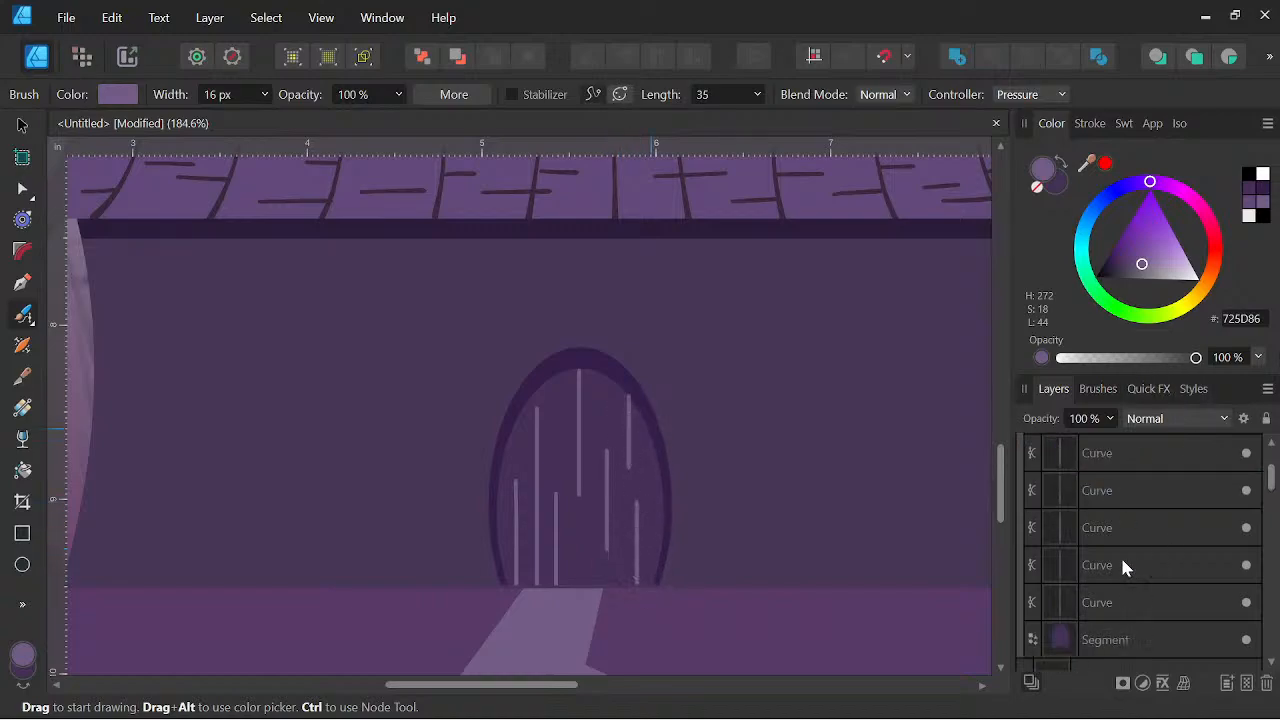
pyautogui.keyDown('shift'); pyautogui.click(1122, 610); pyautogui.keyUp('shift')
pyautogui.click(1172, 418)
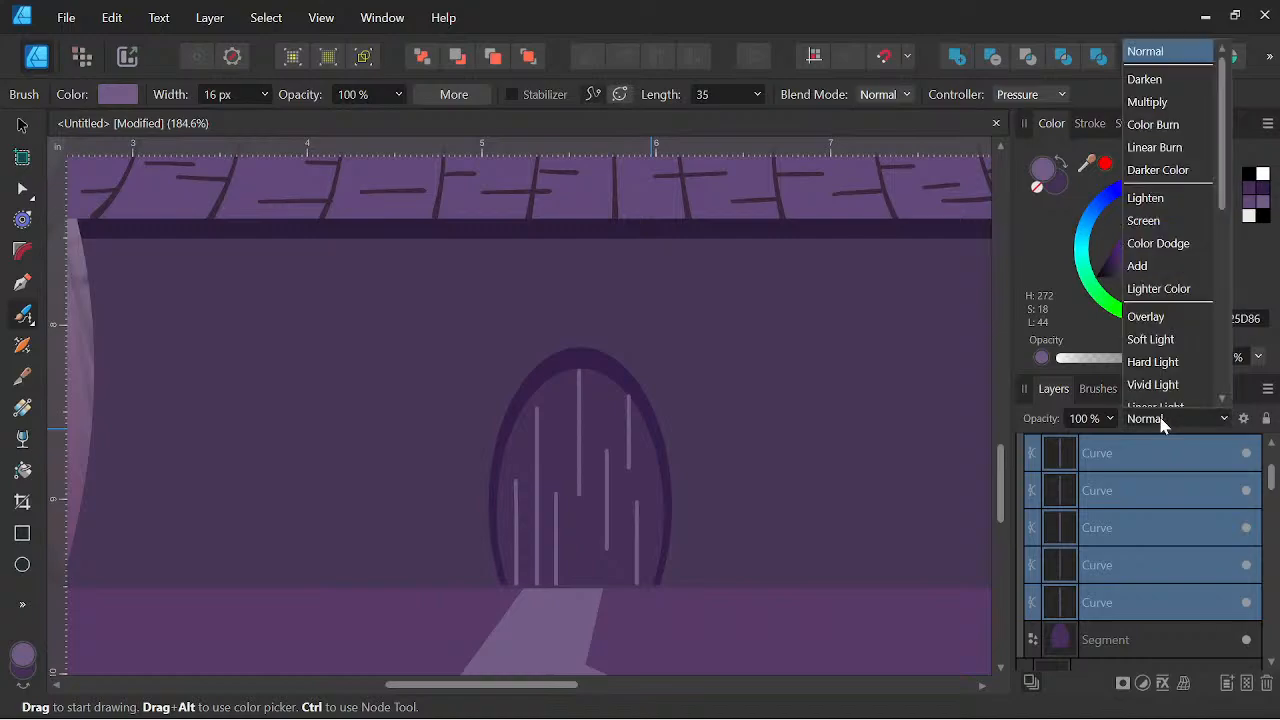
pyautogui.click(1149, 103)
pyautogui.moveTo(1107, 599); pyautogui.dragTo(1105, 636)
pyautogui.scroll(-2, 769, 480)
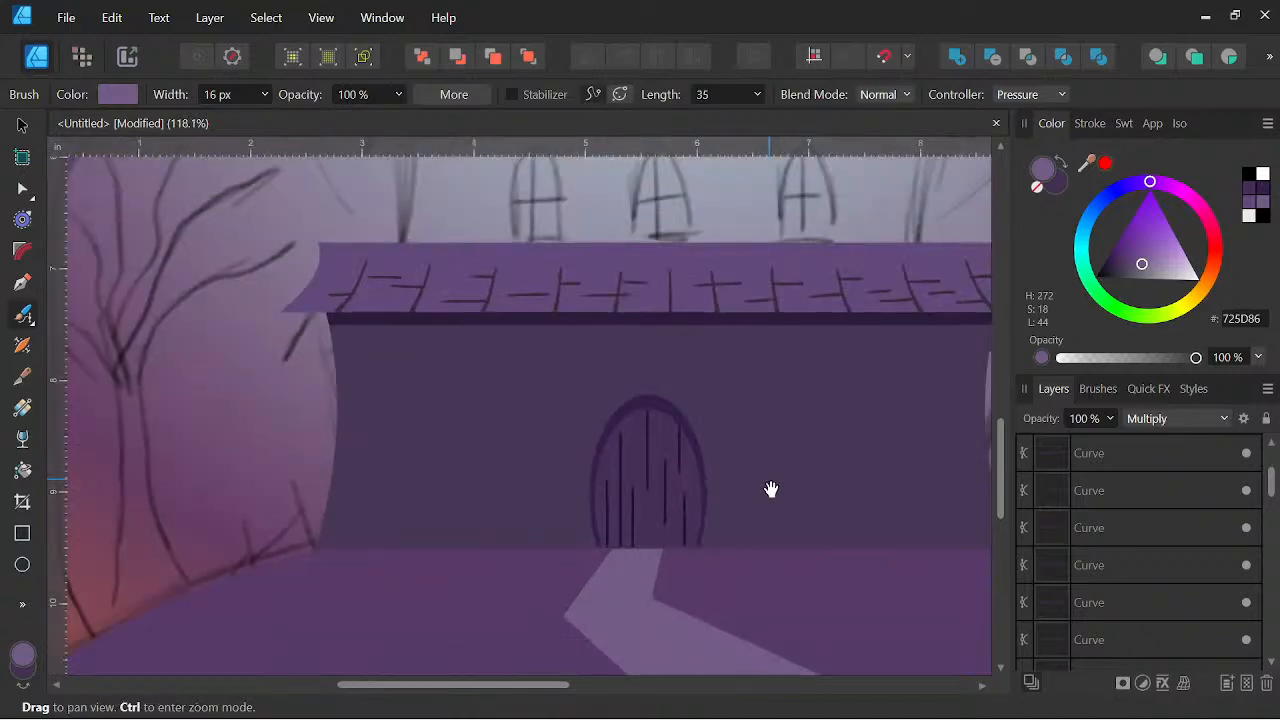
# Darken the fill of the outer door arch to 2A1C37 so it forms the door frame
pyautogui.scroll(2, 680, 493)
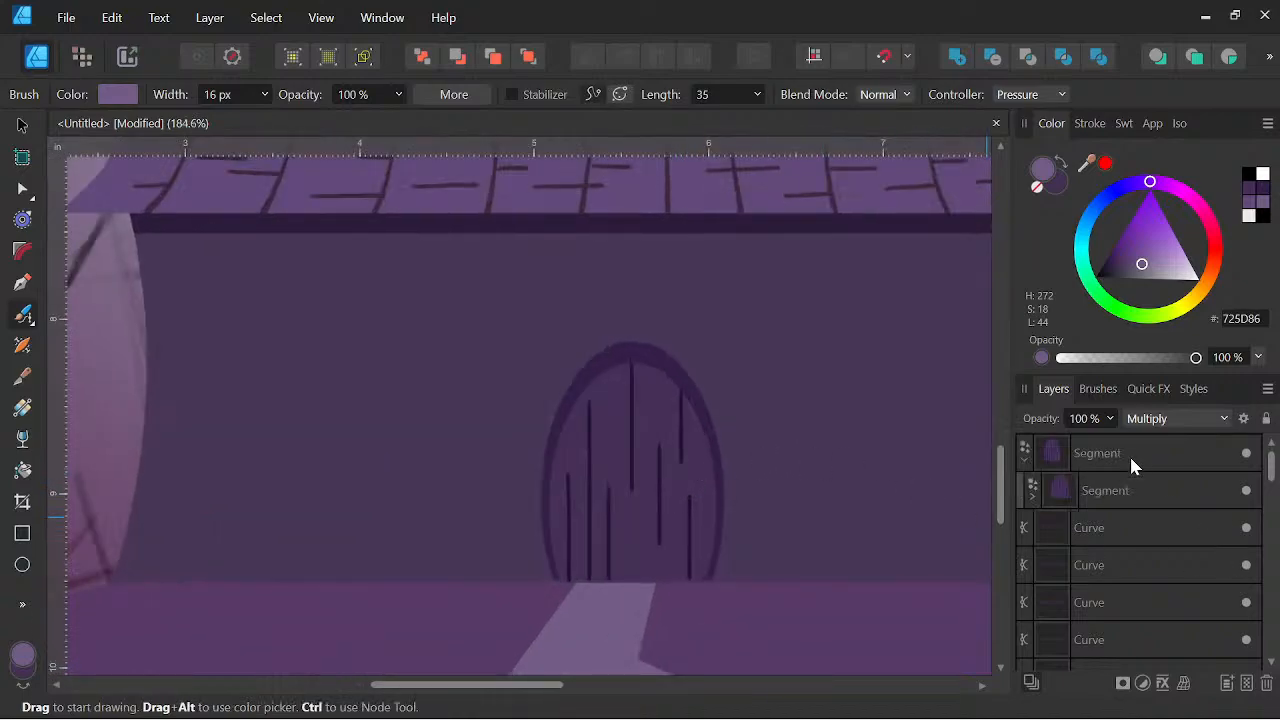
pyautogui.click(1114, 489)
pyautogui.click(1032, 495)
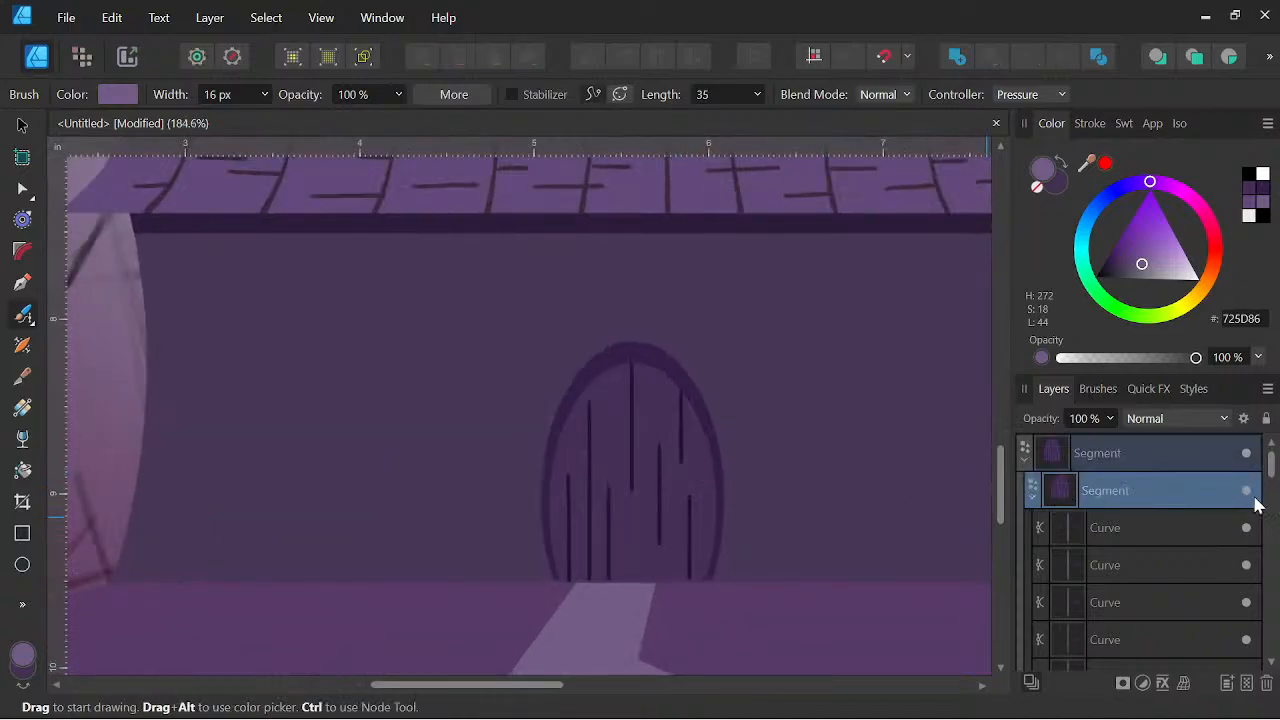
pyautogui.click(1248, 491)
pyautogui.click(1247, 491)
pyautogui.click(1165, 448)
pyautogui.click(1124, 266)
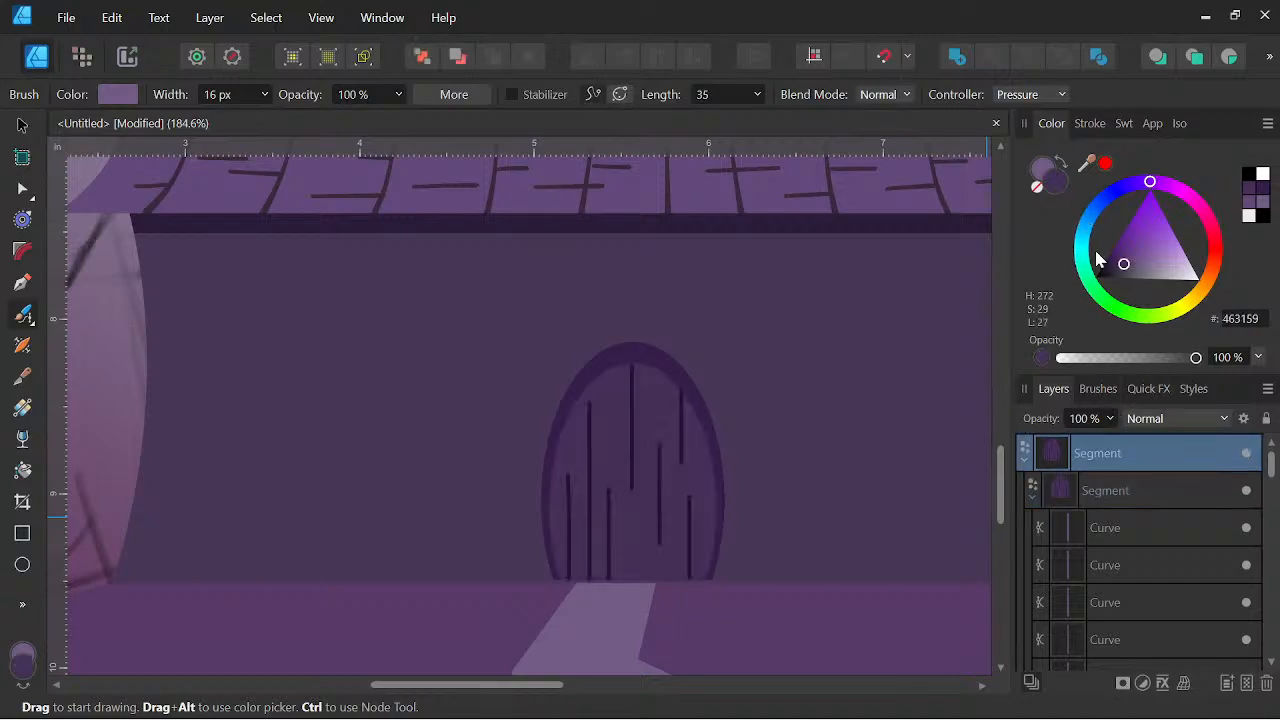
pyautogui.moveTo(1127, 267); pyautogui.dragTo(1114, 272)
pyautogui.click(21, 127)
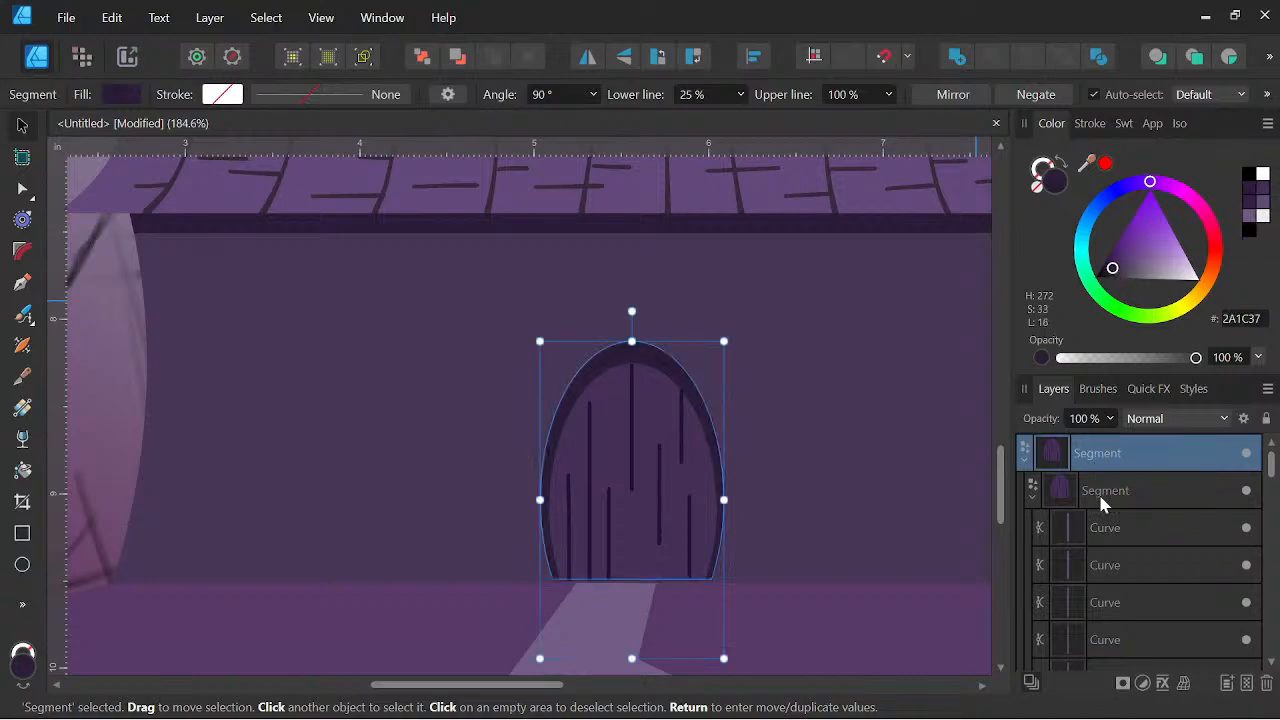
# Draw a small donut door knocker with a 50 % hole radius and 2A1C37 fill above the inner door arch
pyautogui.click(1098, 490)
pyautogui.scroll(2, 615, 445)
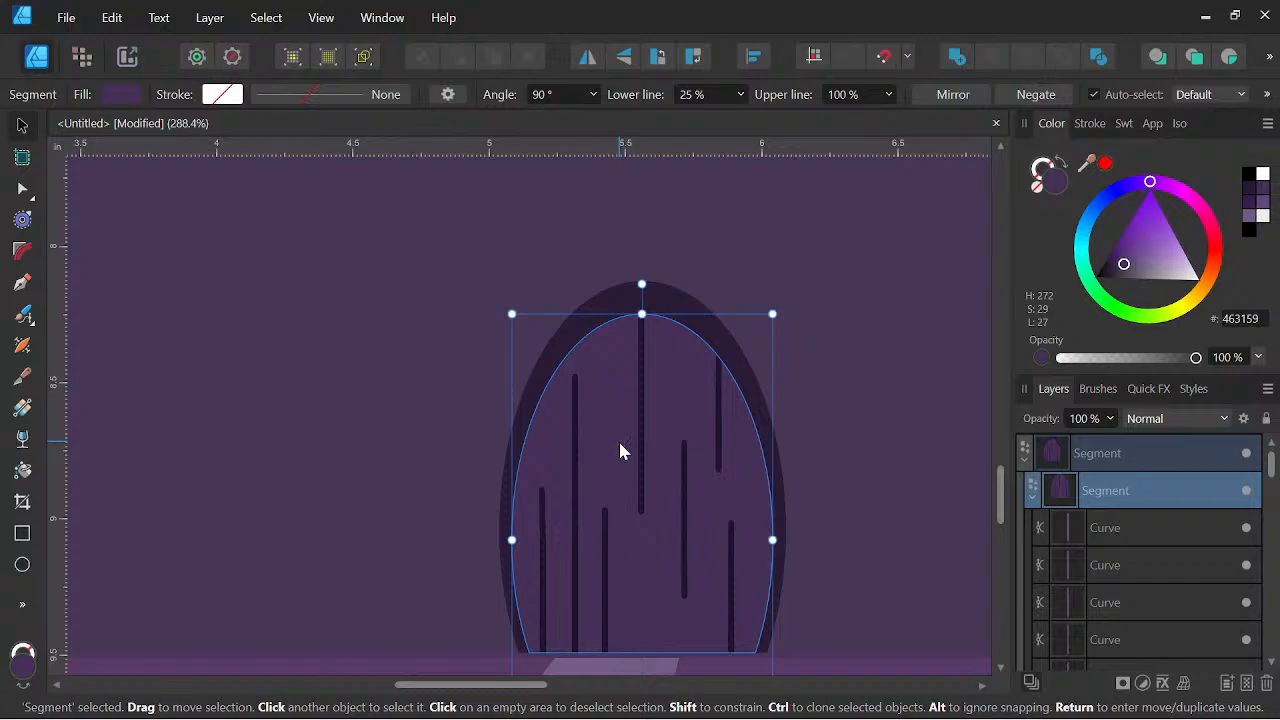
pyautogui.click(23, 604)
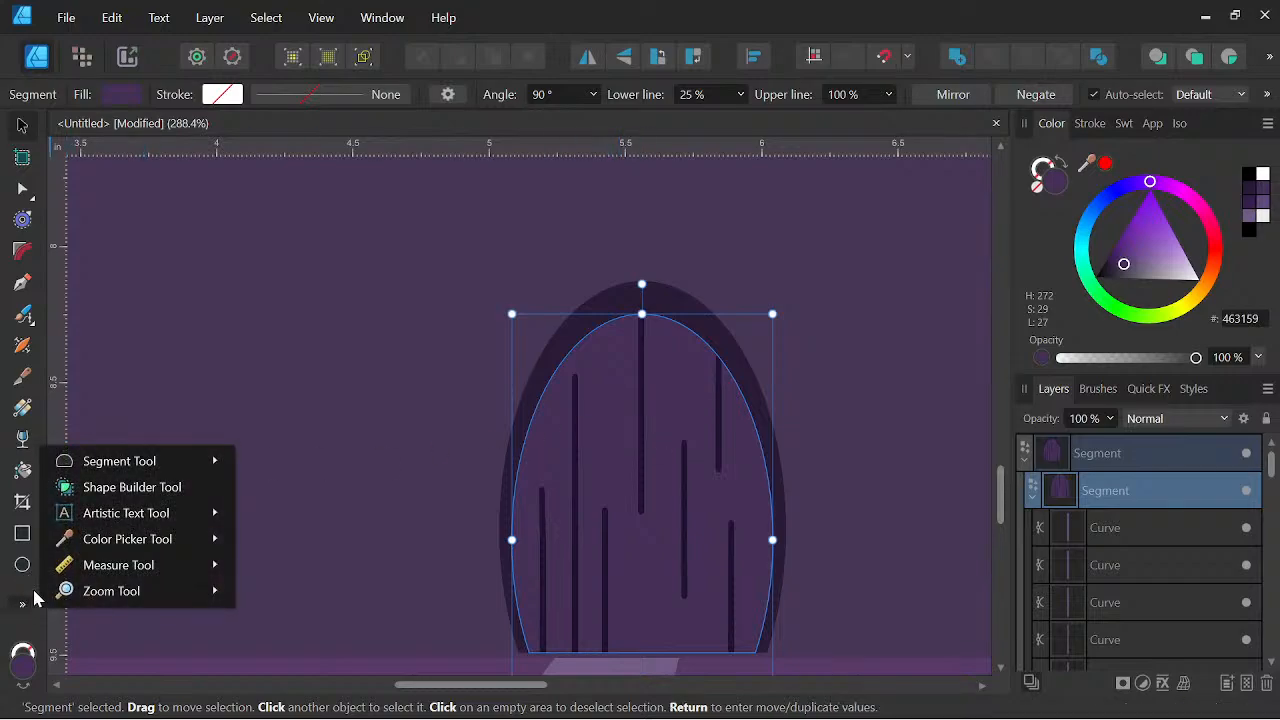
pyautogui.moveTo(131, 471)
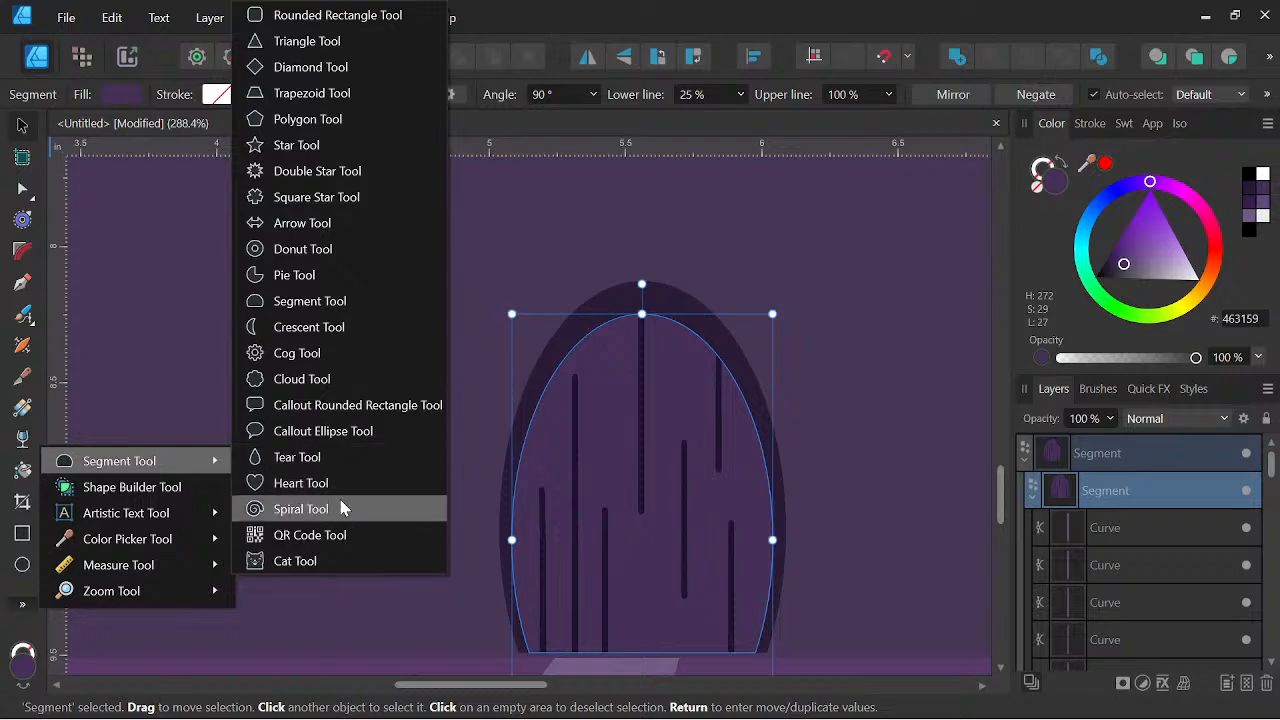
pyautogui.click(352, 274)
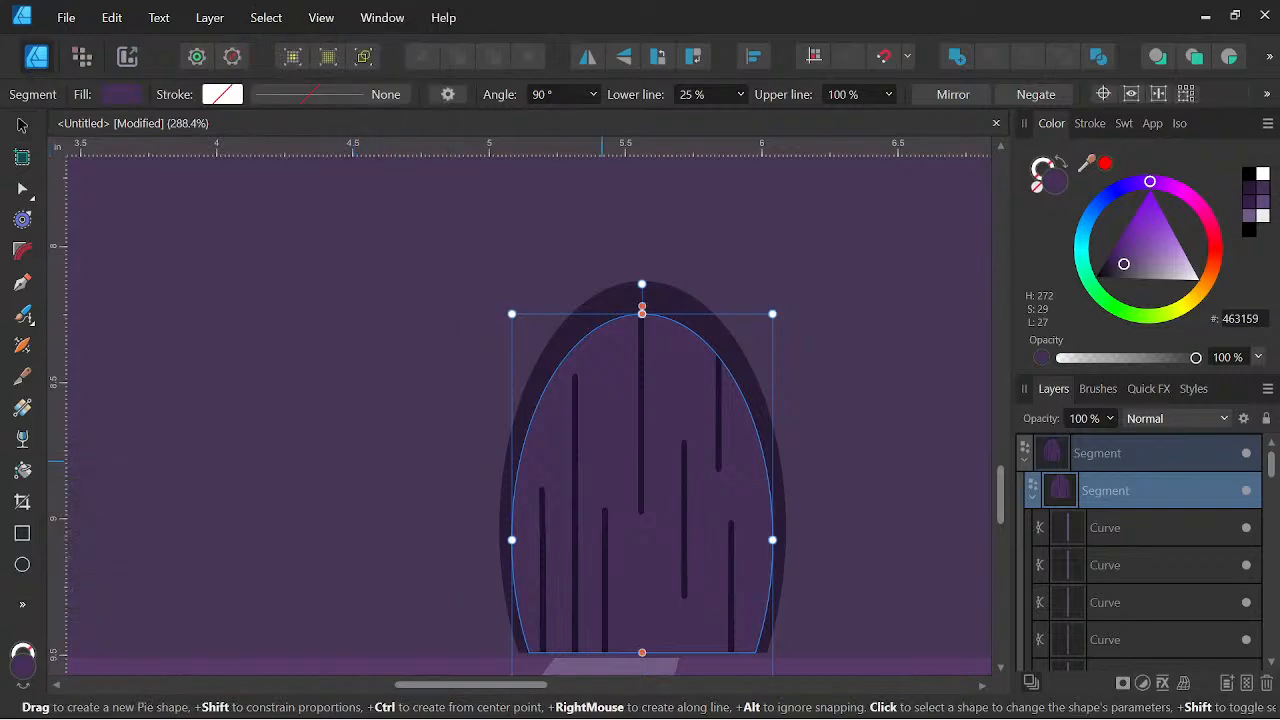
pyautogui.scroll(1, 608, 455)
pyautogui.moveTo(578, 416); pyautogui.dragTo(705, 486)
pyautogui.scroll(-5, 697, 480)
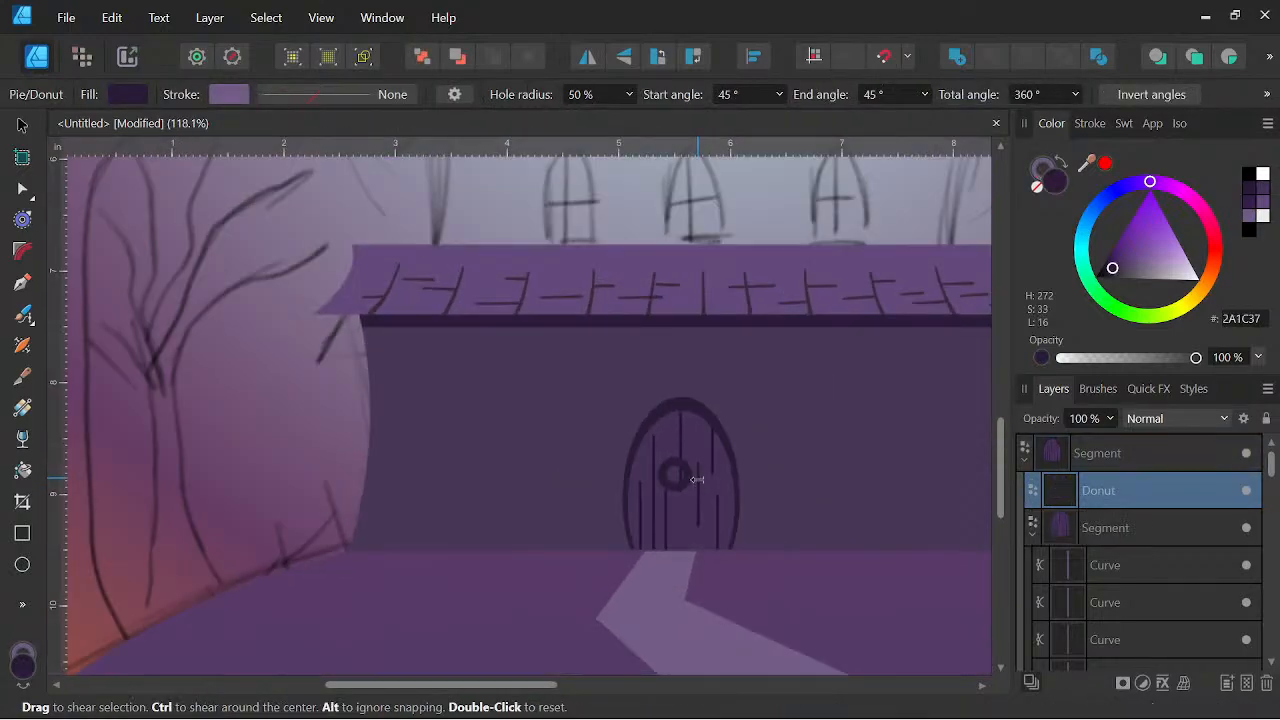
# Move the donut knocker onto the lower end of the door's central plank line
pyautogui.scroll(4, 697, 480)
pyautogui.press('v')
pyautogui.moveTo(677, 493); pyautogui.dragTo(656, 472)
pyautogui.scroll(2, 652, 437)
pyautogui.moveTo(646, 429); pyautogui.dragTo(671, 449)
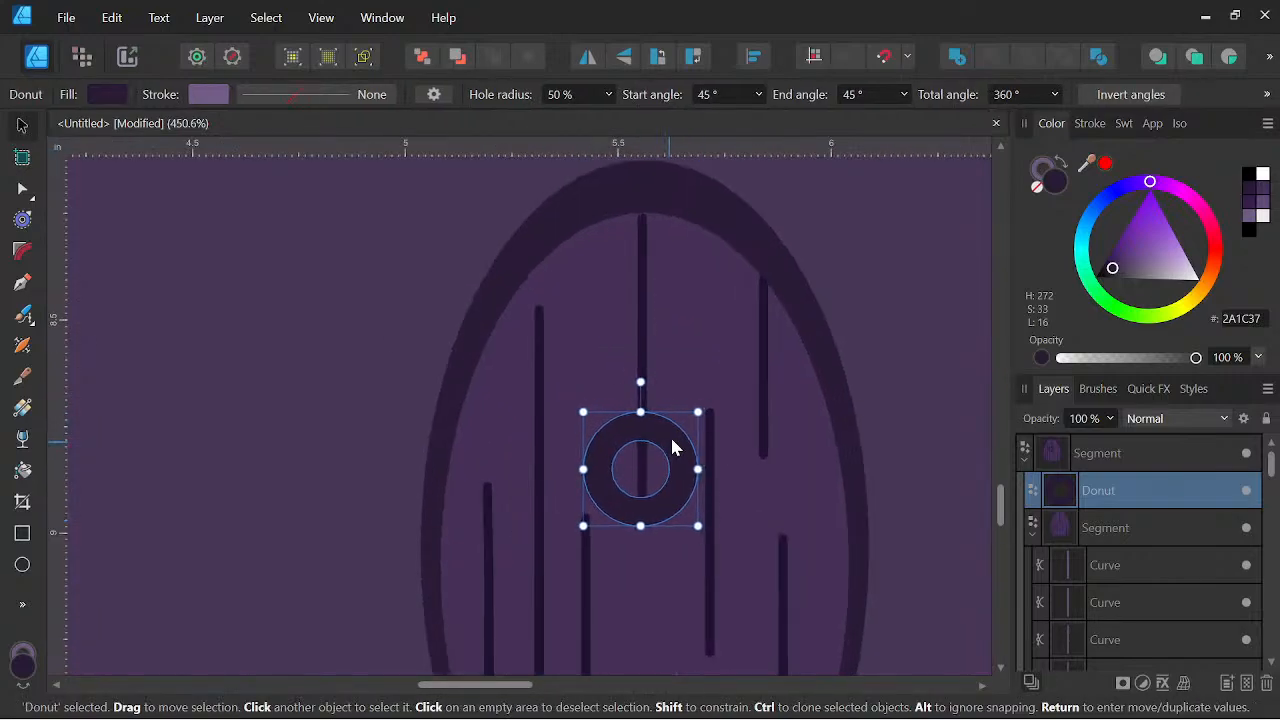
# Thin the donut door knocker by setting its hole radius to 75 %
pyautogui.scroll(-5, 676, 440)
pyautogui.scroll(5, 678, 433)
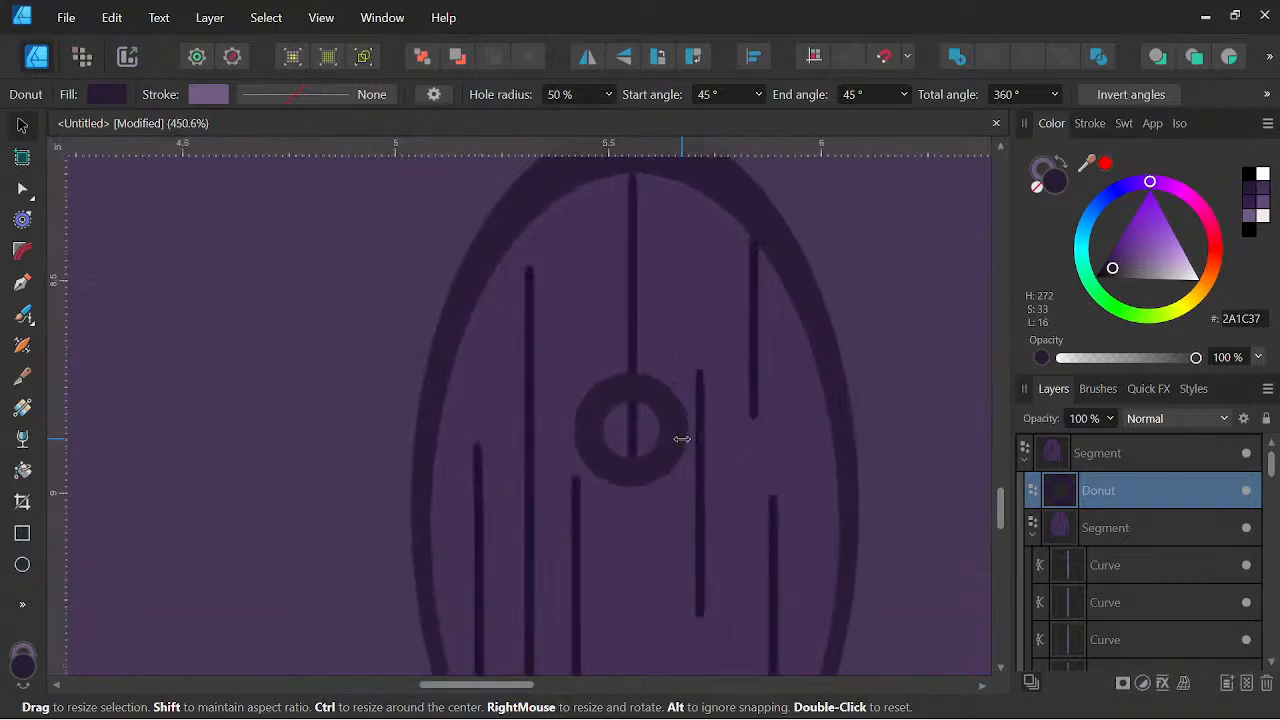
pyautogui.scroll(1, 674, 435)
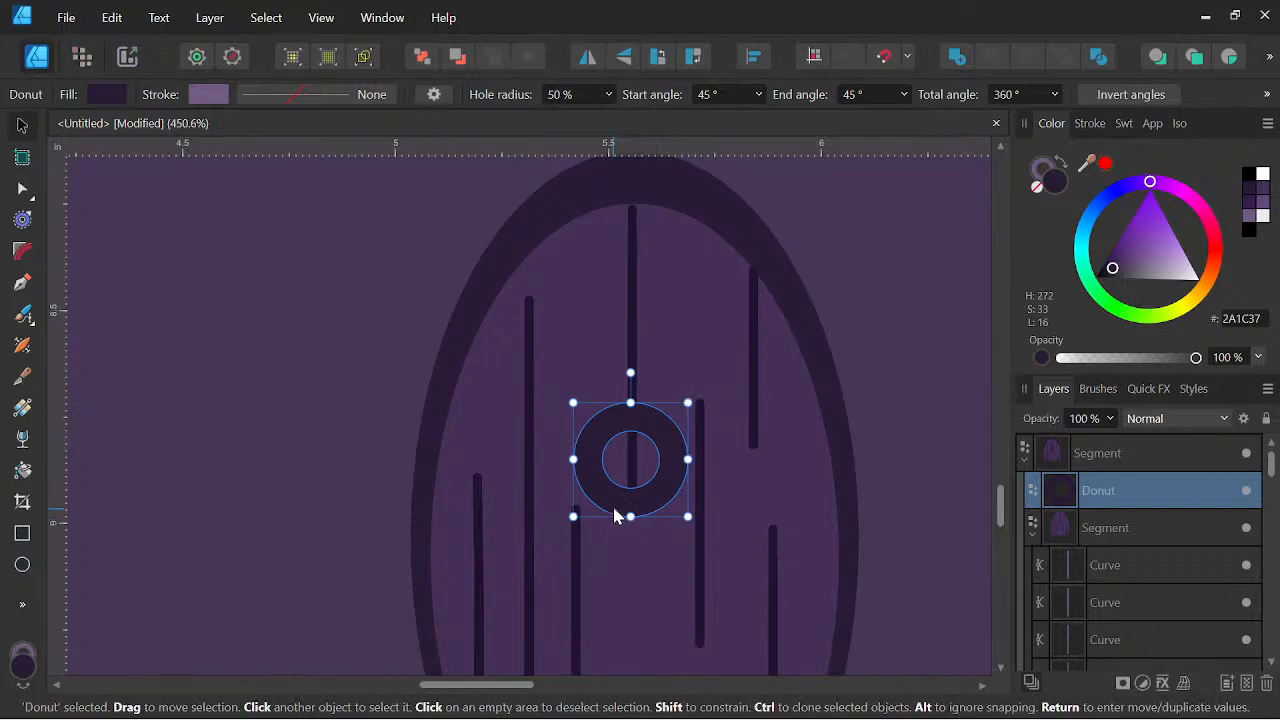
pyautogui.click(22, 604)
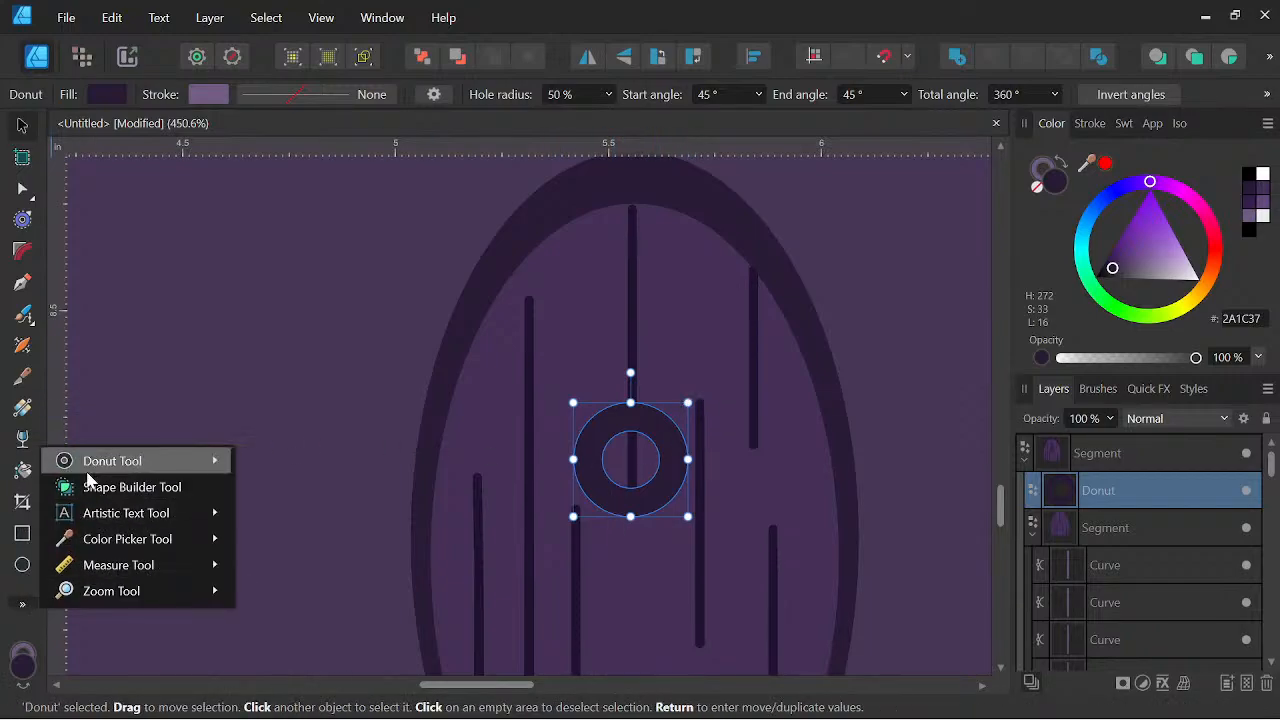
pyautogui.moveTo(166, 466)
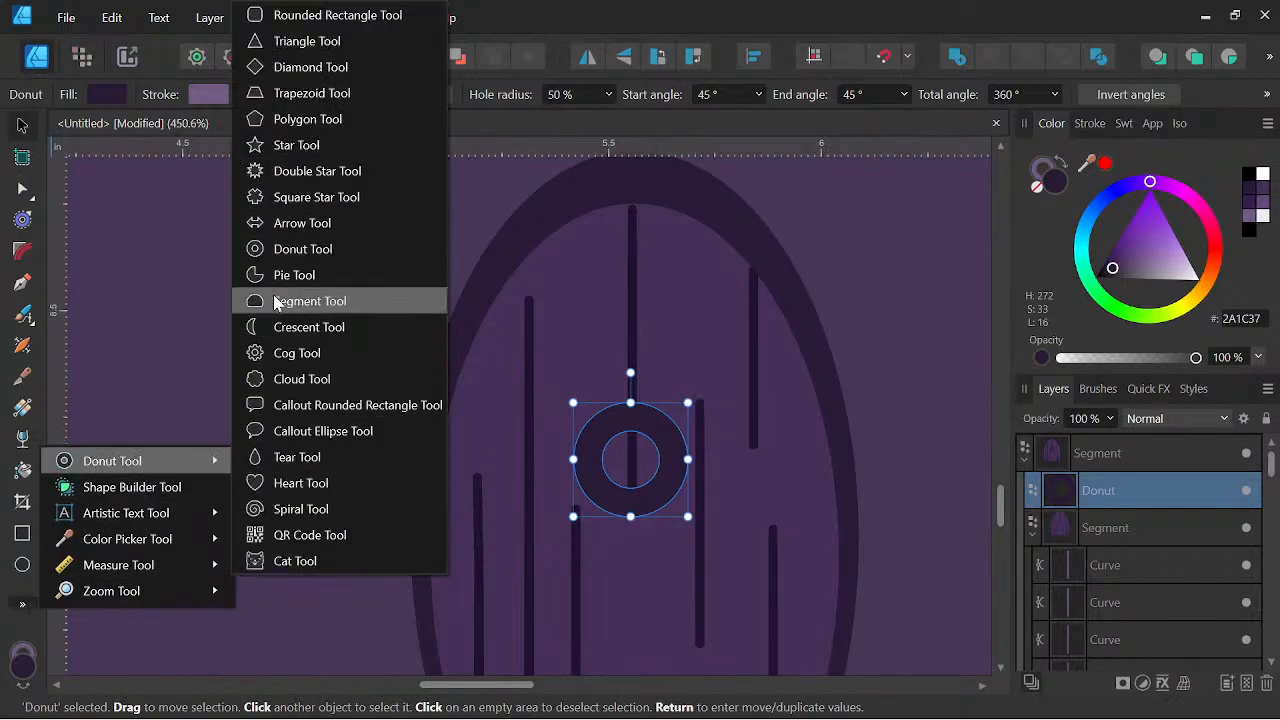
pyautogui.click(290, 250)
pyautogui.scroll(3, 597, 473)
pyautogui.moveTo(620, 487); pyautogui.dragTo(603, 500)
pyautogui.scroll(-8, 679, 395)
pyautogui.scroll(5, 725, 401)
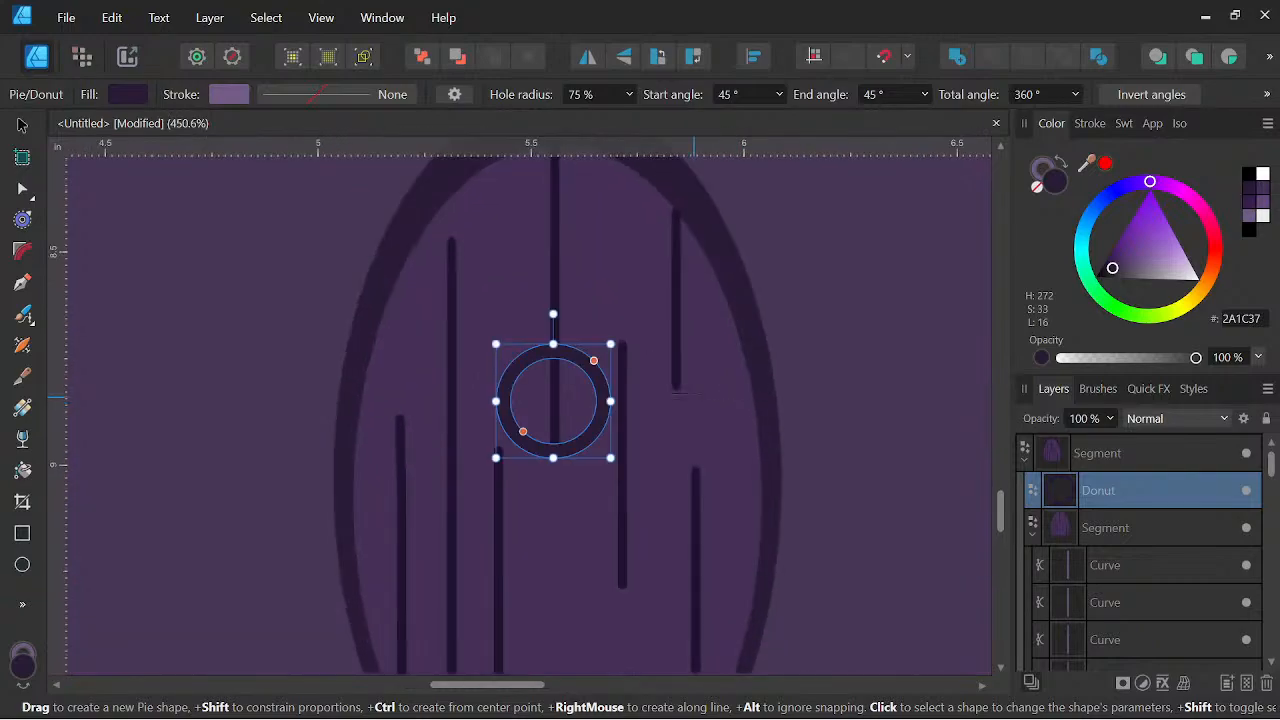
# Draw a wide rounded rectangle bar across the donut's upper edge and a small one about 0.06 by 0.05 in centred above it
pyautogui.click(29, 607)
pyautogui.moveTo(109, 466)
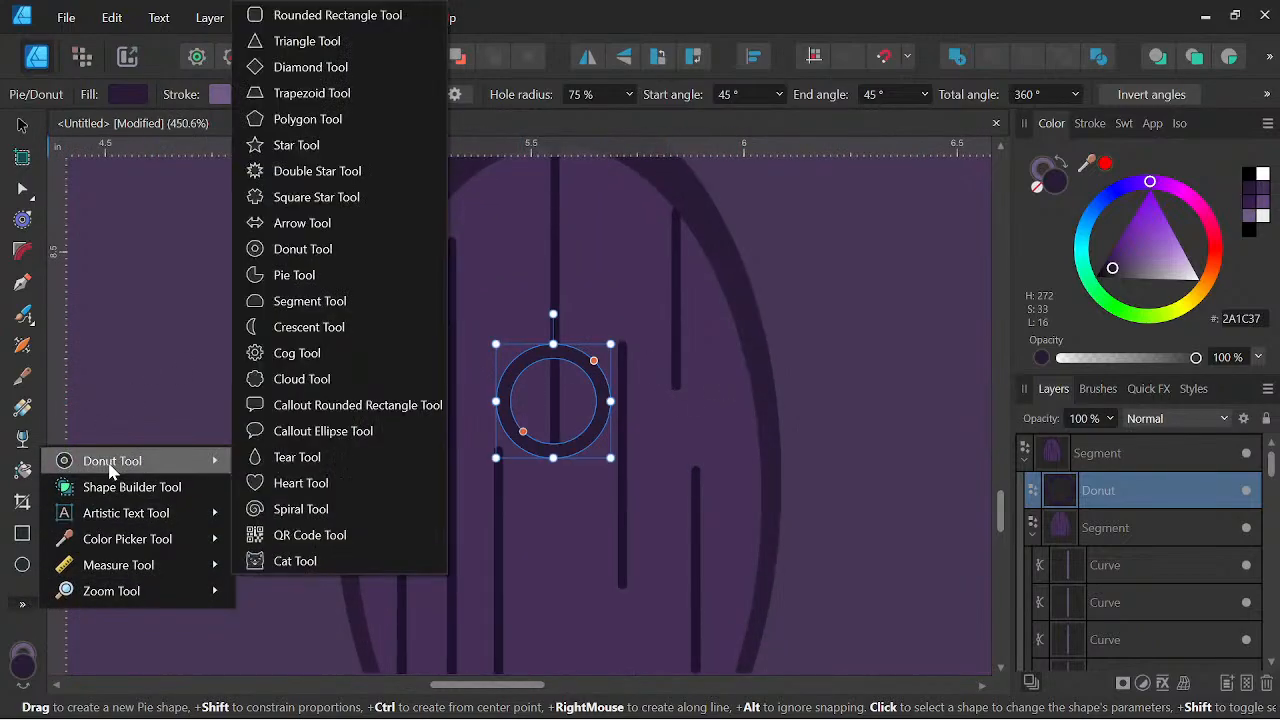
pyautogui.click(354, 20)
pyautogui.scroll(1, 477, 281)
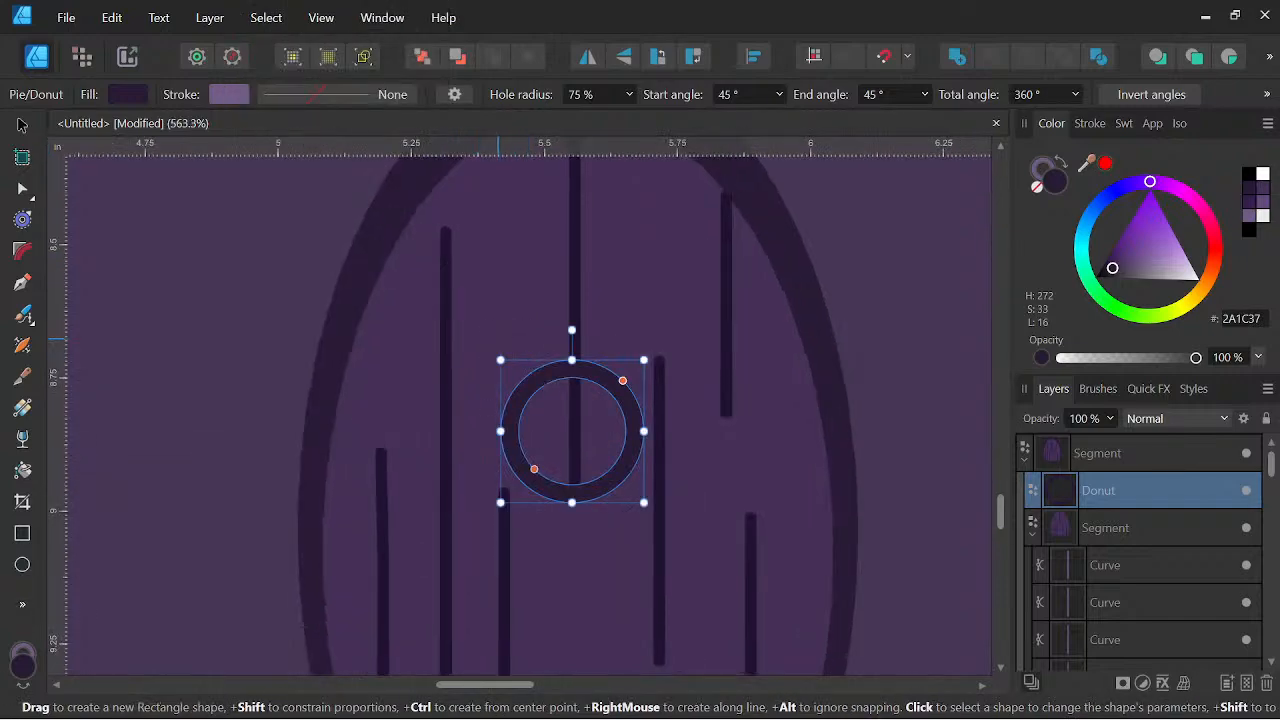
pyautogui.moveTo(487, 348); pyautogui.dragTo(659, 370)
pyautogui.scroll(2, 576, 359)
pyautogui.moveTo(548, 314); pyautogui.dragTo(596, 352)
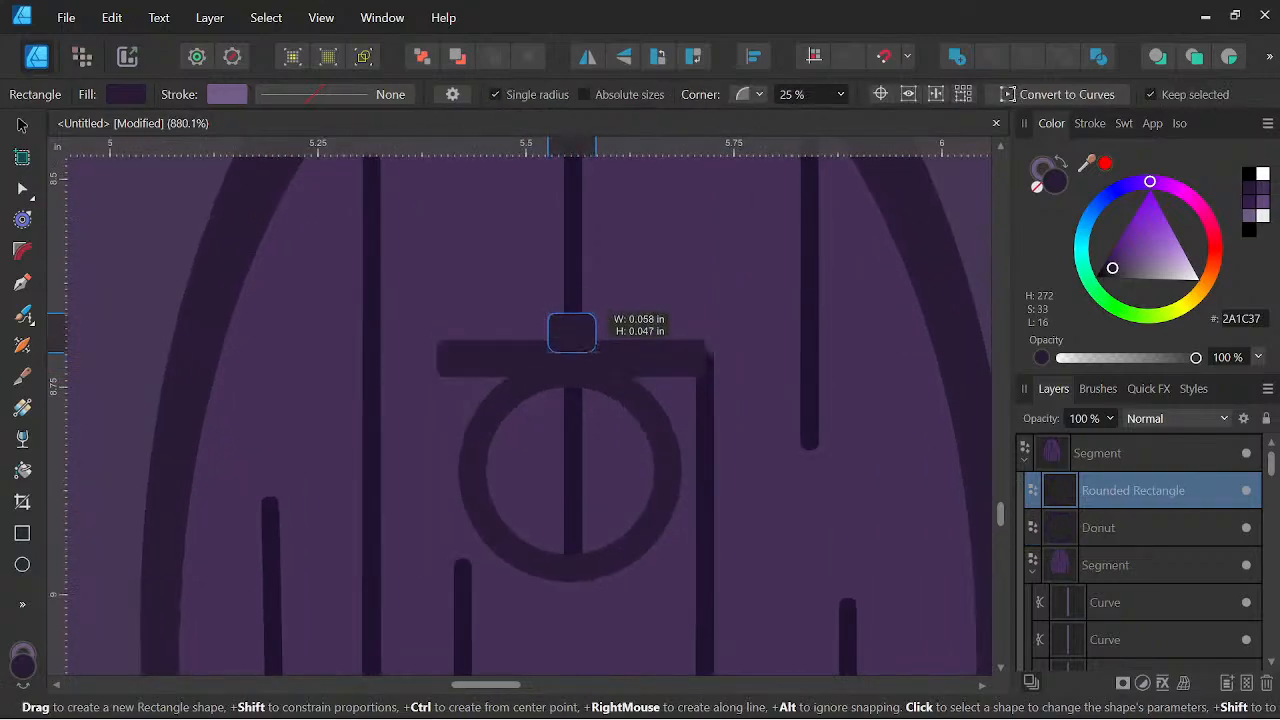
pyautogui.moveTo(596, 352); pyautogui.dragTo(597, 352)
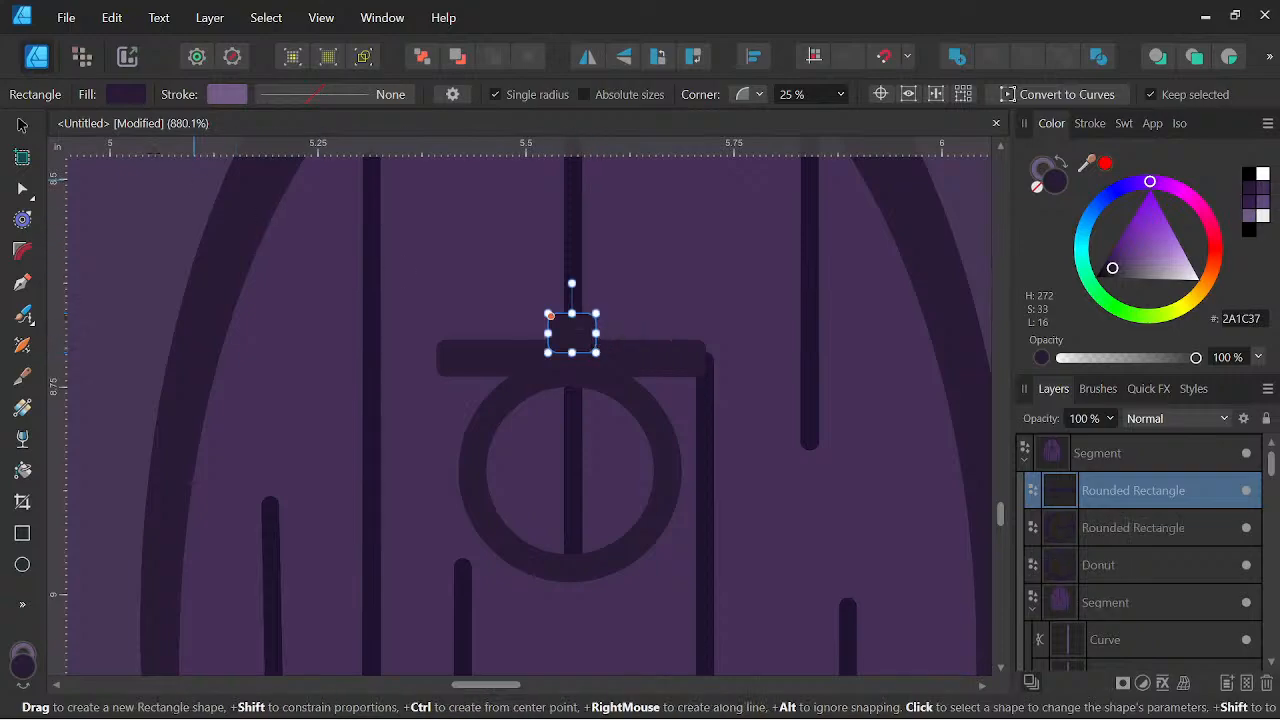
# Align the two rounded rectangles and the donut on a common vertical centre line
pyautogui.click(22, 125)
pyautogui.keyDown('shift'); pyautogui.click(639, 355); pyautogui.keyUp('shift')
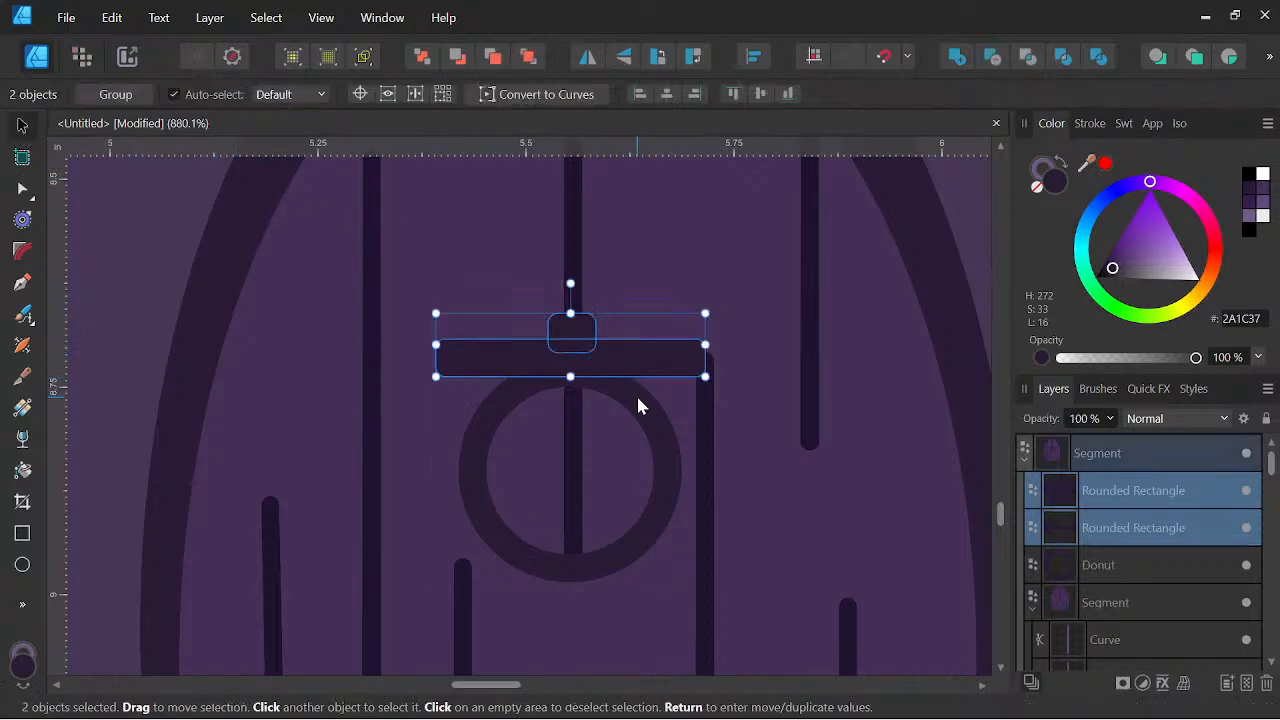
pyautogui.keyDown('shift'); pyautogui.click(637, 398); pyautogui.keyUp('shift')
pyautogui.click(669, 96)
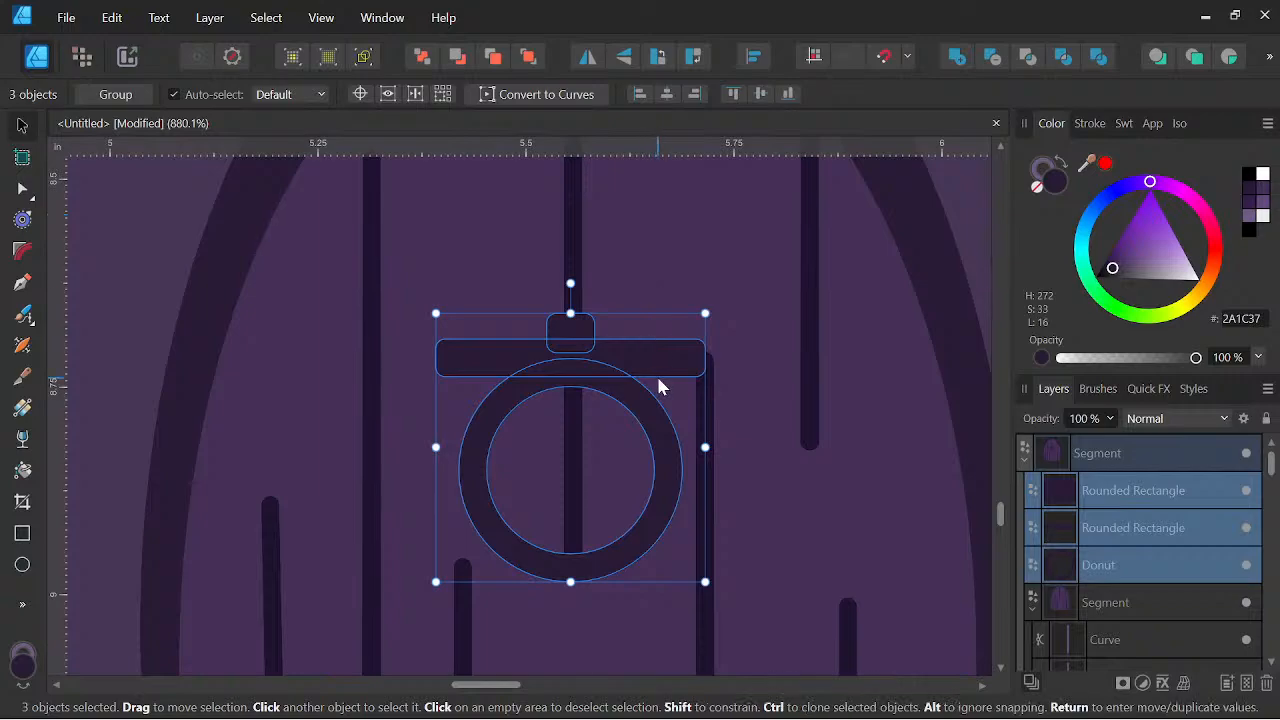
# Remove the stroke from the three knocker shapes and set their fill to 271C31
pyautogui.click(1043, 178)
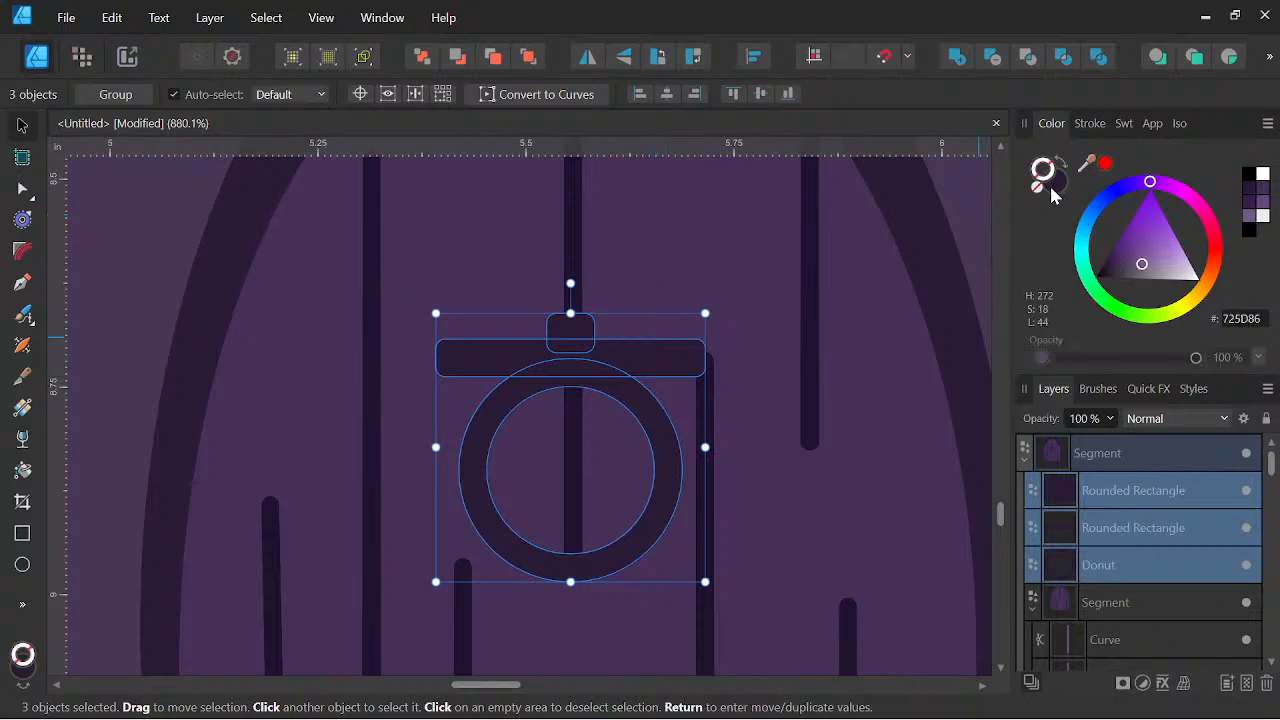
pyautogui.scroll(-10, 643, 354)
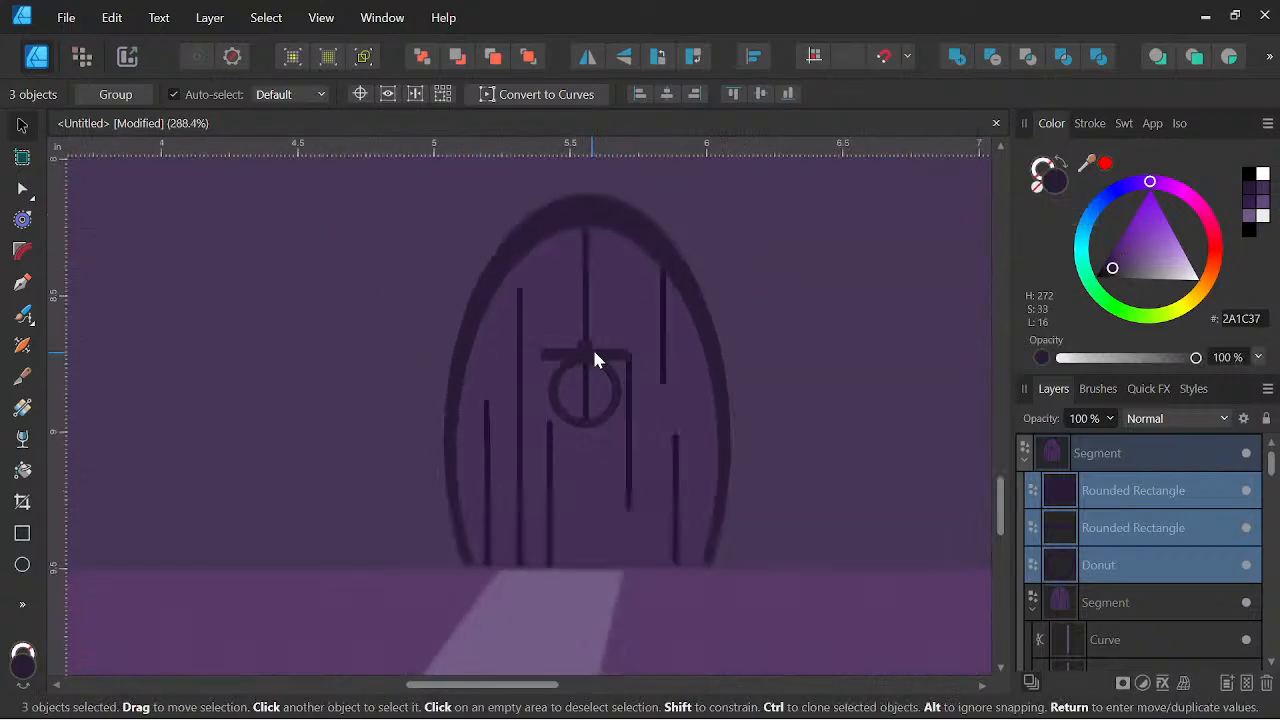
pyautogui.scroll(8, 608, 330)
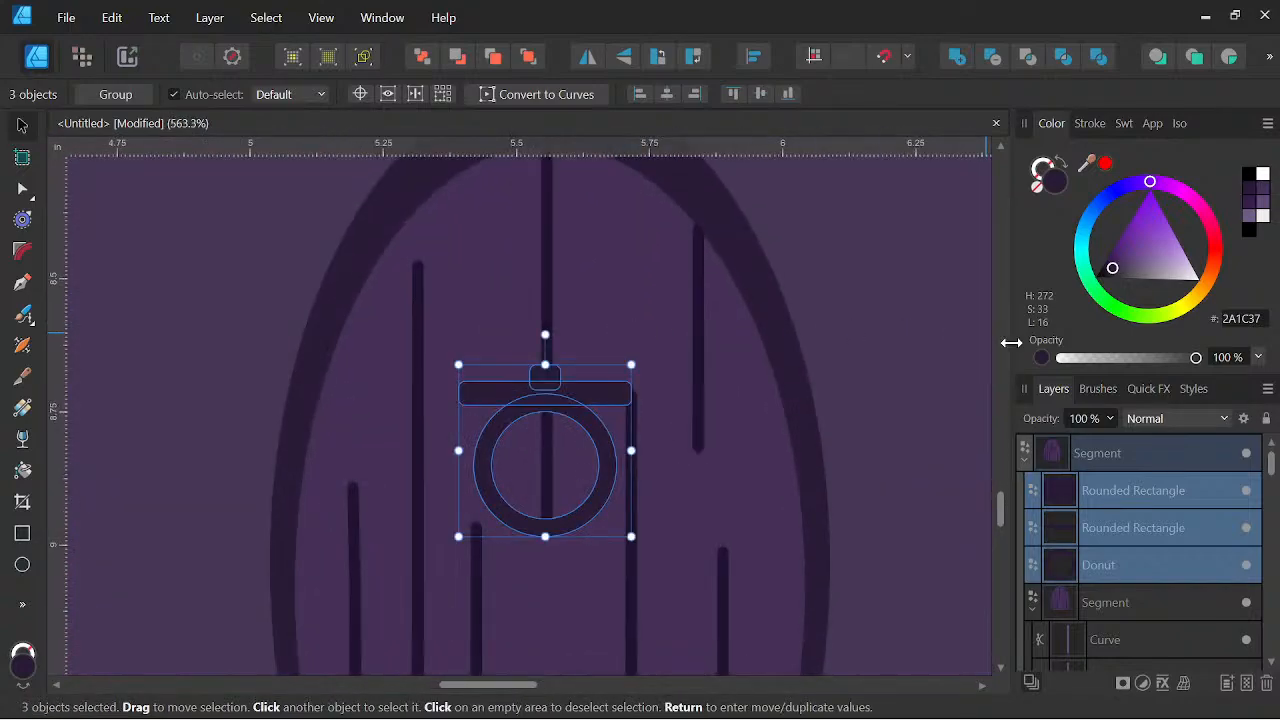
pyautogui.click(1109, 272)
pyautogui.moveTo(1110, 273); pyautogui.dragTo(1112, 271)
pyautogui.scroll(-4, 598, 369)
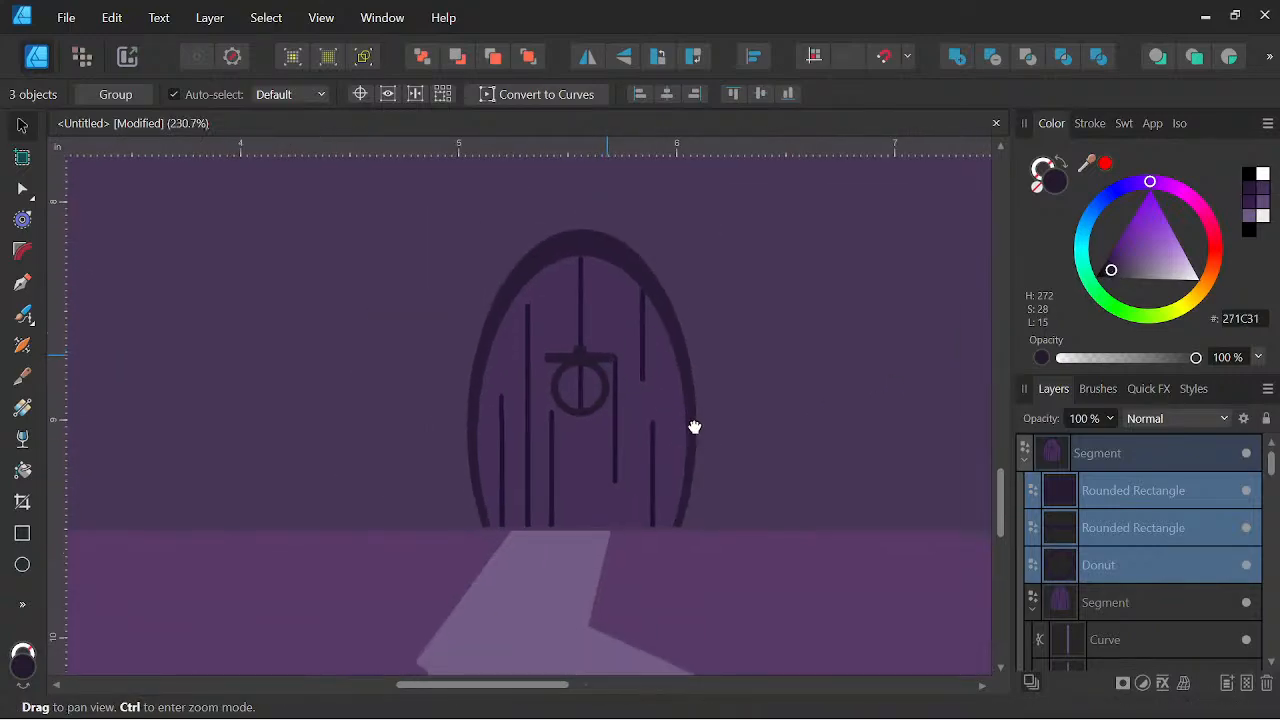
# Merge the two rounded rectangles and the donut into a single knocker shape with the Add operation
pyautogui.scroll(2, 598, 370)
pyautogui.rightClick(1122, 497)
pyautogui.click(954, 50)
pyautogui.click(959, 57)
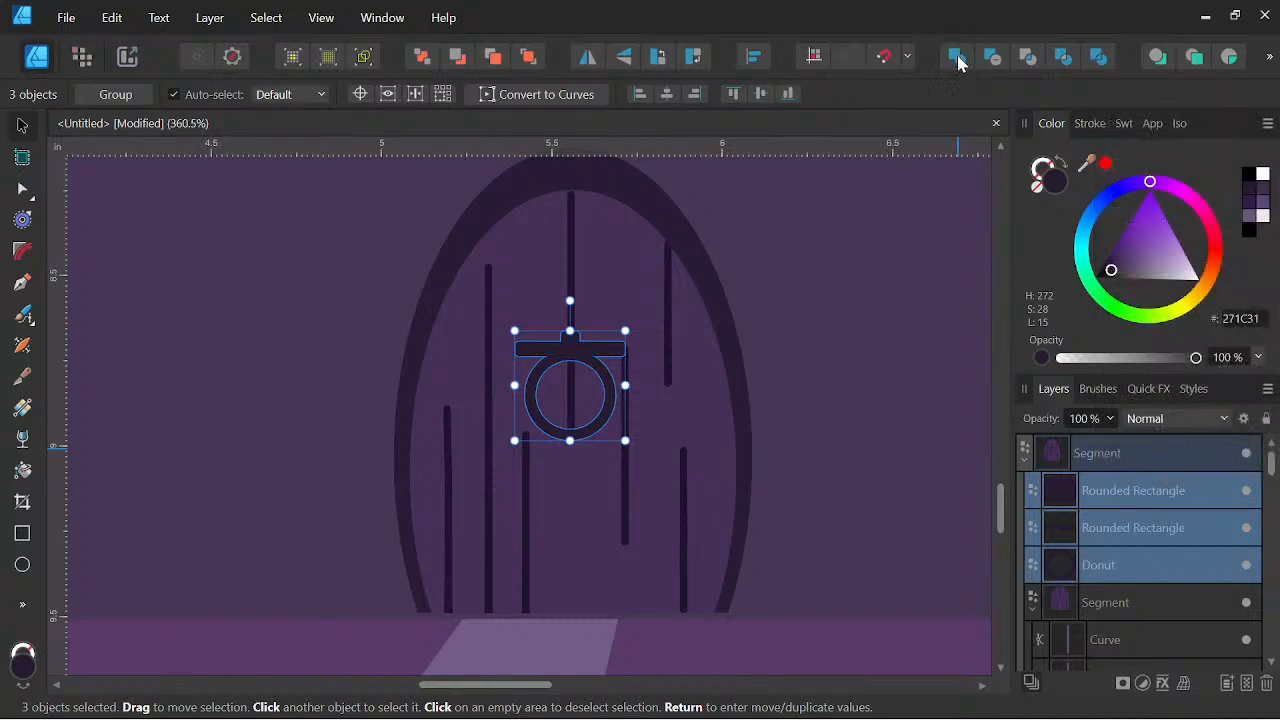
# Give the knocker an outer shadow with 61 % opacity, 1.7 px radius, 6.7 px offset and a 270° angle
pyautogui.click(1142, 389)
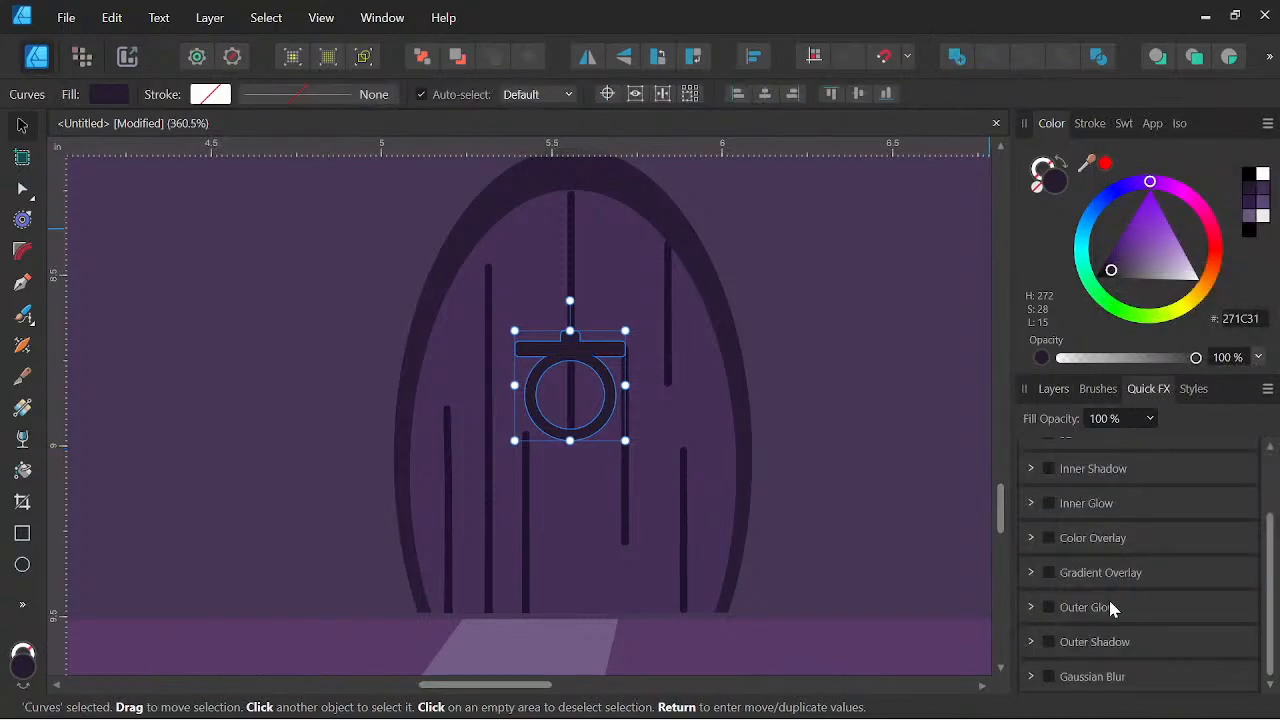
pyautogui.click(1048, 641)
pyautogui.moveTo(1121, 564); pyautogui.dragTo(1113, 612)
pyautogui.scroll(3, 642, 447)
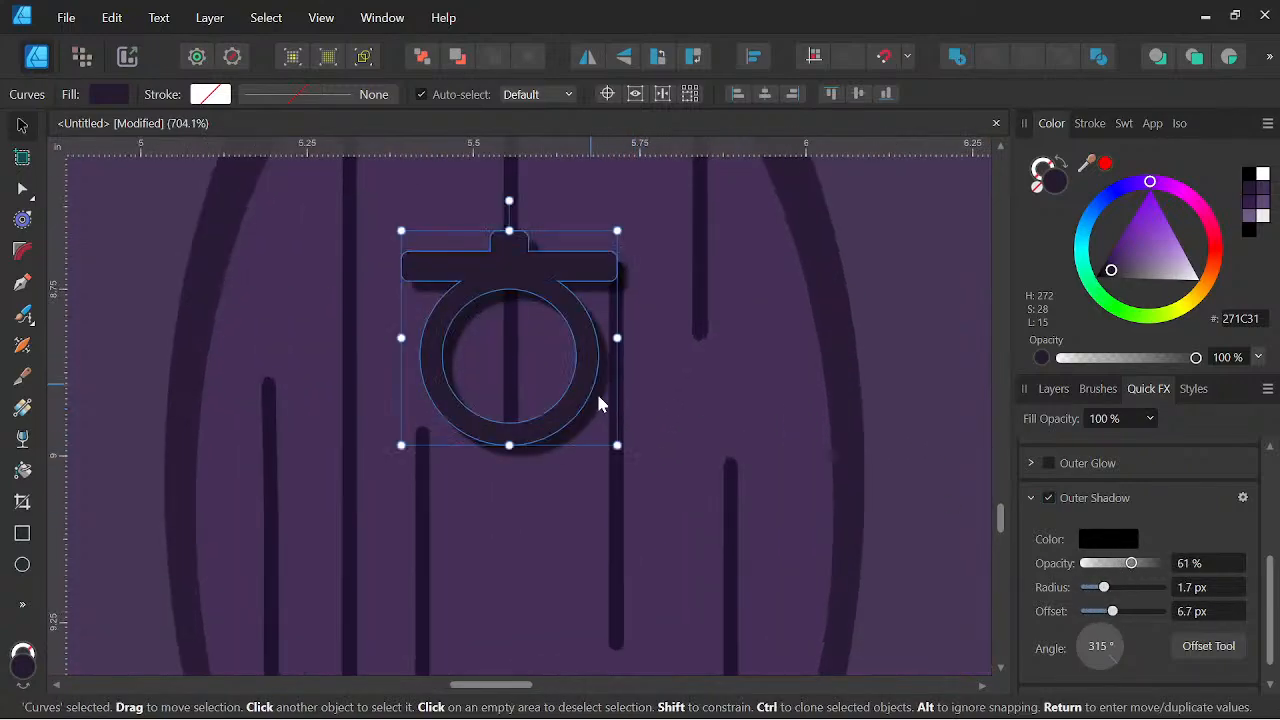
pyautogui.click(1100, 666)
# Apply a vertical linear gradient to the inner door arch, running from its purple at the apex down to 1F0E2E below the door
pyautogui.press('space')
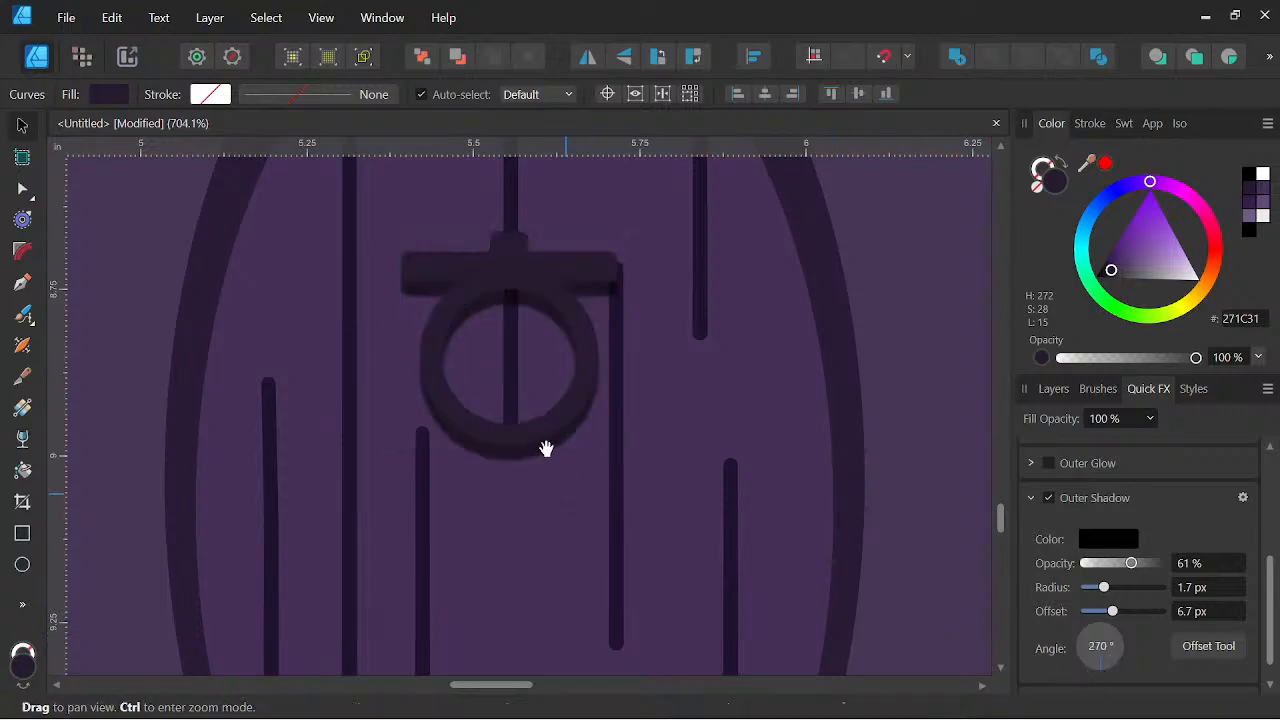
pyautogui.scroll(-5, 538, 364)
pyautogui.scroll(-1, 591, 423)
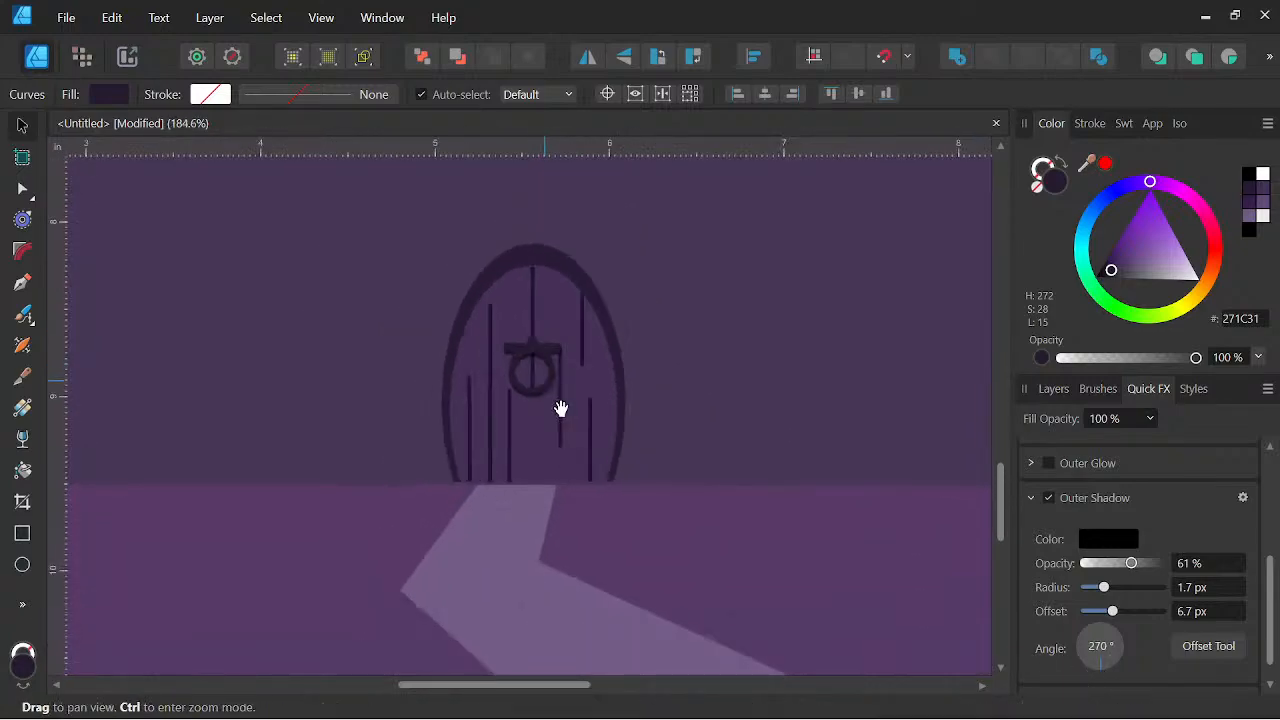
pyautogui.moveTo(560, 409); pyautogui.dragTo(592, 481)
pyautogui.scroll(-1, 620, 405)
pyautogui.moveTo(685, 436); pyautogui.dragTo(703, 453)
pyautogui.scroll(5, 622, 460)
pyautogui.click(592, 468)
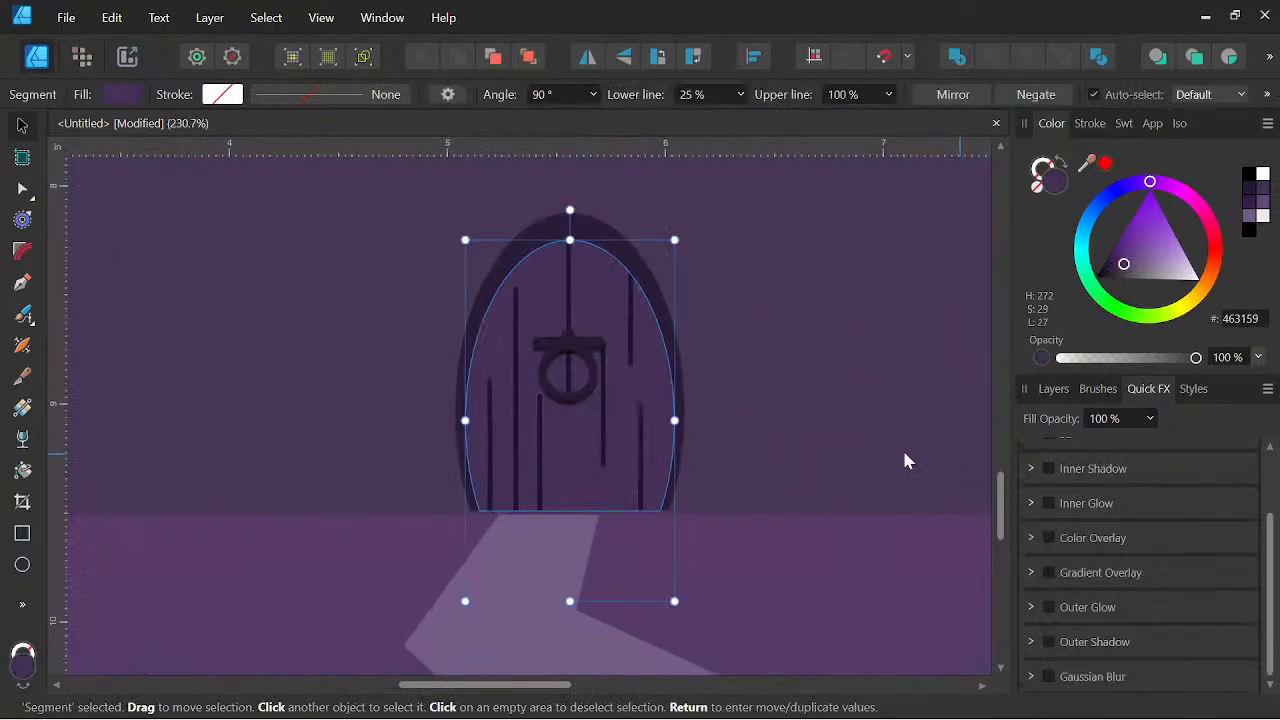
pyautogui.click(22, 407)
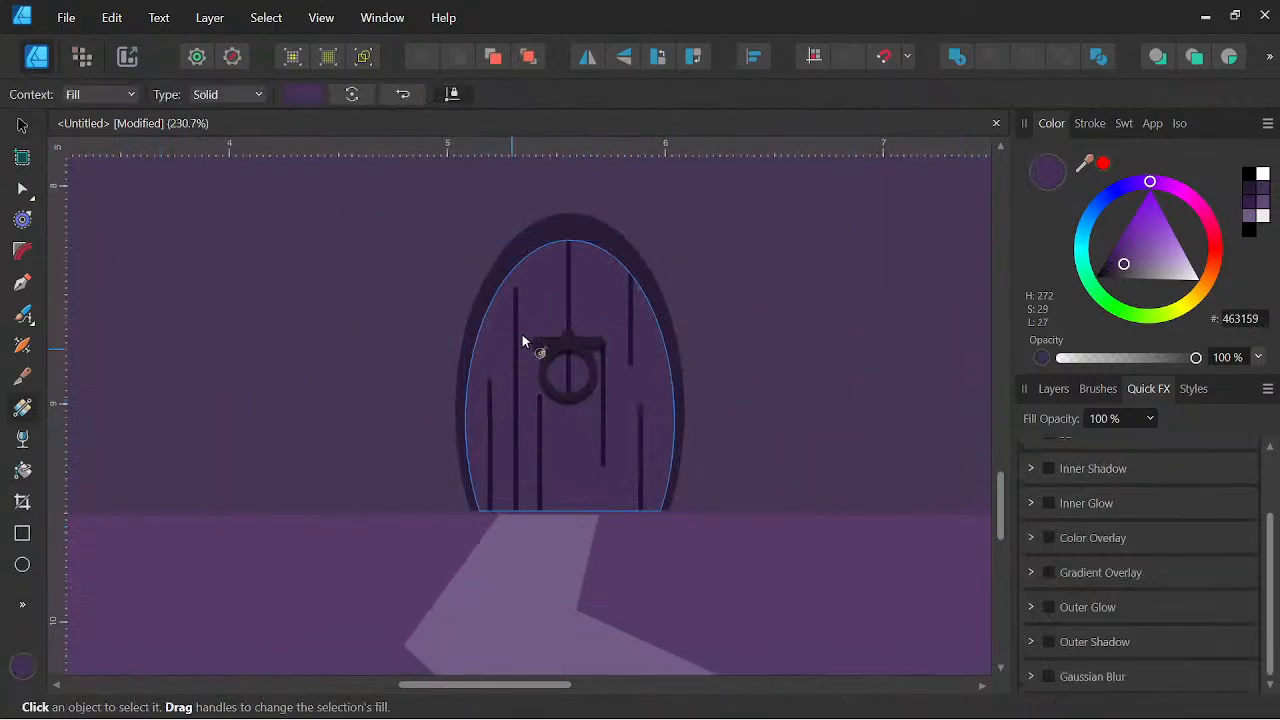
pyautogui.moveTo(573, 250); pyautogui.dragTo(575, 616)
pyautogui.scroll(-4, 650, 452)
pyautogui.moveTo(811, 473); pyautogui.dragTo(663, 486)
pyautogui.scroll(-3, 800, 491)
pyautogui.scroll(5, 663, 486)
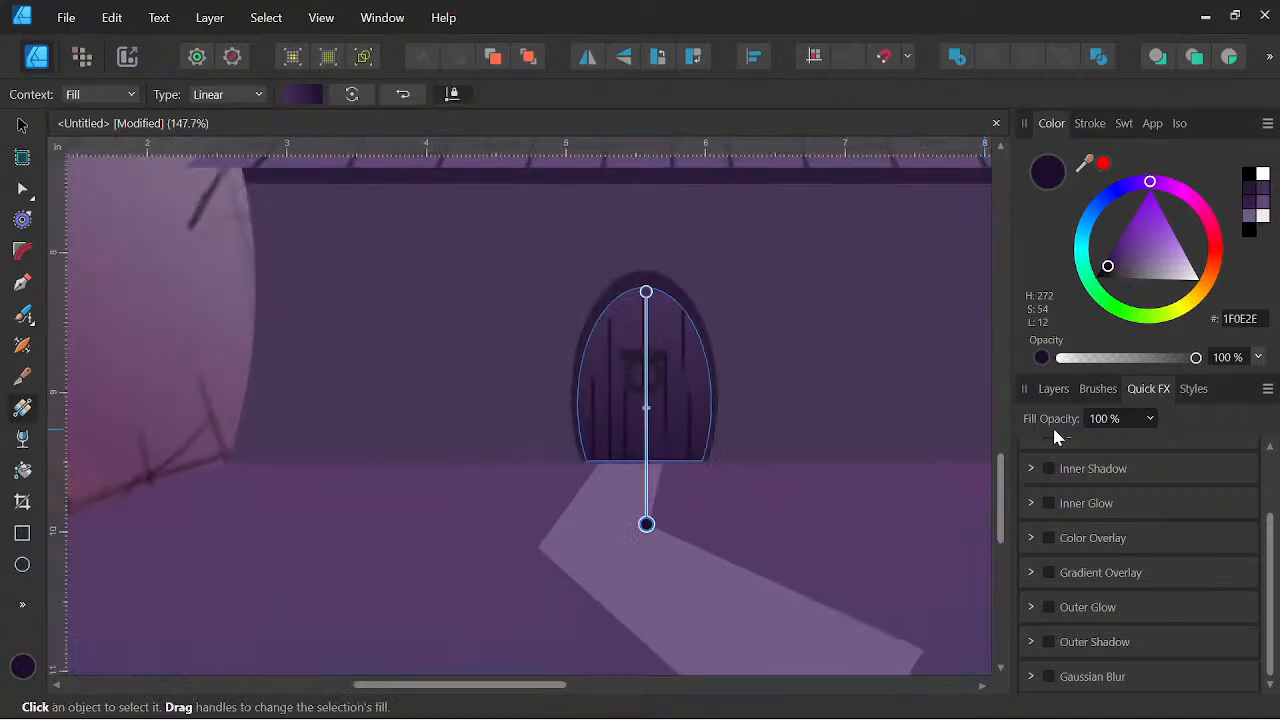
# Thin all seven door plank lines to a 2 pt stroke width
pyautogui.click(1052, 389)
pyautogui.click(1113, 568)
pyautogui.scroll(-3, 1113, 568)
pyautogui.click(1114, 460)
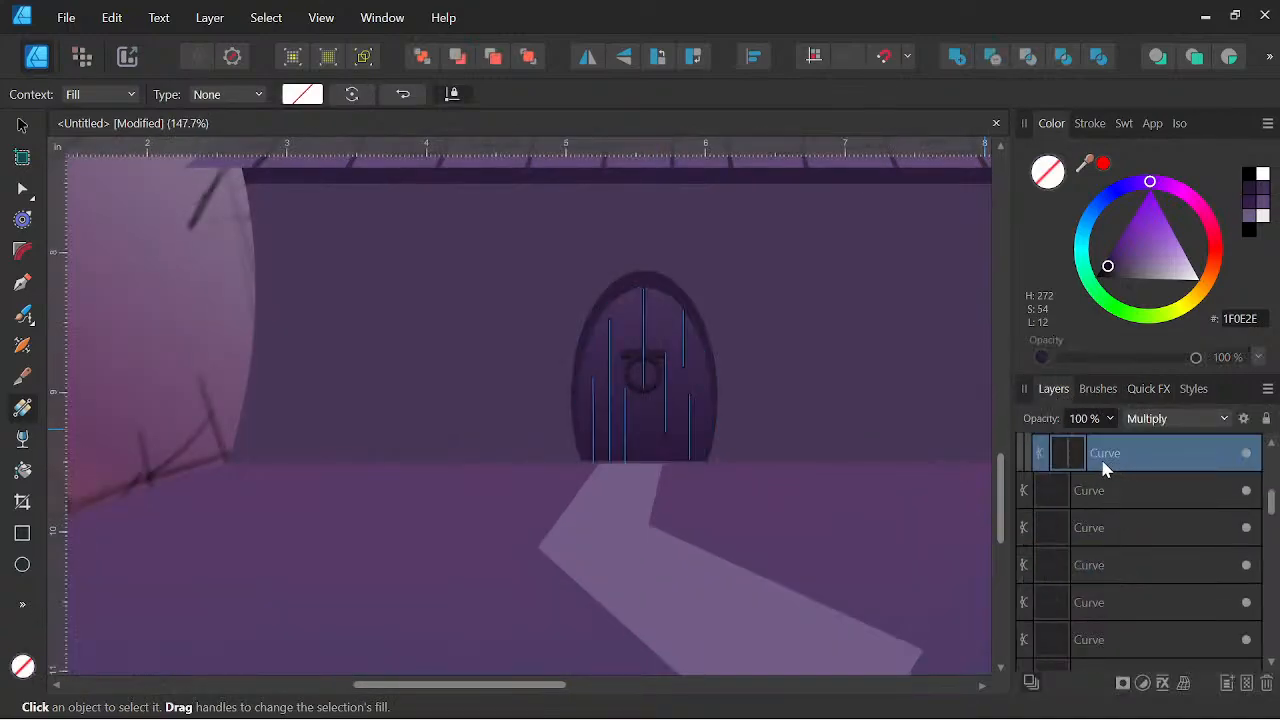
pyautogui.scroll(1, 727, 401)
pyautogui.click(1090, 123)
pyautogui.click(1241, 187)
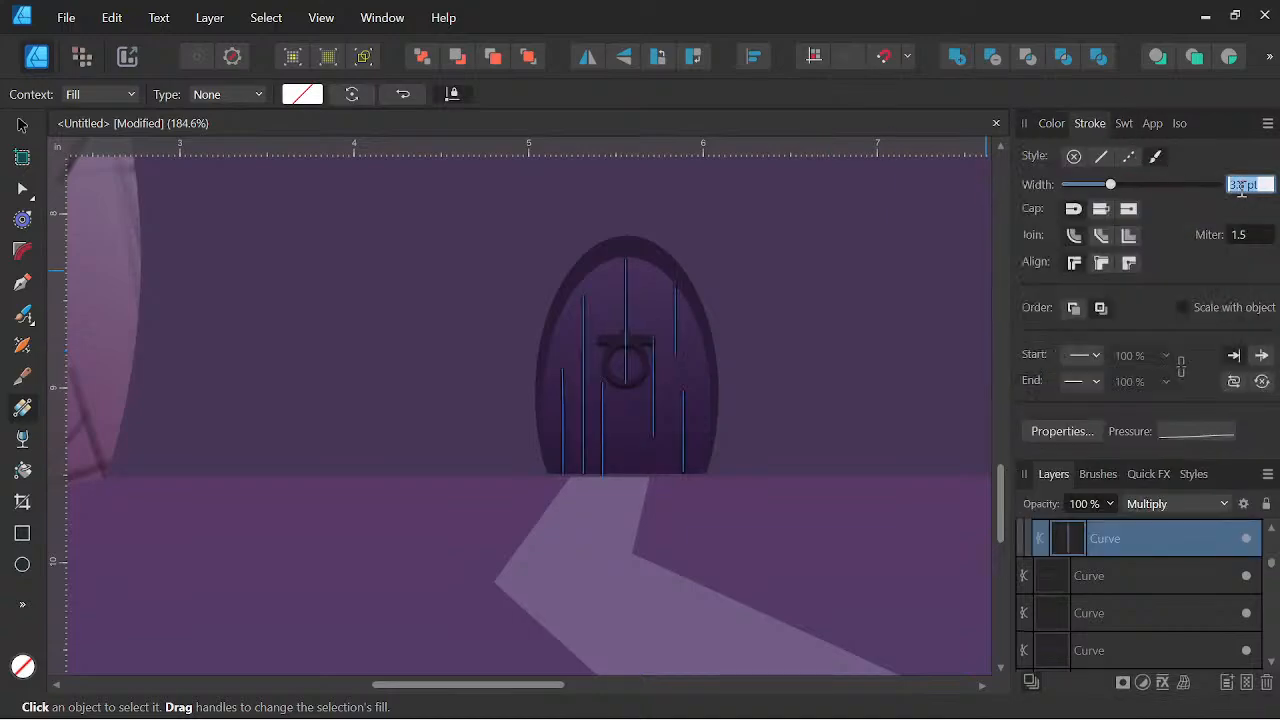
pyautogui.write('2')
pyautogui.press('Return')
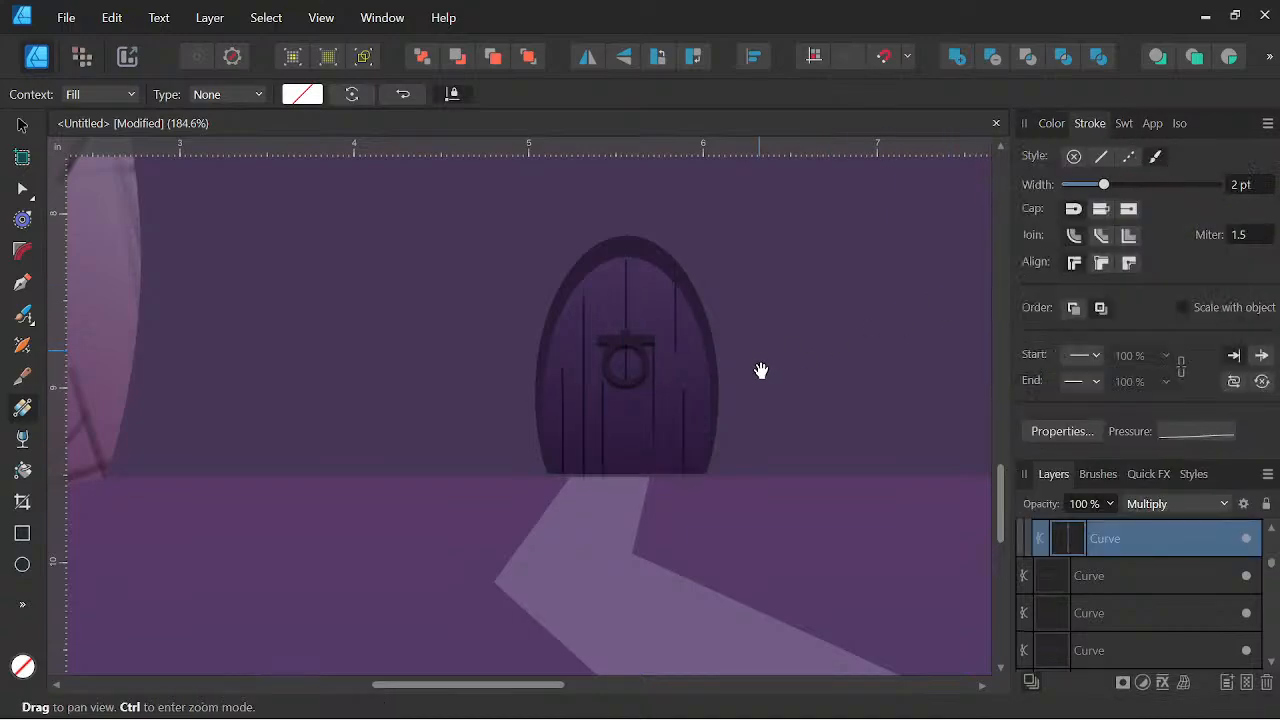
pyautogui.scroll(3, 623, 367)
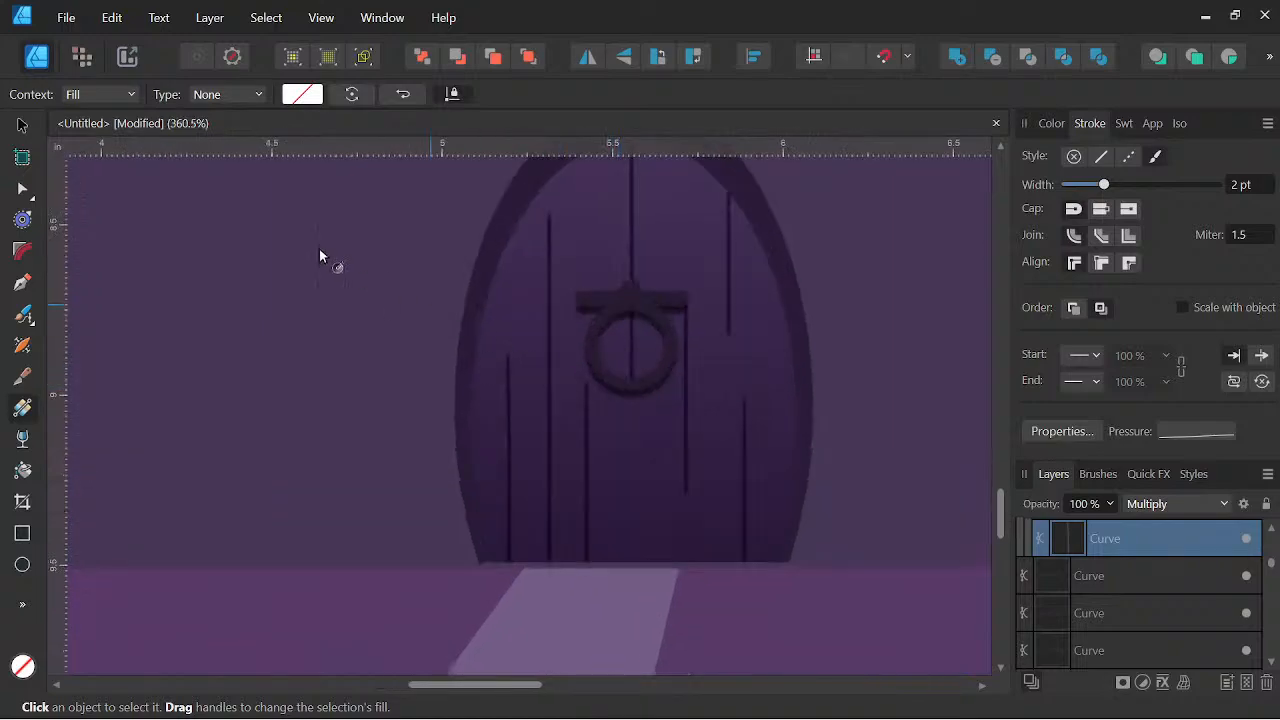
# Shift the central plank line behind the knocker slightly upward
pyautogui.press('v')
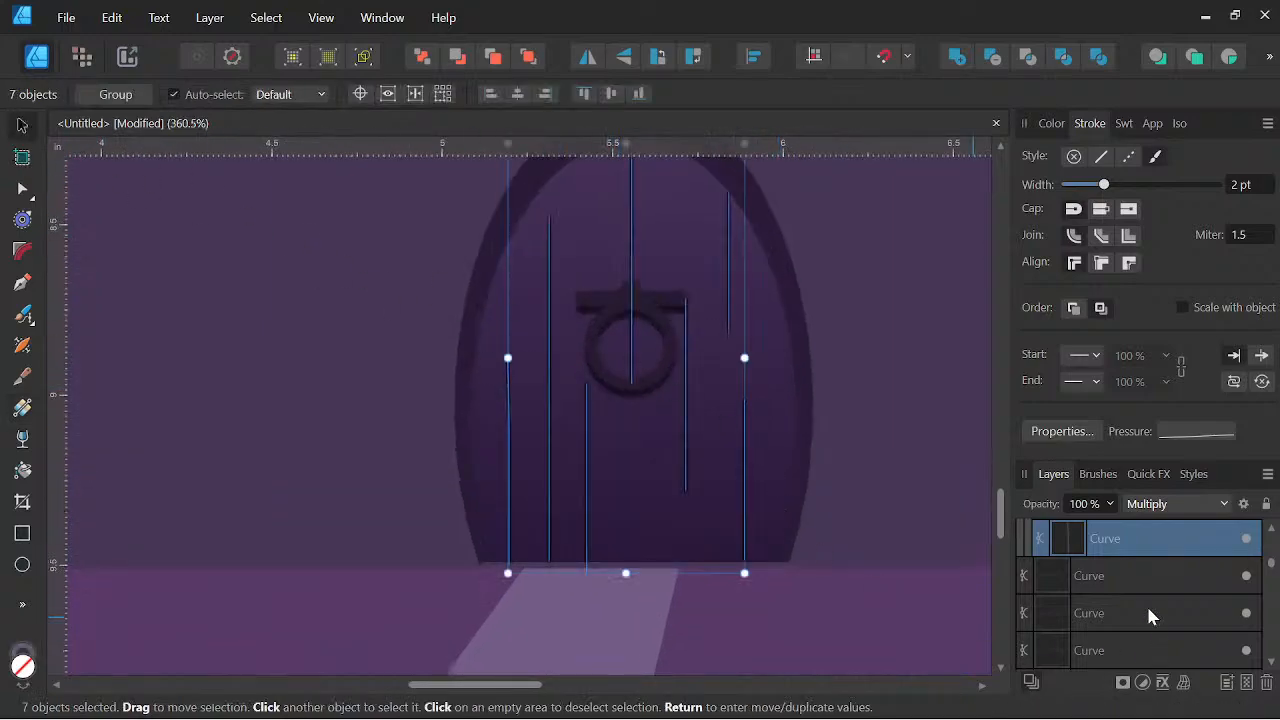
pyautogui.click(1148, 613)
pyautogui.click(1106, 543)
pyautogui.scroll(2, 612, 468)
pyautogui.moveTo(570, 443); pyautogui.dragTo(634, 648)
pyautogui.scroll(-3, 606, 482)
pyautogui.scroll(2, 611, 440)
pyautogui.moveTo(657, 565); pyautogui.dragTo(623, 498)
pyautogui.moveTo(588, 346); pyautogui.dragTo(586, 313)
# Nudge the short line below the knocker, the central plank line and the long line left of the knocker slightly right
pyautogui.press('space')
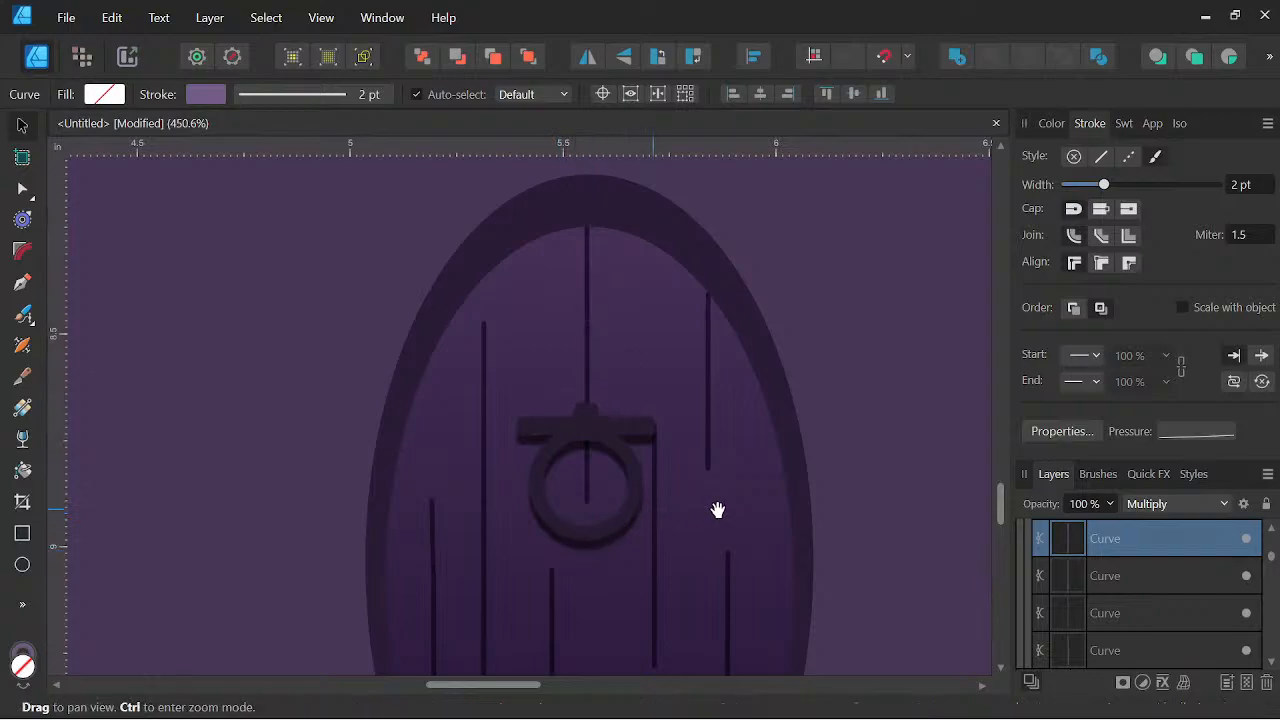
pyautogui.scroll(-2, 717, 510)
pyautogui.moveTo(771, 523); pyautogui.dragTo(715, 452)
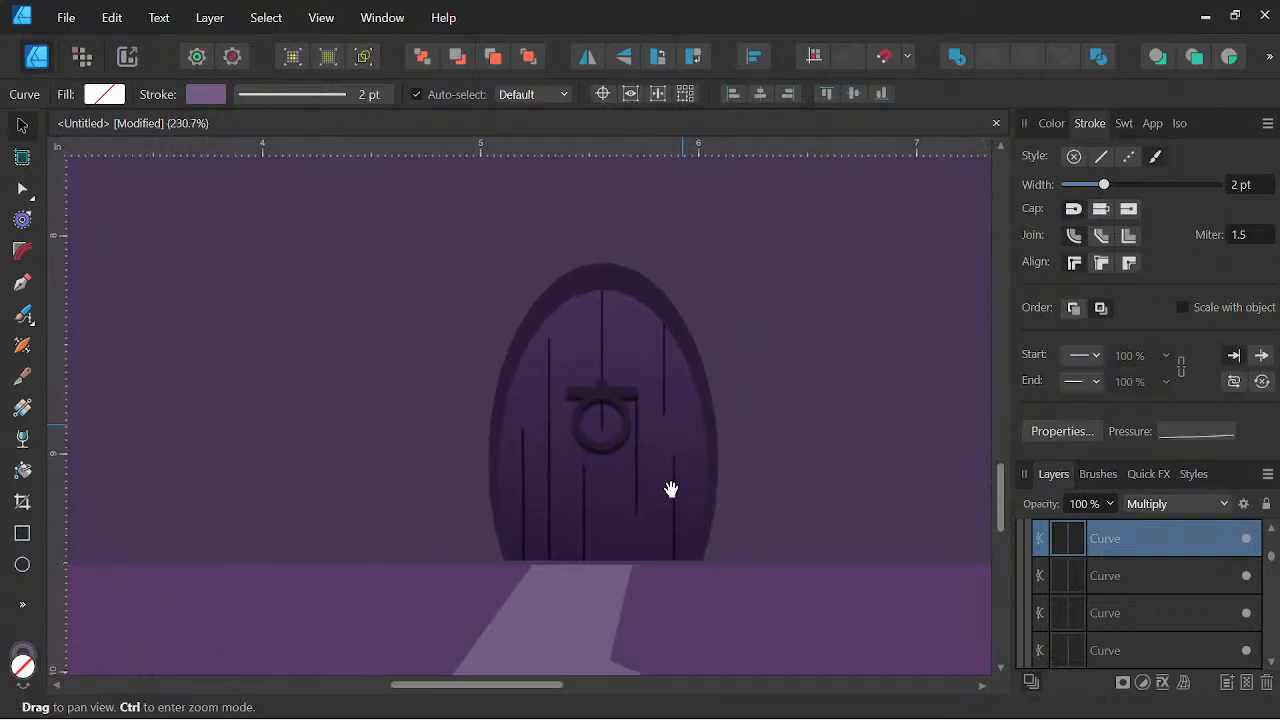
pyautogui.scroll(2, 671, 489)
pyautogui.moveTo(630, 423); pyautogui.dragTo(644, 401)
pyautogui.moveTo(522, 516)
pyautogui.mouseDown()
pyautogui.moveTo(554, 513)
pyautogui.moveTo(538, 513)
pyautogui.mouseUp()
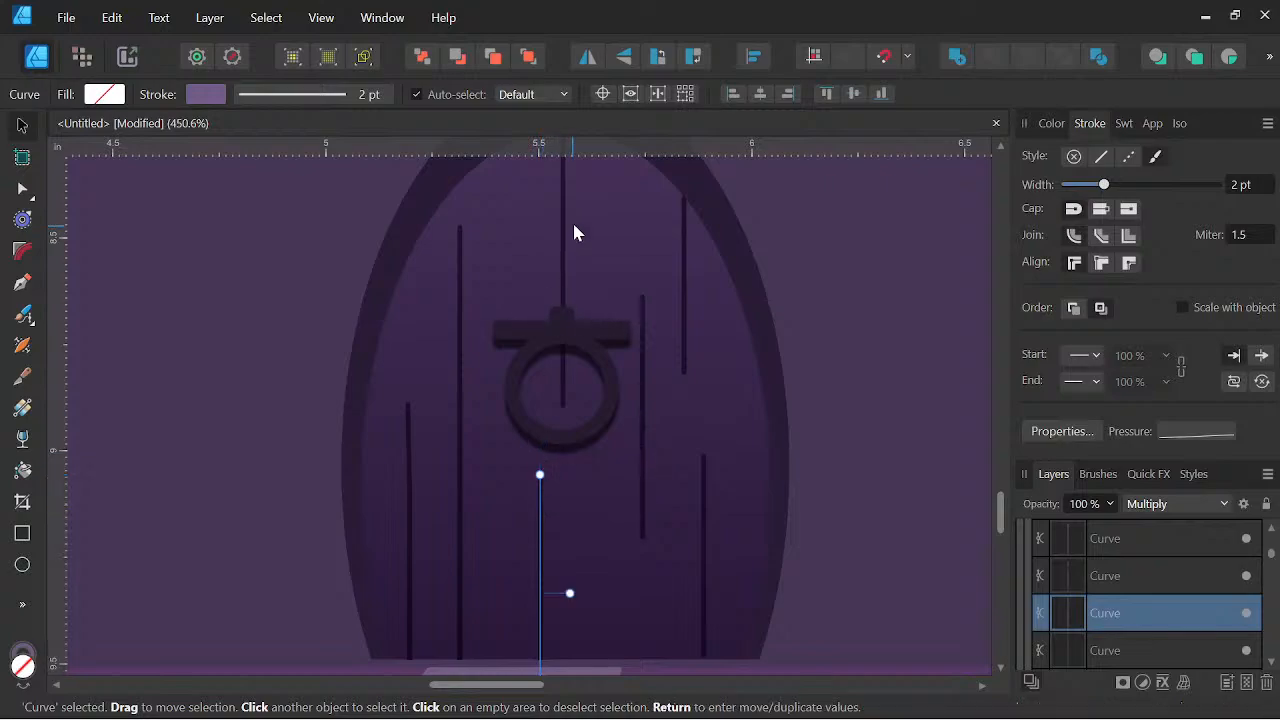
pyautogui.moveTo(562, 231); pyautogui.dragTo(584, 230)
pyautogui.moveTo(457, 367); pyautogui.dragTo(464, 367)
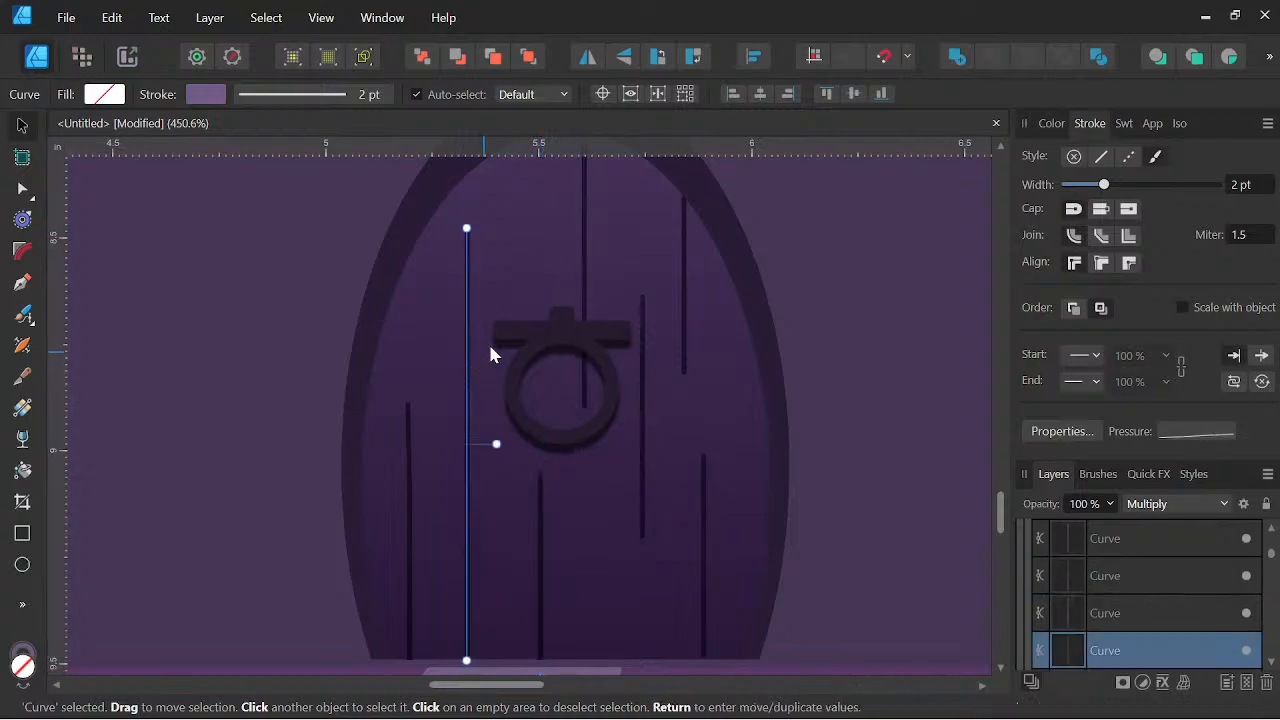
pyautogui.scroll(-3, 590, 410)
pyautogui.scroll(1, 641, 379)
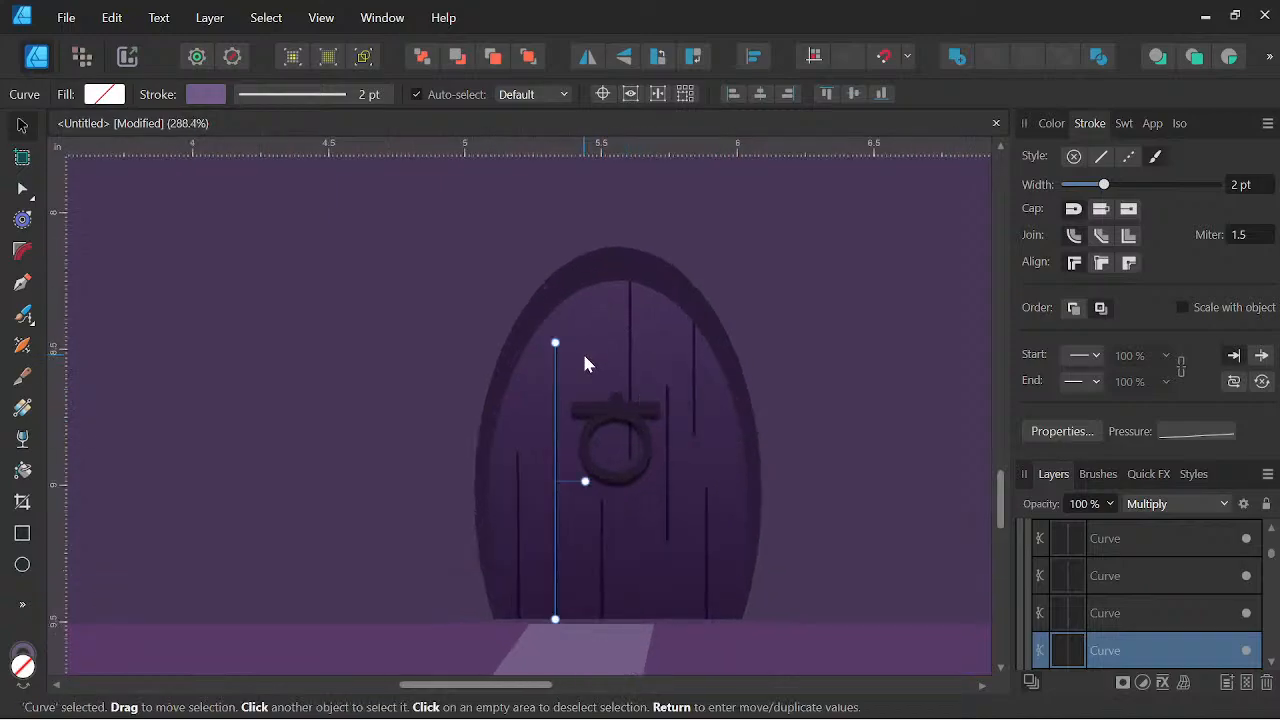
# Reposition the short plank line below the knocker to the foot of the door, slightly right of centre
pyautogui.moveTo(601, 524); pyautogui.dragTo(597, 207)
pyautogui.scroll(-2, 728, 251)
pyautogui.press('space')
pyautogui.moveTo(784, 306); pyautogui.dragTo(780, 346)
pyautogui.moveTo(639, 308); pyautogui.dragTo(674, 569)
pyautogui.scroll(-3, 674, 569)
pyautogui.press('space')
pyautogui.moveTo(783, 509); pyautogui.dragTo(695, 522)
pyautogui.scroll(-1, 633, 484)
pyautogui.scroll(-1, 633, 484)
pyautogui.press('space')
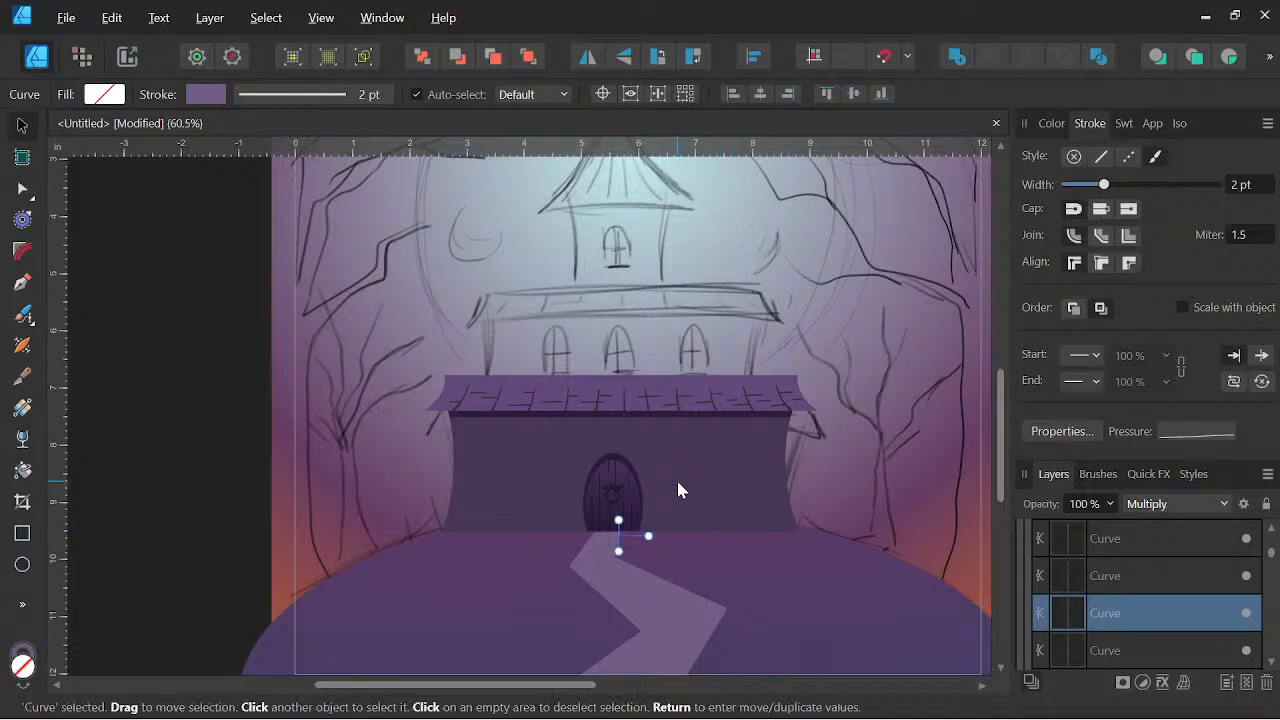
# Give the ground-floor wall a vertical linear gradient running from purple at its base to dark purple beneath the roof
pyautogui.click(677, 485)
pyautogui.press('space')
pyautogui.scroll(1, 679, 511)
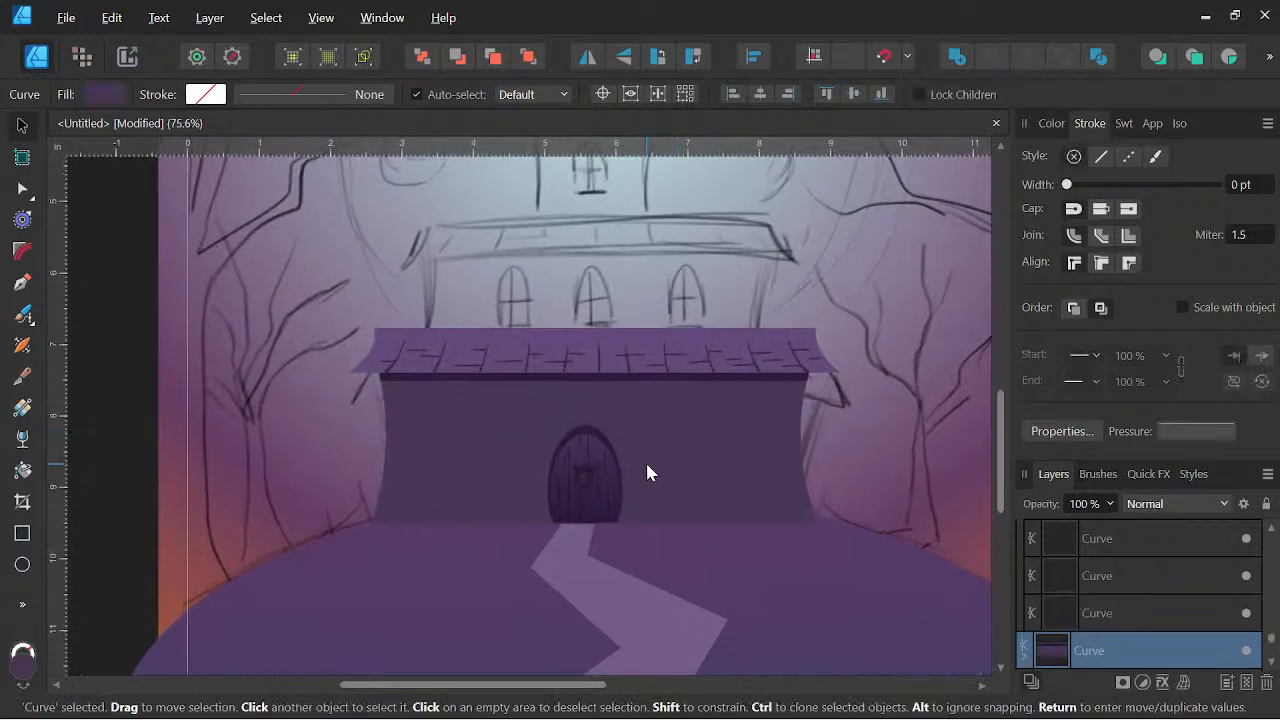
pyautogui.click(24, 407)
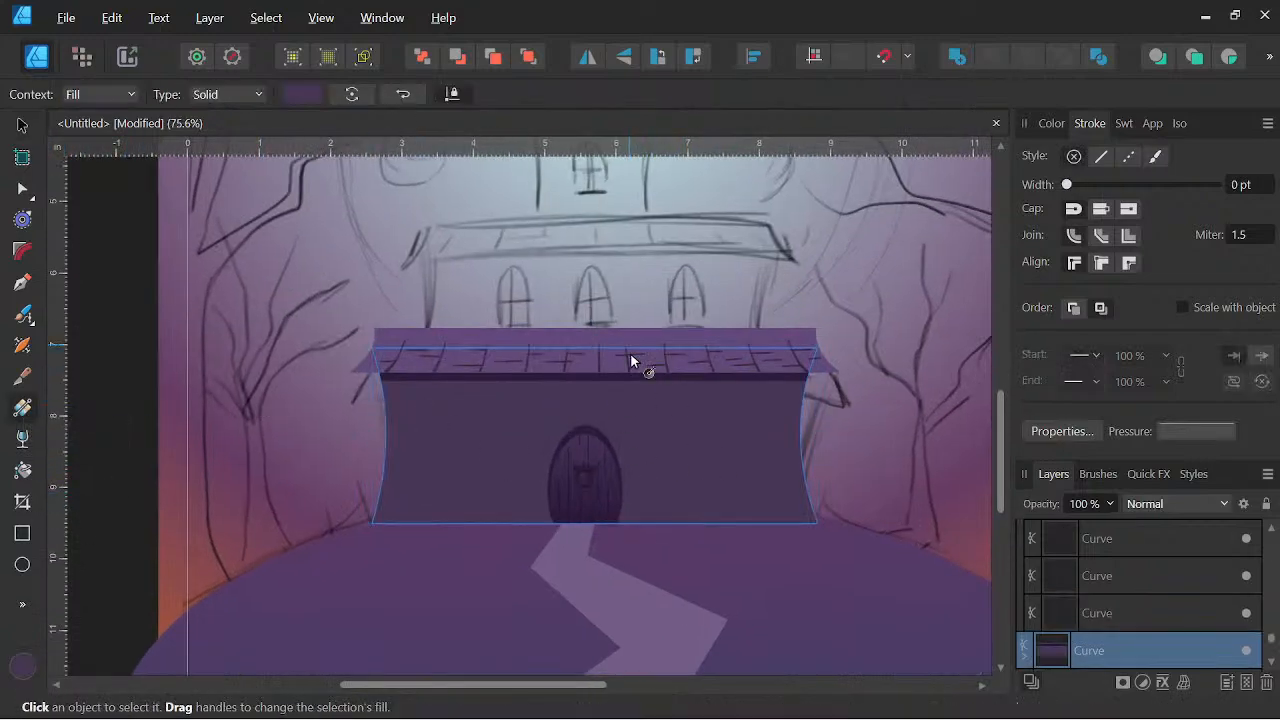
pyautogui.moveTo(631, 510); pyautogui.dragTo(627, 366)
pyautogui.scroll(-2, 747, 347)
pyautogui.moveTo(747, 347); pyautogui.dragTo(693, 455)
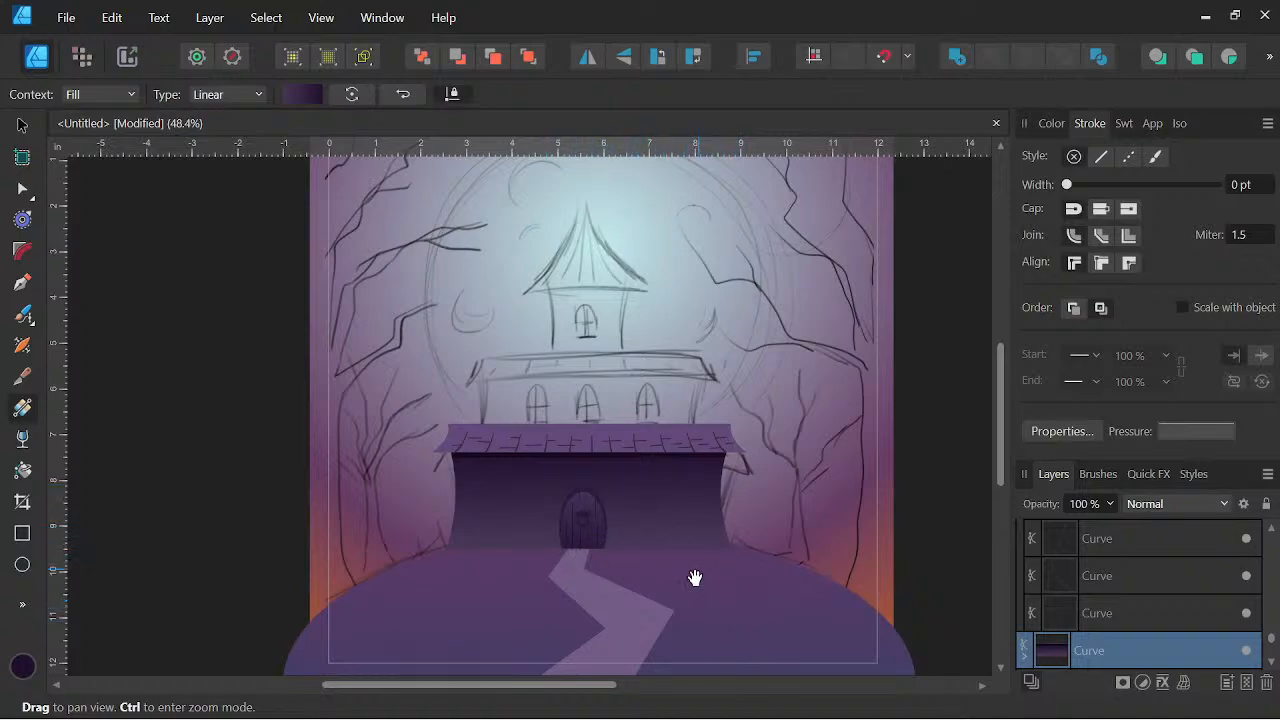
# Recolour the wall gradient's lower stop to a darker, slightly bluer violet
pyautogui.click(286, 95)
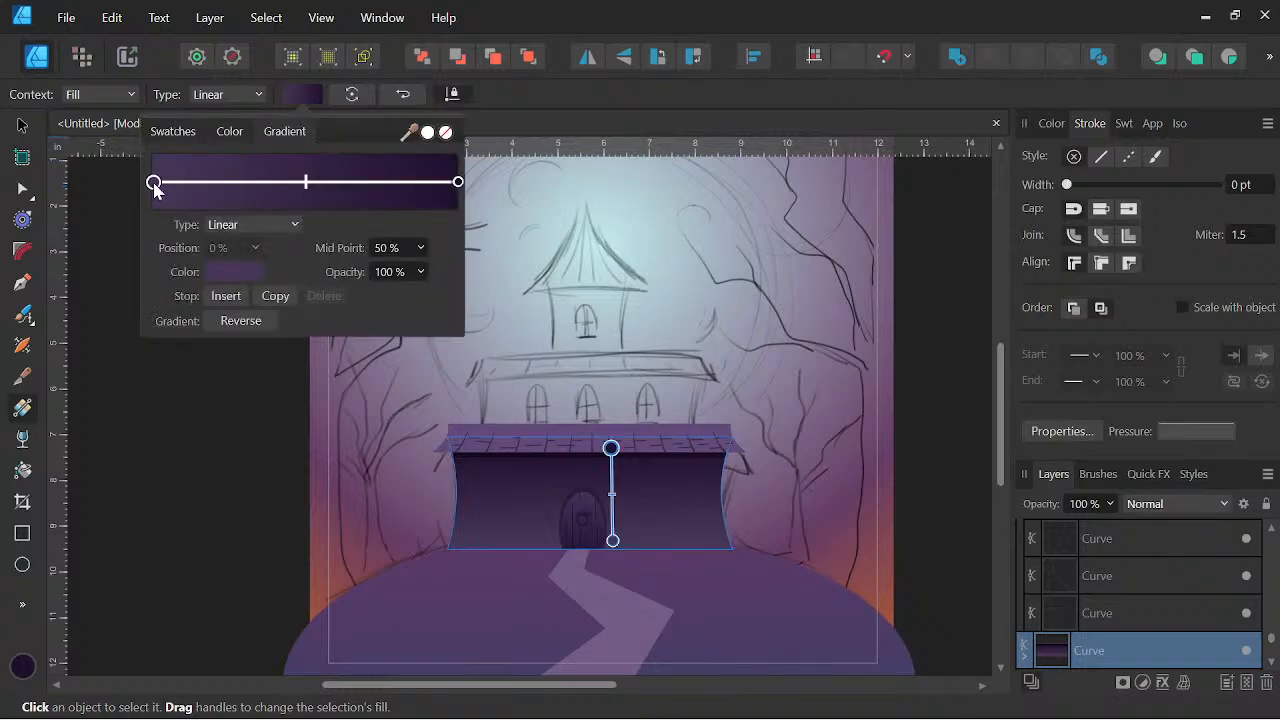
pyautogui.click(223, 271)
pyautogui.moveTo(228, 344); pyautogui.dragTo(215, 339)
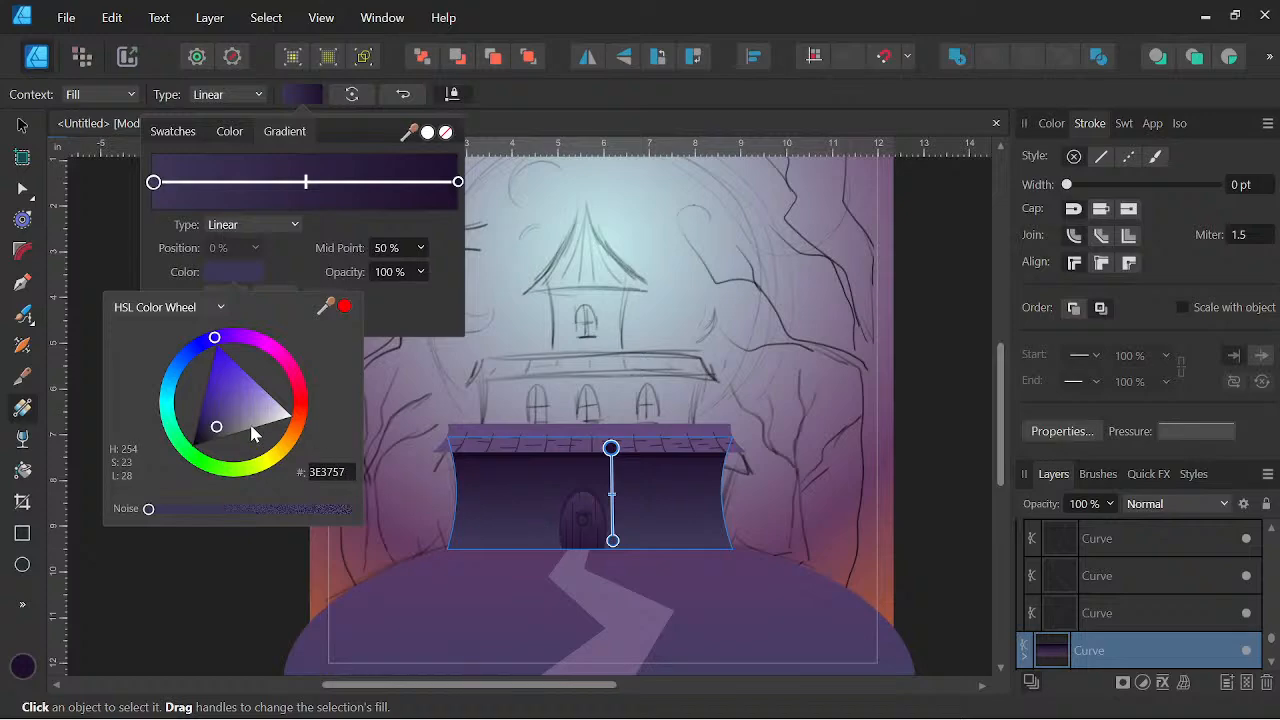
pyautogui.moveTo(224, 427); pyautogui.dragTo(216, 429)
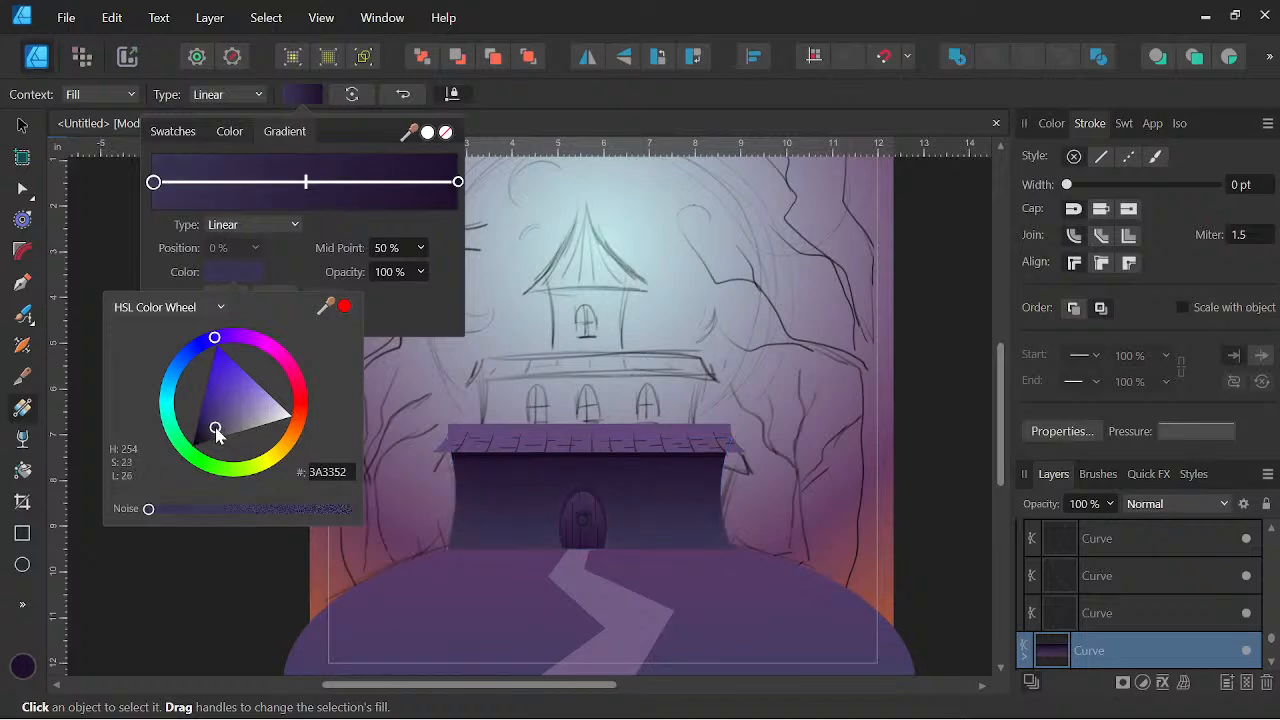
pyautogui.moveTo(218, 341); pyautogui.dragTo(224, 337)
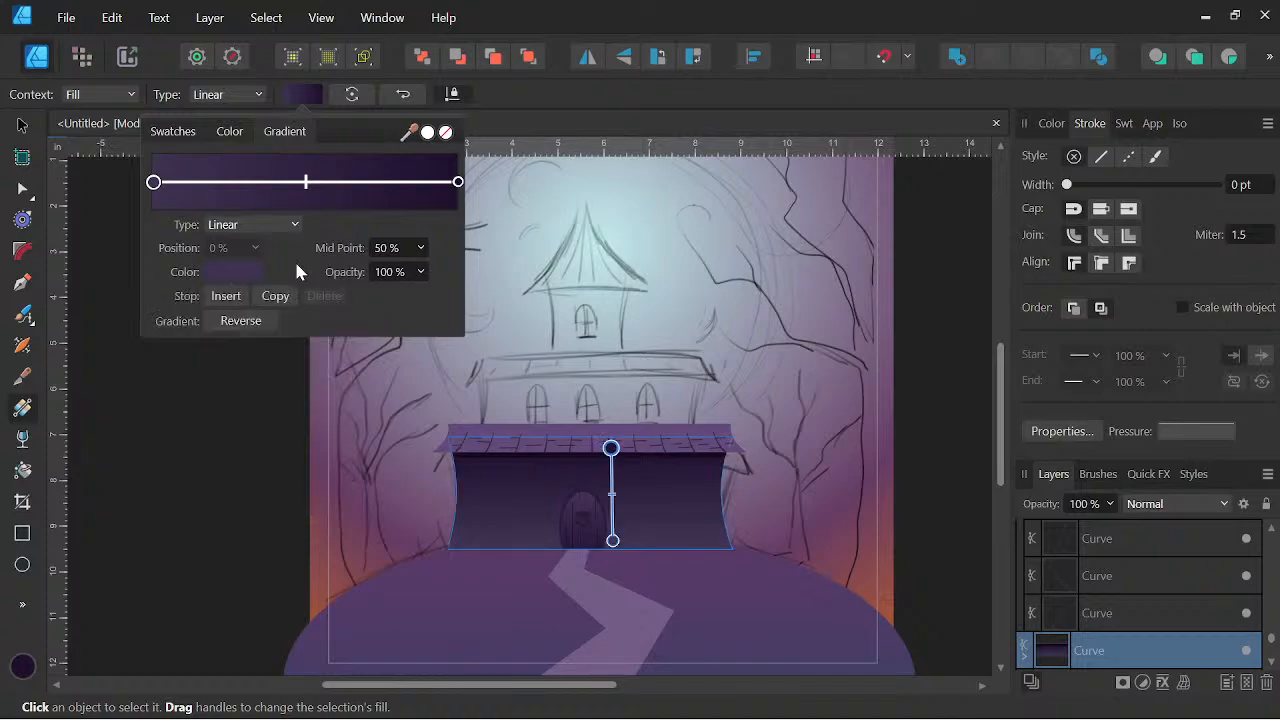
# Give the ground-floor roof a vertical linear gradient from light purple at its upper edge to dark purple just below the eaves
pyautogui.click(588, 443)
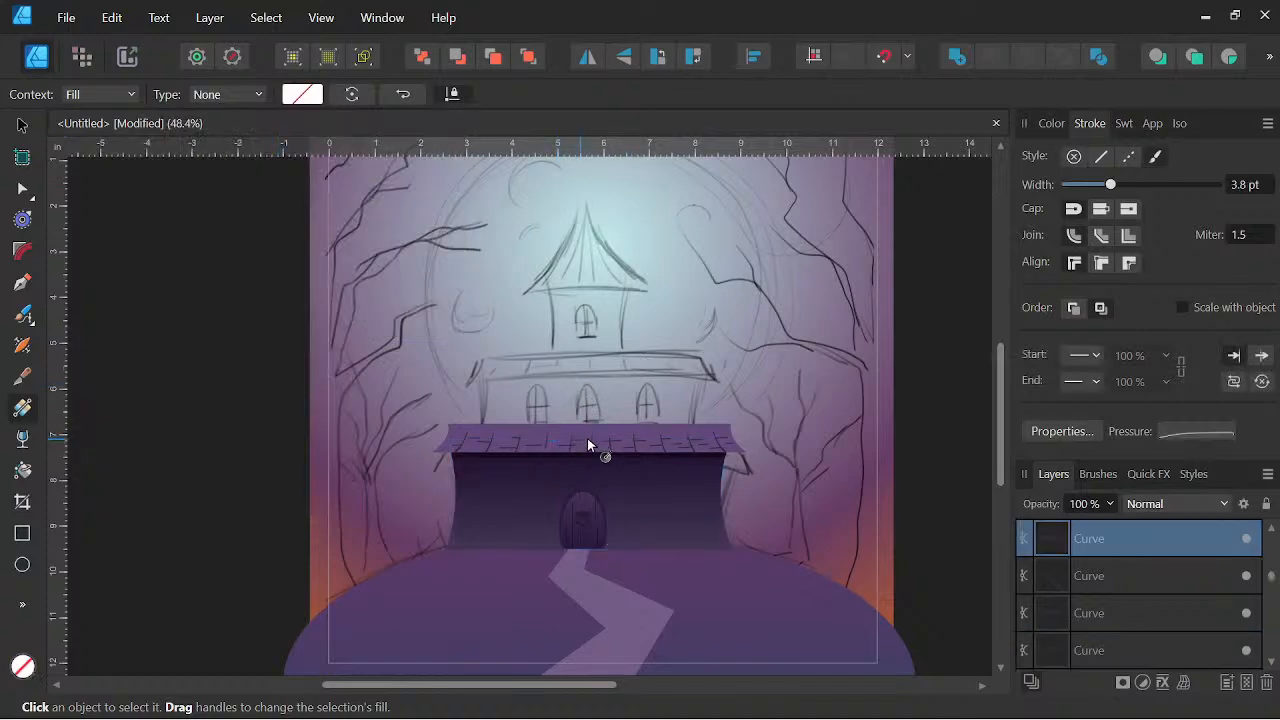
pyautogui.scroll(2, 596, 430)
pyautogui.click(596, 430)
pyautogui.moveTo(599, 418)
pyautogui.mouseDown()
pyautogui.moveTo(597, 500)
pyautogui.moveTo(598, 481)
pyautogui.mouseUp()
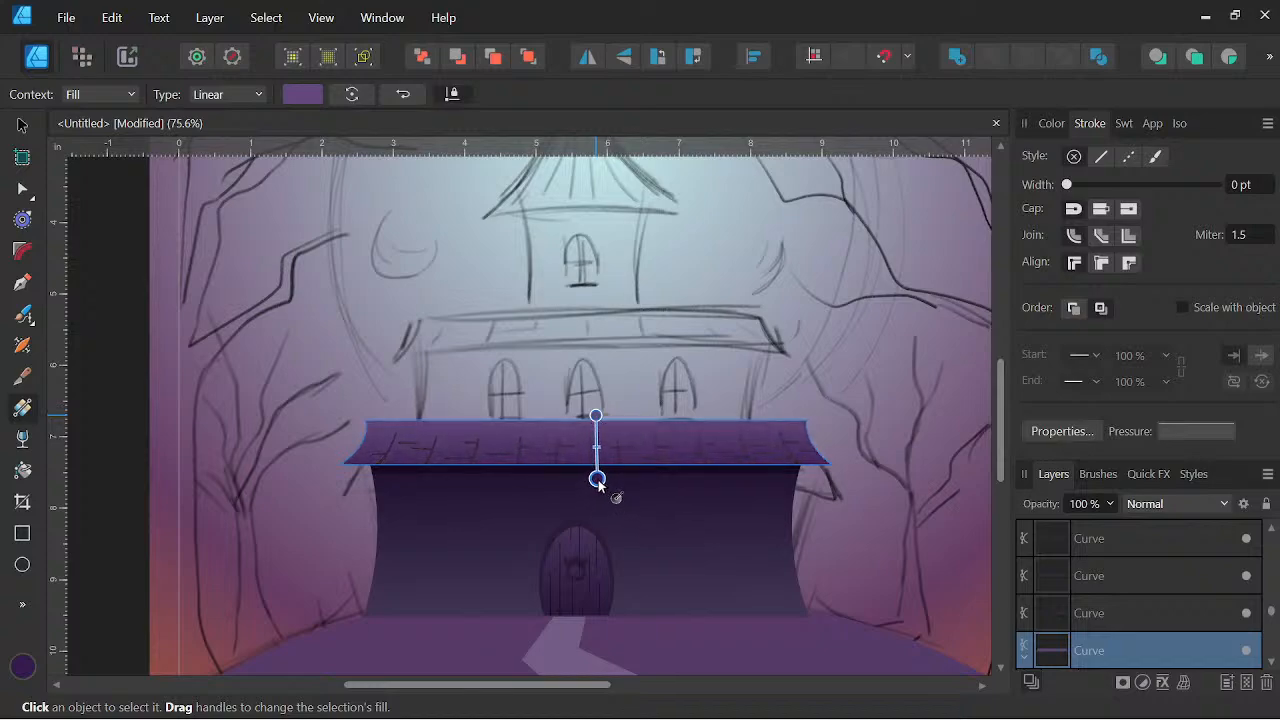
# Recolour the roof gradient's lower stop to #431B4F, undoing any stray change to the gradient's direction
pyautogui.click(299, 94)
pyautogui.click(458, 182)
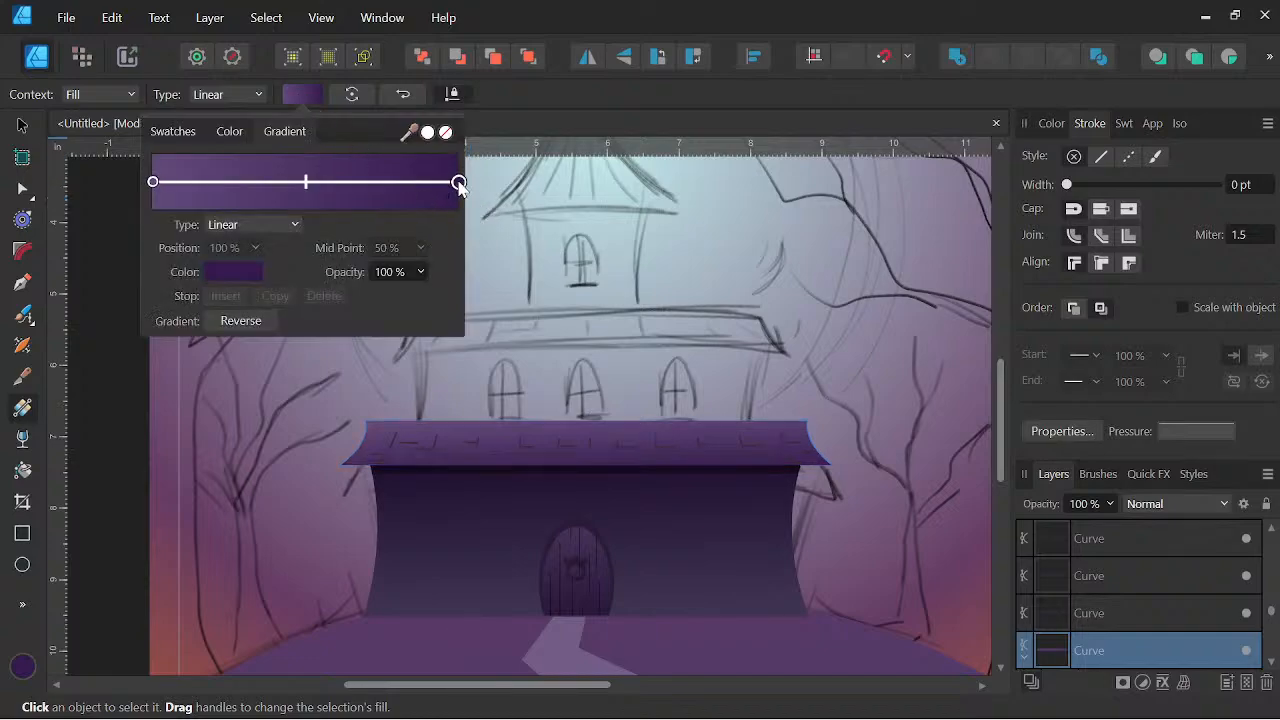
pyautogui.click(248, 272)
pyautogui.moveTo(234, 342); pyautogui.dragTo(254, 341)
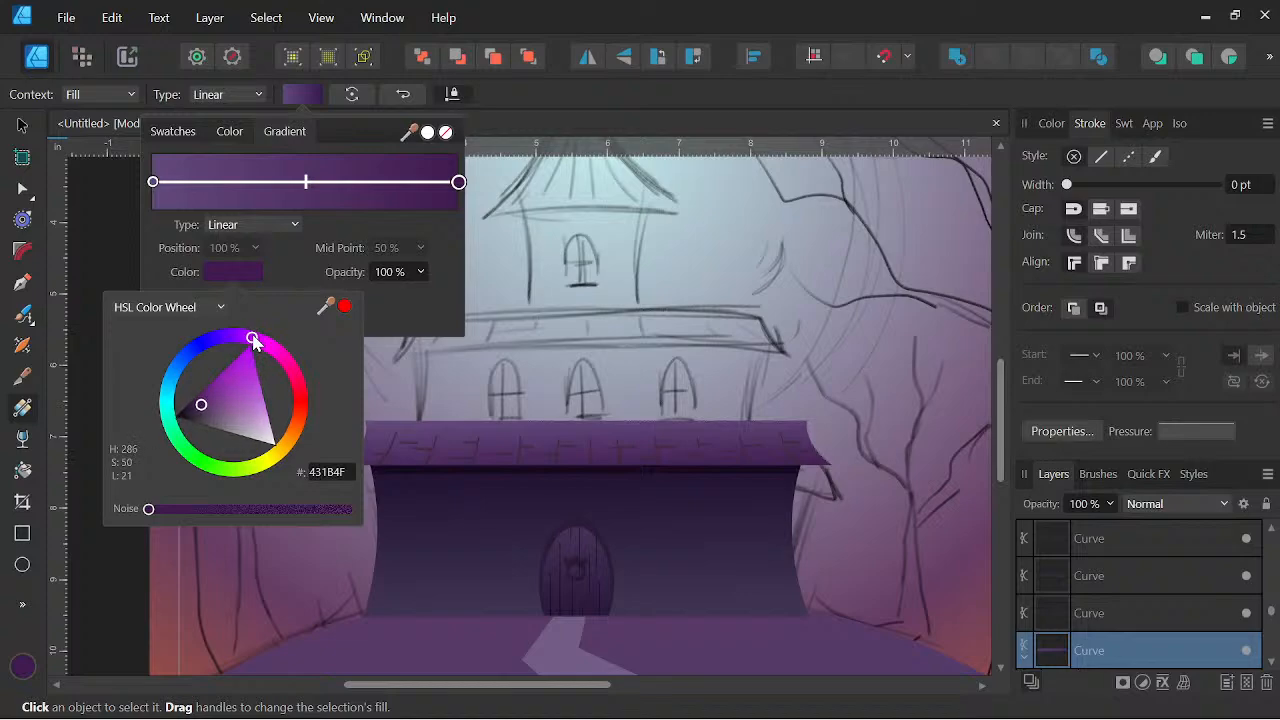
pyautogui.scroll(-5, 531, 376)
pyautogui.scroll(3, 594, 371)
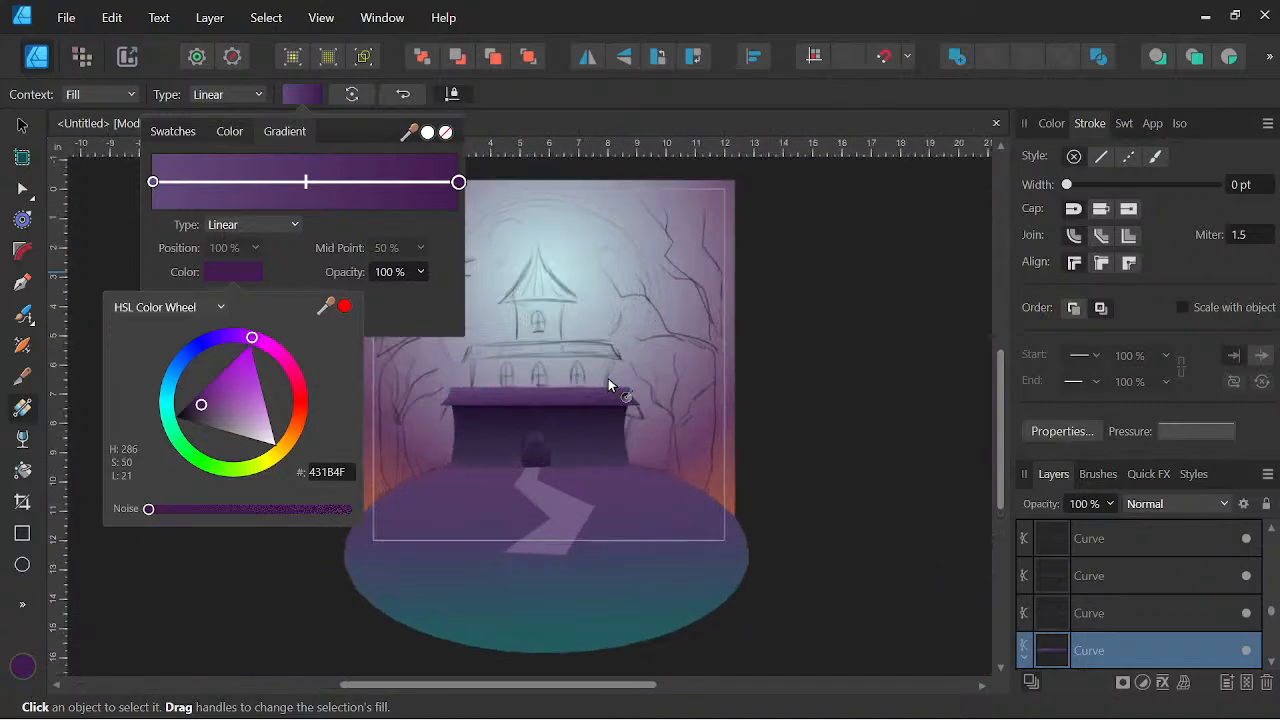
pyautogui.click(577, 20)
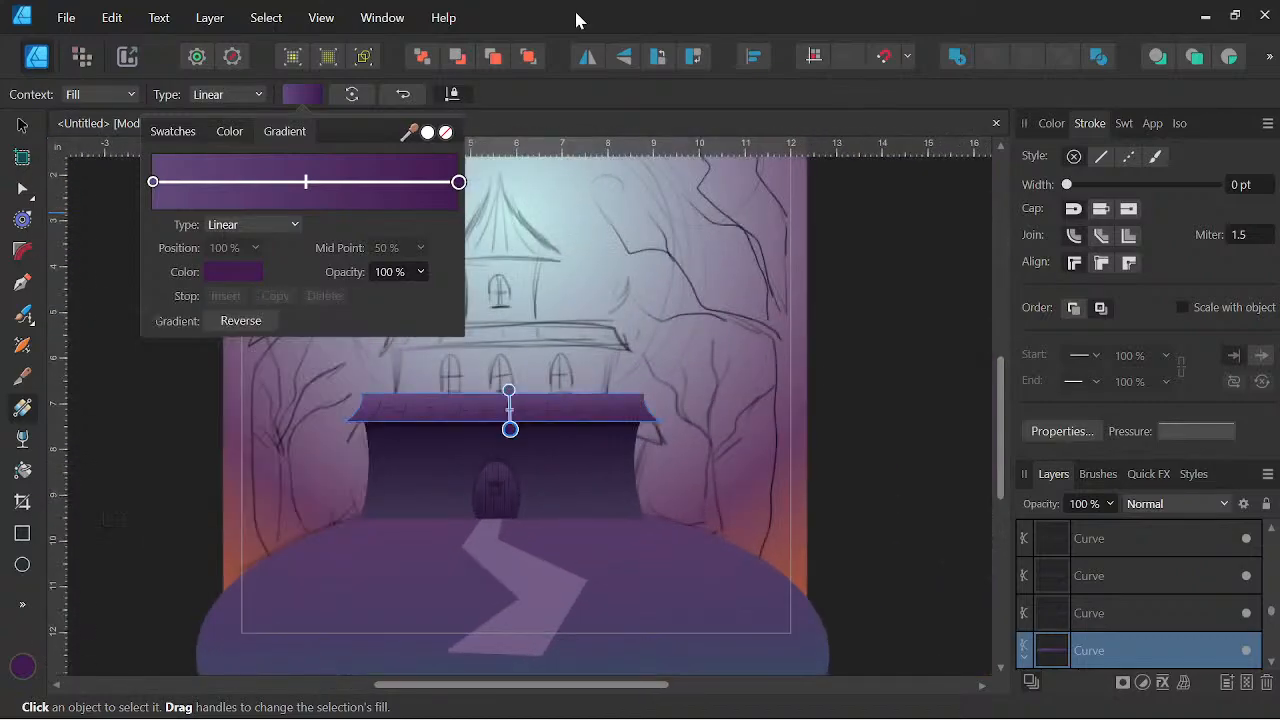
pyautogui.click(541, 460)
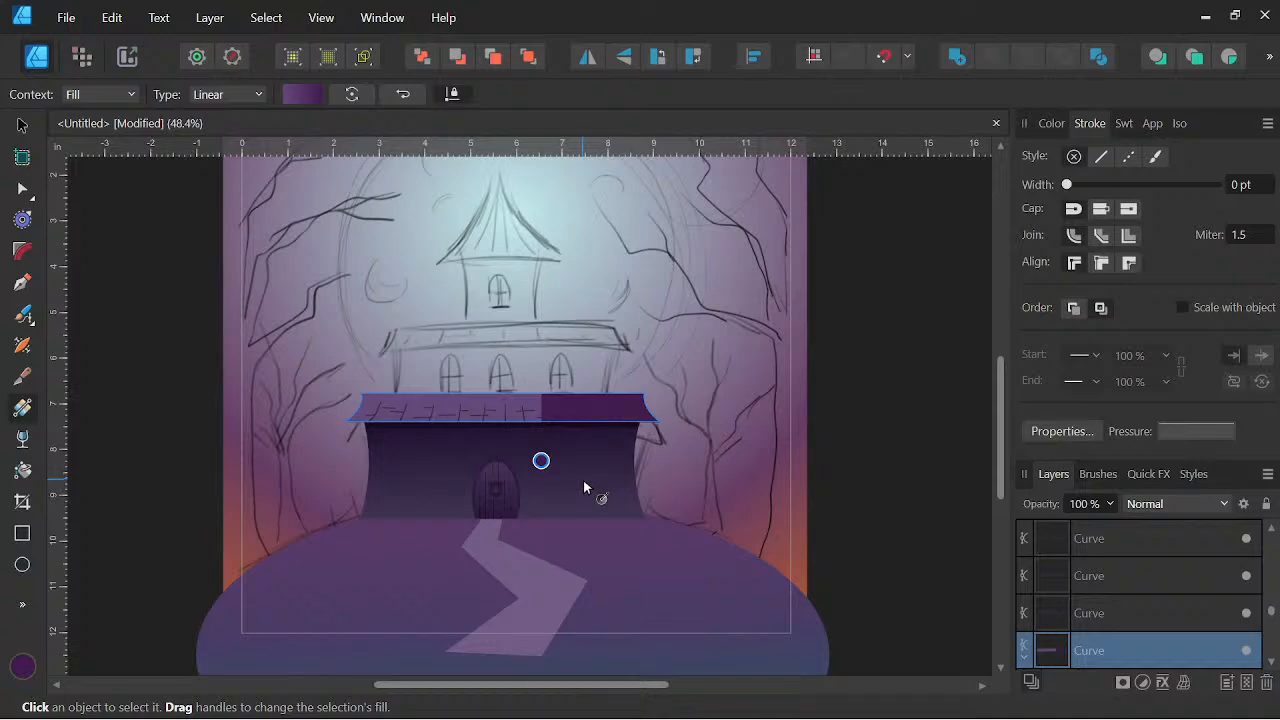
pyautogui.hotkey('ctrl', 'z')
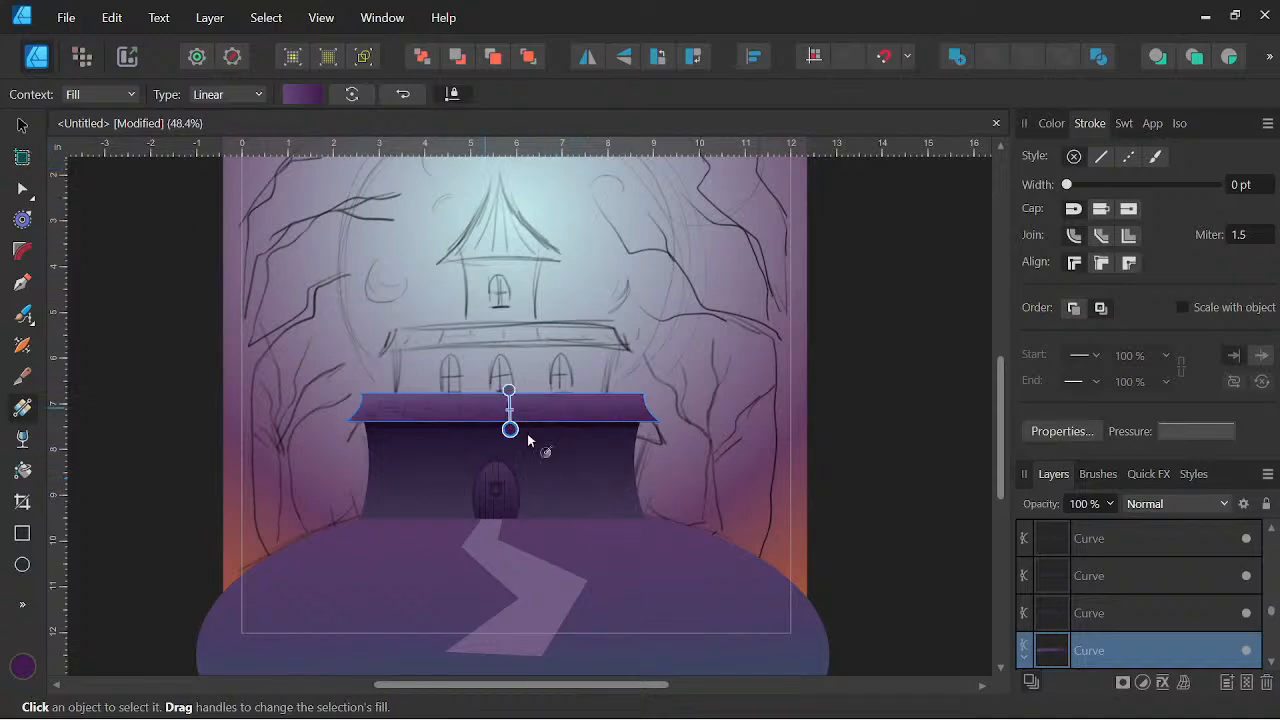
# Apply the roof's recent purple gradient to the ground-floor wall
pyautogui.moveTo(646, 580); pyautogui.dragTo(688, 561)
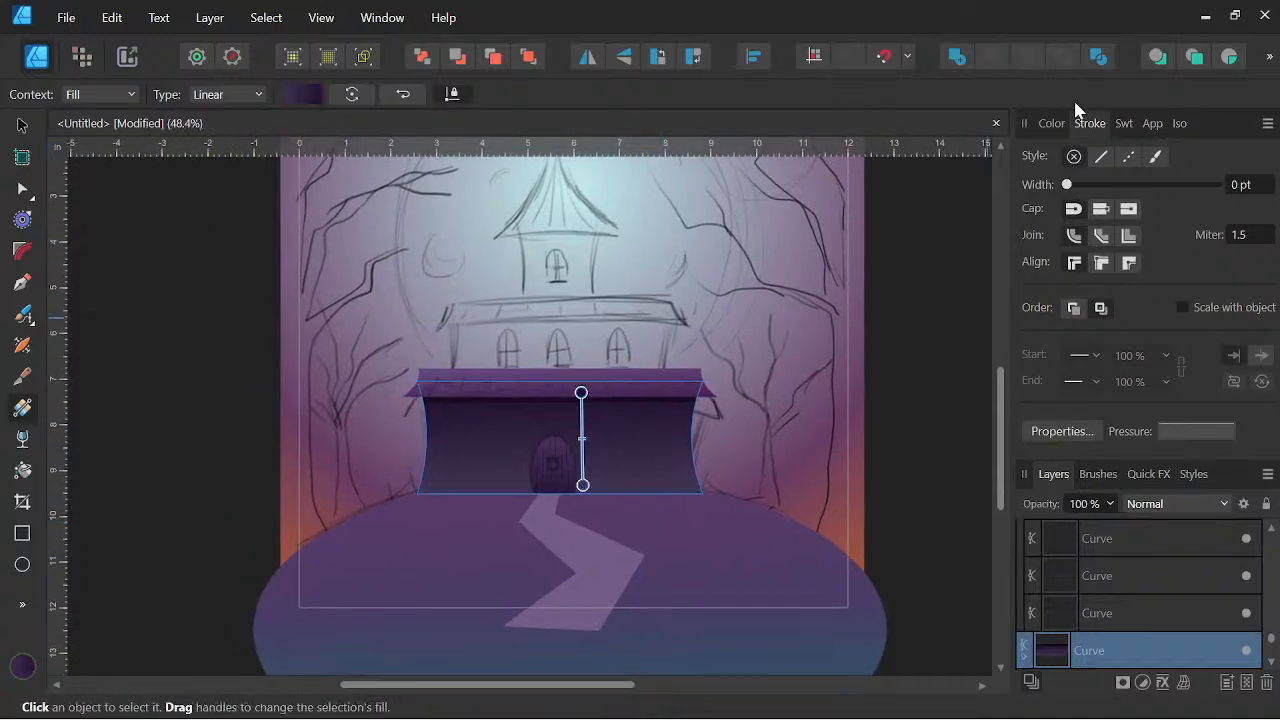
pyautogui.click(1050, 124)
pyautogui.click(1120, 124)
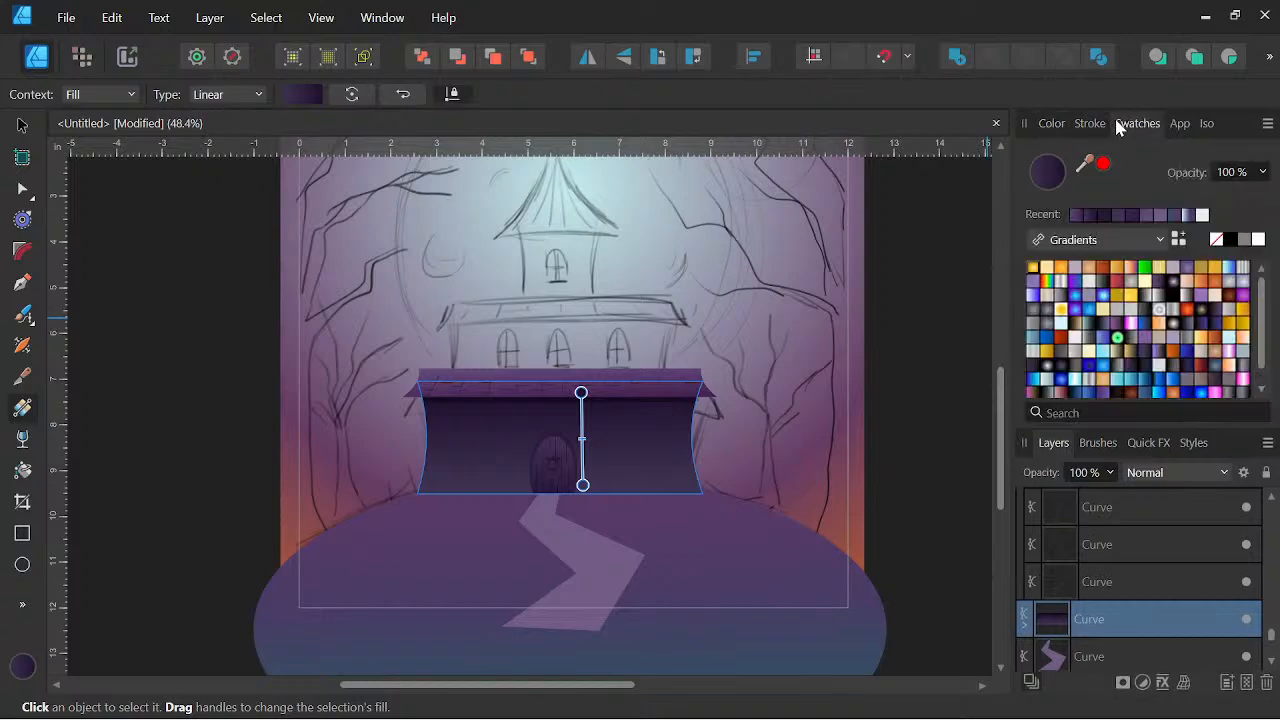
pyautogui.click(1076, 215)
# Extend the wall gradient's lower end further down past the base of the wall
pyautogui.scroll(-4, 606, 471)
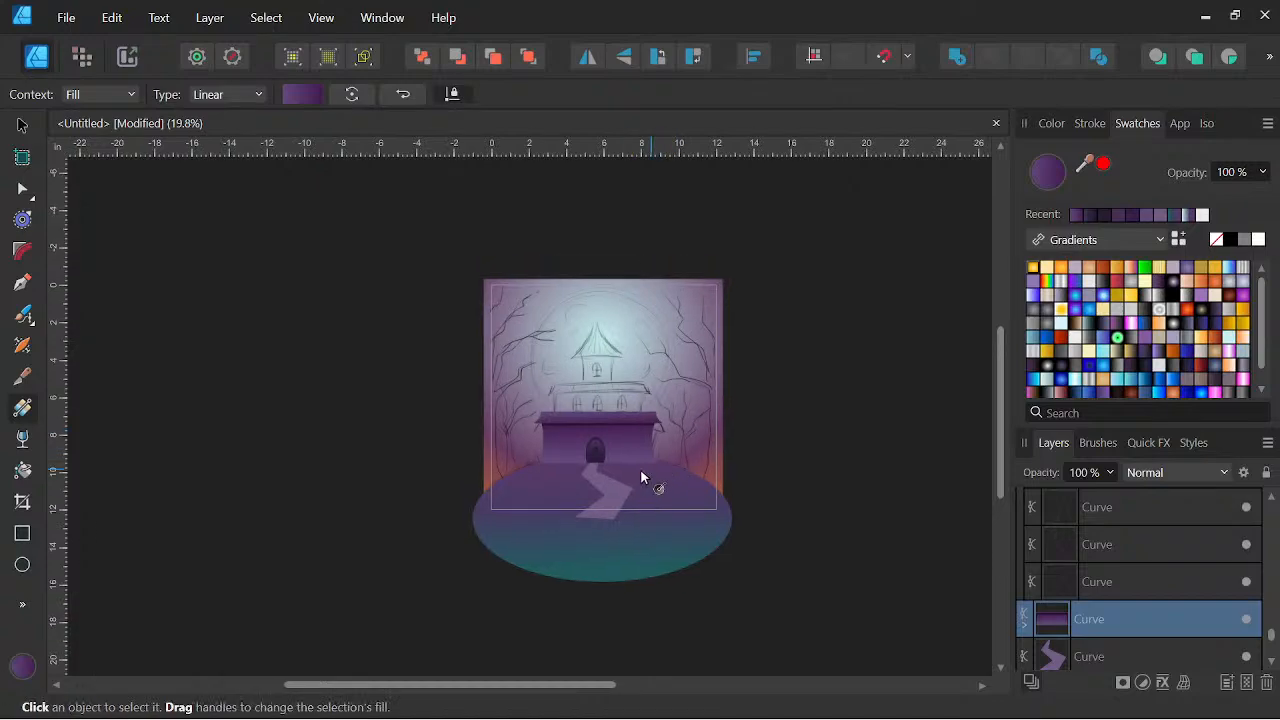
pyautogui.scroll(5, 646, 475)
pyautogui.moveTo(546, 437); pyautogui.dragTo(546, 480)
pyautogui.scroll(-3, 582, 407)
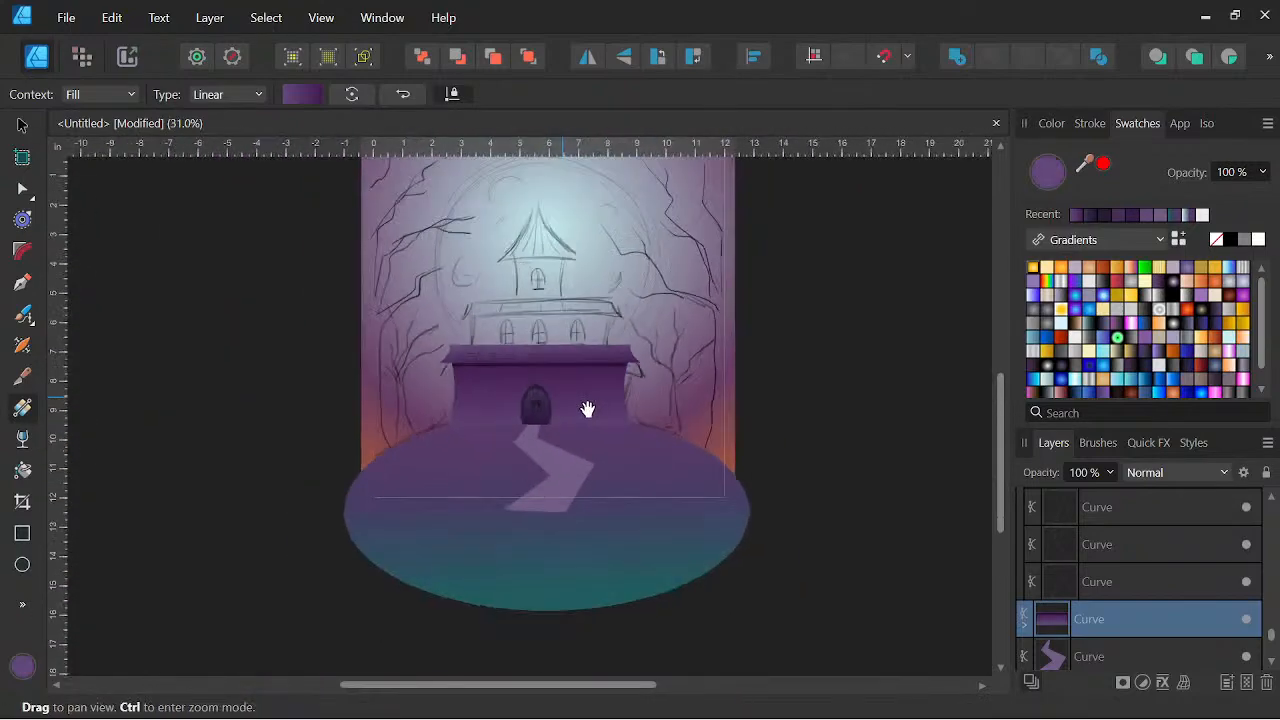
pyautogui.moveTo(582, 407); pyautogui.dragTo(606, 461)
pyautogui.scroll(3, 606, 461)
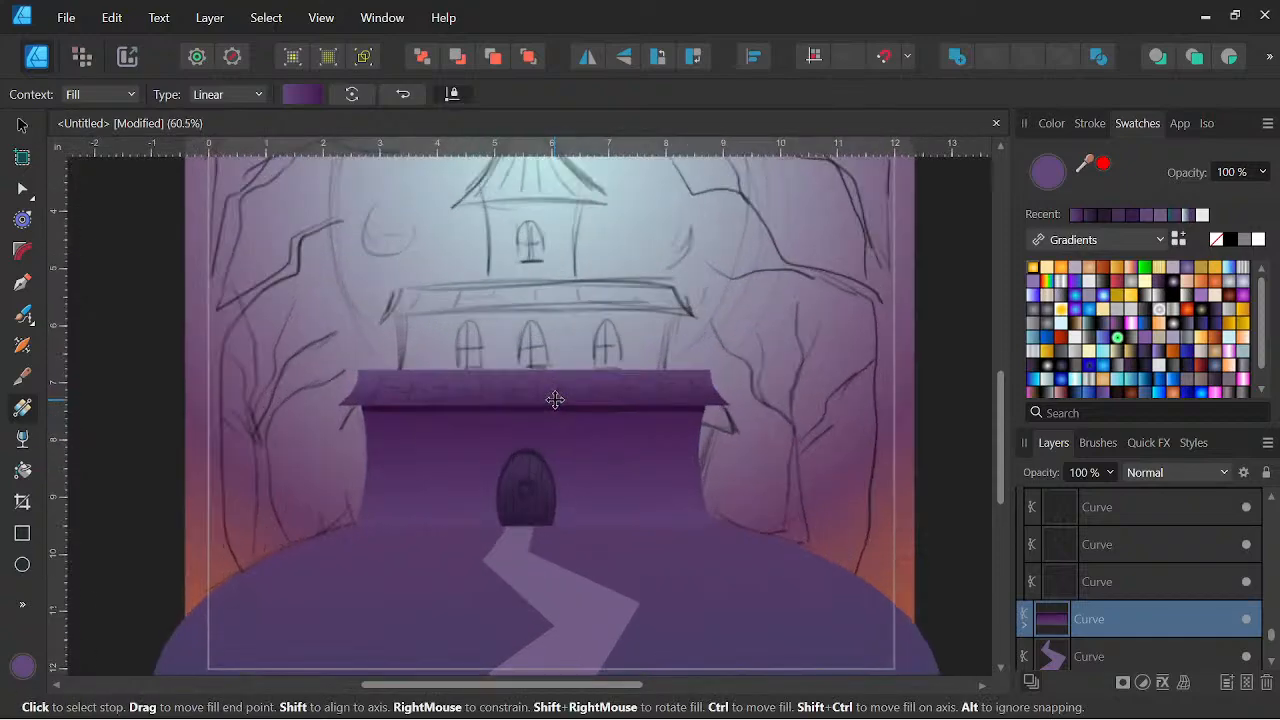
pyautogui.scroll(1, 642, 426)
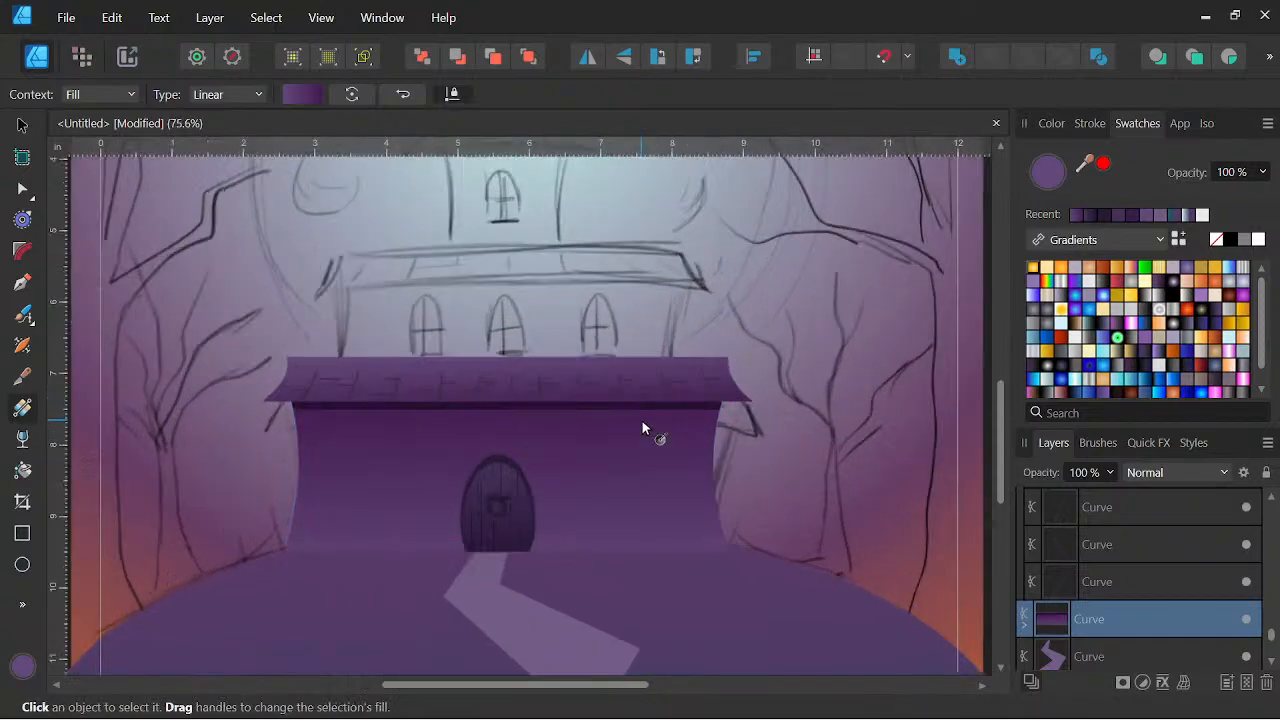
# Shift the roof gradient's upper stop to the bluish violet #584A7A and its lower stop to a bluer dark purple
pyautogui.click(679, 366)
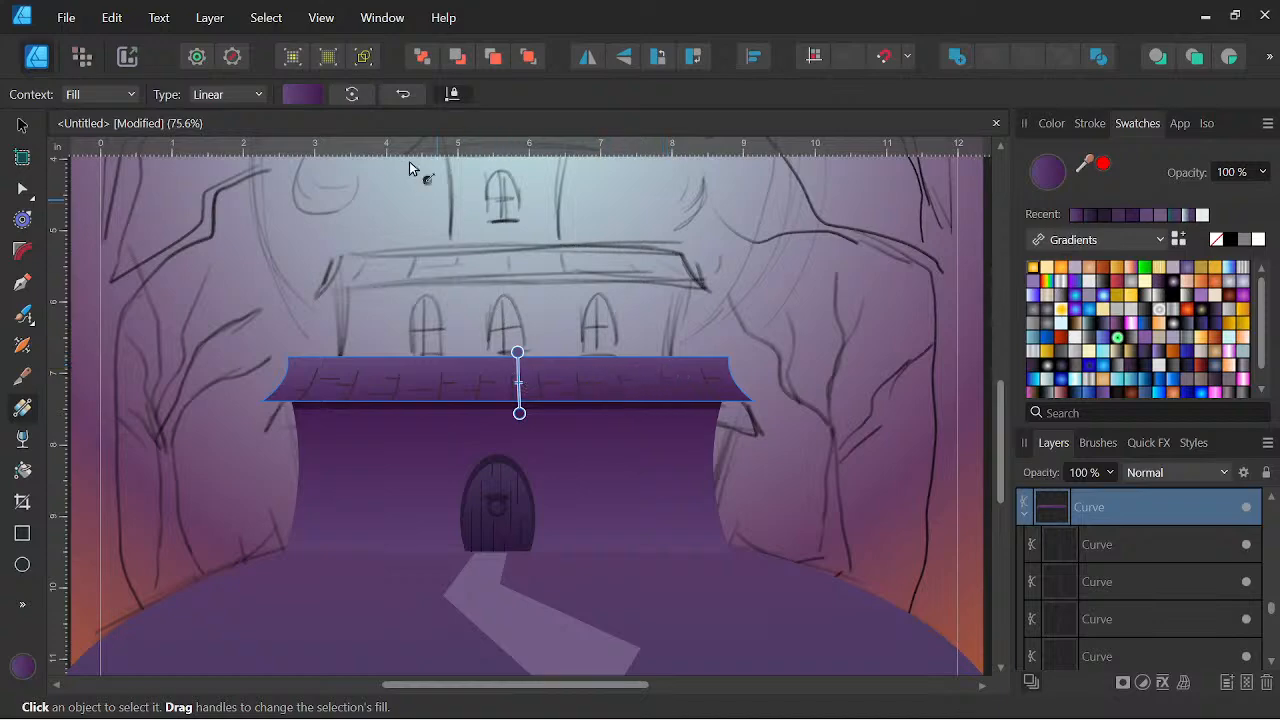
pyautogui.click(303, 94)
pyautogui.click(153, 183)
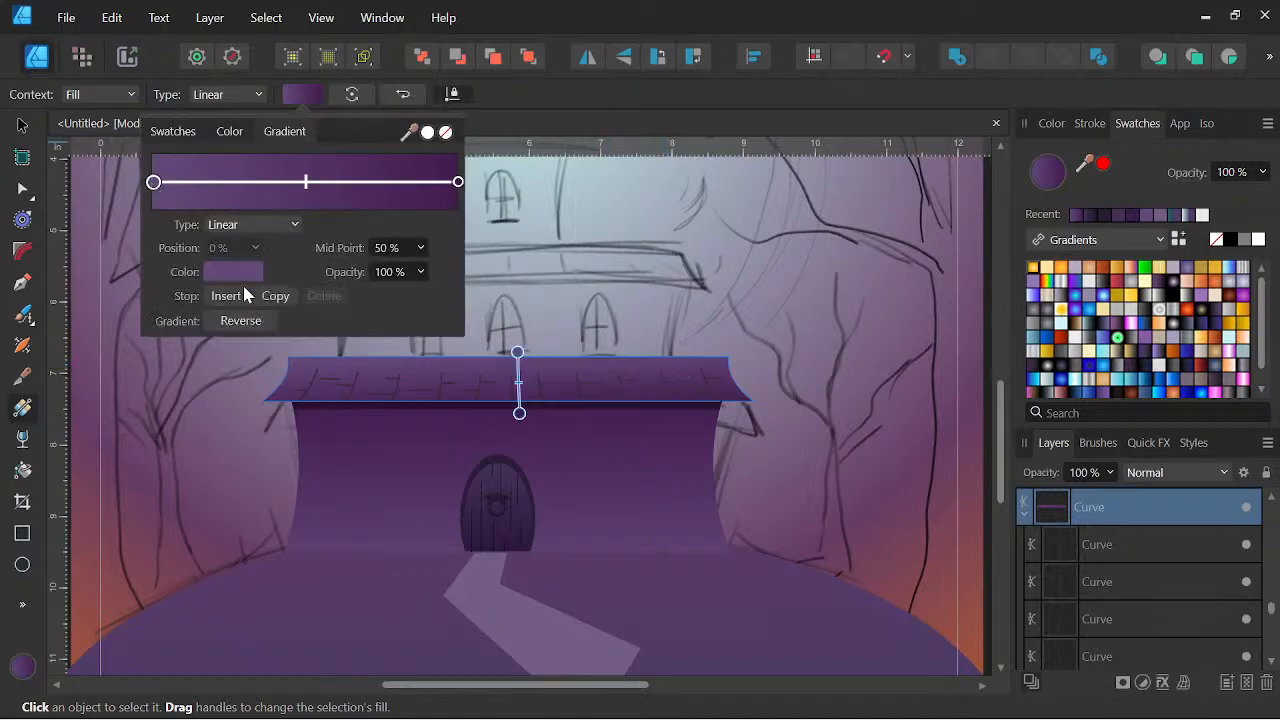
pyautogui.click(246, 275)
pyautogui.moveTo(235, 338); pyautogui.dragTo(219, 339)
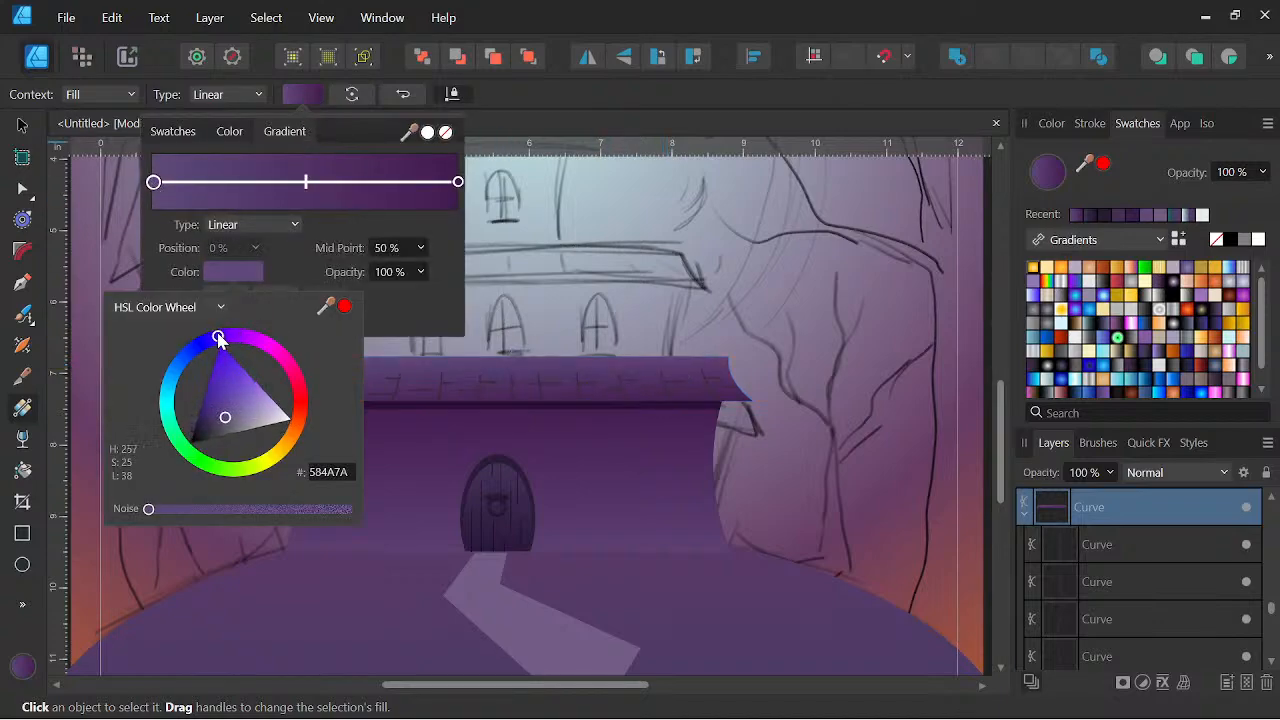
pyautogui.click(458, 182)
pyautogui.click(242, 272)
pyautogui.moveTo(250, 345); pyautogui.dragTo(241, 343)
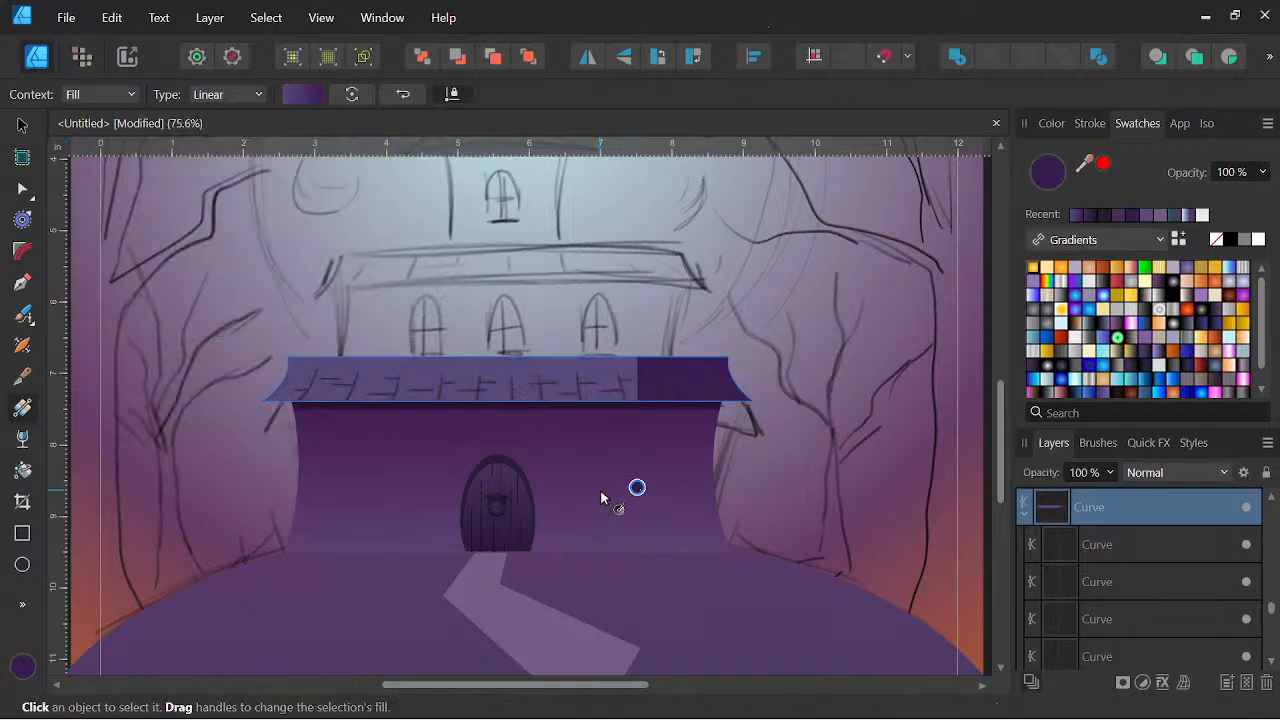
# Redraw the wall's gradient vertically, with the dark end just under the roof and the light end below the wall's base
pyautogui.click(620, 510)
pyautogui.scroll(-1, 556, 515)
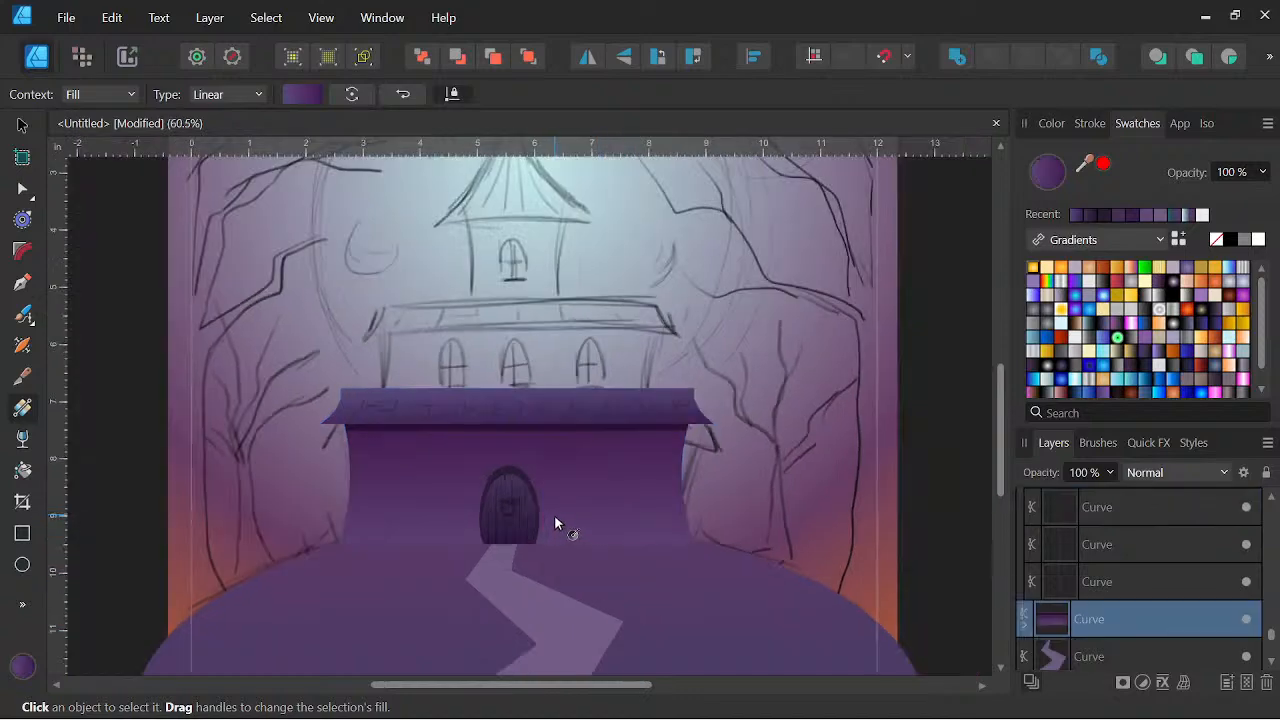
pyautogui.moveTo(543, 578); pyautogui.dragTo(548, 603)
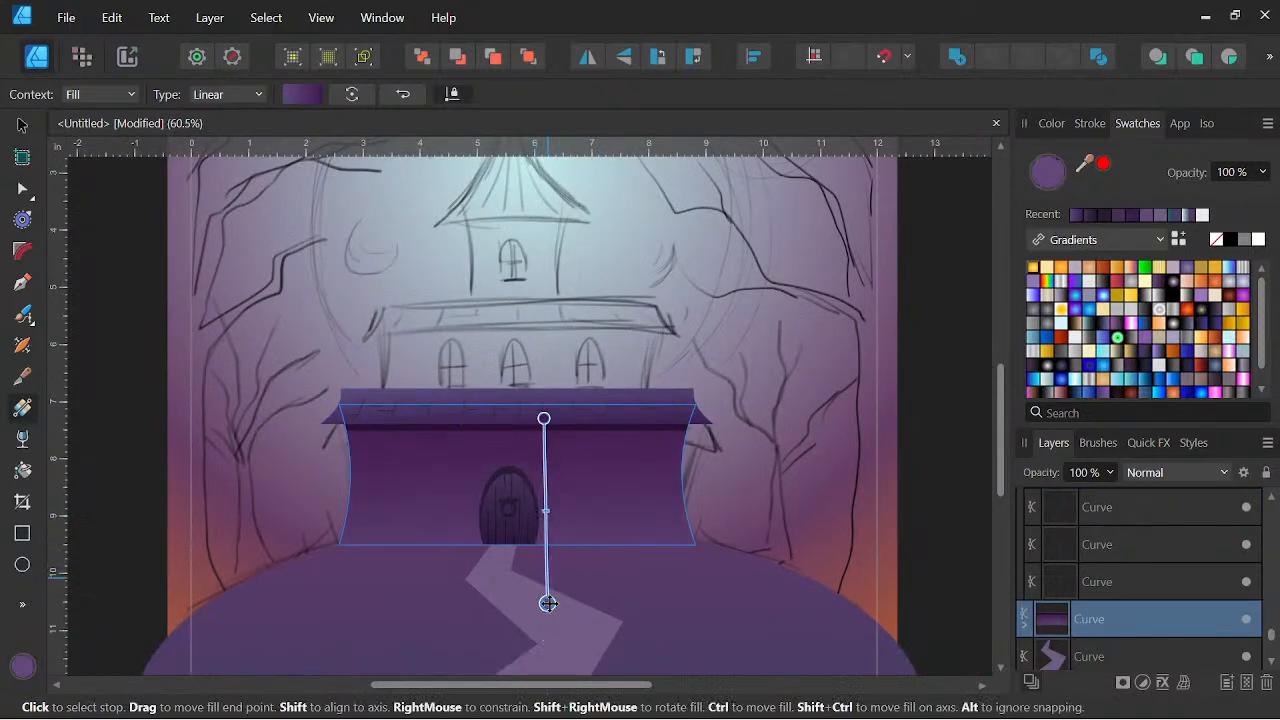
pyautogui.moveTo(544, 416); pyautogui.dragTo(557, 574)
pyautogui.moveTo(584, 520); pyautogui.dragTo(583, 425)
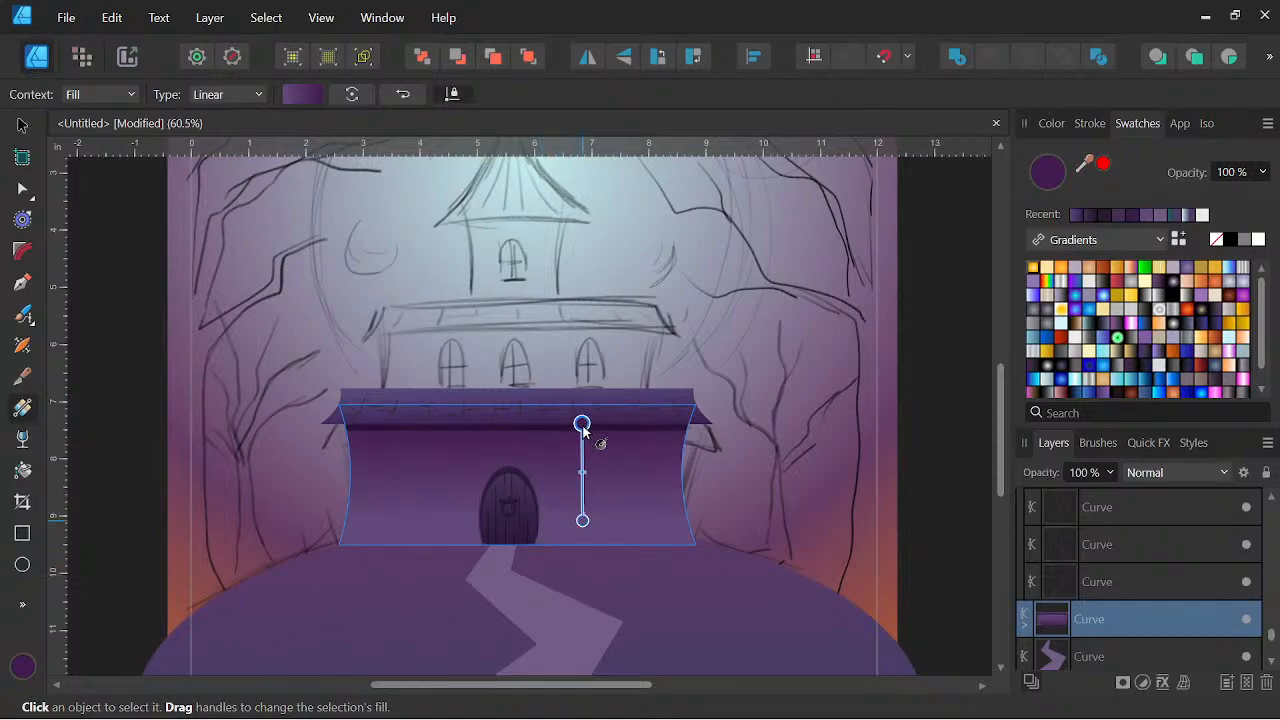
pyautogui.moveTo(582, 520); pyautogui.dragTo(582, 589)
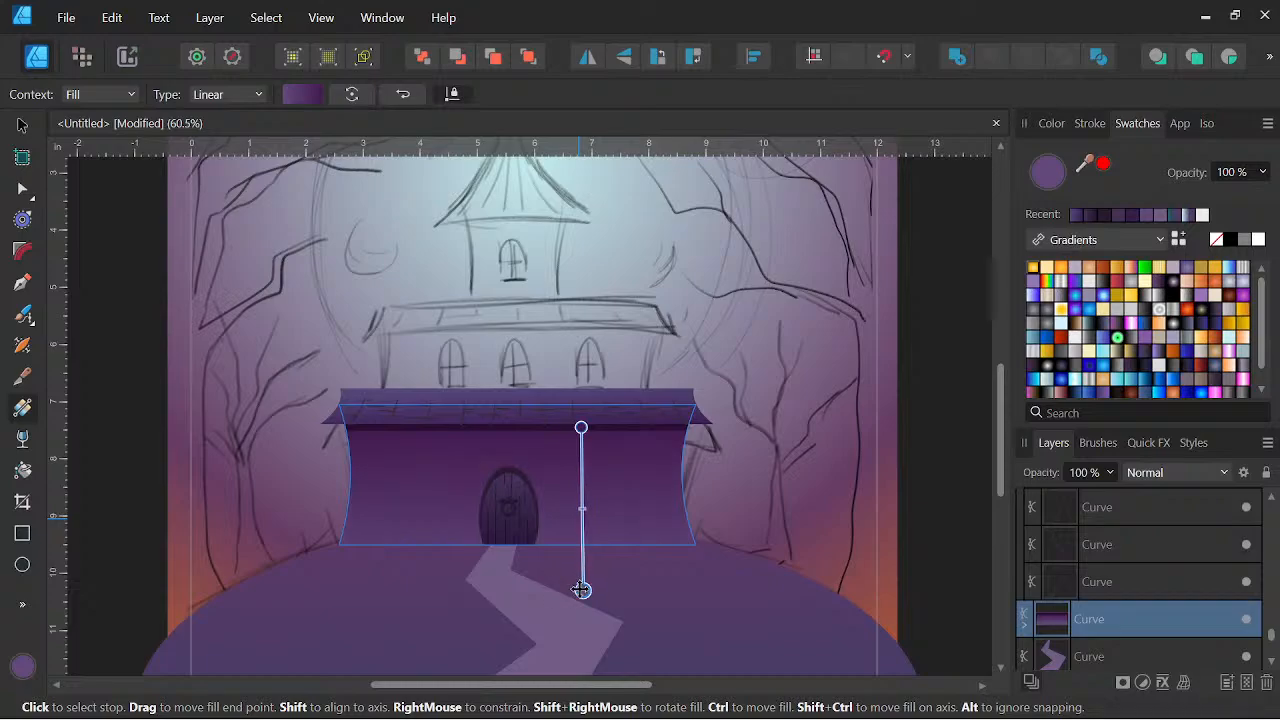
# Darken the wall gradient's upper stop to #3A1B44, then deselect the wall
pyautogui.click(581, 428)
pyautogui.click(315, 100)
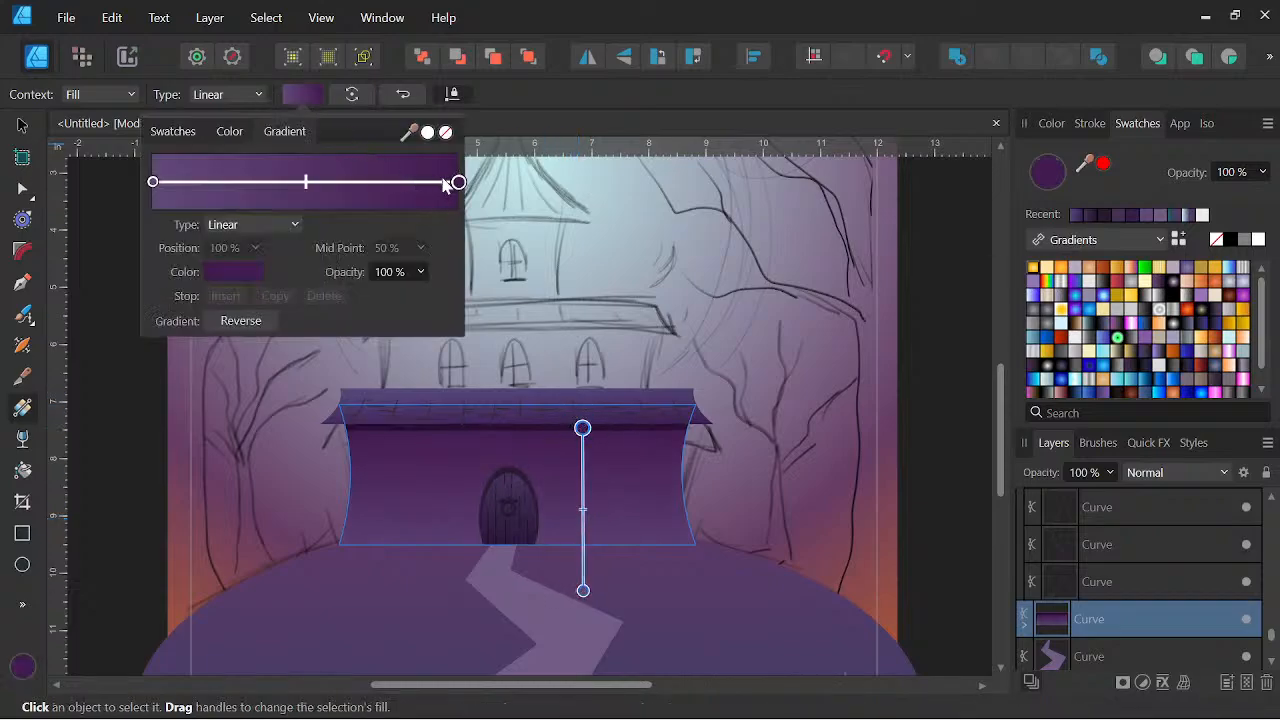
pyautogui.click(240, 271)
pyautogui.moveTo(203, 413); pyautogui.dragTo(201, 417)
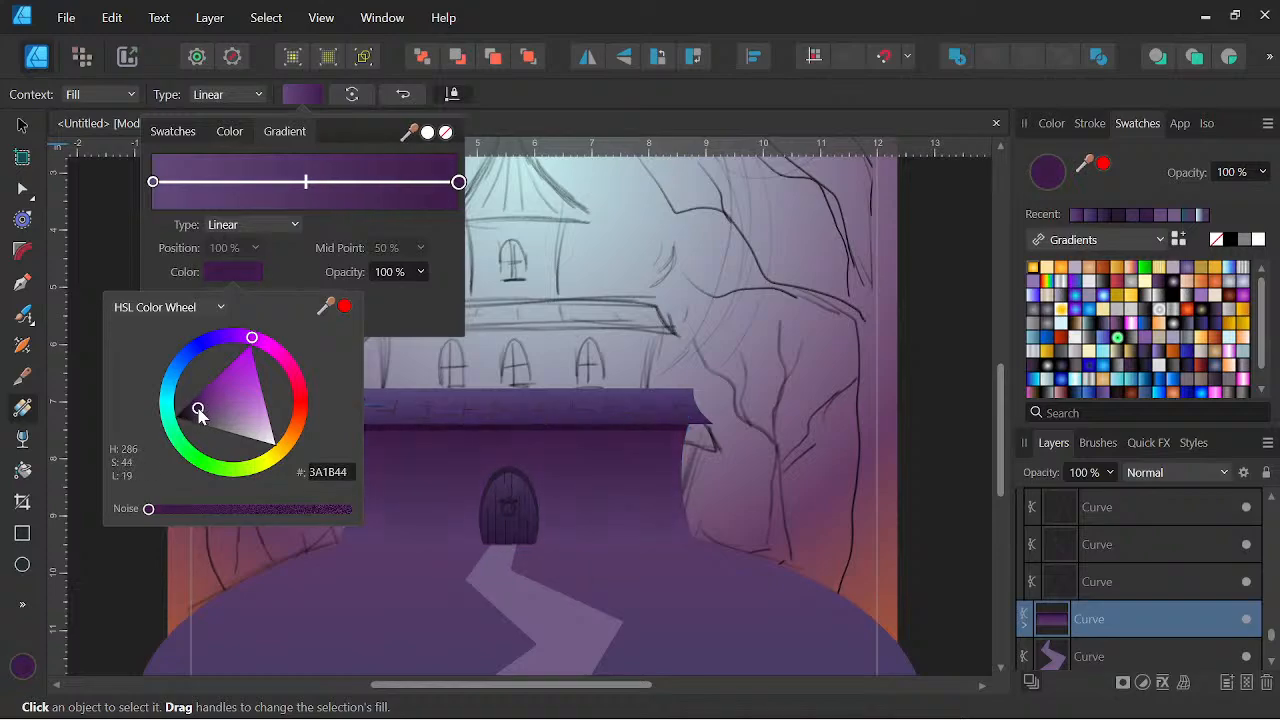
pyautogui.click(574, 3)
pyautogui.click(22, 126)
pyautogui.click(140, 238)
pyautogui.scroll(-3, 140, 245)
pyautogui.moveTo(322, 303); pyautogui.dragTo(537, 360)
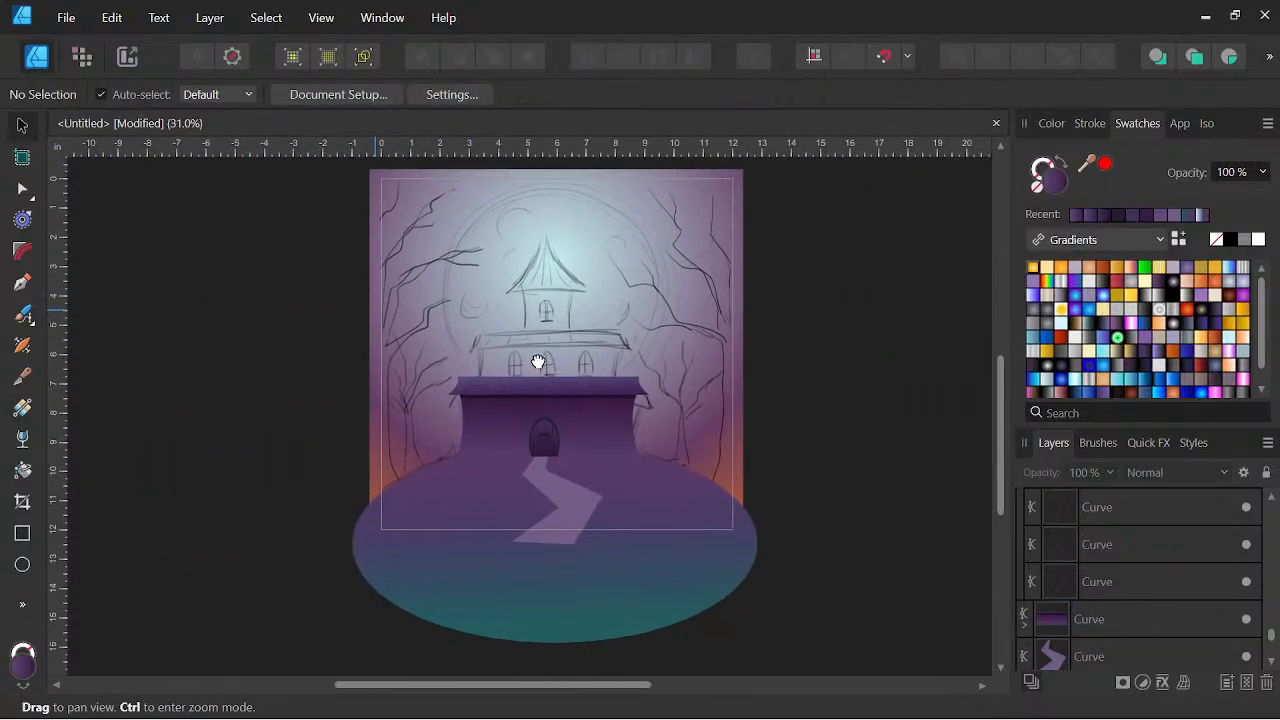
# Duplicate the shadow rectangle clipped inside the wall and stretch the copy downward to about 0.9 in tall
pyautogui.scroll(3, 540, 362)
pyautogui.scroll(2, 615, 465)
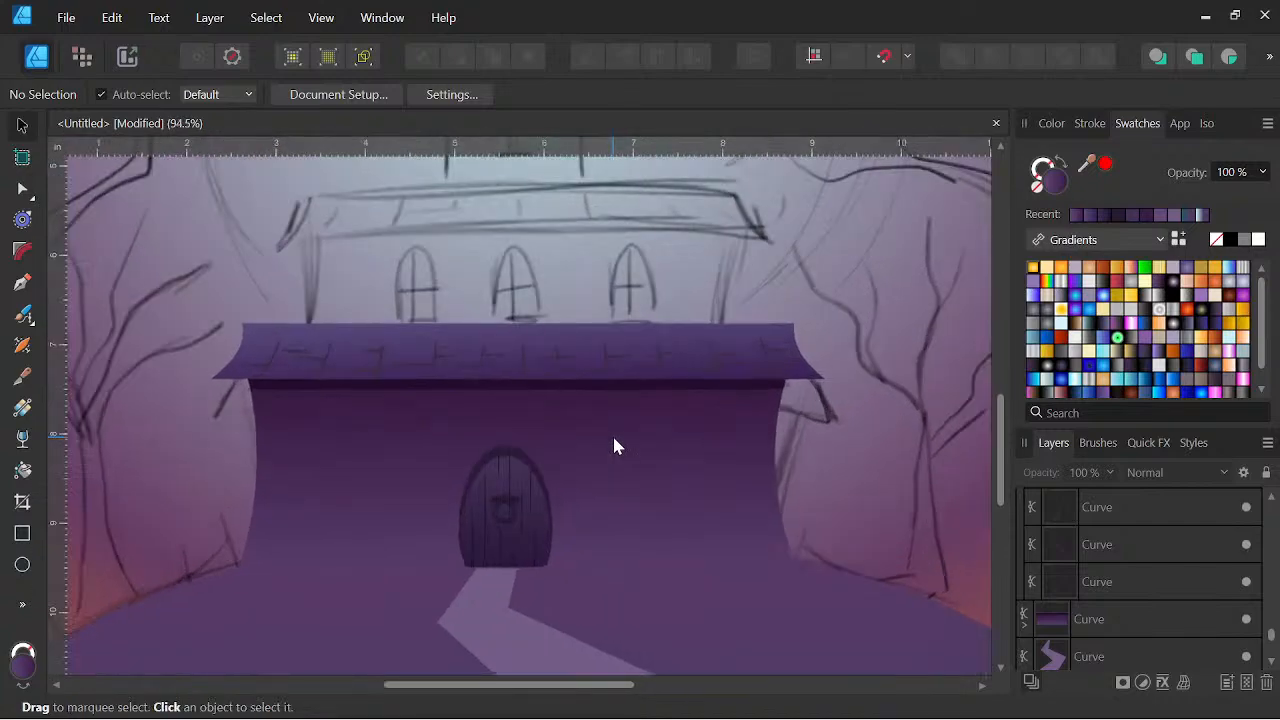
pyautogui.click(614, 439)
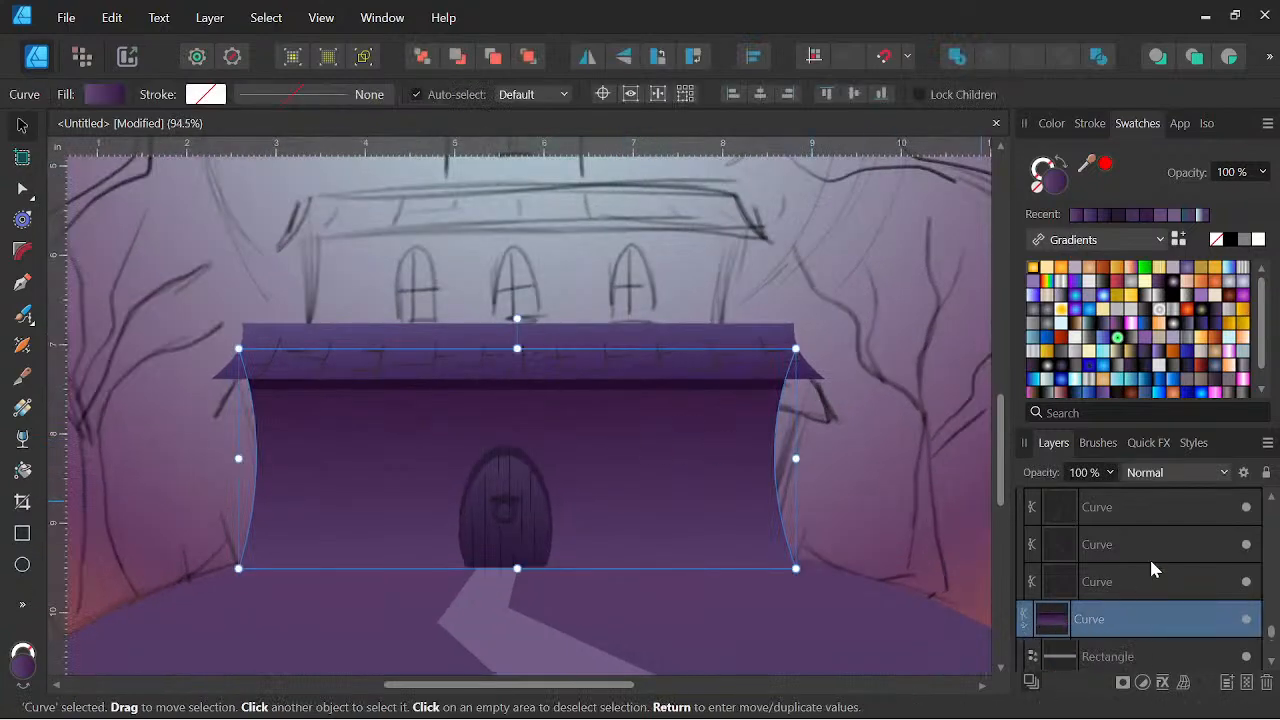
pyautogui.scroll(-2, 1120, 520)
pyautogui.scroll(2, 1100, 575)
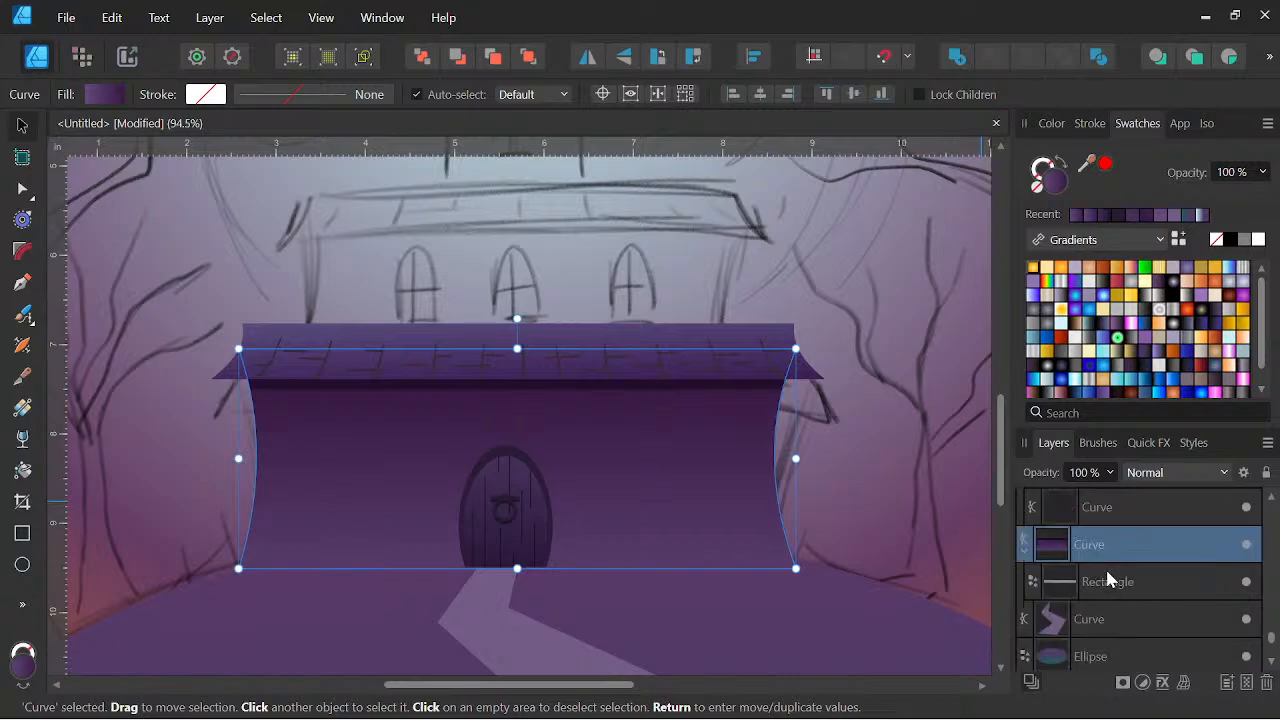
pyautogui.click(1112, 586)
pyautogui.rightClick(1108, 580)
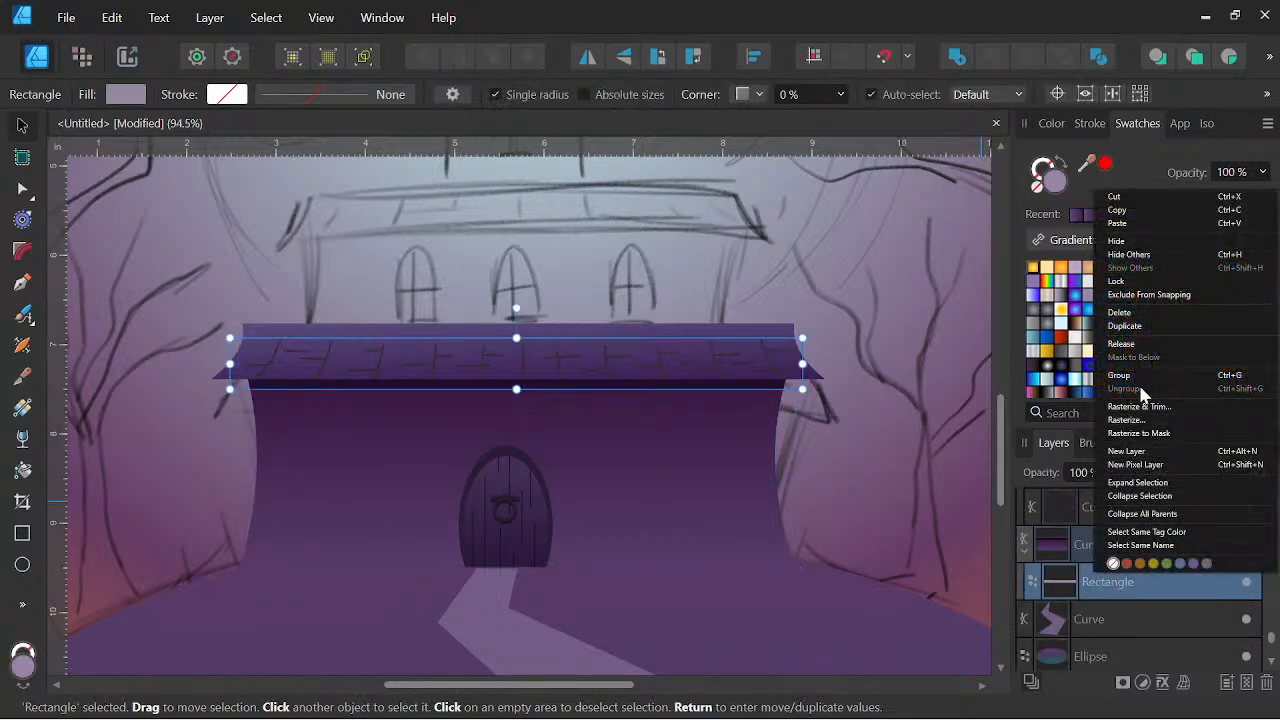
pyautogui.click(1125, 326)
pyautogui.click(1108, 622)
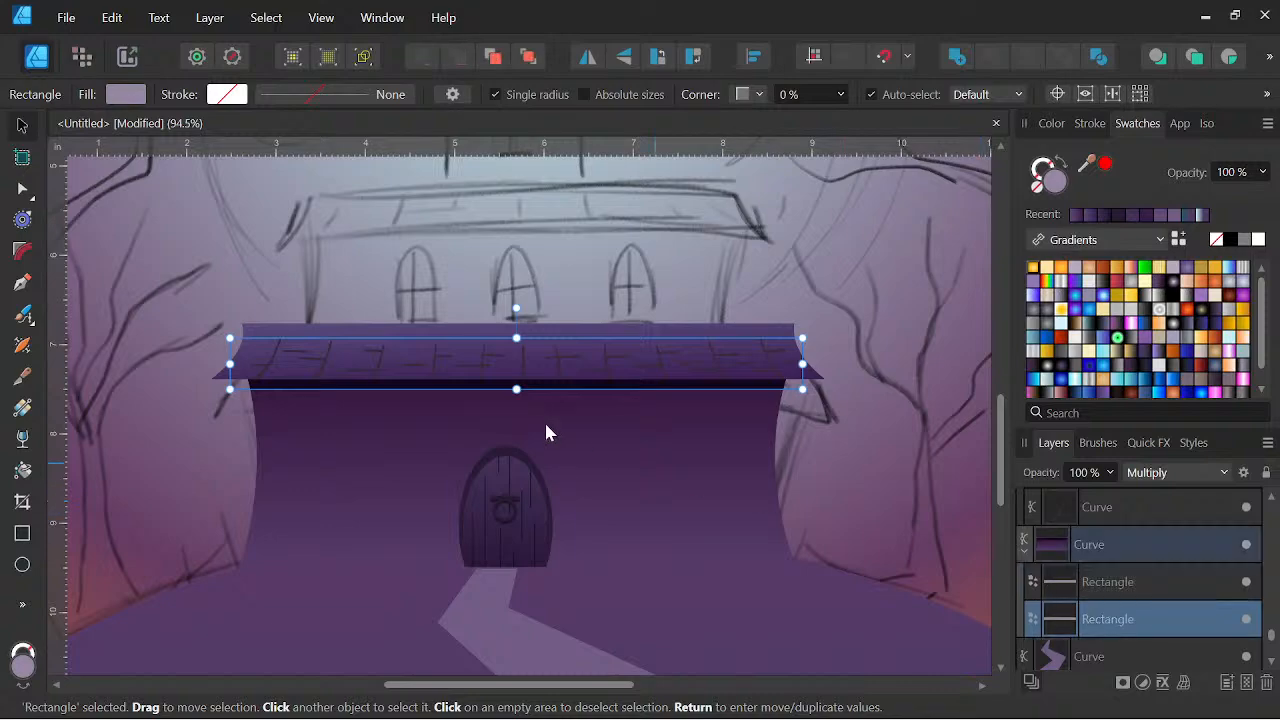
pyautogui.moveTo(516, 389); pyautogui.dragTo(510, 417)
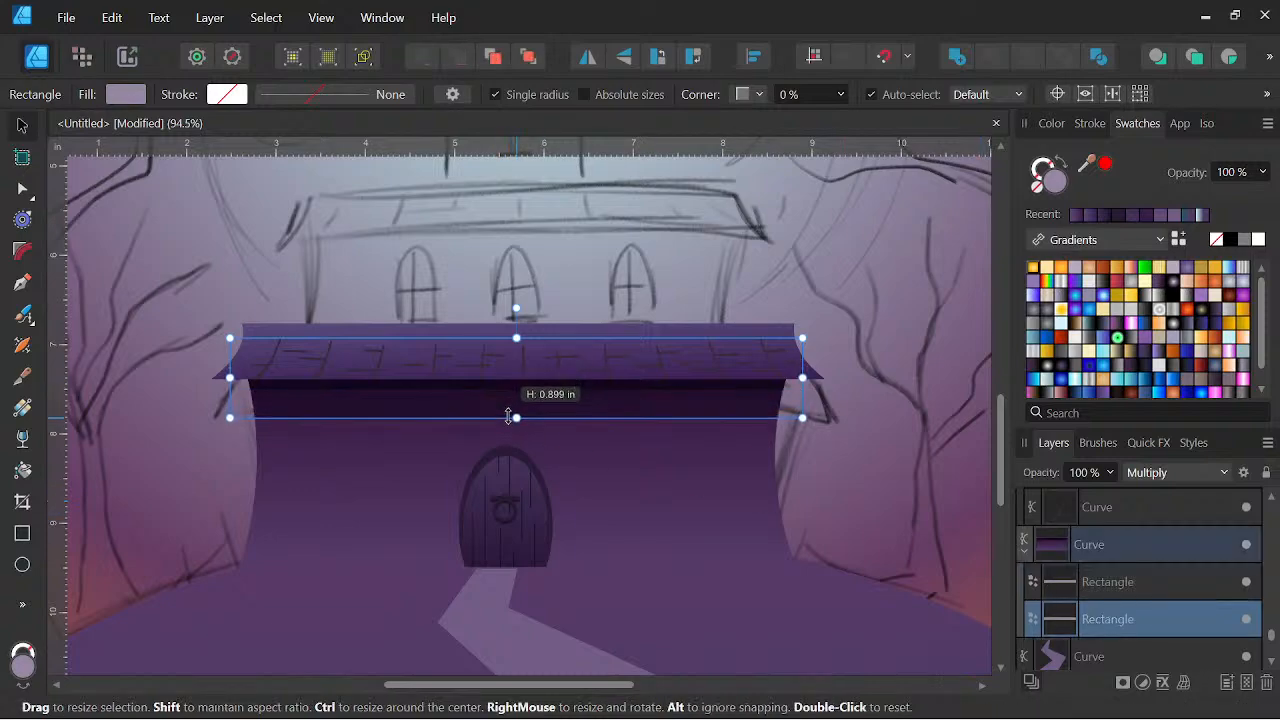
# Apply a Gaussian Blur with a radius of about 36.9 px to the duplicated shadow rectangle
pyautogui.click(1160, 443)
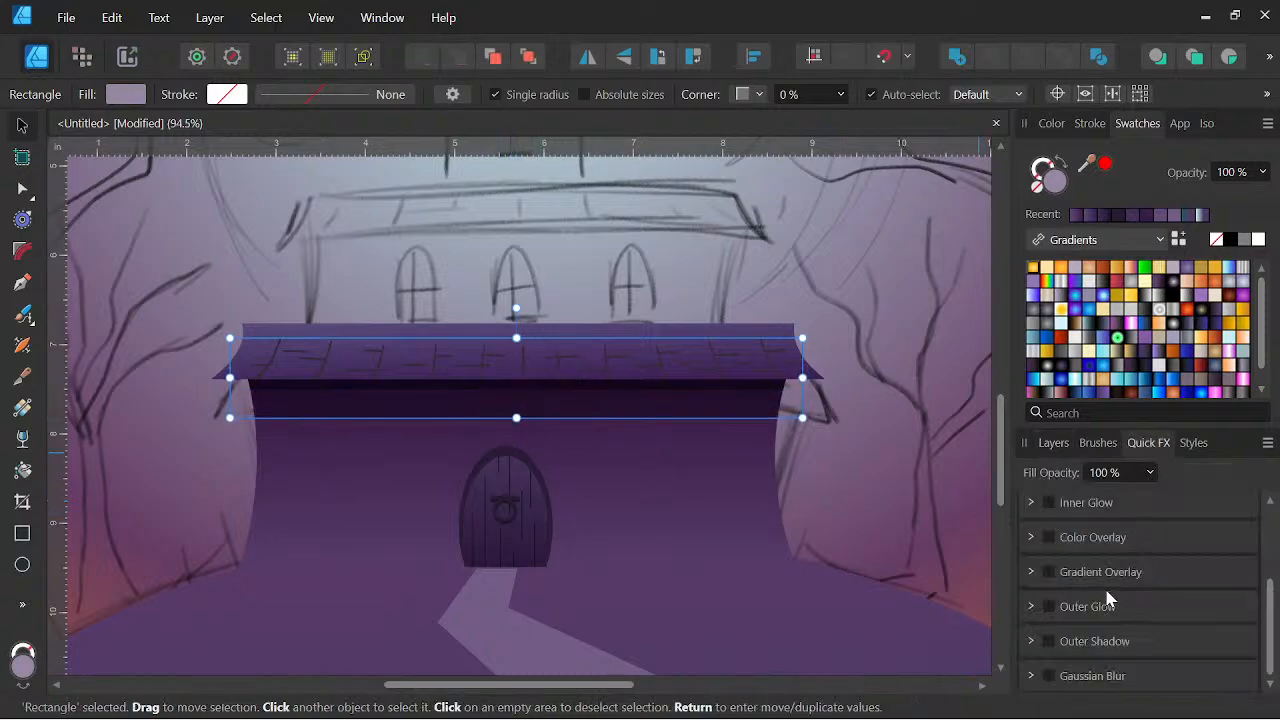
pyautogui.scroll(-1, 1199, 521)
pyautogui.moveTo(1079, 651); pyautogui.dragTo(1082, 651)
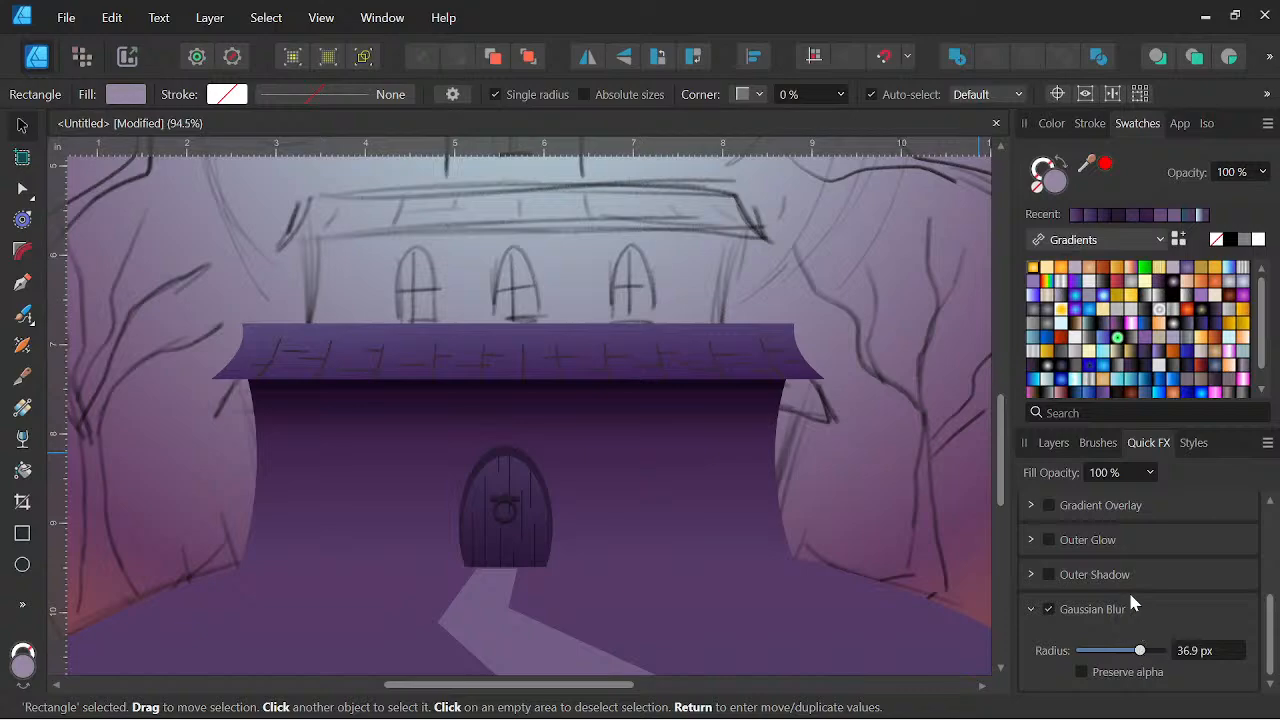
pyautogui.click(1053, 442)
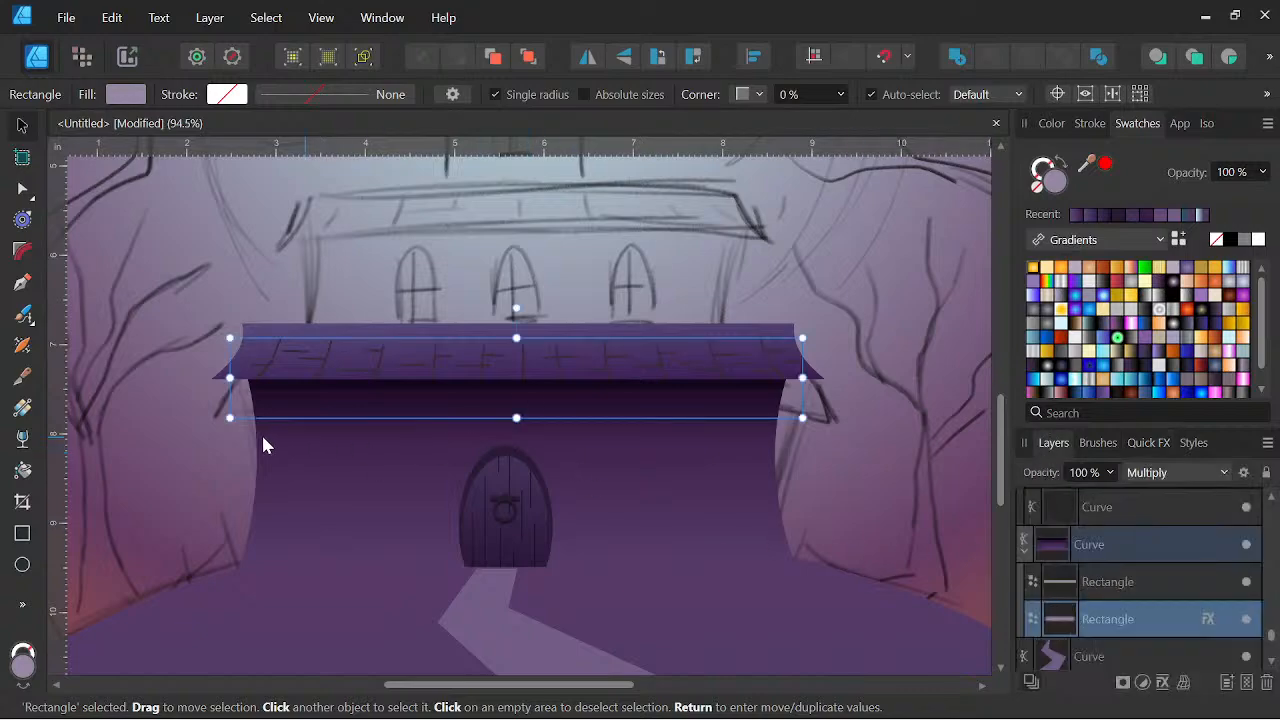
# Draw an upright arched window inside the wall to the left of the door with the Segment Tool
pyautogui.click(22, 604)
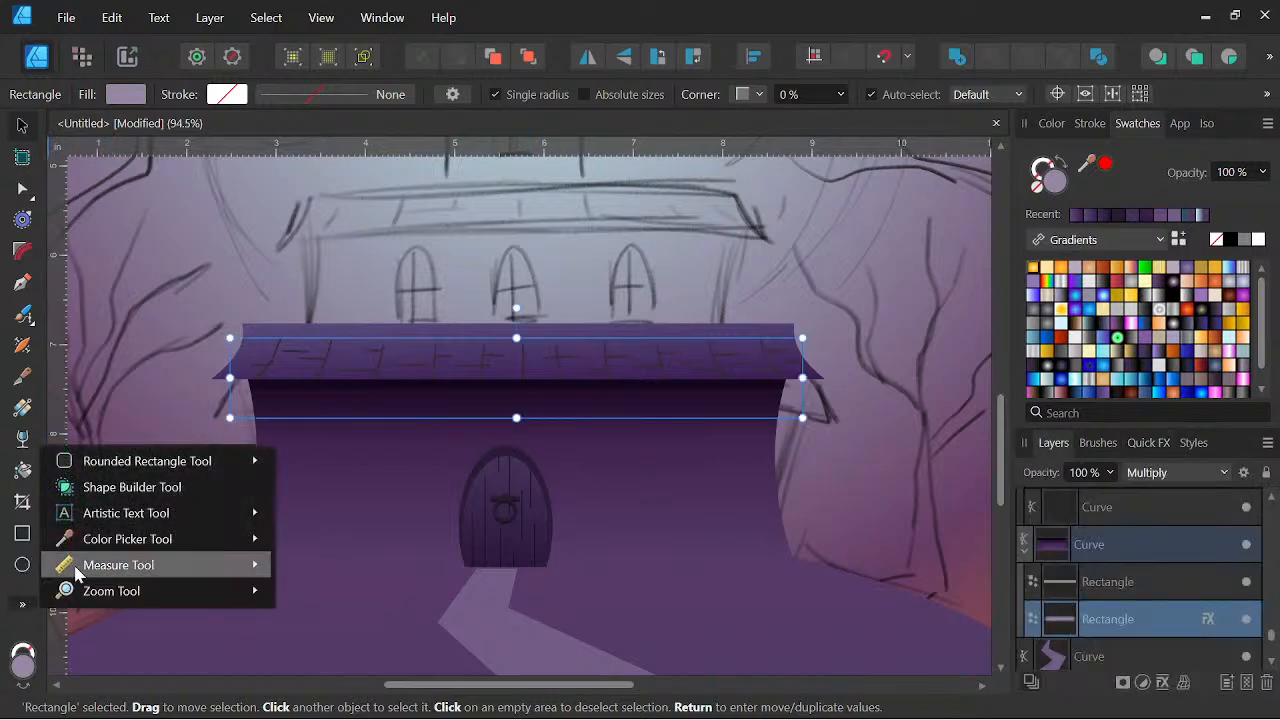
pyautogui.moveTo(137, 468)
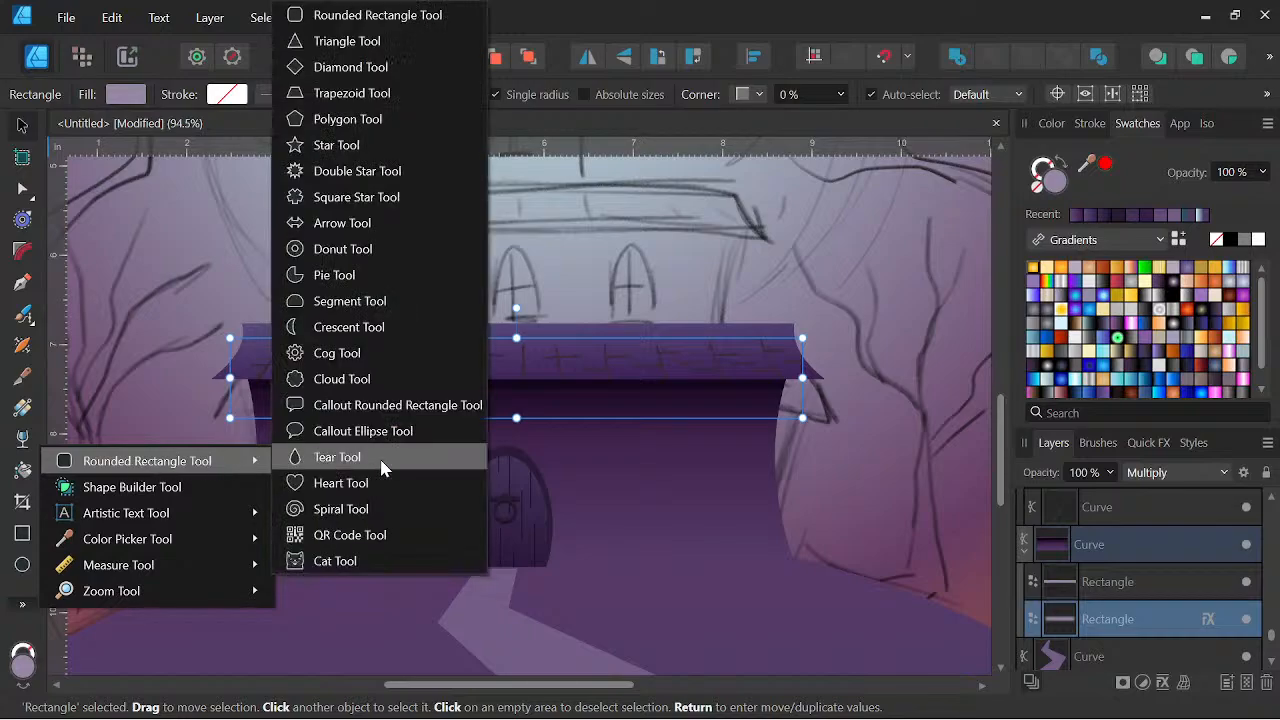
pyautogui.click(372, 303)
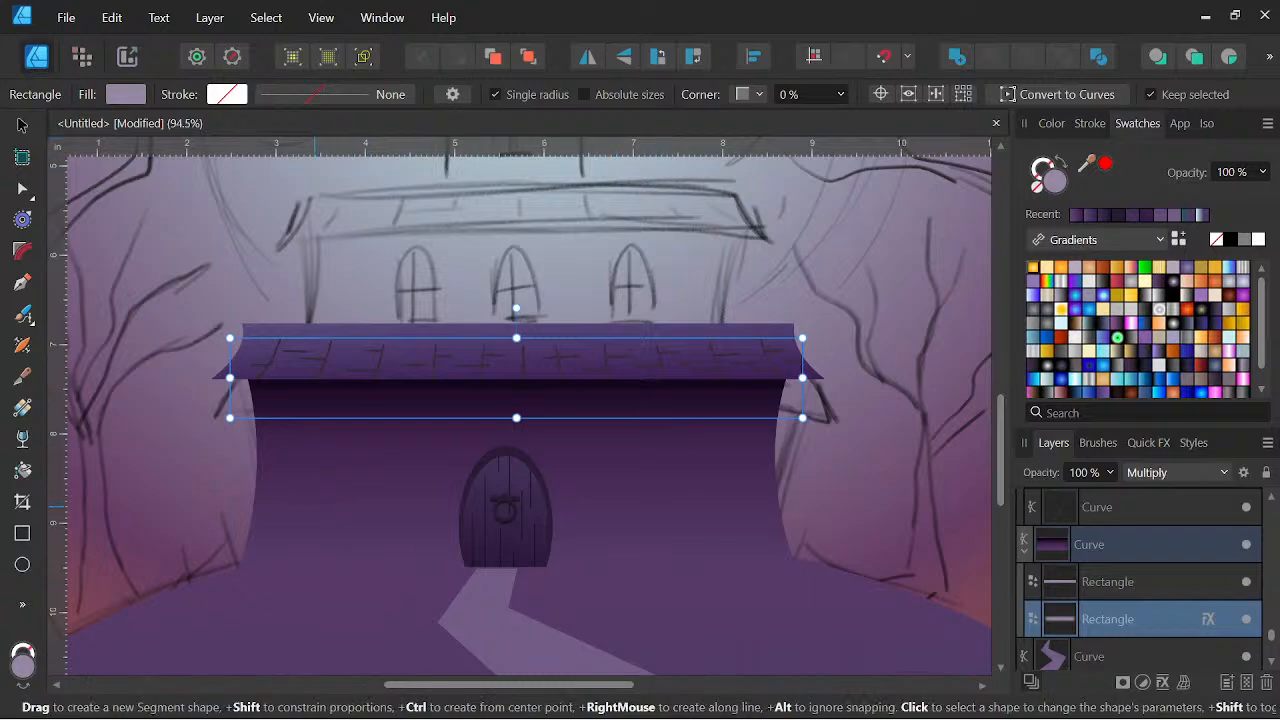
pyautogui.scroll(1, 314, 437)
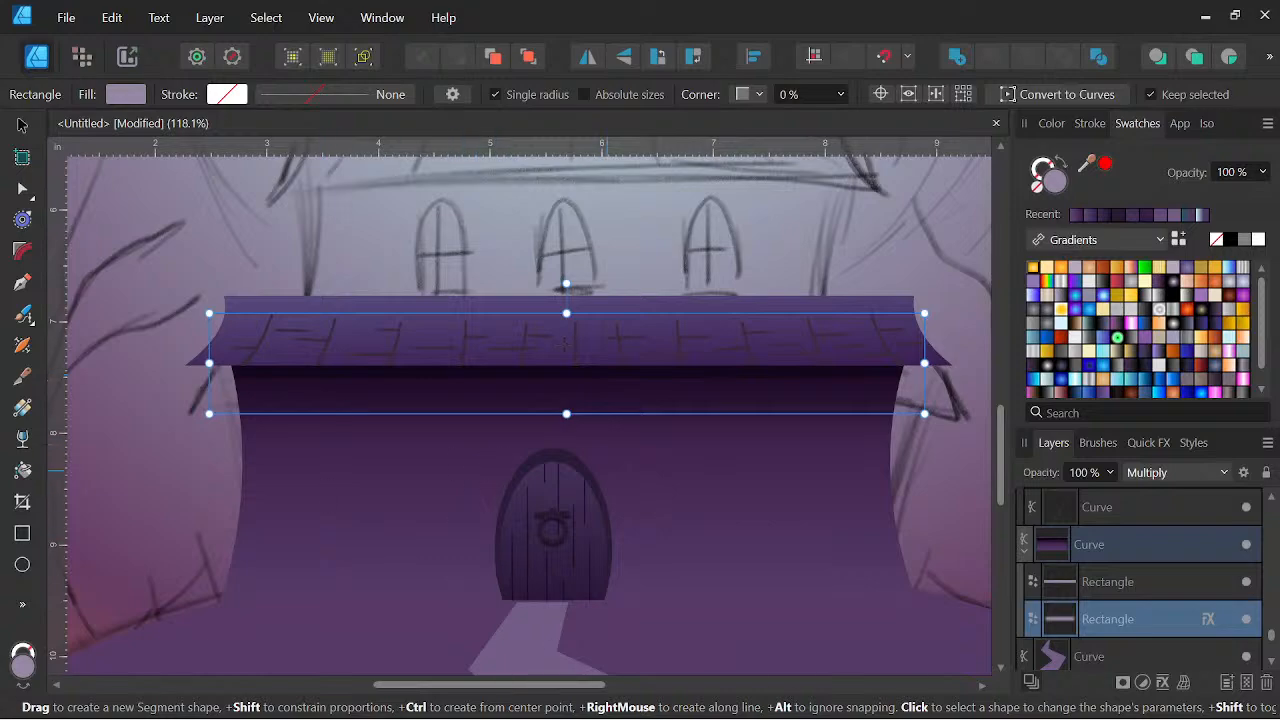
pyautogui.scroll(4, 1128, 550)
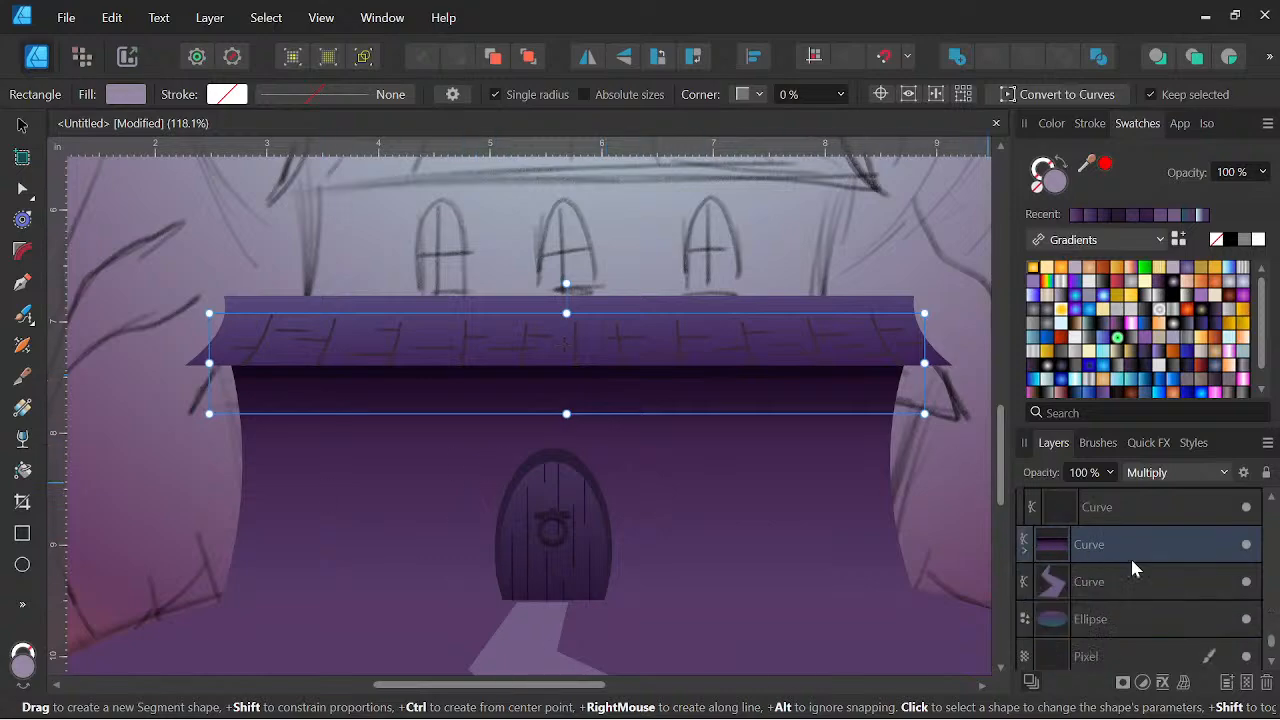
pyautogui.scroll(3, 1047, 596)
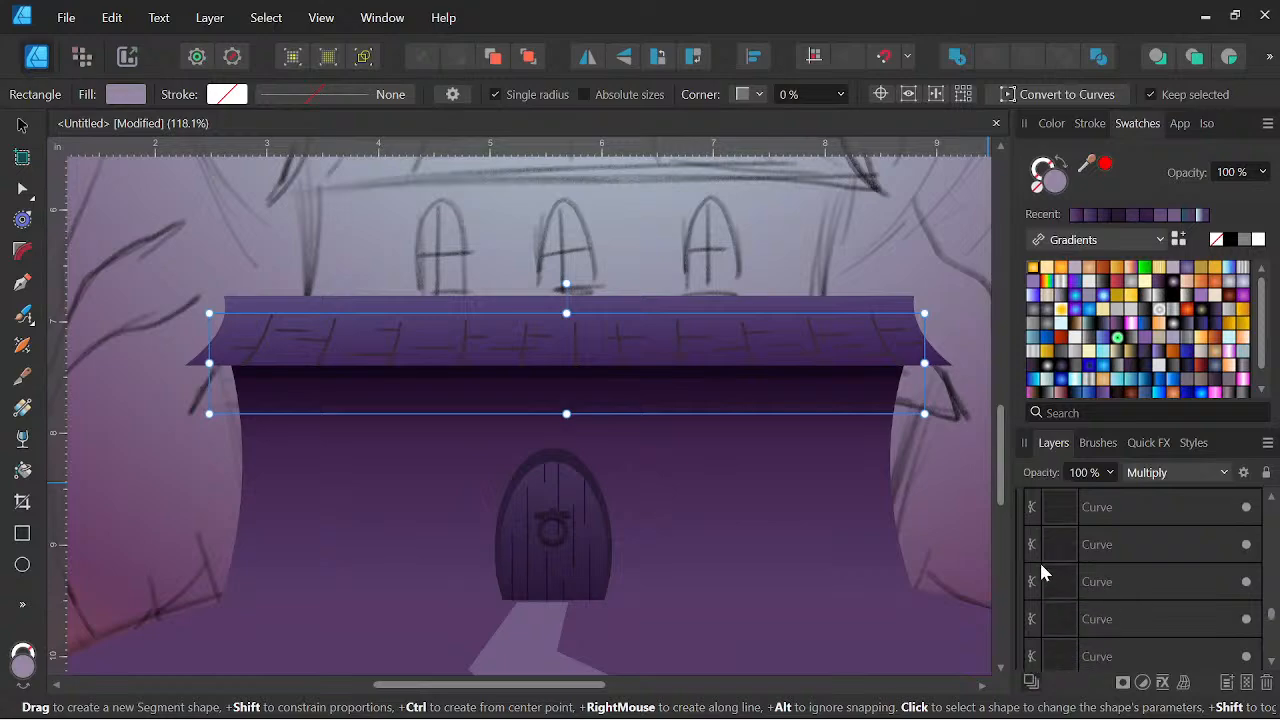
pyautogui.scroll(-3, 1075, 553)
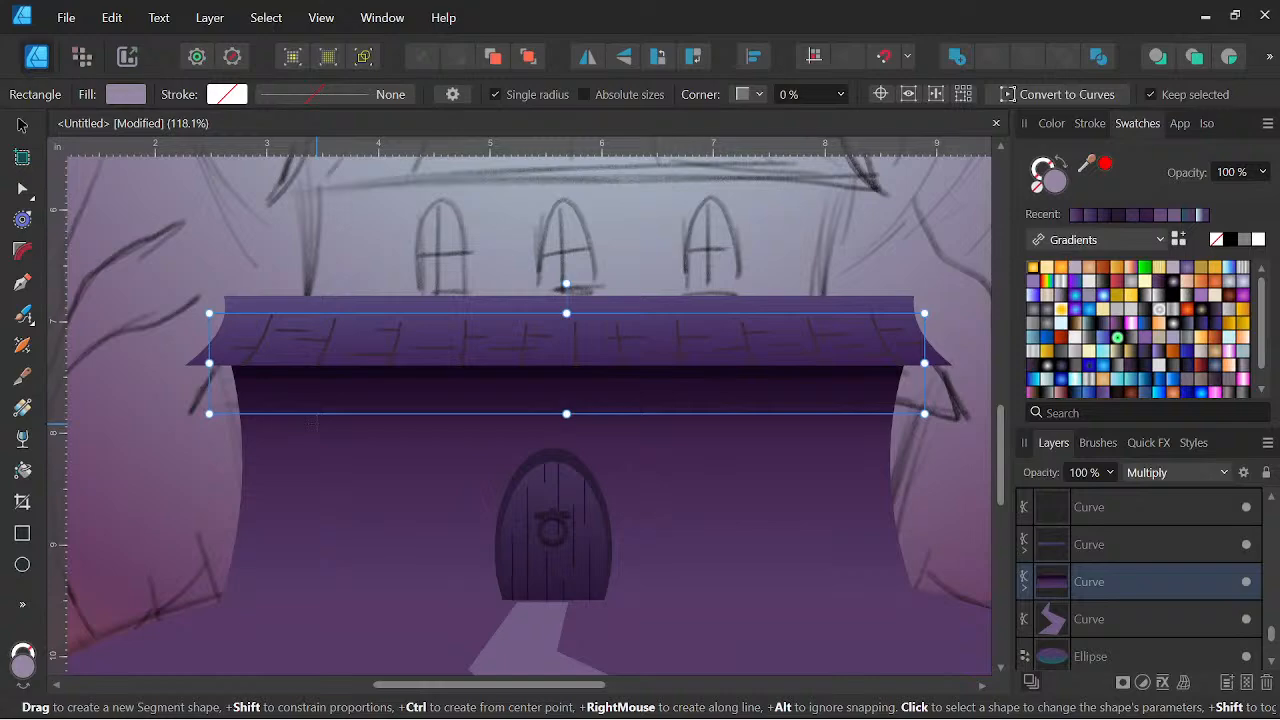
pyautogui.moveTo(316, 425); pyautogui.dragTo(387, 561)
pyautogui.scroll(2, 357, 492)
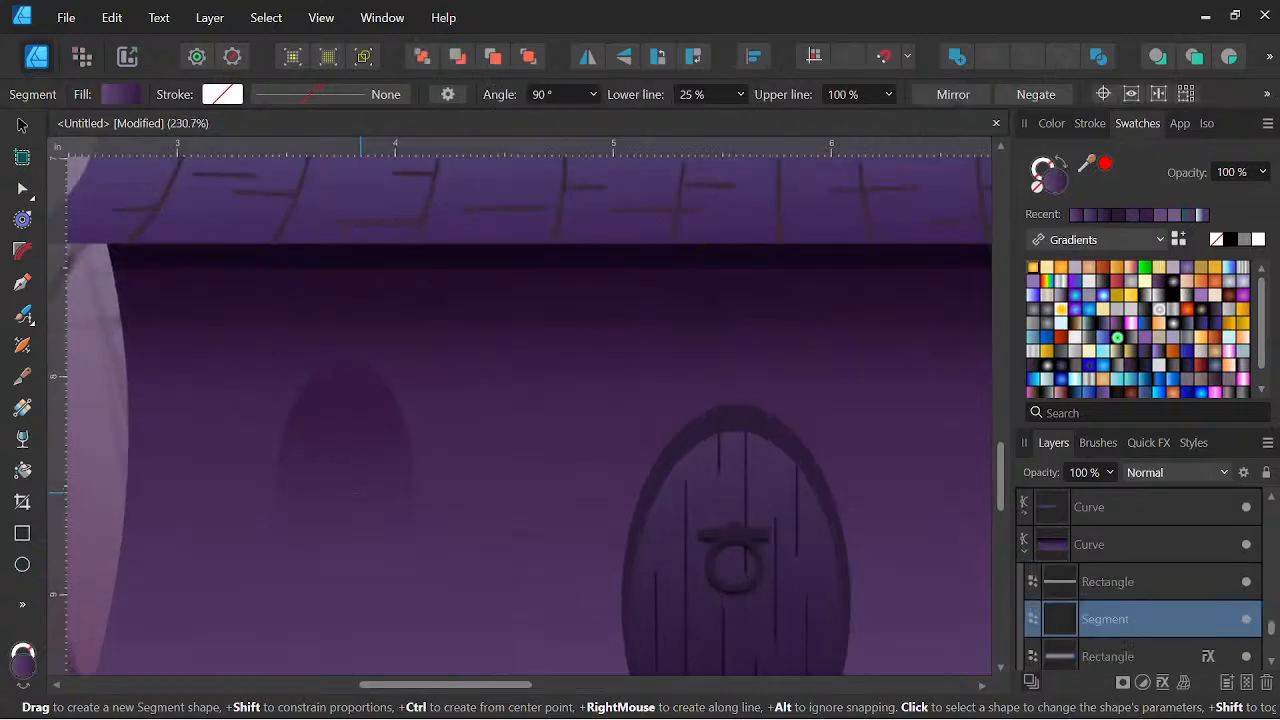
pyautogui.click(24, 127)
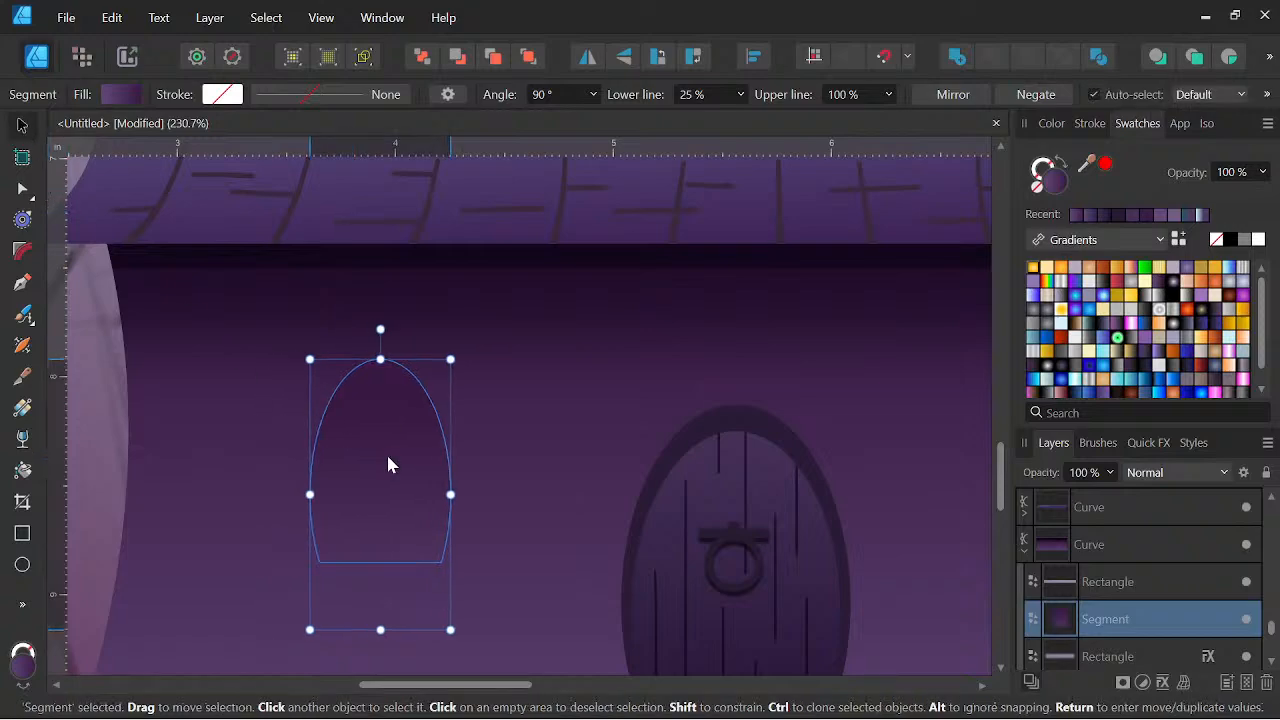
# Fill the arched window with the pale yellow #F4EAA0
pyautogui.scroll(-3, 417, 430)
pyautogui.moveTo(611, 463); pyautogui.dragTo(629, 486)
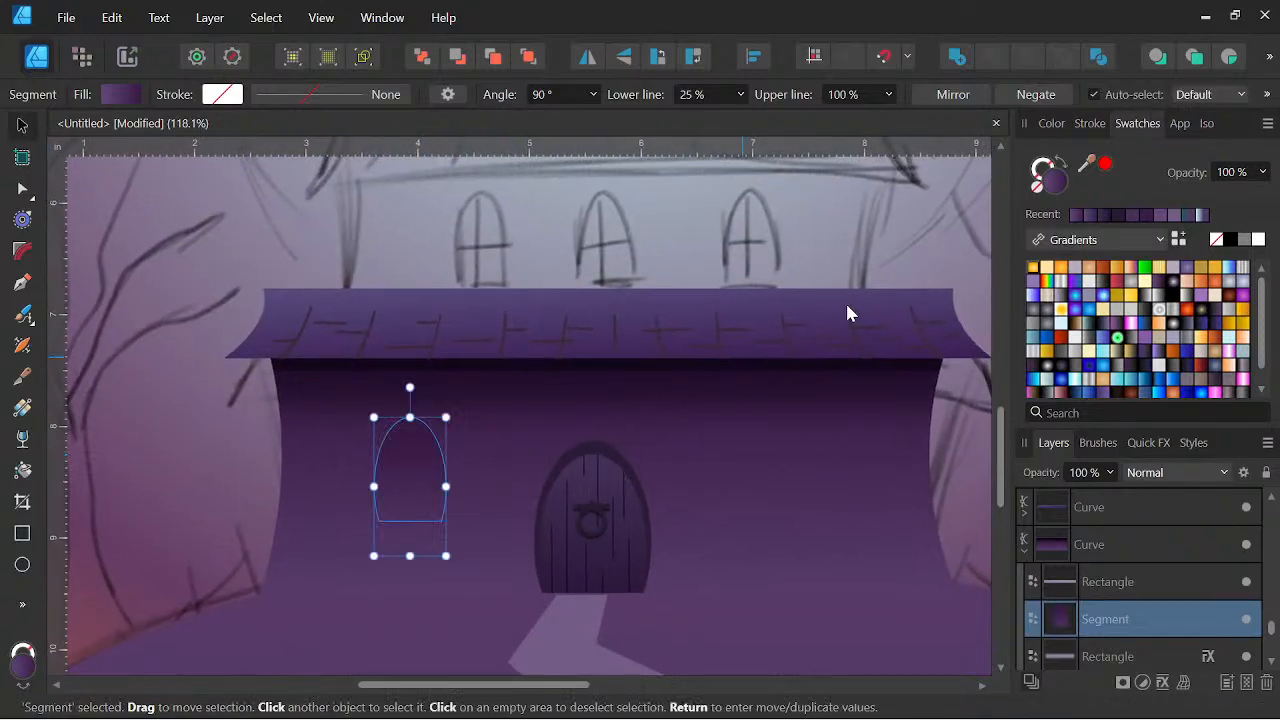
pyautogui.click(1052, 124)
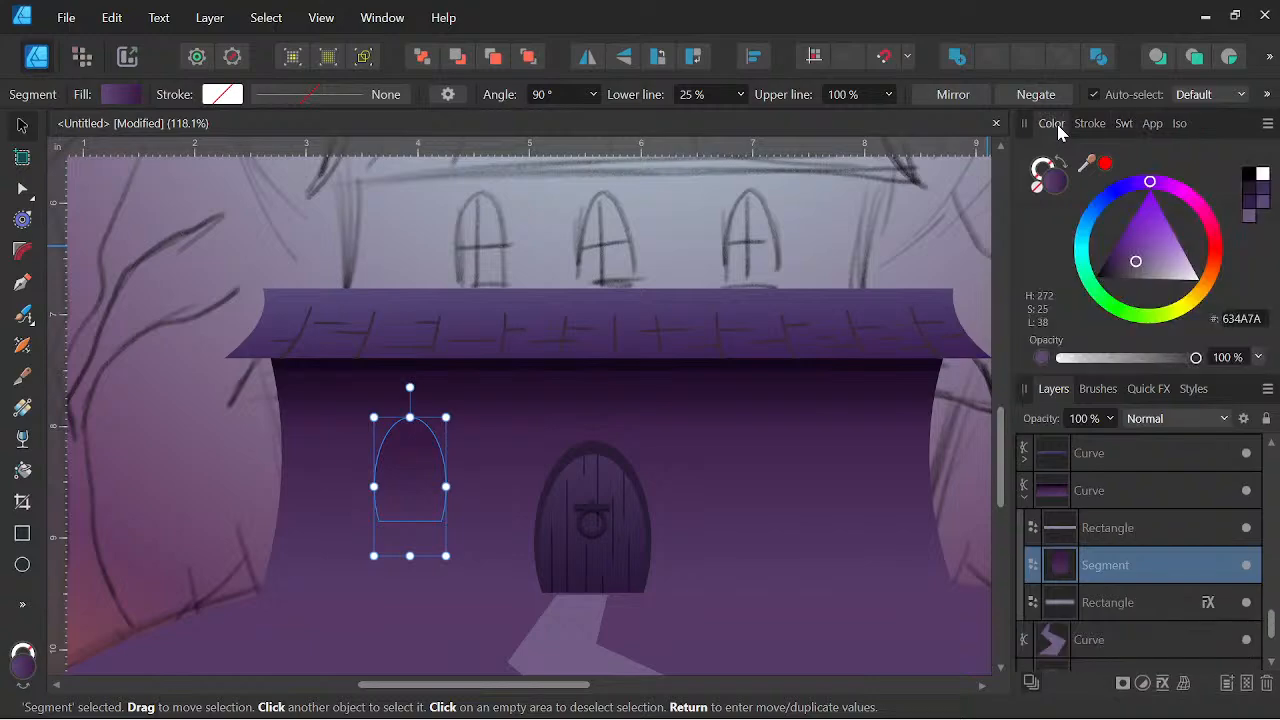
pyautogui.moveTo(1116, 310); pyautogui.dragTo(1197, 311)
pyautogui.moveTo(1140, 266)
pyautogui.mouseDown()
pyautogui.moveTo(1130, 277)
pyautogui.moveTo(1124, 267)
pyautogui.mouseUp()
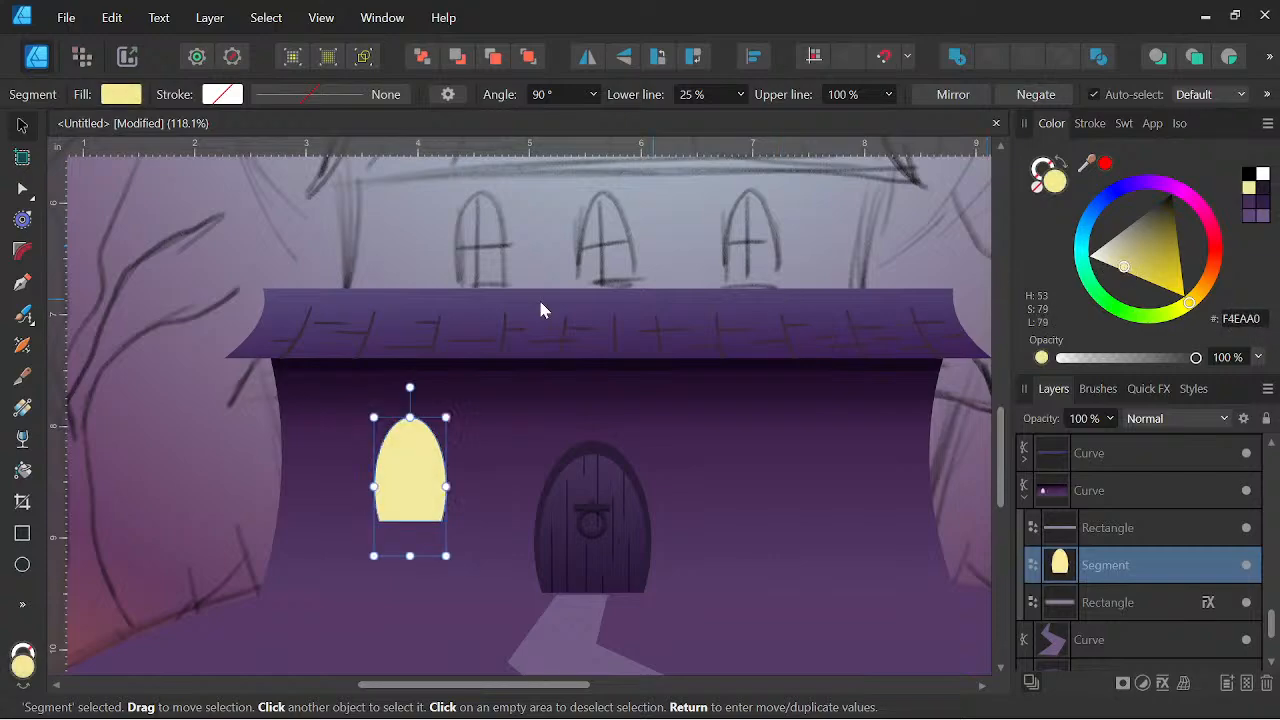
# Give the window a diagonal linear gradient from pale yellow at its lower right to orange #FF8811 at its upper left
pyautogui.click(22, 410)
pyautogui.scroll(1, 443, 451)
pyautogui.moveTo(428, 521); pyautogui.dragTo(327, 425)
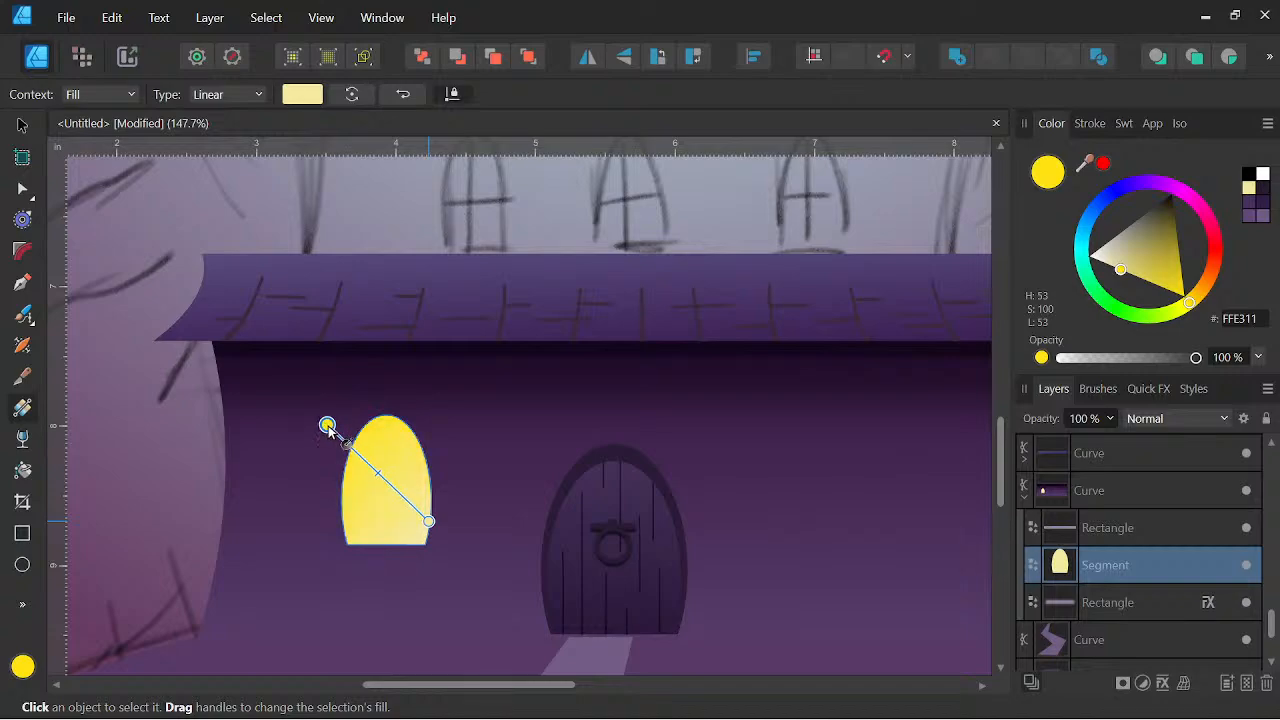
pyautogui.click(305, 94)
pyautogui.click(458, 183)
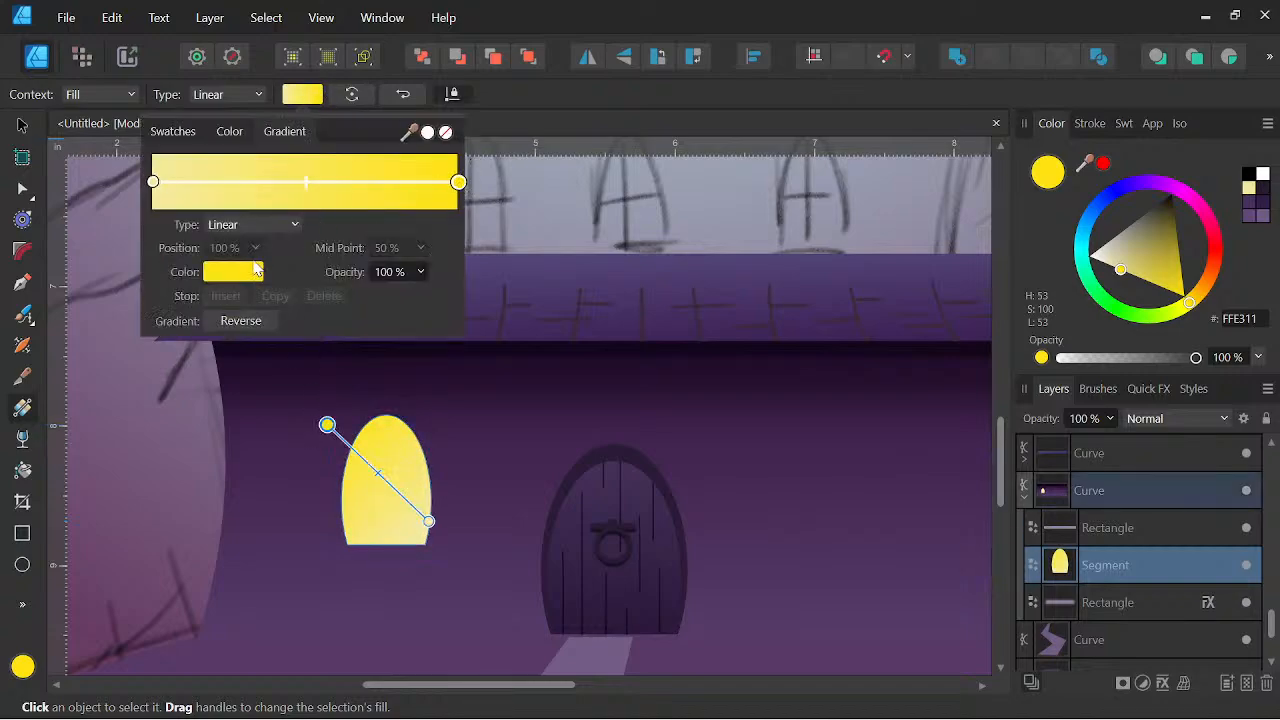
pyautogui.click(248, 277)
pyautogui.moveTo(265, 463); pyautogui.dragTo(299, 442)
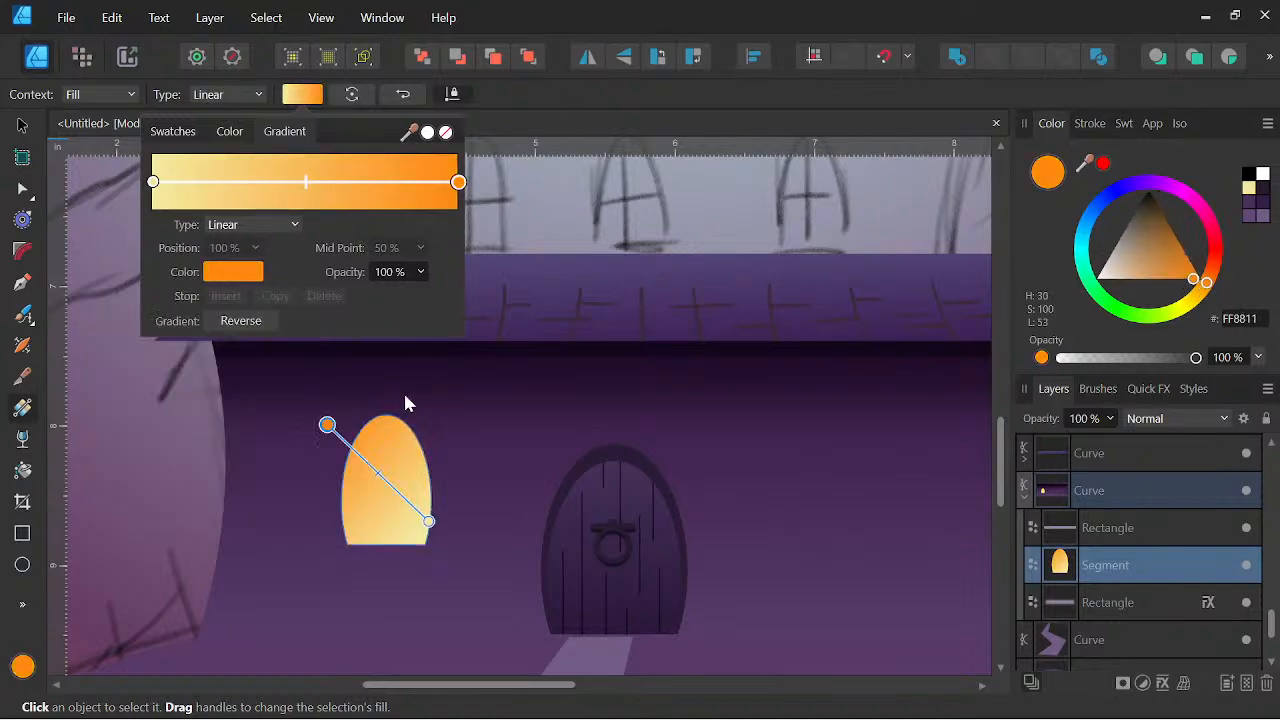
# Extend the orange end of the window's gradient out to the wall's left edge
pyautogui.moveTo(326, 427); pyautogui.dragTo(231, 434)
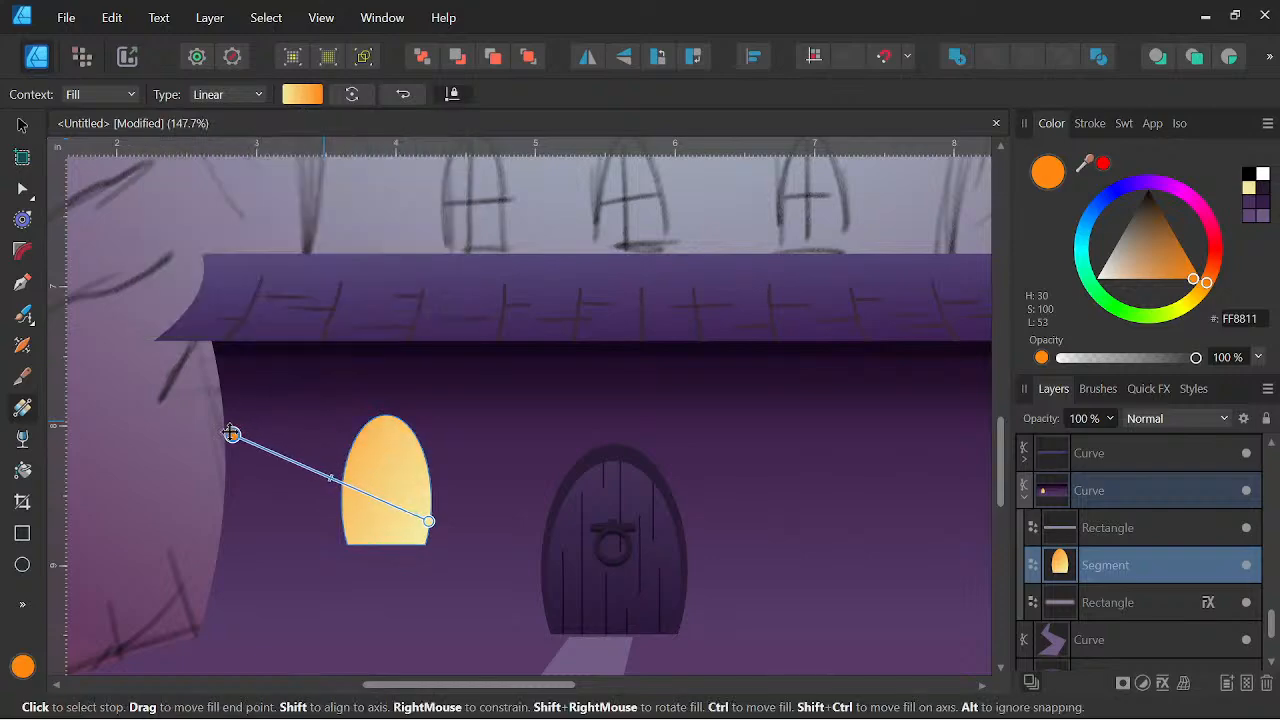
pyautogui.scroll(-4, 466, 405)
pyautogui.moveTo(560, 432); pyautogui.dragTo(645, 436)
pyautogui.scroll(5, 549, 431)
pyautogui.click(22, 125)
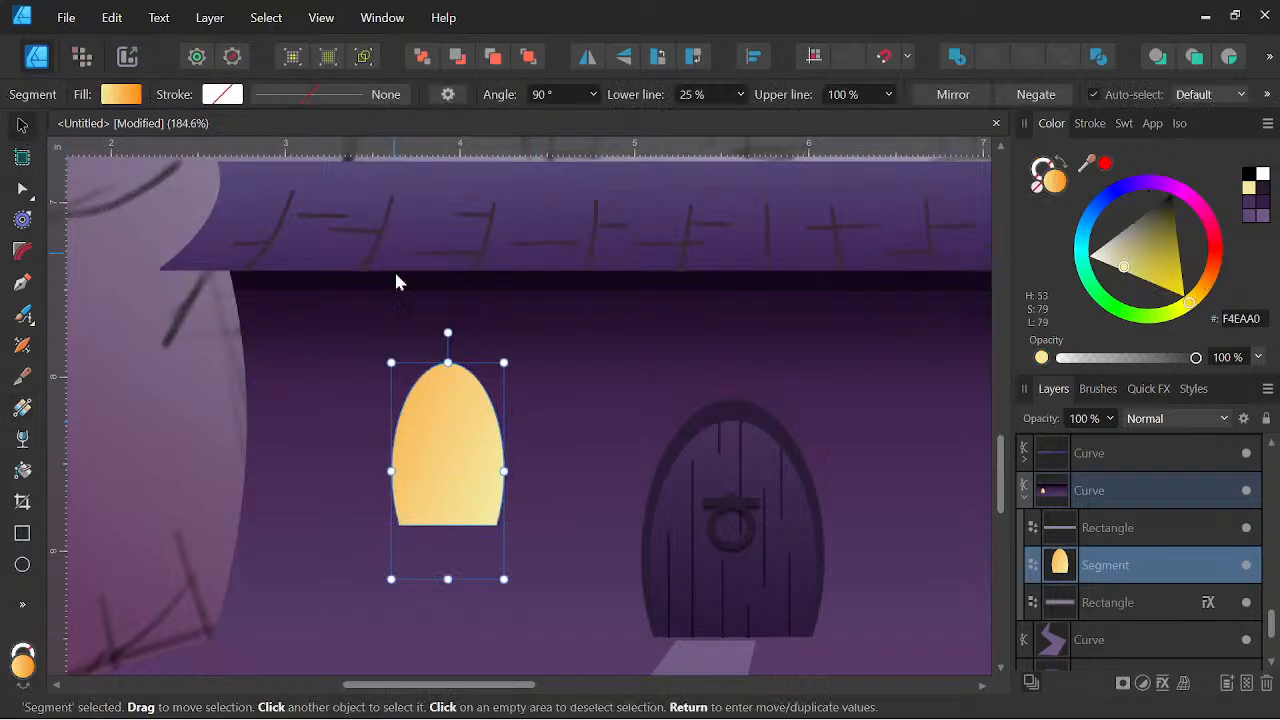
# Start a Pen curve with no fill at the window's upper right edge, running just inside its arched top
pyautogui.scroll(2, 603, 386)
pyautogui.scroll(2, 511, 405)
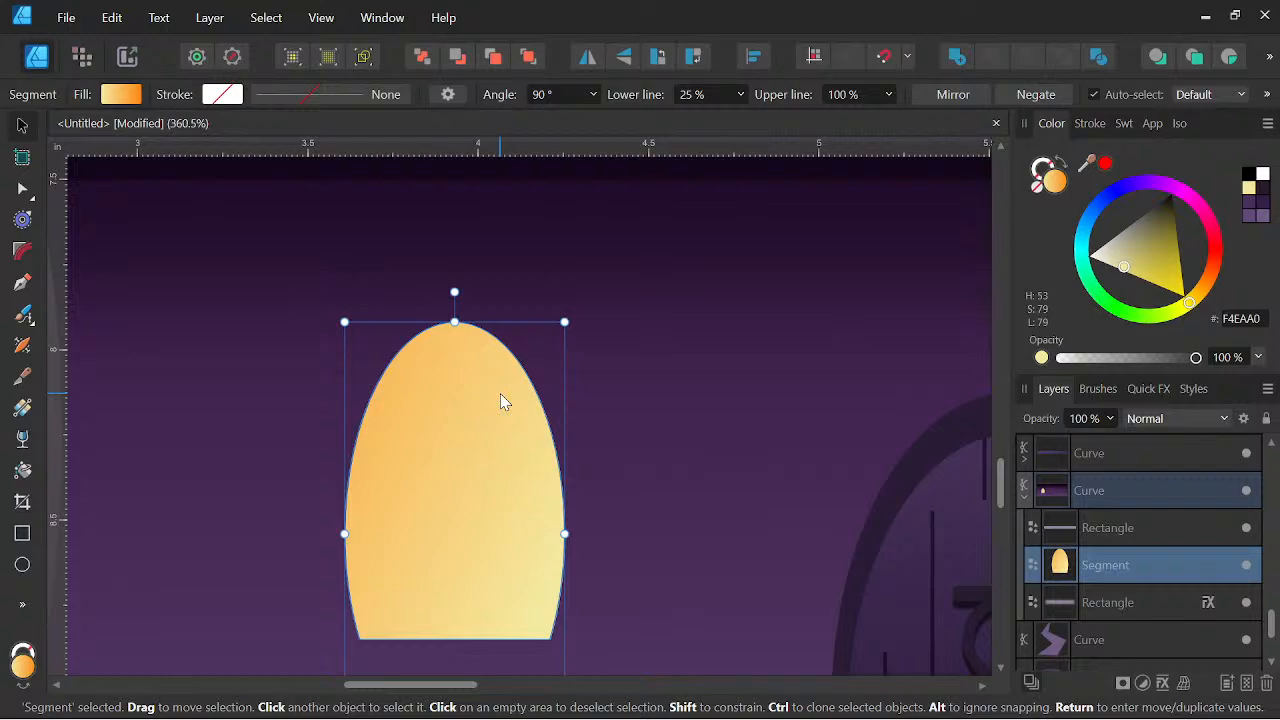
pyautogui.moveTo(527, 417); pyautogui.dragTo(531, 375)
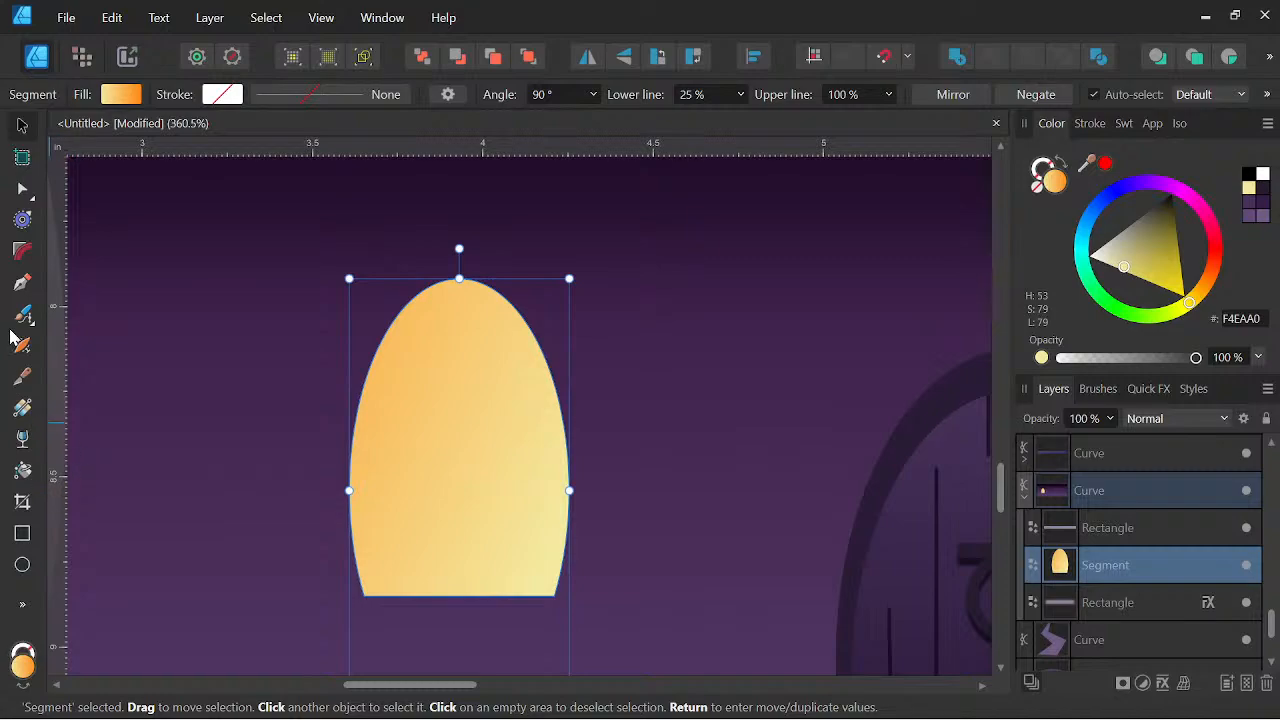
pyautogui.click(22, 283)
pyautogui.scroll(1, 450, 287)
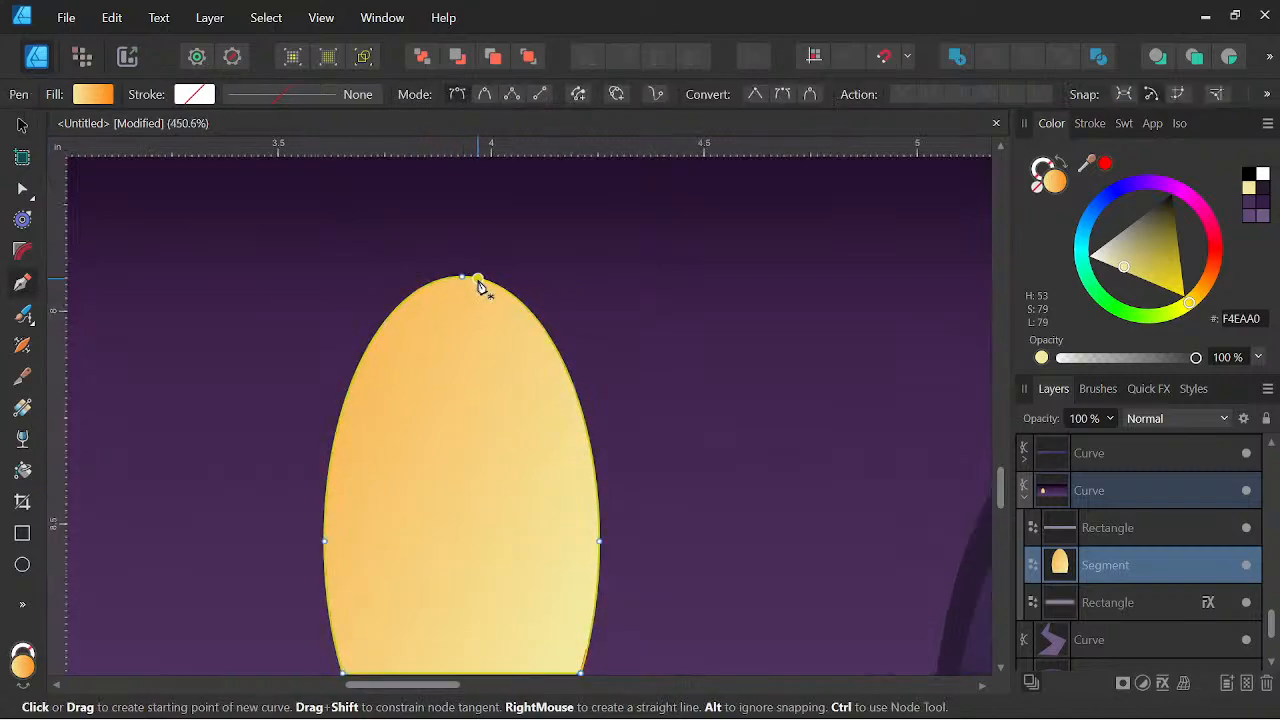
pyautogui.click(506, 291)
pyautogui.moveTo(422, 300); pyautogui.dragTo(392, 340)
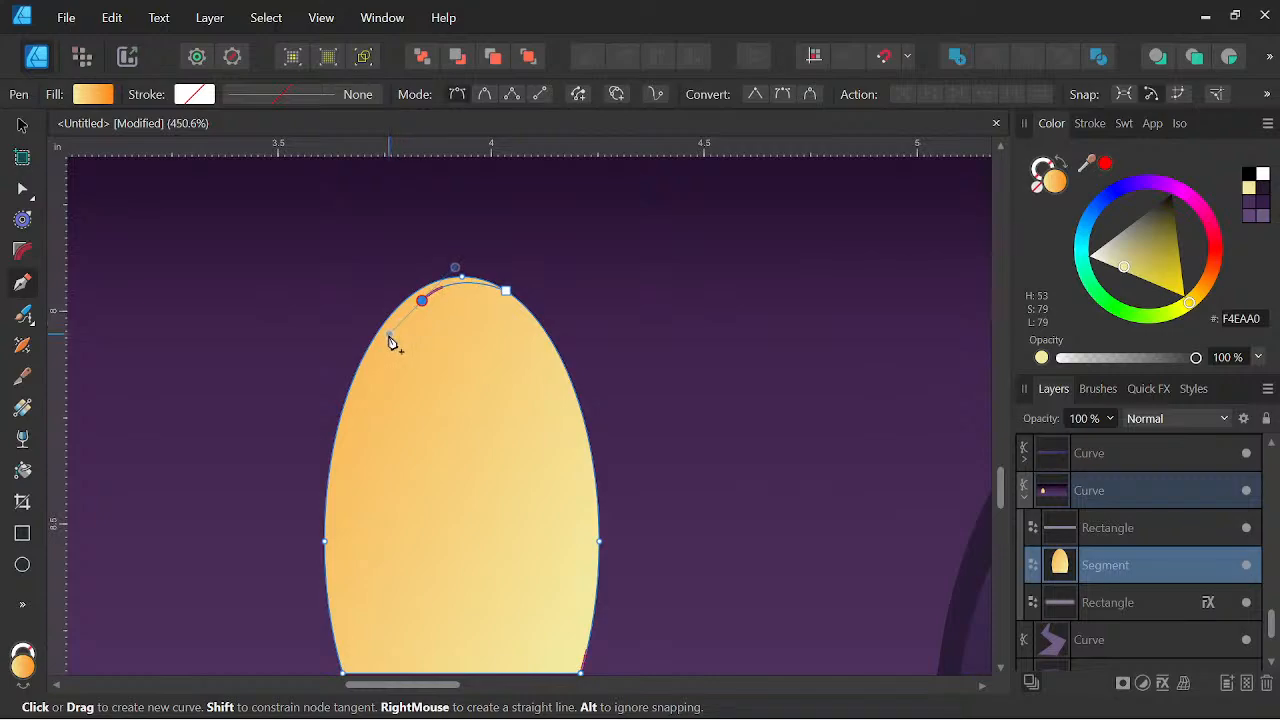
pyautogui.press('Escape')
pyautogui.moveTo(416, 385); pyautogui.dragTo(429, 314)
pyautogui.scroll(-1, 429, 314)
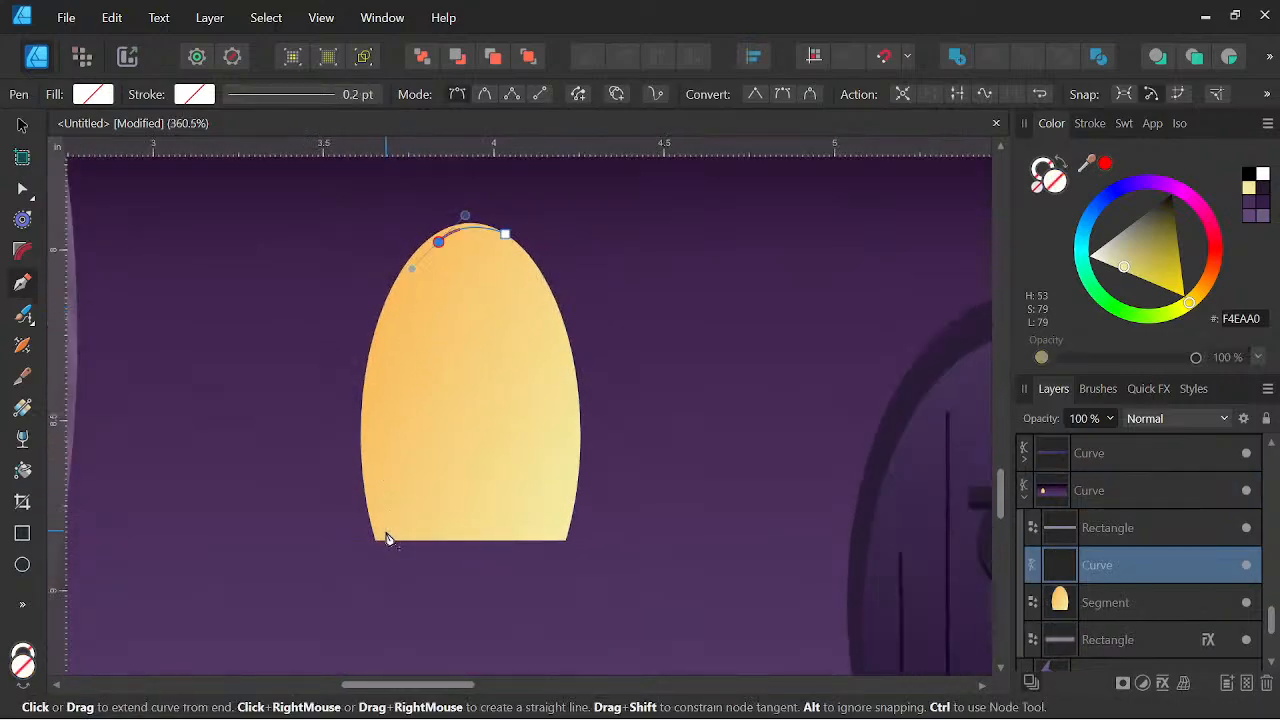
pyautogui.scroll(-2, 387, 535)
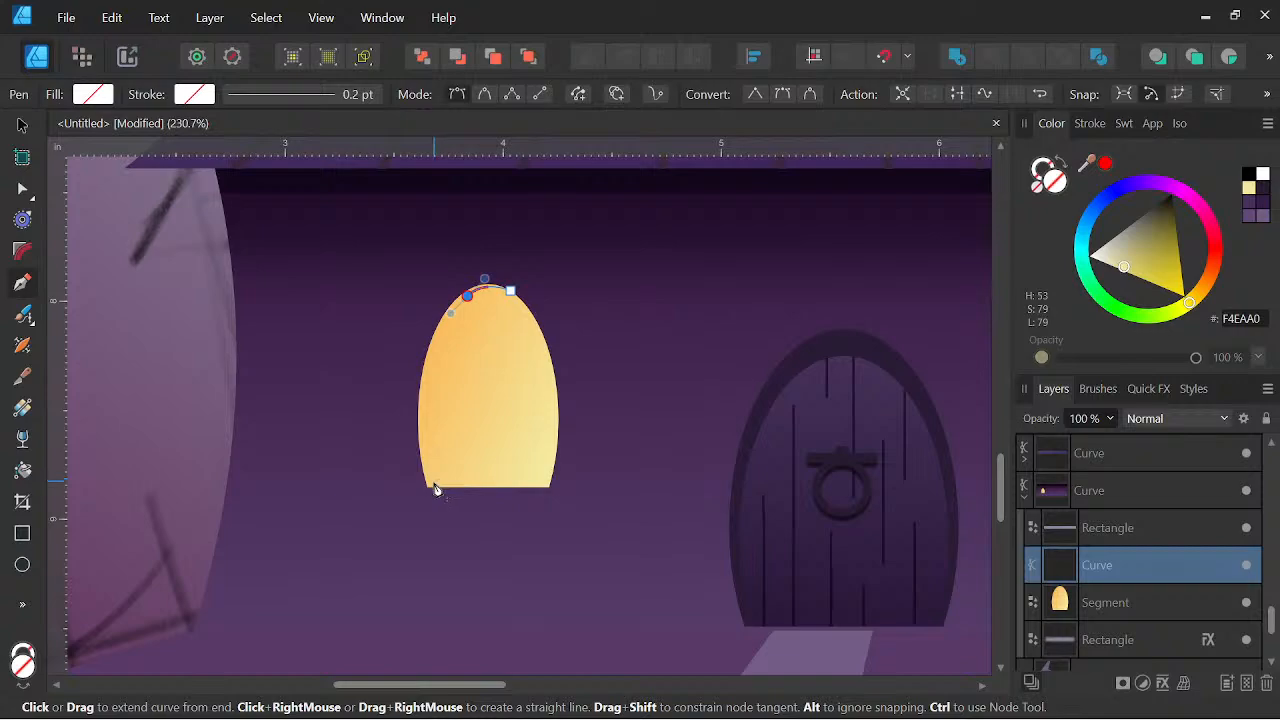
# Continue the curve down inside the window's left edge, close it around the outside as a crescent, and fill it with yellow #EFDF6A
pyautogui.moveTo(439, 488); pyautogui.dragTo(466, 606)
pyautogui.scroll(2, 441, 502)
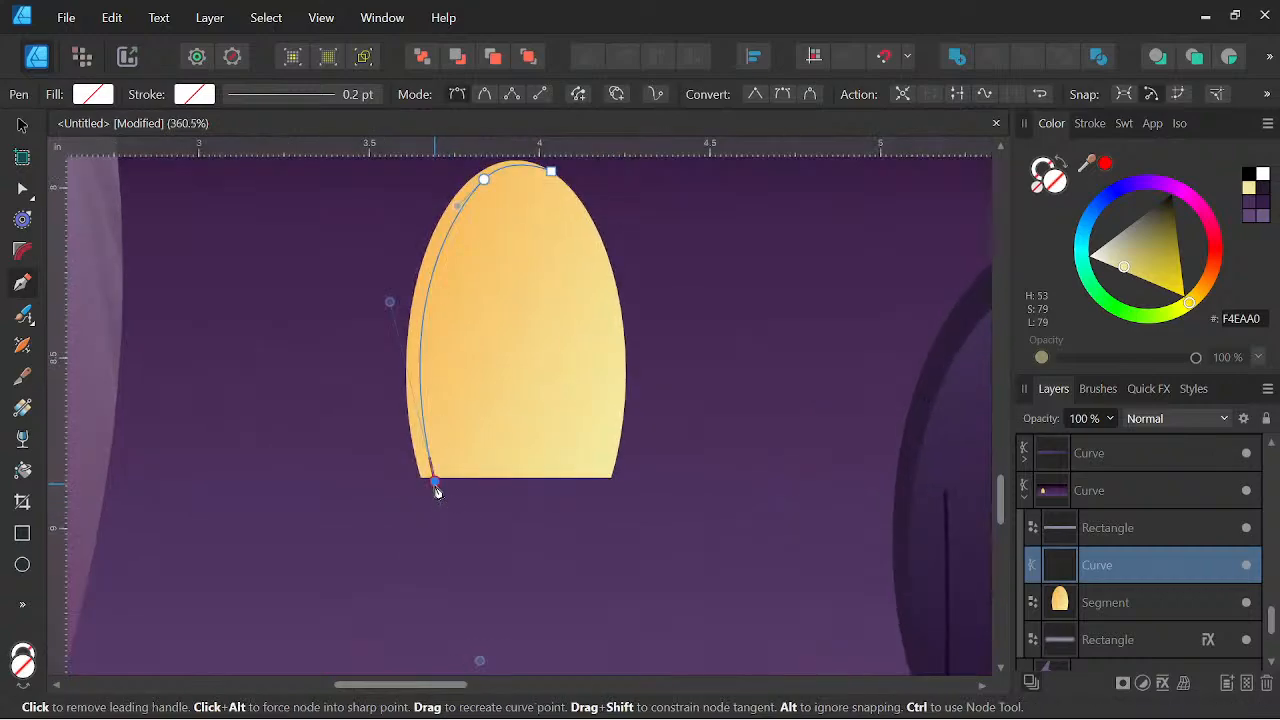
pyautogui.click(423, 491)
pyautogui.click(398, 472)
pyautogui.moveTo(379, 352); pyautogui.dragTo(483, 311)
pyautogui.click(510, 345)
pyautogui.moveTo(549, 383); pyautogui.dragTo(528, 364)
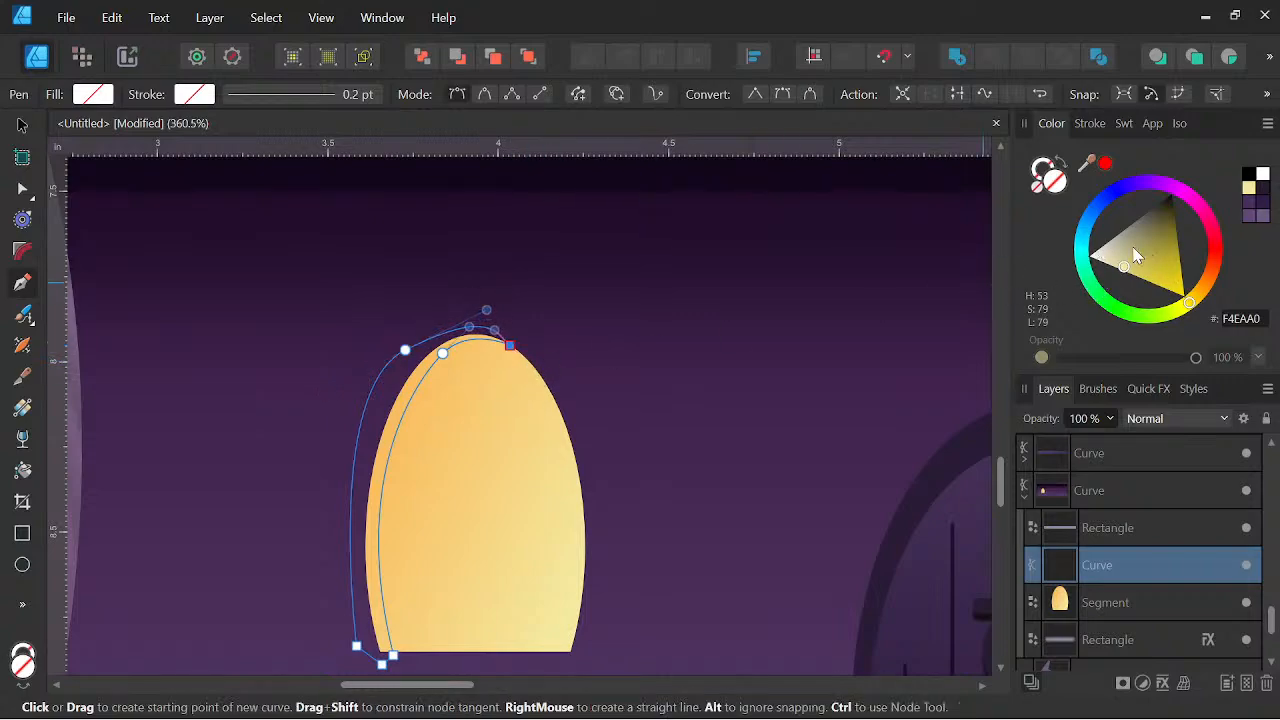
pyautogui.click(1147, 279)
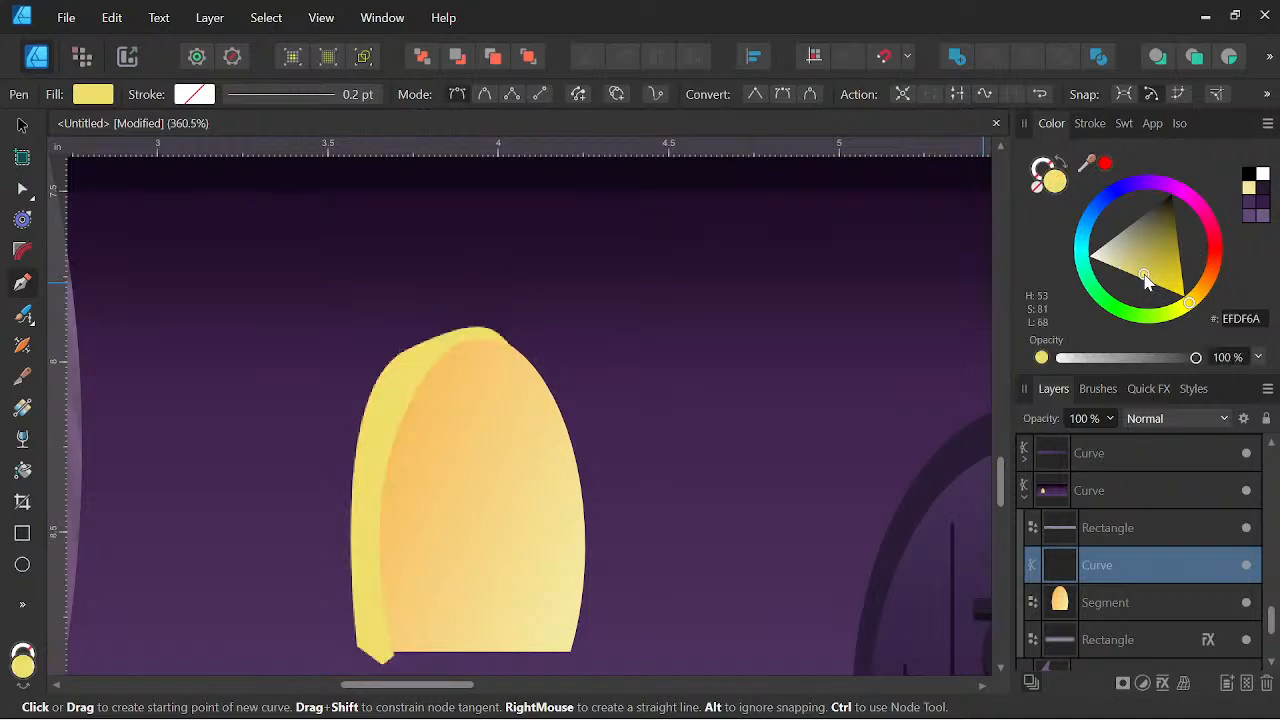
# Fill the crescent with purple #634A7A and nest it inside the window shape so it is clipped to the arch
pyautogui.click(1260, 216)
pyautogui.moveTo(1095, 603); pyautogui.dragTo(1096, 615)
pyautogui.scroll(-3, 600, 440)
pyautogui.moveTo(651, 431); pyautogui.dragTo(626, 466)
pyautogui.scroll(3, 517, 434)
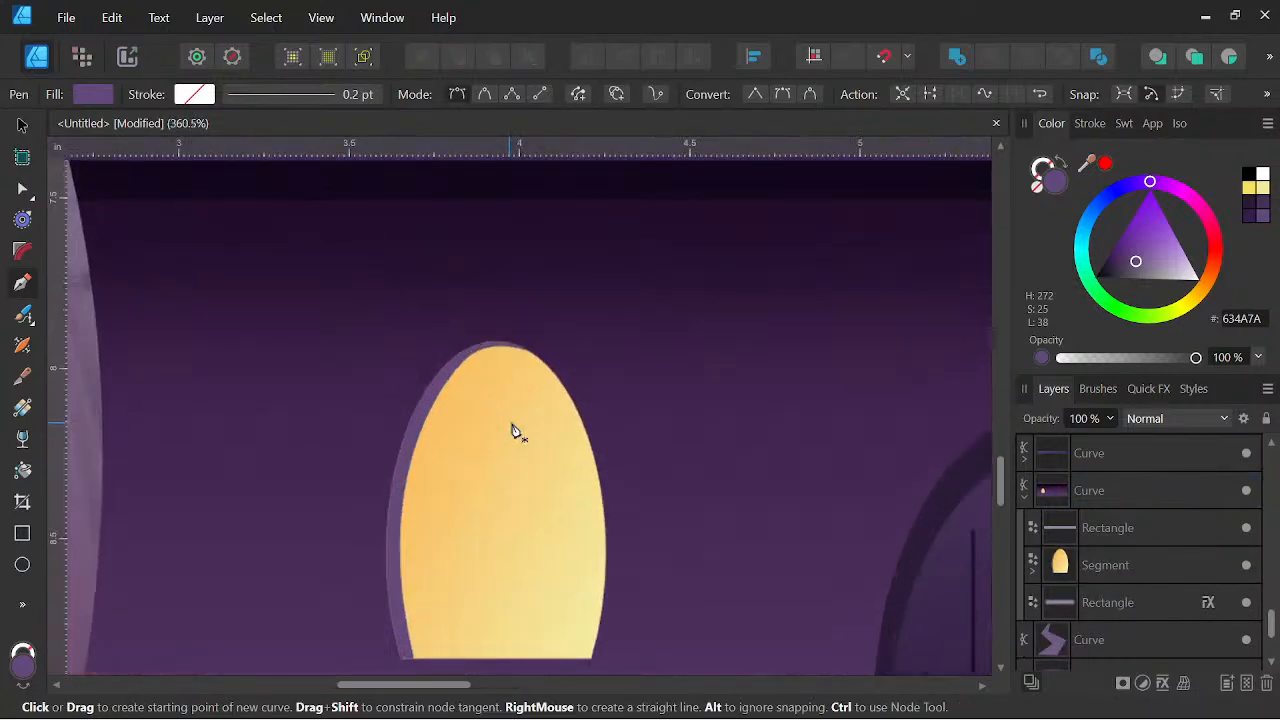
# Recolor the clipped crescent along the window's left edge to salmon orange #F48862
pyautogui.click(1034, 572)
pyautogui.click(1250, 188)
pyautogui.moveTo(1212, 298); pyautogui.dragTo(1214, 273)
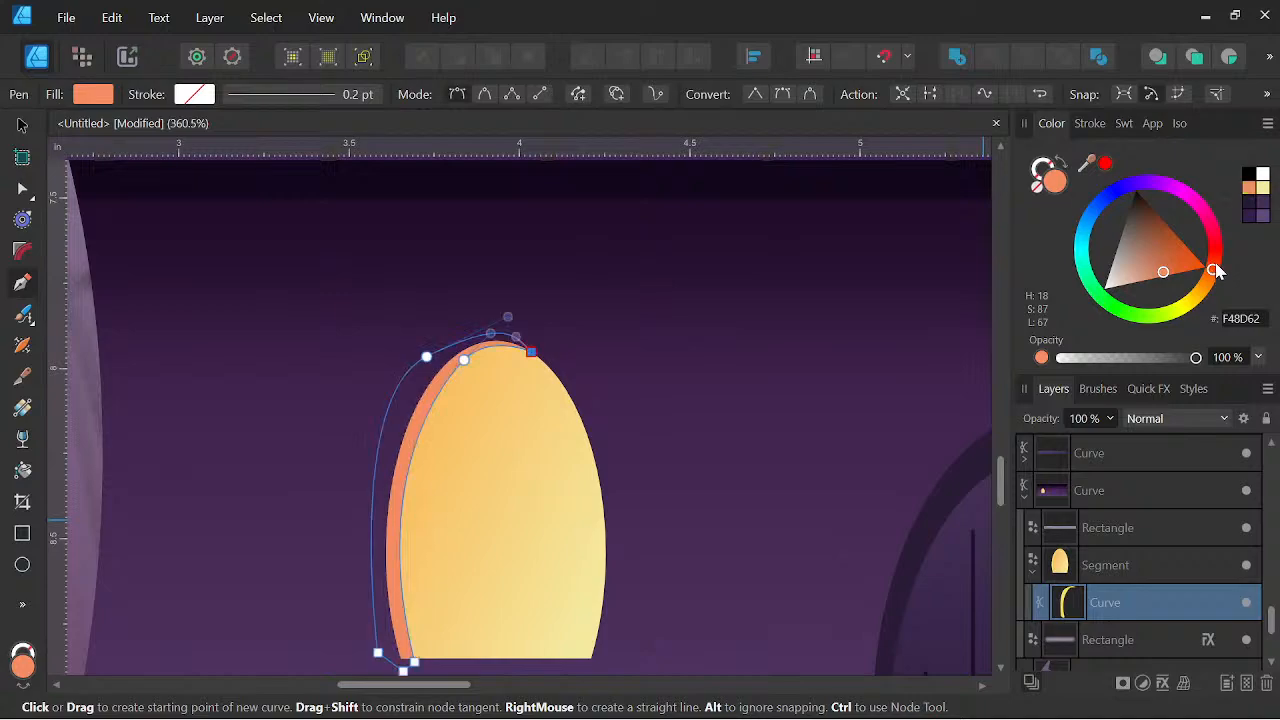
pyautogui.scroll(-4, 794, 337)
pyautogui.moveTo(723, 391); pyautogui.dragTo(715, 375)
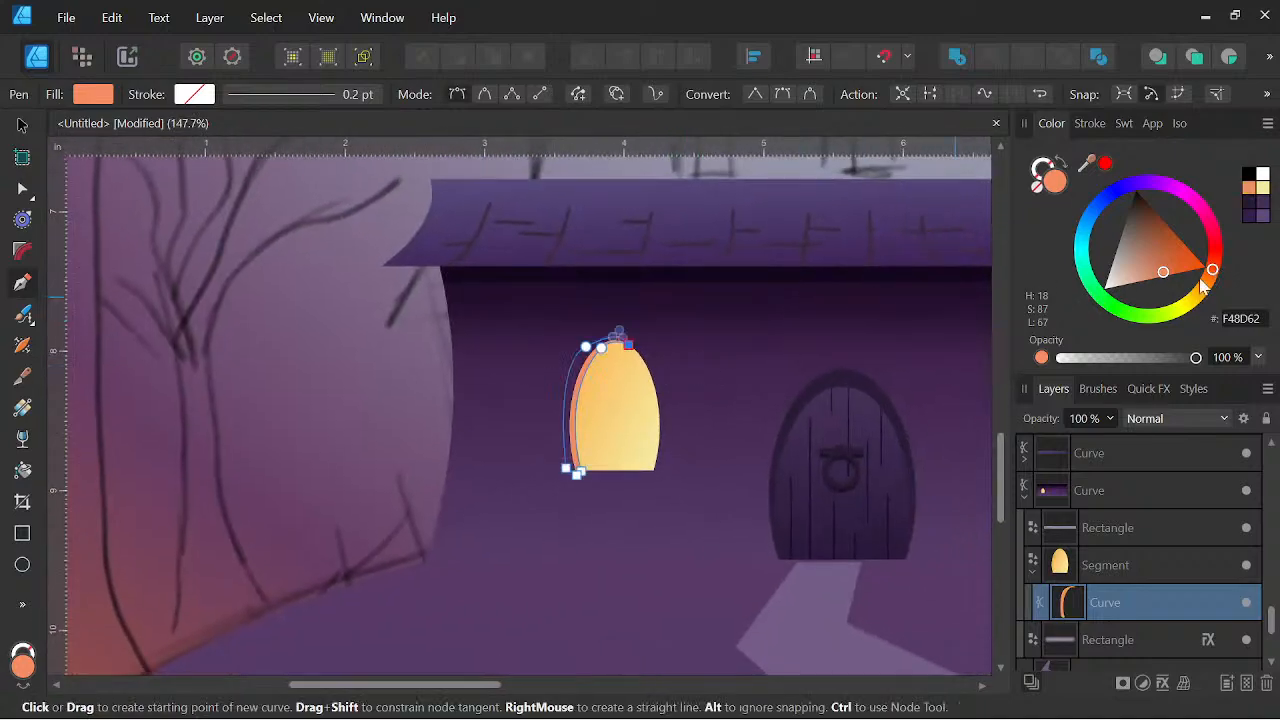
pyautogui.moveTo(1213, 271)
pyautogui.mouseDown()
pyautogui.moveTo(1196, 305)
pyautogui.moveTo(1192, 200)
pyautogui.moveTo(1216, 226)
pyautogui.moveTo(1223, 266)
pyautogui.mouseUp()
# Draw a thin vertical rectangle down the middle of the window as a glazing bar and fill it with dark purple #361F4A
pyautogui.scroll(-3, 861, 341)
pyautogui.moveTo(770, 430); pyautogui.dragTo(615, 428)
pyautogui.scroll(5, 567, 374)
pyautogui.moveTo(694, 385); pyautogui.dragTo(678, 444)
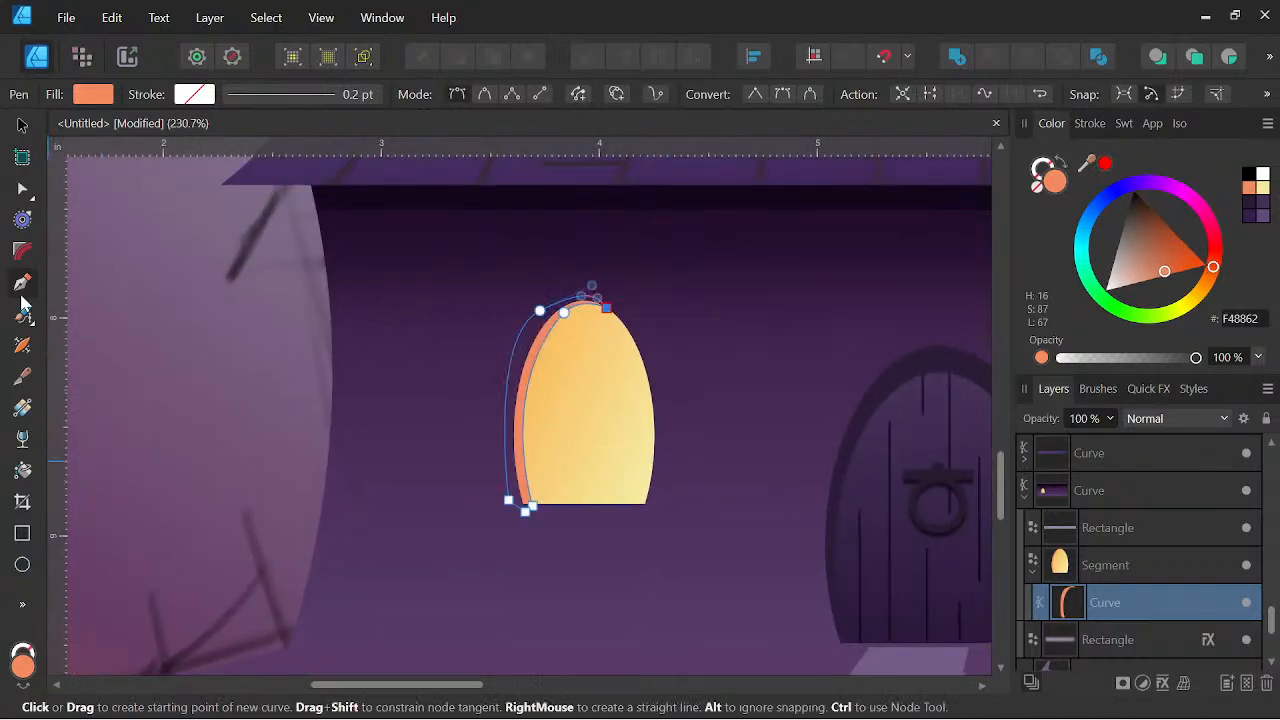
pyautogui.click(22, 533)
pyautogui.scroll(1, 515, 395)
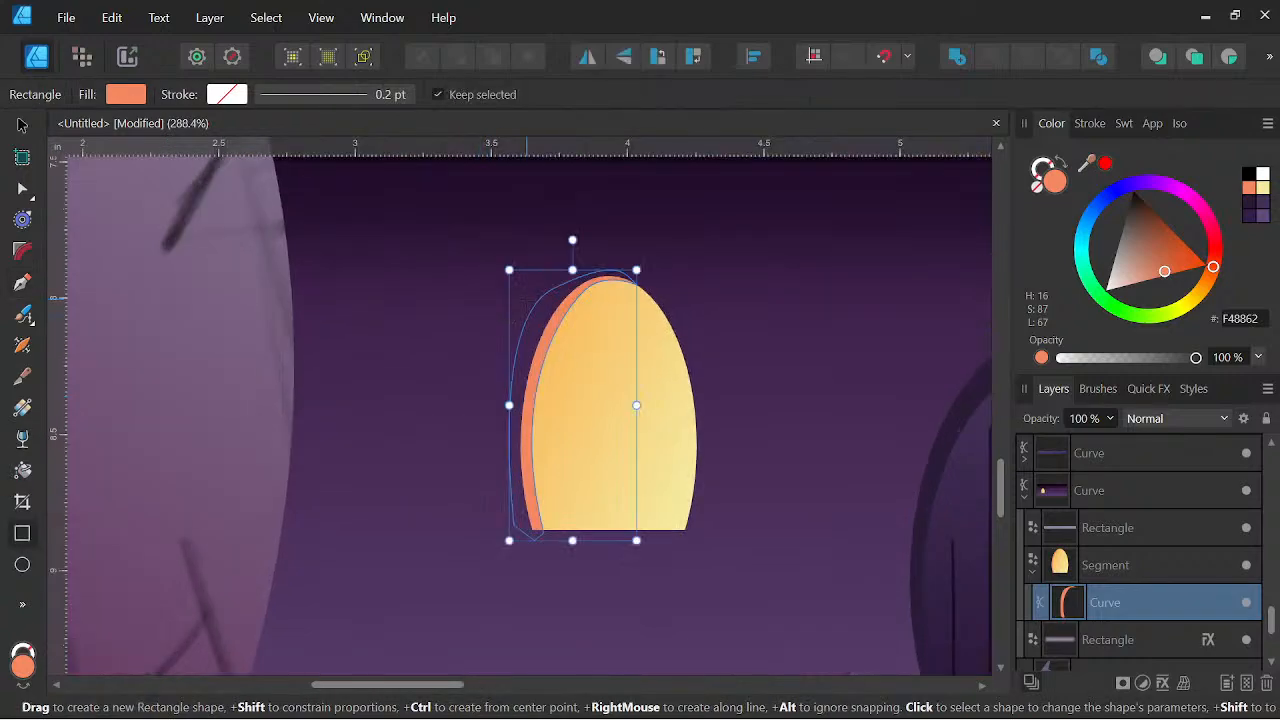
pyautogui.moveTo(607, 257); pyautogui.dragTo(611, 551)
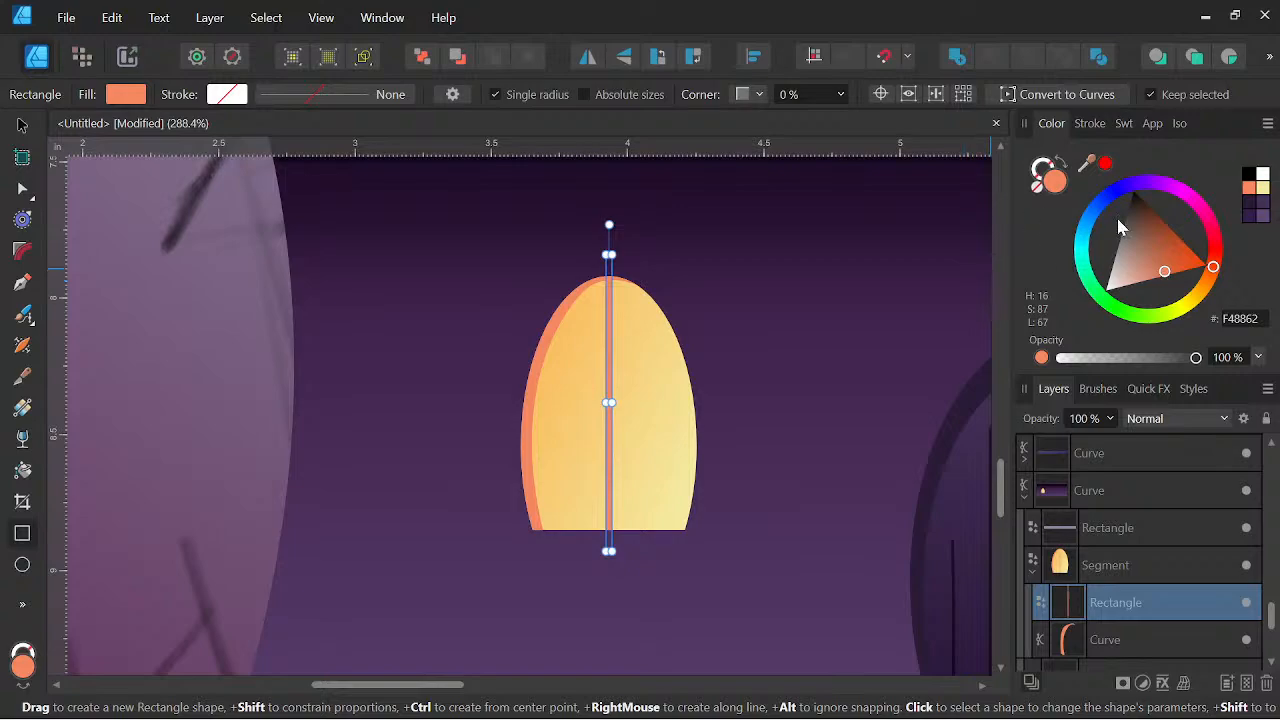
pyautogui.click(1258, 214)
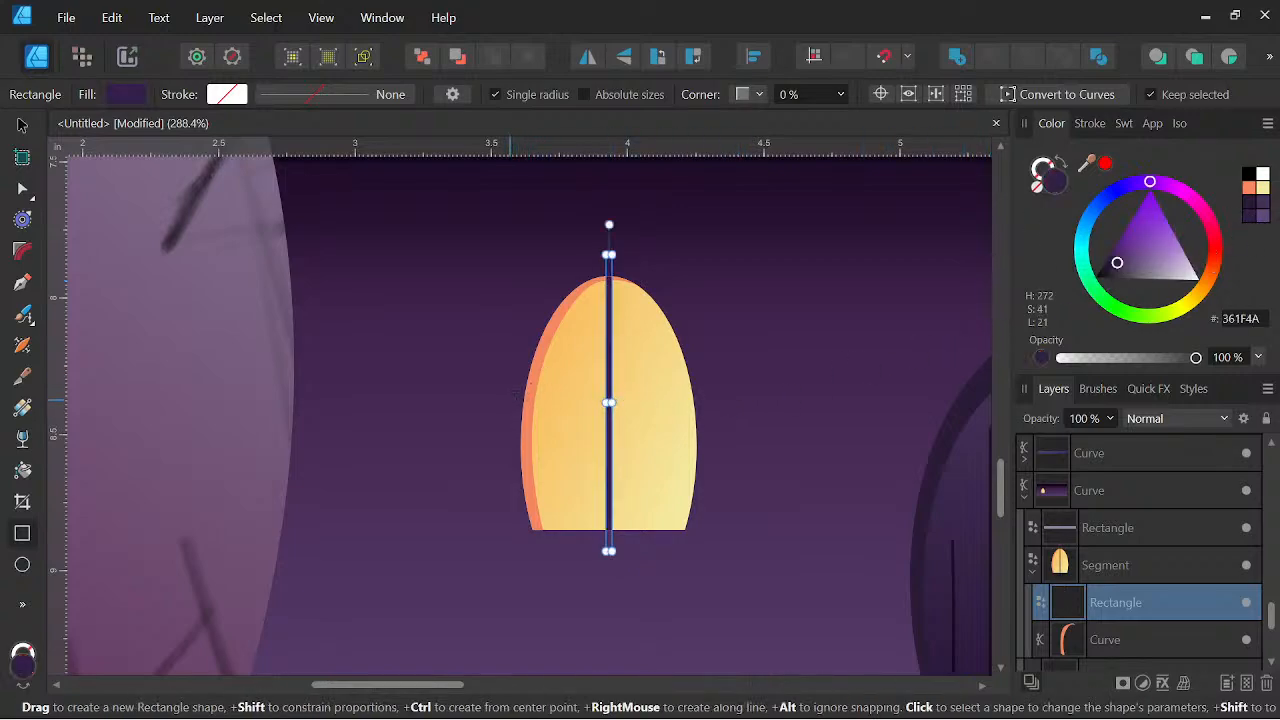
# Draw a thin horizontal glazing bar in #361F4A across the middle of the window, spanning its full width
pyautogui.moveTo(504, 395); pyautogui.dragTo(714, 399)
pyautogui.scroll(-5, 669, 471)
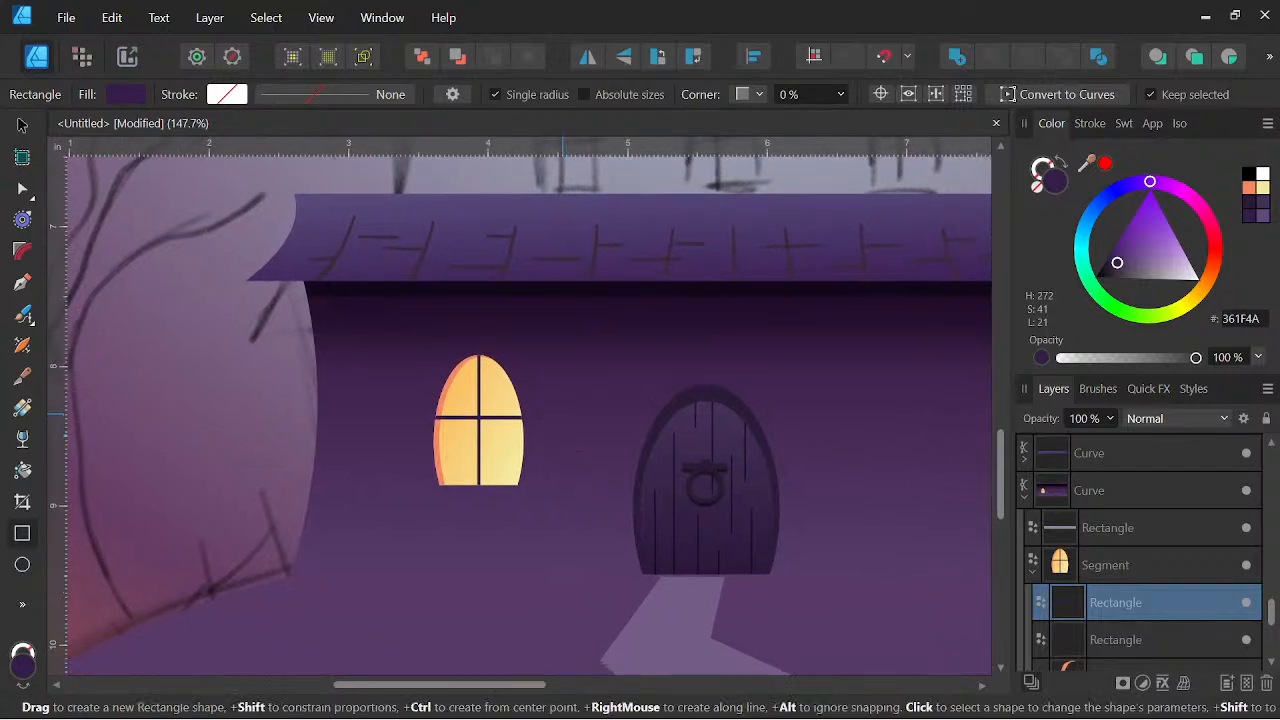
pyautogui.scroll(1, 520, 453)
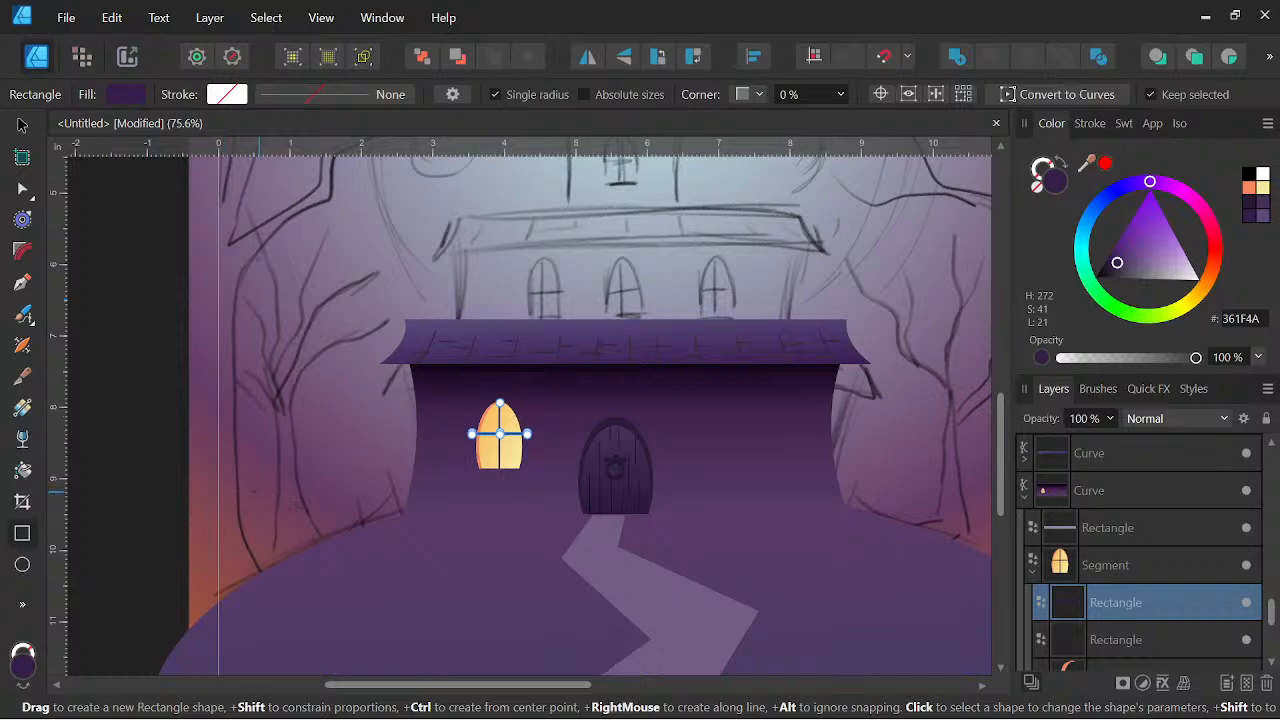
pyautogui.scroll(2, 500, 452)
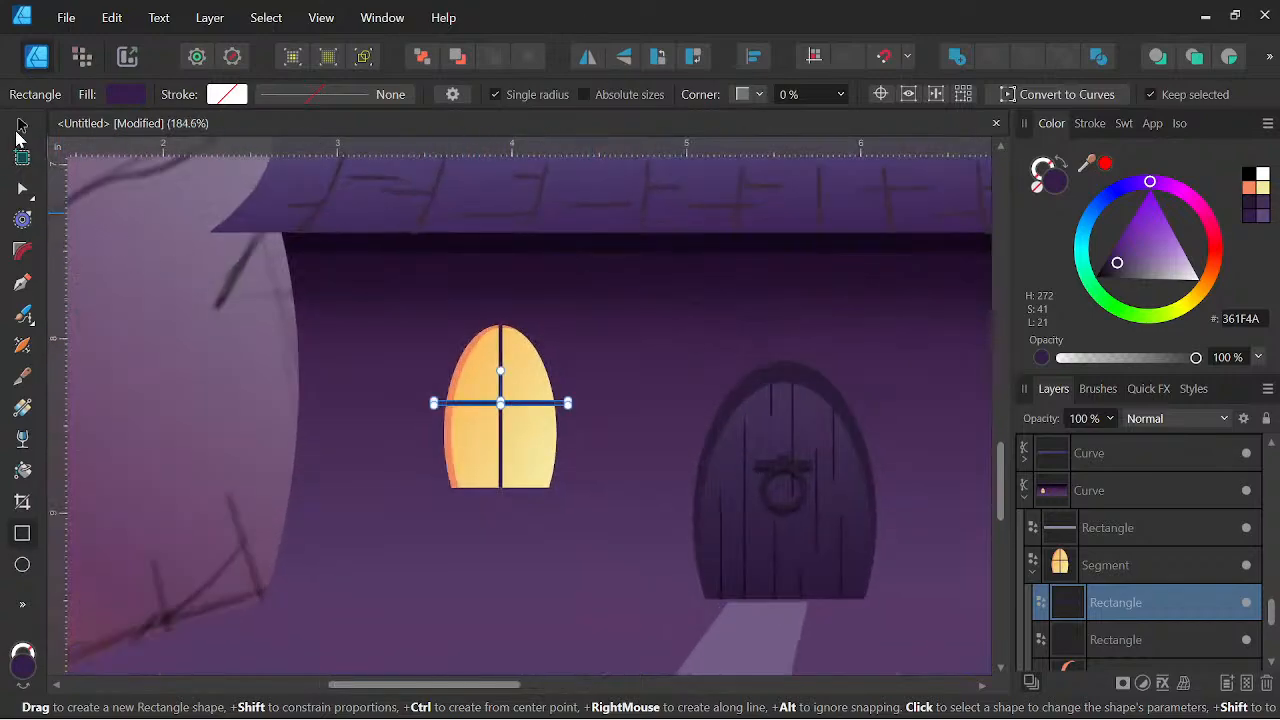
# Move the horizontal glazing bar up to roughly a third of the way down the window
pyautogui.click(22, 126)
pyautogui.scroll(2, 389, 394)
pyautogui.moveTo(637, 424); pyautogui.dragTo(515, 423)
pyautogui.scroll(-2, 643, 384)
pyautogui.scroll(-2, 480, 440)
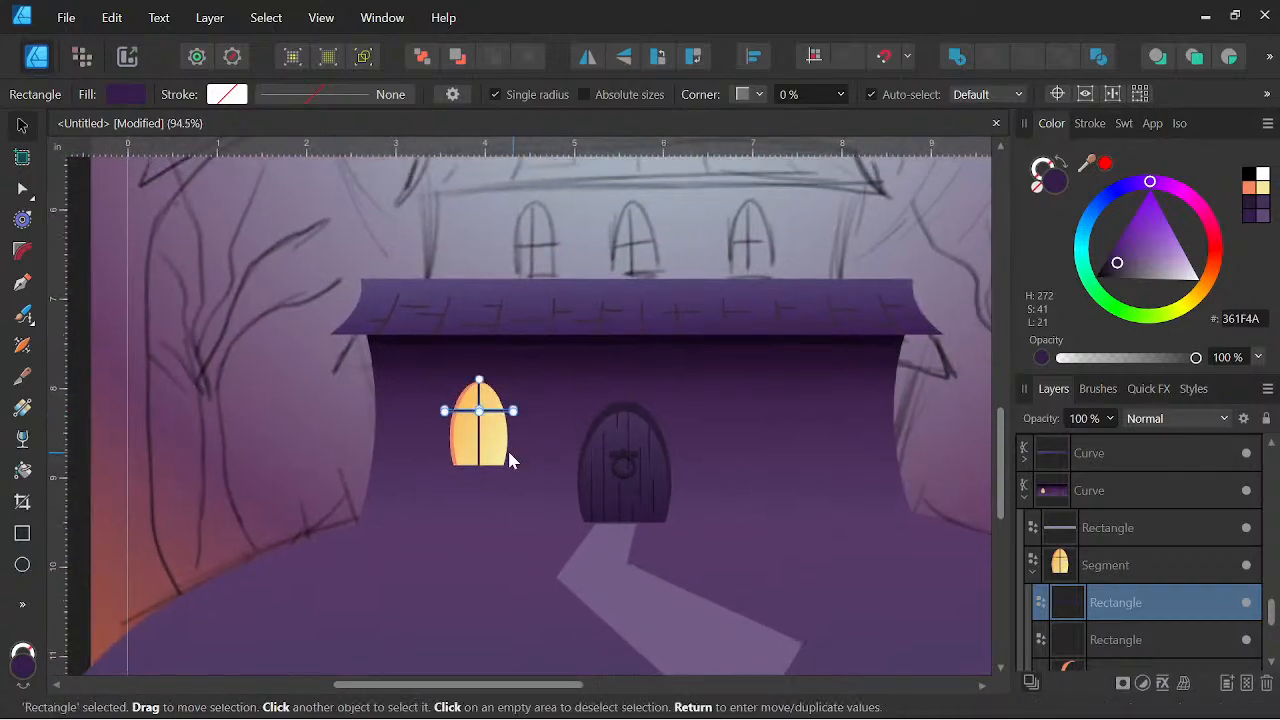
pyautogui.scroll(1, 510, 460)
# Draw a dark purple #361F4A sill rectangle across the window's base and stack it directly above the window shape within the wall
pyautogui.click(1033, 565)
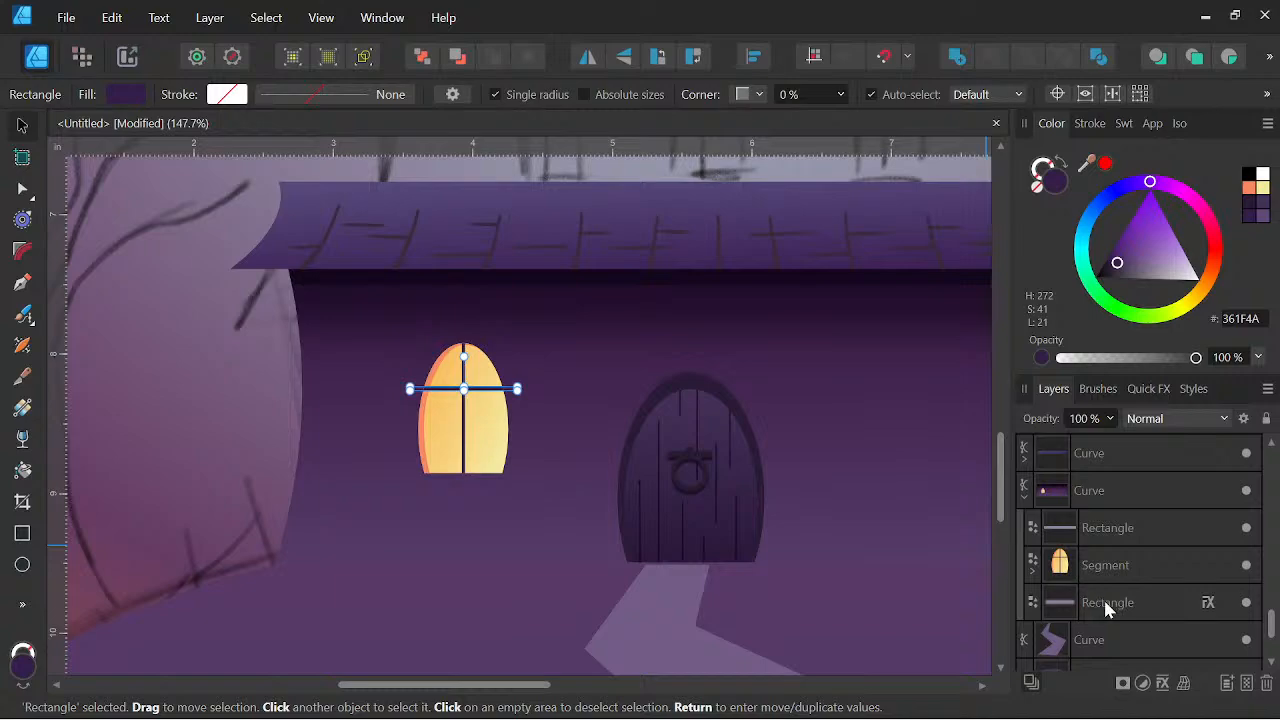
pyautogui.click(22, 533)
pyautogui.scroll(1, 343, 496)
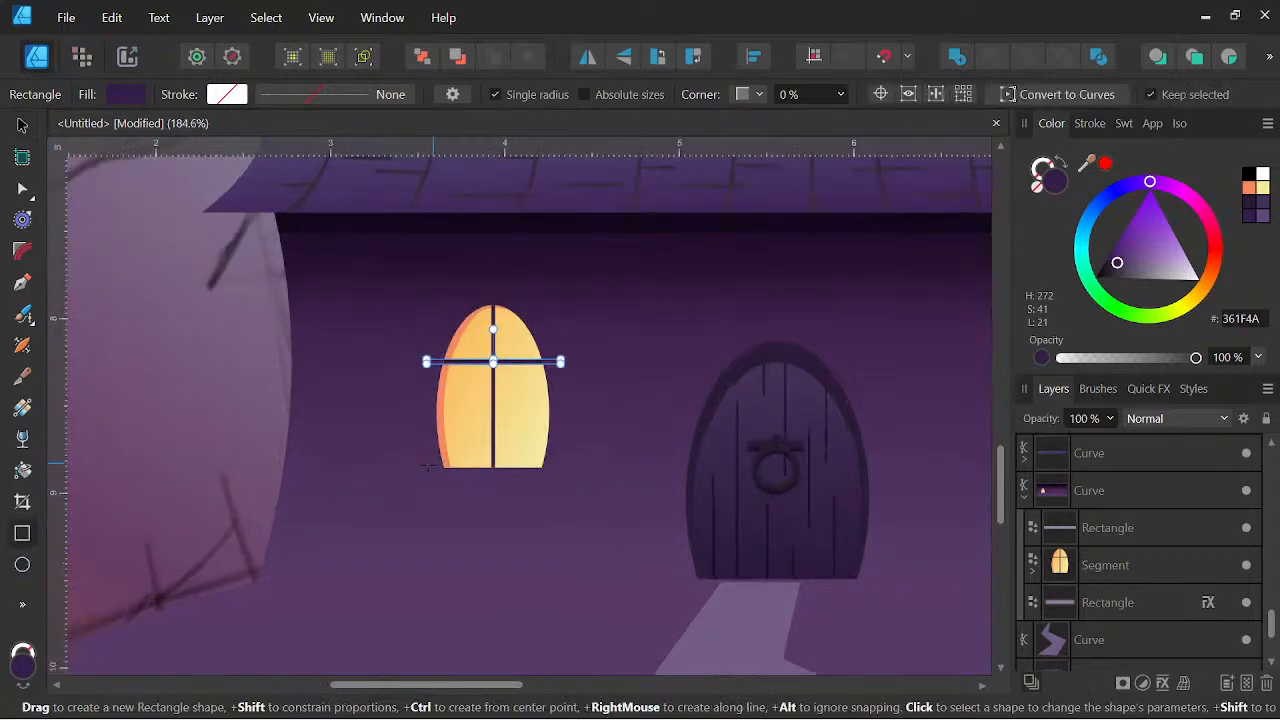
pyautogui.moveTo(432, 462); pyautogui.dragTo(549, 482)
pyautogui.moveTo(1122, 607); pyautogui.dragTo(1108, 560)
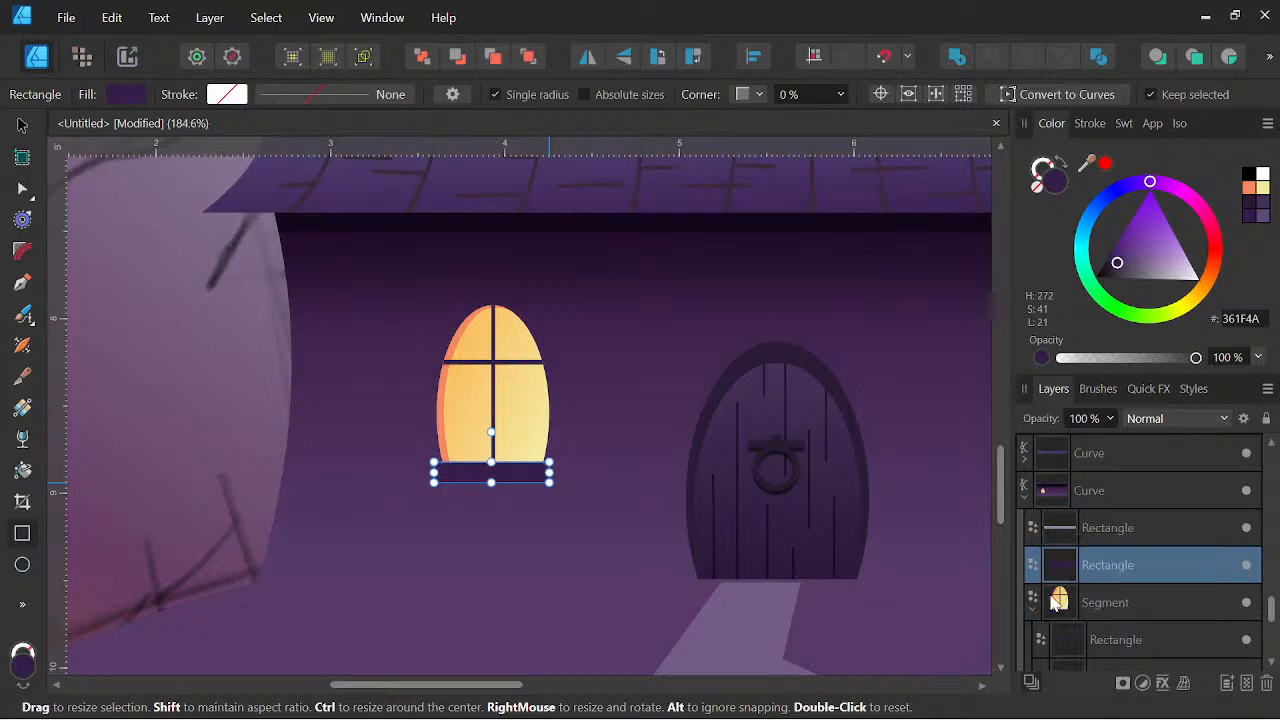
pyautogui.scroll(-3, 502, 506)
pyautogui.moveTo(606, 509); pyautogui.dragTo(606, 491)
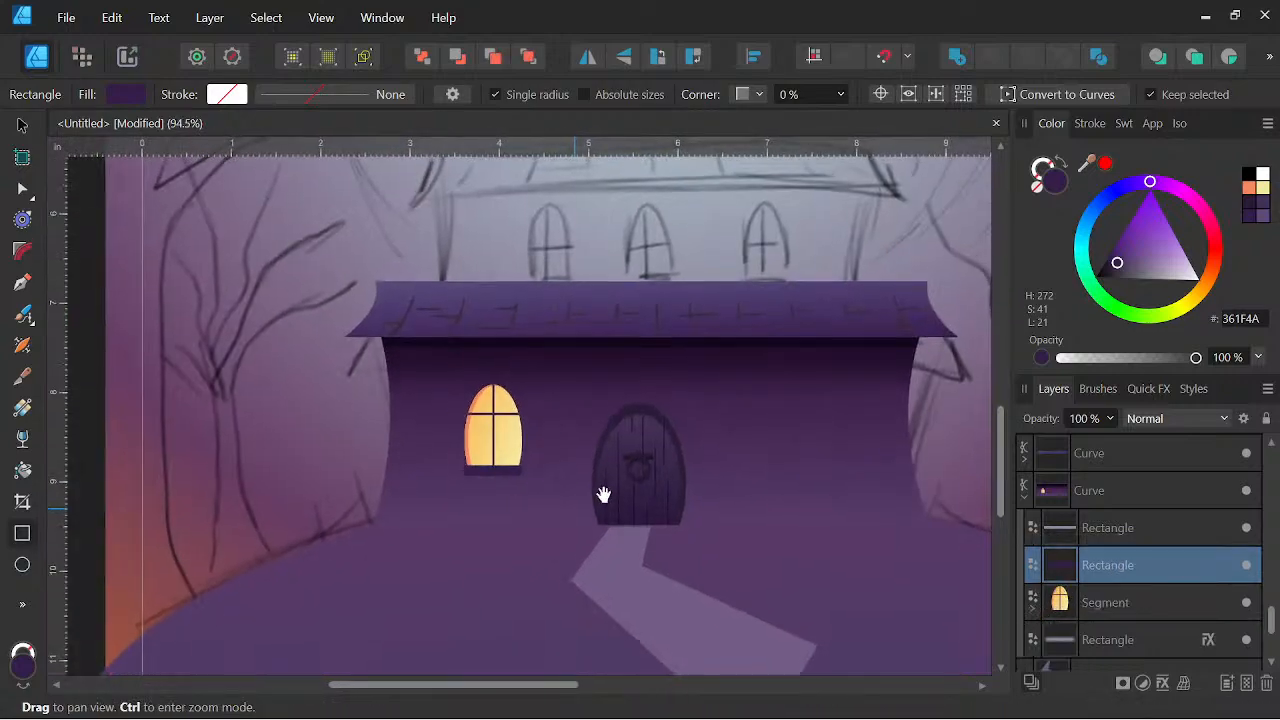
# Widen the sill so it extends slightly and evenly past both sides of the window
pyautogui.scroll(6, 530, 472)
pyautogui.moveTo(478, 470); pyautogui.dragTo(510, 470)
pyautogui.hotkey('ctrl', 'z')
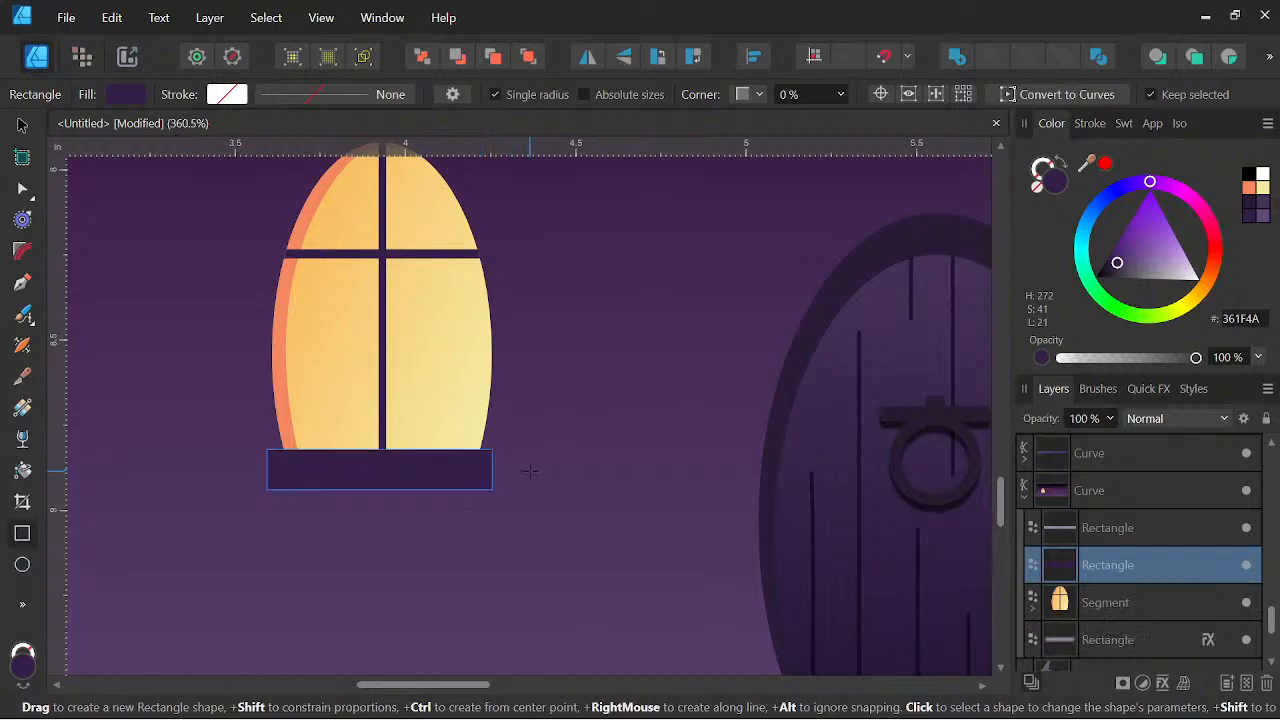
pyautogui.click(22, 125)
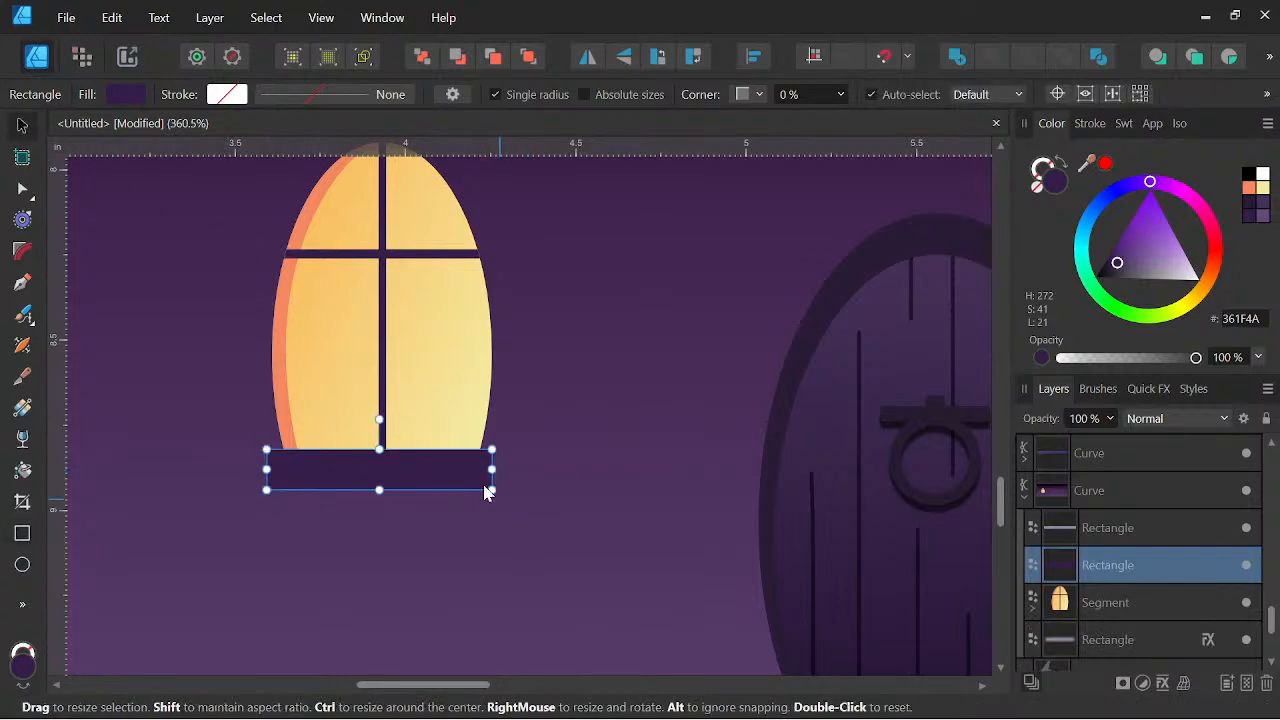
pyautogui.moveTo(492, 467); pyautogui.dragTo(464, 477)
pyautogui.press('Right')
pyautogui.scroll(-1, 464, 467)
pyautogui.moveTo(511, 488); pyautogui.dragTo(566, 532)
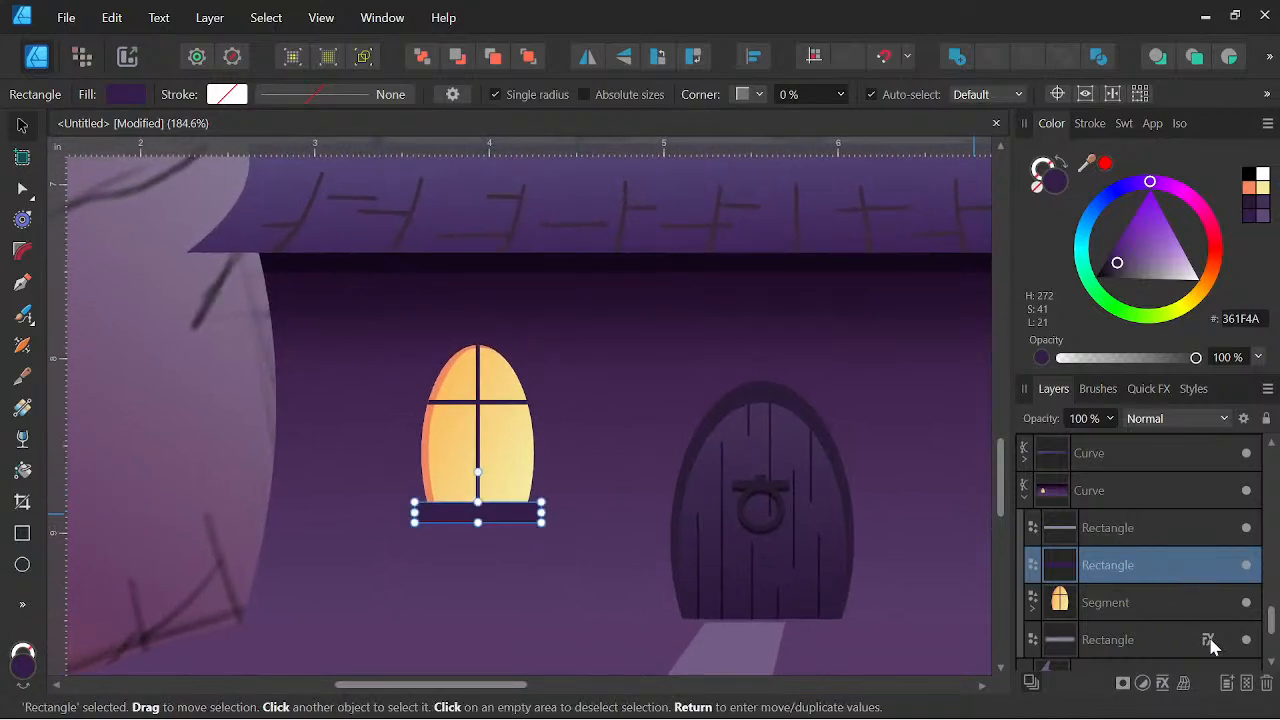
# Try copying the blur effect of the wall's shadow rectangle onto the sill, and undo it
pyautogui.scroll(-2, 1137, 637)
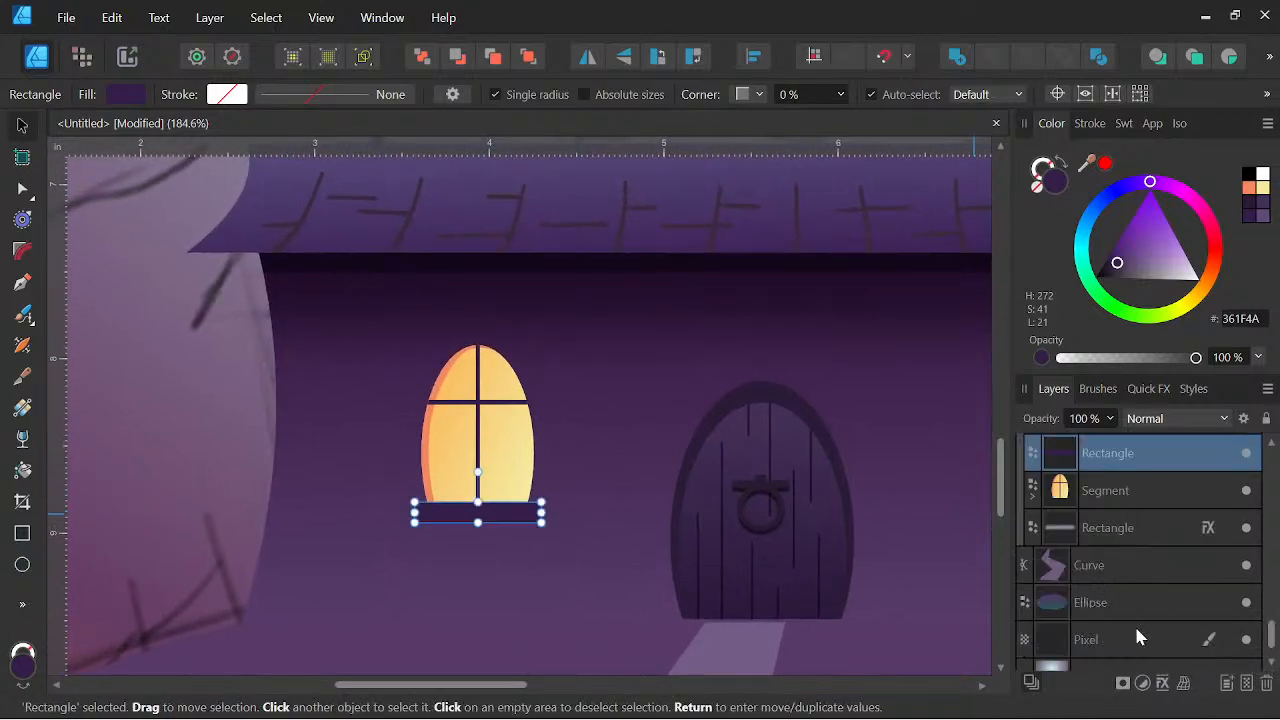
pyautogui.click(1246, 528)
pyautogui.click(1246, 528)
pyautogui.scroll(2, 1206, 470)
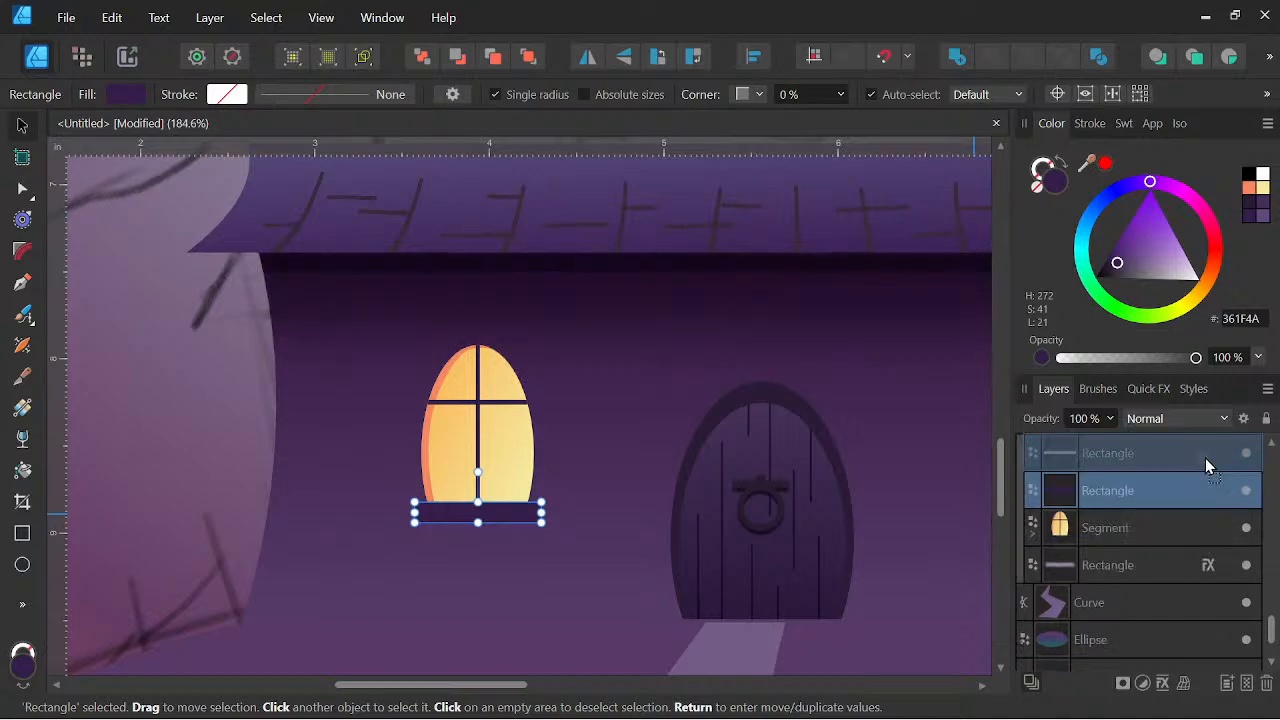
pyautogui.moveTo(1204, 570); pyautogui.dragTo(1204, 570)
pyautogui.press('space')
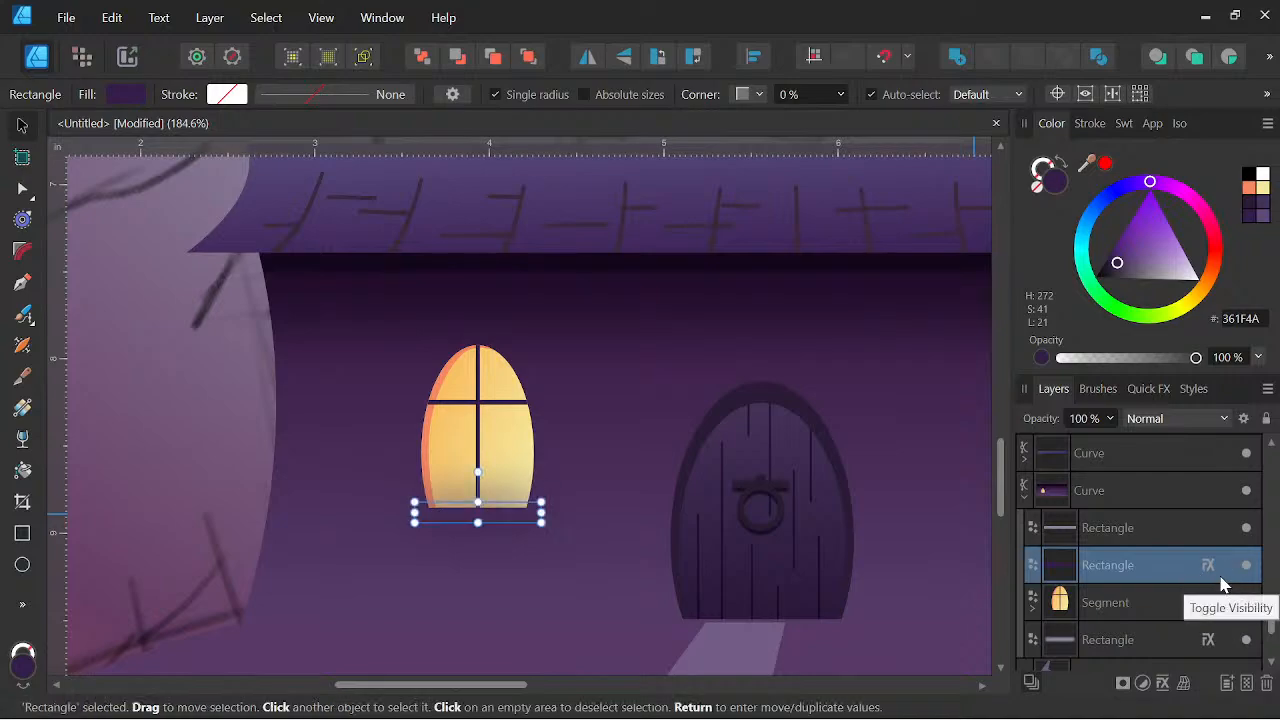
pyautogui.hotkey('ctrl', 'z')
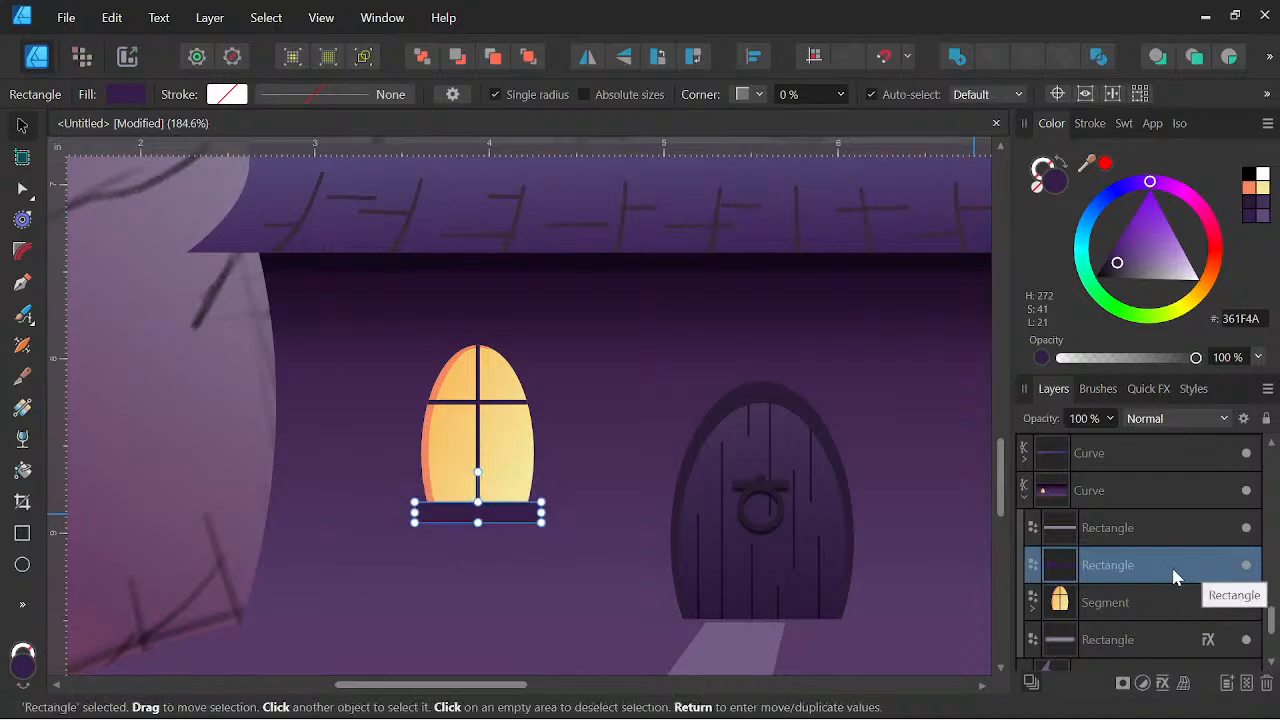
# Add an outer shadow to the sill with 64% opacity, 5.9 px radius, 6.7 px offset and a 270° angle
pyautogui.click(1150, 390)
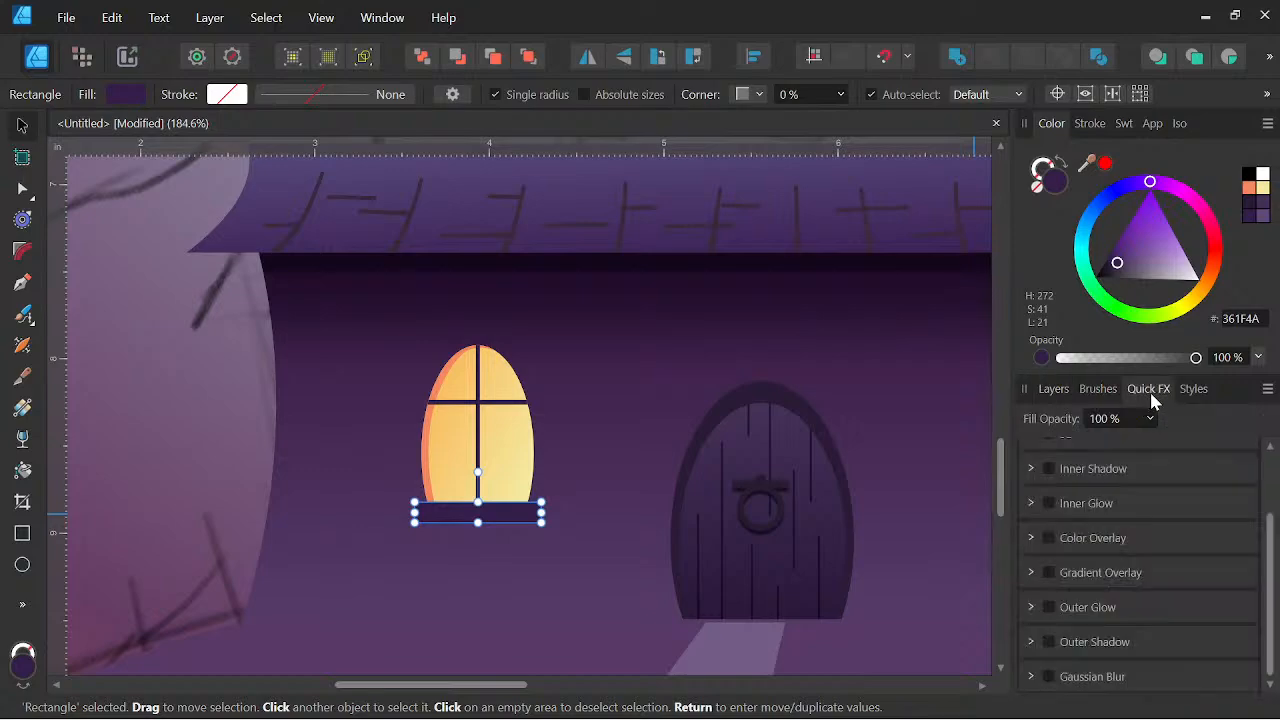
pyautogui.click(1047, 642)
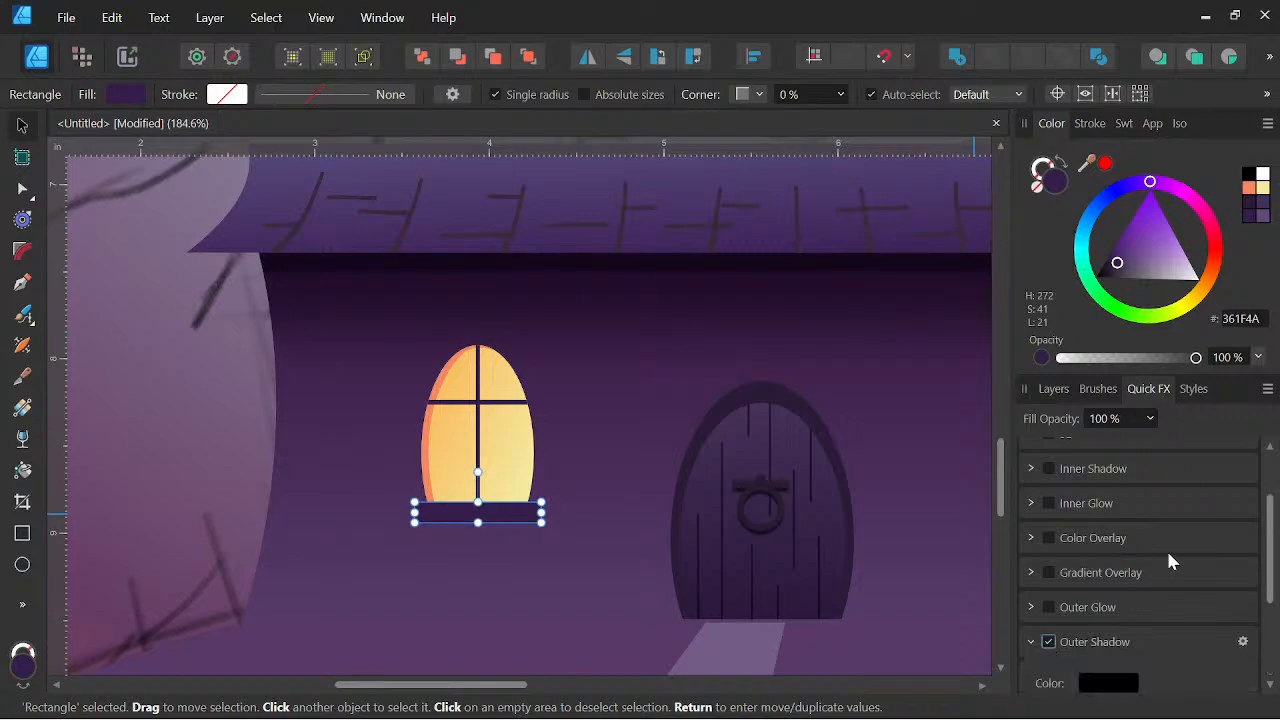
pyautogui.scroll(-3, 1137, 573)
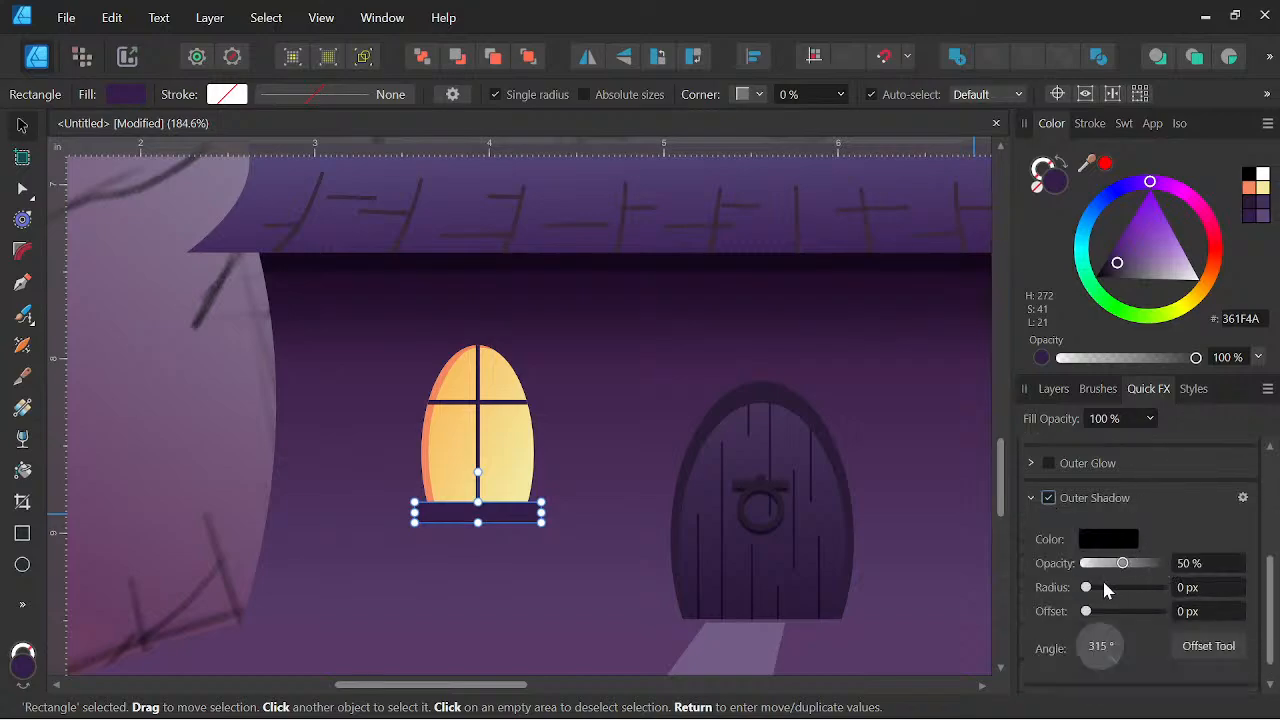
pyautogui.scroll(4, 530, 514)
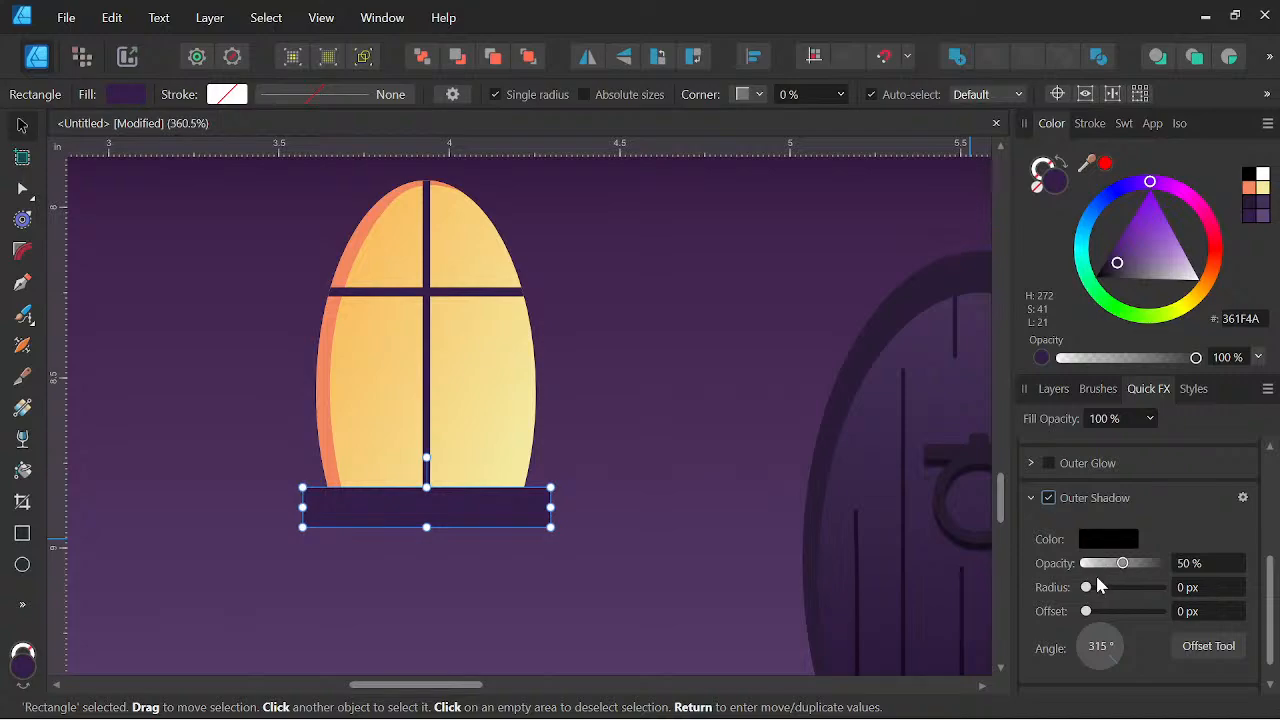
pyautogui.moveTo(1124, 564); pyautogui.dragTo(1116, 611)
pyautogui.moveTo(1097, 662); pyautogui.dragTo(1104, 688)
pyautogui.moveTo(1115, 611); pyautogui.dragTo(1114, 617)
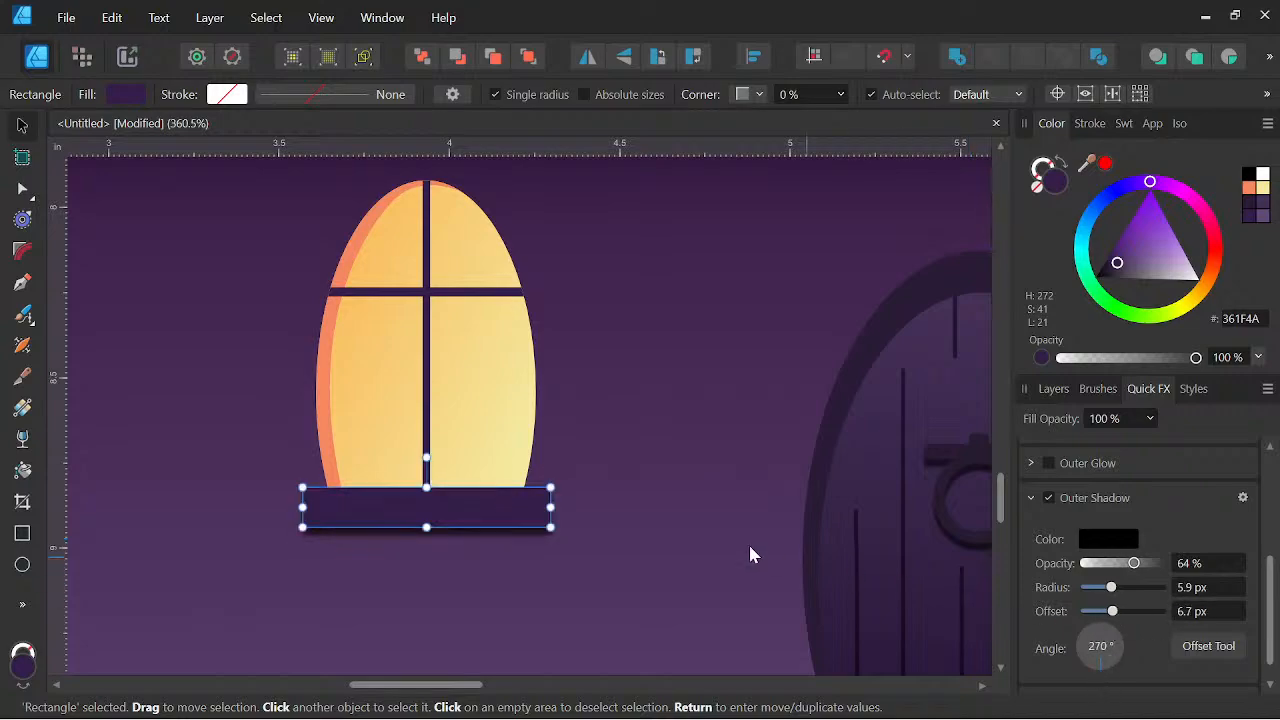
# Examine the finished window and sill against the whole house and the remaining sketch
pyautogui.scroll(-6, 652, 510)
pyautogui.click(651, 514)
pyautogui.press('space')
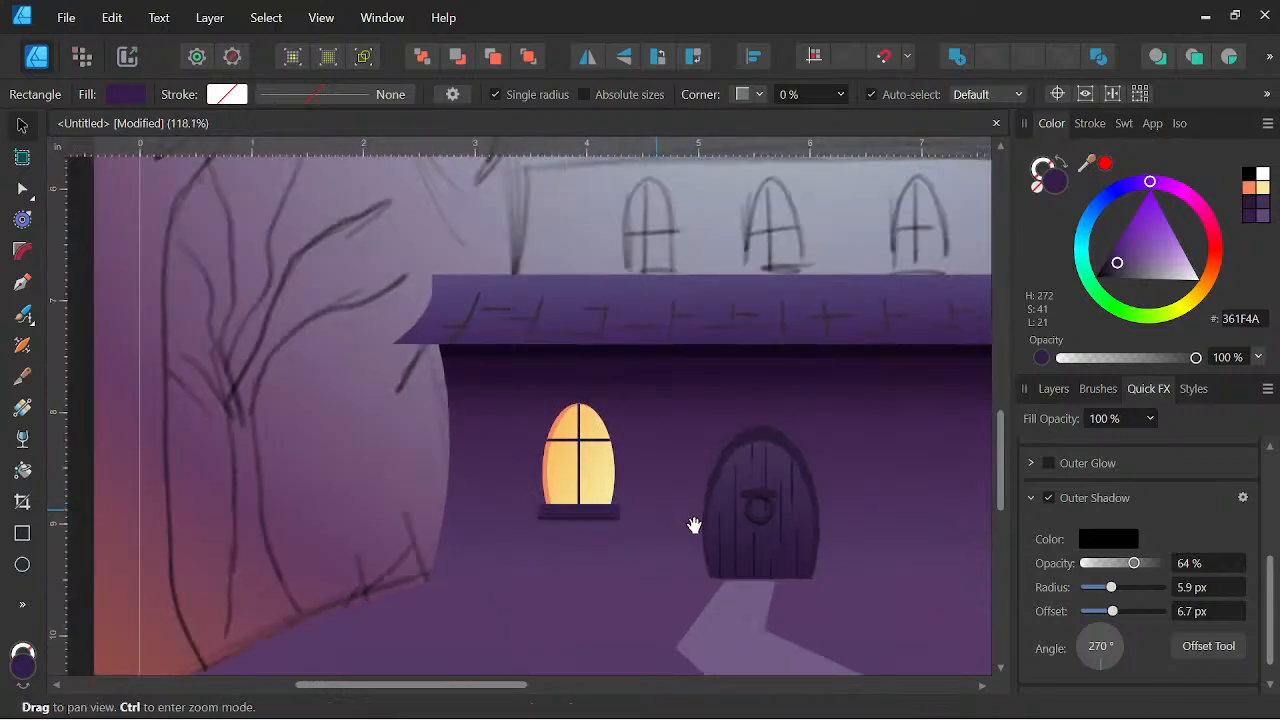
pyautogui.scroll(-3, 690, 516)
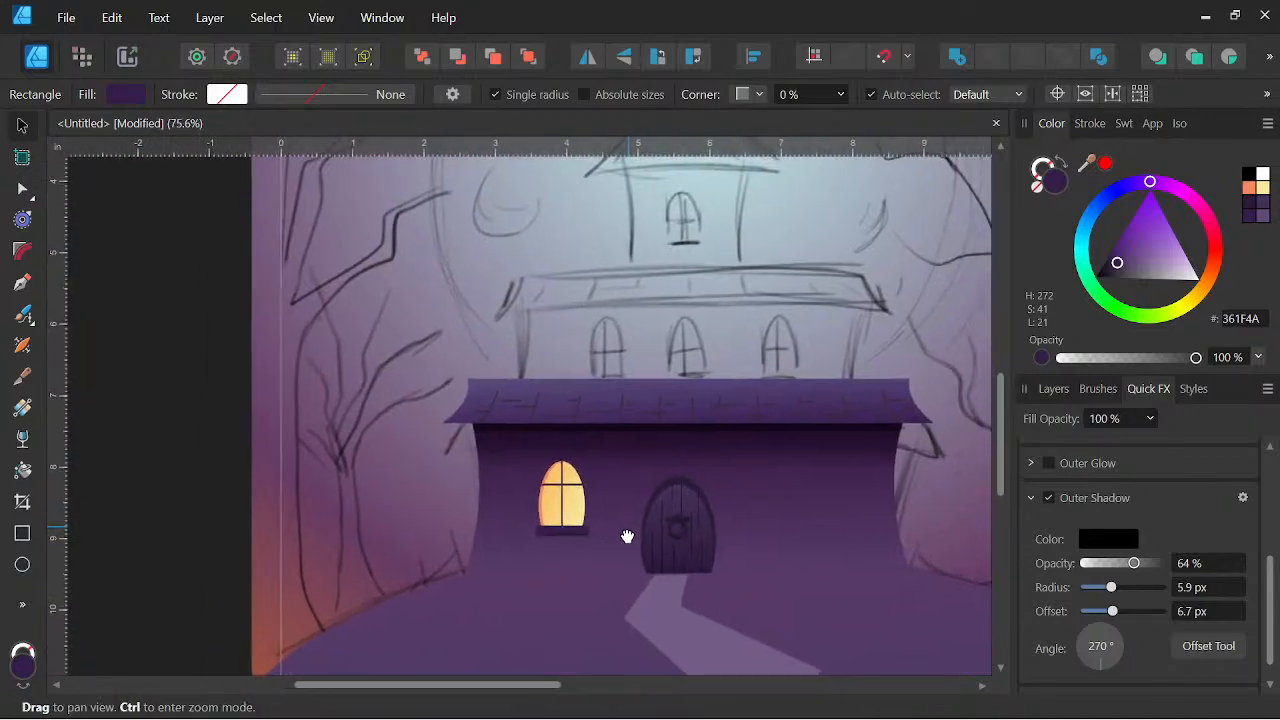
pyautogui.scroll(-2, 610, 533)
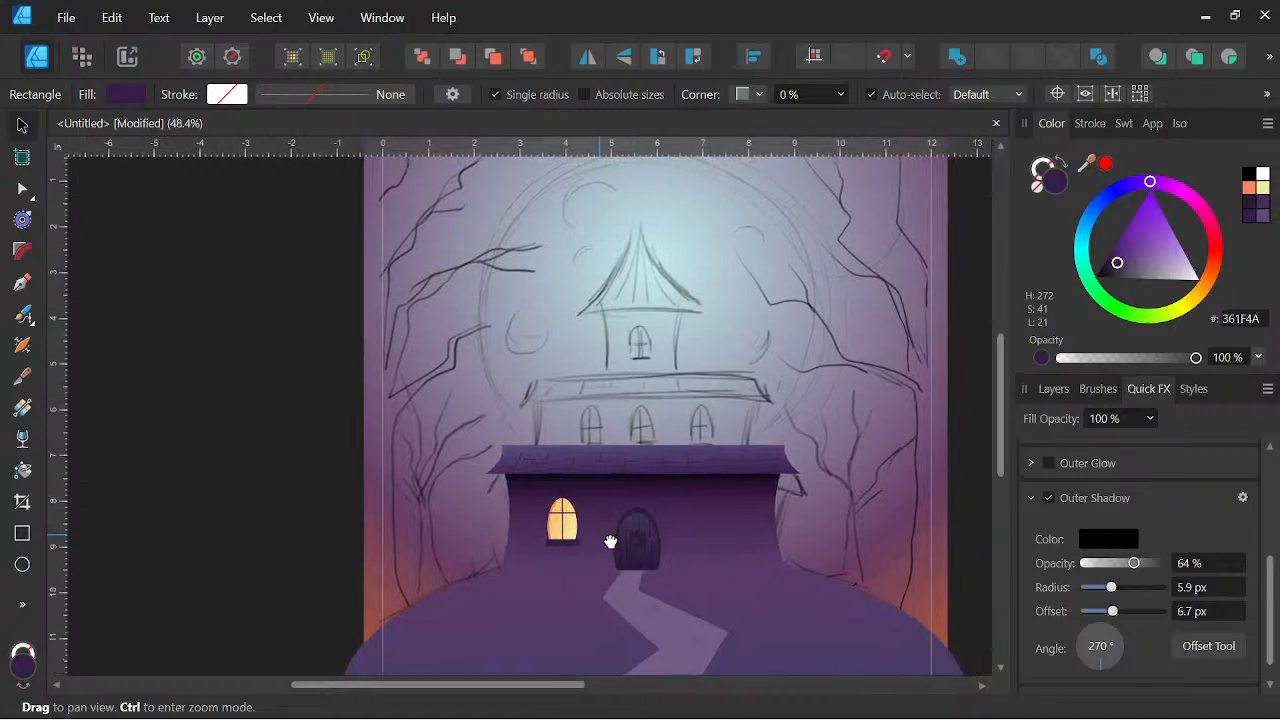
pyautogui.scroll(-2, 584, 533)
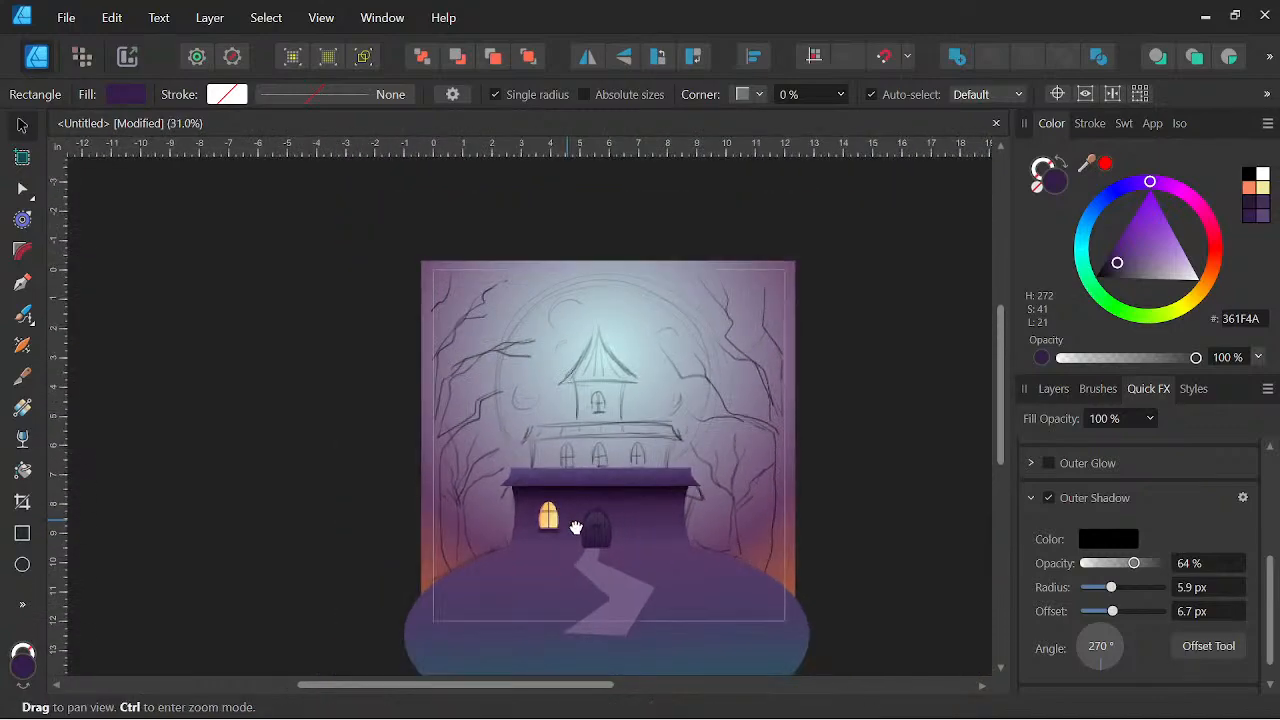
pyautogui.scroll(5, 566, 519)
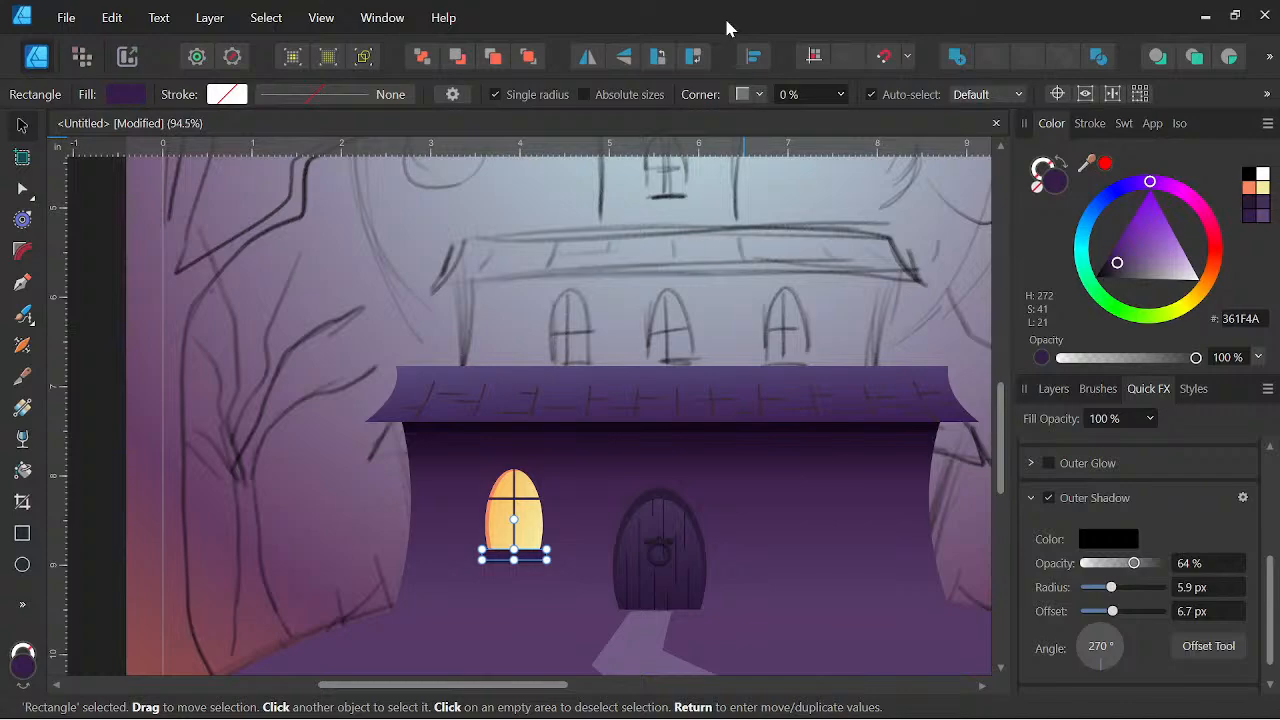
pyautogui.press('space')
pyautogui.scroll(-1, 732, 395)
pyautogui.press('space')
pyautogui.moveTo(754, 423); pyautogui.dragTo(732, 426)
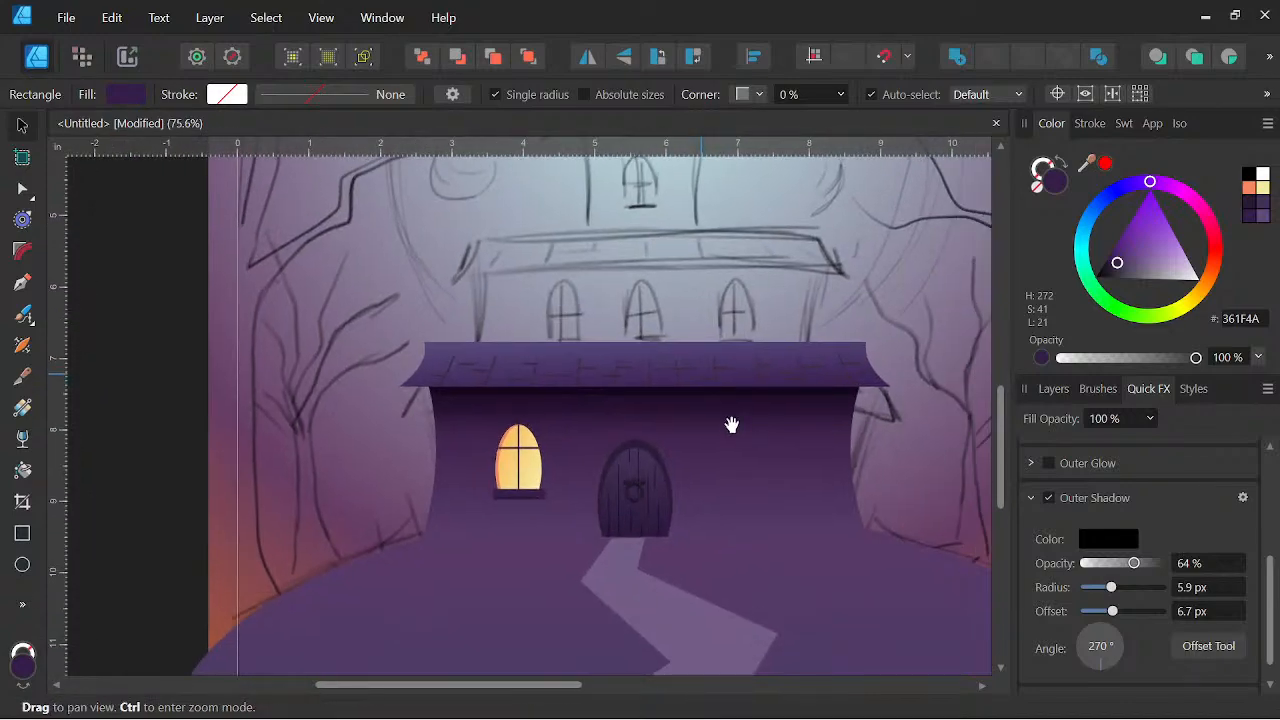
# Set all the vertical tile lines nested inside the lower roof shape to the Multiply blend mode
pyautogui.click(1060, 389)
pyautogui.click(1024, 495)
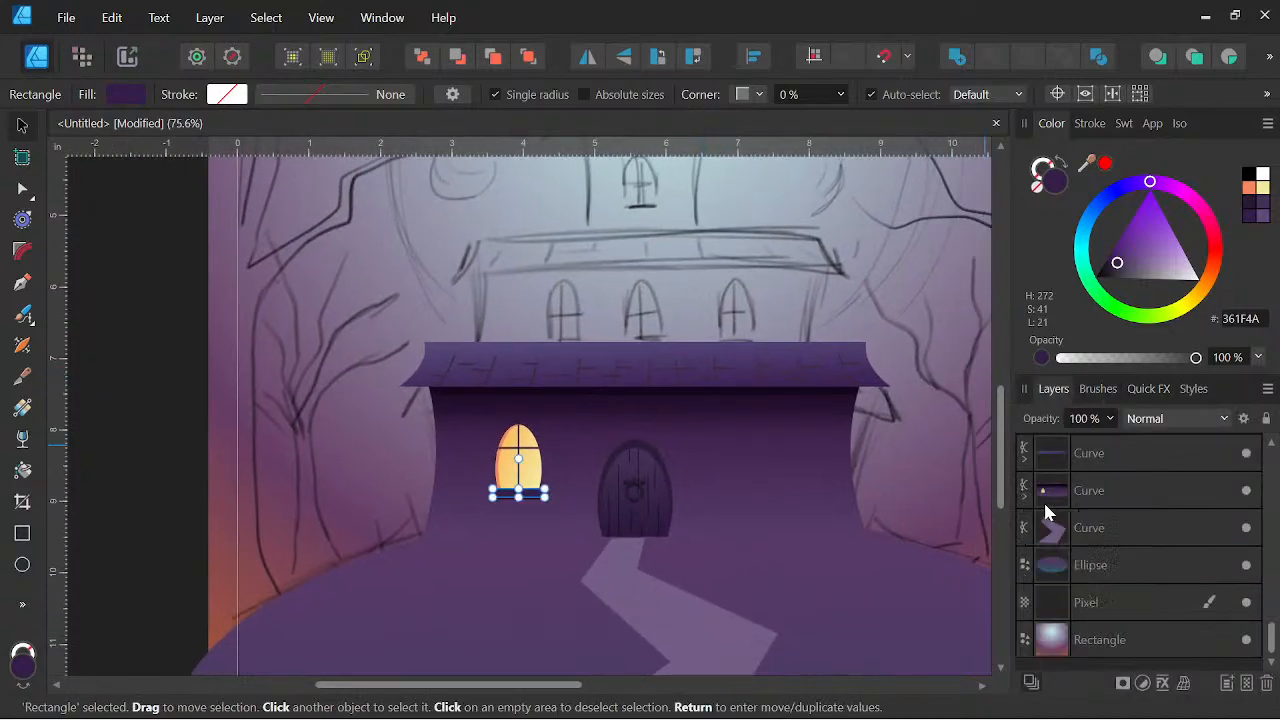
pyautogui.click(1110, 570)
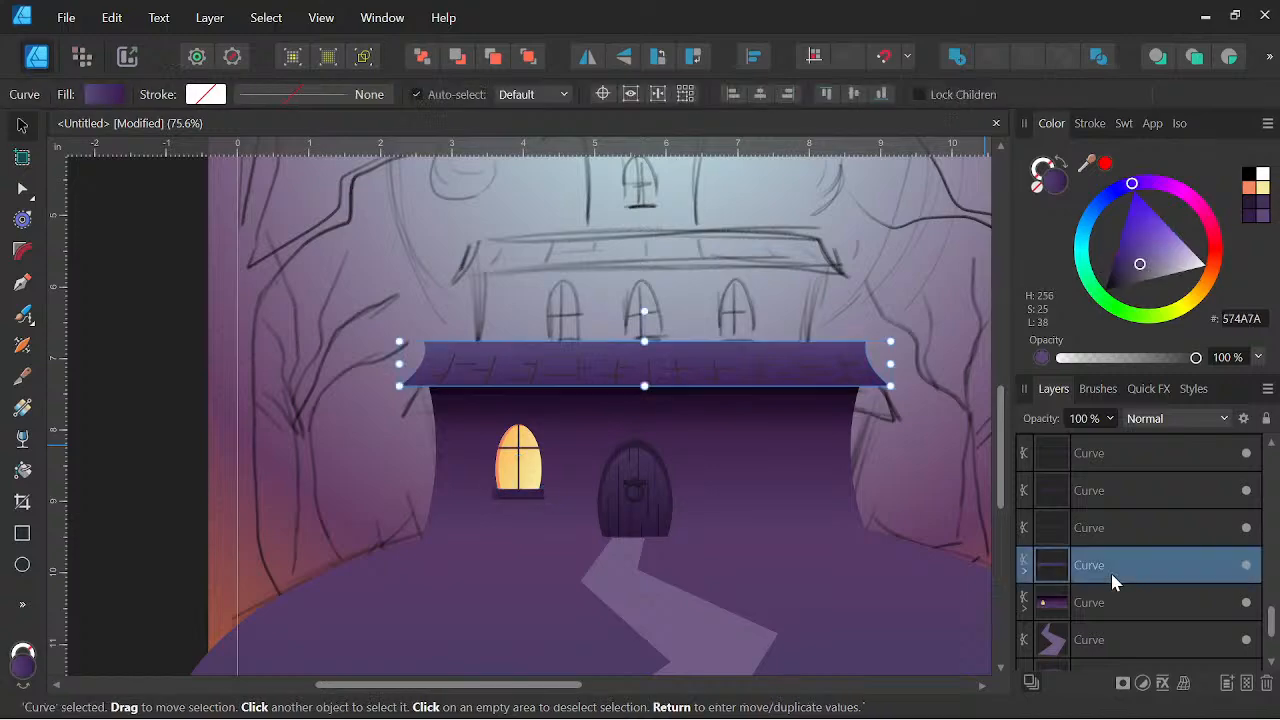
pyautogui.click(1025, 577)
pyautogui.click(1115, 593)
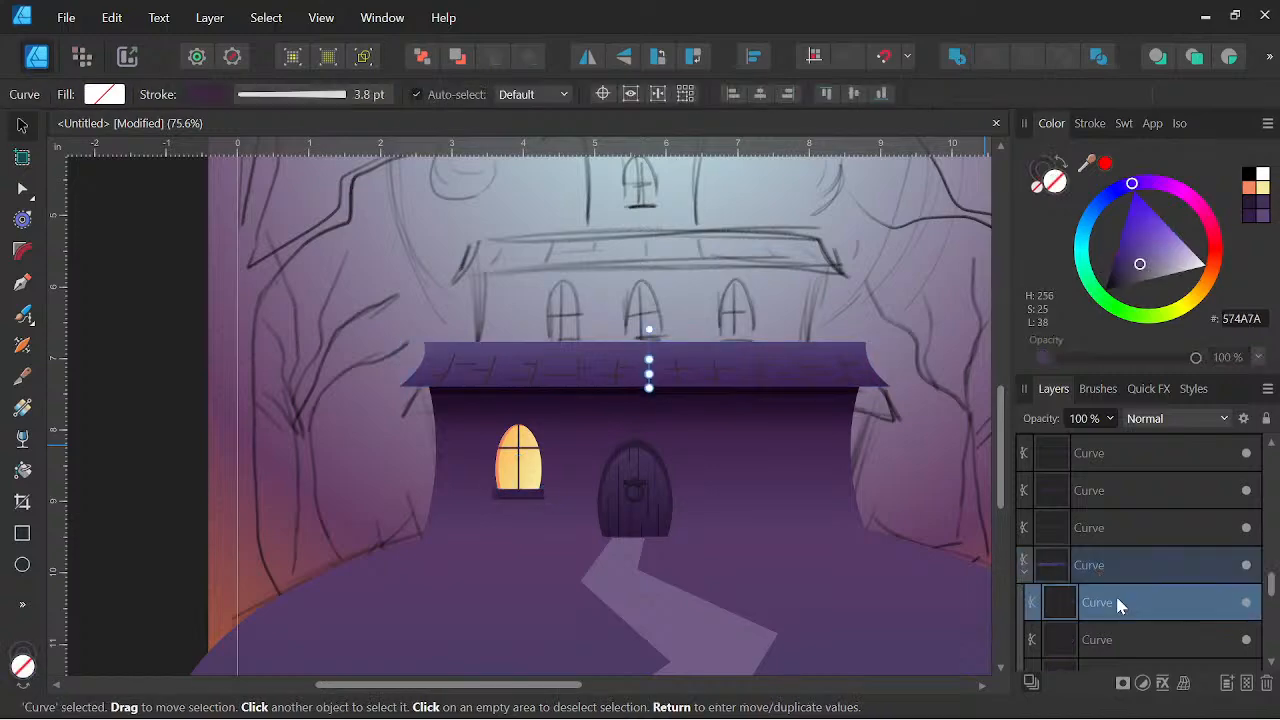
pyautogui.scroll(-1, 1115, 593)
pyautogui.scroll(-2, 1117, 600)
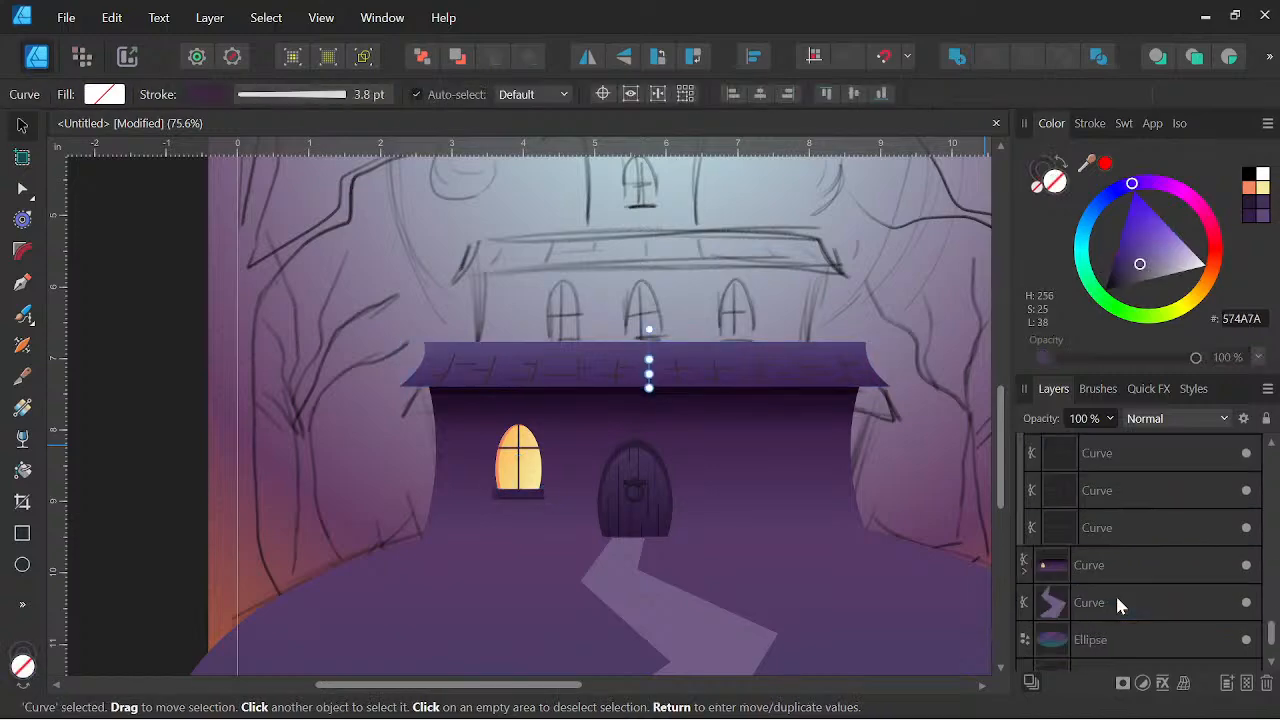
pyautogui.keyDown('shift'); pyautogui.click(1105, 540); pyautogui.keyUp('shift')
pyautogui.click(1155, 419)
pyautogui.scroll(-3, 1160, 400)
pyautogui.scroll(3, 1173, 246)
pyautogui.click(1147, 102)
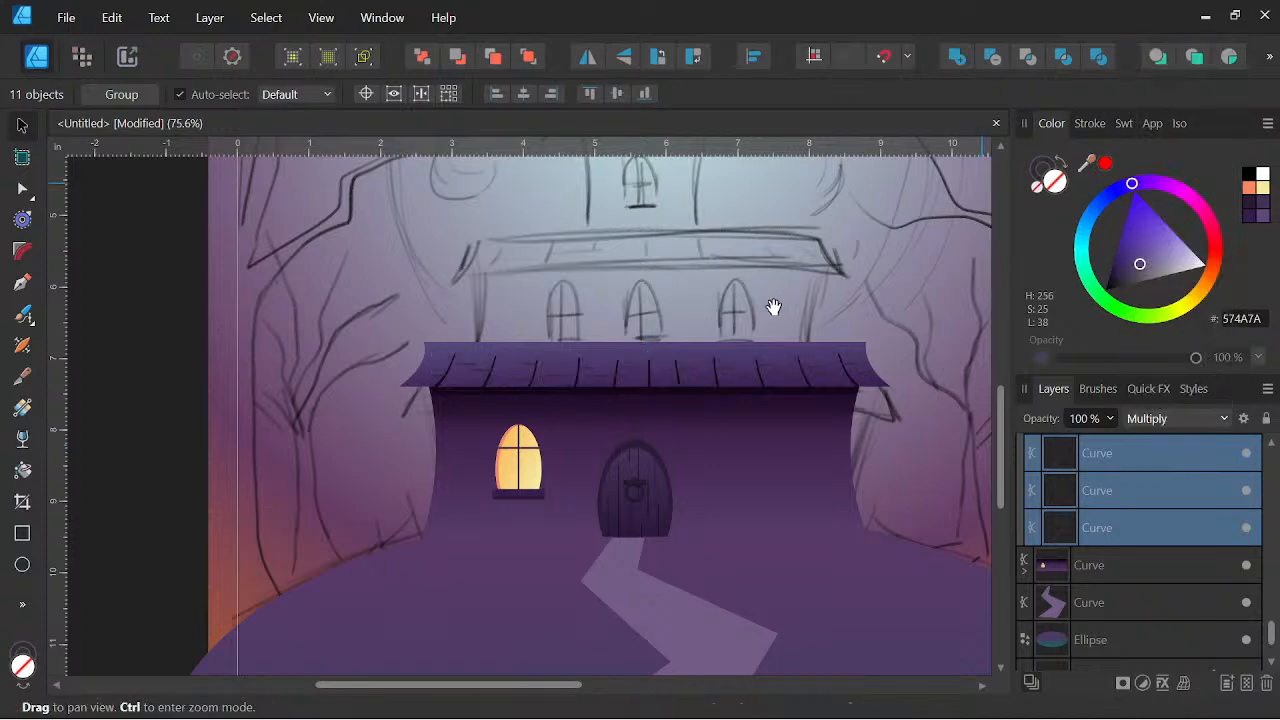
# Set all the short horizontal roof tile lines to Multiply and nest them inside the lower roof shape
pyautogui.scroll(5, 701, 329)
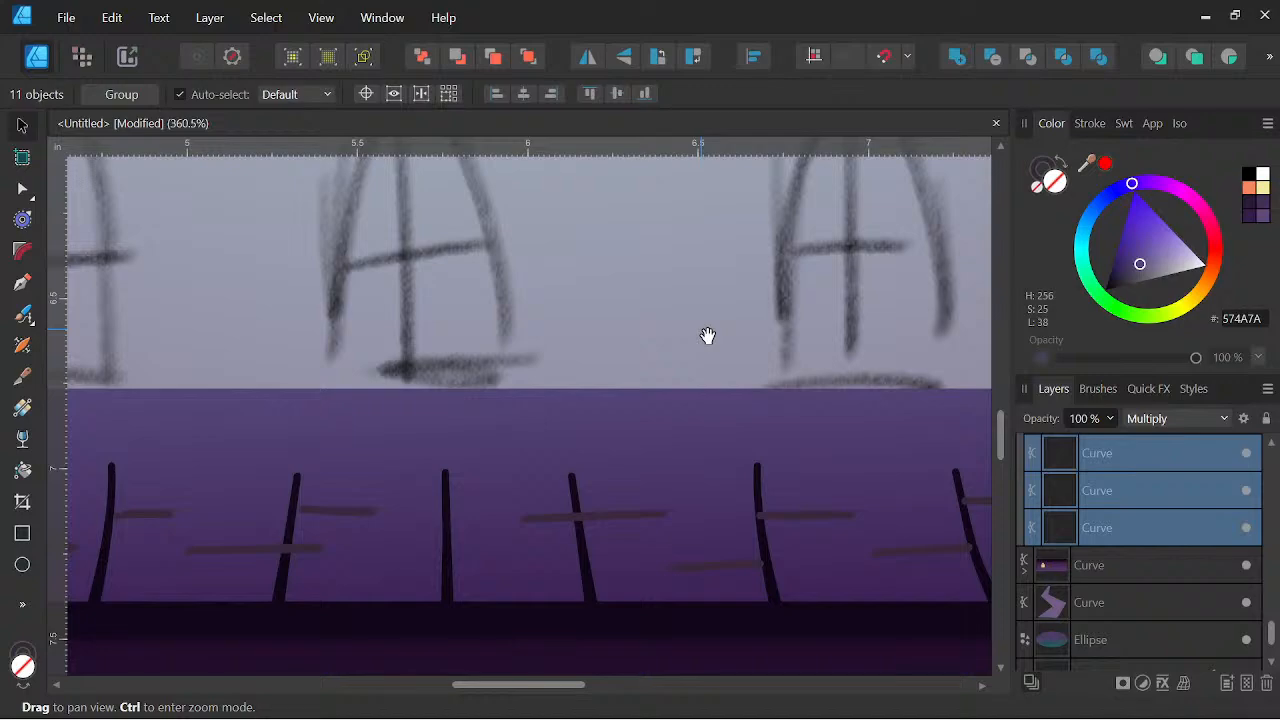
pyautogui.scroll(3, 1123, 535)
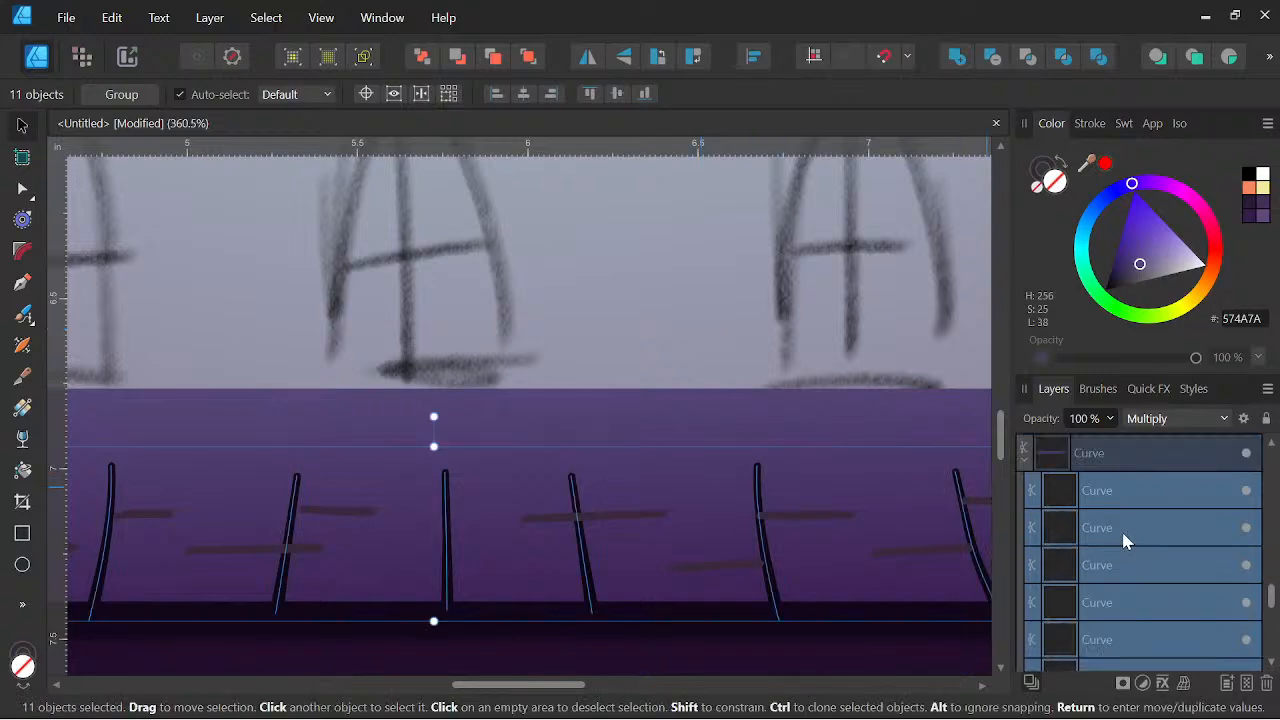
pyautogui.scroll(2, 1120, 530)
pyautogui.click(1119, 528)
pyautogui.scroll(3, 1112, 526)
pyautogui.scroll(4, 1110, 523)
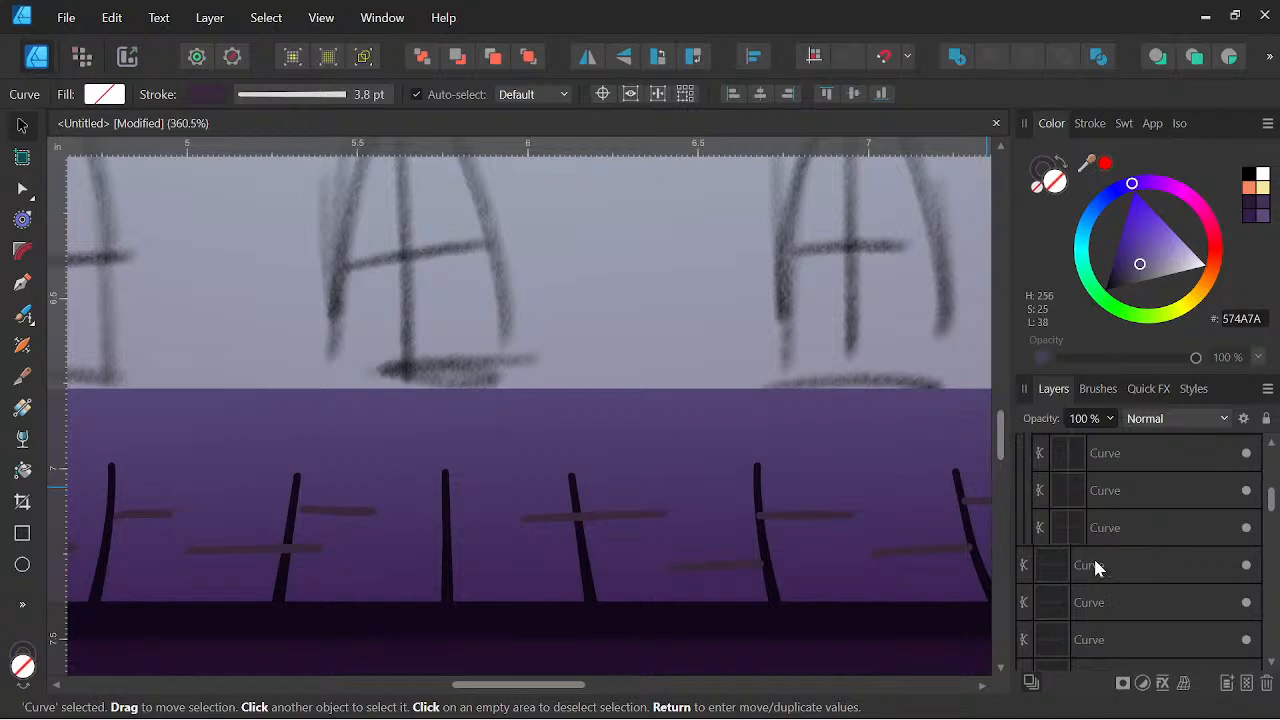
pyautogui.keyDown('shift'); pyautogui.click(1096, 566); pyautogui.keyUp('shift')
pyautogui.click(1042, 178)
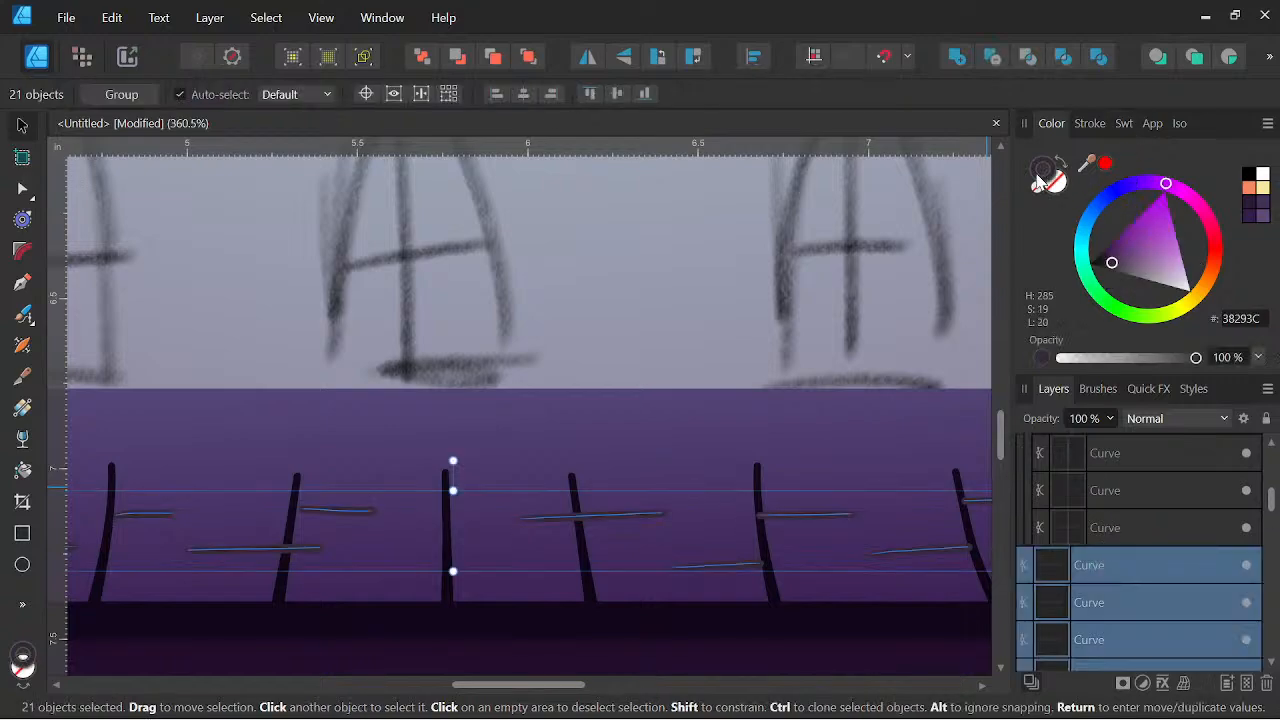
pyautogui.click(1157, 425)
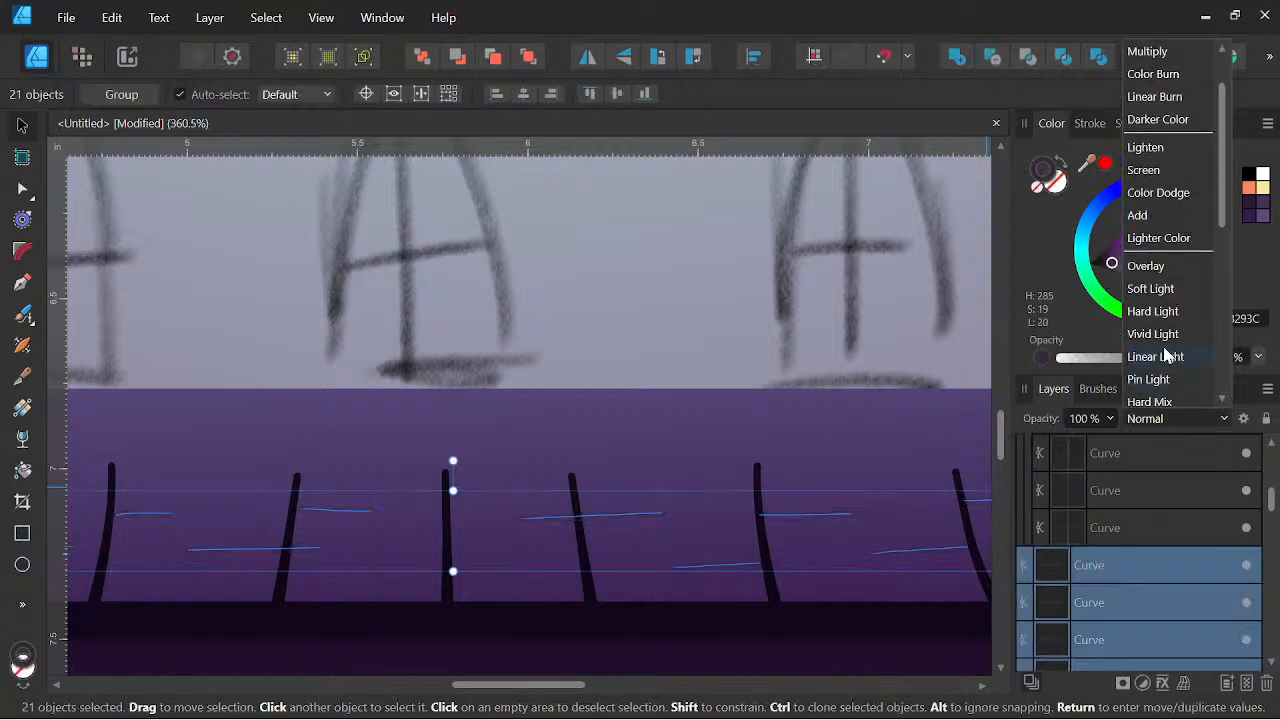
pyautogui.click(1160, 52)
pyautogui.scroll(-5, 1129, 574)
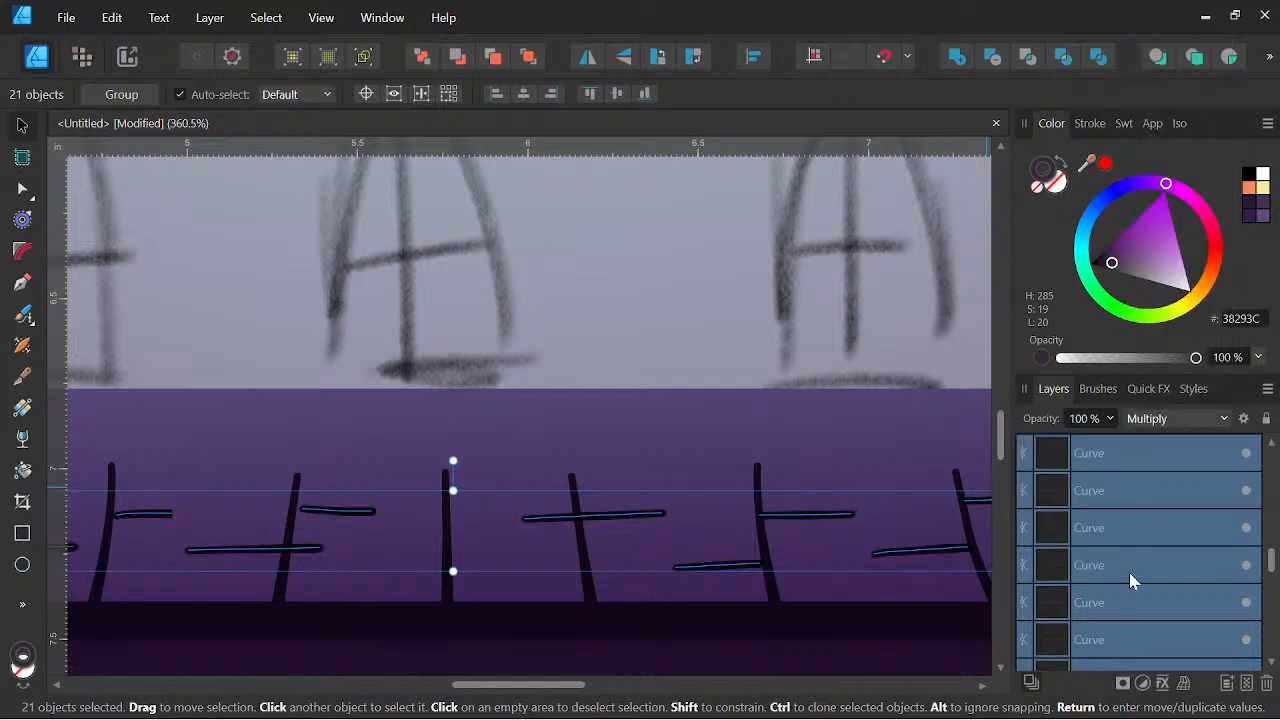
pyautogui.moveTo(1100, 534); pyautogui.dragTo(1082, 578)
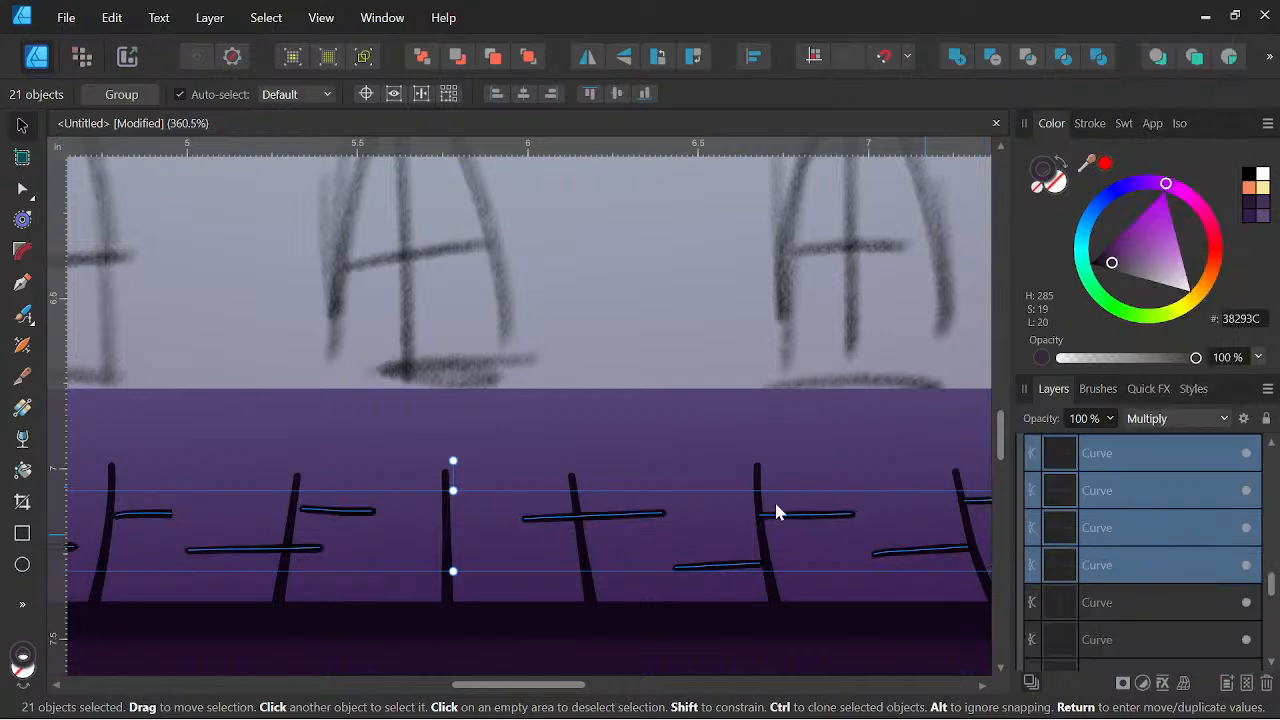
# Add 57% noise to the fill of the ground-floor wall
pyautogui.scroll(-10, 774, 505)
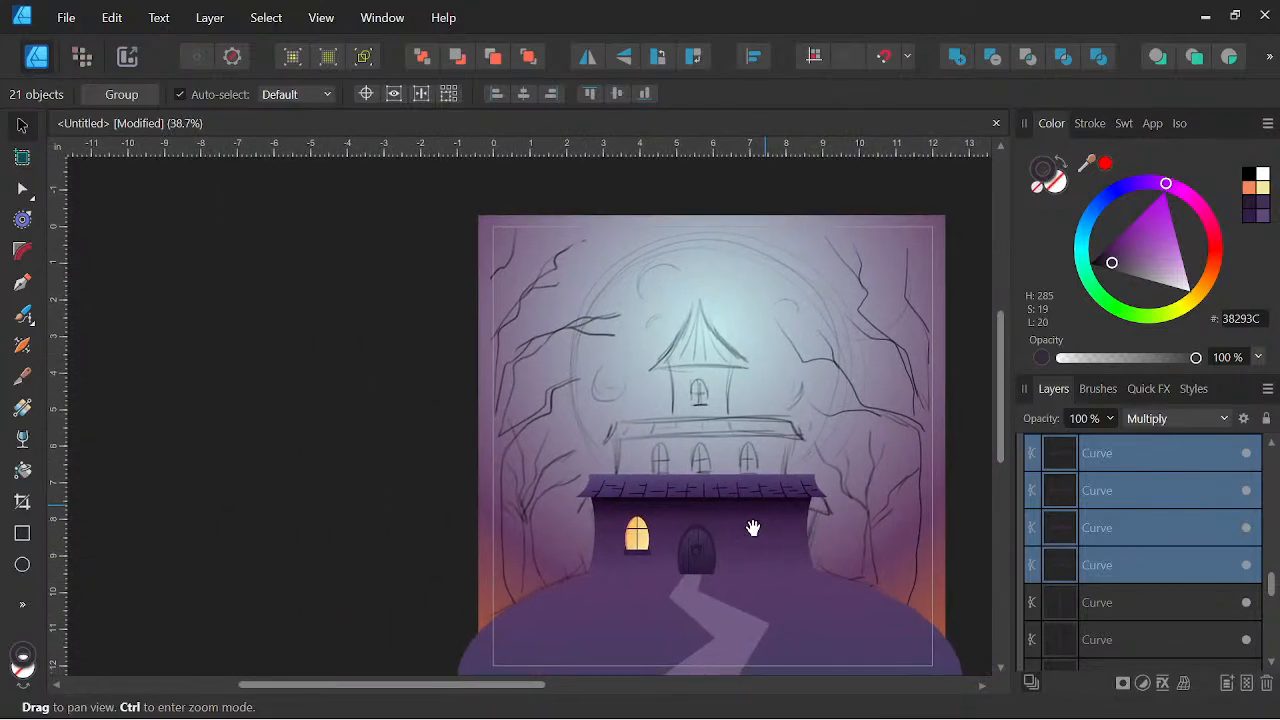
pyautogui.scroll(3, 712, 515)
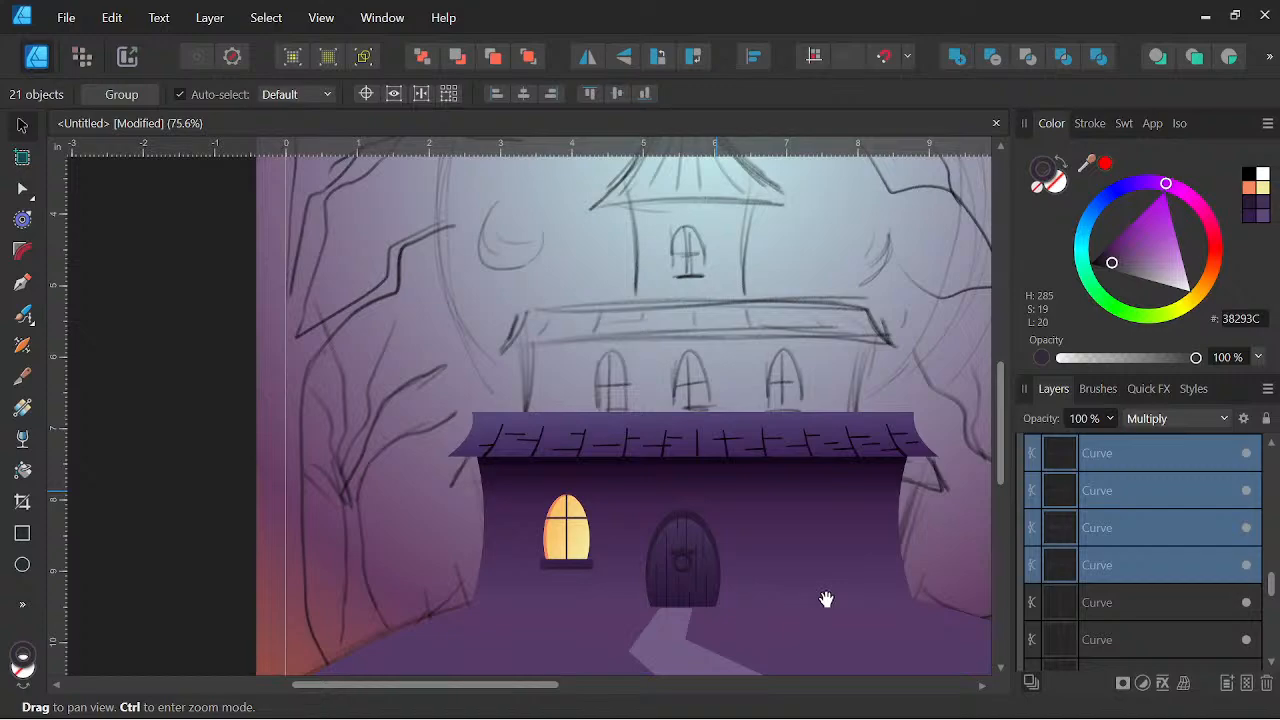
pyautogui.scroll(2, 810, 545)
pyautogui.click(814, 540)
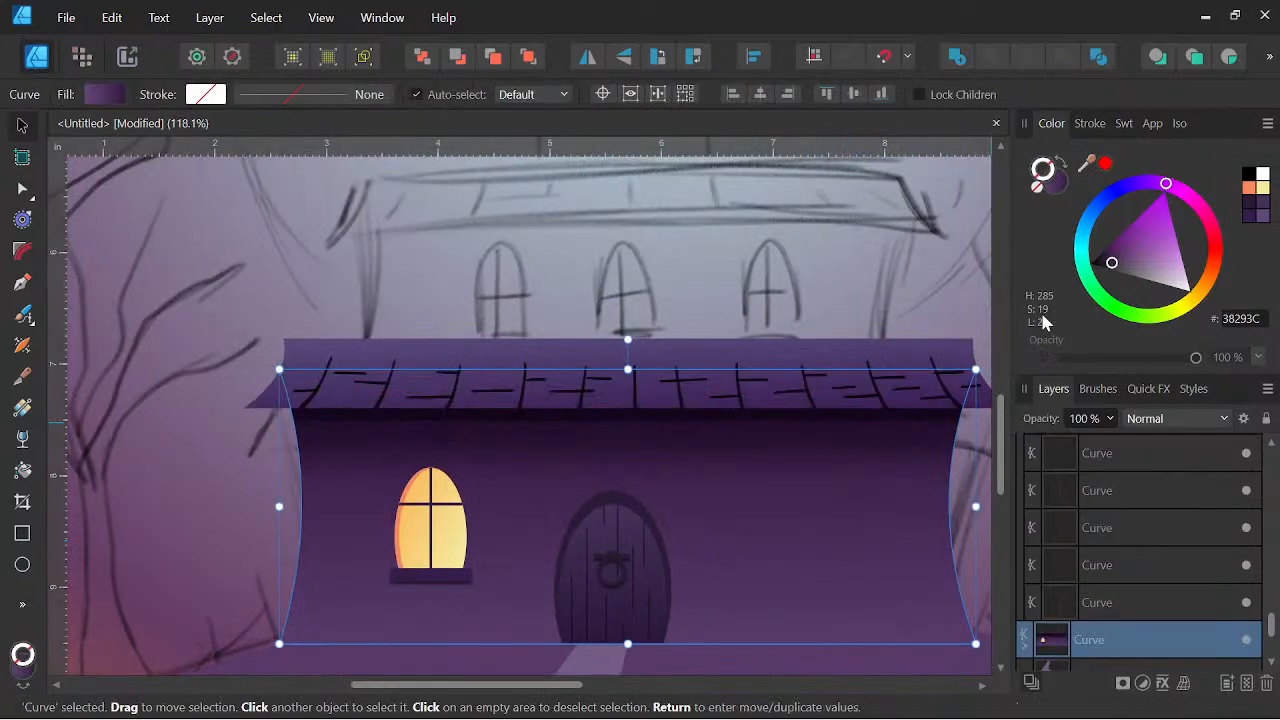
pyautogui.click(1057, 185)
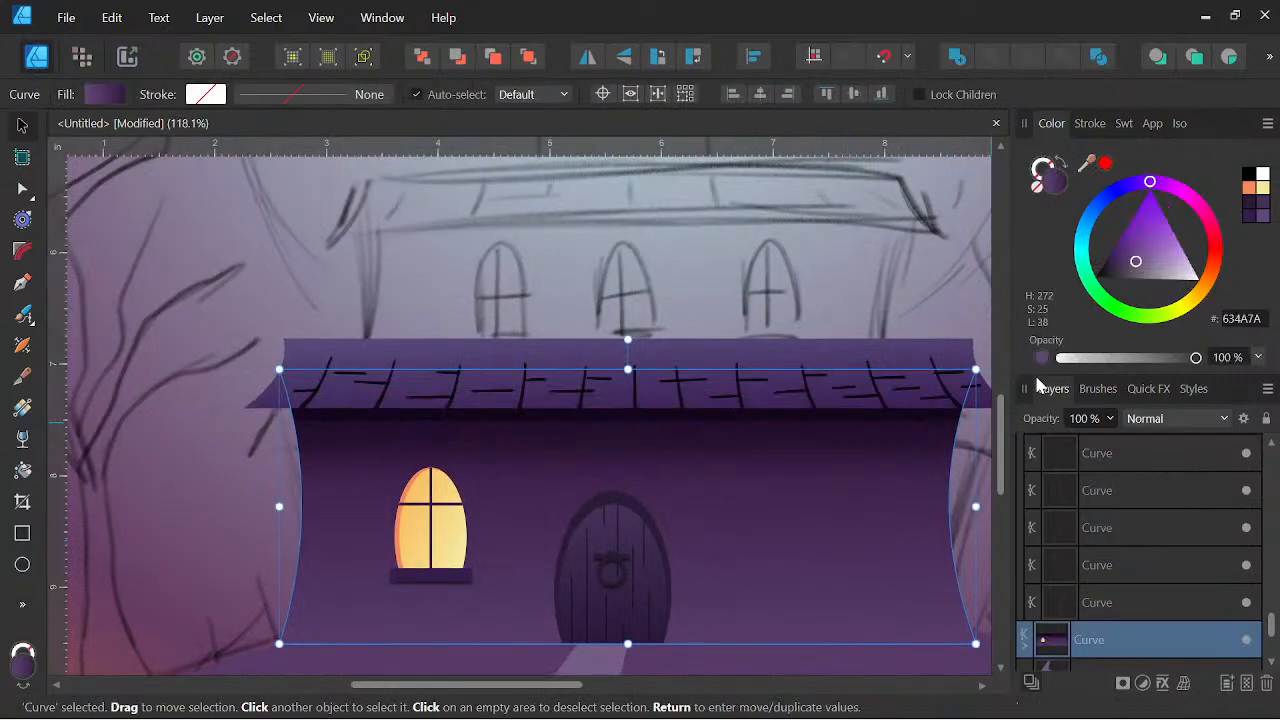
pyautogui.click(1041, 359)
pyautogui.moveTo(1058, 363); pyautogui.dragTo(1139, 370)
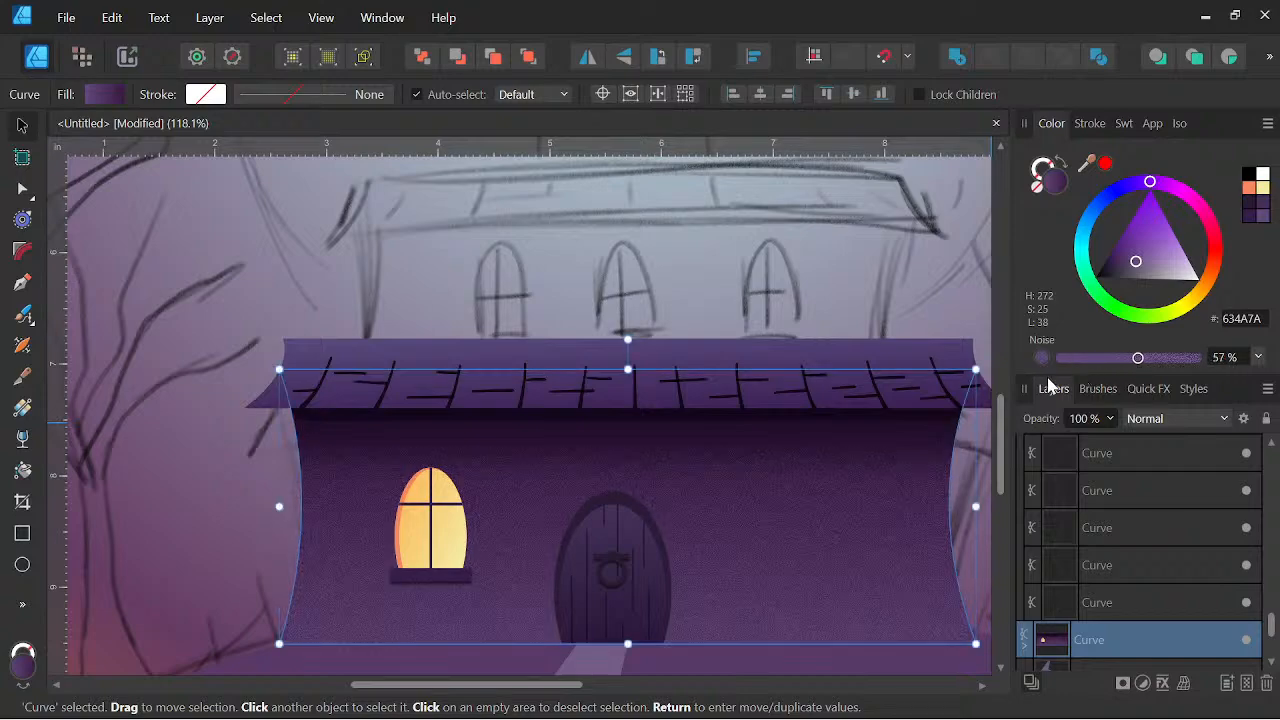
# Set the wall fill's noise to 40% and check the texture against the whole house
pyautogui.scroll(-3, 898, 400)
pyautogui.press('space')
pyautogui.moveTo(876, 549); pyautogui.dragTo(760, 560)
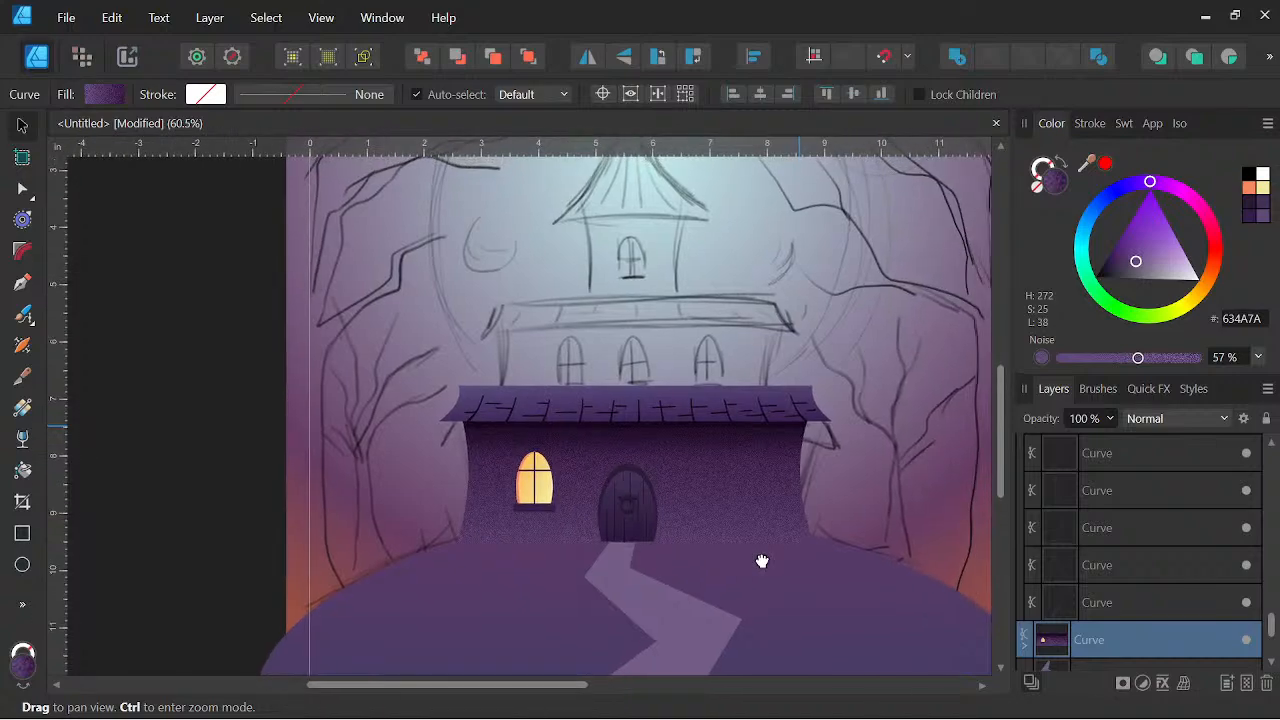
pyautogui.scroll(-2, 790, 520)
pyautogui.press('space')
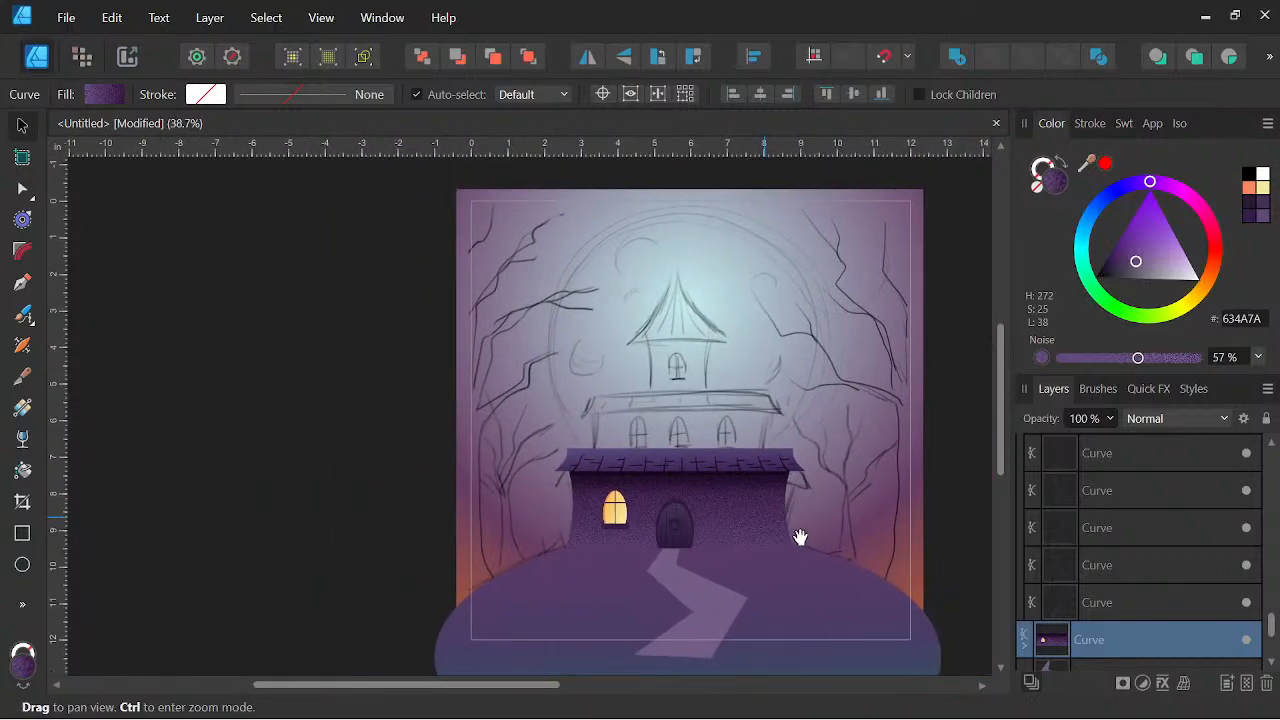
pyautogui.click(1222, 358)
pyautogui.write('40')
pyautogui.press('Return')
pyautogui.press('space')
pyautogui.moveTo(843, 594); pyautogui.dragTo(813, 541)
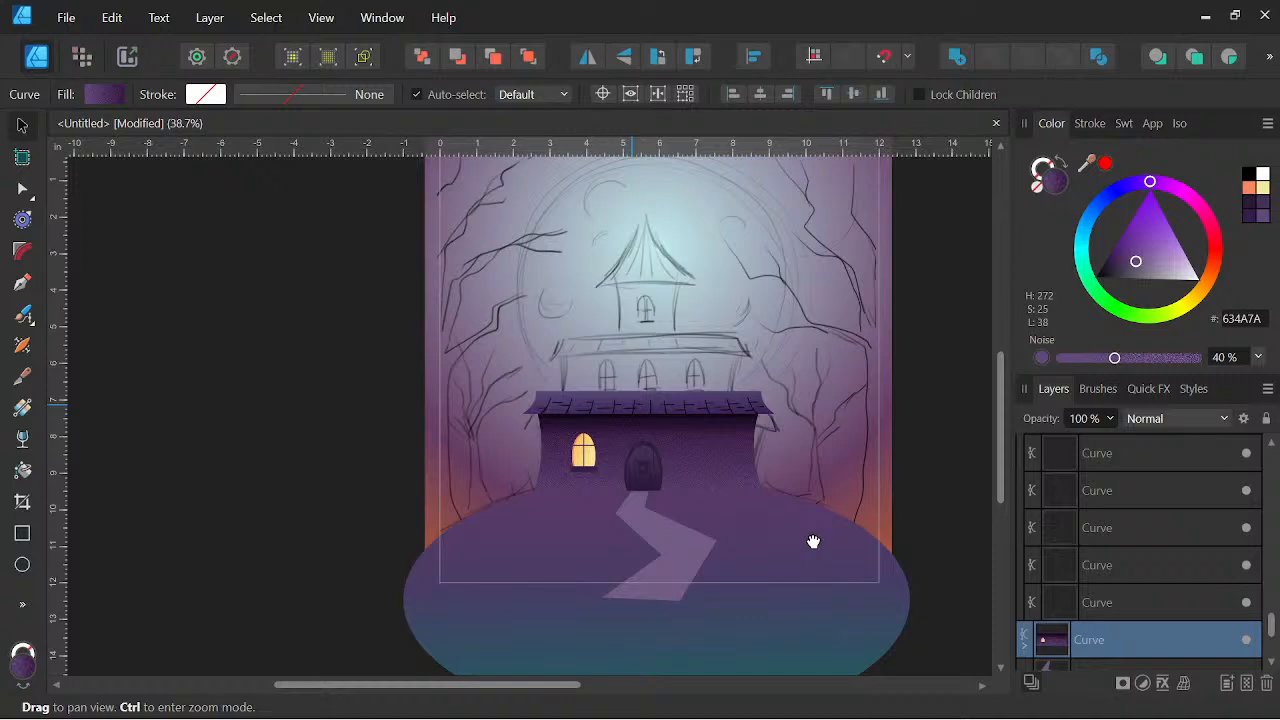
# Brush a jagged crack at the wall's left edge in Multiply mode and clip it inside the wall shape
pyautogui.scroll(5, 717, 471)
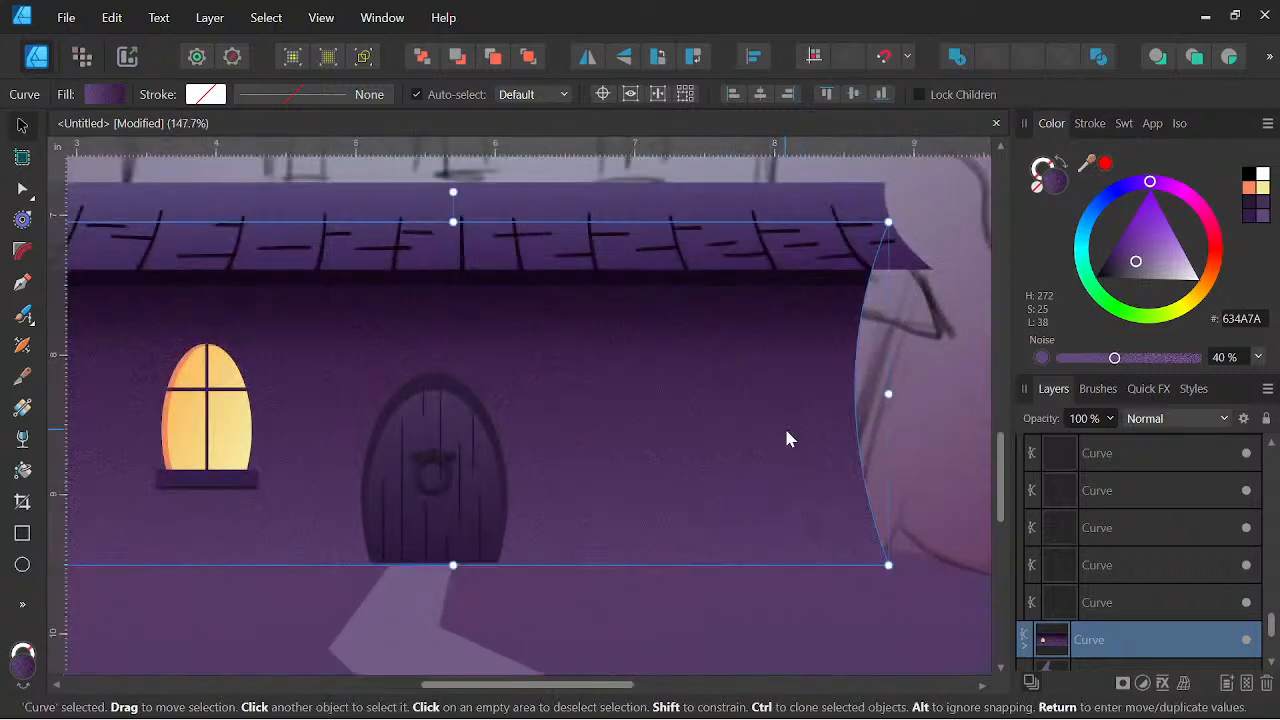
pyautogui.scroll(-3, 1105, 615)
pyautogui.press('space')
pyautogui.moveTo(357, 463)
pyautogui.mouseDown()
pyautogui.moveTo(592, 485)
pyautogui.moveTo(555, 462)
pyautogui.mouseUp()
pyautogui.press('b')
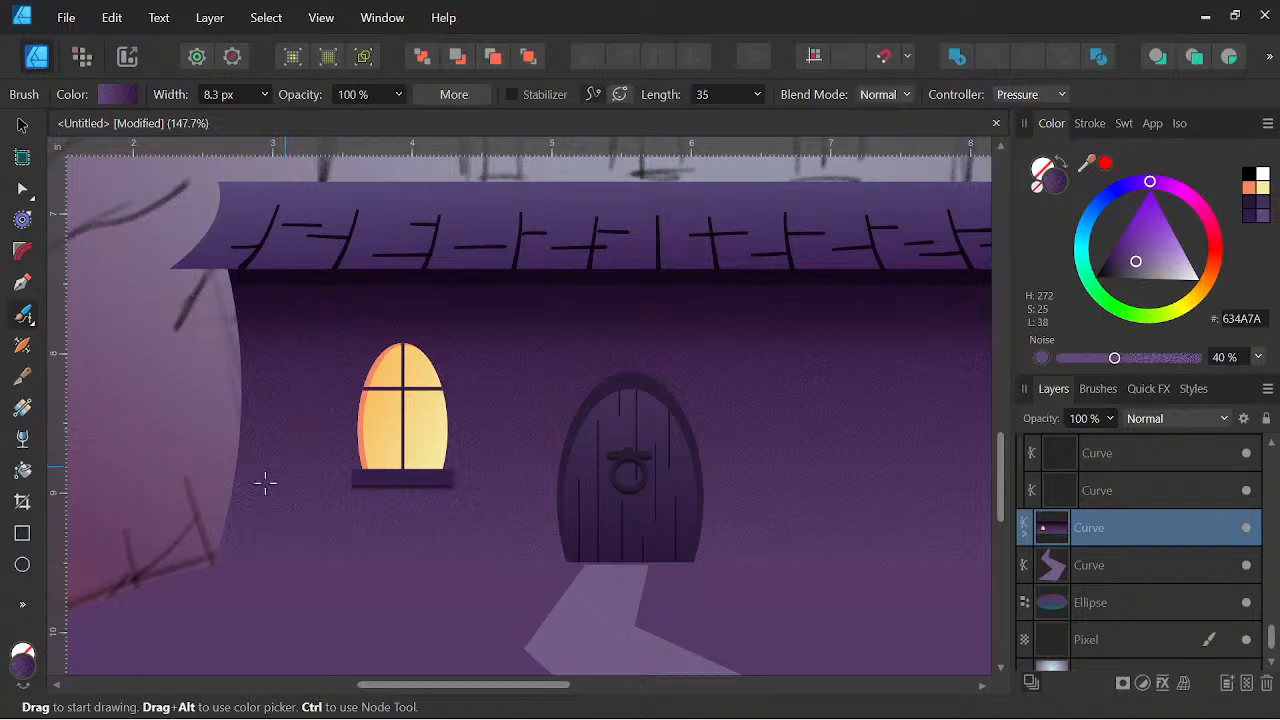
pyautogui.moveTo(218, 527); pyautogui.dragTo(212, 534)
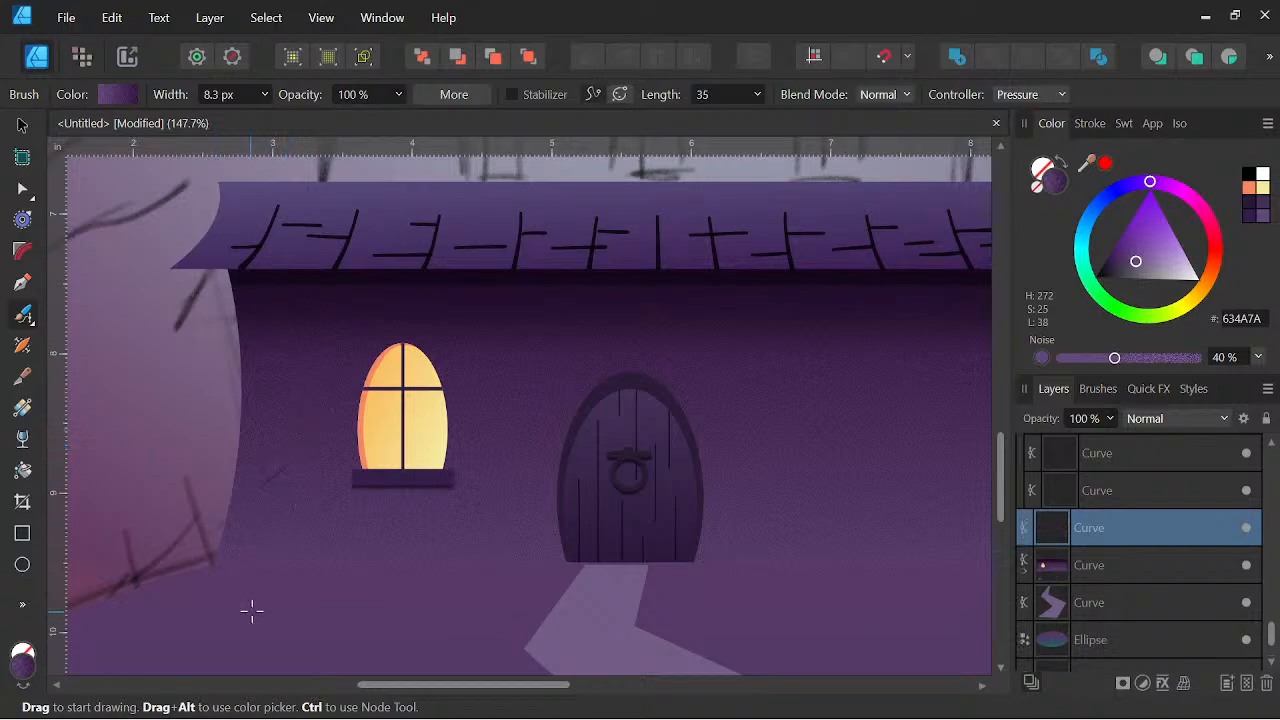
pyautogui.click(1155, 420)
pyautogui.scroll(-1, 1166, 120)
pyautogui.click(1165, 57)
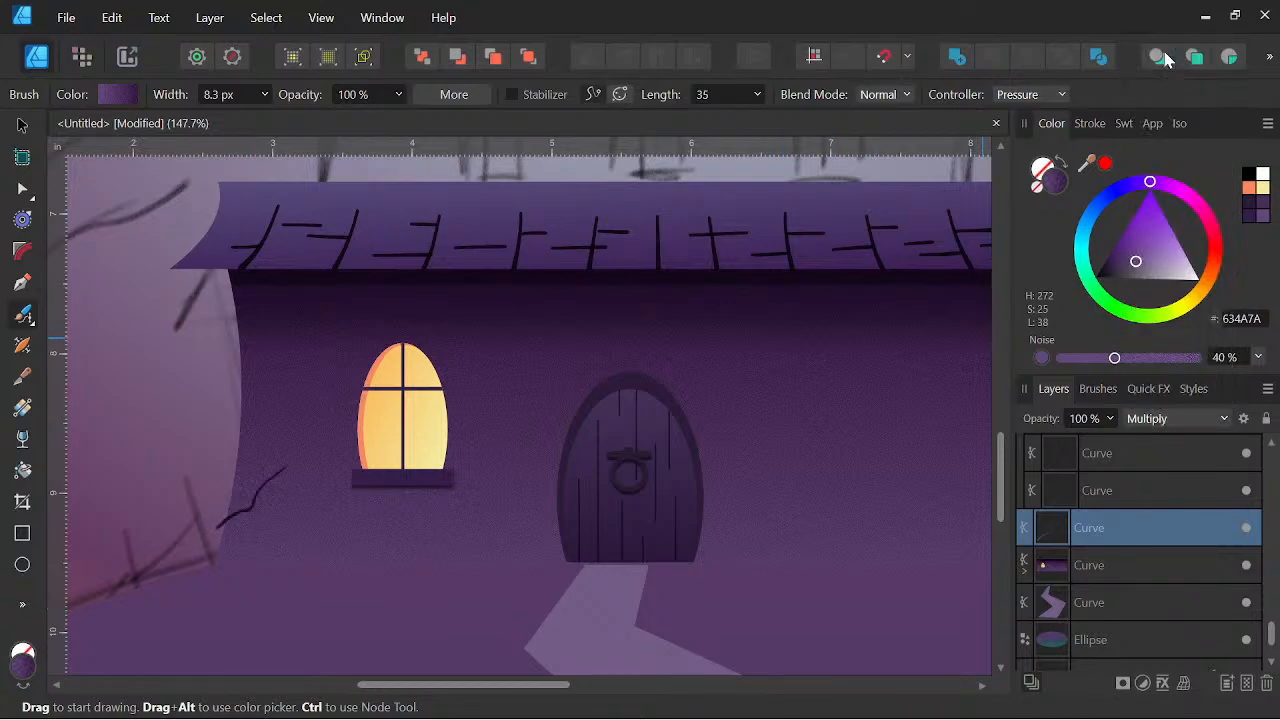
pyautogui.moveTo(1093, 539)
pyautogui.mouseDown()
pyautogui.moveTo(1069, 577)
pyautogui.moveTo(1127, 571)
pyautogui.moveTo(1099, 542)
pyautogui.moveTo(1055, 552)
pyautogui.mouseUp()
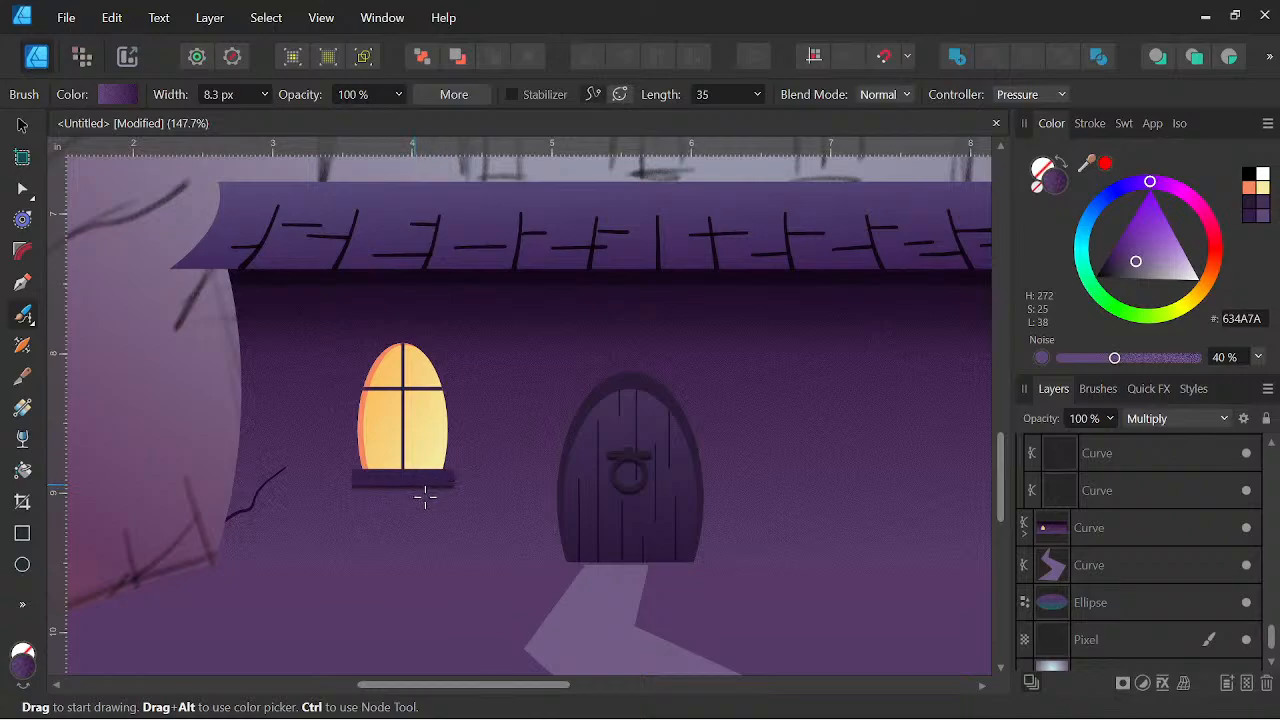
# Brush a small branching crack beneath the window sill and set its two strokes to Multiply
pyautogui.moveTo(442, 513); pyautogui.dragTo(437, 487)
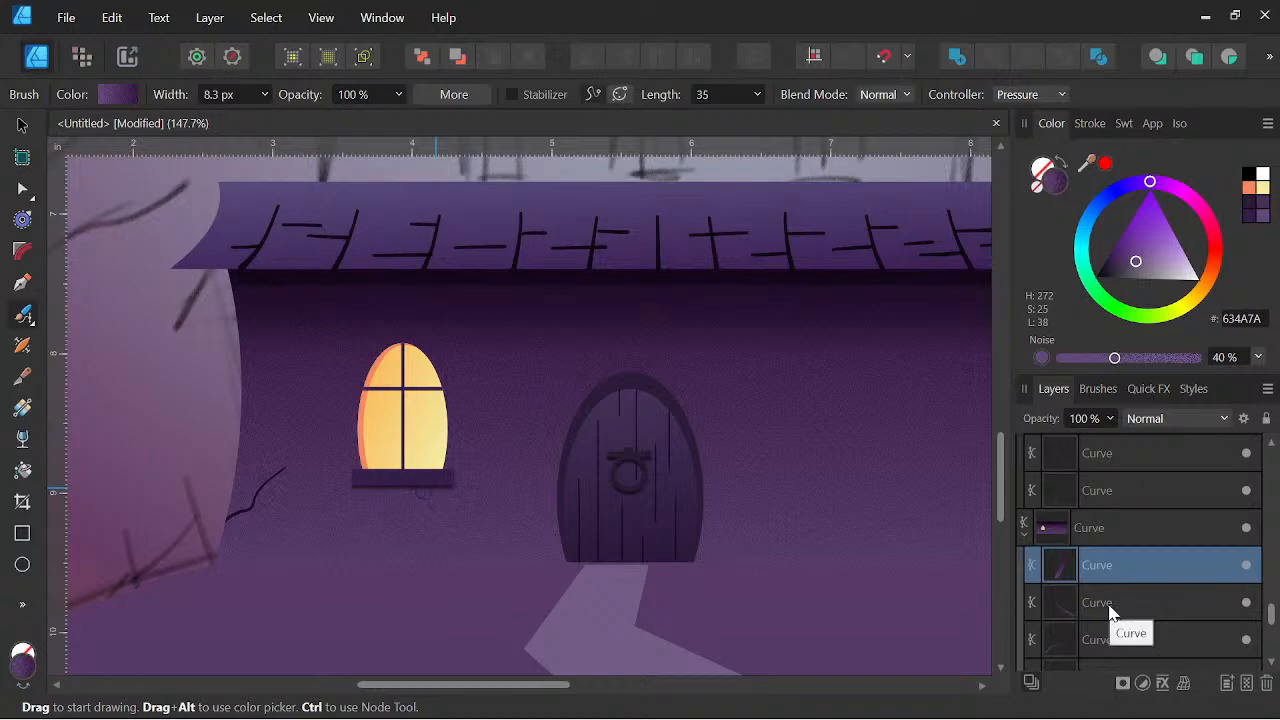
pyautogui.keyDown('shift'); pyautogui.click(1162, 594); pyautogui.keyUp('shift')
pyautogui.click(1177, 418)
pyautogui.scroll(-1, 1154, 109)
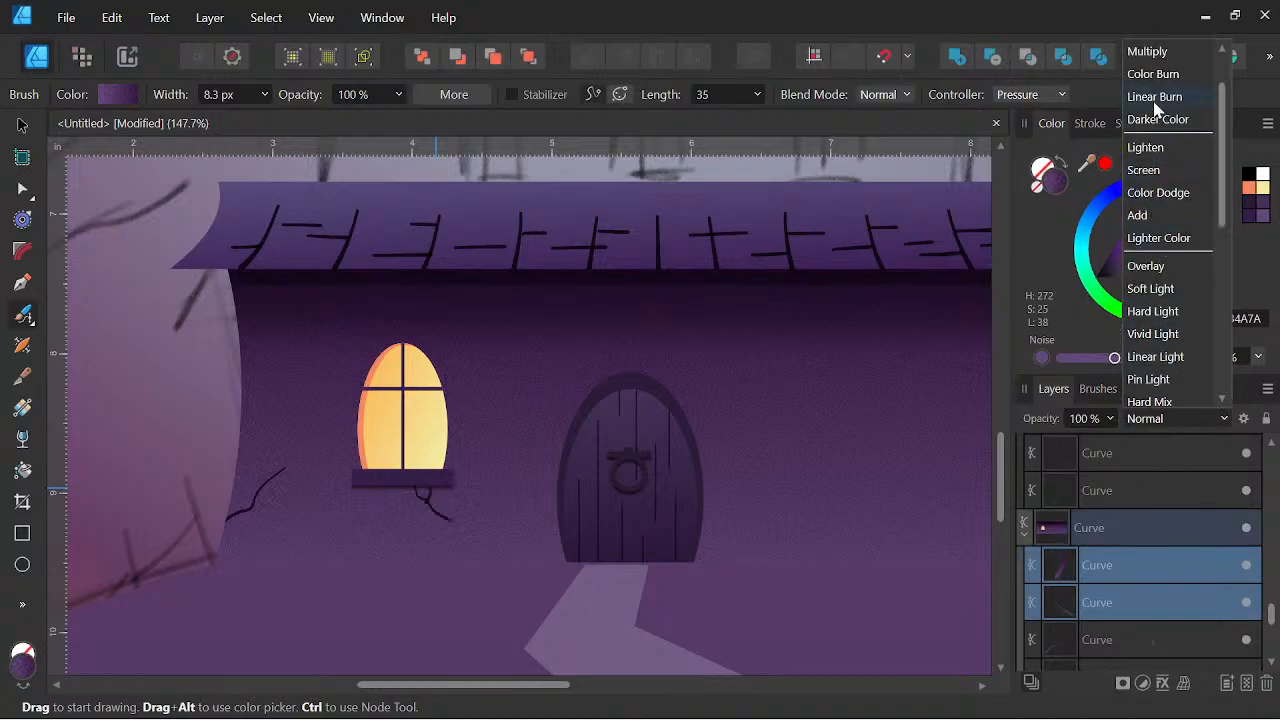
pyautogui.click(1150, 50)
# Brush a short crack beside the door's lower right edge and set it to Multiply
pyautogui.scroll(-4, 446, 490)
pyautogui.scroll(5, 641, 459)
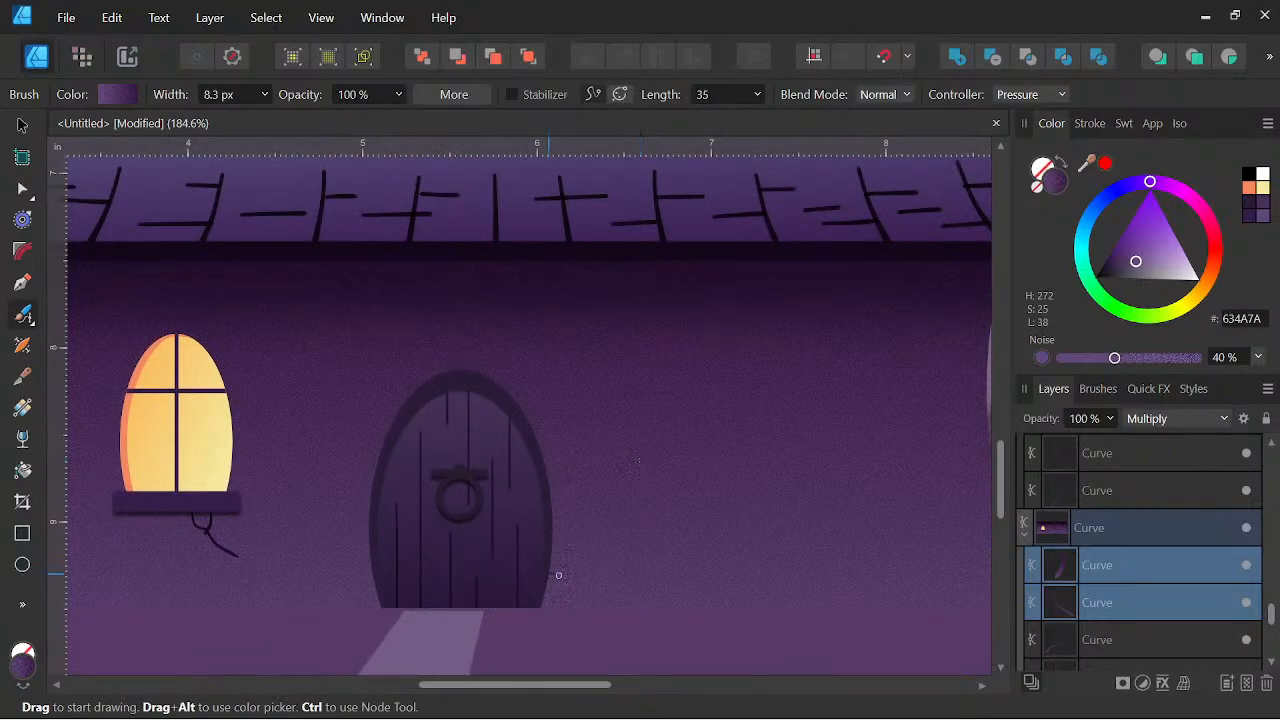
pyautogui.moveTo(577, 609); pyautogui.dragTo(575, 597)
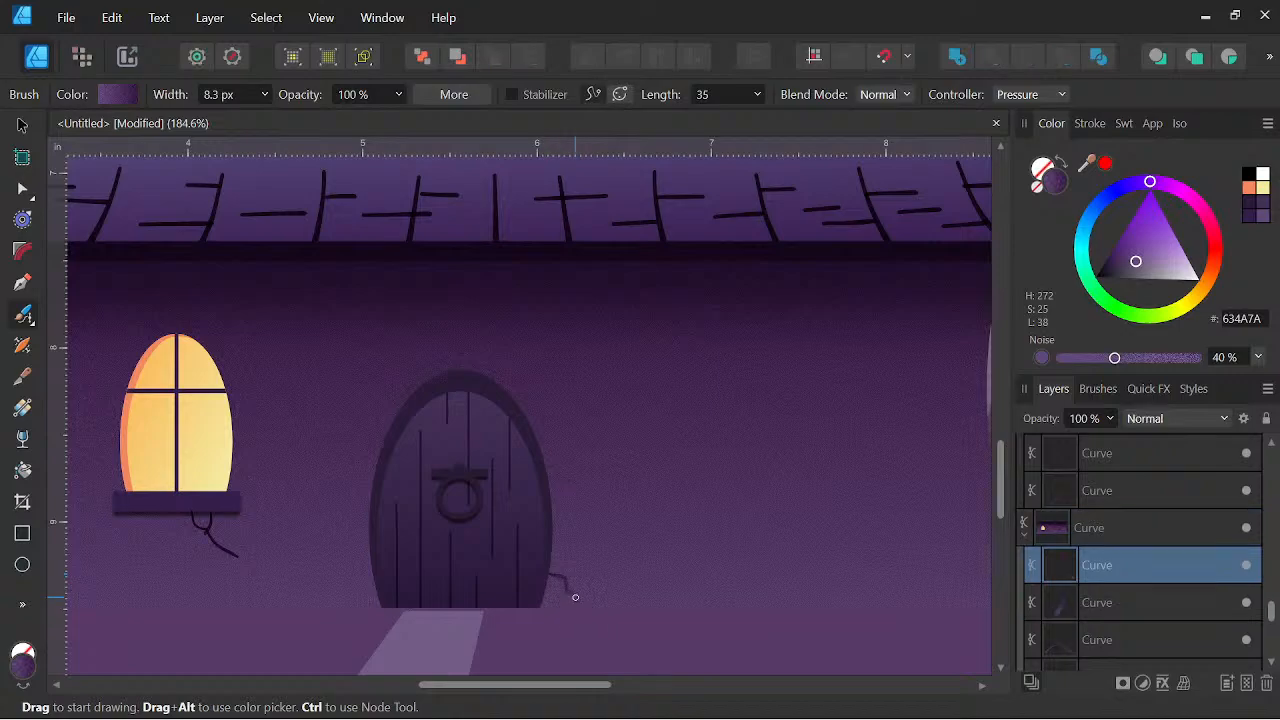
pyautogui.click(1165, 418)
pyautogui.scroll(-1, 1160, 180)
pyautogui.click(1157, 80)
# Brush a branching crack at the wall's upper right edge and set it to Multiply
pyautogui.scroll(-3, 749, 451)
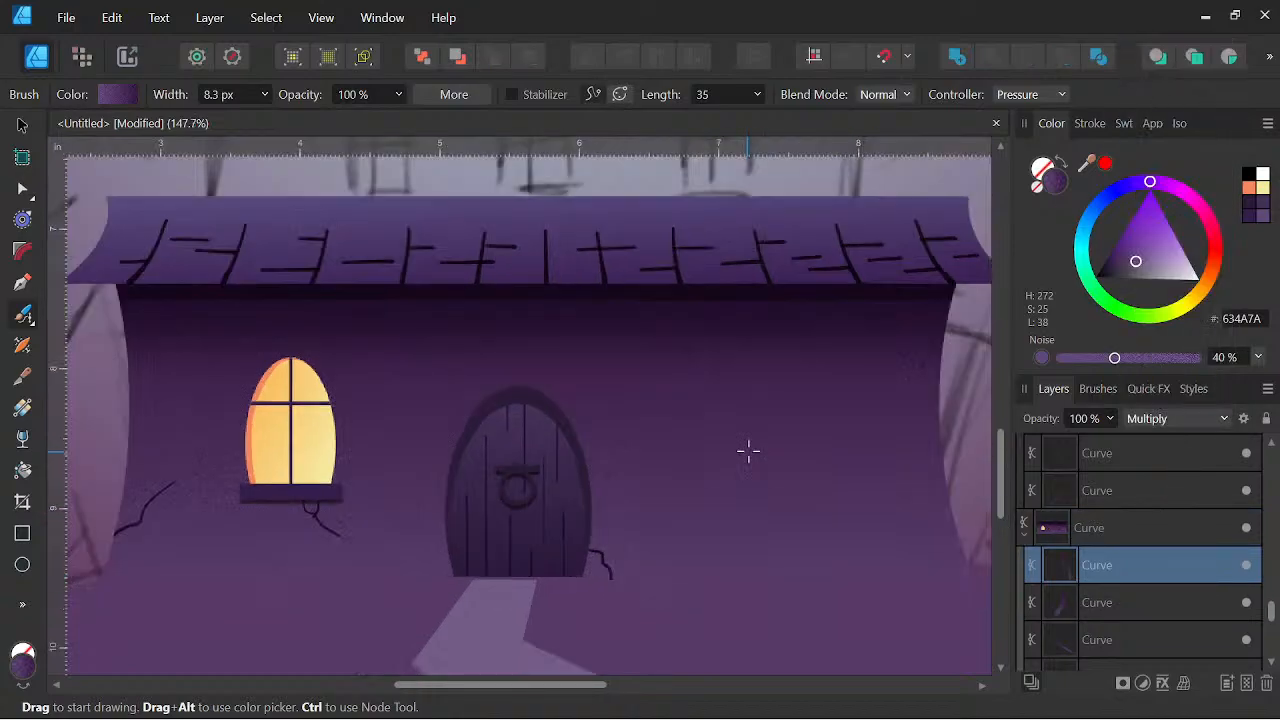
pyautogui.scroll(2, 729, 480)
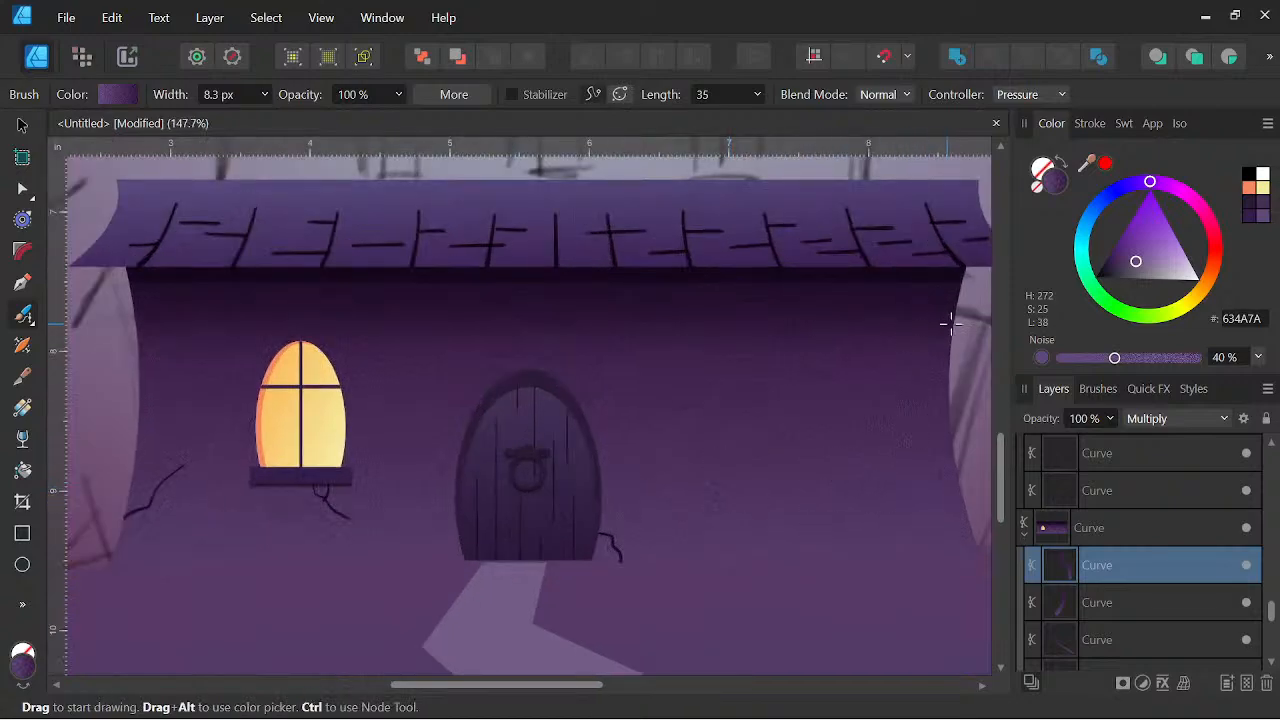
pyautogui.hotkey('ctrl', 'z')
pyautogui.click(1176, 418)
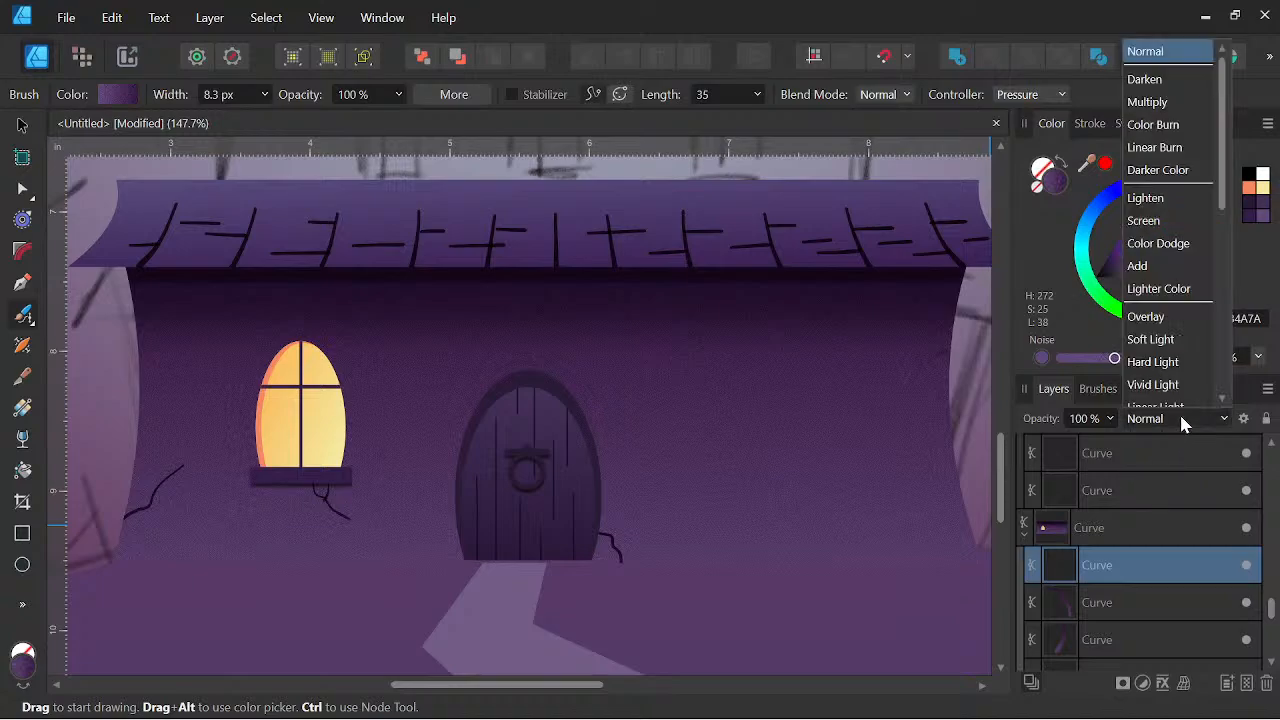
pyautogui.click(1185, 82)
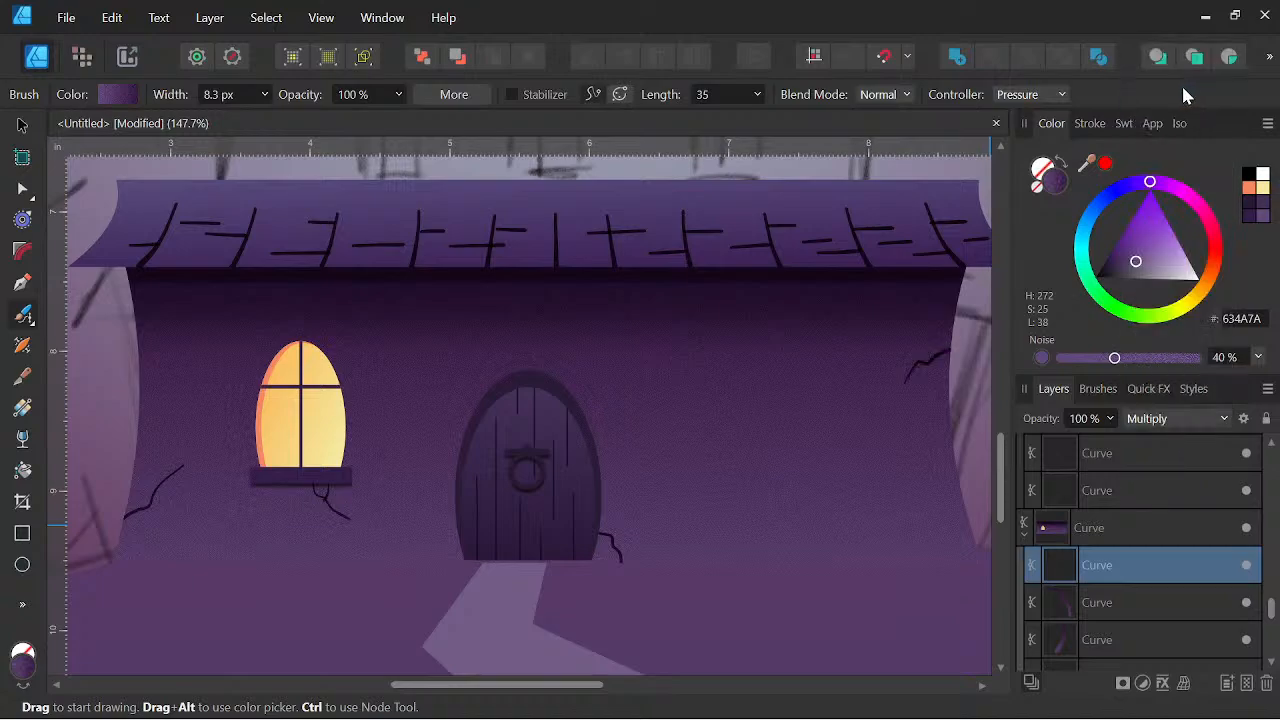
# Brush two short cracks on the lower right part of the wall and set both to Multiply
pyautogui.hotkey('ctrl', 'z')
pyautogui.keyDown('shift'); pyautogui.click(1096, 605); pyautogui.keyUp('shift')
pyautogui.click(1176, 418)
pyautogui.scroll(-2, 1156, 170)
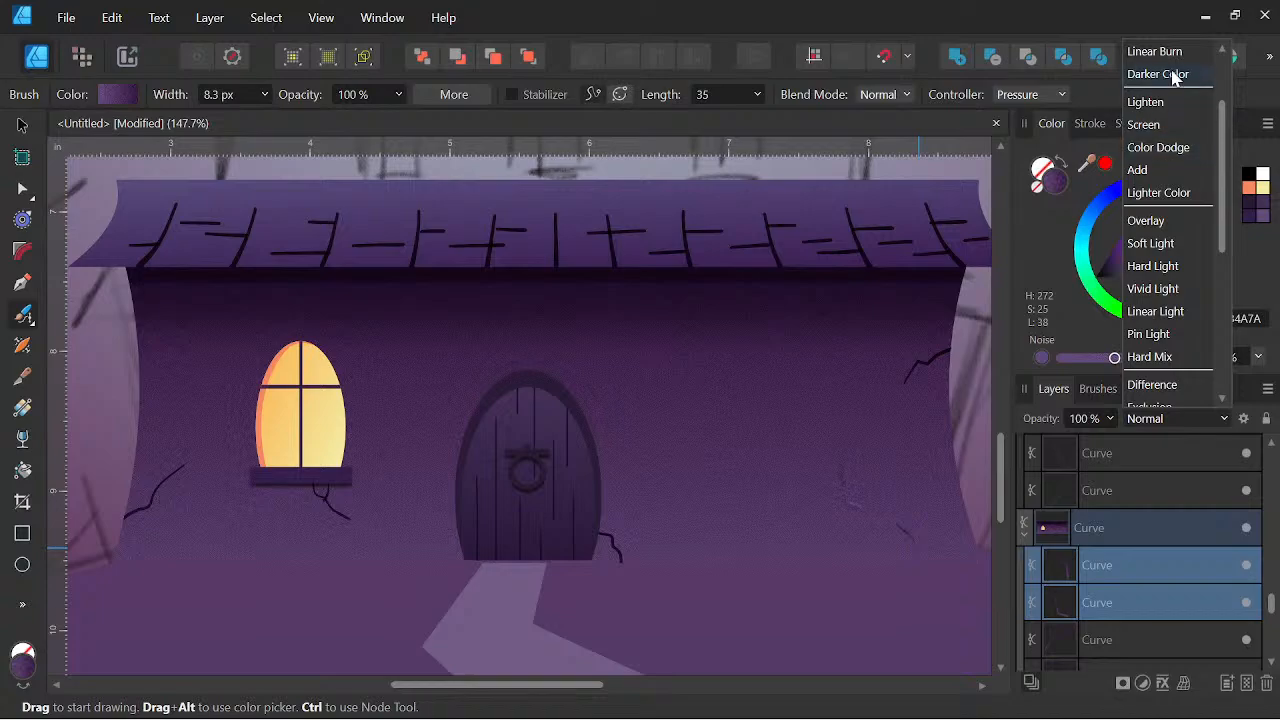
pyautogui.scroll(2, 1175, 78)
pyautogui.click(1150, 97)
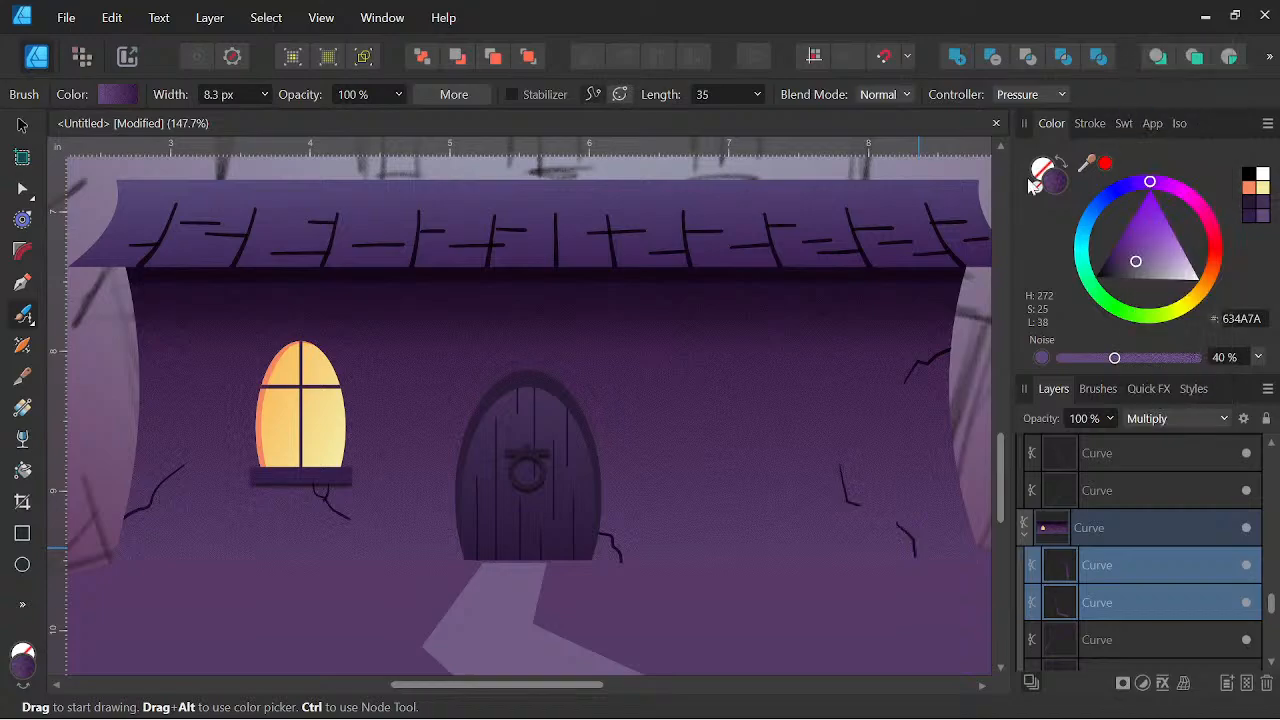
# Group the lit window left of the door with its sill and name the group Window
pyautogui.scroll(-5, 752, 454)
pyautogui.moveTo(784, 470); pyautogui.dragTo(767, 505)
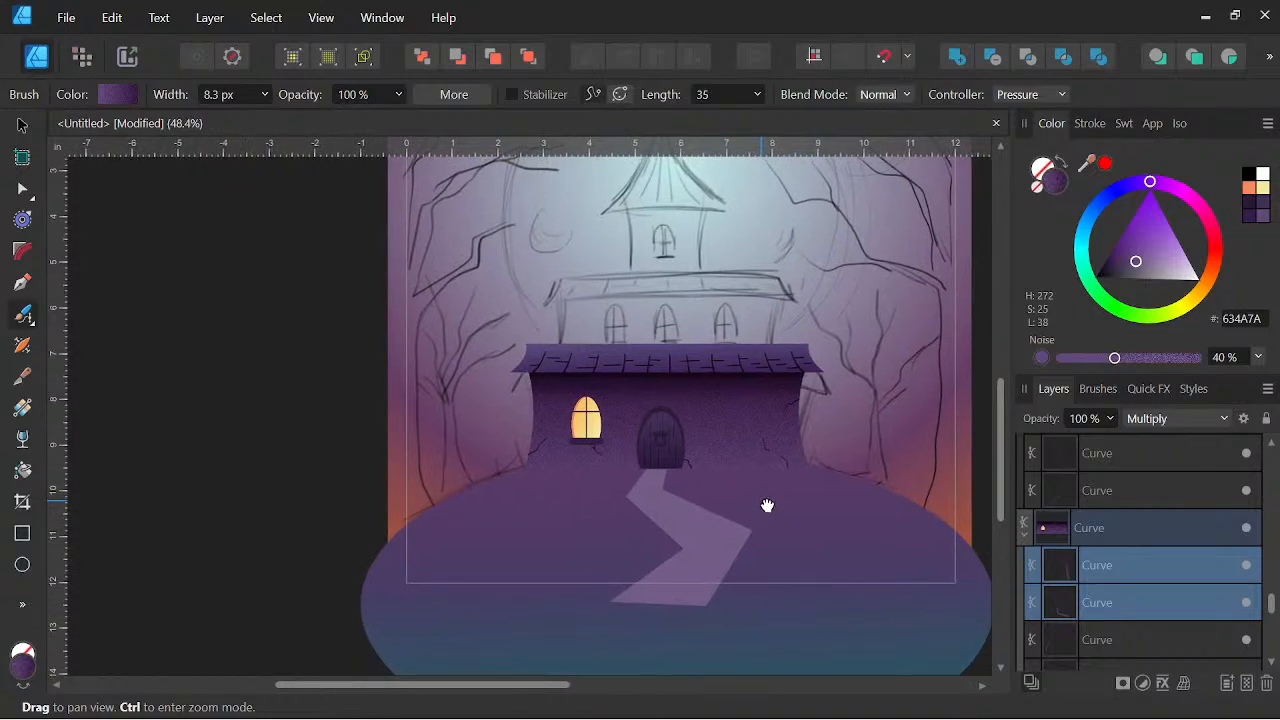
pyautogui.scroll(2, 690, 468)
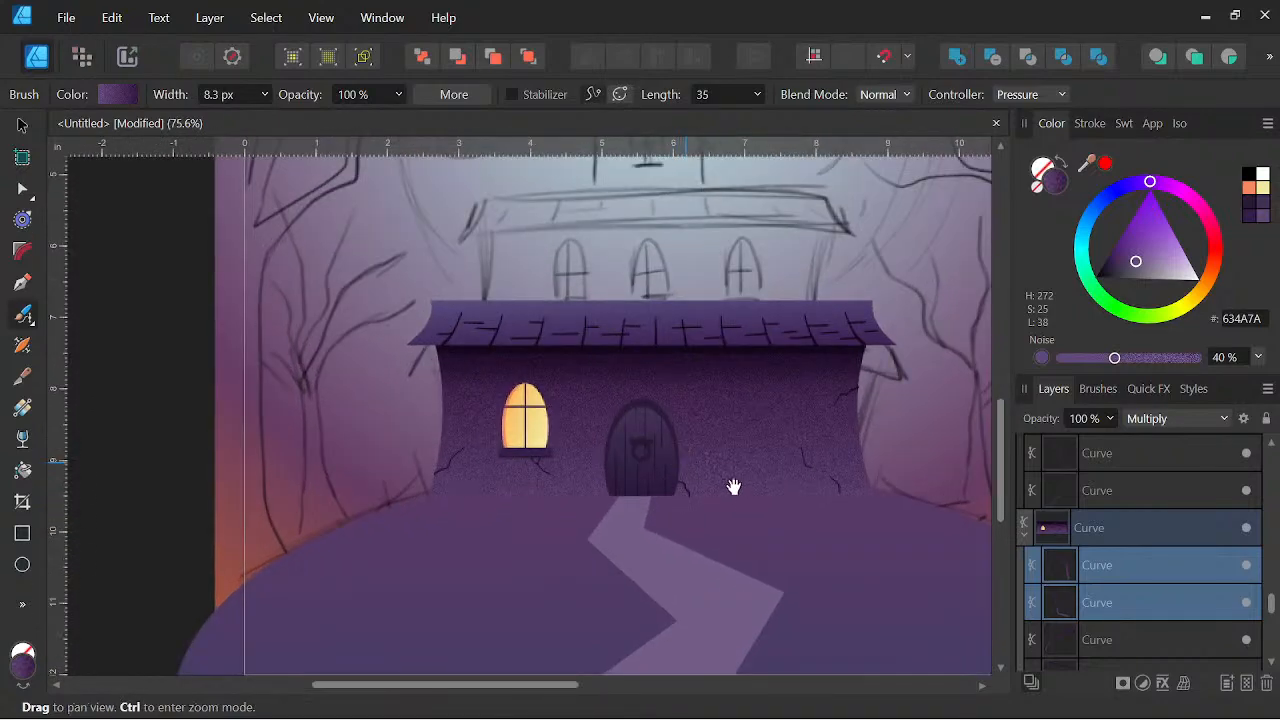
pyautogui.moveTo(724, 482); pyautogui.dragTo(763, 523)
pyautogui.scroll(2, 583, 449)
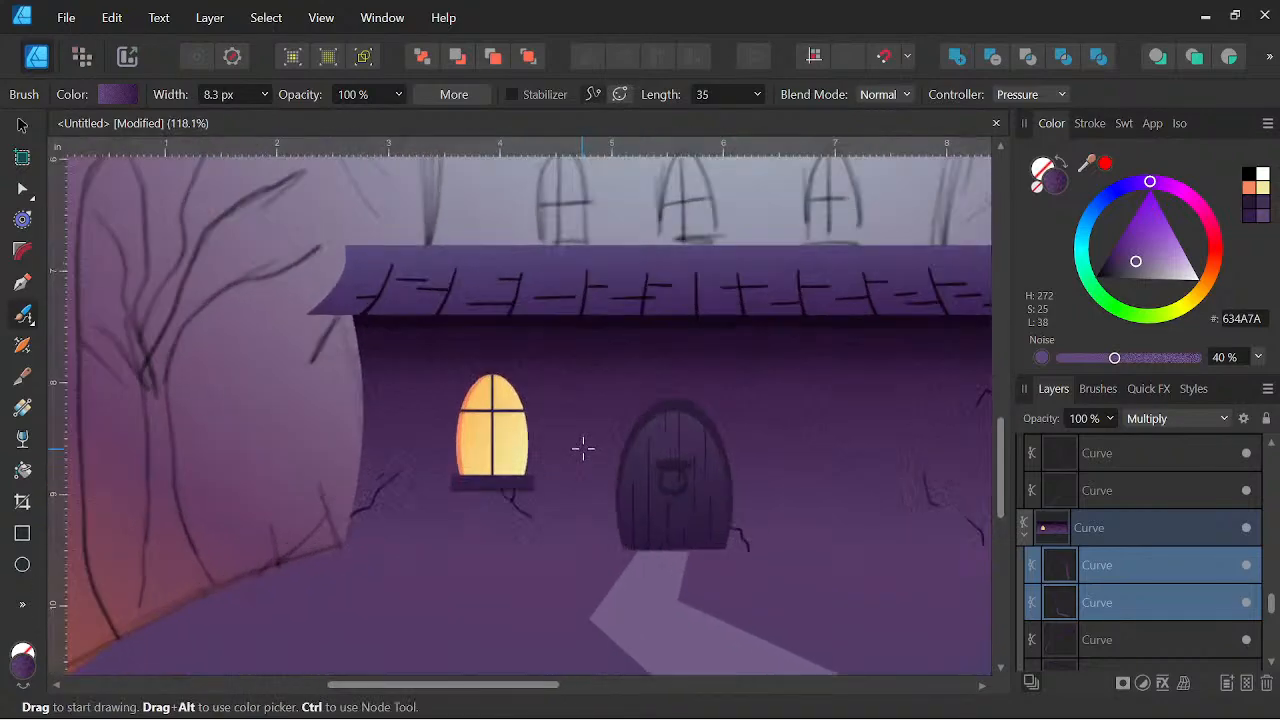
pyautogui.click(21, 128)
pyautogui.scroll(2, 323, 374)
pyautogui.click(589, 470)
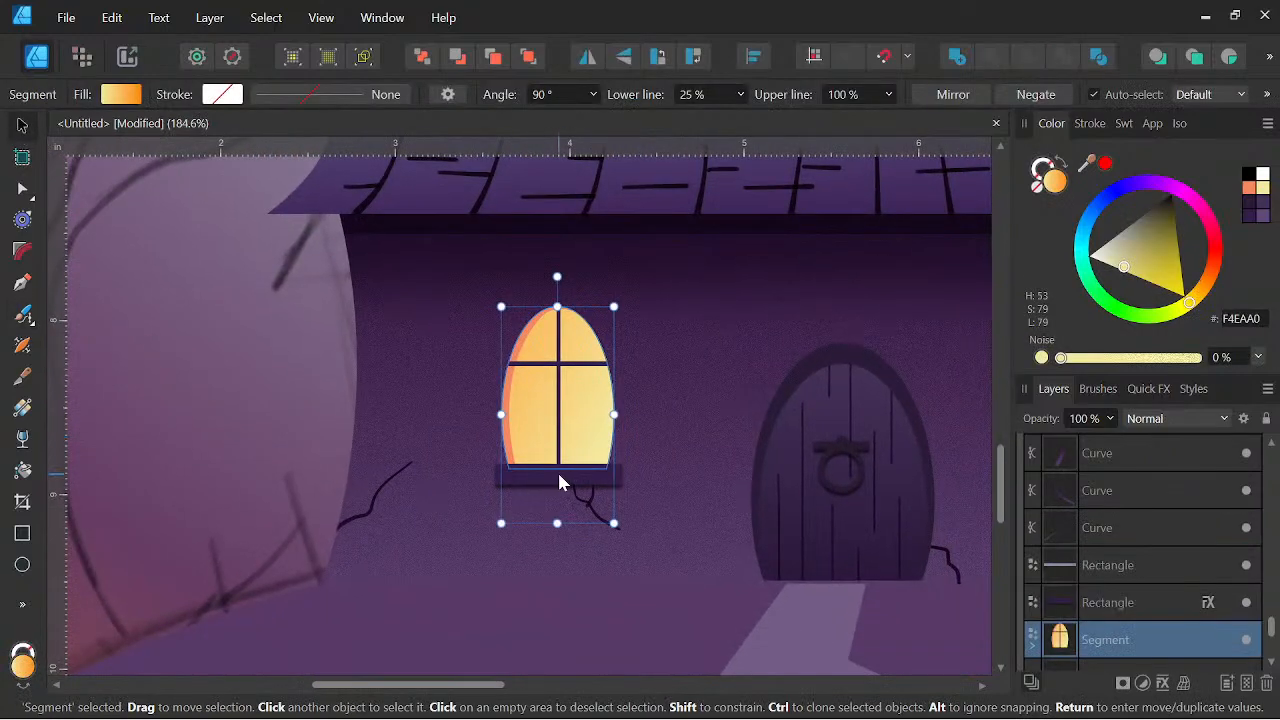
pyautogui.keyDown('shift'); pyautogui.click(560, 480); pyautogui.keyUp('shift')
pyautogui.rightClick(1094, 604)
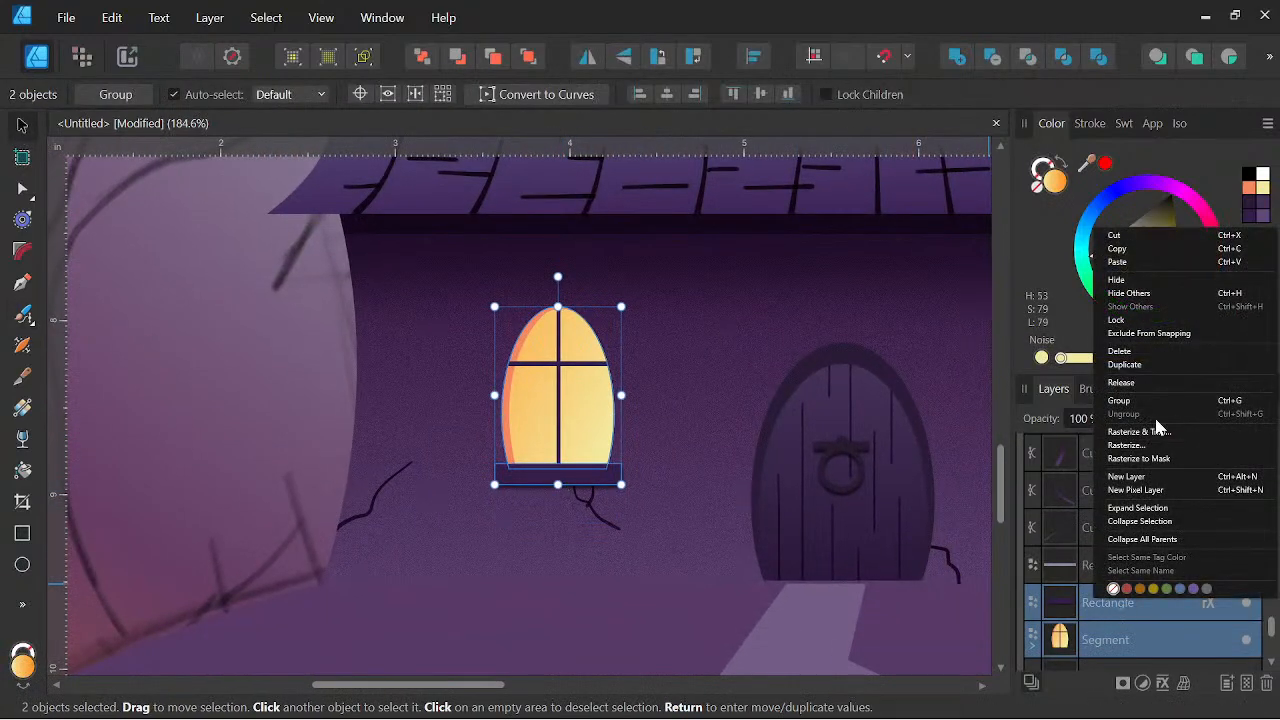
pyautogui.click(1125, 400)
pyautogui.doubleClick(1093, 601)
pyautogui.write('Window')
pyautogui.press('Return')
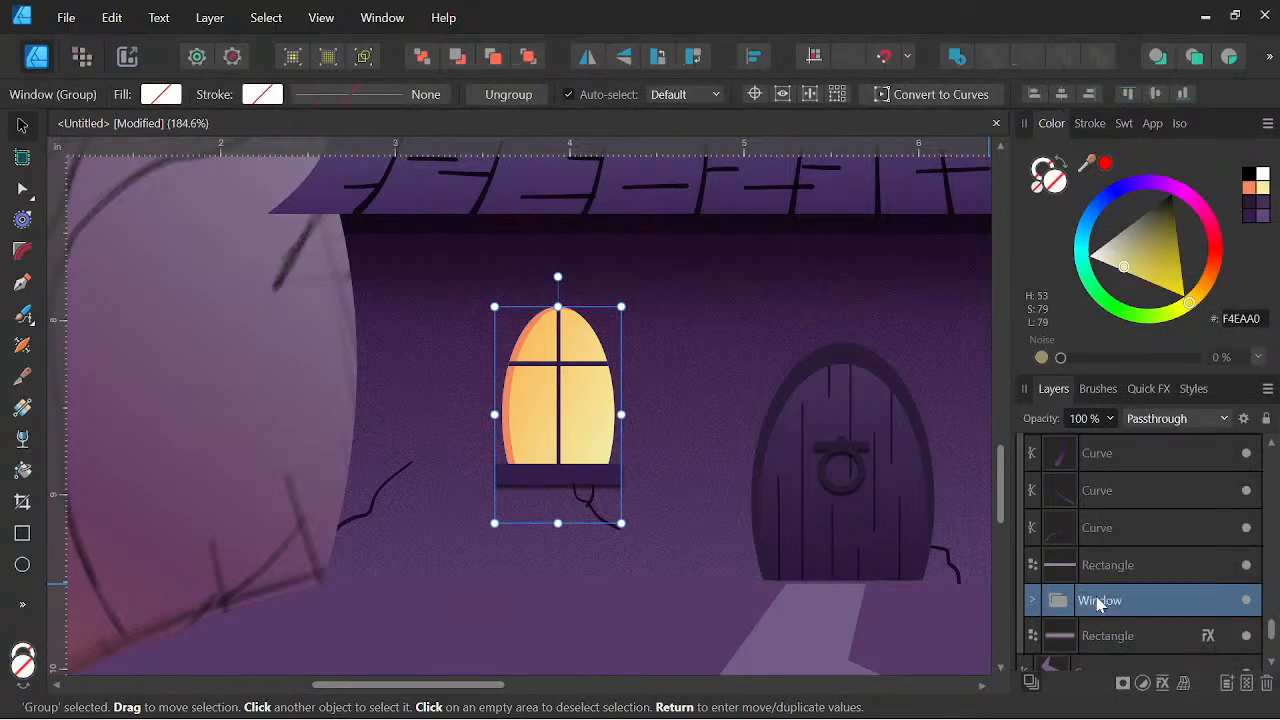
# Duplicate the Window group to the wall right of the door, mirror the copy horizontally and adjust its position
pyautogui.scroll(-3, 668, 463)
pyautogui.moveTo(720, 471); pyautogui.dragTo(494, 468)
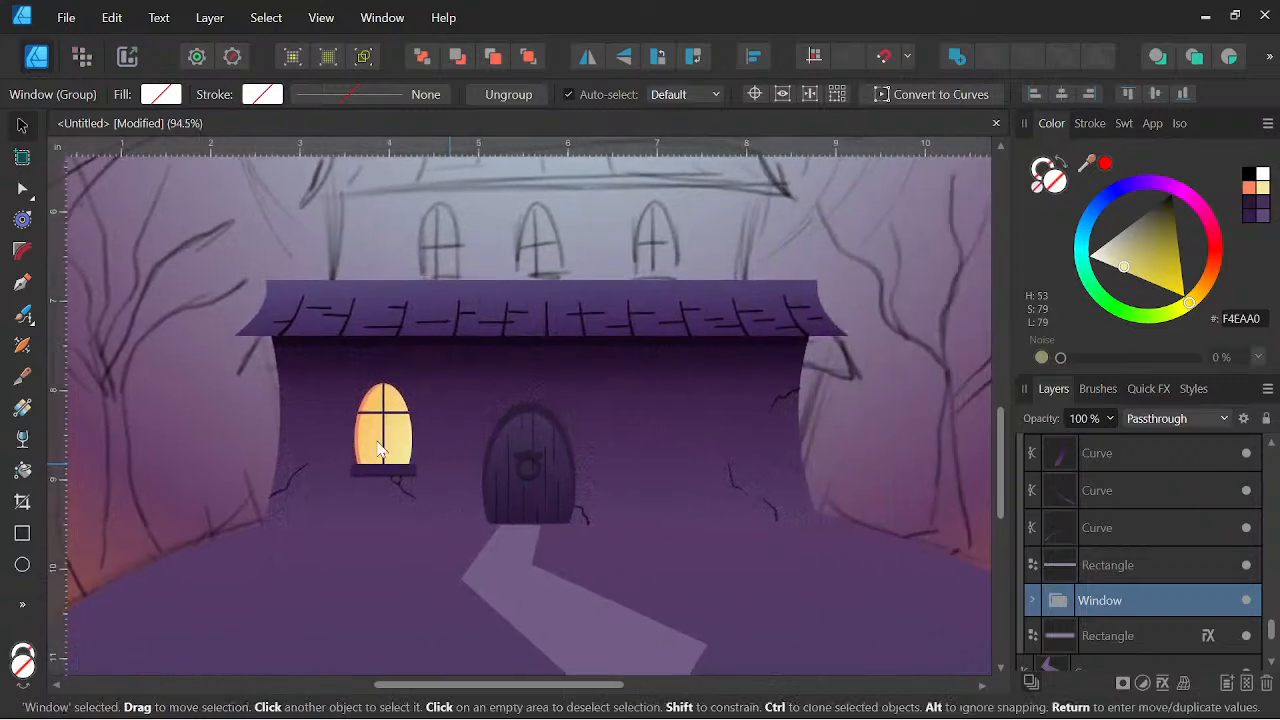
pyautogui.moveTo(392, 448); pyautogui.dragTo(688, 467)
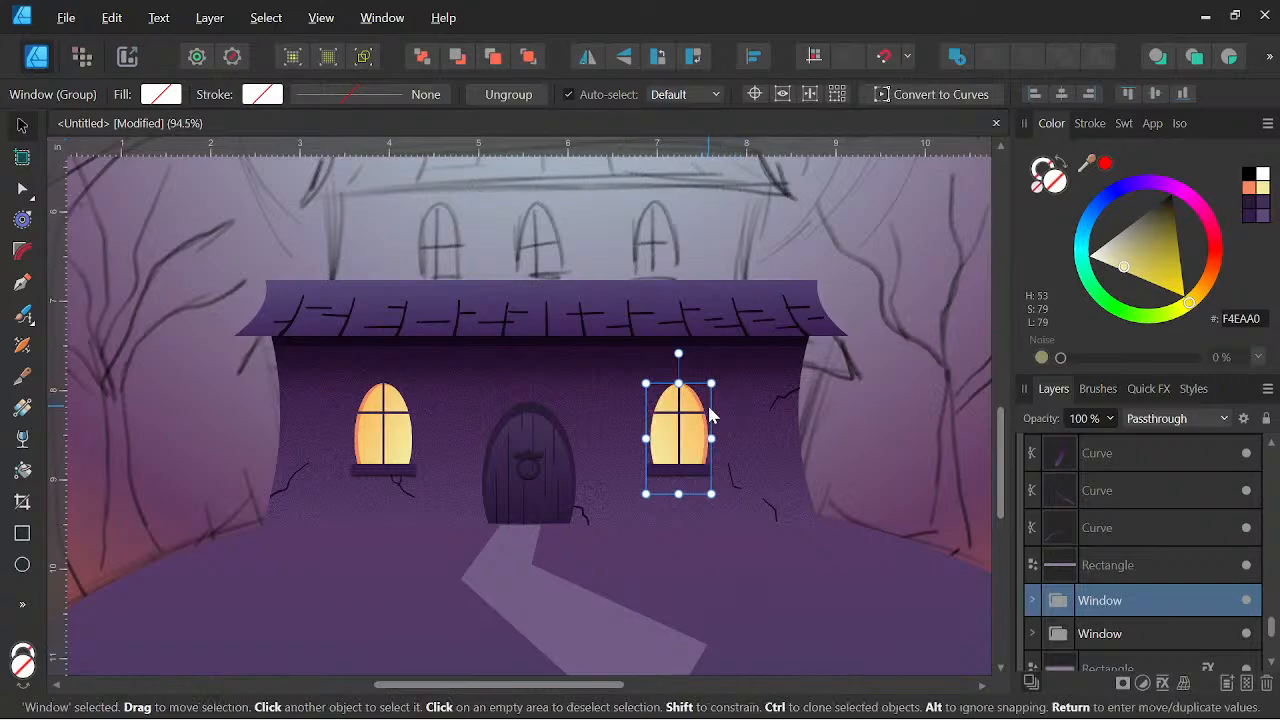
pyautogui.moveTo(680, 455); pyautogui.dragTo(690, 455)
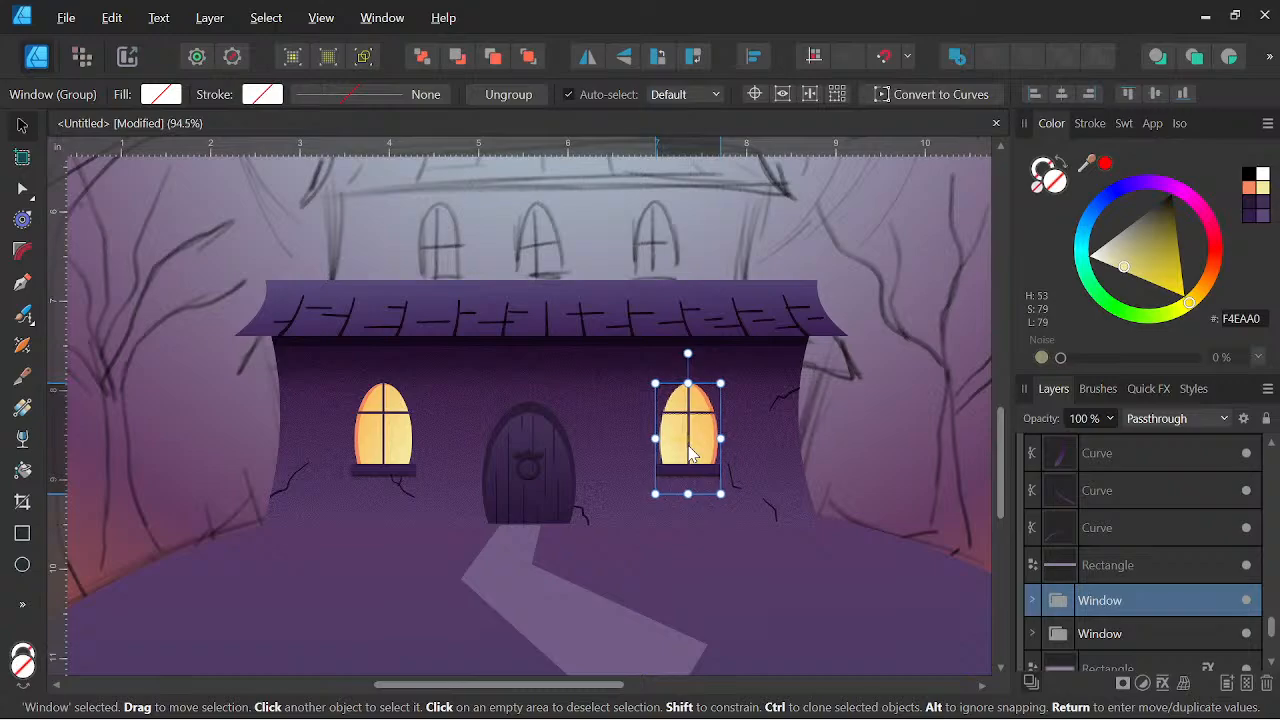
# Draw an ellipse about 0.8 by 1.3 in overlapping the right-hand window and fill it with pale yellow F4EAA0
pyautogui.scroll(-4, 685, 450)
pyautogui.moveTo(753, 478); pyautogui.dragTo(781, 484)
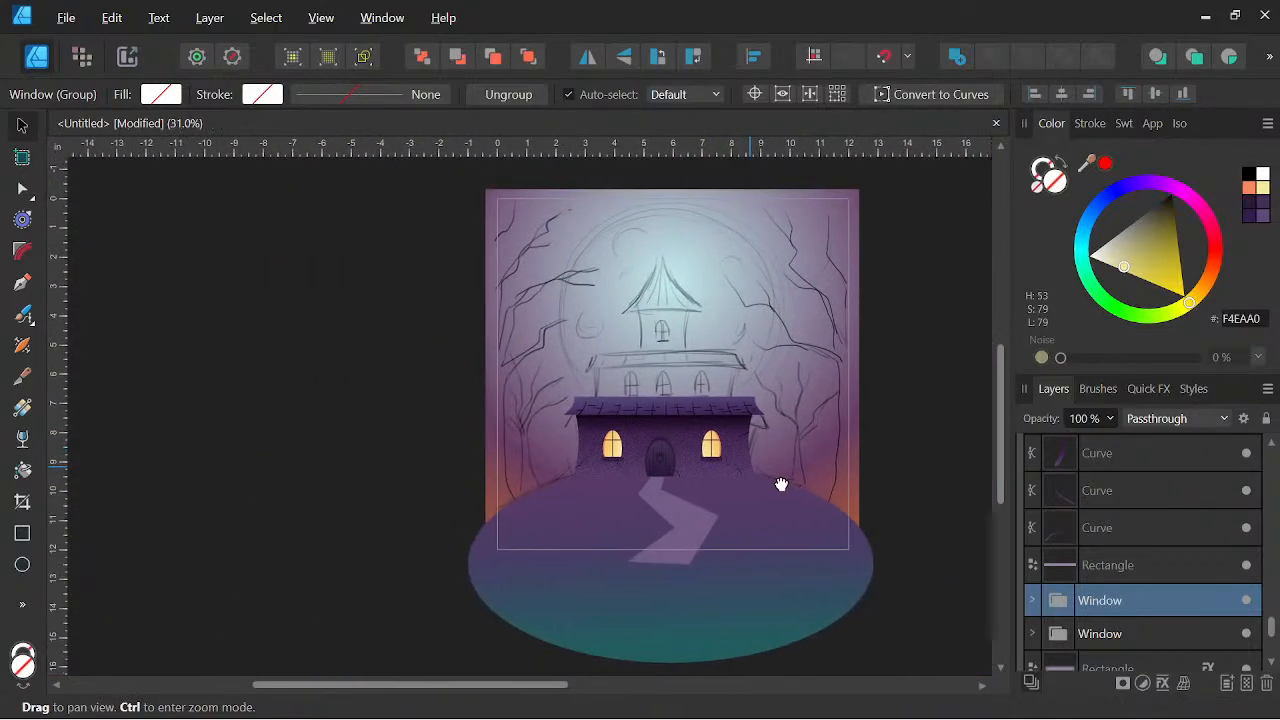
pyautogui.scroll(5, 781, 484)
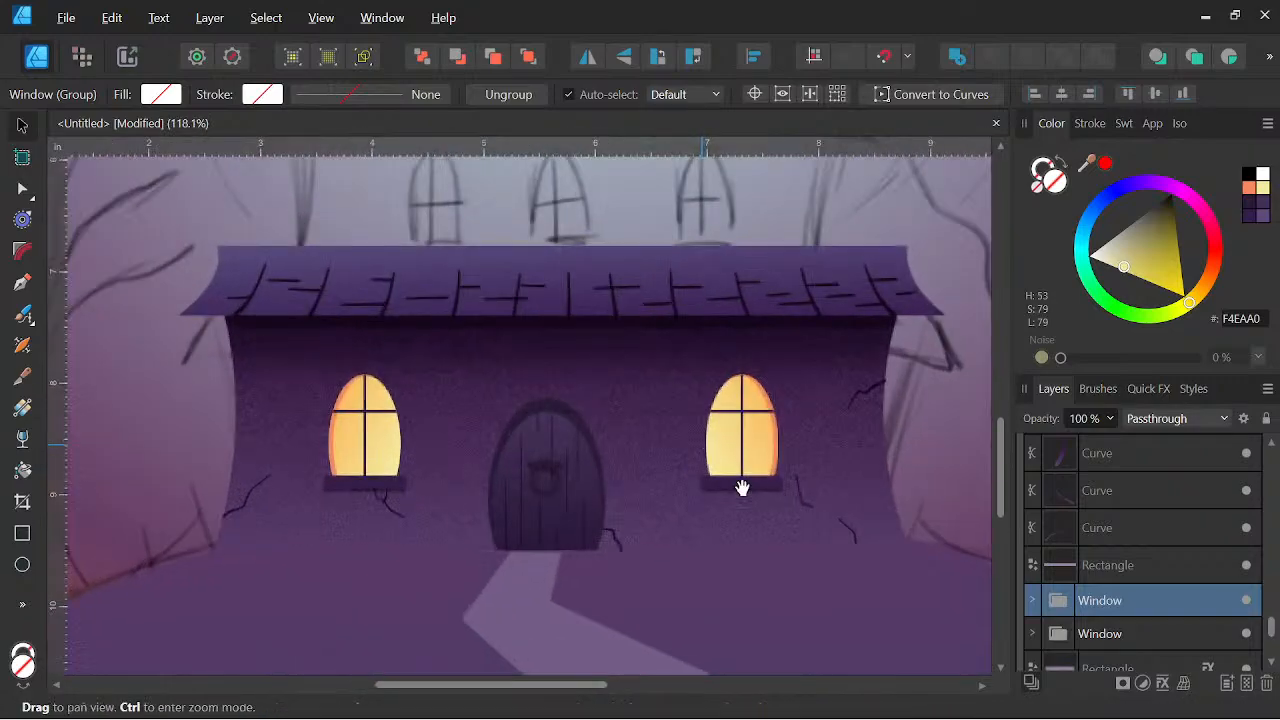
pyautogui.scroll(1, 724, 483)
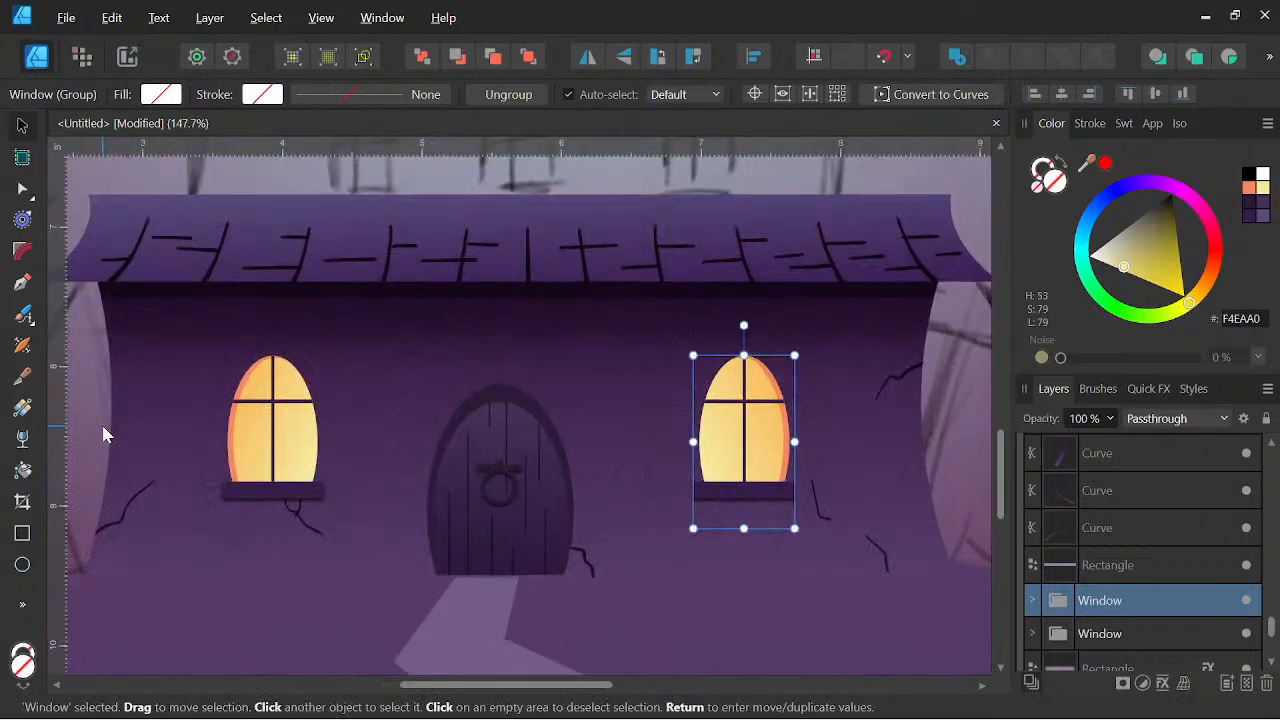
pyautogui.click(23, 564)
pyautogui.moveTo(726, 343); pyautogui.dragTo(838, 525)
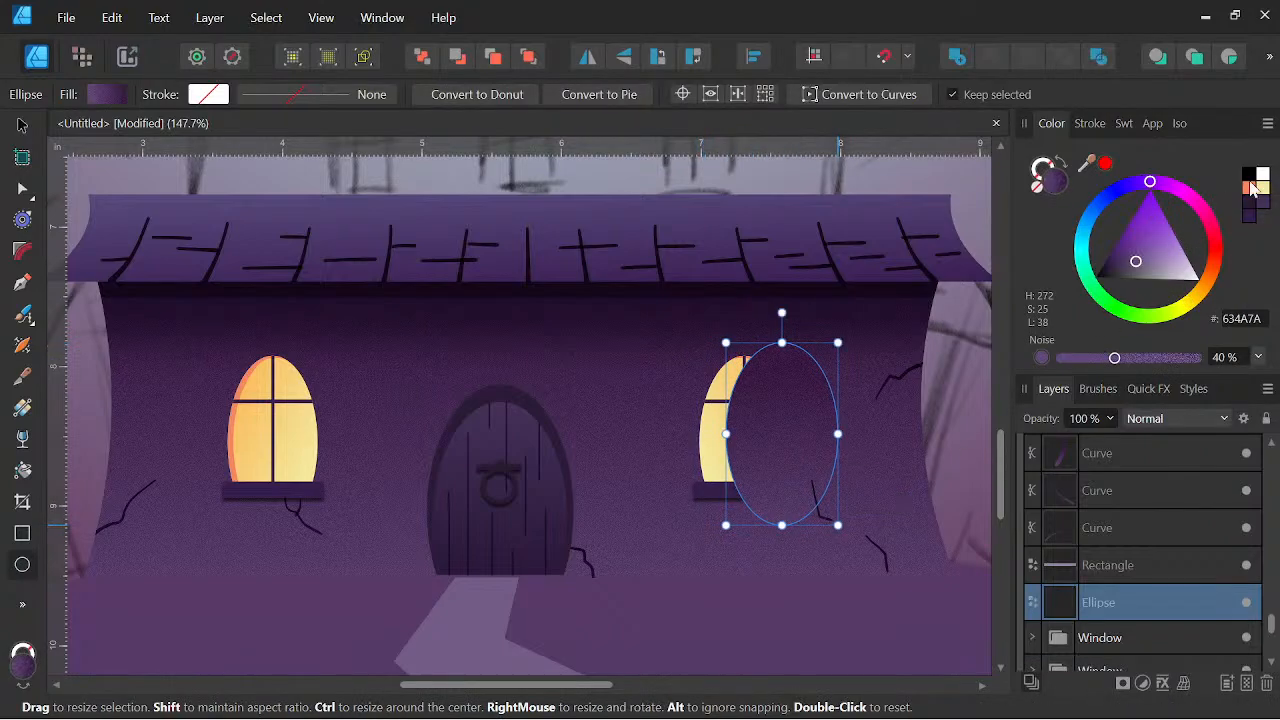
pyautogui.click(1263, 188)
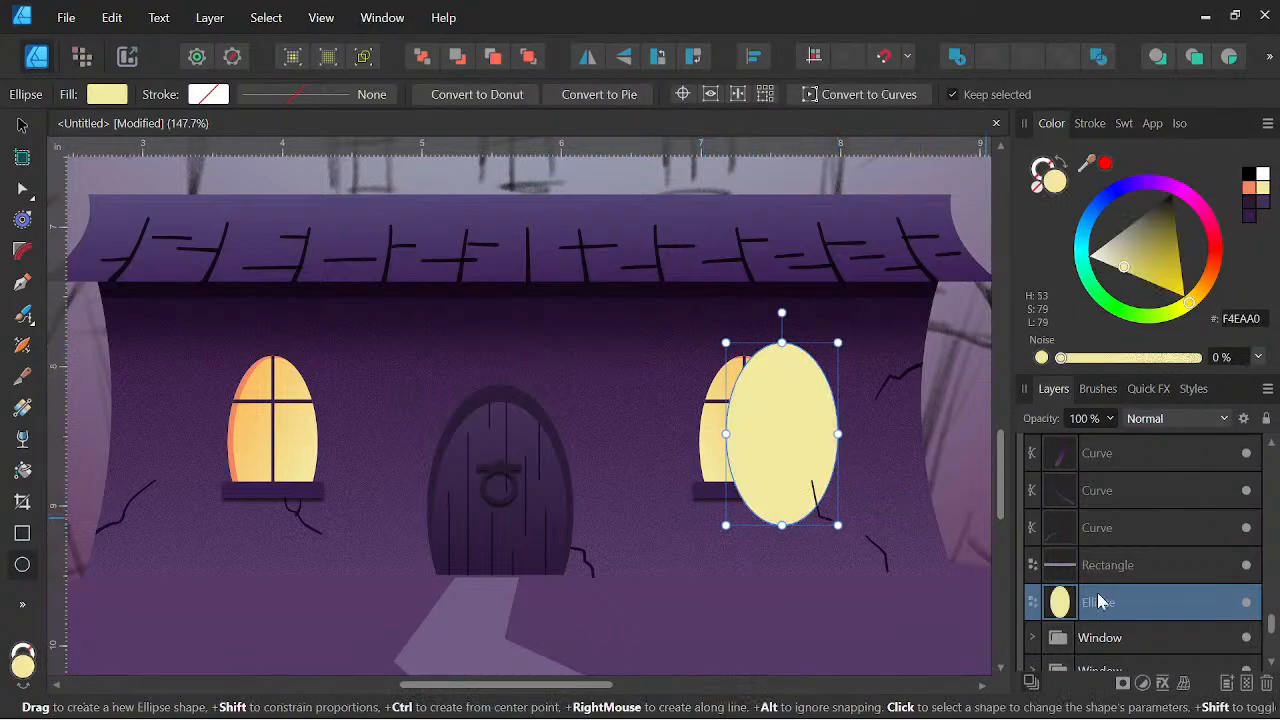
# Move the yellow ellipse in the layer stack beneath both Window groups, directly above the rectangle that has a layer effect
pyautogui.scroll(-1, 1115, 574)
pyautogui.moveTo(1110, 496); pyautogui.dragTo(1041, 612)
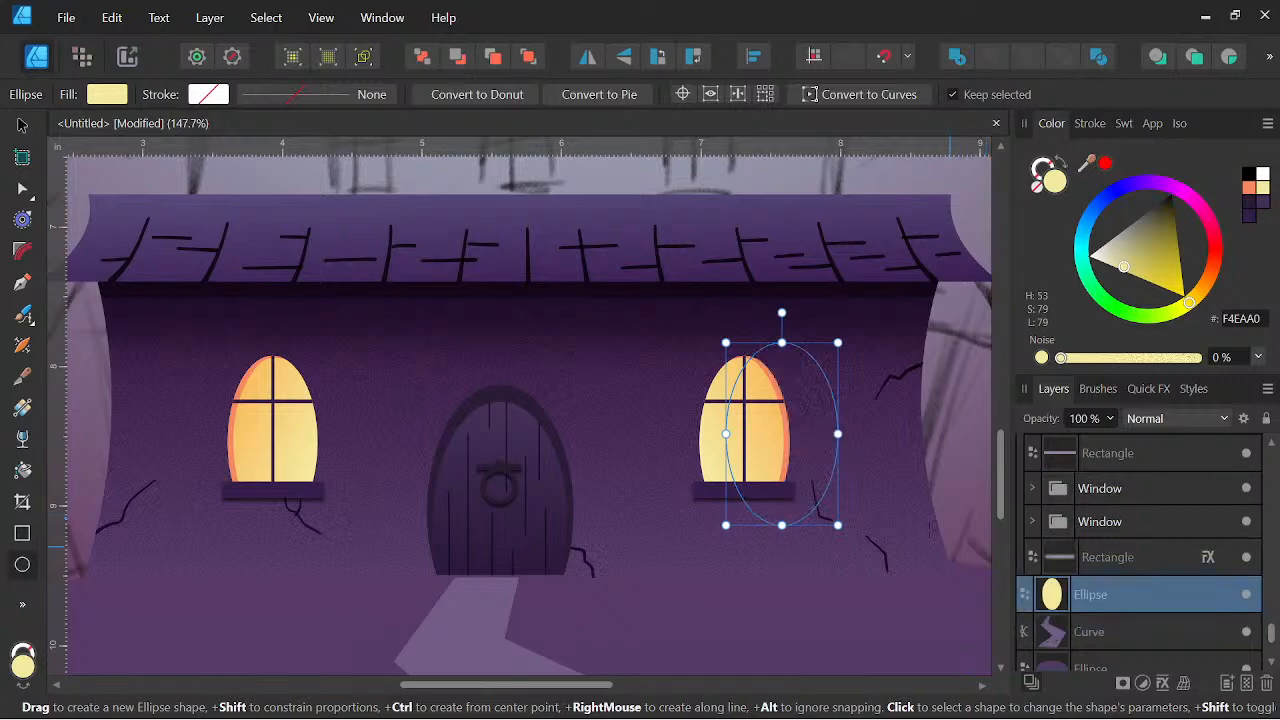
pyautogui.scroll(1, 1104, 550)
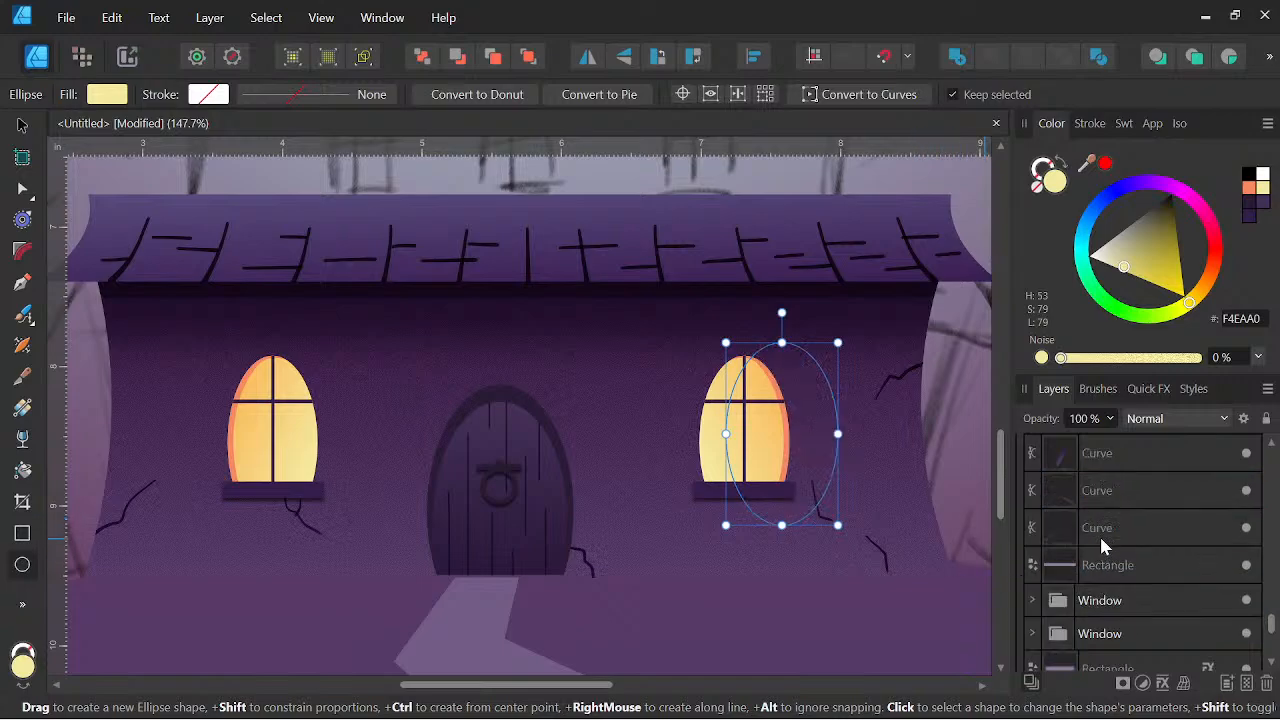
pyautogui.scroll(-1, 1030, 610)
pyautogui.moveTo(1137, 600); pyautogui.dragTo(1118, 553)
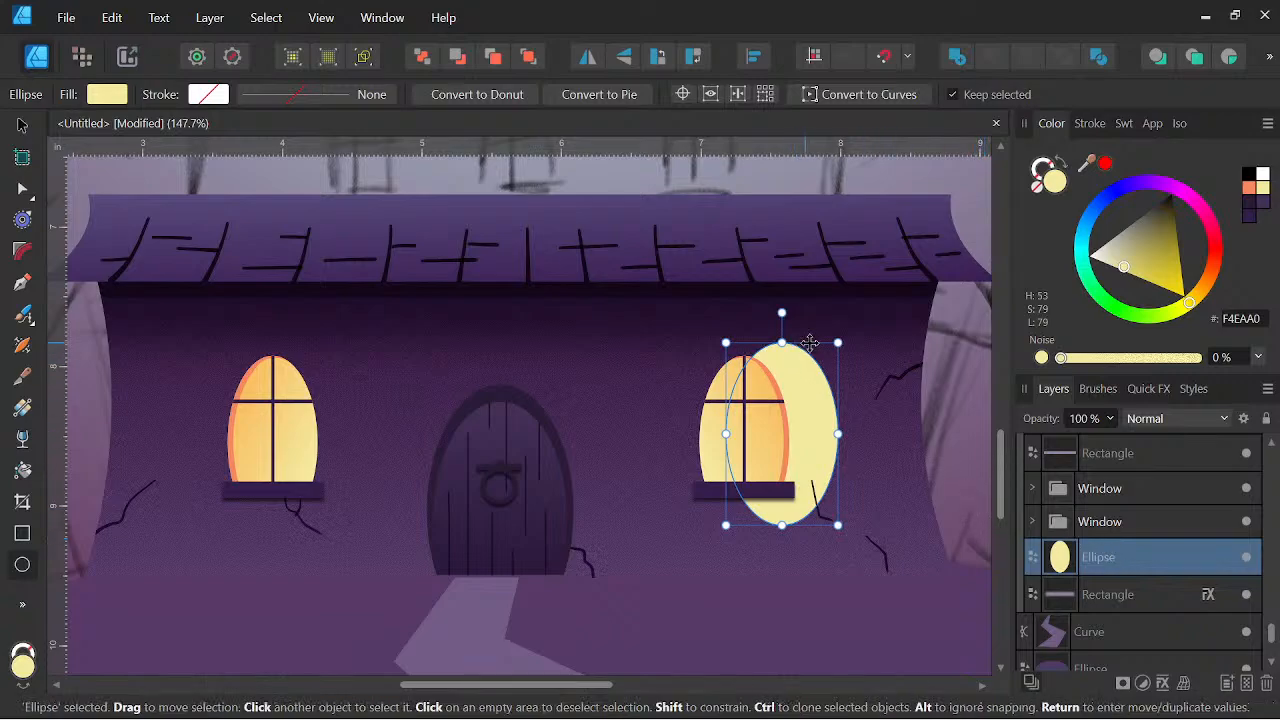
# Shrink the ellipse to about 0.99 in tall and set its blend mode to Soft Light
pyautogui.moveTo(782, 343); pyautogui.dragTo(782, 362)
pyautogui.moveTo(782, 525); pyautogui.dragTo(787, 507)
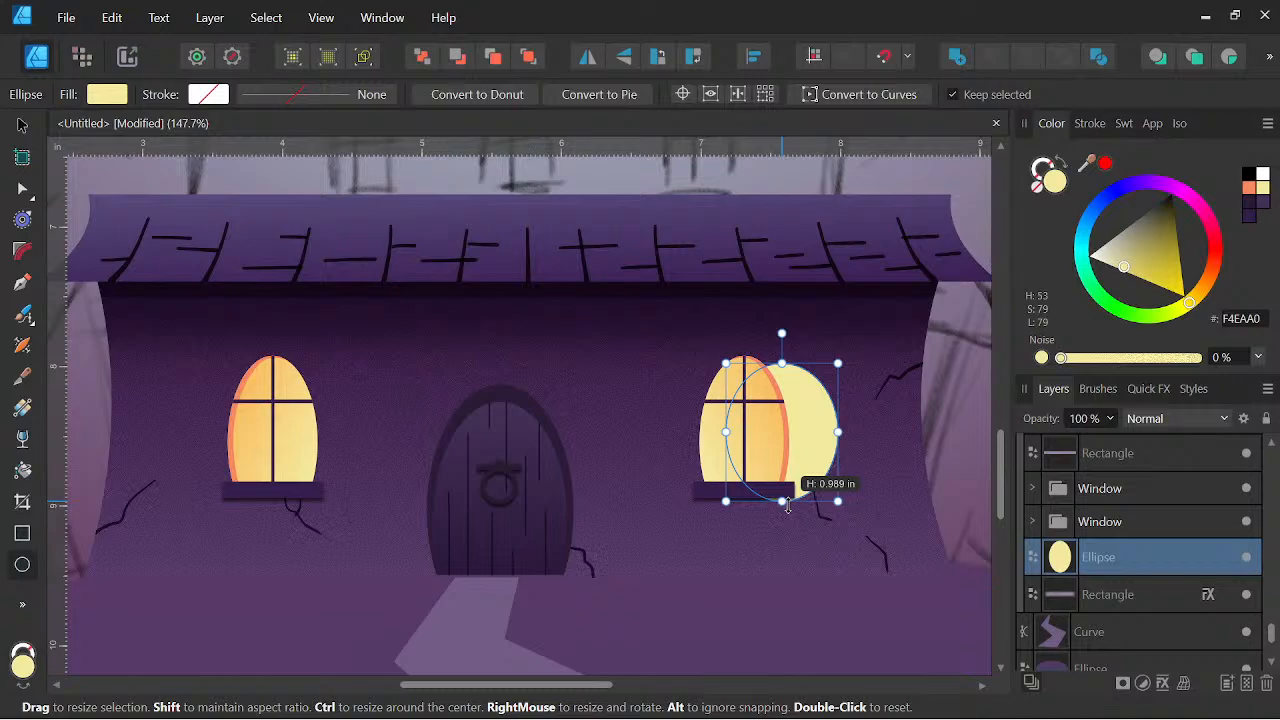
pyautogui.click(1160, 420)
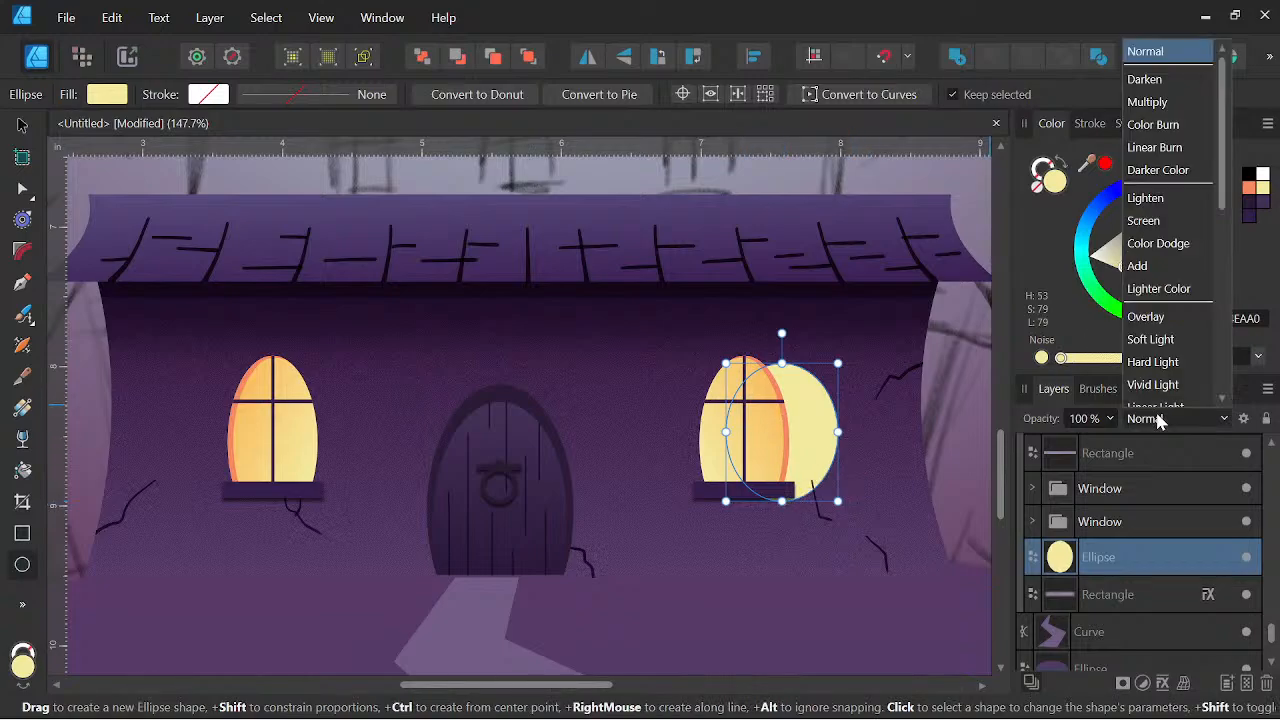
pyautogui.click(1150, 289)
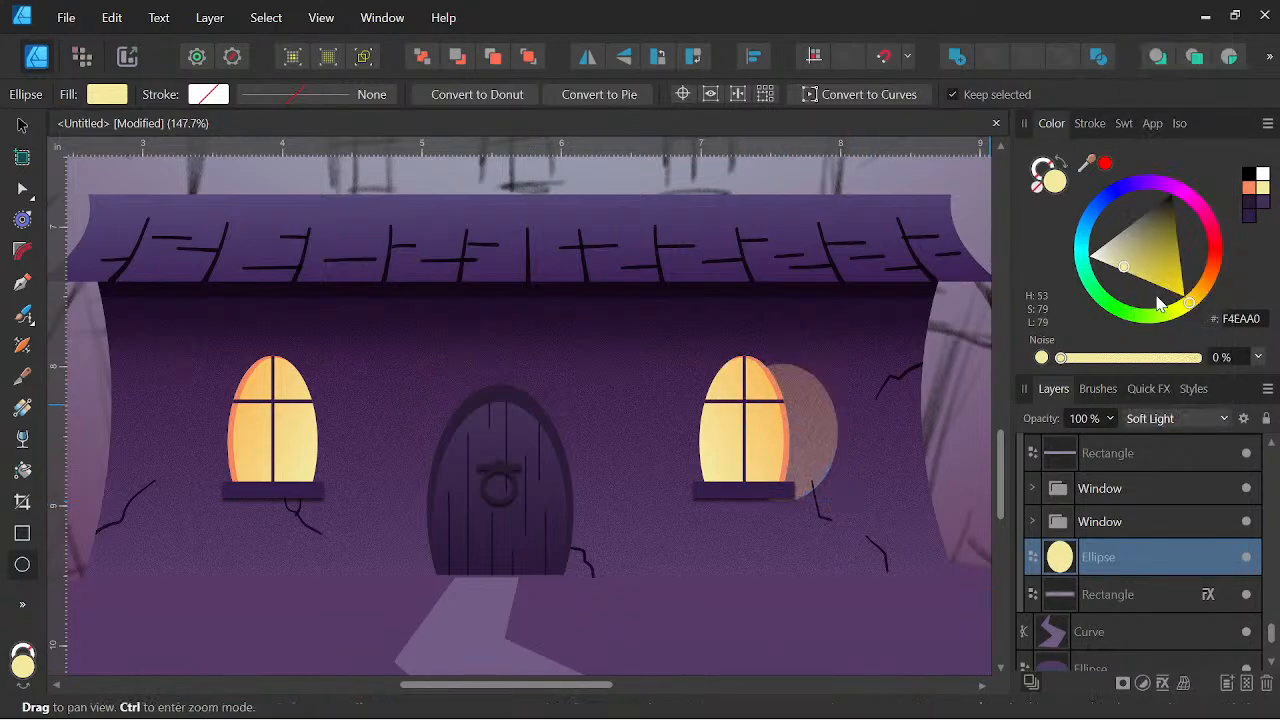
# Resize the ellipse slightly larger and shift it left so it spreads from behind the right-hand window
pyautogui.scroll(2, 750, 384)
pyautogui.moveTo(709, 351); pyautogui.dragTo(672, 336)
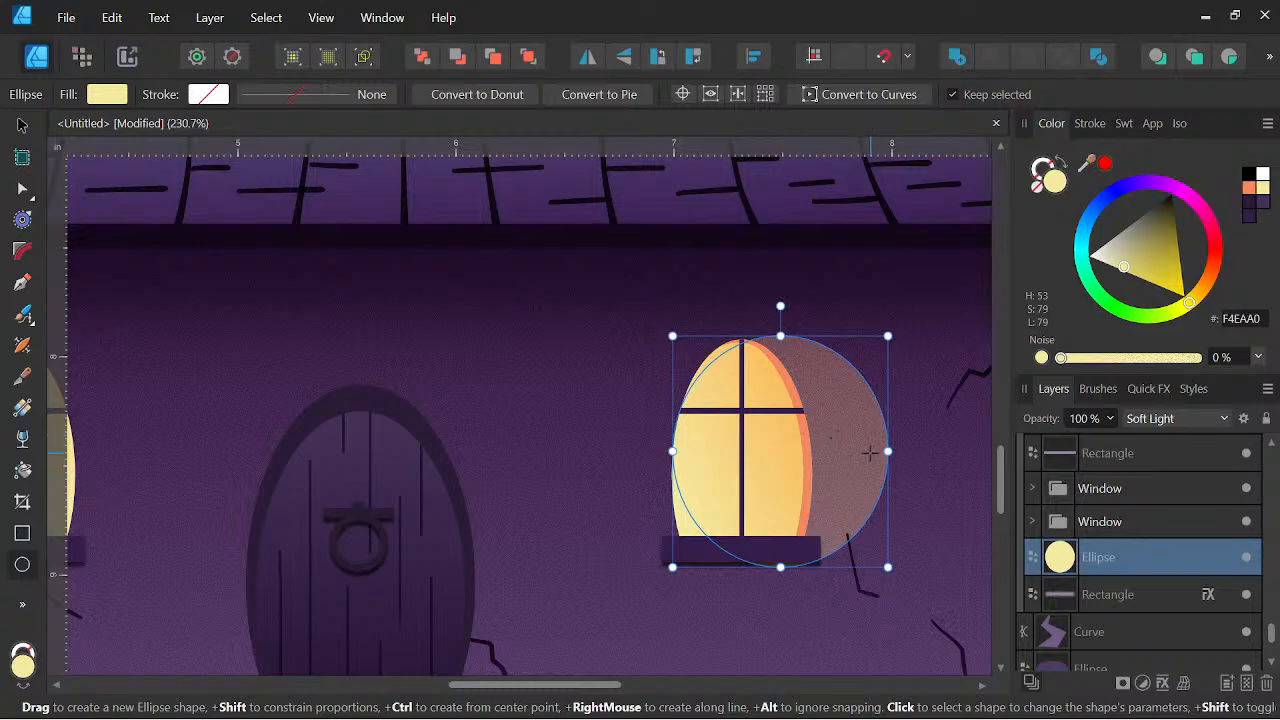
pyautogui.moveTo(672, 451); pyautogui.dragTo(688, 451)
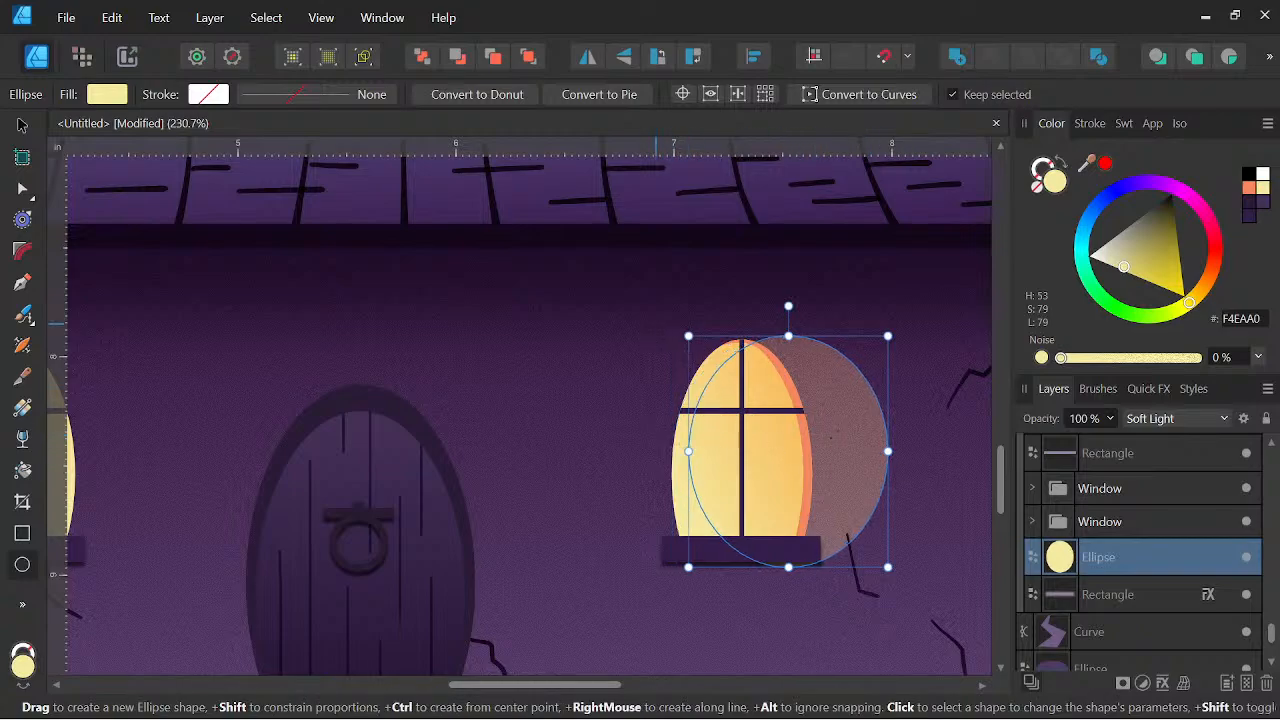
pyautogui.click(20, 127)
pyautogui.moveTo(858, 444); pyautogui.dragTo(843, 444)
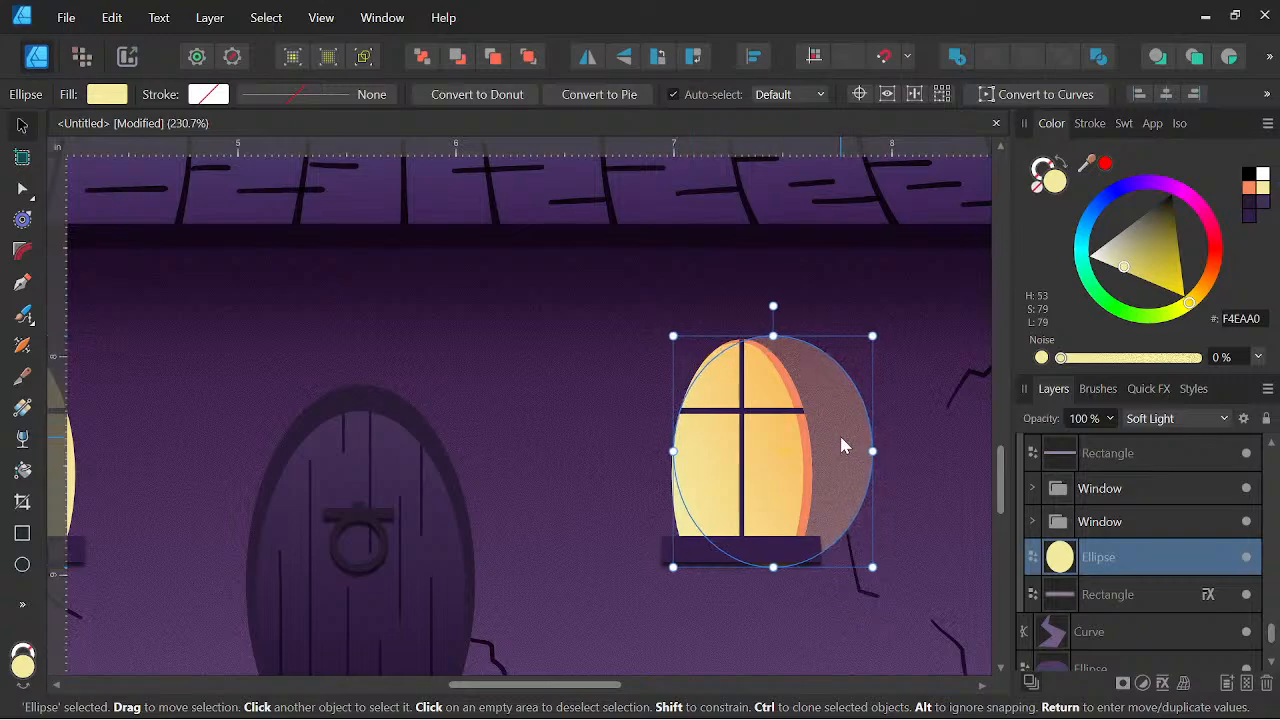
pyautogui.press('space')
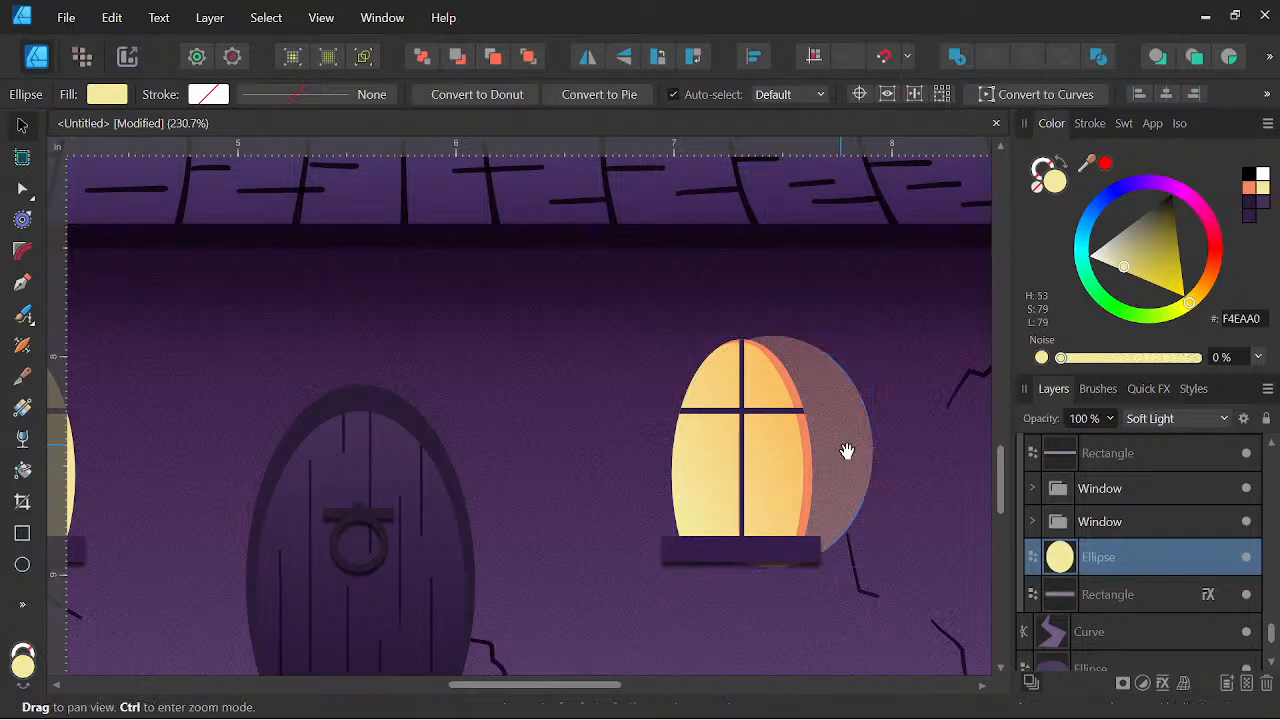
# Apply a Gaussian Blur with a 16.7 px radius to the ellipse behind the right-hand window
pyautogui.click(1145, 390)
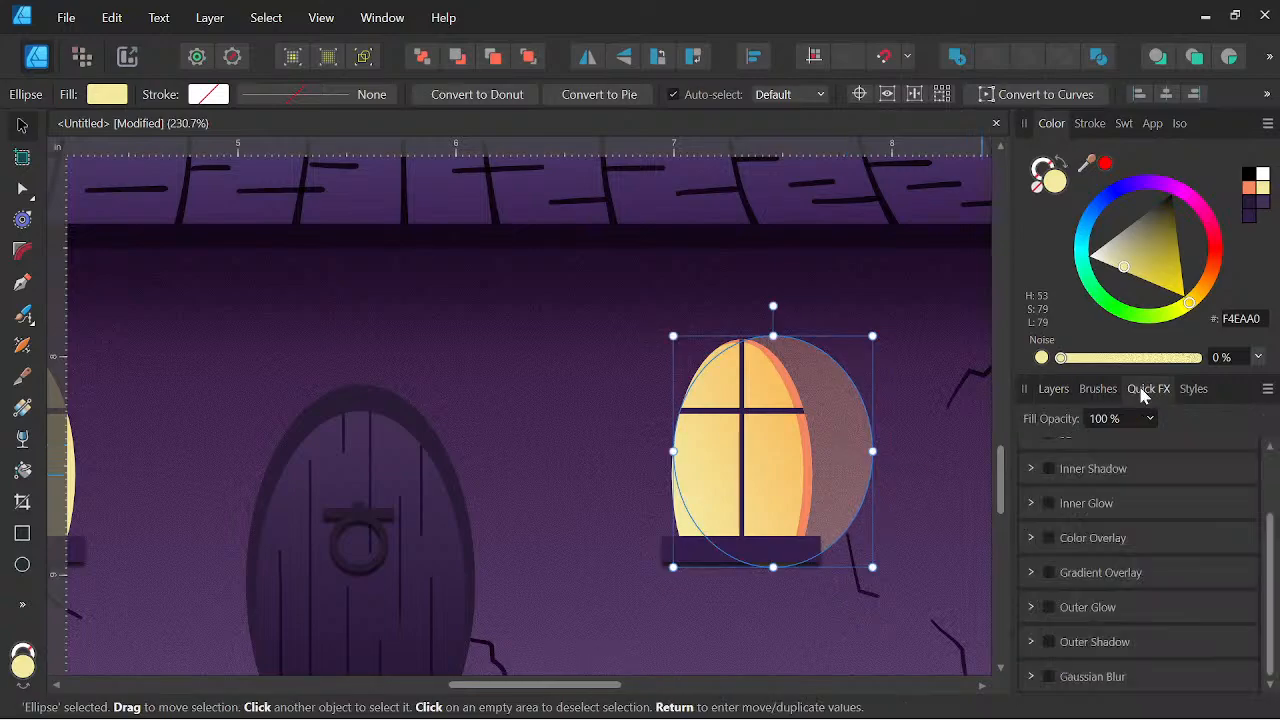
pyautogui.click(1047, 675)
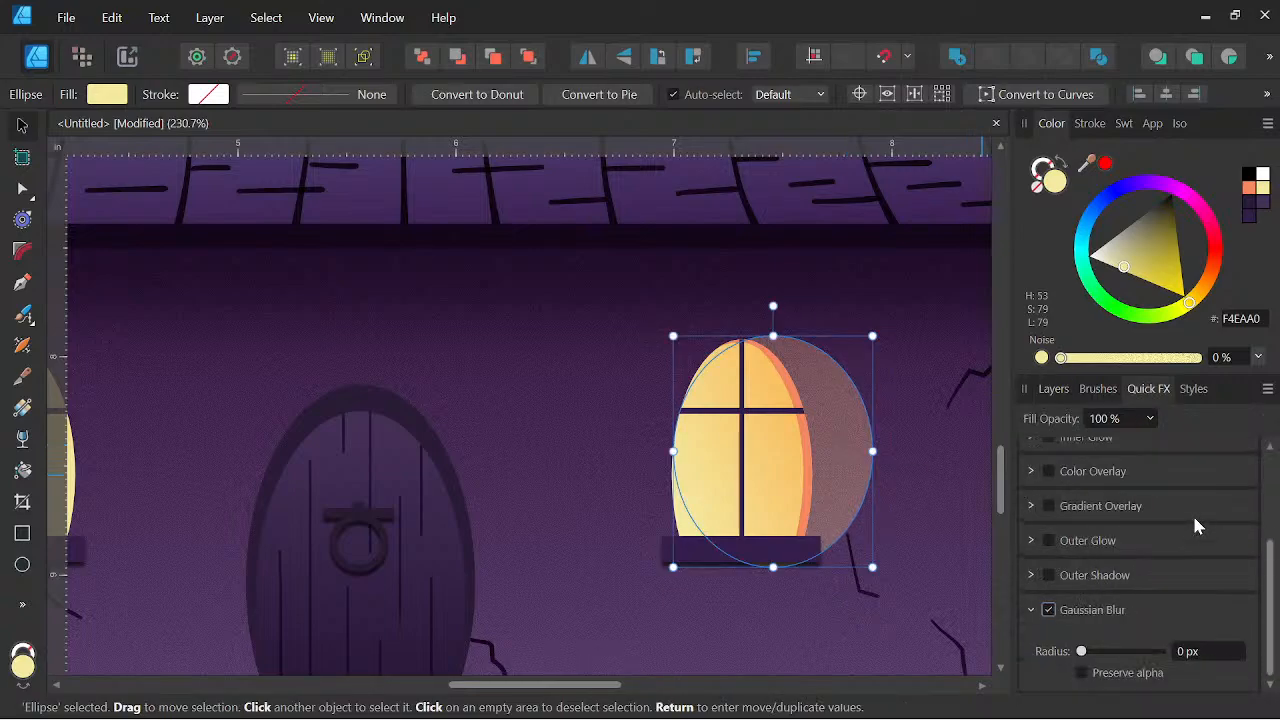
pyautogui.moveTo(1086, 651); pyautogui.dragTo(1124, 654)
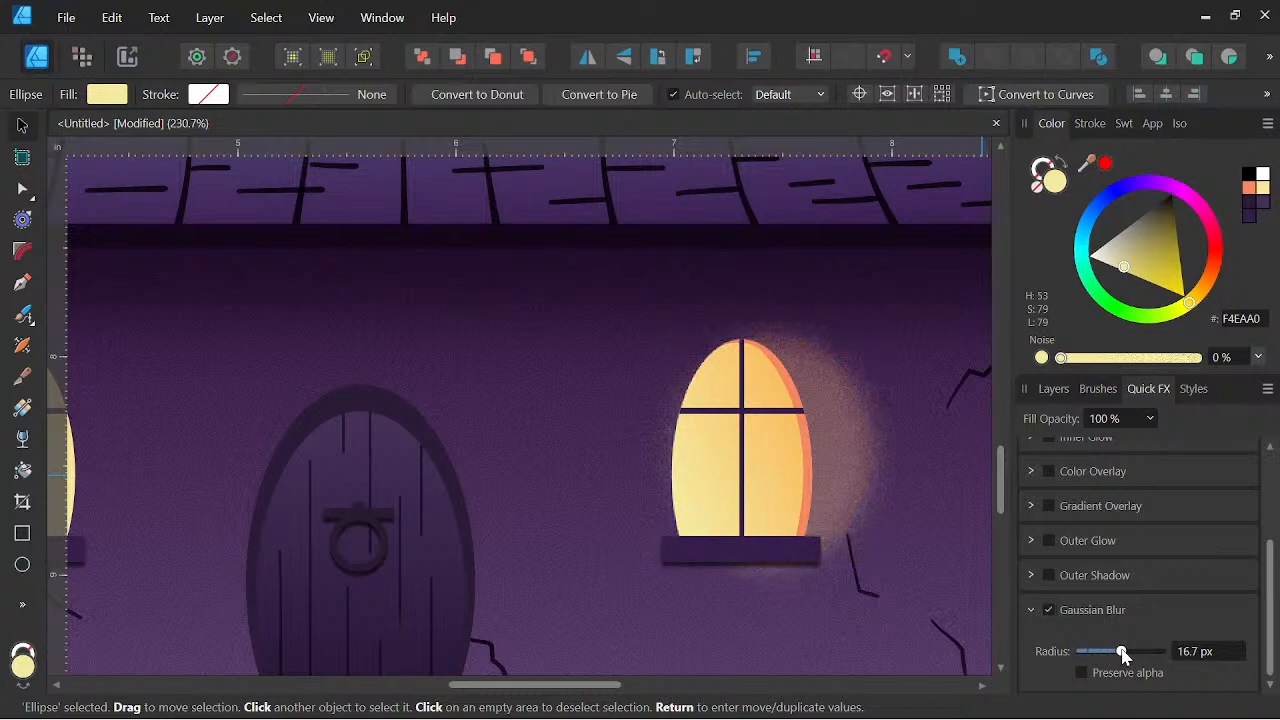
pyautogui.scroll(-5, 904, 486)
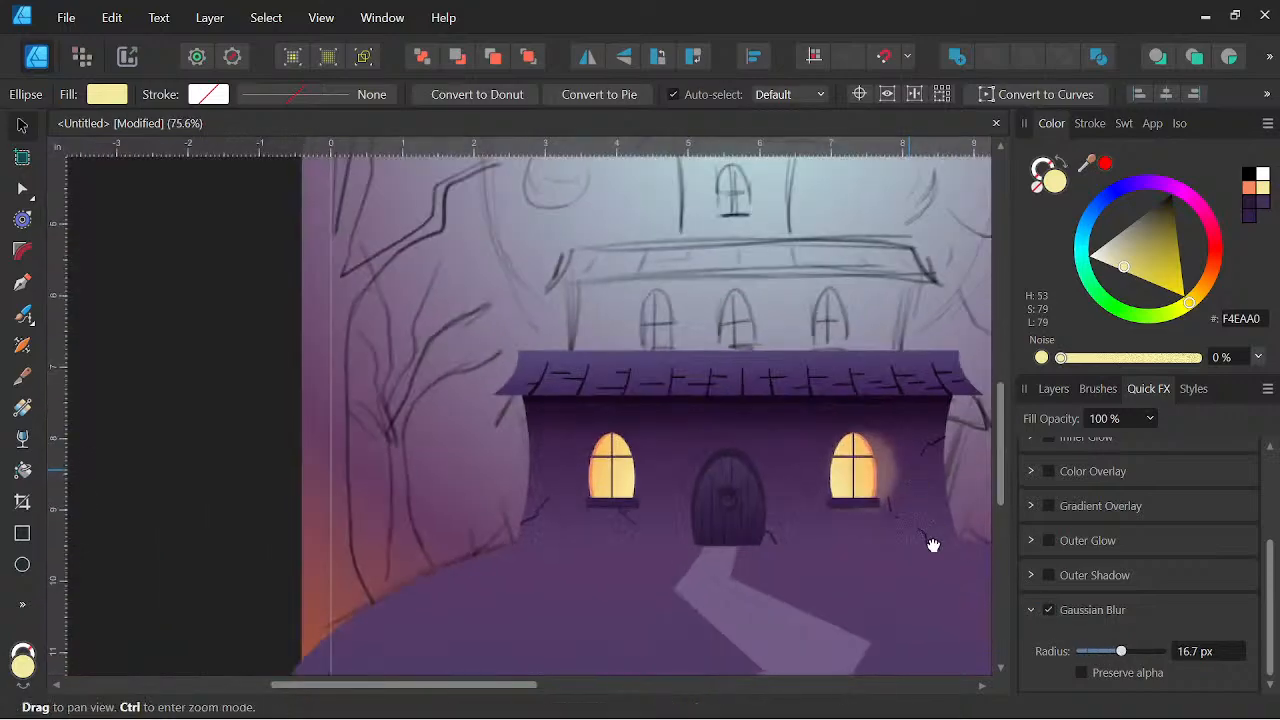
pyautogui.moveTo(931, 543); pyautogui.dragTo(854, 537)
pyautogui.click(1053, 388)
pyautogui.scroll(5, 775, 465)
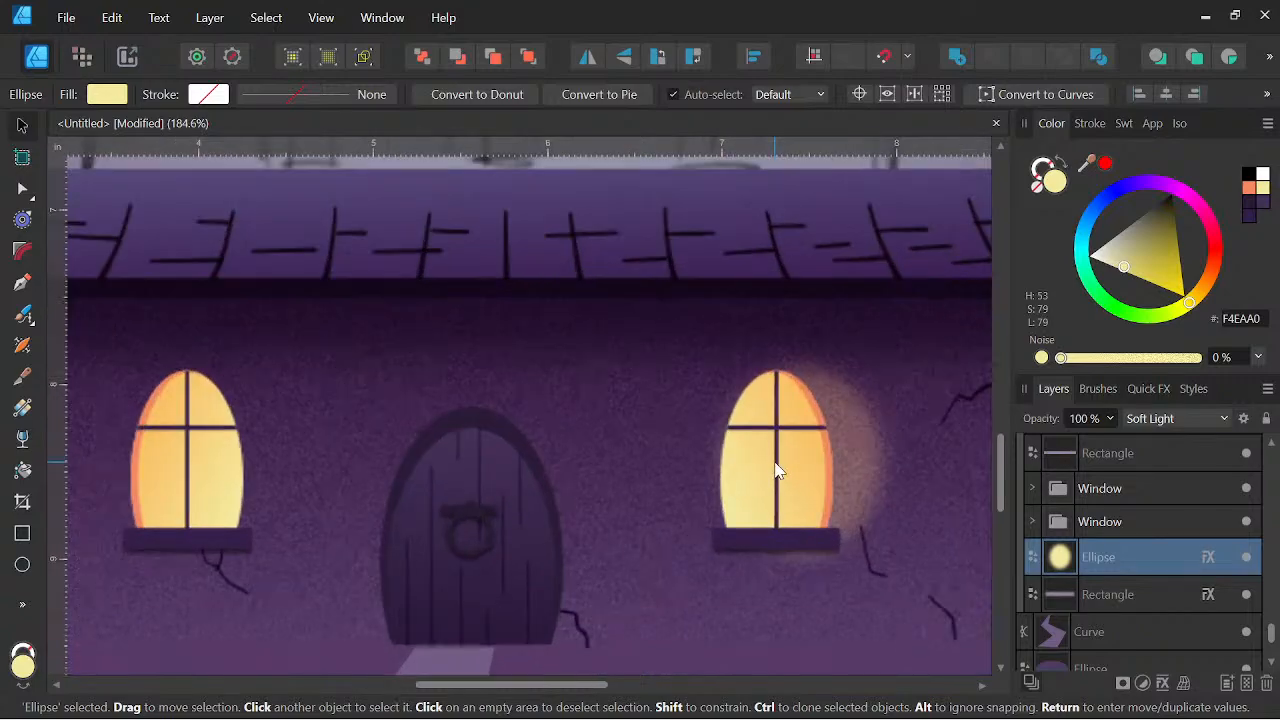
# Convert the blurred ellipse to curves and reshape the glow by lowering its right node and slanting its top node down beside the window
pyautogui.click(1045, 94)
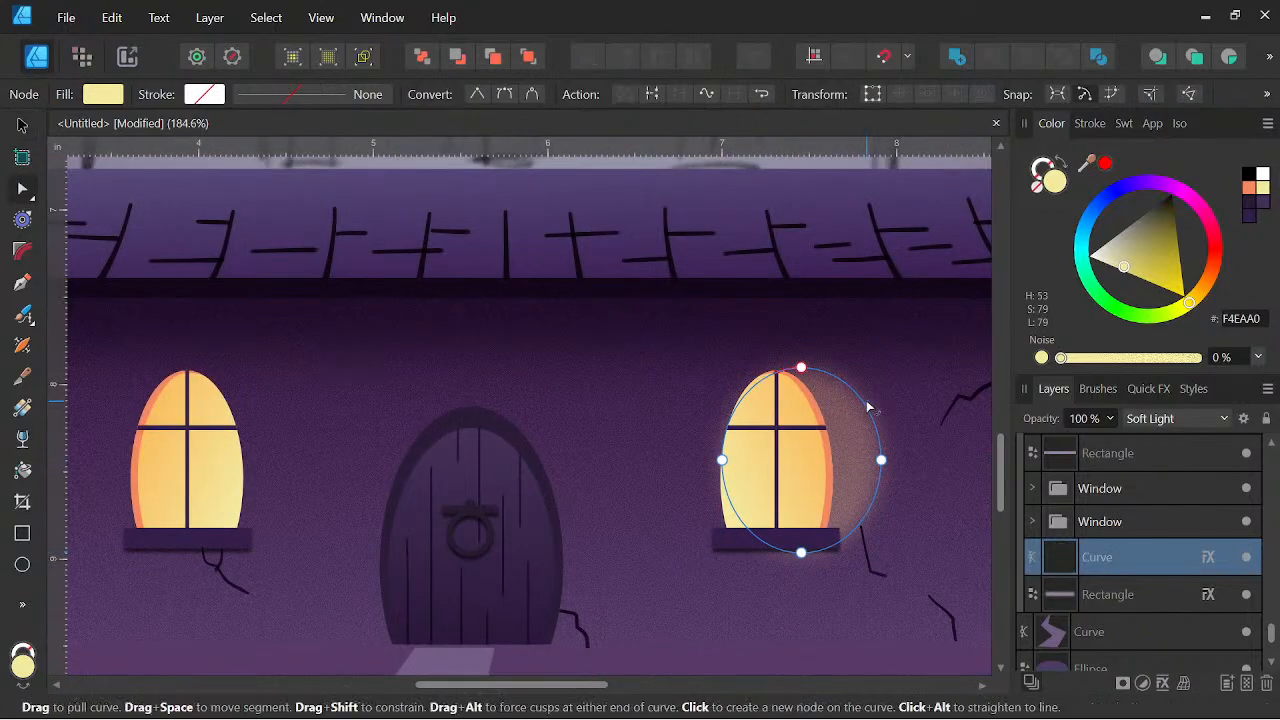
pyautogui.moveTo(881, 460); pyautogui.dragTo(881, 487)
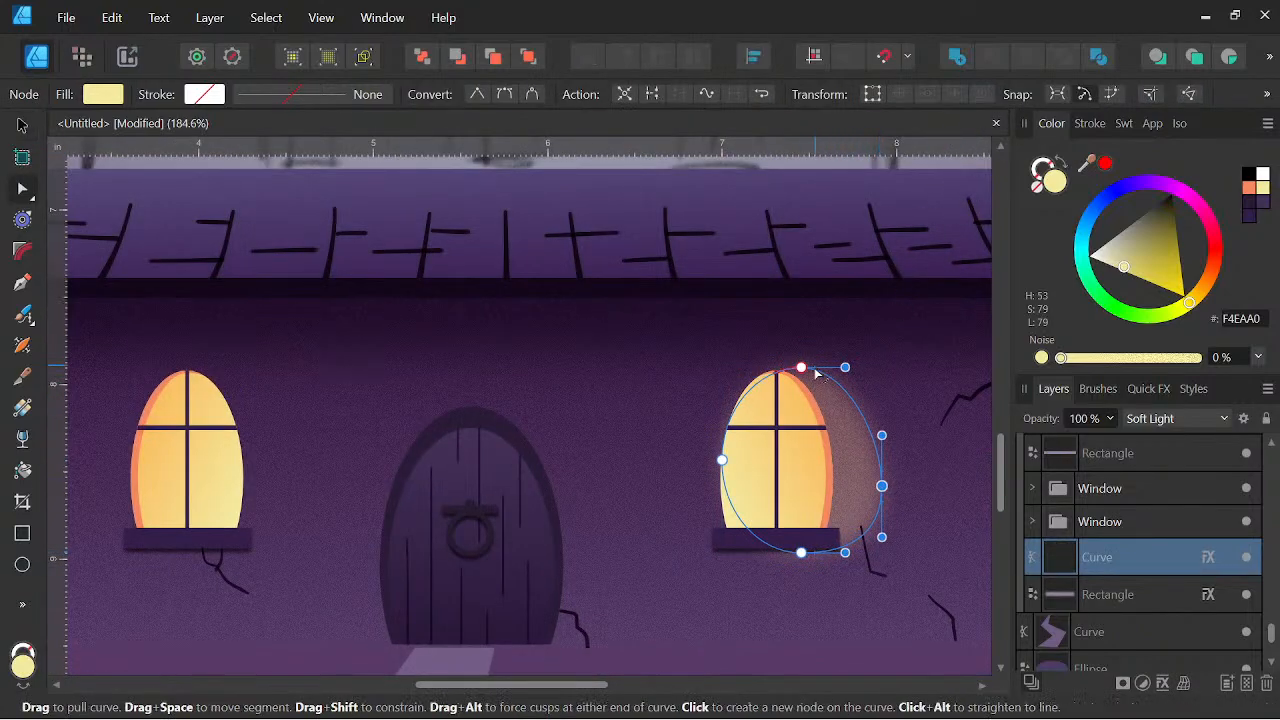
pyautogui.moveTo(845, 367); pyautogui.dragTo(800, 374)
pyautogui.scroll(1, 812, 384)
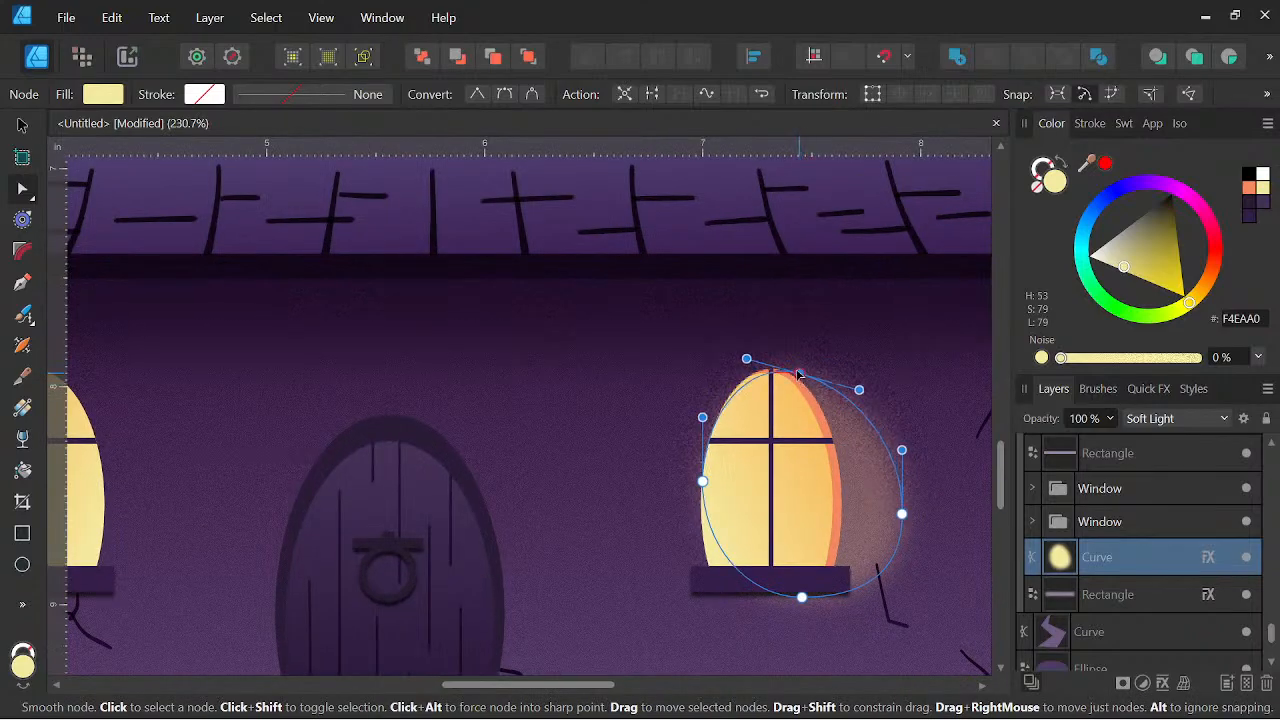
pyautogui.scroll(-3, 886, 491)
pyautogui.moveTo(865, 487); pyautogui.dragTo(757, 497)
pyautogui.scroll(4, 691, 465)
pyautogui.scroll(-3, 757, 497)
pyautogui.moveTo(749, 451); pyautogui.dragTo(943, 471)
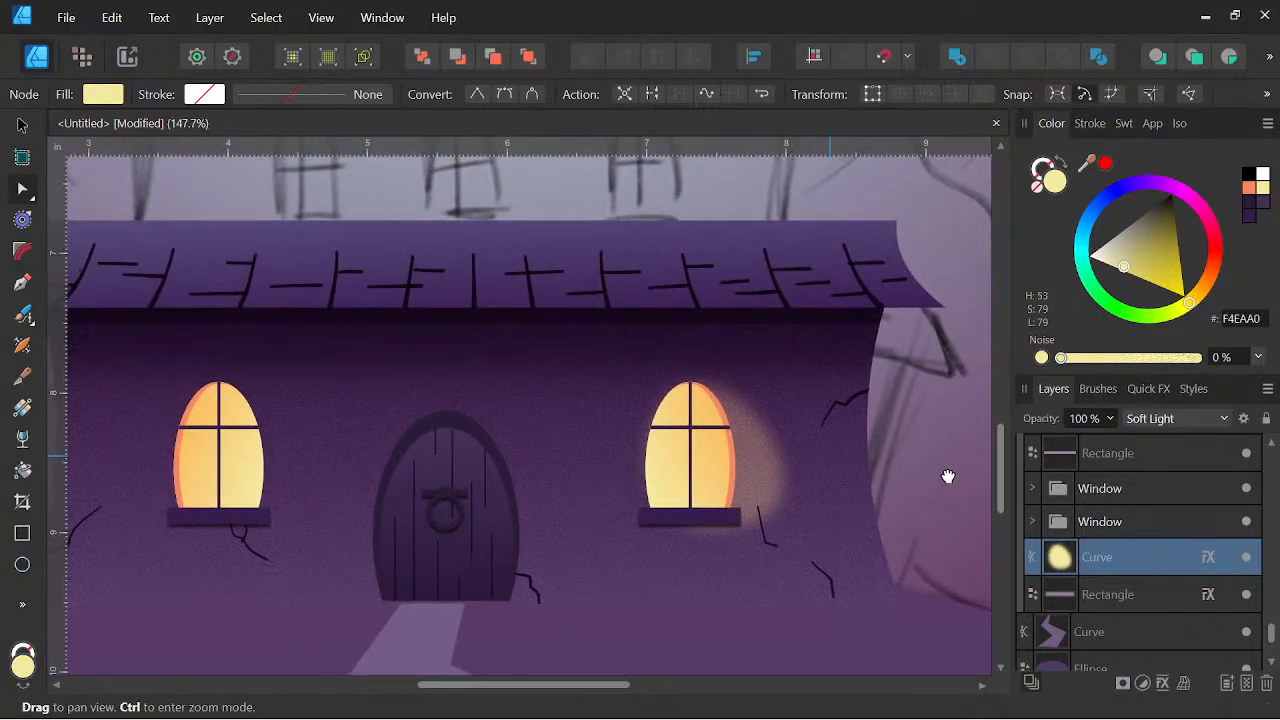
pyautogui.moveTo(784, 480); pyautogui.dragTo(777, 474)
pyautogui.moveTo(859, 494); pyautogui.dragTo(903, 503)
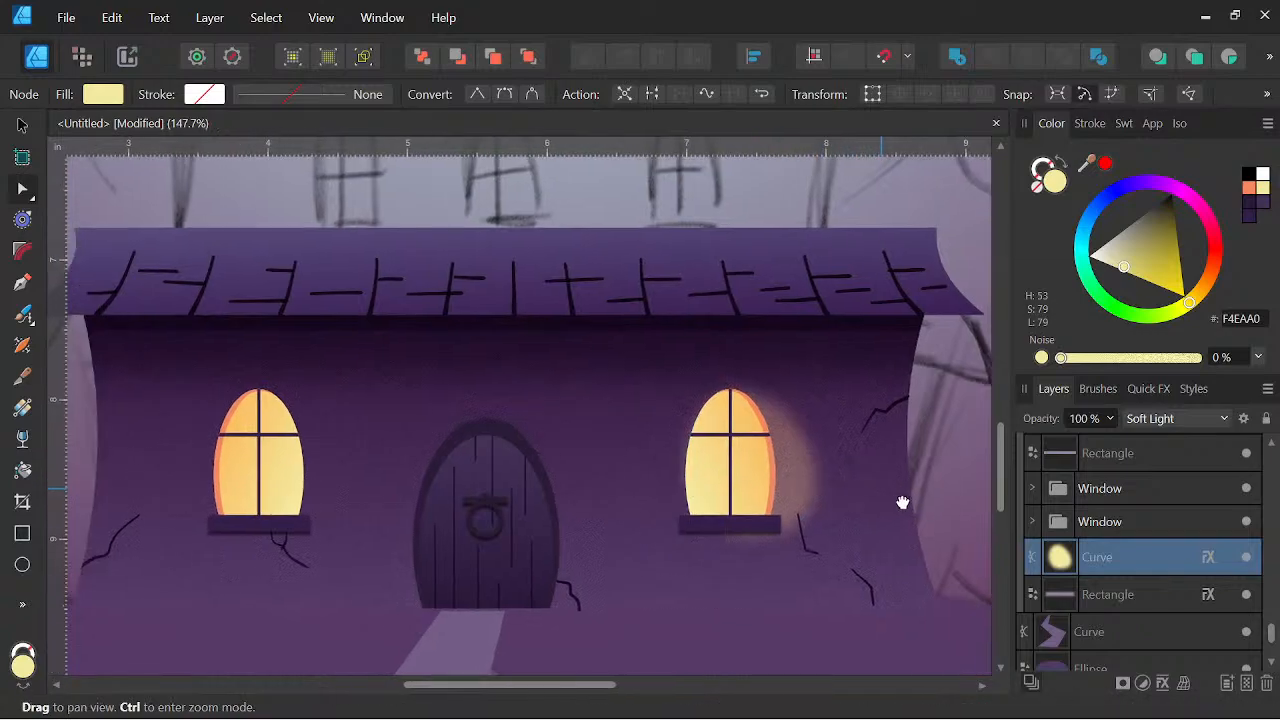
# Apply a linear transparency gradient to the glow curve, with its start moved close to the window's right edge
pyautogui.click(22, 440)
pyautogui.moveTo(705, 455); pyautogui.dragTo(808, 473)
pyautogui.scroll(2, 820, 477)
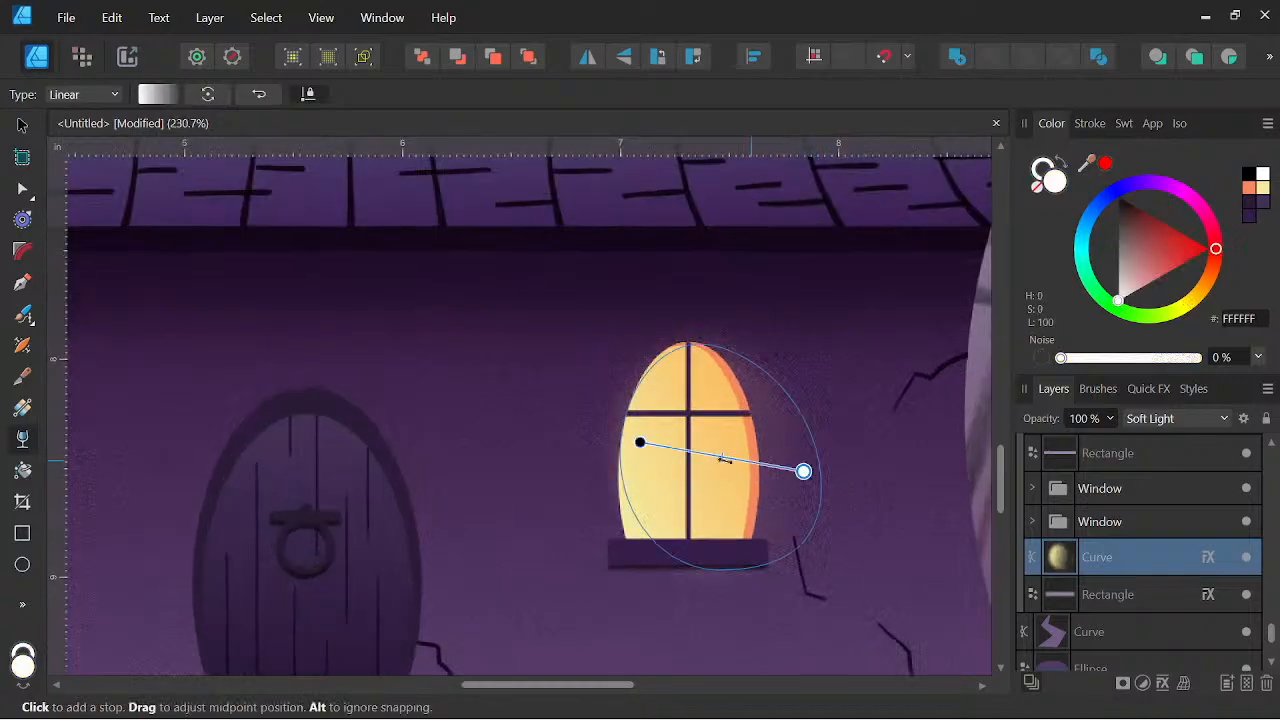
pyautogui.moveTo(640, 442); pyautogui.dragTo(743, 466)
pyautogui.press('space')
pyautogui.scroll(-2, 867, 466)
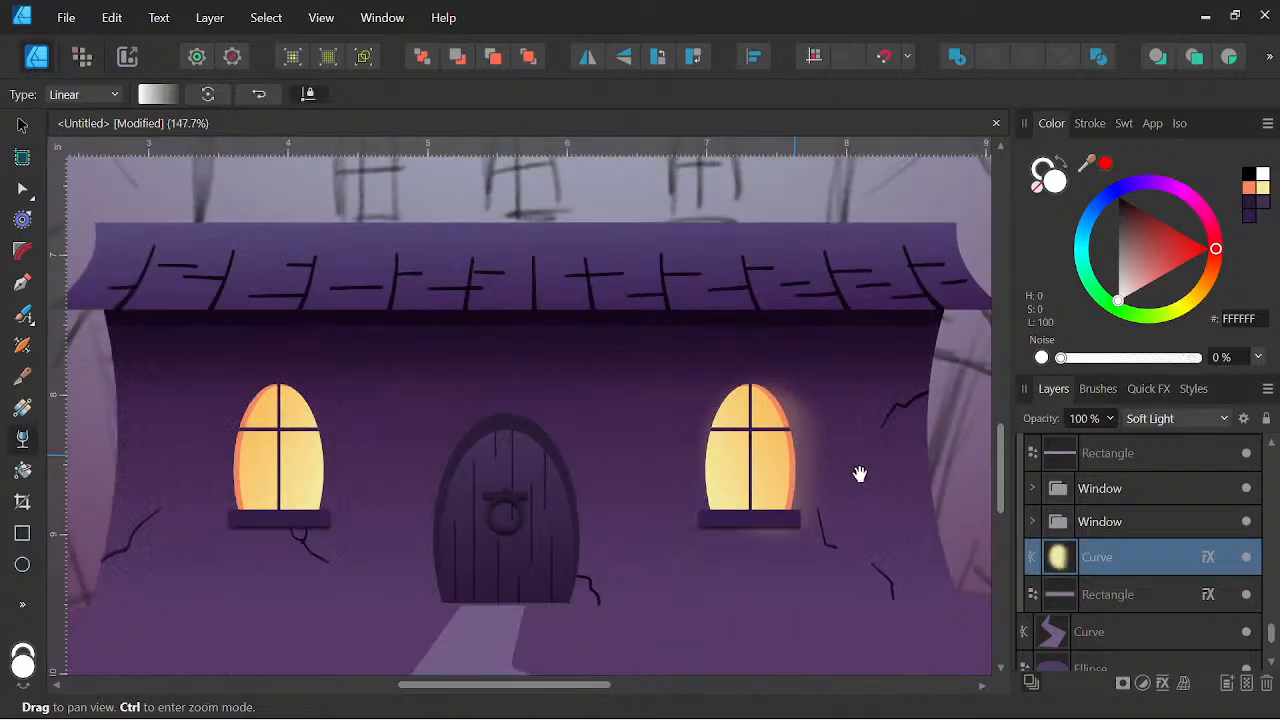
pyautogui.scroll(-2, 880, 490)
pyautogui.moveTo(903, 506); pyautogui.dragTo(819, 532)
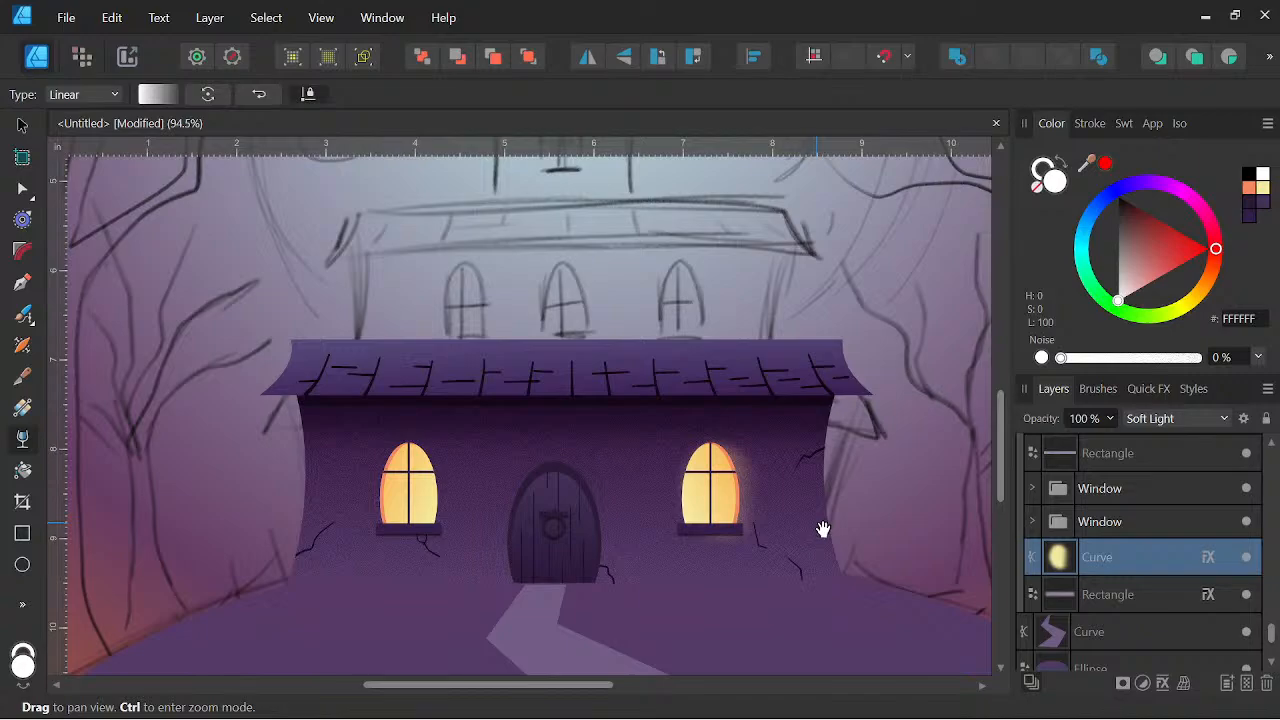
pyautogui.moveTo(822, 529); pyautogui.dragTo(848, 500)
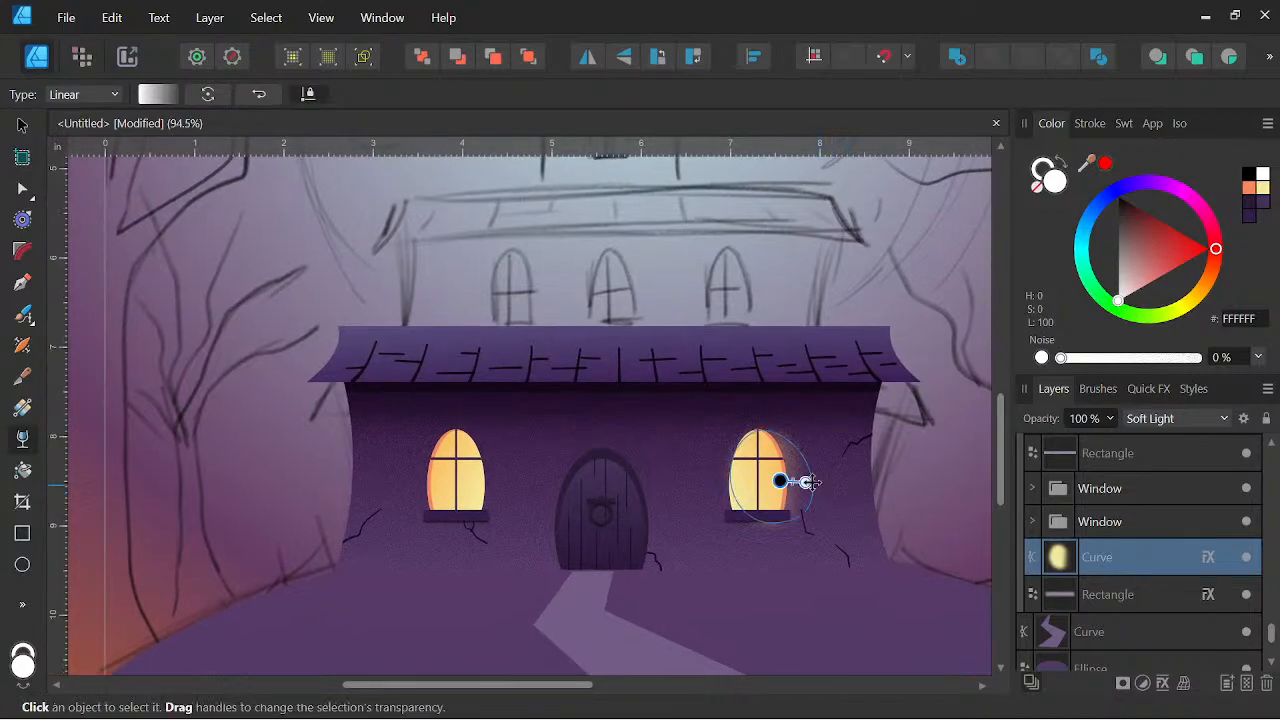
# Hide the first glow curve and draw a new F4EAA0 yellow ellipse surrounding the whole right-hand window
pyautogui.scroll(2, 805, 483)
pyautogui.click(1248, 558)
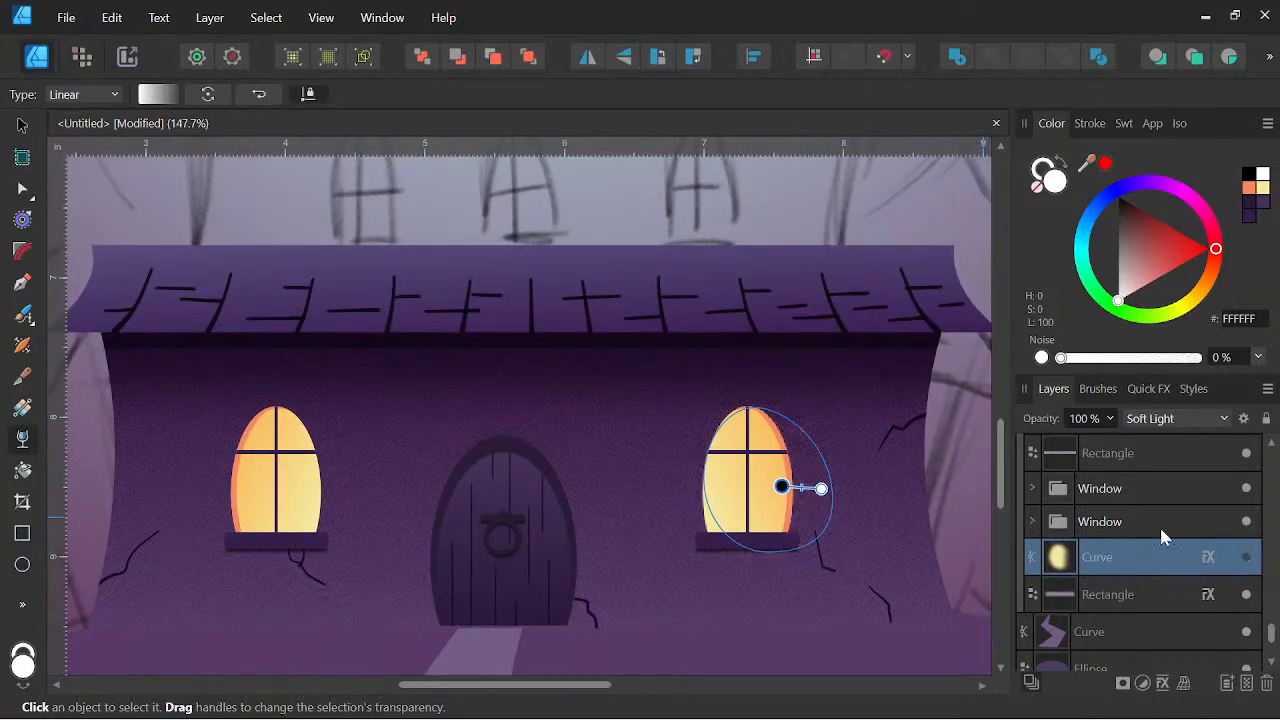
pyautogui.click(23, 565)
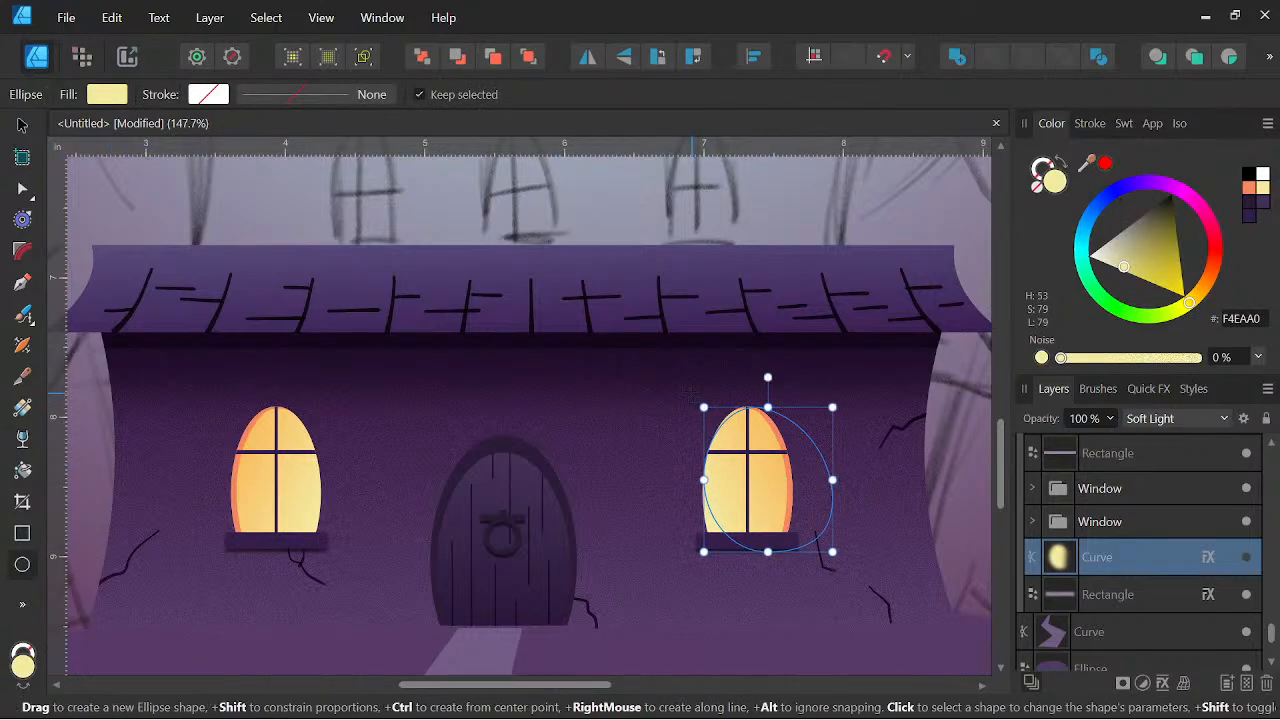
pyautogui.moveTo(692, 388); pyautogui.dragTo(810, 556)
pyautogui.scroll(3, 685, 475)
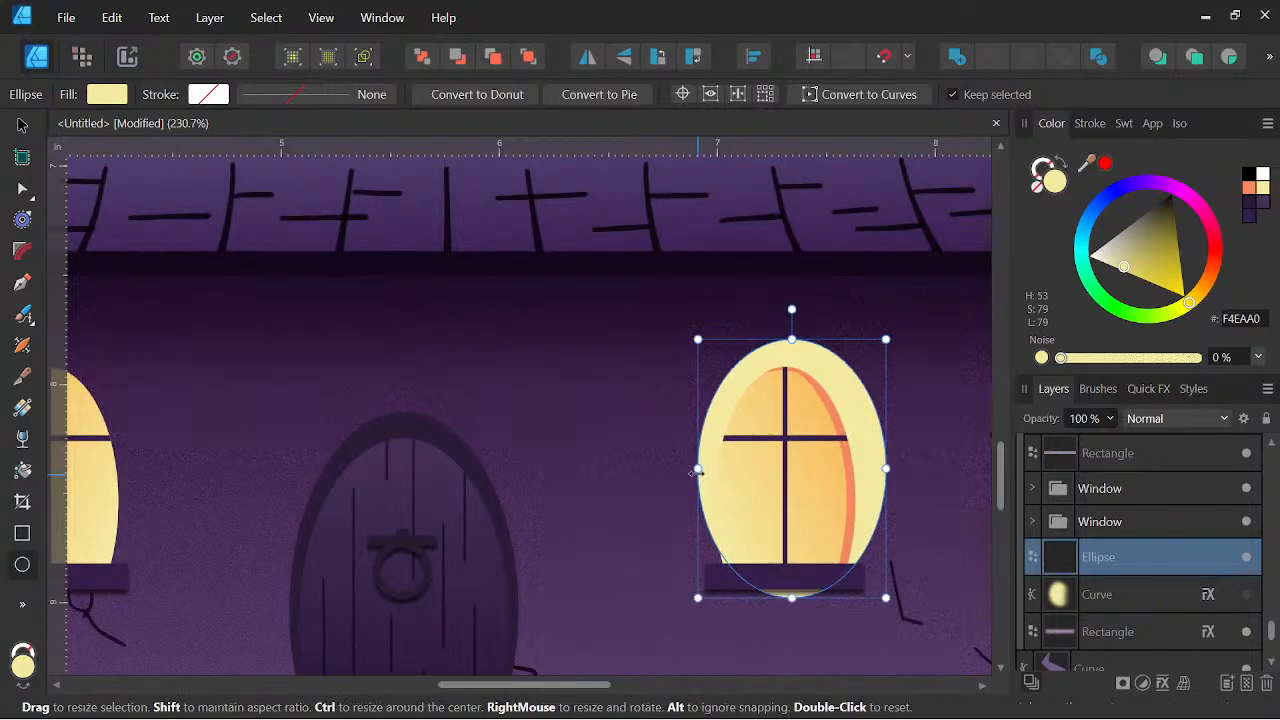
pyautogui.moveTo(692, 469); pyautogui.dragTo(686, 469)
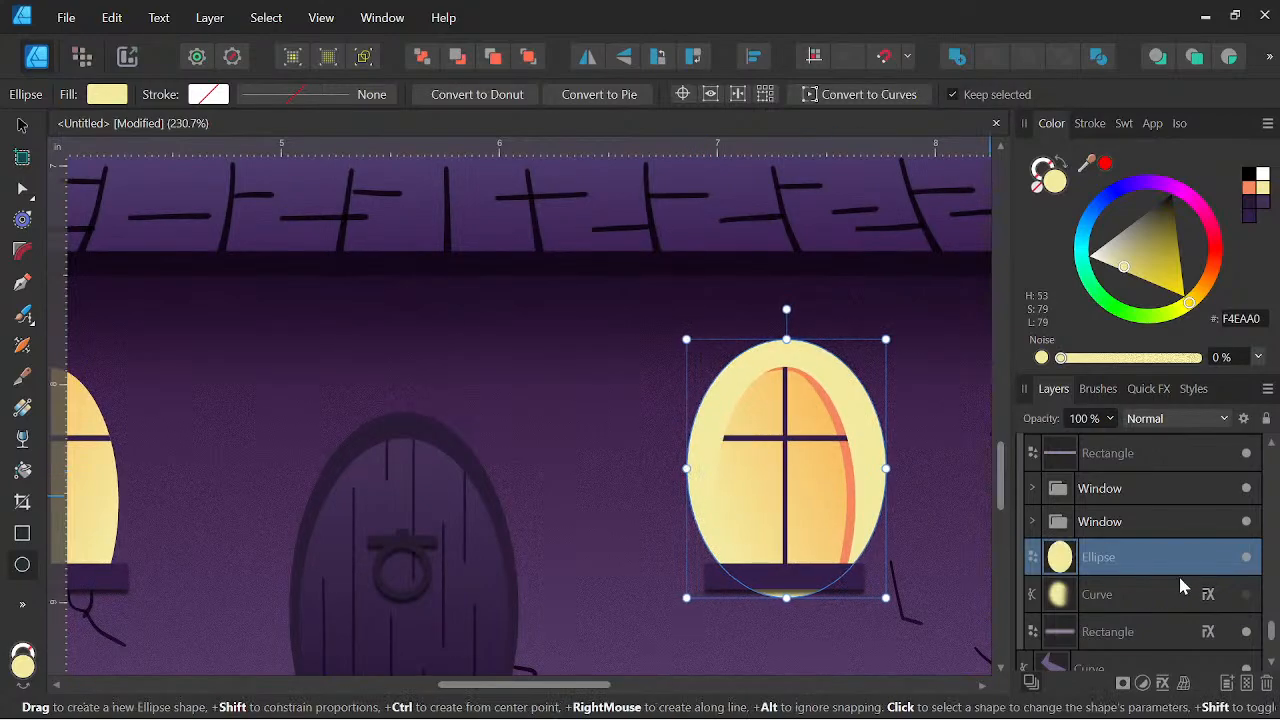
# Copy the hidden curve's blur effect onto the new ellipse and set its blend mode to Soft Light
pyautogui.moveTo(1208, 598); pyautogui.dragTo(1205, 555)
pyautogui.click(1166, 418)
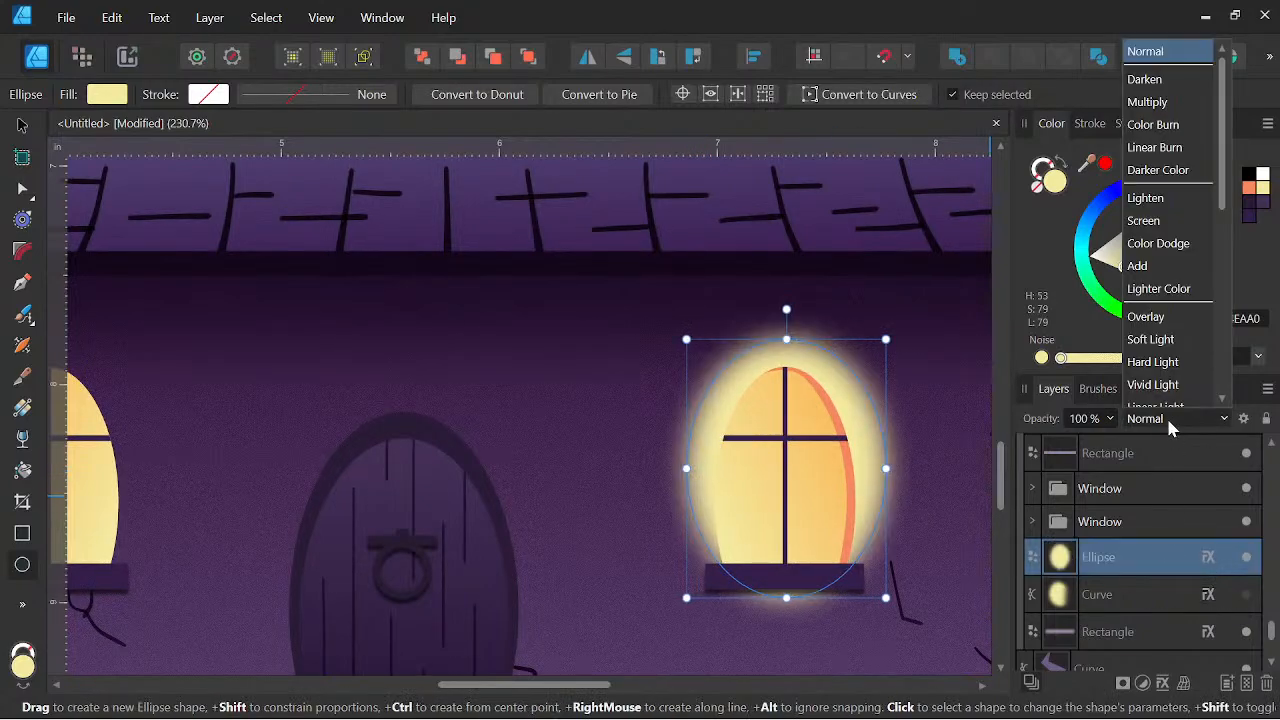
pyautogui.click(1162, 318)
pyautogui.press('space')
pyautogui.scroll(-1, 836, 553)
pyautogui.scroll(2, 798, 562)
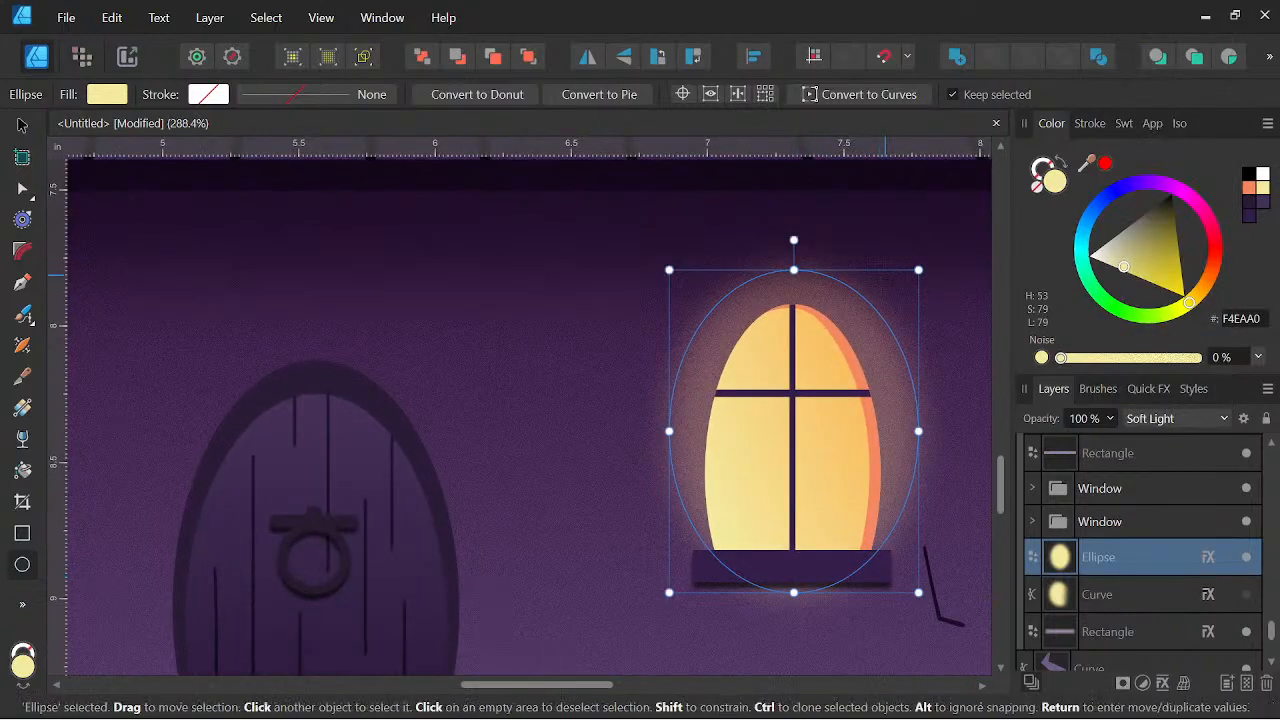
# Convert the new glow ellipse to curves and raise its bottom node so it ends behind the windowsill
pyautogui.click(840, 95)
pyautogui.moveTo(794, 593); pyautogui.dragTo(796, 574)
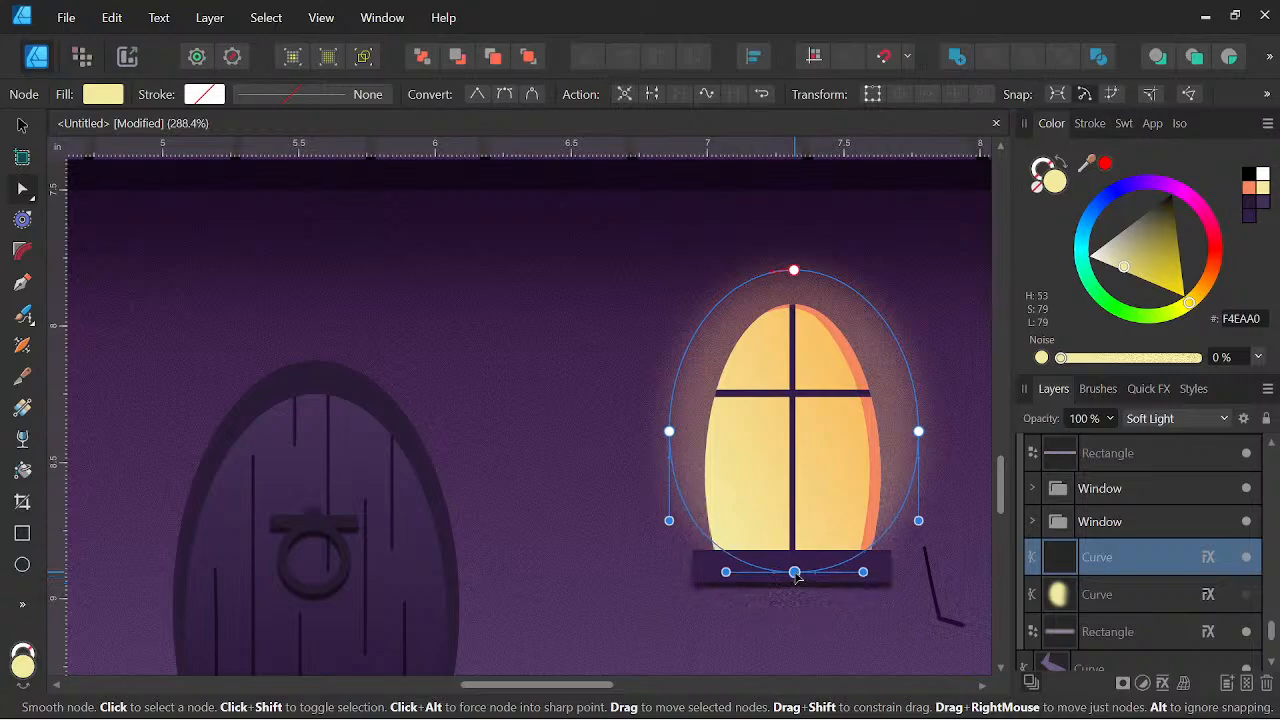
pyautogui.scroll(-3, 860, 540)
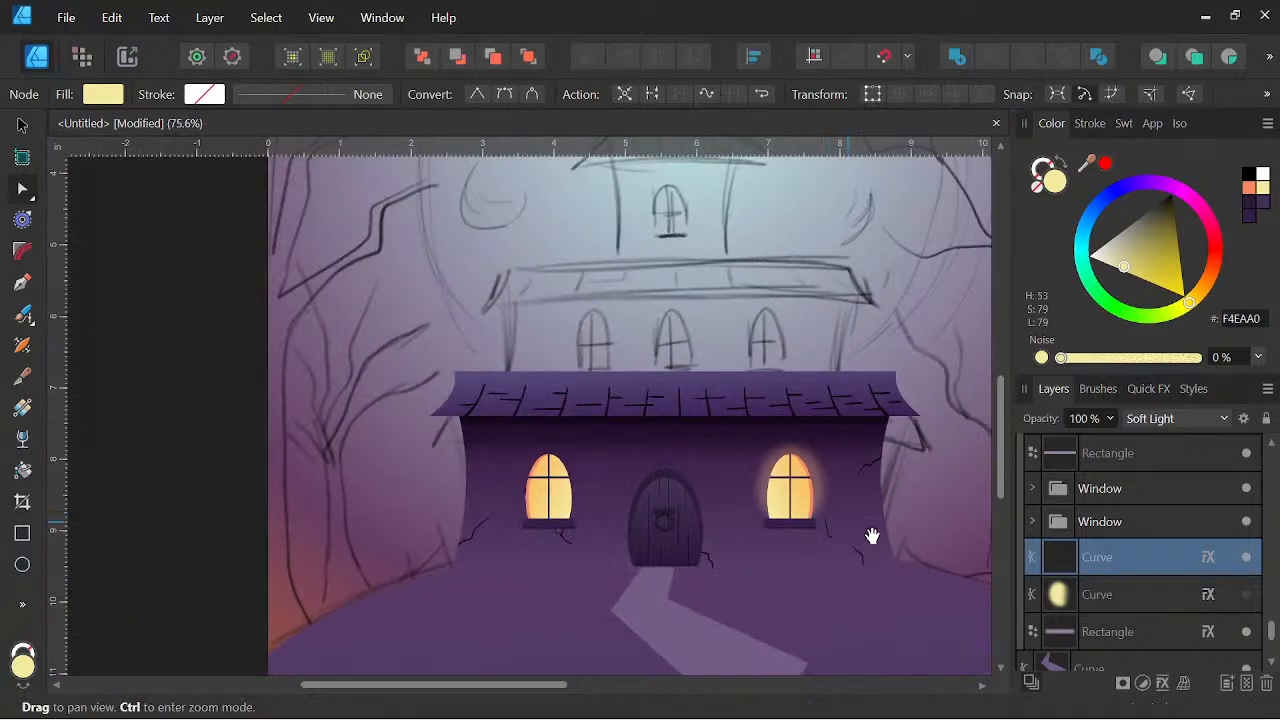
pyautogui.moveTo(872, 536)
pyautogui.mouseDown()
pyautogui.moveTo(897, 560)
pyautogui.moveTo(871, 543)
pyautogui.mouseUp()
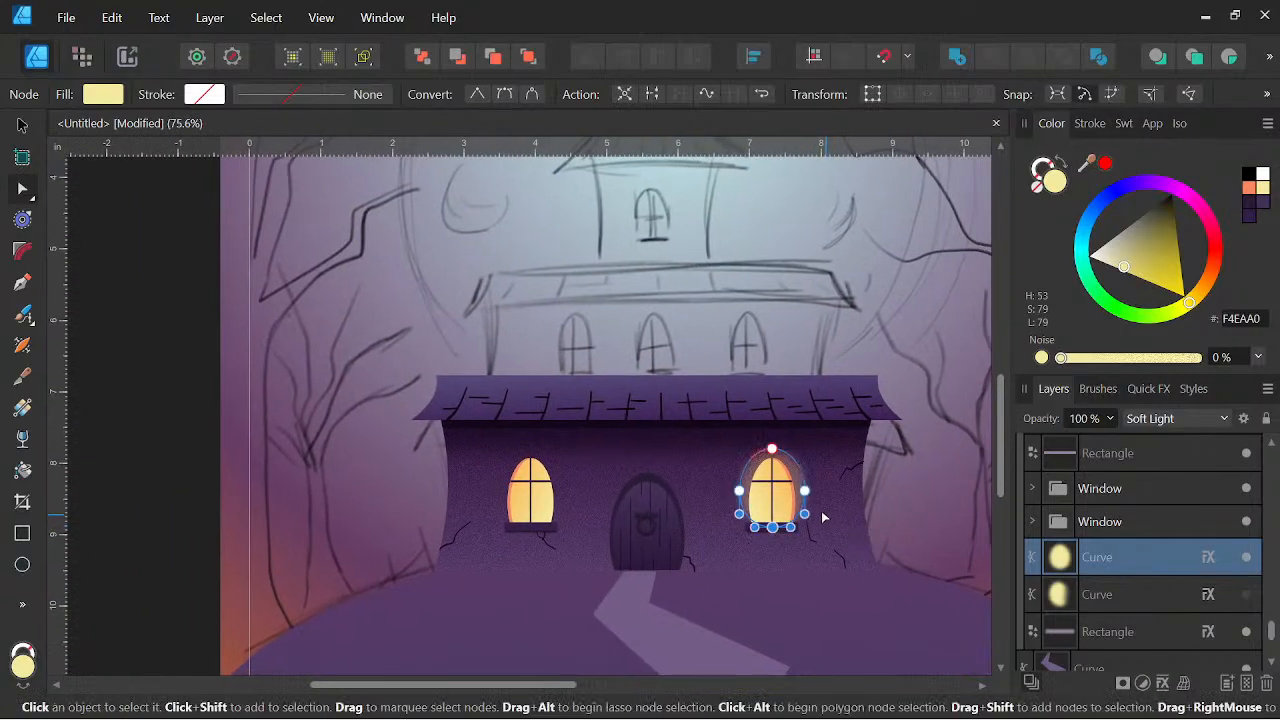
# Apply a radial transparency to the glow curve, centred on the right-hand window and fading out past the window's upper-right side
pyautogui.scroll(2, 827, 518)
pyautogui.scroll(1, 810, 515)
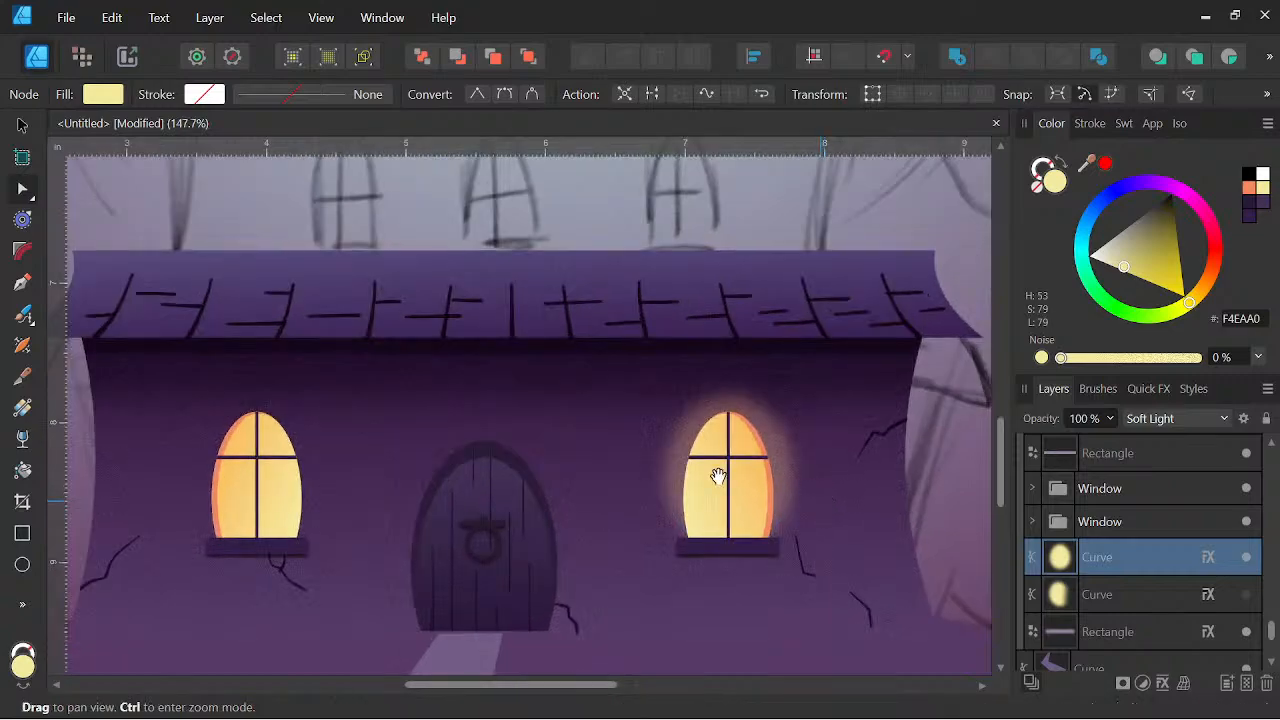
pyautogui.click(20, 440)
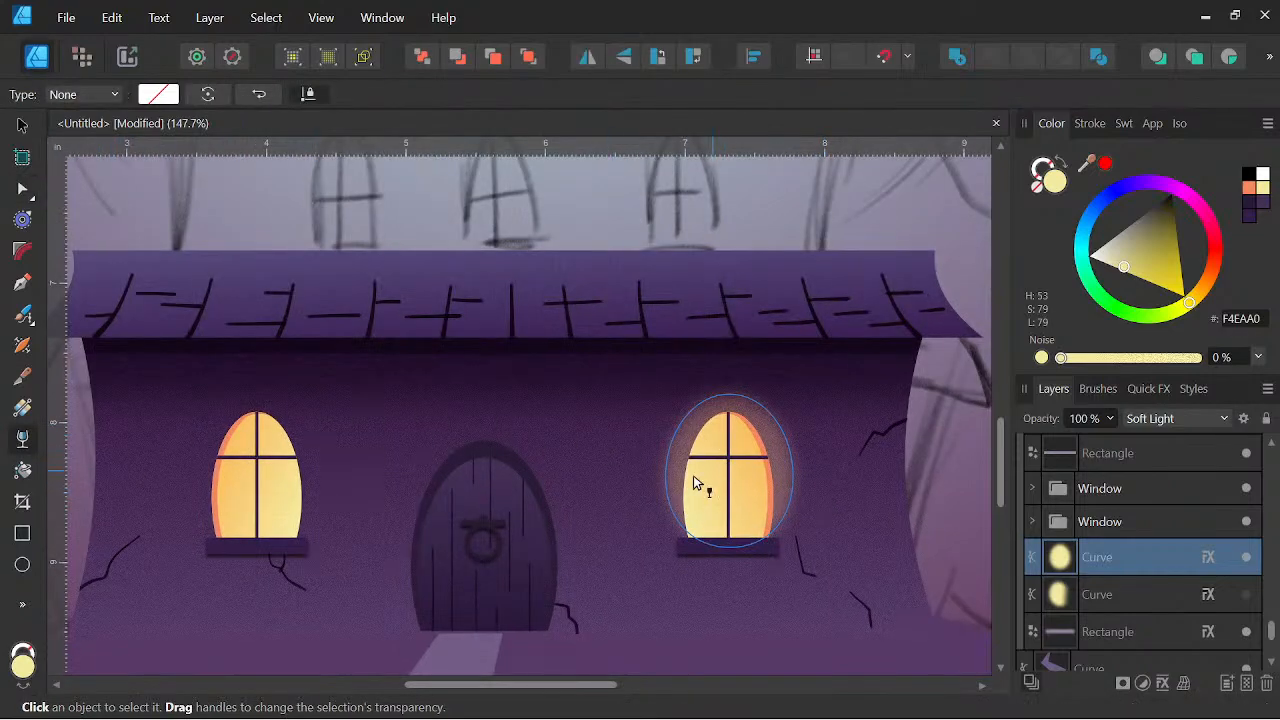
pyautogui.scroll(2, 704, 484)
pyautogui.moveTo(738, 484); pyautogui.dragTo(783, 403)
pyautogui.click(112, 96)
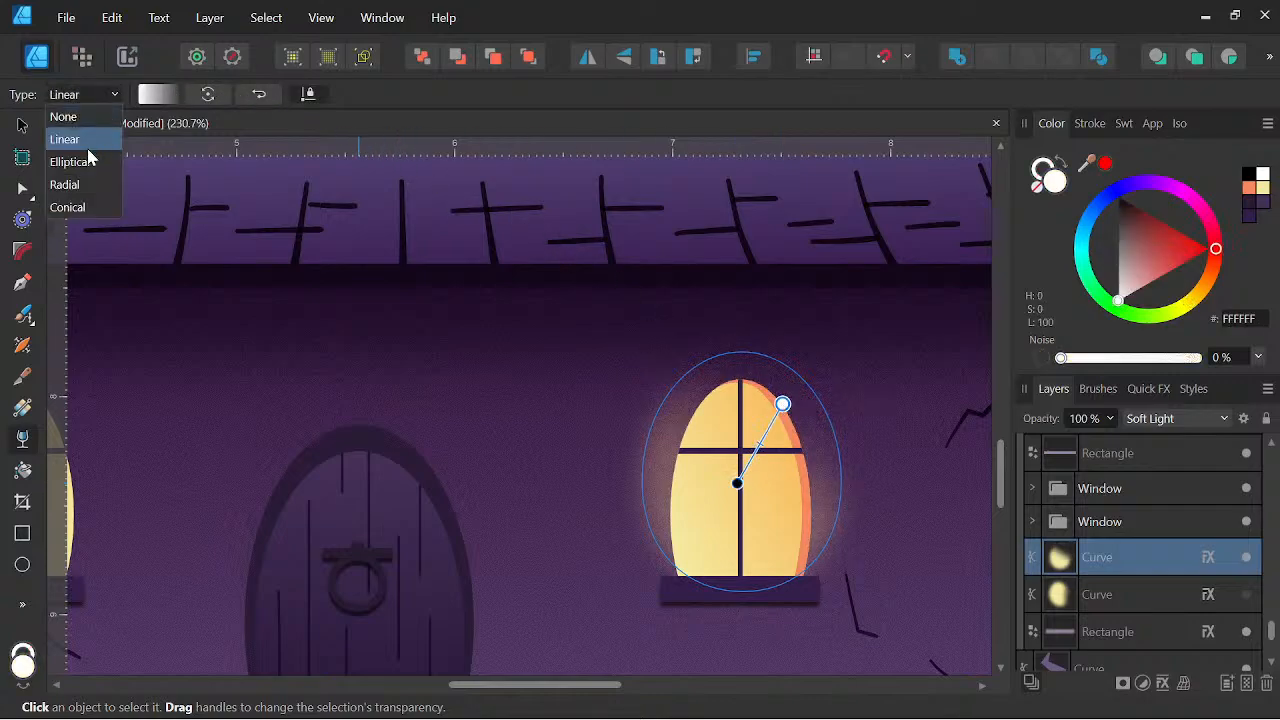
pyautogui.click(72, 187)
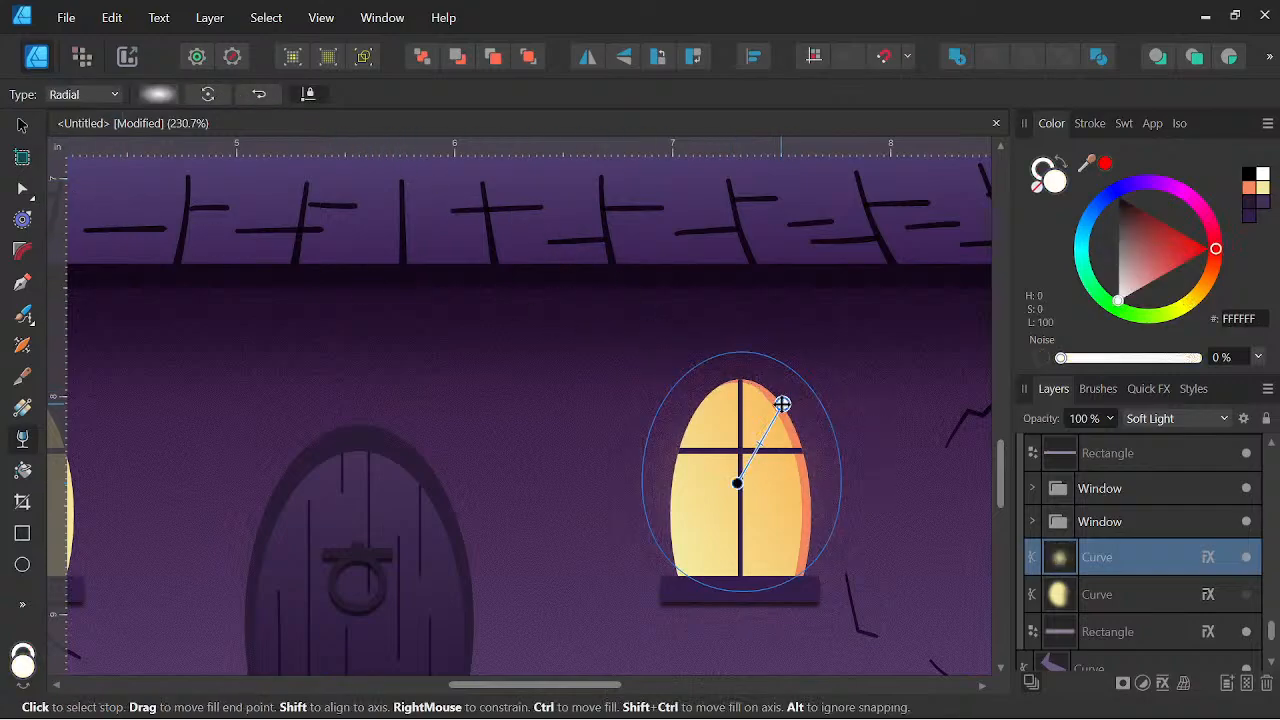
pyautogui.moveTo(783, 404); pyautogui.dragTo(817, 353)
pyautogui.press('space')
pyautogui.scroll(-3, 924, 368)
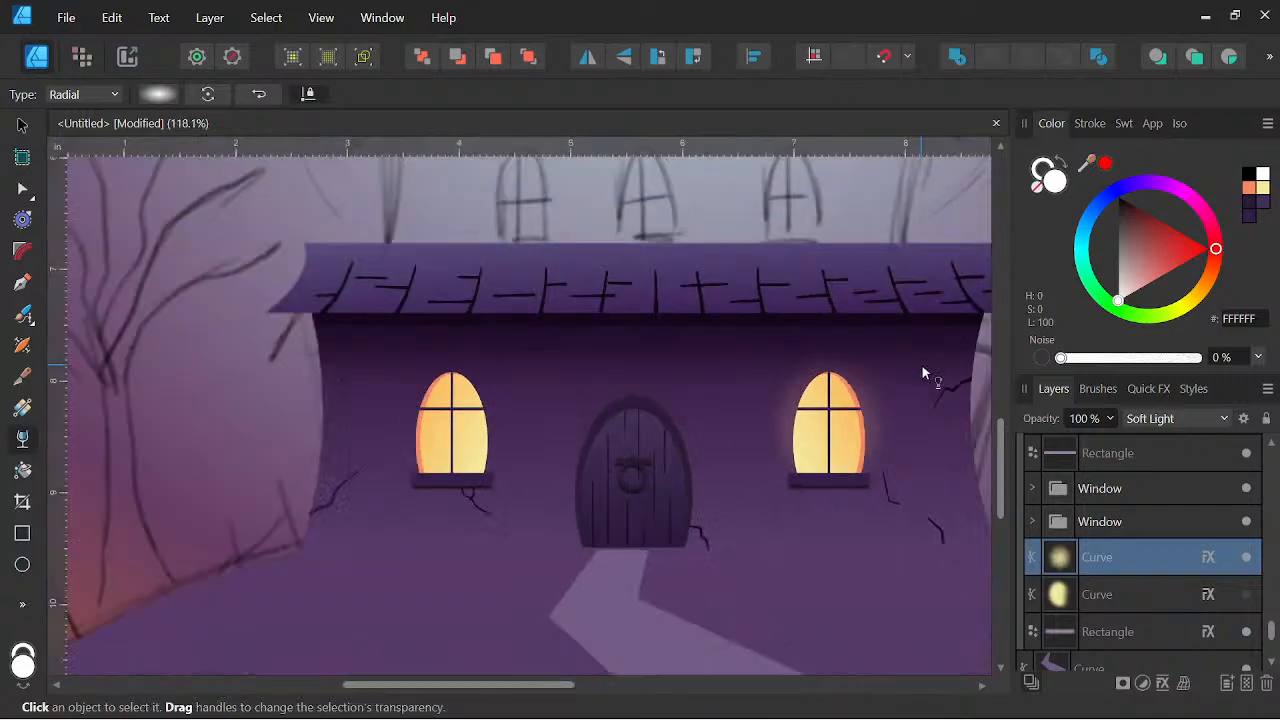
pyautogui.moveTo(922, 377); pyautogui.dragTo(617, 536)
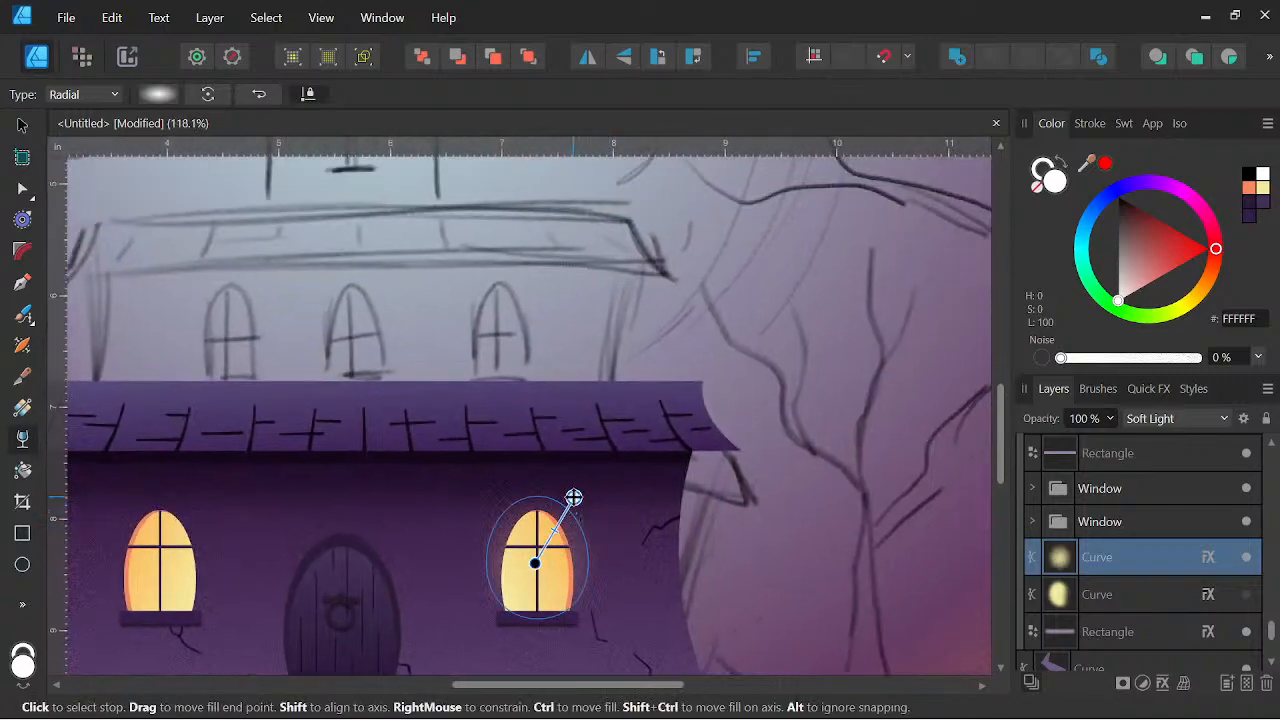
pyautogui.press('space')
pyautogui.moveTo(660, 523); pyautogui.dragTo(851, 434)
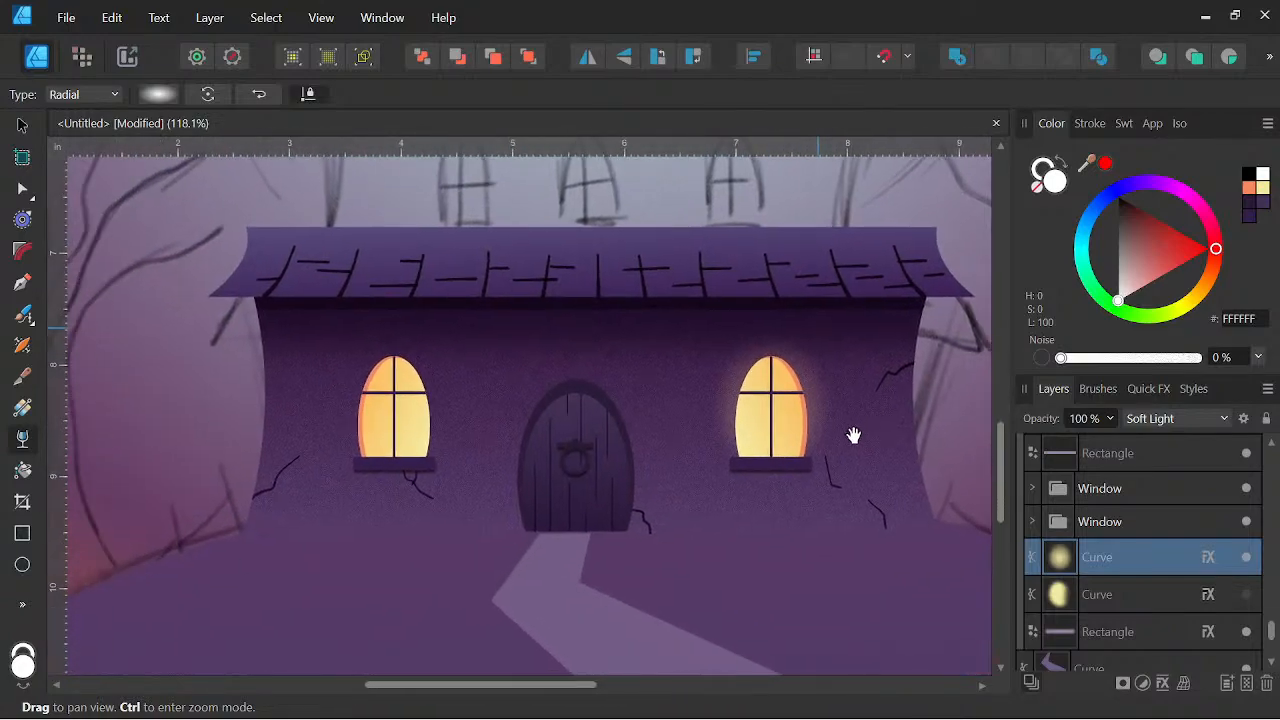
# Enlarge the glow curve around the right-hand window so it spreads well beyond the frame and below the sill
pyautogui.scroll(3, 850, 435)
pyautogui.click(23, 126)
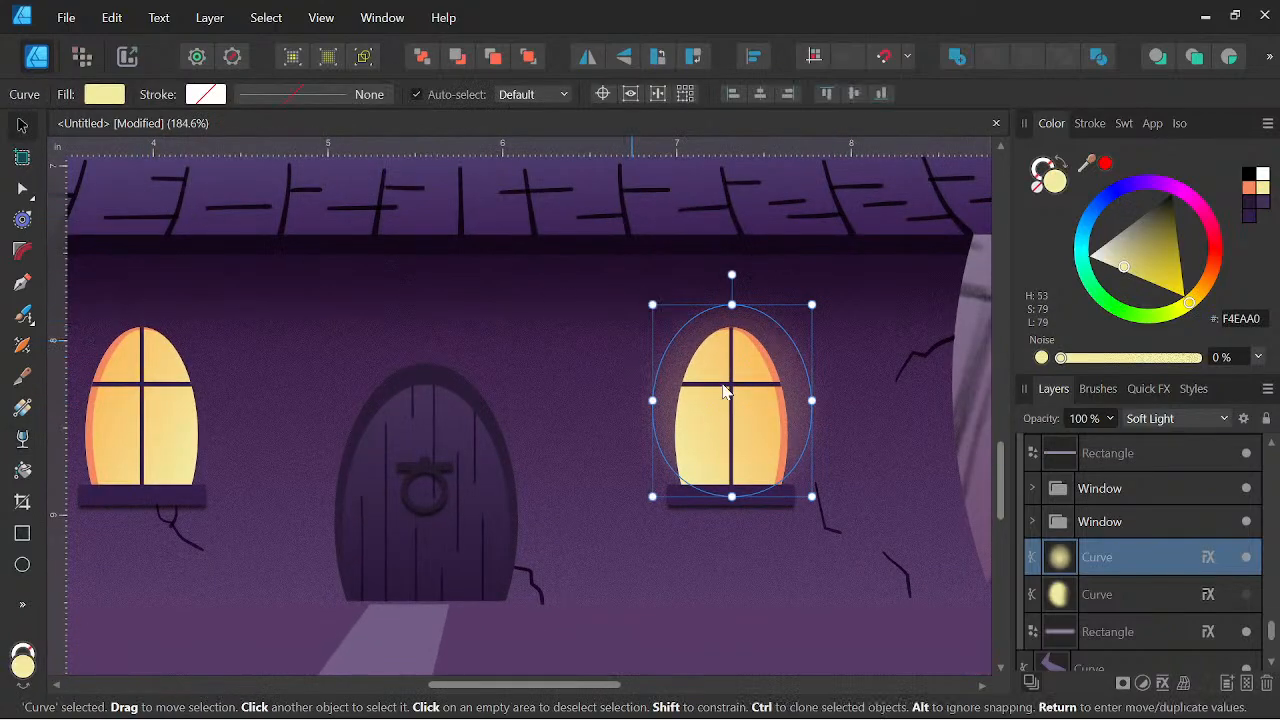
pyautogui.moveTo(811, 495); pyautogui.dragTo(848, 548)
pyautogui.scroll(-2, 880, 452)
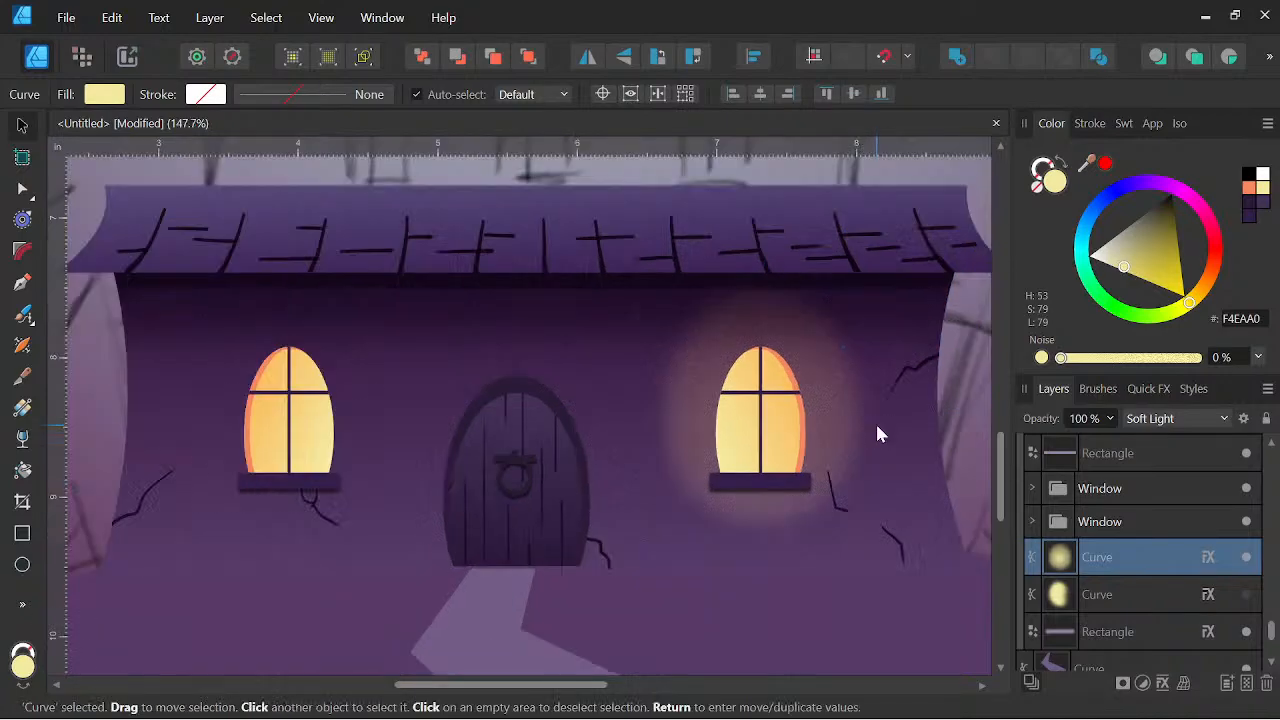
pyautogui.moveTo(875, 421); pyautogui.dragTo(780, 543)
# Shorten the enlarged glow's radial transparency so its outer end lies at the ellipse's upper-right edge
pyautogui.click(23, 438)
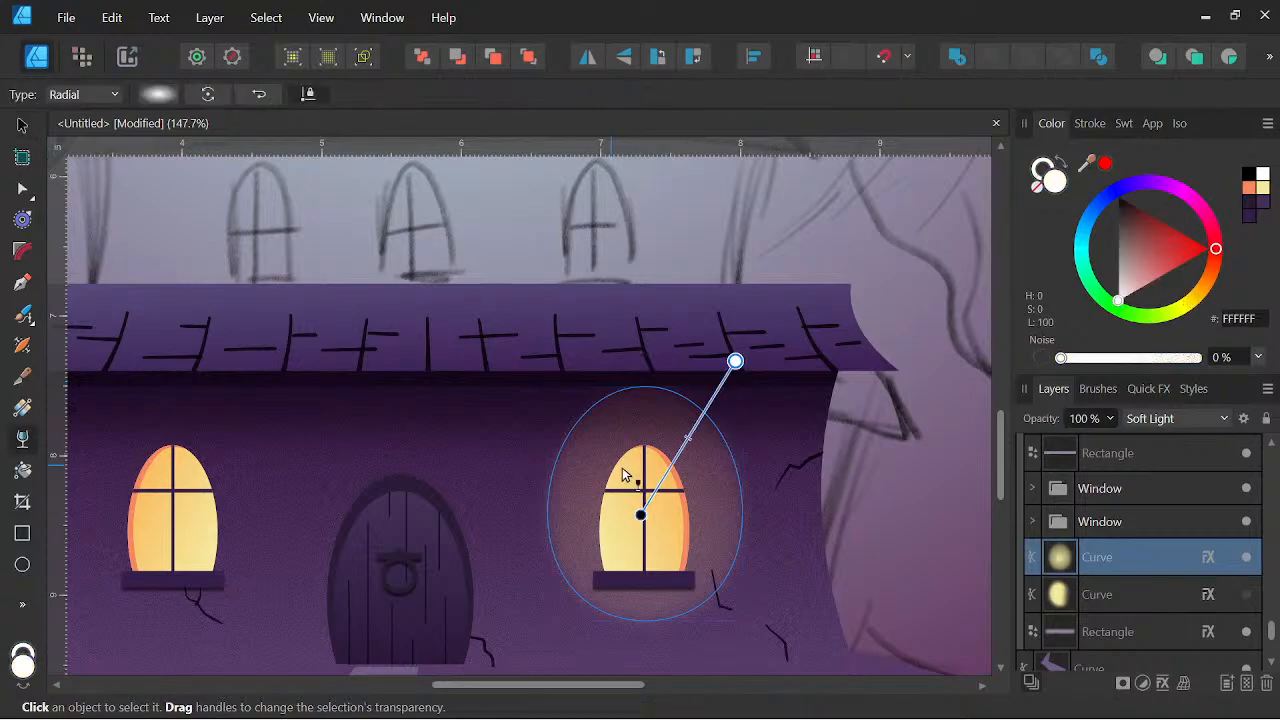
pyautogui.moveTo(737, 360); pyautogui.dragTo(698, 422)
pyautogui.scroll(-4, 751, 465)
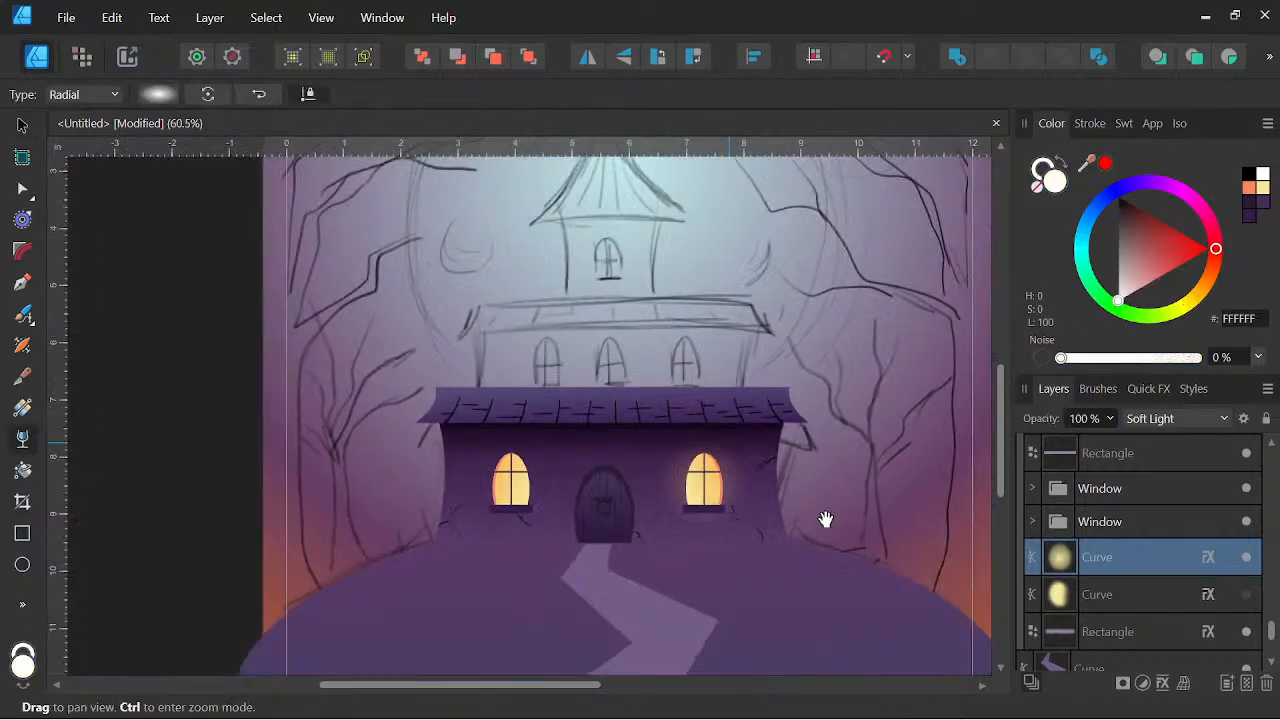
pyautogui.moveTo(797, 526); pyautogui.dragTo(752, 520)
pyautogui.scroll(4, 745, 510)
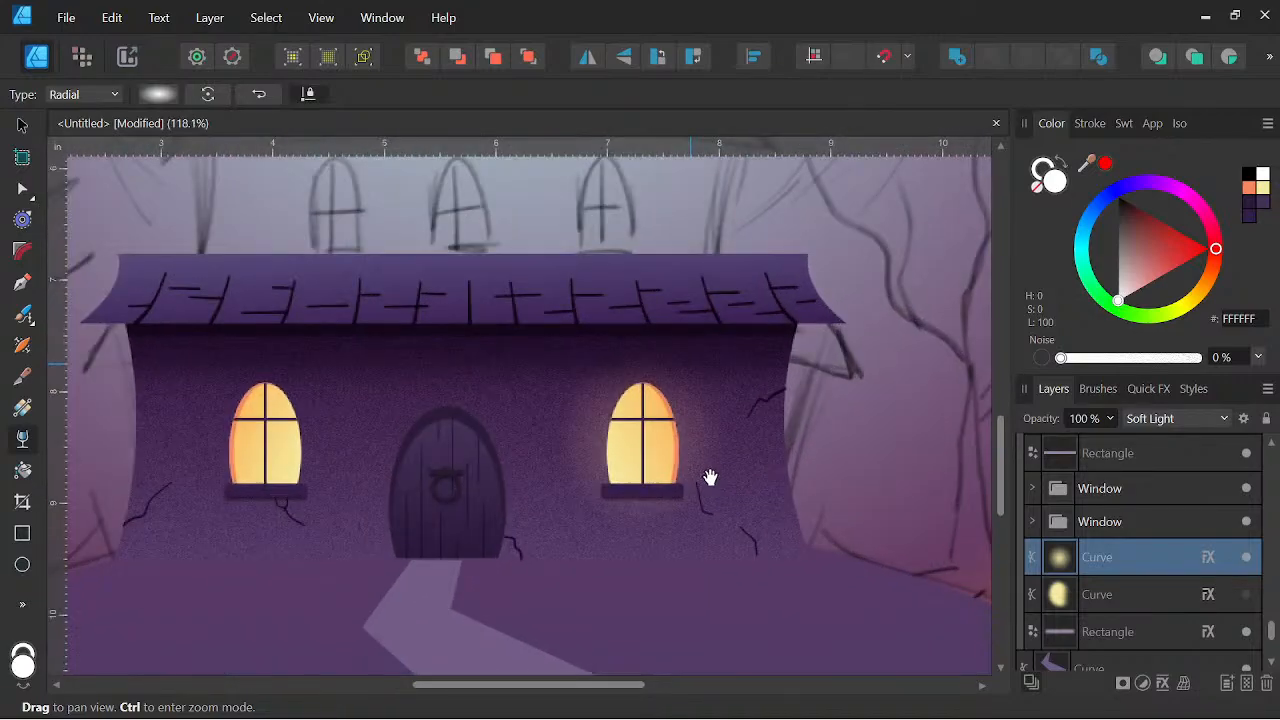
pyautogui.moveTo(680, 325); pyautogui.dragTo(689, 317)
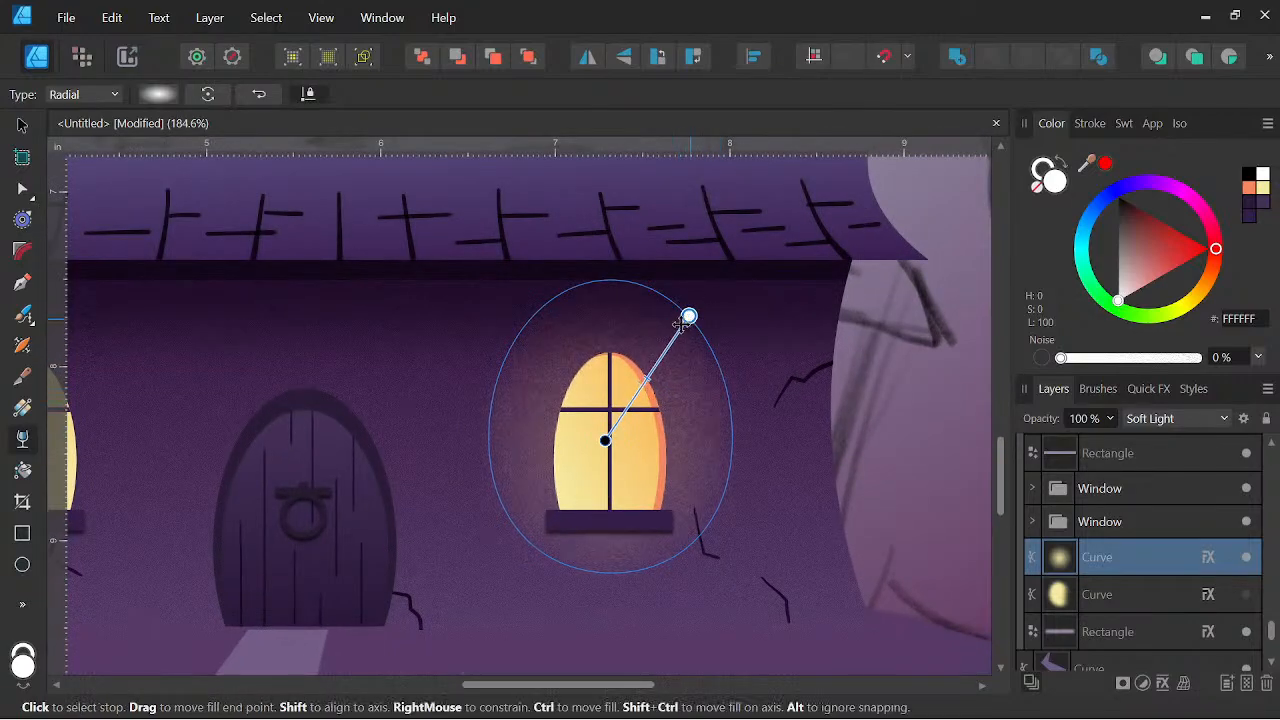
pyautogui.scroll(-3, 814, 449)
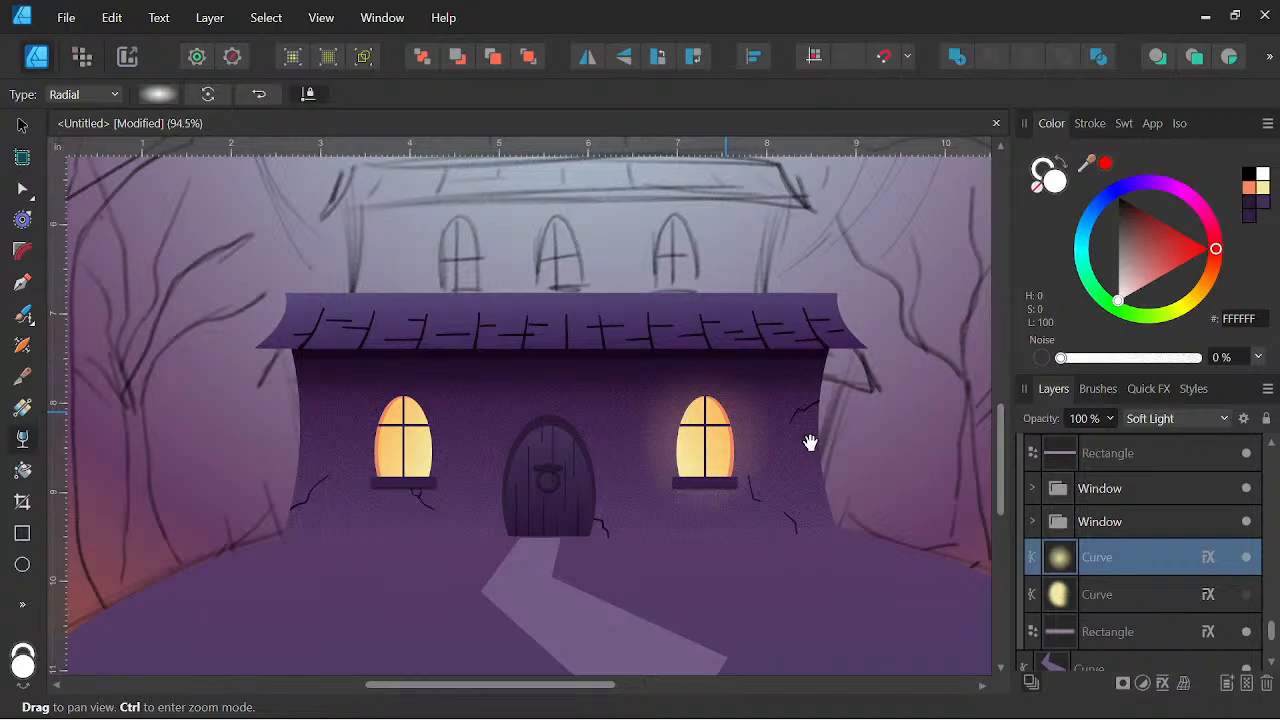
pyautogui.scroll(-2, 810, 443)
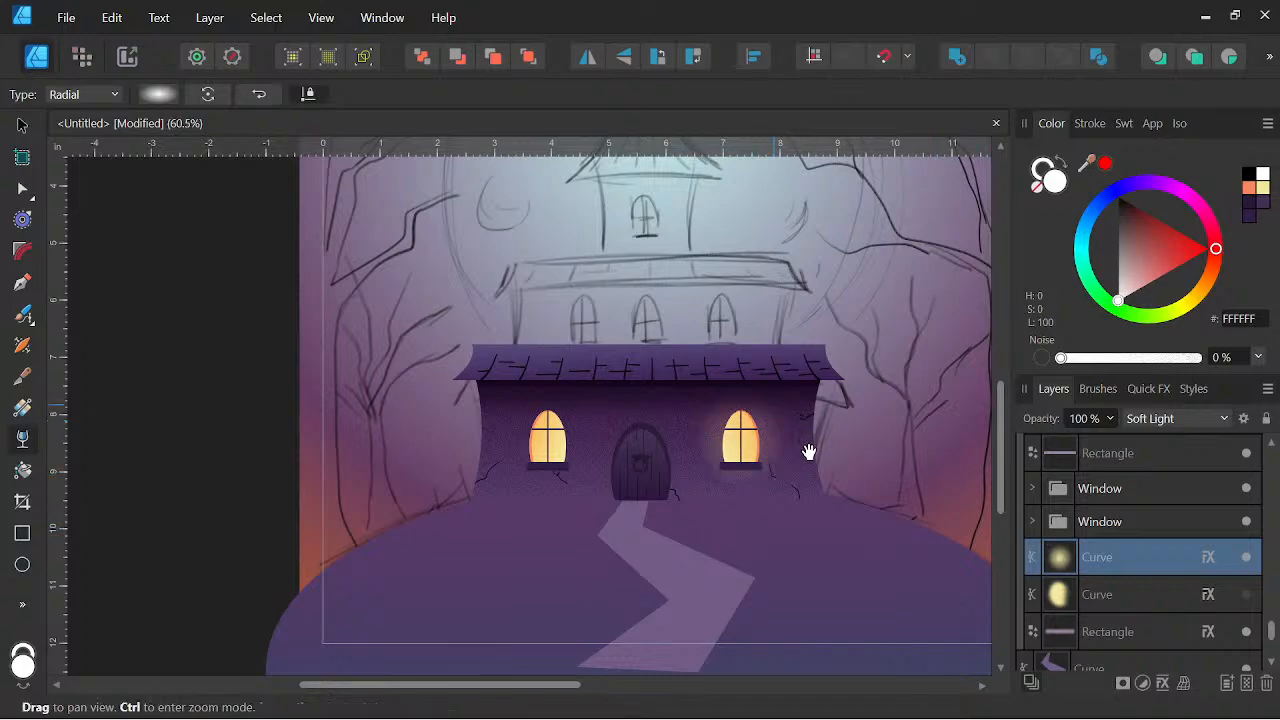
# Duplicate the finished glow curve and place the copy around the left-hand window
pyautogui.click(1113, 557)
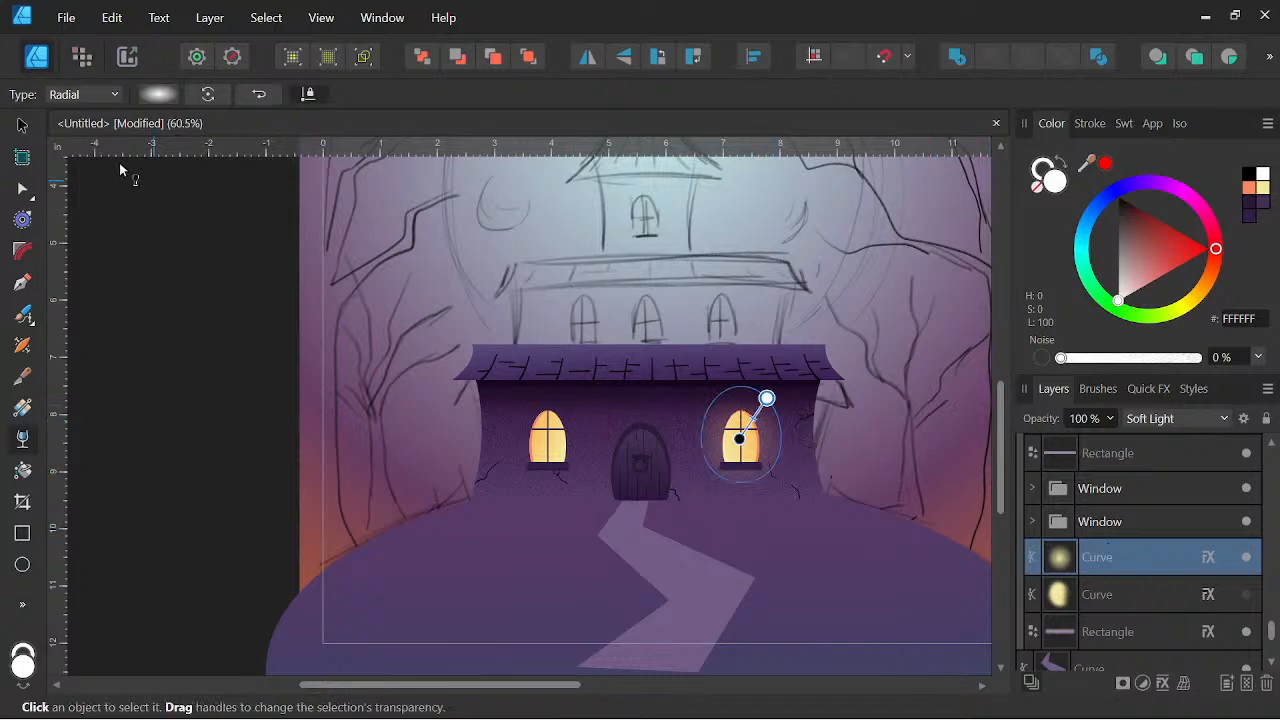
pyautogui.click(22, 122)
pyautogui.moveTo(720, 424); pyautogui.dragTo(529, 412)
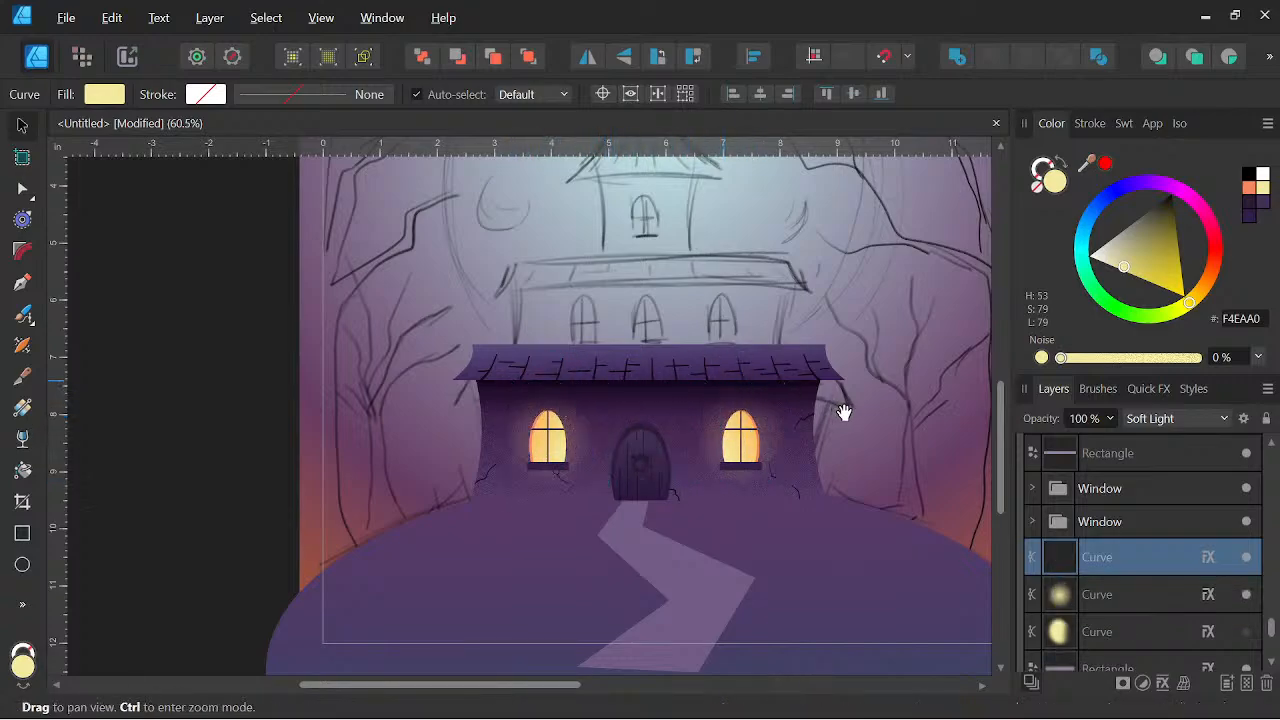
pyautogui.scroll(-5, 843, 412)
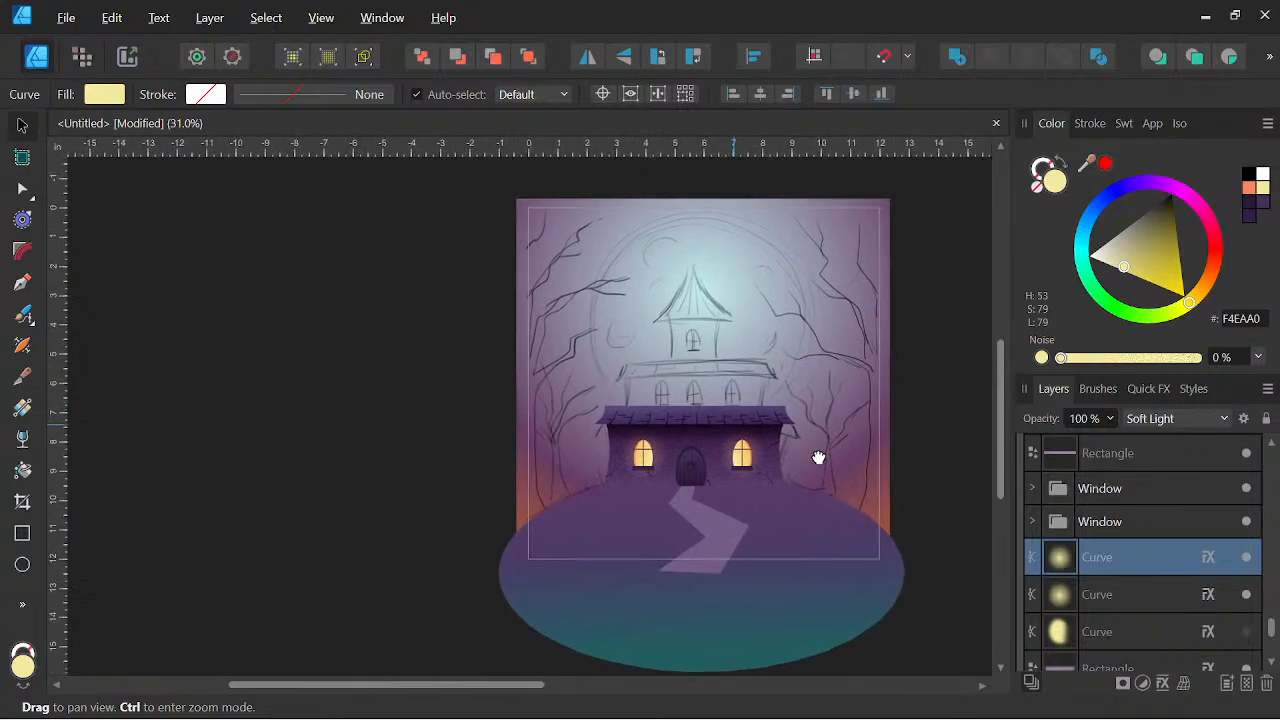
pyautogui.scroll(5, 818, 457)
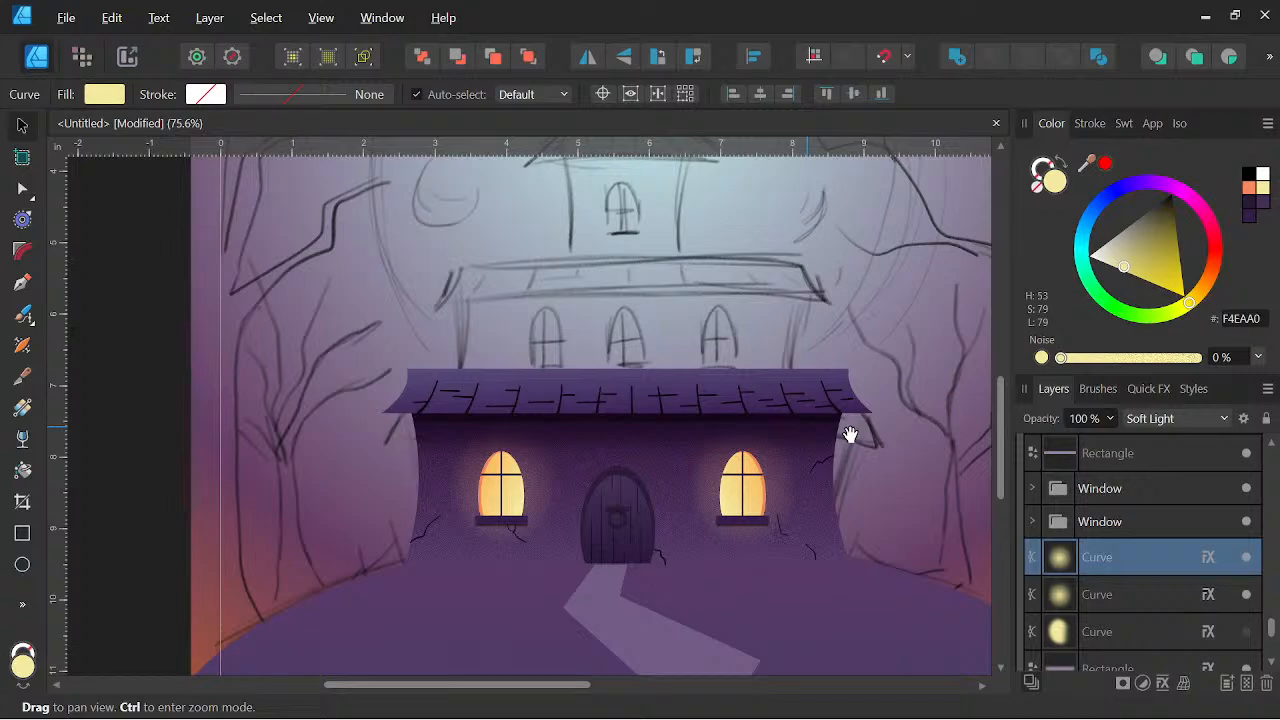
pyautogui.scroll(-1, 846, 434)
pyautogui.moveTo(843, 434); pyautogui.dragTo(840, 395)
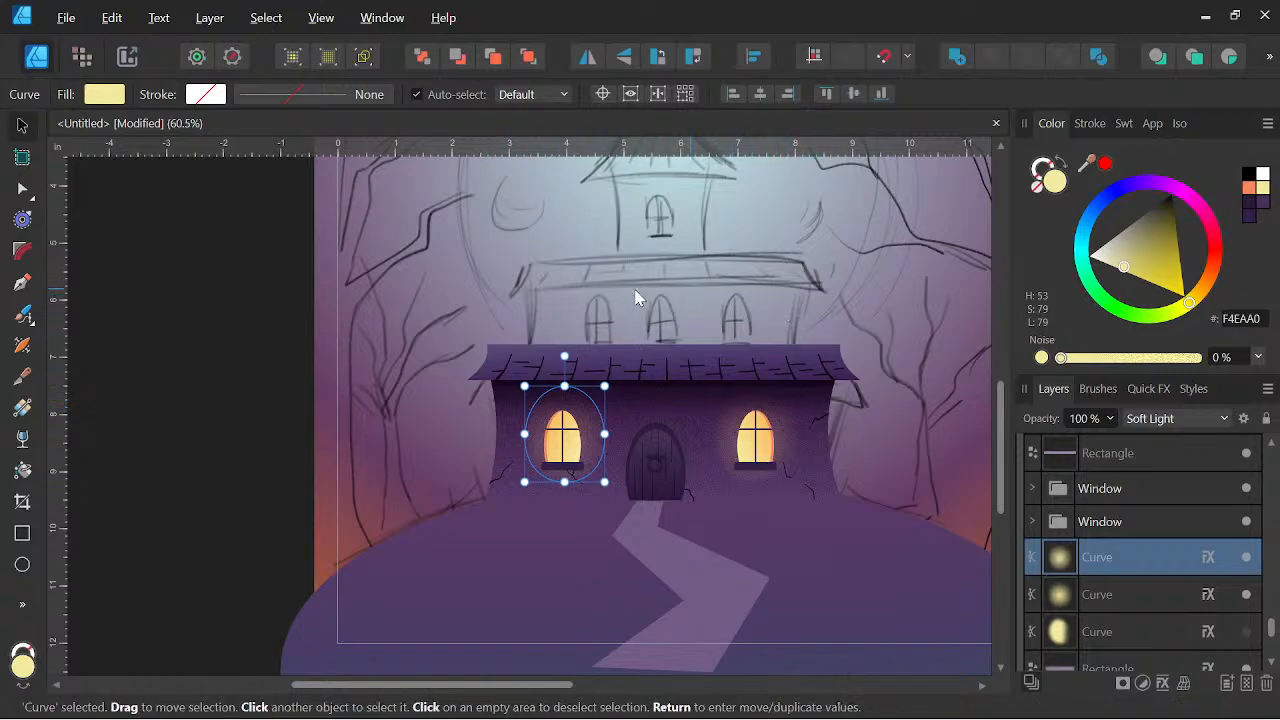
# Apply a linear gradient fill to the path, running from its foreground end to dark purple 43255D just outside the door
pyautogui.click(729, 620)
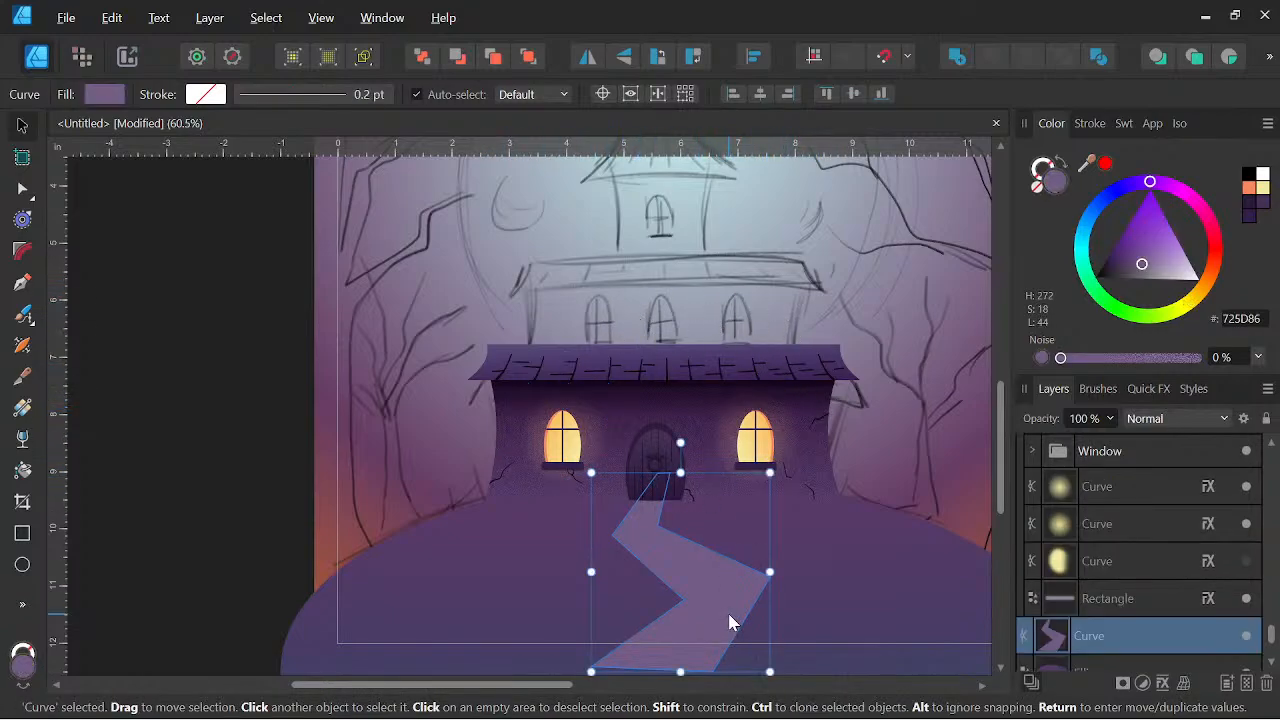
pyautogui.click(22, 418)
pyautogui.moveTo(687, 494); pyautogui.dragTo(700, 662)
pyautogui.scroll(-1, 688, 545)
pyautogui.moveTo(686, 441); pyautogui.dragTo(675, 484)
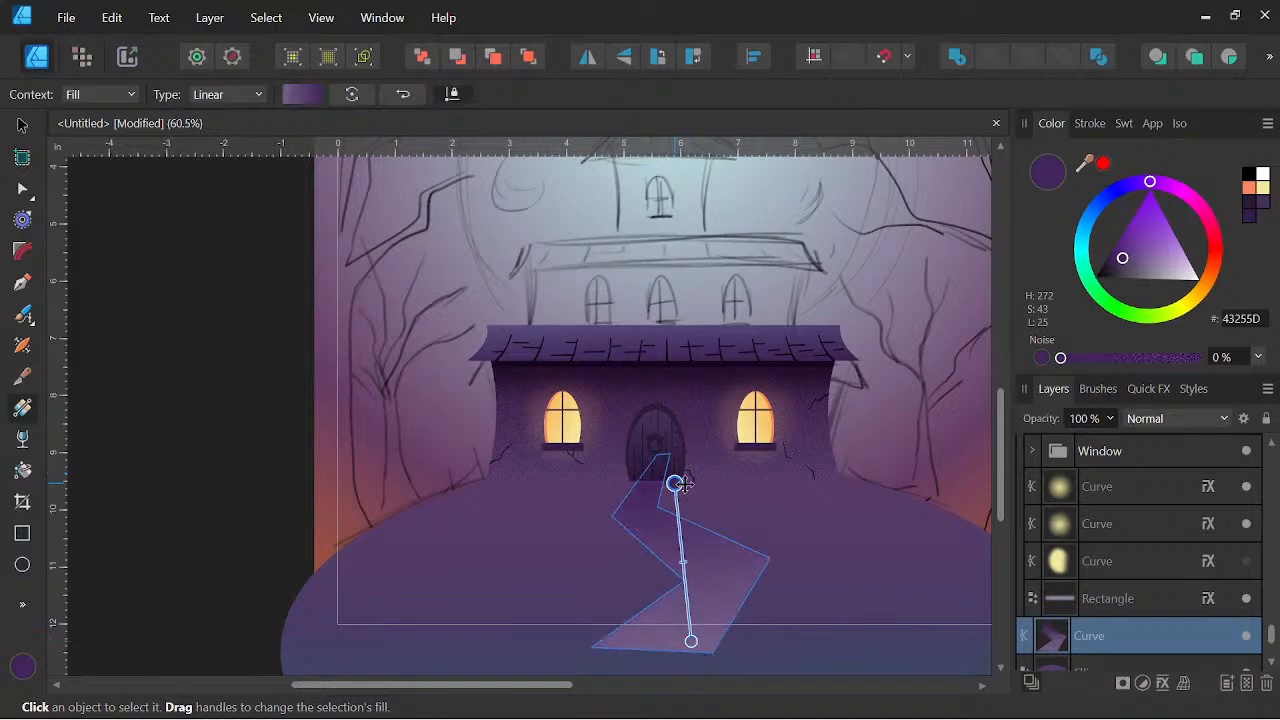
# Darken the path gradient's stop nearest the door to 321D46
pyautogui.click(303, 94)
pyautogui.click(457, 182)
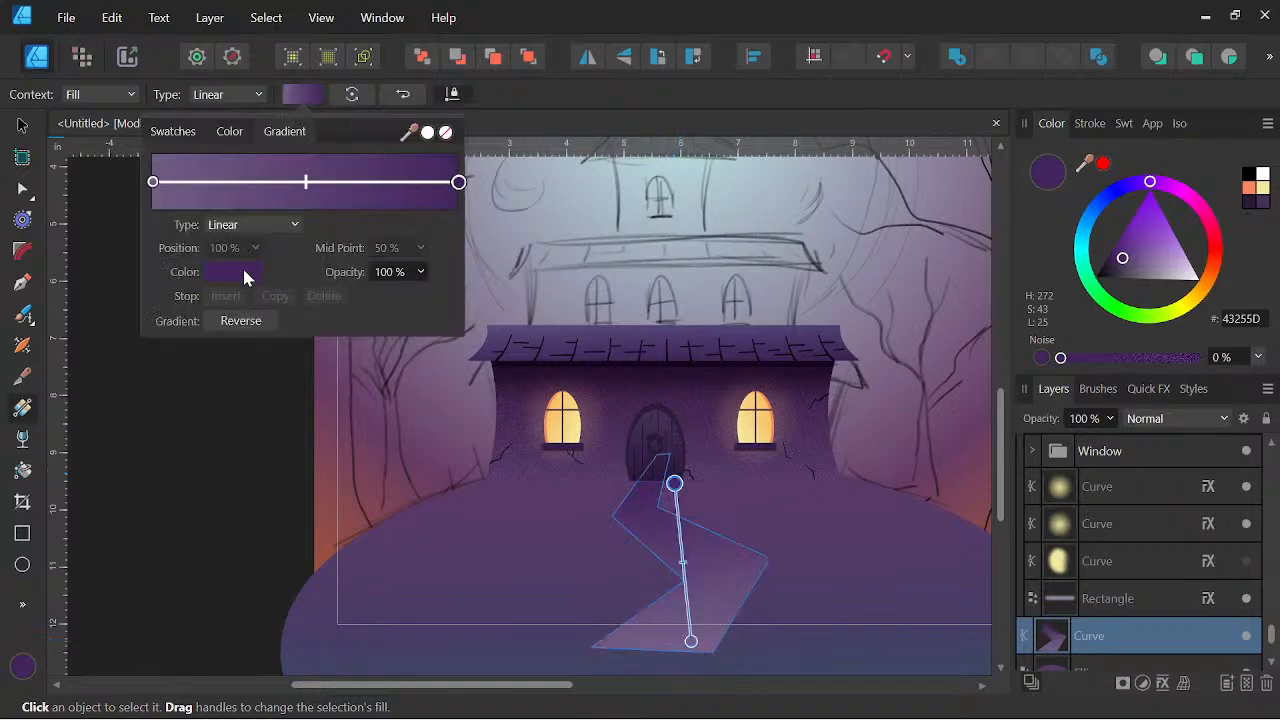
pyautogui.click(233, 273)
pyautogui.moveTo(208, 416); pyautogui.dragTo(202, 424)
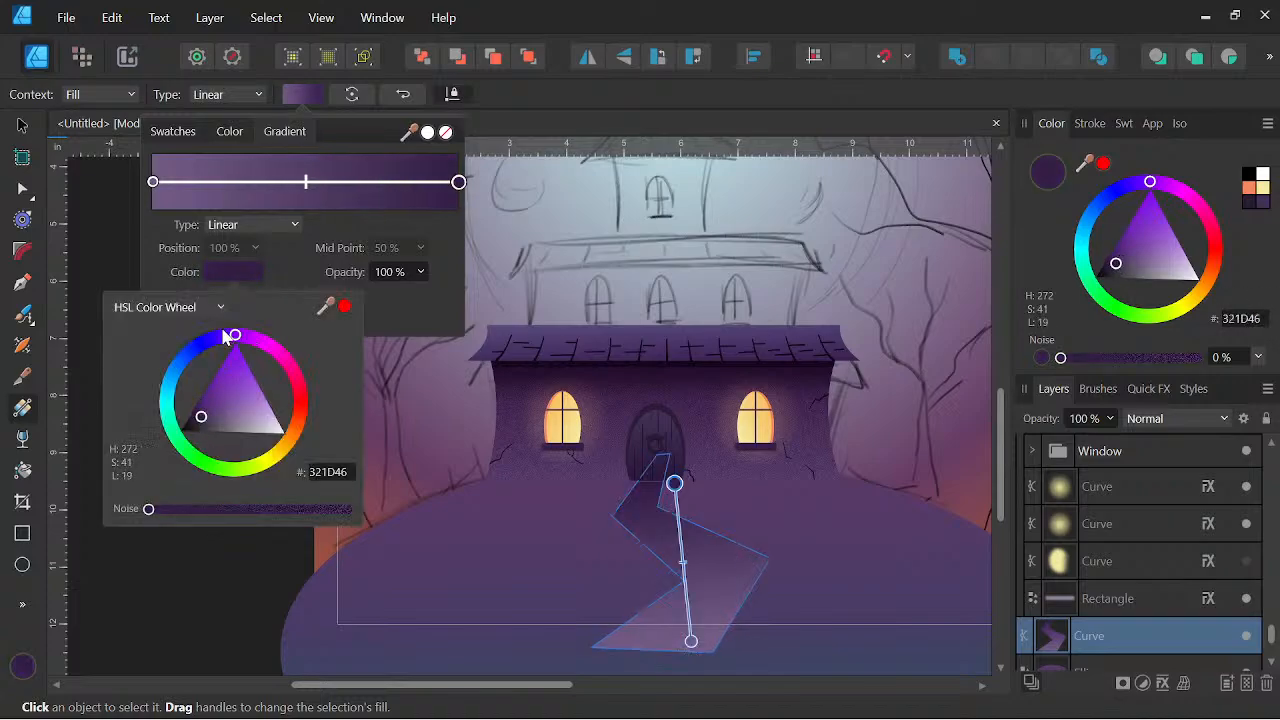
# Shift the path gradient's foreground stop to the blue-violet 5F5D86
pyautogui.click(153, 184)
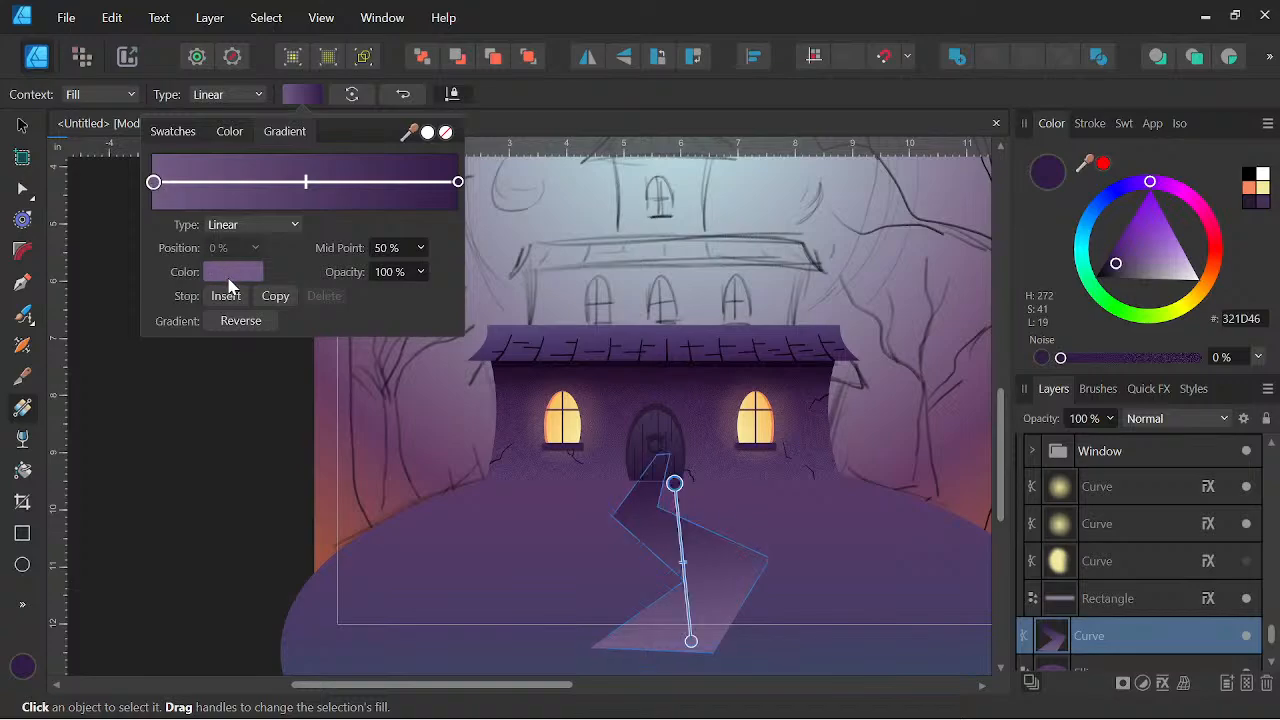
pyautogui.click(233, 272)
pyautogui.moveTo(248, 334); pyautogui.dragTo(204, 341)
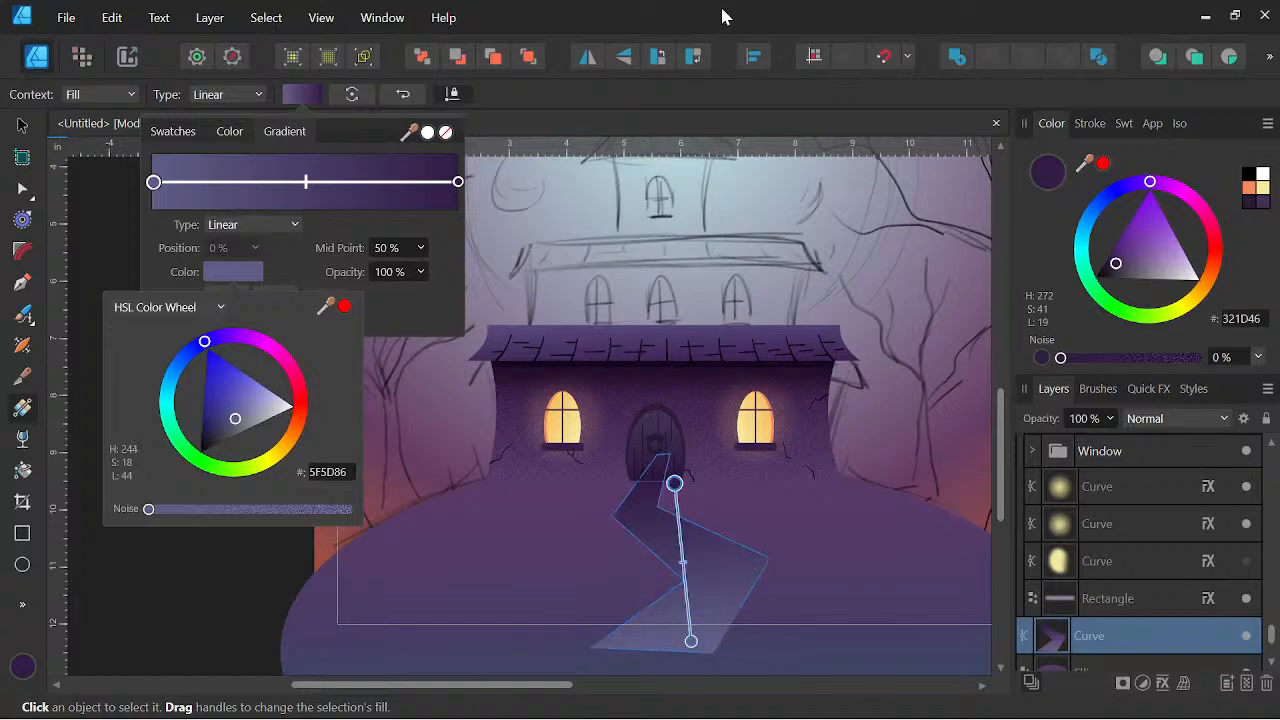
# Try 68% noise on the hill ellipse's gradient fill
pyautogui.click(890, 553)
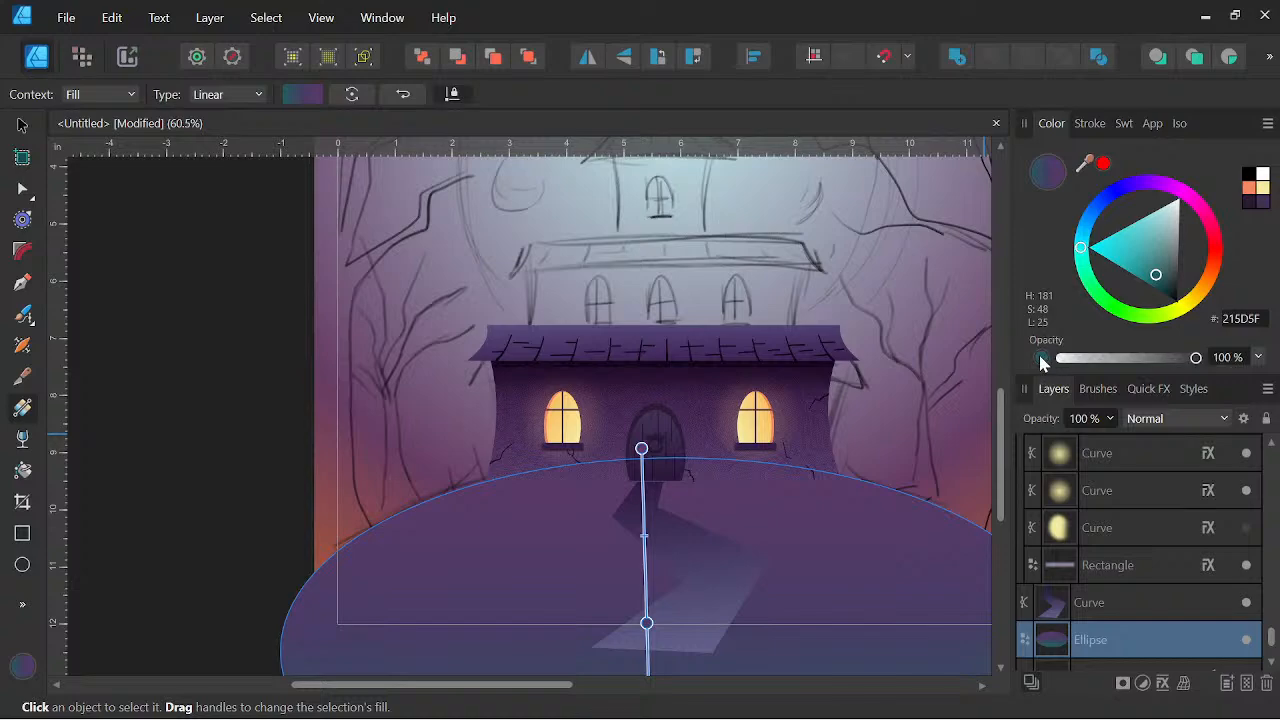
pyautogui.moveTo(1062, 362); pyautogui.dragTo(1153, 366)
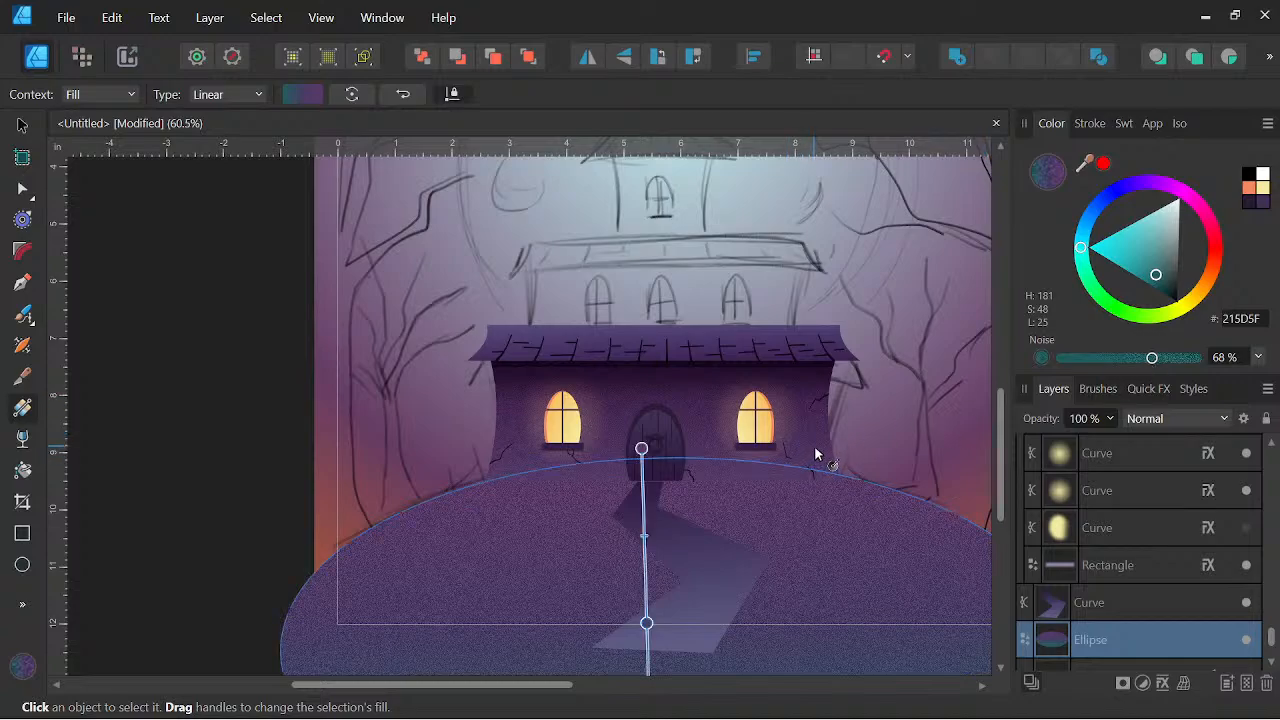
pyautogui.scroll(-2, 840, 435)
pyautogui.scroll(-2, 842, 432)
pyautogui.scroll(4, 776, 430)
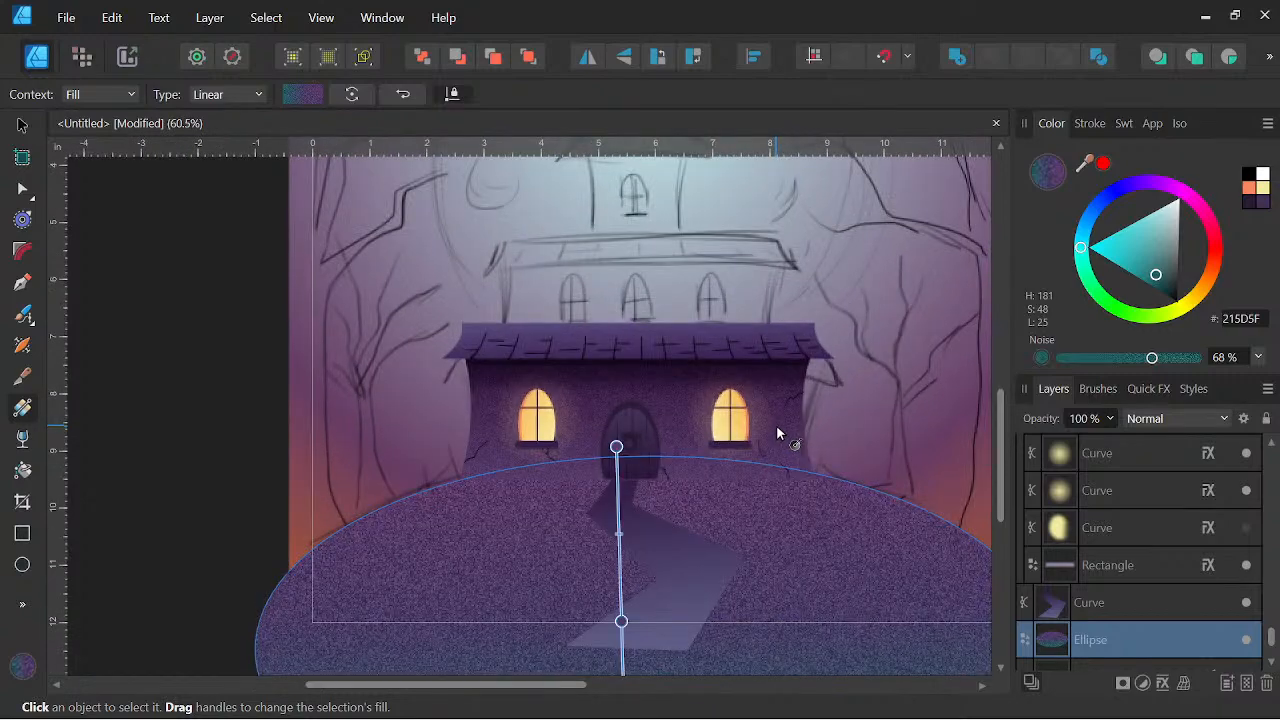
pyautogui.scroll(-1, 776, 430)
pyautogui.scroll(1, 794, 434)
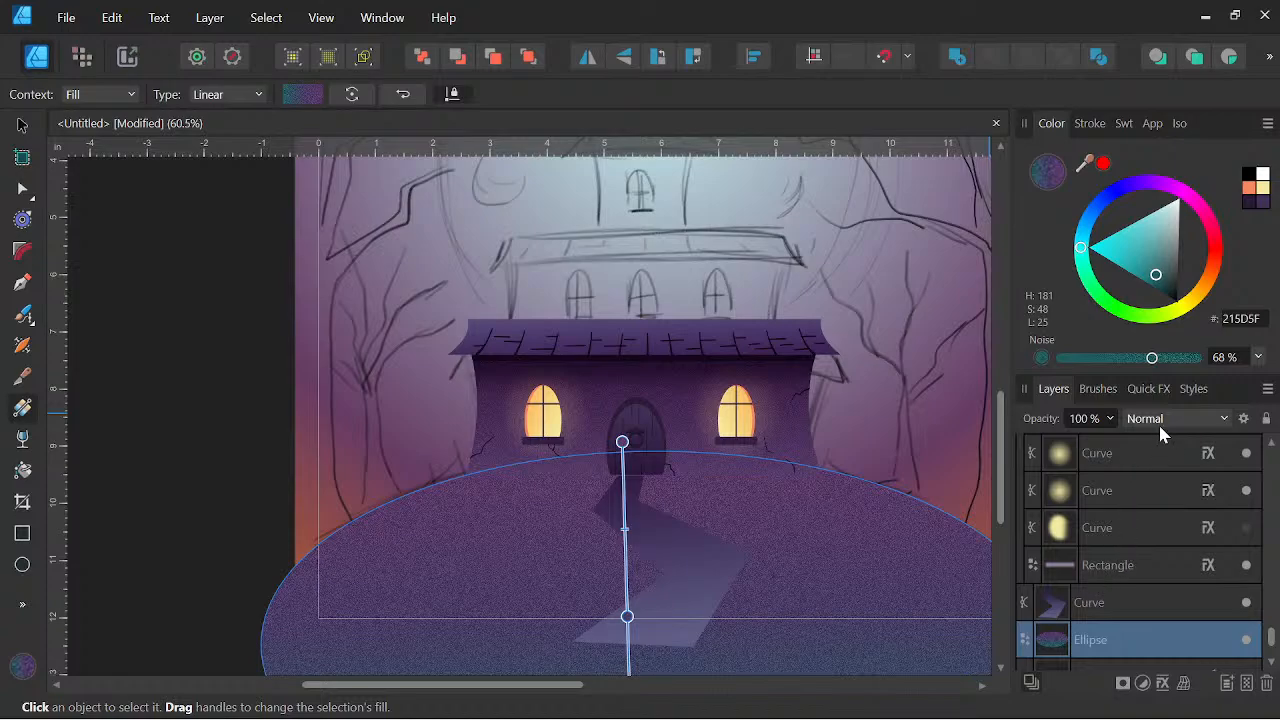
# Remove the noise from the hill ellipse's fill
pyautogui.moveTo(1151, 357); pyautogui.dragTo(1042, 363)
pyautogui.click(1042, 358)
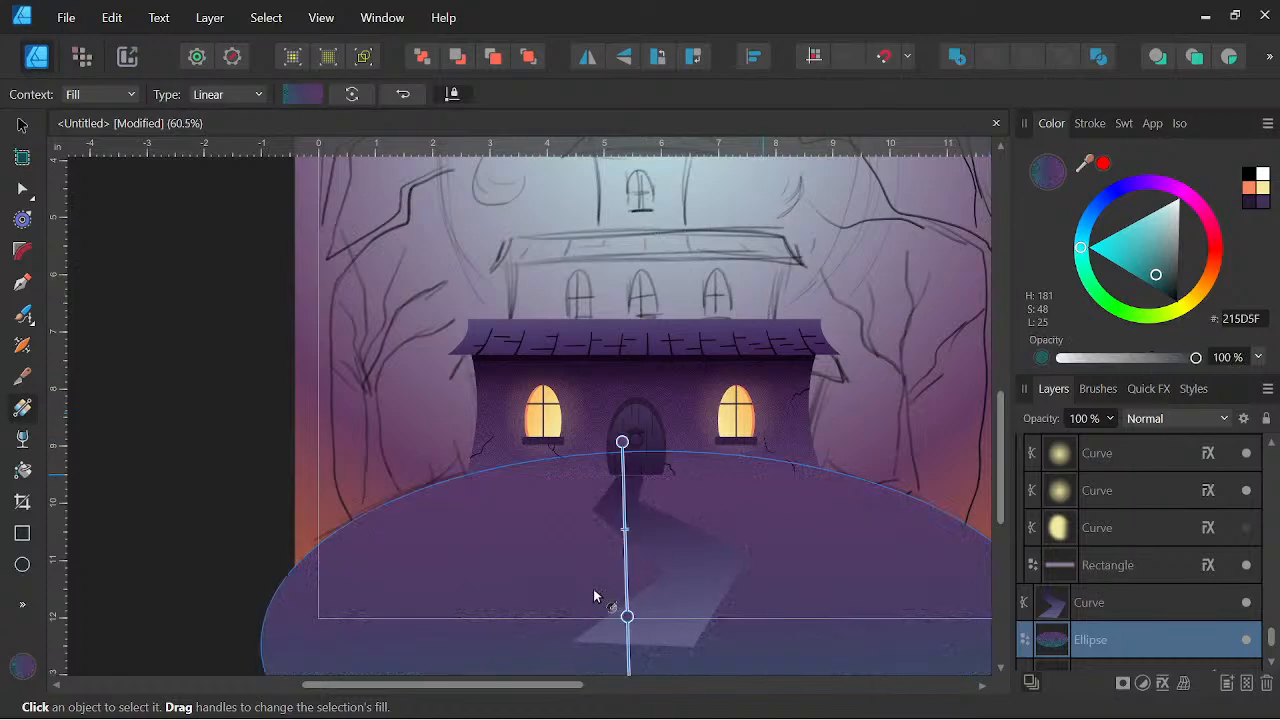
pyautogui.scroll(-2, 684, 591)
pyautogui.scroll(1, 685, 586)
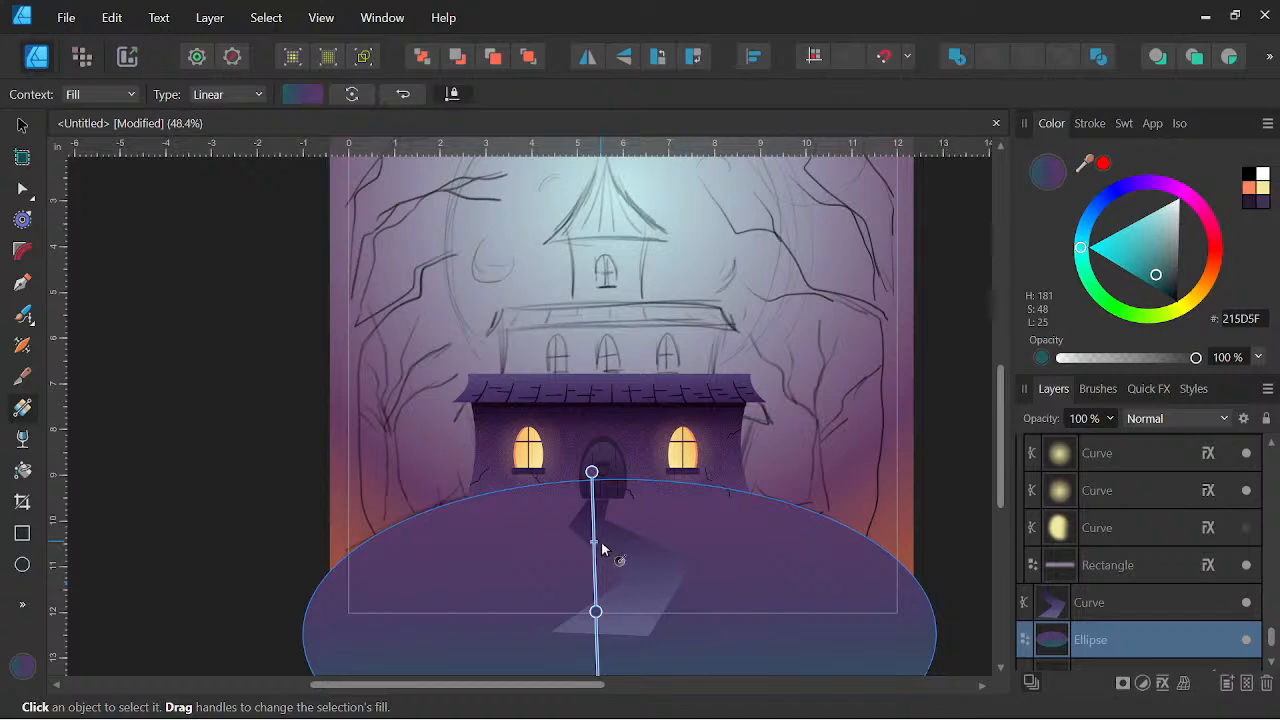
pyautogui.scroll(1, 602, 546)
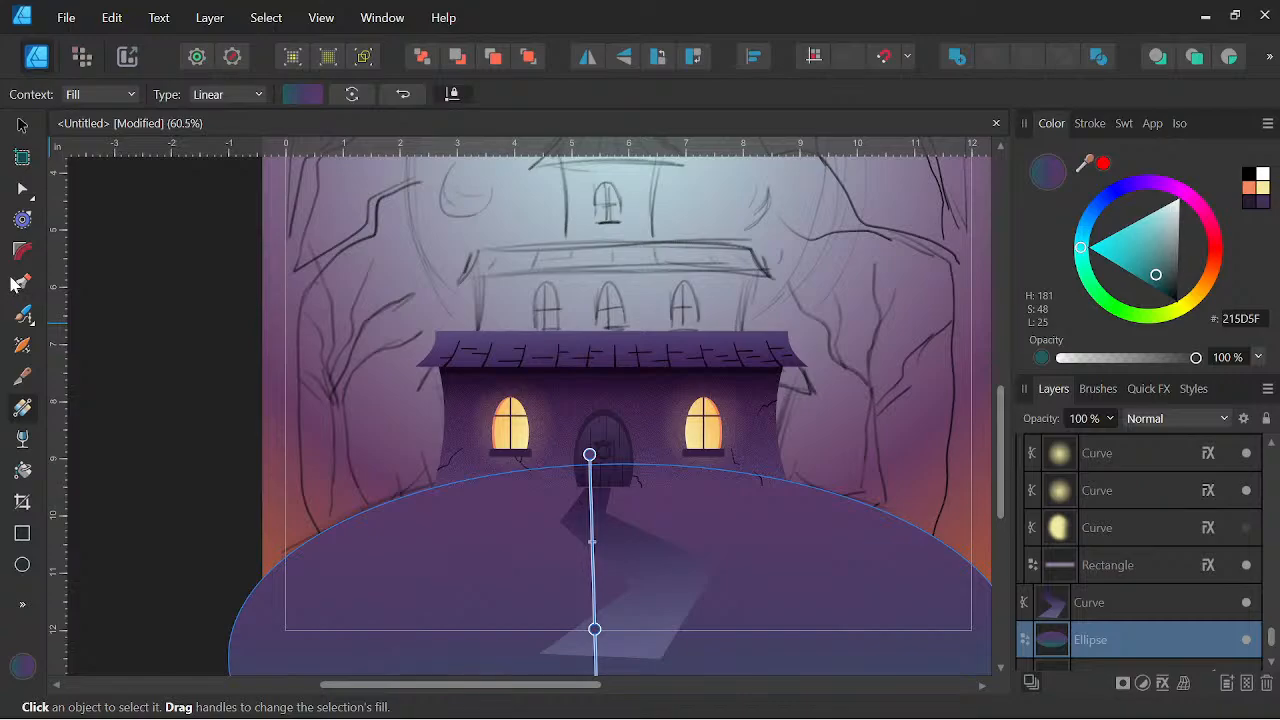
# Draw a short, slanted straight line with the Pen tool for a fence post beside the house wall's lower-left corner
pyautogui.click(20, 284)
pyautogui.scroll(3, 391, 466)
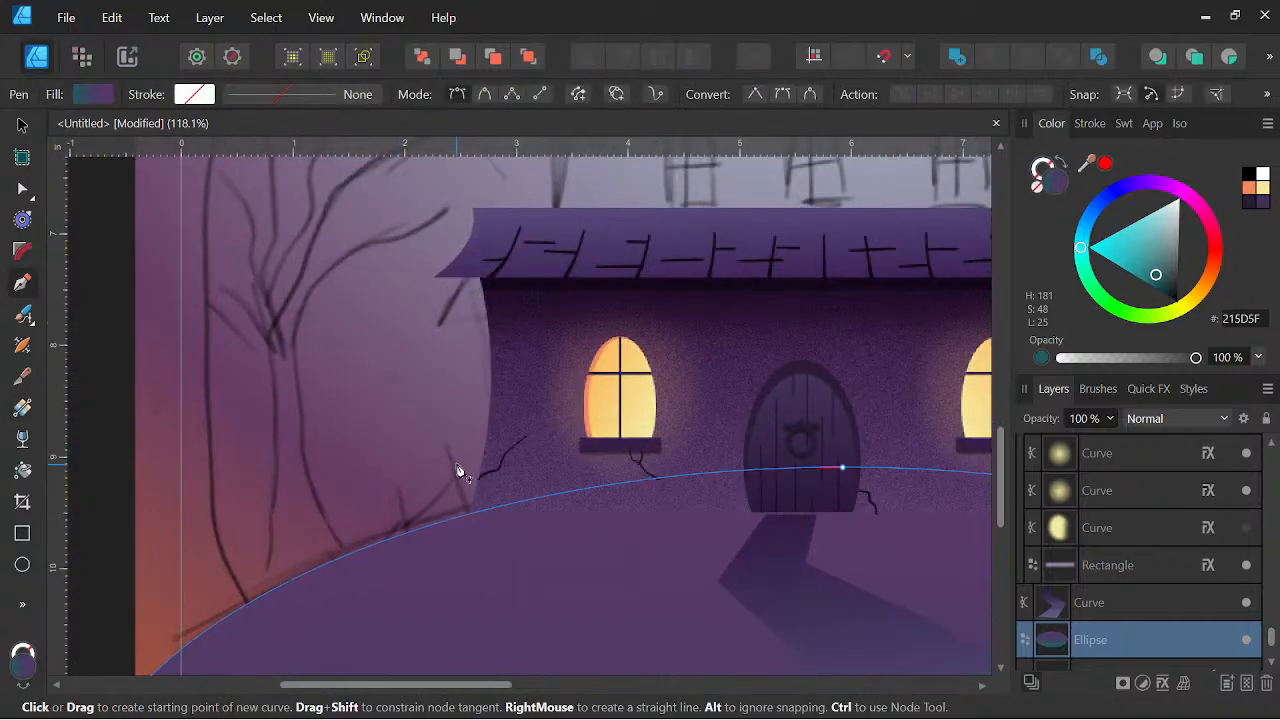
pyautogui.click(481, 556)
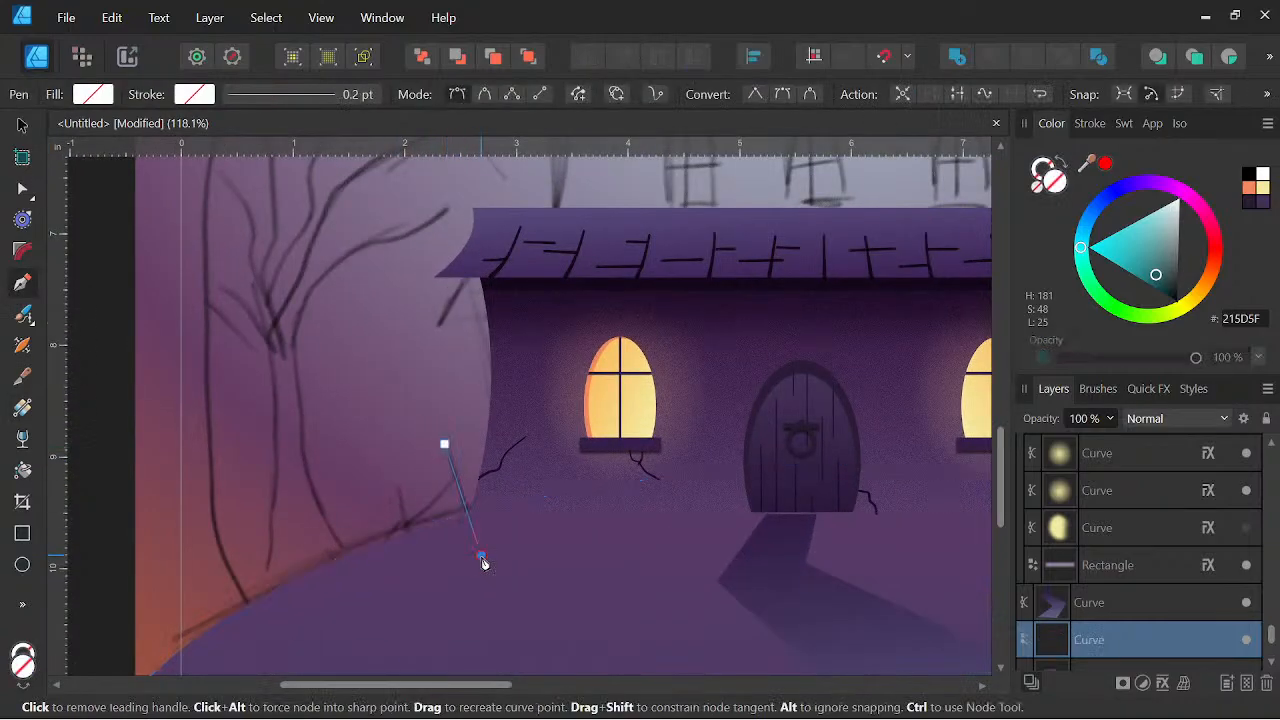
# Give the fence post a dark purple 271E2E stroke with a width of 5.5 pt
pyautogui.click(1150, 182)
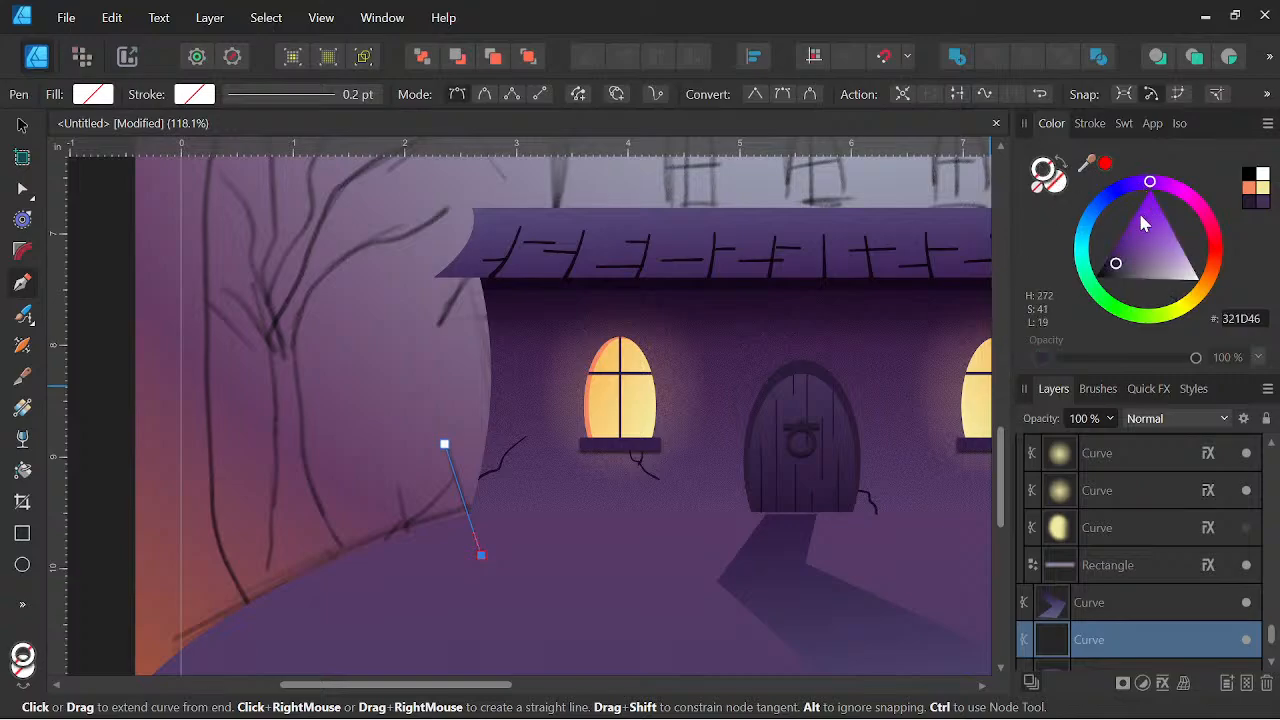
pyautogui.moveTo(1118, 268); pyautogui.dragTo(1111, 272)
pyautogui.click(1088, 124)
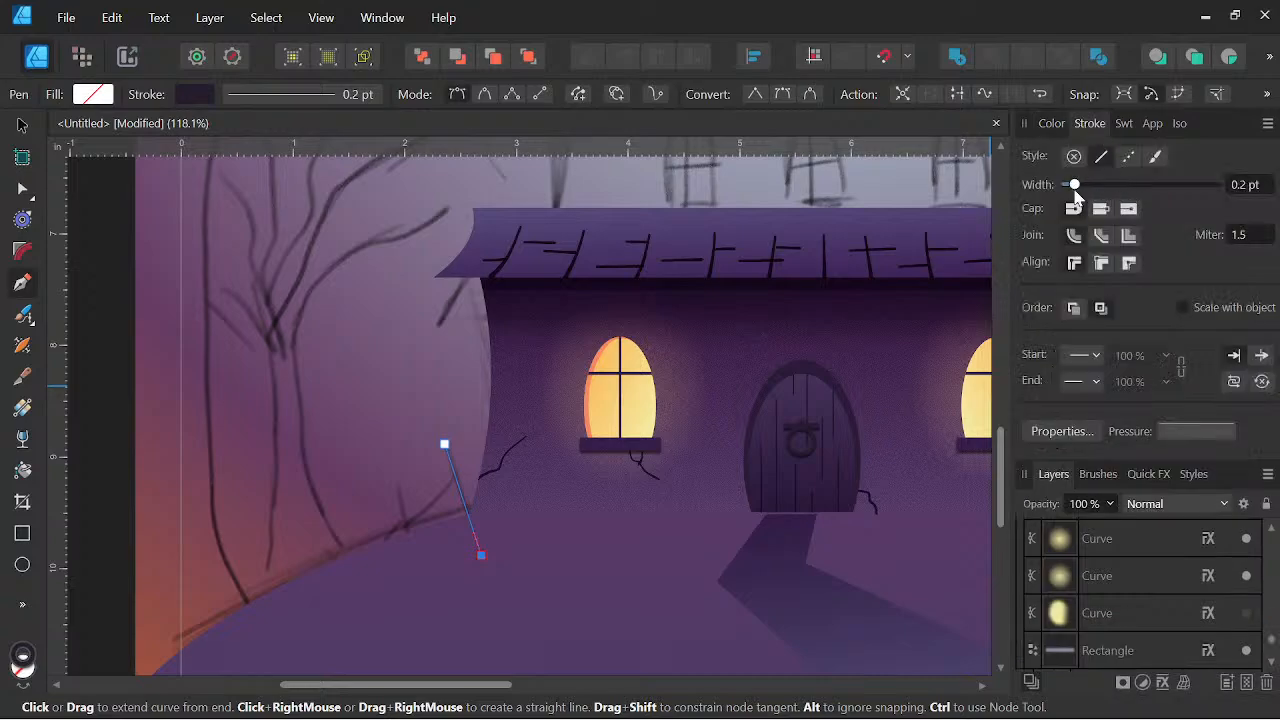
pyautogui.moveTo(1097, 186); pyautogui.dragTo(1119, 186)
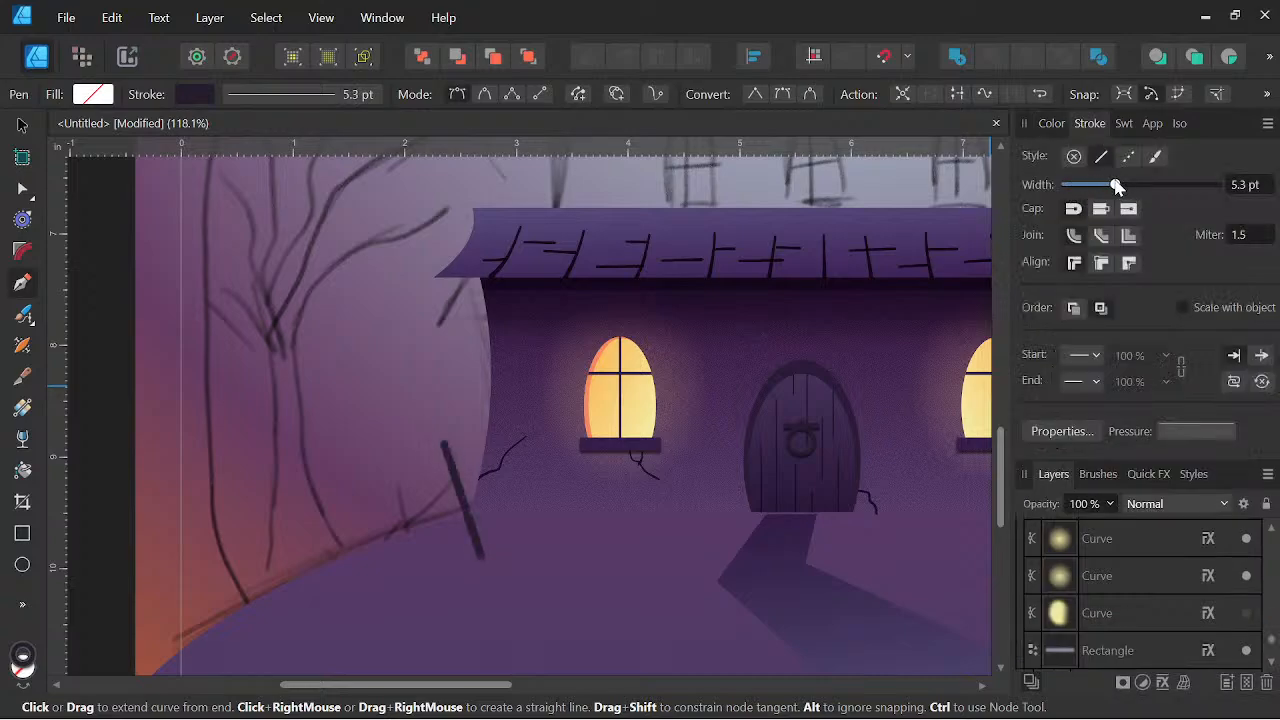
# Move the fence post's layer above the path in the layer stack
pyautogui.scroll(-3, 1108, 598)
pyautogui.moveTo(1090, 545)
pyautogui.mouseDown()
pyautogui.moveTo(1098, 515)
pyautogui.moveTo(1120, 668)
pyautogui.moveTo(1114, 592)
pyautogui.moveTo(1101, 599)
pyautogui.moveTo(1088, 559)
pyautogui.mouseUp()
pyautogui.scroll(4, 1100, 587)
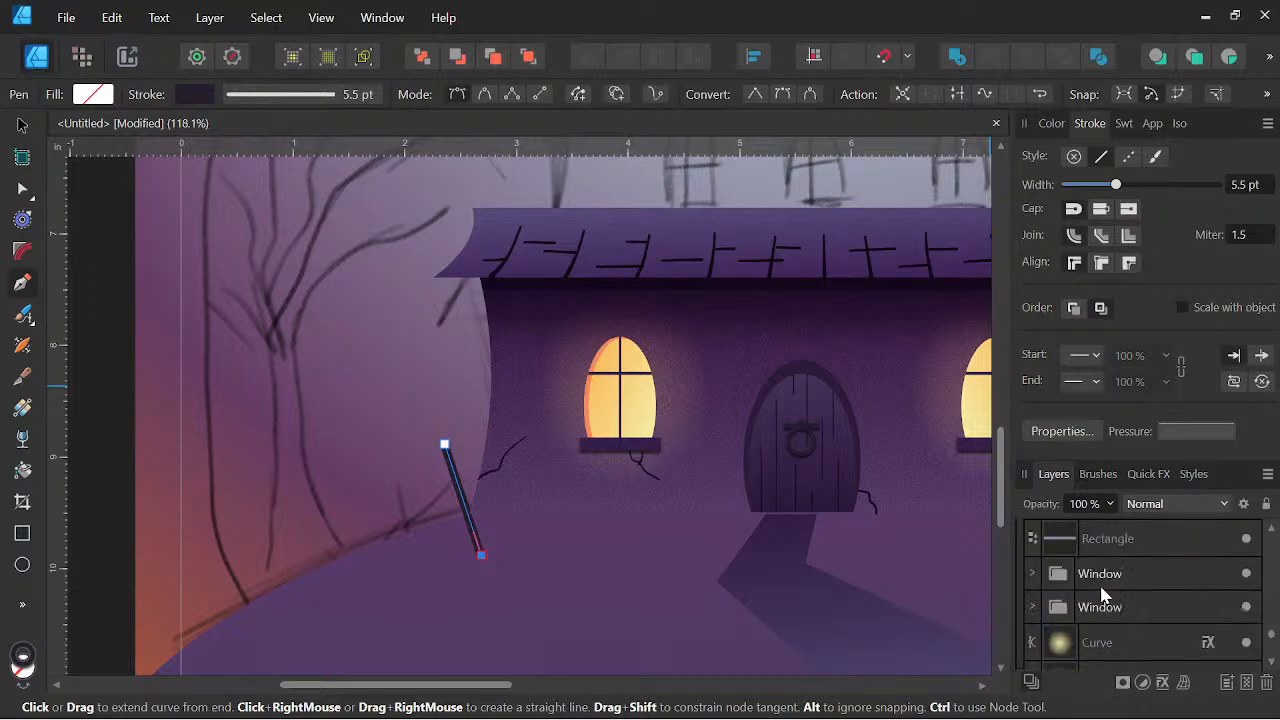
# Examine the layer stack to identify the wall, roof and shading layers around the fence post
pyautogui.scroll(3, 1103, 594)
pyautogui.click(1123, 651)
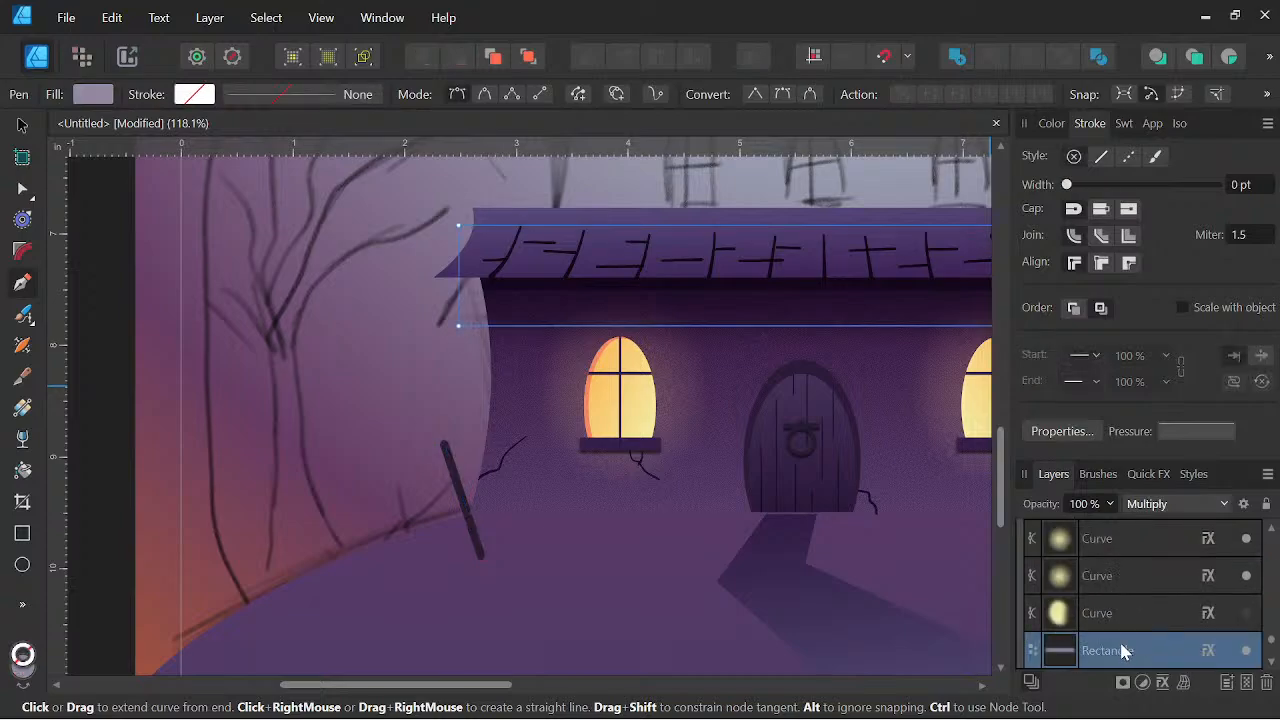
pyautogui.scroll(-3, 1110, 610)
pyautogui.scroll(4, 1109, 602)
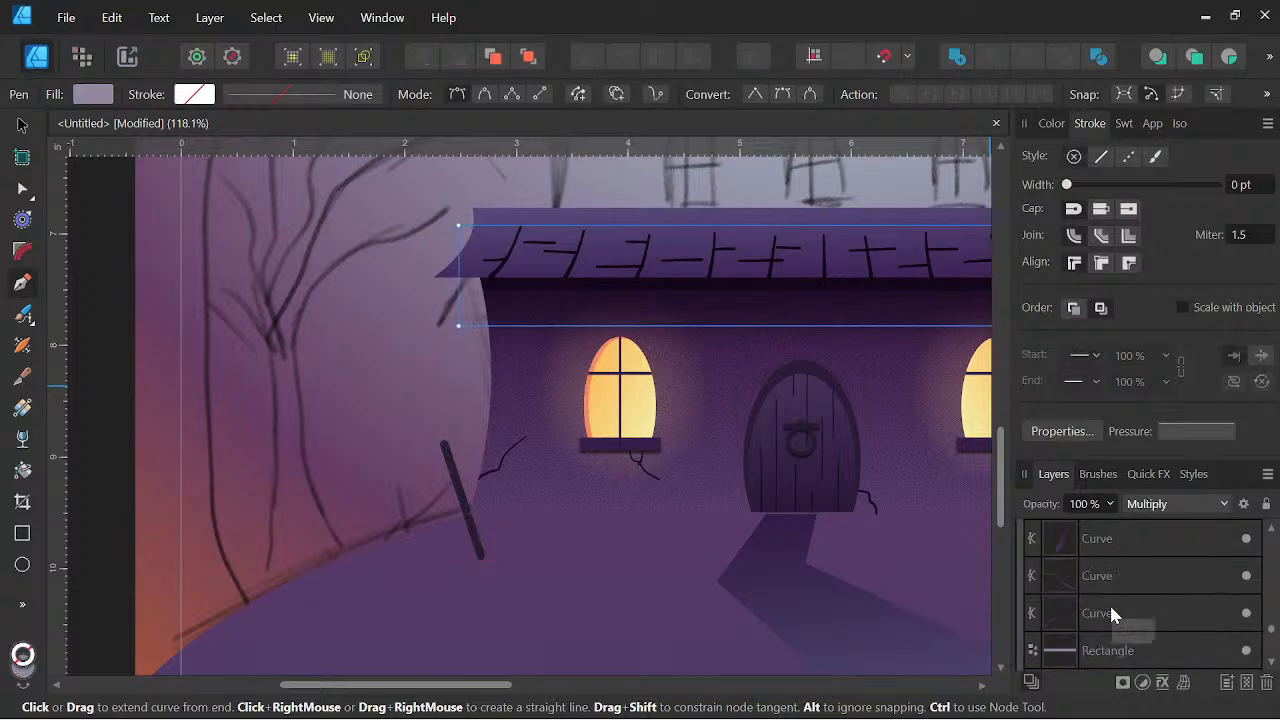
pyautogui.scroll(-2, 1112, 600)
pyautogui.click(1024, 577)
pyautogui.scroll(-2, 1127, 582)
pyautogui.scroll(2, 1115, 588)
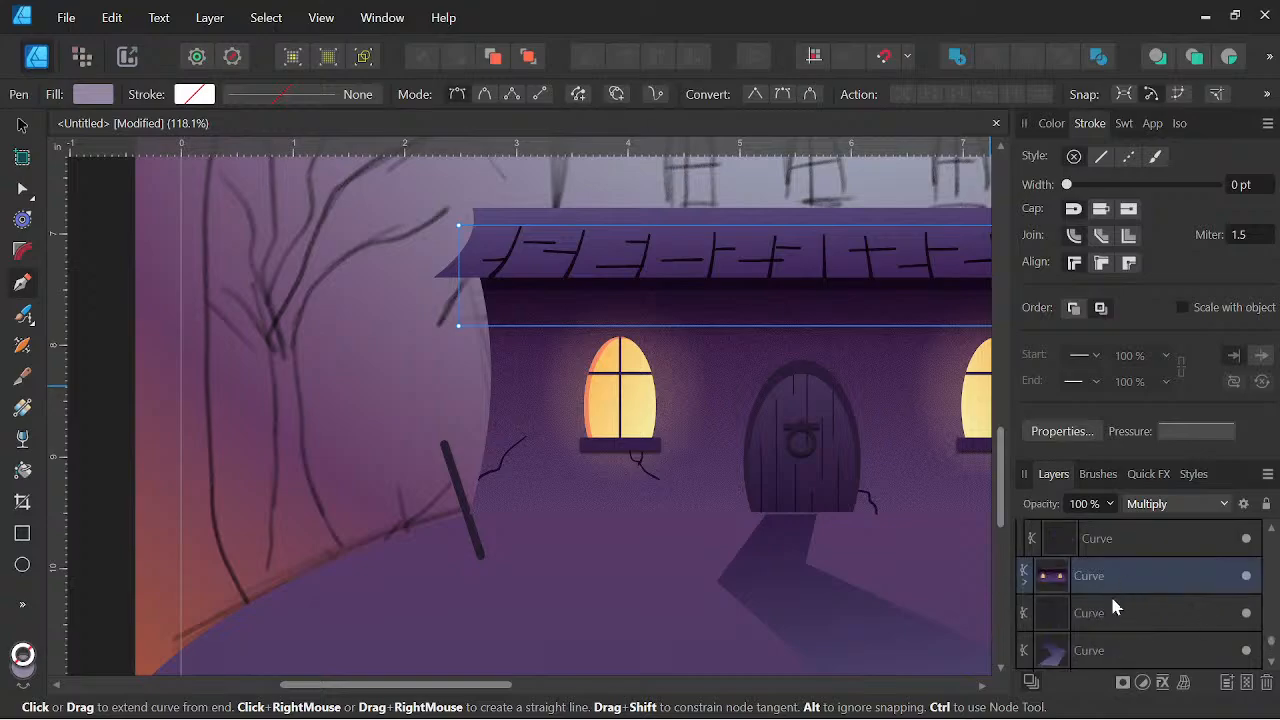
pyautogui.click(1109, 600)
pyautogui.click(1119, 581)
pyautogui.scroll(3, 1123, 577)
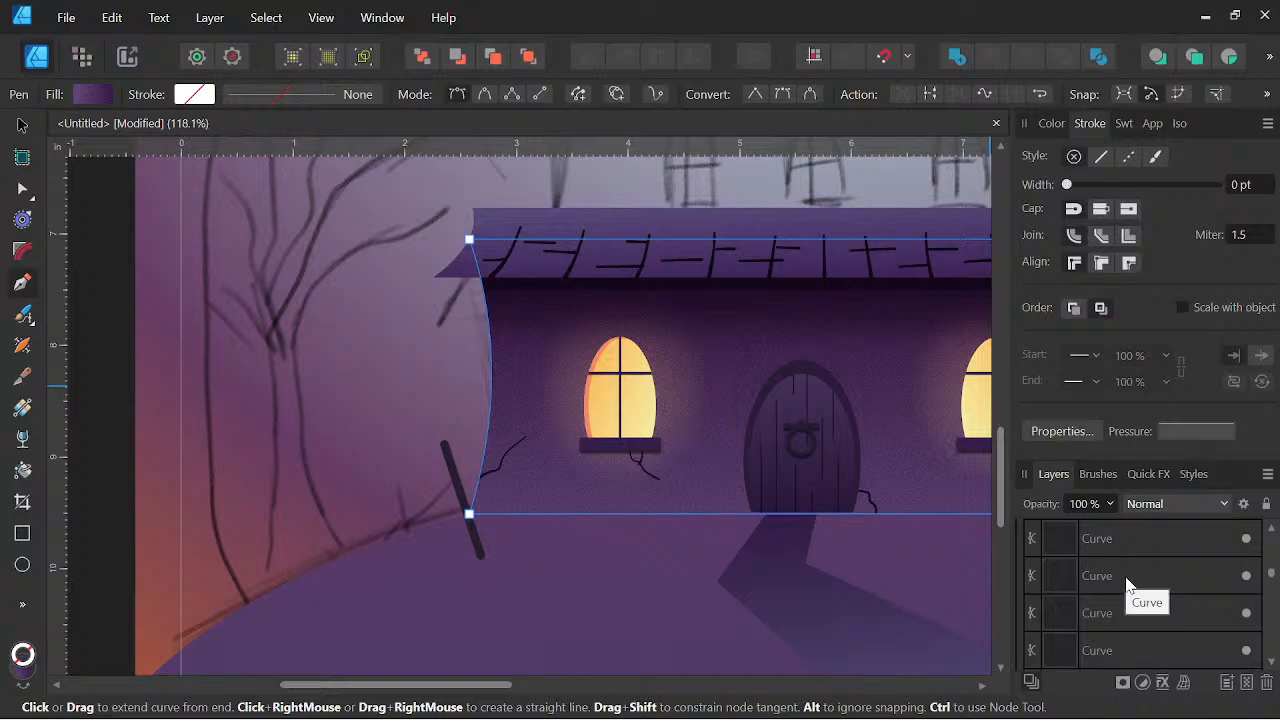
pyautogui.scroll(-2, 1145, 598)
pyautogui.scroll(4, 1141, 585)
pyautogui.click(1033, 619)
pyautogui.click(1030, 538)
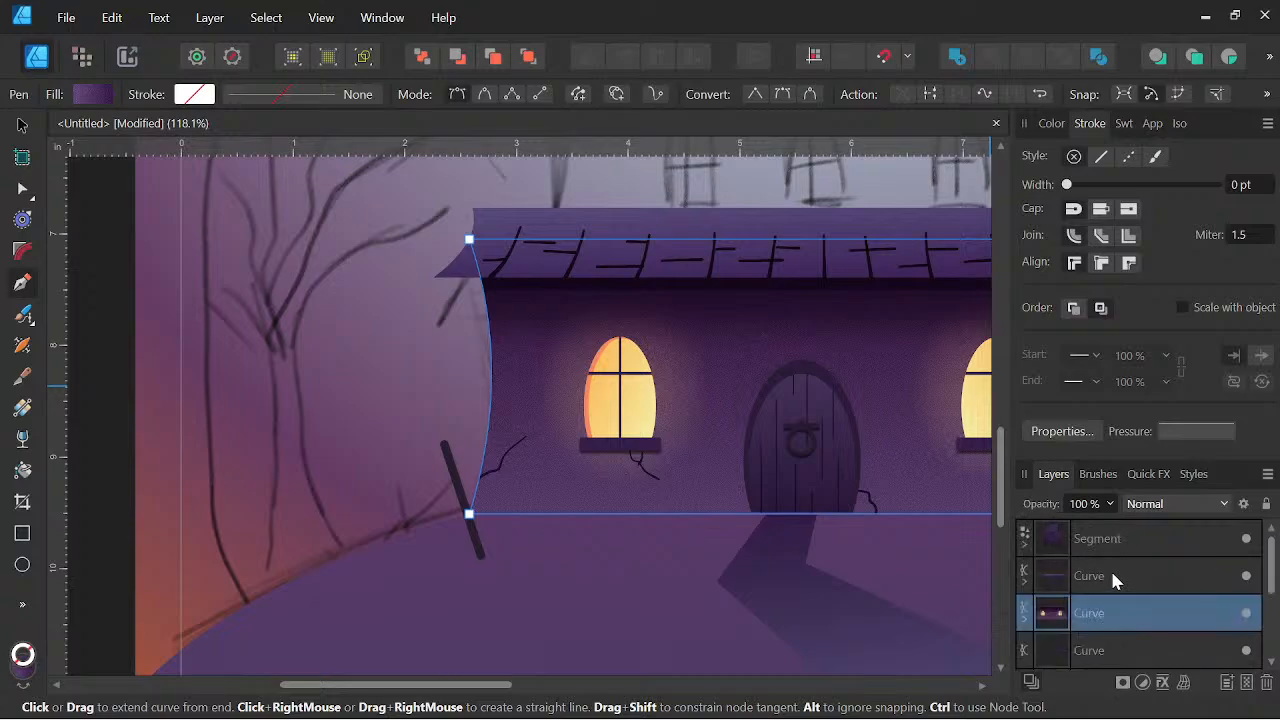
pyautogui.click(1113, 572)
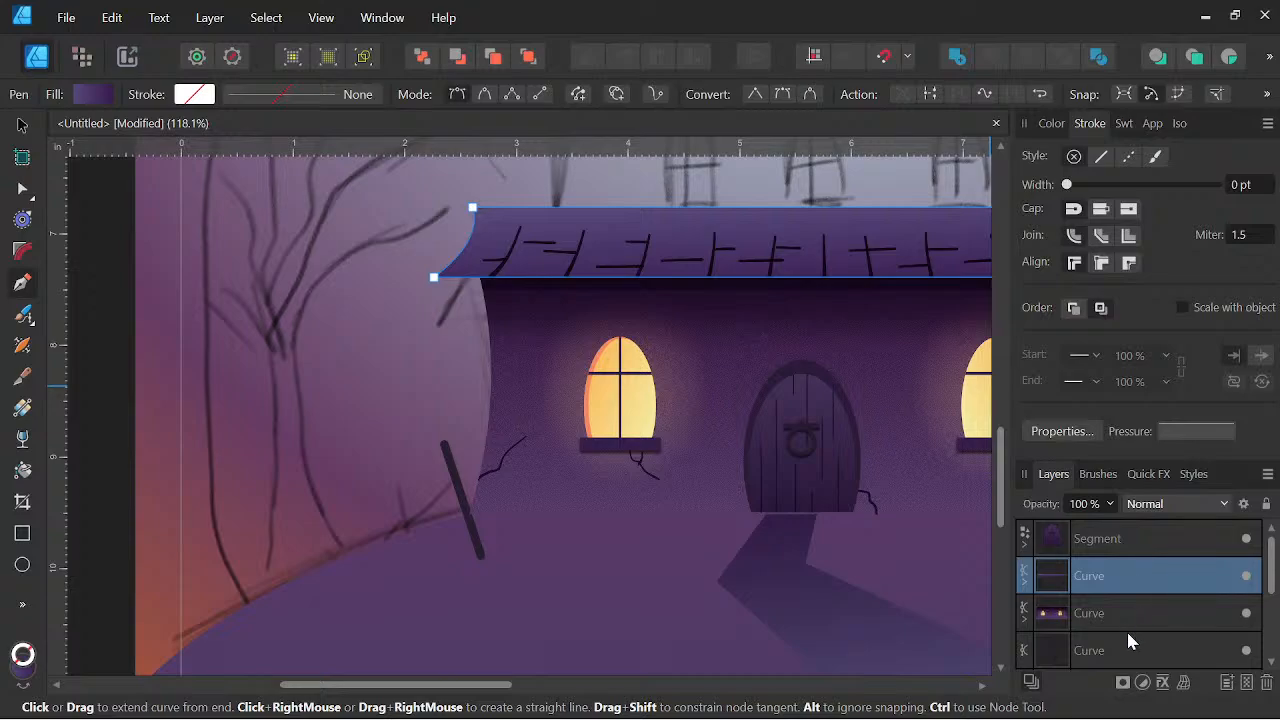
# Move the door's Segment layer down into the house wall layer, checking the roof and wall by toggling their visibility
pyautogui.click(1127, 546)
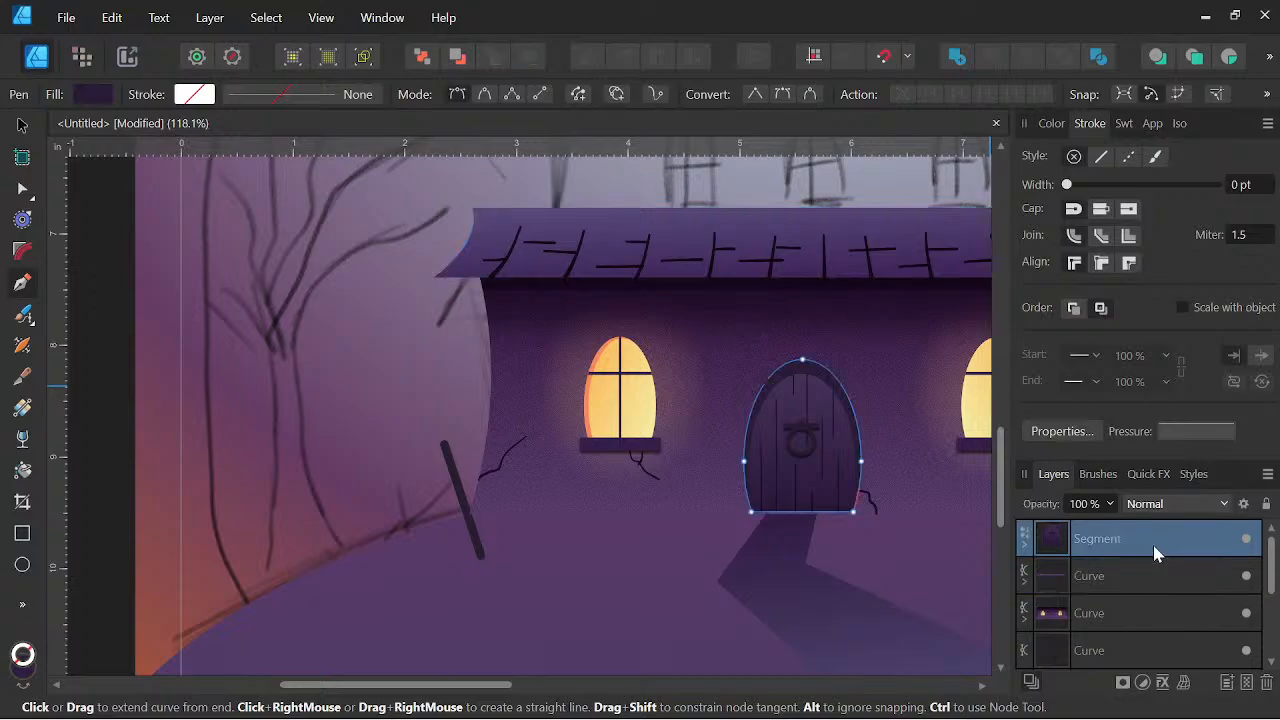
pyautogui.moveTo(1127, 546); pyautogui.dragTo(1116, 605)
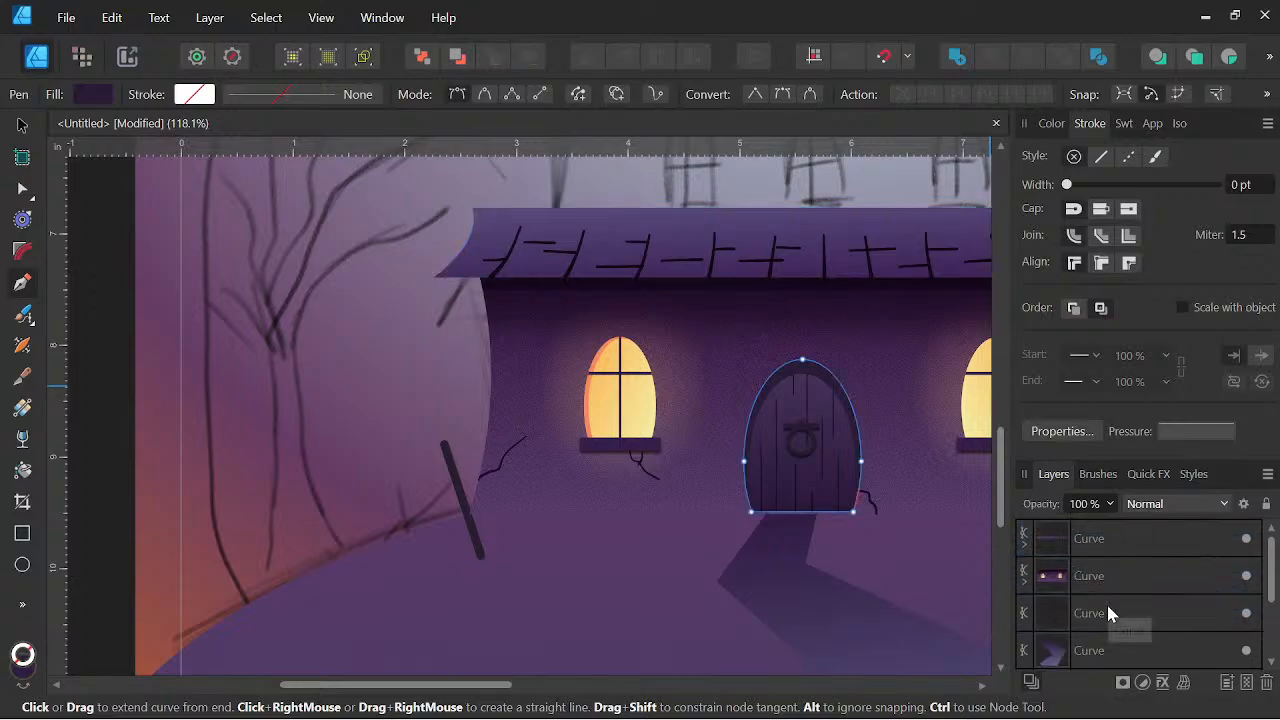
pyautogui.click(1246, 538)
pyautogui.click(1246, 576)
pyautogui.click(1246, 576)
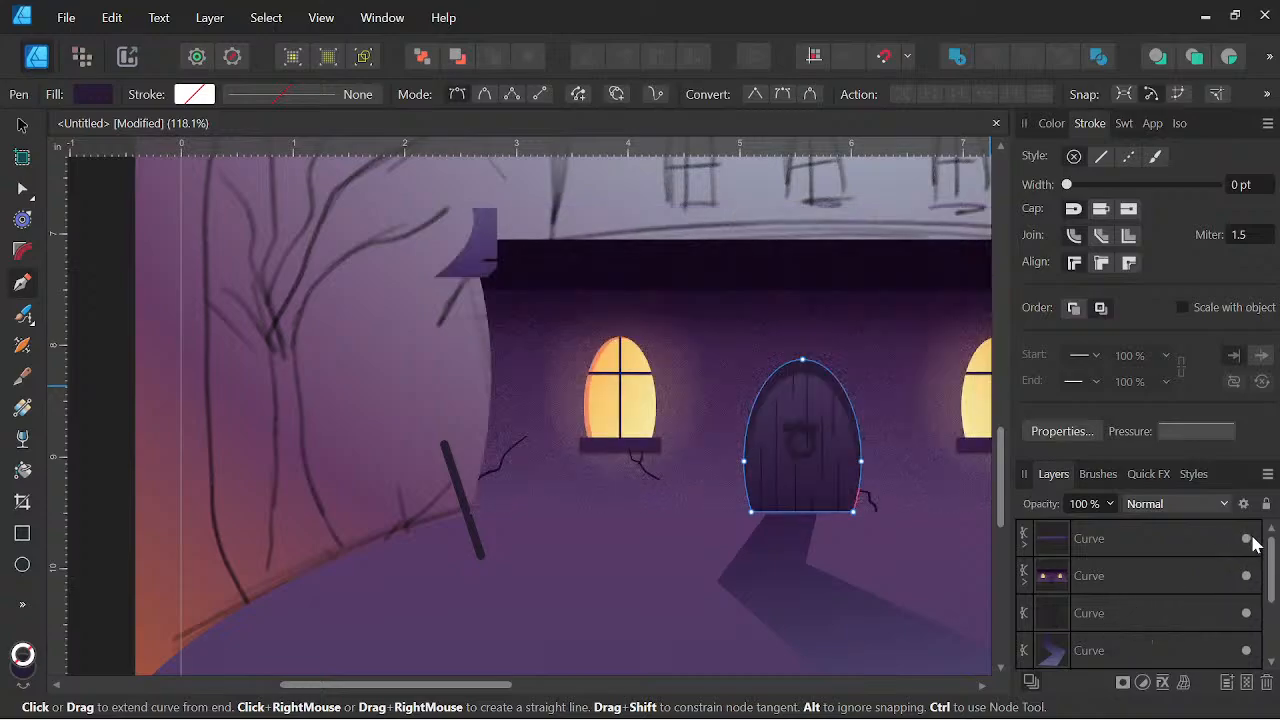
pyautogui.click(1247, 538)
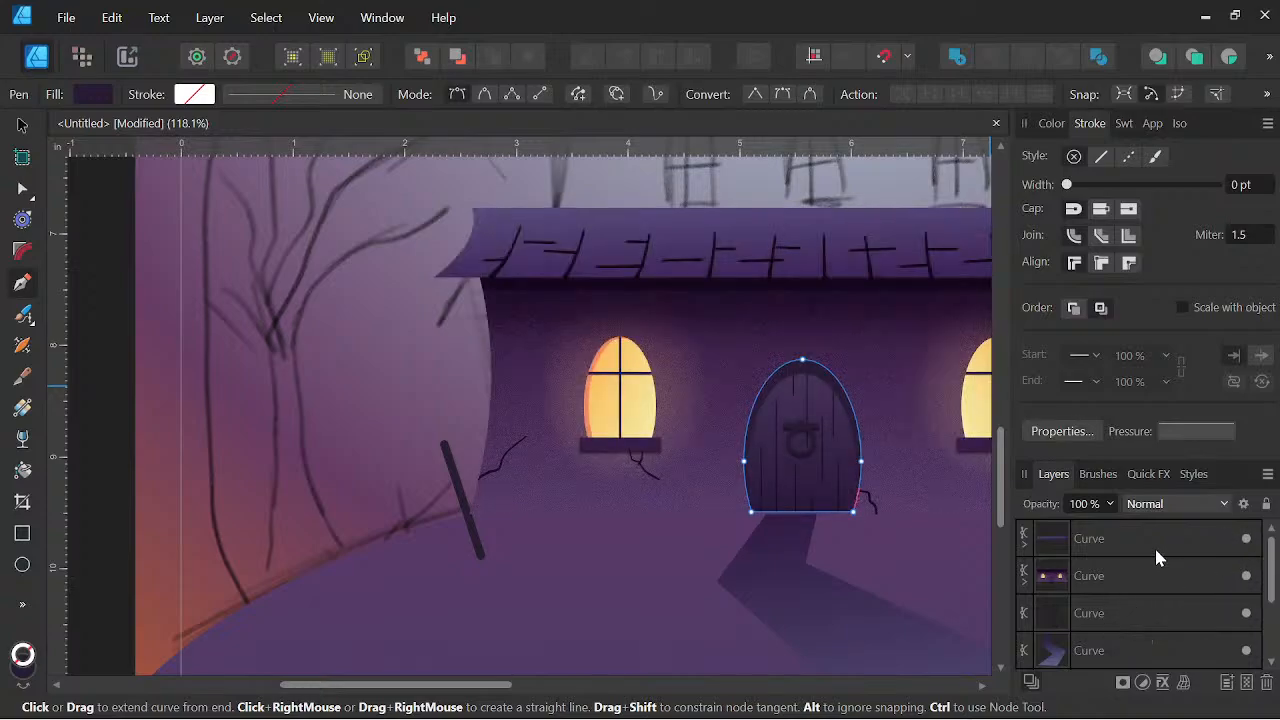
# Move the fence post's layer above the house wall layer
pyautogui.click(1120, 622)
pyautogui.moveTo(1207, 634); pyautogui.dragTo(1099, 570)
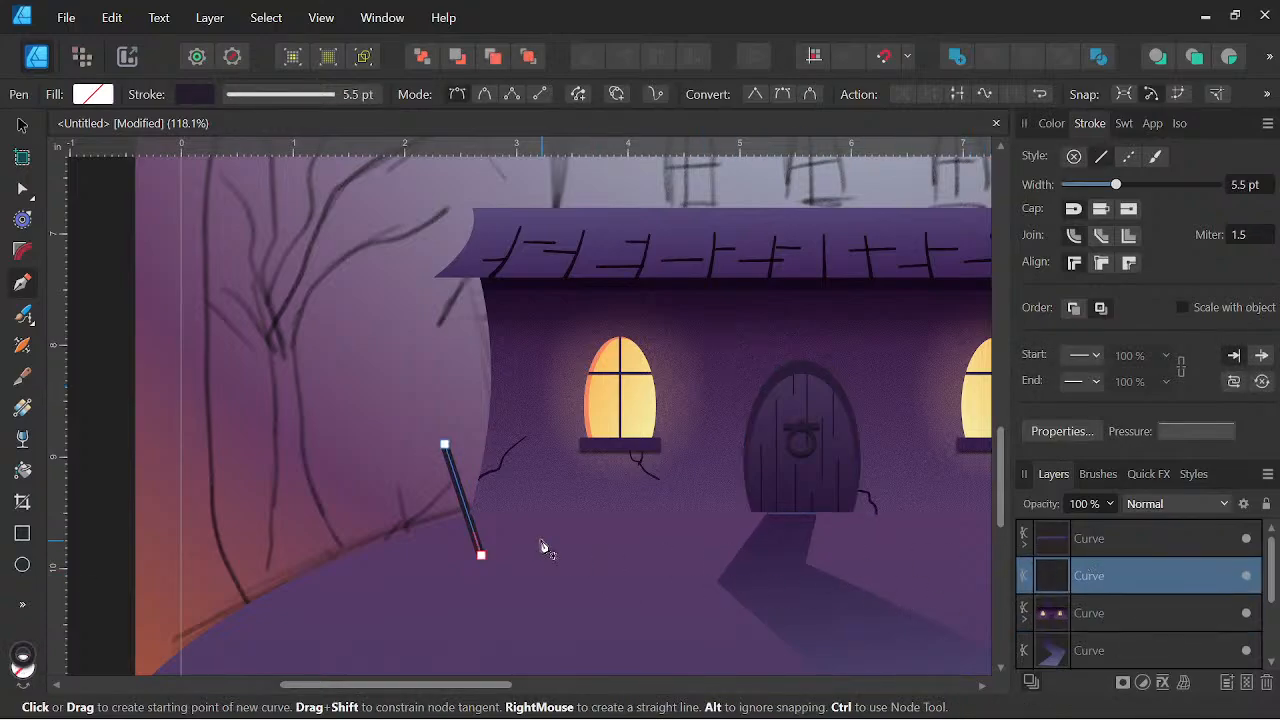
pyautogui.scroll(-3, 543, 549)
pyautogui.scroll(4, 526, 536)
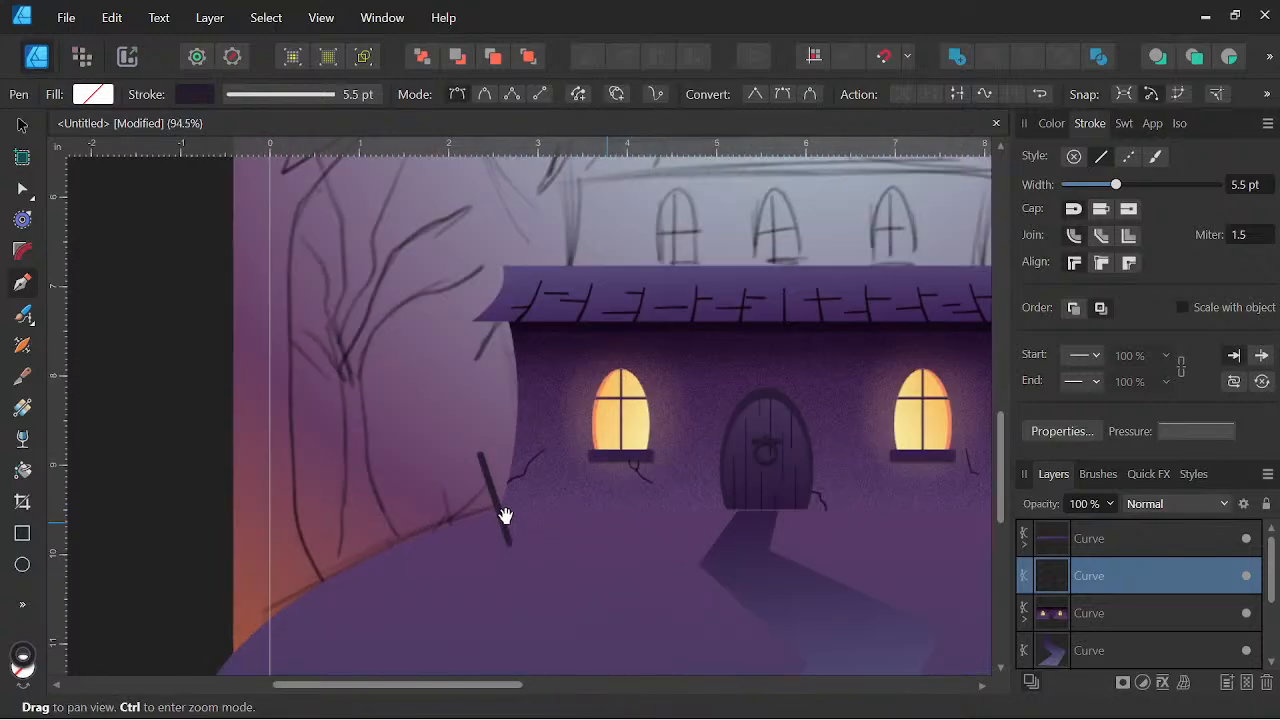
# Duplicate the fence post twice down the hill's left slope, tilting each copy differently
pyautogui.moveTo(550, 519); pyautogui.dragTo(749, 477)
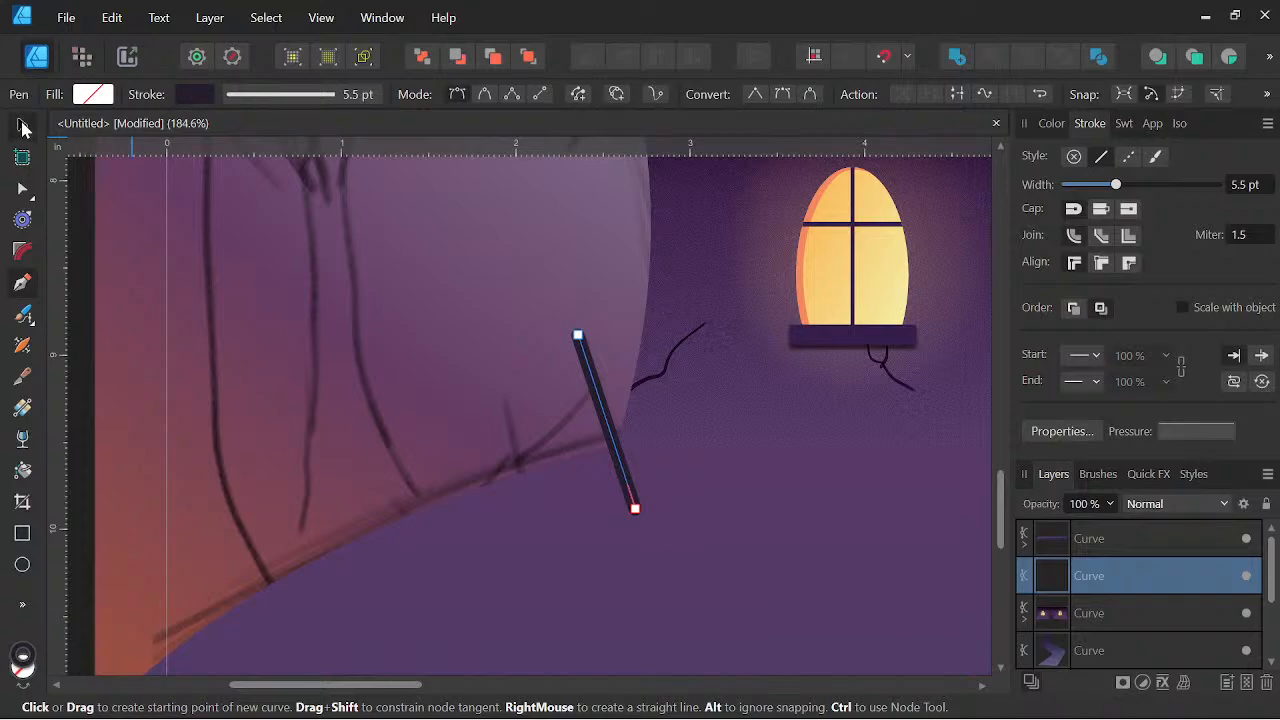
pyautogui.click(23, 127)
pyautogui.scroll(-2, 679, 399)
pyautogui.moveTo(631, 402)
pyautogui.mouseDown()
pyautogui.moveTo(566, 446)
pyautogui.moveTo(600, 455)
pyautogui.moveTo(526, 493)
pyautogui.moveTo(558, 491)
pyautogui.mouseUp()
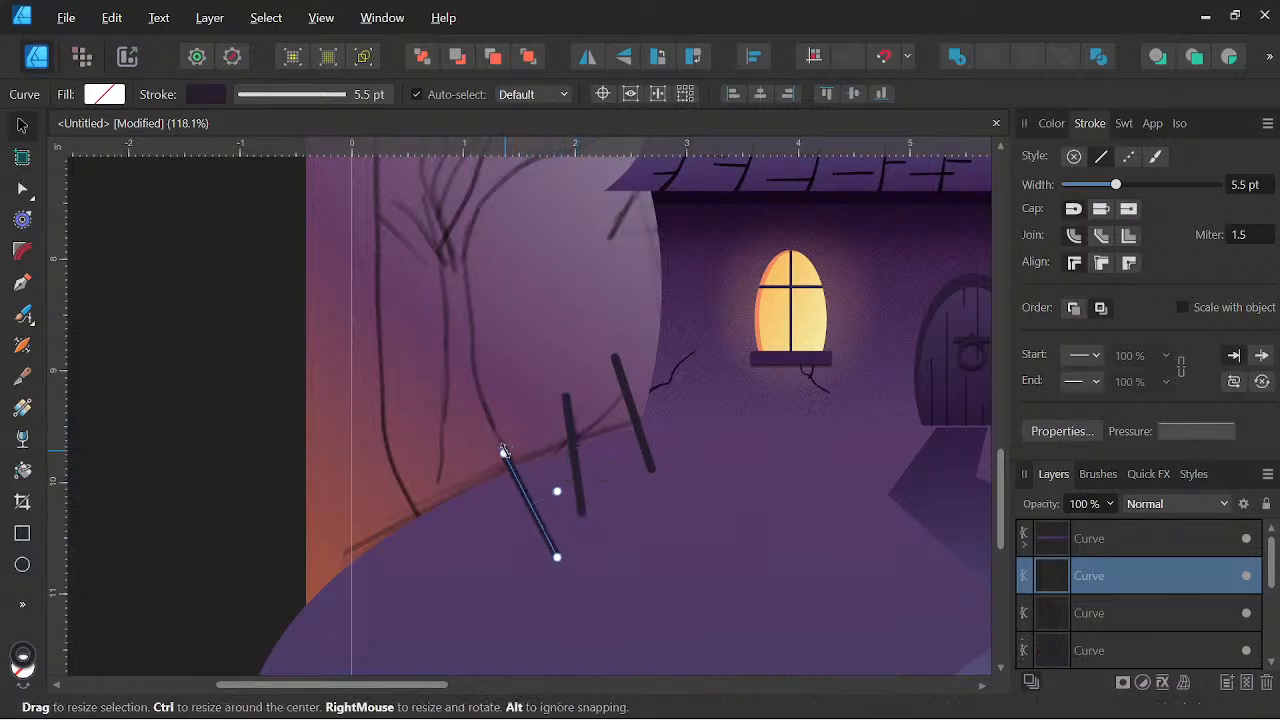
pyautogui.moveTo(500, 447); pyautogui.dragTo(499, 444)
# Add three more tilted fence post copies along the left slope out to the hill's edge
pyautogui.moveTo(696, 523); pyautogui.dragTo(790, 420)
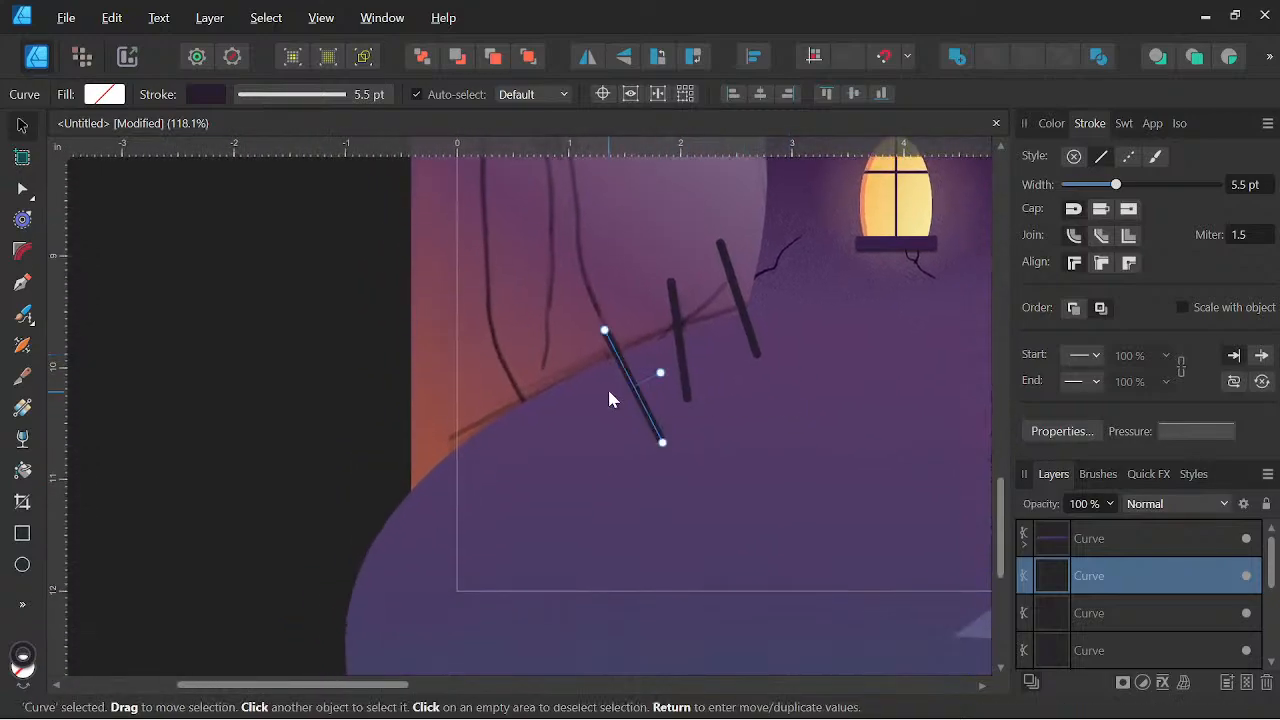
pyautogui.moveTo(630, 391)
pyautogui.mouseDown()
pyautogui.moveTo(600, 435)
pyautogui.moveTo(581, 435)
pyautogui.moveTo(586, 414)
pyautogui.moveTo(597, 423)
pyautogui.moveTo(546, 475)
pyautogui.mouseUp()
pyautogui.moveTo(498, 424); pyautogui.dragTo(492, 417)
pyautogui.moveTo(561, 441); pyautogui.dragTo(466, 525)
pyautogui.scroll(-3, 512, 467)
pyautogui.moveTo(790, 465); pyautogui.dragTo(597, 477)
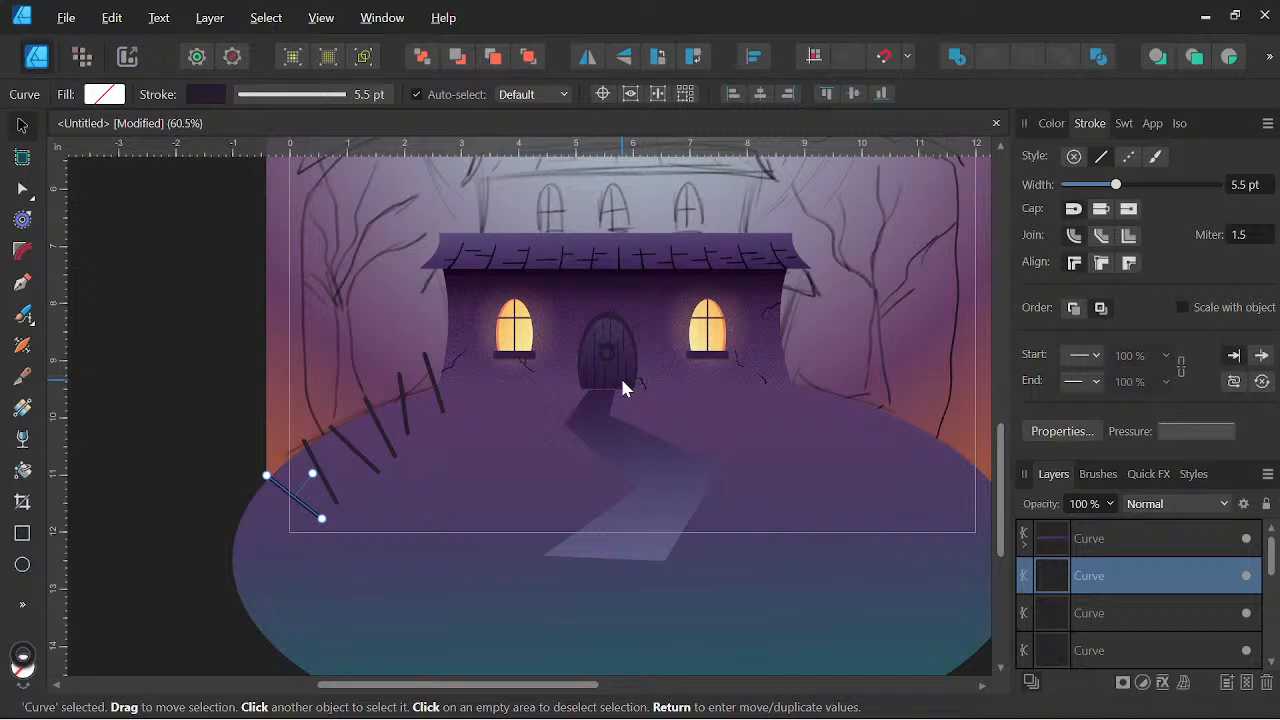
# Select all six fence posts and place a mirrored copy of the set on the hill's right slope
pyautogui.scroll(3, 336, 466)
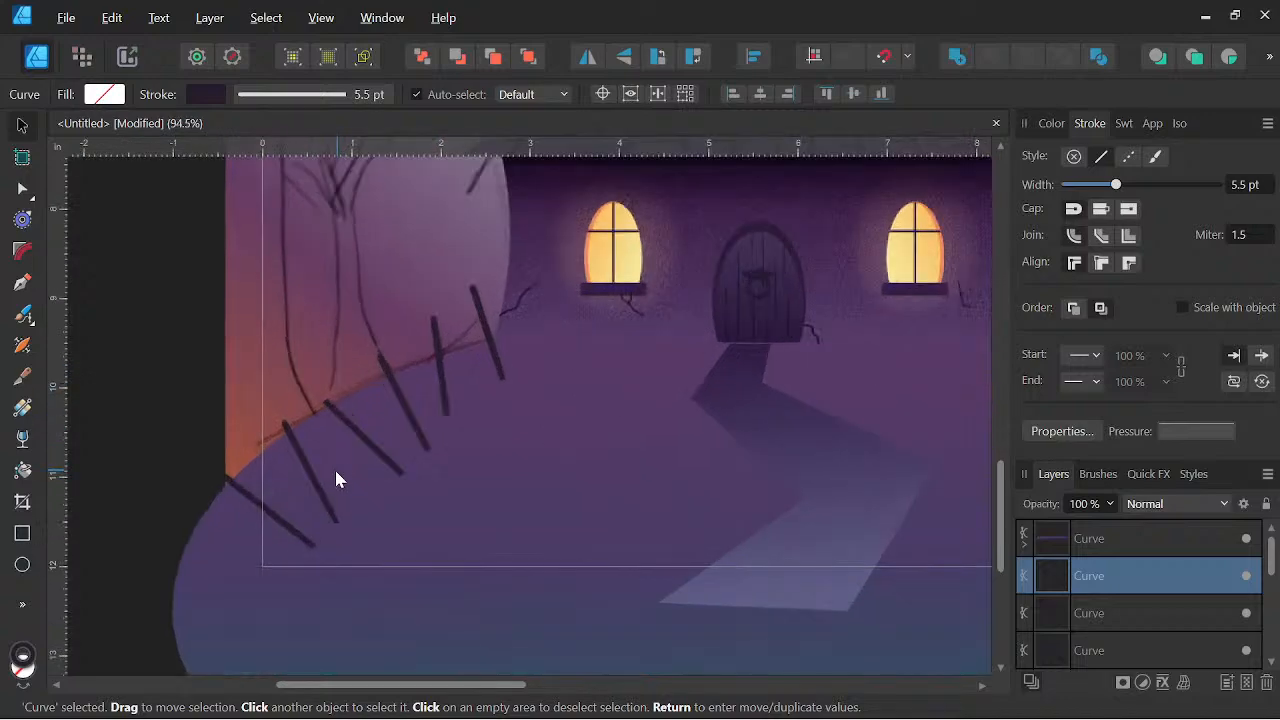
pyautogui.keyDown('shift'); pyautogui.click(312, 486); pyautogui.keyUp('shift')
pyautogui.keyDown('shift'); pyautogui.click(380, 452); pyautogui.keyUp('shift')
pyautogui.keyDown('shift'); pyautogui.click(409, 417); pyautogui.keyUp('shift')
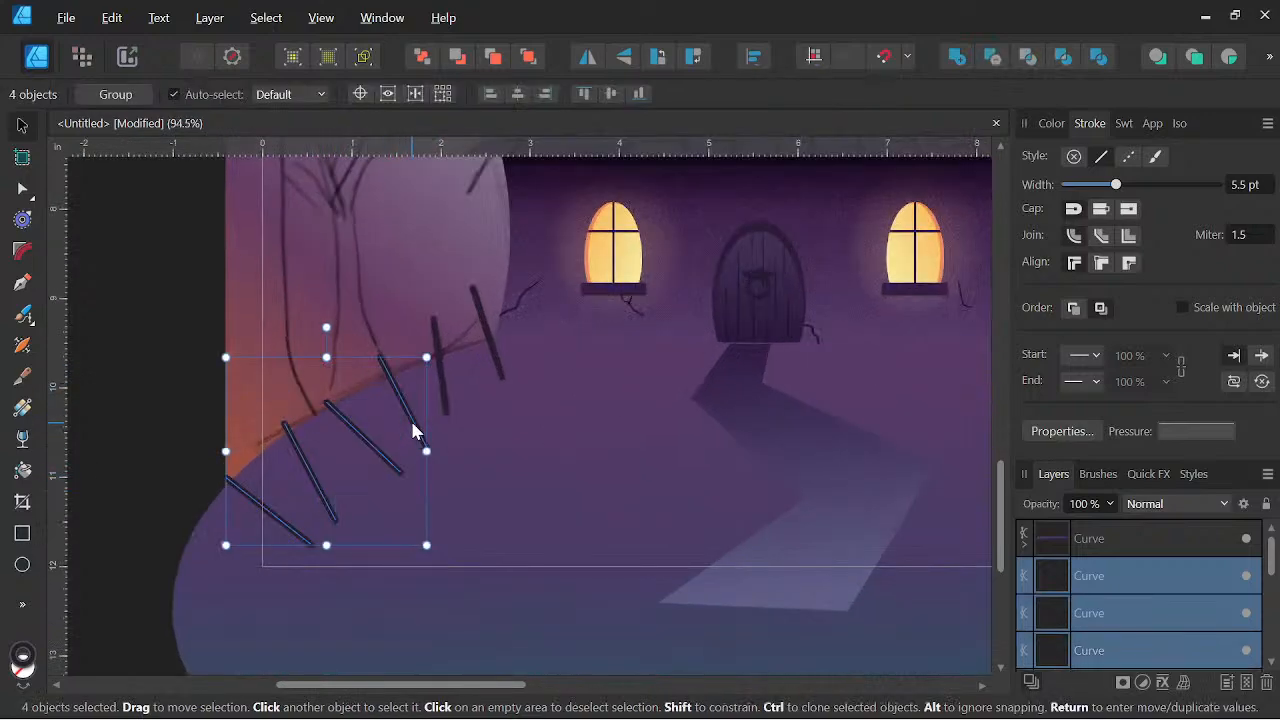
pyautogui.keyDown('shift'); pyautogui.click(440, 382); pyautogui.keyUp('shift')
pyautogui.keyDown('shift'); pyautogui.click(490, 350); pyautogui.keyUp('shift')
pyautogui.scroll(-3, 490, 350)
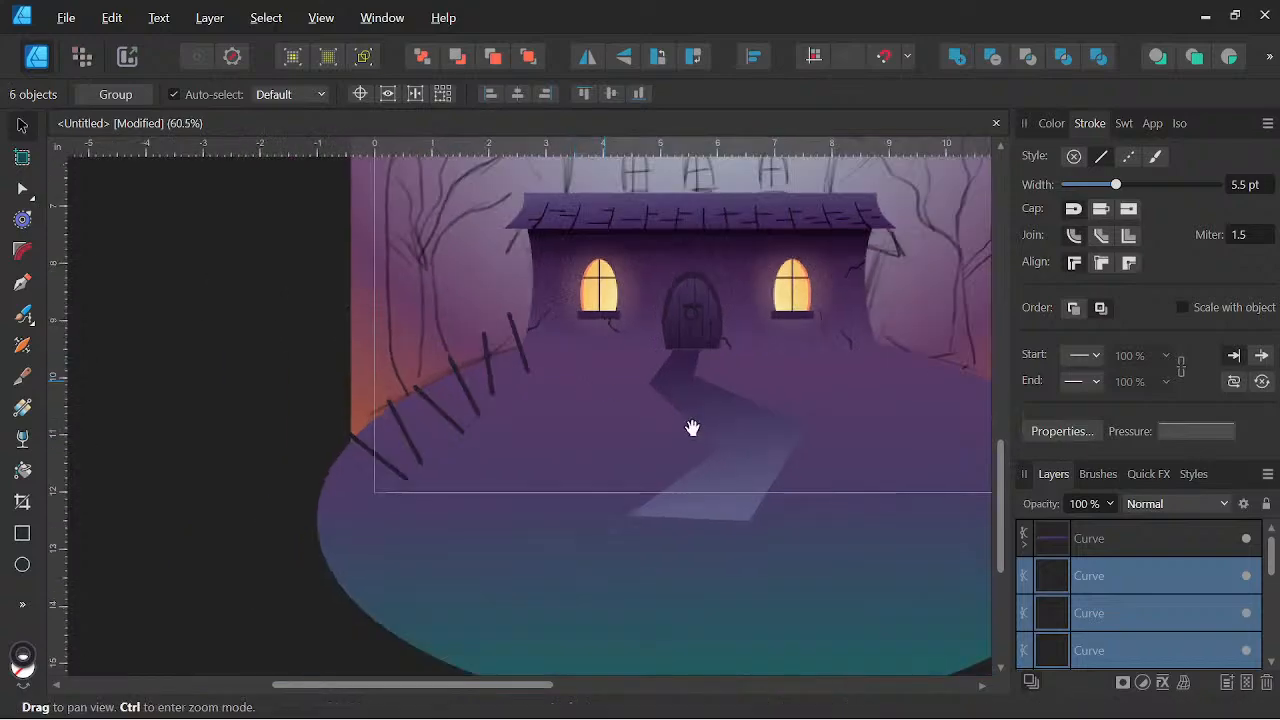
pyautogui.moveTo(296, 455)
pyautogui.mouseDown()
pyautogui.moveTo(813, 452)
pyautogui.moveTo(785, 445)
pyautogui.mouseUp()
pyautogui.scroll(-2, 789, 428)
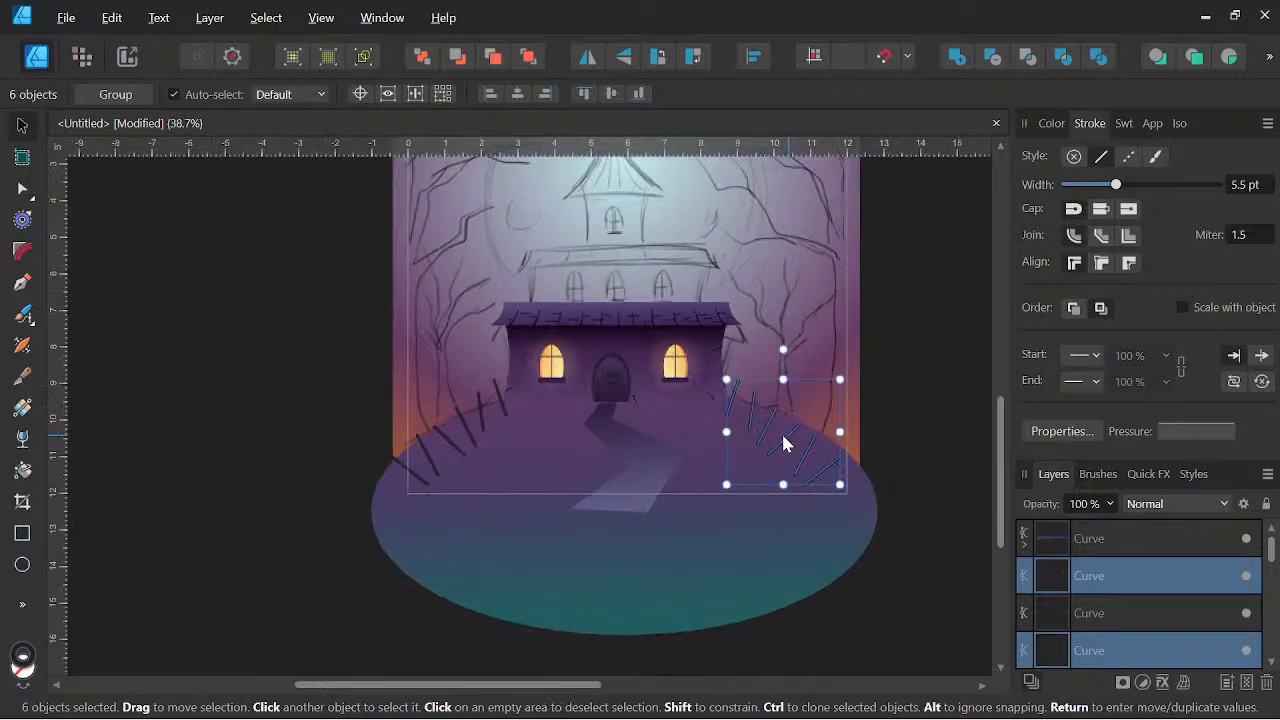
pyautogui.scroll(2, 764, 426)
pyautogui.scroll(5, 724, 420)
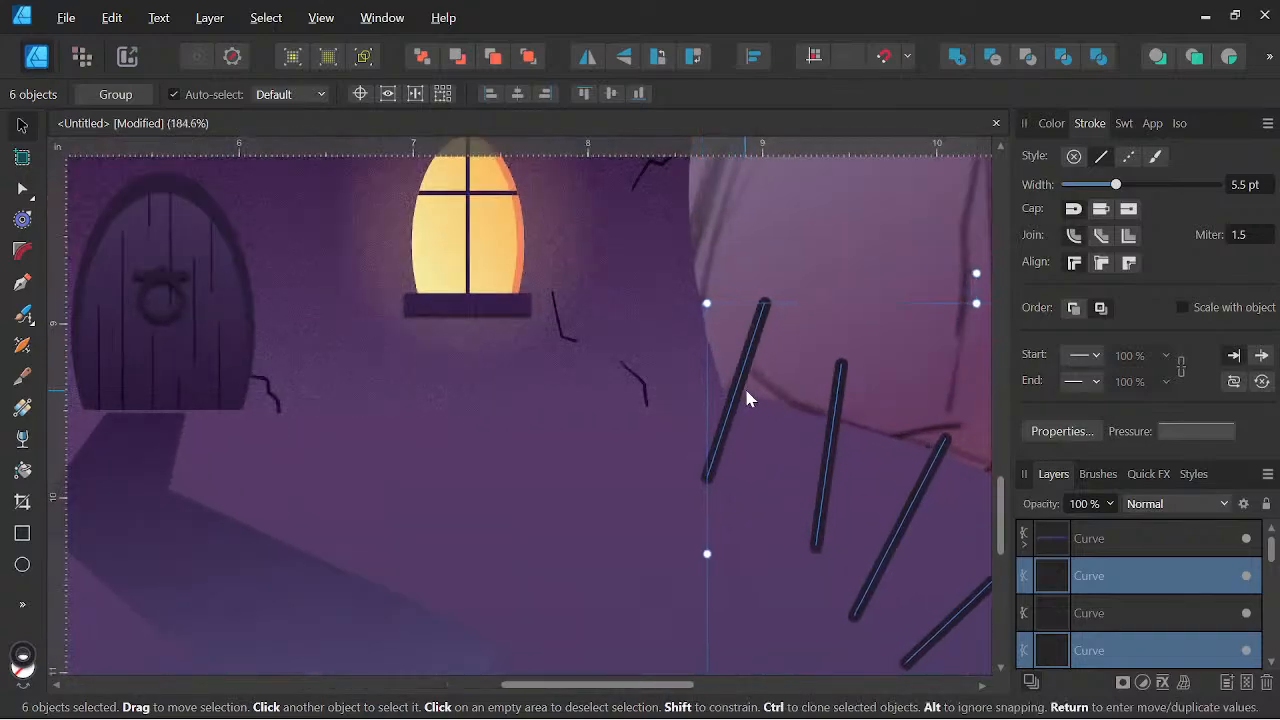
pyautogui.scroll(-5, 744, 386)
# Draw a flat ellipse about 7 in wide across the base of the house
pyautogui.click(700, 405)
pyautogui.scroll(3, 658, 433)
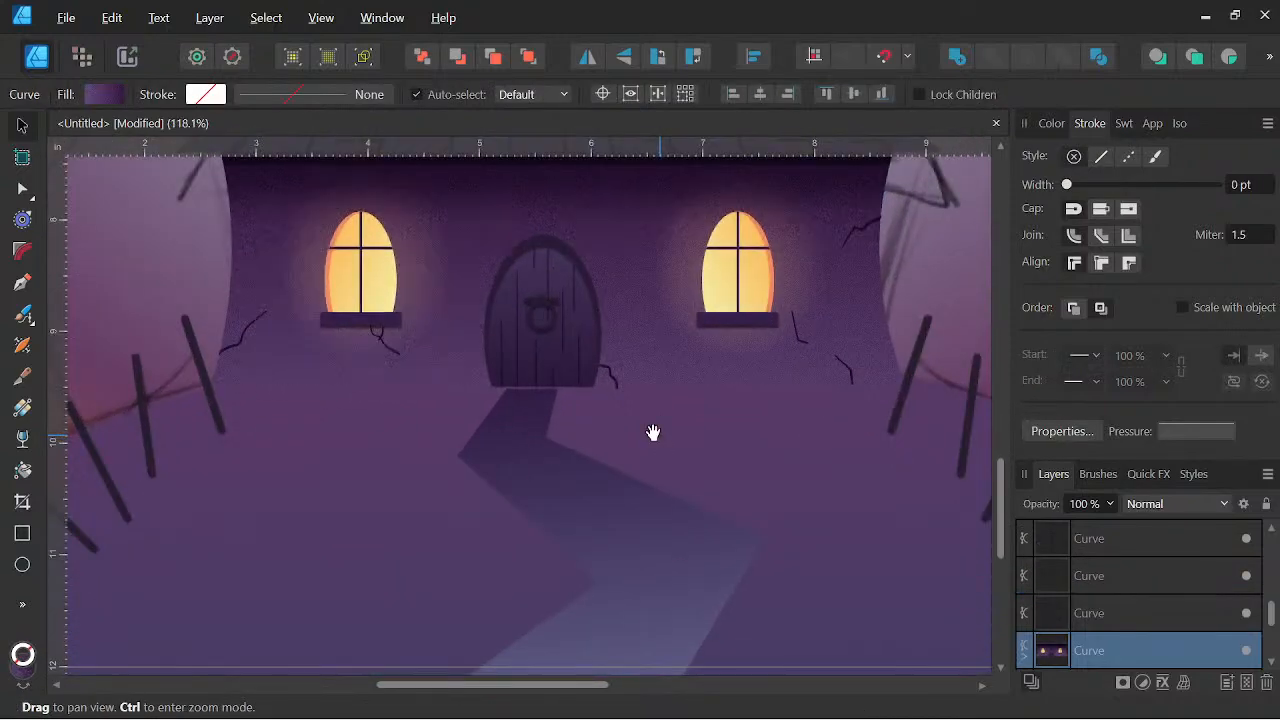
pyautogui.click(24, 566)
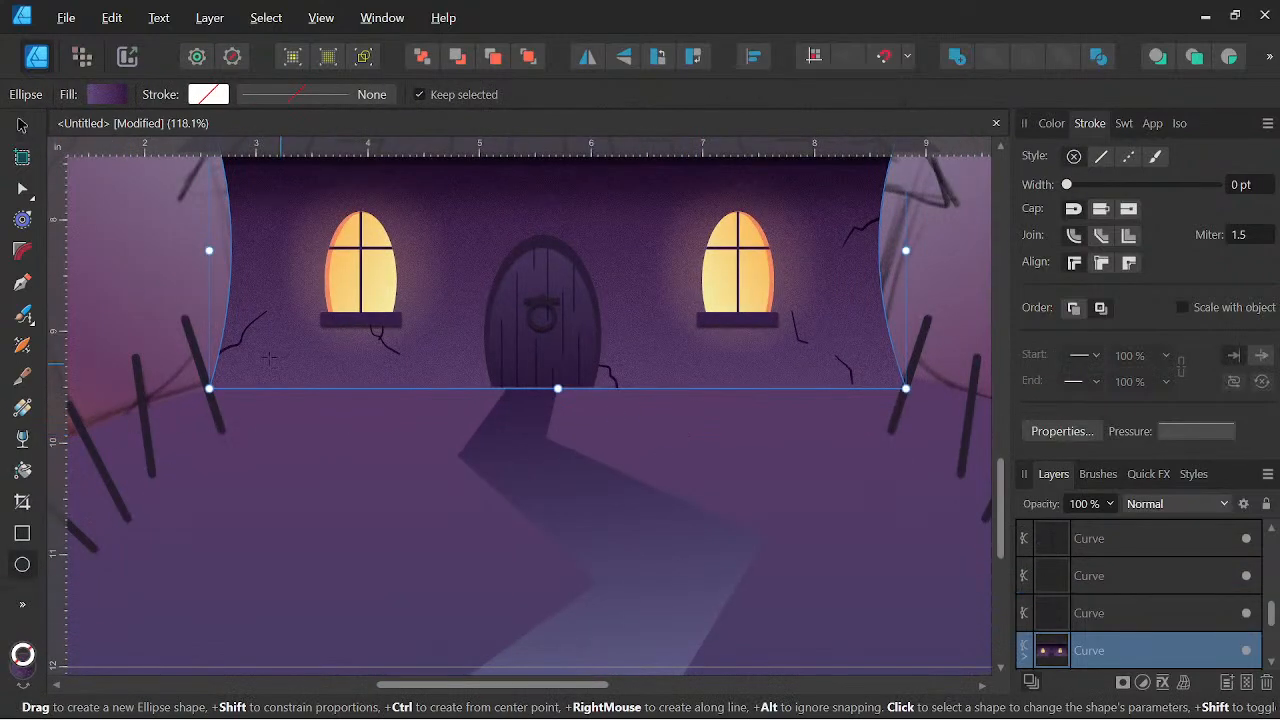
pyautogui.moveTo(192, 376); pyautogui.dragTo(965, 416)
# Remove the stroke from the new ellipse and stretch it slightly taller downward
pyautogui.click(1051, 123)
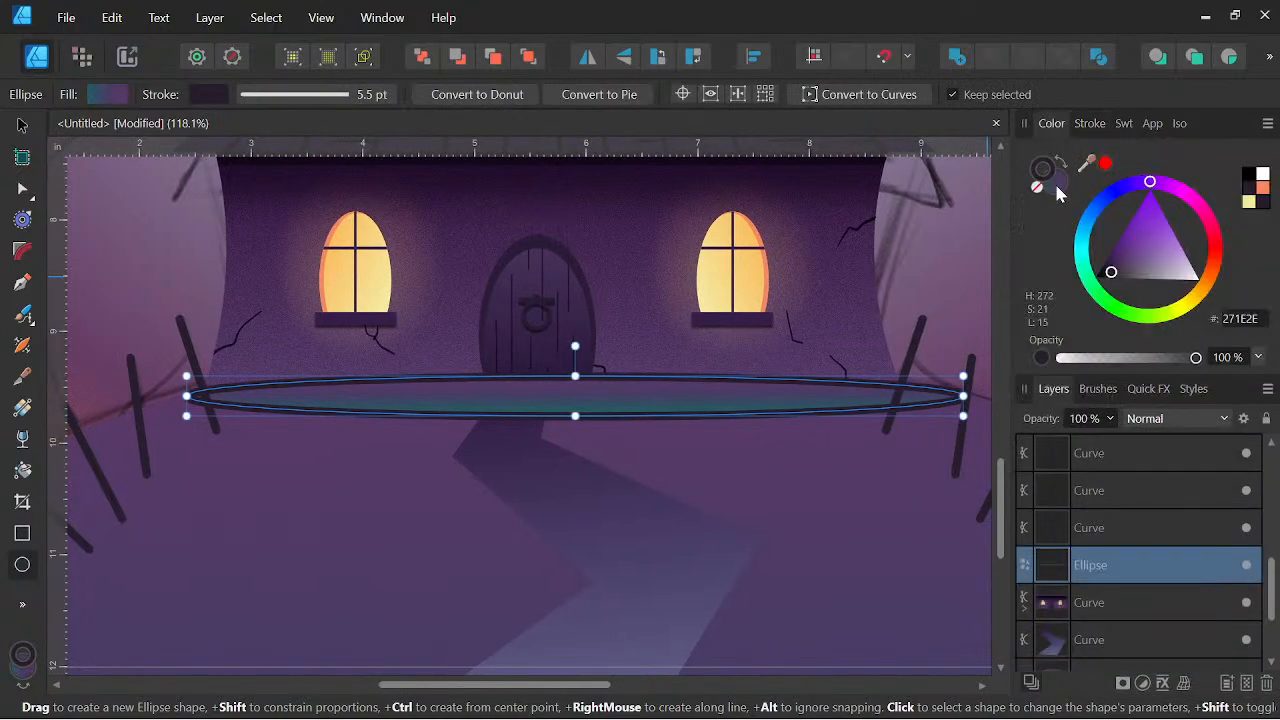
pyautogui.click(1037, 185)
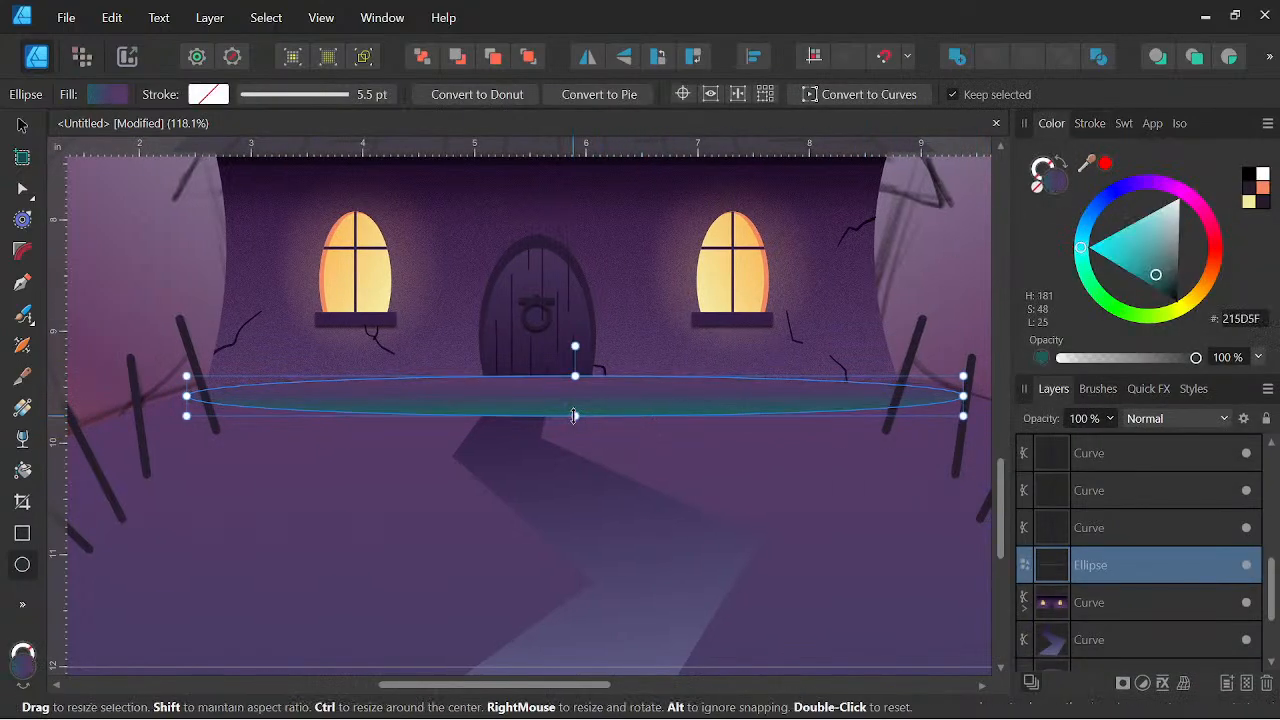
pyautogui.moveTo(575, 415); pyautogui.dragTo(575, 435)
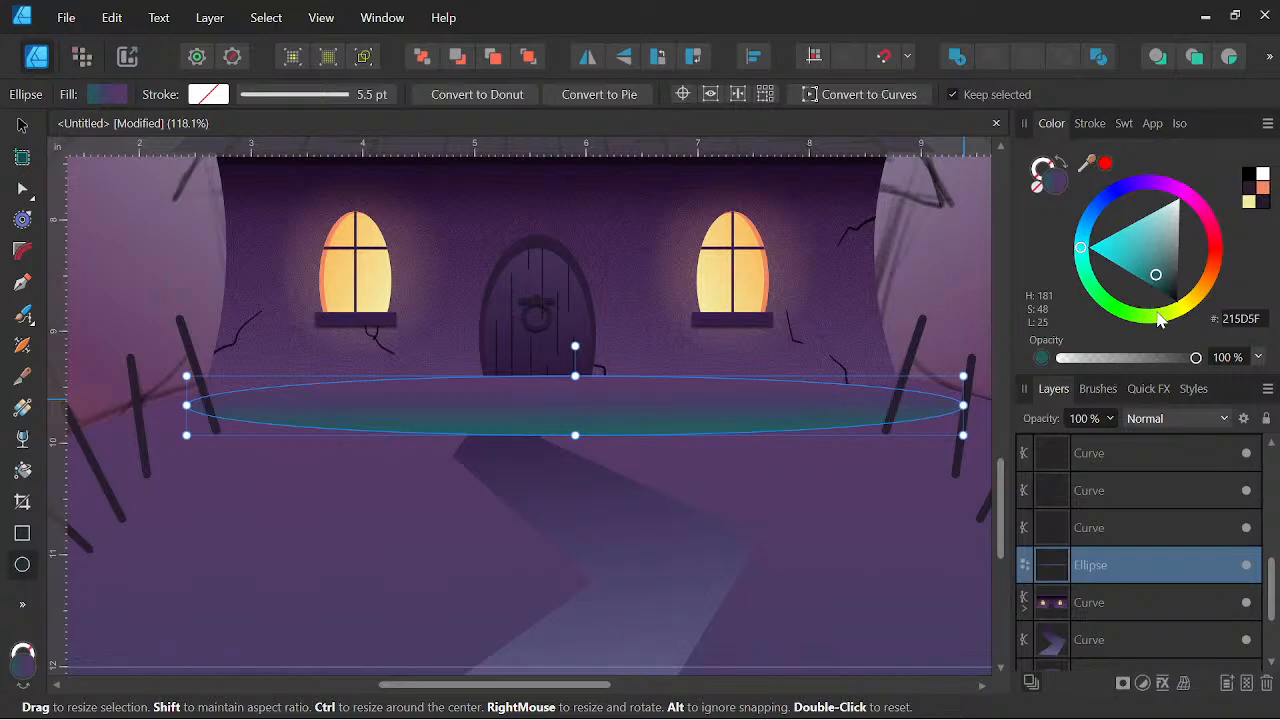
# Fill the ellipse with the greyish purple 867D8C and set its blend mode to Multiply
pyautogui.moveTo(1172, 197); pyautogui.dragTo(1157, 183)
pyautogui.moveTo(1157, 266)
pyautogui.mouseDown()
pyautogui.moveTo(1155, 285)
pyautogui.moveTo(1146, 277)
pyautogui.mouseUp()
pyautogui.click(1140, 419)
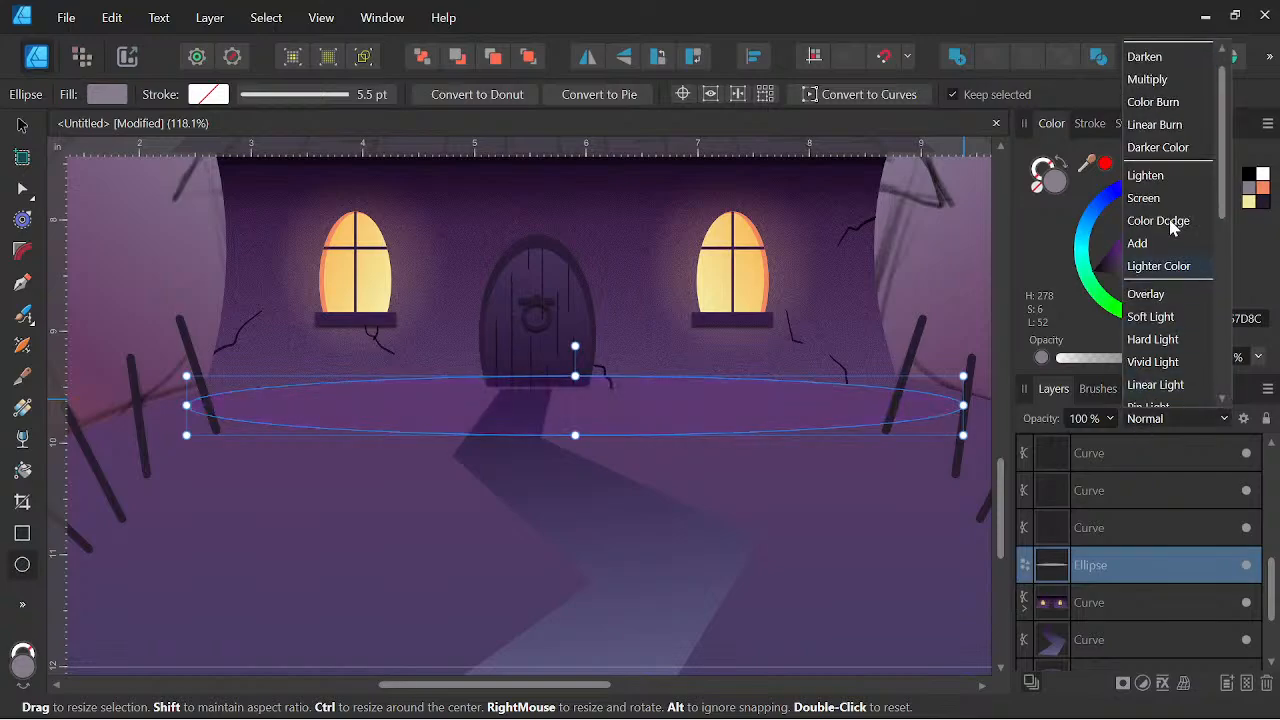
pyautogui.click(1148, 104)
# Nest the shadow ellipse inside the hill's ellipse layer so it is clipped to the hill
pyautogui.moveTo(1100, 565)
pyautogui.mouseDown()
pyautogui.moveTo(1108, 683)
pyautogui.moveTo(1103, 565)
pyautogui.mouseUp()
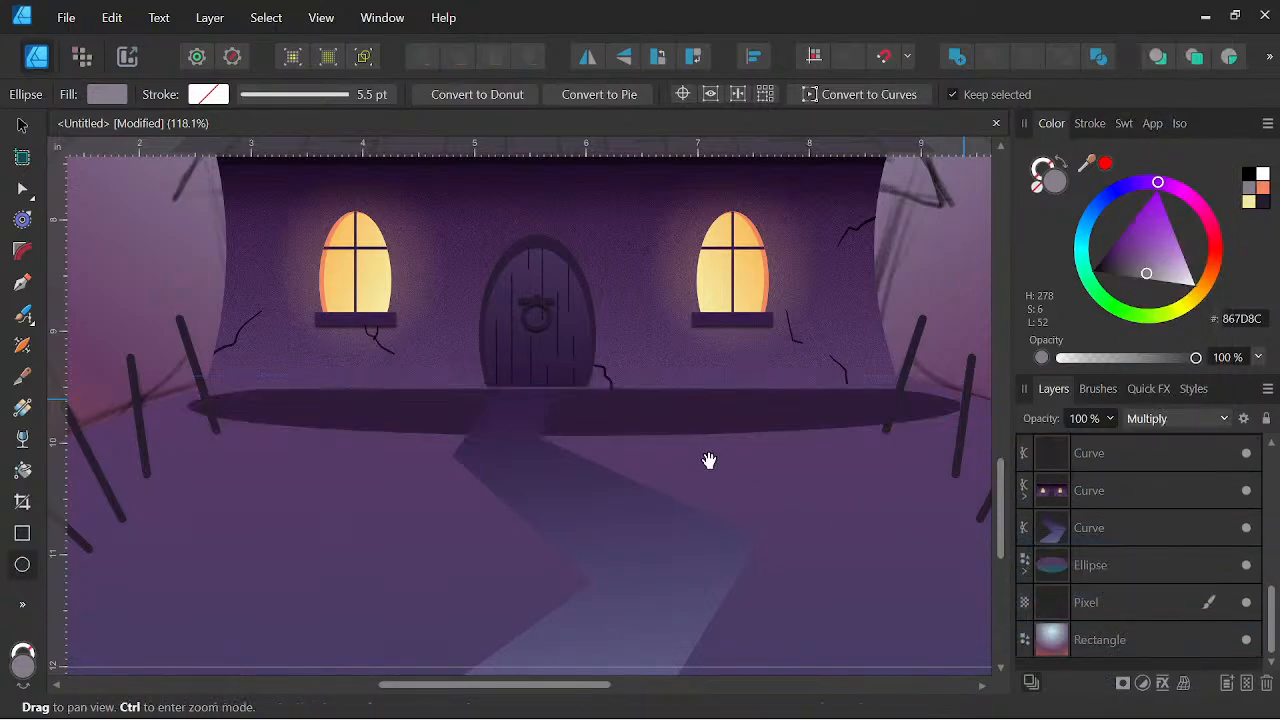
pyautogui.scroll(-2, 790, 512)
pyautogui.scroll(-2, 920, 431)
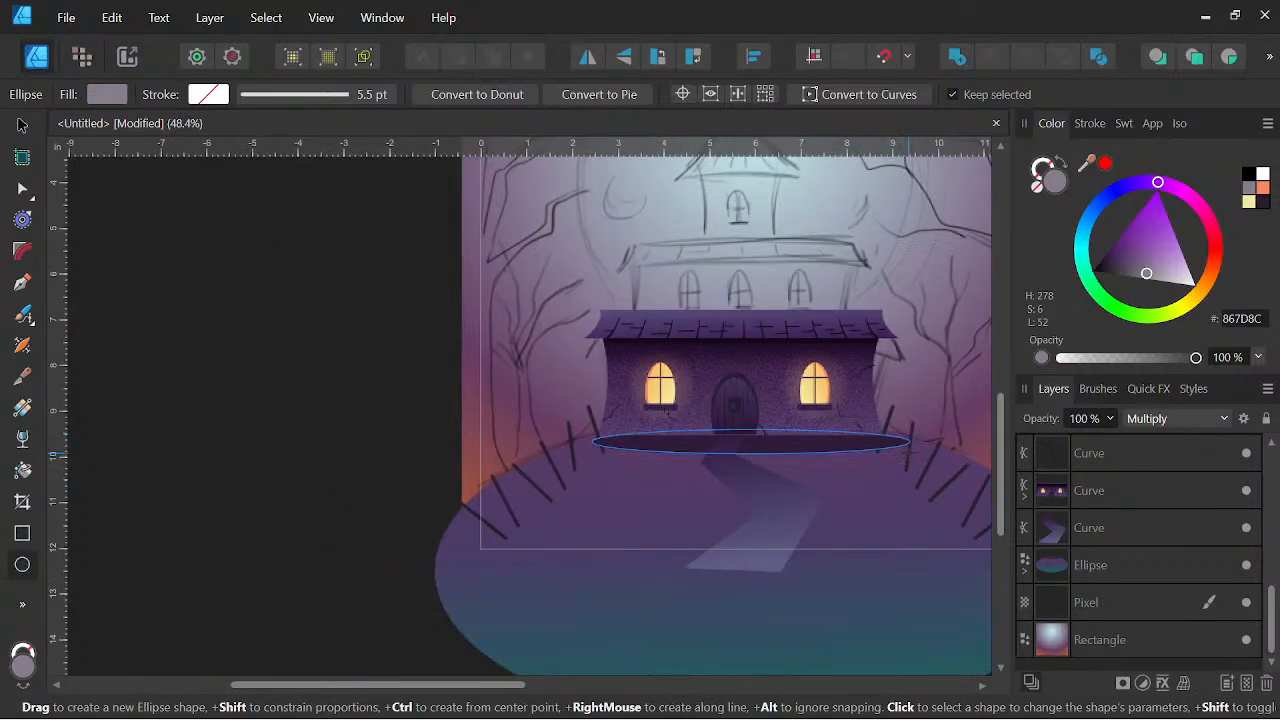
# Stretch the shadow ellipse to about 9.6 in wide and 0.7 in tall so it extends past both sides of the house
pyautogui.click(836, 530)
pyautogui.press('Return')
pyautogui.hotkey('ctrl', 'z')
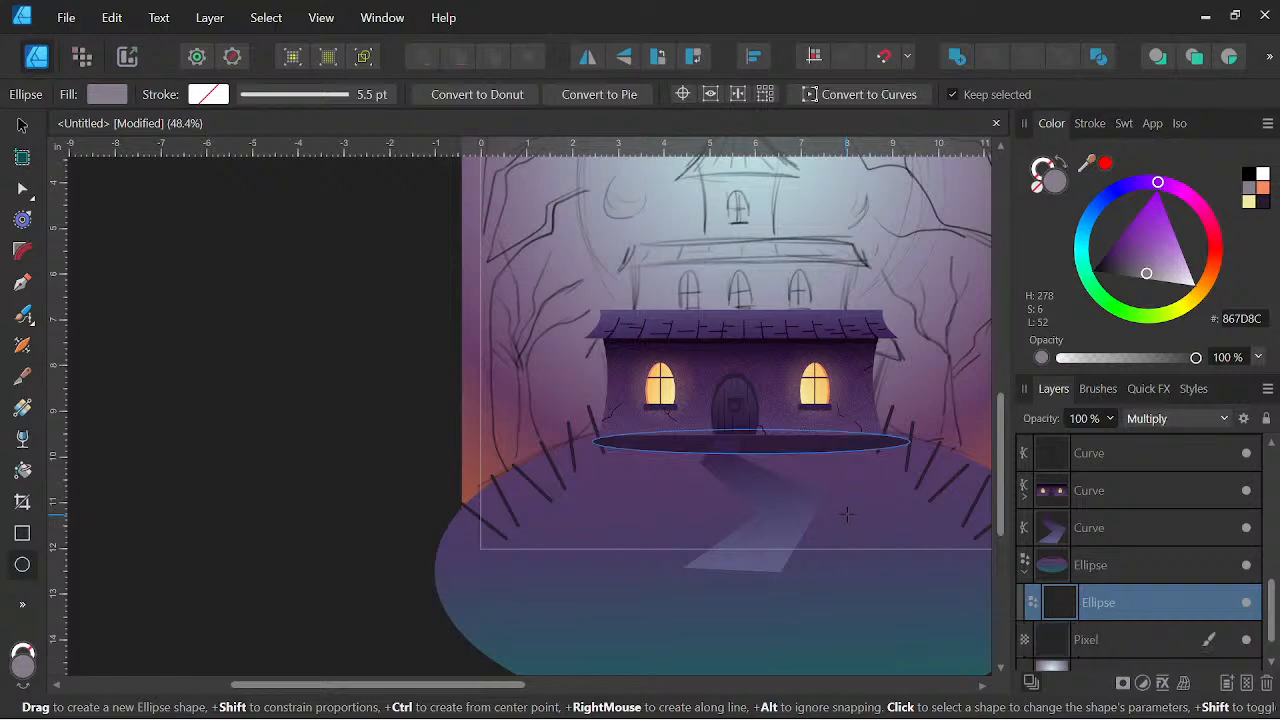
pyautogui.moveTo(820, 474); pyautogui.dragTo(586, 451)
pyautogui.click(24, 125)
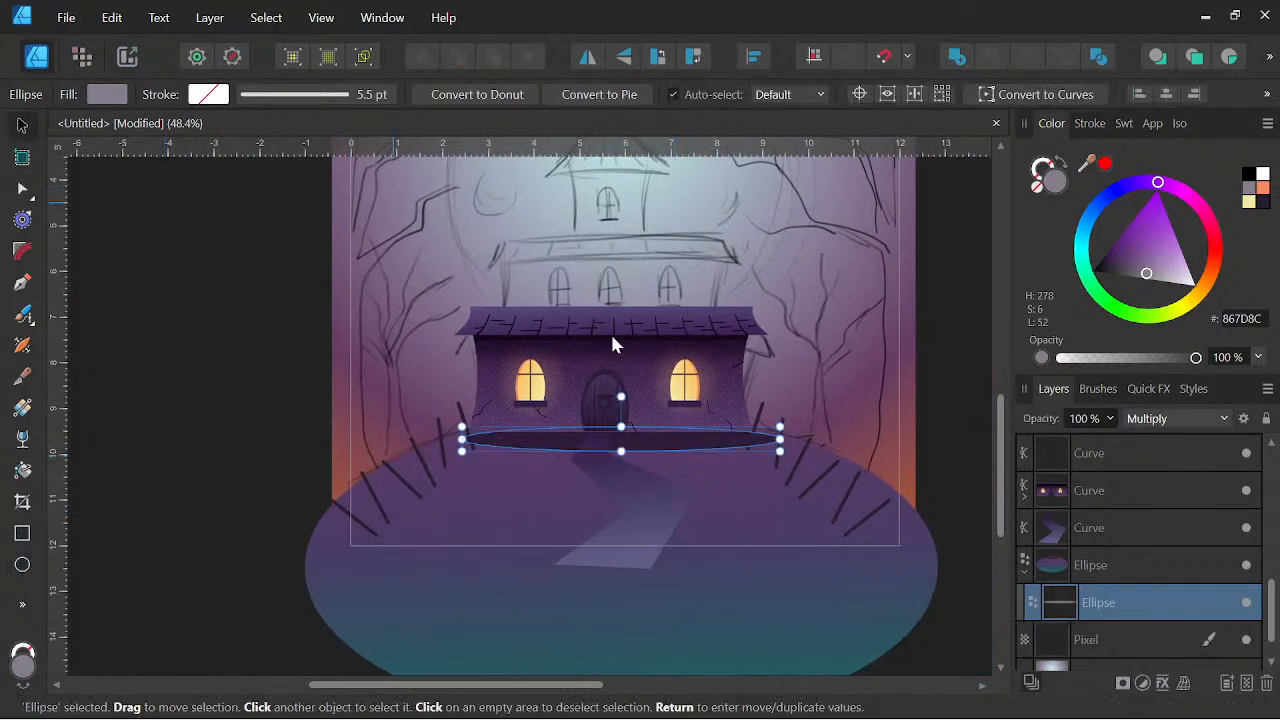
pyautogui.moveTo(780, 438); pyautogui.dragTo(841, 446)
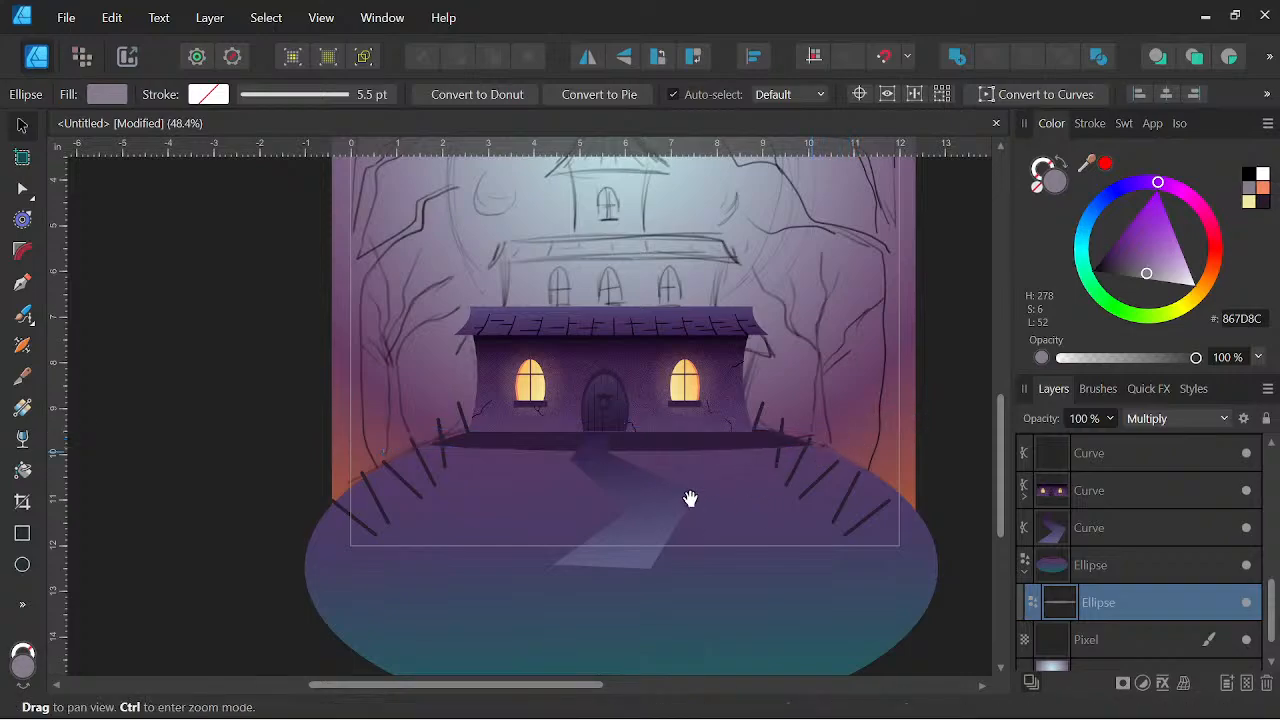
pyautogui.scroll(3, 650, 460)
pyautogui.moveTo(609, 450)
pyautogui.mouseDown()
pyautogui.moveTo(612, 464)
pyautogui.moveTo(609, 446)
pyautogui.mouseUp()
pyautogui.press('space')
pyautogui.moveTo(751, 534); pyautogui.dragTo(718, 520)
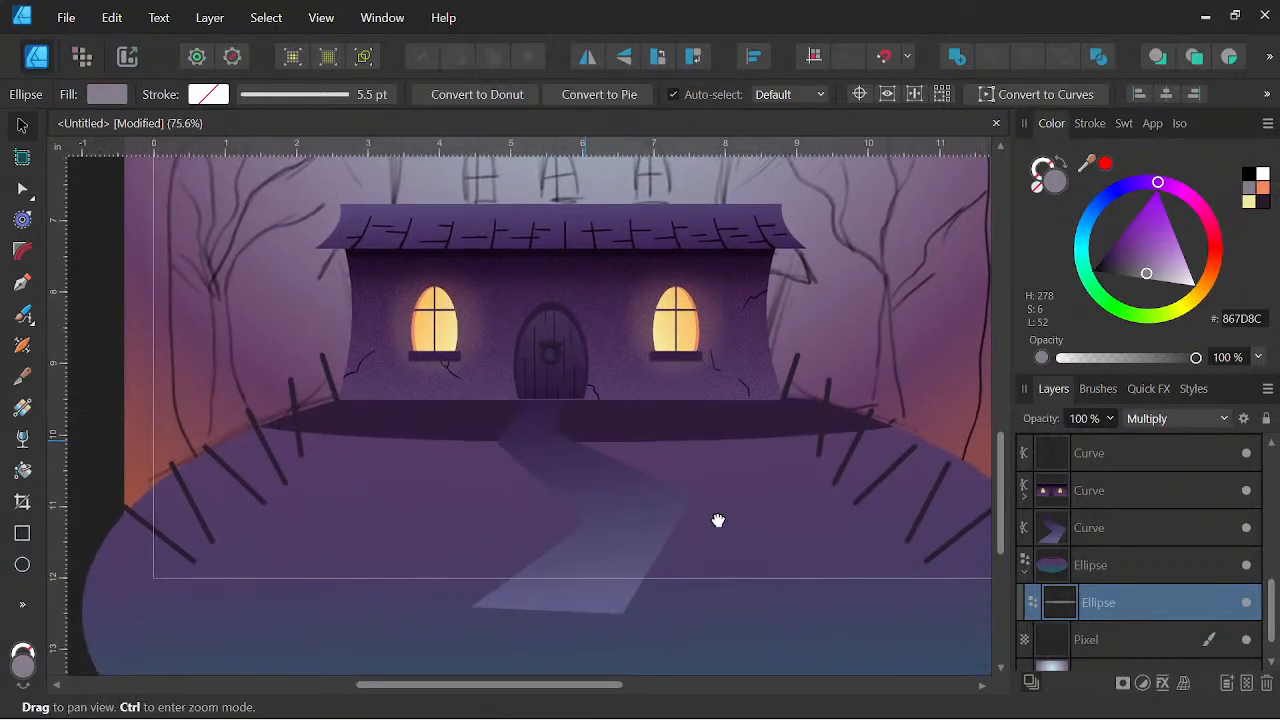
# Apply a Gaussian Blur with a 29 px radius to the shadow ellipse
pyautogui.click(1146, 388)
pyautogui.click(1049, 677)
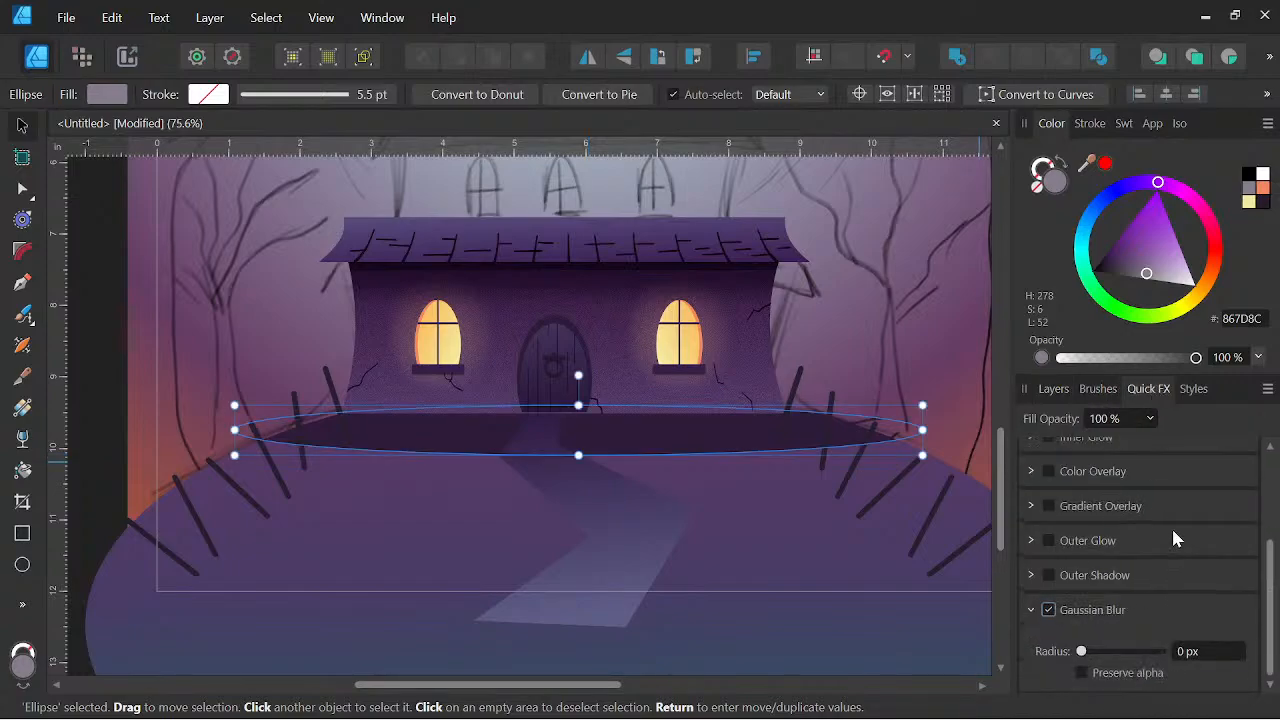
pyautogui.moveTo(1086, 652); pyautogui.dragTo(1120, 652)
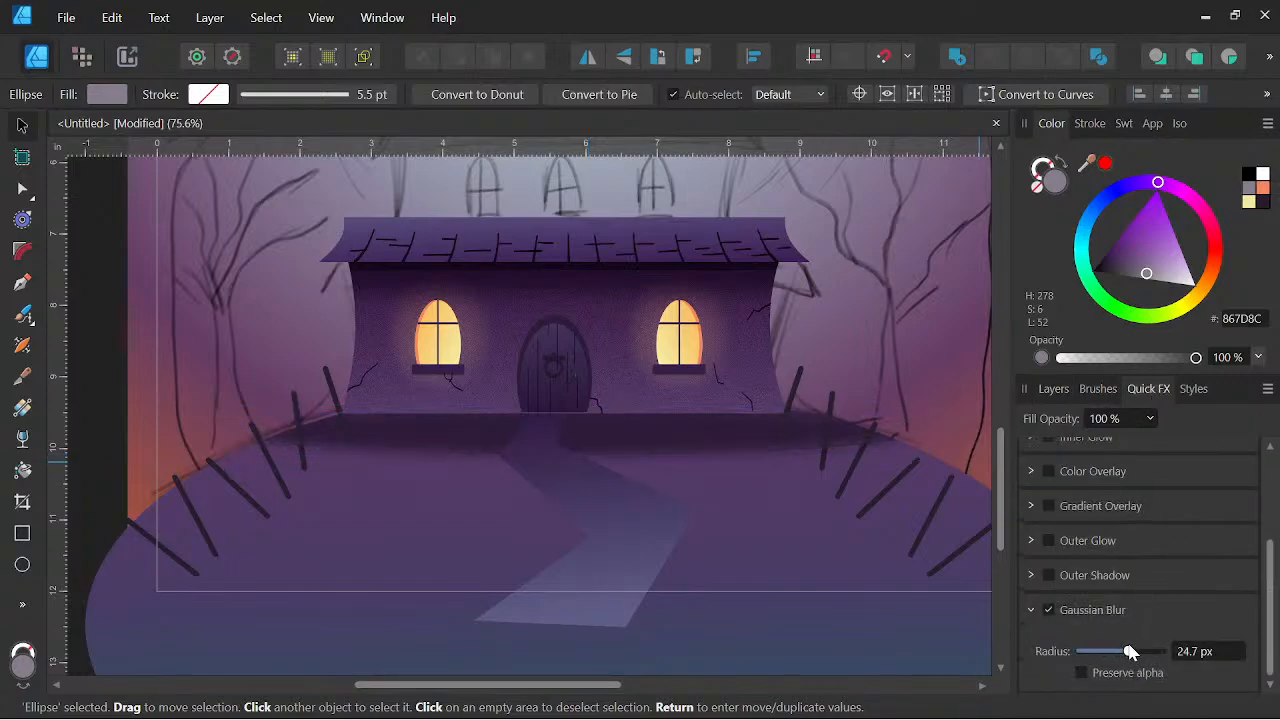
pyautogui.scroll(-3, 806, 506)
pyautogui.moveTo(872, 527); pyautogui.dragTo(791, 568)
pyautogui.scroll(3, 628, 452)
pyautogui.scroll(3, 717, 529)
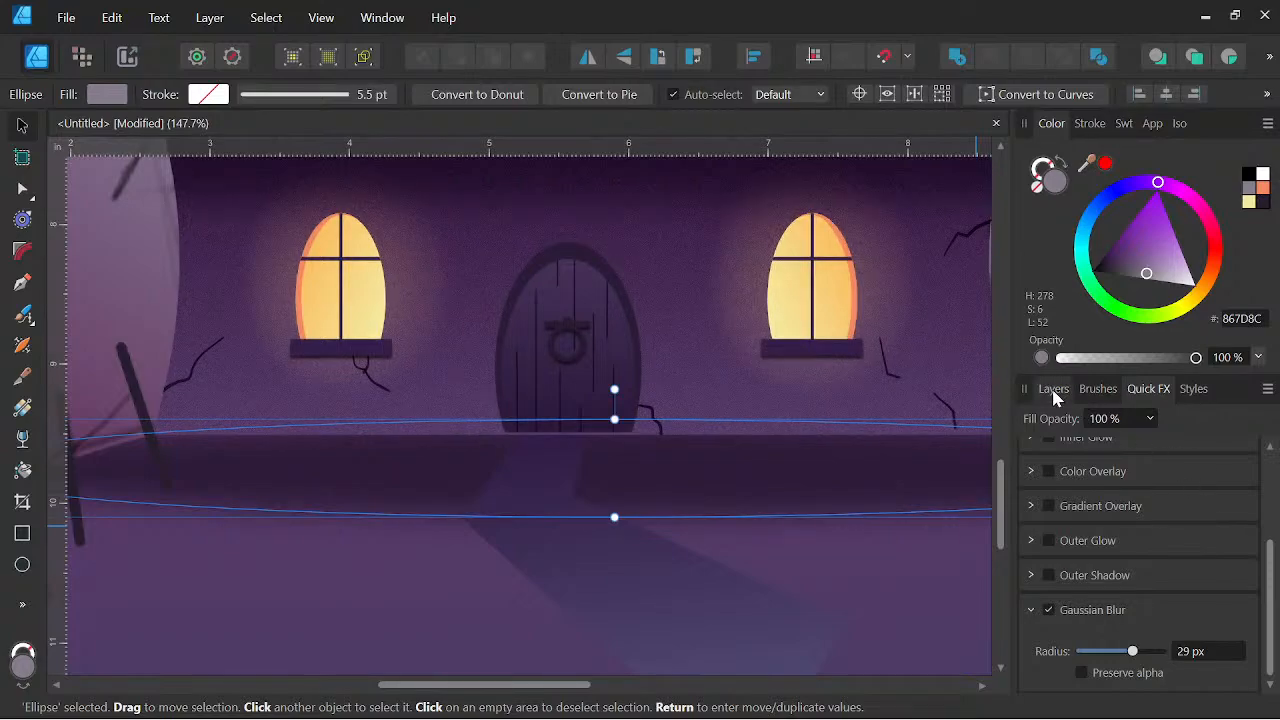
# Select the door segment inside the house wall's layer and examine how its base meets the path and shadow
pyautogui.click(1053, 388)
pyautogui.click(1056, 492)
pyautogui.click(1024, 497)
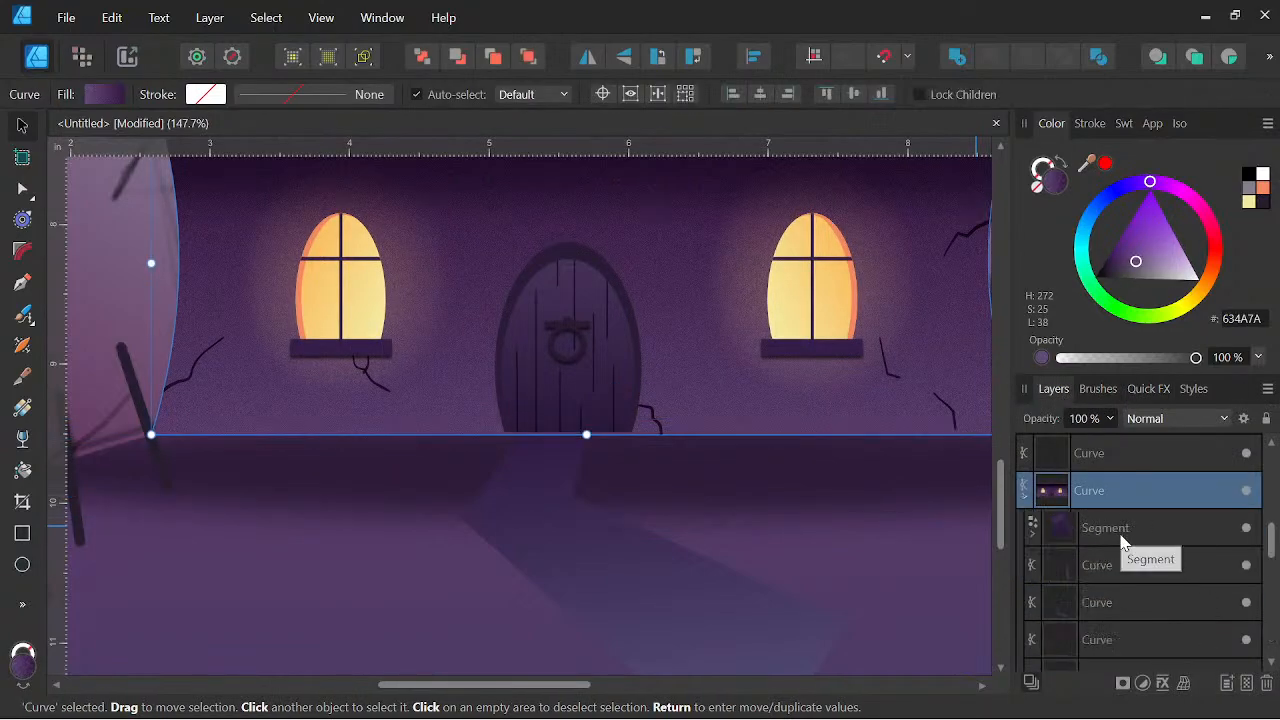
pyautogui.click(1105, 527)
pyautogui.scroll(4, 613, 350)
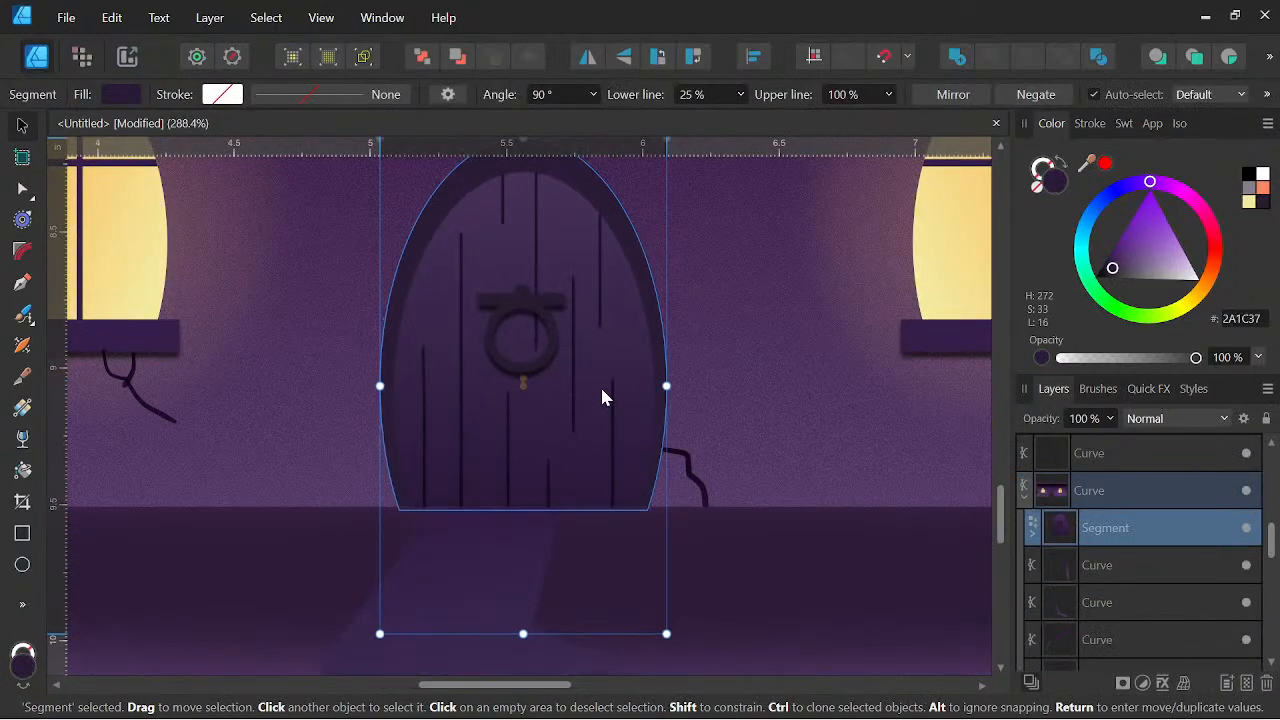
pyautogui.press('space')
pyautogui.scroll(-5, 791, 400)
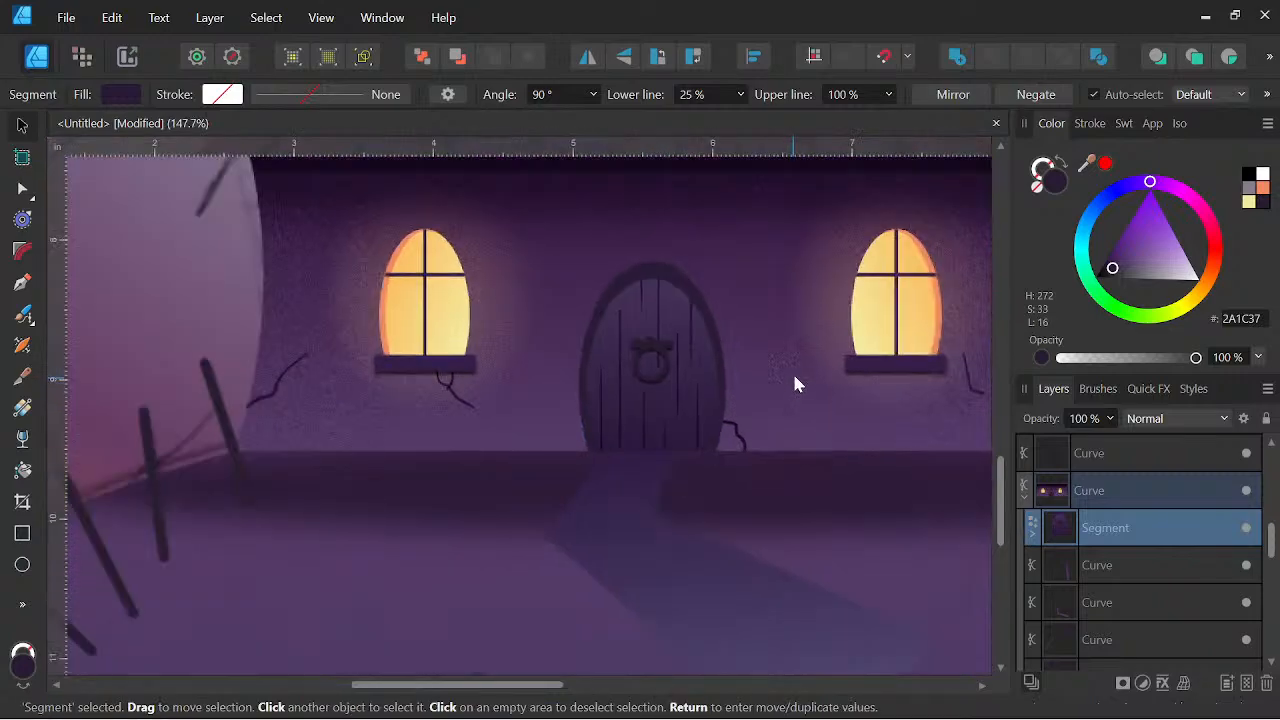
pyautogui.moveTo(790, 424); pyautogui.dragTo(789, 422)
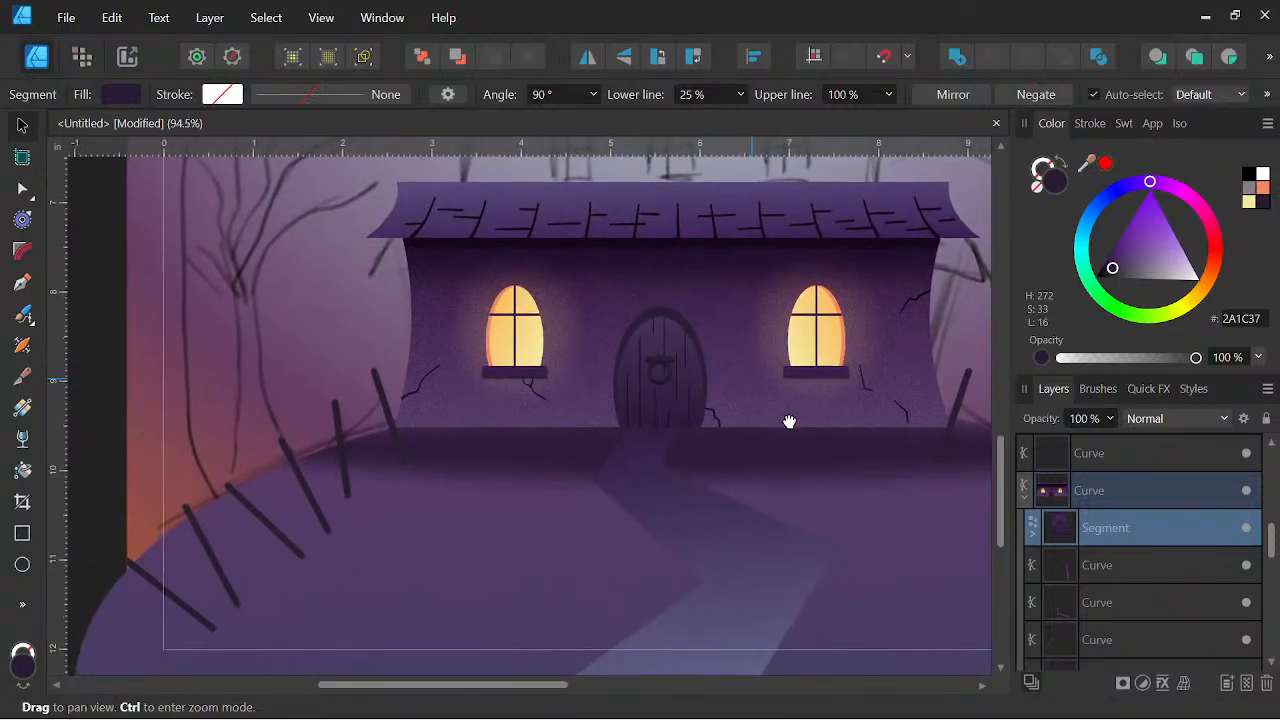
pyautogui.scroll(-3, 795, 408)
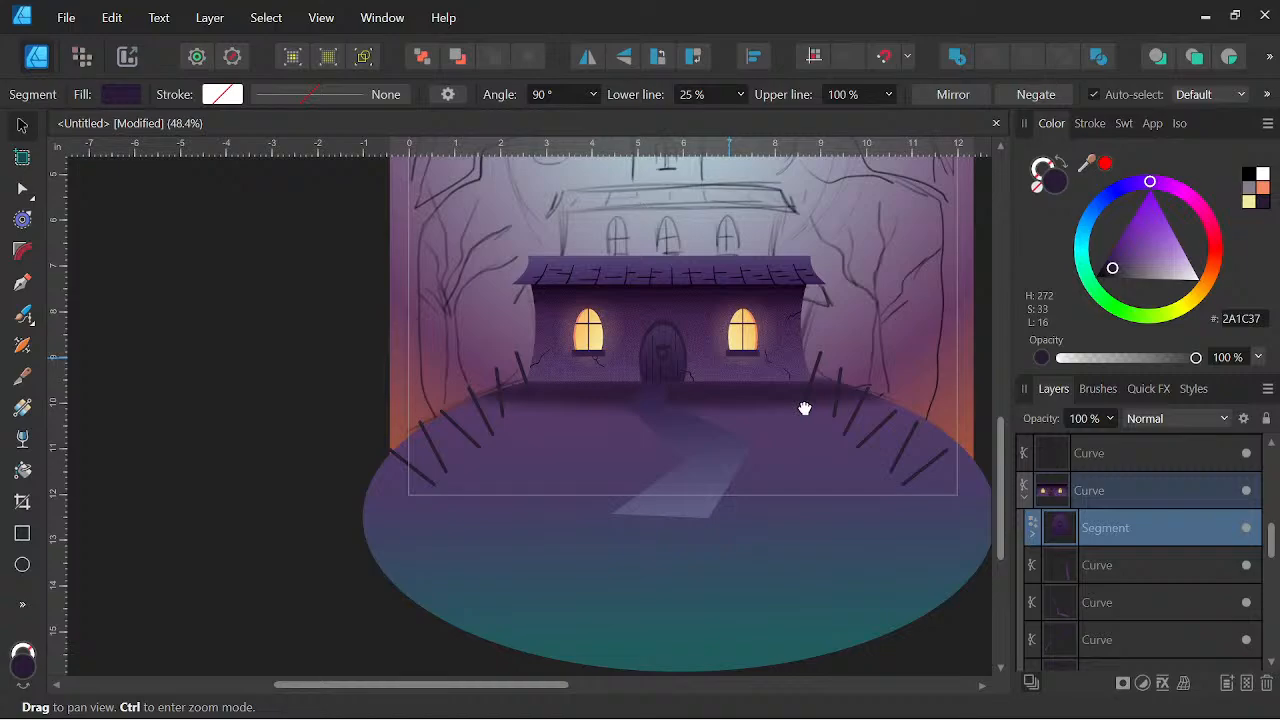
# Widen the path's upper end to about 1.1 in by moving its two end nodes apart behind the door
pyautogui.scroll(4, 804, 407)
pyautogui.click(660, 415)
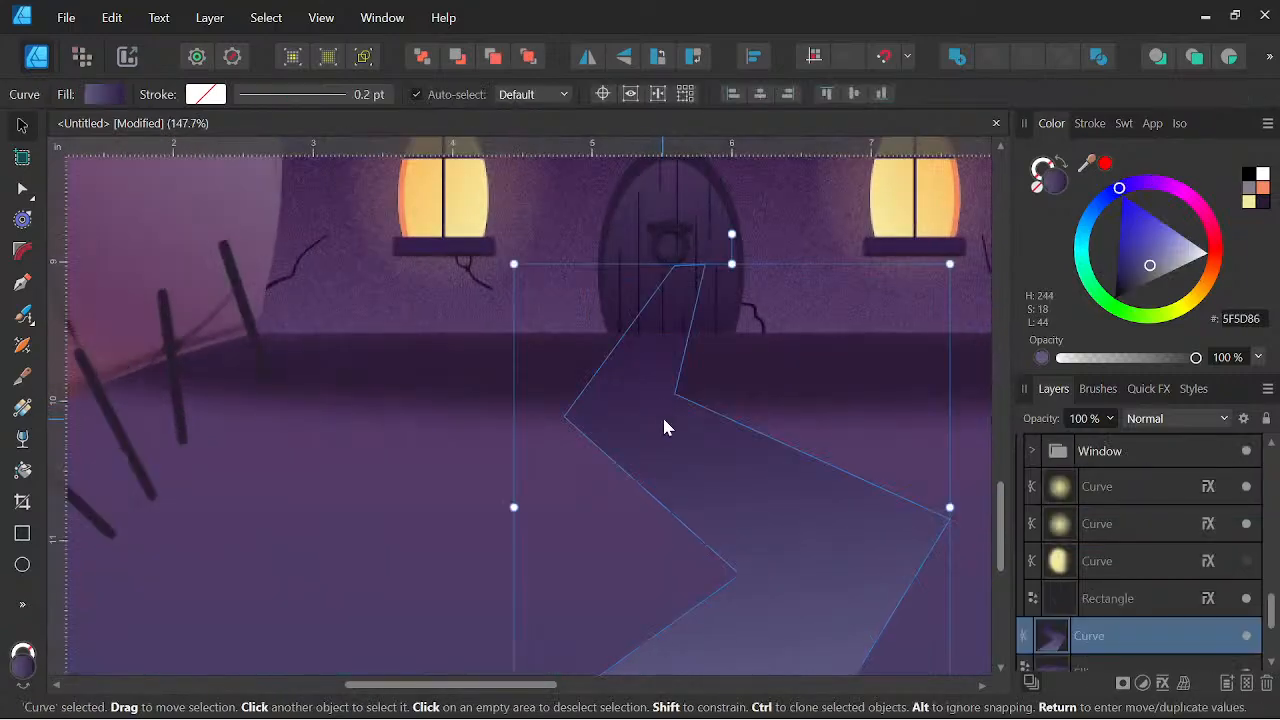
pyautogui.press('space')
pyautogui.scroll(2, 729, 354)
pyautogui.press('a')
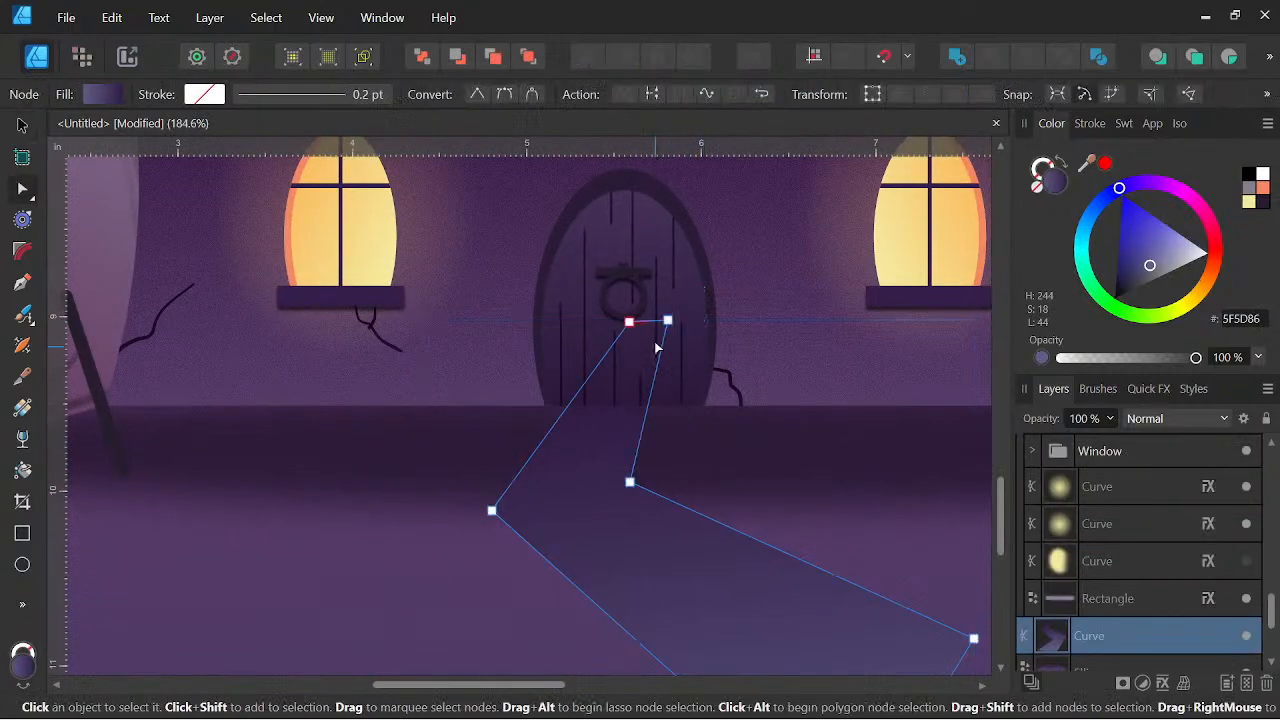
pyautogui.moveTo(666, 320); pyautogui.dragTo(783, 333)
pyautogui.moveTo(631, 327); pyautogui.dragTo(581, 339)
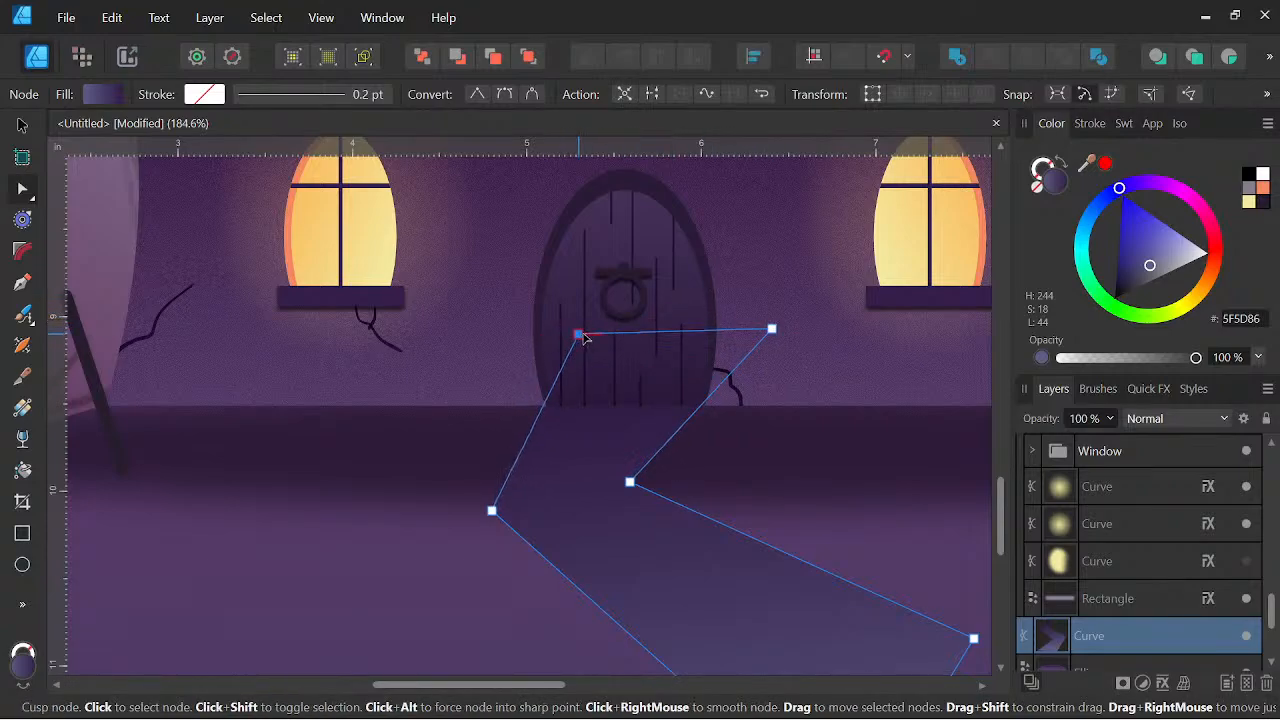
pyautogui.press('space')
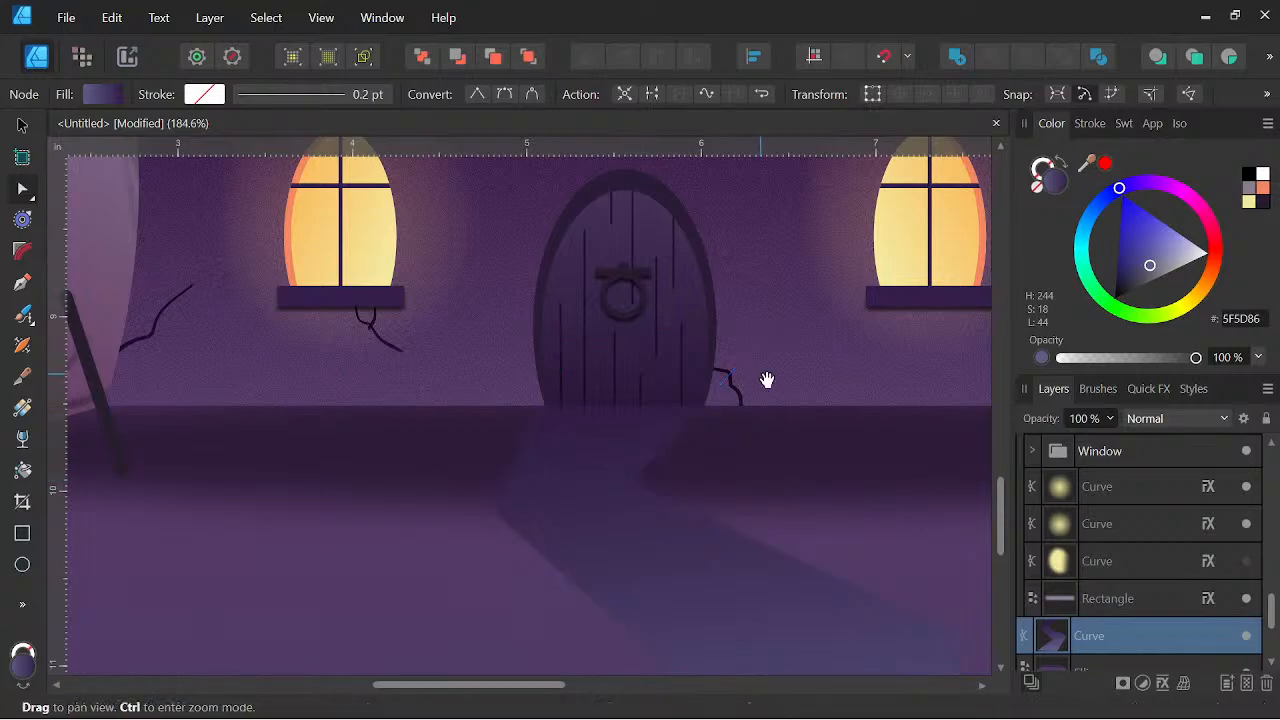
pyautogui.scroll(-5, 731, 376)
pyautogui.scroll(4, 731, 366)
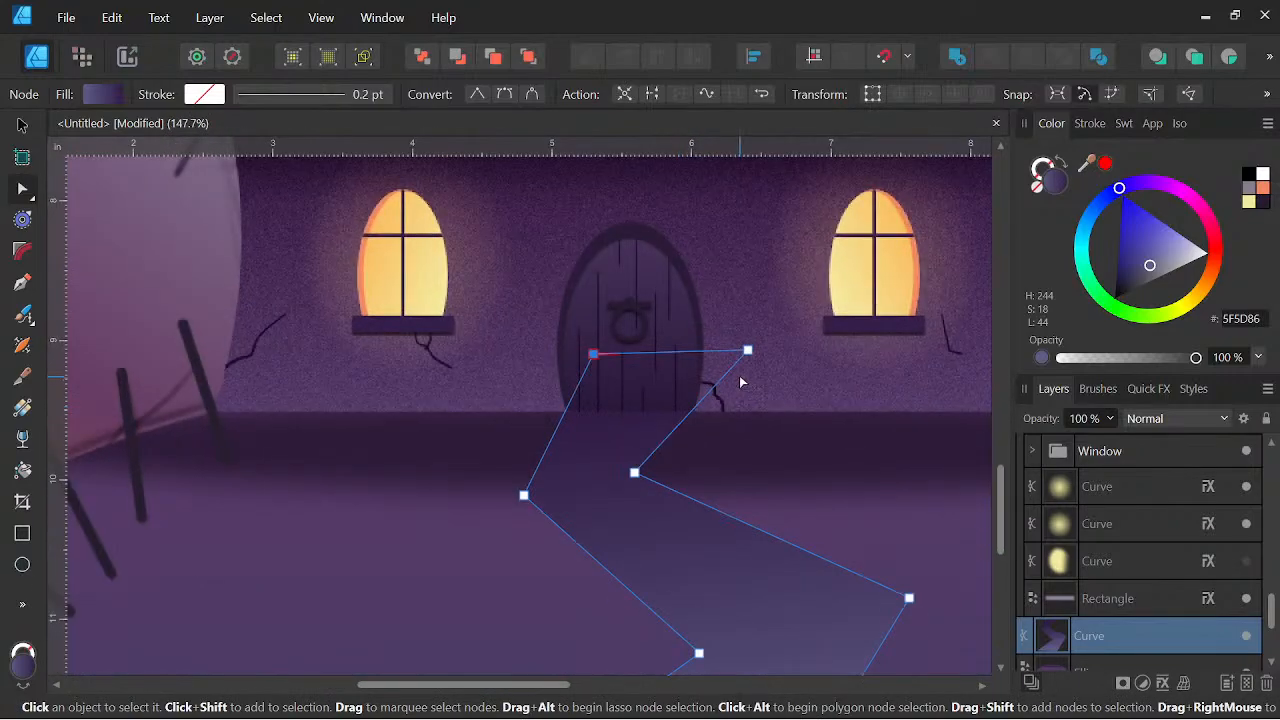
pyautogui.moveTo(748, 350); pyautogui.dragTo(746, 351)
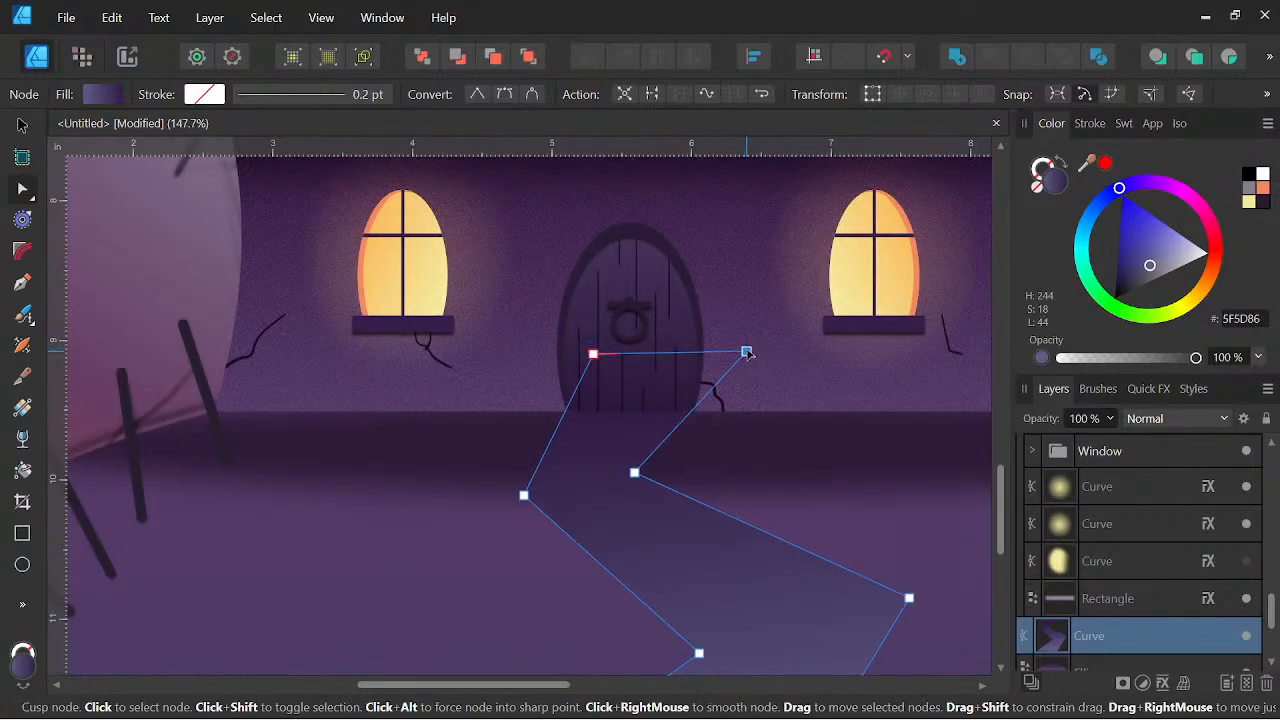
pyautogui.press('space')
pyautogui.scroll(-4, 744, 446)
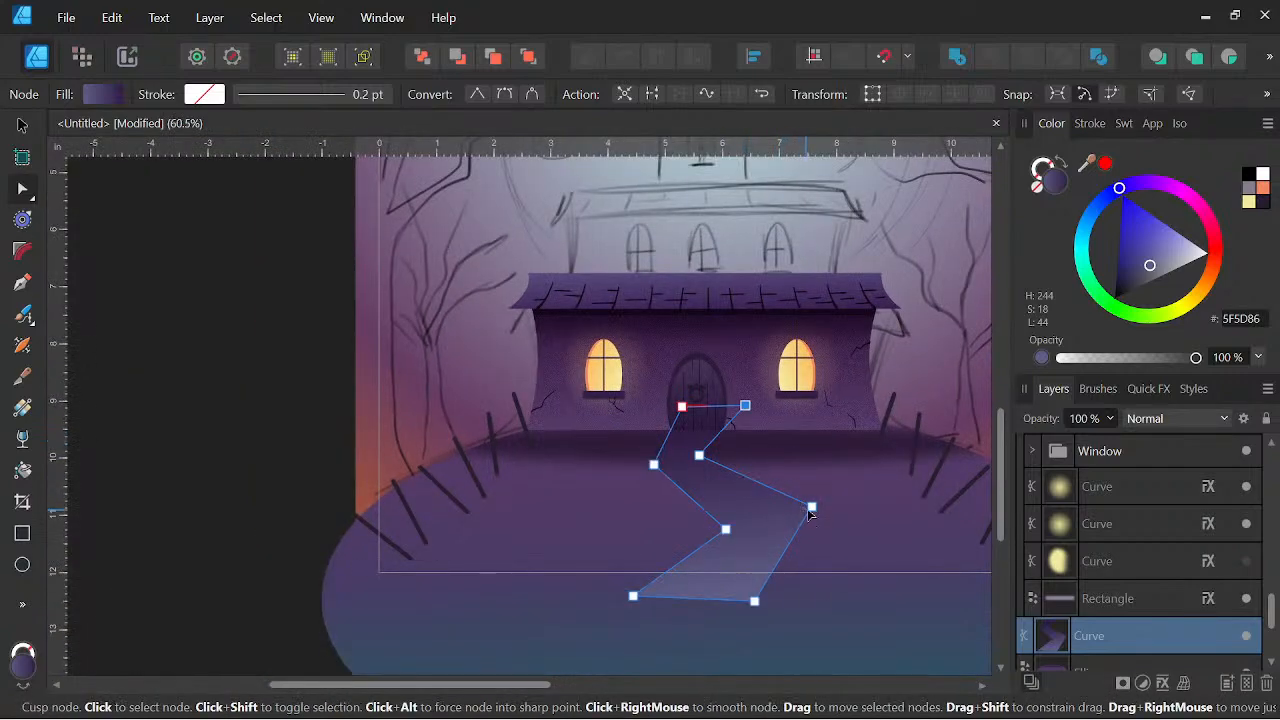
# Widen the path's lower bend by spreading its nodes, and stretch its front edge to about 3.6 in wide
pyautogui.moveTo(829, 512); pyautogui.dragTo(846, 513)
pyautogui.moveTo(726, 530); pyautogui.dragTo(718, 530)
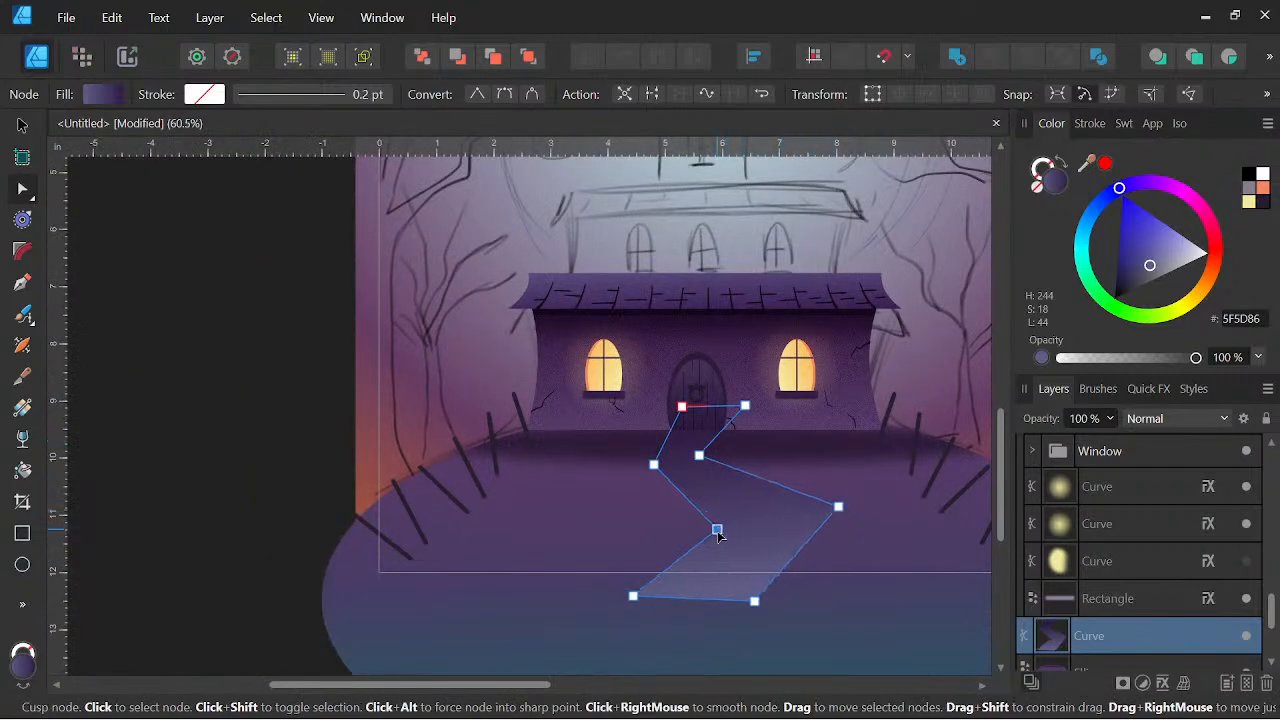
pyautogui.moveTo(633, 596); pyautogui.dragTo(566, 596)
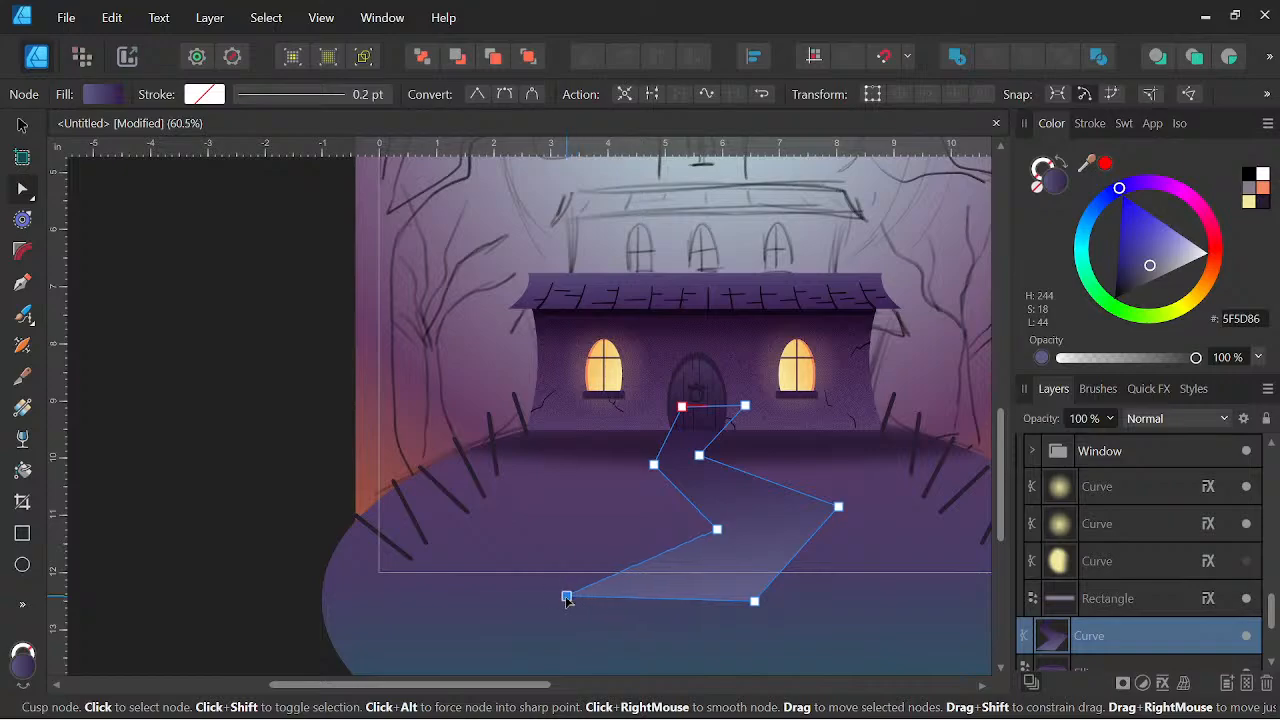
pyautogui.moveTo(754, 601); pyautogui.dragTo(772, 603)
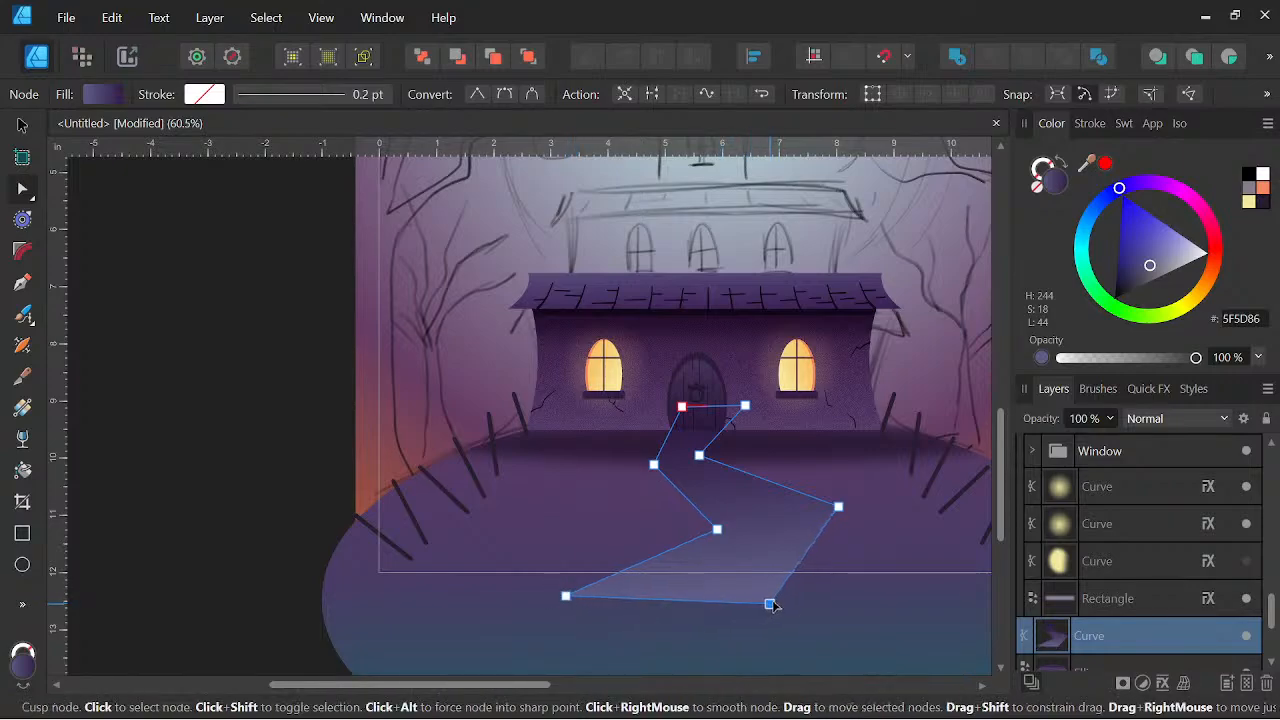
pyautogui.press('space')
pyautogui.scroll(4, 763, 523)
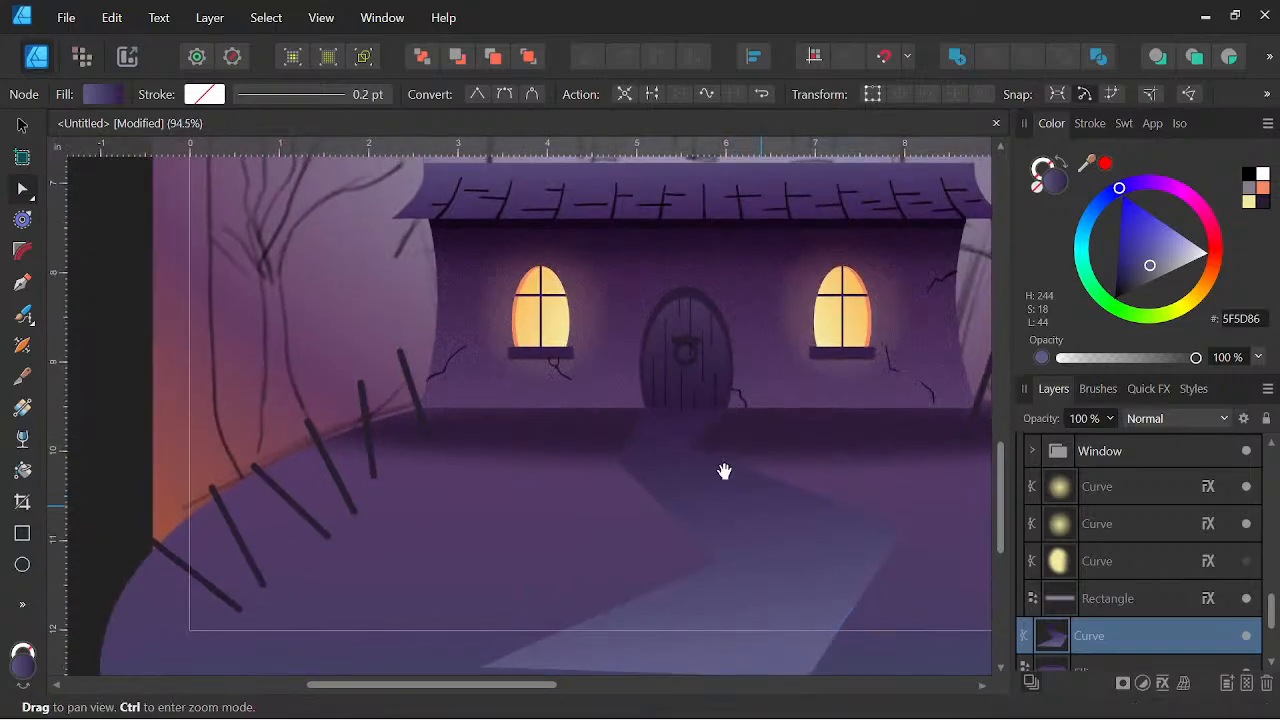
pyautogui.scroll(2, 697, 437)
pyautogui.moveTo(787, 443); pyautogui.dragTo(751, 476)
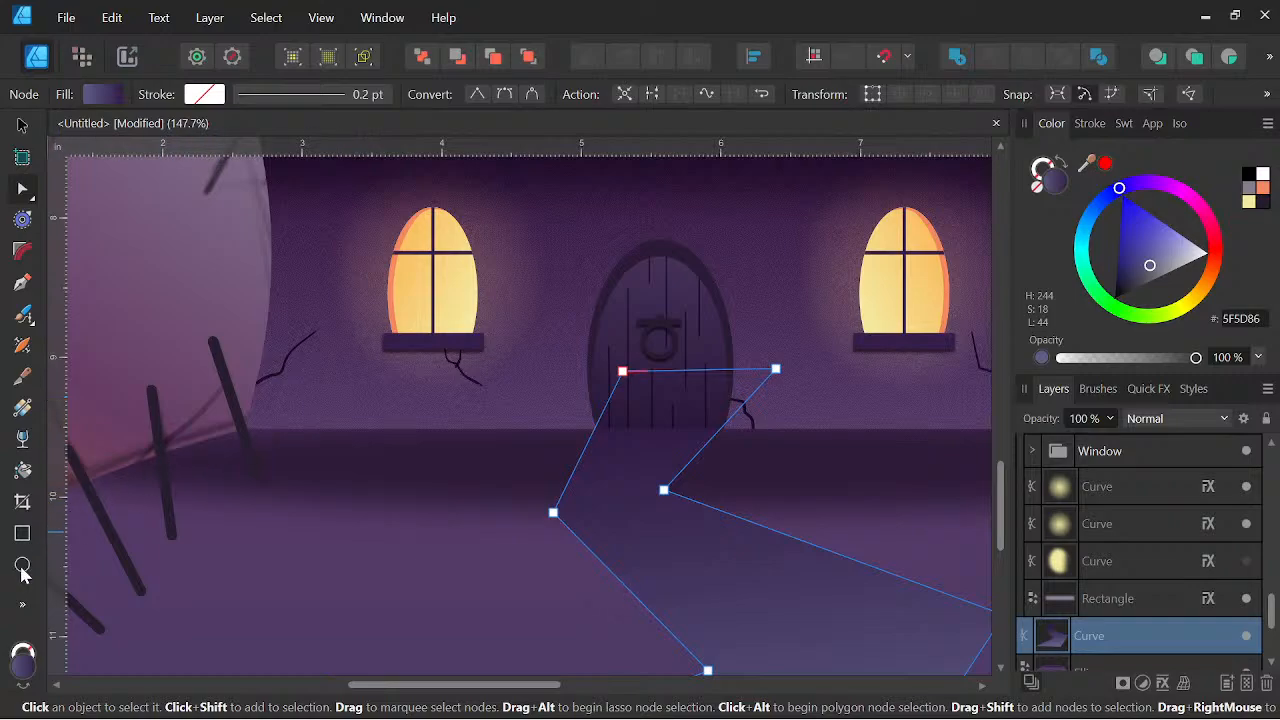
# Duplicate the left window's sill rectangle and place the copy outside the window group, directly above the path layer
pyautogui.click(22, 534)
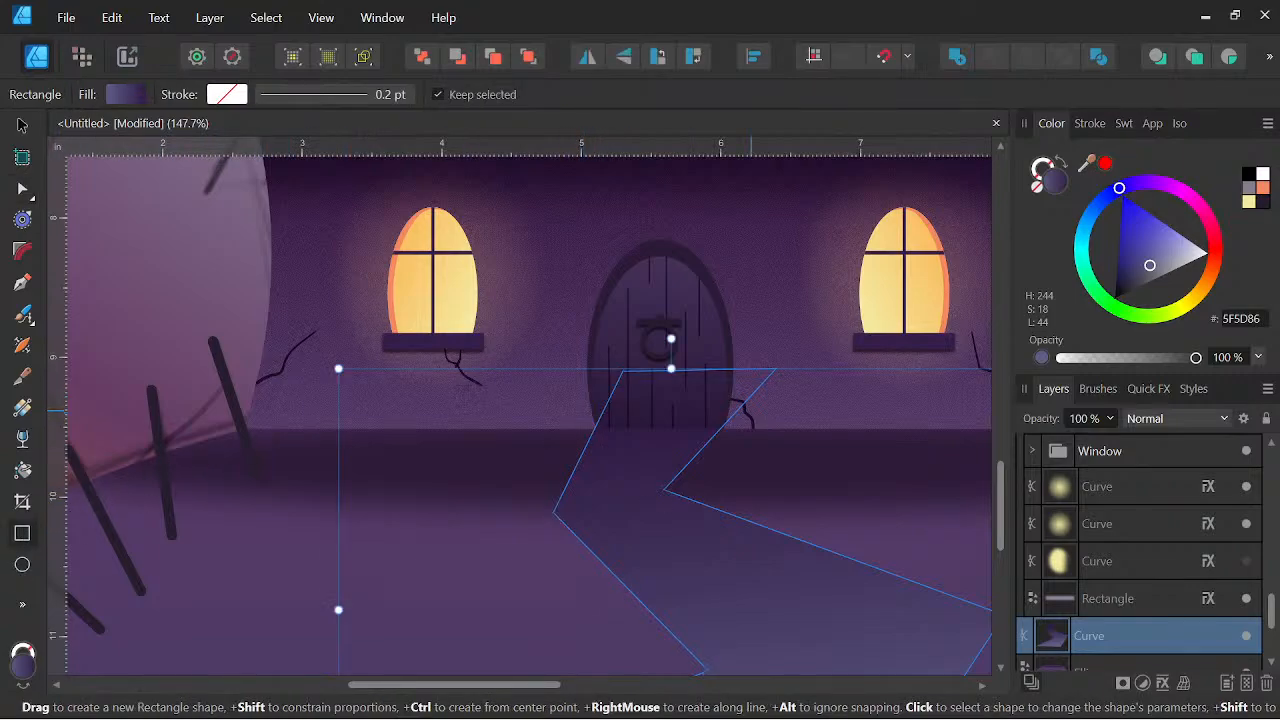
pyautogui.click(1173, 455)
pyautogui.click(1032, 451)
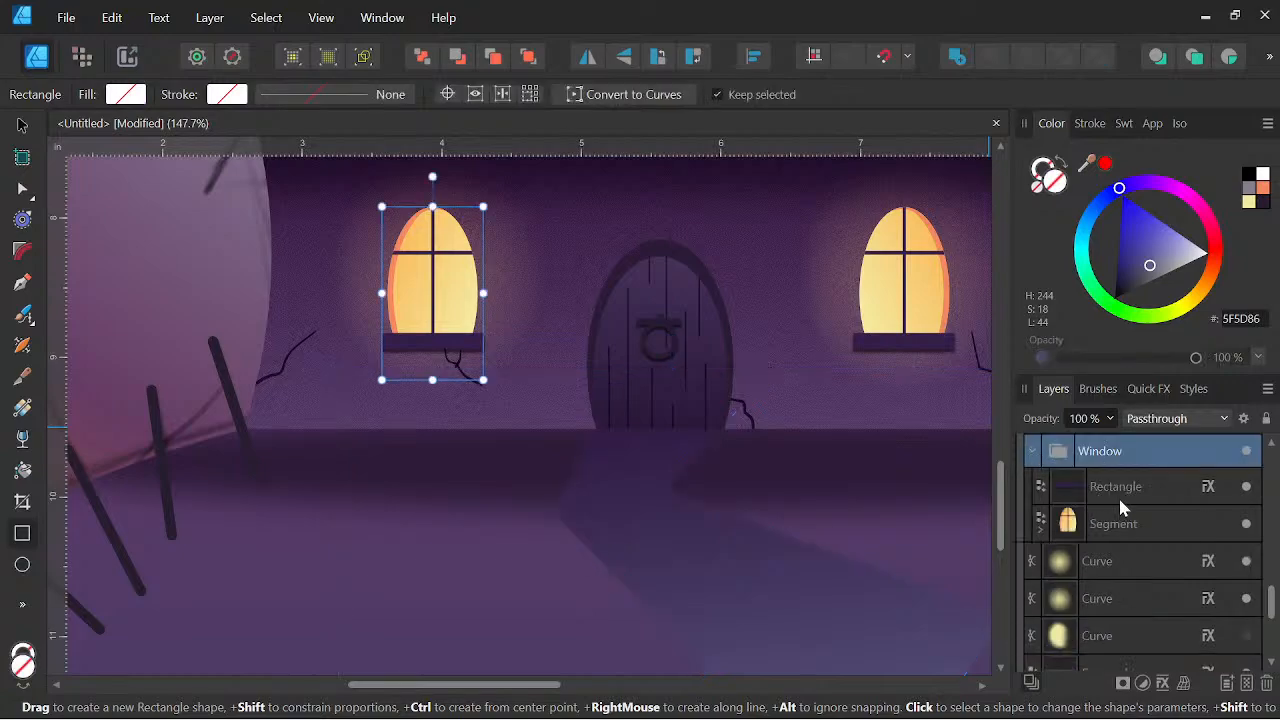
pyautogui.click(1120, 500)
pyautogui.rightClick(1120, 500)
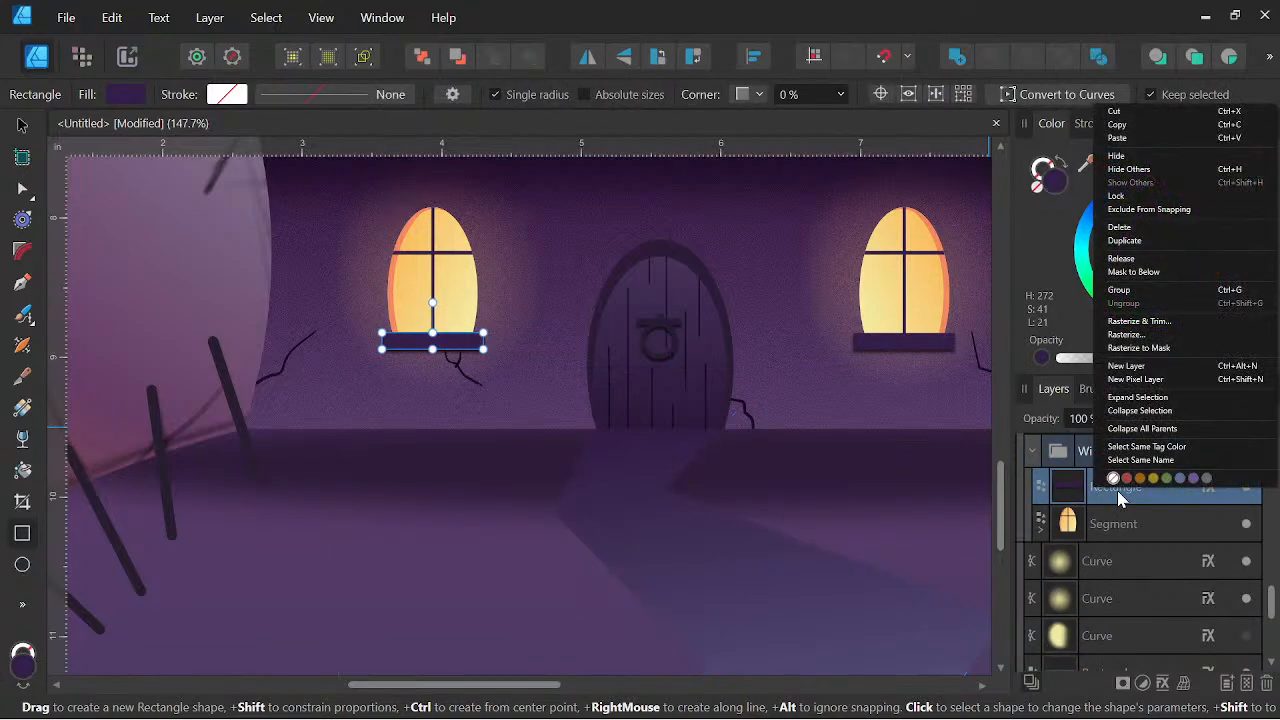
pyautogui.click(1143, 260)
pyautogui.scroll(2, 1117, 470)
pyautogui.moveTo(1097, 692); pyautogui.dragTo(1074, 553)
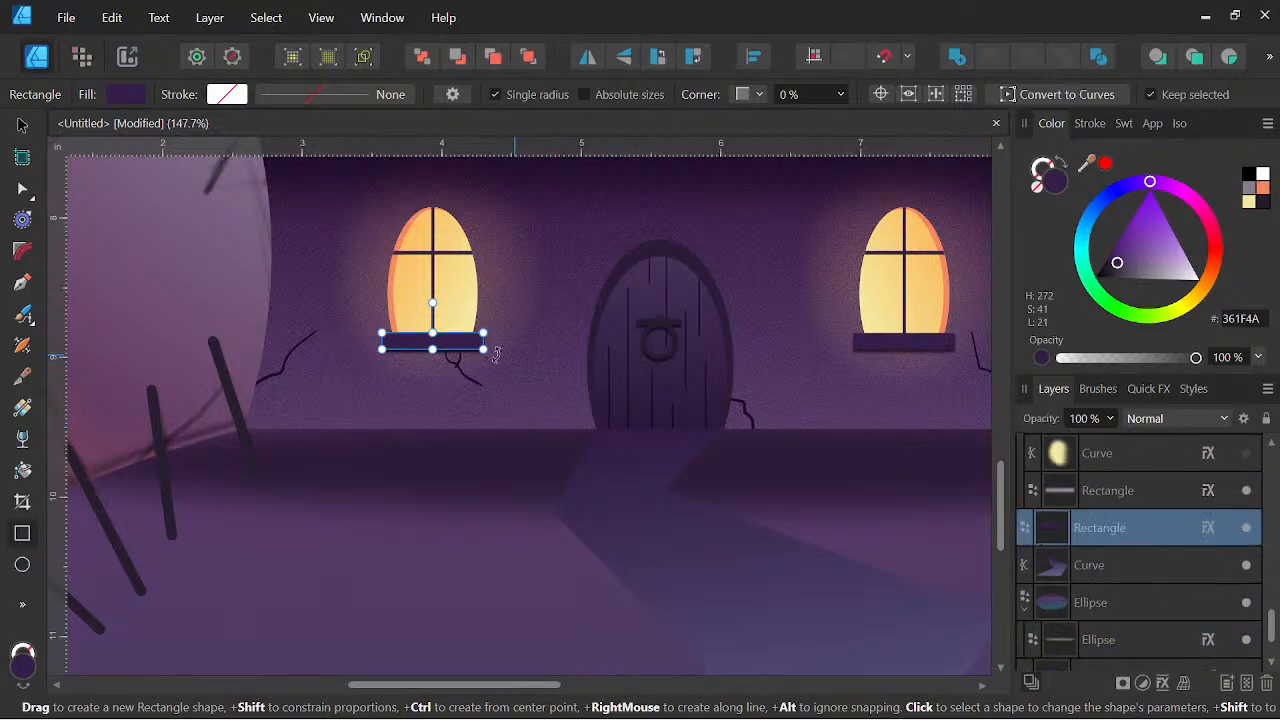
# Move the sill copy to the base of the door and nest it inside the house wall's layer, above the door segment
pyautogui.click(22, 125)
pyautogui.moveTo(446, 348); pyautogui.dragTo(657, 437)
pyautogui.scroll(2, 657, 420)
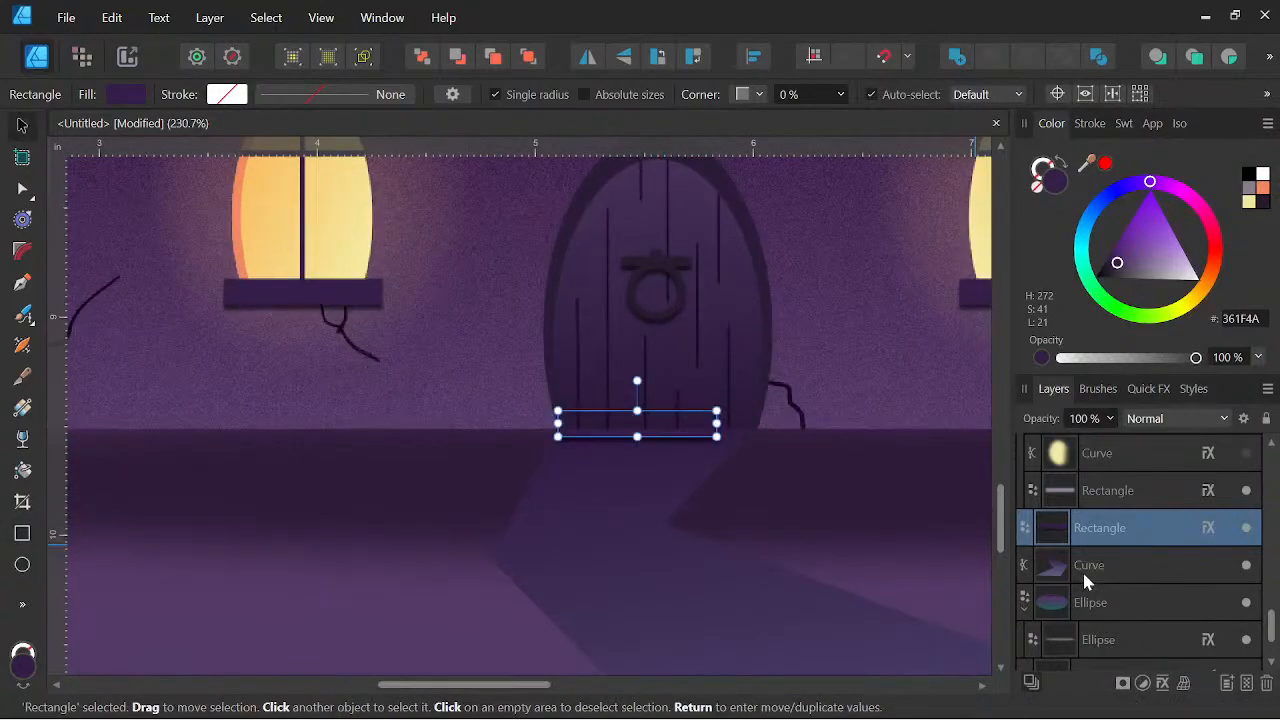
pyautogui.scroll(3, 1110, 480)
pyautogui.scroll(5, 1120, 450)
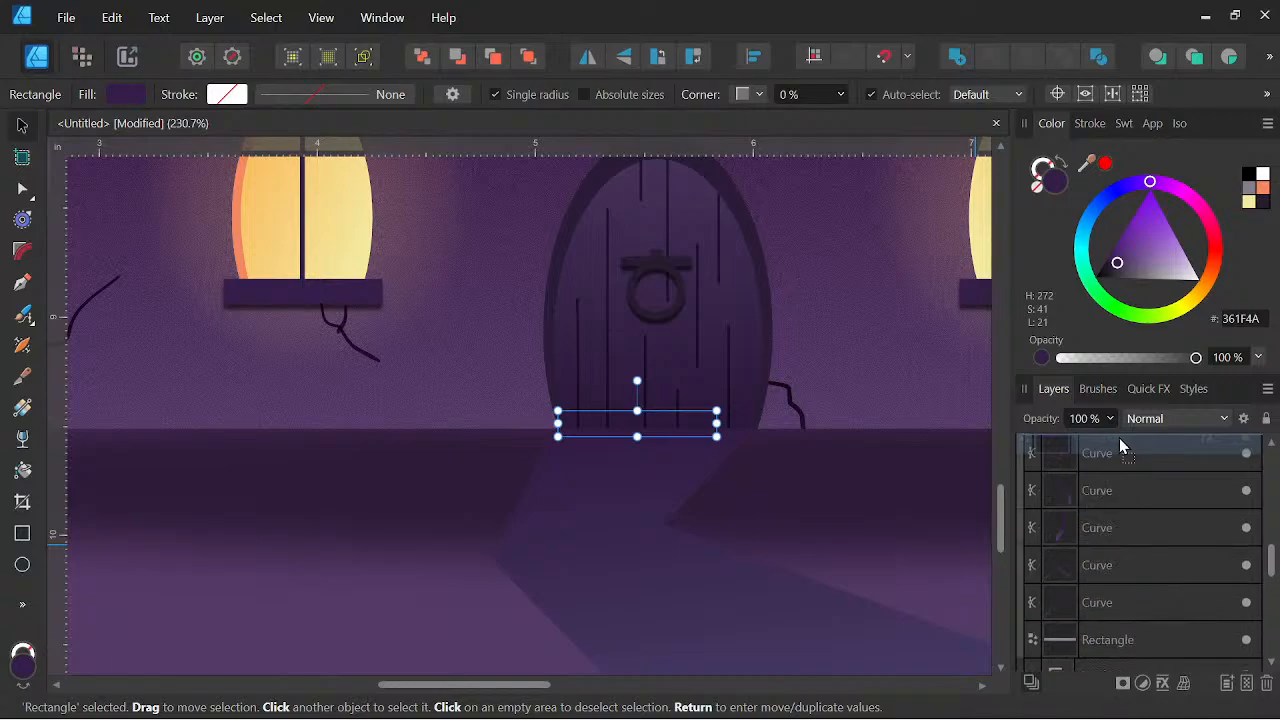
pyautogui.moveTo(1118, 452); pyautogui.dragTo(1076, 625)
pyautogui.scroll(2, 703, 484)
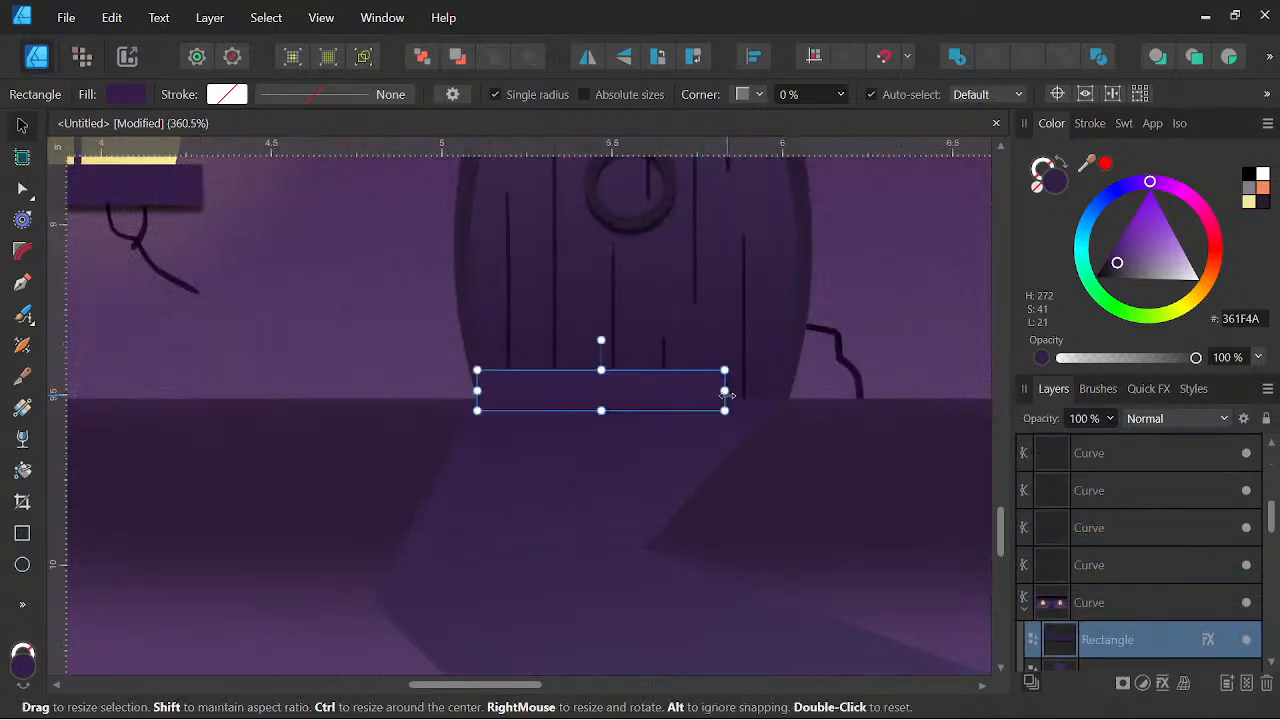
# Stretch the doorstep rectangle to about 1.1 in wide, centred under the door with its lower edge on the wall's base
pyautogui.moveTo(726, 394)
pyautogui.mouseDown()
pyautogui.moveTo(818, 392)
pyautogui.moveTo(726, 386)
pyautogui.moveTo(721, 371)
pyautogui.mouseUp()
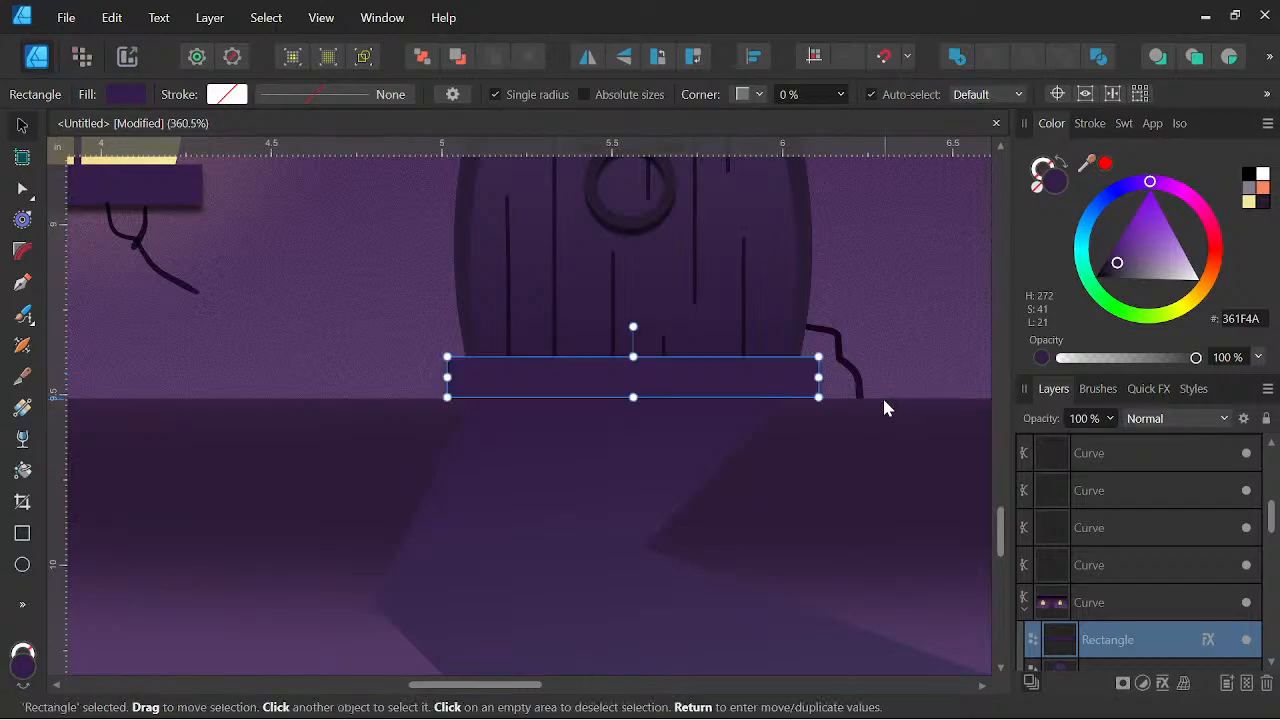
pyautogui.scroll(3, 730, 393)
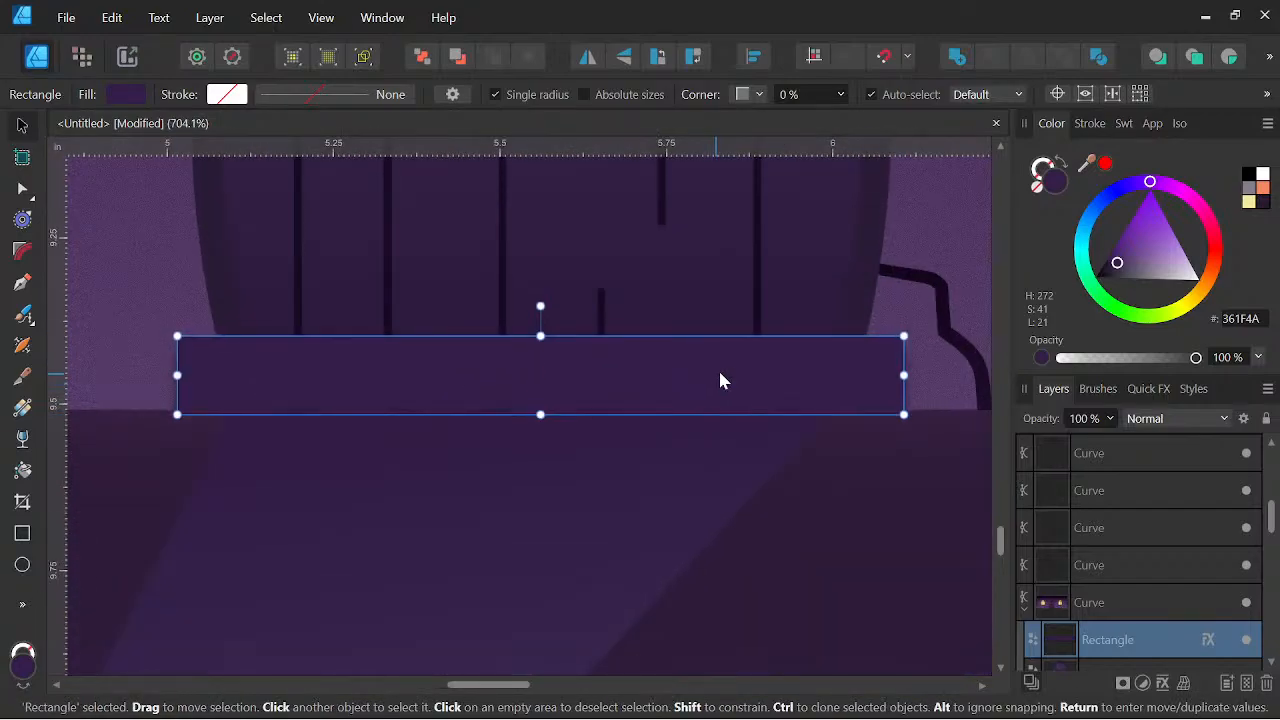
pyautogui.scroll(-2, 713, 375)
pyautogui.scroll(-3, 810, 408)
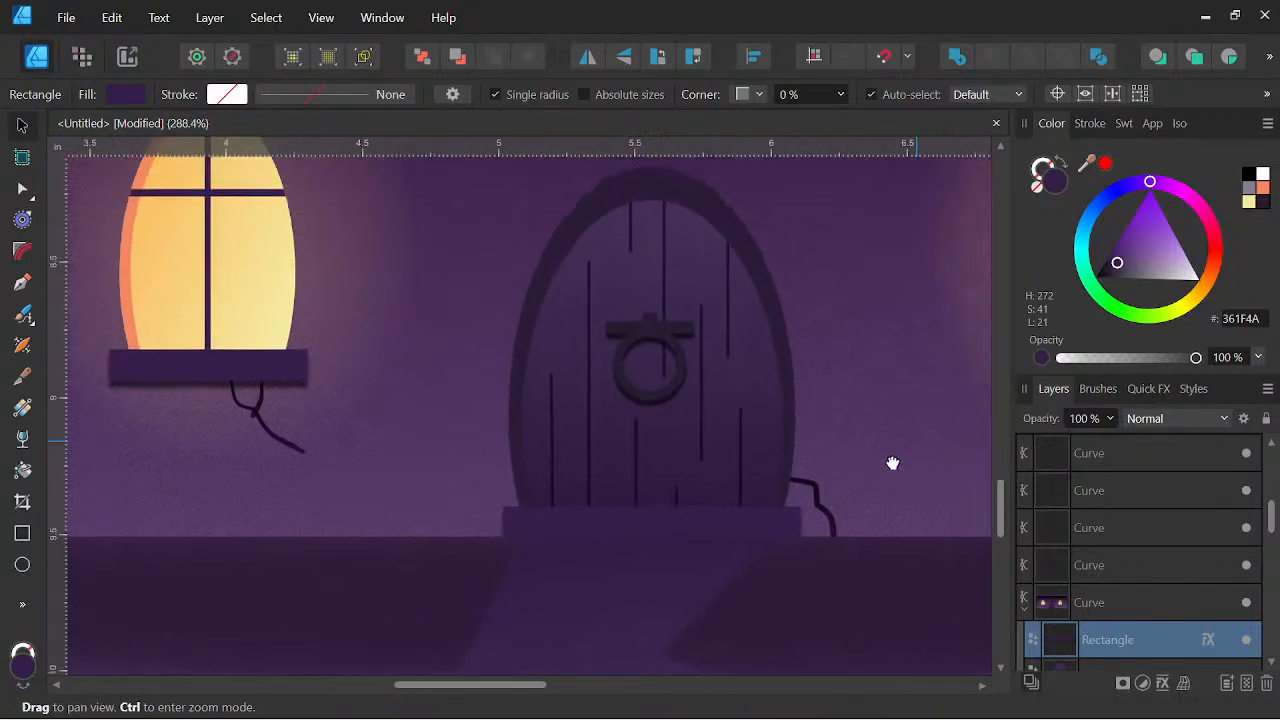
# Recolour the doorstep rectangle with the Color Picker, sampling dark purple #2A1C37 from the top of the door frame
pyautogui.click(21, 605)
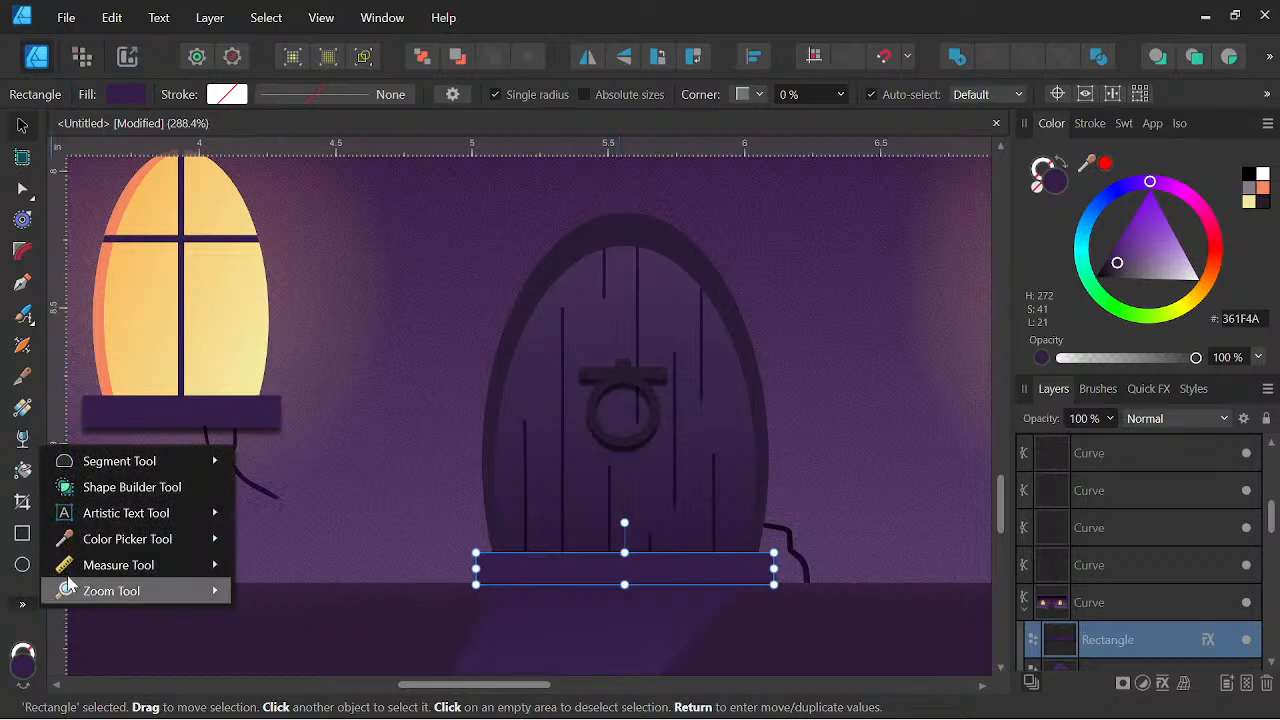
pyautogui.moveTo(130, 534)
pyautogui.click(309, 534)
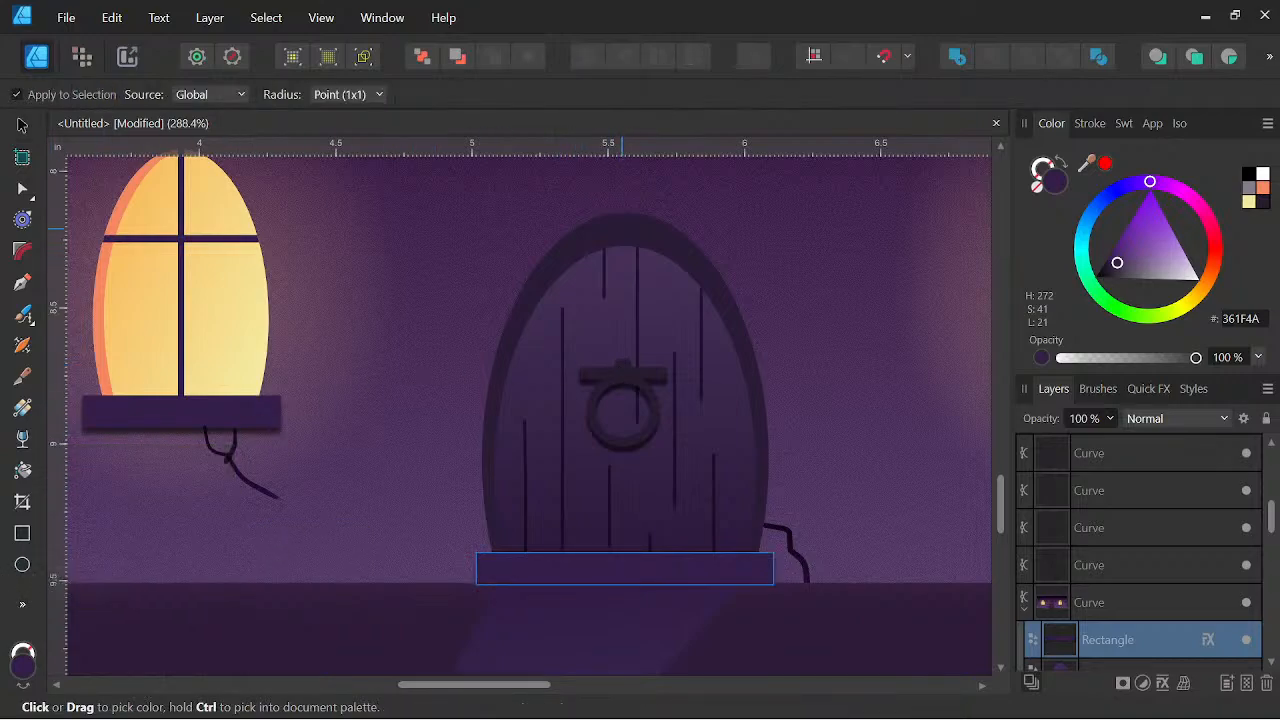
pyautogui.click(625, 226)
pyautogui.scroll(-3, 334, 377)
pyautogui.scroll(-3, 788, 471)
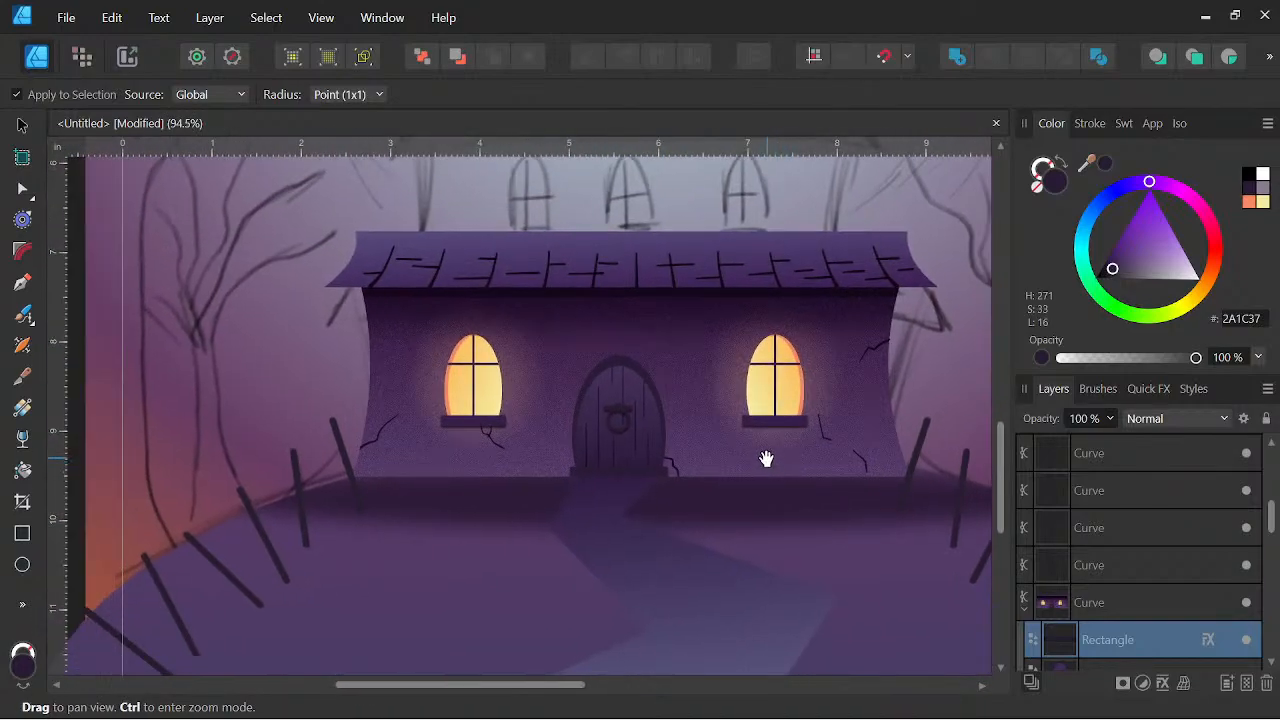
pyautogui.scroll(-2, 770, 461)
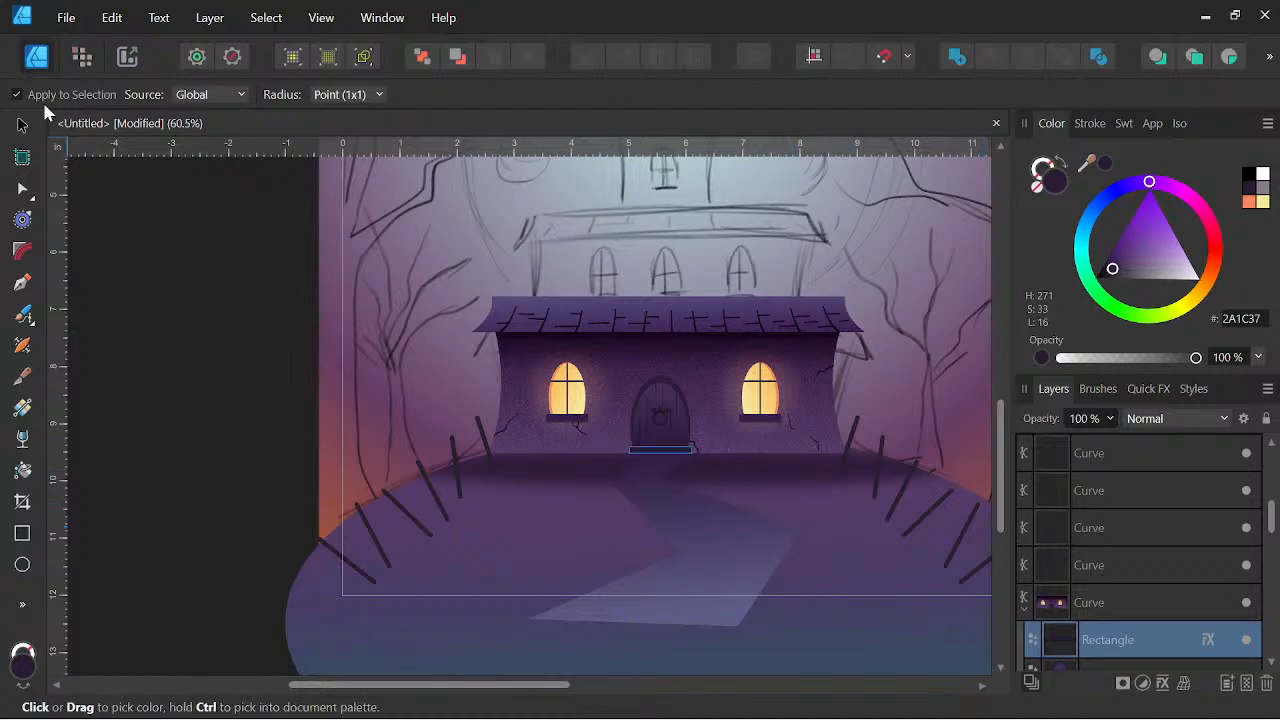
pyautogui.click(21, 127)
pyautogui.moveTo(843, 529); pyautogui.dragTo(812, 548)
pyautogui.scroll(-2, 812, 548)
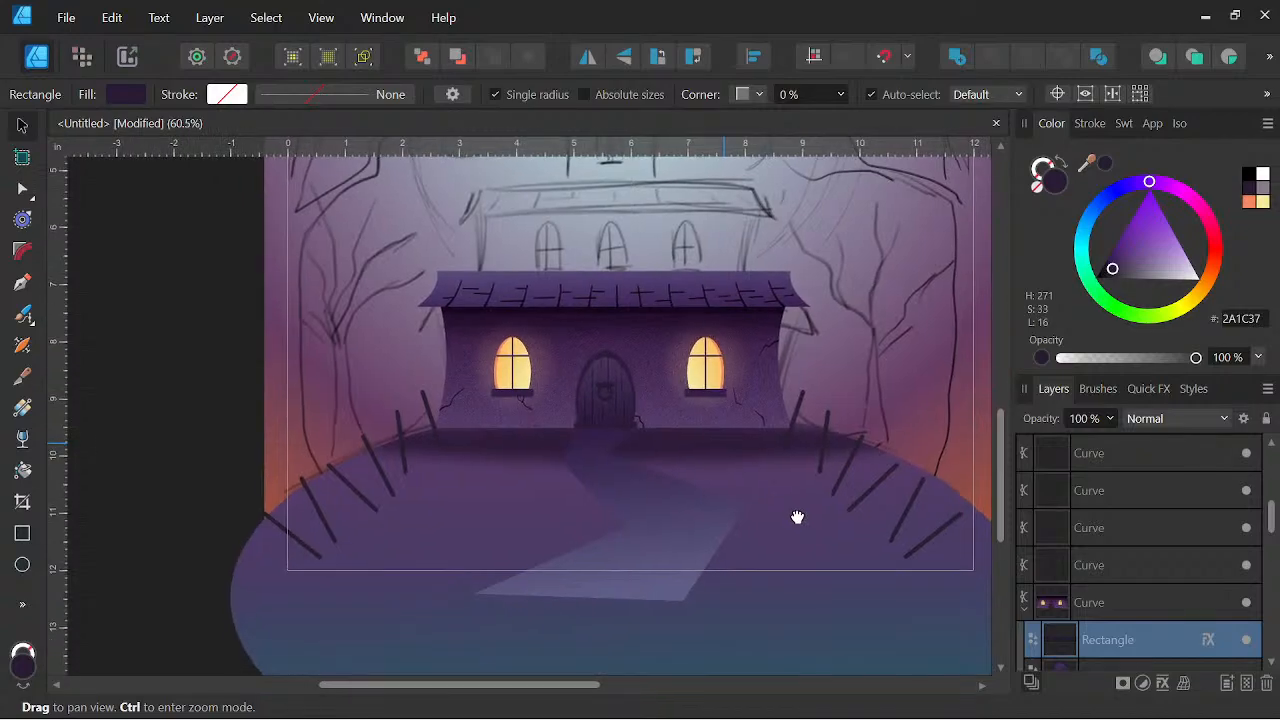
pyautogui.scroll(4, 571, 482)
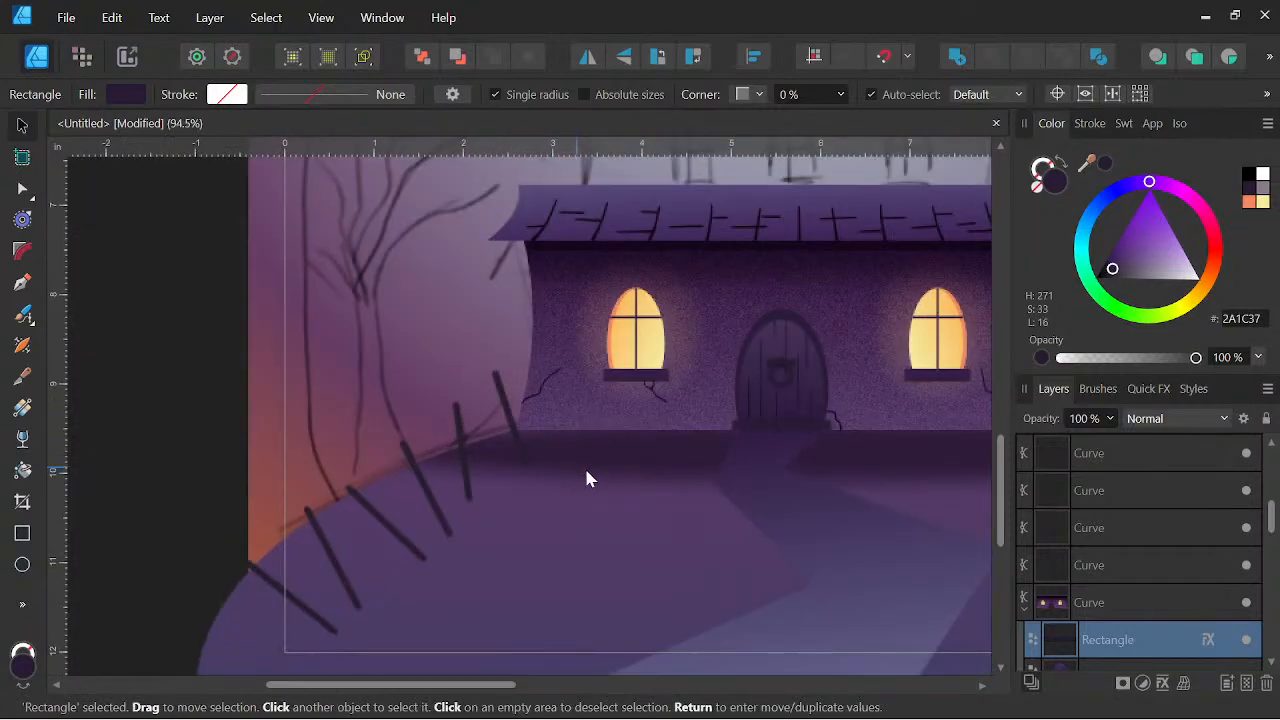
pyautogui.moveTo(562, 486); pyautogui.dragTo(543, 443)
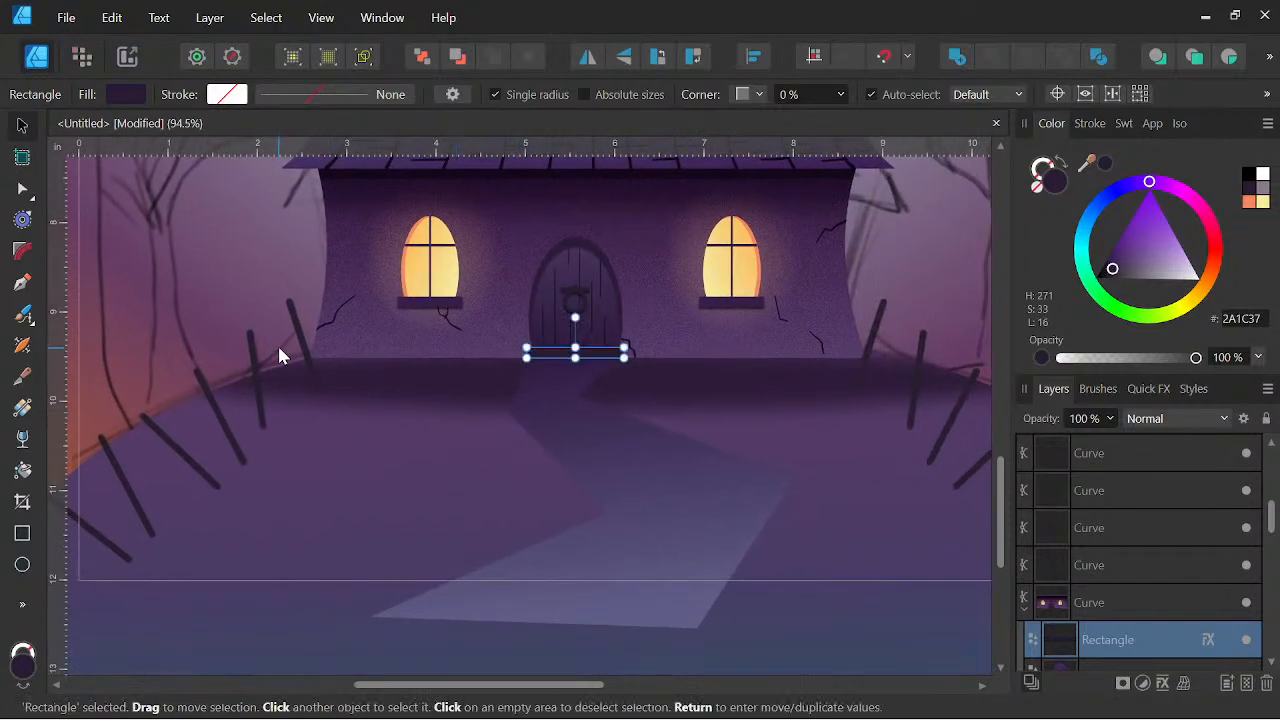
pyautogui.click(303, 347)
pyautogui.scroll(1, 300, 335)
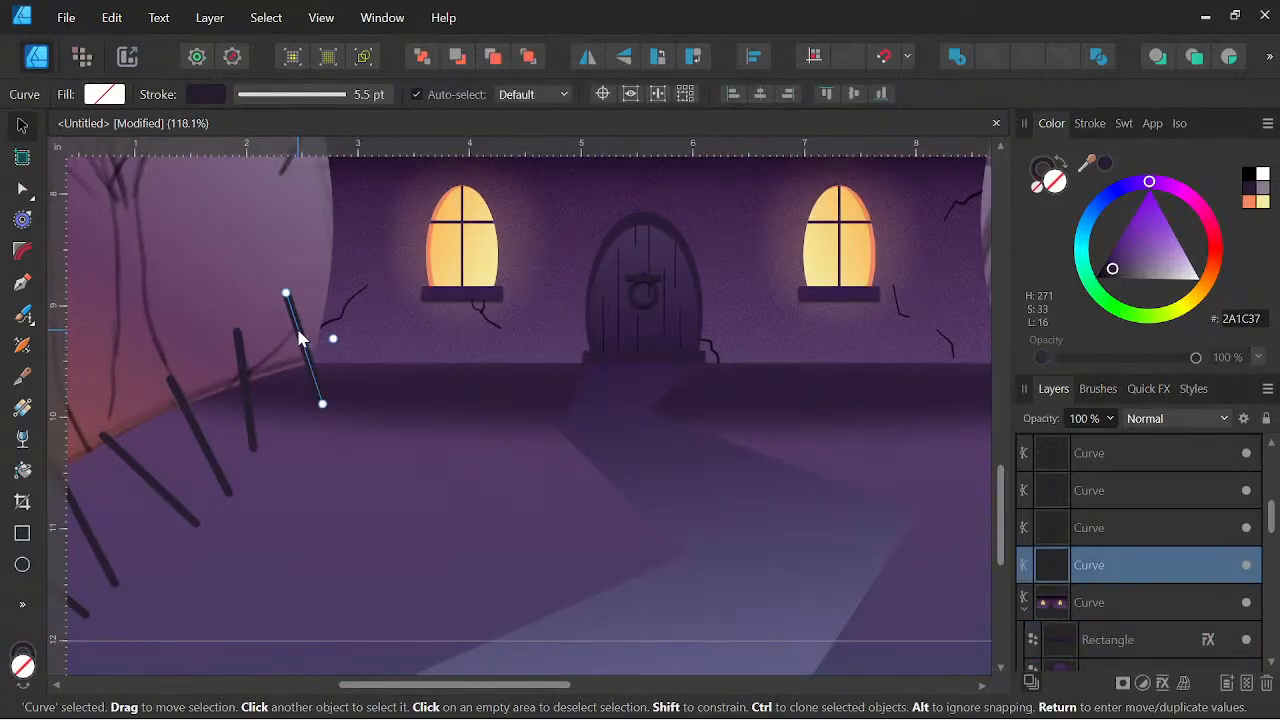
pyautogui.moveTo(300, 337); pyautogui.dragTo(286, 372)
pyautogui.moveTo(406, 449); pyautogui.dragTo(550, 480)
pyautogui.scroll(3, 546, 451)
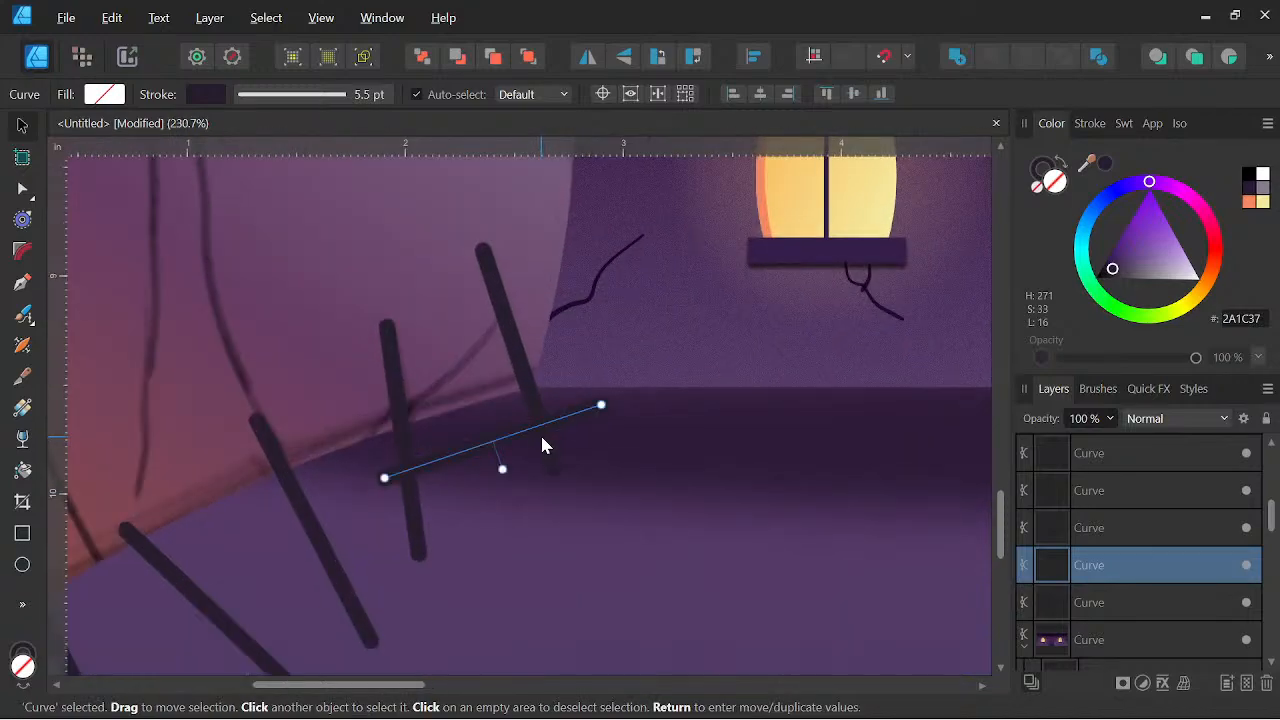
pyautogui.press('Delete')
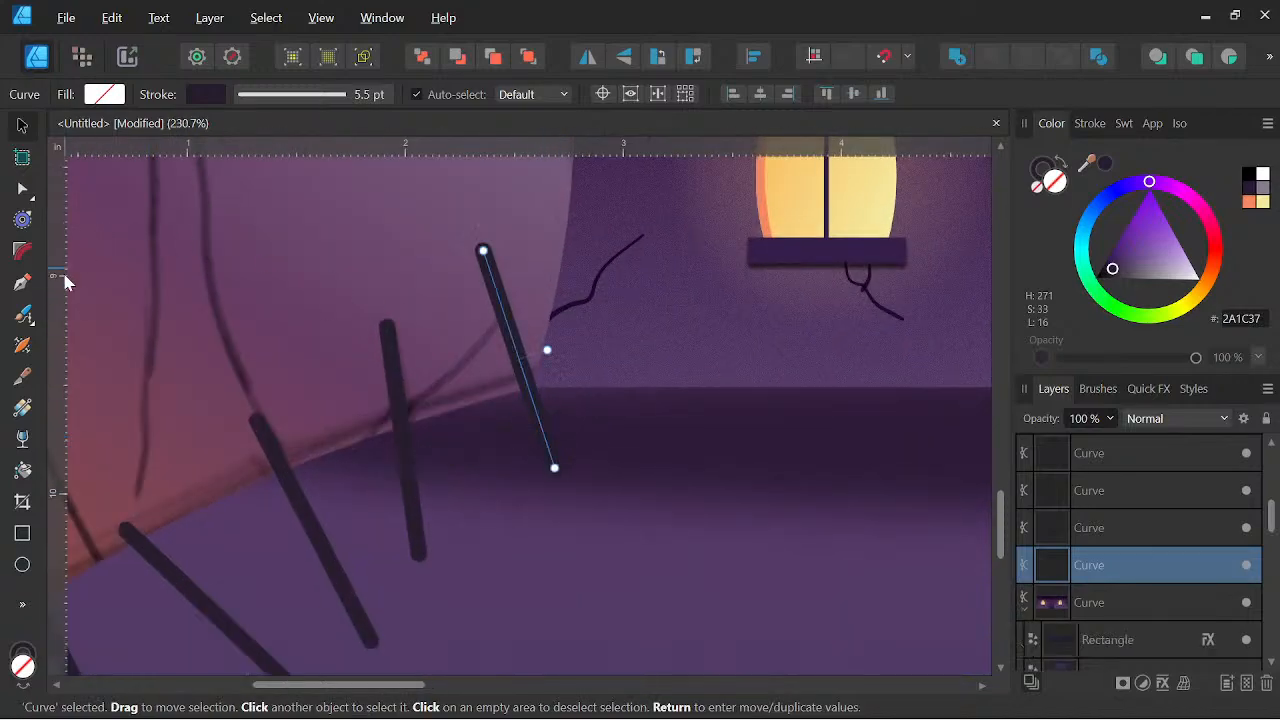
# Draw a 5.5 pt crossbar with the Pen tool between the left fence's two posts nearest the house, with stroke colour #2A1C37
pyautogui.click(27, 284)
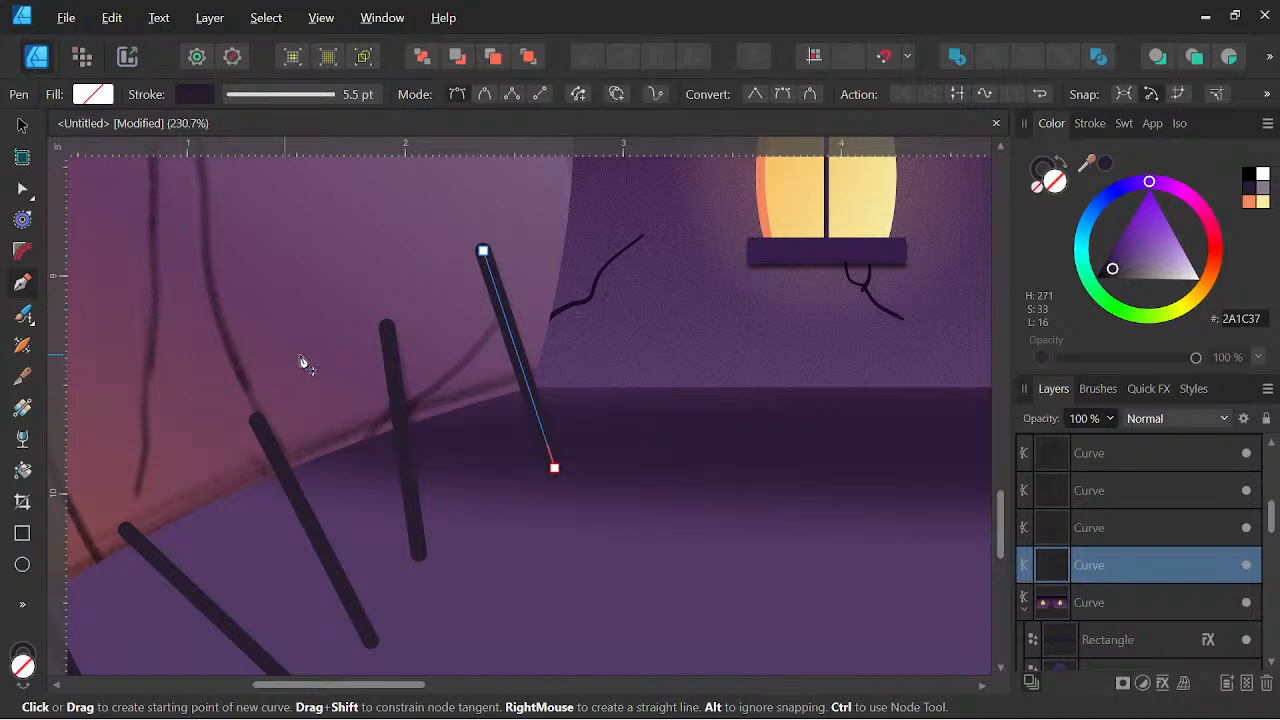
pyautogui.scroll(-4, 506, 316)
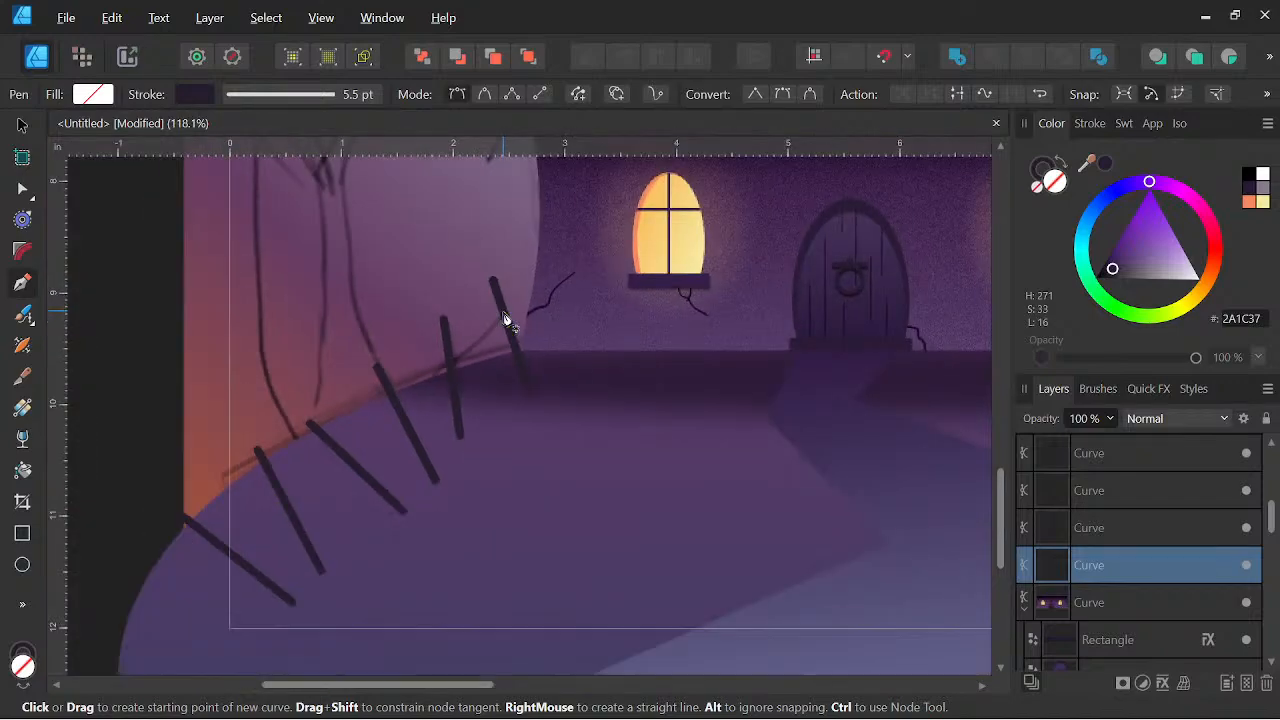
pyautogui.click(449, 360)
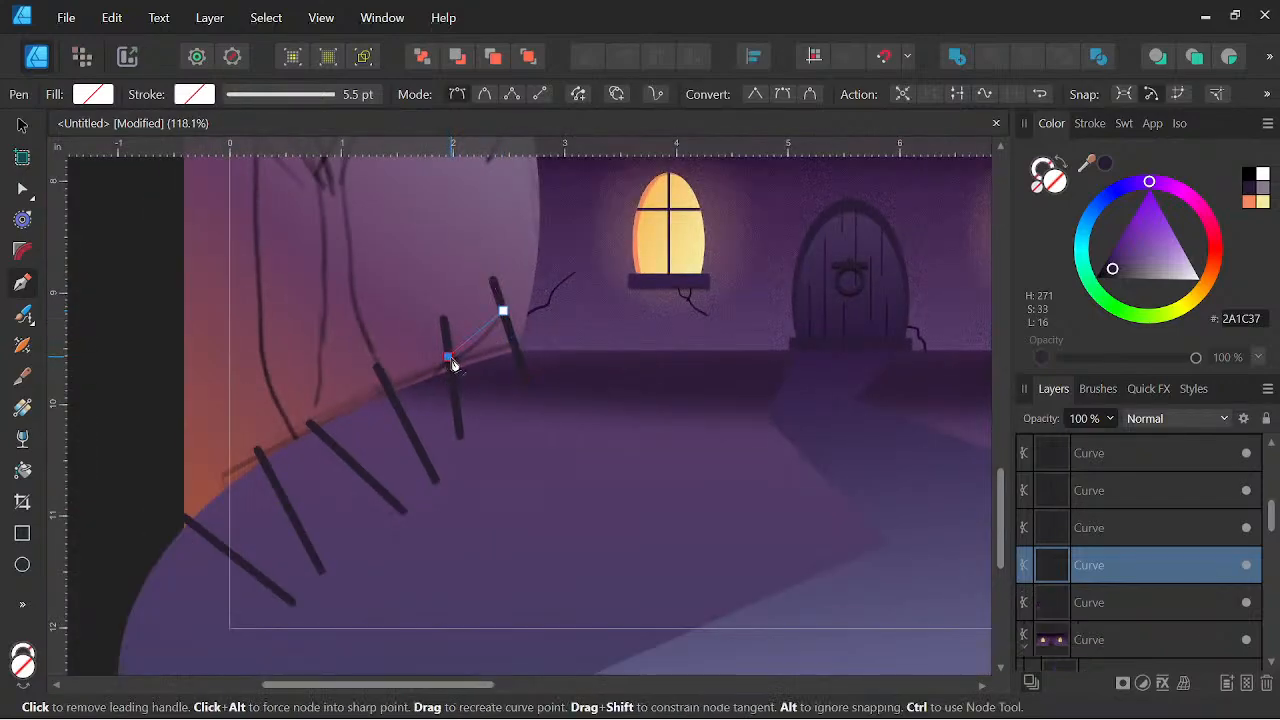
pyautogui.press('Escape')
pyautogui.click(1104, 166)
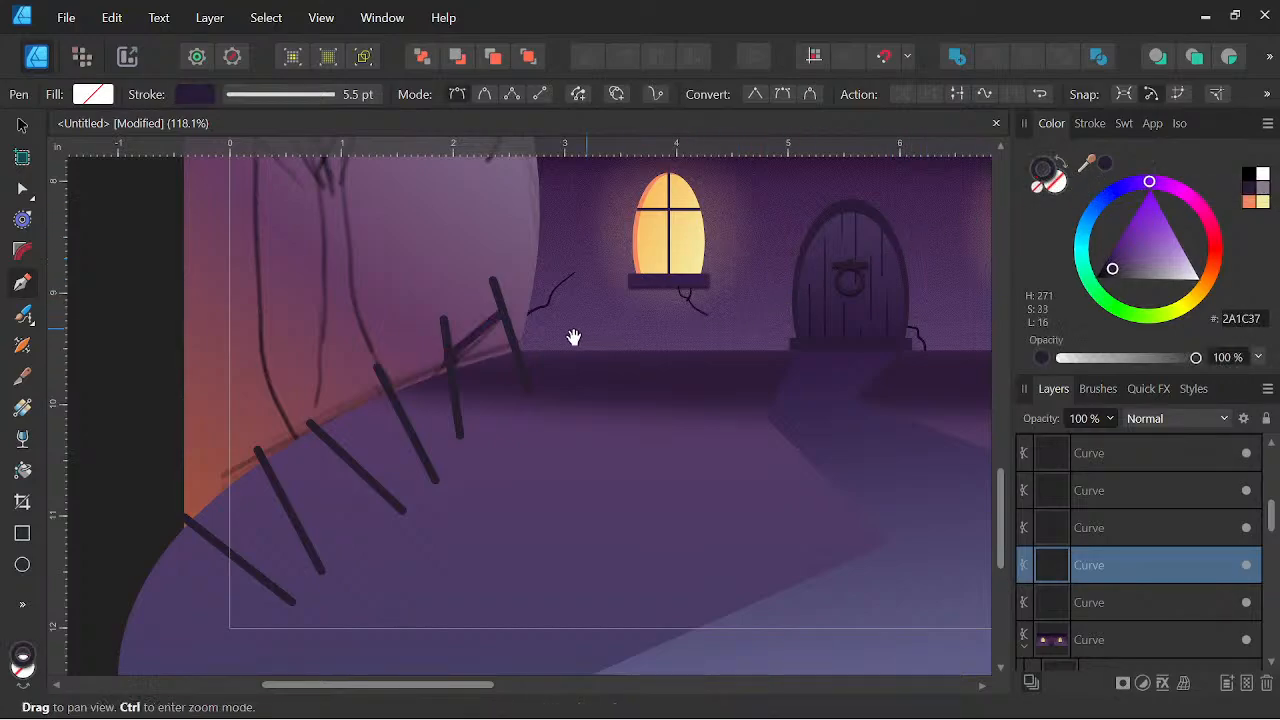
pyautogui.scroll(8, 502, 336)
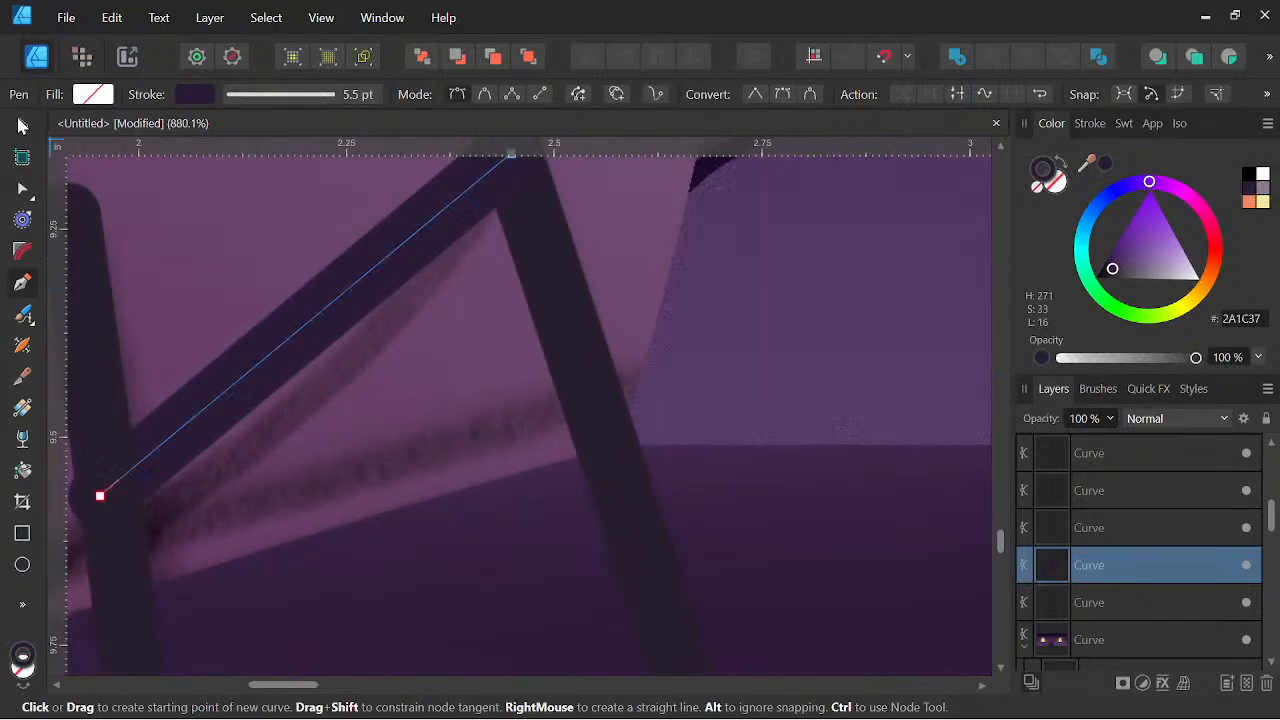
# Recolour the left fence post nearest the house to #271E2E with the Color Picker
pyautogui.click(20, 124)
pyautogui.click(553, 310)
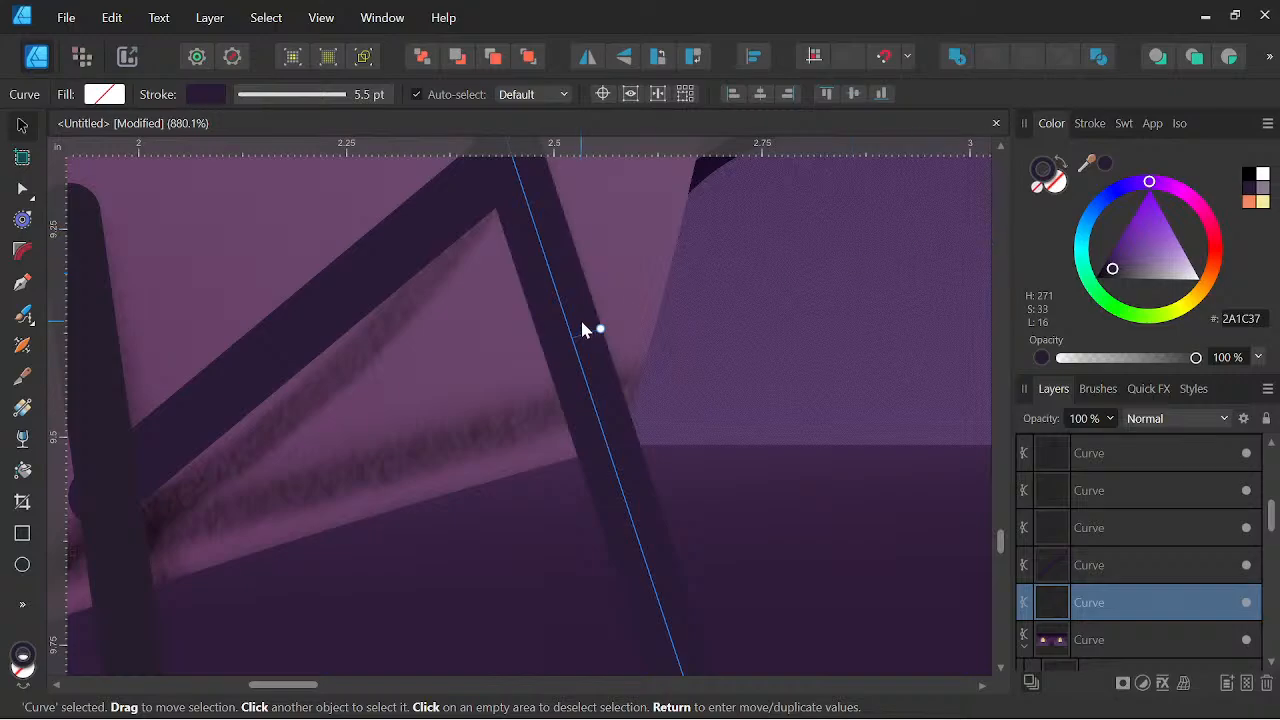
pyautogui.scroll(-4, 580, 317)
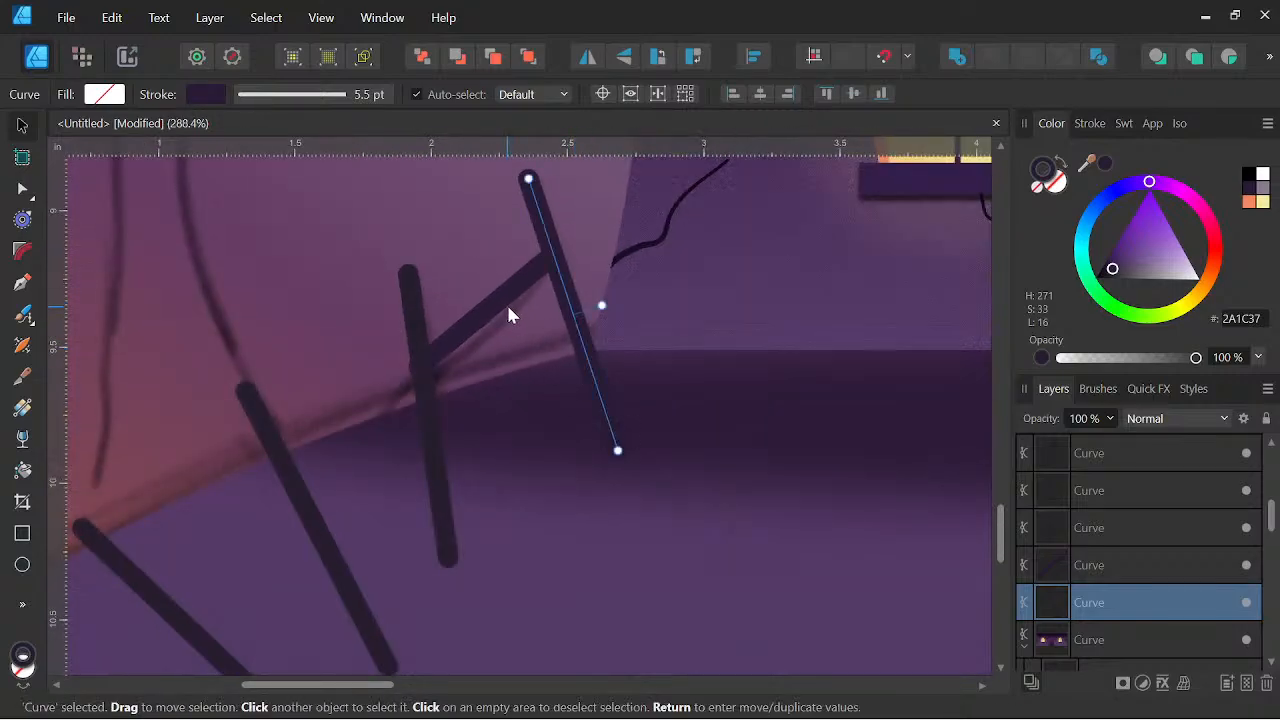
pyautogui.click(22, 604)
pyautogui.moveTo(200, 539)
pyautogui.click(285, 539)
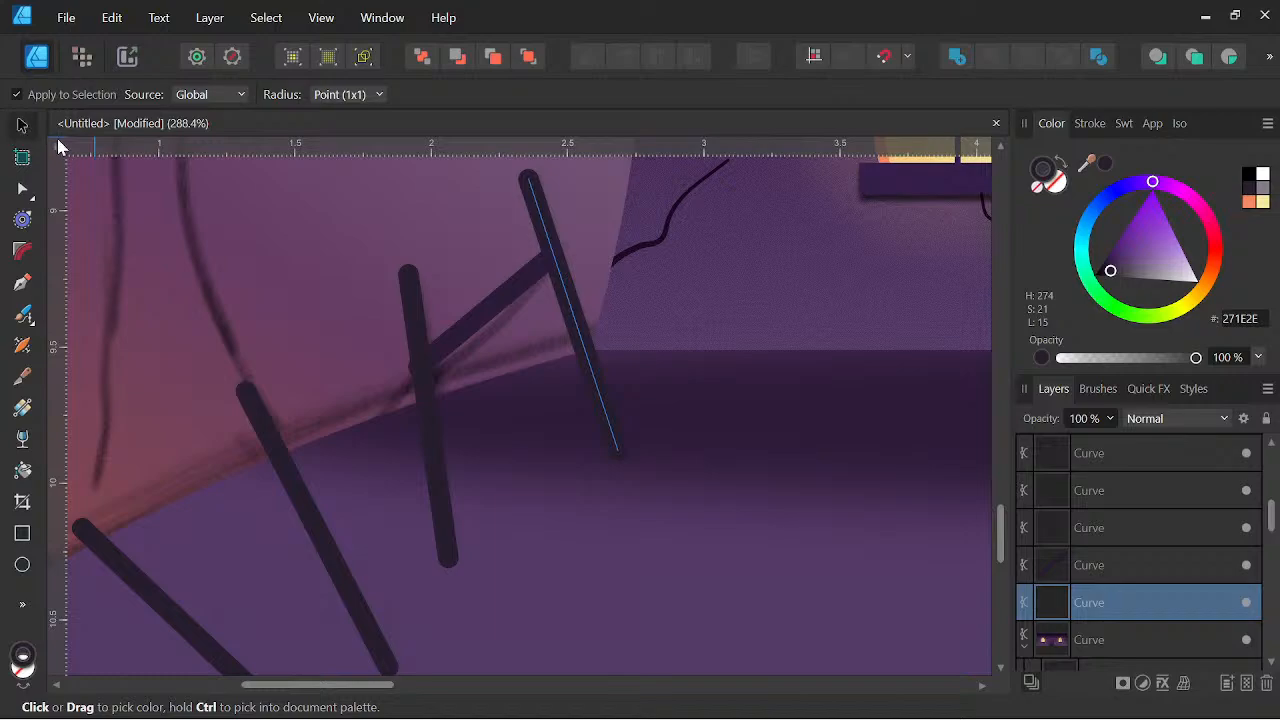
# Recolour the crossbar to #271E2E by sampling the second fence post, and nudge its lower end to sit on that post
pyautogui.click(22, 125)
pyautogui.click(457, 335)
pyautogui.click(22, 604)
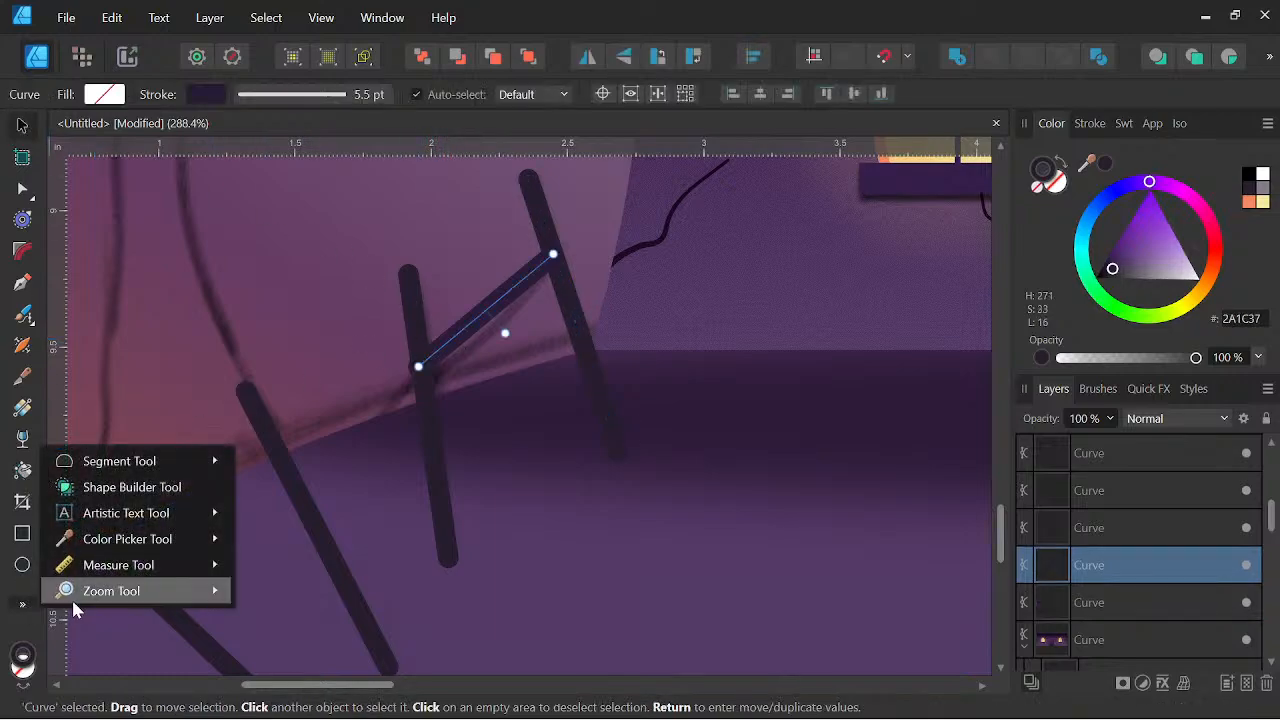
pyautogui.moveTo(200, 537)
pyautogui.click(286, 539)
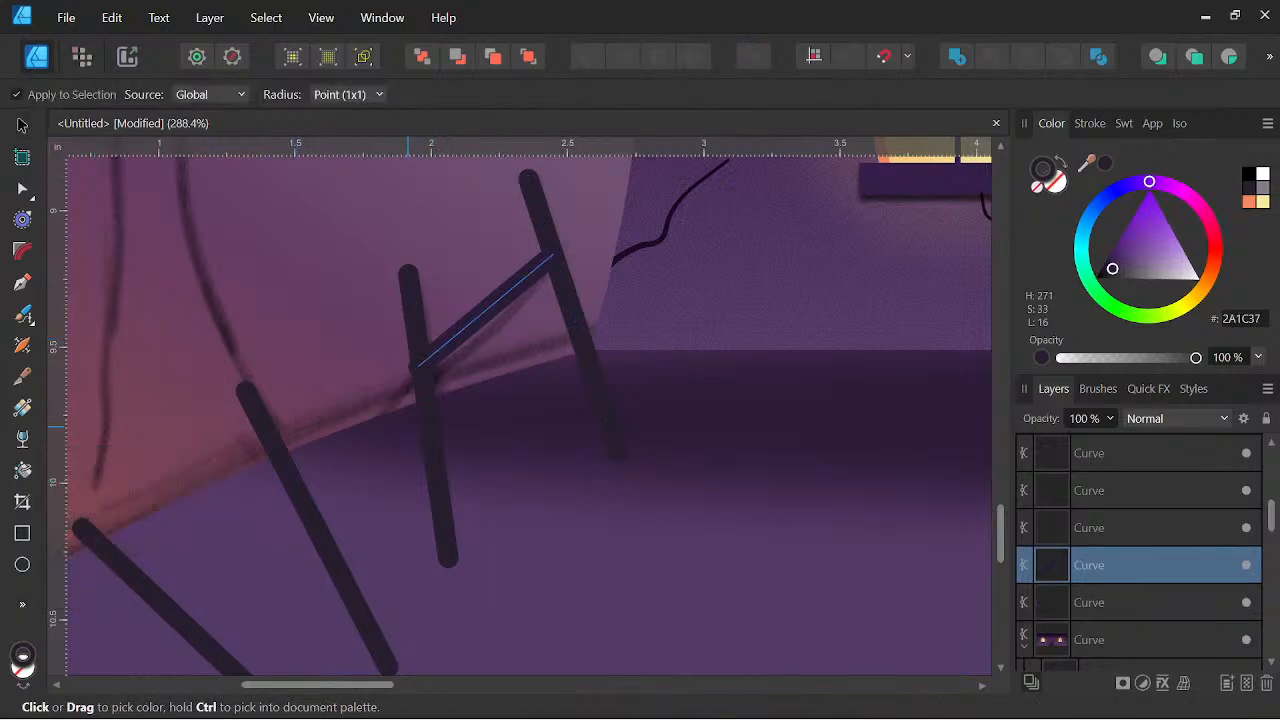
pyautogui.click(419, 298)
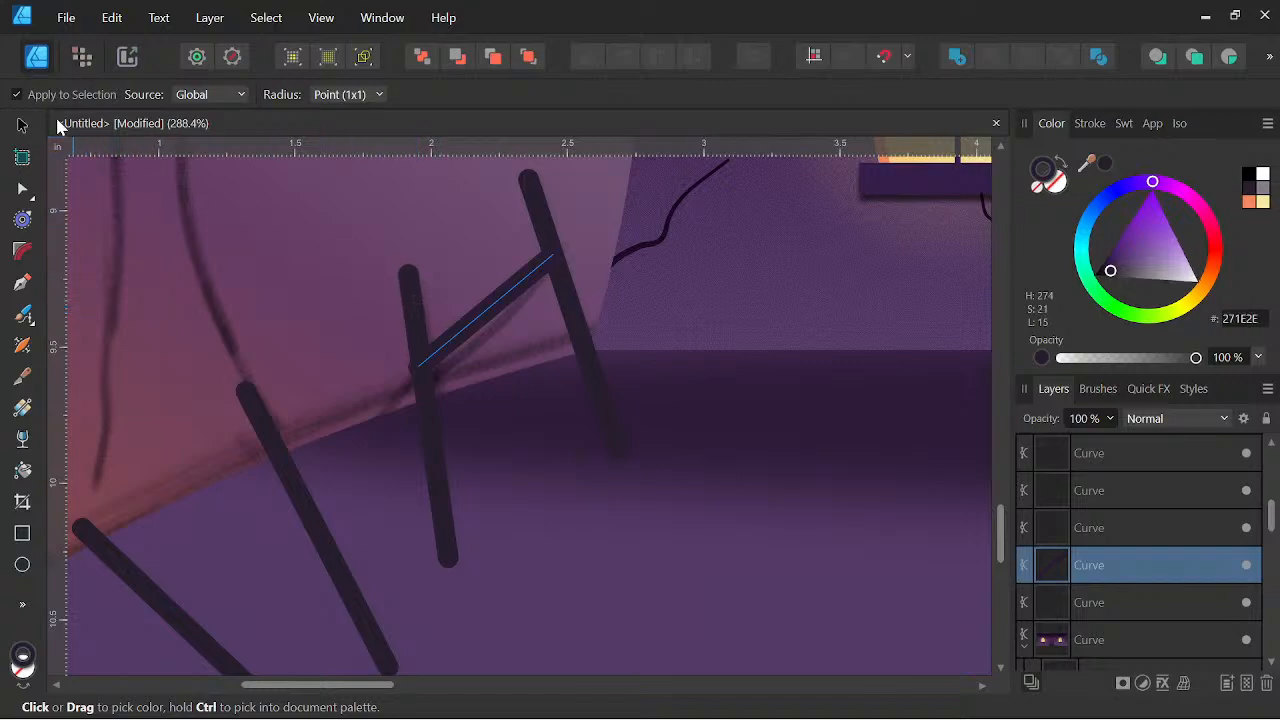
pyautogui.click(22, 125)
pyautogui.moveTo(417, 363); pyautogui.dragTo(425, 360)
# Draw upper crossbars with the Pen tool from the left fence's second post to the third, and from the third to the fourth
pyautogui.click(22, 283)
pyautogui.scroll(-3, 600, 400)
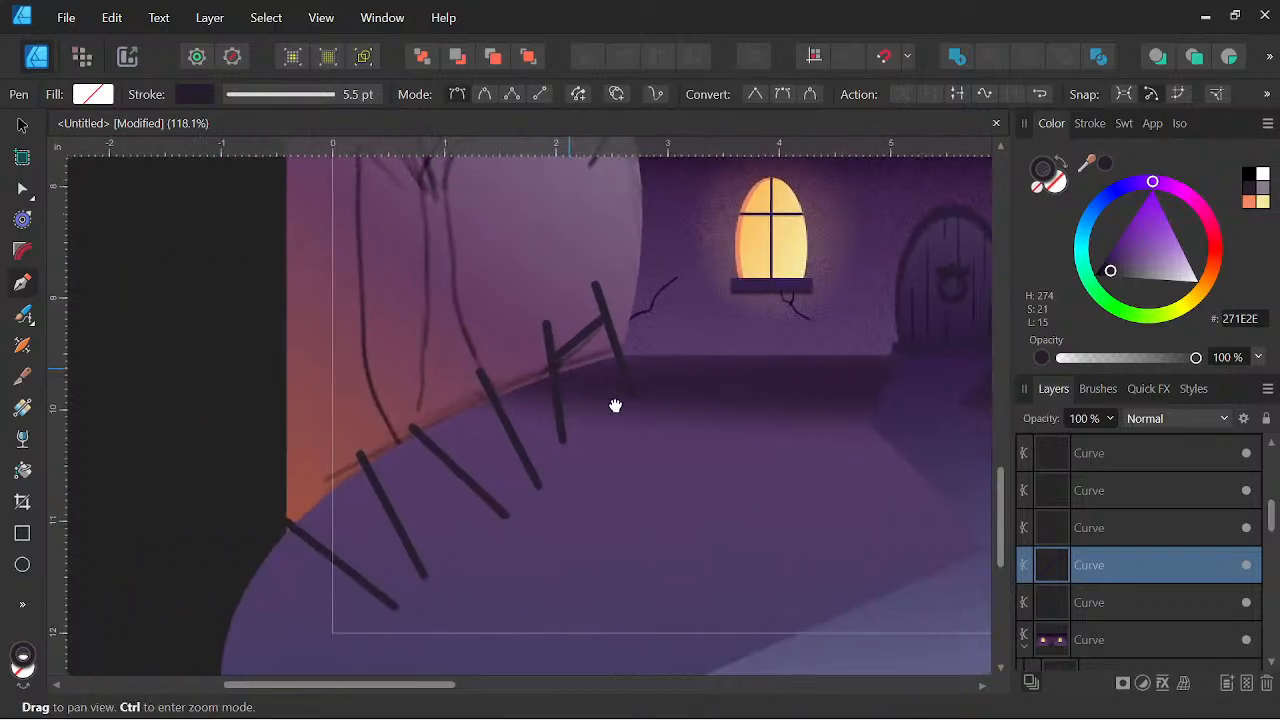
pyautogui.scroll(2, 565, 375)
pyautogui.click(562, 348)
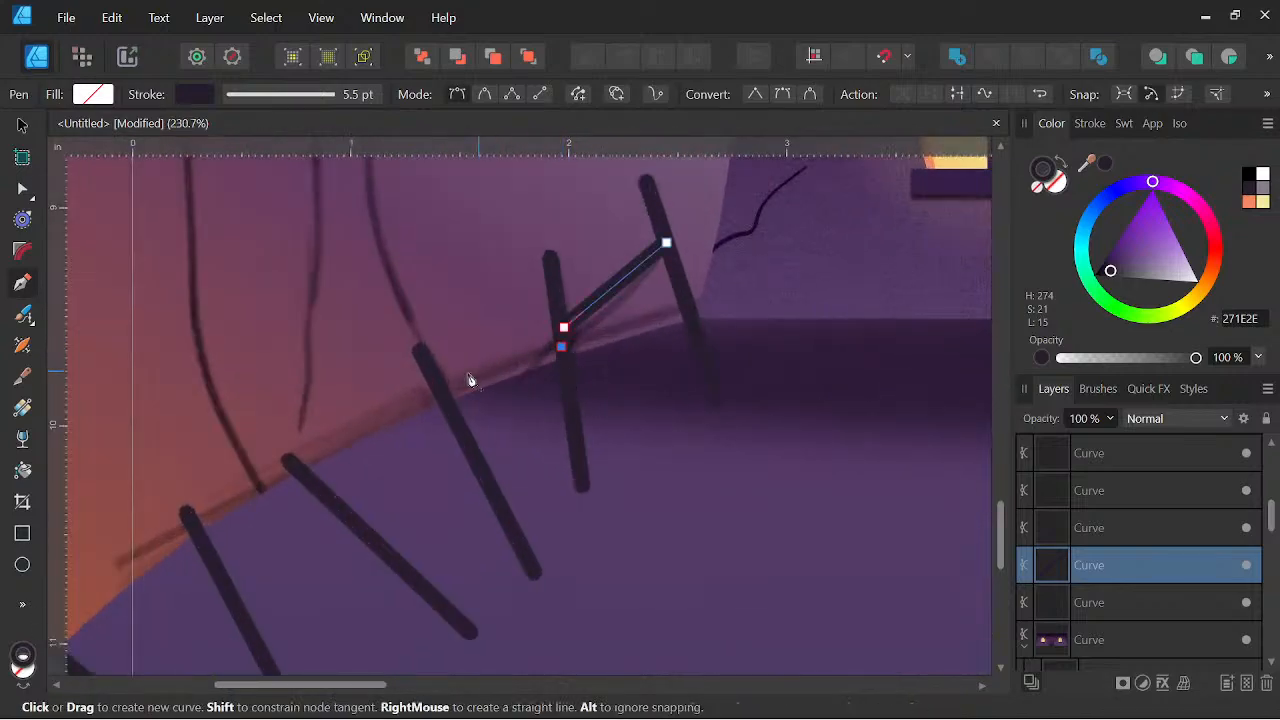
pyautogui.click(435, 381)
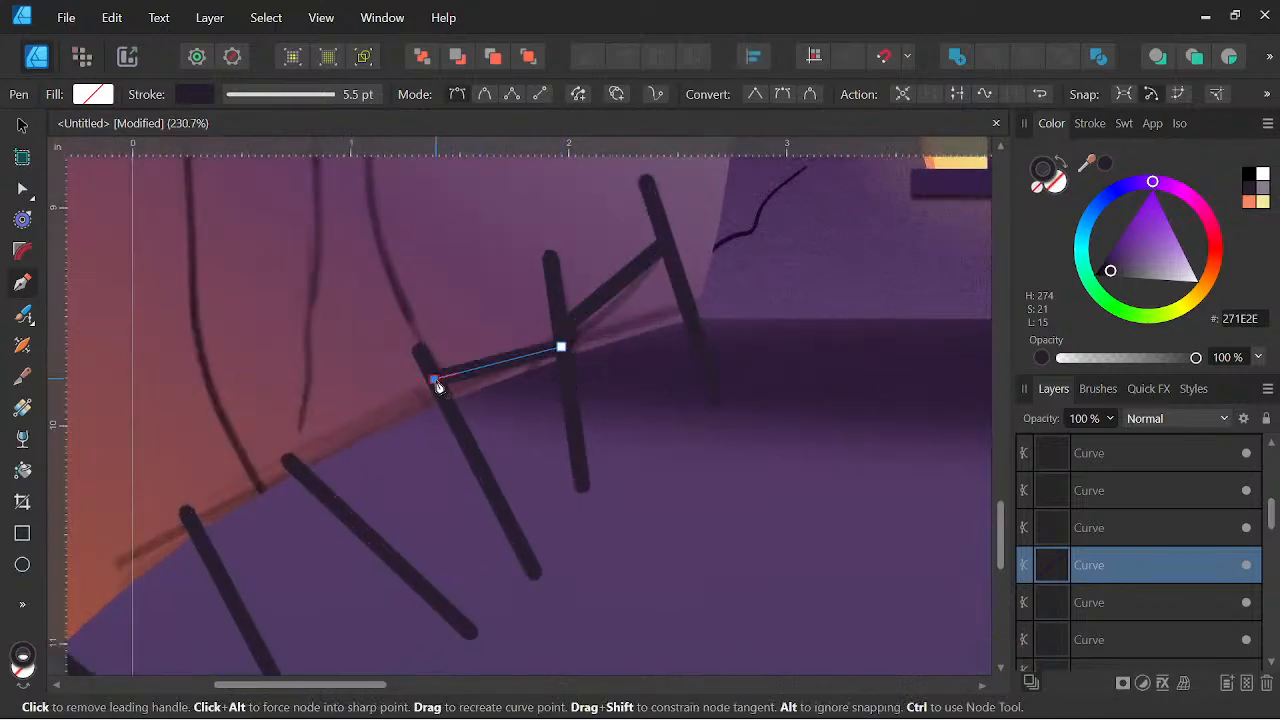
pyautogui.press('Escape')
pyautogui.click(441, 395)
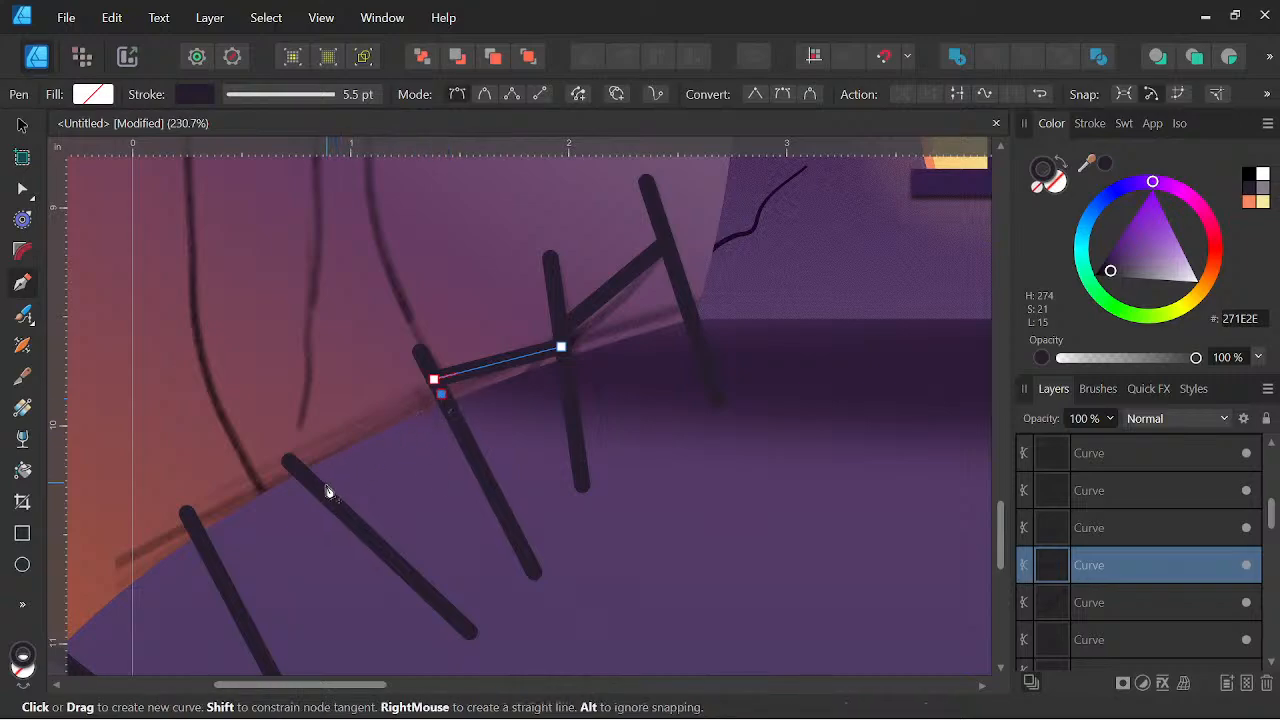
pyautogui.click(321, 492)
pyautogui.press('Escape')
# Continue the left fence's upper crossbars from the fourth post to the fifth, and from the fifth to the outermost post
pyautogui.press('space')
pyautogui.moveTo(475, 544); pyautogui.dragTo(712, 375)
pyautogui.click(601, 364)
pyautogui.click(459, 415)
pyautogui.press('Escape')
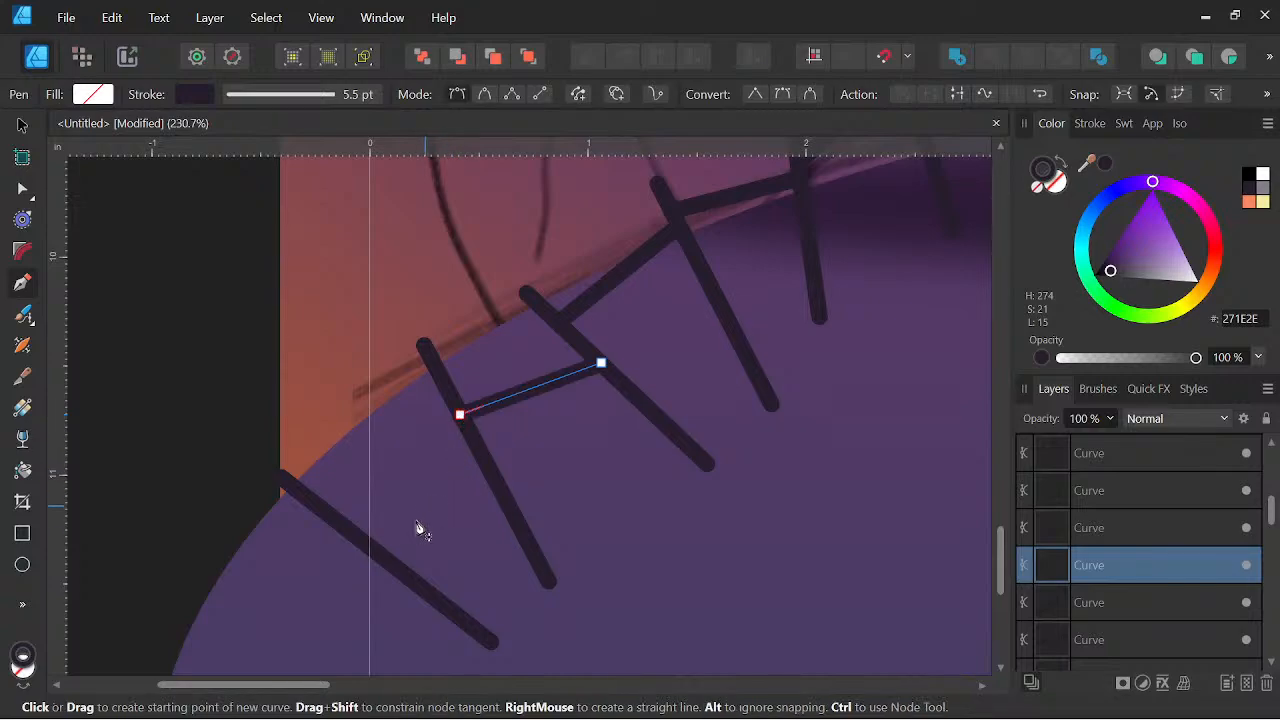
pyautogui.click(459, 415)
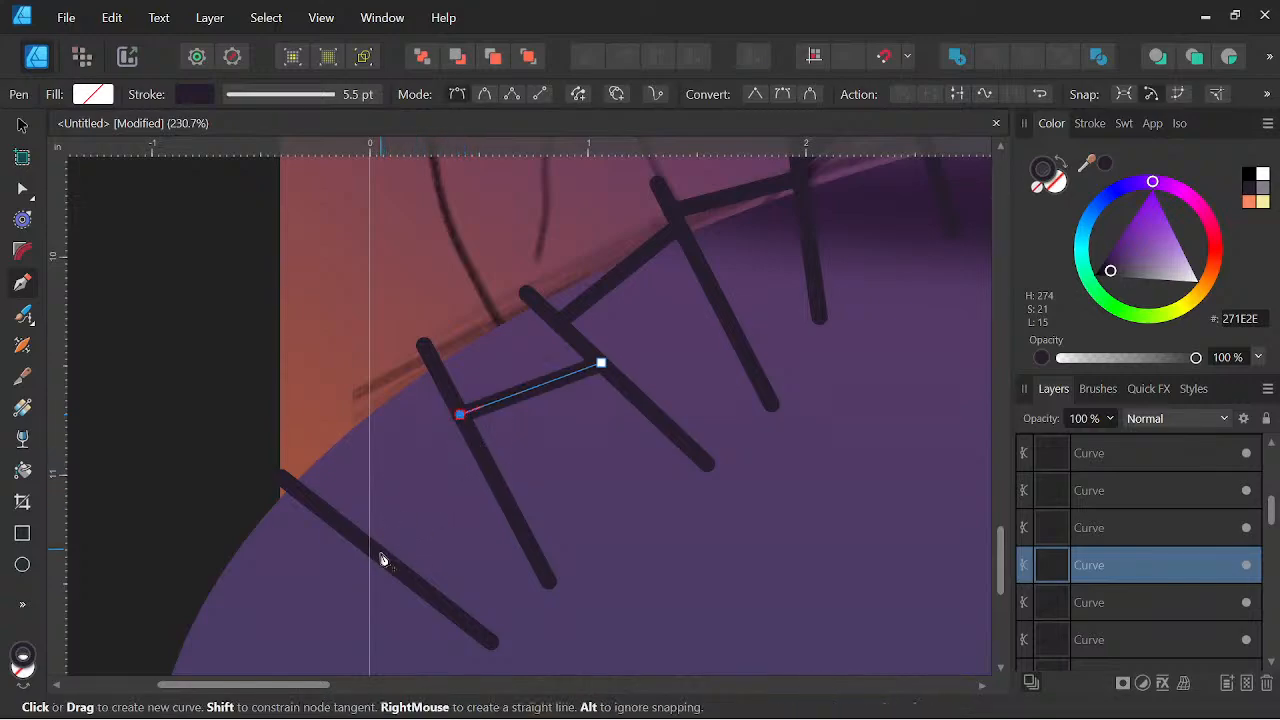
pyautogui.click(379, 552)
pyautogui.press('Escape')
# Draw lower crossbars on the left fence between the outermost and fifth posts, and between the fourth and third posts
pyautogui.click(430, 590)
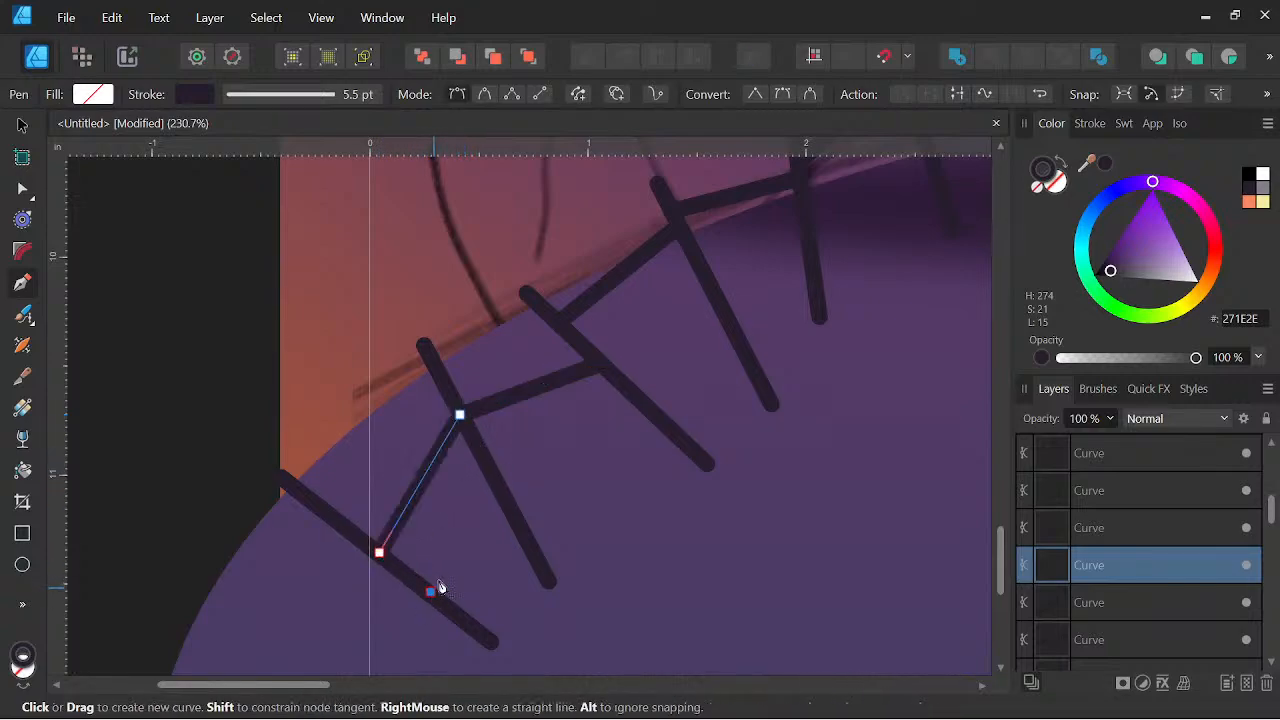
pyautogui.click(508, 508)
pyautogui.press('Escape')
pyautogui.moveTo(660, 402); pyautogui.dragTo(546, 537)
pyautogui.click(542, 536)
pyautogui.click(611, 433)
pyautogui.press('Escape')
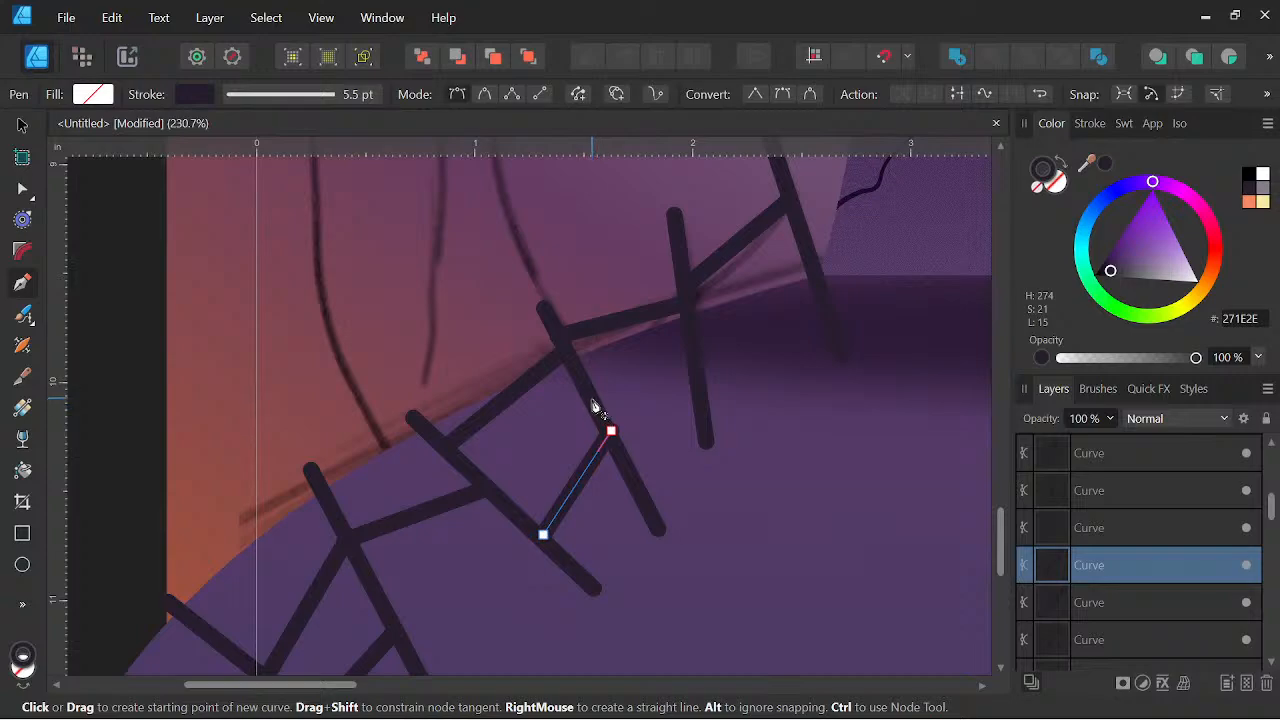
# Draw lower crossbars joining the left fence's third and second posts, and its second post to the one nearest the house
pyautogui.click(592, 398)
pyautogui.click(700, 398)
pyautogui.moveTo(791, 367); pyautogui.dragTo(580, 480)
pyautogui.click(601, 380)
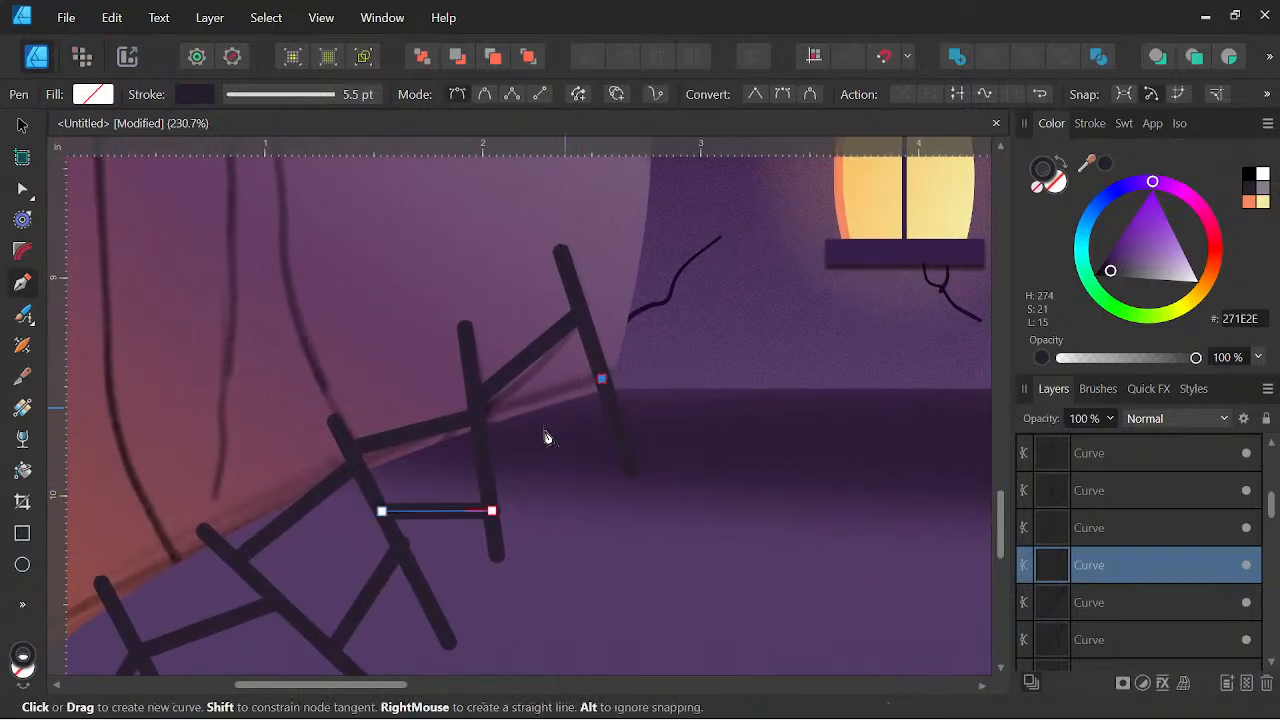
pyautogui.click(491, 515)
pyautogui.moveTo(663, 497); pyautogui.dragTo(611, 451)
# Move the upper end node of the lower crossbar between the third and fourth posts so it sits within the third post
pyautogui.scroll(-3, 763, 443)
pyautogui.scroll(-3, 700, 340)
pyautogui.scroll(6, 514, 423)
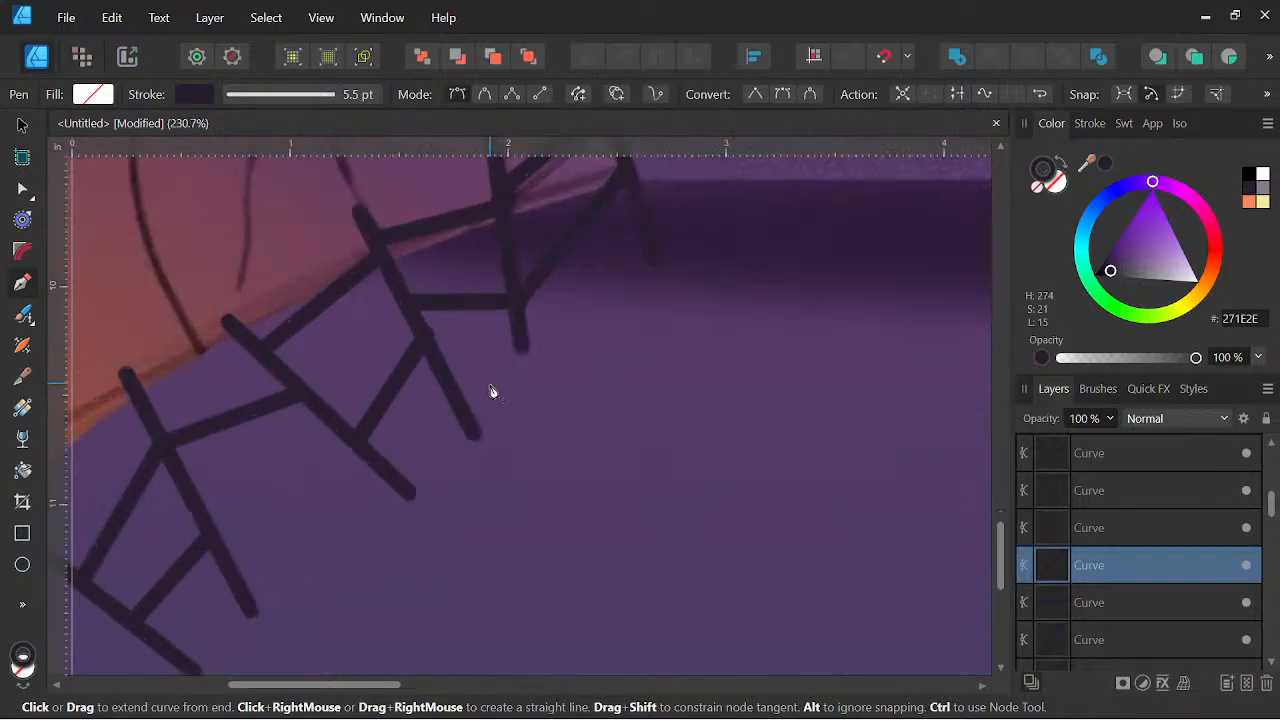
pyautogui.click(24, 190)
pyautogui.scroll(1, 221, 308)
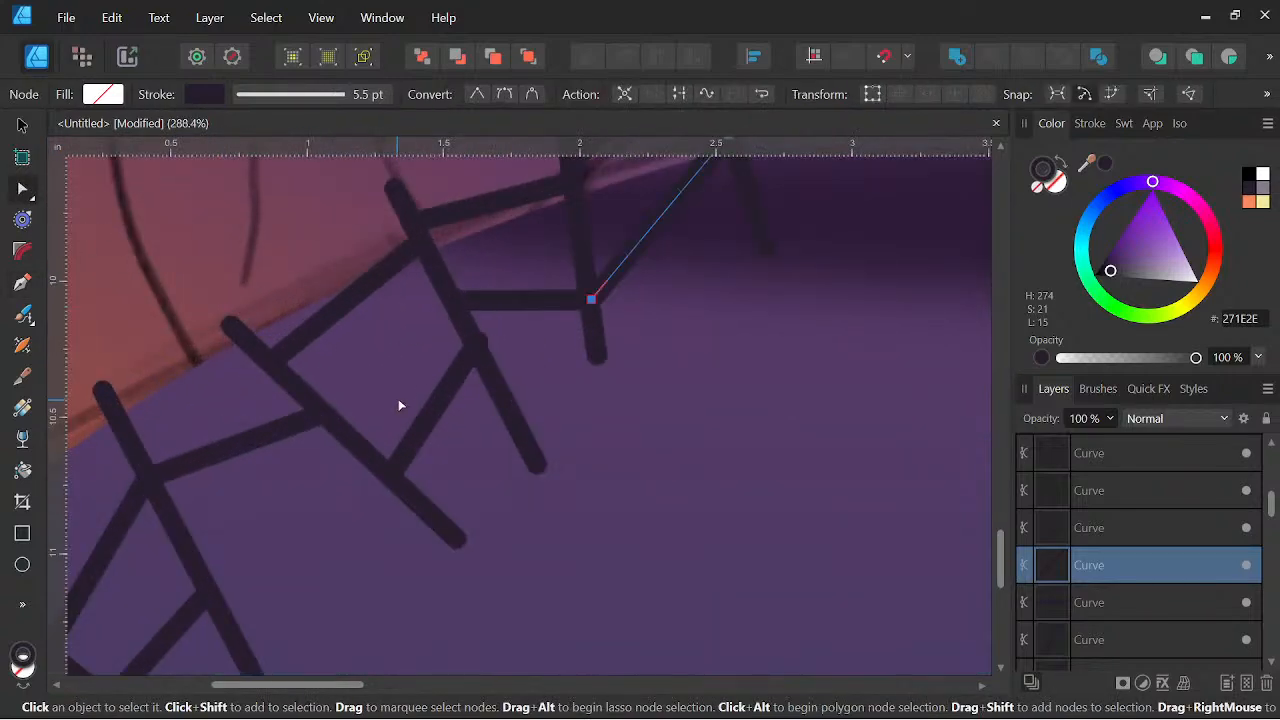
pyautogui.click(447, 398)
pyautogui.moveTo(480, 344); pyautogui.dragTo(476, 354)
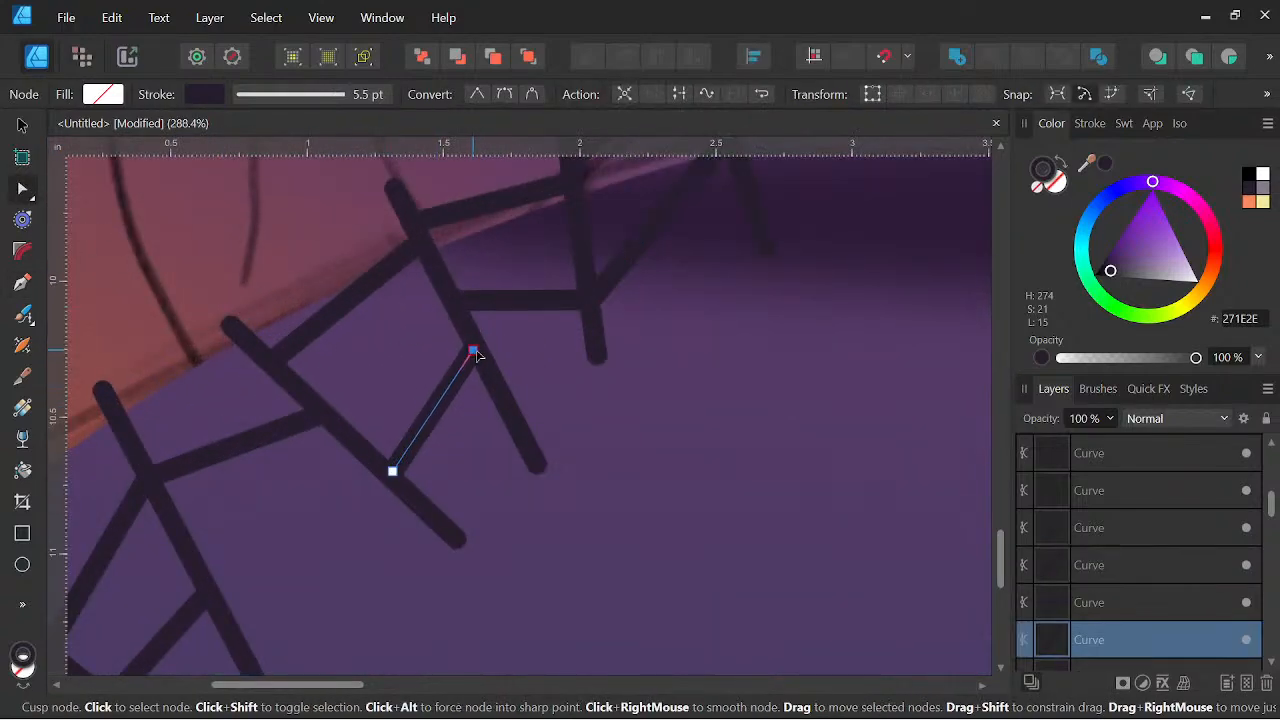
# Draw upper crossbars on the right fence from the post nearest the house to the second post, and on to the third
pyautogui.scroll(-3, 476, 352)
pyautogui.moveTo(636, 383); pyautogui.dragTo(460, 422)
pyautogui.scroll(-3, 440, 400)
pyautogui.moveTo(790, 403); pyautogui.dragTo(528, 429)
pyautogui.scroll(3, 660, 362)
pyautogui.moveTo(560, 363); pyautogui.dragTo(477, 406)
pyautogui.press('p')
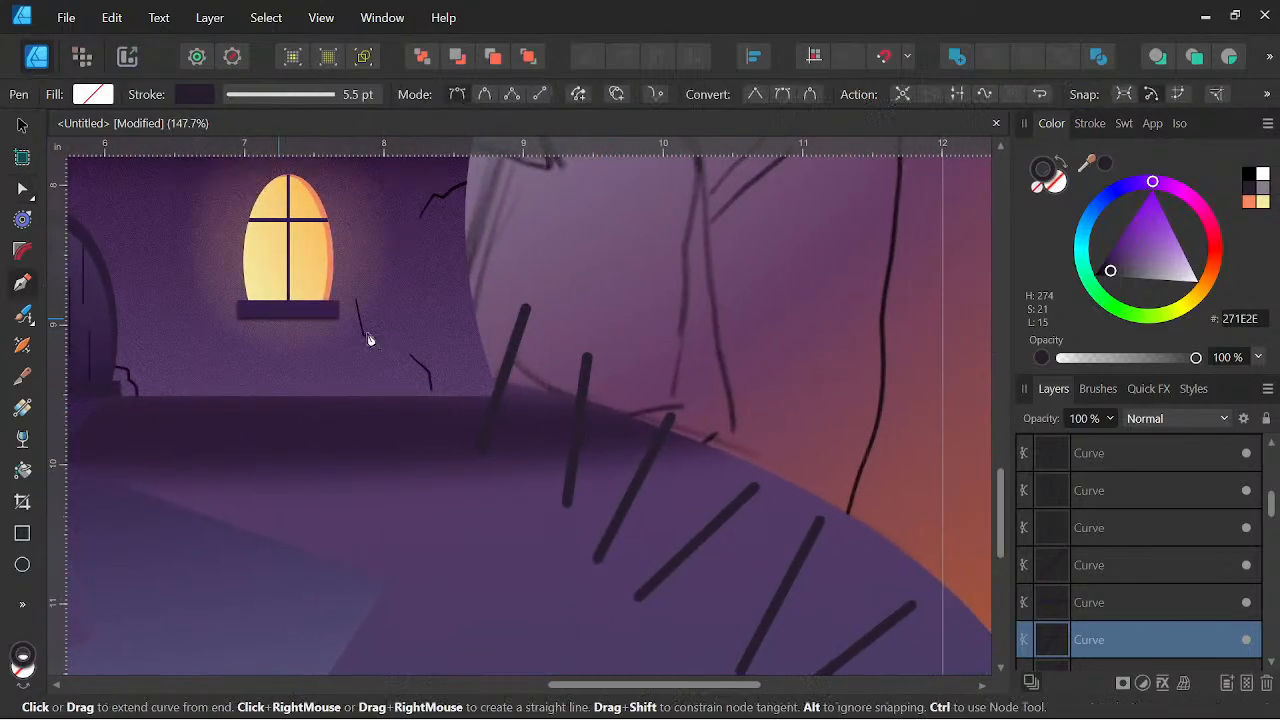
pyautogui.scroll(3, 468, 342)
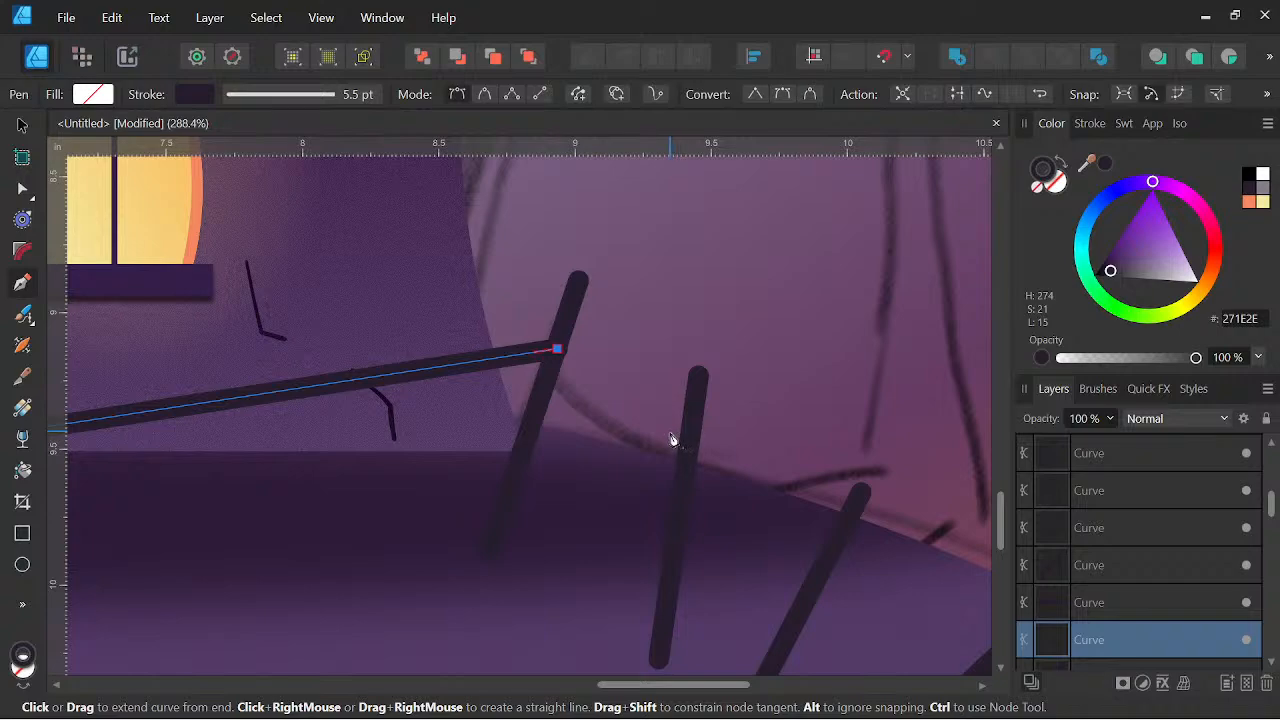
pyautogui.hotkey('ctrl', 'z')
pyautogui.click(561, 337)
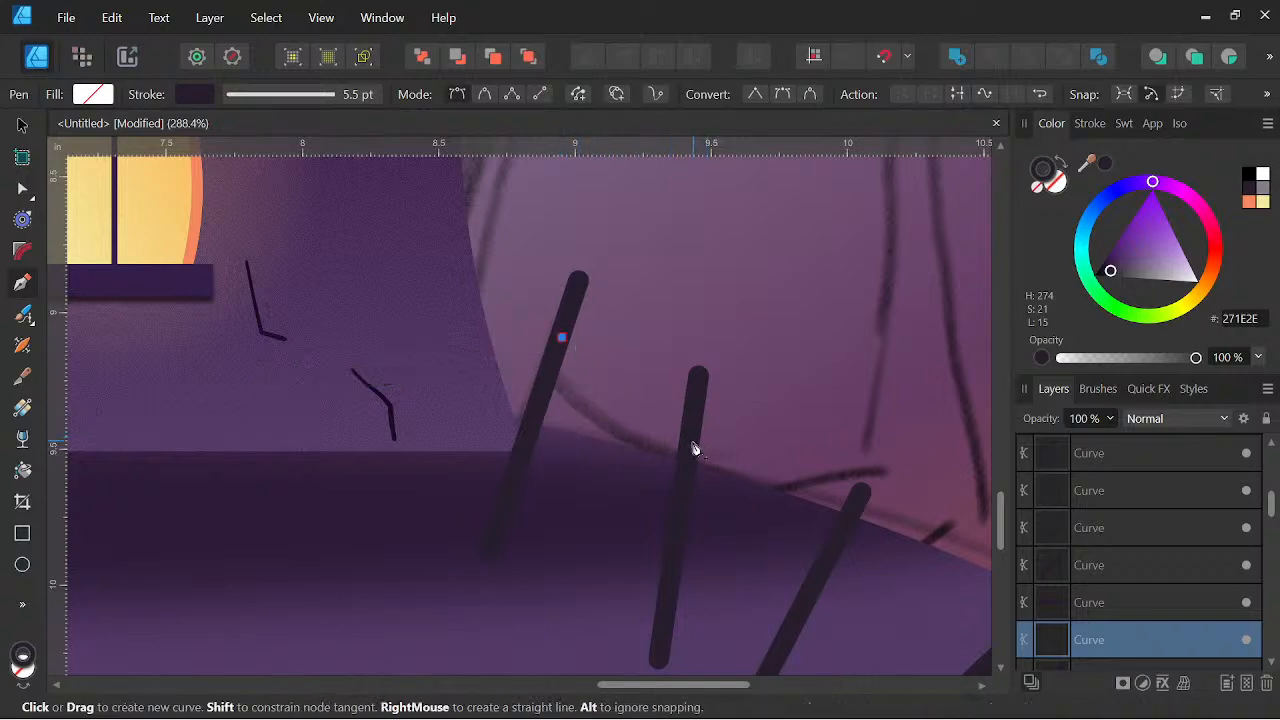
pyautogui.click(692, 441)
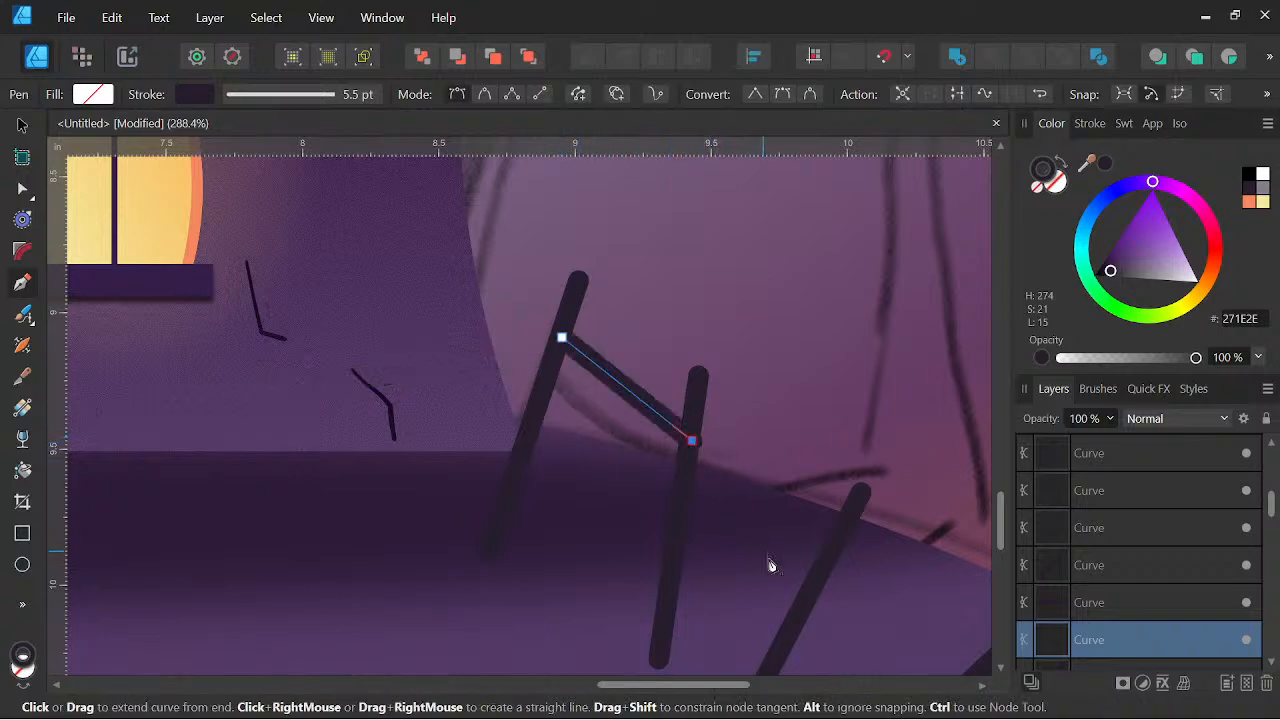
pyautogui.click(844, 519)
# Continue the right fence's upper crossbars from the third post through the fourth and fifth to the outermost post
pyautogui.moveTo(811, 547); pyautogui.dragTo(650, 396)
pyautogui.click(800, 541)
pyautogui.moveTo(800, 541); pyautogui.dragTo(521, 287)
pyautogui.click(677, 494)
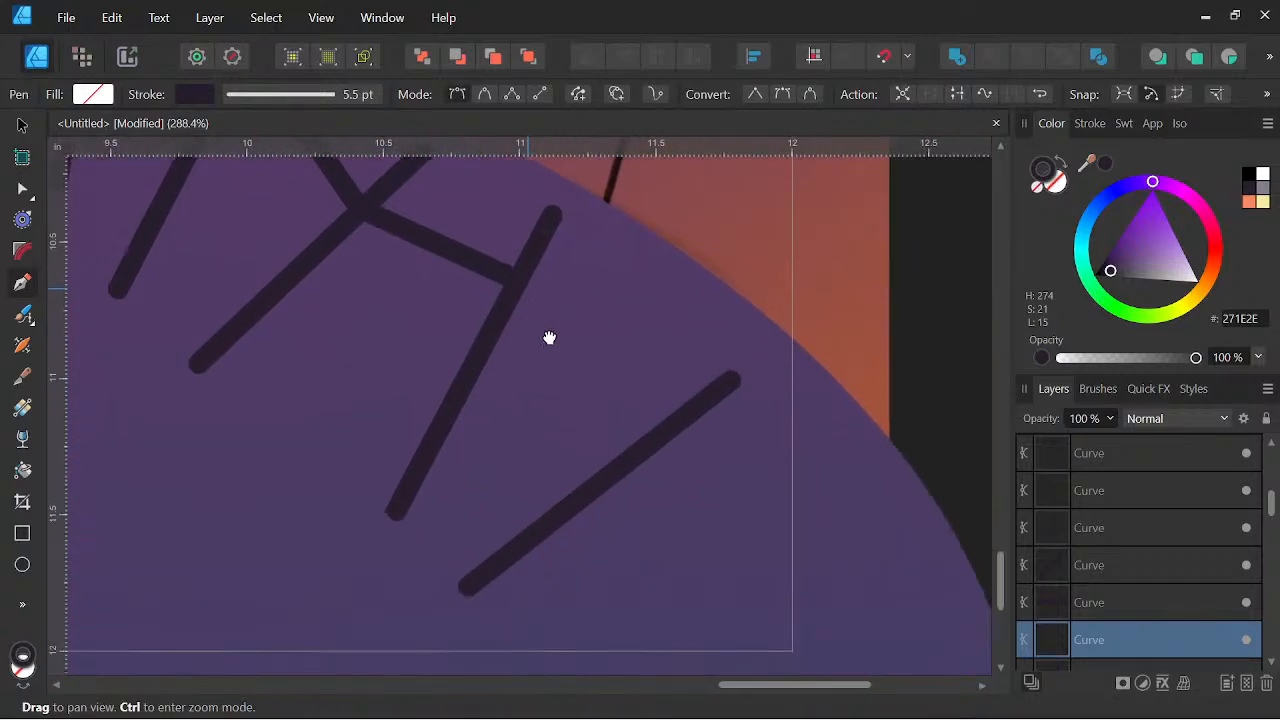
pyautogui.click(638, 450)
pyautogui.moveTo(592, 533); pyautogui.dragTo(614, 543)
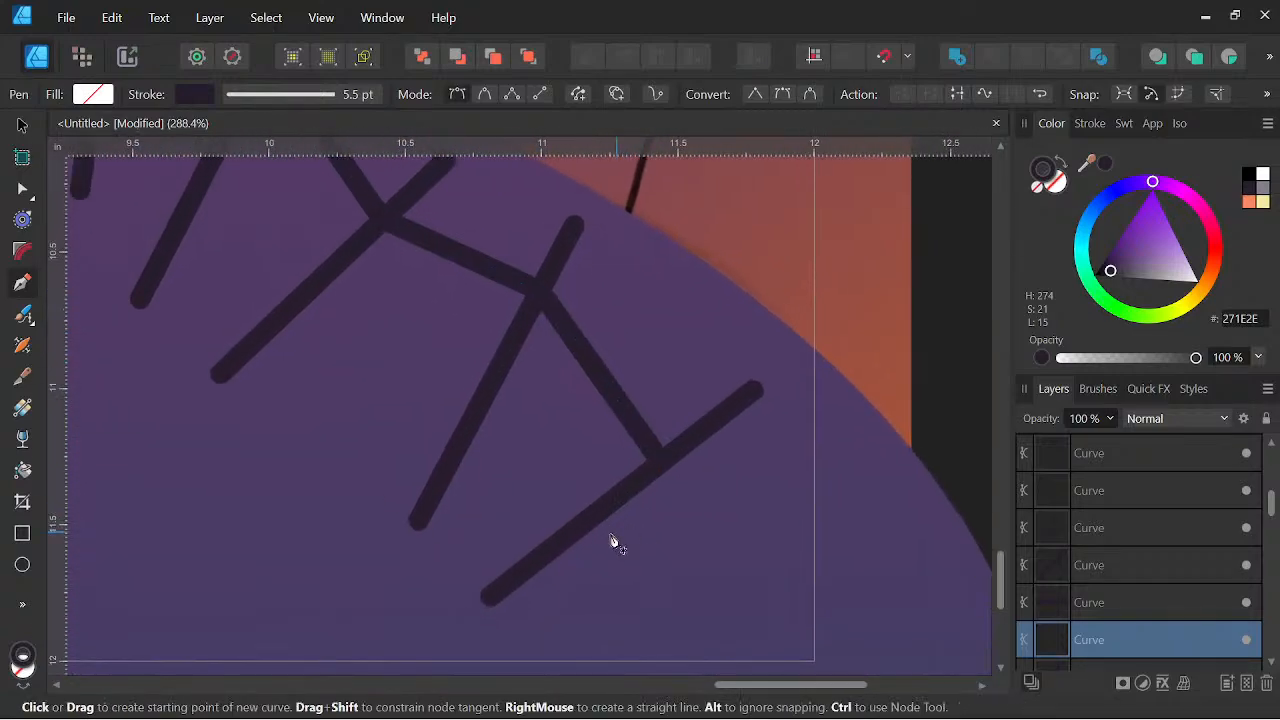
# Draw lower crossbars on the right fence between the outermost and fifth posts, and between the fourth and fifth posts
pyautogui.click(571, 532)
pyautogui.click(478, 420)
pyautogui.moveTo(477, 420); pyautogui.dragTo(636, 540)
pyautogui.click(439, 431)
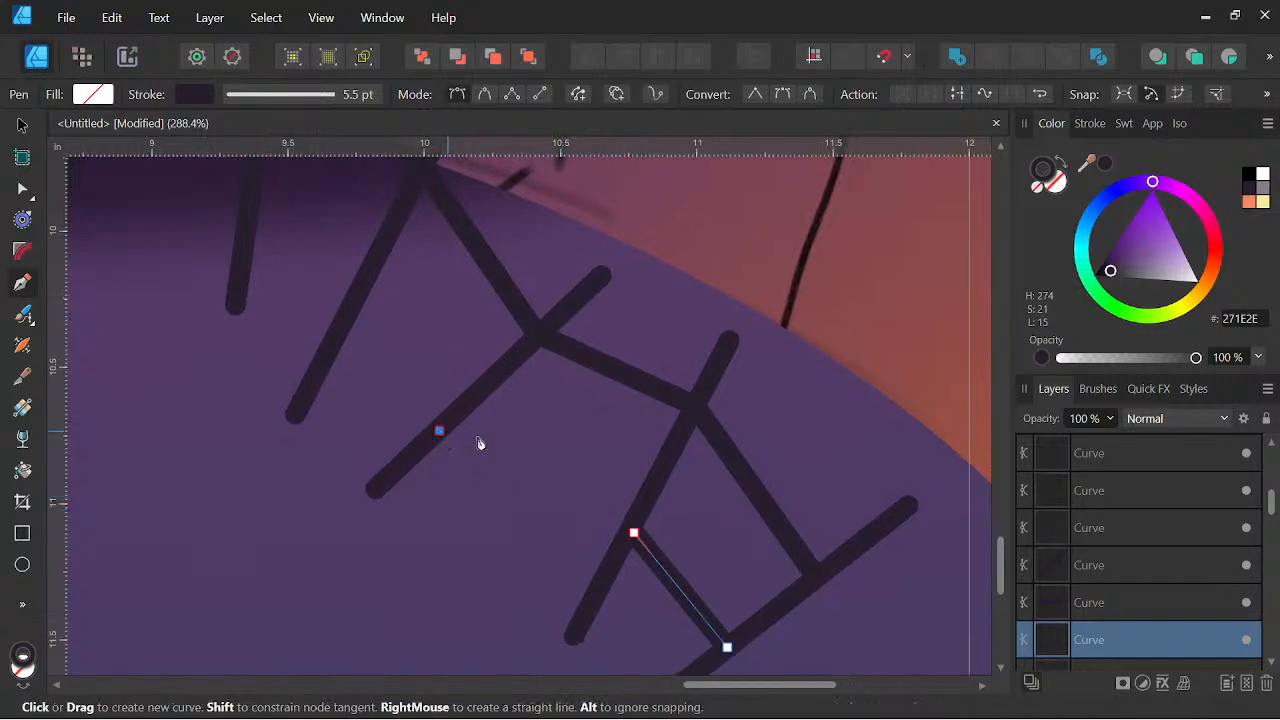
pyautogui.click(650, 493)
# Draw a lower crossbar line joining the right fence's third post to the second and the second to the one nearest the house
pyautogui.moveTo(466, 417); pyautogui.dragTo(523, 486)
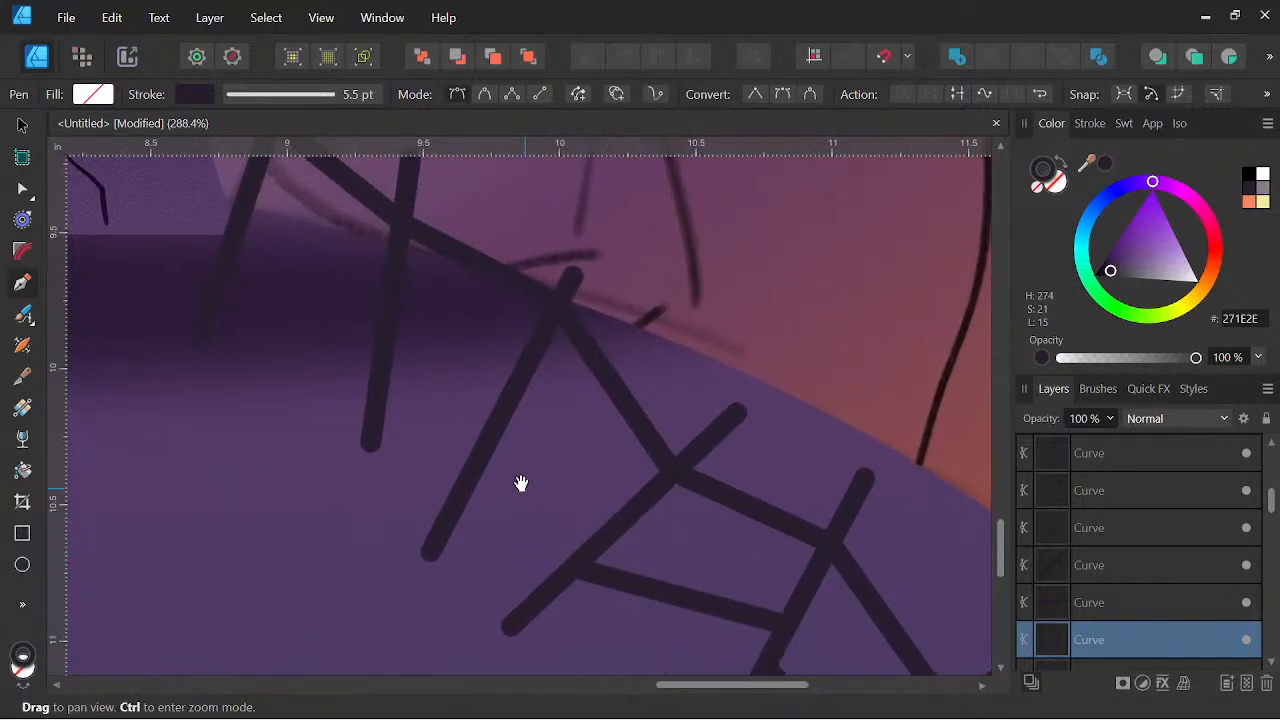
pyautogui.click(477, 452)
pyautogui.click(392, 347)
pyautogui.moveTo(392, 347); pyautogui.dragTo(606, 522)
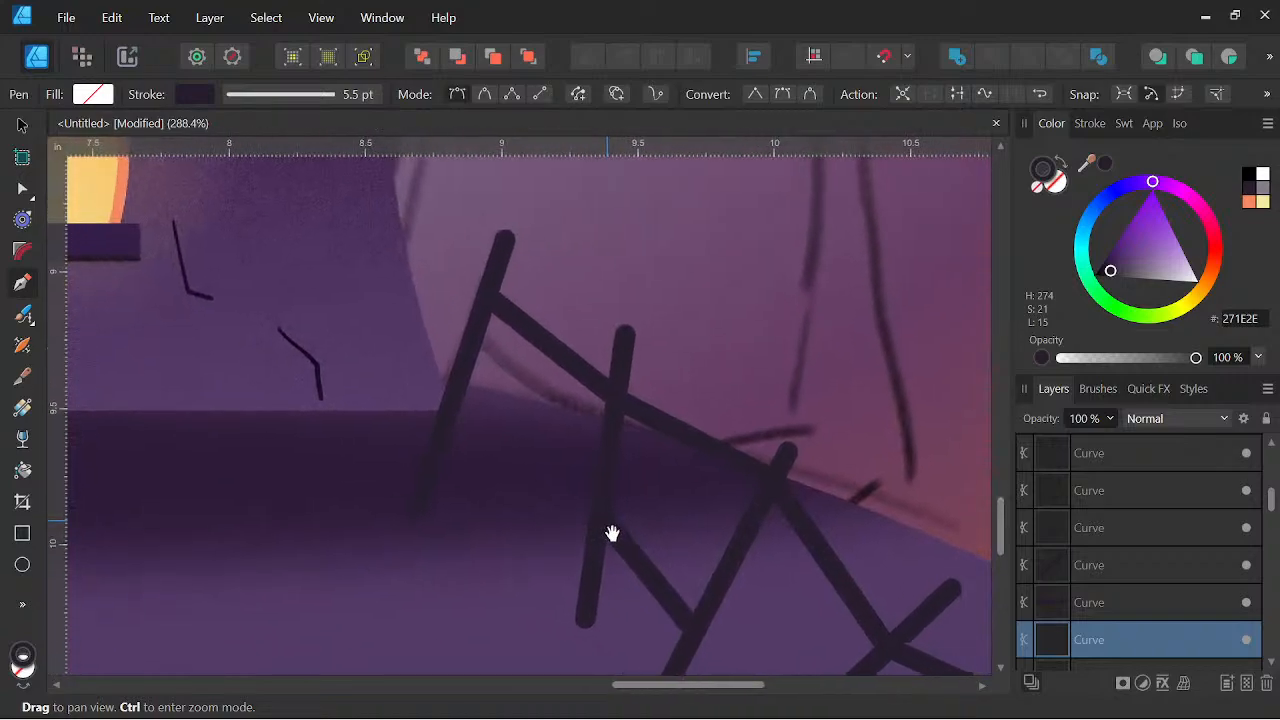
pyautogui.click(432, 453)
pyautogui.press('Escape')
# Examine both fences against the house and the whole scene
pyautogui.scroll(-3, 549, 456)
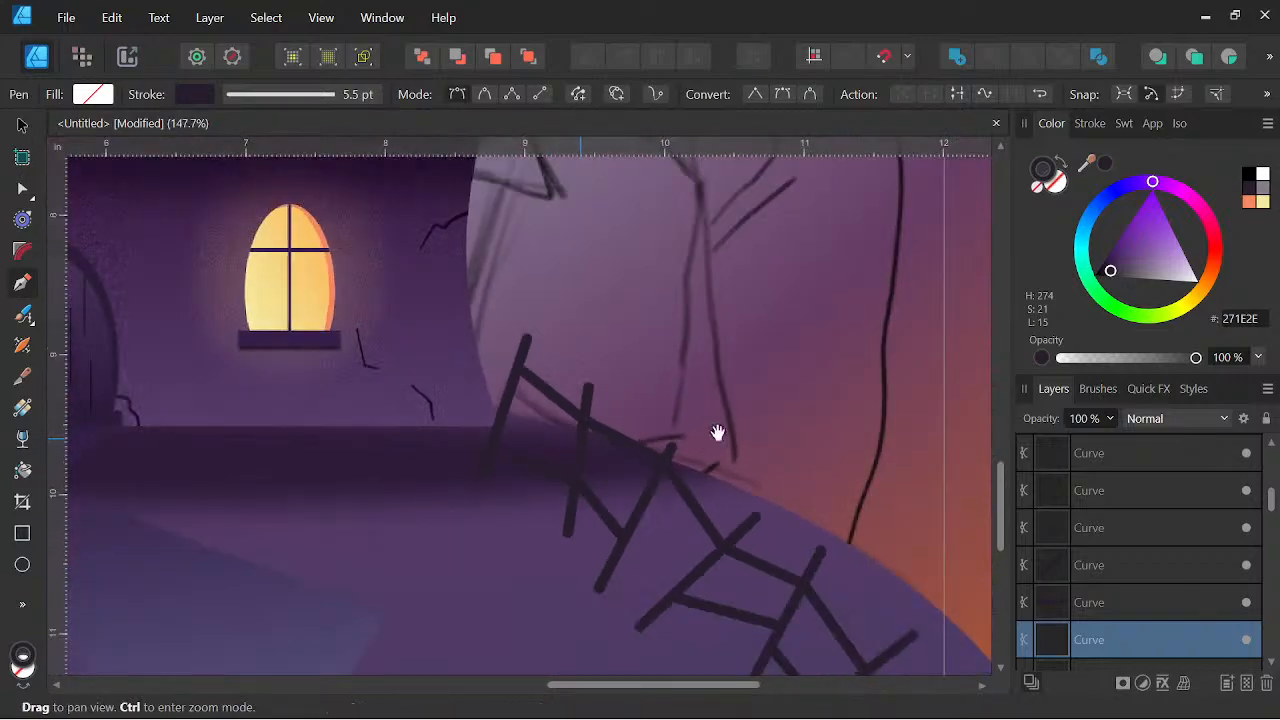
pyautogui.moveTo(703, 446); pyautogui.dragTo(735, 342)
pyautogui.scroll(-3, 866, 466)
pyautogui.scroll(-3, 809, 437)
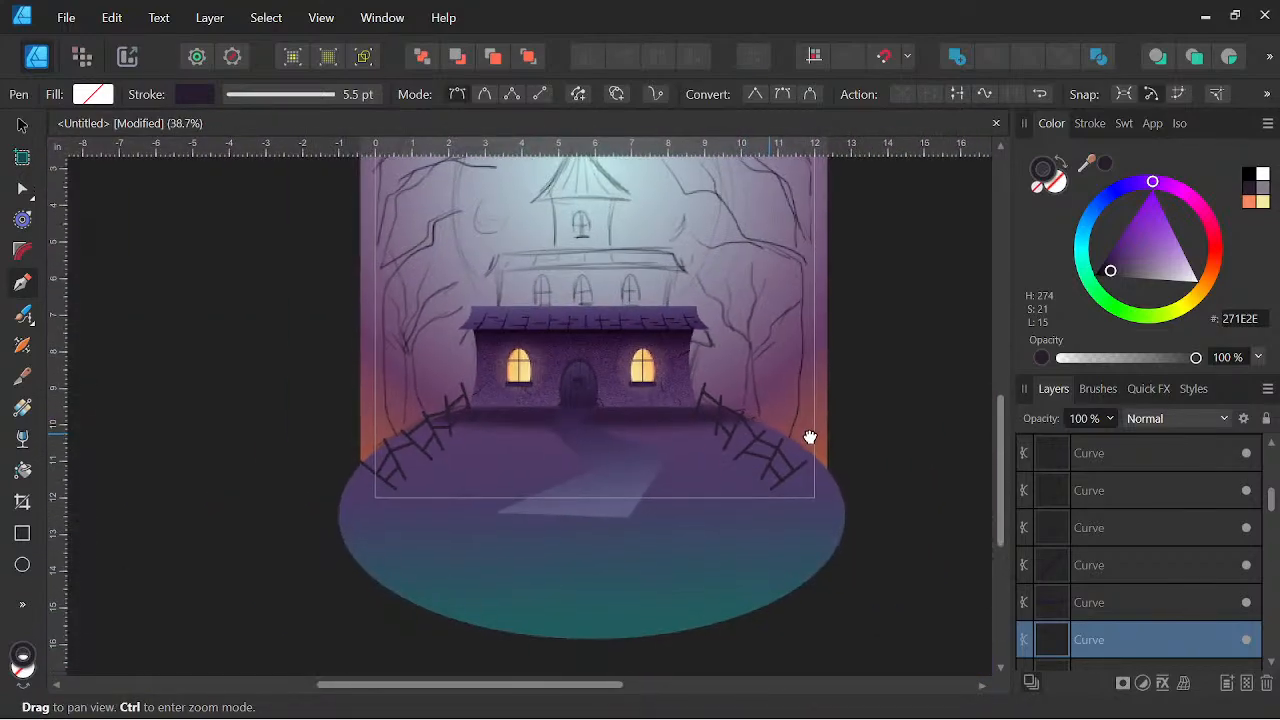
pyautogui.moveTo(811, 441); pyautogui.dragTo(798, 479)
pyautogui.scroll(1, 664, 512)
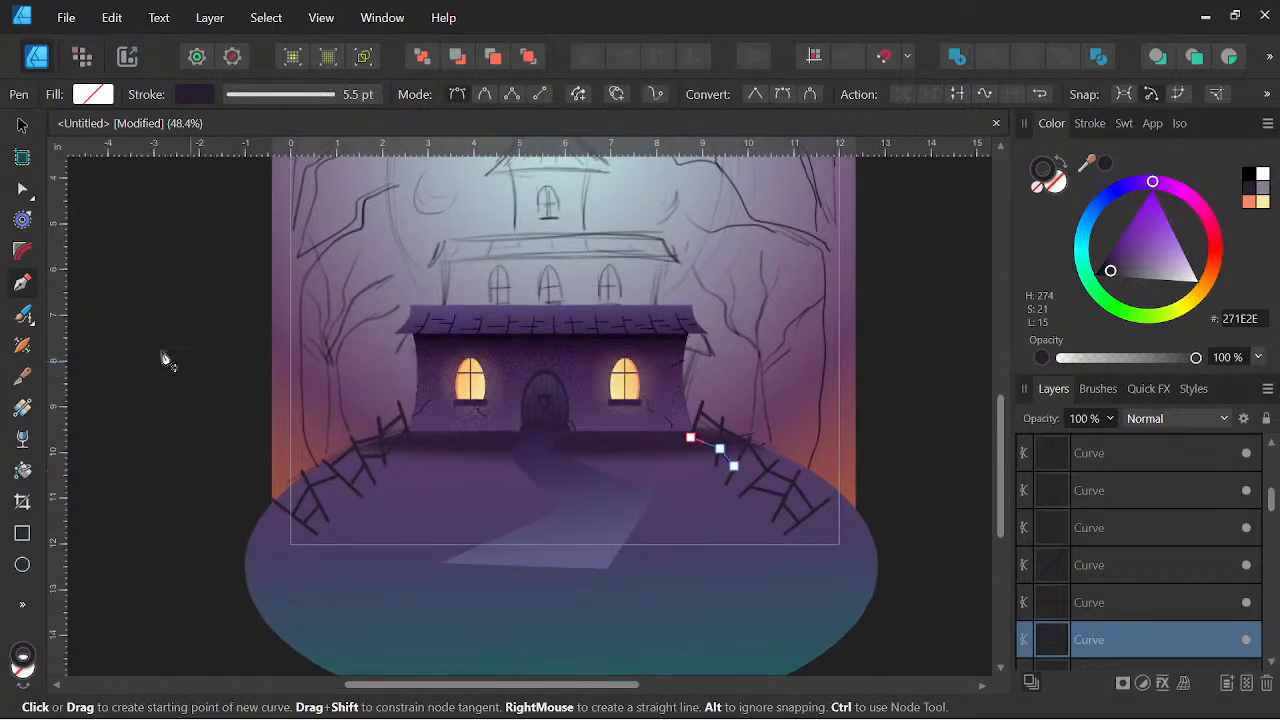
pyautogui.click(23, 127)
pyautogui.scroll(-3, 803, 608)
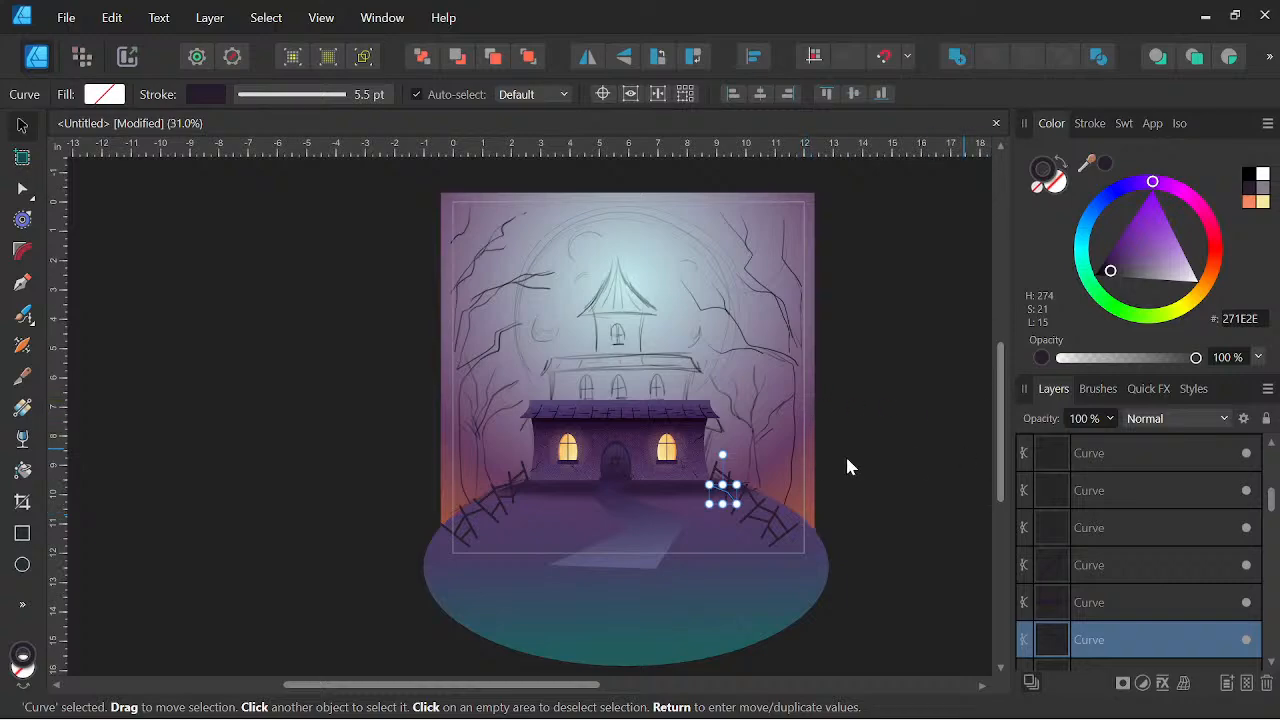
pyautogui.scroll(4, 663, 377)
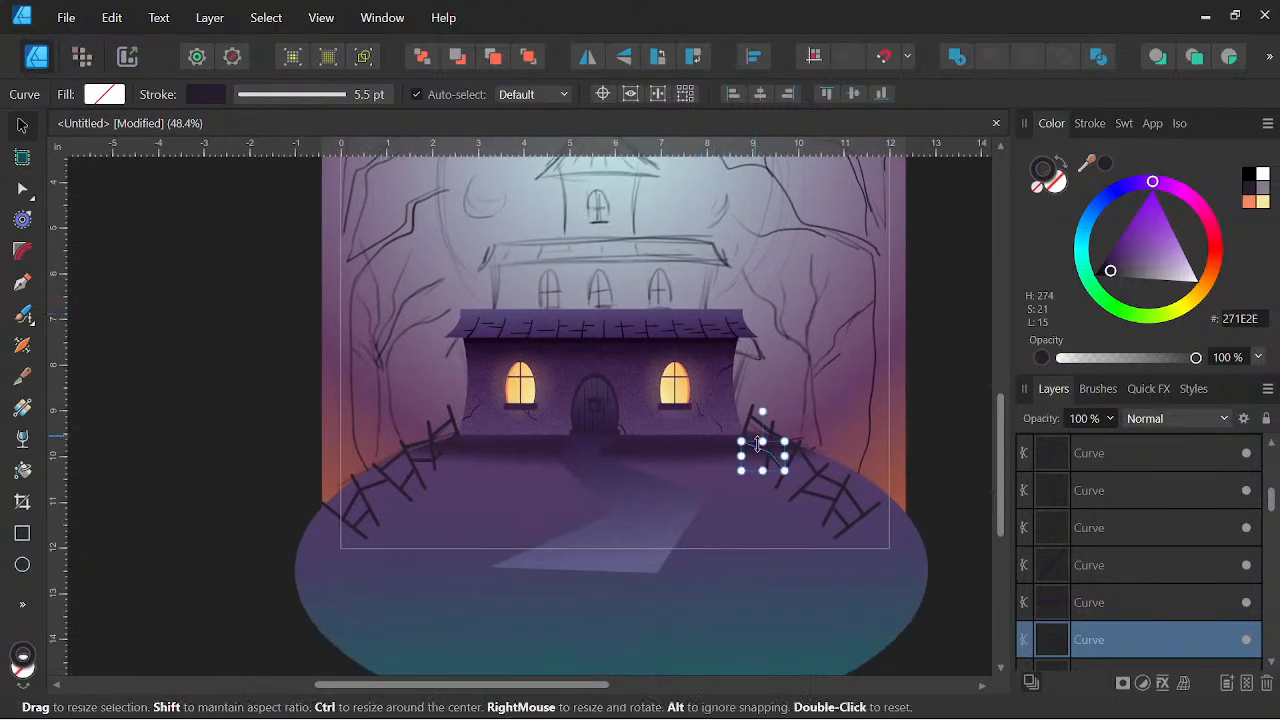
# Replace the ground ellipse's gradient with the solid dark purple 271E2E, and undo a trial gradient drawn over it
pyautogui.click(770, 529)
pyautogui.scroll(-4, 772, 518)
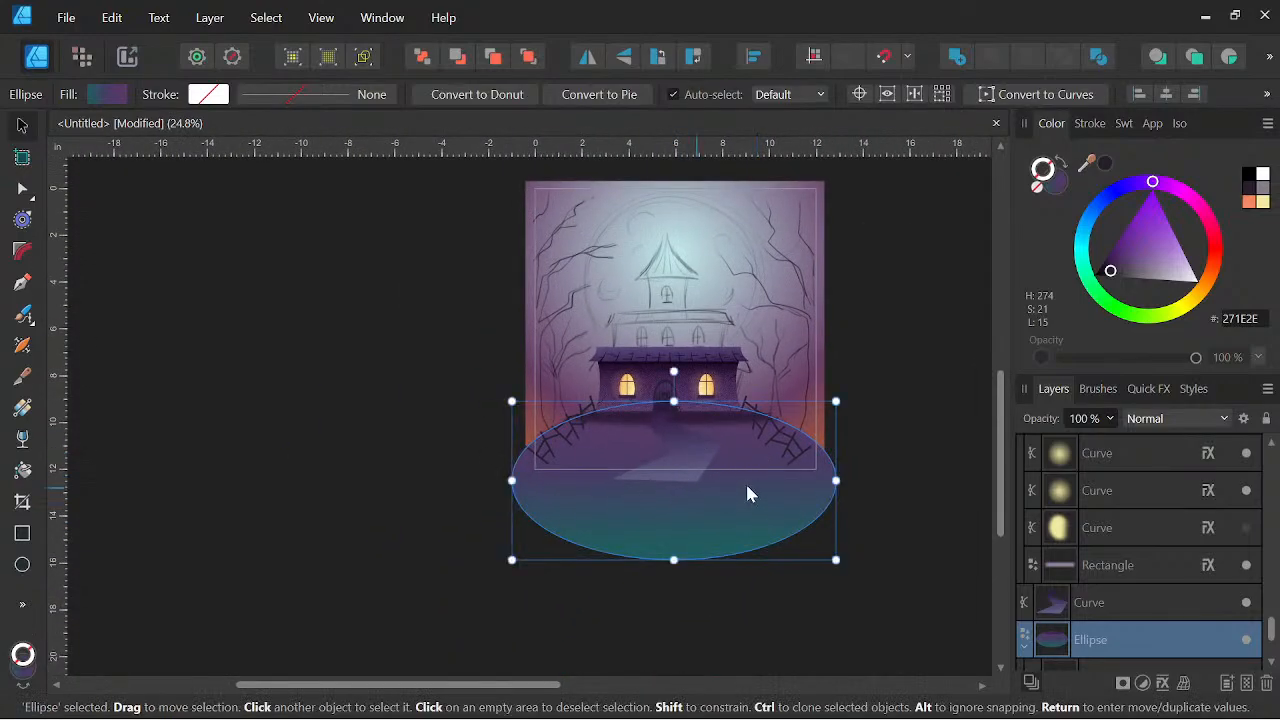
pyautogui.moveTo(803, 459); pyautogui.dragTo(792, 484)
pyautogui.scroll(4, 722, 497)
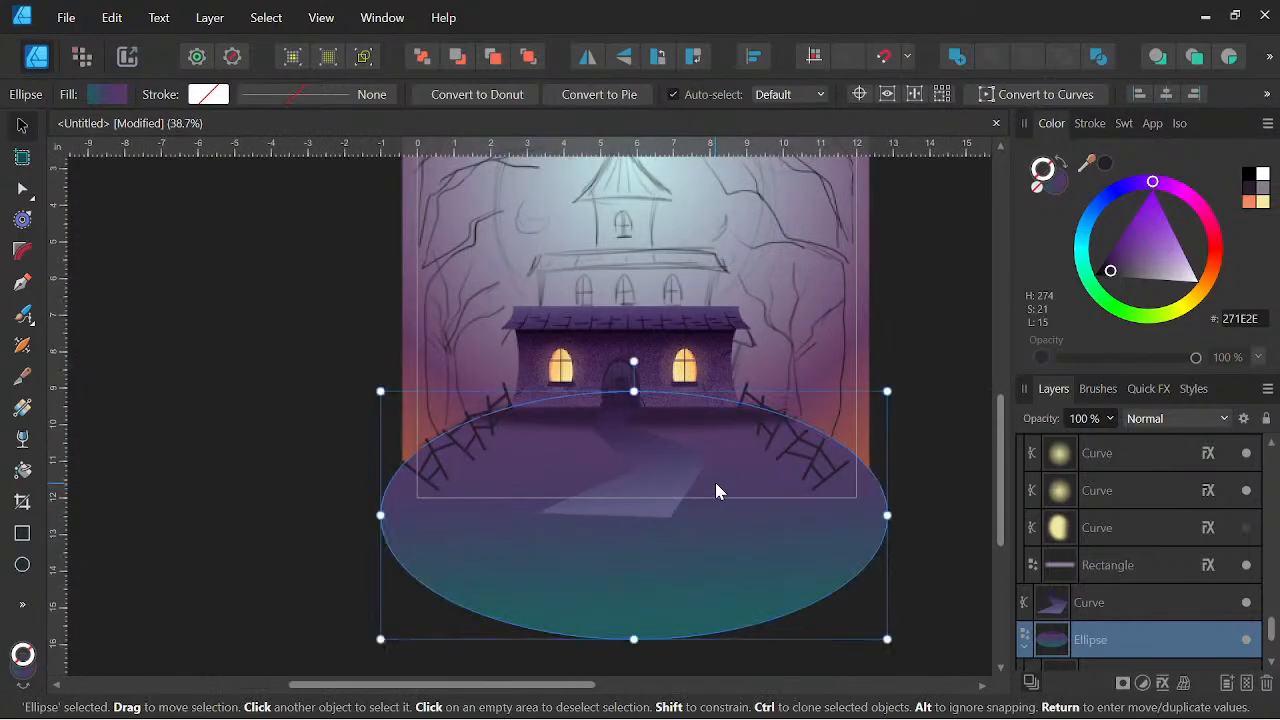
pyautogui.press('g')
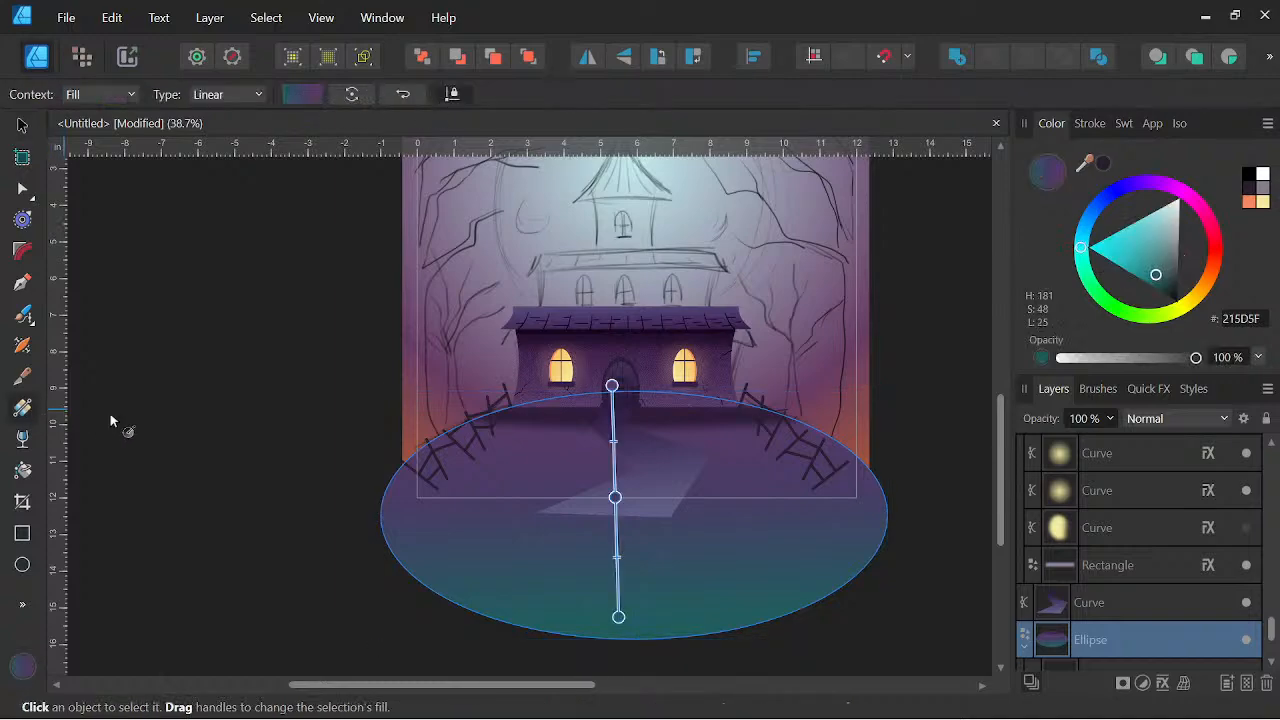
pyautogui.click(302, 95)
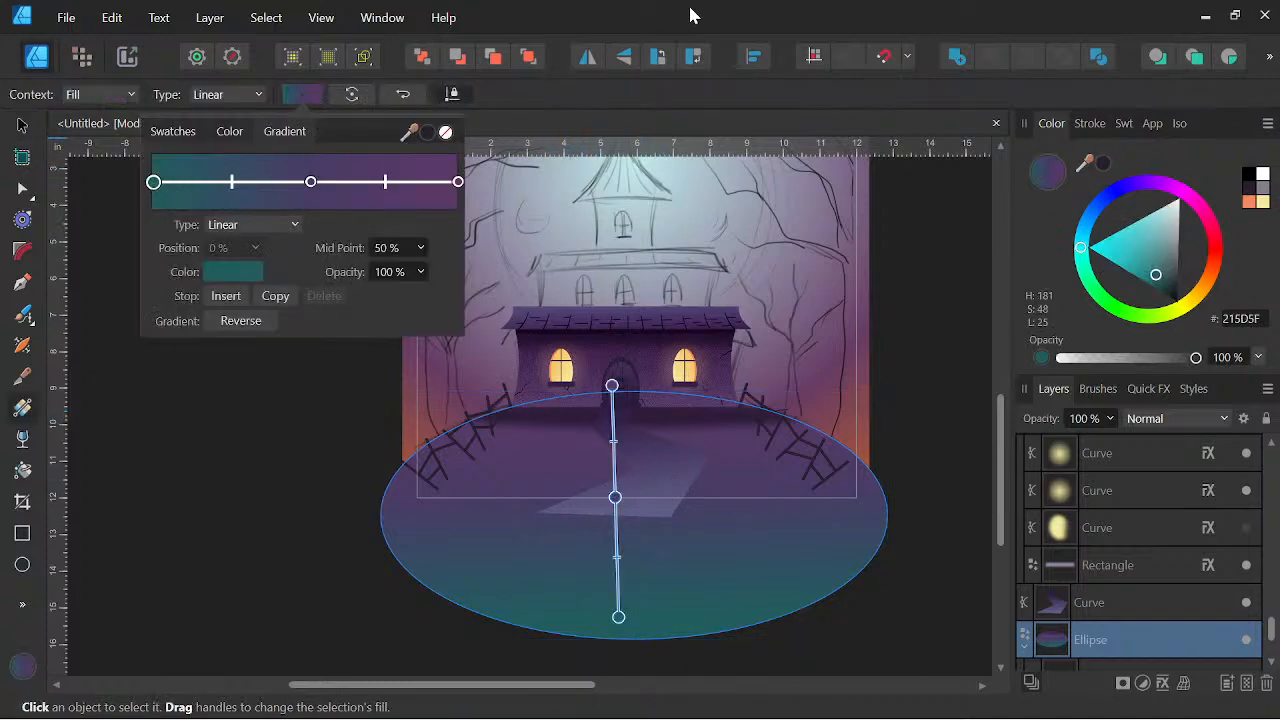
pyautogui.click(440, 132)
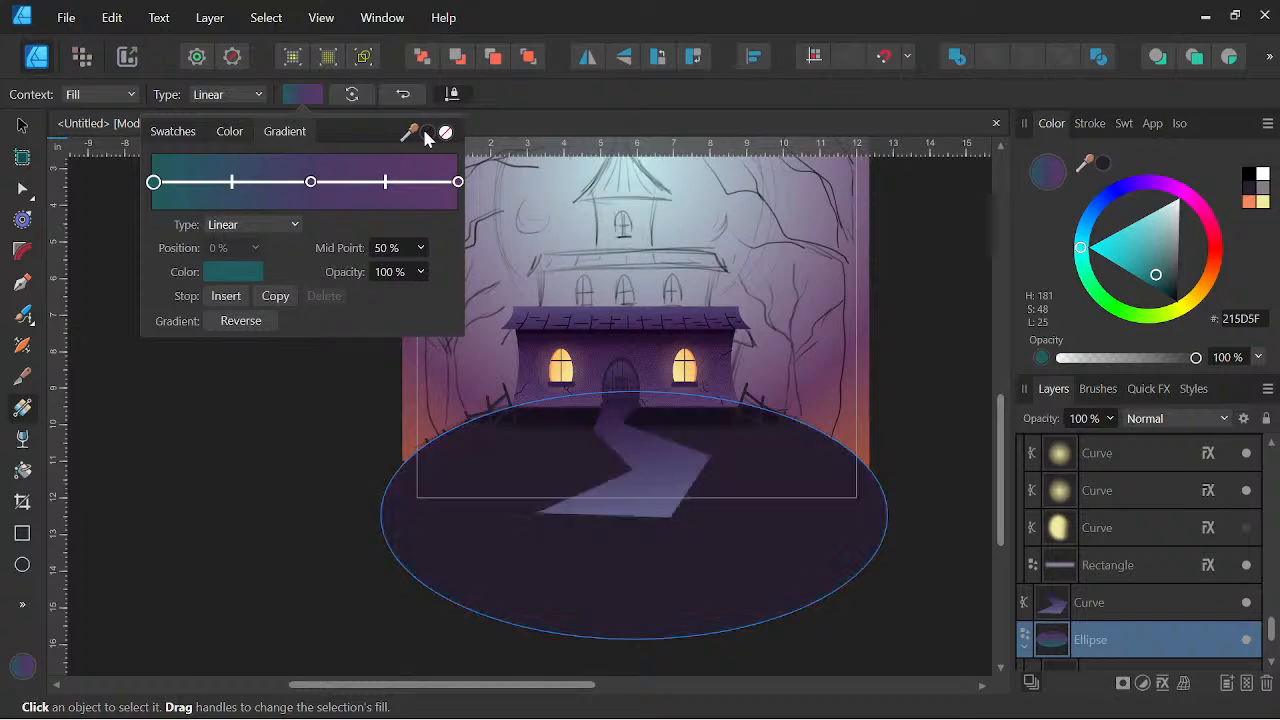
pyautogui.moveTo(612, 405); pyautogui.dragTo(611, 546)
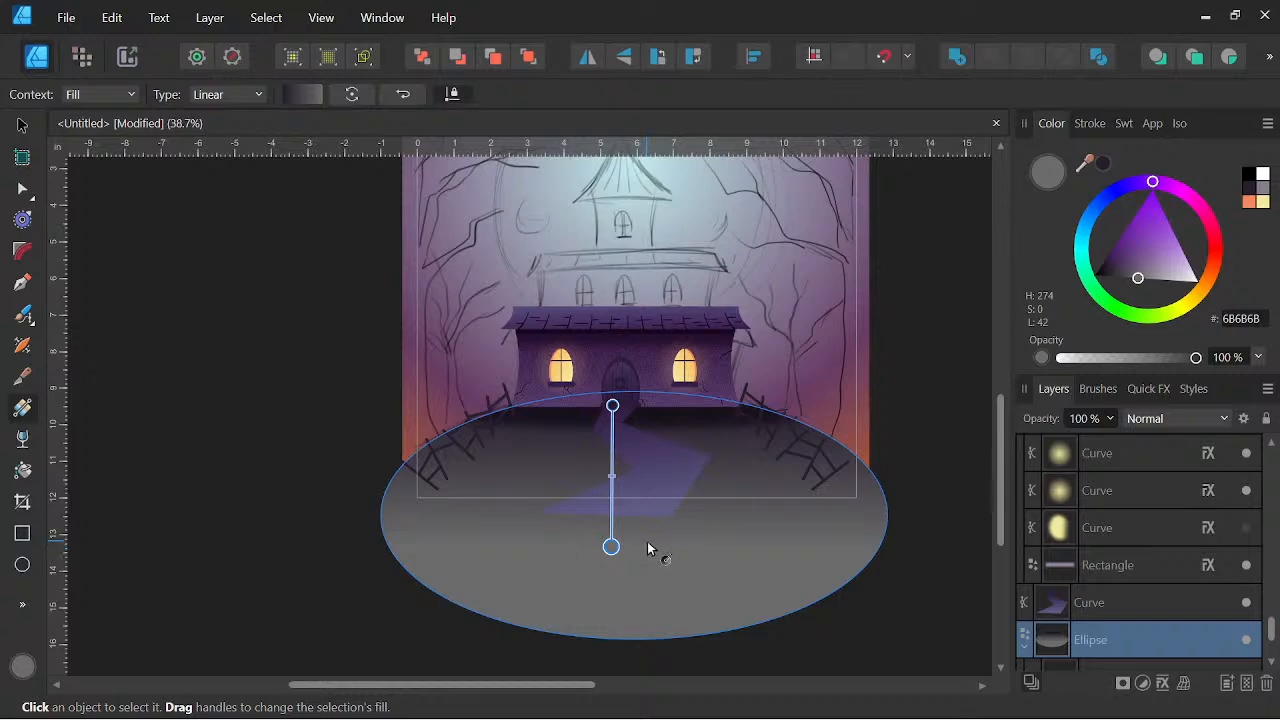
pyautogui.hotkey('ctrl', 'z')
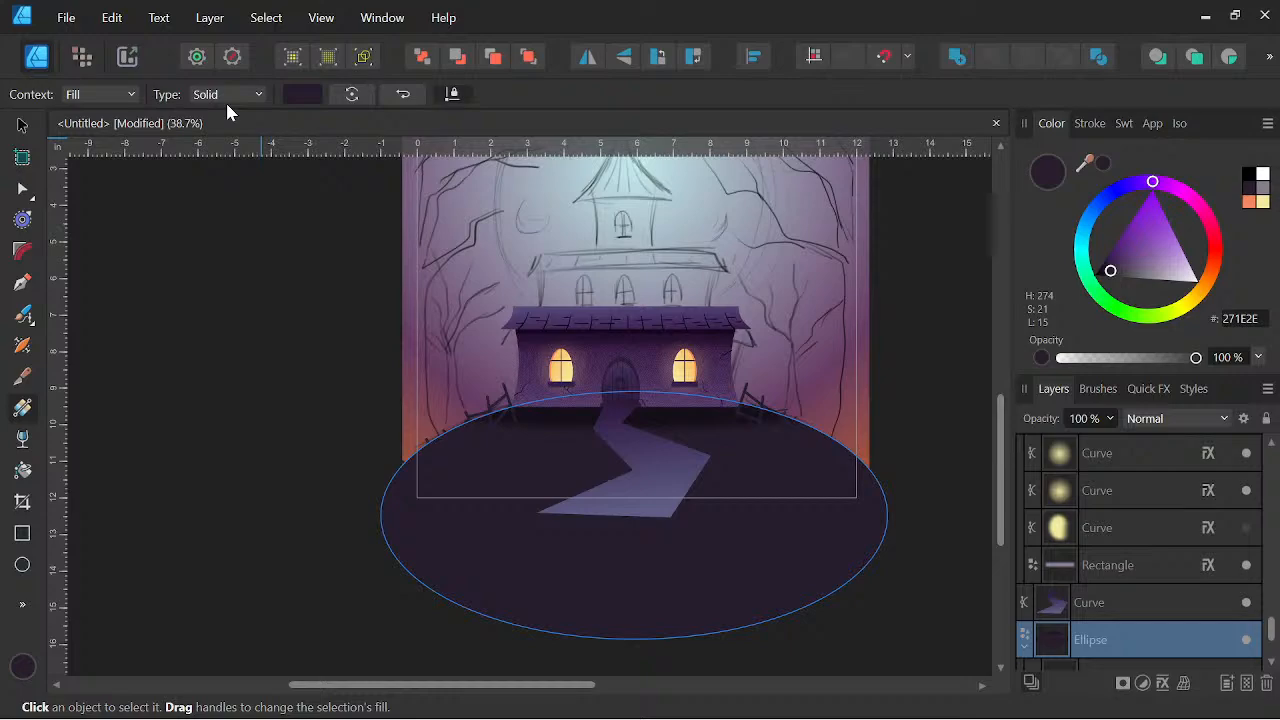
# Give the ground ellipse a vertical linear gradient from dark 271E2E just below the house to purple 6E5481 in its lower part
pyautogui.click(249, 94)
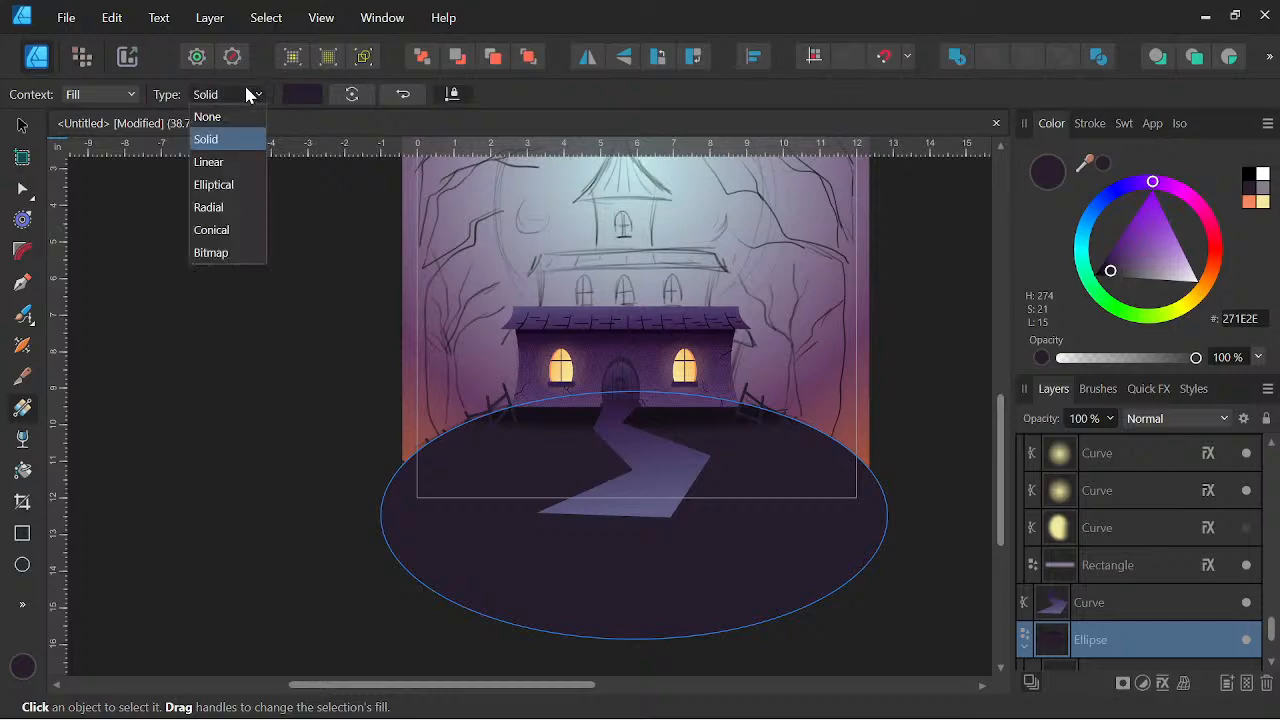
pyautogui.click(221, 163)
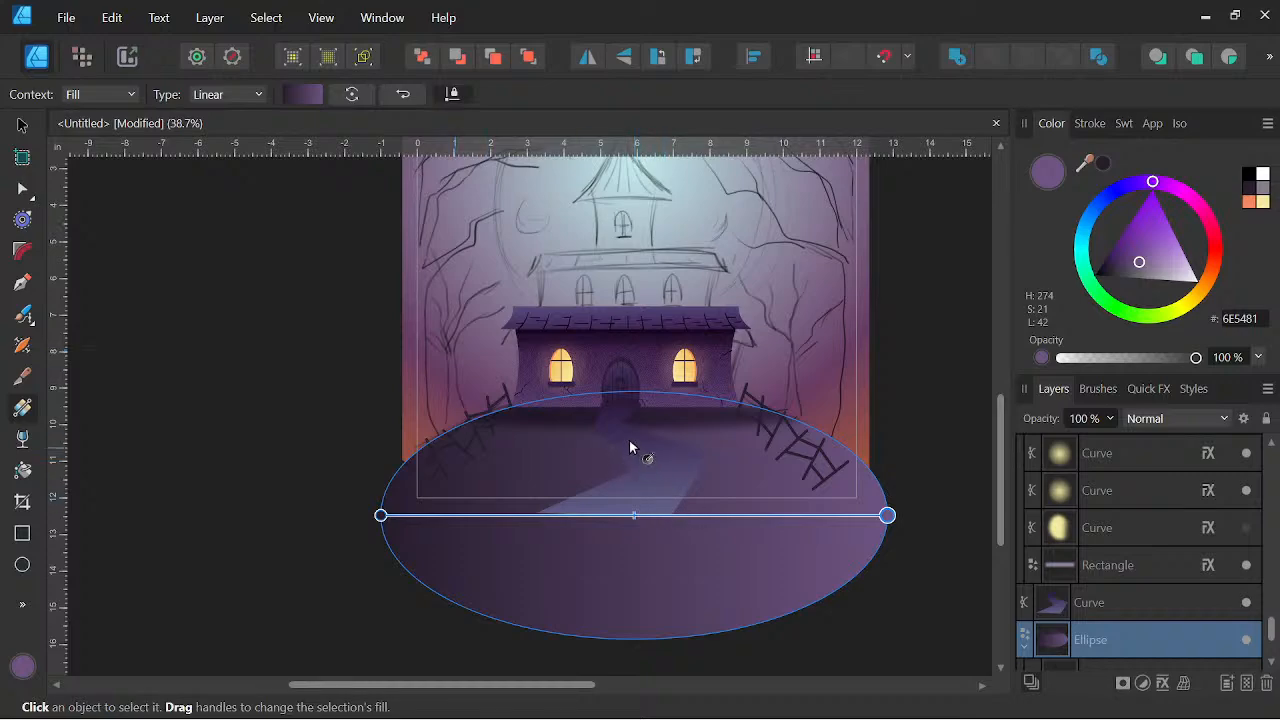
pyautogui.moveTo(380, 515); pyautogui.dragTo(627, 391)
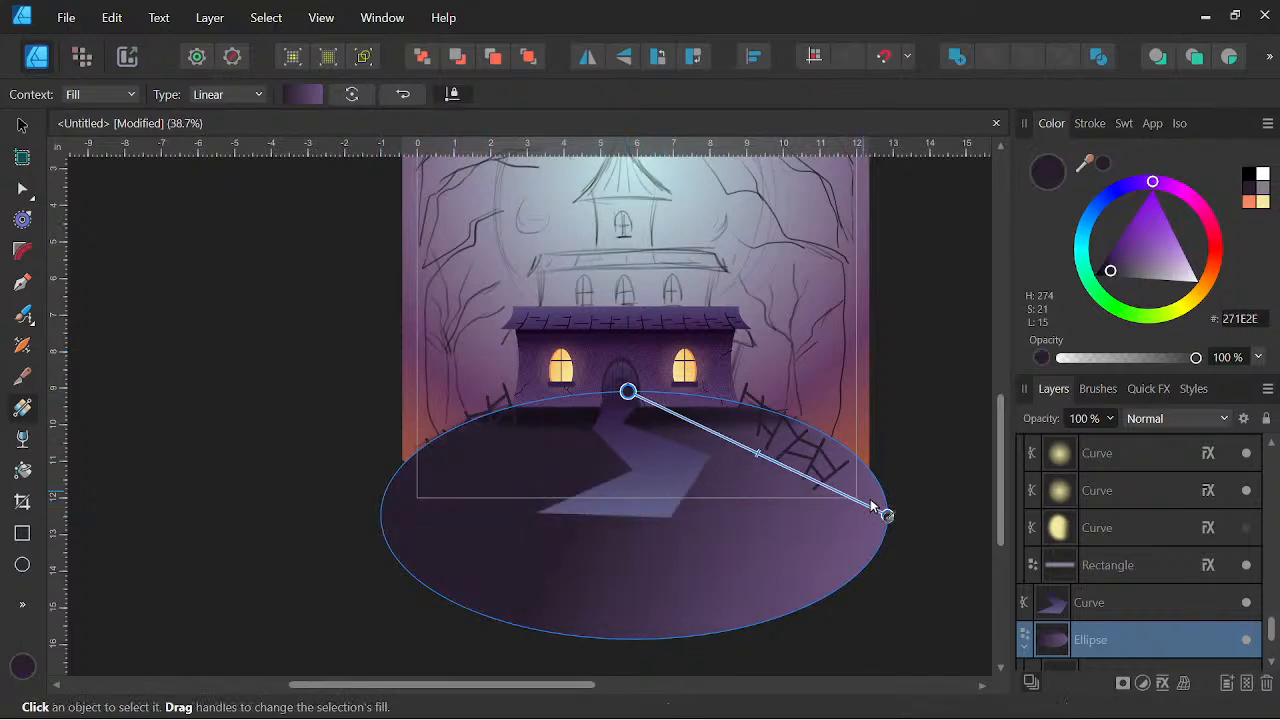
pyautogui.moveTo(885, 515); pyautogui.dragTo(638, 598)
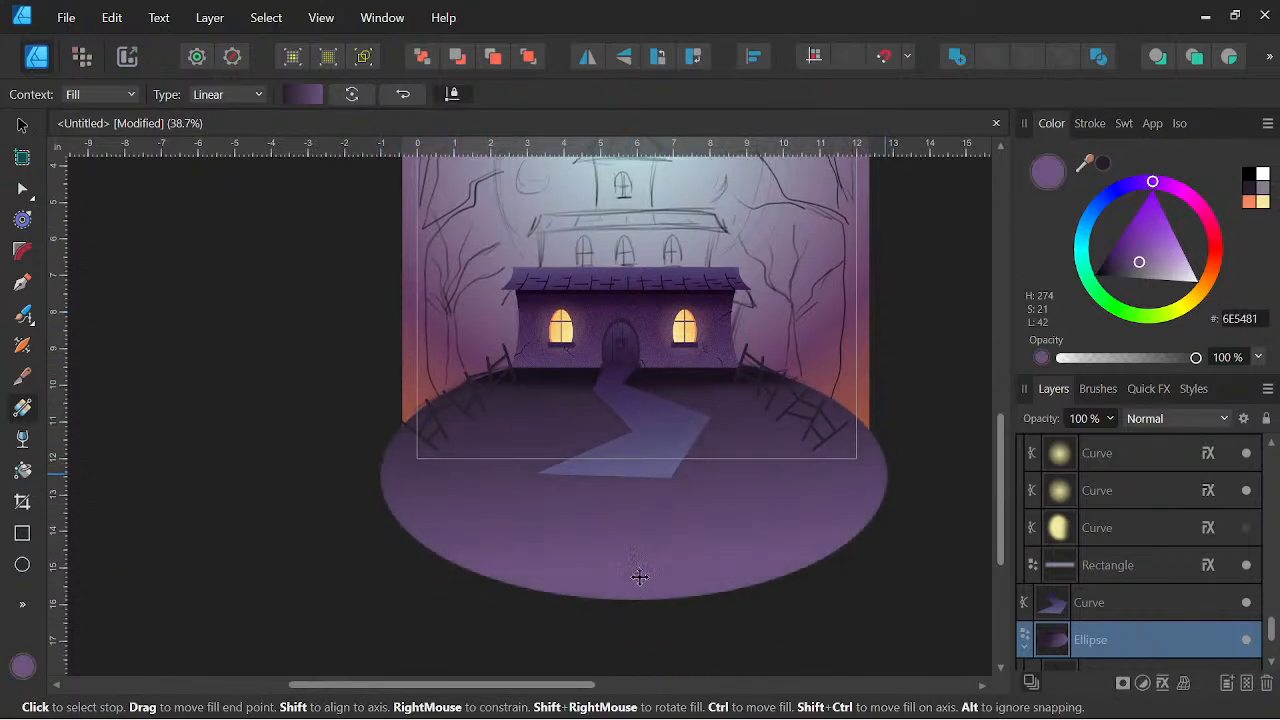
pyautogui.moveTo(628, 352); pyautogui.dragTo(637, 410)
pyautogui.moveTo(637, 598); pyautogui.dragTo(638, 536)
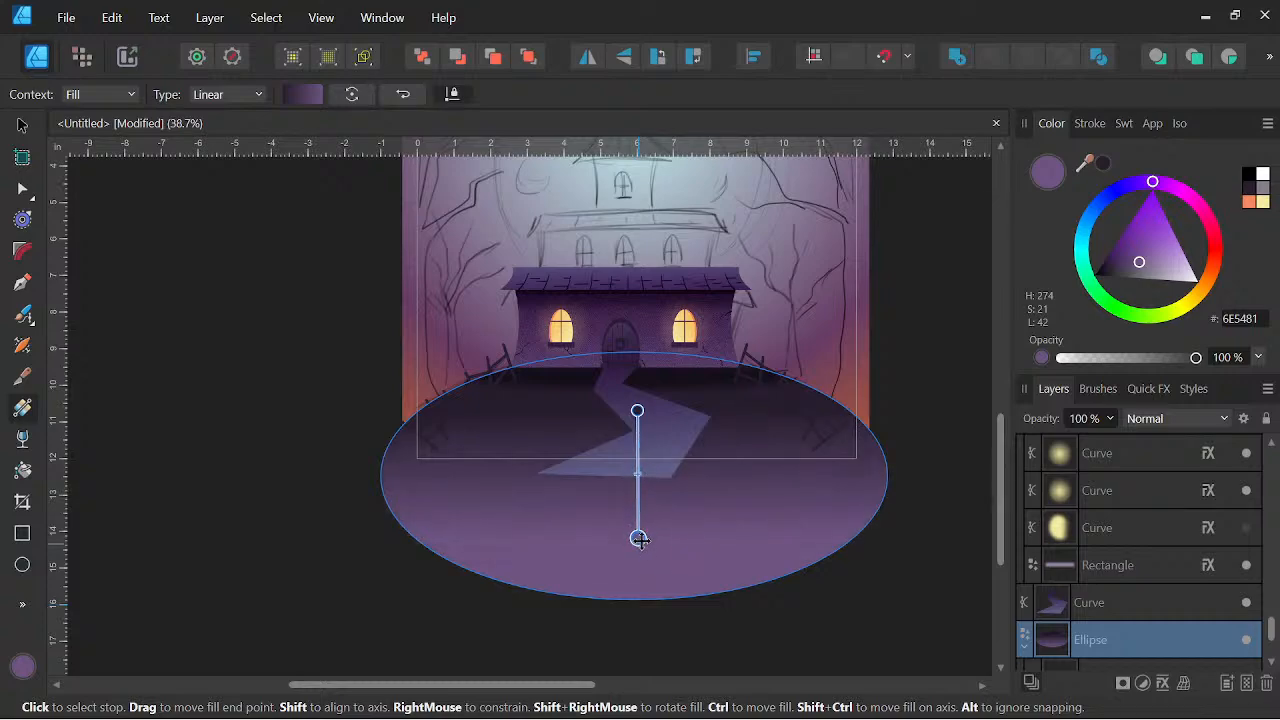
# Extend the path's gradient downward so its lower end sits near the bottom of the ground ellipse
pyautogui.scroll(-3, 649, 486)
pyautogui.scroll(4, 649, 486)
pyautogui.click(1062, 605)
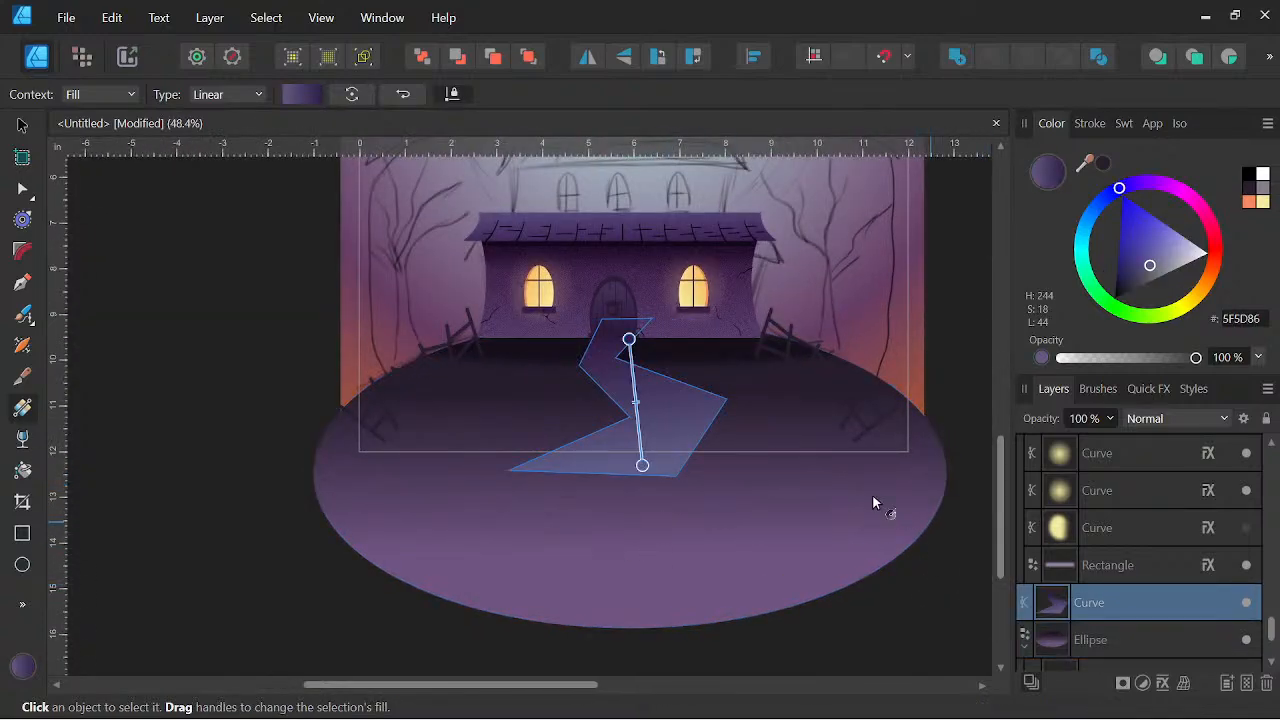
pyautogui.moveTo(640, 460); pyautogui.dragTo(633, 569)
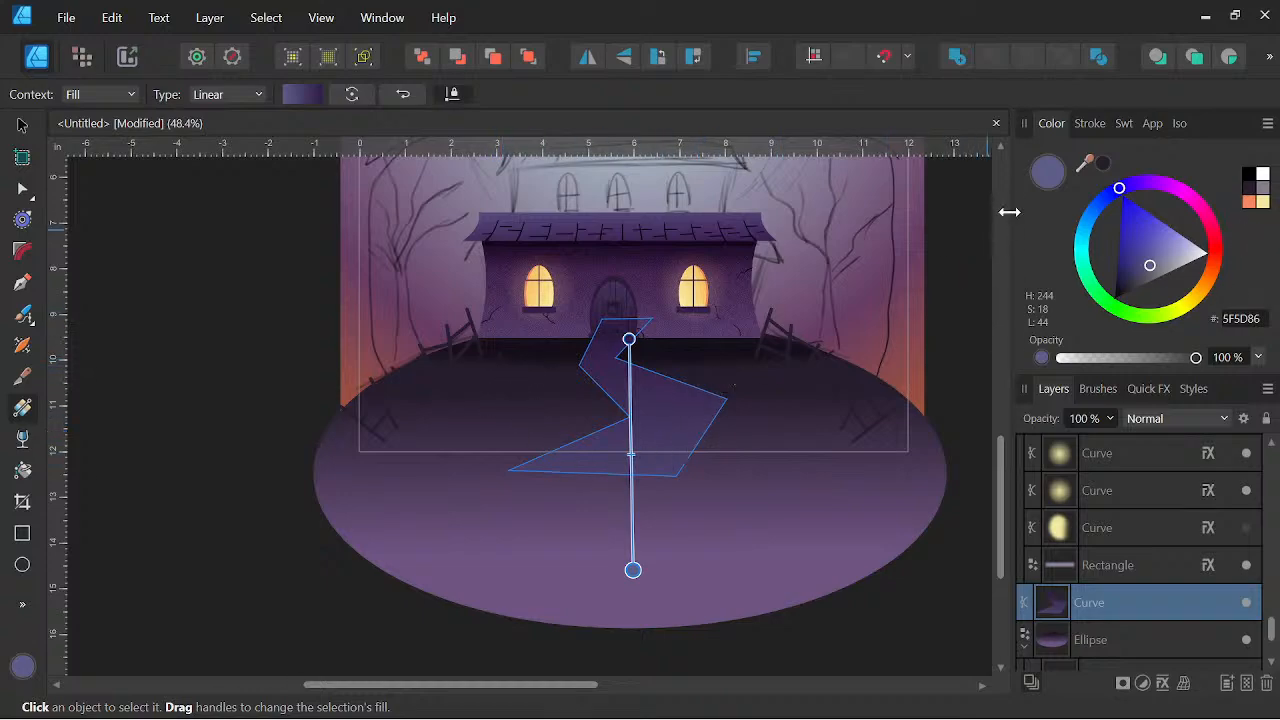
# Try several recently used purple swatches on the lower stop of the path's gradient
pyautogui.click(1123, 124)
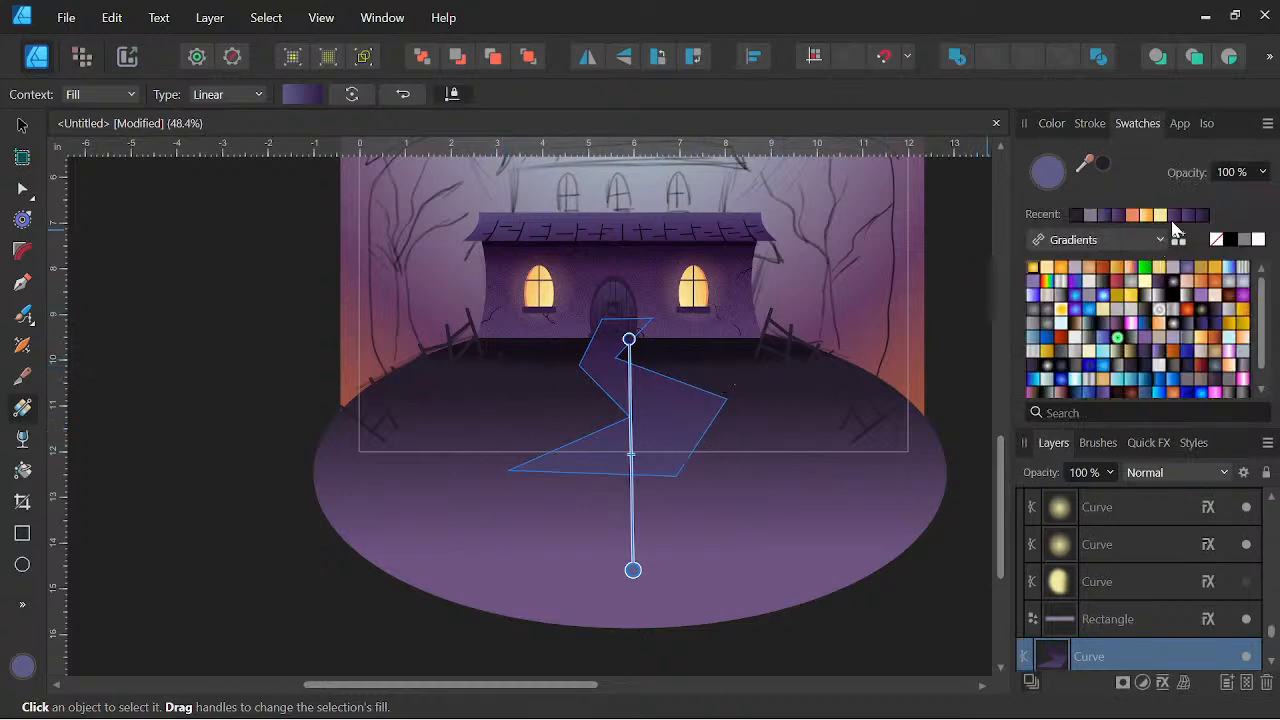
pyautogui.press('space')
pyautogui.scroll(-3, 743, 334)
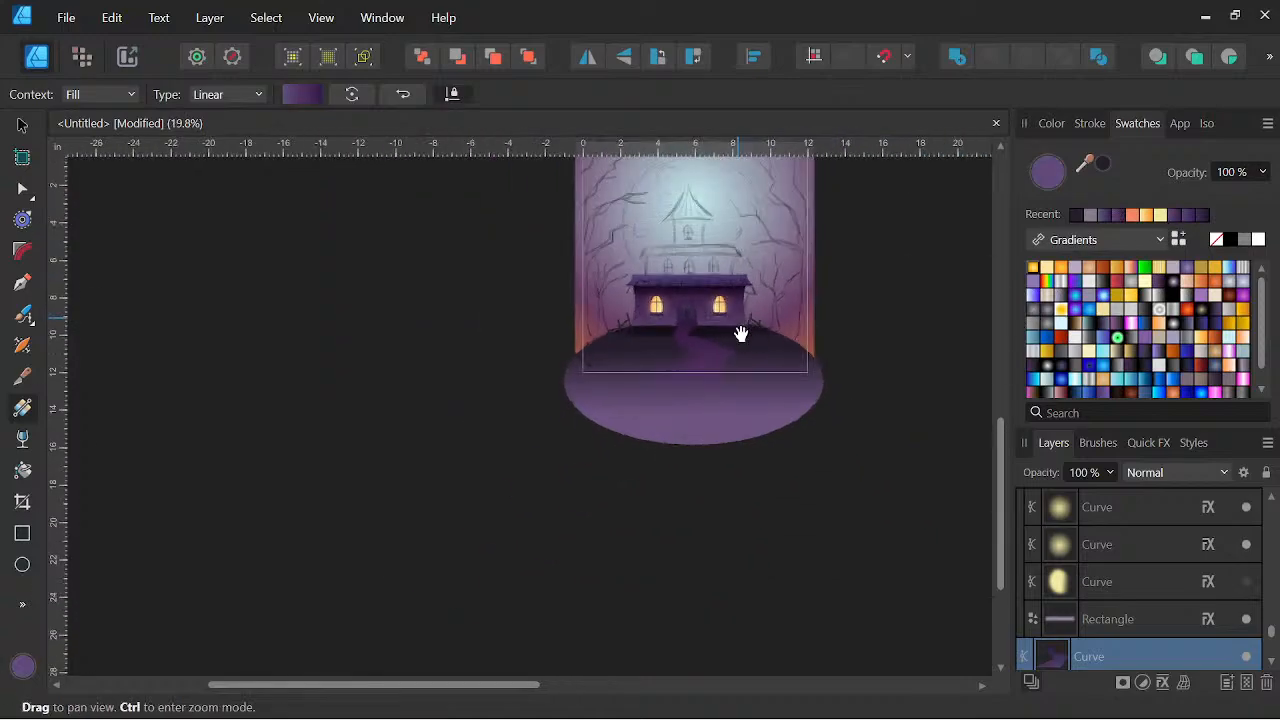
pyautogui.moveTo(743, 334); pyautogui.dragTo(709, 410)
pyautogui.scroll(3, 651, 431)
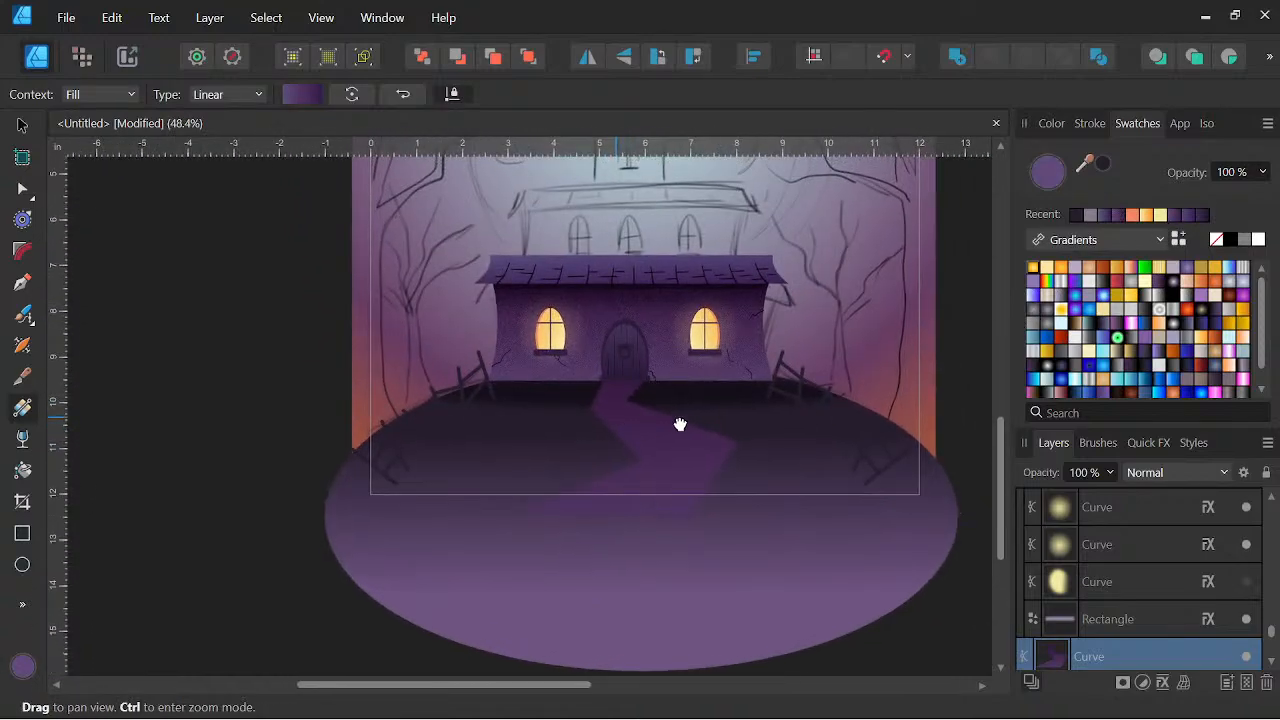
pyautogui.press('space')
pyautogui.scroll(-3, 856, 361)
pyautogui.scroll(4, 800, 354)
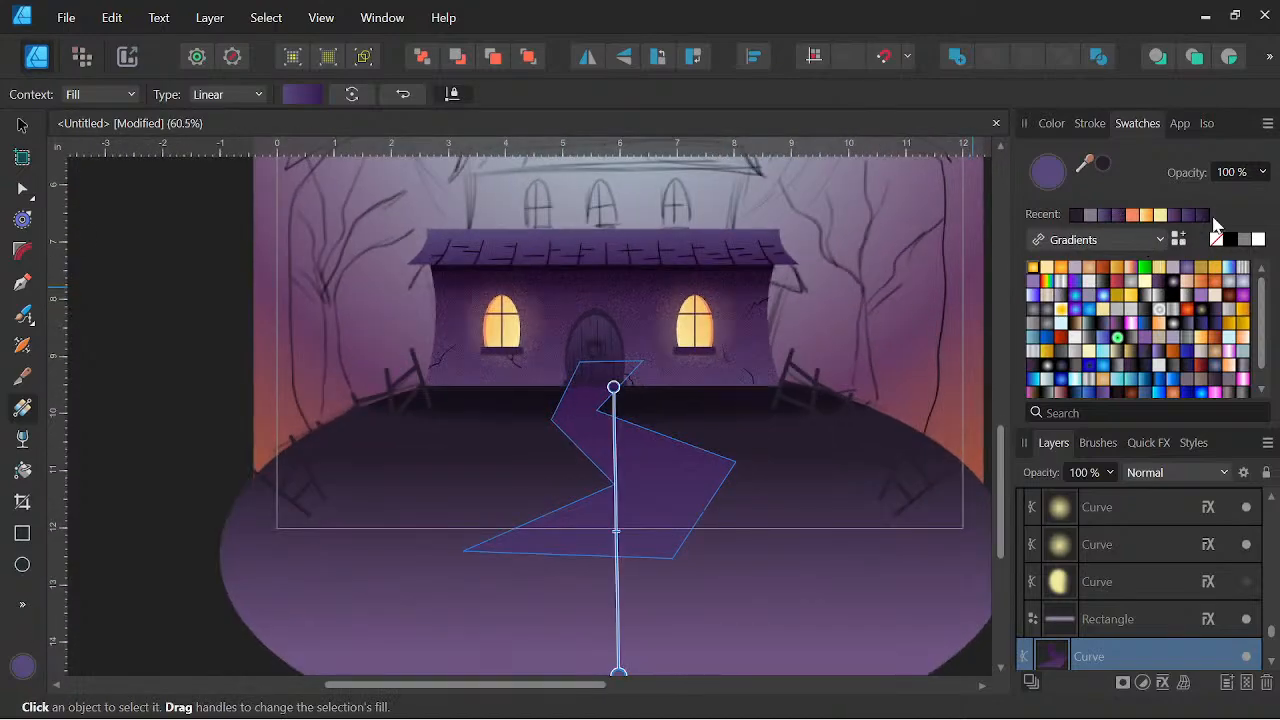
pyautogui.press('space')
pyautogui.moveTo(837, 460); pyautogui.dragTo(831, 443)
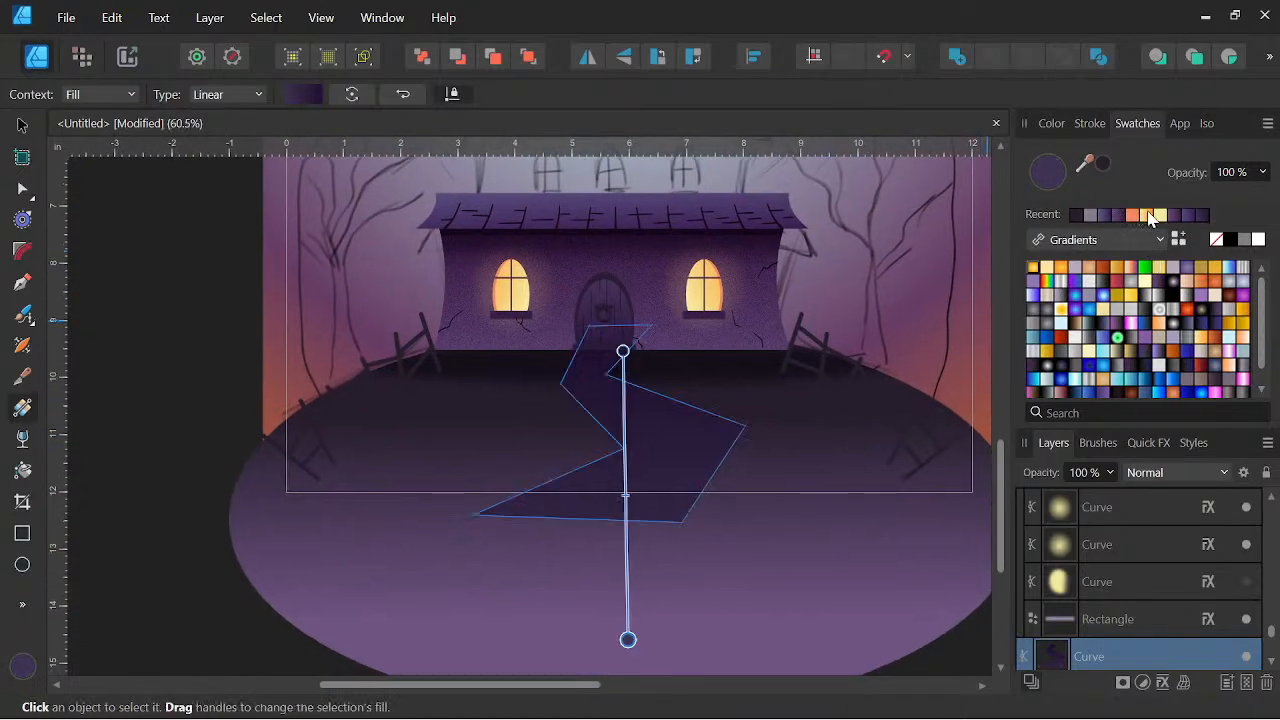
# Recolour the path's lower gradient stop with a recently used medium purple, and shorten the gradient slightly at both ends
pyautogui.click(1178, 215)
pyautogui.press('space')
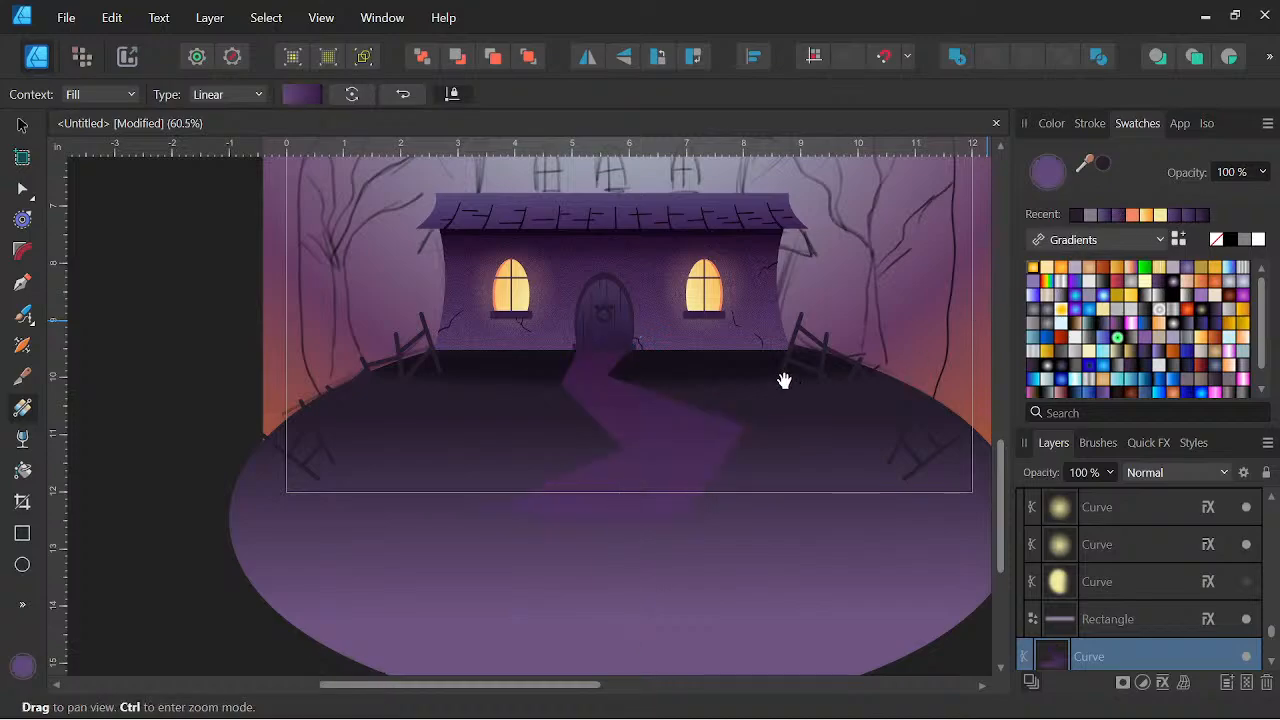
pyautogui.moveTo(622, 351)
pyautogui.mouseDown()
pyautogui.moveTo(630, 469)
pyautogui.moveTo(628, 294)
pyautogui.moveTo(631, 363)
pyautogui.mouseUp()
pyautogui.moveTo(628, 640); pyautogui.dragTo(646, 599)
# Darken the upper stop of the path's gradient to a near-black purple
pyautogui.click(302, 94)
pyautogui.click(458, 182)
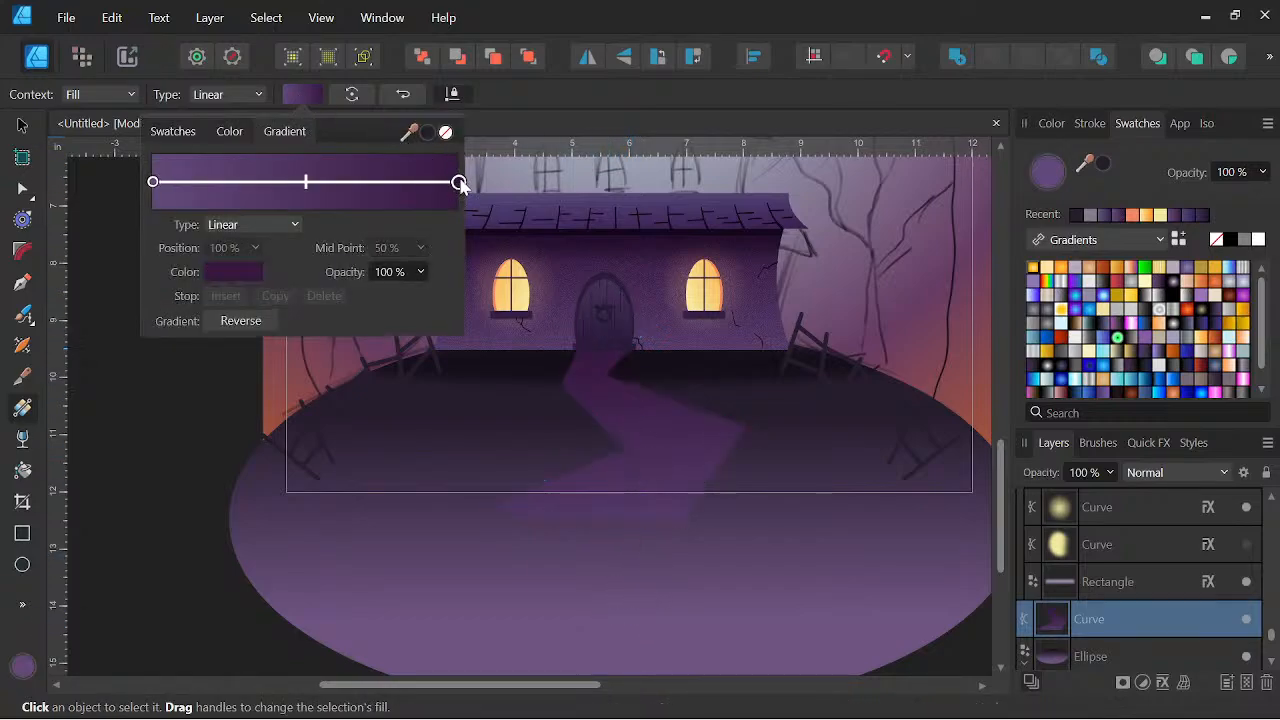
pyautogui.click(225, 271)
pyautogui.moveTo(201, 421)
pyautogui.mouseDown()
pyautogui.moveTo(146, 421)
pyautogui.moveTo(143, 410)
pyautogui.moveTo(175, 458)
pyautogui.moveTo(155, 415)
pyautogui.mouseUp()
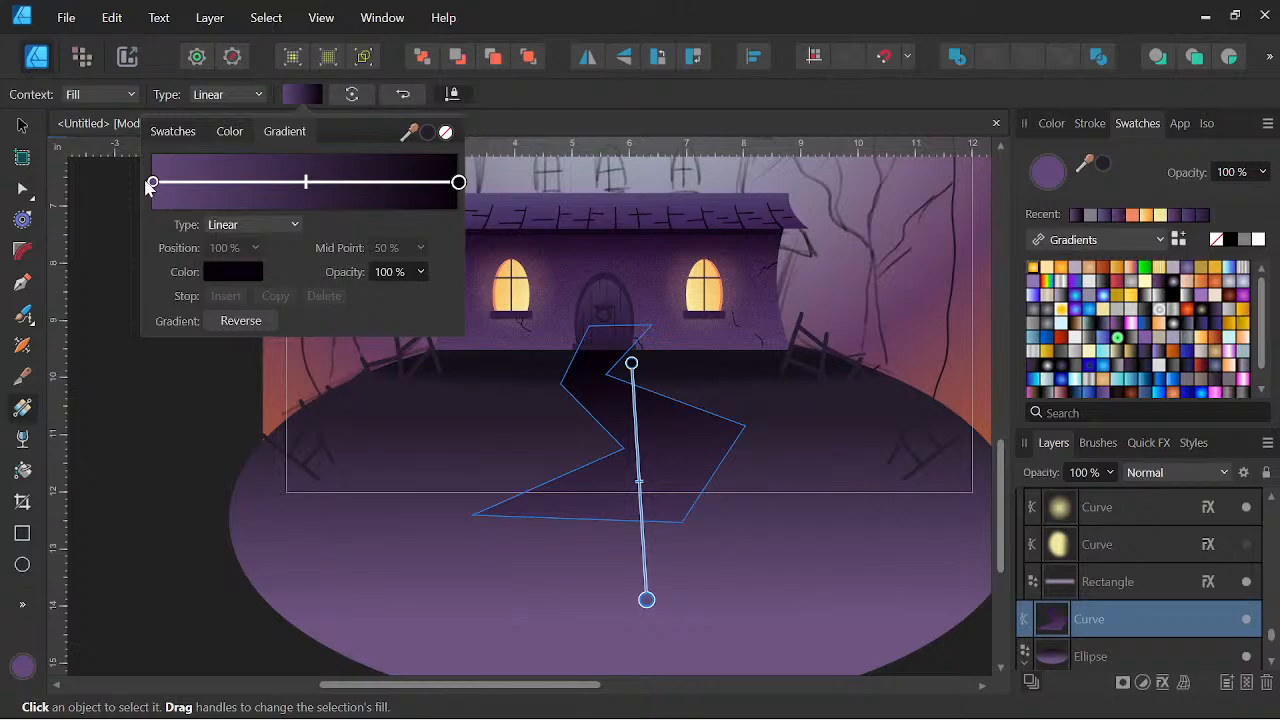
pyautogui.click(24, 128)
pyautogui.click(130, 225)
pyautogui.scroll(-3, 255, 224)
pyautogui.moveTo(585, 270); pyautogui.dragTo(804, 418)
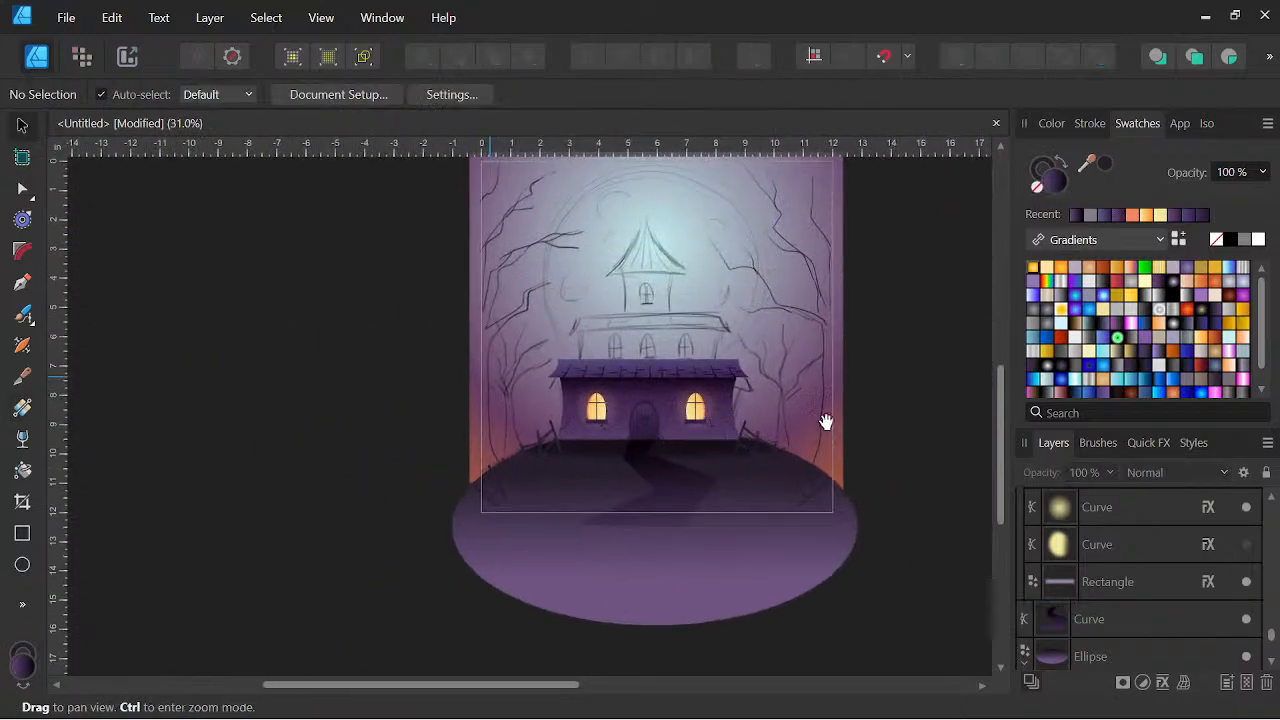
pyautogui.scroll(5, 689, 419)
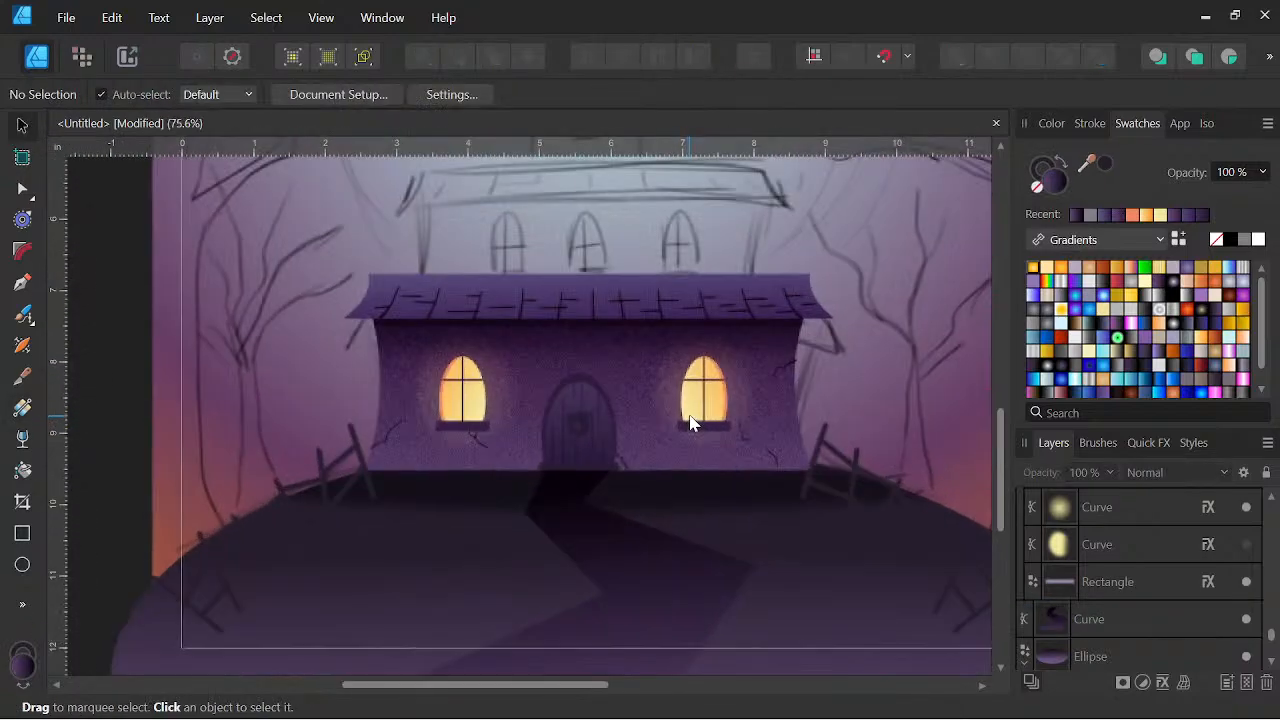
# Duplicate the right window's glow onto the ground beneath it, above the ground ellipse in the layer order, rotated a quarter turn and flattened
pyautogui.click(1139, 510)
pyautogui.rightClick(1139, 512)
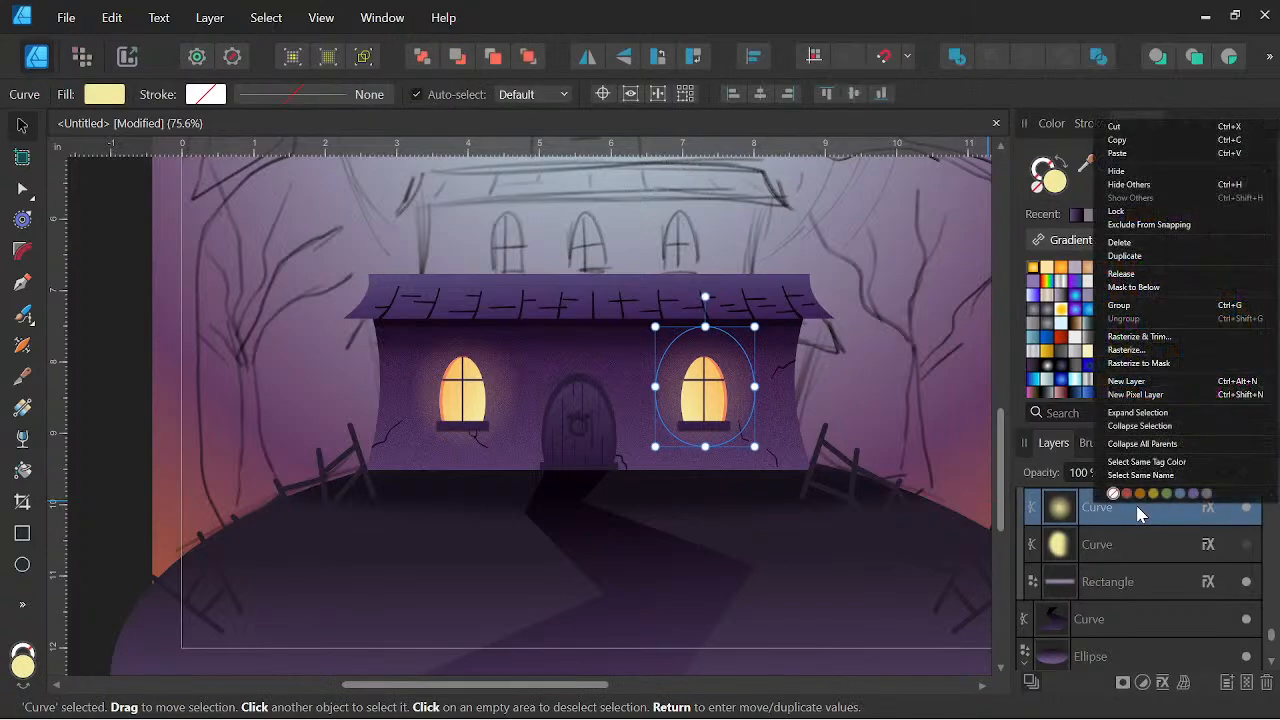
pyautogui.click(1121, 415)
pyautogui.moveTo(1124, 527); pyautogui.dragTo(1083, 545)
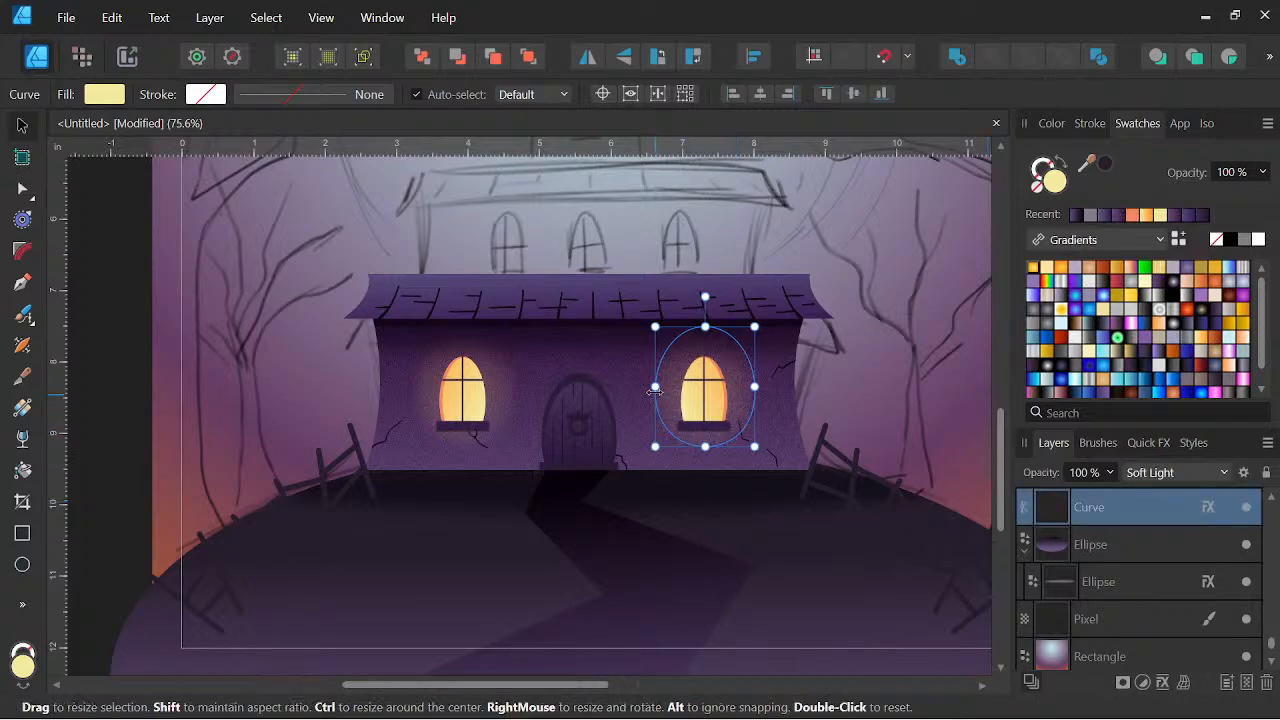
pyautogui.moveTo(737, 383); pyautogui.dragTo(724, 497)
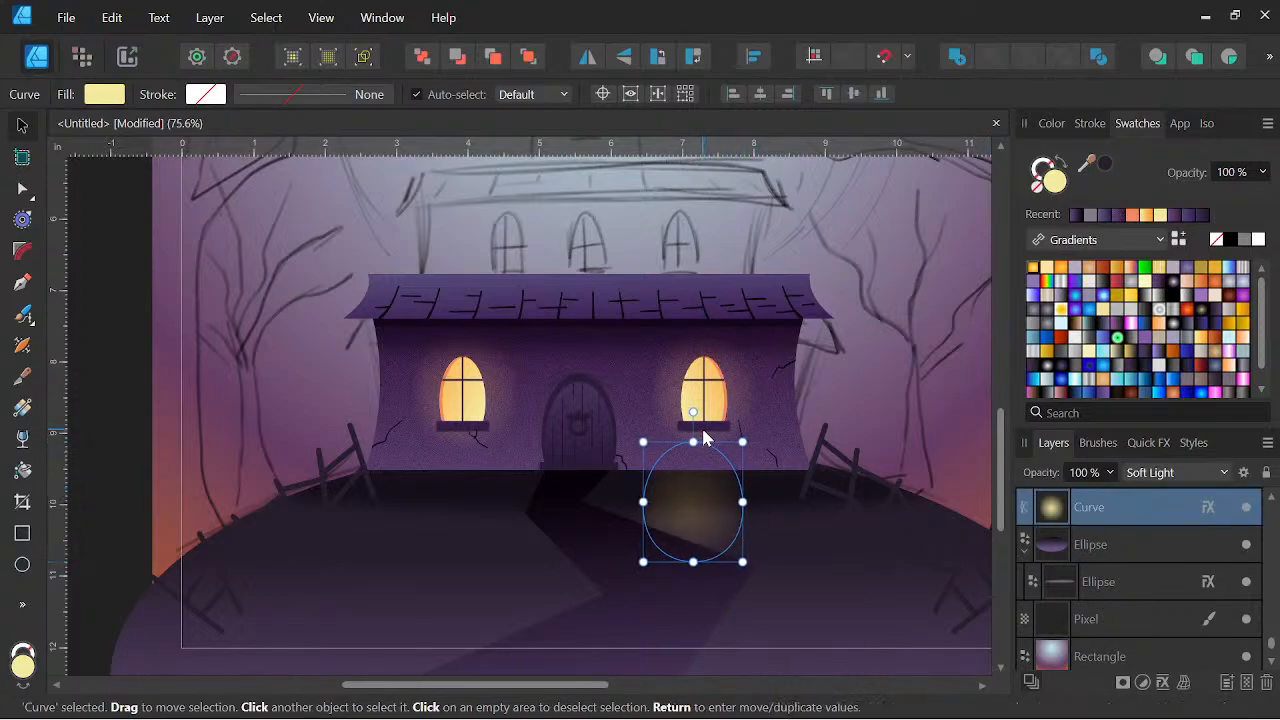
pyautogui.moveTo(693, 411); pyautogui.dragTo(757, 503)
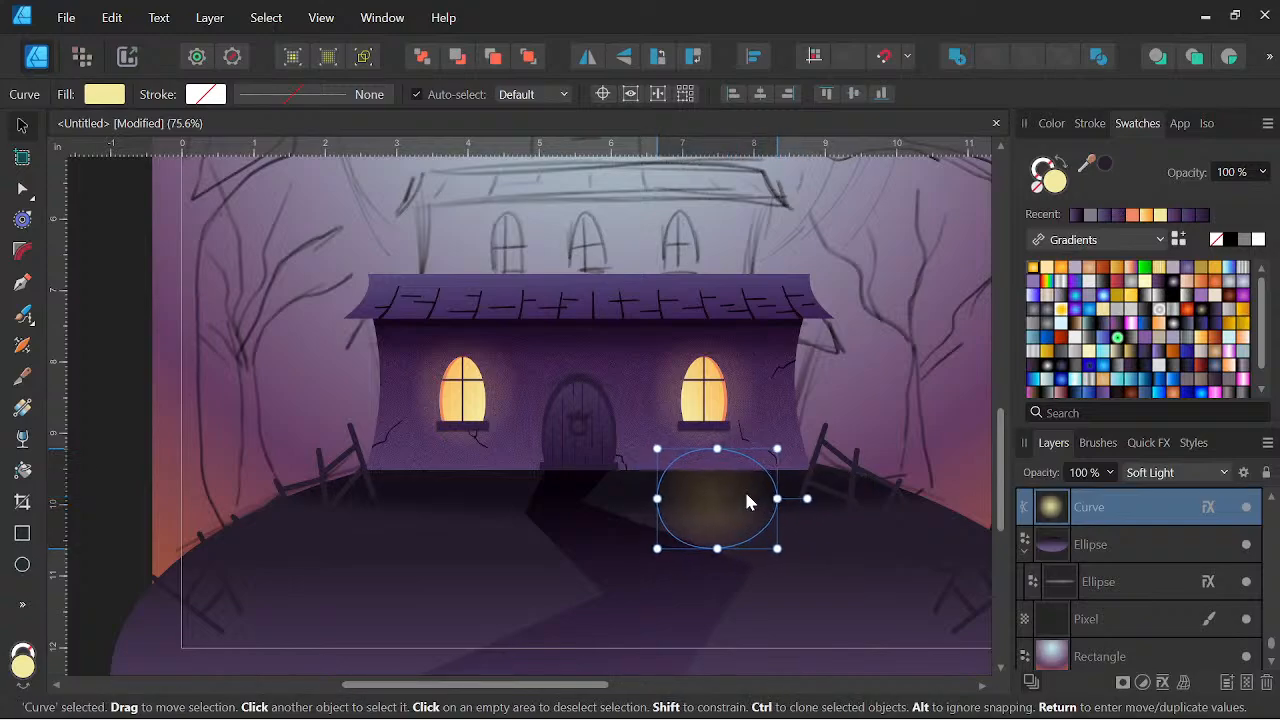
pyautogui.moveTo(717, 548); pyautogui.dragTo(717, 510)
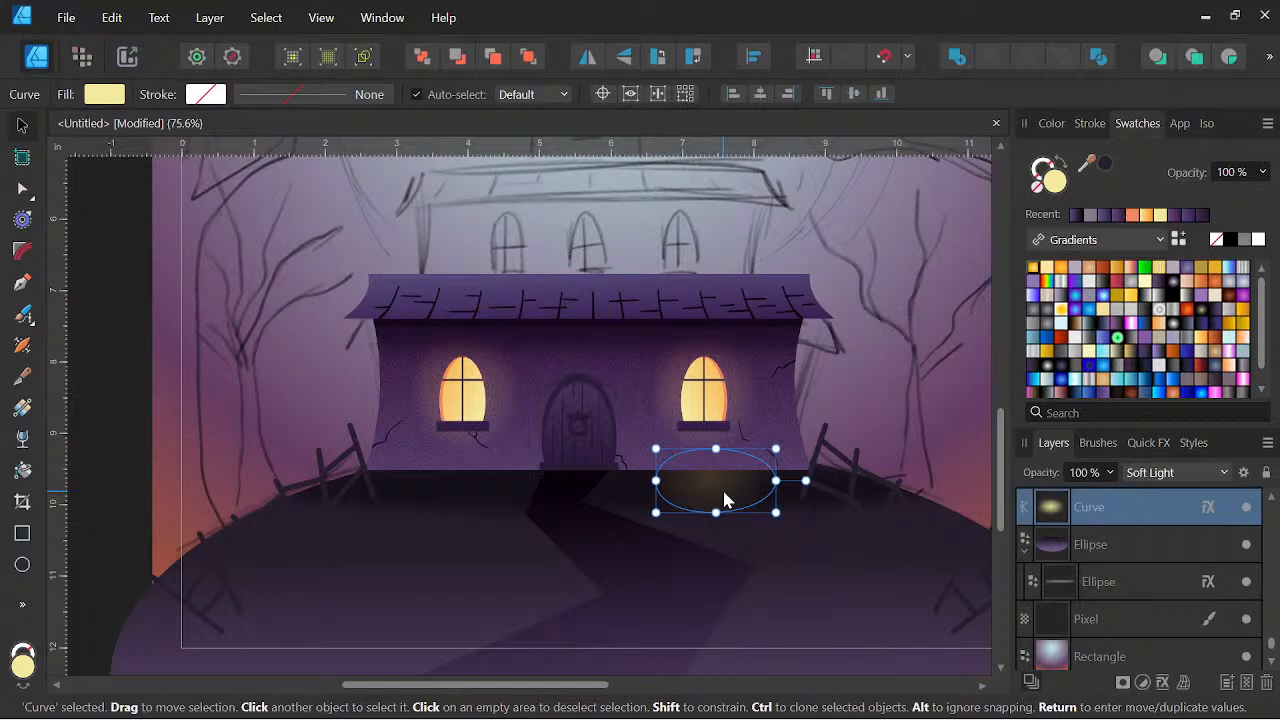
# Copy the flattened ground glow to the matching spot beneath the left window
pyautogui.moveTo(727, 500); pyautogui.dragTo(482, 500)
pyautogui.scroll(-4, 602, 433)
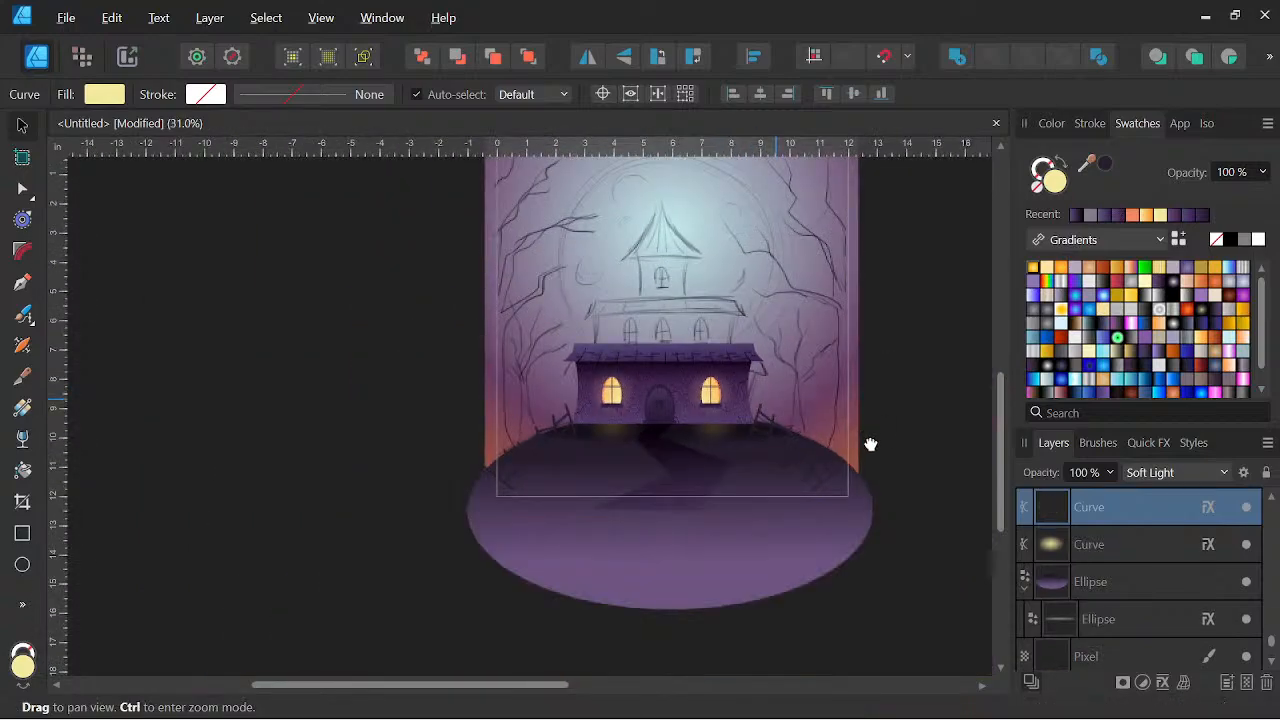
pyautogui.moveTo(871, 437); pyautogui.dragTo(820, 464)
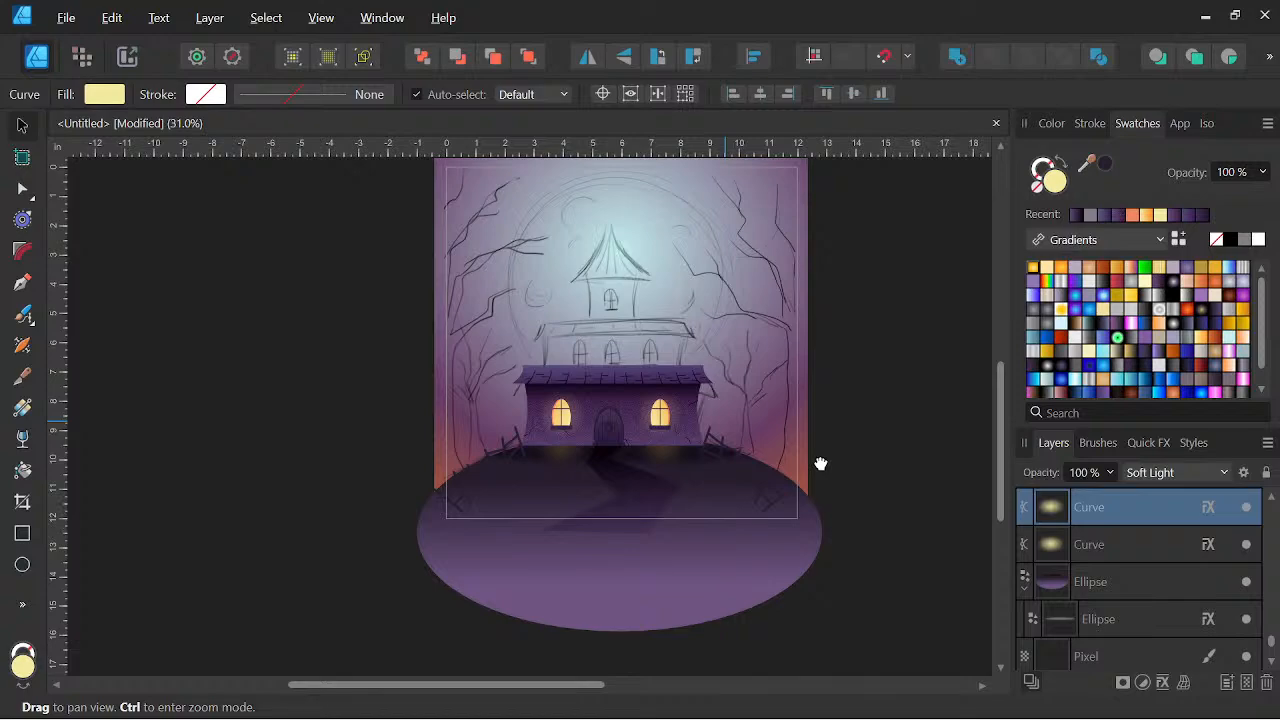
pyautogui.scroll(4, 677, 443)
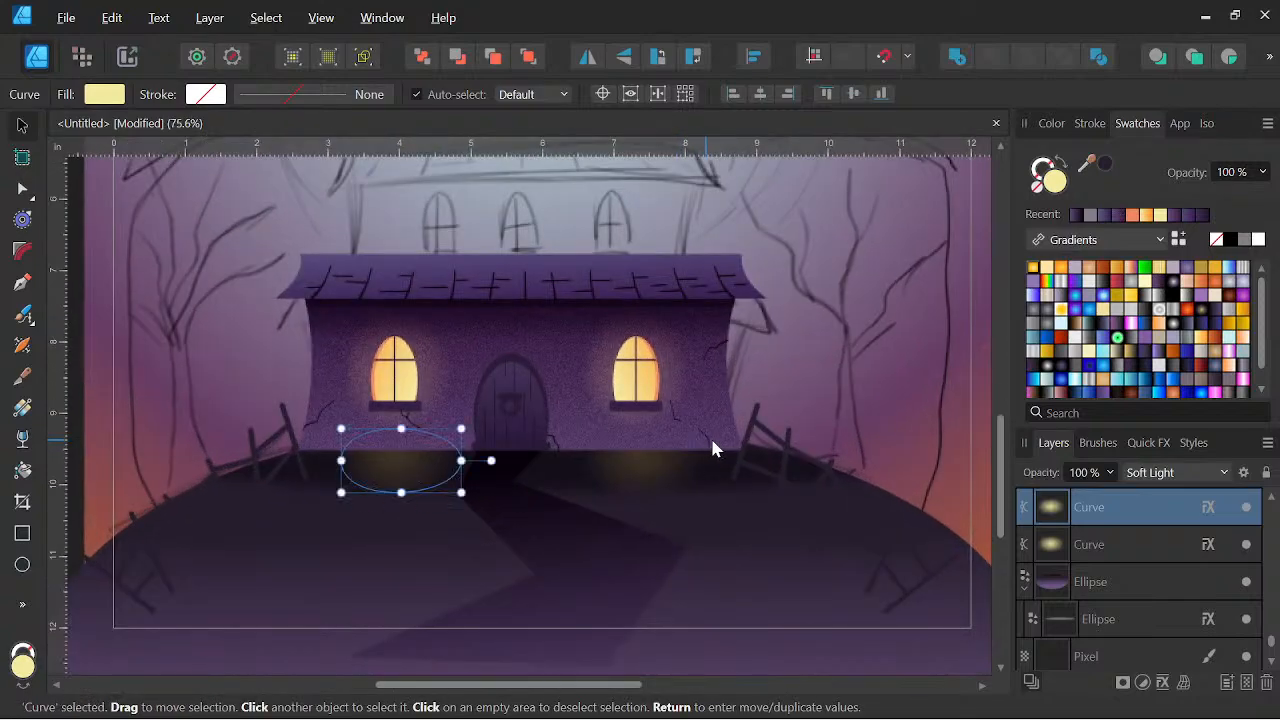
# Reduce the opacity of both ground glows to 50%
pyautogui.keyDown('shift'); pyautogui.click(1117, 545); pyautogui.keyUp('shift')
pyautogui.click(1109, 472)
pyautogui.moveTo(1074, 495); pyautogui.dragTo(1049, 500)
pyautogui.scroll(-2, 880, 362)
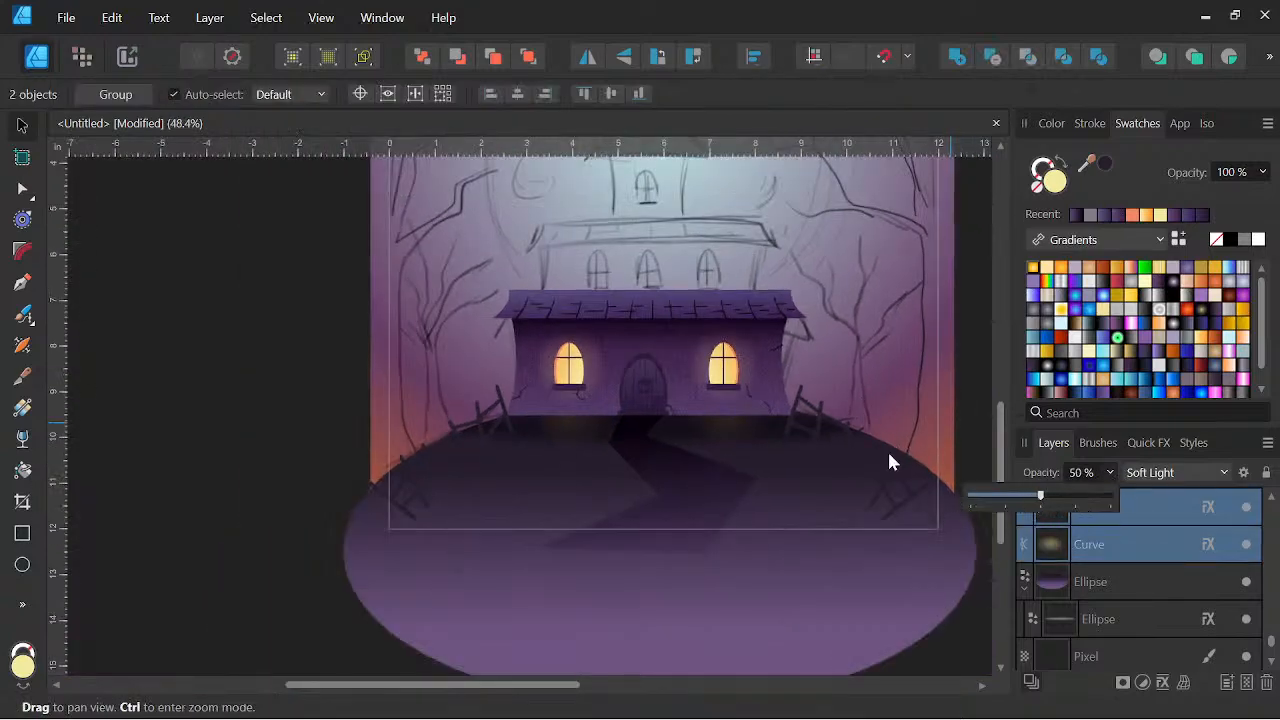
pyautogui.click(790, 485)
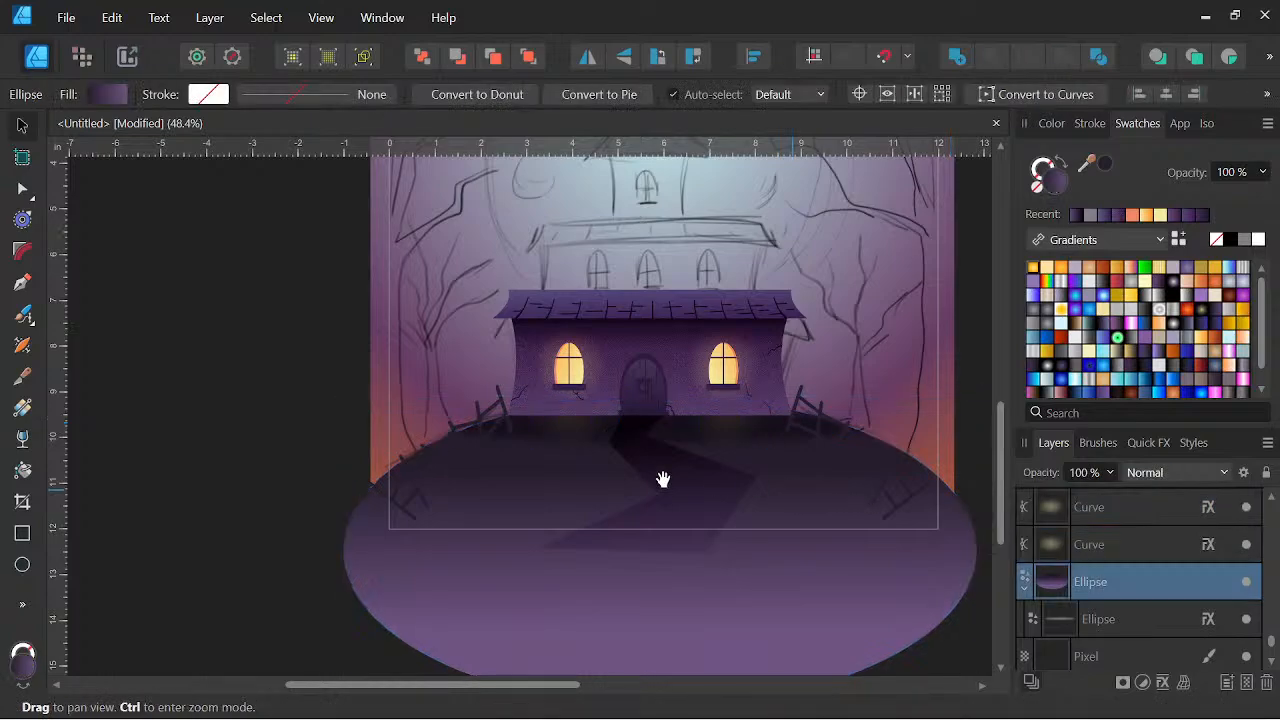
pyautogui.click(340, 370)
pyautogui.scroll(-2, 790, 390)
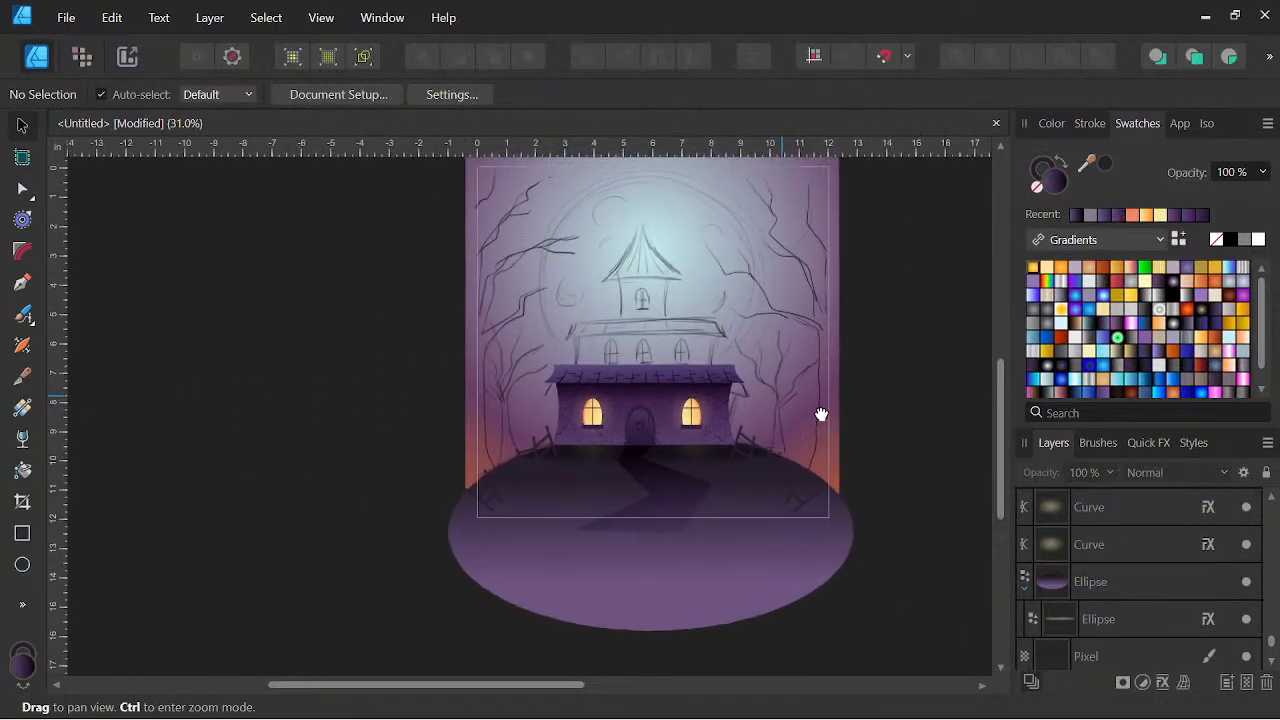
pyautogui.scroll(2, 803, 433)
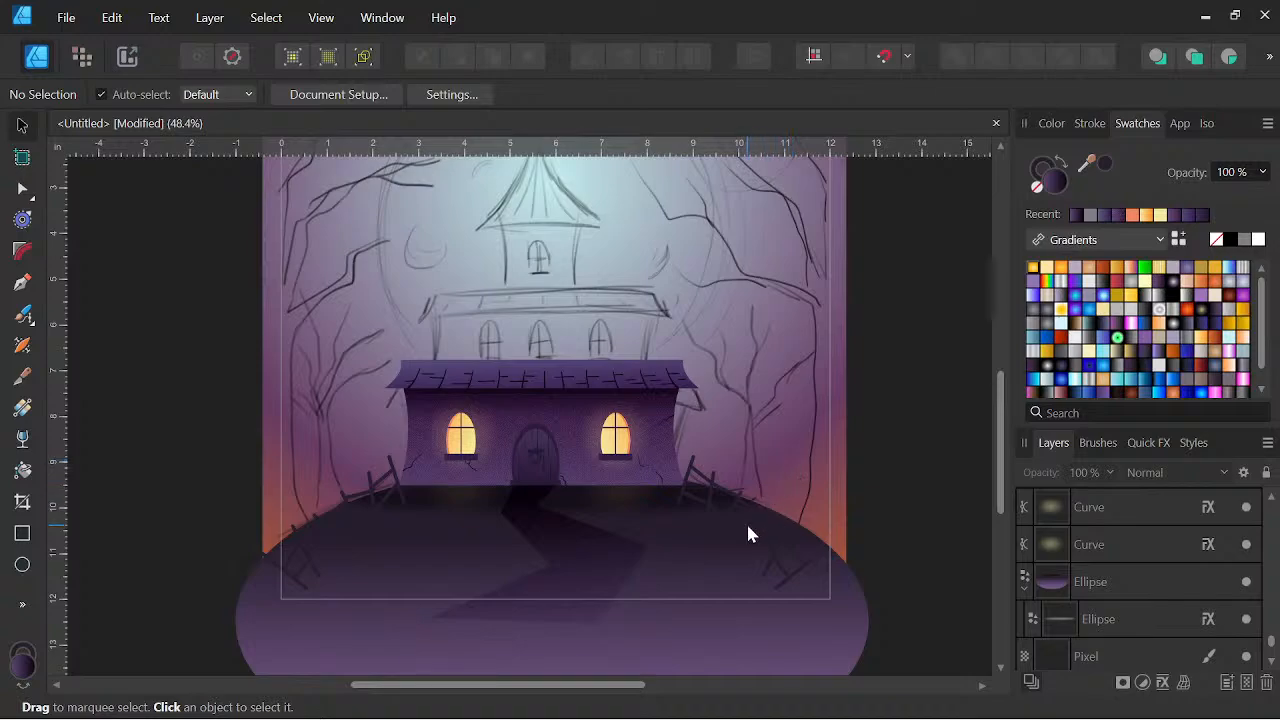
# Select all the fence curves on both sides of the house and recolour their strokes very dark purple 1A0E25
pyautogui.click(798, 570)
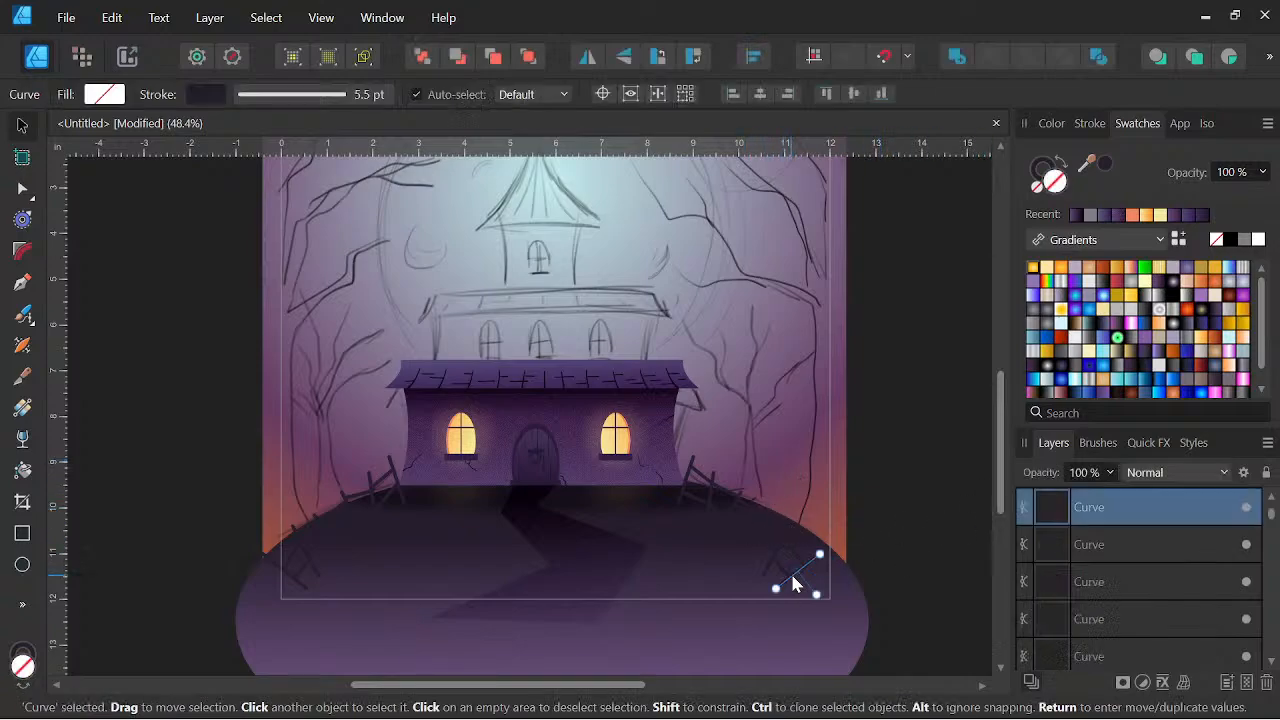
pyautogui.click(1133, 543)
pyautogui.scroll(-3, 1128, 531)
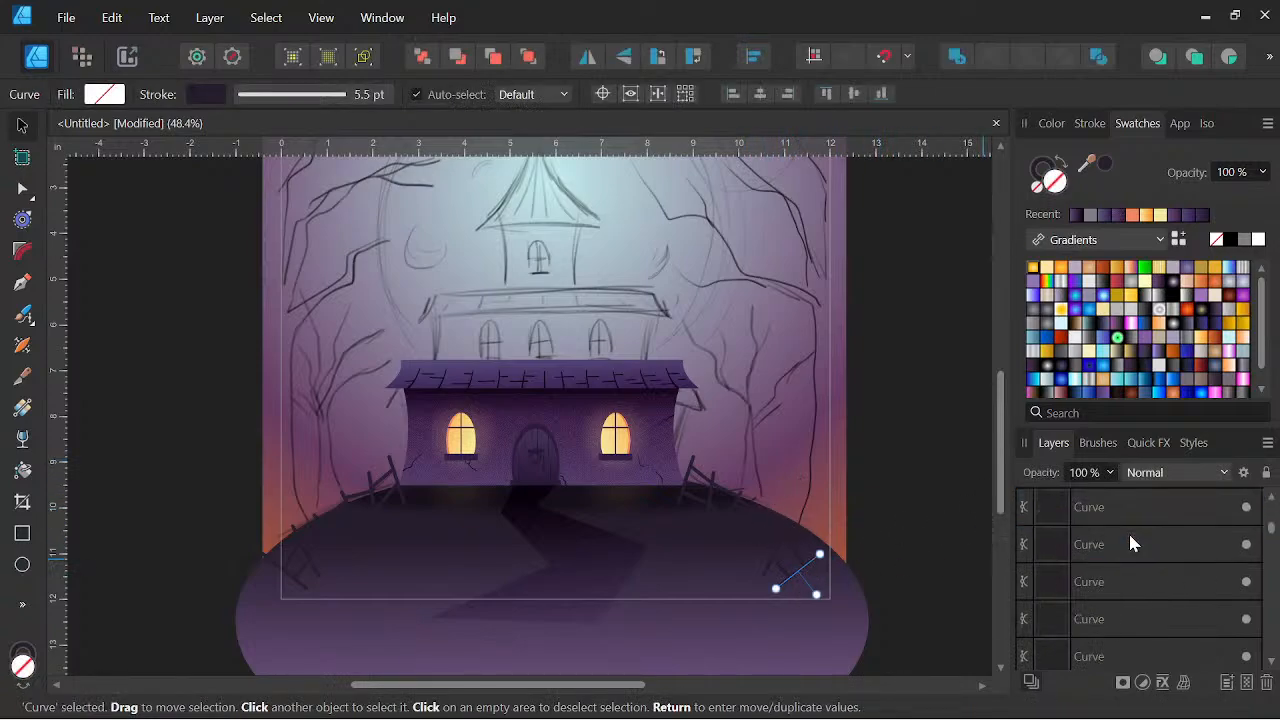
pyautogui.scroll(-3, 1128, 543)
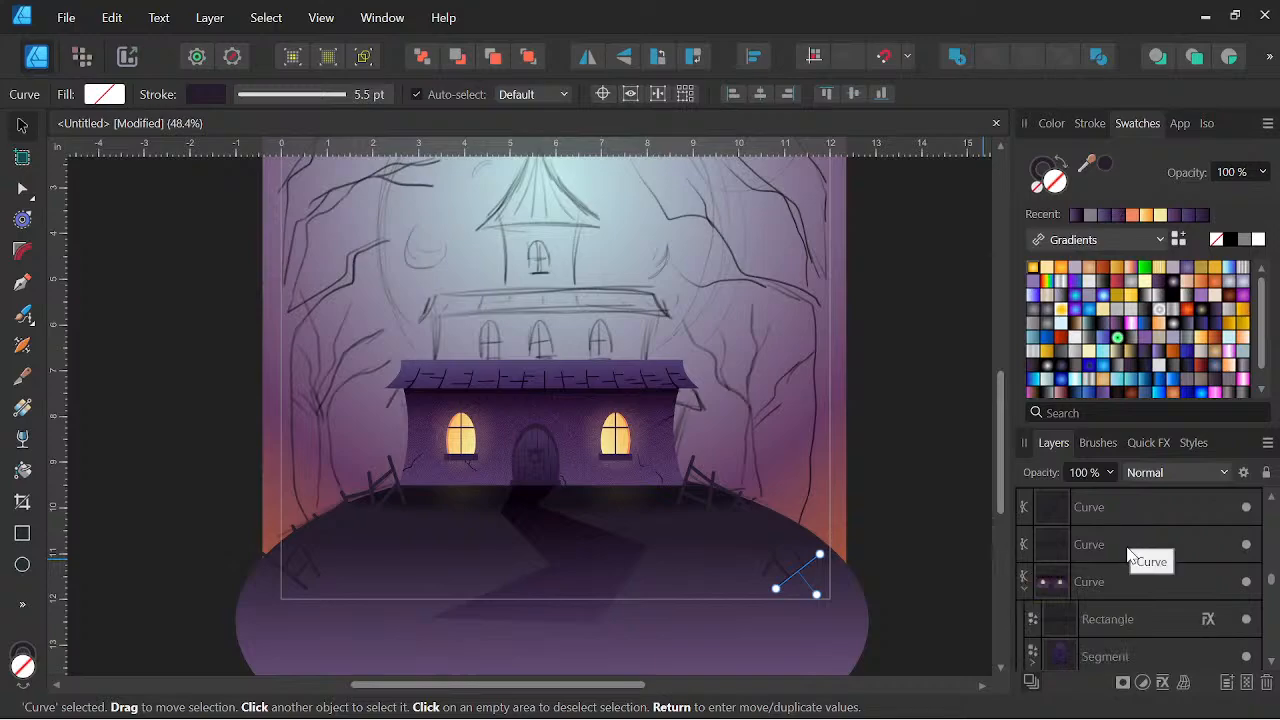
pyautogui.keyDown('shift'); pyautogui.click(1127, 555); pyautogui.keyUp('shift')
pyautogui.click(1052, 124)
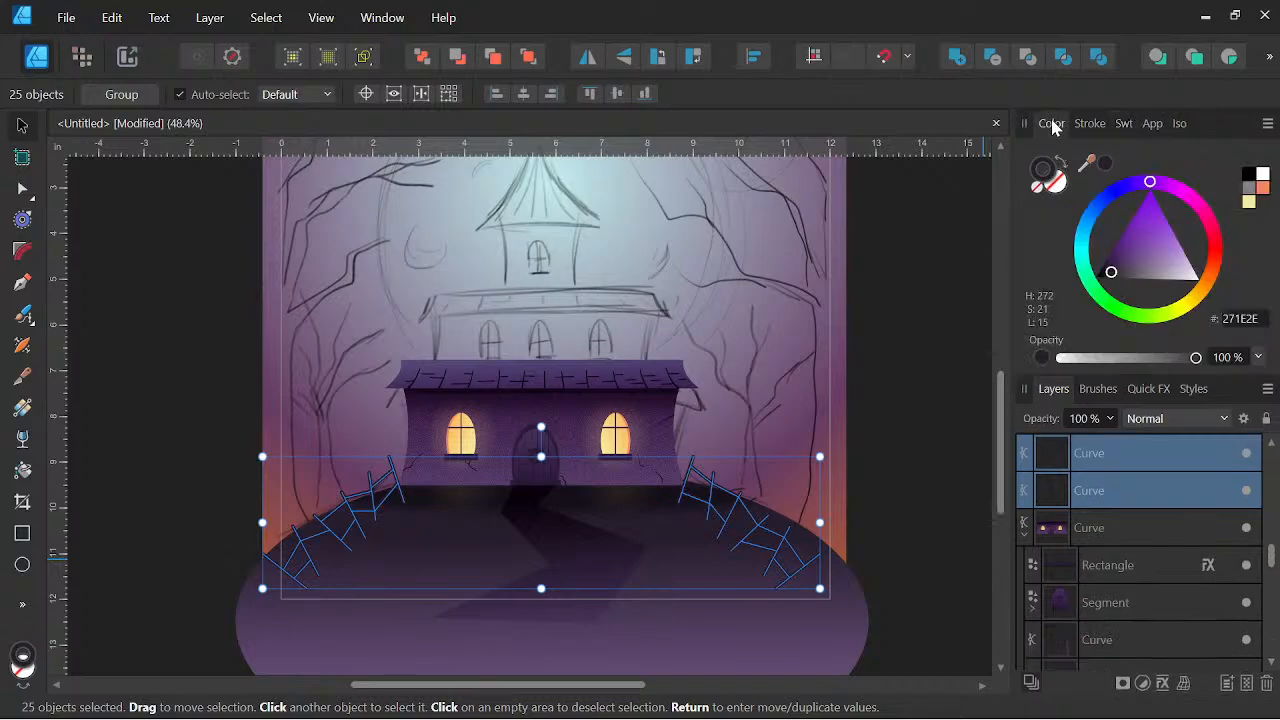
pyautogui.click(1096, 277)
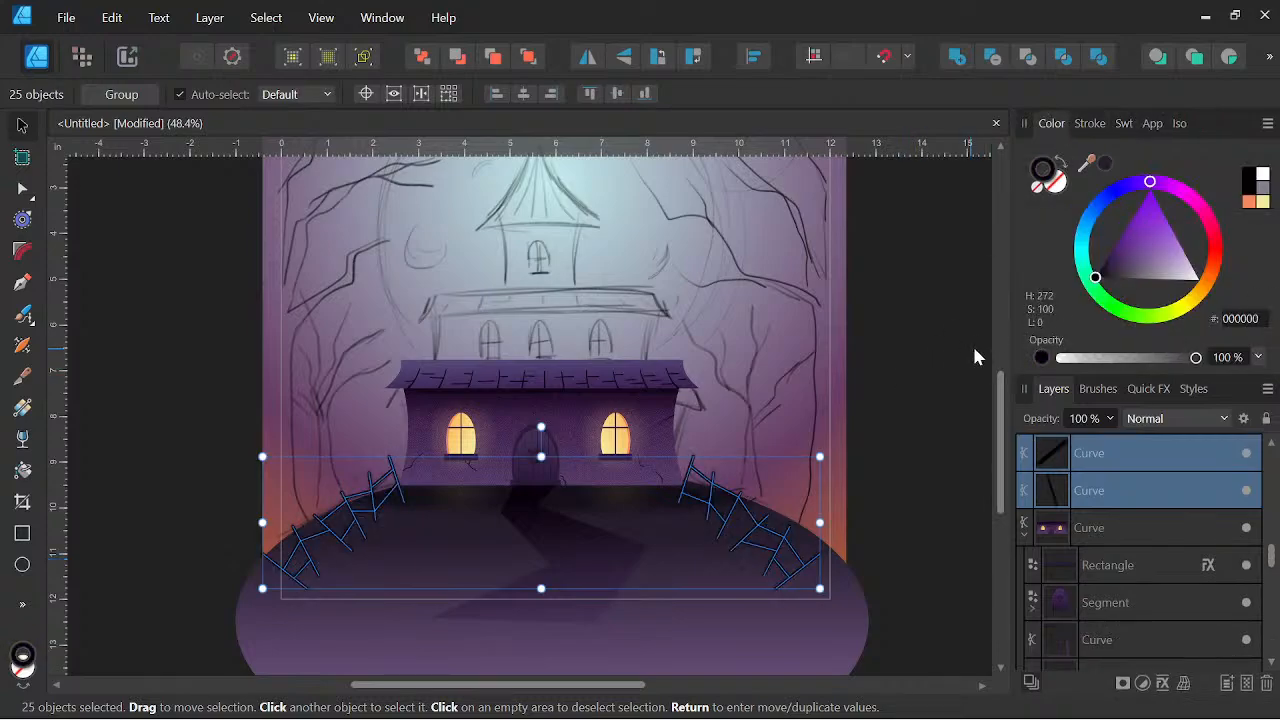
pyautogui.press('space')
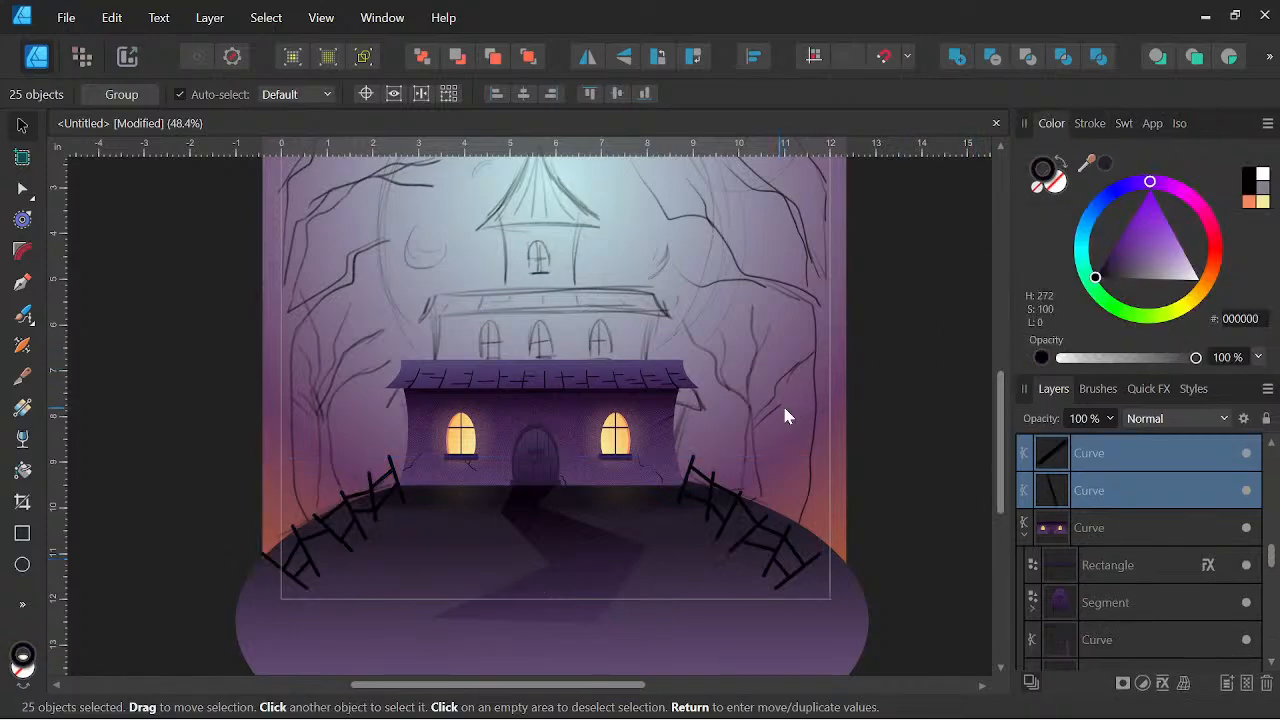
pyautogui.scroll(-2, 788, 413)
pyautogui.scroll(2, 729, 421)
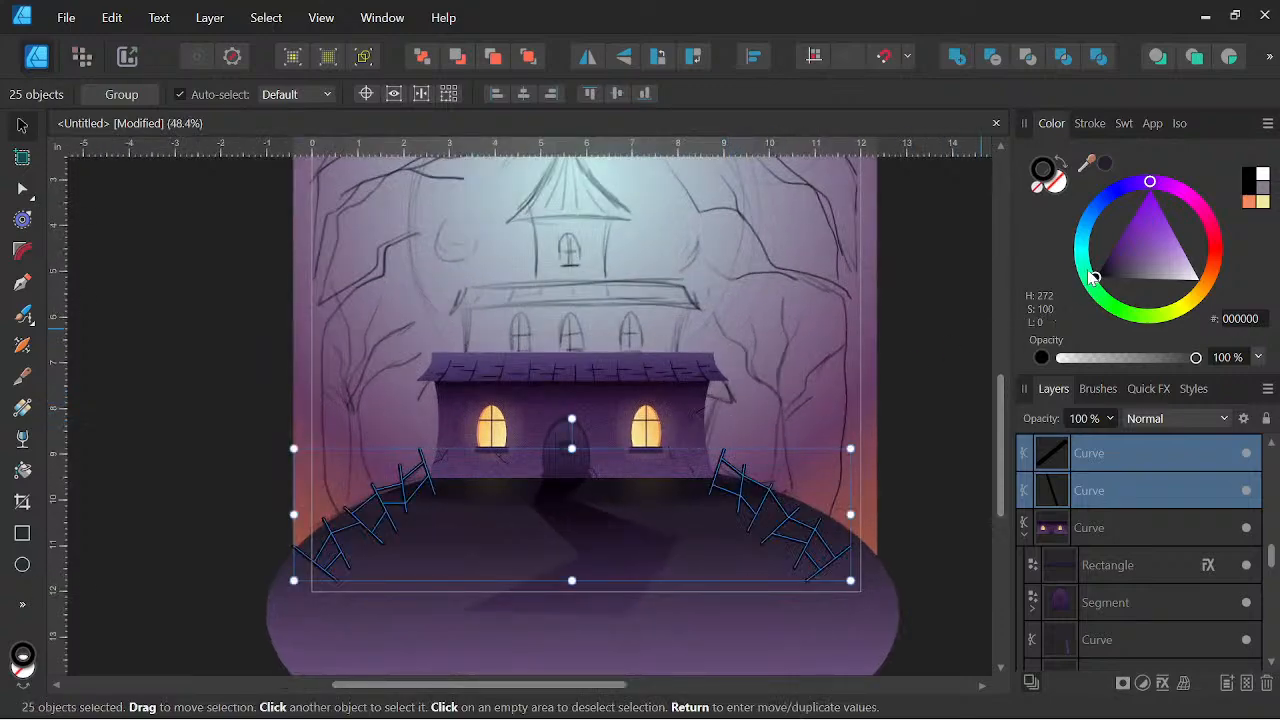
pyautogui.moveTo(1110, 283)
pyautogui.mouseDown()
pyautogui.moveTo(1098, 270)
pyautogui.moveTo(1107, 277)
pyautogui.mouseUp()
# Group all the selected fence curves
pyautogui.rightClick(1099, 480)
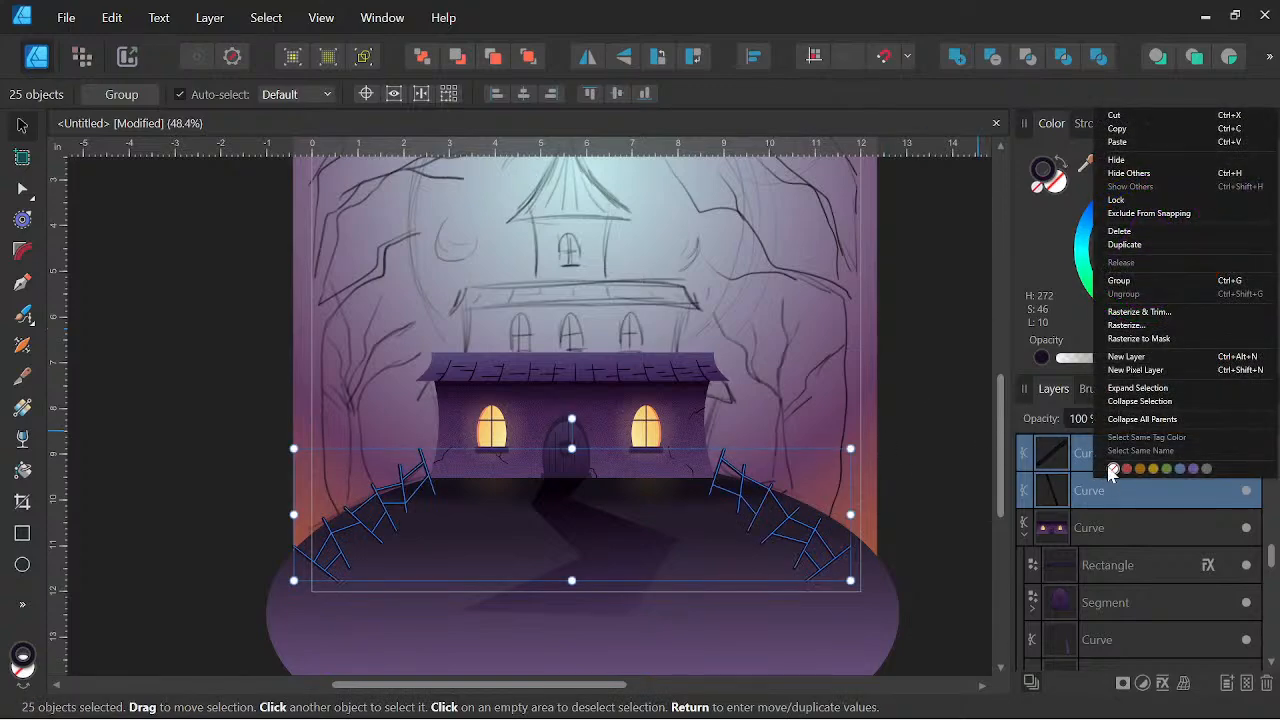
pyautogui.click(1130, 278)
pyautogui.moveTo(617, 566); pyautogui.dragTo(625, 554)
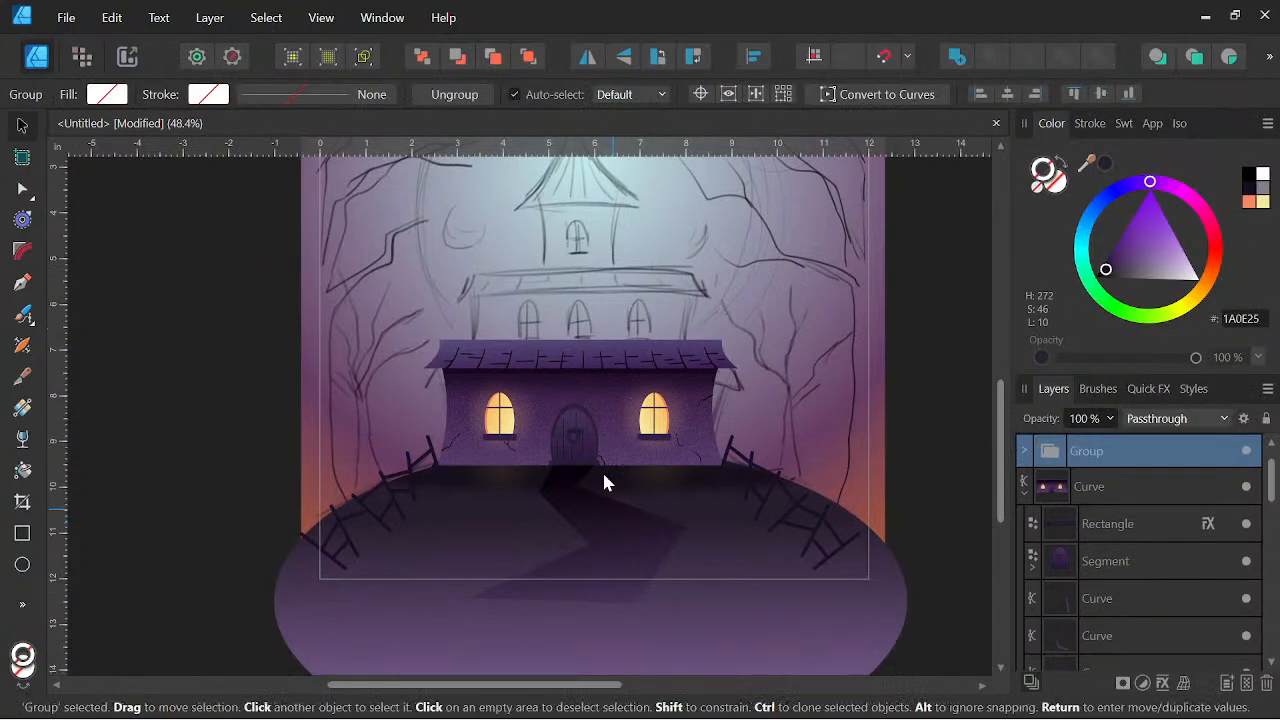
# Give the fence group's strokes a vertical linear gradient running upward from below the fences to the window level
pyautogui.moveTo(588, 426); pyautogui.dragTo(590, 580)
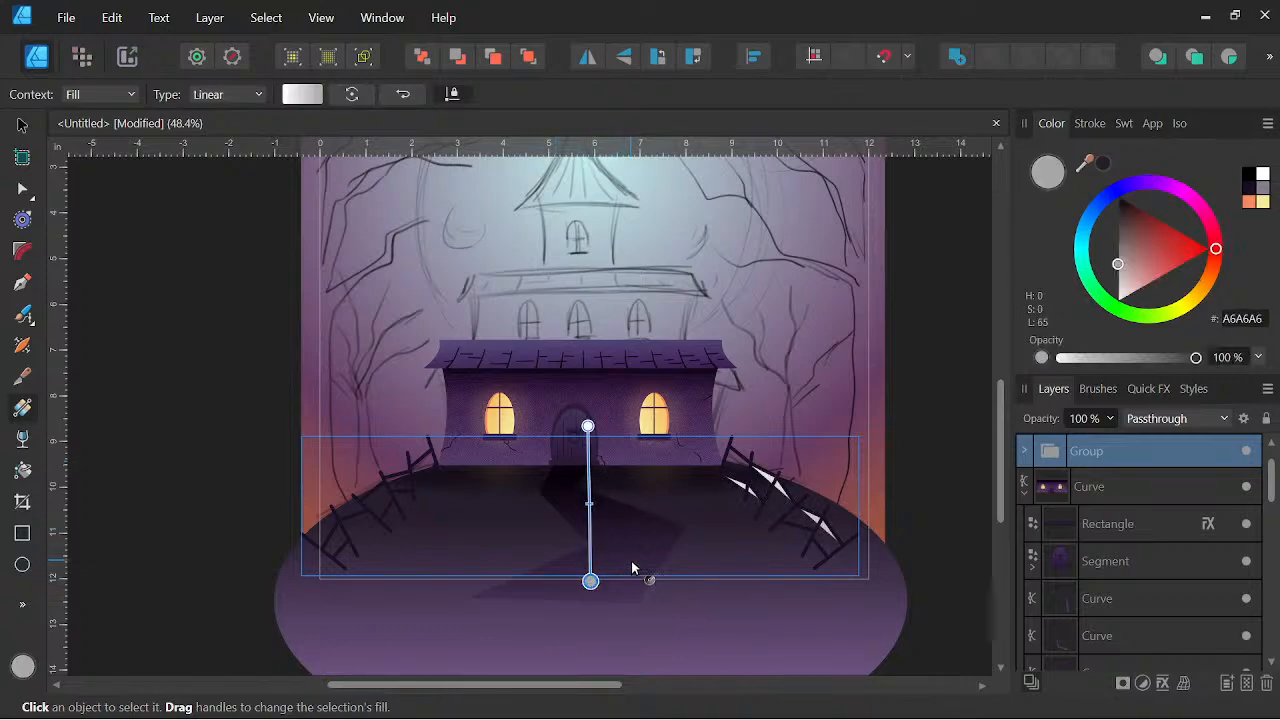
pyautogui.hotkey('ctrl', 'z')
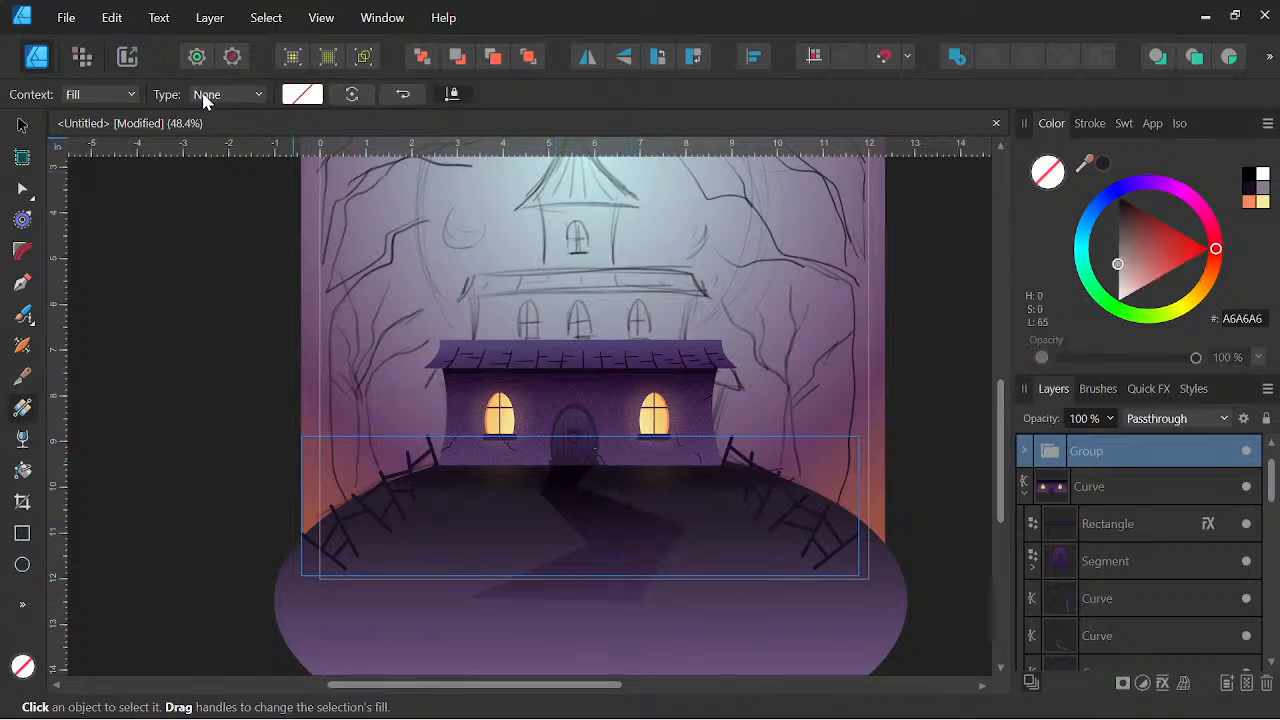
pyautogui.click(132, 97)
pyautogui.click(82, 139)
pyautogui.moveTo(570, 370); pyautogui.dragTo(581, 643)
pyautogui.moveTo(757, 623); pyautogui.dragTo(763, 578)
pyautogui.moveTo(538, 567)
pyautogui.mouseDown()
pyautogui.moveTo(546, 320)
pyautogui.moveTo(538, 370)
pyautogui.mouseUp()
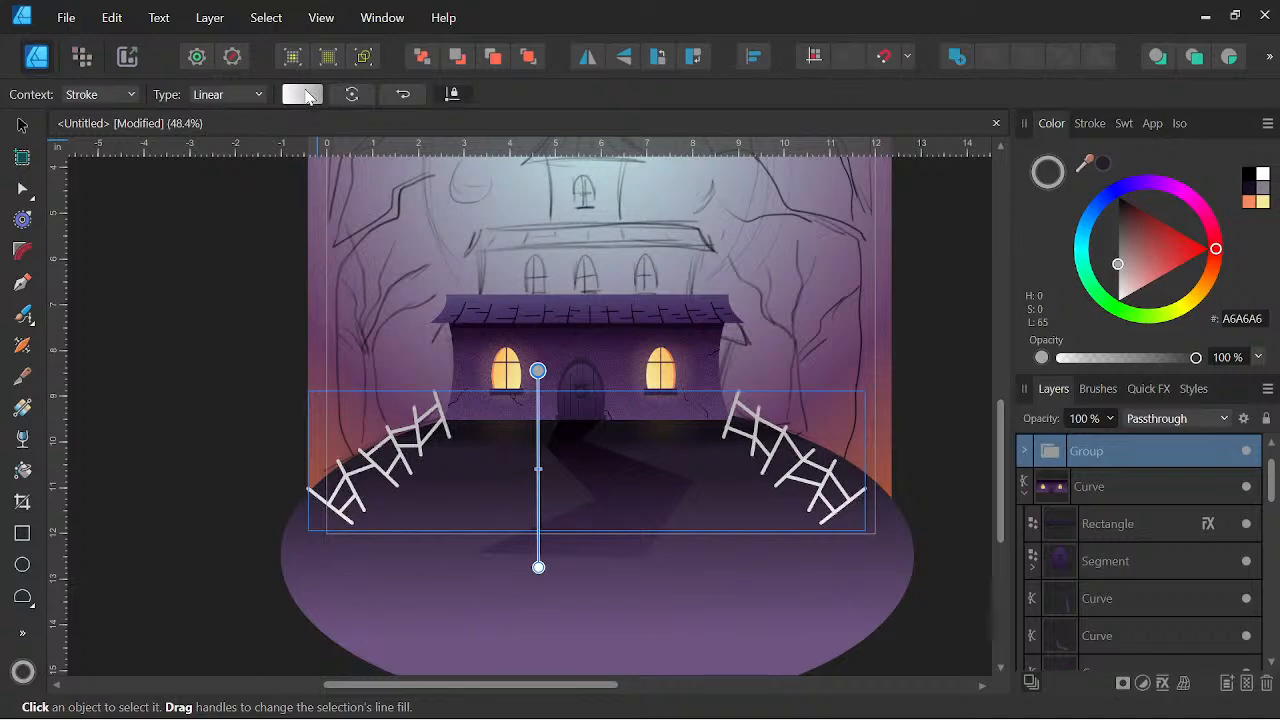
# Recolour the lower, white stop of the fence stroke gradient to a medium purple
pyautogui.click(303, 94)
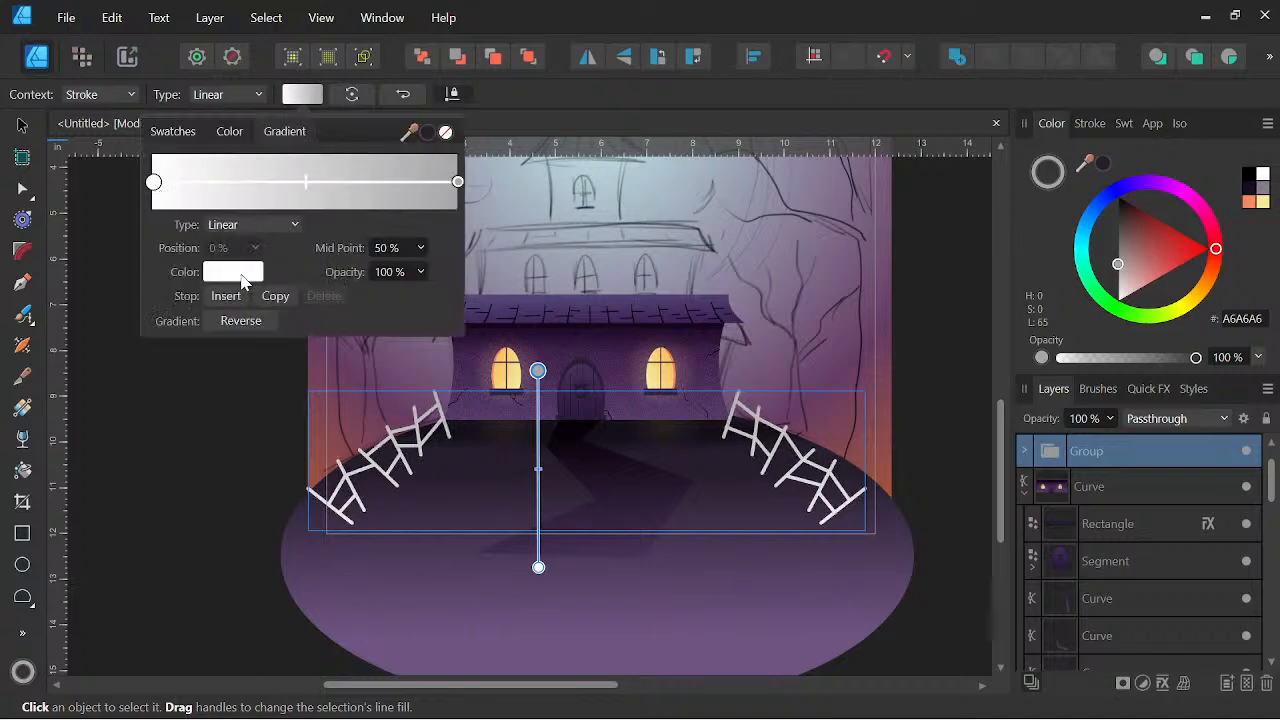
pyautogui.click(233, 272)
pyautogui.moveTo(240, 346); pyautogui.dragTo(228, 341)
pyautogui.moveTo(222, 392); pyautogui.dragTo(220, 410)
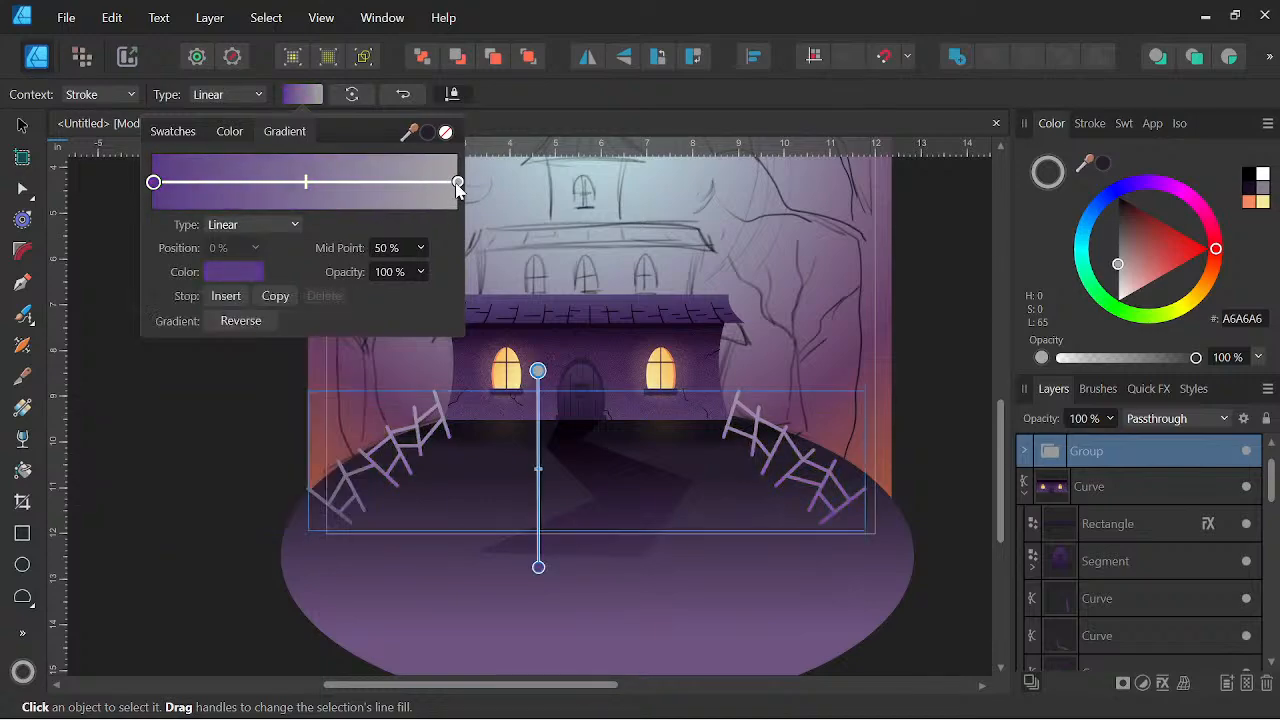
# Recolour the upper, grey stop of the fence stroke gradient to a dark purple
pyautogui.click(458, 182)
pyautogui.click(245, 272)
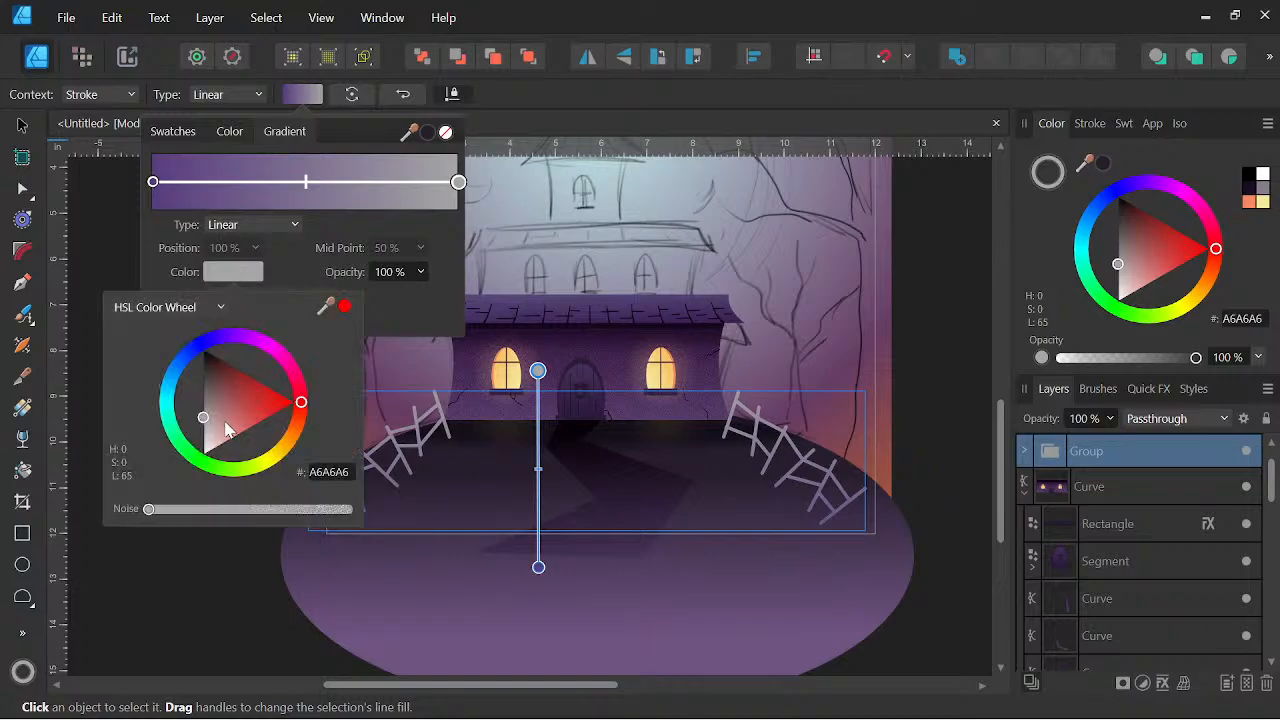
pyautogui.click(251, 344)
pyautogui.moveTo(212, 402); pyautogui.dragTo(208, 418)
pyautogui.moveTo(254, 350); pyautogui.dragTo(234, 336)
pyautogui.moveTo(213, 428); pyautogui.dragTo(195, 427)
# Redraw the fence group's stroke gradient as a shorter vertical span from window level down to the upper part of the path
pyautogui.click(613, 577)
pyautogui.moveTo(607, 377); pyautogui.dragTo(604, 527)
pyautogui.scroll(5, 1120, 560)
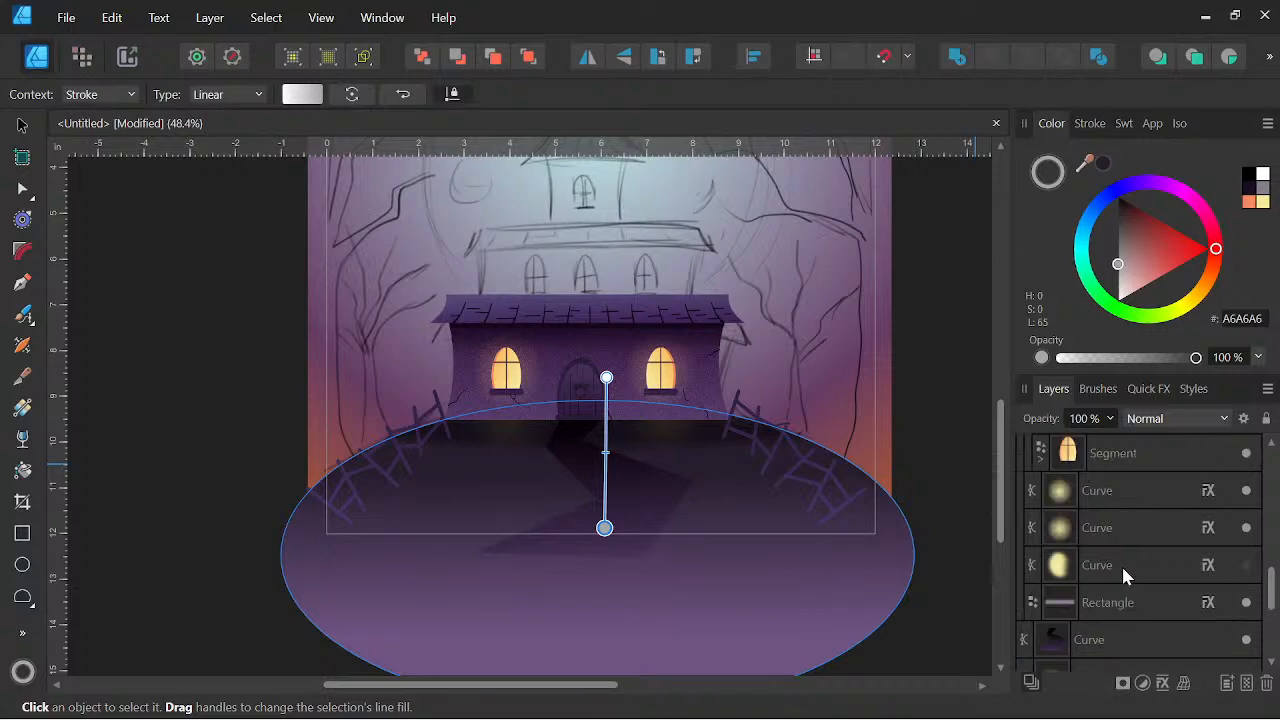
pyautogui.click(1143, 489)
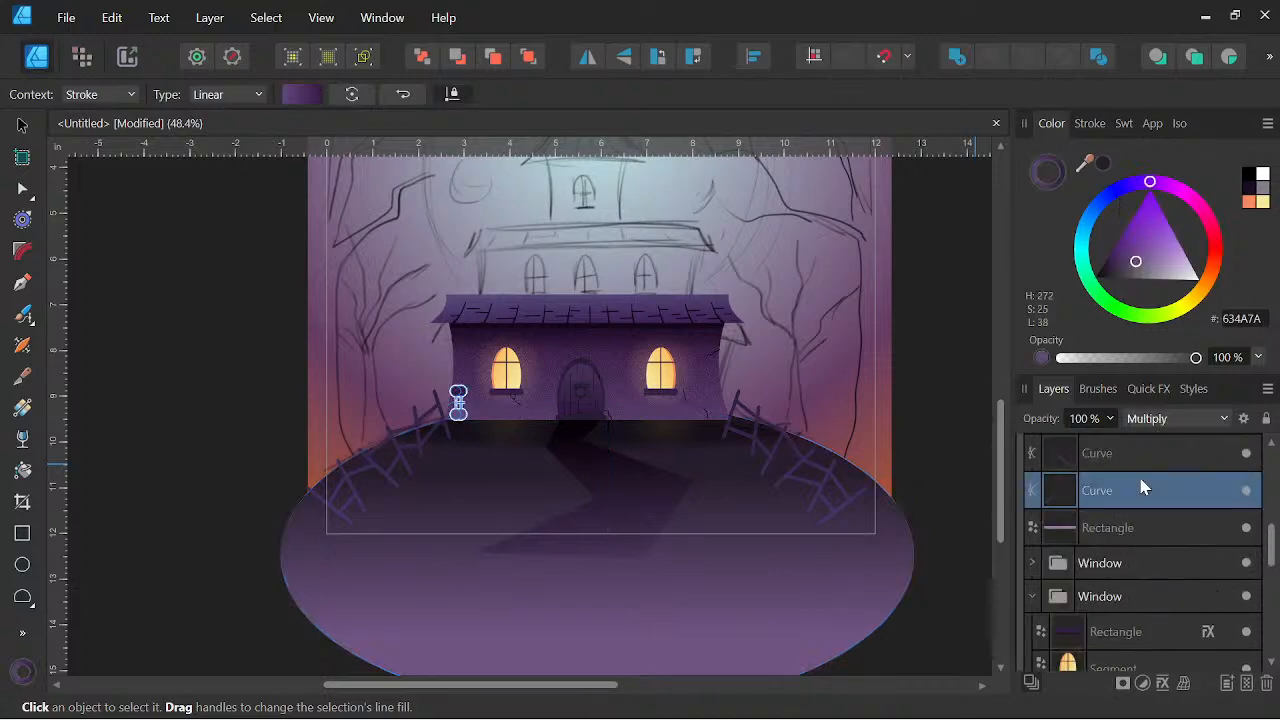
pyautogui.scroll(3, 1138, 484)
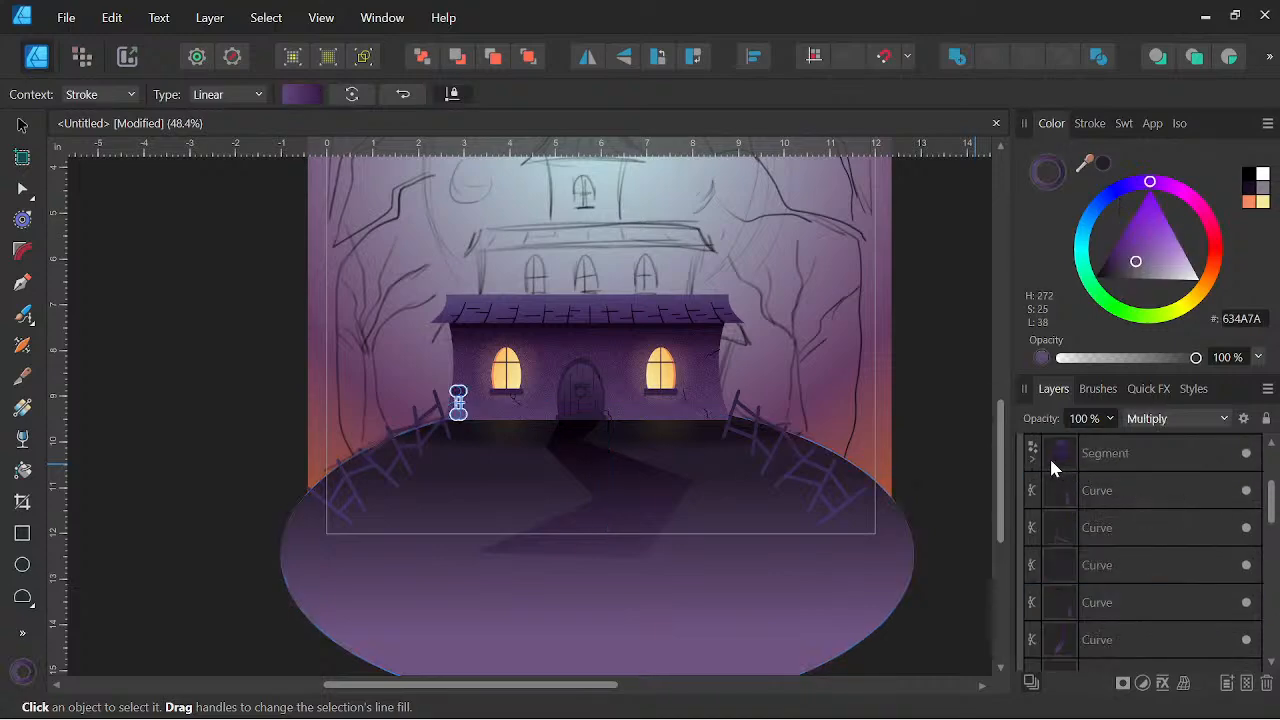
pyautogui.scroll(2, 1100, 490)
pyautogui.click(1026, 496)
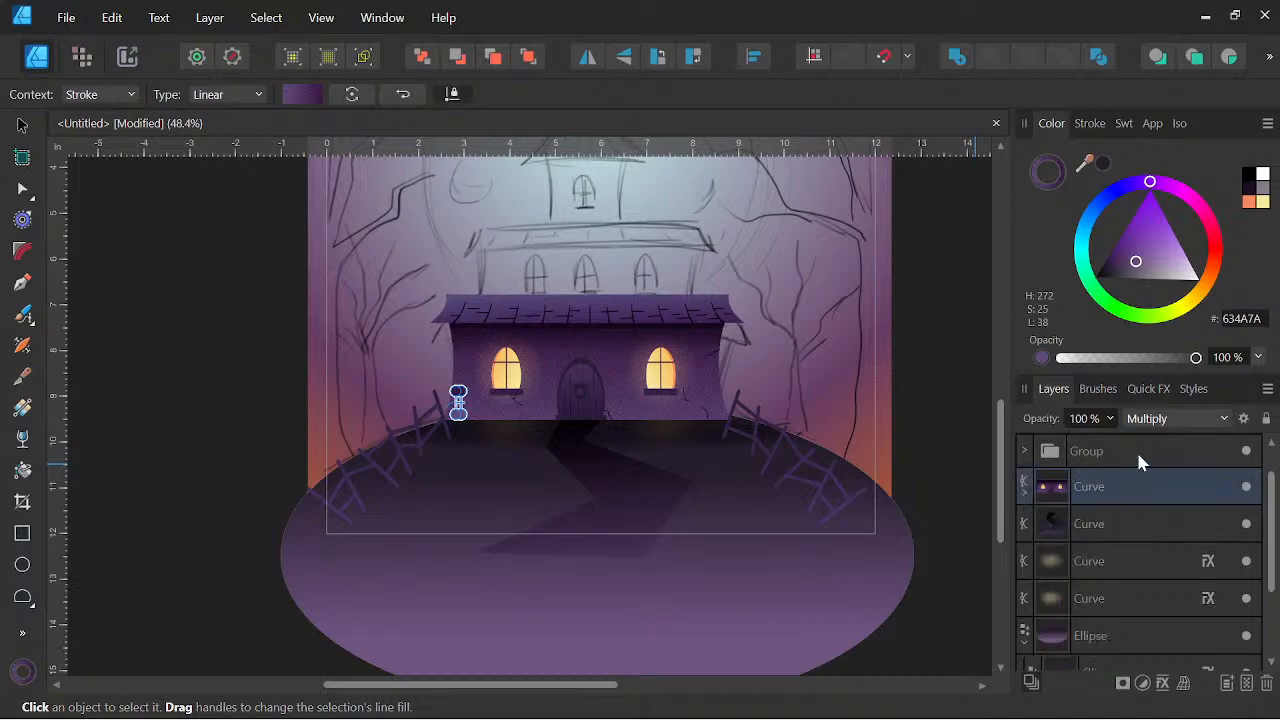
pyautogui.click(1140, 452)
pyautogui.moveTo(590, 373); pyautogui.dragTo(591, 471)
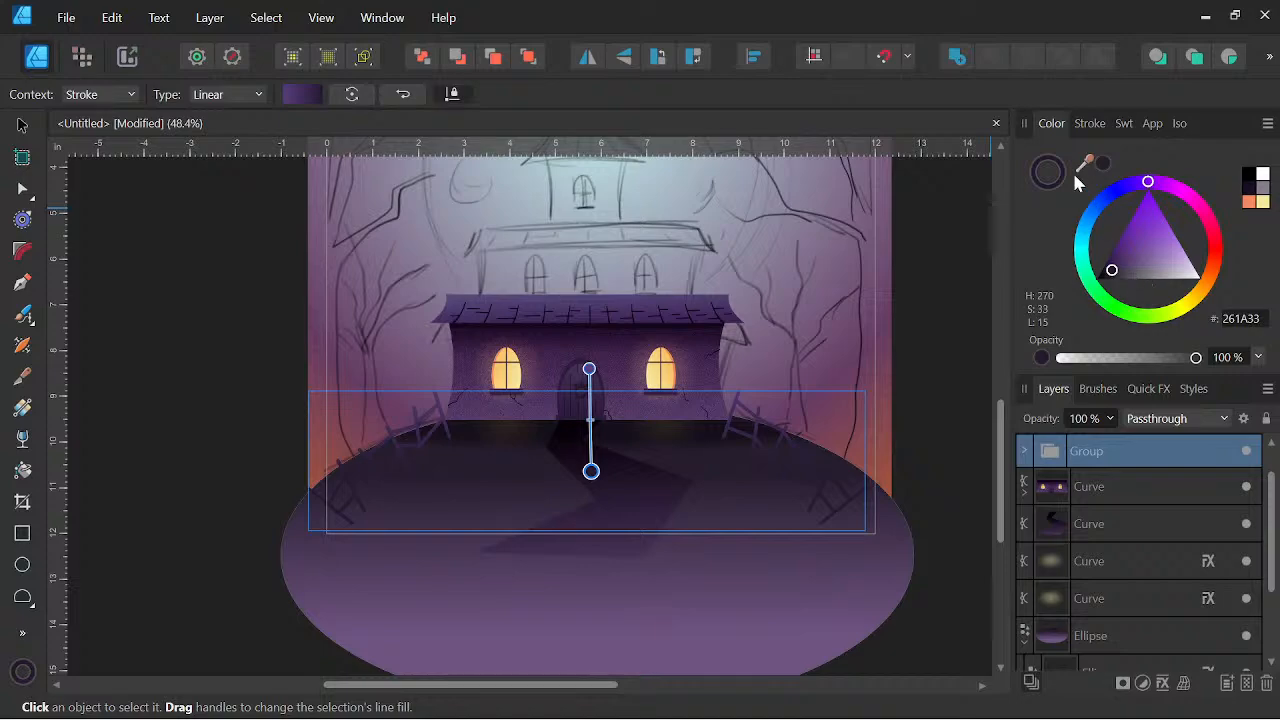
# Replace the fence group's stroke gradient with a solid dark purple, 2F1E33
pyautogui.click(22, 125)
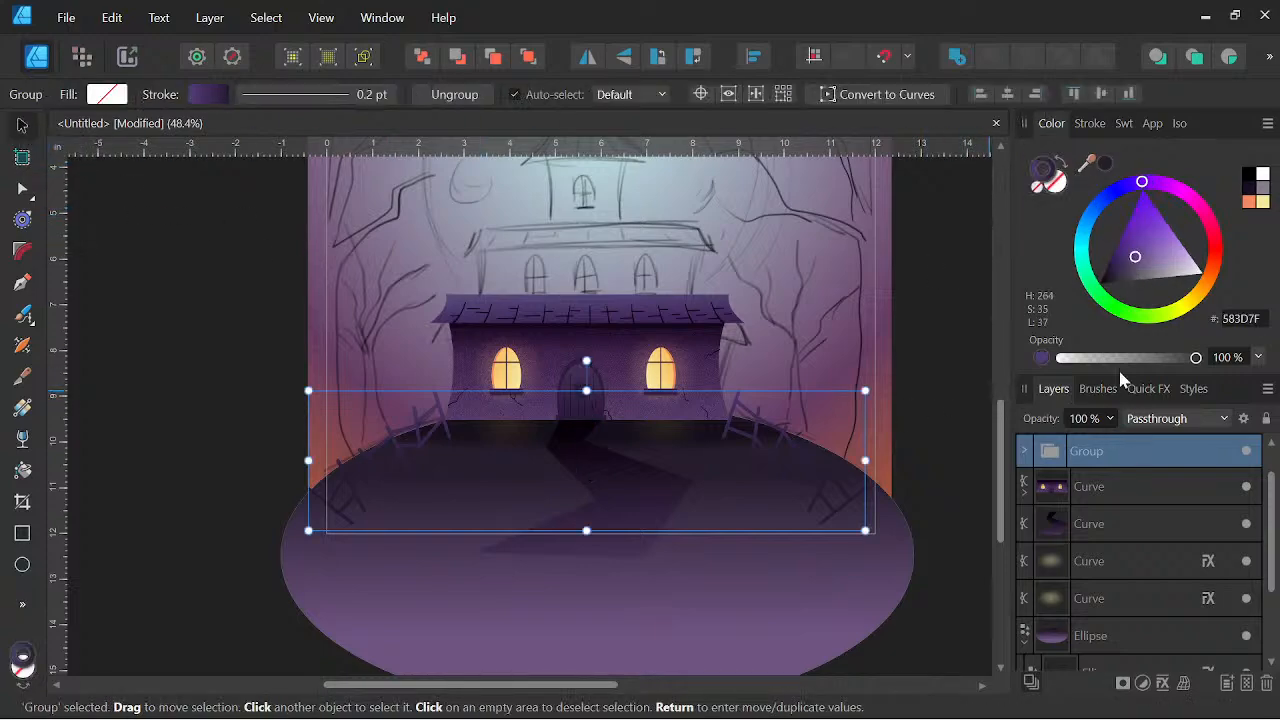
pyautogui.moveTo(1143, 277); pyautogui.dragTo(1124, 276)
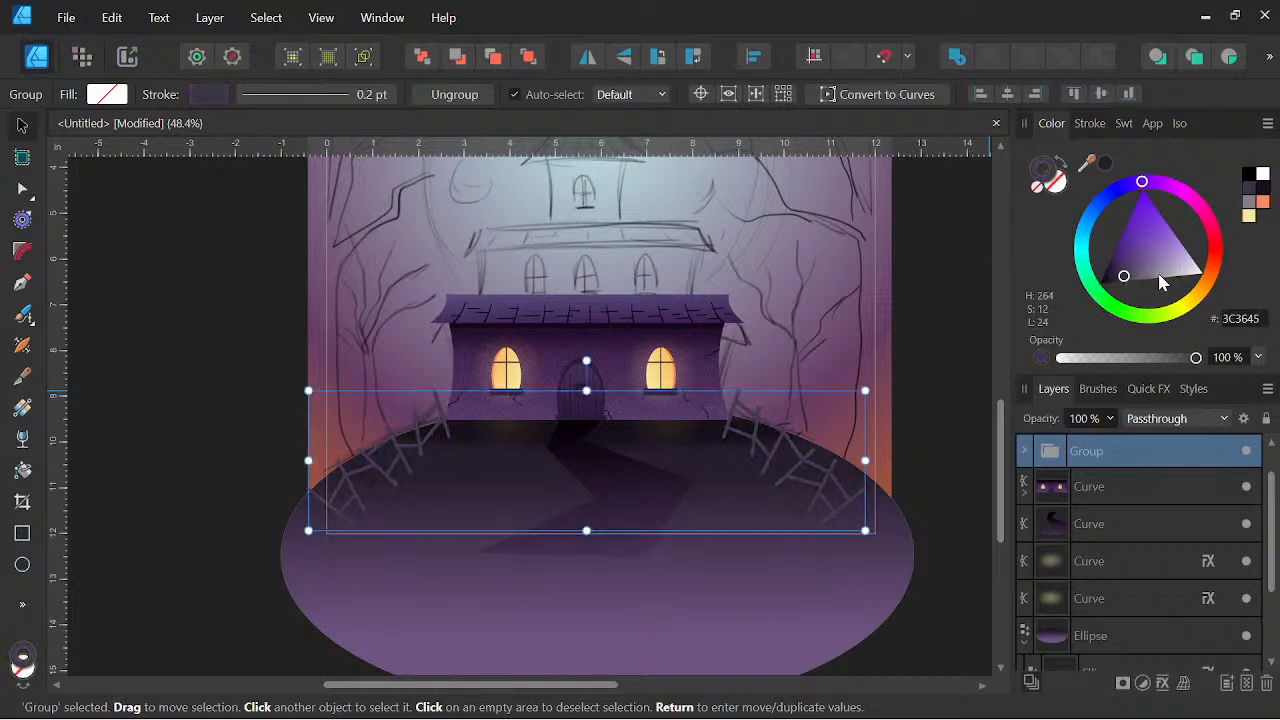
pyautogui.moveTo(1143, 183)
pyautogui.mouseDown()
pyautogui.moveTo(1194, 214)
pyautogui.moveTo(1213, 280)
pyautogui.moveTo(1194, 223)
pyautogui.mouseUp()
pyautogui.moveTo(1112, 240); pyautogui.dragTo(1110, 233)
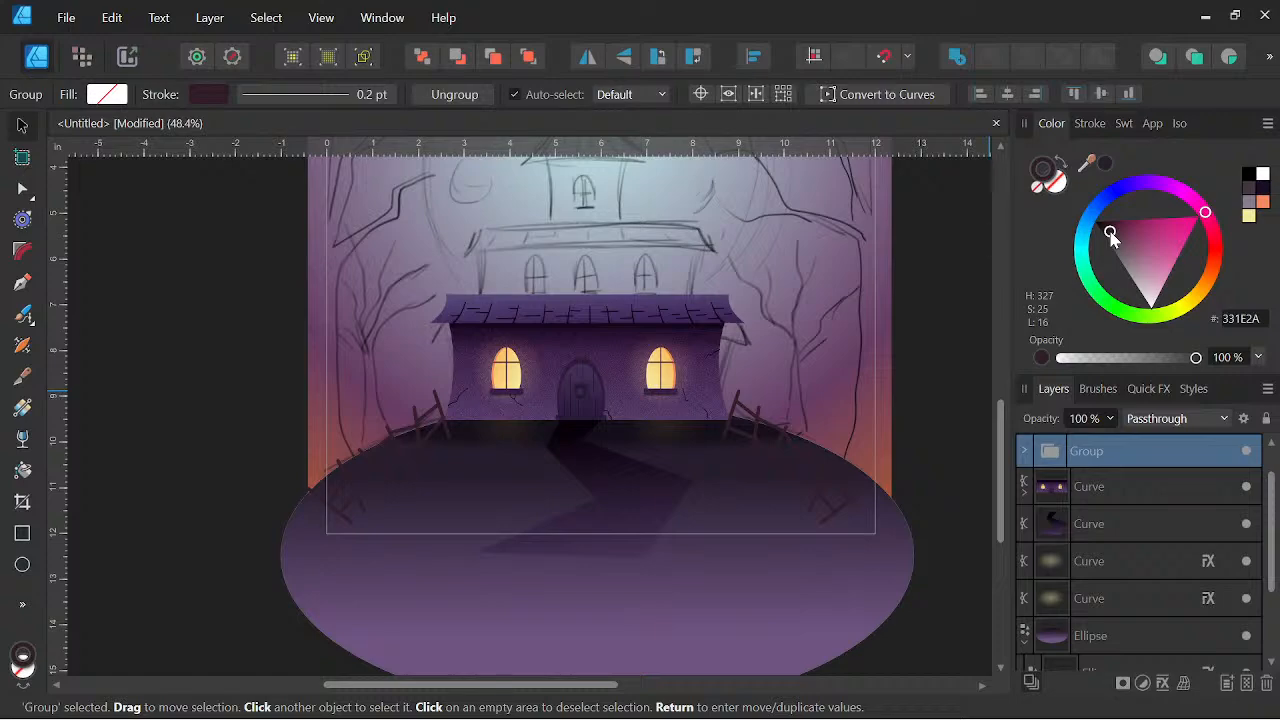
pyautogui.moveTo(1205, 213); pyautogui.dragTo(1172, 188)
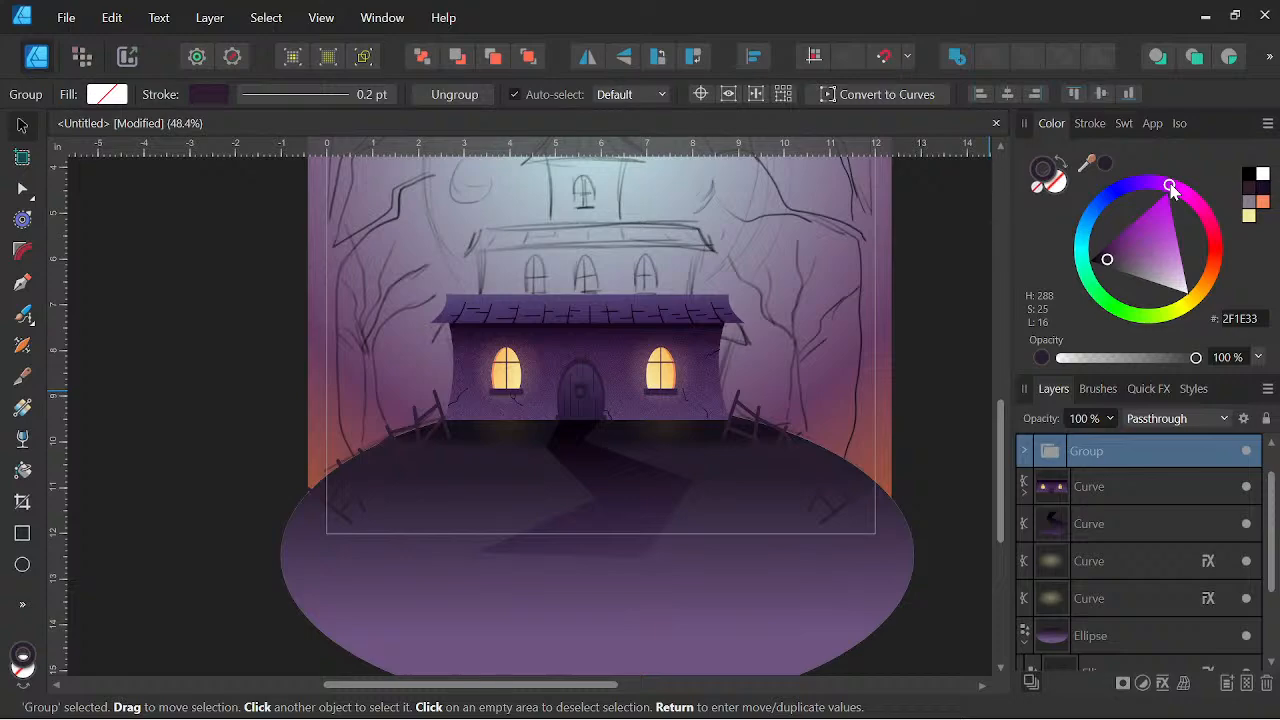
# Darken the fence group's stroke to a near-black purple, 1D1020
pyautogui.scroll(-5, 766, 274)
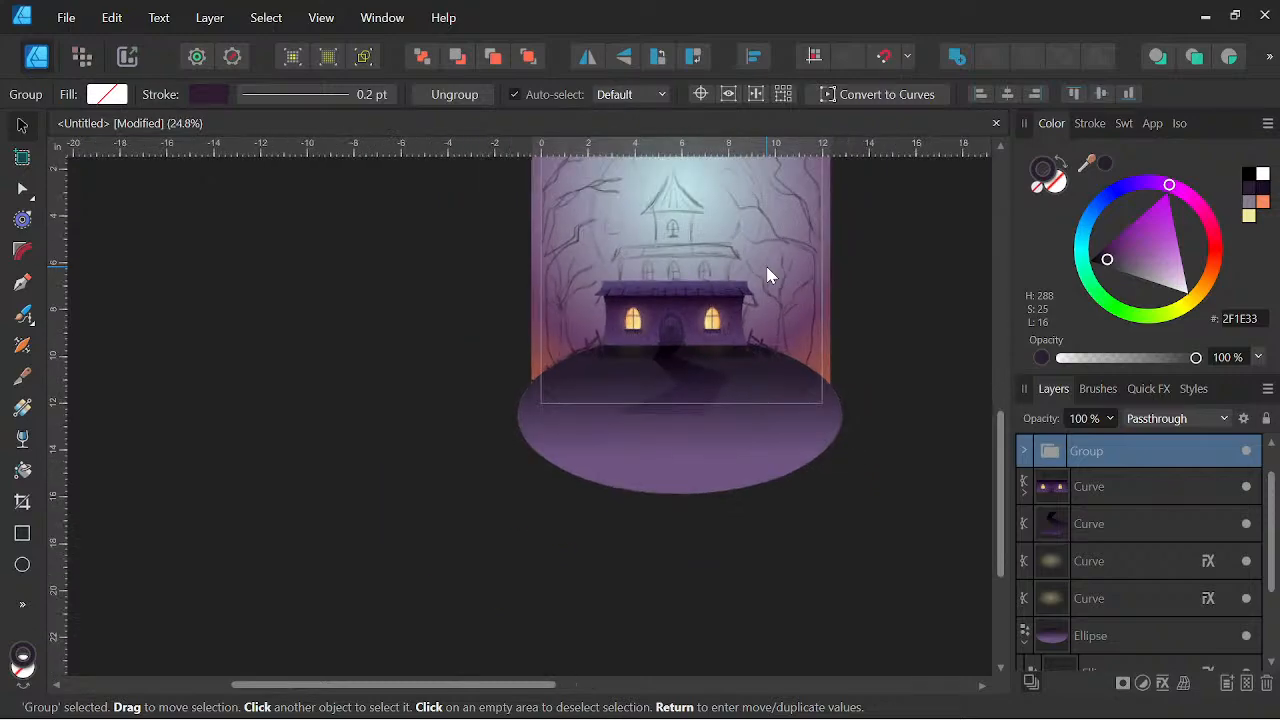
pyautogui.scroll(5, 737, 440)
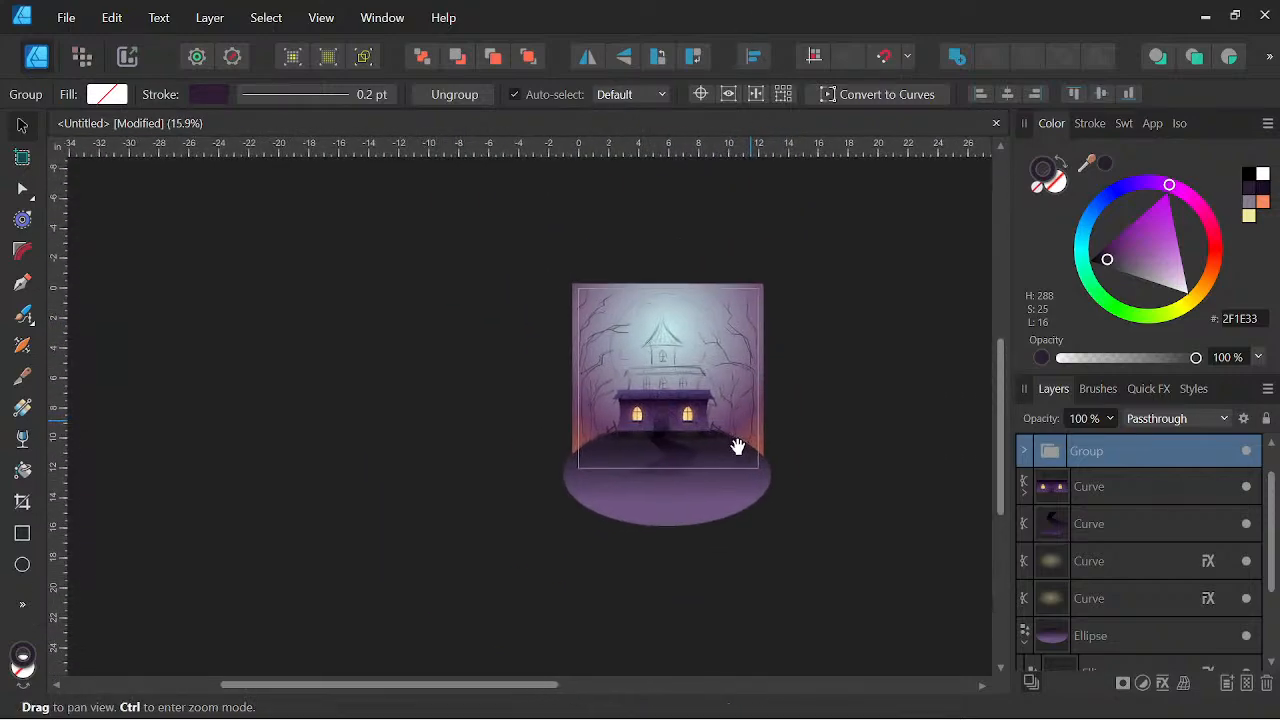
pyautogui.moveTo(789, 441); pyautogui.dragTo(782, 441)
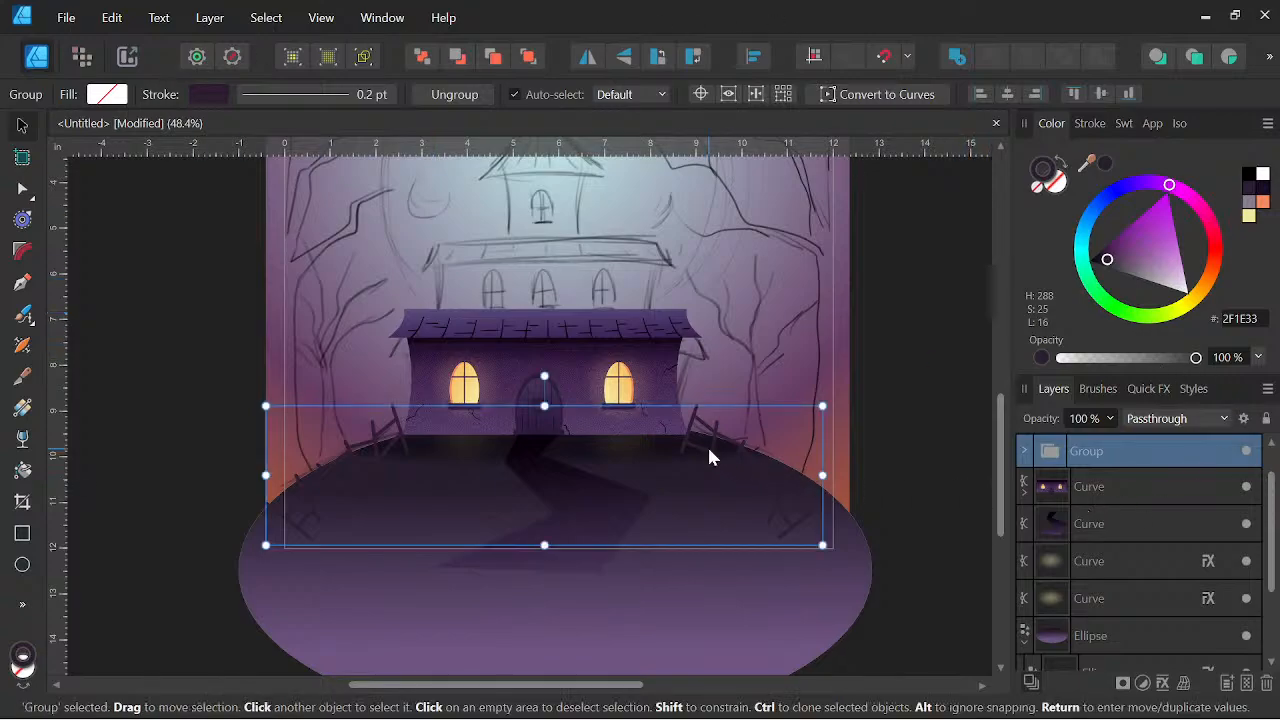
pyautogui.scroll(1, 710, 457)
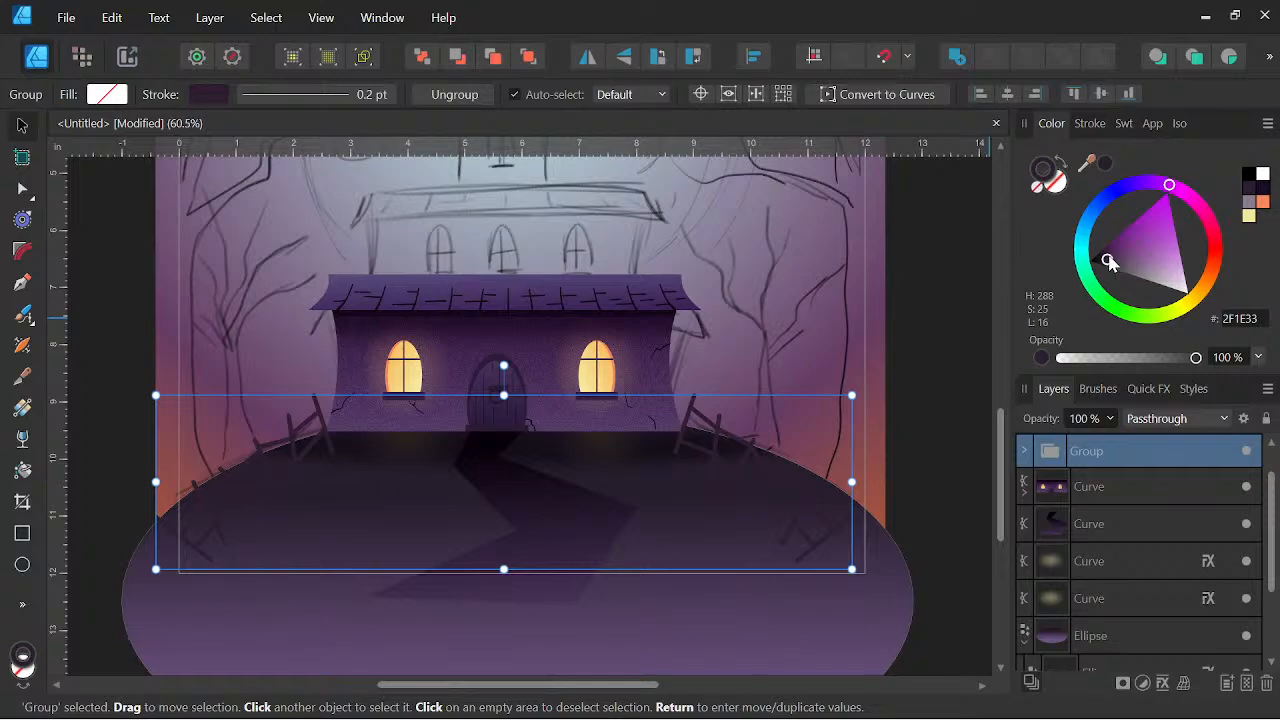
pyautogui.moveTo(1108, 262)
pyautogui.mouseDown()
pyautogui.moveTo(1100, 275)
pyautogui.moveTo(1100, 259)
pyautogui.mouseUp()
pyautogui.scroll(-3, 802, 340)
pyautogui.moveTo(766, 374); pyautogui.dragTo(785, 381)
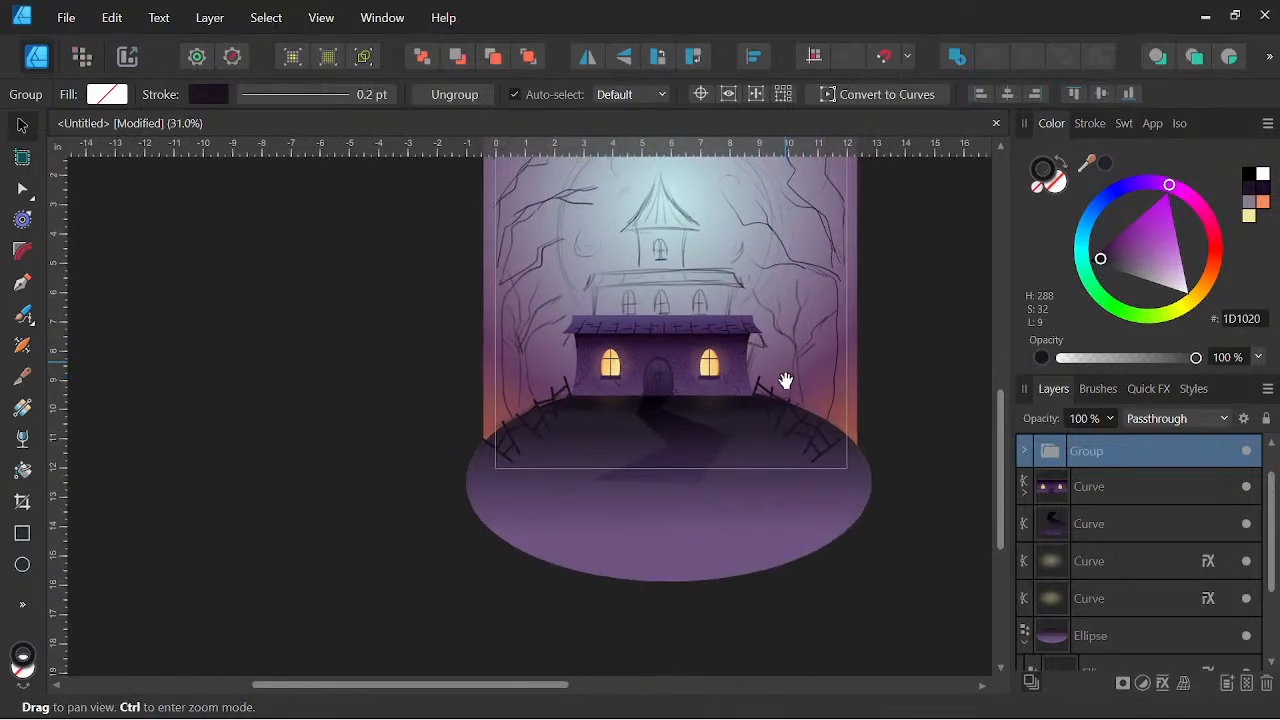
# Select the flat shadow ellipse nested inside the large ground ellipse
pyautogui.scroll(1, 748, 431)
pyautogui.click(714, 395)
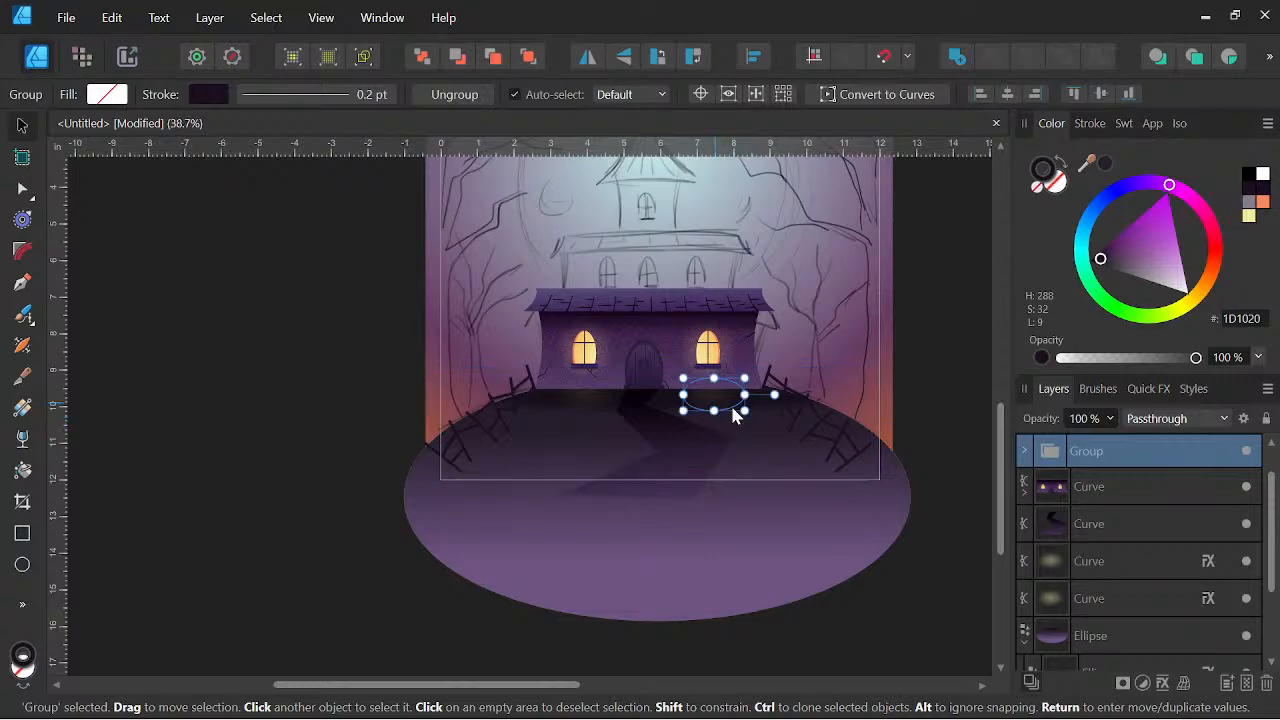
pyautogui.click(1114, 640)
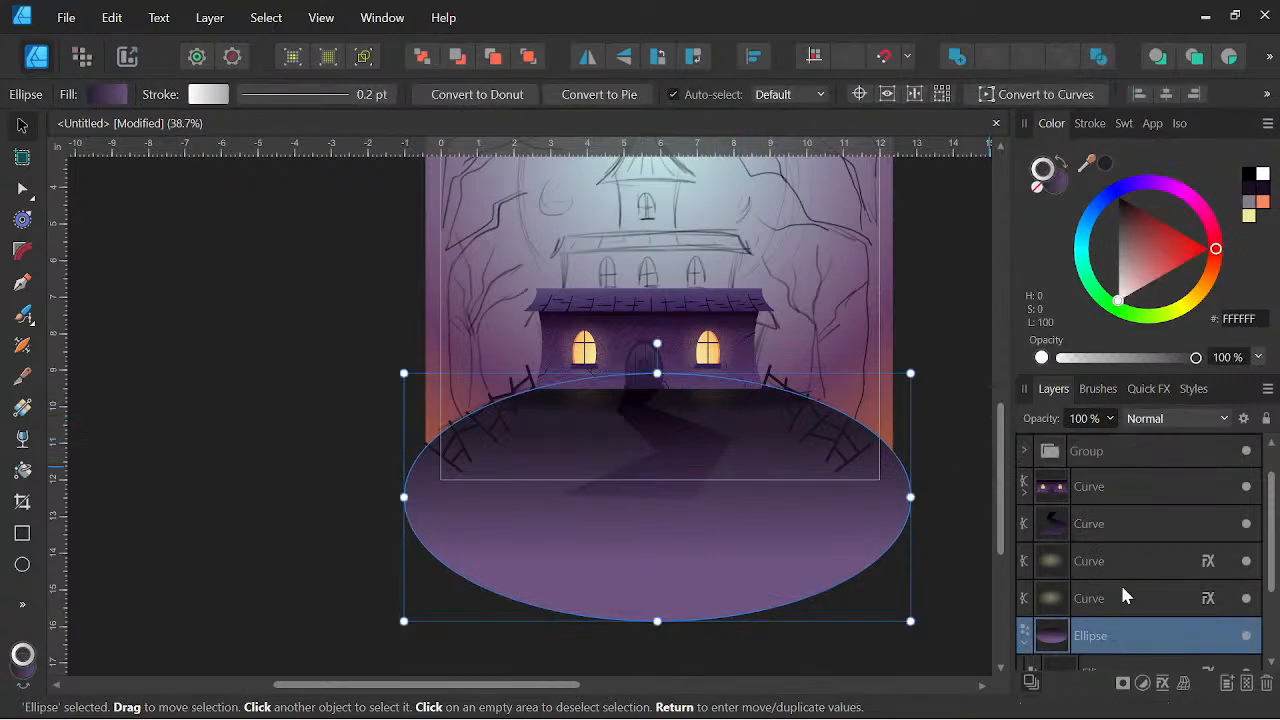
pyautogui.scroll(-2, 1110, 572)
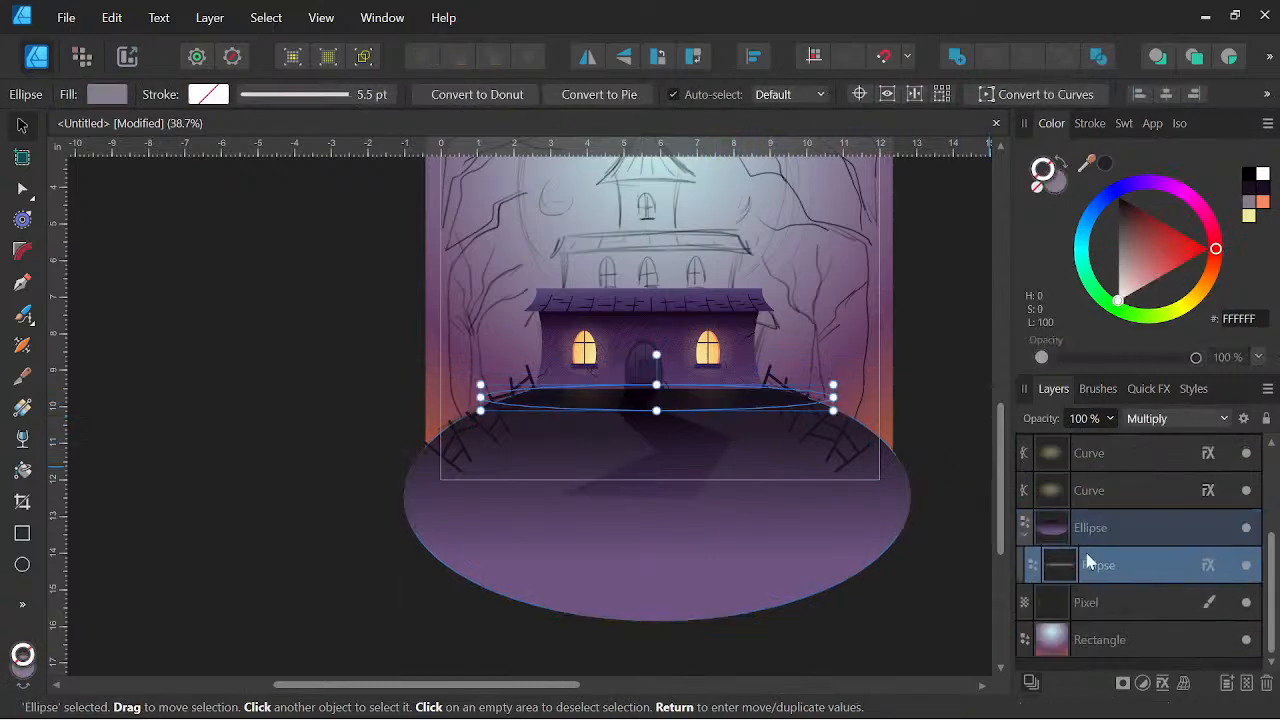
pyautogui.click(1112, 566)
pyautogui.scroll(3, 680, 405)
pyautogui.moveTo(765, 410); pyautogui.dragTo(729, 471)
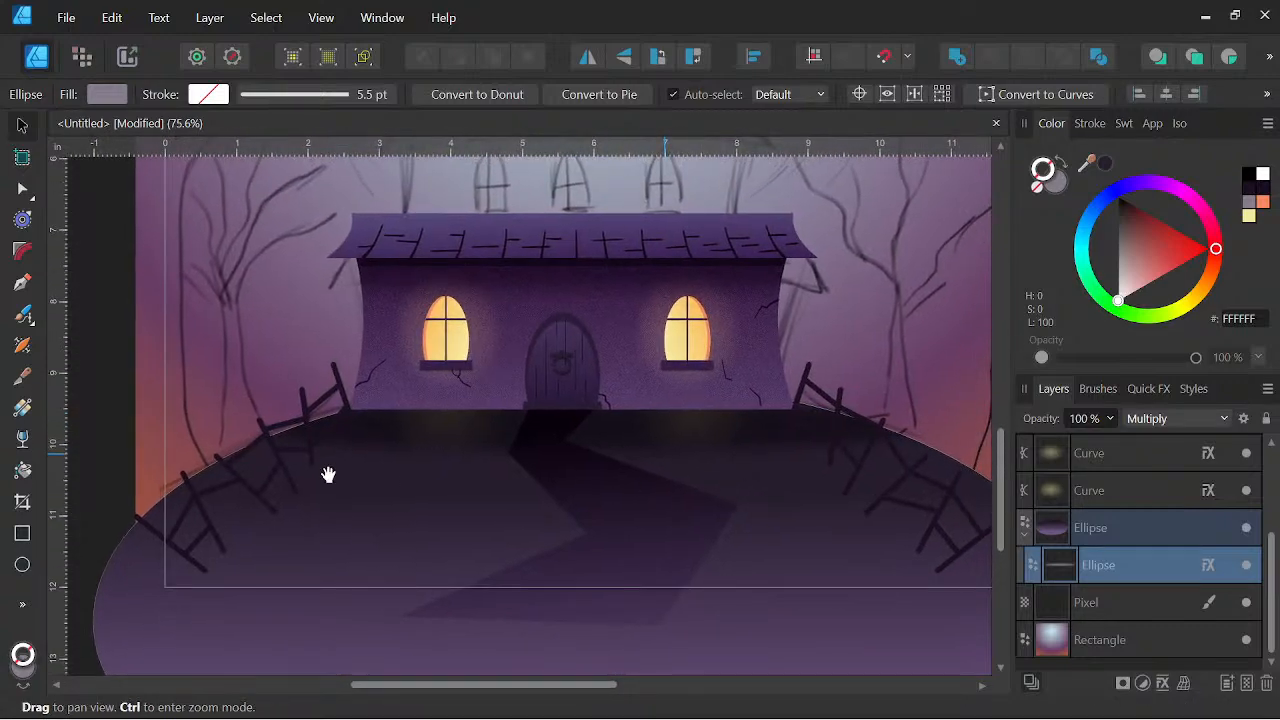
# Try fading the shadow ellipse below the house with a short vertical linear transparency gradient
pyautogui.click(22, 438)
pyautogui.moveTo(604, 378); pyautogui.dragTo(607, 452)
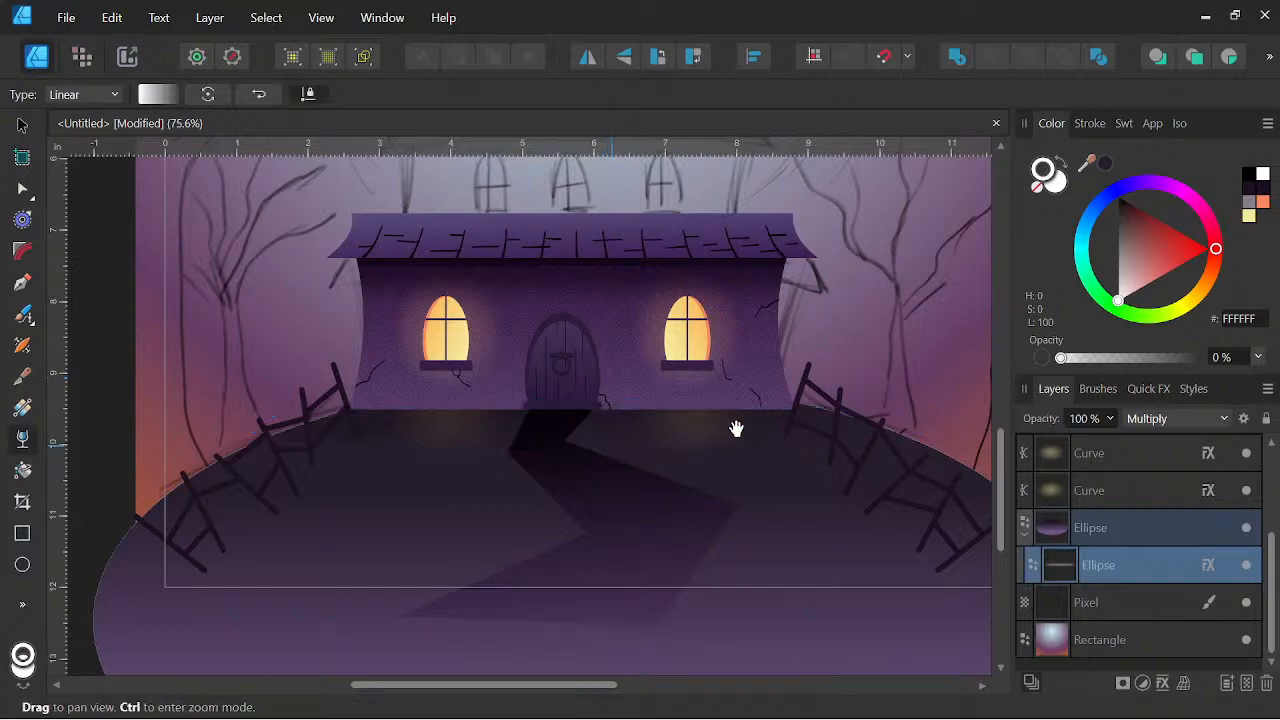
pyautogui.moveTo(604, 378); pyautogui.dragTo(607, 411)
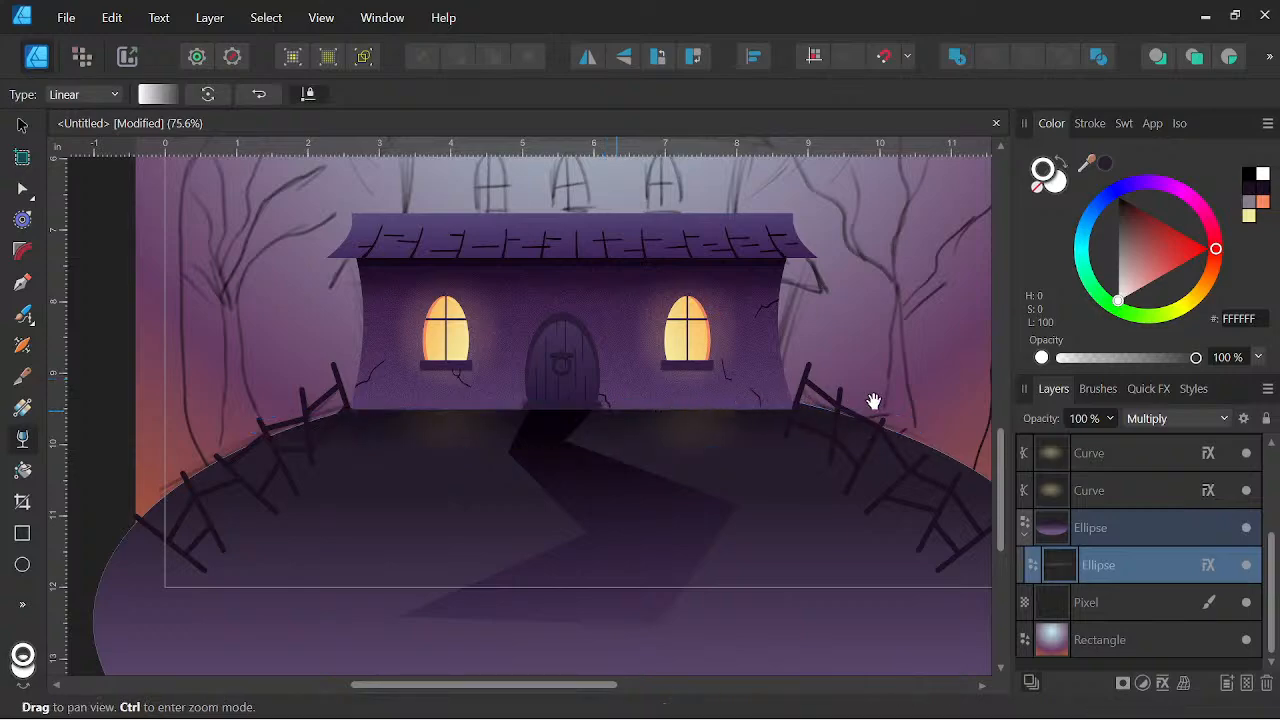
pyautogui.moveTo(602, 447); pyautogui.dragTo(605, 477)
pyautogui.press('space')
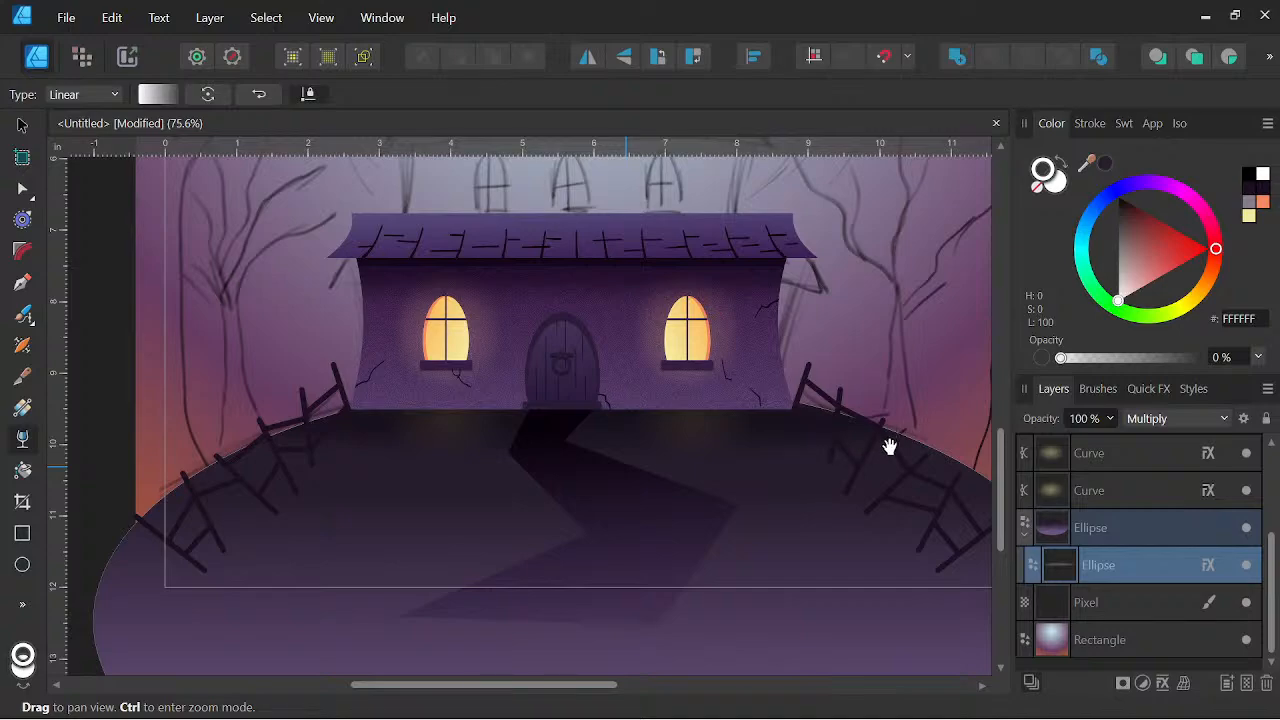
pyautogui.scroll(-3, 890, 446)
pyautogui.moveTo(843, 486); pyautogui.dragTo(746, 489)
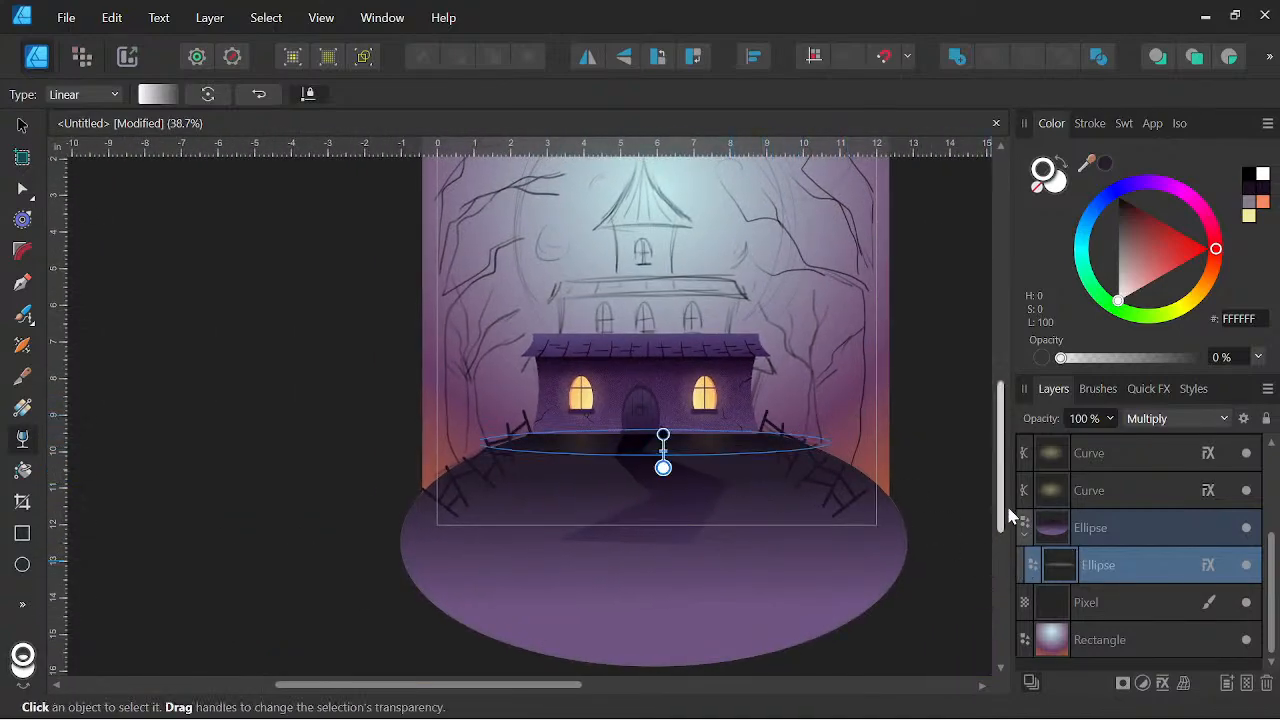
# Remove the transparency gradient from the shadow ellipse by setting its type to None
pyautogui.click(99, 90)
pyautogui.click(63, 114)
pyautogui.press('space')
pyautogui.moveTo(860, 363); pyautogui.dragTo(883, 425)
pyautogui.press('space')
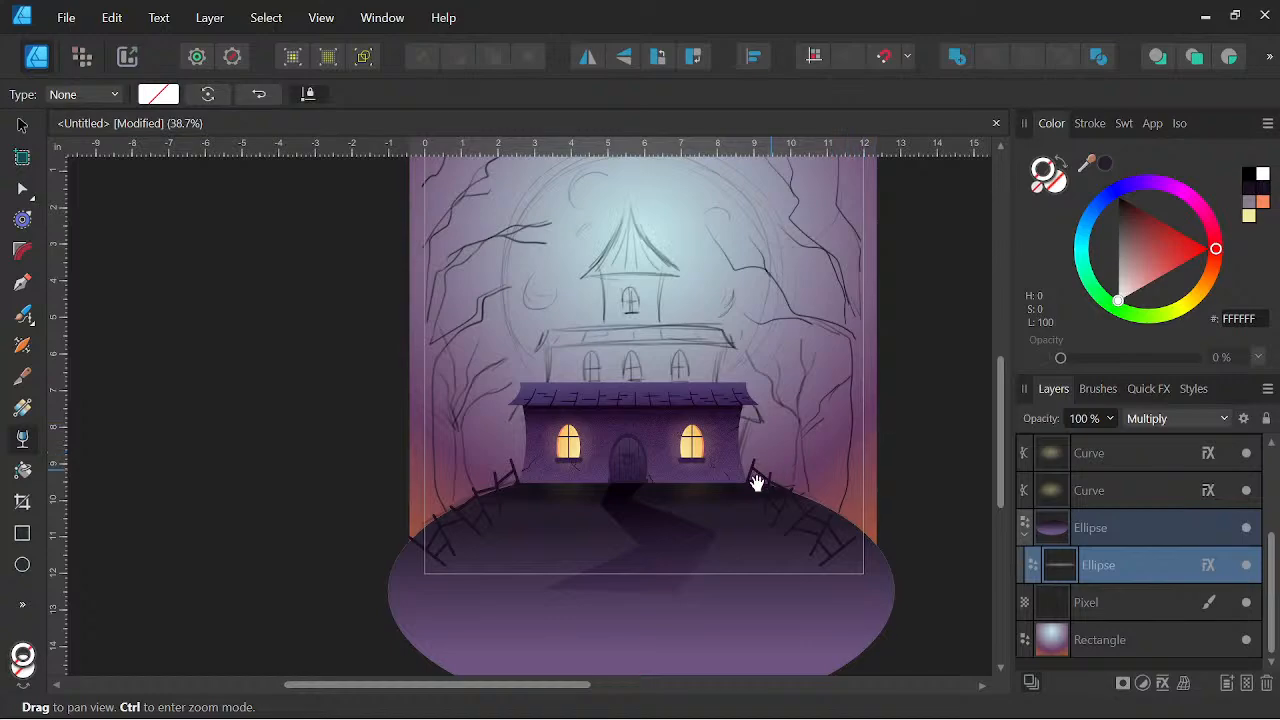
# Reduce the shadow ellipse's layer opacity to 75 %
pyautogui.scroll(3, 705, 480)
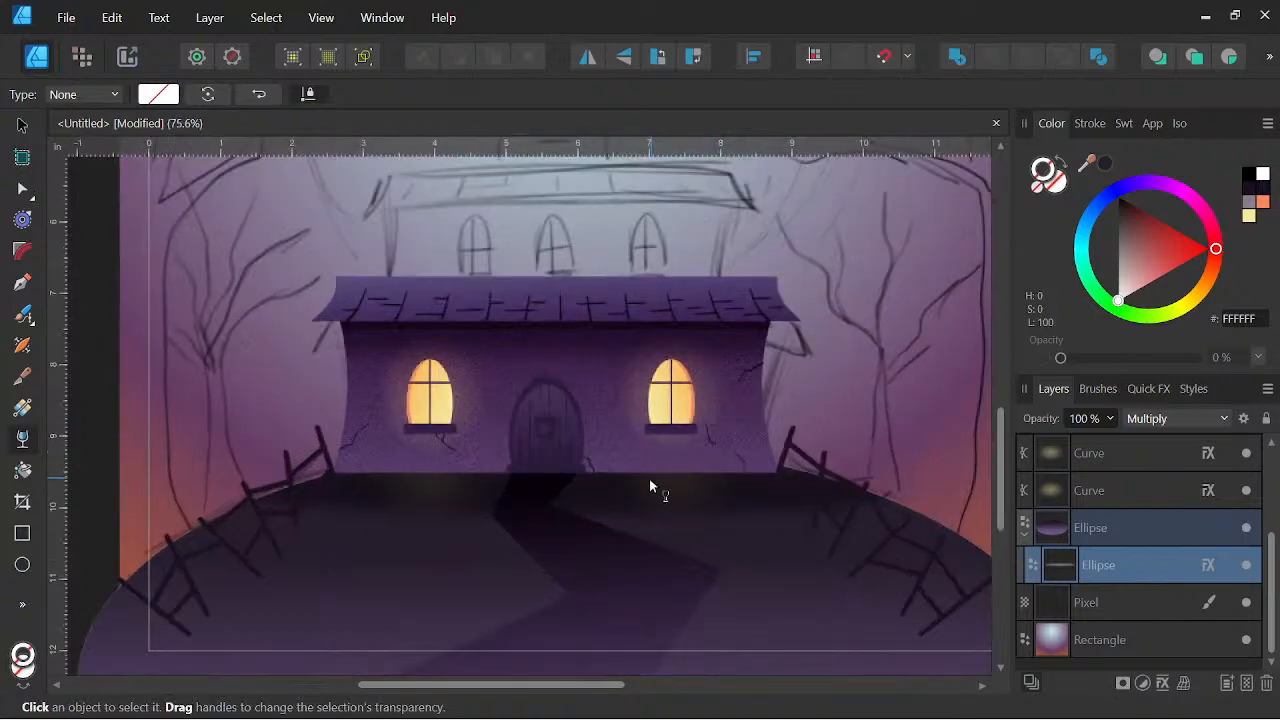
pyautogui.click(1108, 418)
pyautogui.moveTo(1104, 441); pyautogui.dragTo(1080, 446)
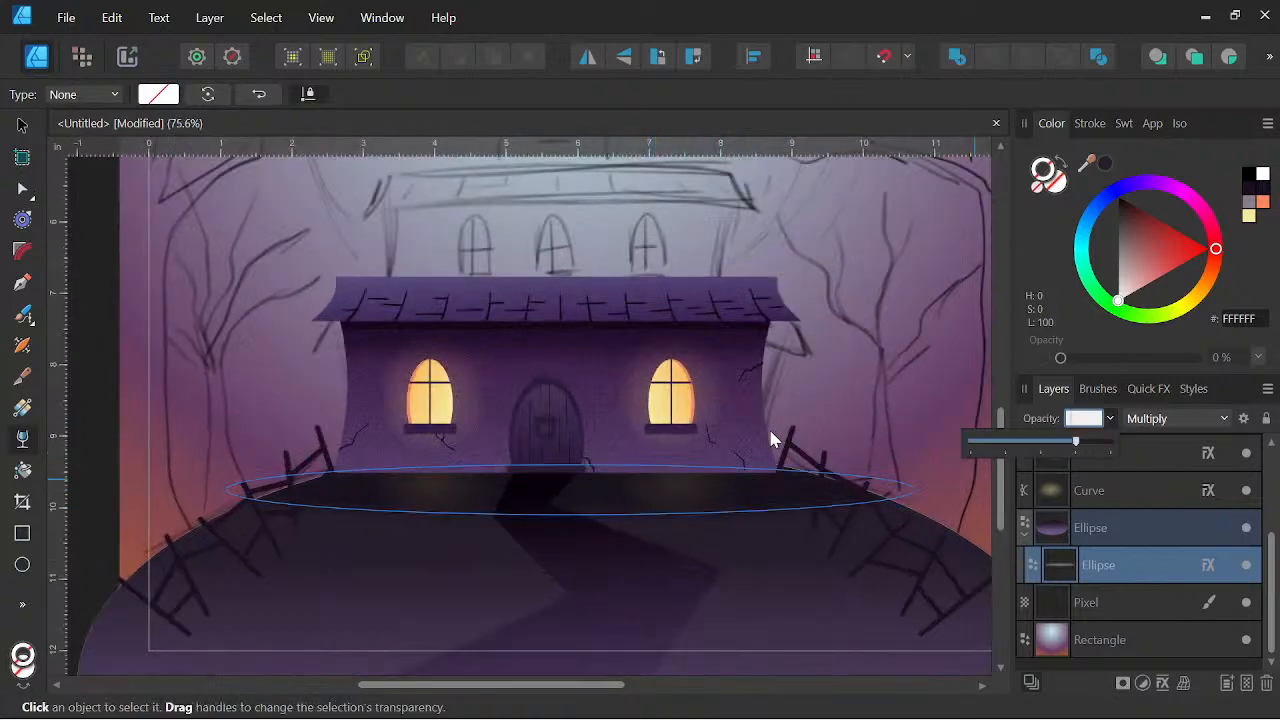
pyautogui.press('space')
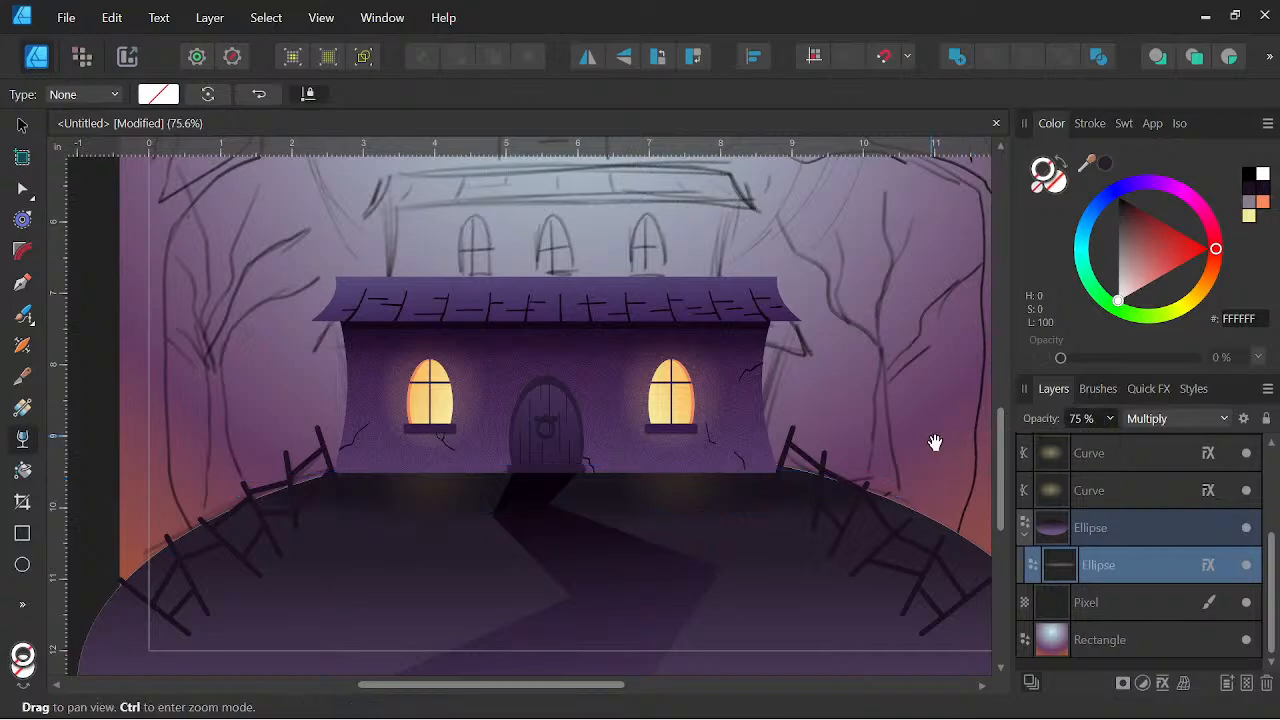
pyautogui.scroll(-4, 810, 443)
pyautogui.moveTo(820, 461); pyautogui.dragTo(822, 458)
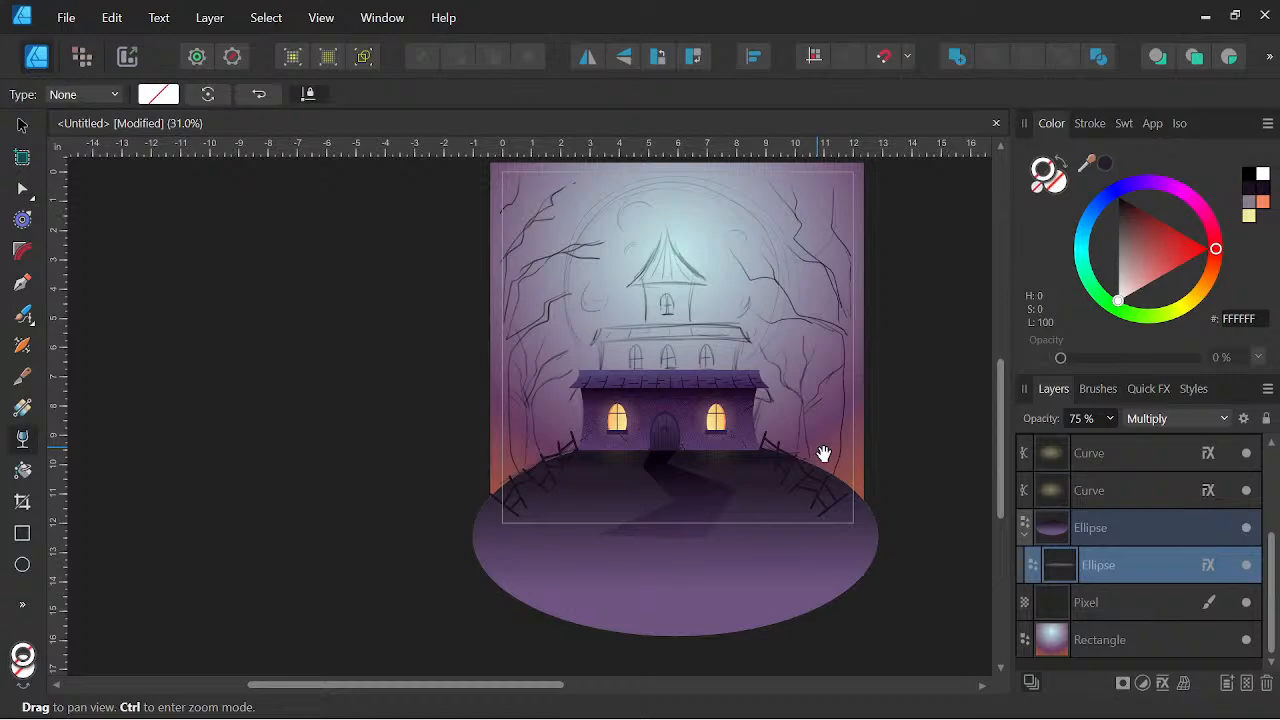
pyautogui.moveTo(791, 423); pyautogui.dragTo(793, 433)
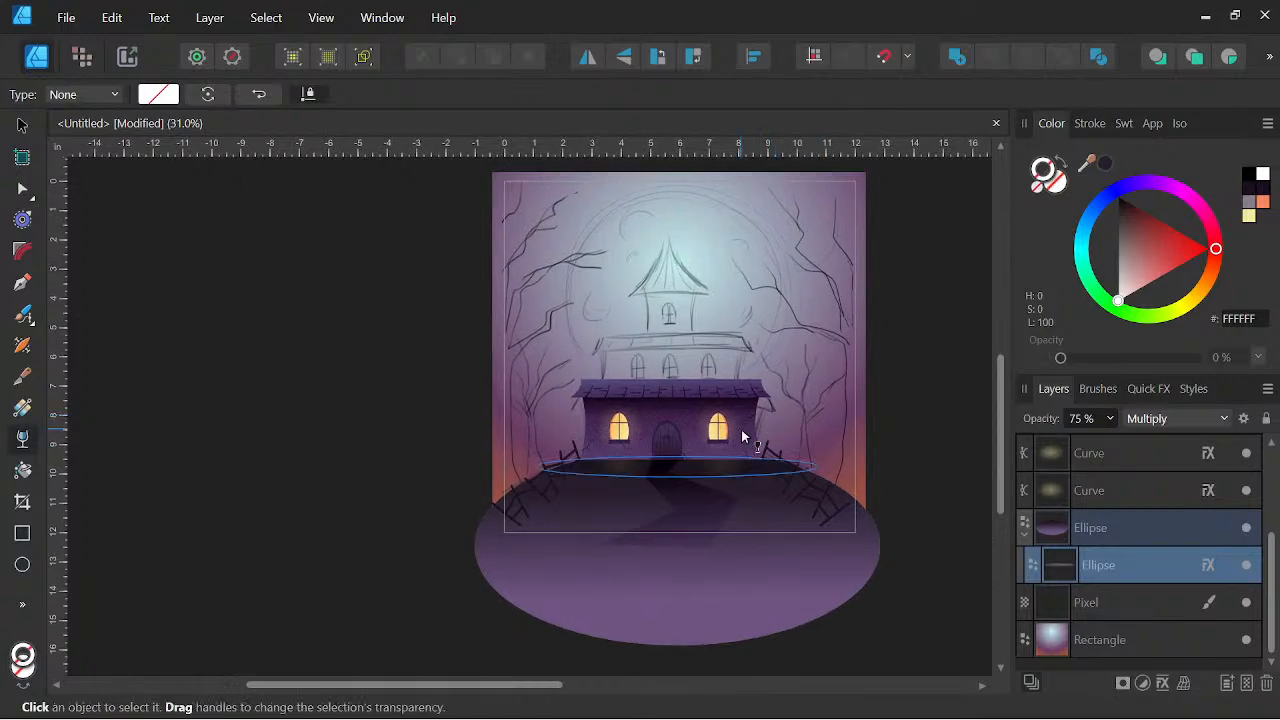
# Group the house's wall curve together with its roof curve
pyautogui.click(741, 429)
pyautogui.press('v')
pyautogui.scroll(2, 568, 344)
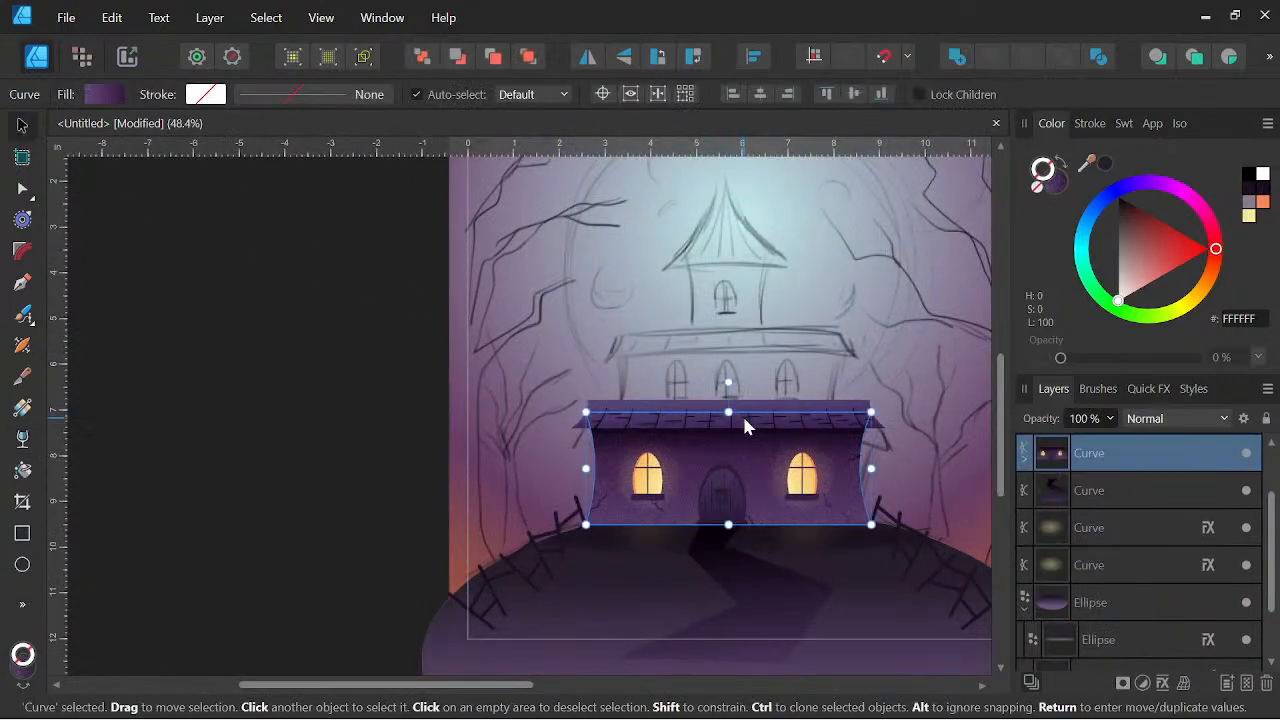
pyautogui.keyDown('shift'); pyautogui.click(790, 428); pyautogui.keyUp('shift')
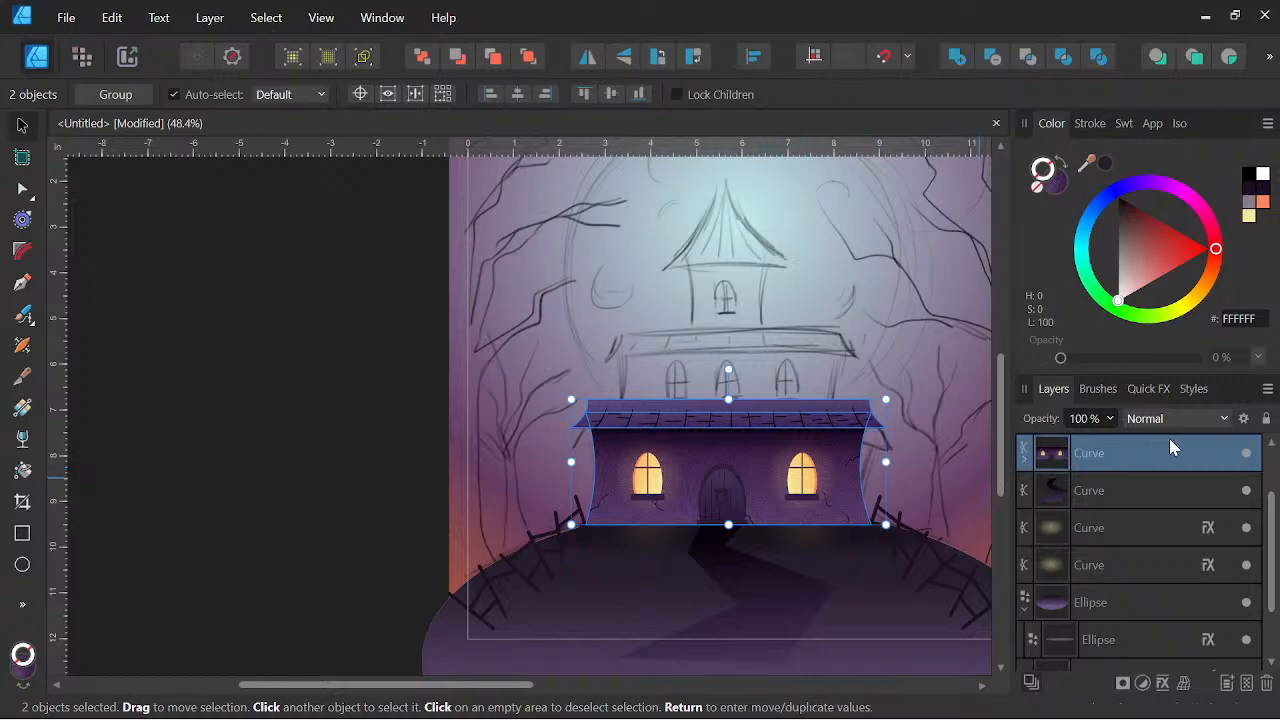
pyautogui.scroll(1, 1136, 488)
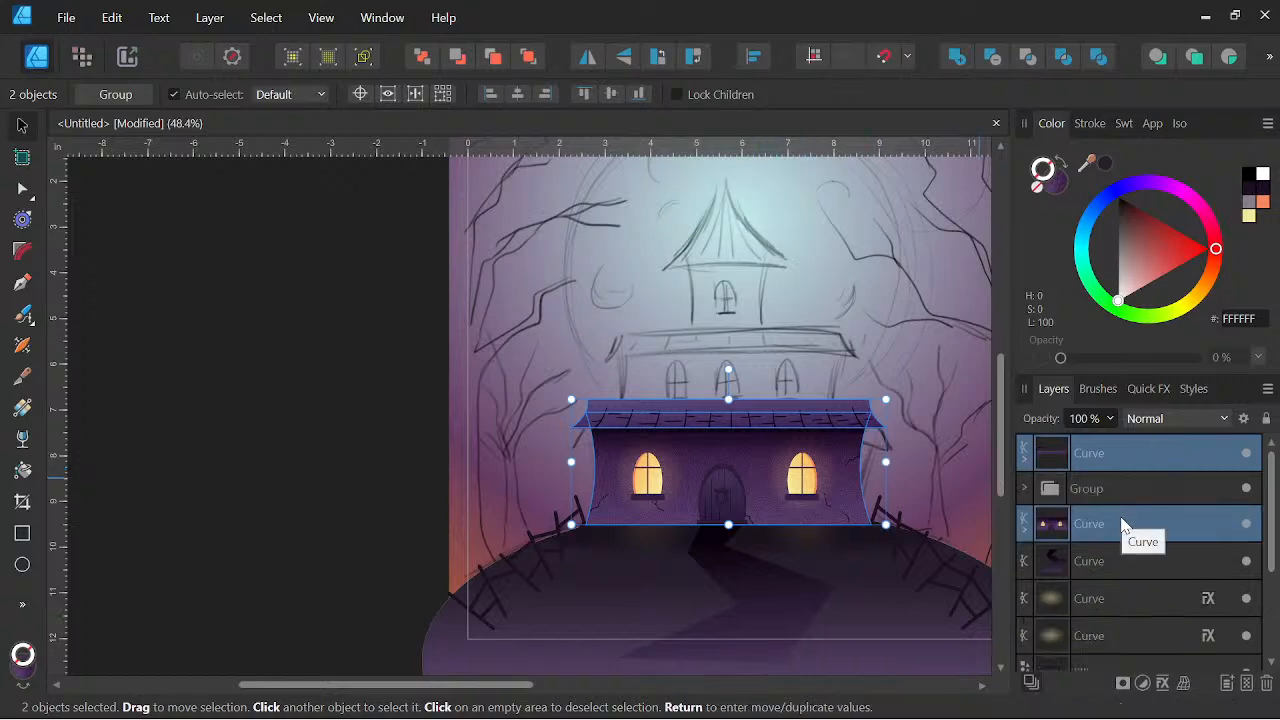
pyautogui.rightClick(1122, 524)
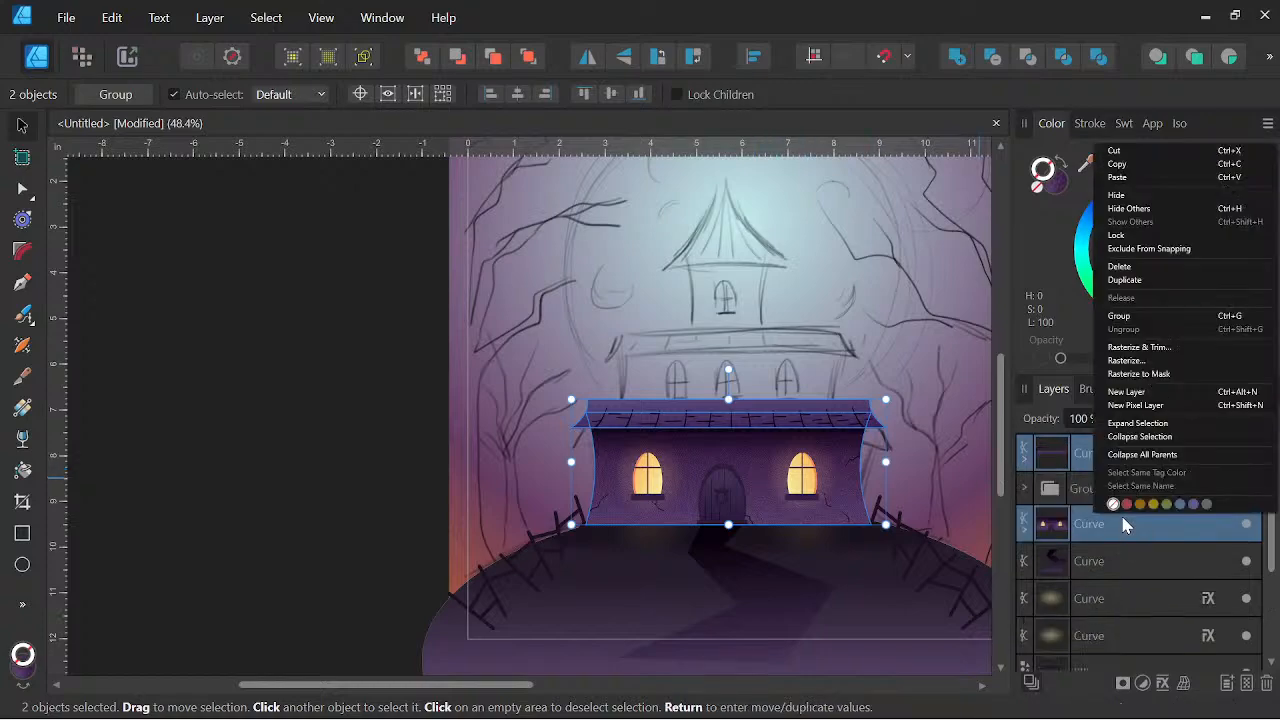
pyautogui.click(1119, 315)
# Rename the new house group to "1st Floor"
pyautogui.doubleClick(1087, 484)
pyautogui.write('1s')
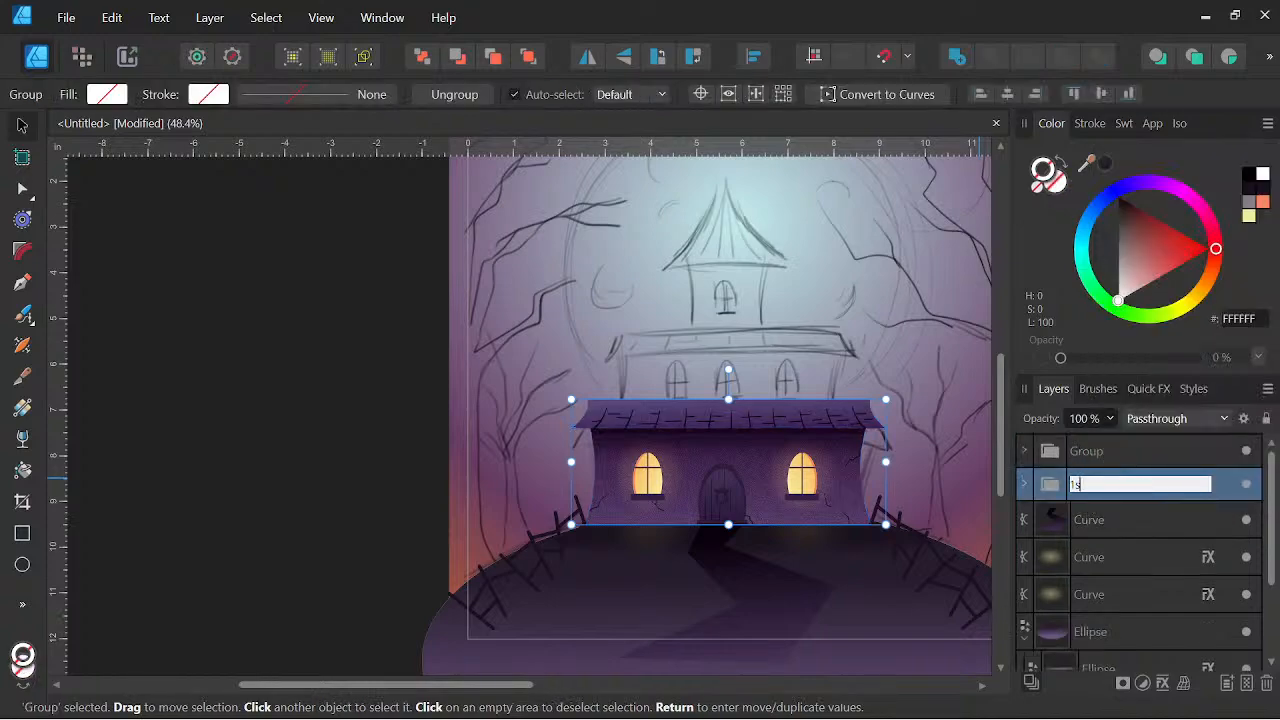
pyautogui.write('t Floor')
pyautogui.press('Return')
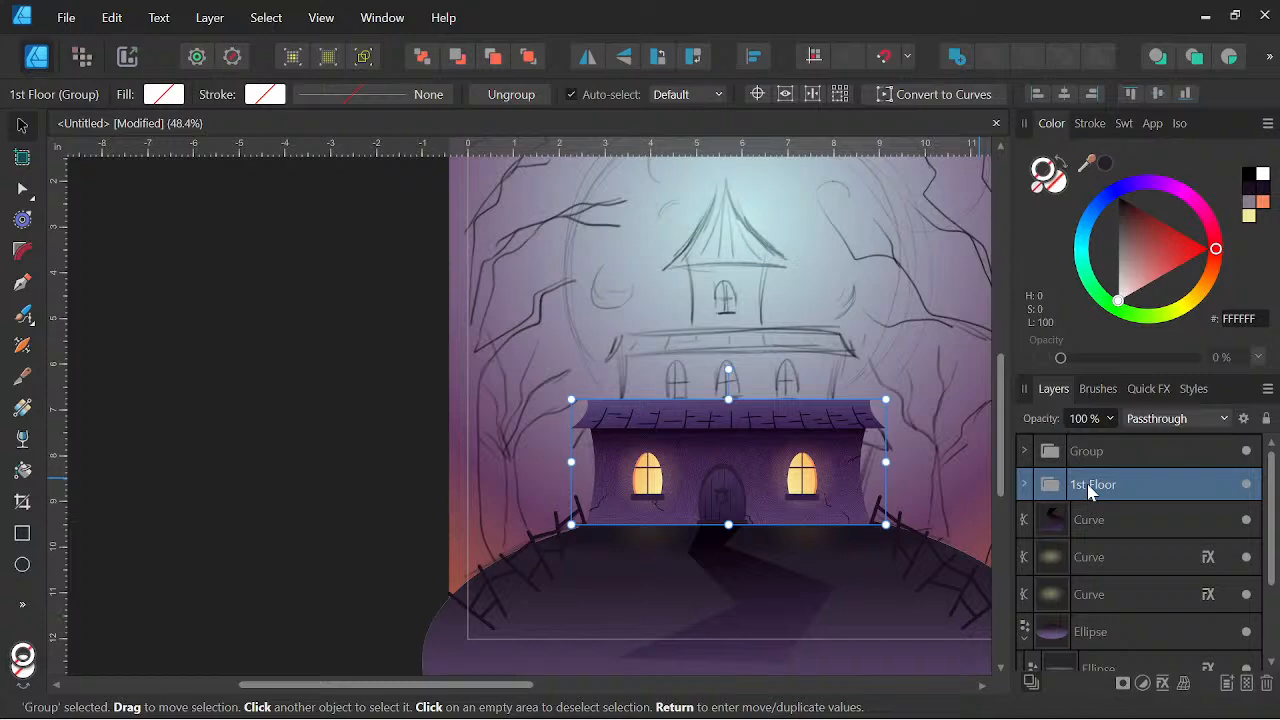
# Duplicate the 1st Floor group, place the copy directly above the original and scale it down proportionally to a narrower upper floor
pyautogui.rightClick(1043, 493)
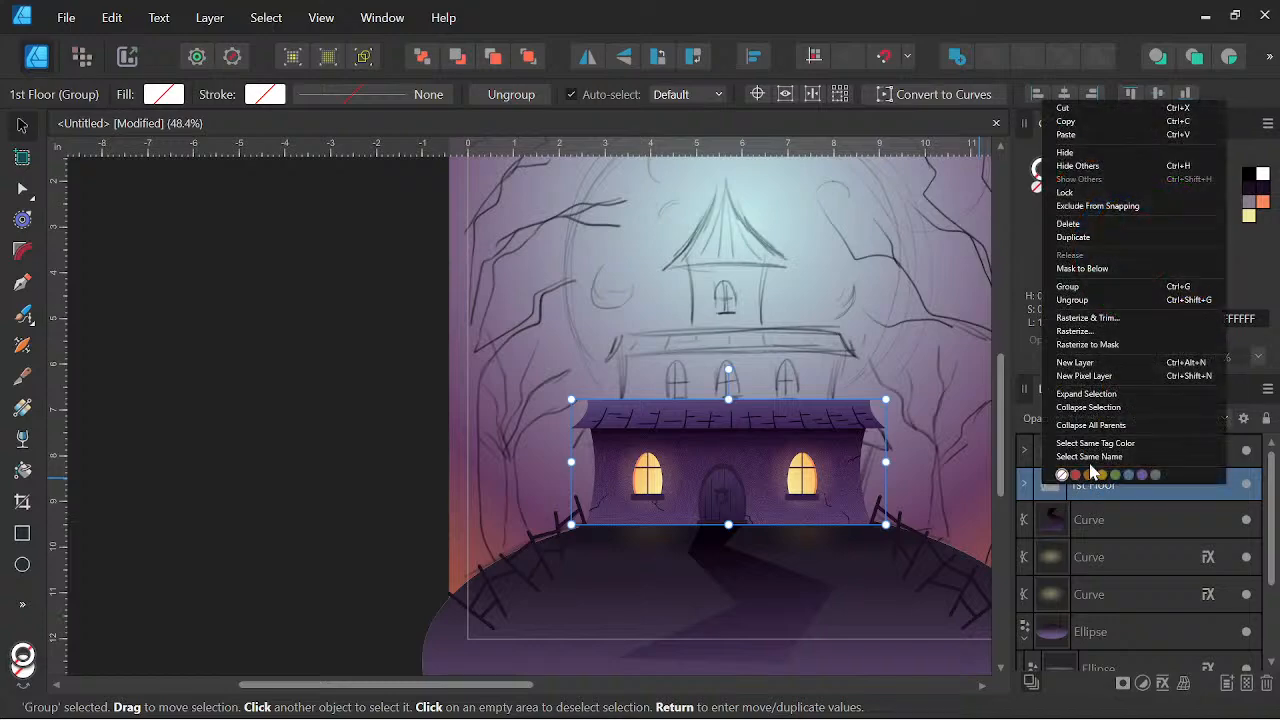
pyautogui.click(1085, 248)
pyautogui.moveTo(768, 468); pyautogui.dragTo(785, 344)
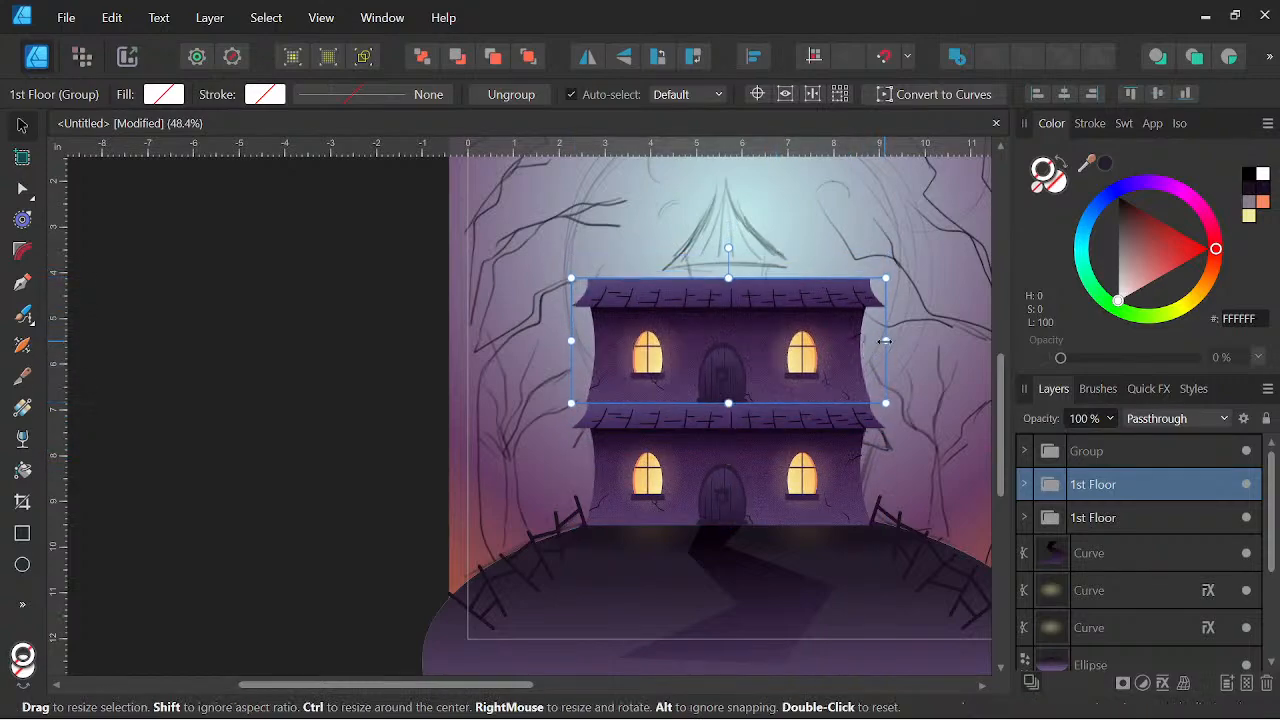
pyautogui.moveTo(885, 280); pyautogui.dragTo(846, 292)
# Place the smaller floor copy behind the original 1st Floor group and position its base just behind the lower roof
pyautogui.scroll(3, 787, 342)
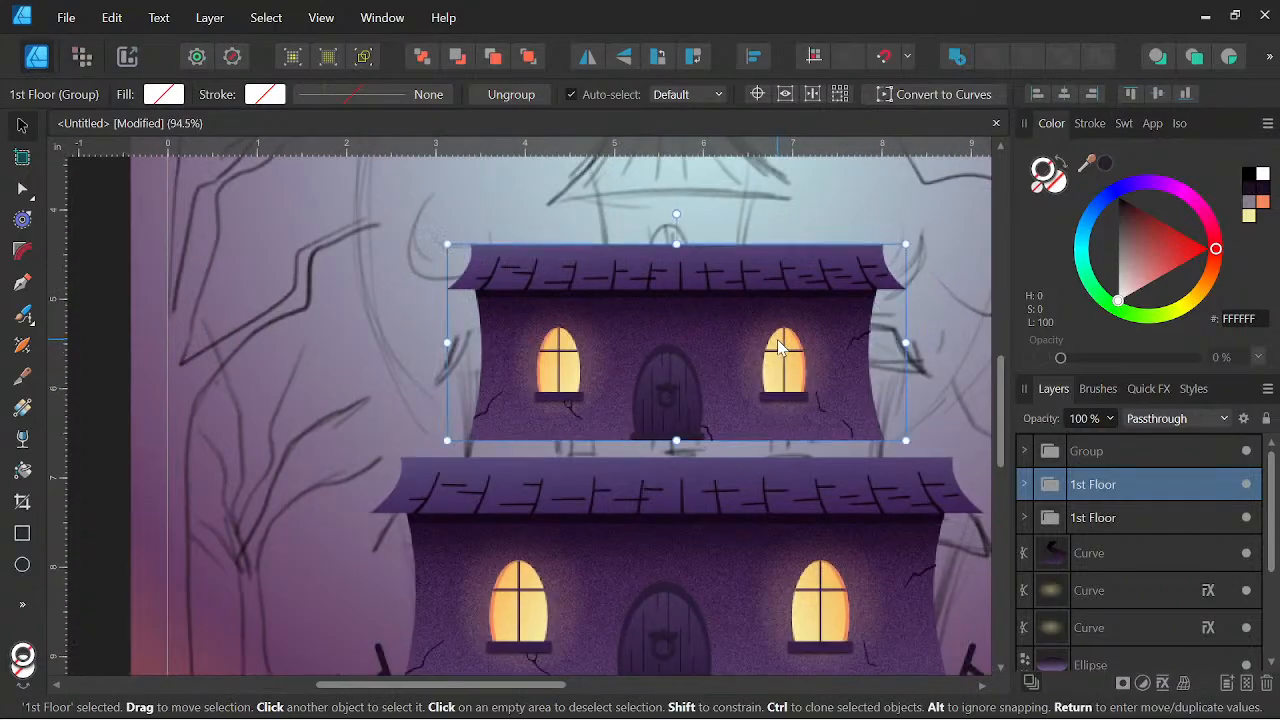
pyautogui.moveTo(775, 345); pyautogui.dragTo(763, 418)
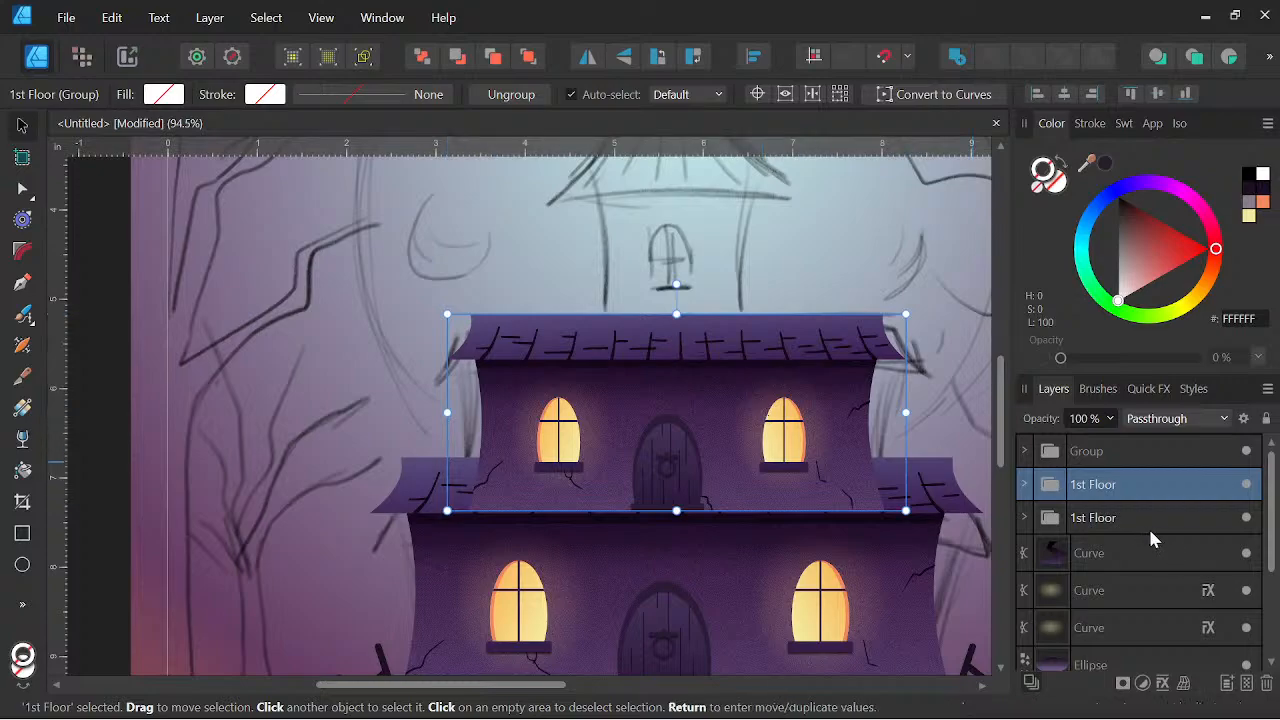
pyautogui.moveTo(1111, 503); pyautogui.dragTo(1090, 541)
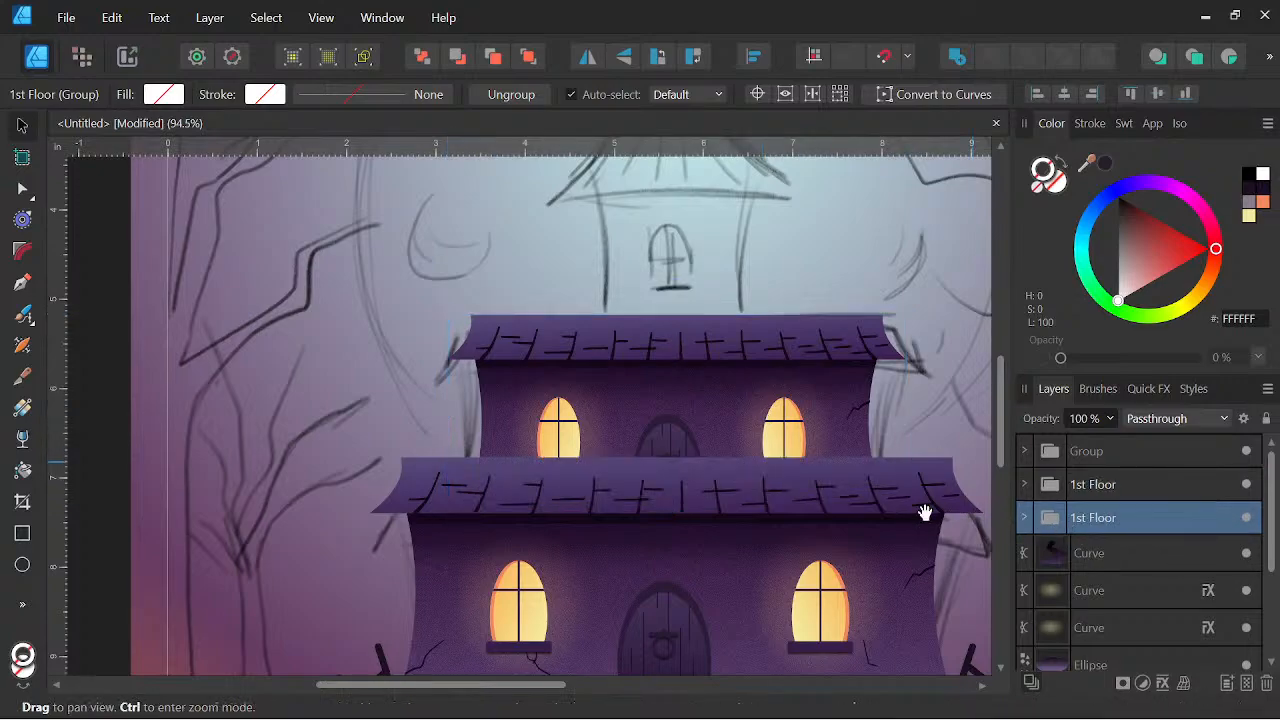
pyautogui.moveTo(686, 418); pyautogui.dragTo(693, 377)
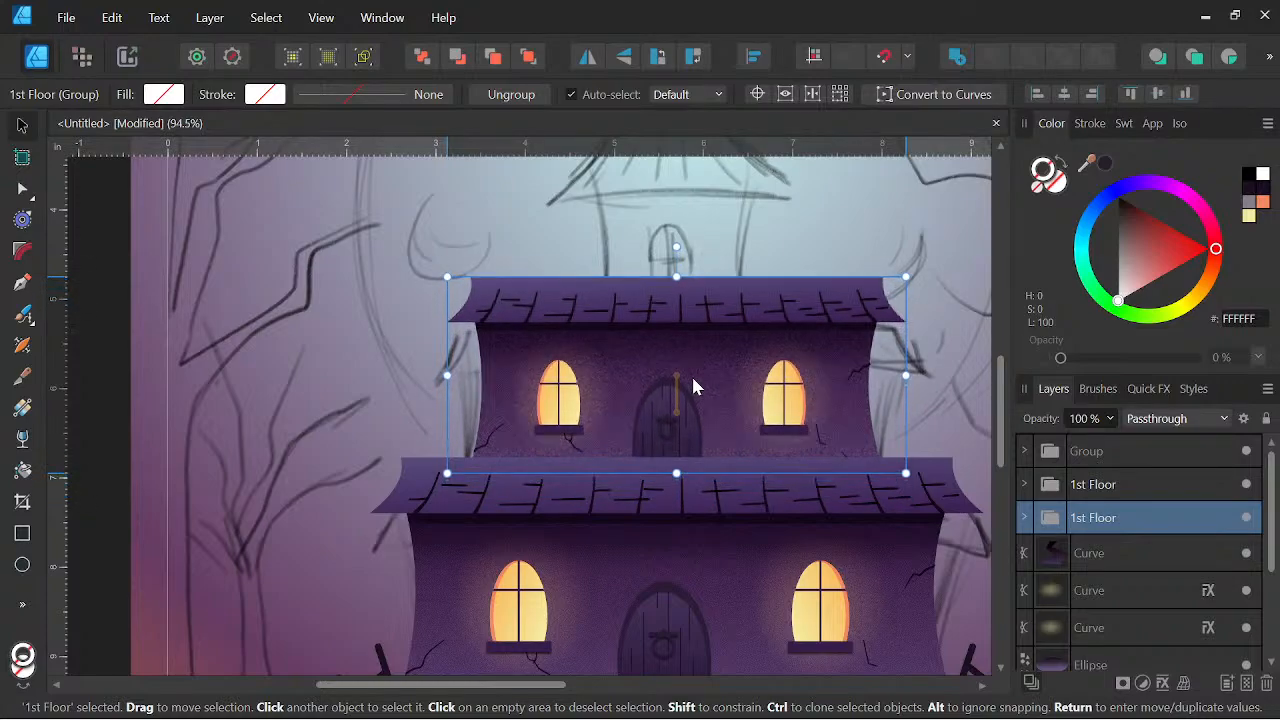
# Delete the door segment and the effect rectangle above it in the layer stack from the upper floor's wall curve
pyautogui.click(1025, 517)
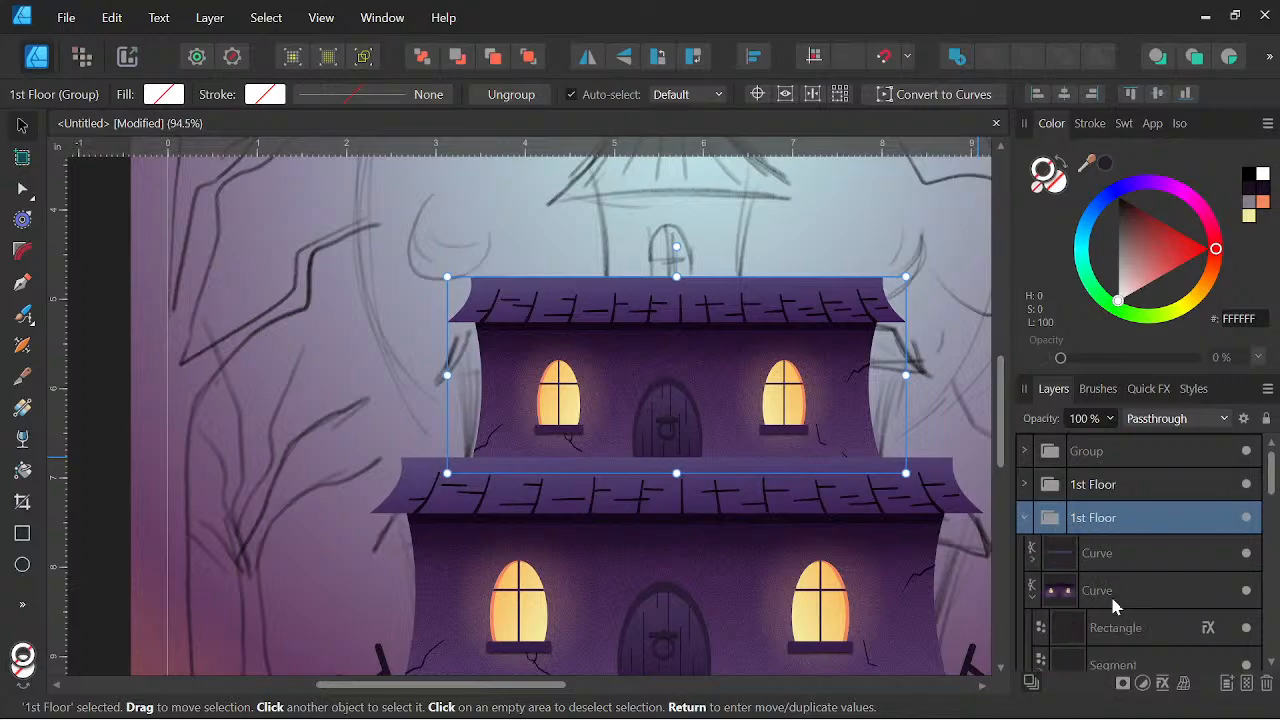
pyautogui.click(1032, 597)
pyautogui.scroll(-2, 1142, 592)
pyautogui.click(1128, 566)
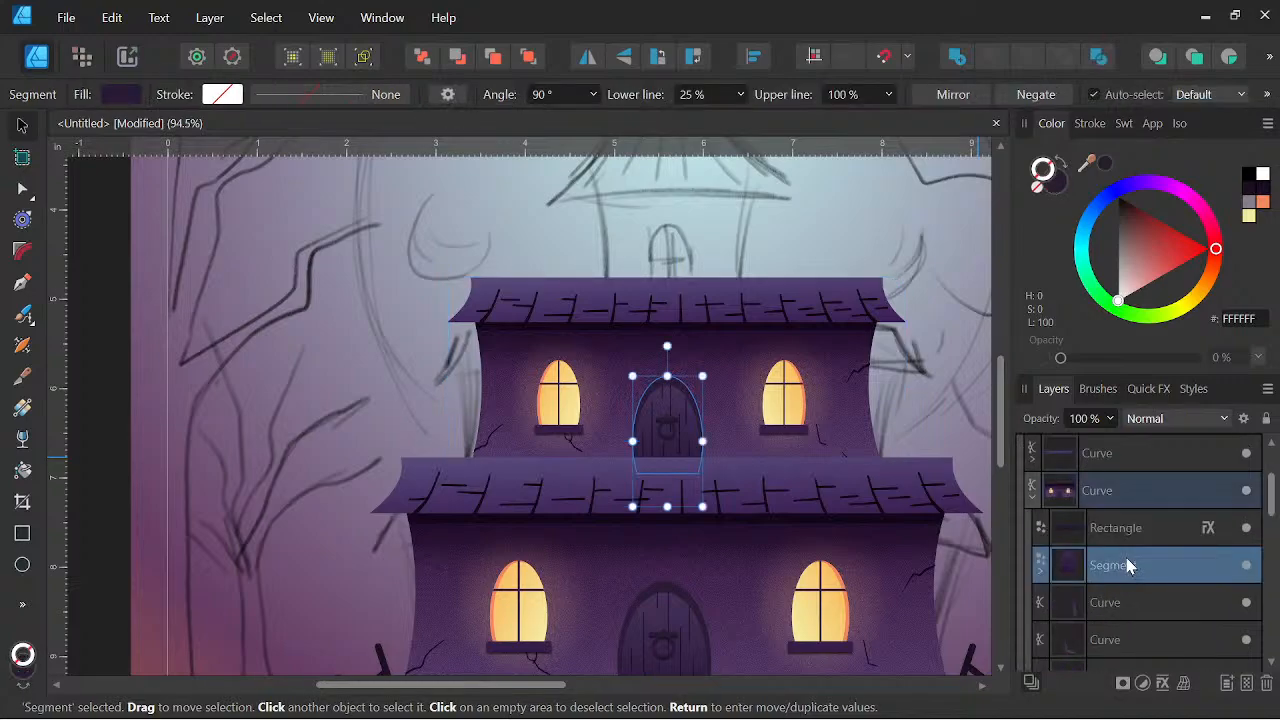
pyautogui.press('Delete')
pyautogui.press('Delete')
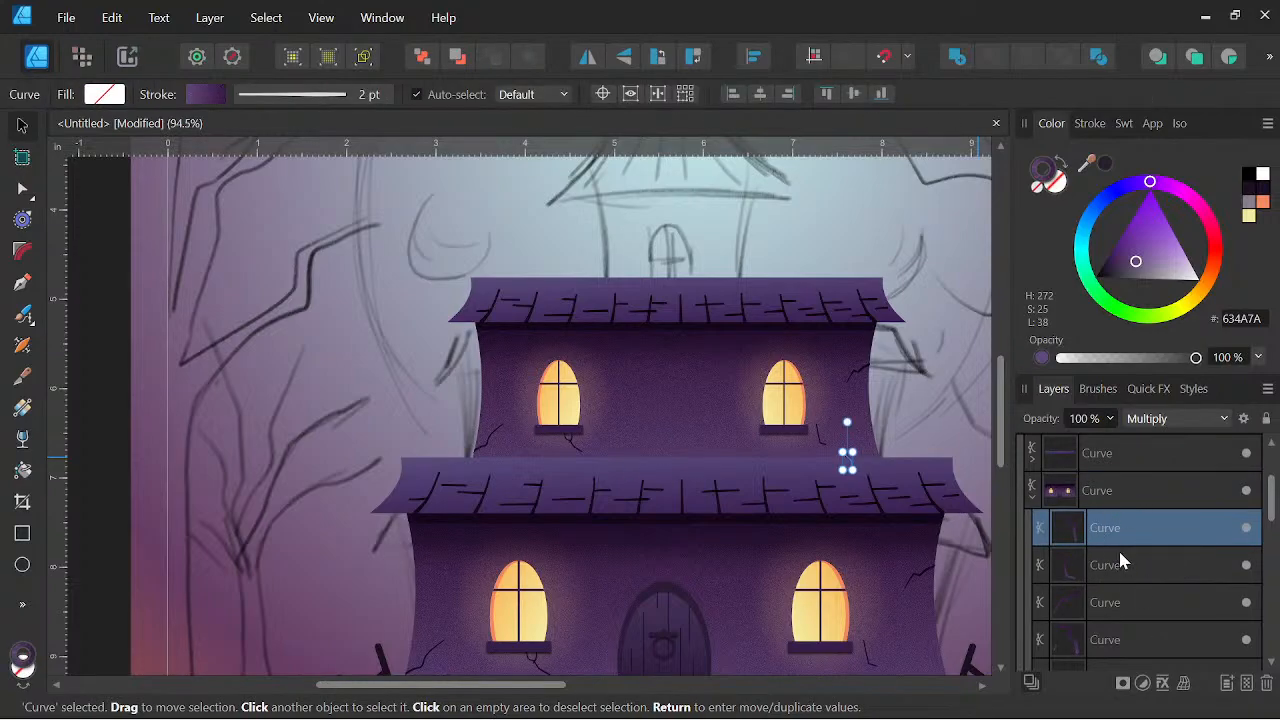
# Duplicate the upper floor's right window with its glow curve and place the copy midway between the two existing windows
pyautogui.scroll(-4, 1121, 559)
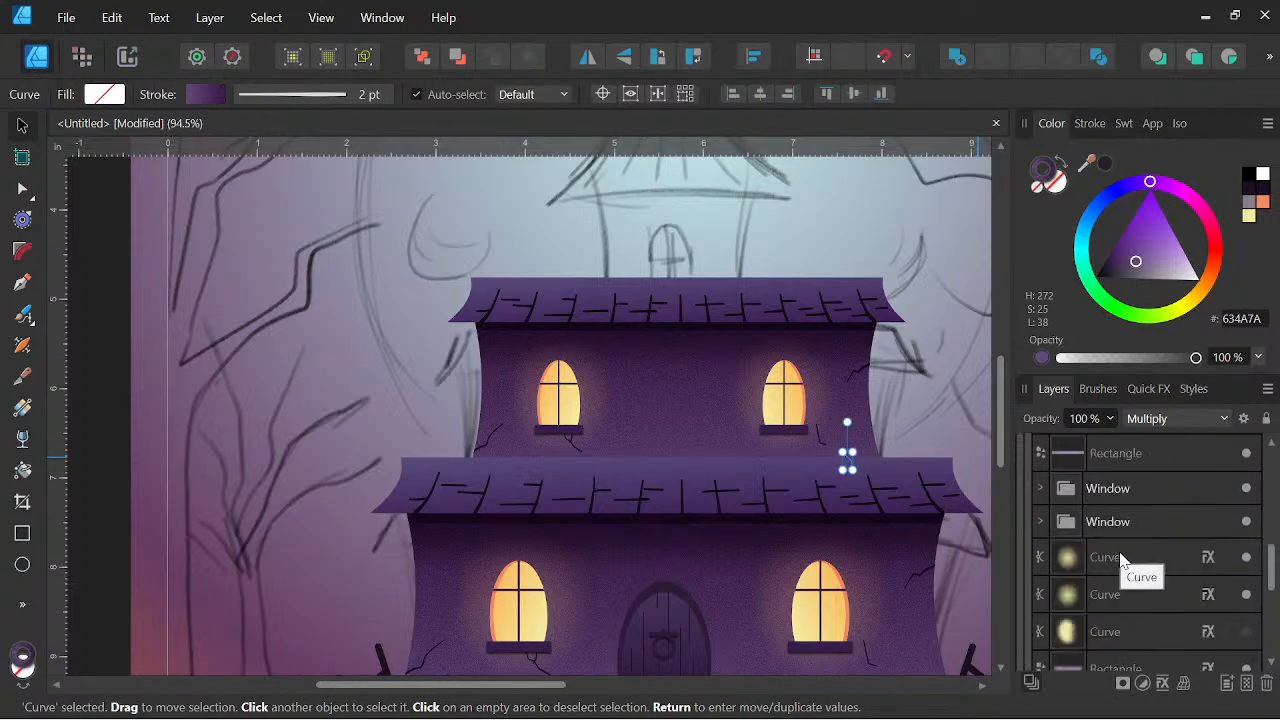
pyautogui.click(1130, 489)
pyautogui.scroll(2, 869, 426)
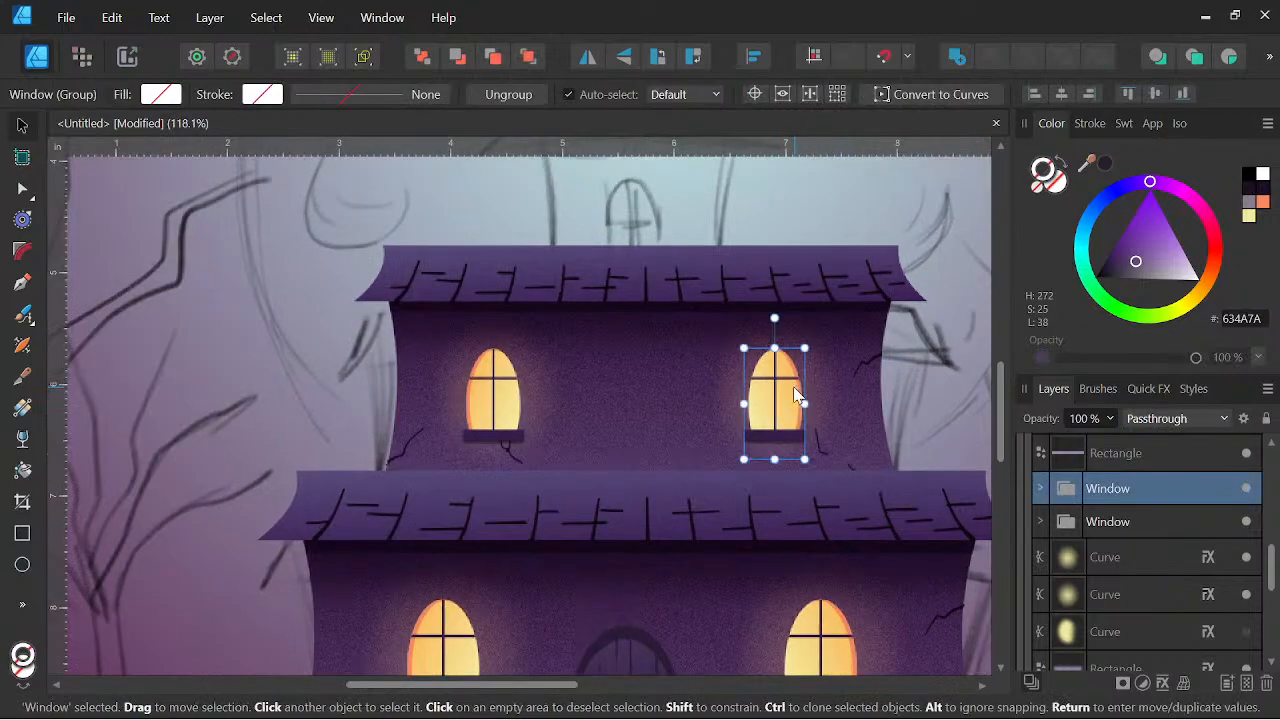
pyautogui.keyDown('ctrl'); pyautogui.click(1115, 562); pyautogui.keyUp('ctrl')
pyautogui.keyDown('ctrl'); pyautogui.click(1110, 564); pyautogui.keyUp('ctrl')
pyautogui.keyDown('ctrl'); pyautogui.click(1100, 594); pyautogui.keyUp('ctrl')
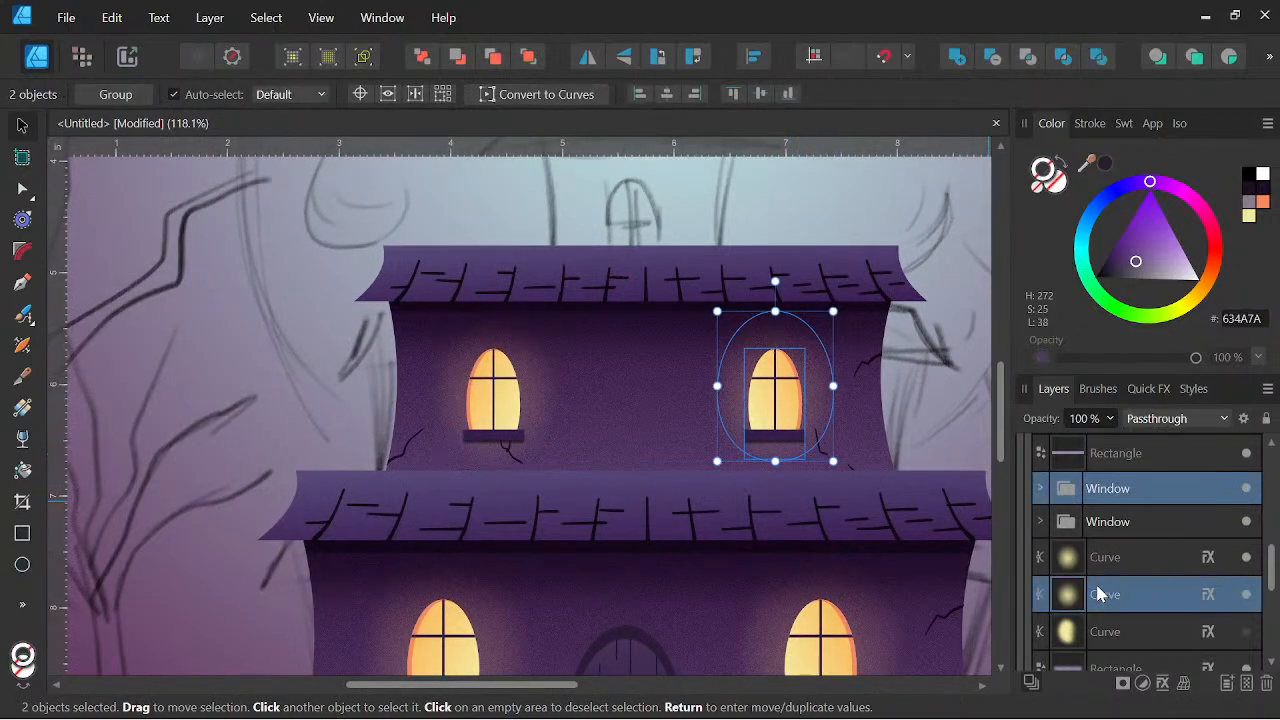
pyautogui.moveTo(768, 425); pyautogui.dragTo(632, 424)
pyautogui.scroll(-4, 650, 412)
pyautogui.moveTo(714, 406); pyautogui.dragTo(800, 420)
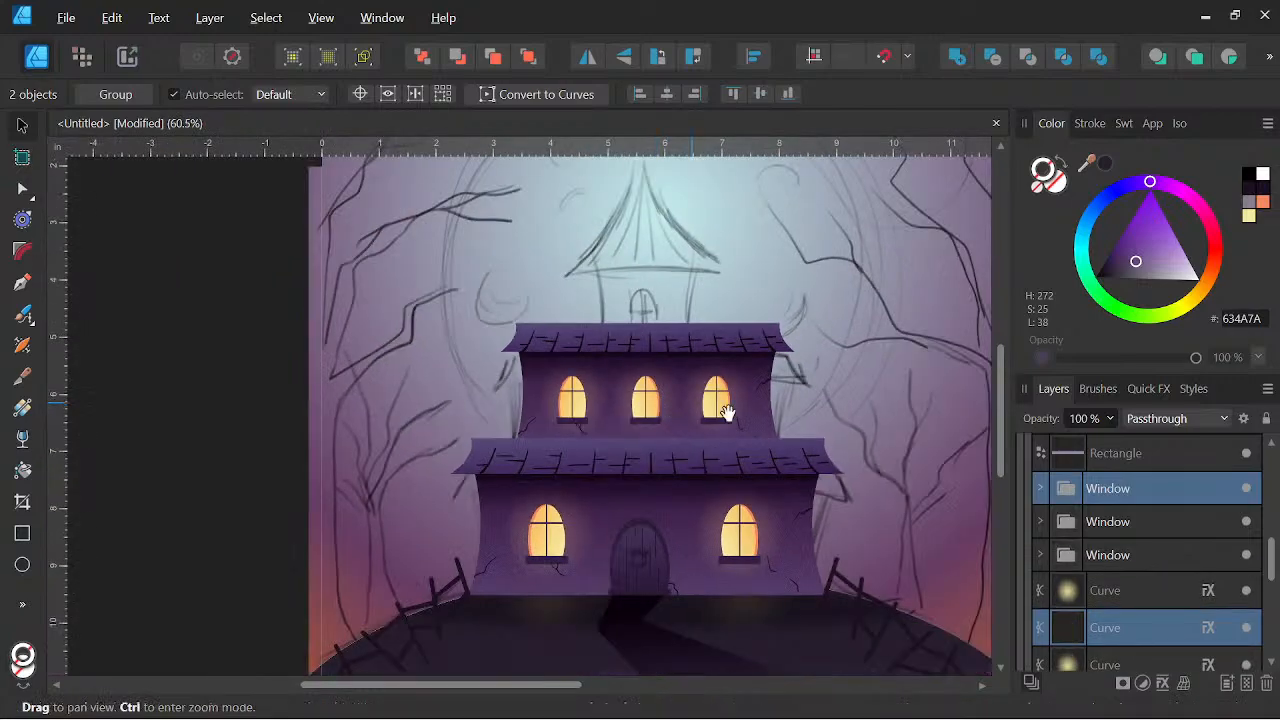
pyautogui.scroll(-3, 805, 418)
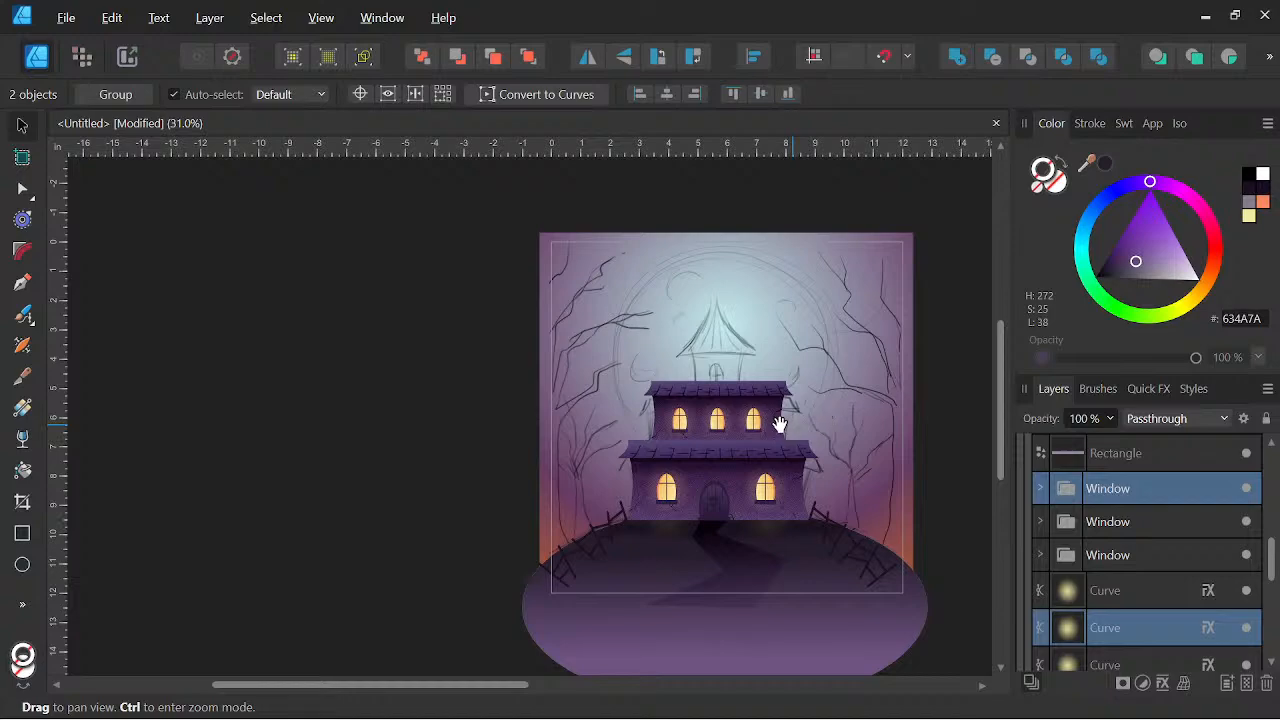
pyautogui.scroll(3, 754, 400)
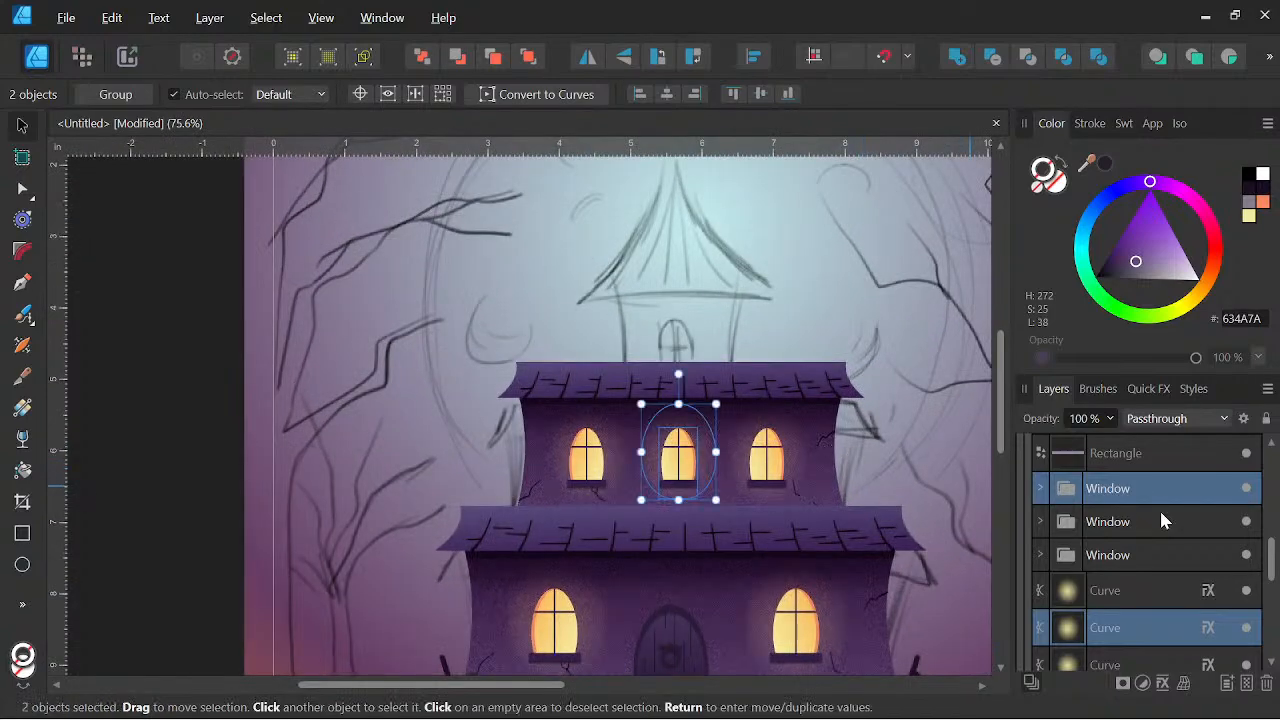
# Collapse the upper floor's group and rename it to "2nd Floor"
pyautogui.scroll(10, 1144, 520)
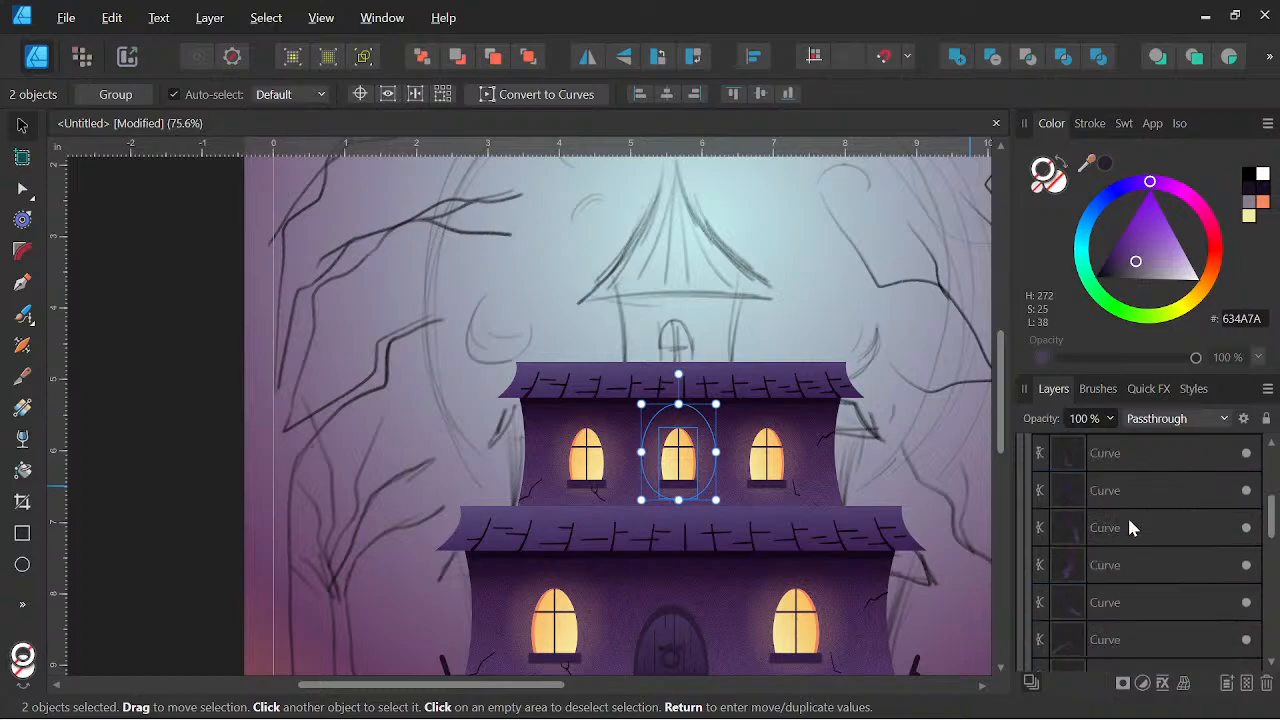
pyautogui.click(1023, 519)
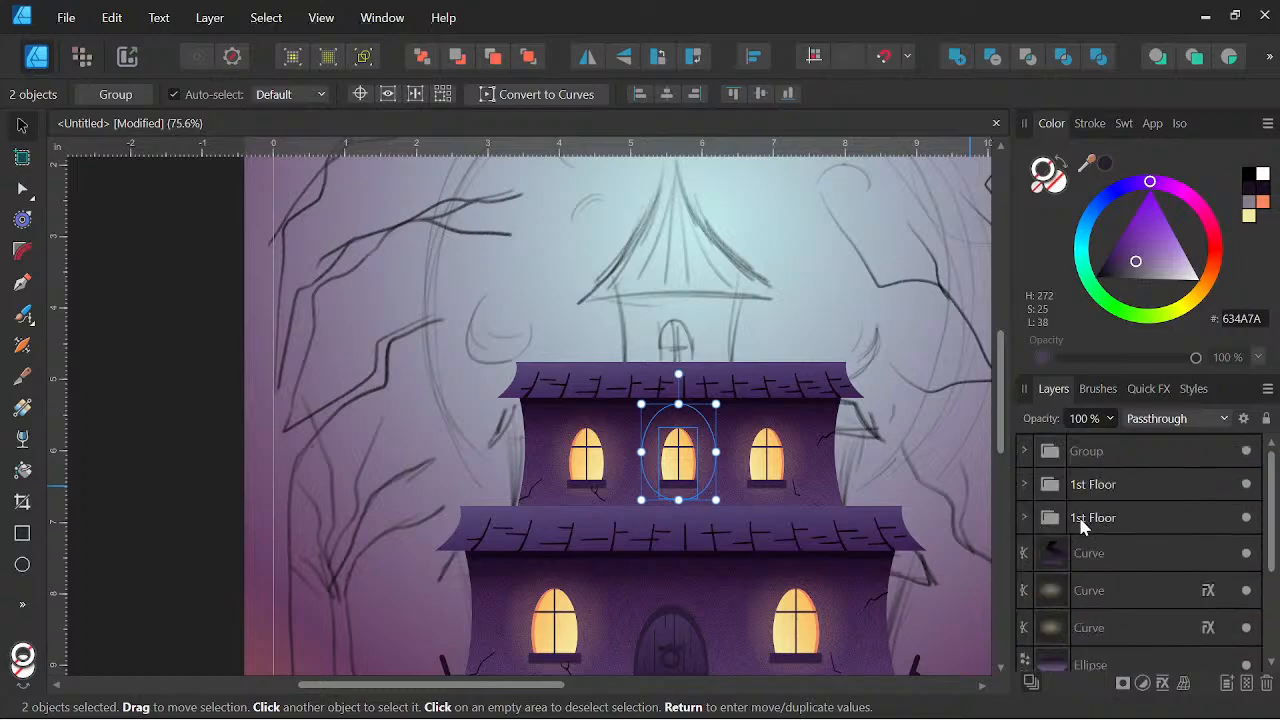
pyautogui.doubleClick(1082, 519)
pyautogui.write('2n')
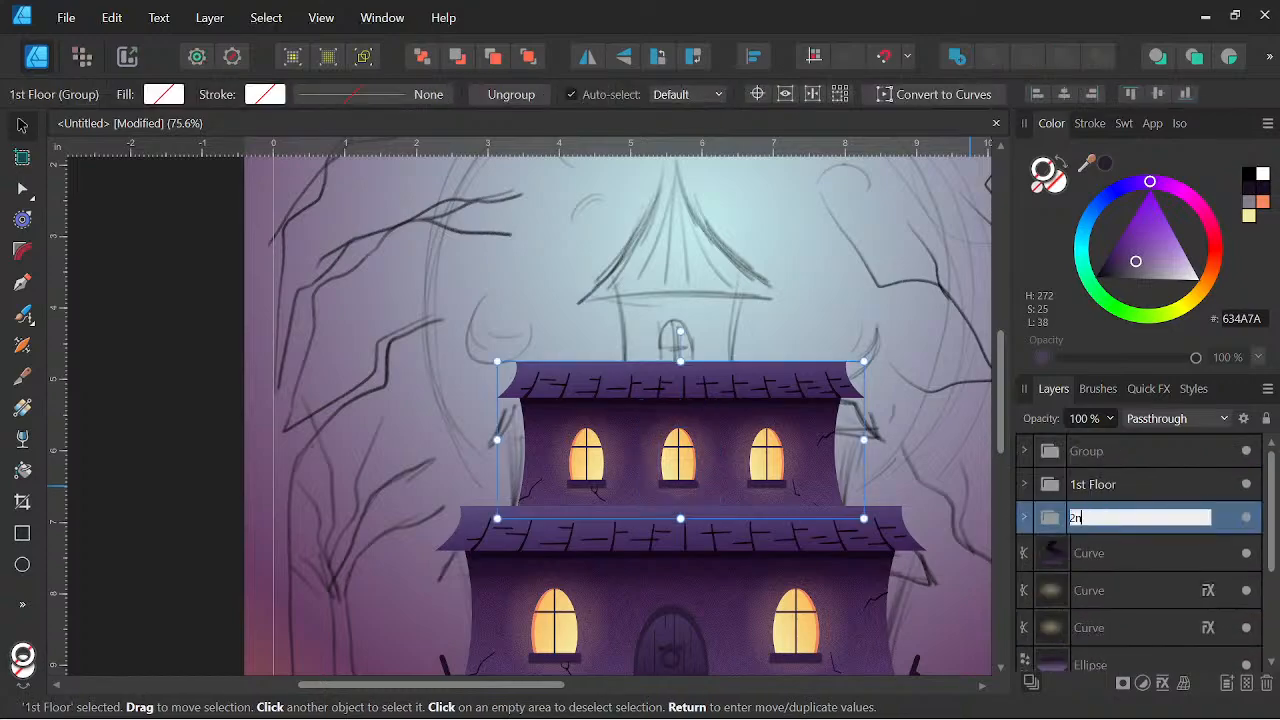
pyautogui.write('d Floor')
pyautogui.press('Return')
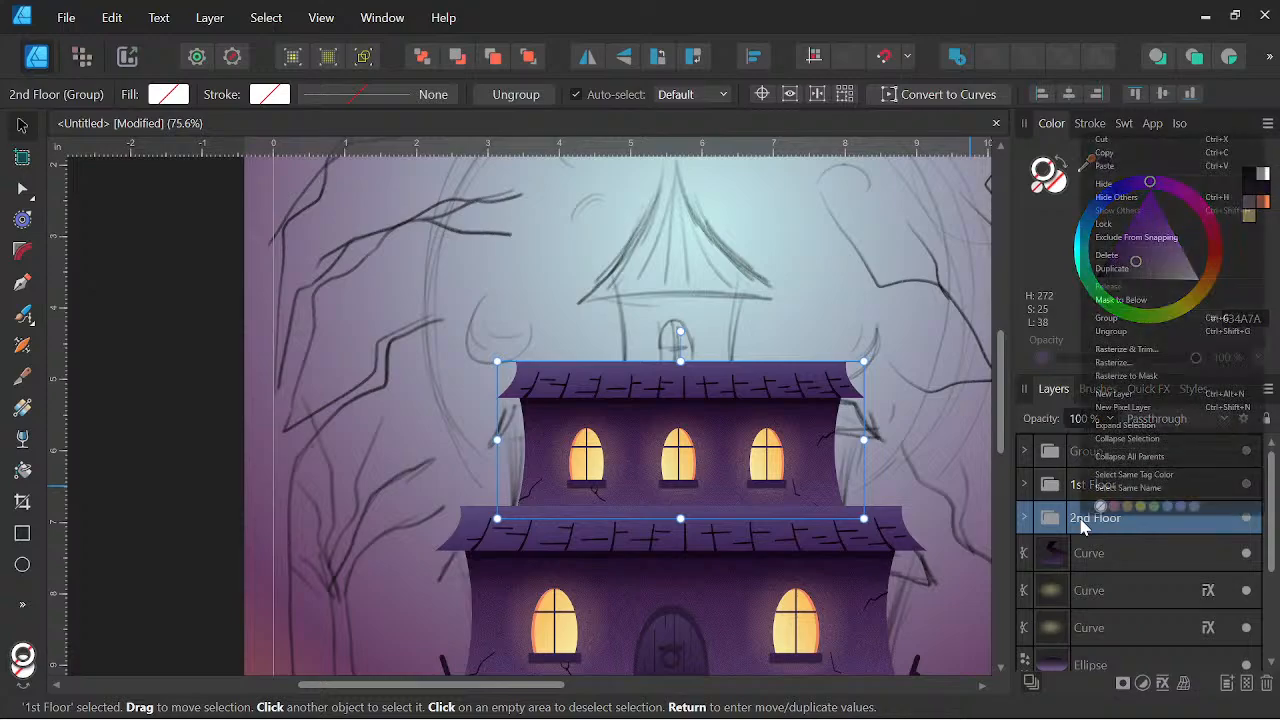
# Duplicate the 2nd Floor group and select the lower of the two groups in the layer stack
pyautogui.rightClick(1082, 527)
pyautogui.click(1138, 277)
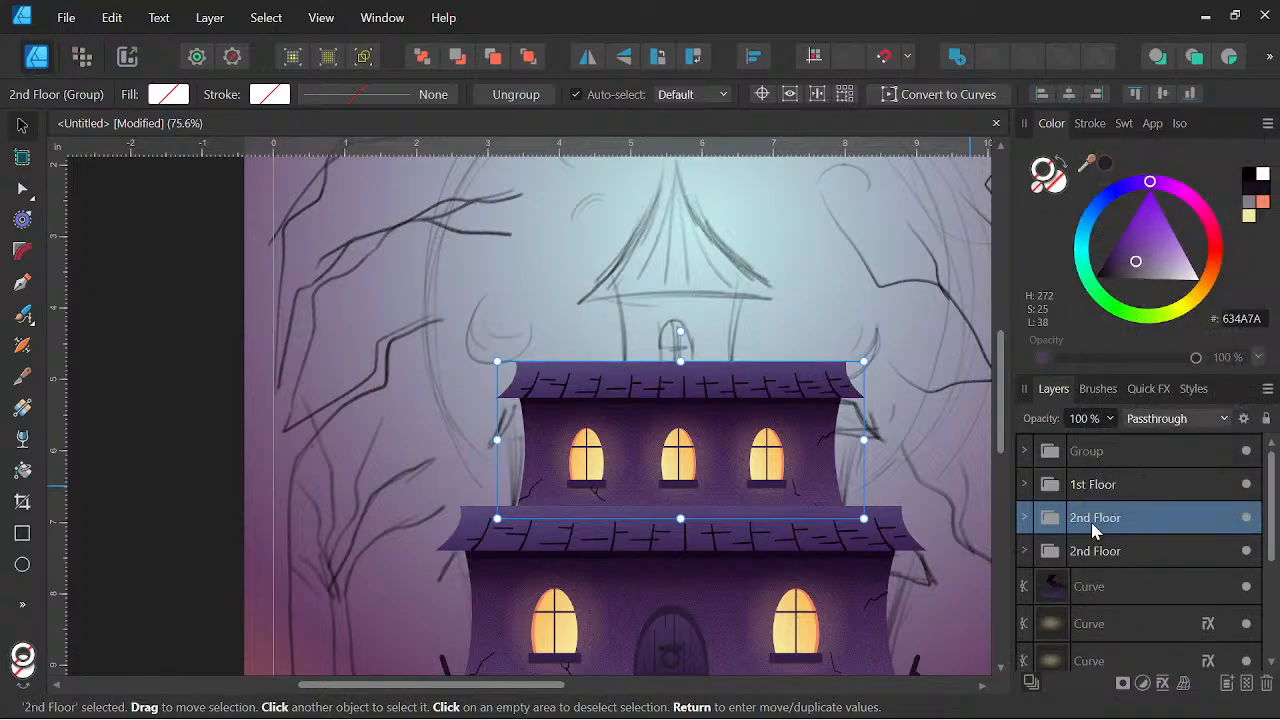
pyautogui.click(1077, 562)
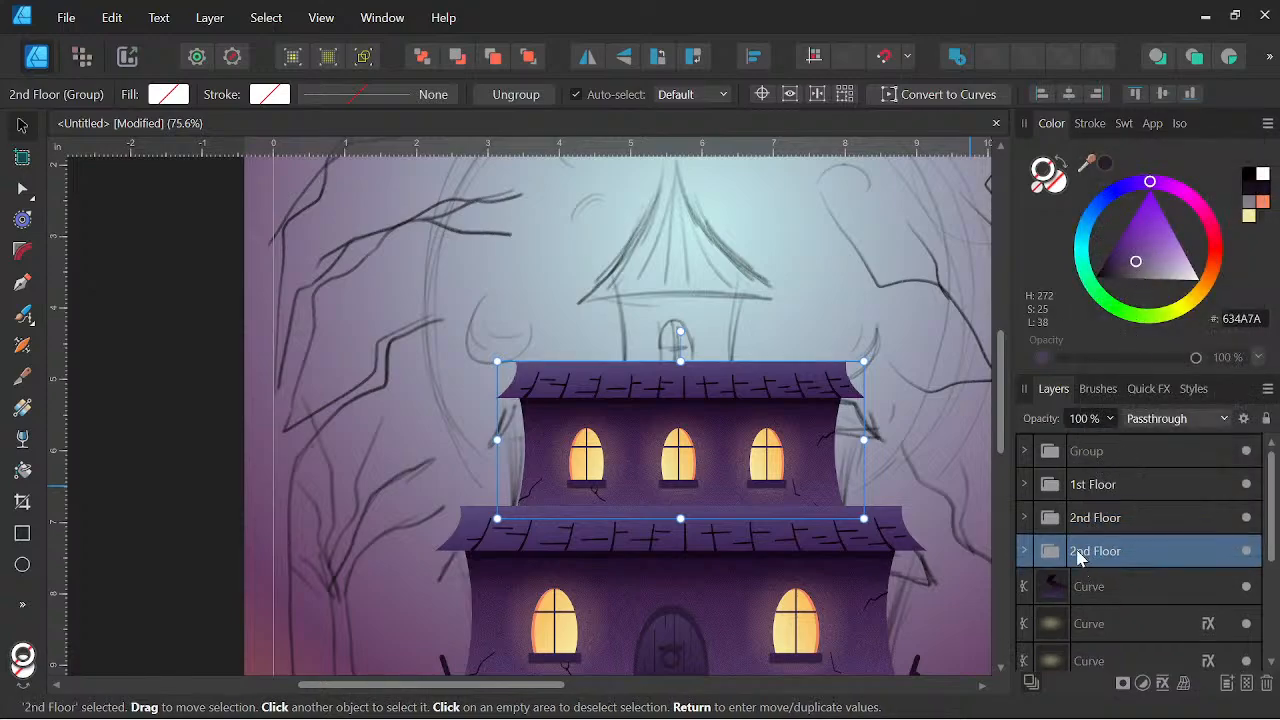
# Rename the selected group to "3rd Floor" and move it up so it sits behind the 2nd floor's roof
pyautogui.doubleClick(1076, 550)
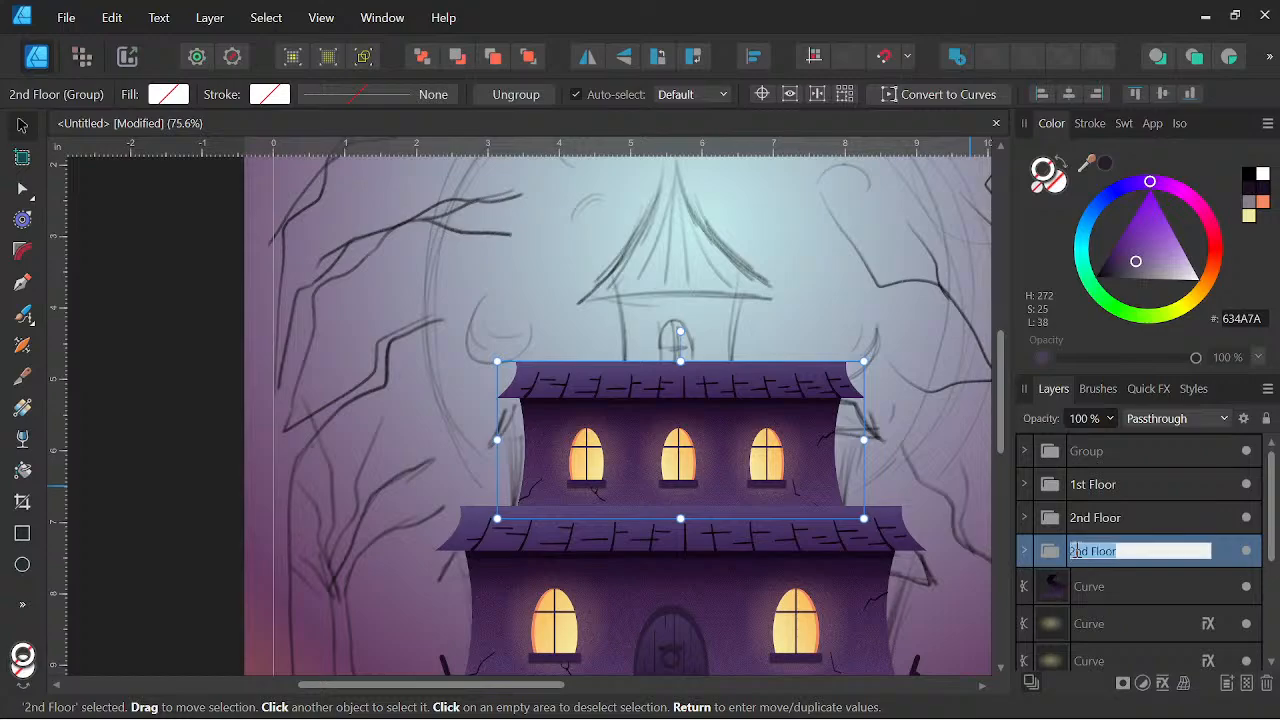
pyautogui.write('3rd Floor')
pyautogui.press('Return')
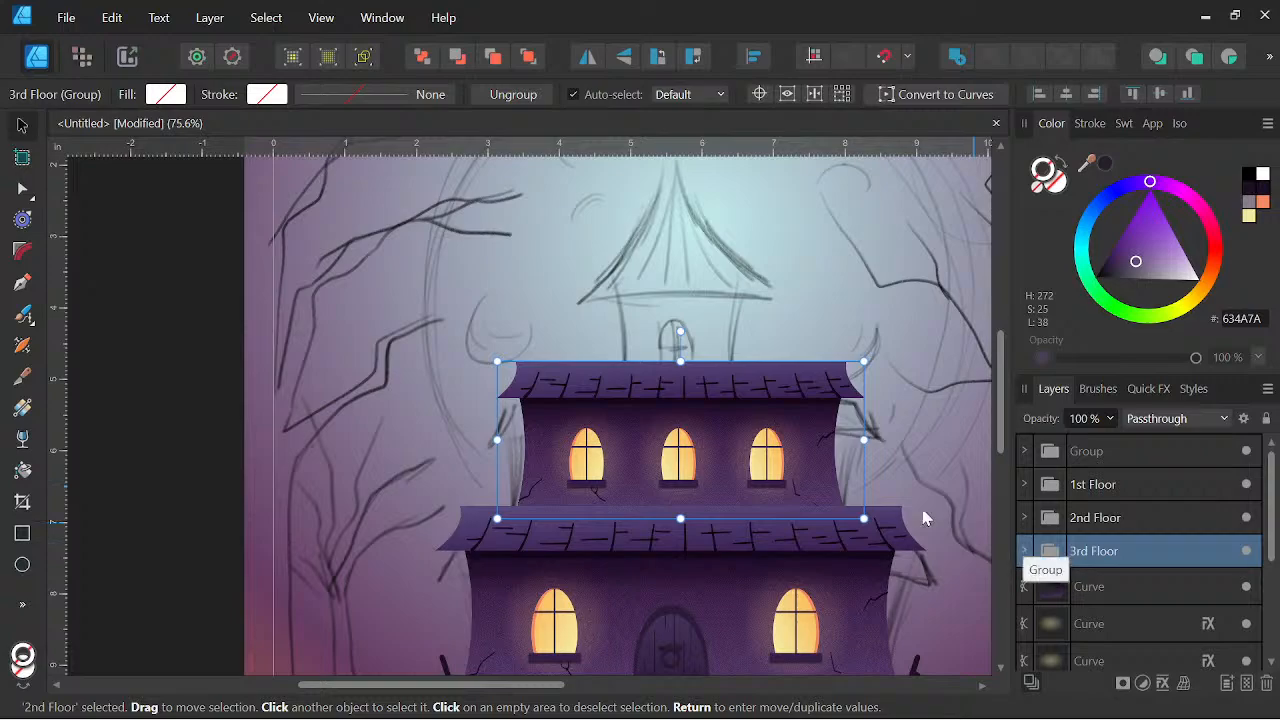
pyautogui.moveTo(725, 435); pyautogui.dragTo(674, 372)
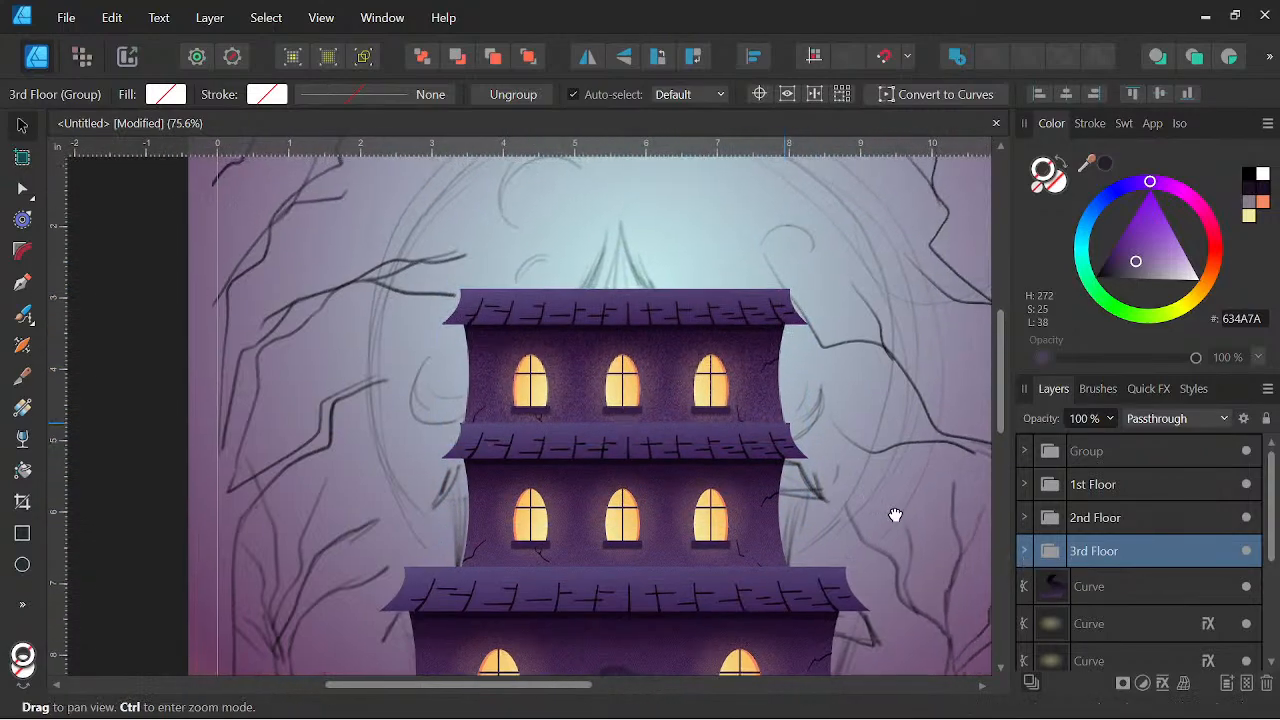
# Delete the left and right Window groups from the 3rd Floor's wall curve, keeping only the middle window
pyautogui.click(1024, 551)
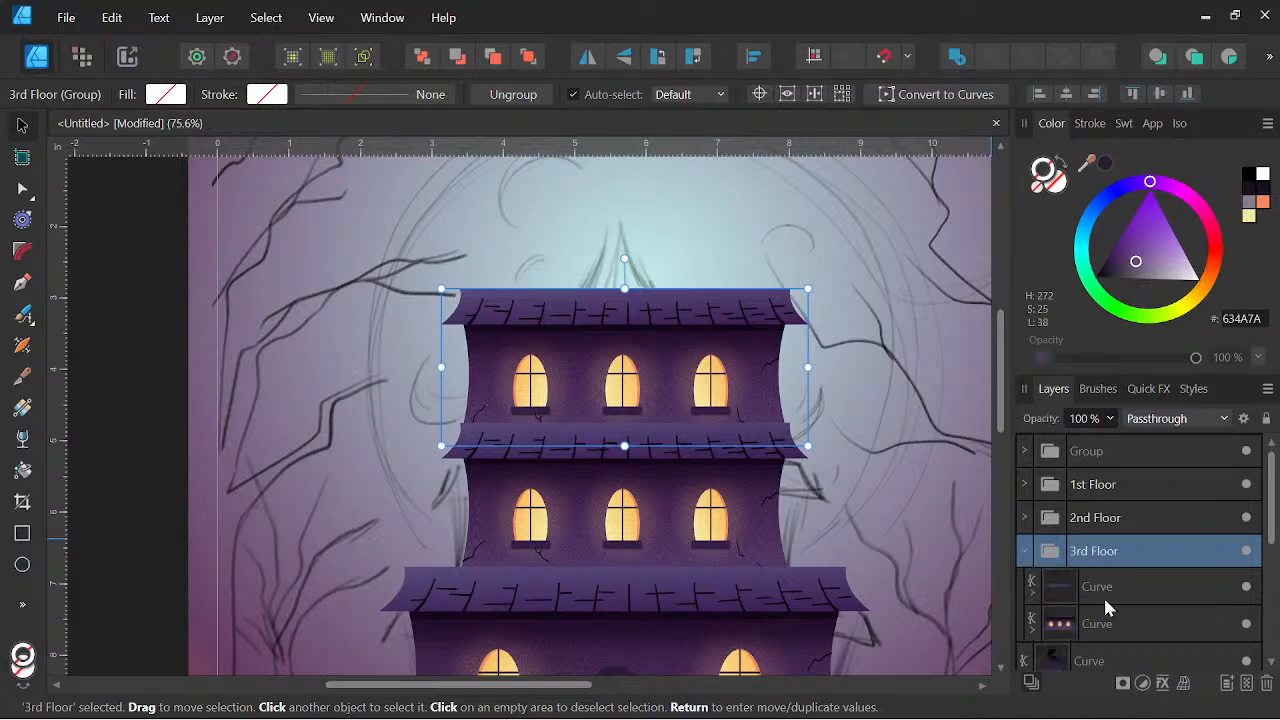
pyautogui.click(1119, 591)
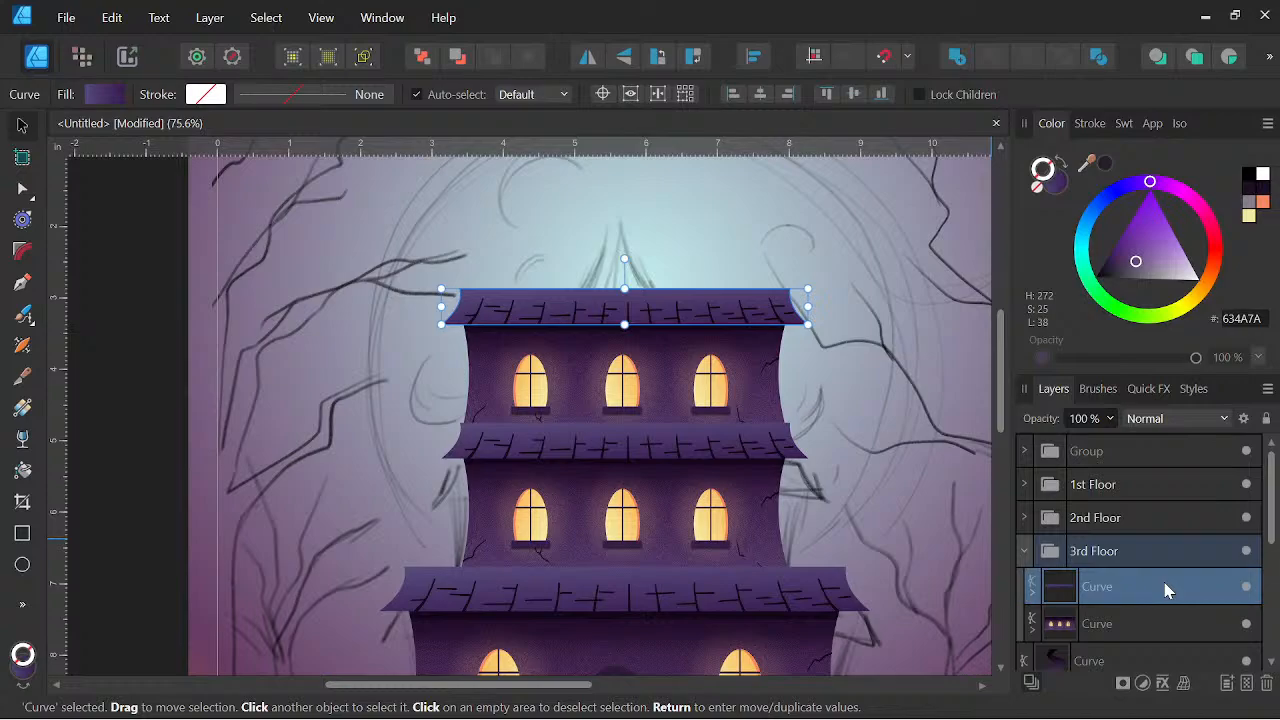
pyautogui.click(1120, 622)
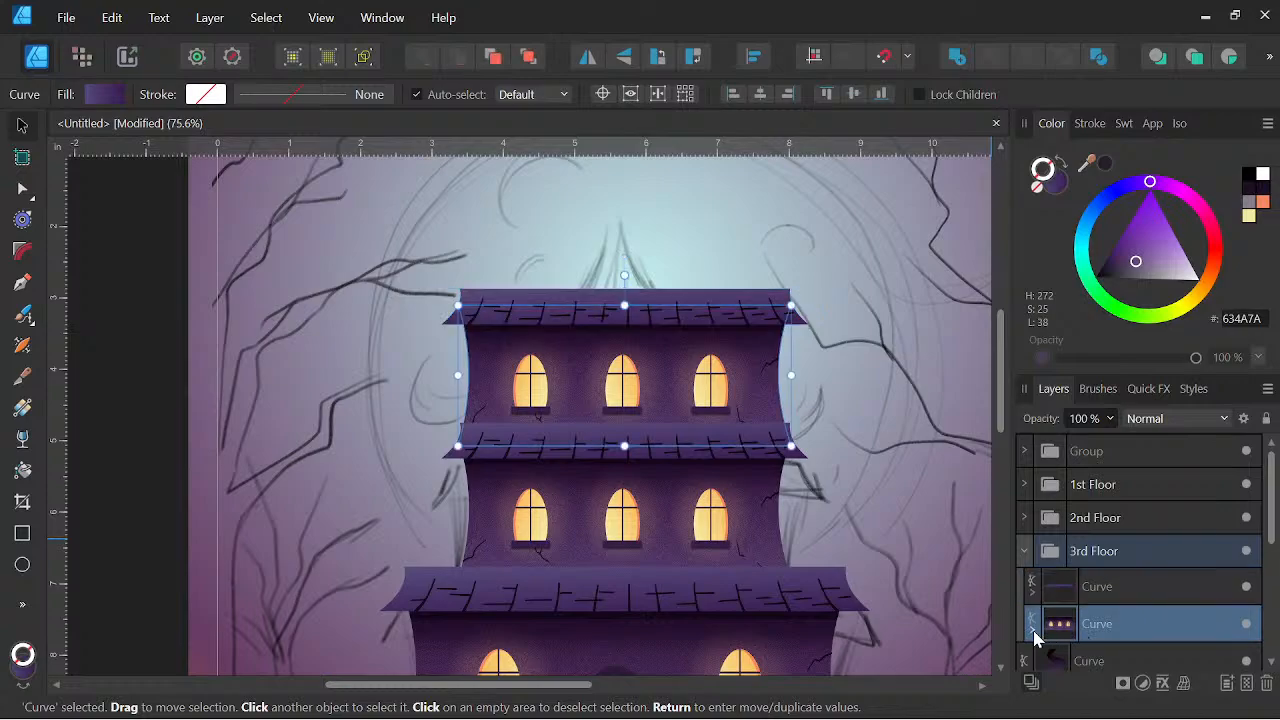
pyautogui.click(1033, 630)
pyautogui.scroll(-2, 1108, 612)
pyautogui.scroll(-4, 1128, 570)
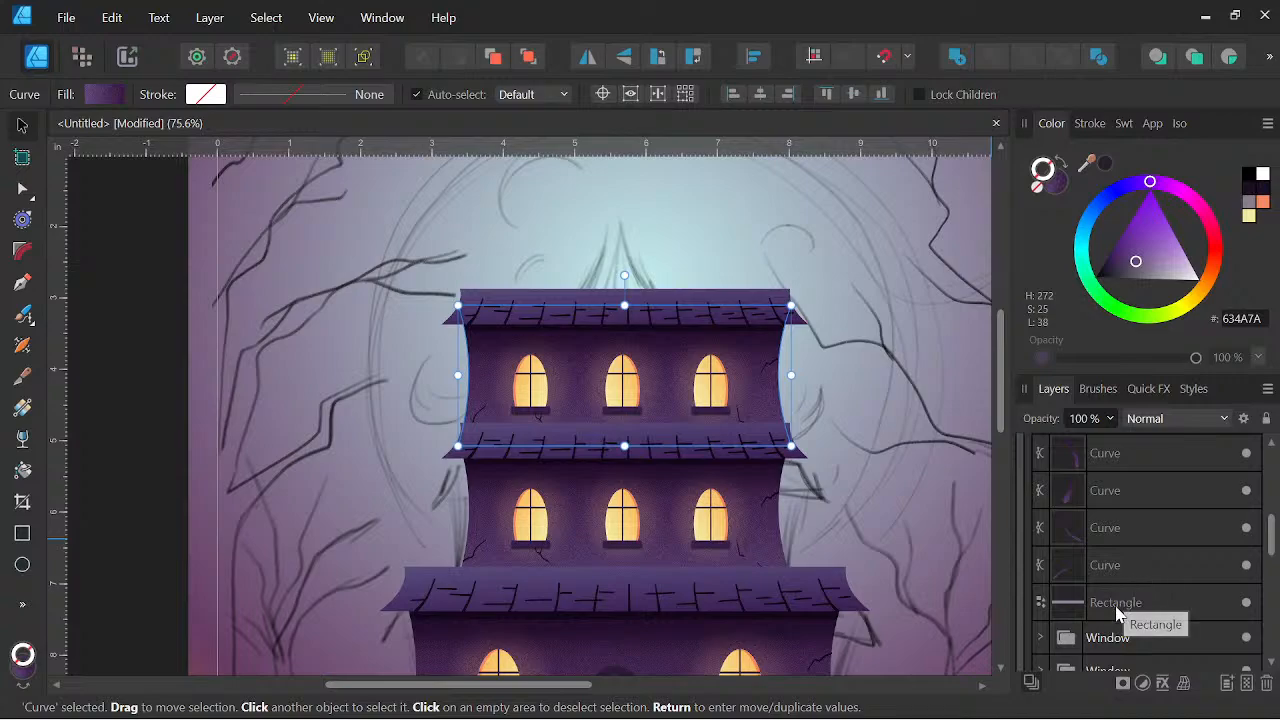
pyautogui.click(1127, 600)
pyautogui.scroll(-3, 1128, 580)
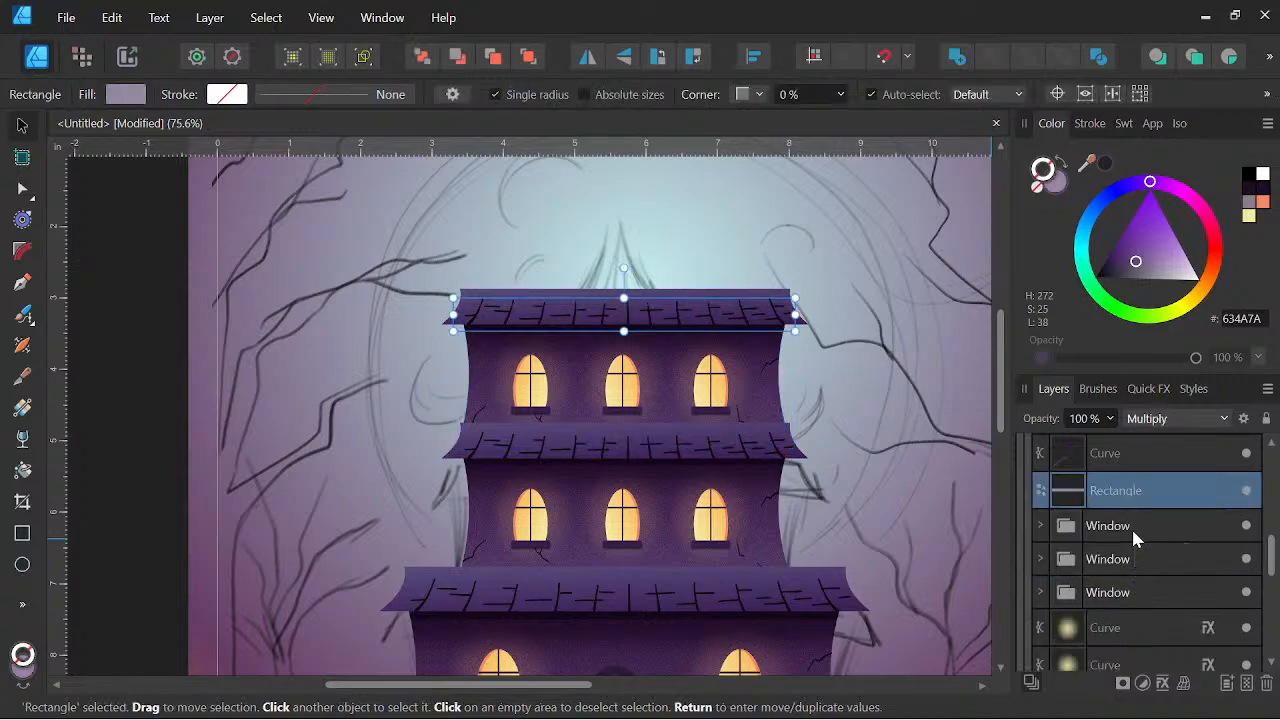
pyautogui.click(1131, 527)
pyautogui.click(1207, 560)
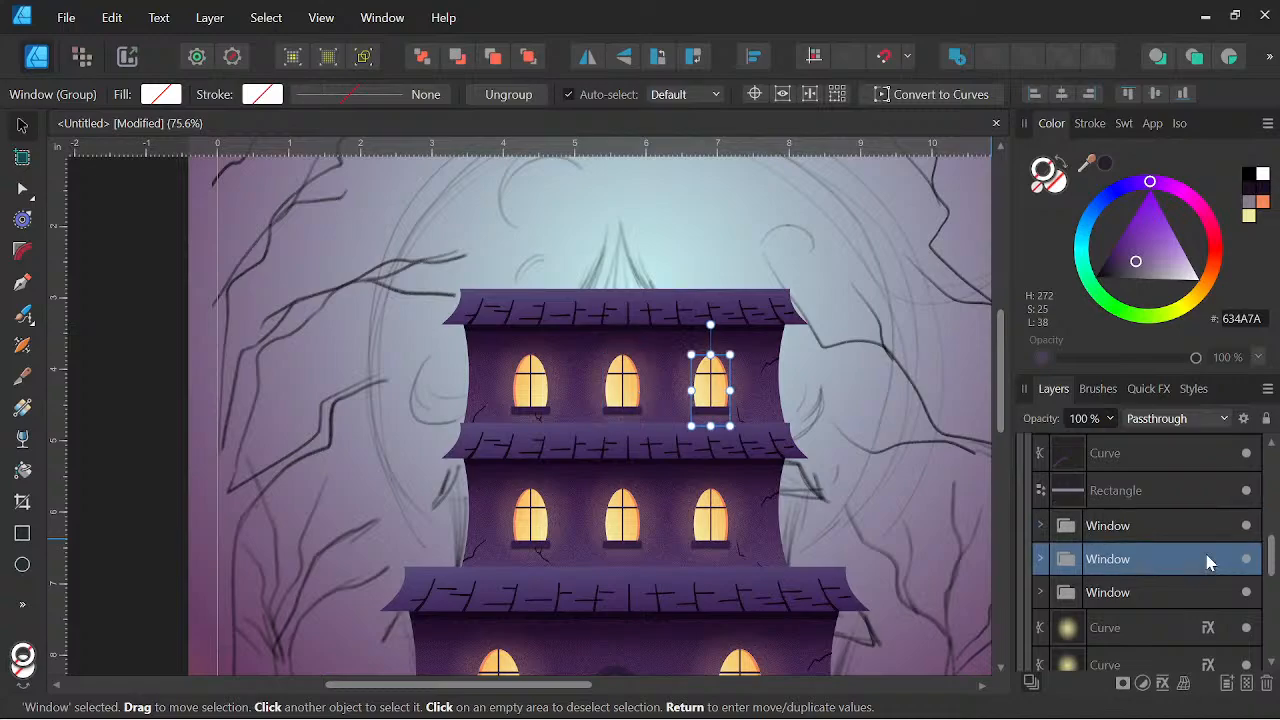
pyautogui.press('Delete')
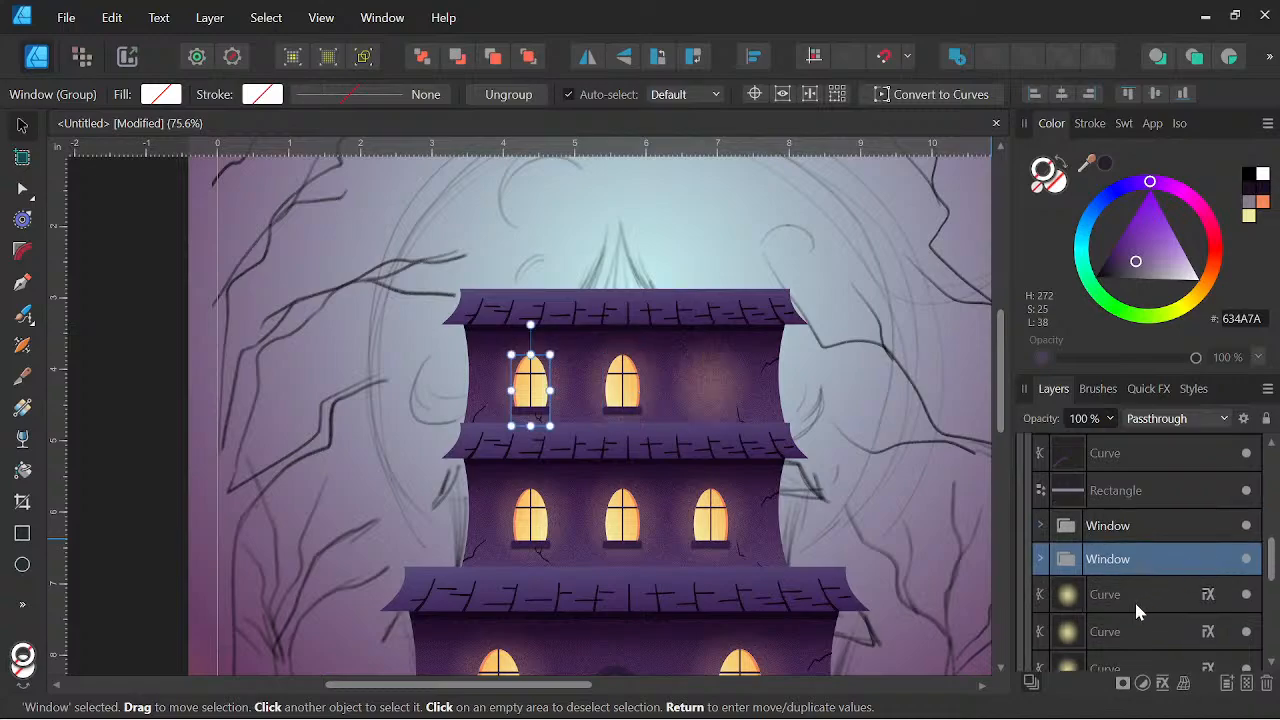
pyautogui.press('Delete')
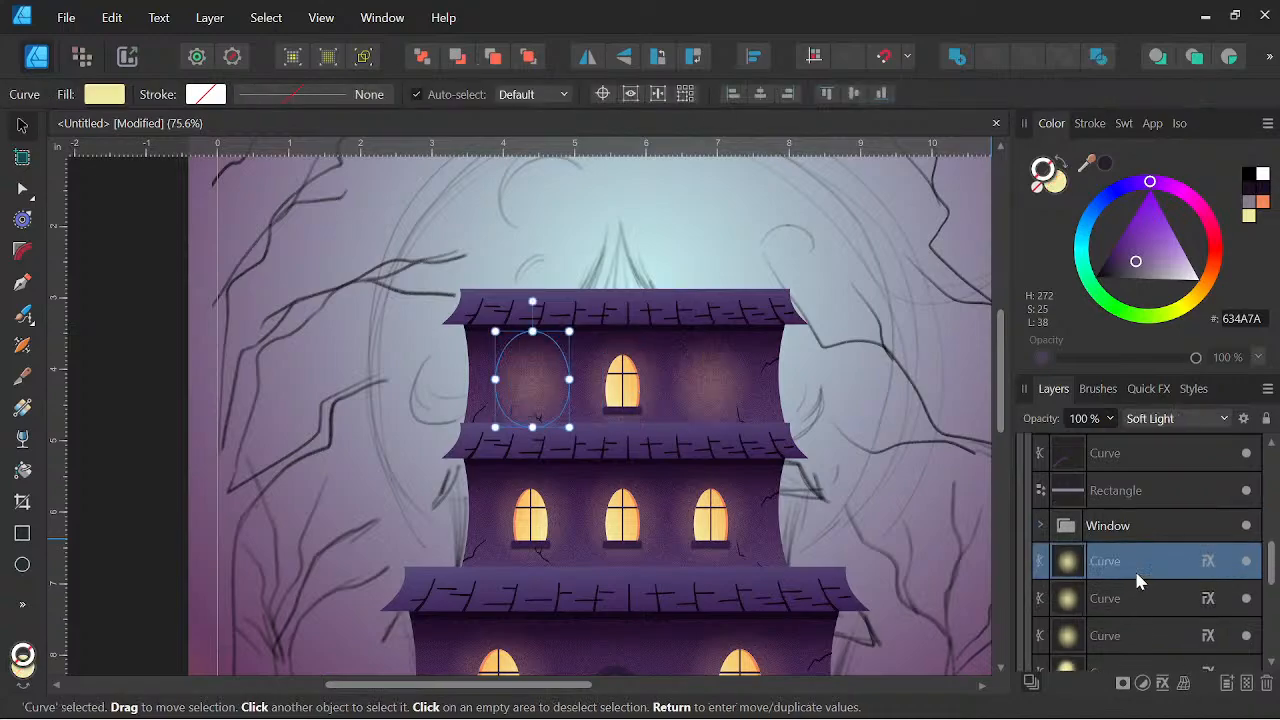
# Delete the left and right windows' glow curves and the hidden glow curve from the 3rd Floor's wall
pyautogui.press('Delete')
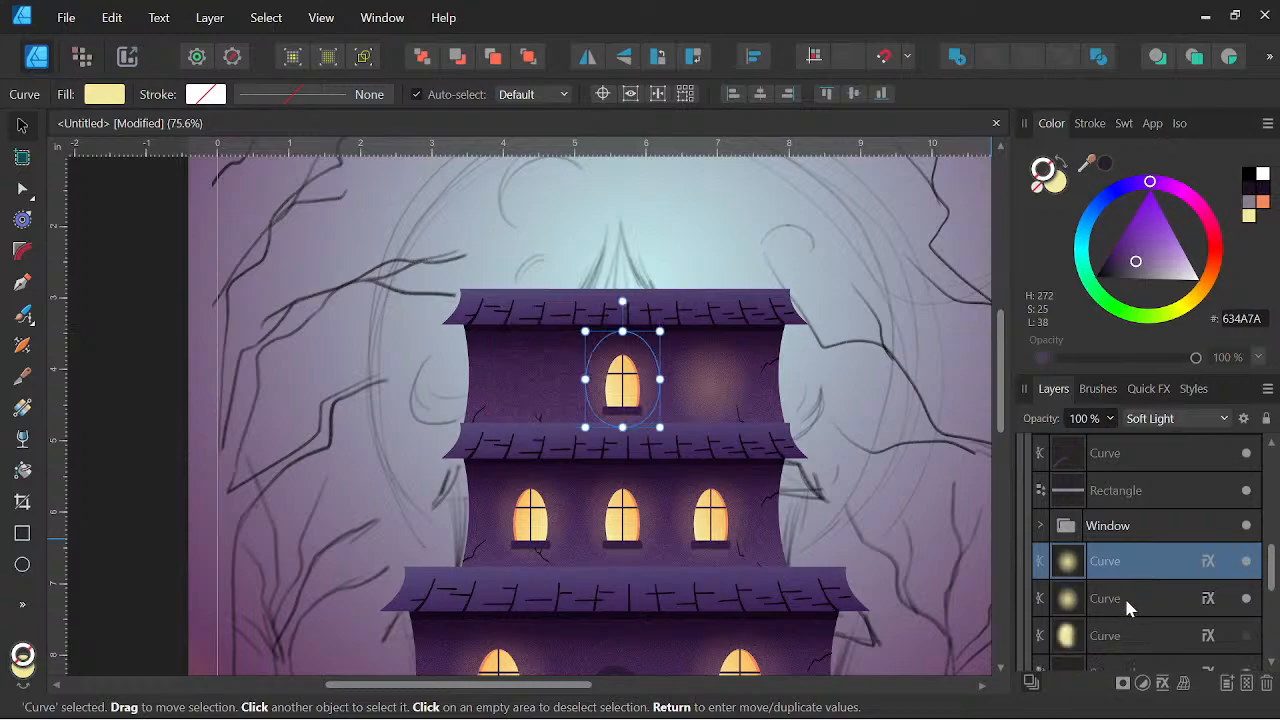
pyautogui.press('Delete')
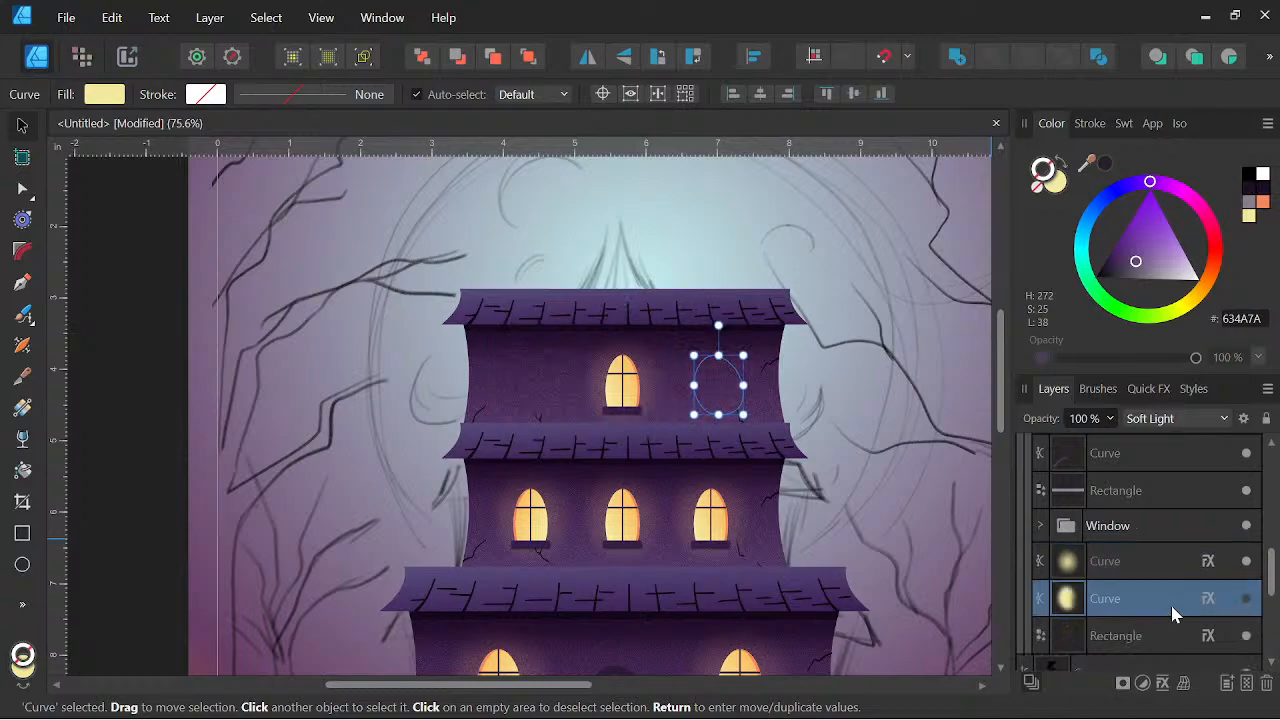
pyautogui.press('Delete')
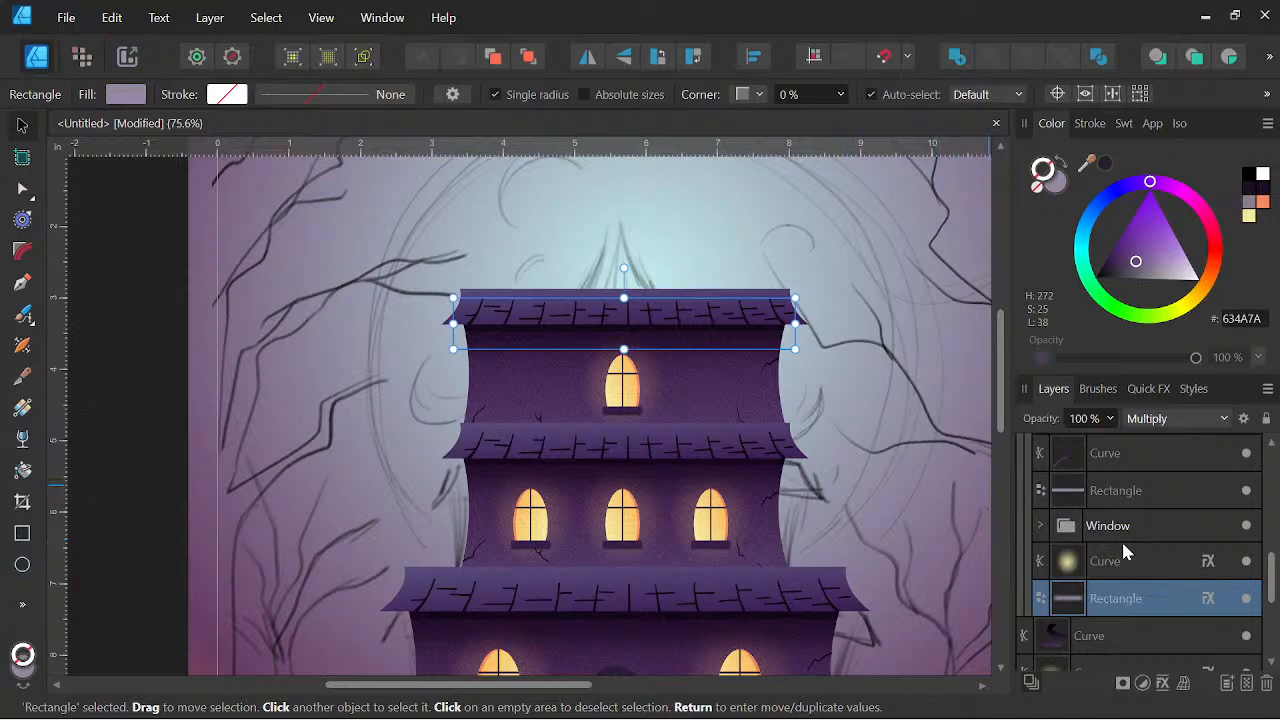
# Move the remaining Window group and its glow curve out of the 3rd Floor's wall curve, behind the wall
pyautogui.click(1126, 530)
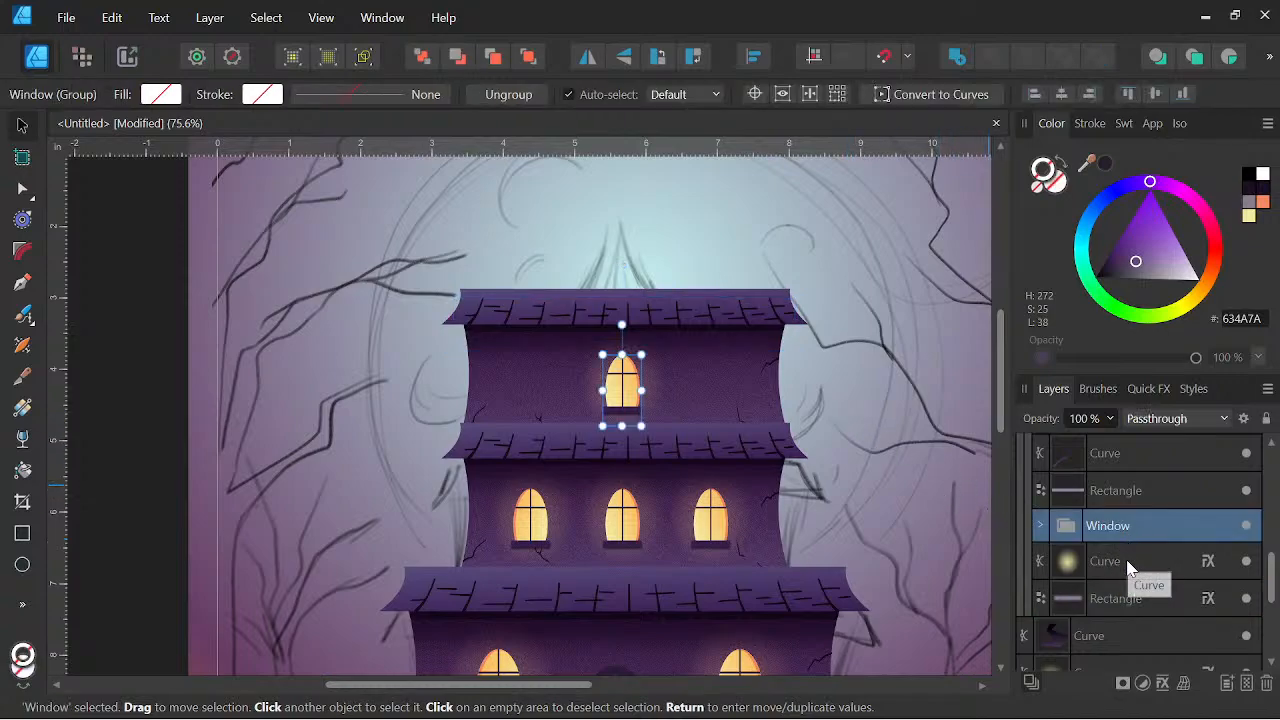
pyautogui.keyDown('shift'); pyautogui.click(1128, 564); pyautogui.keyUp('shift')
pyautogui.moveTo(1125, 533); pyautogui.dragTo(1072, 620)
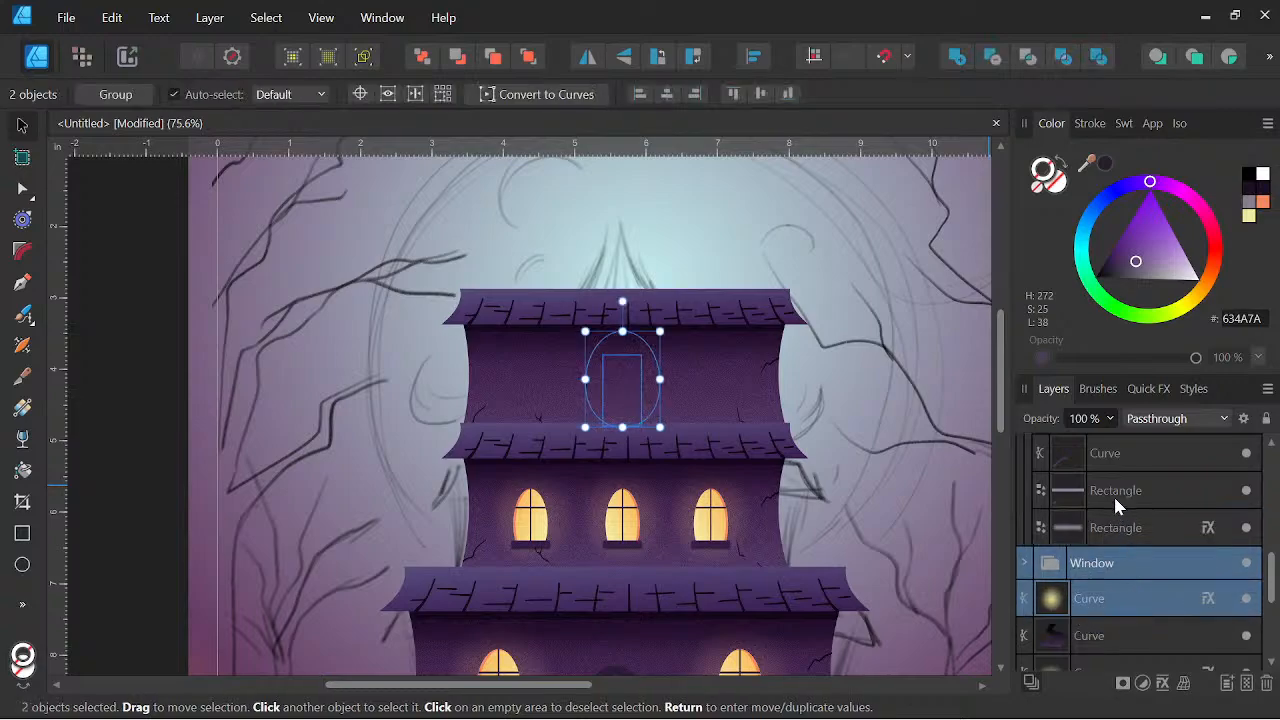
# Narrow the 3rd Floor group evenly from both sides to roughly match the width of the sketched tower
pyautogui.scroll(3, 1116, 505)
pyautogui.click(1110, 453)
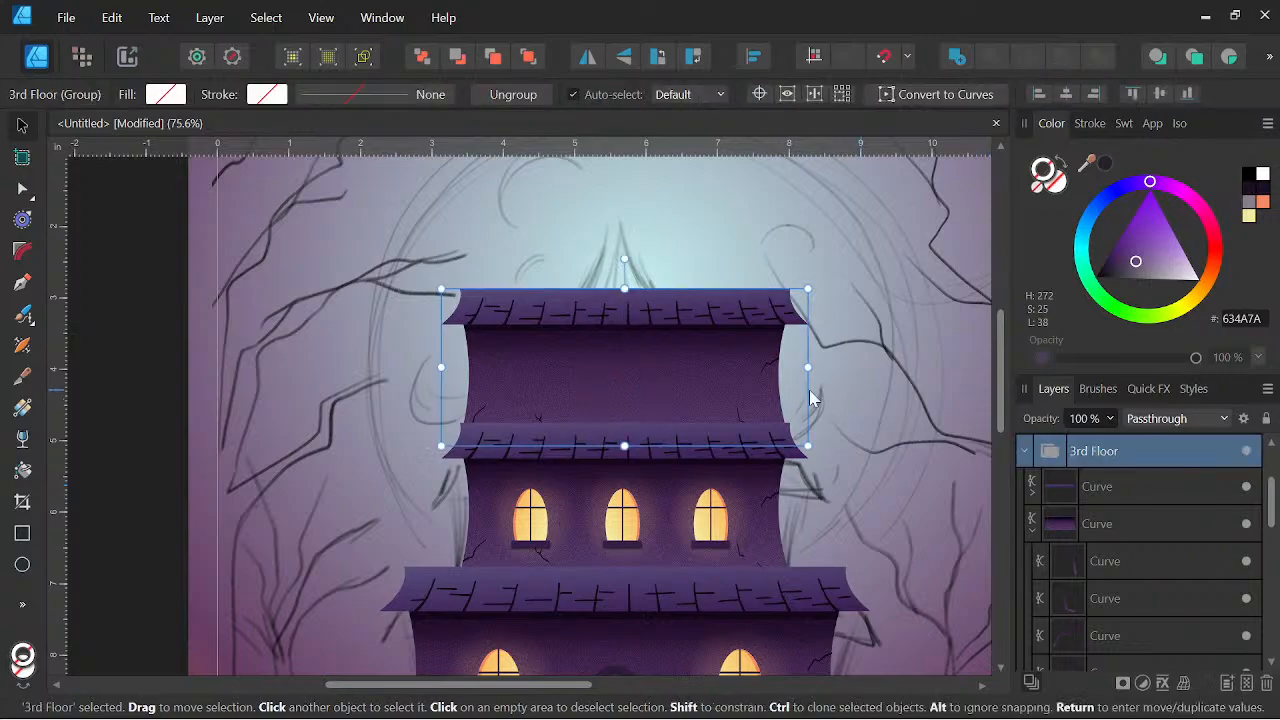
pyautogui.moveTo(807, 367); pyautogui.dragTo(753, 410)
pyautogui.scroll(4, 680, 377)
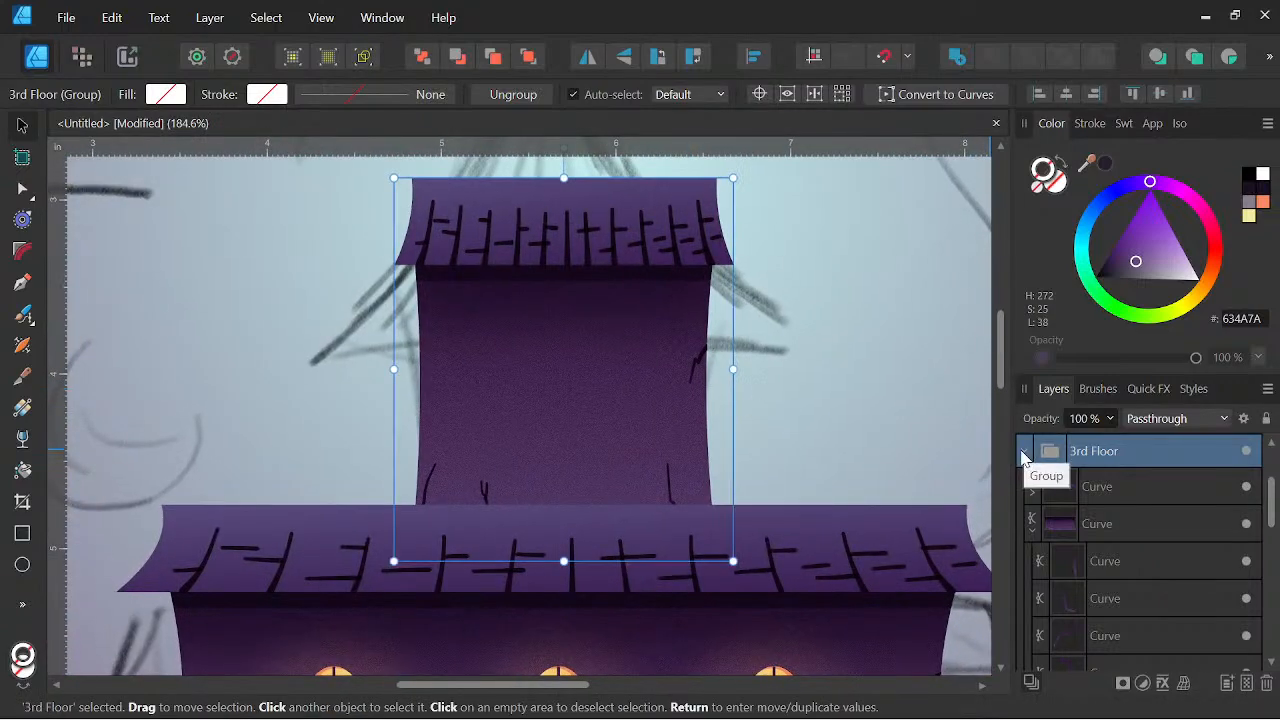
pyautogui.click(1024, 454)
pyautogui.click(1024, 452)
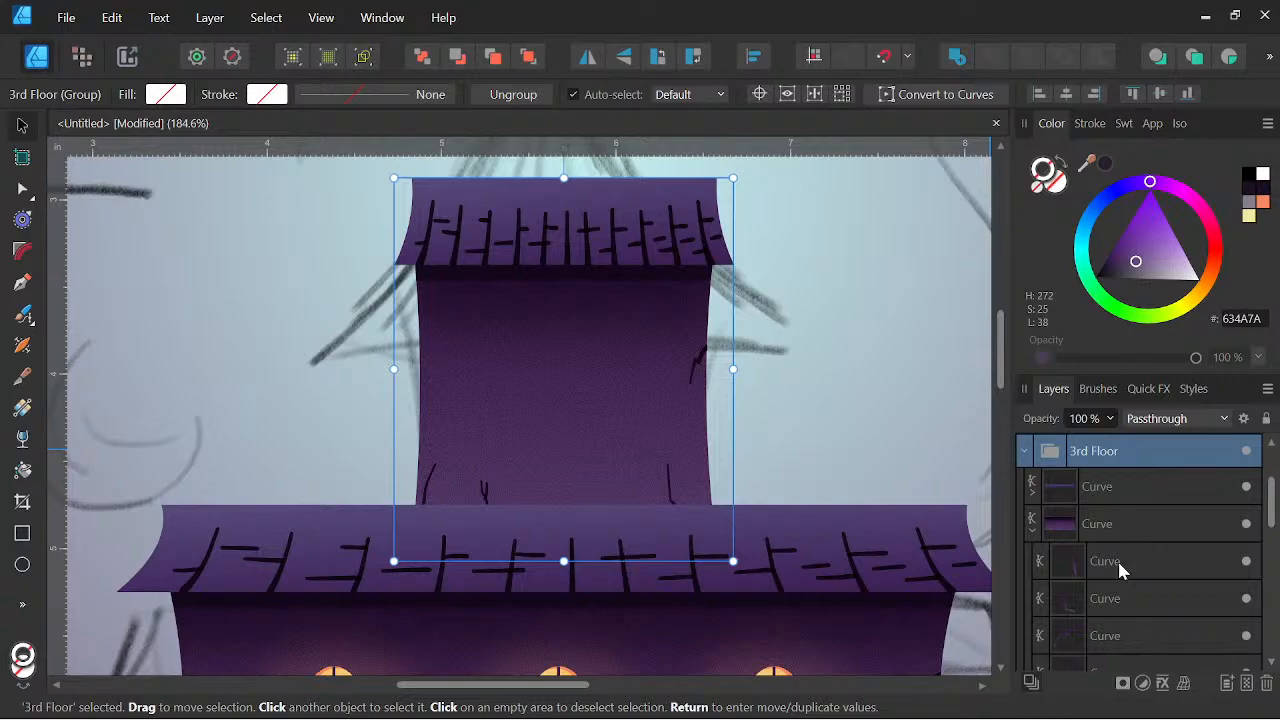
pyautogui.click(1117, 558)
pyautogui.scroll(-3, 1118, 557)
pyautogui.keyDown('shift'); pyautogui.click(1119, 559); pyautogui.keyUp('shift')
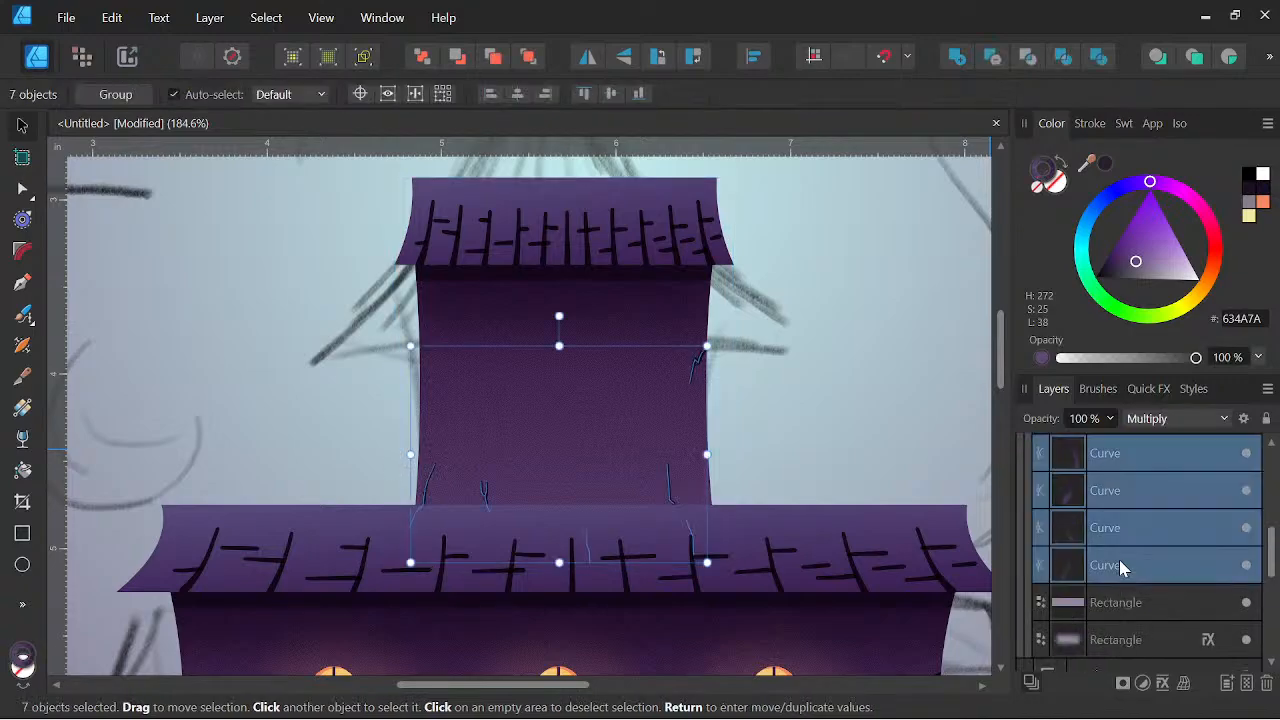
pyautogui.scroll(3, 1119, 548)
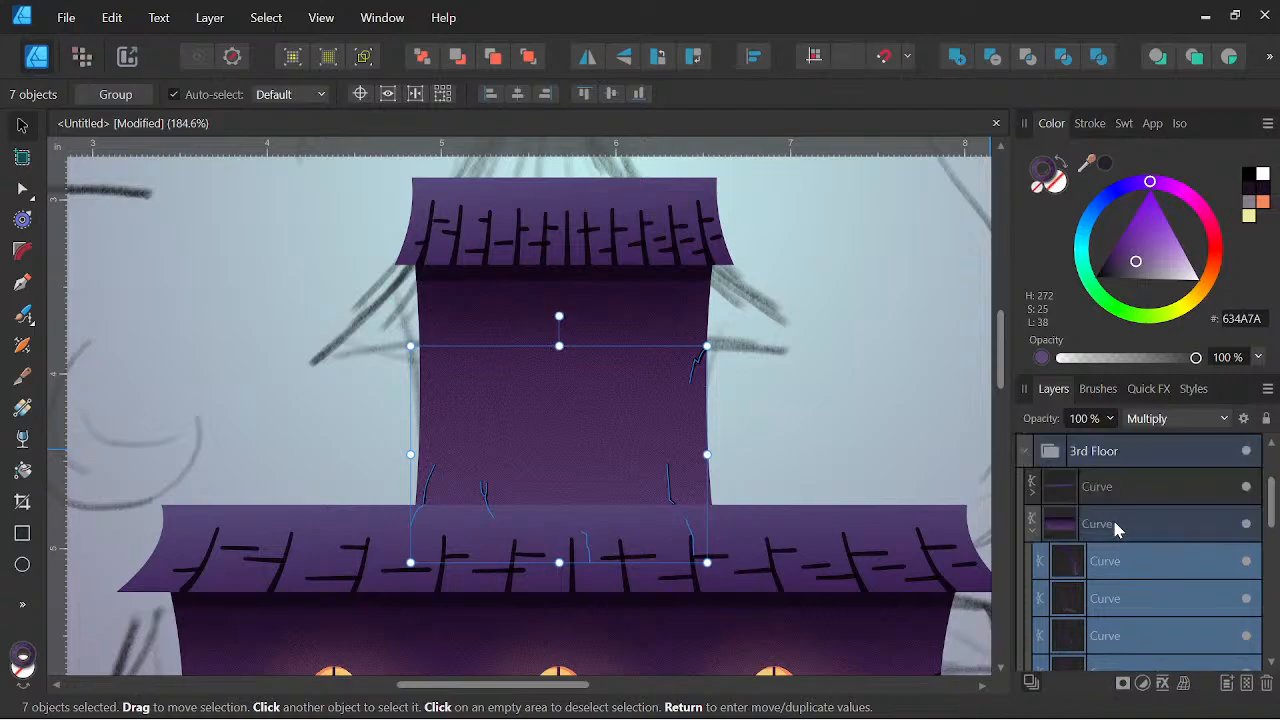
# Bend the left and right sides of the 3rd Floor's wall curve further inward with the Node tool
pyautogui.click(1112, 520)
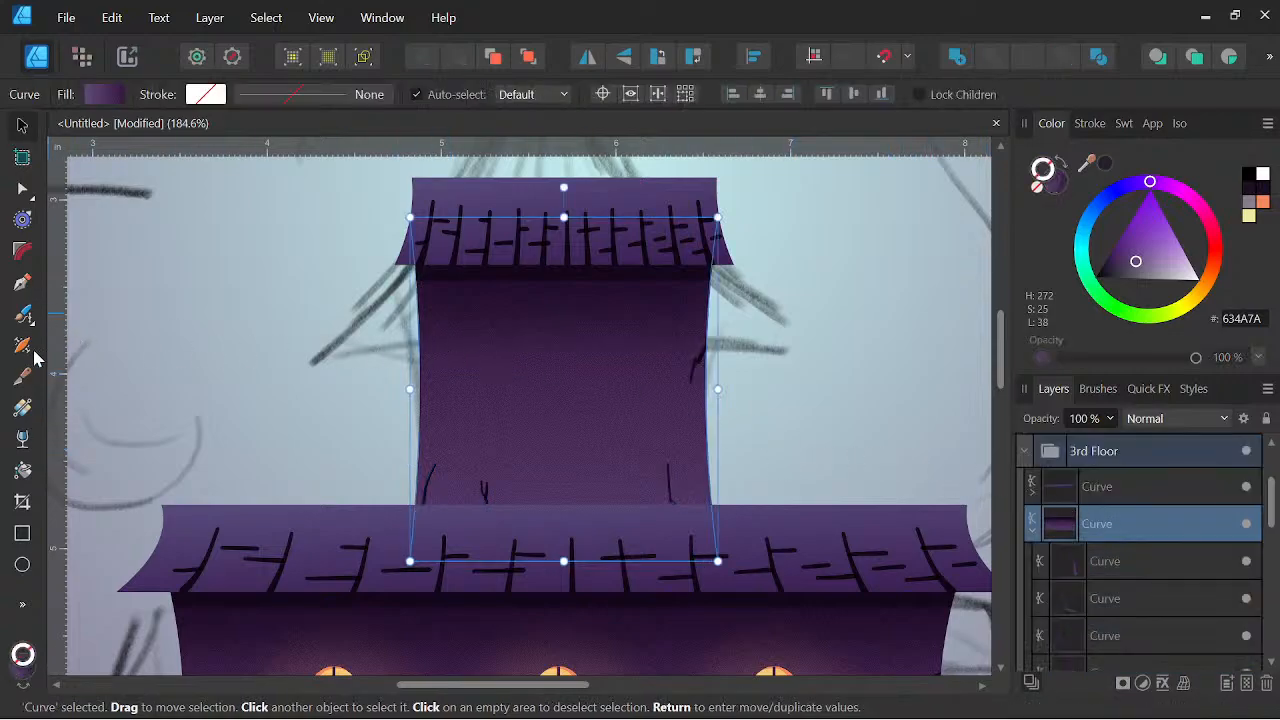
pyautogui.click(22, 189)
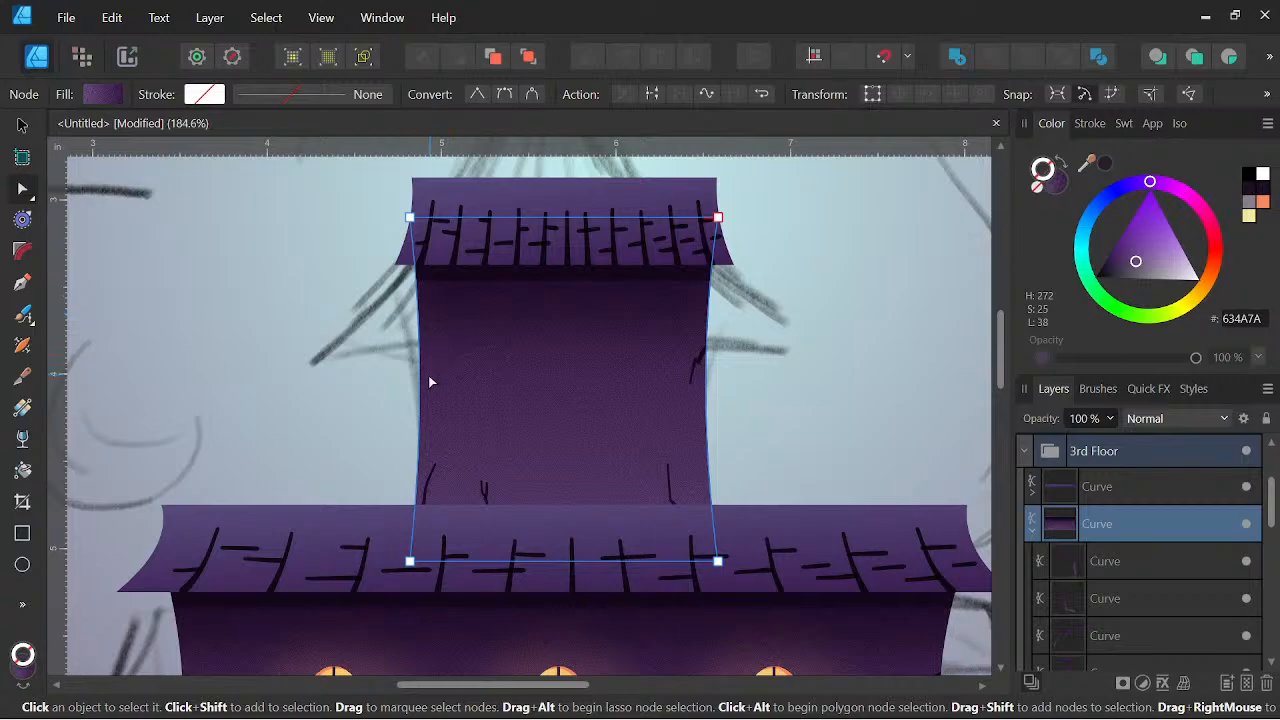
pyautogui.moveTo(420, 384); pyautogui.dragTo(435, 392)
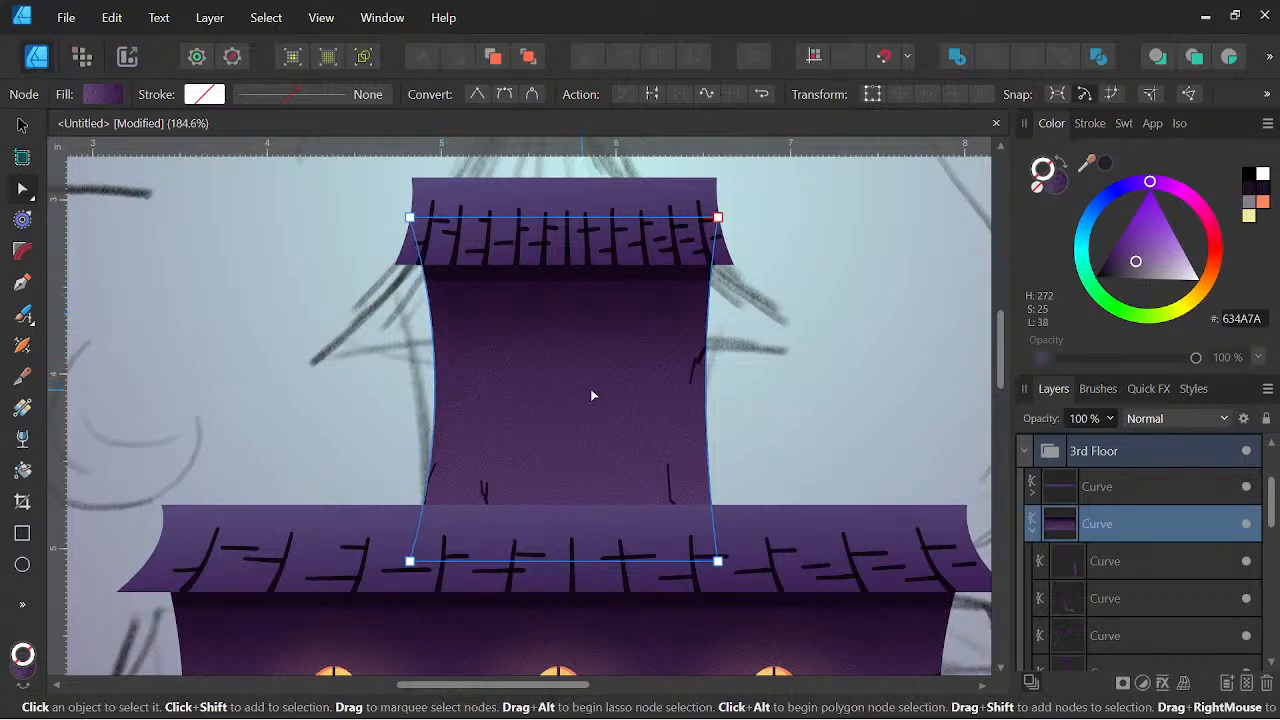
pyautogui.moveTo(709, 394); pyautogui.dragTo(695, 395)
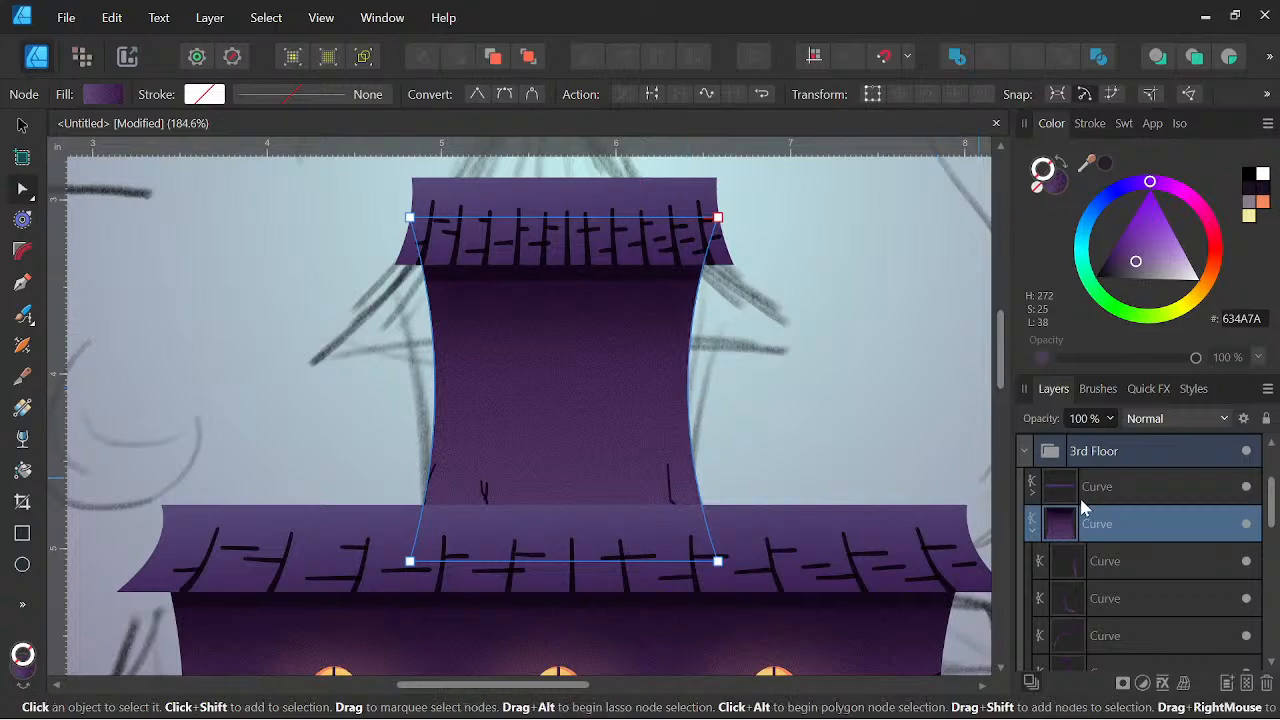
# Delete the roof curve from the 3rd Floor group, leaving only the wall
pyautogui.click(1089, 123)
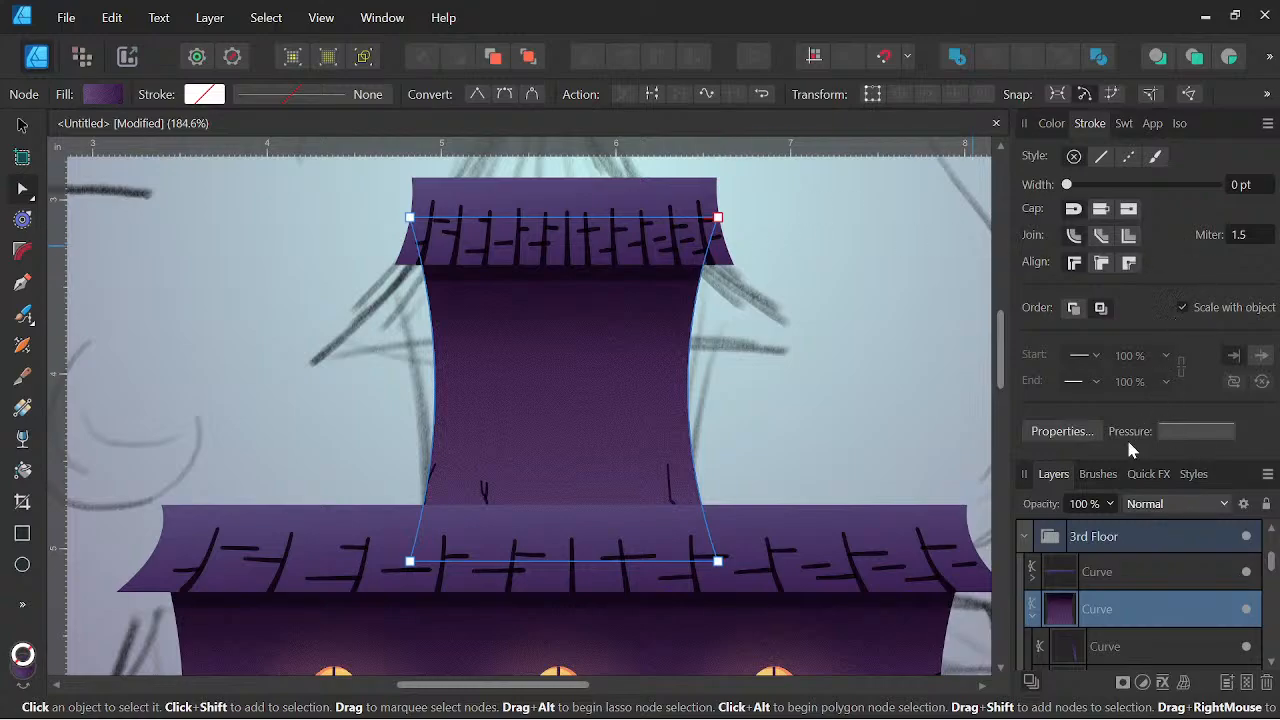
pyautogui.moveTo(1097, 585); pyautogui.dragTo(1120, 578)
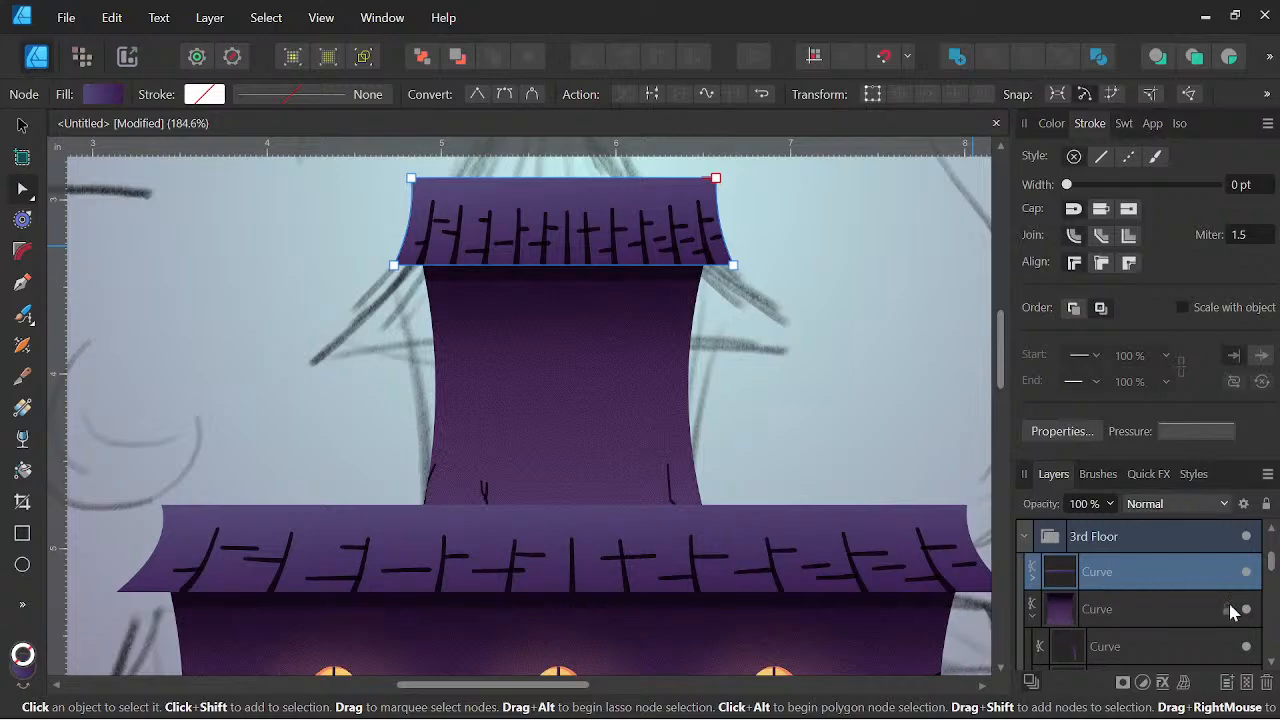
pyautogui.hotkey('ctrl', 'z')
# Enable Scale with object for the Window group and its glow curve, and nest them back inside the 3rd Floor's wall curve
pyautogui.scroll(-2, 1131, 619)
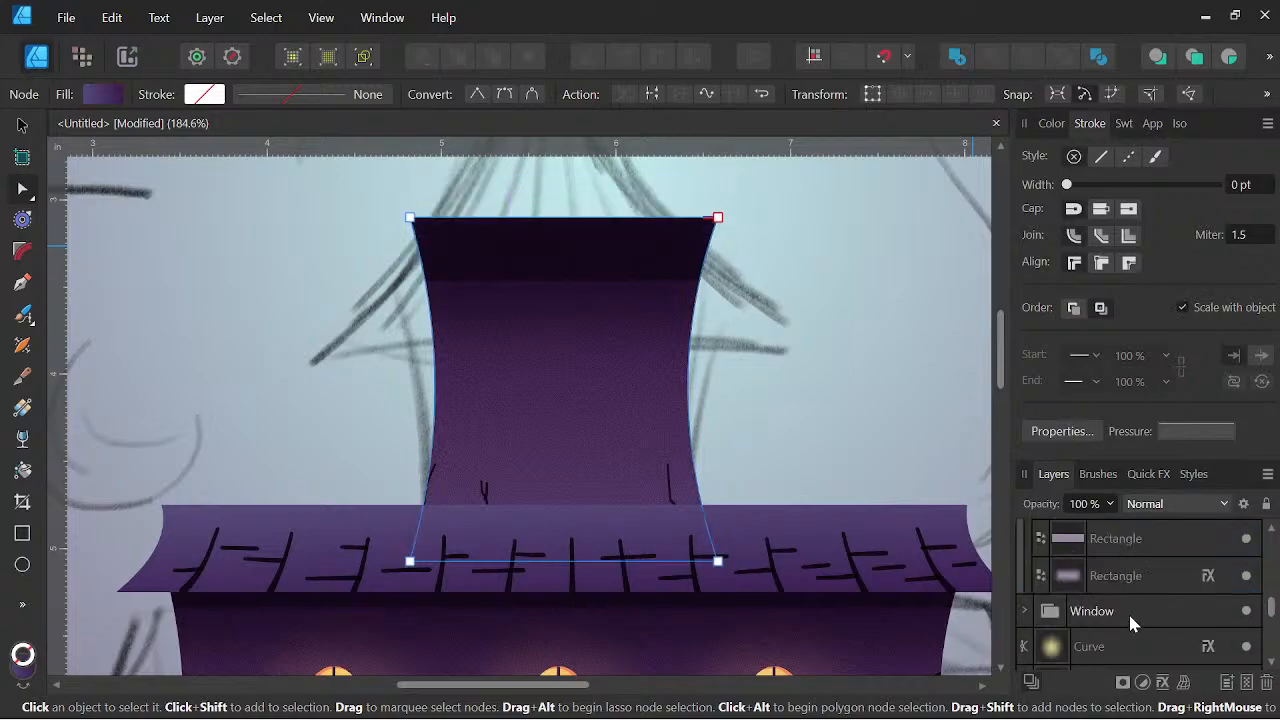
pyautogui.click(1128, 612)
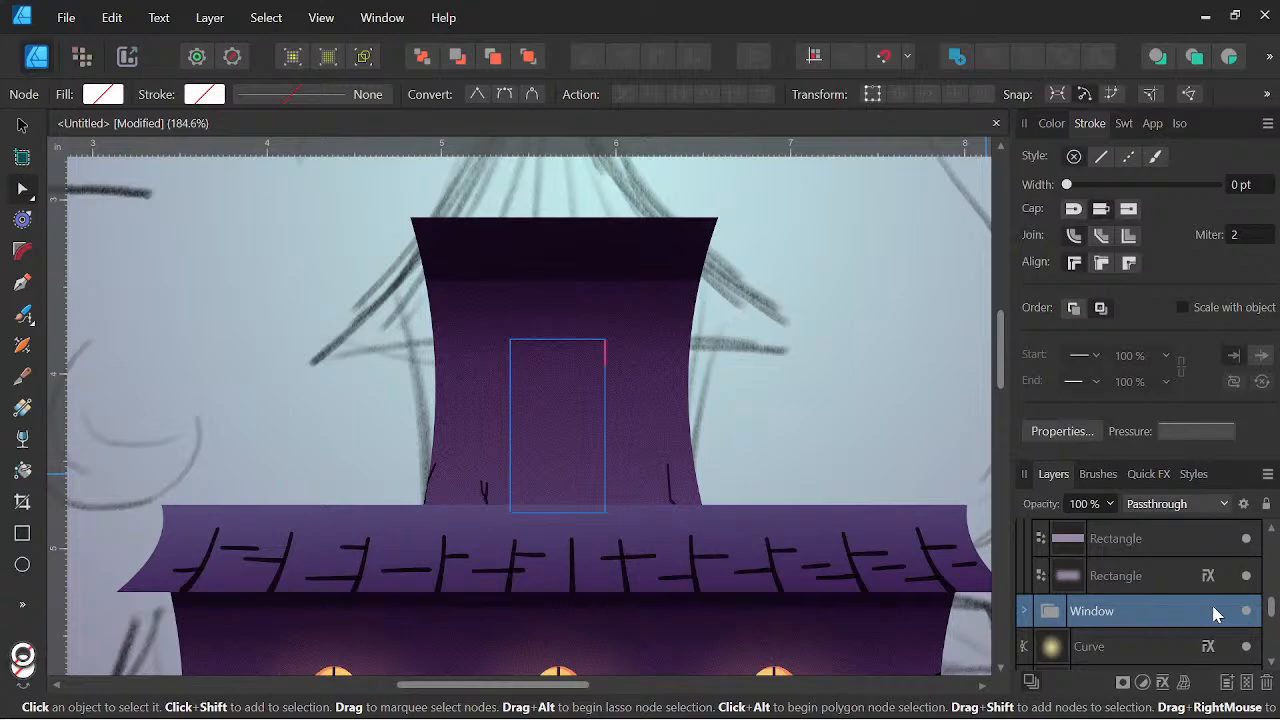
pyautogui.keyDown('shift'); pyautogui.click(1120, 652); pyautogui.keyUp('shift')
pyautogui.scroll(1, 1121, 616)
pyautogui.scroll(-1, 1115, 622)
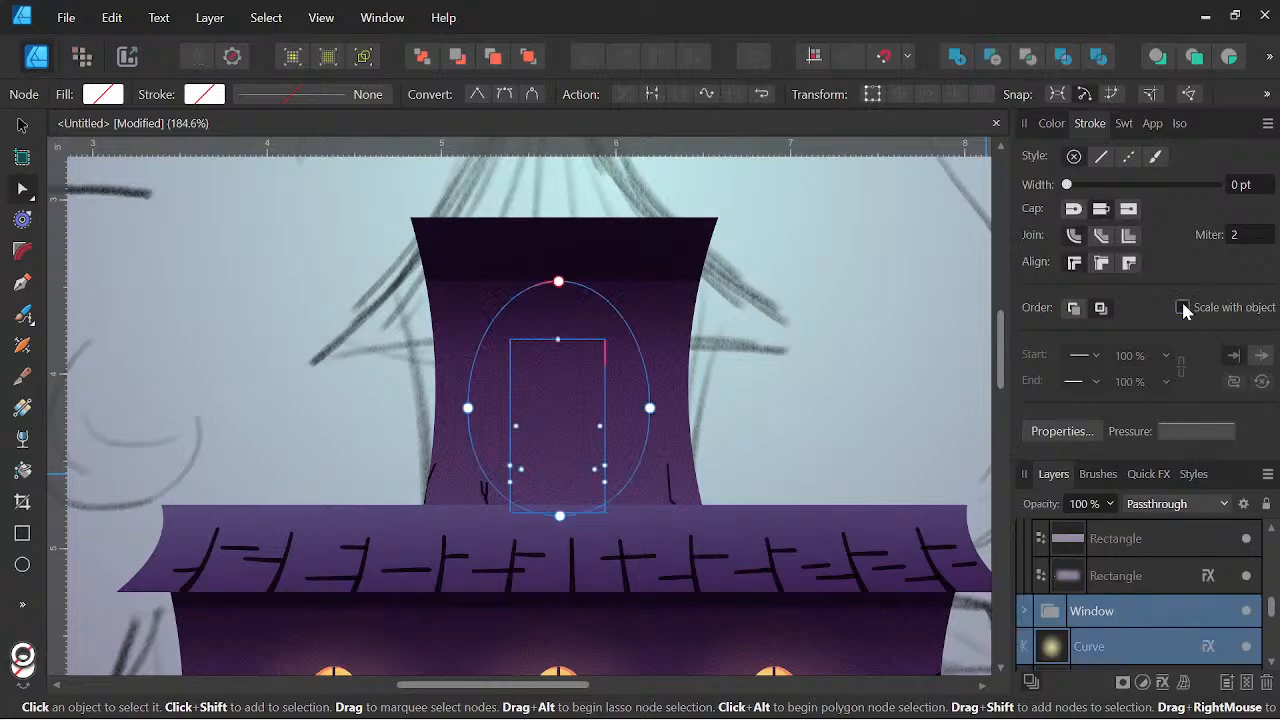
pyautogui.moveTo(1119, 592); pyautogui.dragTo(1099, 621)
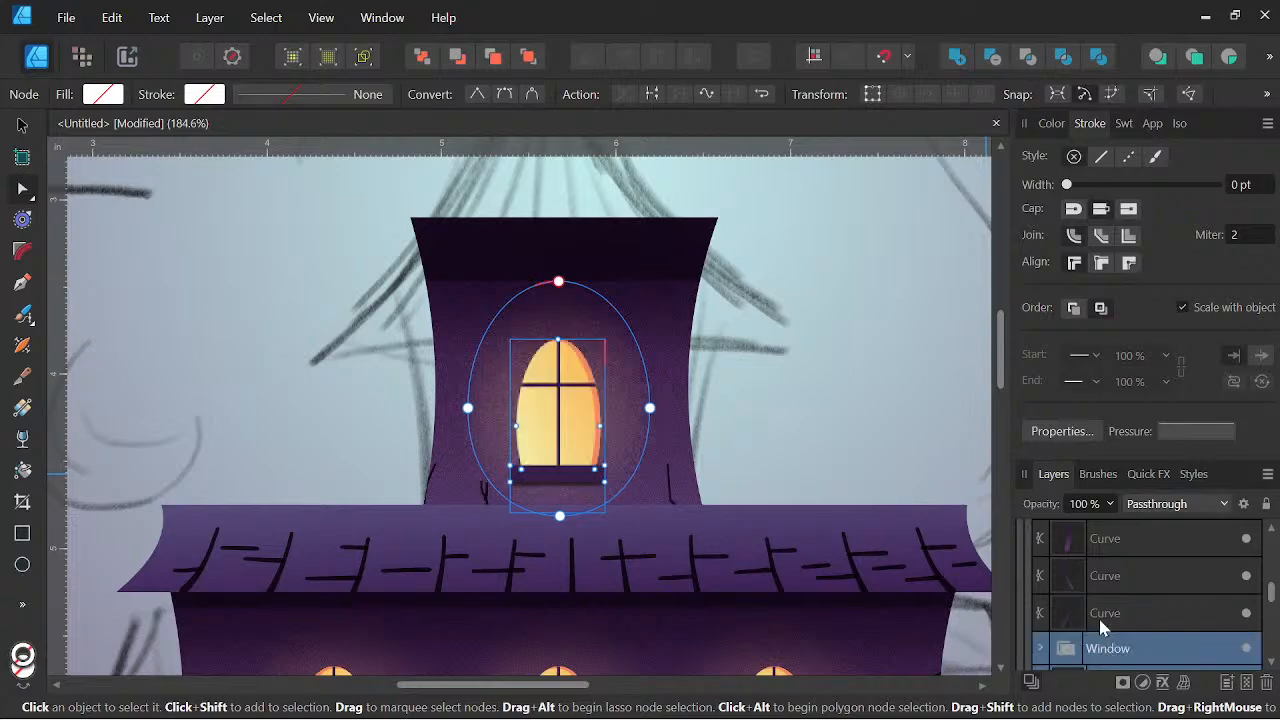
pyautogui.scroll(-3, 697, 392)
pyautogui.moveTo(709, 406); pyautogui.dragTo(707, 423)
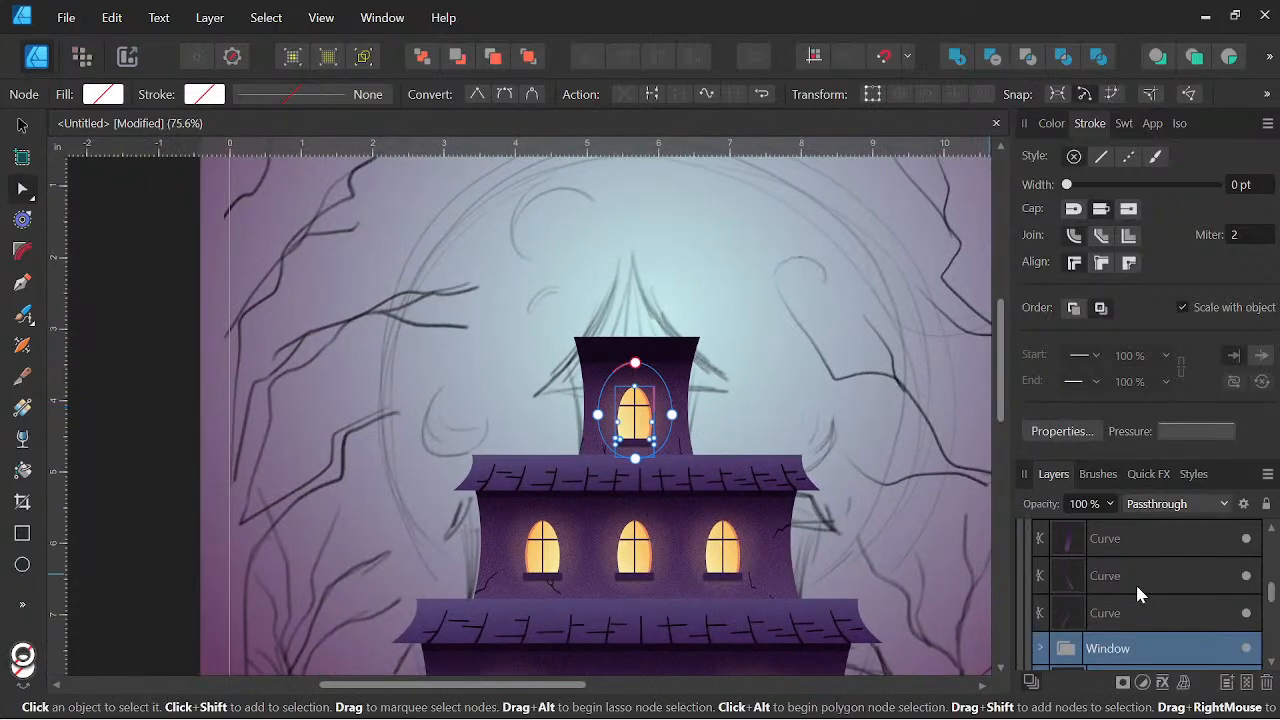
# Move the two cracks to the left of the 3rd Floor's window upward, clear of the 2nd floor's roof
pyautogui.click(1135, 583)
pyautogui.scroll(3, 628, 386)
pyautogui.scroll(3, 623, 385)
pyautogui.moveTo(657, 563); pyautogui.dragTo(566, 431)
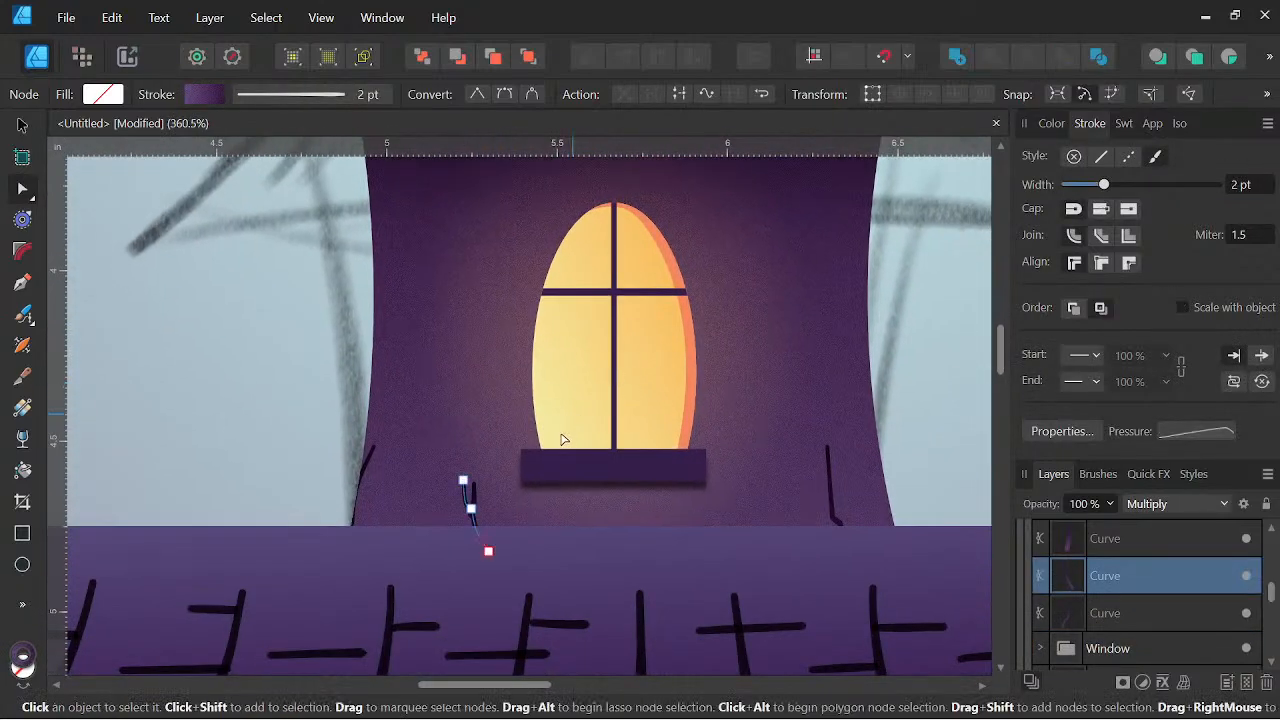
pyautogui.click(22, 125)
pyautogui.moveTo(450, 481); pyautogui.dragTo(447, 441)
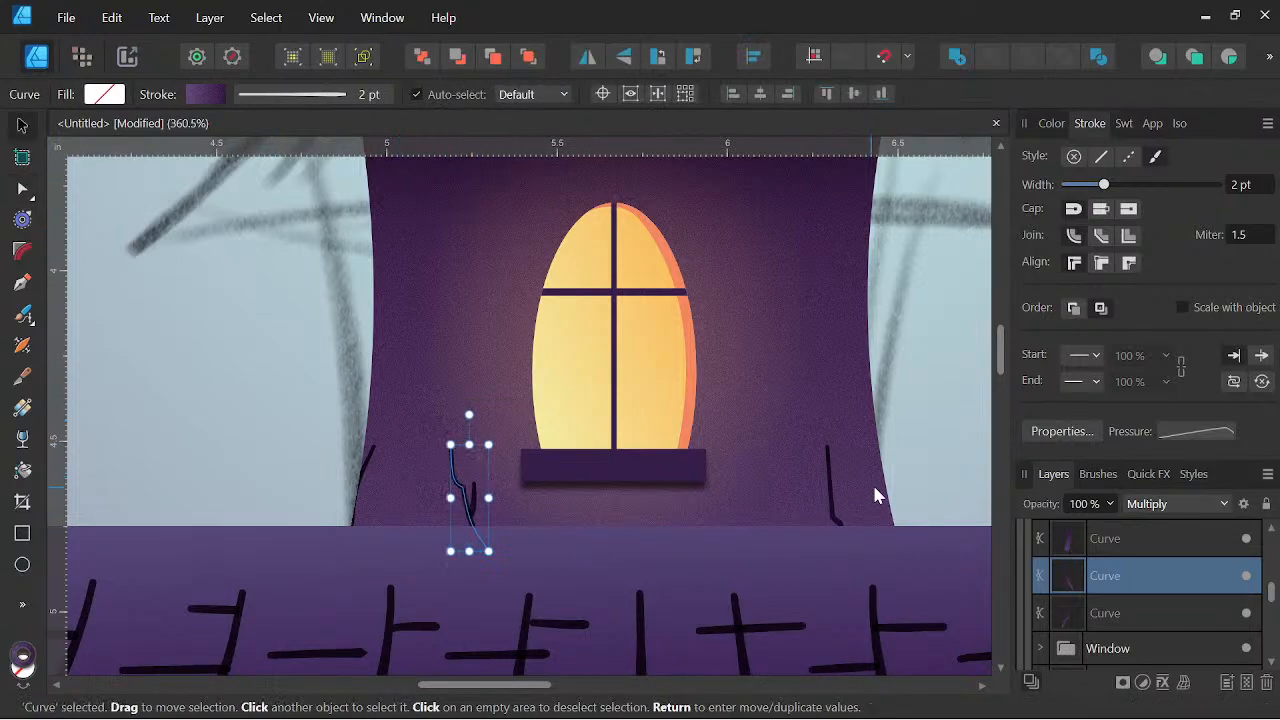
pyautogui.click(1106, 612)
pyautogui.moveTo(377, 482); pyautogui.dragTo(397, 375)
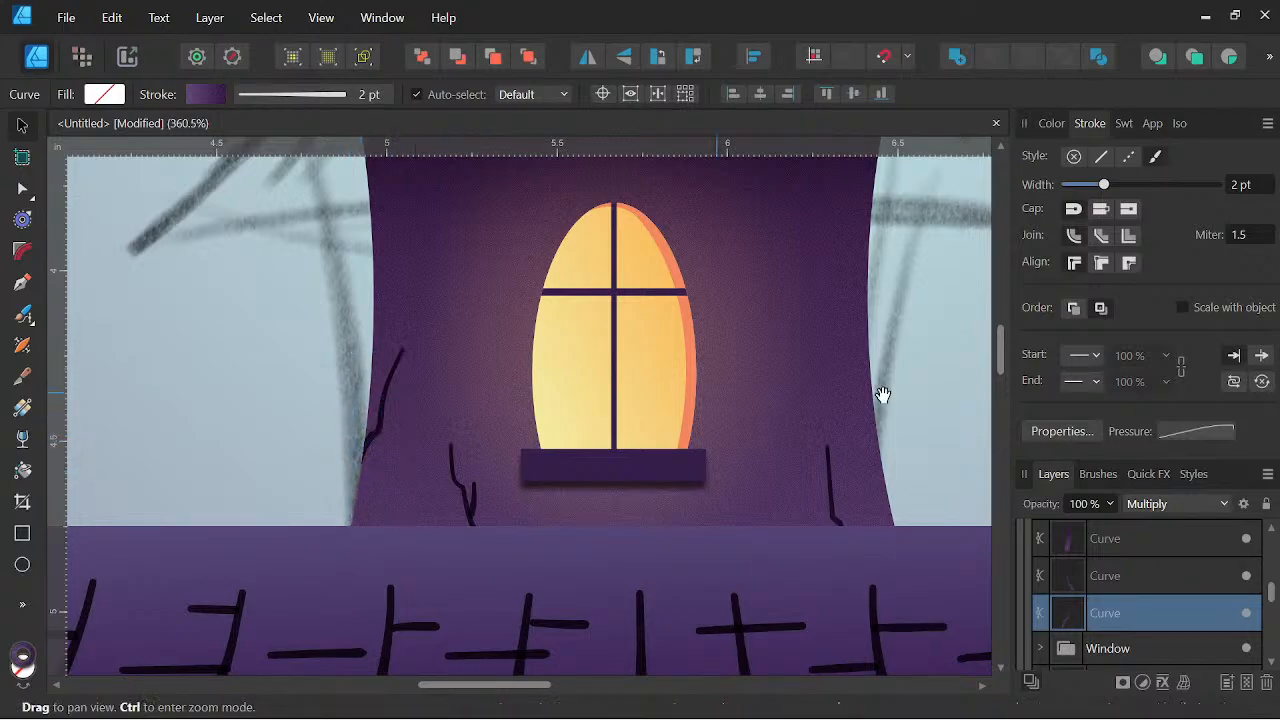
# Move the crack at the wall's right edge inward so it sits on the narrowed 3rd Floor wall
pyautogui.scroll(2, 1120, 579)
pyautogui.click(1118, 578)
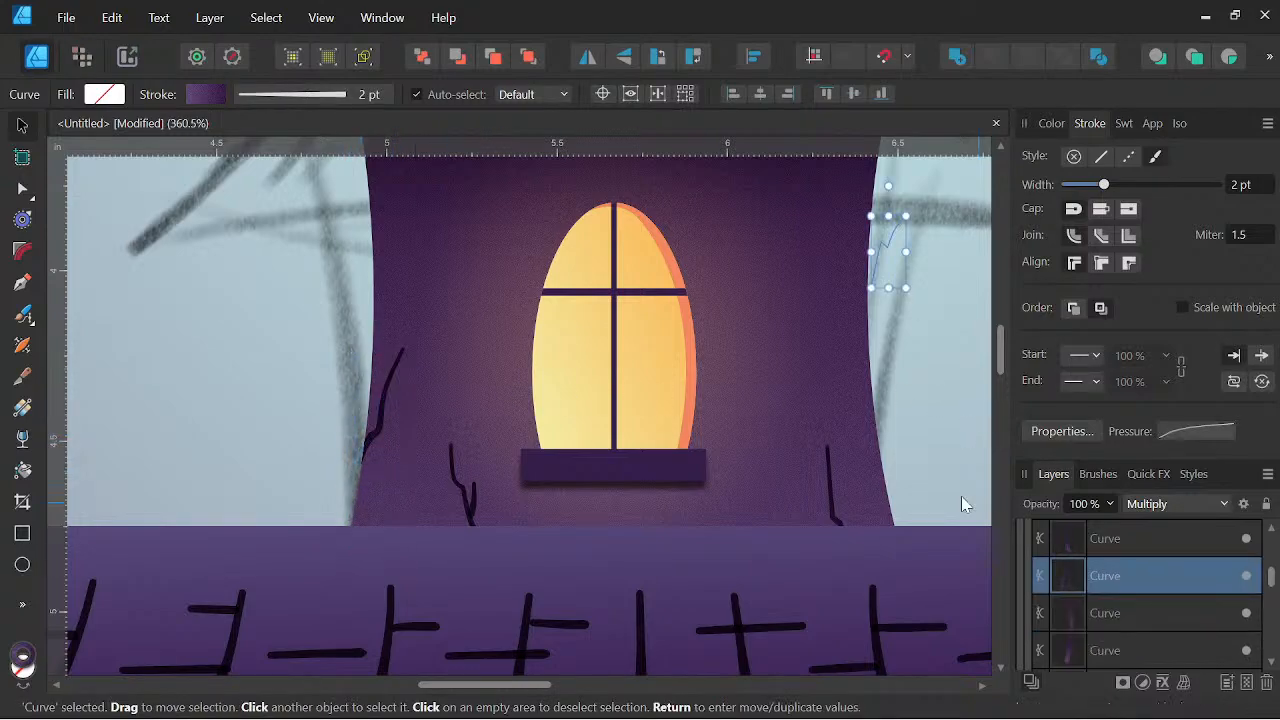
pyautogui.moveTo(709, 400); pyautogui.dragTo(668, 500)
pyautogui.moveTo(848, 357); pyautogui.dragTo(817, 366)
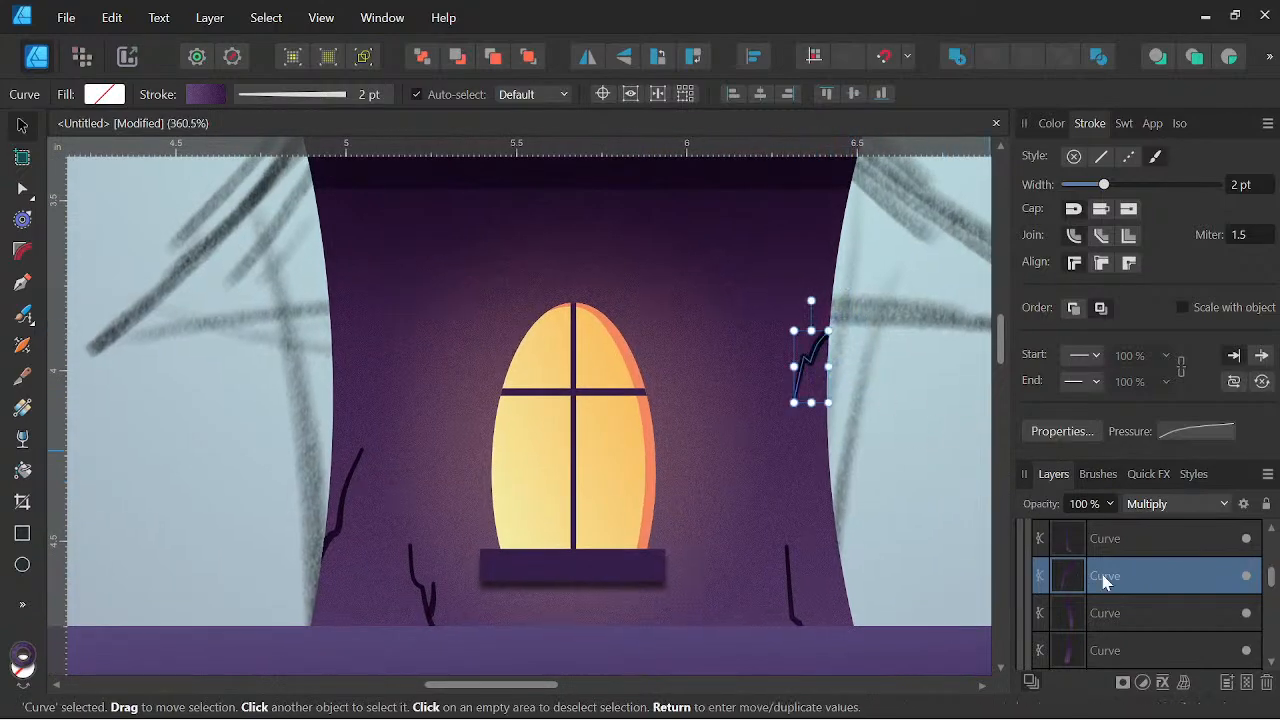
# Move the first crack in the wall's stack from behind the 2nd floor's roof up to the wall area right of the window
pyautogui.click(1109, 536)
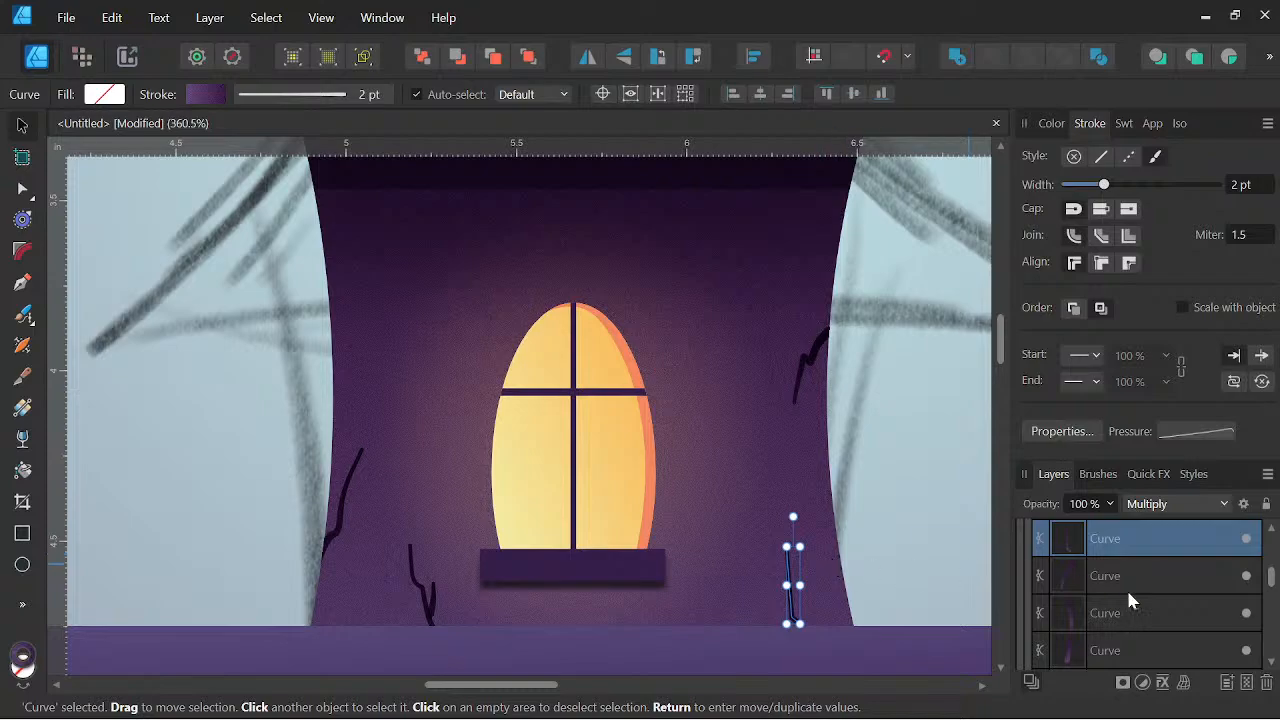
pyautogui.scroll(2, 1118, 571)
pyautogui.click(1099, 608)
pyautogui.moveTo(829, 660); pyautogui.dragTo(798, 473)
pyautogui.moveTo(810, 516); pyautogui.dragTo(729, 303)
pyautogui.press('space')
pyautogui.moveTo(836, 353); pyautogui.dragTo(850, 559)
pyautogui.press('space')
pyautogui.moveTo(815, 514); pyautogui.dragTo(820, 292)
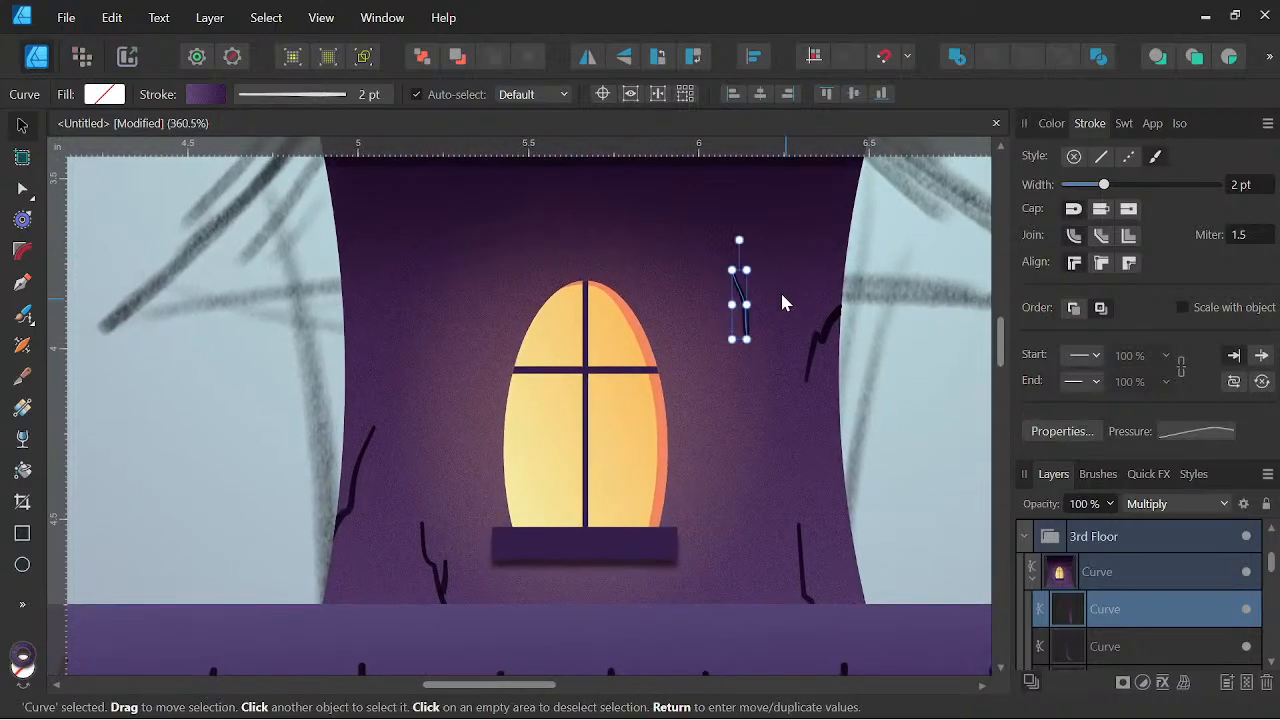
# Rotate the selected crack roughly upside down and move it to the upper left of the 3rd Floor's wall
pyautogui.moveTo(737, 243); pyautogui.dragTo(724, 440)
pyautogui.press('space')
pyautogui.moveTo(806, 388); pyautogui.dragTo(869, 500)
pyautogui.moveTo(834, 460); pyautogui.dragTo(468, 347)
pyautogui.scroll(-4, 686, 345)
pyautogui.press('space')
pyautogui.moveTo(778, 424); pyautogui.dragTo(726, 312)
pyautogui.scroll(-3, 788, 376)
pyautogui.press('space')
pyautogui.scroll(-2, 772, 290)
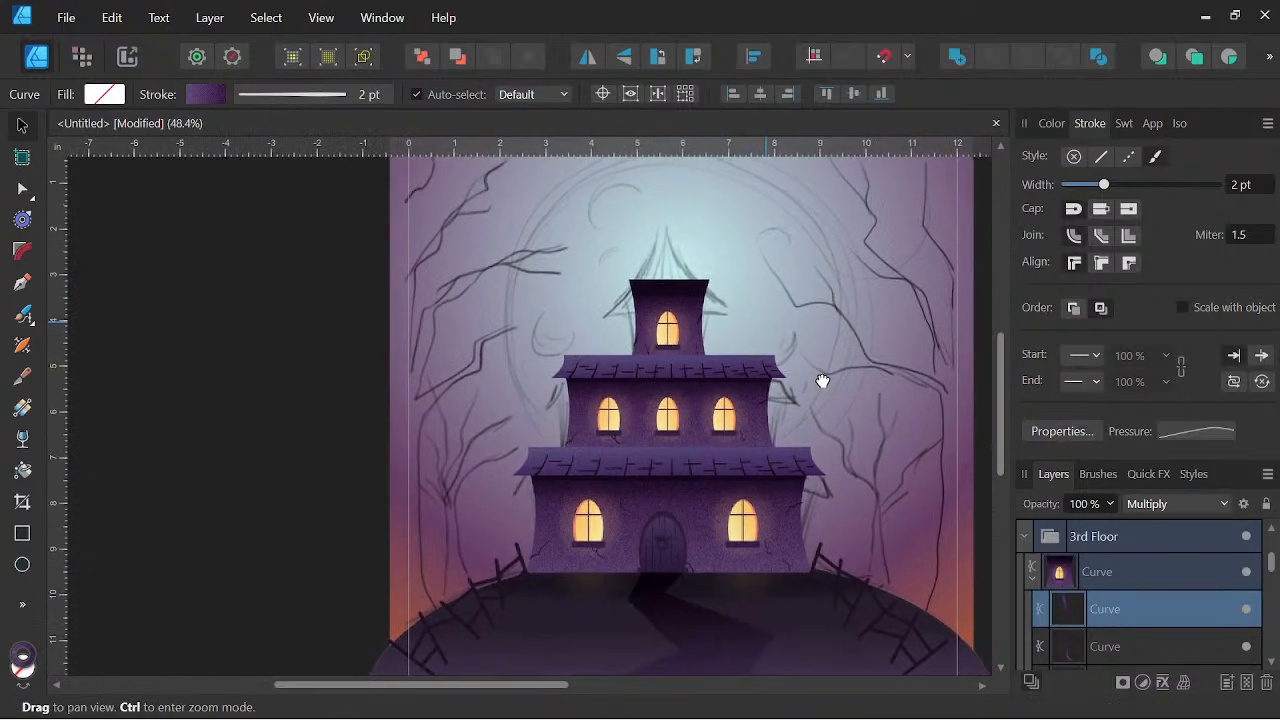
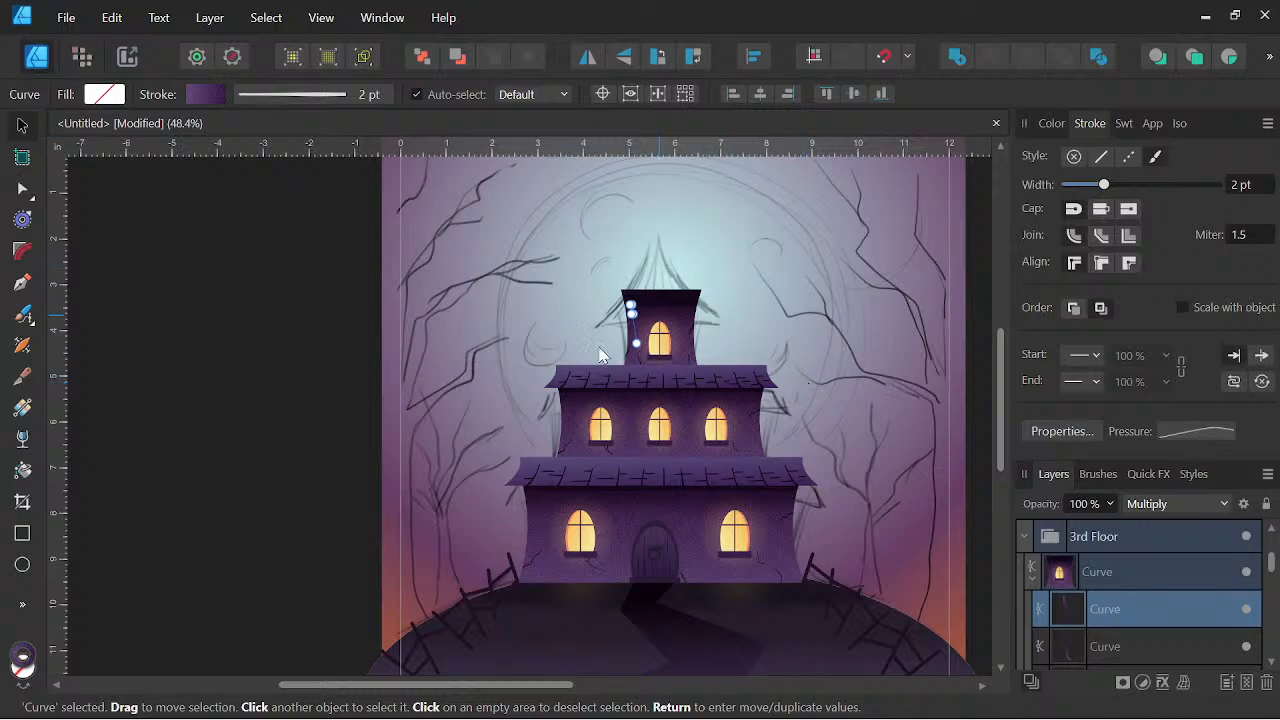
# Draw a triangle about 2.9 in wide and 2.4 in high beside the tower top, and place its layer above the 3rd Floor group
pyautogui.click(22, 604)
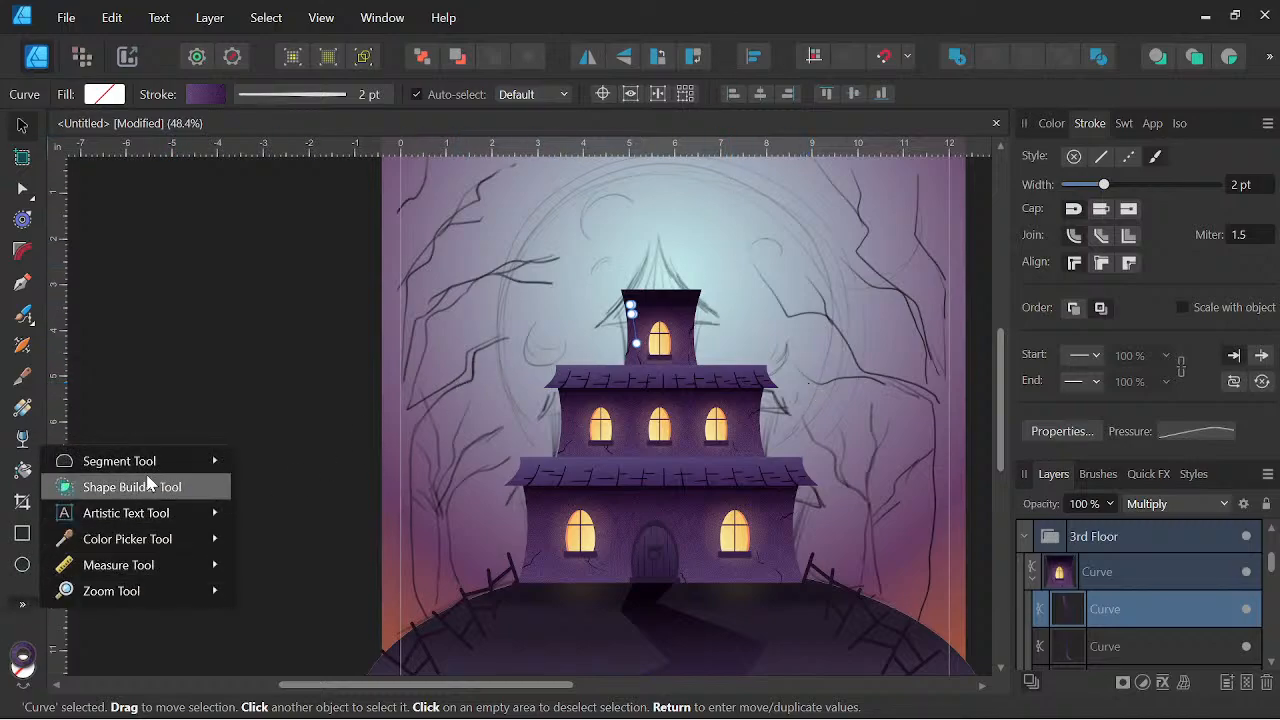
pyautogui.moveTo(150, 463)
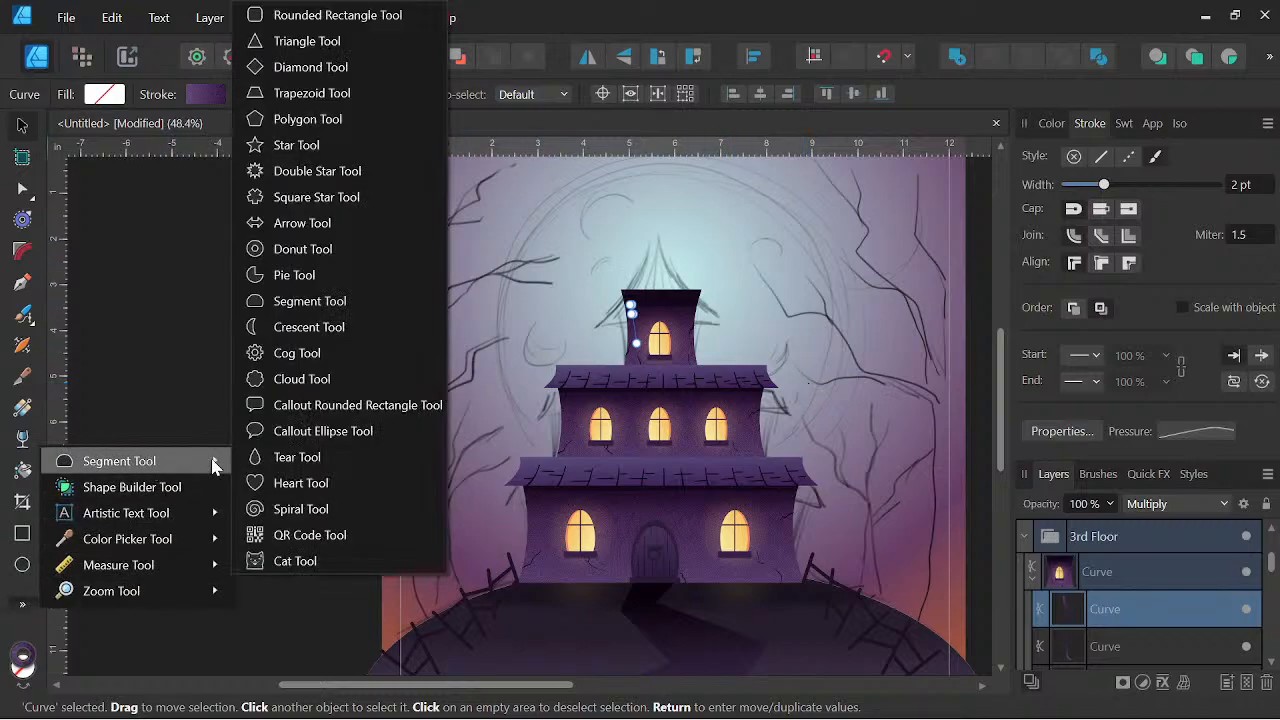
pyautogui.click(384, 42)
pyautogui.moveTo(645, 218); pyautogui.dragTo(771, 323)
pyautogui.scroll(2, 770, 280)
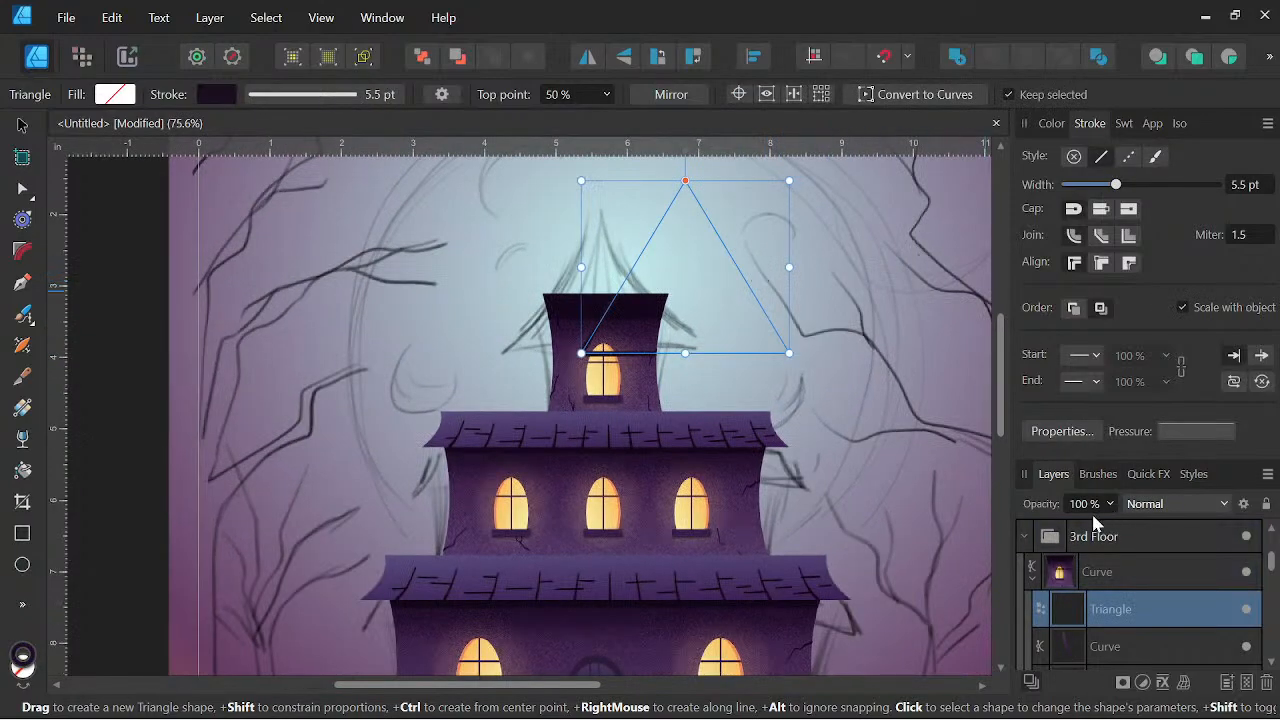
pyautogui.moveTo(1118, 610); pyautogui.dragTo(1098, 584)
# Remove the triangle's stroke and fill it with the sampled dark purple 271E2E
pyautogui.click(1050, 124)
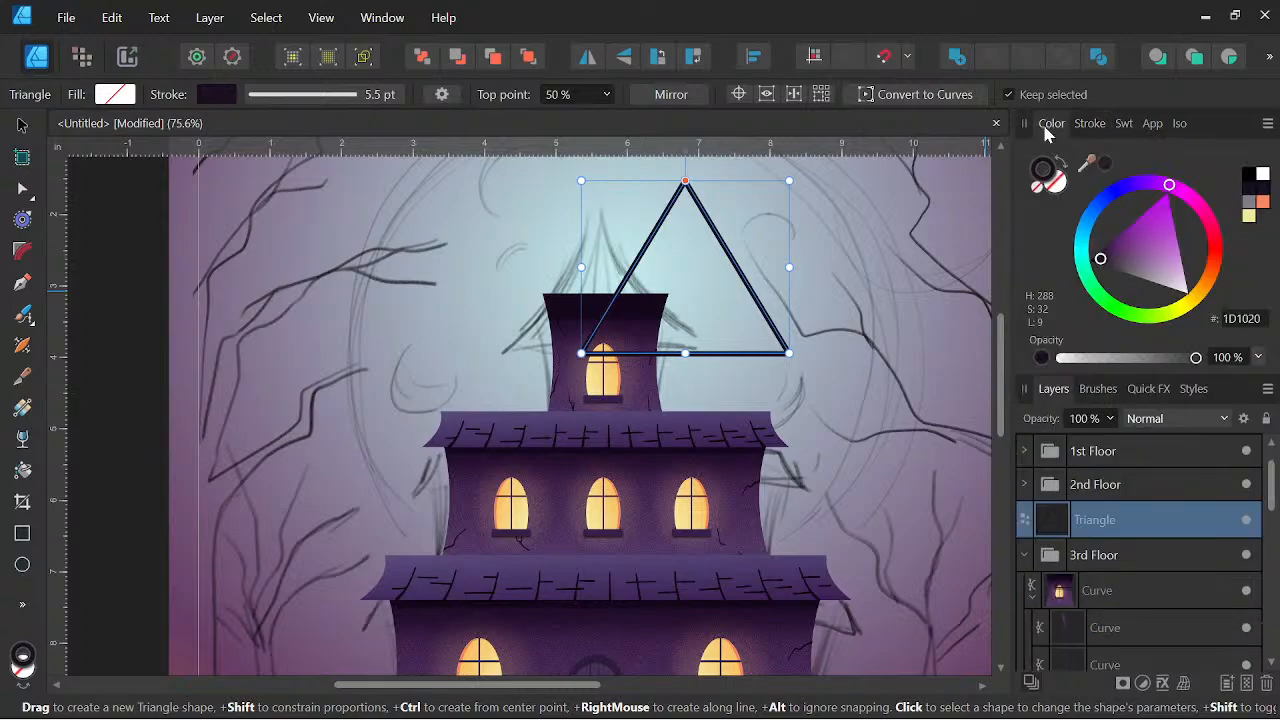
pyautogui.click(1064, 188)
pyautogui.click(1064, 186)
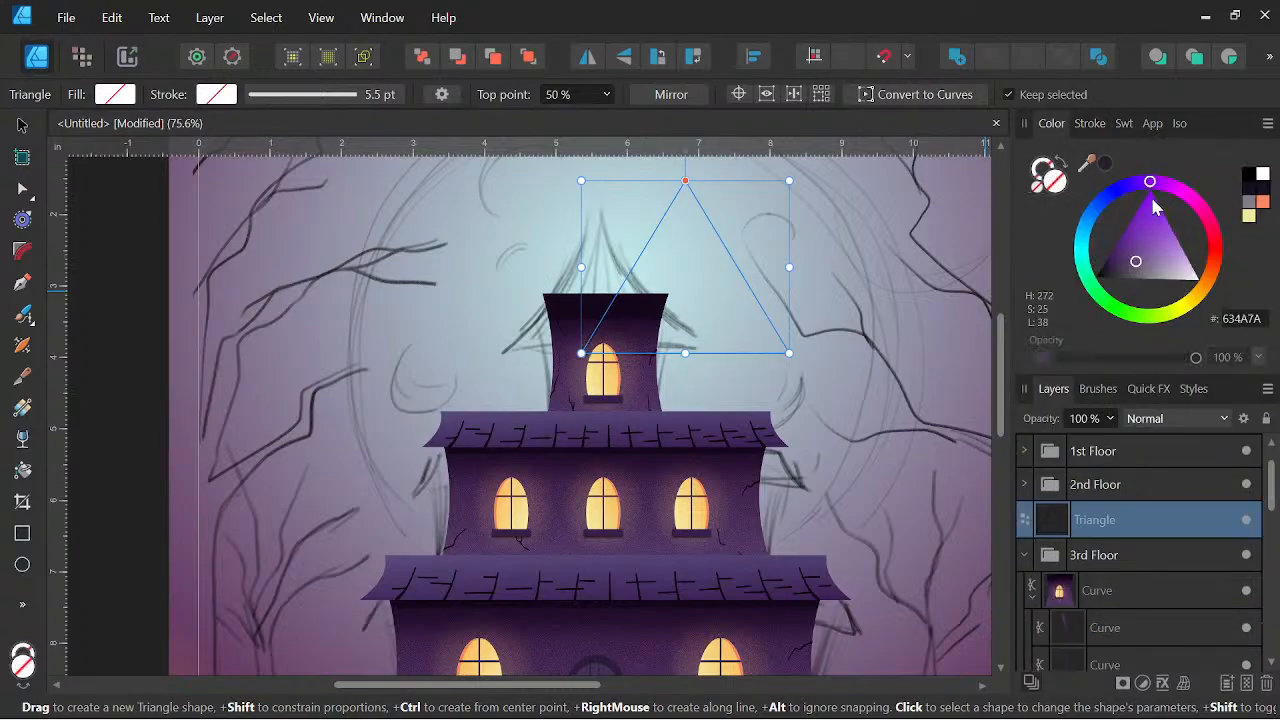
pyautogui.click(1106, 166)
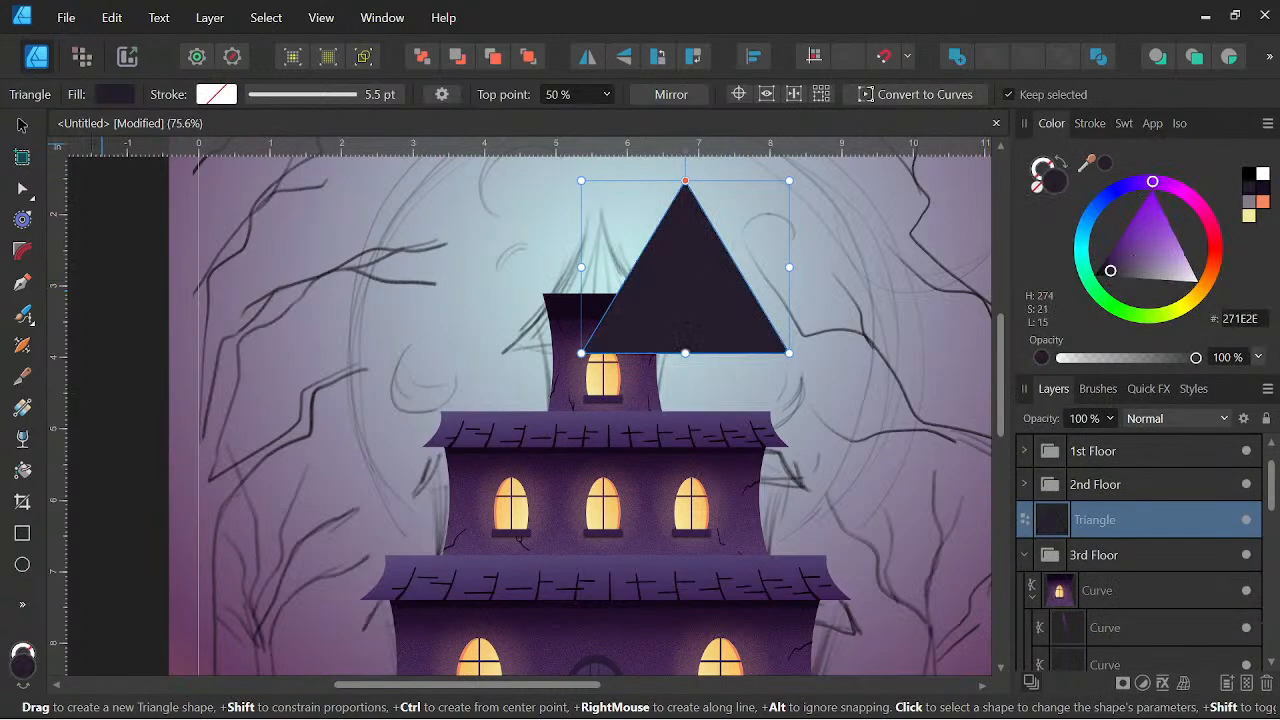
pyautogui.click(22, 125)
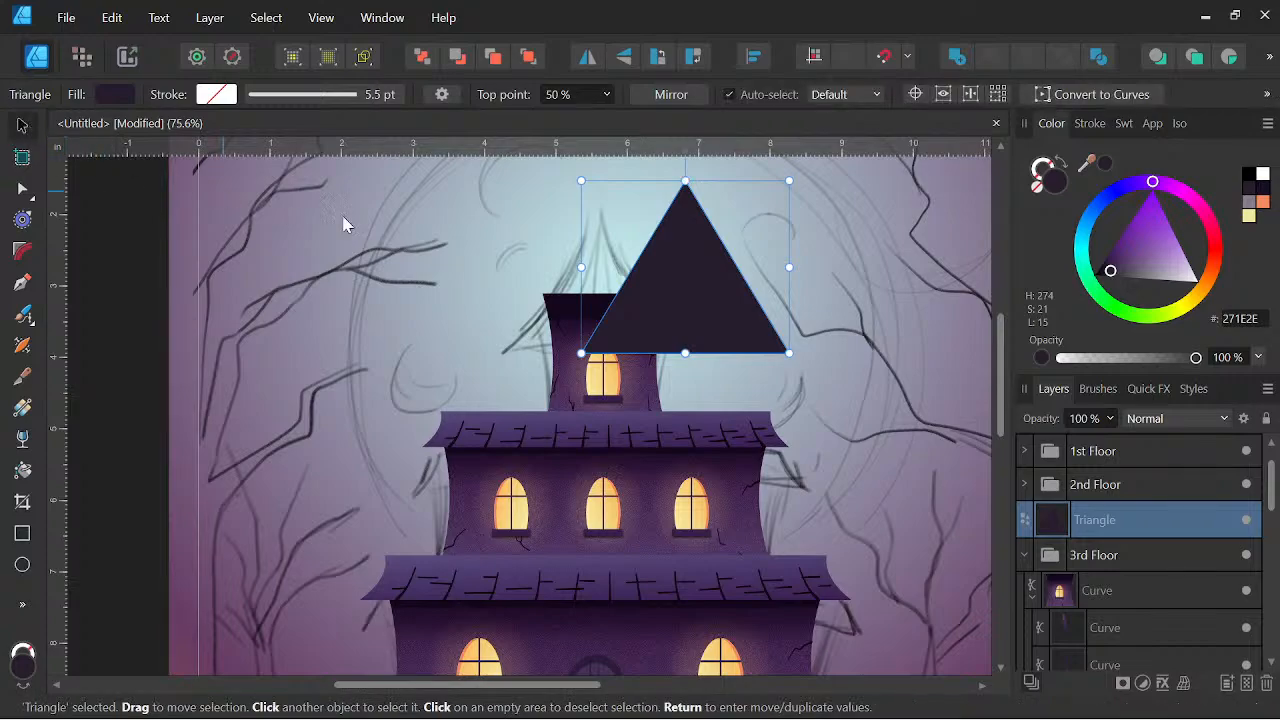
# Fill the triangle with the 2nd Floor roof's purple gradient, running it almost vertically from the apex to below the base
pyautogui.click(1024, 554)
pyautogui.click(1112, 485)
pyautogui.click(1024, 484)
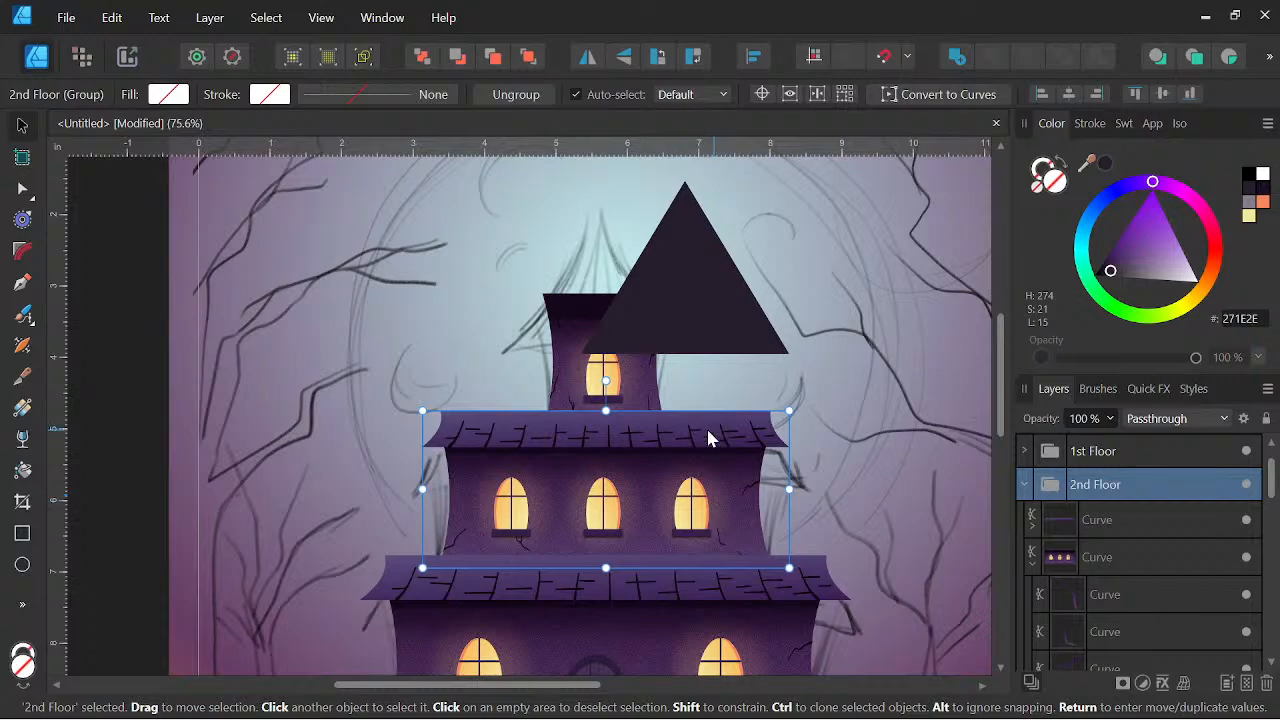
pyautogui.click(1150, 520)
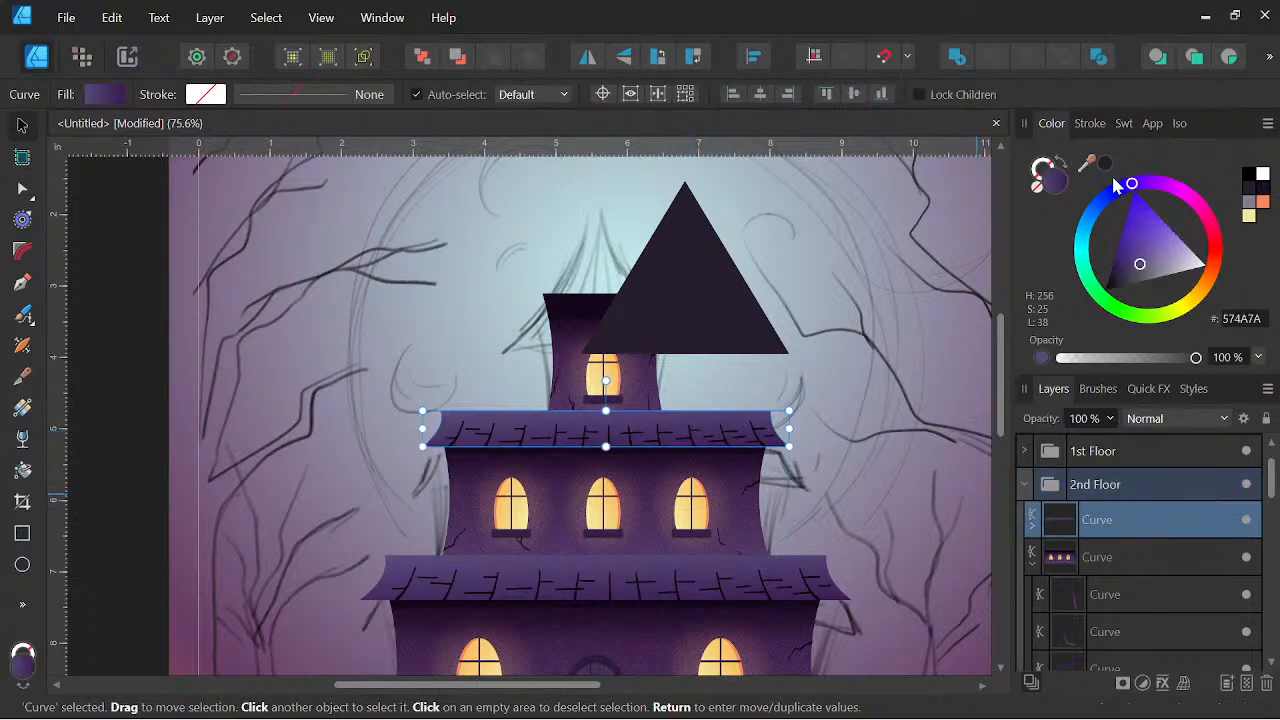
pyautogui.click(1123, 123)
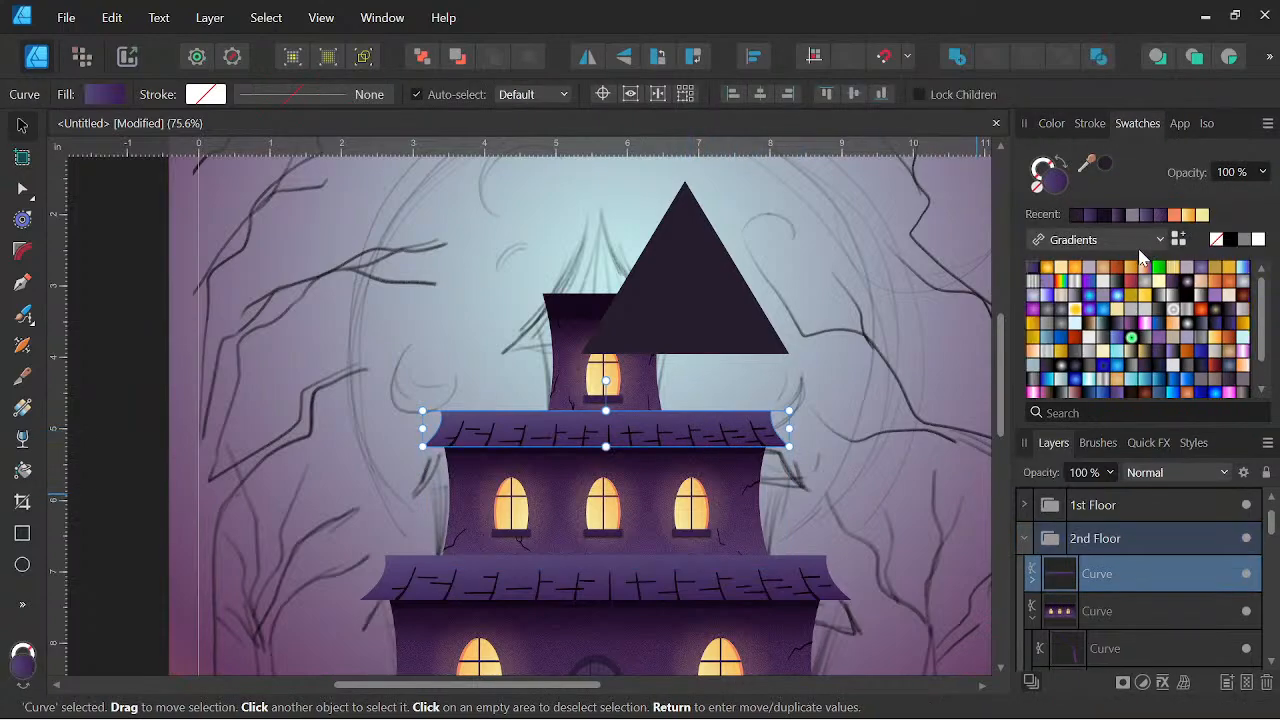
pyautogui.scroll(1, 1102, 543)
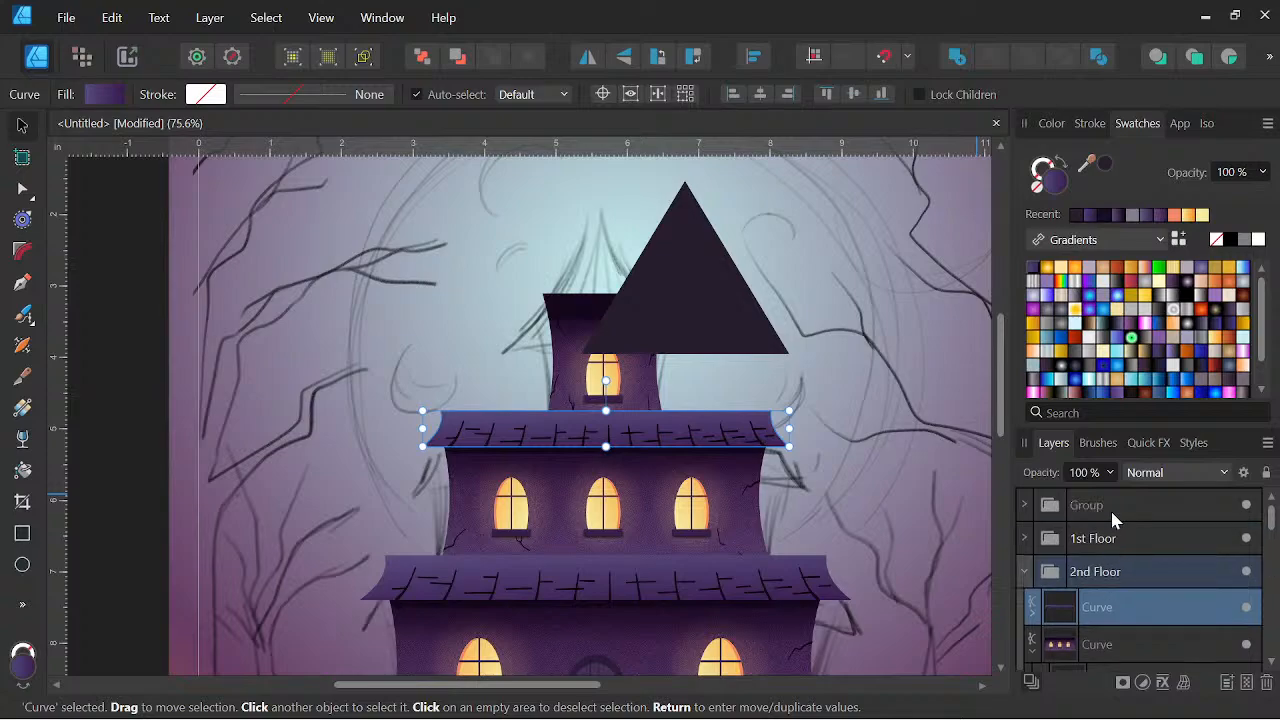
pyautogui.click(1024, 571)
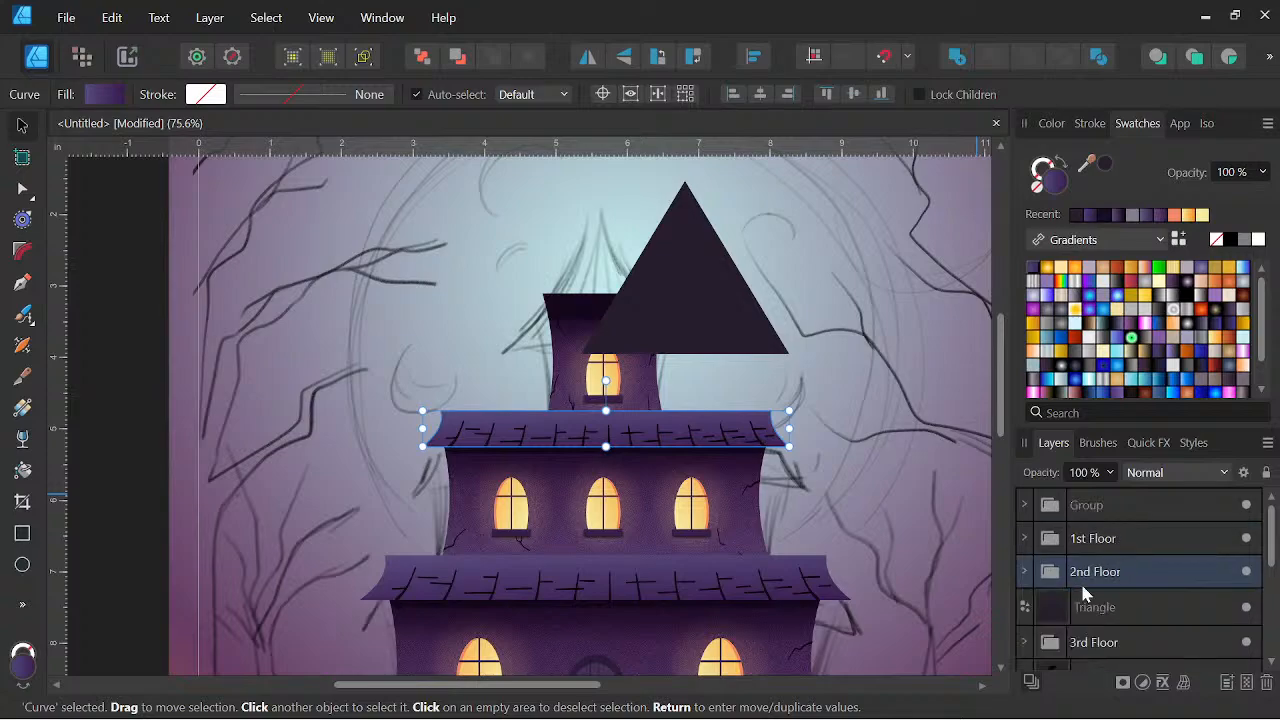
pyautogui.click(1132, 614)
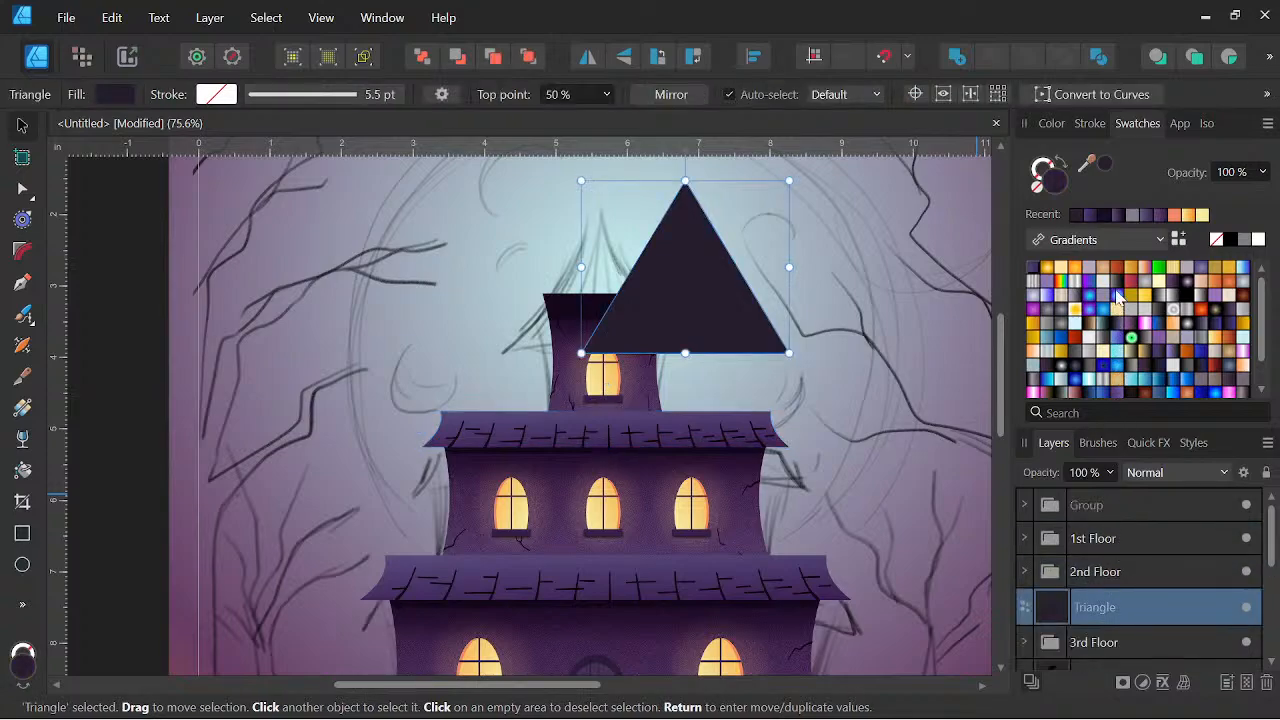
pyautogui.click(1092, 216)
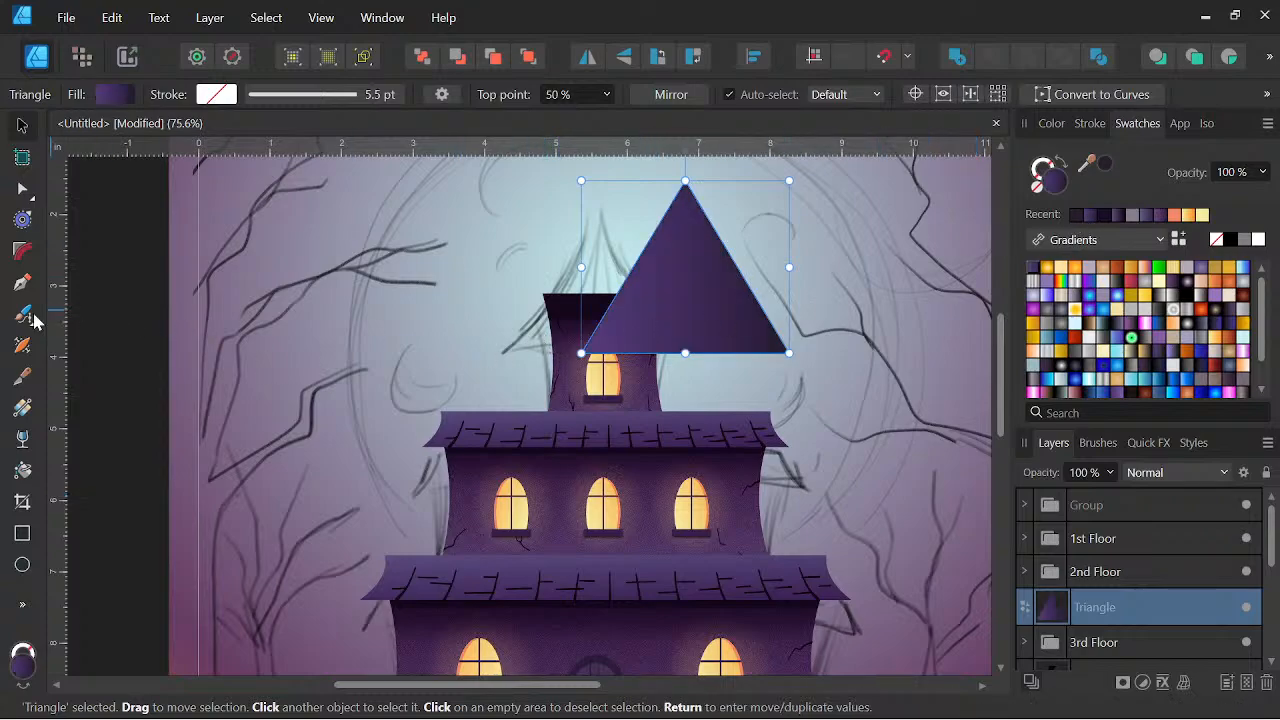
pyautogui.click(22, 407)
pyautogui.moveTo(674, 198); pyautogui.dragTo(664, 408)
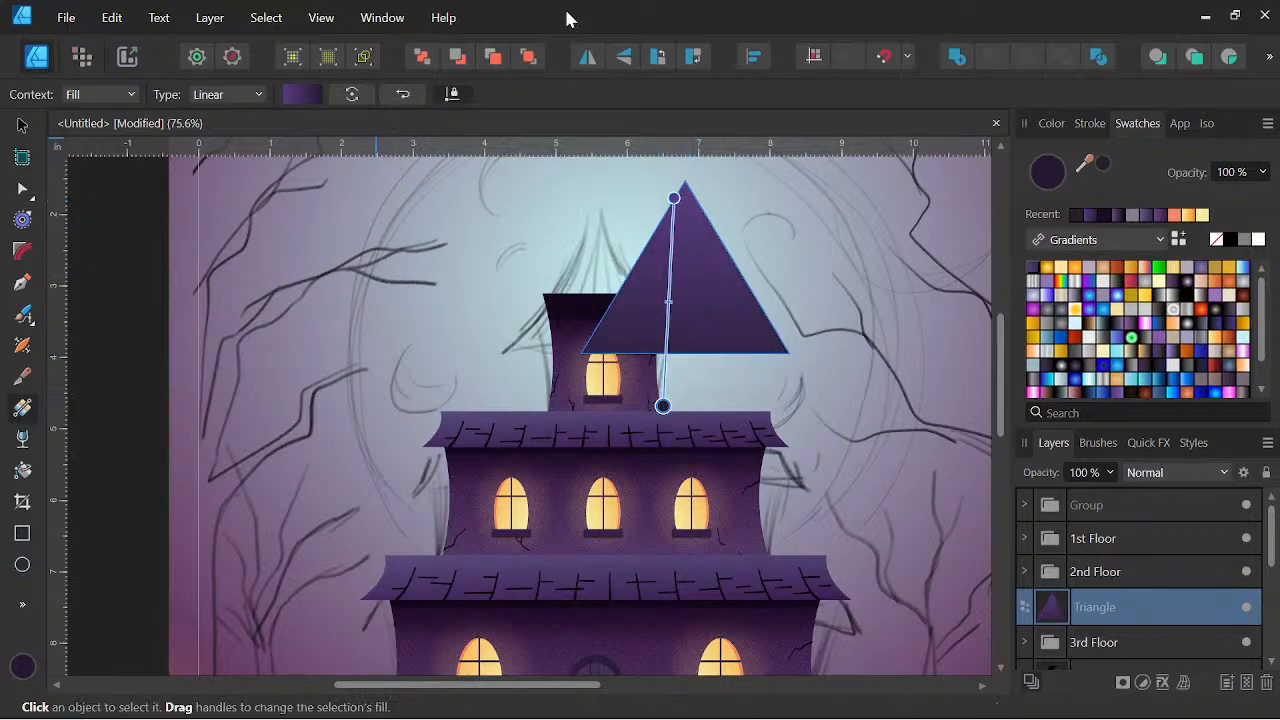
# Centre the triangle on top of the 3rd Floor and scale it down to about 2.1 in wide and 1.8 in high
pyautogui.click(22, 125)
pyautogui.moveTo(668, 303); pyautogui.dragTo(631, 437)
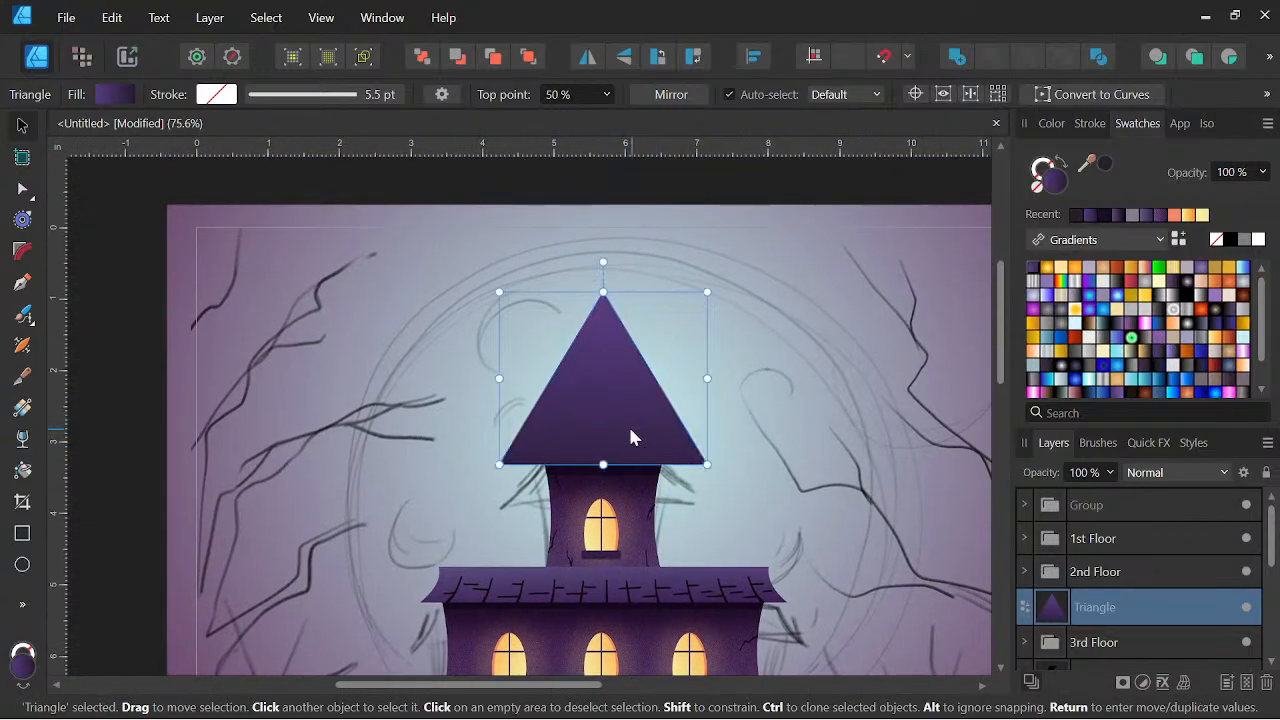
pyautogui.moveTo(707, 291); pyautogui.dragTo(680, 341)
pyautogui.press('Down')
pyautogui.press('Down')
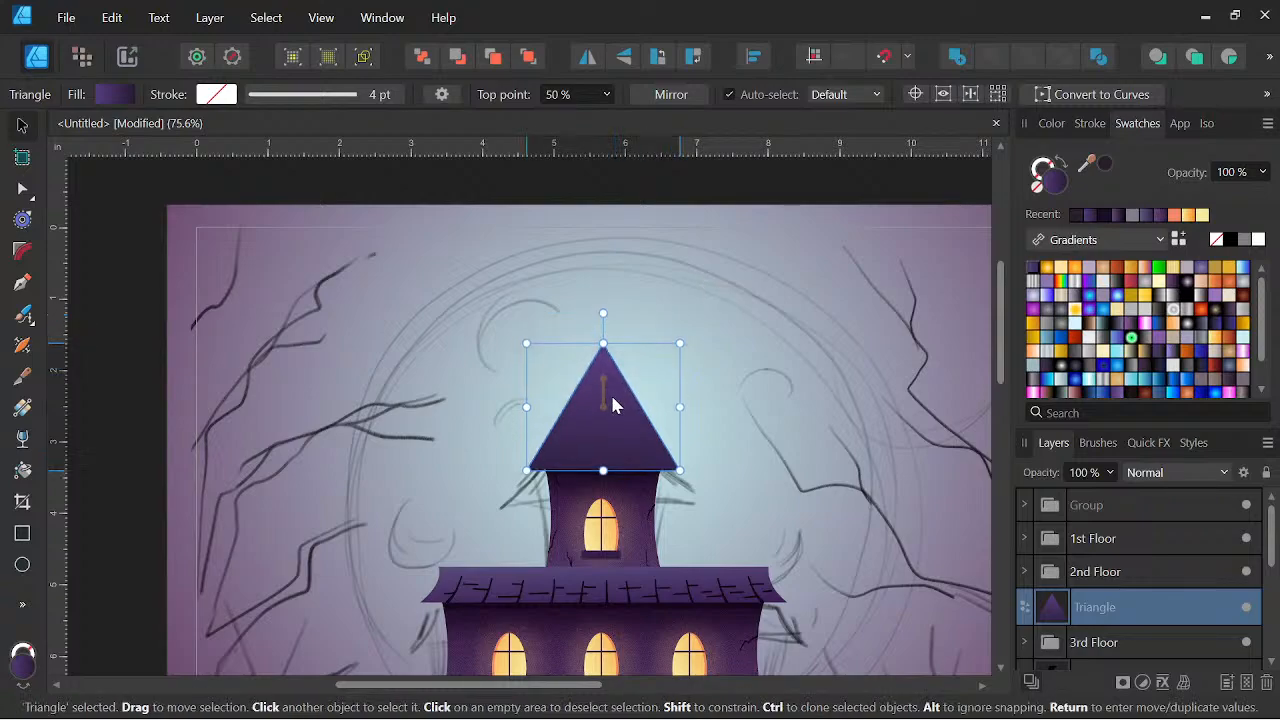
pyautogui.scroll(-3, 663, 394)
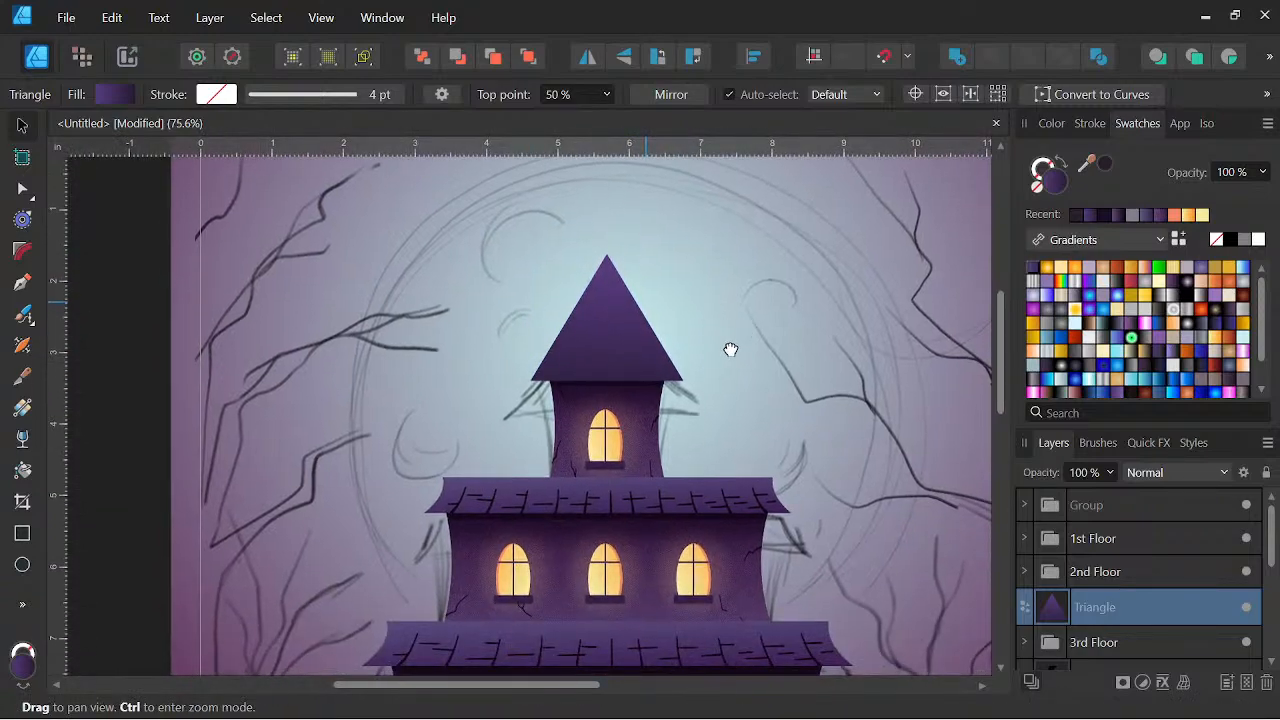
pyautogui.scroll(-3, 740, 314)
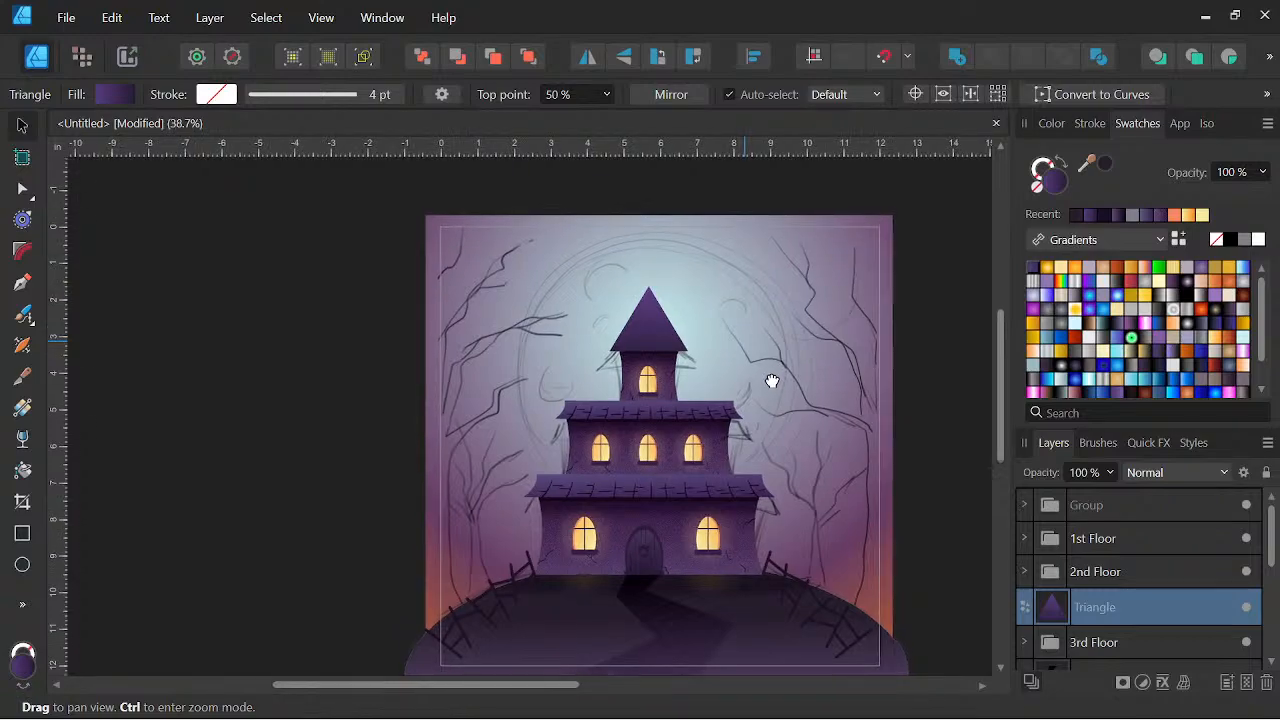
# Flatten the triangular roof from its apex to about 1.4 in high
pyautogui.scroll(3, 651, 370)
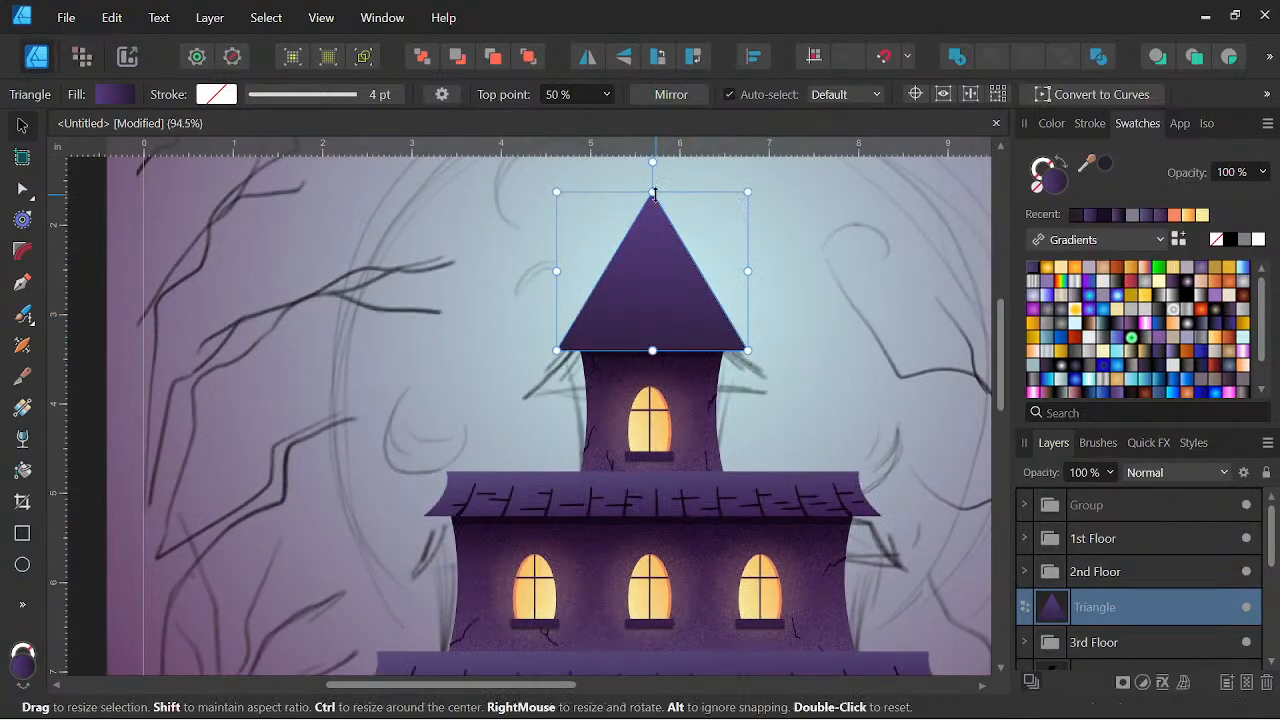
pyautogui.moveTo(655, 205); pyautogui.dragTo(655, 238)
pyautogui.press('space')
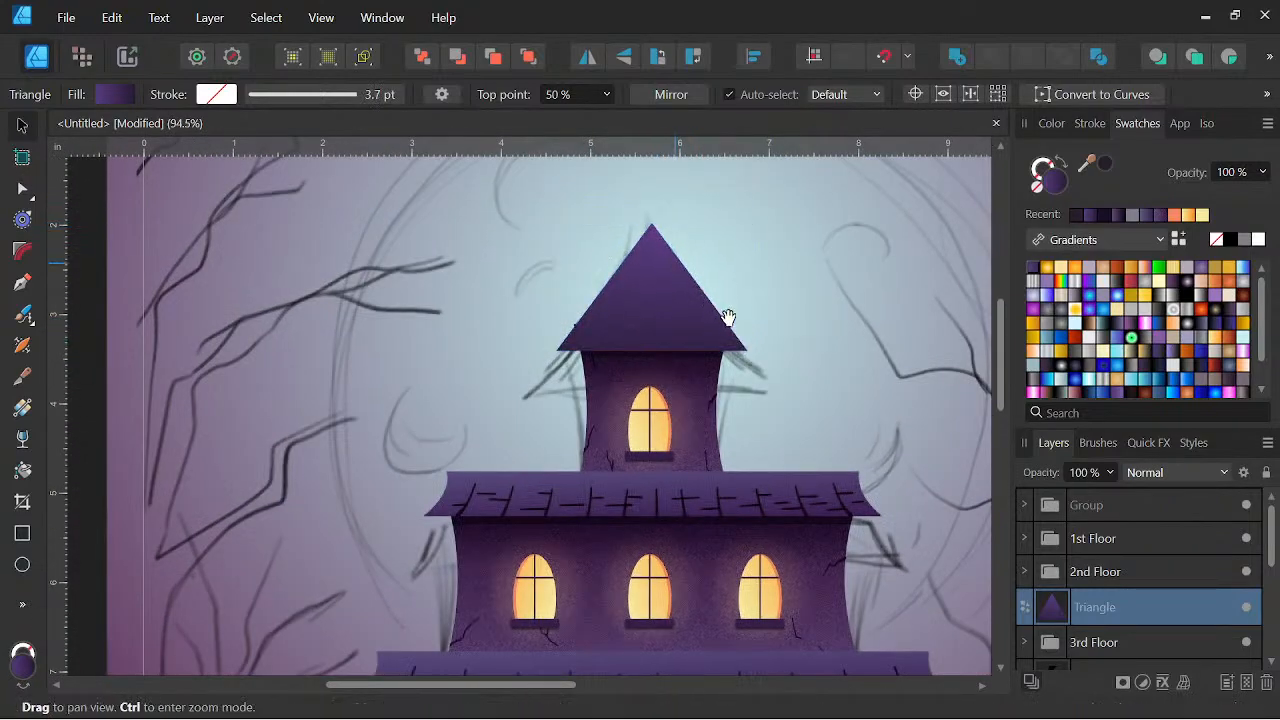
pyautogui.scroll(2, 715, 349)
pyautogui.moveTo(694, 335); pyautogui.dragTo(692, 318)
pyautogui.scroll(-3, 717, 300)
pyautogui.press('space')
pyautogui.moveTo(783, 325); pyautogui.dragTo(774, 389)
pyautogui.scroll(3, 731, 372)
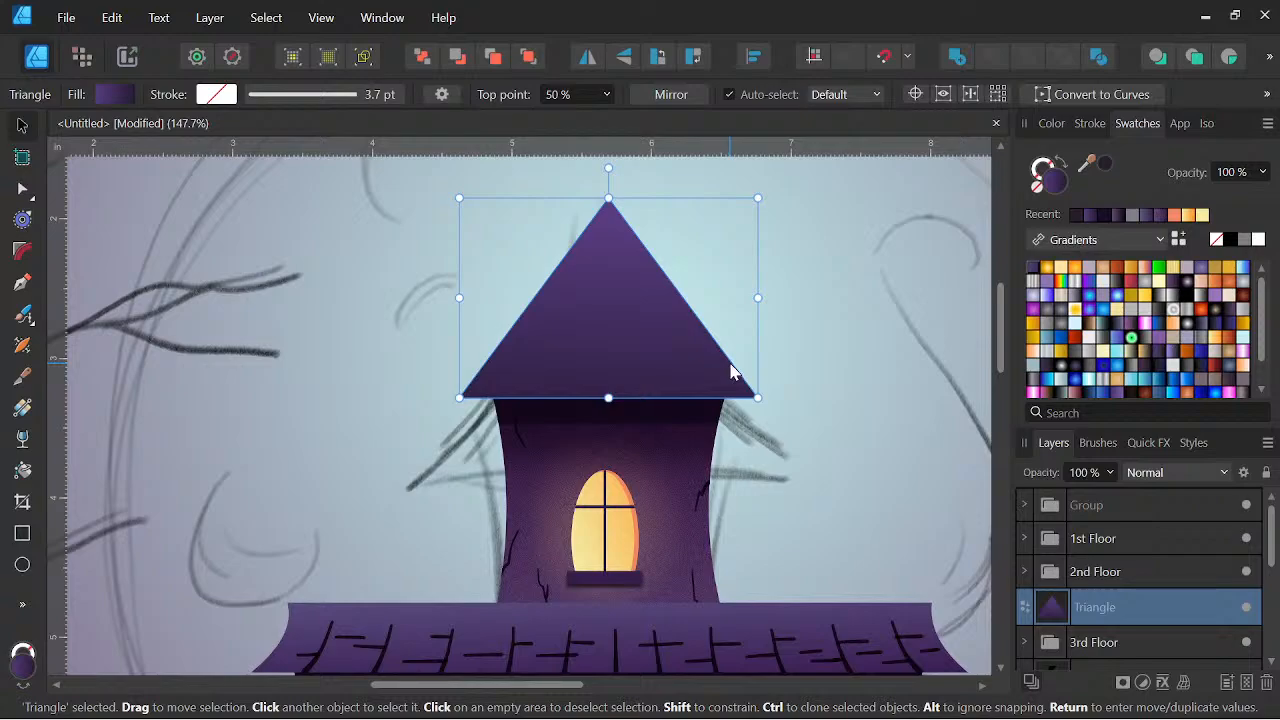
pyautogui.hotkey('ctrl', 'z')
# Reduce the 3rd Floor group's height from its upper edge to about 1.89 in
pyautogui.click(666, 446)
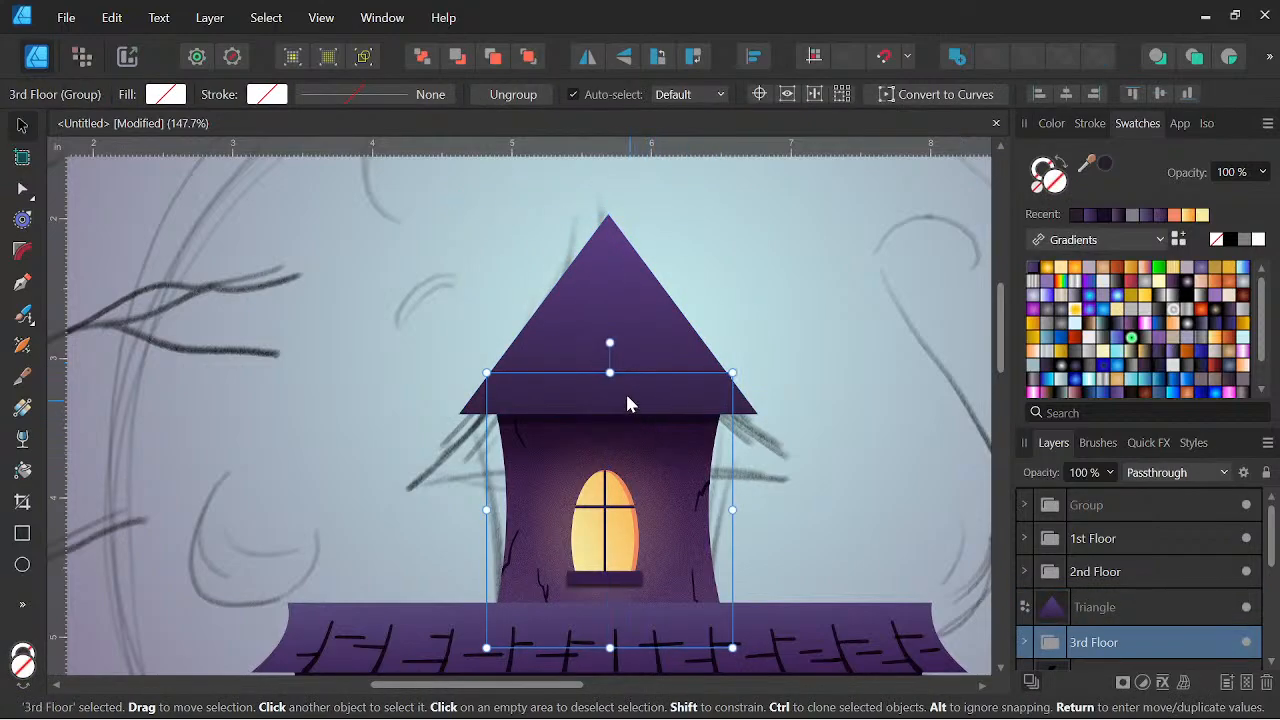
pyautogui.moveTo(616, 377); pyautogui.dragTo(615, 387)
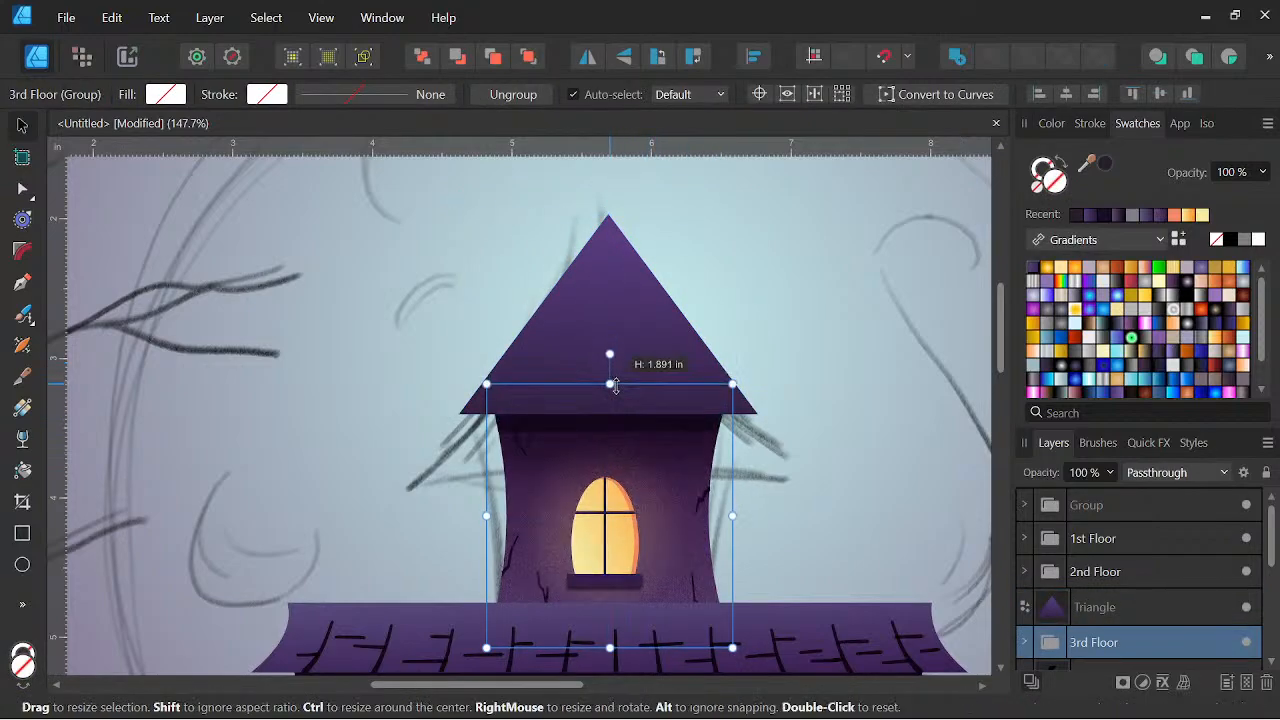
# Convert the roof triangle to curves and bend both sloping sides inward into a flared, pointed roof
pyautogui.click(675, 318)
pyautogui.scroll(-2, 684, 310)
pyautogui.scroll(-2, 760, 310)
pyautogui.scroll(3, 717, 307)
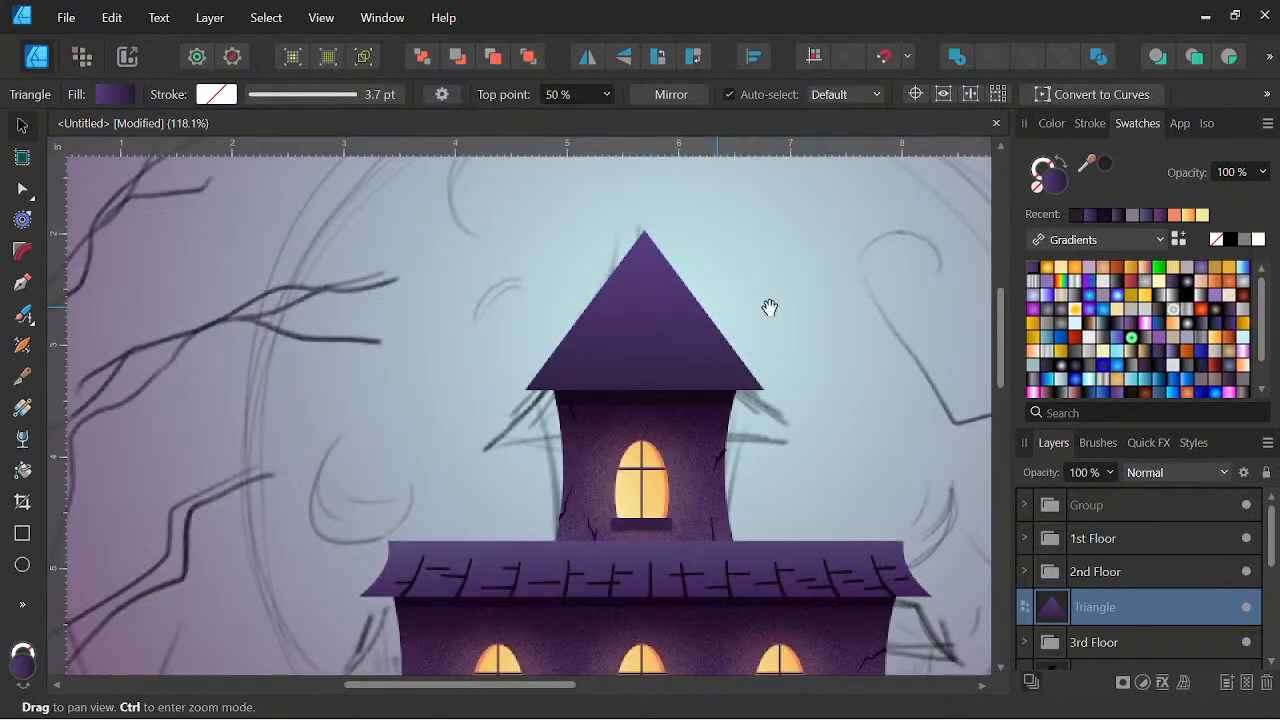
pyautogui.moveTo(744, 312); pyautogui.dragTo(723, 374)
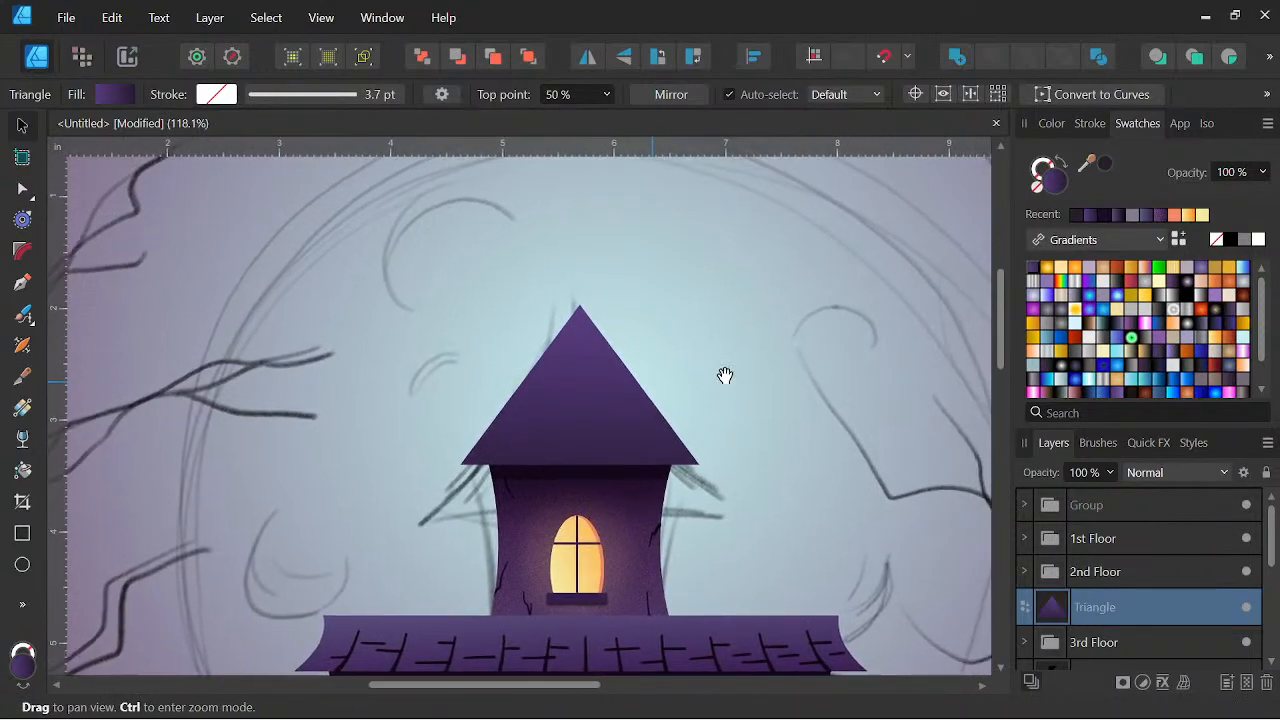
pyautogui.click(1030, 98)
pyautogui.moveTo(516, 393); pyautogui.dragTo(530, 397)
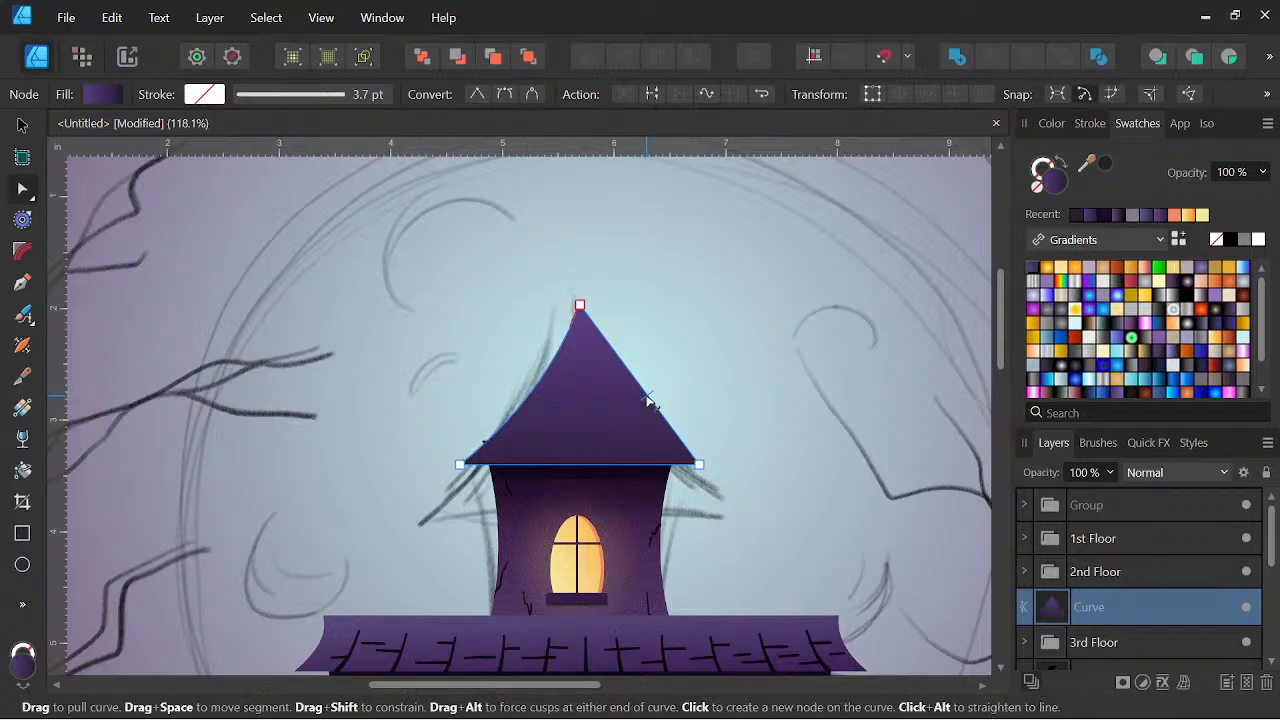
pyautogui.moveTo(647, 400); pyautogui.dragTo(628, 404)
# Select the 3rd Floor's wall curve and turn its upper left corner node into a sharp point
pyautogui.click(608, 503)
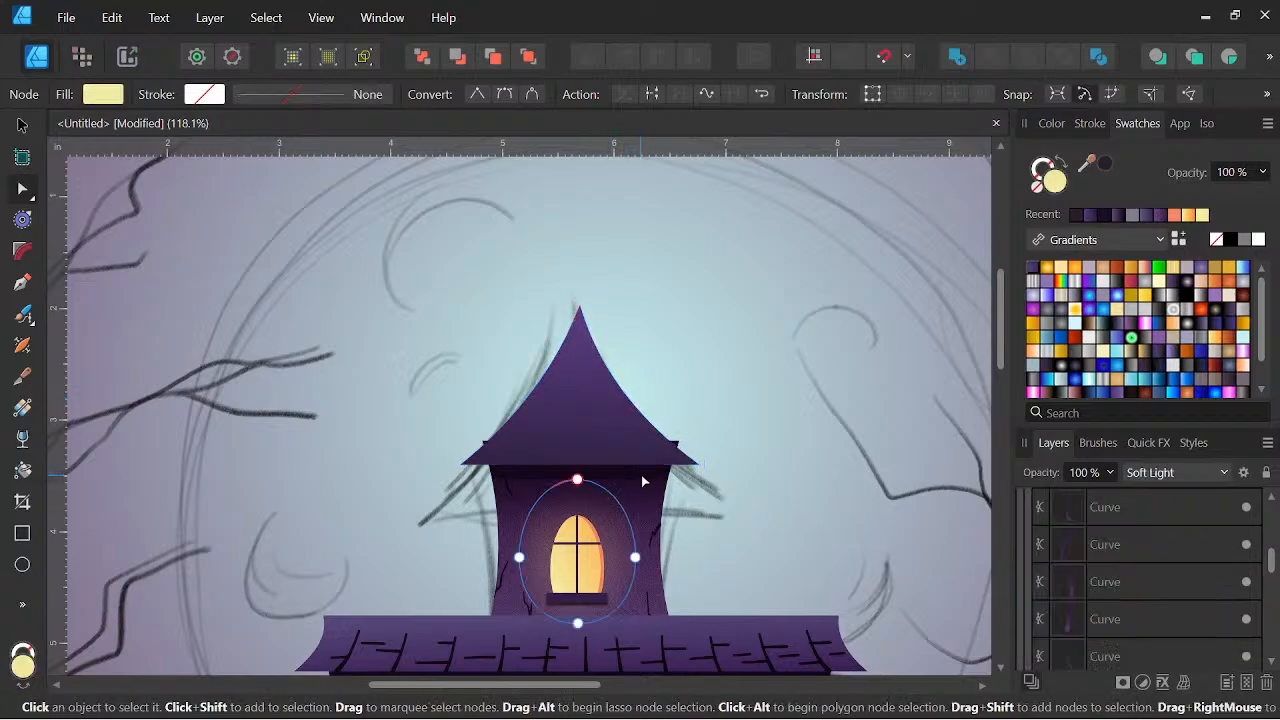
pyautogui.click(643, 480)
pyautogui.scroll(3, 650, 477)
pyautogui.click(700, 473)
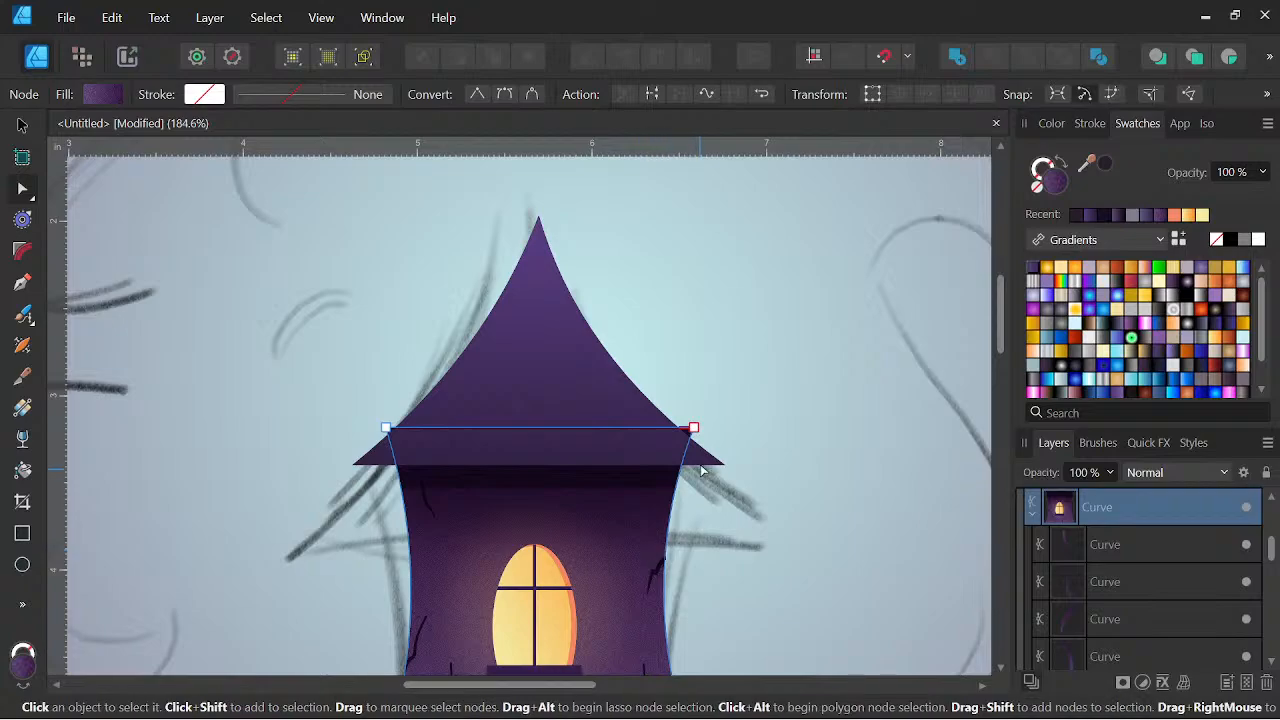
pyautogui.scroll(3, 694, 428)
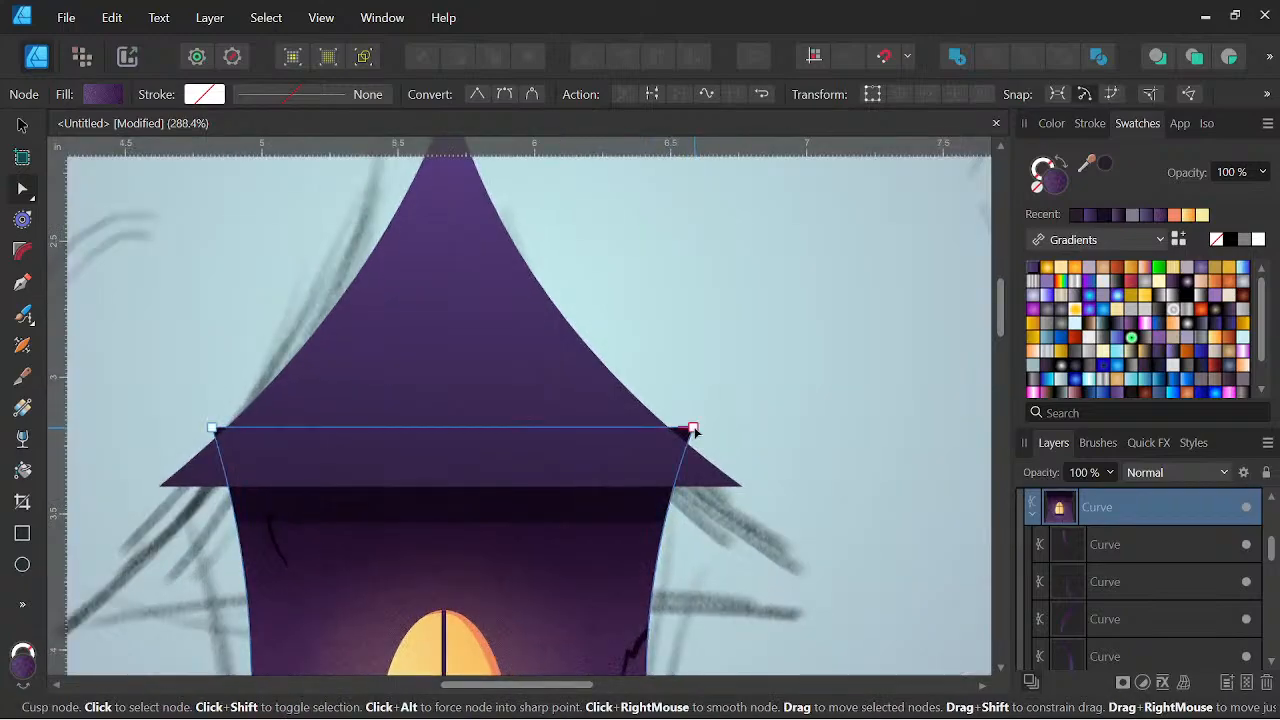
pyautogui.click(694, 429)
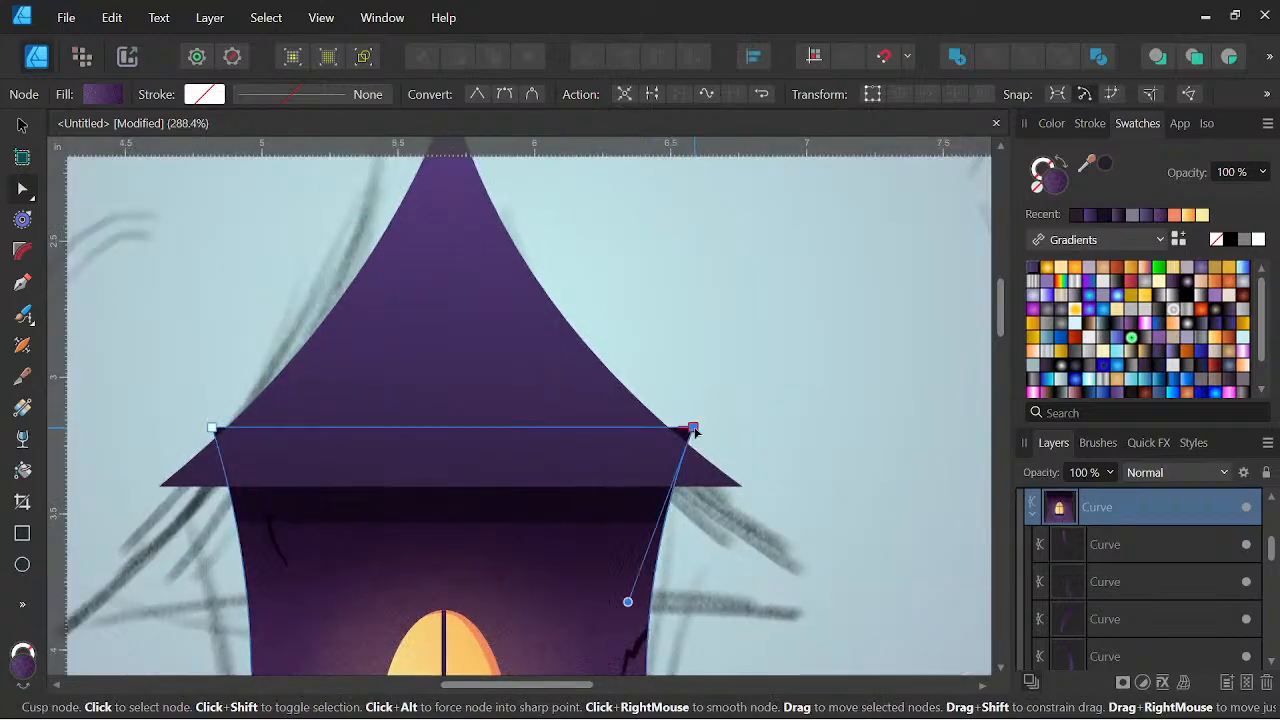
pyautogui.click(212, 428)
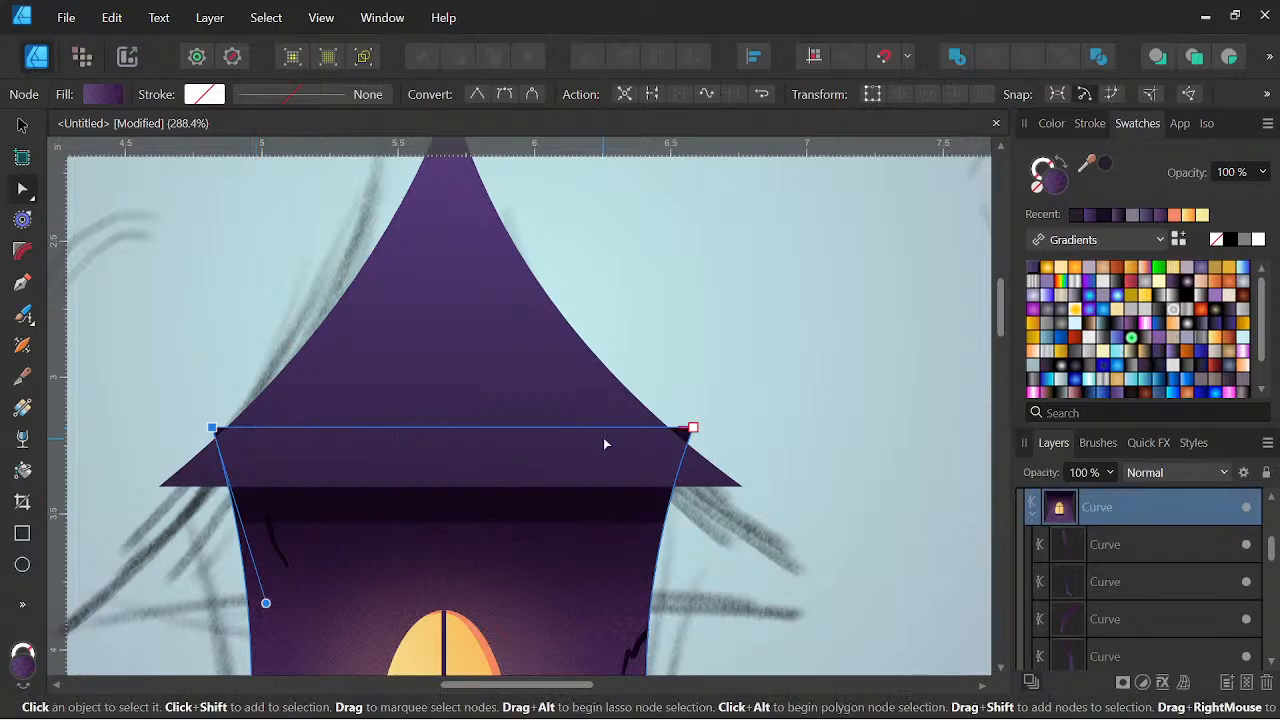
pyautogui.press('alt')
pyautogui.click(693, 430)
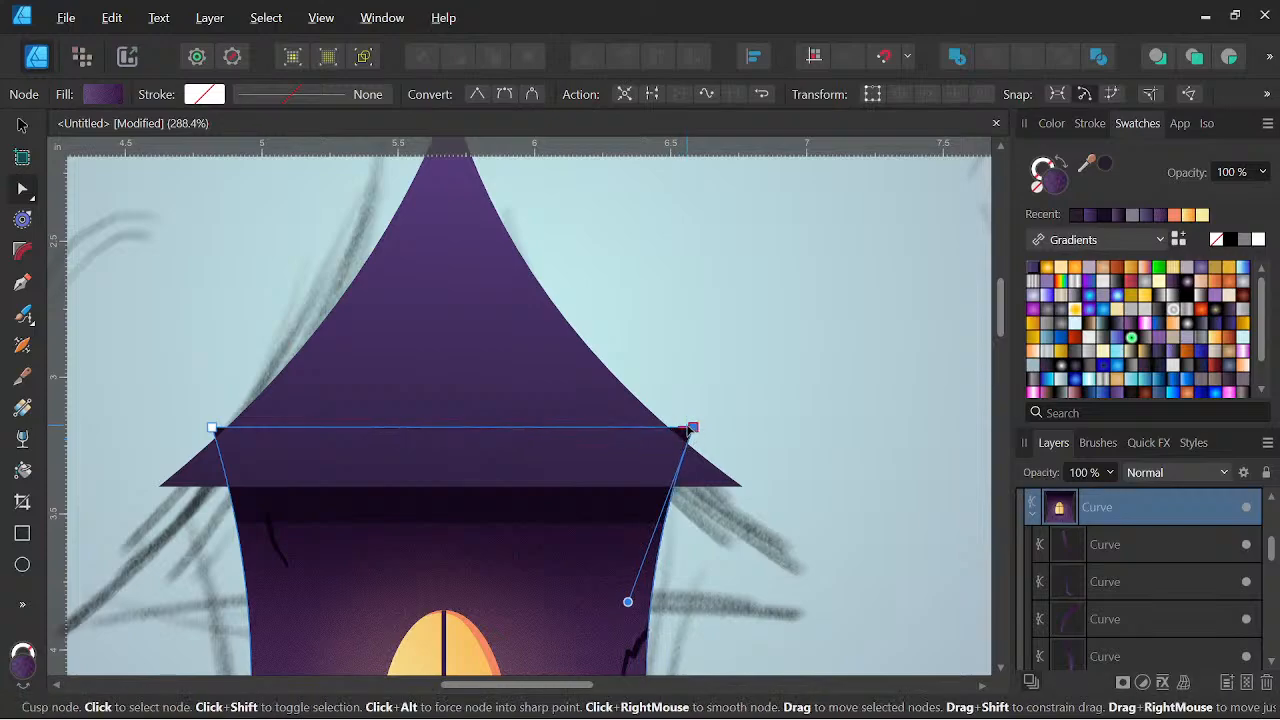
pyautogui.click(213, 430)
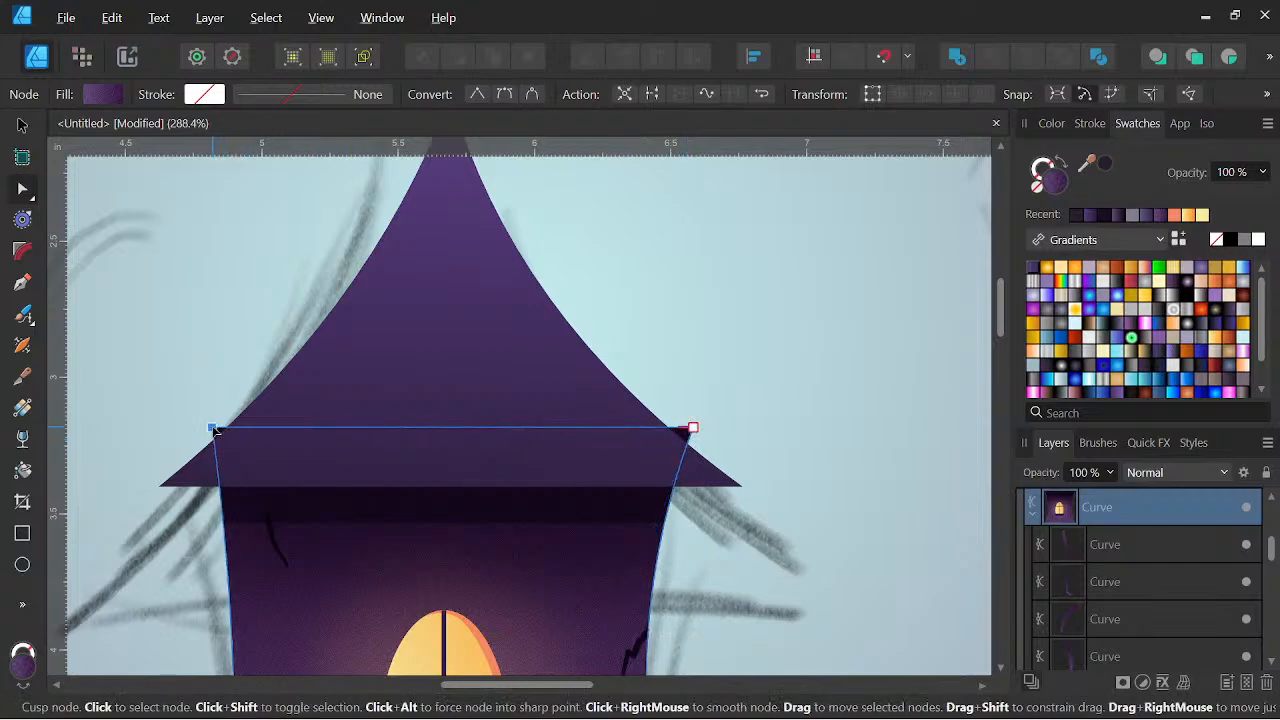
pyautogui.press('alt')
# Lower both upper corner nodes of the 3rd Floor's wall by about 0.09 in so they sit behind the pointed roof
pyautogui.click(695, 429)
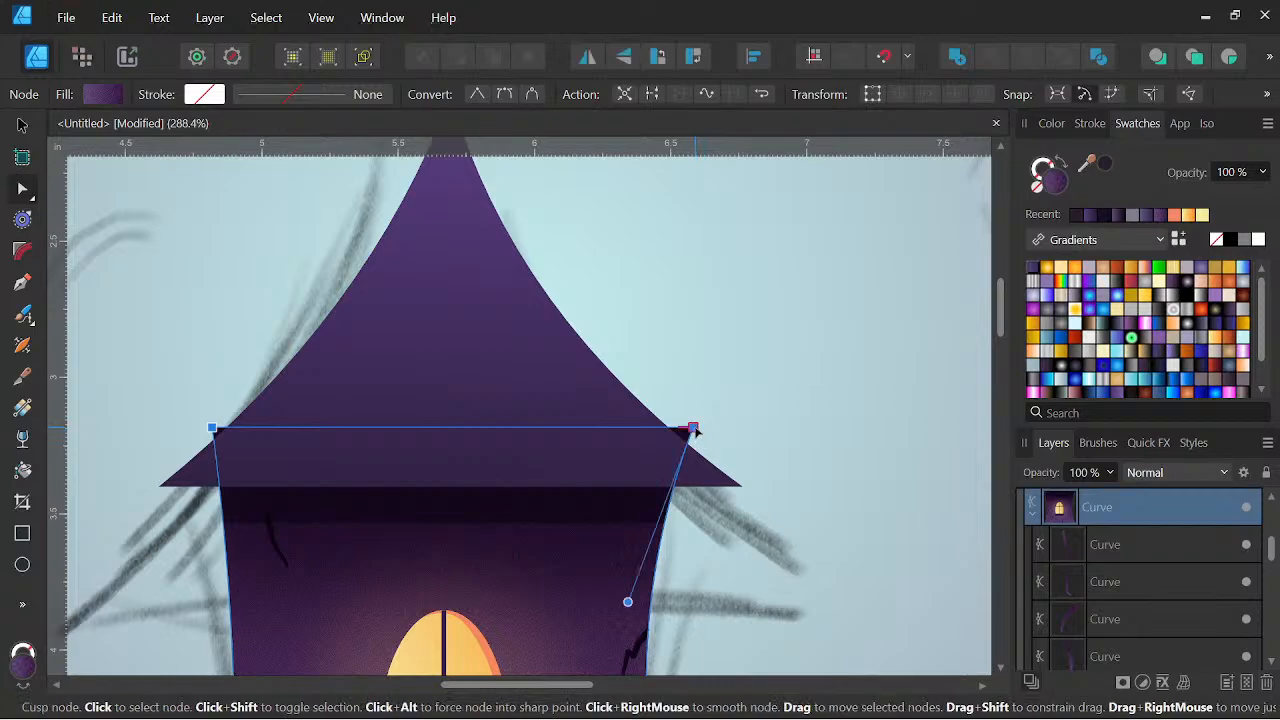
pyautogui.moveTo(693, 429); pyautogui.dragTo(692, 453)
pyautogui.click(707, 417)
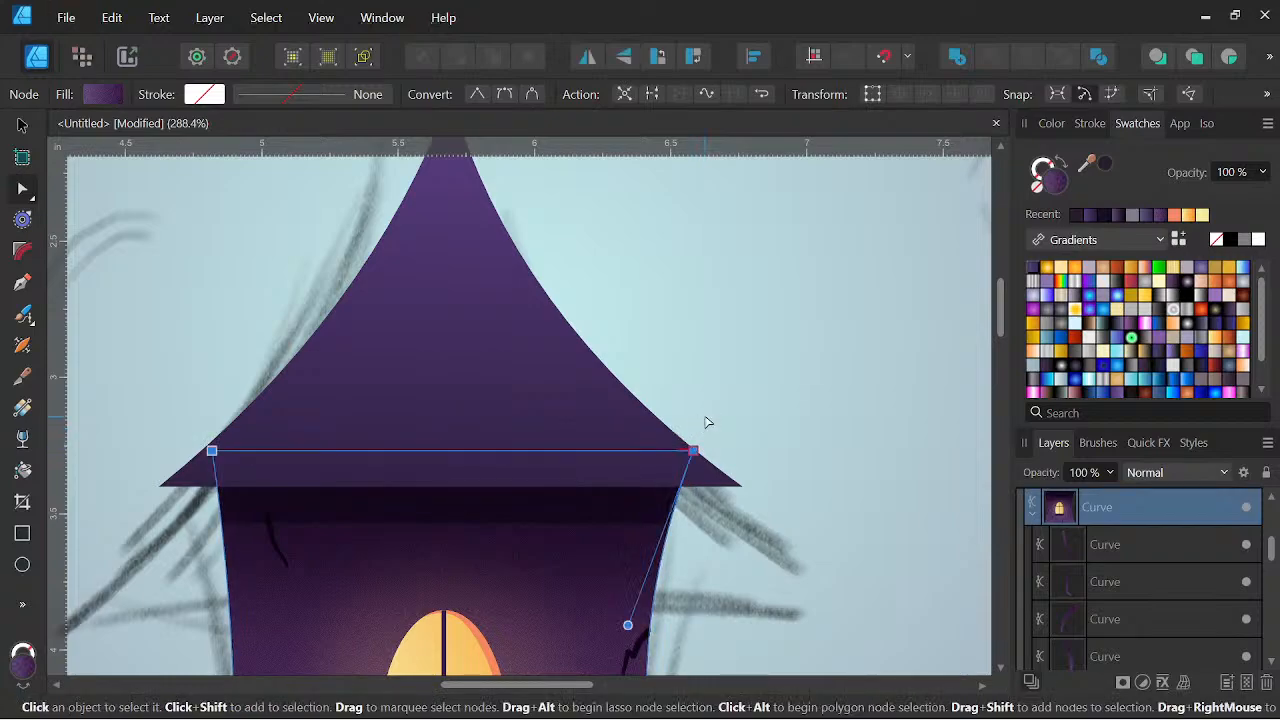
pyautogui.scroll(-4, 707, 413)
pyautogui.press('space')
pyautogui.scroll(-3, 745, 415)
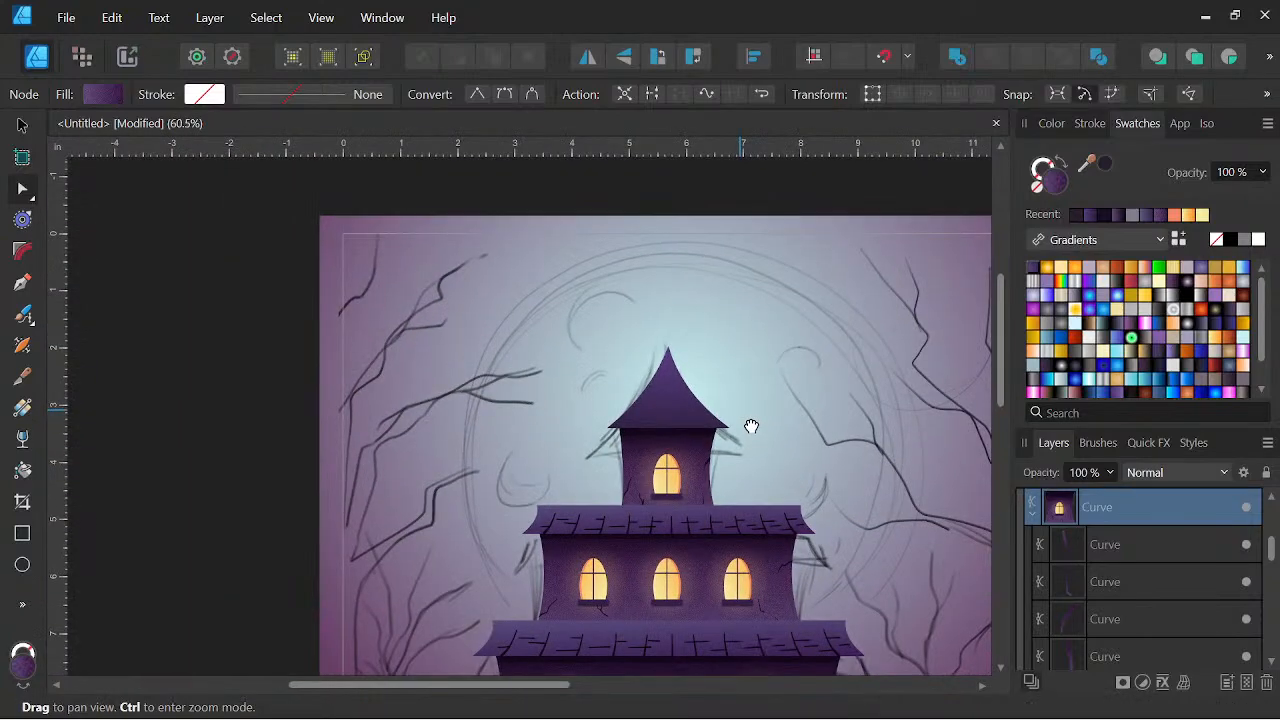
pyautogui.scroll(4, 718, 483)
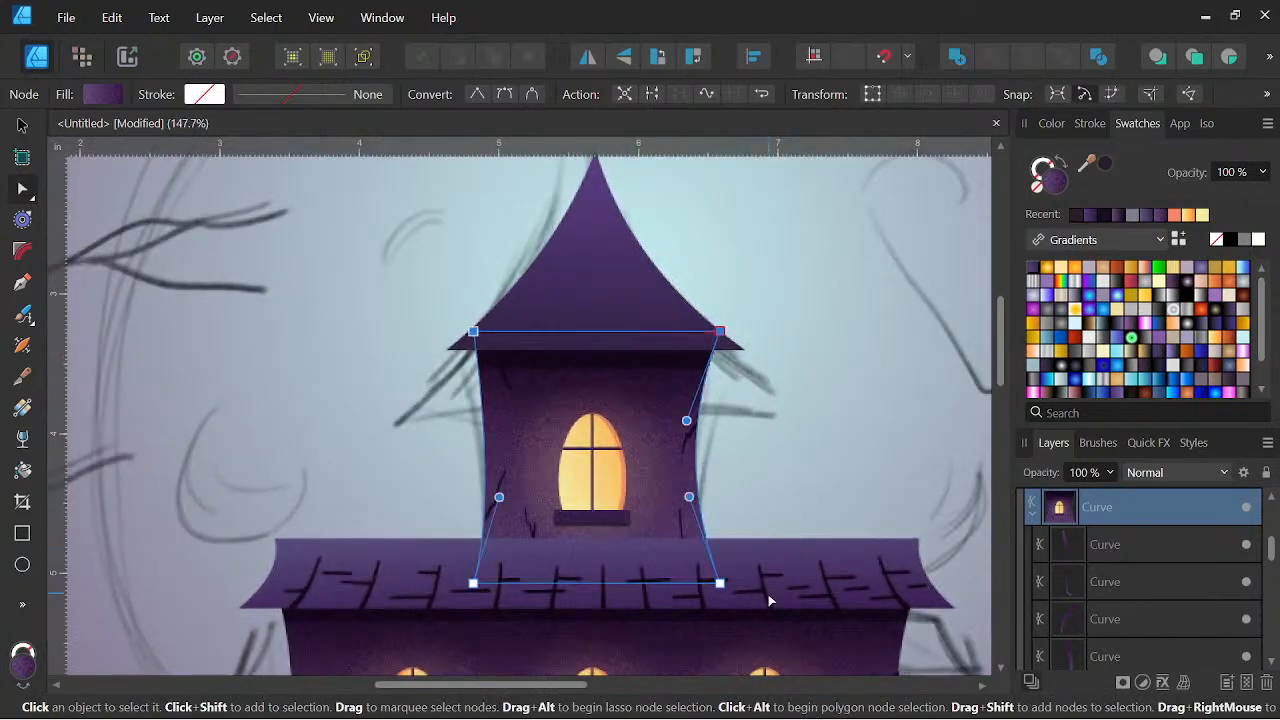
# Check a lower-roof shingle line's stroke colour, and brush a curved 8.3 px line down the pointed roof's left side
pyautogui.click(767, 605)
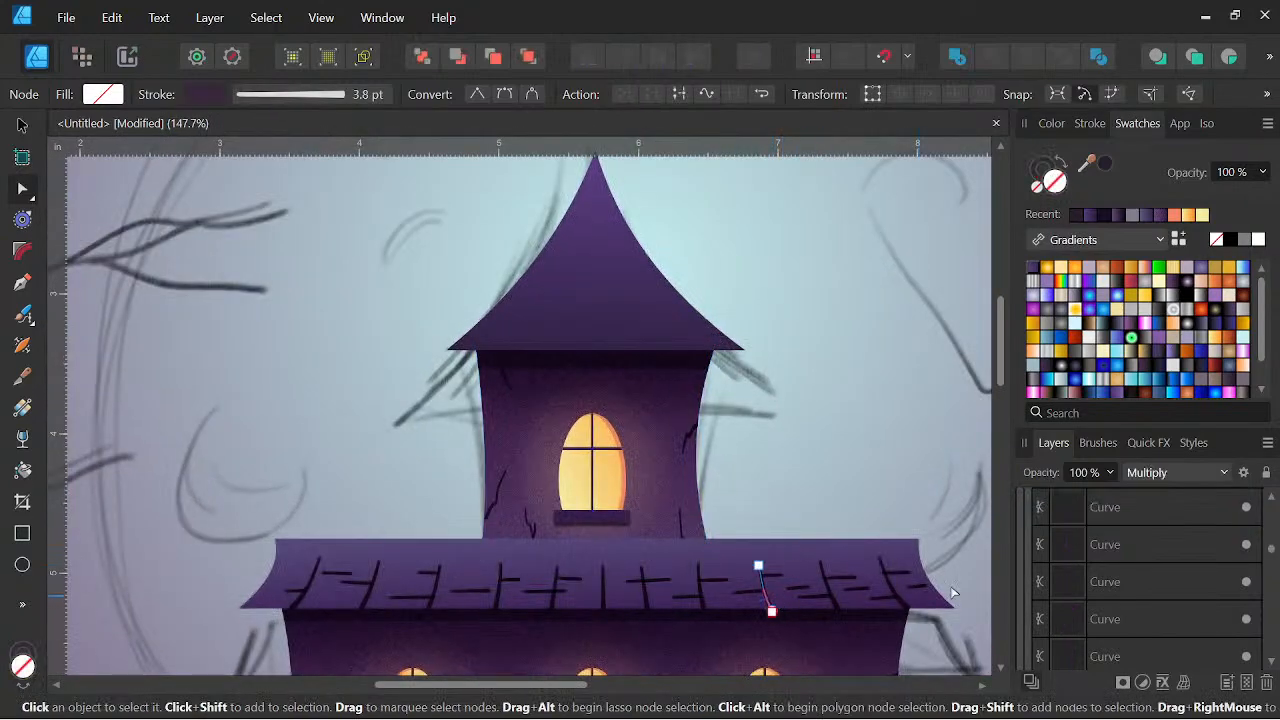
pyautogui.click(1043, 172)
pyautogui.click(1051, 124)
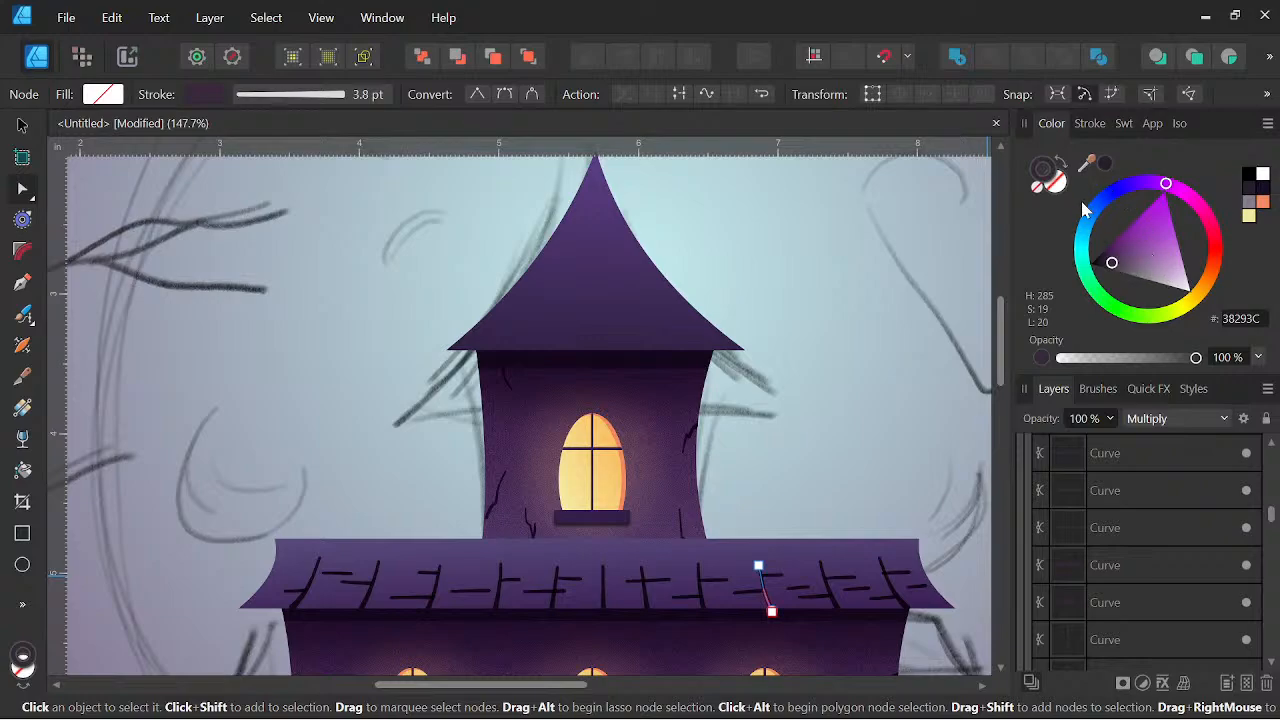
pyautogui.click(1125, 124)
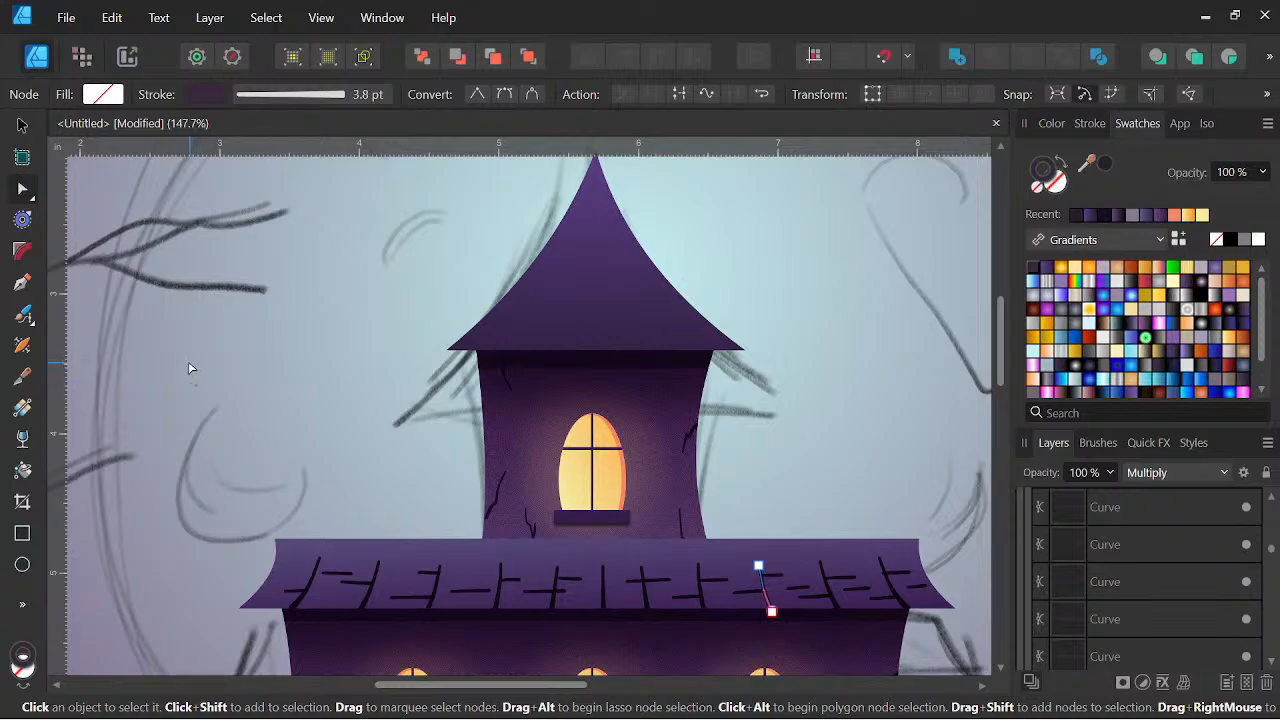
pyautogui.click(23, 315)
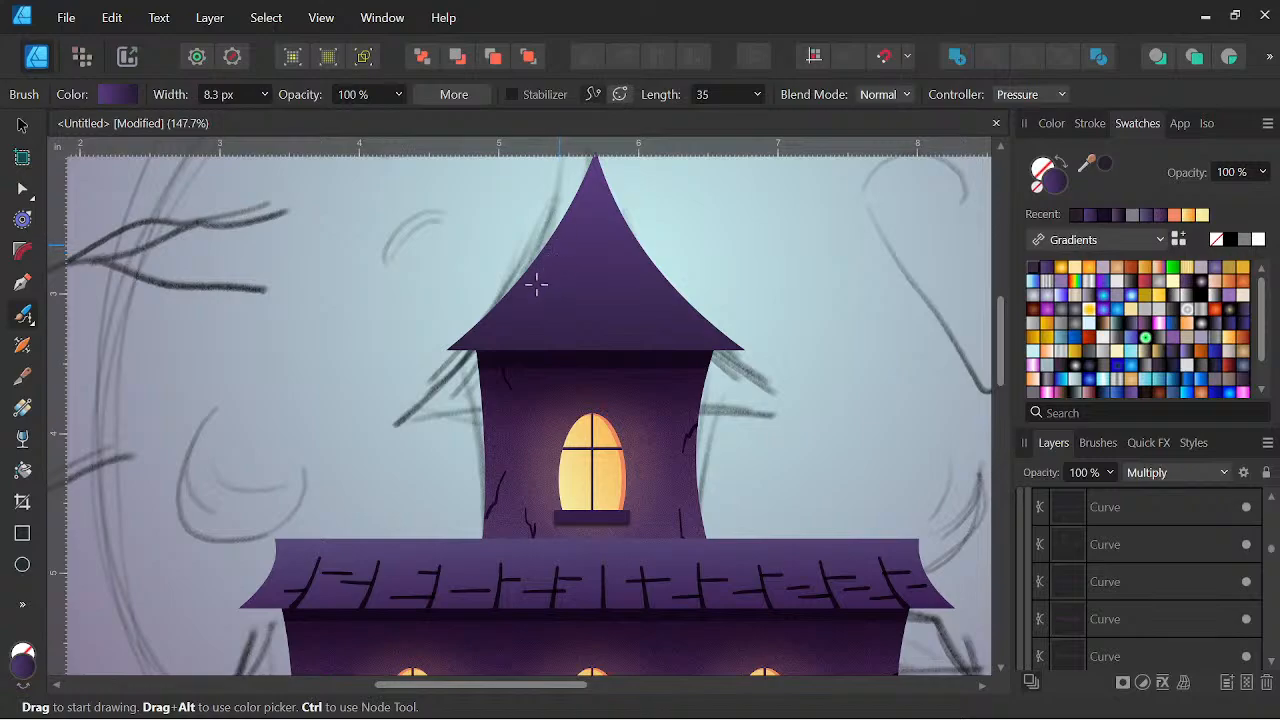
pyautogui.moveTo(467, 360); pyautogui.dragTo(486, 362)
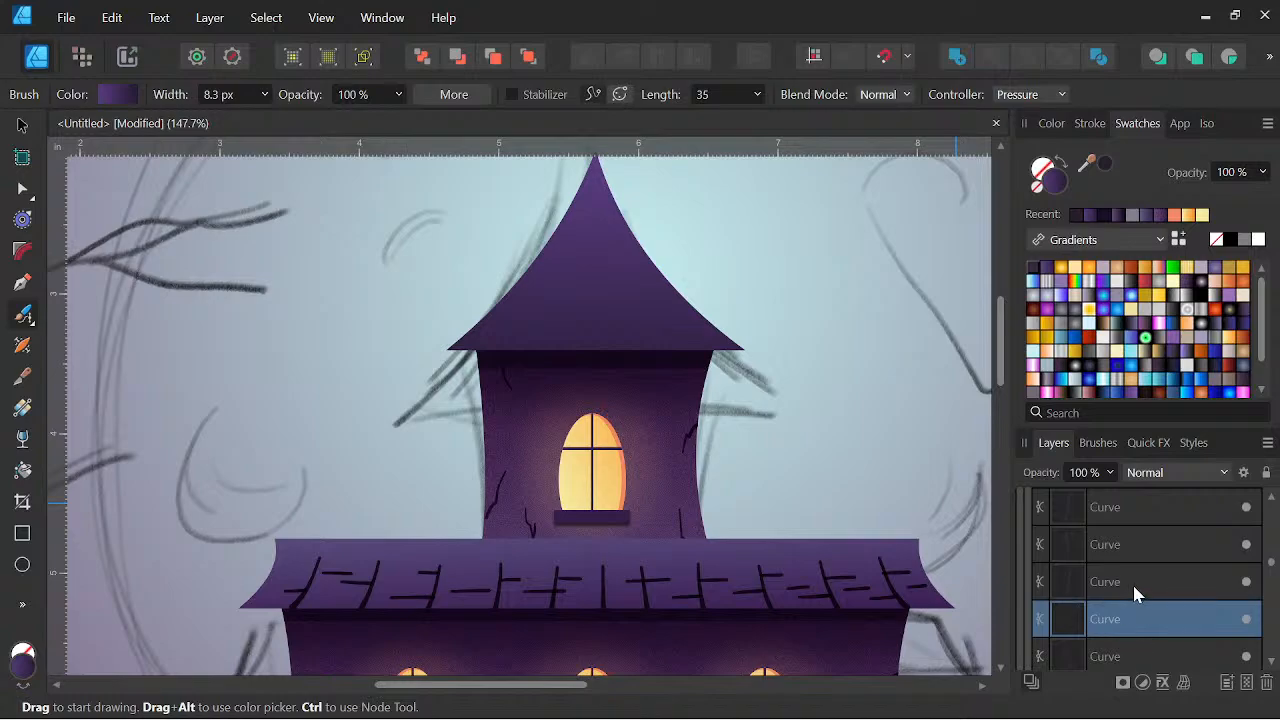
# Nest the brushed line inside the pointed roof's curve and set its blend mode to Multiply
pyautogui.moveTo(1135, 620); pyautogui.dragTo(1105, 556)
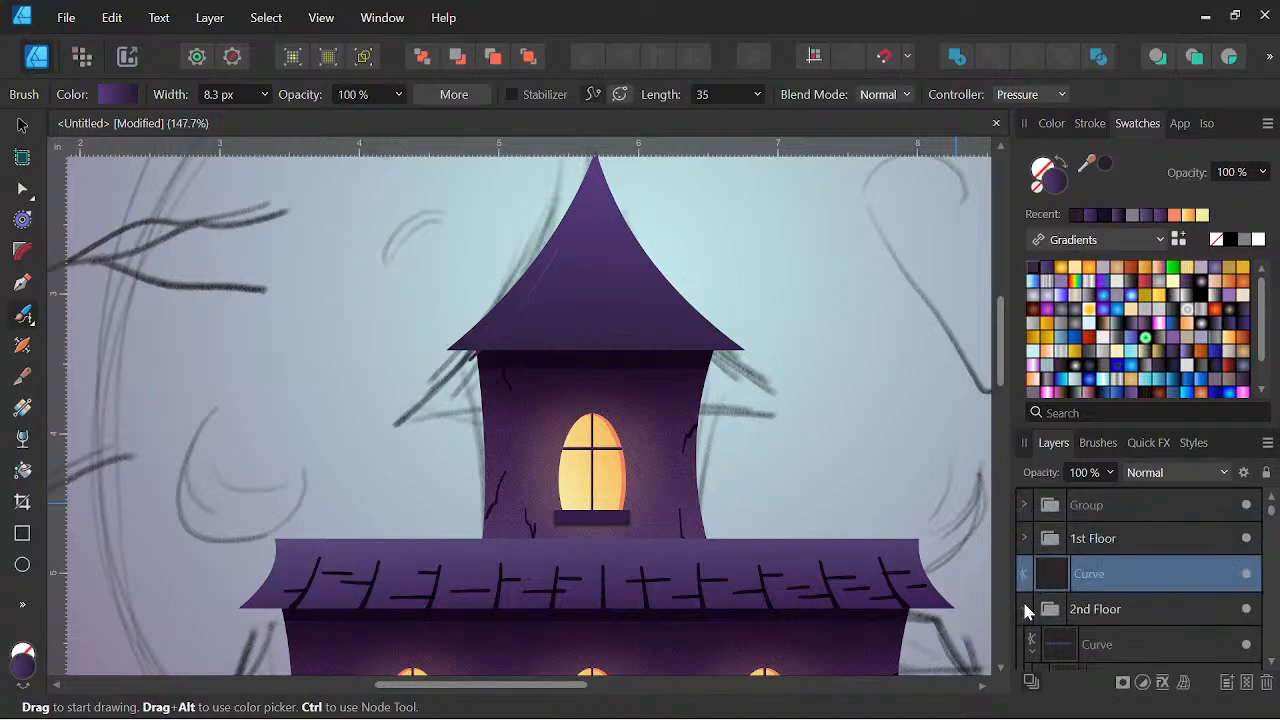
pyautogui.moveTo(1172, 580); pyautogui.dragTo(1107, 640)
pyautogui.click(1178, 472)
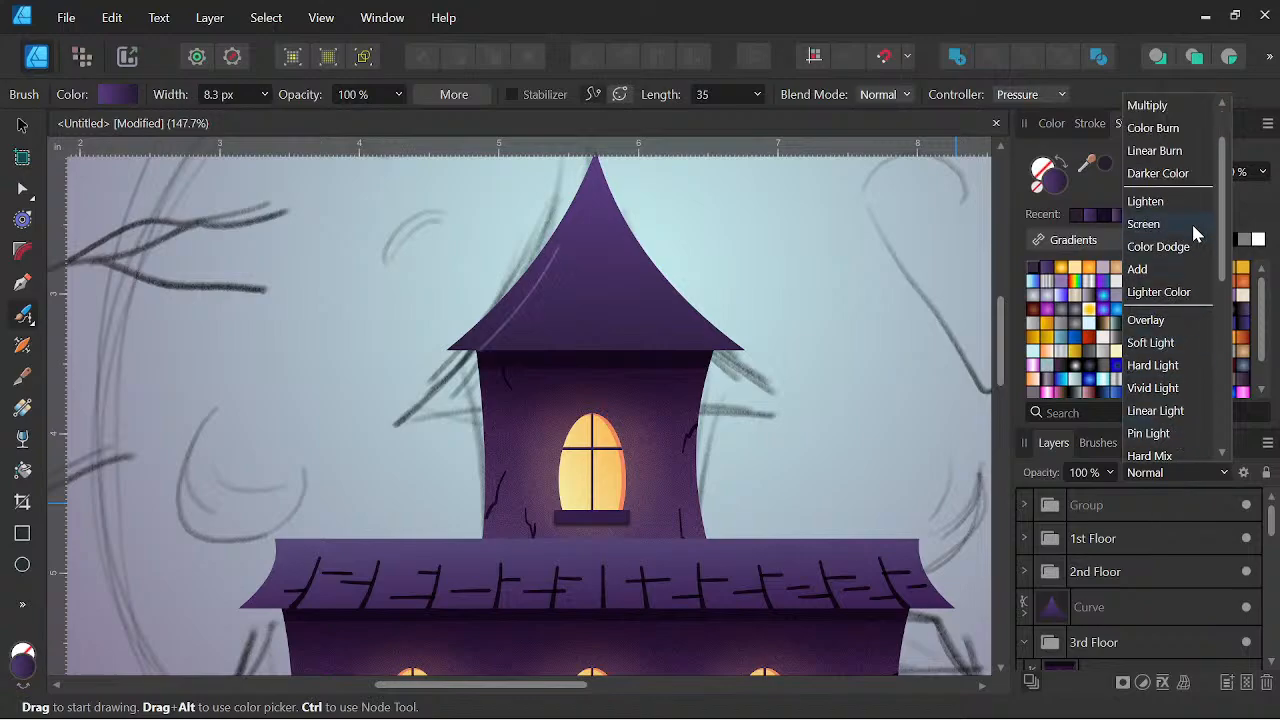
pyautogui.click(1165, 106)
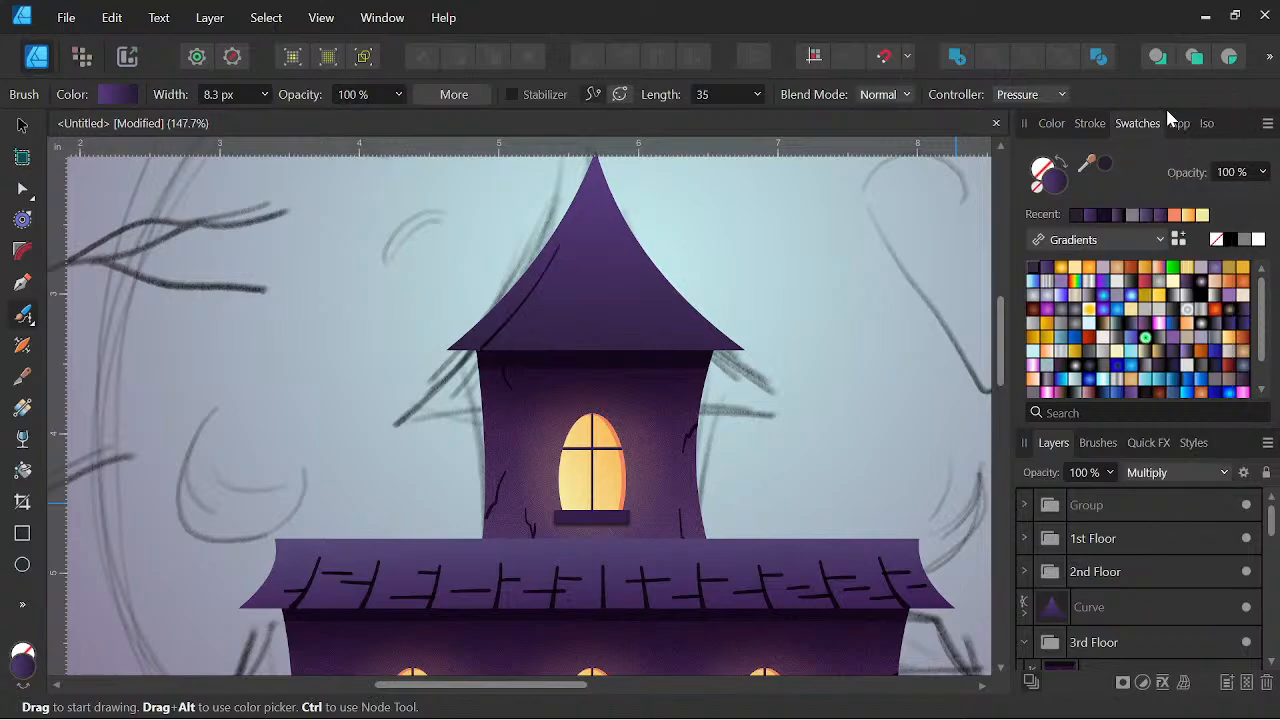
pyautogui.click(1024, 610)
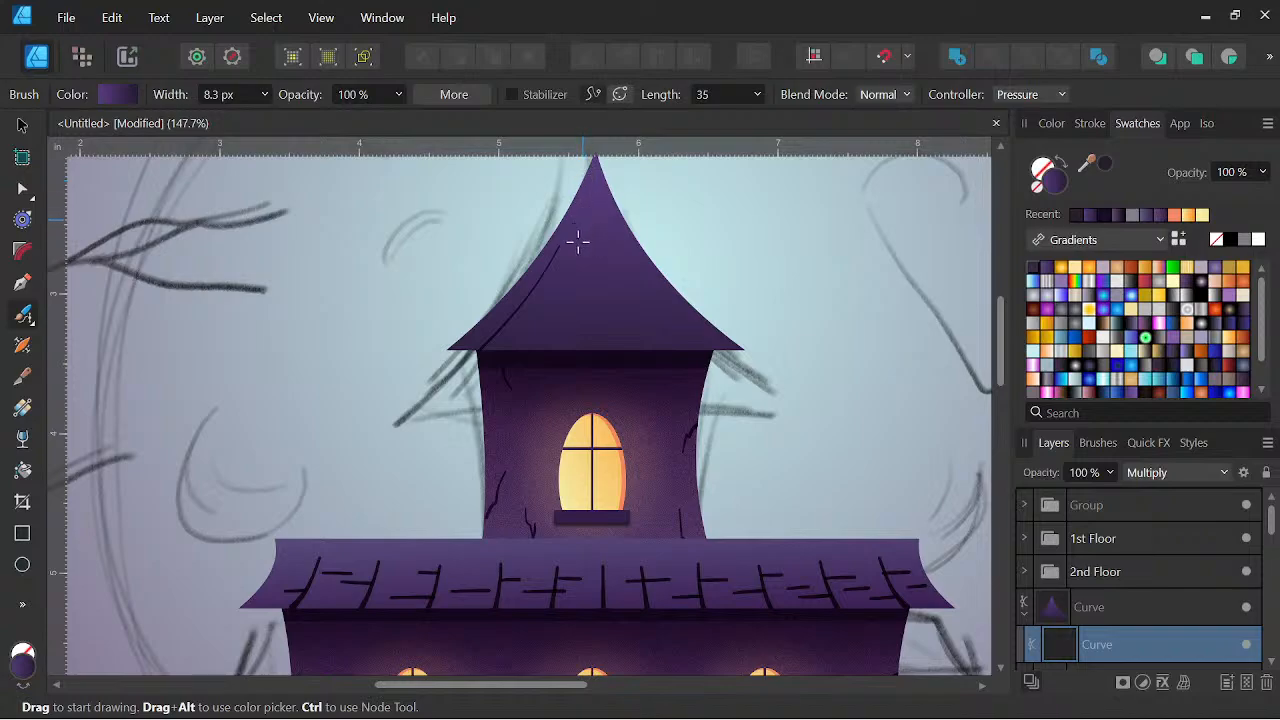
# Brush more slanted and vertical lines across the pointed roof, following its flare, and set them to Multiply
pyautogui.moveTo(561, 276); pyautogui.dragTo(565, 266)
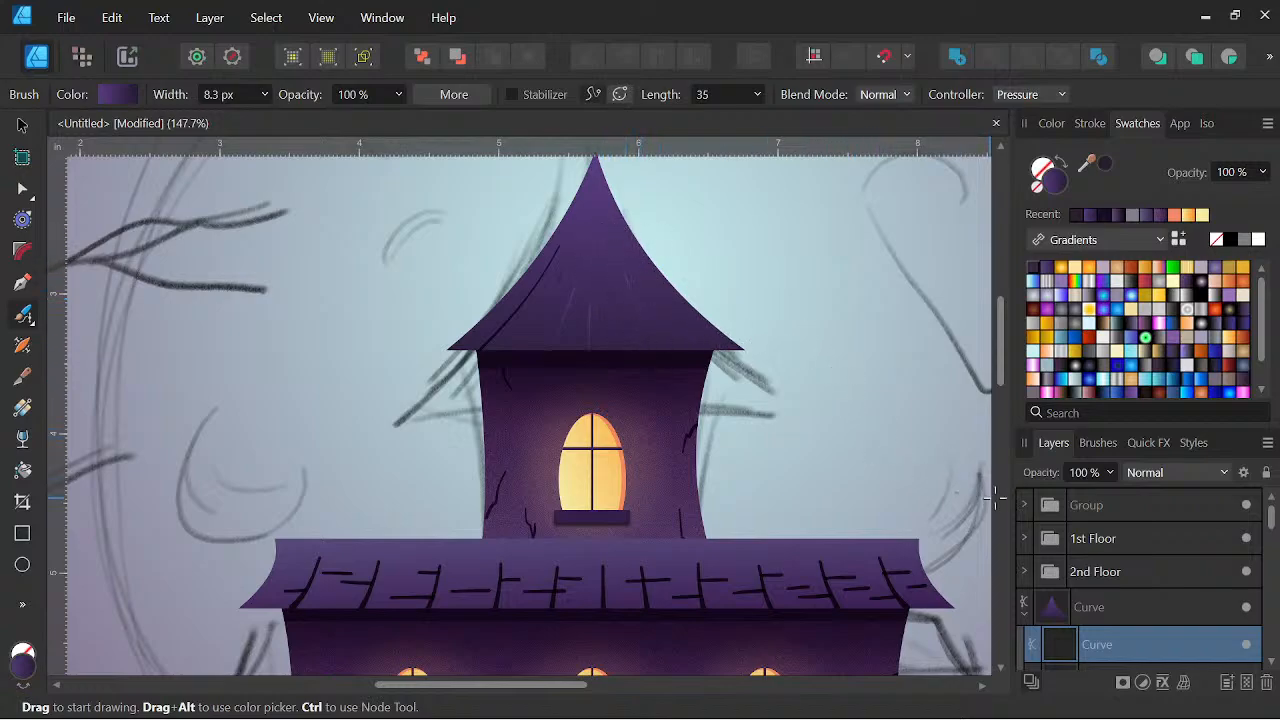
pyautogui.scroll(-5, 1137, 568)
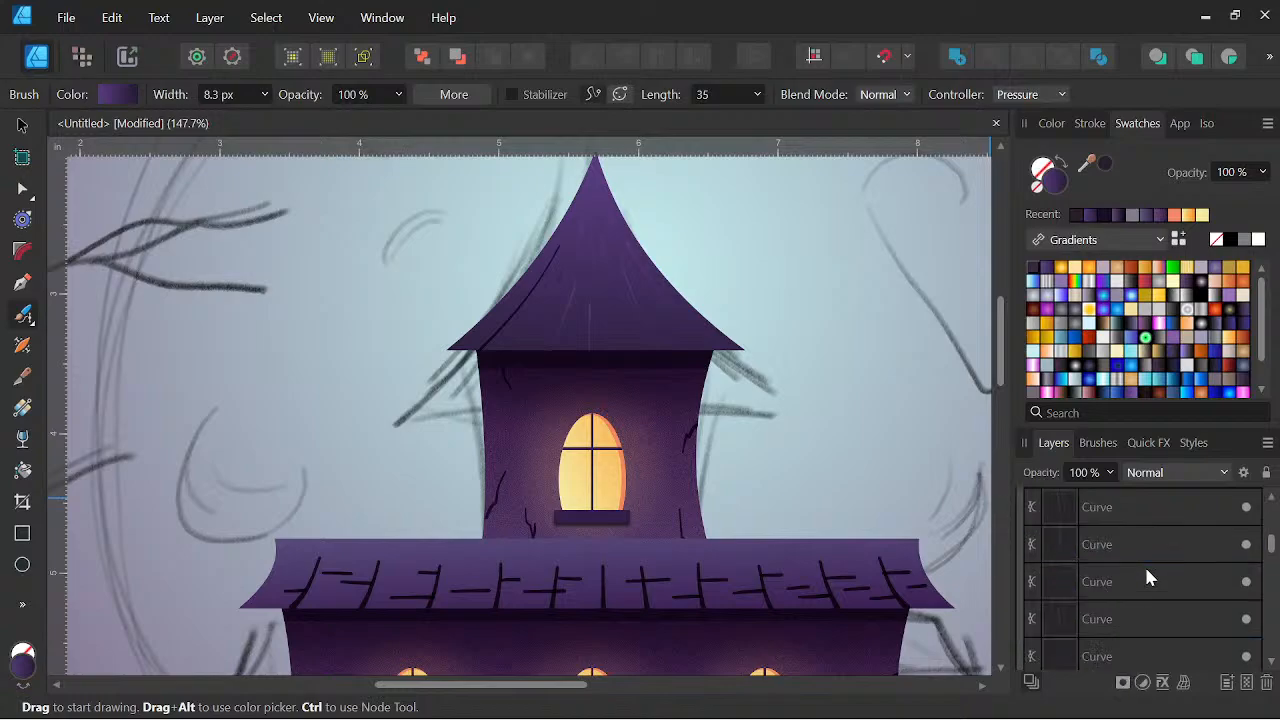
pyautogui.scroll(-2, 1145, 575)
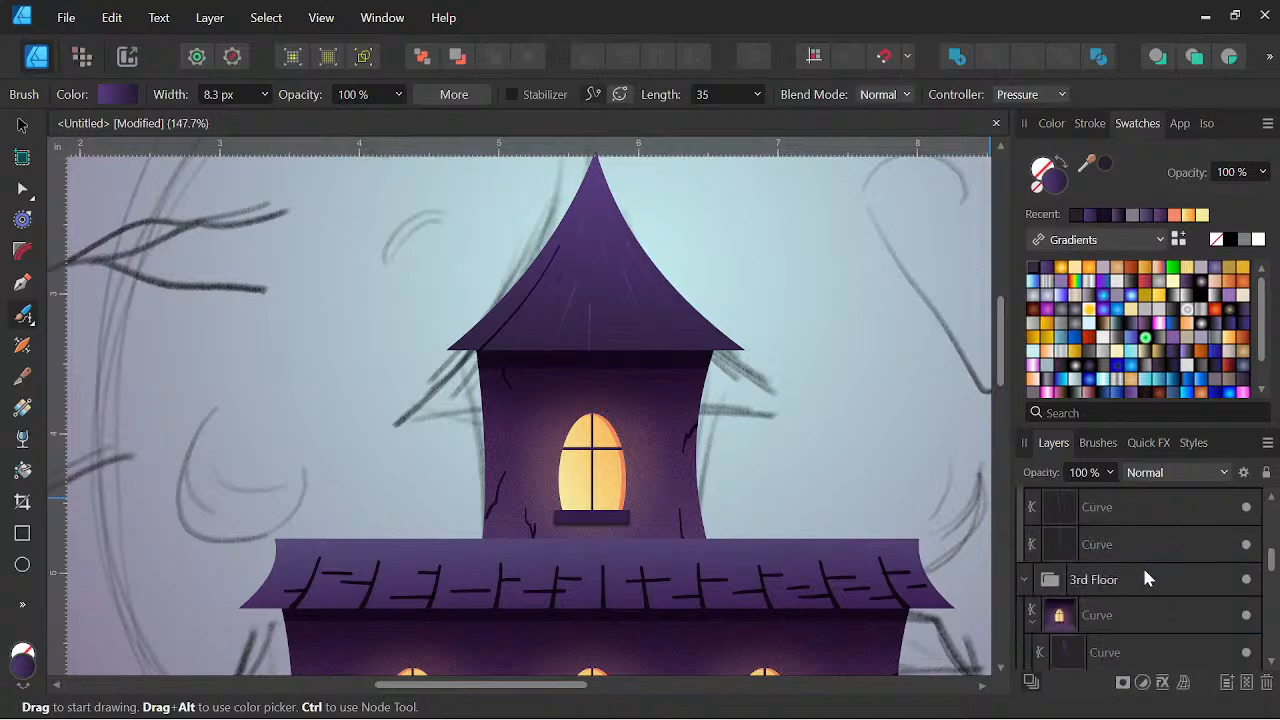
pyautogui.click(1141, 507)
pyautogui.click(1143, 472)
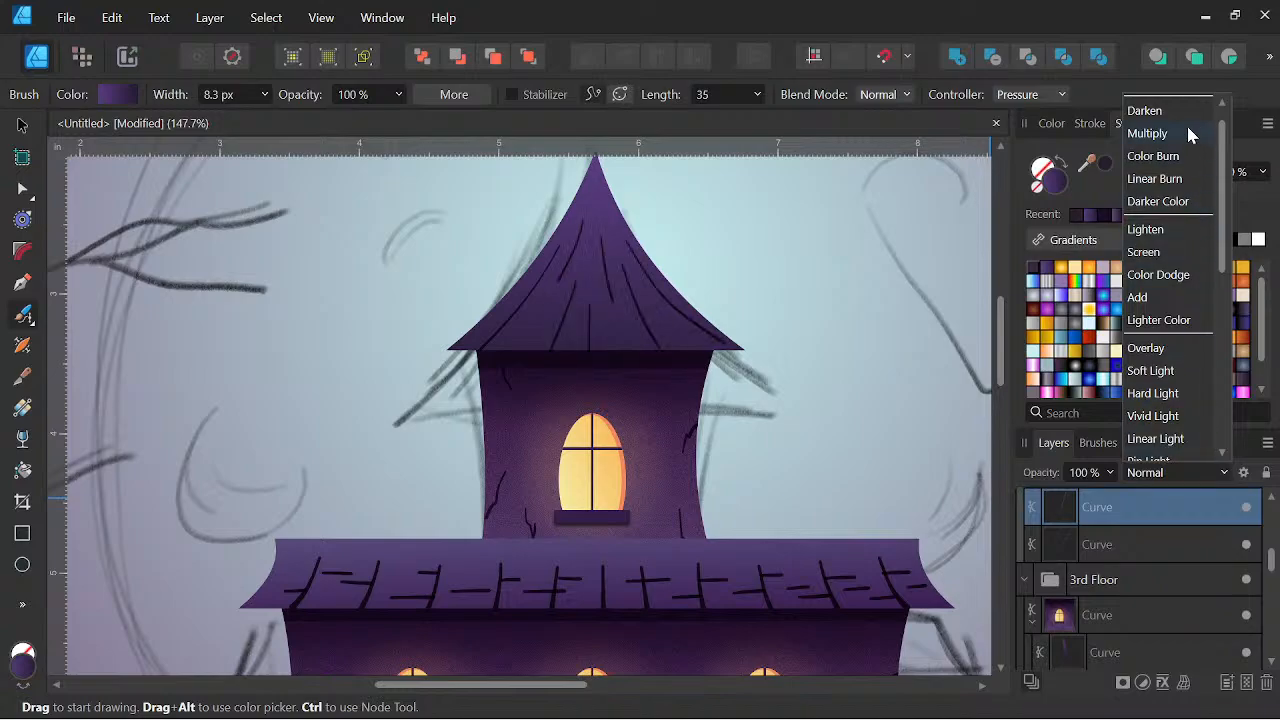
pyautogui.click(1188, 133)
# Brush a short line down from the pointed roof's peak and set its blend mode to Multiply
pyautogui.scroll(-3, 811, 380)
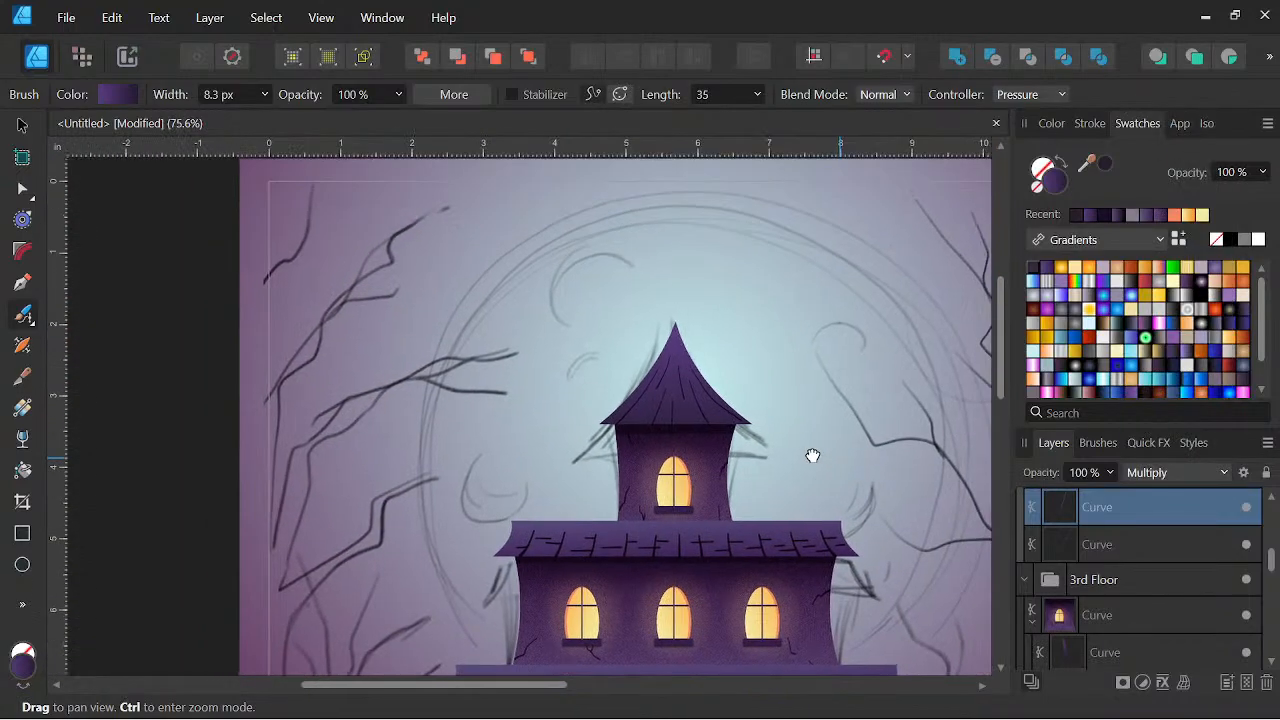
pyautogui.scroll(4, 810, 380)
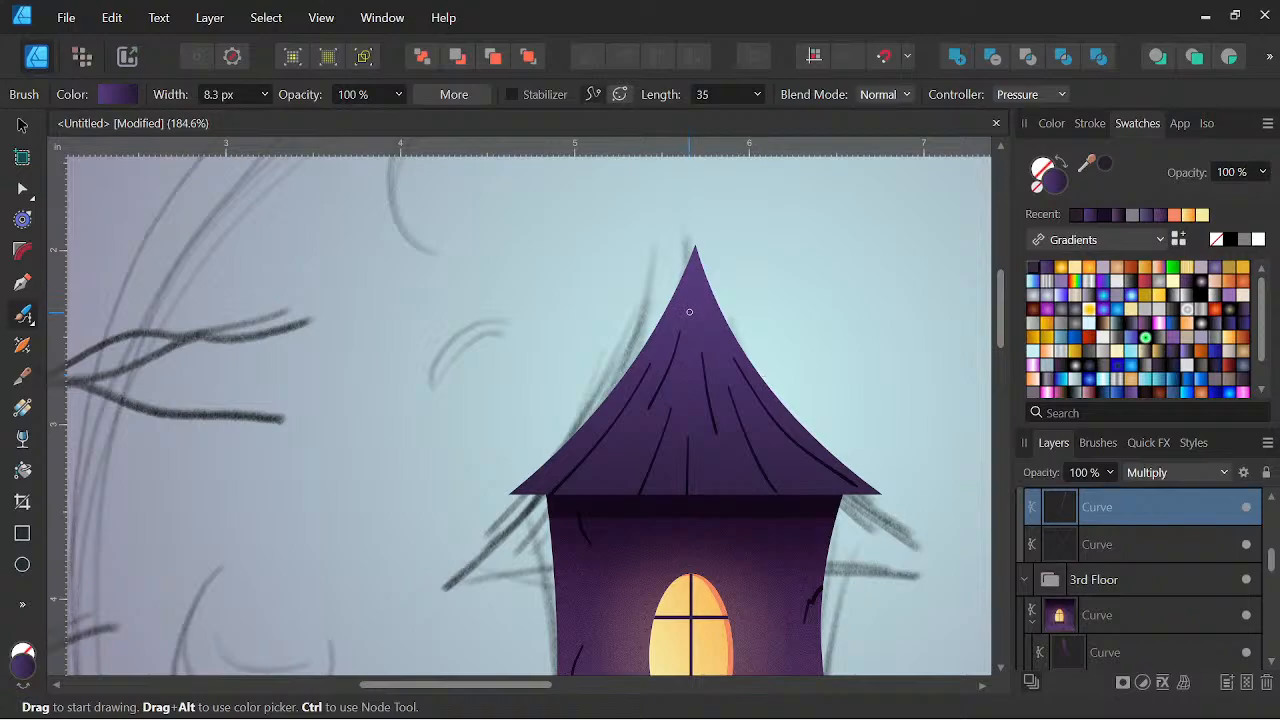
pyautogui.moveTo(702, 213); pyautogui.dragTo(708, 203)
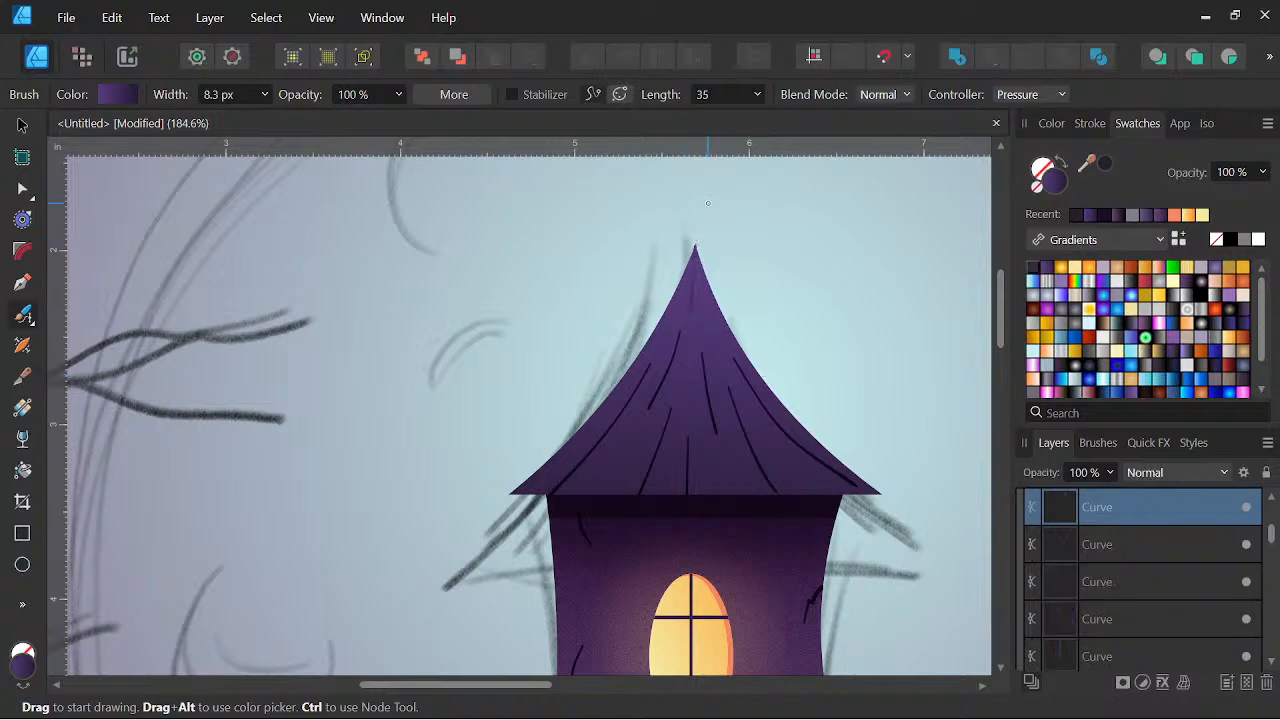
pyautogui.click(1193, 466)
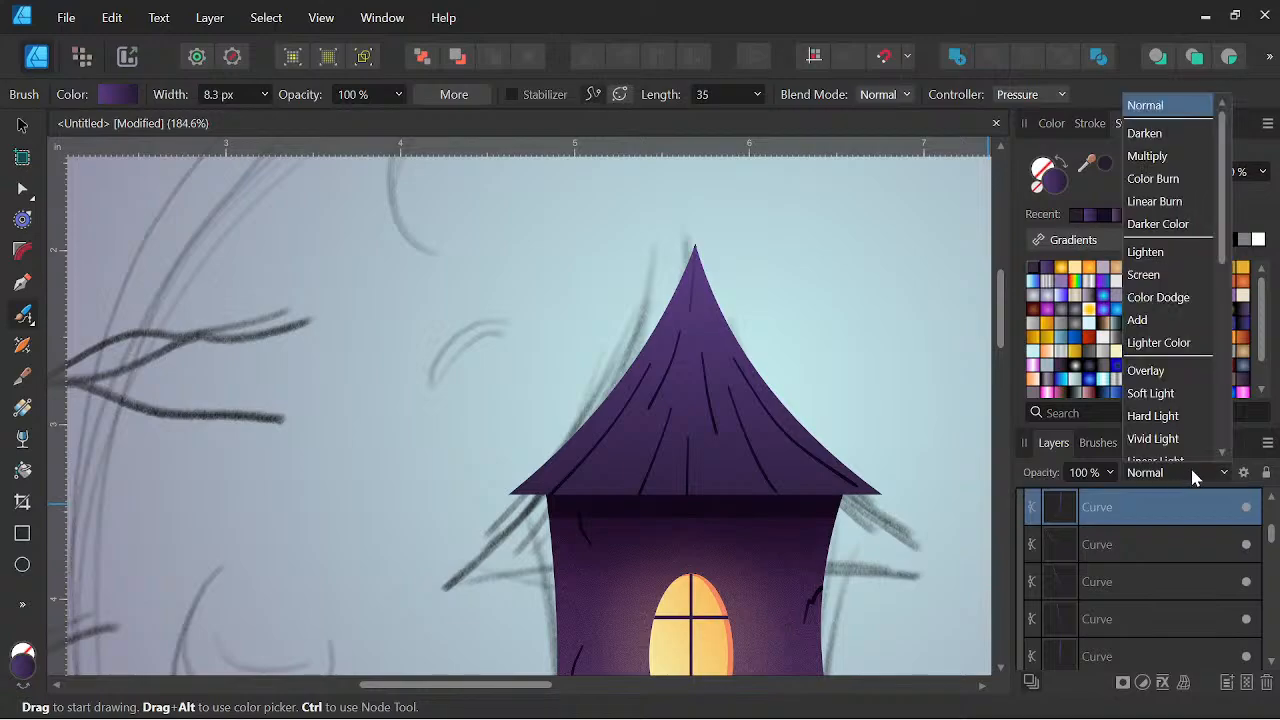
pyautogui.click(1161, 133)
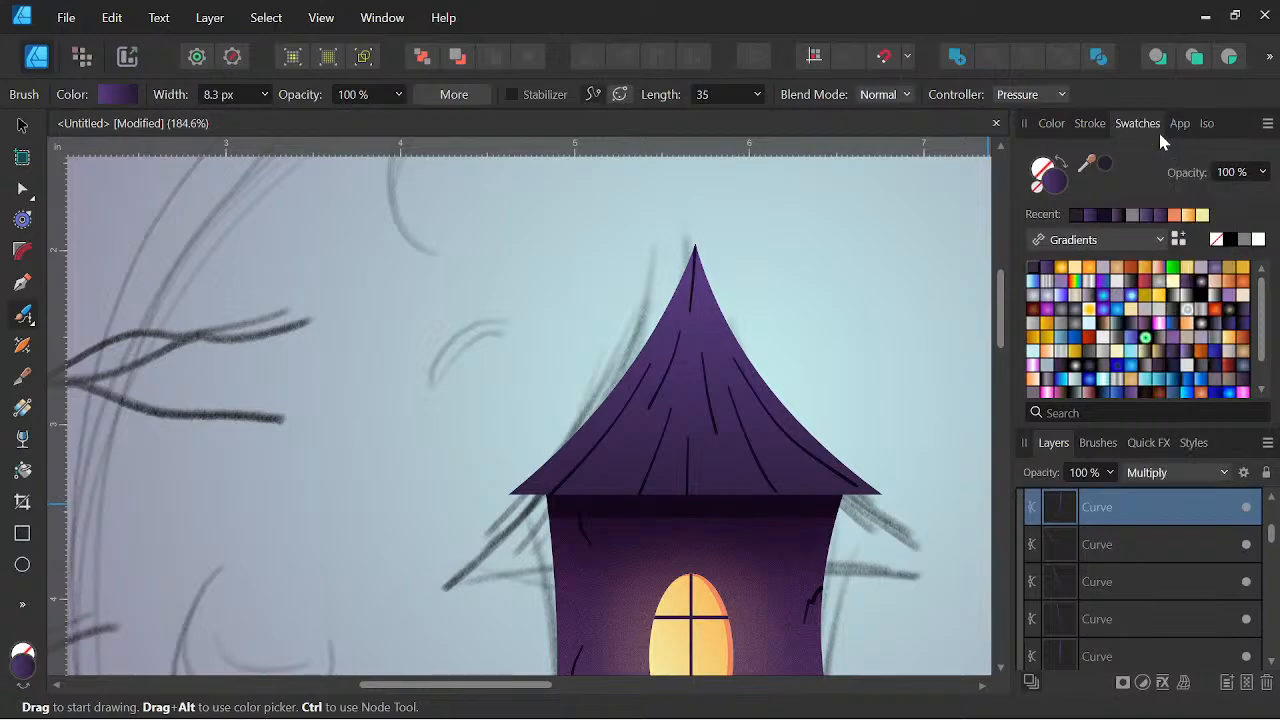
# Brush short horizontal shingle lines between the long lines, from the pointed roof's eaves up to its peak
pyautogui.moveTo(601, 471); pyautogui.dragTo(607, 471)
pyautogui.moveTo(602, 413)
pyautogui.mouseDown()
pyautogui.moveTo(594, 424)
pyautogui.moveTo(612, 428)
pyautogui.mouseUp()
pyautogui.moveTo(701, 321); pyautogui.dragTo(702, 300)
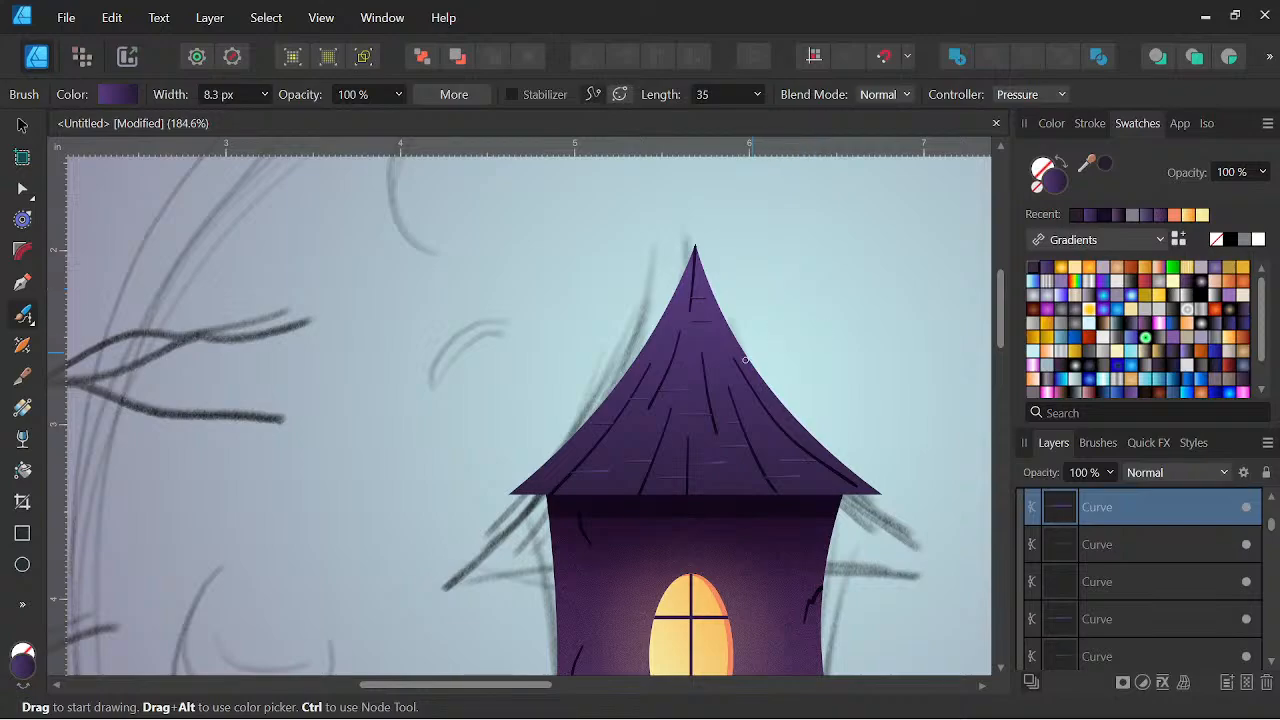
pyautogui.moveTo(736, 372); pyautogui.dragTo(743, 360)
# Set the blend mode of all the short horizontal shingle lines on the pointed roof to Multiply
pyautogui.scroll(-1, 1133, 555)
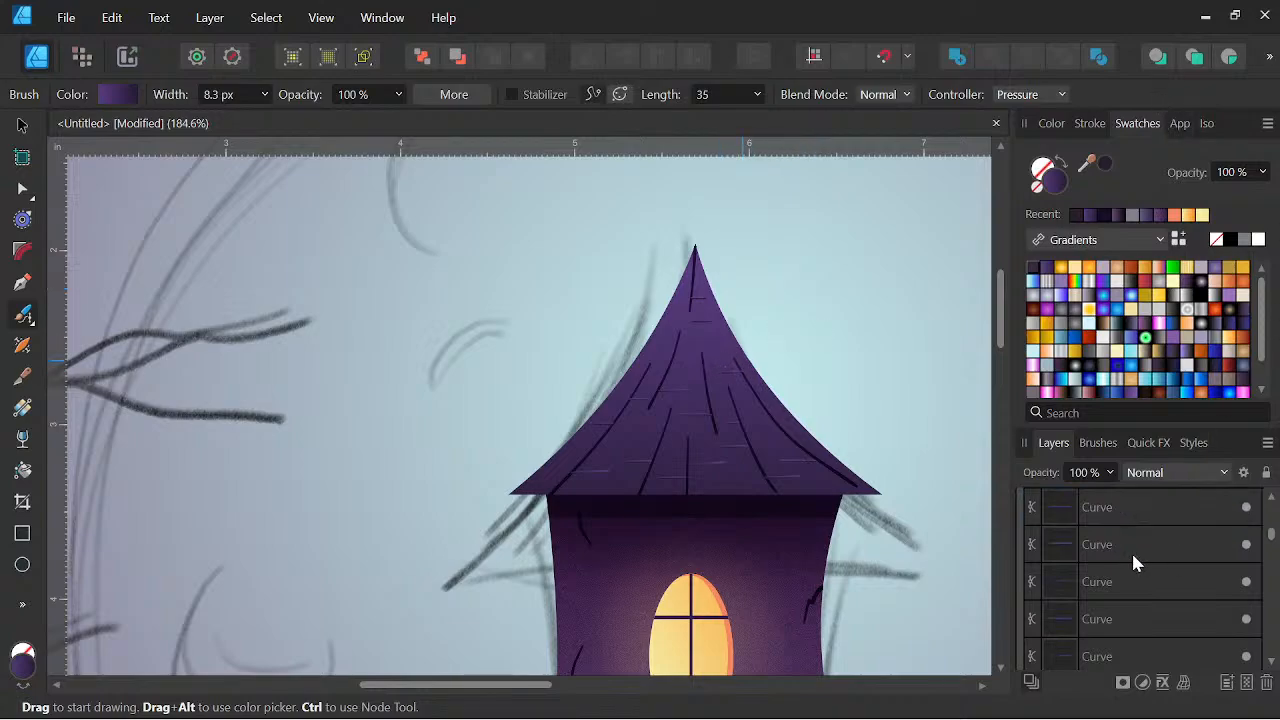
pyautogui.scroll(-2, 1126, 573)
pyautogui.keyDown('shift'); pyautogui.click(1140, 541); pyautogui.keyUp('shift')
pyautogui.click(1157, 478)
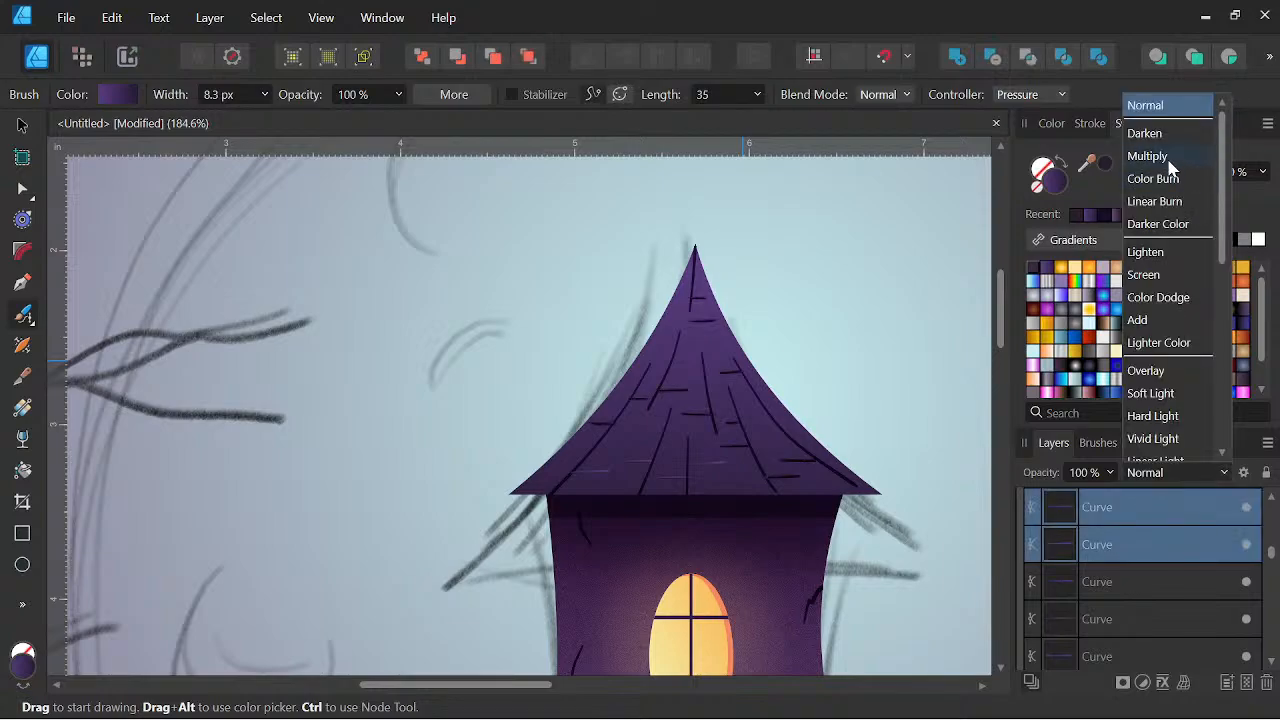
pyautogui.click(1147, 156)
pyautogui.click(1118, 583)
pyautogui.scroll(-2, 1119, 587)
pyautogui.keyDown('shift'); pyautogui.click(1148, 576); pyautogui.keyUp('shift')
pyautogui.click(1202, 472)
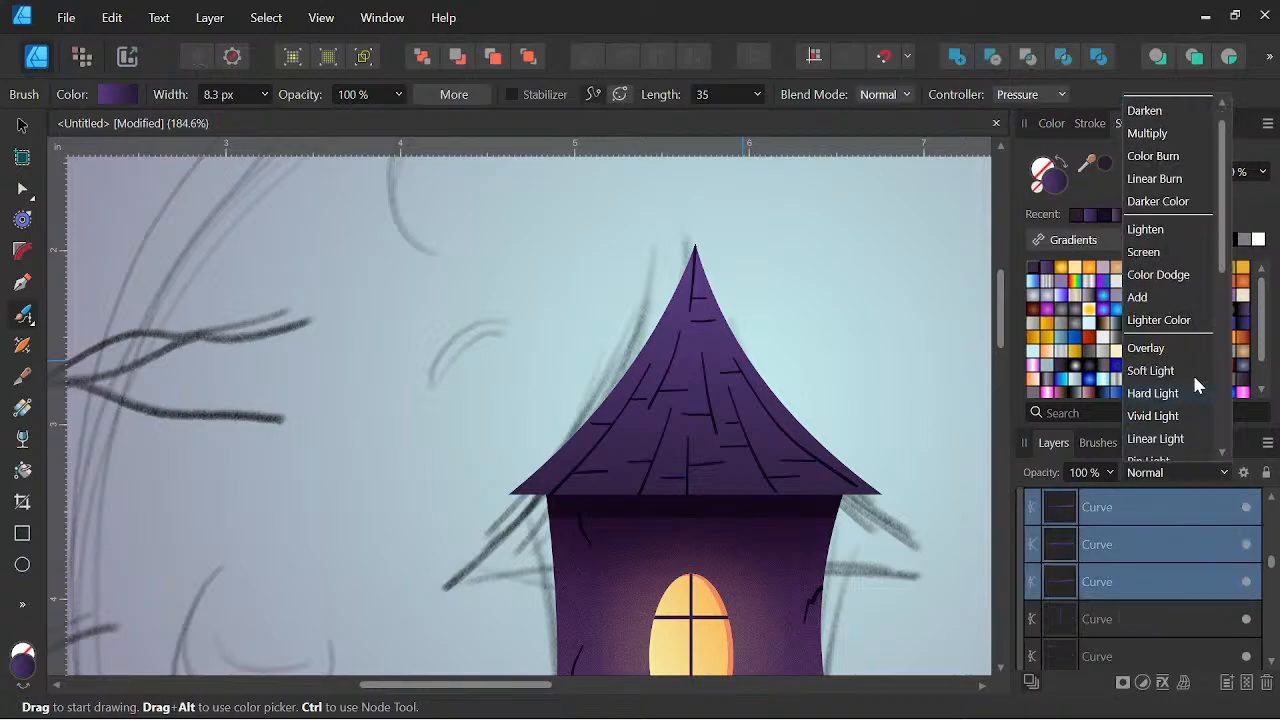
pyautogui.click(1163, 134)
pyautogui.scroll(-4, 605, 515)
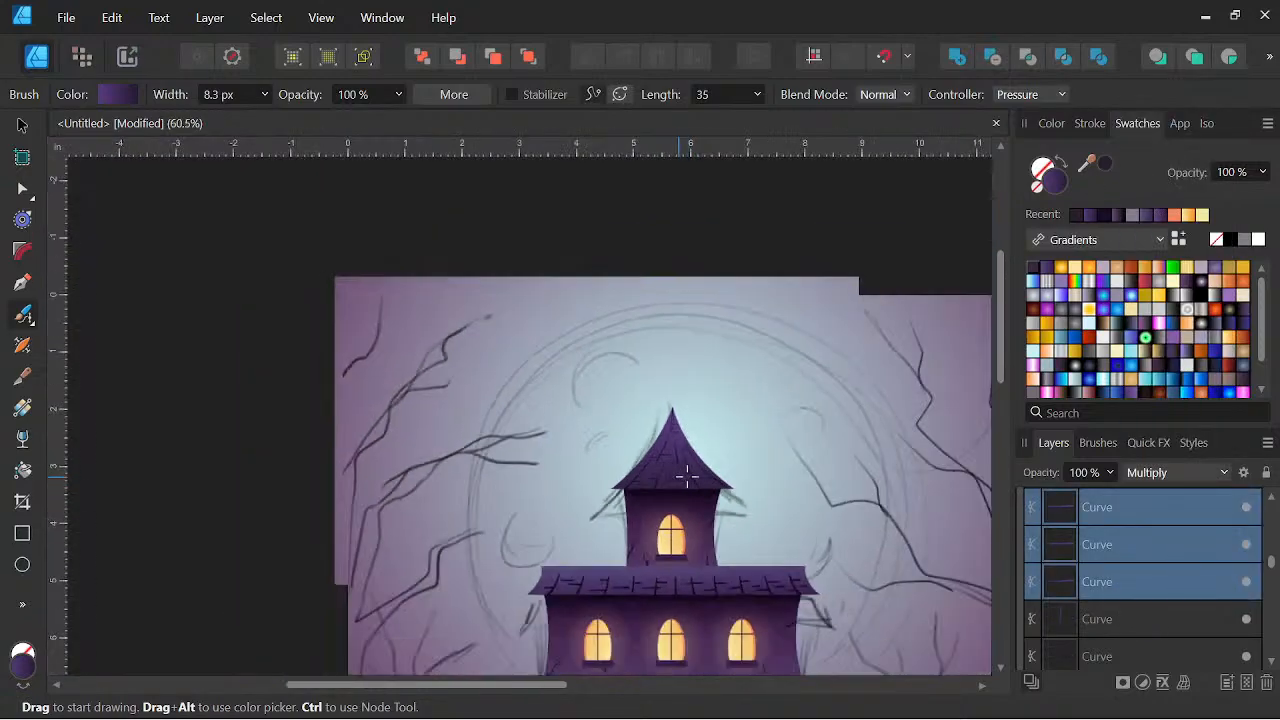
pyautogui.scroll(-1, 783, 566)
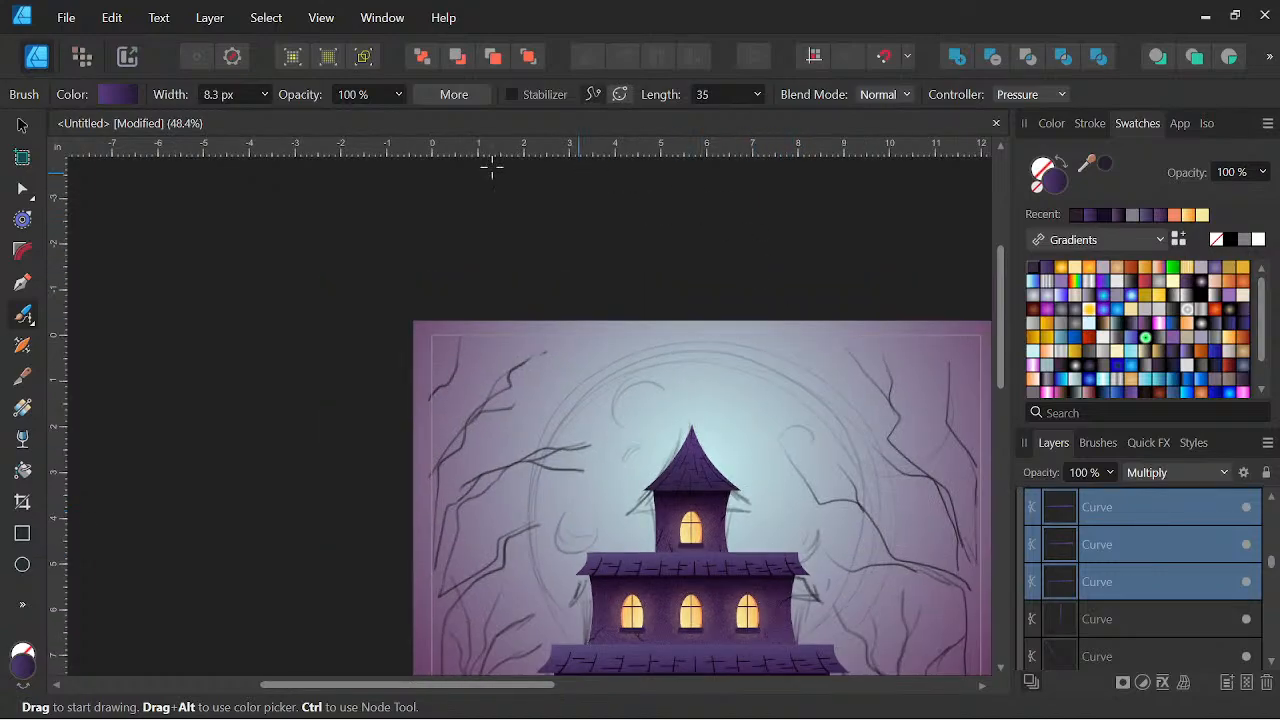
# Deselect the roof curves and examine the whole haunted house illustration, especially the first-floor wall around the door
pyautogui.click(22, 126)
pyautogui.click(300, 266)
pyautogui.moveTo(728, 468)
pyautogui.mouseDown()
pyautogui.moveTo(651, 303)
pyautogui.moveTo(660, 289)
pyautogui.mouseUp()
pyautogui.scroll(-2, 784, 370)
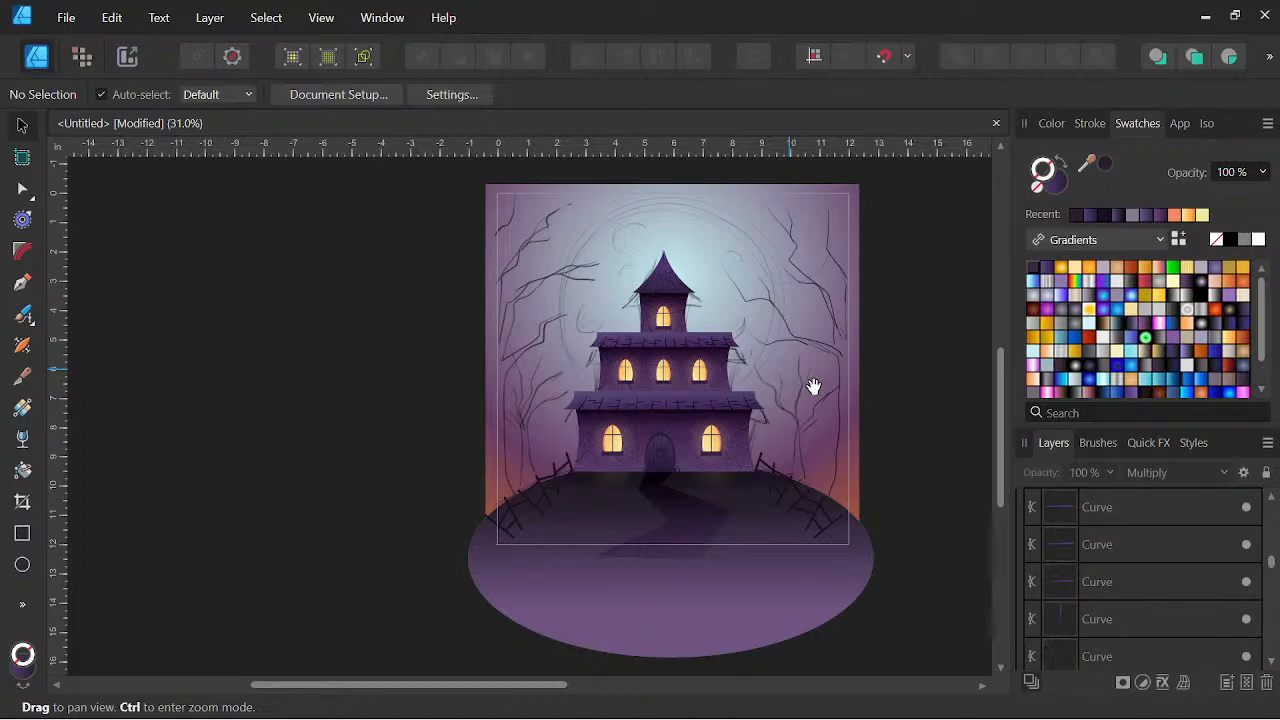
pyautogui.scroll(1, 784, 472)
pyautogui.moveTo(814, 478)
pyautogui.mouseDown()
pyautogui.moveTo(843, 513)
pyautogui.moveTo(839, 483)
pyautogui.mouseUp()
pyautogui.scroll(-1, 862, 460)
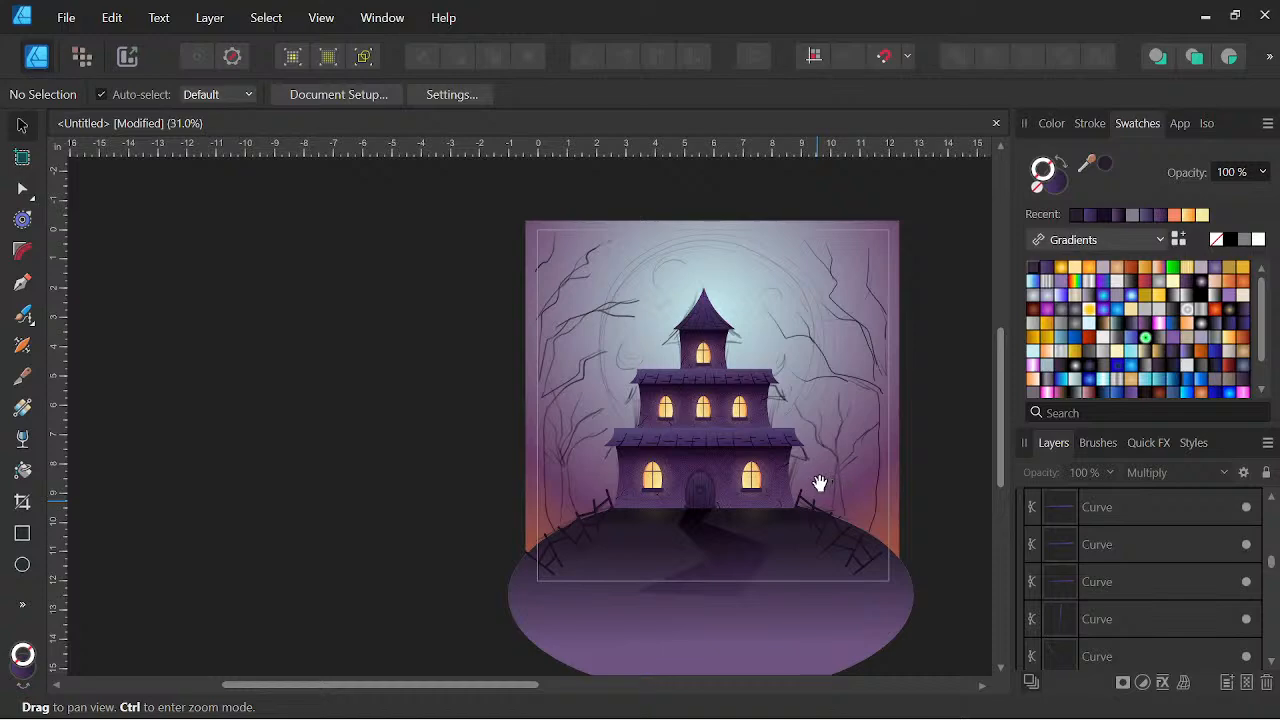
pyautogui.scroll(4, 712, 464)
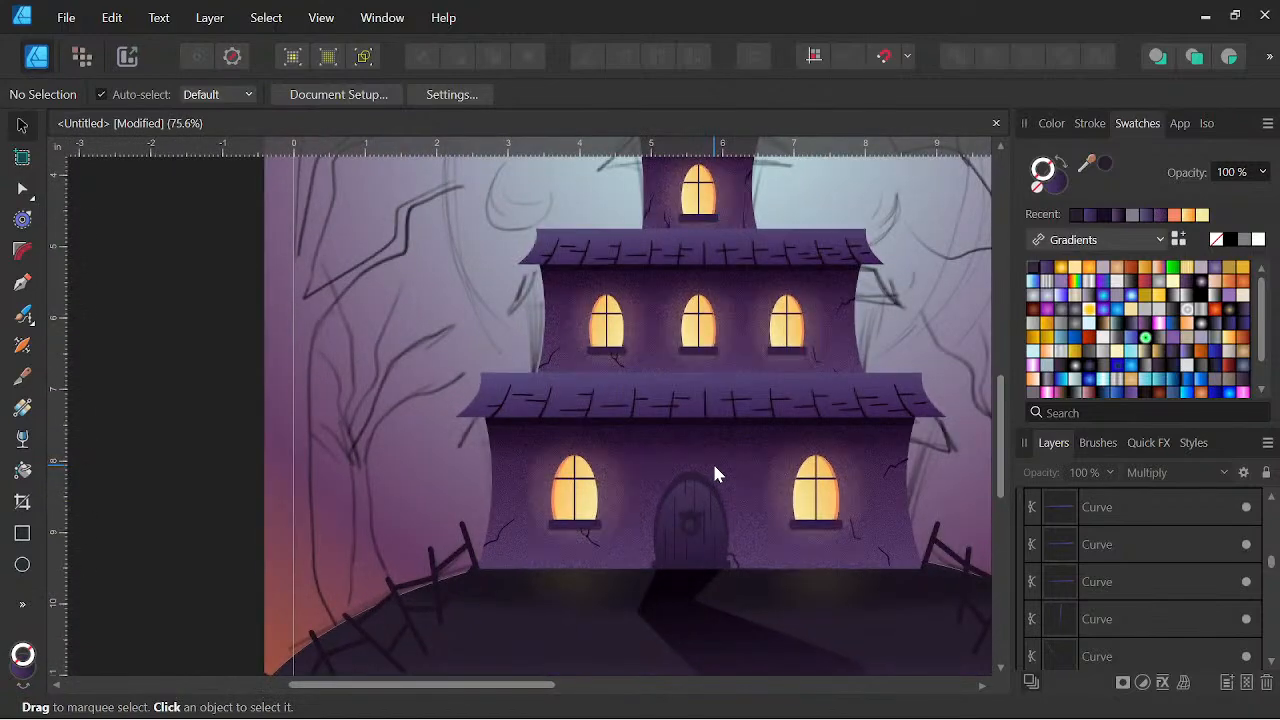
pyautogui.moveTo(754, 494); pyautogui.dragTo(723, 501)
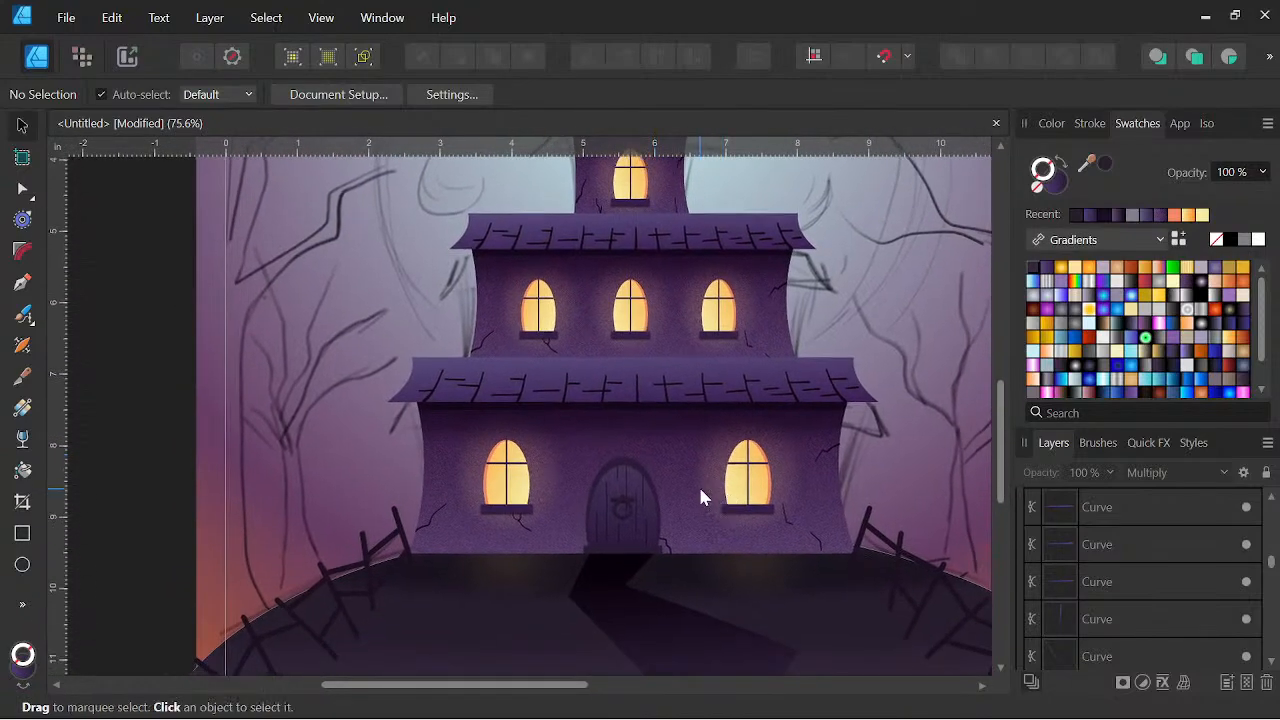
pyautogui.scroll(1, 698, 484)
pyautogui.scroll(5, 1078, 506)
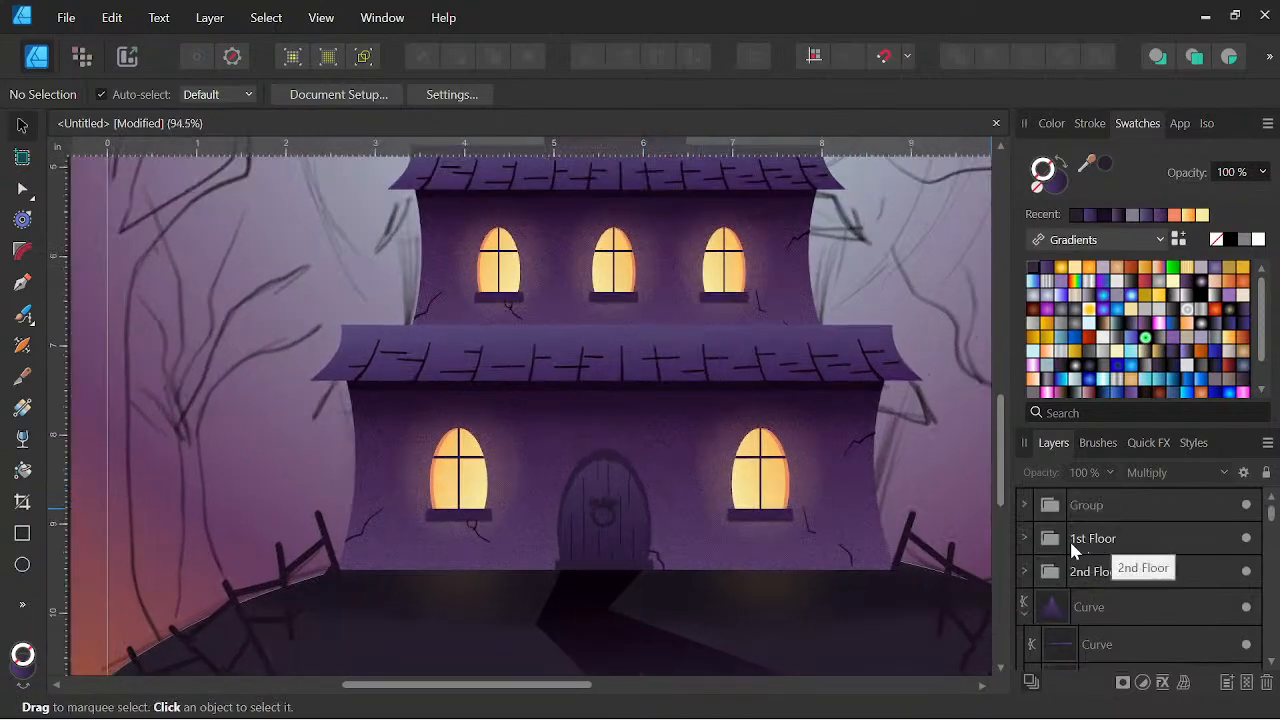
# Collapse the tower roof curve, expand the 1st Floor group and its wall curve, and select the doorstep rectangle inside it
pyautogui.click(1024, 571)
pyautogui.click(1025, 573)
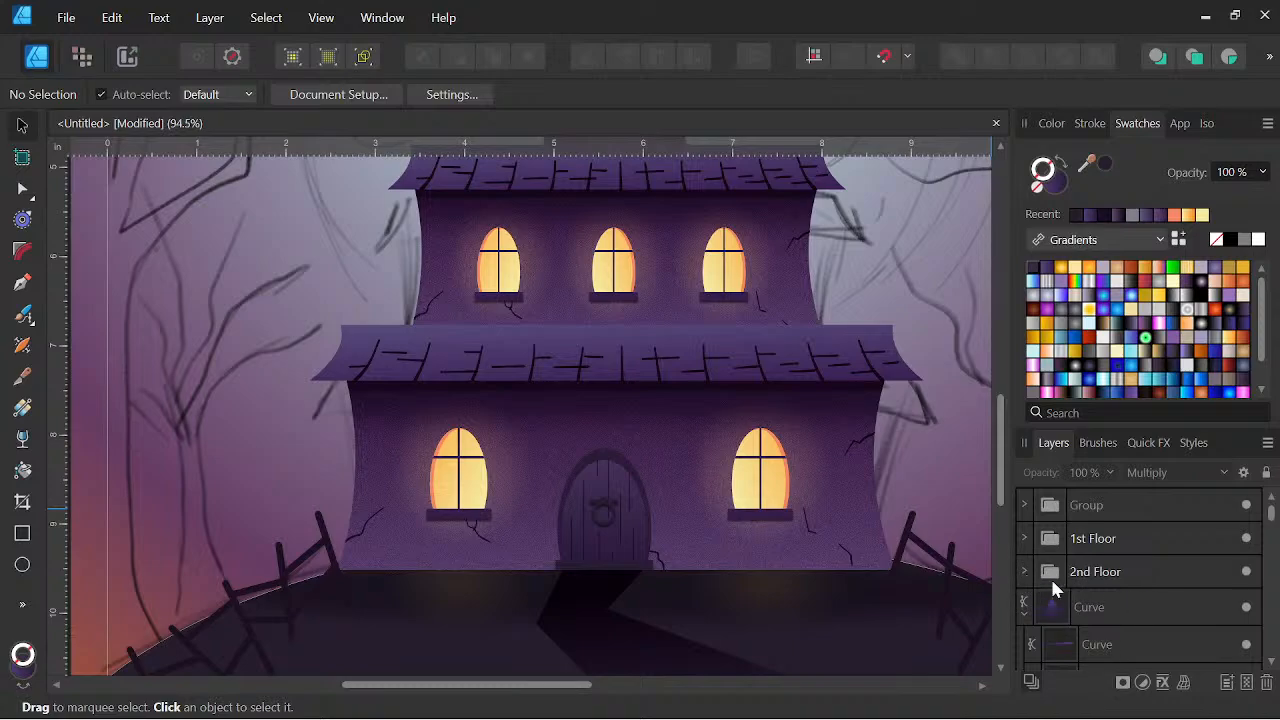
pyautogui.click(1023, 612)
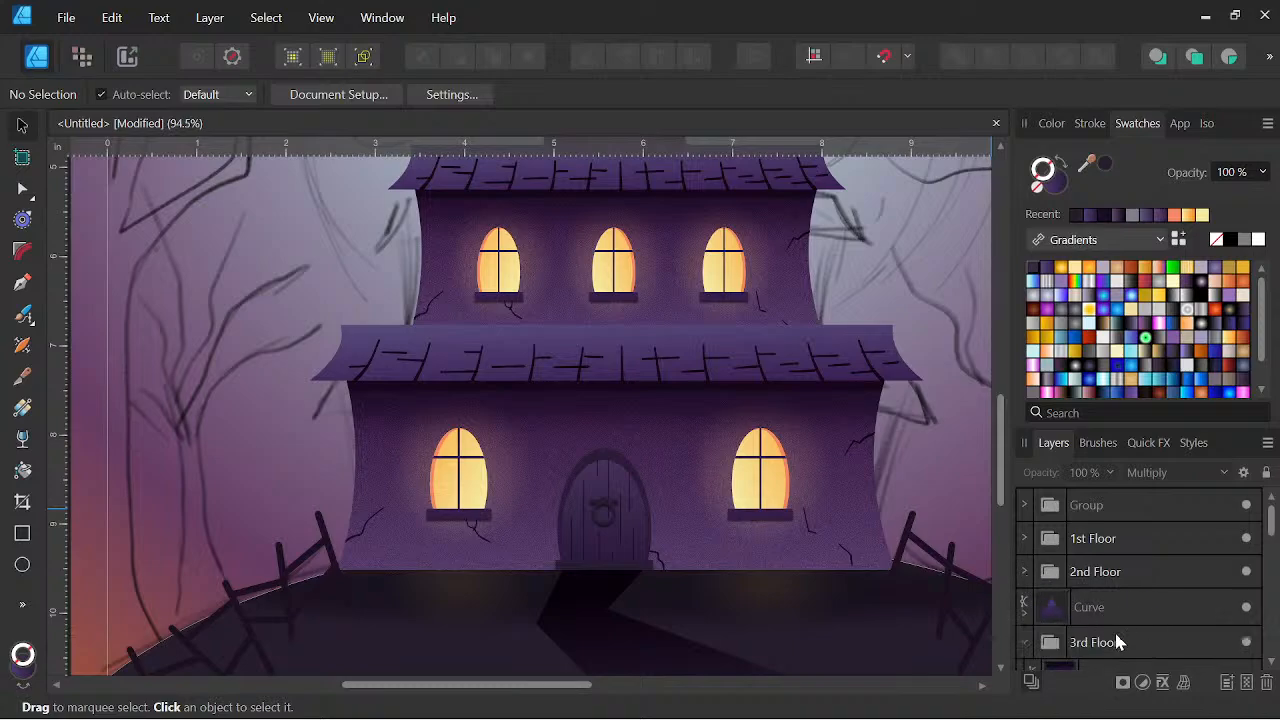
pyautogui.click(1060, 541)
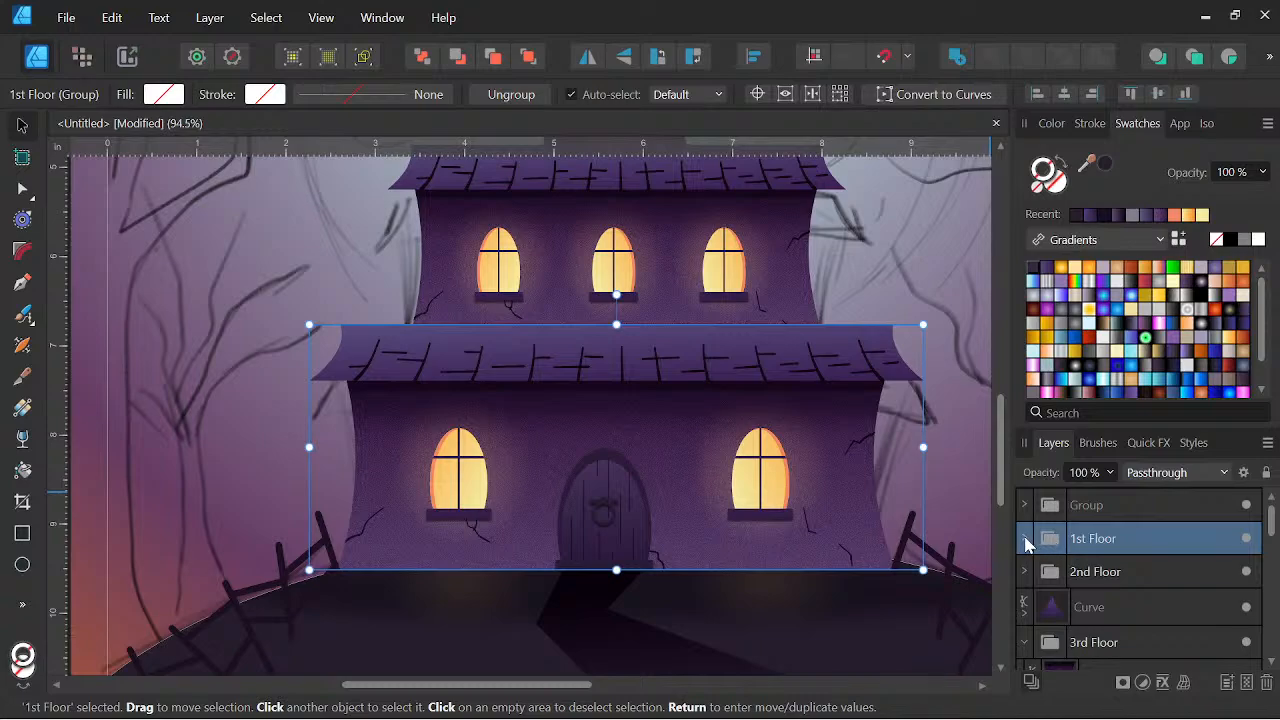
pyautogui.click(1024, 539)
pyautogui.click(1065, 618)
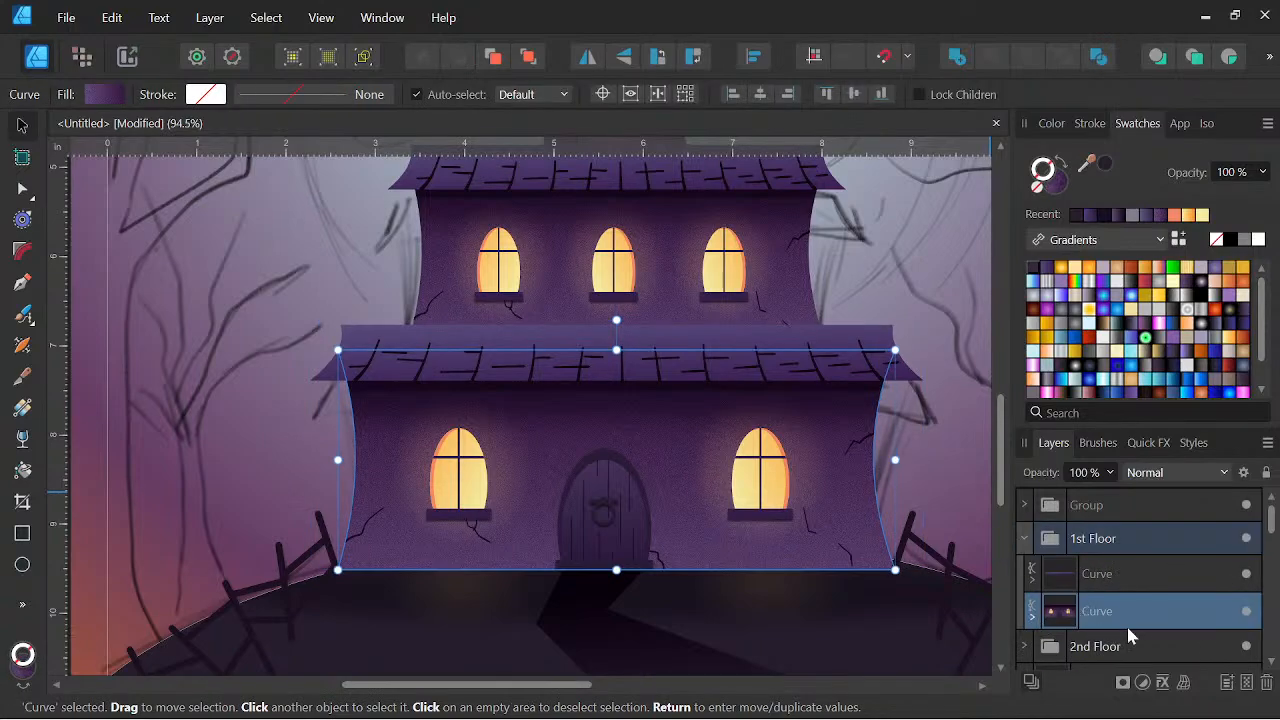
pyautogui.click(1164, 640)
pyautogui.scroll(3, 792, 450)
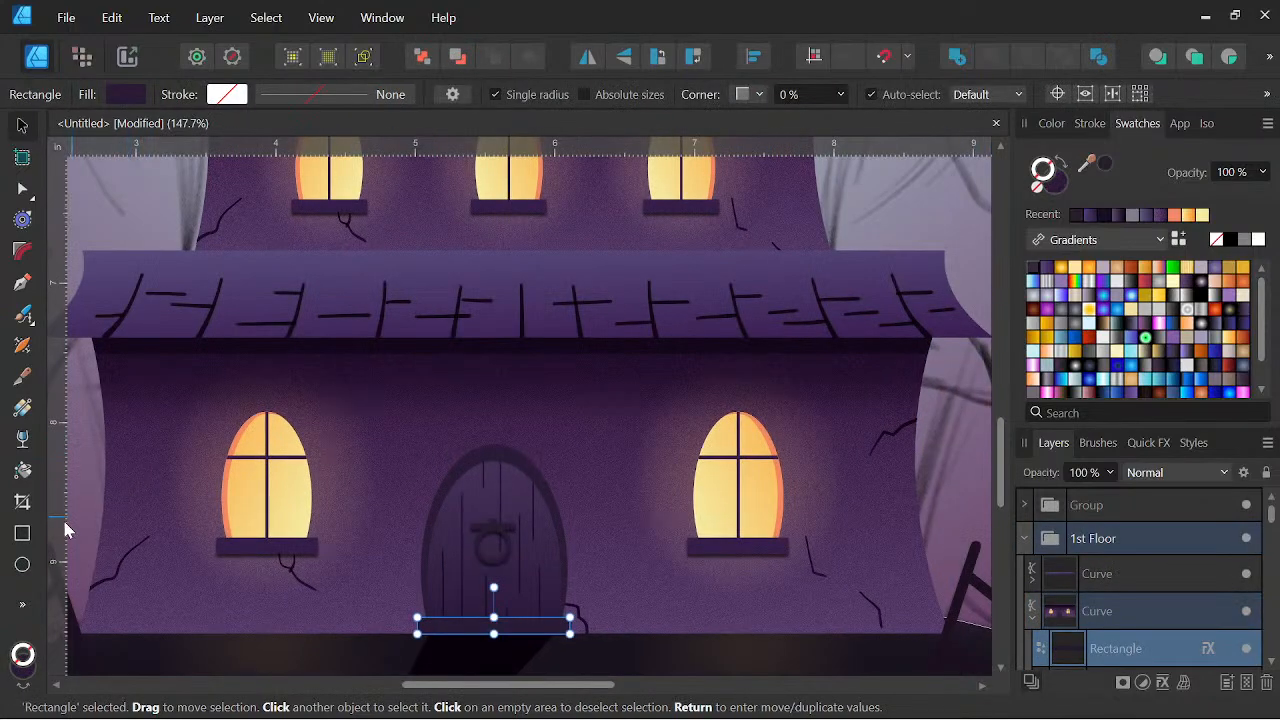
# Draw a small brick-shaped rectangle on the first-floor wall between the door and the right window, filled with dark purple 3A2B46
pyautogui.click(23, 535)
pyautogui.moveTo(609, 563); pyautogui.dragTo(652, 578)
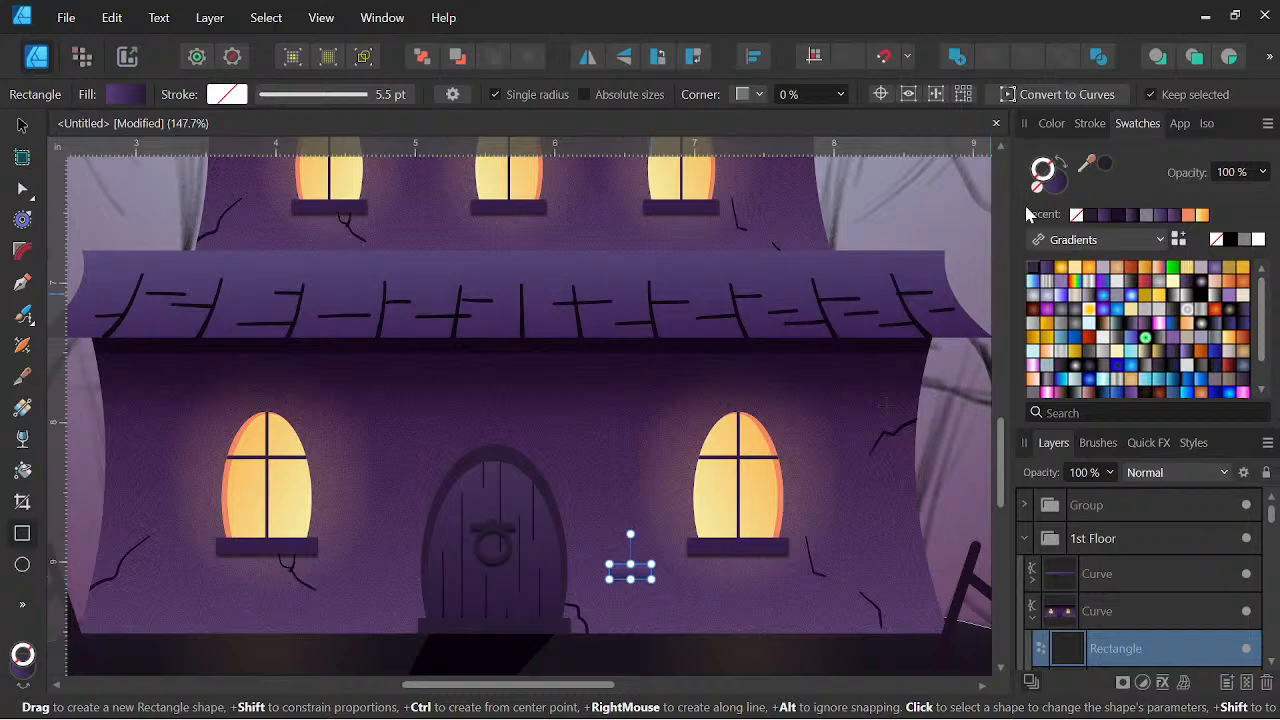
pyautogui.click(1090, 213)
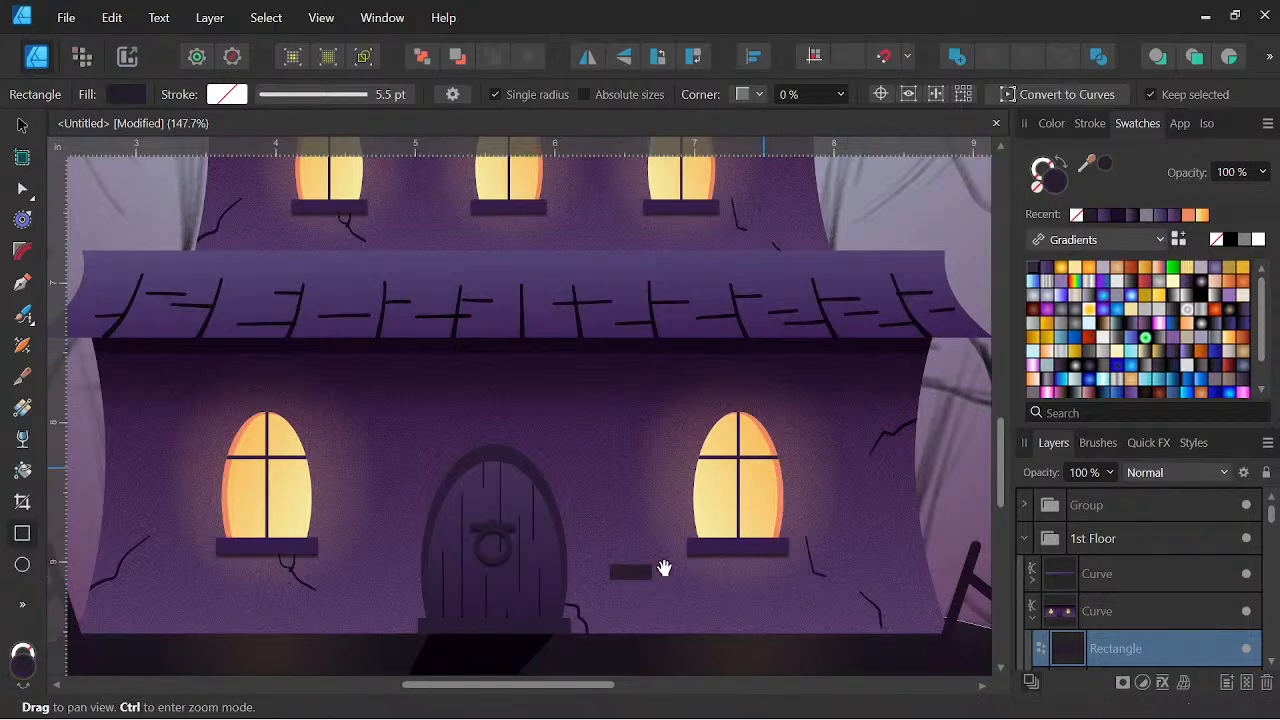
pyautogui.click(1058, 124)
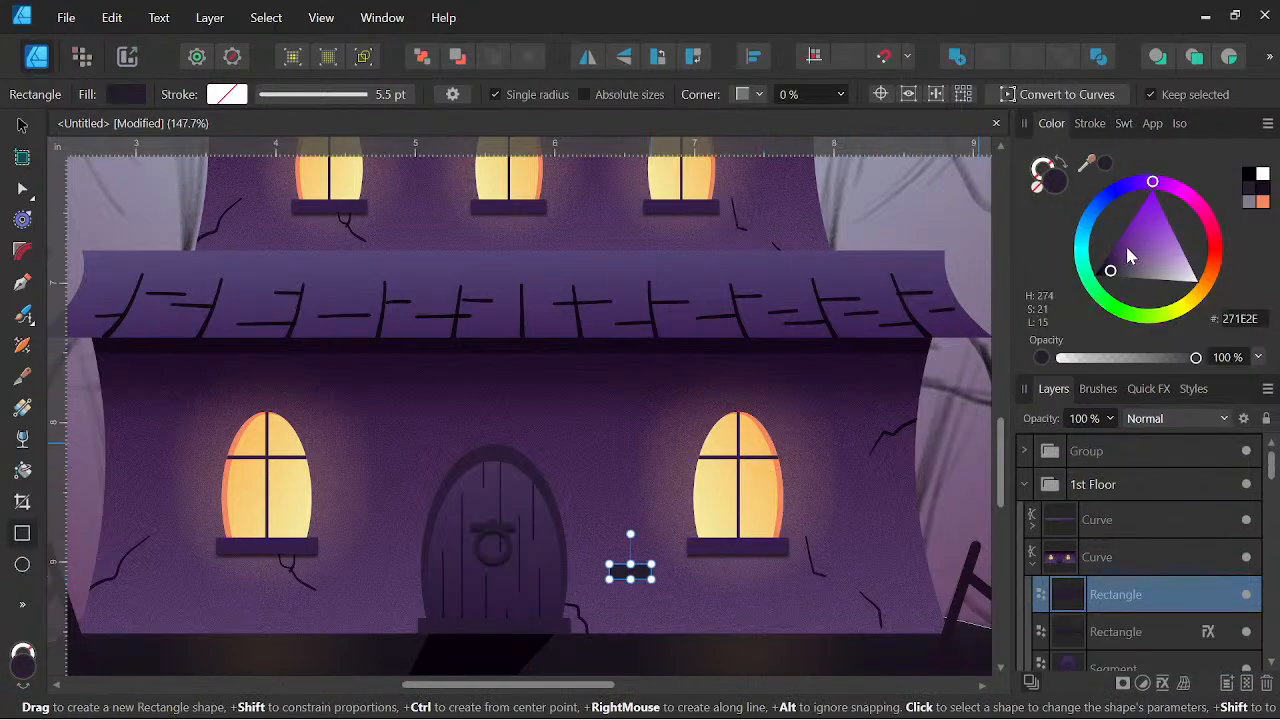
pyautogui.moveTo(1118, 266); pyautogui.dragTo(1118, 268)
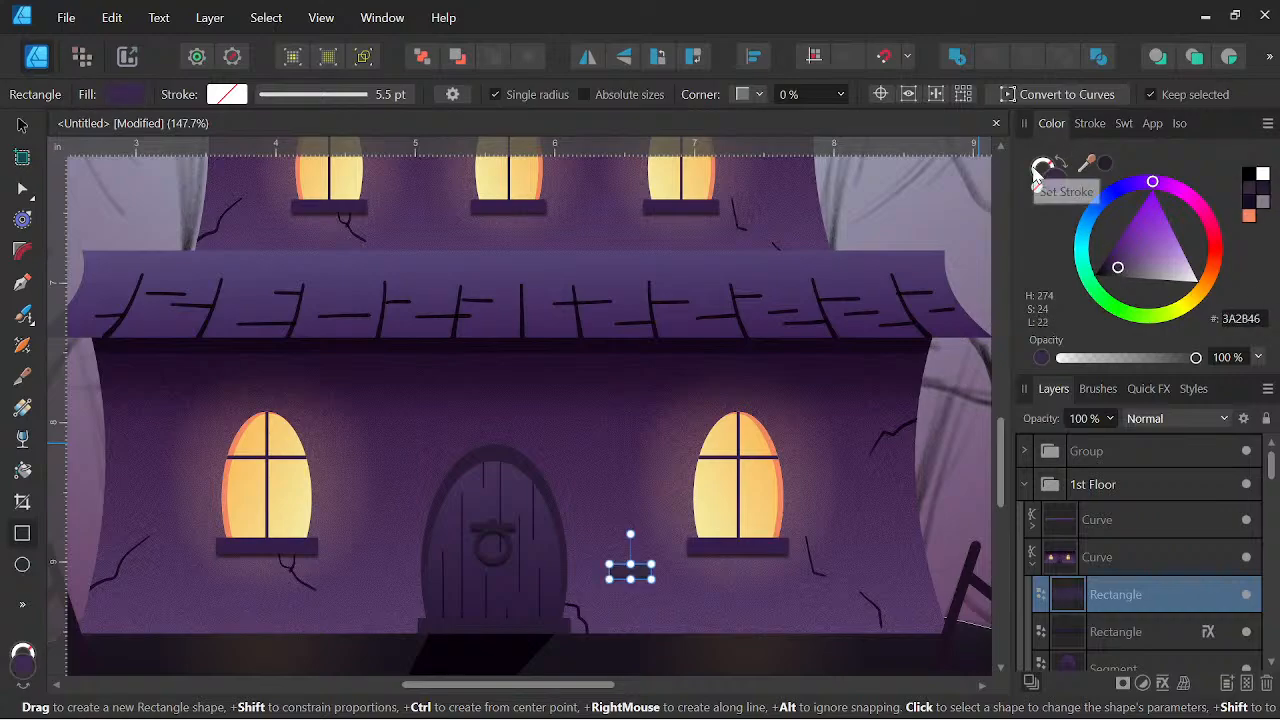
pyautogui.click(630, 571)
pyautogui.scroll(3, 737, 550)
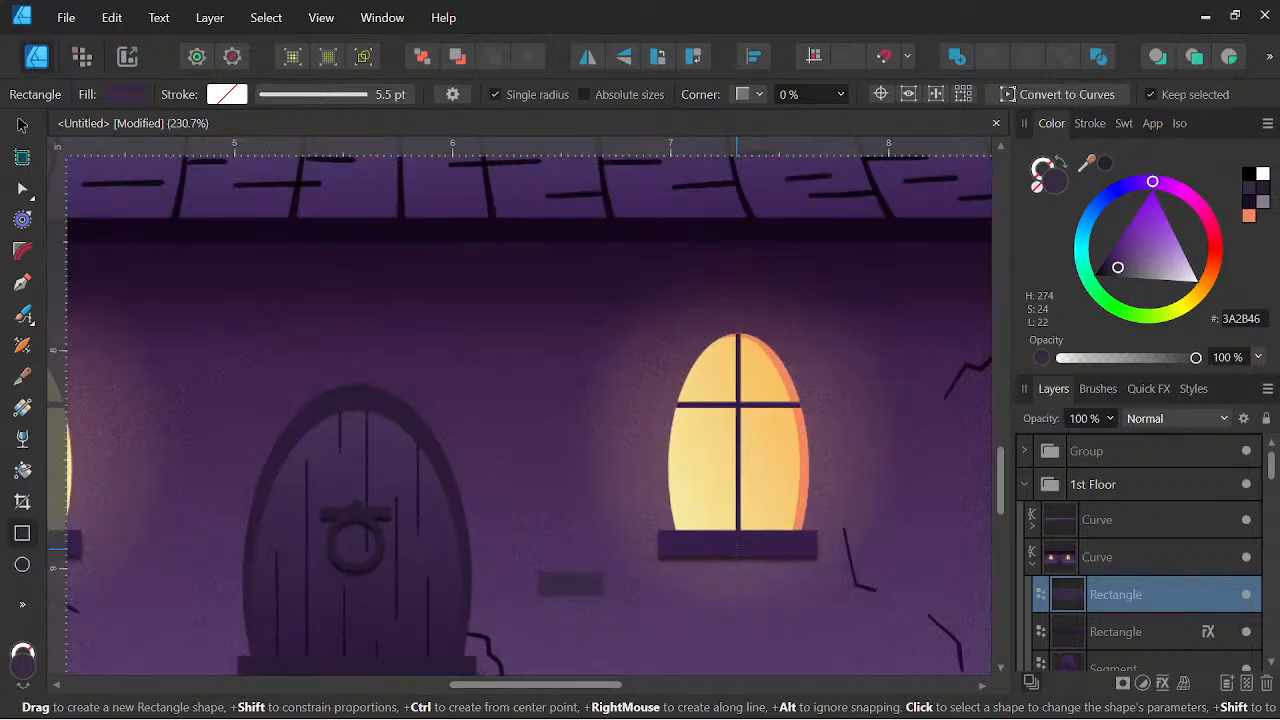
# Recolor the brick with the Color Picker Tool by sampling the right window's sill, giving fill 361F4A
pyautogui.click(22, 606)
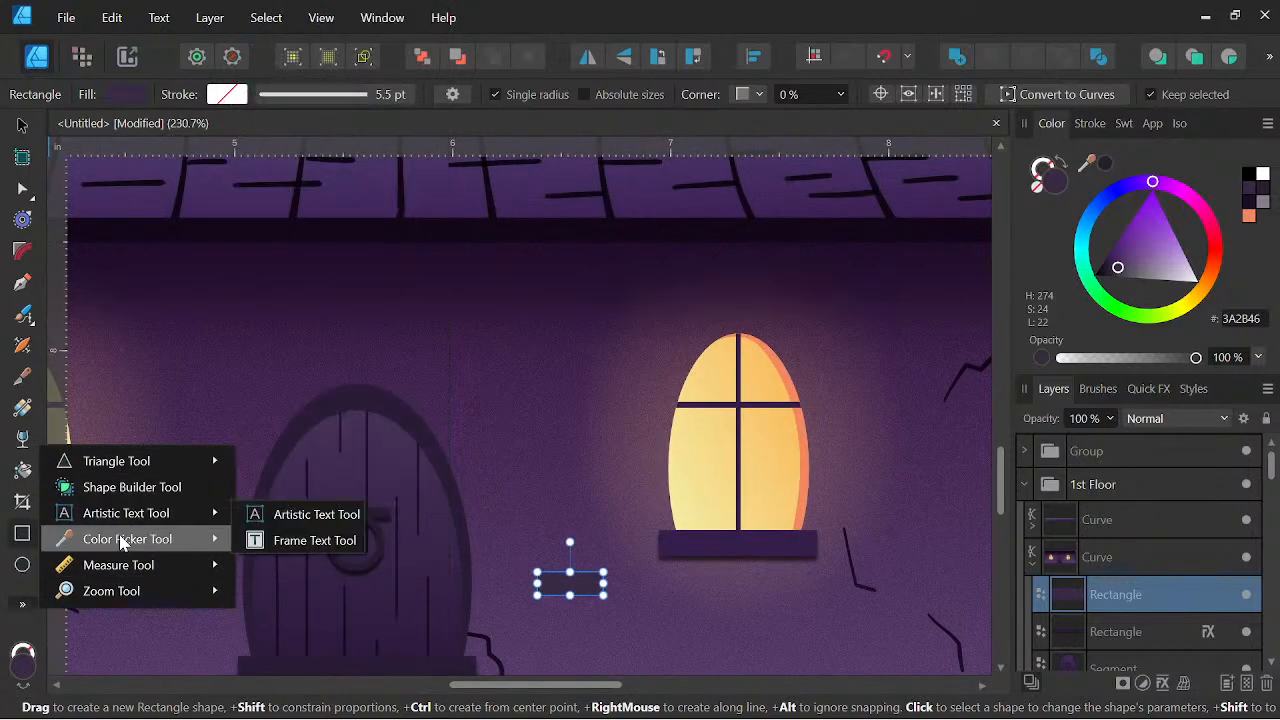
pyautogui.click(268, 540)
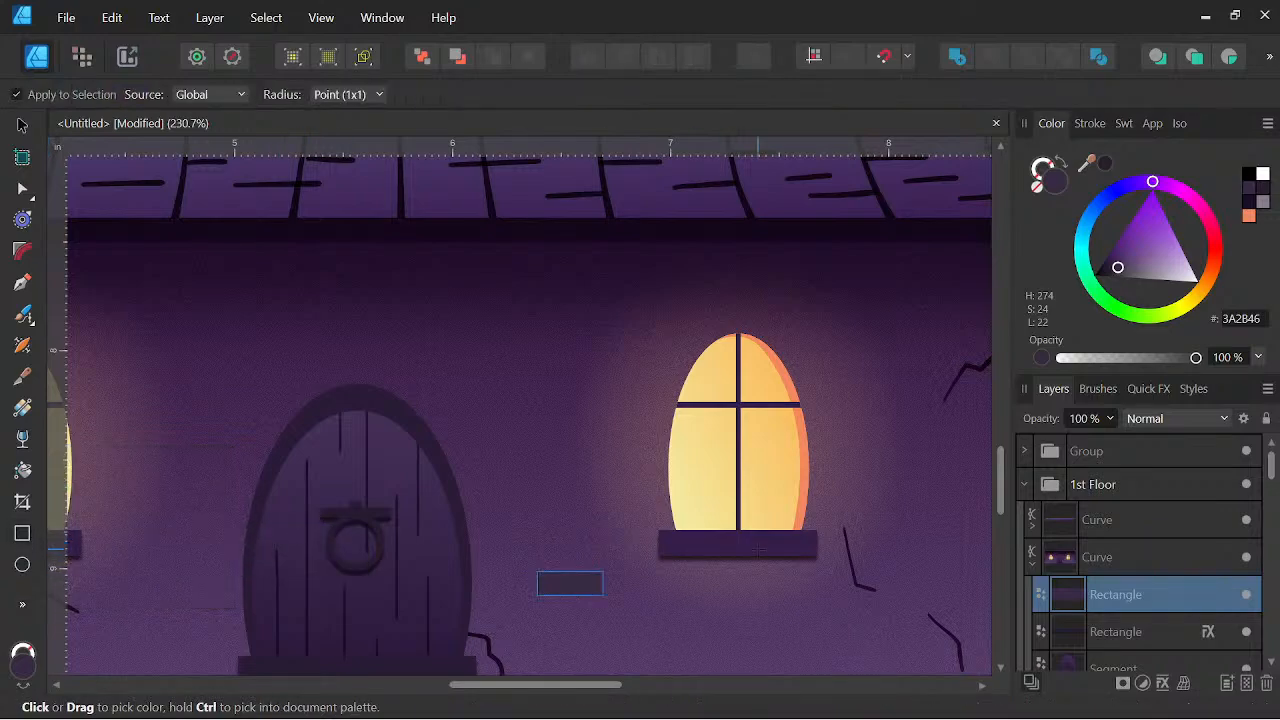
pyautogui.click(757, 546)
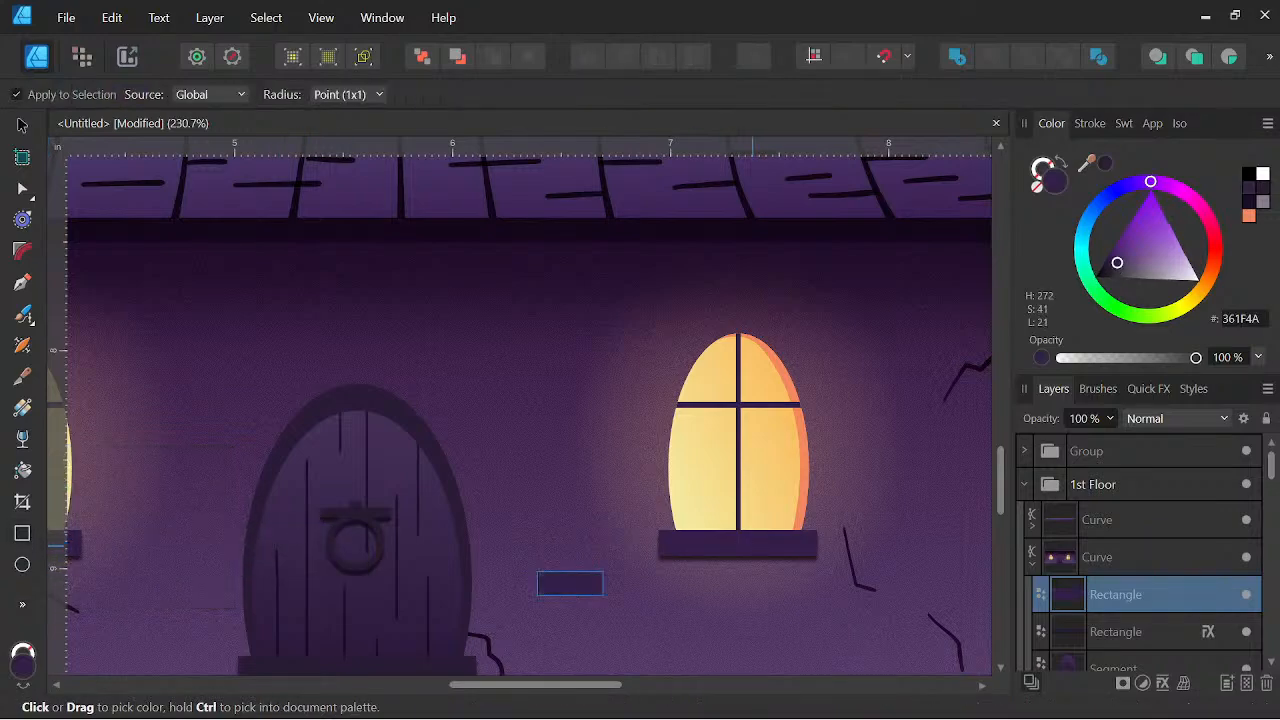
# Duplicate the brick, placing the copy above and to the right of the original beside the window sill
pyautogui.click(22, 128)
pyautogui.scroll(2, 490, 485)
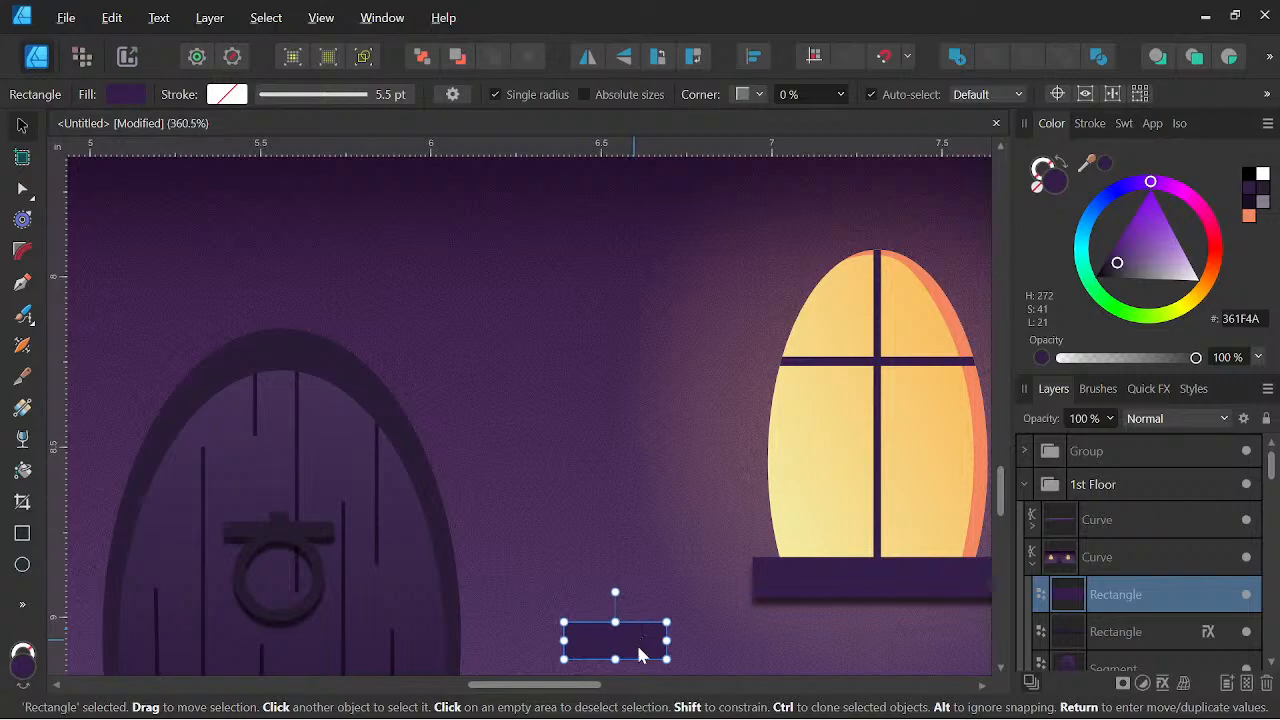
pyautogui.moveTo(644, 645); pyautogui.dragTo(720, 601)
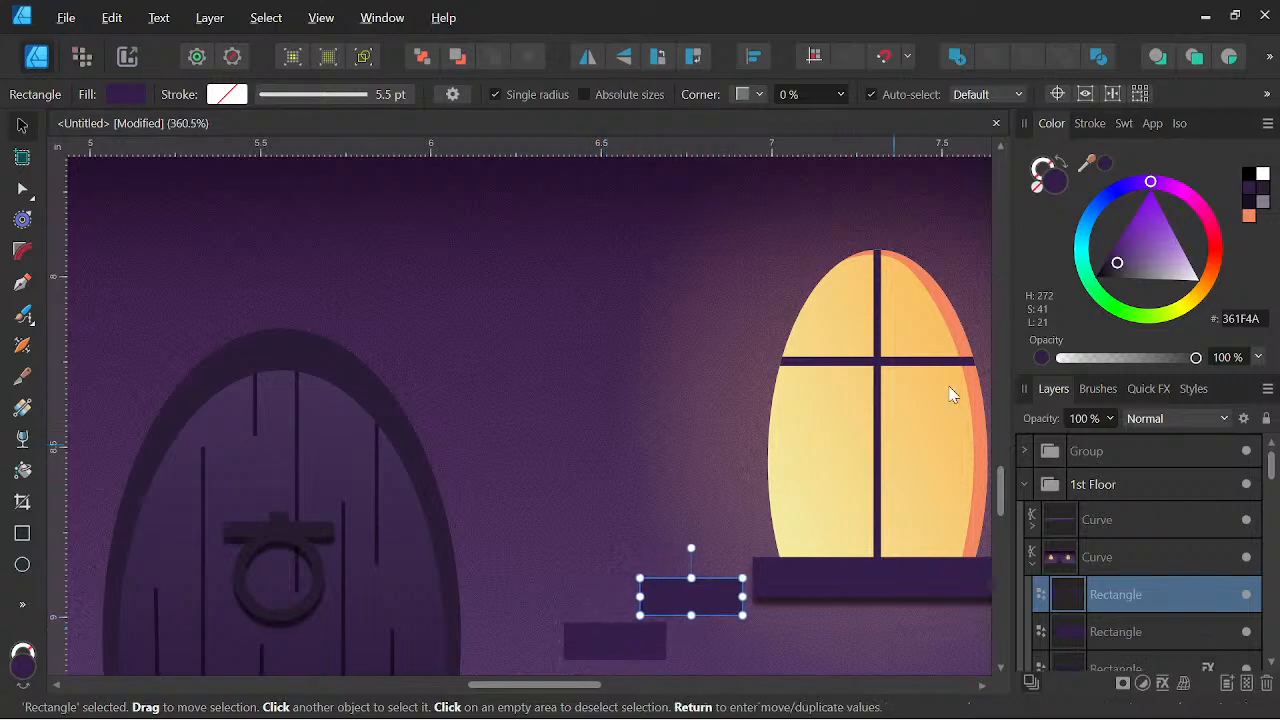
# Try a lighter purple fill, 432B58, on the duplicated brick
pyautogui.moveTo(1117, 266); pyautogui.dragTo(1122, 262)
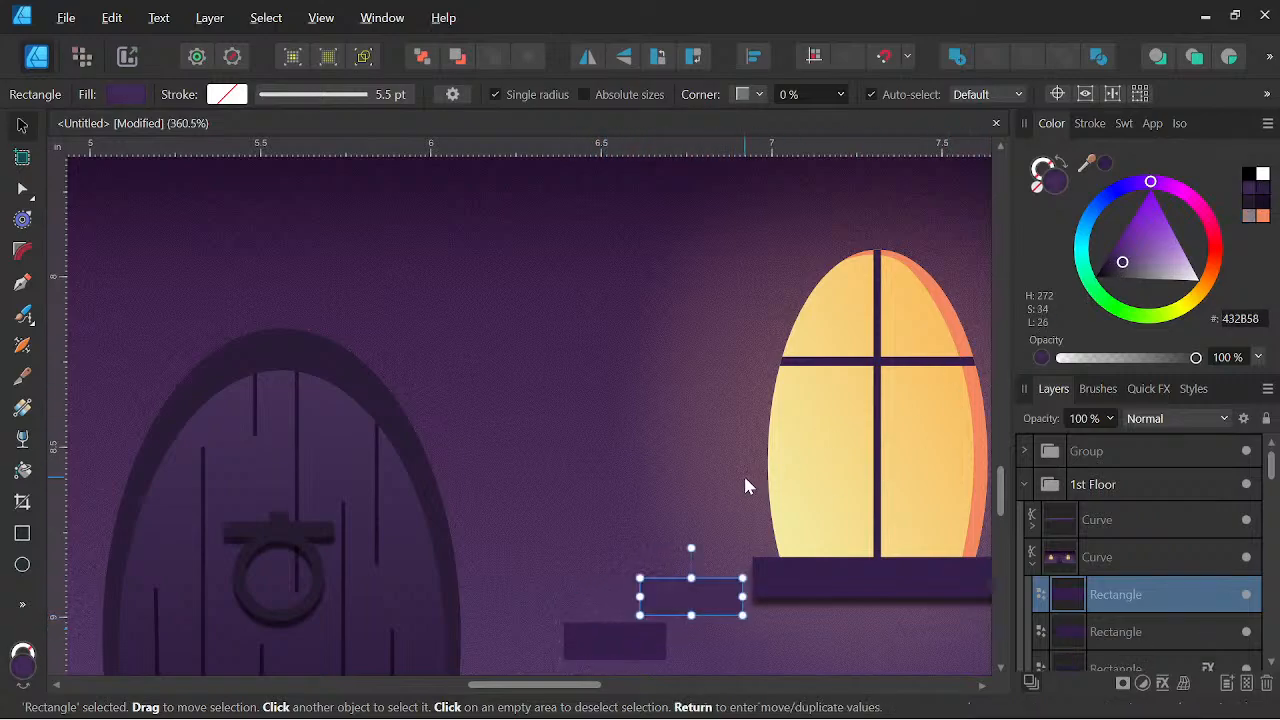
pyautogui.scroll(-6, 786, 503)
pyautogui.moveTo(802, 536); pyautogui.dragTo(760, 575)
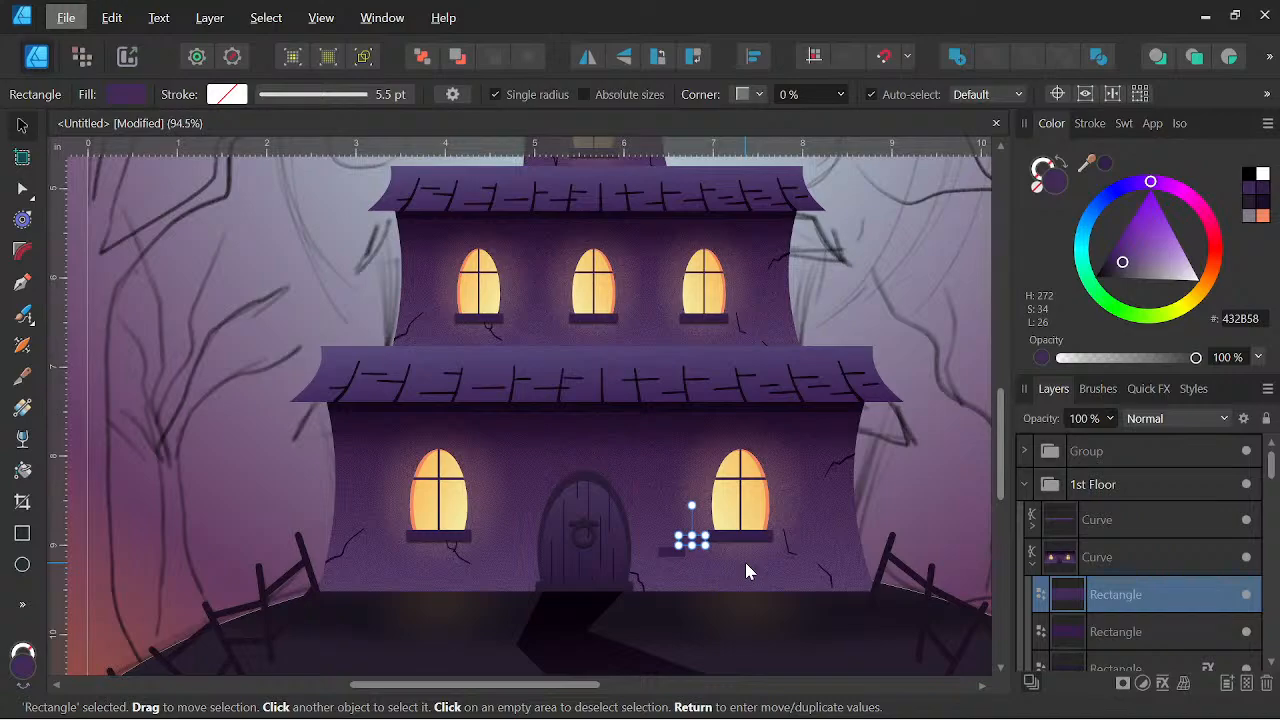
pyautogui.scroll(2, 745, 563)
pyautogui.hotkey('alt', 'space')
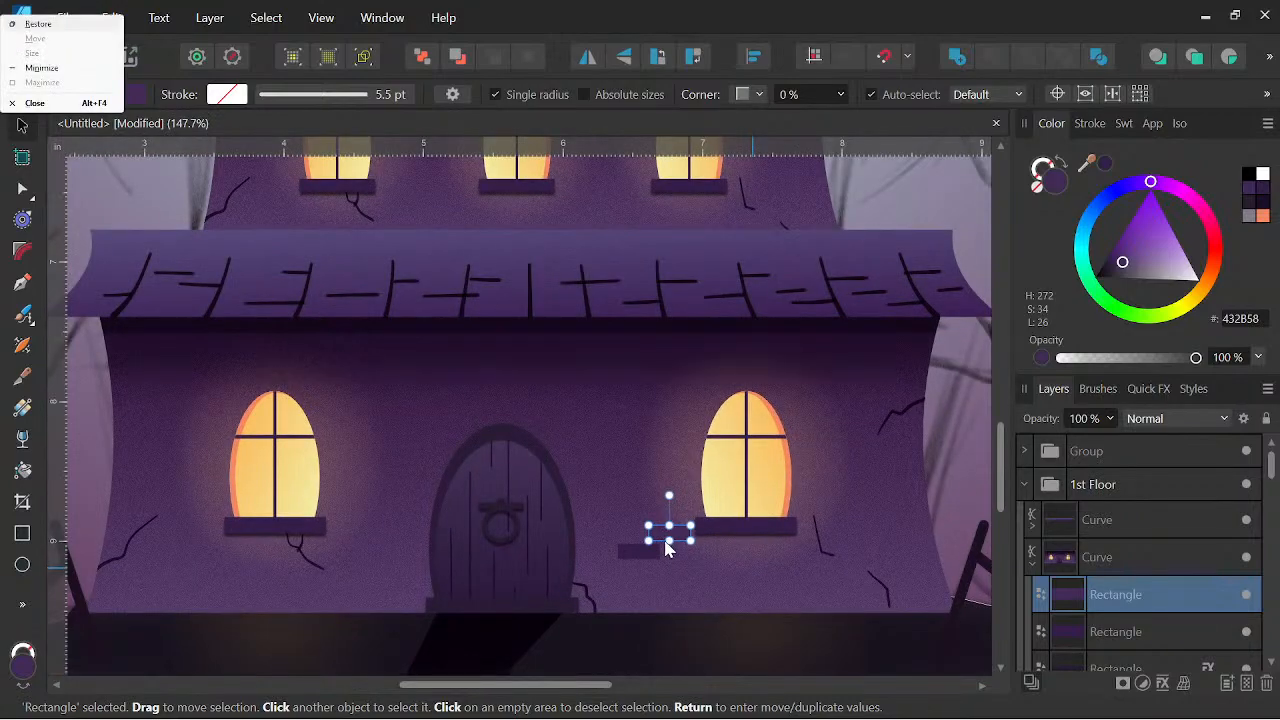
pyautogui.click(780, 8)
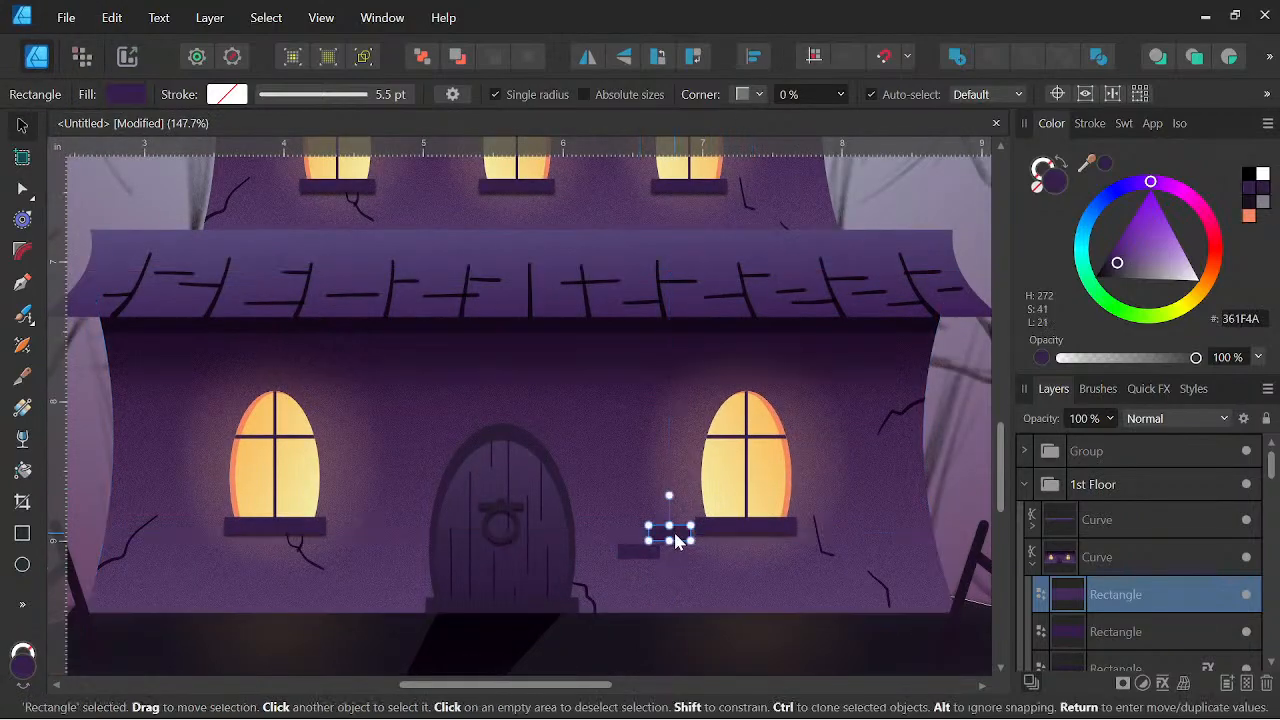
# Move both bricks lower on the wall and bring the upper brick closer to the lower one
pyautogui.scroll(3, 672, 528)
pyautogui.keyDown('shift'); pyautogui.click(602, 575); pyautogui.keyUp('shift')
pyautogui.scroll(-4, 621, 519)
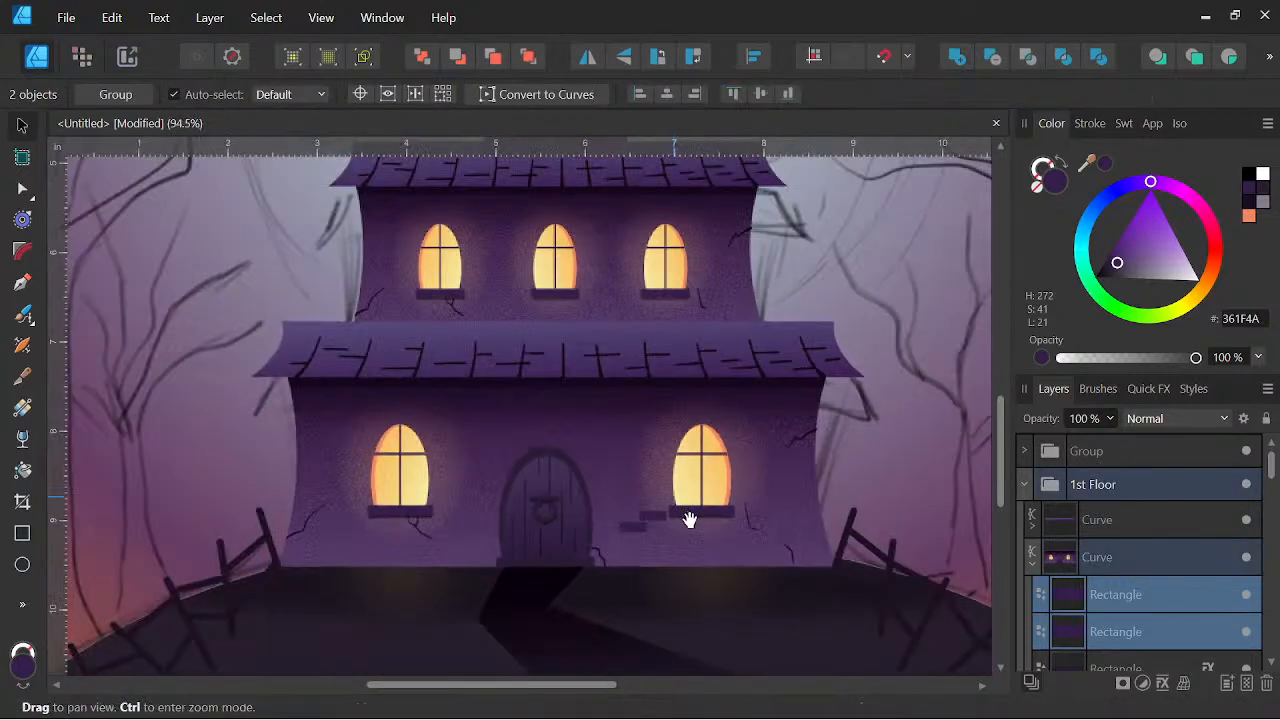
pyautogui.scroll(3, 704, 545)
pyautogui.moveTo(617, 566)
pyautogui.mouseDown()
pyautogui.moveTo(624, 607)
pyautogui.moveTo(642, 592)
pyautogui.moveTo(632, 597)
pyautogui.mouseUp()
pyautogui.click(645, 581)
pyautogui.scroll(3, 646, 581)
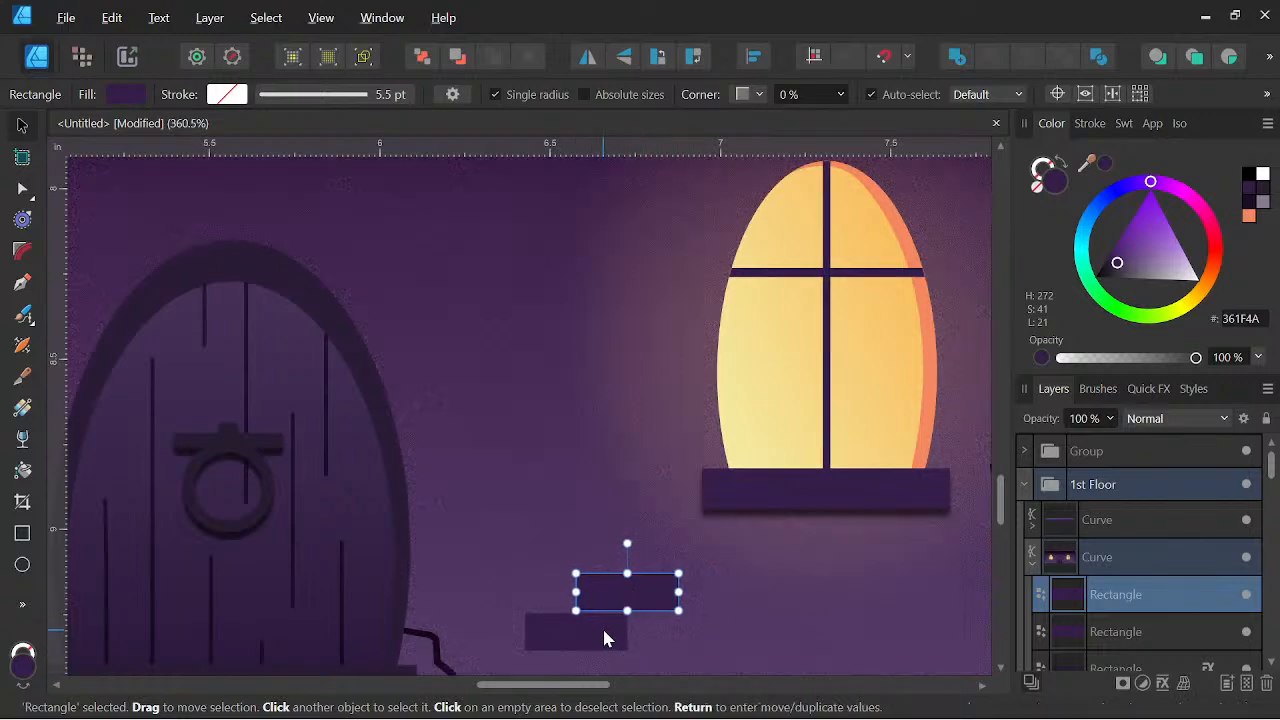
# Duplicate the lower brick horizontally to its right to make a two-brick bottom row beneath the upper brick
pyautogui.click(604, 638)
pyautogui.moveTo(604, 638)
pyautogui.mouseDown()
pyautogui.moveTo(753, 641)
pyautogui.moveTo(716, 635)
pyautogui.mouseUp()
pyautogui.scroll(-4, 749, 604)
pyautogui.moveTo(874, 627); pyautogui.dragTo(869, 557)
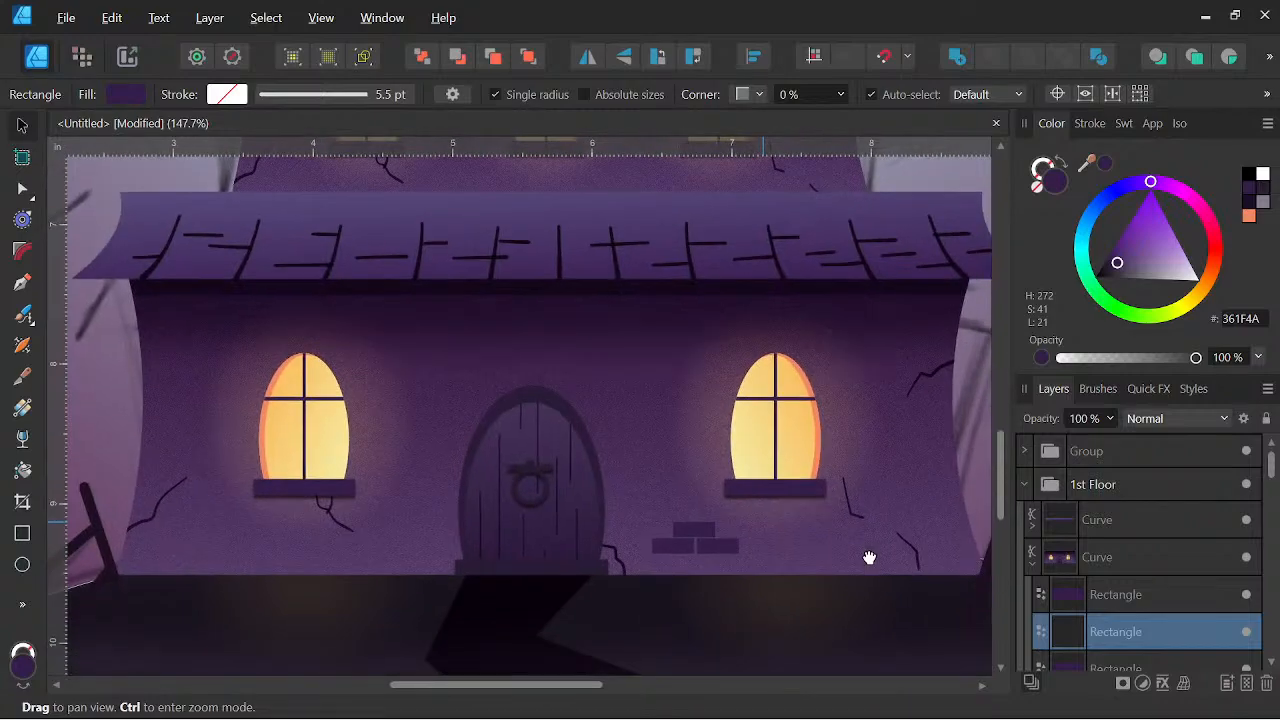
# Duplicate the right bottom brick straight upward to add a third course, offset from the middle brick
pyautogui.scroll(-3, 797, 534)
pyautogui.scroll(6, 760, 560)
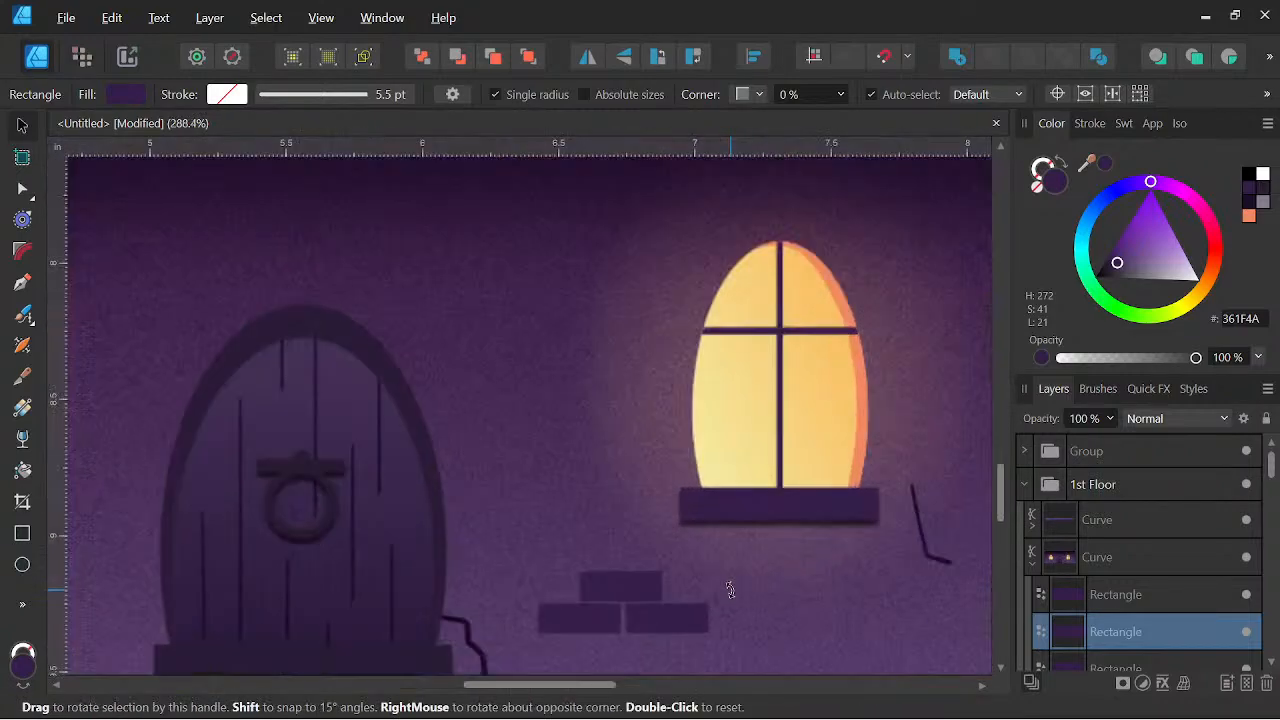
pyautogui.moveTo(672, 611); pyautogui.dragTo(672, 539)
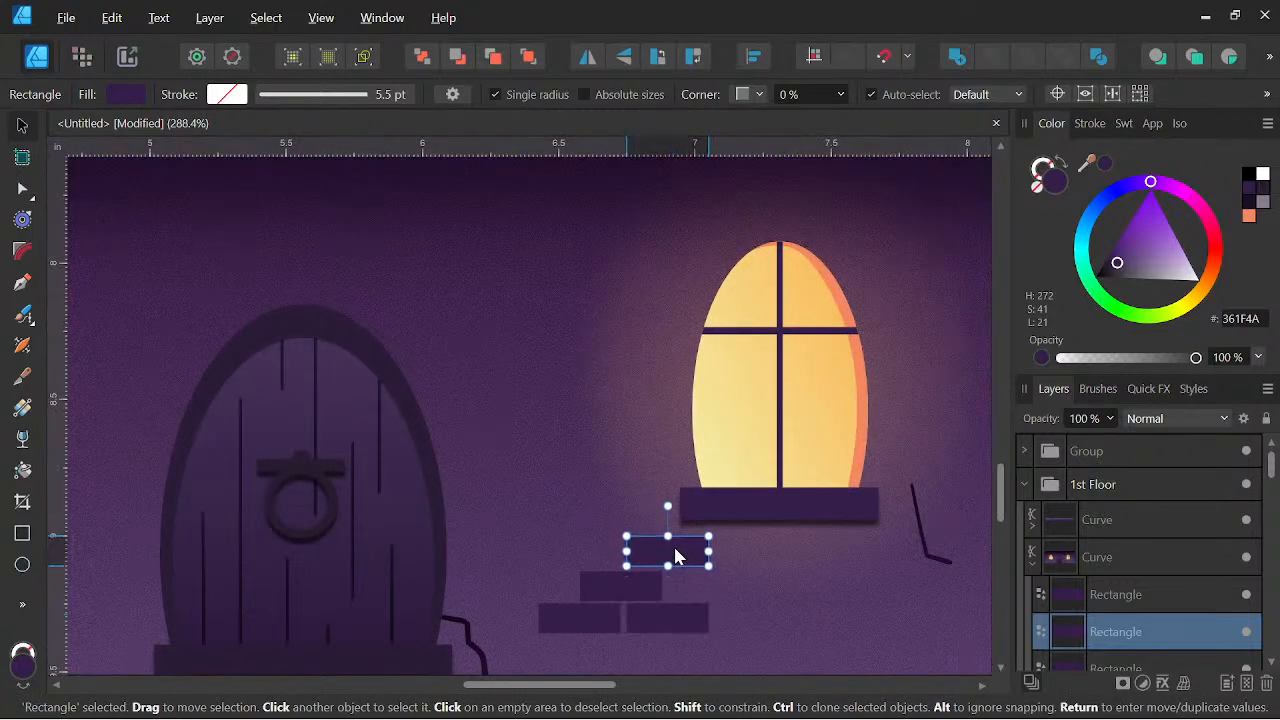
pyautogui.scroll(-3, 673, 546)
pyautogui.scroll(2, 649, 570)
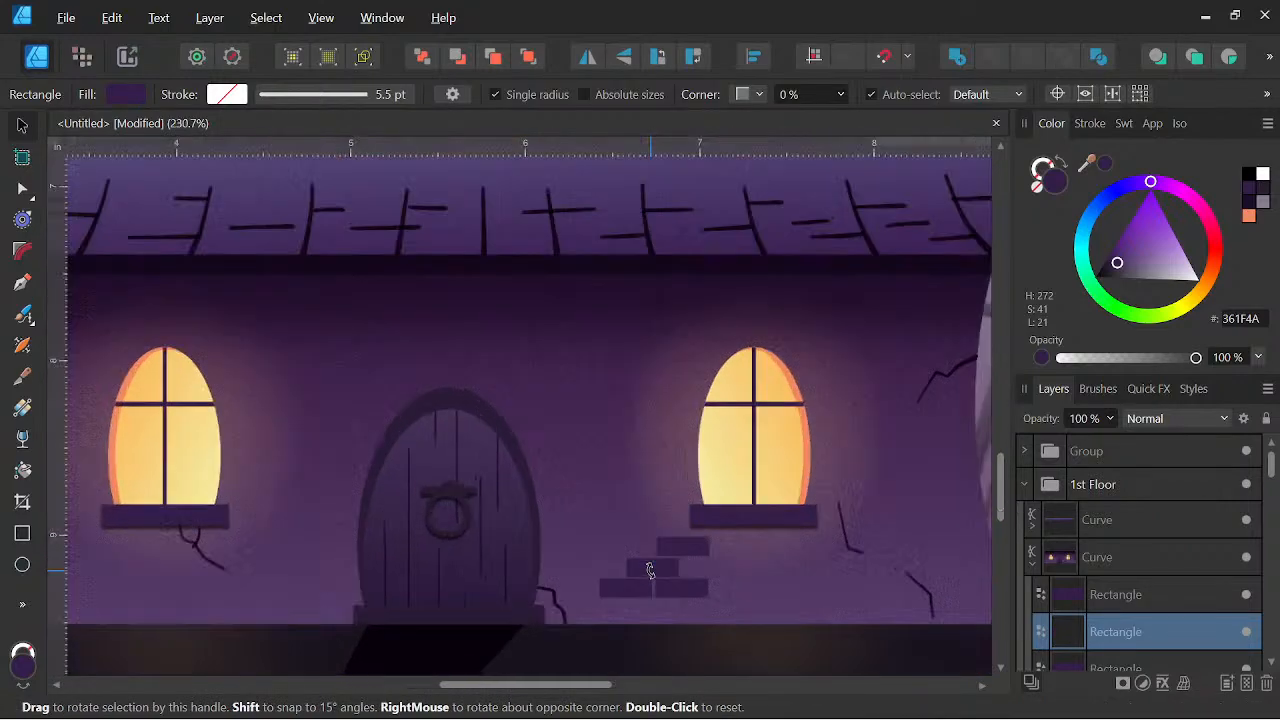
# Select all four bricks and scale them down together toward their lower-left corner
pyautogui.scroll(2, 650, 570)
pyautogui.keyDown('shift'); pyautogui.click(648, 570); pyautogui.keyUp('shift')
pyautogui.keyDown('shift'); pyautogui.click(624, 594); pyautogui.keyUp('shift')
pyautogui.keyDown('shift'); pyautogui.click(700, 604); pyautogui.keyUp('shift')
pyautogui.scroll(-2, 722, 570)
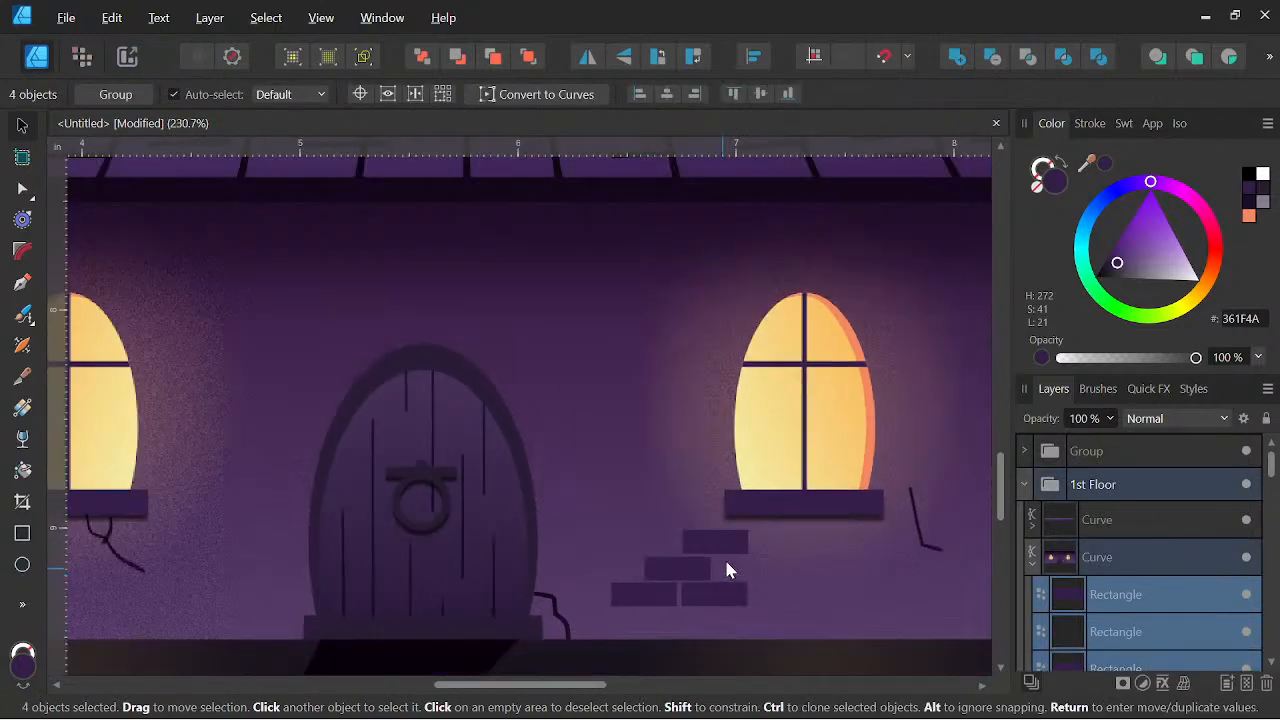
pyautogui.scroll(-3, 725, 570)
pyautogui.scroll(4, 728, 560)
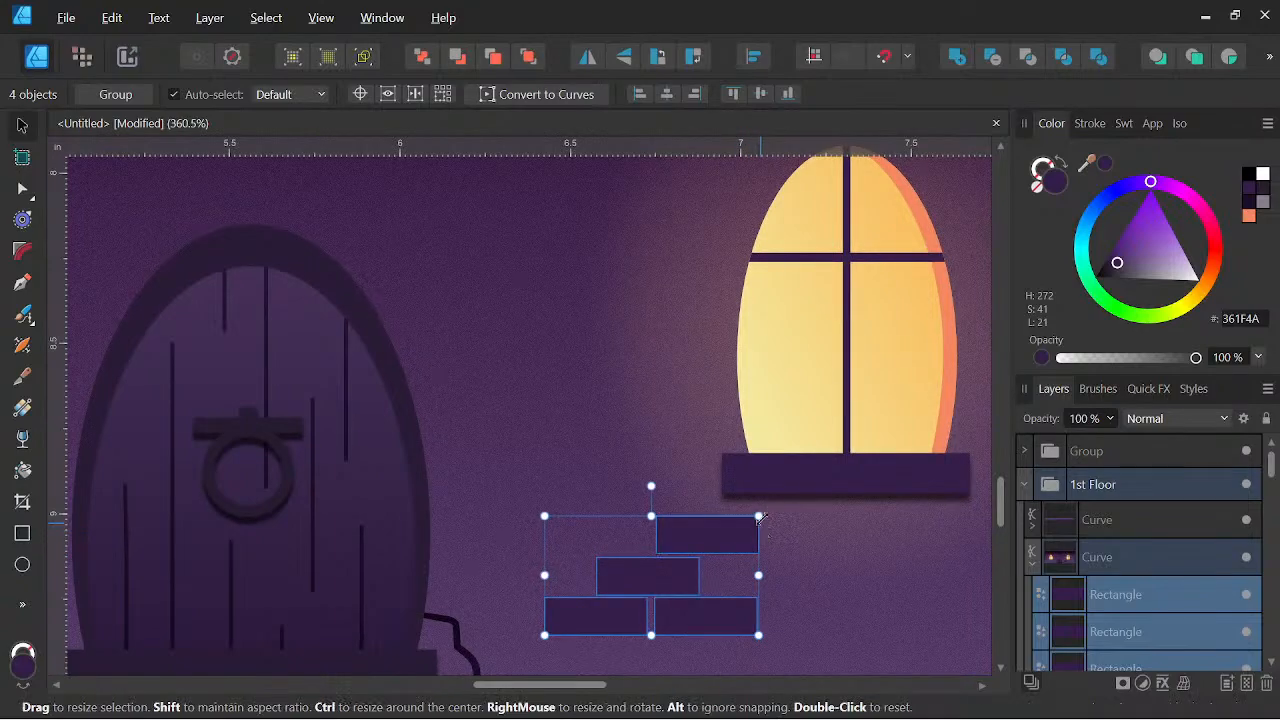
pyautogui.moveTo(759, 517); pyautogui.dragTo(716, 550)
pyautogui.scroll(-3, 715, 548)
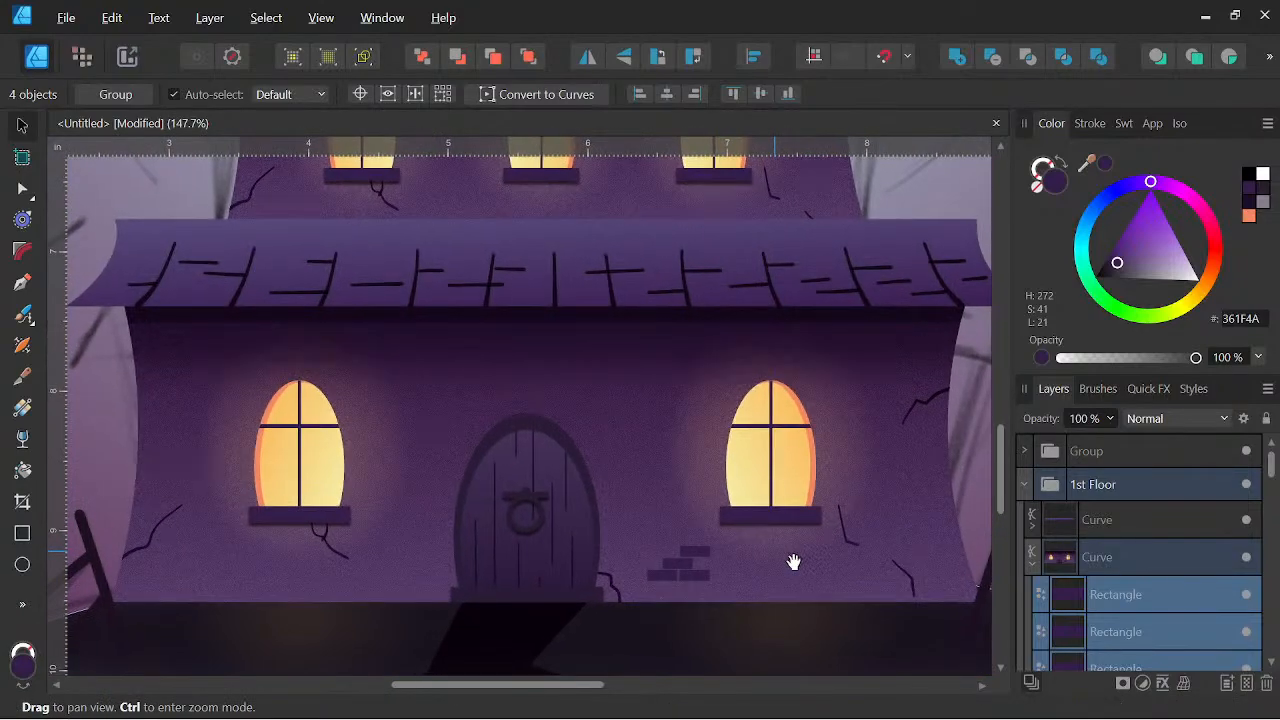
# Select the middle and top bricks and shift them slightly upward, away from the bottom row
pyautogui.scroll(6, 675, 563)
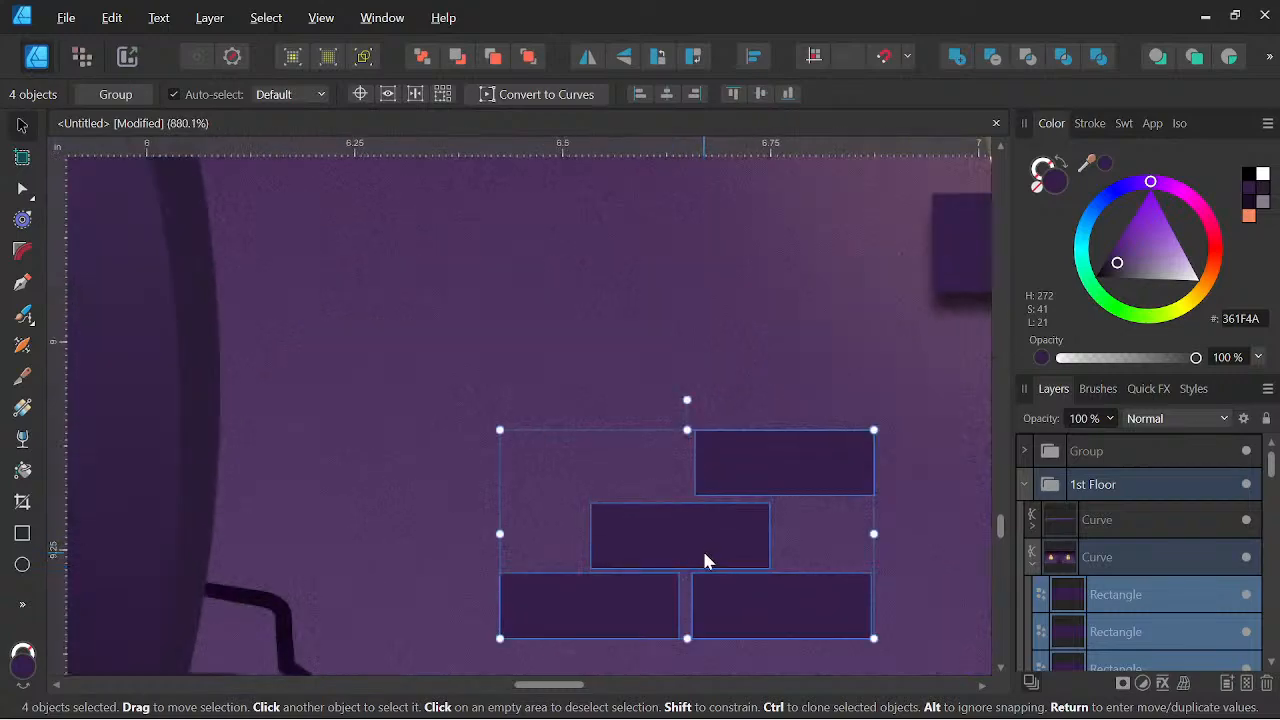
pyautogui.click(705, 561)
pyautogui.keyDown('shift'); pyautogui.click(744, 473); pyautogui.keyUp('shift')
pyautogui.moveTo(744, 473); pyautogui.dragTo(744, 463)
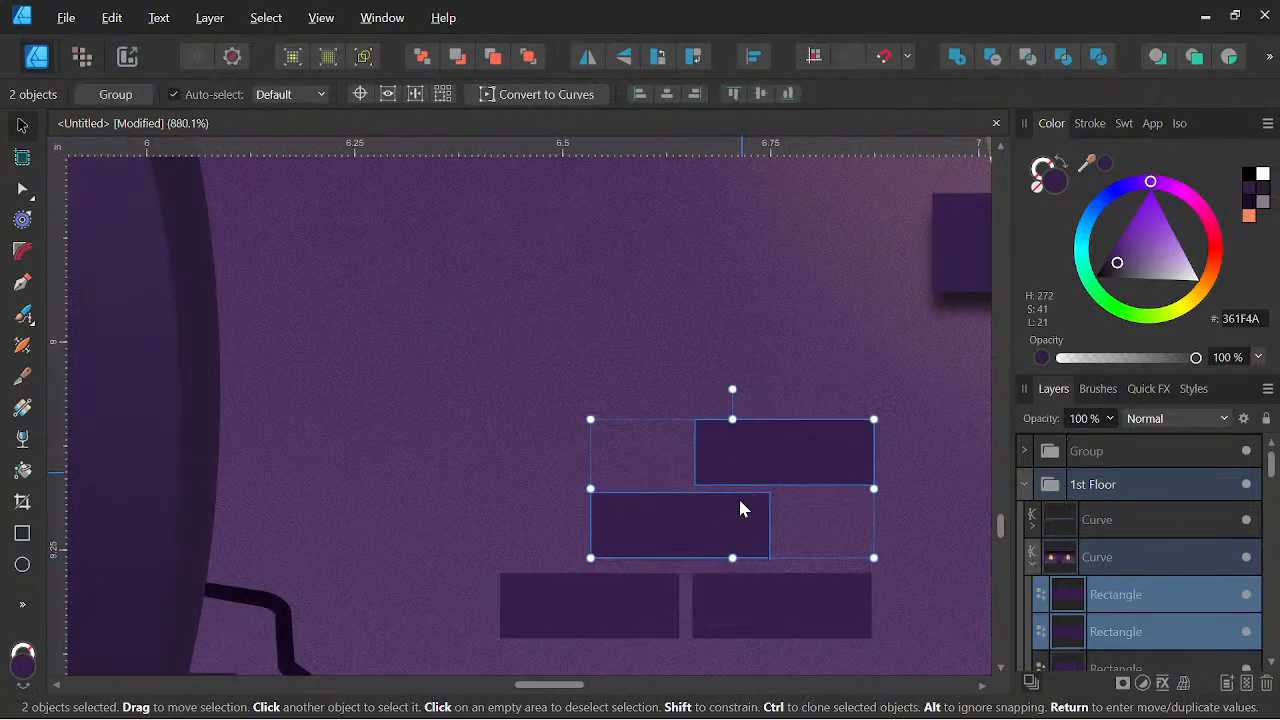
# Shift the bottom-right brick slightly right and nudge the top brick slightly upward to widen the mortar gaps
pyautogui.click(752, 597)
pyautogui.moveTo(752, 597); pyautogui.dragTo(764, 597)
pyautogui.click(784, 457)
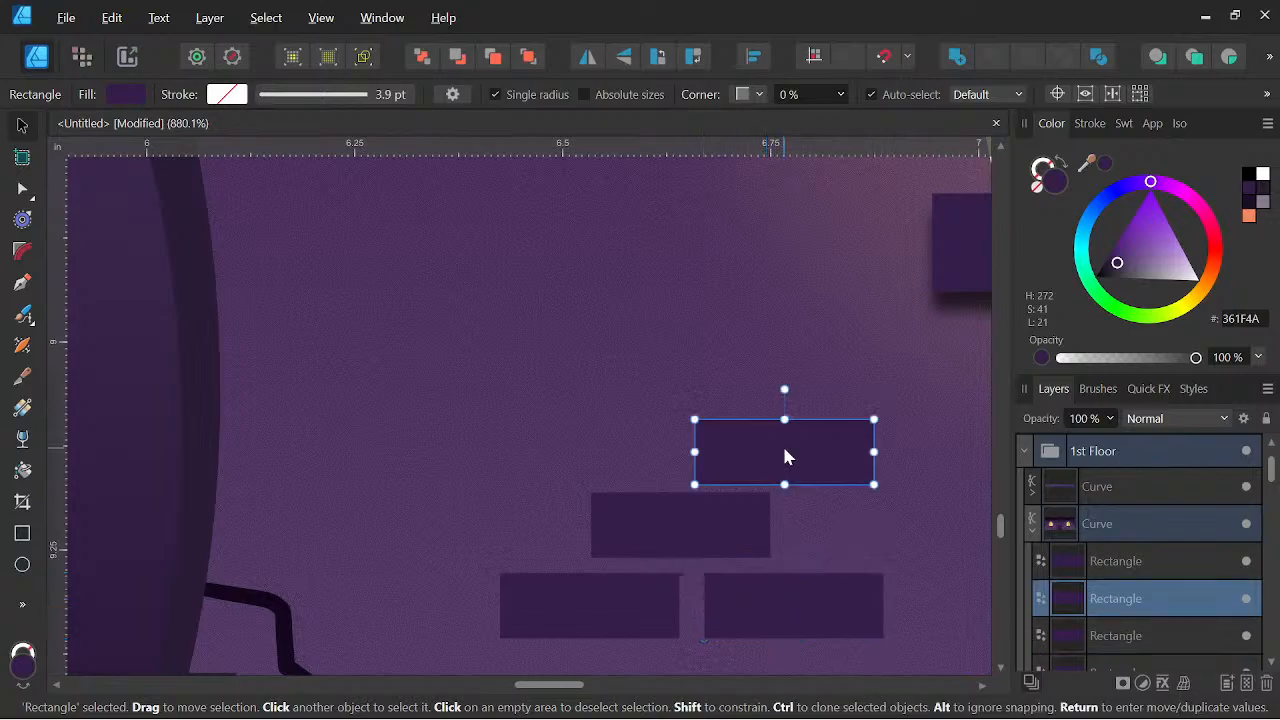
pyautogui.press('Escape')
pyautogui.click(783, 466)
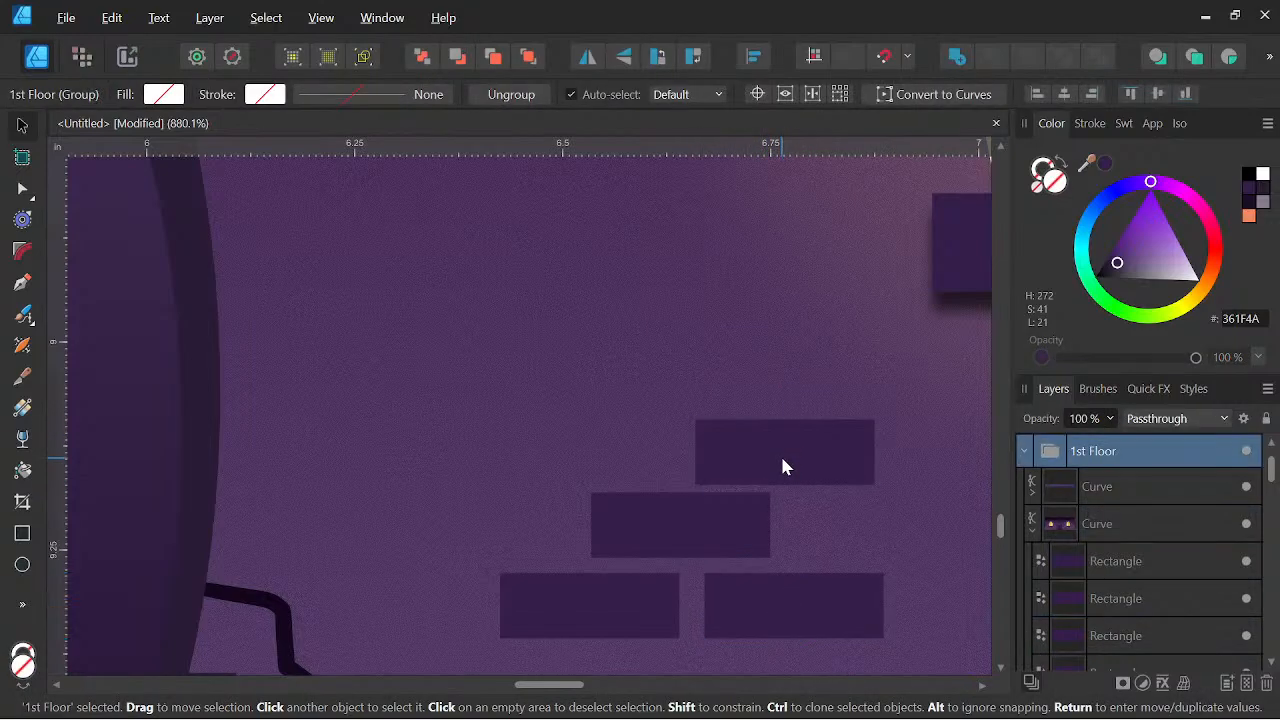
pyautogui.doubleClick(783, 466)
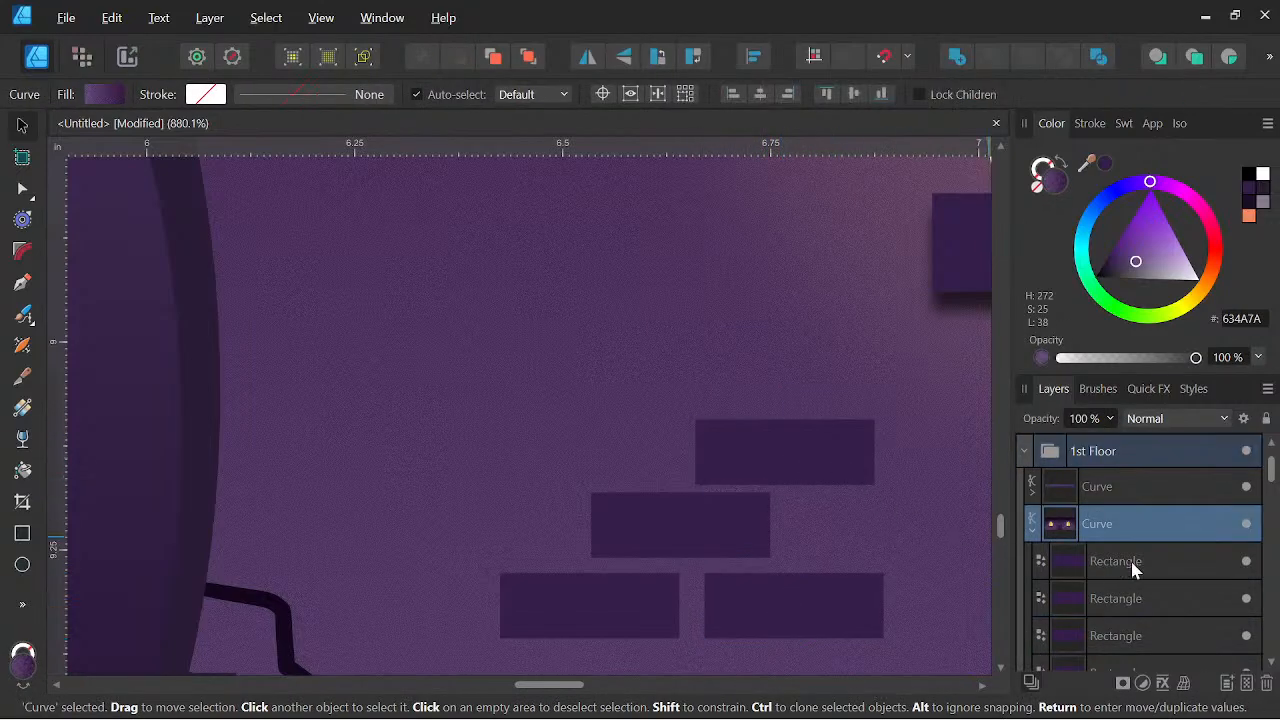
pyautogui.click(1133, 561)
pyautogui.click(814, 447)
pyautogui.press('Up')
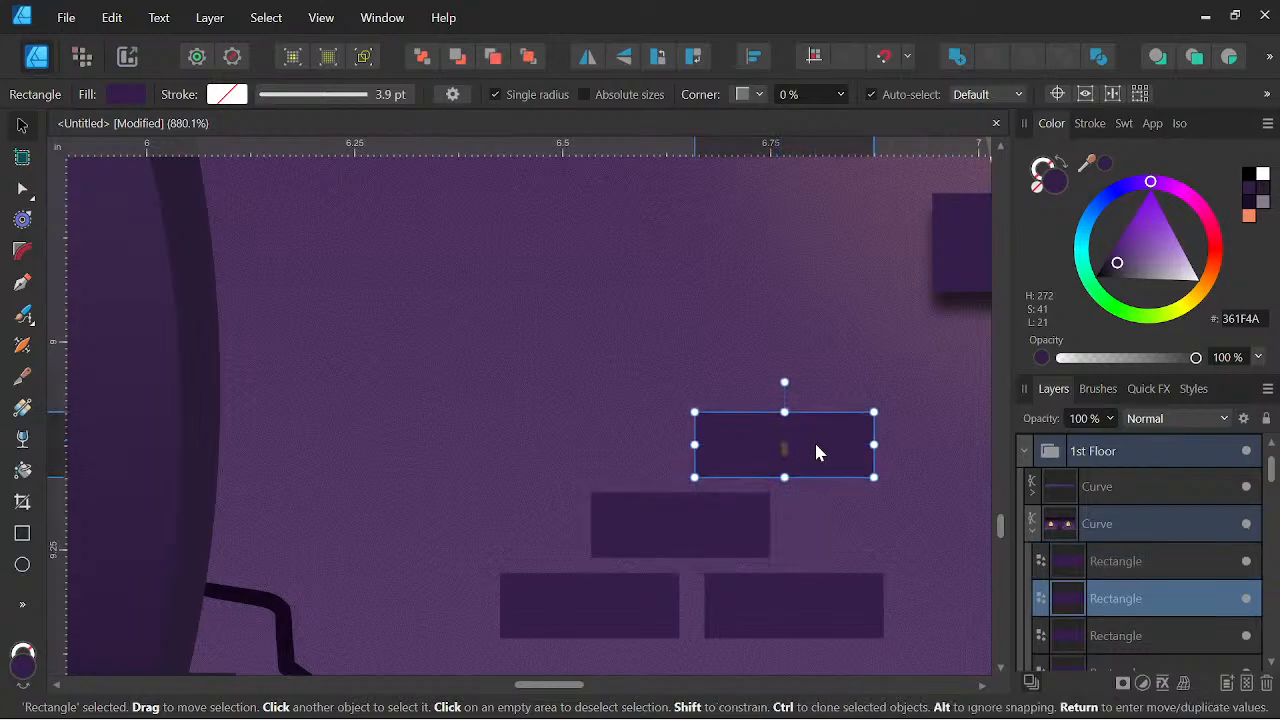
# Select all four bricks and copy the cluster to the lower right edge of the first-floor wall
pyautogui.scroll(-2, 815, 452)
pyautogui.click(752, 506)
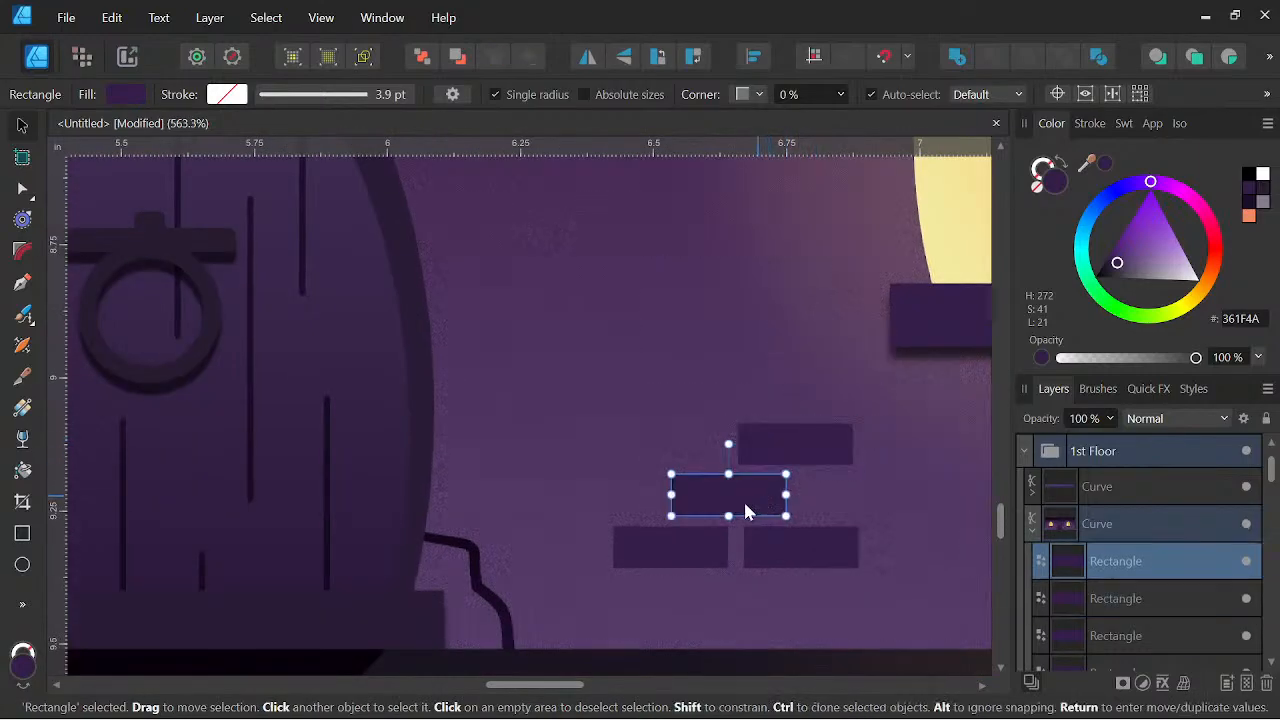
pyautogui.keyDown('shift'); pyautogui.click(697, 549); pyautogui.keyUp('shift')
pyautogui.keyDown('shift'); pyautogui.click(788, 550); pyautogui.keyUp('shift')
pyautogui.keyDown('shift'); pyautogui.click(821, 447); pyautogui.keyUp('shift')
pyautogui.scroll(-6, 821, 447)
pyautogui.press('space')
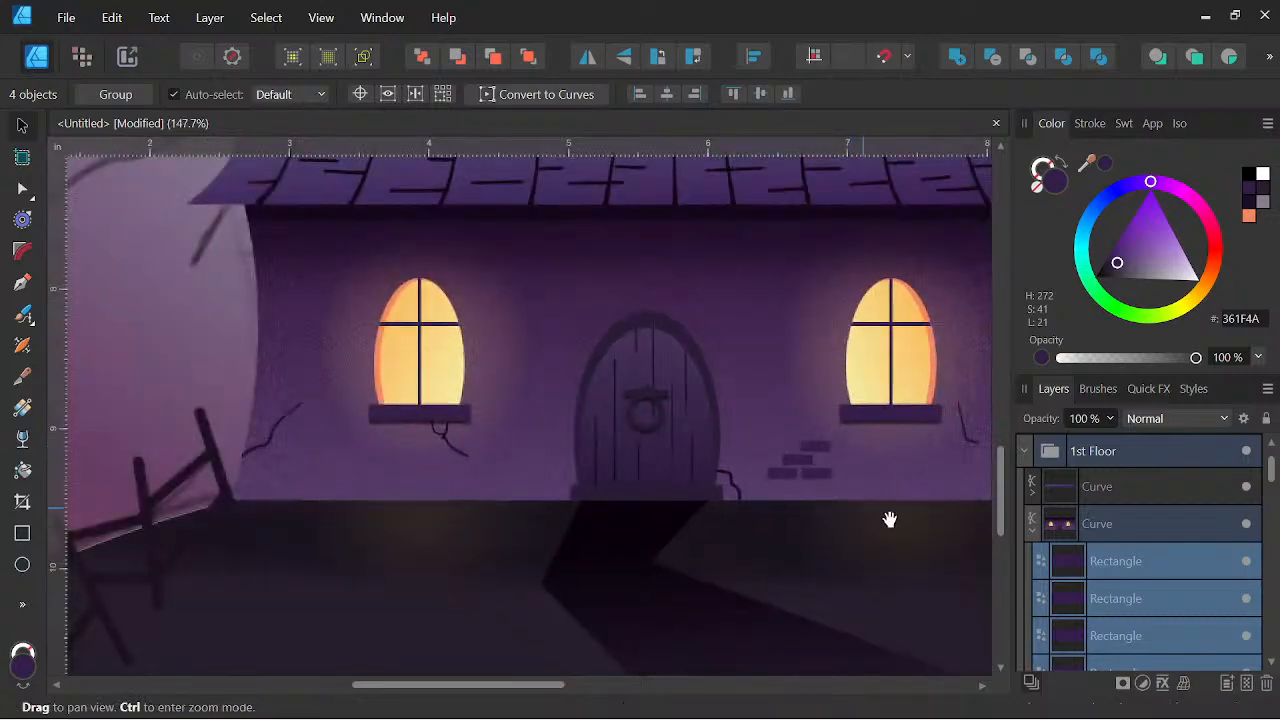
pyautogui.moveTo(890, 519); pyautogui.dragTo(657, 583)
pyautogui.scroll(-4, 771, 531)
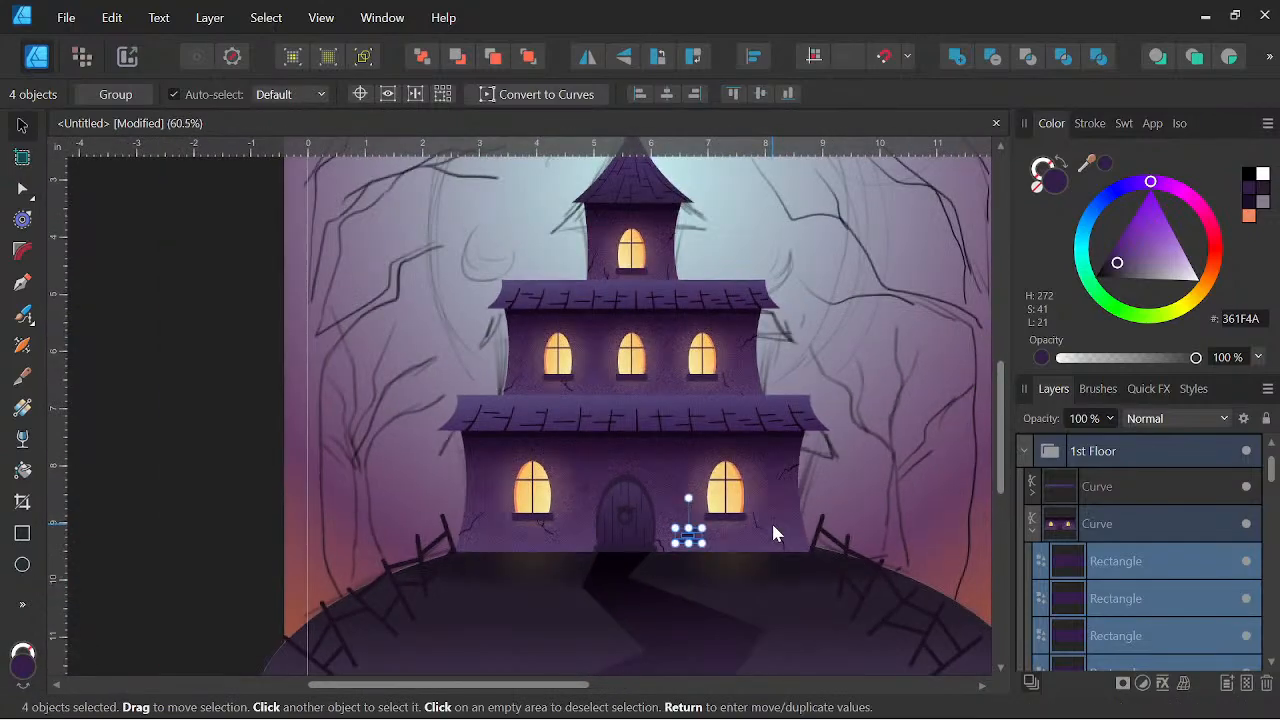
pyautogui.scroll(5, 729, 527)
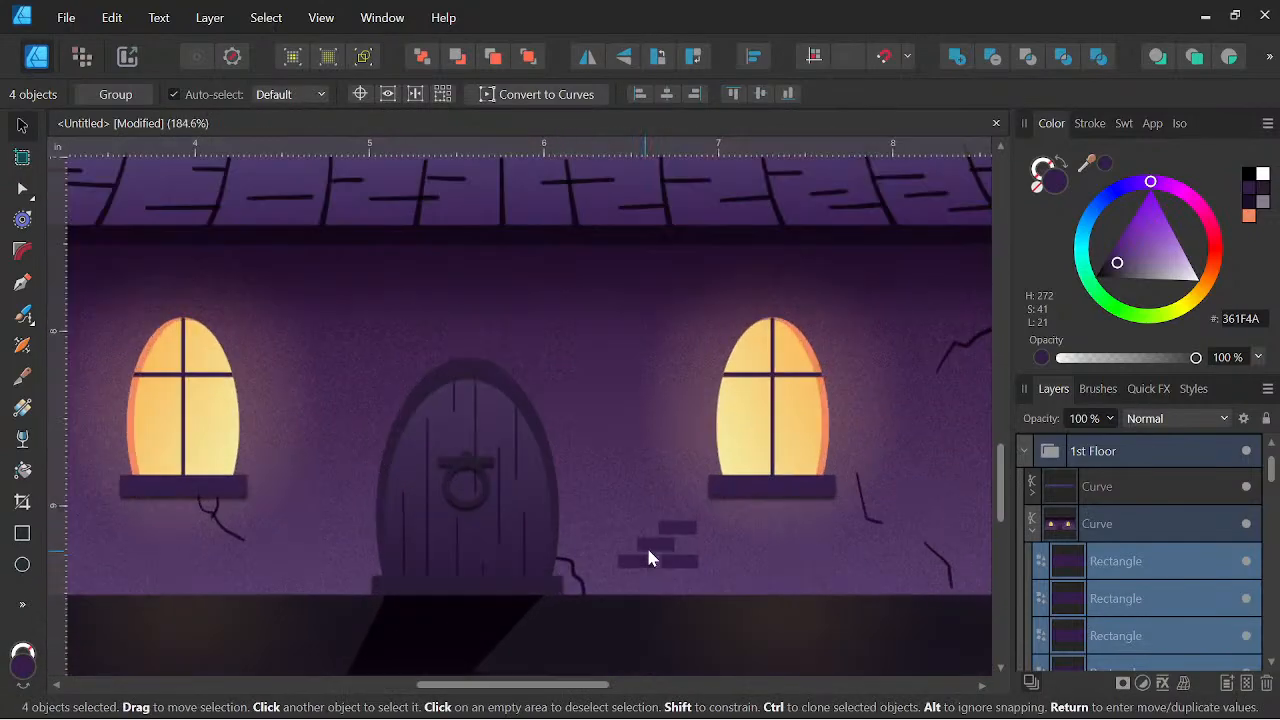
pyautogui.moveTo(654, 557); pyautogui.dragTo(885, 543)
pyautogui.scroll(-4, 885, 543)
pyautogui.scroll(5, 714, 560)
pyautogui.moveTo(714, 551); pyautogui.dragTo(816, 501)
pyautogui.scroll(-3, 816, 501)
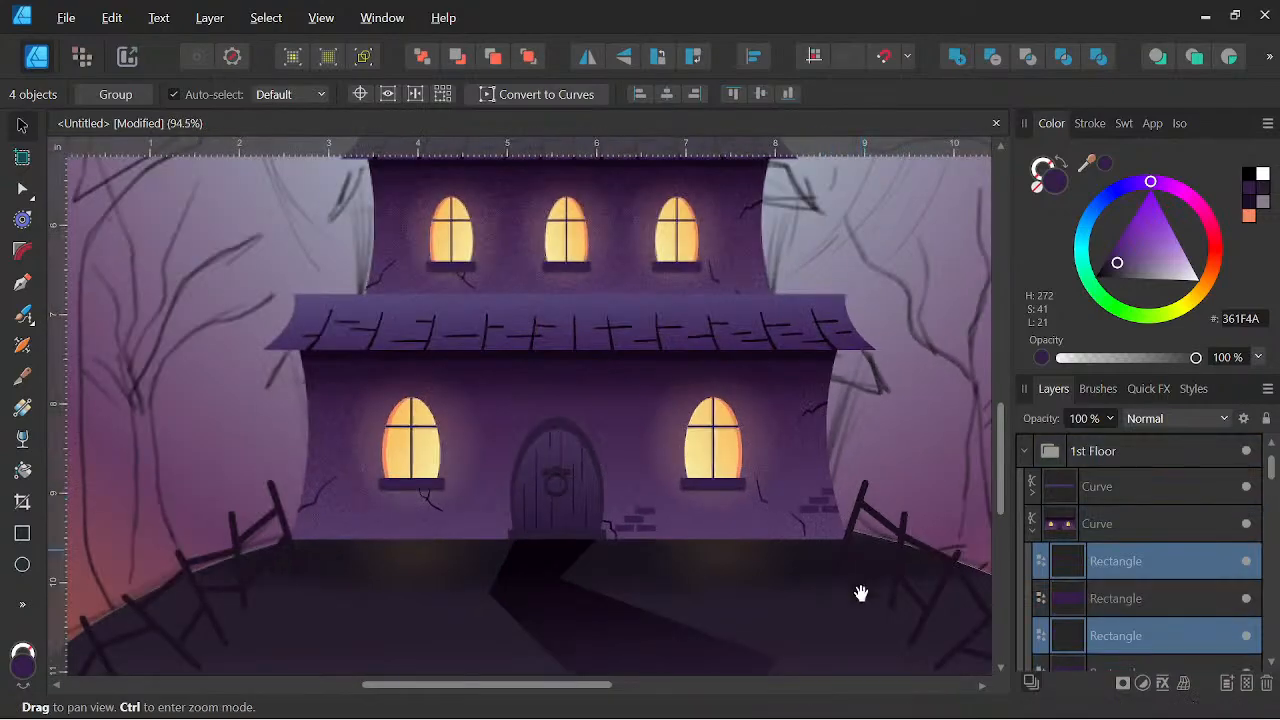
# Copy the four-brick cluster from the wall's right edge to its left edge, beside the left window
pyautogui.moveTo(860, 589); pyautogui.dragTo(980, 614)
pyautogui.moveTo(933, 530)
pyautogui.mouseDown()
pyautogui.moveTo(424, 535)
pyautogui.moveTo(428, 465)
pyautogui.mouseUp()
pyautogui.press('space')
pyautogui.moveTo(624, 553); pyautogui.dragTo(598, 569)
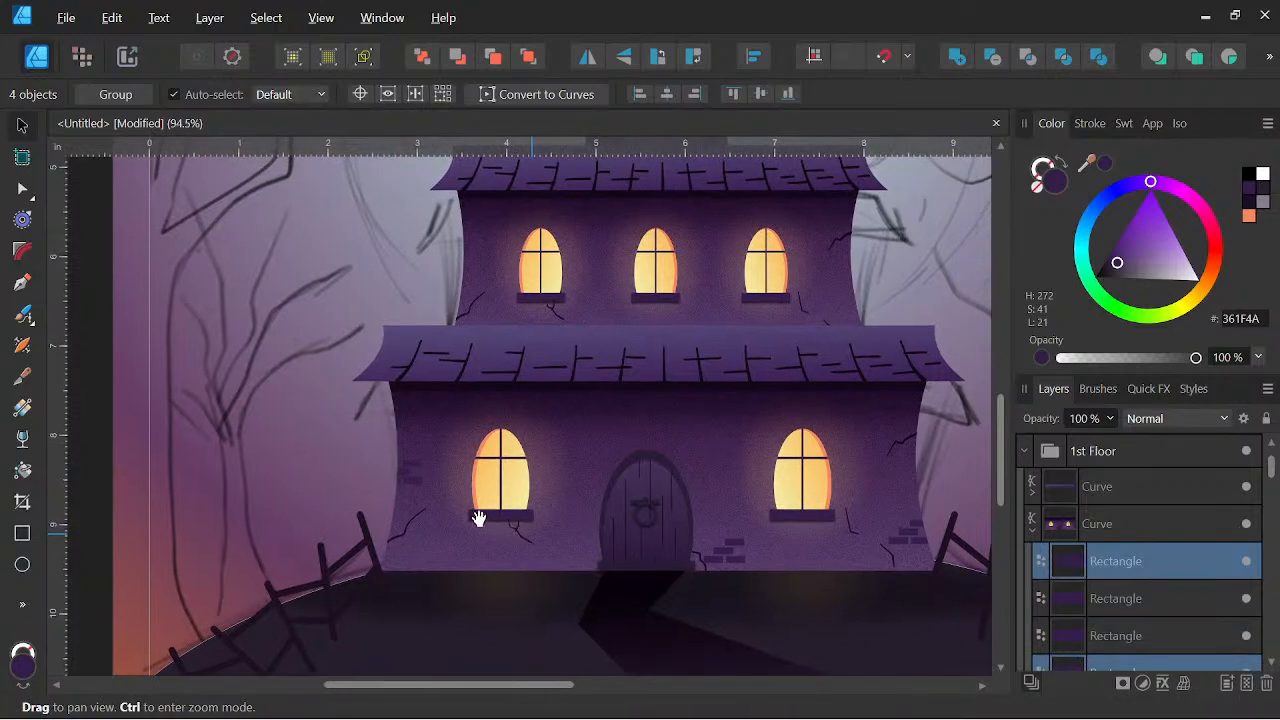
# Copy bricks from the left-edge cluster to the wall area beneath the left window, staggering them into a small patch
pyautogui.scroll(3, 458, 486)
pyautogui.scroll(1, 377, 475)
pyautogui.click(377, 475)
pyautogui.moveTo(378, 476); pyautogui.dragTo(537, 643)
pyautogui.scroll(4, 489, 600)
pyautogui.scroll(-5, 545, 620)
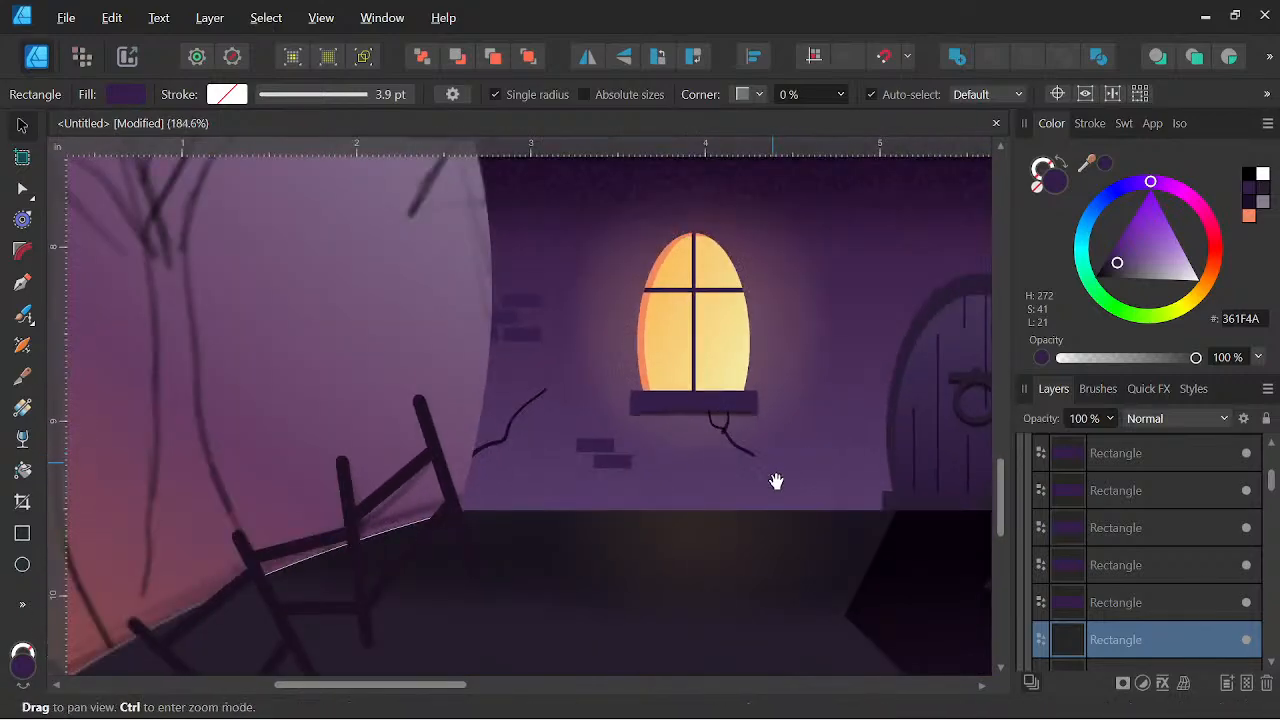
pyautogui.moveTo(776, 481); pyautogui.dragTo(585, 621)
pyautogui.scroll(3, 405, 614)
# Copy a brick to the wall just left of the door and duplicate it up and to the right
pyautogui.moveTo(428, 594); pyautogui.dragTo(884, 402)
pyautogui.scroll(-3, 884, 490)
pyautogui.moveTo(884, 494); pyautogui.dragTo(520, 600)
pyautogui.scroll(3, 539, 535)
pyautogui.moveTo(513, 548); pyautogui.dragTo(560, 514)
pyautogui.scroll(-4, 576, 495)
pyautogui.scroll(-1, 590, 482)
# Copy bricks from beside the door to the wall above its right side, forming a staggered three-brick patch
pyautogui.moveTo(806, 566); pyautogui.dragTo(663, 526)
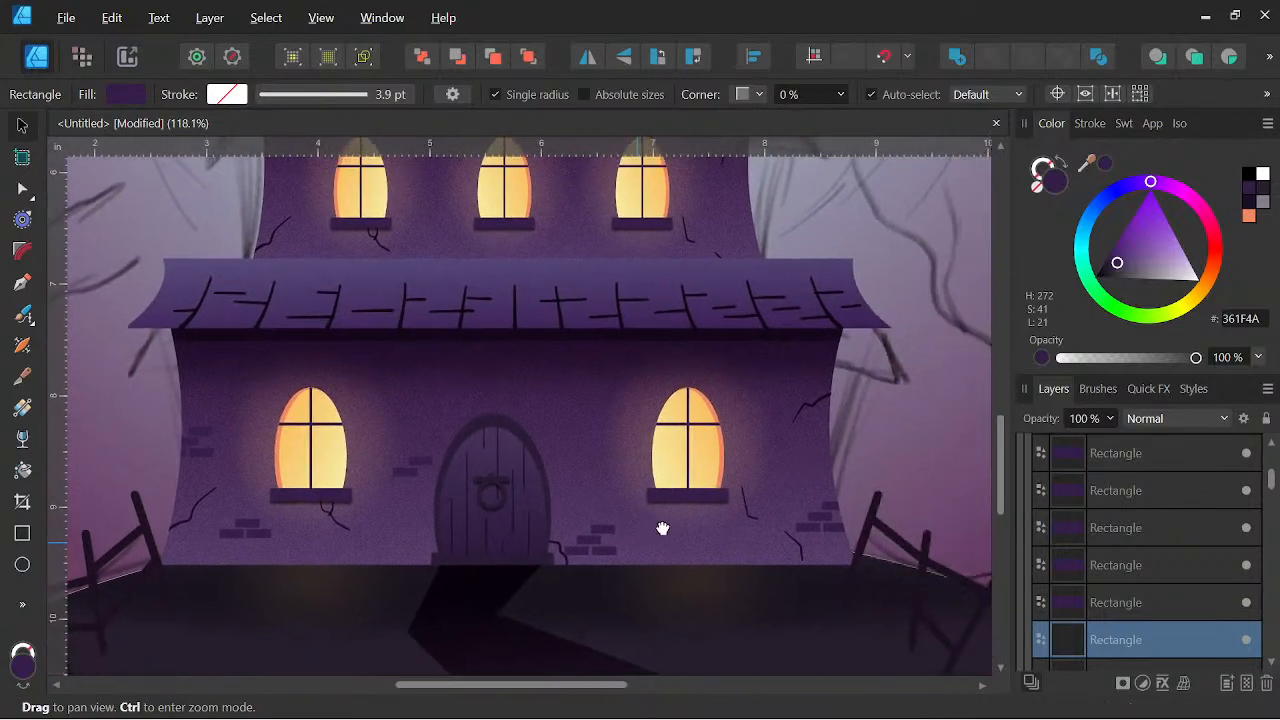
pyautogui.scroll(3, 447, 454)
pyautogui.moveTo(409, 472)
pyautogui.mouseDown()
pyautogui.moveTo(646, 403)
pyautogui.moveTo(668, 354)
pyautogui.moveTo(626, 391)
pyautogui.moveTo(717, 387)
pyautogui.mouseUp()
pyautogui.scroll(2, 668, 356)
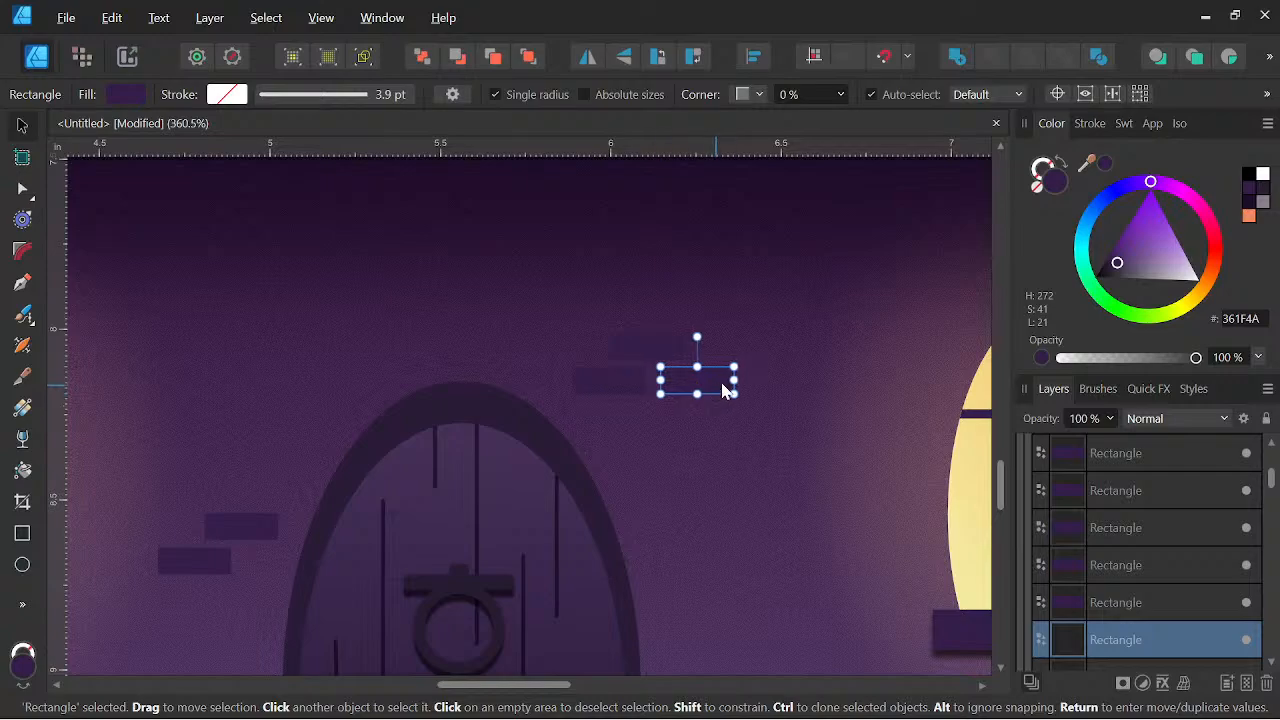
pyautogui.scroll(-5, 722, 382)
pyautogui.moveTo(794, 466); pyautogui.dragTo(737, 564)
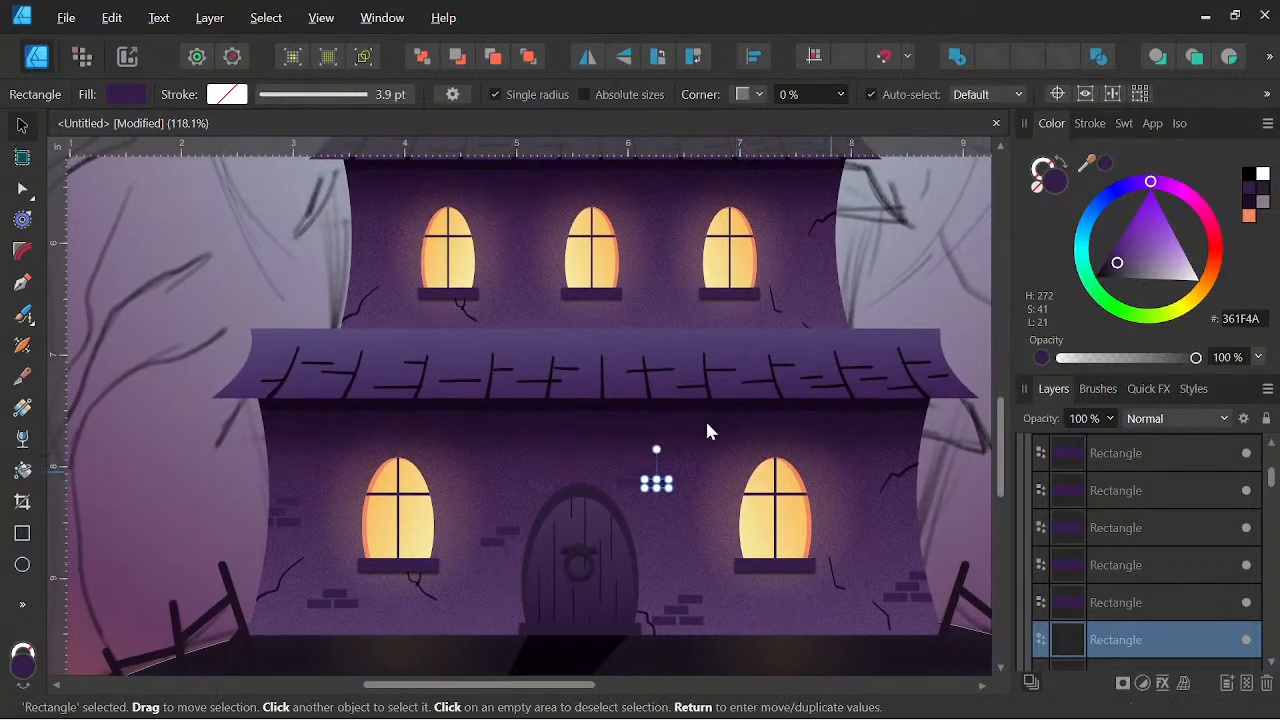
# Copy bricks to the wall right of the right window, forming a staggered two-brick patch
pyautogui.scroll(-4, 908, 471)
pyautogui.moveTo(837, 486); pyautogui.dragTo(794, 537)
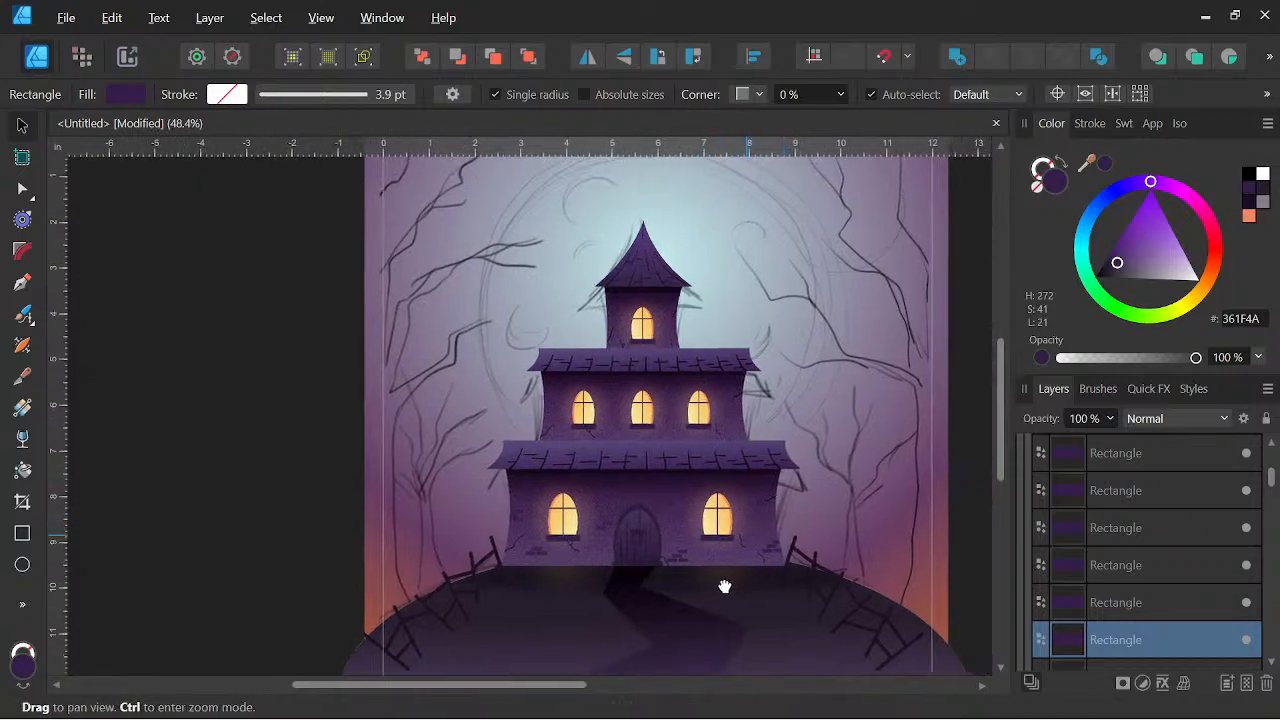
pyautogui.moveTo(726, 589); pyautogui.dragTo(714, 570)
pyautogui.scroll(7, 728, 565)
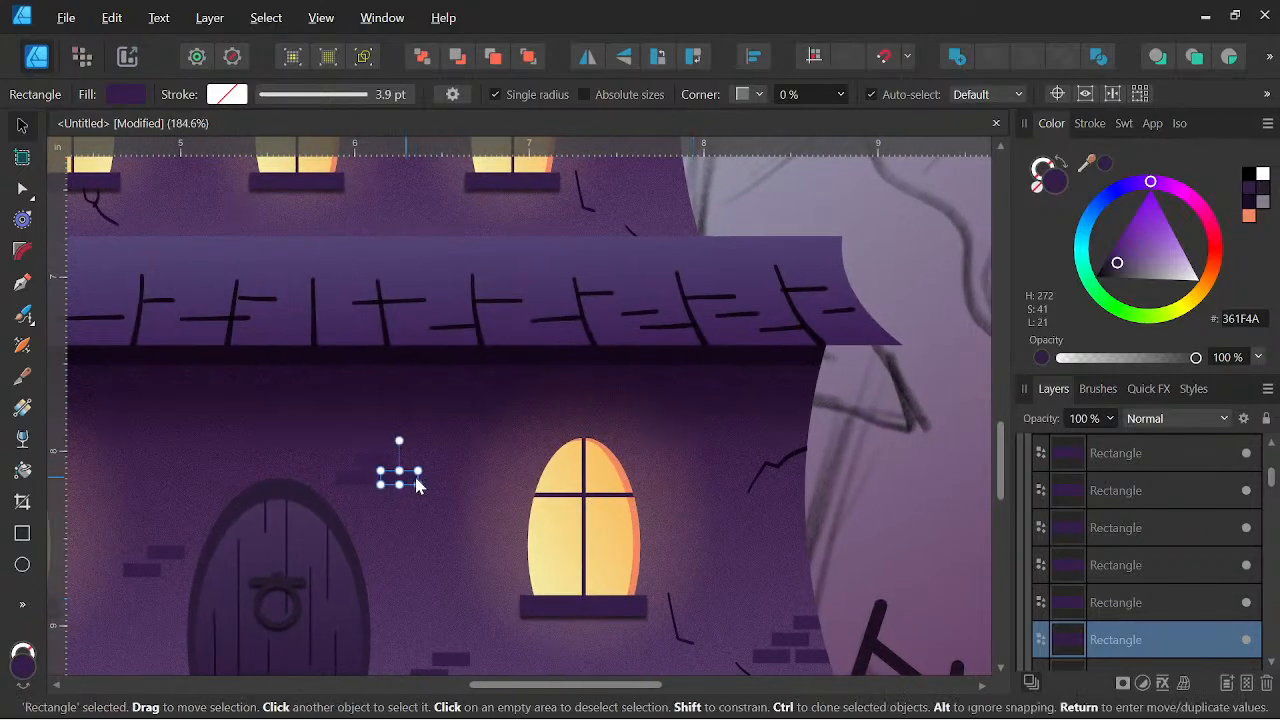
pyautogui.moveTo(409, 486); pyautogui.dragTo(722, 535)
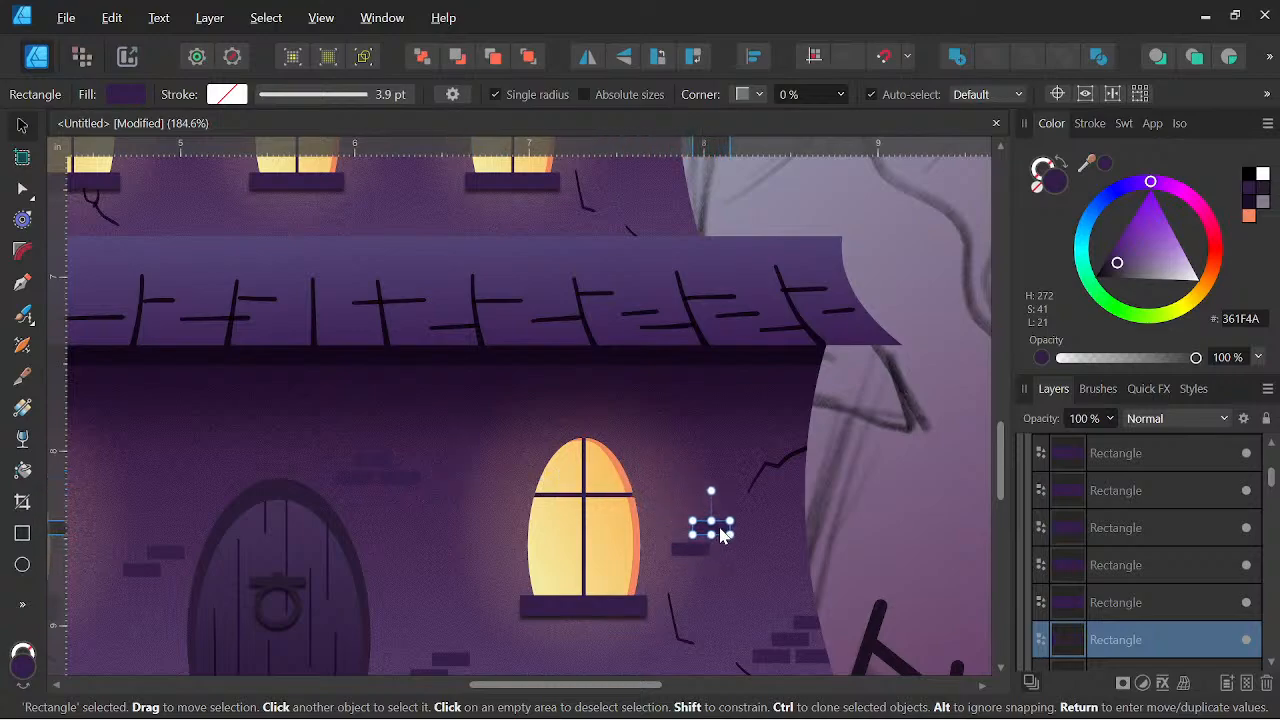
pyautogui.scroll(-5, 722, 537)
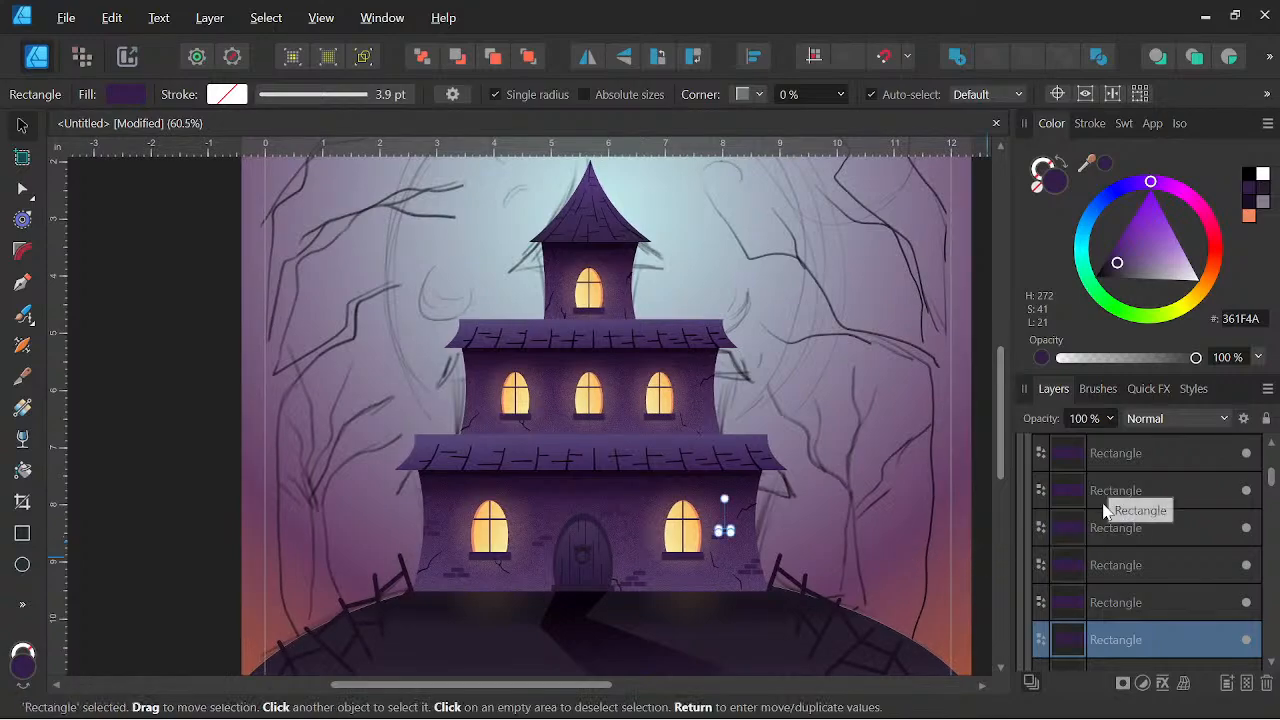
# Select all the brick rectangles in the 1st Floor wall curve and group them
pyautogui.scroll(3, 1100, 520)
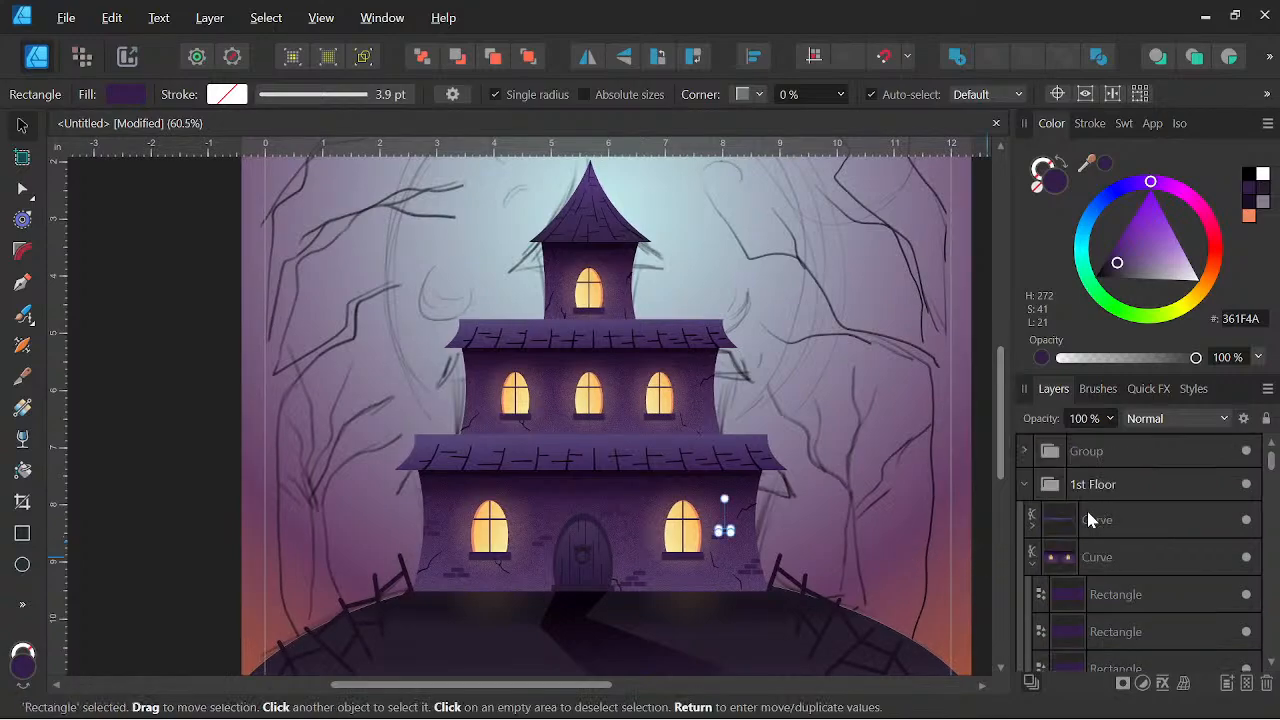
pyautogui.click(1100, 582)
pyautogui.scroll(-5, 1103, 570)
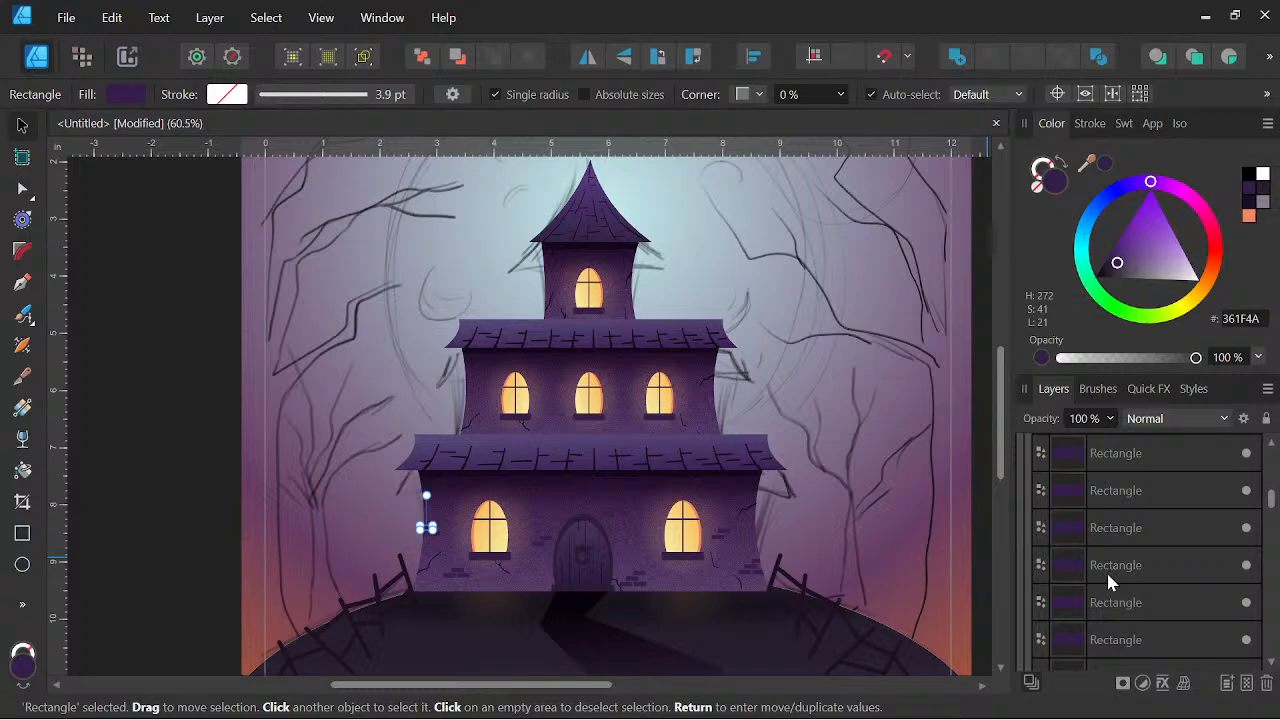
pyautogui.scroll(-2, 1117, 594)
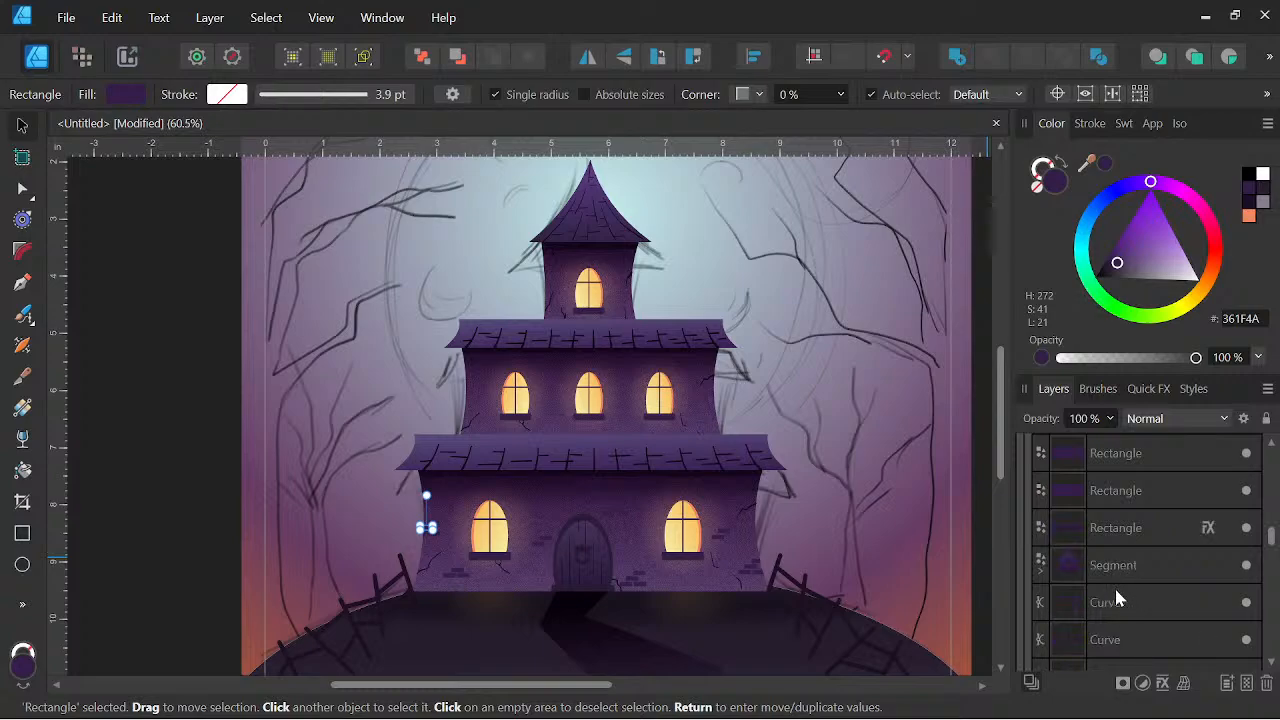
pyautogui.keyDown('shift'); pyautogui.click(1122, 490); pyautogui.keyUp('shift')
pyautogui.rightClick(1122, 490)
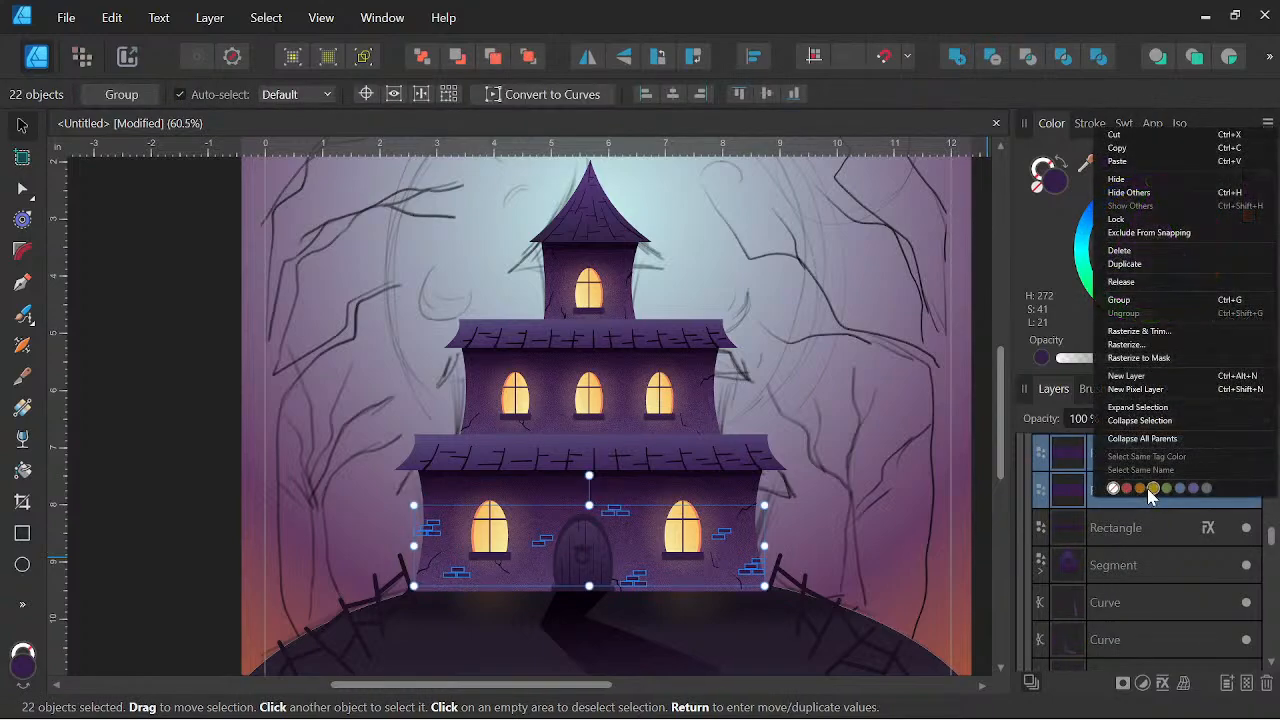
pyautogui.click(1125, 300)
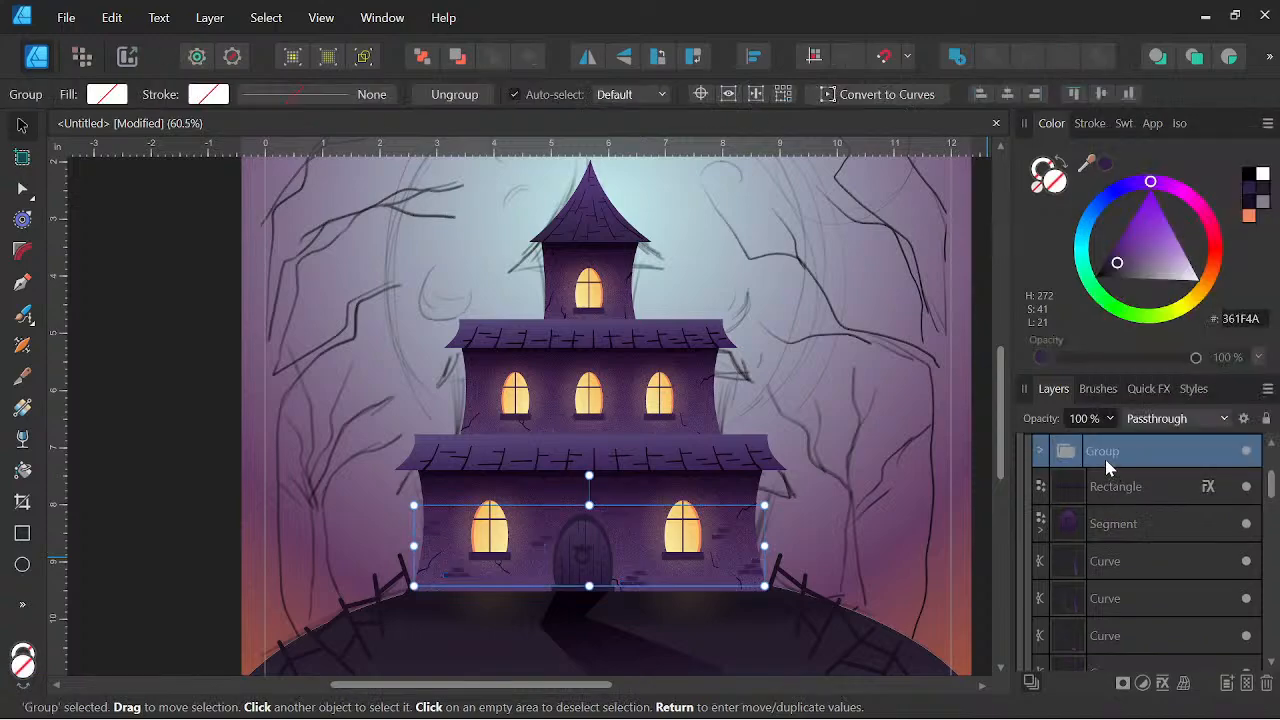
# Rename the new brick group as Bricks
pyautogui.doubleClick(1098, 452)
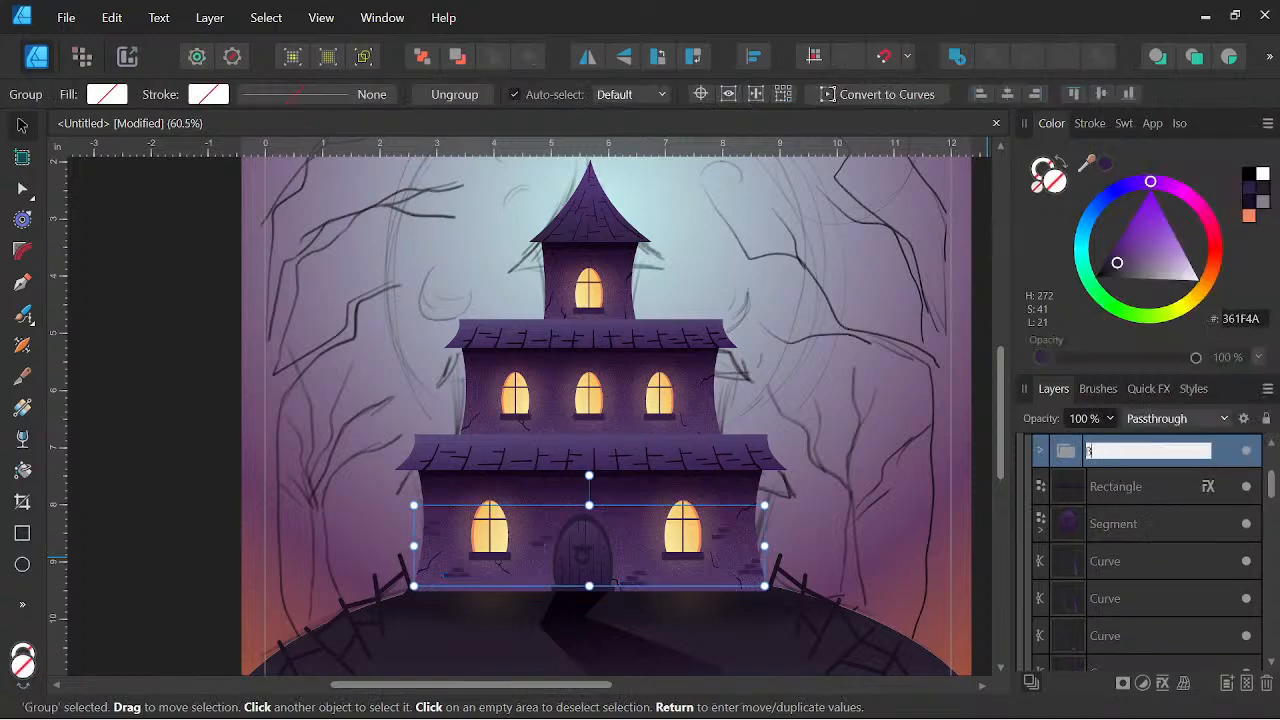
pyautogui.write('Bricks')
pyautogui.press('Return')
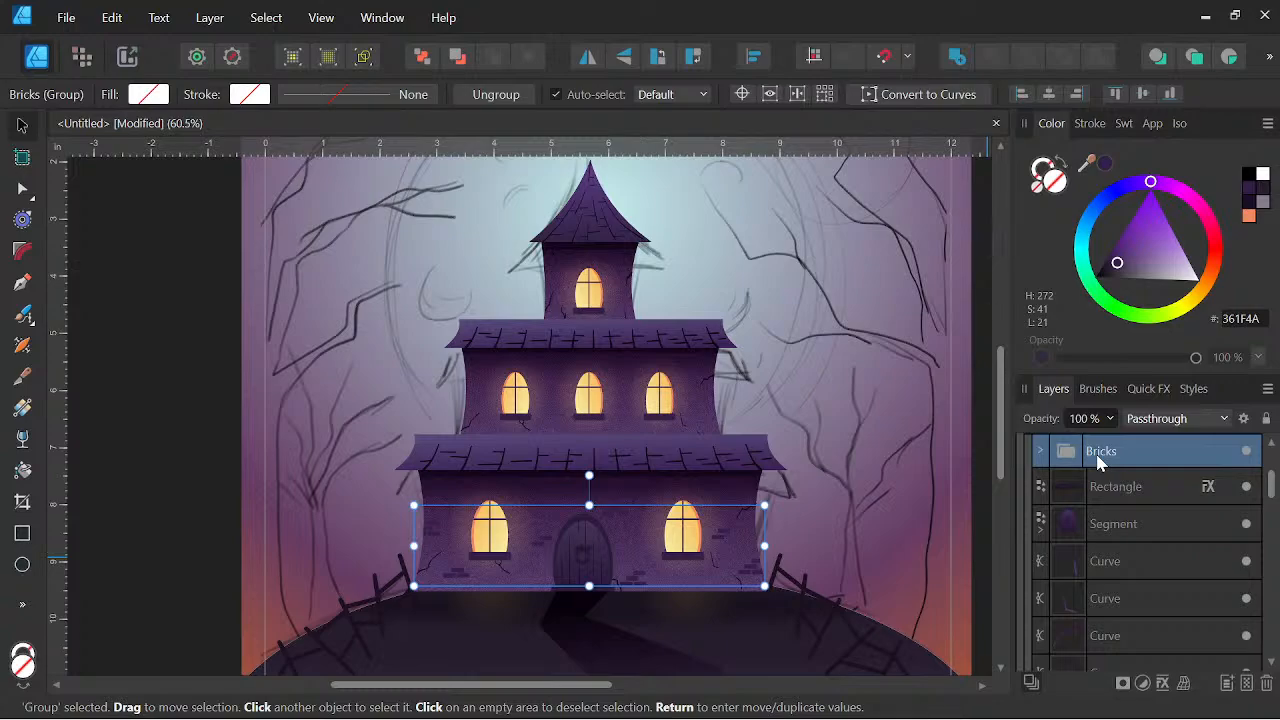
pyautogui.scroll(3, 636, 540)
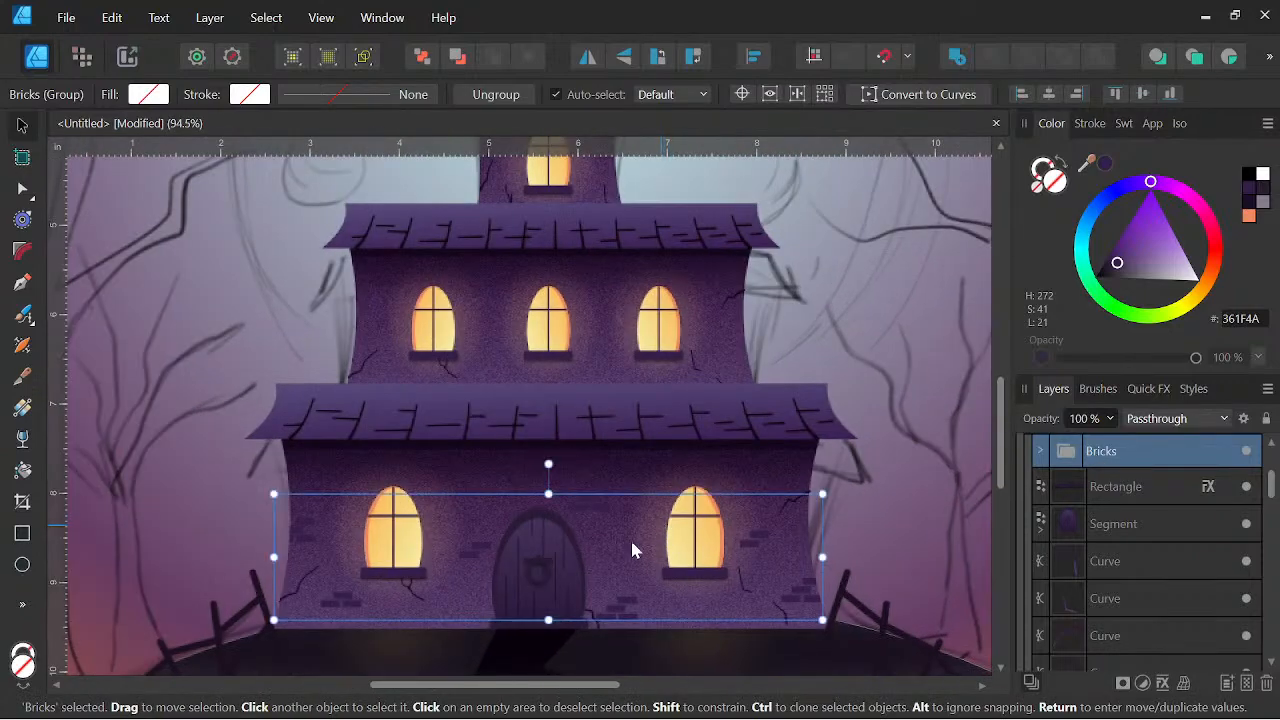
# Try a downward linear gradient fill on the Bricks group, using a recently used dark purple gradient swatch
pyautogui.click(22, 407)
pyautogui.moveTo(570, 458); pyautogui.dragTo(571, 603)
pyautogui.moveTo(623, 449); pyautogui.dragTo(641, 644)
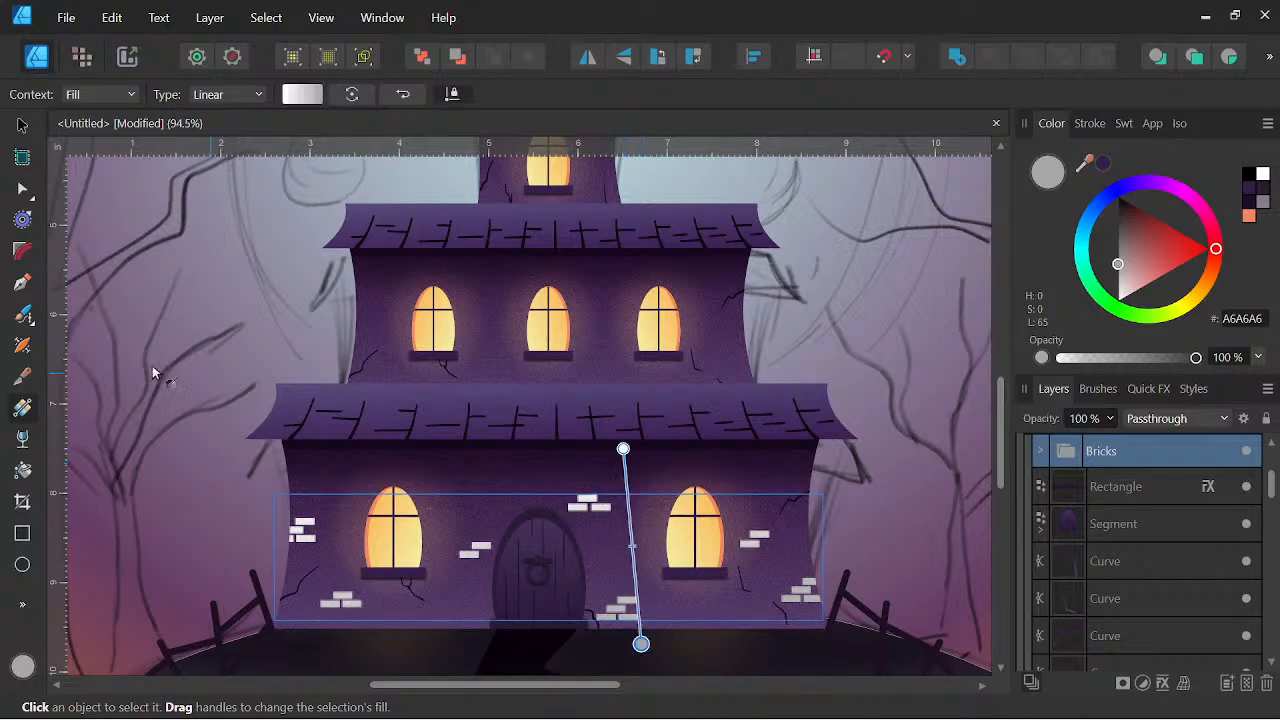
pyautogui.click(1089, 124)
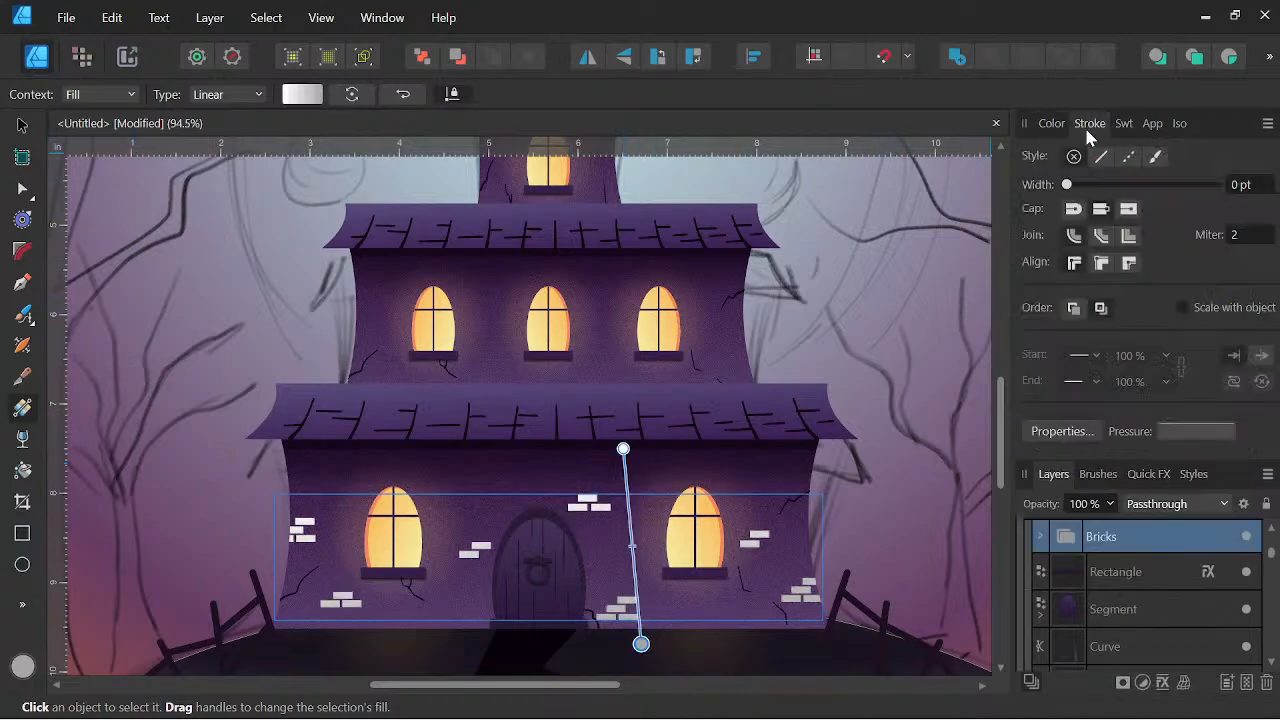
pyautogui.click(1124, 124)
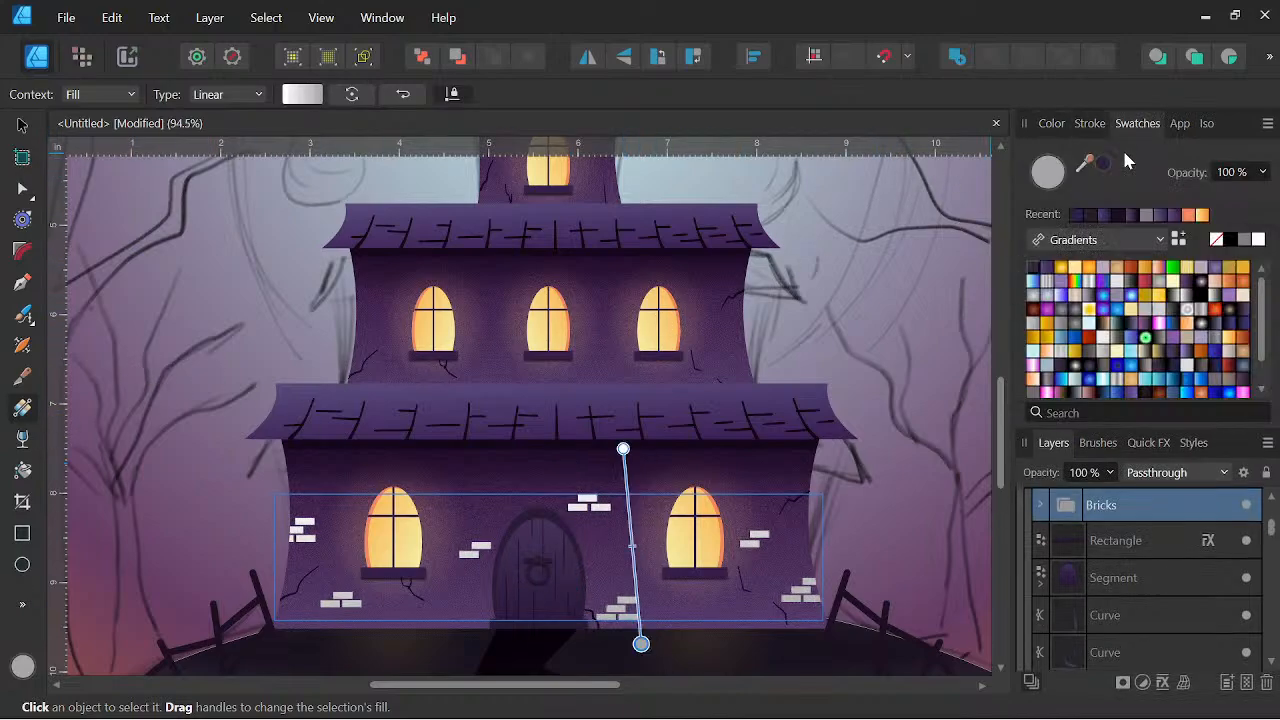
pyautogui.click(1103, 214)
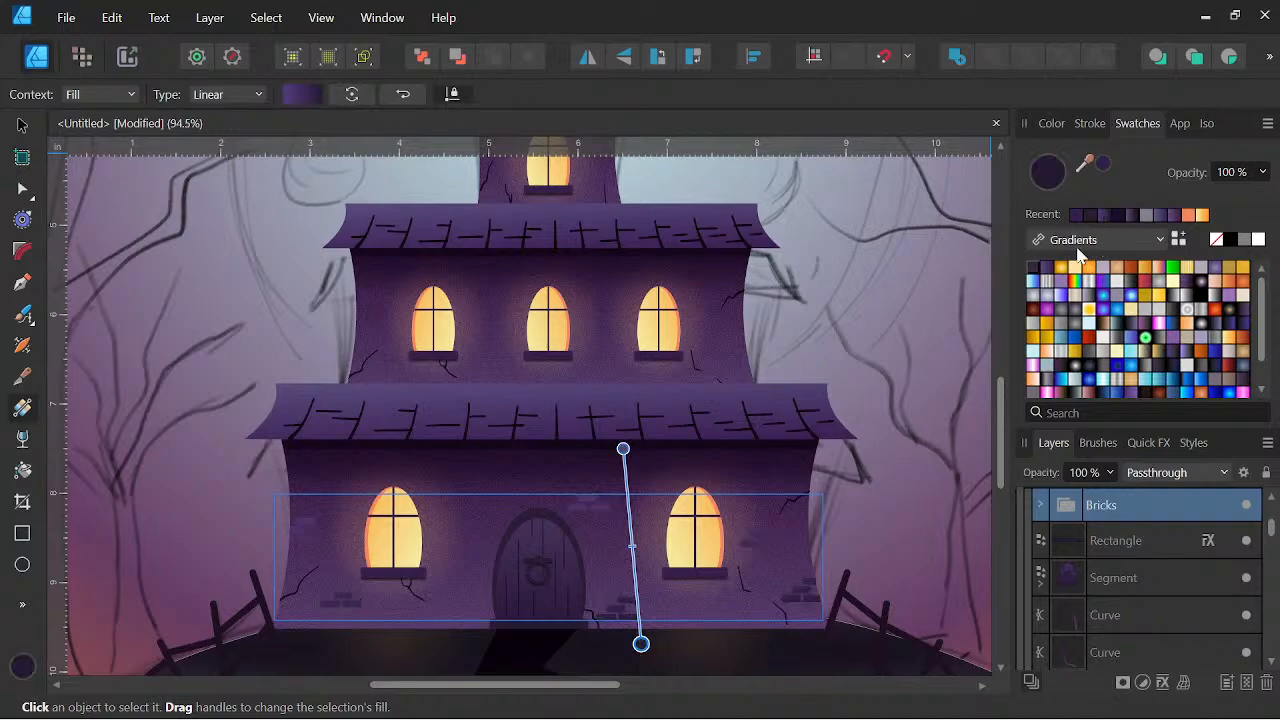
# Try straightening the bricks' gradient and extending its upper end to the second-floor windows
pyautogui.press('space')
pyautogui.moveTo(640, 644)
pyautogui.mouseDown()
pyautogui.moveTo(626, 620)
pyautogui.moveTo(622, 643)
pyautogui.mouseUp()
pyautogui.moveTo(623, 449); pyautogui.dragTo(620, 289)
pyautogui.press('space')
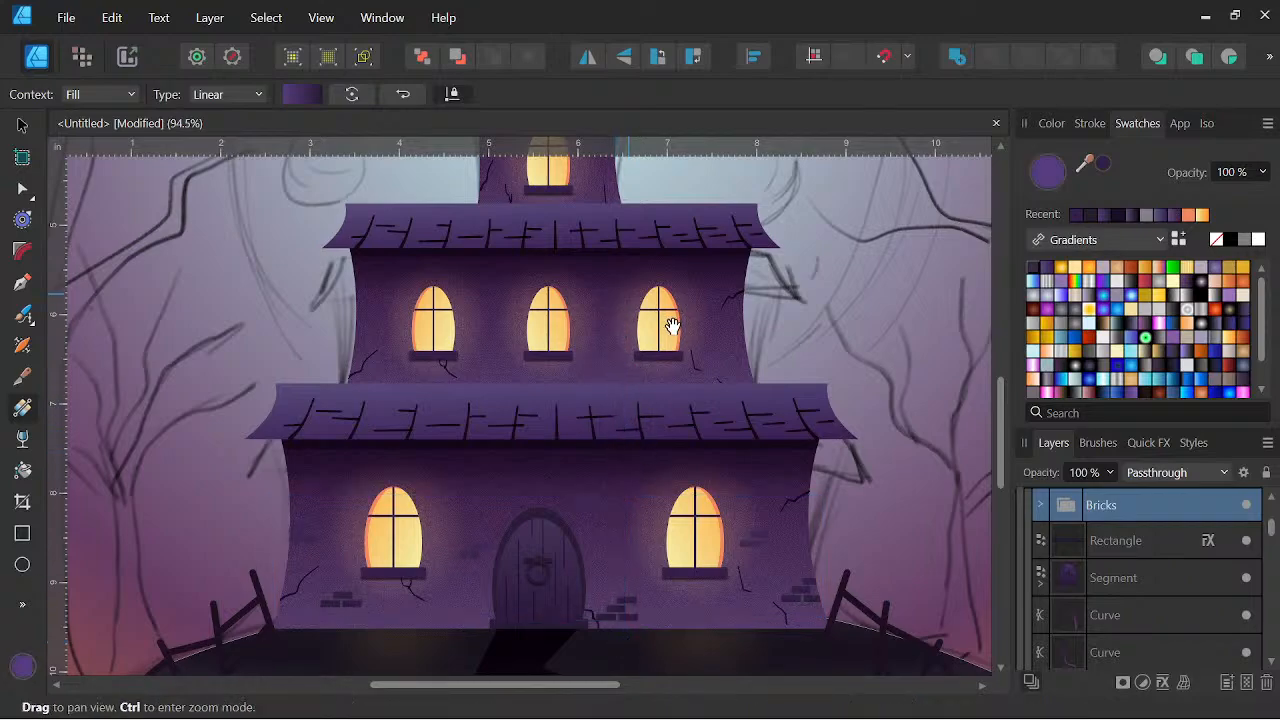
pyautogui.scroll(-1, 667, 348)
# Undo the gradient adjustments and the gradient fill on the Bricks group
pyautogui.hotkey('ctrl', 'z')
pyautogui.hotkey('ctrl', 'z')
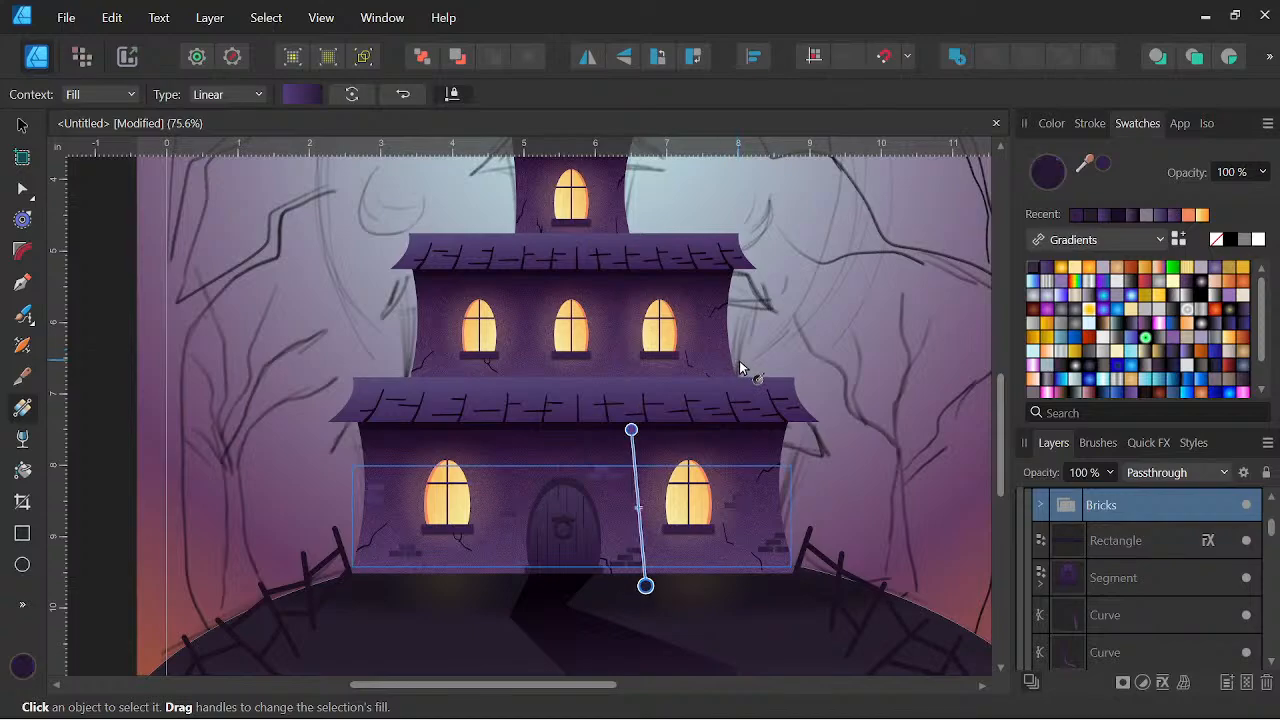
pyautogui.hotkey('ctrl', 'z')
pyautogui.hotkey('ctrl', 'z')
pyautogui.hotkey('ctrl', 'z')
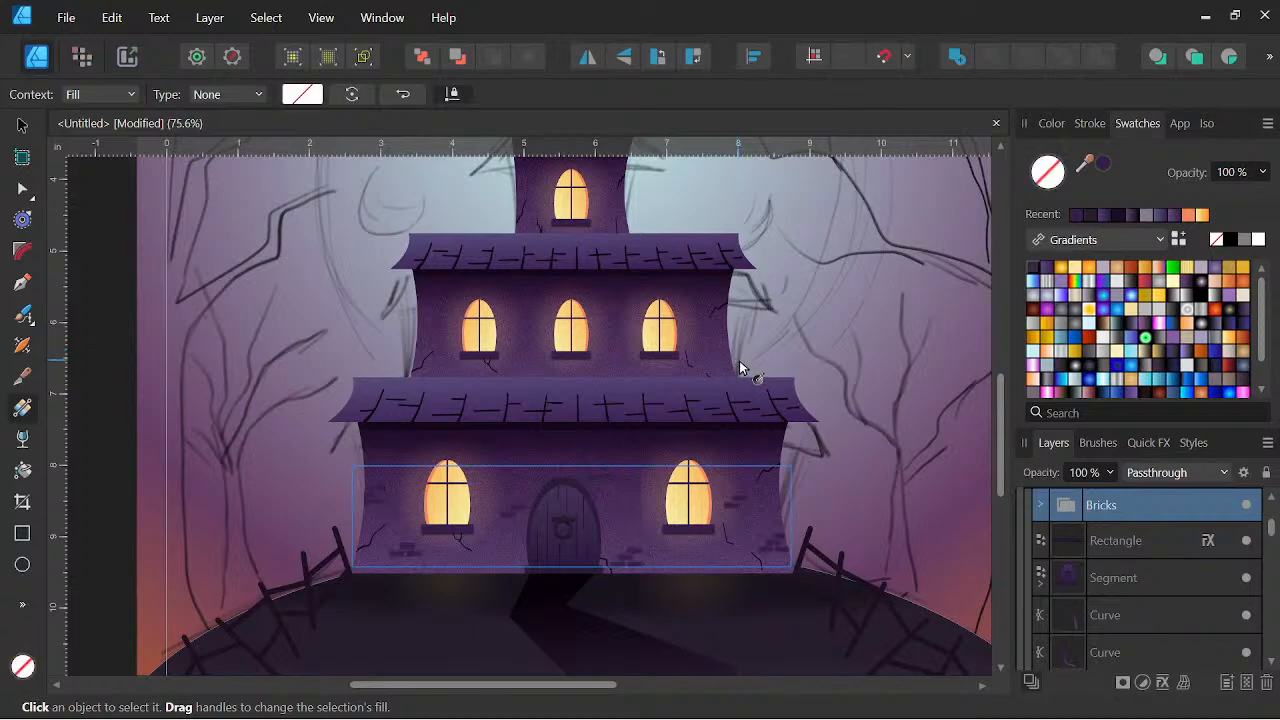
# Apply a linear transparency gradient to the Bricks group, running from the wall's base up to the second-floor roof so the bricks fade upward
pyautogui.click(22, 440)
pyautogui.moveTo(603, 583); pyautogui.dragTo(601, 241)
pyautogui.press('space')
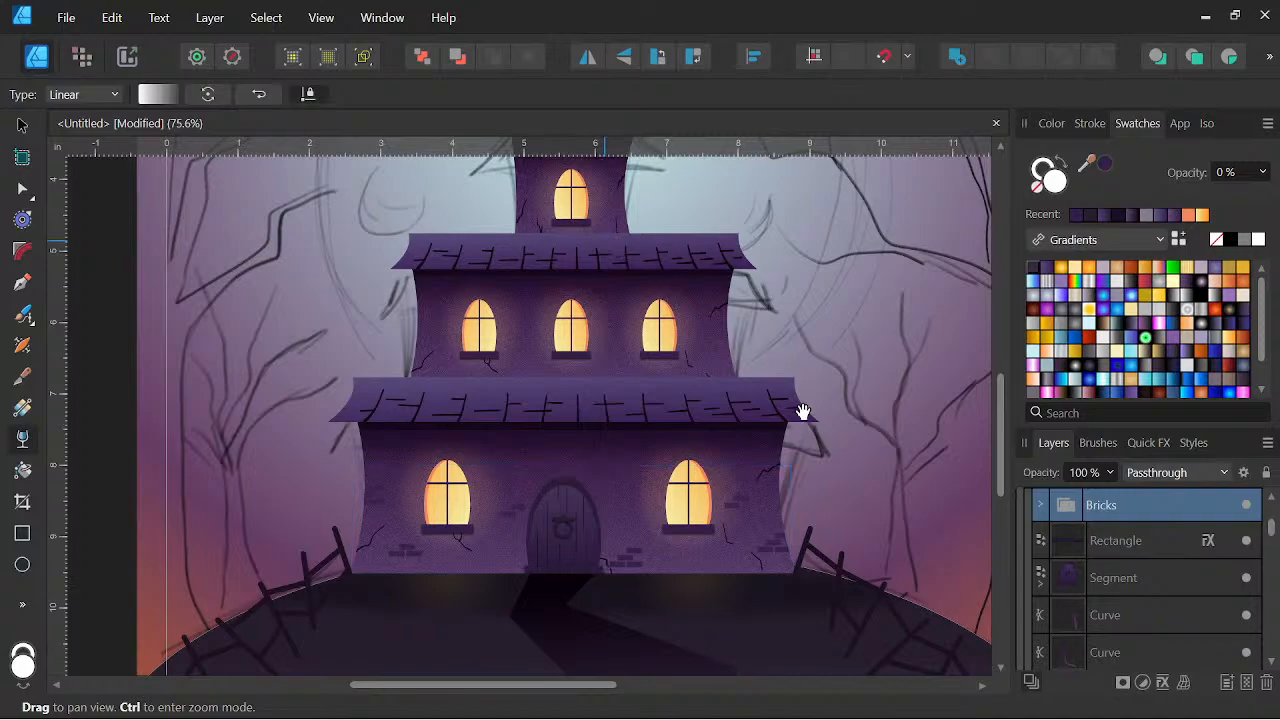
pyautogui.scroll(-3, 802, 411)
pyautogui.moveTo(802, 408); pyautogui.dragTo(763, 486)
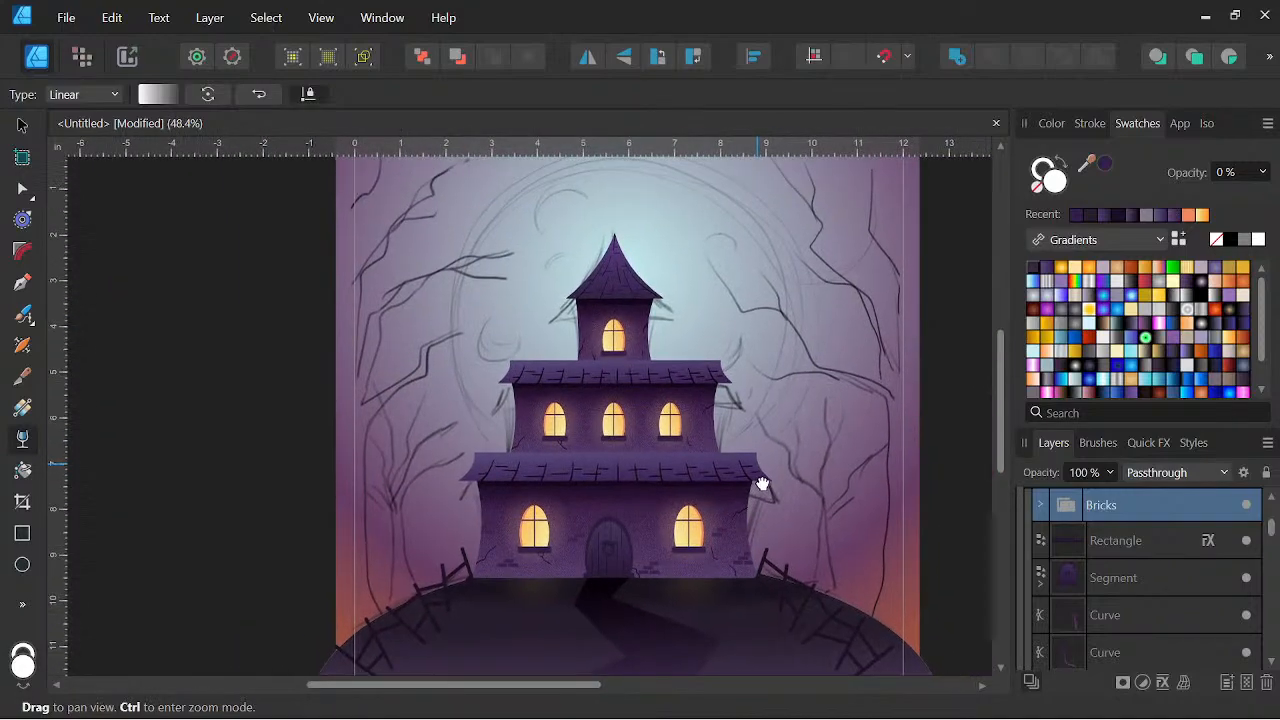
# Remove the linear transparency from the Bricks group by setting its transparency type to None
pyautogui.click(100, 88)
pyautogui.click(63, 117)
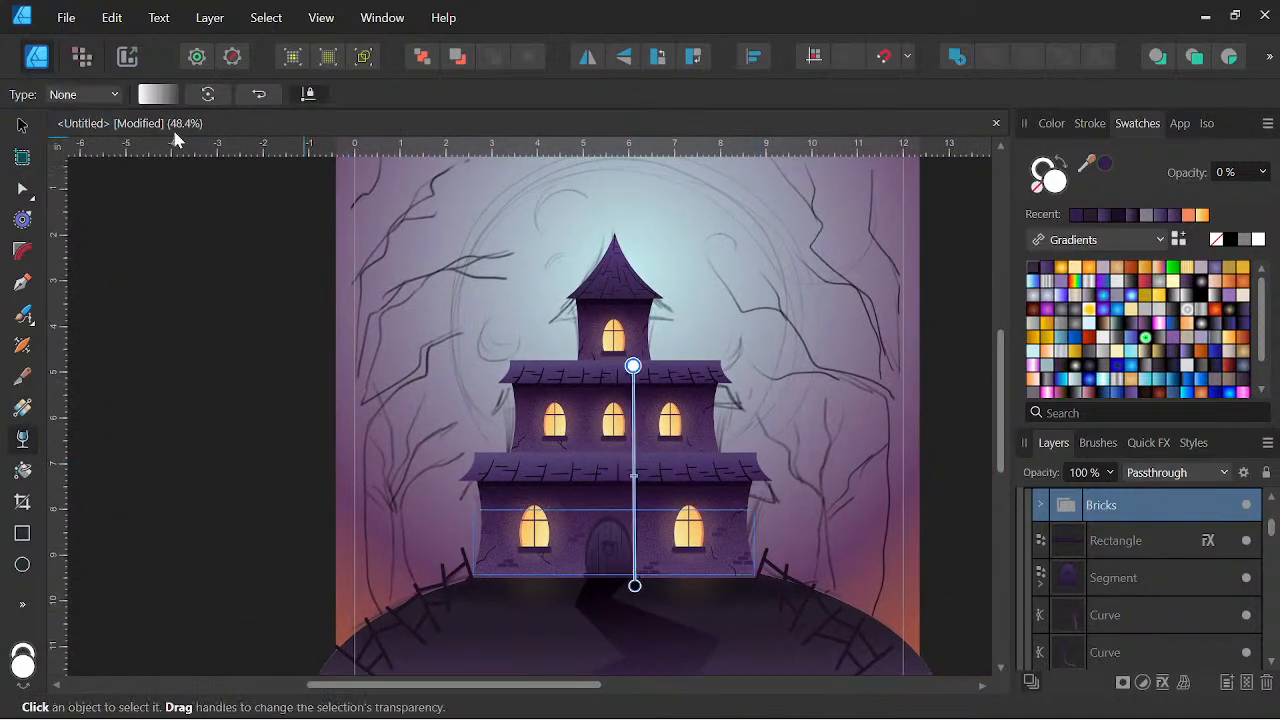
pyautogui.press('space')
pyautogui.moveTo(664, 422); pyautogui.dragTo(648, 398)
pyautogui.scroll(4, 648, 398)
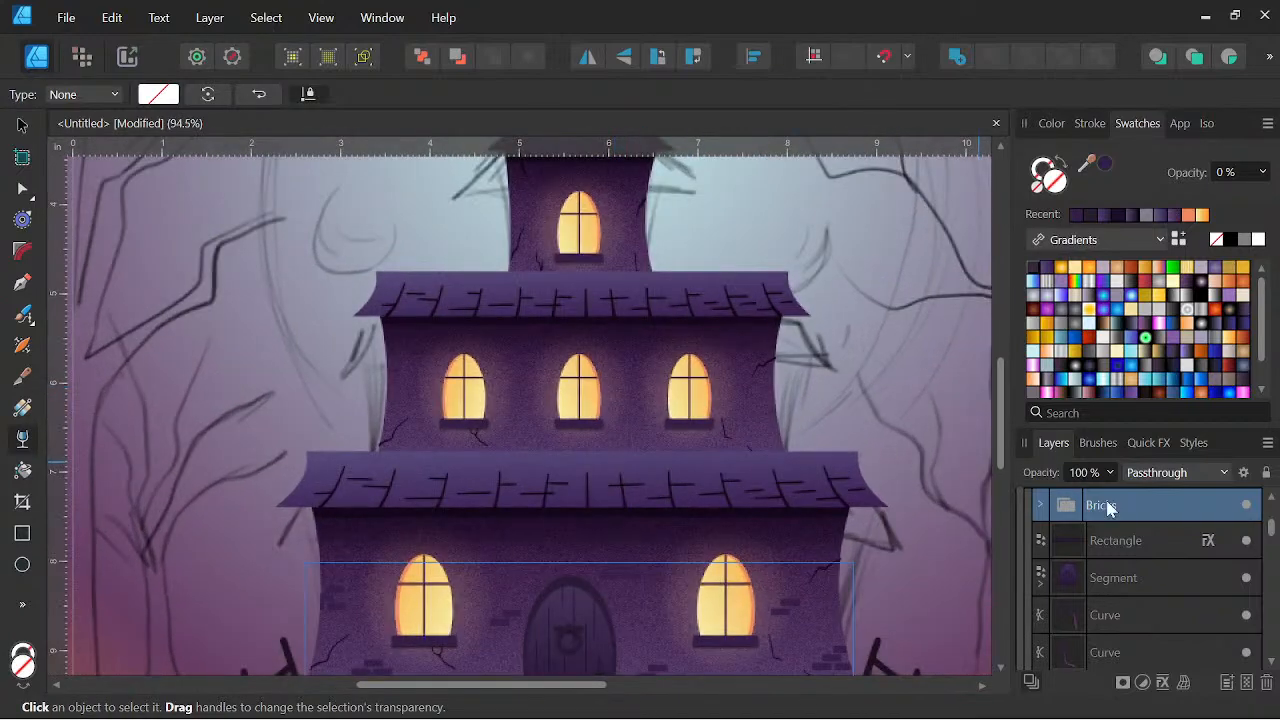
# Collapse the 1st Floor group, expand the 2nd Floor wall curve and select the topmost crack curve nested inside it
pyautogui.scroll(3, 1165, 560)
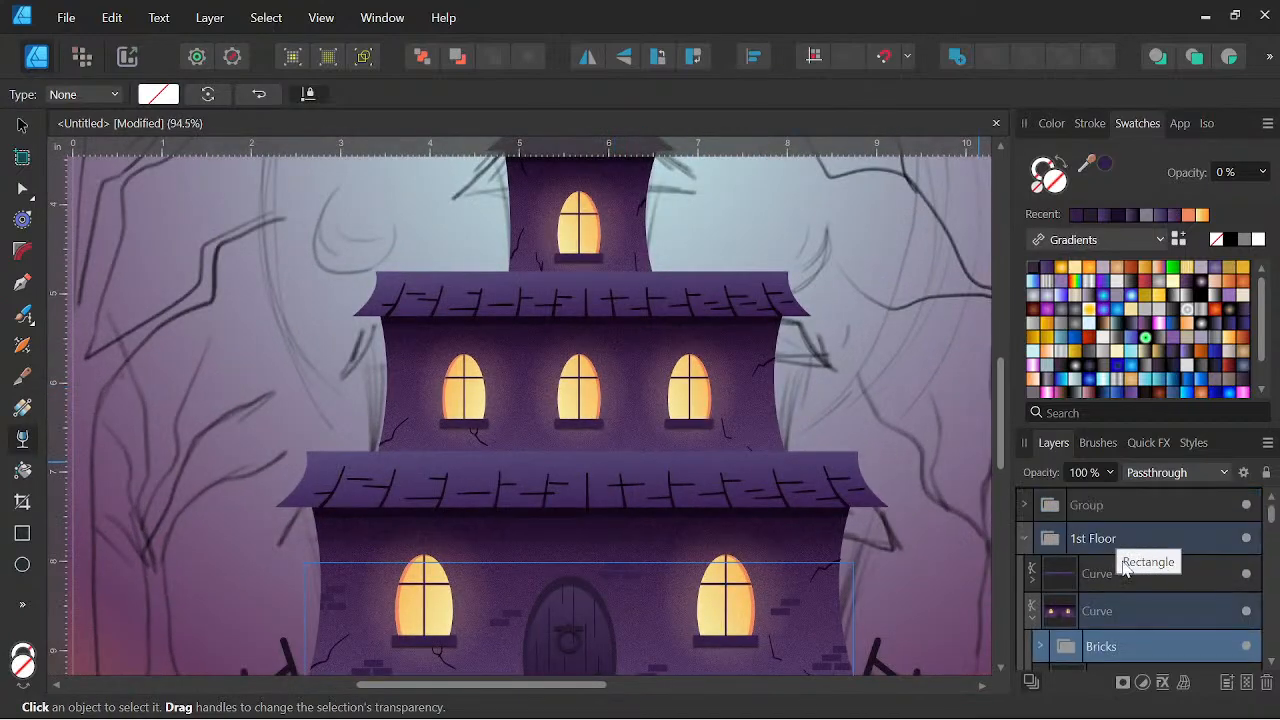
pyautogui.click(1025, 538)
pyautogui.click(1049, 580)
pyautogui.click(1024, 571)
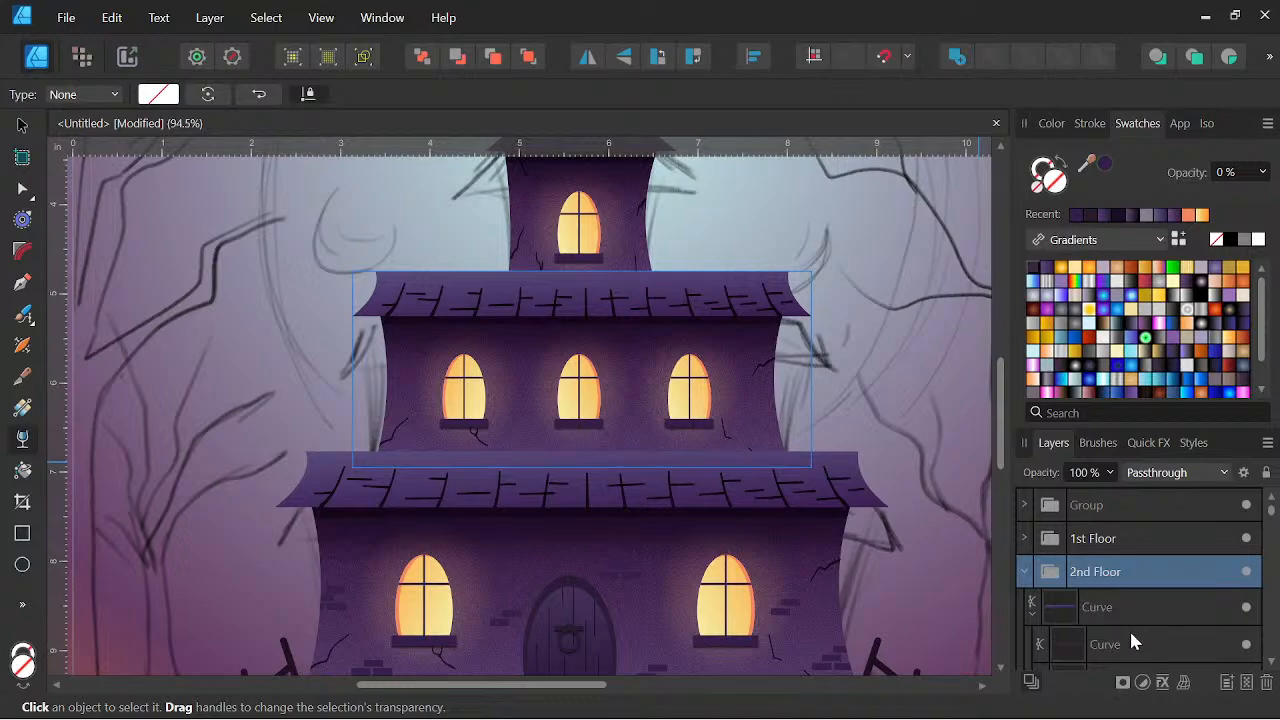
pyautogui.click(1033, 614)
pyautogui.scroll(-2, 1120, 598)
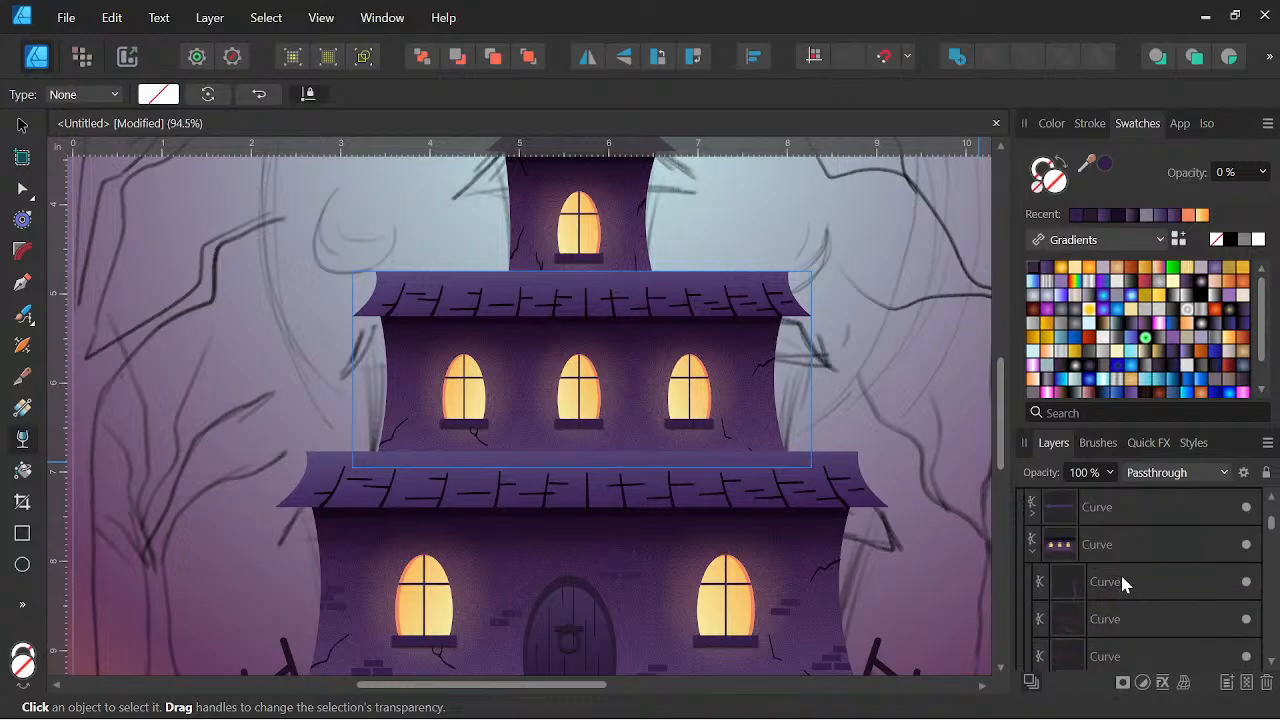
pyautogui.click(1122, 582)
pyautogui.scroll(4, 580, 450)
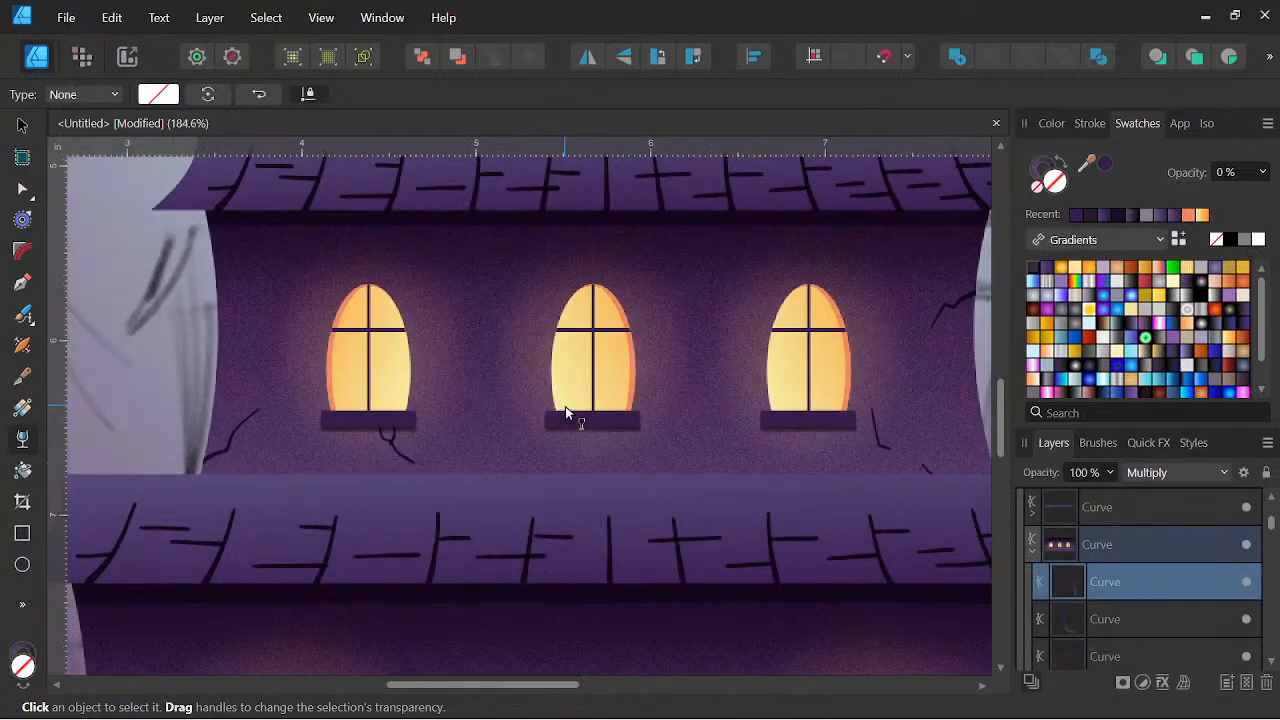
pyautogui.scroll(1, 565, 411)
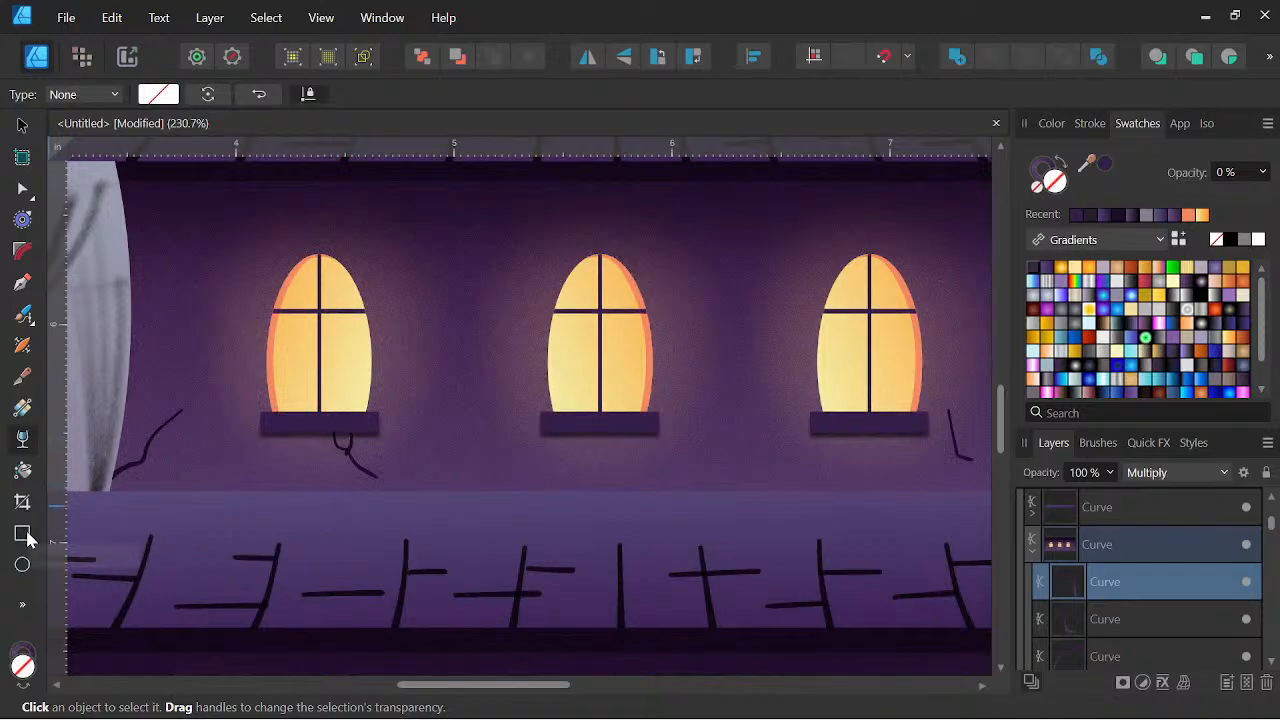
pyautogui.scroll(-4, 665, 494)
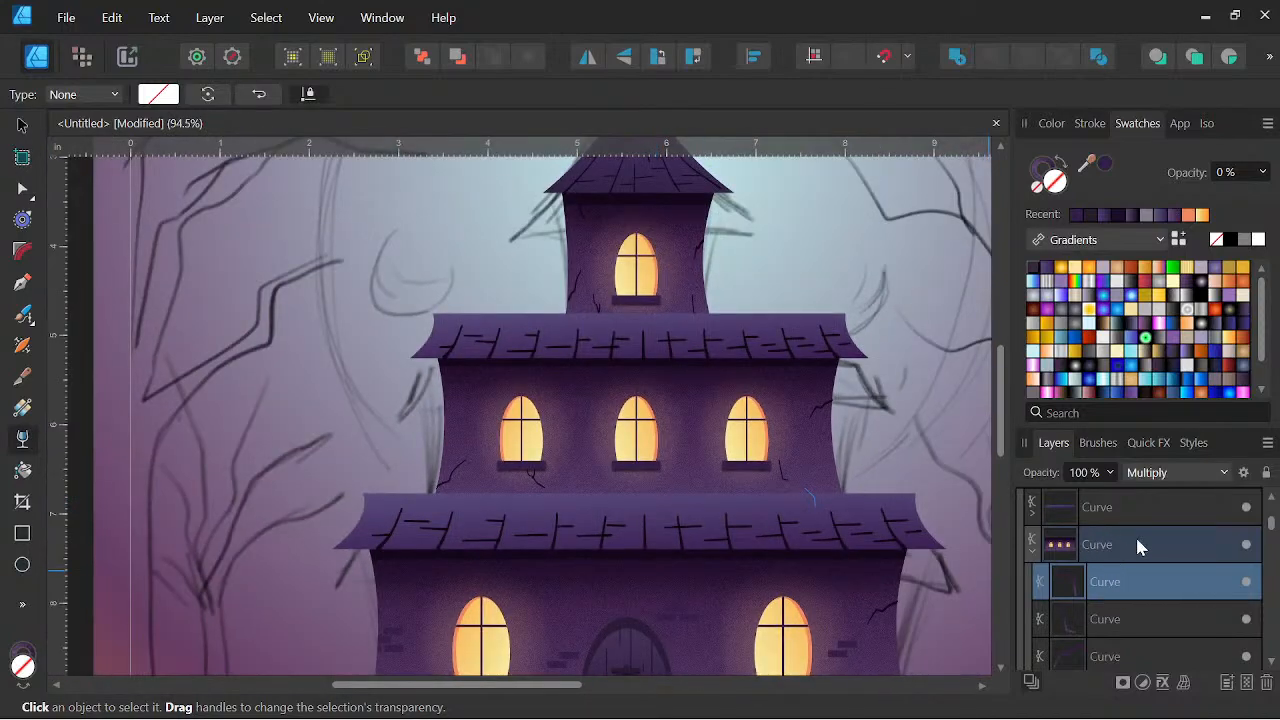
# Duplicate a brick rectangle from the first-floor Bricks group and nest the copy inside the second-floor wall curve
pyautogui.scroll(2, 1137, 540)
pyautogui.click(1026, 539)
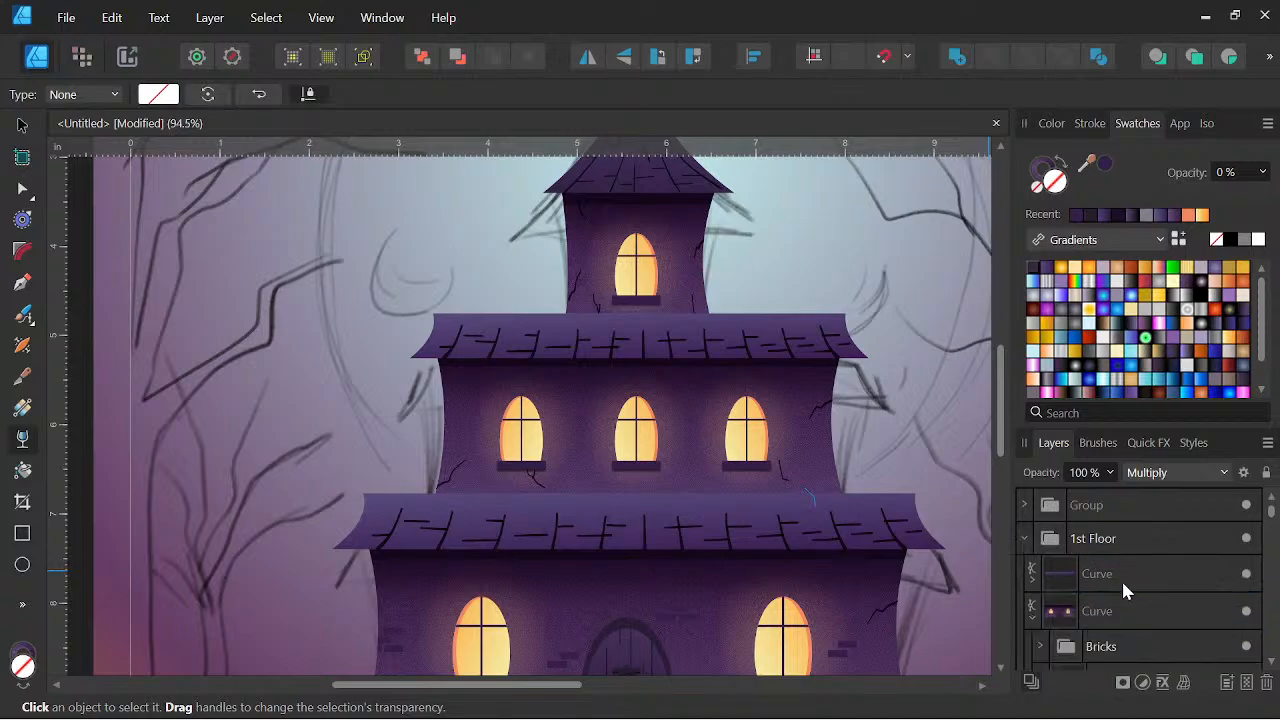
pyautogui.scroll(-2, 1153, 598)
pyautogui.click(1135, 553)
pyautogui.click(1041, 542)
pyautogui.click(1130, 577)
pyautogui.rightClick(1133, 587)
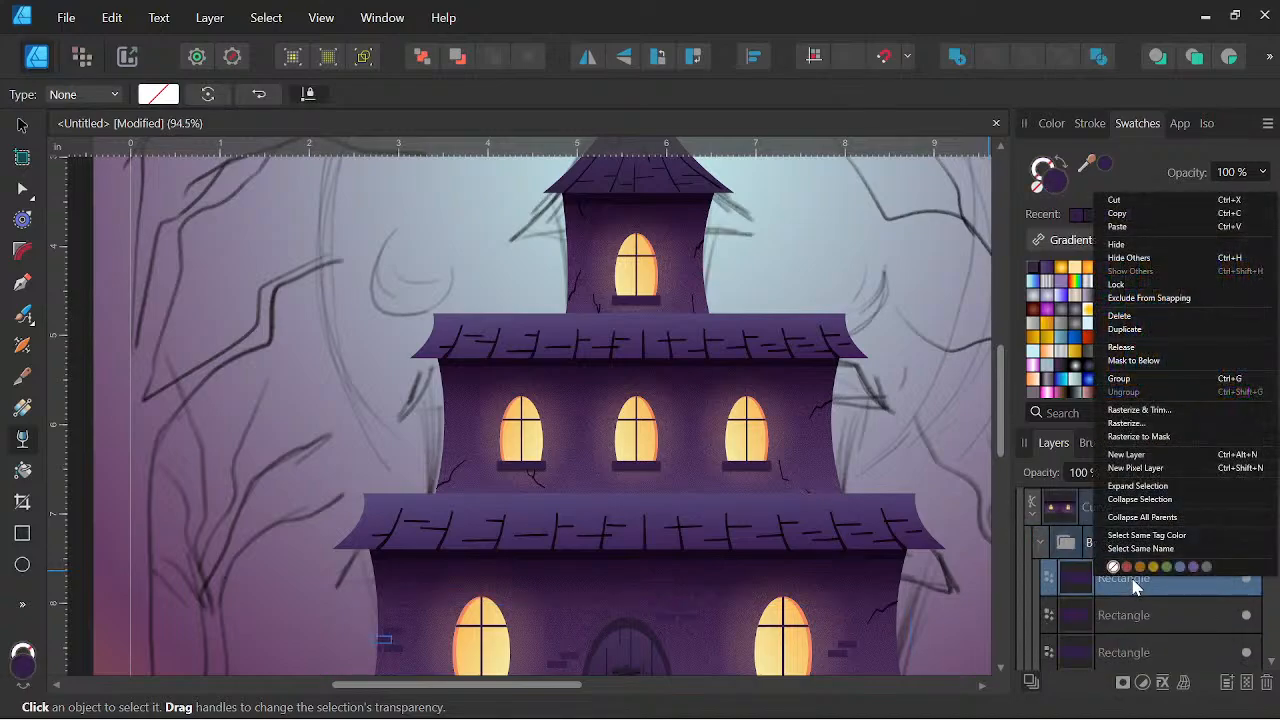
pyautogui.press('Escape')
pyautogui.moveTo(1133, 584); pyautogui.dragTo(1097, 556)
pyautogui.click(1024, 575)
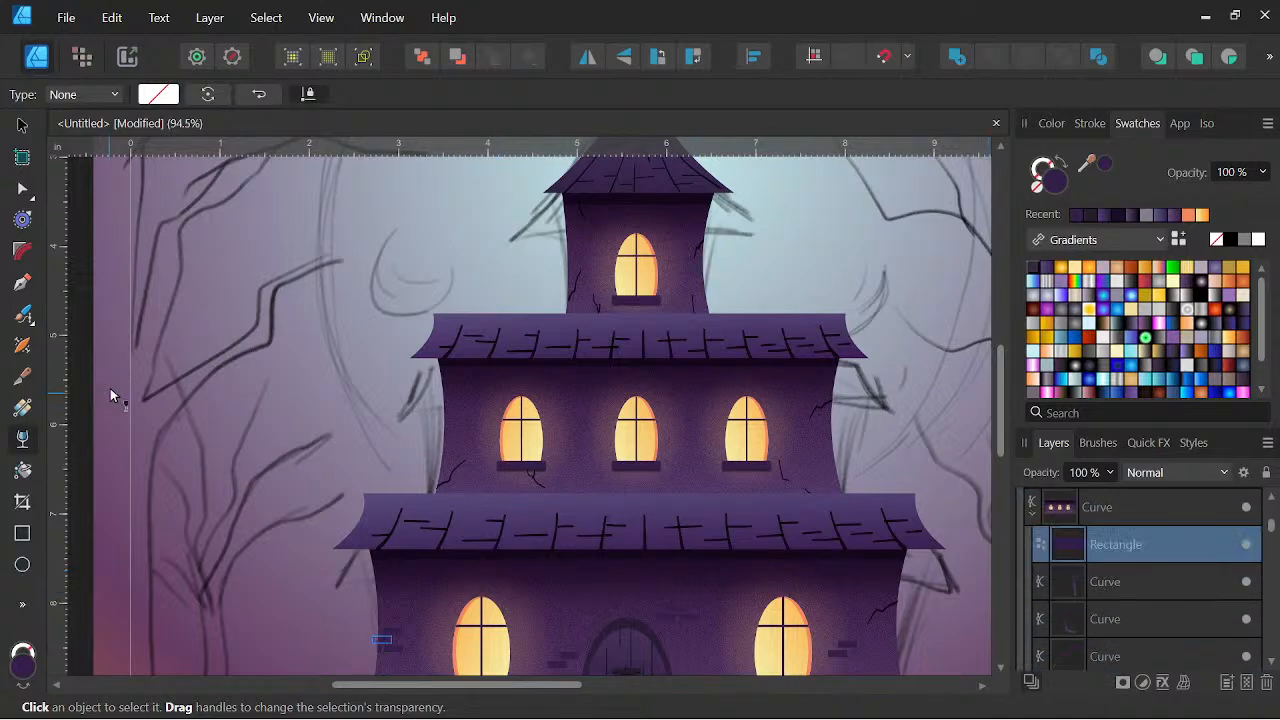
# Move the copied brick to the second-floor wall's left edge and duplicate it into a staggered cluster of three
pyautogui.press('v')
pyautogui.scroll(2, 395, 628)
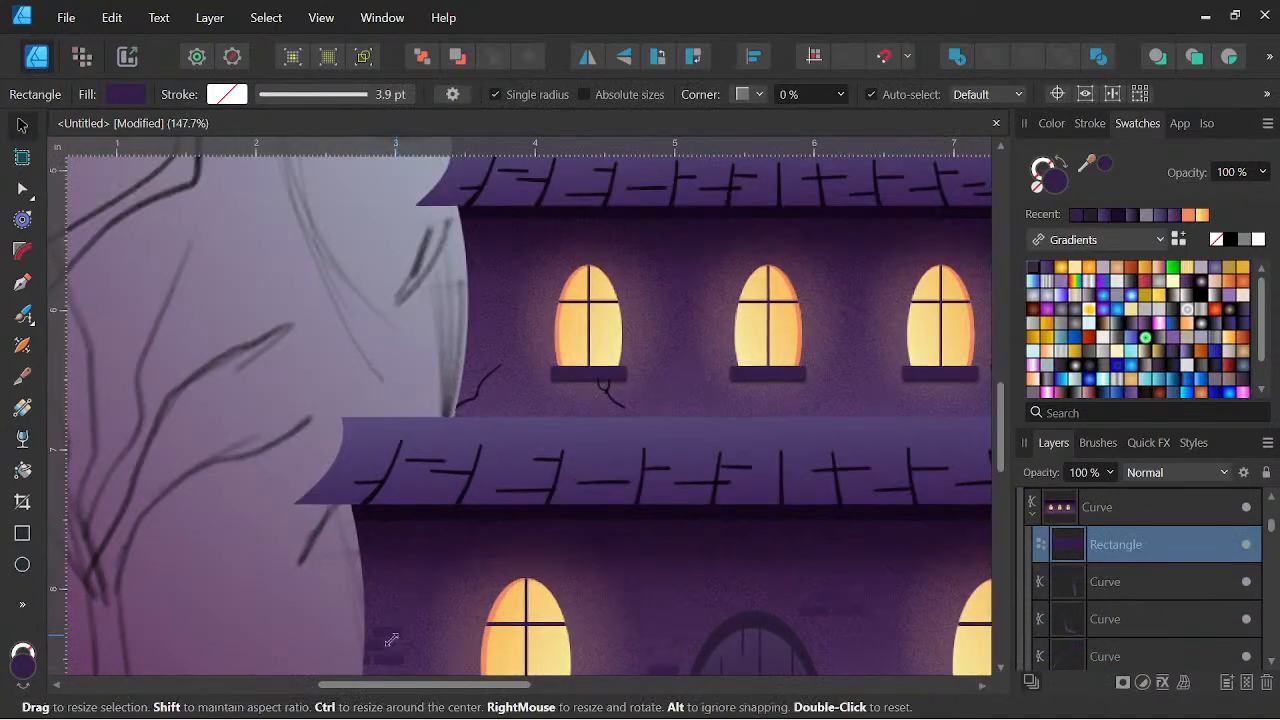
pyautogui.moveTo(378, 652); pyautogui.dragTo(488, 330)
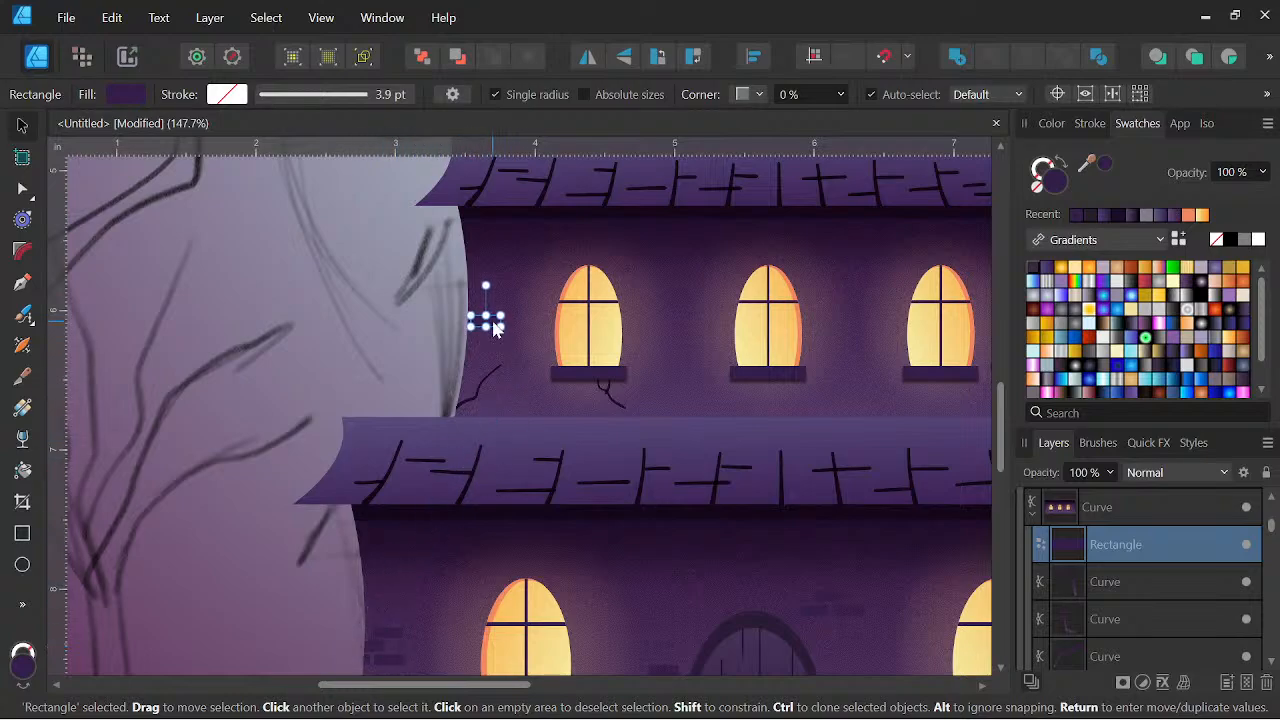
pyautogui.scroll(4, 488, 330)
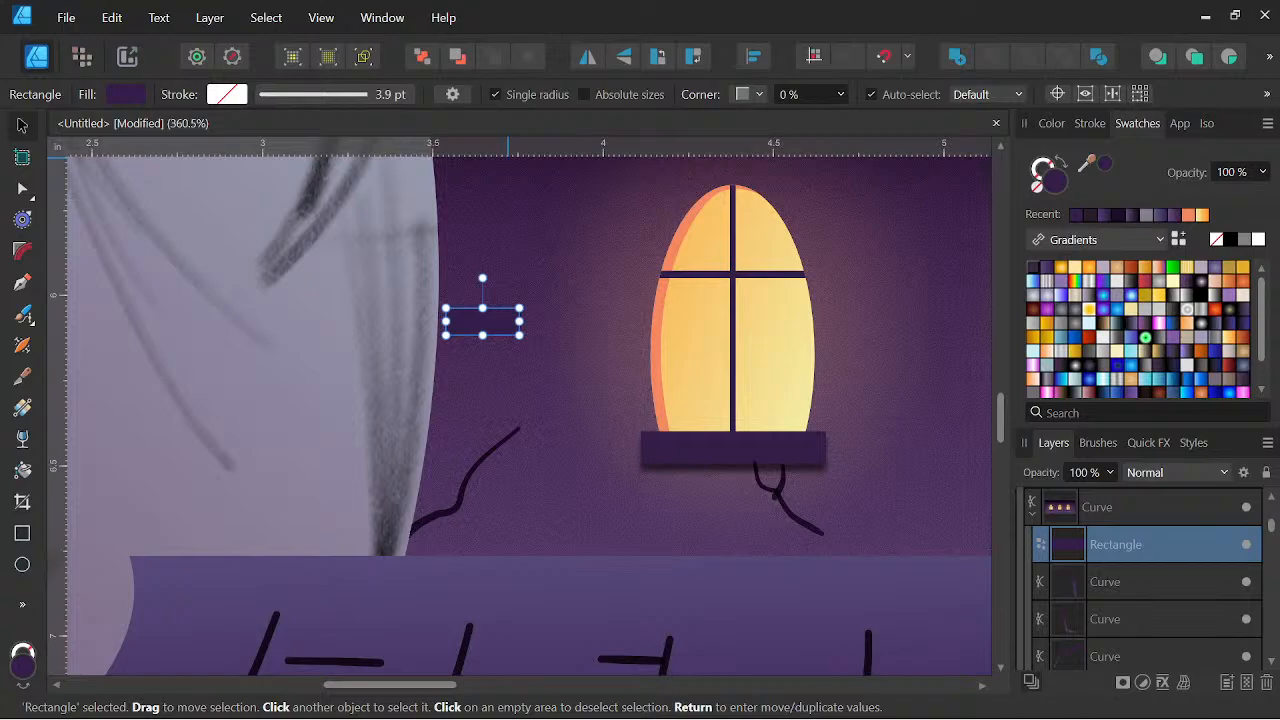
pyautogui.scroll(3, 488, 340)
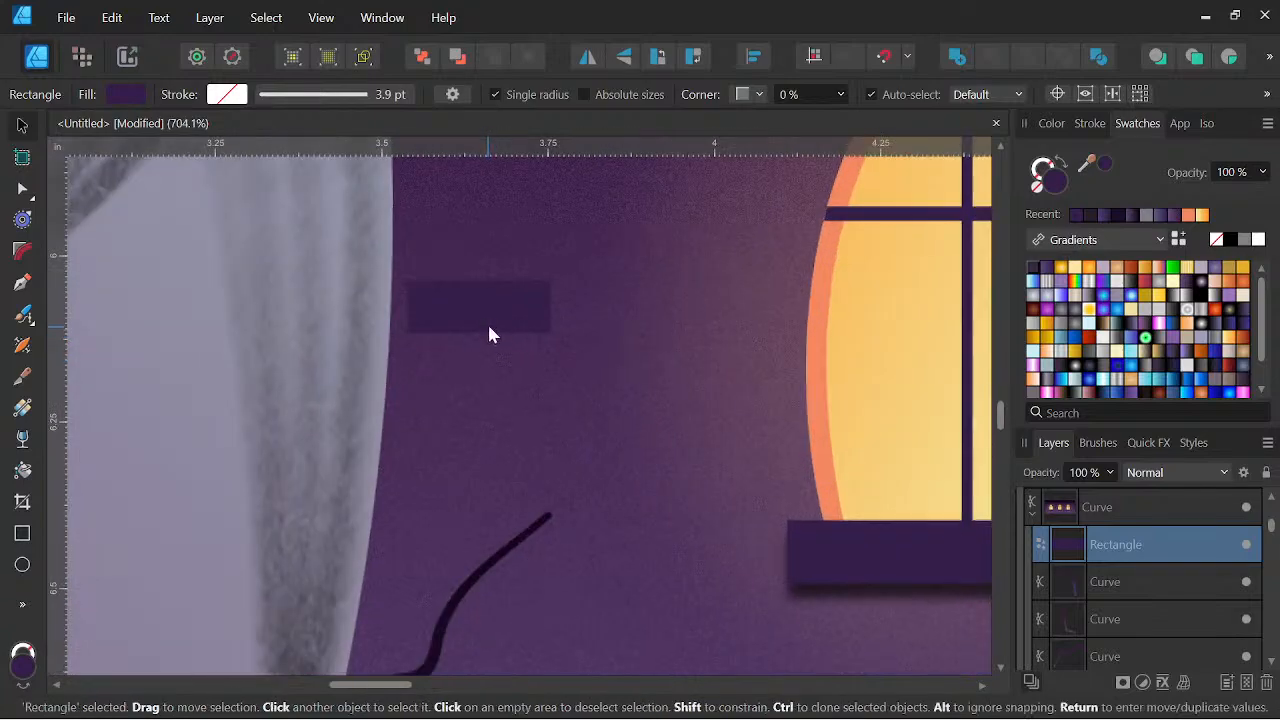
pyautogui.moveTo(496, 307)
pyautogui.mouseDown()
pyautogui.moveTo(524, 305)
pyautogui.moveTo(591, 386)
pyautogui.moveTo(416, 392)
pyautogui.mouseUp()
pyautogui.scroll(-6, 517, 372)
pyautogui.moveTo(517, 372); pyautogui.dragTo(400, 449)
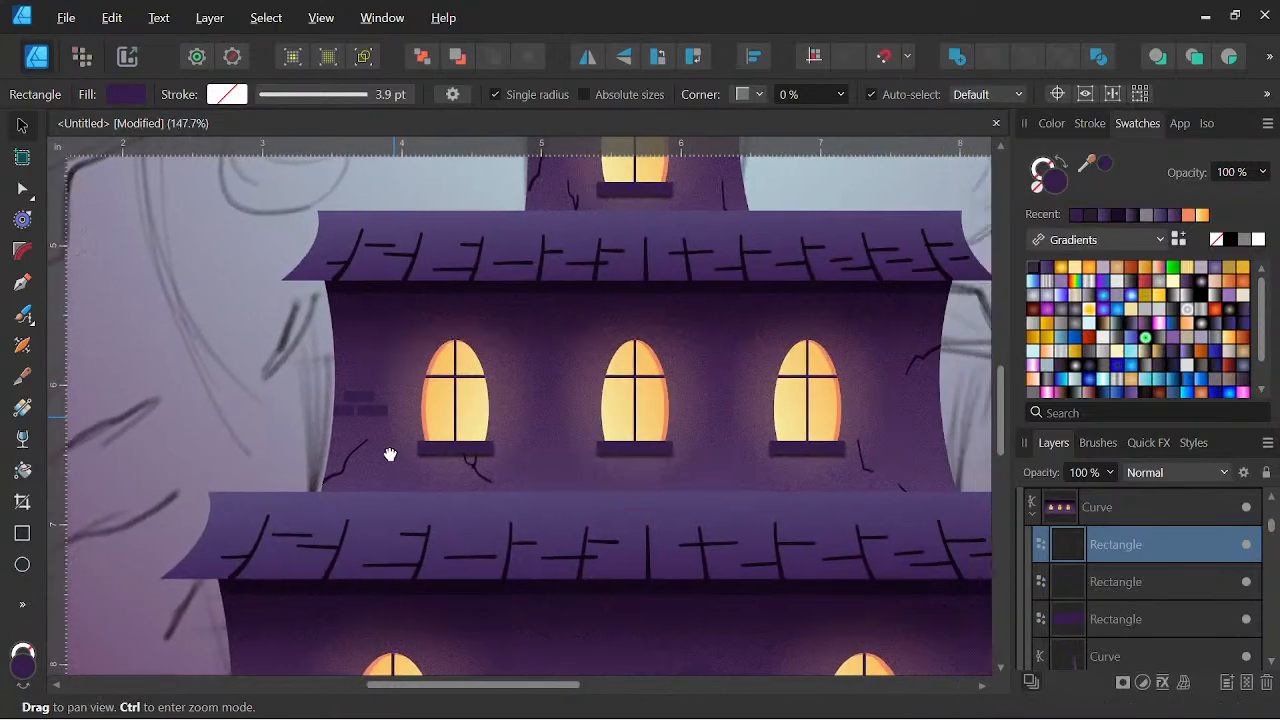
# Add duplicate bricks below the left window, between the left and middle windows, and below the middle window of the second floor
pyautogui.scroll(3, 343, 420)
pyautogui.moveTo(278, 417); pyautogui.dragTo(943, 571)
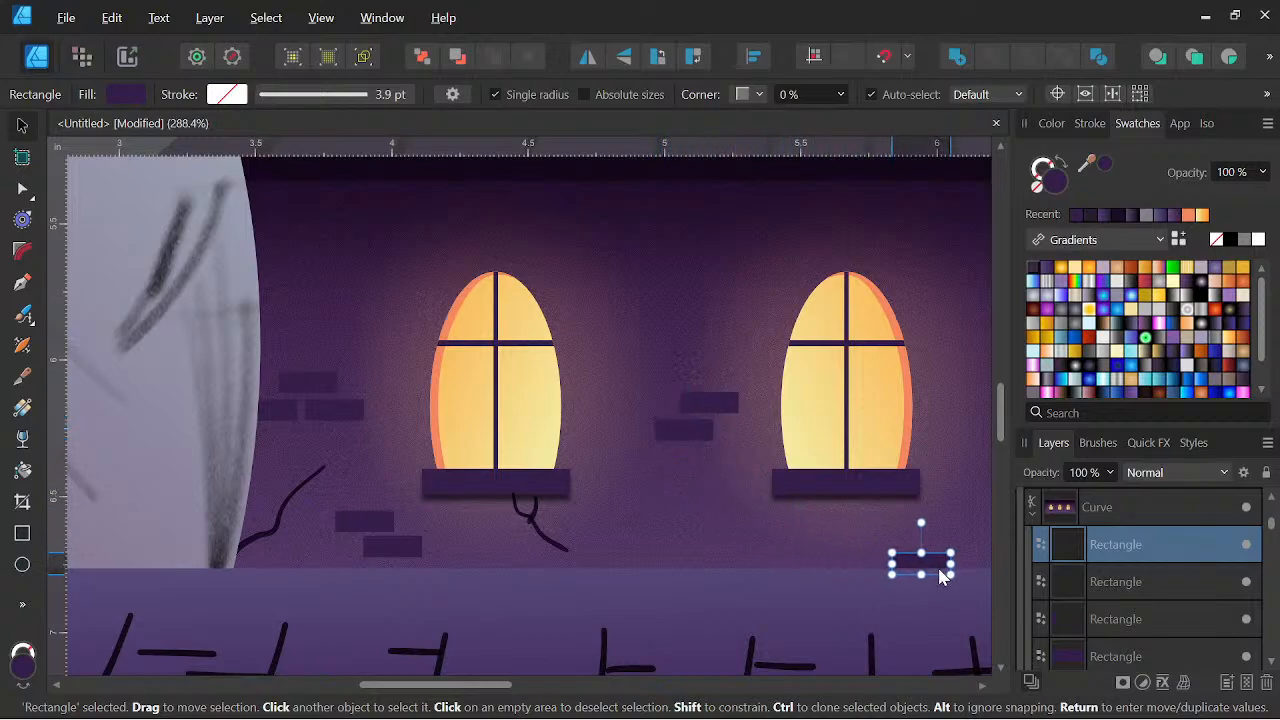
pyautogui.press('space')
pyautogui.moveTo(787, 599); pyautogui.dragTo(547, 592)
pyautogui.scroll(3, 800, 578)
pyautogui.moveTo(591, 533); pyautogui.dragTo(527, 490)
pyautogui.scroll(-3, 602, 444)
pyautogui.scroll(-4, 718, 446)
# Add a three-brick cluster between the second floor's middle and right windows, plus two staggered pairs near the wall's right edge
pyautogui.press('space')
pyautogui.moveTo(712, 441); pyautogui.dragTo(763, 554)
pyautogui.scroll(3, 557, 523)
pyautogui.scroll(4, 637, 338)
pyautogui.scroll(-5, 724, 406)
pyautogui.scroll(3, 499, 406)
pyautogui.scroll(-3, 918, 471)
pyautogui.scroll(3, 737, 410)
pyautogui.keyDown('shift'); pyautogui.click(725, 545); pyautogui.keyUp('shift')
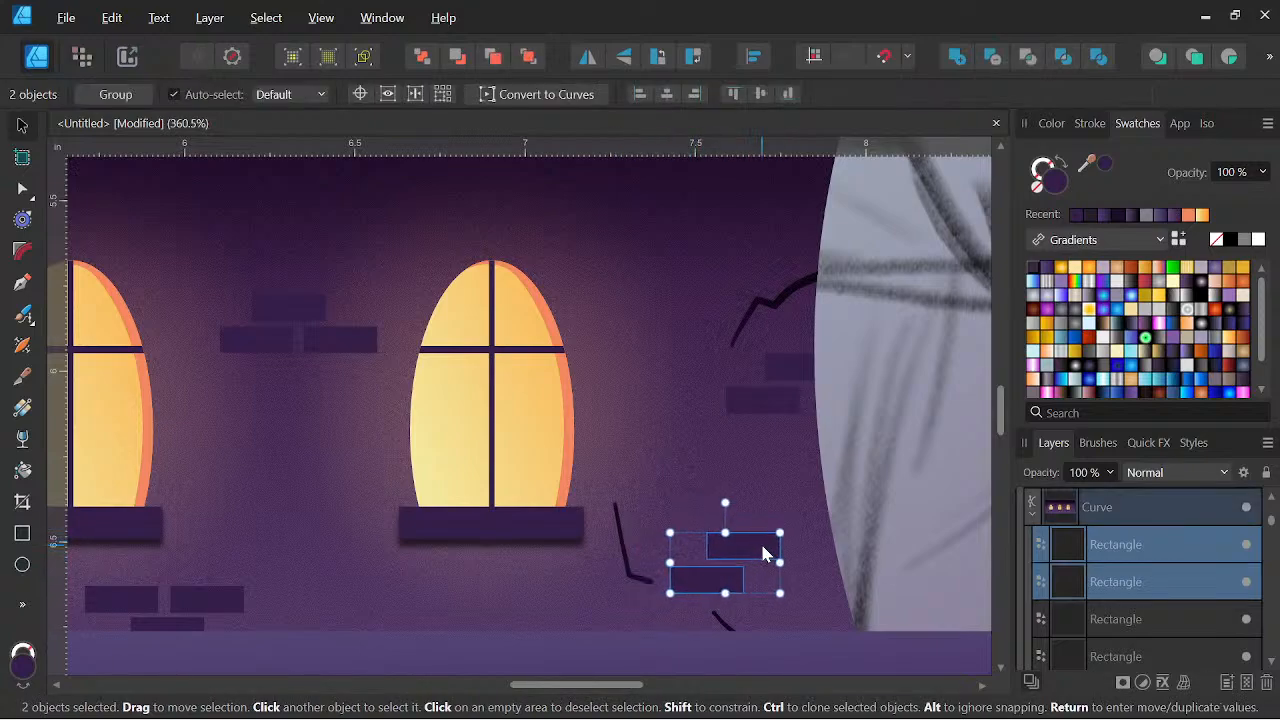
pyautogui.scroll(-7, 803, 474)
pyautogui.moveTo(803, 484)
pyautogui.mouseDown()
pyautogui.moveTo(849, 497)
pyautogui.moveTo(837, 466)
pyautogui.moveTo(824, 498)
pyautogui.mouseUp()
pyautogui.scroll(-4, 850, 490)
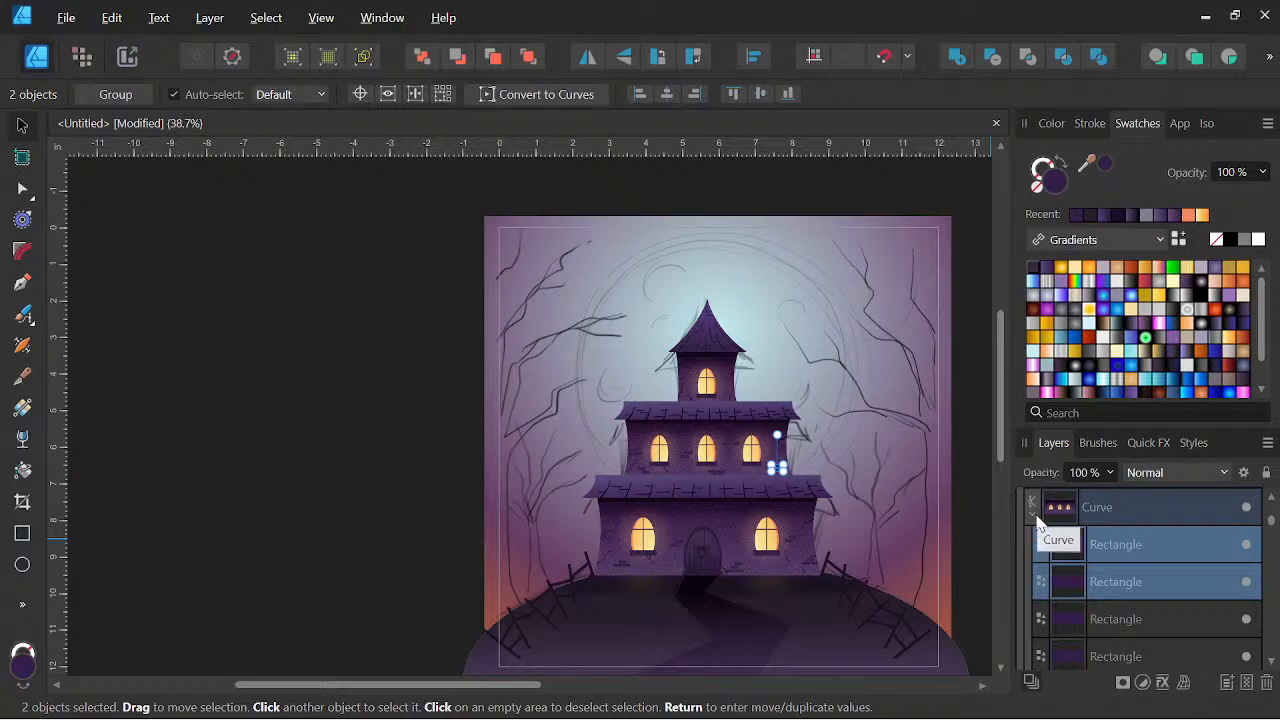
# Collapse the second-floor wall curve and select the topmost crack curve nested in the 3rd Floor wall
pyautogui.click(1033, 516)
pyautogui.scroll(-2, 1098, 515)
pyautogui.scroll(2, 1096, 535)
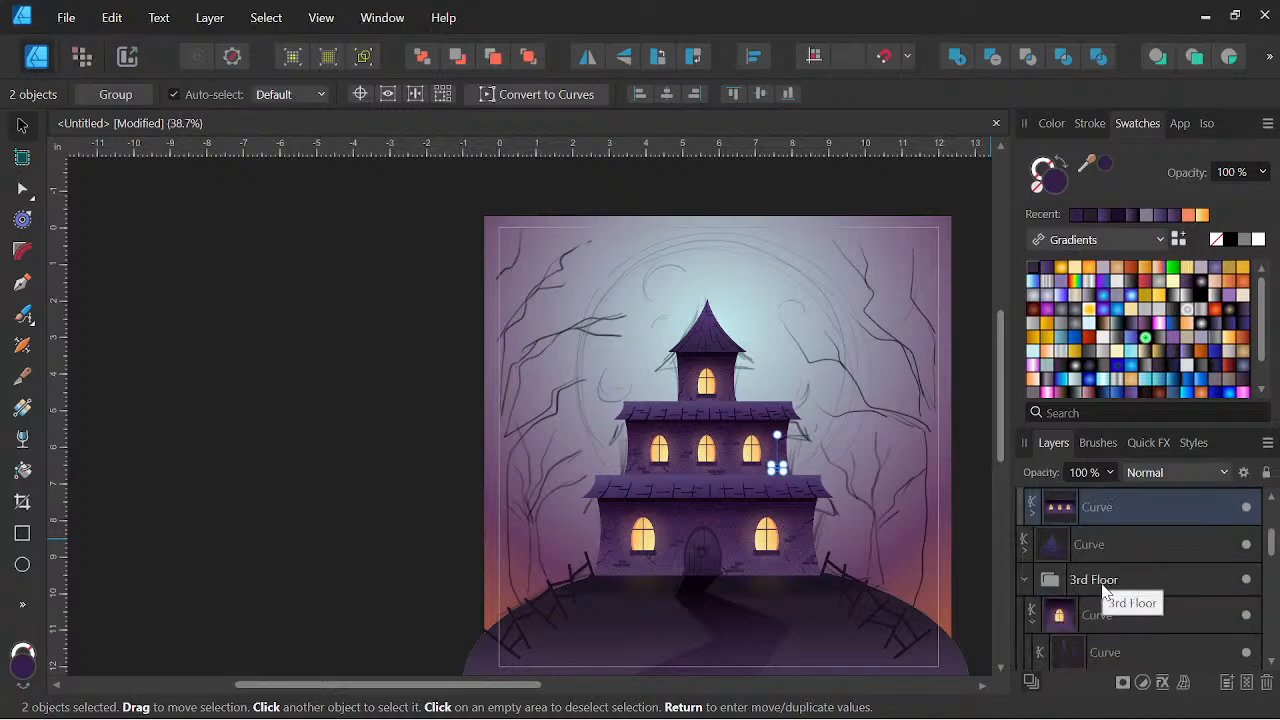
pyautogui.click(1097, 625)
pyautogui.scroll(-2, 1112, 618)
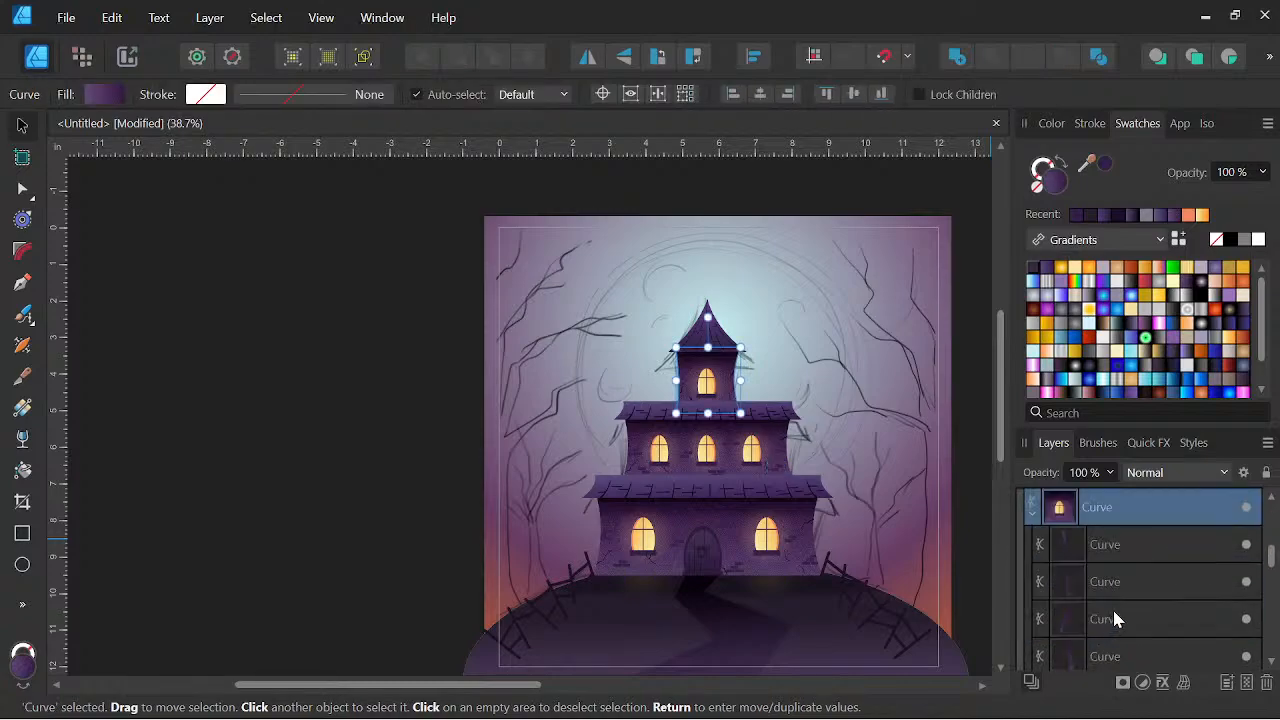
pyautogui.click(1122, 548)
# Duplicate a brick rectangle from the second-floor wall and nest the copy inside the third-floor wall curve
pyautogui.scroll(2, 1112, 535)
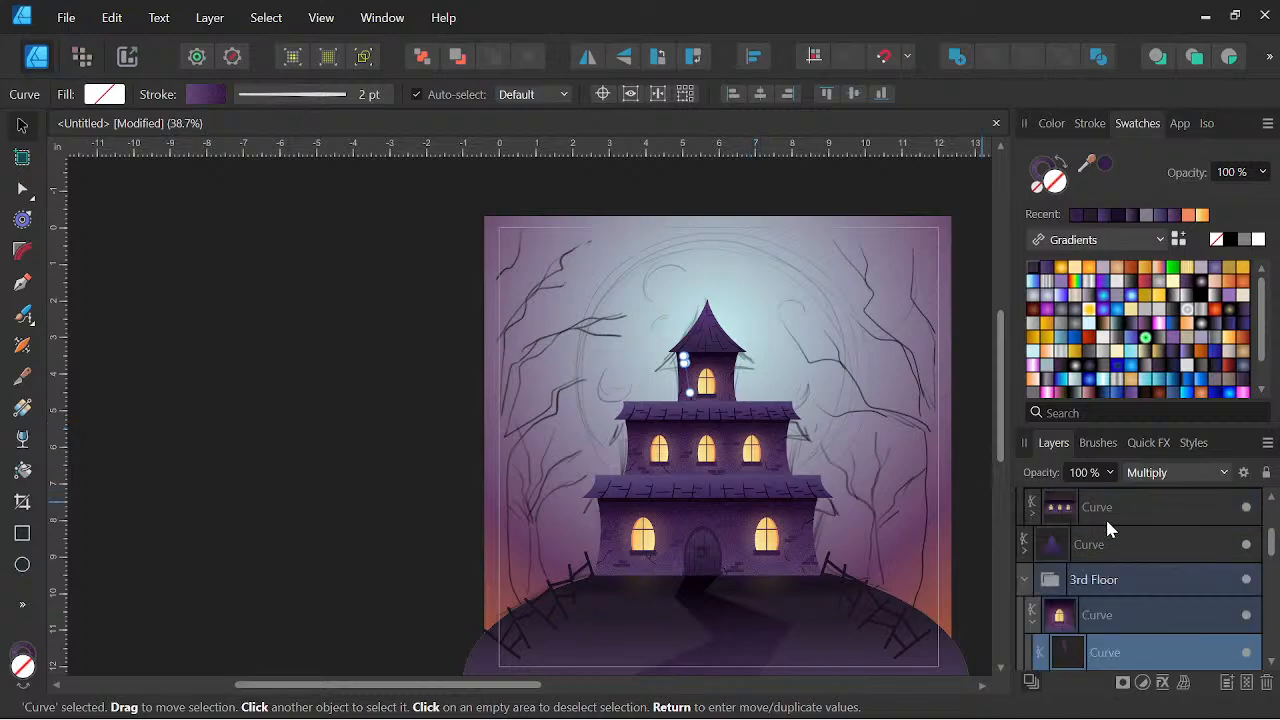
pyautogui.scroll(2, 1105, 525)
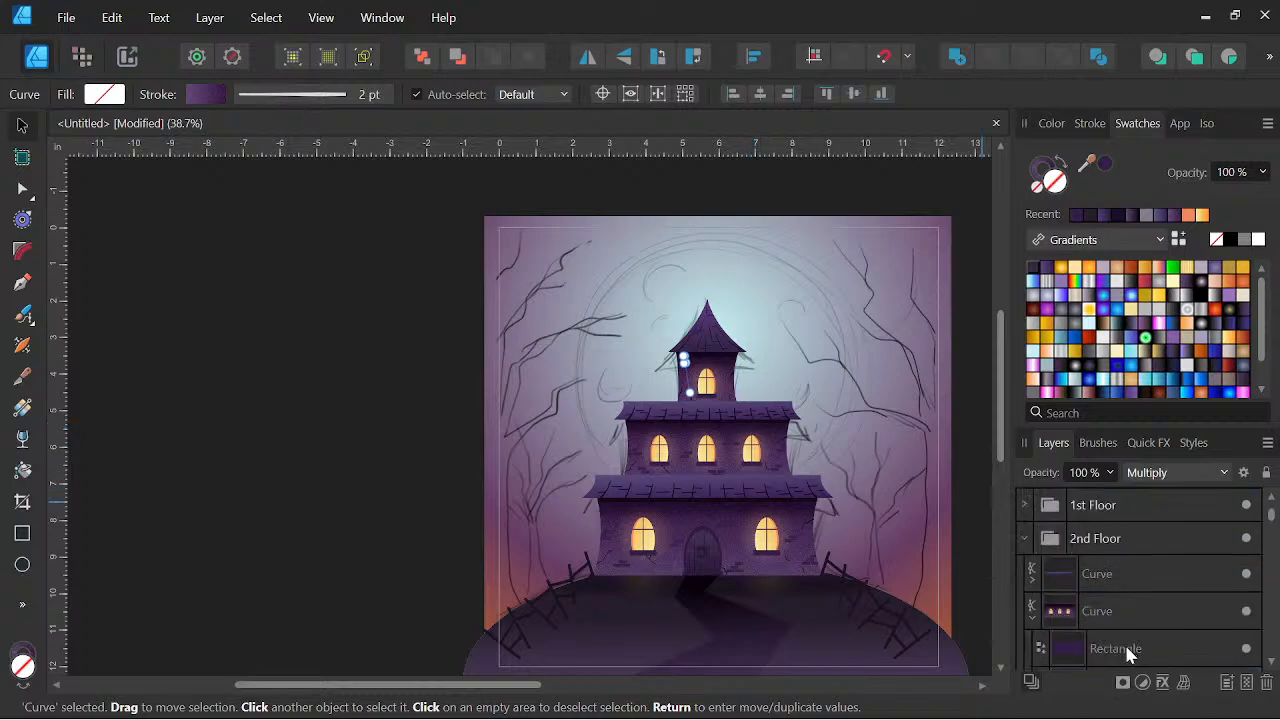
pyautogui.click(1127, 652)
pyautogui.rightClick(1127, 650)
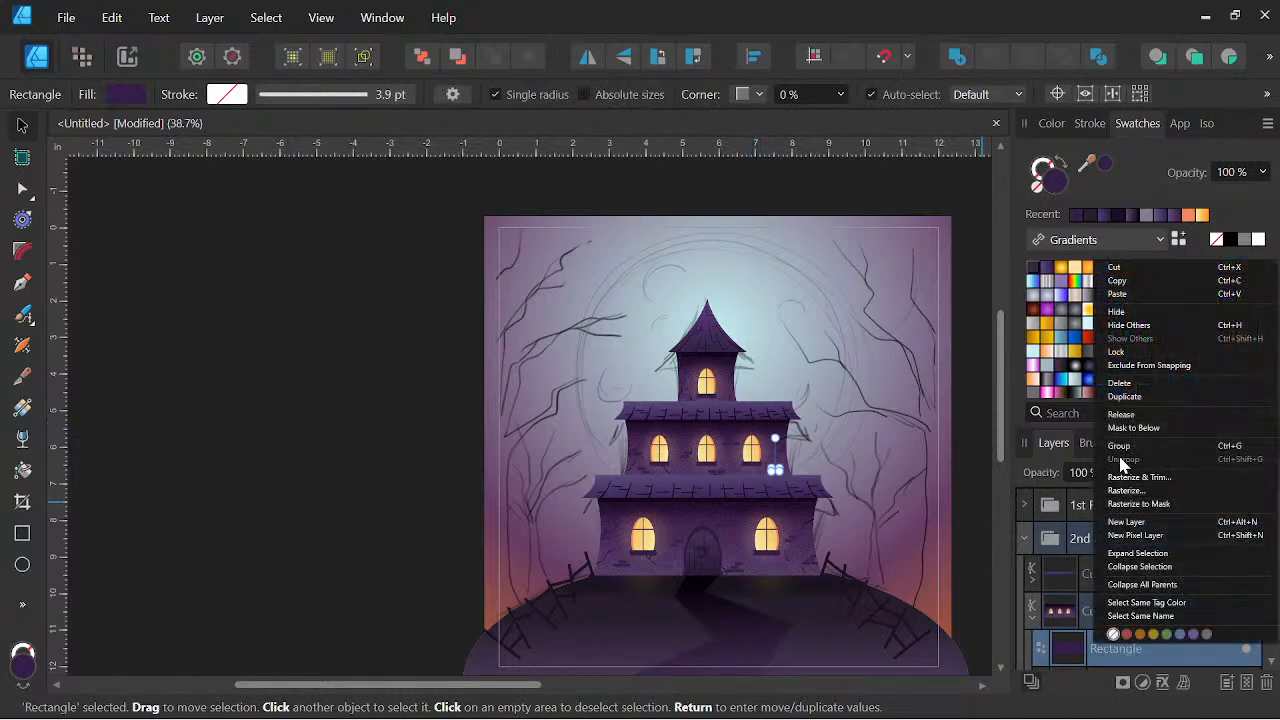
pyautogui.click(1126, 398)
pyautogui.scroll(-2, 1134, 603)
pyautogui.moveTo(1114, 542); pyautogui.dragTo(1086, 567)
pyautogui.click(1026, 575)
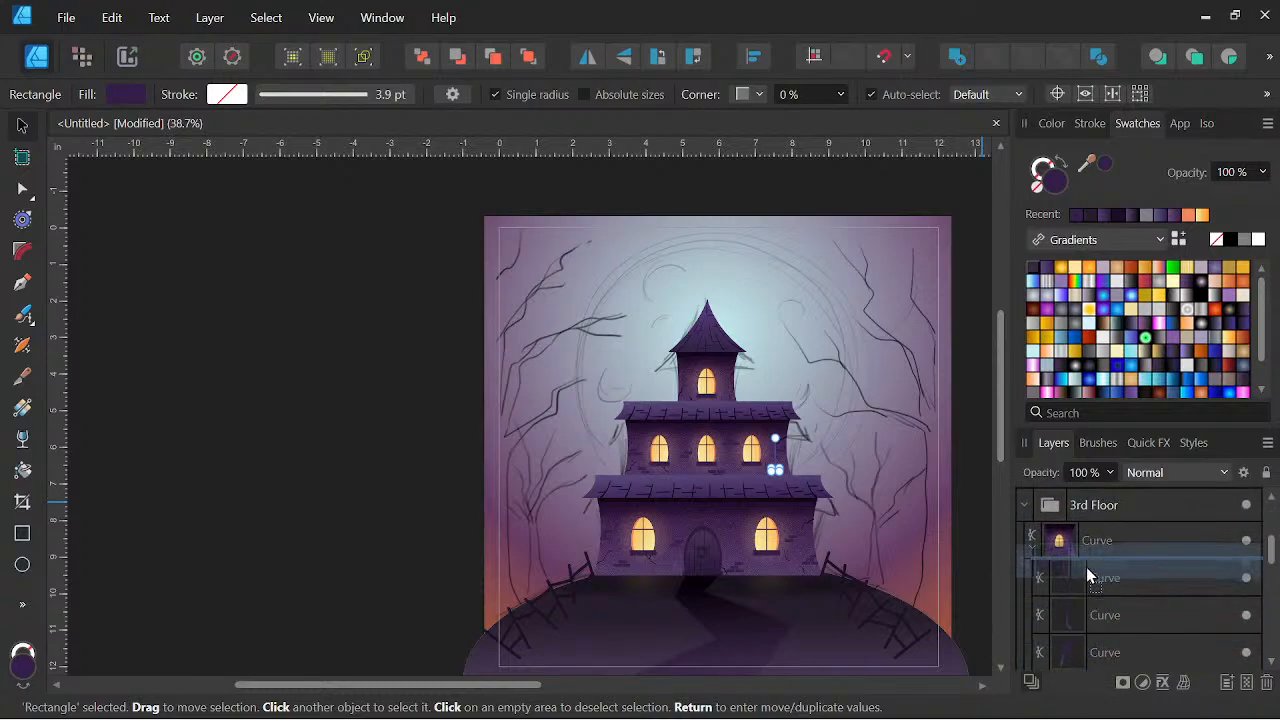
# Move the copied brick onto the third-floor wall near its right edge and duplicate it into a staggered pair
pyautogui.scroll(5, 790, 465)
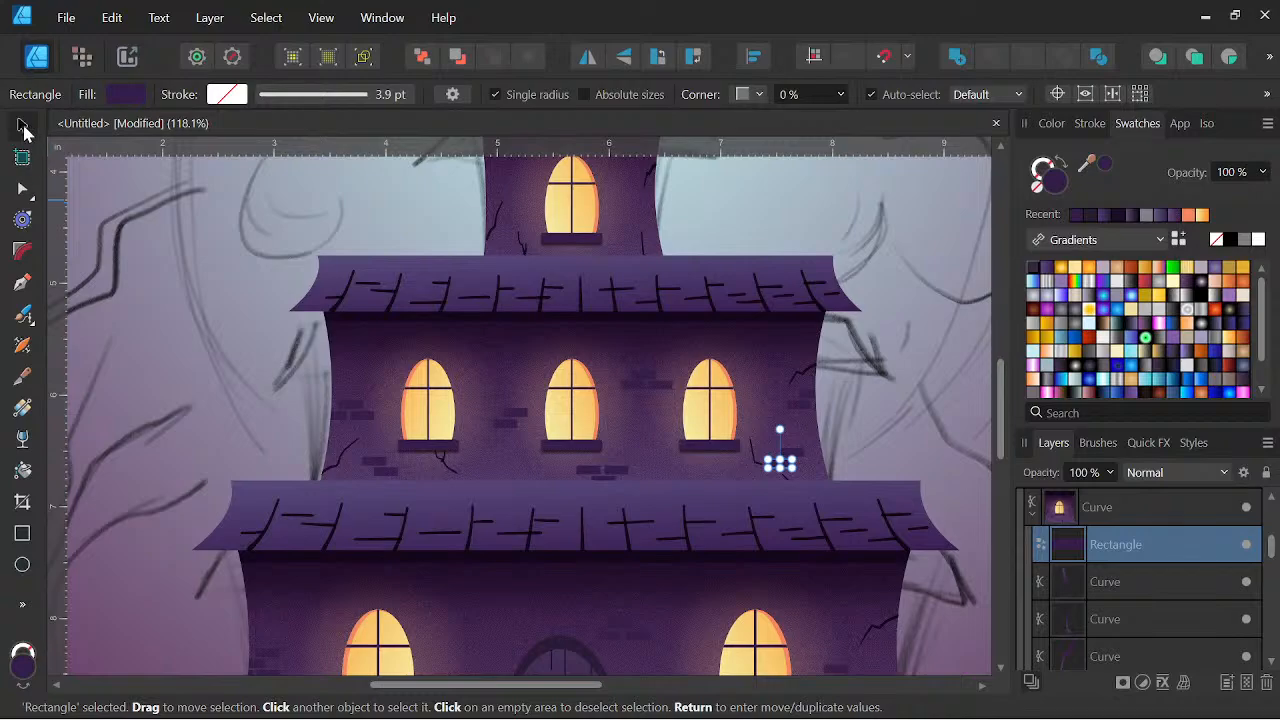
pyautogui.scroll(2, 779, 460)
pyautogui.moveTo(779, 464); pyautogui.dragTo(579, 198)
pyautogui.press('space')
pyautogui.moveTo(548, 341); pyautogui.dragTo(666, 629)
pyautogui.moveTo(686, 517)
pyautogui.mouseDown()
pyautogui.moveTo(653, 330)
pyautogui.moveTo(667, 296)
pyautogui.moveTo(690, 305)
pyautogui.moveTo(658, 341)
pyautogui.mouseUp()
pyautogui.scroll(2, 670, 300)
pyautogui.moveTo(715, 388); pyautogui.dragTo(774, 497)
# Select both third-floor bricks together and shift the pair slightly upward along the wall's right edge
pyautogui.scroll(4, 743, 410)
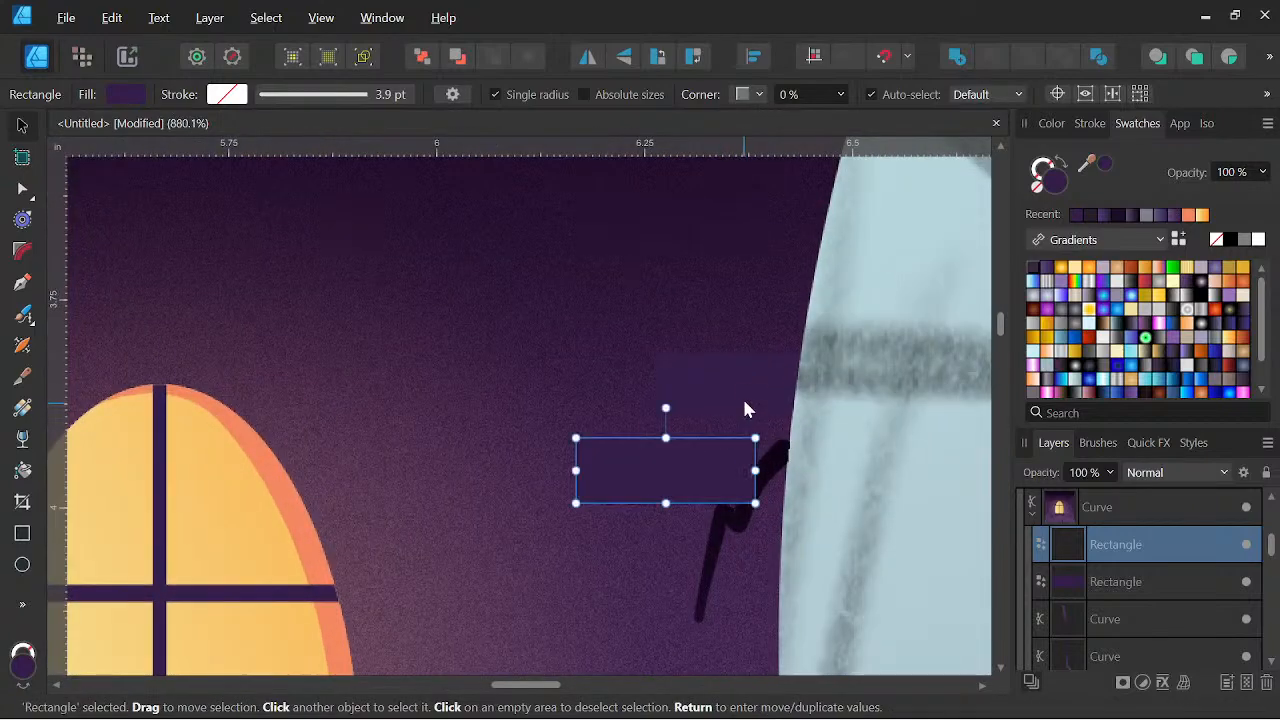
pyautogui.keyDown('shift'); pyautogui.click(746, 392); pyautogui.keyUp('shift')
pyautogui.keyDown('shift'); pyautogui.click(746, 390); pyautogui.keyUp('shift')
pyautogui.keyDown('shift'); pyautogui.click(747, 390); pyautogui.keyUp('shift')
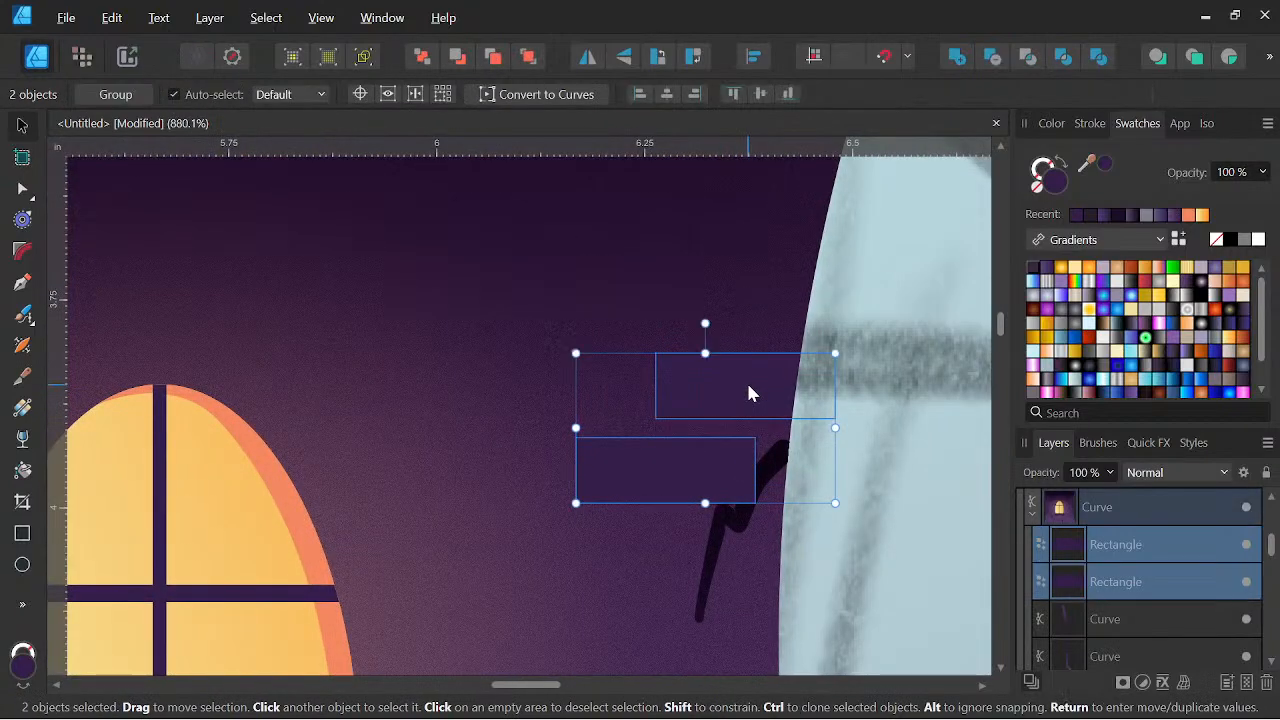
pyautogui.moveTo(749, 370); pyautogui.dragTo(753, 316)
pyautogui.scroll(-4, 836, 455)
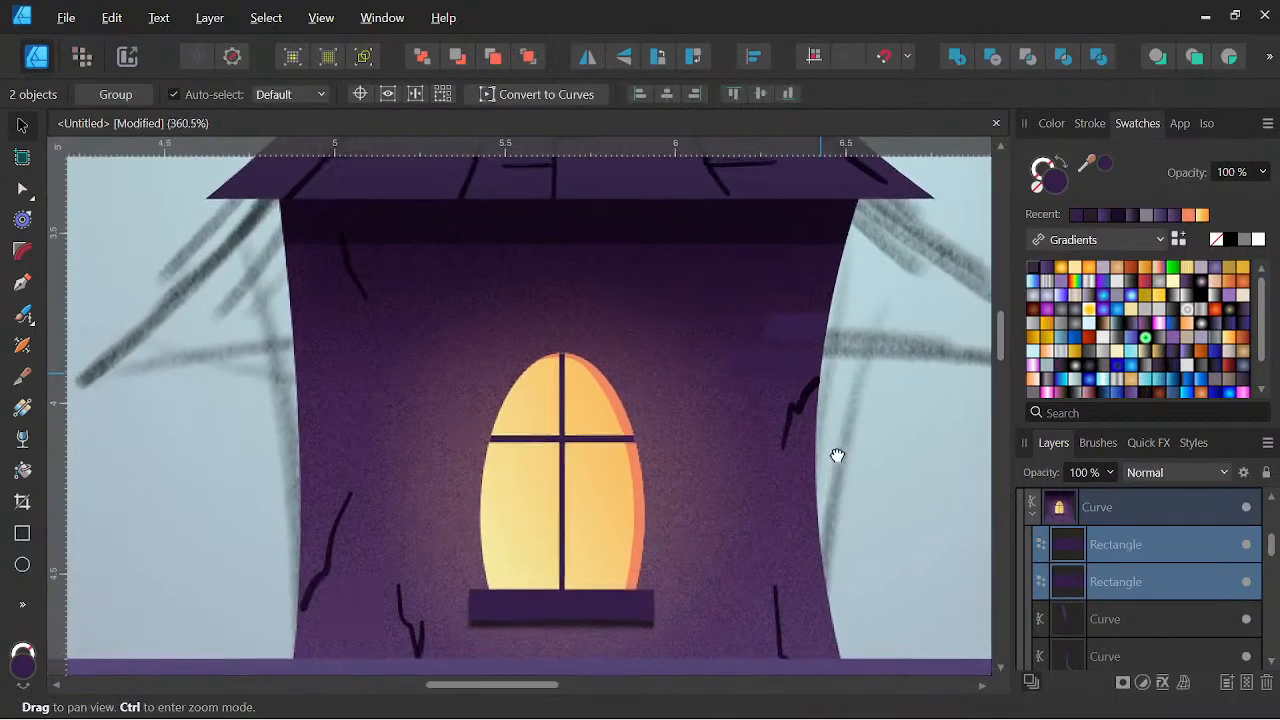
pyautogui.moveTo(836, 455); pyautogui.dragTo(851, 411)
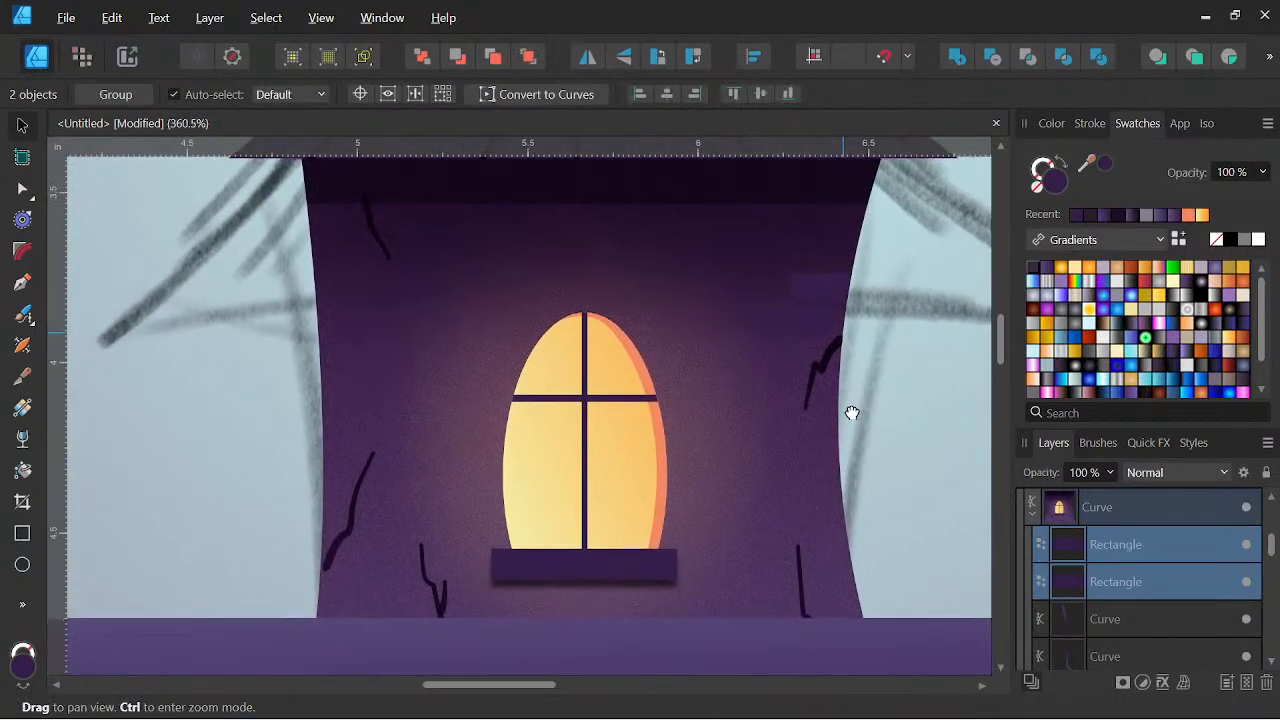
# Duplicate staggered brick pairs beside the third-floor window's upper left and lower right, and at the wall's lower-left corner
pyautogui.click(799, 320)
pyautogui.moveTo(799, 317); pyautogui.dragTo(388, 577)
pyautogui.hotkey('ctrl', 'j')
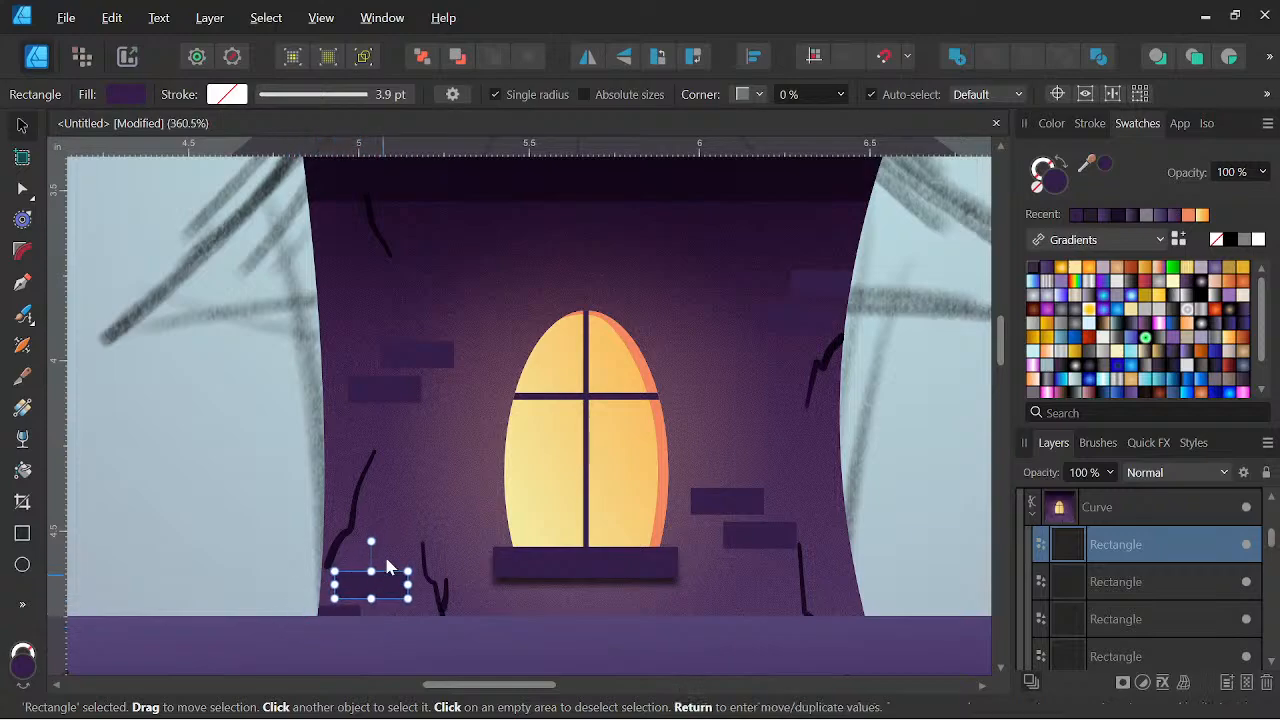
# Review the bricks across the whole house and collapse the third-floor wall curve in the layer stack
pyautogui.scroll(-6, 440, 500)
pyautogui.moveTo(611, 480); pyautogui.dragTo(813, 348)
pyautogui.scroll(-3, 826, 372)
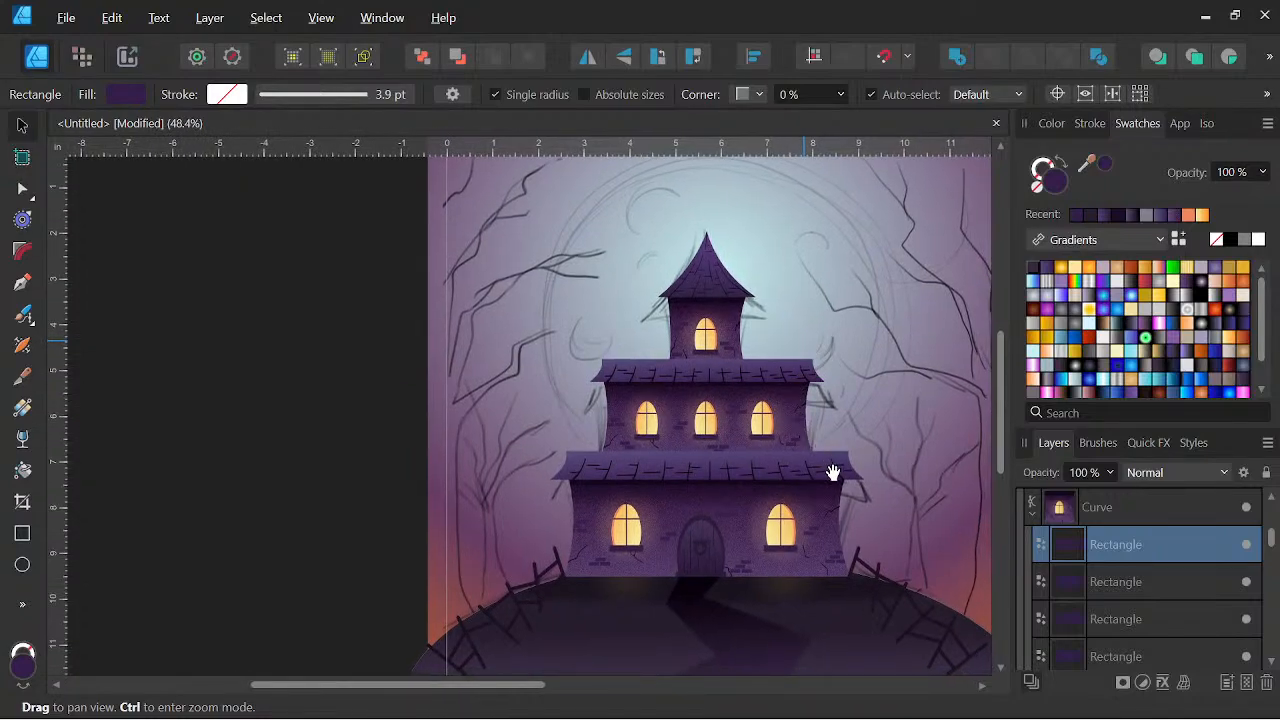
pyautogui.scroll(-3, 845, 495)
pyautogui.moveTo(831, 503); pyautogui.dragTo(798, 495)
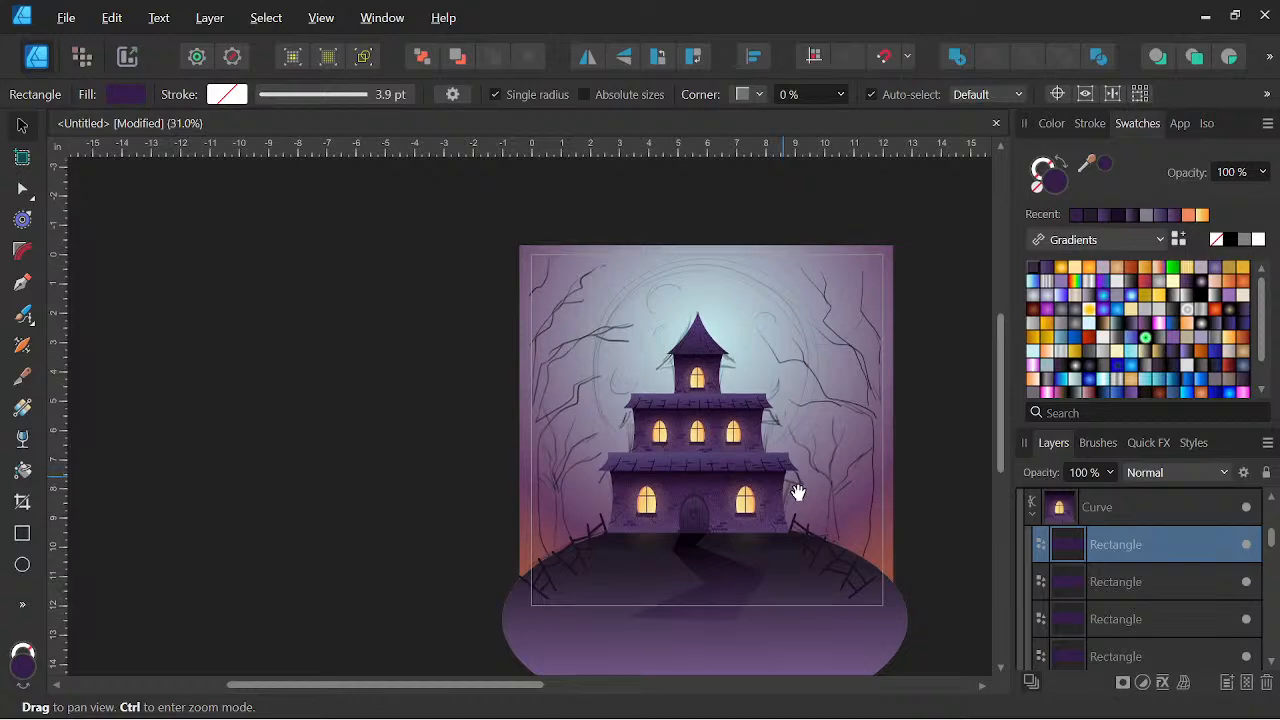
pyautogui.moveTo(791, 482); pyautogui.dragTo(746, 456)
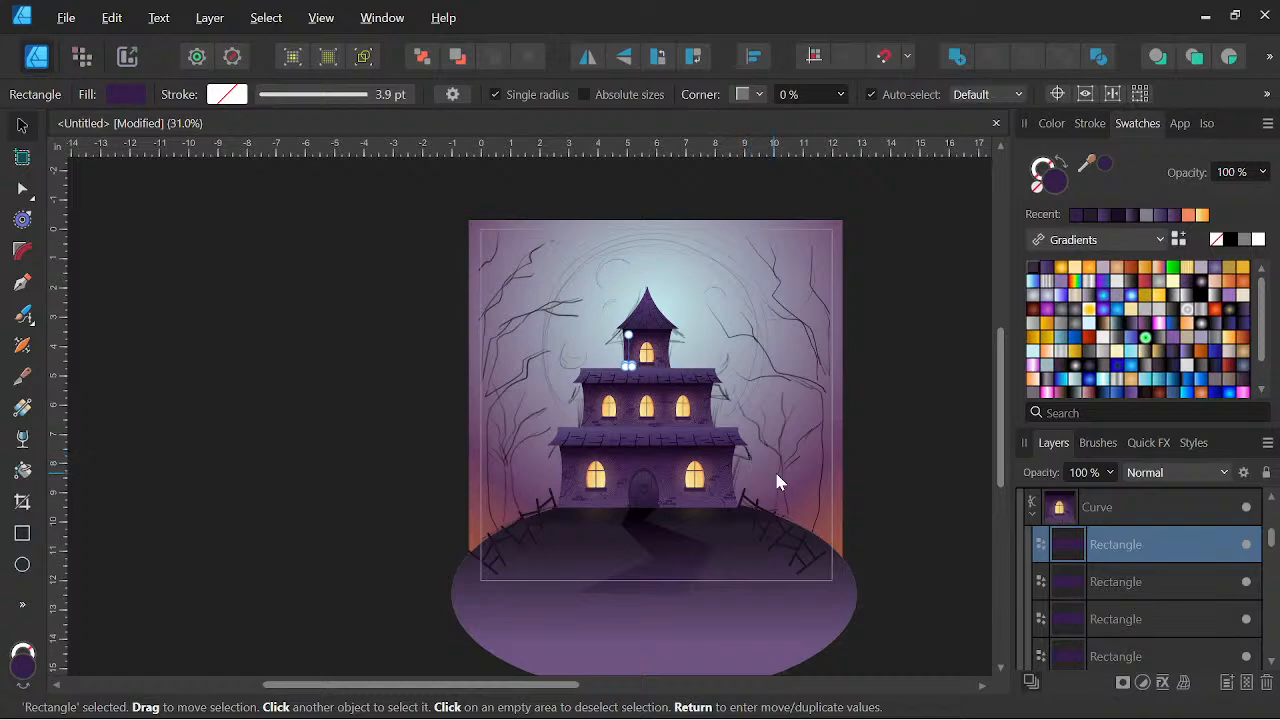
pyautogui.click(1031, 508)
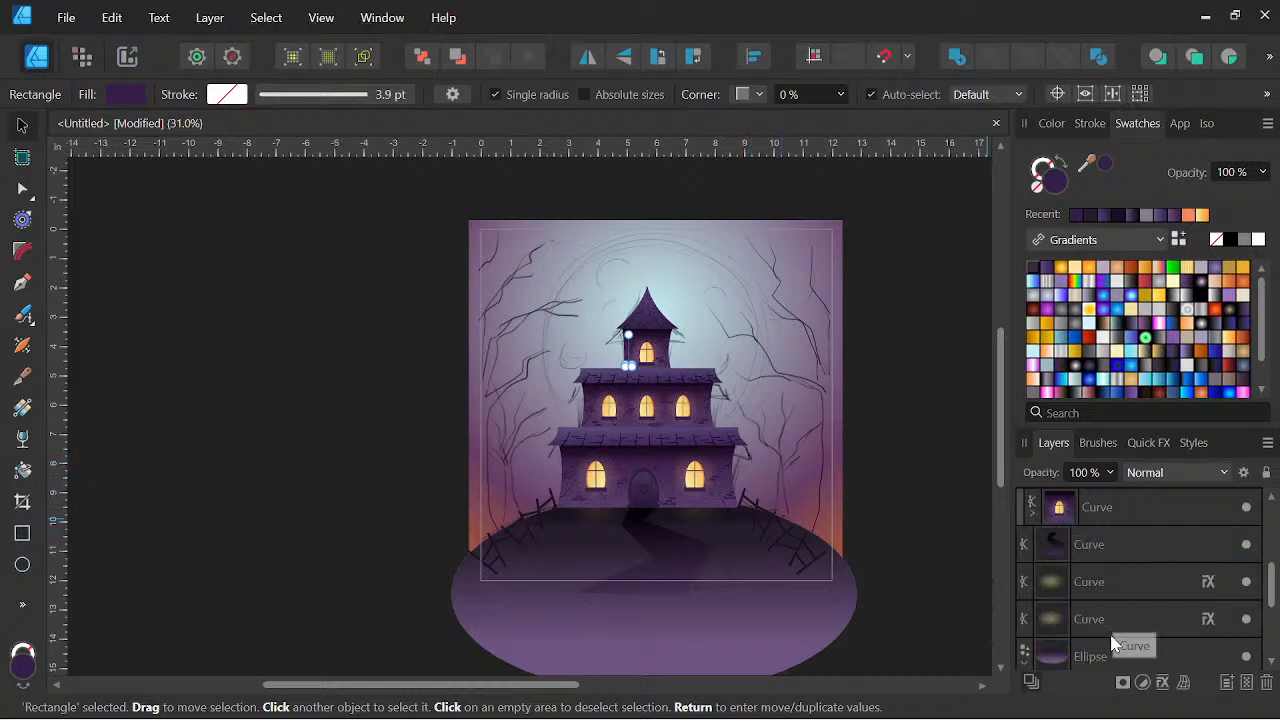
# Duplicate the hill ellipse together with its contents and fill the copy with the first solid dark purple from the recent colors
pyautogui.click(1095, 656)
pyautogui.moveTo(912, 605); pyautogui.dragTo(886, 565)
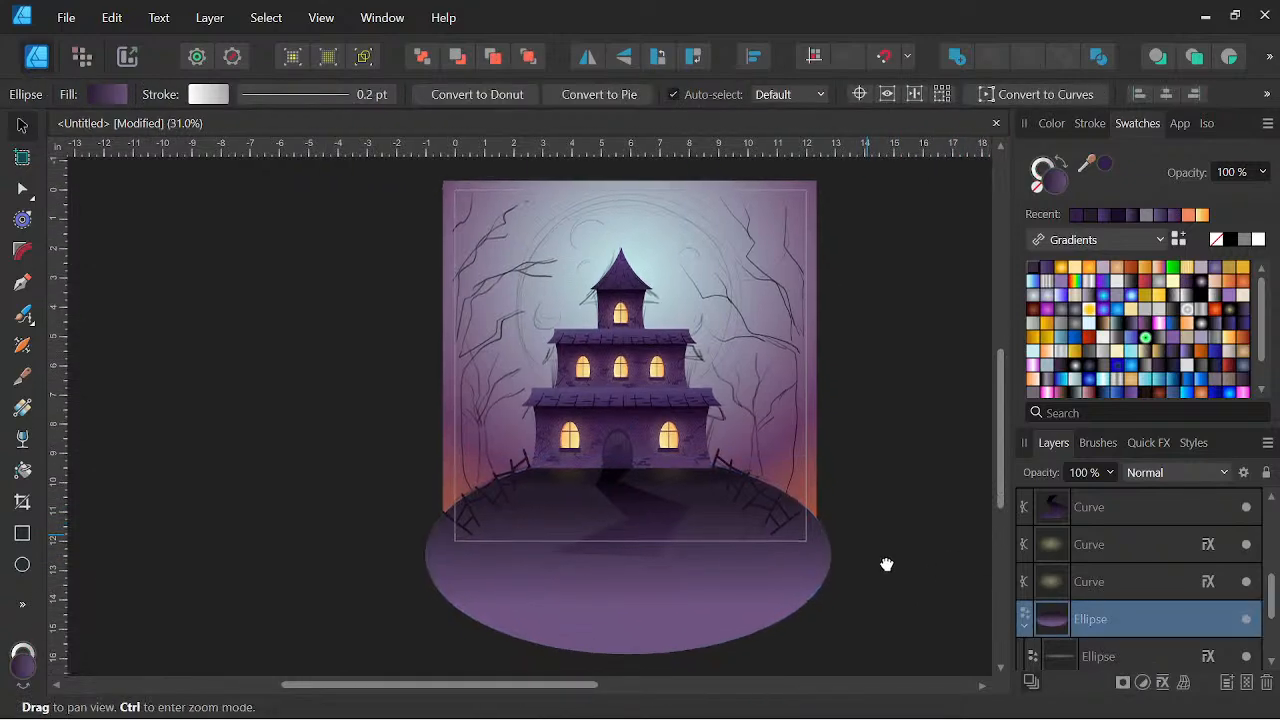
pyautogui.click(1026, 633)
pyautogui.rightClick(1146, 628)
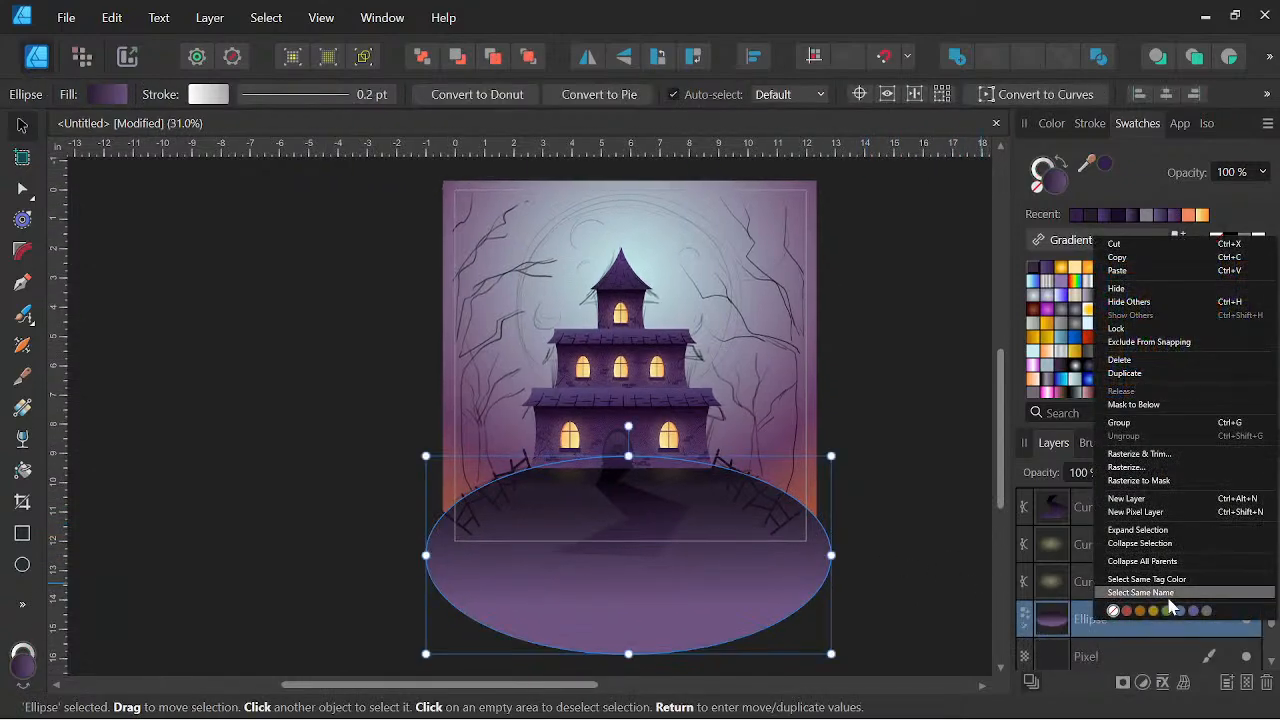
pyautogui.click(1144, 374)
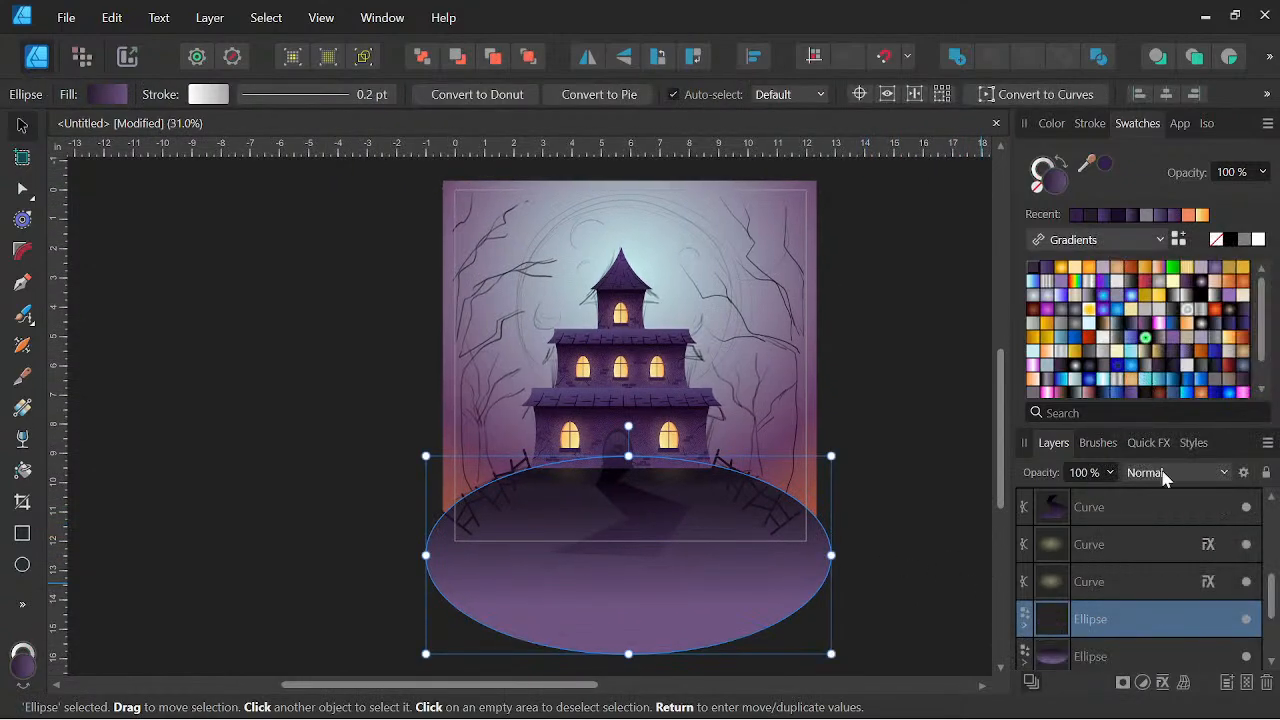
pyautogui.click(1077, 216)
# Try solid dark purples from the recent colors as the fill of the winding path curve
pyautogui.press('space')
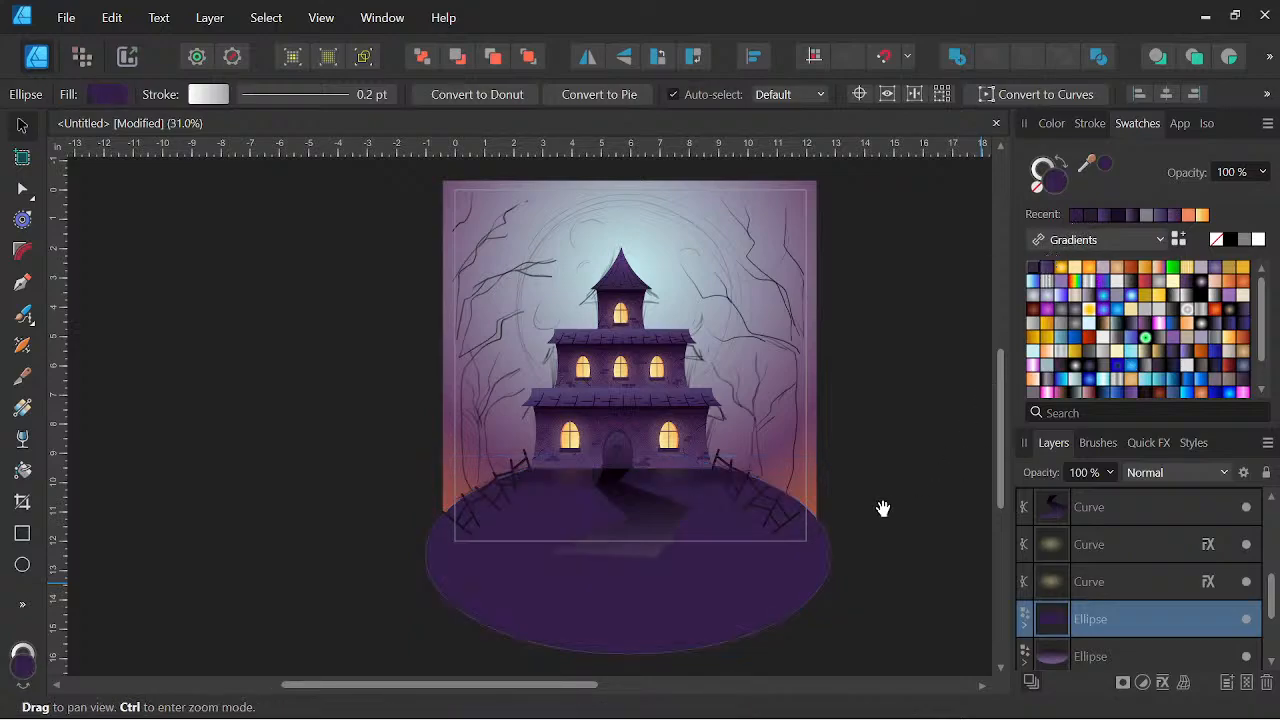
pyautogui.moveTo(884, 508); pyautogui.dragTo(925, 501)
pyautogui.scroll(3, 699, 494)
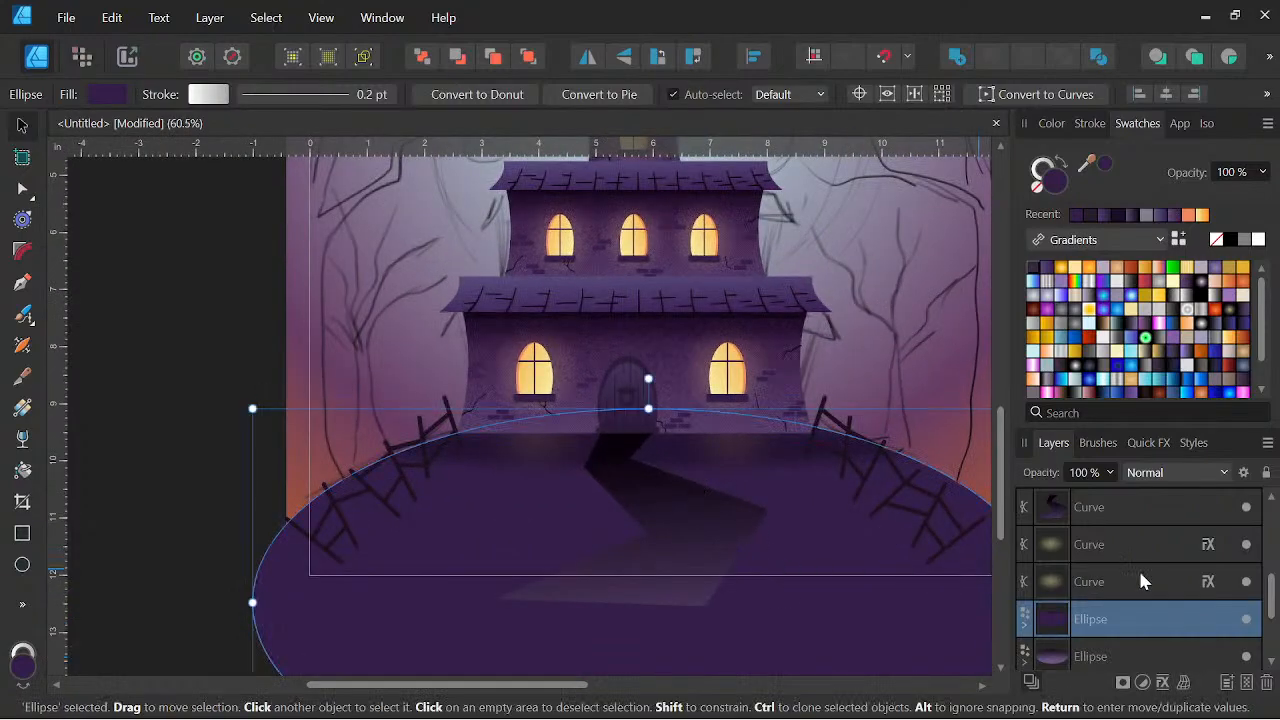
pyautogui.click(1089, 514)
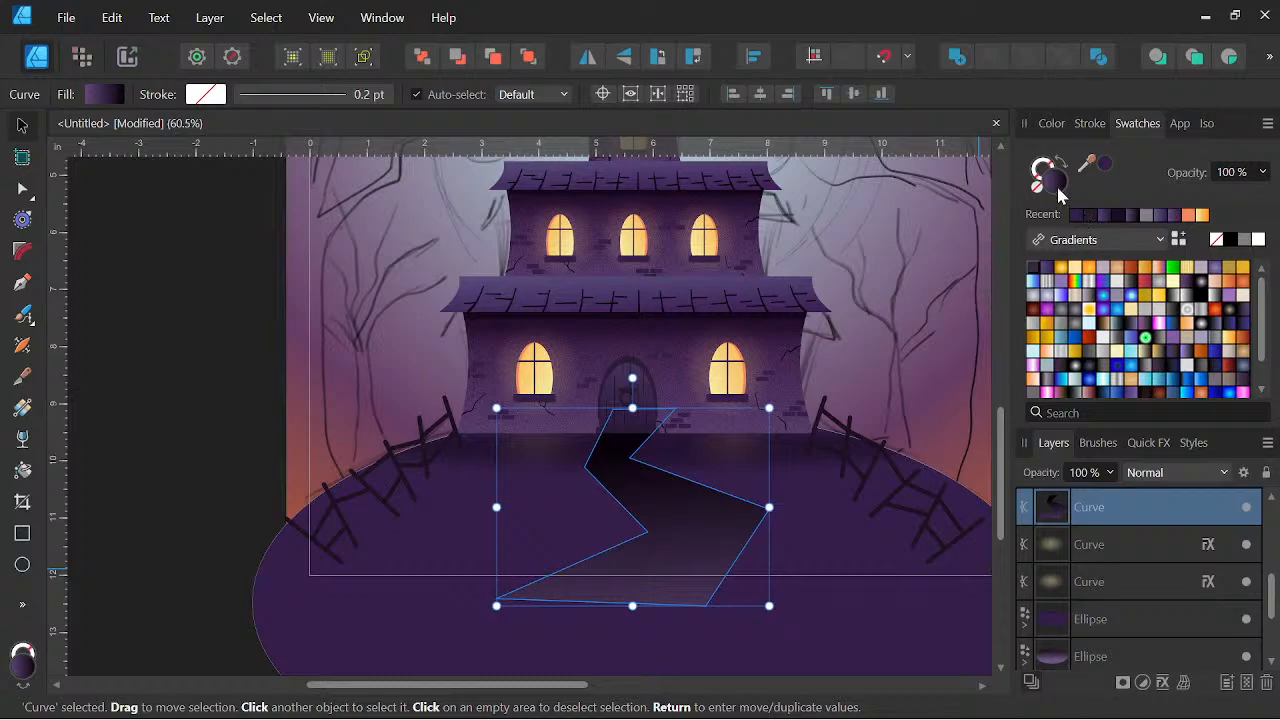
pyautogui.click(1088, 215)
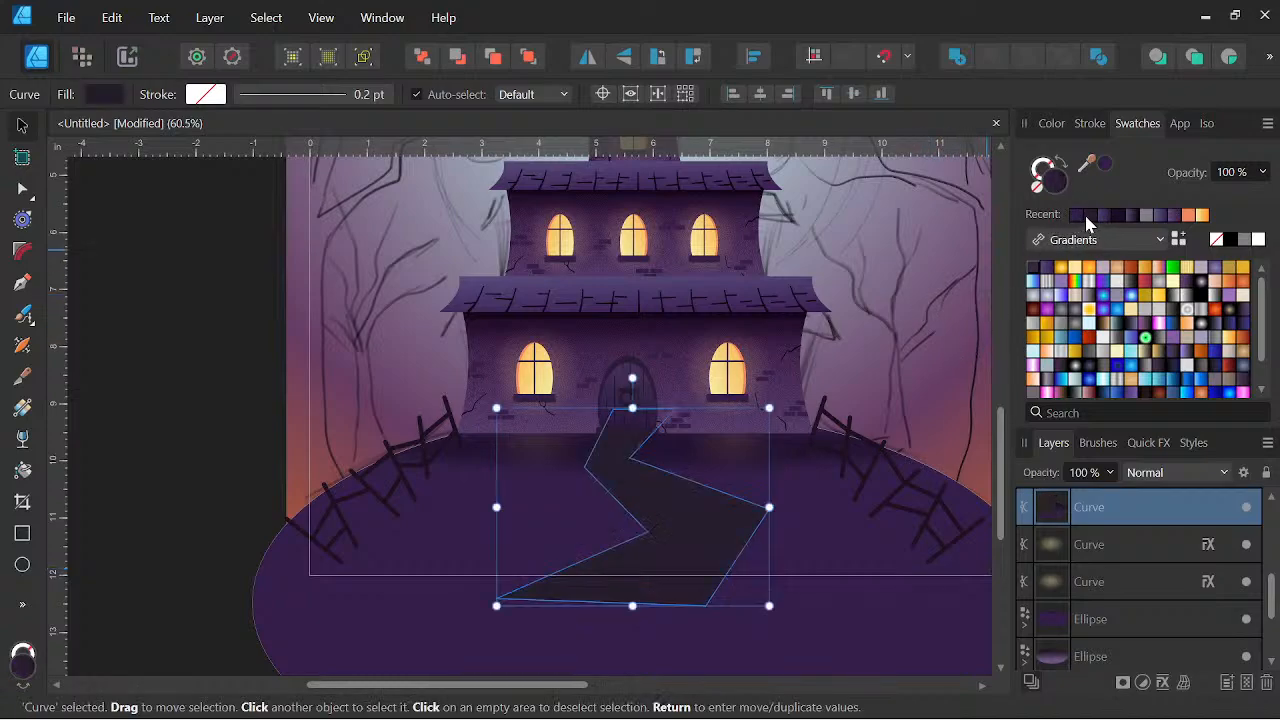
pyautogui.press('space')
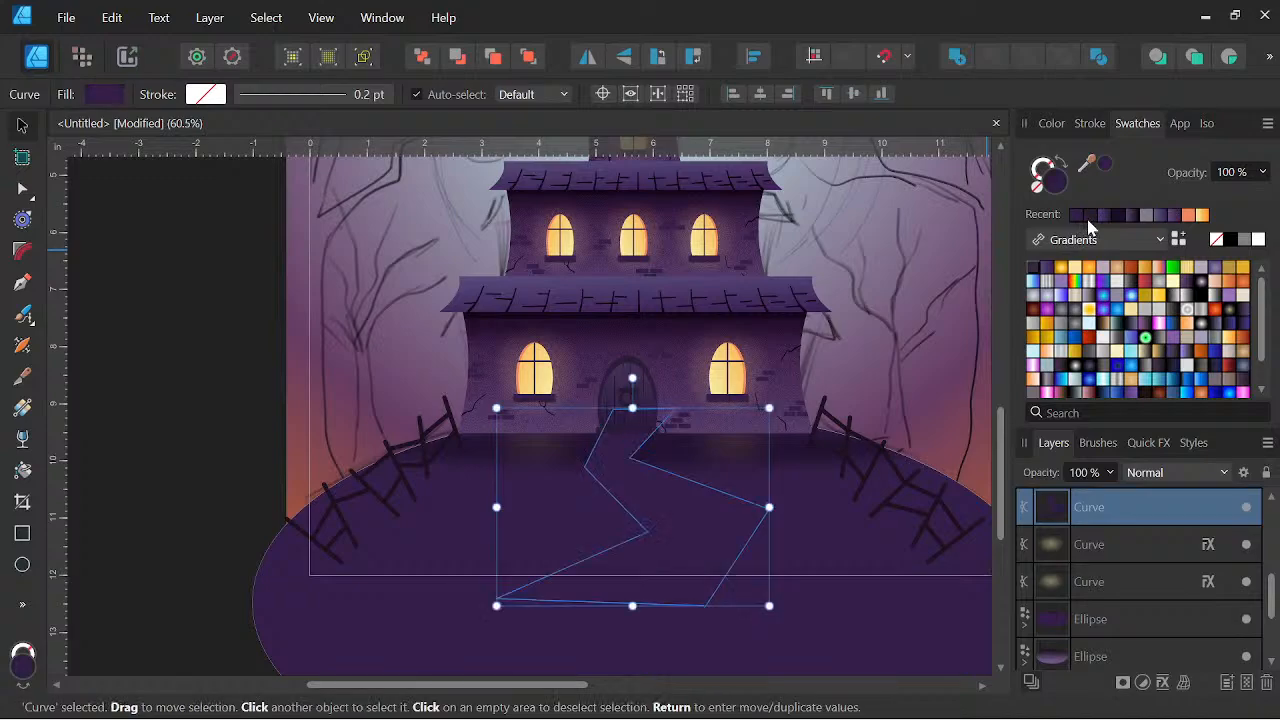
# Recolor the winding path using the Color Picker Tool, finishing with the near-black purple 1D1020 sampled from the fence
pyautogui.press('space')
pyautogui.scroll(6, 656, 412)
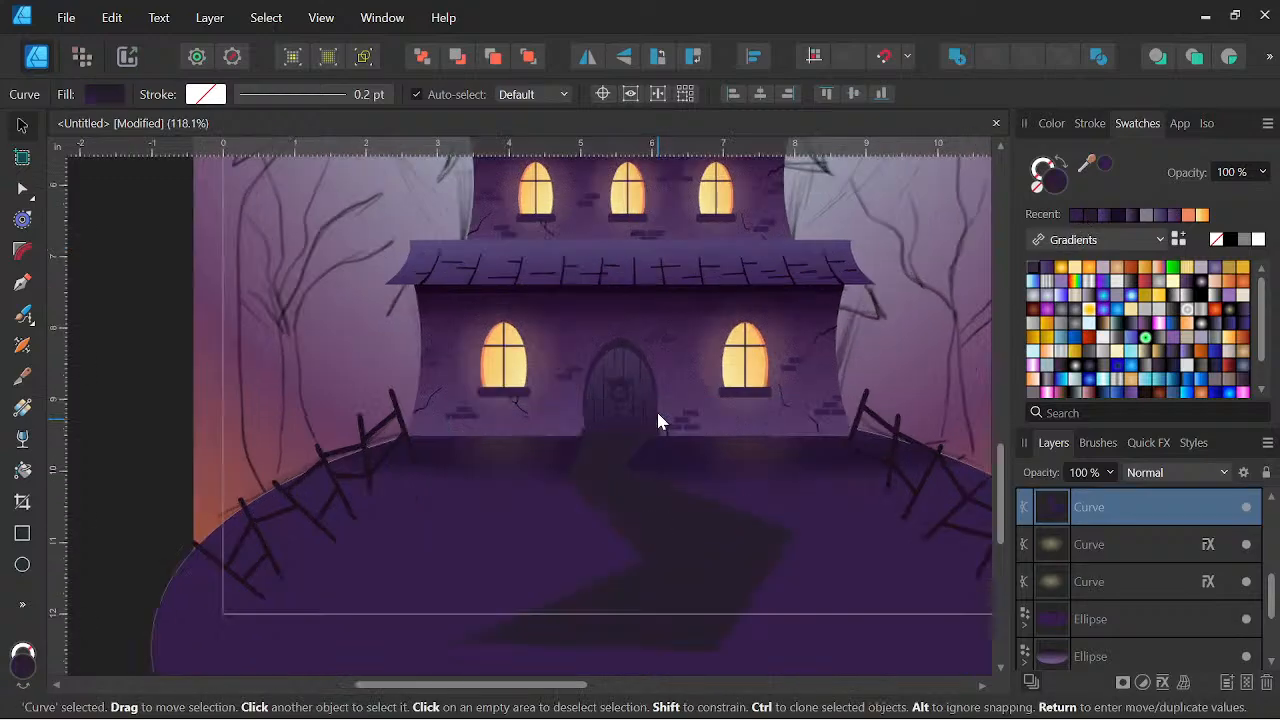
pyautogui.click(22, 604)
pyautogui.moveTo(209, 538)
pyautogui.click(290, 538)
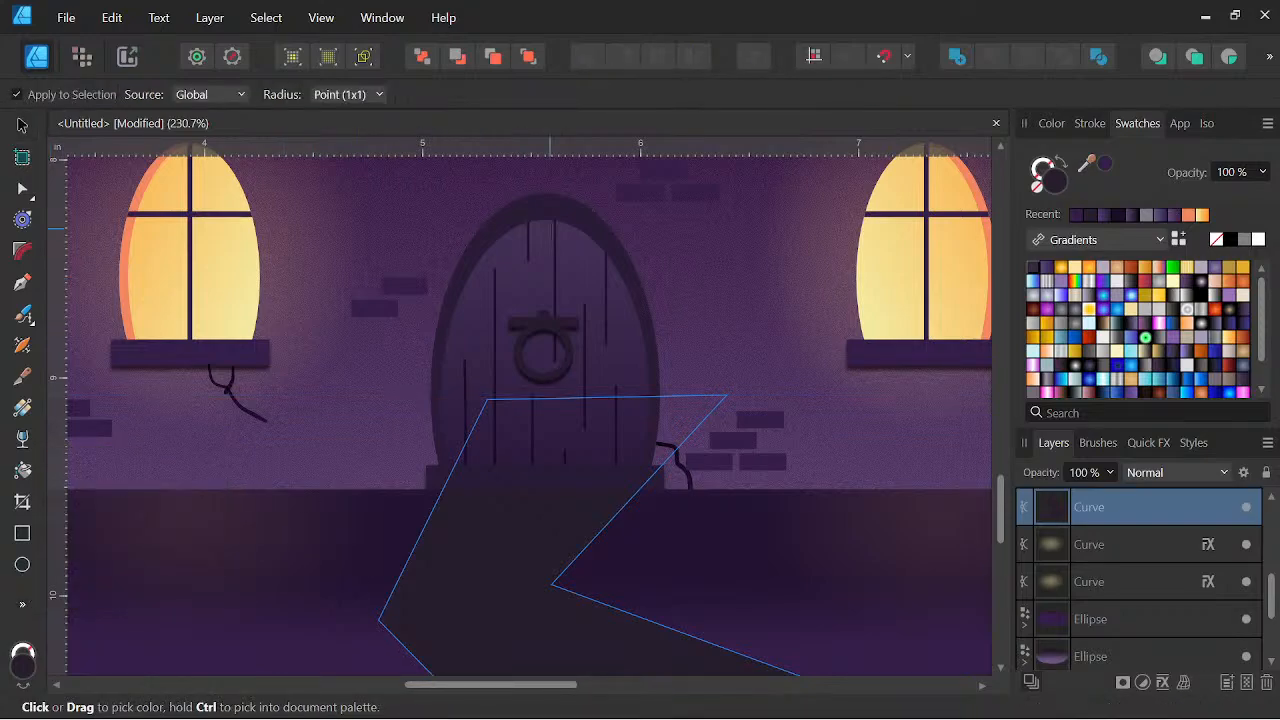
pyautogui.scroll(-4, 566, 240)
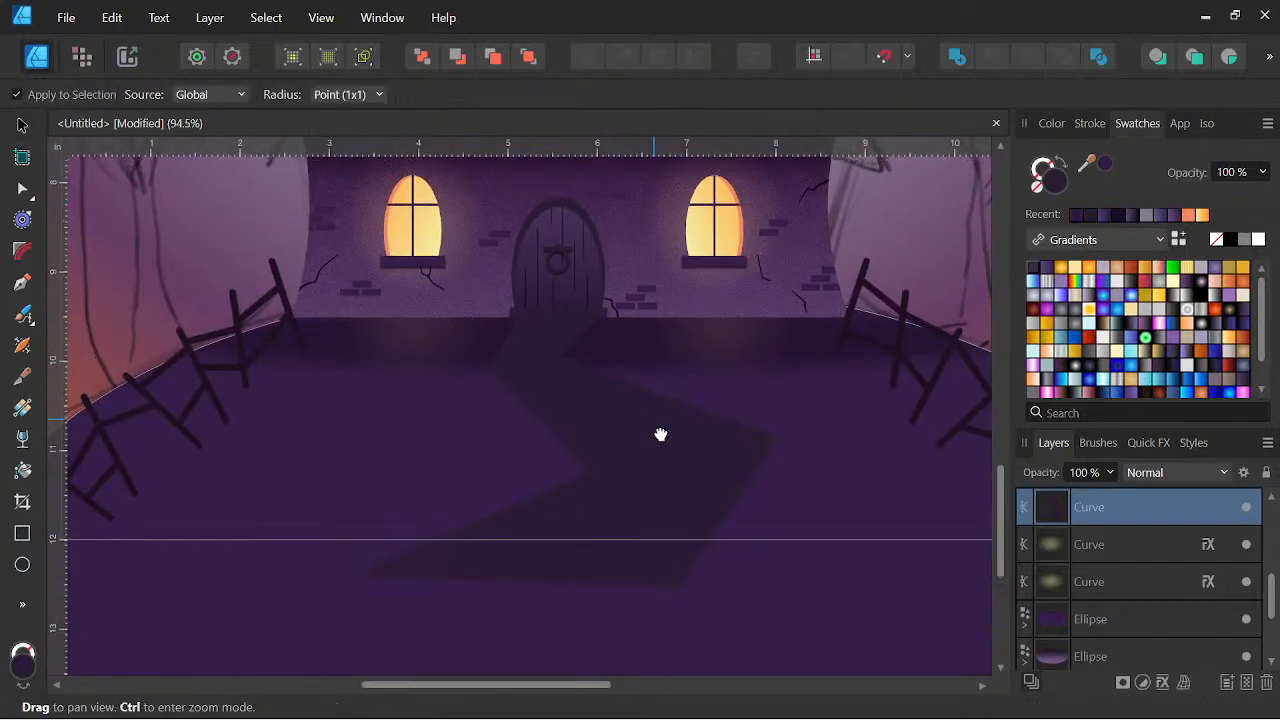
pyautogui.click(1051, 123)
pyautogui.moveTo(1115, 275); pyautogui.dragTo(1108, 278)
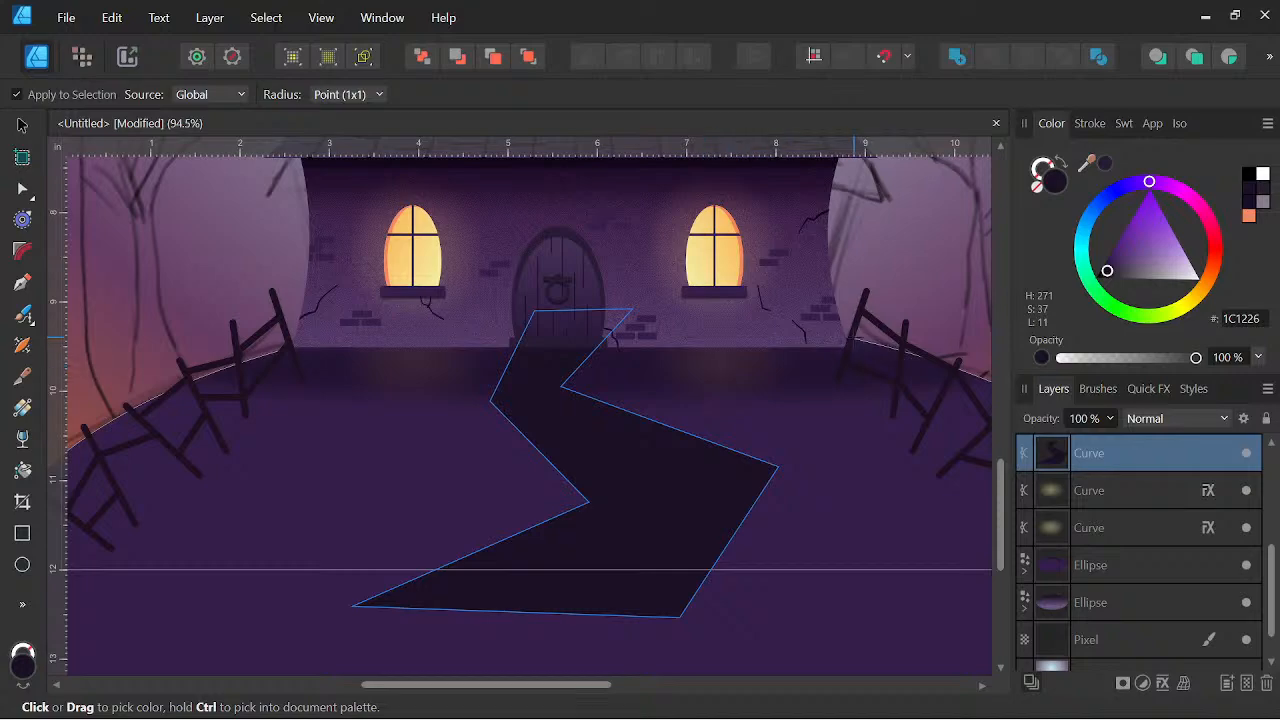
pyautogui.click(860, 318)
# Darken the fill of the duplicated hill ellipse to 291A36 and deselect it
pyautogui.press('space')
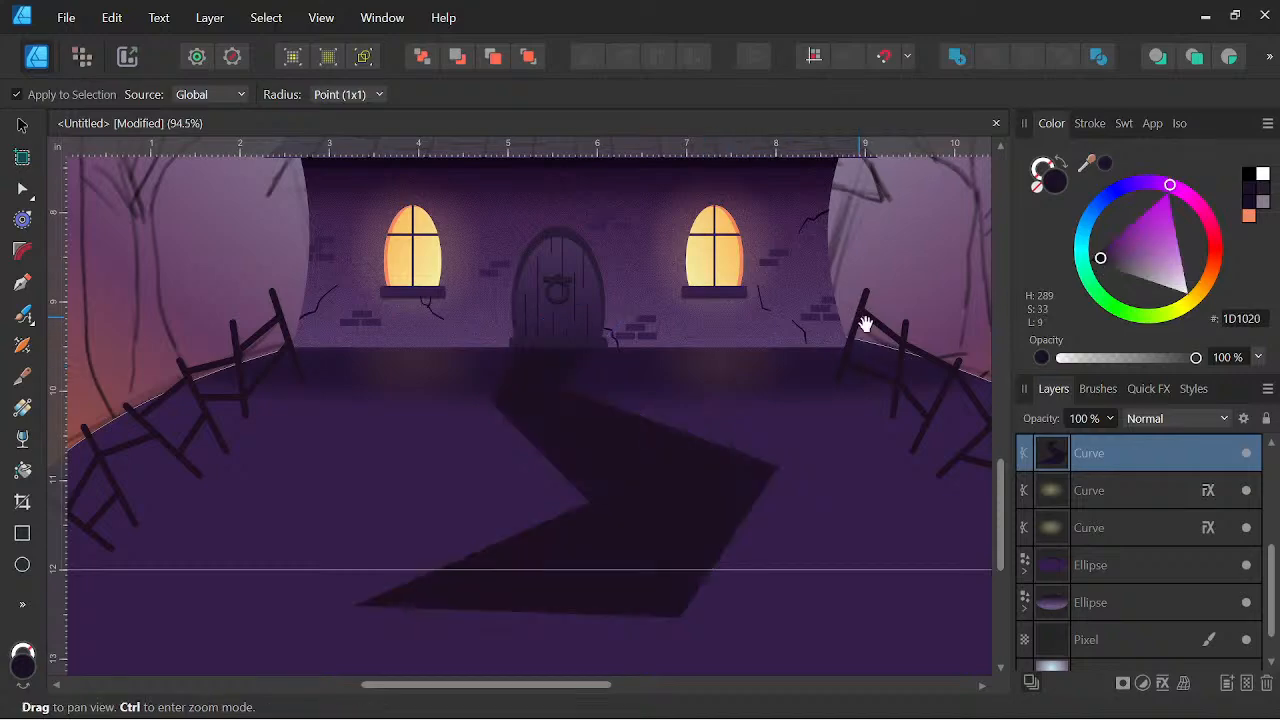
pyautogui.scroll(-4, 865, 324)
pyautogui.moveTo(874, 390); pyautogui.dragTo(763, 549)
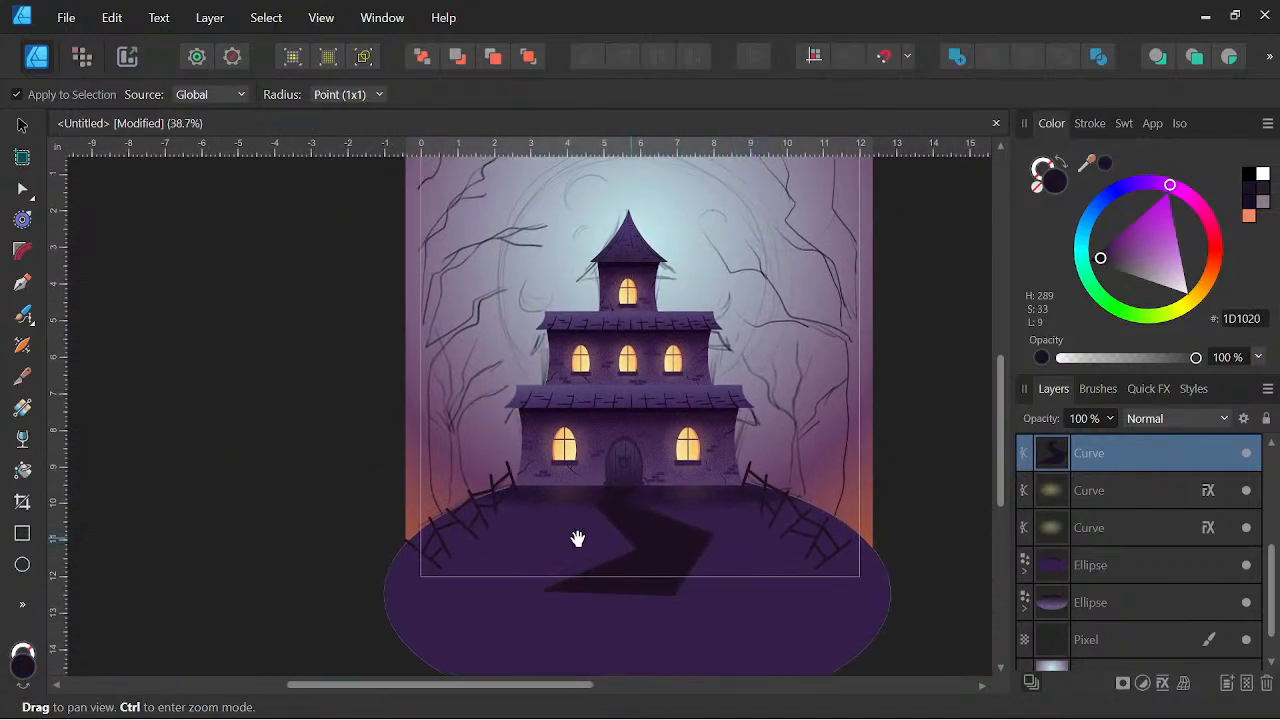
pyautogui.click(22, 125)
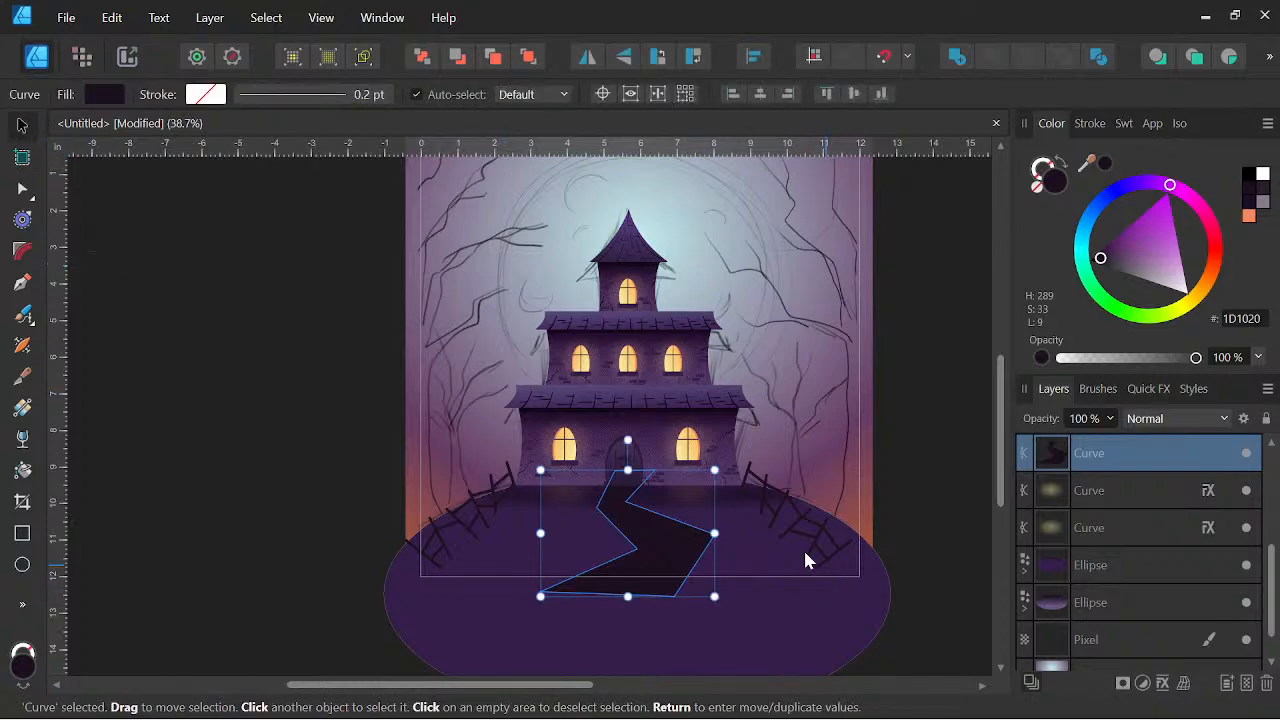
pyautogui.click(780, 536)
pyautogui.moveTo(1117, 268)
pyautogui.mouseDown()
pyautogui.moveTo(1117, 279)
pyautogui.moveTo(1112, 267)
pyautogui.mouseUp()
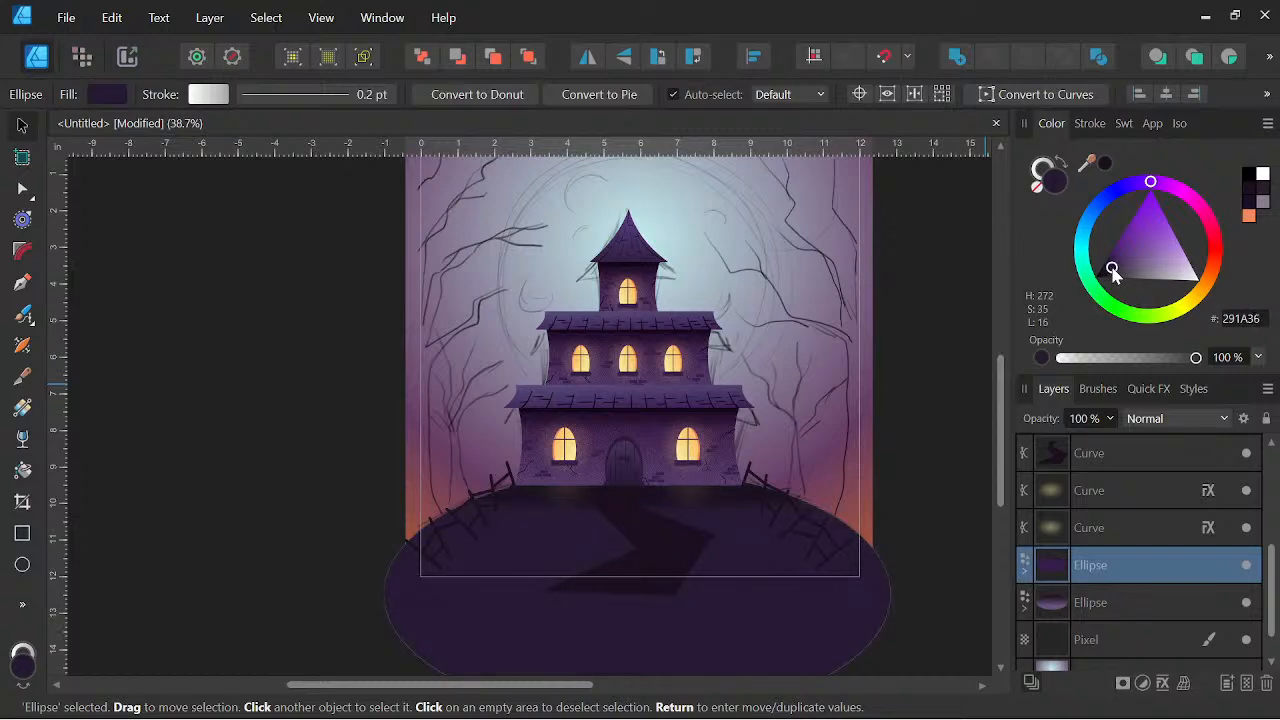
pyautogui.click(919, 378)
# Draw a circle about 8 in across behind the sketched moon outline's position and align it with the sketch
pyautogui.scroll(-3, 919, 385)
pyautogui.moveTo(911, 391); pyautogui.dragTo(863, 425)
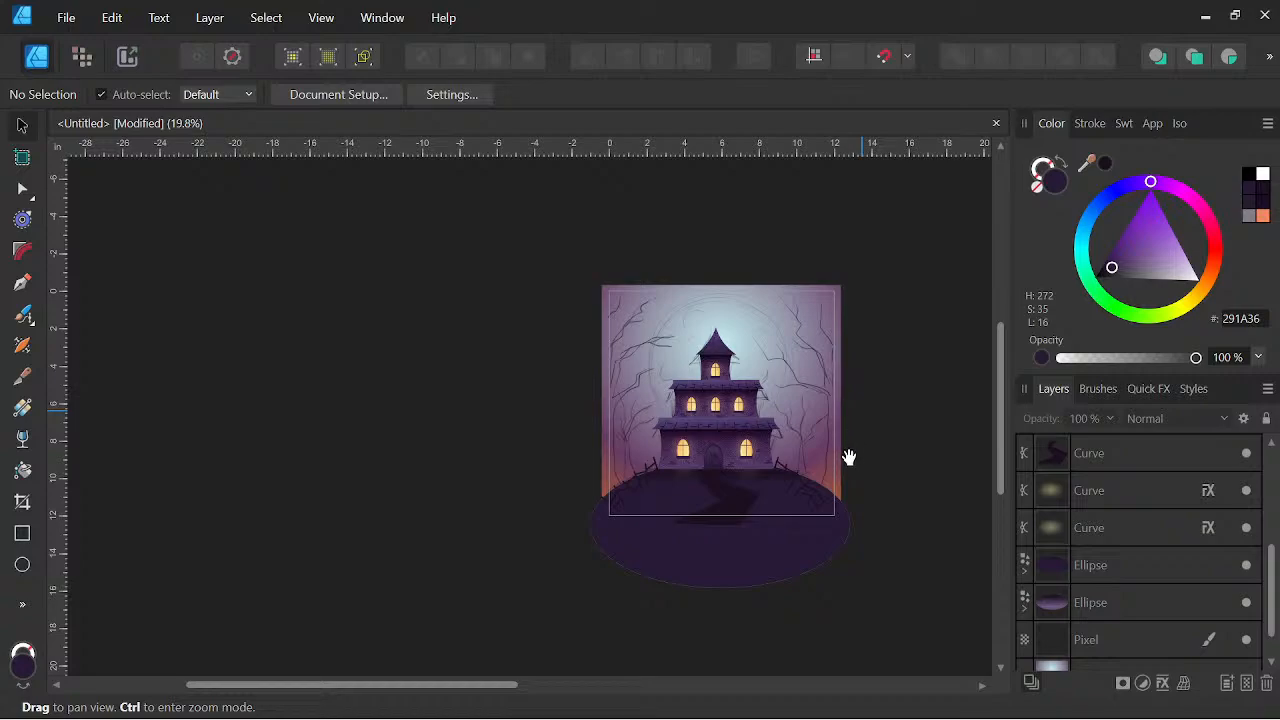
pyautogui.scroll(3, 850, 470)
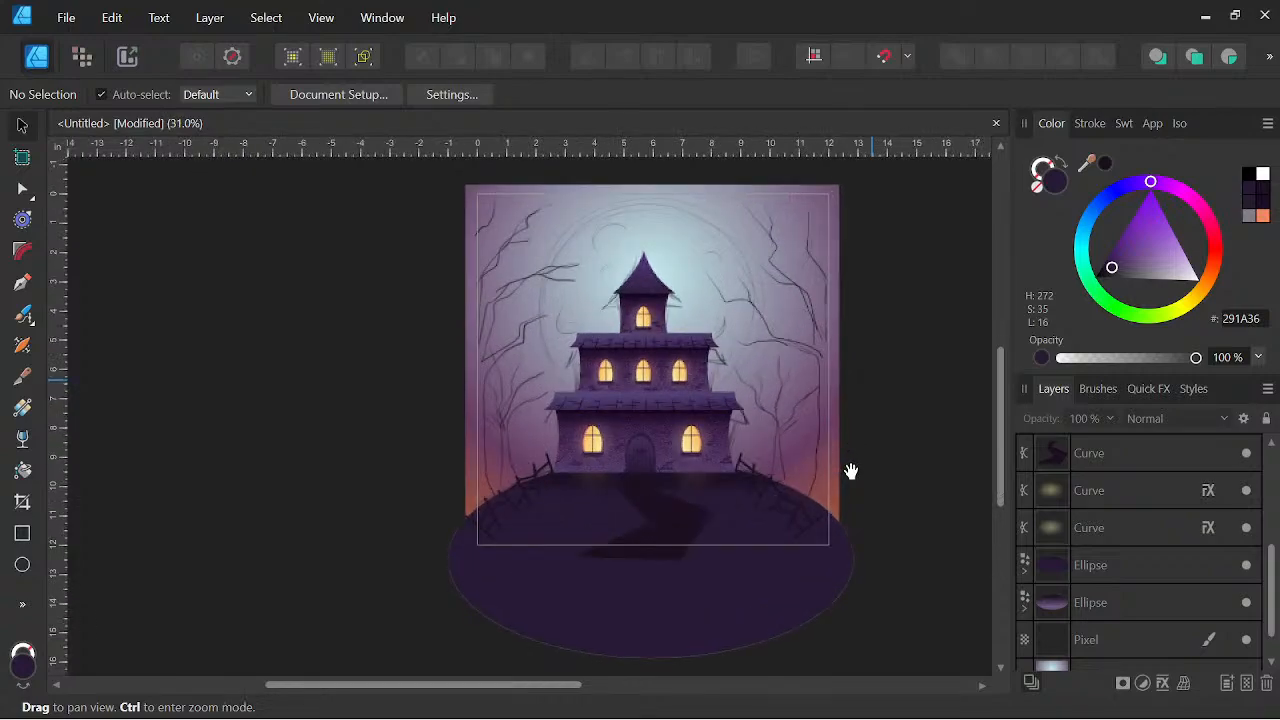
pyautogui.moveTo(843, 457); pyautogui.dragTo(848, 531)
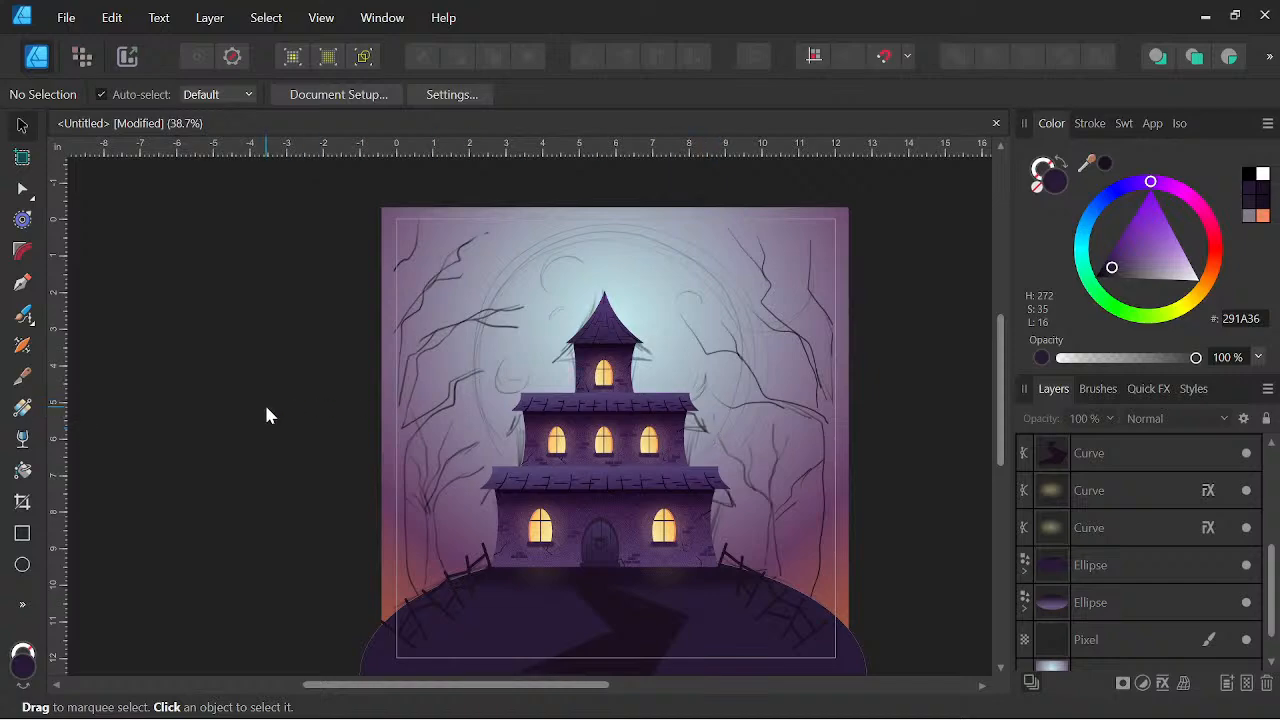
pyautogui.click(22, 564)
pyautogui.moveTo(477, 240); pyautogui.dragTo(766, 528)
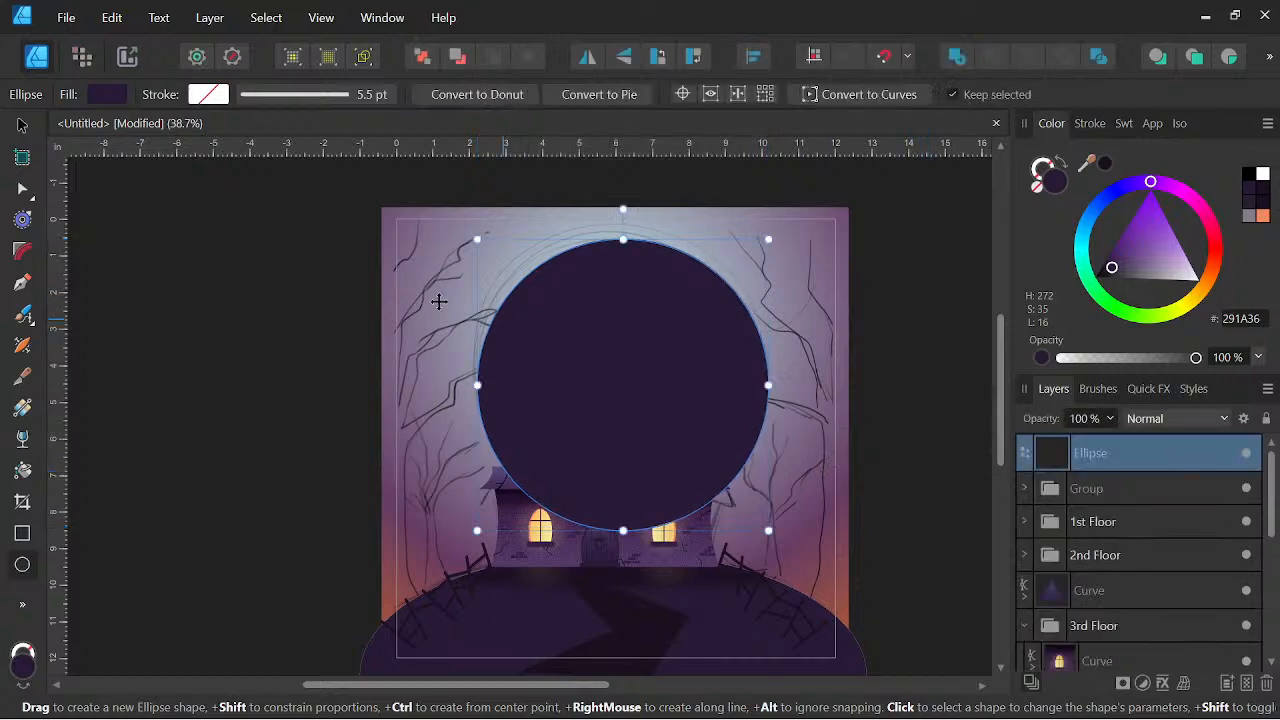
pyautogui.click(22, 124)
pyautogui.moveTo(603, 363); pyautogui.dragTo(609, 352)
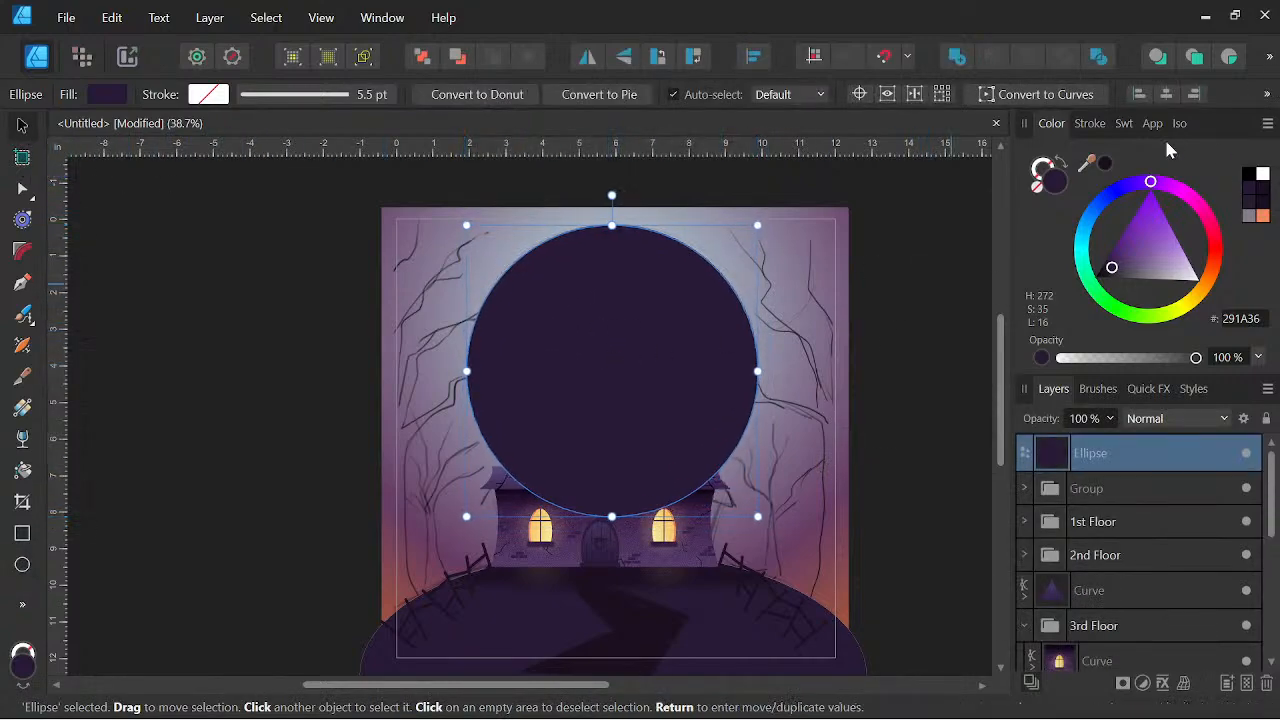
# Fill the moon circle with the blue-gray 9BA1B3 sampled from the sky using the Color Picker Tool
pyautogui.click(1101, 125)
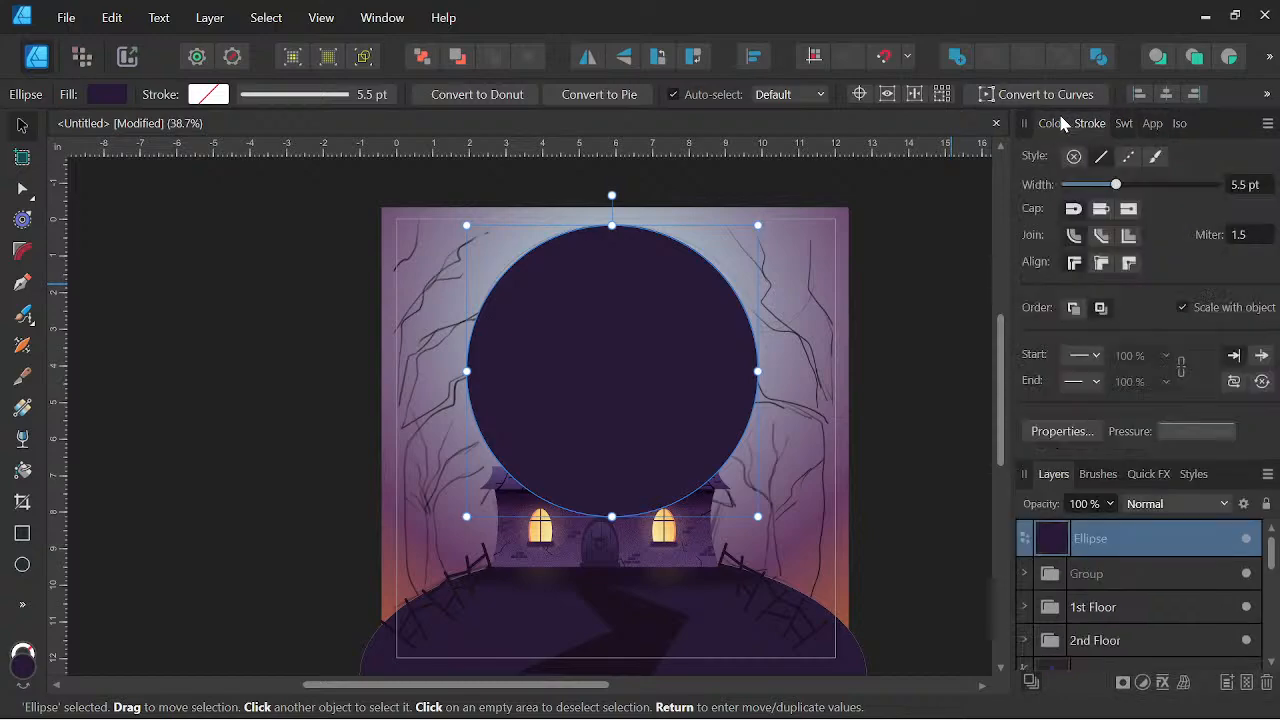
pyautogui.click(1062, 121)
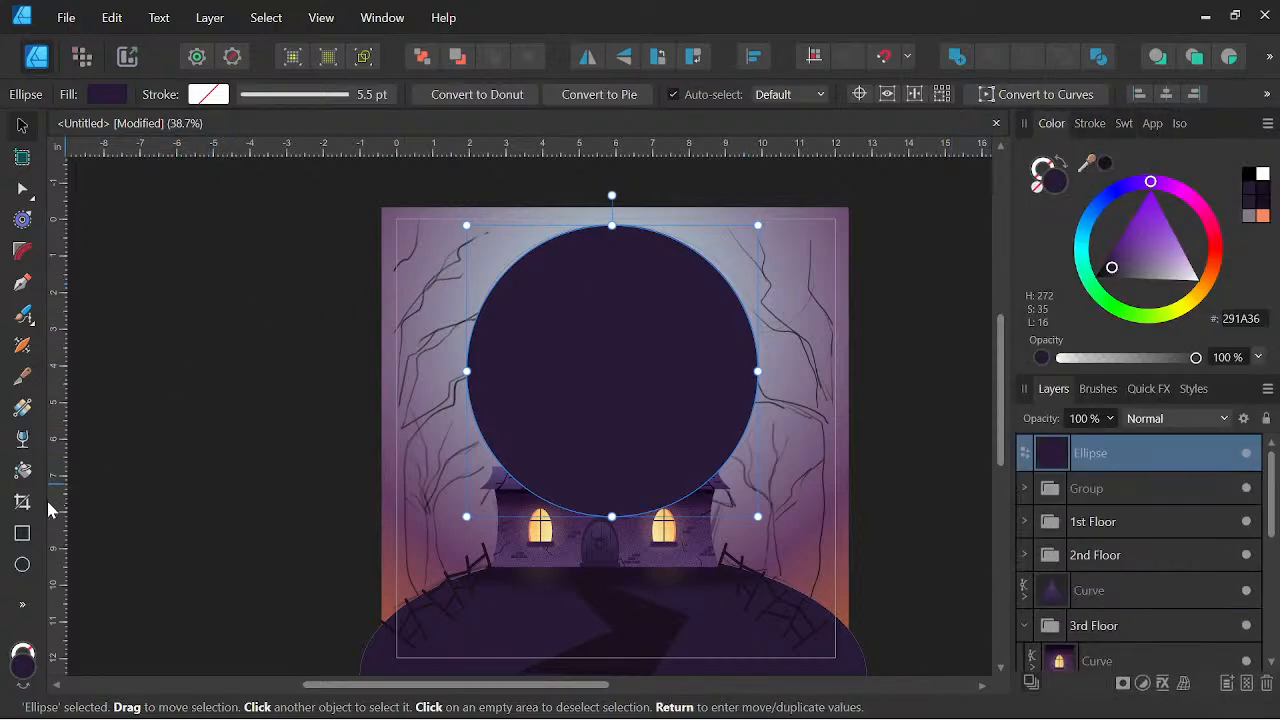
pyautogui.click(22, 604)
pyautogui.moveTo(118, 540)
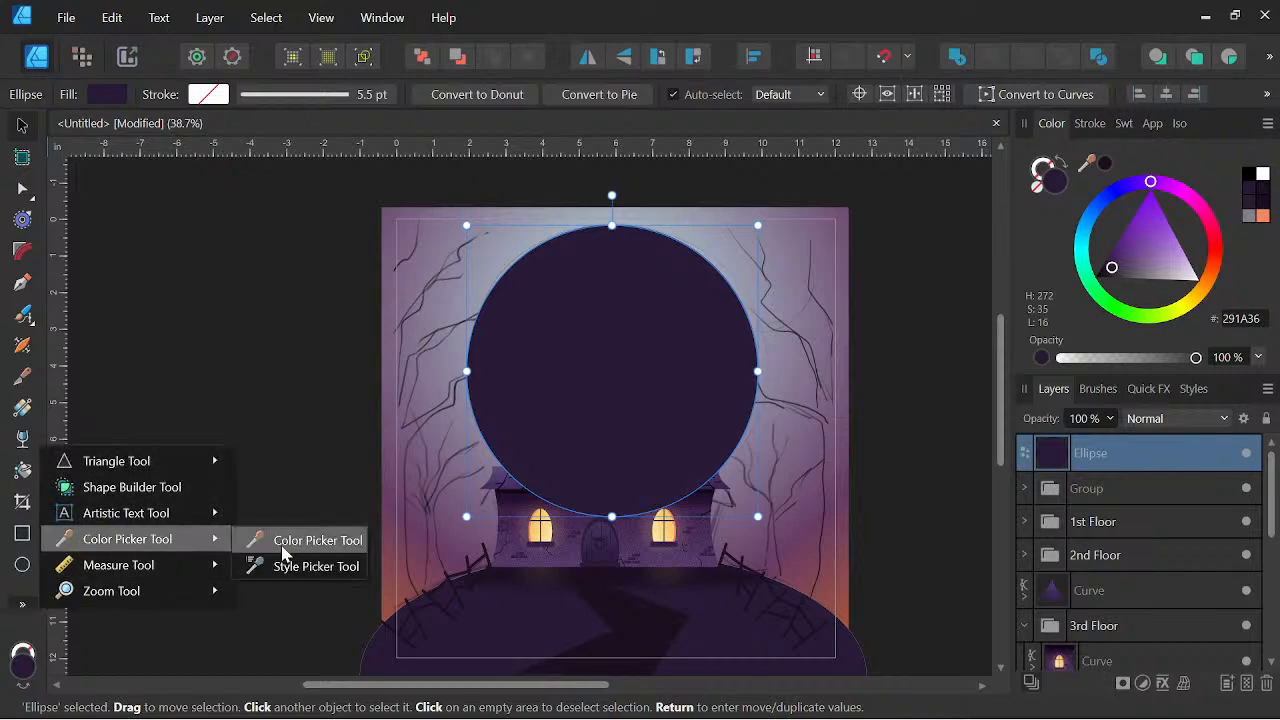
pyautogui.click(290, 541)
pyautogui.click(517, 245)
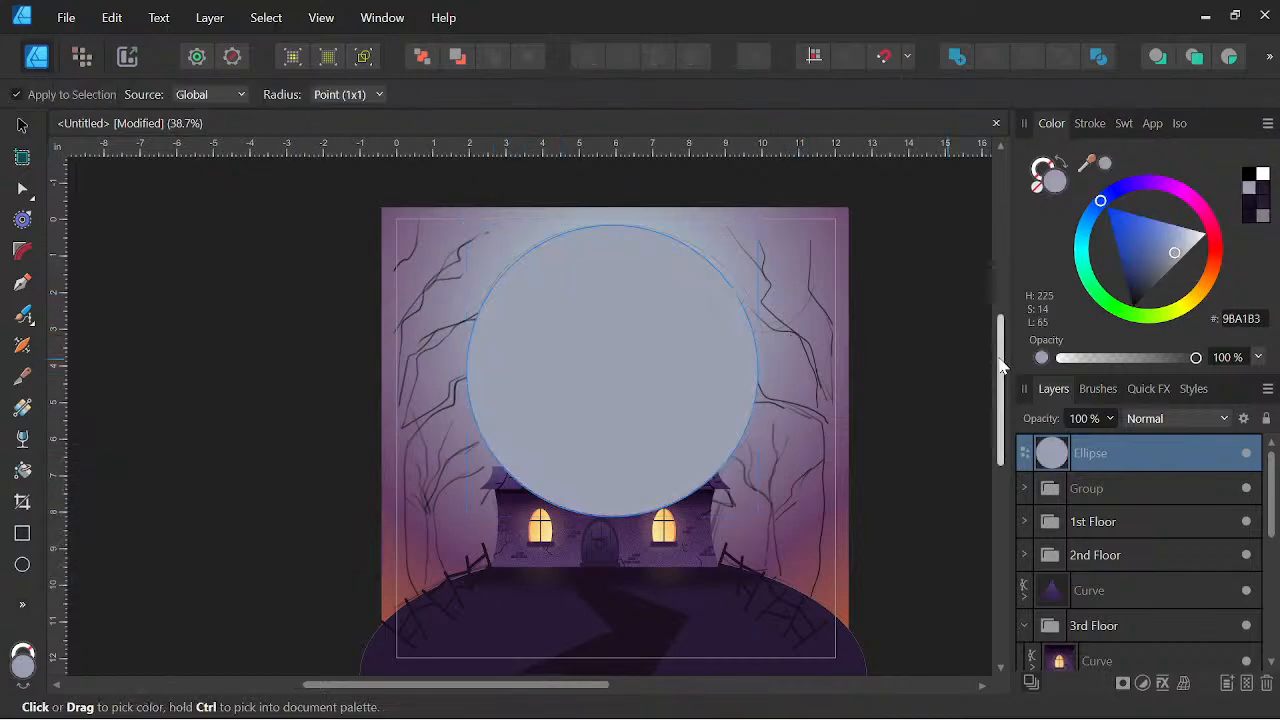
# Set the moon circle's blend mode to Hard Light and place it directly above the dark hill ellipse in the layer stack
pyautogui.click(1163, 420)
pyautogui.scroll(-3, 1162, 310)
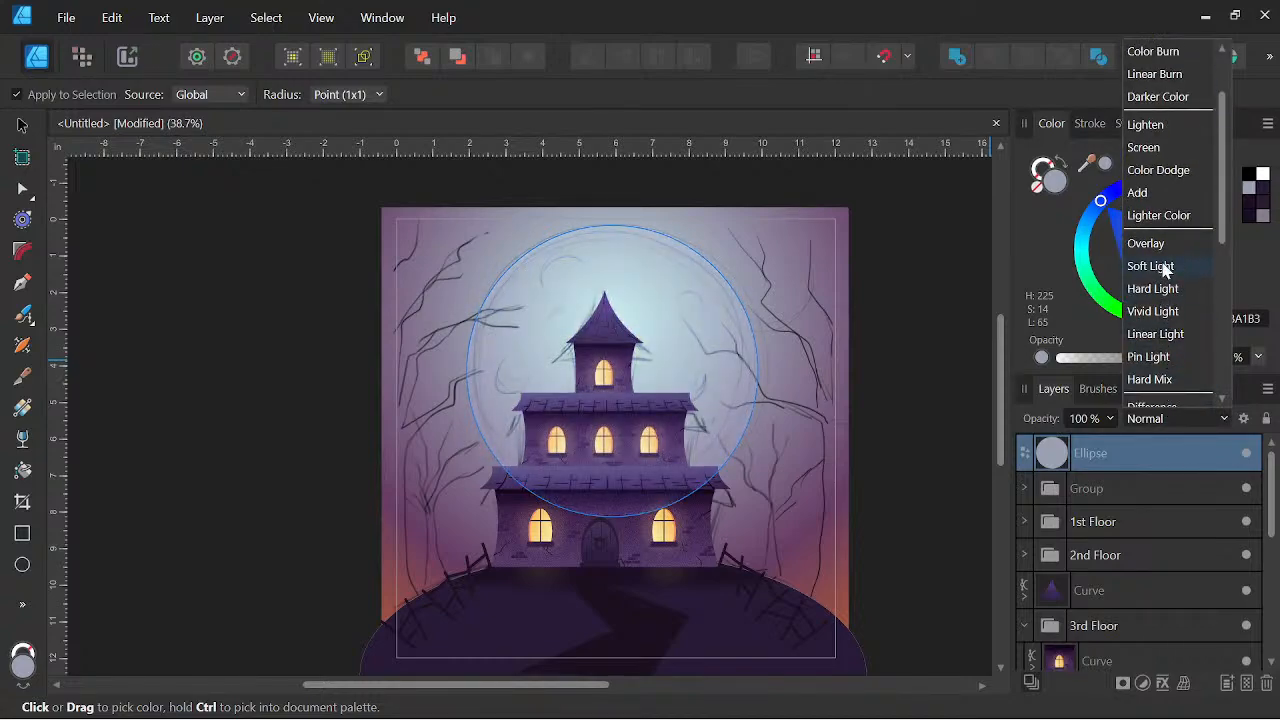
pyautogui.click(1163, 268)
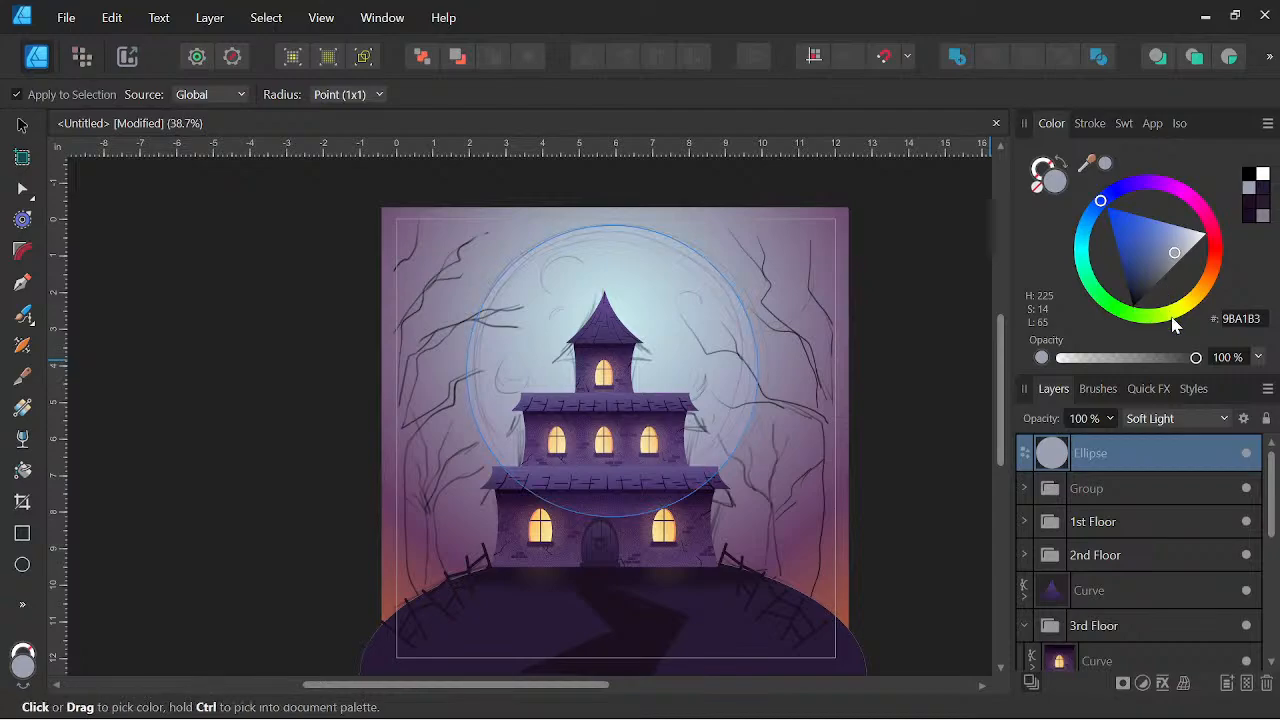
pyautogui.click(1162, 419)
pyautogui.scroll(5, 1156, 250)
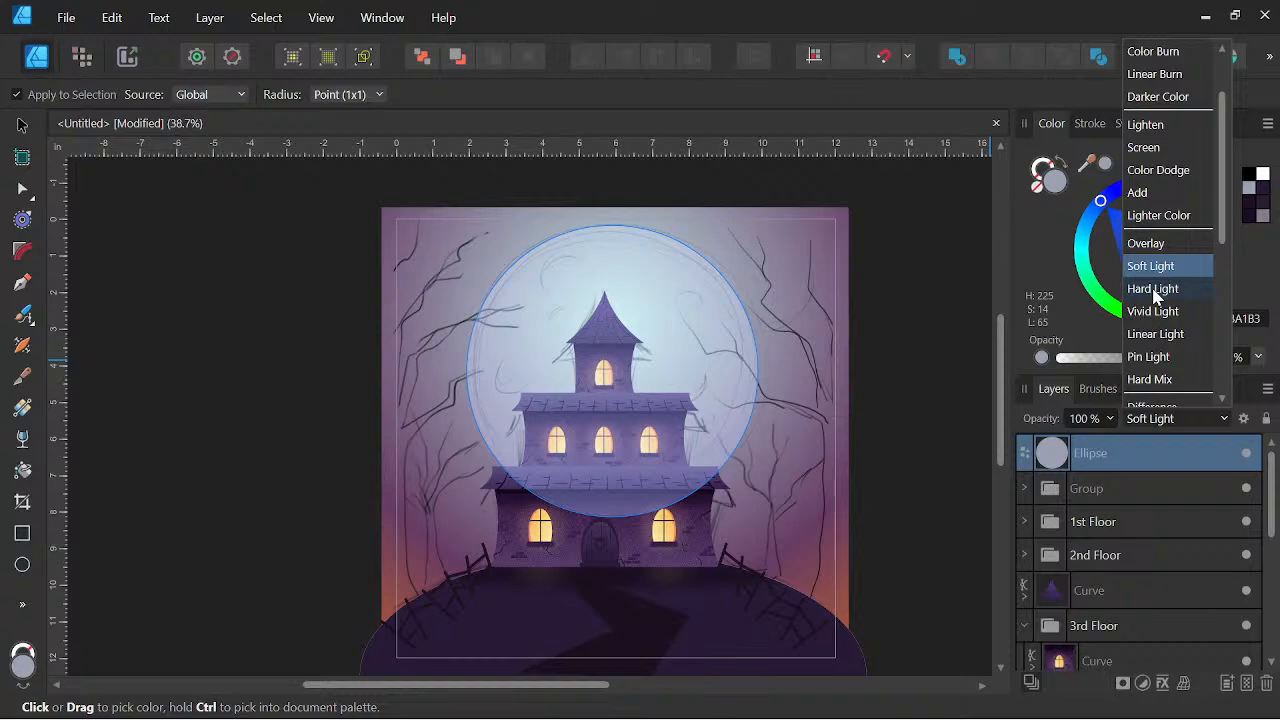
pyautogui.click(1155, 290)
pyautogui.moveTo(1108, 460); pyautogui.dragTo(1077, 584)
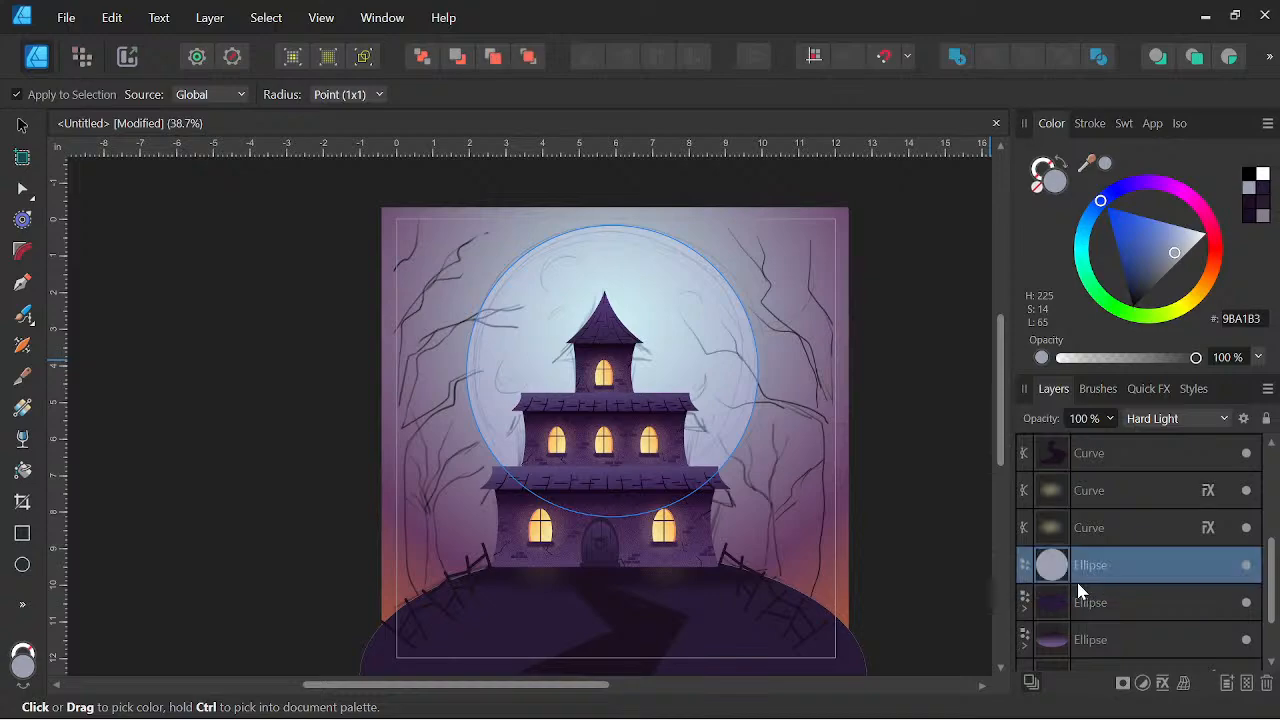
# Draw a crater circle about 1 in across over the sketched crater at the moon's lower left and set its blend mode to Multiply
pyautogui.moveTo(852, 489); pyautogui.dragTo(888, 491)
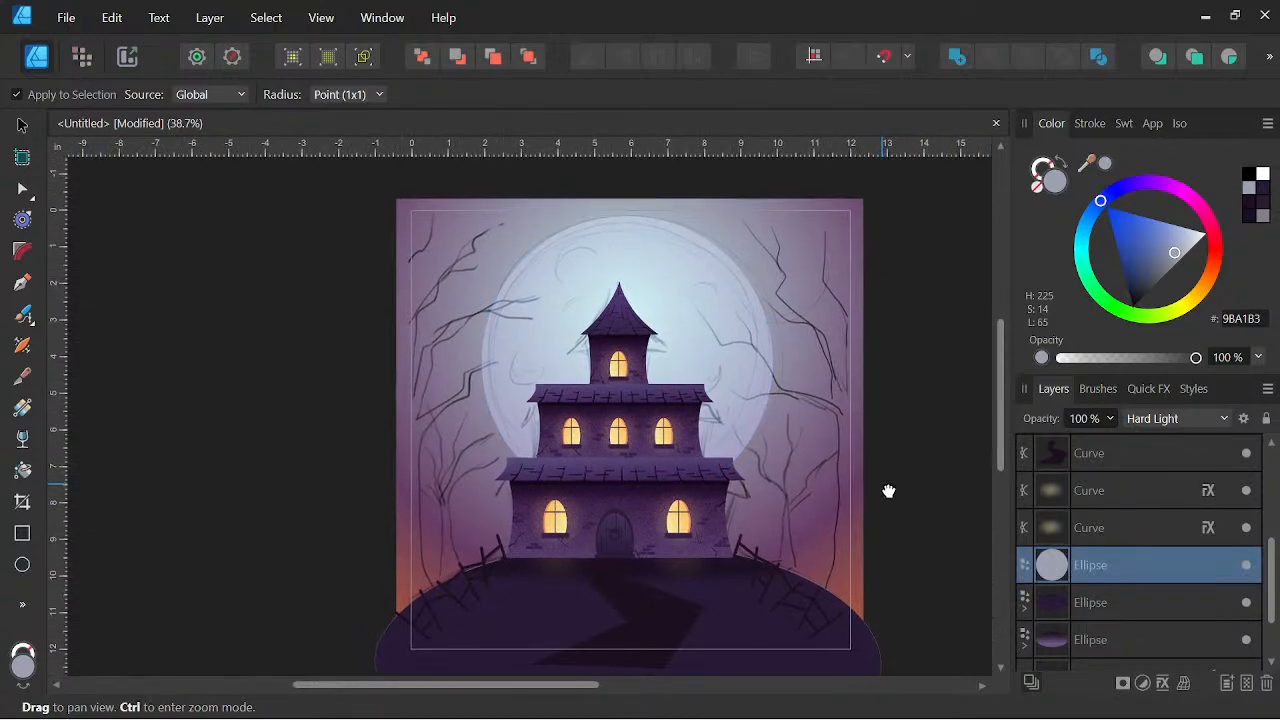
pyautogui.scroll(3, 610, 295)
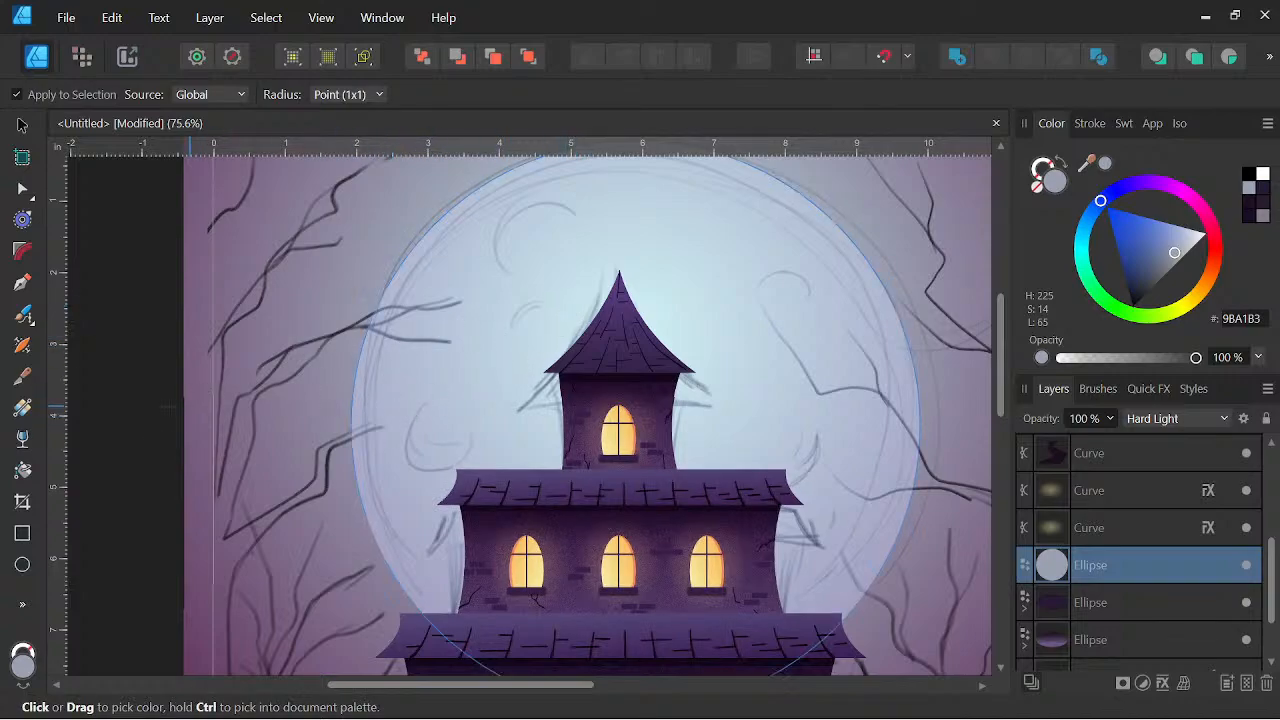
pyautogui.click(22, 565)
pyautogui.moveTo(398, 399); pyautogui.dragTo(472, 468)
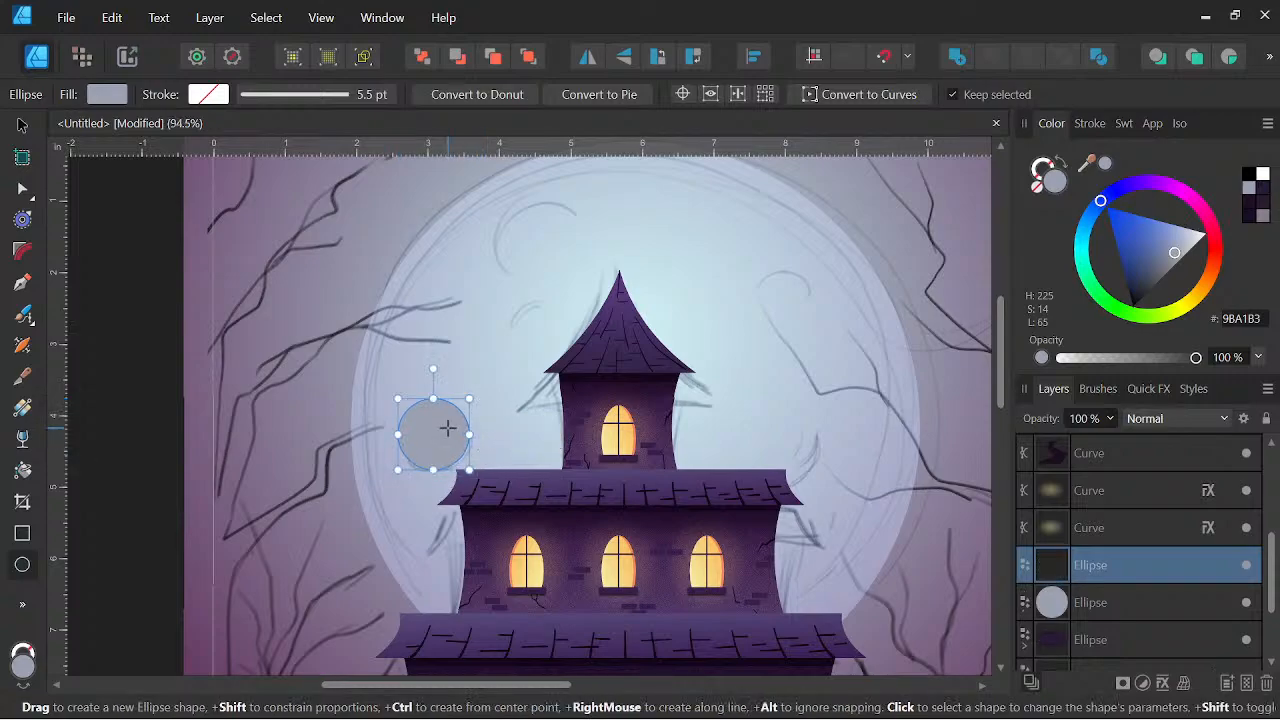
pyautogui.scroll(2, 447, 428)
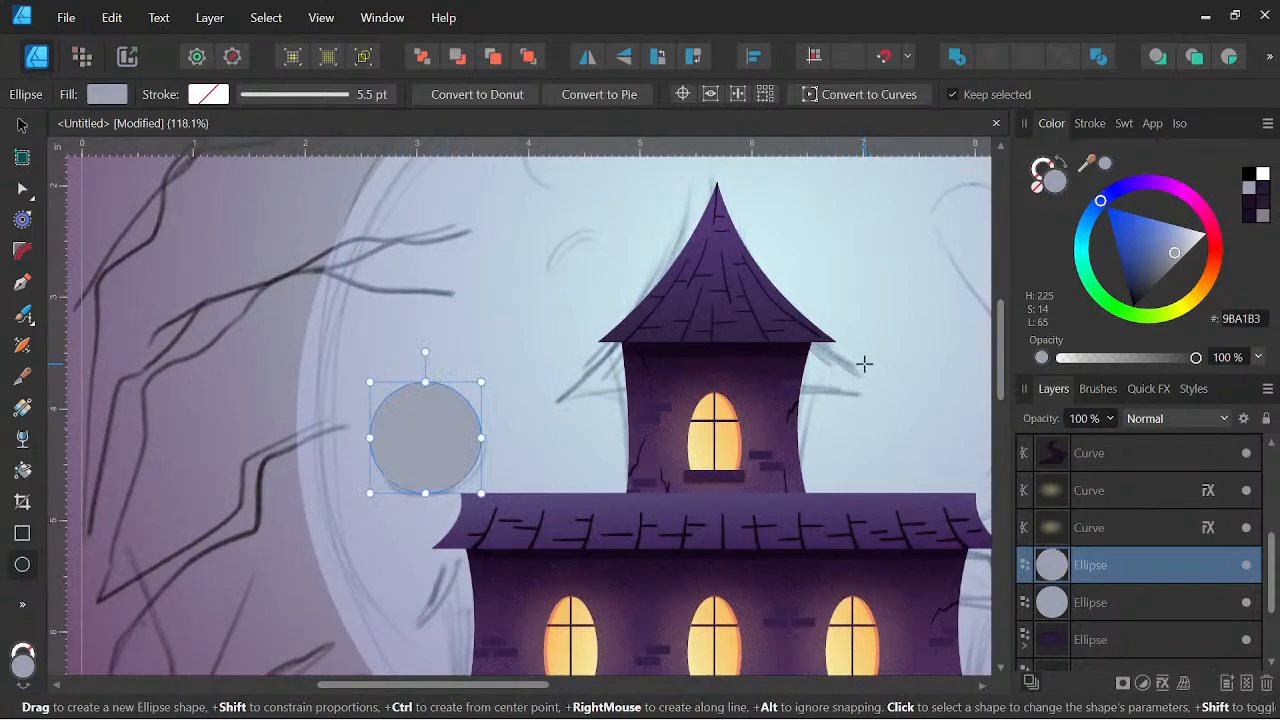
pyautogui.click(1155, 419)
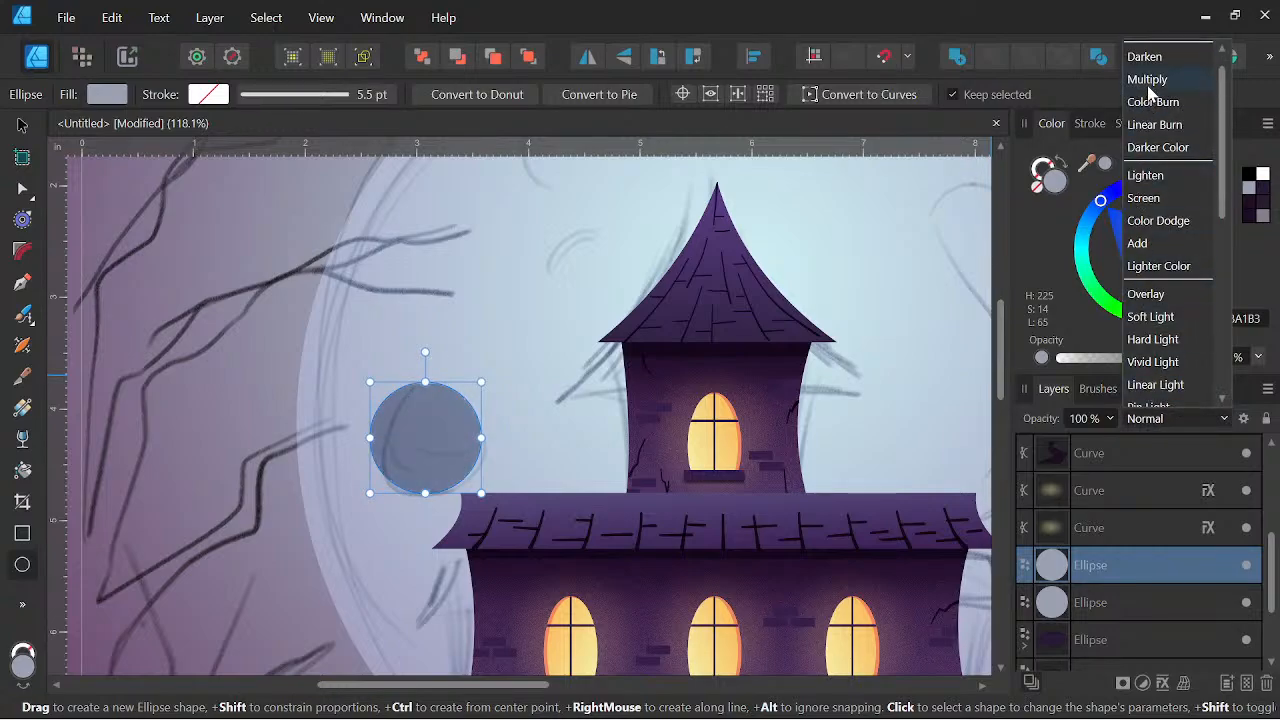
pyautogui.click(1148, 80)
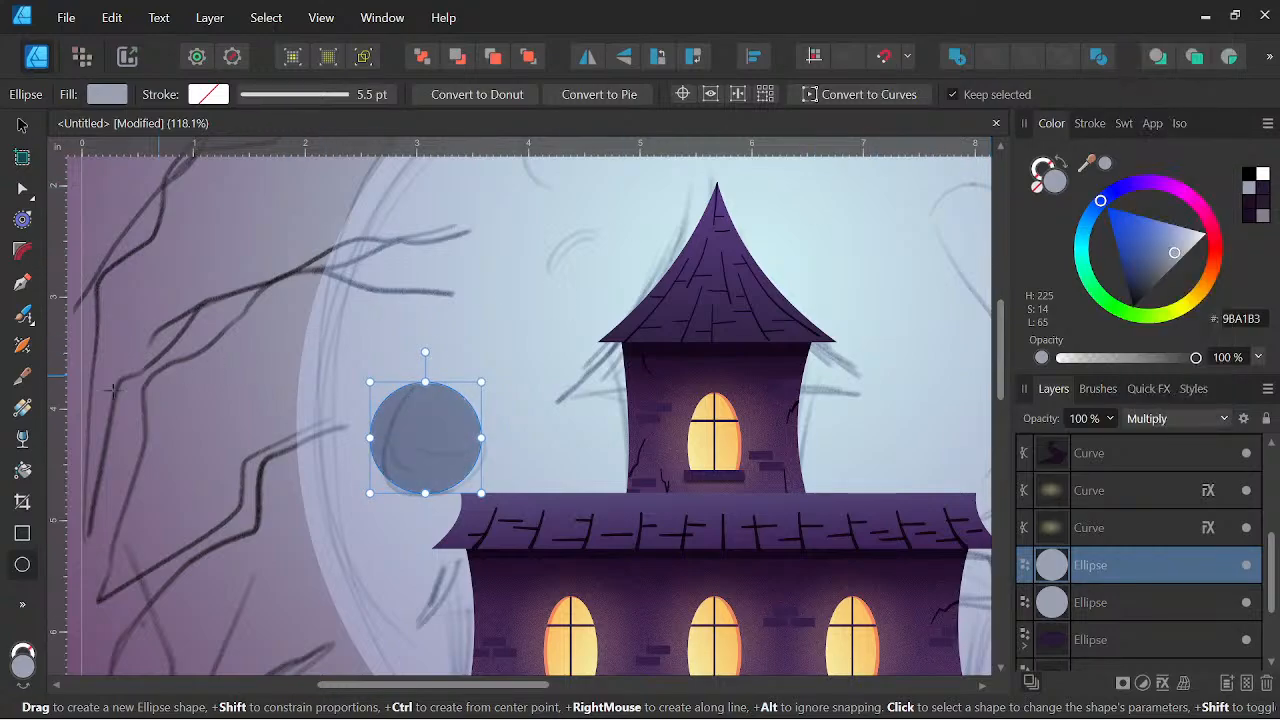
# Apply a radial transparency gradient to the crater circle, fading it from its lower-left edge to its upper right
pyautogui.click(22, 438)
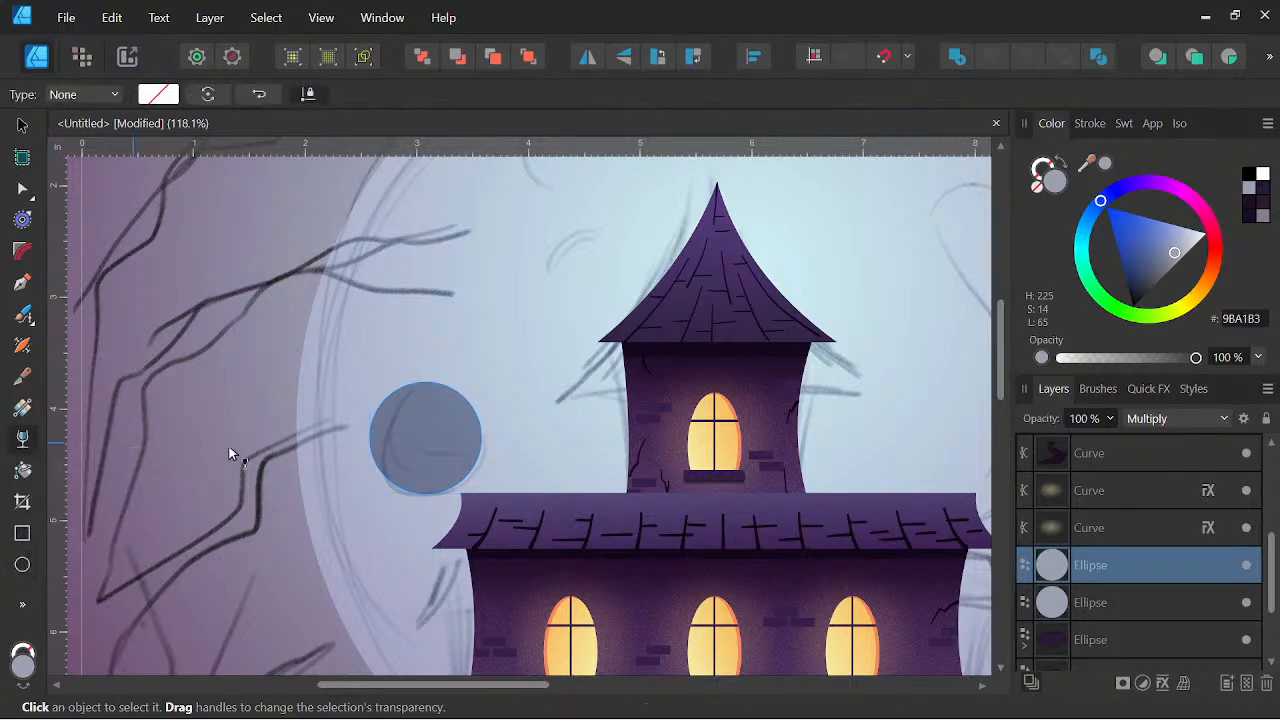
pyautogui.moveTo(448, 412); pyautogui.dragTo(398, 454)
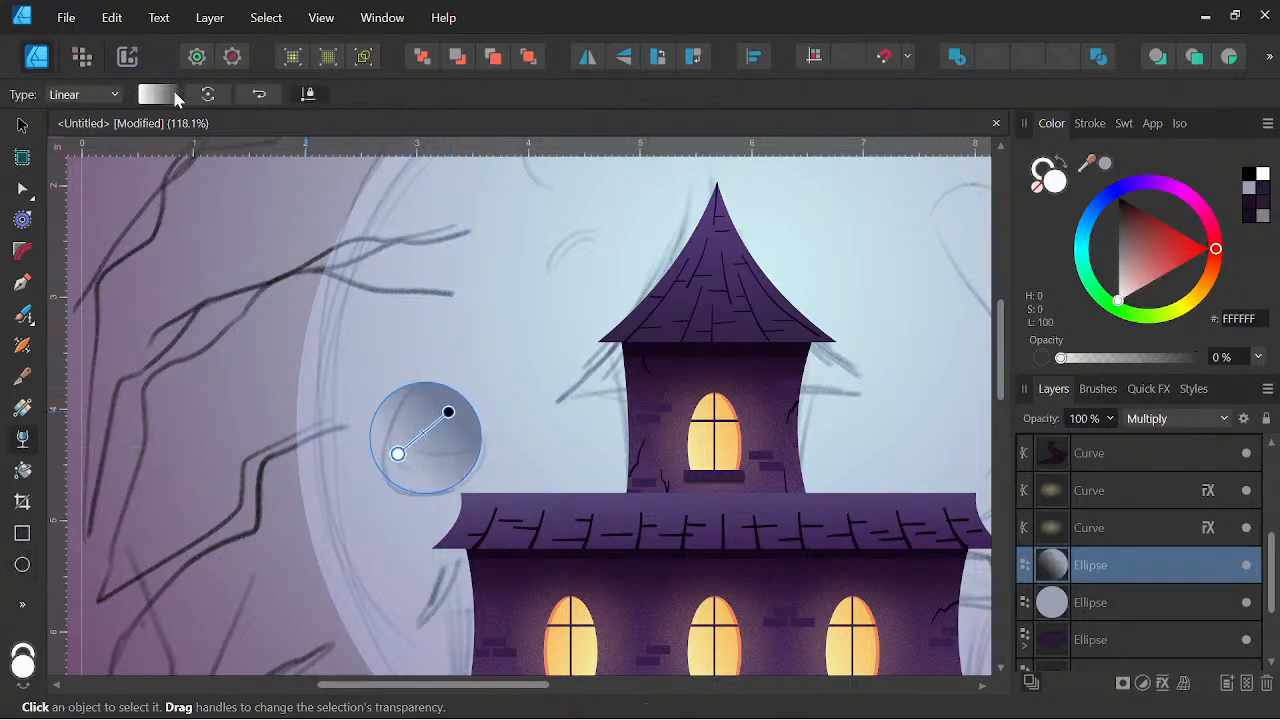
pyautogui.click(96, 90)
pyautogui.click(96, 185)
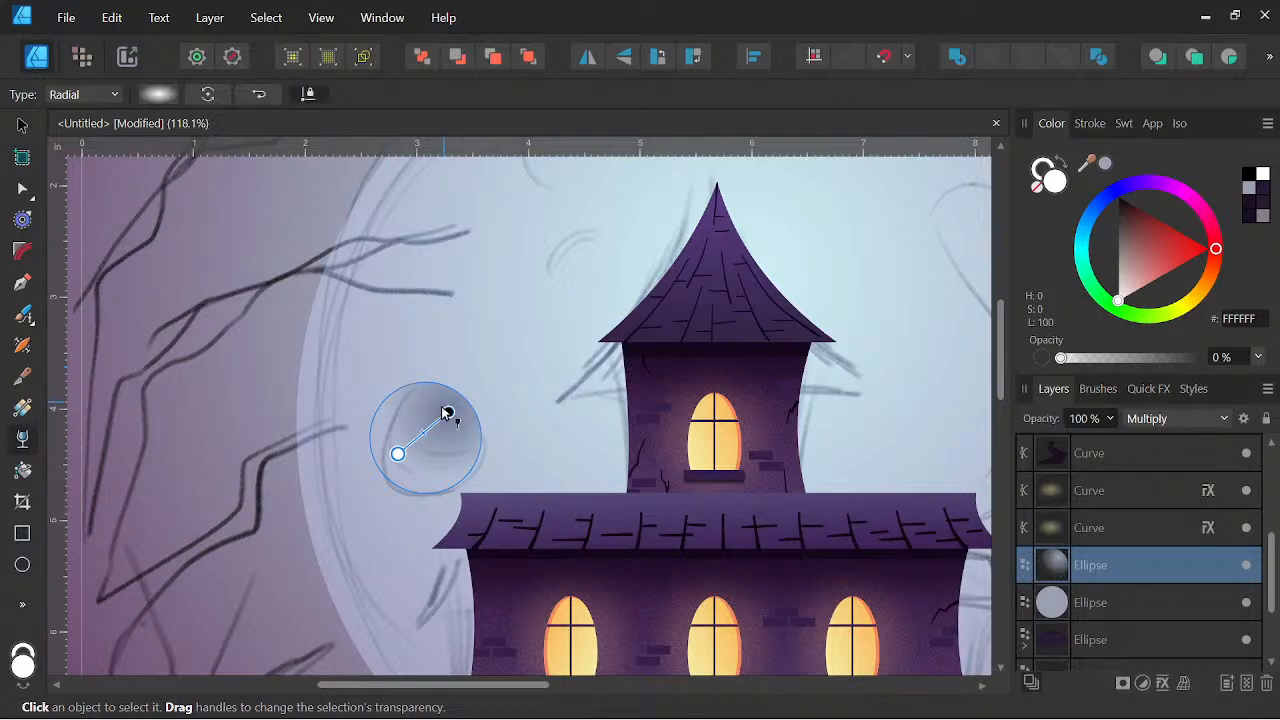
pyautogui.moveTo(391, 465); pyautogui.dragTo(463, 420)
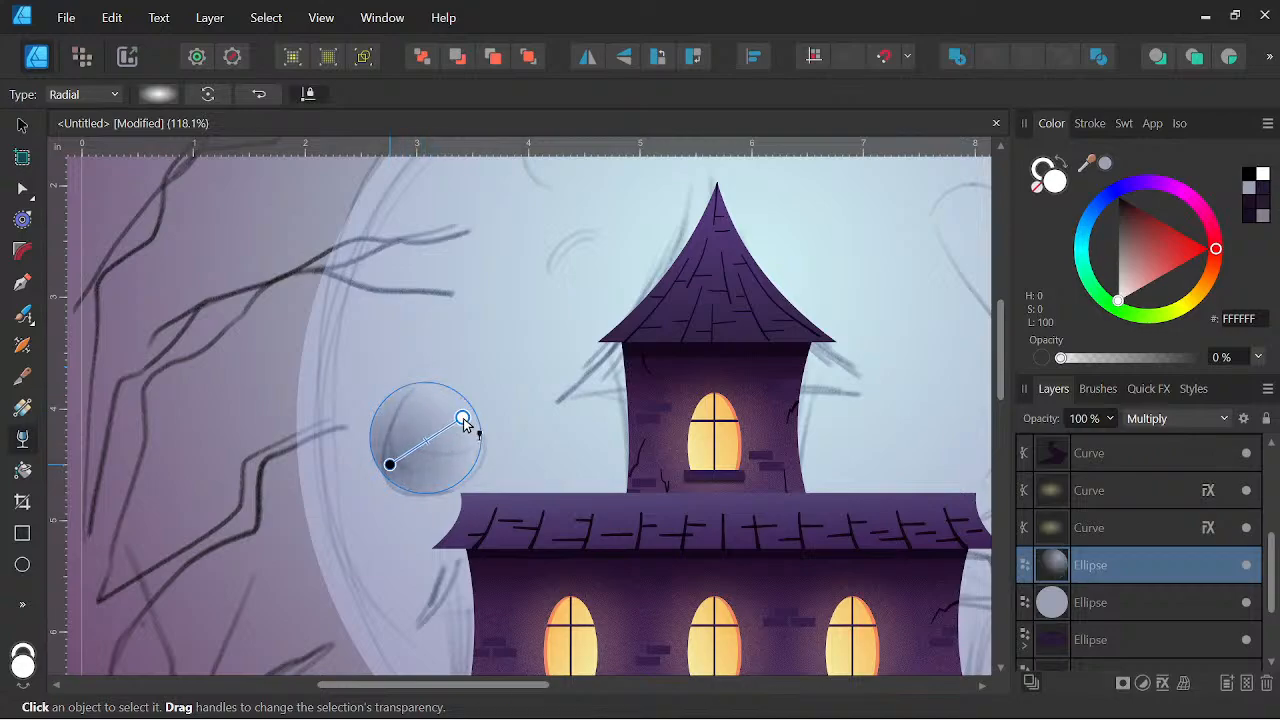
pyautogui.scroll(-5, 531, 420)
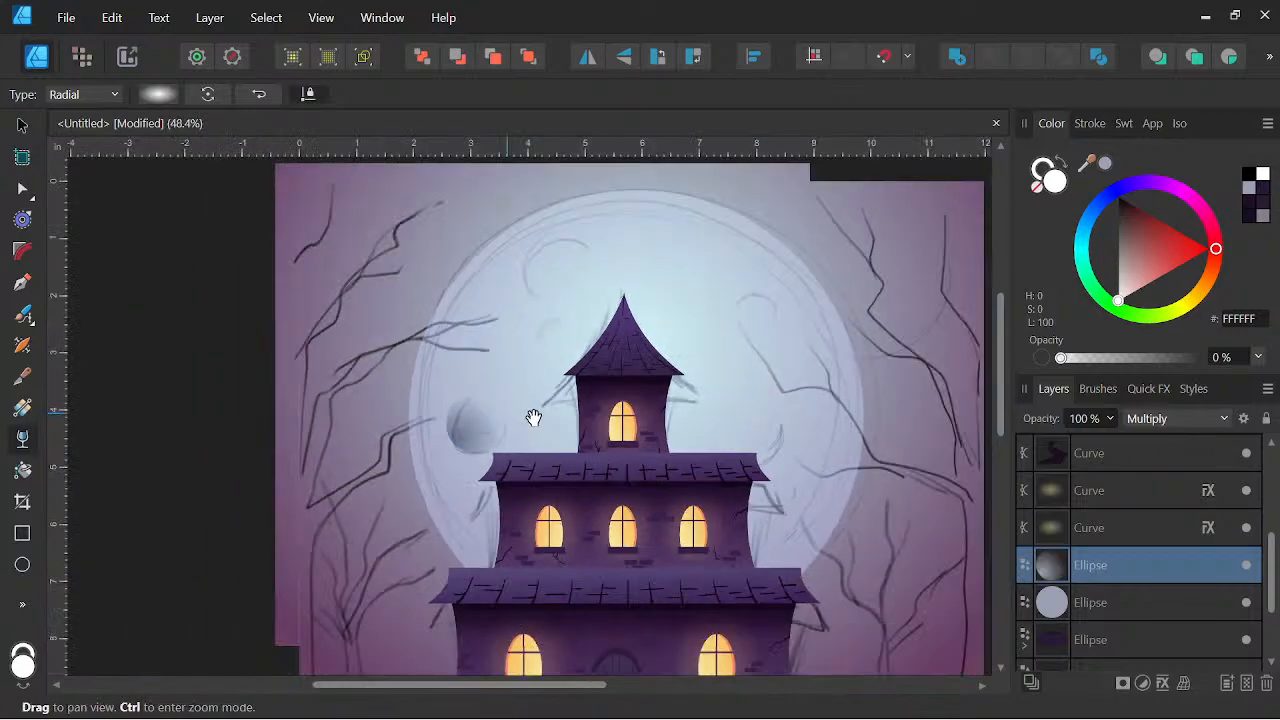
pyautogui.scroll(-1, 523, 406)
pyautogui.scroll(6, 520, 414)
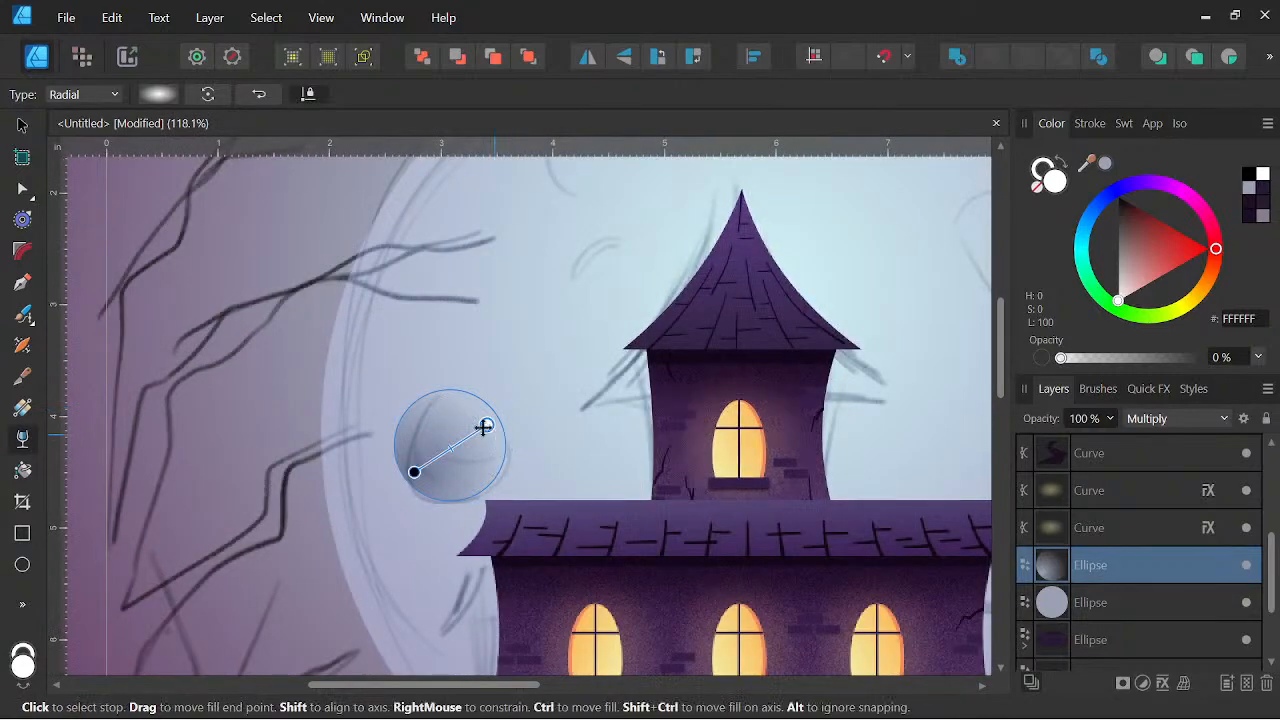
# Rotate the shaded crater circle clockwise and hide the sketch pixel layer
pyautogui.click(22, 124)
pyautogui.moveTo(449, 363); pyautogui.dragTo(494, 377)
pyautogui.scroll(-4, 494, 377)
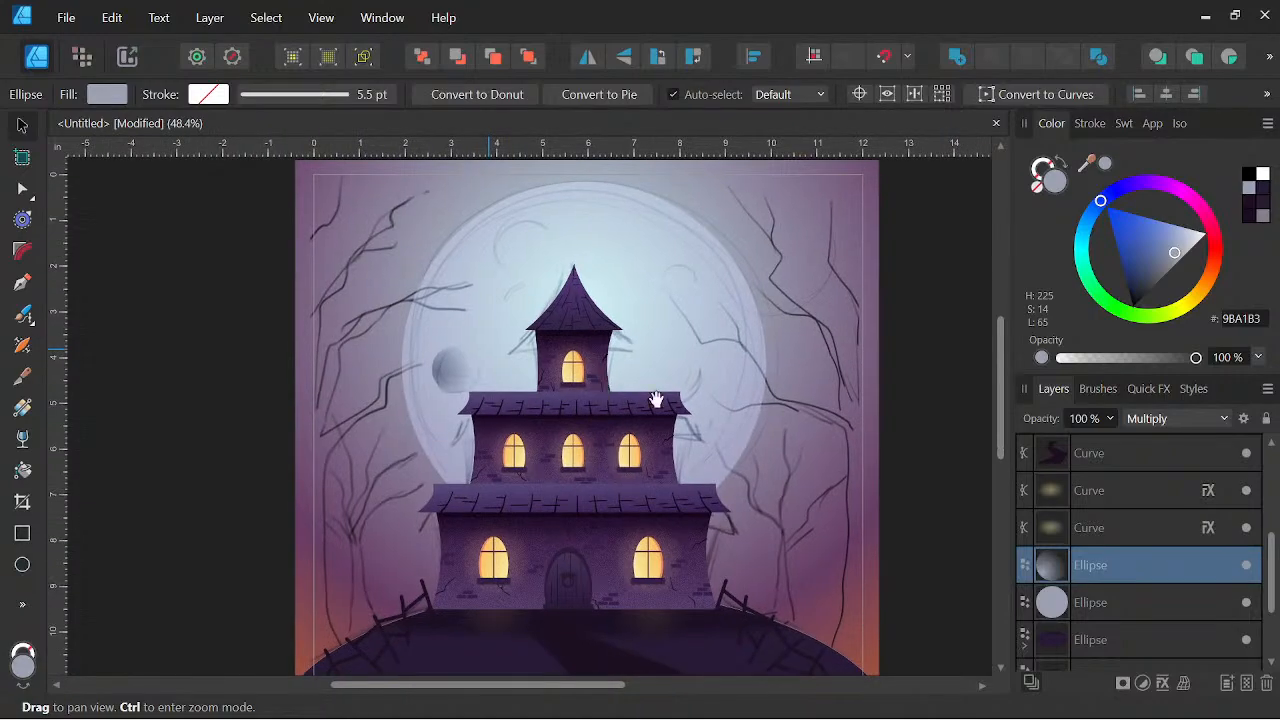
pyautogui.scroll(-3, 1182, 601)
pyautogui.click(1246, 602)
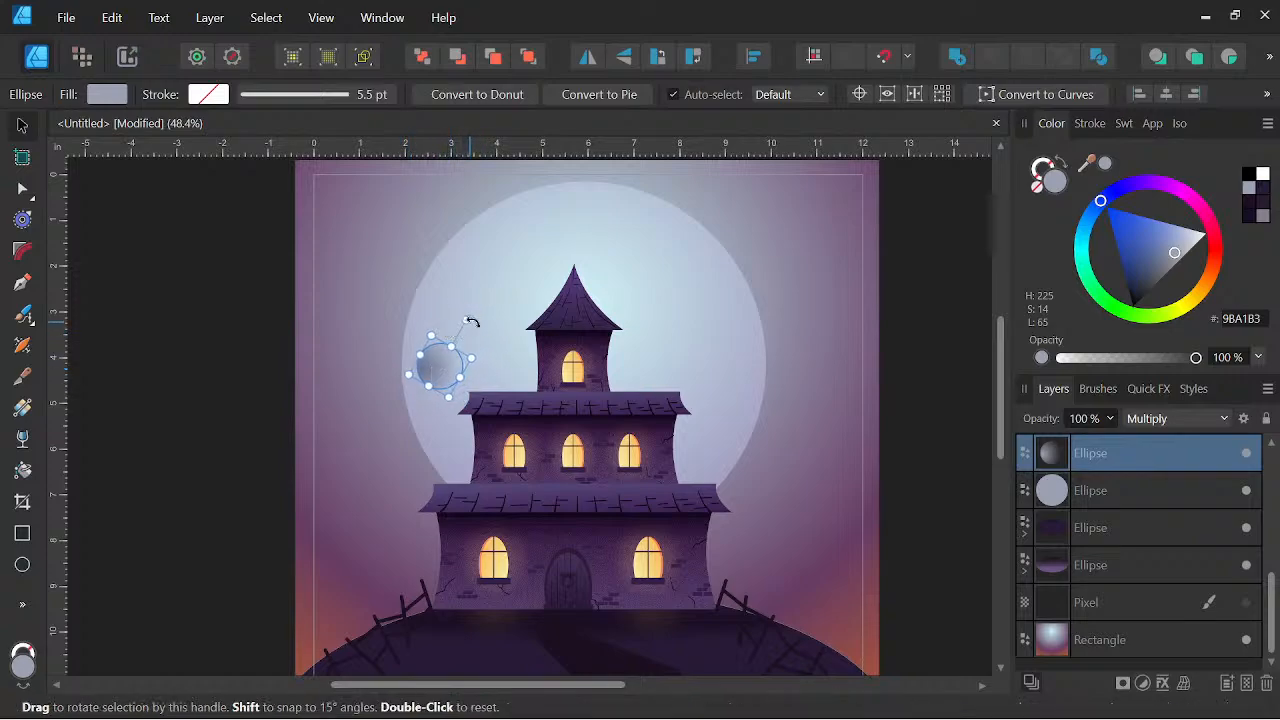
# Reshape the shaded crater into a narrower, slightly tilted oval near the moon's left edge
pyautogui.scroll(4, 457, 345)
pyautogui.moveTo(457, 345)
pyautogui.mouseDown()
pyautogui.moveTo(489, 417)
pyautogui.moveTo(386, 325)
pyautogui.moveTo(362, 334)
pyautogui.moveTo(414, 346)
pyautogui.moveTo(403, 347)
pyautogui.moveTo(424, 329)
pyautogui.mouseUp()
pyautogui.click(469, 362)
pyautogui.click(403, 420)
pyautogui.hotkey('ctrl', '0')
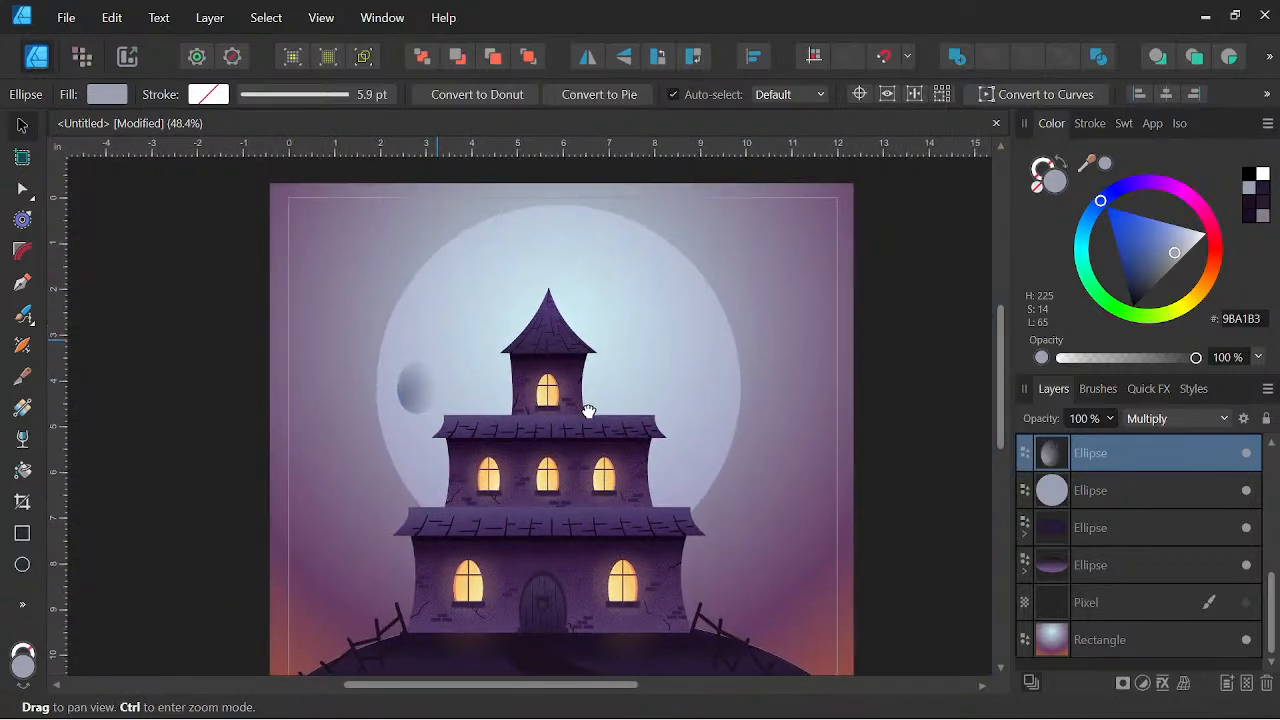
pyautogui.moveTo(583, 403); pyautogui.dragTo(634, 420)
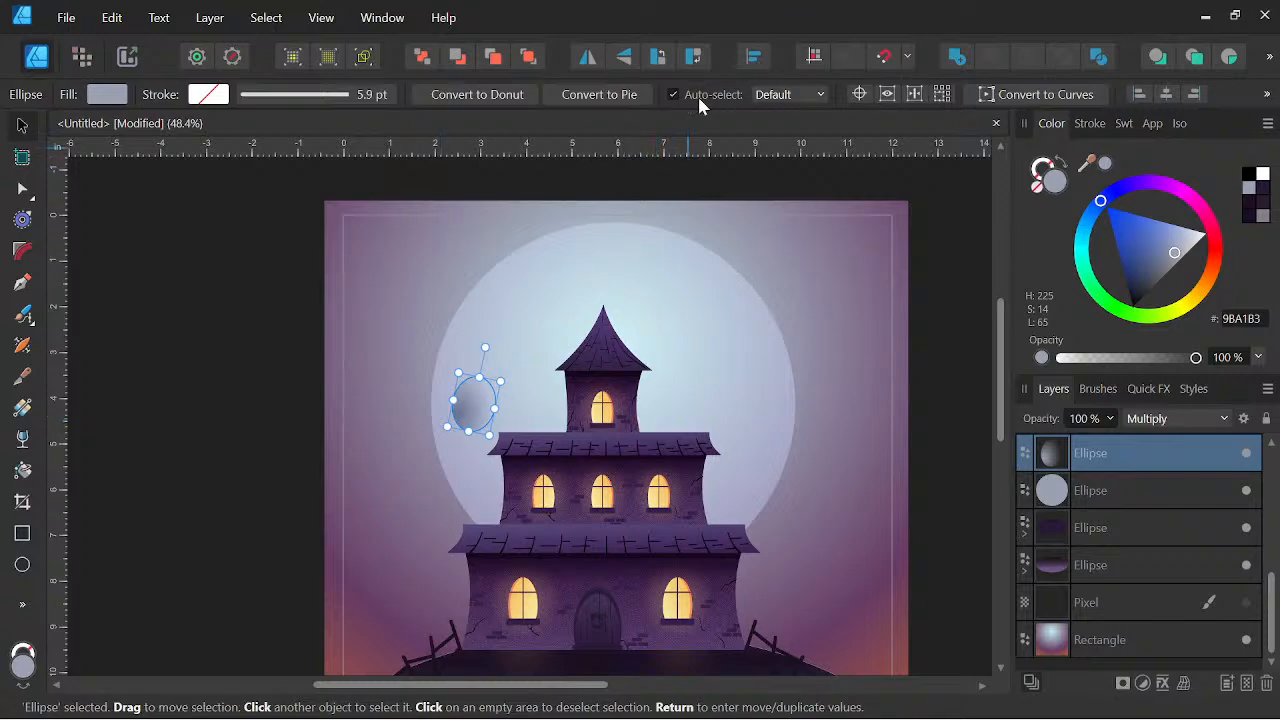
pyautogui.press('space')
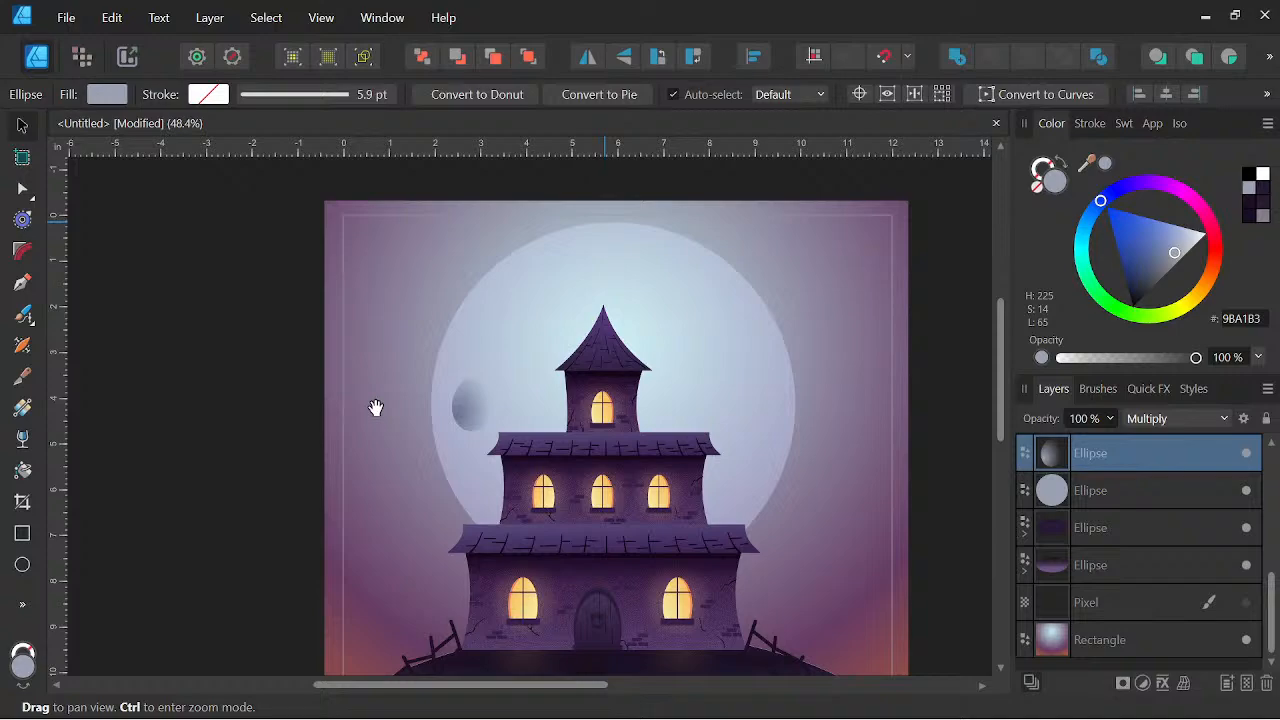
pyautogui.press('v')
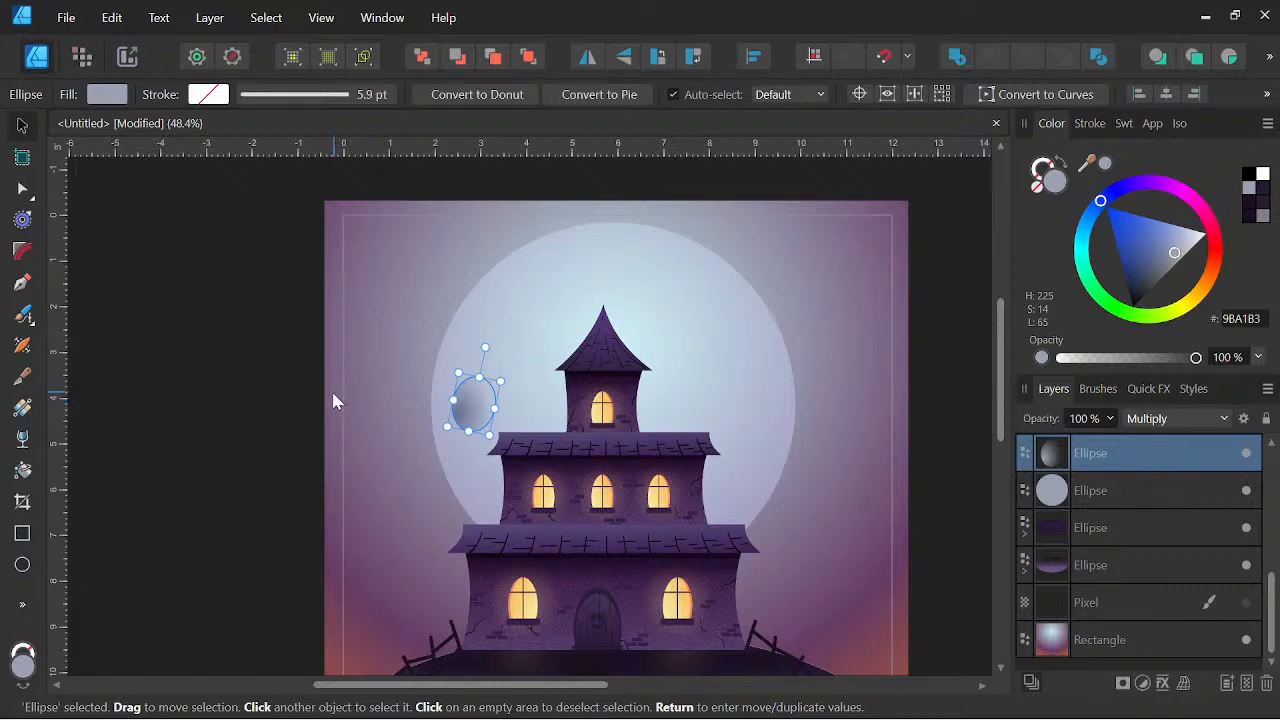
# Draw a new crater circle about 1 in across at the moon's upper left and rotate it about 45° counterclockwise
pyautogui.click(22, 564)
pyautogui.scroll(2, 462, 428)
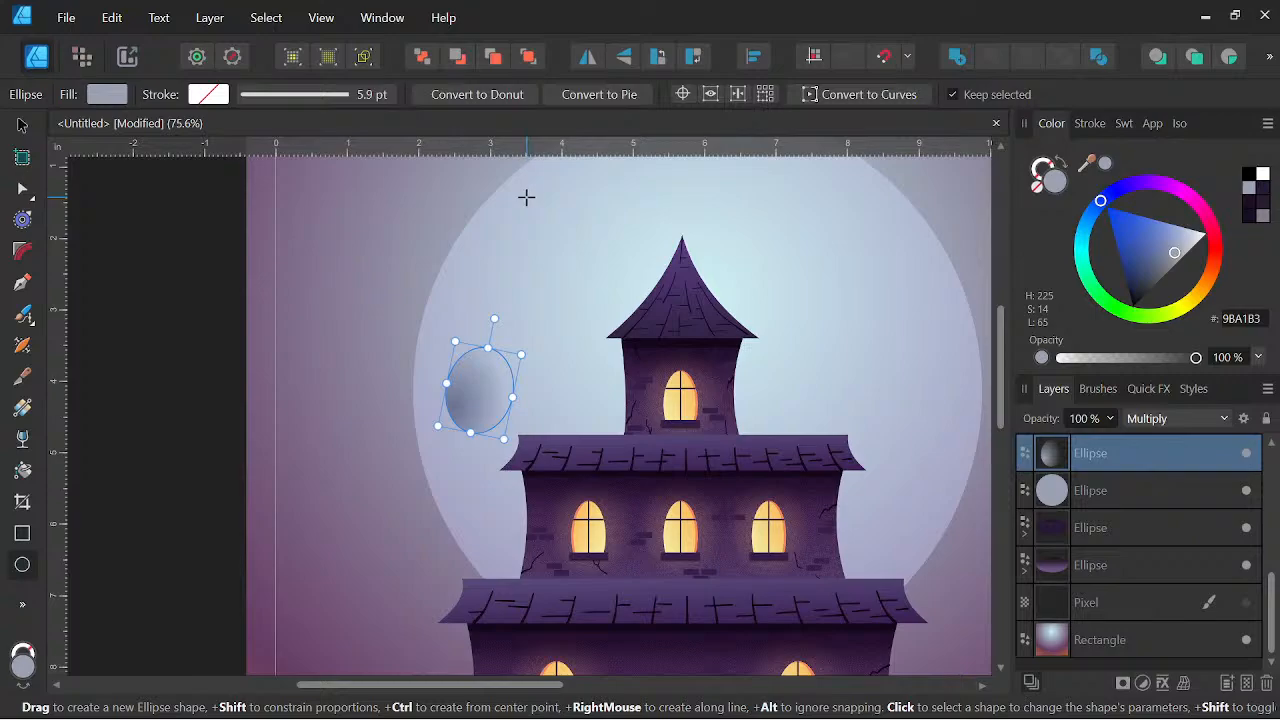
pyautogui.moveTo(512, 208); pyautogui.dragTo(591, 277)
pyautogui.moveTo(551, 181); pyautogui.dragTo(499, 172)
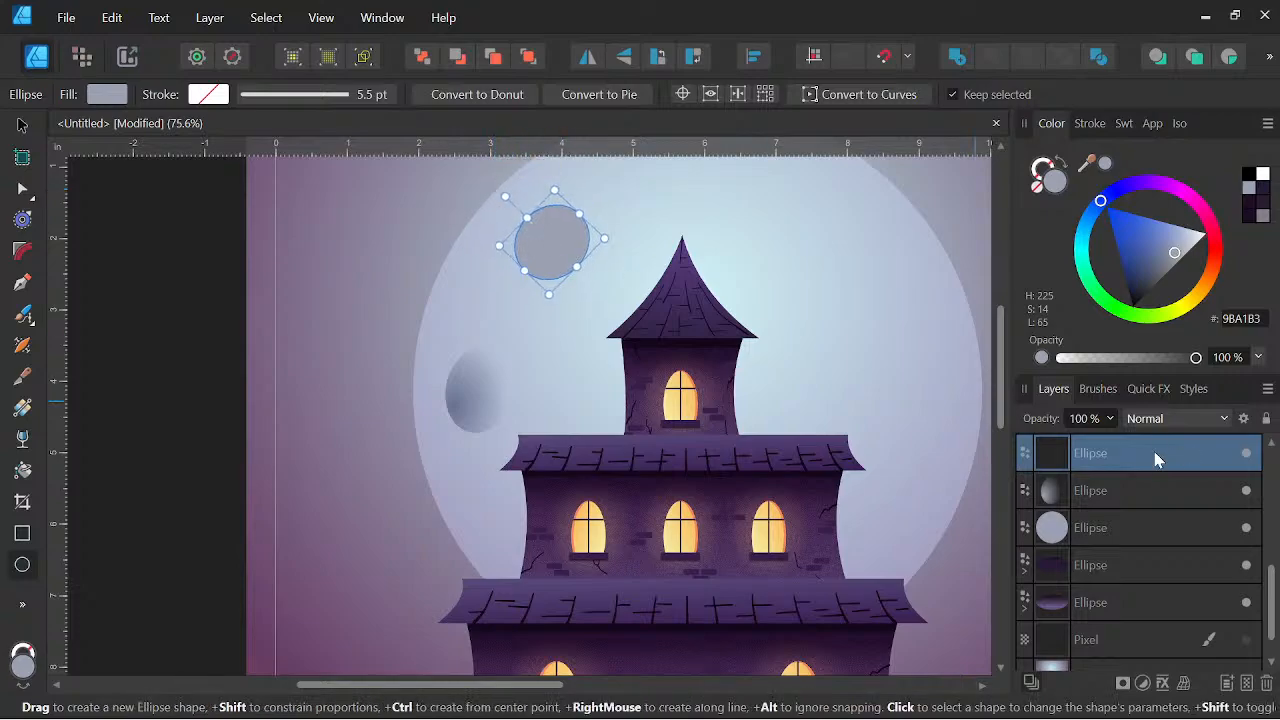
pyautogui.press('space')
pyautogui.moveTo(693, 287); pyautogui.dragTo(672, 387)
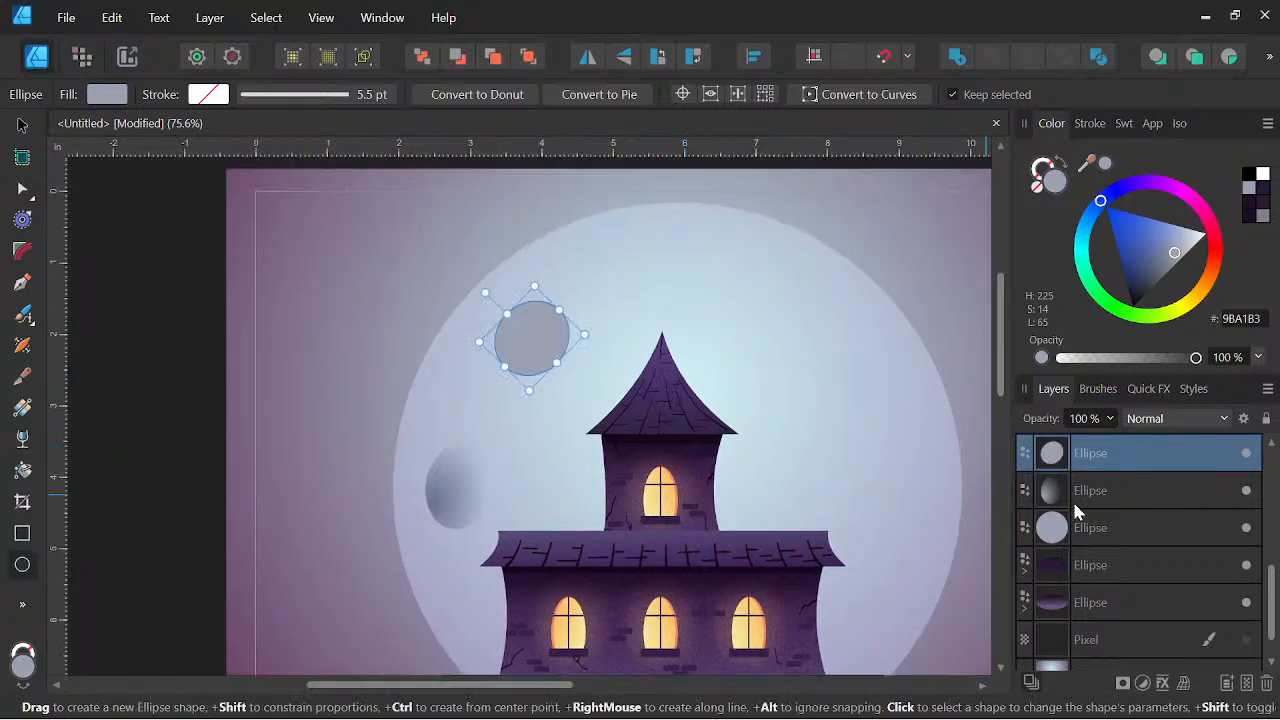
# Duplicate the new crater circle, shift the copy slightly to the right, and subtract it from the original to form a crescent
pyautogui.rightClick(1088, 453)
pyautogui.click(1136, 220)
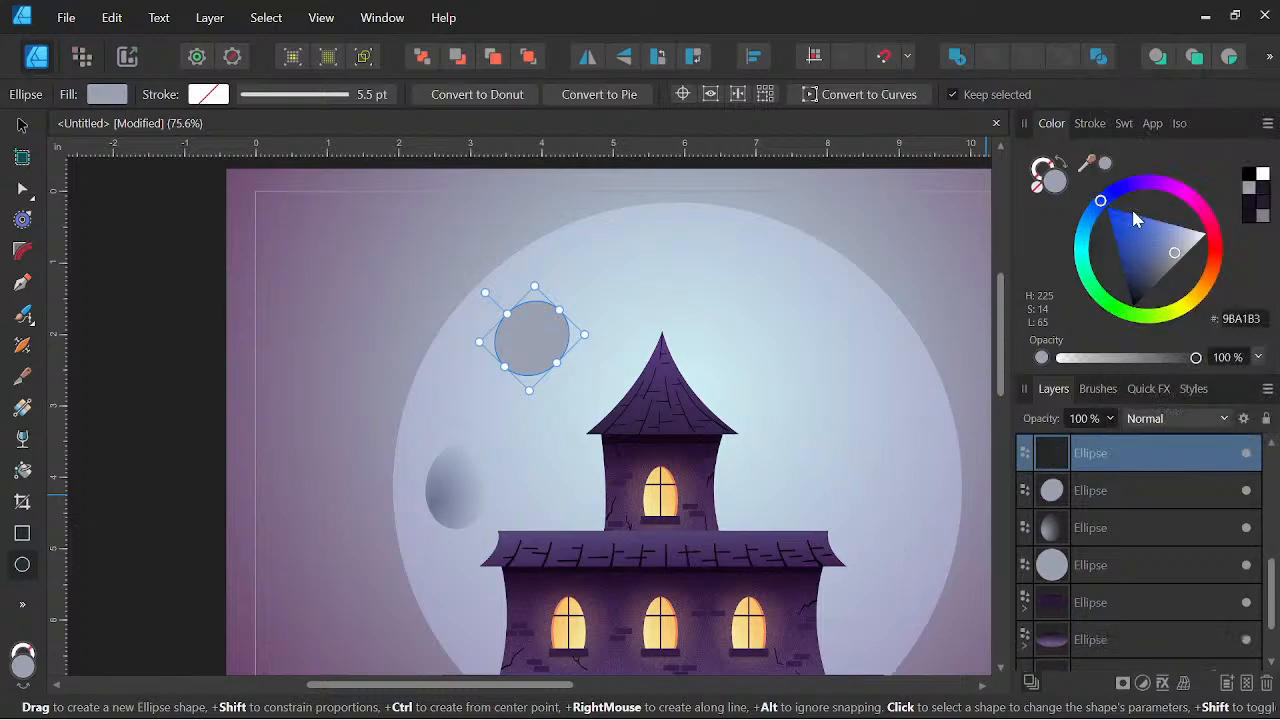
pyautogui.click(24, 128)
pyautogui.scroll(3, 434, 240)
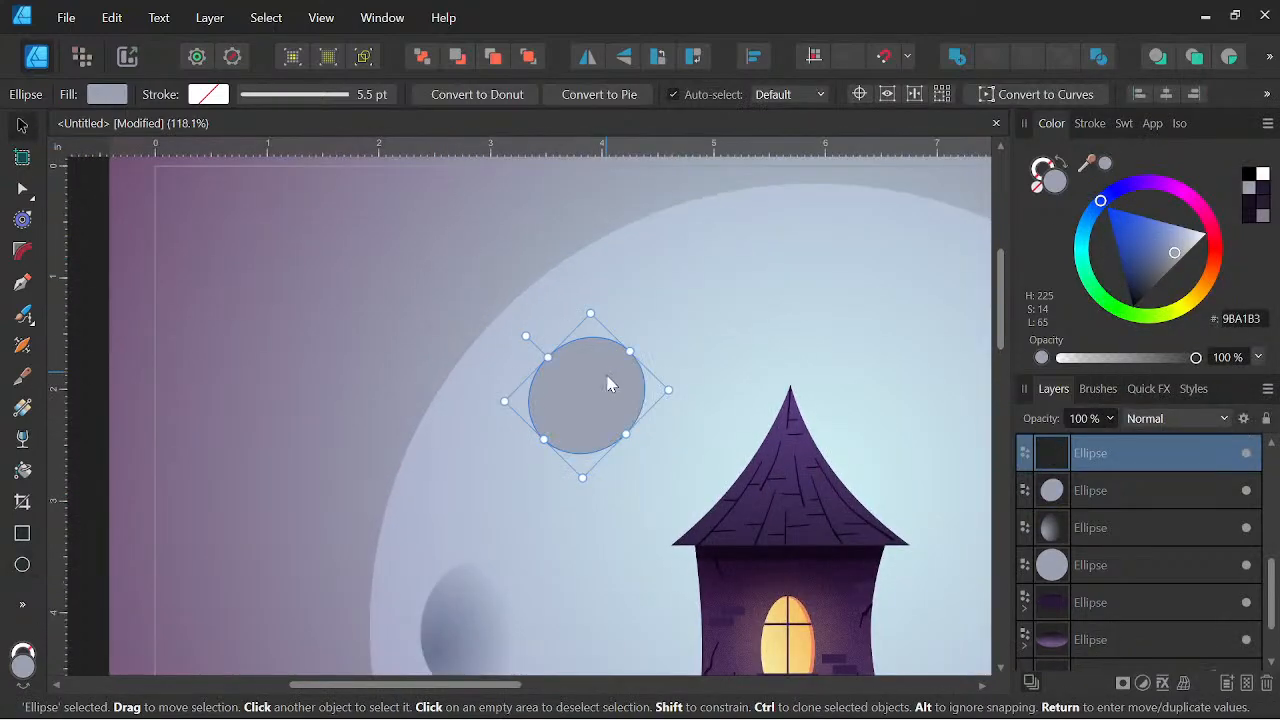
pyautogui.moveTo(608, 388); pyautogui.dragTo(638, 386)
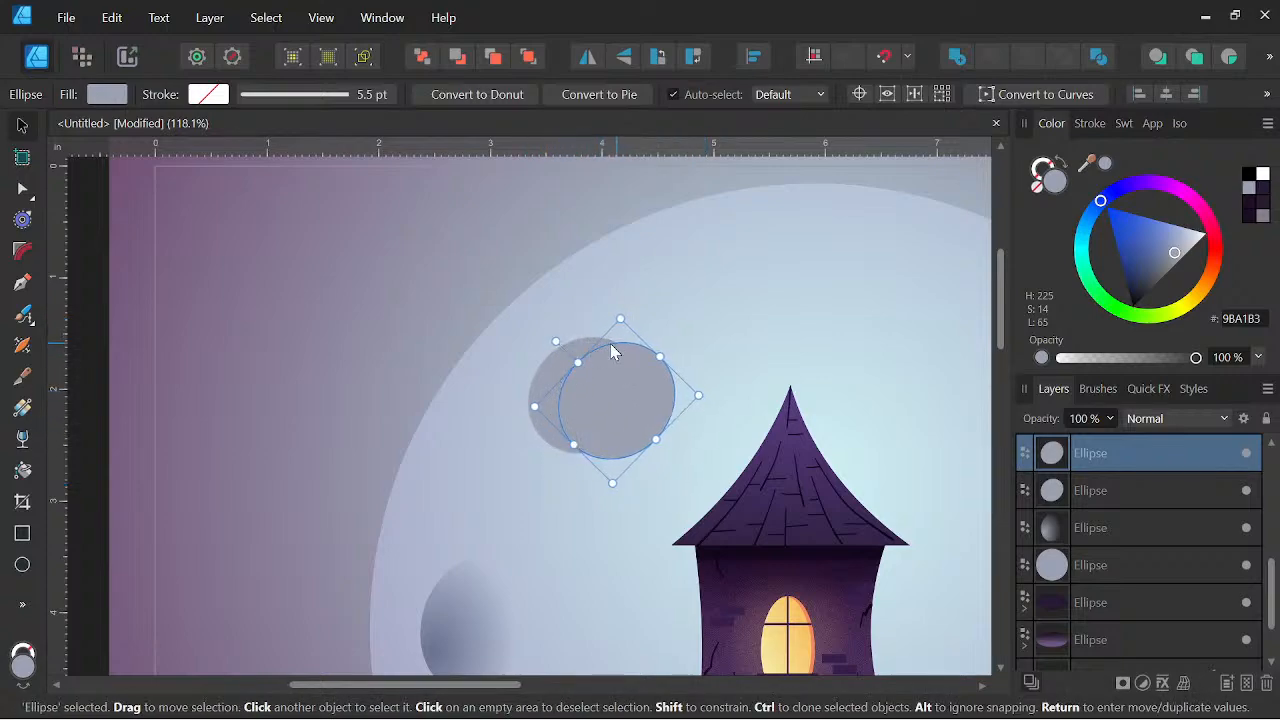
pyautogui.keyDown('shift'); pyautogui.click(551, 372); pyautogui.keyUp('shift')
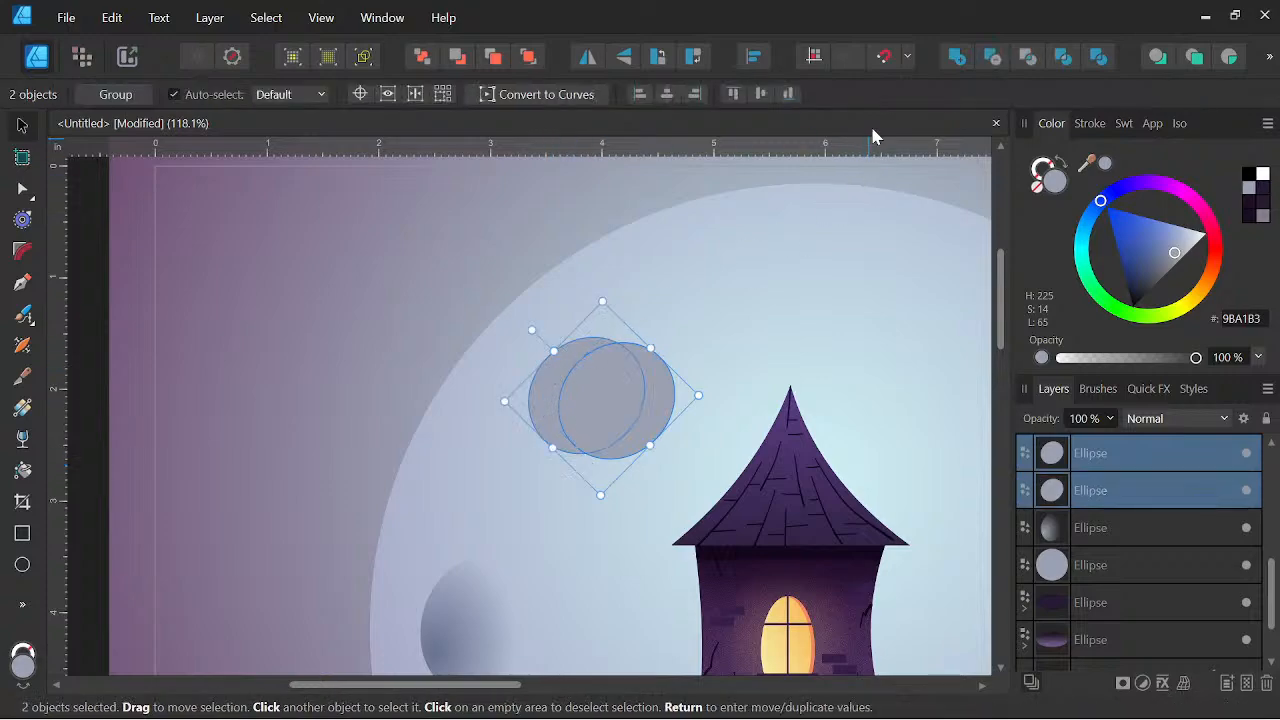
pyautogui.click(991, 58)
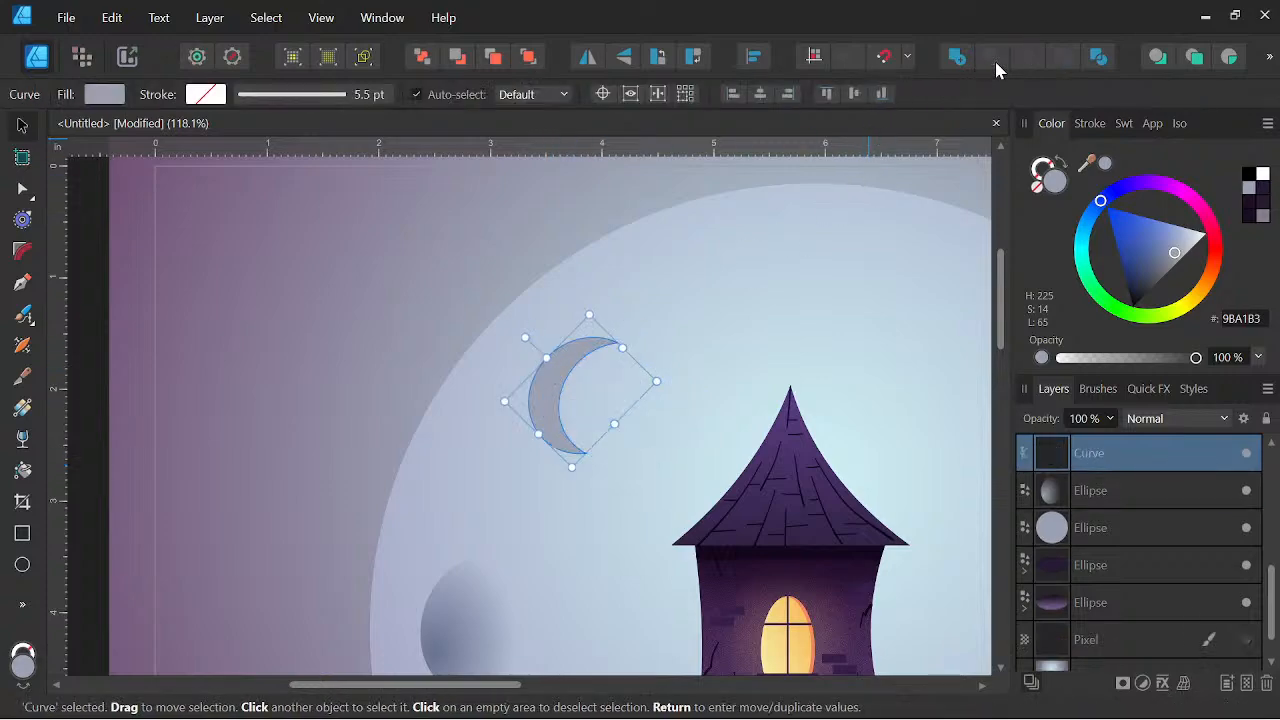
# Set the crescent crater's blend mode to Multiply and its opacity to 50%
pyautogui.click(1167, 420)
pyautogui.click(1160, 100)
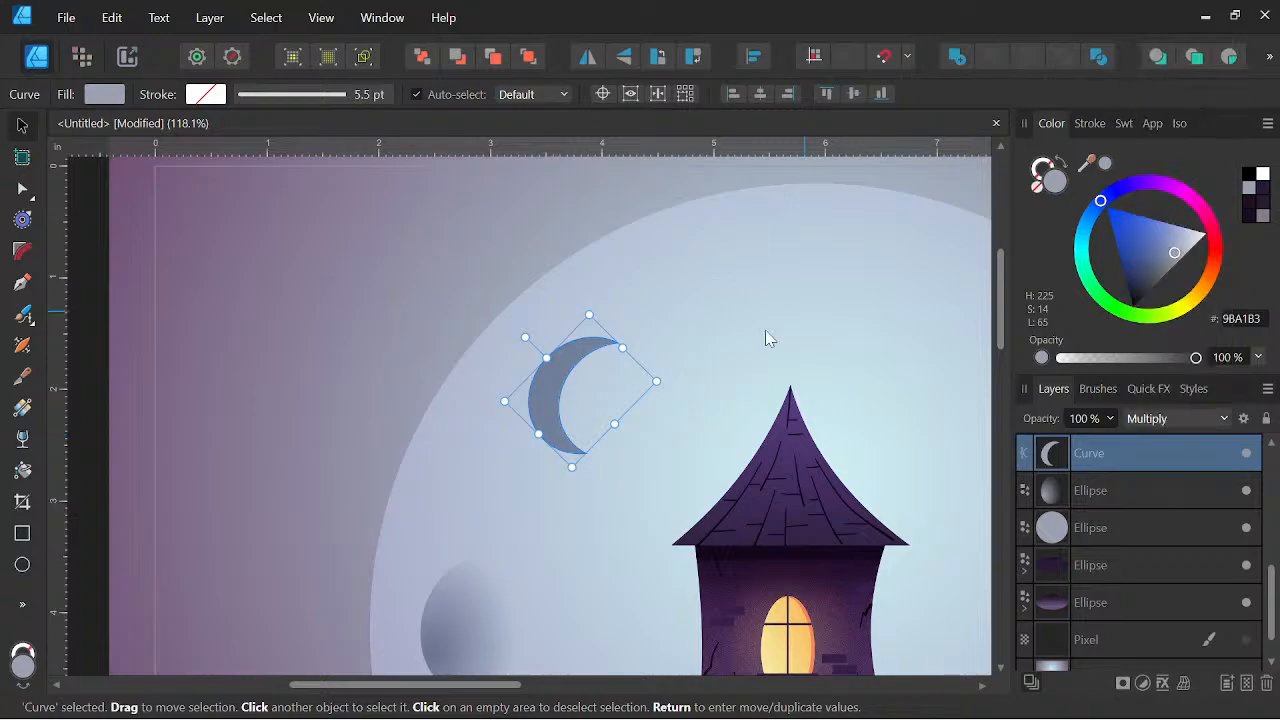
pyautogui.scroll(-4, 643, 425)
pyautogui.scroll(-2, 580, 430)
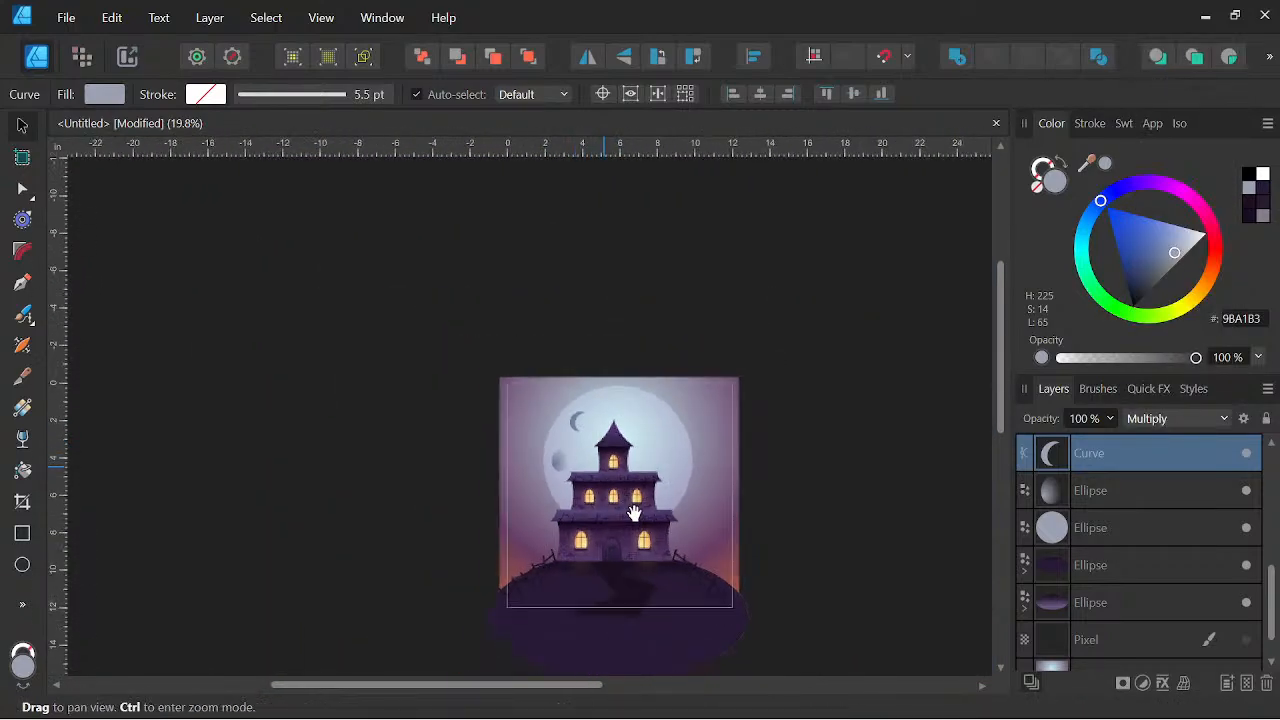
pyautogui.scroll(3, 566, 424)
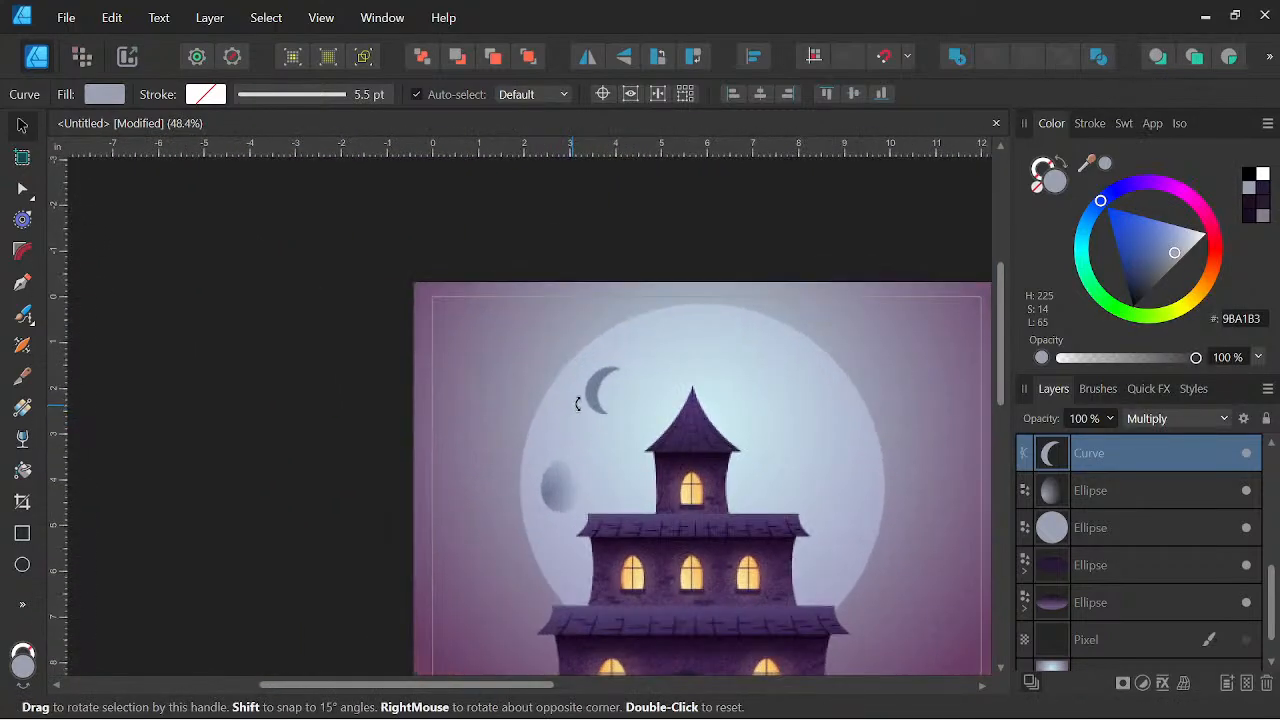
pyautogui.click(1110, 419)
pyautogui.moveTo(1117, 428); pyautogui.dragTo(1043, 449)
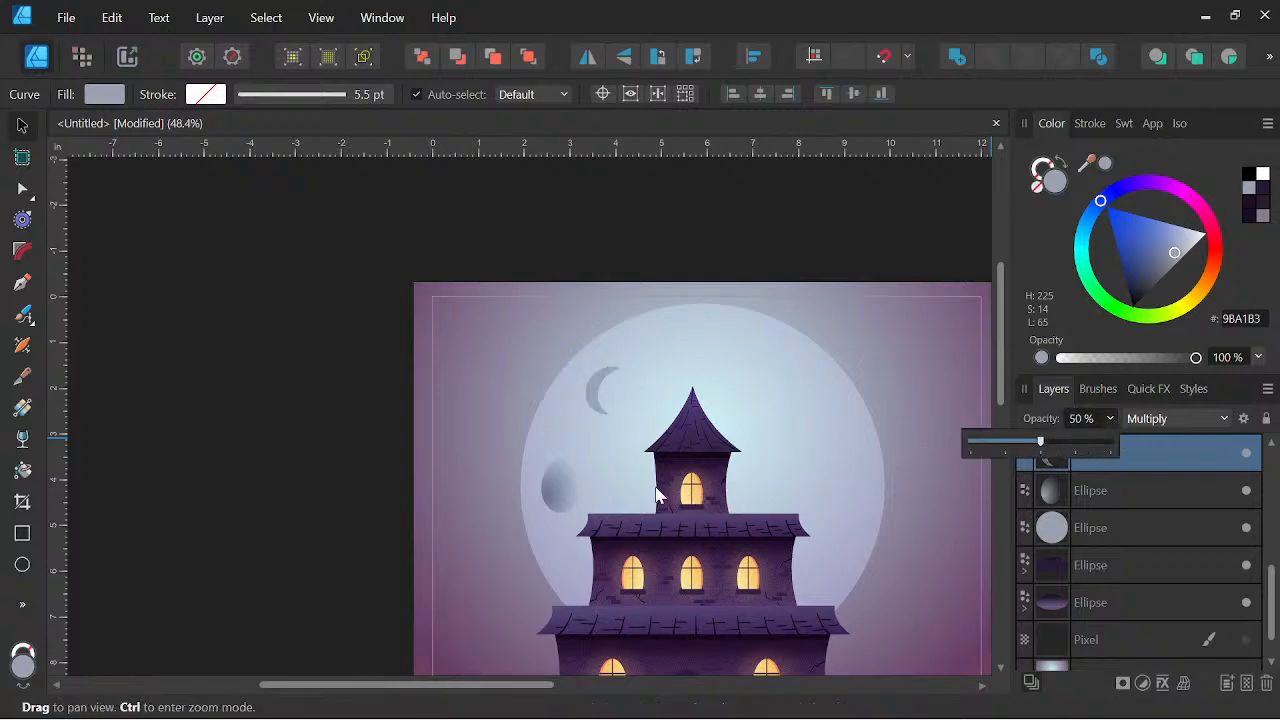
# Delete the shaded oval crater and replace it with two smaller, rotated copies of the crescent near the moon's left edge
pyautogui.click(569, 499)
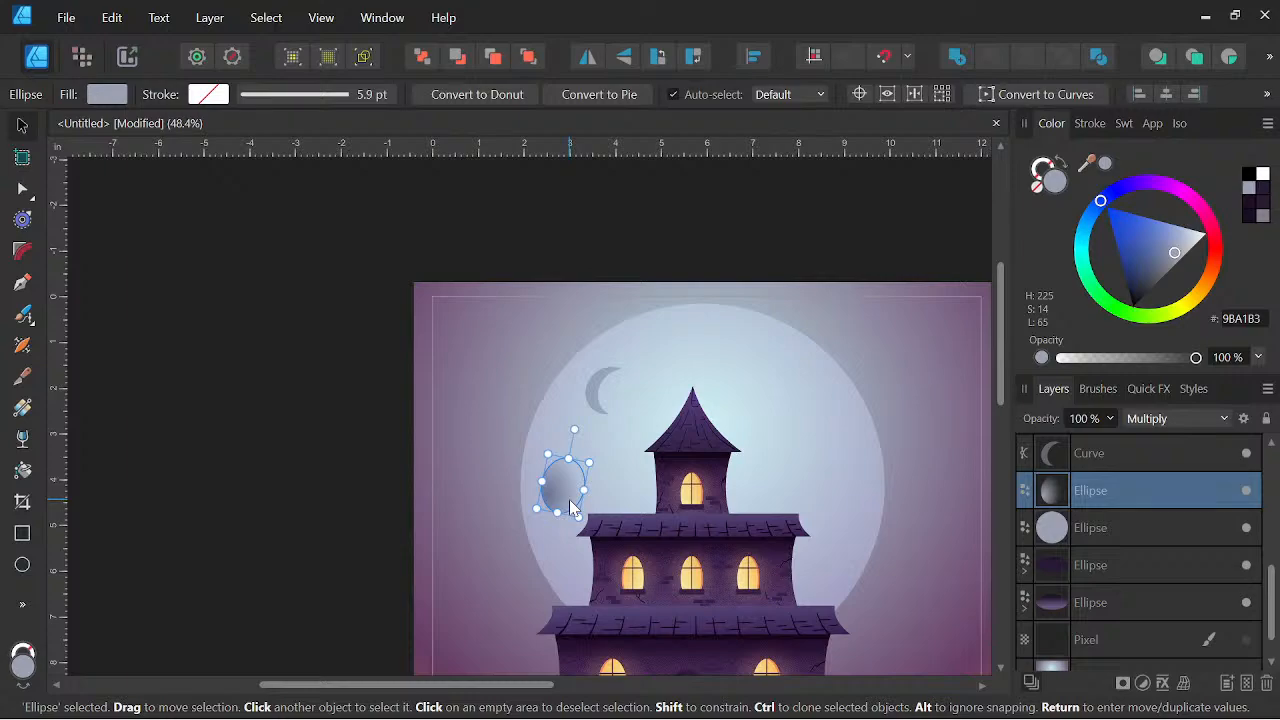
pyautogui.press('Delete')
pyautogui.click(600, 395)
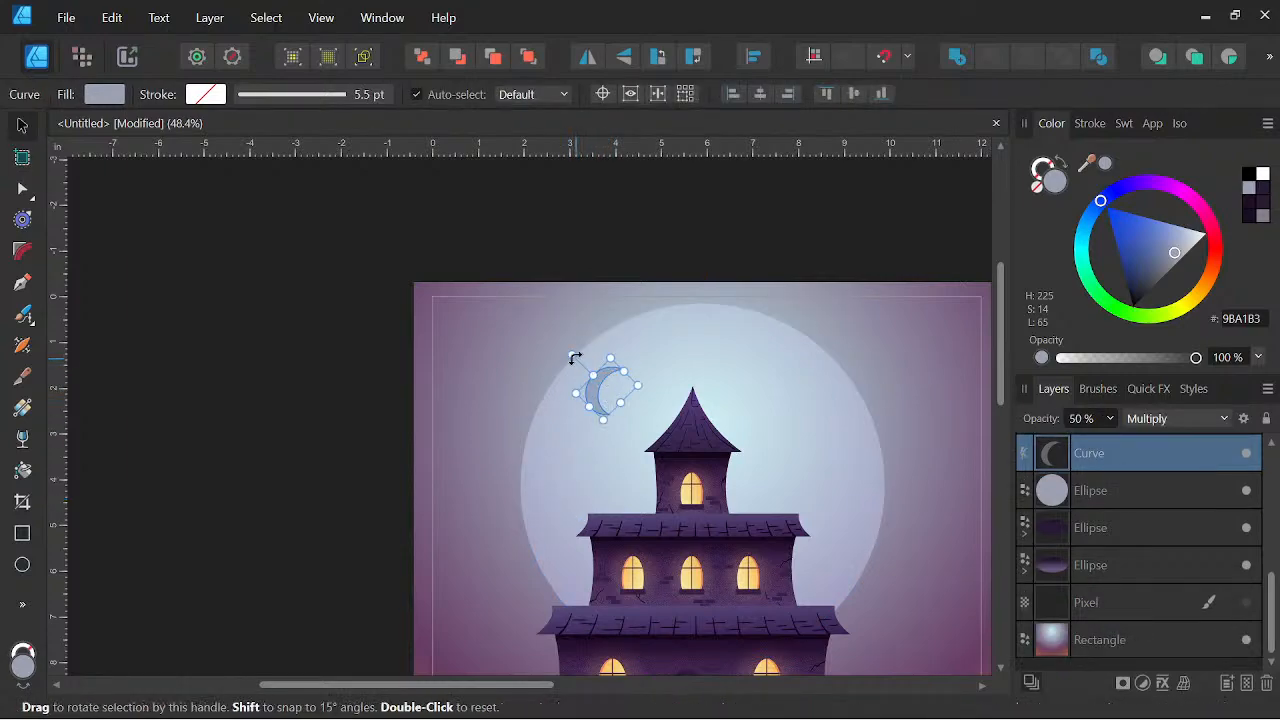
pyautogui.moveTo(592, 393); pyautogui.dragTo(549, 484)
pyautogui.scroll(3, 551, 467)
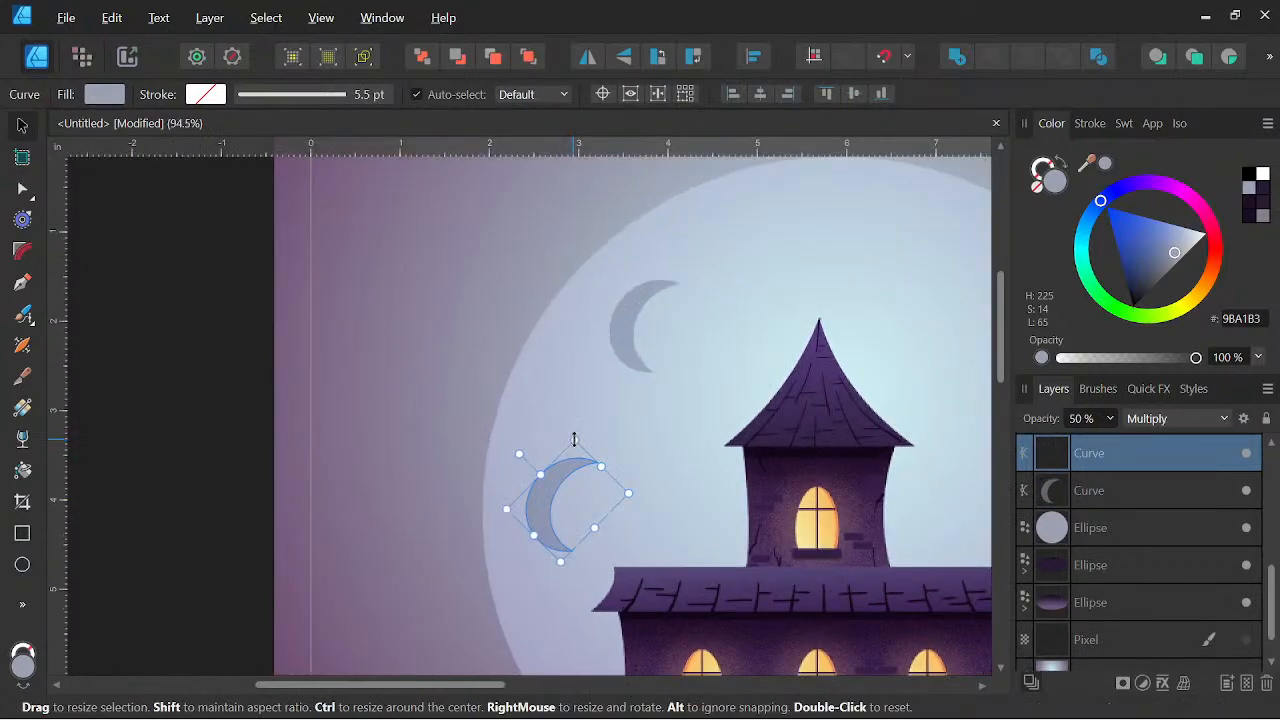
pyautogui.moveTo(575, 440)
pyautogui.mouseDown()
pyautogui.moveTo(567, 486)
pyautogui.moveTo(508, 530)
pyautogui.moveTo(524, 520)
pyautogui.moveTo(508, 473)
pyautogui.moveTo(540, 456)
pyautogui.moveTo(509, 438)
pyautogui.moveTo(505, 482)
pyautogui.moveTo(457, 475)
pyautogui.mouseUp()
pyautogui.scroll(2, 553, 548)
pyautogui.scroll(-5, 554, 467)
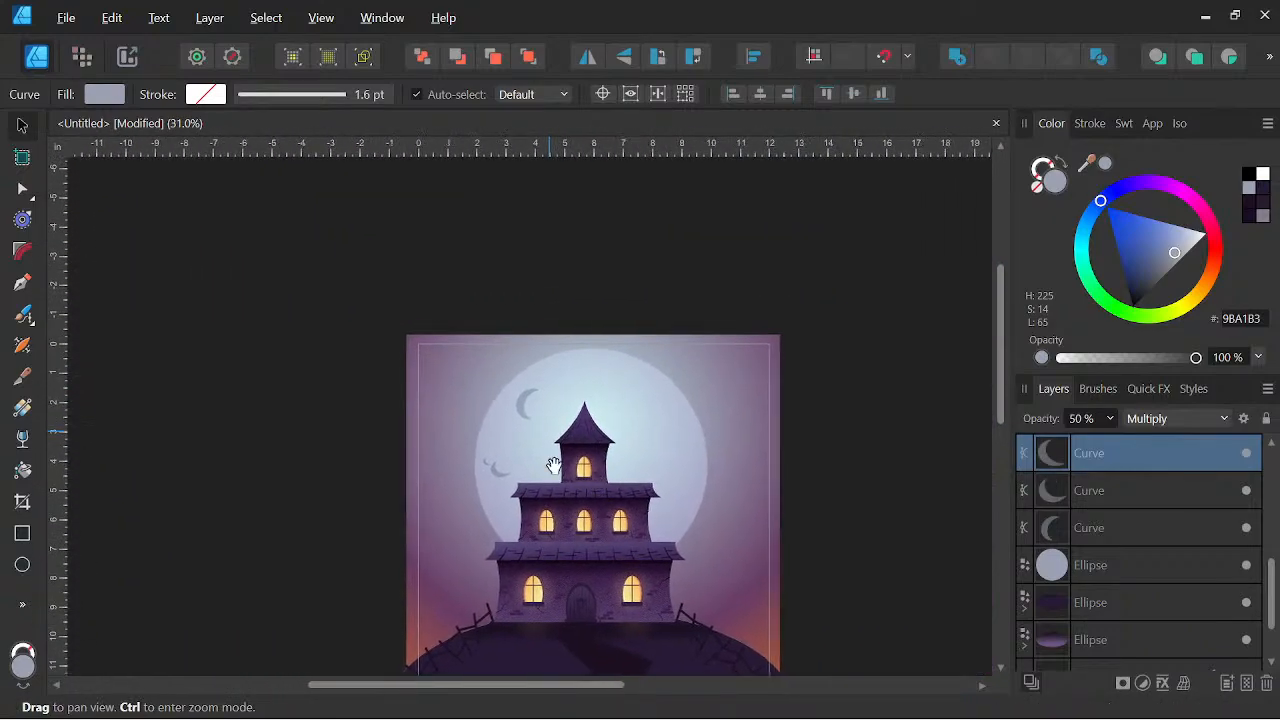
# Place a copy of the crescent on the moon's right side, scaled down and rotated to curve along the right edge
pyautogui.scroll(5, 554, 467)
pyautogui.moveTo(486, 386); pyautogui.dragTo(808, 442)
pyautogui.click(396, 364)
pyautogui.moveTo(757, 400); pyautogui.dragTo(873, 437)
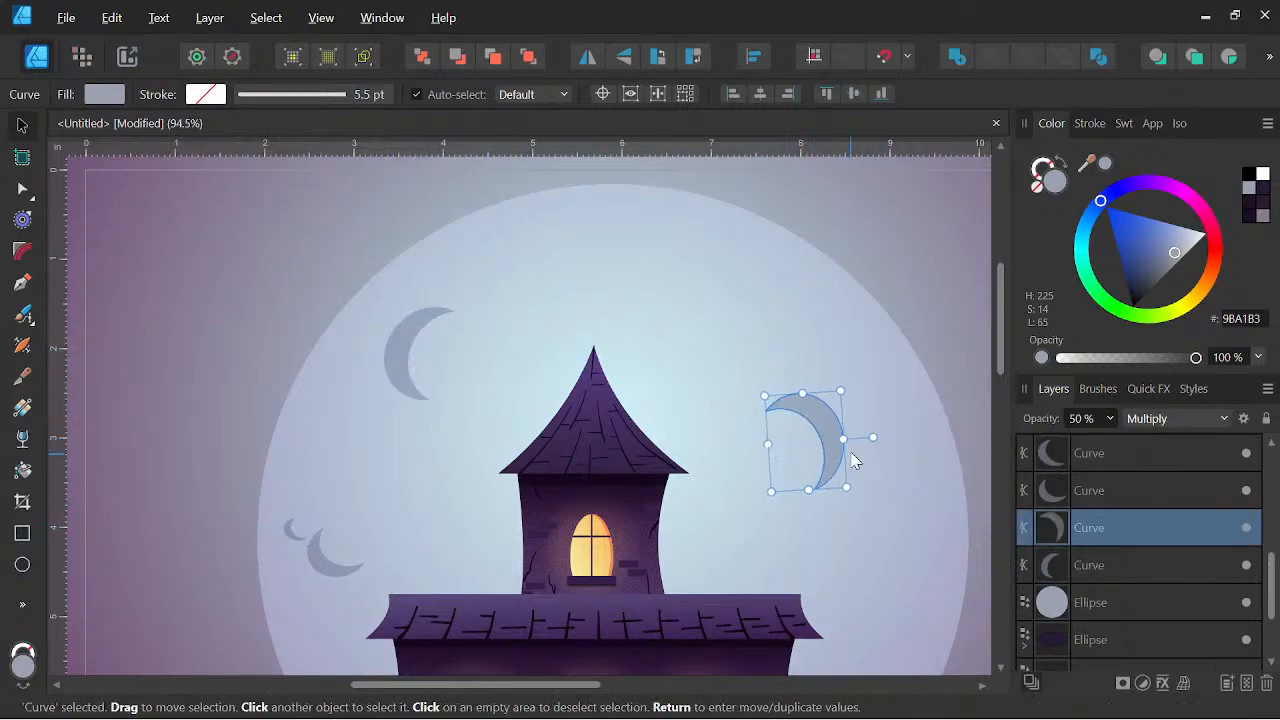
pyautogui.moveTo(765, 396)
pyautogui.mouseDown()
pyautogui.moveTo(776, 408)
pyautogui.moveTo(777, 392)
pyautogui.moveTo(792, 426)
pyautogui.mouseUp()
pyautogui.moveTo(871, 458)
pyautogui.mouseDown()
pyautogui.moveTo(858, 453)
pyautogui.moveTo(895, 410)
pyautogui.moveTo(912, 410)
pyautogui.moveTo(915, 476)
pyautogui.mouseUp()
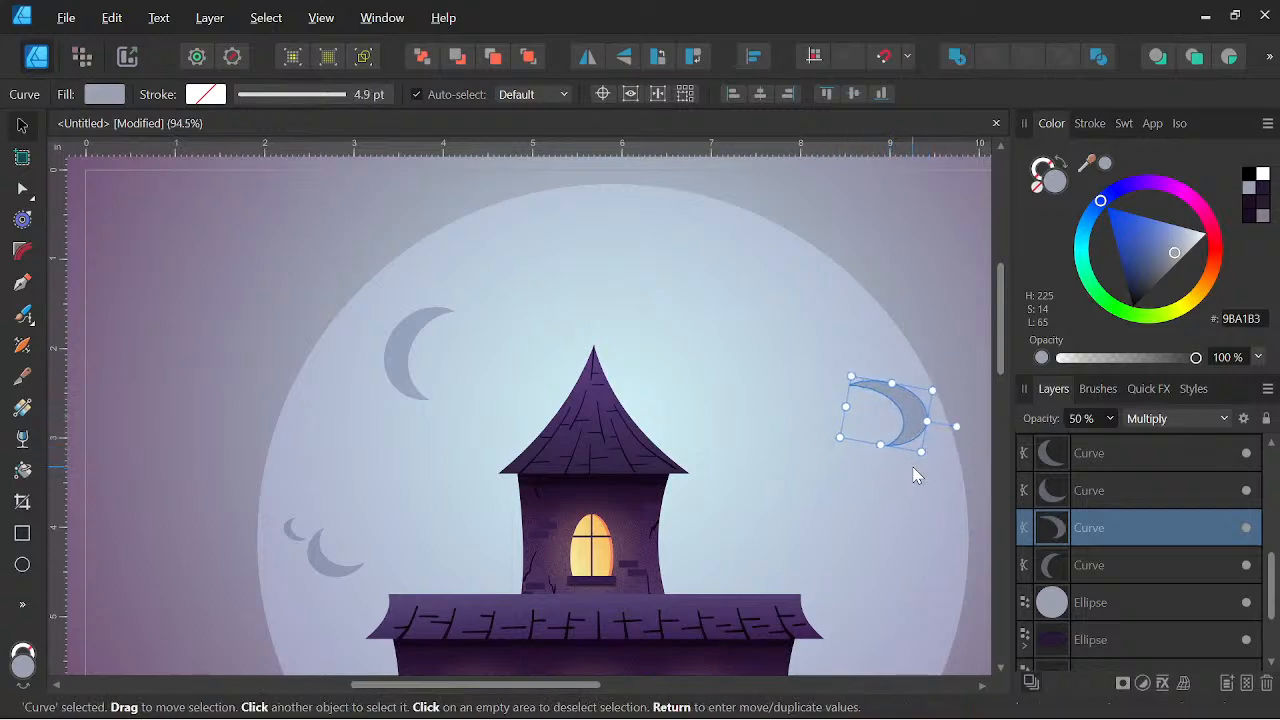
pyautogui.hotkey('ctrl', 'z')
# Add smaller crescent copies below the right-hand crater and at the moon's upper right, above the tower roof
pyautogui.moveTo(897, 417); pyautogui.dragTo(891, 488)
pyautogui.hotkey('ctrl', 'z')
pyautogui.moveTo(884, 403); pyautogui.dragTo(891, 488)
pyautogui.moveTo(910, 565); pyautogui.dragTo(821, 511)
pyautogui.moveTo(837, 449)
pyautogui.mouseDown()
pyautogui.moveTo(837, 466)
pyautogui.moveTo(775, 481)
pyautogui.moveTo(788, 449)
pyautogui.moveTo(740, 477)
pyautogui.moveTo(762, 496)
pyautogui.moveTo(708, 399)
pyautogui.moveTo(643, 220)
pyautogui.moveTo(662, 180)
pyautogui.moveTo(675, 203)
pyautogui.mouseUp()
pyautogui.scroll(-3, 724, 209)
# Add a crescent copy at the moon's lower right beside the middle roof and rotate it to follow the moon's edge
pyautogui.moveTo(803, 302); pyautogui.dragTo(785, 633)
pyautogui.scroll(2, 705, 372)
pyautogui.moveTo(778, 570)
pyautogui.mouseDown()
pyautogui.moveTo(795, 553)
pyautogui.moveTo(789, 562)
pyautogui.mouseUp()
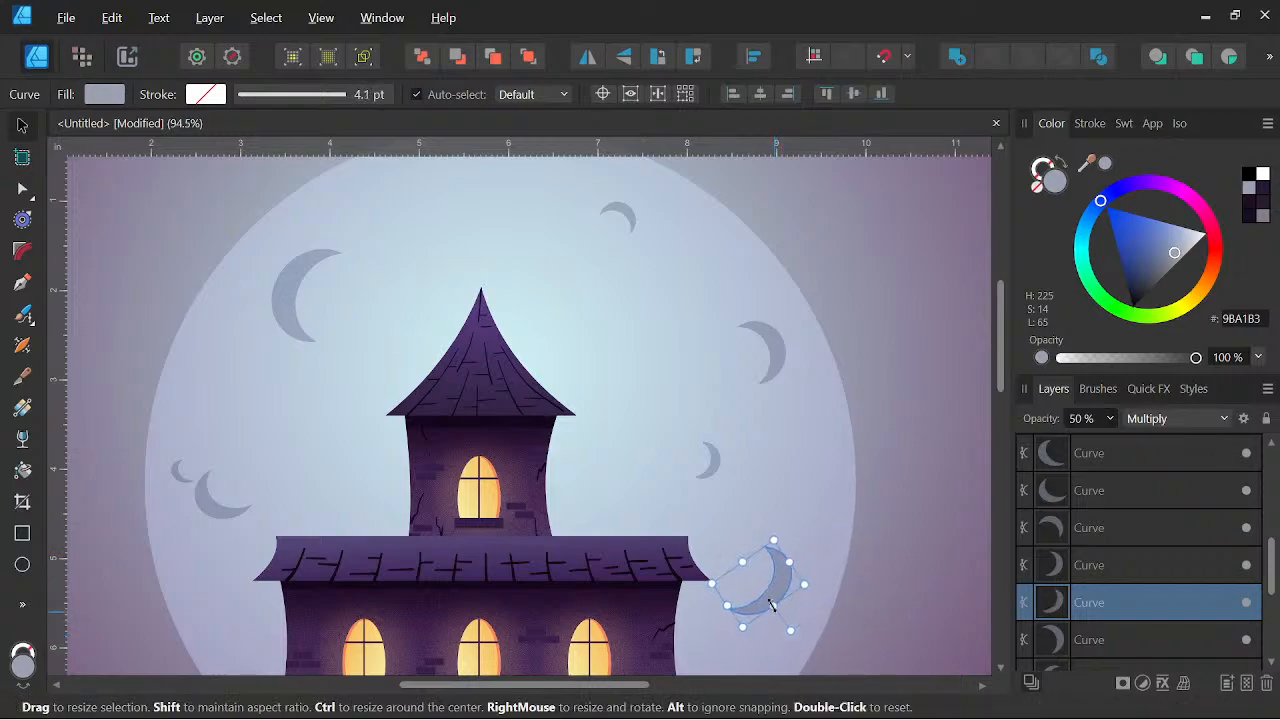
pyautogui.scroll(-5, 830, 560)
pyautogui.moveTo(851, 531); pyautogui.dragTo(856, 451)
pyautogui.scroll(3, 820, 405)
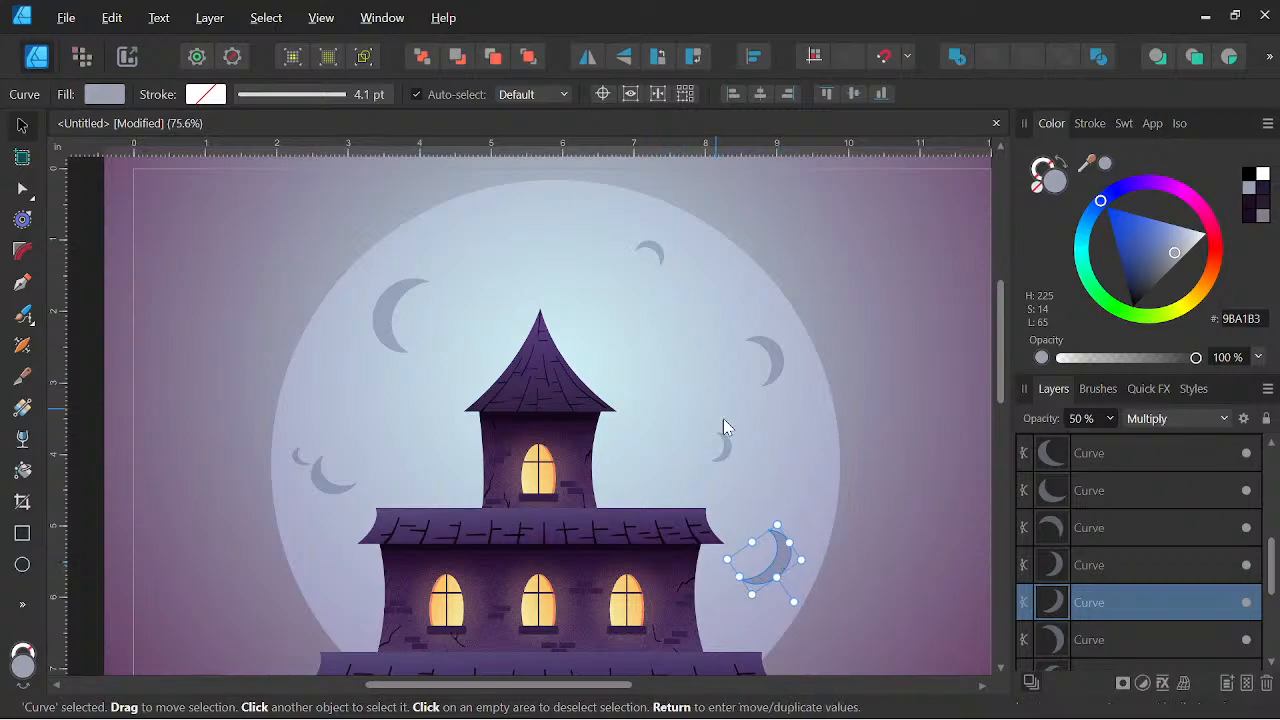
# Copy the small crescent right of the tower and shrink it into a tiny crater just above the lower-right one
pyautogui.click(726, 452)
pyautogui.scroll(2, 727, 453)
pyautogui.moveTo(719, 437)
pyautogui.mouseDown()
pyautogui.moveTo(717, 416)
pyautogui.moveTo(824, 527)
pyautogui.moveTo(807, 548)
pyautogui.mouseUp()
pyautogui.scroll(-4, 842, 517)
pyautogui.moveTo(889, 525); pyautogui.dragTo(885, 452)
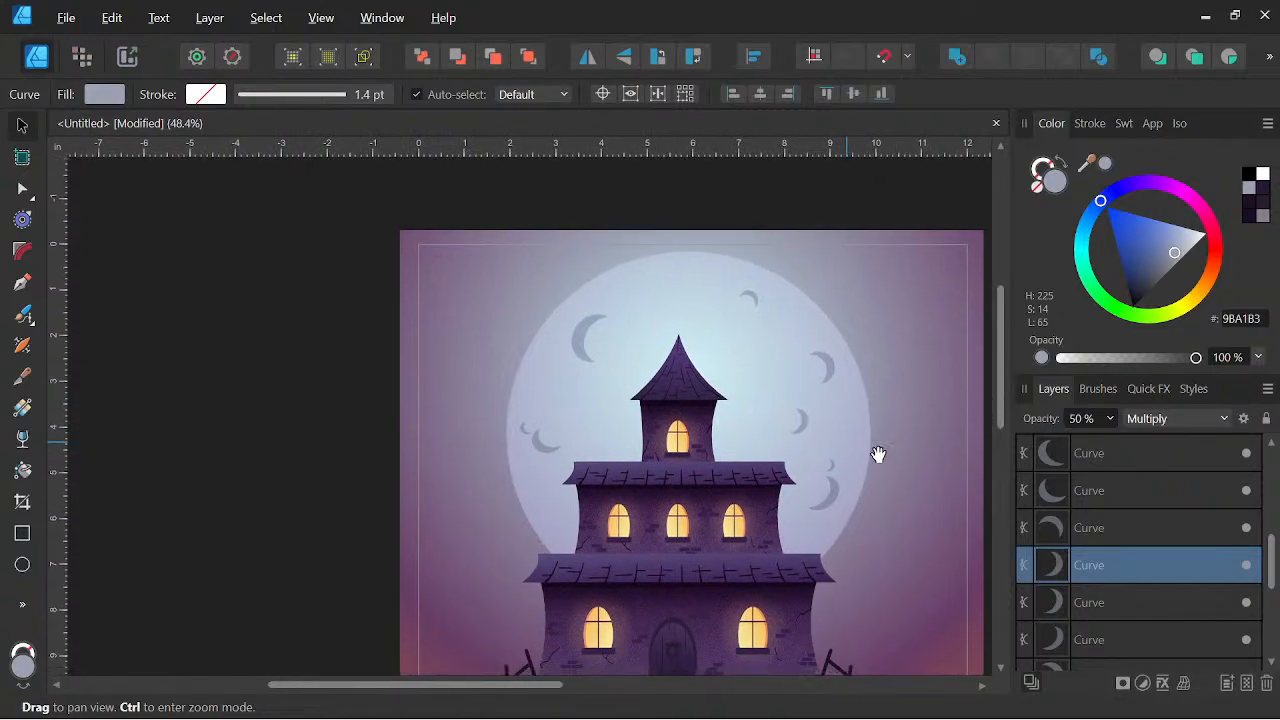
# Copy the larger left-edge crescent to the moon's lower left beside the house, enlarging and rotating it slightly
pyautogui.scroll(2, 810, 503)
pyautogui.click(421, 423)
pyautogui.click(413, 482)
pyautogui.click(416, 420)
pyautogui.moveTo(418, 425); pyautogui.dragTo(423, 505)
pyautogui.hotkey('ctrl', 'z')
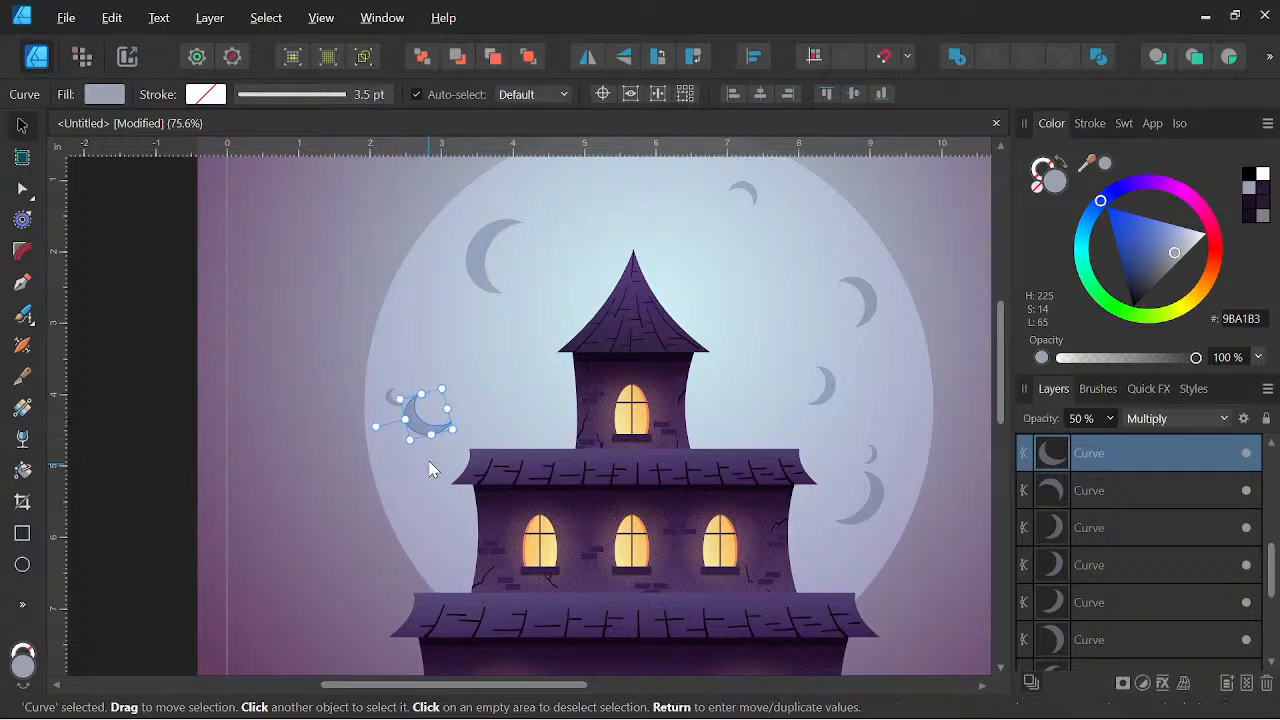
pyautogui.moveTo(423, 435)
pyautogui.mouseDown()
pyautogui.moveTo(430, 520)
pyautogui.moveTo(405, 469)
pyautogui.moveTo(386, 514)
pyautogui.moveTo(437, 550)
pyautogui.moveTo(397, 532)
pyautogui.mouseUp()
pyautogui.scroll(-4, 574, 435)
pyautogui.moveTo(751, 449); pyautogui.dragTo(748, 489)
pyautogui.scroll(1, 607, 505)
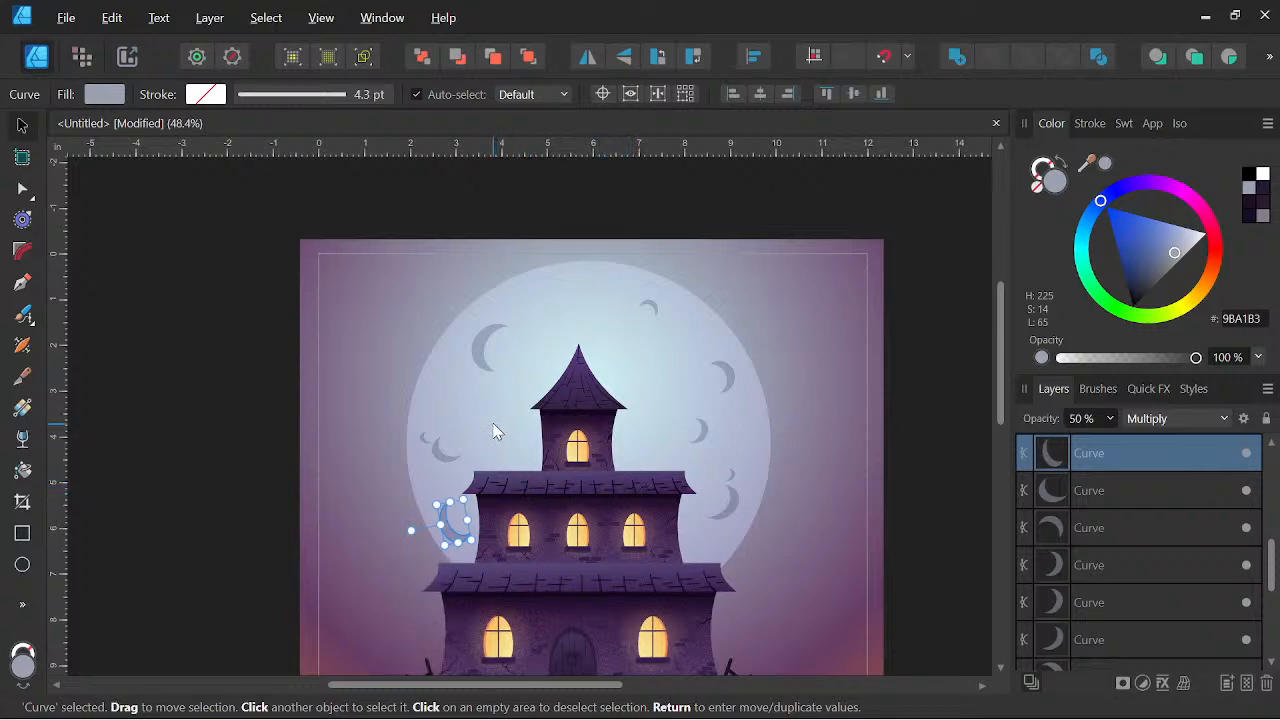
# Add two small crescent copies between the left-edge craters and the tower, and rotate the pair together
pyautogui.scroll(4, 480, 420)
pyautogui.moveTo(330, 474); pyautogui.dragTo(487, 393)
pyautogui.scroll(3, 516, 485)
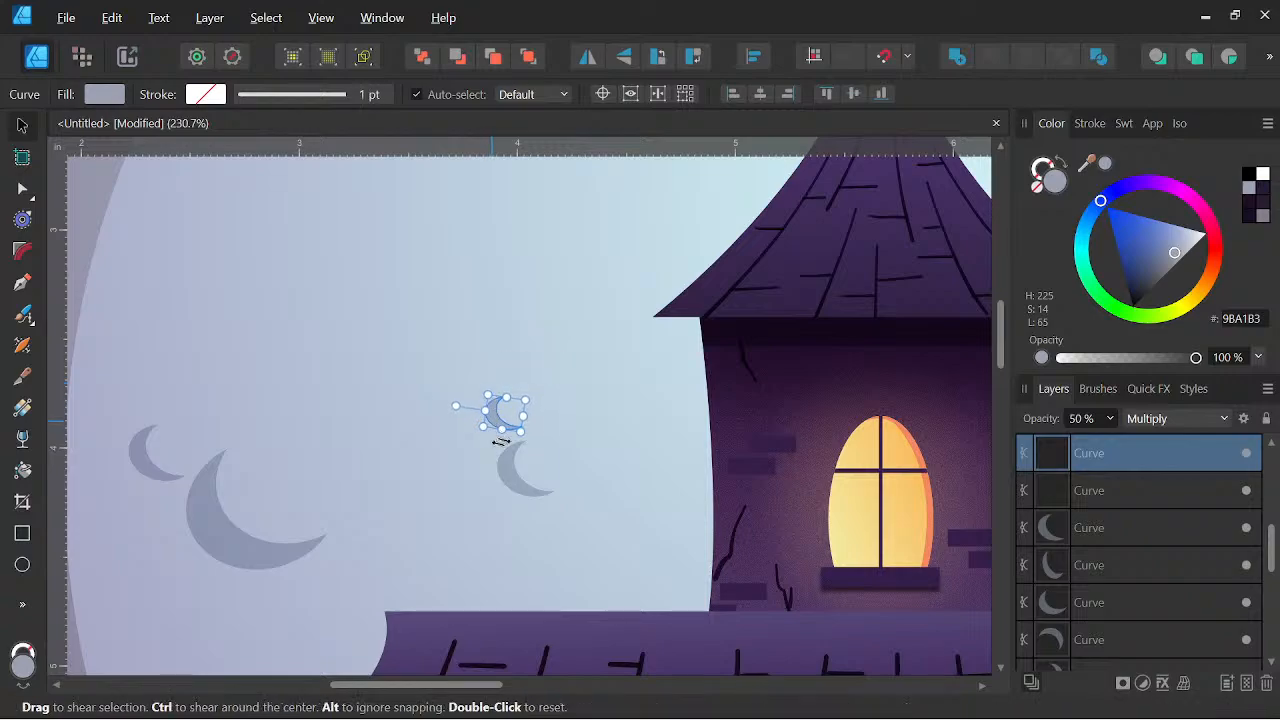
pyautogui.keyDown('shift'); pyautogui.click(522, 470); pyautogui.keyUp('shift')
pyautogui.moveTo(451, 437); pyautogui.dragTo(454, 456)
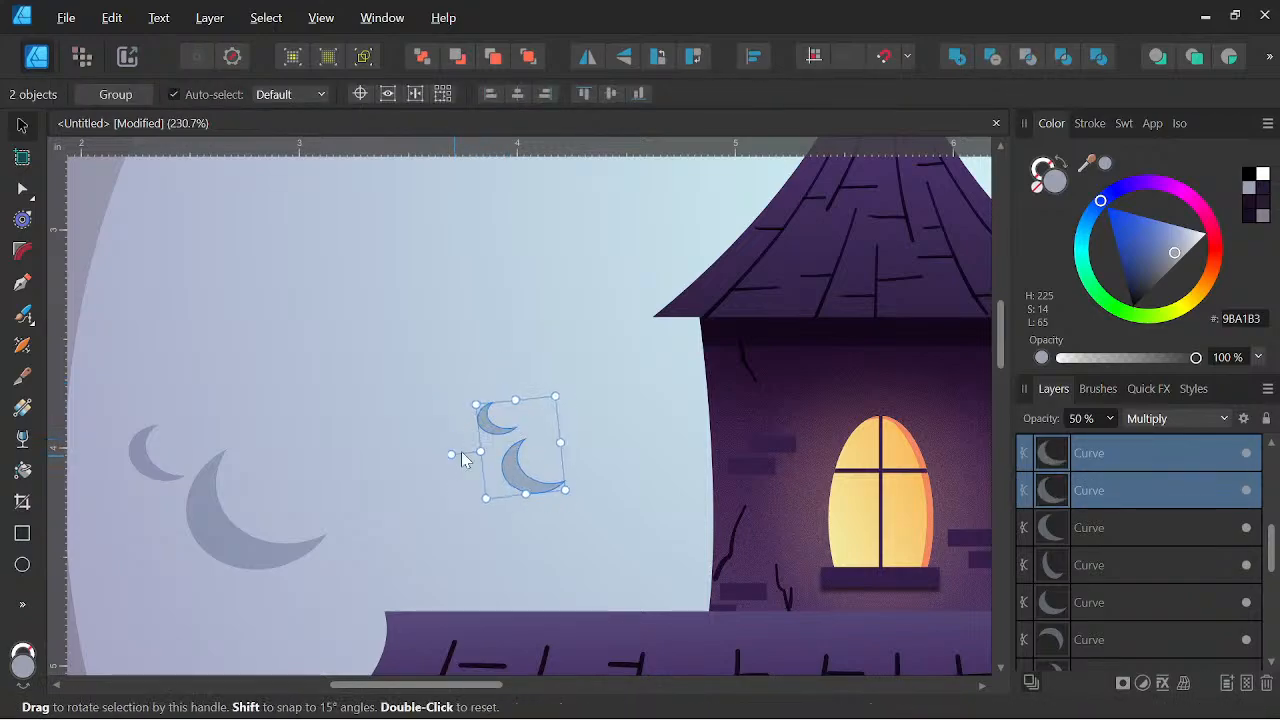
pyautogui.scroll(-3, 652, 357)
pyautogui.scroll(-1, 763, 489)
pyautogui.scroll(-2, 799, 435)
pyautogui.moveTo(799, 435); pyautogui.dragTo(754, 474)
pyautogui.scroll(3, 646, 457)
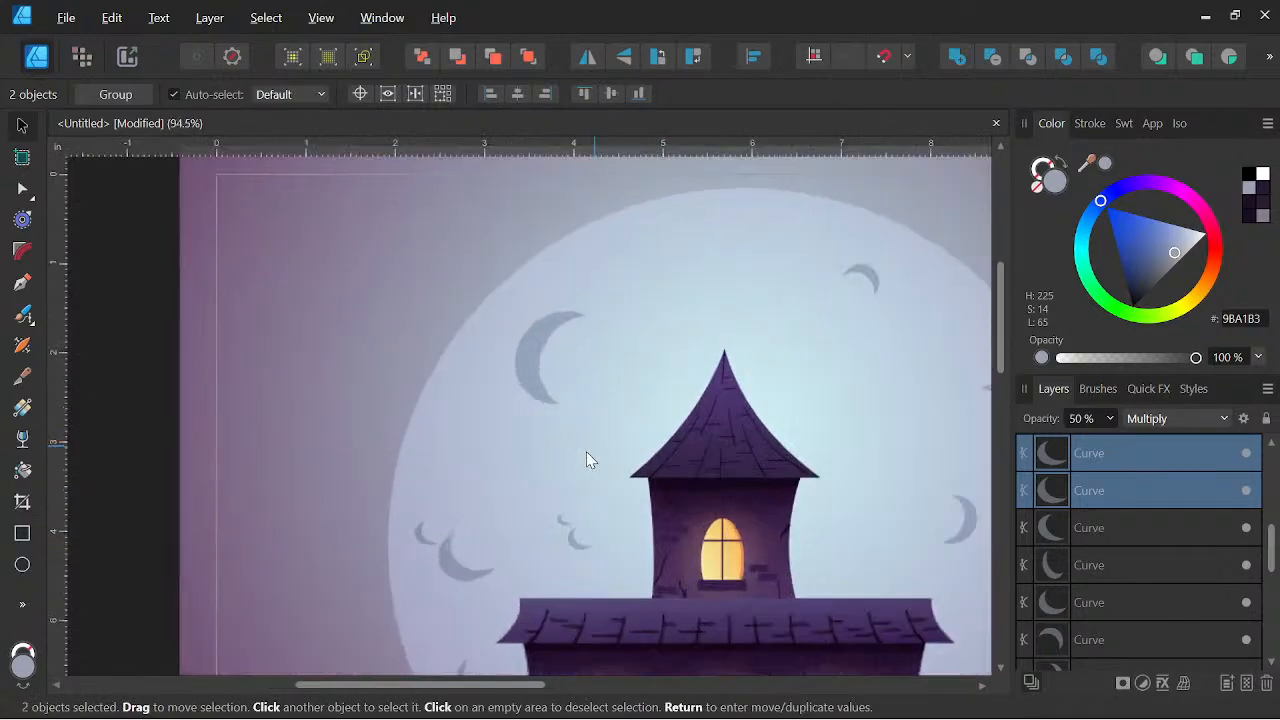
# Try a horizontally flipped and rotated copy of the small left-edge crescent above the large upper-left crater
pyautogui.click(419, 538)
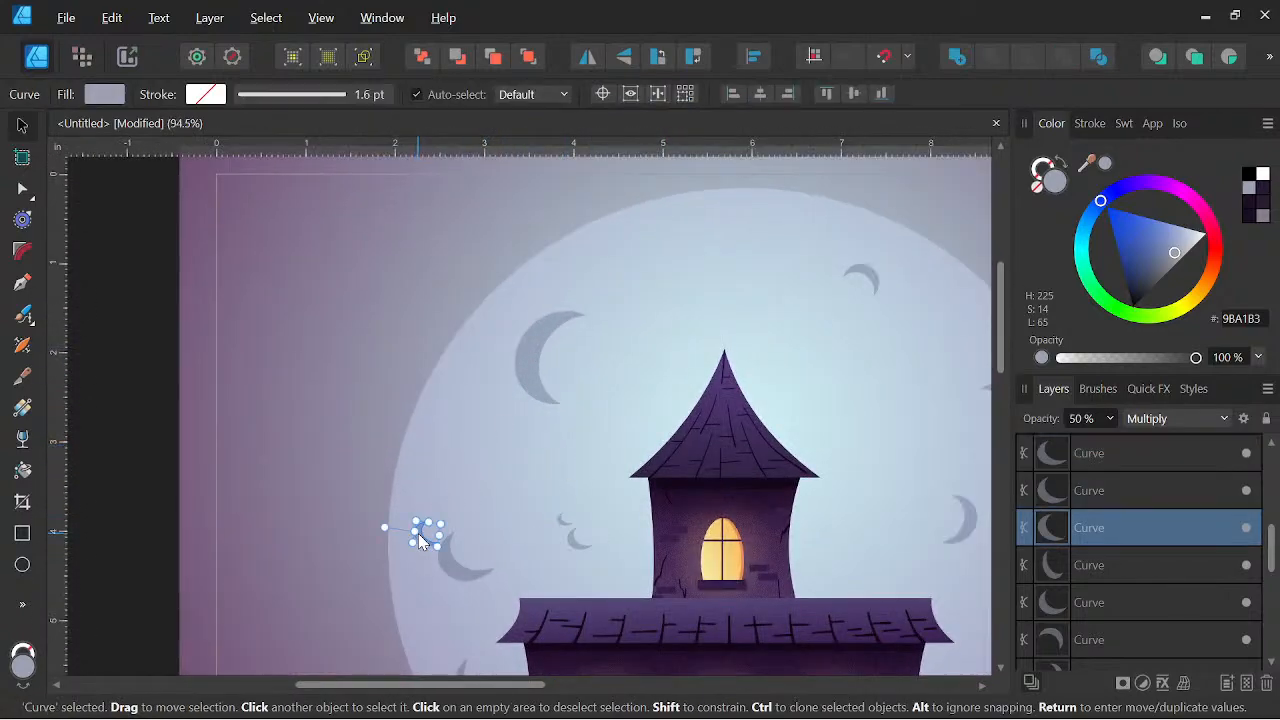
pyautogui.moveTo(419, 533); pyautogui.dragTo(520, 268)
pyautogui.scroll(4, 575, 285)
pyautogui.click(587, 57)
pyautogui.moveTo(620, 296)
pyautogui.mouseDown()
pyautogui.moveTo(624, 285)
pyautogui.moveTo(635, 309)
pyautogui.moveTo(596, 276)
pyautogui.mouseUp()
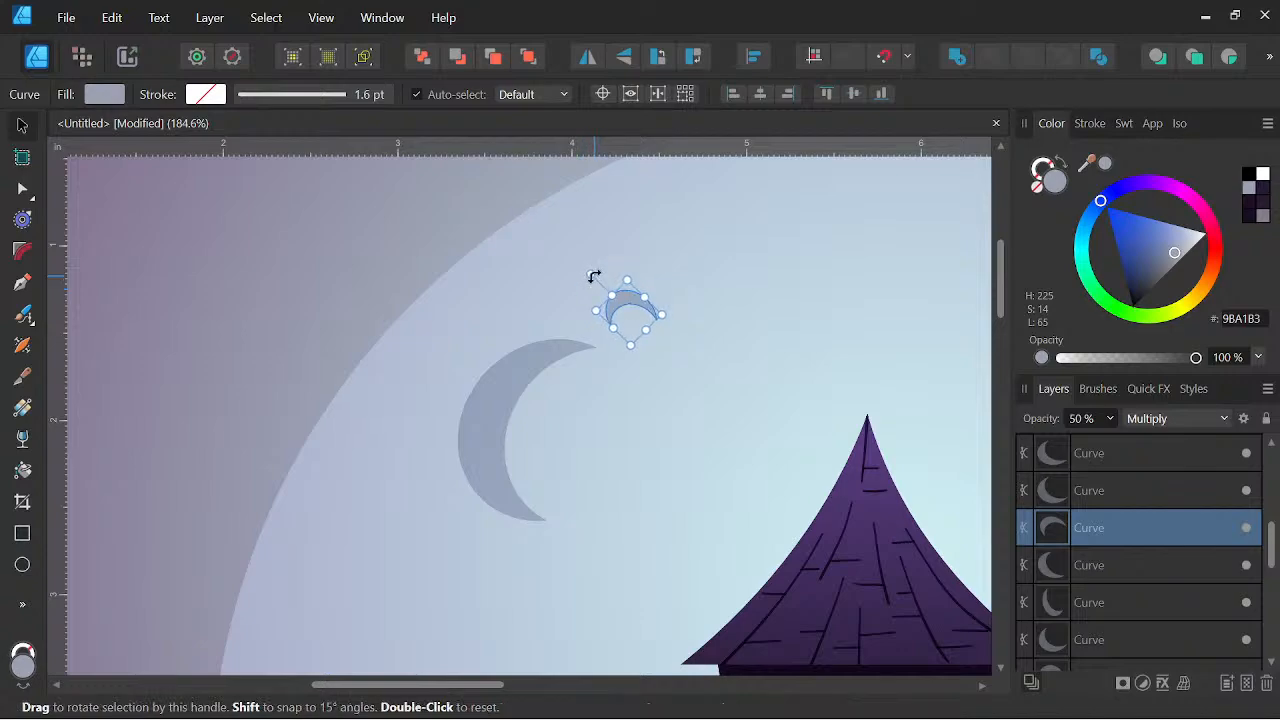
pyautogui.scroll(-7, 596, 275)
pyautogui.moveTo(785, 309); pyautogui.dragTo(763, 361)
pyautogui.scroll(2, 624, 337)
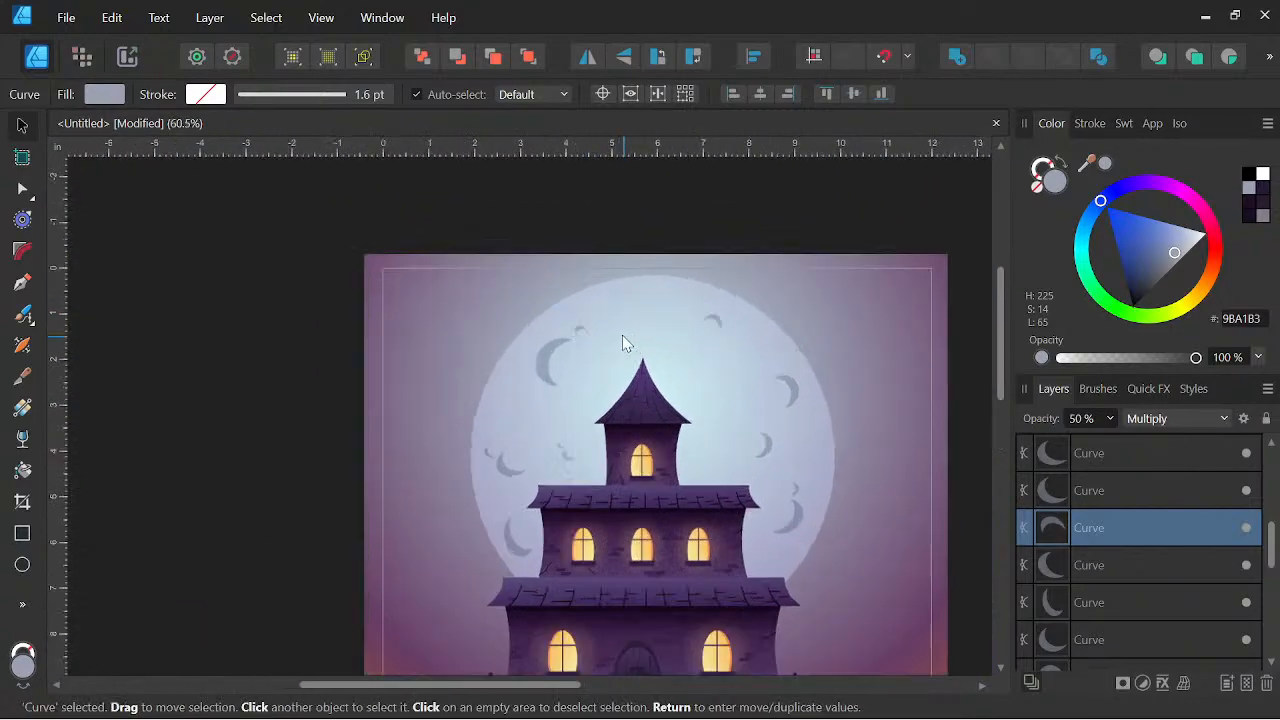
pyautogui.scroll(4, 624, 344)
pyautogui.scroll(-6, 578, 300)
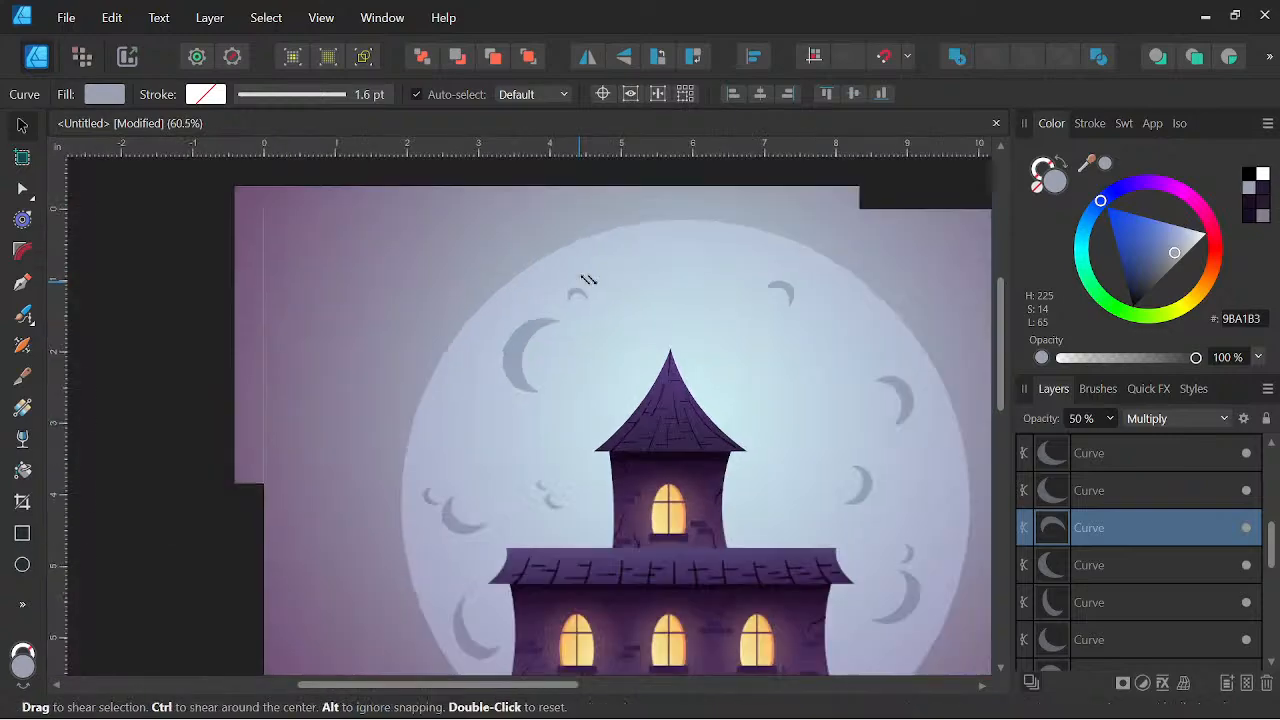
pyautogui.moveTo(726, 351); pyautogui.dragTo(703, 414)
pyautogui.moveTo(894, 483); pyautogui.dragTo(894, 415)
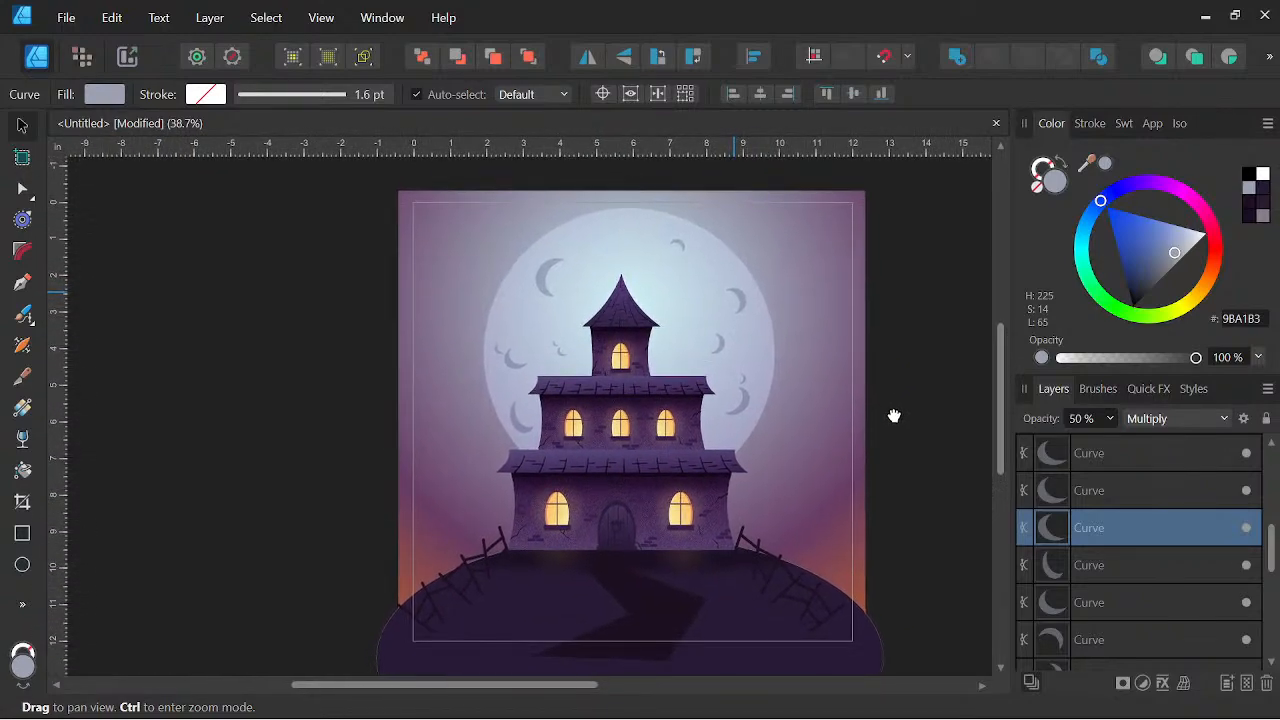
# Set the moon ellipse's blend mode to Glow
pyautogui.click(783, 345)
pyautogui.click(1165, 416)
pyautogui.scroll(-5, 1175, 410)
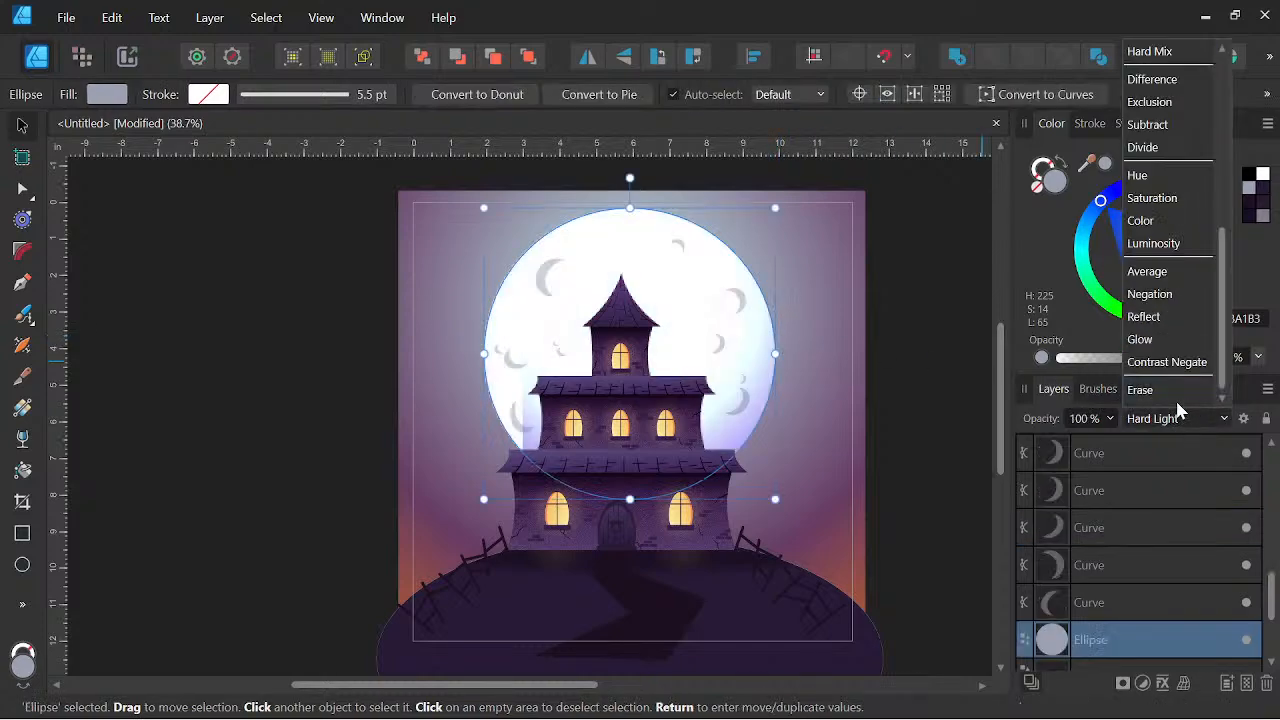
pyautogui.click(1140, 340)
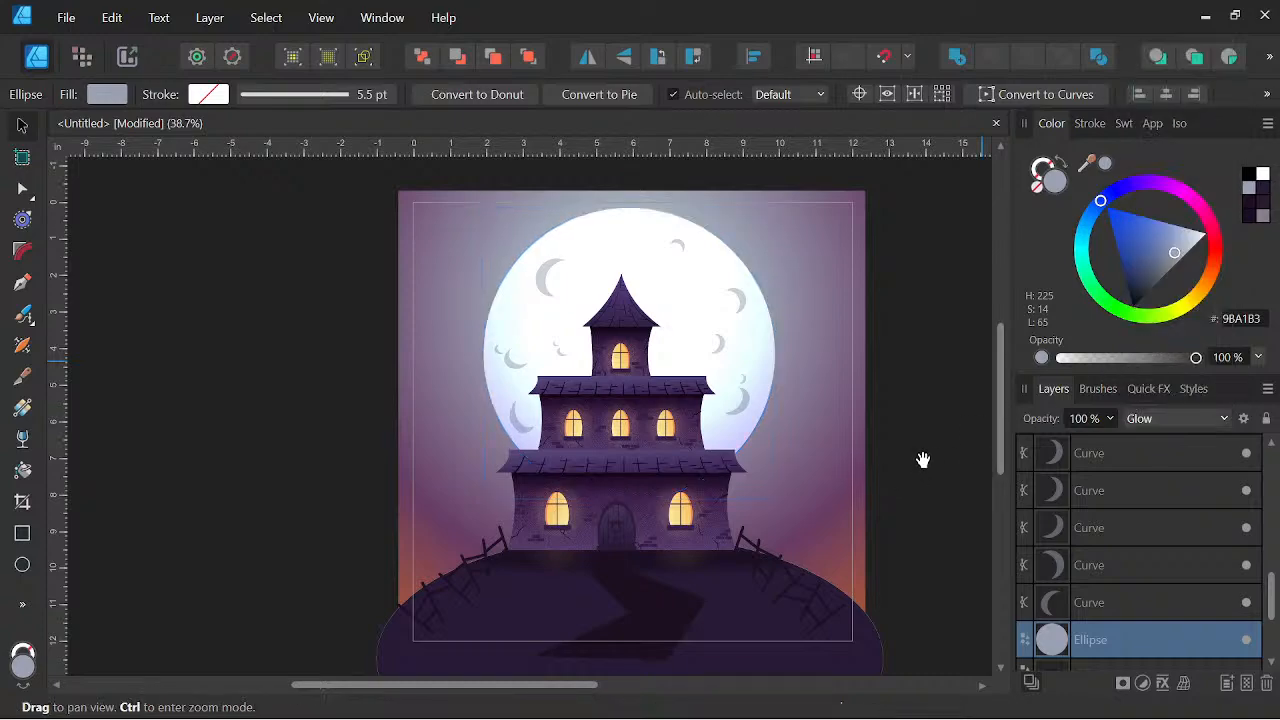
pyautogui.scroll(-3, 927, 441)
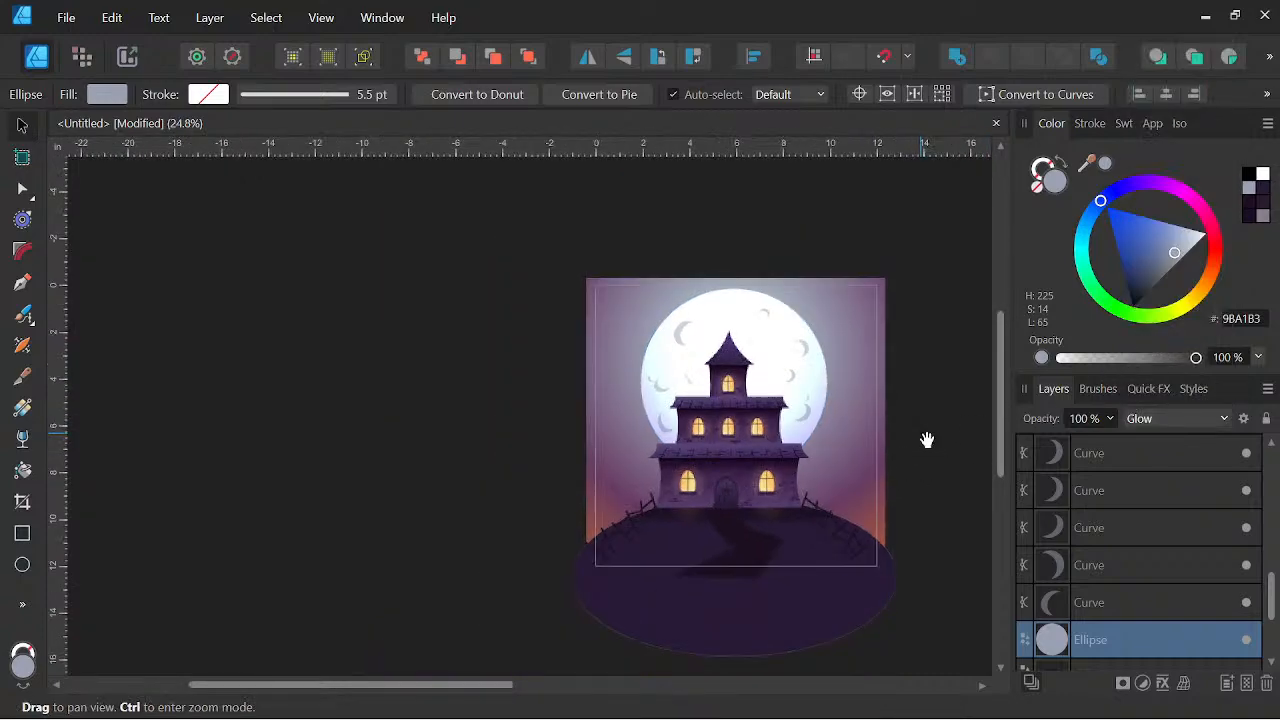
# Add an Outer Glow effect to the moon with a radius of 300 px
pyautogui.click(1145, 390)
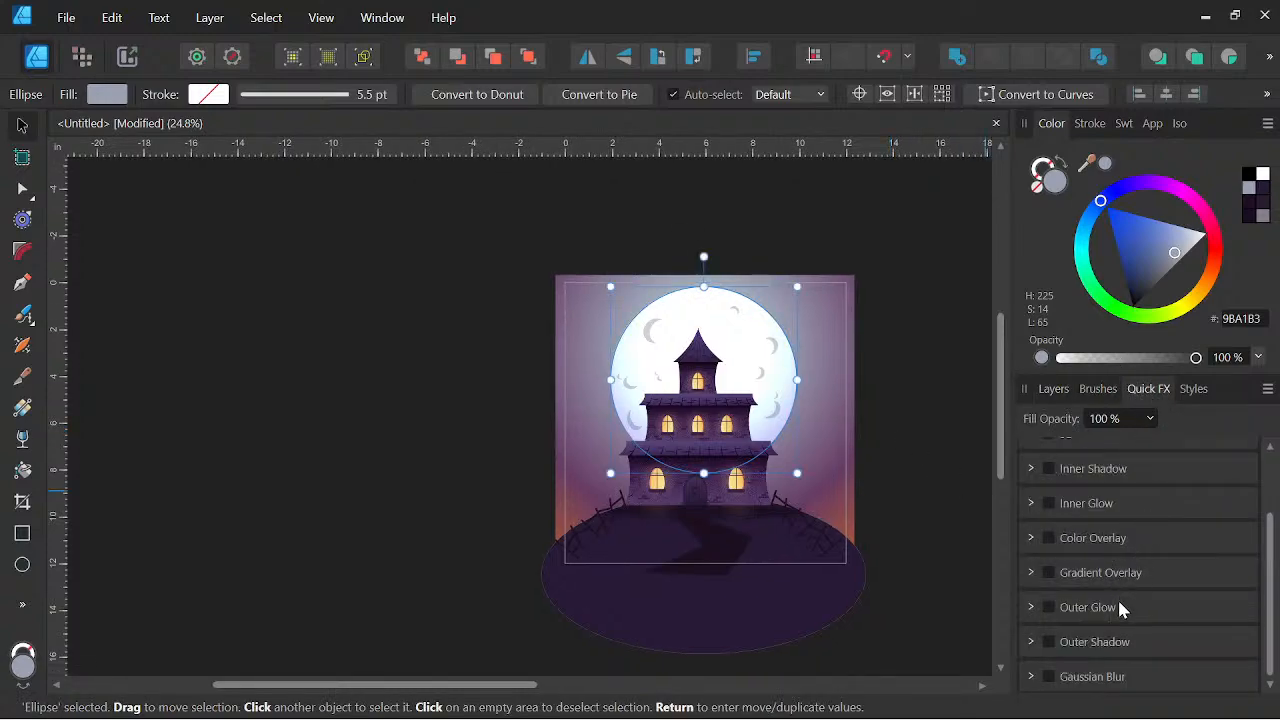
pyautogui.click(1048, 607)
pyautogui.scroll(-2, 1169, 598)
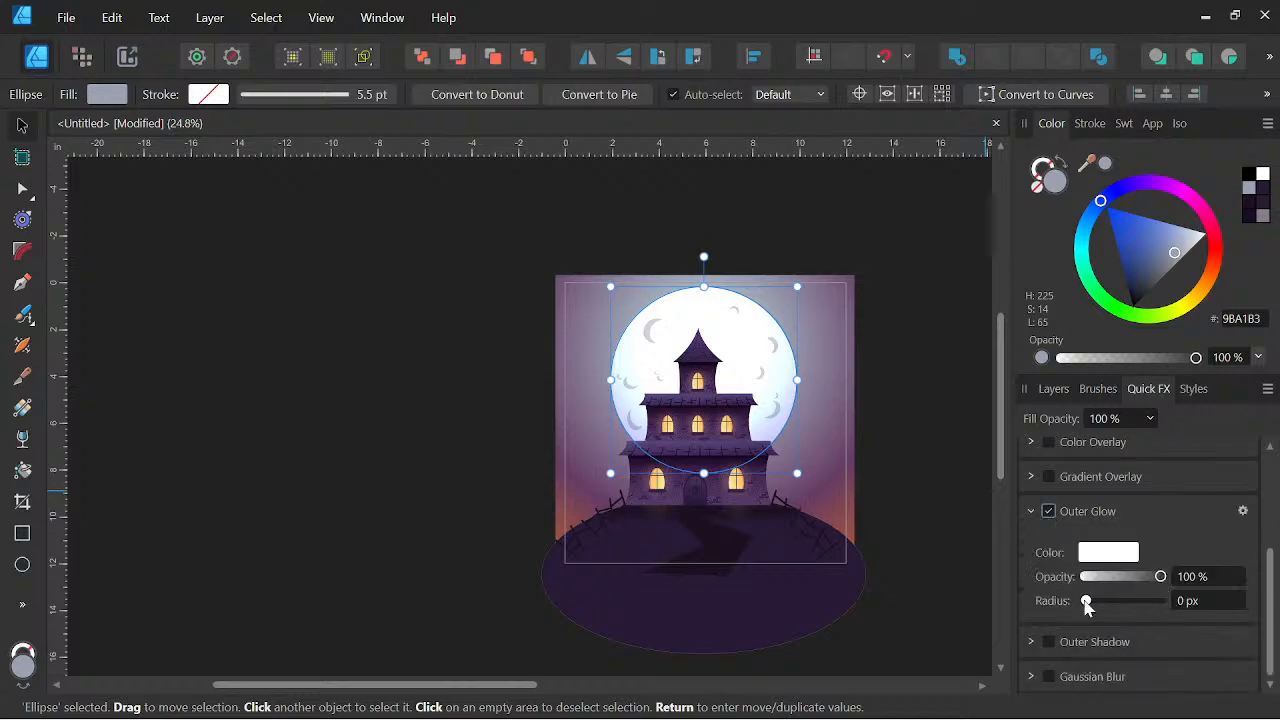
pyautogui.moveTo(1087, 604); pyautogui.dragTo(1127, 606)
pyautogui.scroll(3, 825, 371)
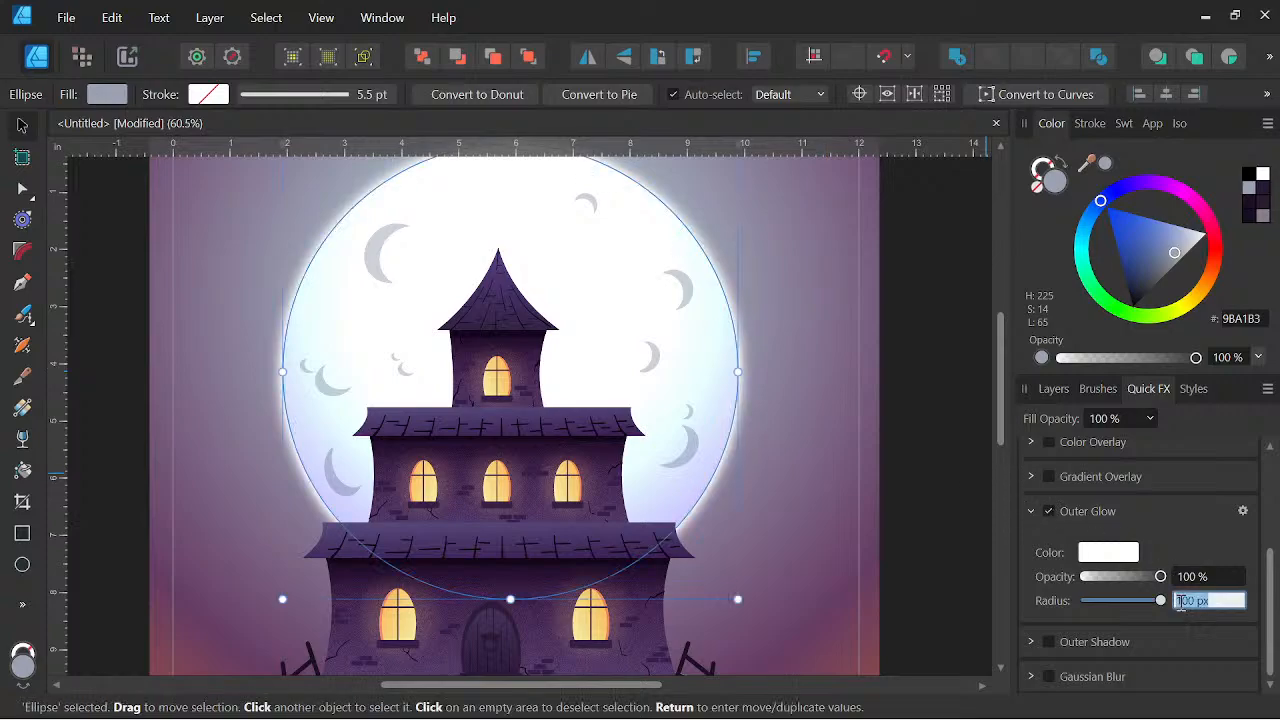
pyautogui.write('0')
pyautogui.press('Return')
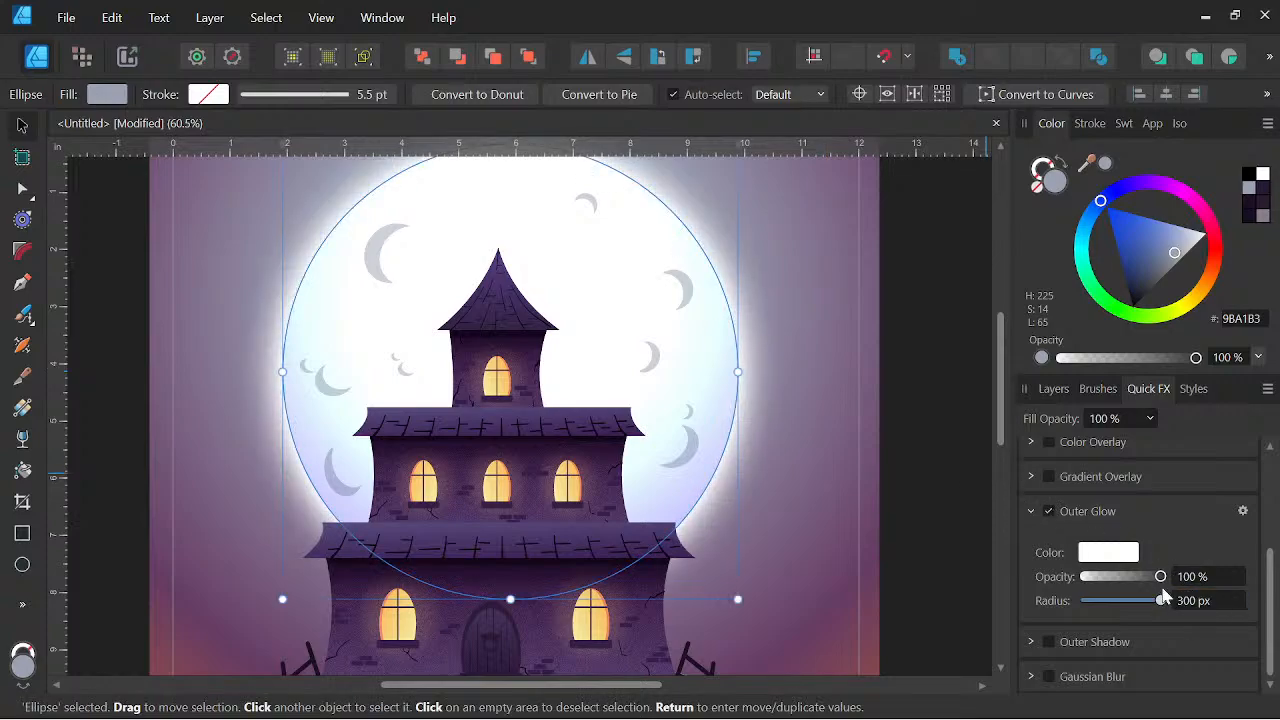
# Colour the moon's outer glow pale cyan B1E7EA and make the effect scale with the object
pyautogui.click(1121, 557)
pyautogui.click(1094, 559)
pyautogui.click(1243, 512)
pyautogui.moveTo(563, 98); pyautogui.dragTo(836, 128)
pyautogui.moveTo(502, 379); pyautogui.dragTo(274, 423)
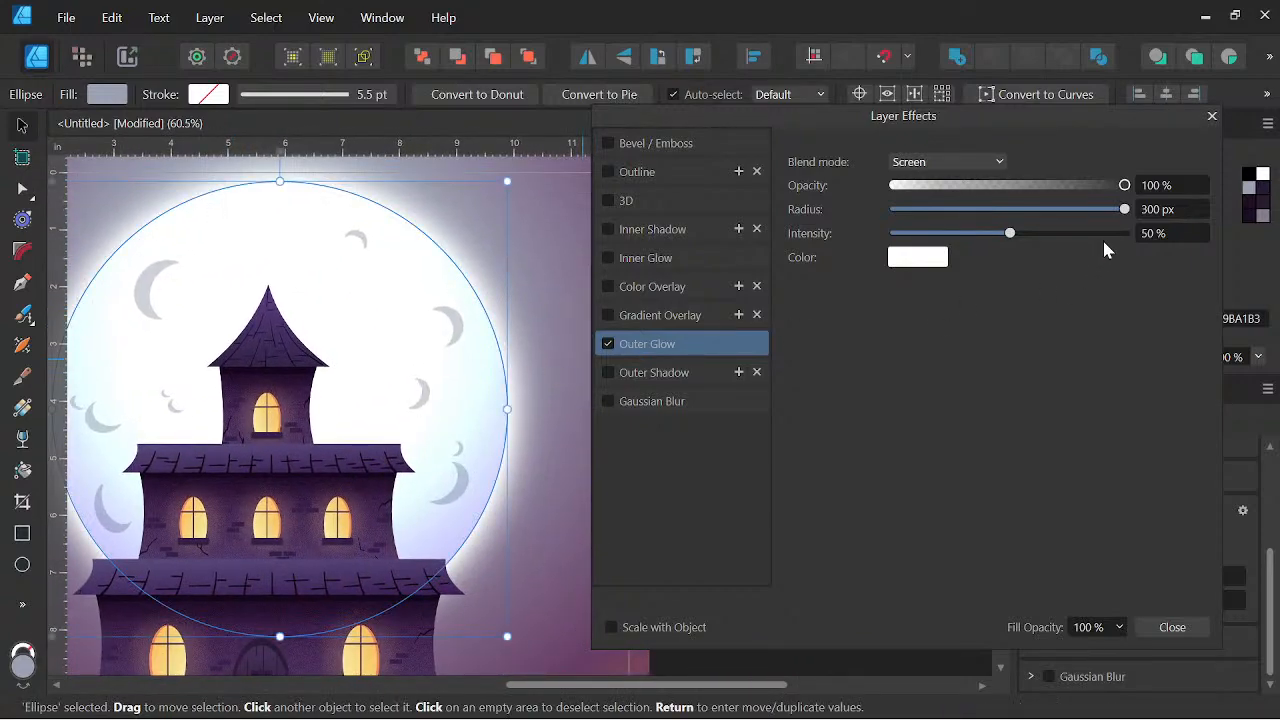
pyautogui.click(987, 165)
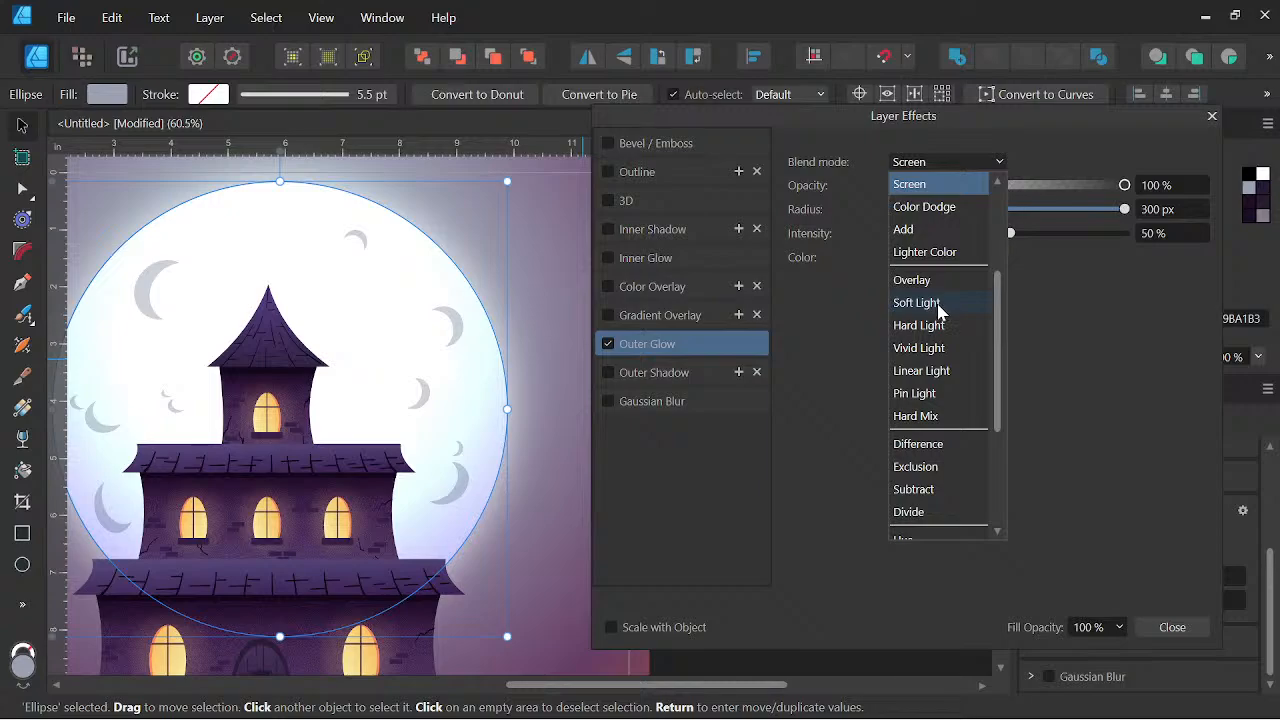
pyautogui.click(1103, 313)
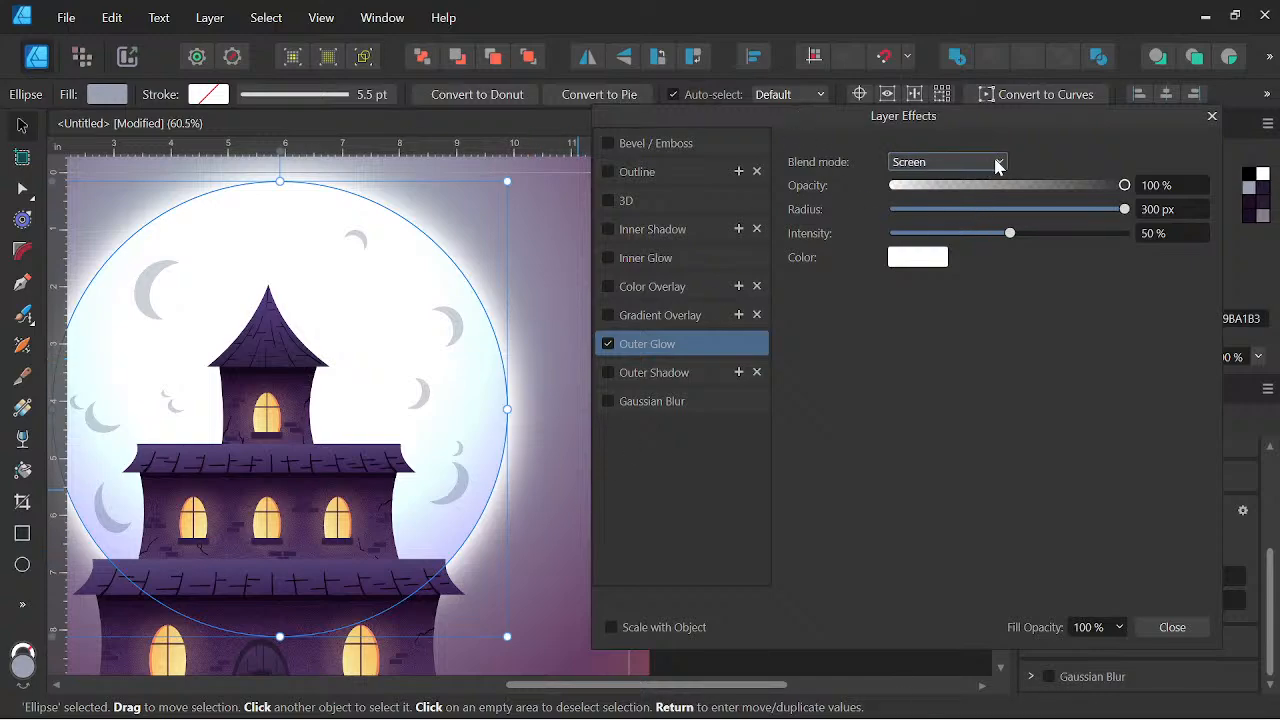
pyautogui.click(930, 258)
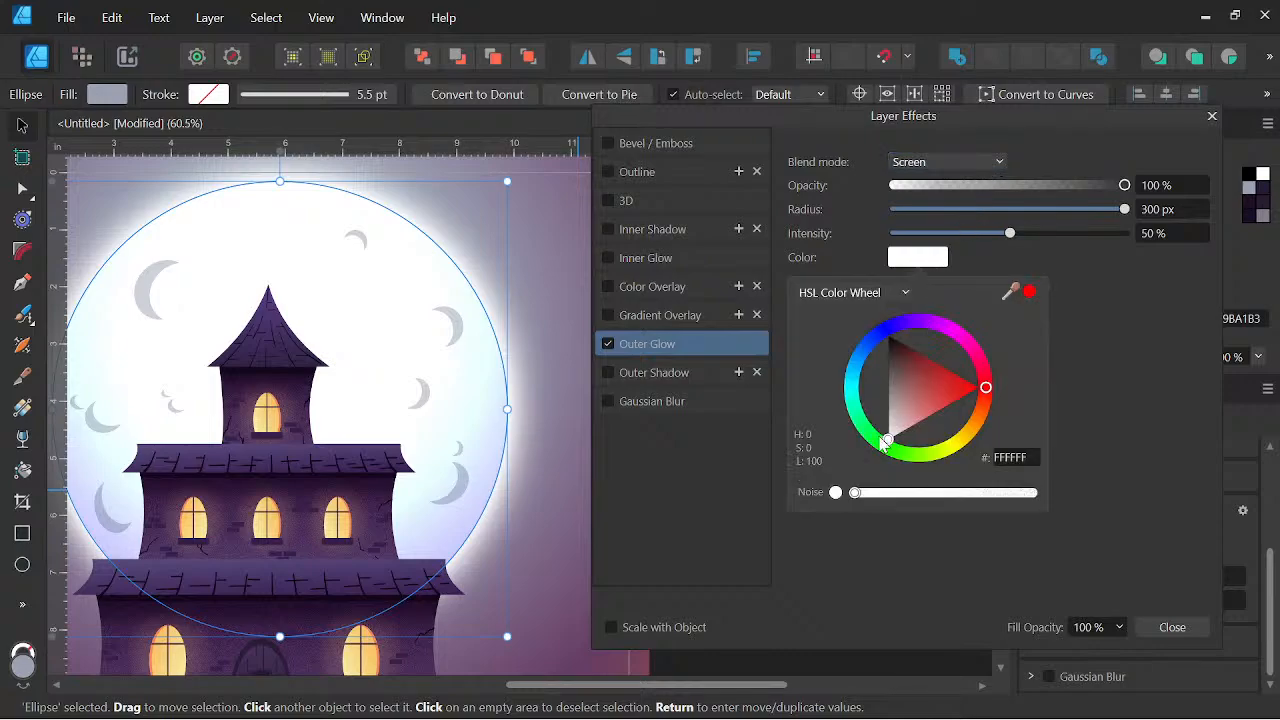
pyautogui.moveTo(856, 386)
pyautogui.mouseDown()
pyautogui.moveTo(856, 375)
pyautogui.moveTo(918, 375)
pyautogui.moveTo(934, 352)
pyautogui.moveTo(938, 368)
pyautogui.mouseUp()
pyautogui.moveTo(950, 379)
pyautogui.mouseDown()
pyautogui.moveTo(930, 349)
pyautogui.moveTo(932, 362)
pyautogui.mouseUp()
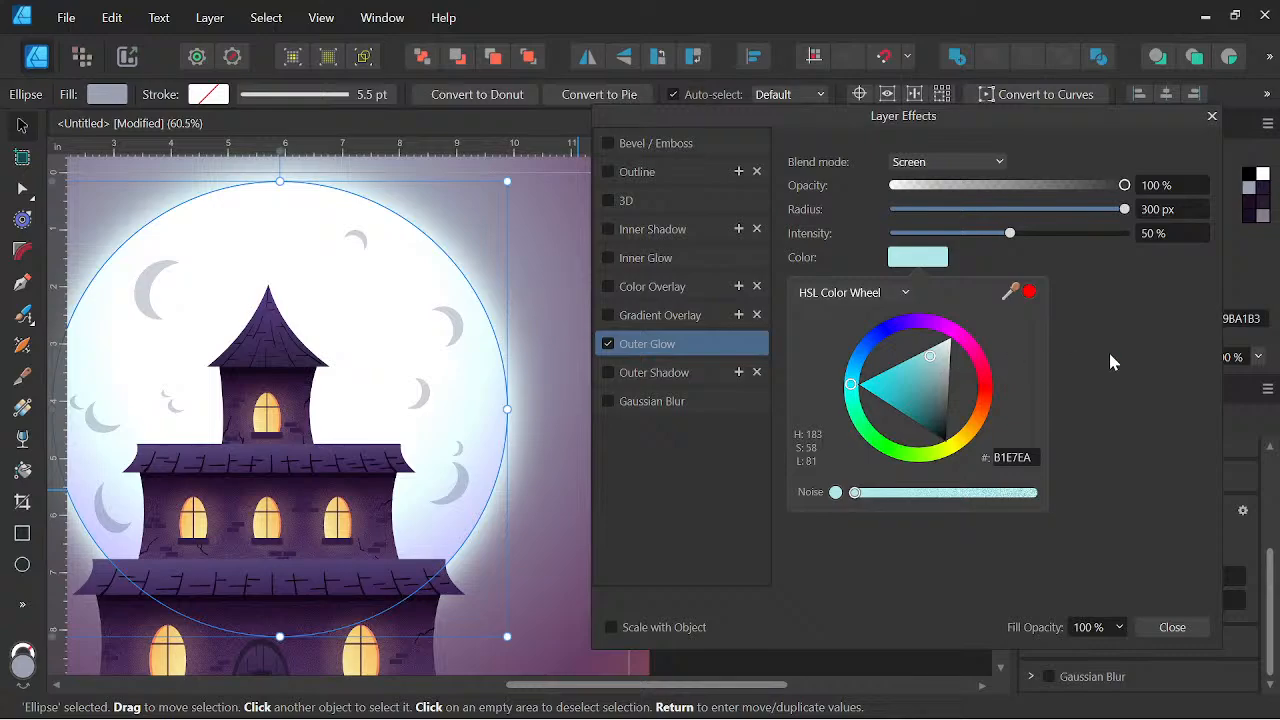
pyautogui.click(1171, 627)
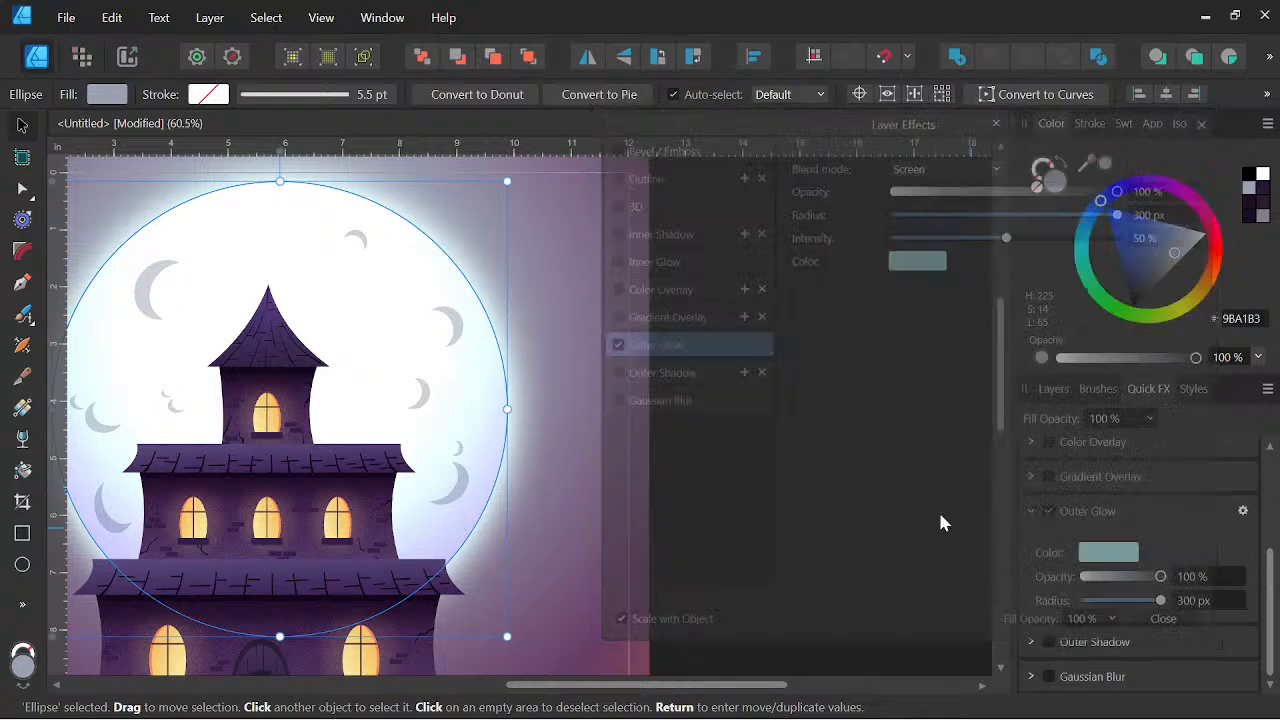
# Duplicate the moon ellipse, placing the copy beneath the original in the layer order and down over the hill
pyautogui.scroll(-5, 509, 343)
pyautogui.moveTo(560, 408); pyautogui.dragTo(867, 428)
pyautogui.scroll(3, 738, 424)
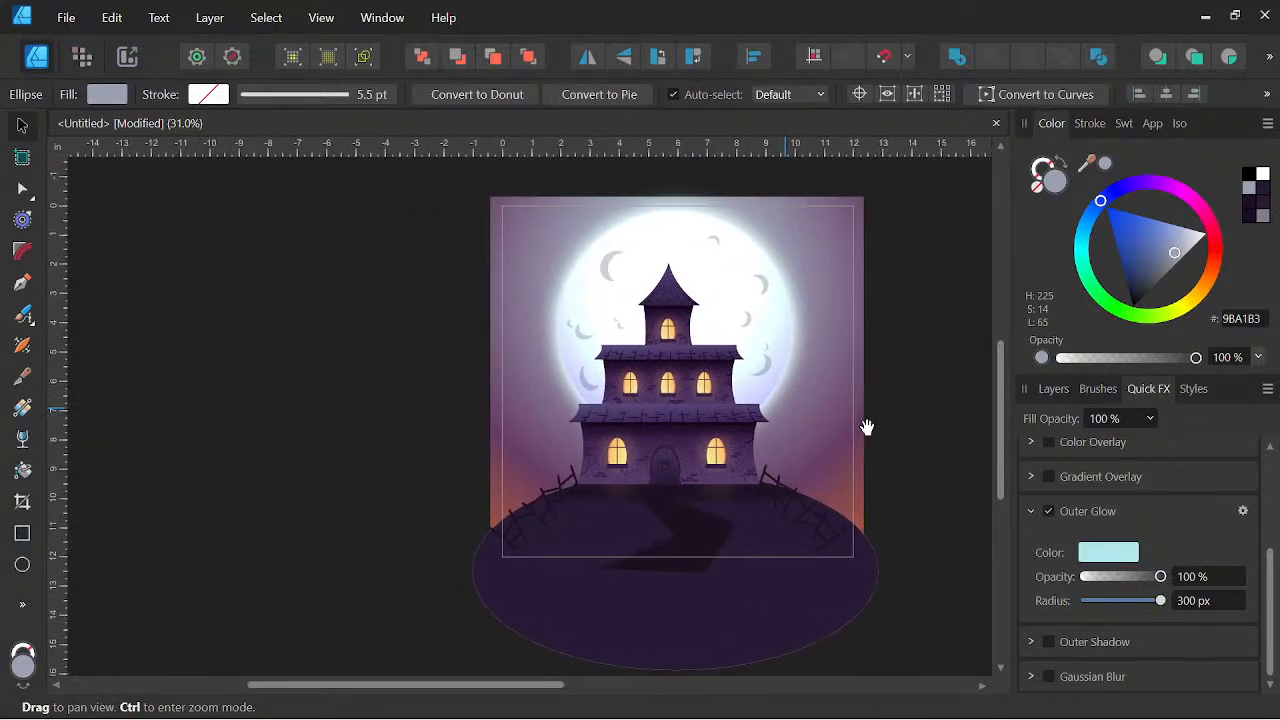
pyautogui.click(1052, 389)
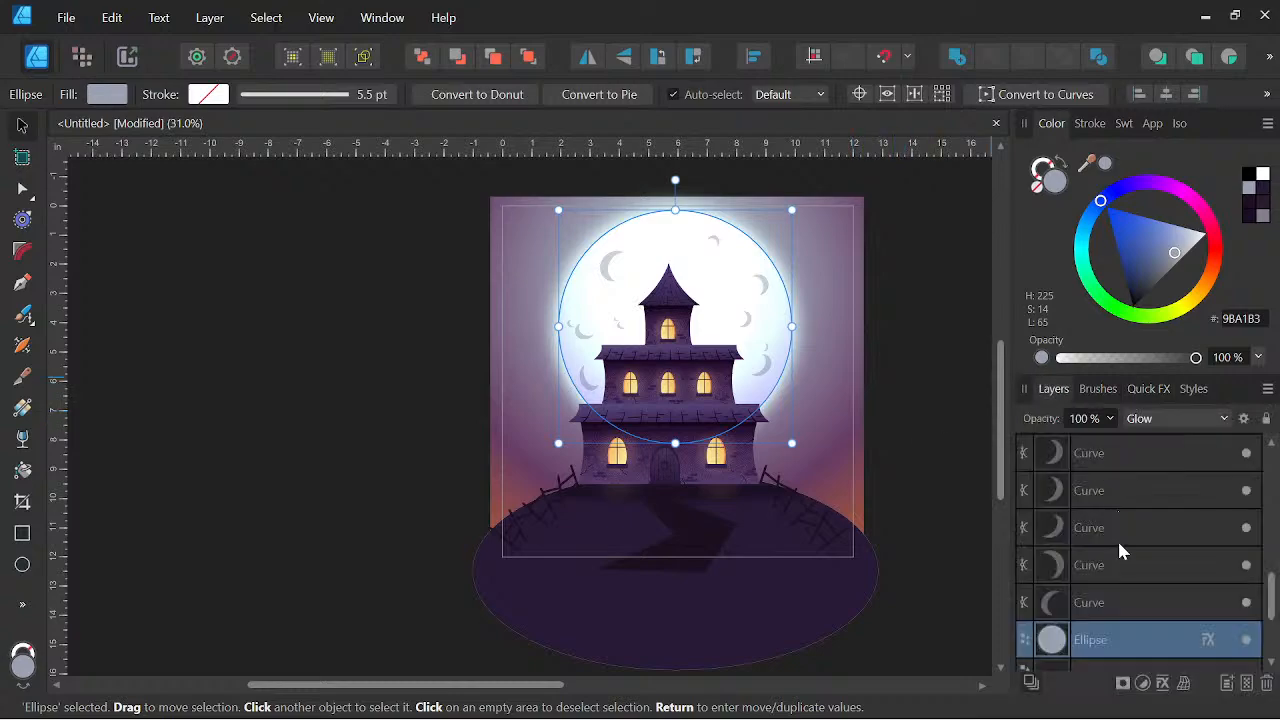
pyautogui.rightClick(1091, 641)
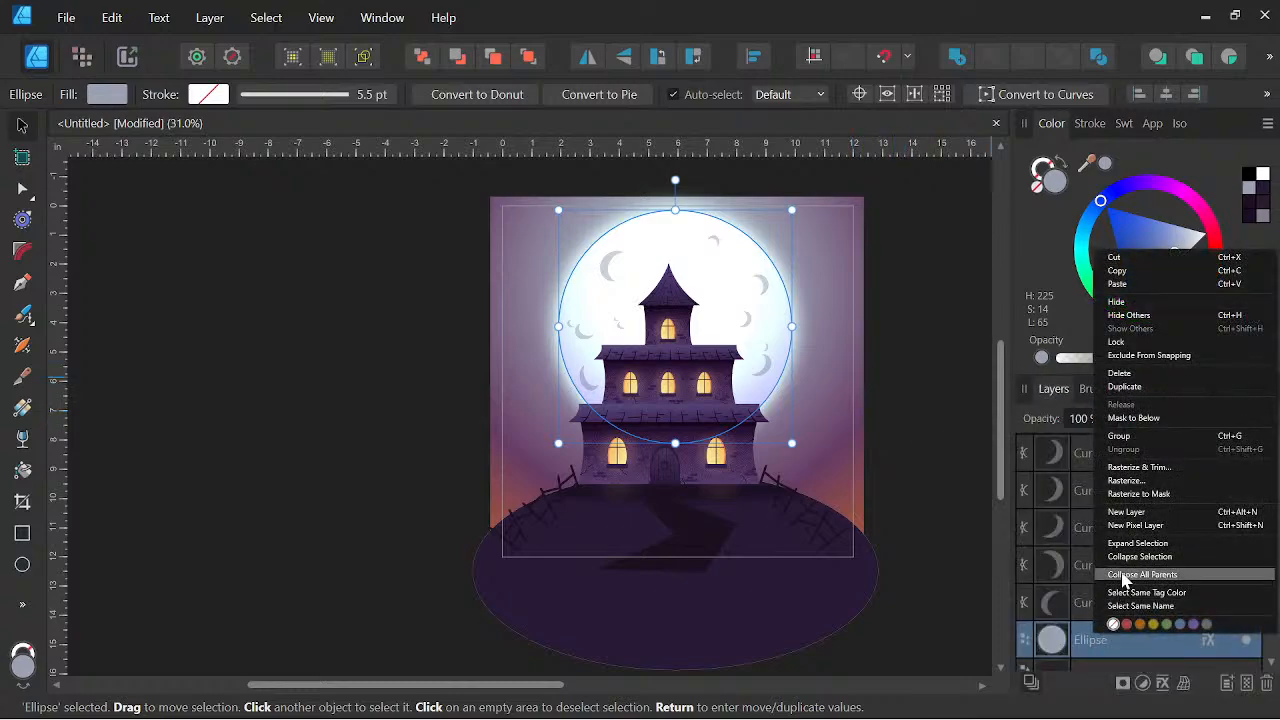
pyautogui.click(1124, 386)
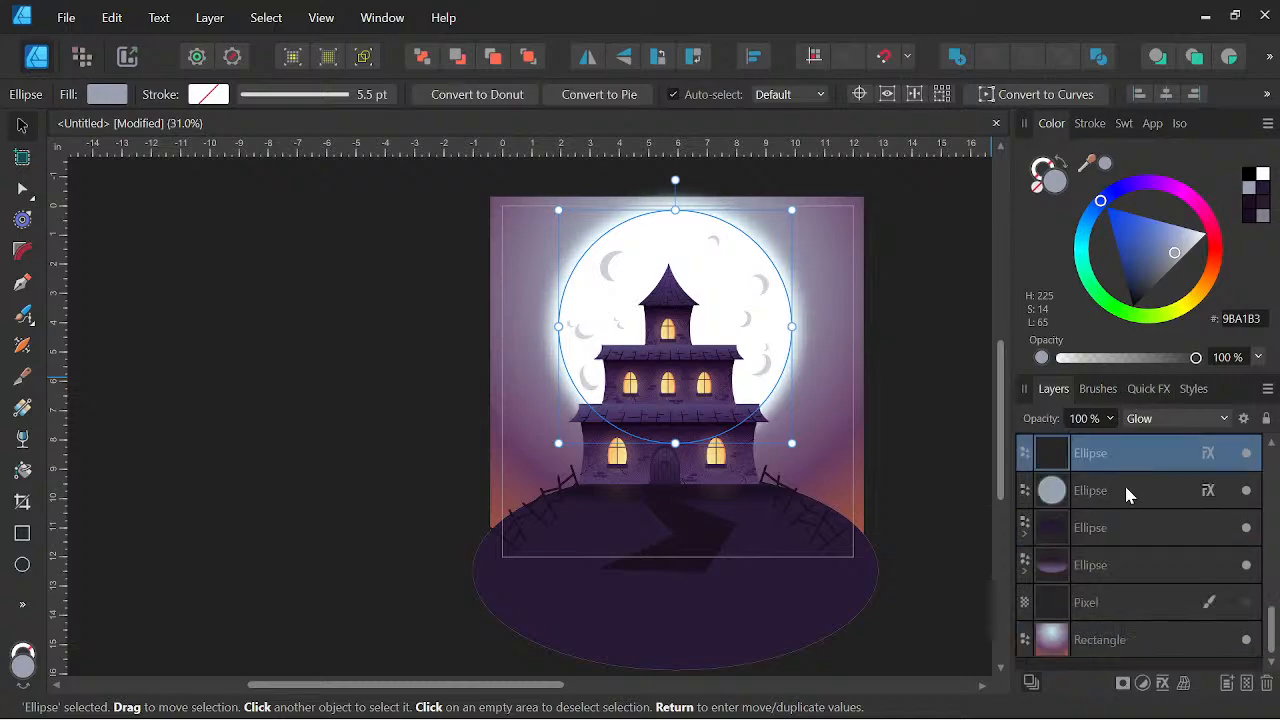
pyautogui.moveTo(1113, 454); pyautogui.dragTo(1089, 513)
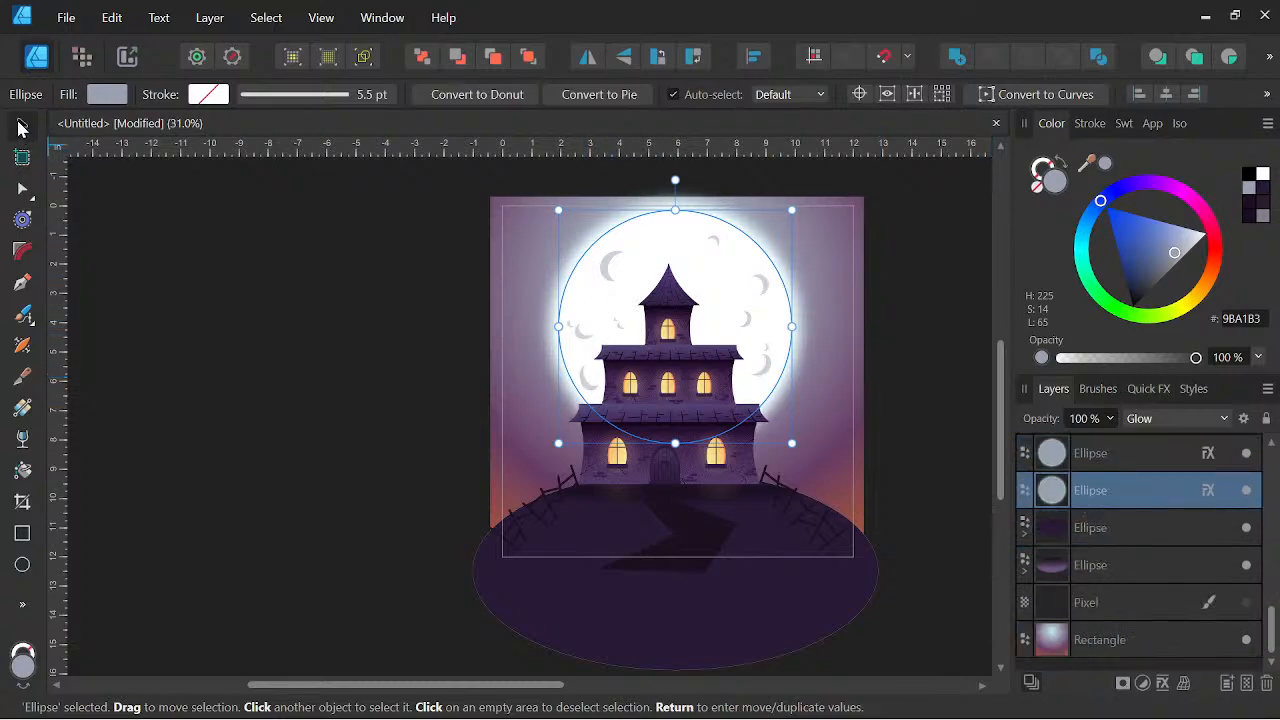
pyautogui.moveTo(729, 286); pyautogui.dragTo(777, 512)
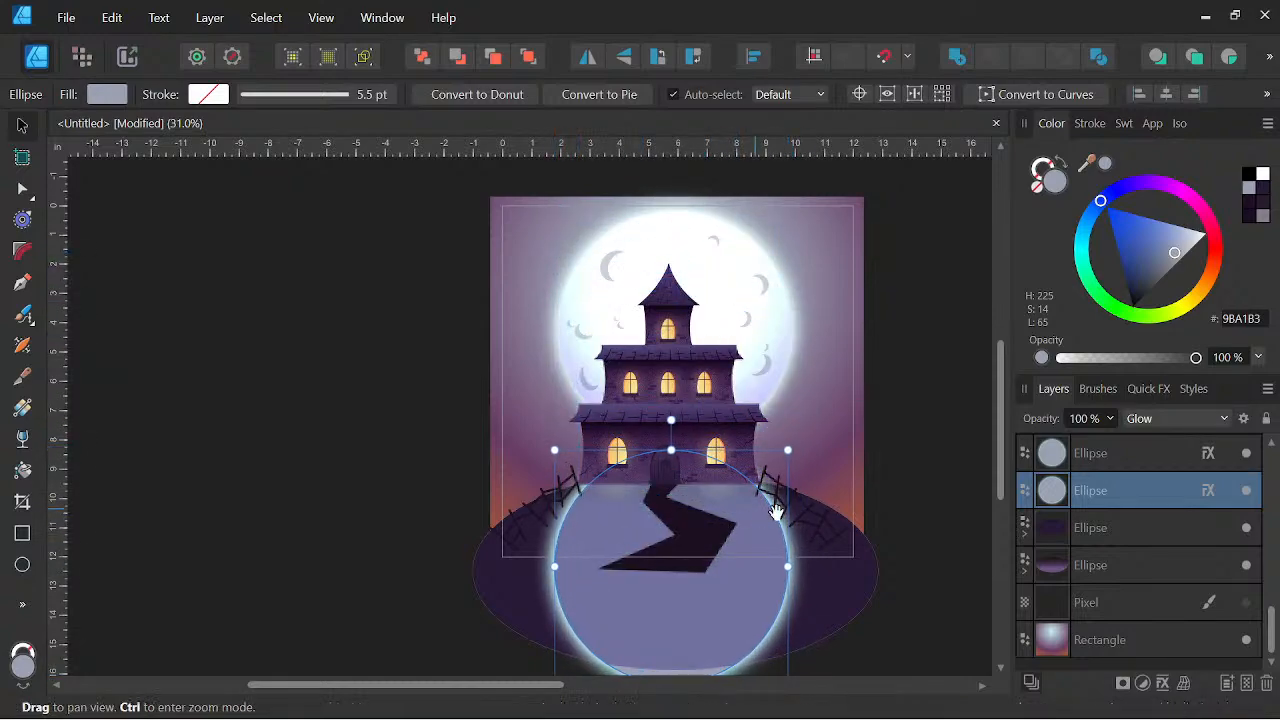
# Turn off the Outer Glow on the copied ellipse and set its blend mode to Soft Light
pyautogui.click(1208, 490)
pyautogui.click(608, 344)
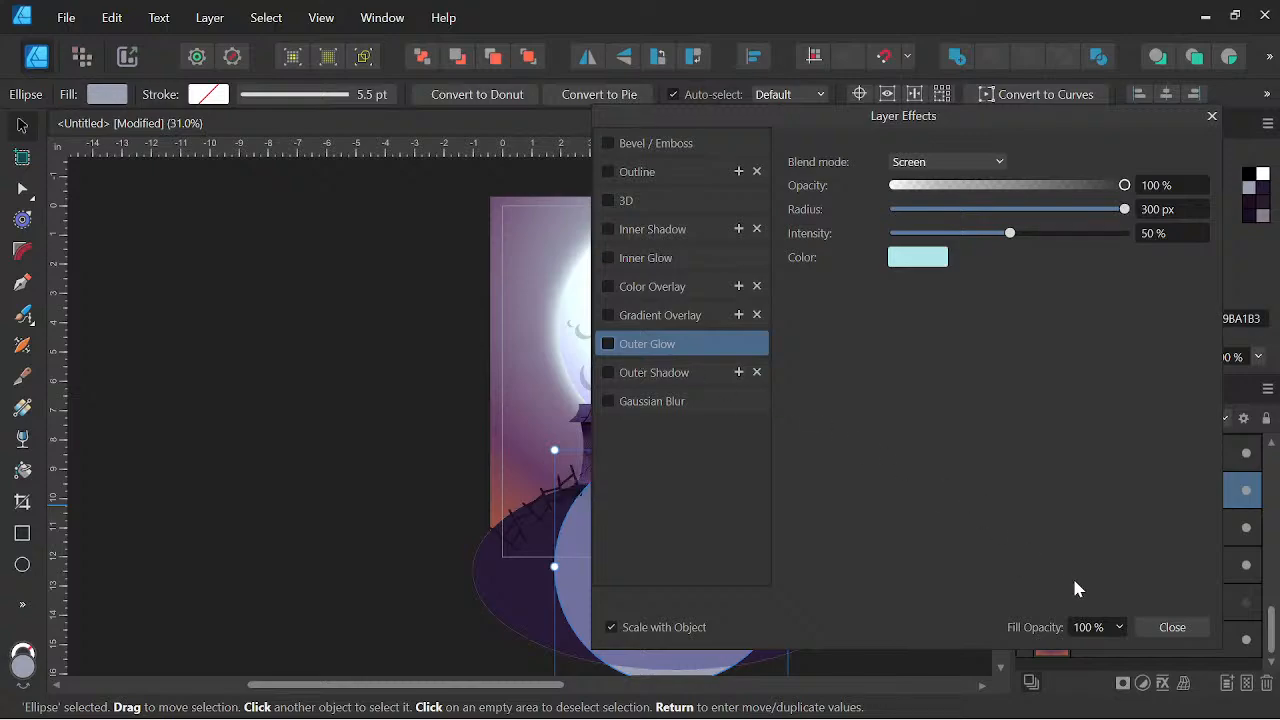
pyautogui.click(1170, 627)
pyautogui.moveTo(731, 614); pyautogui.dragTo(894, 580)
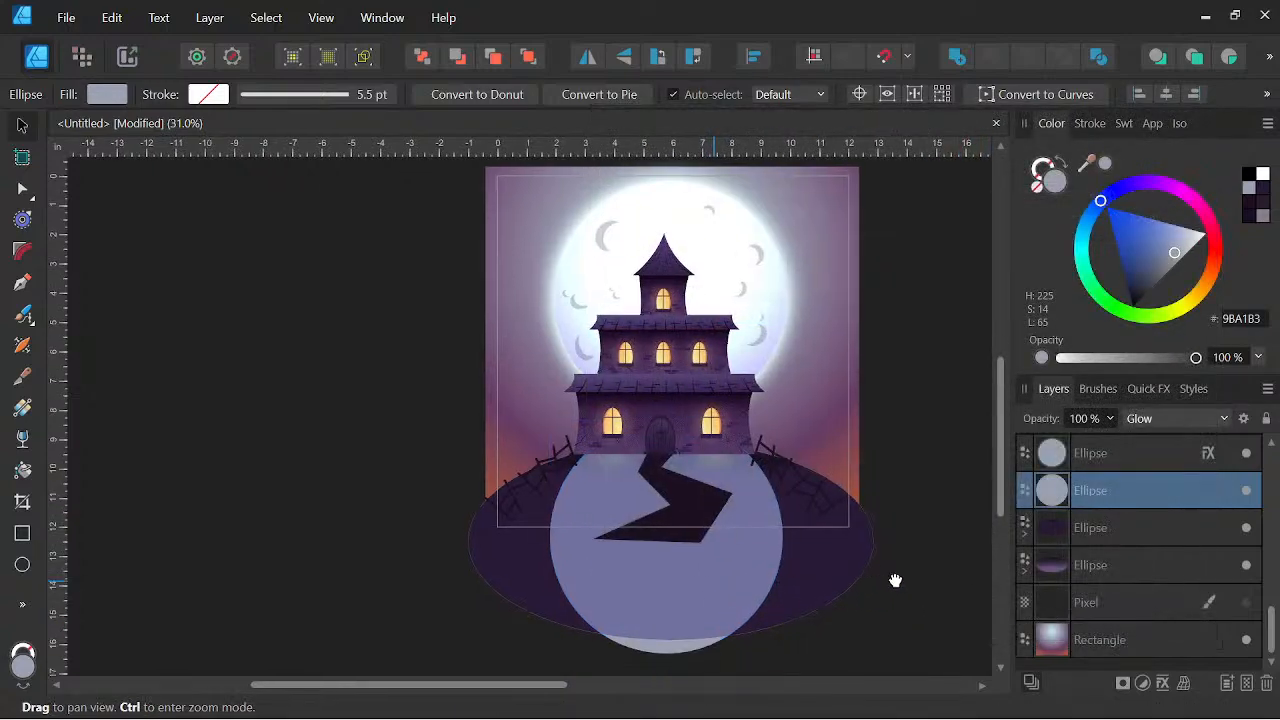
pyautogui.click(1130, 420)
pyautogui.scroll(3, 1160, 230)
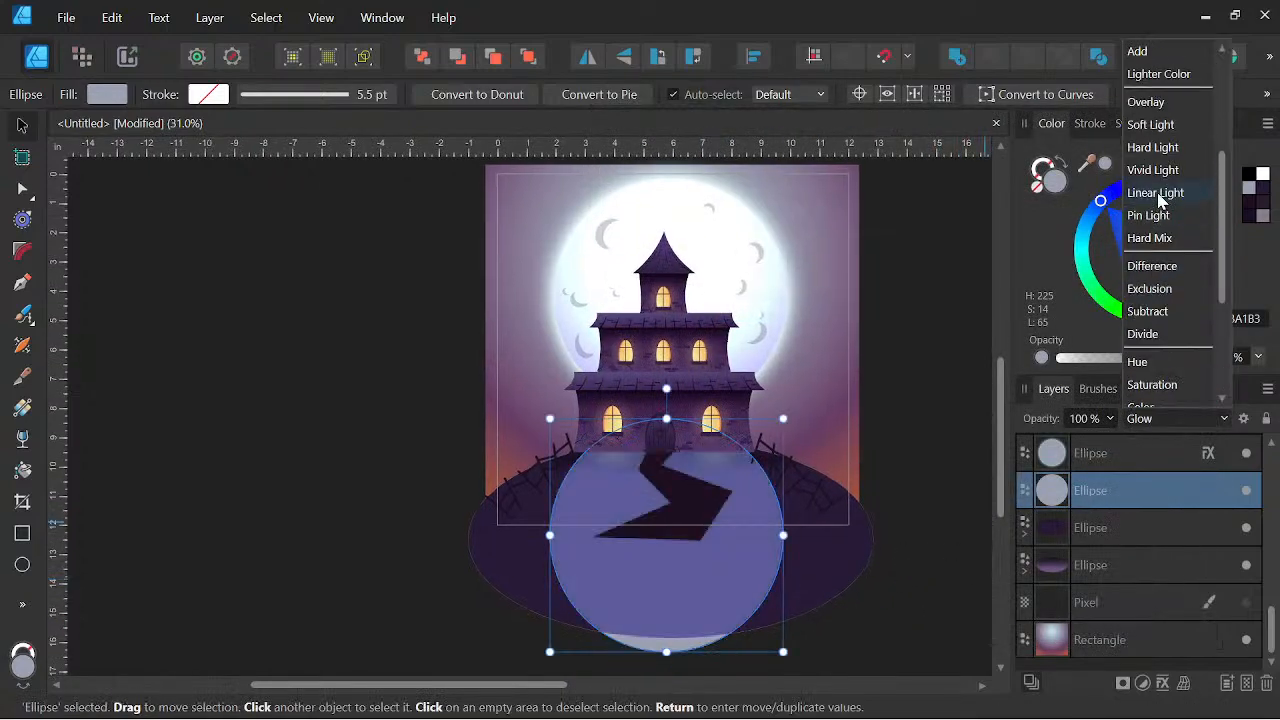
pyautogui.click(1170, 127)
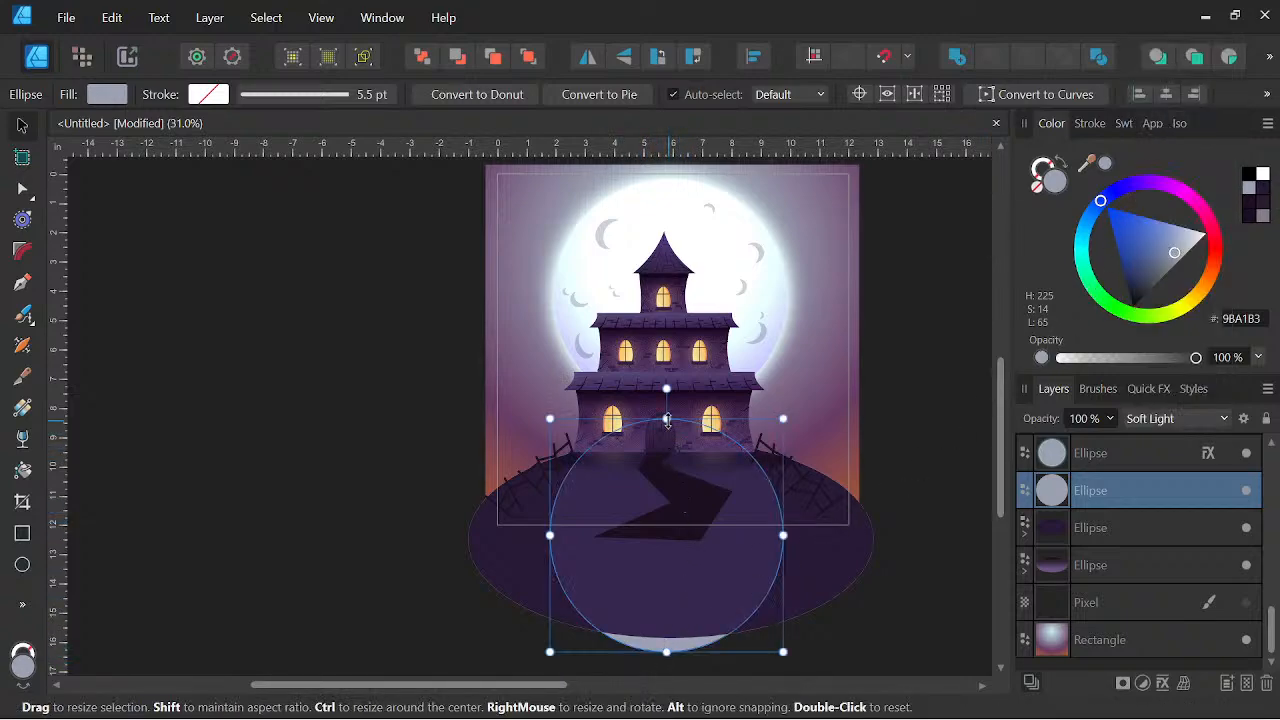
# Convert the copied ellipse on the hill to curves and pull its top node down to just below the house's base
pyautogui.moveTo(667, 421); pyautogui.dragTo(667, 507)
pyautogui.click(1045, 94)
pyautogui.scroll(2, 672, 392)
pyautogui.scroll(-2, 830, 466)
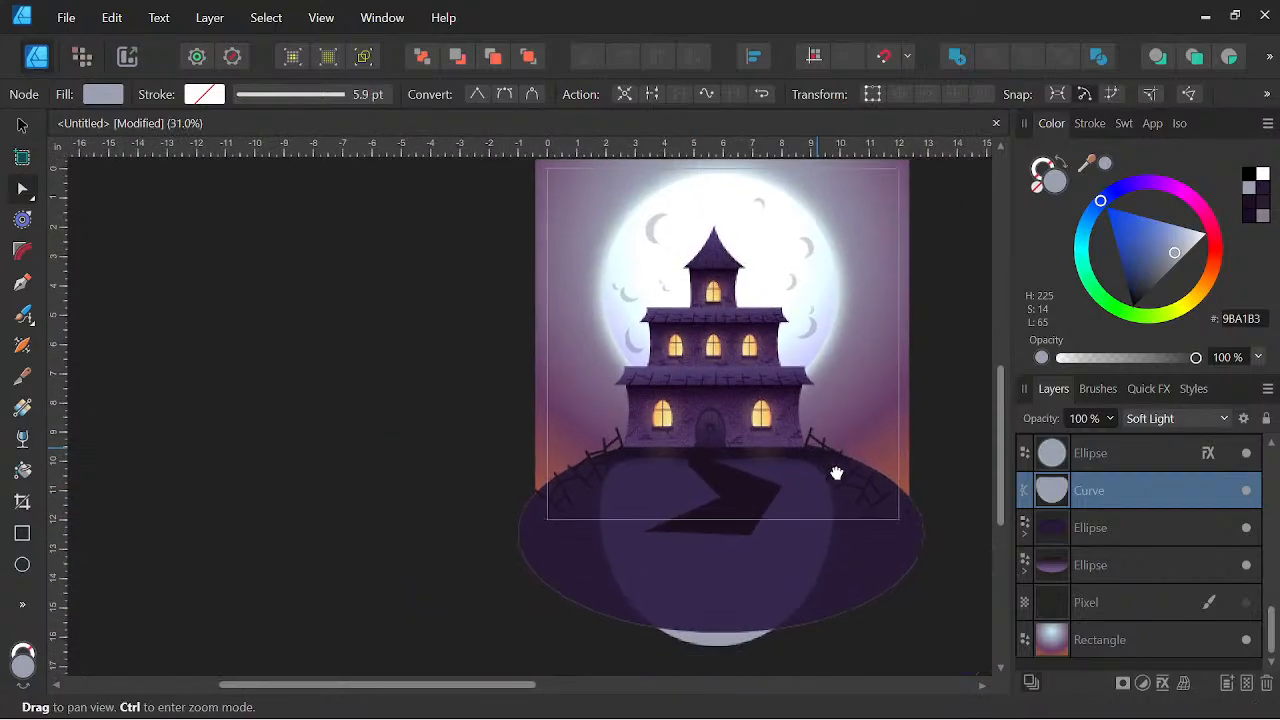
pyautogui.scroll(3, 757, 465)
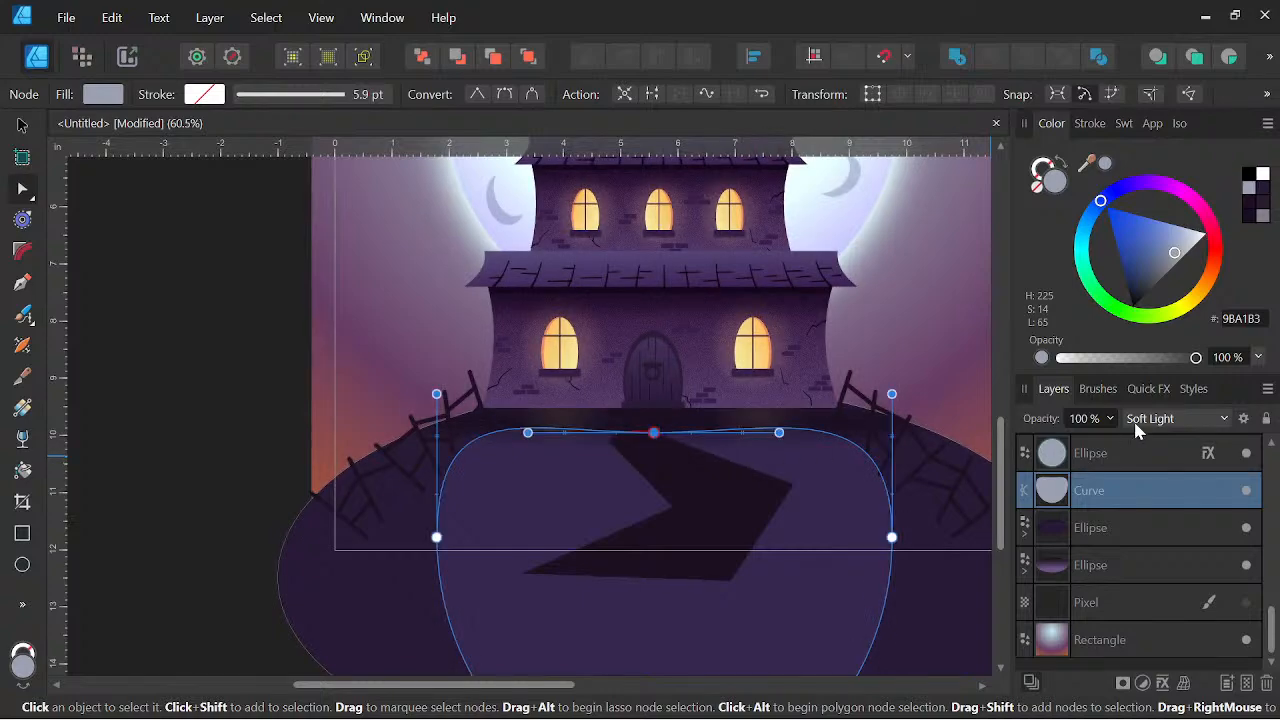
# Apply a Gaussian Blur with a radius of 100 px to the light shape on the hill
pyautogui.click(1146, 390)
pyautogui.click(1047, 676)
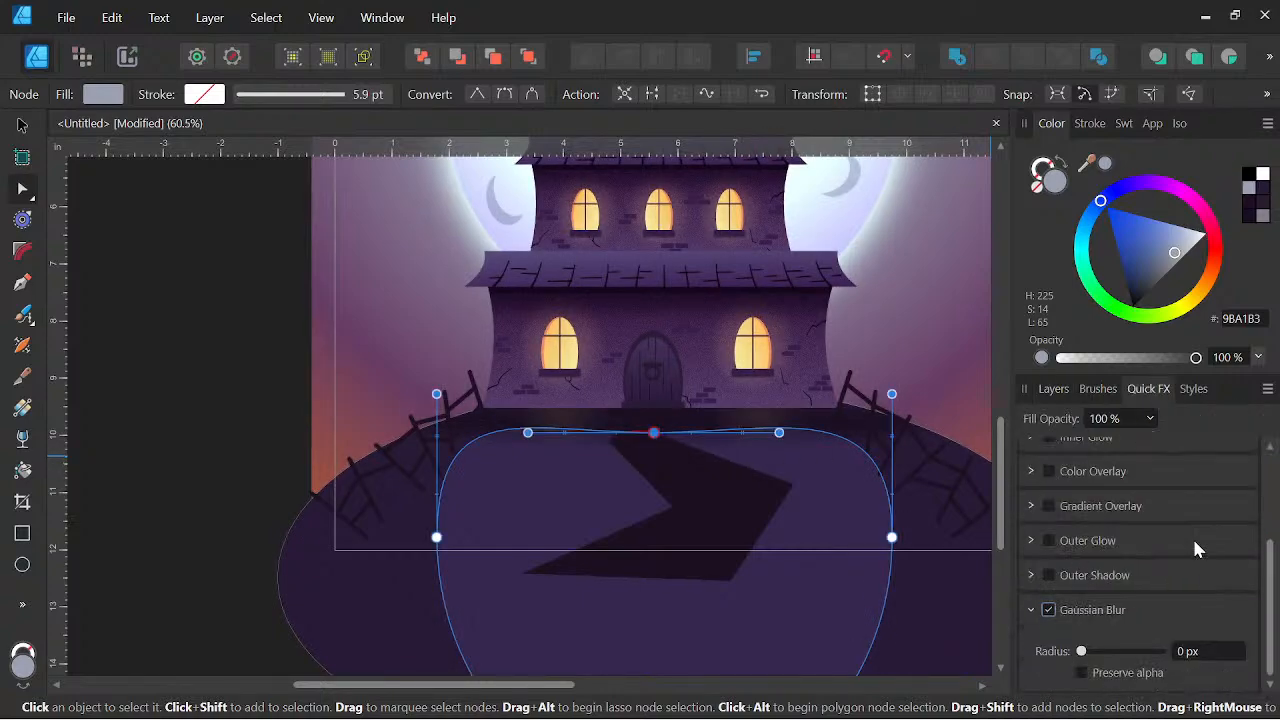
pyautogui.moveTo(1082, 651); pyautogui.dragTo(1163, 651)
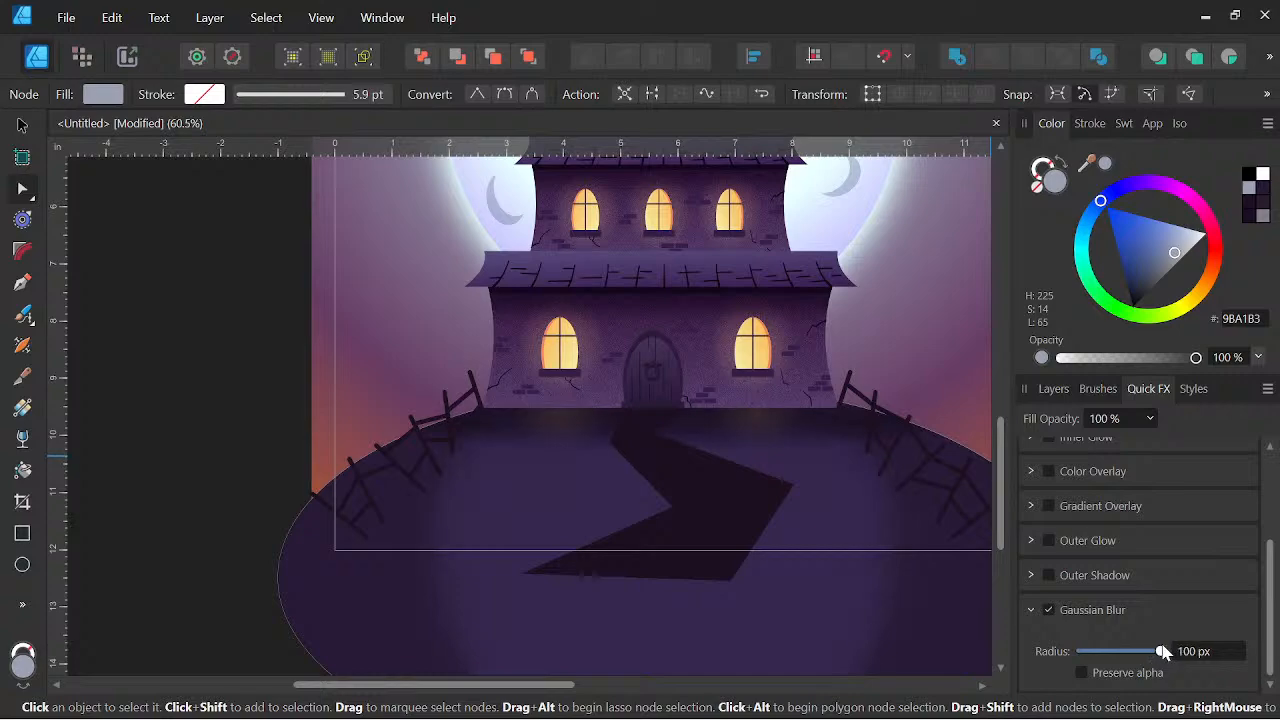
# Clear the selection and examine the blurred moonlight on the hill against the whole illustration
pyautogui.click(1053, 388)
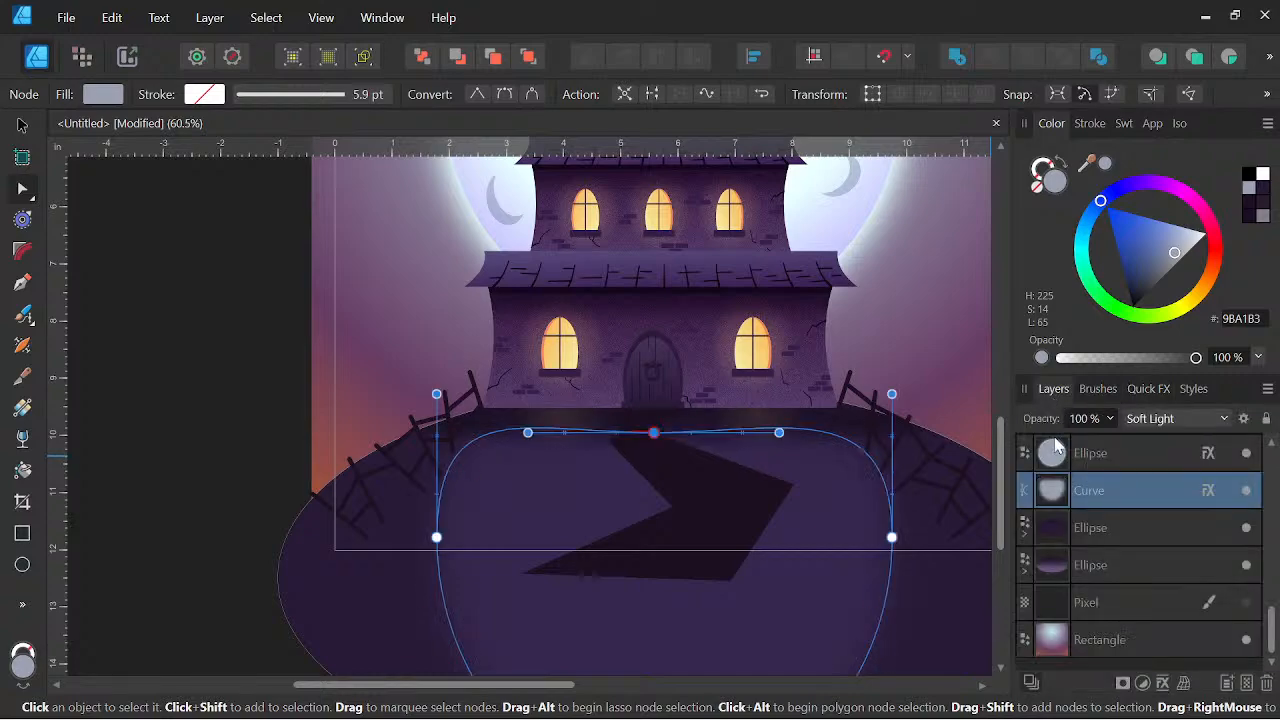
pyautogui.click(1105, 453)
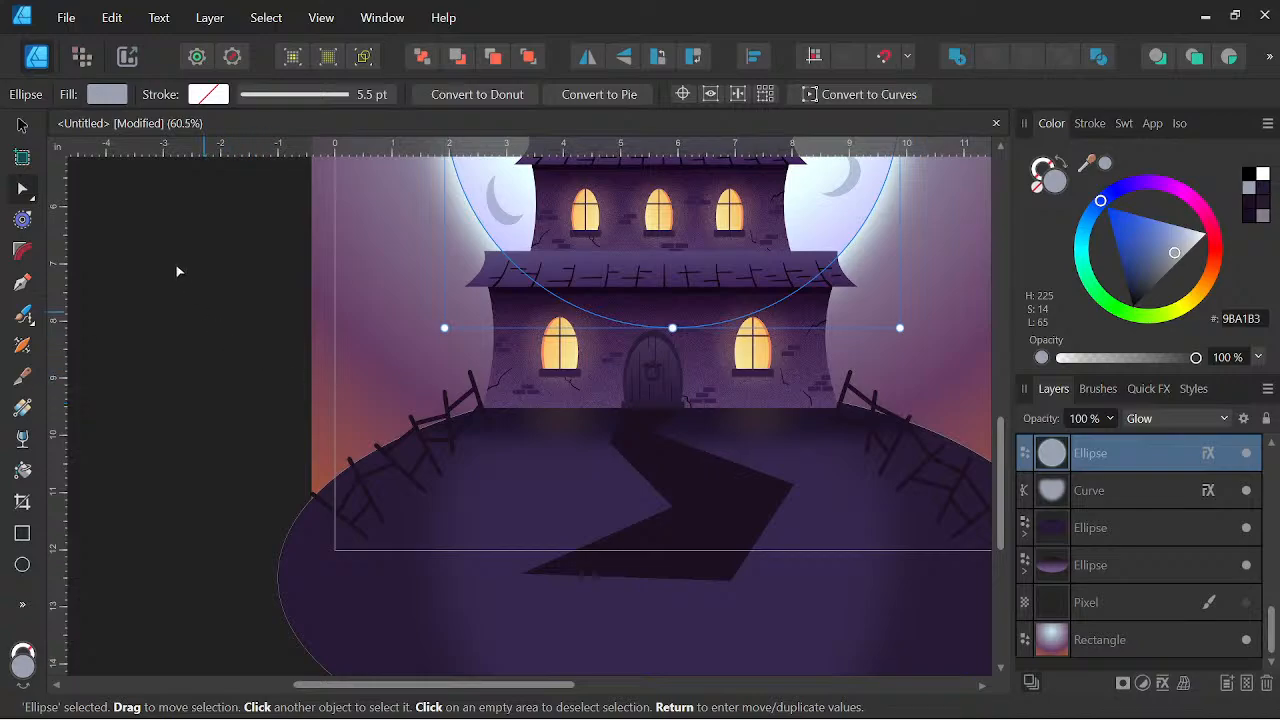
pyautogui.click(24, 128)
pyautogui.click(178, 245)
pyautogui.scroll(-2, 205, 253)
pyautogui.moveTo(408, 349); pyautogui.dragTo(480, 495)
pyautogui.scroll(-2, 602, 392)
pyautogui.moveTo(817, 430); pyautogui.dragTo(889, 469)
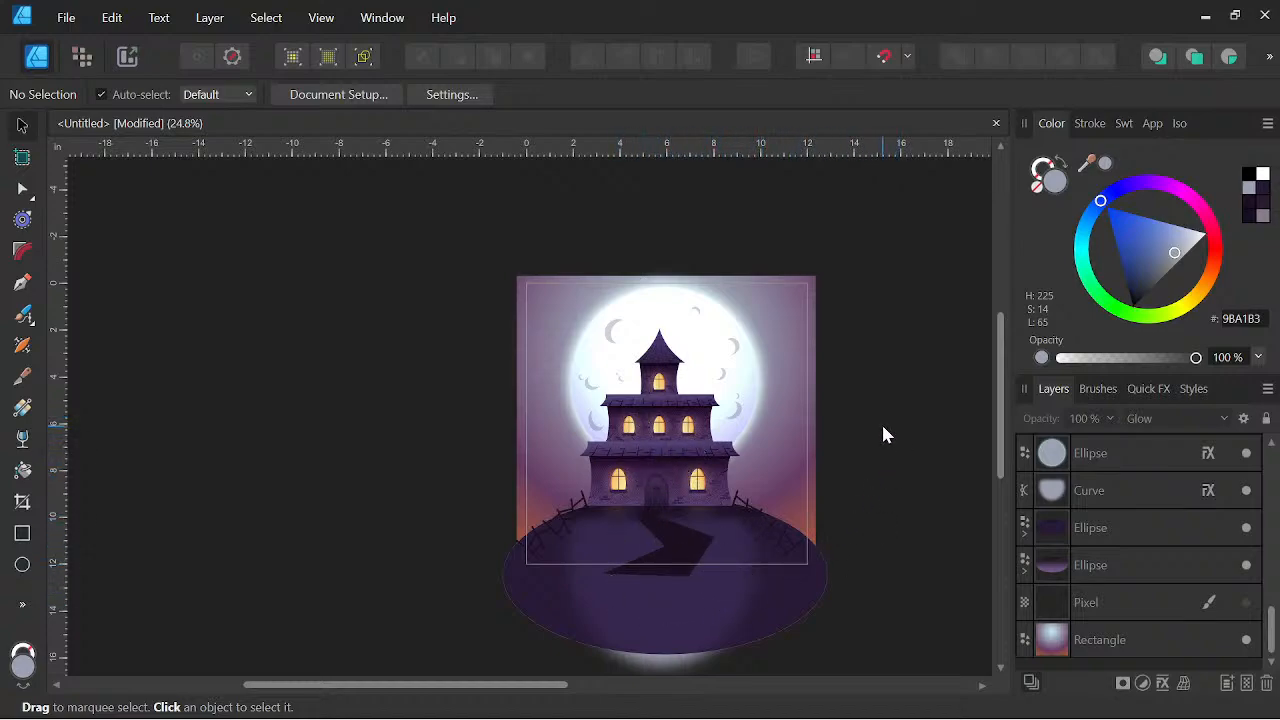
pyautogui.press('space')
# Change the blend mode of the blurred light curve on the hill to Multiply
pyautogui.click(1097, 499)
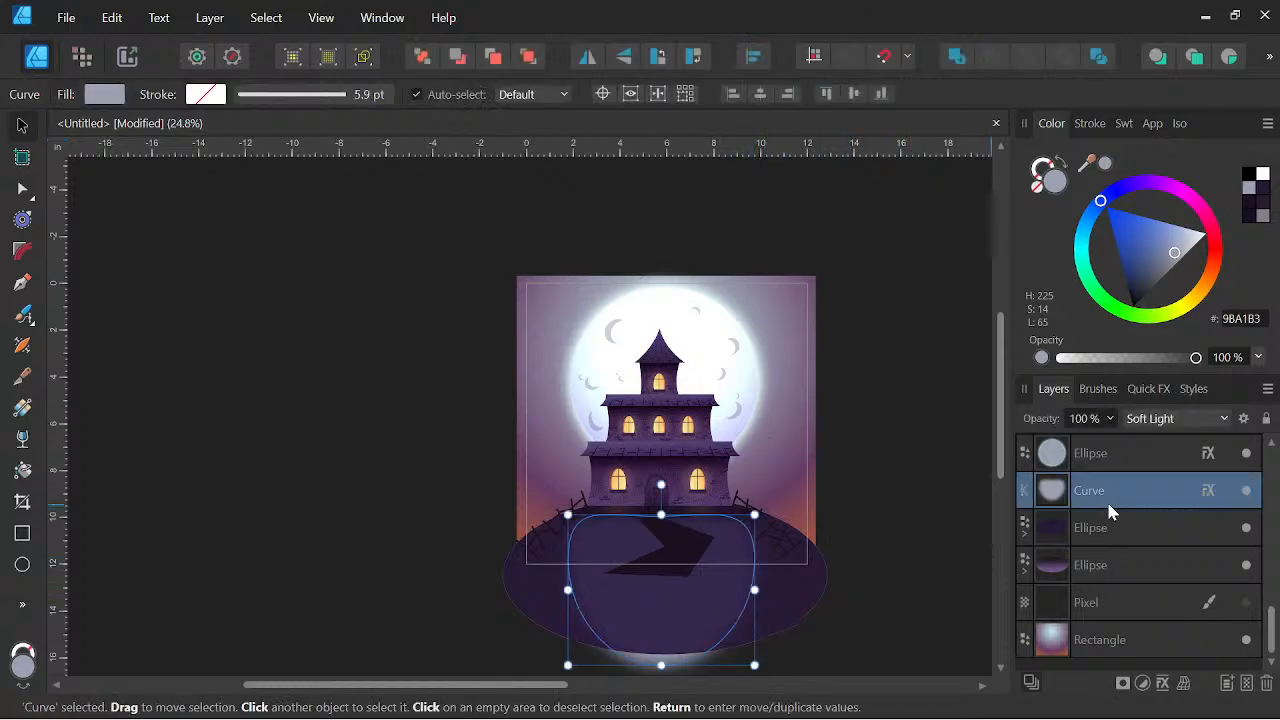
pyautogui.click(1168, 418)
pyautogui.scroll(-1, 1124, 148)
pyautogui.scroll(1, 1124, 148)
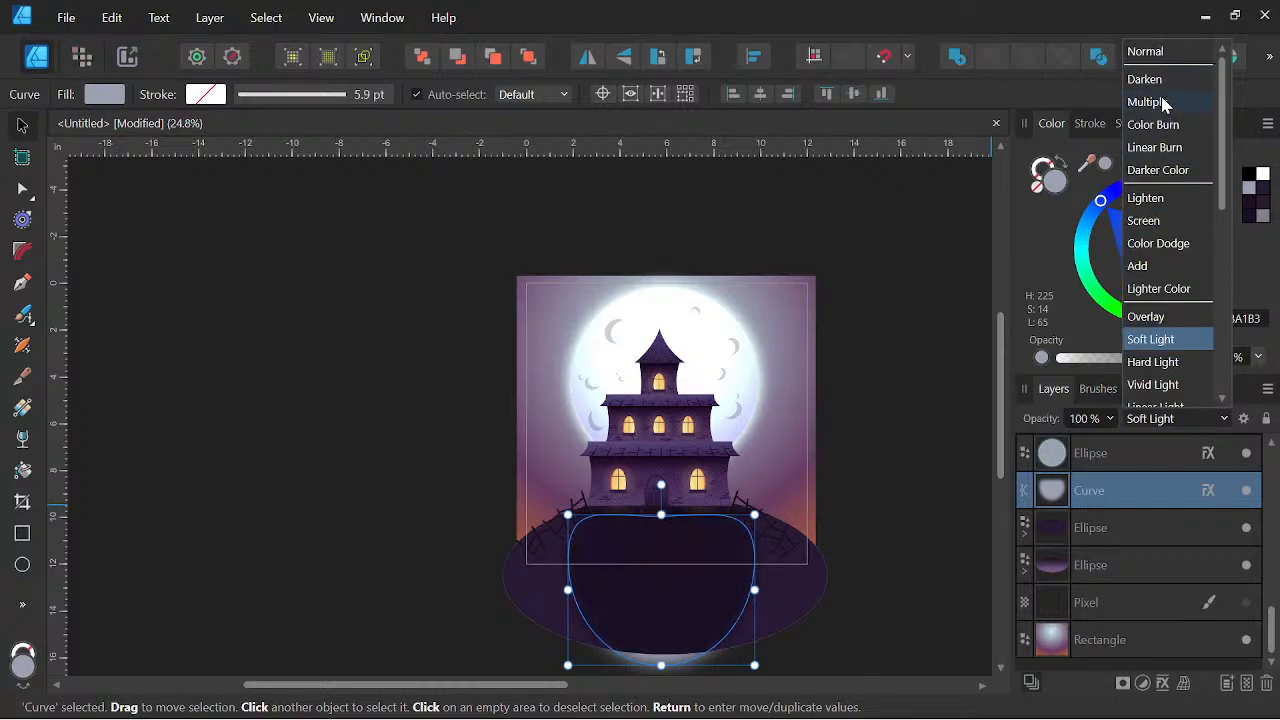
pyautogui.click(1162, 102)
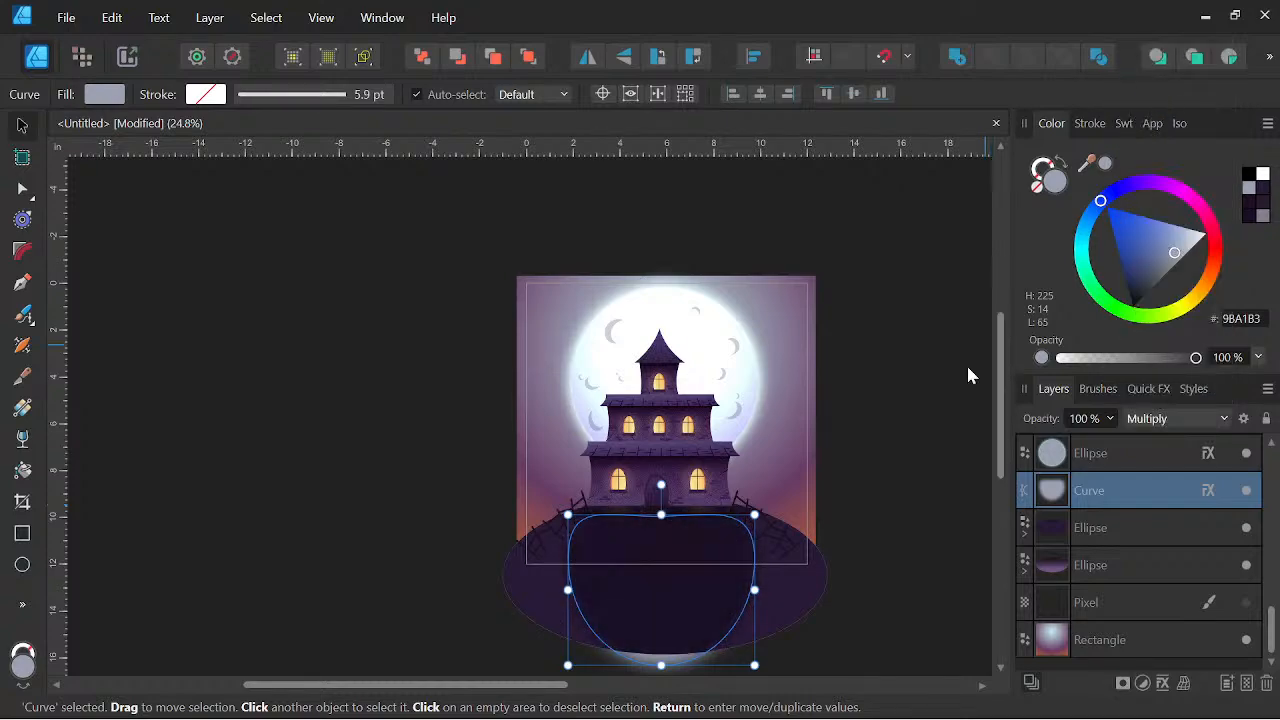
pyautogui.click(908, 465)
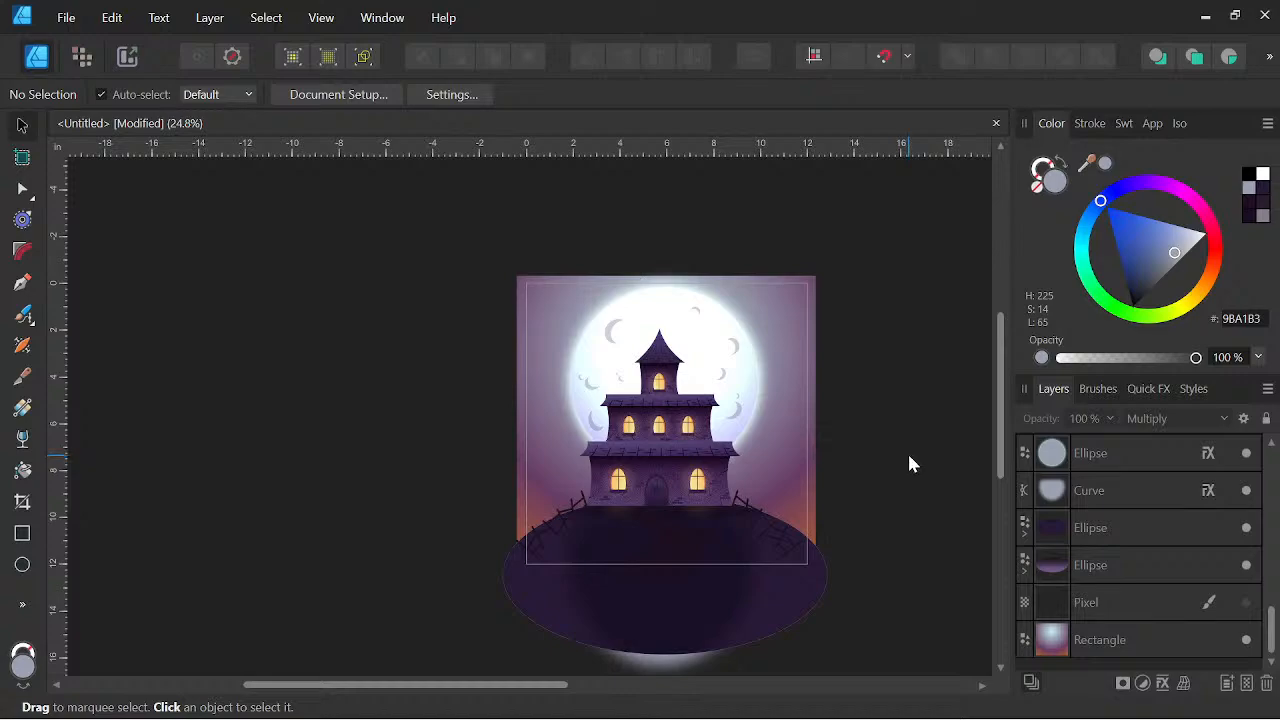
# Inspect the shading on the hill up close and hide the blurred light curve
pyautogui.scroll(4, 680, 550)
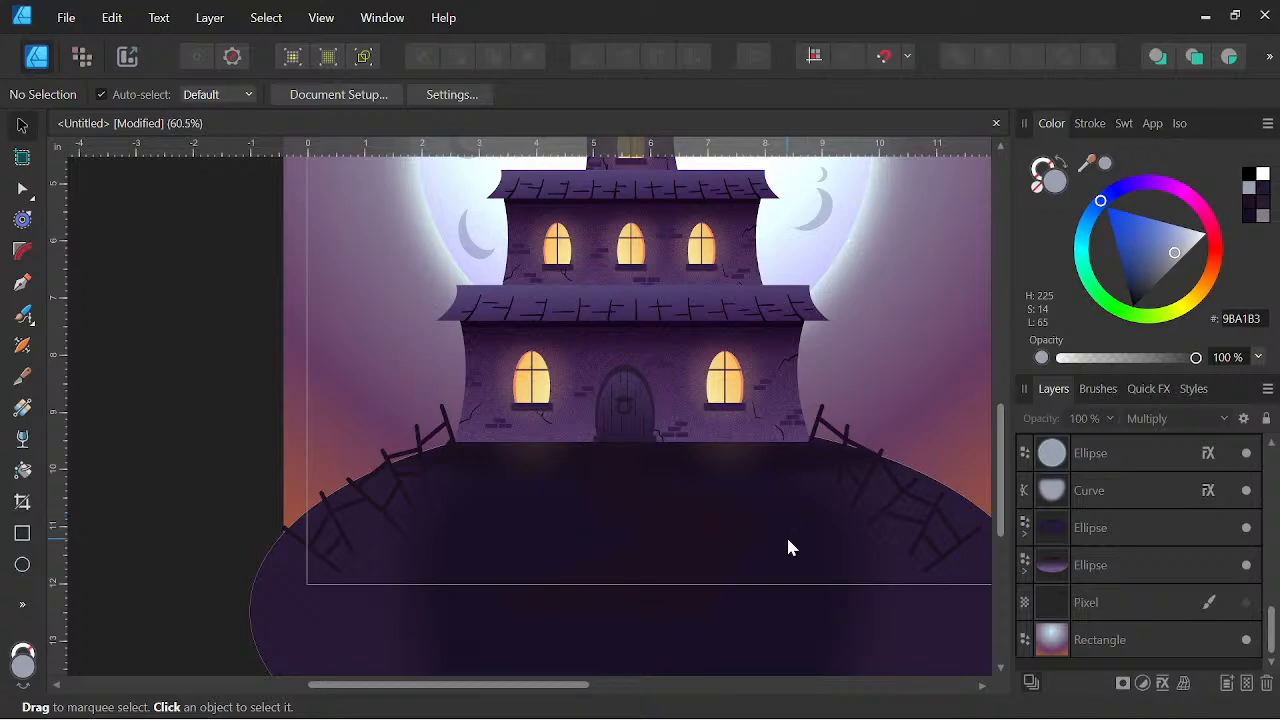
pyautogui.scroll(-3, 800, 494)
pyautogui.scroll(2, 806, 494)
pyautogui.scroll(2, 808, 500)
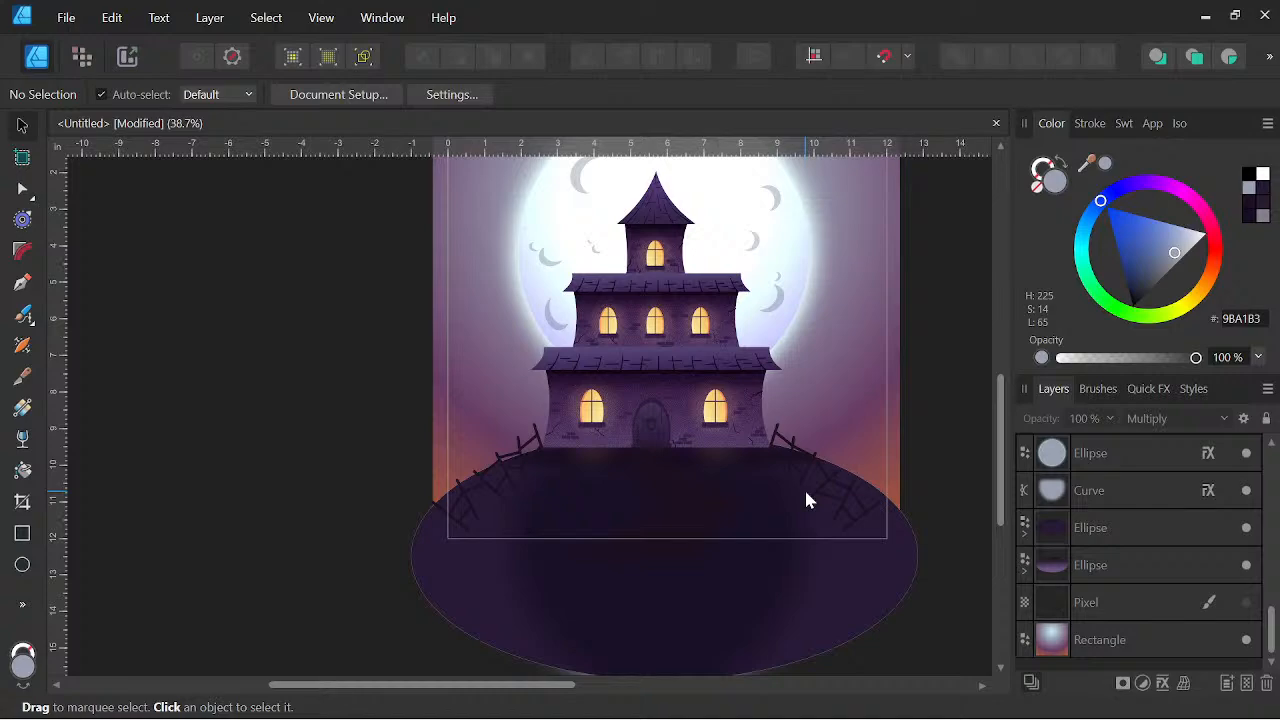
pyautogui.click(1246, 491)
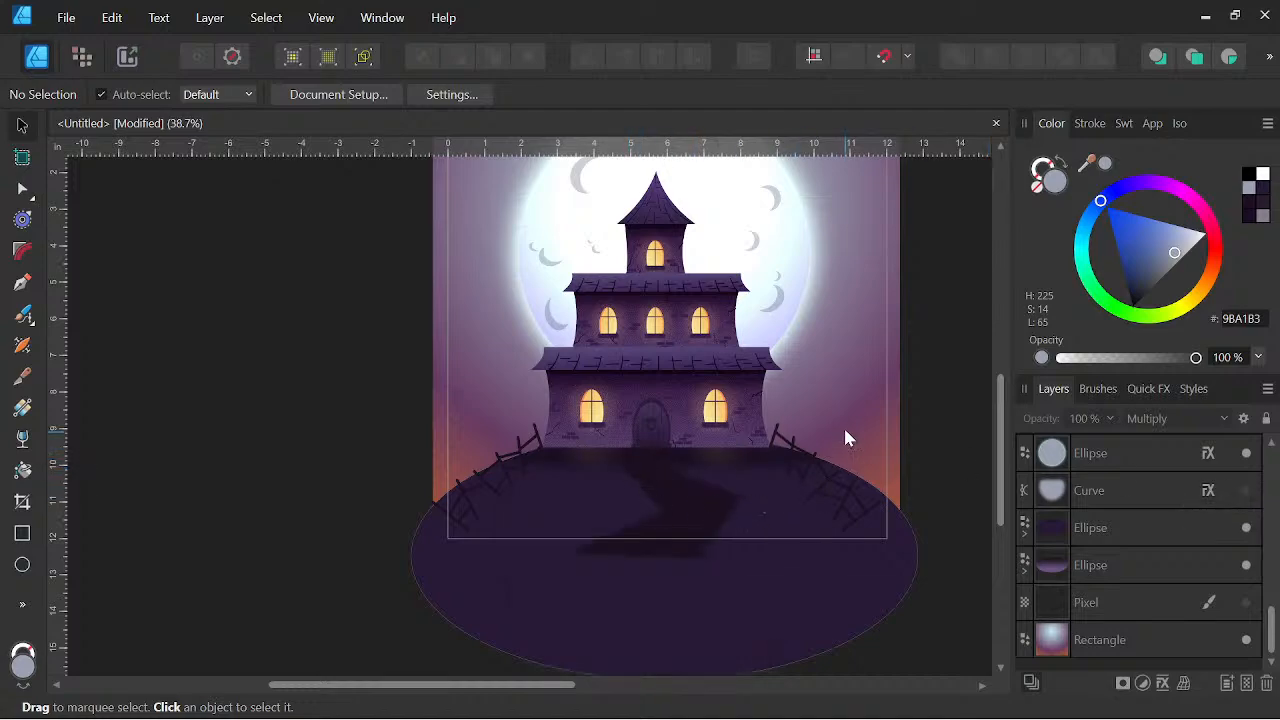
pyautogui.moveTo(829, 374); pyautogui.dragTo(768, 474)
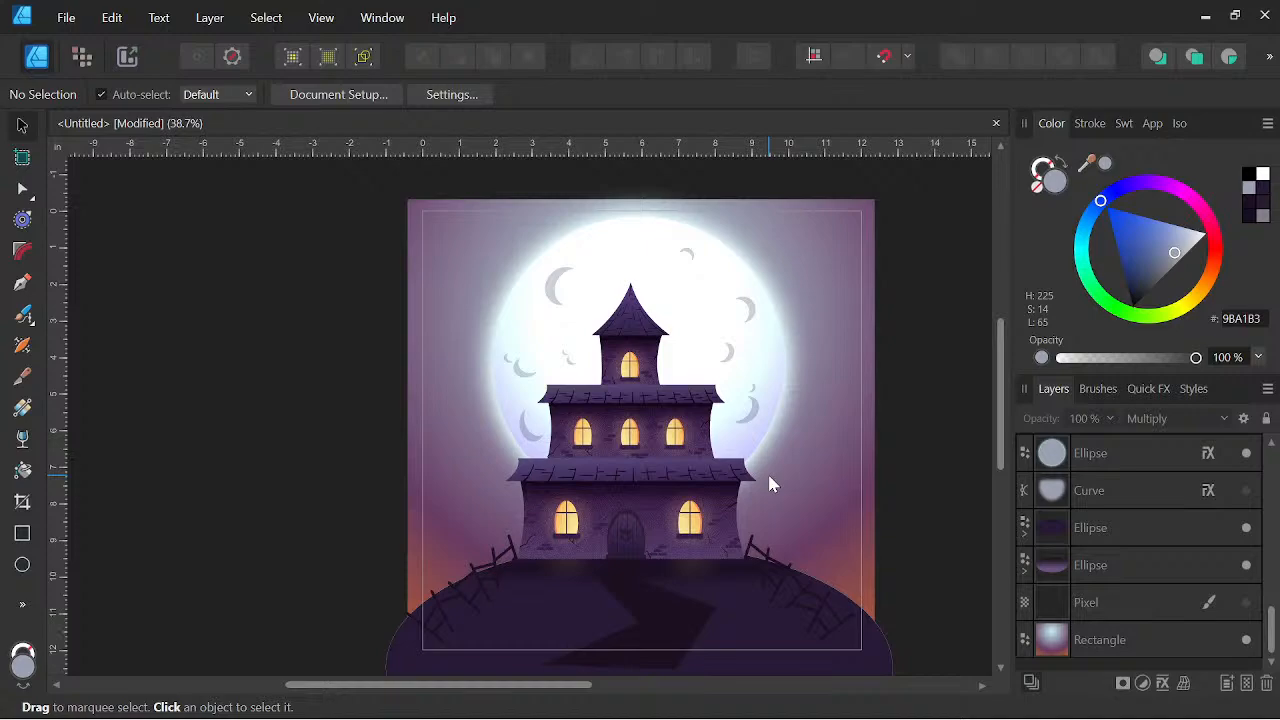
# Draw a five-point zigzag branch in the sky left of the moon, with no fill and a dark purple 291A36 stroke
pyautogui.click(22, 284)
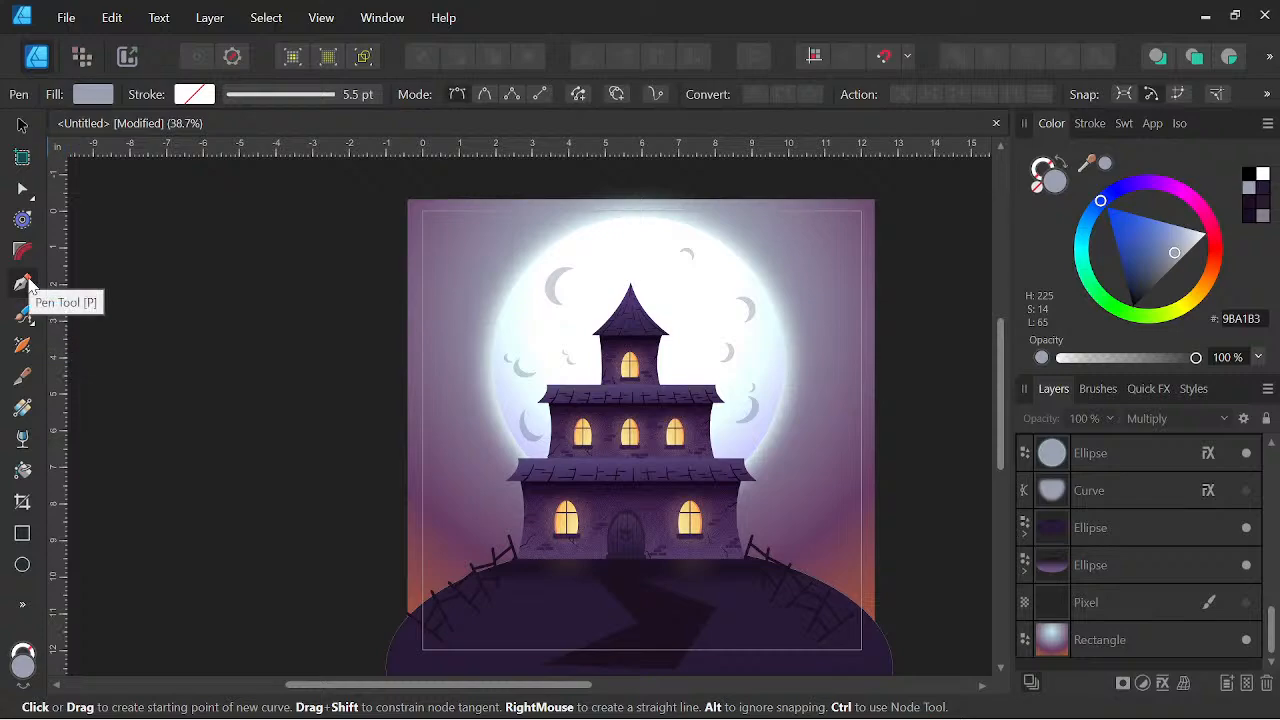
pyautogui.scroll(3, 466, 363)
pyautogui.click(480, 363)
pyautogui.click(428, 428)
pyautogui.click(435, 482)
pyautogui.click(398, 500)
pyautogui.click(364, 564)
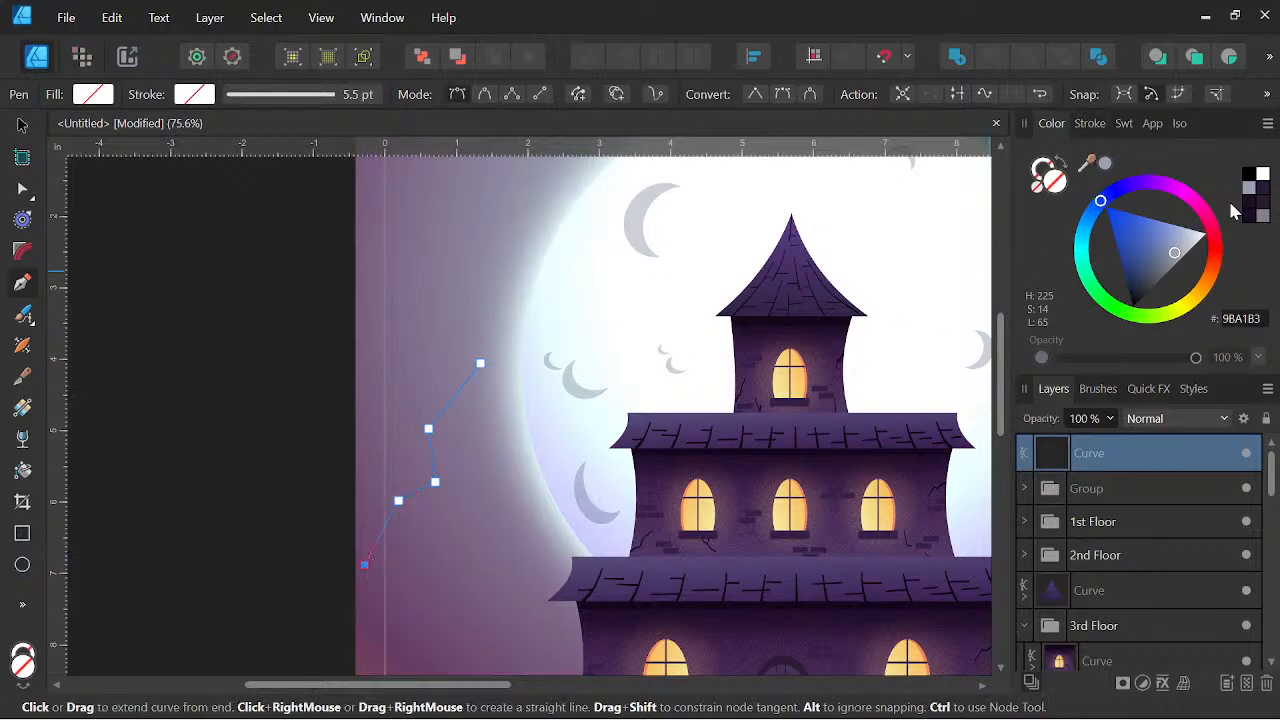
pyautogui.click(1264, 190)
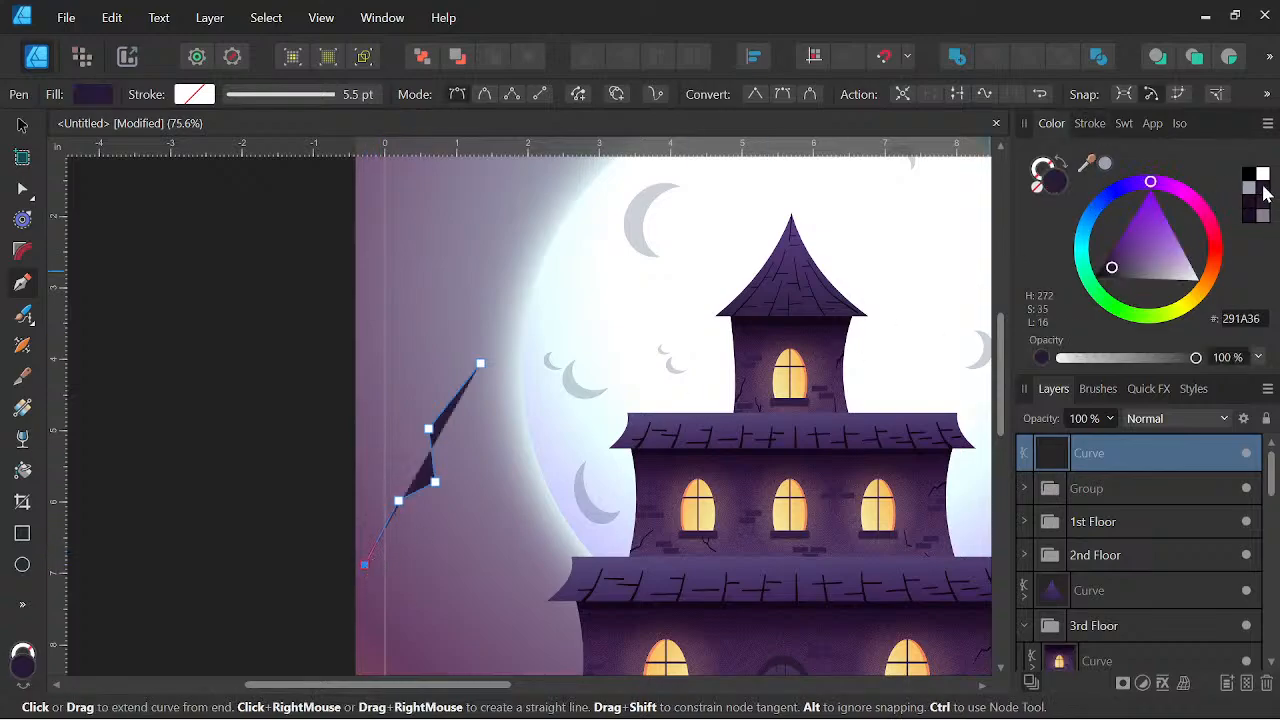
pyautogui.click(1063, 163)
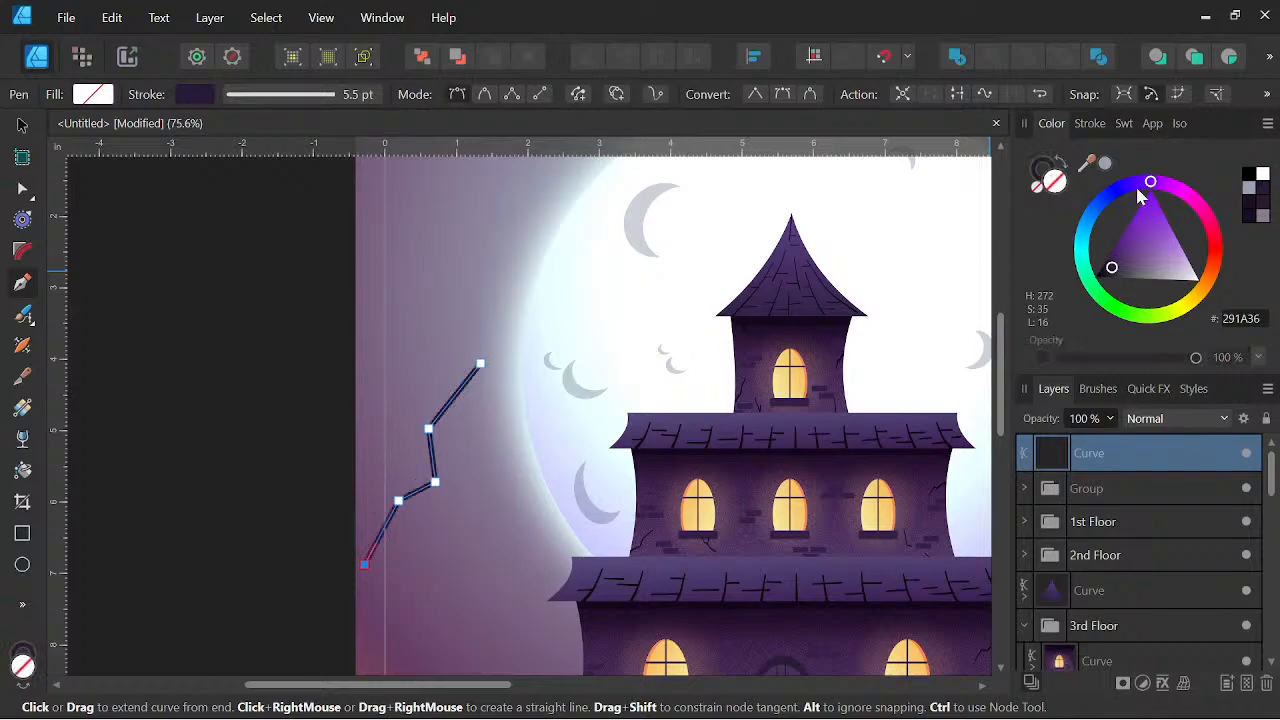
# Taper the branch by lowering the start of its pressure profile to about half, and set its stroke width to 12.5 pt
pyautogui.click(1090, 123)
pyautogui.click(1185, 433)
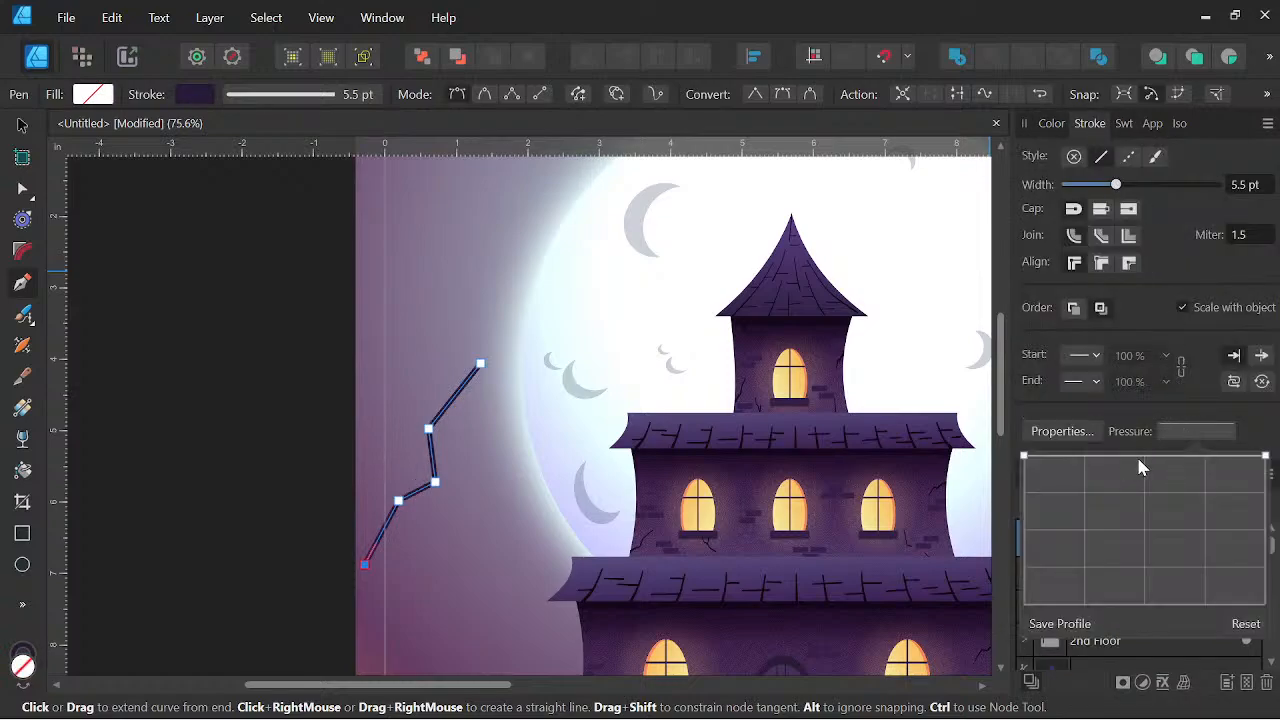
pyautogui.moveTo(1023, 457)
pyautogui.mouseDown()
pyautogui.moveTo(1023, 520)
pyautogui.moveTo(1023, 457)
pyautogui.mouseUp()
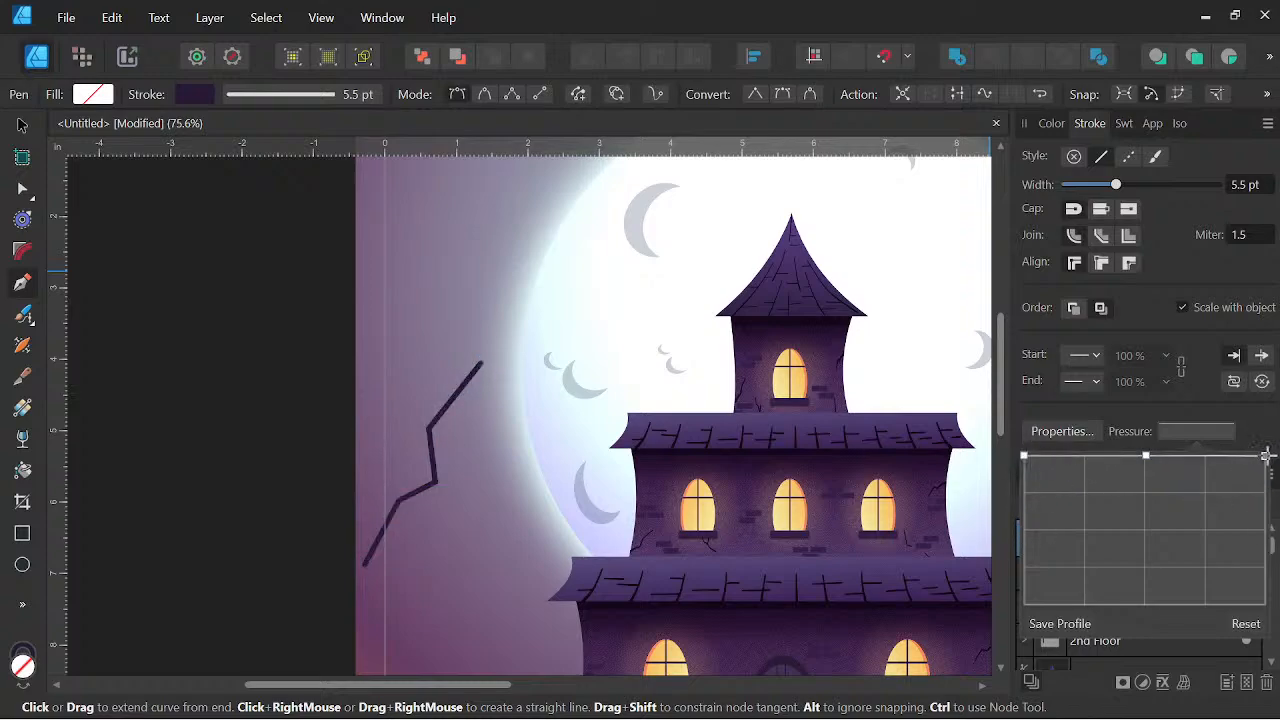
pyautogui.moveTo(1266, 456)
pyautogui.mouseDown()
pyautogui.moveTo(1266, 534)
pyautogui.moveTo(1266, 457)
pyautogui.mouseUp()
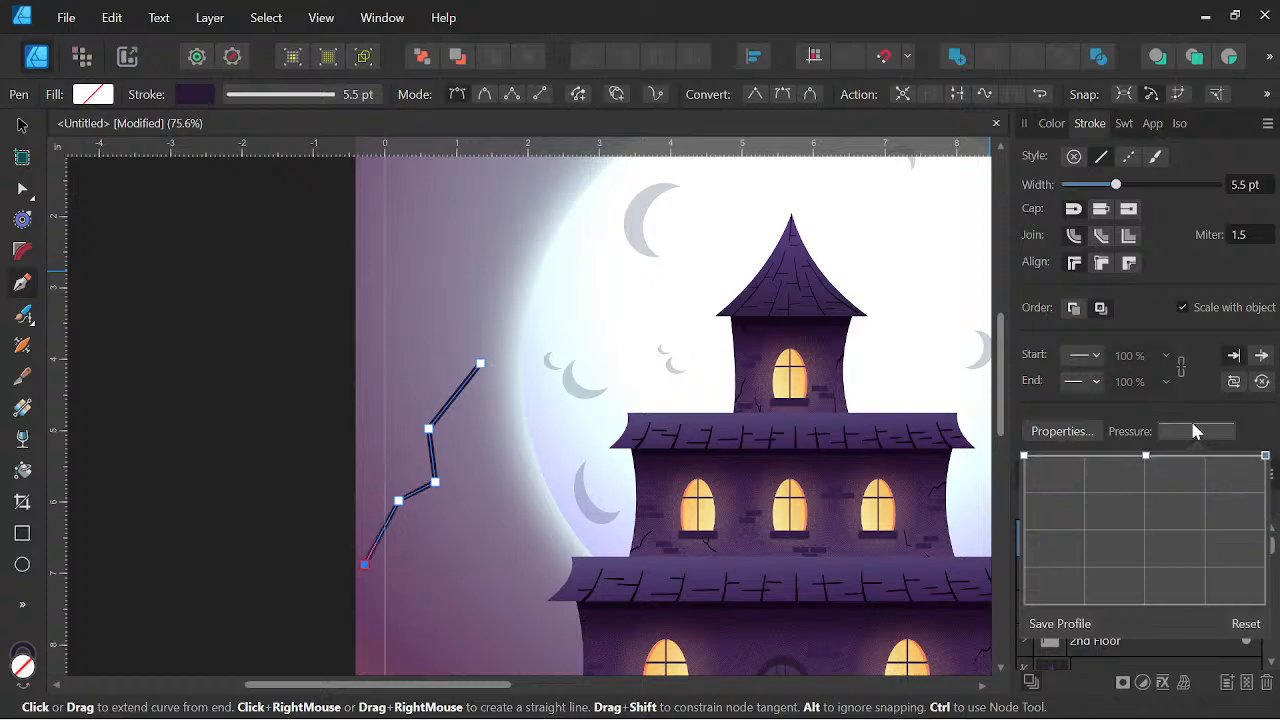
pyautogui.moveTo(1024, 457); pyautogui.dragTo(1024, 535)
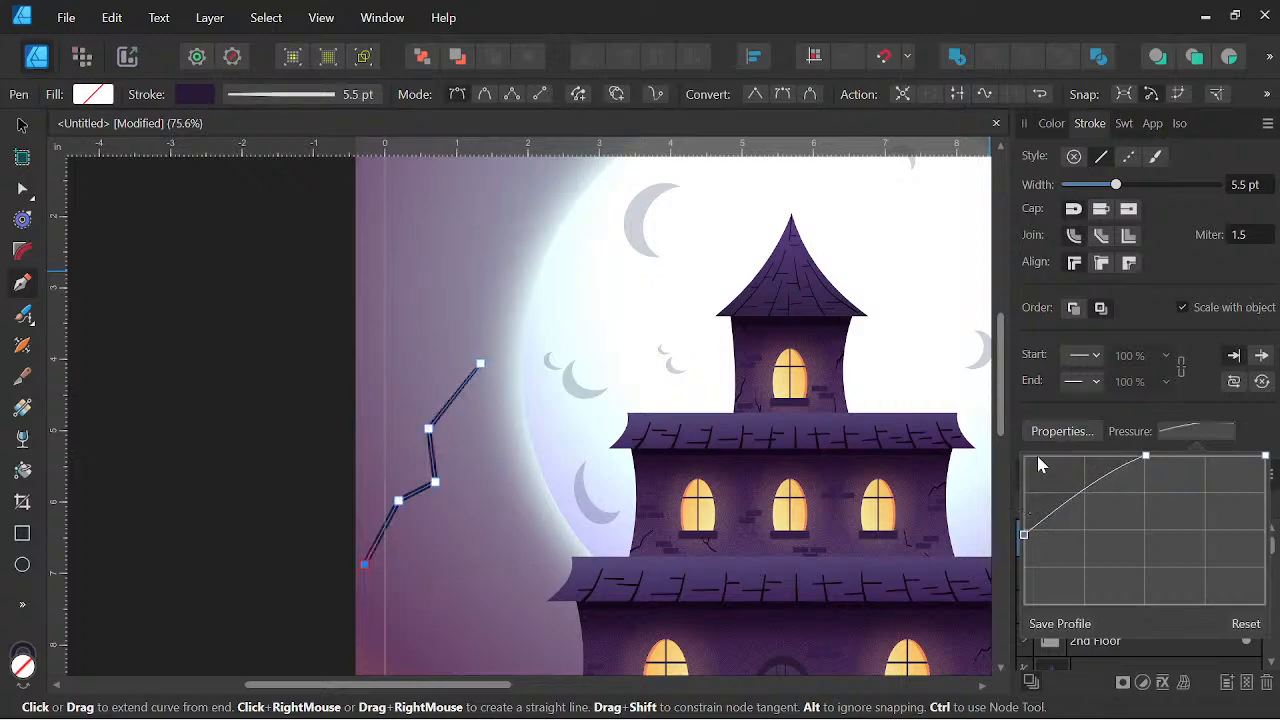
pyautogui.click(1117, 191)
pyautogui.moveTo(1117, 182); pyautogui.dragTo(1135, 186)
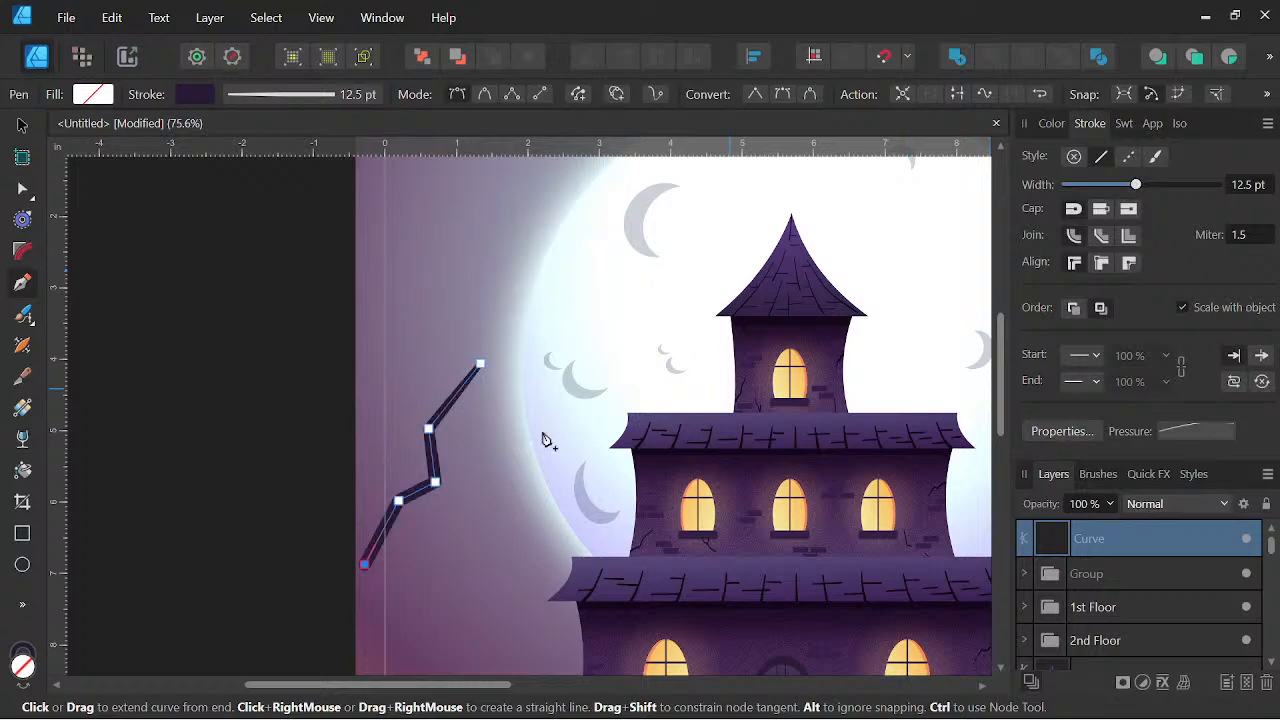
# Rotate the branch slightly clockwise and reposition it beside the moon's left edge
pyautogui.scroll(-5, 455, 440)
pyautogui.click(22, 125)
pyautogui.scroll(3, 396, 385)
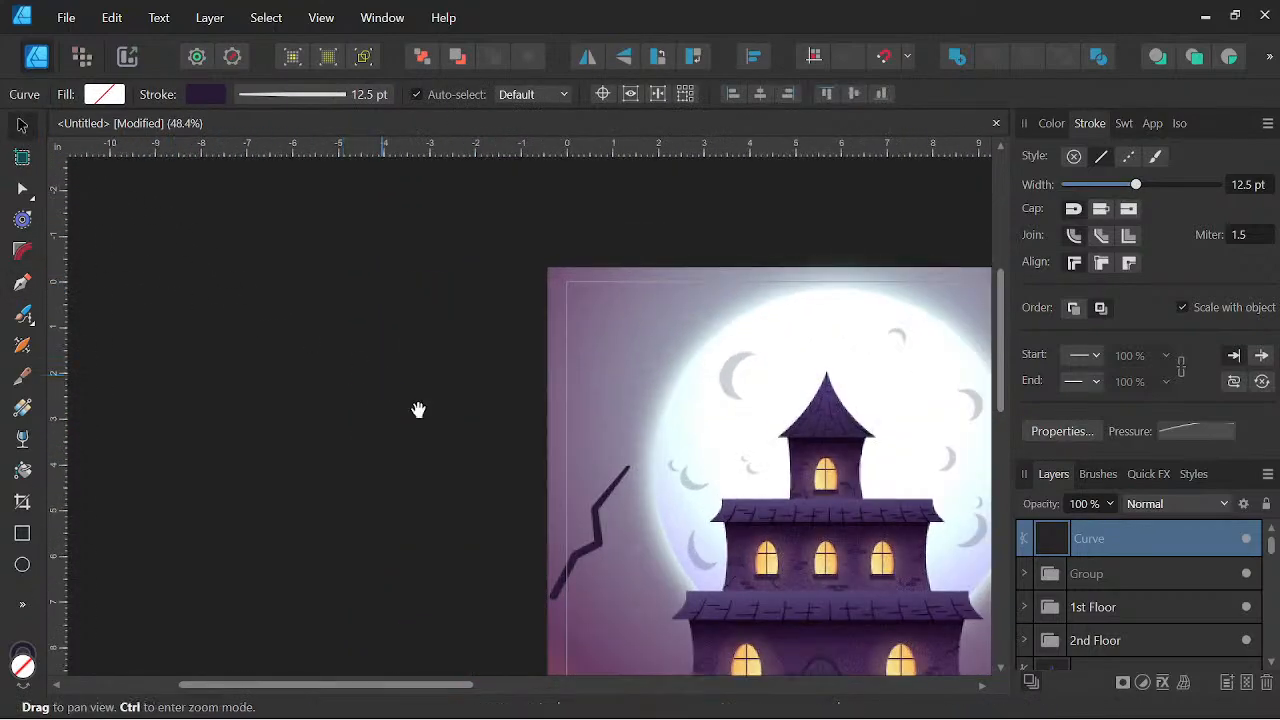
pyautogui.moveTo(291, 385); pyautogui.dragTo(333, 371)
pyautogui.moveTo(330, 288); pyautogui.dragTo(345, 290)
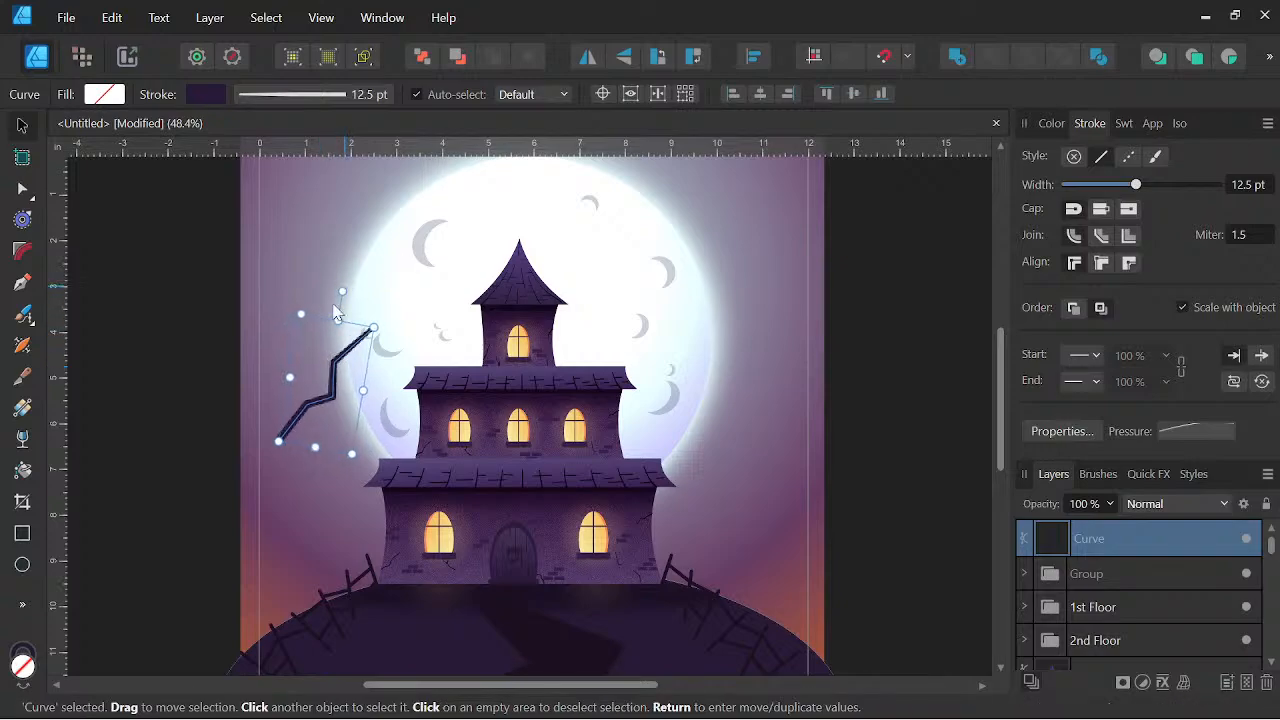
pyautogui.moveTo(339, 473); pyautogui.dragTo(357, 449)
# Draw a second, four-point zigzag branch left of the first one, ending at the first branch's lower end
pyautogui.click(22, 282)
pyautogui.scroll(2, 277, 304)
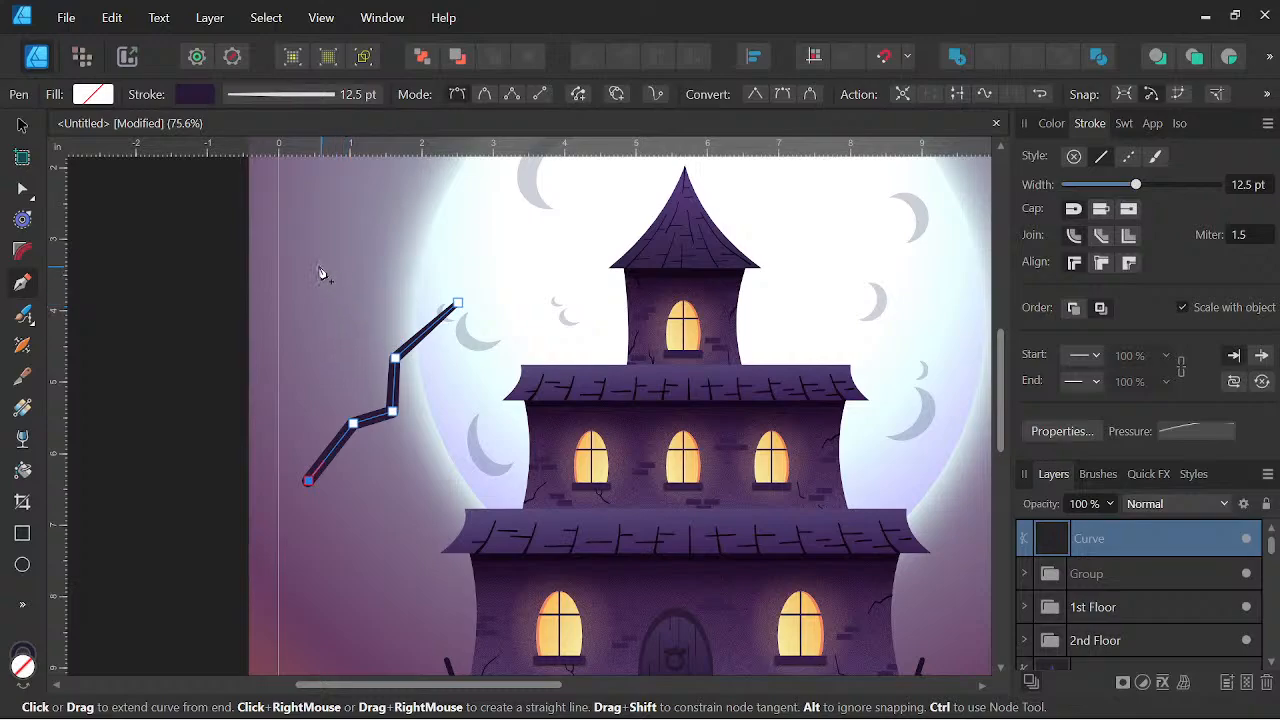
pyautogui.press('Escape')
pyautogui.click(312, 275)
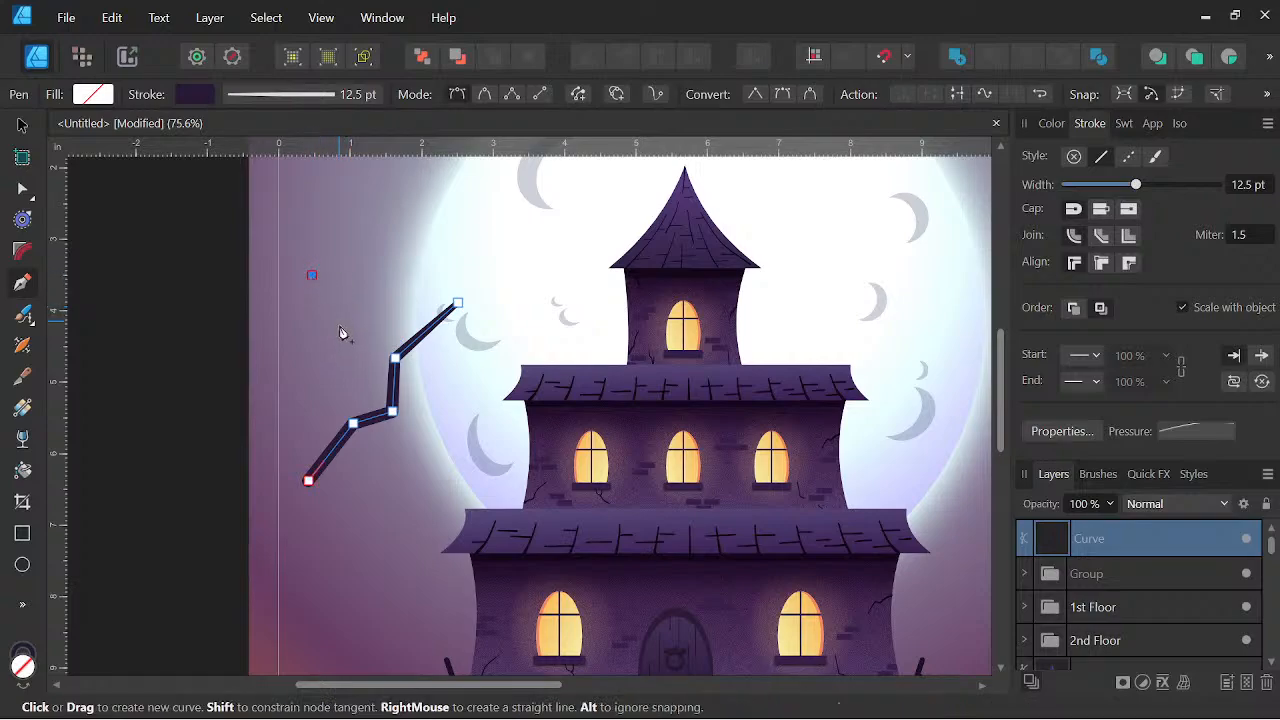
pyautogui.click(342, 344)
pyautogui.click(311, 400)
pyautogui.click(310, 472)
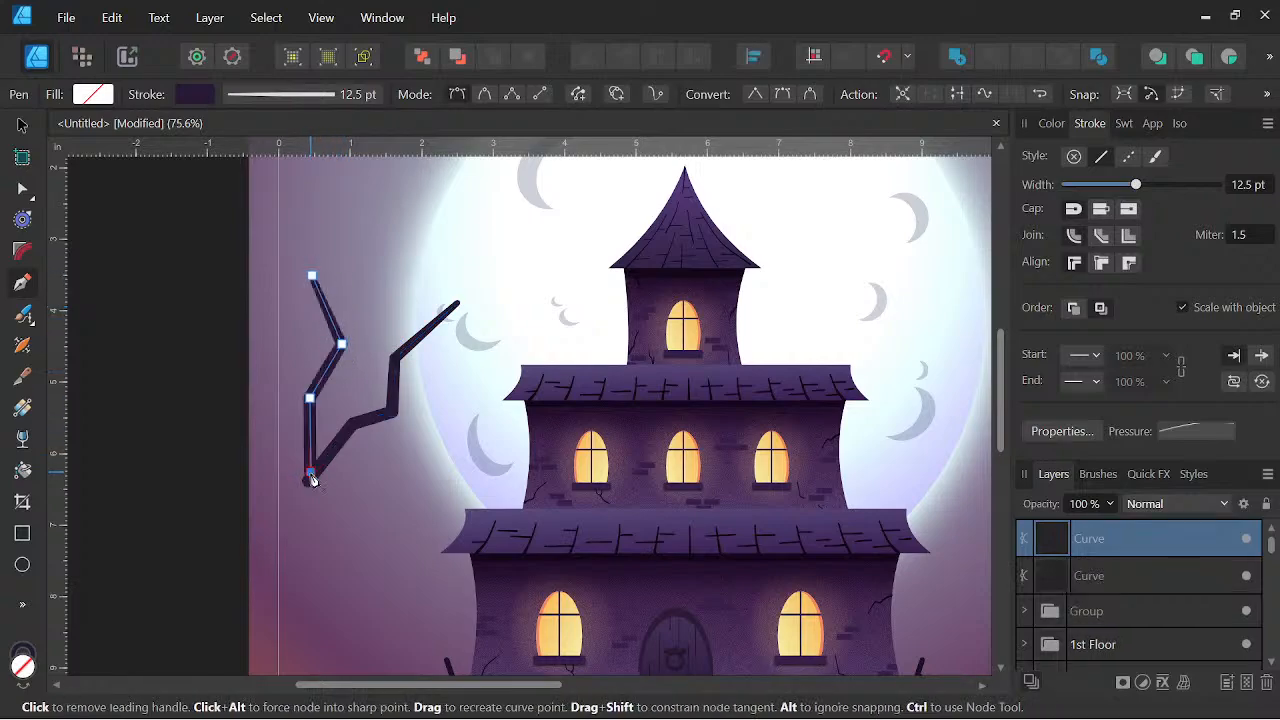
# Draw a short three-point branch just below the fork of the two existing branches
pyautogui.scroll(-2, 358, 498)
pyautogui.moveTo(390, 490); pyautogui.dragTo(455, 367)
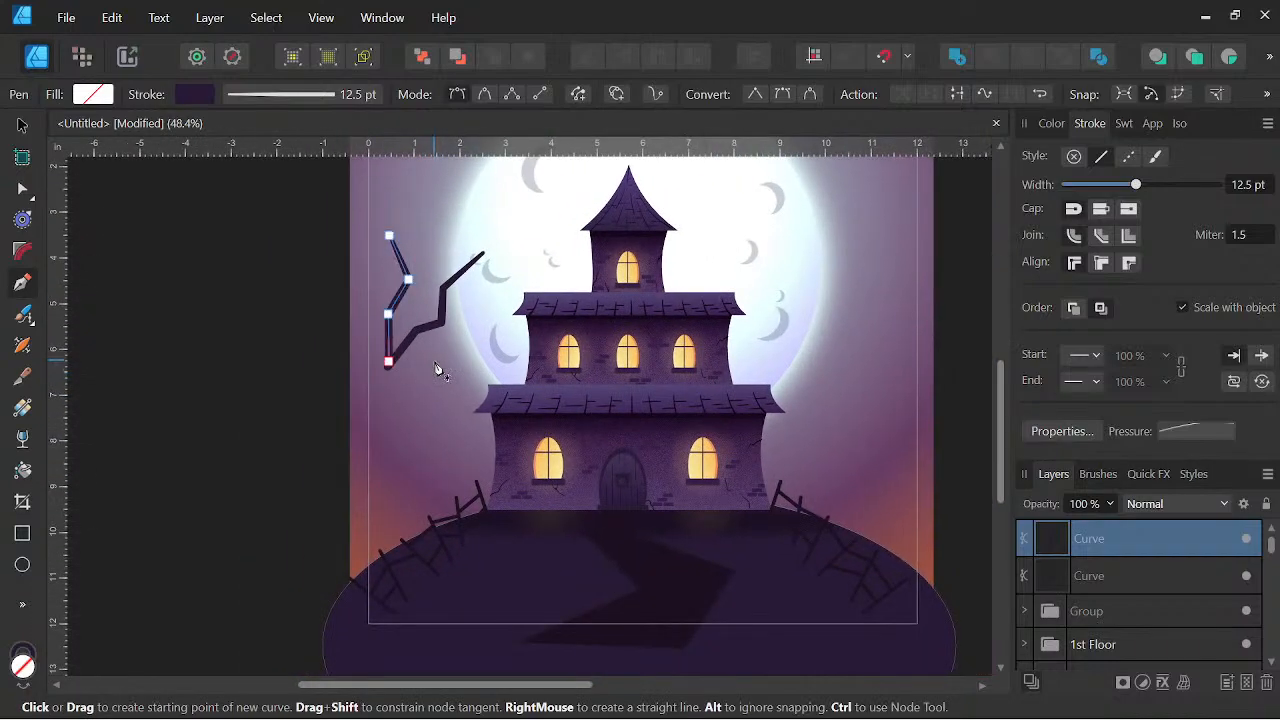
pyautogui.click(432, 363)
pyautogui.click(407, 401)
pyautogui.click(385, 408)
pyautogui.press('Escape')
# Draw a four-point trunk line from above the branches down to the hill by the left fence, with a 24.9 pt stroke
pyautogui.moveTo(460, 444); pyautogui.dragTo(462, 454)
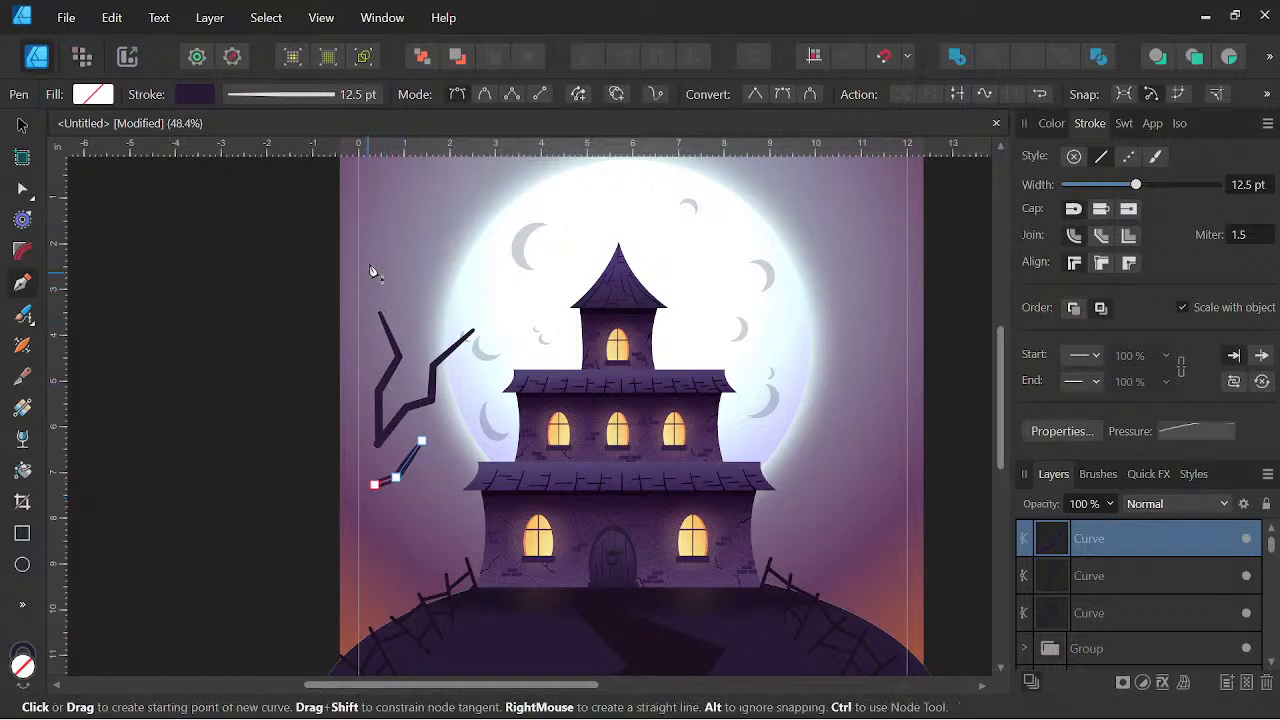
pyautogui.click(379, 220)
pyautogui.click(340, 296)
pyautogui.click(360, 347)
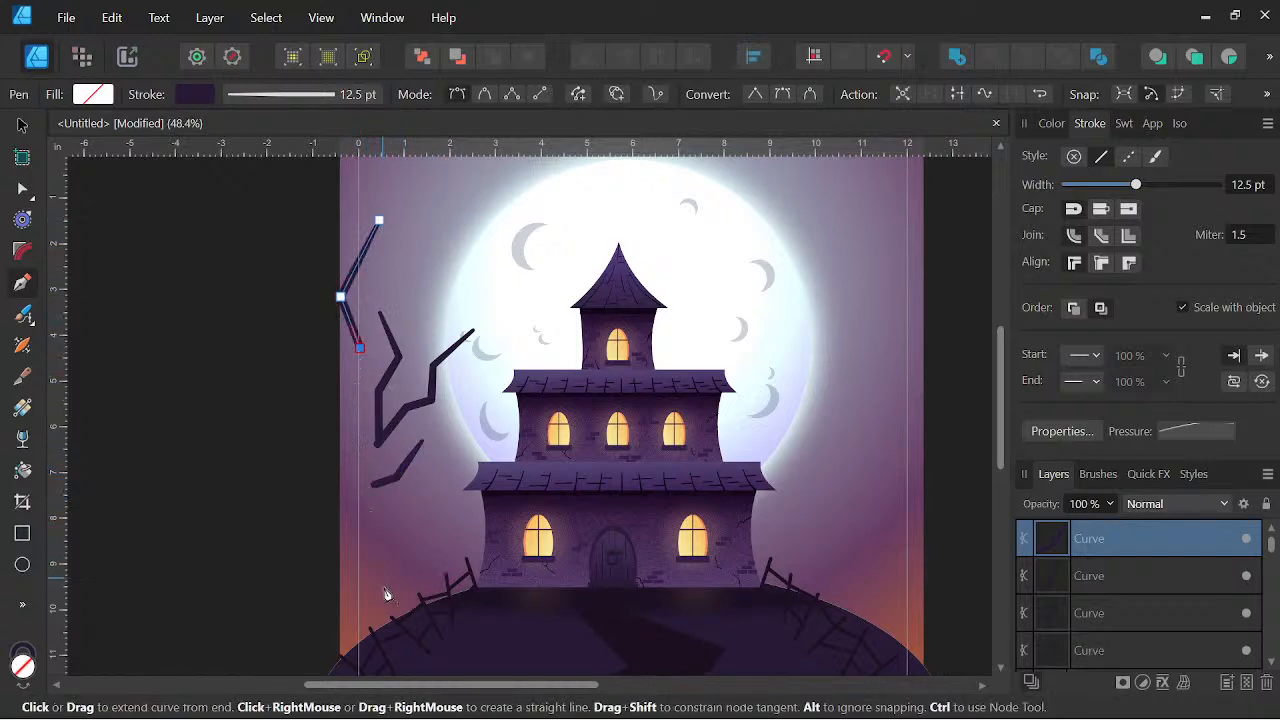
pyautogui.click(399, 641)
pyautogui.moveTo(457, 609); pyautogui.dragTo(524, 535)
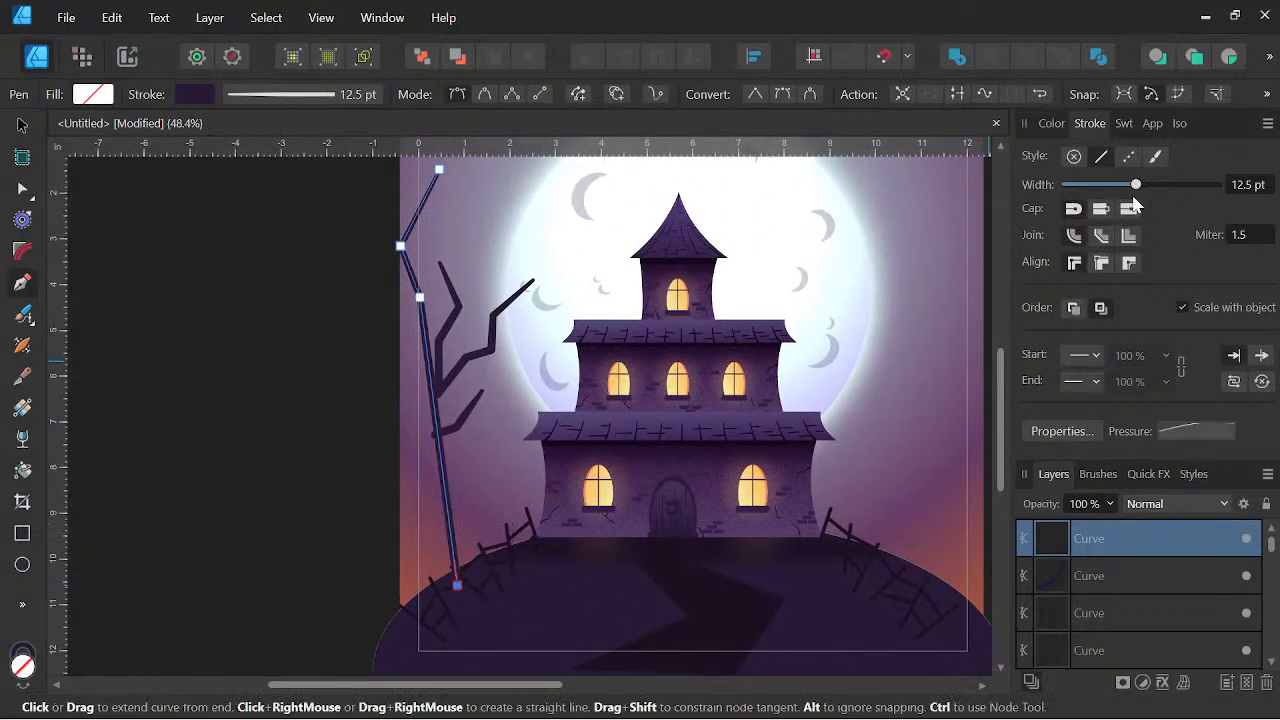
pyautogui.moveTo(1139, 186); pyautogui.dragTo(1157, 186)
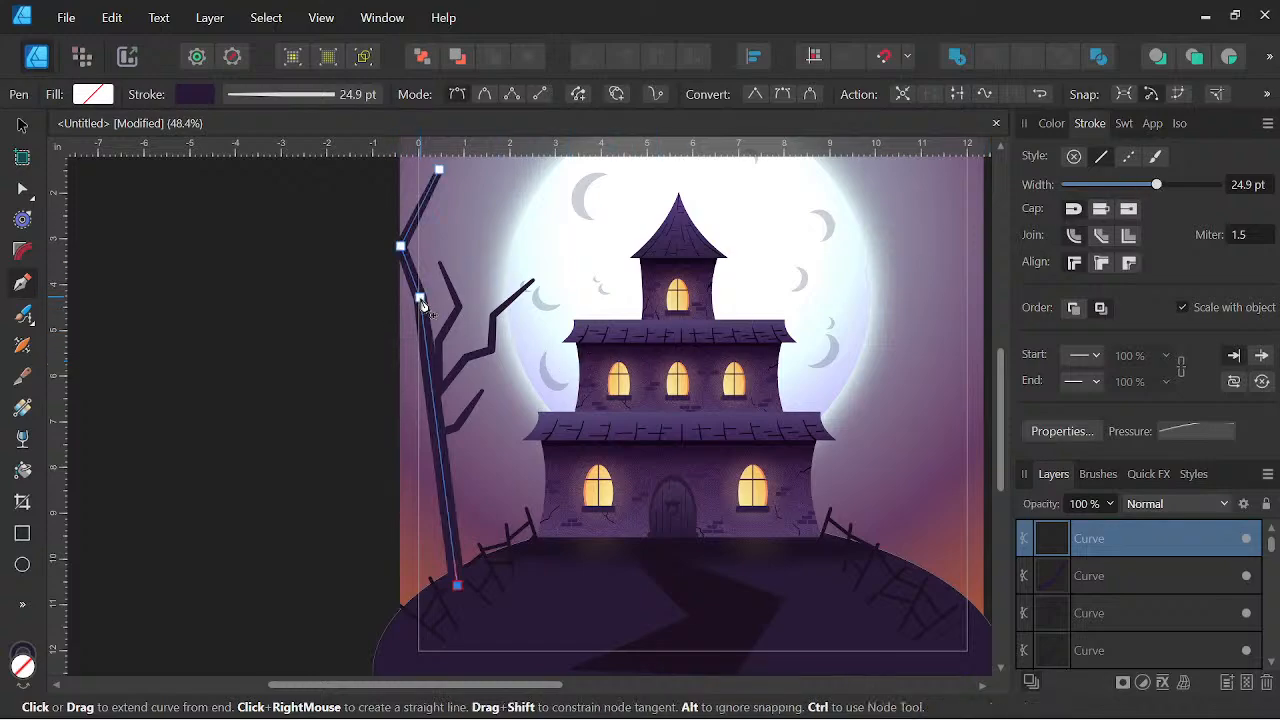
# Try to thicken the trunk line by adding a second base point, running it back to the upper node, and filling it with dark purple 291A36
pyautogui.click(455, 580)
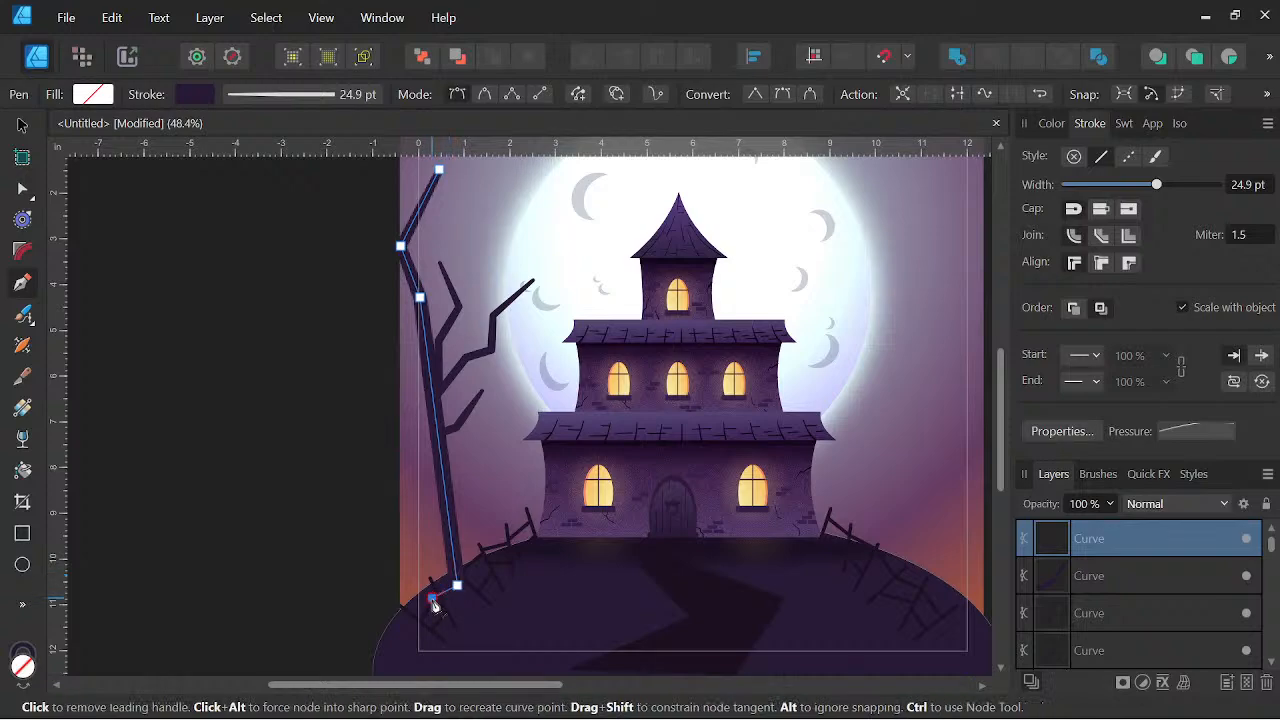
pyautogui.click(420, 299)
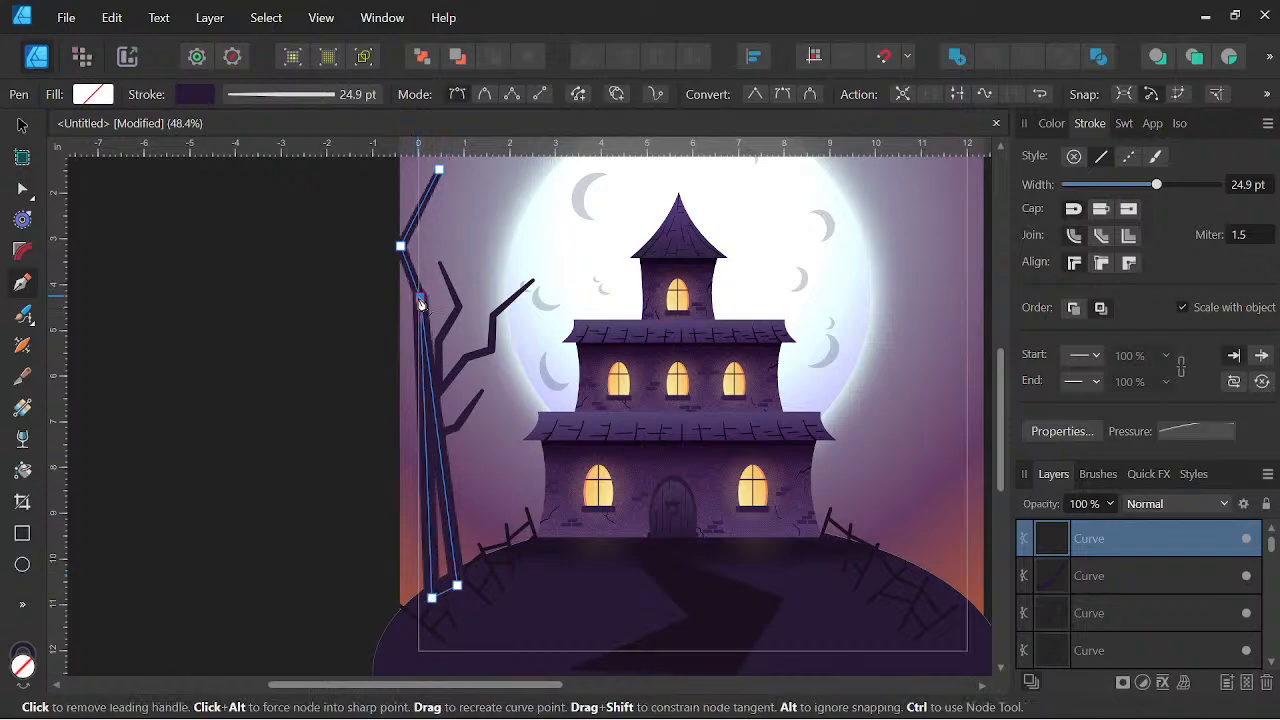
pyautogui.click(1051, 124)
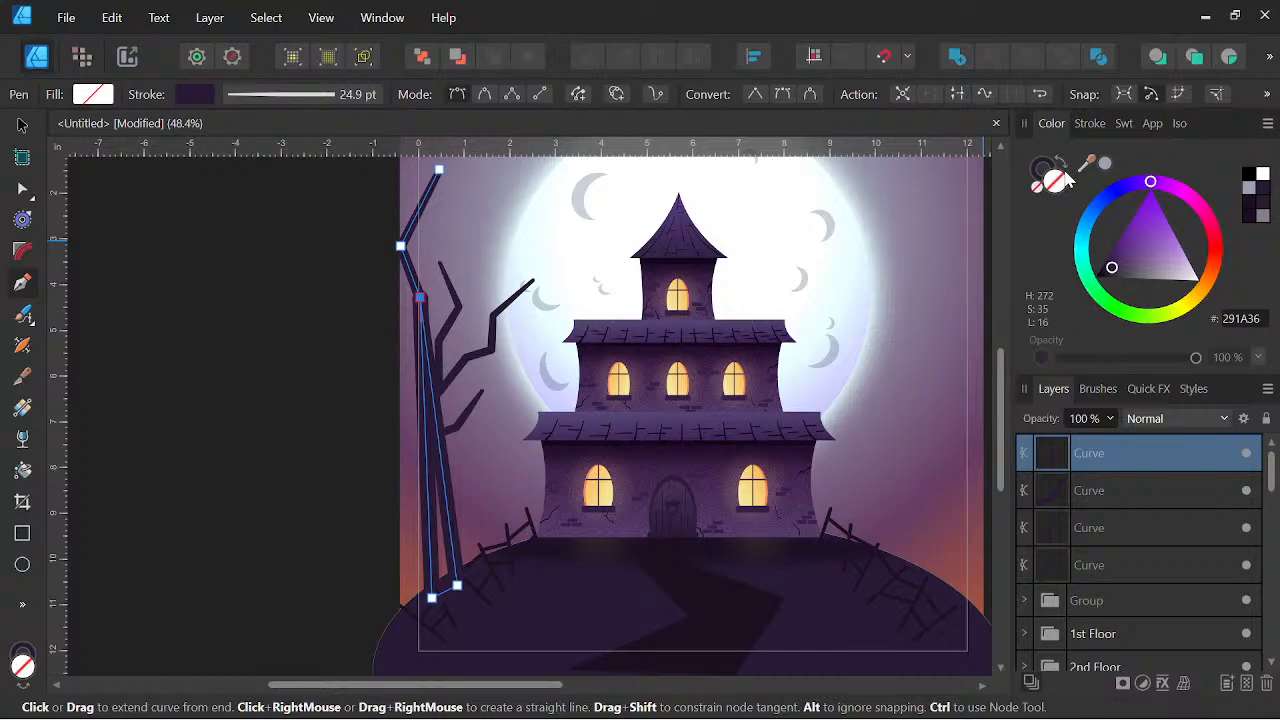
pyautogui.click(1064, 168)
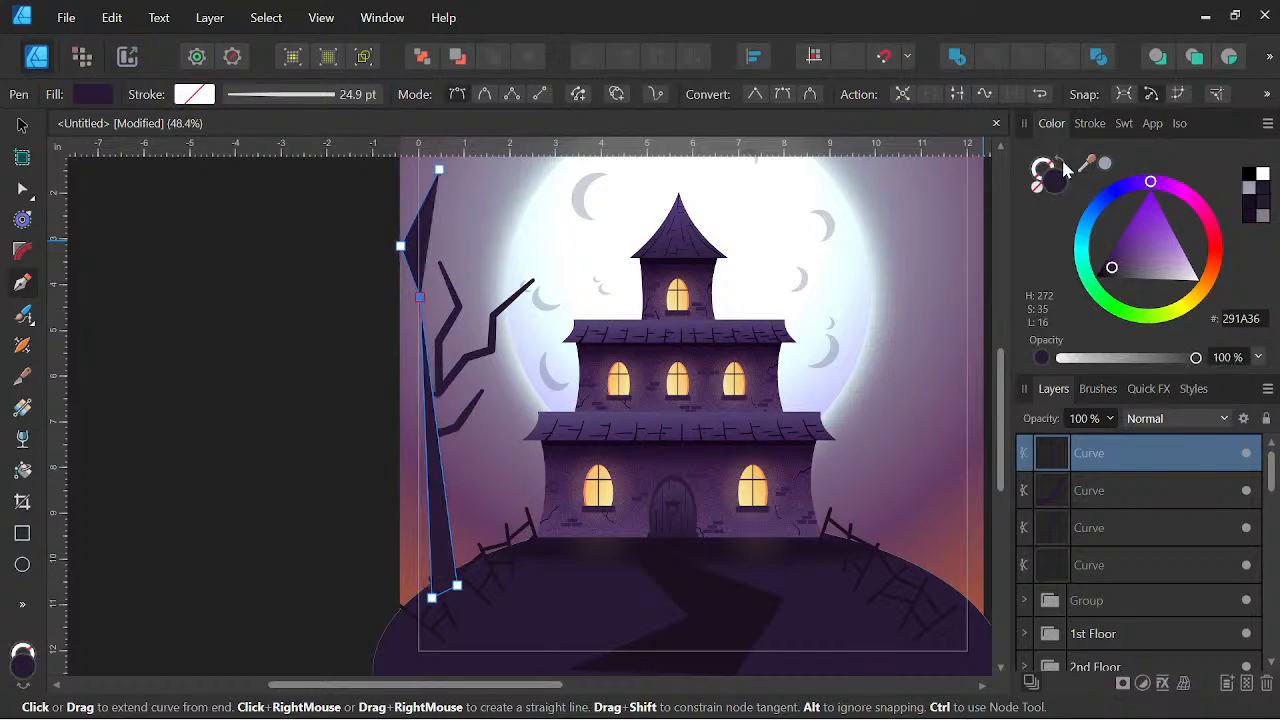
pyautogui.click(1064, 168)
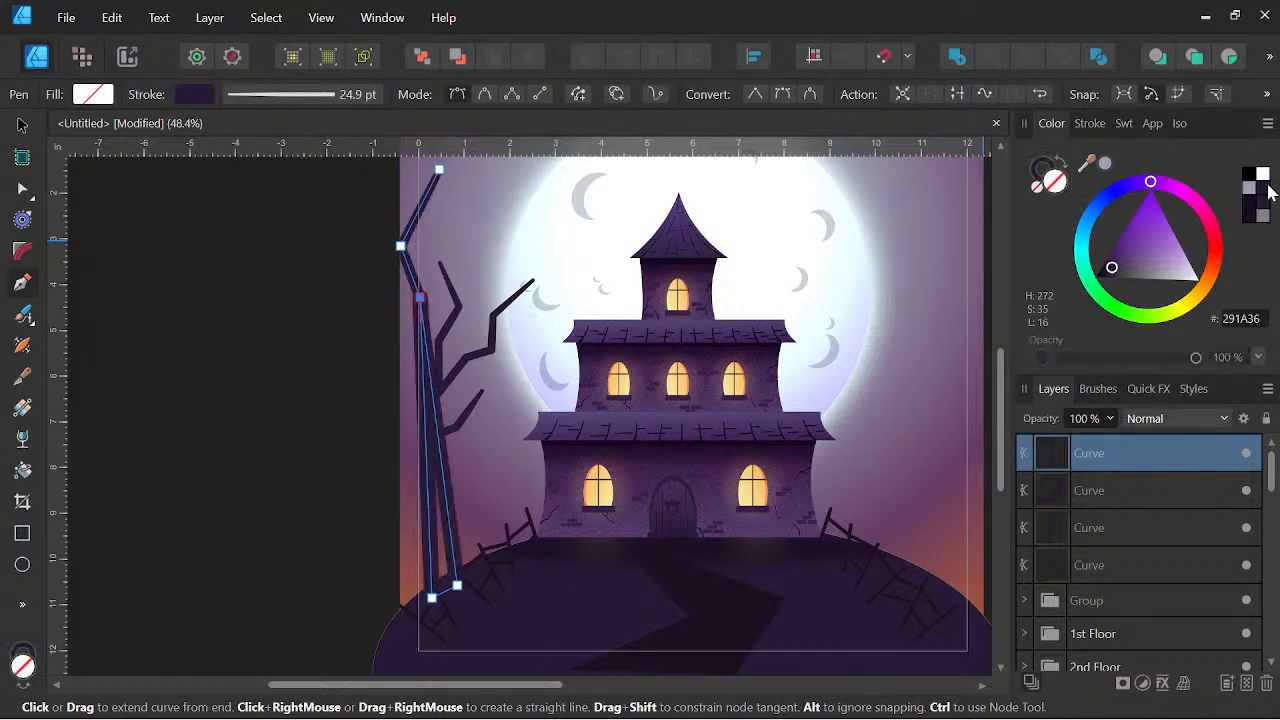
pyautogui.click(1266, 187)
pyautogui.press('space')
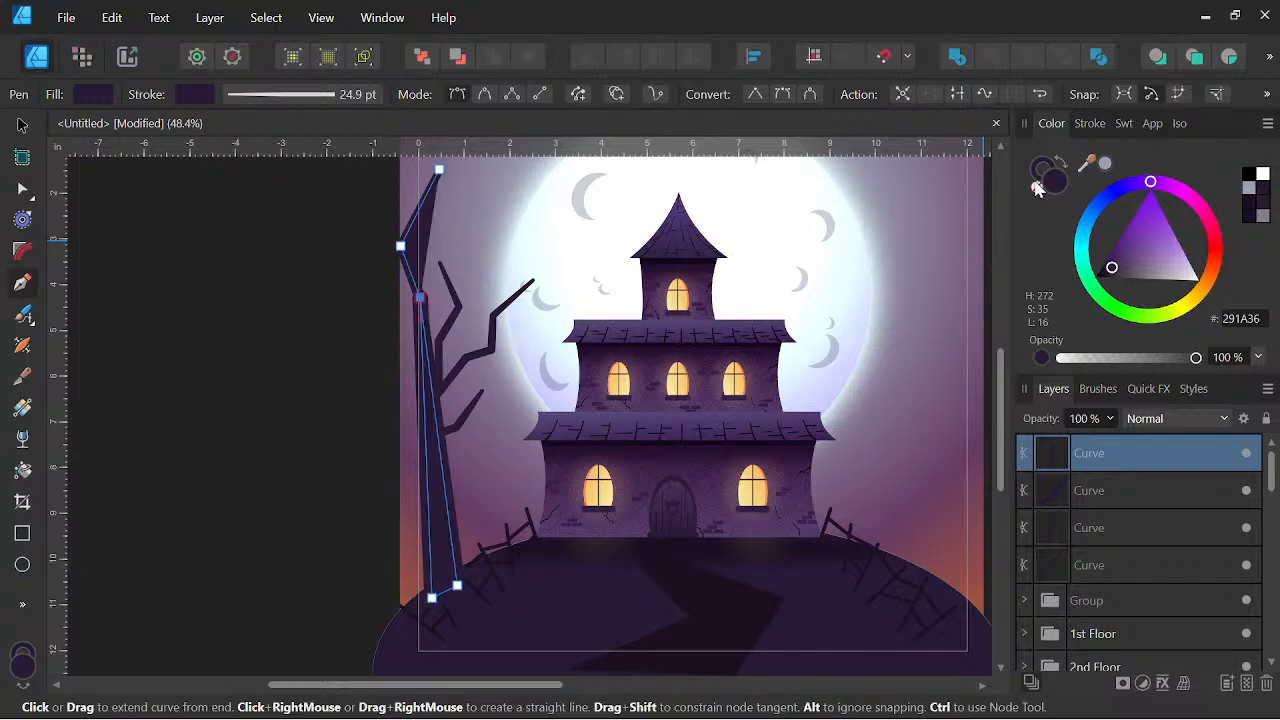
pyautogui.click(1037, 189)
pyautogui.press('space')
pyautogui.scroll(-3, 466, 380)
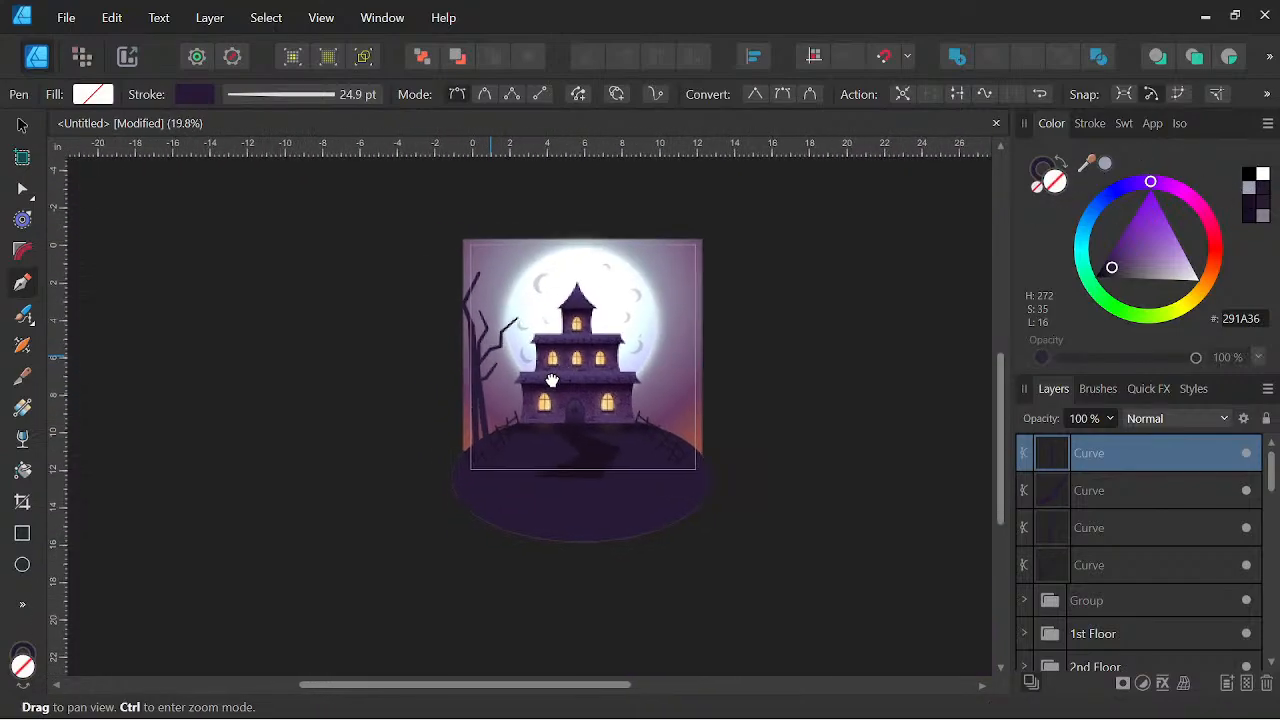
pyautogui.scroll(3, 472, 369)
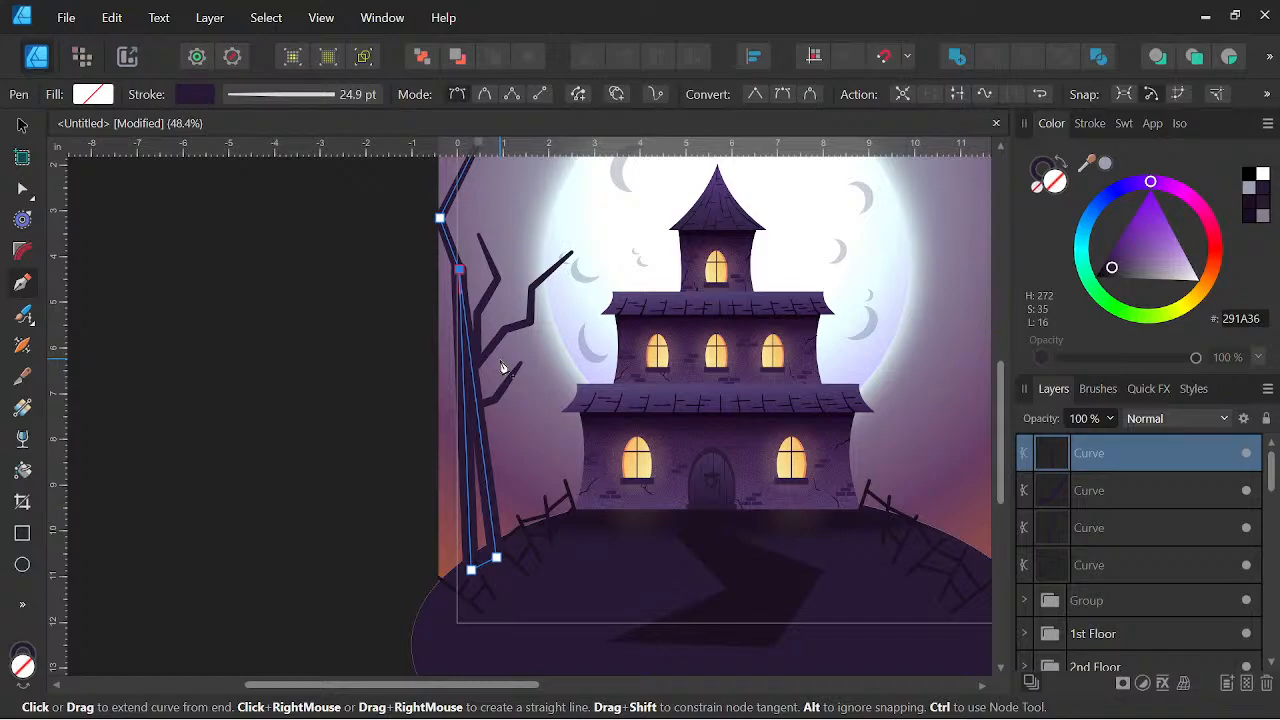
# Undo the fill changes and the entire trunk line beside the branches
pyautogui.hotkey('shift', 'x')
pyautogui.hotkey('ctrl', 'z')
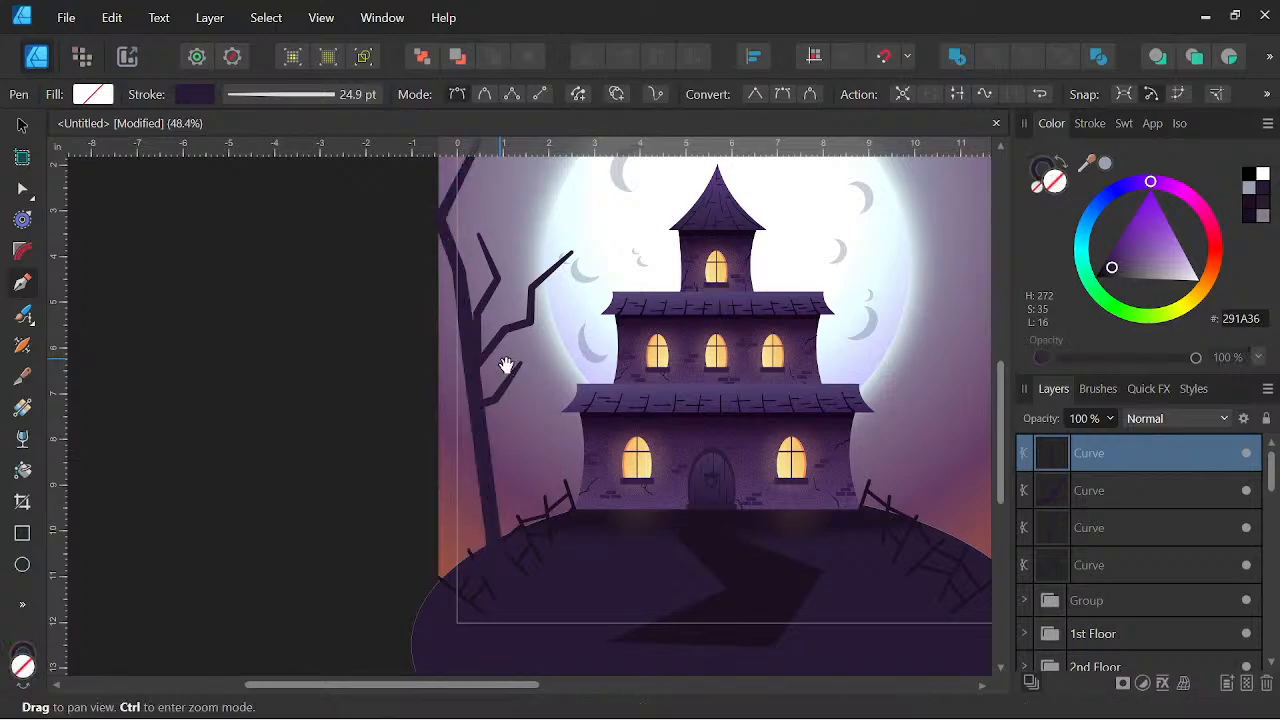
pyautogui.hotkey('ctrl', 'z')
pyautogui.hotkey('ctrl', 'z')
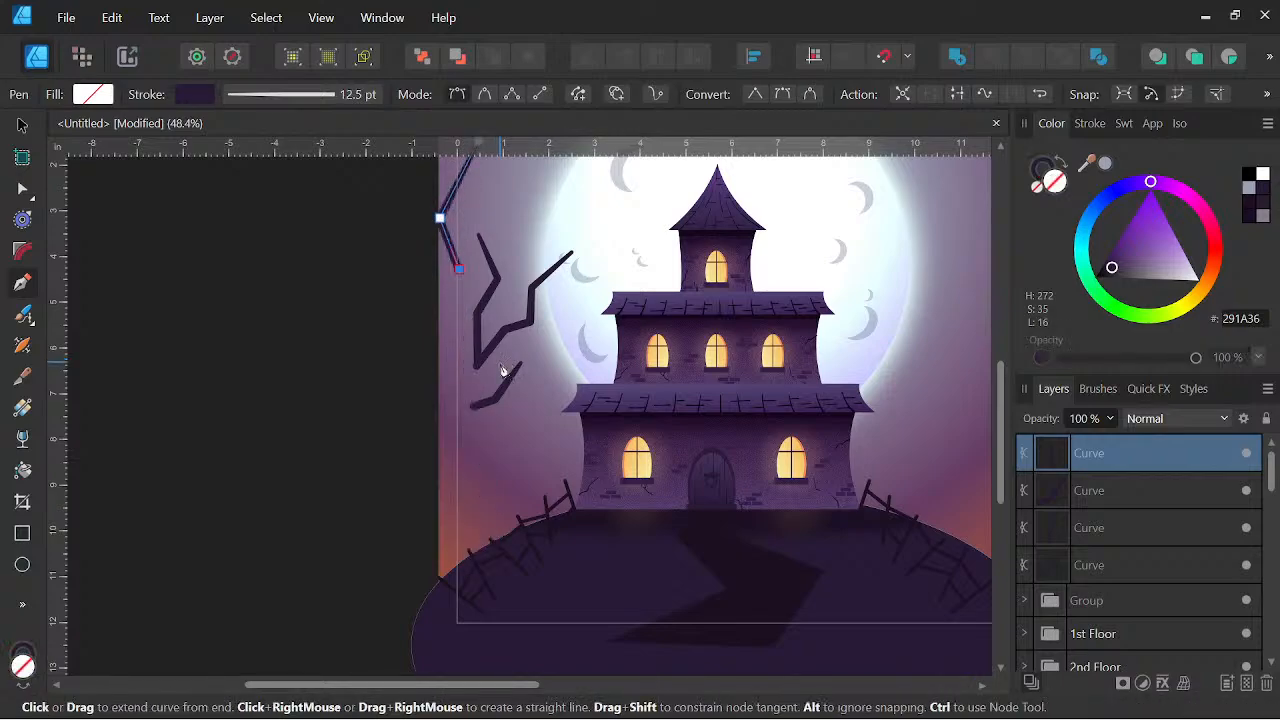
pyautogui.hotkey('ctrl', 'z')
pyautogui.scroll(-2, 500, 370)
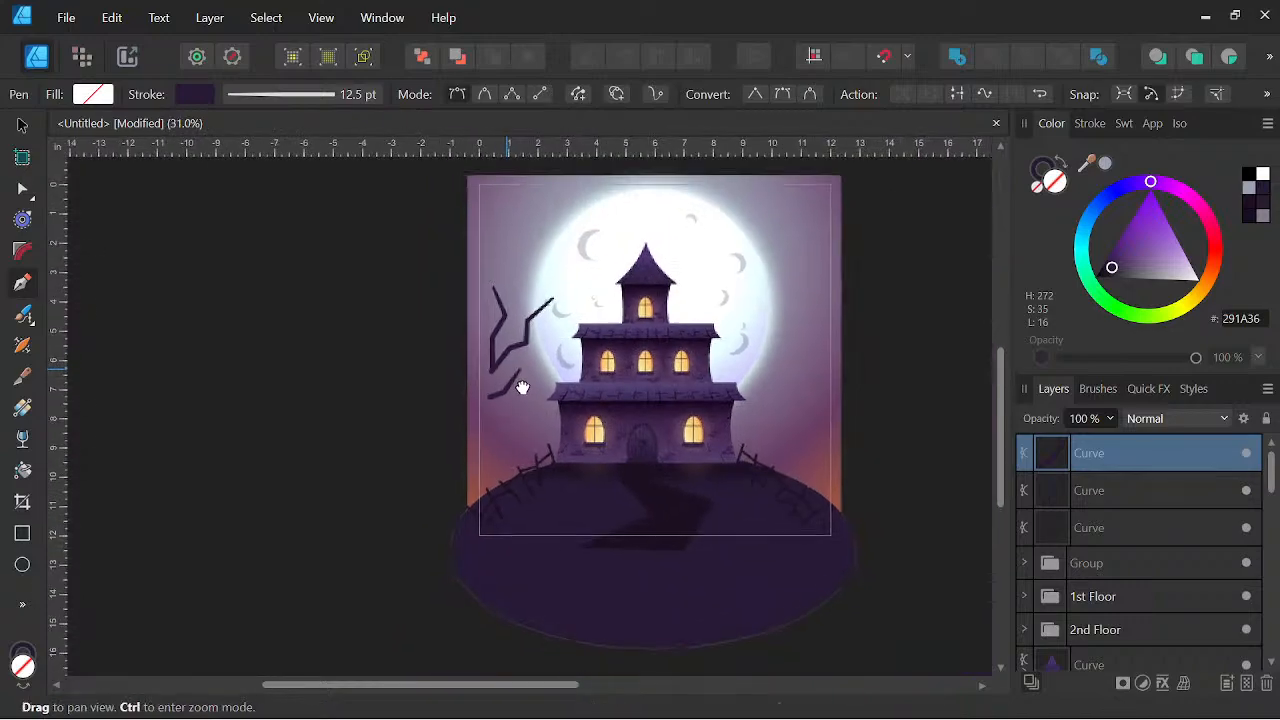
pyautogui.scroll(4, 505, 390)
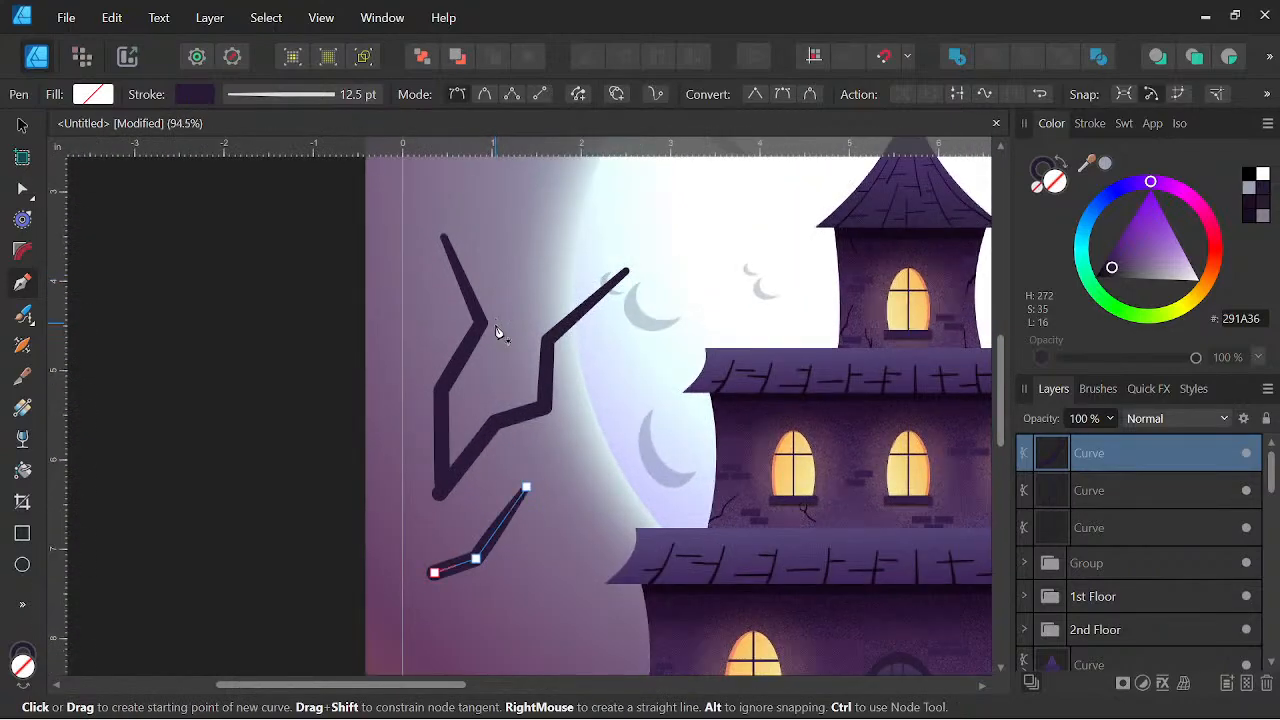
pyautogui.scroll(-1, 535, 386)
pyautogui.moveTo(535, 386); pyautogui.dragTo(528, 387)
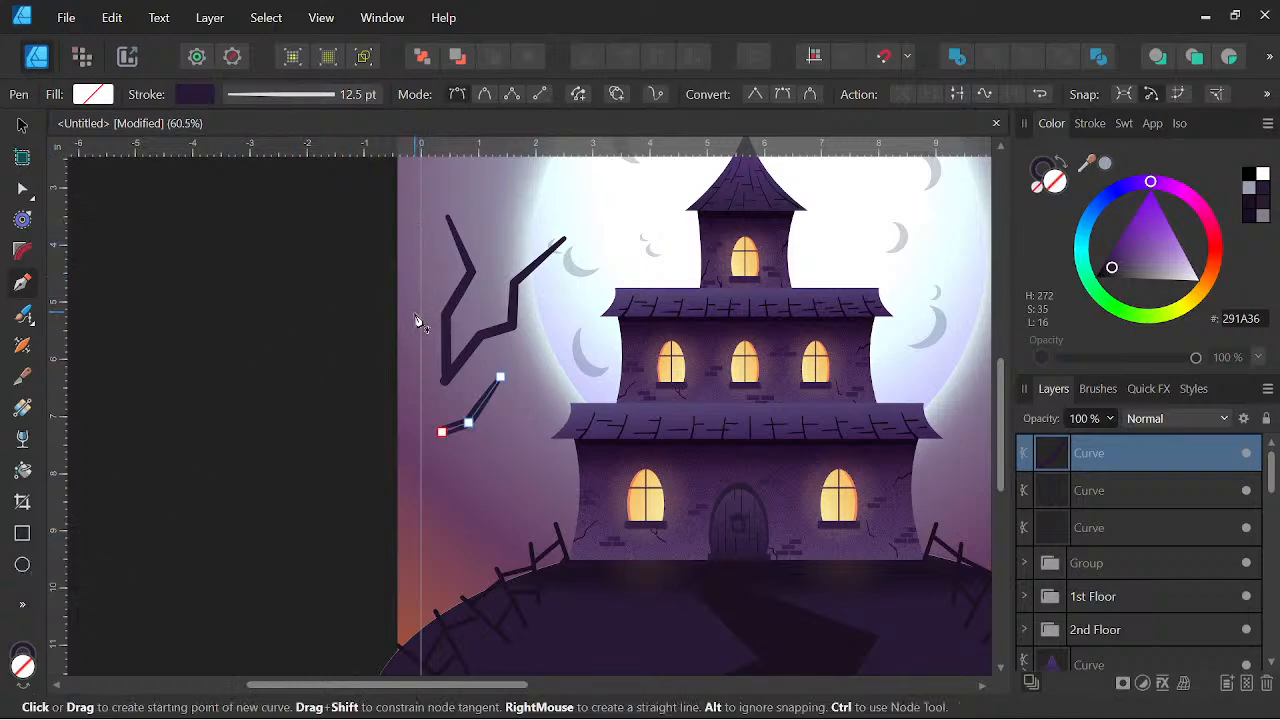
# Try a tall rectangle filled with 291A36 as the tree trunk over the branches, and delete it
pyautogui.click(22, 534)
pyautogui.moveTo(342, 207); pyautogui.dragTo(408, 593)
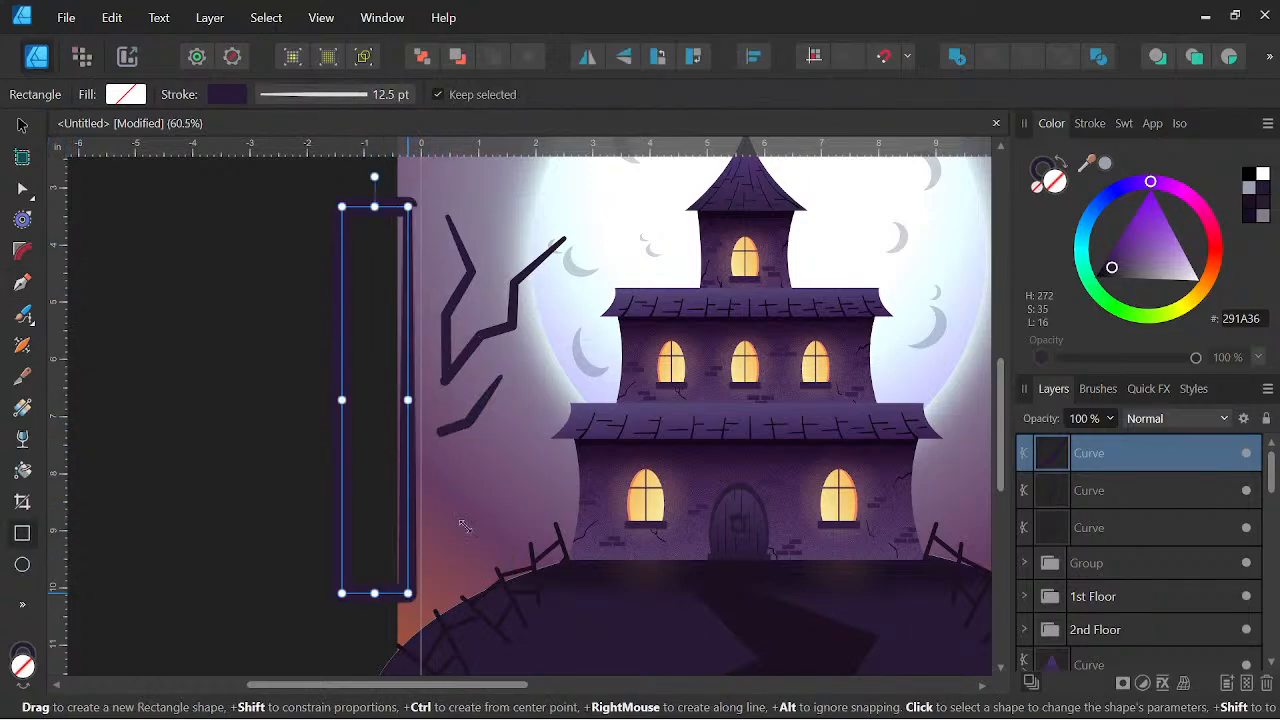
pyautogui.click(1063, 170)
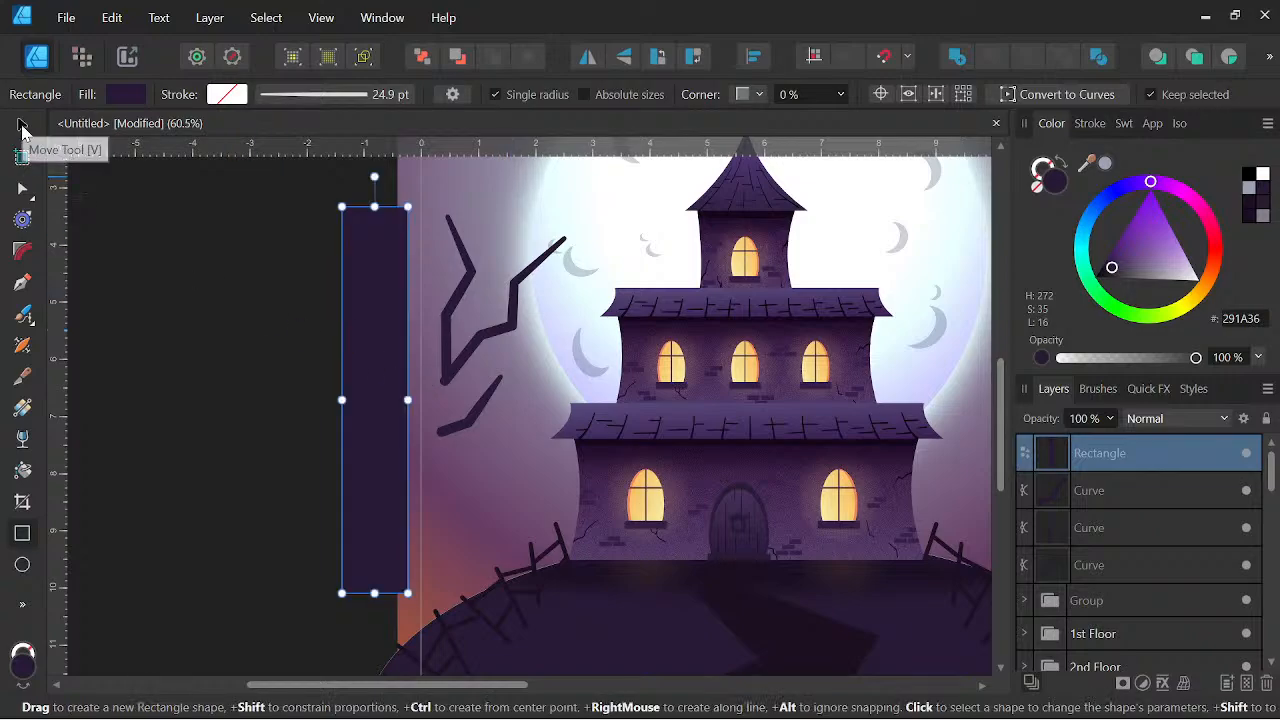
pyautogui.click(22, 125)
pyautogui.moveTo(370, 302); pyautogui.dragTo(431, 375)
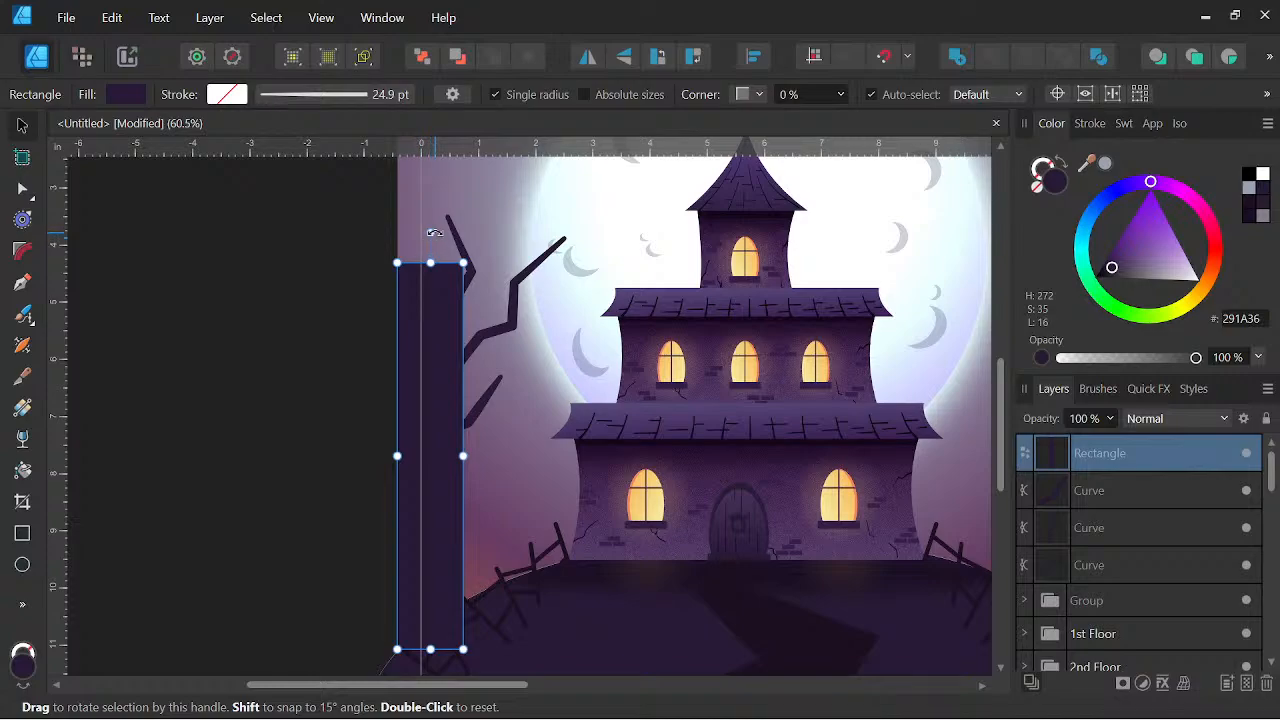
pyautogui.press('Delete')
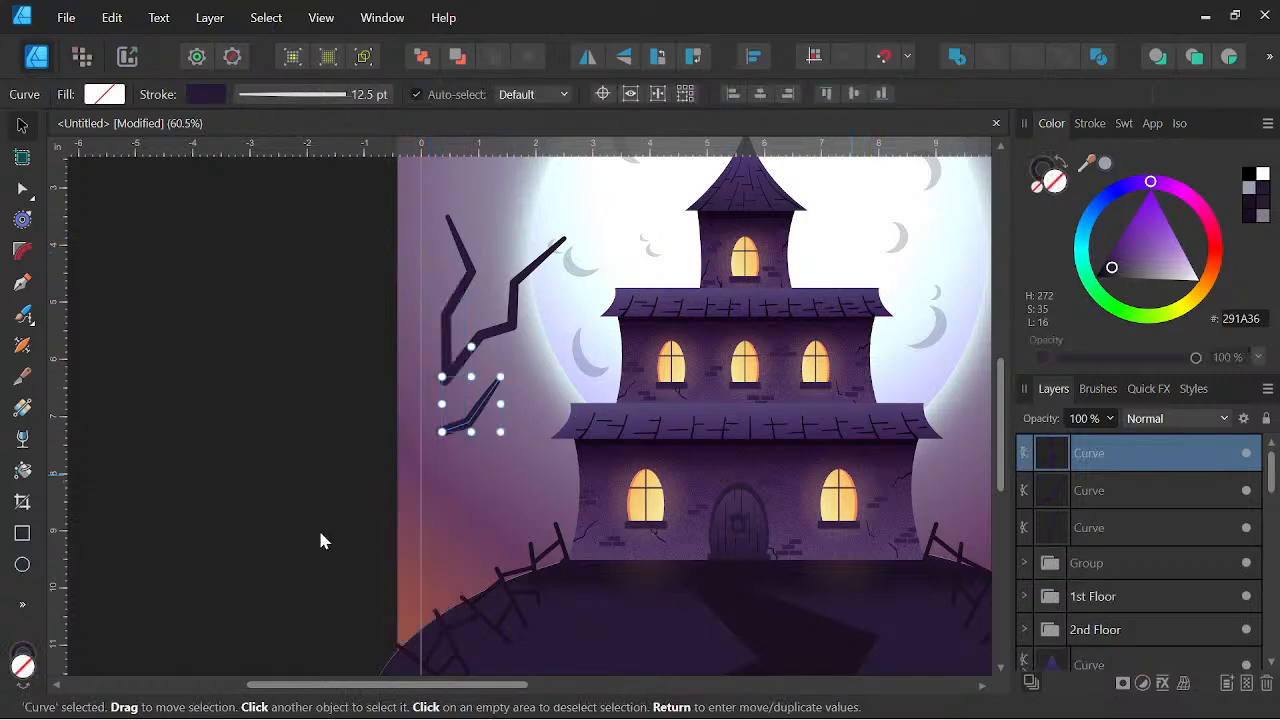
# Draw a tall, narrow triangle filled with 291A36 as the trunk, running from the leftmost branch tip down to the hill
pyautogui.click(18, 604)
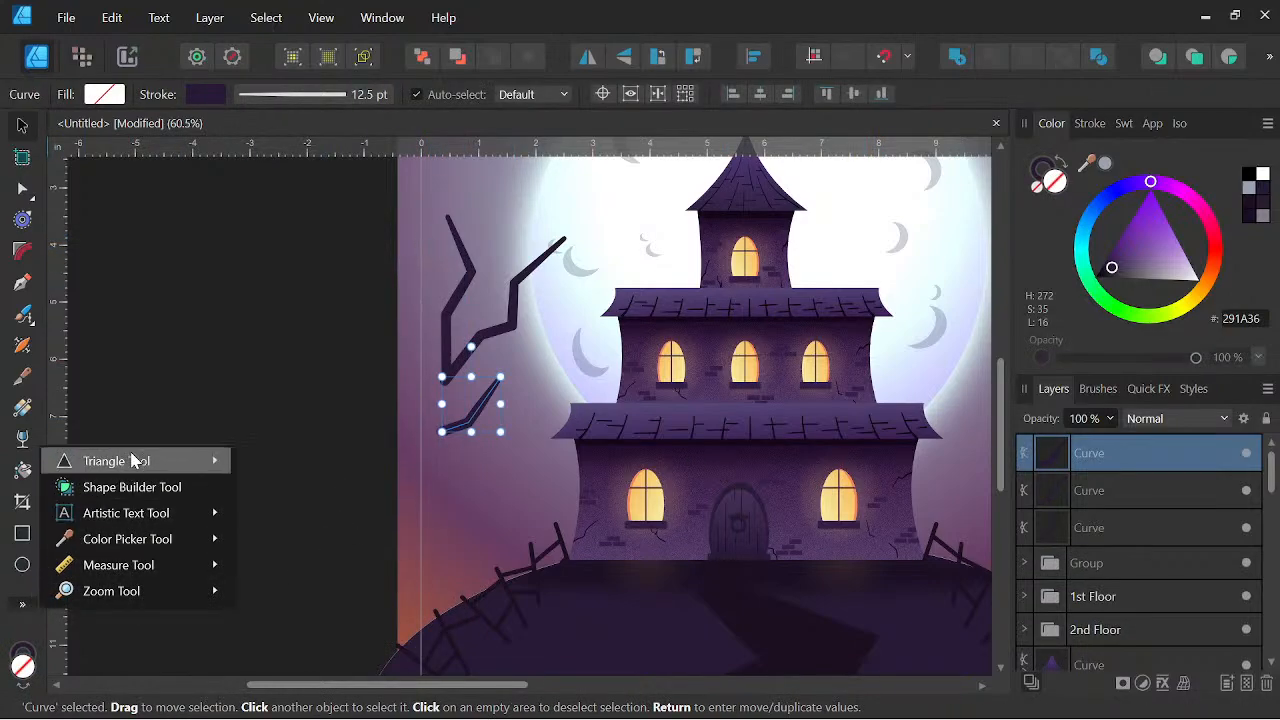
pyautogui.moveTo(137, 461)
pyautogui.click(307, 41)
pyautogui.moveTo(430, 212); pyautogui.dragTo(461, 578)
pyautogui.moveTo(450, 287); pyautogui.dragTo(383, 434)
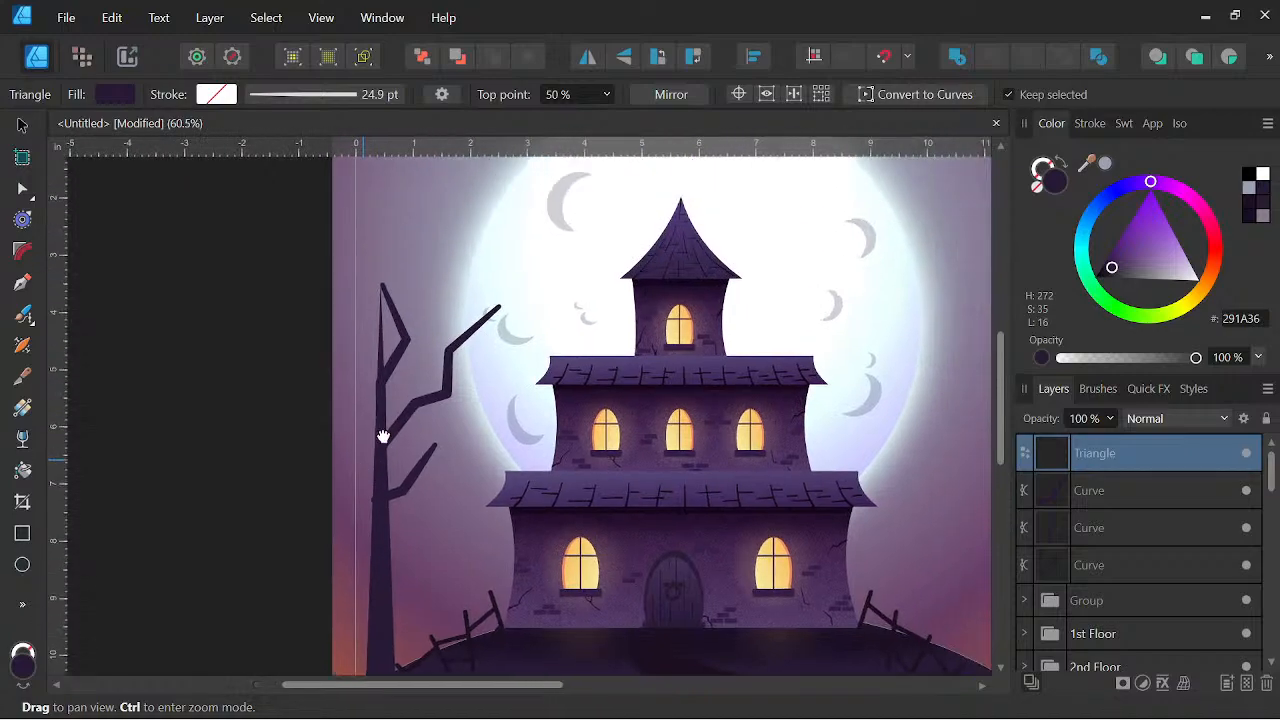
pyautogui.moveTo(476, 443); pyautogui.dragTo(498, 340)
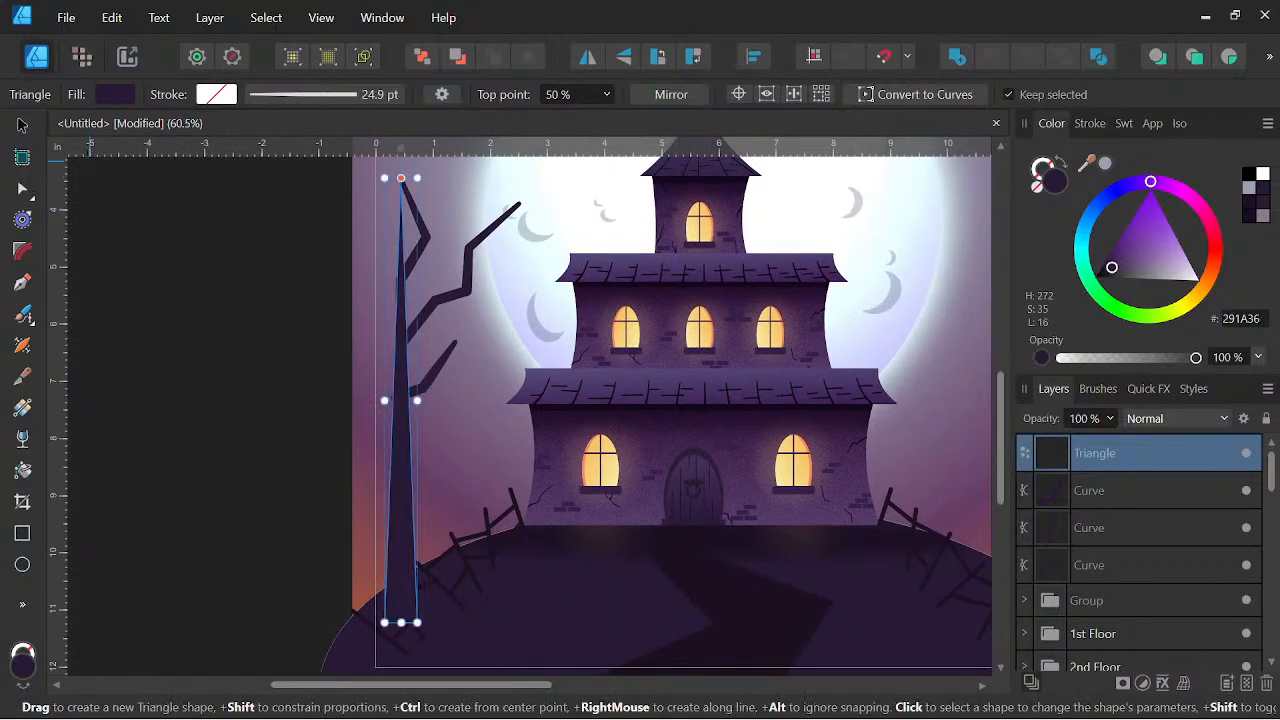
# Tilt the triangle trunk slightly counterclockwise and fit it to the left of the branches with its base extended into the hill
pyautogui.click(22, 126)
pyautogui.scroll(2, 400, 180)
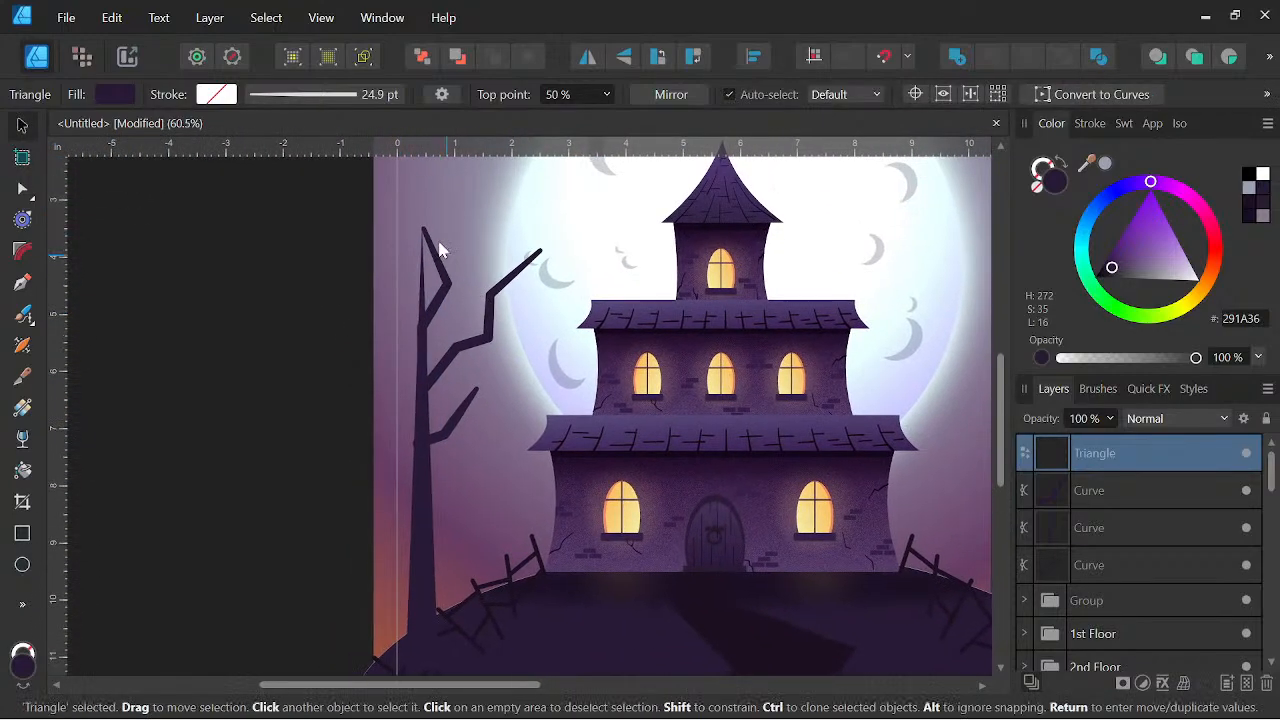
pyautogui.moveTo(418, 195); pyautogui.dragTo(384, 178)
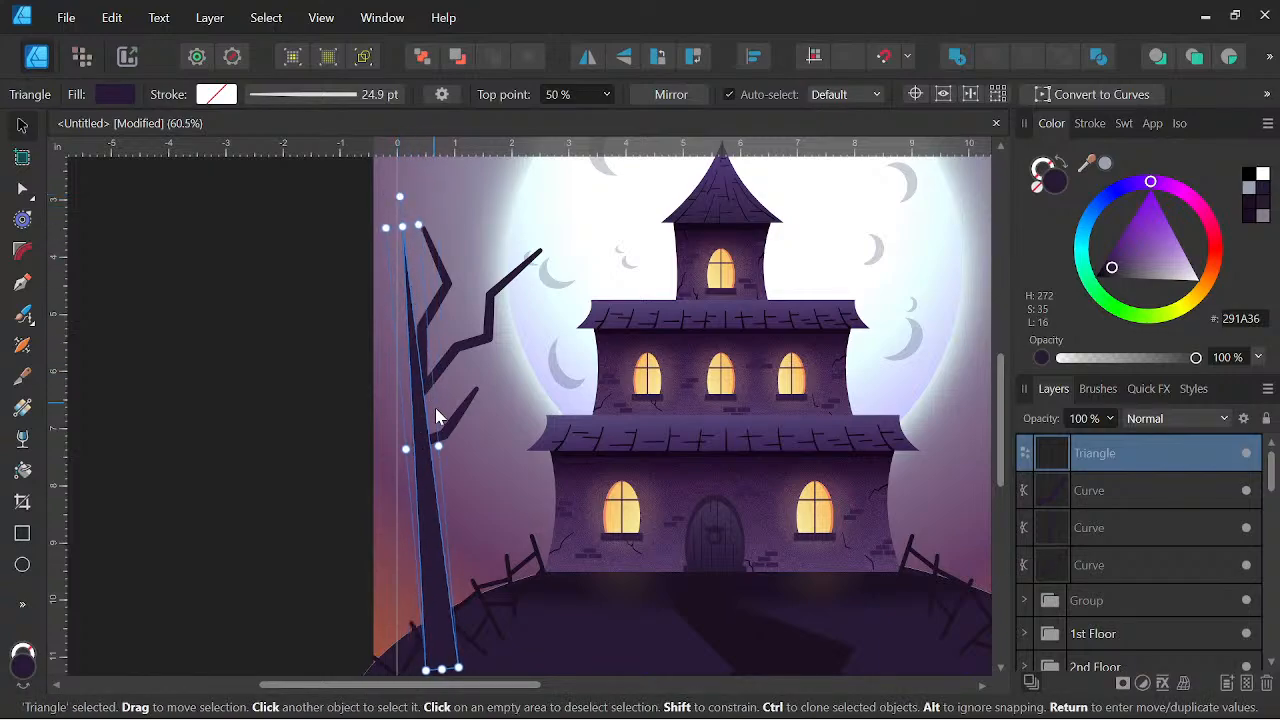
pyautogui.moveTo(401, 408); pyautogui.dragTo(403, 386)
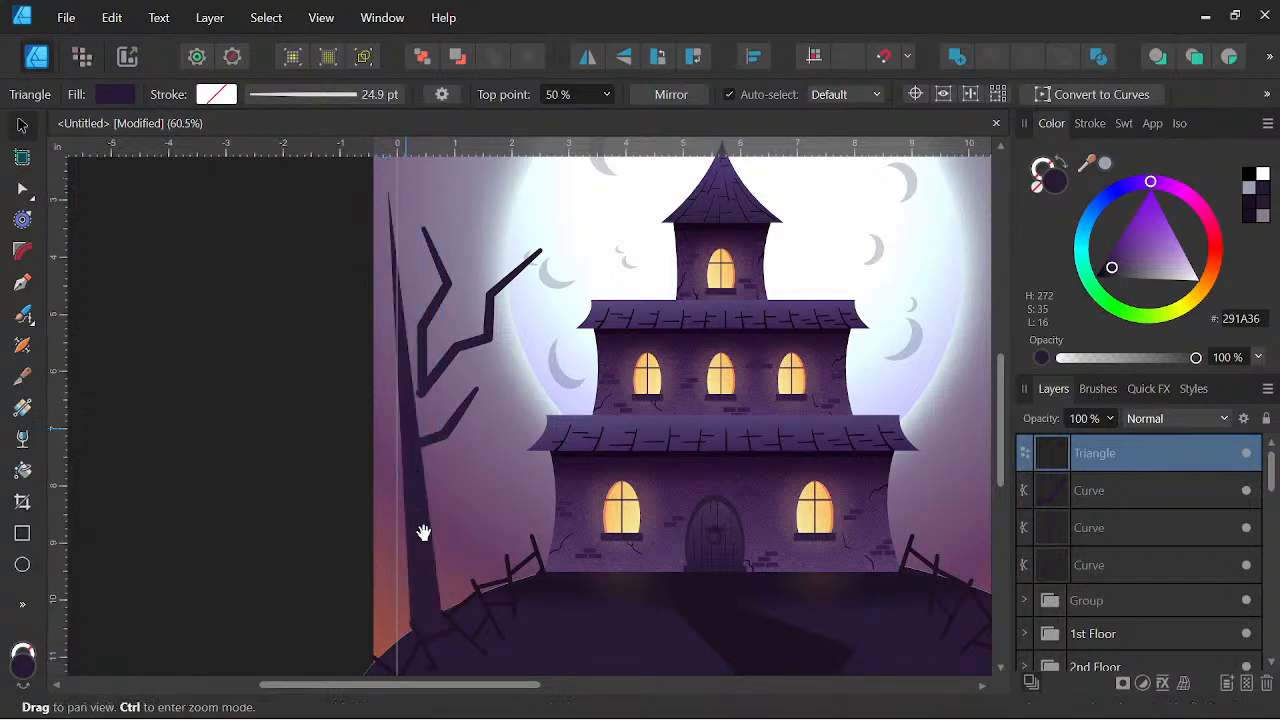
pyautogui.moveTo(427, 628); pyautogui.dragTo(427, 655)
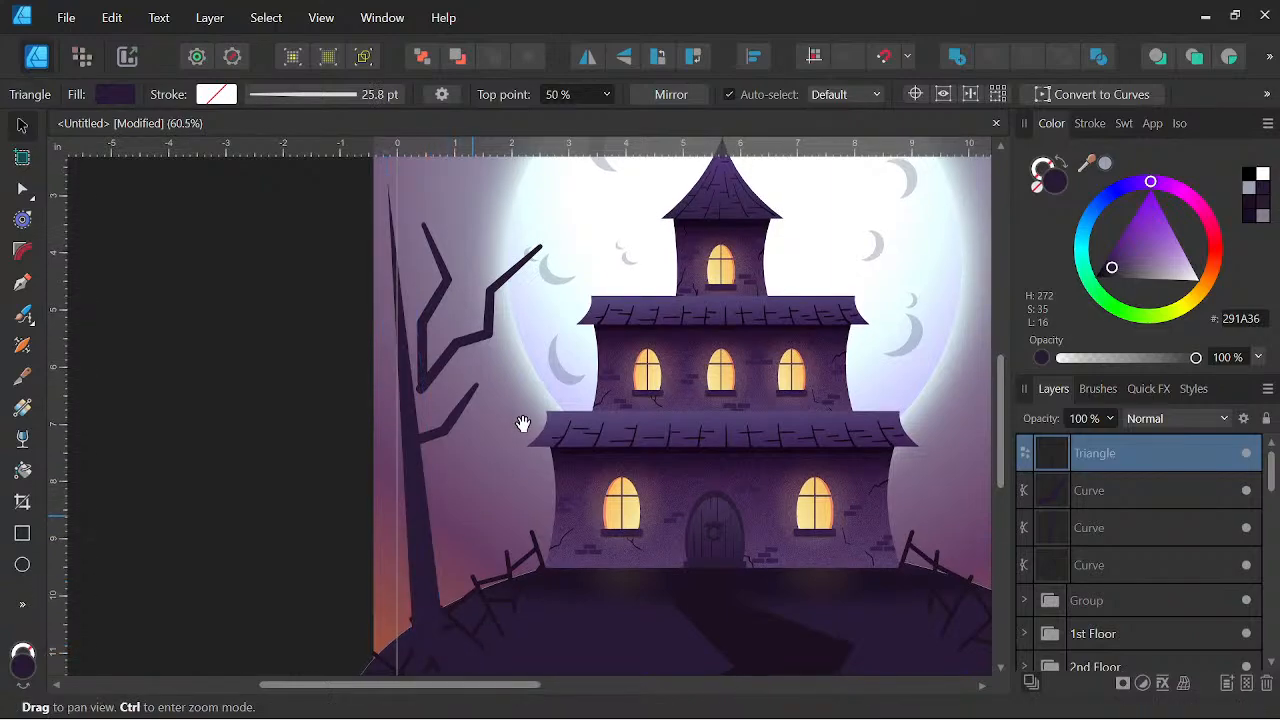
# Rotate the two upper branches together slightly clockwise so their lower ends meet the trunk
pyautogui.moveTo(438, 369); pyautogui.dragTo(418, 415)
pyautogui.click(398, 377)
pyautogui.keyDown('shift'); pyautogui.click(444, 402); pyautogui.keyUp('shift')
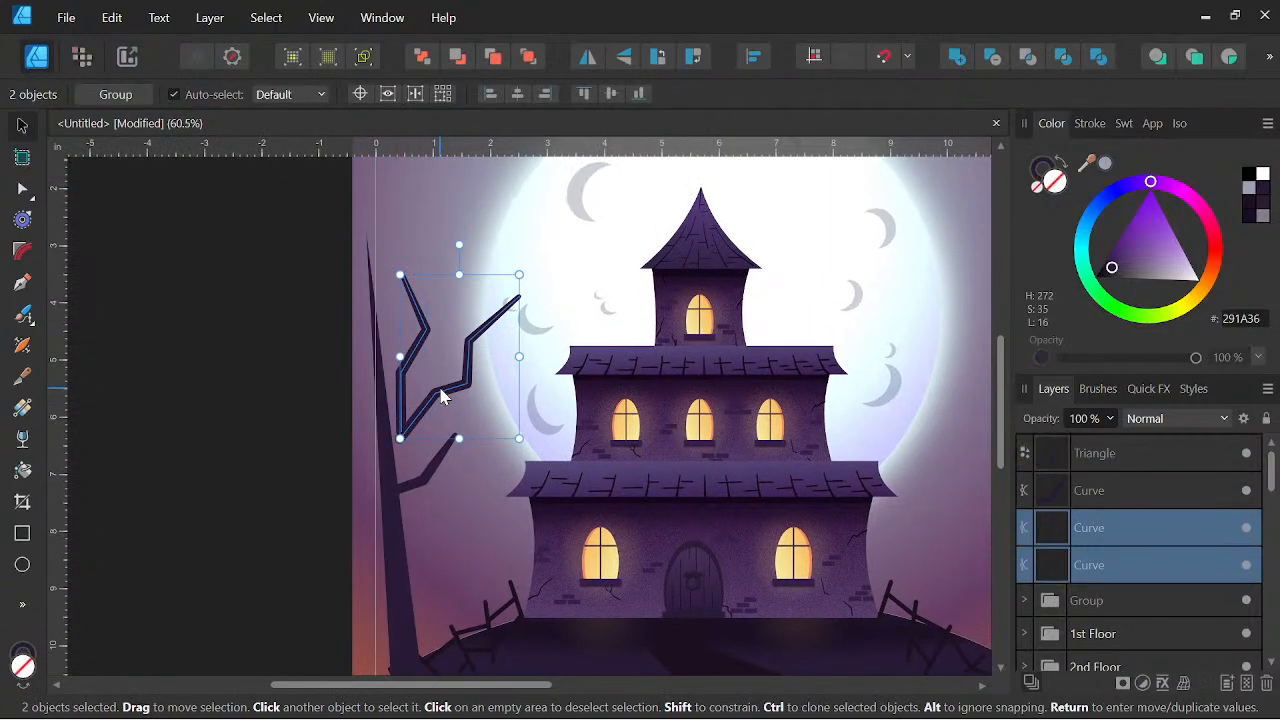
pyautogui.moveTo(459, 245); pyautogui.dragTo(483, 245)
pyautogui.moveTo(532, 327); pyautogui.dragTo(566, 372)
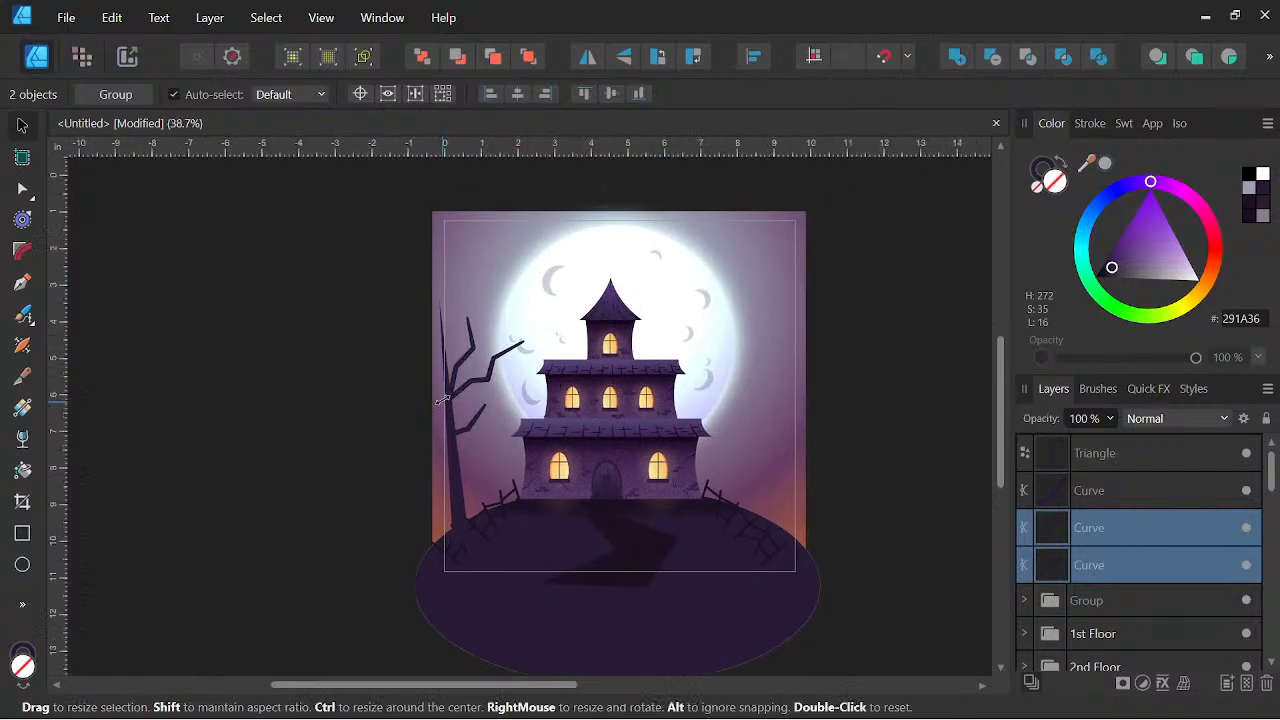
# Stretch the triangle trunk upward until its tip reaches past the top edge of the artwork
pyautogui.scroll(4, 452, 402)
pyautogui.click(449, 306)
pyautogui.scroll(-4, 447, 306)
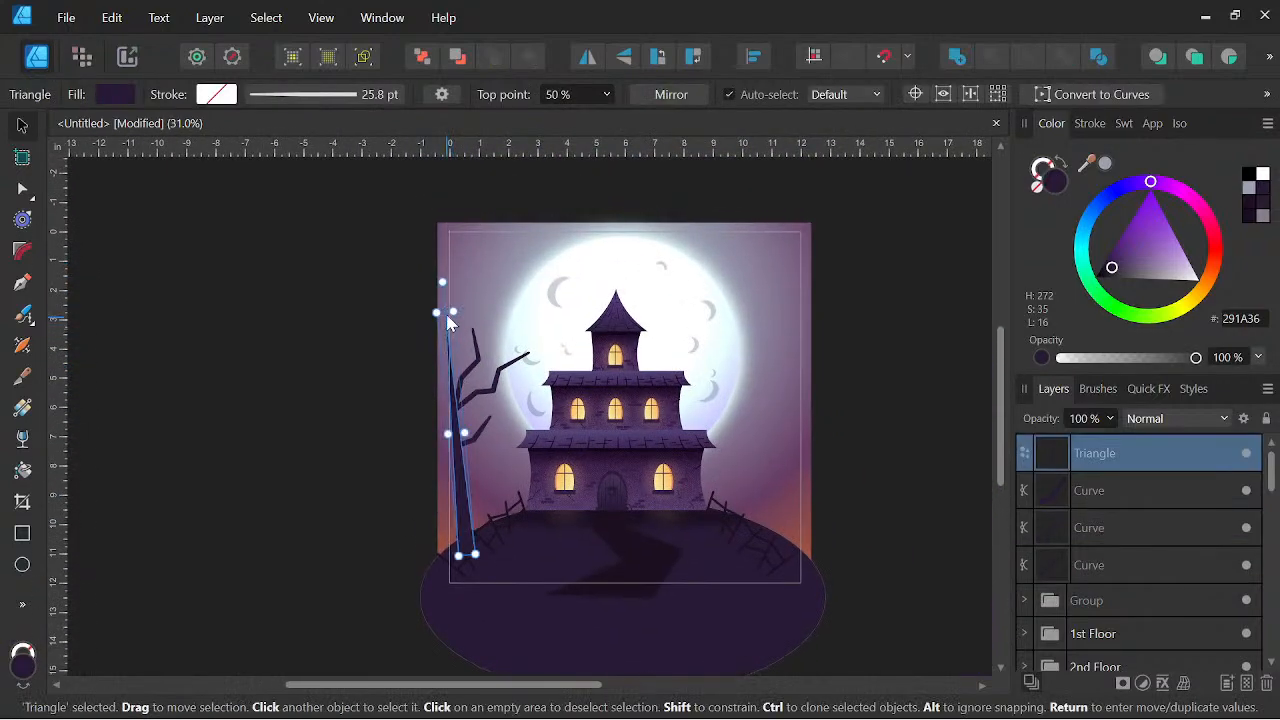
pyautogui.moveTo(446, 307); pyautogui.dragTo(434, 205)
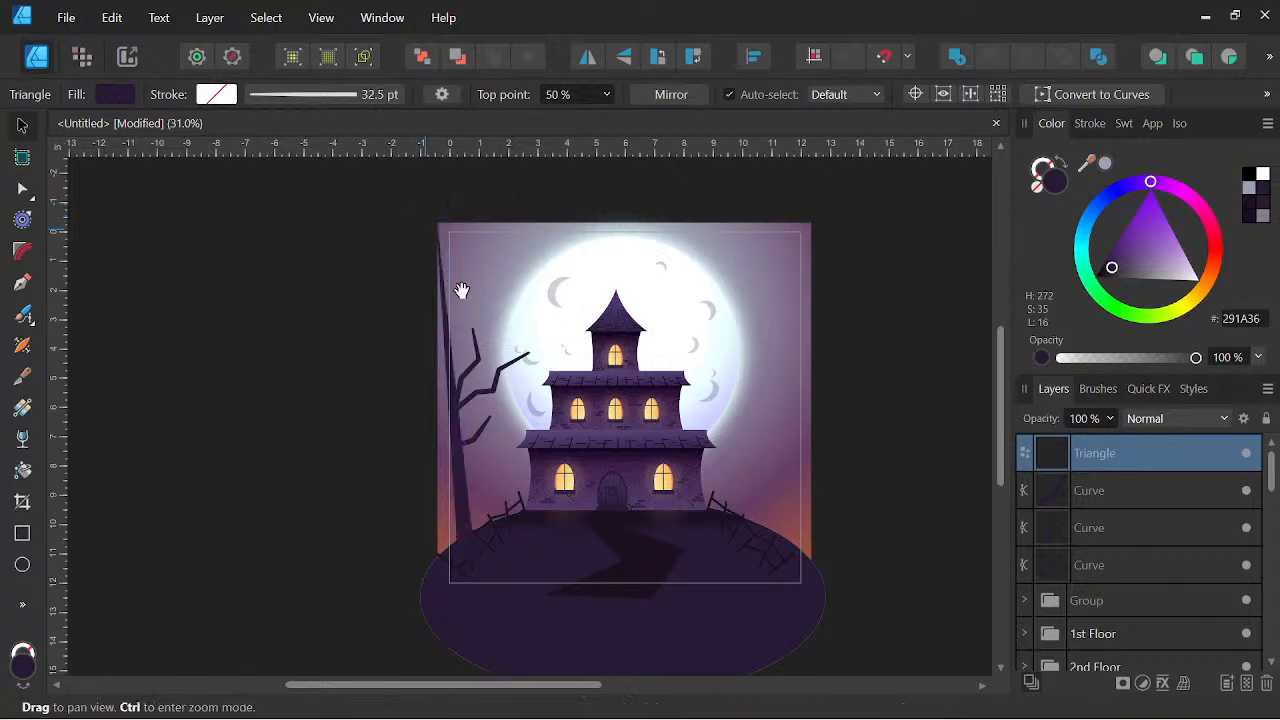
# Stretch the upper left branch taller and extend the right branch farther outward over the moon
pyautogui.scroll(3, 513, 397)
pyautogui.click(451, 336)
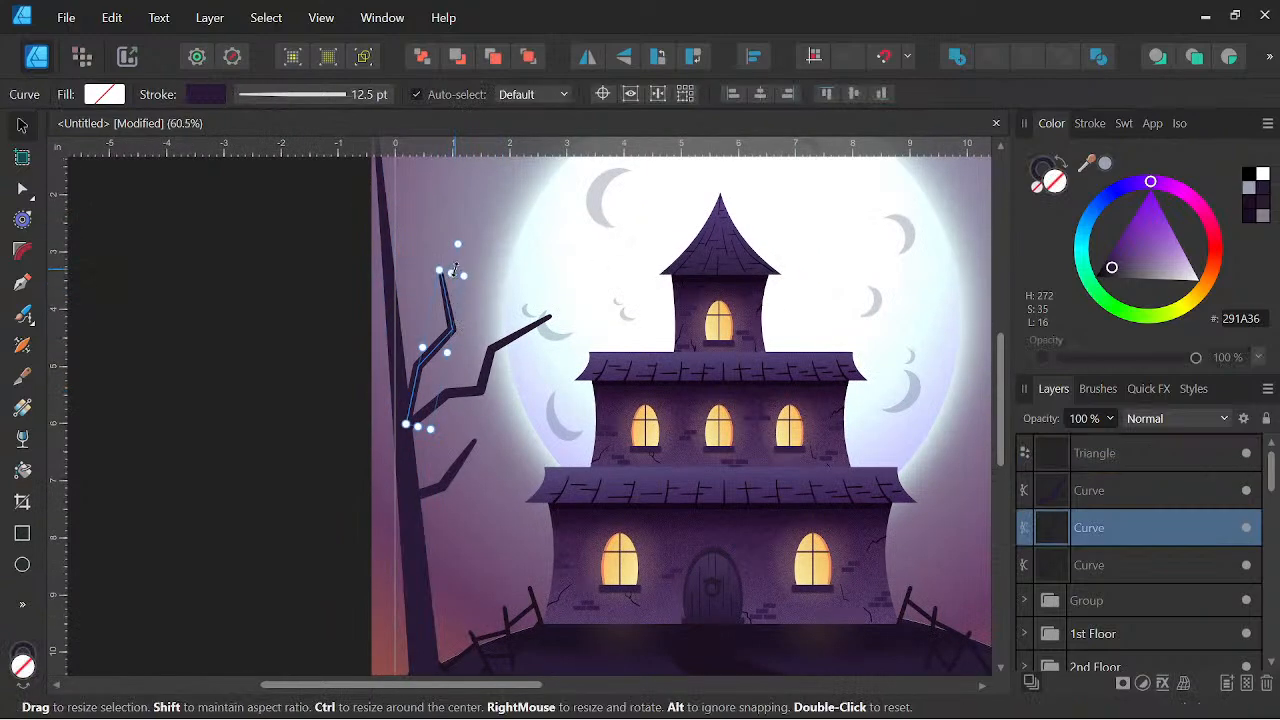
pyautogui.moveTo(457, 272); pyautogui.dragTo(460, 238)
pyautogui.click(545, 319)
pyautogui.moveTo(546, 316); pyautogui.dragTo(578, 299)
# Draw a short bent twig with the Pen tool, joining the inner side of the tree's upper left branch
pyautogui.scroll(2, 458, 298)
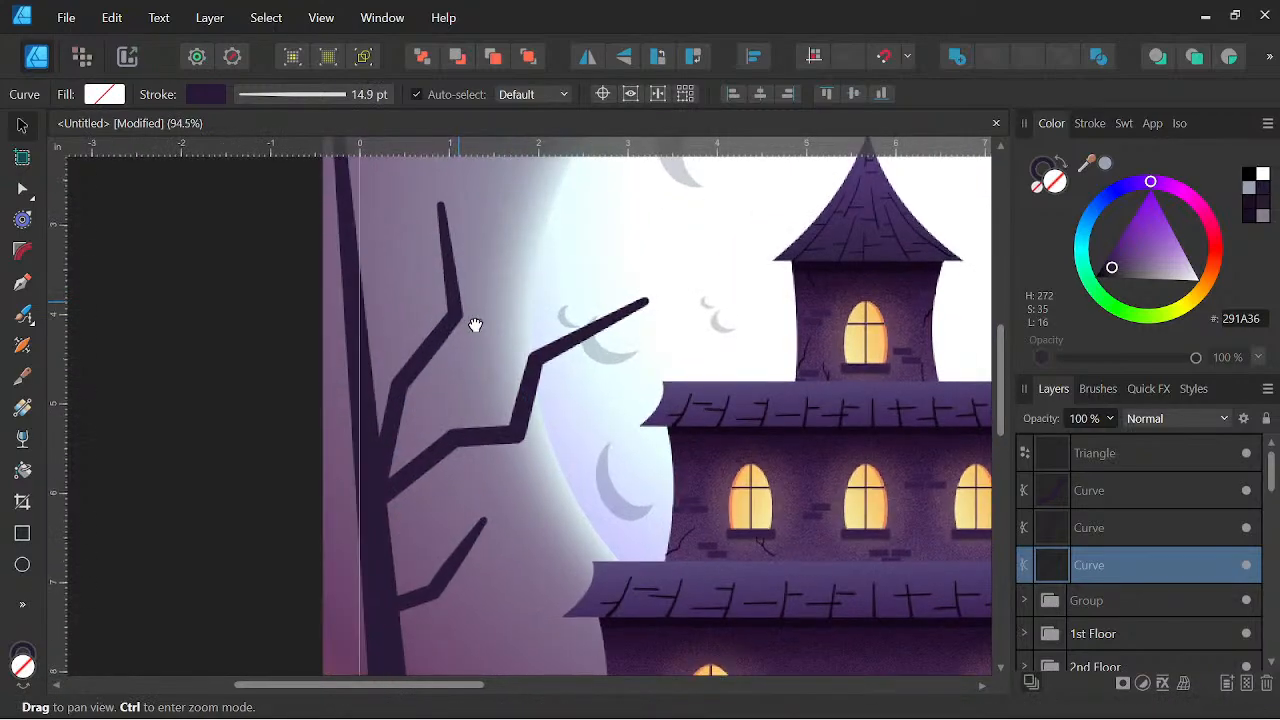
pyautogui.moveTo(468, 310); pyautogui.dragTo(444, 343)
pyautogui.press('p')
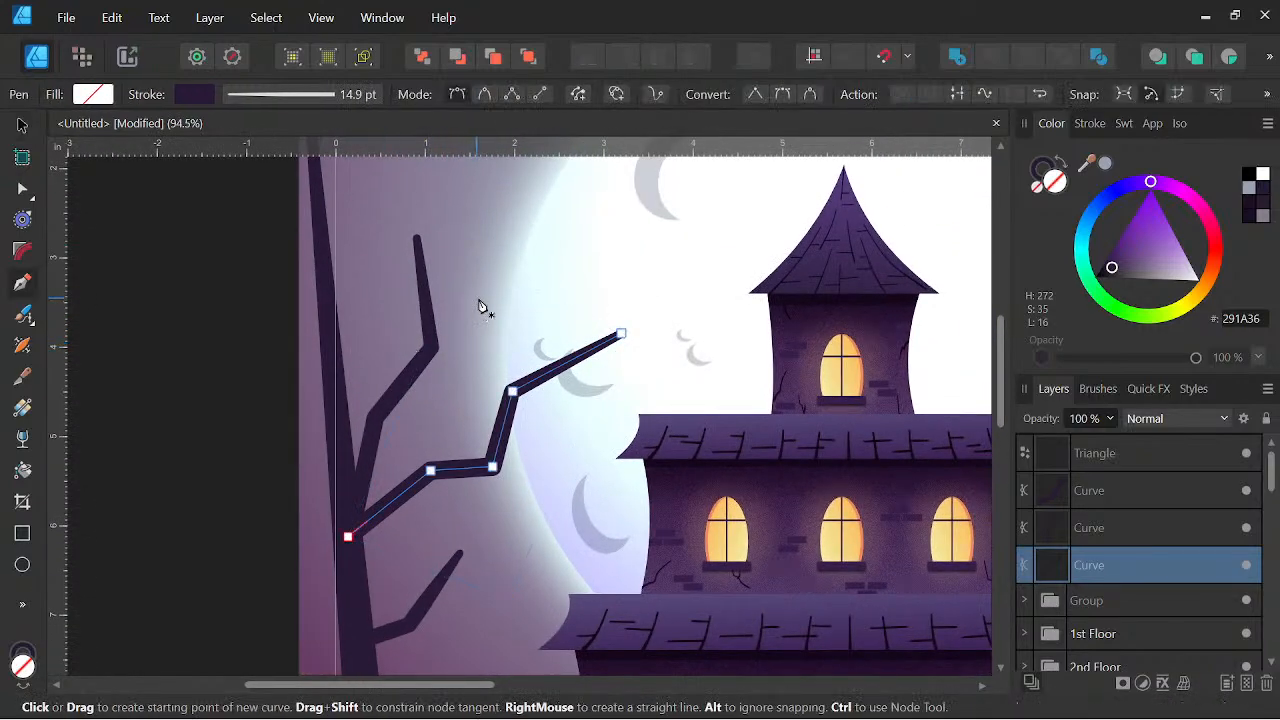
pyautogui.click(478, 351)
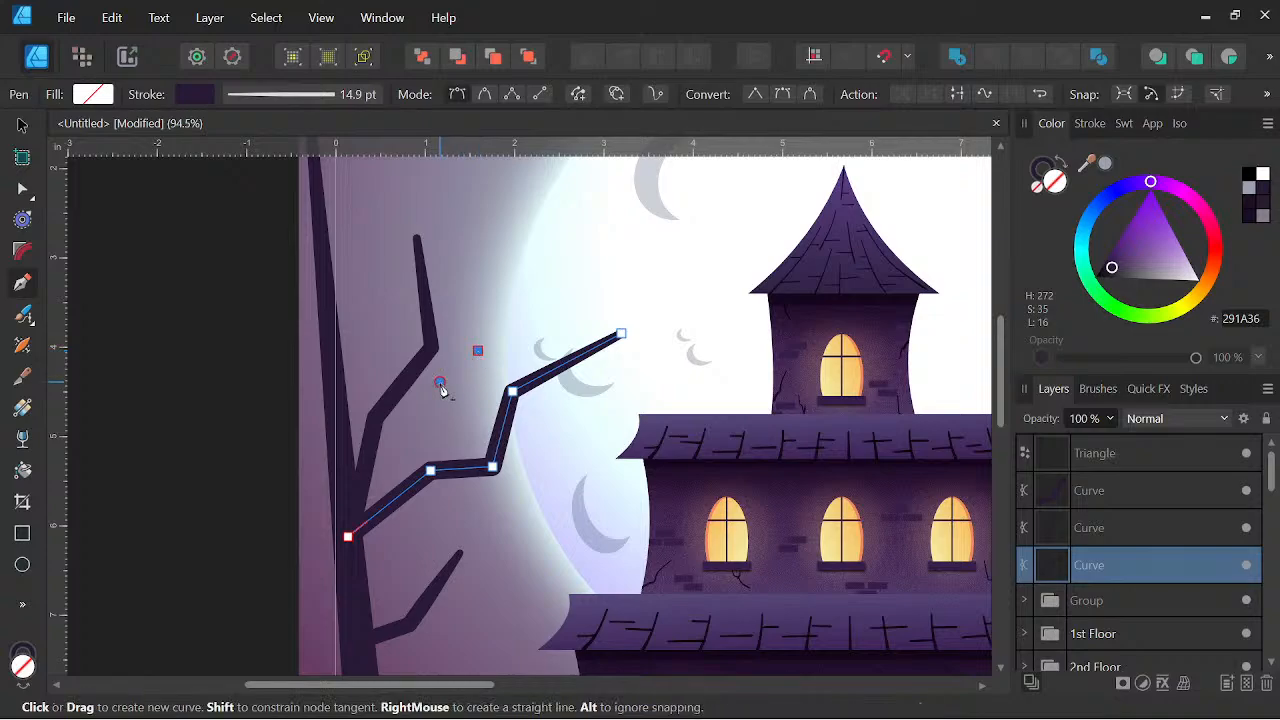
pyautogui.click(440, 382)
pyautogui.click(392, 395)
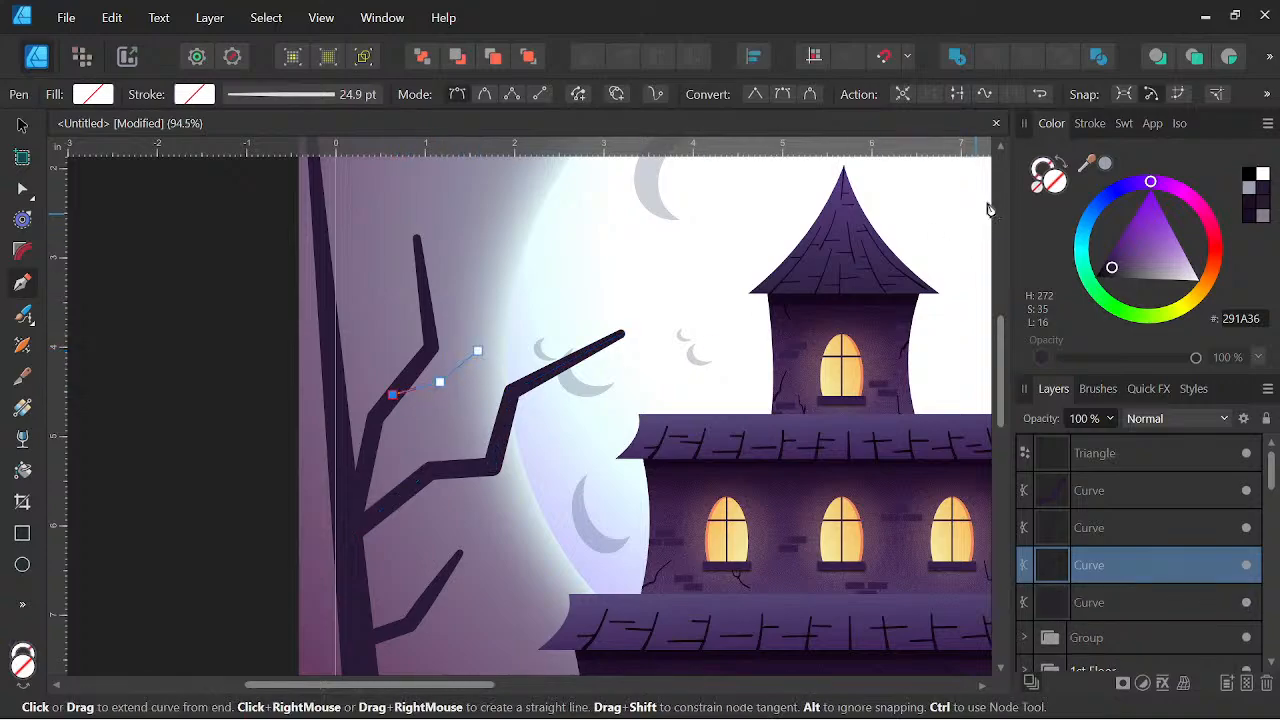
# Give the new twig a dark purple stroke 9.3 pt wide
pyautogui.click(1247, 198)
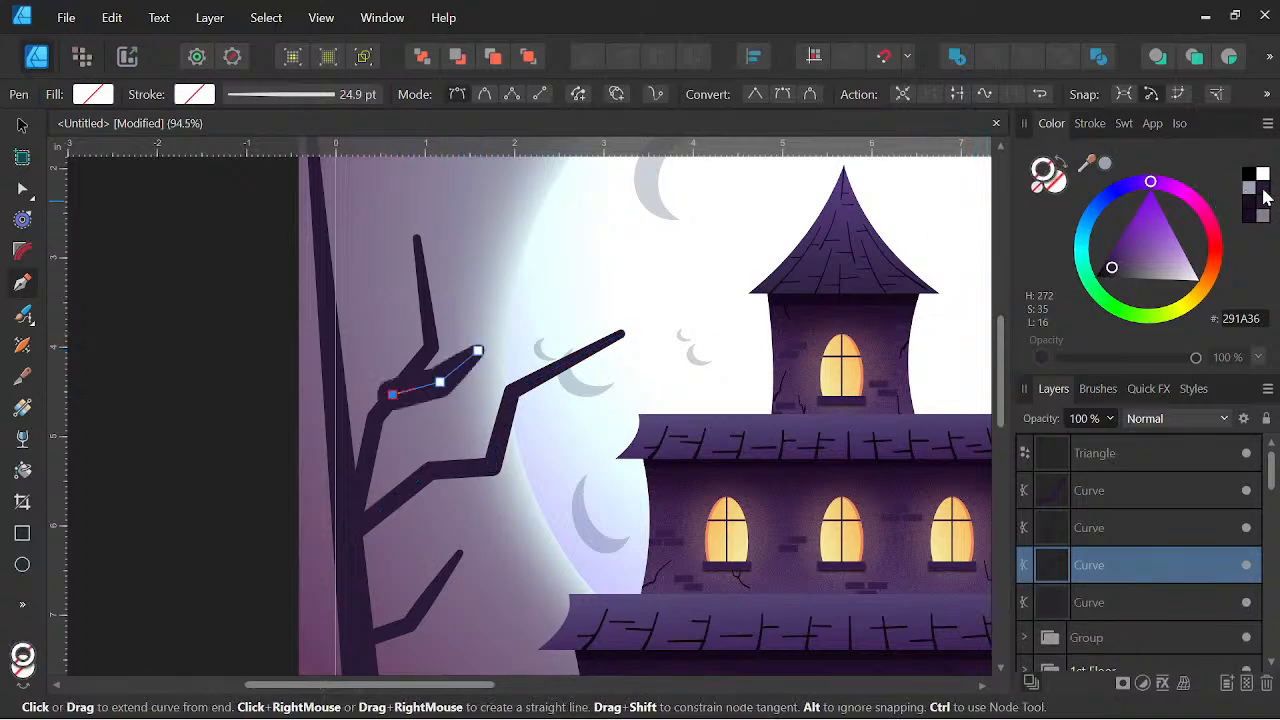
pyautogui.click(1092, 124)
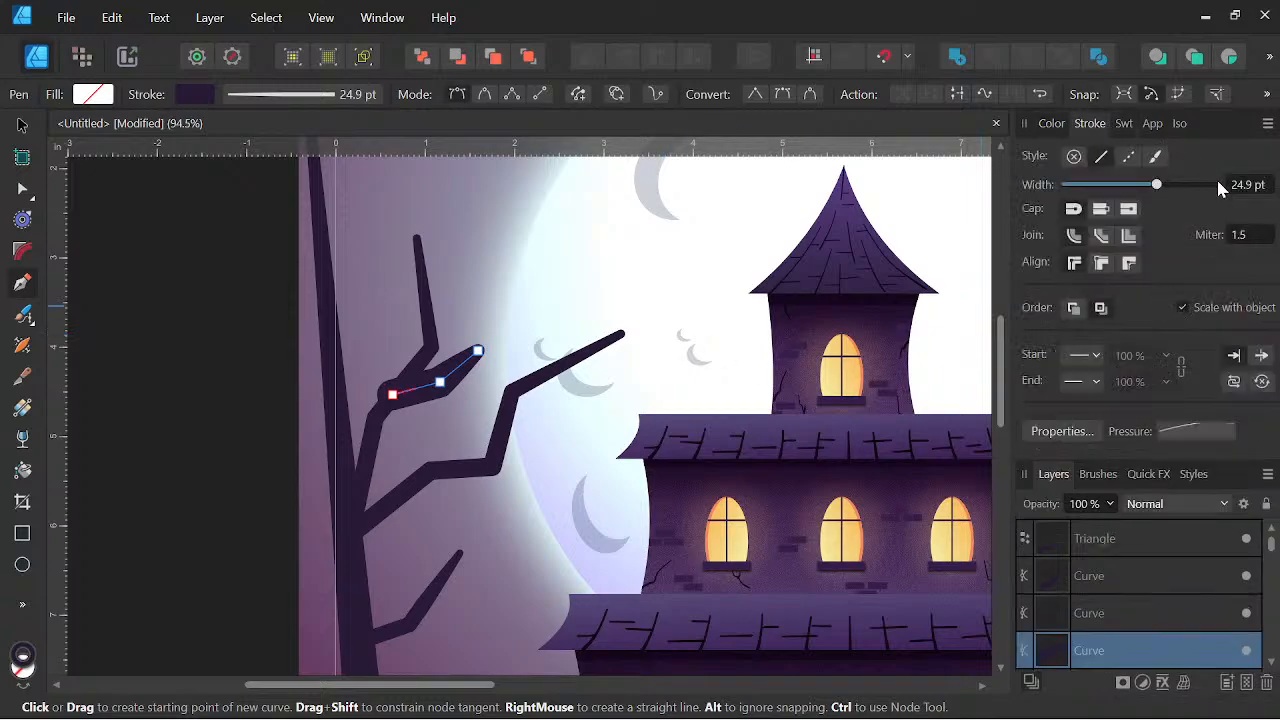
pyautogui.moveTo(1164, 187); pyautogui.dragTo(1129, 186)
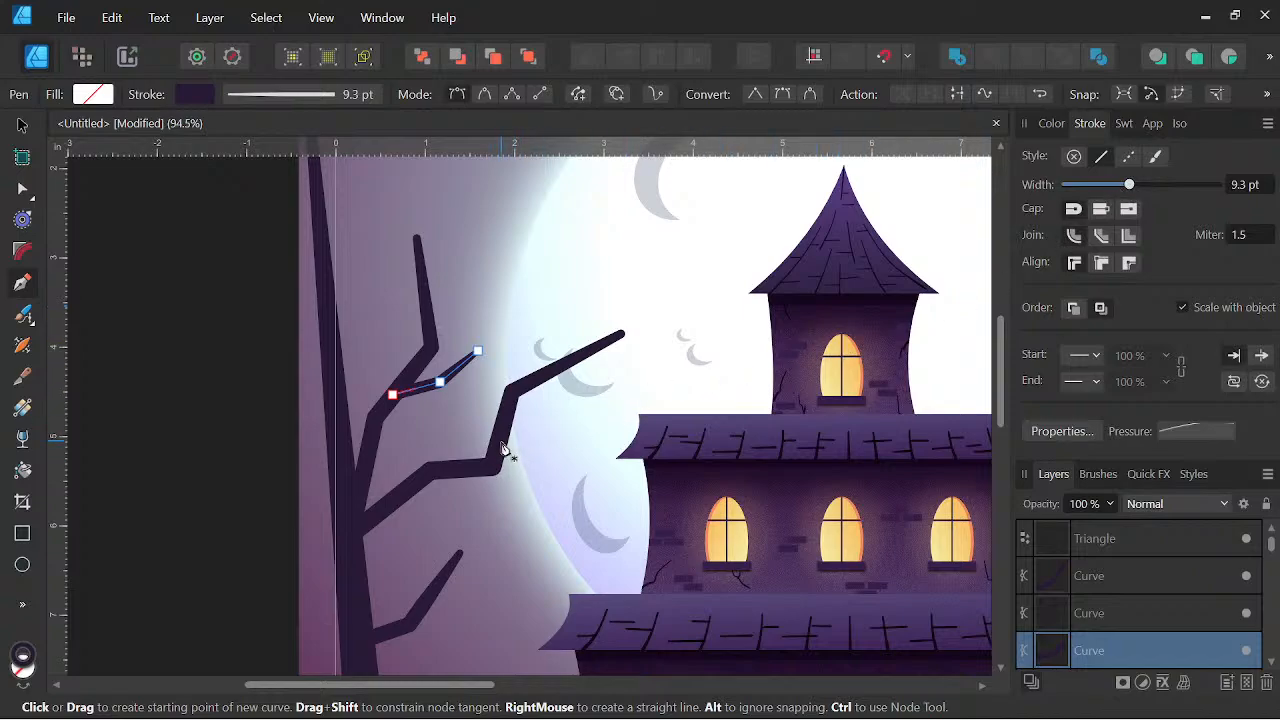
# Draw a bent twig over the moon that joins the lower side of the tree's long right branch
pyautogui.click(587, 396)
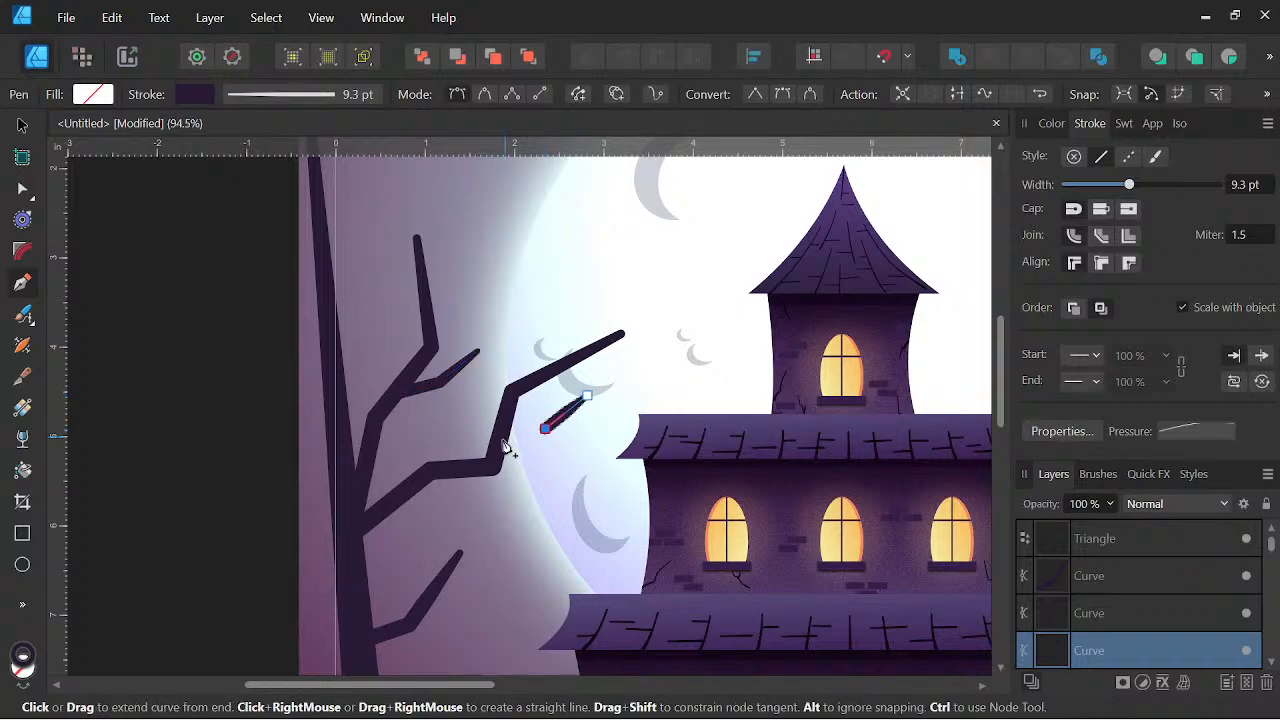
pyautogui.scroll(-3, 610, 440)
pyautogui.moveTo(615, 446); pyautogui.dragTo(592, 300)
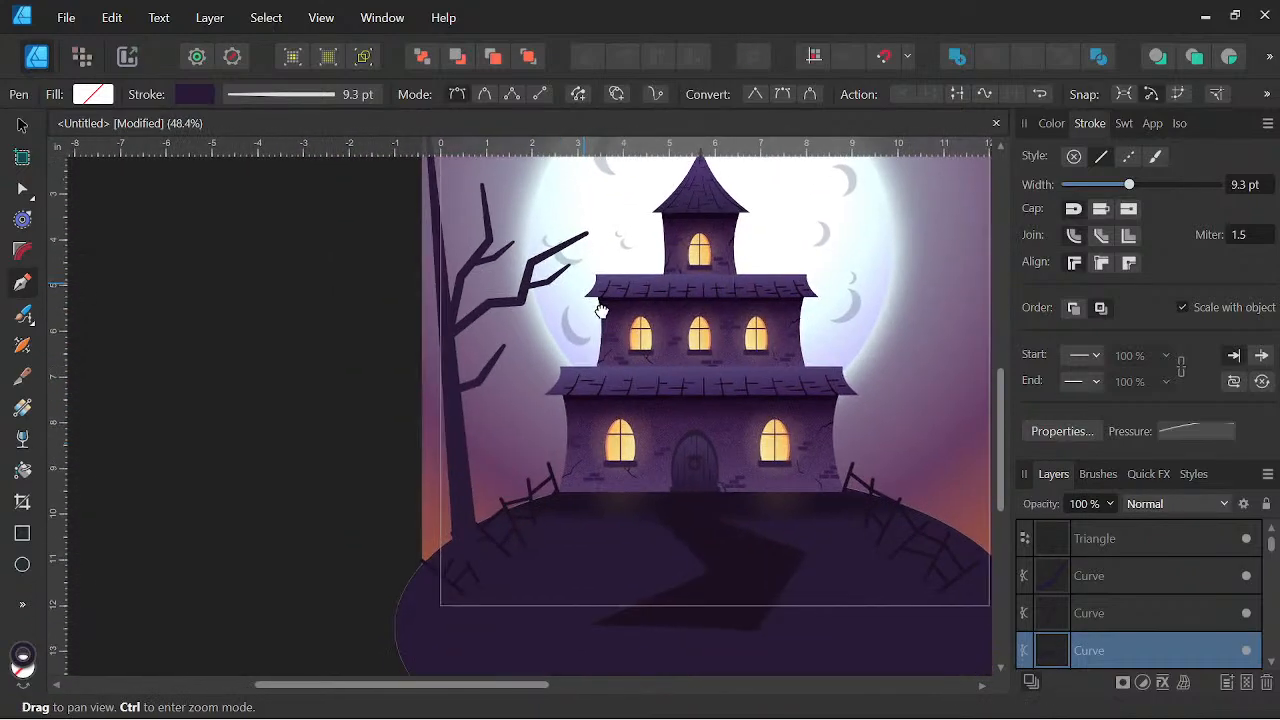
pyautogui.scroll(3, 521, 405)
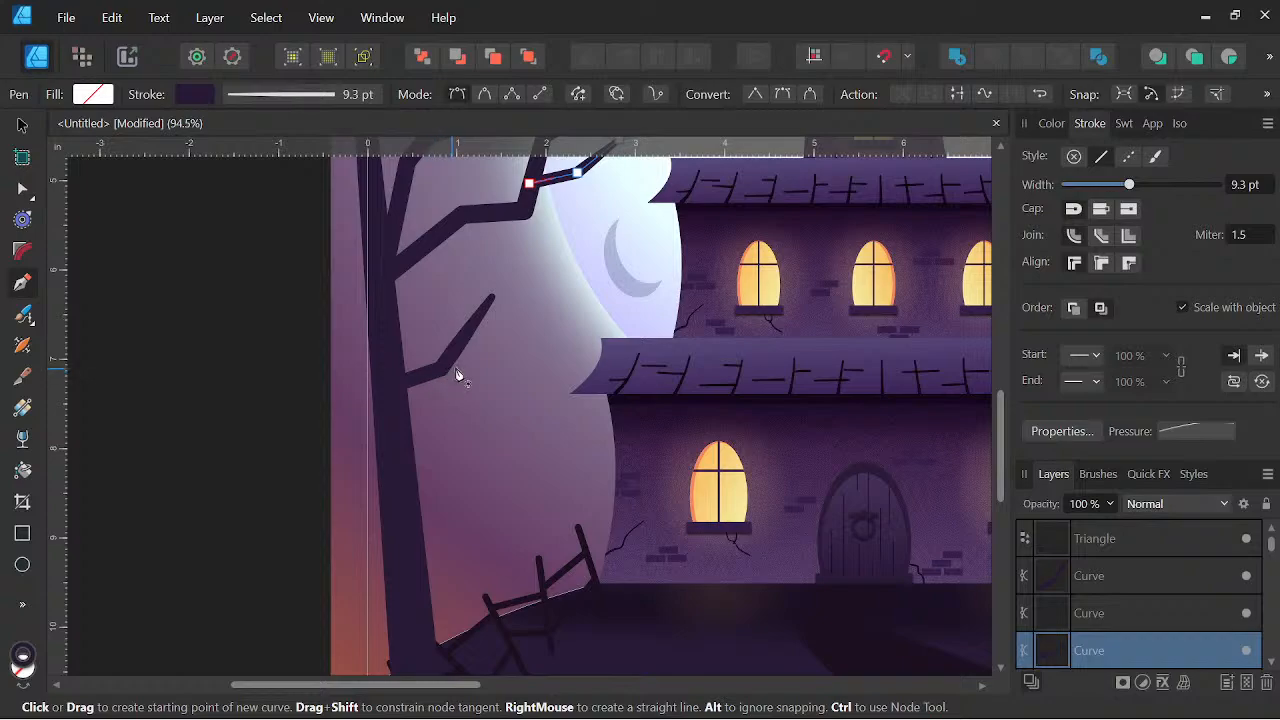
pyautogui.click(451, 361)
pyautogui.click(485, 359)
pyautogui.click(533, 387)
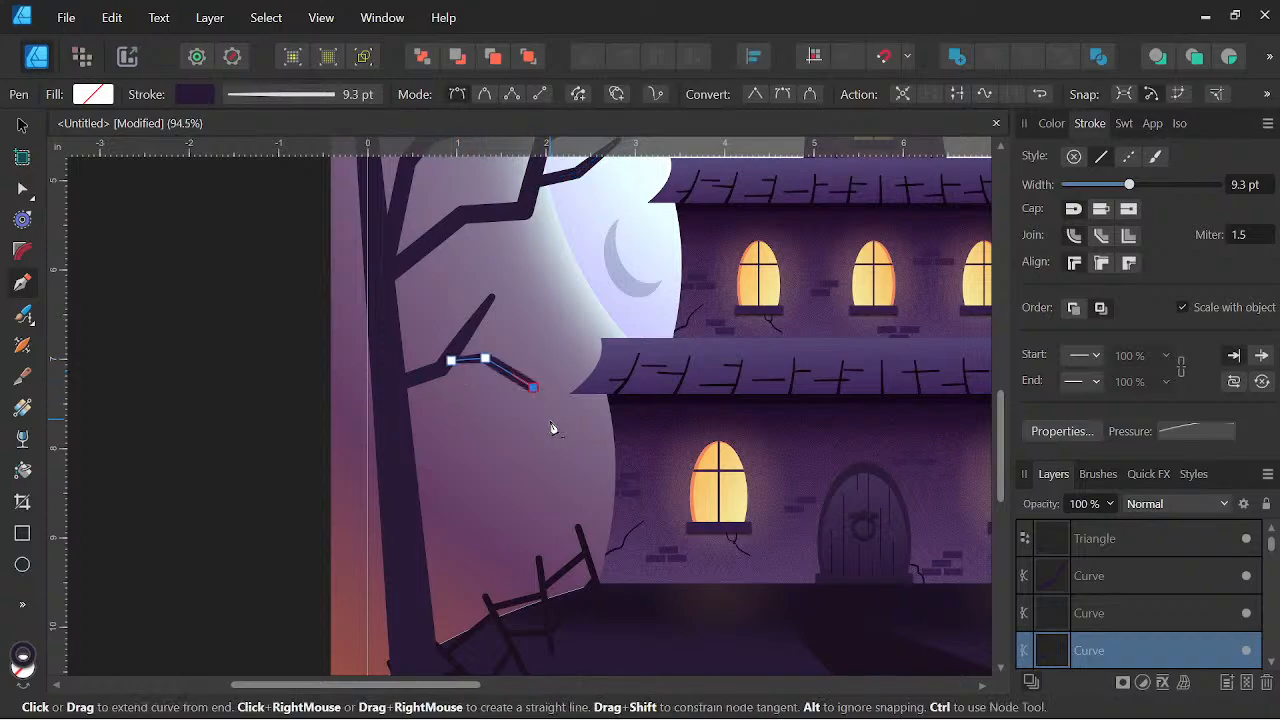
pyautogui.click(548, 418)
pyautogui.press('Escape')
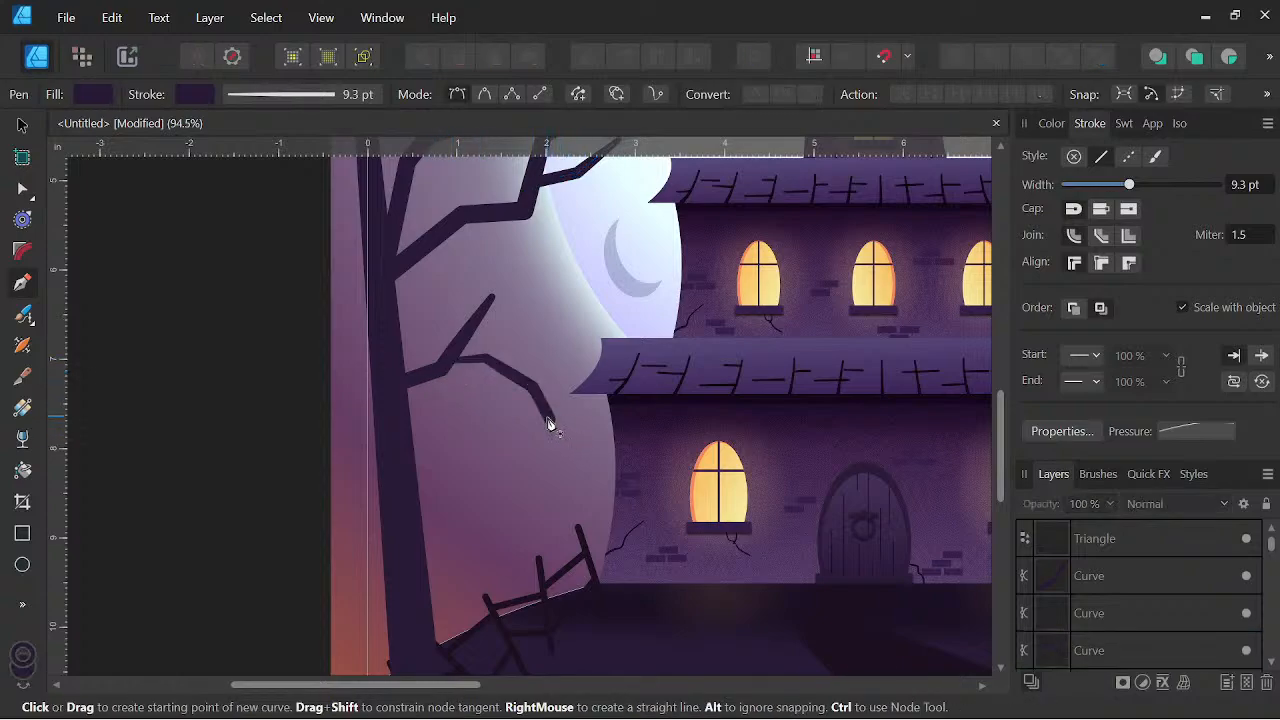
pyautogui.hotkey('ctrl', 'z')
pyautogui.hotkey('ctrl', 'z')
pyautogui.hotkey('ctrl', 'z')
pyautogui.hotkey('ctrl', 'z')
pyautogui.hotkey('ctrl', 'z')
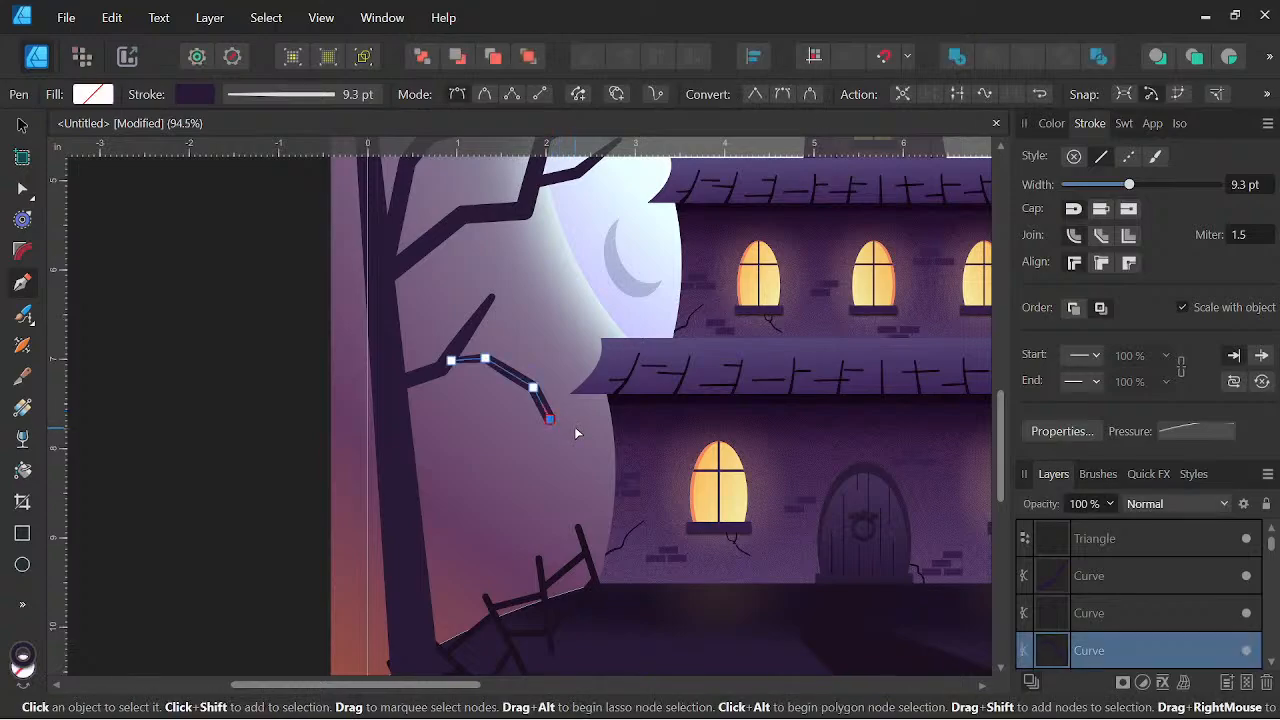
# Draw a downward-bending twig with three points off the tree's lowest branch, pointing toward the house
pyautogui.click(536, 400)
pyautogui.click(486, 372)
pyautogui.click(436, 372)
pyautogui.press('Escape')
# Draw a crooked upward branch near the top of the tree that joins the trunk above the existing branches
pyautogui.scroll(-4, 612, 333)
pyautogui.moveTo(640, 362); pyautogui.dragTo(599, 452)
pyautogui.scroll(2, 497, 435)
pyautogui.scroll(1, 503, 443)
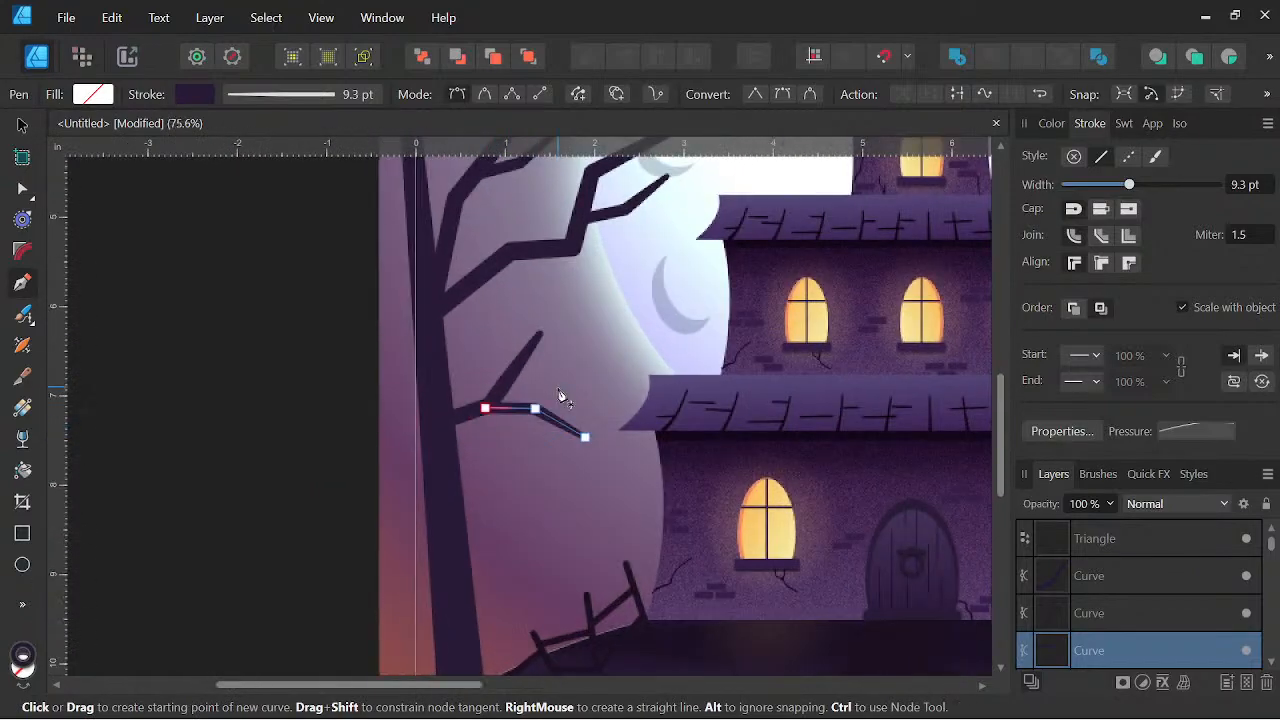
pyautogui.scroll(-3, 600, 400)
pyautogui.scroll(2, 570, 264)
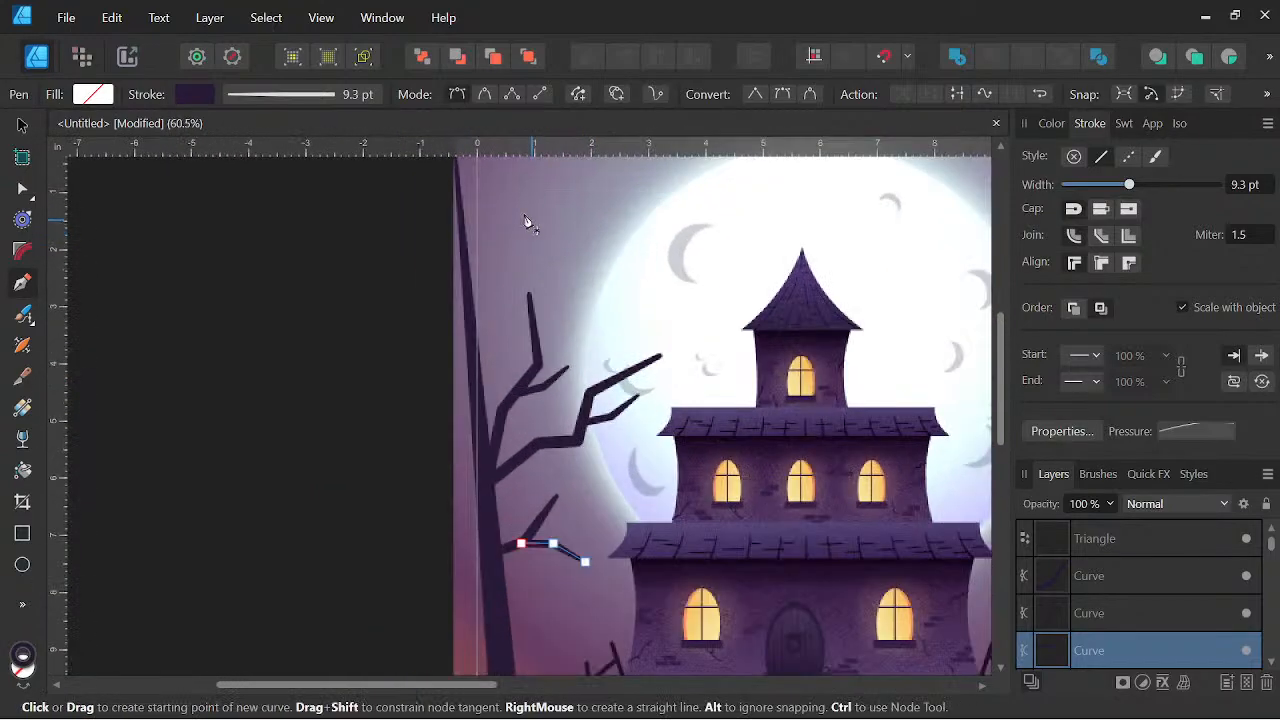
pyautogui.click(526, 172)
pyautogui.click(511, 238)
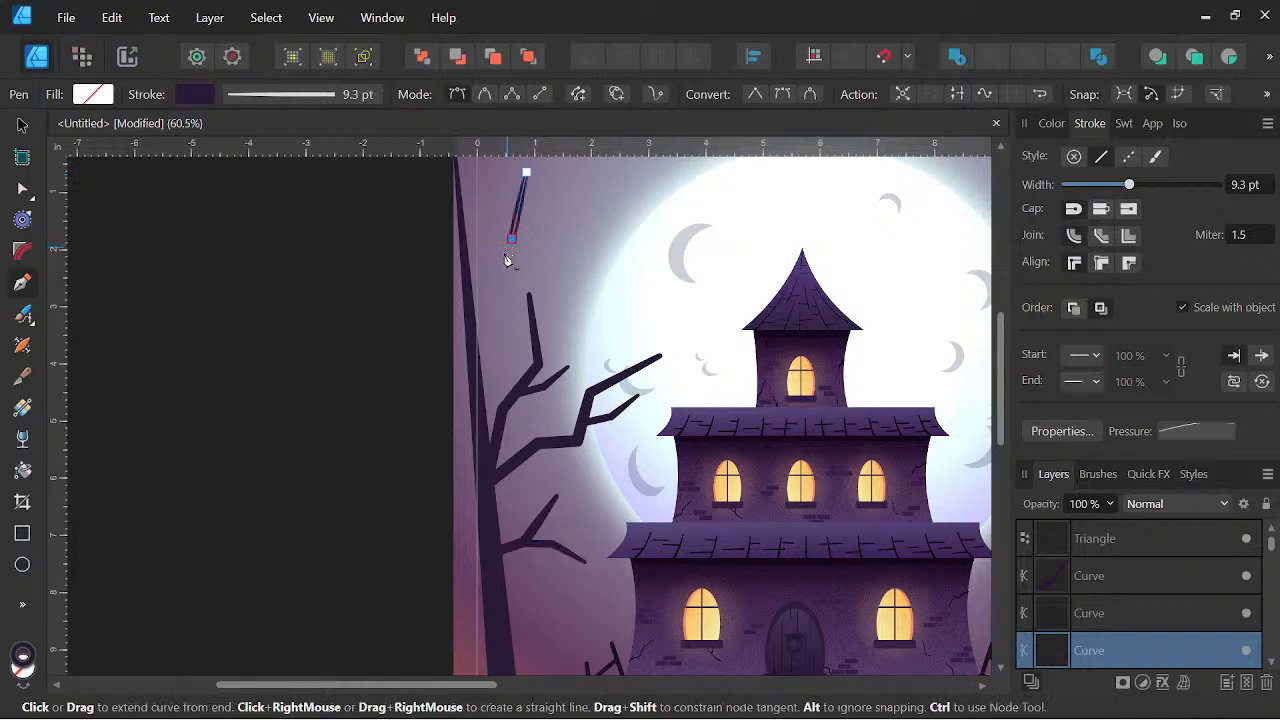
pyautogui.click(486, 264)
pyautogui.click(477, 329)
pyautogui.click(471, 346)
pyautogui.press('Escape')
pyautogui.press('Escape')
# Draw a bent twig reaching out toward the moon from the tree's topmost branch
pyautogui.moveTo(605, 285); pyautogui.dragTo(580, 385)
pyautogui.scroll(3, 520, 368)
pyautogui.click(617, 315)
pyautogui.click(526, 316)
pyautogui.click(498, 367)
pyautogui.click(428, 396)
# Draw a bent branch from the trunk's outer side extending past the left edge of the artwork
pyautogui.scroll(-6, 534, 391)
pyautogui.moveTo(637, 322); pyautogui.dragTo(593, 319)
pyautogui.scroll(4, 505, 350)
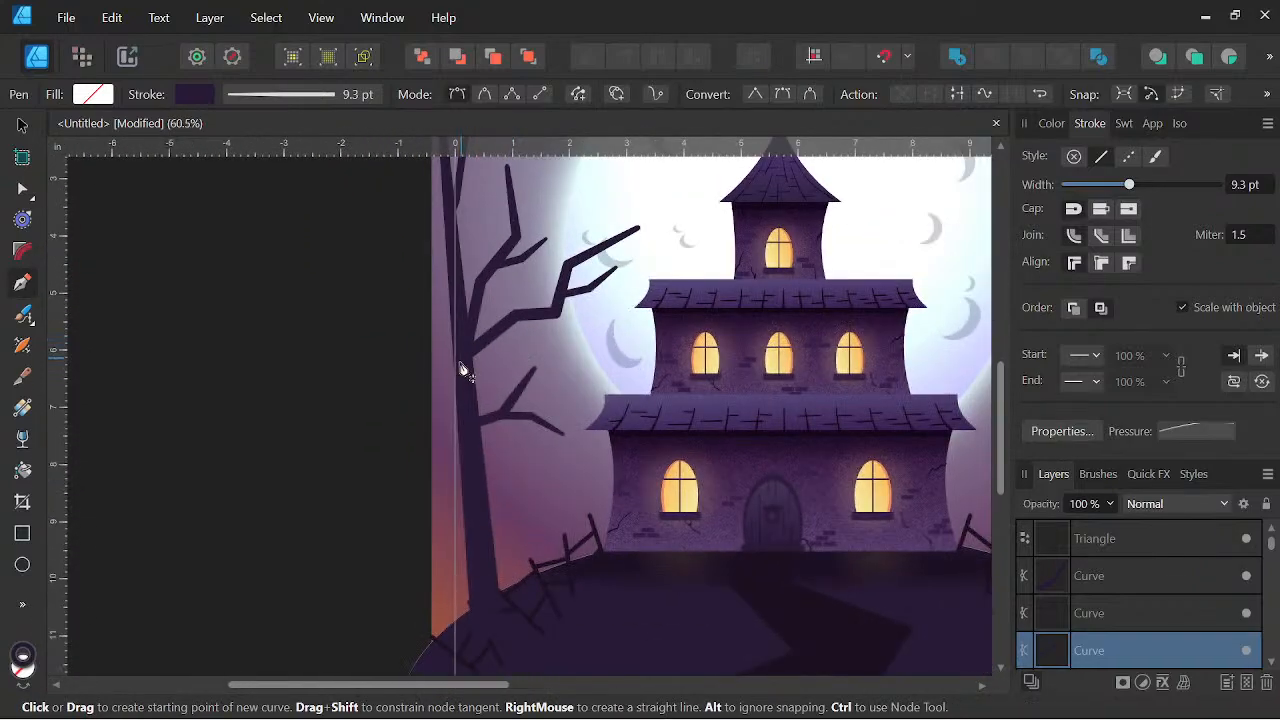
pyautogui.click(366, 315)
pyautogui.click(417, 328)
pyautogui.click(469, 402)
pyautogui.press('space')
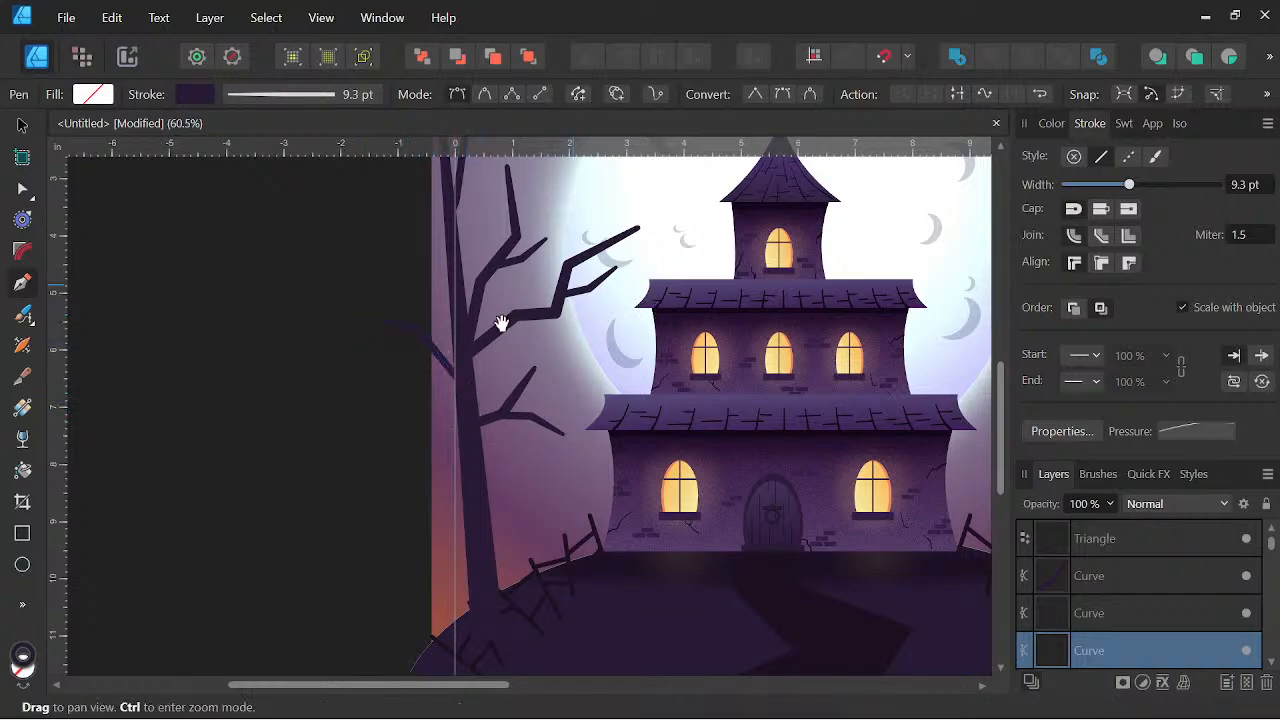
# Group the trunk with all its branches and twigs and name the group Tree
pyautogui.scroll(-3, 563, 346)
pyautogui.press('space')
pyautogui.moveTo(645, 406); pyautogui.dragTo(570, 447)
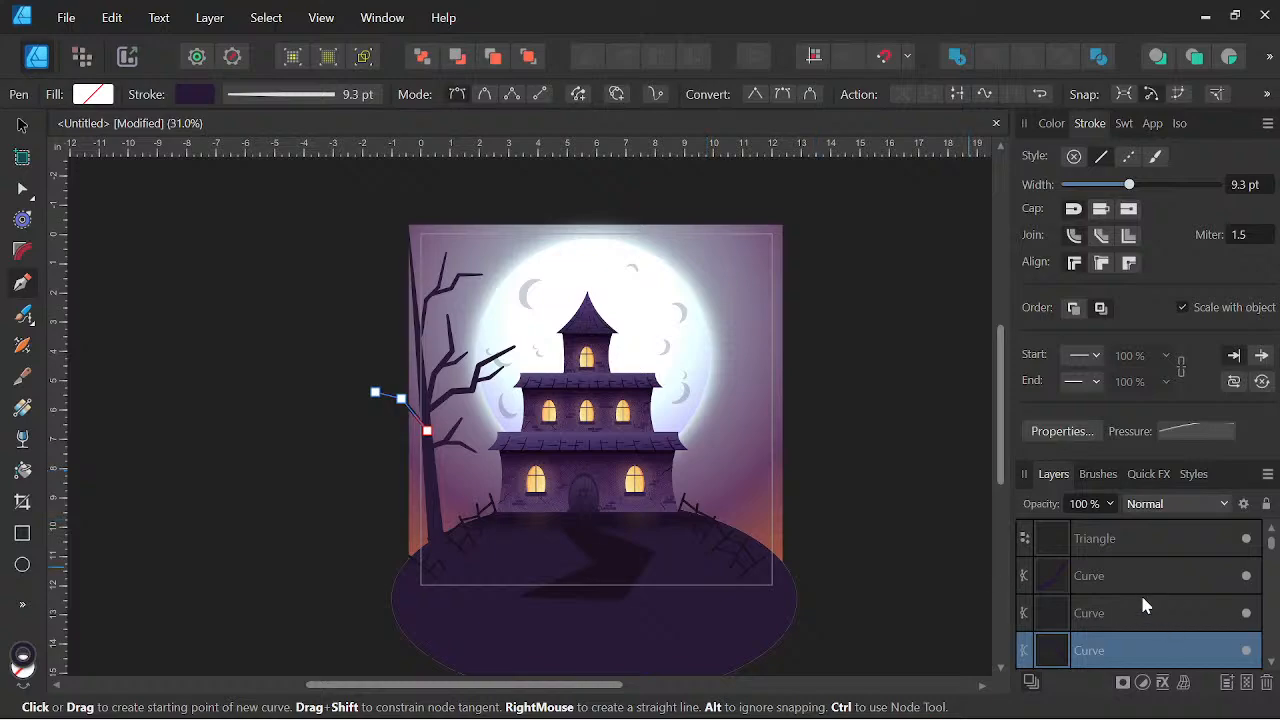
pyautogui.click(1127, 540)
pyautogui.hotkey('ctrl', 'Return')
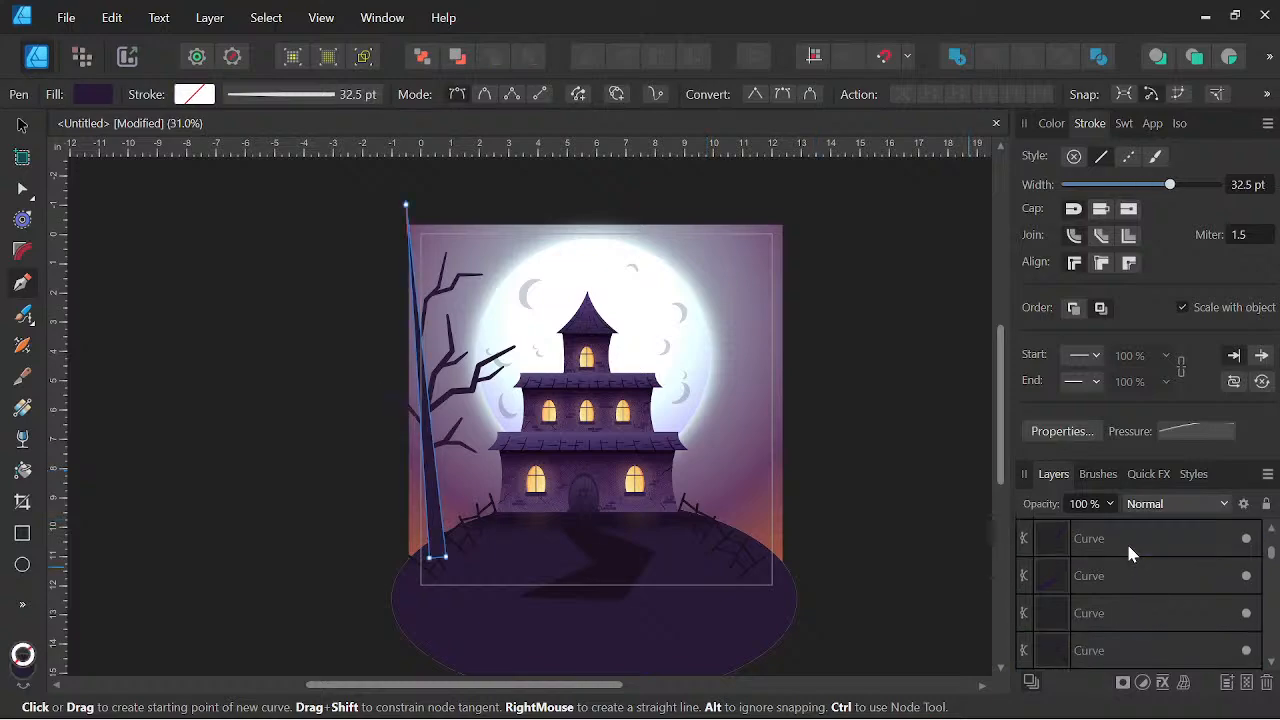
pyautogui.scroll(-2, 1126, 561)
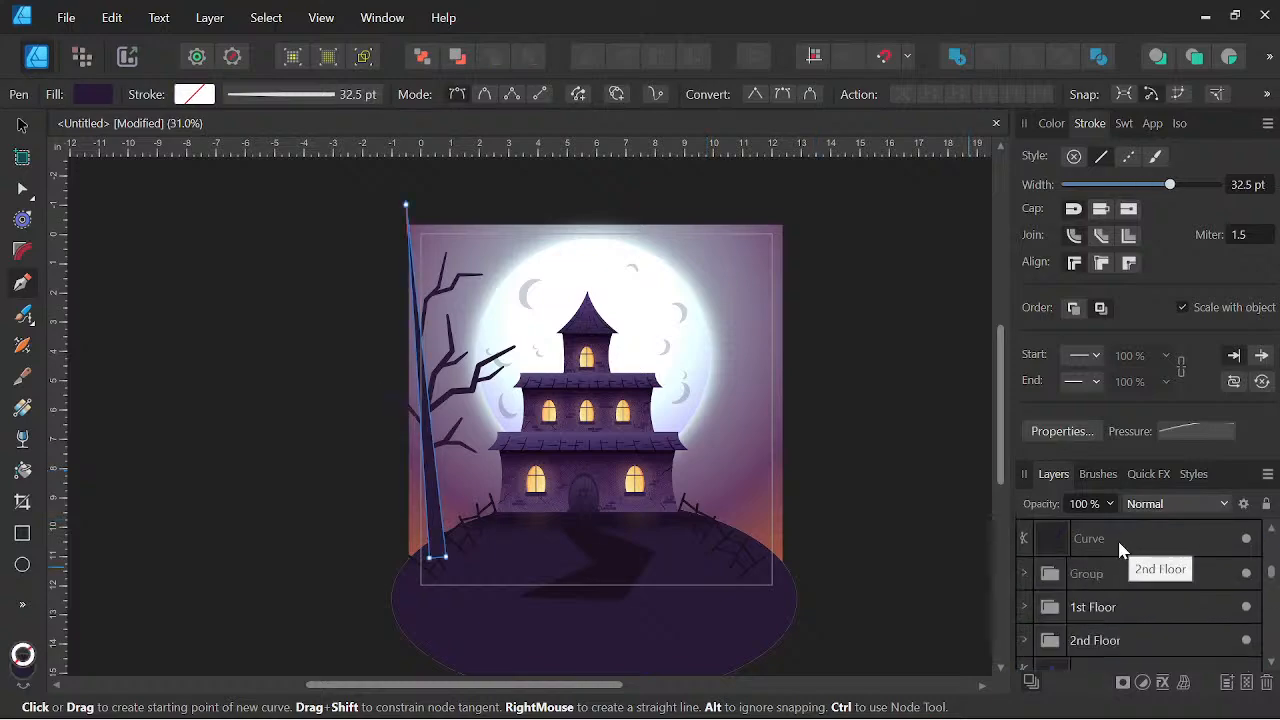
pyautogui.click(1119, 549)
pyautogui.rightClick(1119, 549)
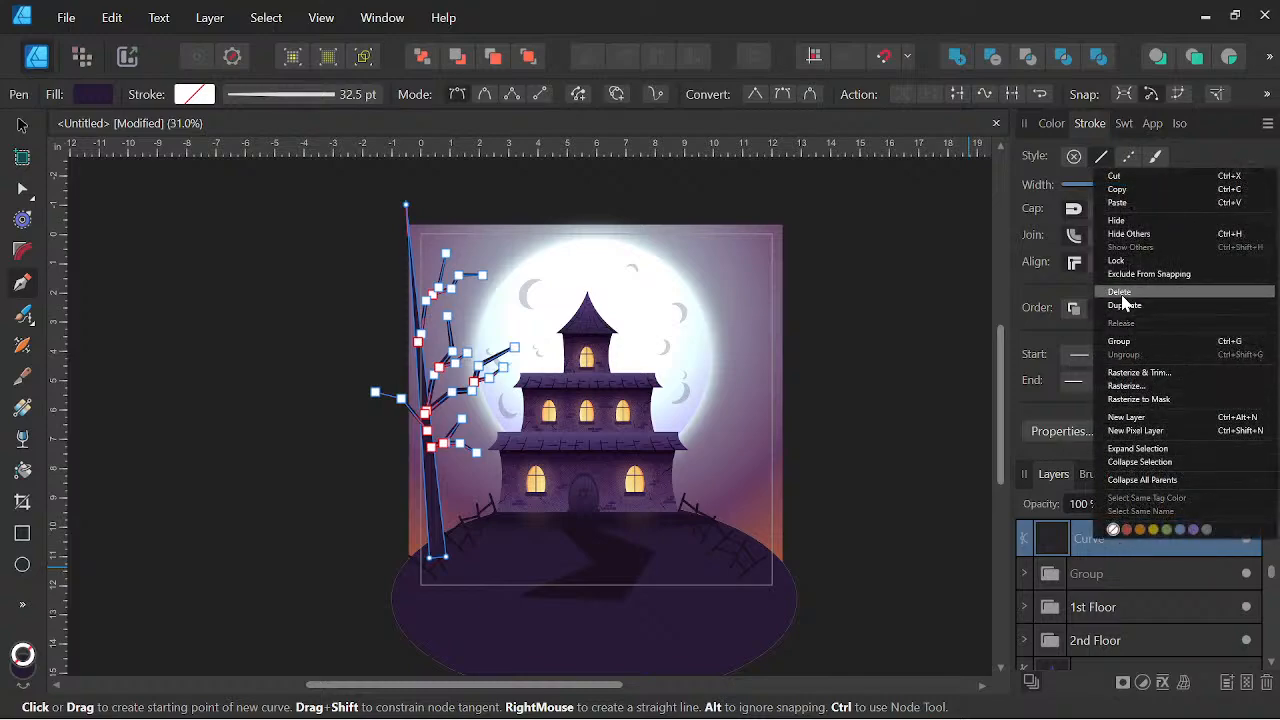
pyautogui.click(1134, 347)
pyautogui.doubleClick(1090, 537)
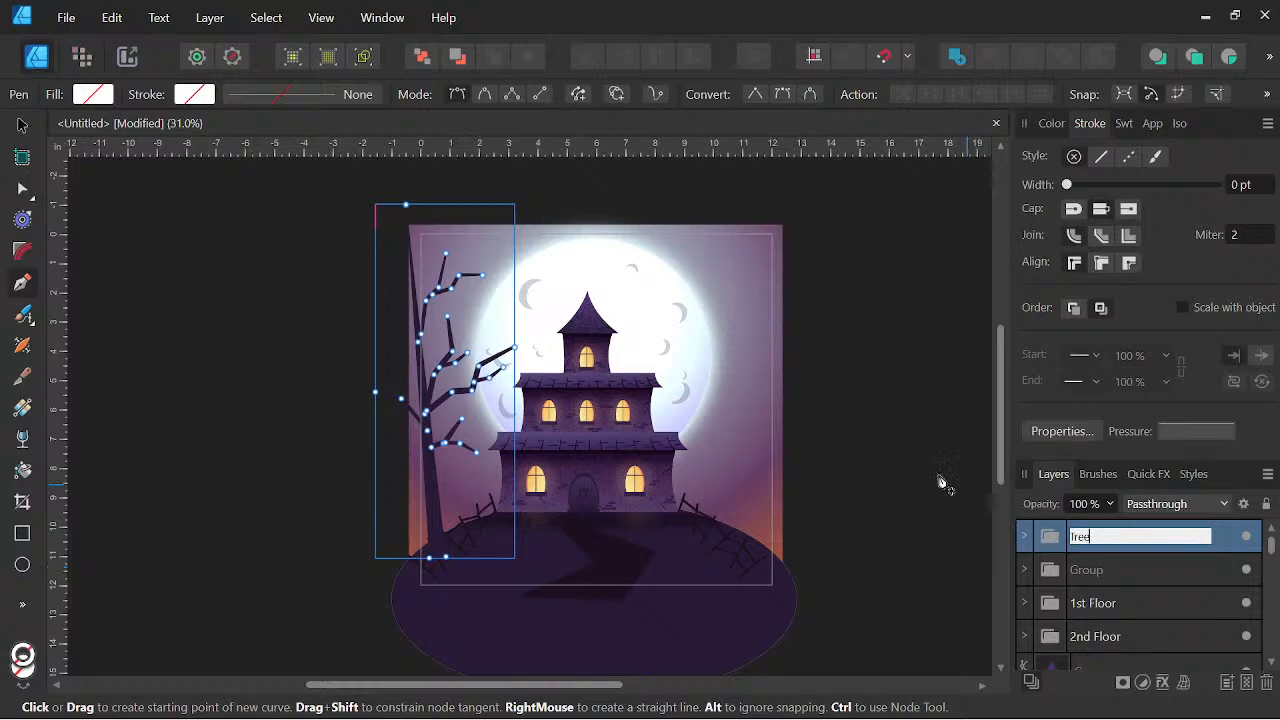
# Duplicate the Tree group, flip the copy horizontally and place it along the right edge of the artwork
pyautogui.click(22, 128)
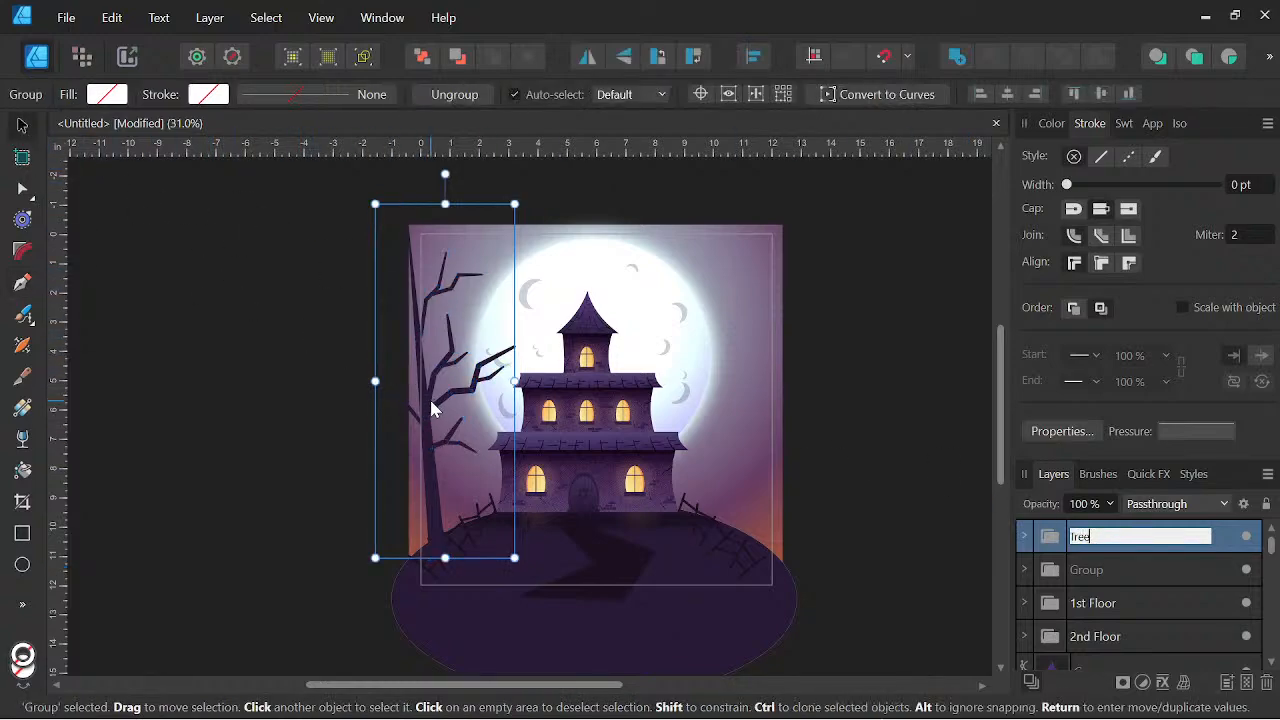
pyautogui.moveTo(431, 404); pyautogui.dragTo(683, 411)
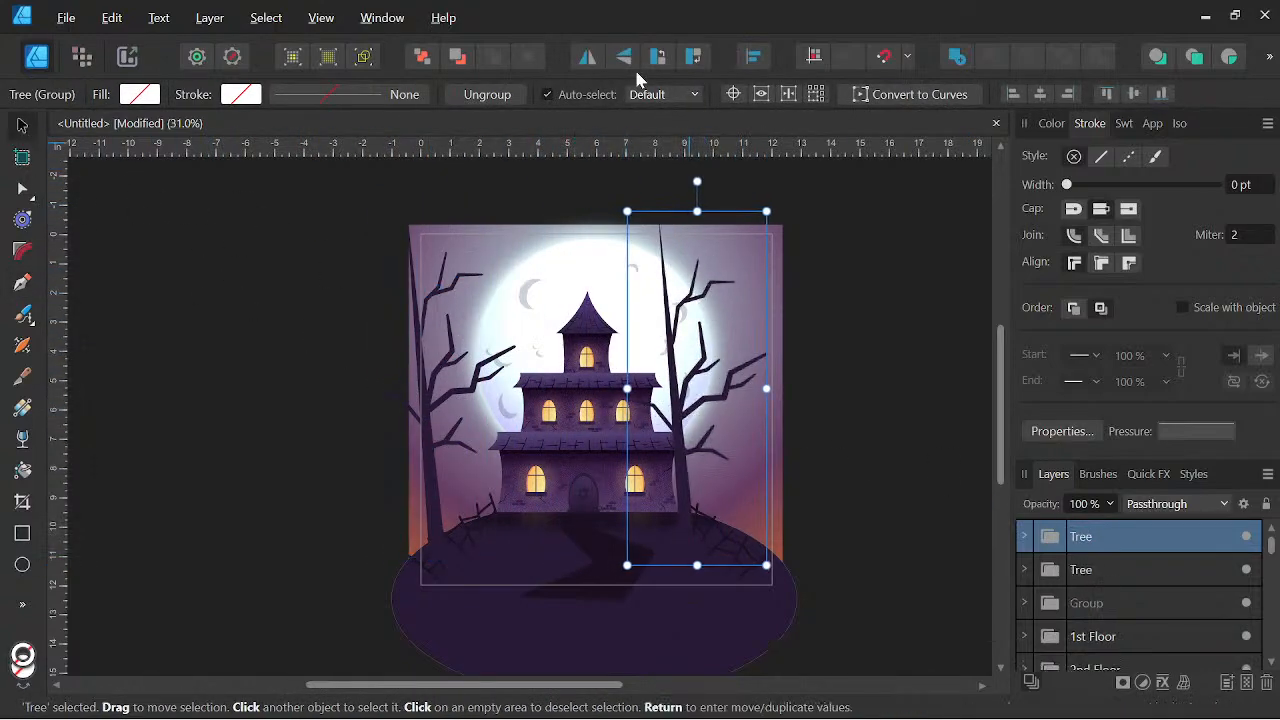
pyautogui.click(587, 57)
pyautogui.scroll(2, 694, 269)
pyautogui.moveTo(831, 503); pyautogui.dragTo(658, 400)
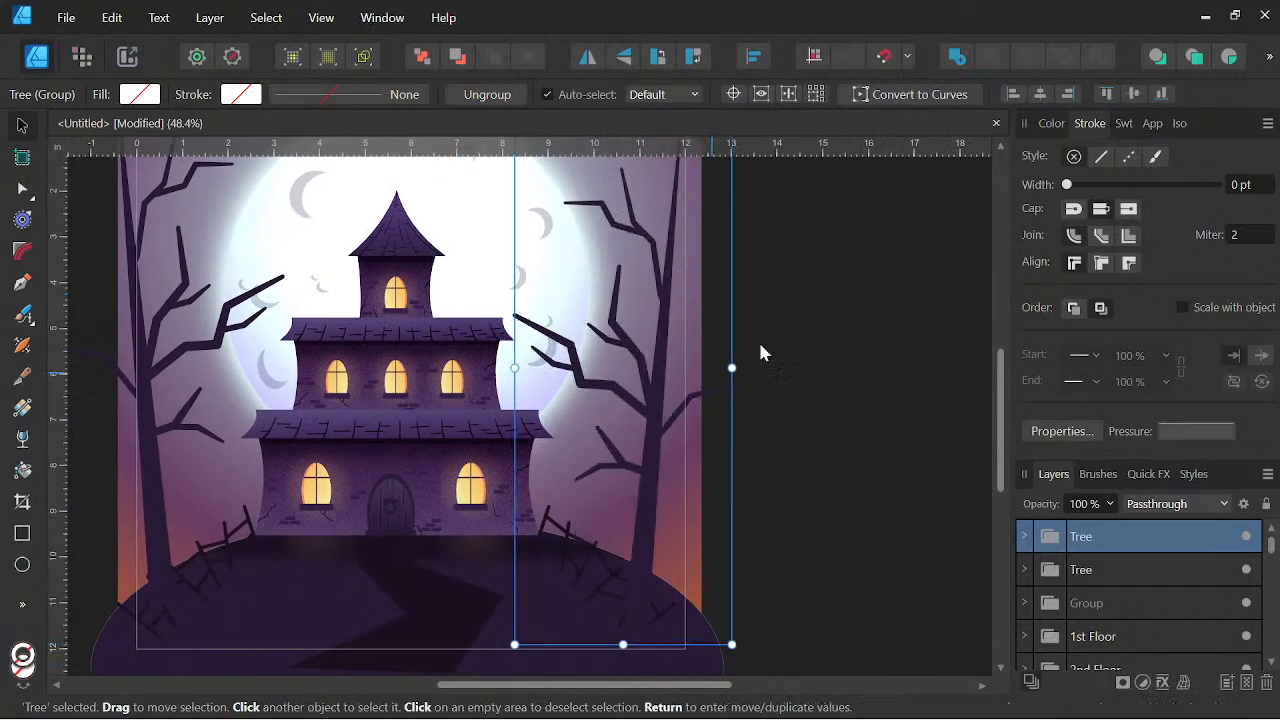
# Widen the triangle trunk of the right tree toward the artwork's outer edge
pyautogui.scroll(-1, 825, 316)
pyautogui.scroll(-1, 810, 340)
pyautogui.scroll(3, 746, 342)
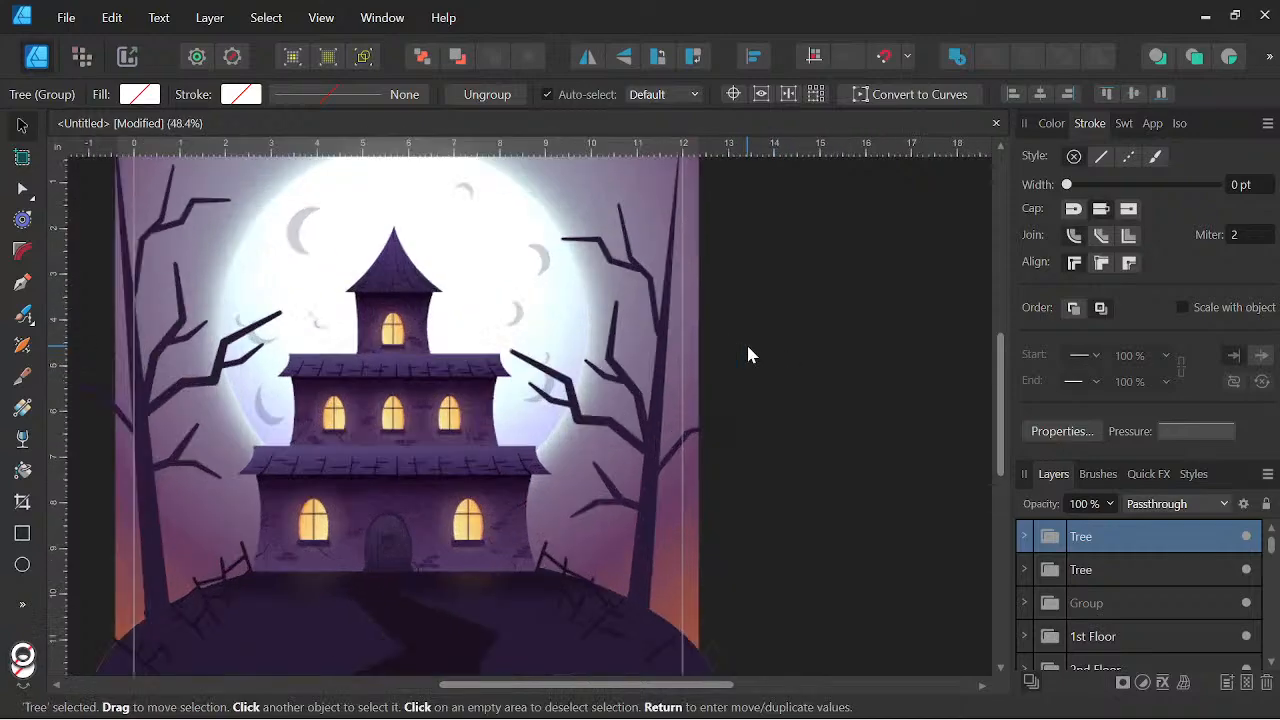
pyautogui.click(1024, 536)
pyautogui.click(1110, 573)
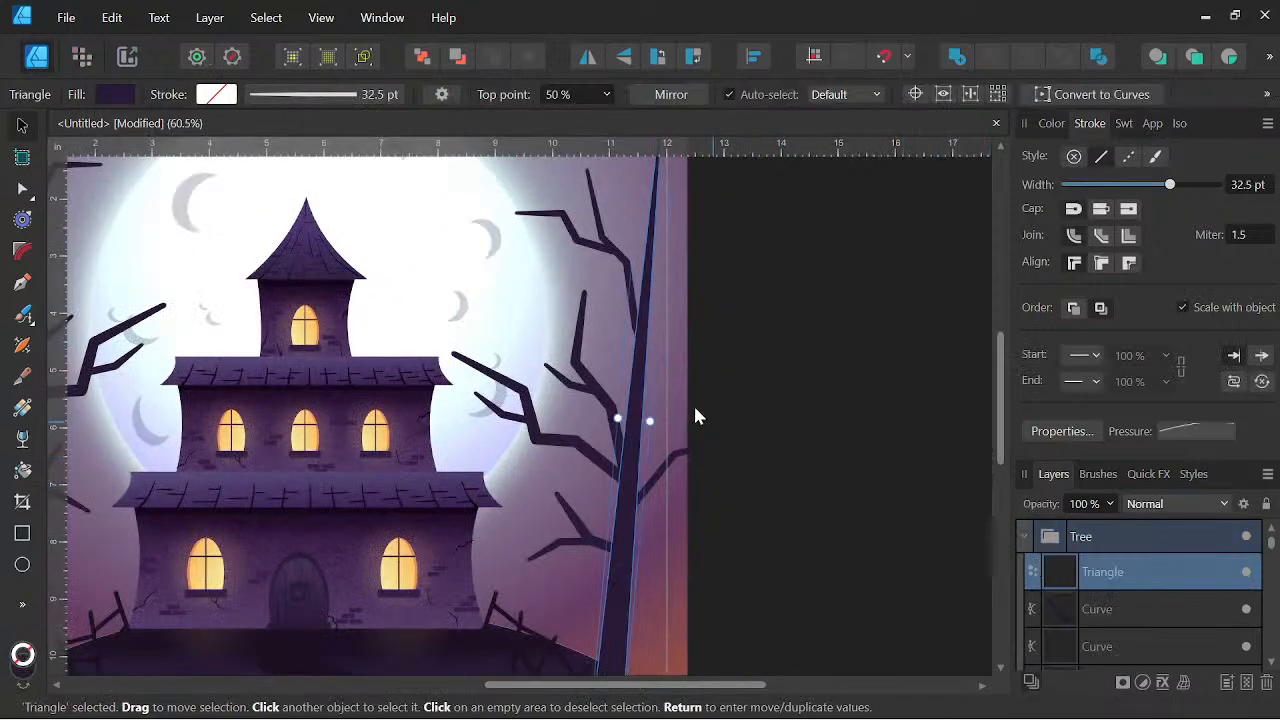
pyautogui.moveTo(650, 421); pyautogui.dragTo(667, 423)
# Rotate the right tree's lowest branch and its twig counterclockwise together, enlarge them slightly and join them to the trunk
pyautogui.click(1116, 612)
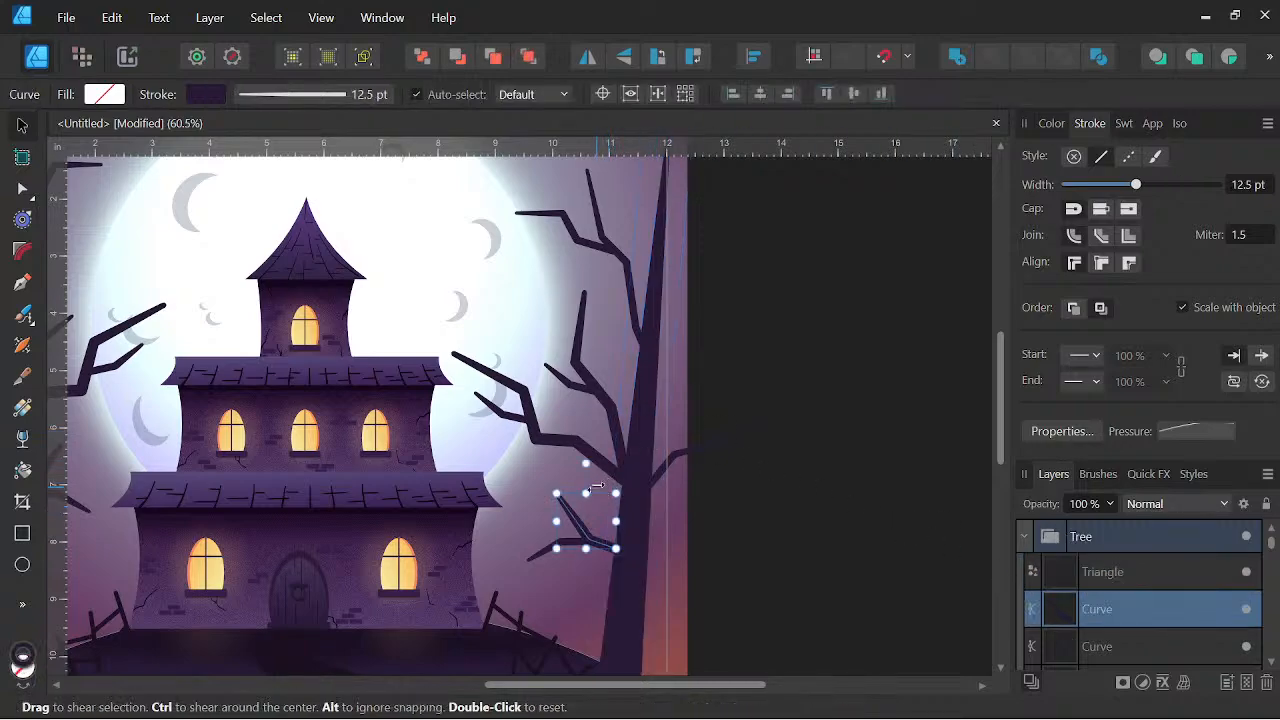
pyautogui.scroll(1, 599, 500)
pyautogui.keyDown('shift'); pyautogui.click(563, 566); pyautogui.keyUp('shift')
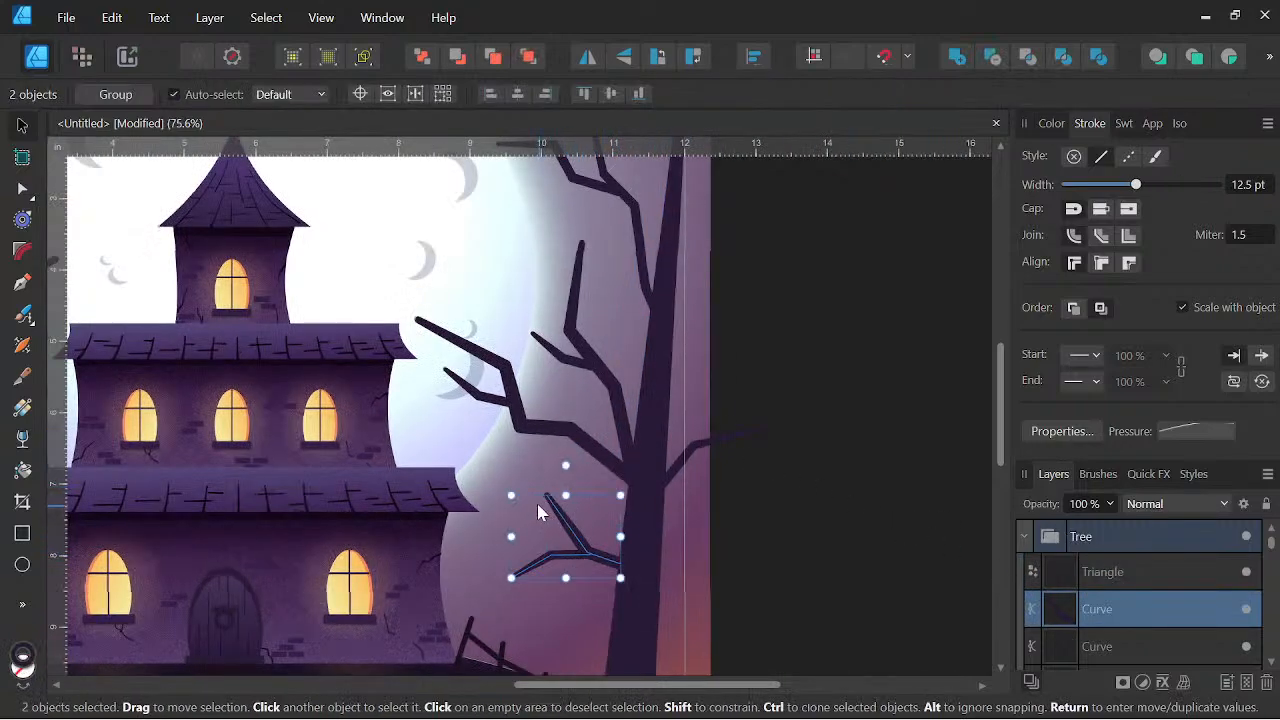
pyautogui.moveTo(508, 495)
pyautogui.mouseDown()
pyautogui.moveTo(470, 480)
pyautogui.moveTo(470, 500)
pyautogui.moveTo(508, 486)
pyautogui.mouseUp()
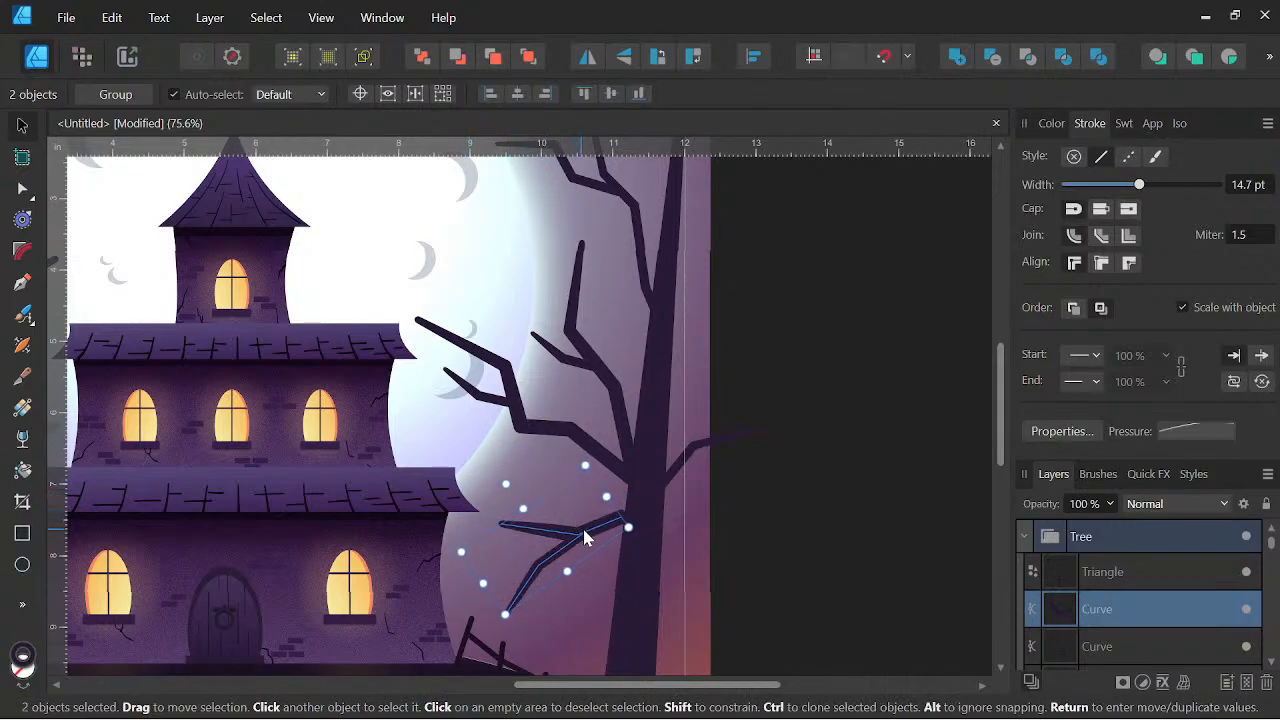
# Flip the right tree's two middle branches and their twigs vertically as one selection
pyautogui.click(607, 400)
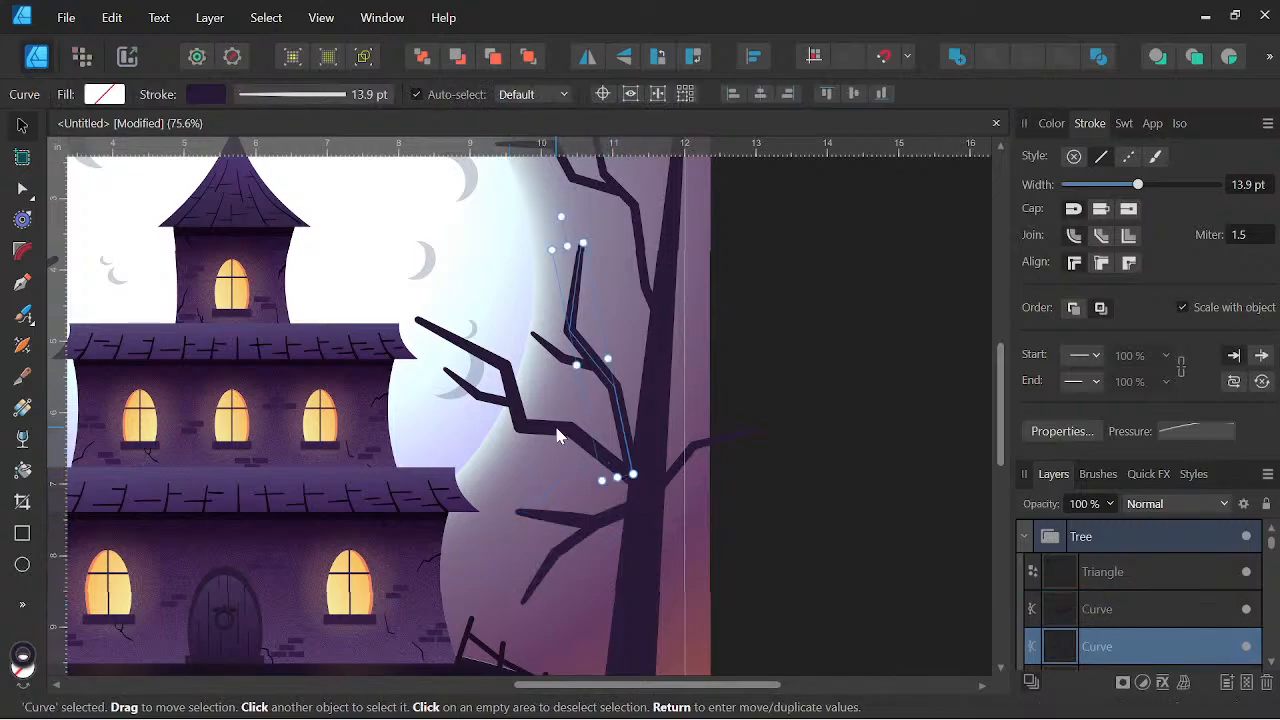
pyautogui.keyDown('shift'); pyautogui.click(553, 360); pyautogui.keyUp('shift')
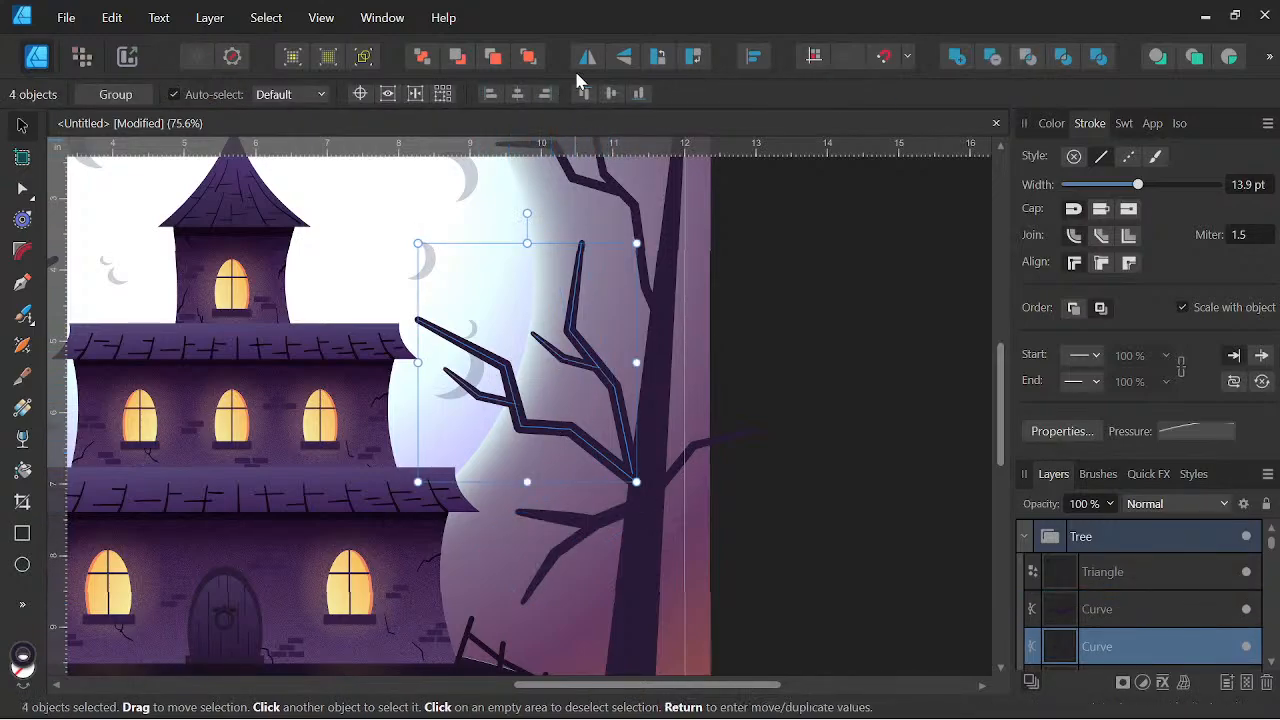
pyautogui.click(623, 56)
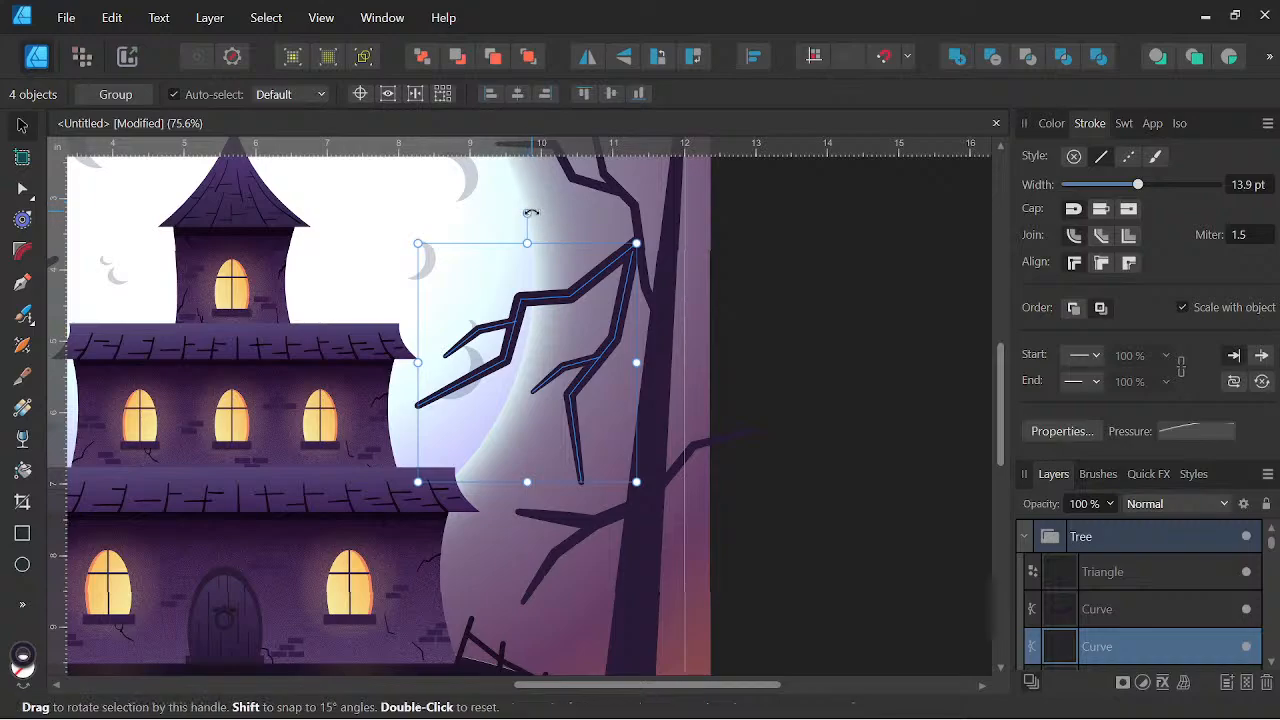
# Rotate the flipped middle branches clockwise, attach them to the right tree's trunk and enlarge them slightly toward the house
pyautogui.moveTo(528, 214); pyautogui.dragTo(610, 240)
pyautogui.moveTo(616, 333); pyautogui.dragTo(585, 346)
pyautogui.moveTo(340, 418)
pyautogui.mouseDown()
pyautogui.moveTo(302, 428)
pyautogui.moveTo(313, 434)
pyautogui.mouseUp()
pyautogui.scroll(-5, 508, 311)
pyautogui.moveTo(722, 341); pyautogui.dragTo(868, 417)
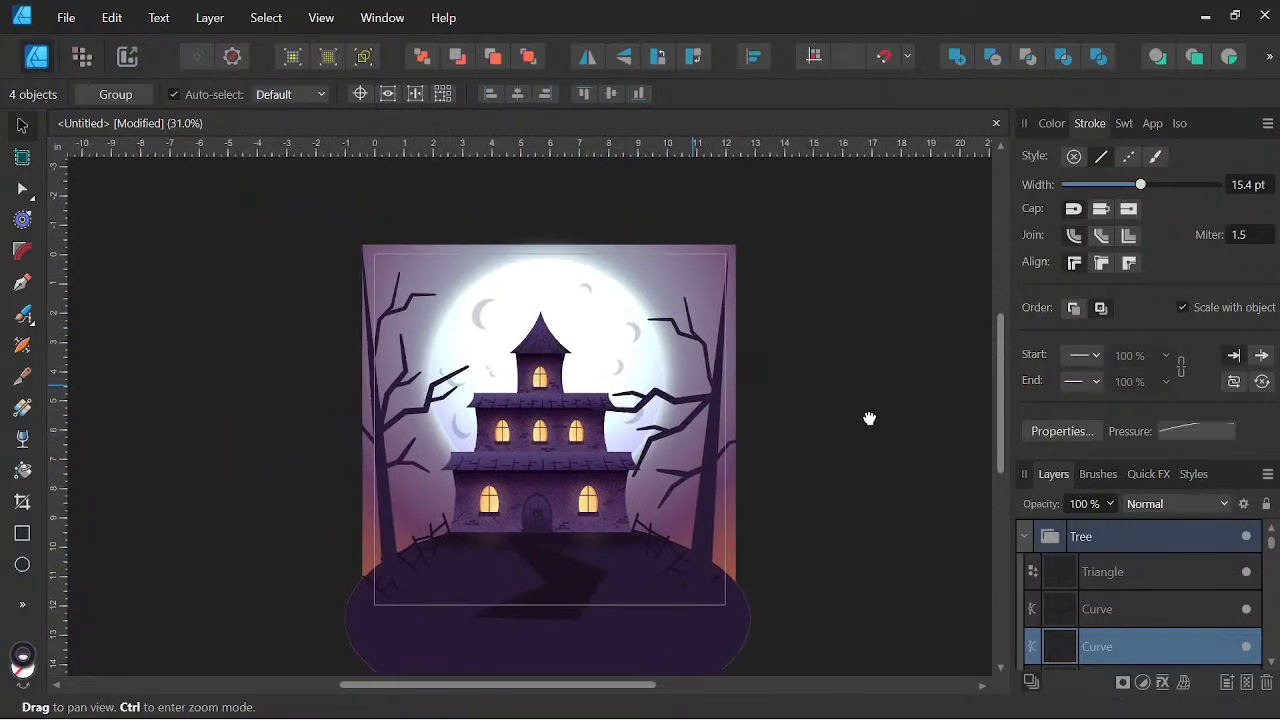
# Lengthen the right tree's lower middle branch slightly downward past the roof edge, separately from its twig
pyautogui.scroll(4, 672, 389)
pyautogui.scroll(3, 534, 422)
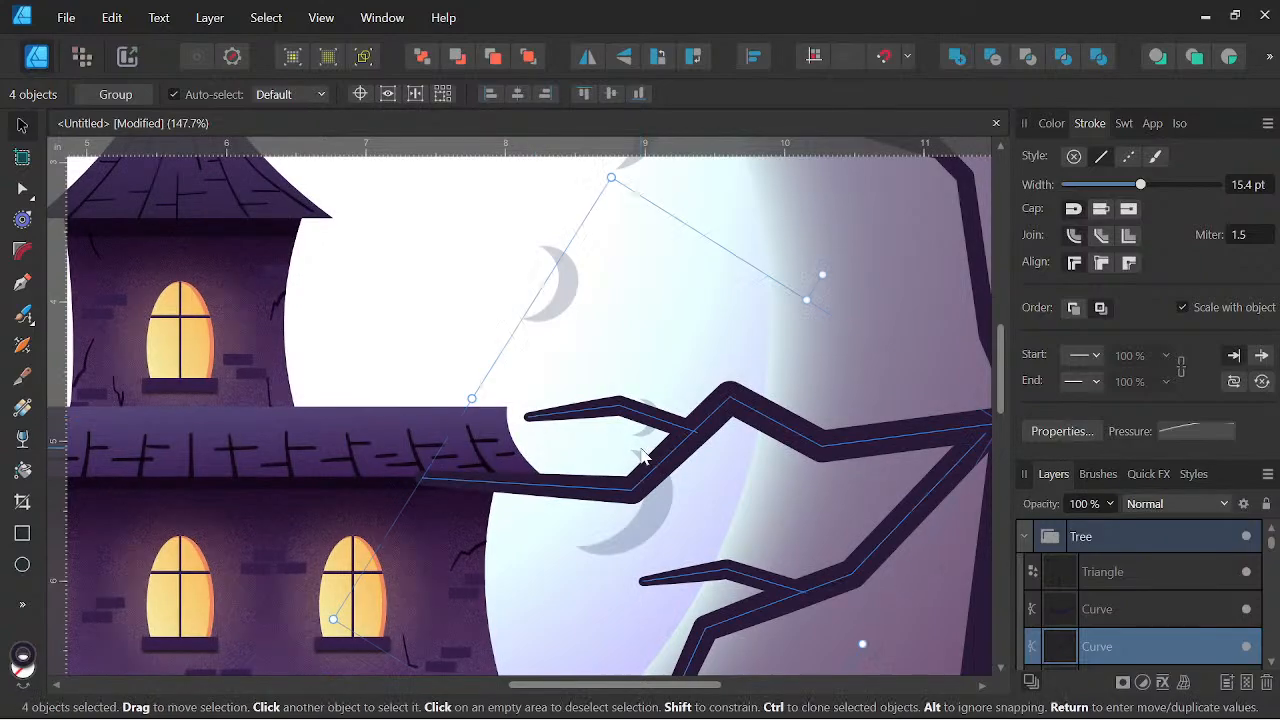
pyautogui.scroll(-3, 750, 362)
pyautogui.moveTo(782, 399); pyautogui.dragTo(630, 375)
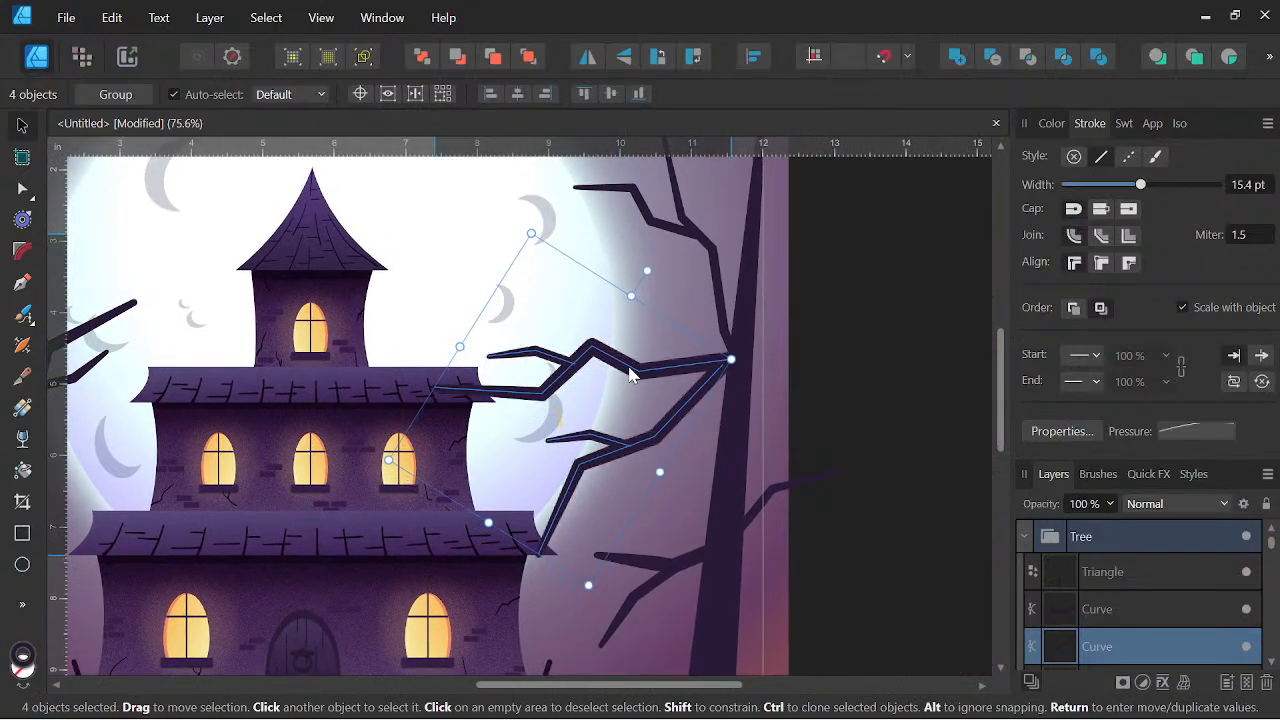
pyautogui.click(600, 455)
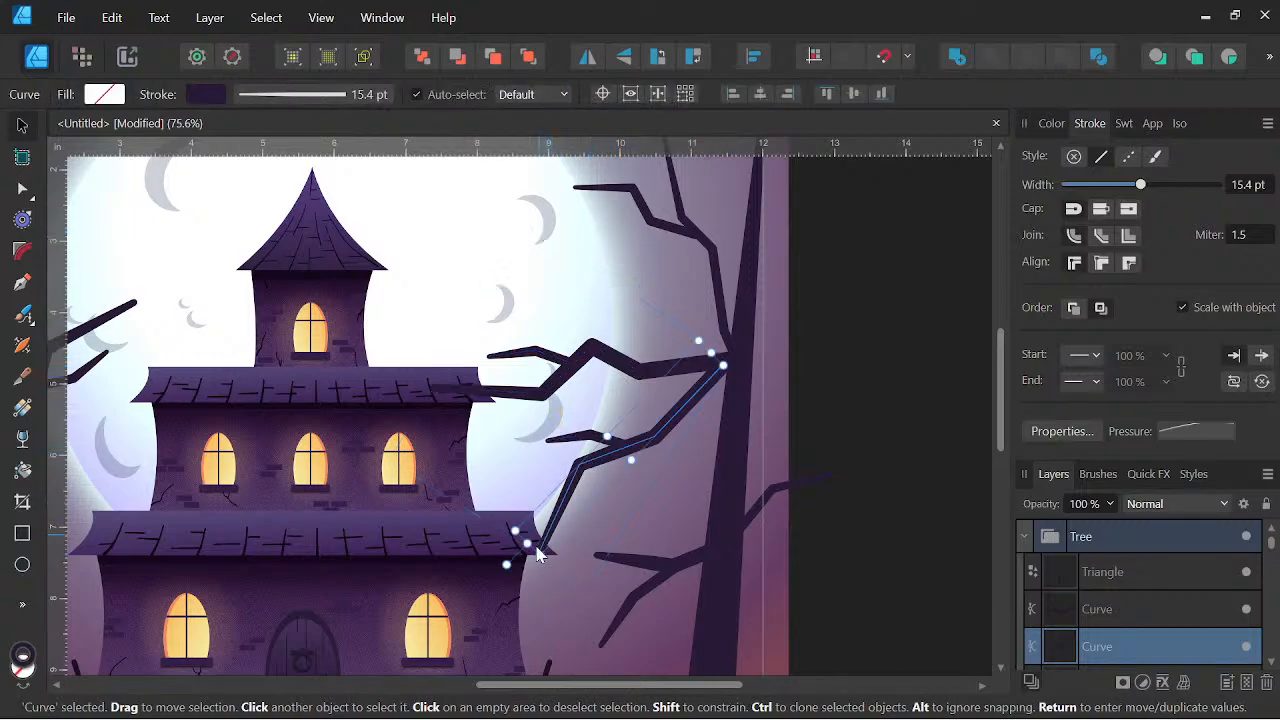
pyautogui.moveTo(539, 555); pyautogui.dragTo(535, 570)
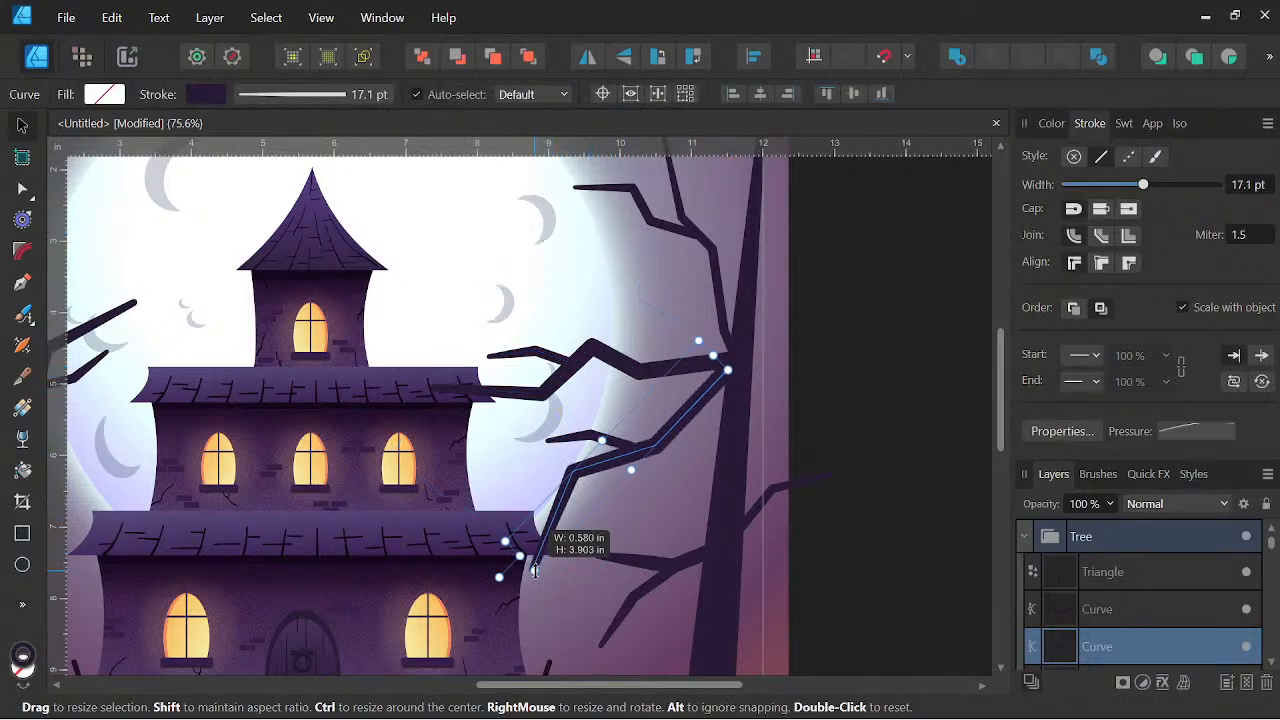
# Rotate the right tree's top branch counterclockwise toward the moon and attach its base to the trunk
pyautogui.scroll(-3, 730, 252)
pyautogui.moveTo(734, 254); pyautogui.dragTo(621, 368)
pyautogui.scroll(3, 630, 407)
pyautogui.click(621, 400)
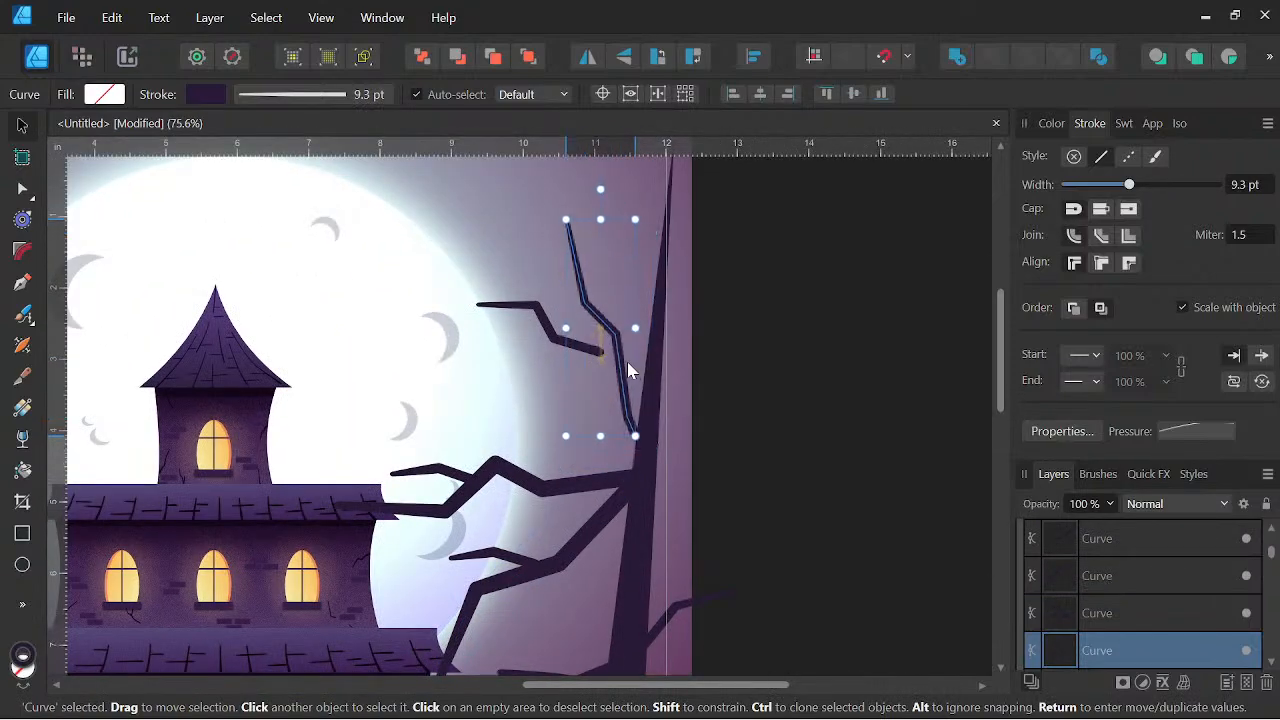
pyautogui.click(596, 195)
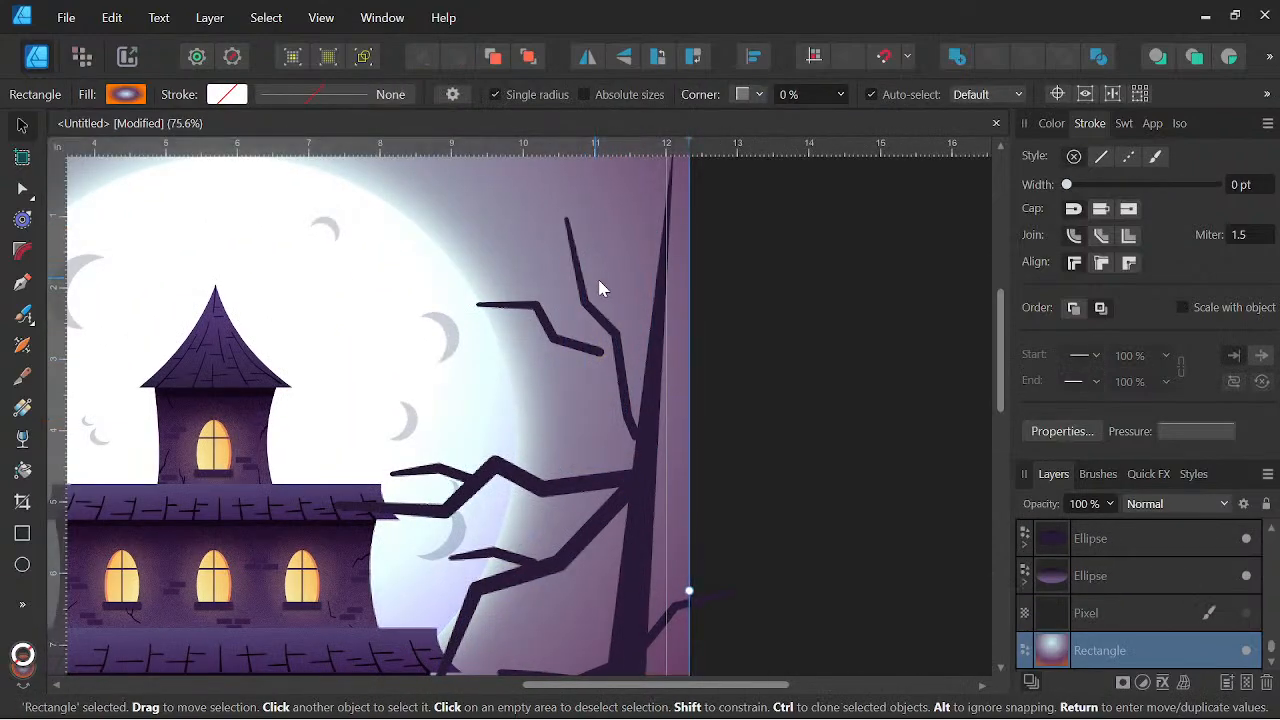
pyautogui.click(611, 334)
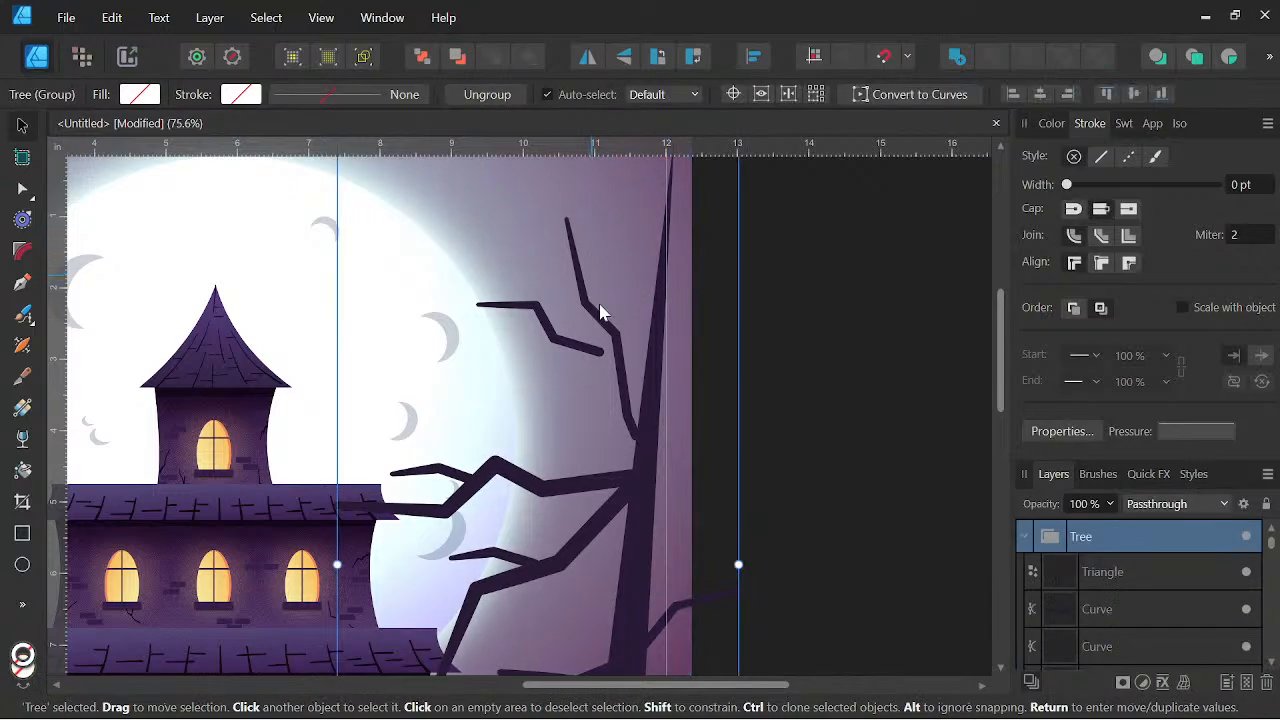
pyautogui.doubleClick(660, 383)
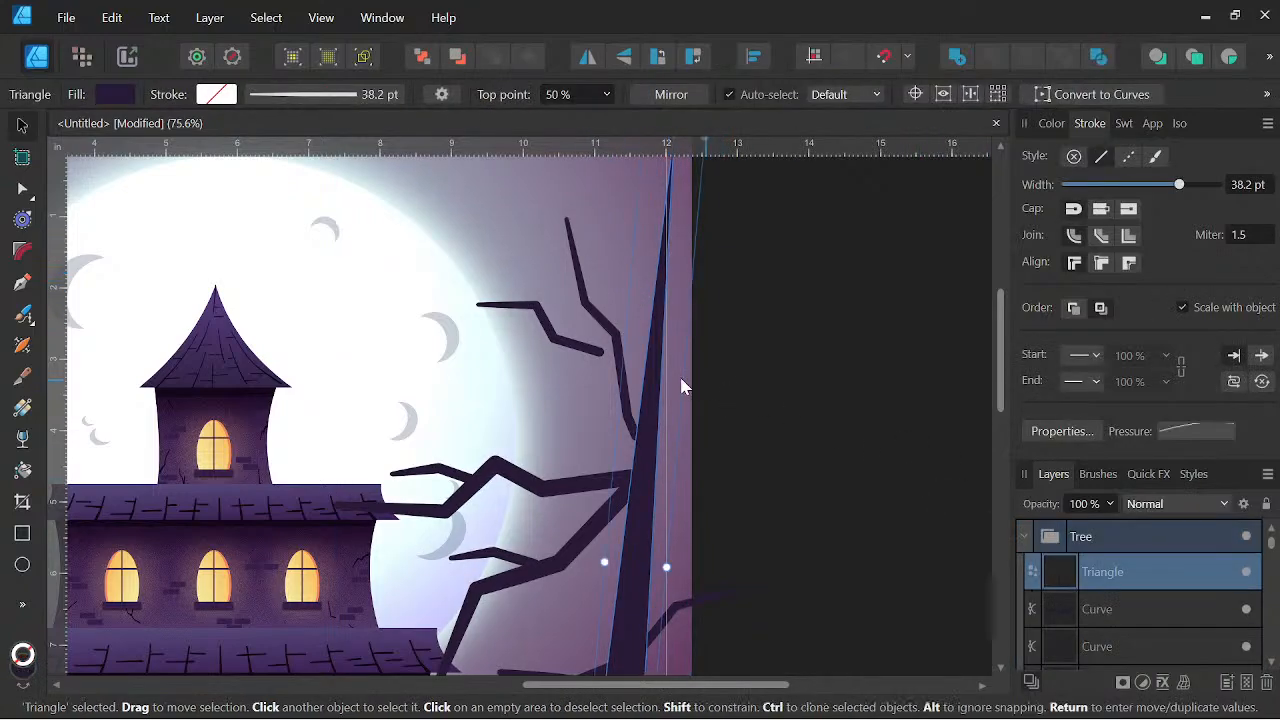
pyautogui.click(614, 349)
pyautogui.moveTo(600, 188); pyautogui.dragTo(524, 212)
pyautogui.moveTo(612, 334); pyautogui.dragTo(576, 316)
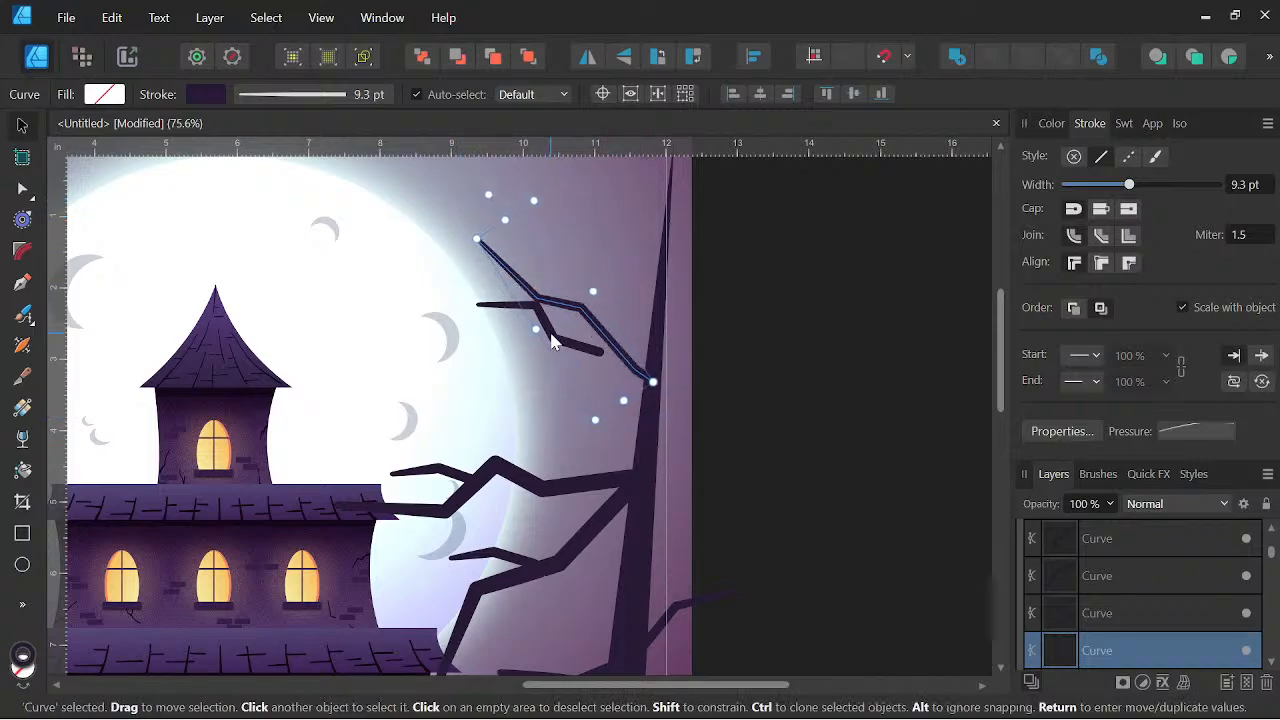
# Flip the right tree's loose top twig vertically and attach it to the bend of the top branch
pyautogui.click(556, 338)
pyautogui.click(626, 58)
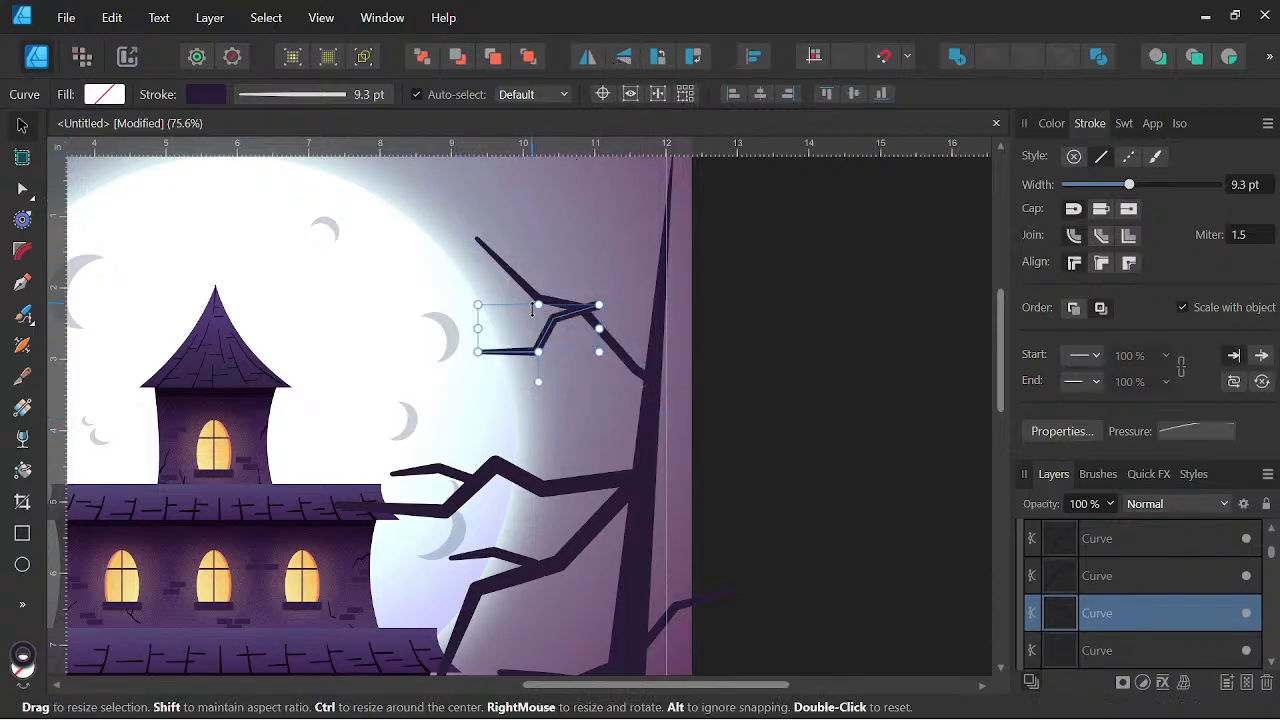
pyautogui.moveTo(553, 321); pyautogui.dragTo(532, 326)
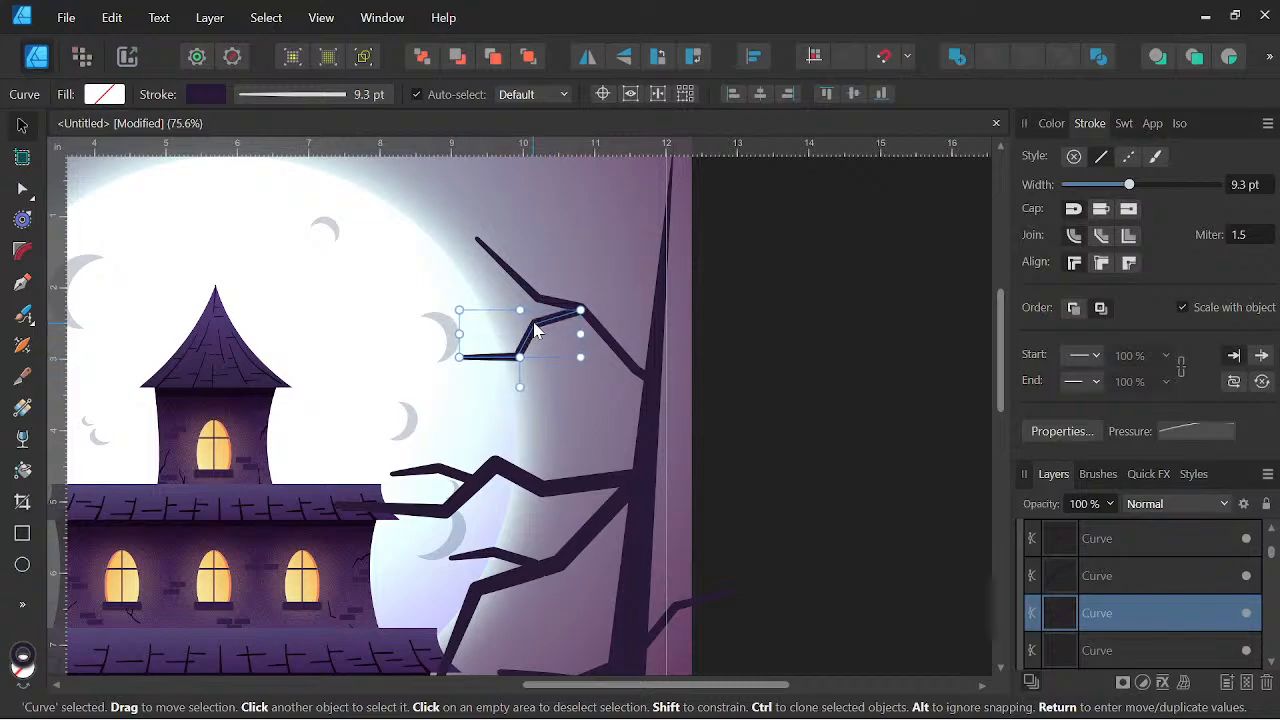
# Draw a short three-point twig with the Pen tool above the upper middle branch, ending where that branch meets the right trunk
pyautogui.scroll(-2, 543, 287)
pyautogui.press('space')
pyautogui.moveTo(671, 275); pyautogui.dragTo(760, 243)
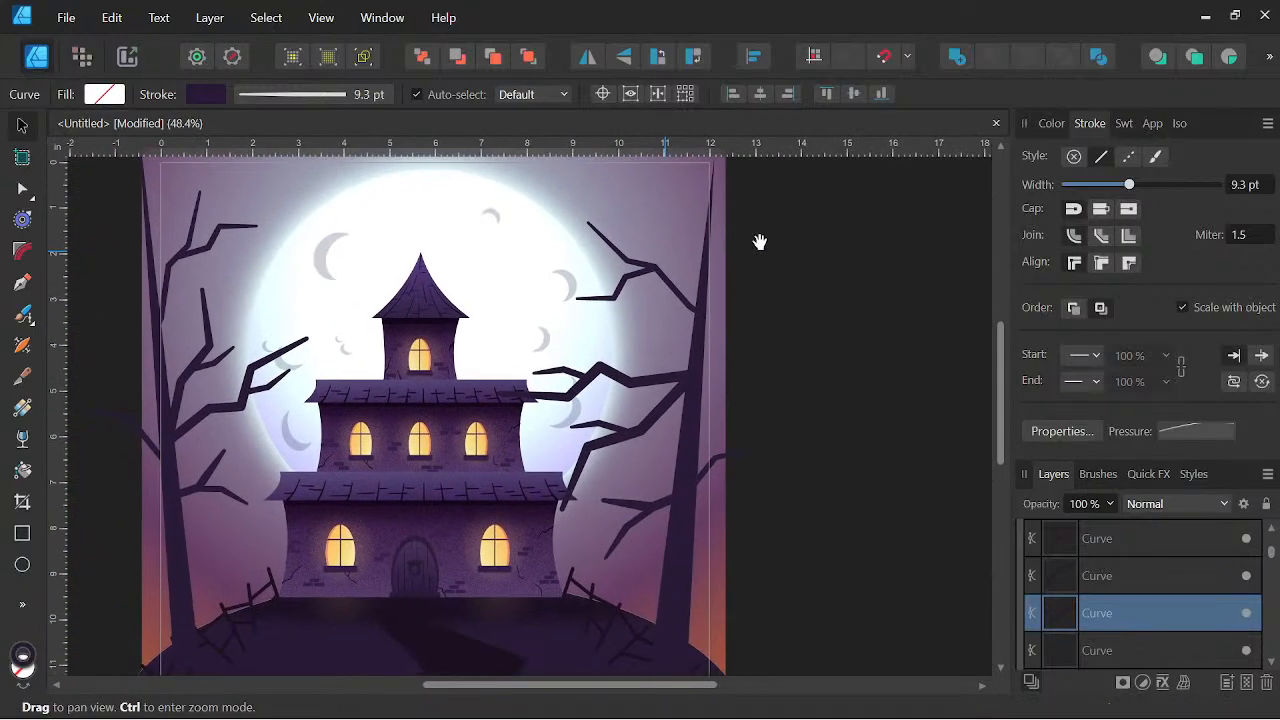
pyautogui.scroll(-4, 760, 242)
pyautogui.moveTo(735, 311); pyautogui.dragTo(708, 340)
pyautogui.scroll(6, 661, 328)
pyautogui.press('space')
pyautogui.moveTo(701, 421); pyautogui.dragTo(689, 413)
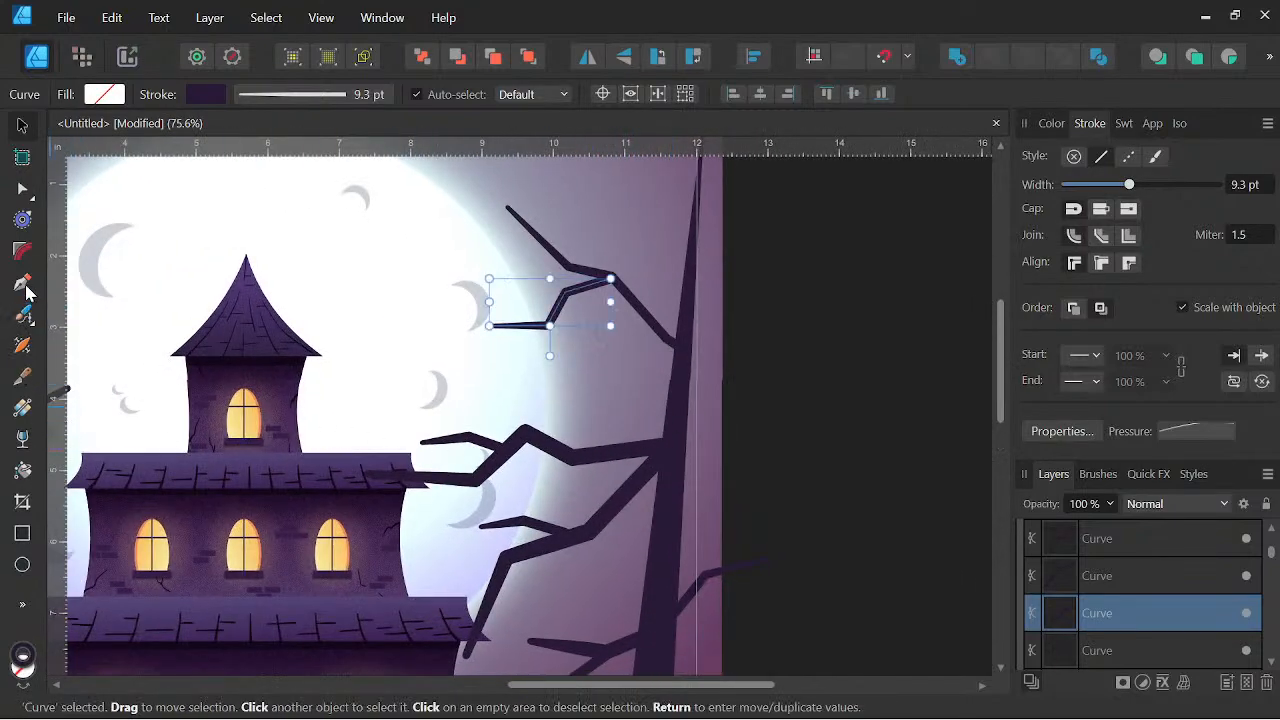
pyautogui.click(24, 287)
pyautogui.click(585, 403)
pyautogui.click(622, 417)
pyautogui.click(650, 444)
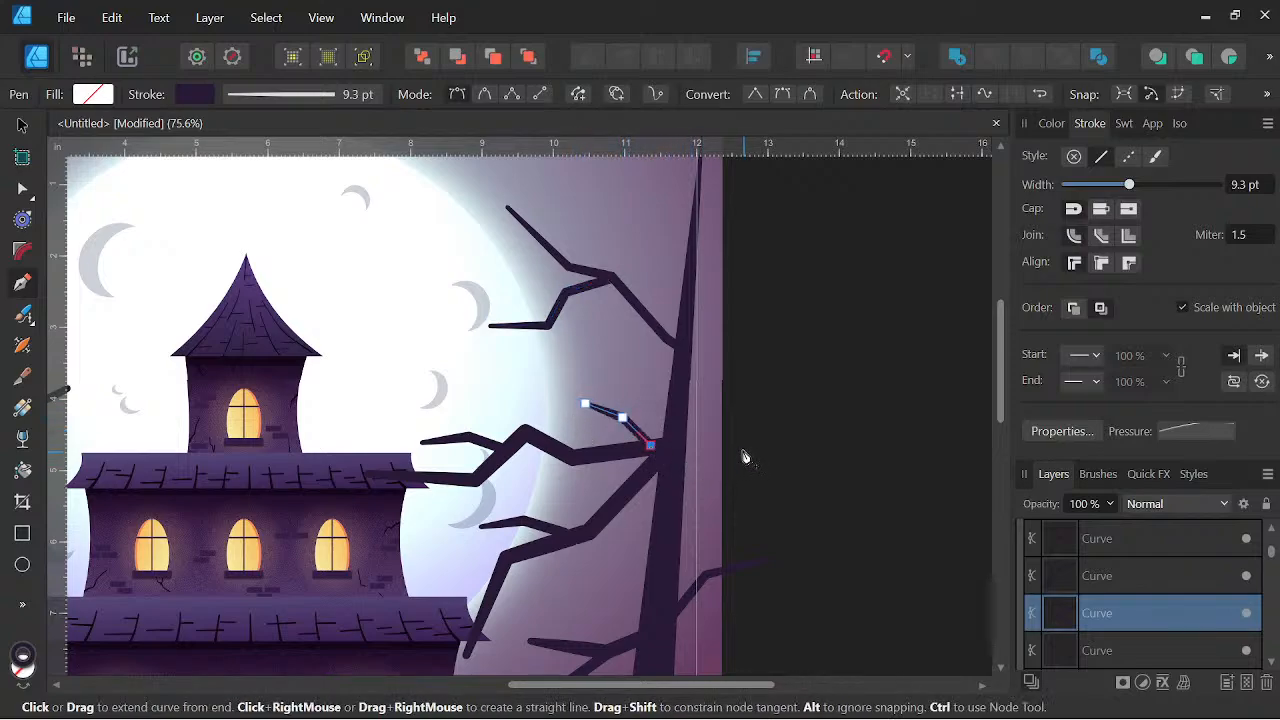
# Draw a three-point branch rising outward from the right trunk's outer side and set its stroke width to 15.2 pt
pyautogui.scroll(-3, 733, 293)
pyautogui.moveTo(749, 325); pyautogui.dragTo(810, 274)
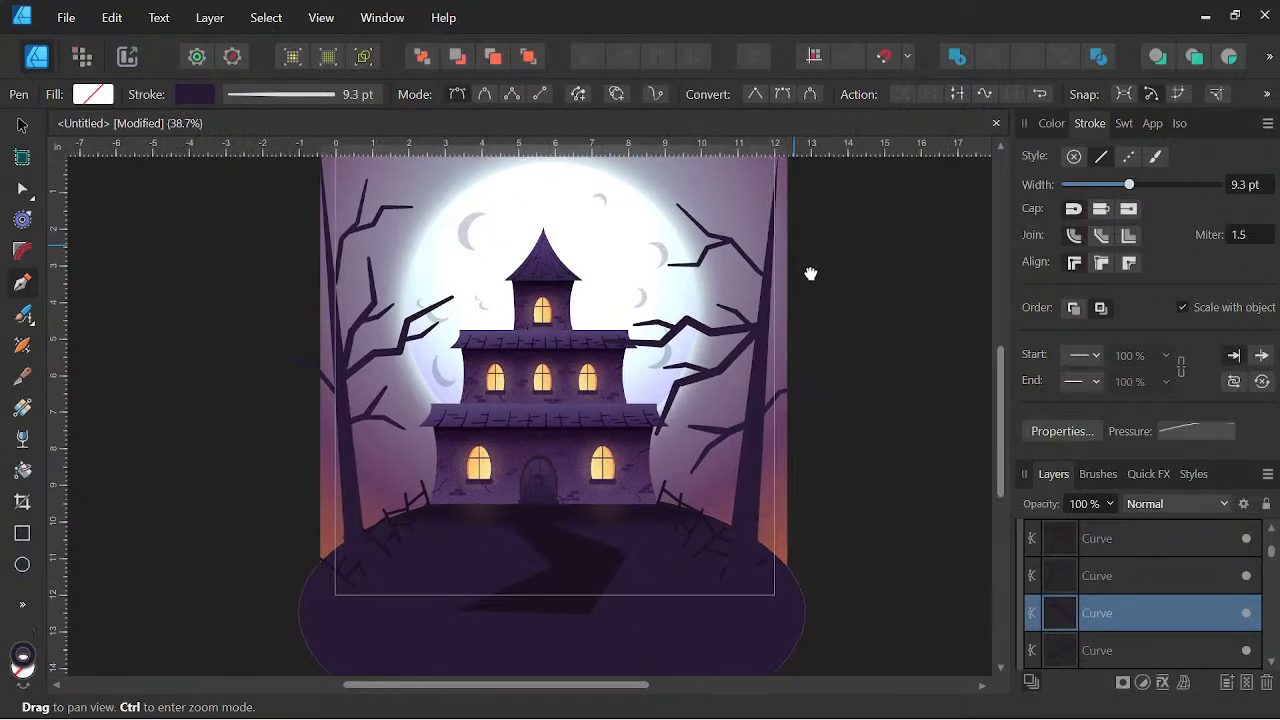
pyautogui.scroll(4, 774, 357)
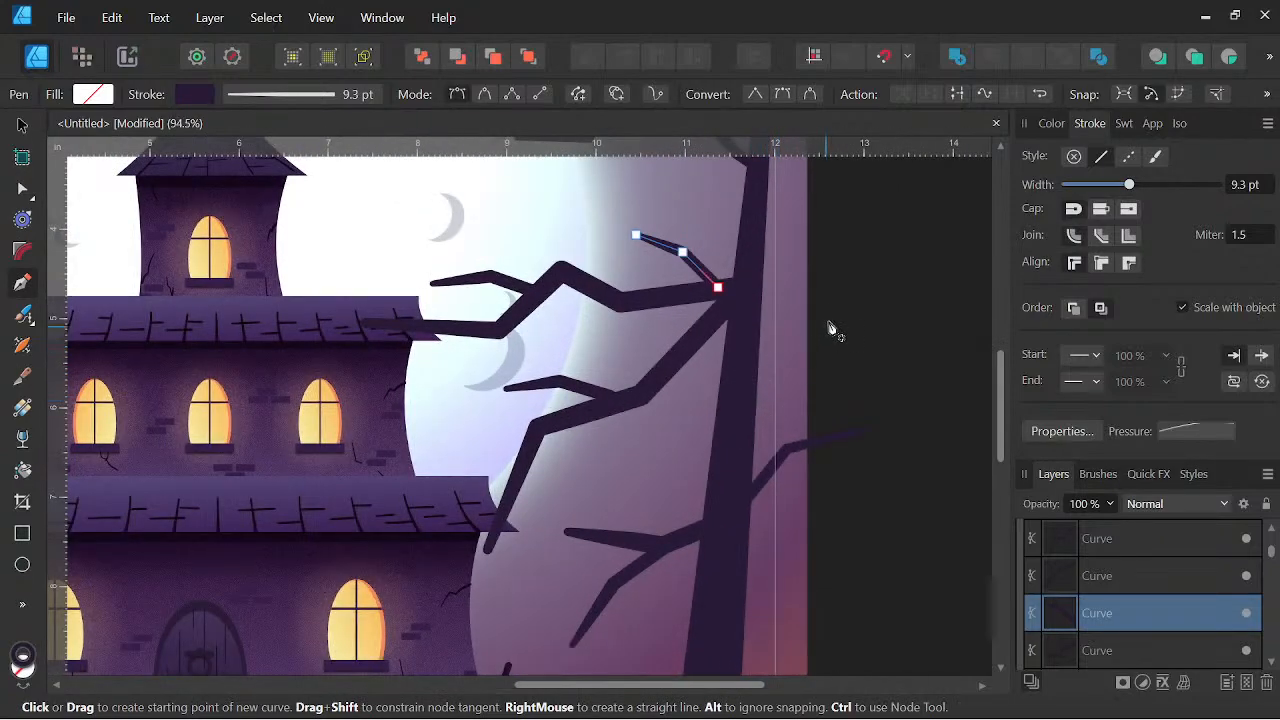
pyautogui.click(839, 258)
pyautogui.click(822, 335)
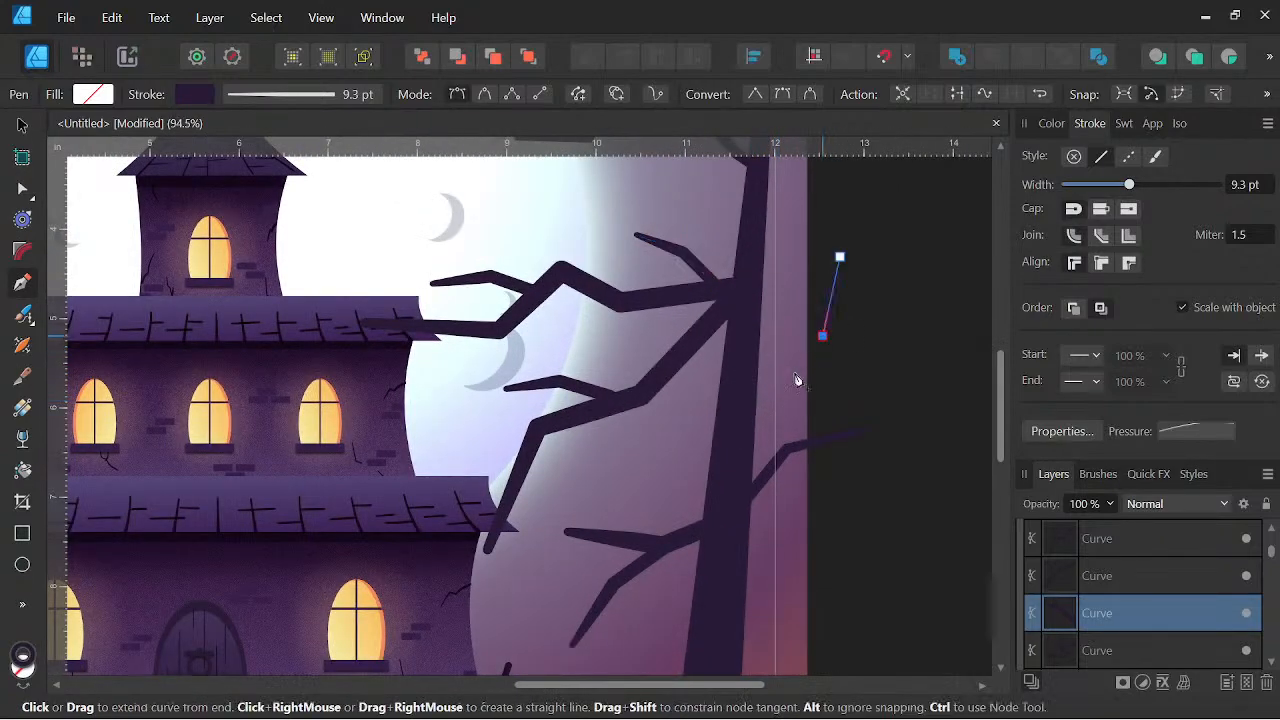
pyautogui.click(745, 415)
pyautogui.scroll(-3, 880, 480)
pyautogui.moveTo(880, 480); pyautogui.dragTo(743, 443)
pyautogui.scroll(3, 711, 349)
pyautogui.moveTo(1130, 188); pyautogui.dragTo(1138, 190)
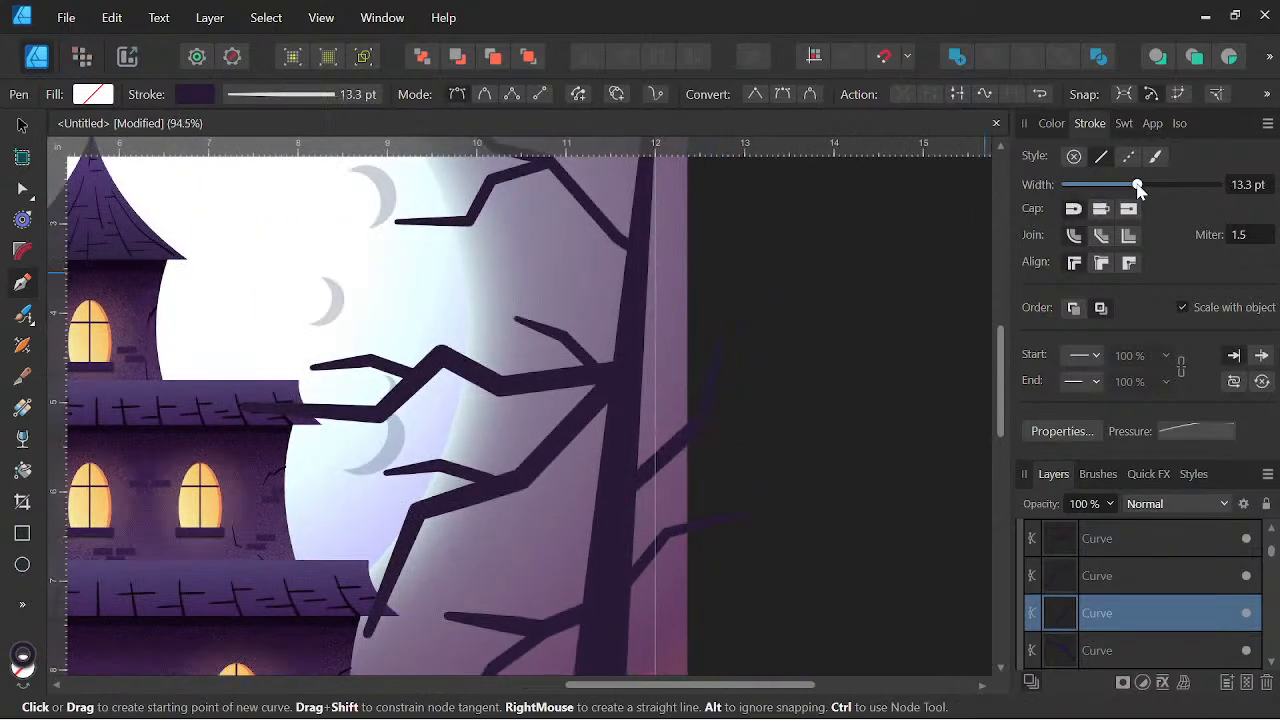
pyautogui.click(691, 361)
pyautogui.click(662, 393)
pyautogui.click(661, 456)
pyautogui.press('Escape')
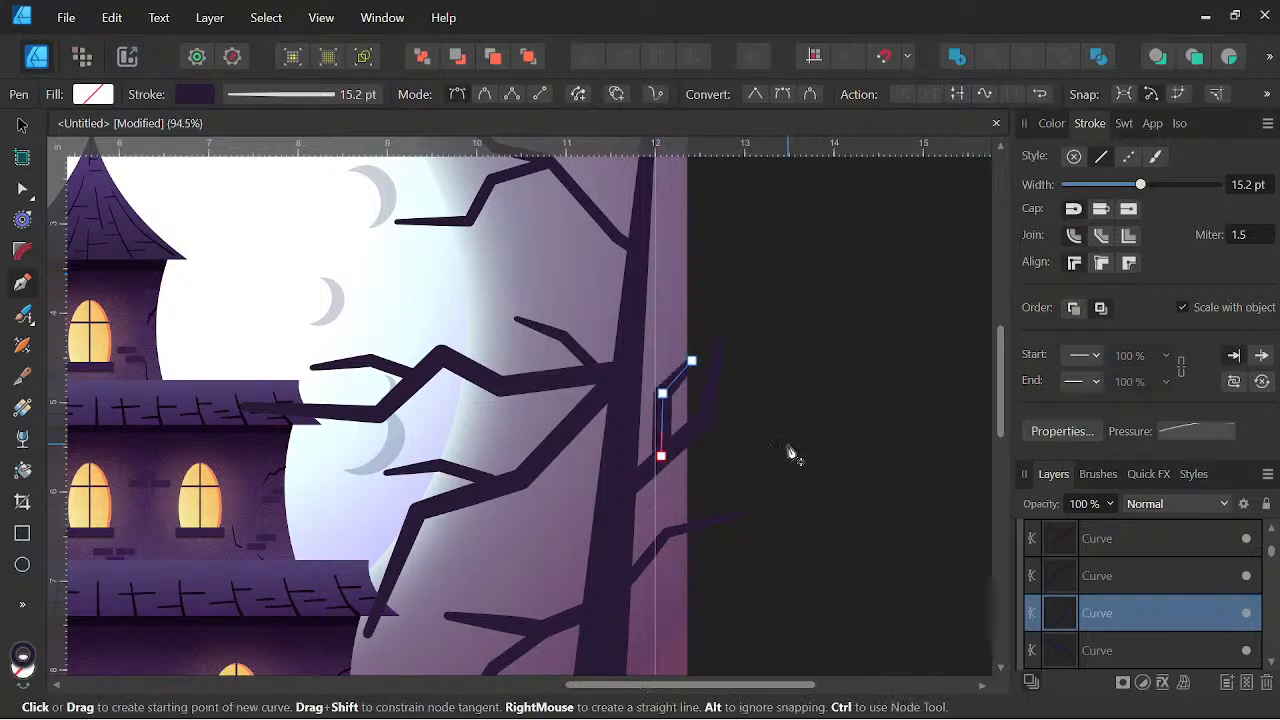
pyautogui.scroll(-4, 788, 447)
pyautogui.moveTo(779, 457); pyautogui.dragTo(761, 389)
pyautogui.hotkey('ctrl', 'z')
# Draw a three-point branch with the Pen tool bending downward beyond the artwork's edge from the right trunk's lower outer side
pyautogui.scroll(-3, 776, 410)
pyautogui.moveTo(774, 428); pyautogui.dragTo(756, 396)
pyautogui.scroll(5, 751, 396)
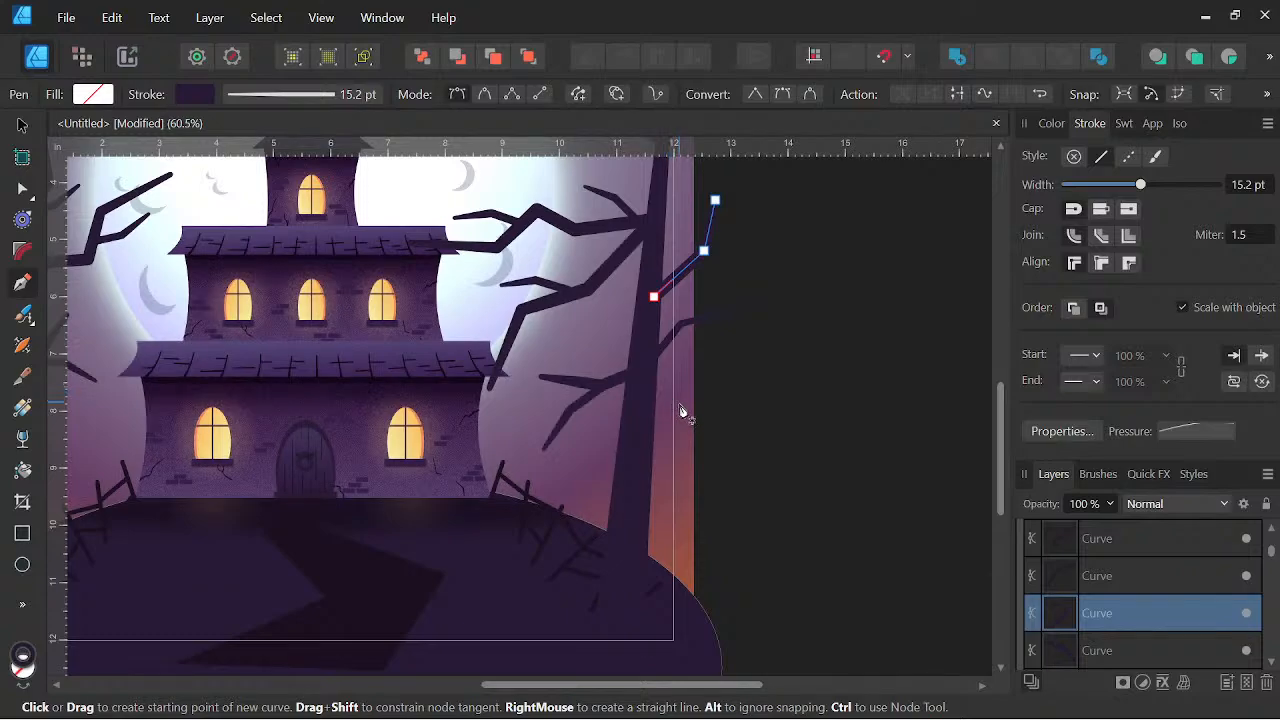
pyautogui.click(729, 460)
pyautogui.click(715, 404)
pyautogui.click(655, 378)
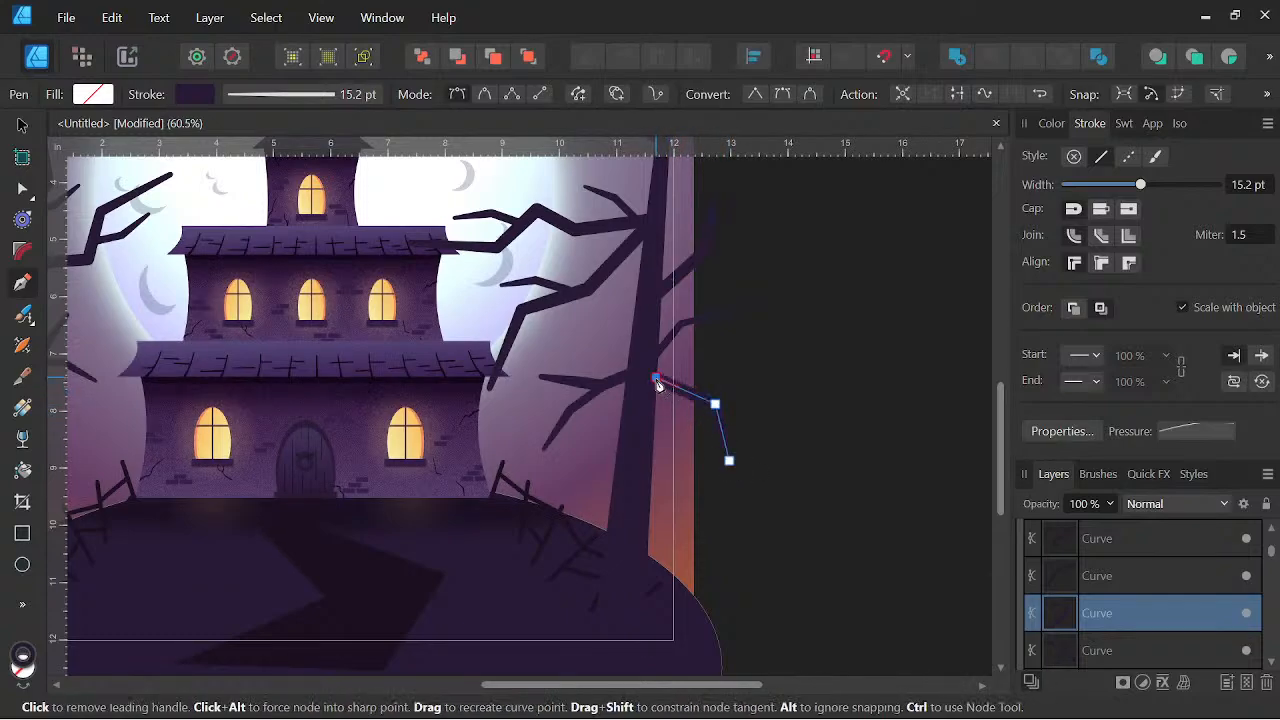
pyautogui.press('Escape')
# Collapse the right Tree group and move both Tree groups together beneath the moon layers in the stacking order
pyautogui.scroll(-4, 751, 370)
pyautogui.moveTo(751, 360); pyautogui.dragTo(916, 422)
pyautogui.scroll(3, 863, 429)
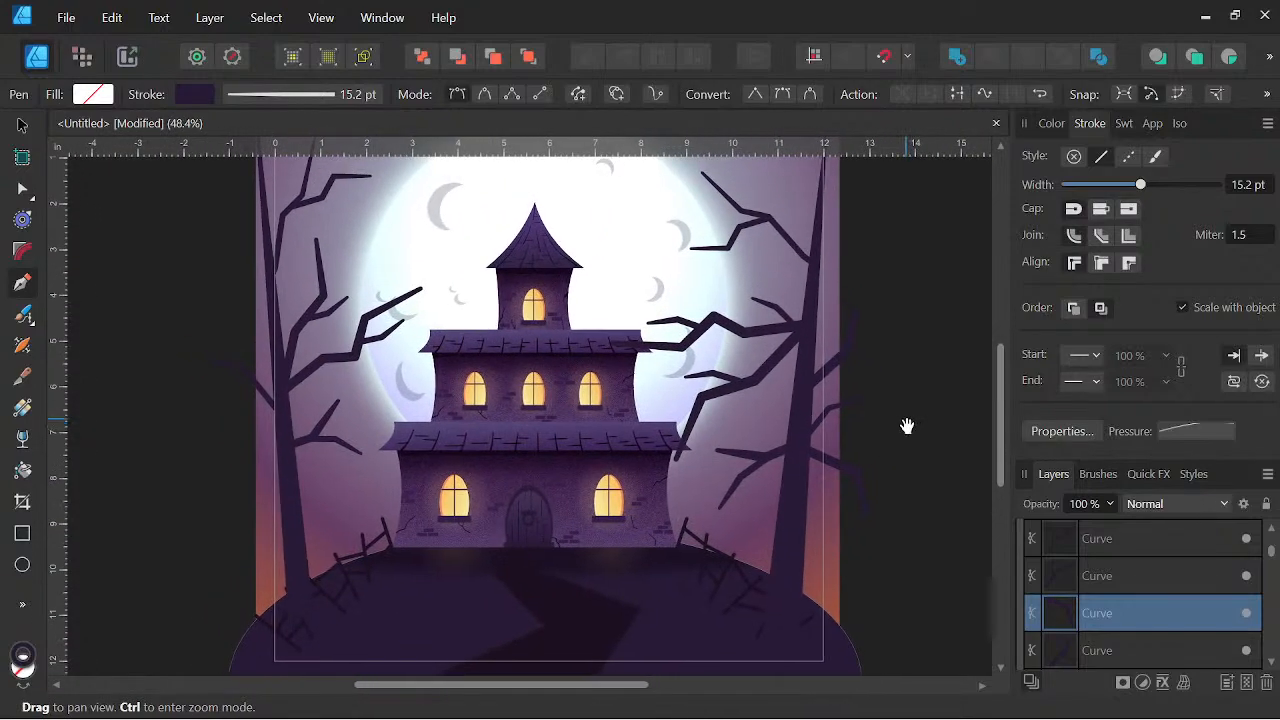
pyautogui.press('space')
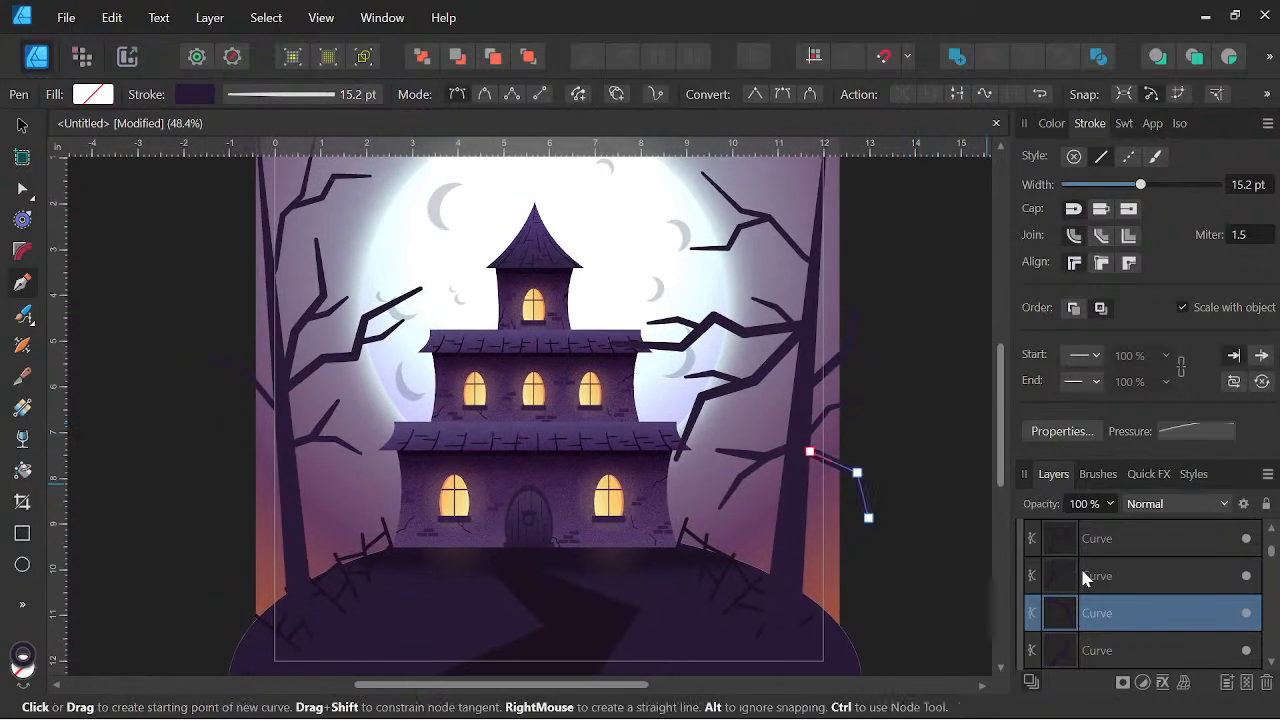
pyautogui.scroll(2, 1092, 582)
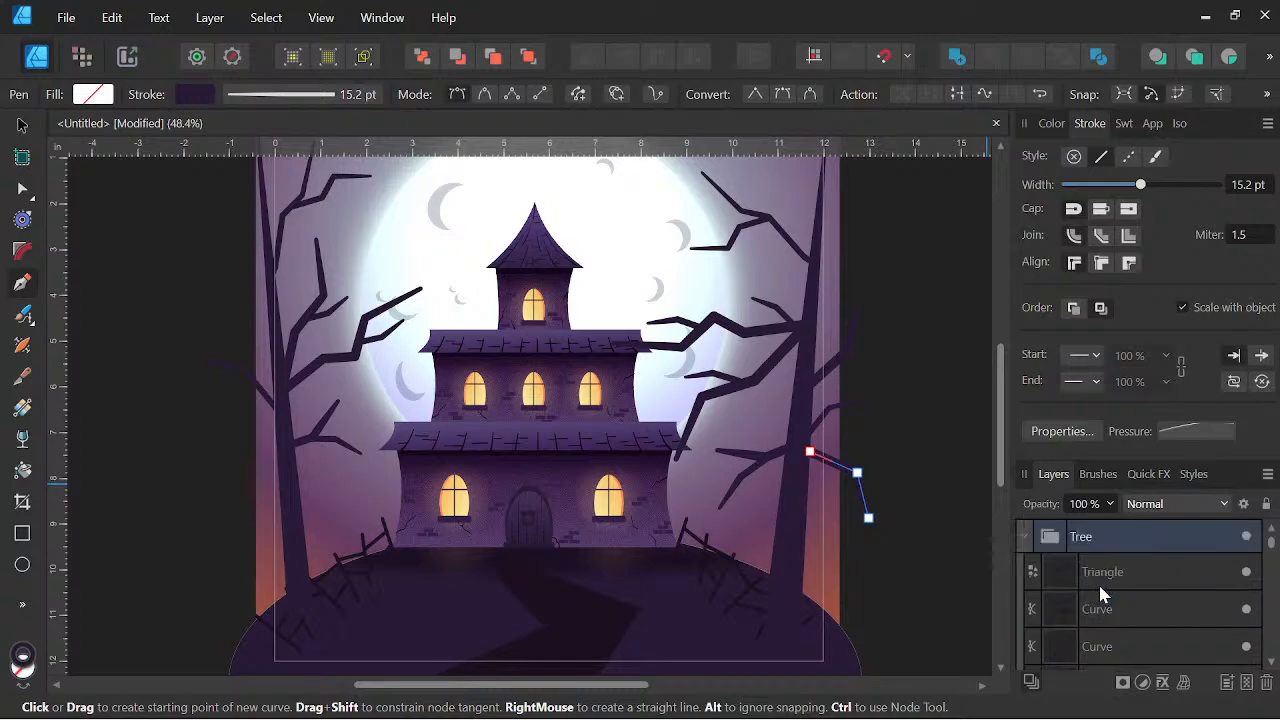
pyautogui.click(1026, 538)
pyautogui.press('space')
pyautogui.moveTo(660, 506); pyautogui.dragTo(679, 473)
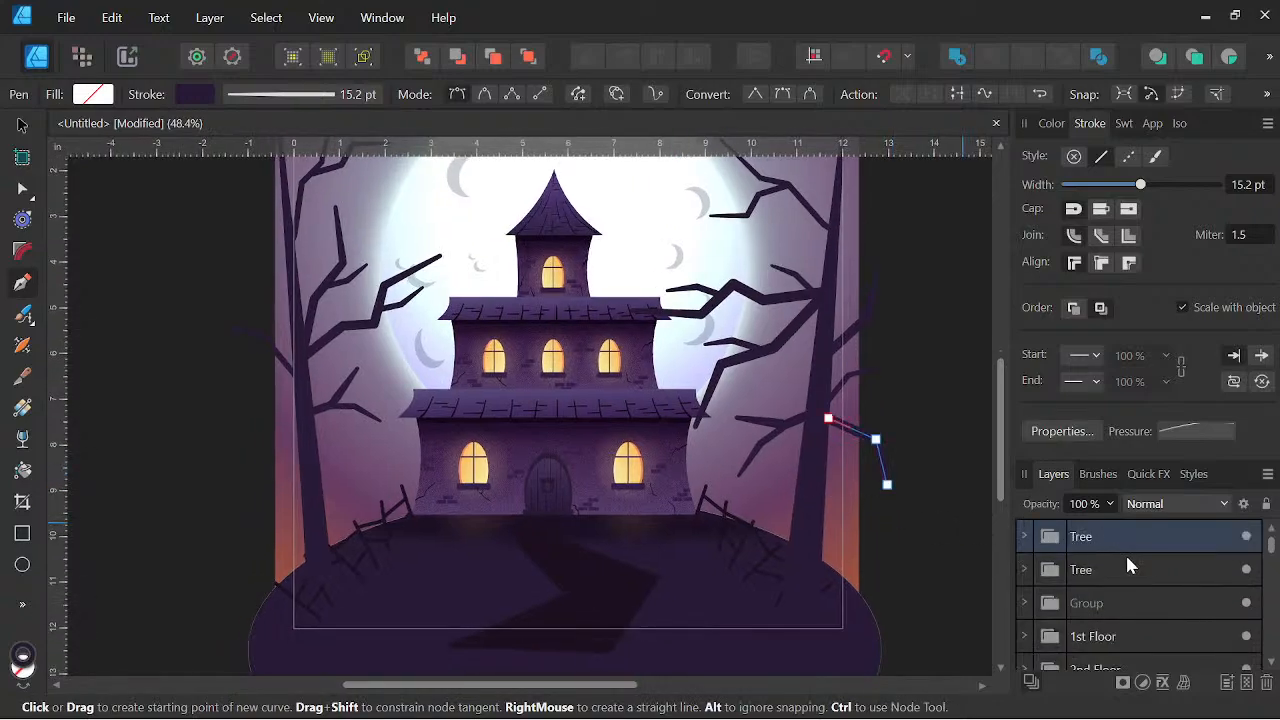
pyautogui.click(1118, 580)
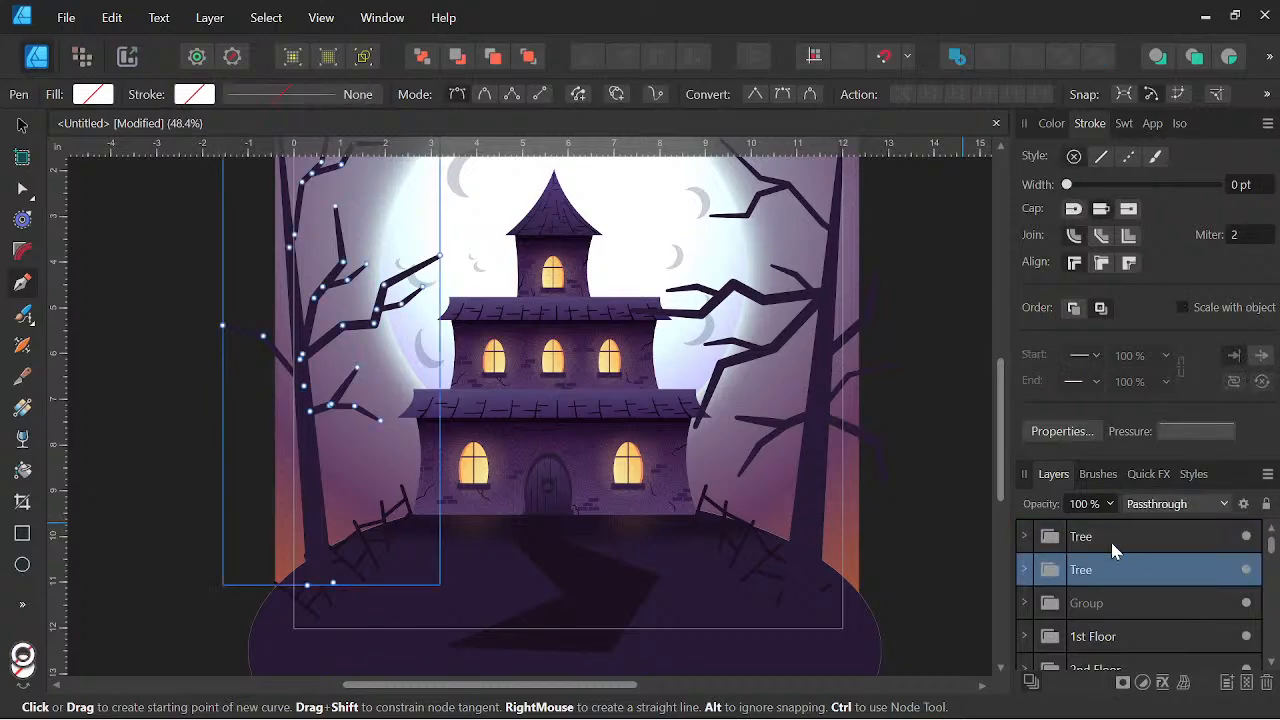
pyautogui.keyDown('shift'); pyautogui.click(1113, 540); pyautogui.keyUp('shift')
pyautogui.moveTo(1113, 540); pyautogui.dragTo(1102, 589)
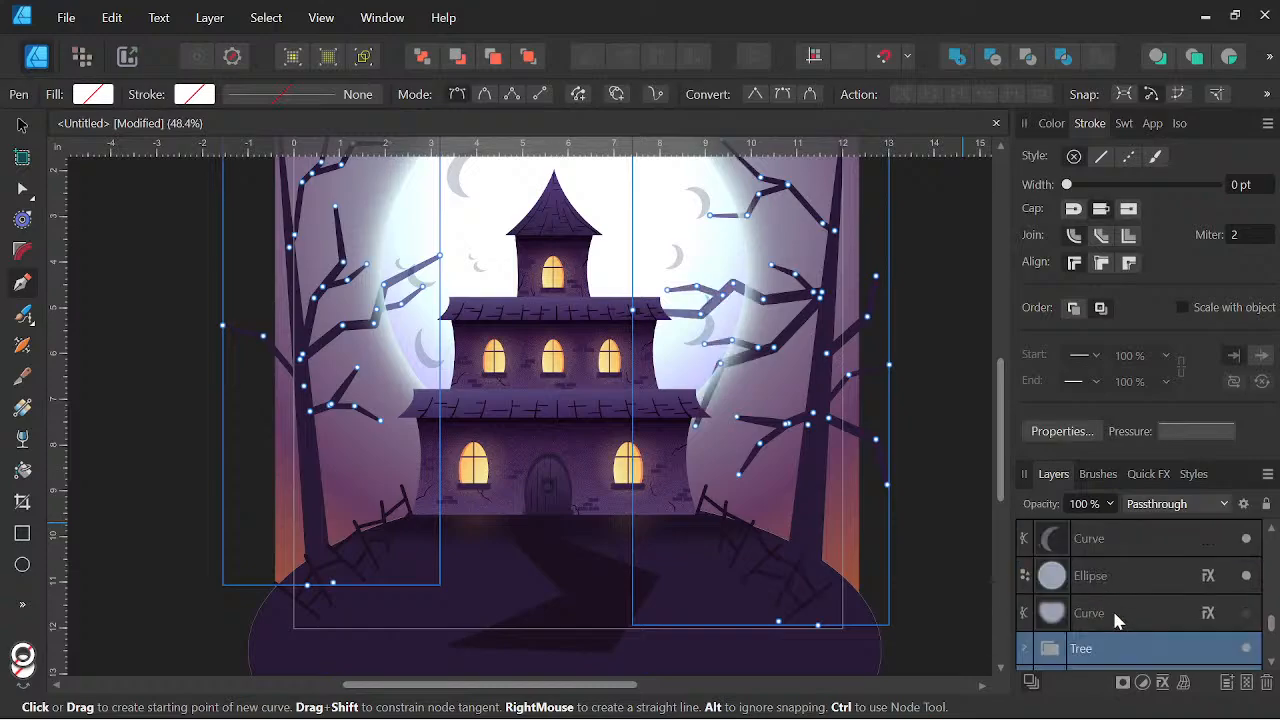
# Select all the moon's crater curves and nest them inside the moon ellipse
pyautogui.click(1112, 588)
pyautogui.scroll(2, 1116, 580)
pyautogui.scroll(2, 1116, 576)
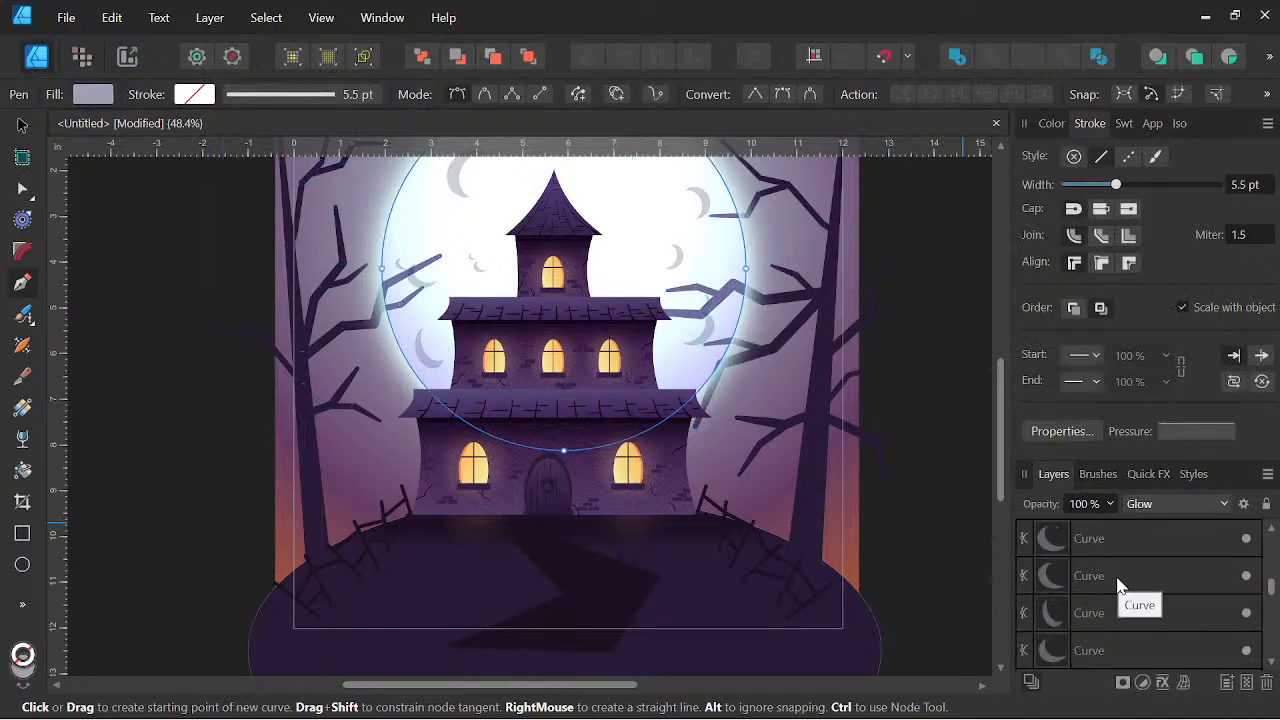
pyautogui.click(1108, 613)
pyautogui.scroll(-3, 1108, 614)
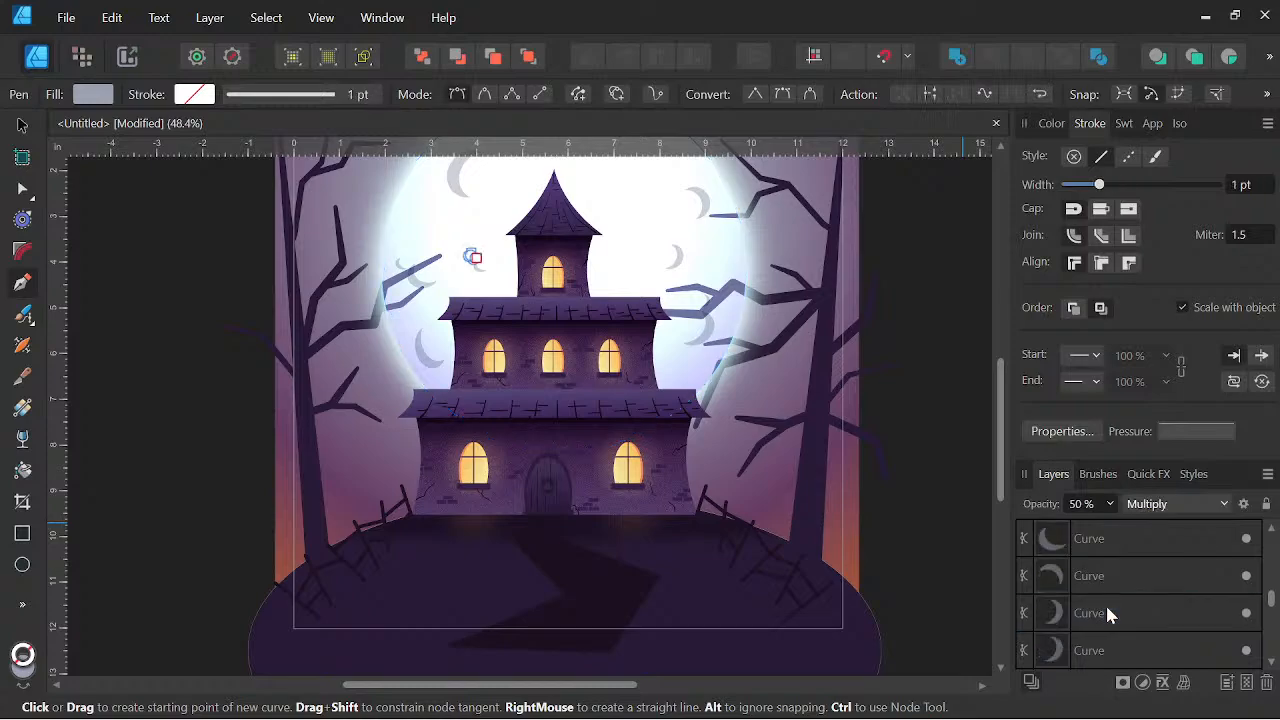
pyautogui.keyDown('shift'); pyautogui.click(1095, 540); pyautogui.keyUp('shift')
pyautogui.moveTo(1095, 540); pyautogui.dragTo(1092, 577)
pyautogui.scroll(2, 1100, 575)
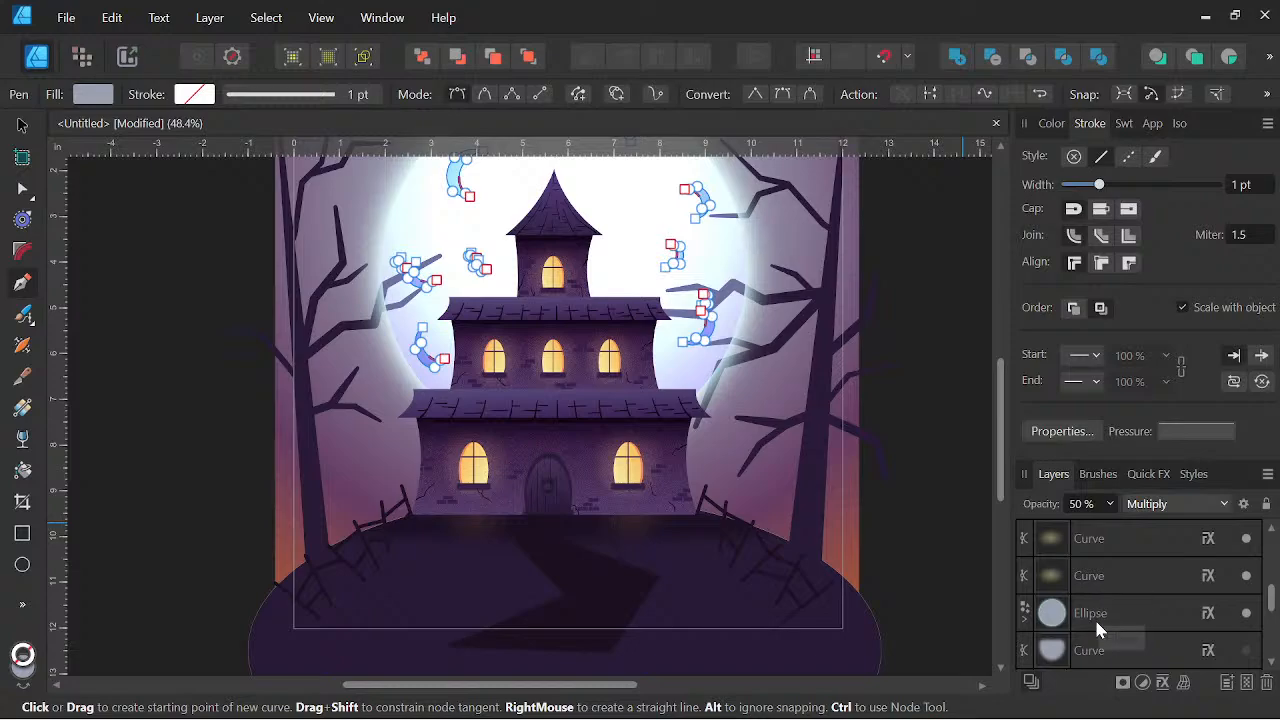
# Move the moon ellipse with its nested craters beneath both hill ellipses, directly above the Pixel layer
pyautogui.click(1094, 613)
pyautogui.scroll(-6, 1117, 655)
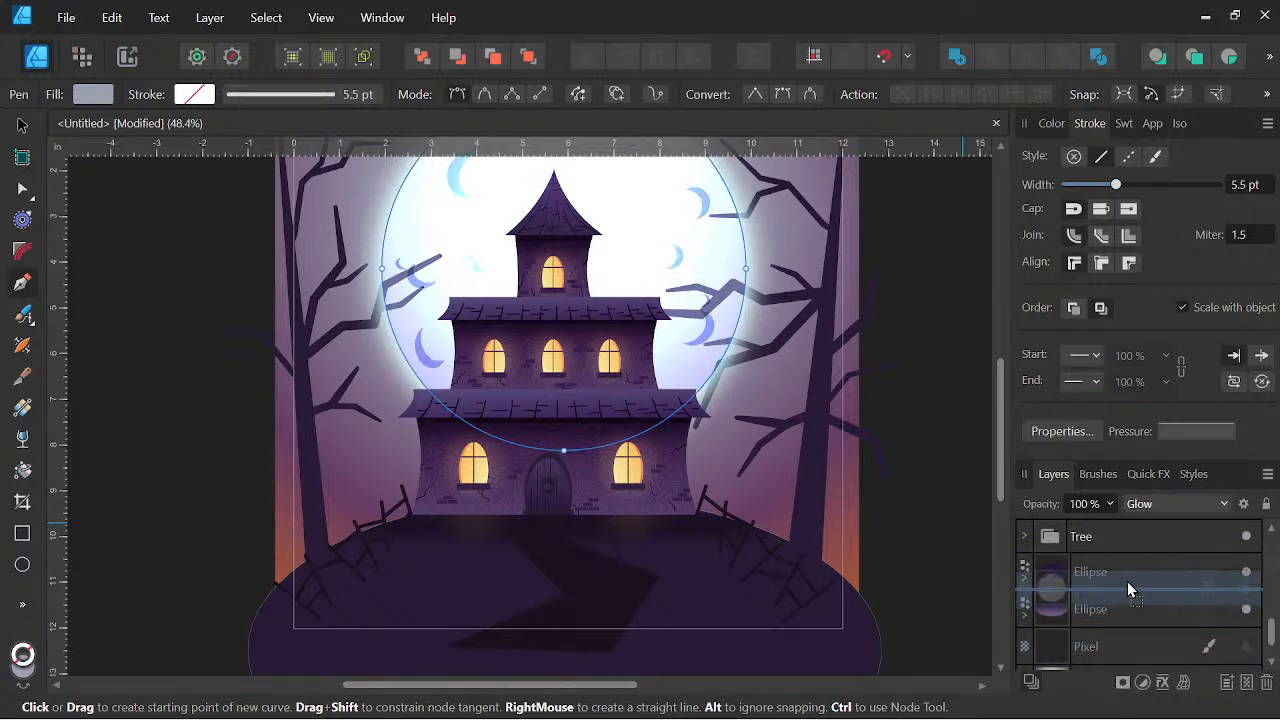
pyautogui.moveTo(1123, 637); pyautogui.dragTo(1100, 594)
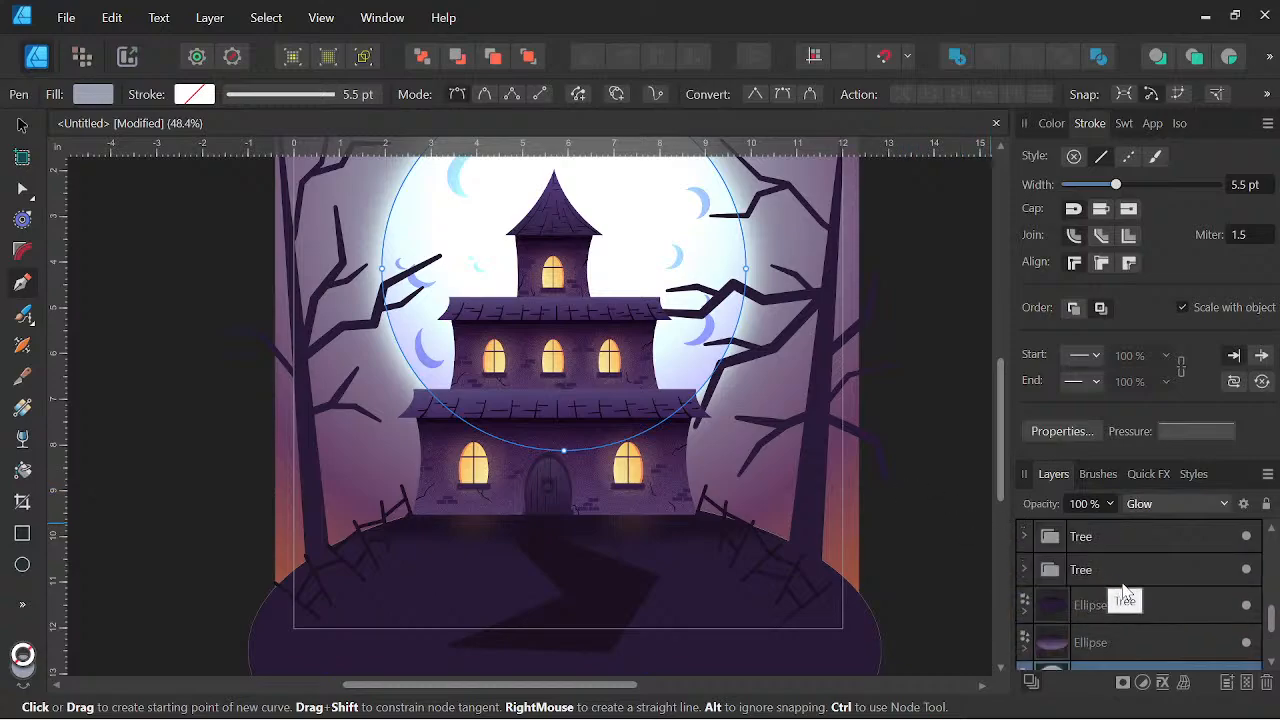
pyautogui.press('space')
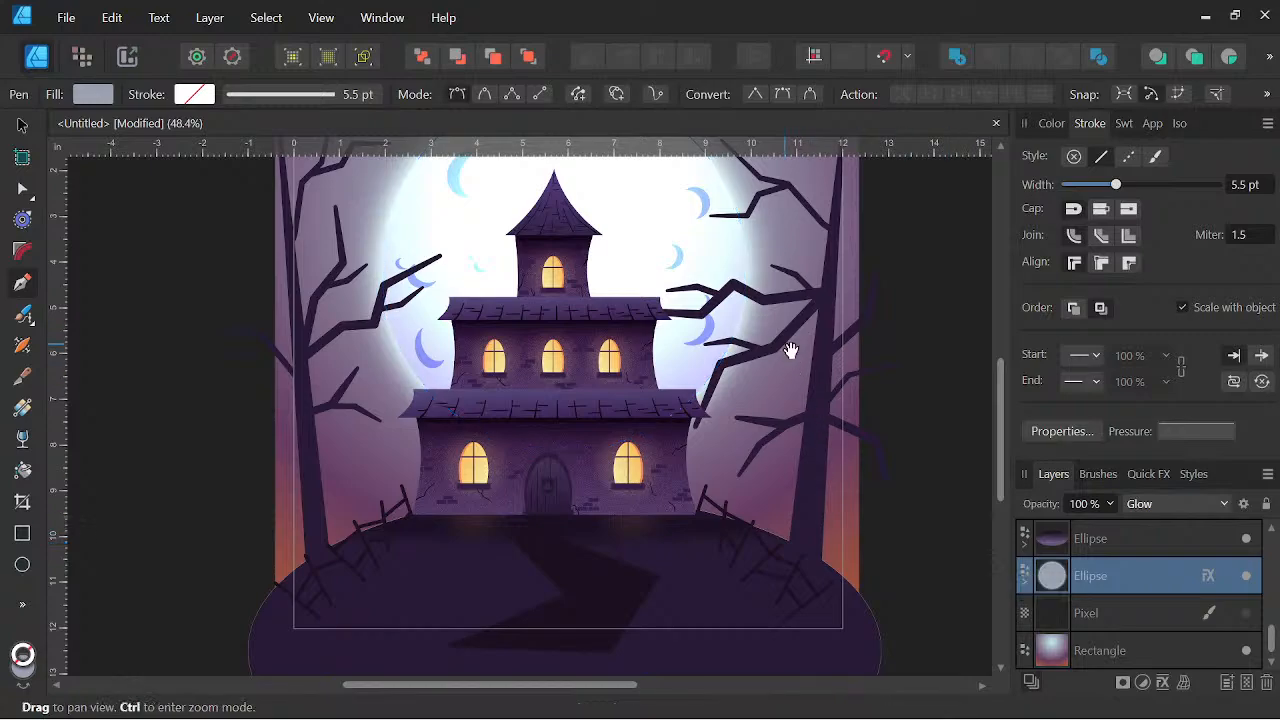
pyautogui.scroll(-2, 853, 317)
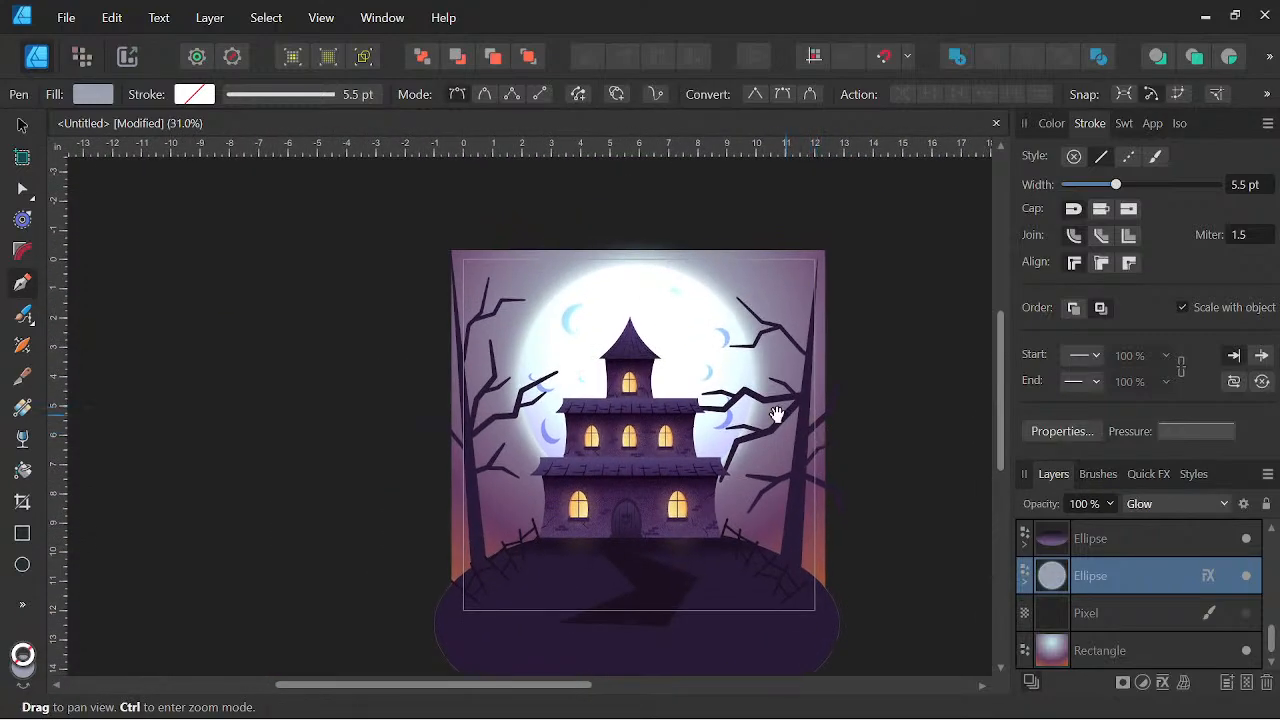
# Select all the crater curves nested in the moon ellipse and try the Normal blend mode on them
pyautogui.click(1025, 585)
pyautogui.click(1155, 613)
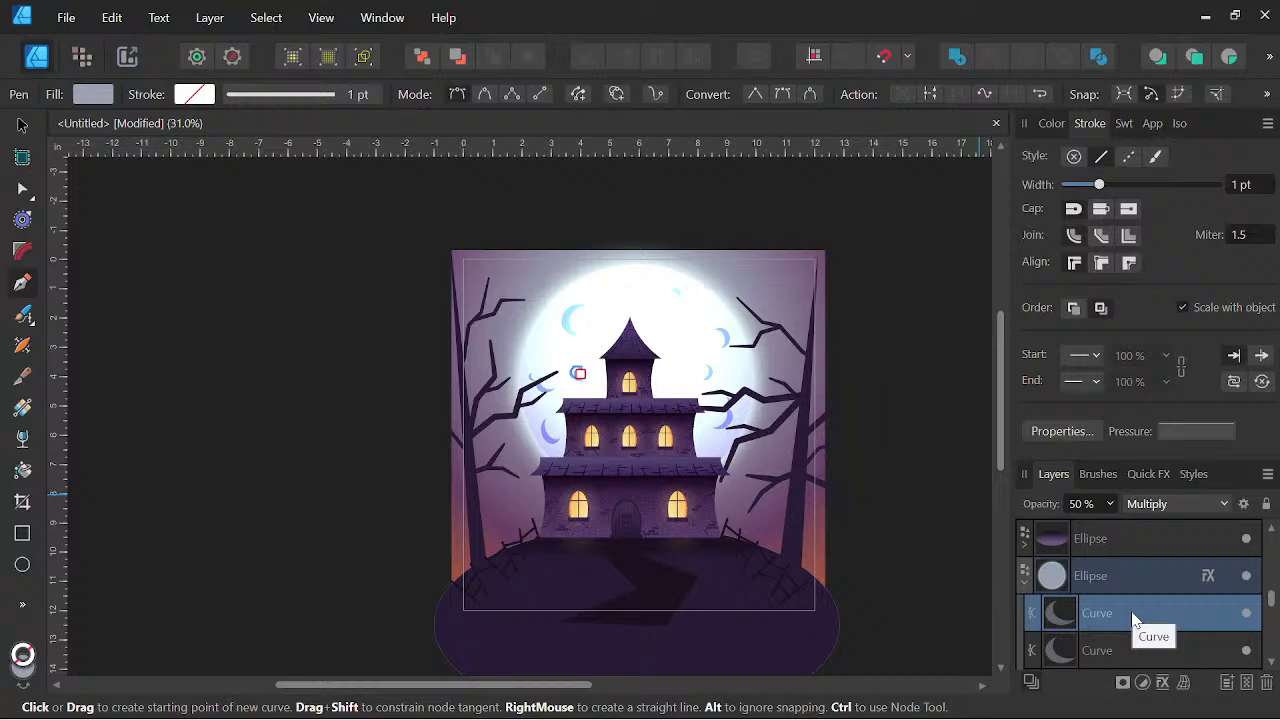
pyautogui.scroll(-3, 1133, 620)
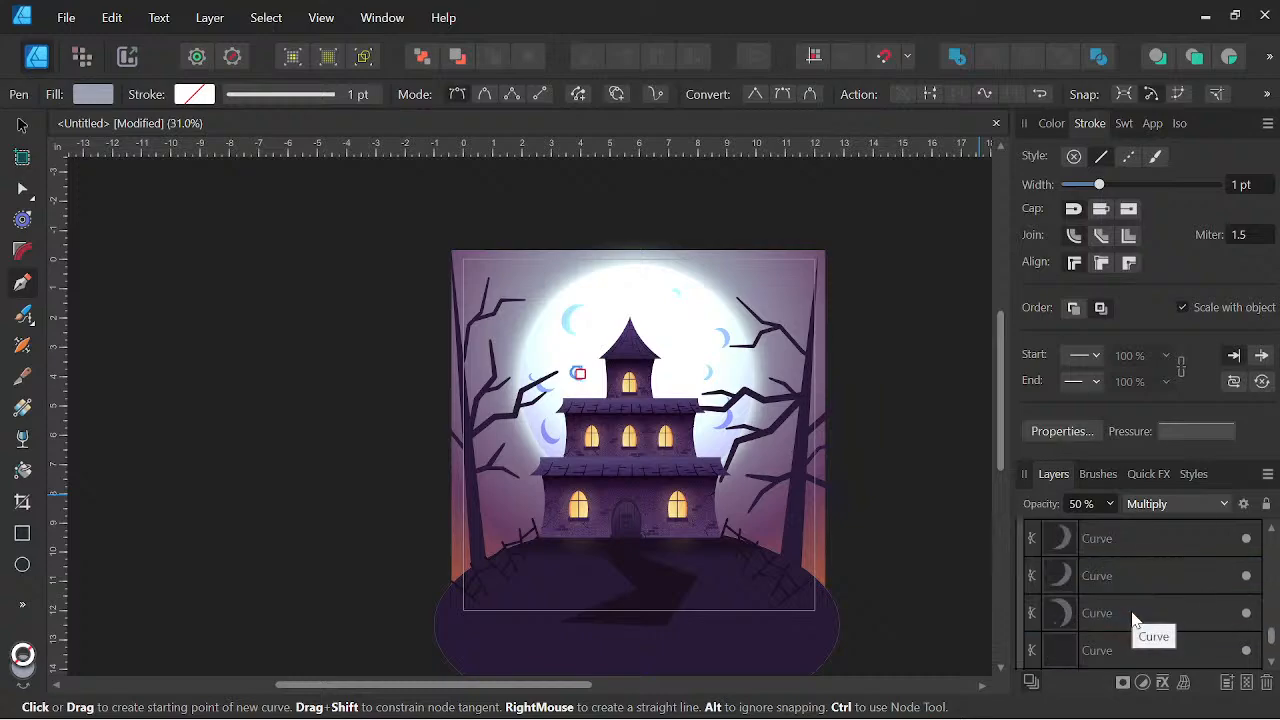
pyautogui.click(1097, 575)
pyautogui.keyDown('shift'); pyautogui.click(1097, 538); pyautogui.keyUp('shift')
pyautogui.click(1170, 504)
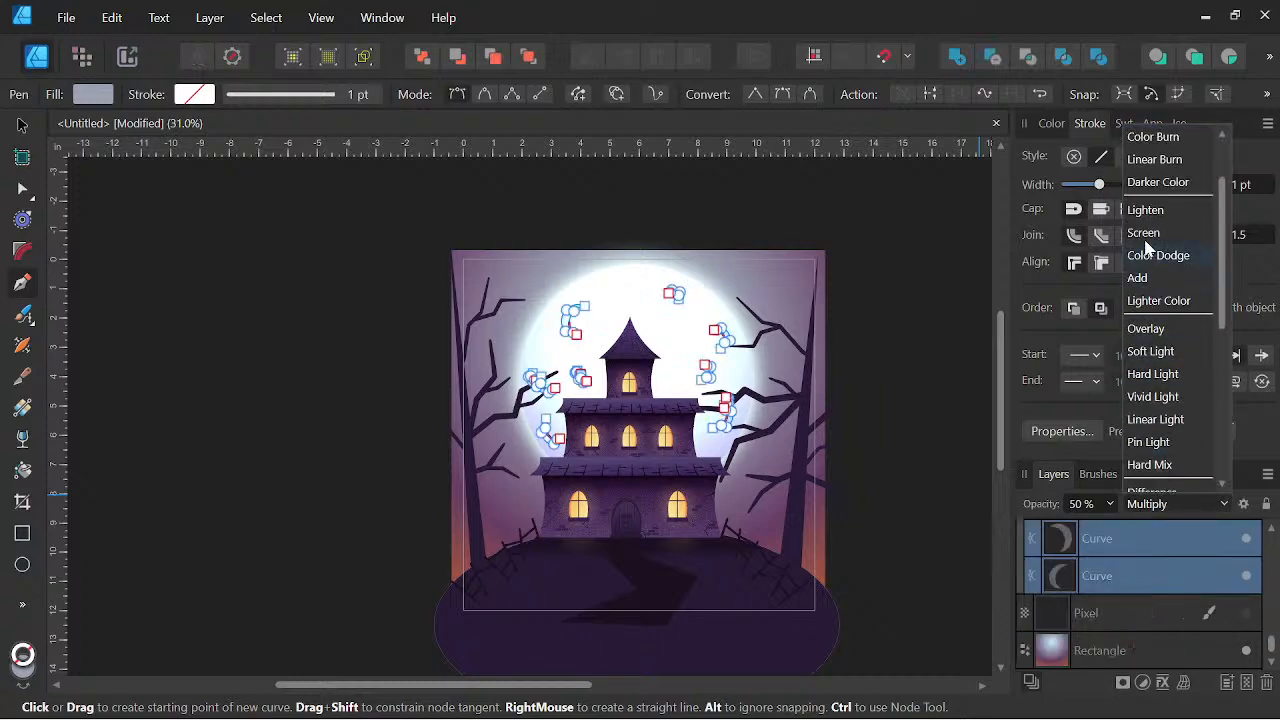
pyautogui.click(1155, 140)
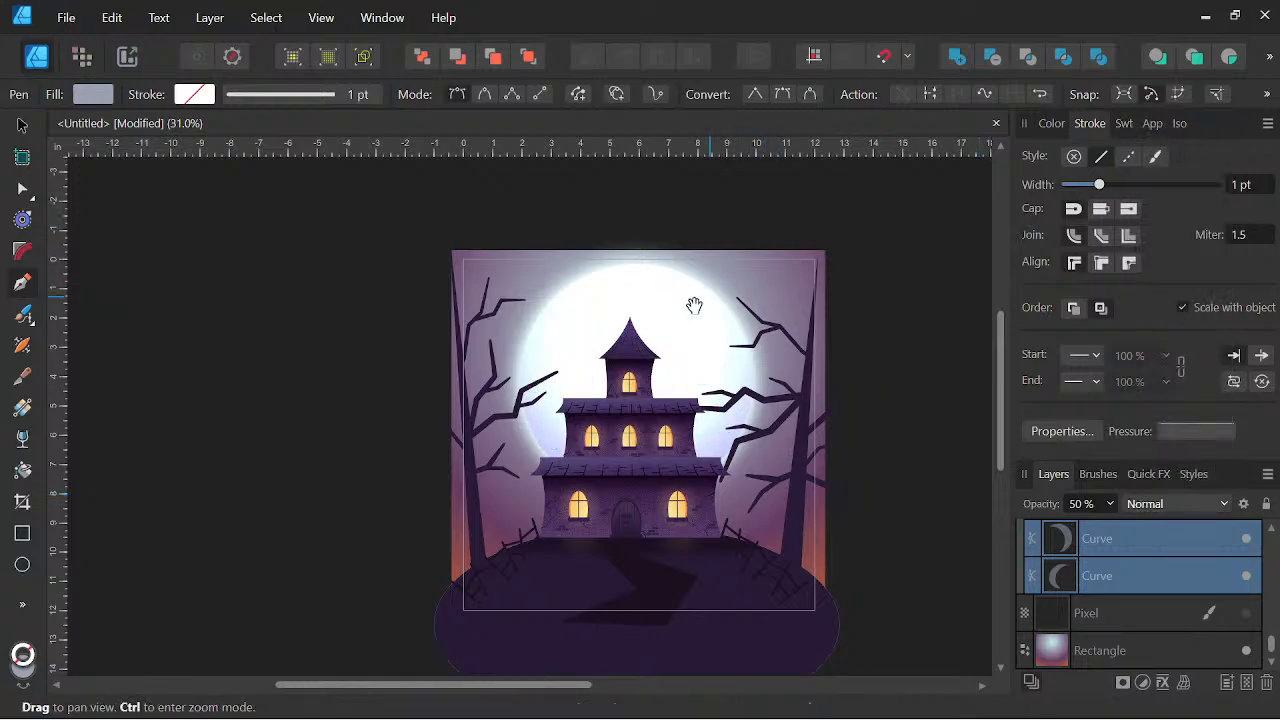
# Try the Linear Burn blend mode on the selected crater curves
pyautogui.scroll(2, 640, 352)
pyautogui.click(1189, 504)
pyautogui.scroll(-1, 1166, 253)
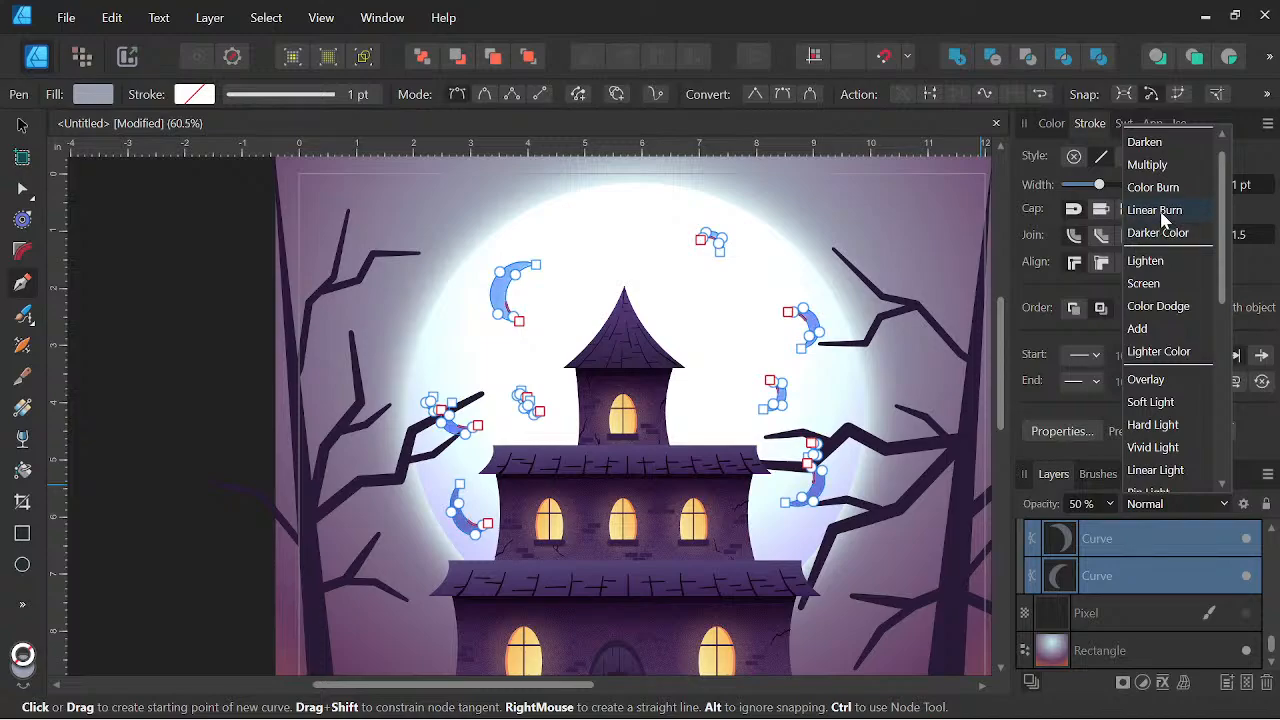
pyautogui.click(1156, 210)
pyautogui.scroll(-2, 850, 384)
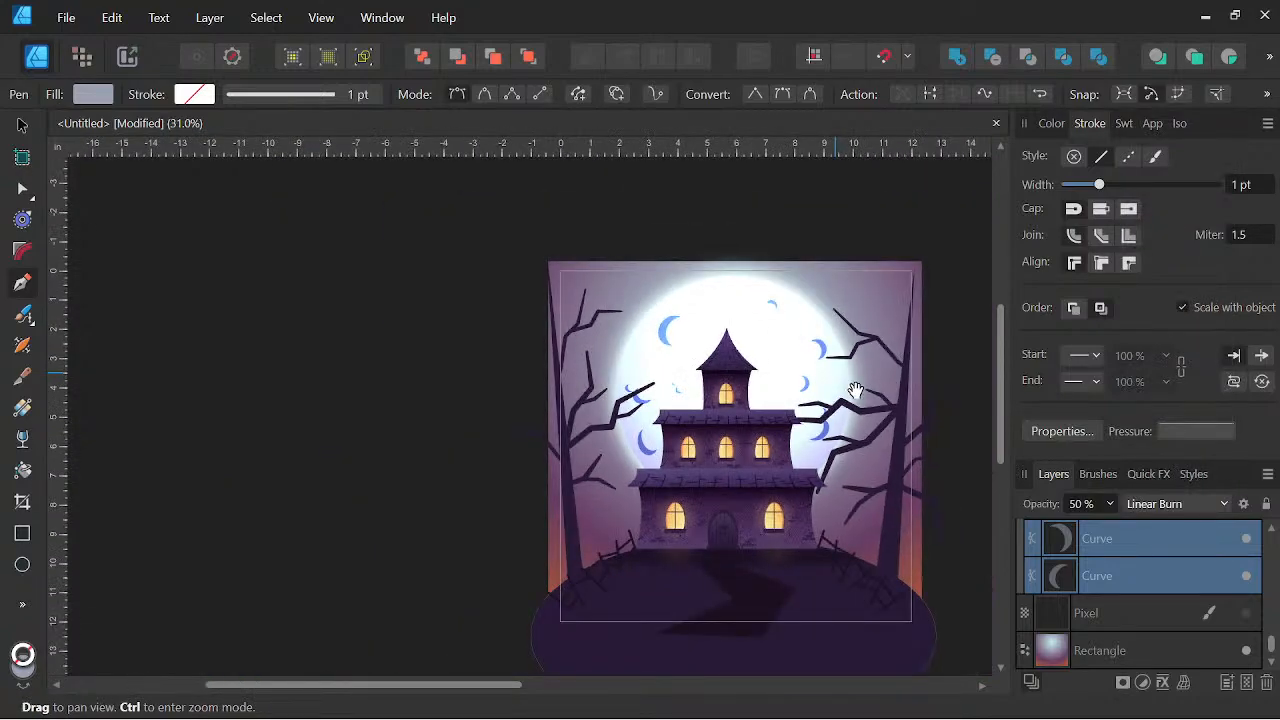
# Return the selected crater curves to the Multiply blend mode
pyautogui.click(1160, 504)
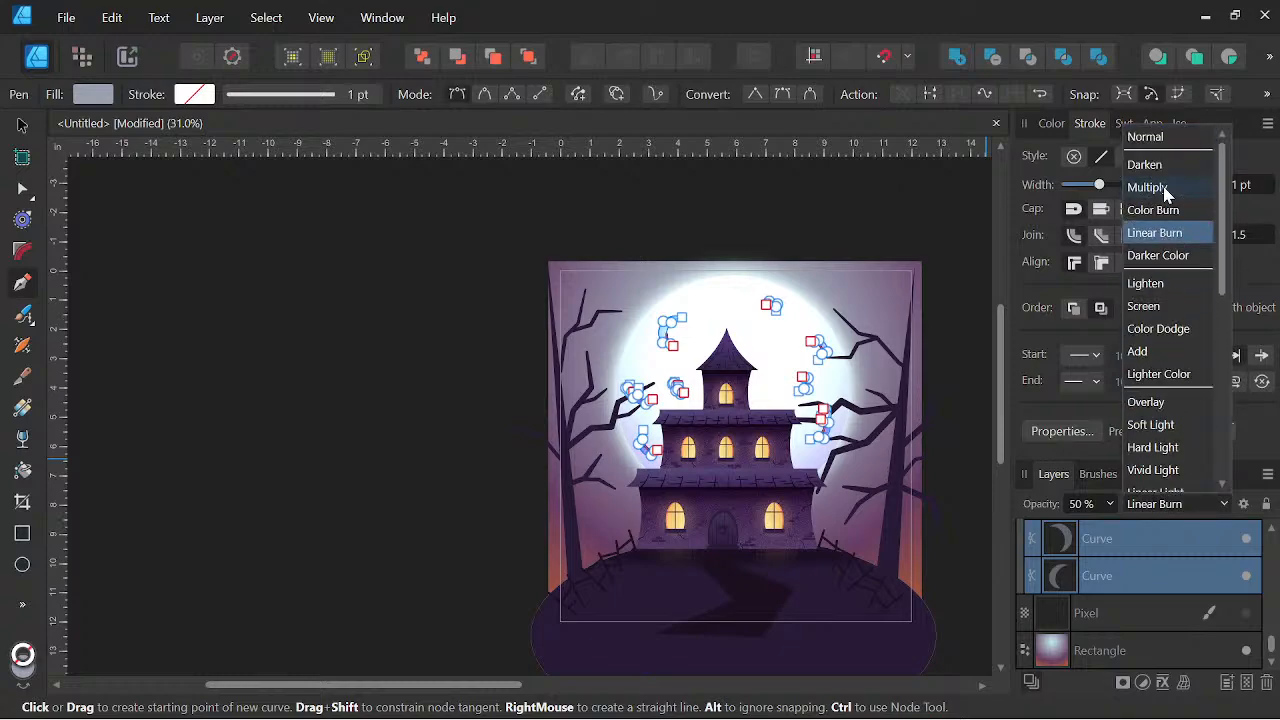
pyautogui.click(1164, 190)
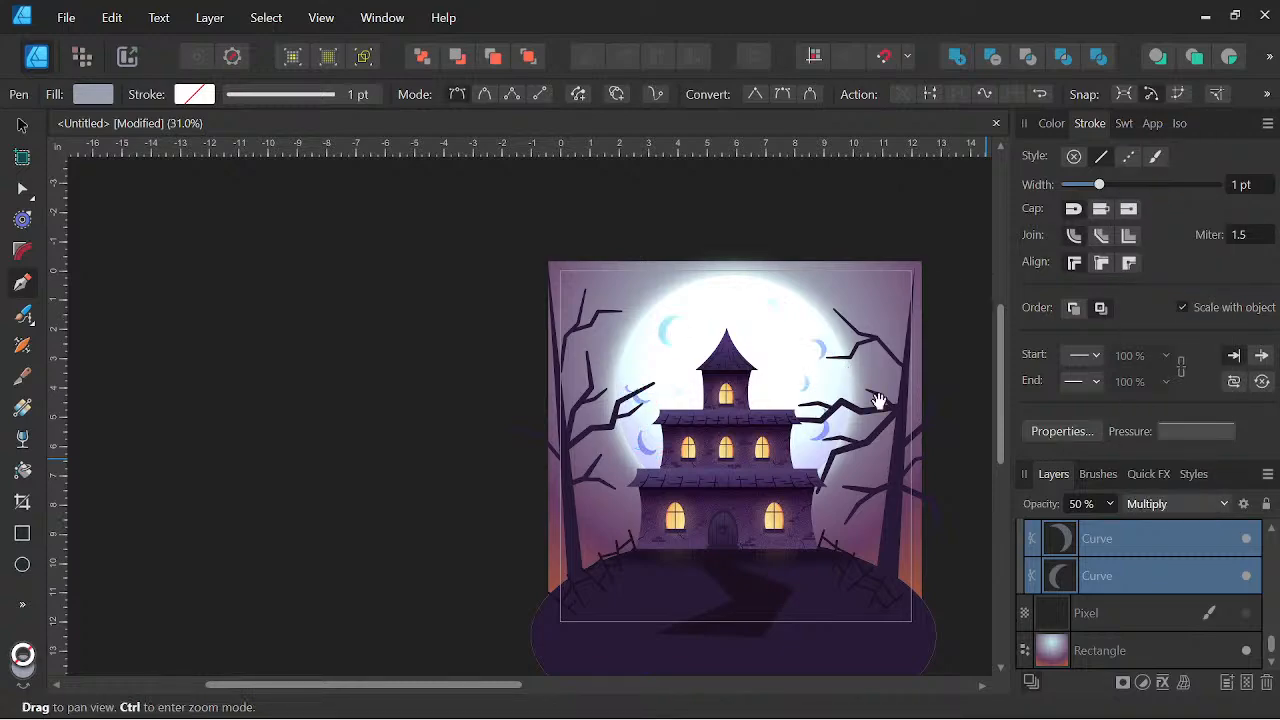
pyautogui.moveTo(924, 470); pyautogui.dragTo(851, 463)
# Collapse the 3rd Floor group and the other expanded layers in the layer stack
pyautogui.scroll(4, 1111, 573)
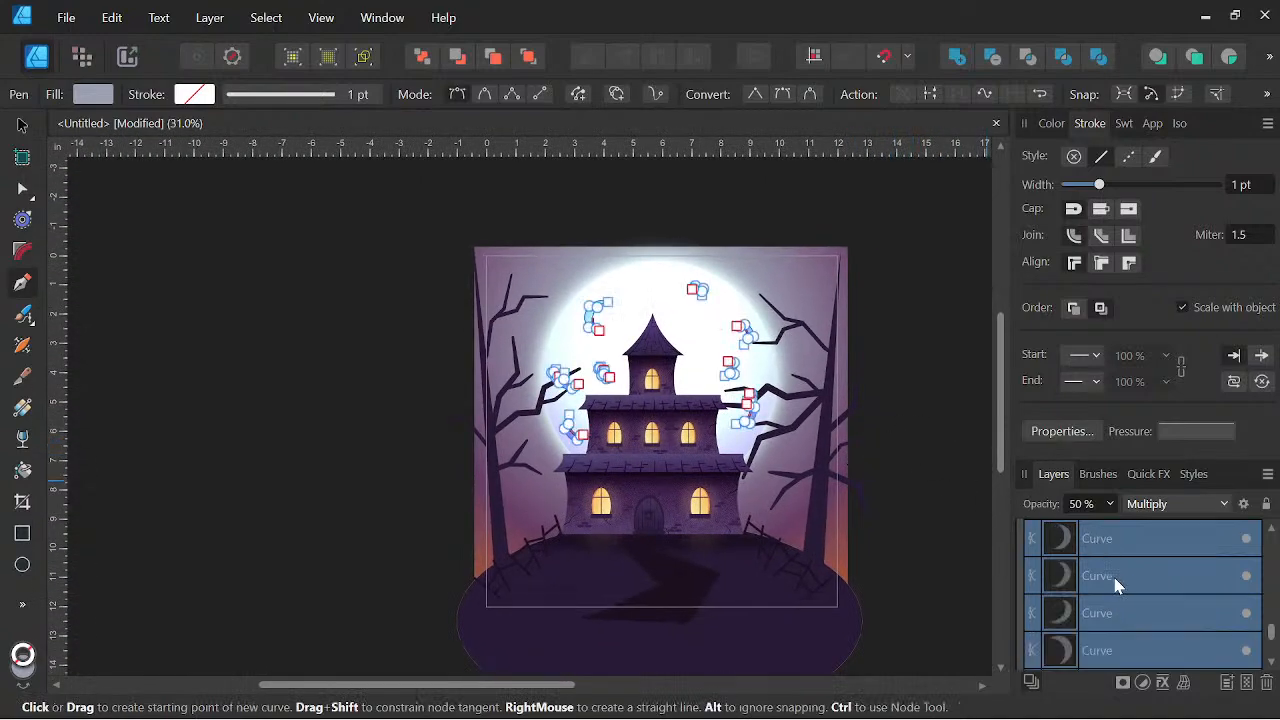
pyautogui.click(1025, 619)
pyautogui.scroll(-1, 1131, 570)
pyautogui.scroll(-3, 1102, 595)
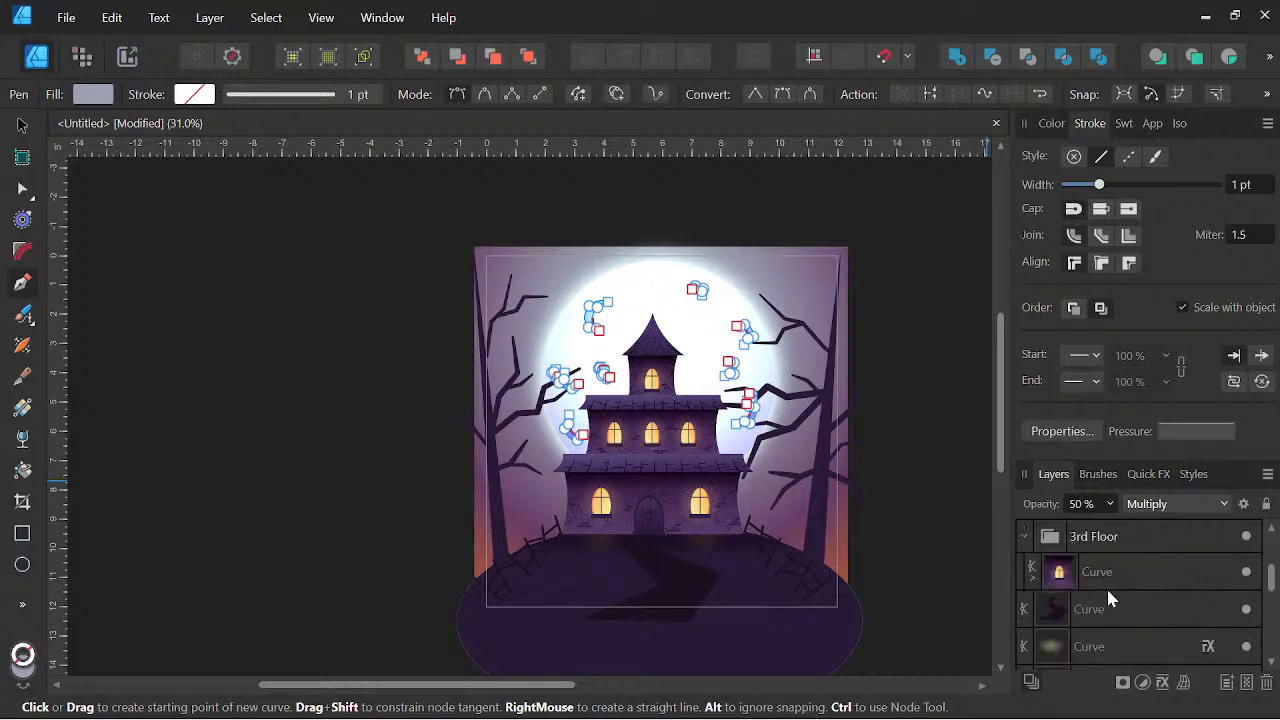
pyautogui.scroll(1, 1107, 590)
pyautogui.scroll(-1, 1060, 597)
pyautogui.scroll(1, 1032, 600)
pyautogui.scroll(-1, 1134, 600)
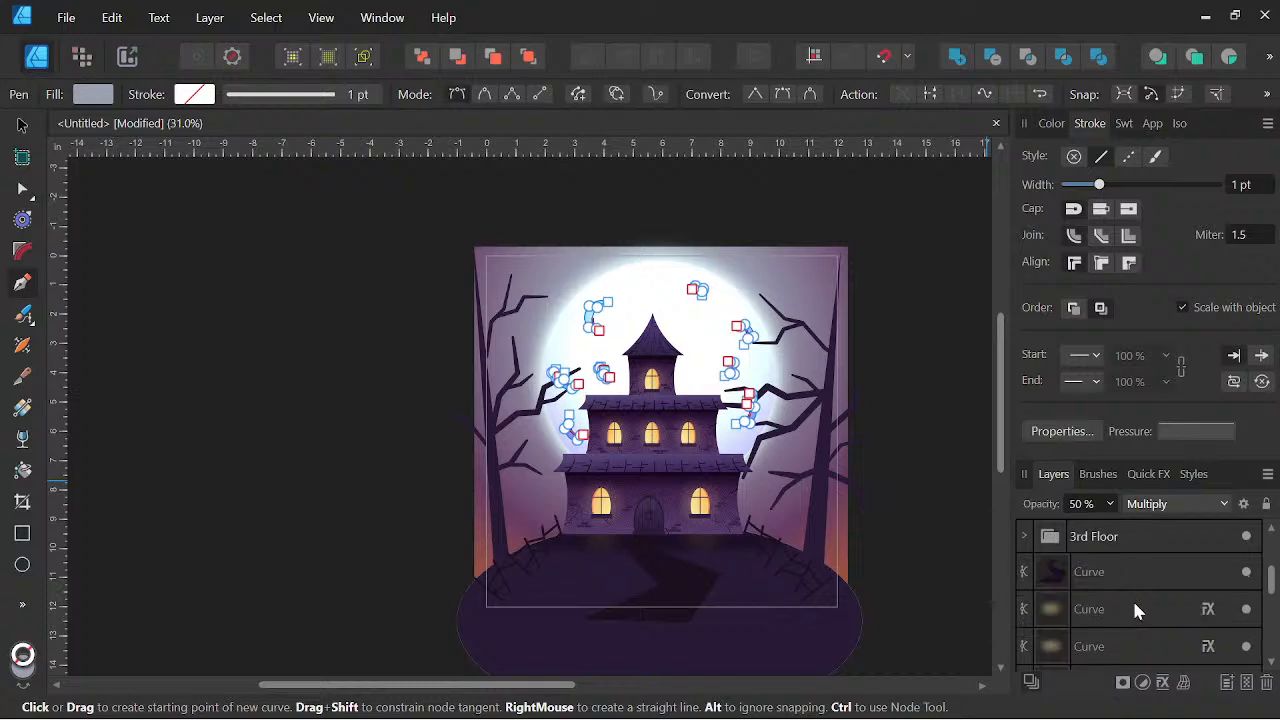
# Draw a five-point crooked trunk with the Pen tool between the left tree and the house, stacked directly above the front hill ellipse
pyautogui.moveTo(874, 529); pyautogui.dragTo(903, 523)
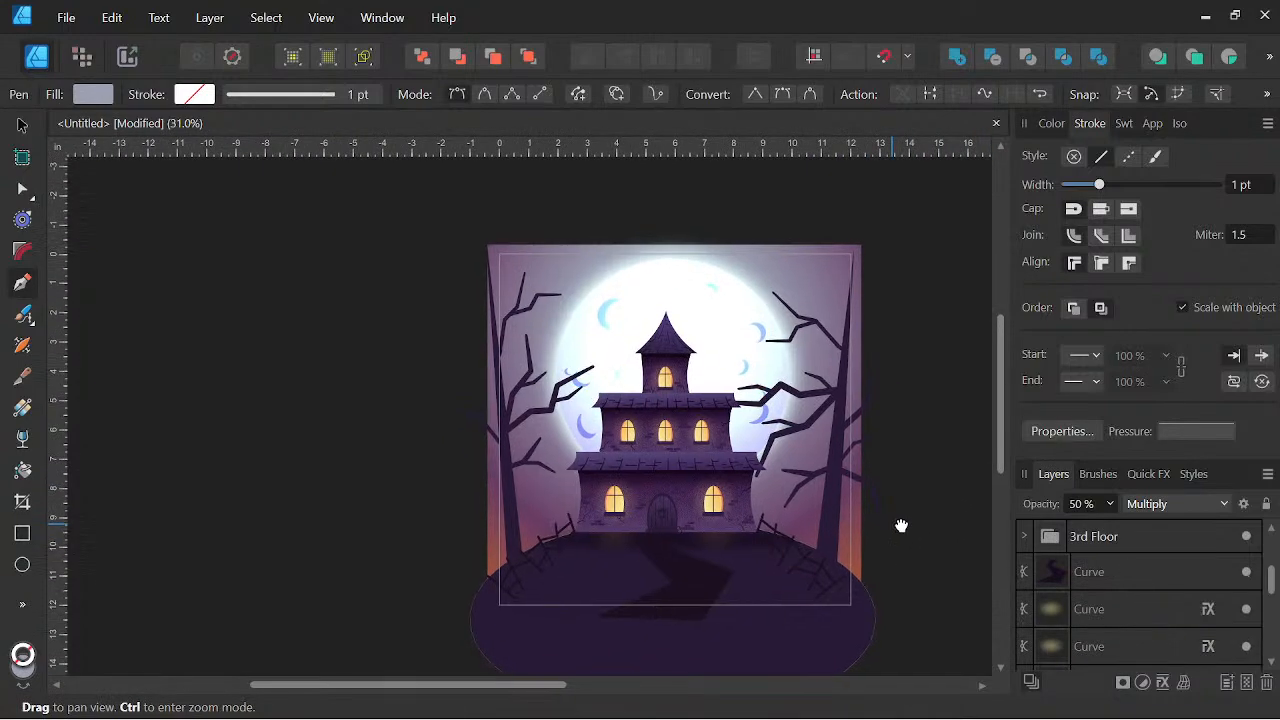
pyautogui.scroll(2, 850, 495)
pyautogui.click(1095, 570)
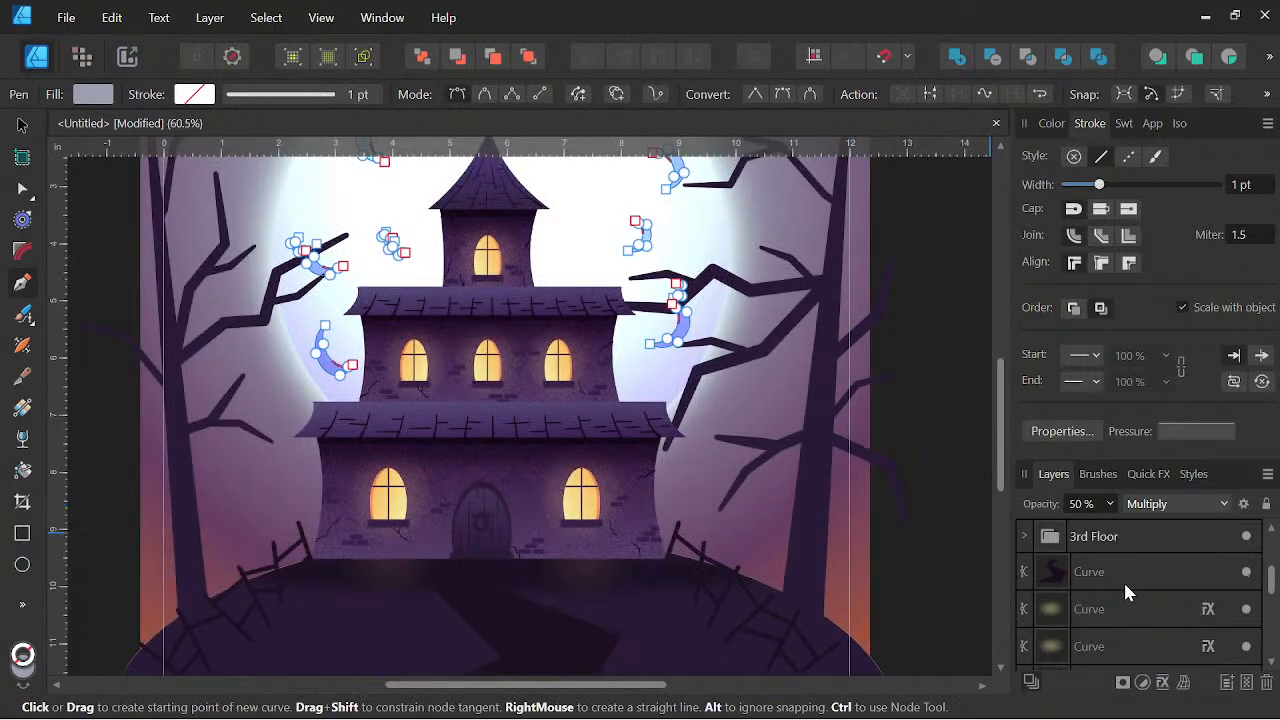
pyautogui.scroll(-3, 1113, 588)
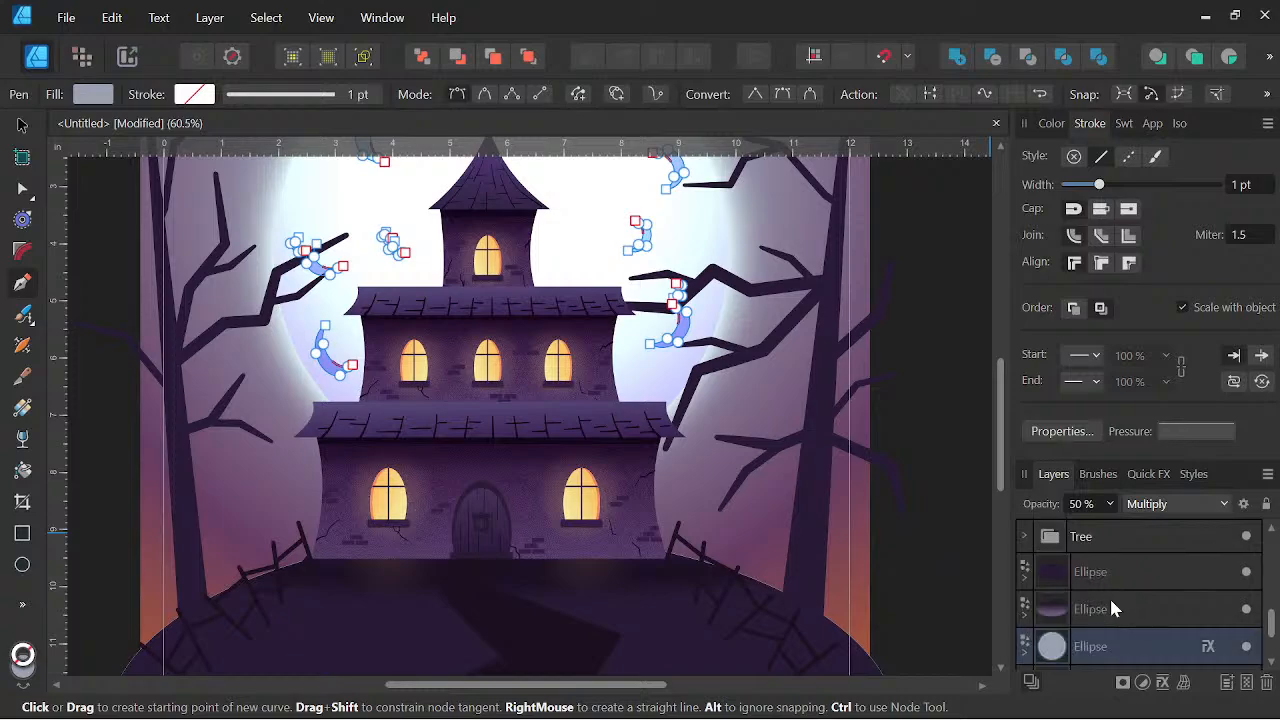
pyautogui.click(1110, 572)
pyautogui.scroll(2, 263, 523)
pyautogui.moveTo(263, 523)
pyautogui.mouseDown()
pyautogui.moveTo(600, 543)
pyautogui.moveTo(602, 562)
pyautogui.mouseUp()
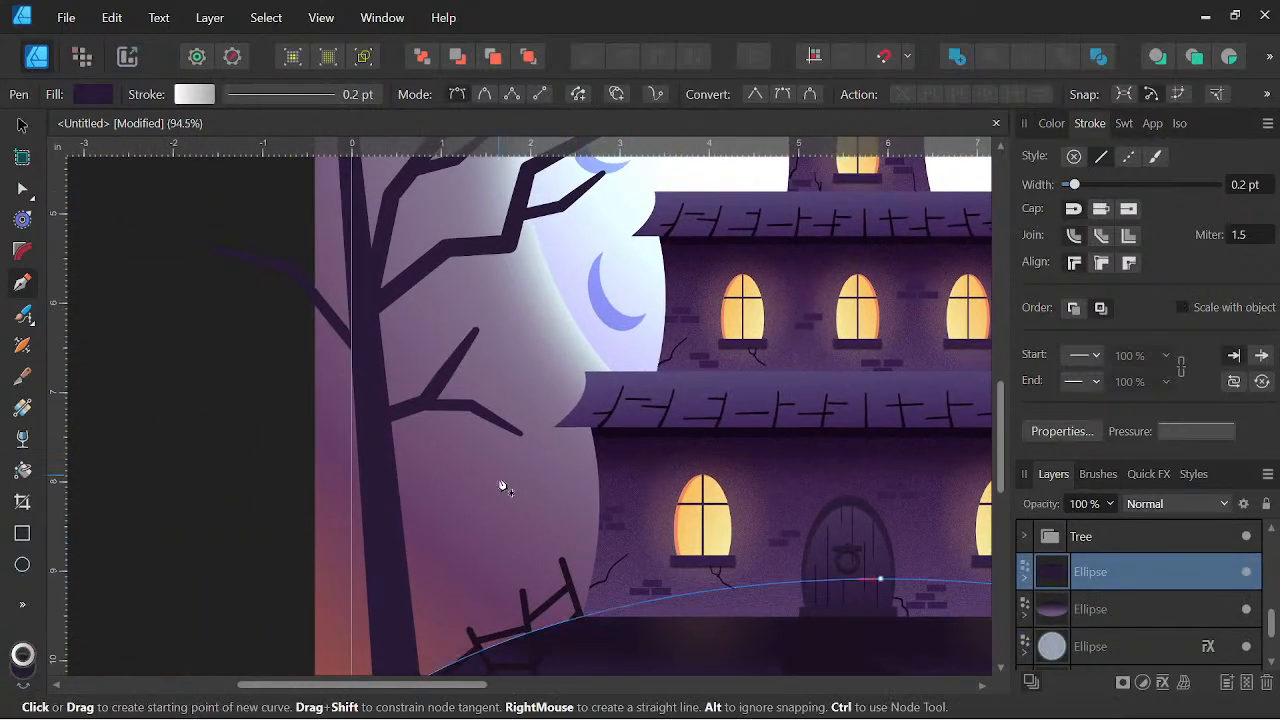
pyautogui.click(493, 349)
pyautogui.click(499, 373)
pyautogui.click(482, 434)
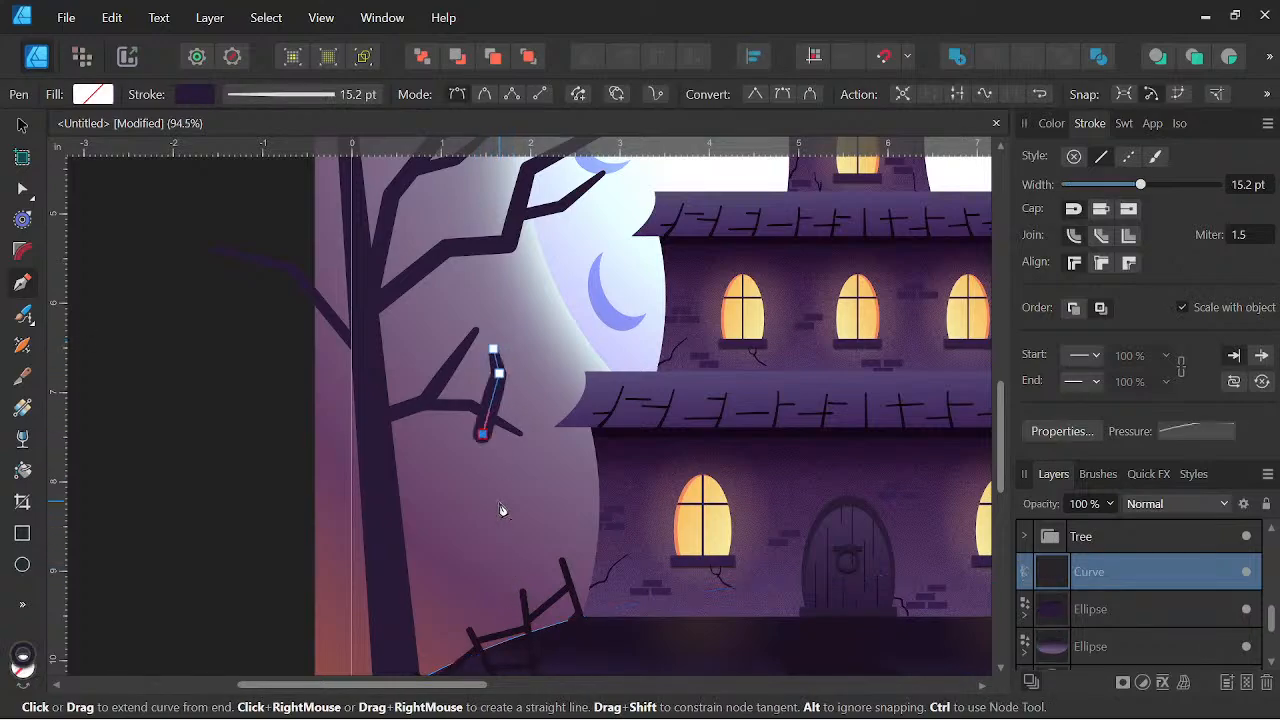
pyautogui.click(499, 501)
pyautogui.click(540, 643)
pyautogui.moveTo(604, 642); pyautogui.dragTo(623, 606)
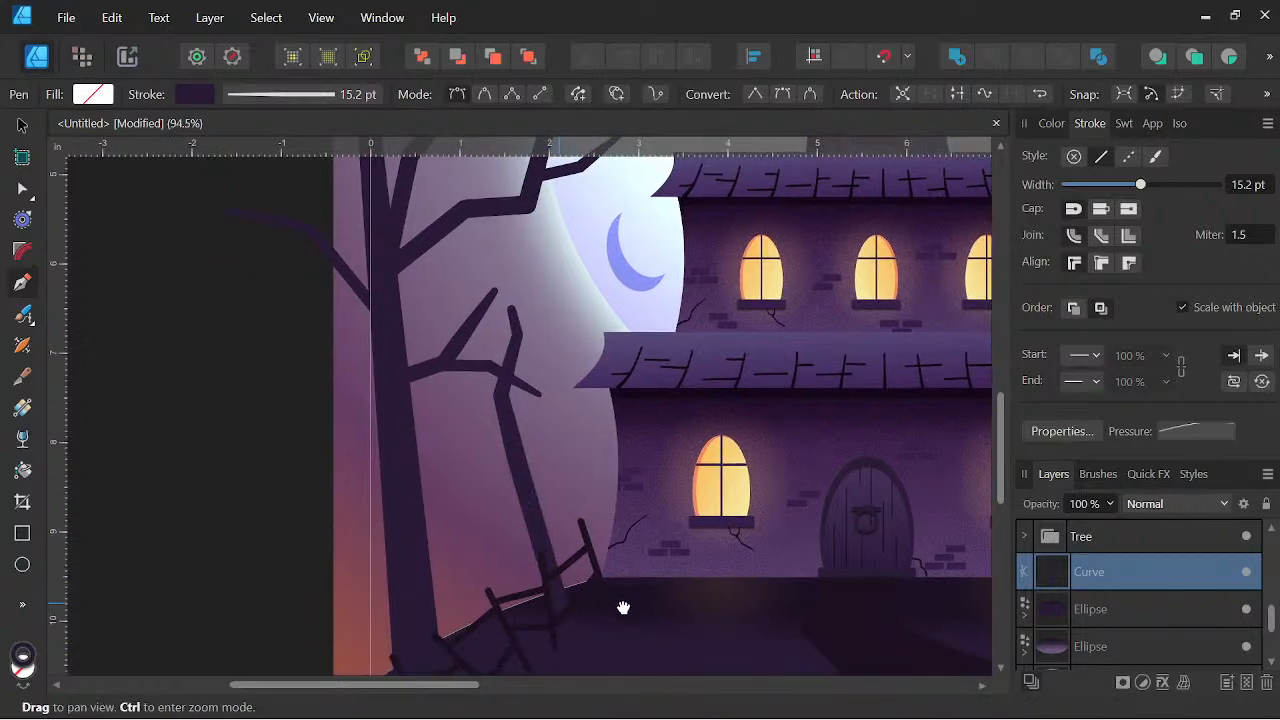
# Set the new trunk's stroke width to 16.8 pt and lower the pressure curve's start and middle points to taper its upper end
pyautogui.moveTo(1141, 188); pyautogui.dragTo(1133, 189)
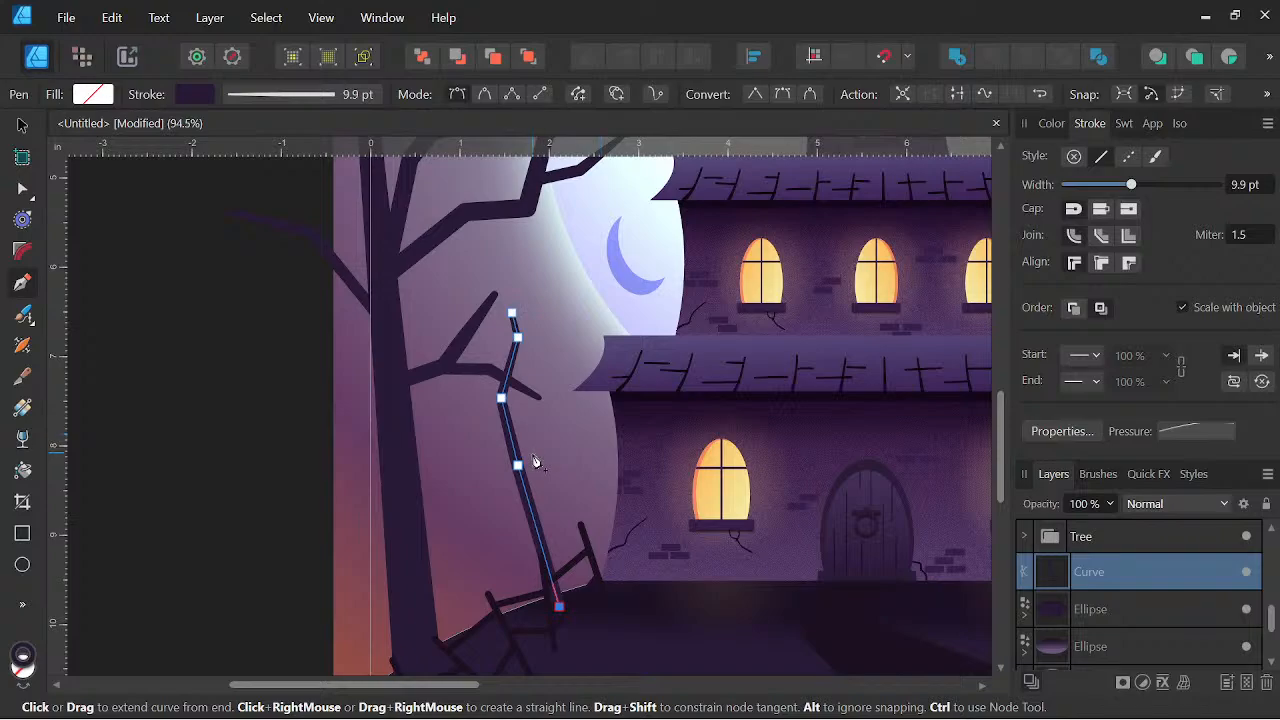
pyautogui.moveTo(1132, 185); pyautogui.dragTo(1145, 188)
pyautogui.click(1215, 431)
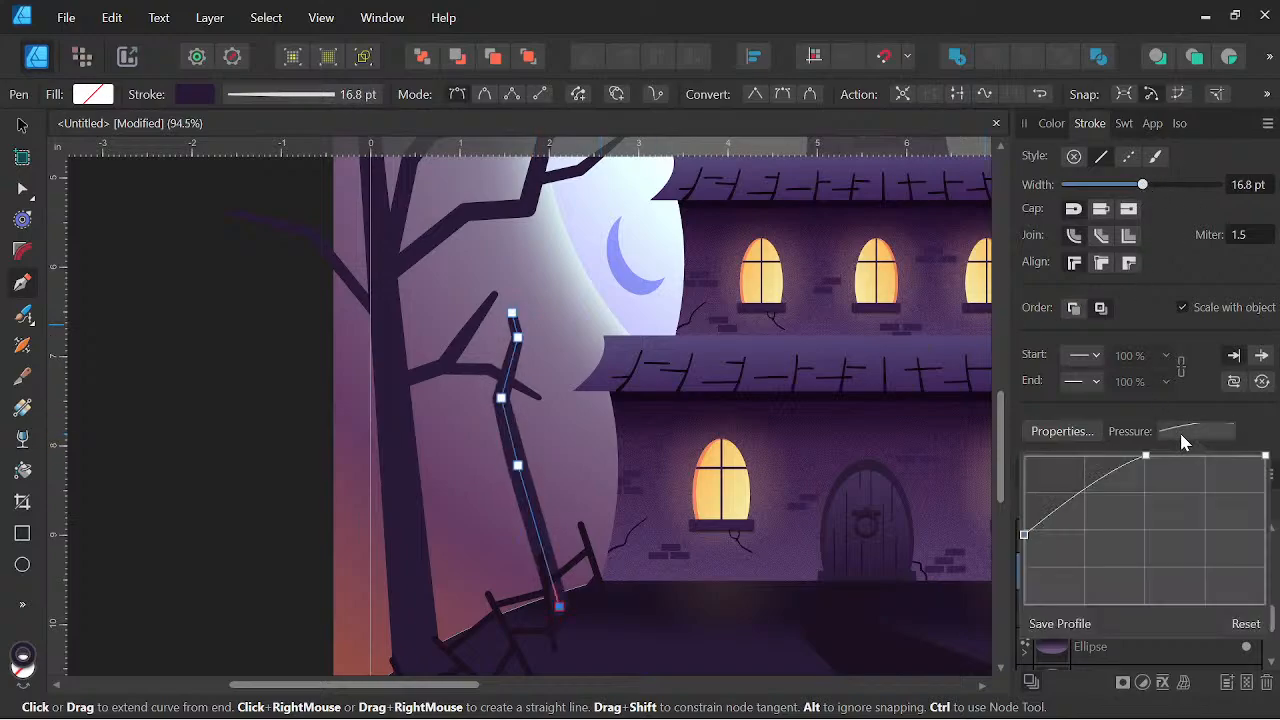
pyautogui.moveTo(1022, 533); pyautogui.dragTo(1024, 565)
pyautogui.moveTo(1146, 456); pyautogui.dragTo(1142, 510)
# Enlarge and slightly rotate the new trunk clockwise, and place it directly beneath the front hill ellipse in the stacking order
pyautogui.click(23, 125)
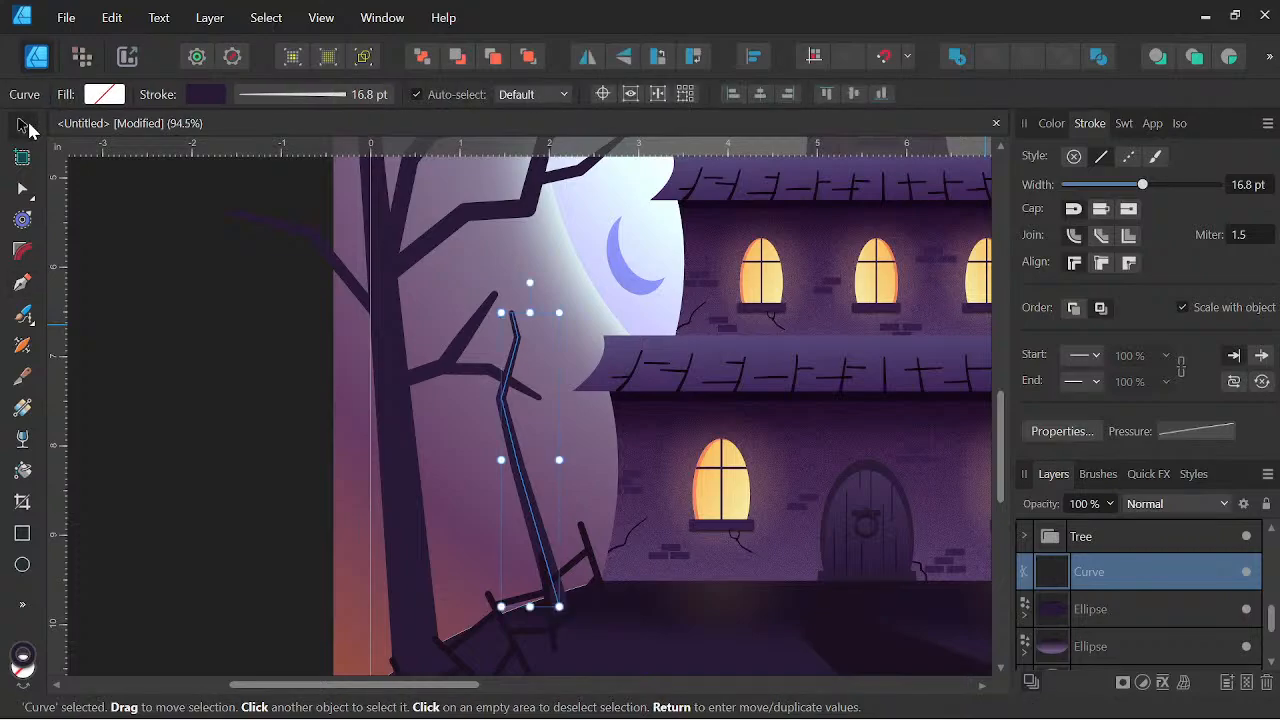
pyautogui.moveTo(558, 314); pyautogui.dragTo(580, 266)
pyautogui.moveTo(639, 375); pyautogui.dragTo(624, 332)
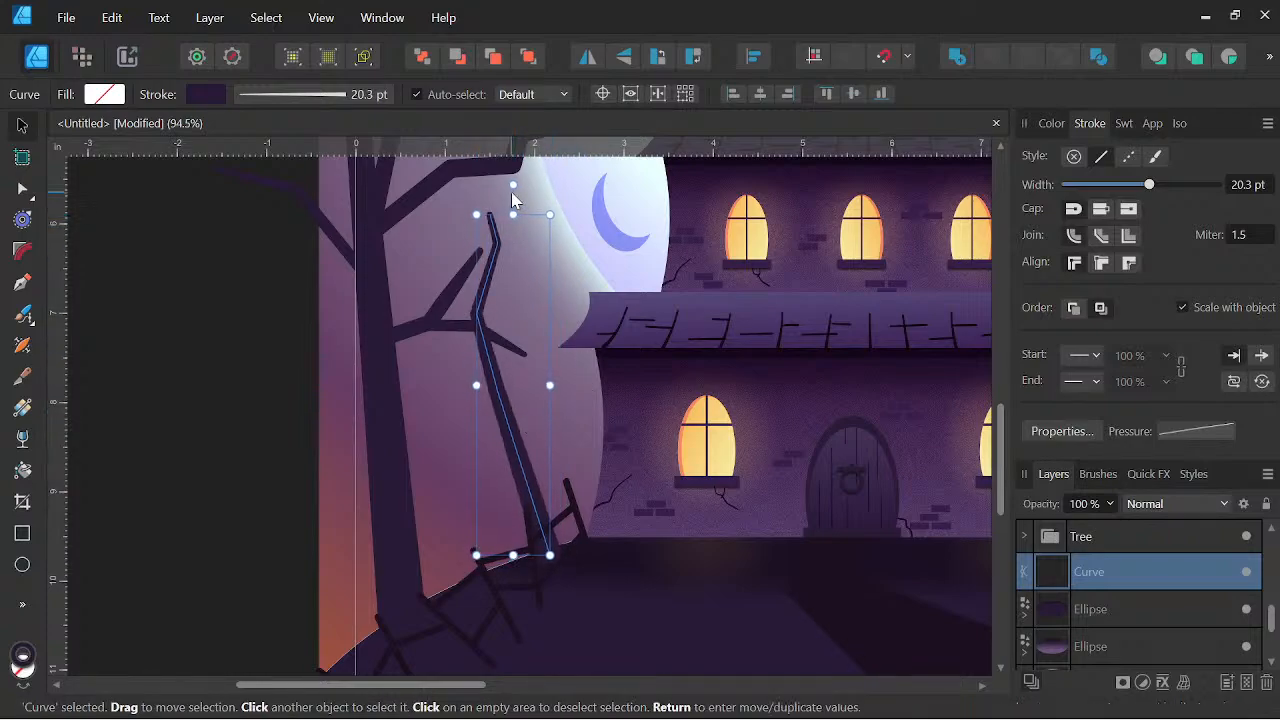
pyautogui.moveTo(513, 185); pyautogui.dragTo(524, 185)
pyautogui.moveTo(1141, 587); pyautogui.dragTo(1094, 616)
pyautogui.moveTo(727, 600); pyautogui.dragTo(630, 653)
# Draw a four-point branch with the Pen tool rising rightward from the new trunk's main bend, with a 5.1 pt stroke
pyautogui.click(22, 282)
pyautogui.scroll(1, 440, 400)
pyautogui.scroll(3, 622, 401)
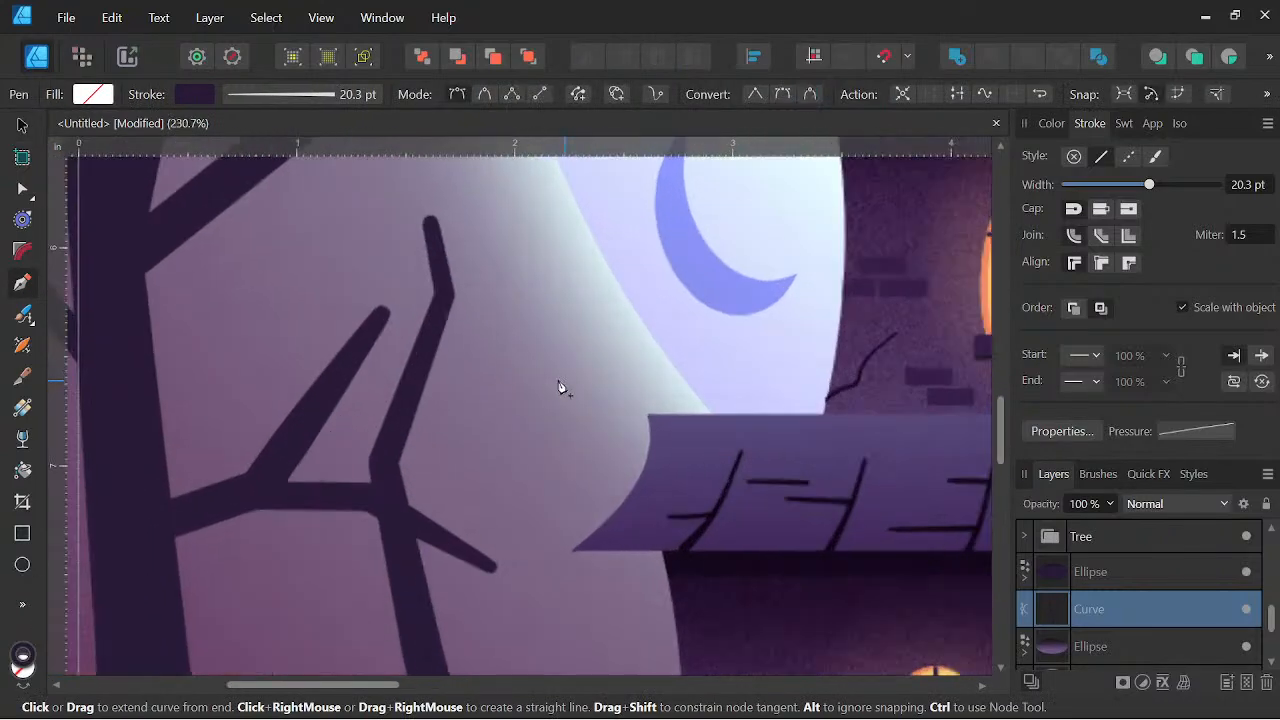
pyautogui.click(551, 351)
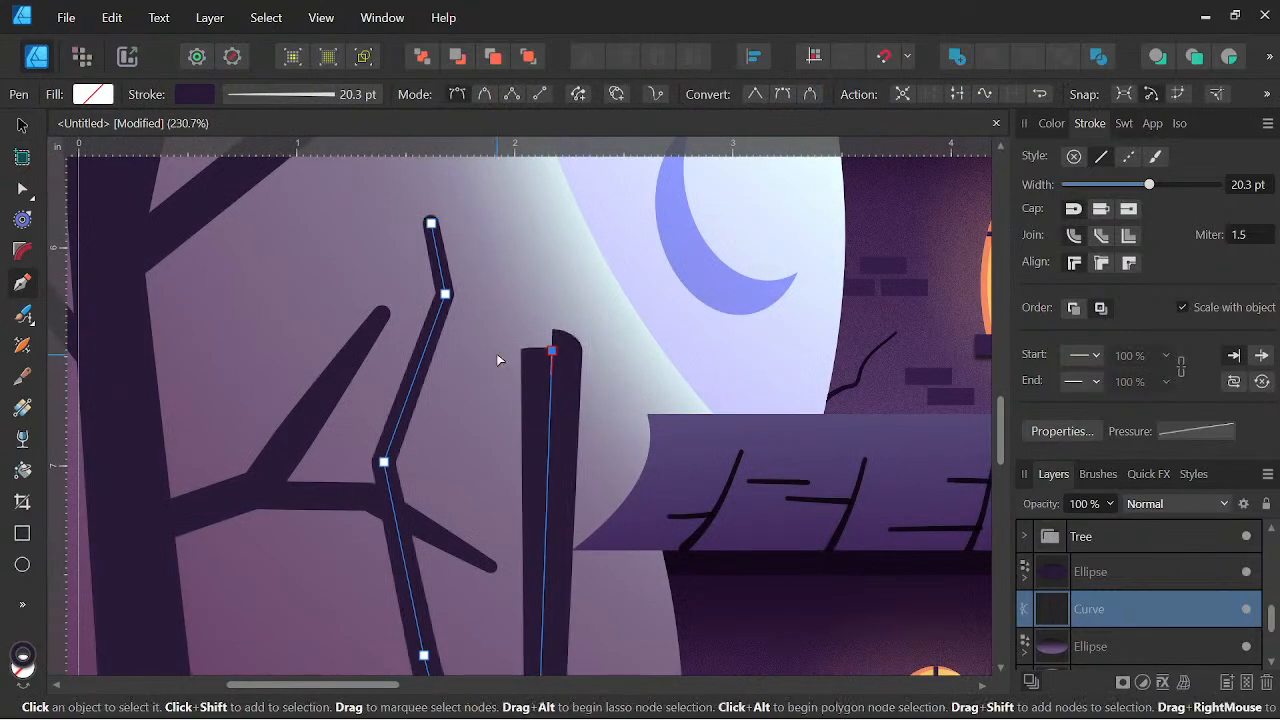
pyautogui.hotkey('ctrl', 'z')
pyautogui.click(528, 330)
pyautogui.click(477, 341)
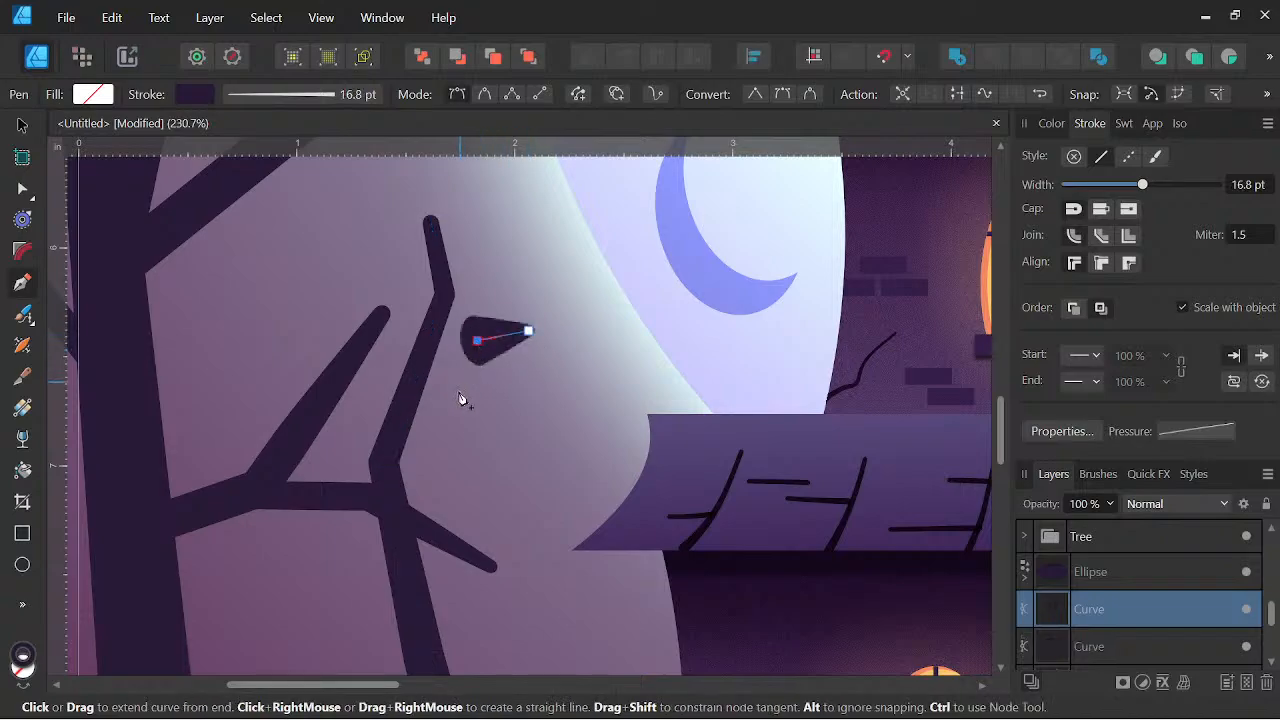
pyautogui.click(456, 400)
pyautogui.click(391, 471)
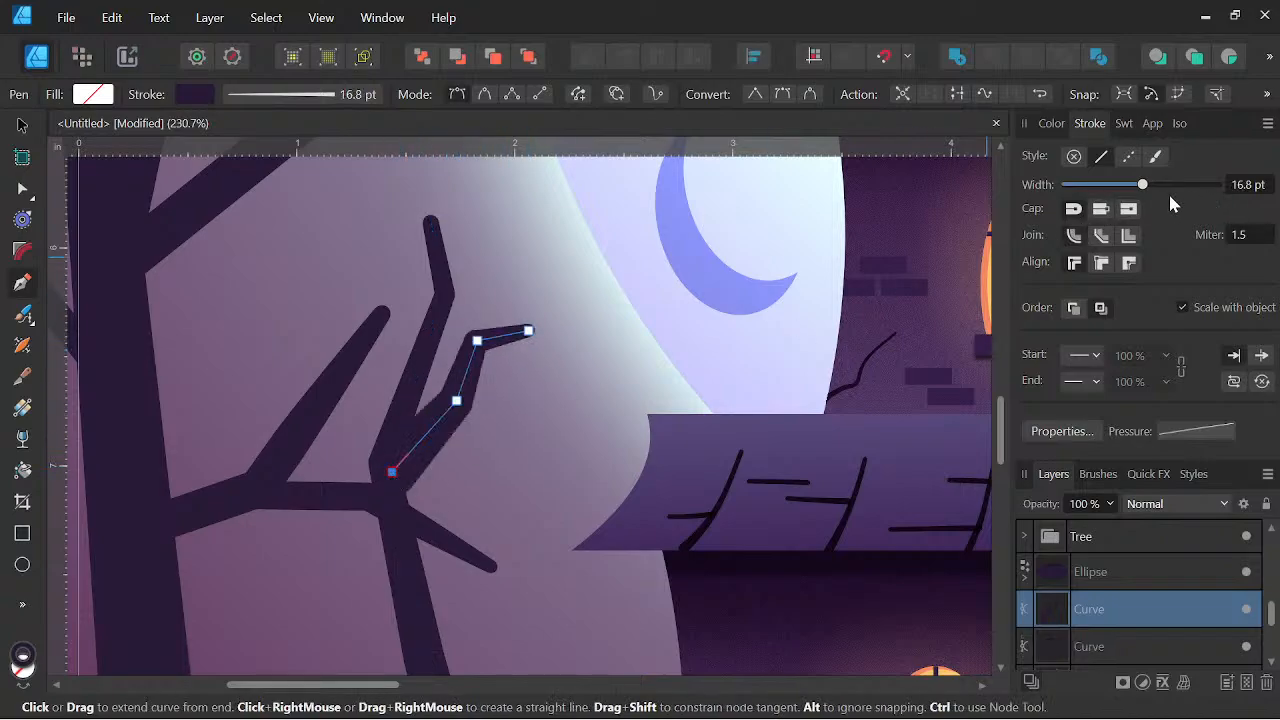
pyautogui.moveTo(1144, 186); pyautogui.dragTo(1116, 186)
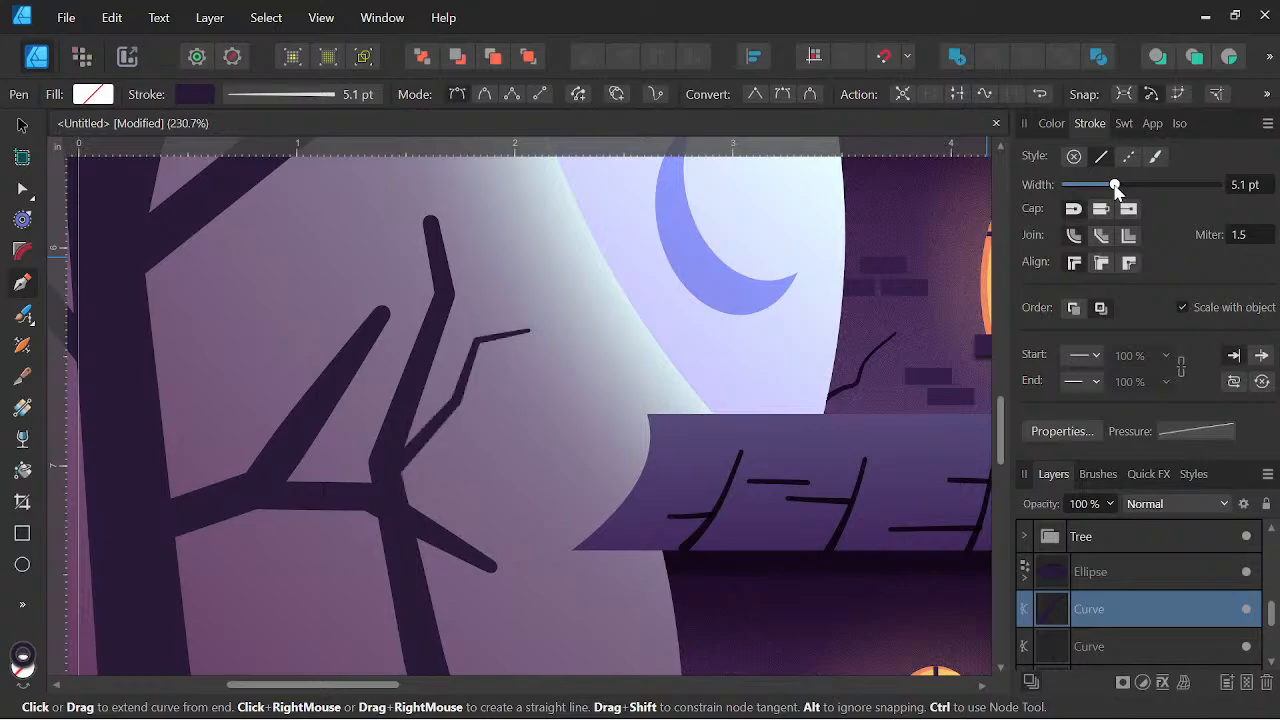
# Draw a three-point twig with the Pen tool extending right from the base of the new trunk's right branch
pyautogui.scroll(1, 640, 358)
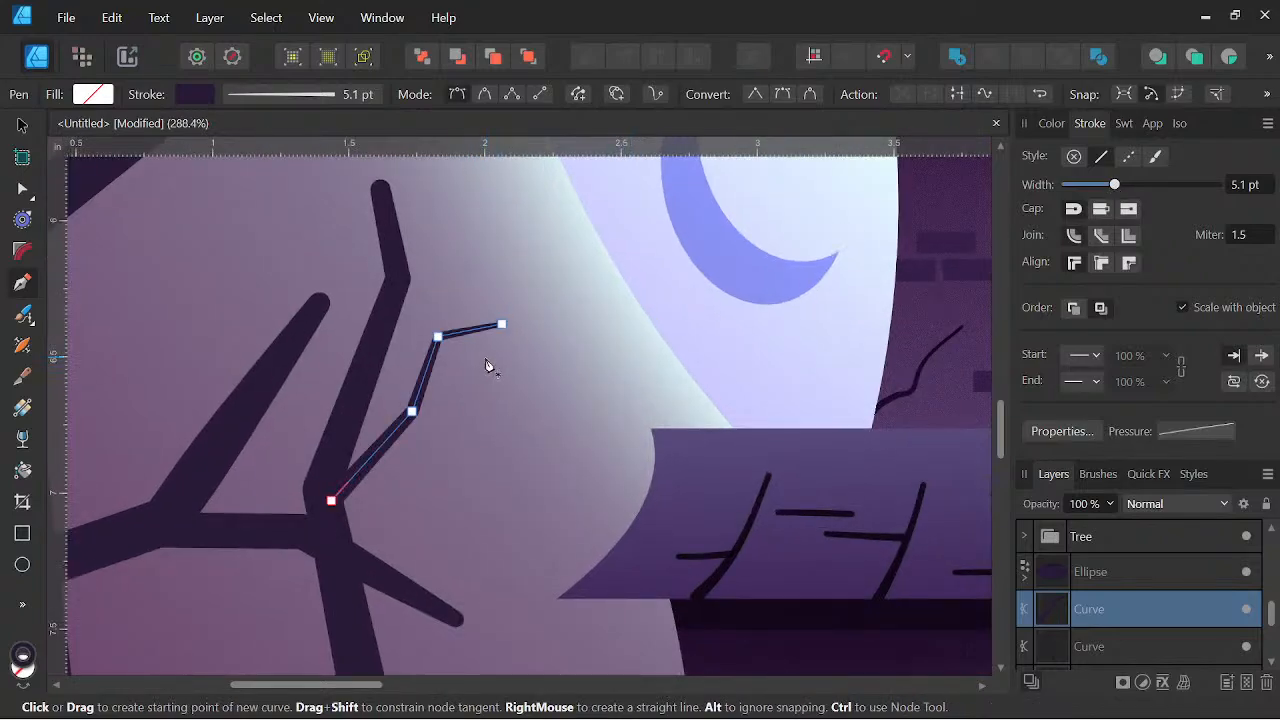
pyautogui.click(467, 444)
pyautogui.click(428, 469)
pyautogui.click(358, 478)
pyautogui.press('Escape')
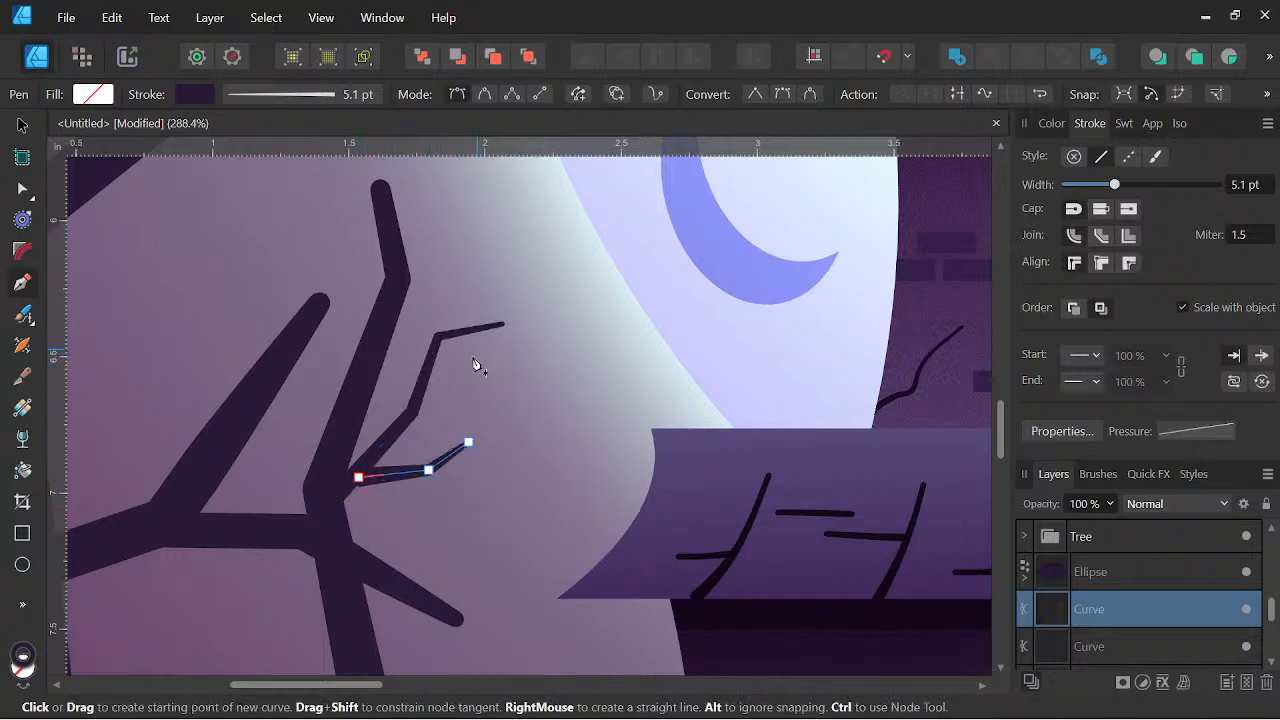
# Draw a three-point twig rising from the right branch's upper bend, and thin it by lowering the pressure curve's middle and end points
pyautogui.click(476, 288)
pyautogui.click(453, 306)
pyautogui.click(441, 334)
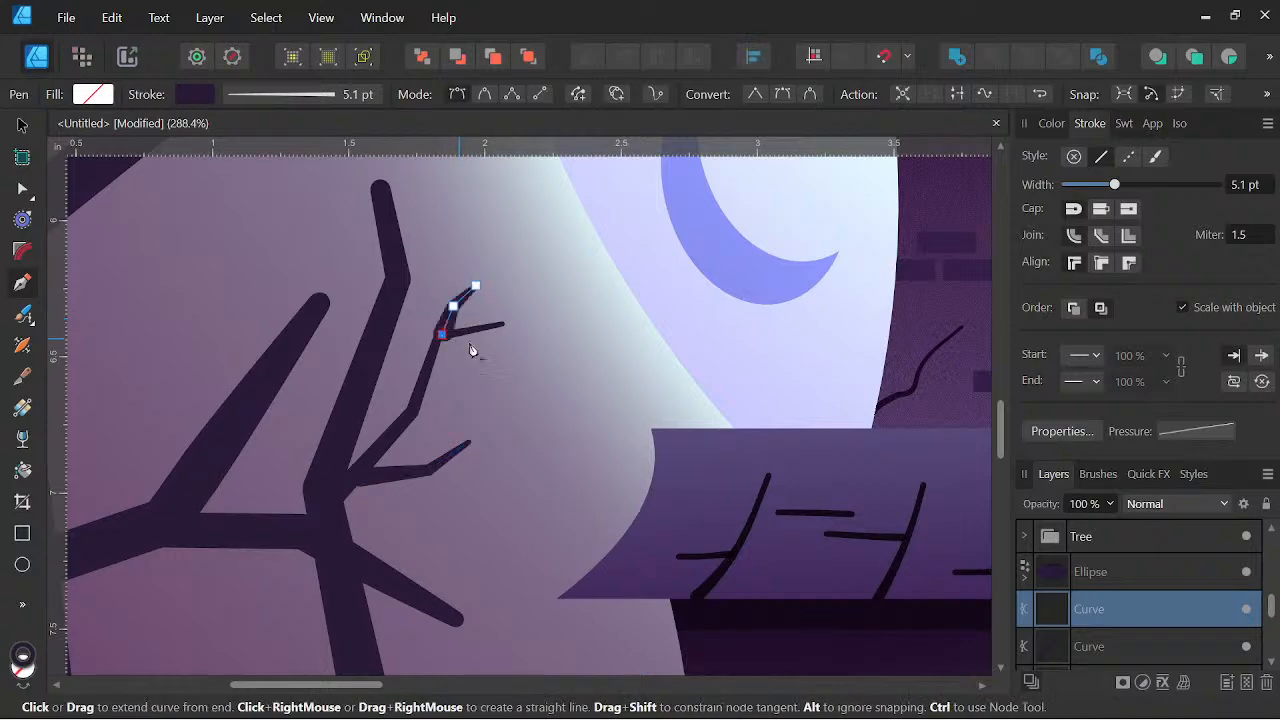
pyautogui.press('Escape')
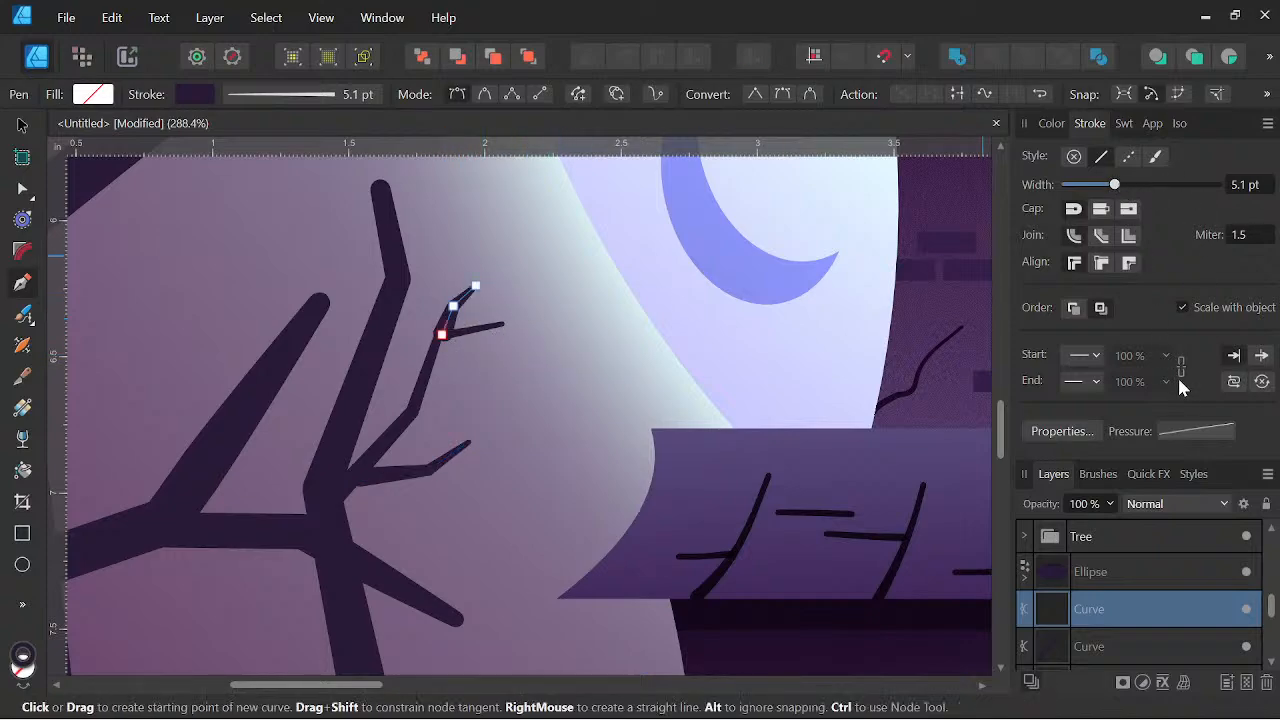
pyautogui.click(1182, 432)
pyautogui.moveTo(1265, 456); pyautogui.dragTo(1143, 548)
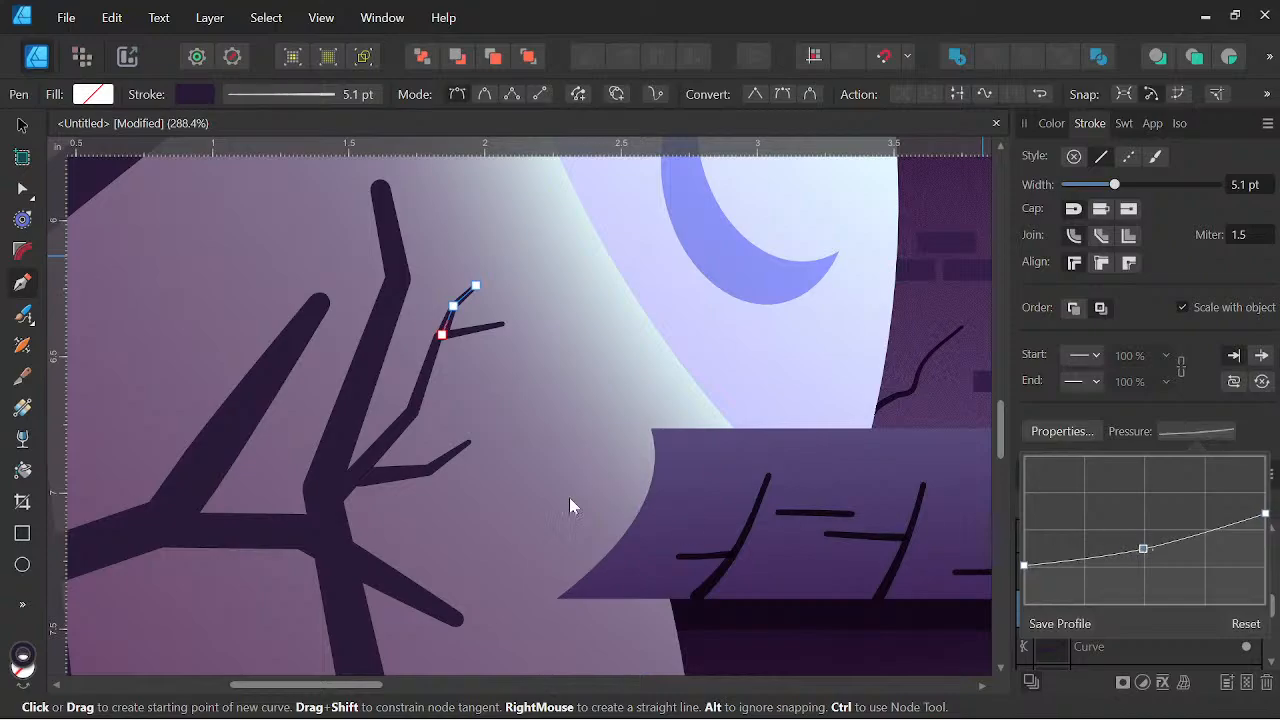
# Draw a three-point branch with the Pen tool reaching up and left from the new trunk's main bend
pyautogui.scroll(-3, 588, 377)
pyautogui.moveTo(588, 470); pyautogui.dragTo(647, 456)
pyautogui.scroll(2, 489, 326)
pyautogui.click(410, 329)
pyautogui.click(466, 342)
pyautogui.click(522, 443)
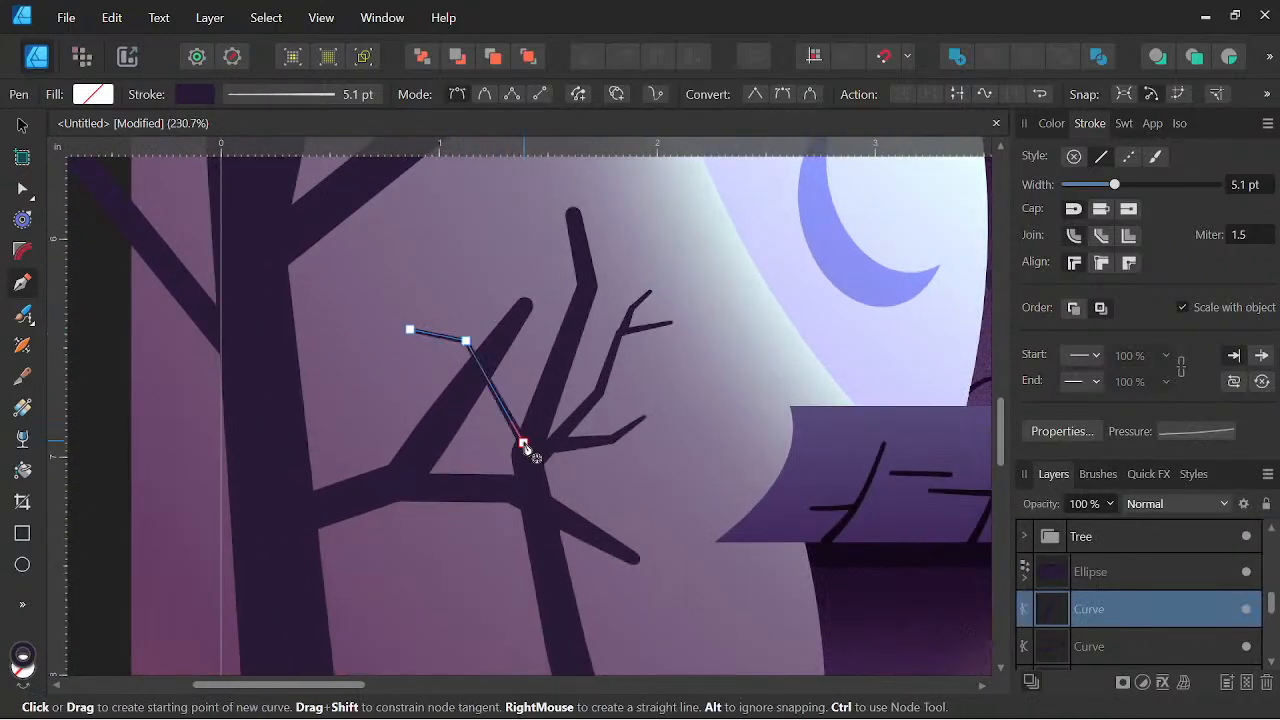
# Draw a steeper three-point branch beside the previous one, rising from just above the trunk's main bend and angling left
pyautogui.click(474, 299)
pyautogui.click(516, 361)
pyautogui.click(514, 424)
pyautogui.press('Escape')
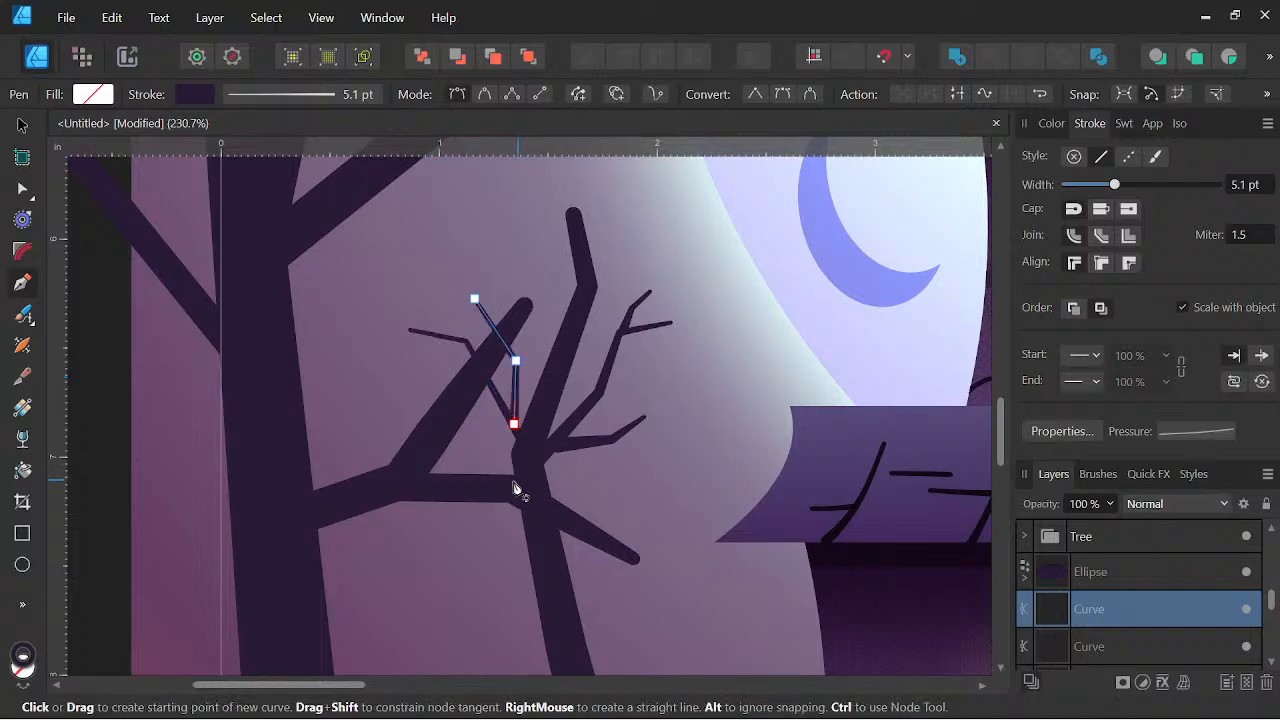
# Draw a short three-point twig with the Pen tool extending left below the other two left-side branches
pyautogui.click(444, 372)
pyautogui.click(481, 406)
pyautogui.click(516, 429)
pyautogui.press('Escape')
# Draw a three-point branch with the Pen tool from the new trunk's middle, reaching up and left before bending down
pyautogui.press('space')
pyautogui.moveTo(568, 449); pyautogui.dragTo(651, 389)
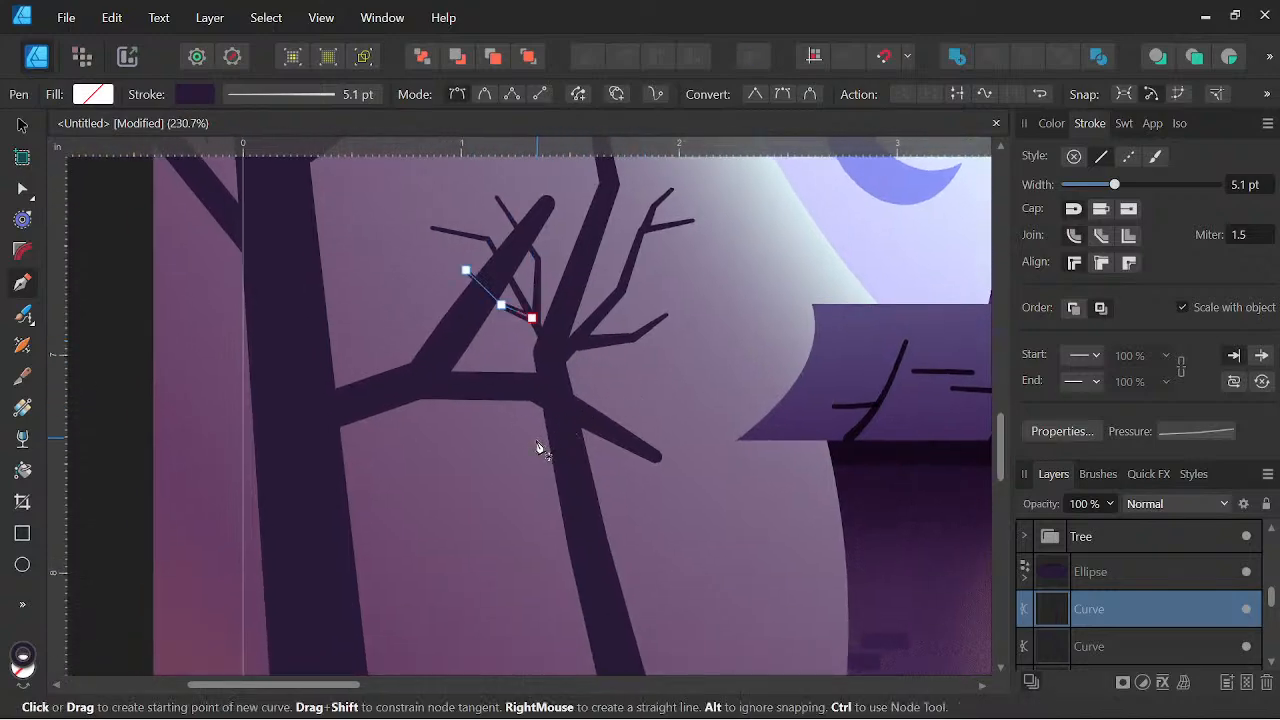
pyautogui.moveTo(403, 467); pyautogui.dragTo(446, 440)
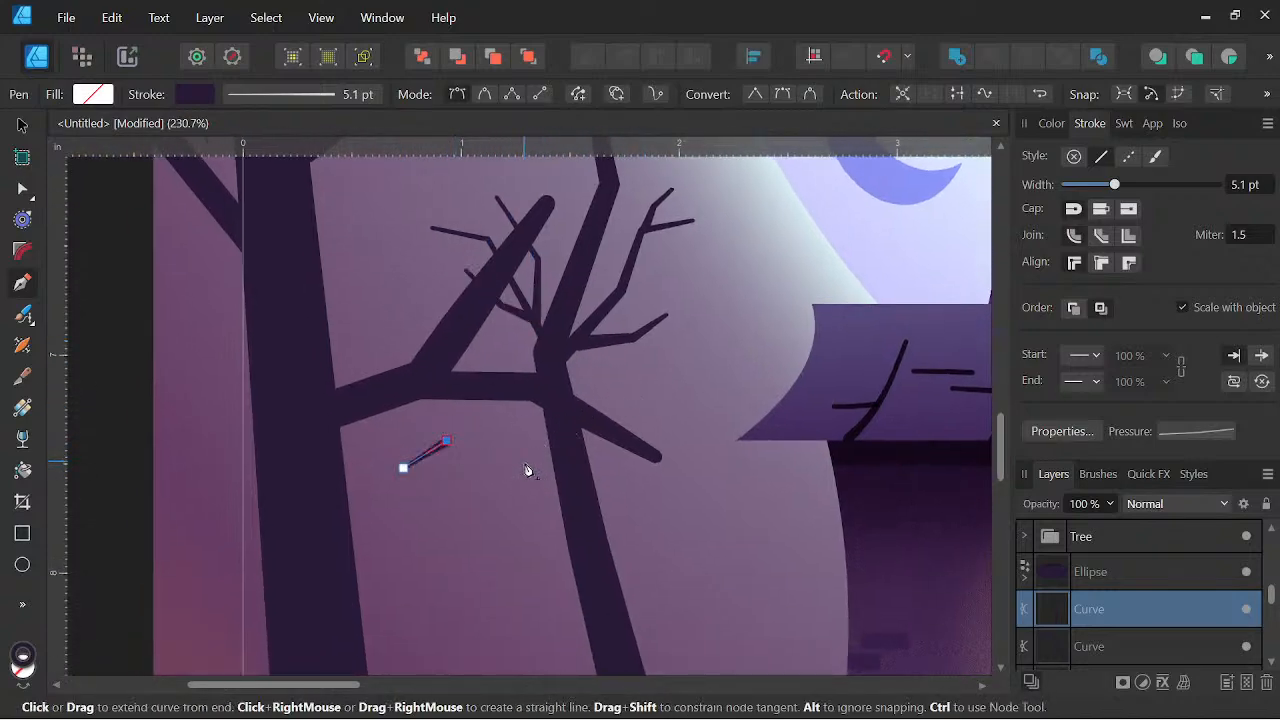
pyautogui.click(567, 493)
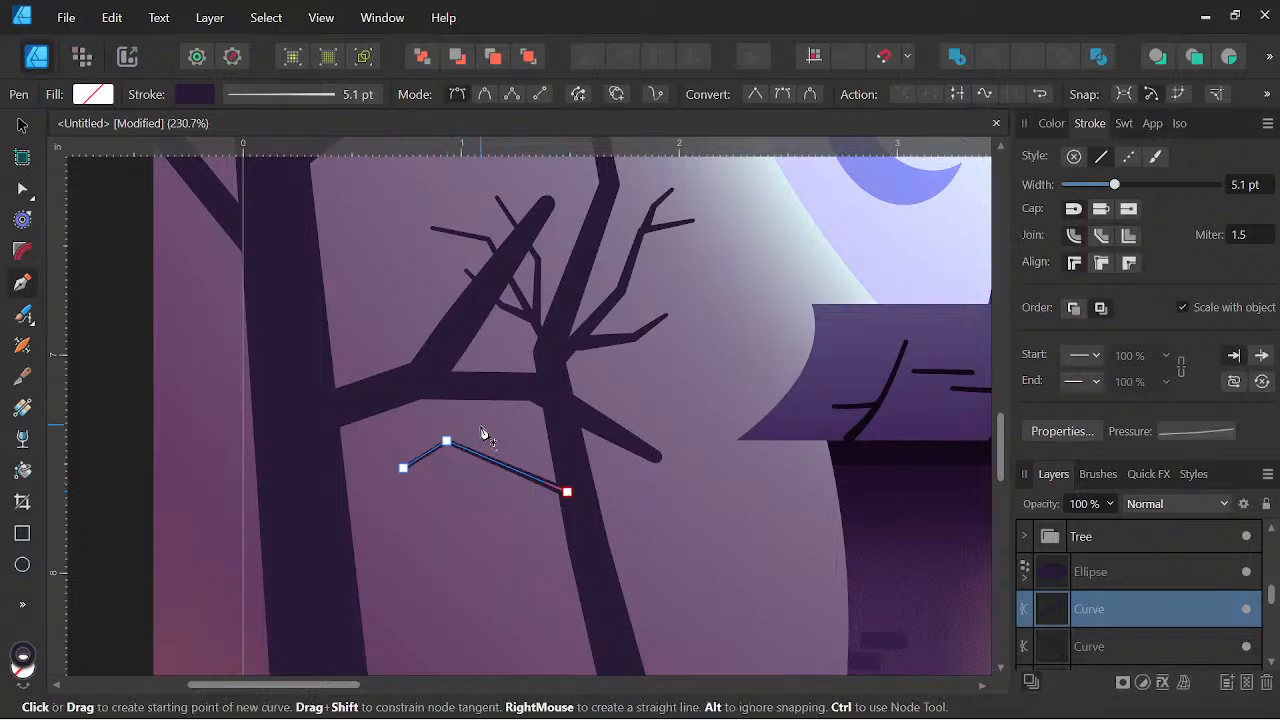
# Draw a smaller three-point twig just beneath that branch, joining it near the trunk
pyautogui.click(444, 475)
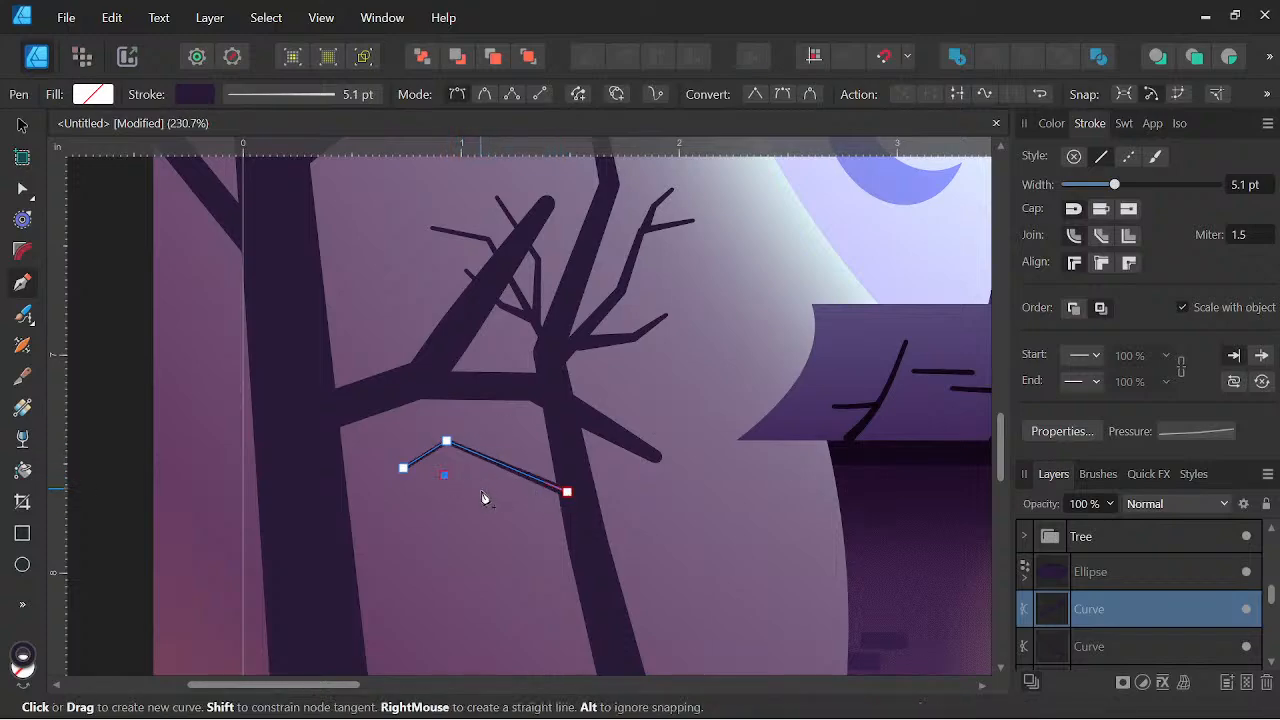
pyautogui.click(482, 490)
pyautogui.click(534, 482)
# Taper the top of the new tree's trunk by lowering the starting point of its stroke pressure curve
pyautogui.press('space')
pyautogui.scroll(-4, 609, 394)
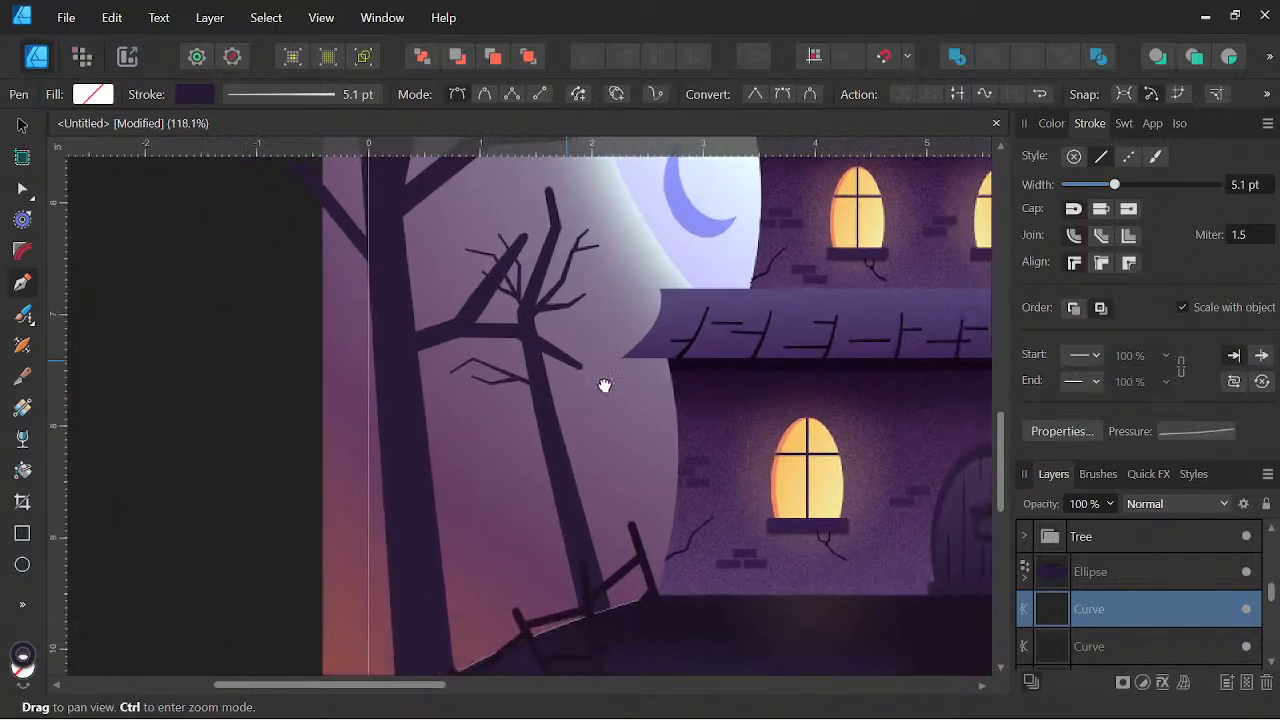
pyautogui.scroll(-4, 544, 403)
pyautogui.moveTo(544, 403); pyautogui.dragTo(549, 427)
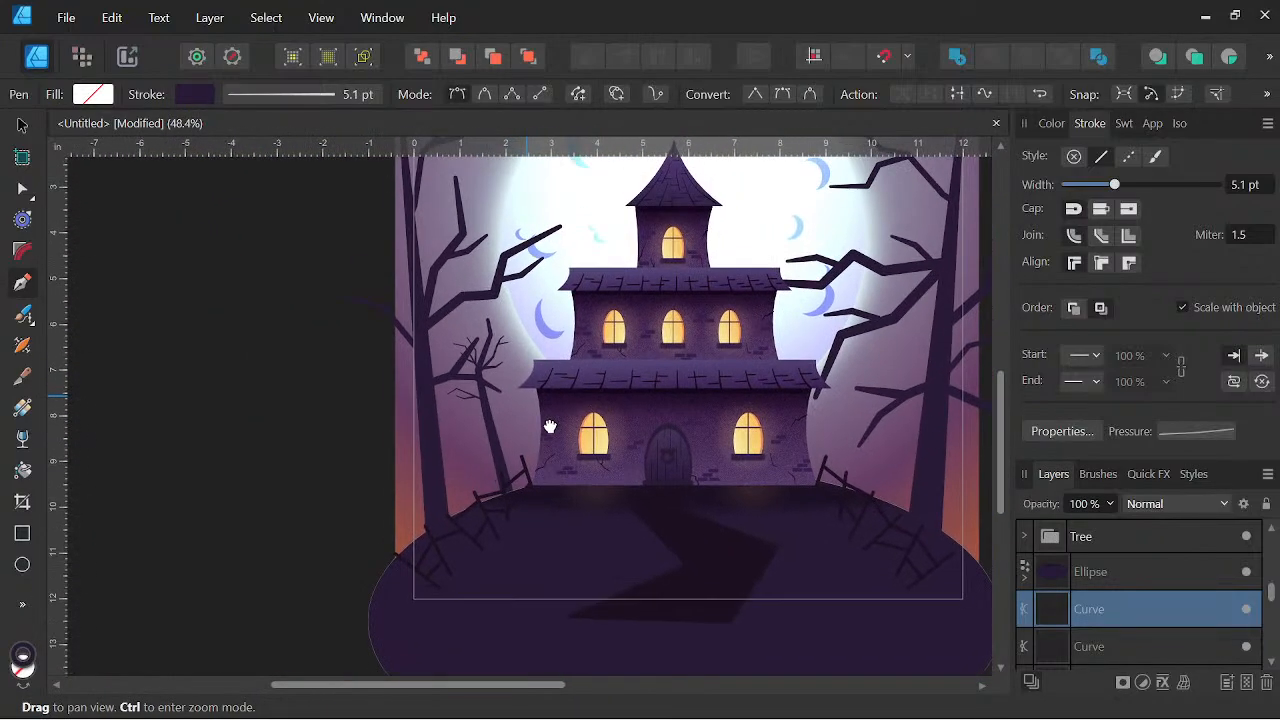
pyautogui.scroll(5, 508, 356)
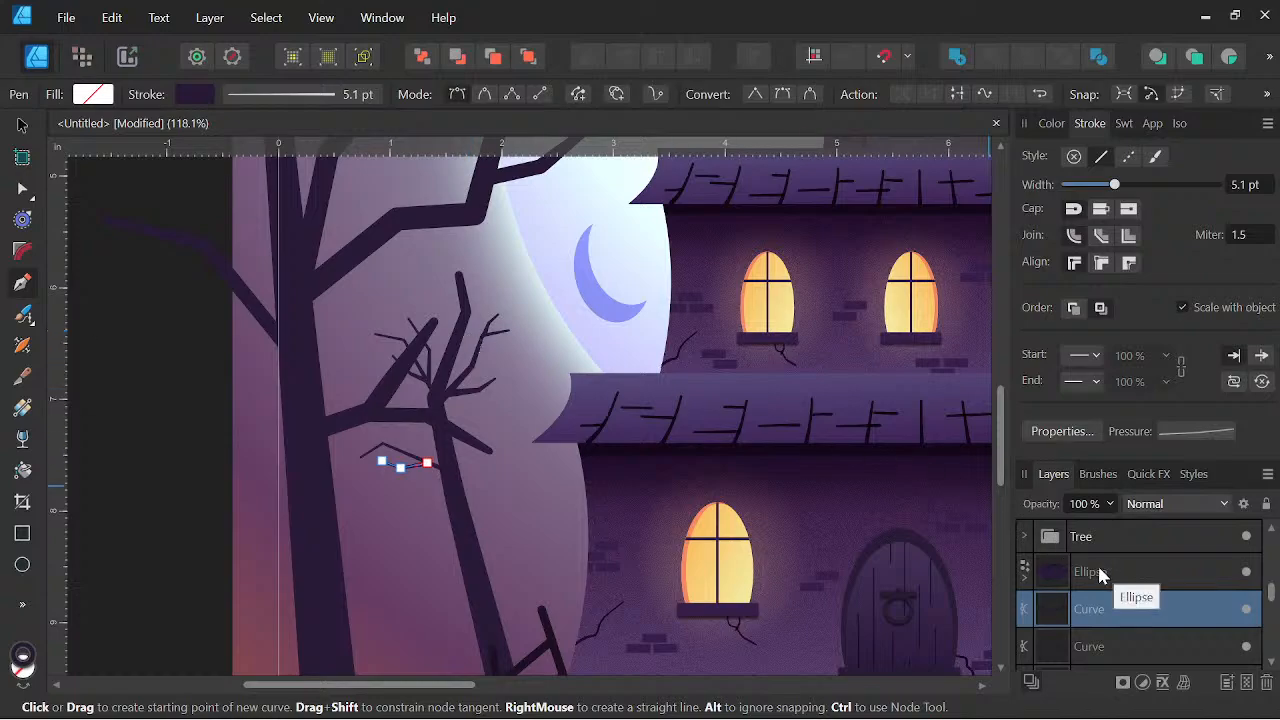
pyautogui.click(23, 125)
pyautogui.click(450, 353)
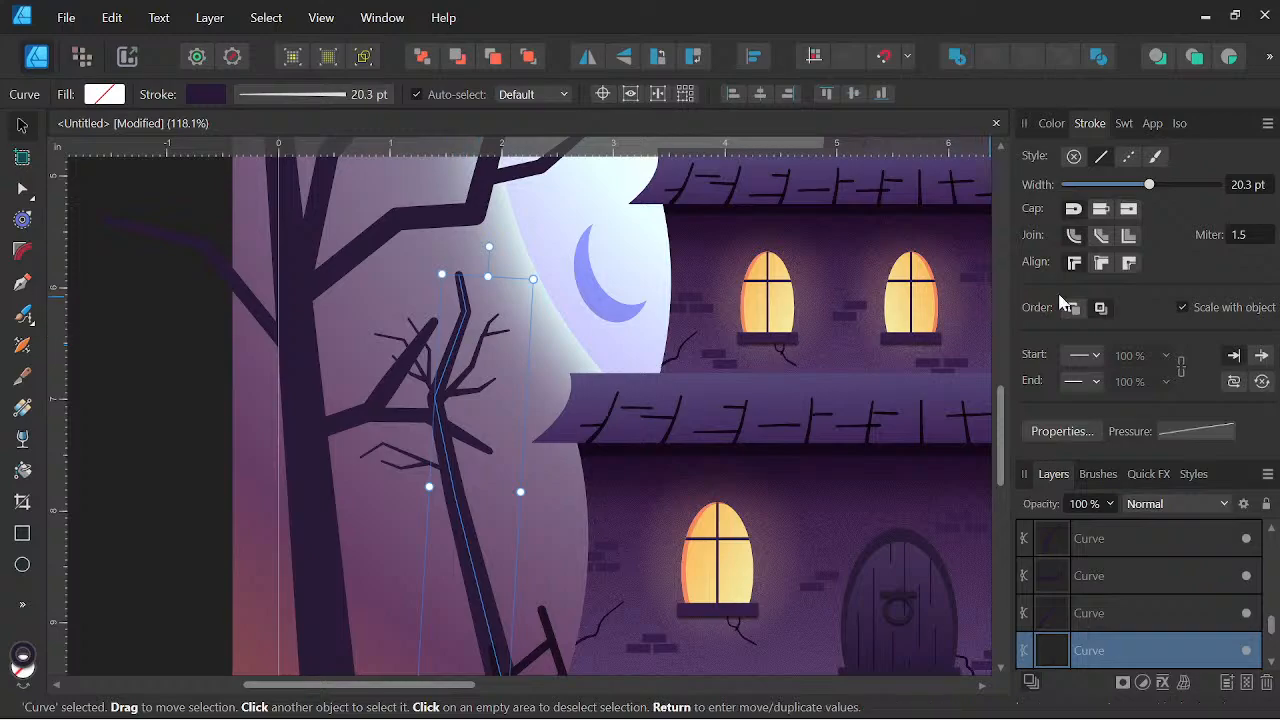
pyautogui.click(1194, 434)
pyautogui.moveTo(1022, 571); pyautogui.dragTo(1027, 590)
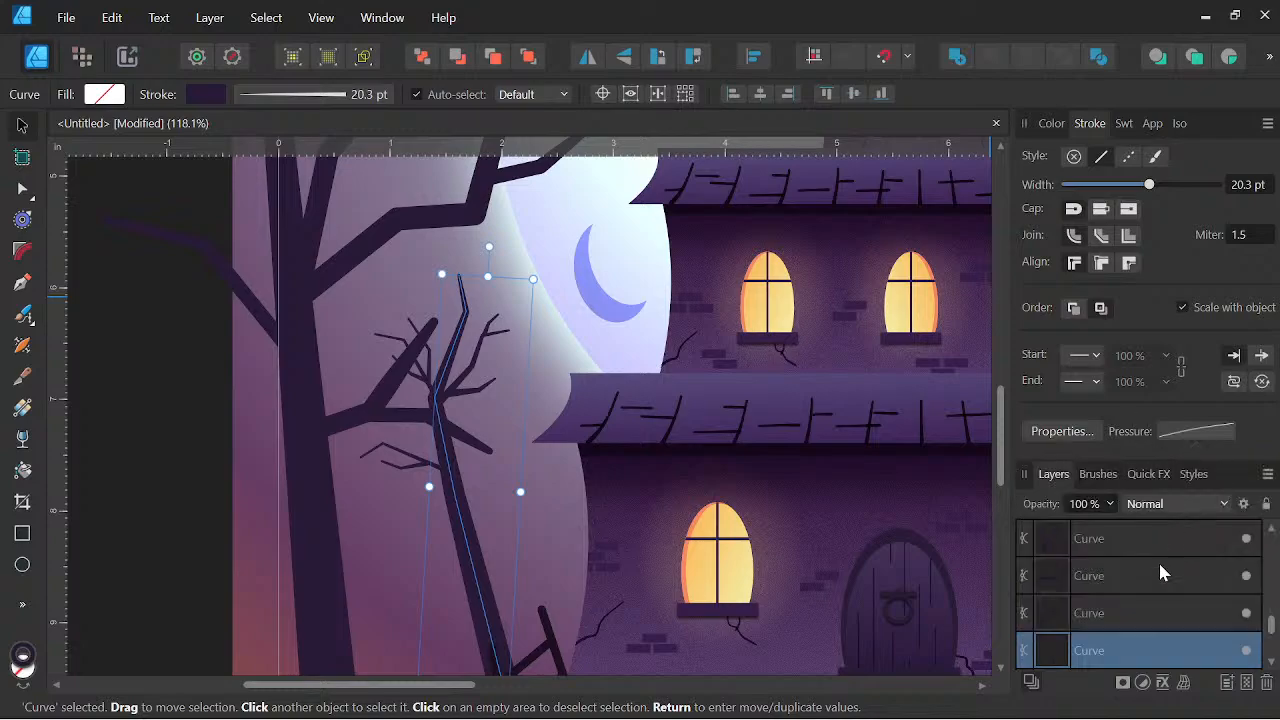
# Select only the three left-side twigs above the trunk's main bend, enlarge them together and reattach them to the trunk
pyautogui.click(1113, 578)
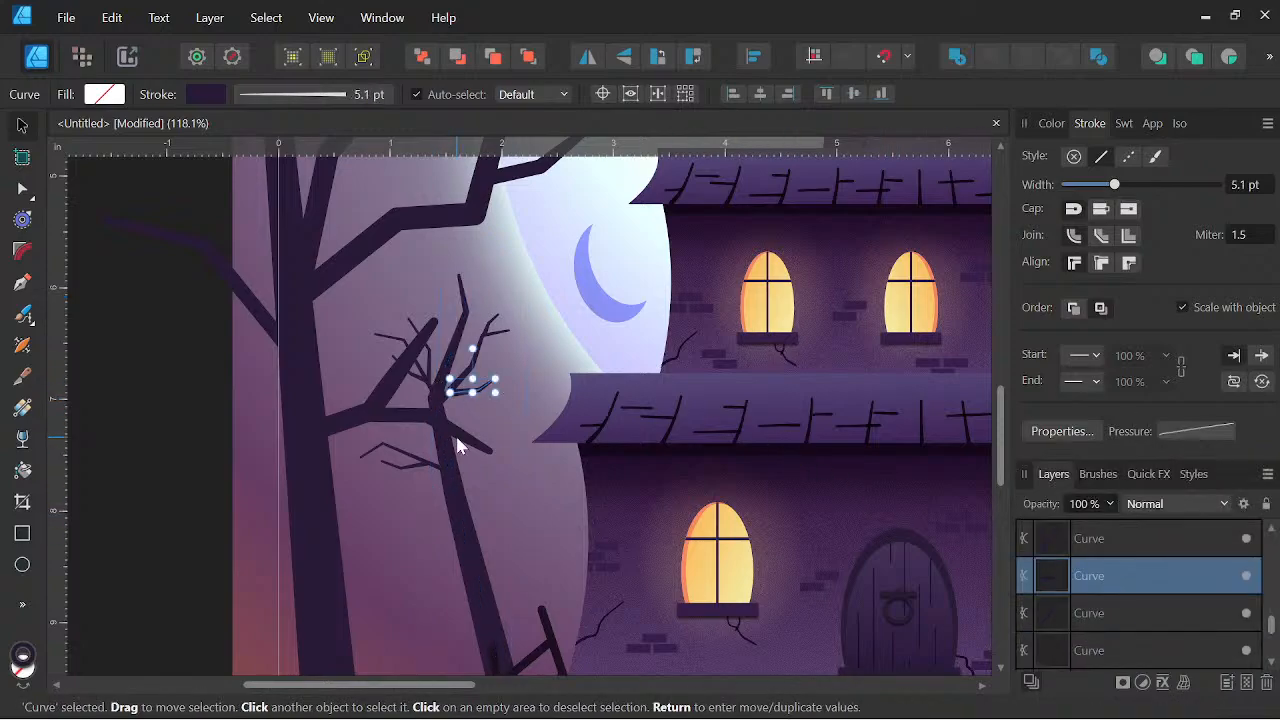
pyautogui.scroll(5, 412, 372)
pyautogui.click(425, 368)
pyautogui.scroll(4, 438, 347)
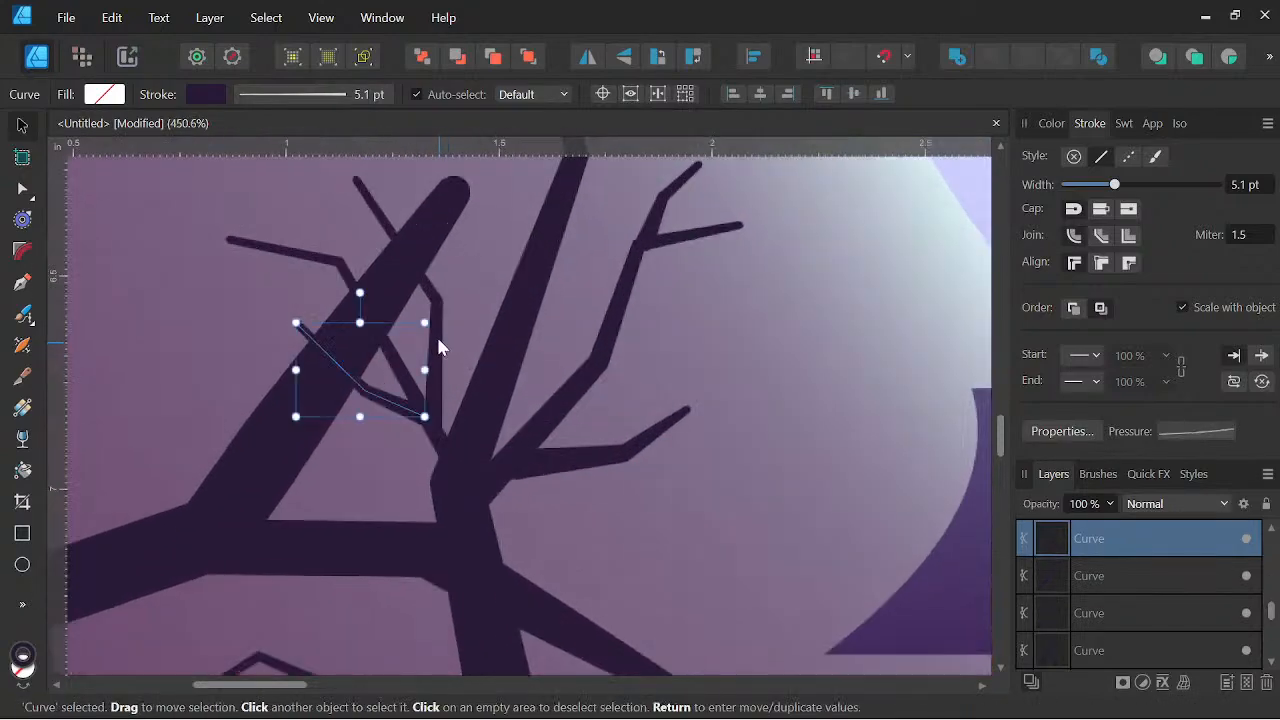
pyautogui.keyDown('shift'); pyautogui.click(437, 337); pyautogui.keyUp('shift')
pyautogui.keyDown('shift'); pyautogui.click(393, 338); pyautogui.keyUp('shift')
pyautogui.scroll(-1, 393, 336)
pyautogui.keyDown('shift'); pyautogui.click(399, 358); pyautogui.keyUp('shift')
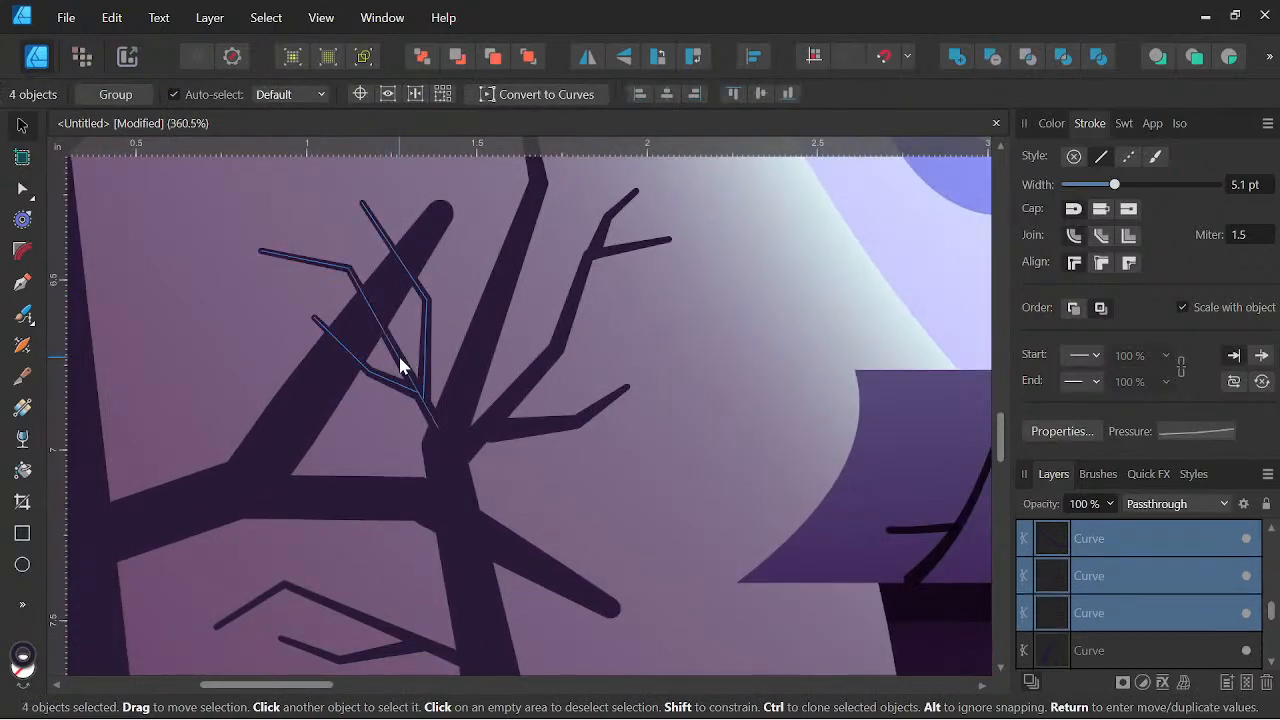
pyautogui.scroll(-4, 402, 242)
pyautogui.moveTo(499, 338); pyautogui.dragTo(570, 444)
pyautogui.scroll(-3, 549, 375)
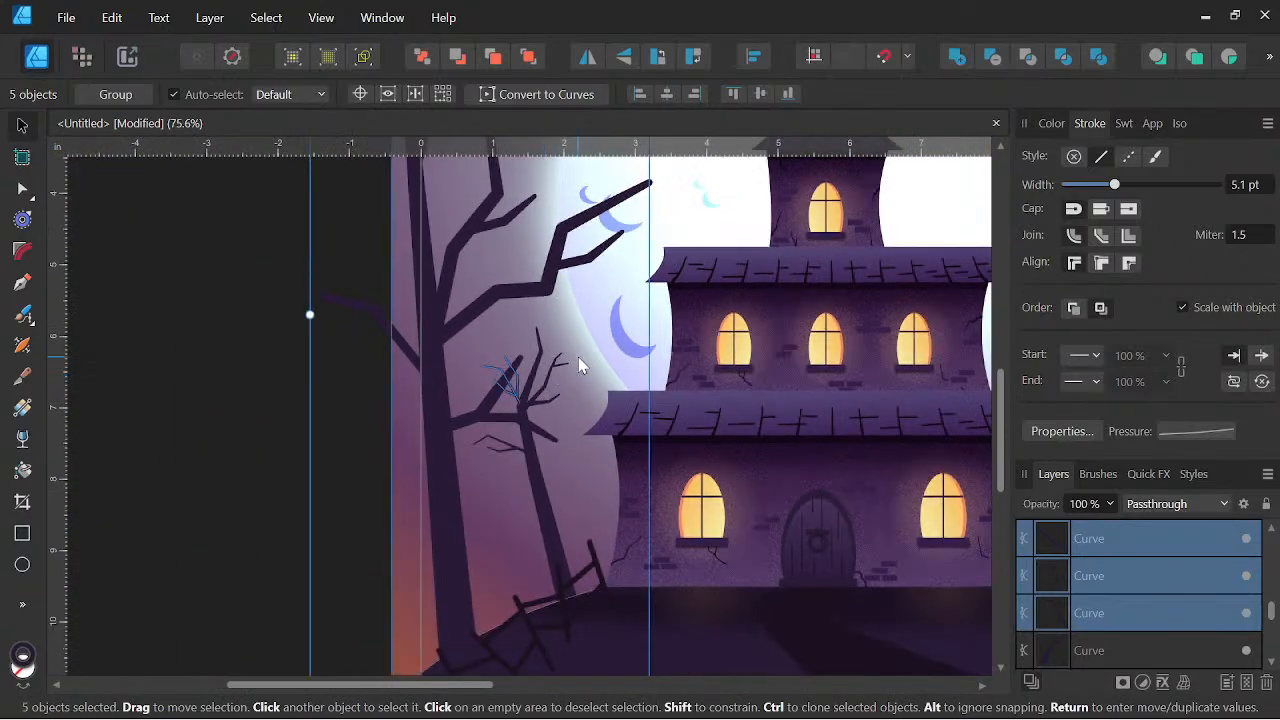
pyautogui.scroll(-4, 578, 358)
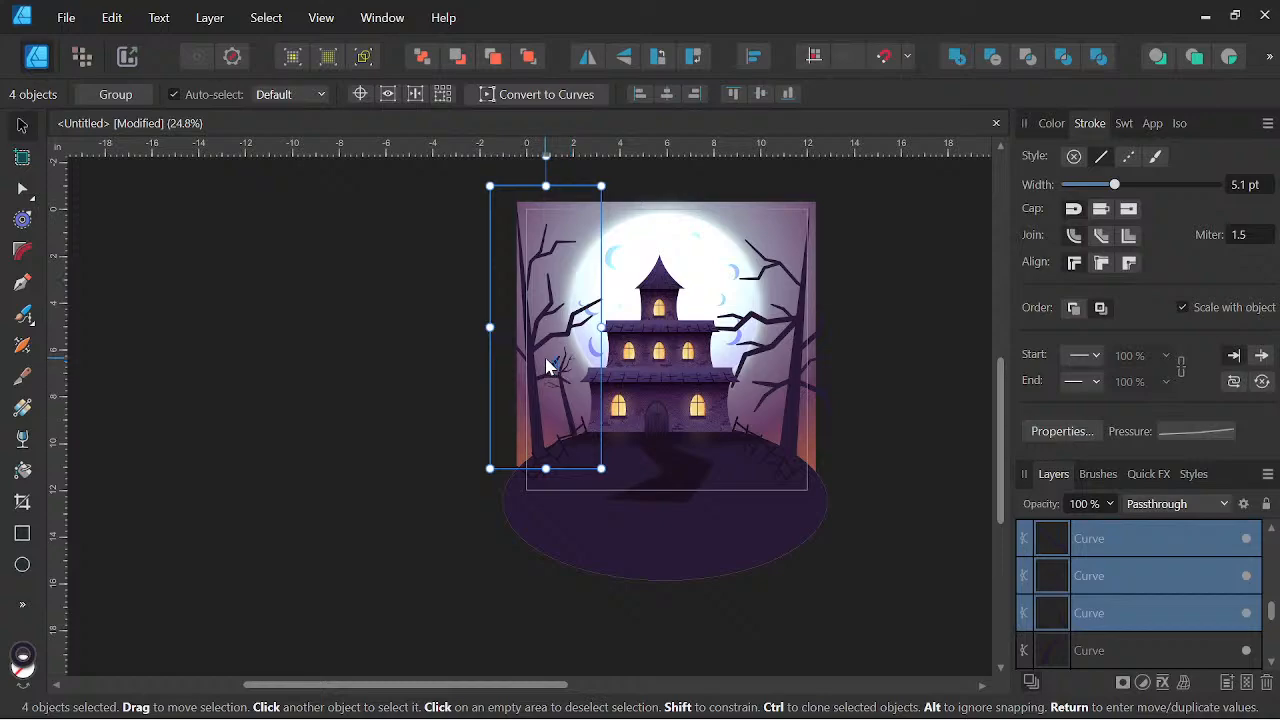
pyautogui.click(537, 369)
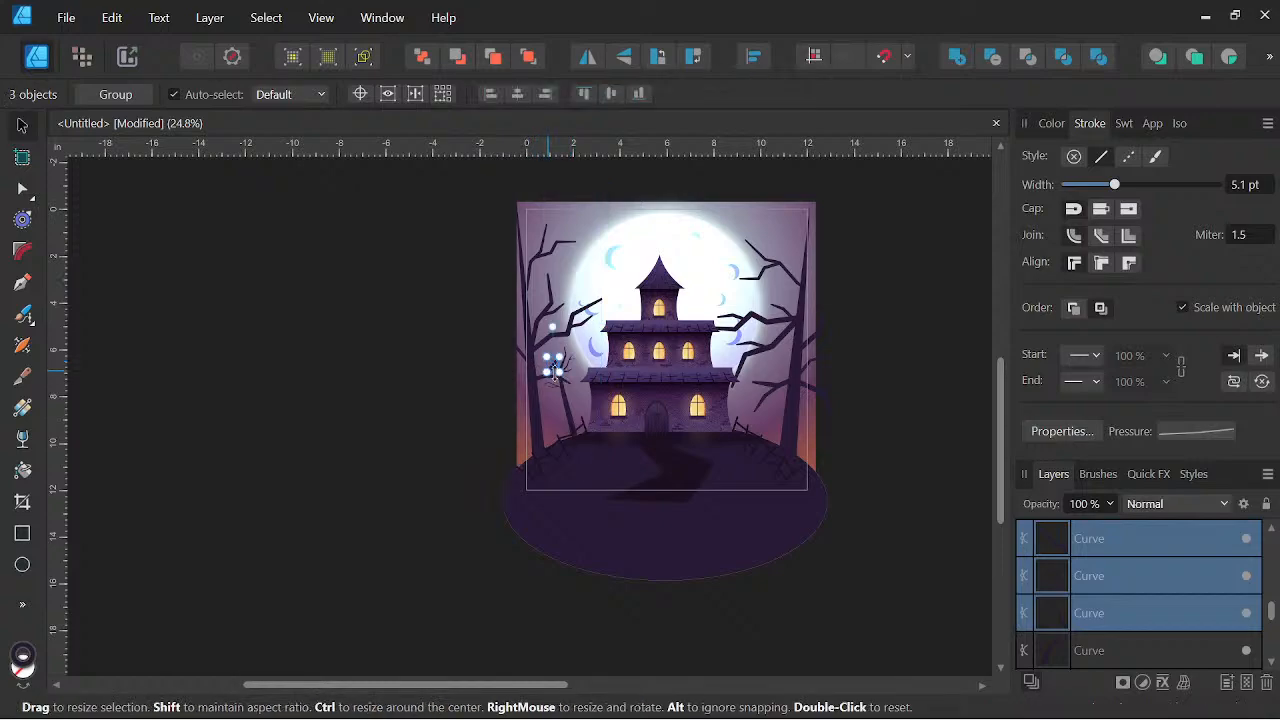
pyautogui.scroll(6, 545, 368)
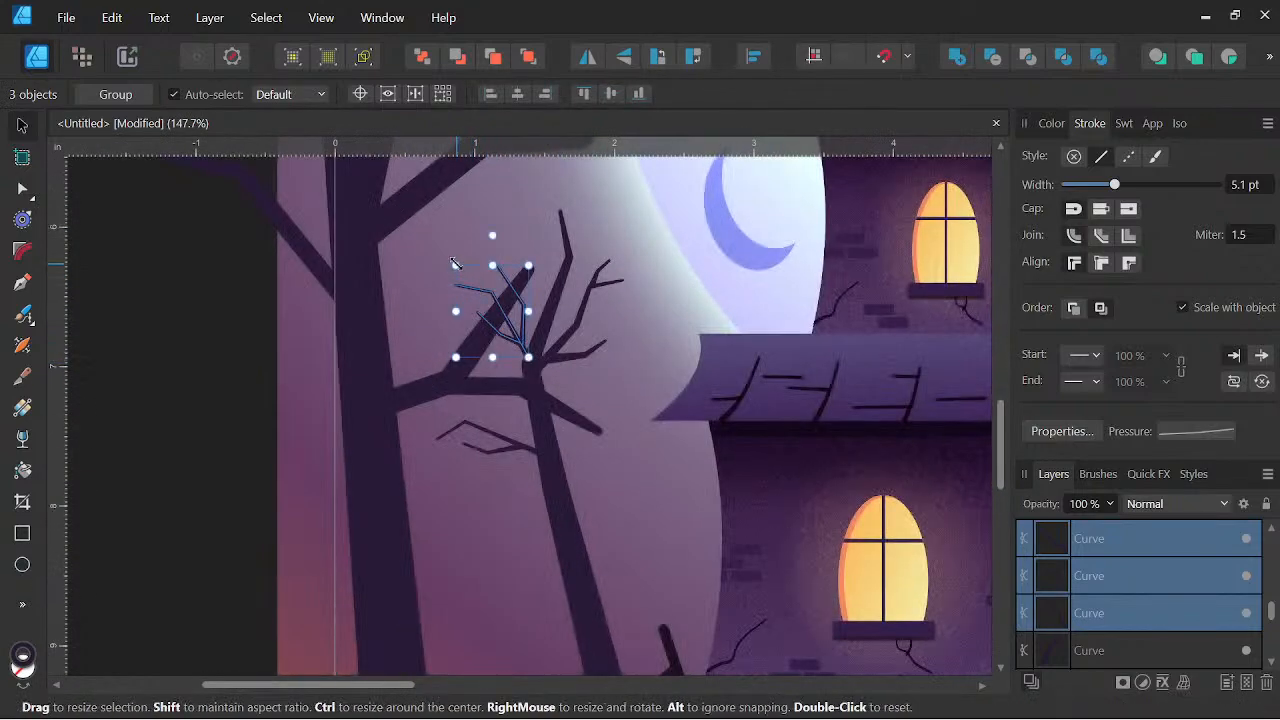
pyautogui.moveTo(455, 264); pyautogui.dragTo(408, 235)
pyautogui.scroll(3, 499, 297)
pyautogui.moveTo(527, 369); pyautogui.dragTo(522, 385)
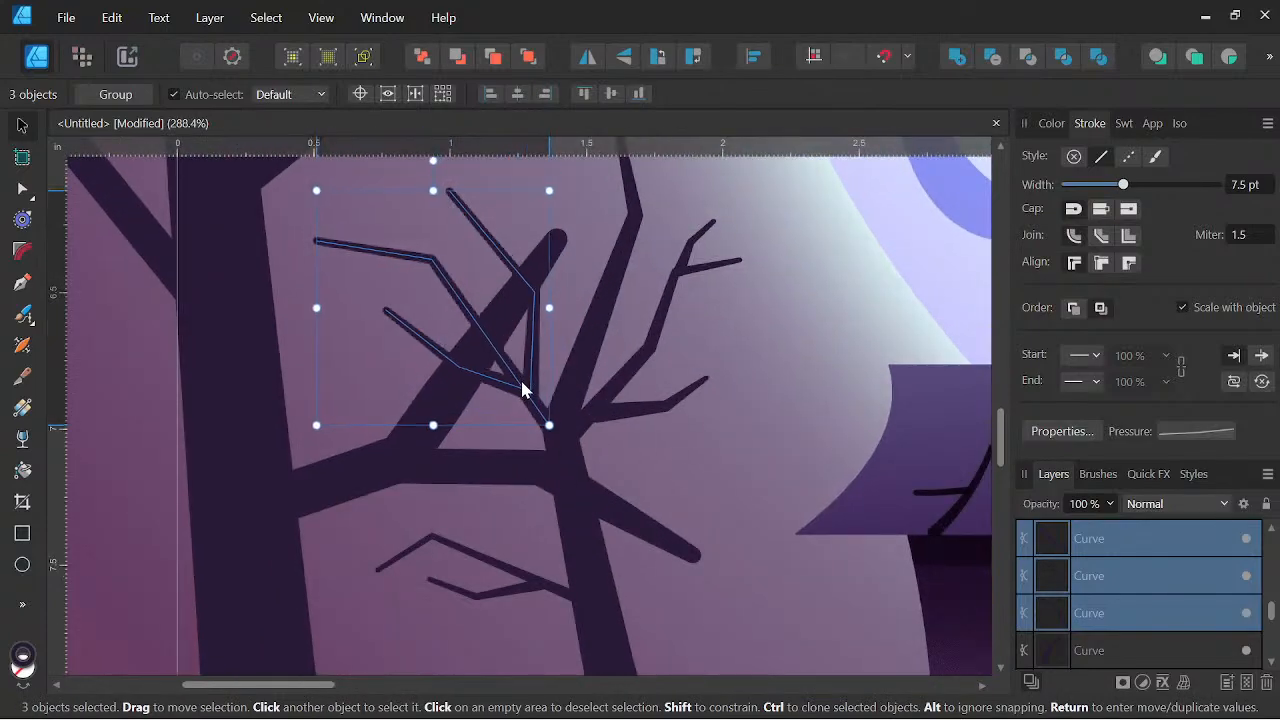
# Duplicate the three enlarged twigs, flip the copy horizontally and attach it to the trunk's right side below the lower right branch
pyautogui.scroll(-4, 538, 337)
pyautogui.moveTo(635, 397); pyautogui.dragTo(584, 334)
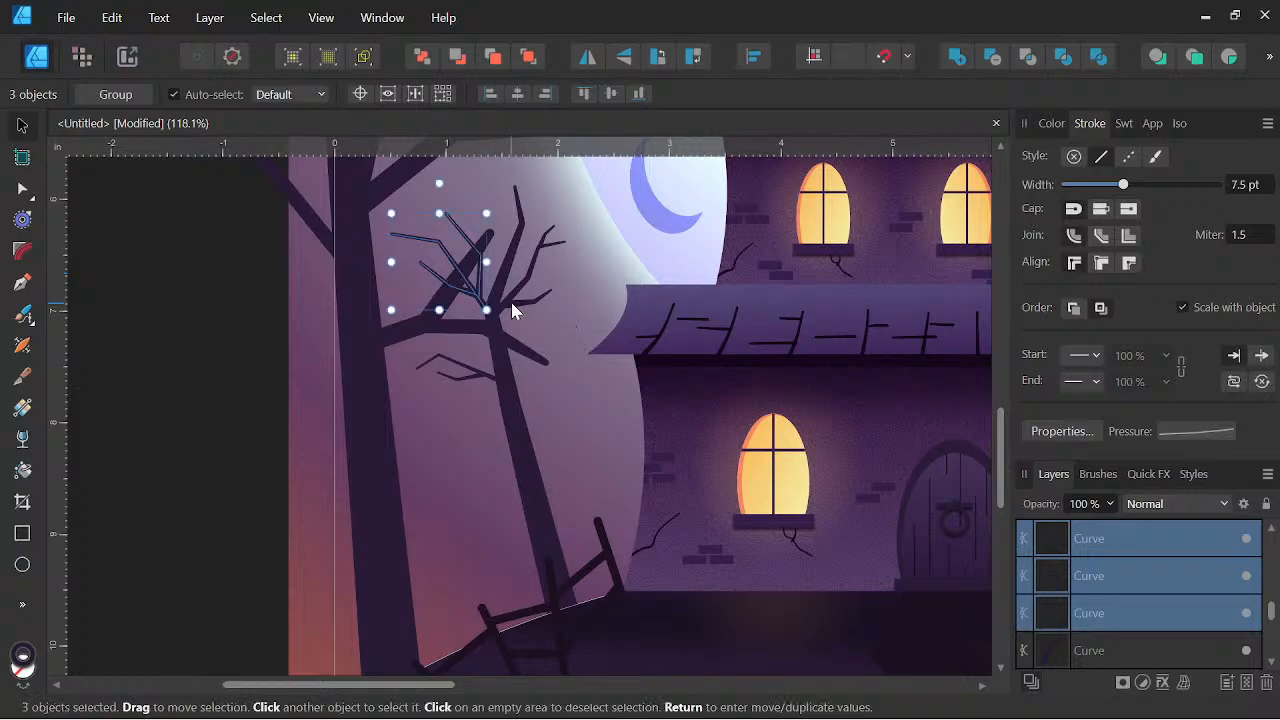
pyautogui.moveTo(474, 297); pyautogui.dragTo(495, 490)
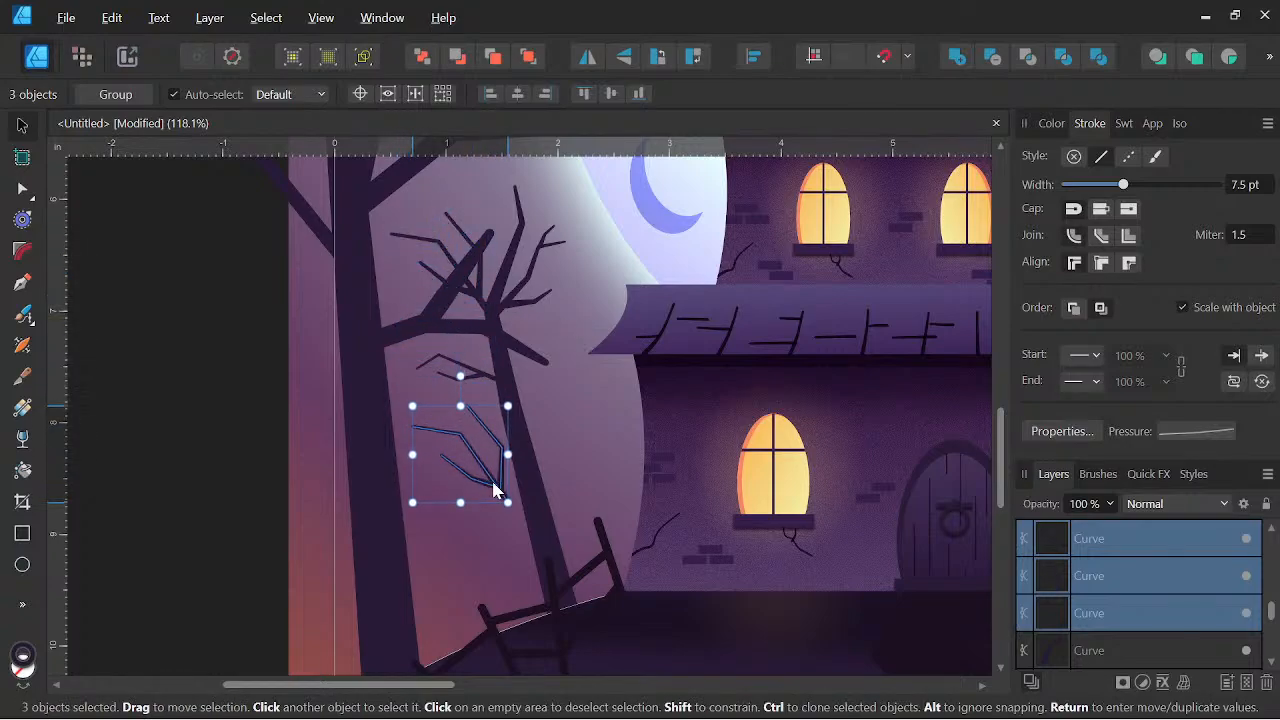
pyautogui.click(588, 55)
pyautogui.moveTo(447, 470); pyautogui.dragTo(570, 386)
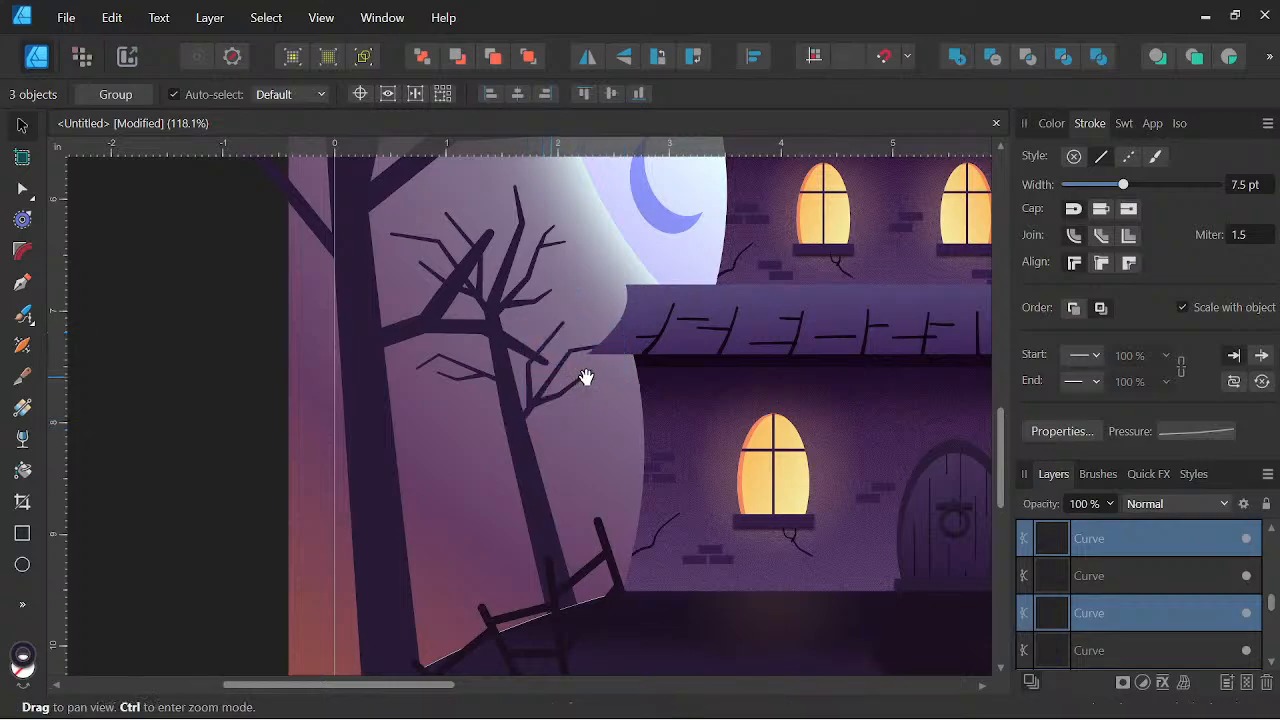
# Duplicate the pair of twigs on the small tree's left, flip the copy vertically, and rotate it onto the trunk below the originals
pyautogui.scroll(3, 558, 406)
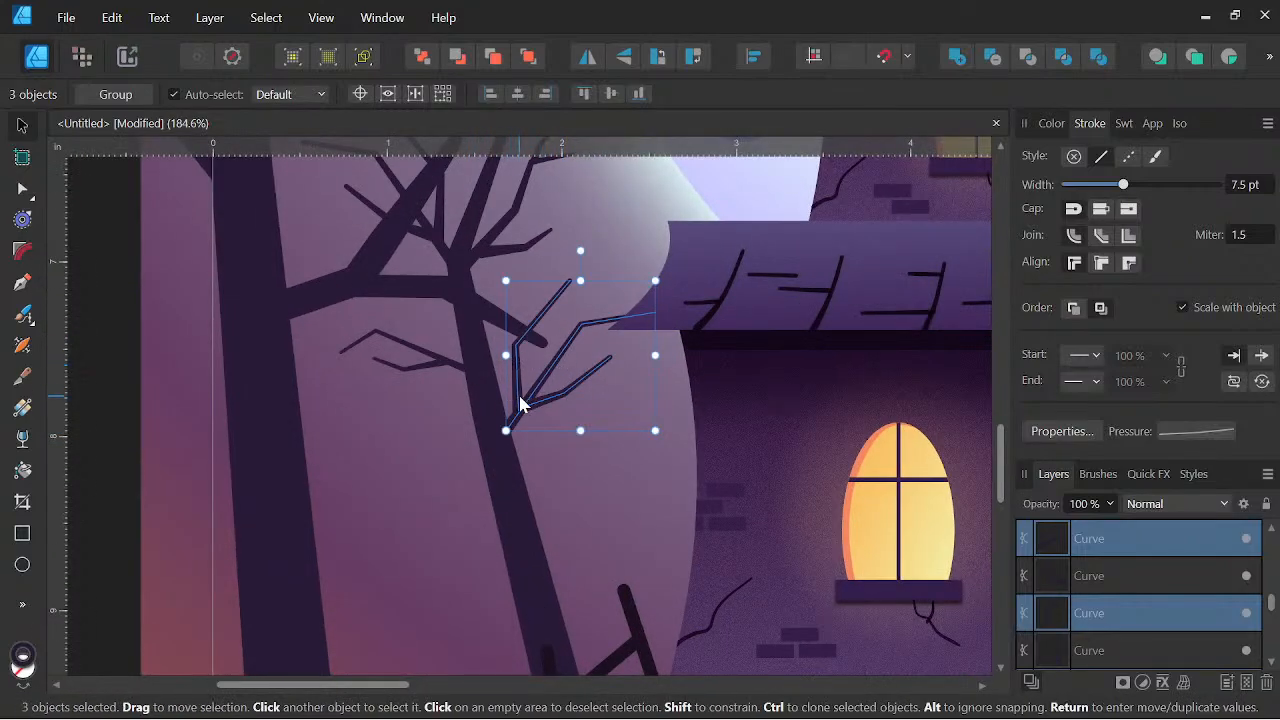
pyautogui.click(450, 360)
pyautogui.scroll(3, 390, 335)
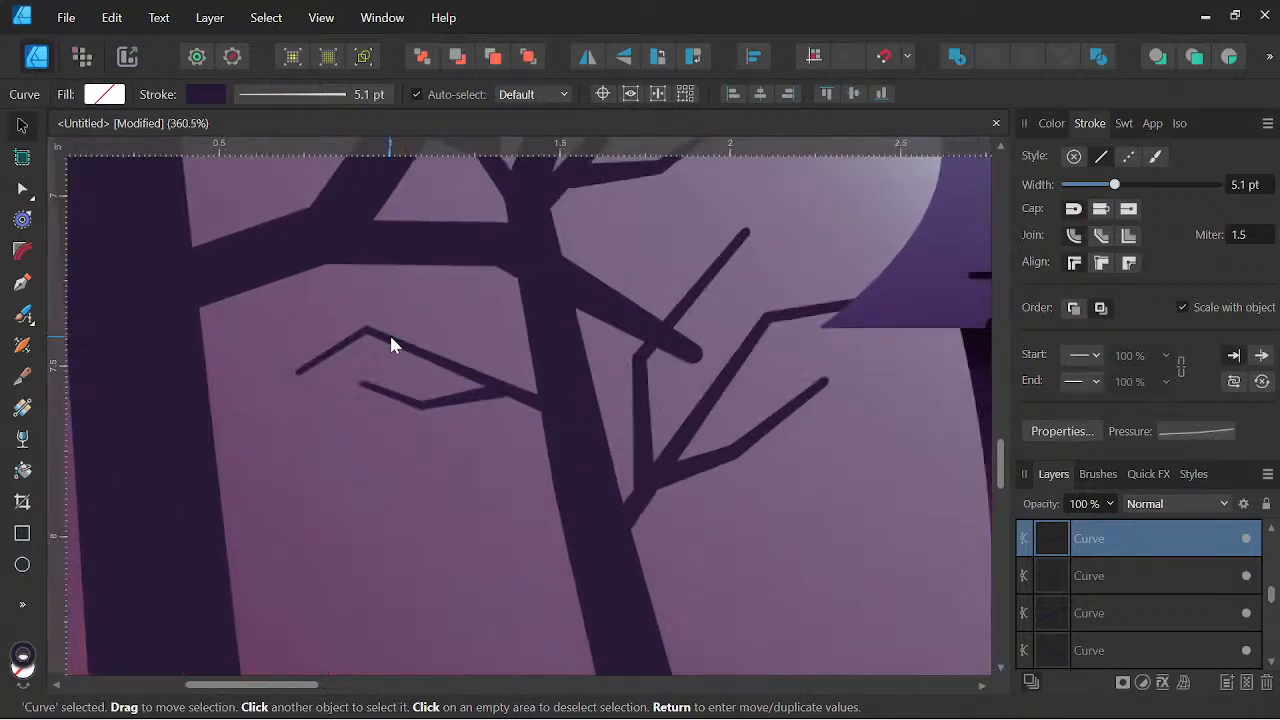
pyautogui.keyDown('shift'); pyautogui.click(470, 393); pyautogui.keyUp('shift')
pyautogui.moveTo(506, 394); pyautogui.dragTo(523, 574)
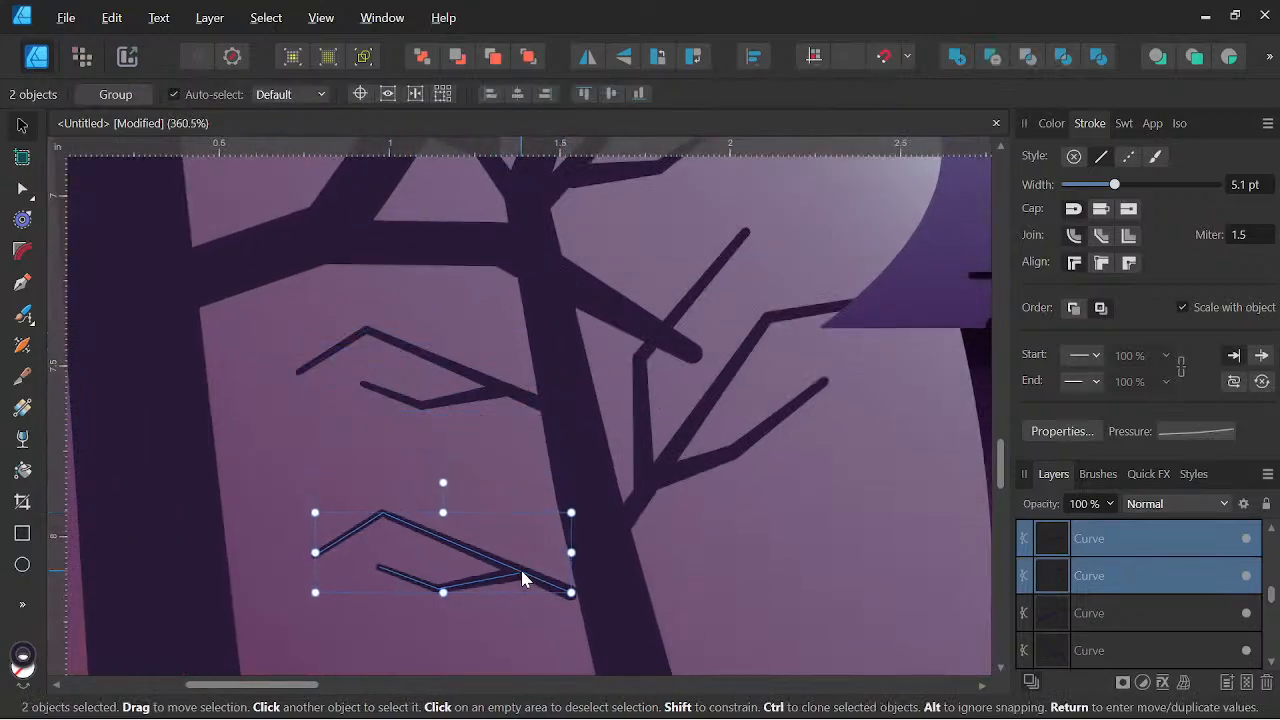
pyautogui.click(620, 60)
pyautogui.moveTo(576, 319); pyautogui.dragTo(525, 169)
pyautogui.moveTo(265, 403); pyautogui.dragTo(193, 459)
pyautogui.scroll(-5, 500, 370)
pyautogui.moveTo(620, 400); pyautogui.dragTo(600, 477)
pyautogui.moveTo(432, 495); pyautogui.dragTo(457, 486)
pyautogui.moveTo(443, 438); pyautogui.dragTo(464, 456)
pyautogui.scroll(-4, 470, 455)
pyautogui.moveTo(622, 437); pyautogui.dragTo(567, 453)
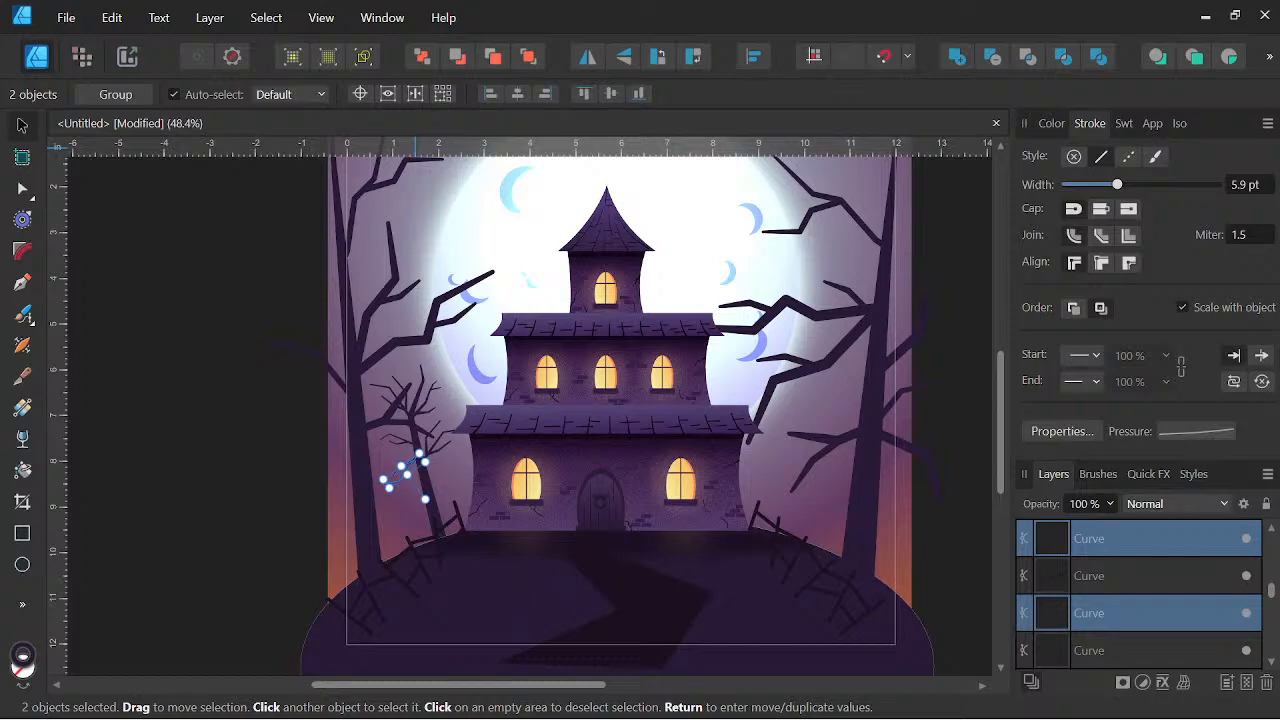
# Select all the small tree's twig curves, thicken their strokes, and stretch them wider horizontally about their centre
pyautogui.scroll(5, 555, 553)
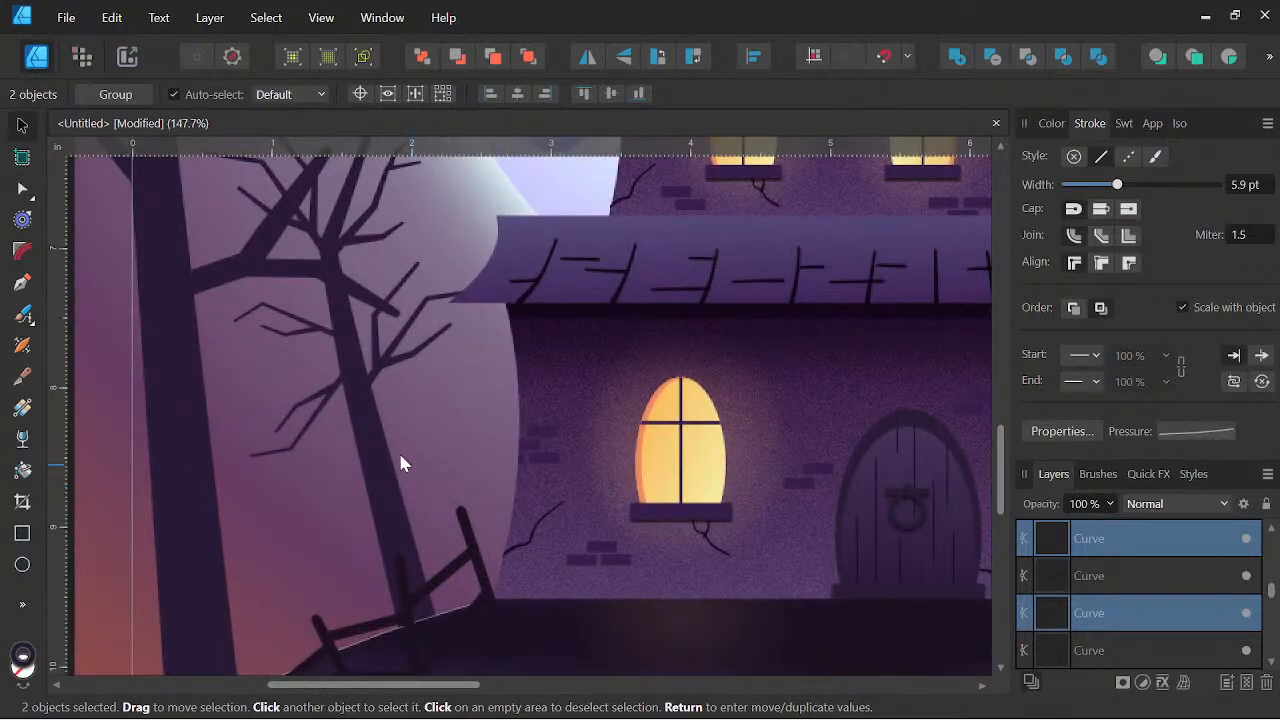
pyautogui.scroll(3, 1091, 572)
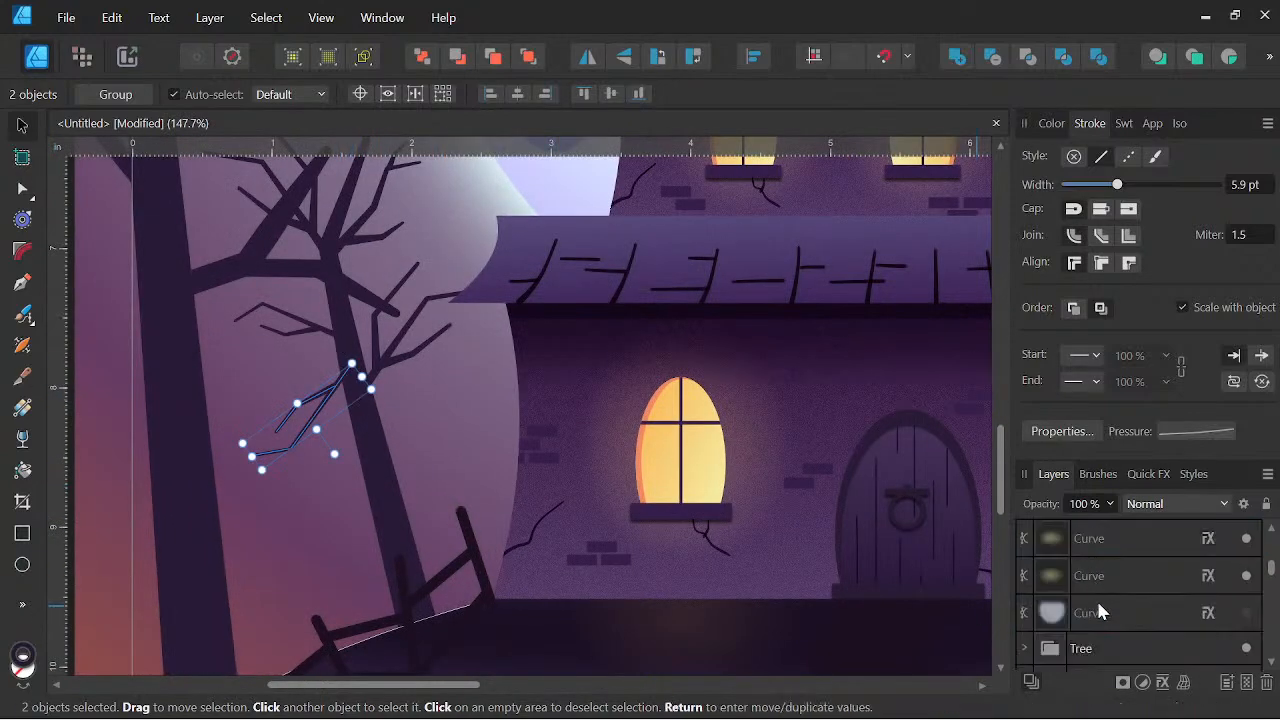
pyautogui.scroll(-3, 1100, 610)
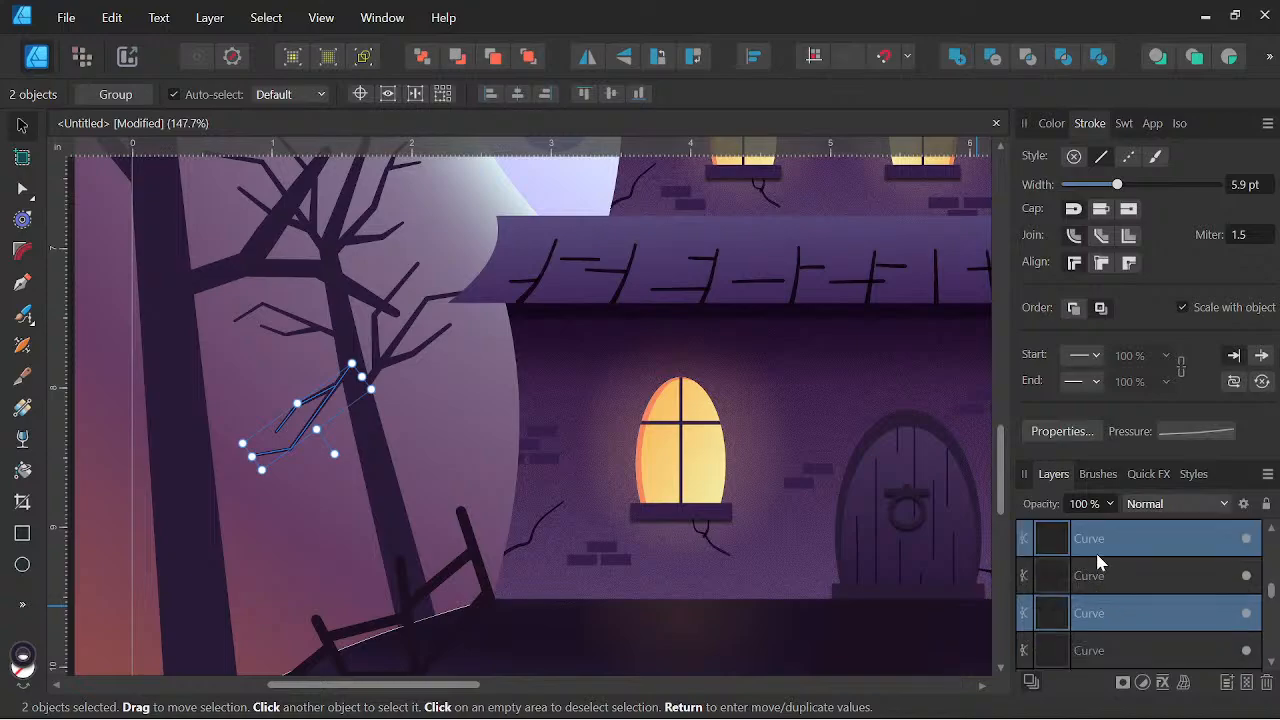
pyautogui.click(1119, 566)
pyautogui.scroll(-2, 1119, 566)
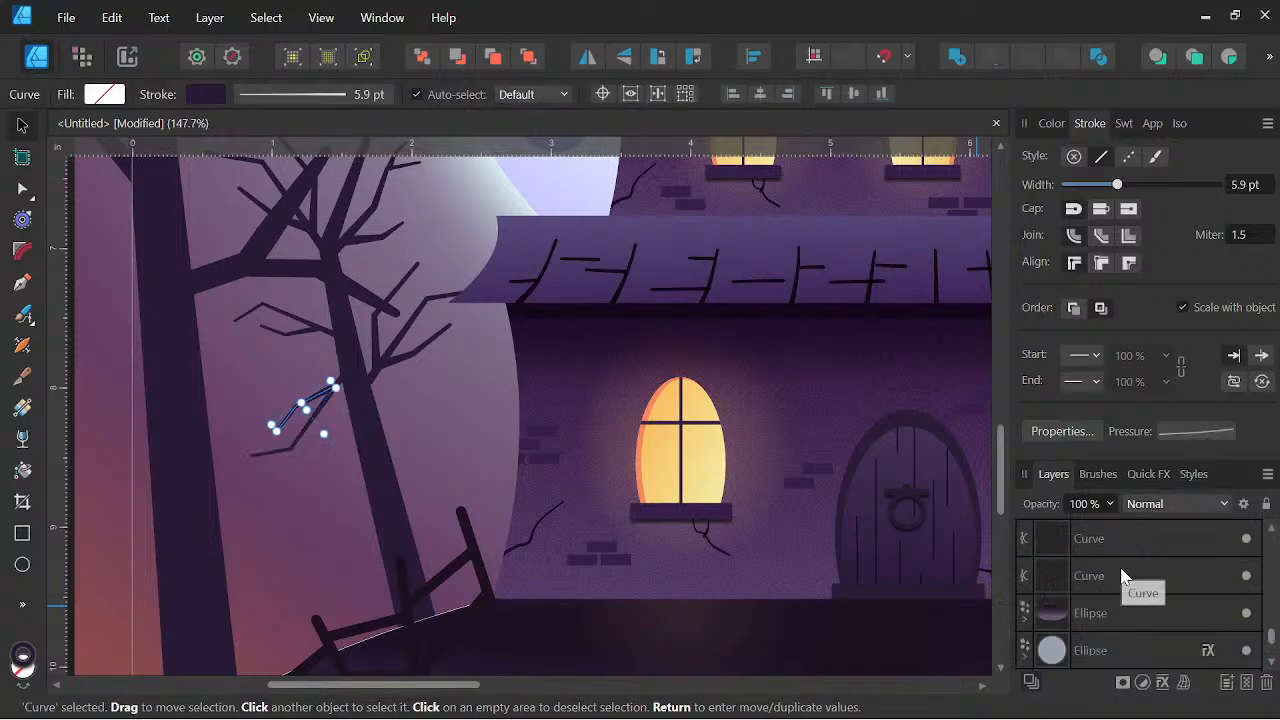
pyautogui.click(1108, 539)
pyautogui.moveTo(1118, 188); pyautogui.dragTo(1130, 188)
pyautogui.moveTo(538, 374); pyautogui.dragTo(612, 499)
pyautogui.scroll(-2, 603, 430)
pyautogui.moveTo(643, 456); pyautogui.dragTo(608, 443)
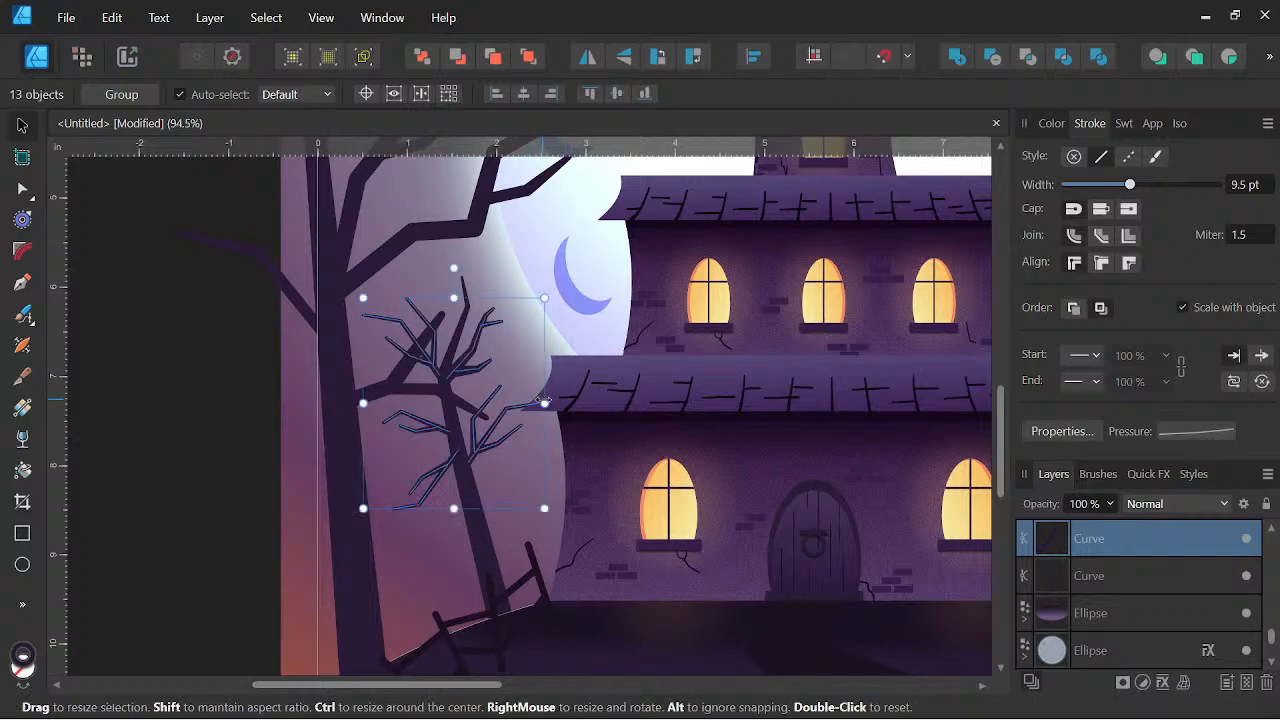
pyautogui.moveTo(544, 402); pyautogui.dragTo(576, 397)
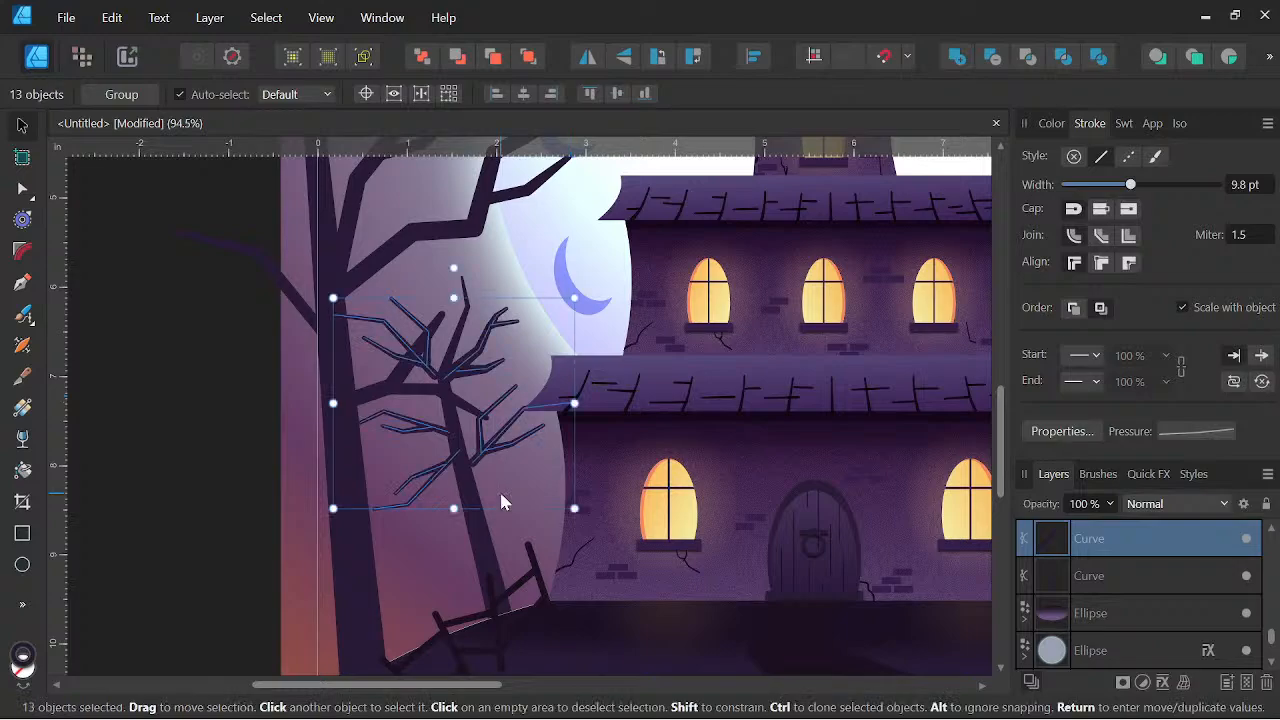
# Extend the small tree's upper-left twig to meet the trunk and set the short upper-right twig's stroke width to 7.4 pt
pyautogui.click(449, 383)
pyautogui.scroll(3, 449, 383)
pyautogui.click(419, 374)
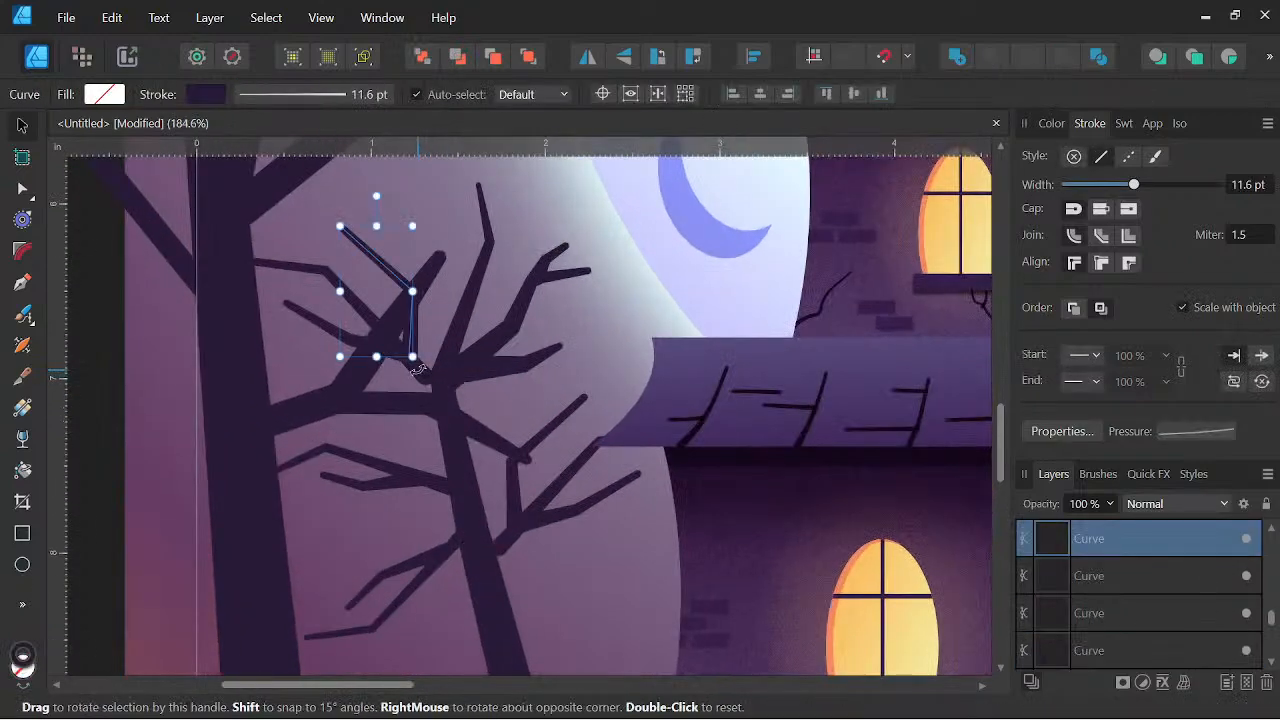
pyautogui.click(419, 375)
pyautogui.moveTo(420, 371); pyautogui.dragTo(433, 384)
pyautogui.click(510, 358)
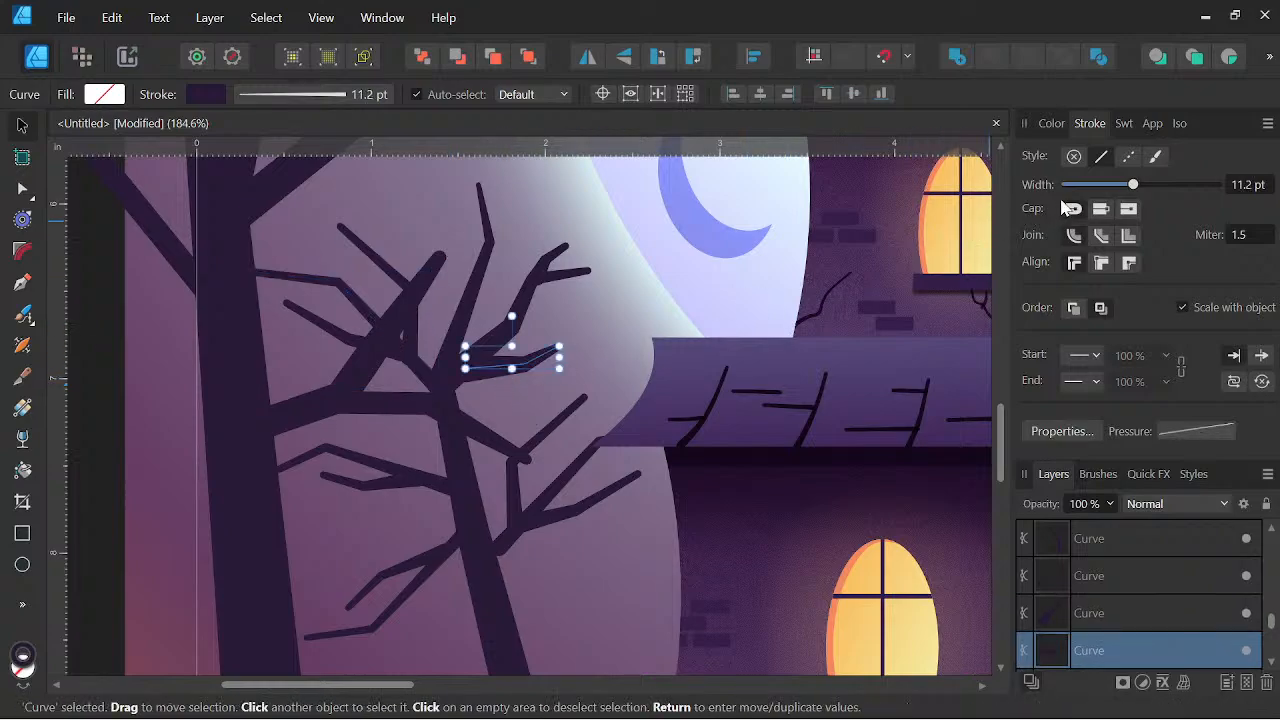
pyautogui.moveTo(1133, 186); pyautogui.dragTo(1124, 187)
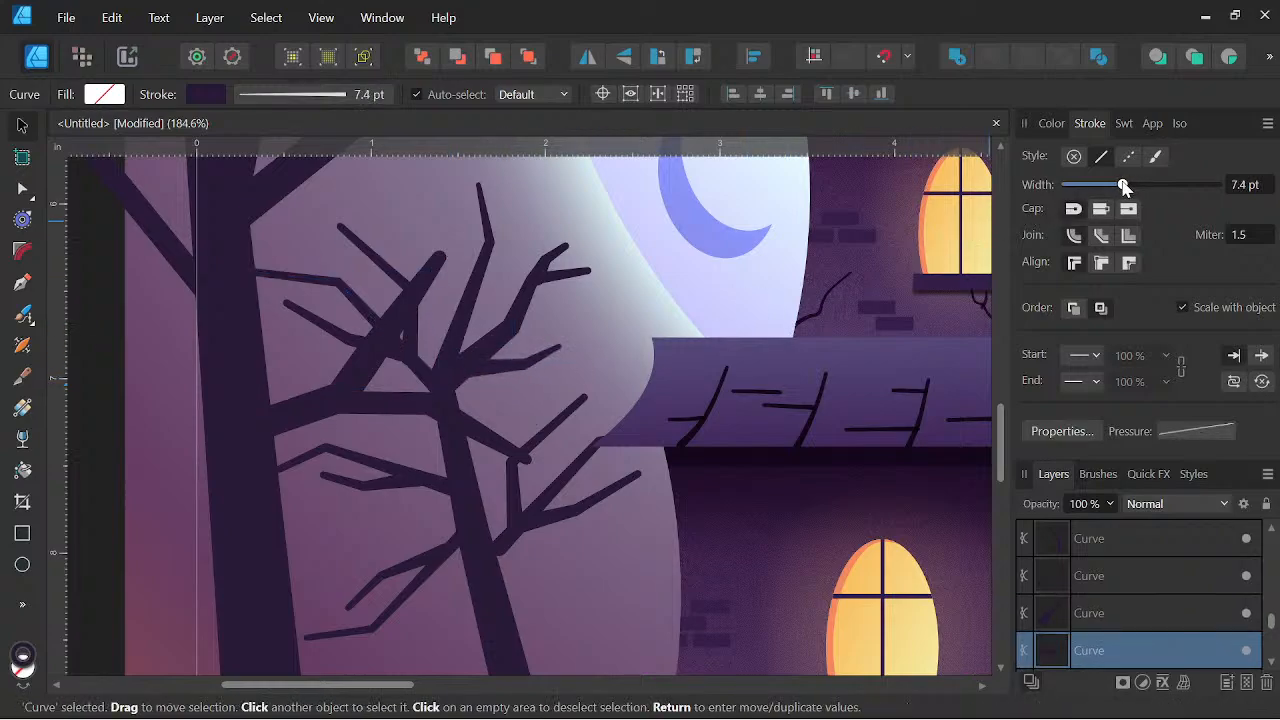
# Stretch the base of the long branch on the small tree's right down into the trunk
pyautogui.scroll(-3, 537, 349)
pyautogui.scroll(3, 517, 443)
pyautogui.click(537, 410)
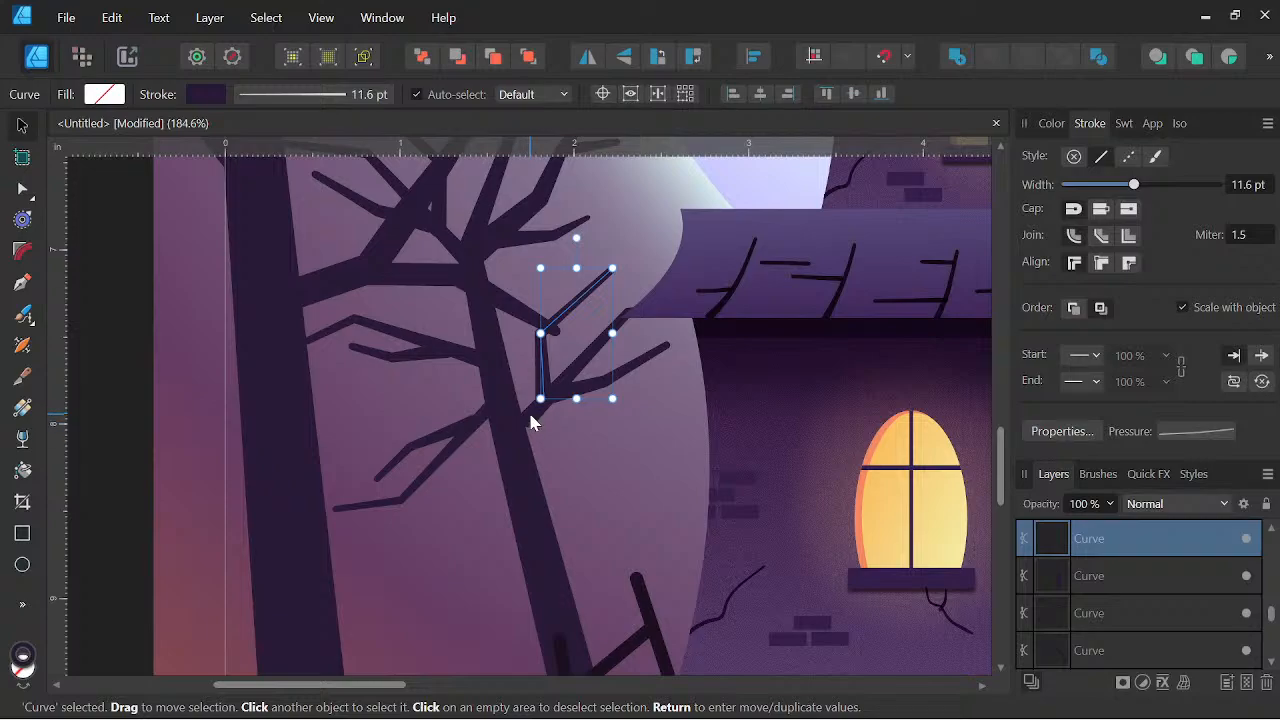
pyautogui.scroll(4, 534, 410)
pyautogui.click(621, 325)
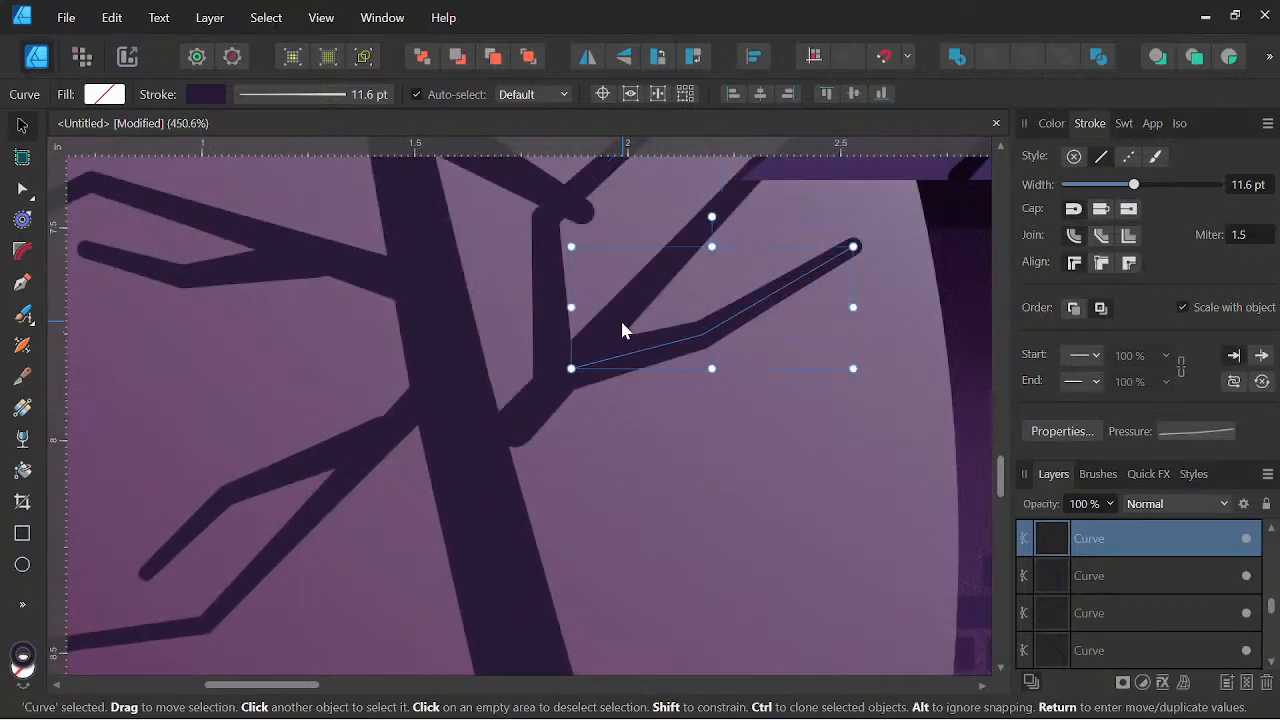
pyautogui.click(515, 428)
pyautogui.moveTo(513, 430); pyautogui.dragTo(475, 470)
pyautogui.scroll(-8, 659, 424)
pyautogui.moveTo(659, 424); pyautogui.dragTo(557, 466)
pyautogui.scroll(-4, 531, 466)
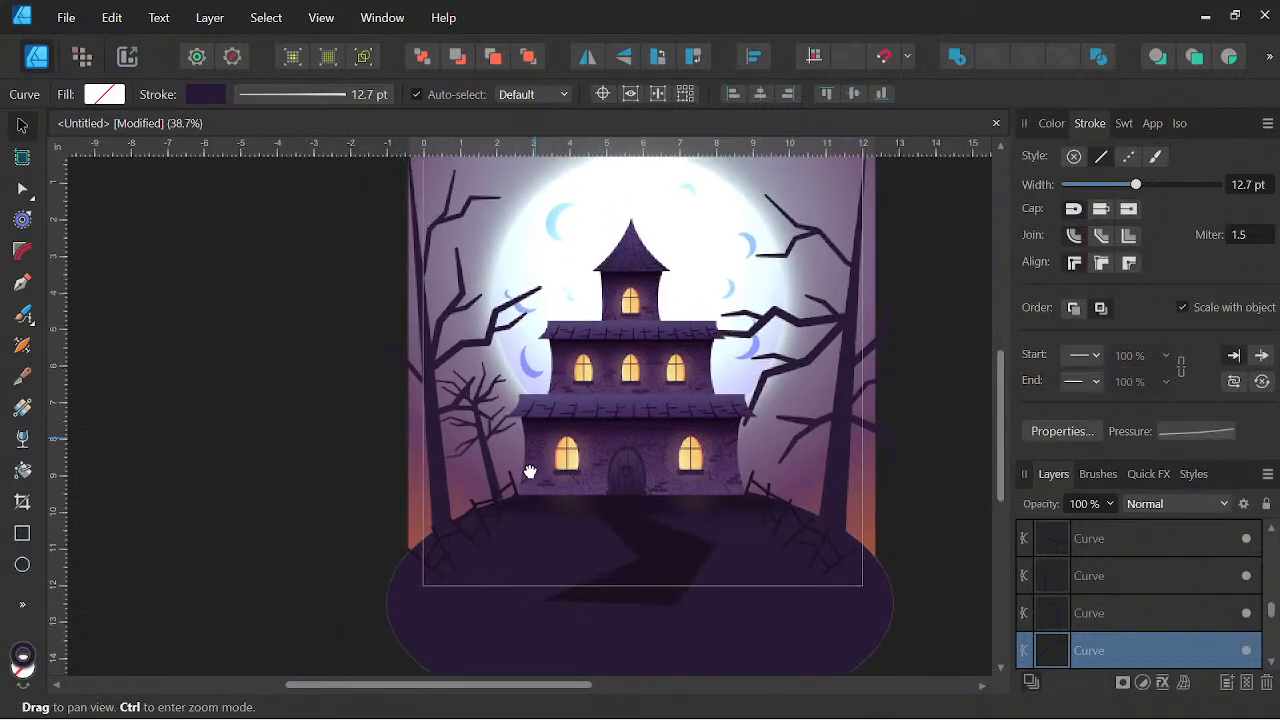
pyautogui.scroll(1, 457, 496)
pyautogui.moveTo(457, 496); pyautogui.dragTo(511, 534)
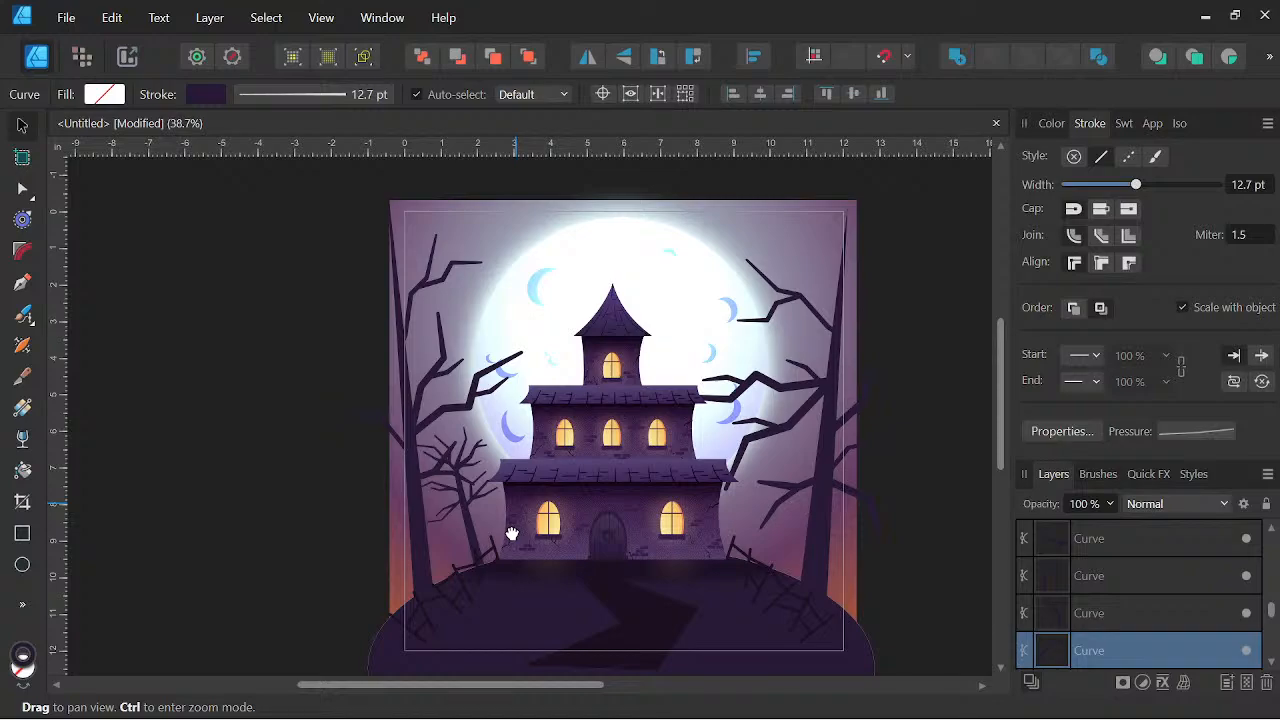
pyautogui.moveTo(511, 534); pyautogui.dragTo(517, 513)
# Draw a short bent twig with the Pen tool on the left side of the small tree's lower trunk
pyautogui.click(501, 491)
pyautogui.scroll(5, 488, 489)
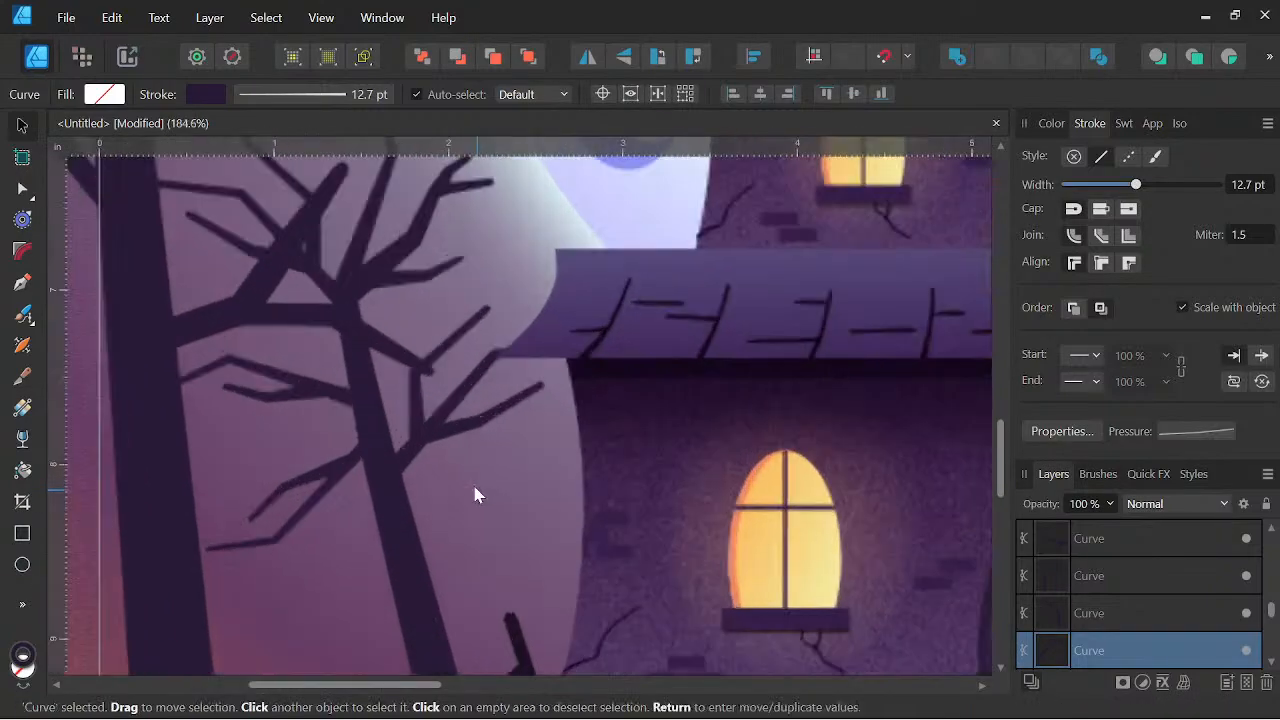
pyautogui.moveTo(390, 547); pyautogui.dragTo(408, 497)
pyautogui.press('p')
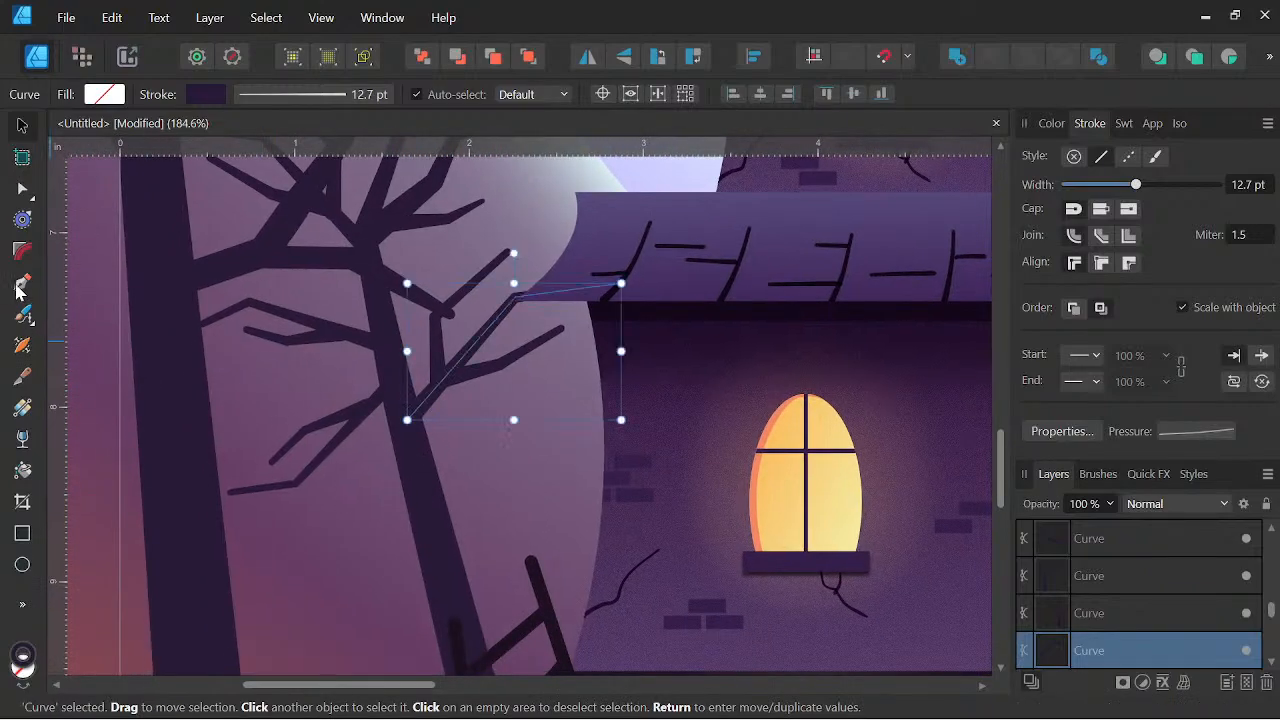
pyautogui.click(348, 481)
pyautogui.click(385, 509)
pyautogui.click(415, 512)
pyautogui.press('Escape')
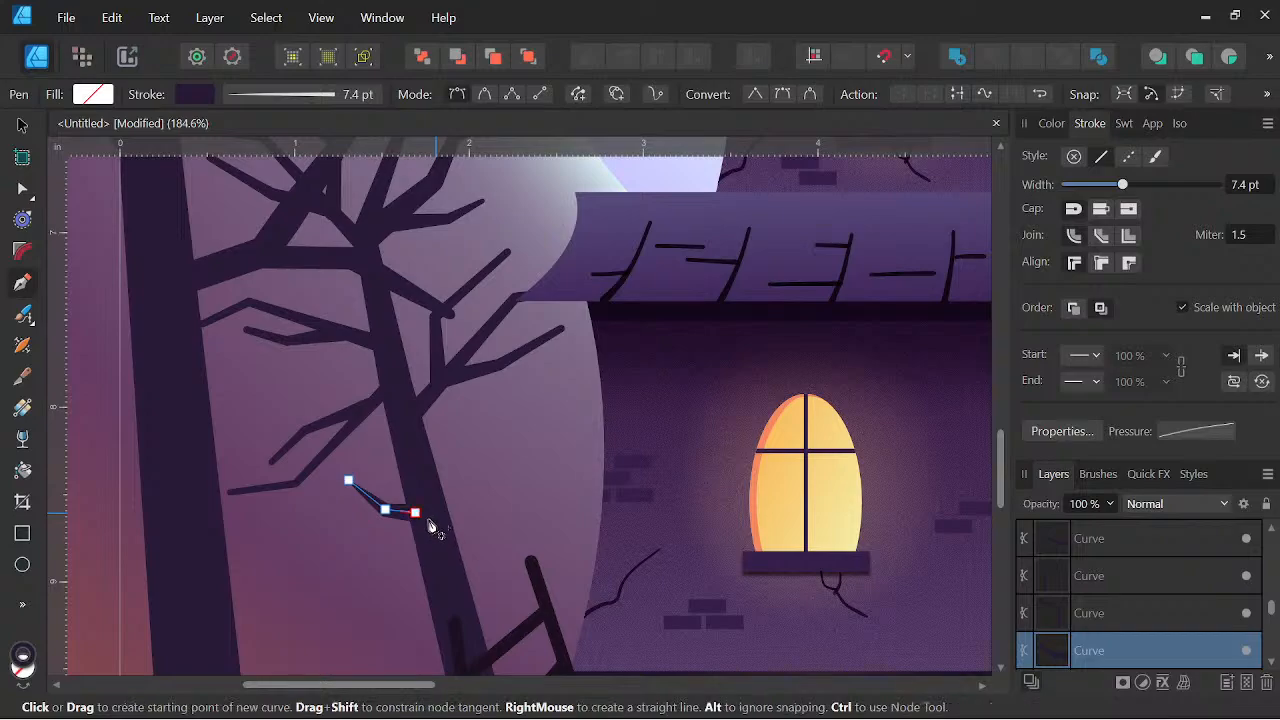
# Draw a second bent twig lower on the small tree's left side and another on the right side of its trunk
pyautogui.click(368, 567)
pyautogui.click(397, 535)
pyautogui.click(424, 535)
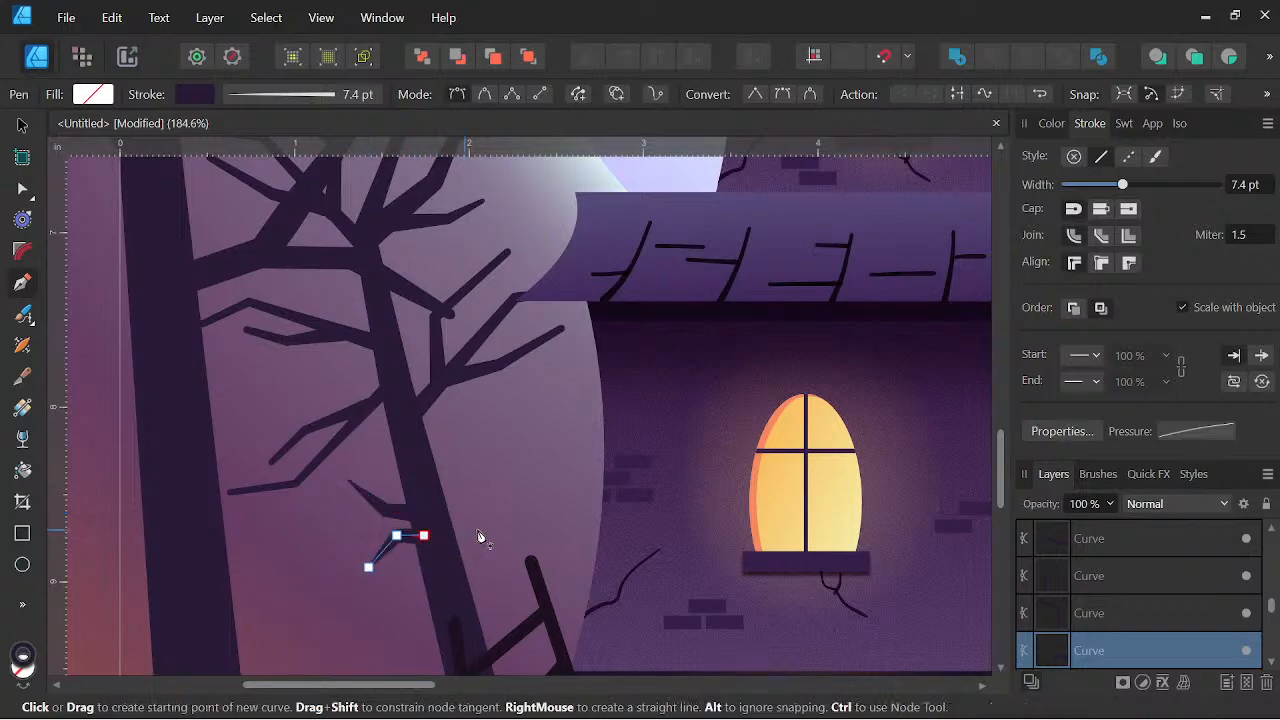
pyautogui.click(461, 426)
pyautogui.click(457, 461)
pyautogui.click(428, 485)
# Draw a crooked five-point trunk rising from the hill between the house and the large right tree, with a 27.2 pt stroke
pyautogui.scroll(-5, 490, 515)
pyautogui.moveTo(629, 523); pyautogui.dragTo(348, 521)
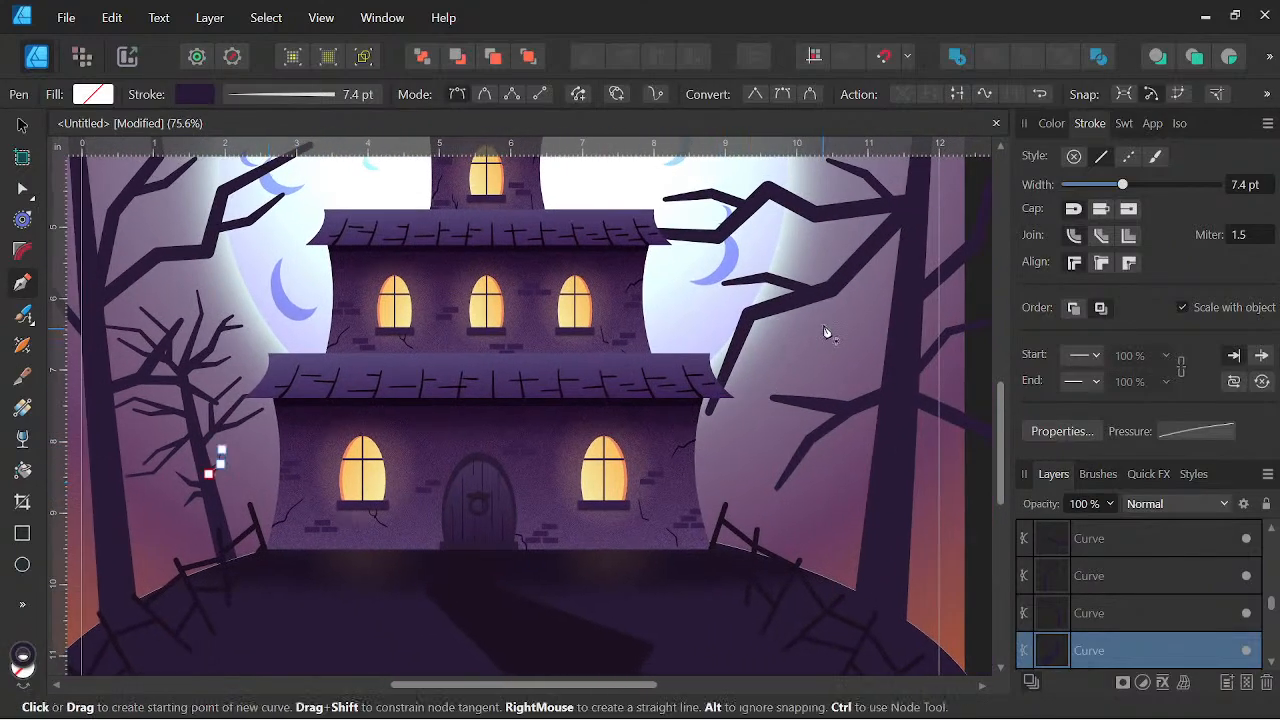
pyautogui.moveTo(813, 252); pyautogui.dragTo(827, 327)
pyautogui.click(799, 378)
pyautogui.click(777, 459)
pyautogui.click(770, 582)
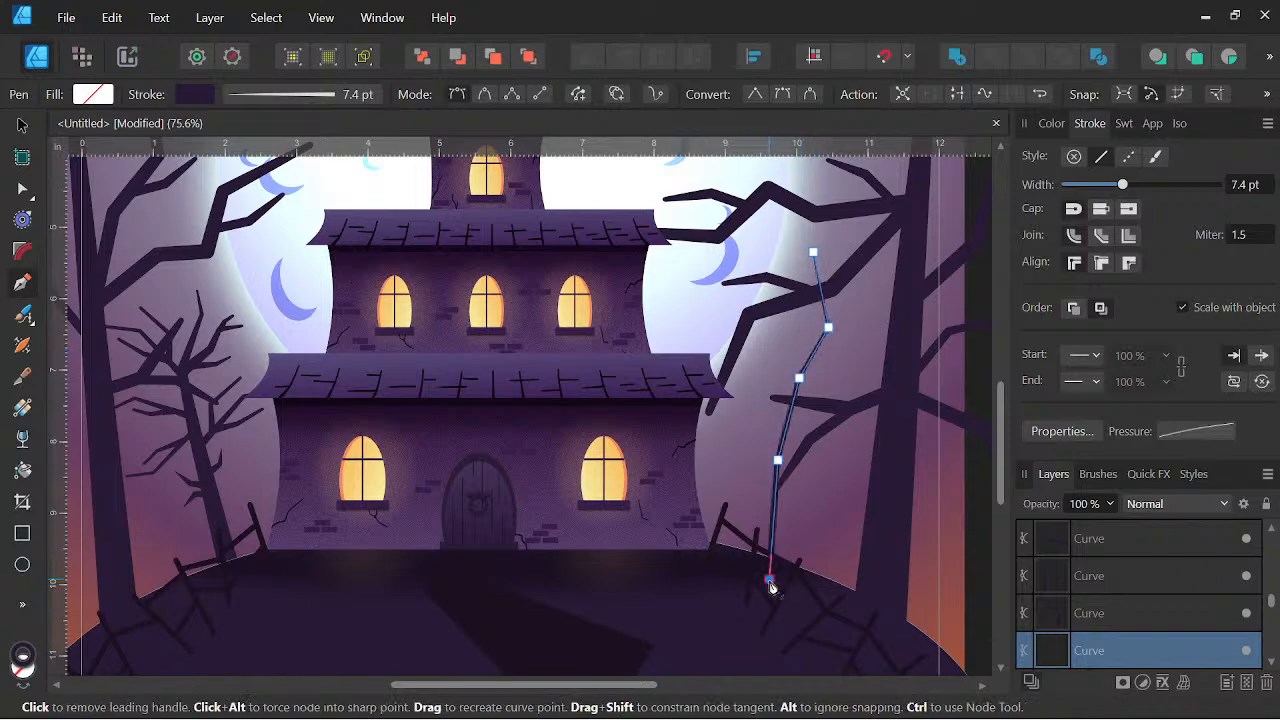
pyautogui.moveTo(869, 539); pyautogui.dragTo(825, 549)
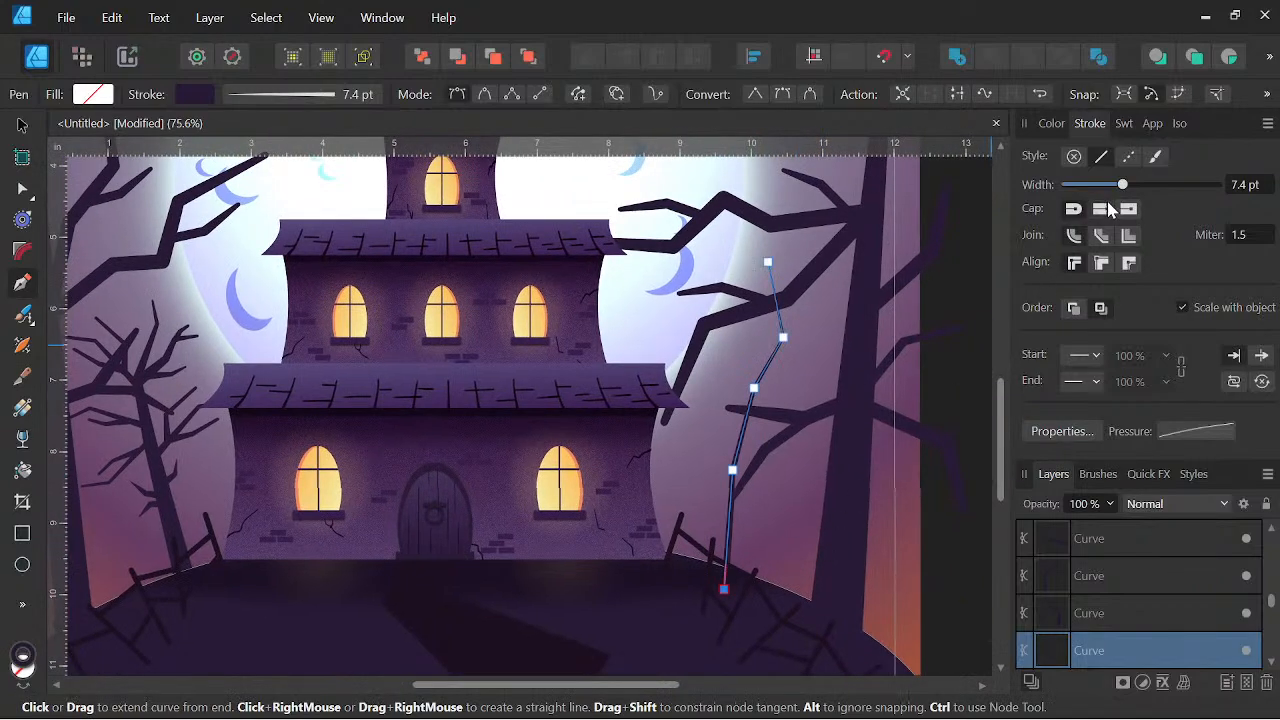
pyautogui.moveTo(1122, 185); pyautogui.dragTo(1160, 187)
pyautogui.scroll(3, 817, 377)
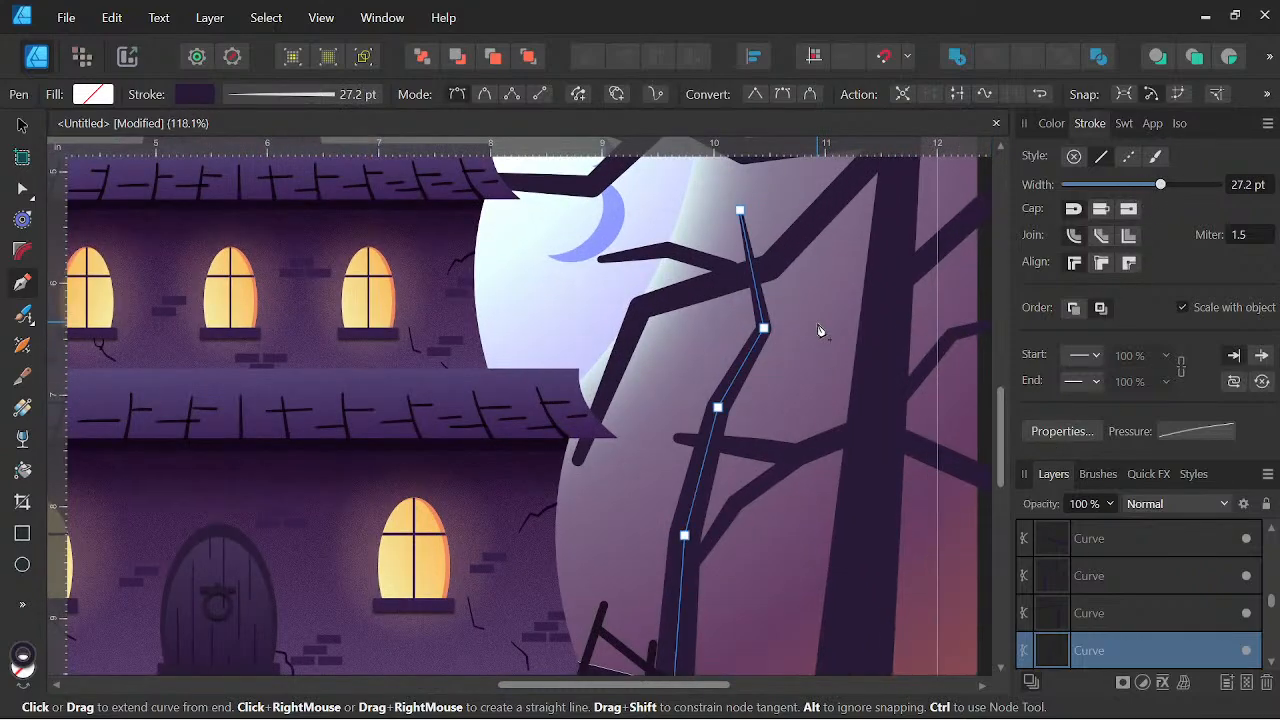
pyautogui.press('Escape')
# Draw an upward-bent branch on the right side of the new trunk with an 11.8 pt stroke
pyautogui.click(832, 288)
pyautogui.click(821, 339)
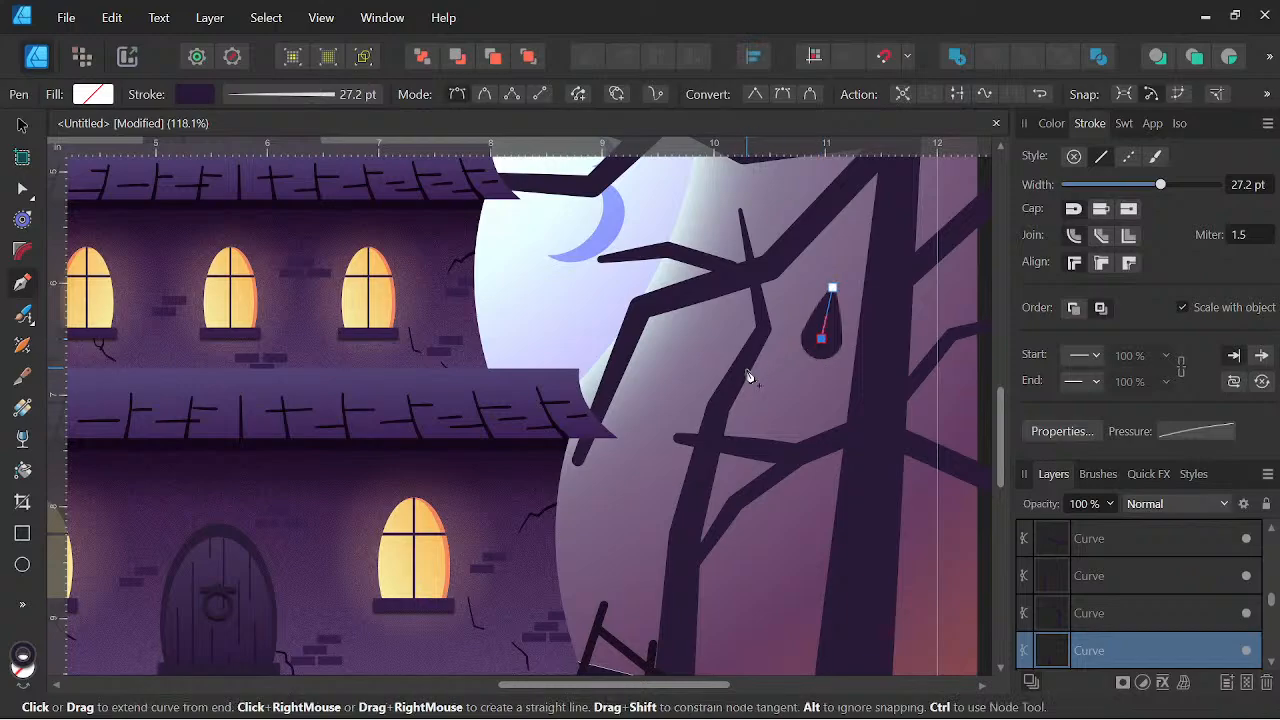
pyautogui.click(744, 371)
pyautogui.moveTo(1170, 185); pyautogui.dragTo(1134, 185)
pyautogui.scroll(4, 829, 371)
pyautogui.press('Escape')
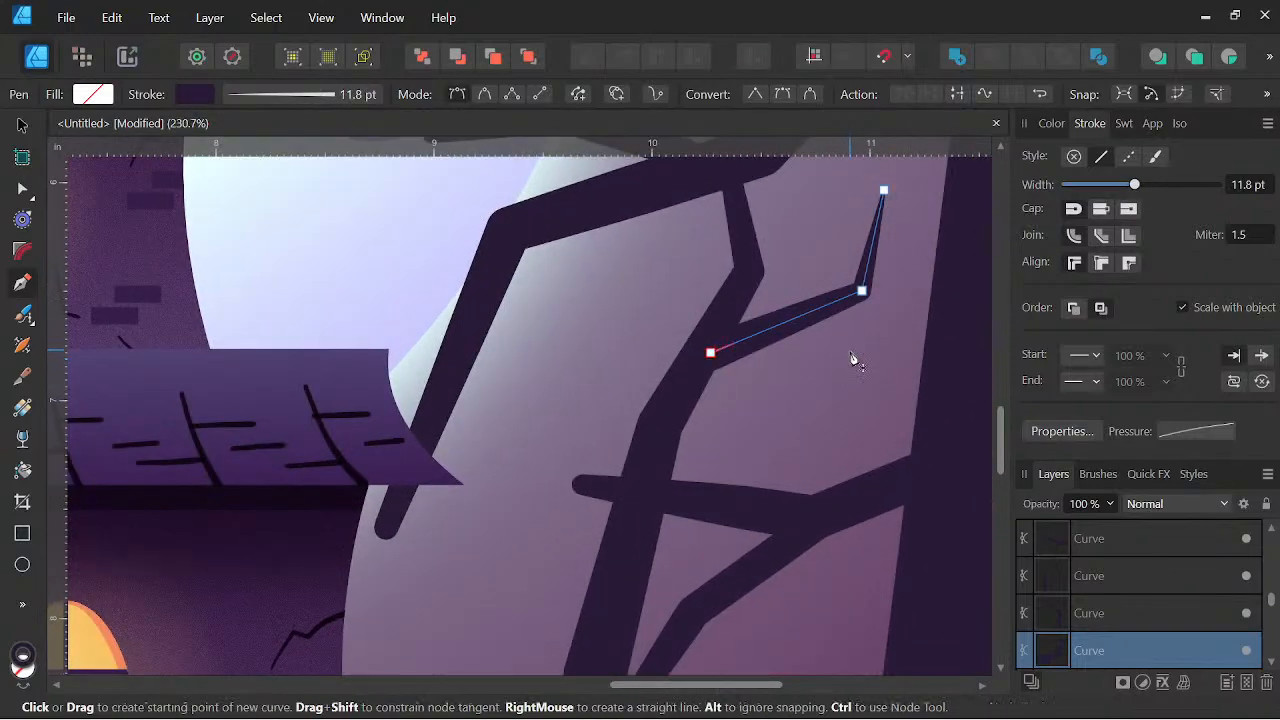
# Draw a short 7.6 pt twig below the new trunk's right branch and move its base node into the trunk
pyautogui.click(885, 359)
pyautogui.click(839, 341)
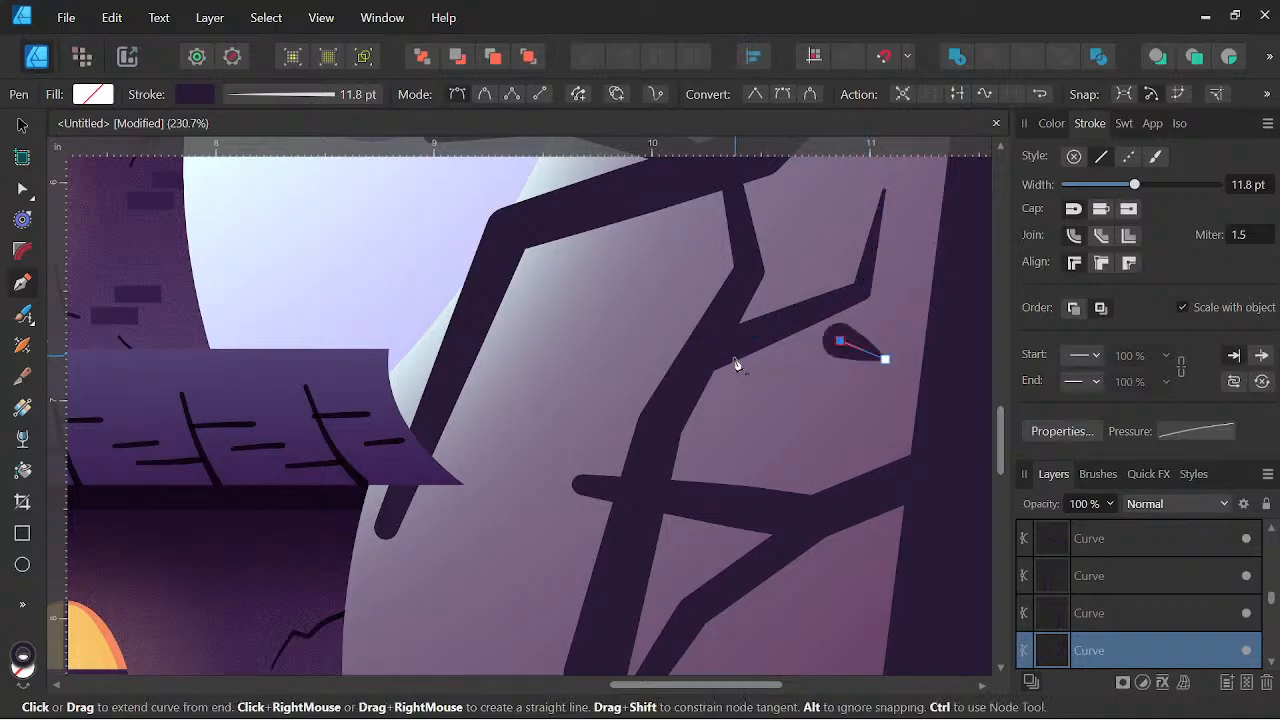
pyautogui.click(732, 358)
pyautogui.moveTo(1136, 188); pyautogui.dragTo(1123, 188)
pyautogui.click(14, 192)
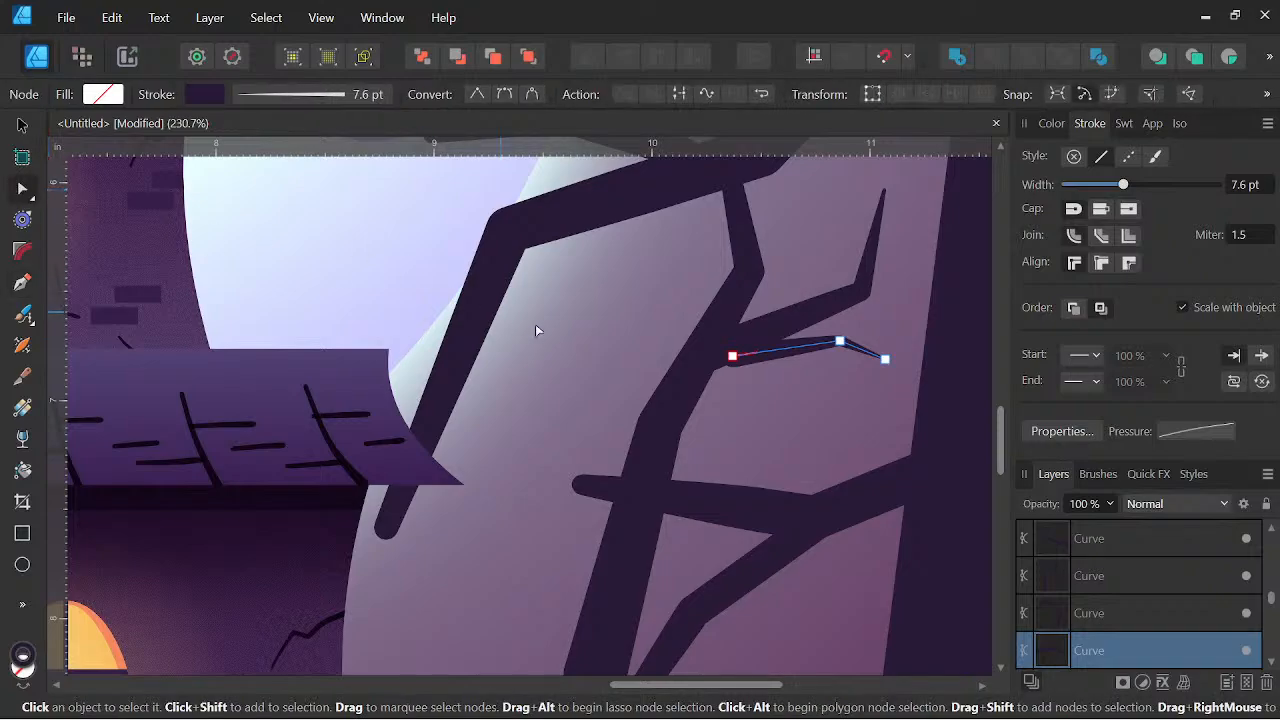
pyautogui.moveTo(733, 357); pyautogui.dragTo(812, 430)
pyautogui.scroll(-4, 732, 358)
pyautogui.scroll(2, 652, 382)
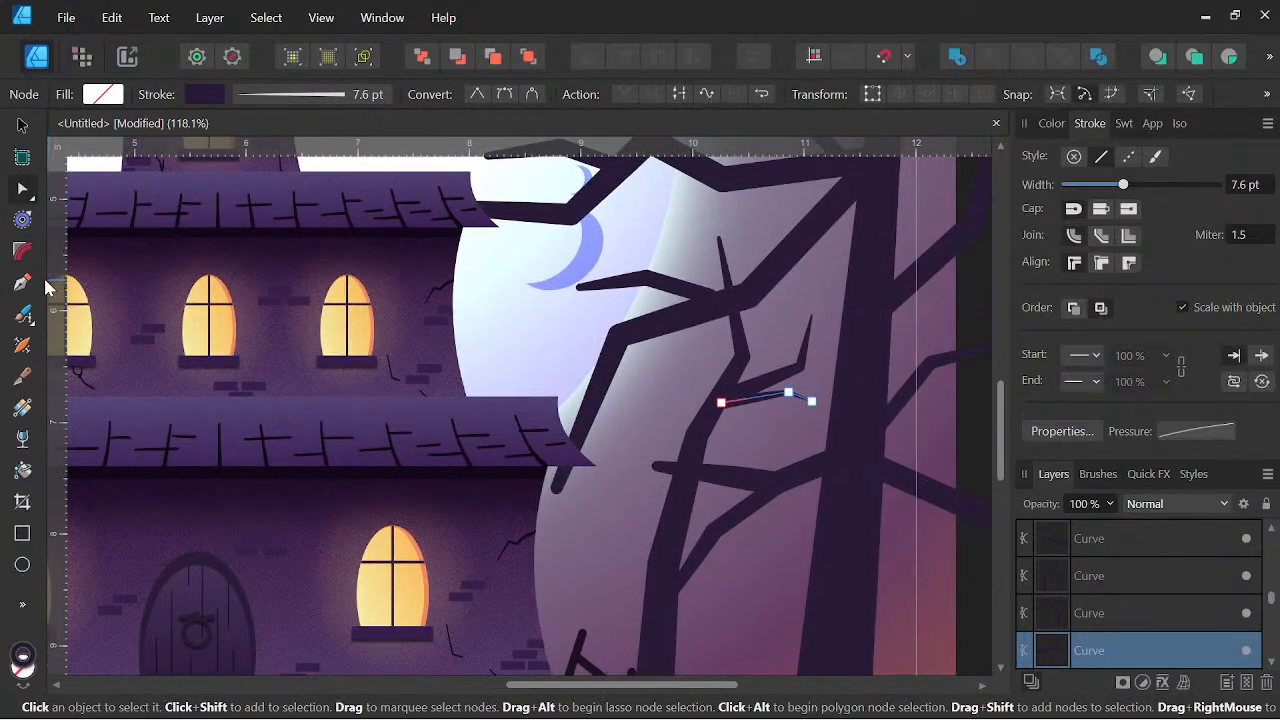
# Draw a four-point bent branch on the upper left side of the new trunk with the Pen tool
pyautogui.press('p')
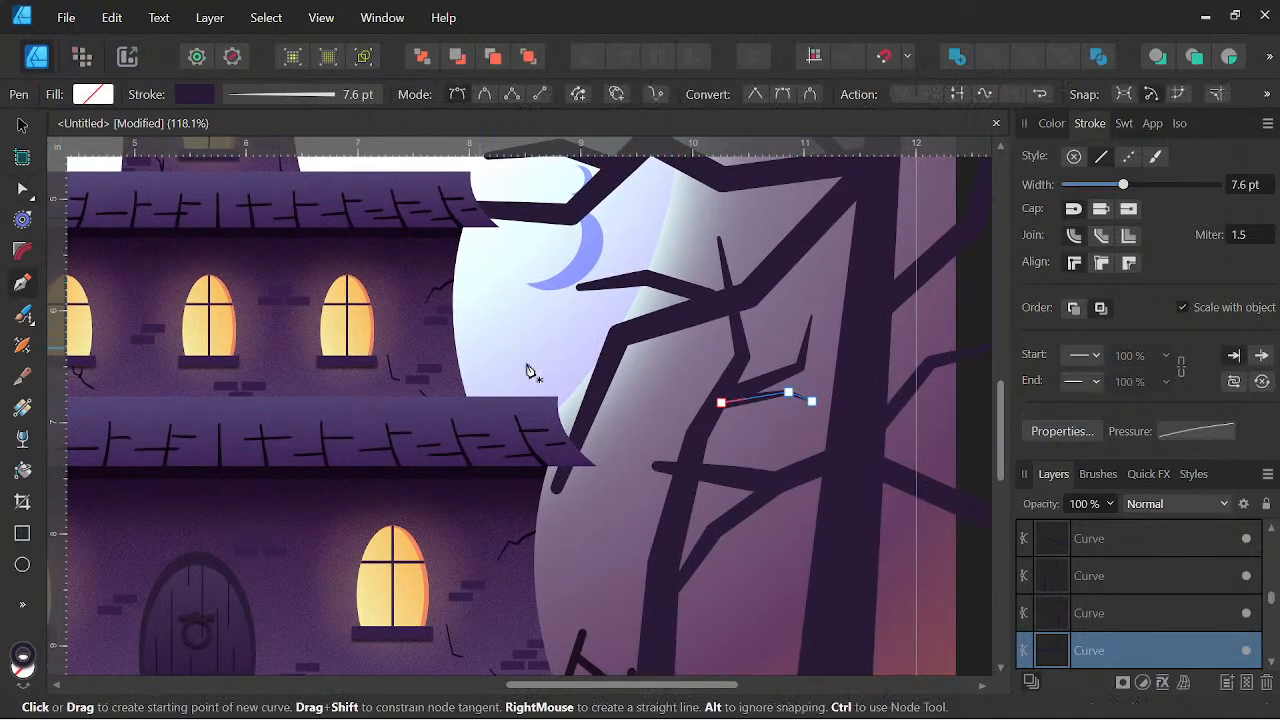
pyautogui.click(597, 309)
pyautogui.click(651, 313)
pyautogui.click(665, 375)
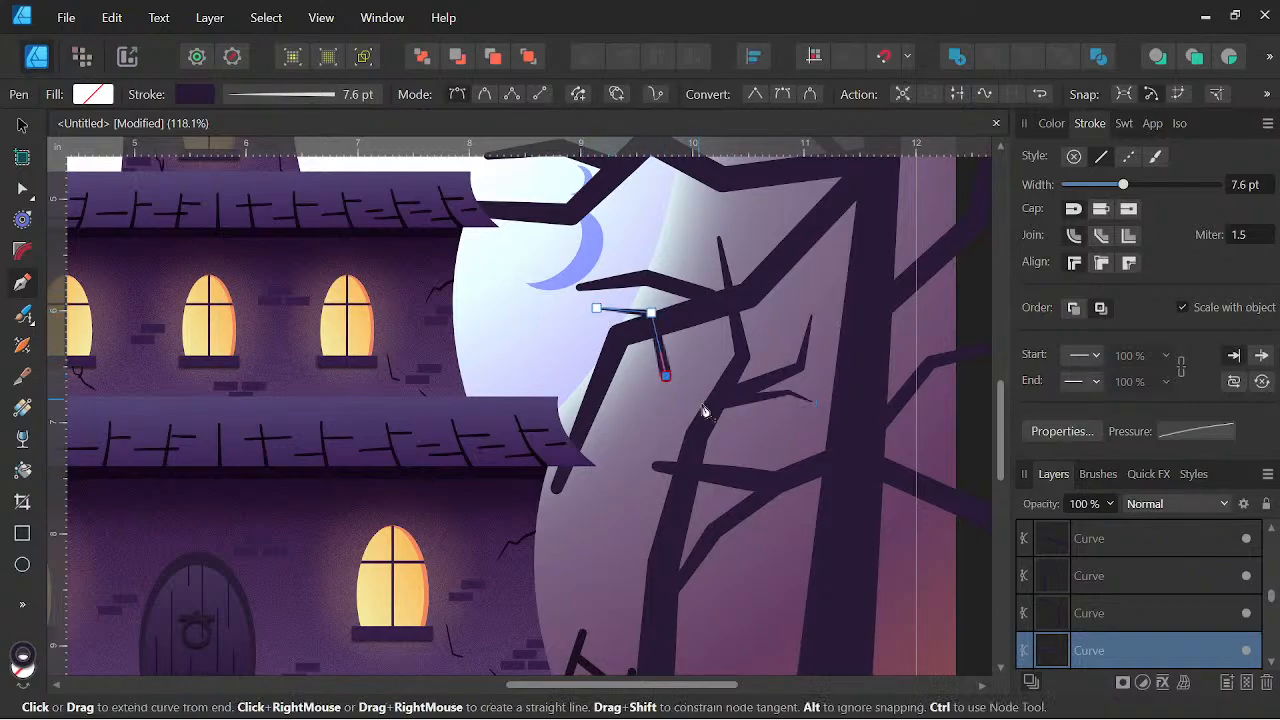
pyautogui.click(700, 432)
pyautogui.press('Escape')
# Draw a short three-point twig just below the upper-left branch, ending at the new trunk
pyautogui.click(632, 390)
pyautogui.click(657, 416)
pyautogui.click(698, 429)
pyautogui.press('Escape')
# Draw a four-point arching branch from below the roof's corner to the left side of the new trunk
pyautogui.moveTo(720, 493); pyautogui.dragTo(728, 428)
pyautogui.click(573, 435)
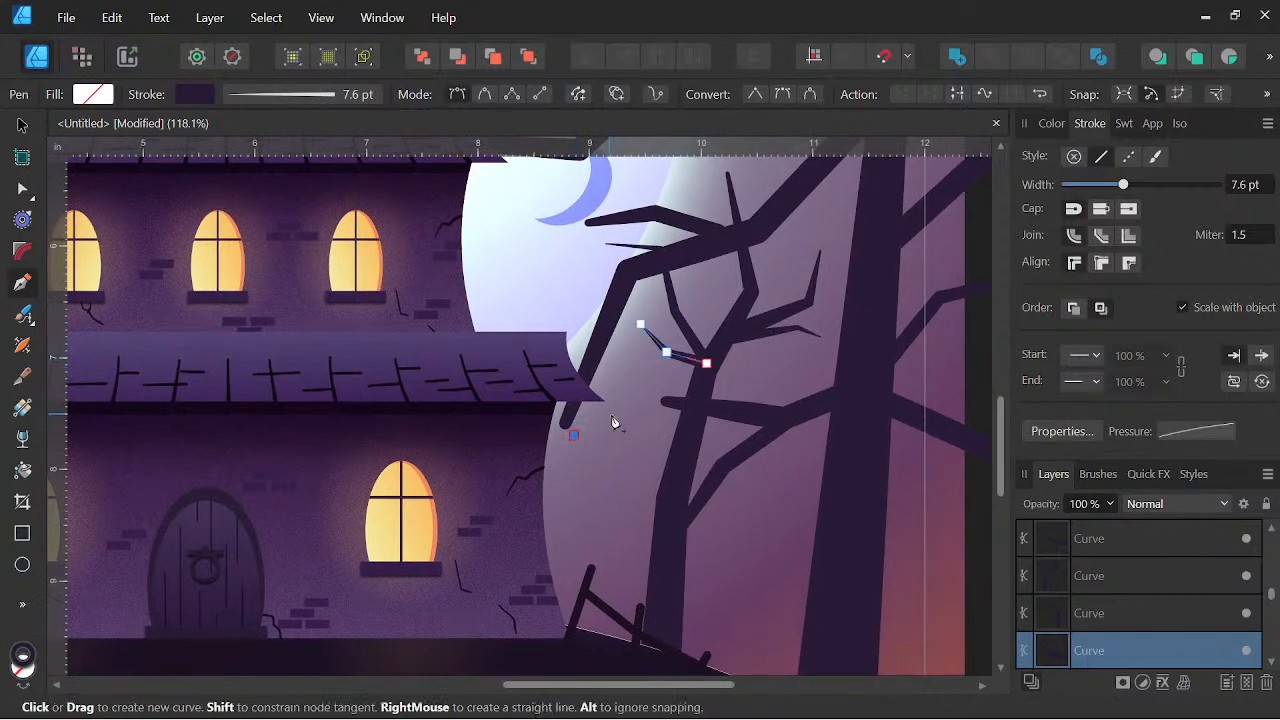
pyautogui.click(612, 412)
pyautogui.click(658, 424)
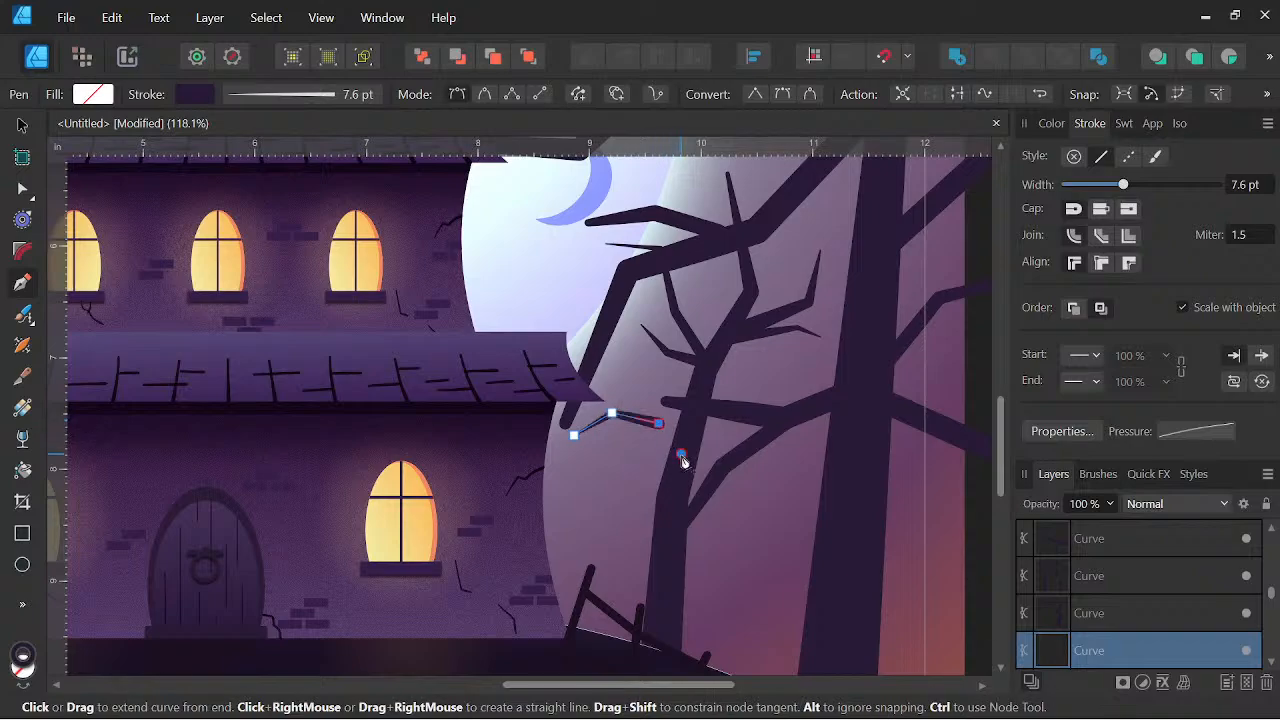
pyautogui.click(681, 454)
pyautogui.press('Escape')
# Draw a short three-point twig rising from the arching branch below the roof's corner
pyautogui.click(619, 370)
pyautogui.click(626, 400)
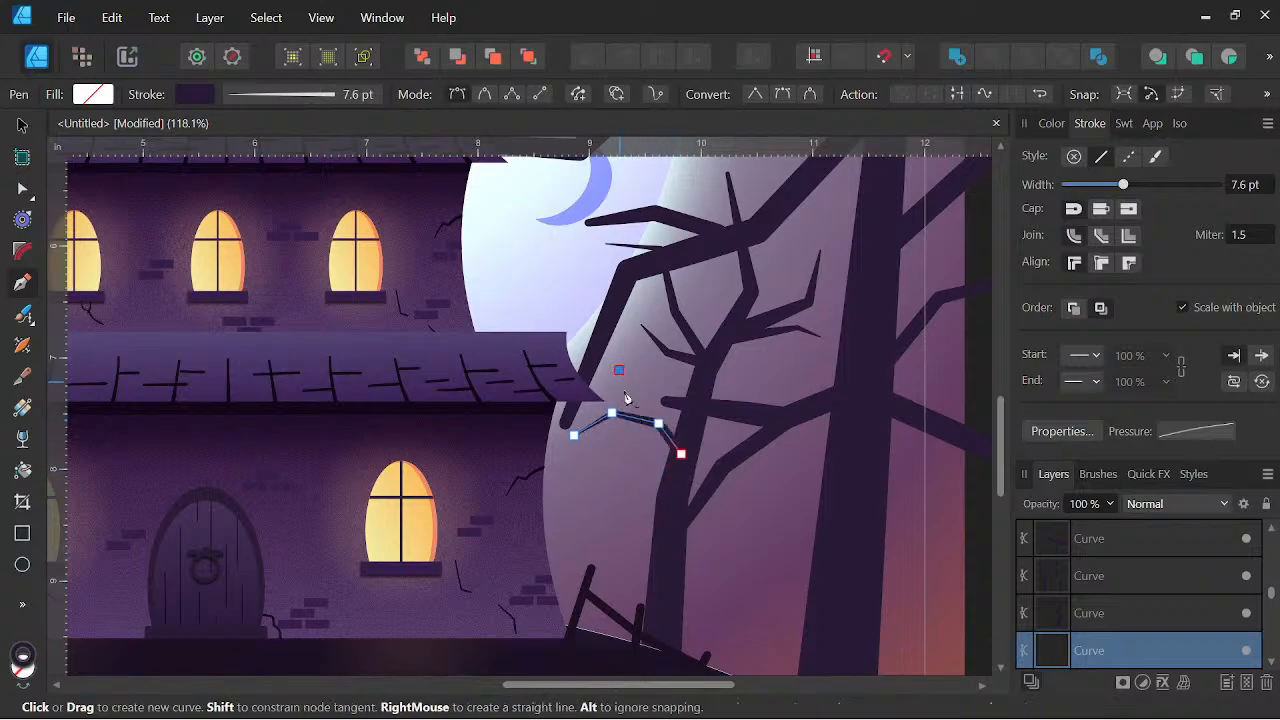
pyautogui.click(658, 425)
pyautogui.press('Escape')
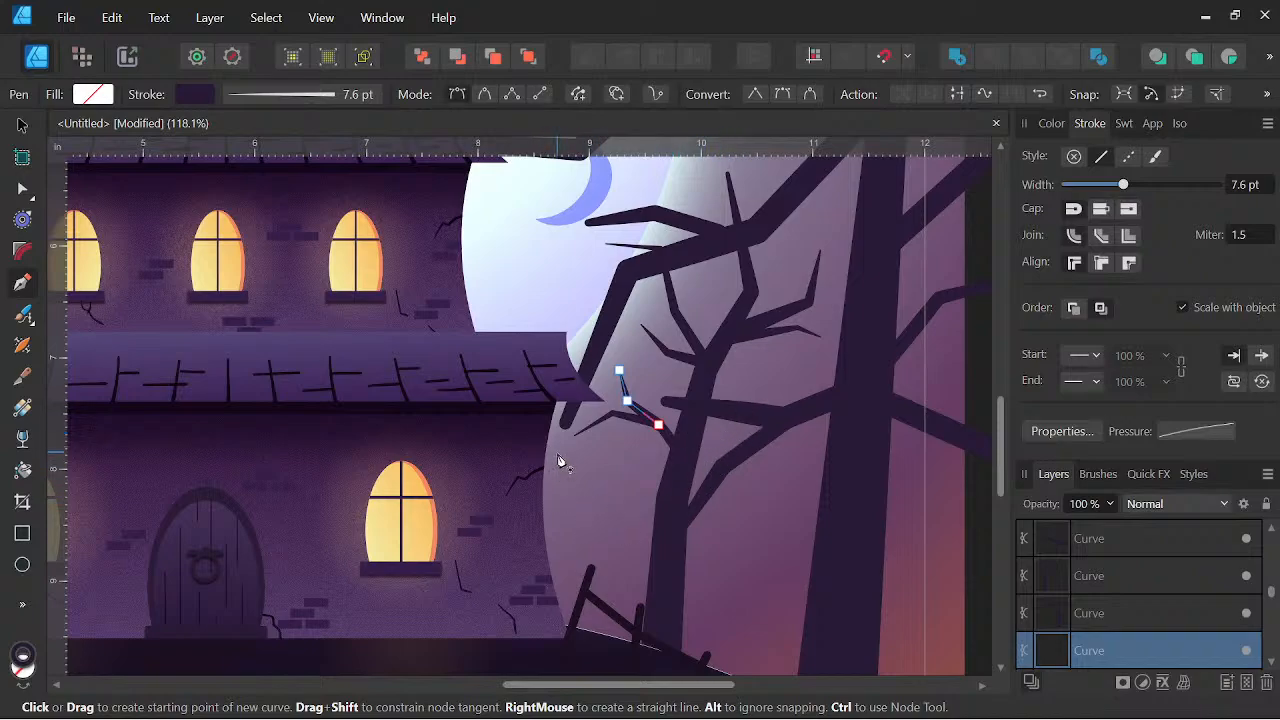
# Draw a four-point bent branch on the lower left side of the new trunk with the Pen tool
pyautogui.click(557, 452)
pyautogui.click(591, 491)
pyautogui.click(627, 491)
pyautogui.click(658, 508)
pyautogui.press('Escape')
# Draw a four-point branch rising to the right from the middle of the new trunk
pyautogui.click(783, 369)
pyautogui.click(758, 398)
pyautogui.click(719, 437)
pyautogui.click(686, 457)
pyautogui.press('Escape')
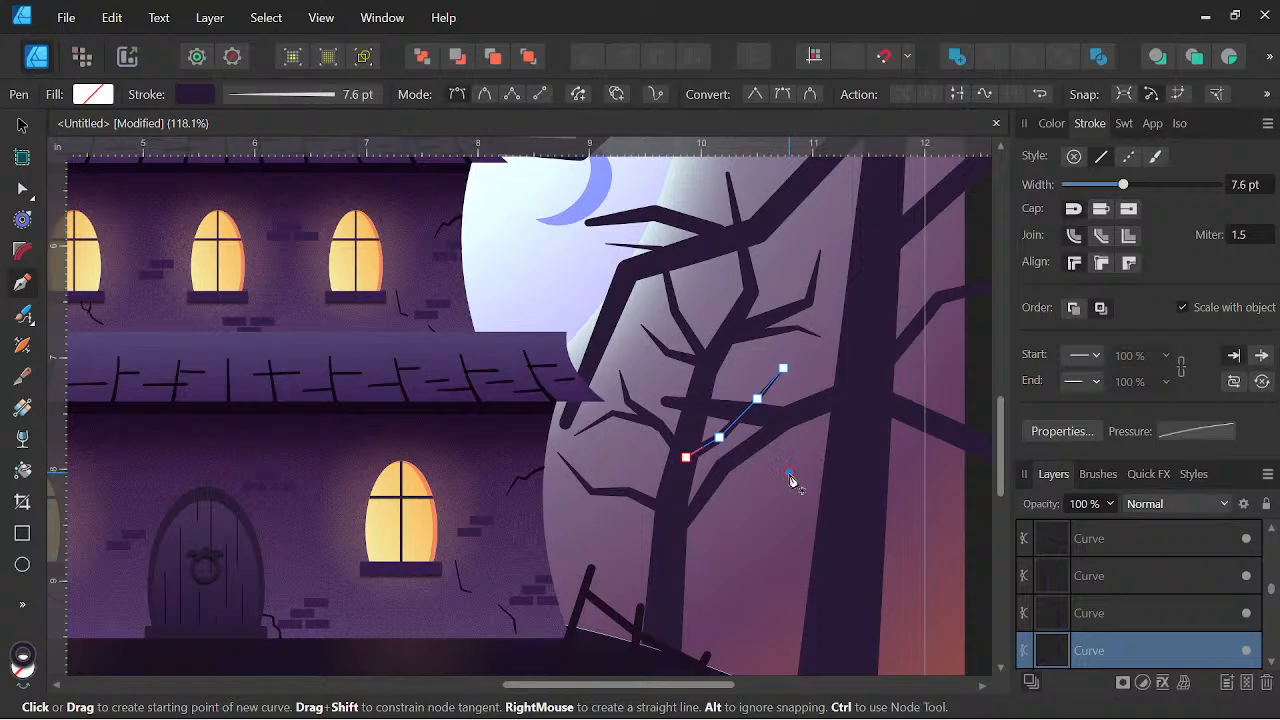
# Draw a three-point twig bending downward to the right, starting at the base of the middle right branch
pyautogui.click(789, 472)
pyautogui.click(746, 434)
pyautogui.click(696, 452)
pyautogui.press('Escape')
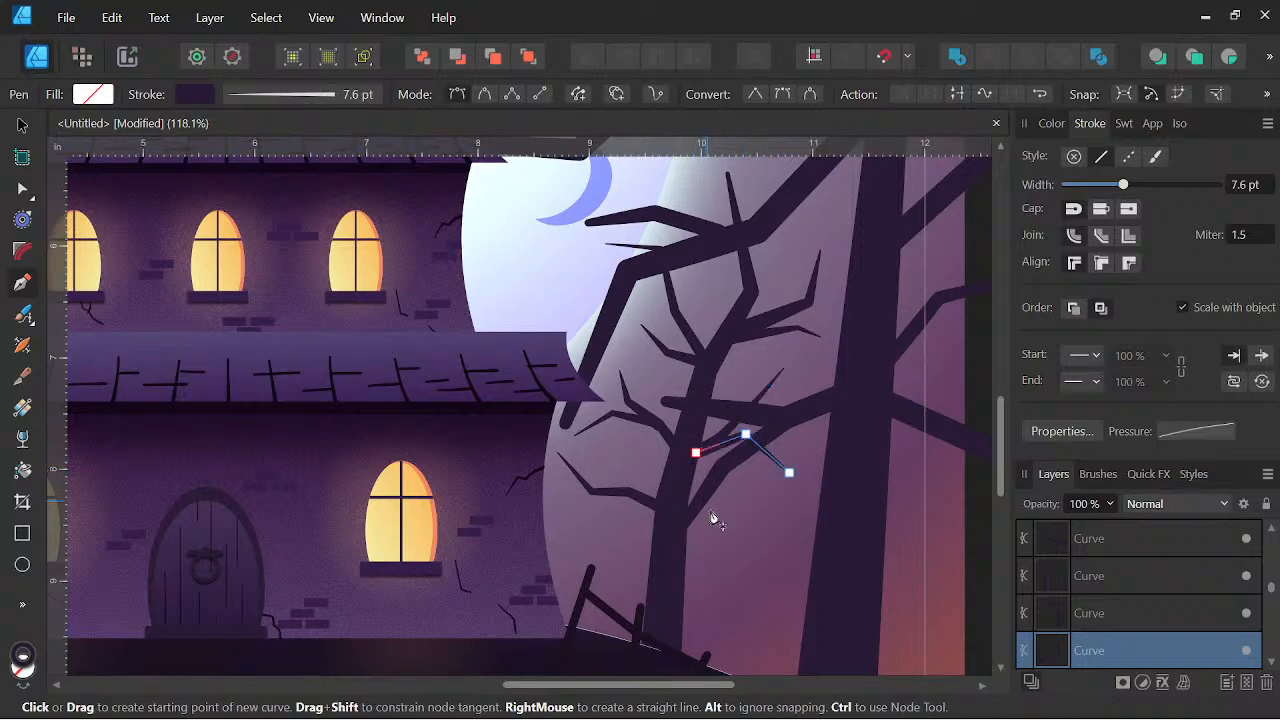
pyautogui.click(805, 441)
pyautogui.click(764, 450)
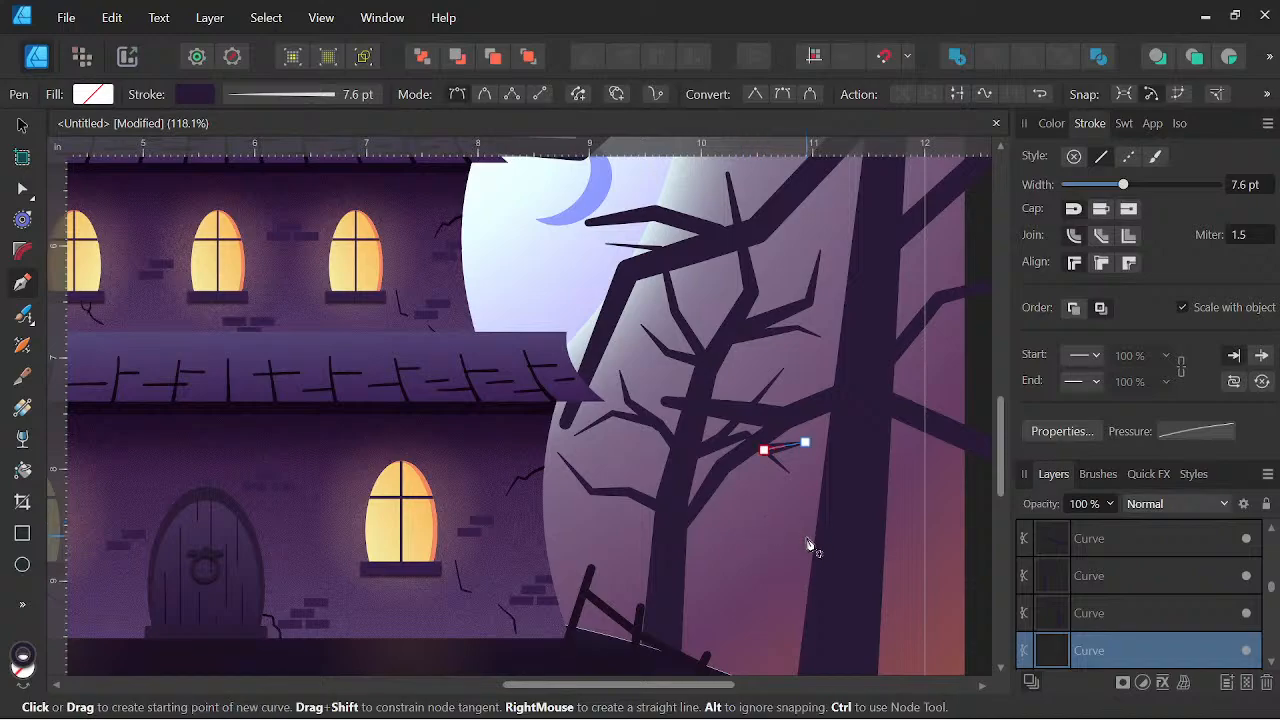
pyautogui.hotkey('ctrl', 'z')
pyautogui.hotkey('ctrl', 'z')
# Draw a three-point branch rising from the lower right side of the new trunk
pyautogui.moveTo(785, 546); pyautogui.dragTo(771, 506)
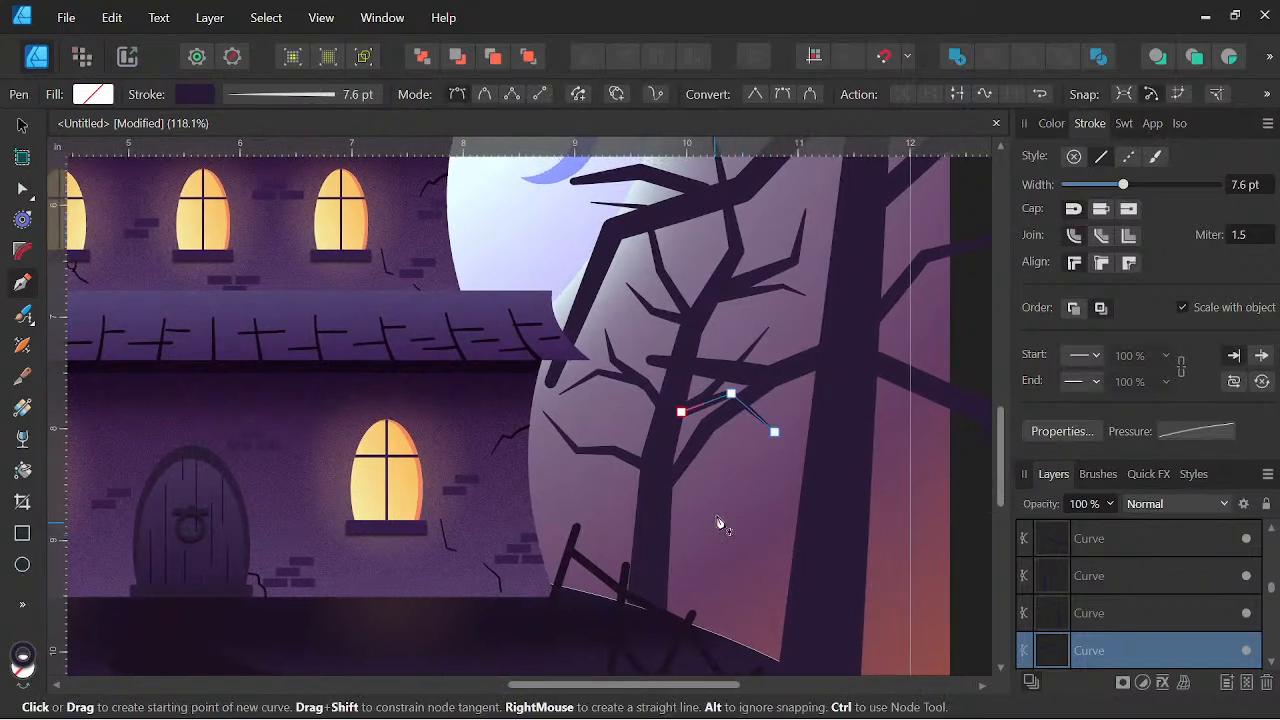
pyautogui.scroll(1, 729, 488)
pyautogui.click(733, 452)
pyautogui.click(698, 505)
pyautogui.click(653, 515)
pyautogui.press('Escape')
# Draw a three-point twig pointing slightly downward just below the lower right branch, ending at the trunk
pyautogui.click(745, 531)
pyautogui.click(717, 518)
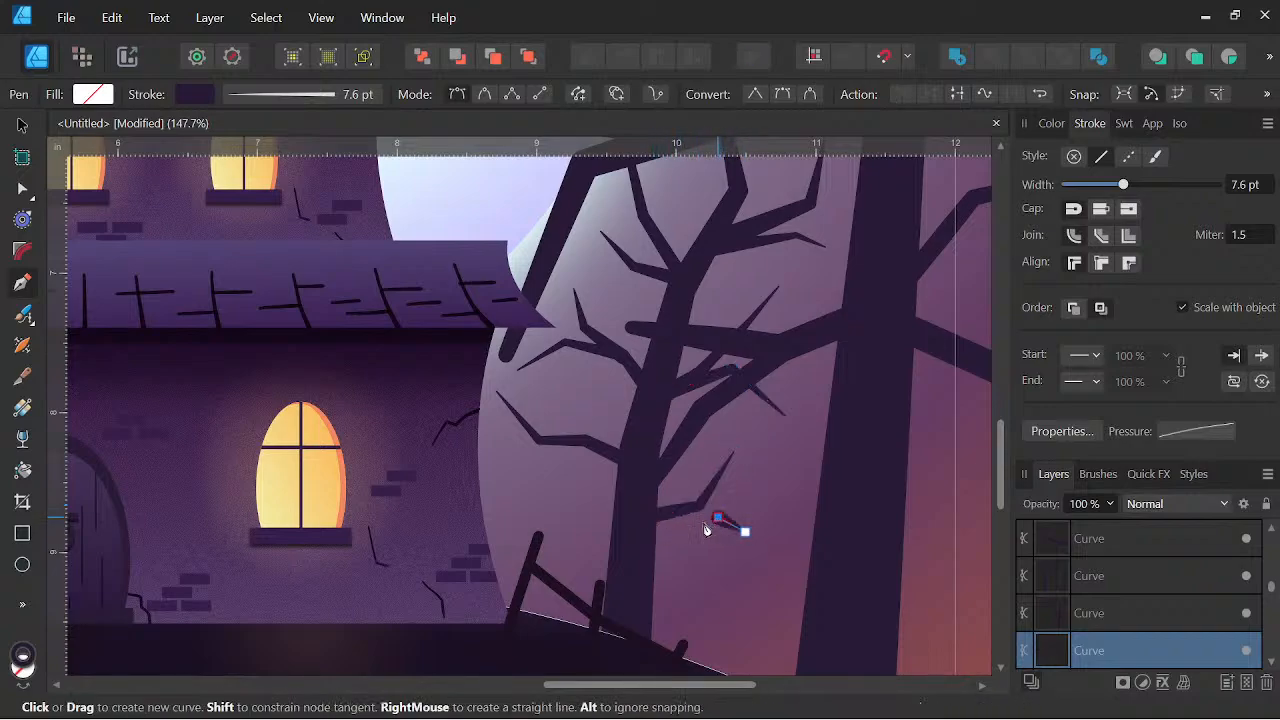
pyautogui.click(655, 520)
pyautogui.press('Escape')
pyautogui.scroll(-5, 786, 480)
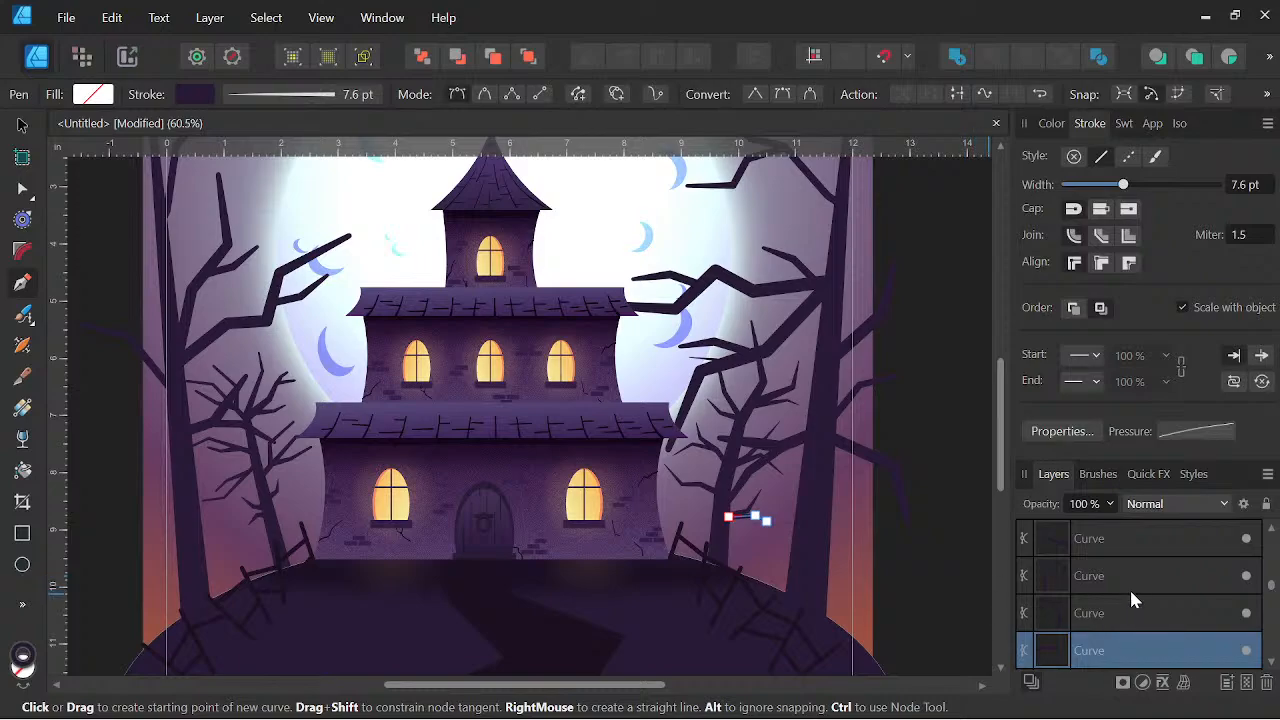
pyautogui.scroll(-1, 1132, 582)
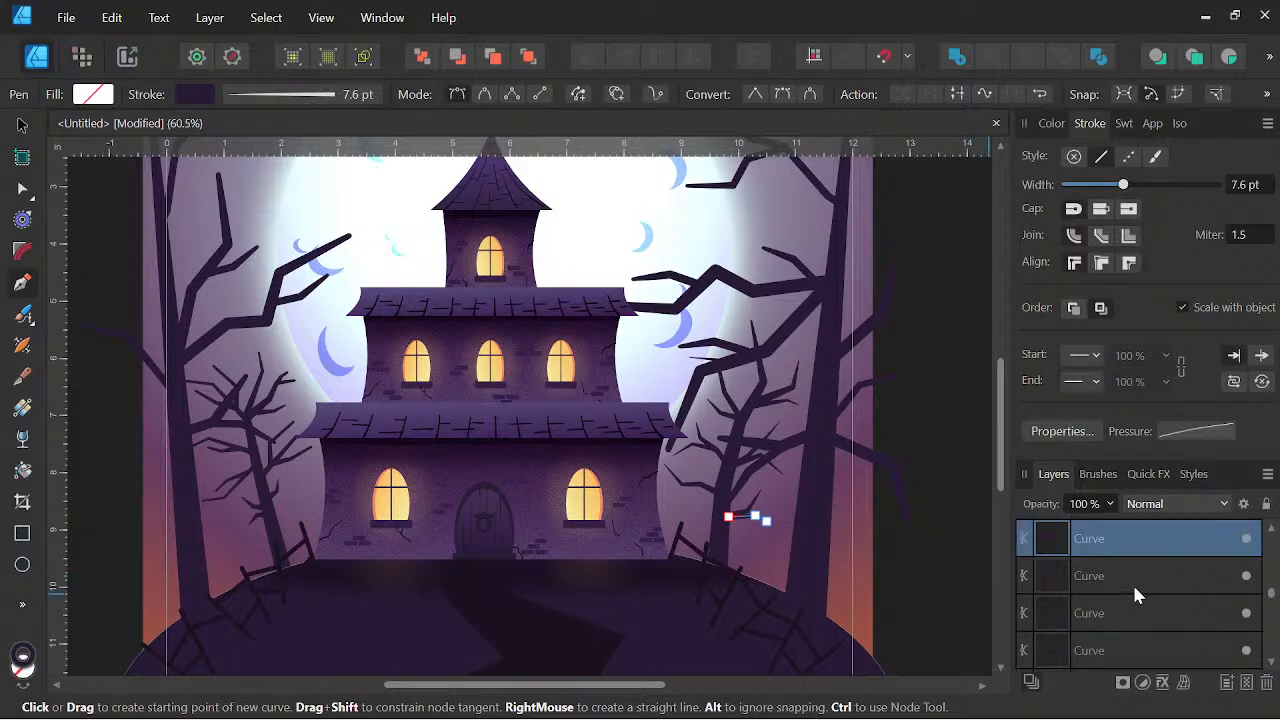
pyautogui.scroll(-2, 1134, 587)
pyautogui.scroll(2, 1134, 587)
pyautogui.scroll(1, 1130, 582)
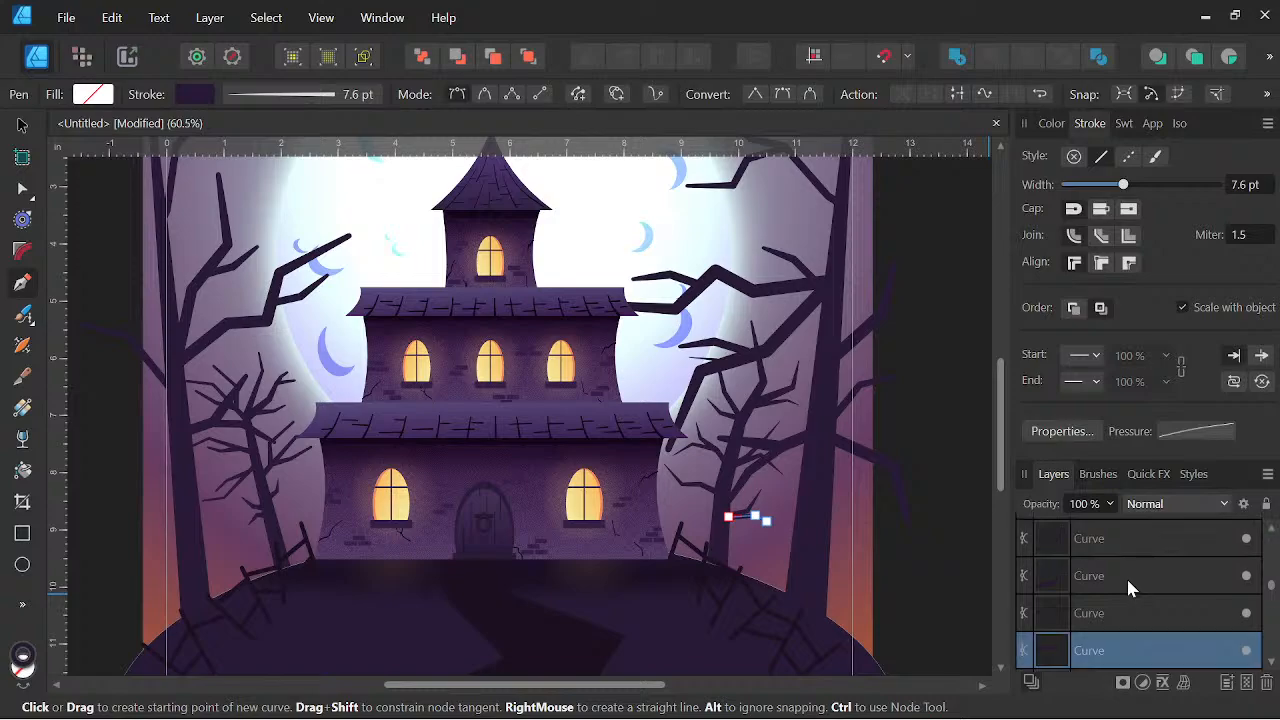
pyautogui.scroll(1, 1113, 637)
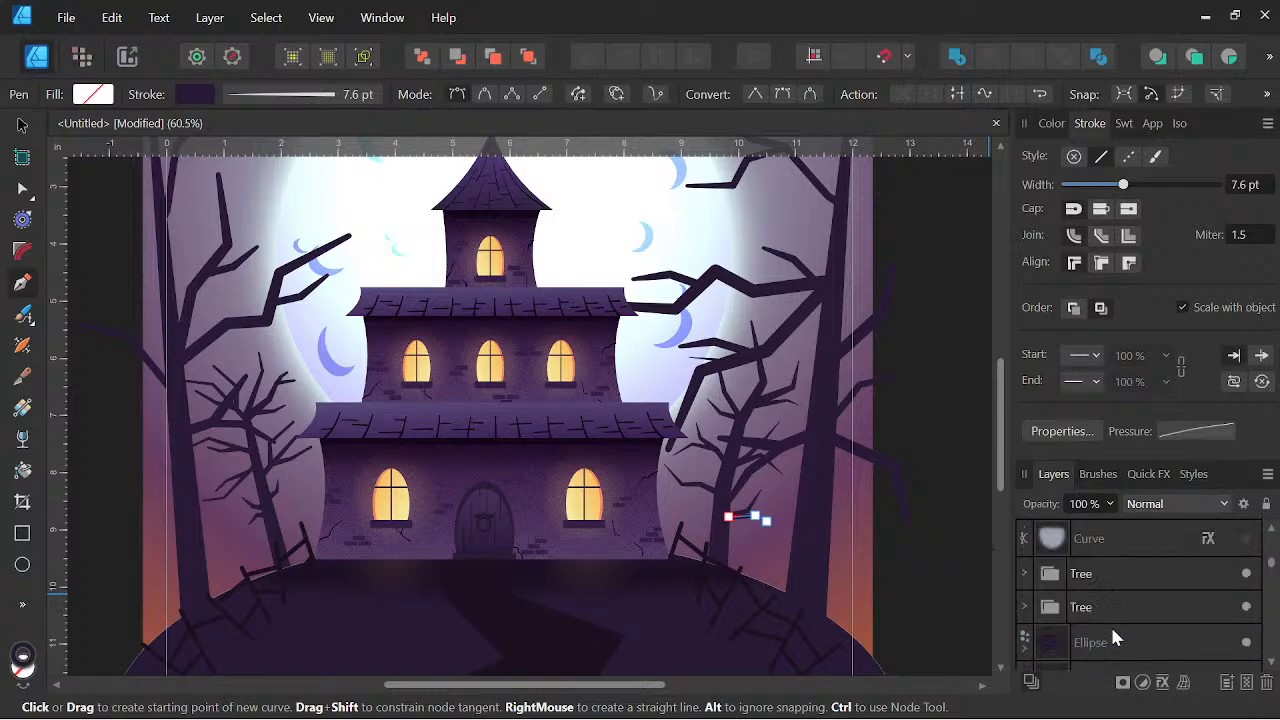
pyautogui.keyDown('shift'); pyautogui.click(1110, 581); pyautogui.keyUp('shift')
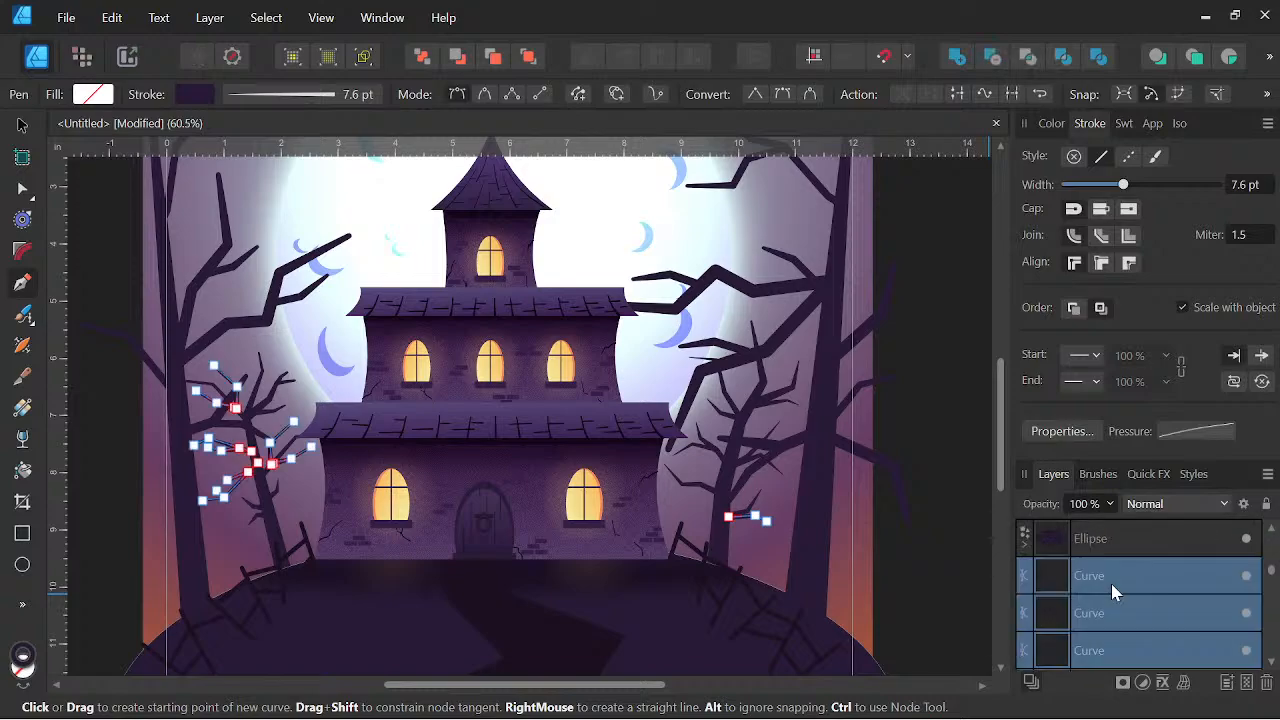
pyautogui.scroll(-3, 1111, 583)
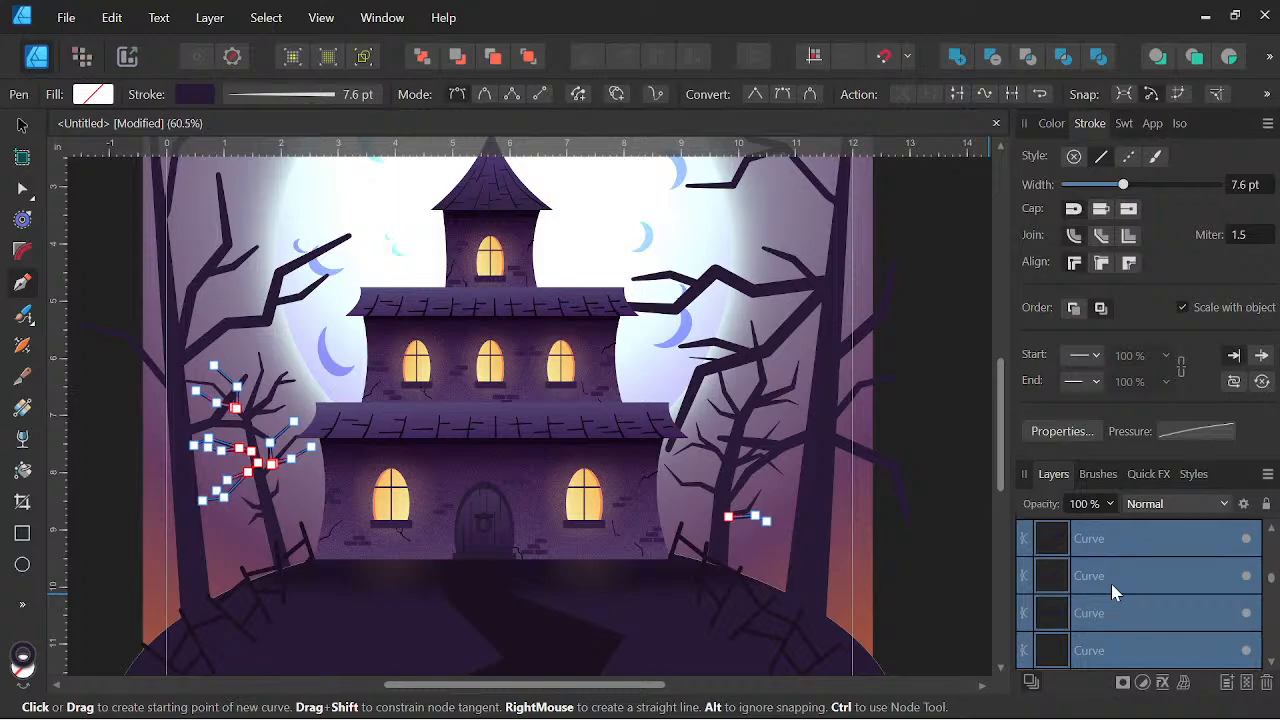
pyautogui.keyDown('ctrl'); pyautogui.click(1105, 549); pyautogui.keyUp('ctrl')
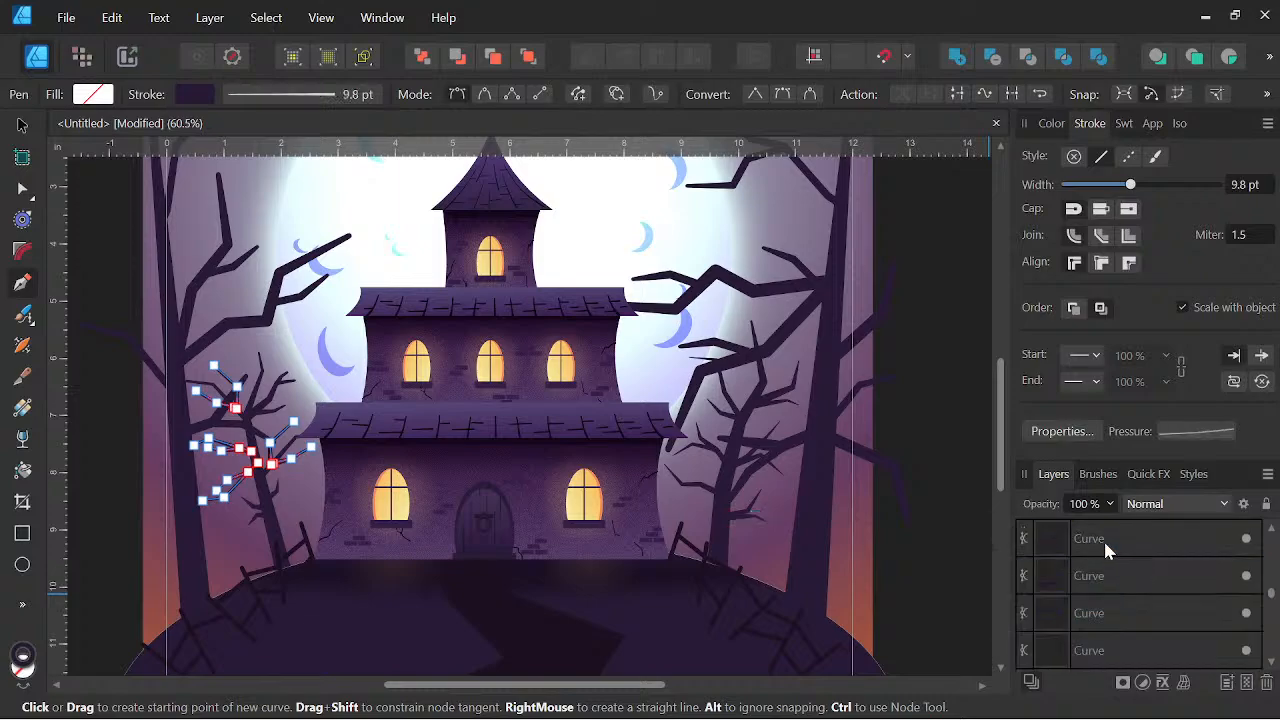
pyautogui.click(1093, 560)
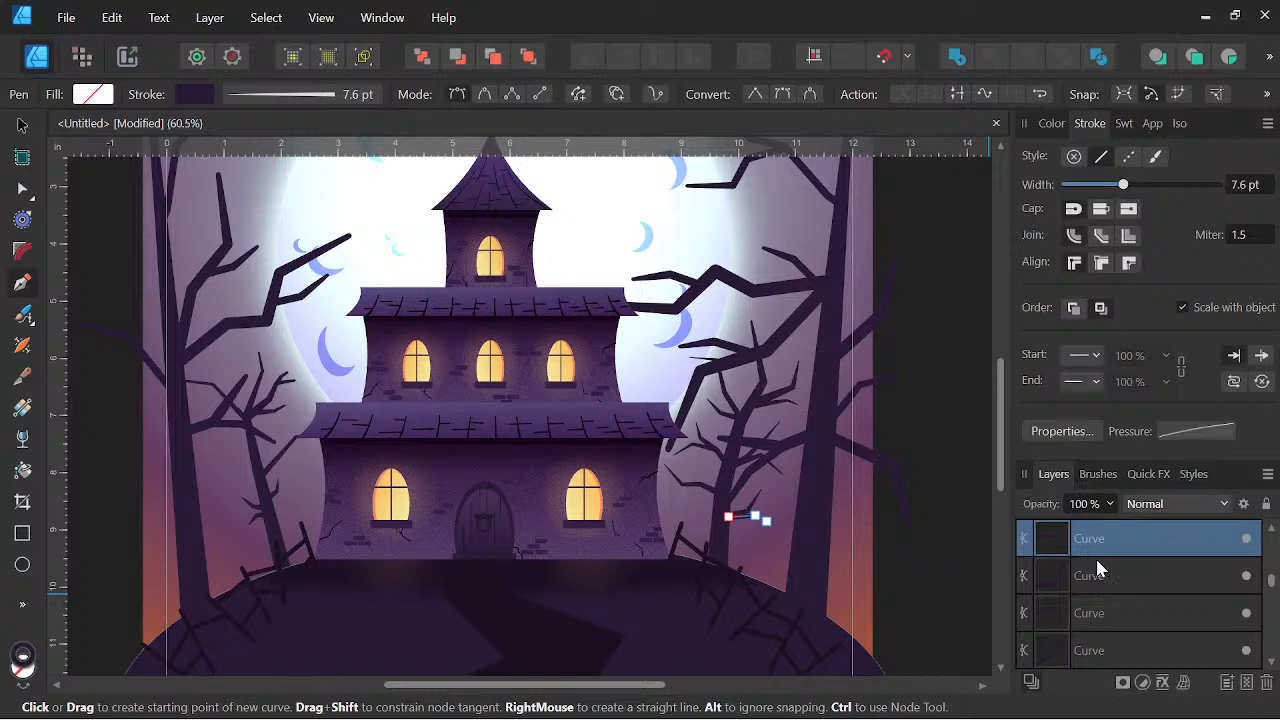
pyautogui.click(1094, 588)
pyautogui.click(1100, 613)
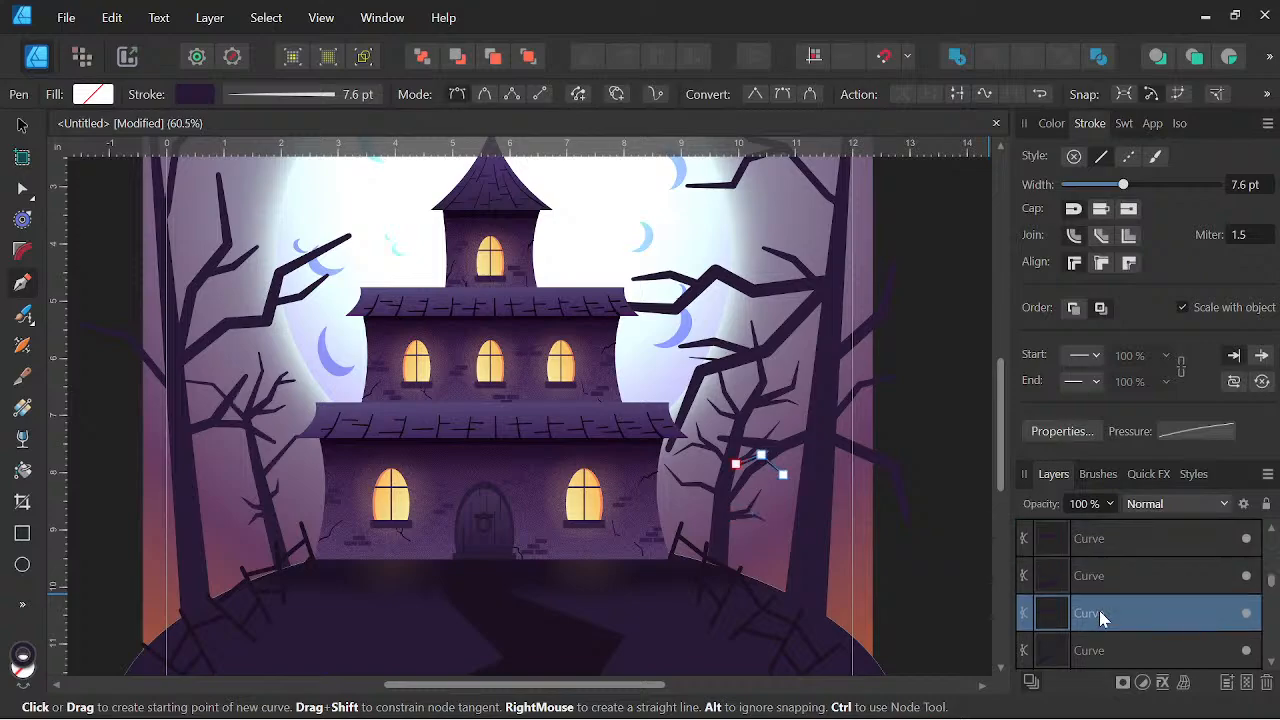
pyautogui.scroll(2, 1099, 610)
# Group all trunk, branch and twig curves of the small background tree right of the house
pyautogui.click(1099, 643)
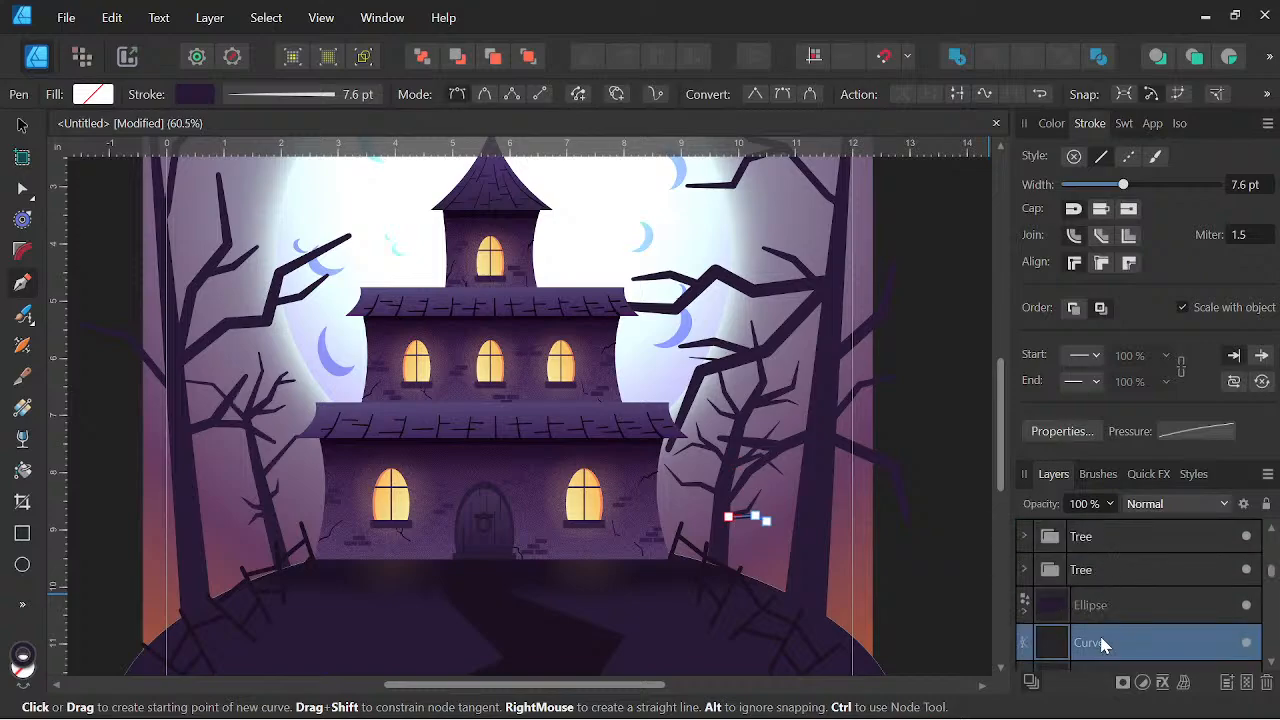
pyautogui.scroll(-2, 1122, 609)
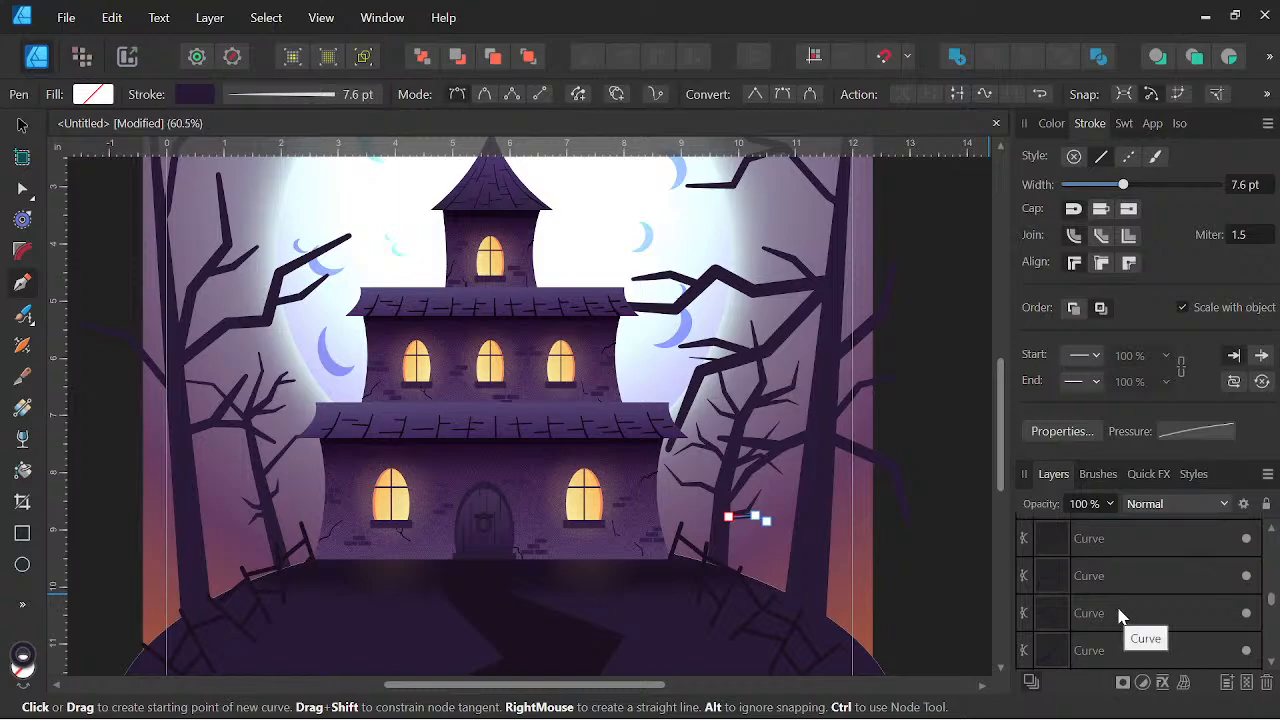
pyautogui.keyDown('shift'); pyautogui.click(1120, 613); pyautogui.keyUp('shift')
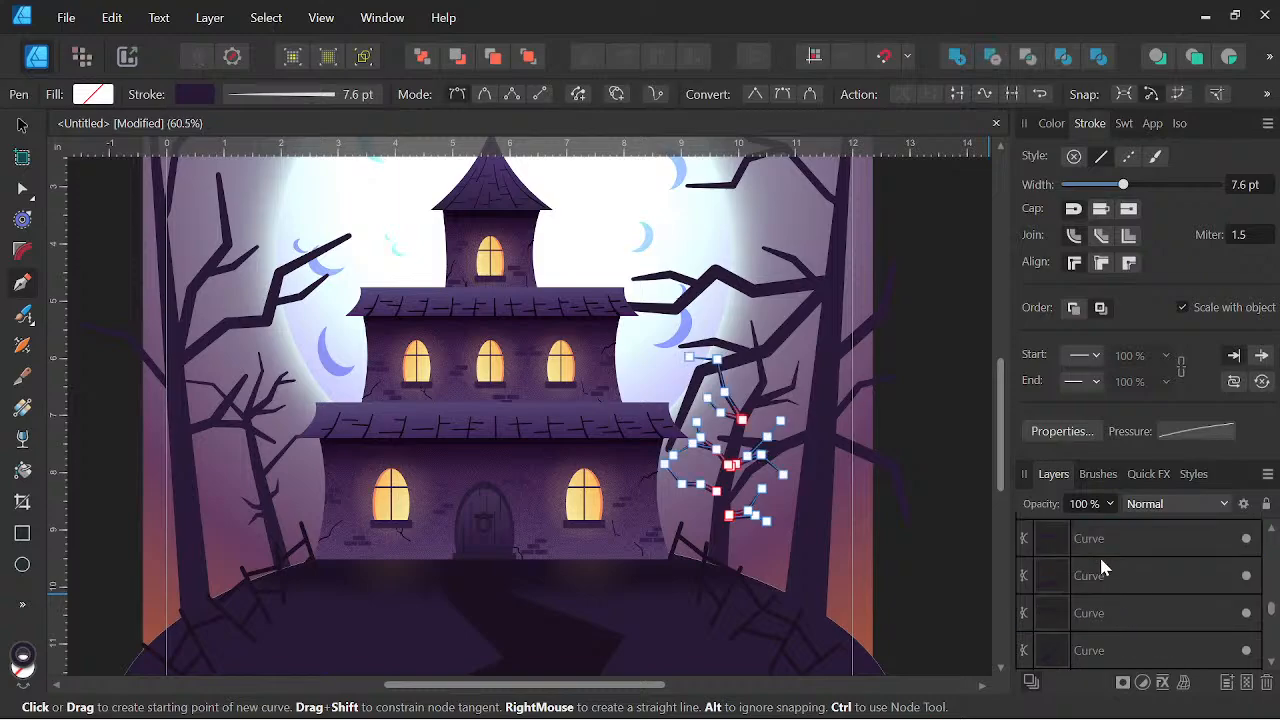
pyautogui.keyDown('shift'); pyautogui.click(1101, 640); pyautogui.keyUp('shift')
pyautogui.scroll(-2, 1106, 600)
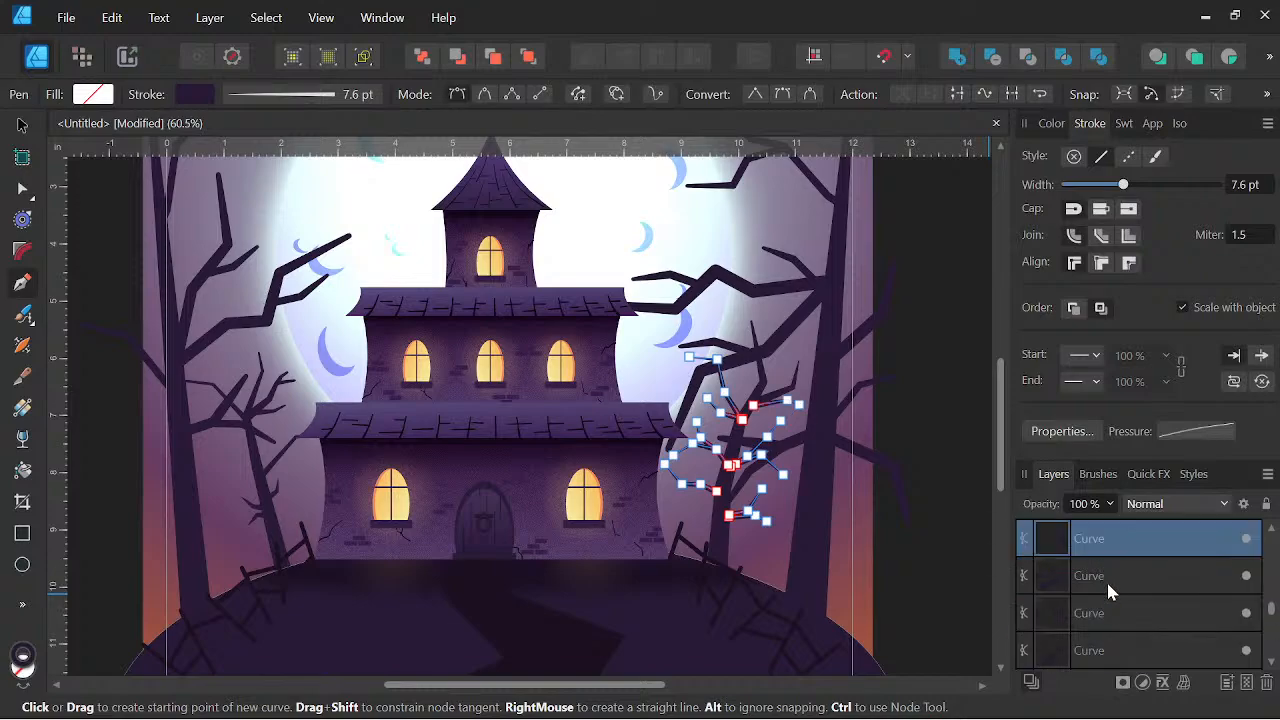
pyautogui.keyDown('shift'); pyautogui.click(1106, 577); pyautogui.keyUp('shift')
pyautogui.keyDown('shift'); pyautogui.click(1101, 610); pyautogui.keyUp('shift')
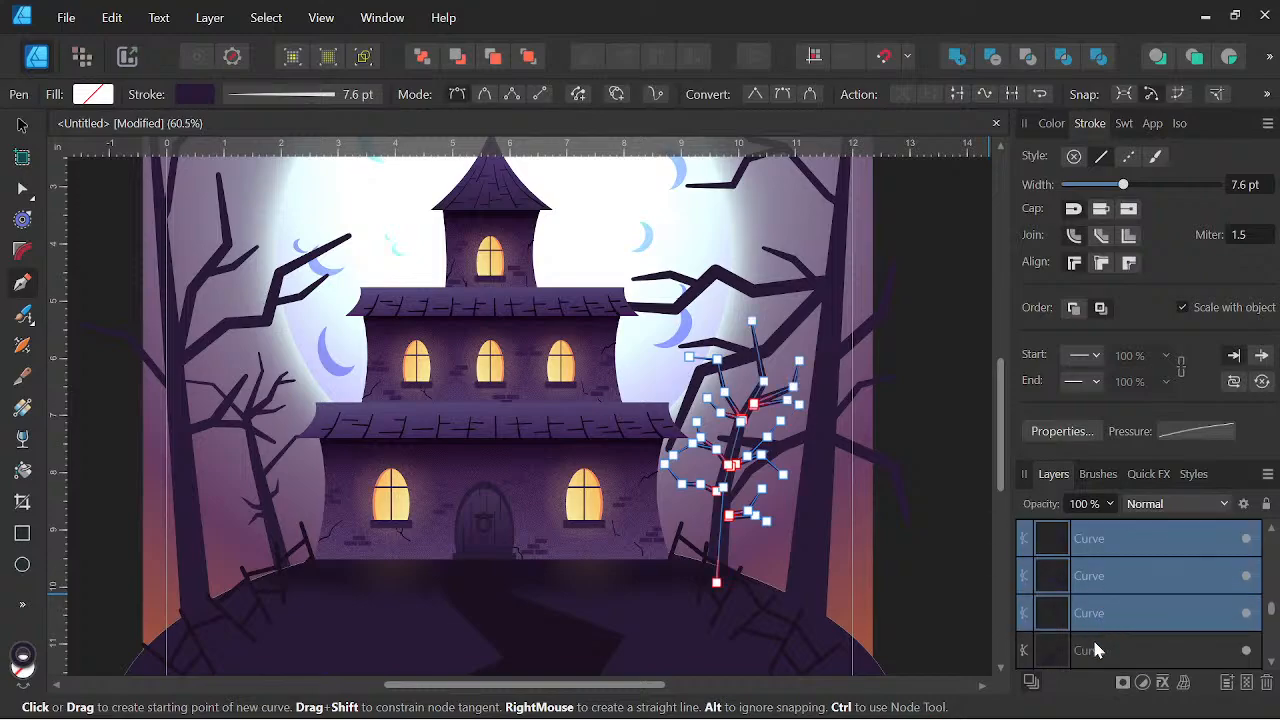
pyautogui.scroll(4, 782, 425)
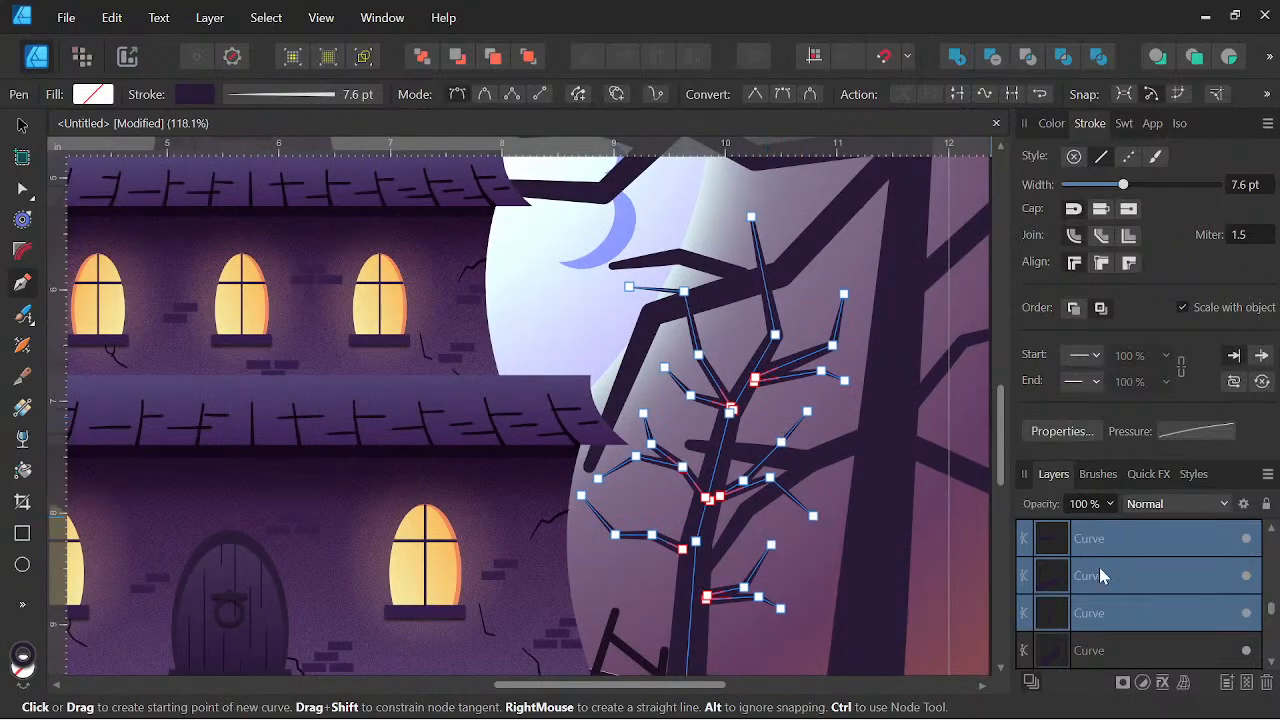
pyautogui.scroll(-3, 1100, 577)
pyautogui.scroll(-3, 885, 524)
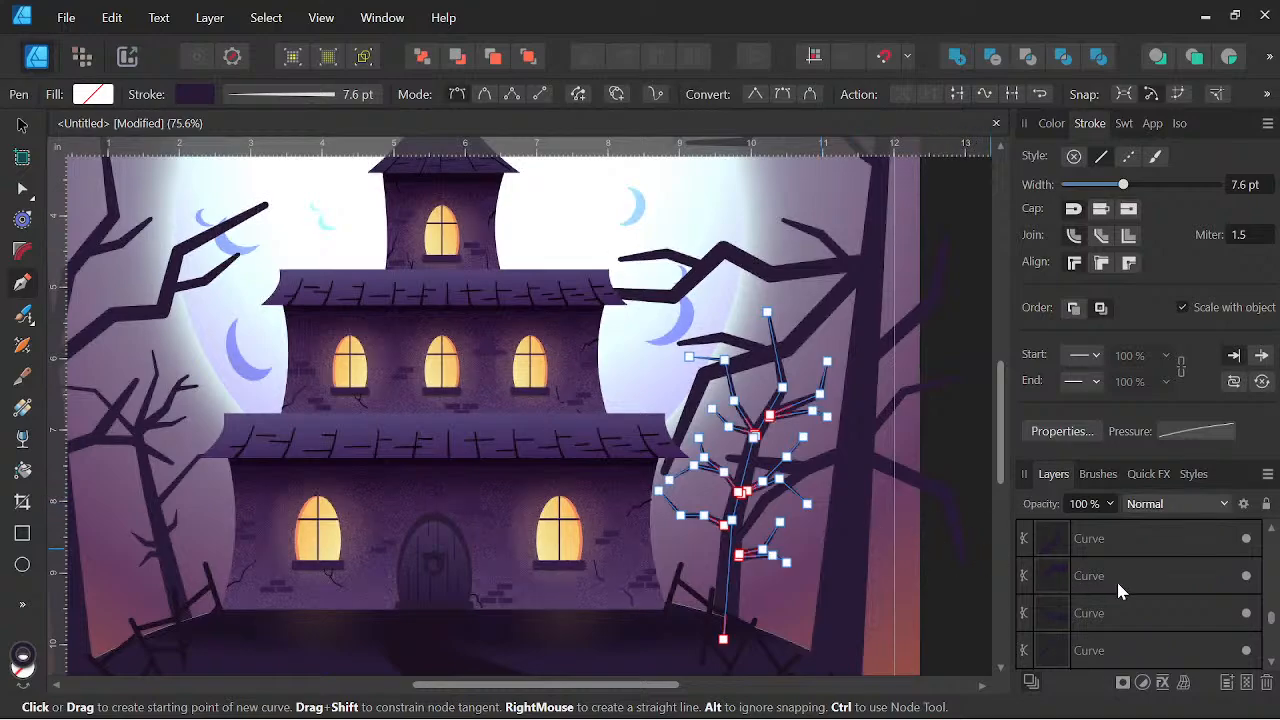
pyautogui.scroll(2, 1113, 578)
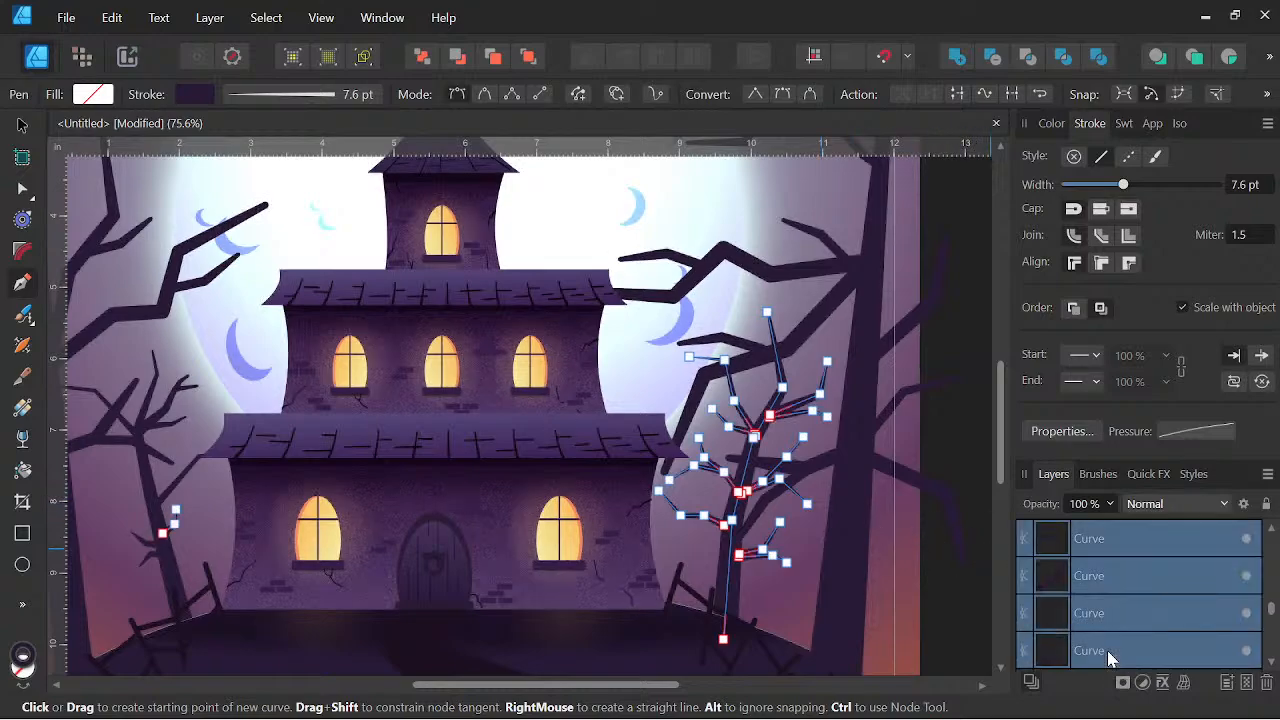
pyautogui.rightClick(1096, 620)
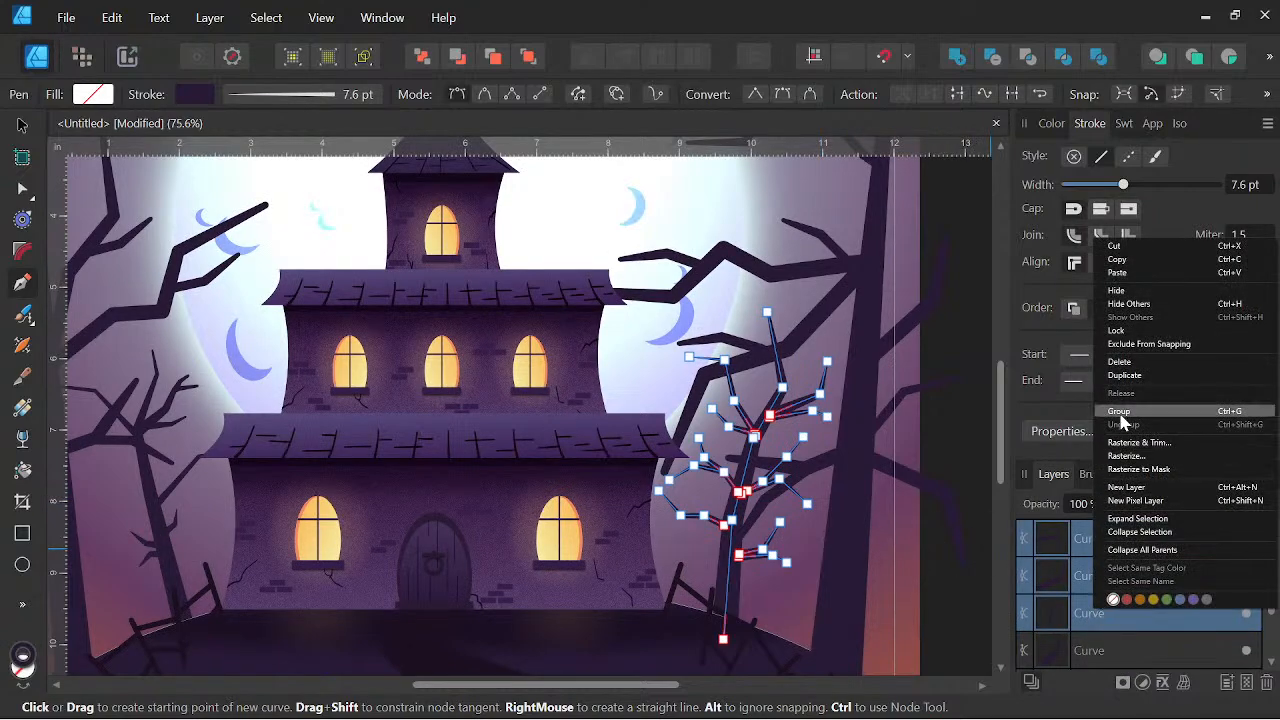
pyautogui.click(1122, 416)
# Rename the new tree group as BG Tree
pyautogui.doubleClick(1090, 538)
pyautogui.write('BG Tree')
pyautogui.press('Return')
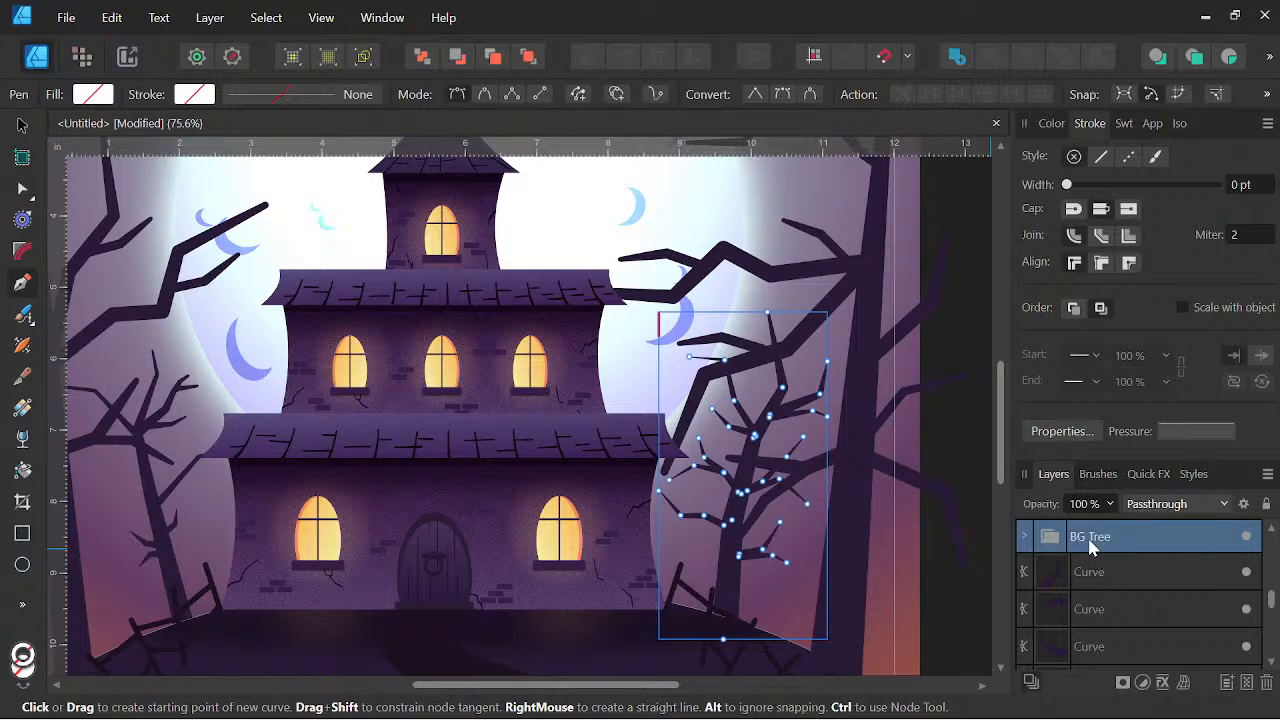
# Delete all the curves of the old small background tree left of the house
pyautogui.scroll(1, 1108, 566)
pyautogui.scroll(-1, 1106, 568)
pyautogui.click(1106, 568)
pyautogui.scroll(-2, 1106, 568)
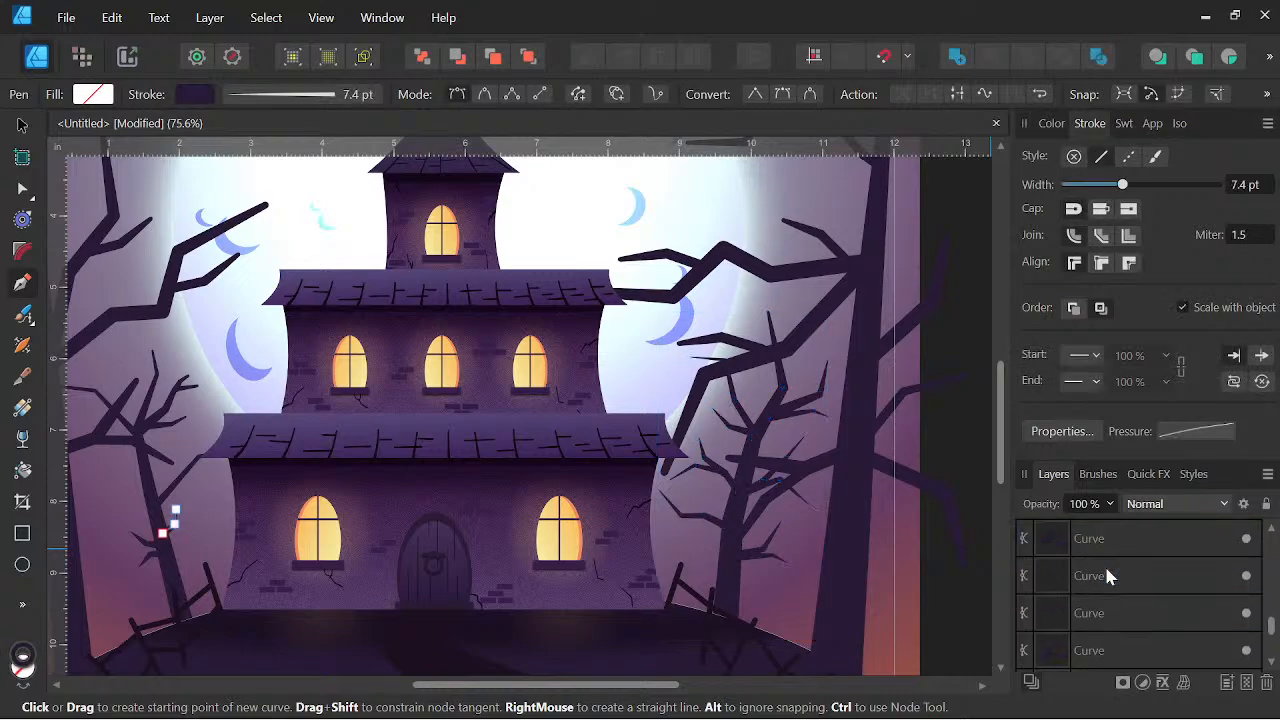
pyautogui.scroll(-2, 1106, 566)
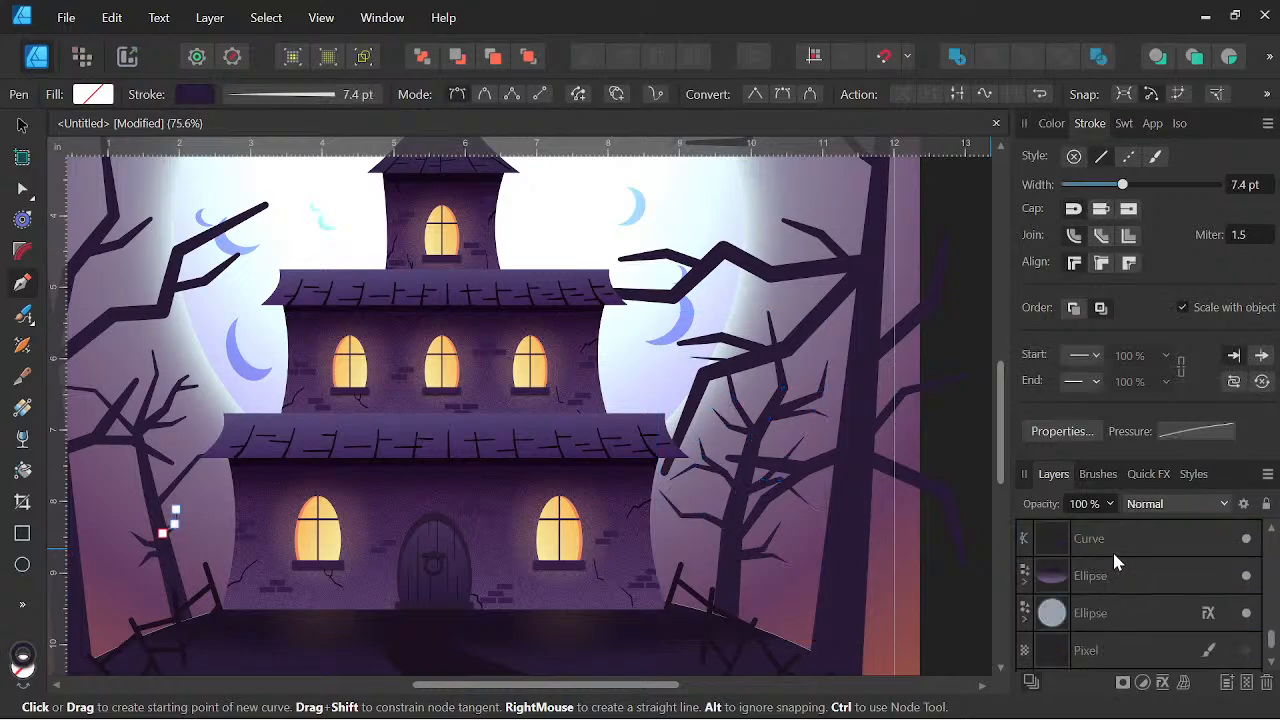
pyautogui.click(1116, 553)
pyautogui.press('Delete')
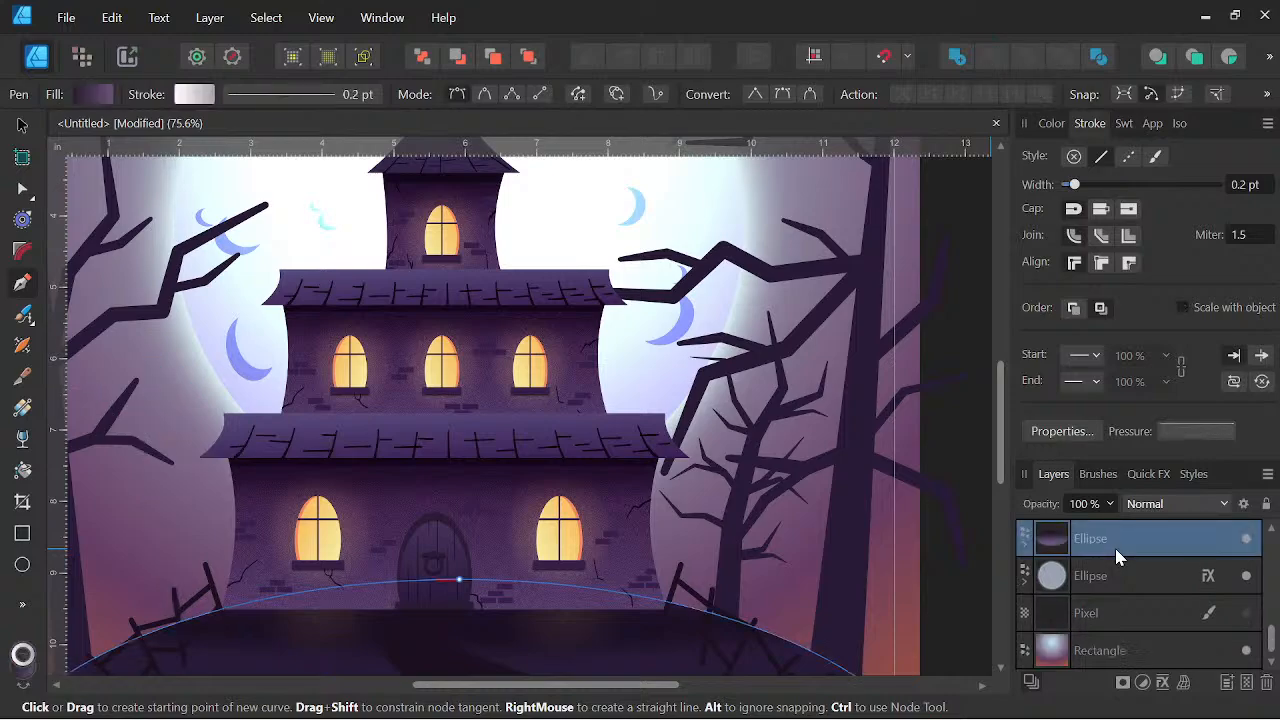
# Duplicate the BG Tree group, place the copy left of the house and flip it horizontally
pyautogui.scroll(2, 1104, 570)
pyautogui.click(1104, 612)
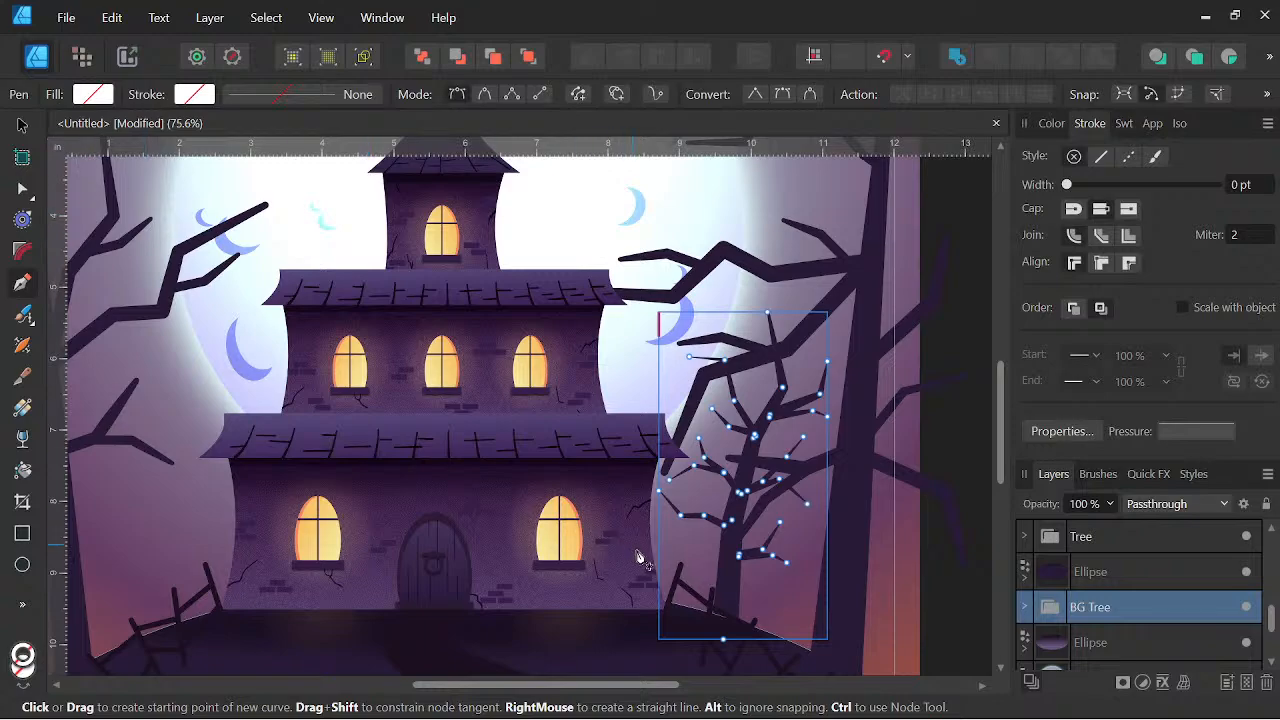
pyautogui.click(22, 124)
pyautogui.hscroll(-1, 586, 343)
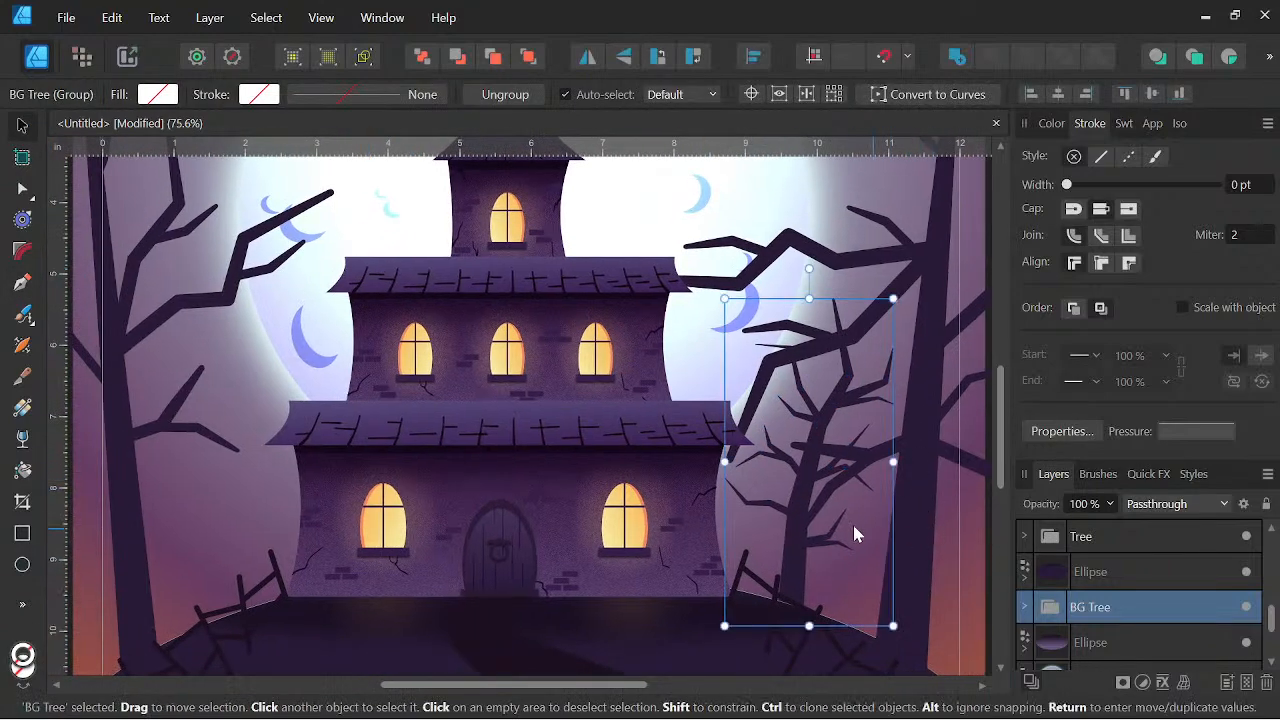
pyautogui.moveTo(796, 520); pyautogui.dragTo(209, 536)
pyautogui.hotkey('ctrl', 'j')
pyautogui.click(587, 56)
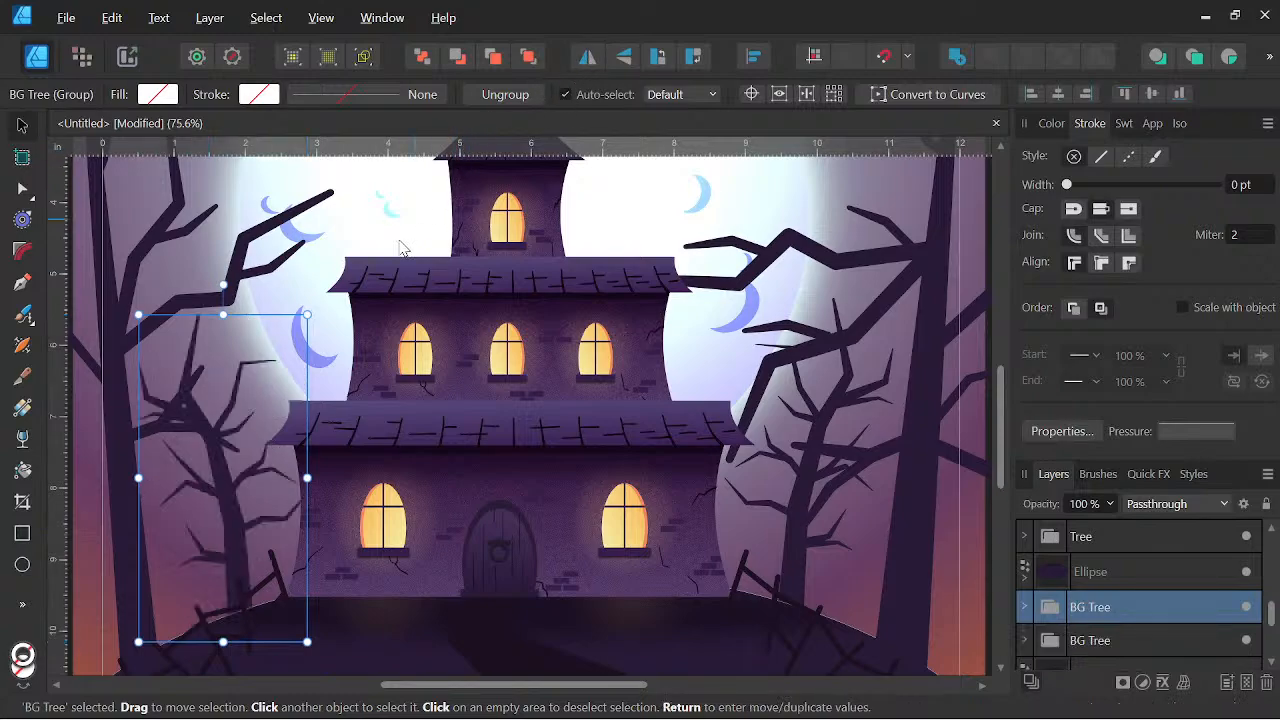
# Enlarge the left BG Tree copy slightly and position it between the large left tree and the house
pyautogui.moveTo(130, 308); pyautogui.dragTo(118, 254)
pyautogui.moveTo(207, 410); pyautogui.dragTo(195, 408)
pyautogui.scroll(-4, 210, 395)
pyautogui.moveTo(470, 440); pyautogui.dragTo(726, 490)
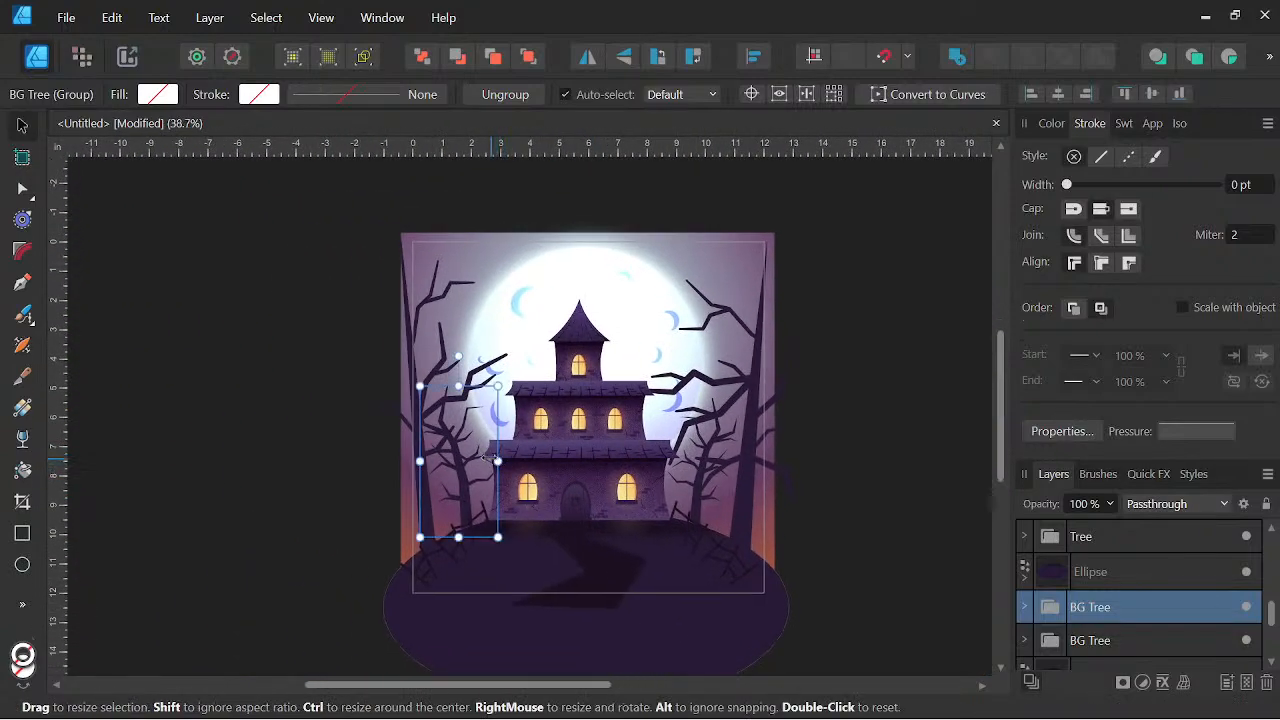
pyautogui.scroll(4, 487, 458)
pyautogui.moveTo(508, 282); pyautogui.dragTo(523, 261)
pyautogui.moveTo(400, 427); pyautogui.dragTo(396, 431)
pyautogui.scroll(-2, 855, 422)
pyautogui.moveTo(889, 480); pyautogui.dragTo(827, 470)
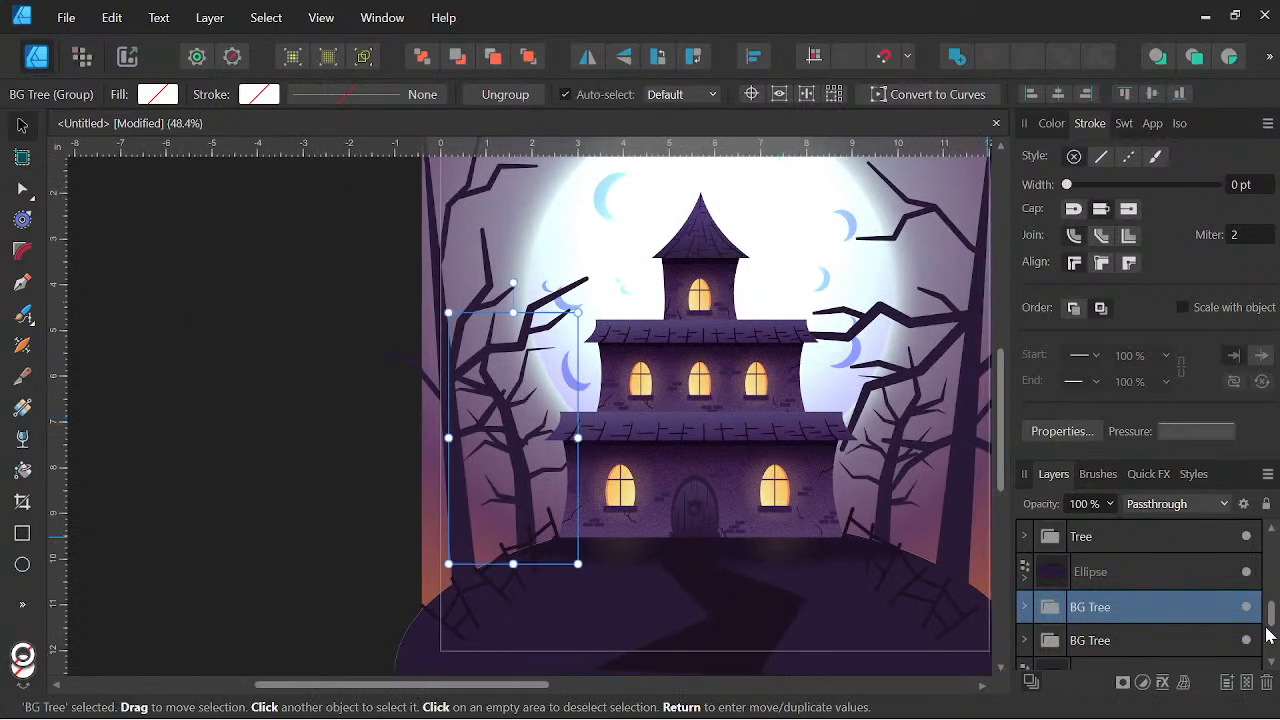
# Select both BG Tree groups and recolour their strokes to the lighter purple 39254B
pyautogui.keyDown('shift'); pyautogui.click(1160, 645); pyautogui.keyUp('shift')
pyautogui.click(1051, 123)
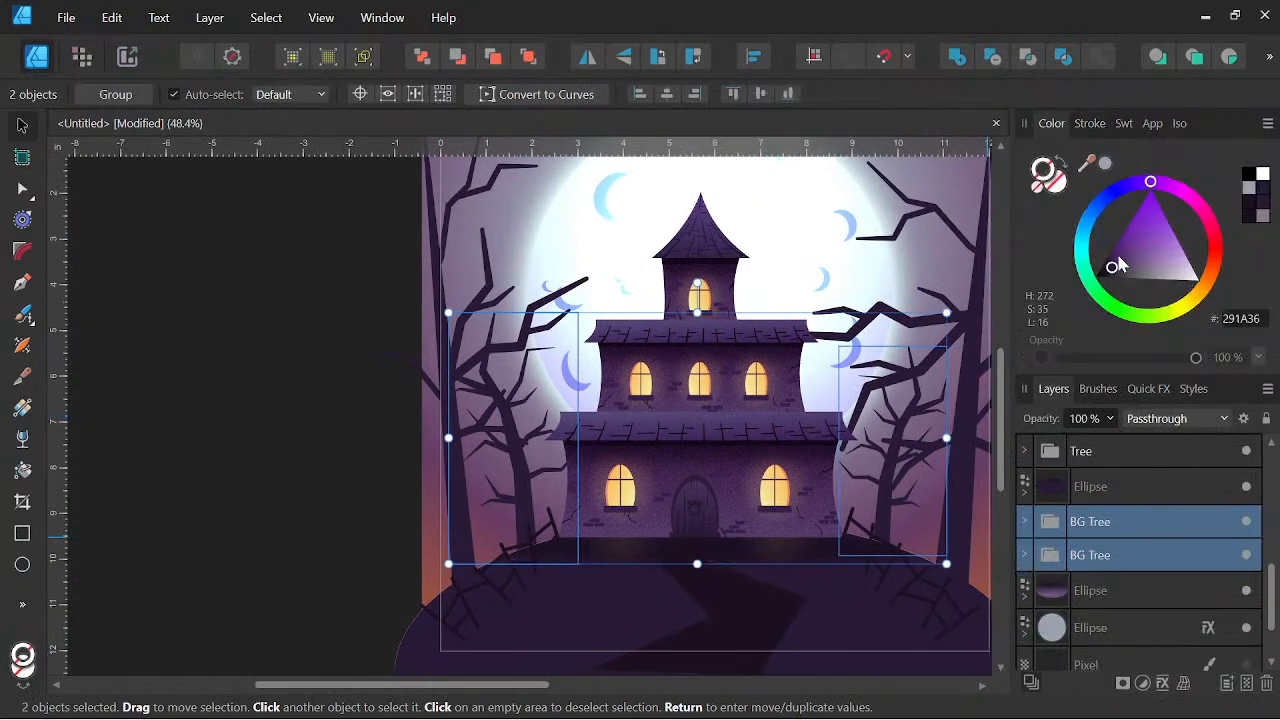
pyautogui.moveTo(1116, 270); pyautogui.dragTo(1118, 266)
# Duplicate both BG Tree groups and stack the two copies beneath the originals in the layer order
pyautogui.rightClick(1090, 567)
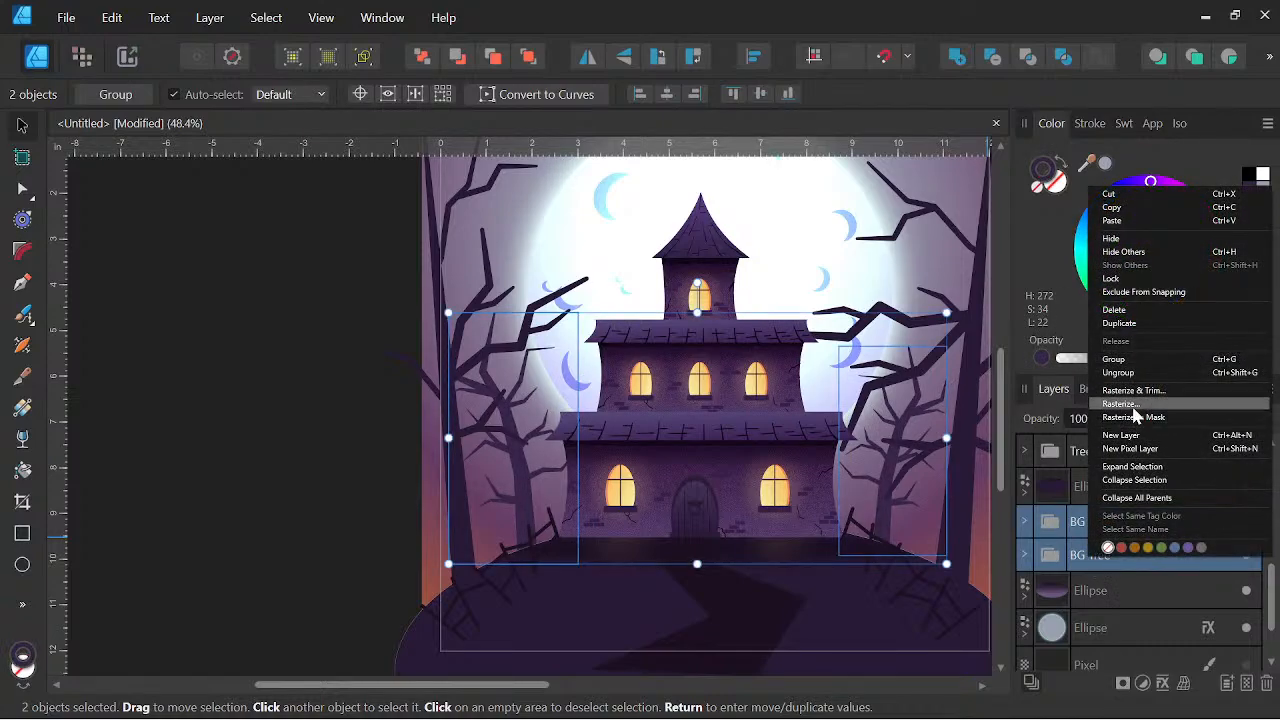
pyautogui.click(1125, 328)
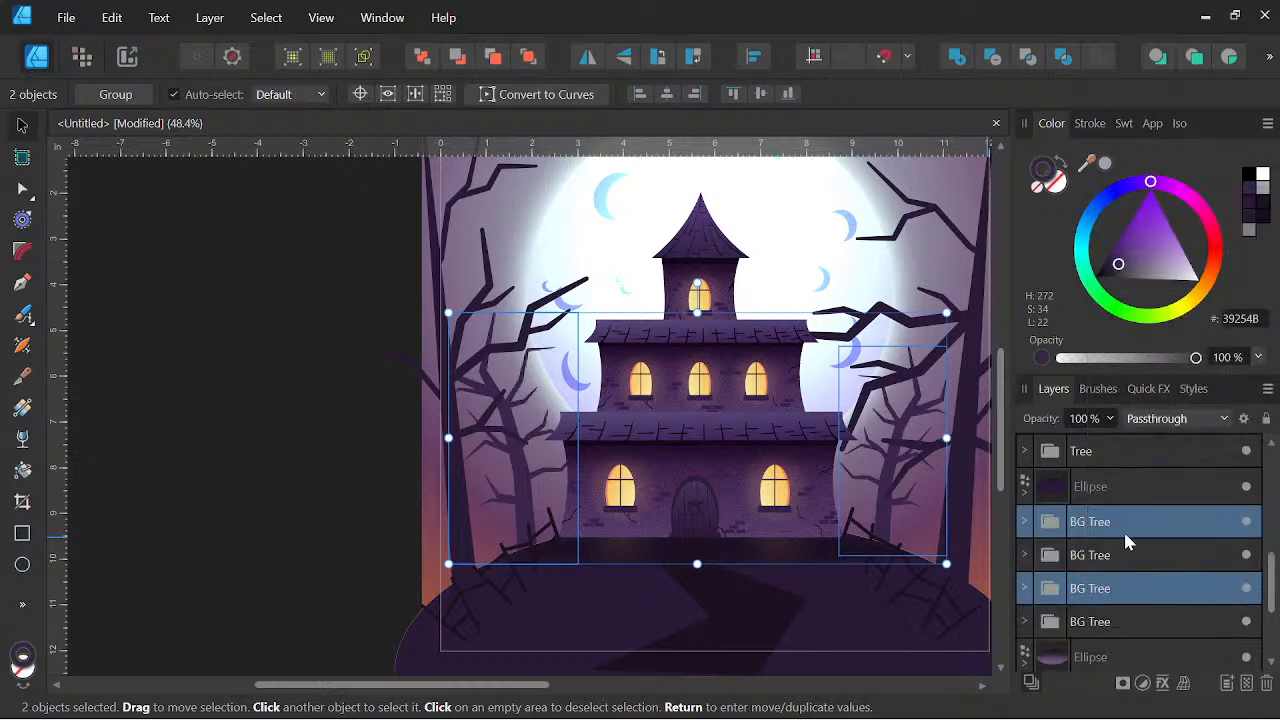
pyautogui.keyDown('shift'); pyautogui.click(1086, 626); pyautogui.keyUp('shift')
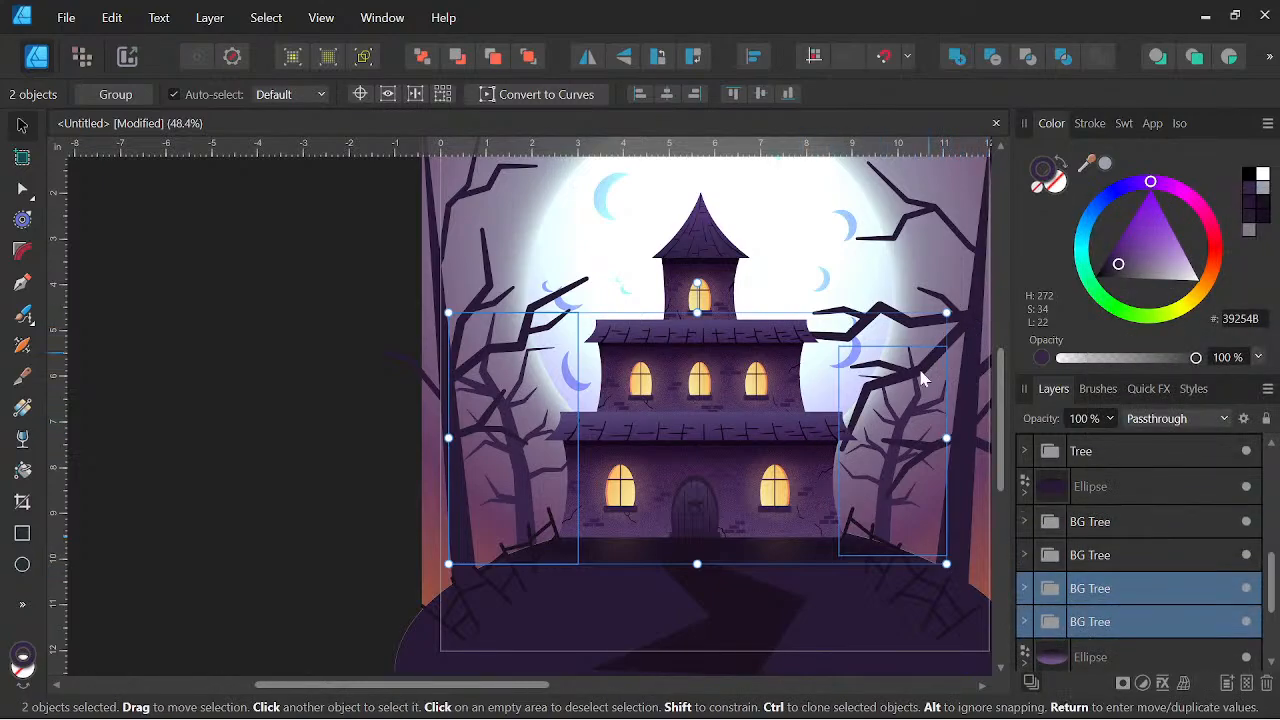
# Move the copy of the right BG Tree to the left side, shrink it and tilt it beside the large left tree
pyautogui.click(1106, 618)
pyautogui.scroll(1, 580, 430)
pyautogui.moveTo(845, 497); pyautogui.dragTo(657, 452)
pyautogui.moveTo(775, 458); pyautogui.dragTo(262, 514)
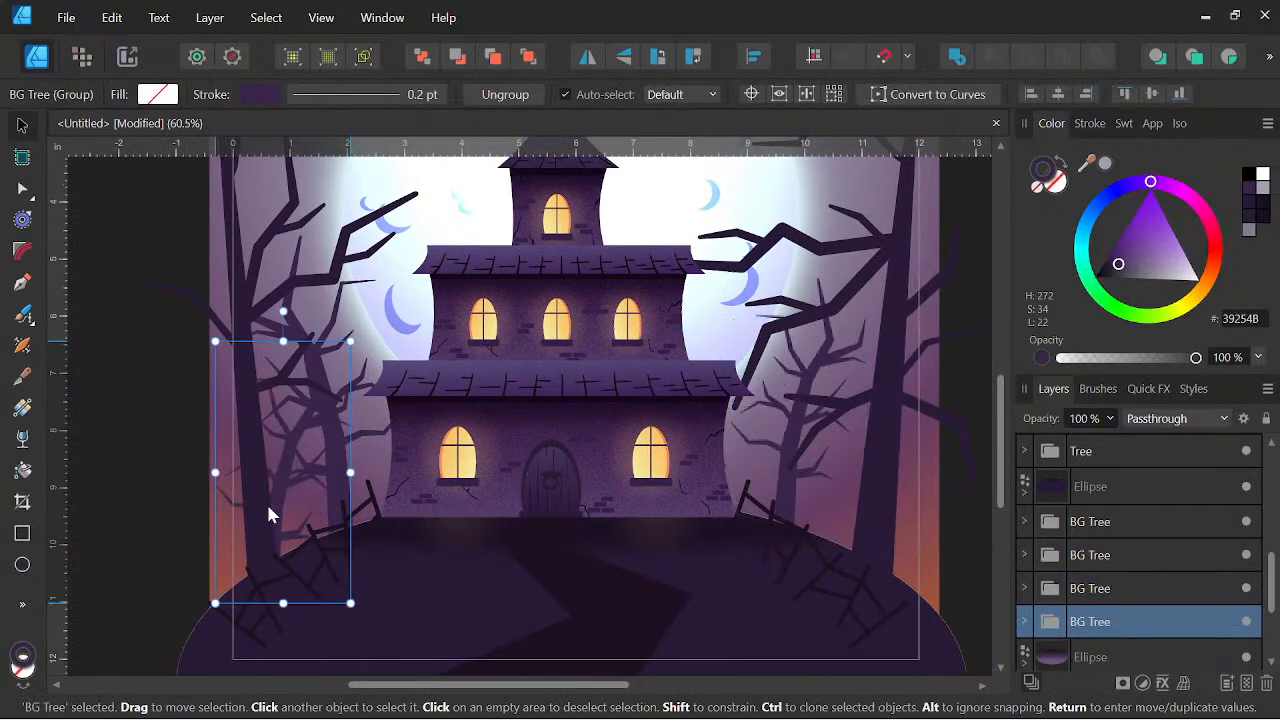
pyautogui.moveTo(349, 337); pyautogui.dragTo(238, 410)
pyautogui.moveTo(286, 497); pyautogui.dragTo(318, 467)
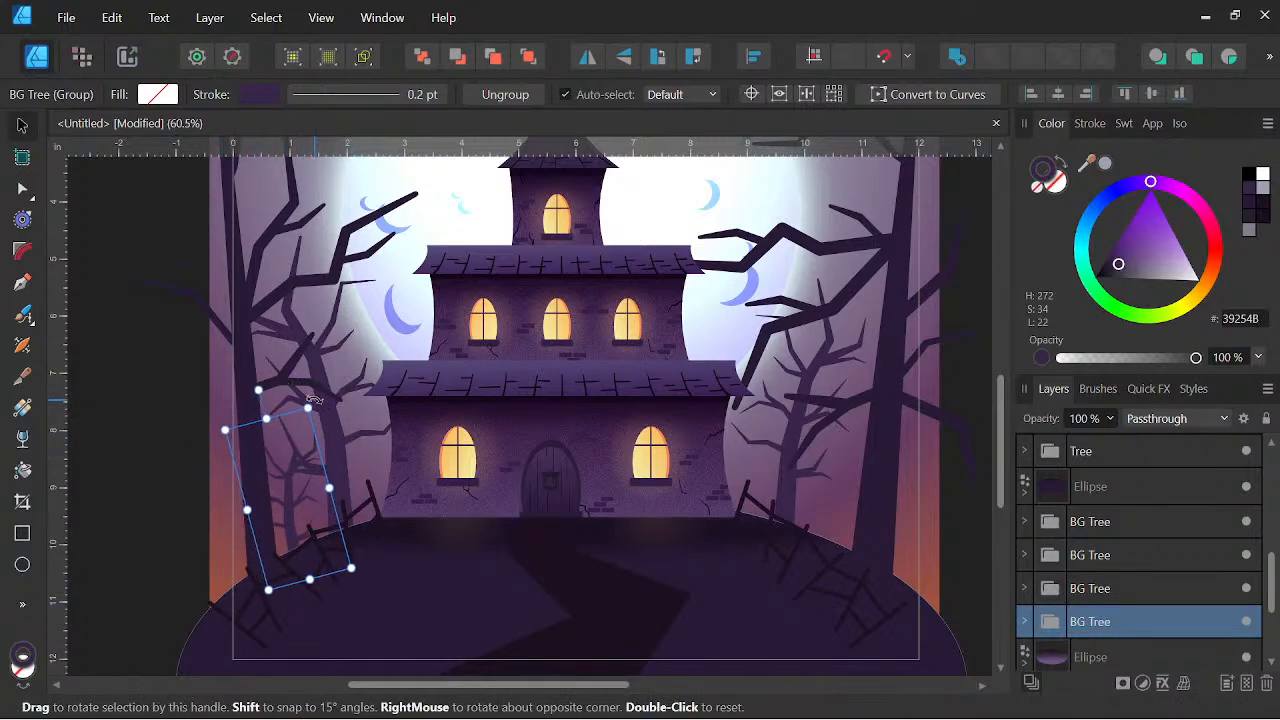
# Flip the small left copy horizontally and position it between the large left tree and the left BG Tree
pyautogui.scroll(3, 314, 453)
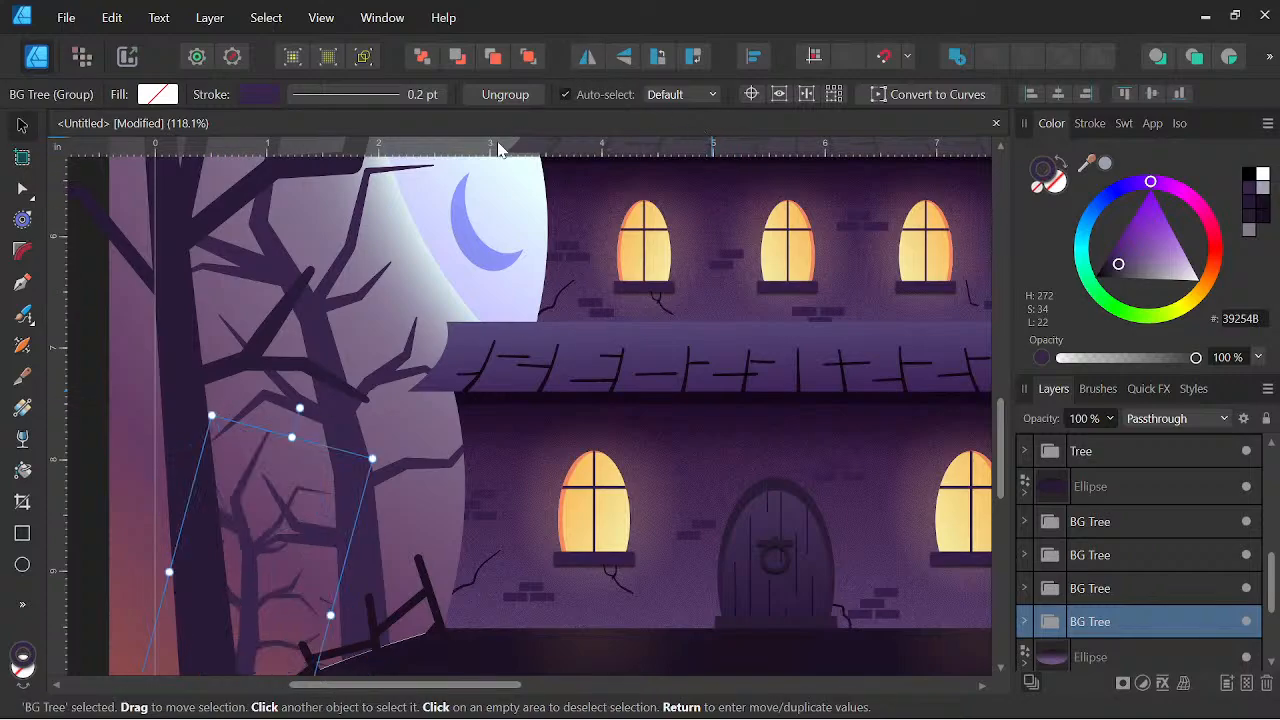
pyautogui.moveTo(465, 477); pyautogui.dragTo(509, 409)
pyautogui.moveTo(274, 436); pyautogui.dragTo(286, 417)
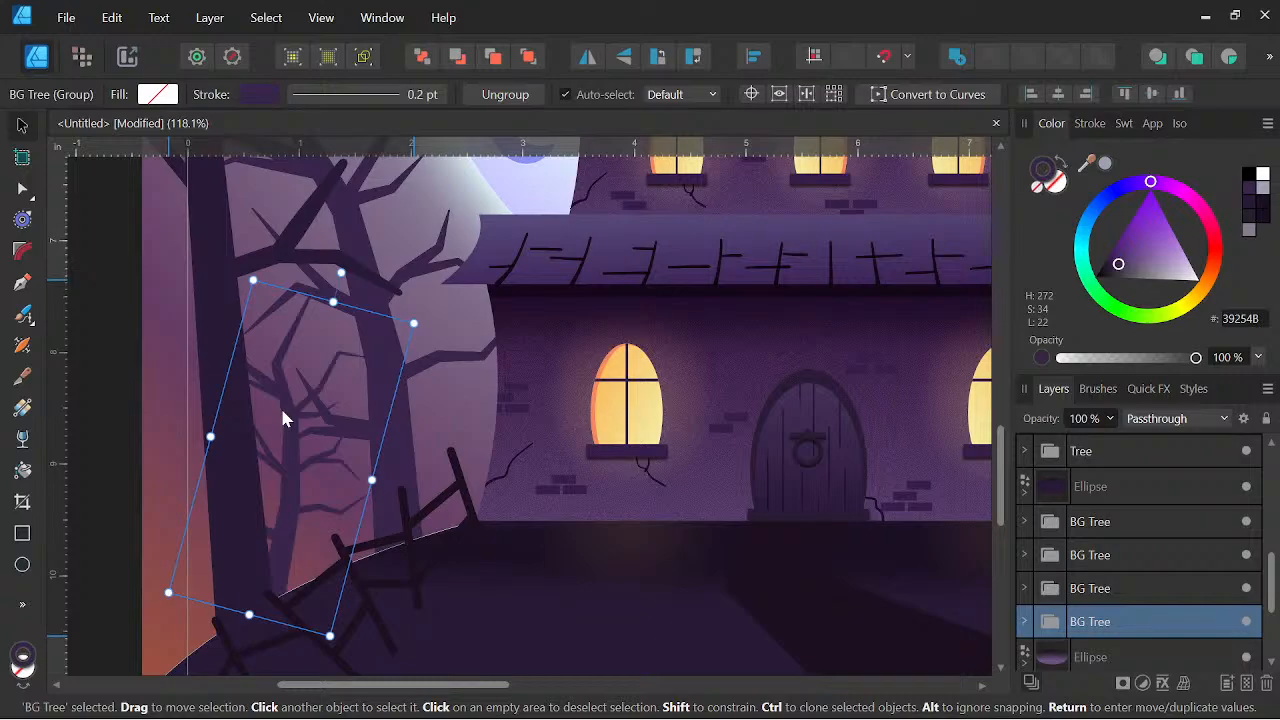
pyautogui.scroll(-3, 366, 423)
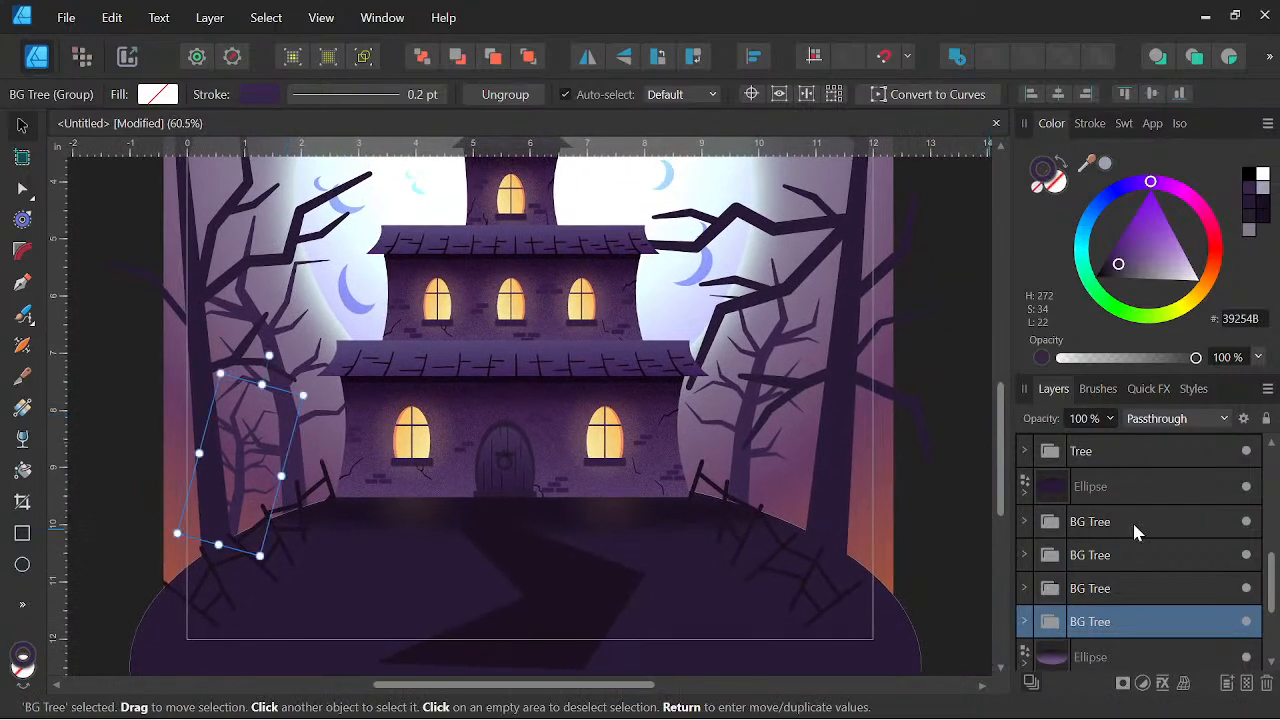
# Move the copy of the left BG Tree to the artwork's right edge, shrink it and position it behind the large right tree
pyautogui.click(1094, 592)
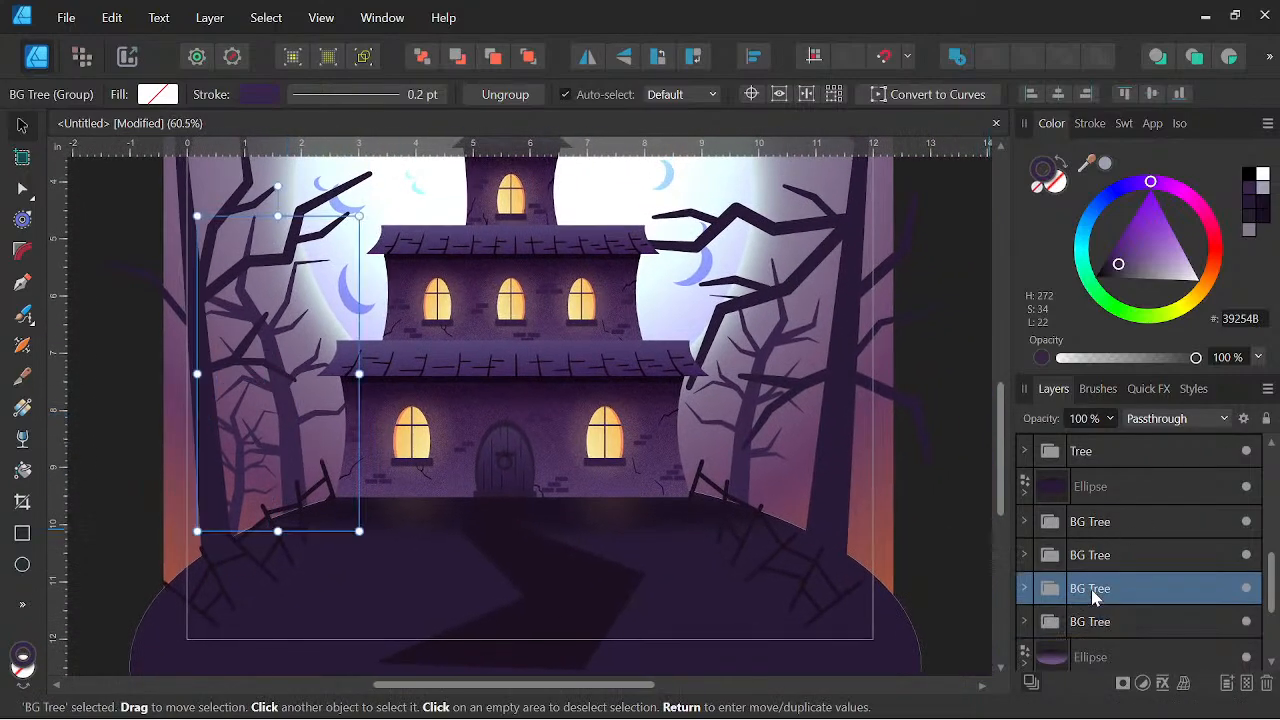
pyautogui.moveTo(287, 408); pyautogui.dragTo(759, 450)
pyautogui.moveTo(667, 256); pyautogui.dragTo(719, 358)
pyautogui.moveTo(783, 476); pyautogui.dragTo(865, 477)
pyautogui.moveTo(805, 368); pyautogui.dragTo(794, 347)
pyautogui.moveTo(867, 487); pyautogui.dragTo(917, 427)
# Recolour the two small BG Tree copies to 48325B and lower their layer opacity to 75%
pyautogui.scroll(-3, 883, 482)
pyautogui.keyDown('shift'); pyautogui.click(1108, 623); pyautogui.keyUp('shift')
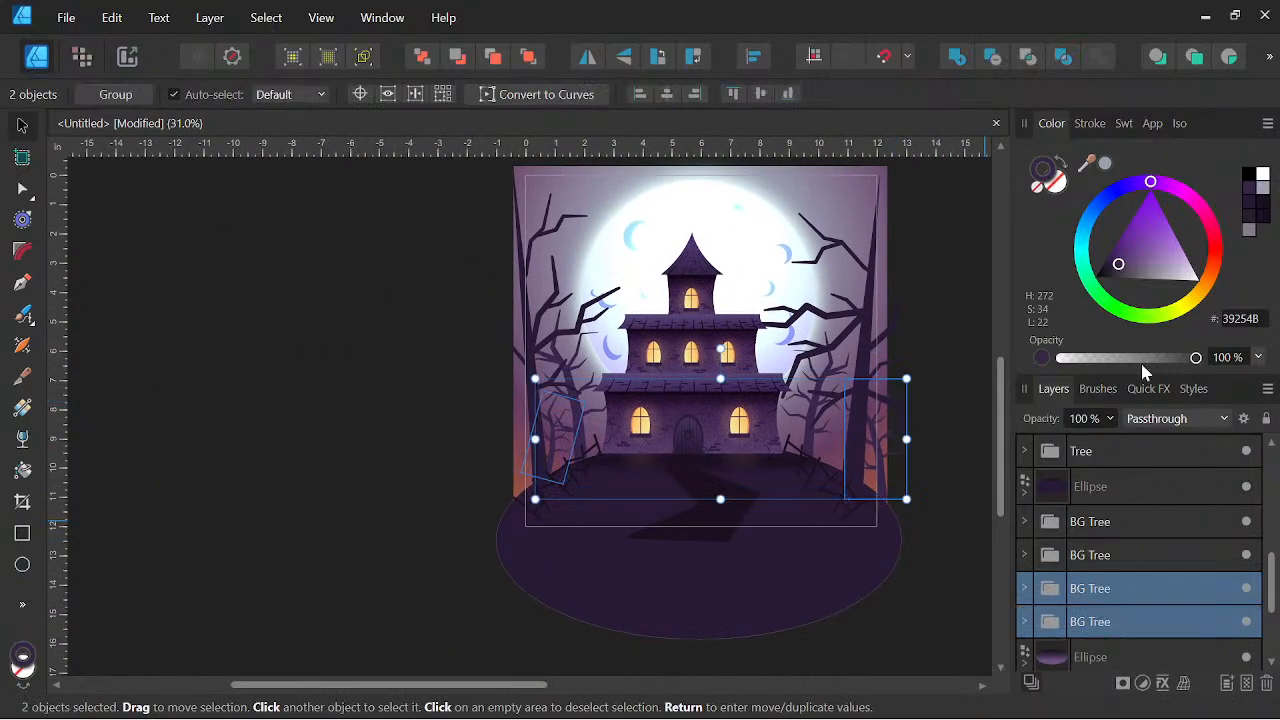
pyautogui.moveTo(1118, 265); pyautogui.dragTo(1124, 268)
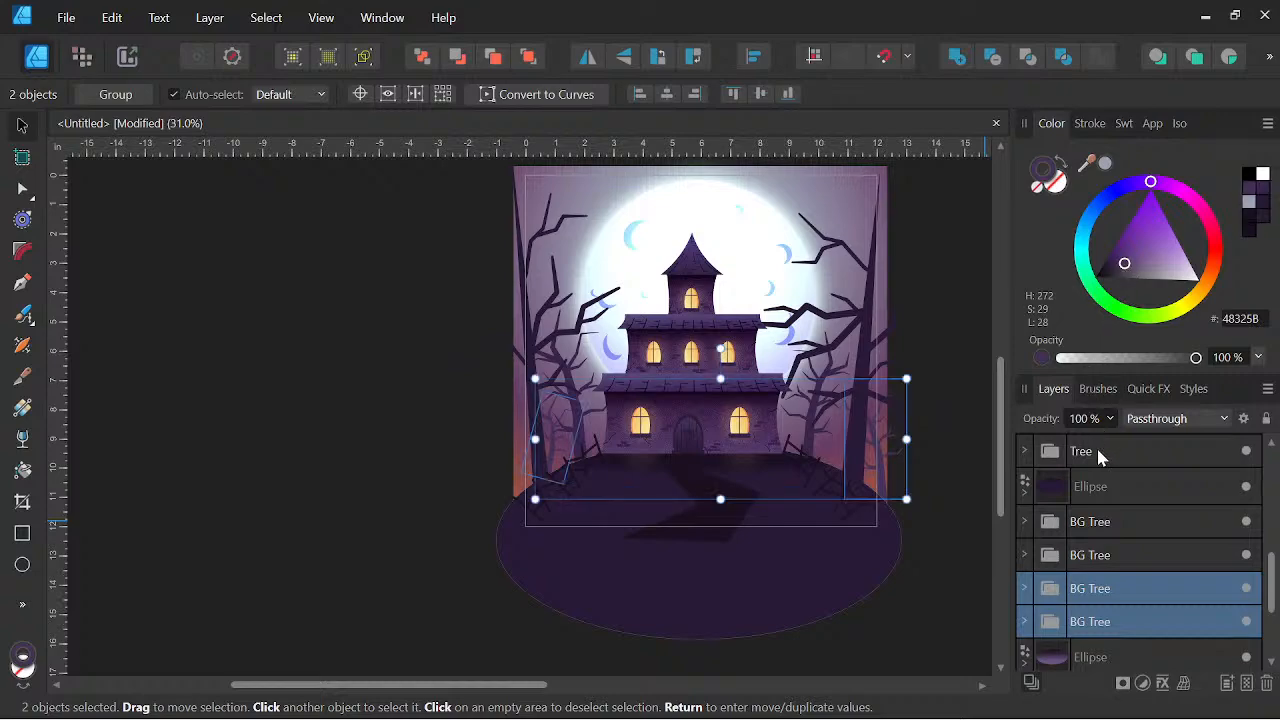
pyautogui.click(1109, 418)
pyautogui.moveTo(1113, 444); pyautogui.dragTo(1076, 448)
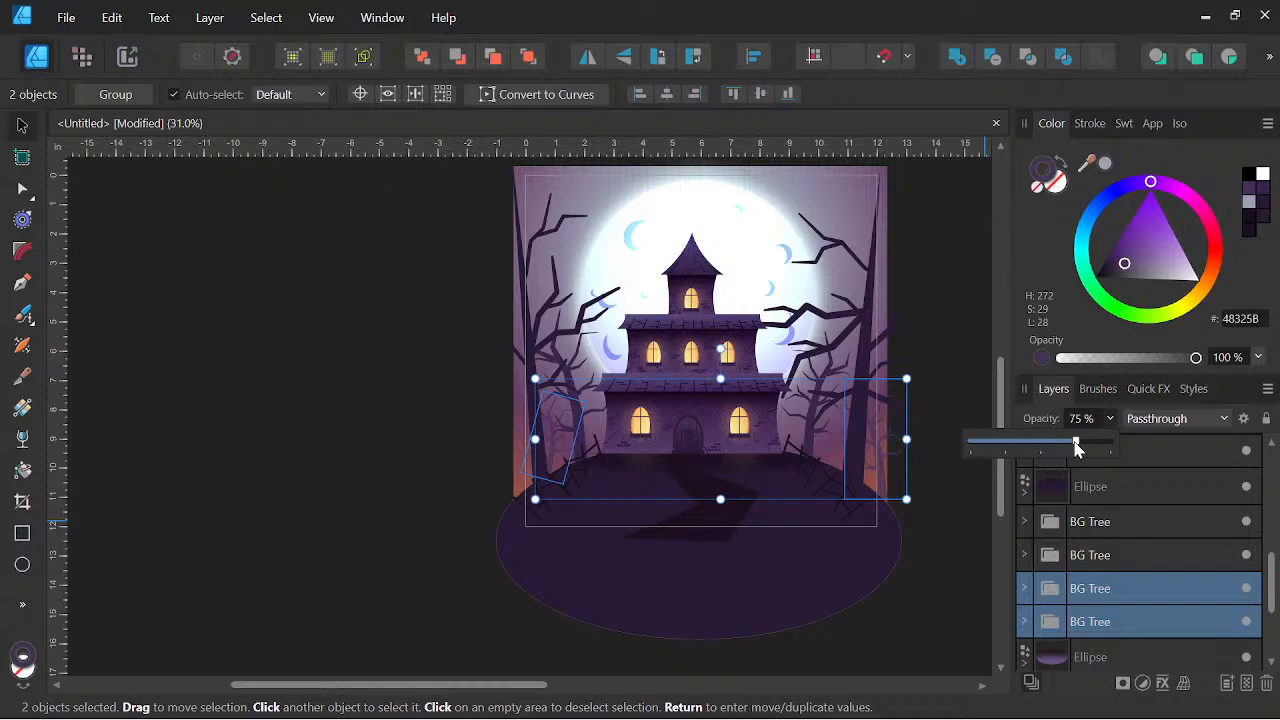
# Lower the layer opacity of the two larger BG Tree groups beside the house to 86%
pyautogui.click(1115, 548)
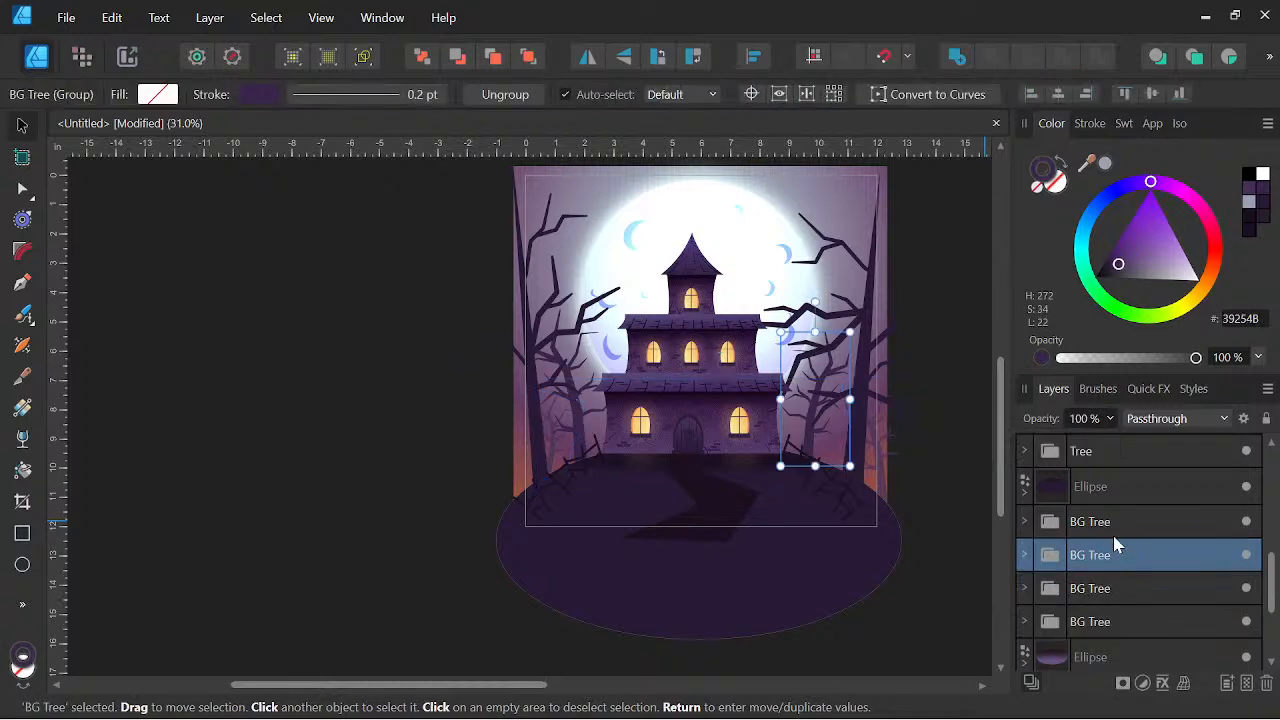
pyautogui.keyDown('shift'); pyautogui.click(1114, 514); pyautogui.keyUp('shift')
pyautogui.click(1109, 418)
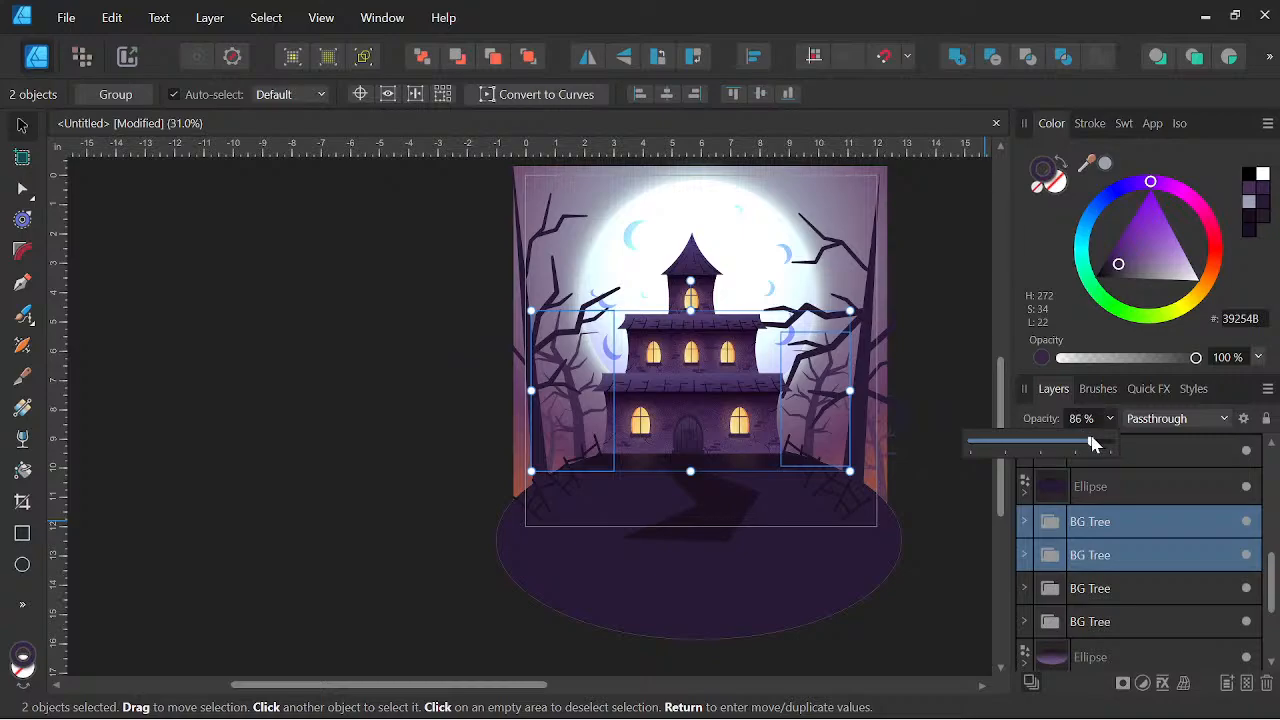
pyautogui.click(927, 349)
pyautogui.moveTo(929, 417); pyautogui.dragTo(898, 453)
# Duplicate the small left BG Tree, place the copy at the artwork's left edge, flip it horizontally and tilt it outward
pyautogui.scroll(3, 782, 452)
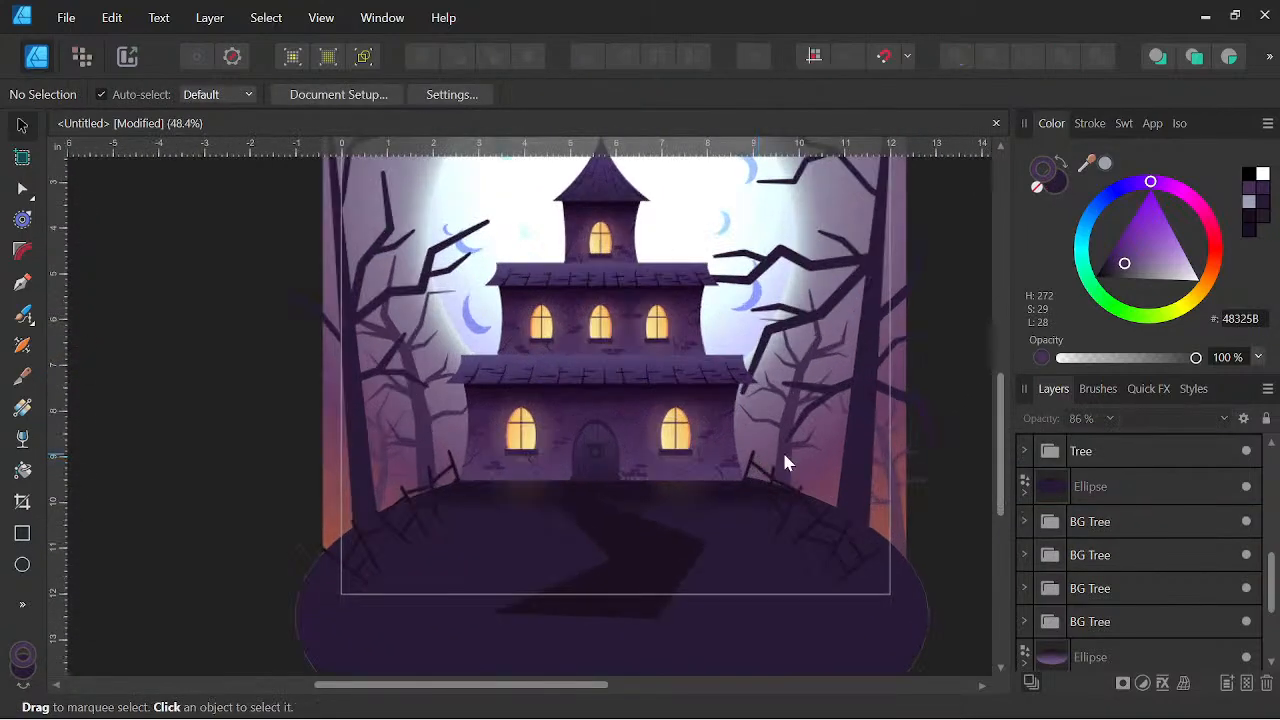
pyautogui.click(1110, 620)
pyautogui.scroll(1, 447, 449)
pyautogui.scroll(1, 447, 449)
pyautogui.moveTo(447, 449); pyautogui.dragTo(264, 532)
pyautogui.click(587, 56)
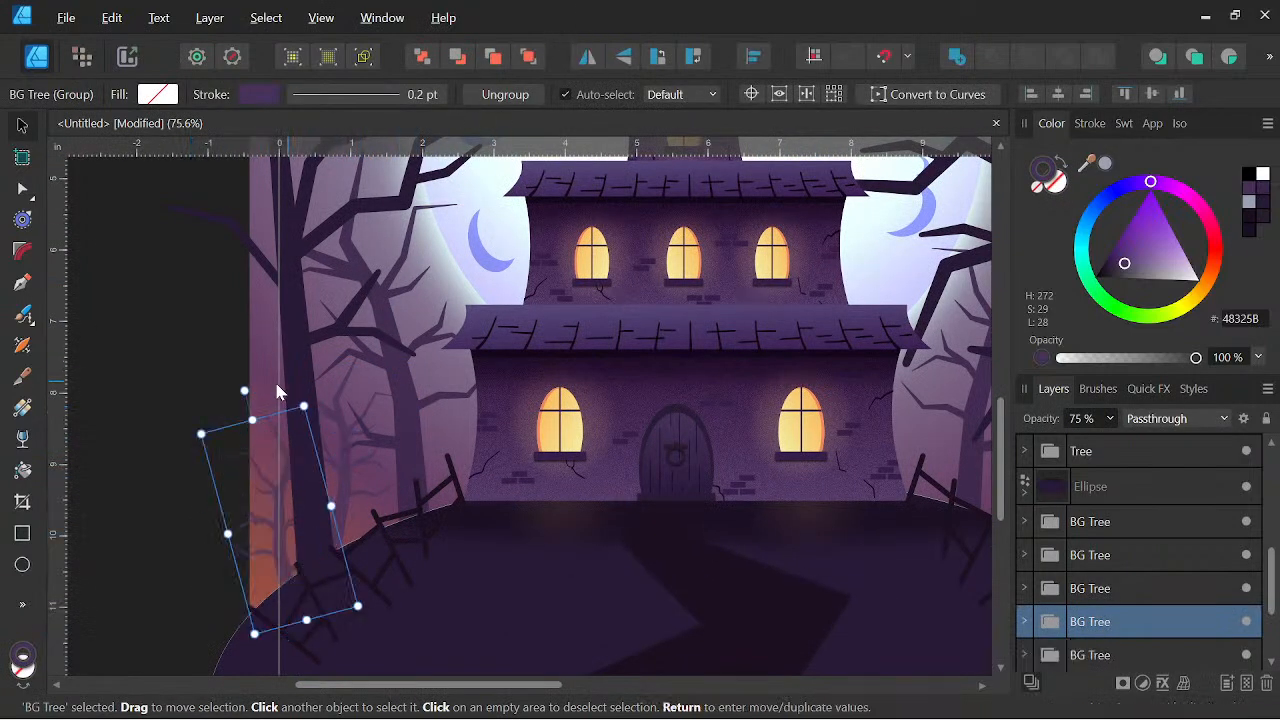
pyautogui.moveTo(299, 425); pyautogui.dragTo(215, 425)
# Duplicate the small BG Tree at the right edge, shrink the copy and place it between the right BG Tree and the large right tree
pyautogui.press('space')
pyautogui.moveTo(566, 550); pyautogui.dragTo(333, 438)
pyautogui.moveTo(925, 388); pyautogui.dragTo(814, 460)
pyautogui.moveTo(879, 240); pyautogui.dragTo(794, 361)
# Send the two newest small BG Tree copies beneath the other BG Tree layers and set their opacity to 70%
pyautogui.scroll(-3, 1130, 598)
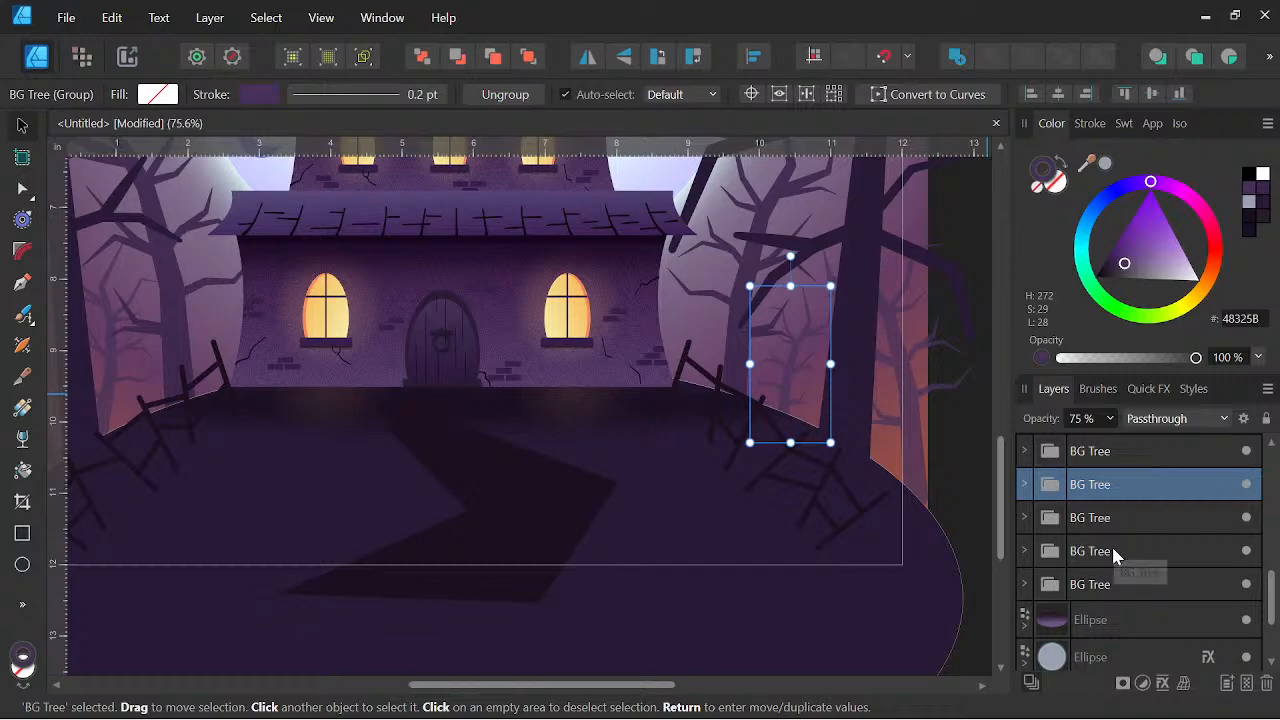
pyautogui.keyDown('ctrl'); pyautogui.click(1111, 544); pyautogui.keyUp('ctrl')
pyautogui.scroll(-3, 560, 350)
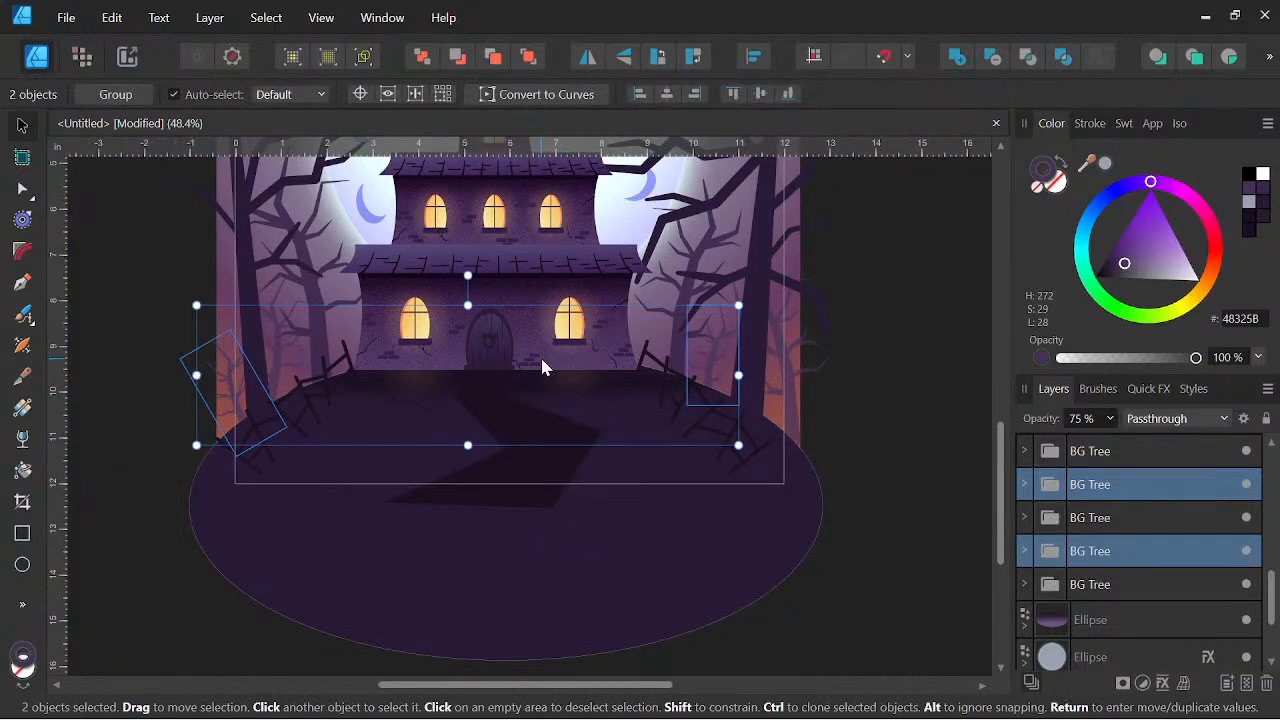
pyautogui.moveTo(1092, 560); pyautogui.dragTo(1074, 599)
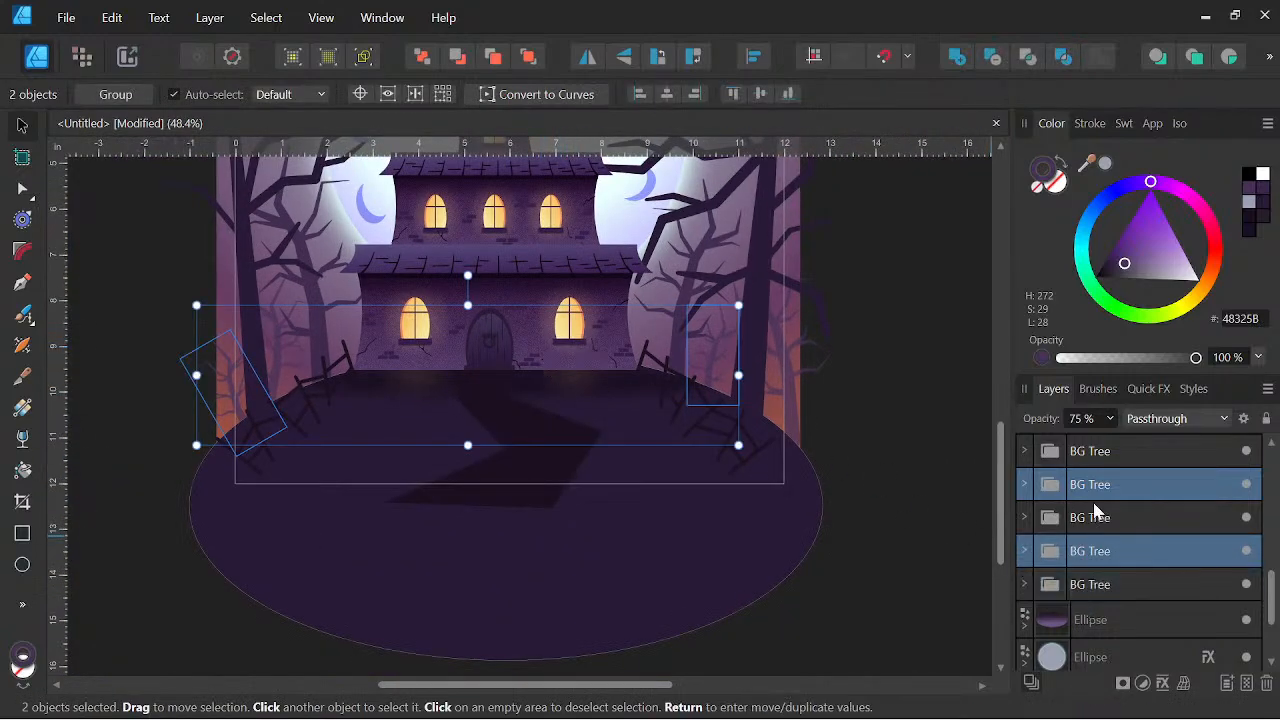
pyautogui.click(1111, 418)
pyautogui.click(1080, 418)
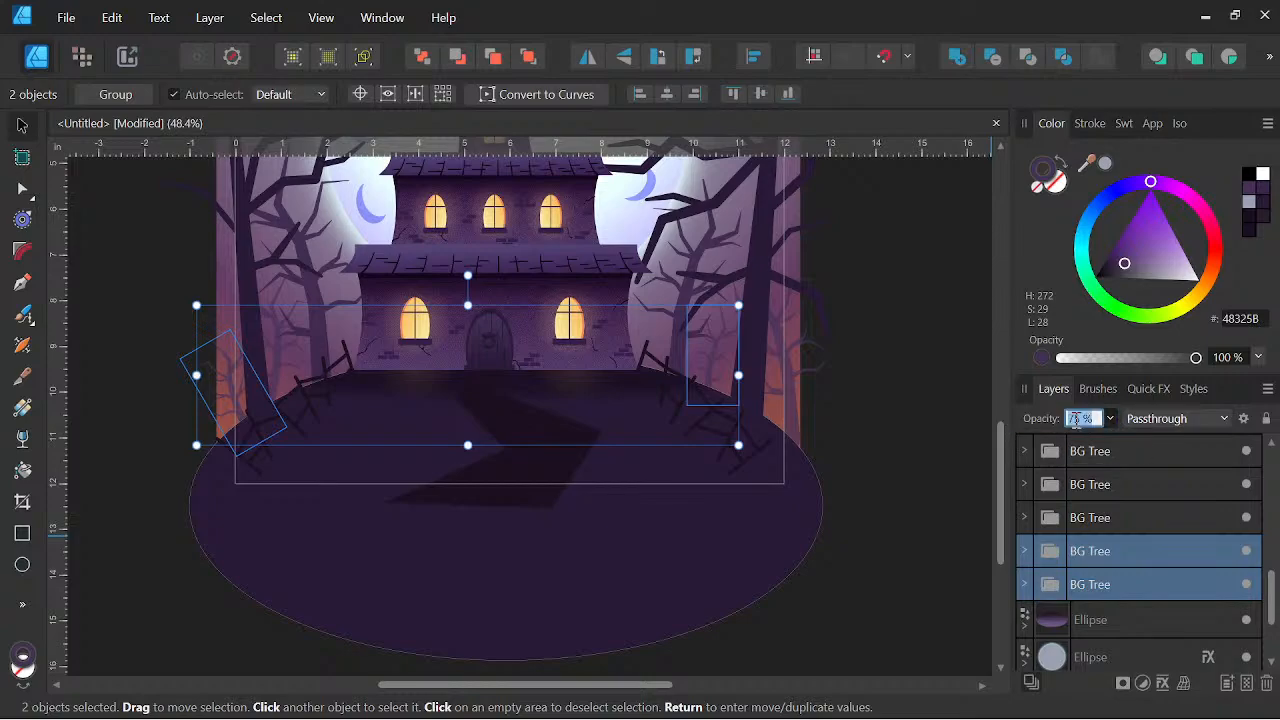
pyautogui.click(894, 375)
pyautogui.scroll(-2, 890, 440)
pyautogui.moveTo(914, 438); pyautogui.dragTo(873, 486)
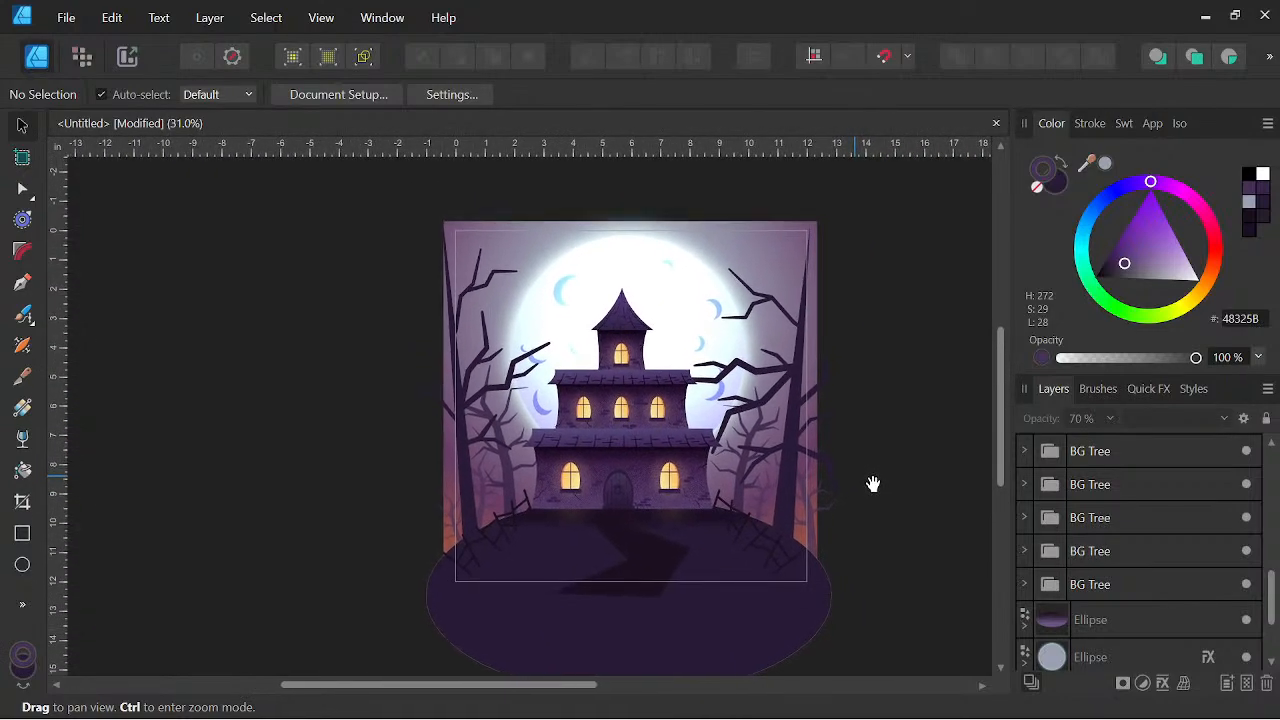
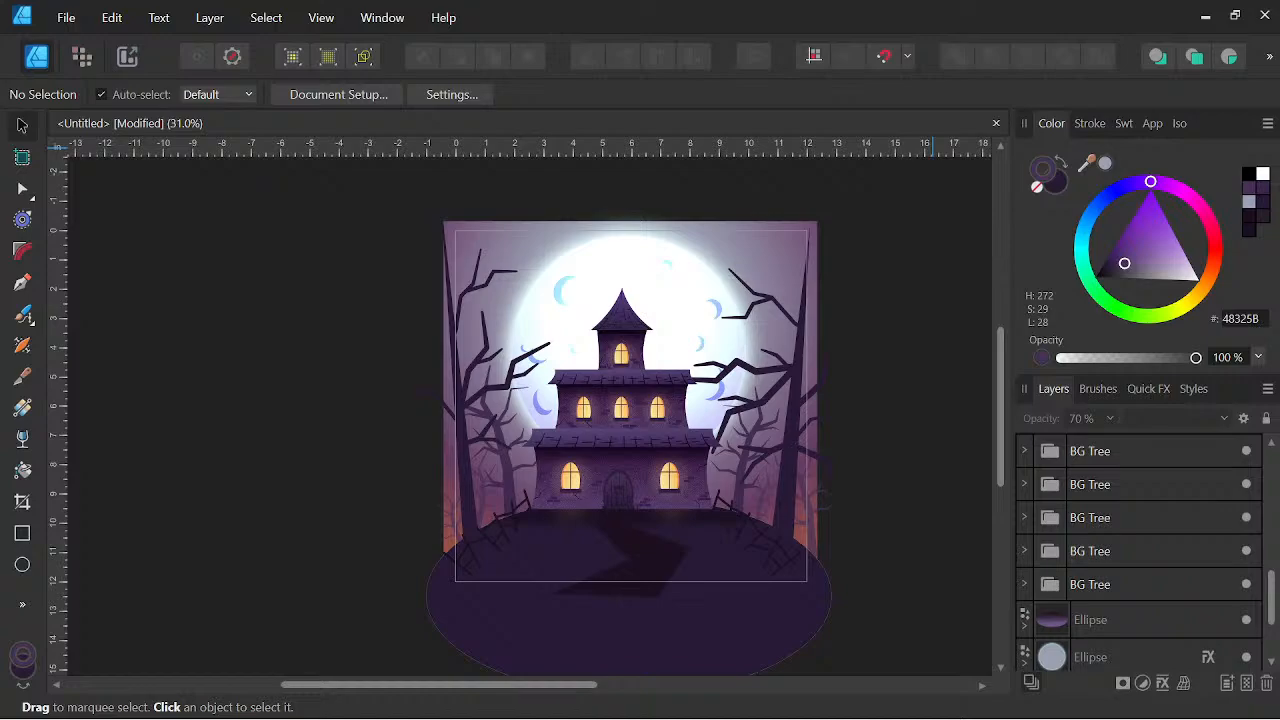
pyautogui.doubleClick(1018, 22)
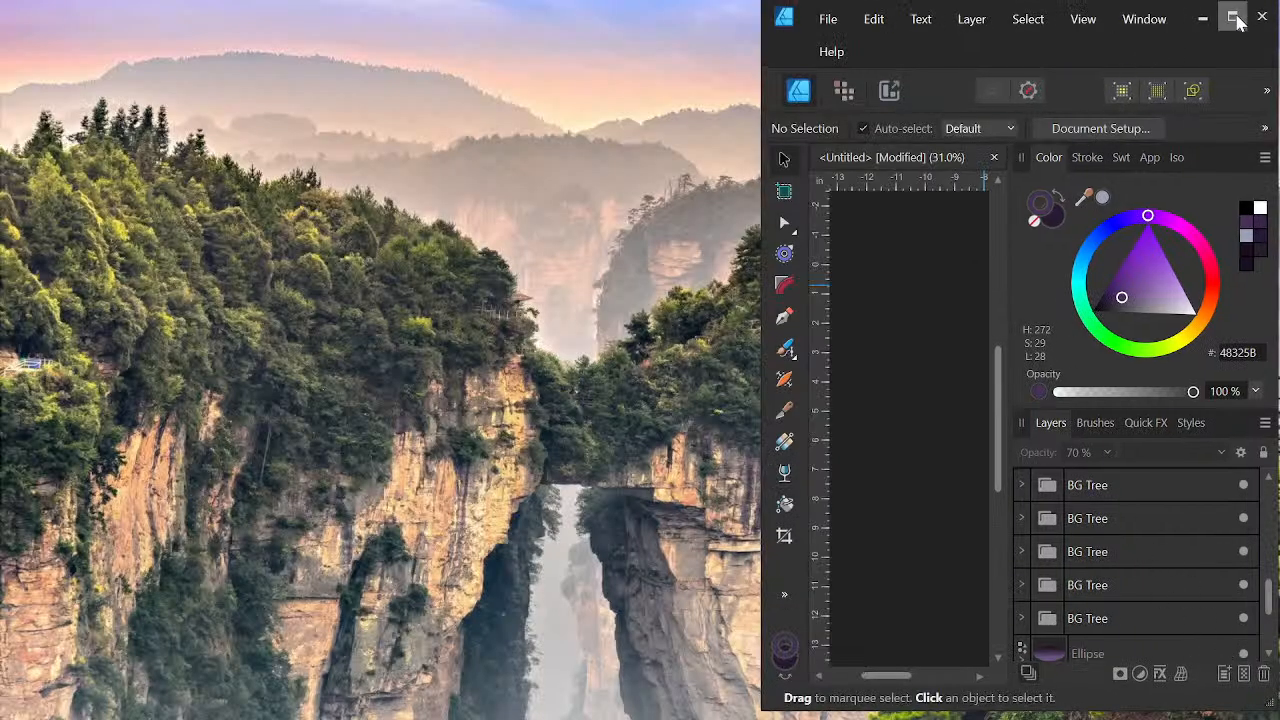
pyautogui.click(1234, 19)
# Show the hidden blurred Curve layer over the ground and set its blend mode to Soft Light
pyautogui.scroll(-3, 1106, 468)
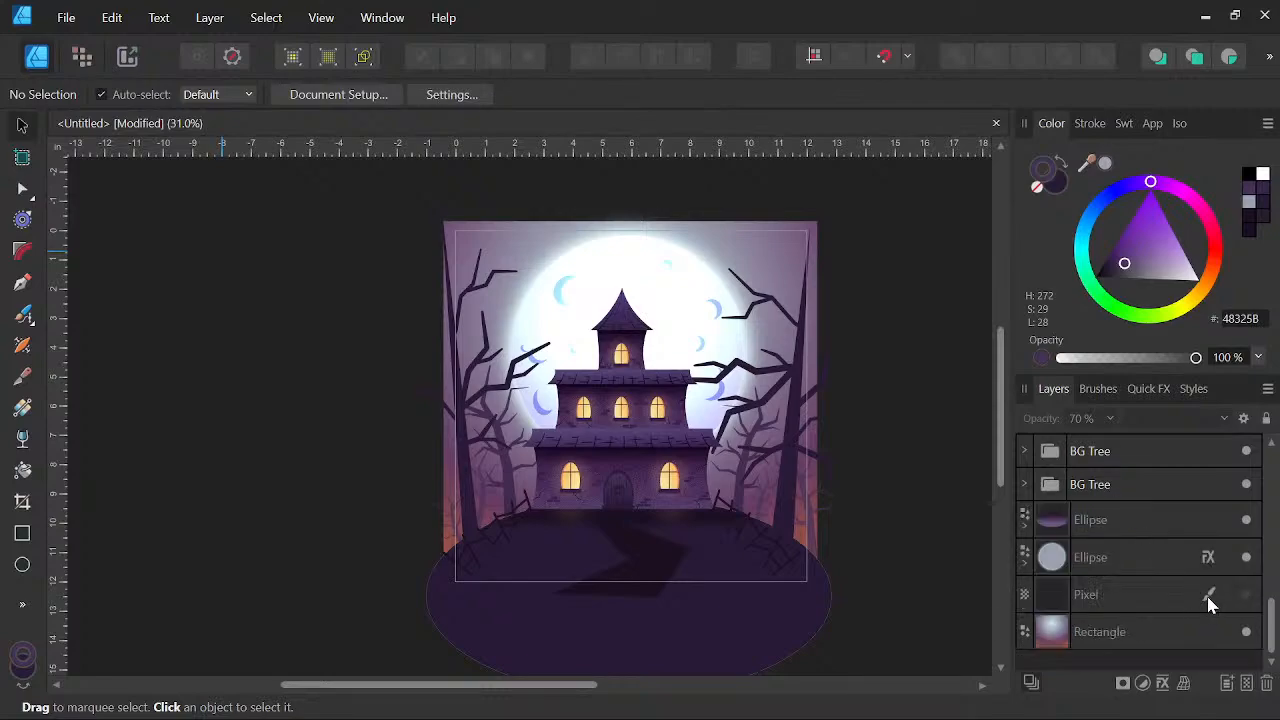
pyautogui.scroll(5, 1137, 575)
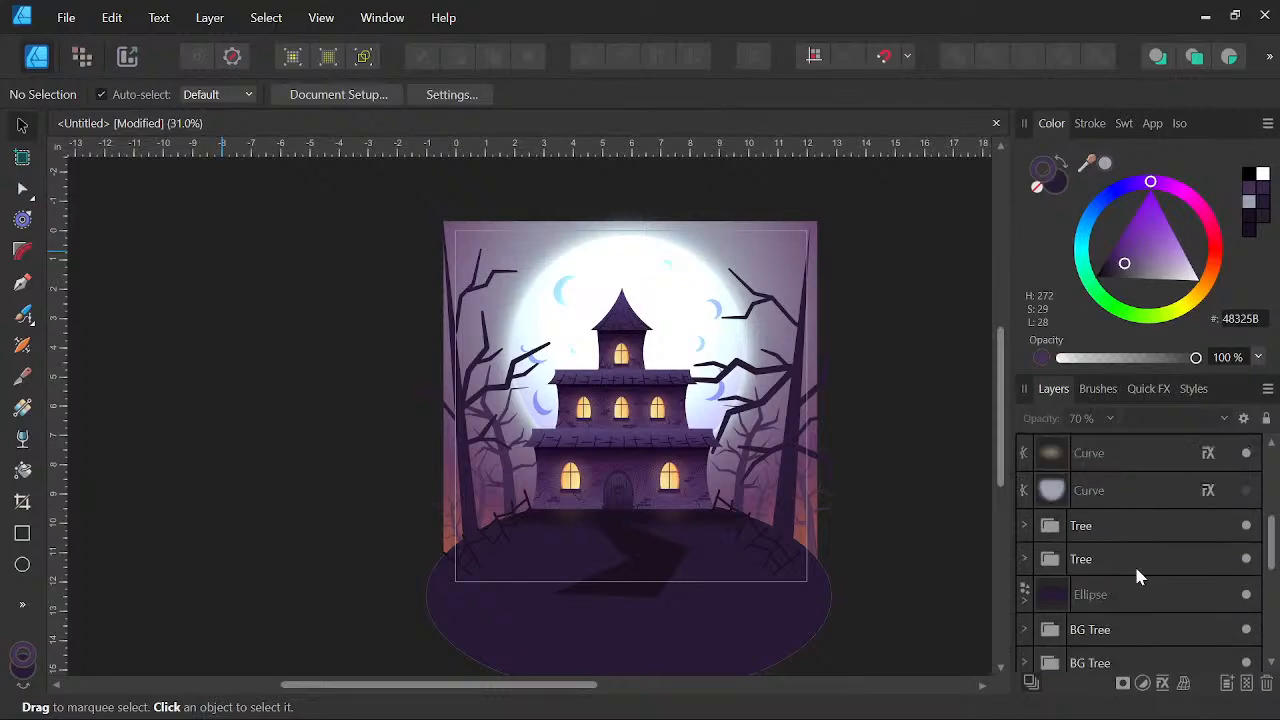
pyautogui.click(1246, 491)
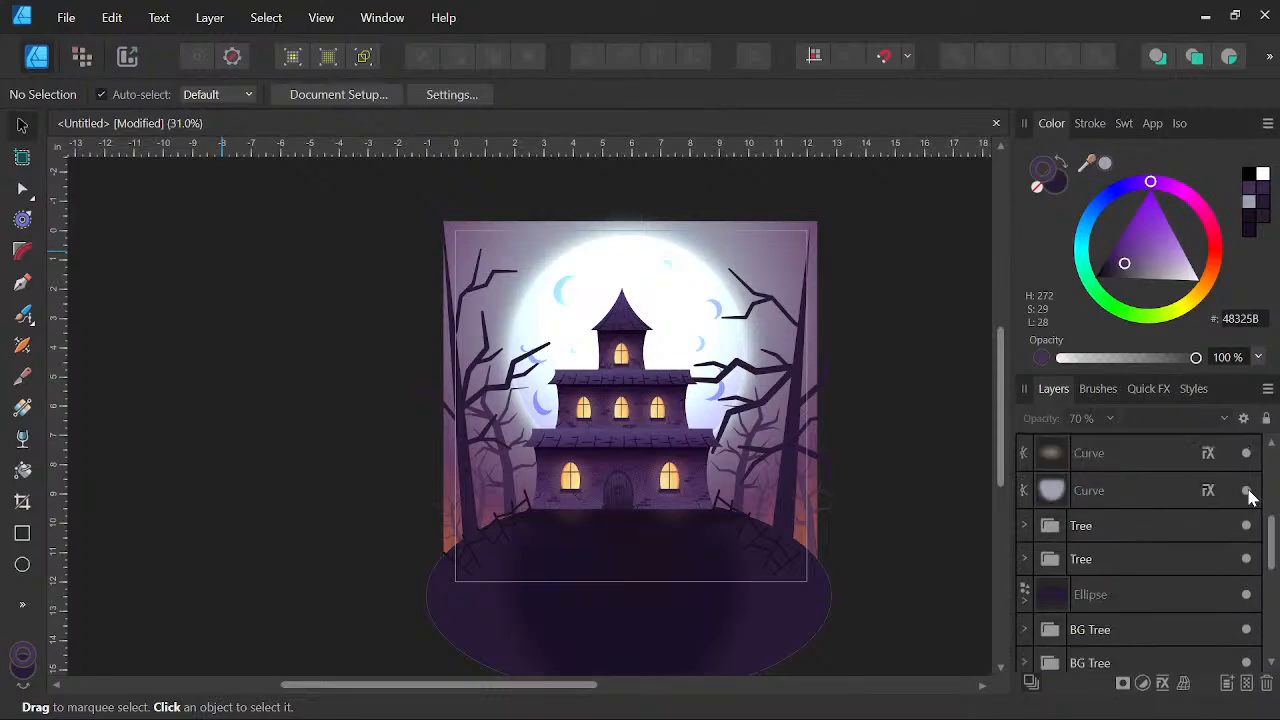
pyautogui.click(1174, 492)
pyautogui.click(1175, 420)
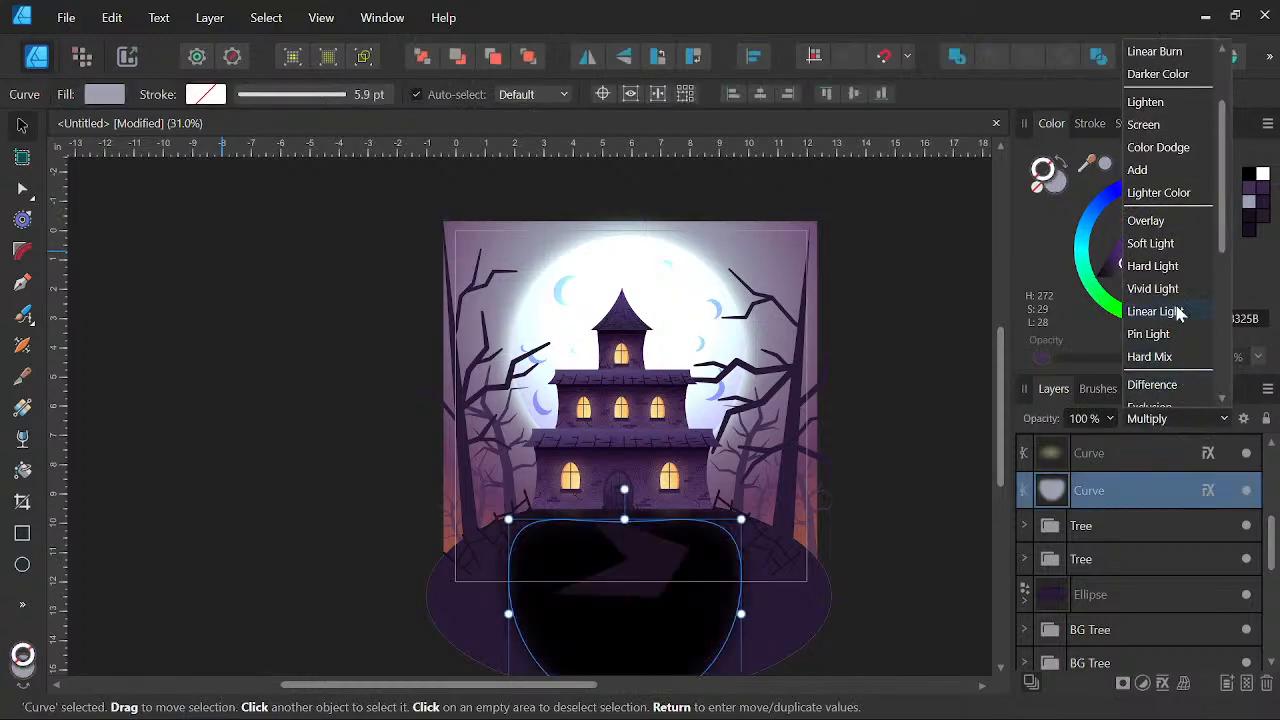
pyautogui.click(1150, 243)
pyautogui.click(938, 464)
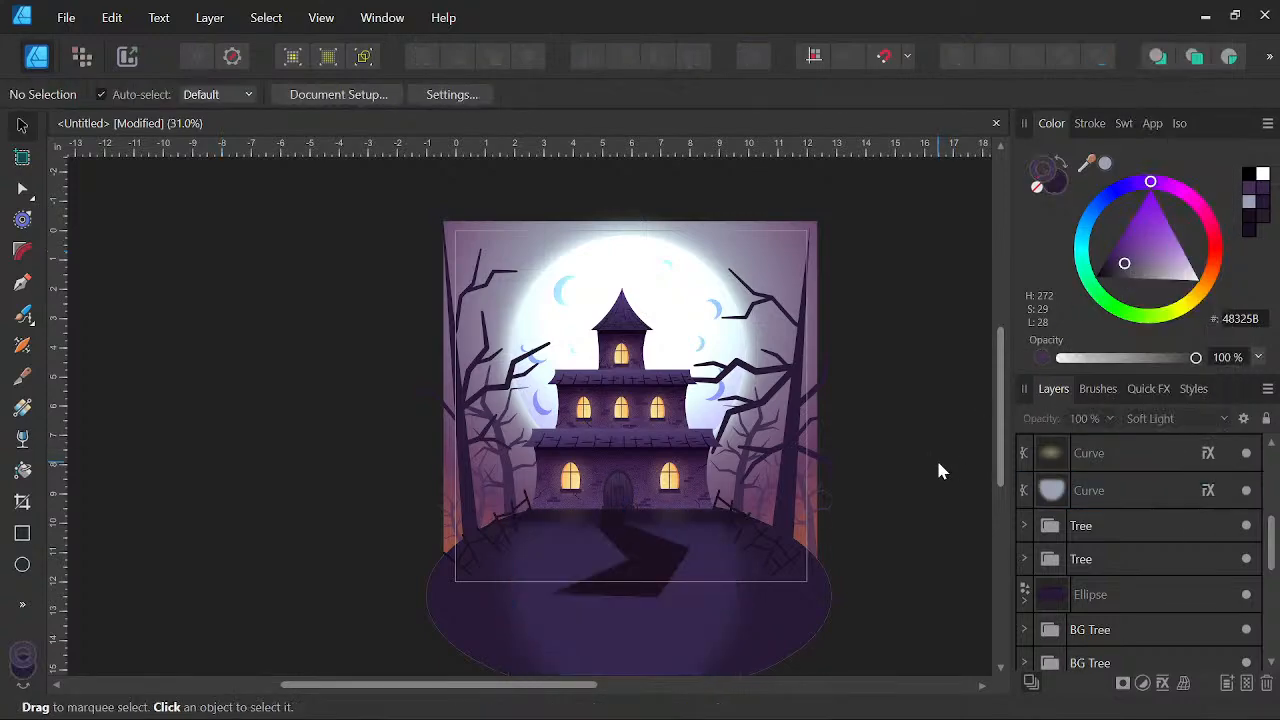
# Select the ground ellipse and remove its white 0.2 pt stroke
pyautogui.scroll(-3, 790, 540)
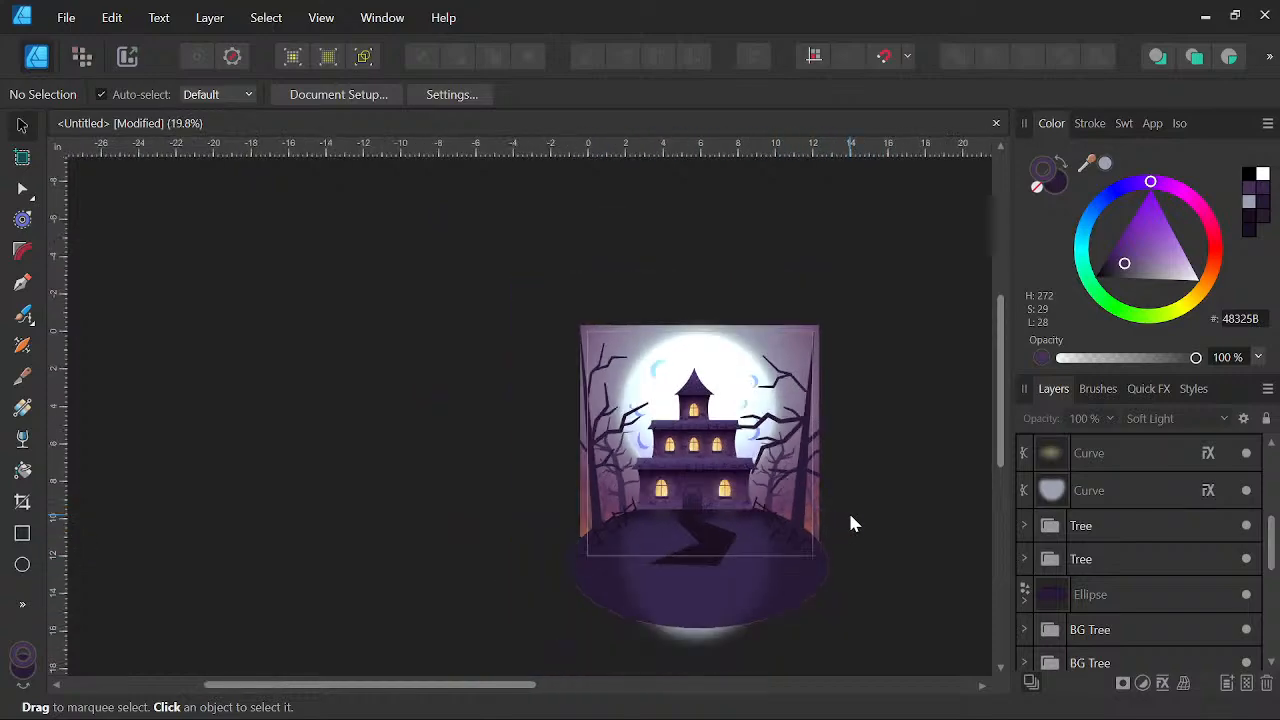
pyautogui.scroll(3, 844, 541)
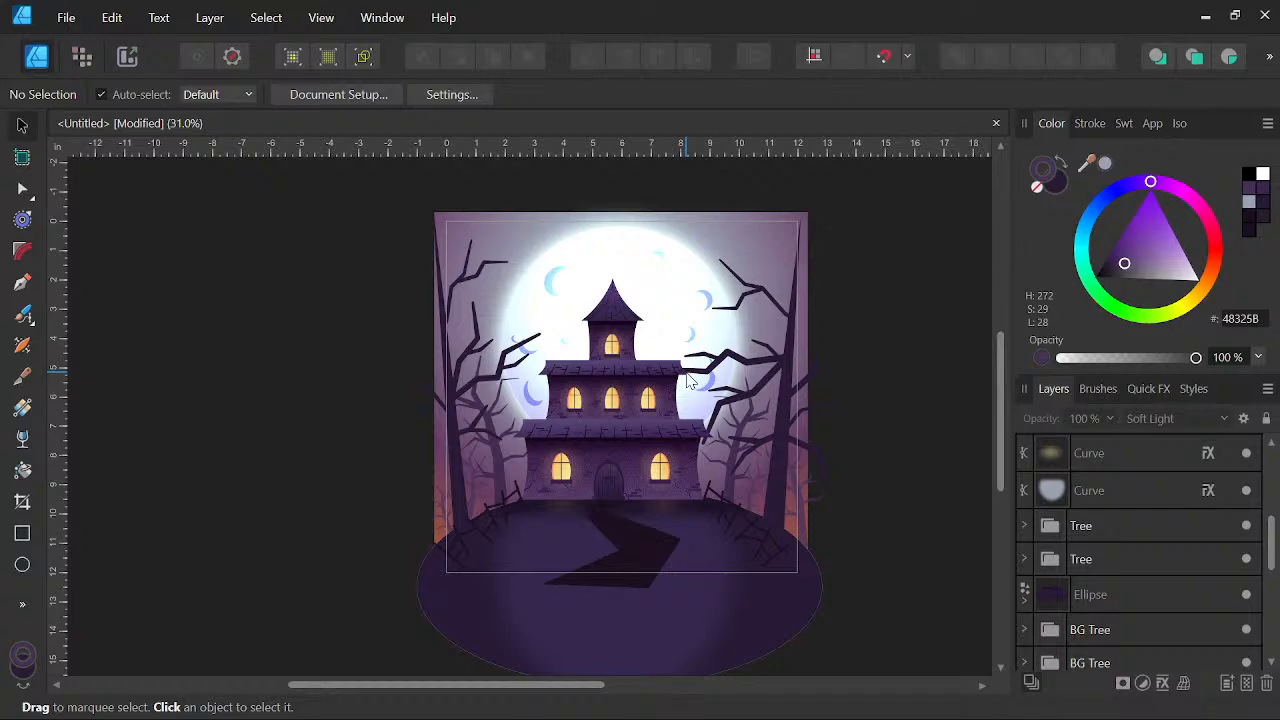
pyautogui.scroll(1, 687, 381)
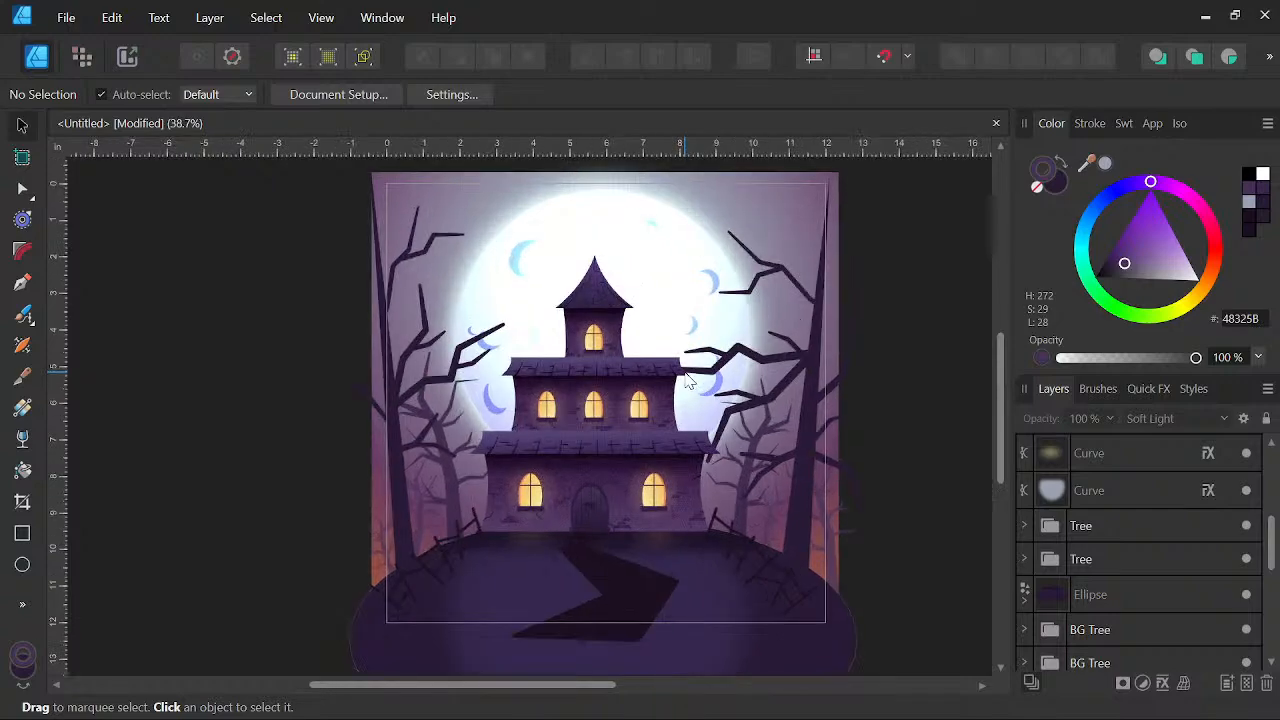
pyautogui.click(850, 630)
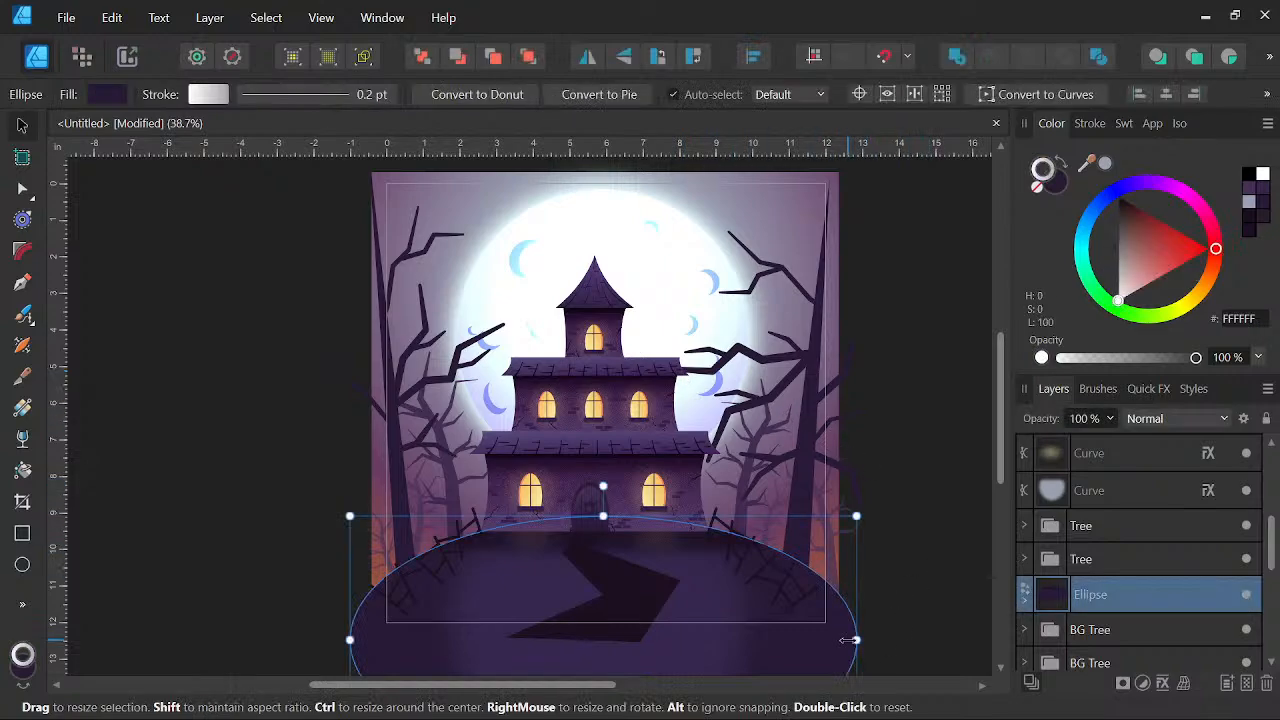
pyautogui.click(1056, 184)
pyautogui.click(1038, 170)
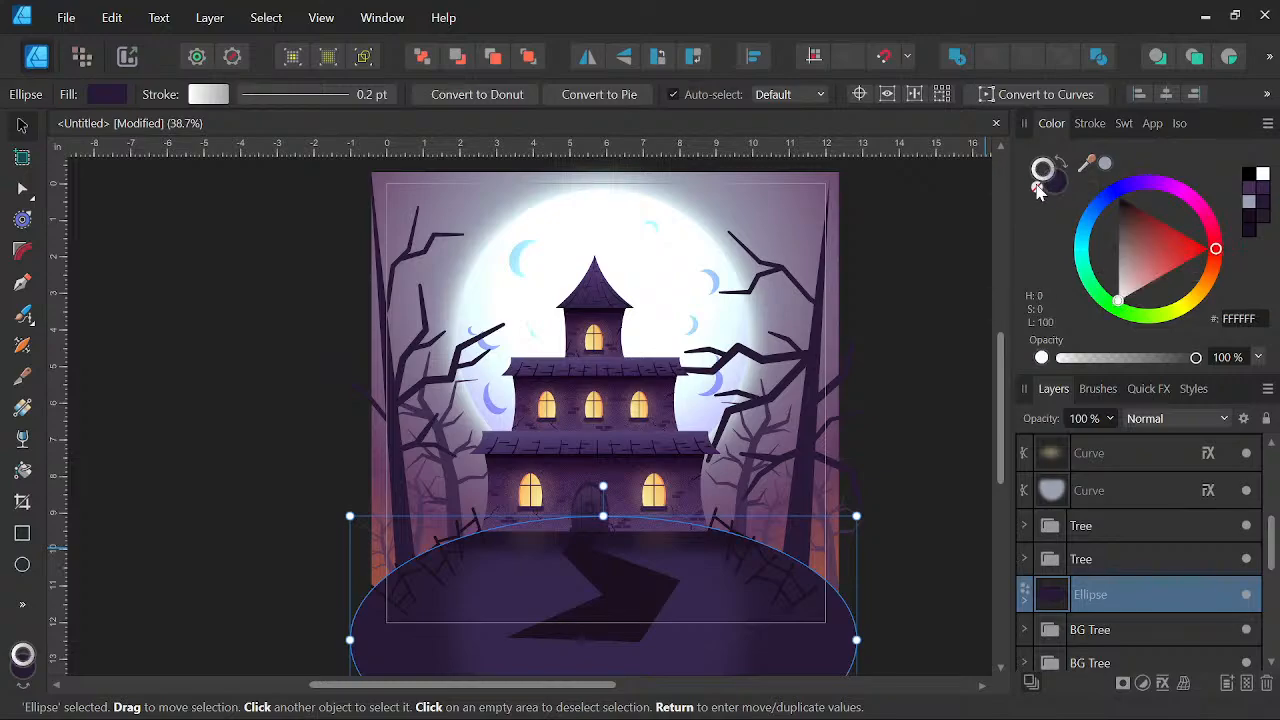
pyautogui.click(1037, 186)
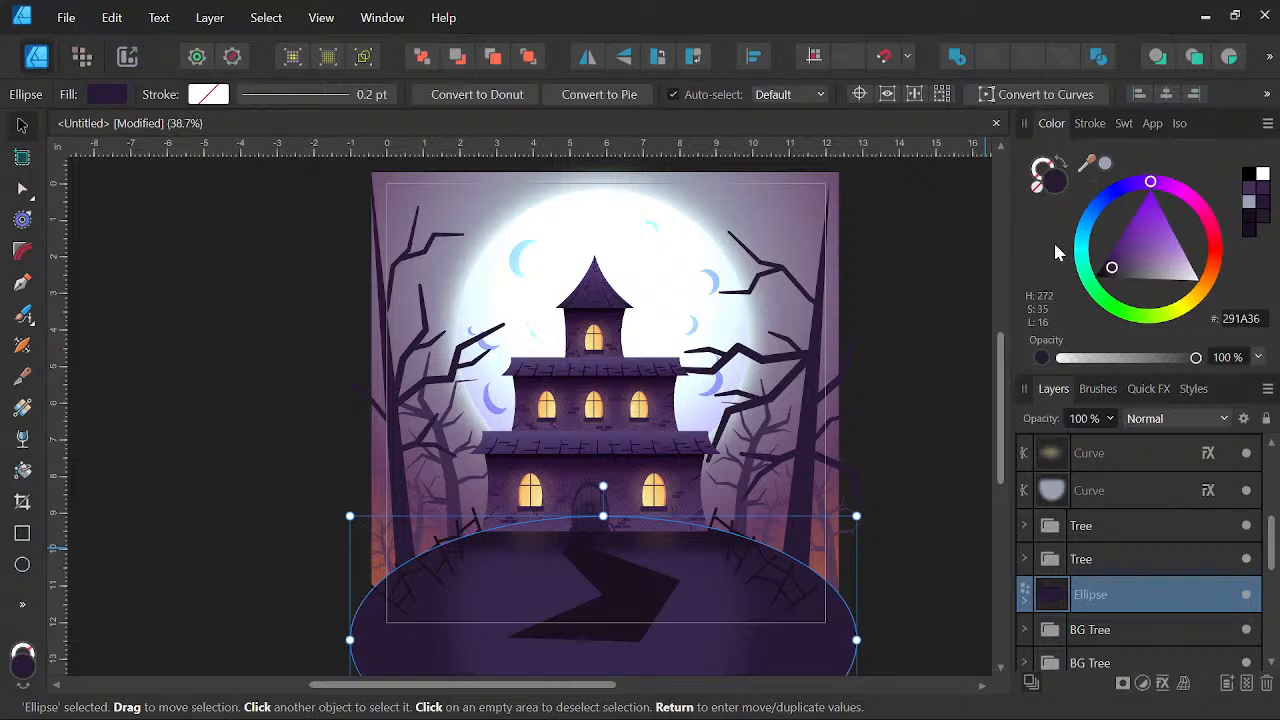
# Add 25% noise to the ground ellipse's dark purple fill
pyautogui.click(1042, 358)
pyautogui.moveTo(1060, 357); pyautogui.dragTo(1096, 362)
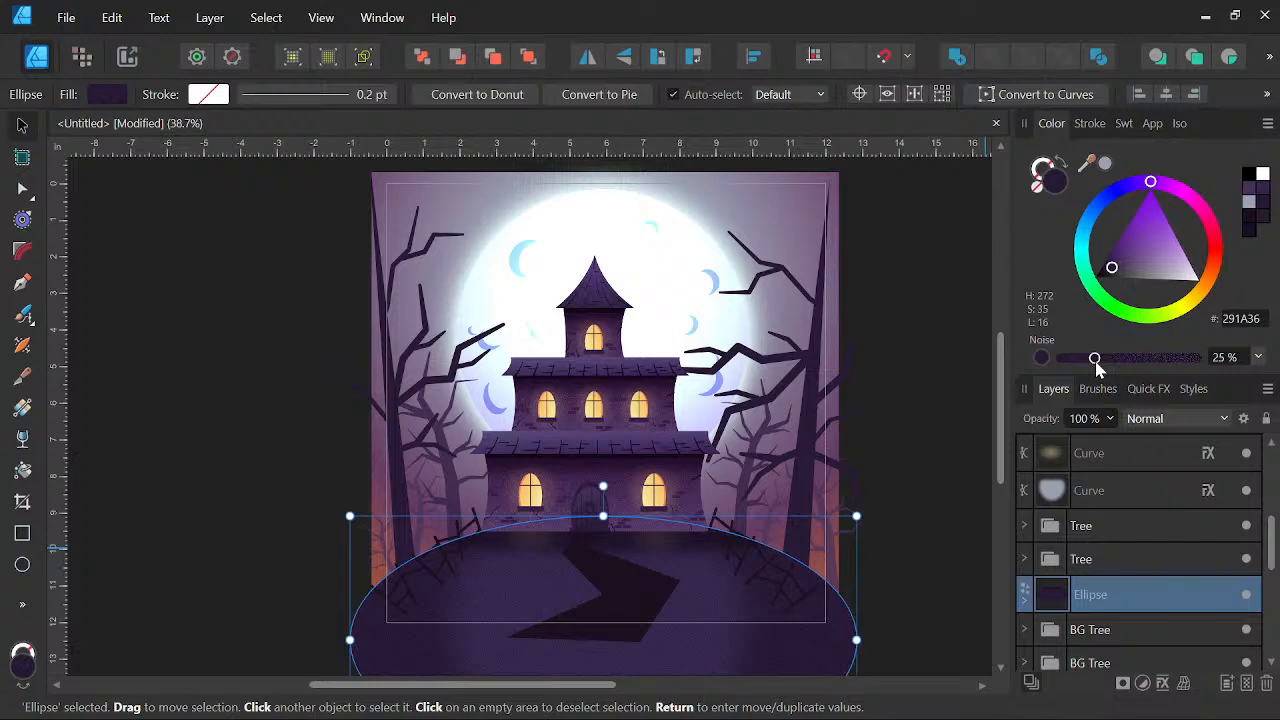
pyautogui.moveTo(880, 520); pyautogui.dragTo(931, 451)
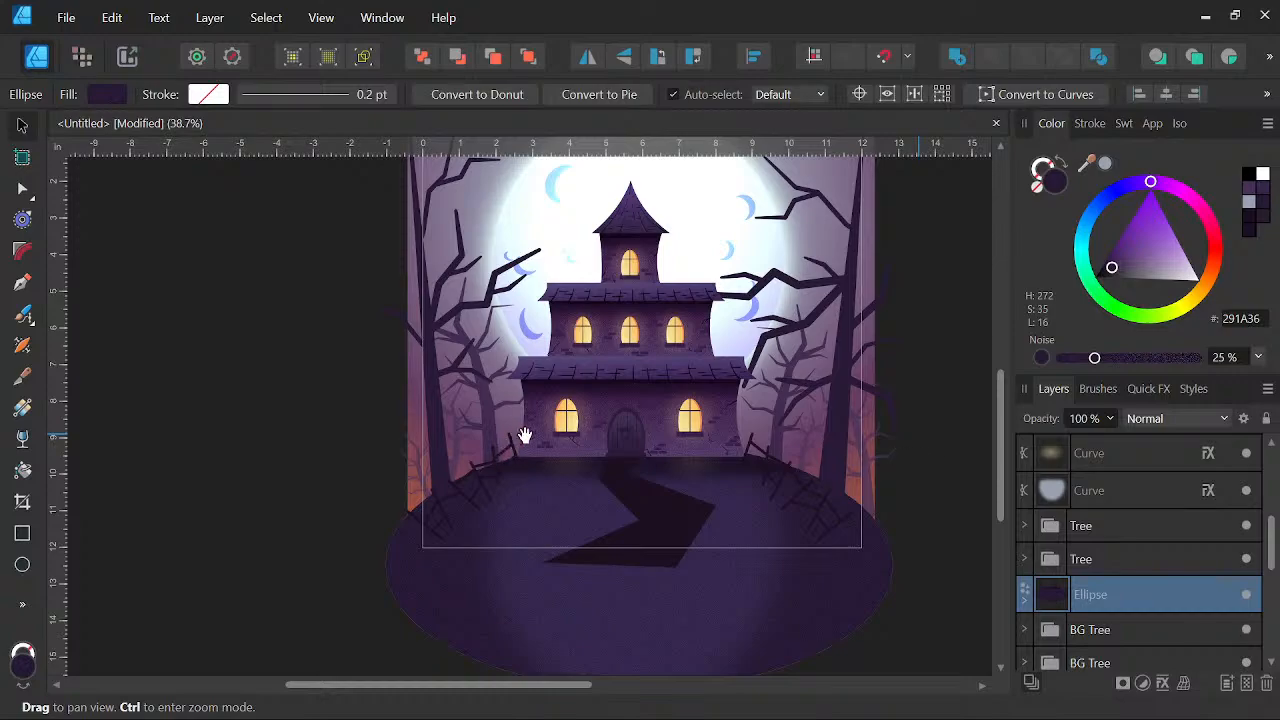
pyautogui.moveTo(807, 360); pyautogui.dragTo(700, 449)
pyautogui.scroll(1, 628, 360)
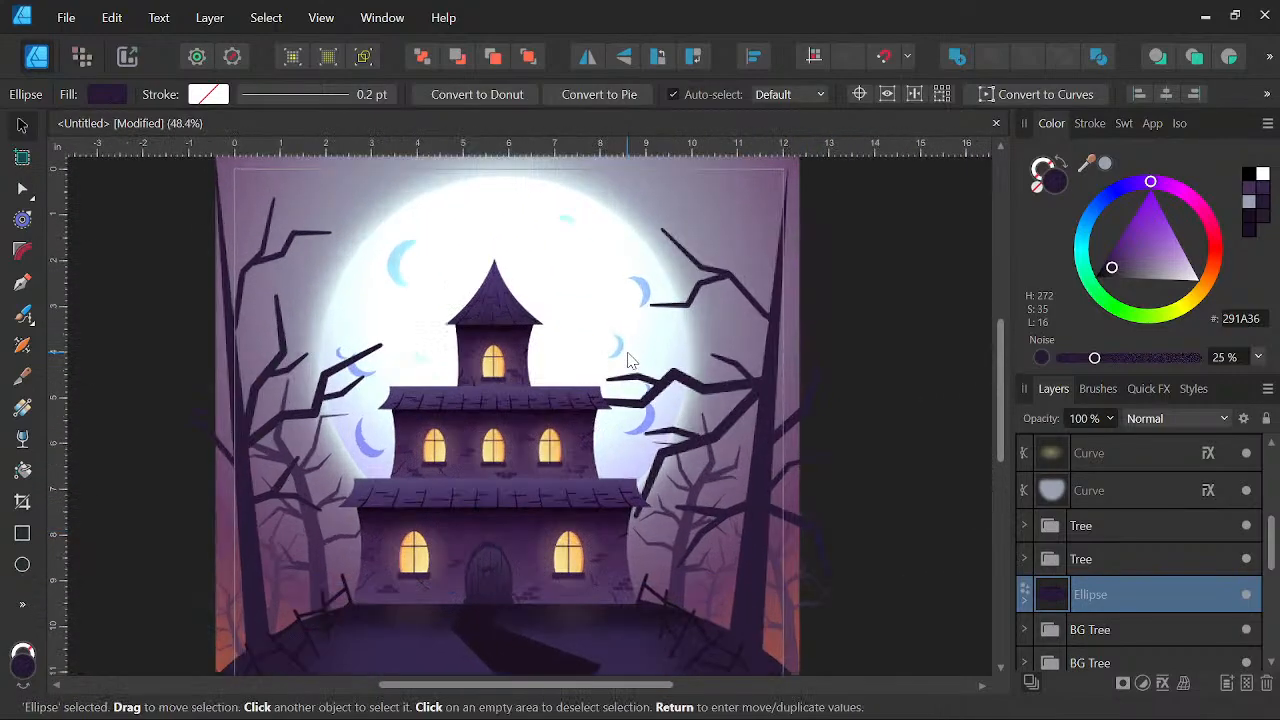
# Draw a small V-shaped bird with two curved wings on the moon, beside the small upper crescent, using the Pen tool
pyautogui.click(22, 283)
pyautogui.scroll(5, 657, 263)
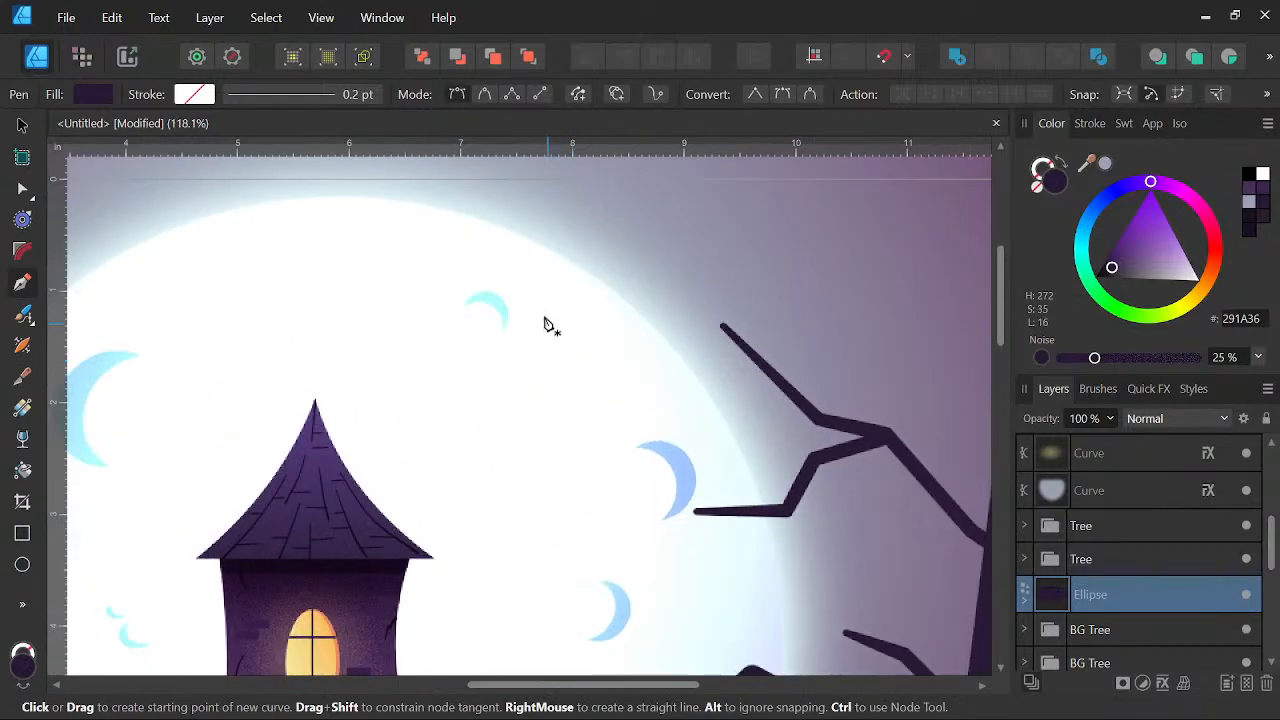
pyautogui.click(543, 305)
pyautogui.moveTo(558, 346)
pyautogui.mouseDown()
pyautogui.moveTo(560, 378)
pyautogui.moveTo(565, 358)
pyautogui.mouseUp()
pyautogui.scroll(2, 564, 336)
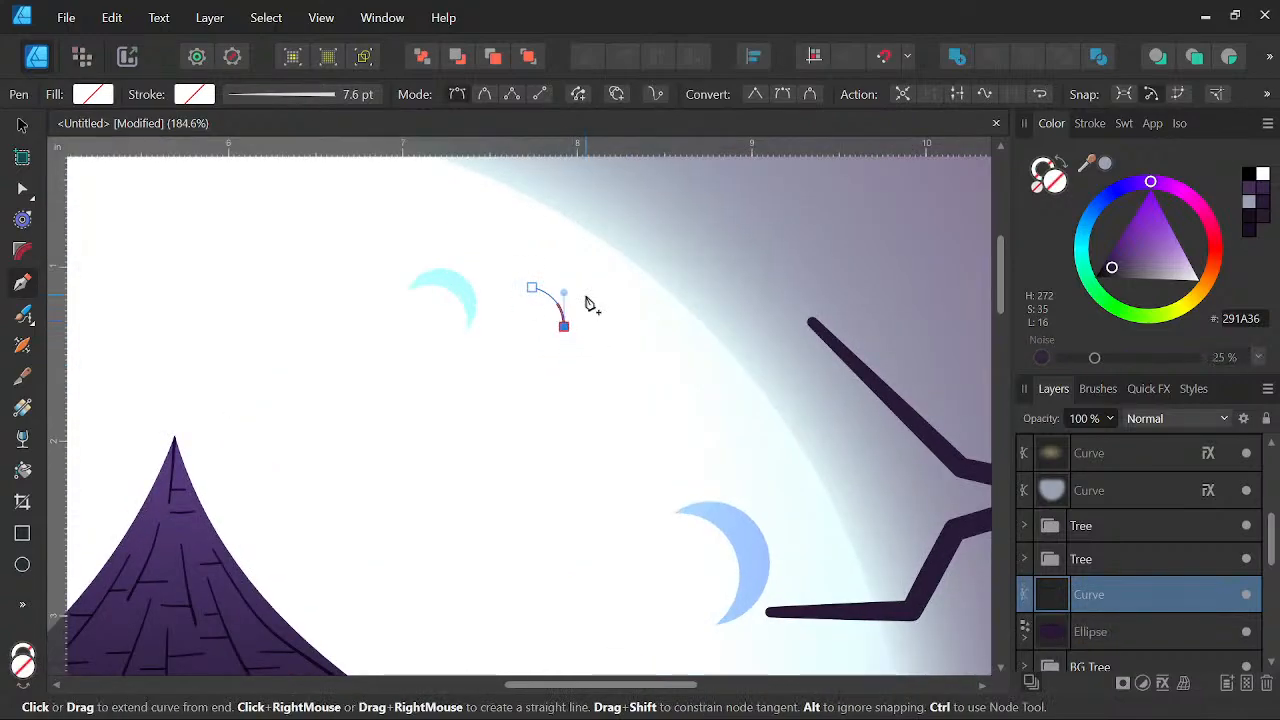
pyautogui.moveTo(589, 293); pyautogui.dragTo(603, 292)
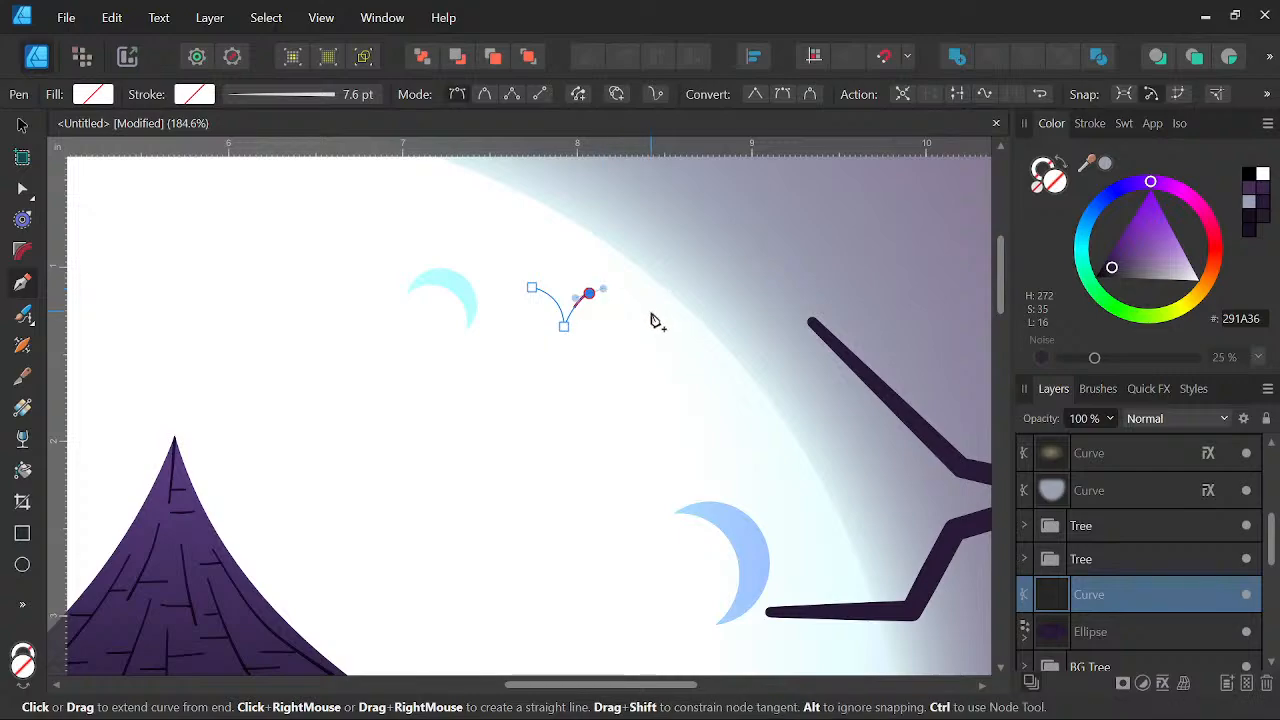
# Set the bird curve's stroke colour to the dark purple 291A36
pyautogui.click(1038, 168)
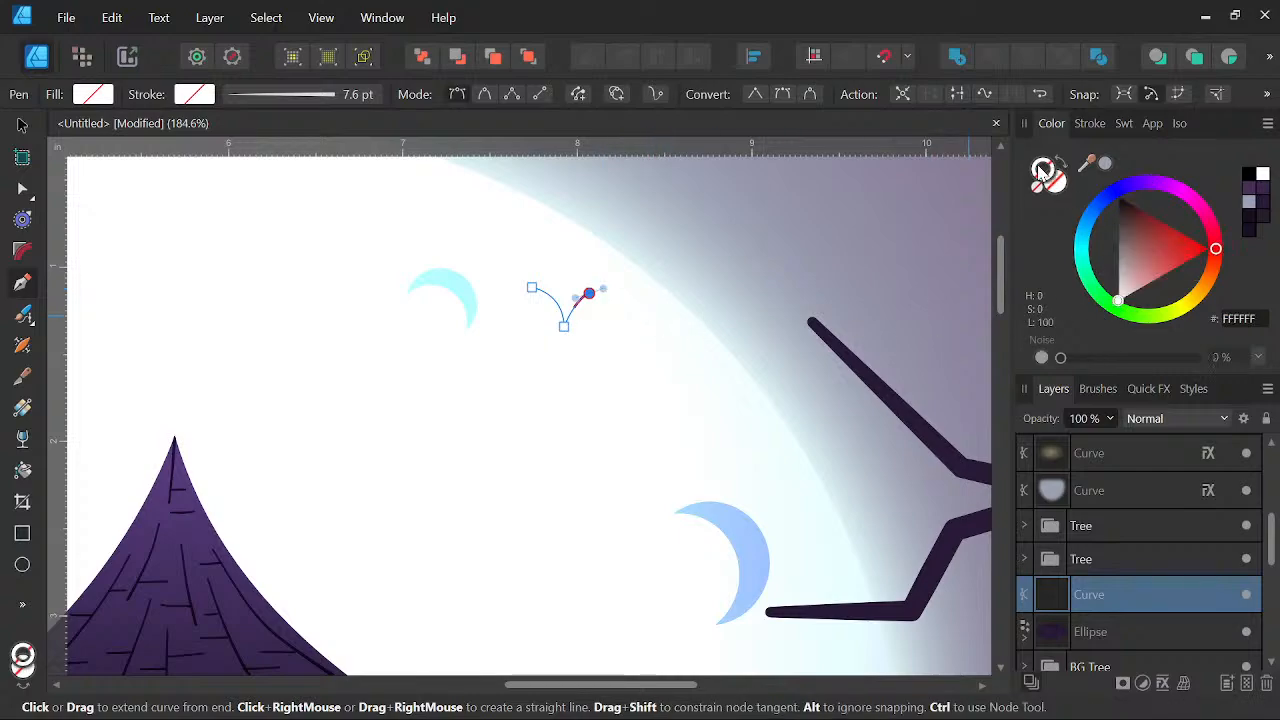
pyautogui.moveTo(1112, 240)
pyautogui.mouseDown()
pyautogui.moveTo(1128, 243)
pyautogui.moveTo(1118, 237)
pyautogui.mouseUp()
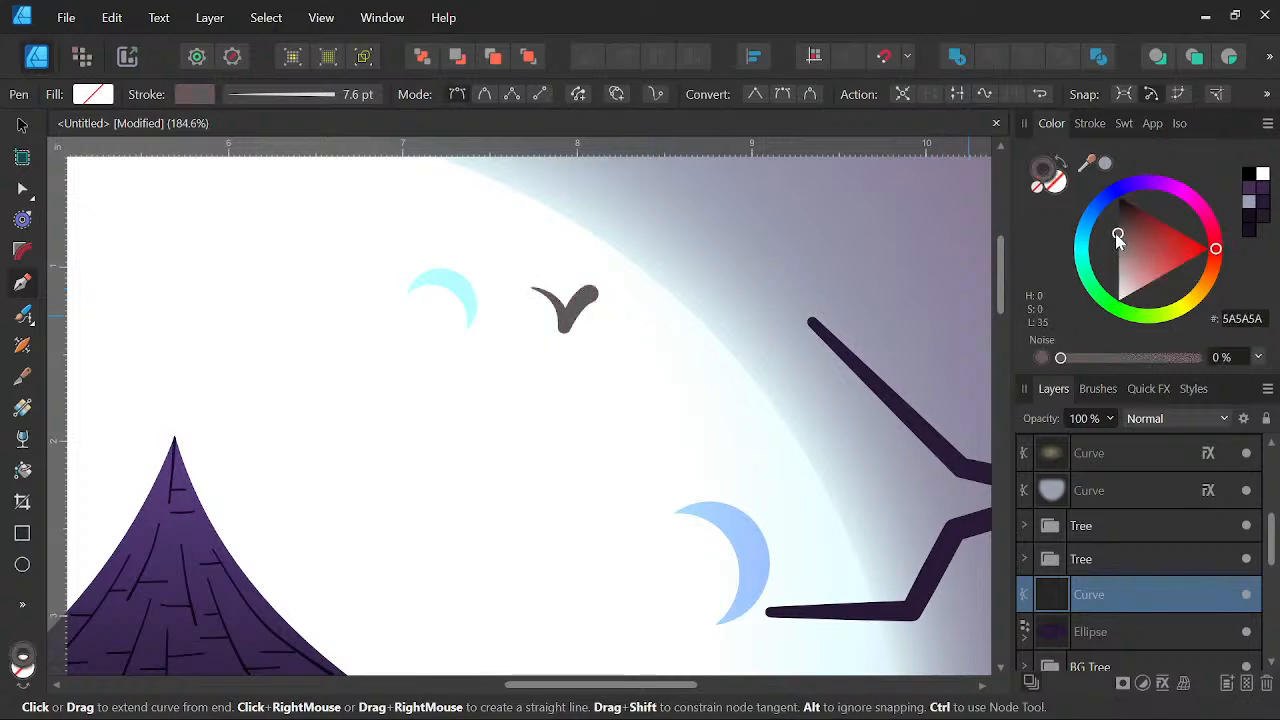
pyautogui.click(1262, 198)
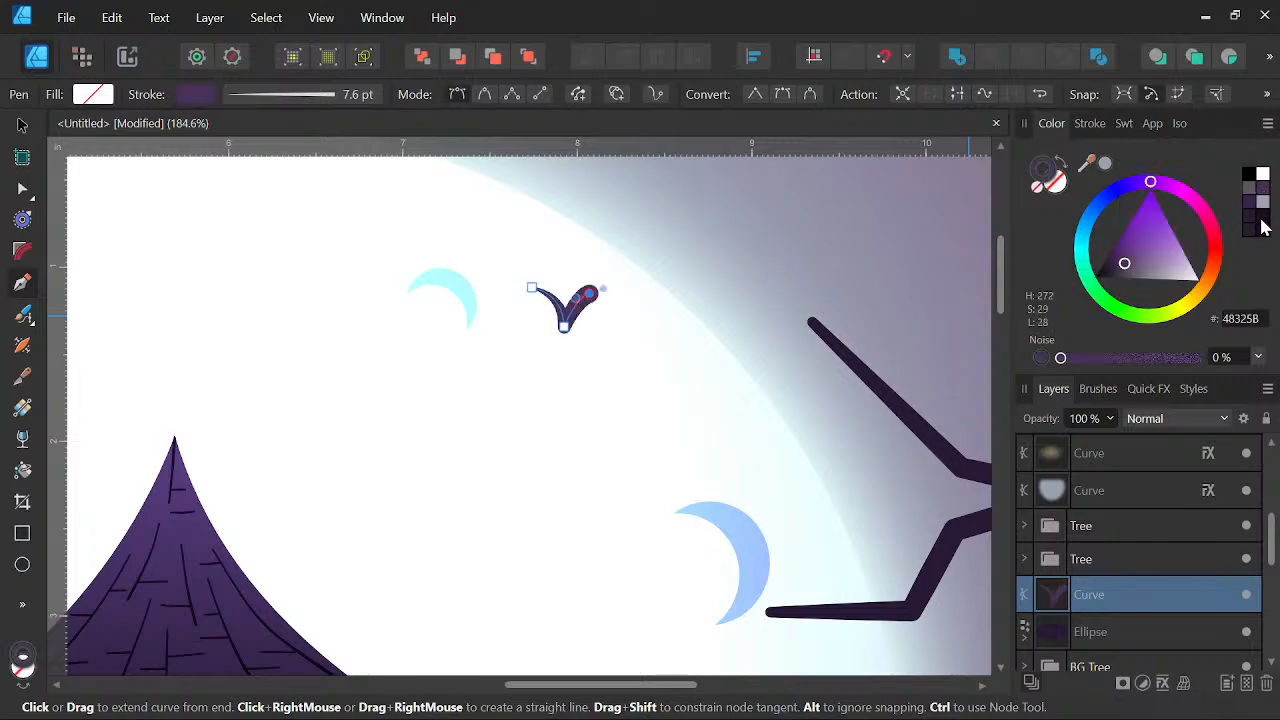
pyautogui.click(1262, 226)
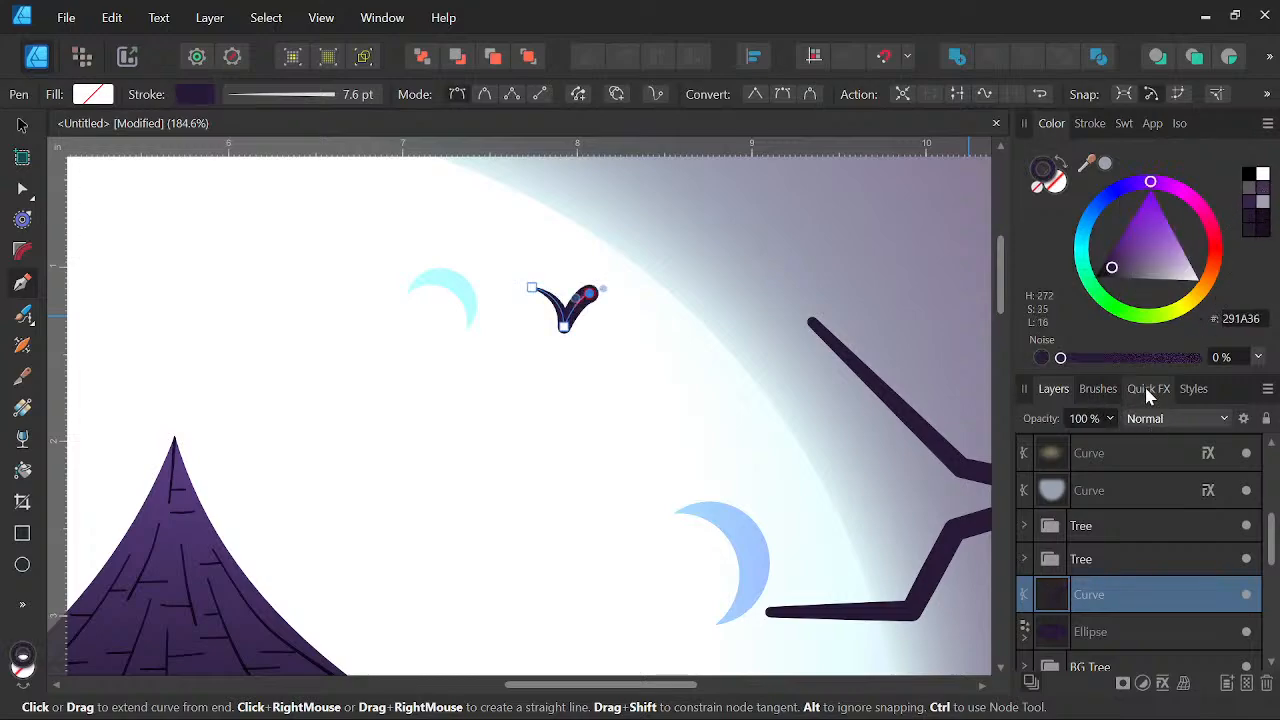
# Taper both ends of the bird's stroke with a pressure curve peaking at mid-height in the centre, and deselect the bird
pyautogui.click(1090, 123)
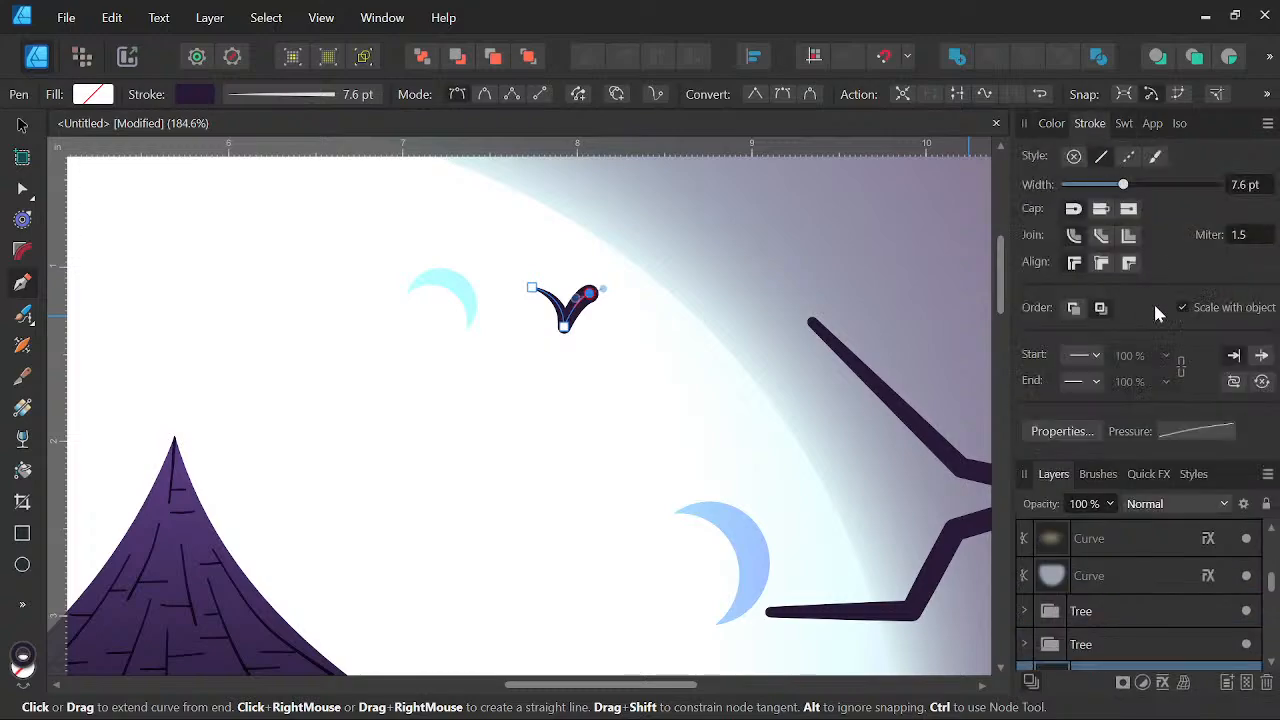
pyautogui.click(1202, 431)
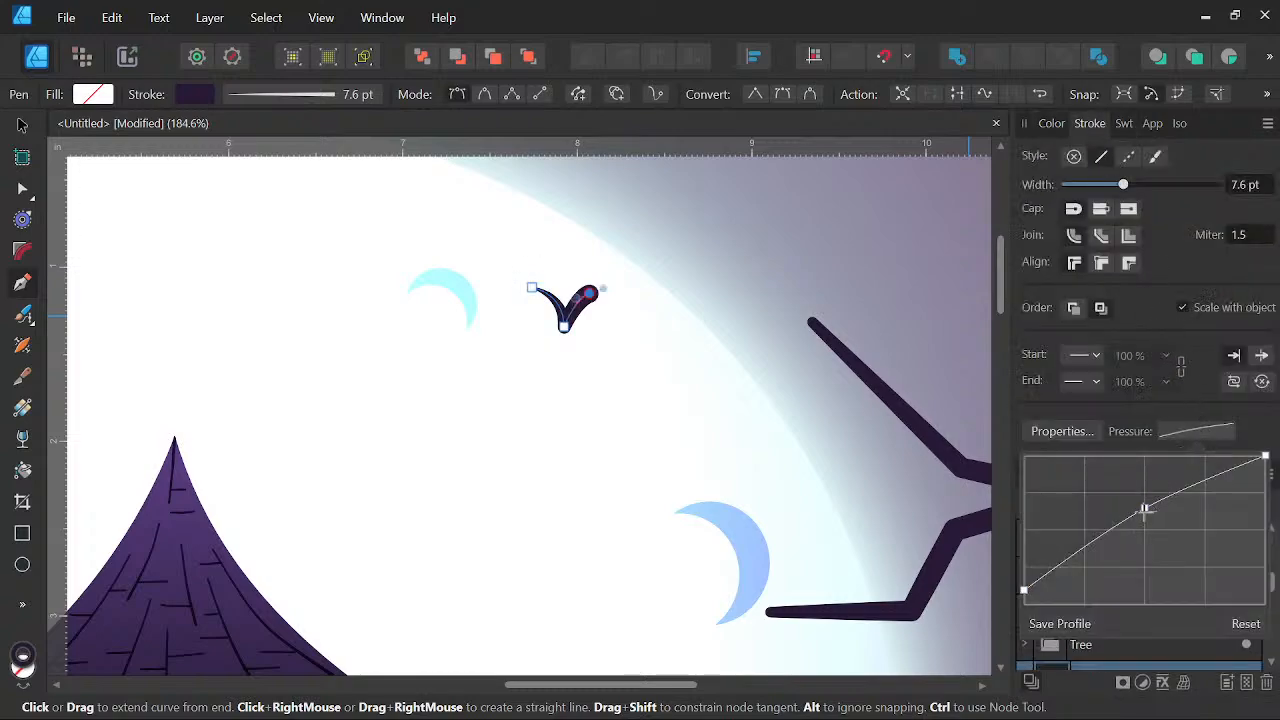
pyautogui.moveTo(1265, 457); pyautogui.dragTo(1266, 590)
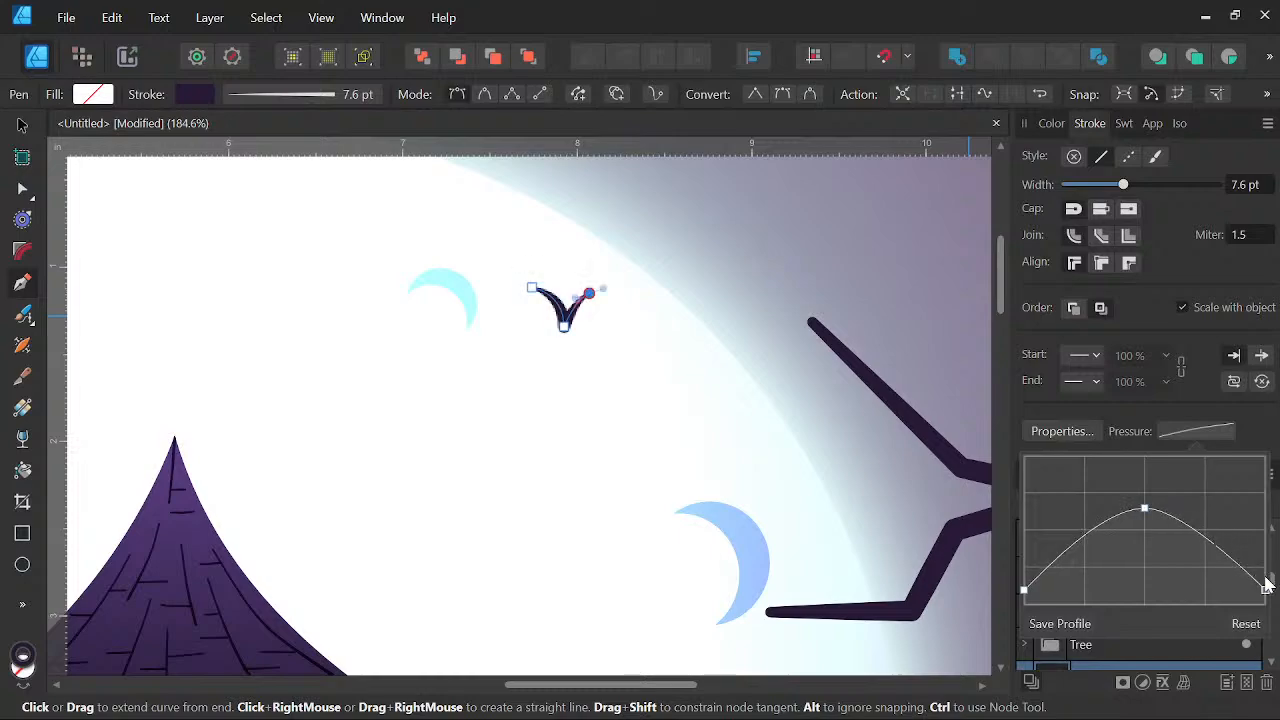
pyautogui.moveTo(1144, 509); pyautogui.dragTo(1146, 530)
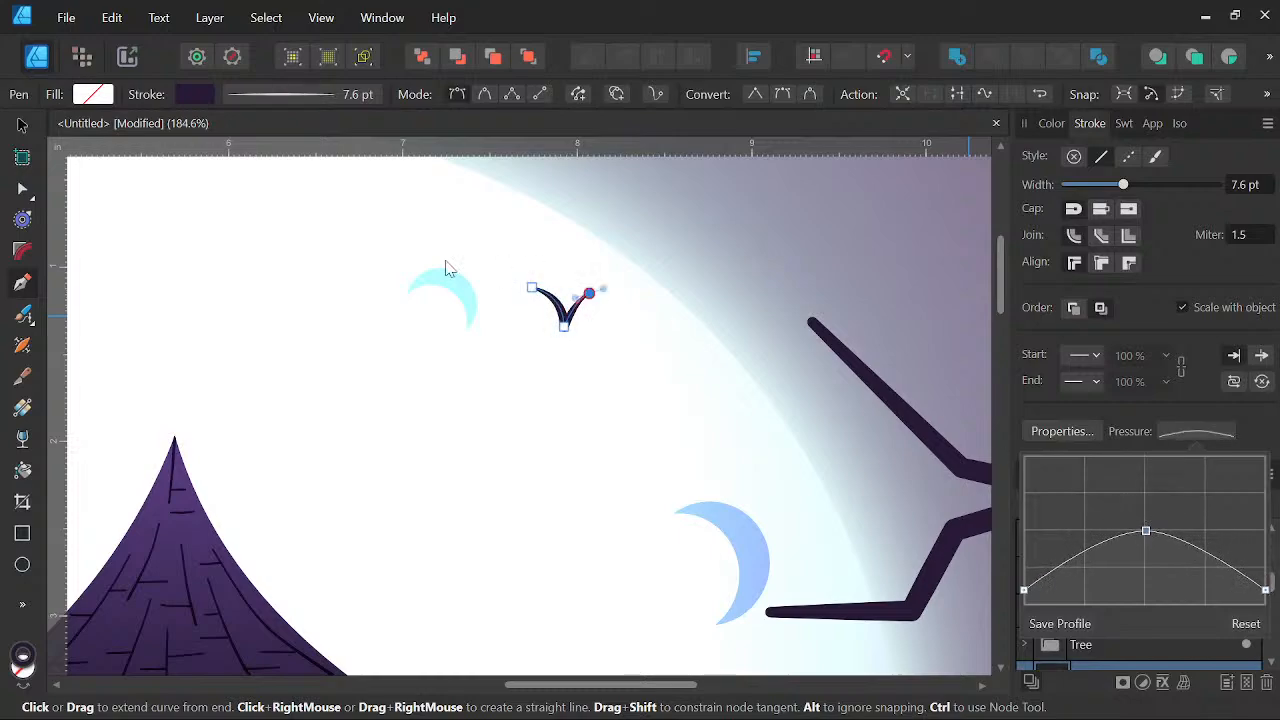
pyautogui.click(30, 130)
pyautogui.scroll(-4, 523, 263)
pyautogui.scroll(2, 550, 280)
pyautogui.scroll(-3, 580, 303)
pyautogui.scroll(2, 557, 329)
pyautogui.scroll(3, 558, 348)
pyautogui.hotkey('ctrl', 'd')
pyautogui.scroll(2, 517, 312)
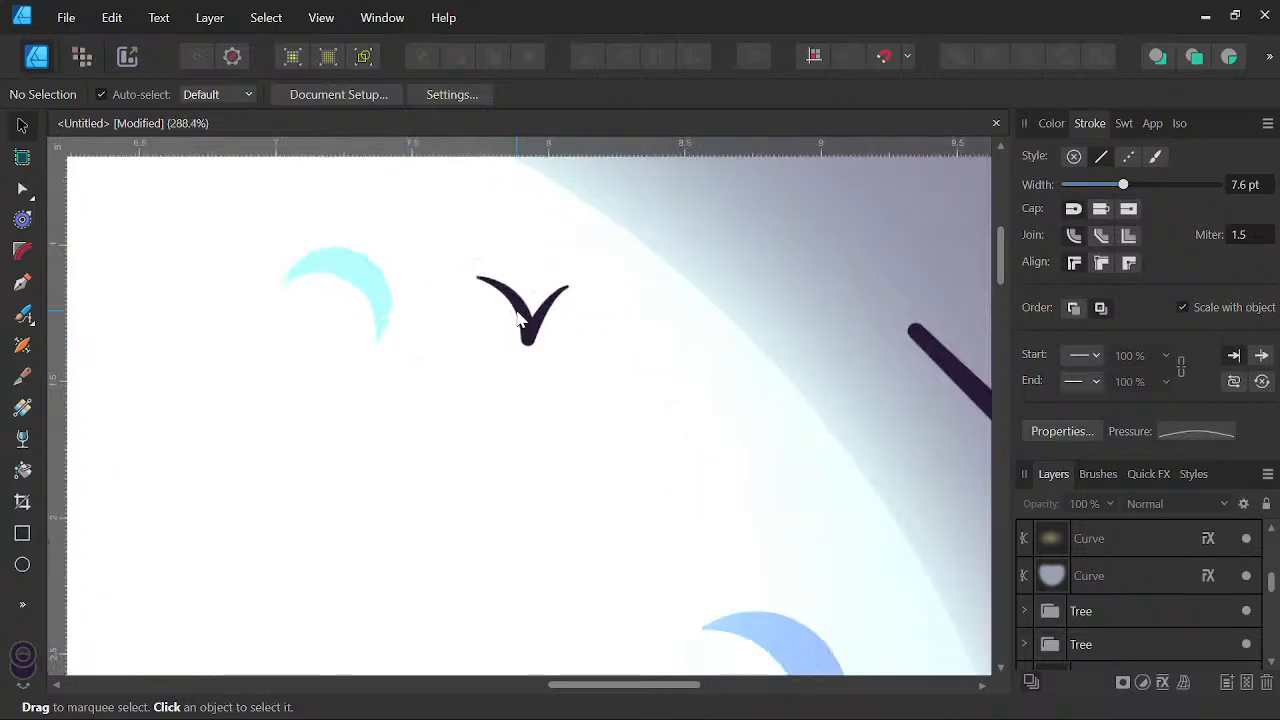
# Draw a second bird with straight, angular wings just below the first one on the moon
pyautogui.click(22, 283)
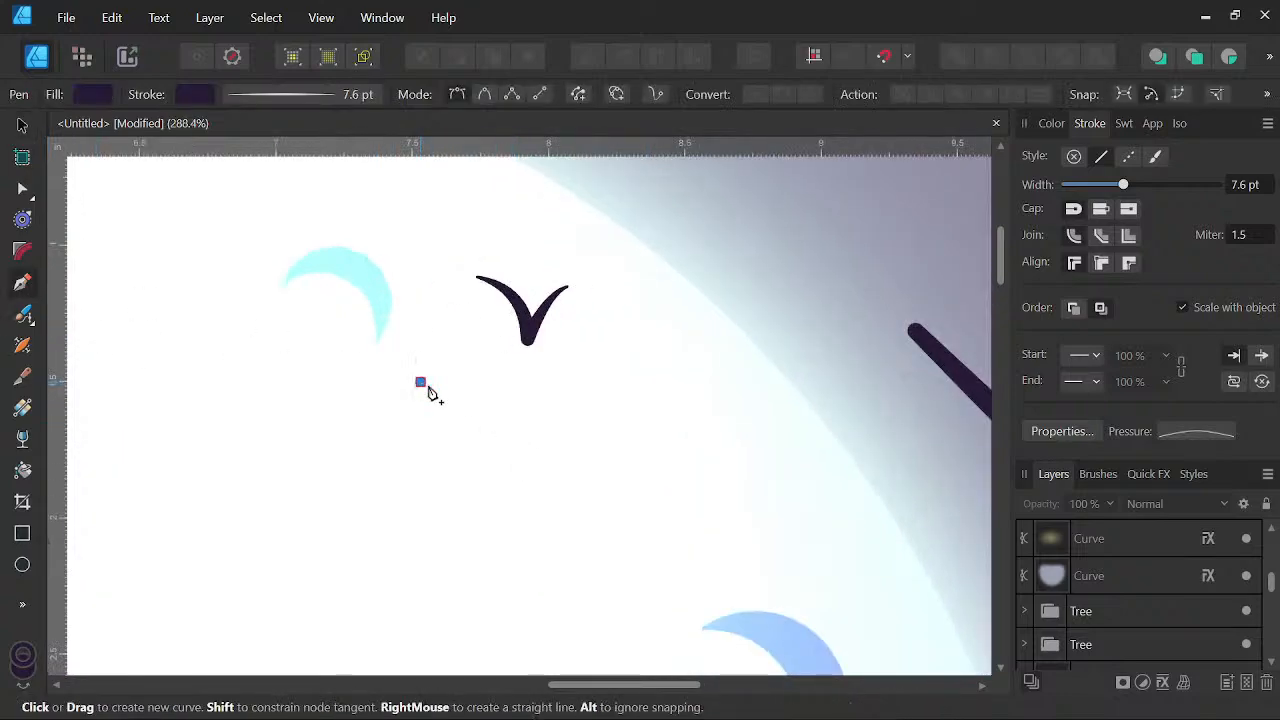
pyautogui.click(457, 396)
pyautogui.moveTo(487, 447); pyautogui.dragTo(557, 394)
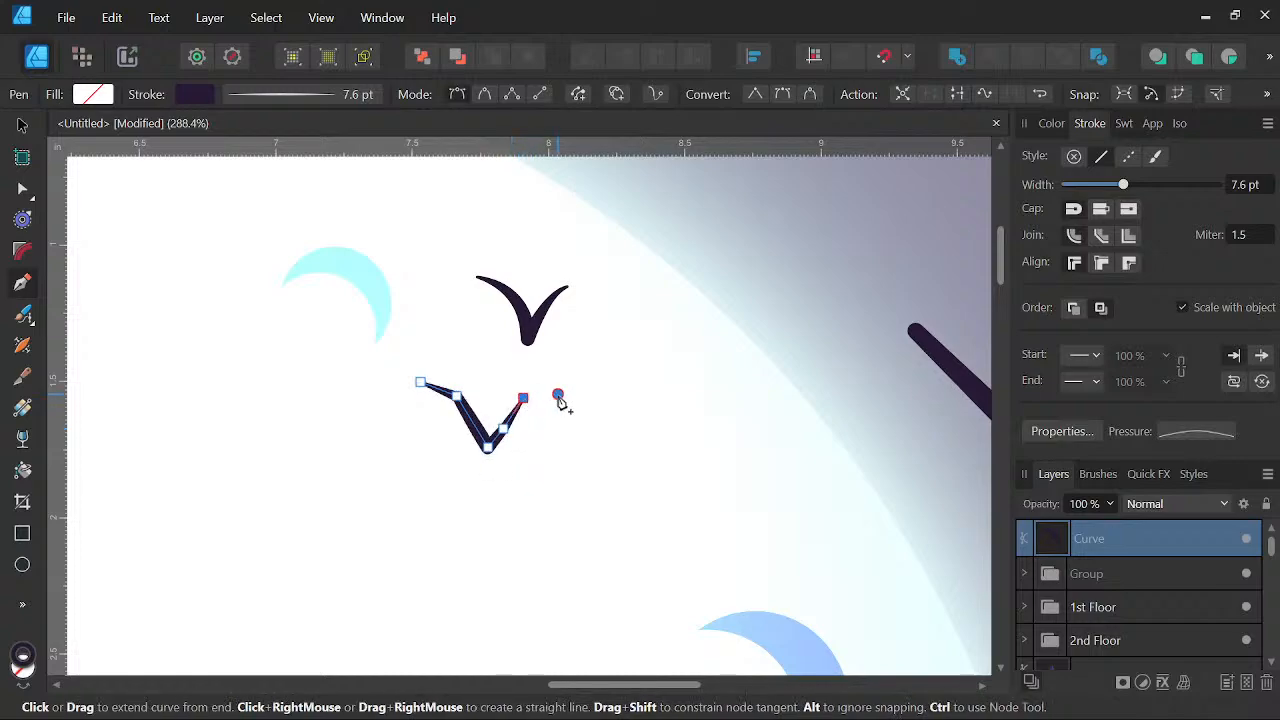
pyautogui.moveTo(587, 500); pyautogui.dragTo(643, 417)
pyautogui.scroll(-4, 590, 352)
pyautogui.scroll(3, 612, 328)
# Draw a third, larger bird with jointed wings to the right of the second, and undo its last wingtip segment
pyautogui.click(590, 297)
pyautogui.click(604, 321)
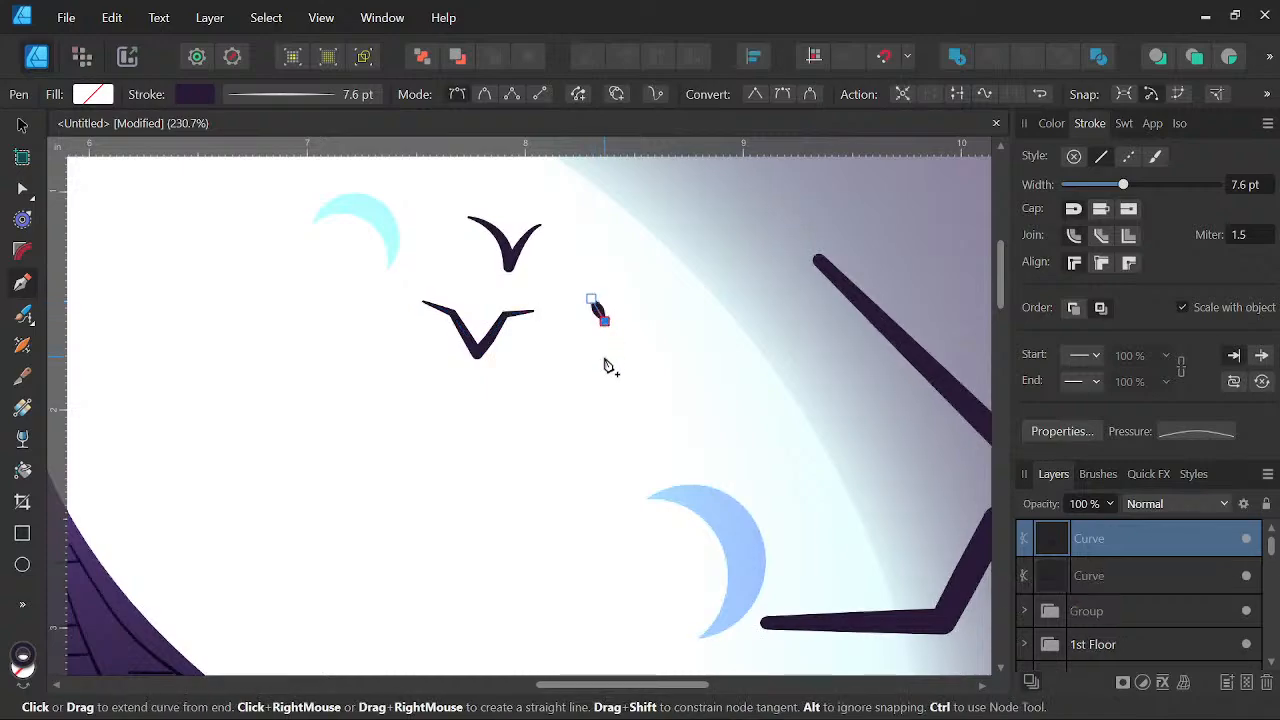
pyautogui.click(612, 357)
pyautogui.click(636, 372)
pyautogui.click(640, 383)
pyautogui.click(656, 354)
pyautogui.click(671, 342)
pyautogui.click(693, 332)
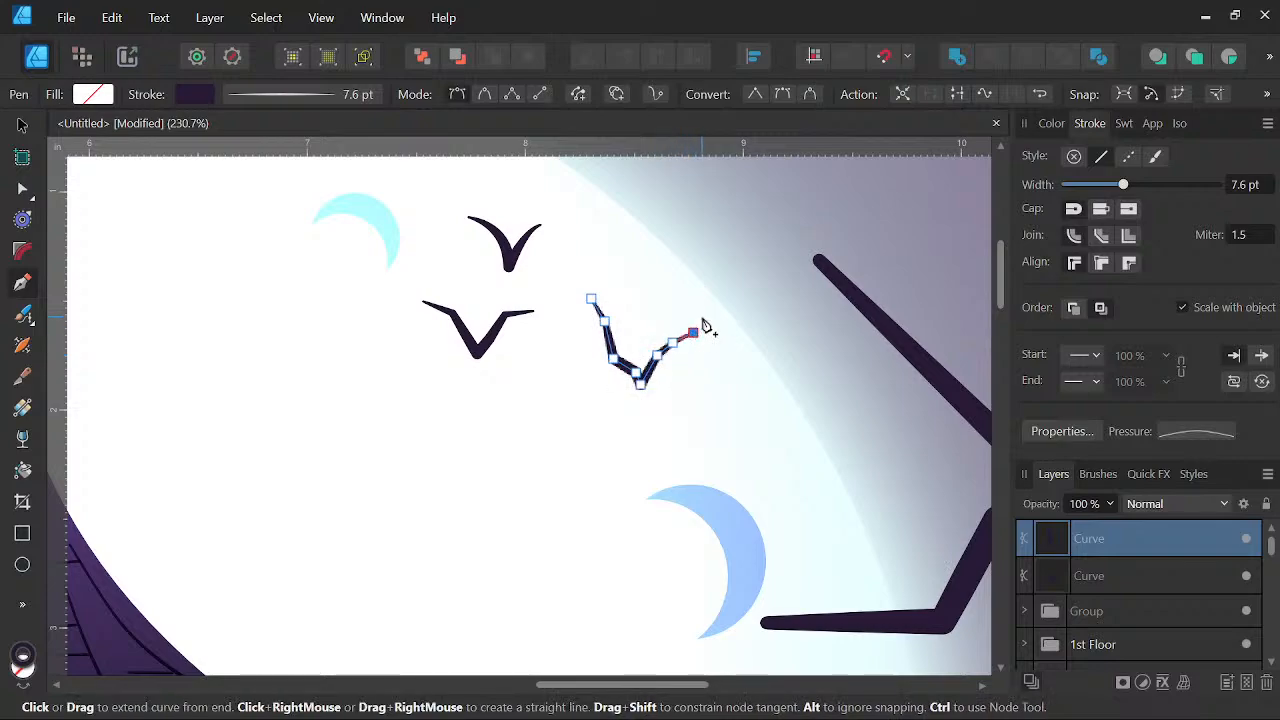
pyautogui.click(711, 315)
pyautogui.press('Escape')
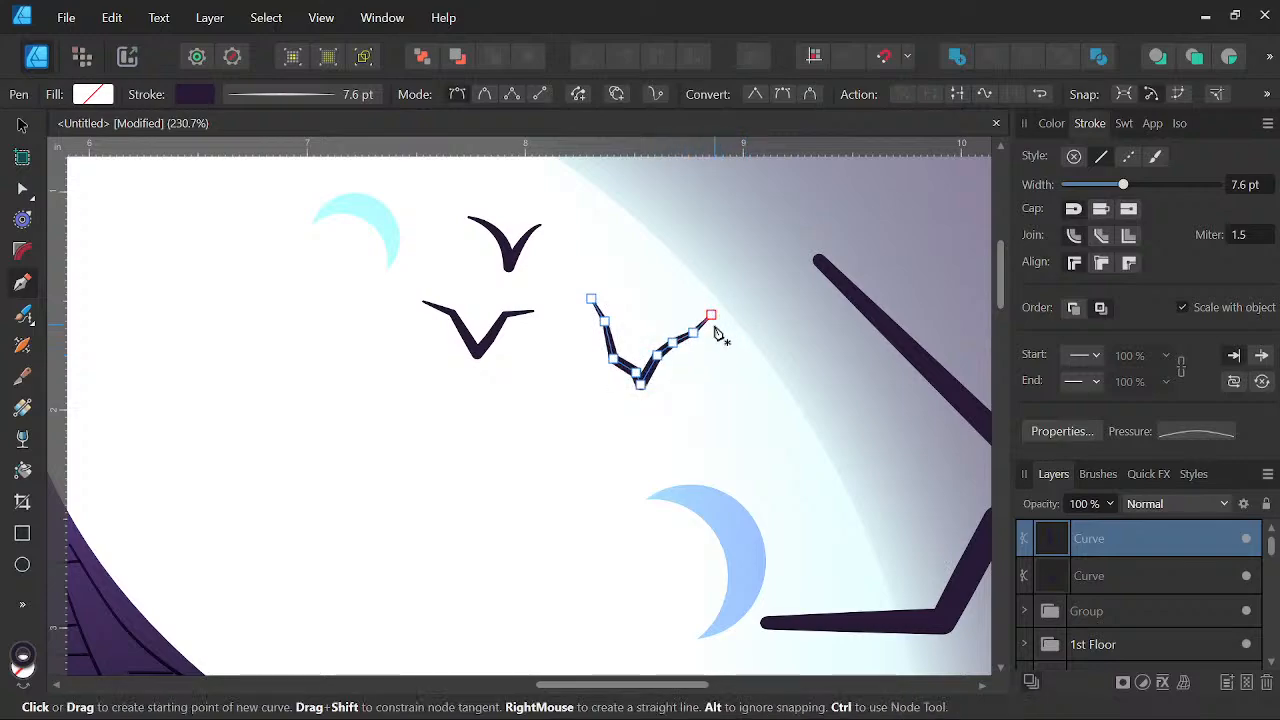
pyautogui.hotkey('ctrl', 'z')
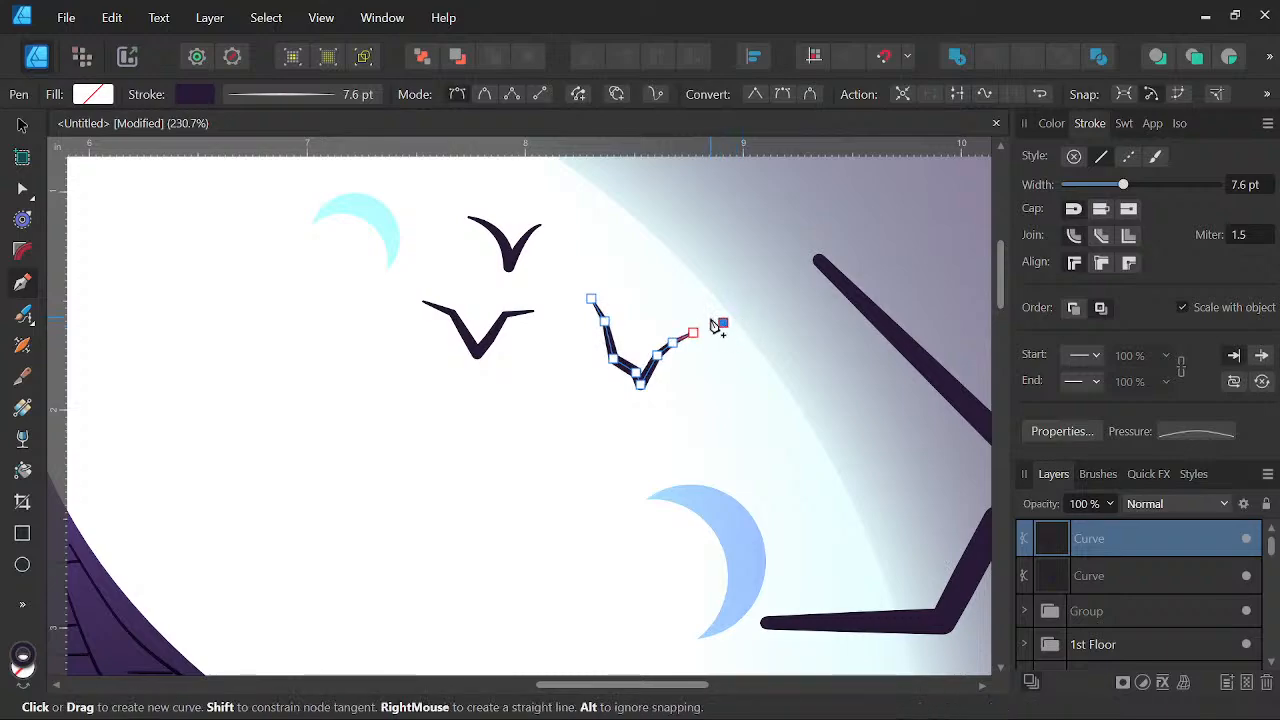
# Draw a fourth bird with steeply raised, angular wings directly above the third, at the moon's upper-right edge
pyautogui.hotkey('ctrl', 'space')
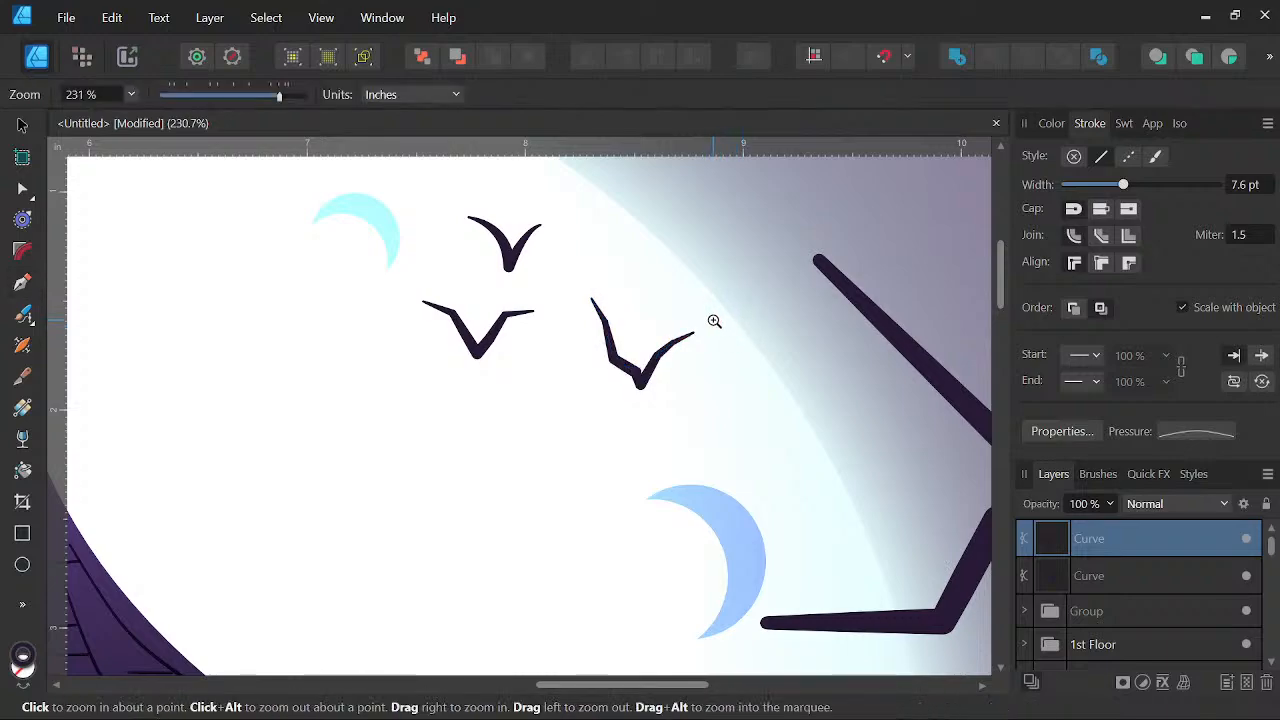
pyautogui.moveTo(704, 310); pyautogui.dragTo(640, 312)
pyautogui.moveTo(740, 366); pyautogui.dragTo(717, 411)
pyautogui.moveTo(728, 330); pyautogui.dragTo(675, 335)
pyautogui.moveTo(774, 408); pyautogui.dragTo(705, 457)
pyautogui.click(617, 403)
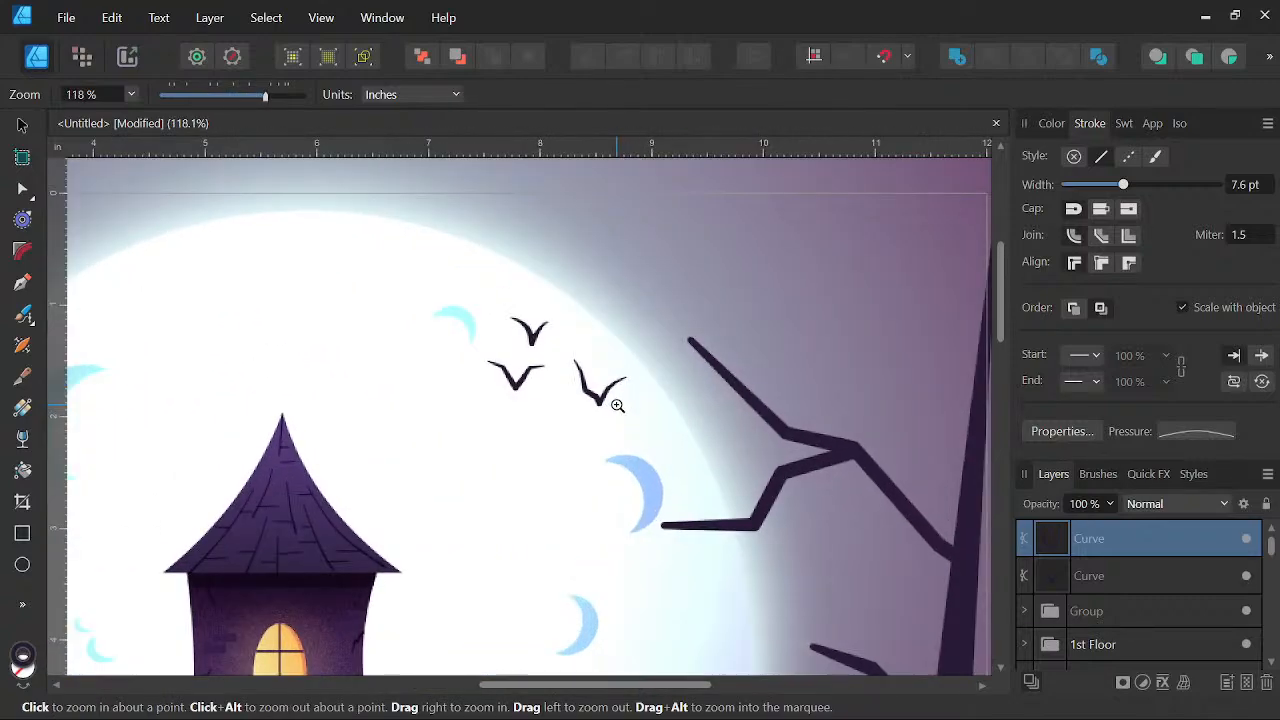
pyautogui.click(22, 283)
pyautogui.scroll(1, 491, 324)
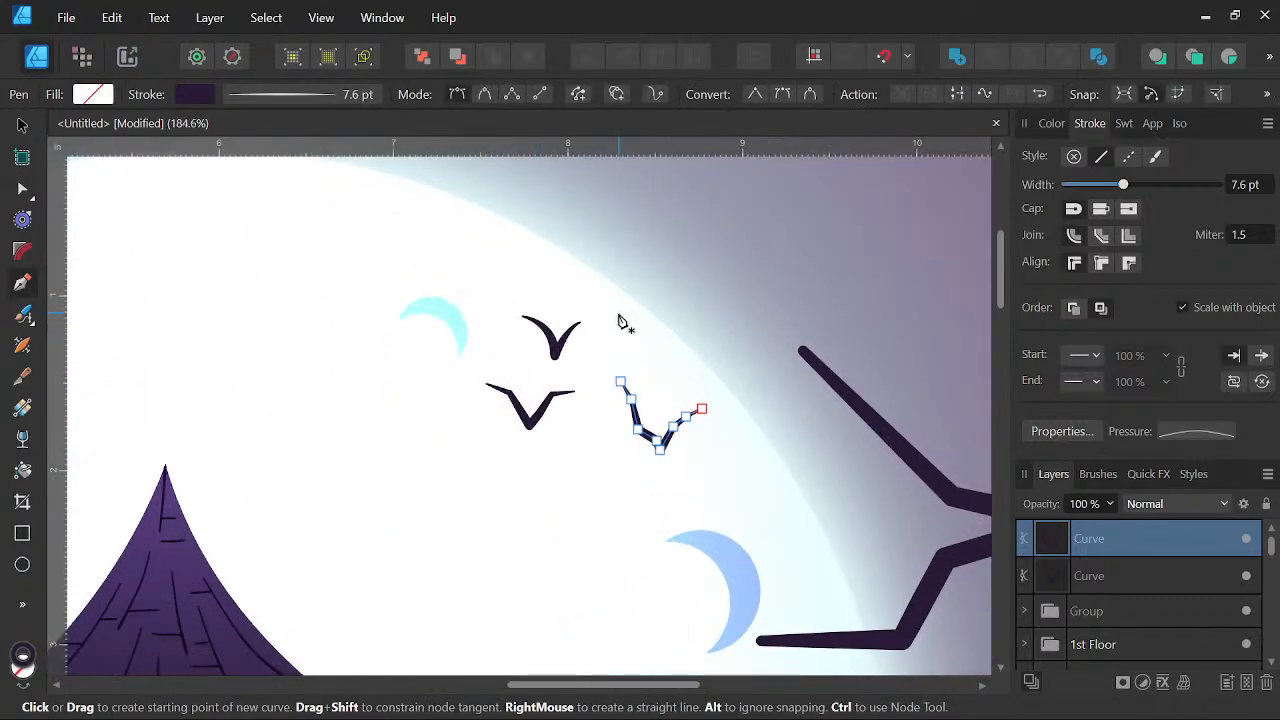
pyautogui.moveTo(628, 275); pyautogui.dragTo(639, 314)
pyautogui.moveTo(664, 360); pyautogui.dragTo(680, 343)
pyautogui.click(679, 340)
pyautogui.click(685, 321)
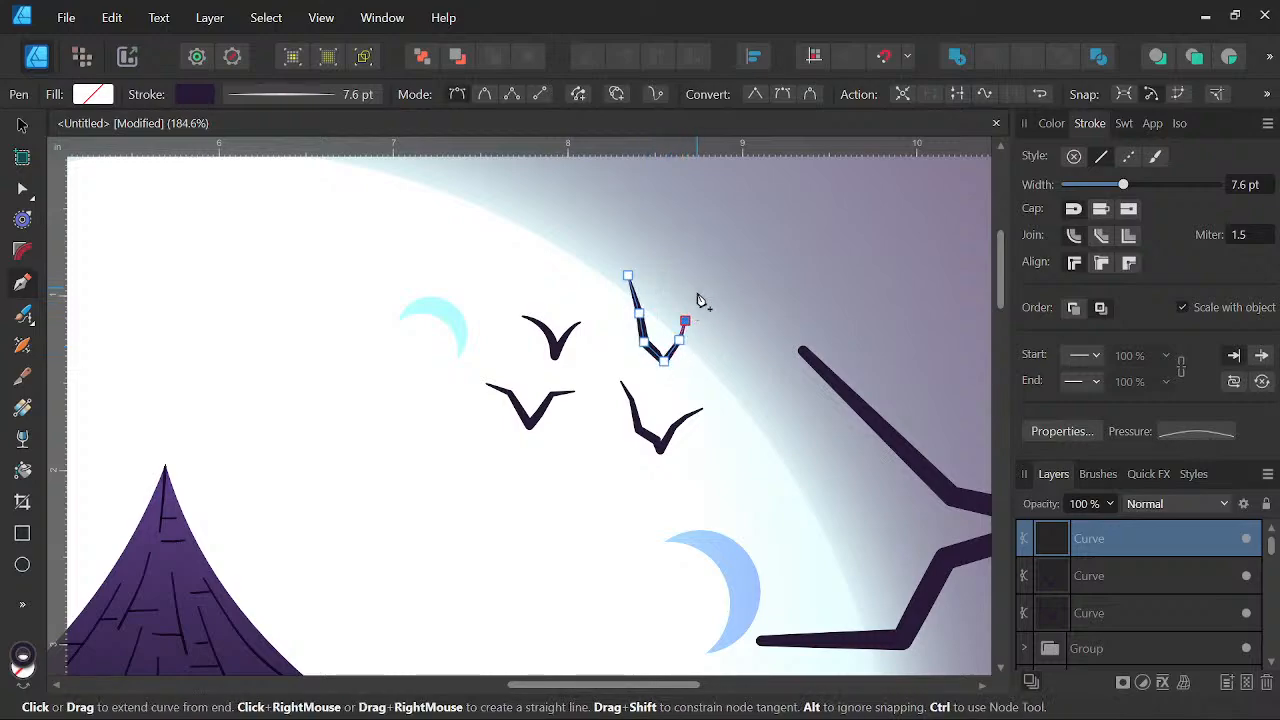
pyautogui.click(703, 296)
pyautogui.press('space')
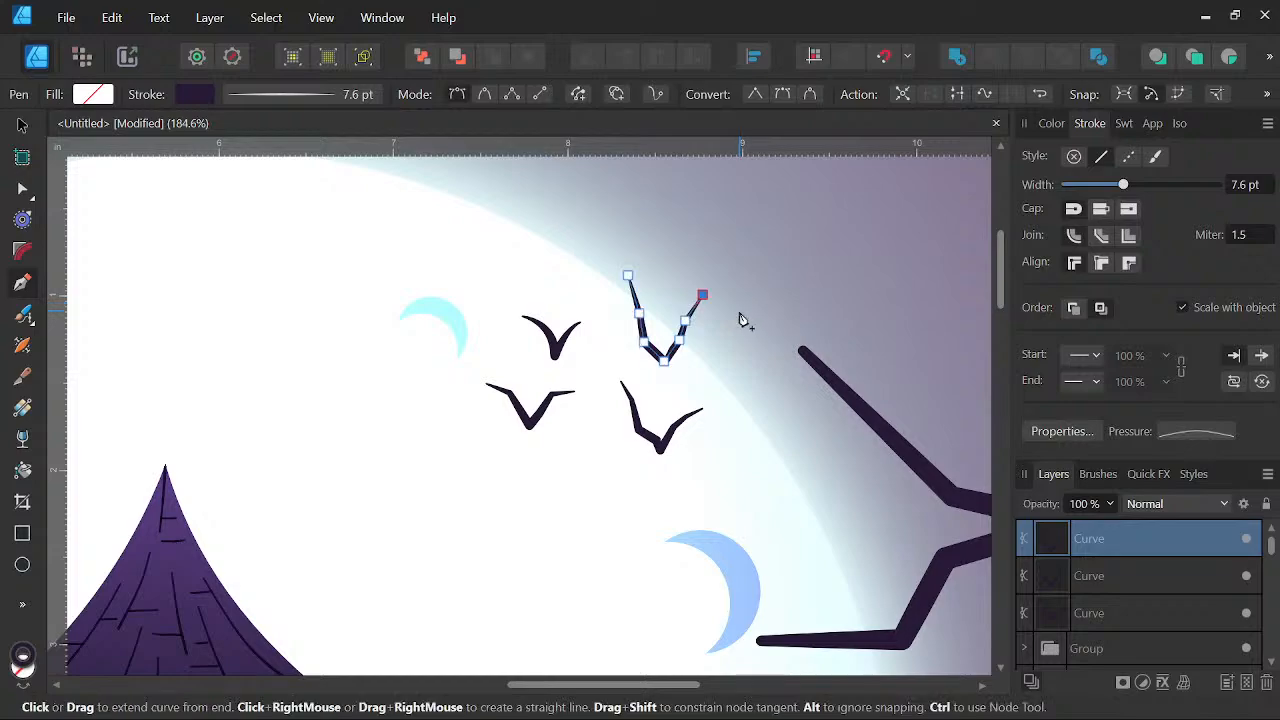
pyautogui.click(761, 357)
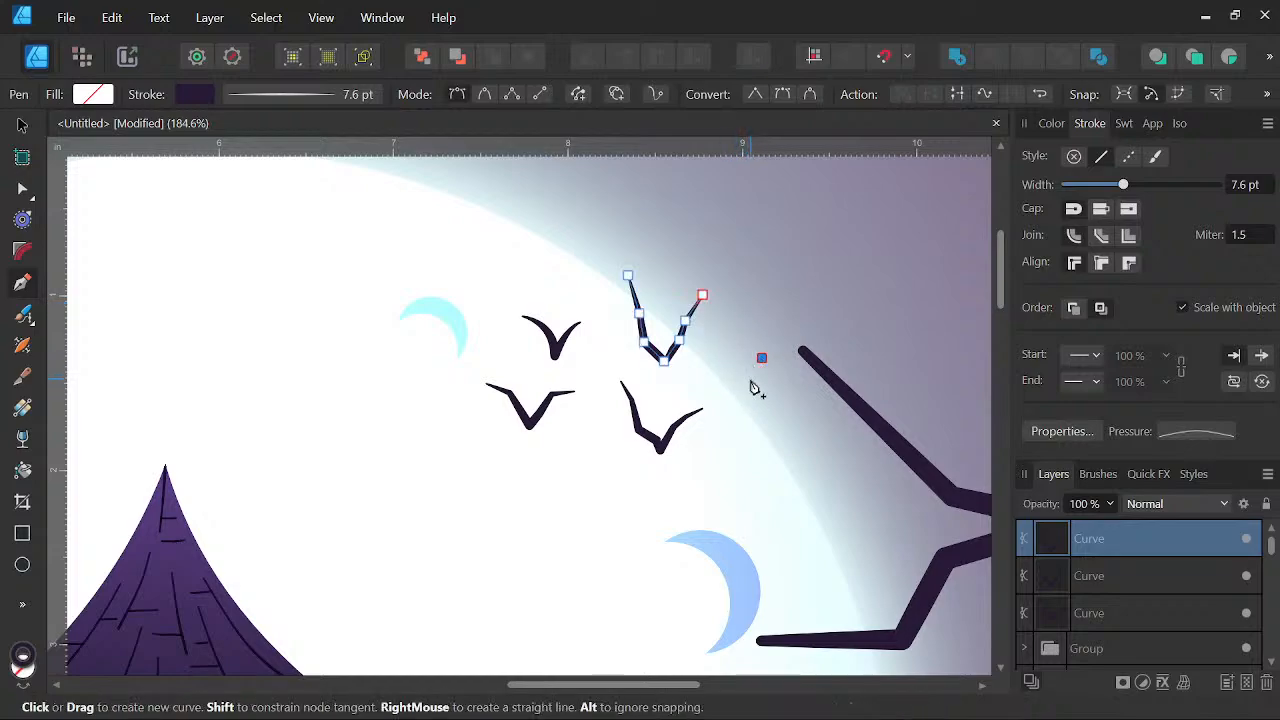
pyautogui.hotkey('ctrl', 'z')
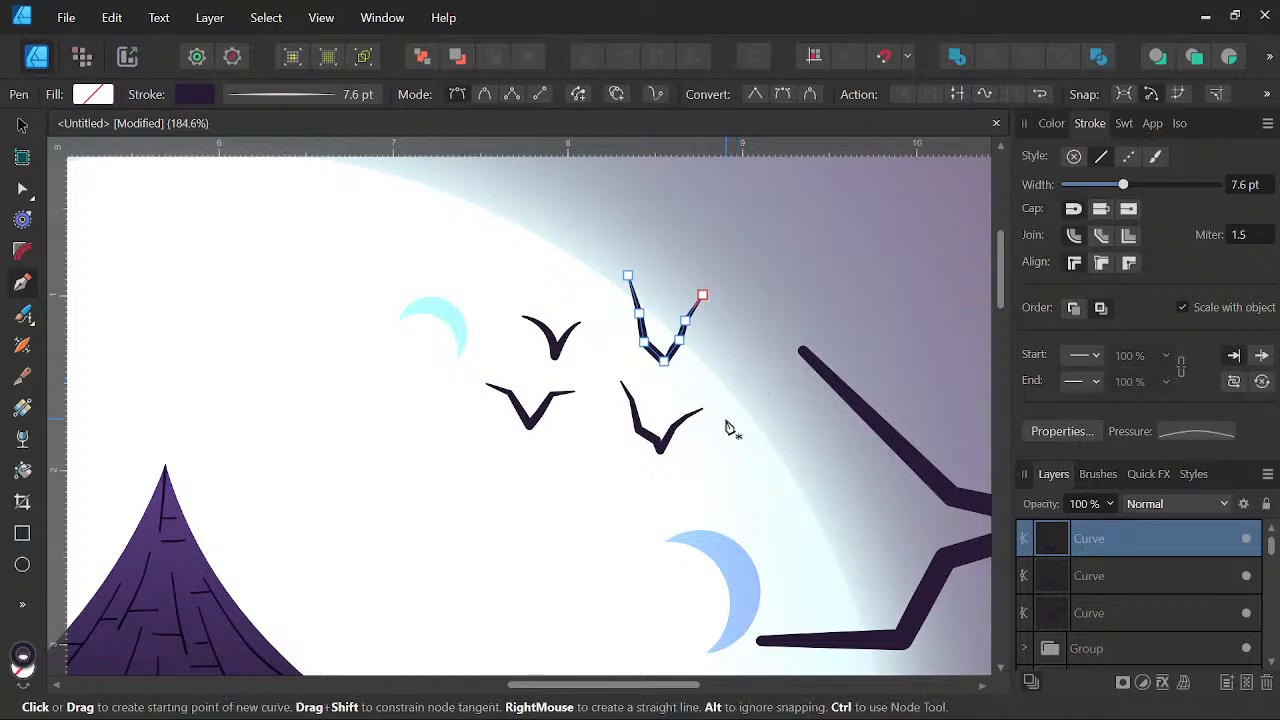
# Draw a fifth bird with an arched body and downward wings between the third bird and the upper right branch tip
pyautogui.click(726, 418)
pyautogui.click(751, 396)
pyautogui.click(754, 366)
pyautogui.click(767, 353)
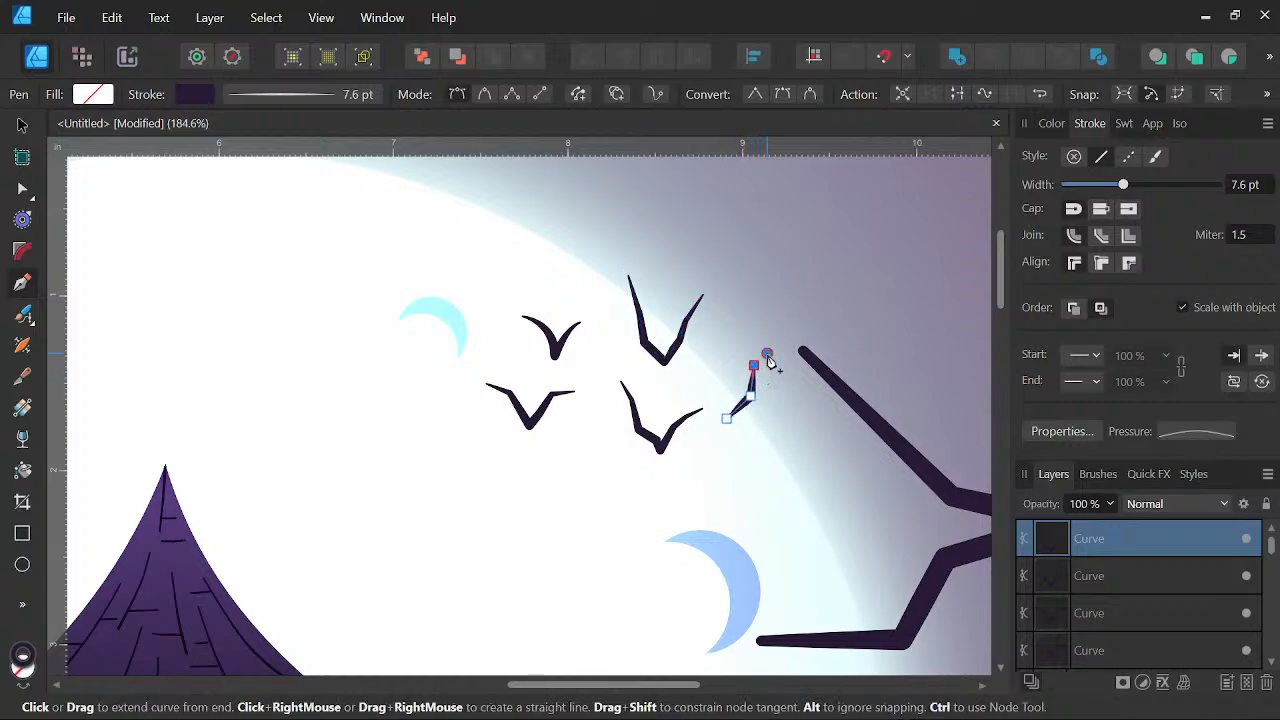
pyautogui.click(790, 375)
pyautogui.click(787, 412)
# Draw a sixth bird with raised, angular wings in the sky above the fourth bird, just outside the moon
pyautogui.scroll(-3, 823, 435)
pyautogui.moveTo(827, 443); pyautogui.dragTo(765, 415)
pyautogui.scroll(-3, 736, 388)
pyautogui.scroll(3, 703, 340)
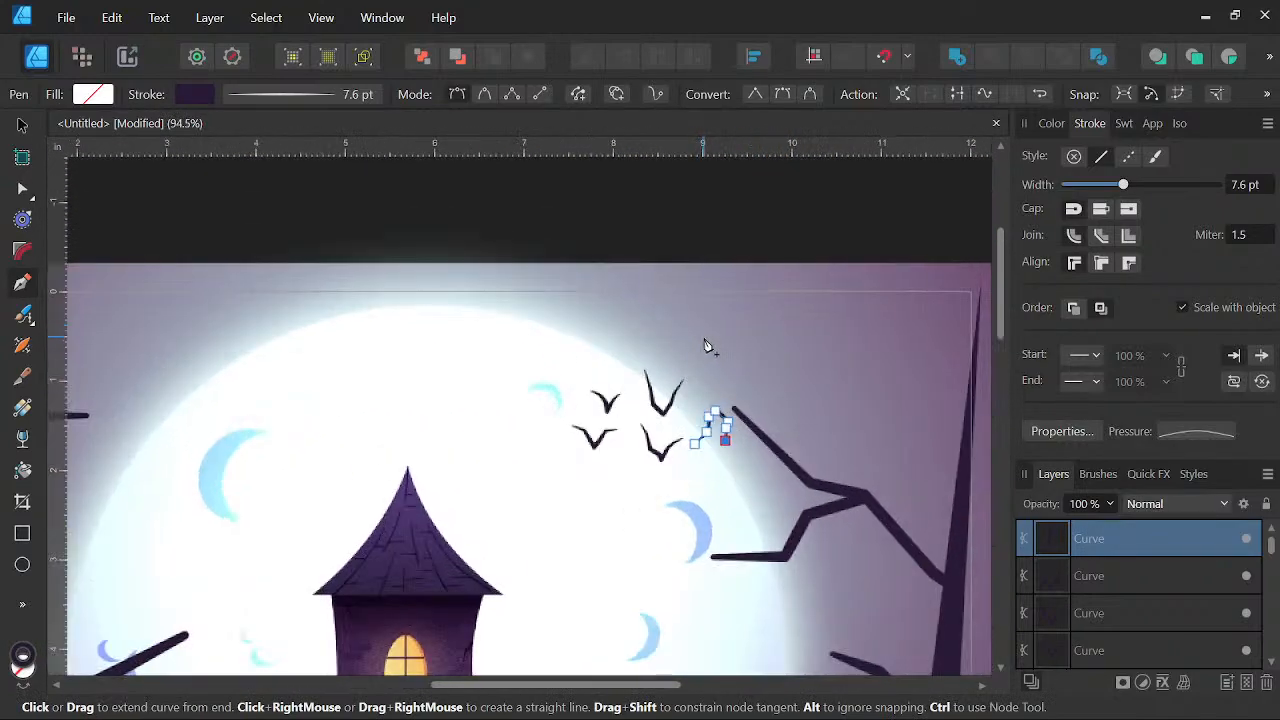
pyautogui.scroll(2, 705, 346)
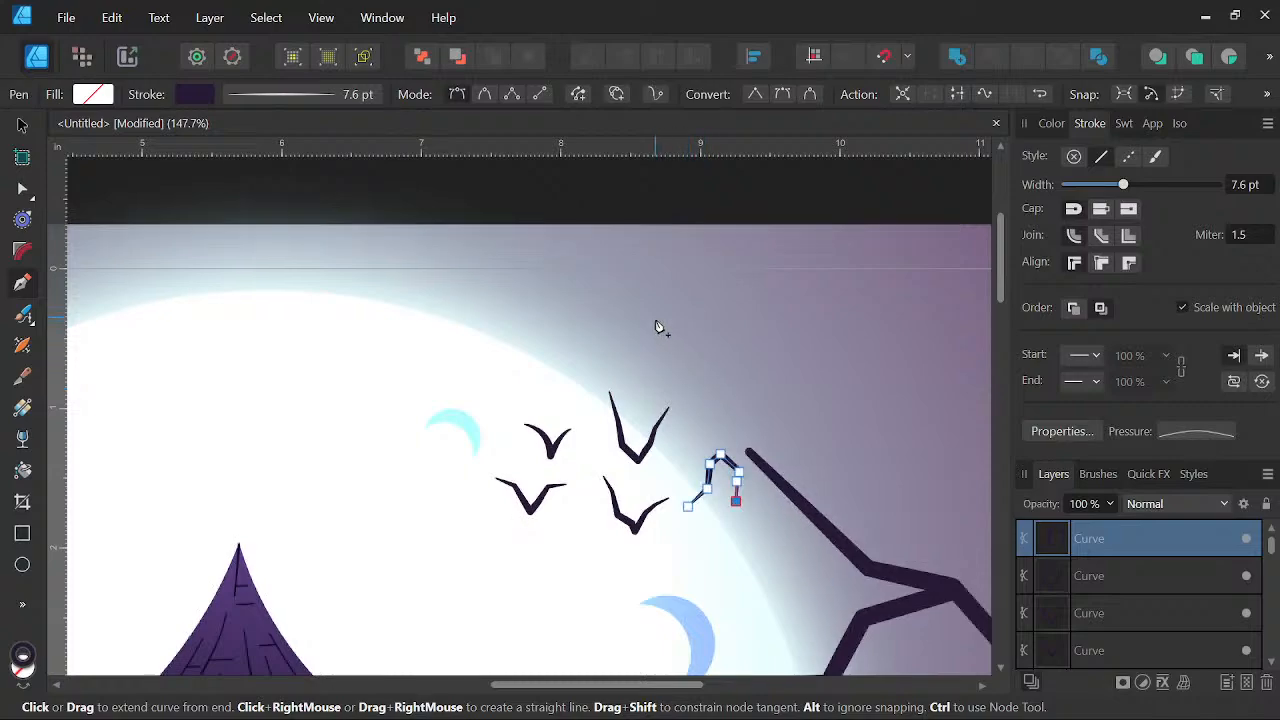
pyautogui.scroll(2, 658, 327)
pyautogui.click(656, 320)
pyautogui.hotkey('ctrl', 'z')
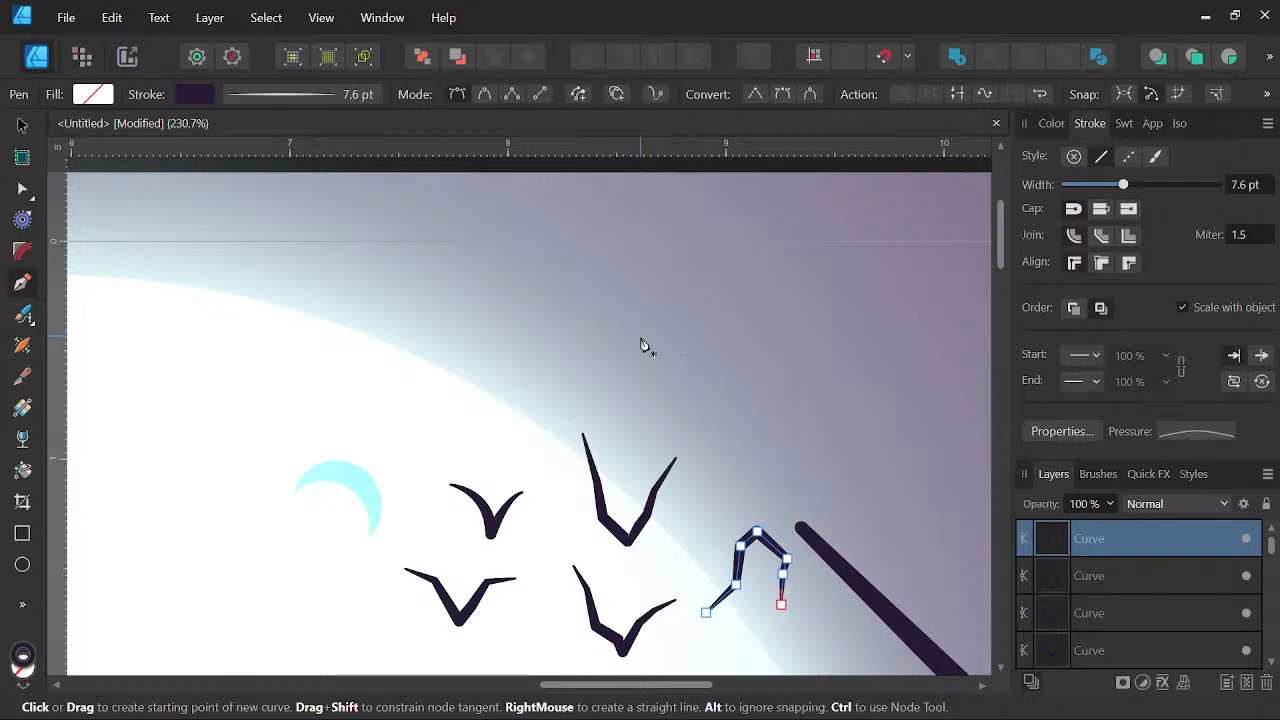
pyautogui.click(661, 338)
pyautogui.click(680, 358)
pyautogui.click(686, 384)
pyautogui.click(699, 412)
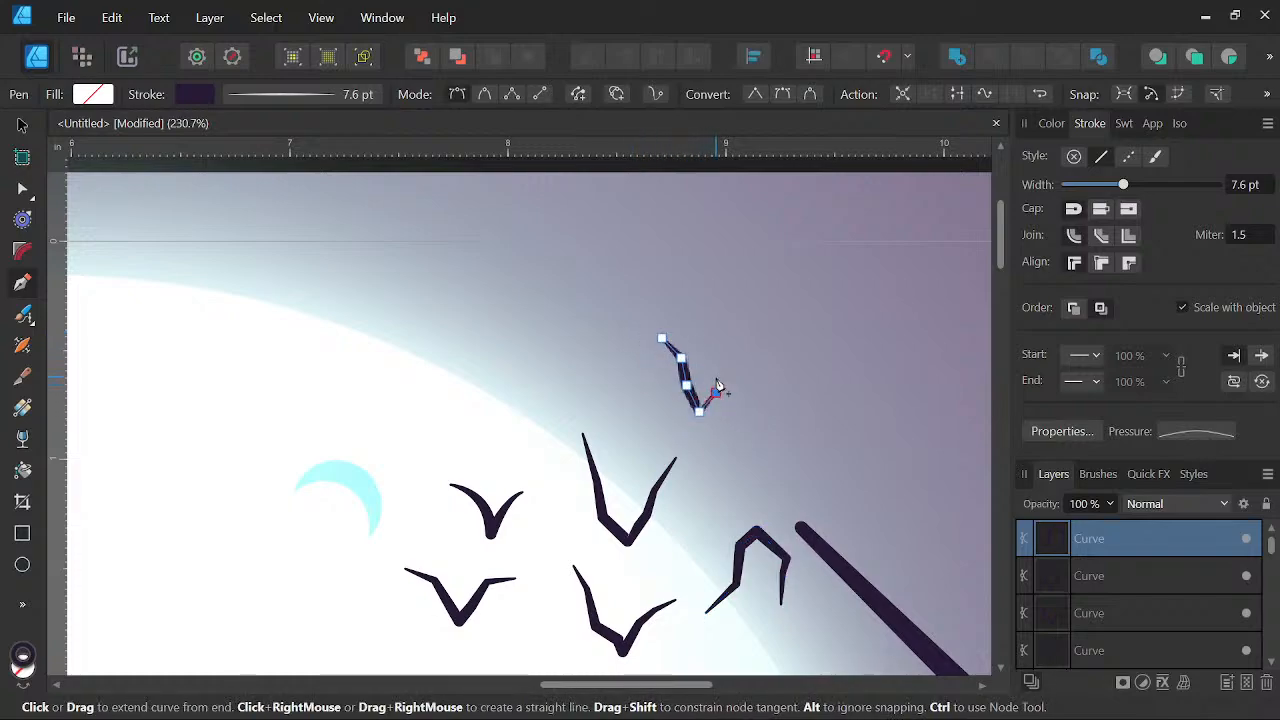
pyautogui.click(730, 340)
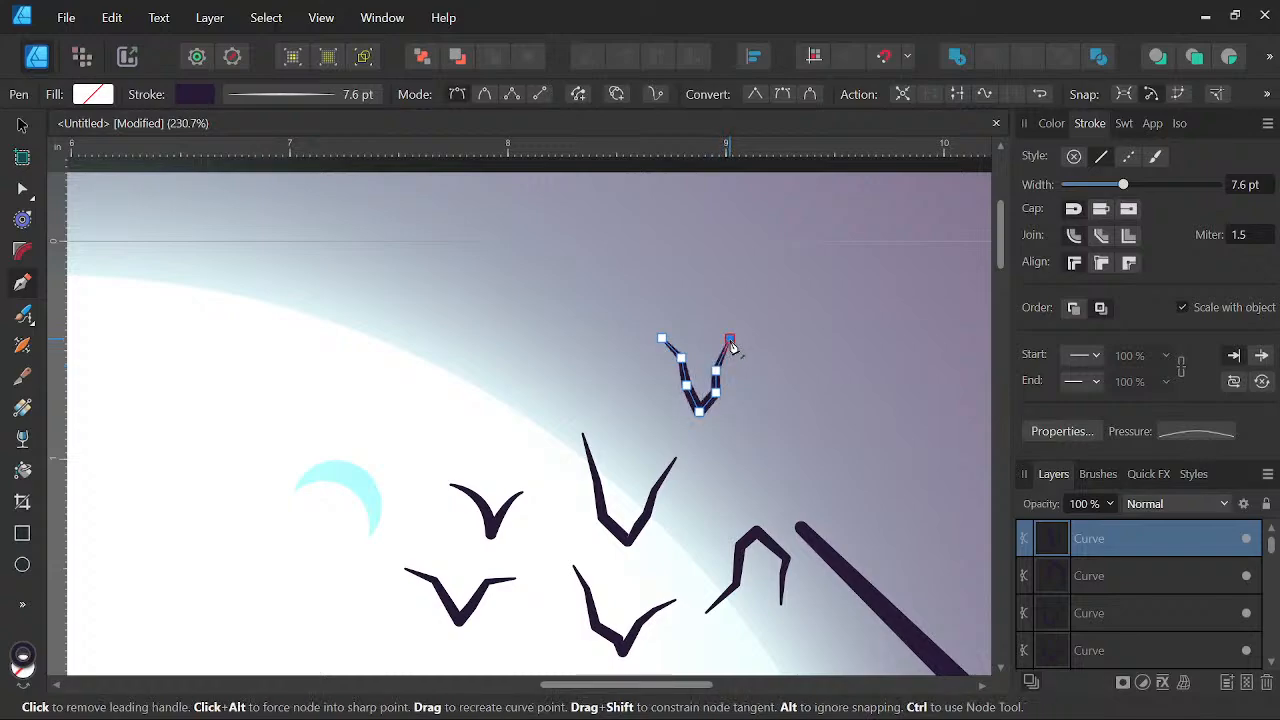
pyautogui.press('Escape')
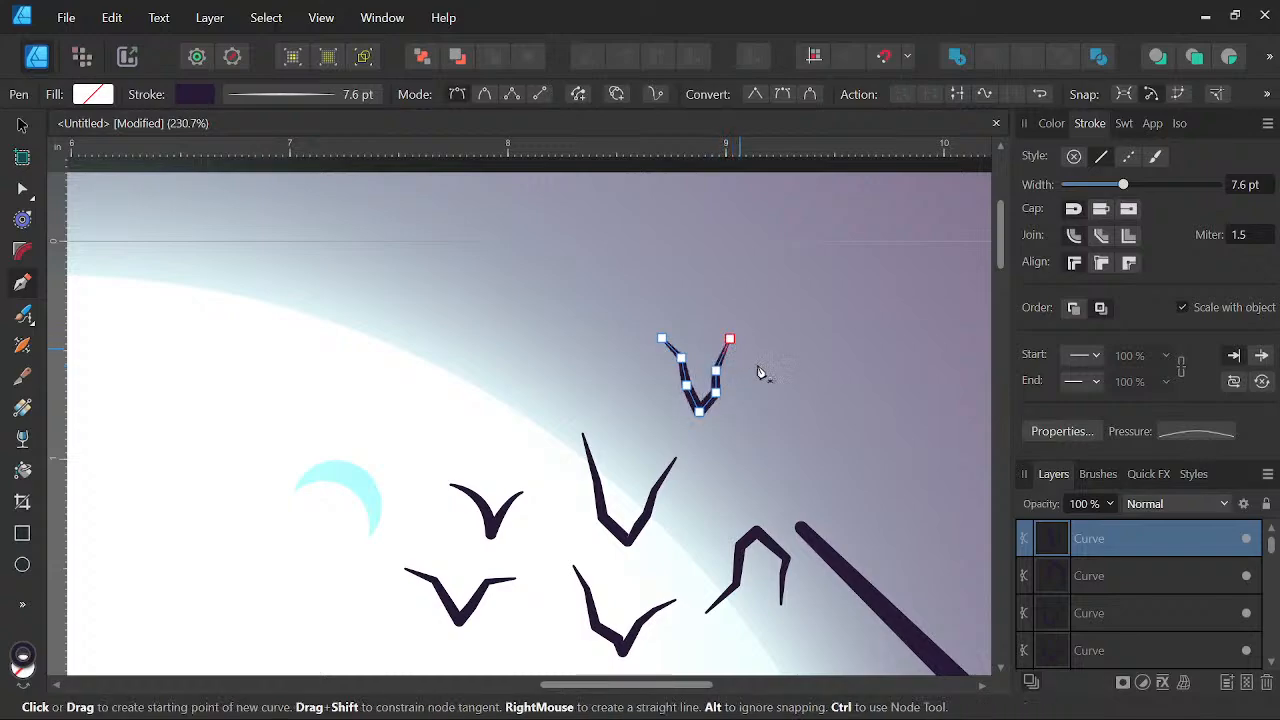
# Draw a seventh bird with an arched body and downward, angular wings in the sky to the right of the sixth bird
pyautogui.click(778, 430)
pyautogui.click(793, 407)
pyautogui.click(793, 377)
pyautogui.click(810, 357)
pyautogui.click(829, 379)
pyautogui.click(828, 399)
pyautogui.click(832, 424)
pyautogui.press('Escape')
# Draw an eighth bird with steeply raised, angular wings to the right of the seventh bird
pyautogui.scroll(-3, 856, 430)
pyautogui.moveTo(868, 430); pyautogui.dragTo(746, 326)
pyautogui.scroll(2, 748, 267)
pyautogui.moveTo(748, 267); pyautogui.dragTo(728, 326)
pyautogui.click(722, 273)
pyautogui.click(738, 303)
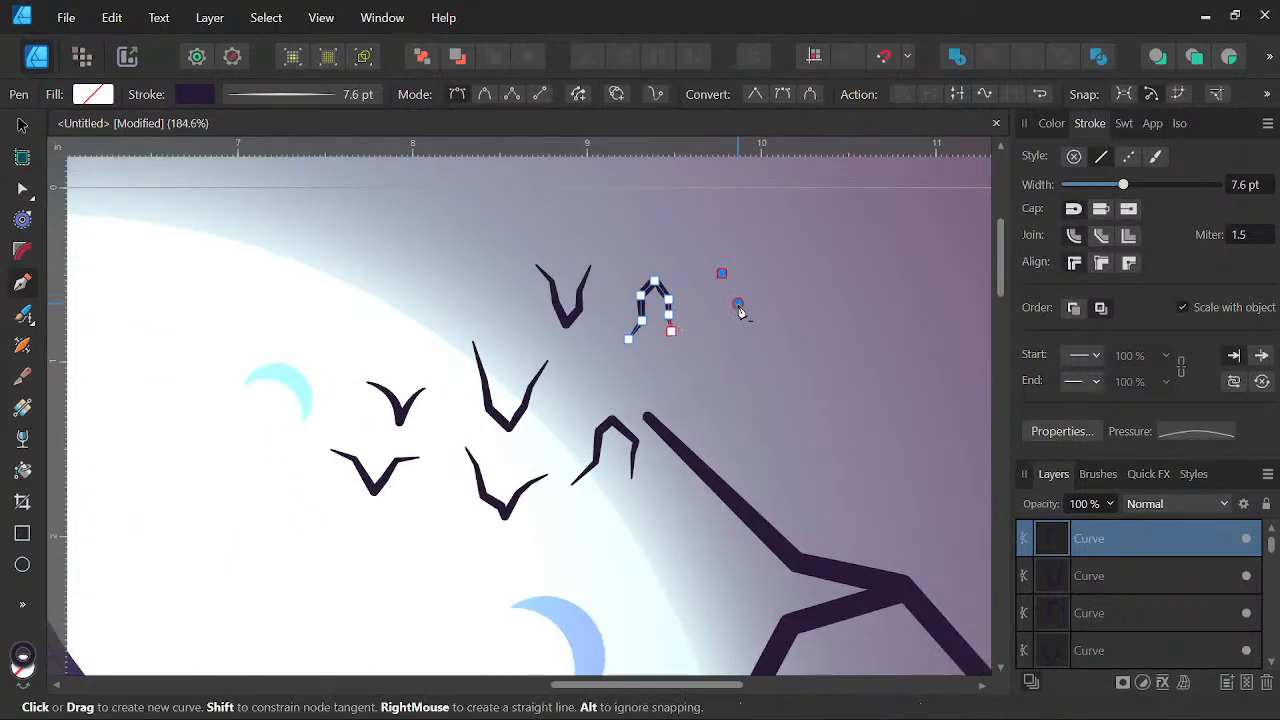
pyautogui.click(740, 337)
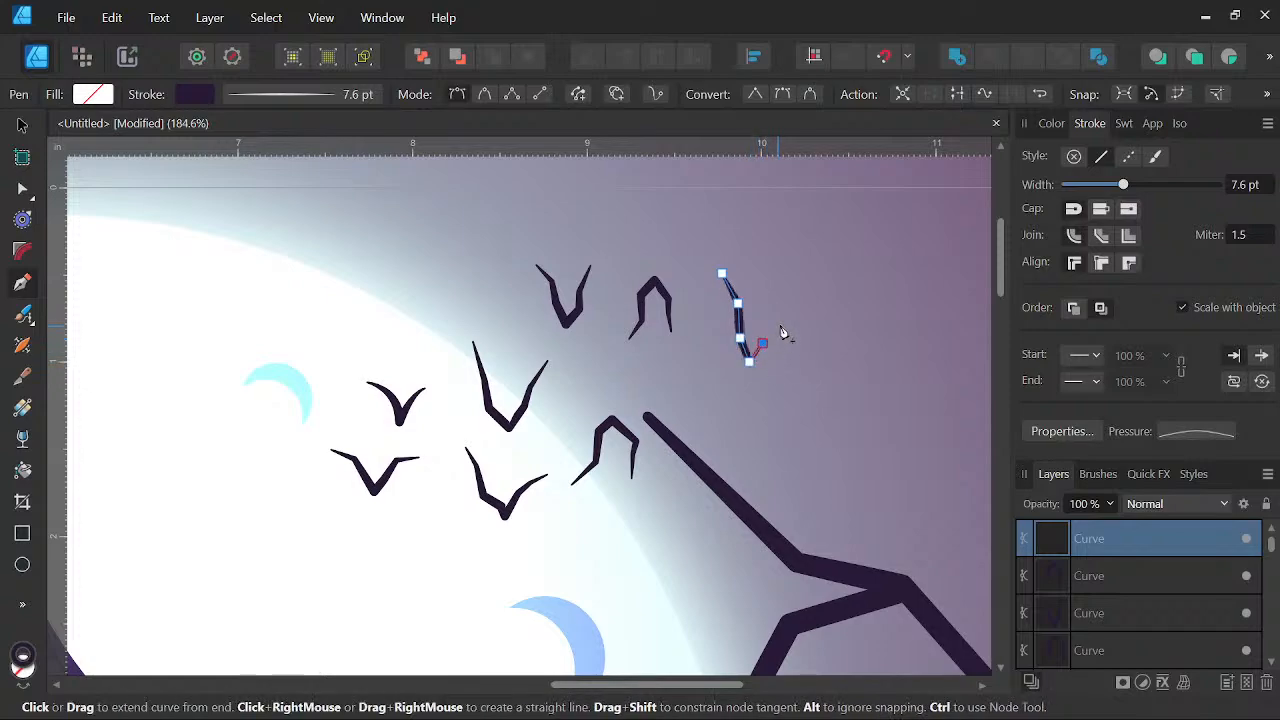
pyautogui.click(780, 285)
pyautogui.press('Escape')
# Place a smaller copy of the fifth, arched bird just above the tip of the upper right branch
pyautogui.scroll(-3, 818, 278)
pyautogui.moveTo(838, 368); pyautogui.dragTo(855, 320)
pyautogui.scroll(-3, 735, 330)
pyautogui.moveTo(794, 371); pyautogui.dragTo(717, 423)
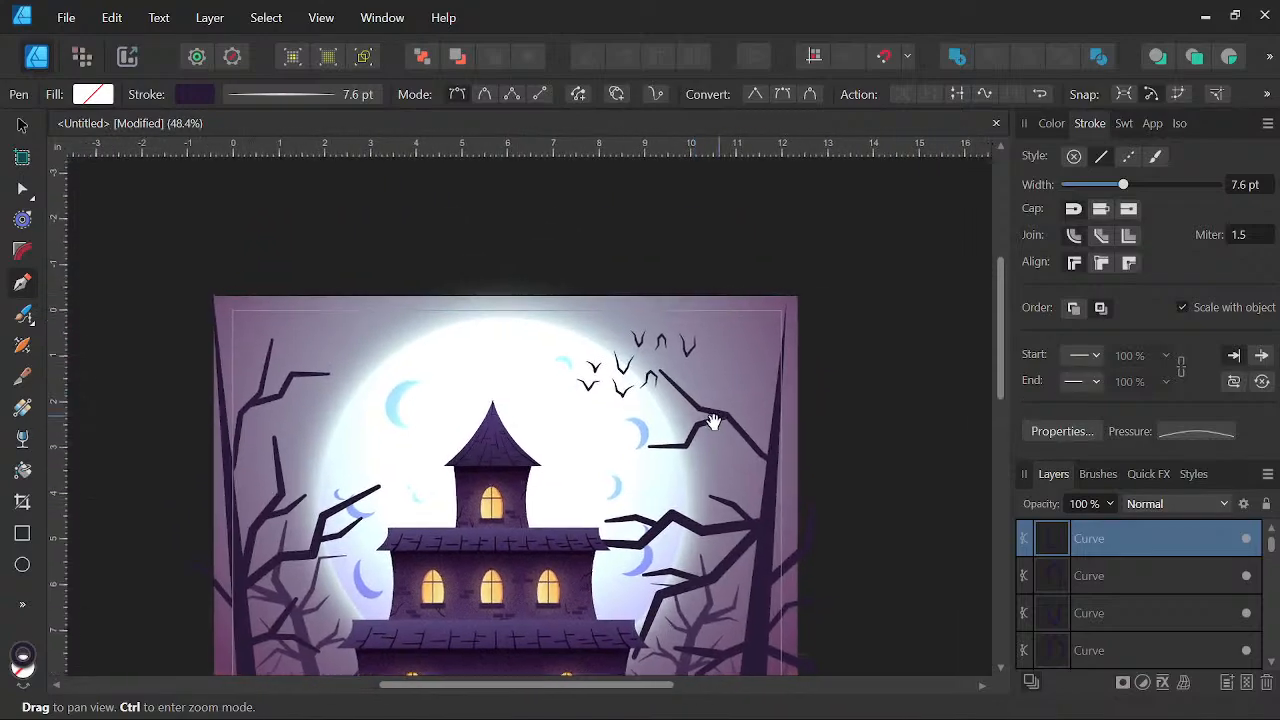
pyautogui.scroll(3, 710, 395)
pyautogui.click(22, 130)
pyautogui.scroll(1, 447, 280)
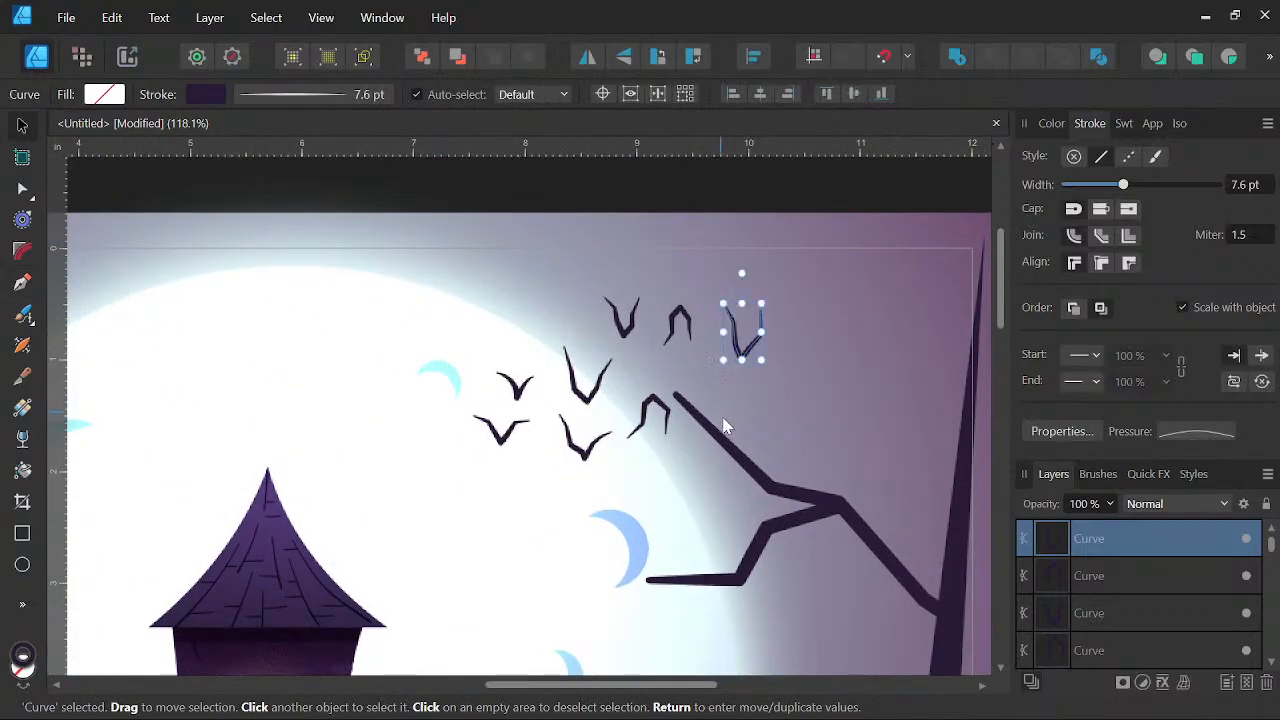
pyautogui.moveTo(668, 412)
pyautogui.mouseDown()
pyautogui.moveTo(720, 392)
pyautogui.moveTo(703, 391)
pyautogui.moveTo(731, 399)
pyautogui.moveTo(771, 366)
pyautogui.moveTo(740, 343)
pyautogui.moveTo(634, 480)
pyautogui.mouseUp()
pyautogui.scroll(-3, 750, 384)
pyautogui.scroll(4, 587, 440)
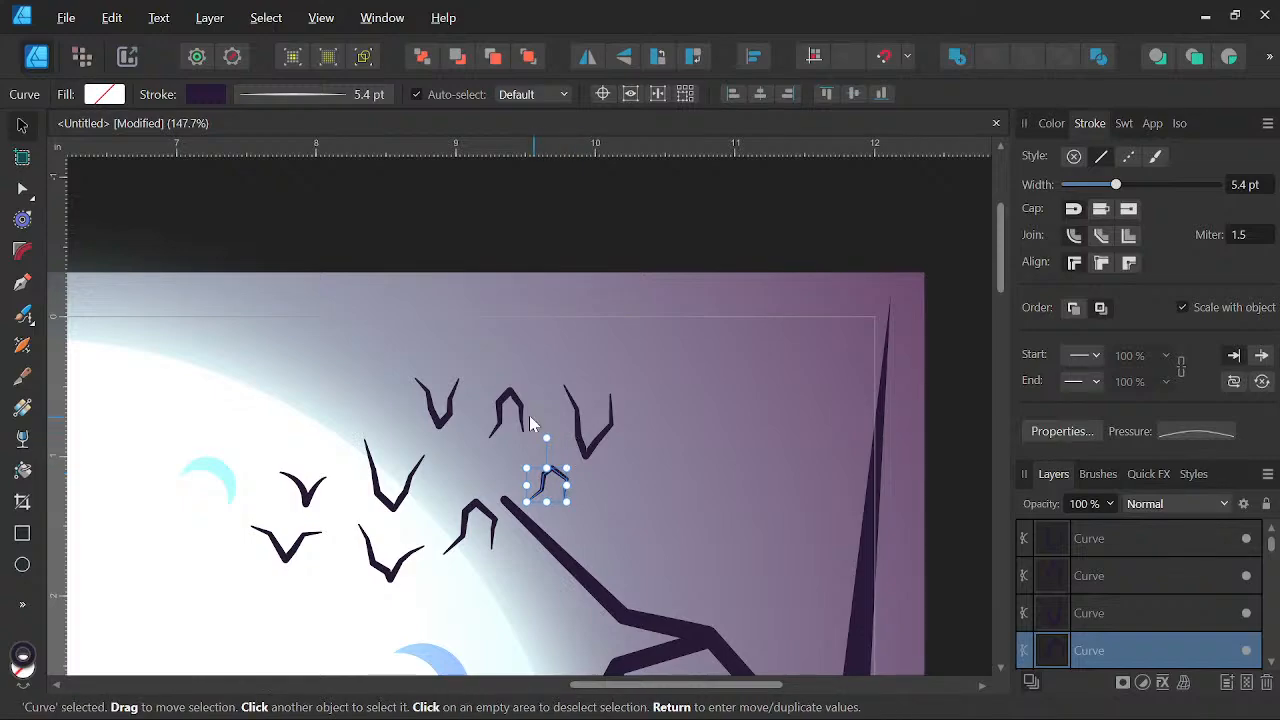
# Place a smaller copy of the sixth, raised-wing bird above the eighth bird and flip it horizontally
pyautogui.click(445, 420)
pyautogui.moveTo(446, 420)
pyautogui.mouseDown()
pyautogui.moveTo(615, 375)
pyautogui.moveTo(615, 349)
pyautogui.mouseUp()
pyautogui.click(580, 60)
pyautogui.scroll(1, 600, 225)
pyautogui.moveTo(663, 441); pyautogui.dragTo(577, 370)
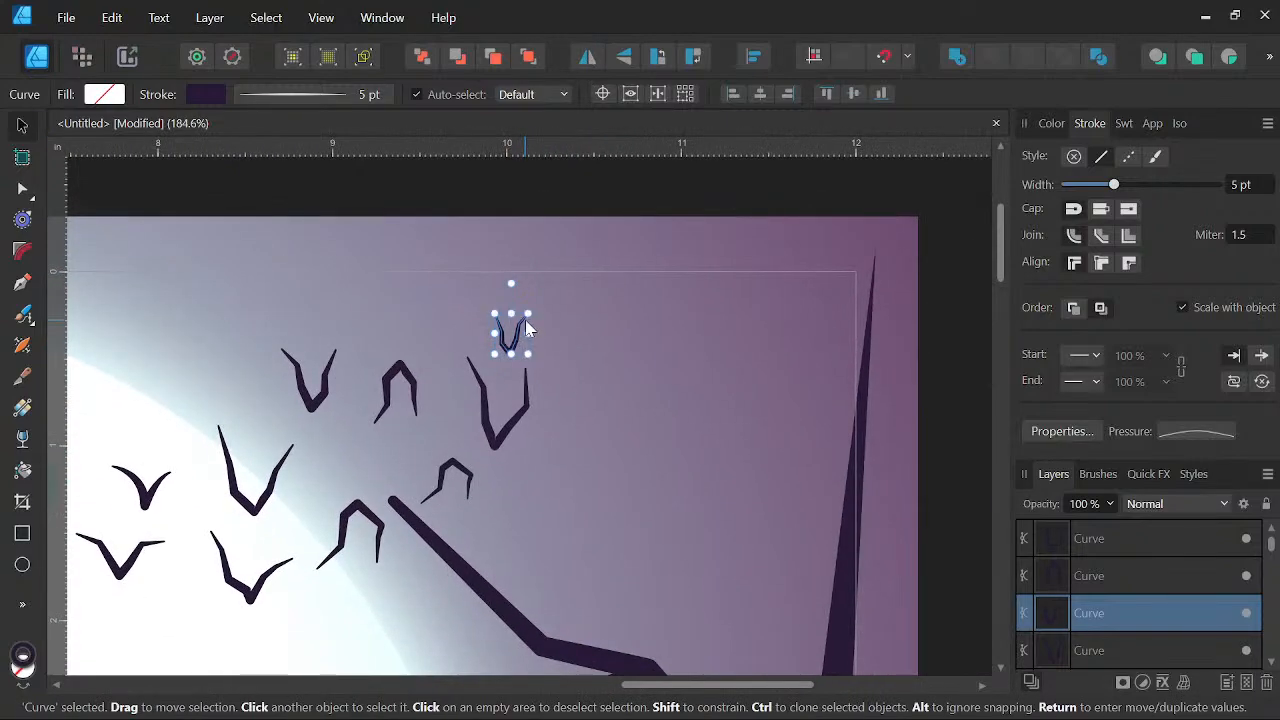
pyautogui.click(586, 56)
pyautogui.moveTo(522, 336); pyautogui.dragTo(563, 337)
# Copy the small raised-wing bird from the flock's upper right end onto the moon, below the wide-winged second bird
pyautogui.scroll(-3, 638, 319)
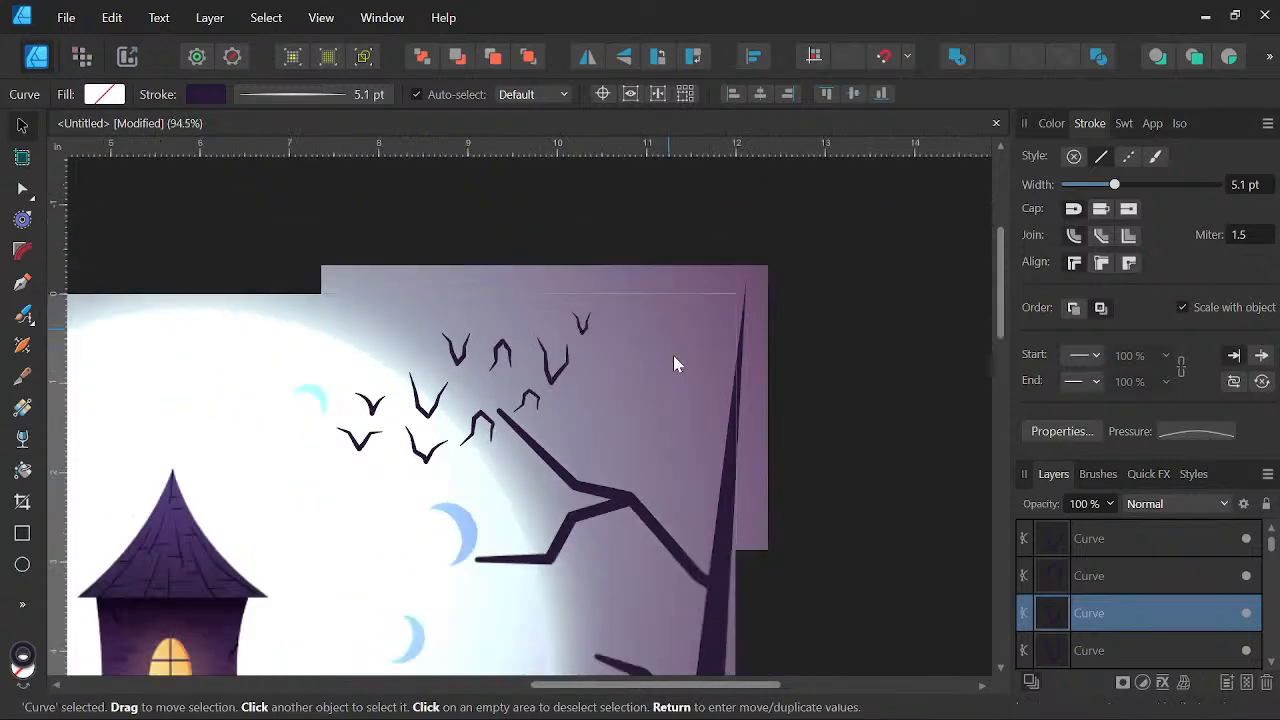
pyautogui.moveTo(682, 354); pyautogui.dragTo(778, 329)
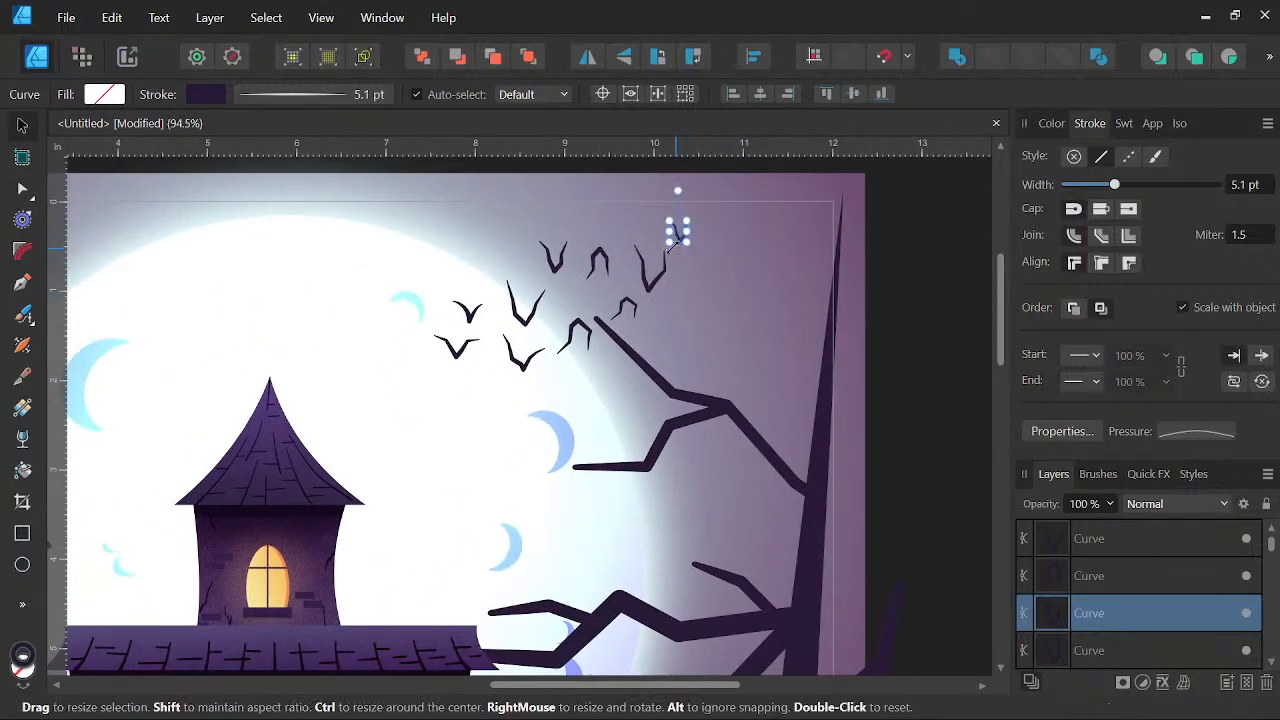
pyautogui.scroll(-4, 645, 355)
pyautogui.moveTo(739, 396); pyautogui.dragTo(786, 322)
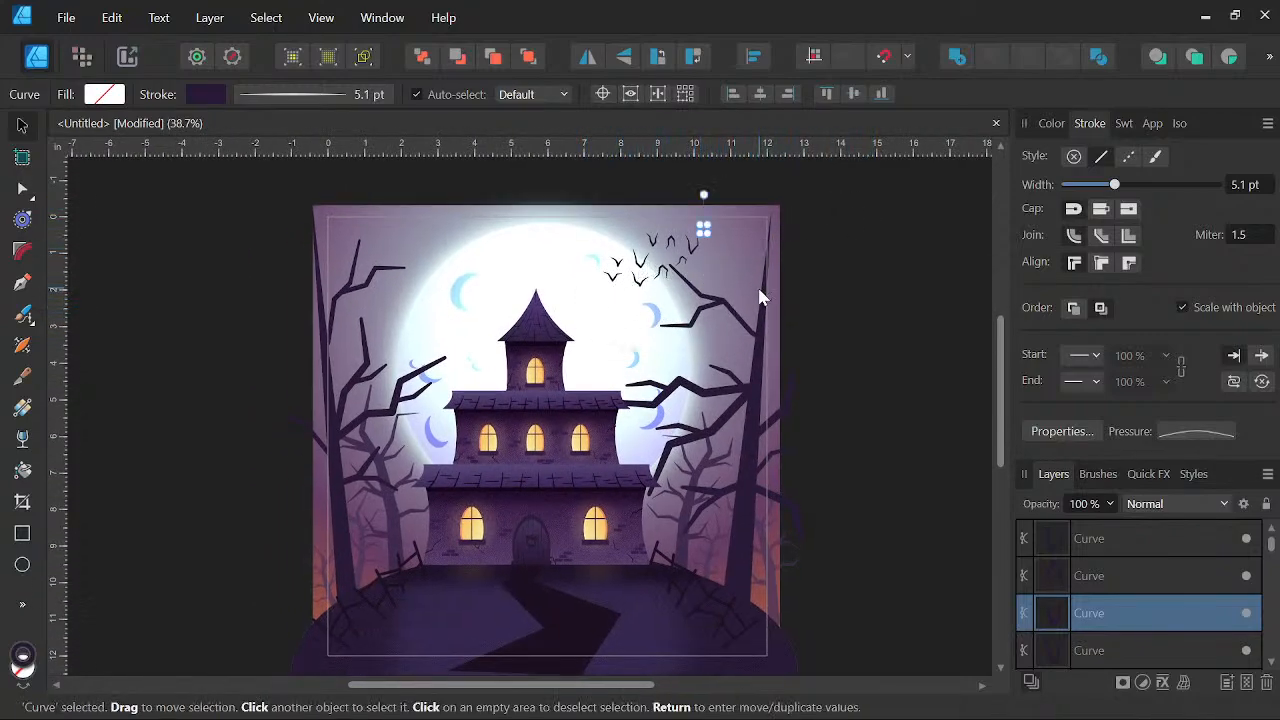
pyautogui.scroll(5, 777, 262)
pyautogui.moveTo(509, 311); pyautogui.dragTo(643, 474)
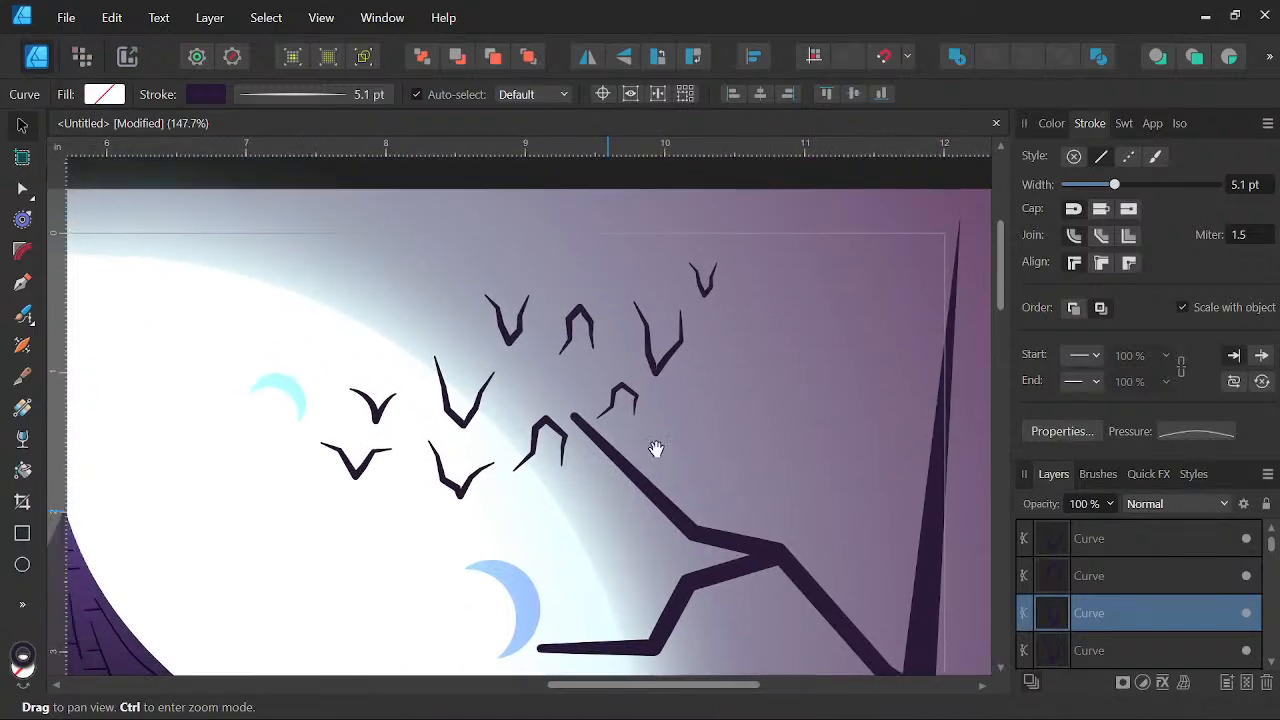
pyautogui.moveTo(703, 290); pyautogui.dragTo(325, 527)
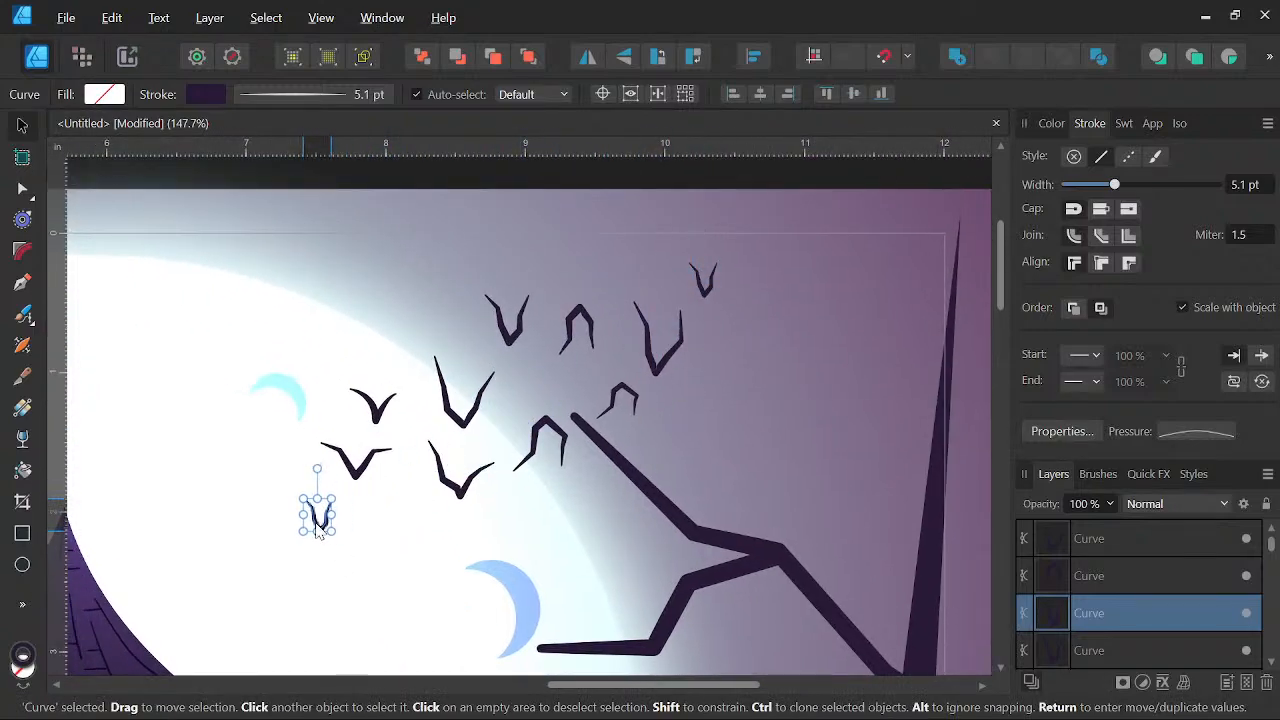
# Add shrunken copies of the wide-winged bird and the curved first bird at the flock's lower left end, one above the other
pyautogui.scroll(2, 328, 520)
pyautogui.click(391, 432)
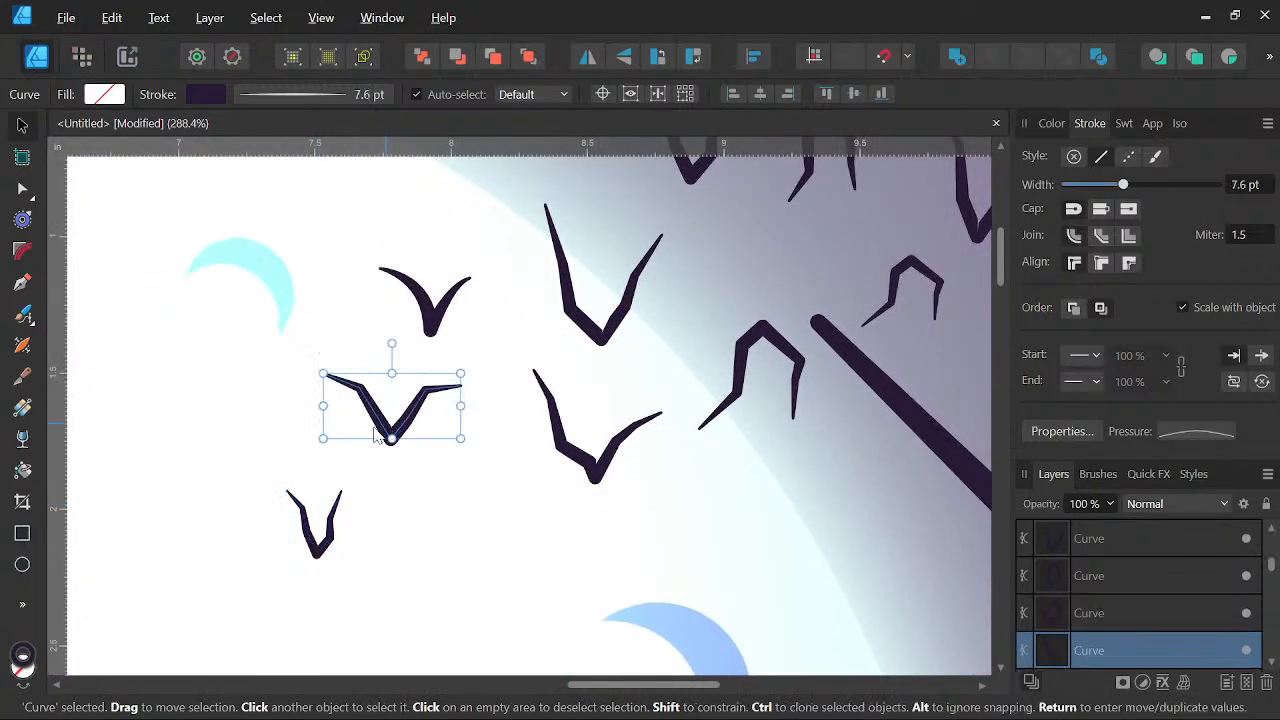
pyautogui.moveTo(388, 432); pyautogui.dragTo(226, 536)
pyautogui.moveTo(298, 478); pyautogui.dragTo(229, 507)
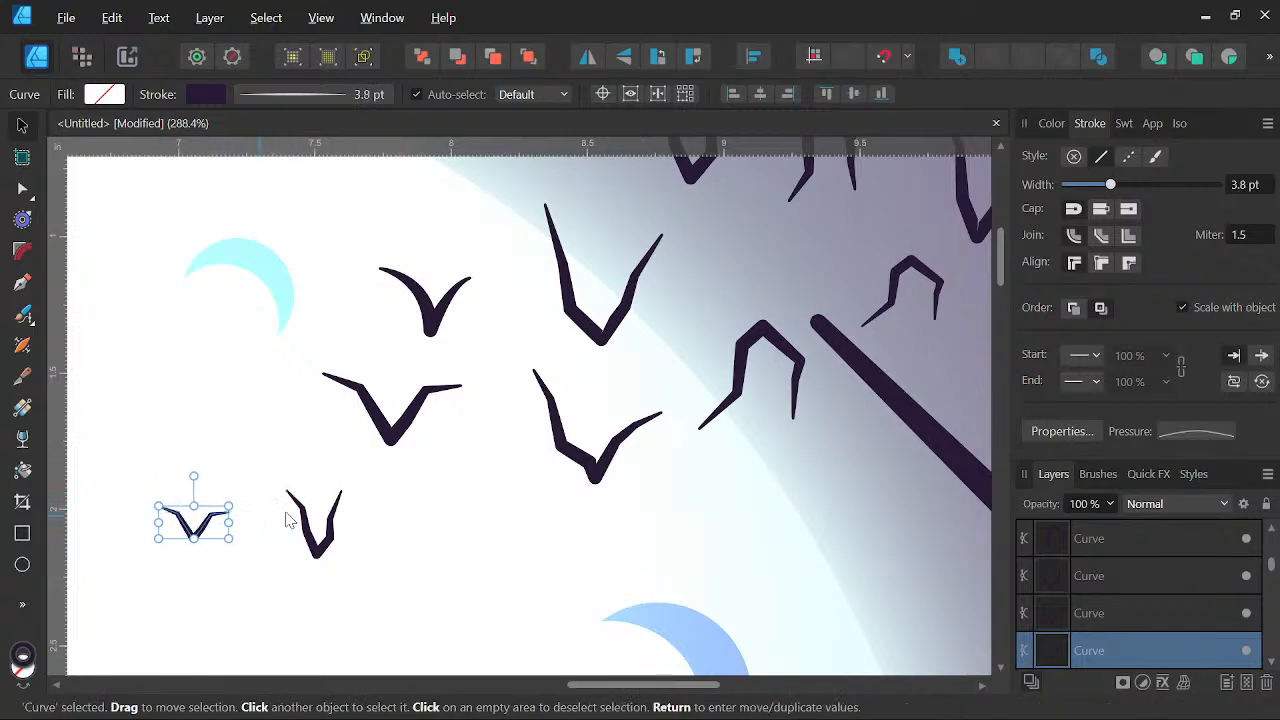
pyautogui.click(438, 328)
pyautogui.moveTo(438, 328)
pyautogui.mouseDown()
pyautogui.moveTo(256, 614)
pyautogui.moveTo(190, 614)
pyautogui.mouseUp()
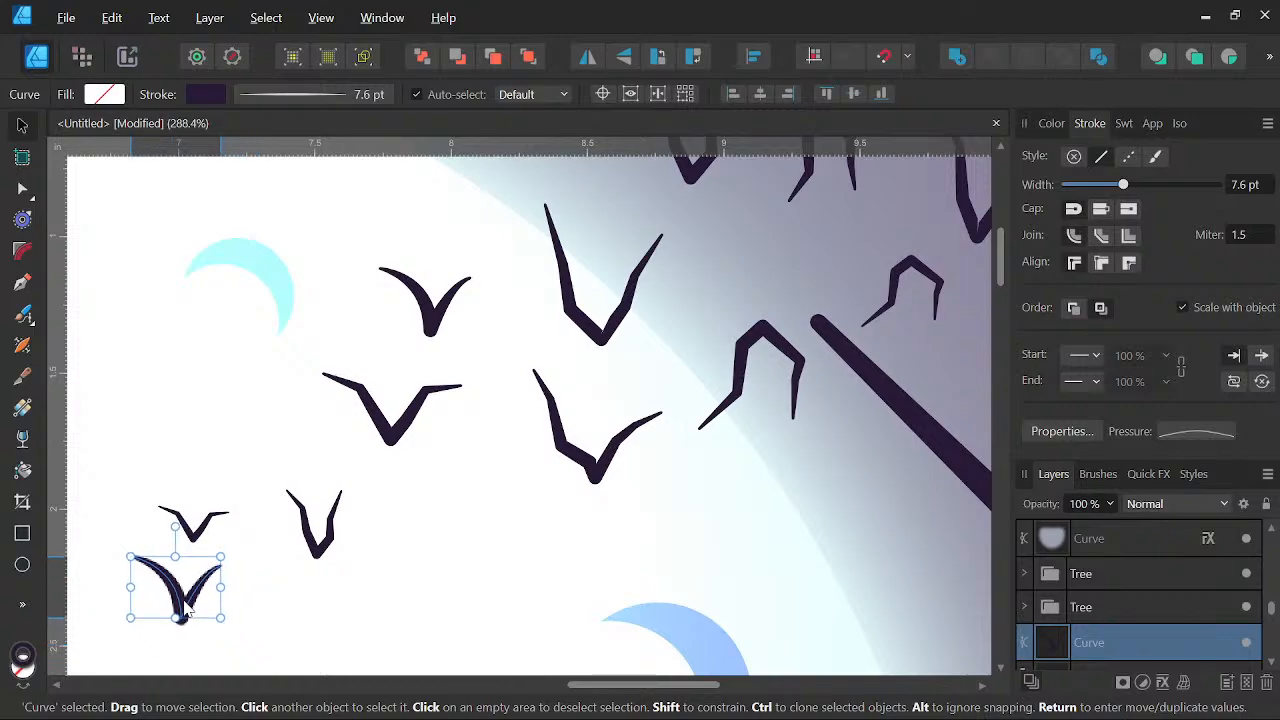
pyautogui.moveTo(222, 556); pyautogui.dragTo(172, 587)
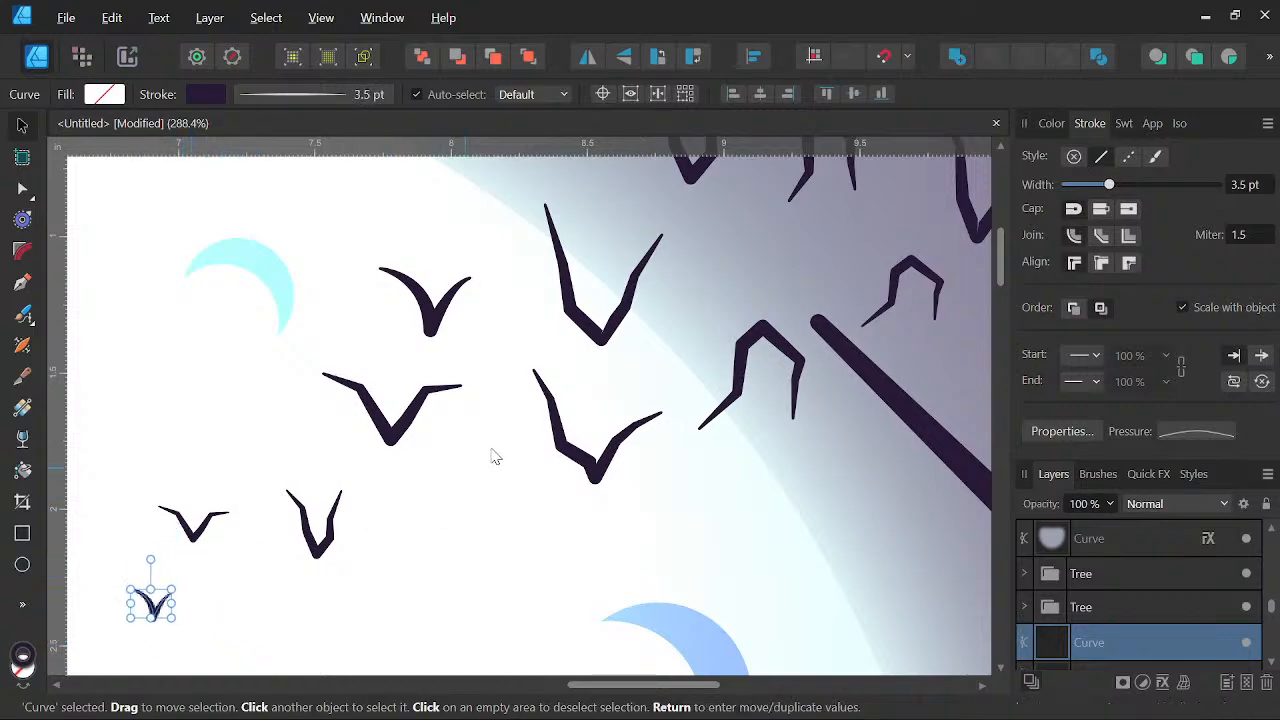
# Place a much smaller copy of the large arched bird beside the tiny curved bird at the flock's lower left end
pyautogui.click(757, 358)
pyautogui.moveTo(778, 340)
pyautogui.mouseDown()
pyautogui.moveTo(272, 560)
pyautogui.moveTo(248, 605)
pyautogui.mouseUp()
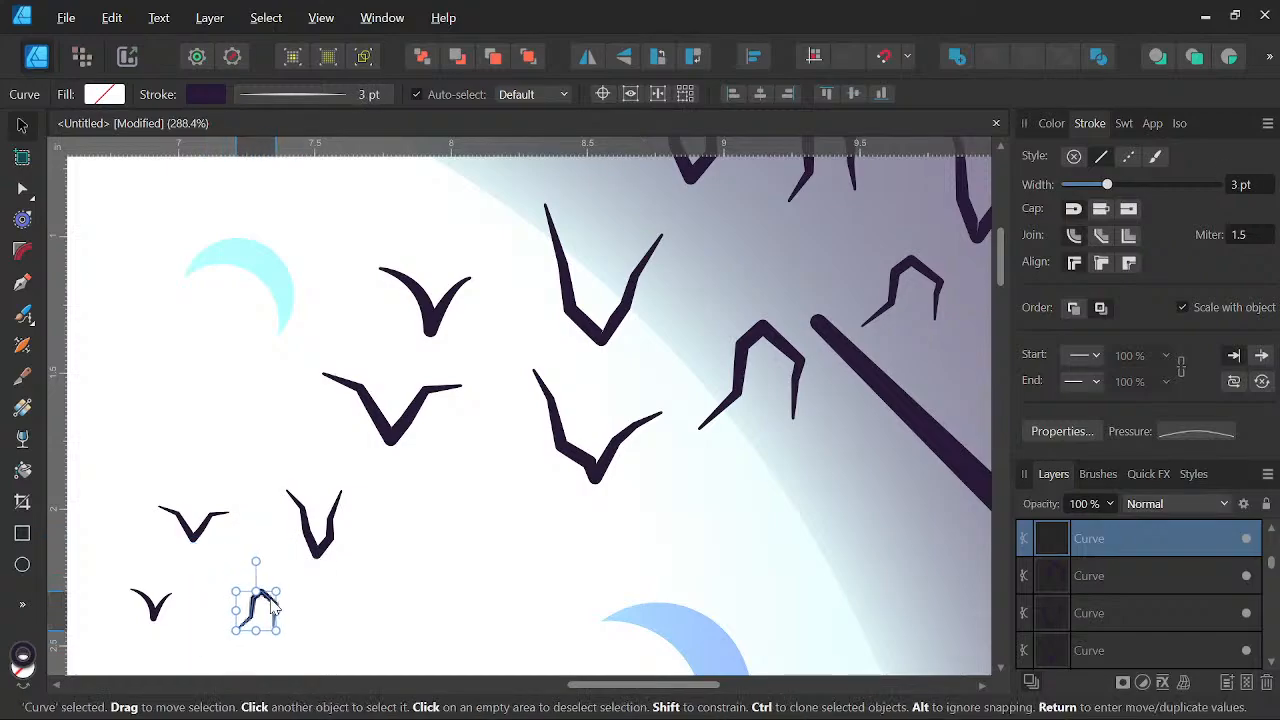
pyautogui.scroll(-5, 337, 543)
pyautogui.moveTo(451, 514); pyautogui.dragTo(516, 462)
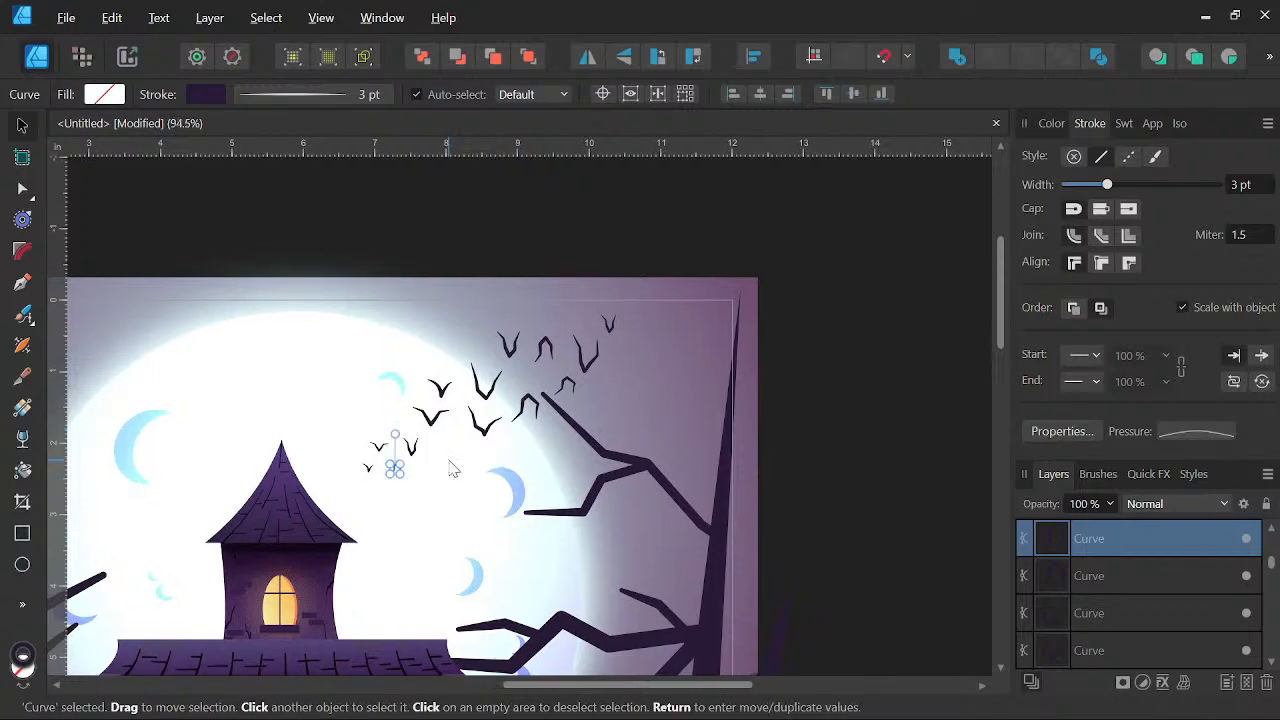
# Add another raised-wing bird copy on the moon, to the right of the small raised-wing bird in the lower row
pyautogui.scroll(4, 343, 457)
pyautogui.moveTo(368, 460)
pyautogui.mouseDown()
pyautogui.moveTo(448, 440)
pyautogui.moveTo(474, 460)
pyautogui.moveTo(506, 388)
pyautogui.moveTo(498, 420)
pyautogui.mouseUp()
pyautogui.click(422, 376)
pyautogui.click(683, 460)
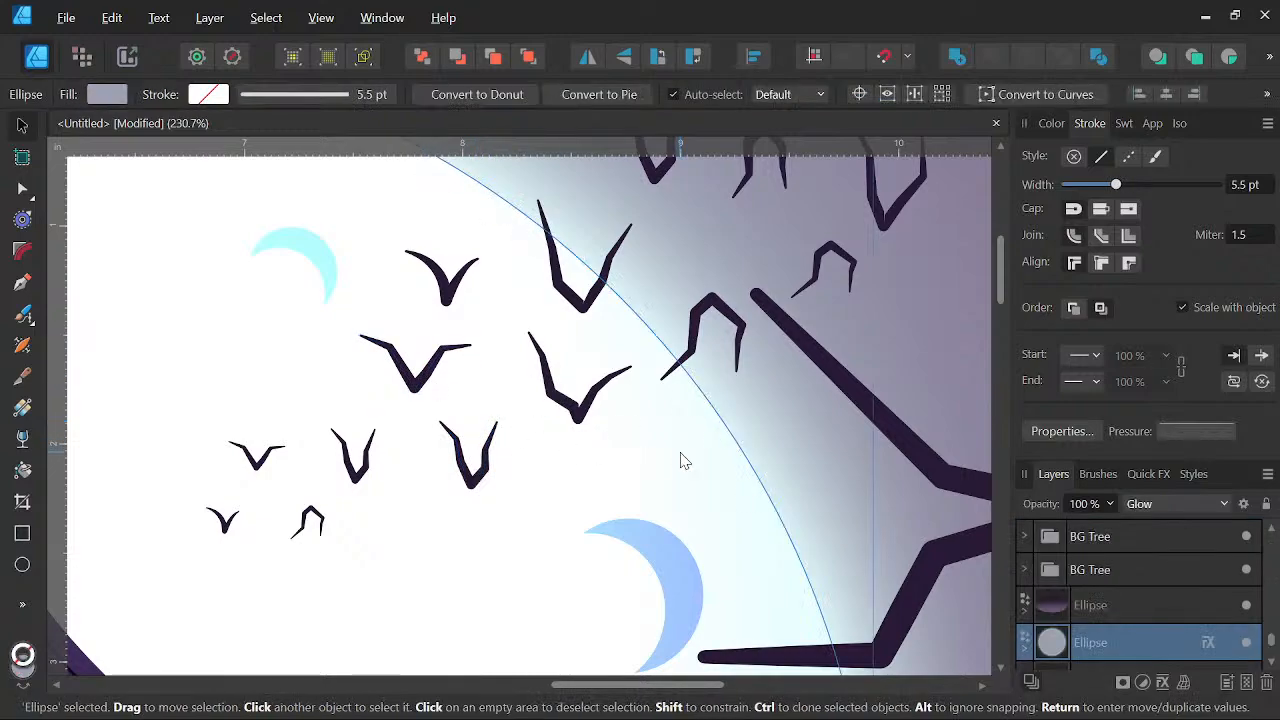
# Copy the wide-winged second bird, shrink it, and place it just above the large blue crescent on the moon's right side
pyautogui.moveTo(422, 380)
pyautogui.mouseDown()
pyautogui.moveTo(670, 458)
pyautogui.moveTo(659, 456)
pyautogui.mouseUp()
pyautogui.moveTo(705, 414)
pyautogui.mouseDown()
pyautogui.moveTo(680, 395)
pyautogui.moveTo(669, 421)
pyautogui.mouseUp()
pyautogui.moveTo(633, 467); pyautogui.dragTo(643, 497)
pyautogui.hotkey('ctrl', 'z')
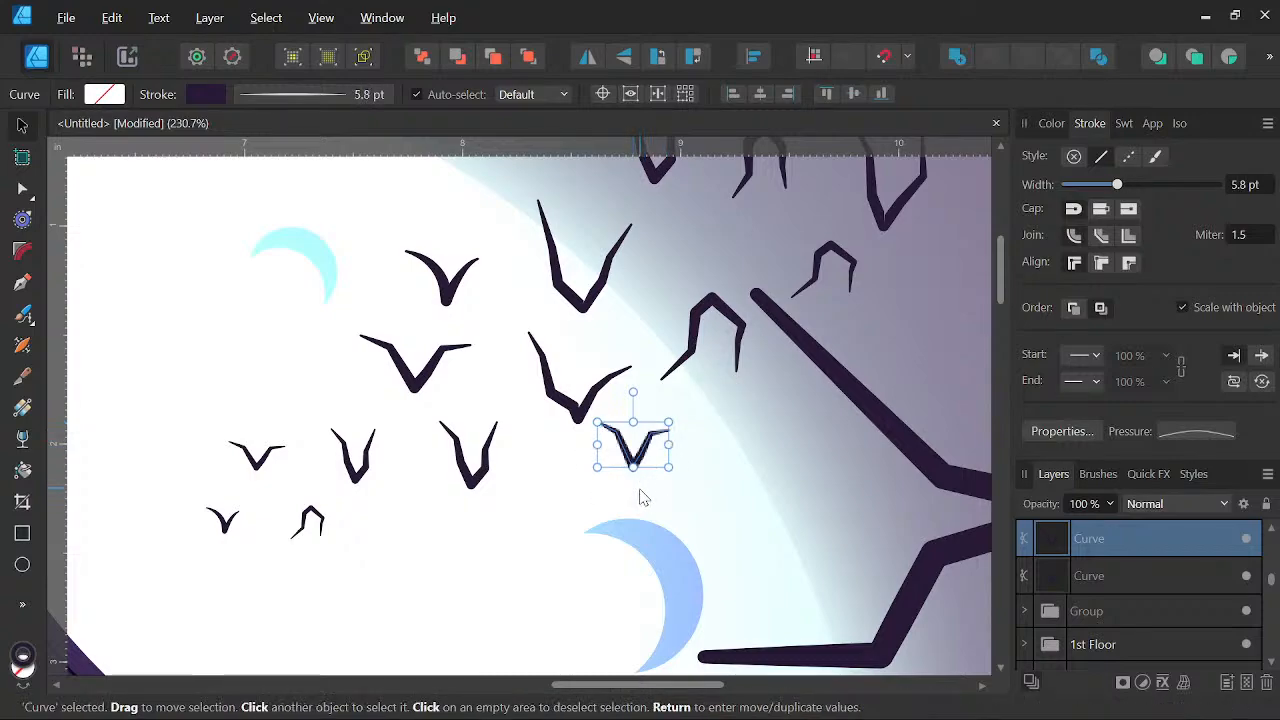
pyautogui.moveTo(645, 452)
pyautogui.mouseDown()
pyautogui.moveTo(668, 451)
pyautogui.moveTo(688, 486)
pyautogui.moveTo(588, 582)
pyautogui.moveTo(525, 607)
pyautogui.mouseUp()
# Copy the small arched bird from above the branch tip to the moon's upper edge, above the pale cyan crescent
pyautogui.scroll(-5, 688, 436)
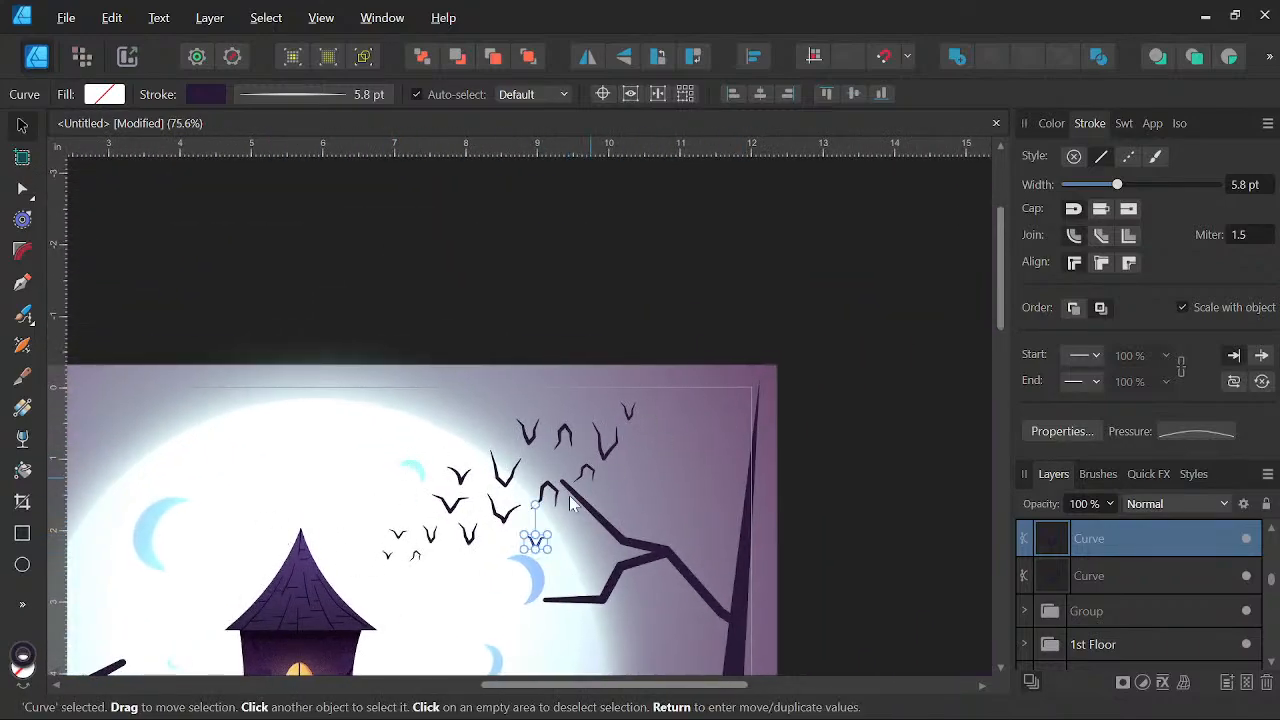
pyautogui.scroll(4, 533, 508)
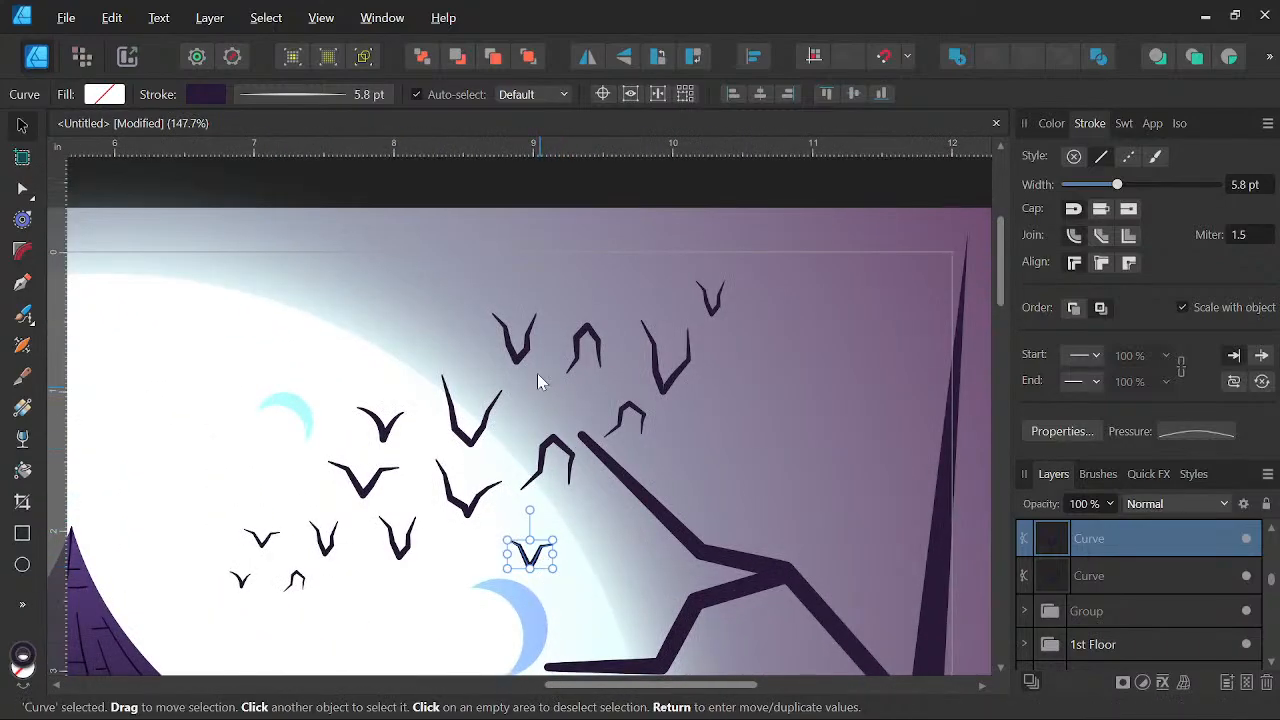
pyautogui.click(636, 418)
pyautogui.click(480, 348)
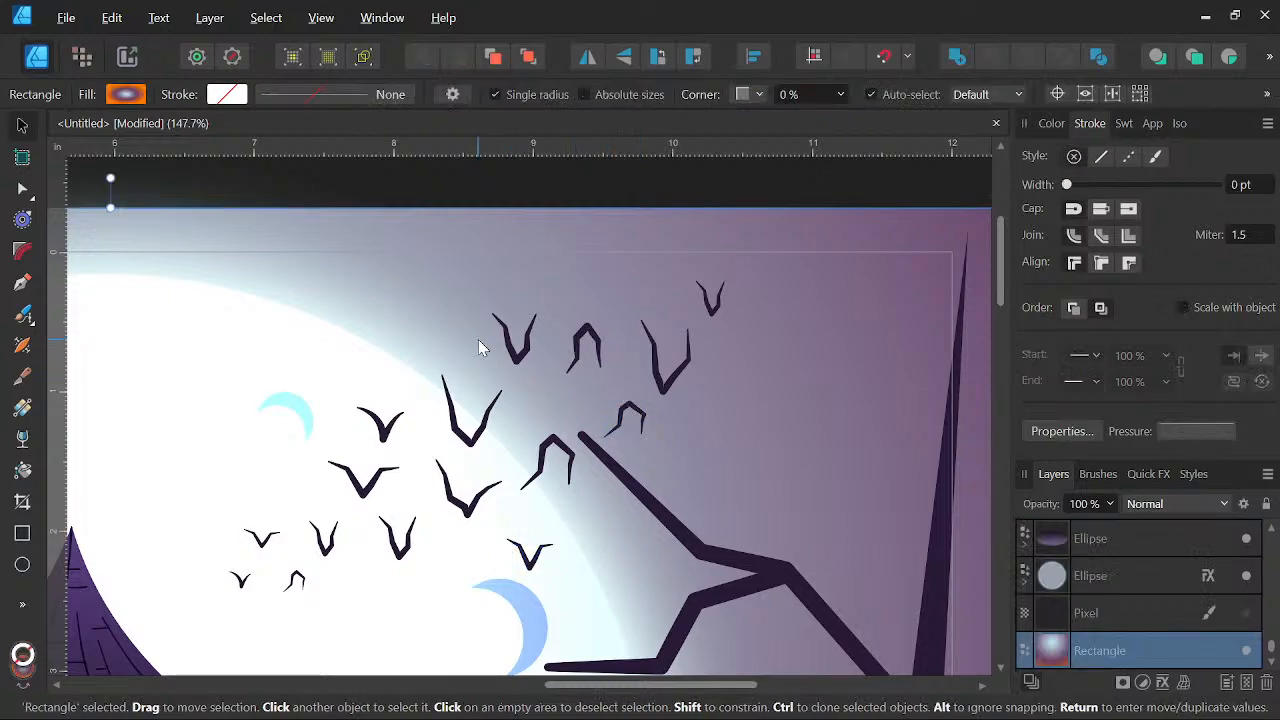
pyautogui.click(634, 421)
pyautogui.moveTo(638, 418)
pyautogui.mouseDown()
pyautogui.moveTo(597, 393)
pyautogui.moveTo(648, 425)
pyautogui.moveTo(410, 297)
pyautogui.moveTo(373, 323)
pyautogui.mouseUp()
pyautogui.press('alt')
pyautogui.press('alt')
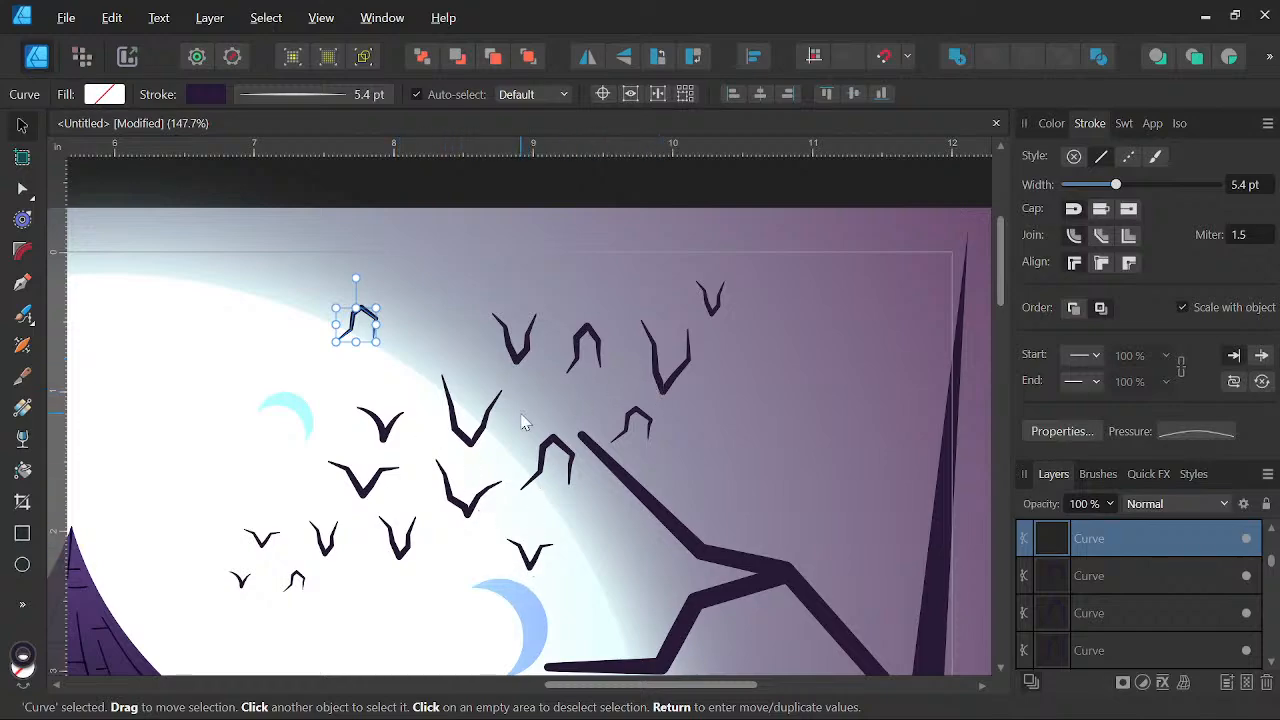
# Place a smaller copy of the sixth, raised-wing bird in the sky just above the bend of the upper right branch
pyautogui.click(518, 362)
pyautogui.moveTo(518, 362); pyautogui.dragTo(721, 519)
pyautogui.moveTo(742, 477); pyautogui.dragTo(730, 492)
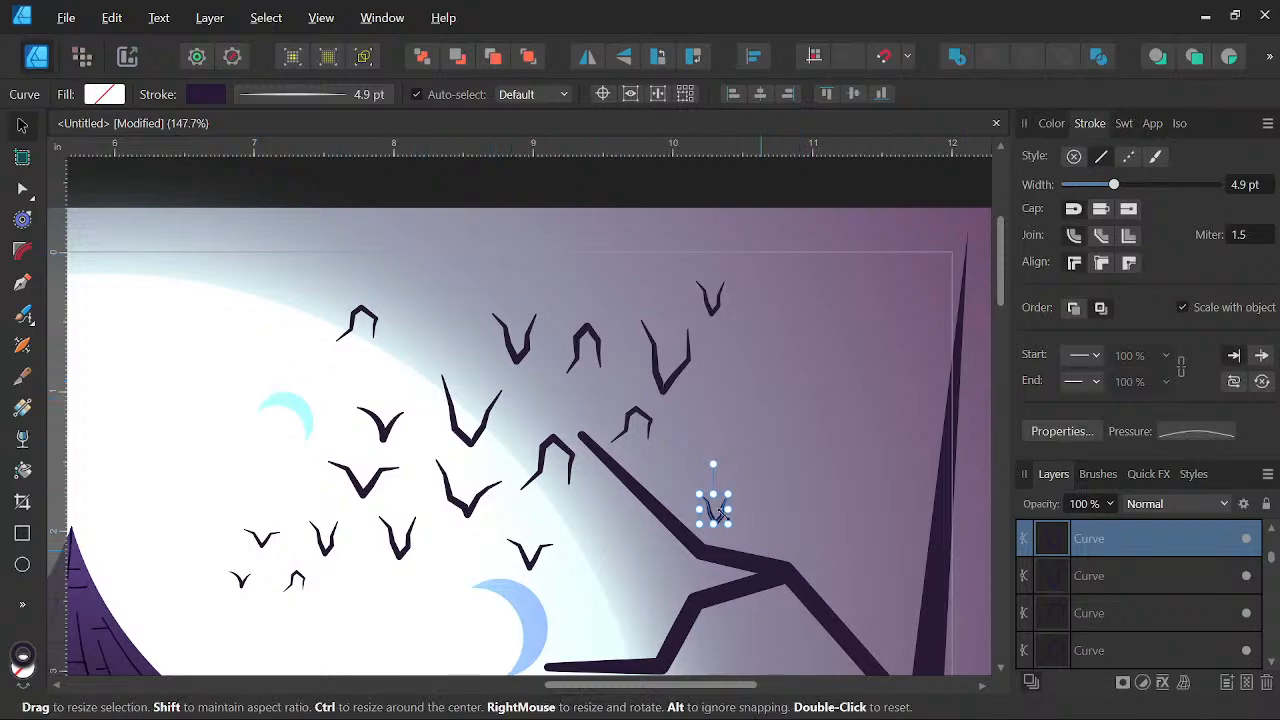
# Examine the bird flock's spread and balance against the whole haunted house illustration
pyautogui.scroll(-8, 755, 552)
pyautogui.scroll(-2, 857, 571)
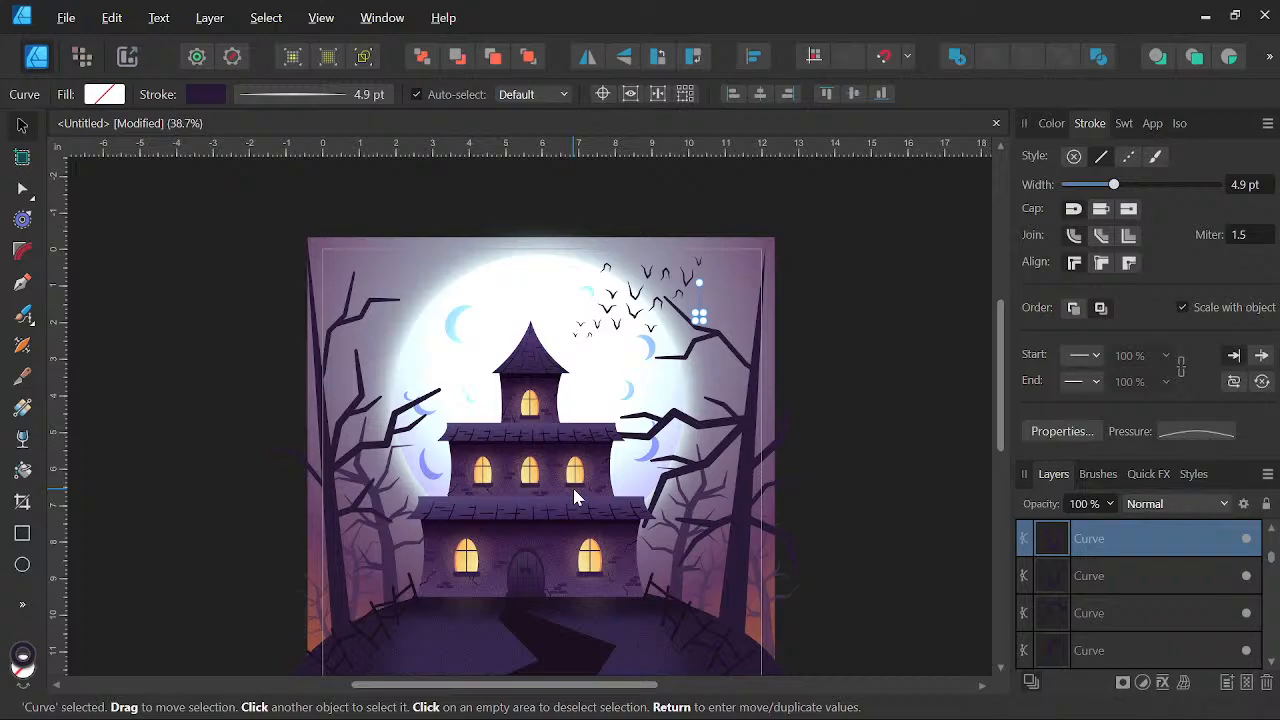
pyautogui.scroll(5, 745, 312)
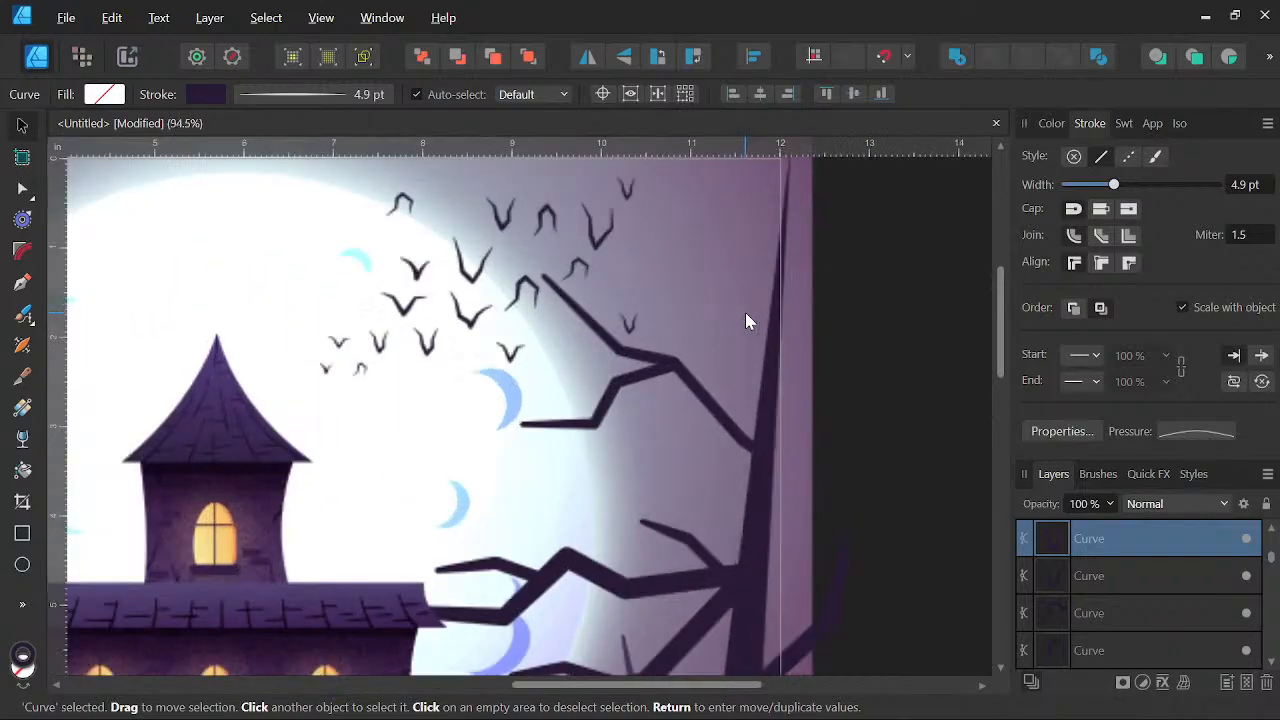
pyautogui.scroll(-2, 586, 371)
pyautogui.scroll(-2, 325, 488)
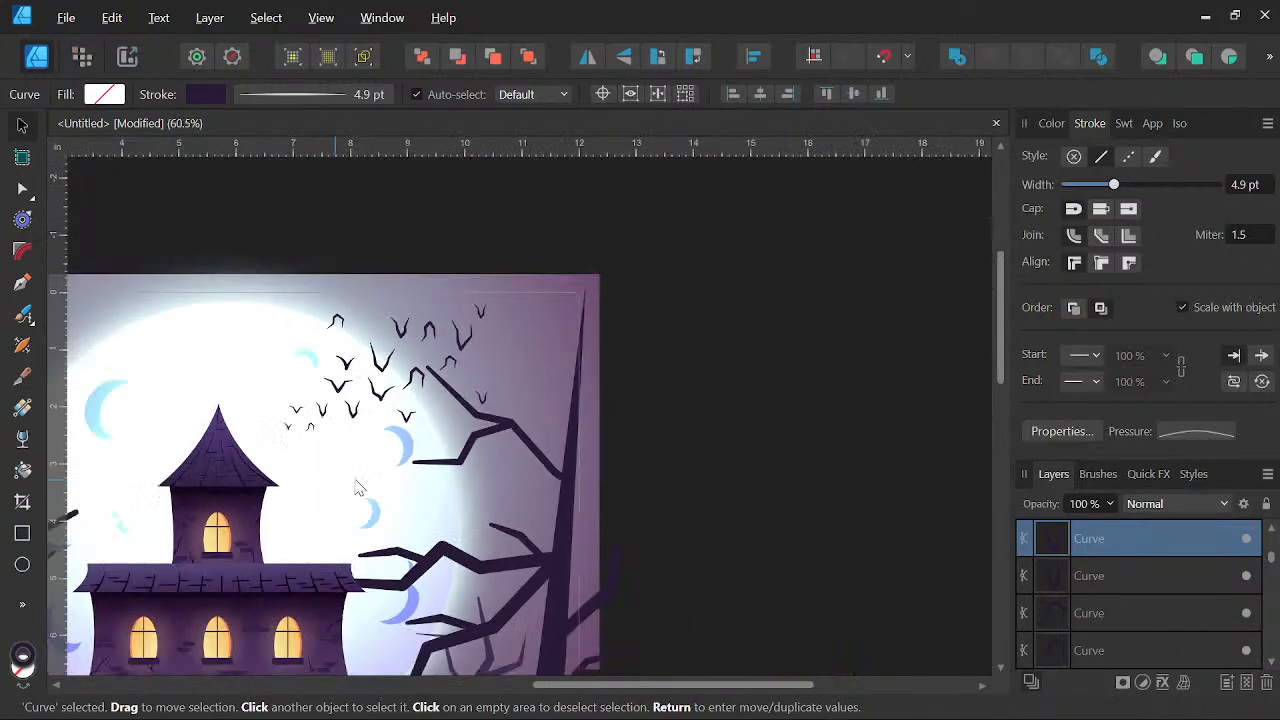
pyautogui.moveTo(817, 497); pyautogui.dragTo(934, 374)
pyautogui.moveTo(357, 559); pyautogui.dragTo(541, 408)
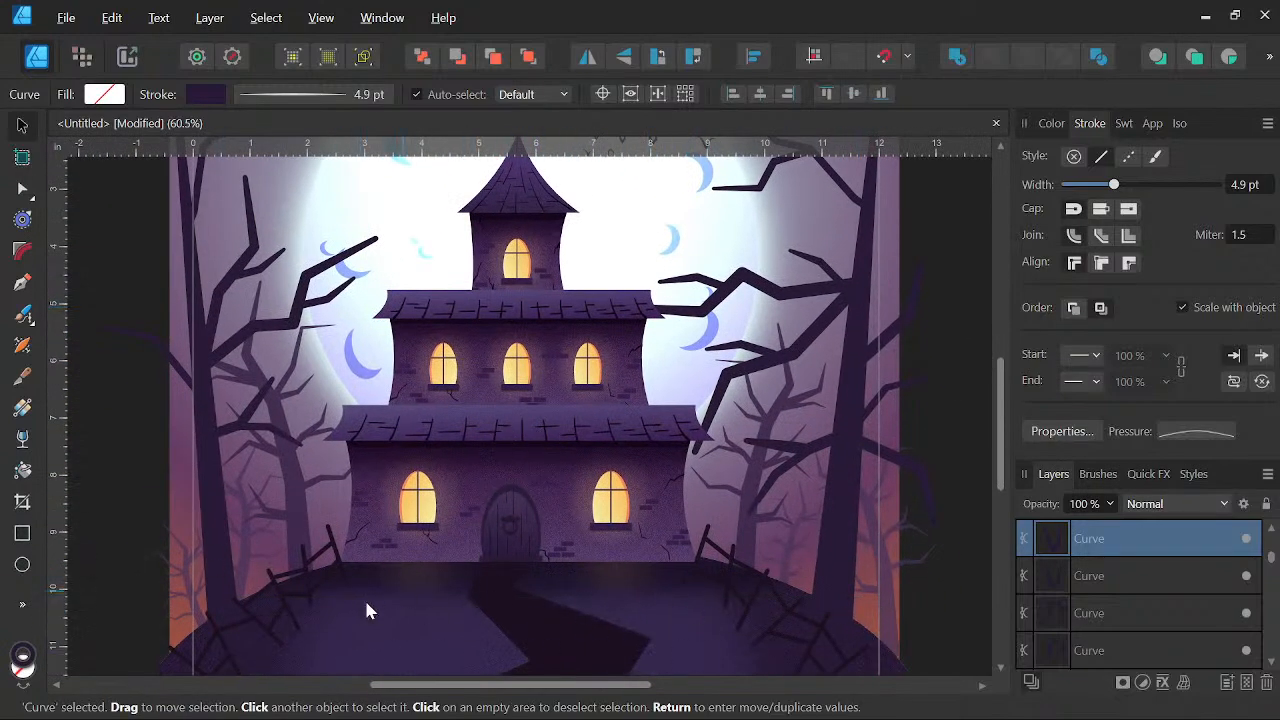
pyautogui.moveTo(751, 275); pyautogui.dragTo(621, 523)
pyautogui.scroll(5, 652, 358)
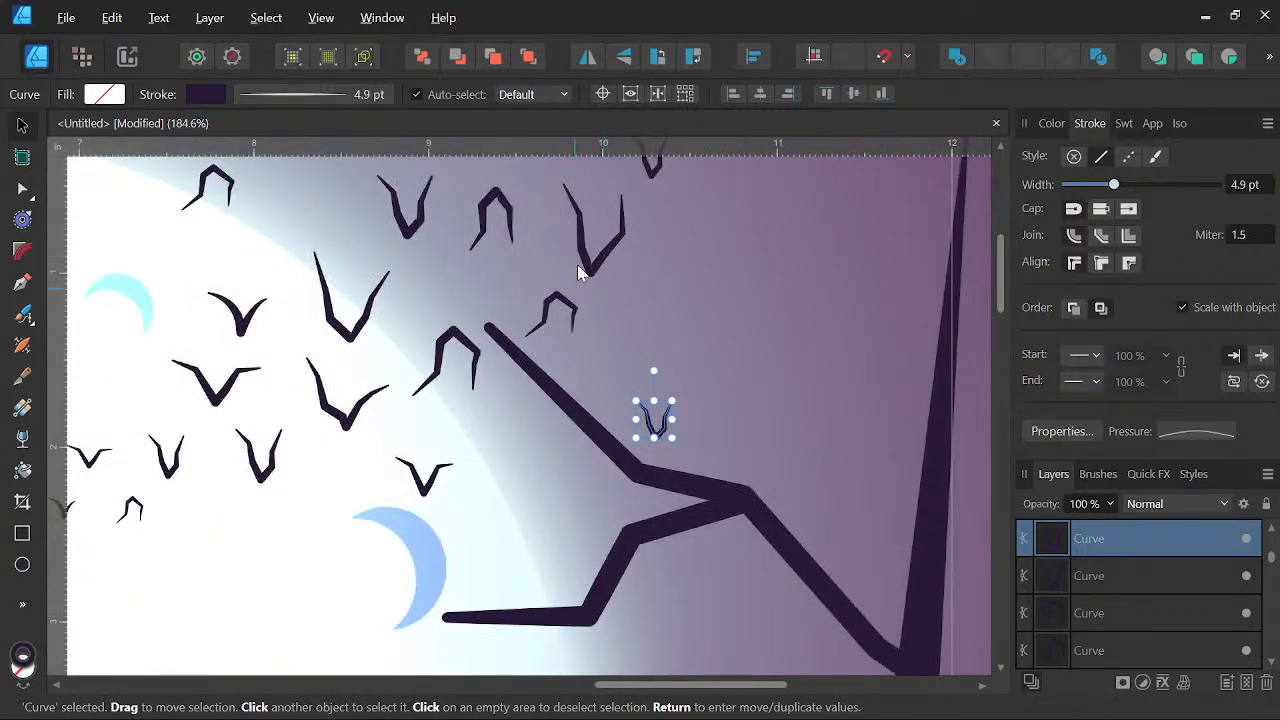
pyautogui.scroll(-3, 640, 340)
pyautogui.scroll(3, 611, 340)
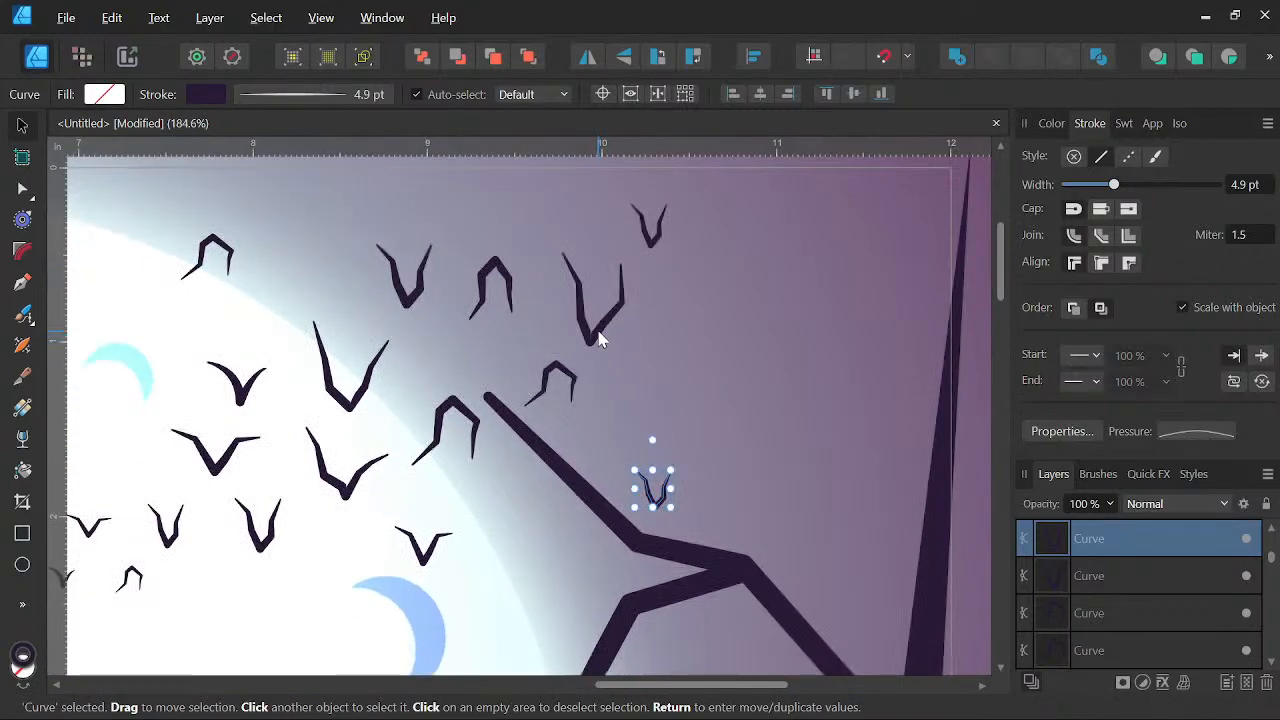
# Copy the large eighth bird, shrink the copy, and place it to the lower right of the original
pyautogui.click(616, 332)
pyautogui.moveTo(600, 338); pyautogui.dragTo(695, 397)
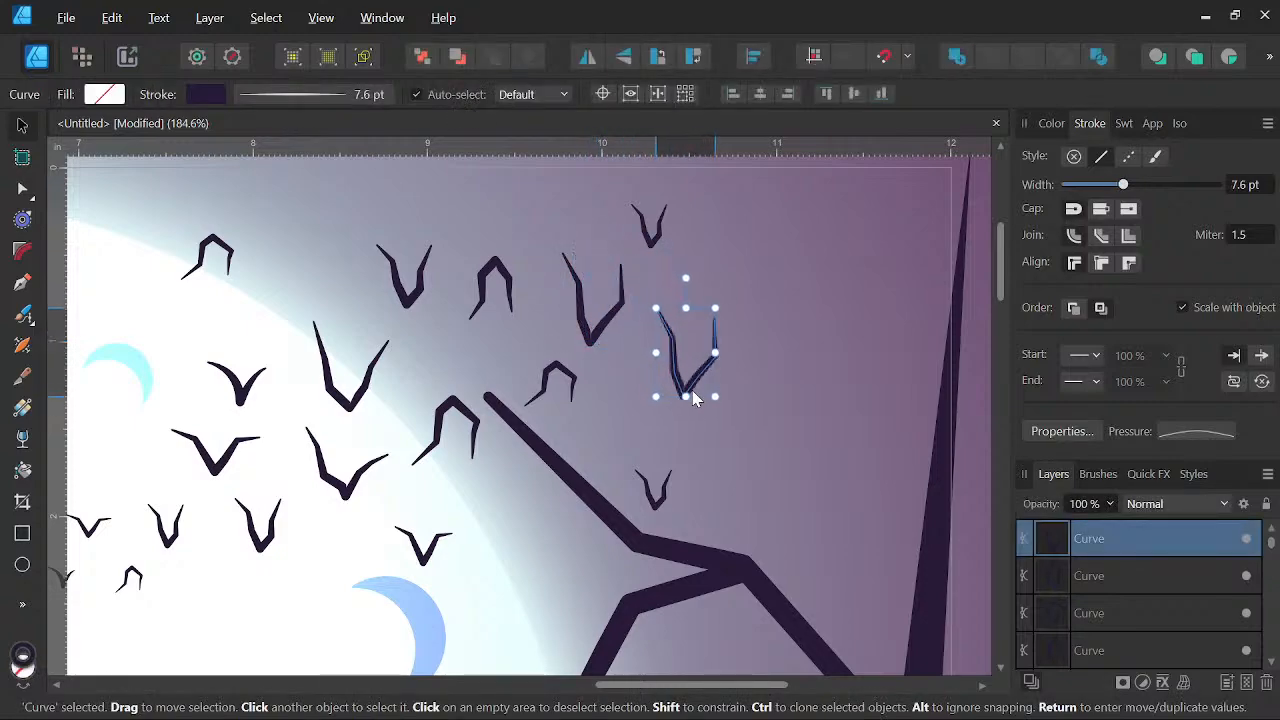
pyautogui.moveTo(714, 307)
pyautogui.mouseDown()
pyautogui.moveTo(709, 337)
pyautogui.moveTo(693, 318)
pyautogui.moveTo(689, 345)
pyautogui.mouseUp()
pyautogui.moveTo(683, 394)
pyautogui.mouseDown()
pyautogui.moveTo(728, 337)
pyautogui.moveTo(703, 379)
pyautogui.mouseUp()
pyautogui.press('alt')
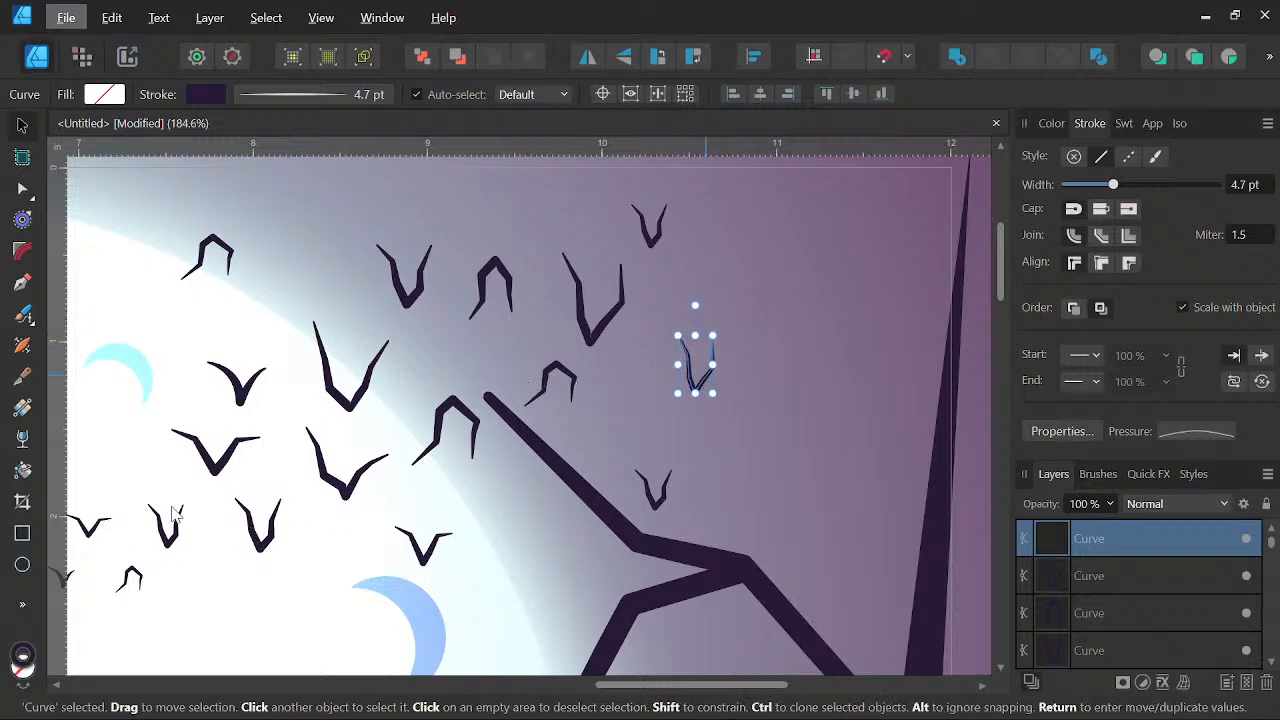
# Copy the tiny wide-winged bird from the flock's lower left end to its far right end
pyautogui.click(92, 528)
pyautogui.moveTo(92, 528); pyautogui.dragTo(738, 288)
pyautogui.scroll(-7, 773, 279)
# Lock the background rectangle, the dark ground ellipse and the glowing moon ellipse, leaving nothing selected
pyautogui.moveTo(782, 341); pyautogui.dragTo(642, 451)
pyautogui.hotkey('ctrl', 'z')
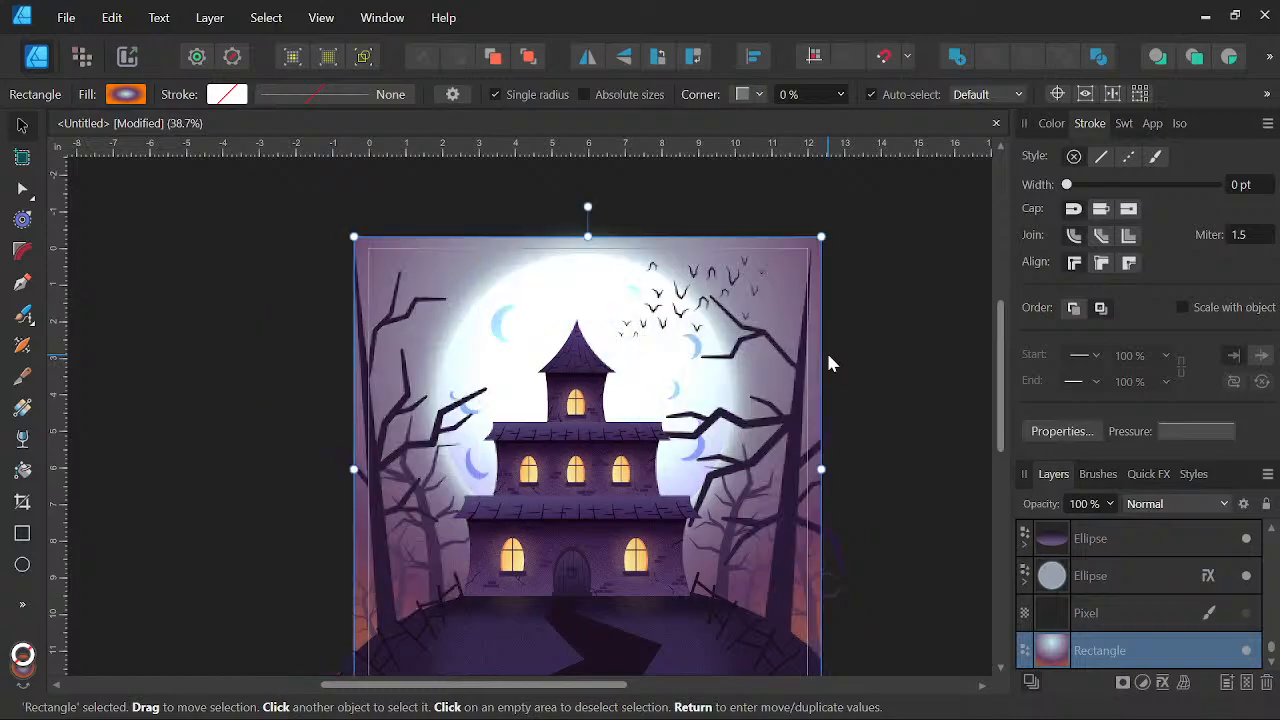
pyautogui.click(1266, 505)
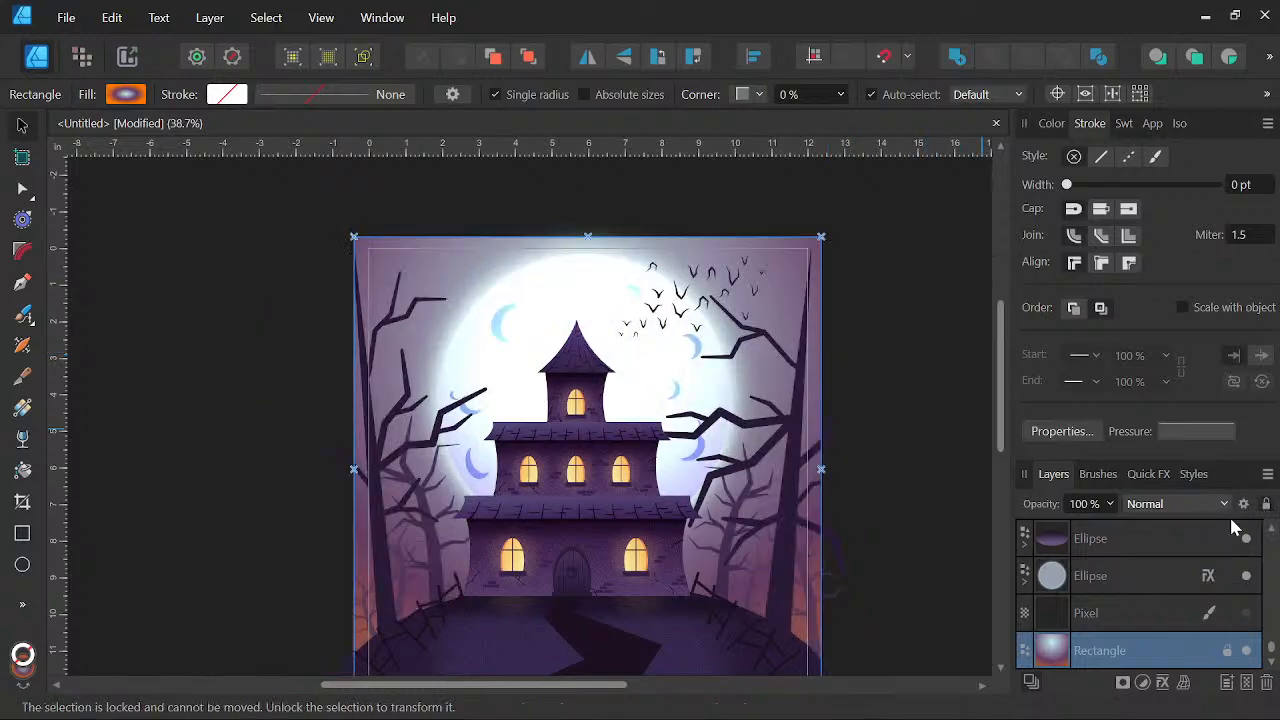
pyautogui.click(1120, 550)
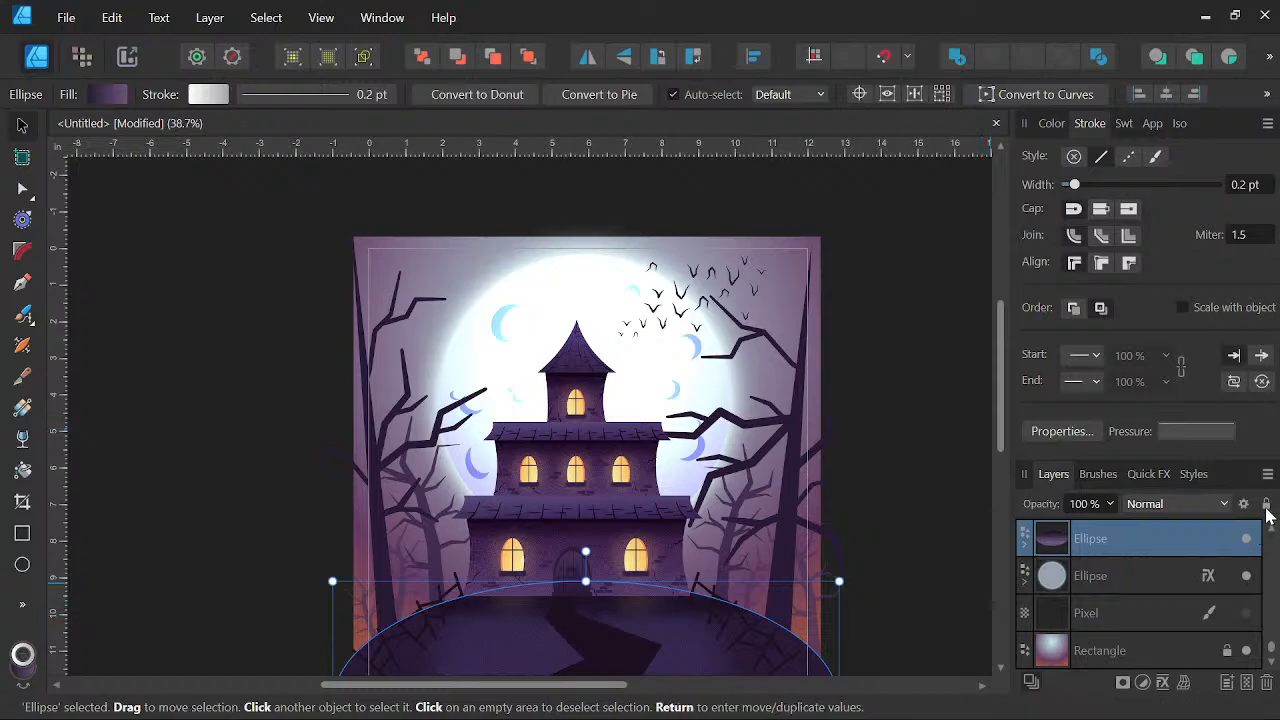
pyautogui.click(1266, 507)
pyautogui.click(1146, 579)
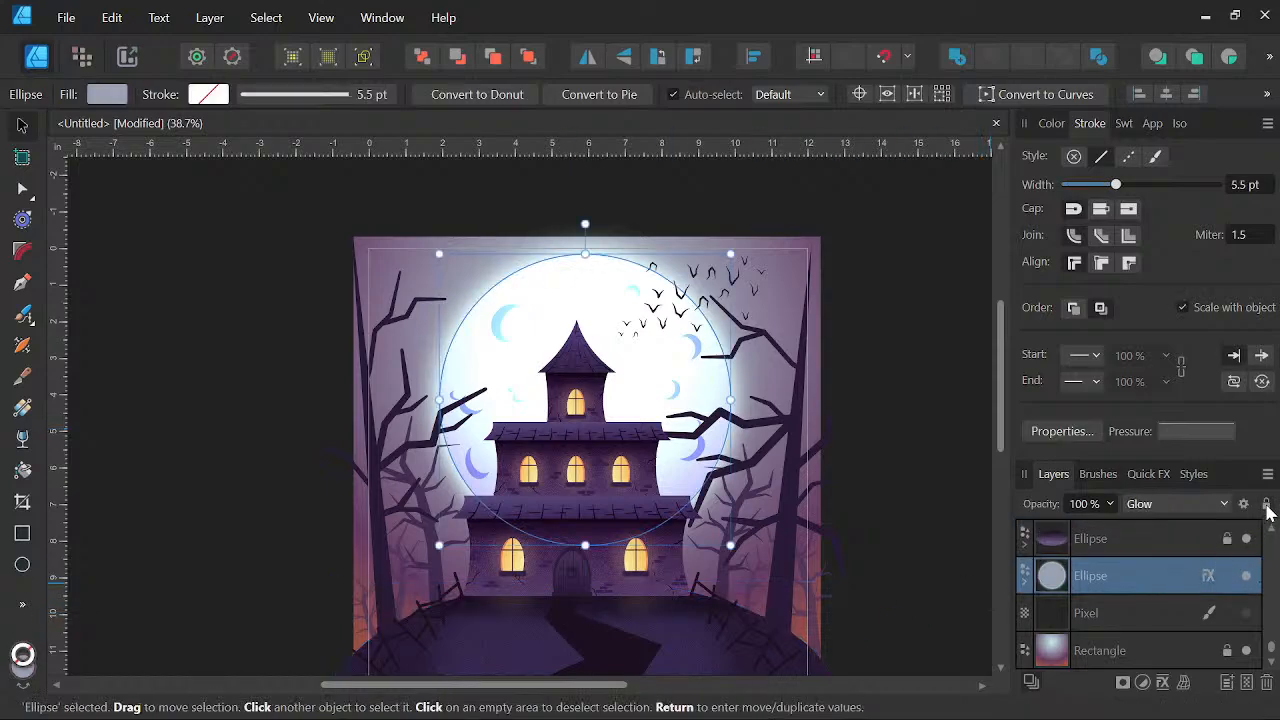
pyautogui.click(1267, 507)
pyautogui.click(889, 432)
# Place a slightly smaller copy of the lopsided bird beside the branch tip in the open sky near the right tree trunk
pyautogui.moveTo(870, 446); pyautogui.dragTo(795, 449)
pyautogui.scroll(1, 670, 305)
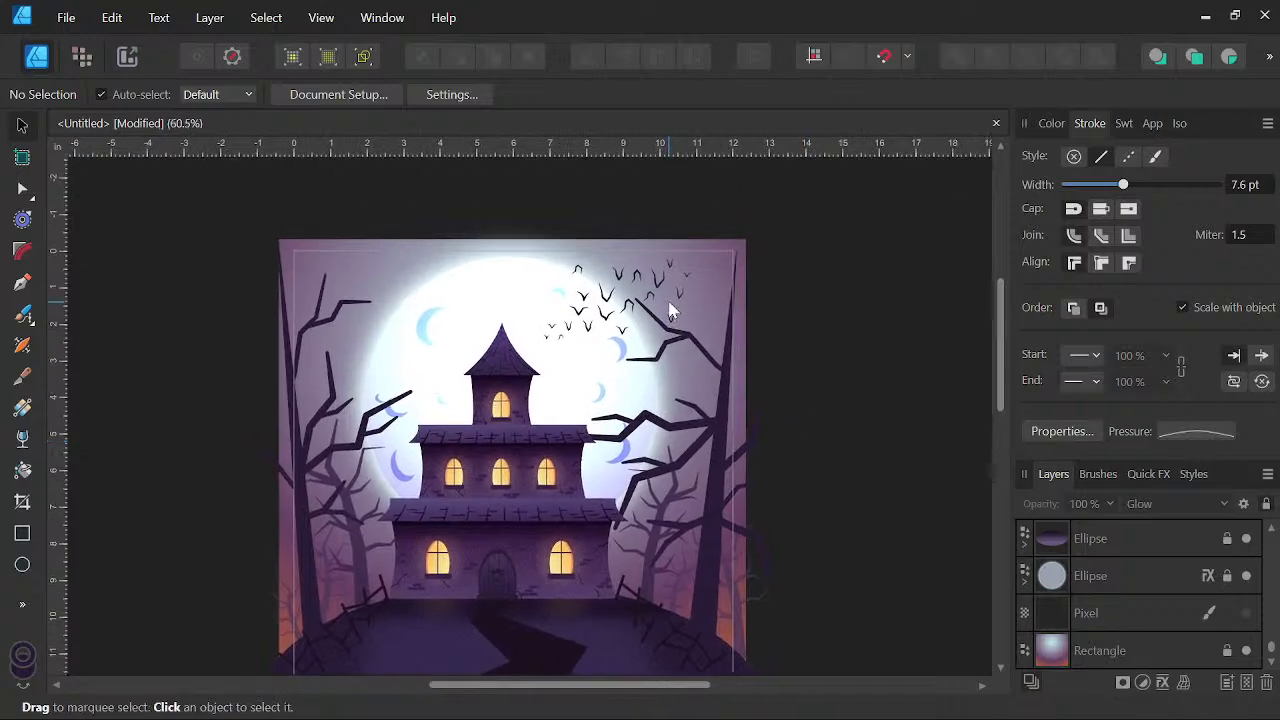
pyautogui.scroll(5, 670, 310)
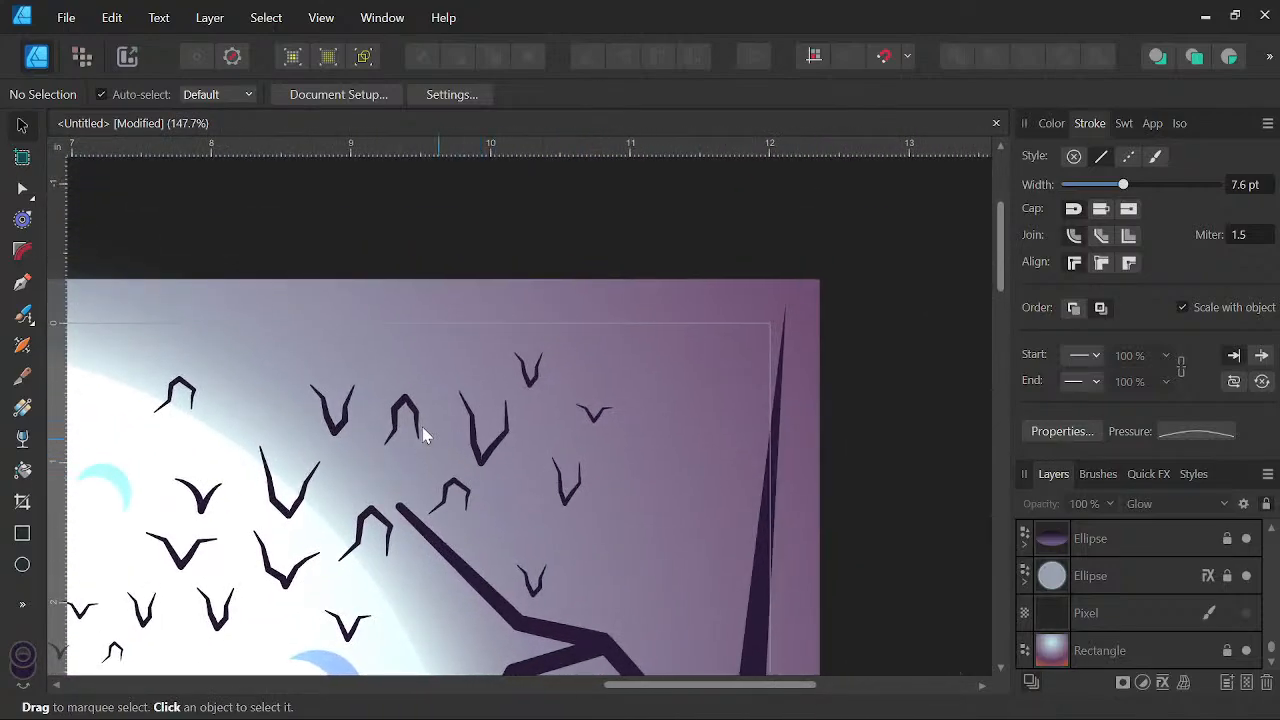
pyautogui.moveTo(272, 582)
pyautogui.mouseDown()
pyautogui.moveTo(567, 474)
pyautogui.moveTo(638, 388)
pyautogui.moveTo(674, 445)
pyautogui.moveTo(670, 527)
pyautogui.moveTo(648, 532)
pyautogui.moveTo(652, 551)
pyautogui.mouseUp()
pyautogui.scroll(3, 640, 551)
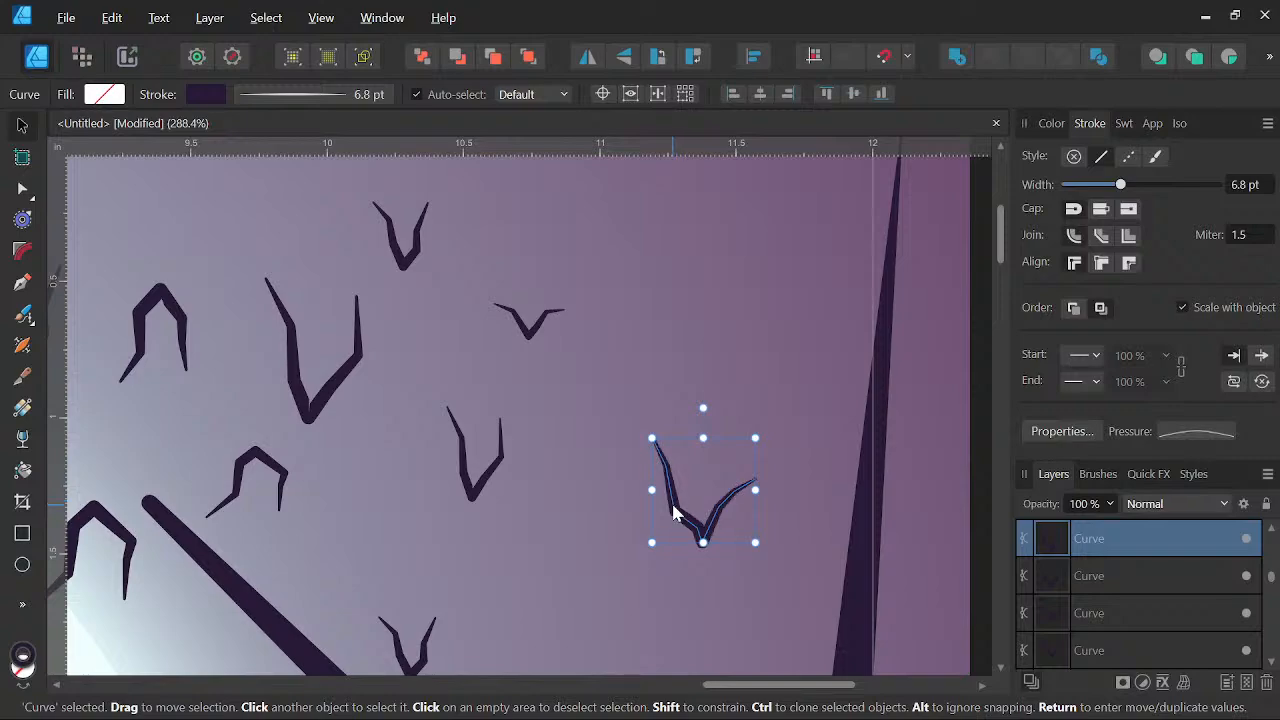
pyautogui.scroll(-4, 500, 351)
pyautogui.scroll(2, 455, 308)
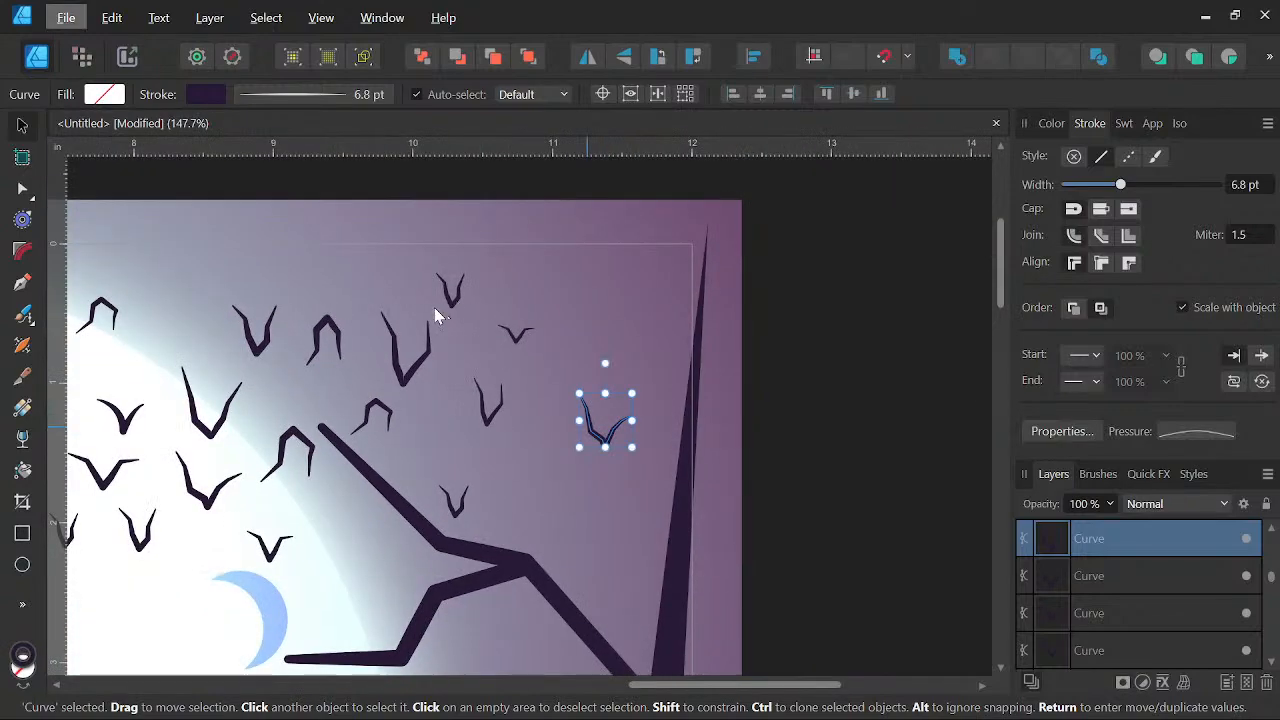
# Copy a narrow V-shaped bird into the upper right sky, above the lopsided bird near the tree trunk
pyautogui.click(451, 298)
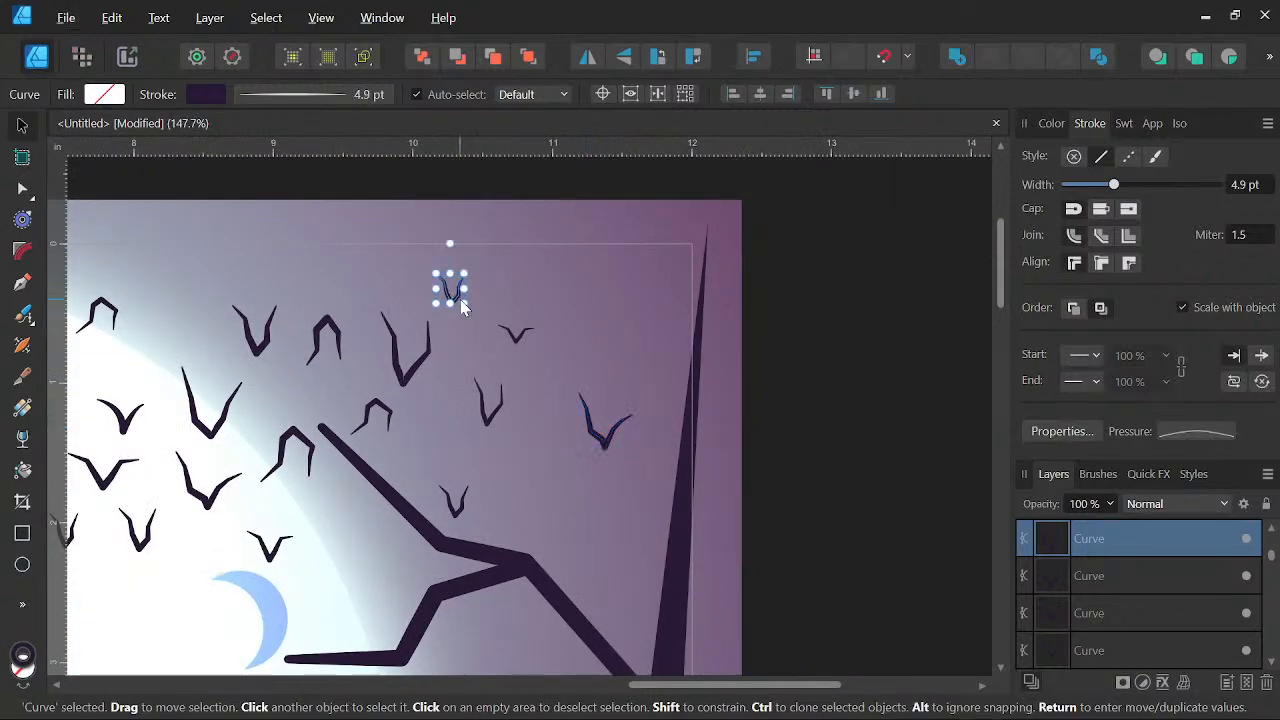
pyautogui.press('alt')
pyautogui.moveTo(460, 303)
pyautogui.mouseDown()
pyautogui.moveTo(580, 308)
pyautogui.moveTo(599, 261)
pyautogui.mouseUp()
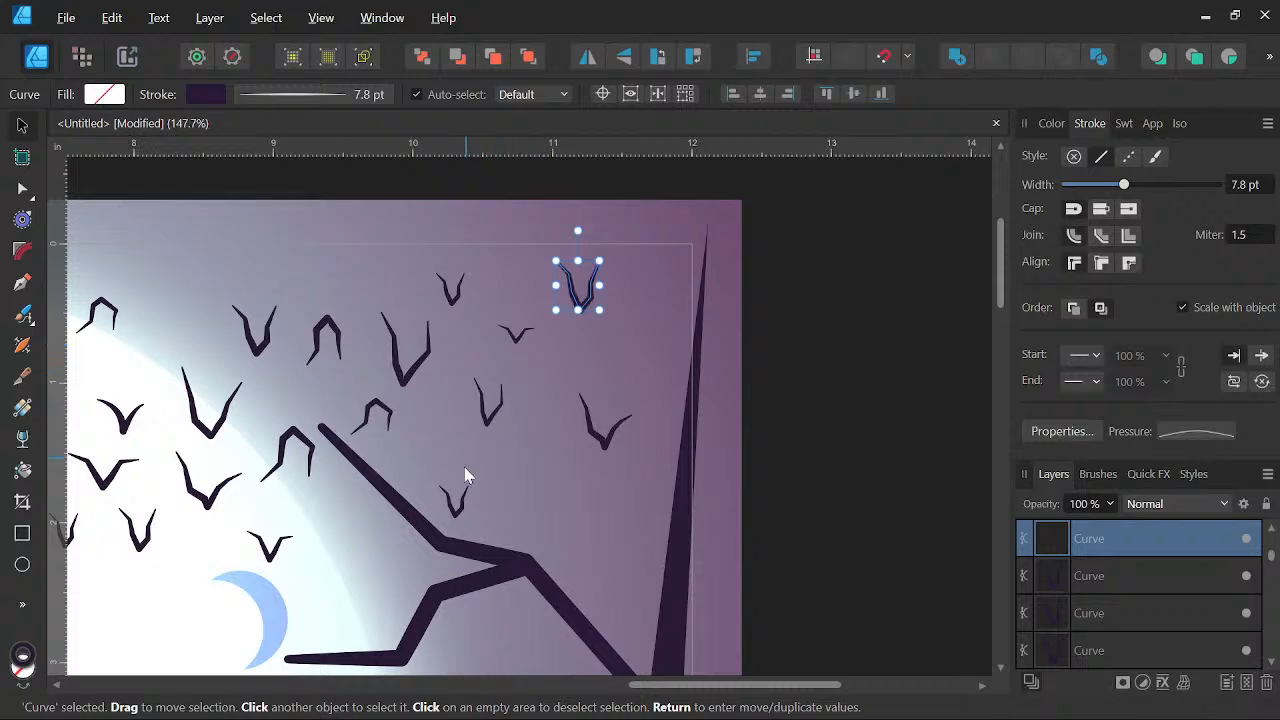
# Add two smaller copies of the arched bird above the branch tip among the birds near the right tree
pyautogui.click(386, 416)
pyautogui.moveTo(386, 416)
pyautogui.mouseDown()
pyautogui.moveTo(625, 354)
pyautogui.moveTo(562, 359)
pyautogui.mouseUp()
pyautogui.scroll(-6, 573, 331)
pyautogui.moveTo(690, 355); pyautogui.dragTo(660, 409)
pyautogui.scroll(6, 520, 420)
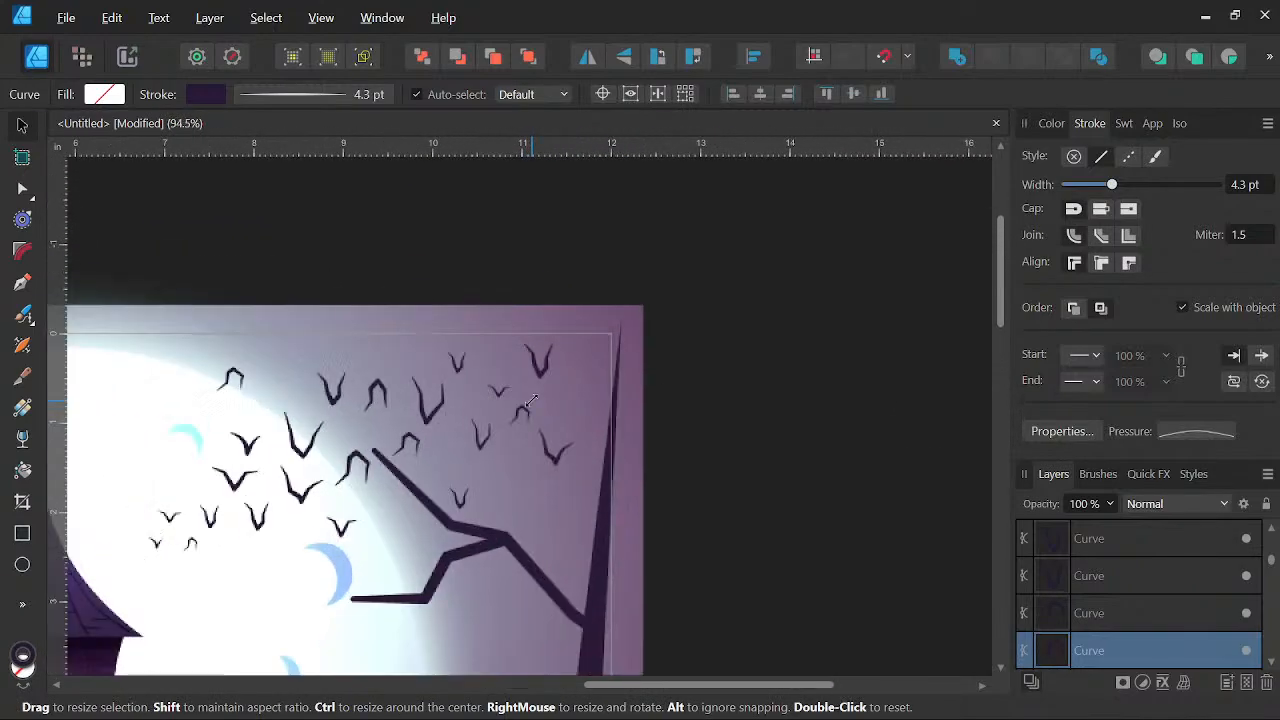
pyautogui.moveTo(519, 420); pyautogui.dragTo(623, 333)
# Copy the lopsided bird to the artwork's upper right corner and a smaller V-shaped bird to the edge of the tree trunk
pyautogui.moveTo(586, 514)
pyautogui.mouseDown()
pyautogui.moveTo(666, 457)
pyautogui.moveTo(652, 287)
pyautogui.mouseUp()
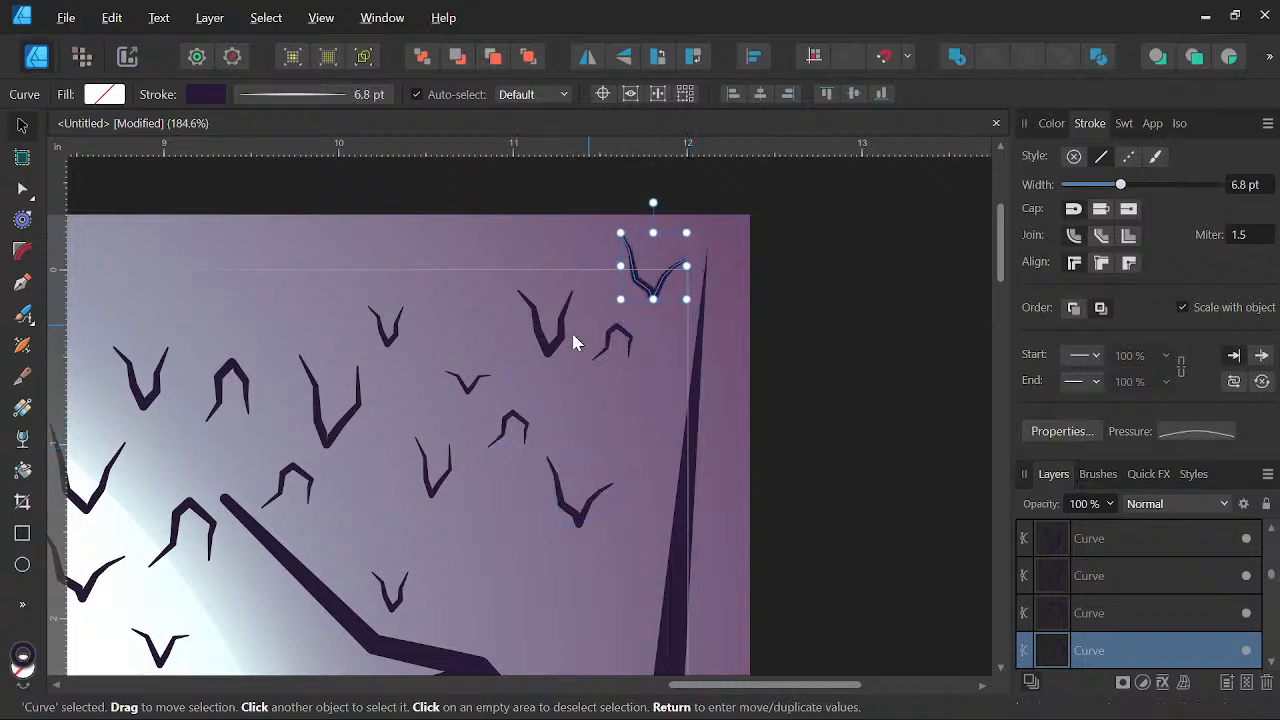
pyautogui.click(557, 355)
pyautogui.moveTo(557, 350); pyautogui.dragTo(668, 466)
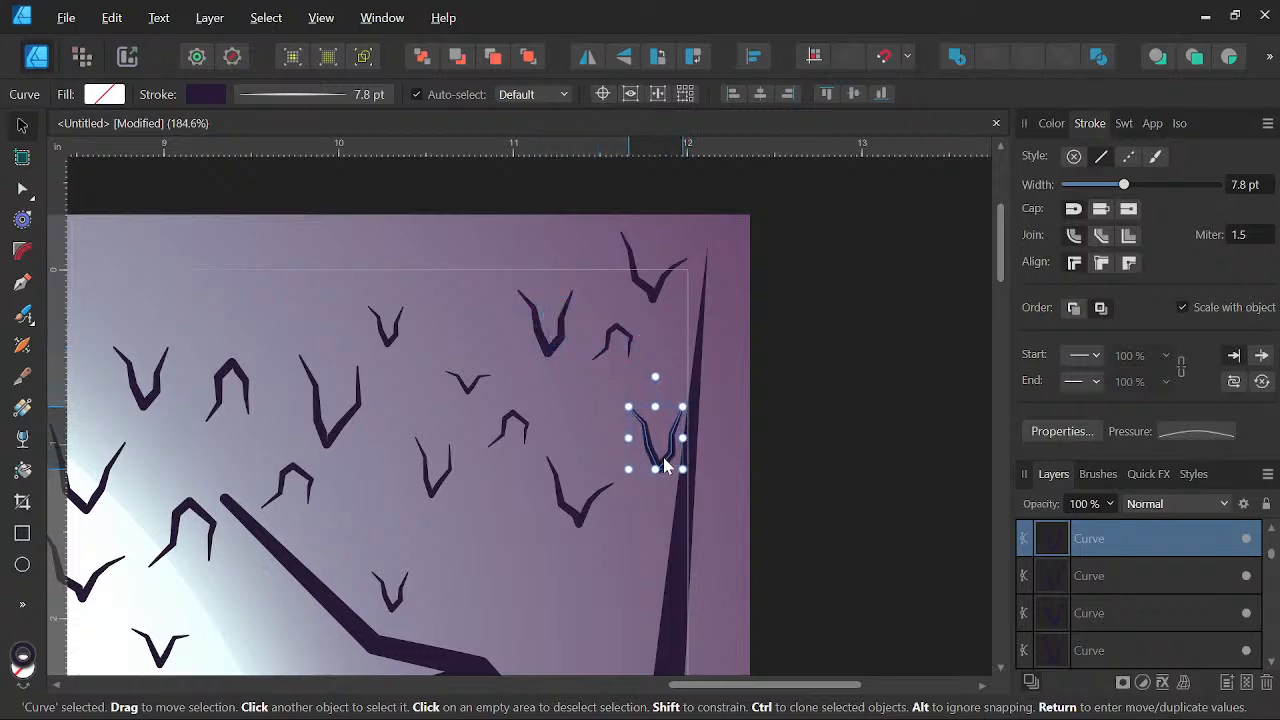
pyautogui.moveTo(657, 377); pyautogui.dragTo(641, 412)
# Place a tiny tilted copy of the V-shaped bird just above the lopsided bird near the right trunk
pyautogui.moveTo(657, 458)
pyautogui.mouseDown()
pyautogui.moveTo(600, 467)
pyautogui.moveTo(577, 432)
pyautogui.moveTo(596, 405)
pyautogui.moveTo(581, 416)
pyautogui.moveTo(589, 431)
pyautogui.mouseUp()
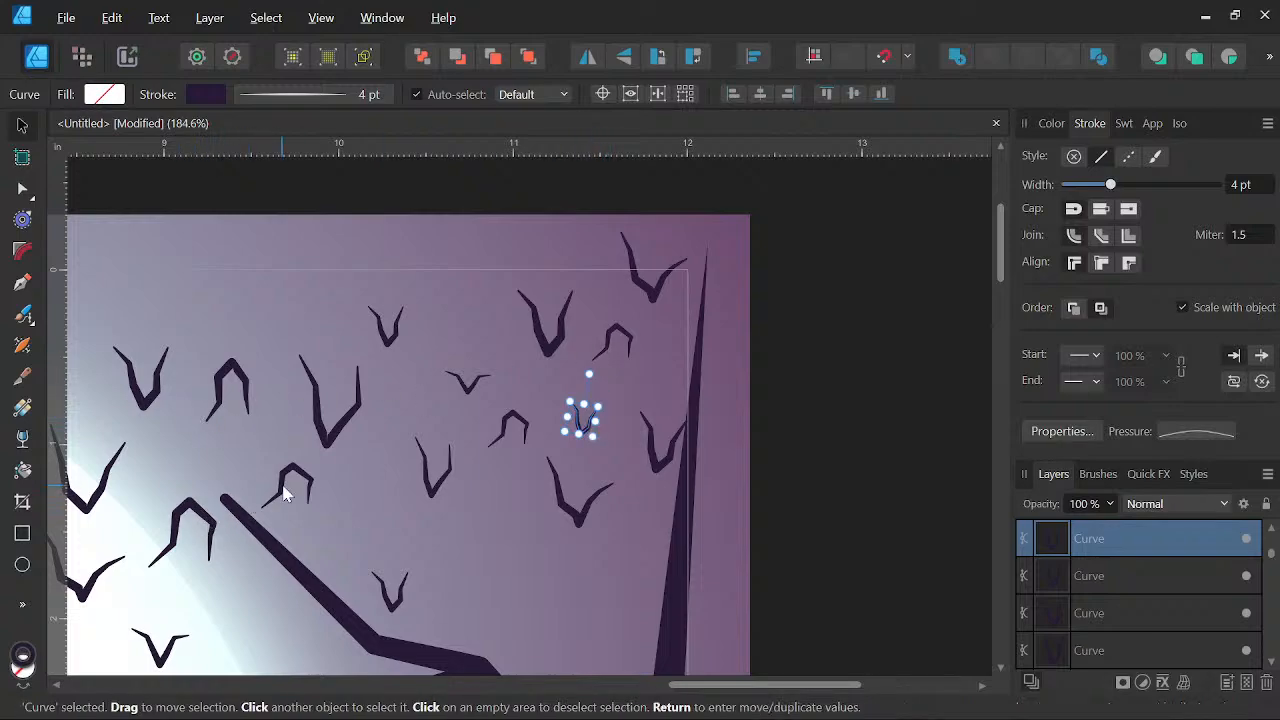
pyautogui.scroll(-7, 434, 429)
pyautogui.moveTo(570, 435); pyautogui.dragTo(806, 343)
pyautogui.scroll(3, 732, 341)
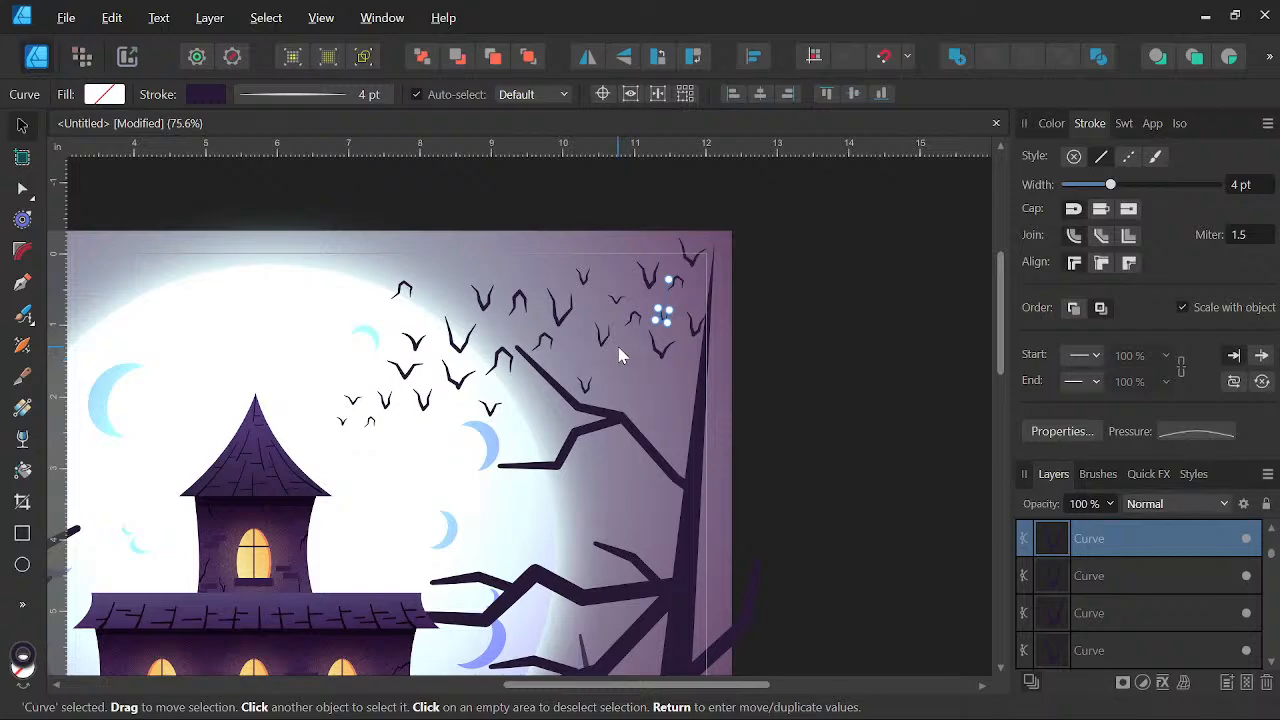
pyautogui.scroll(-3, 765, 376)
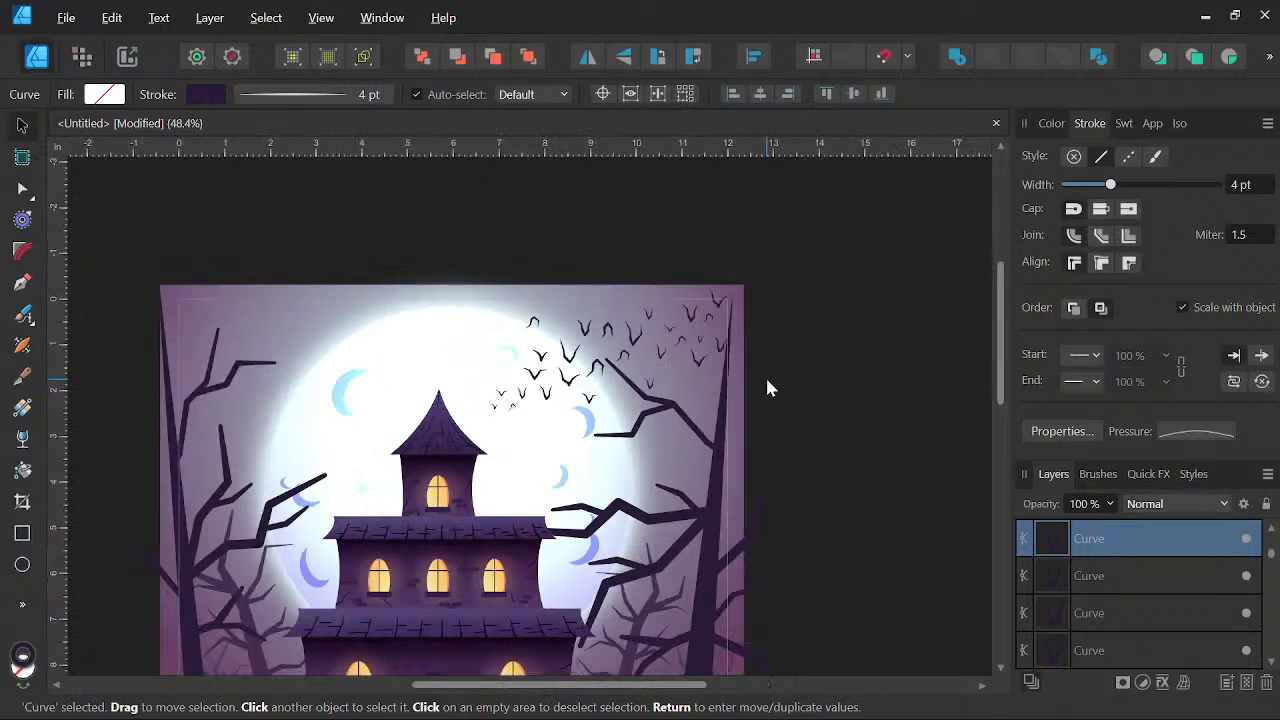
pyautogui.moveTo(767, 403); pyautogui.dragTo(646, 401)
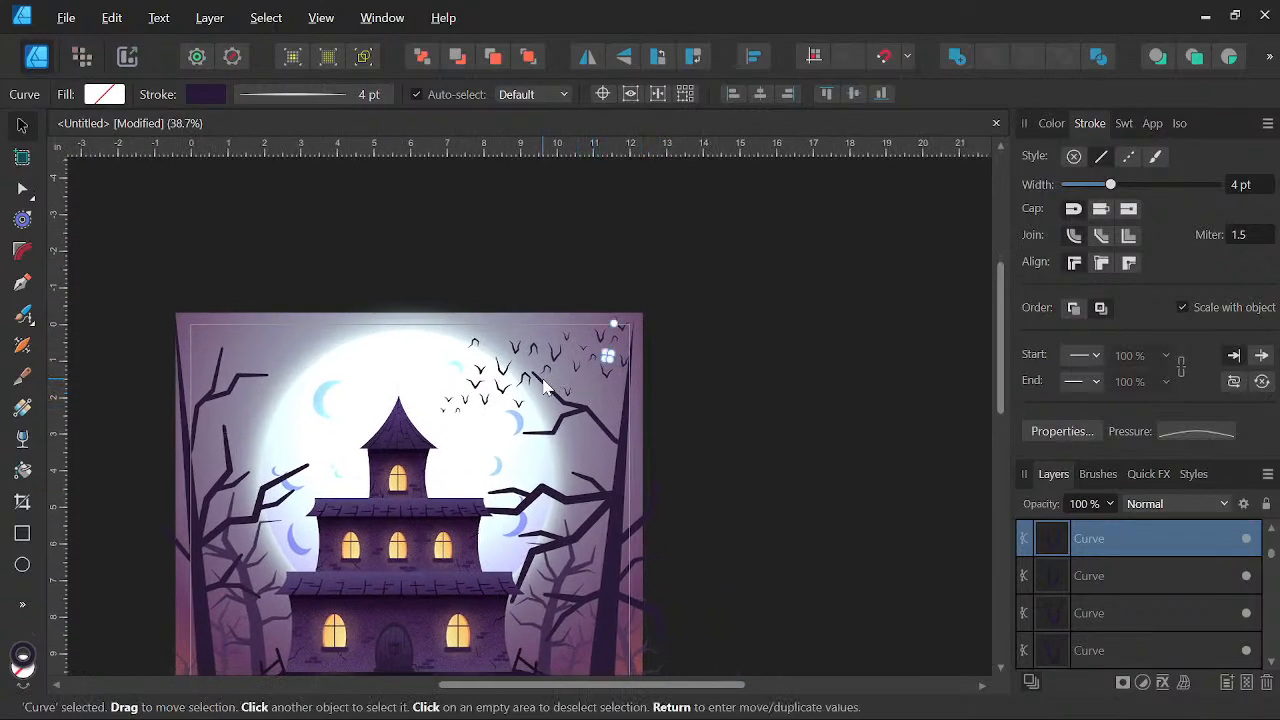
# Copy the large V-shaped bird near the upper right, flip the copy vertically, and place it smaller and tilted below the arched bird
pyautogui.scroll(8, 546, 387)
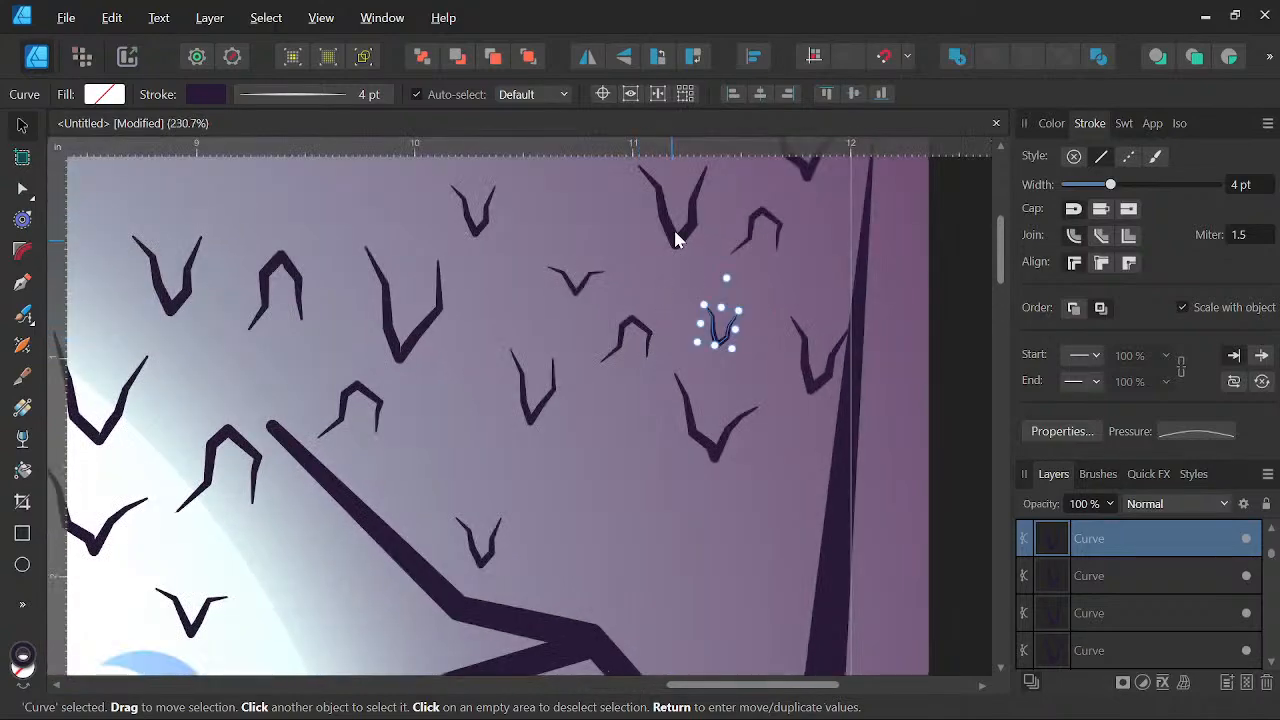
pyautogui.click(676, 238)
pyautogui.moveTo(676, 238); pyautogui.dragTo(577, 512)
pyautogui.click(623, 56)
pyautogui.moveTo(574, 400); pyautogui.dragTo(603, 395)
# Delete the small arched bird above the flipped copy and move the flipped bird up into the gap
pyautogui.click(632, 320)
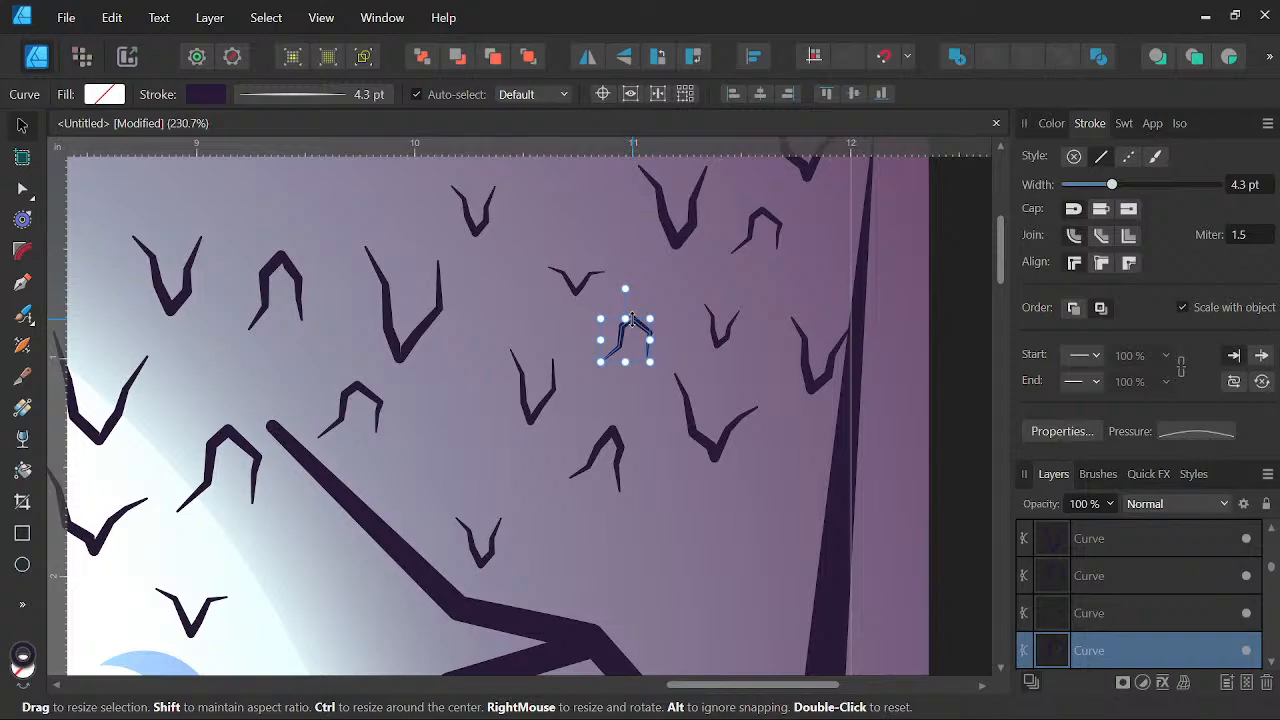
pyautogui.press('Delete')
pyautogui.moveTo(615, 448); pyautogui.dragTo(638, 364)
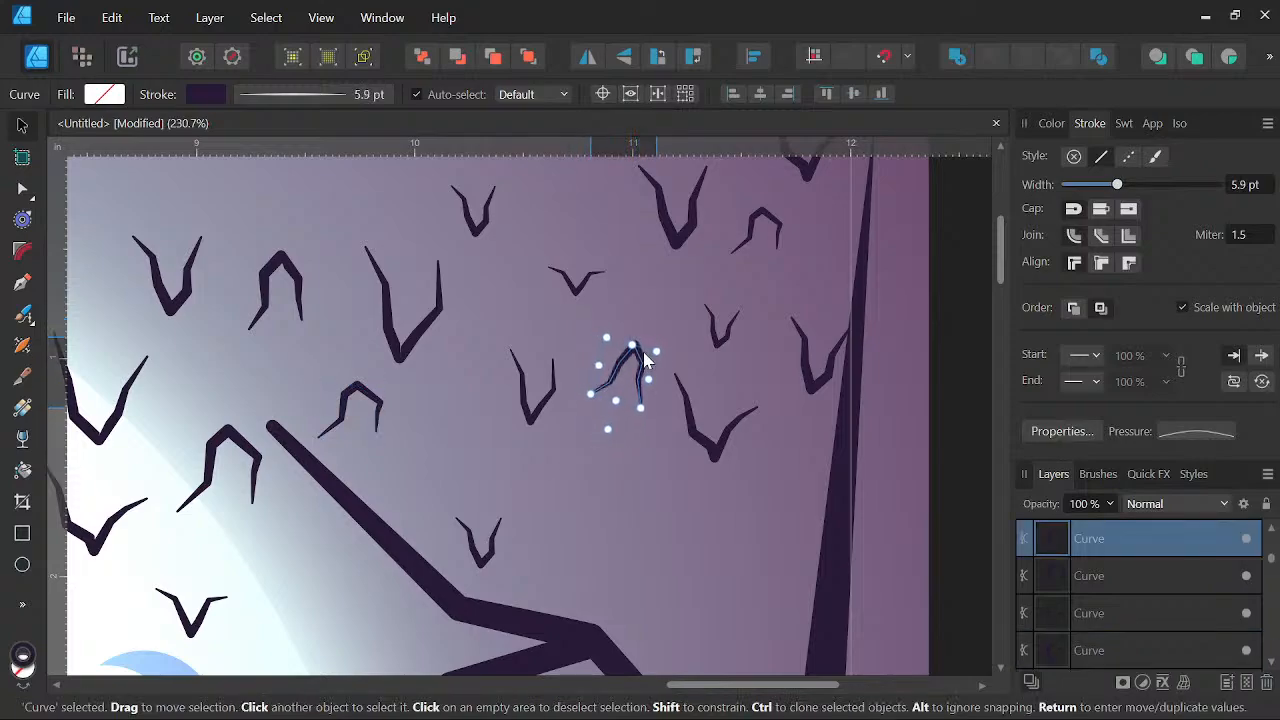
# Place a smaller copy of the flipped bird below it, in the open sky above the right branch
pyautogui.scroll(-5, 646, 333)
pyautogui.moveTo(805, 348); pyautogui.dragTo(839, 393)
pyautogui.scroll(6, 820, 334)
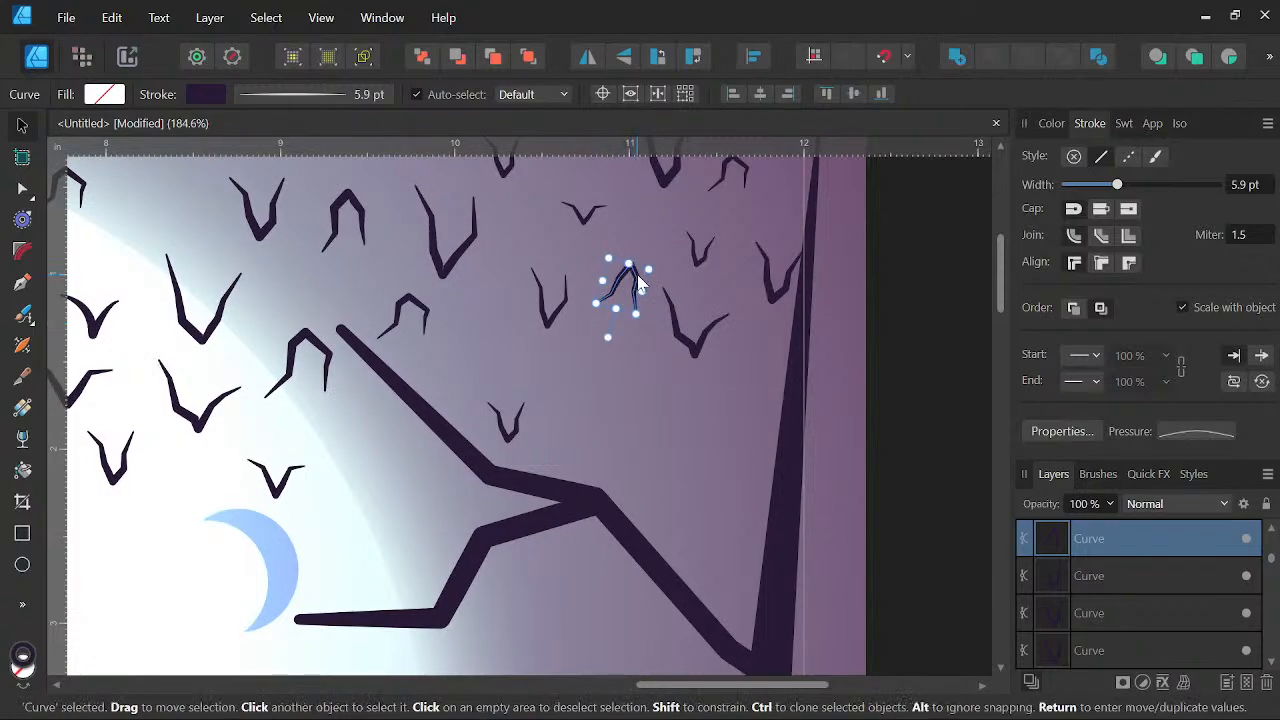
pyautogui.moveTo(638, 280)
pyautogui.mouseDown()
pyautogui.moveTo(627, 386)
pyautogui.moveTo(646, 386)
pyautogui.mouseUp()
pyautogui.scroll(-6, 828, 371)
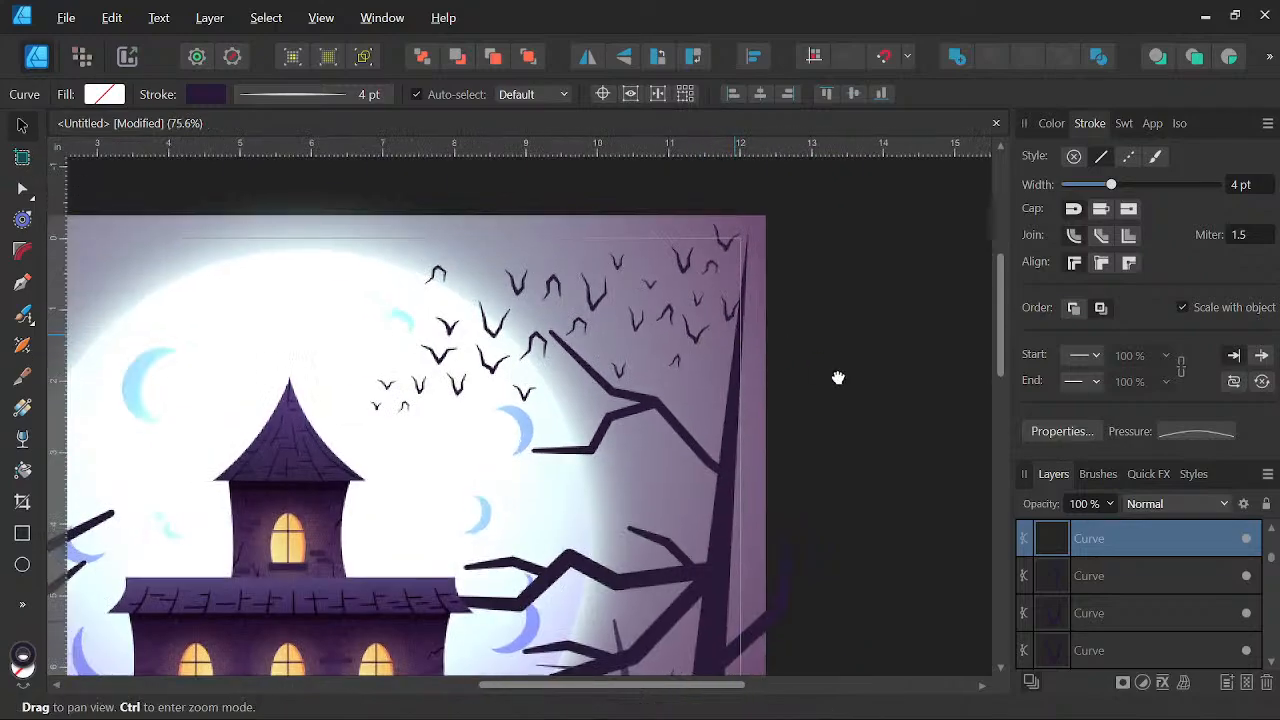
# Add small copies of the flipped bird and the tiny V-shaped bird above the upper right branch, adjusting the V-shaped copy's tilt
pyautogui.scroll(4, 791, 447)
pyautogui.moveTo(690, 418)
pyautogui.mouseDown()
pyautogui.moveTo(557, 388)
pyautogui.moveTo(554, 402)
pyautogui.moveTo(604, 336)
pyautogui.mouseUp()
pyautogui.scroll(4, 555, 395)
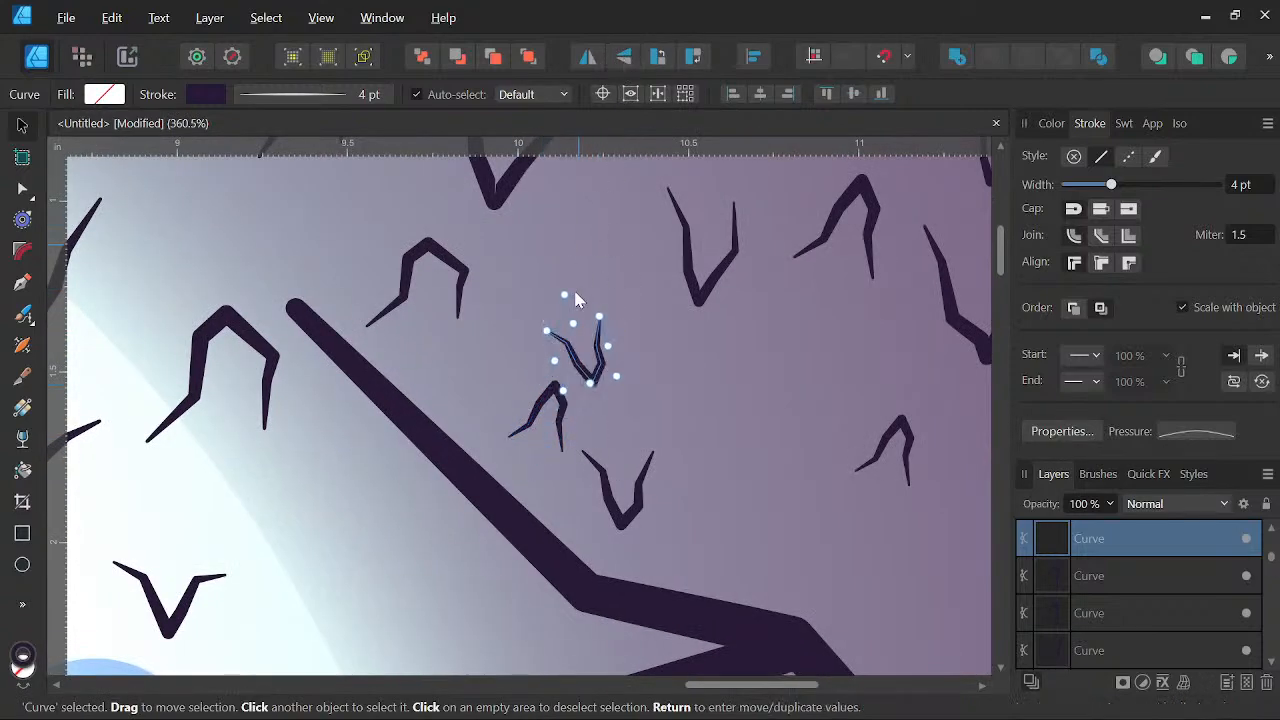
pyautogui.moveTo(597, 287); pyautogui.dragTo(580, 290)
pyautogui.moveTo(597, 374); pyautogui.dragTo(620, 344)
pyautogui.scroll(-7, 668, 308)
pyautogui.moveTo(794, 317); pyautogui.dragTo(790, 383)
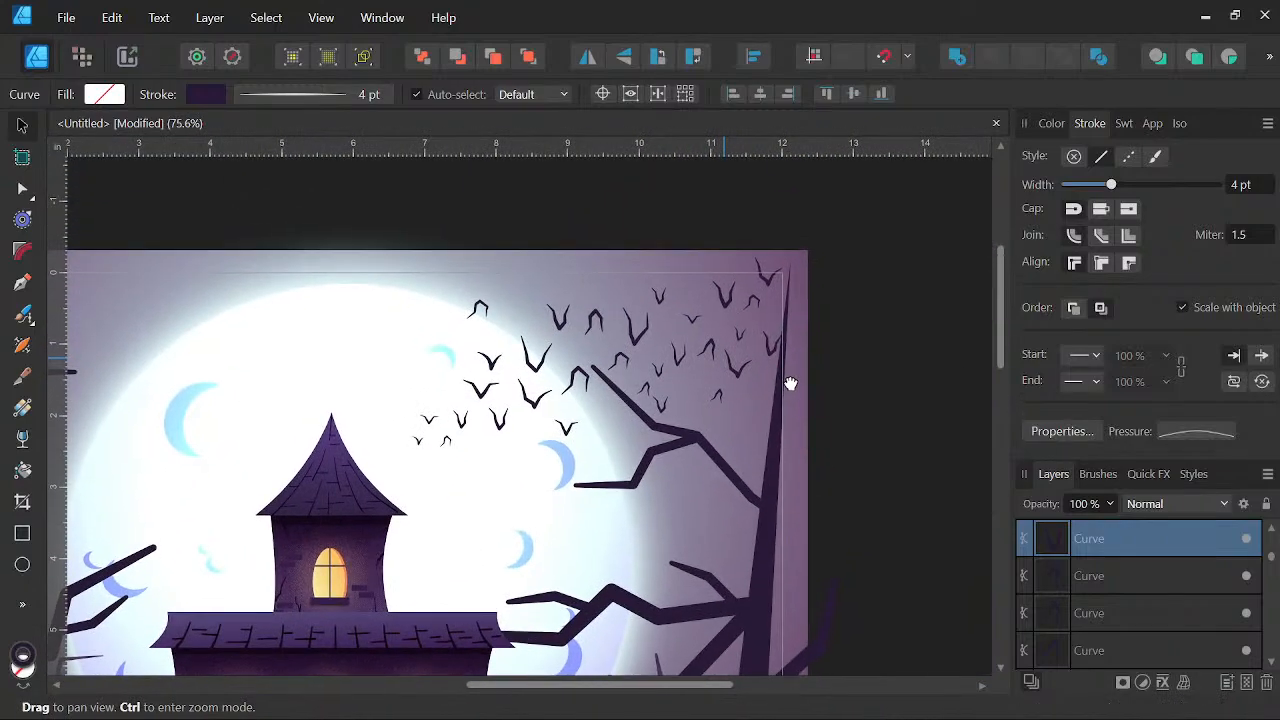
# Copy the small flipped bird across the upper right branch to the sky just below its tip
pyautogui.scroll(5, 655, 385)
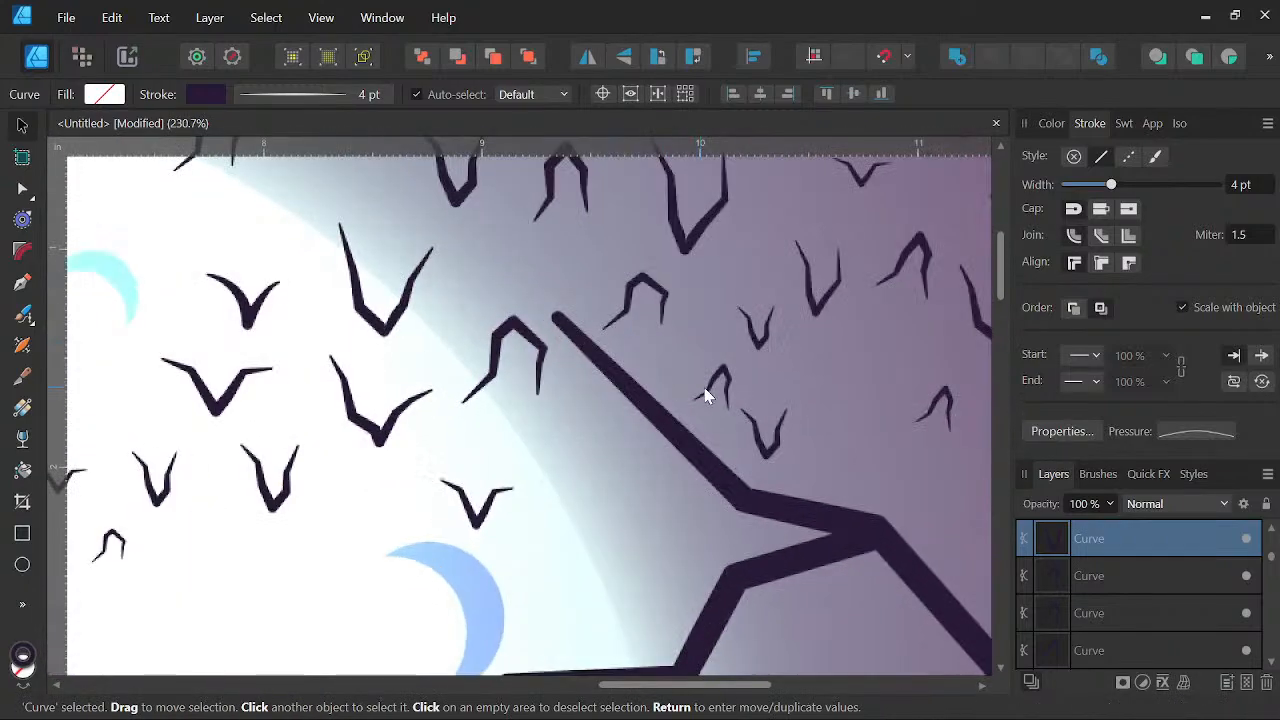
pyautogui.click(727, 378)
pyautogui.moveTo(726, 387); pyautogui.dragTo(589, 433)
pyautogui.moveTo(563, 476)
pyautogui.mouseDown()
pyautogui.moveTo(584, 470)
pyautogui.moveTo(562, 476)
pyautogui.mouseUp()
pyautogui.scroll(-6, 694, 400)
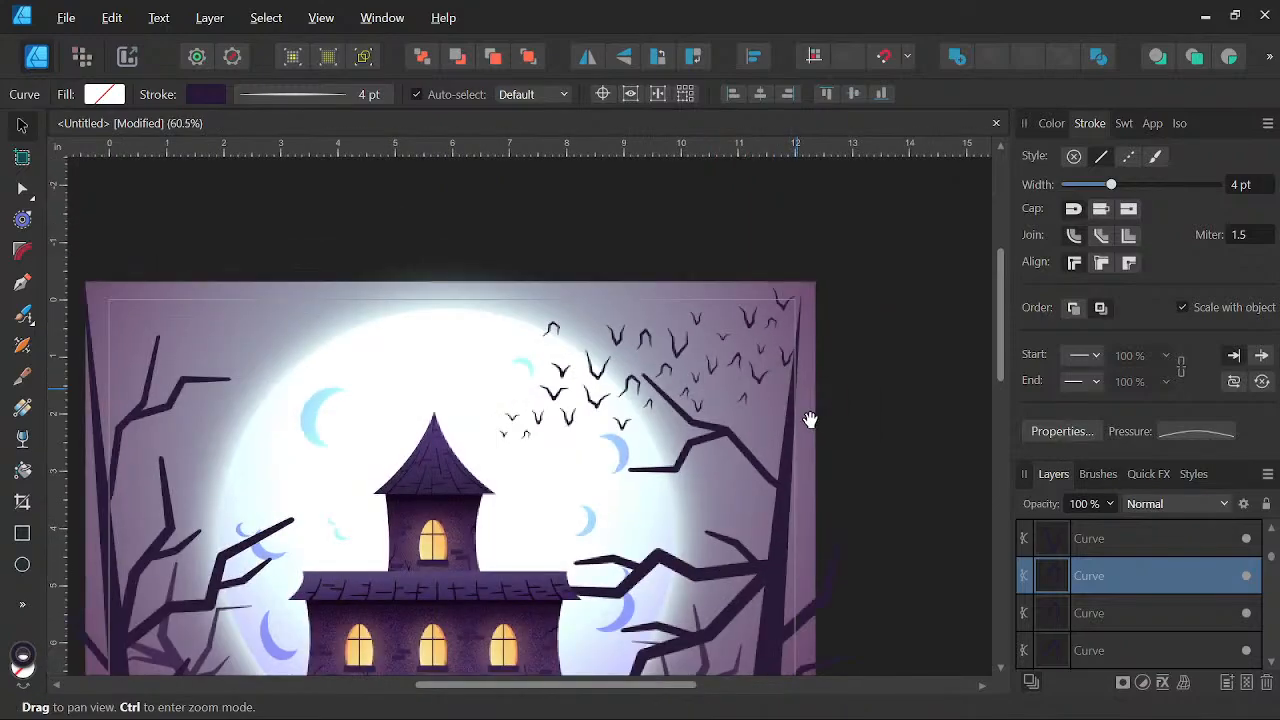
# Examine the enlarged bird flock's spacing and balance against the moon, trees and whole illustration
pyautogui.scroll(3, 646, 420)
pyautogui.scroll(2, 670, 382)
pyautogui.scroll(-3, 795, 388)
pyautogui.moveTo(795, 388); pyautogui.dragTo(602, 378)
pyautogui.scroll(-3, 605, 380)
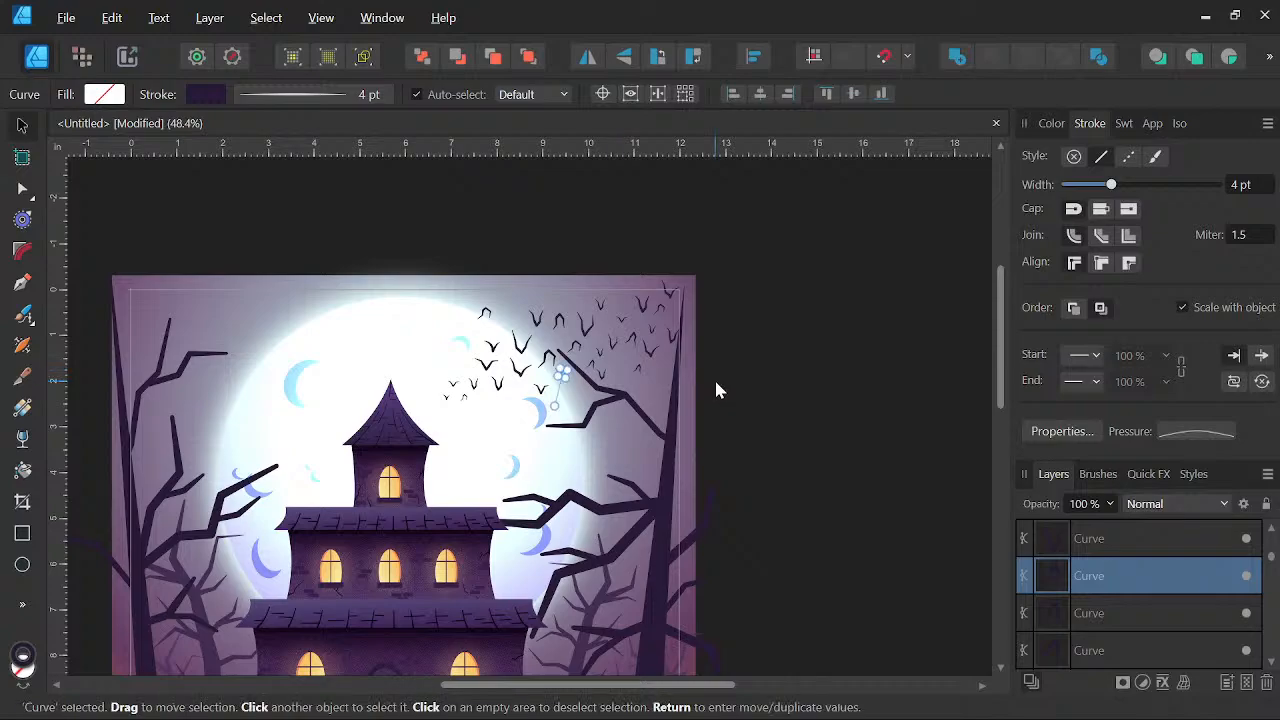
pyautogui.scroll(-2, 817, 357)
pyautogui.scroll(1, 828, 339)
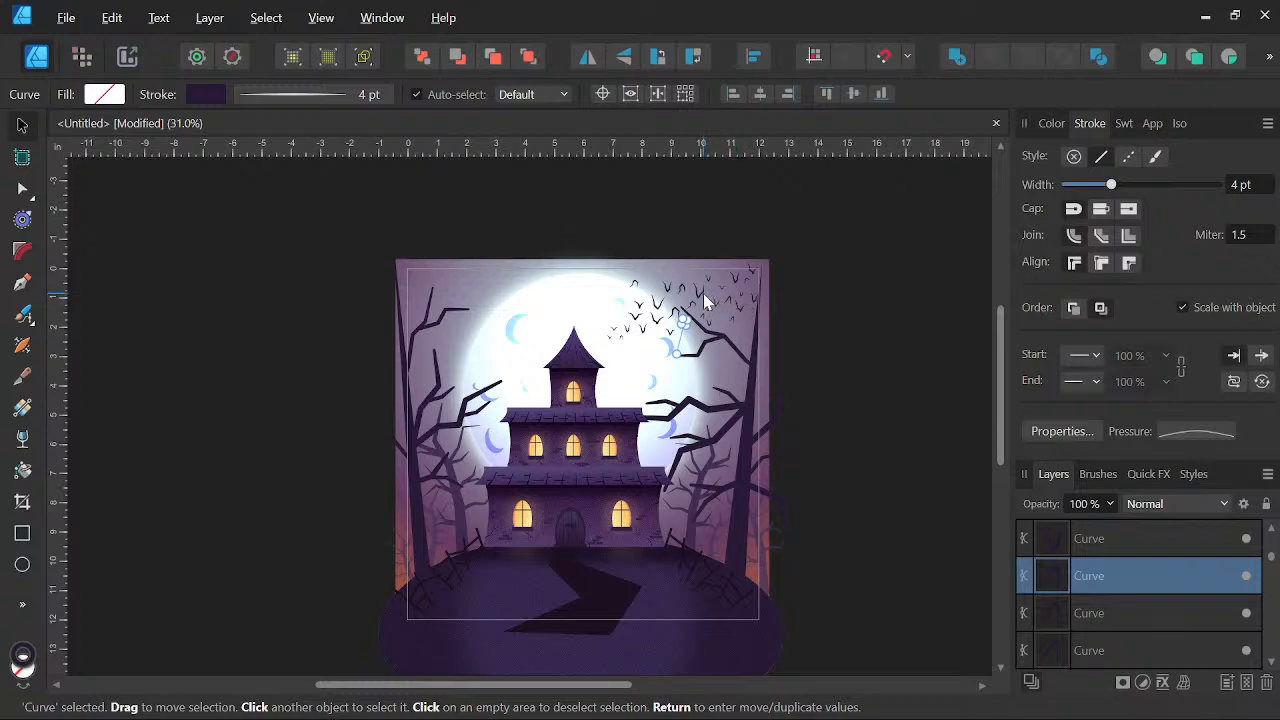
pyautogui.scroll(2, 703, 293)
pyautogui.scroll(5, 1117, 569)
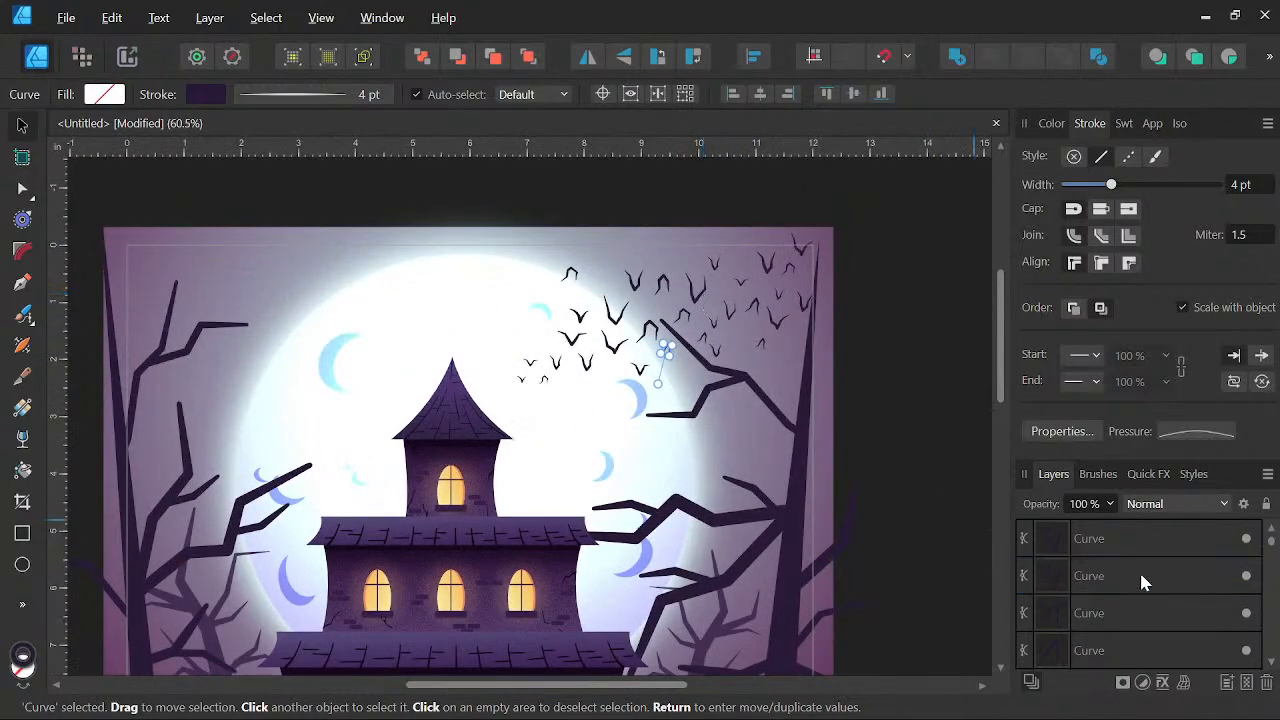
# Group all the bird curves in the upper right sky and name the group Bats
pyautogui.scroll(2, 770, 318)
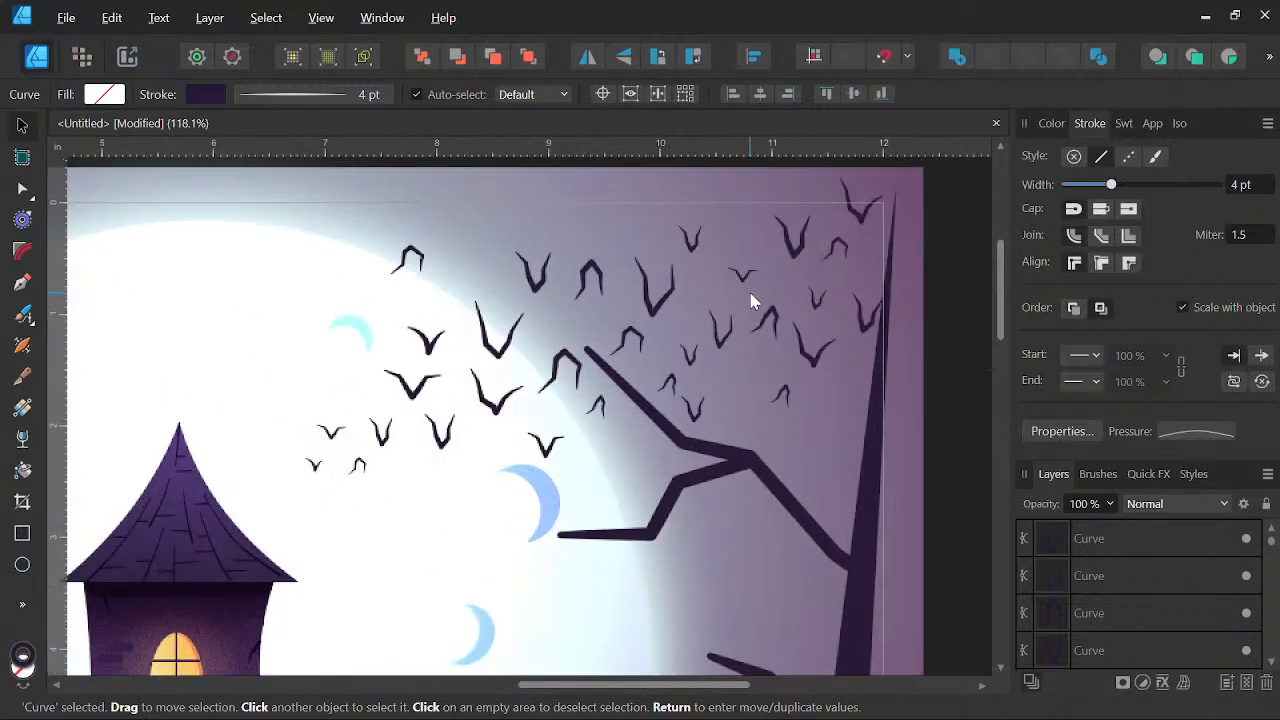
pyautogui.click(660, 313)
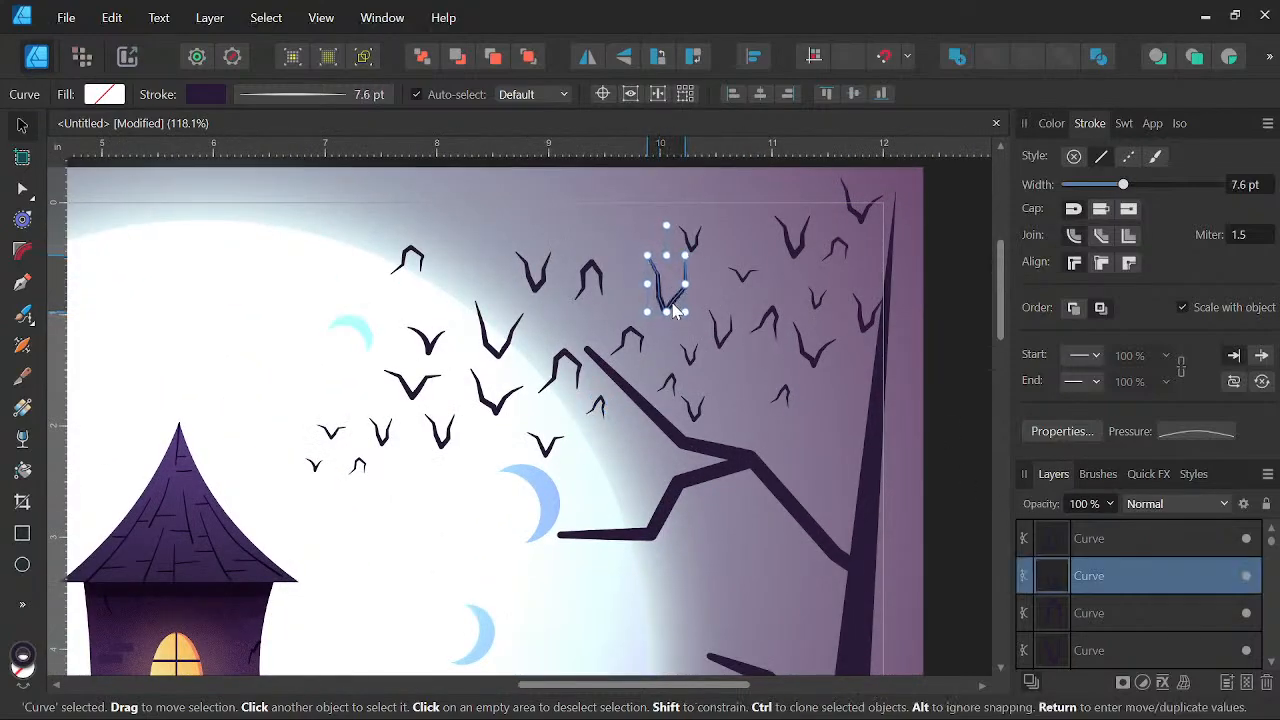
pyautogui.scroll(-4, 821, 367)
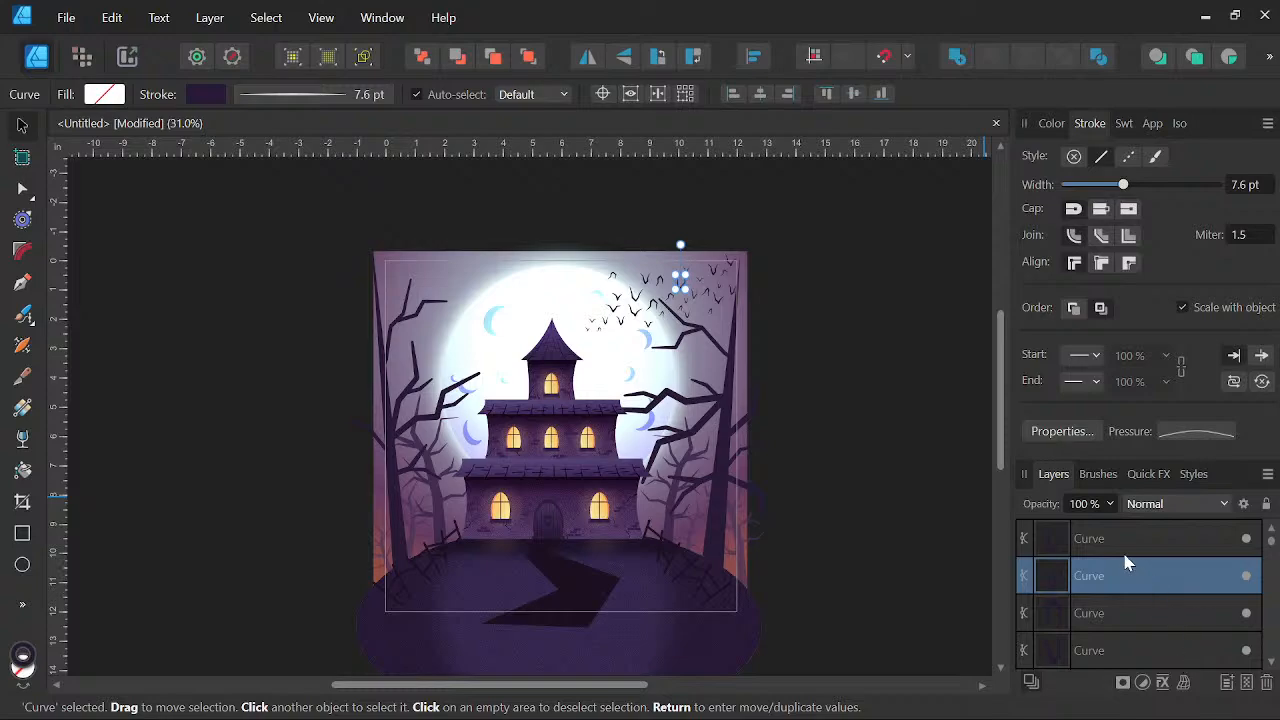
pyautogui.click(1119, 541)
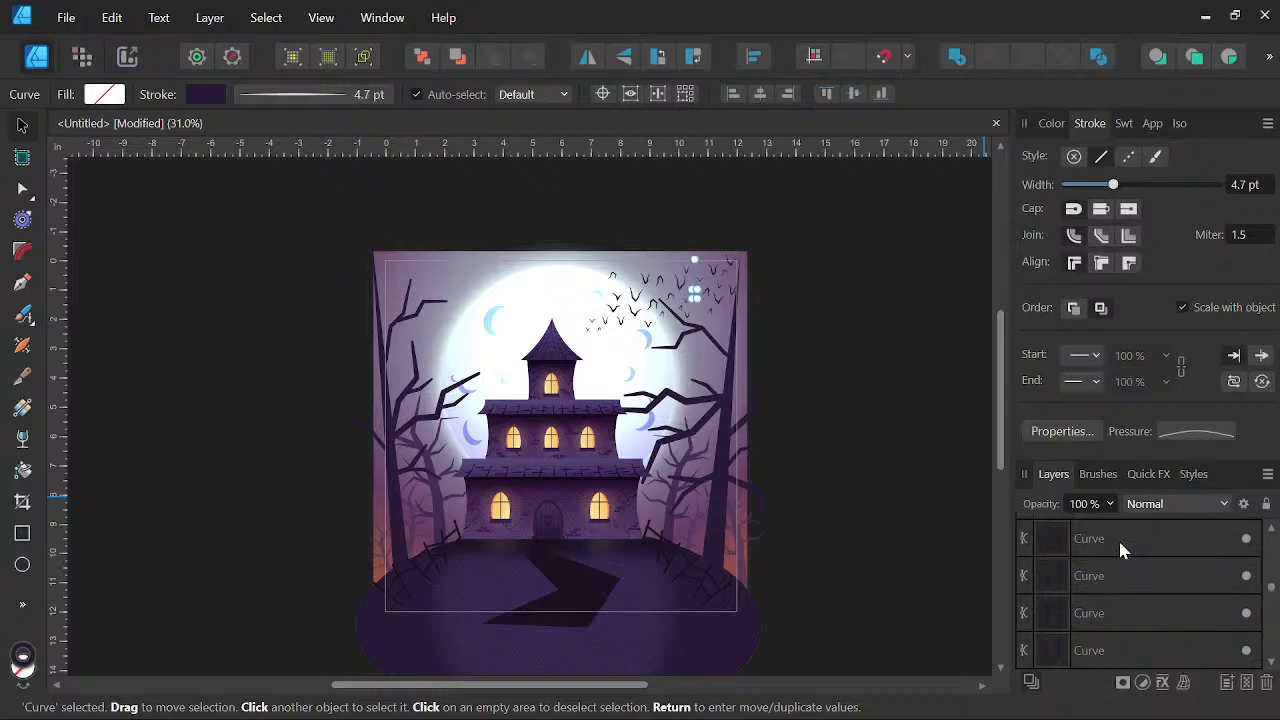
pyautogui.keyDown('shift'); pyautogui.click(1103, 574); pyautogui.keyUp('shift')
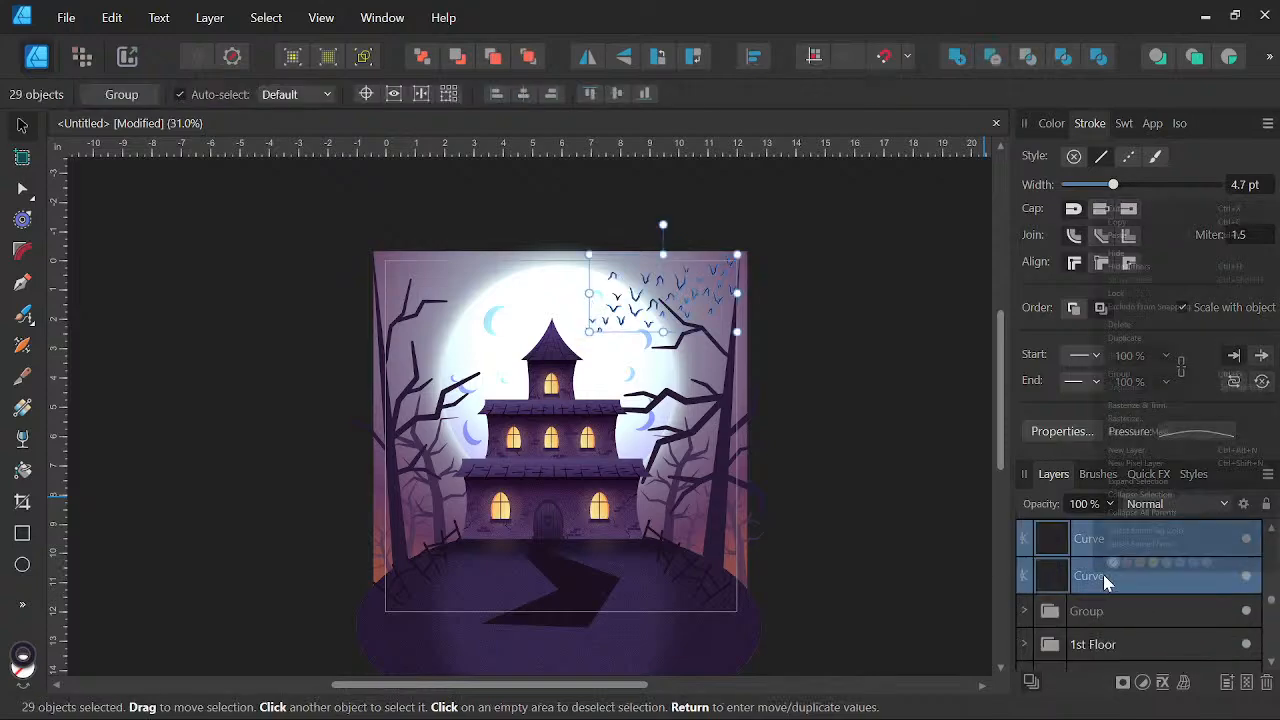
pyautogui.rightClick(1103, 574)
pyautogui.click(1128, 384)
pyautogui.doubleClick(1097, 538)
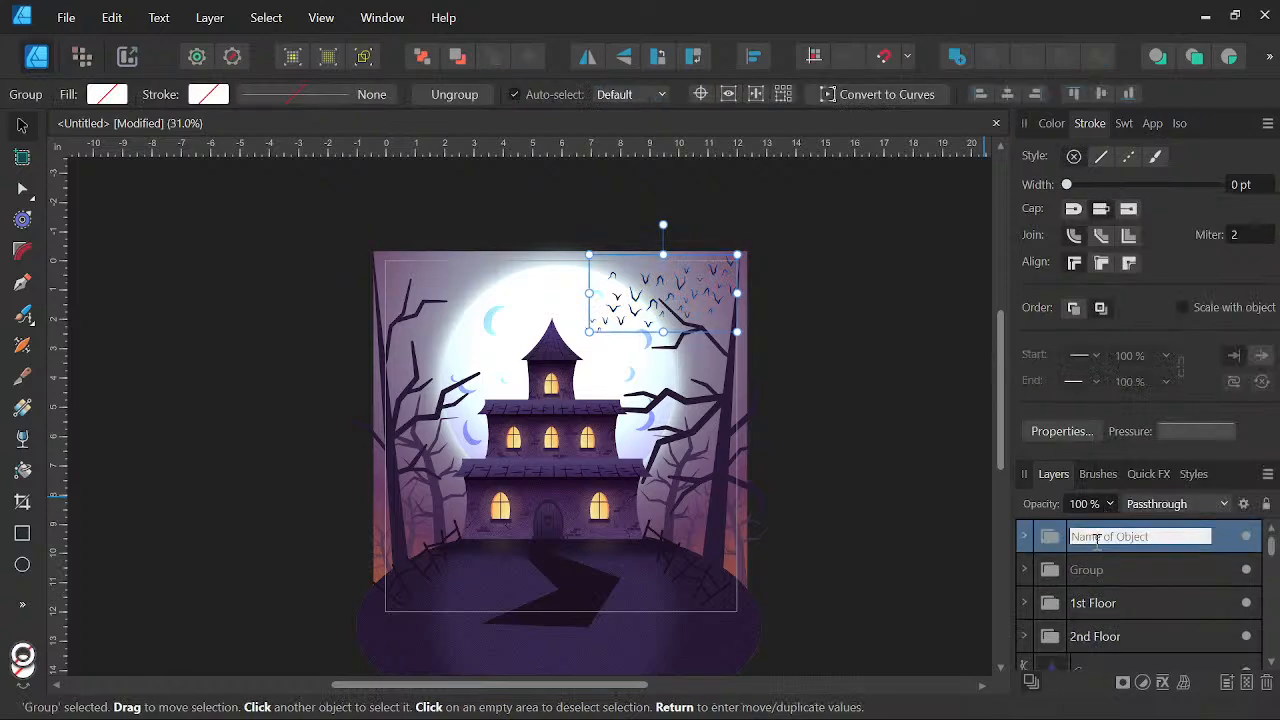
pyautogui.write('Bats')
pyautogui.press('Return')
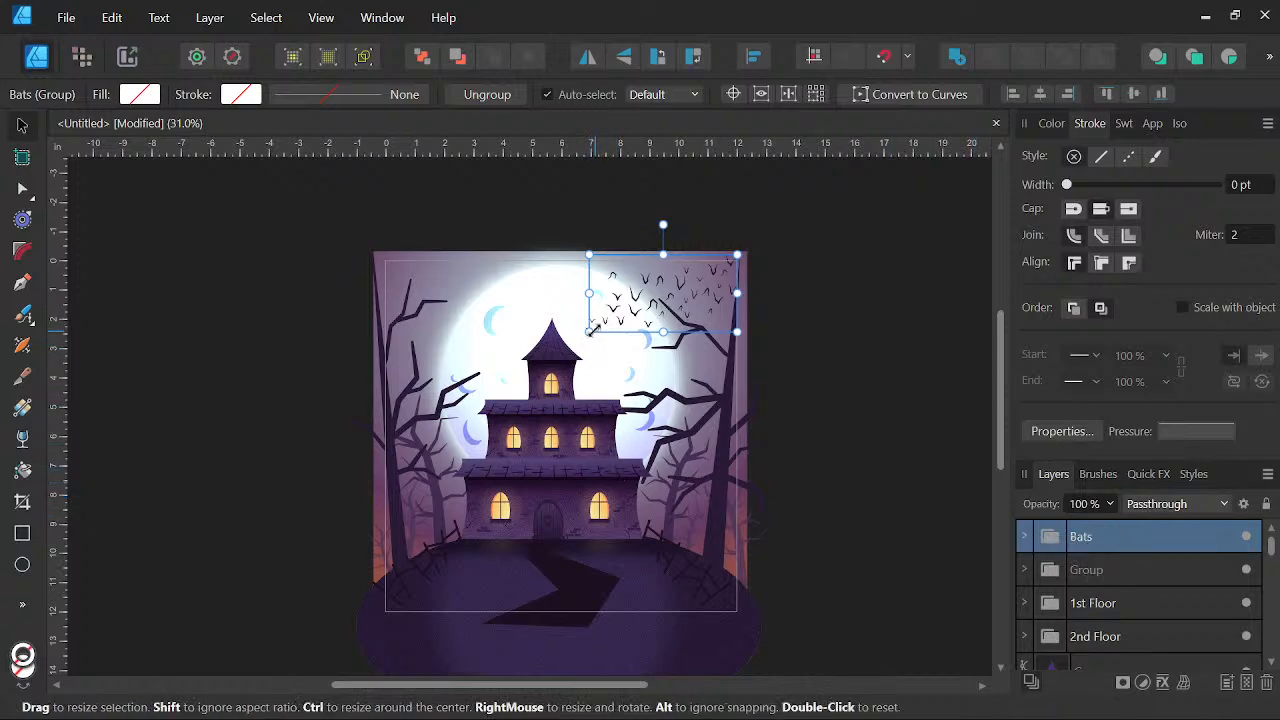
# Enlarge the Bats group slightly toward the tower roof and tilt it a little counter-clockwise
pyautogui.moveTo(590, 332); pyautogui.dragTo(578, 339)
pyautogui.scroll(3, 625, 312)
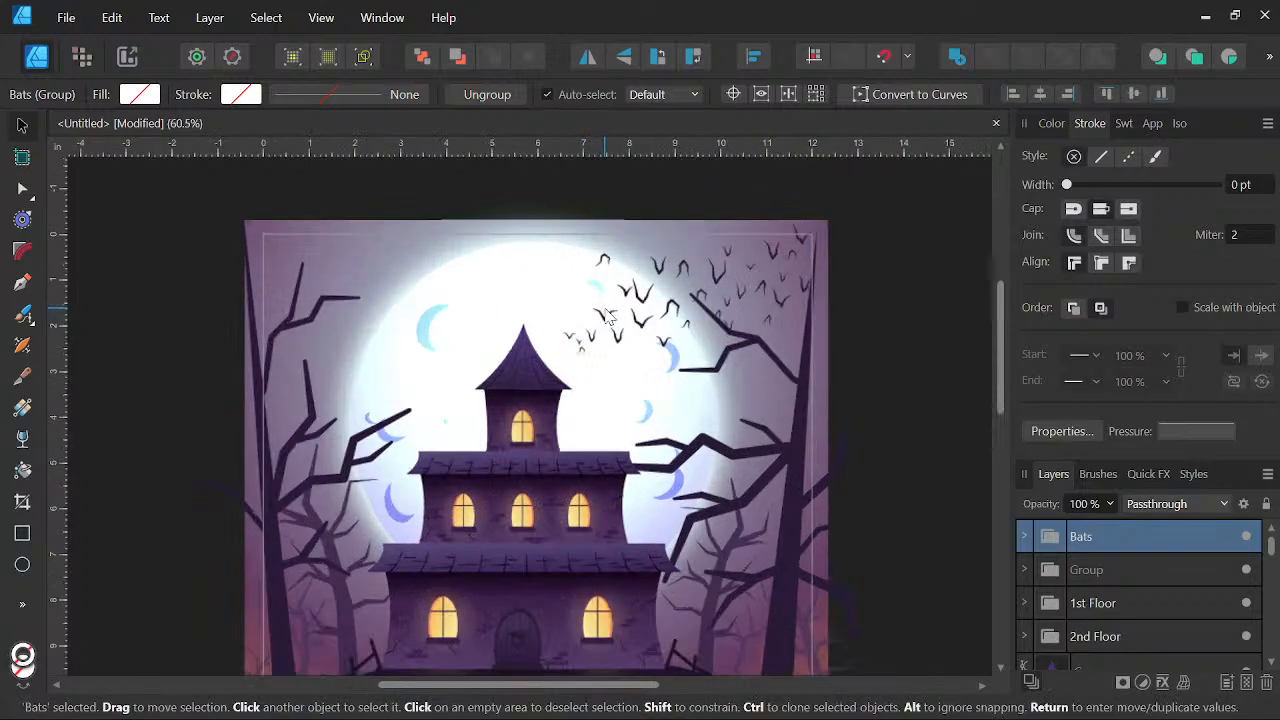
pyautogui.moveTo(706, 172); pyautogui.dragTo(703, 174)
# Duplicate the Bats group, hide the upper copy, and fade the lower one with a linear transparency from the upper right corner toward the tower roof
pyautogui.rightClick(1142, 540)
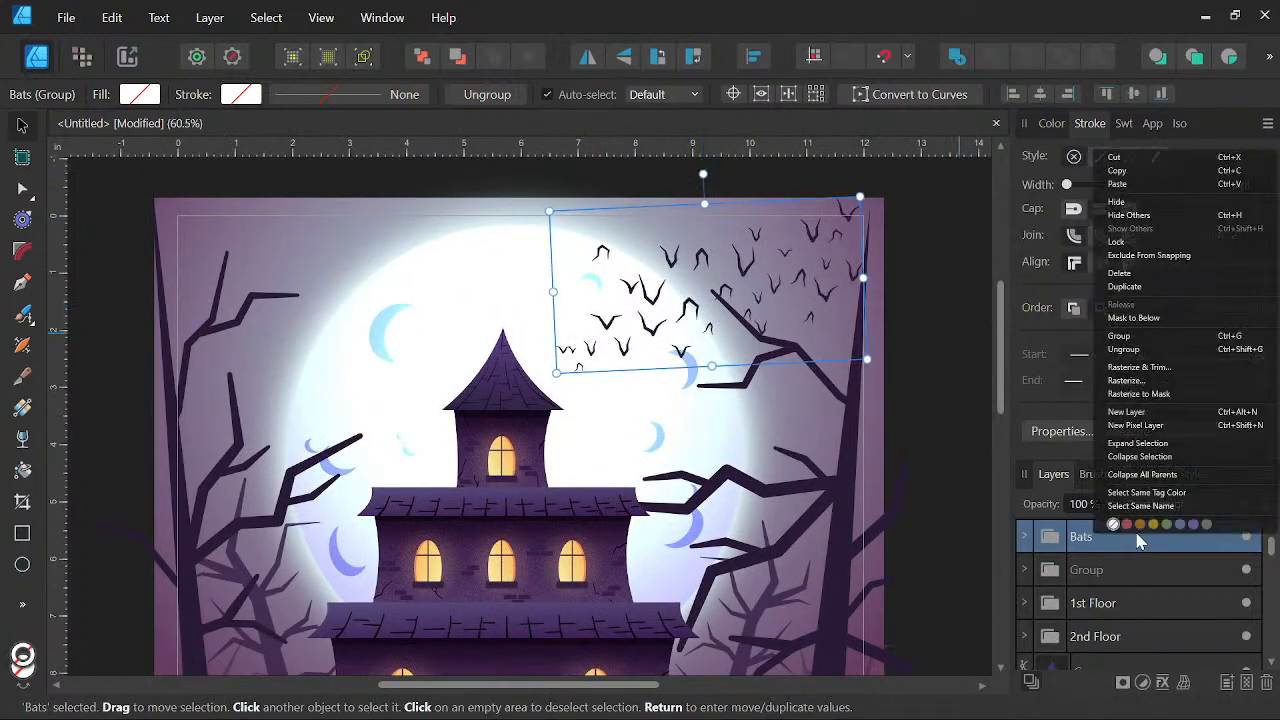
pyautogui.click(1128, 287)
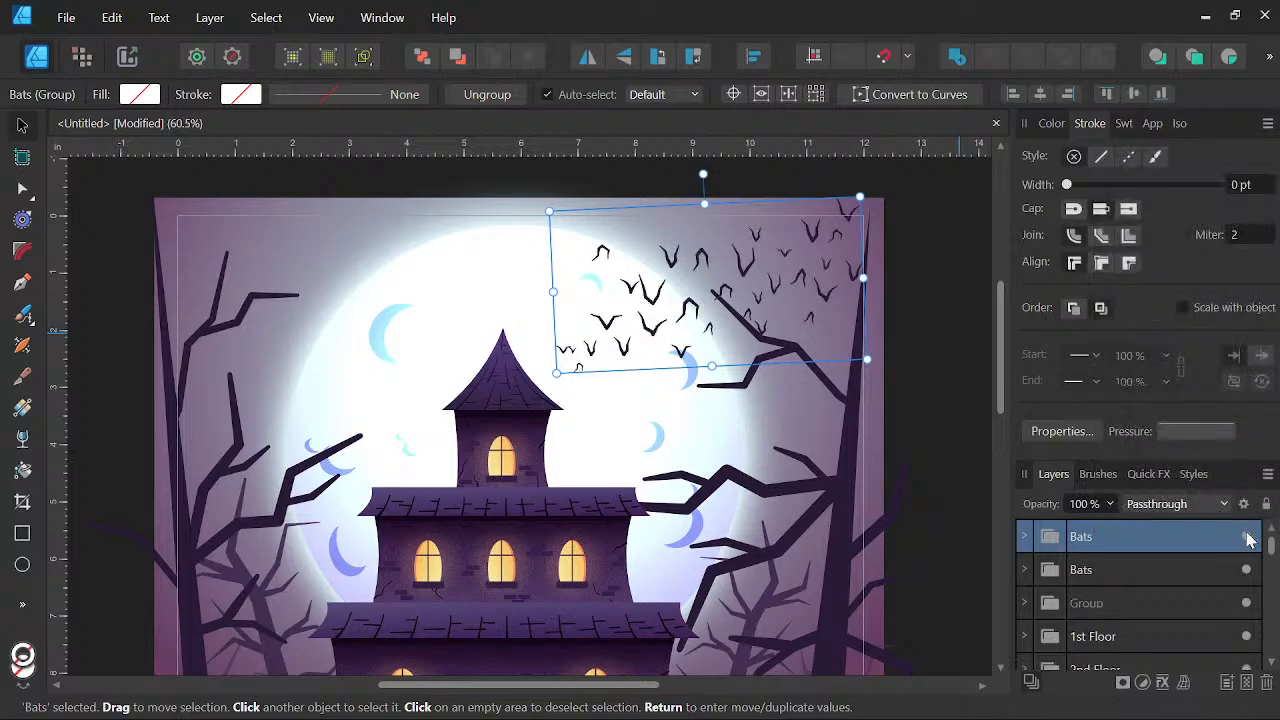
pyautogui.click(1168, 578)
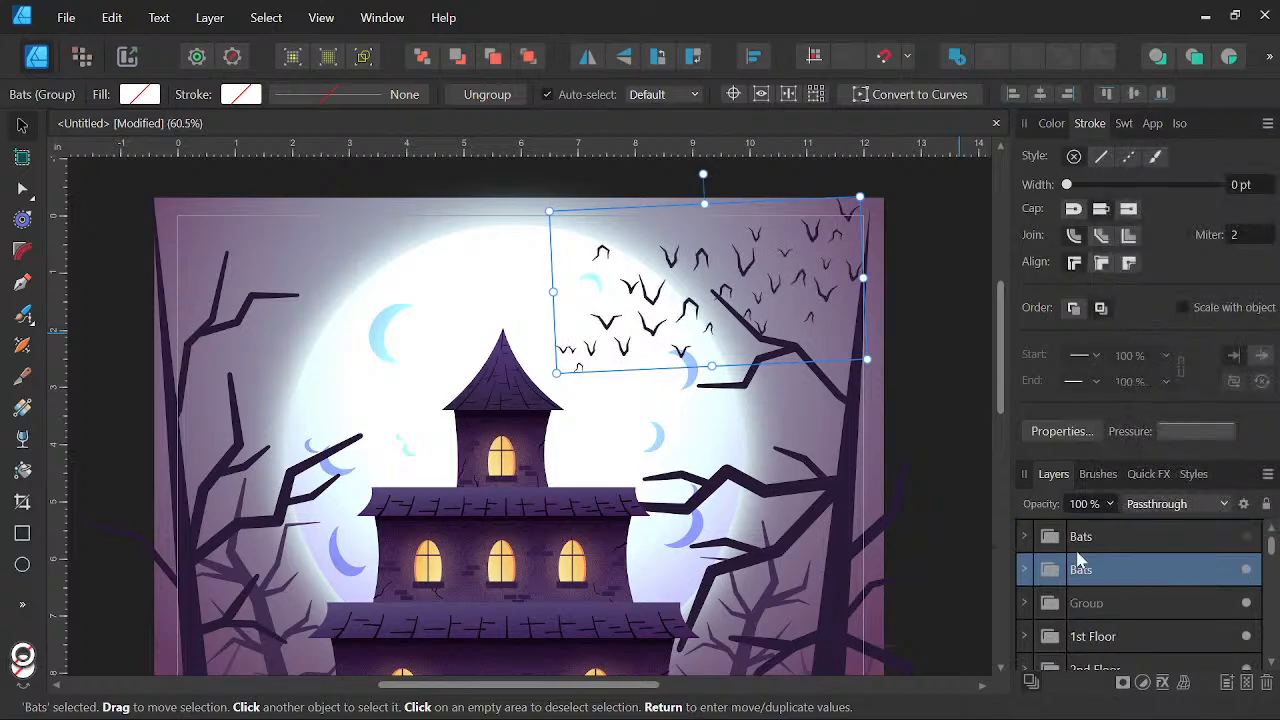
pyautogui.click(22, 438)
pyautogui.moveTo(855, 208); pyautogui.dragTo(515, 414)
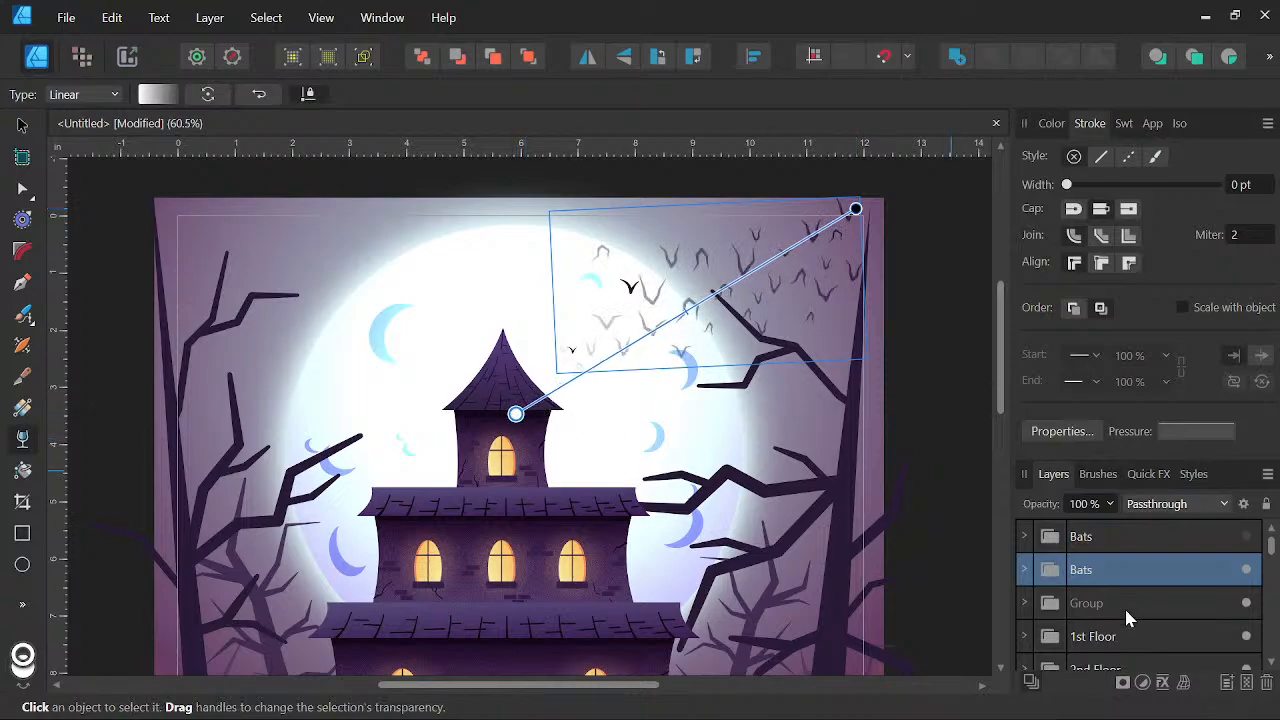
# Move the two stray bird curves below the Tree groups into the visible Bats group
pyautogui.scroll(-5, 1120, 595)
pyautogui.scroll(-4, 1113, 582)
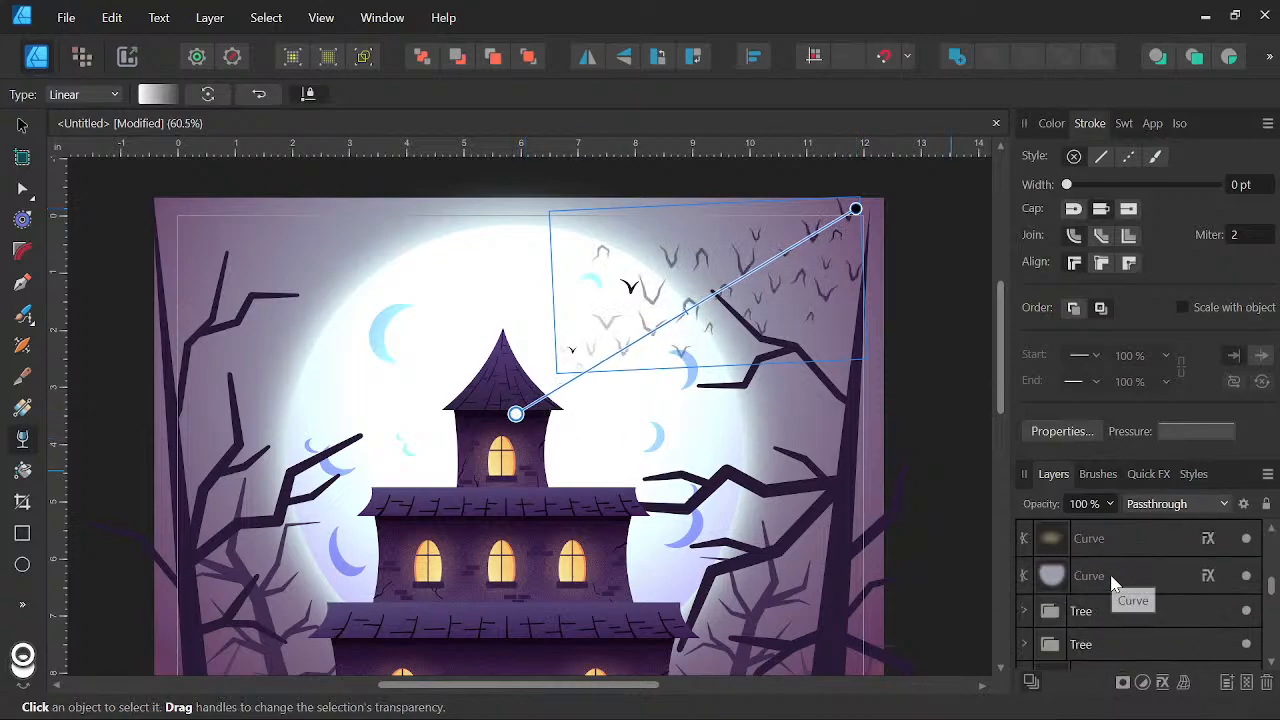
pyautogui.scroll(-2, 1110, 595)
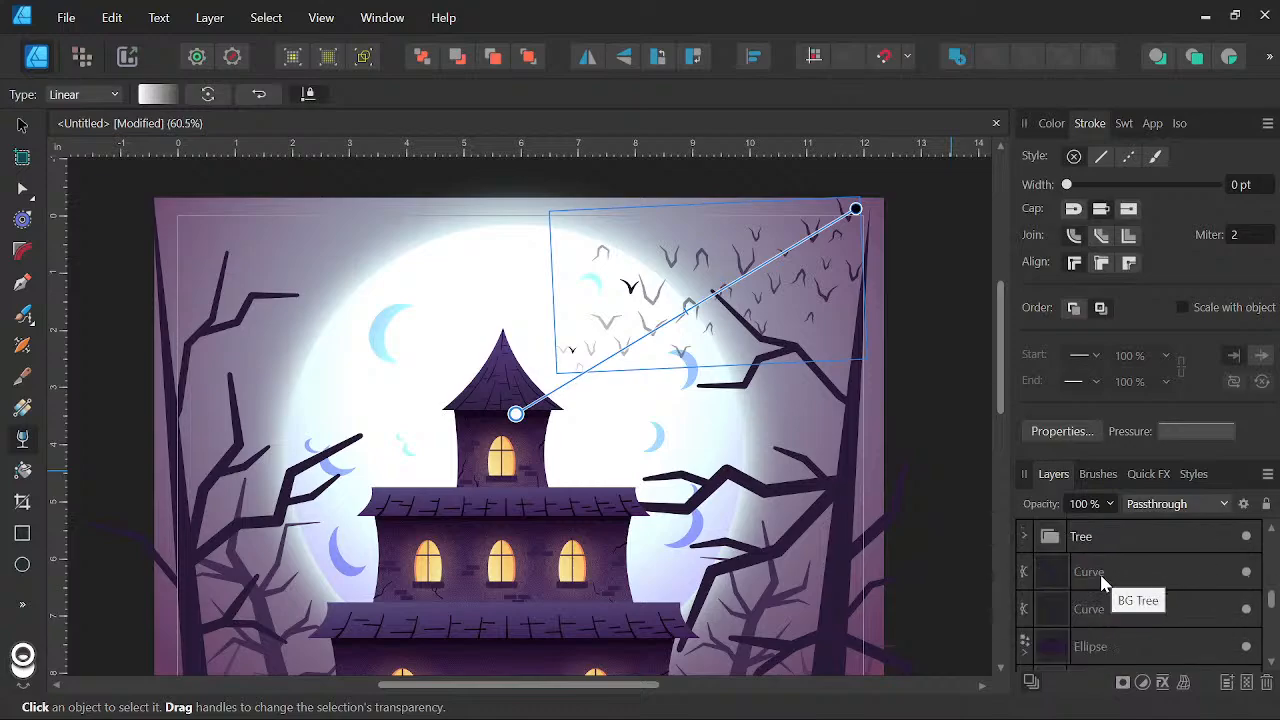
pyautogui.click(1102, 578)
pyautogui.keyDown('shift'); pyautogui.click(1097, 610); pyautogui.keyUp('shift')
pyautogui.moveTo(1093, 577)
pyautogui.mouseDown()
pyautogui.moveTo(1101, 523)
pyautogui.moveTo(1087, 571)
pyautogui.mouseUp()
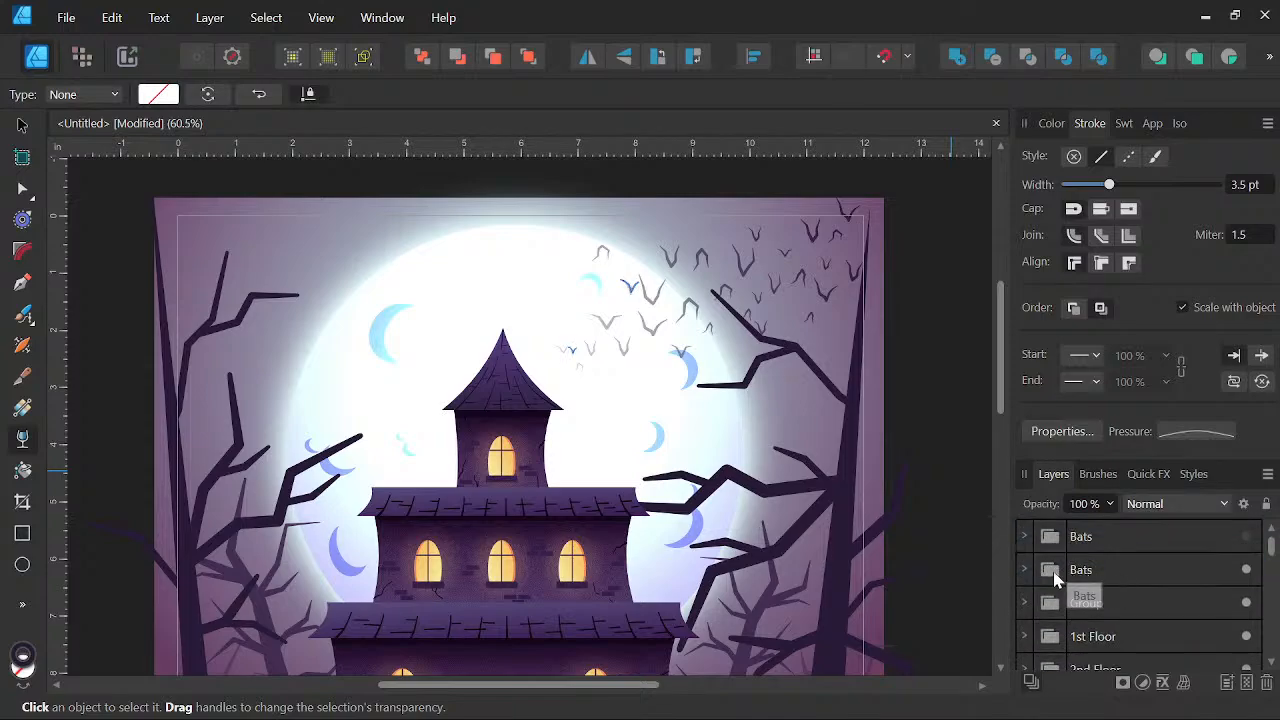
pyautogui.click(1025, 571)
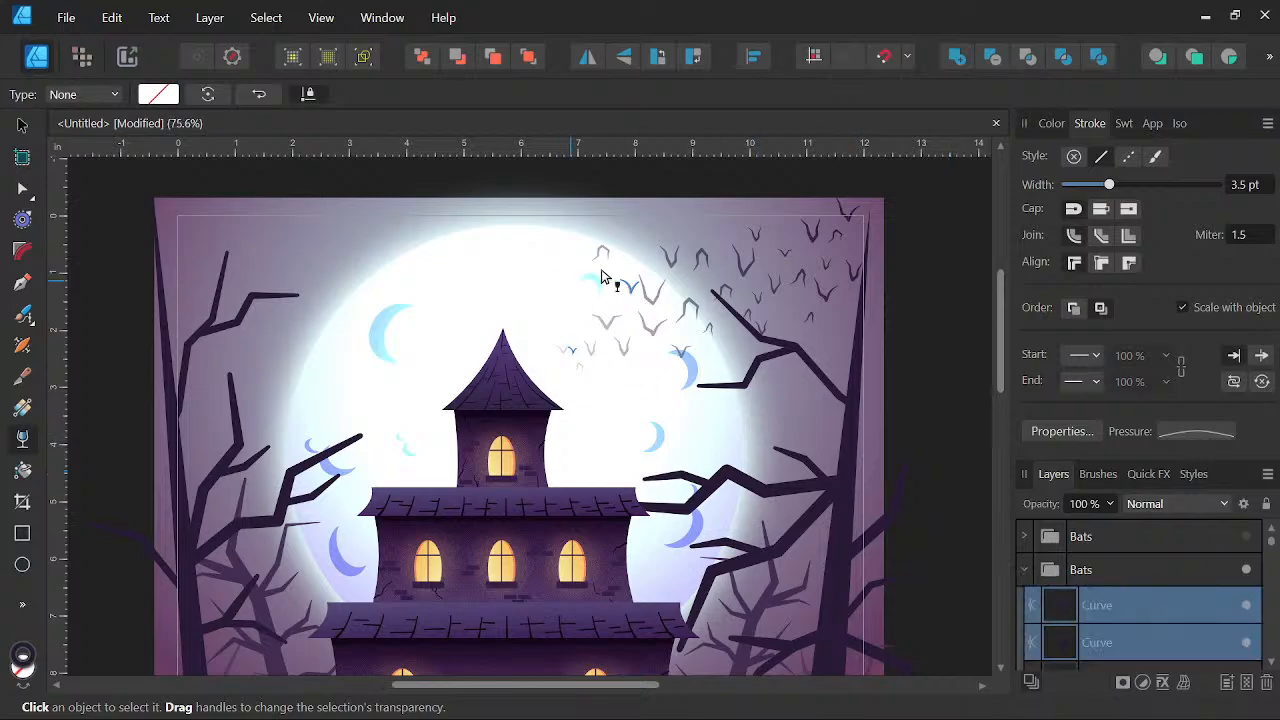
# Move the small V-shaped bird overlapping the moon's right-hand crescent upward so it sits clear of the crescent
pyautogui.scroll(2, 700, 291)
pyautogui.scroll(-5, 781, 328)
pyautogui.scroll(3, 745, 311)
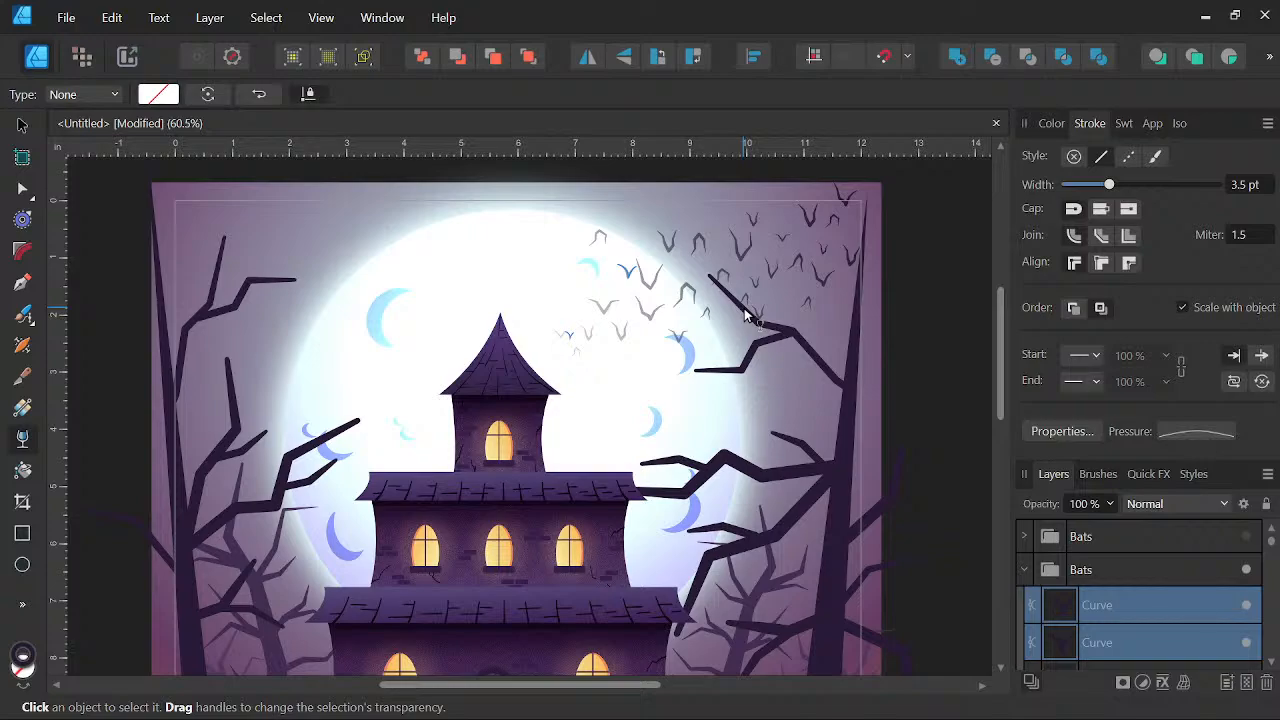
pyautogui.click(22, 125)
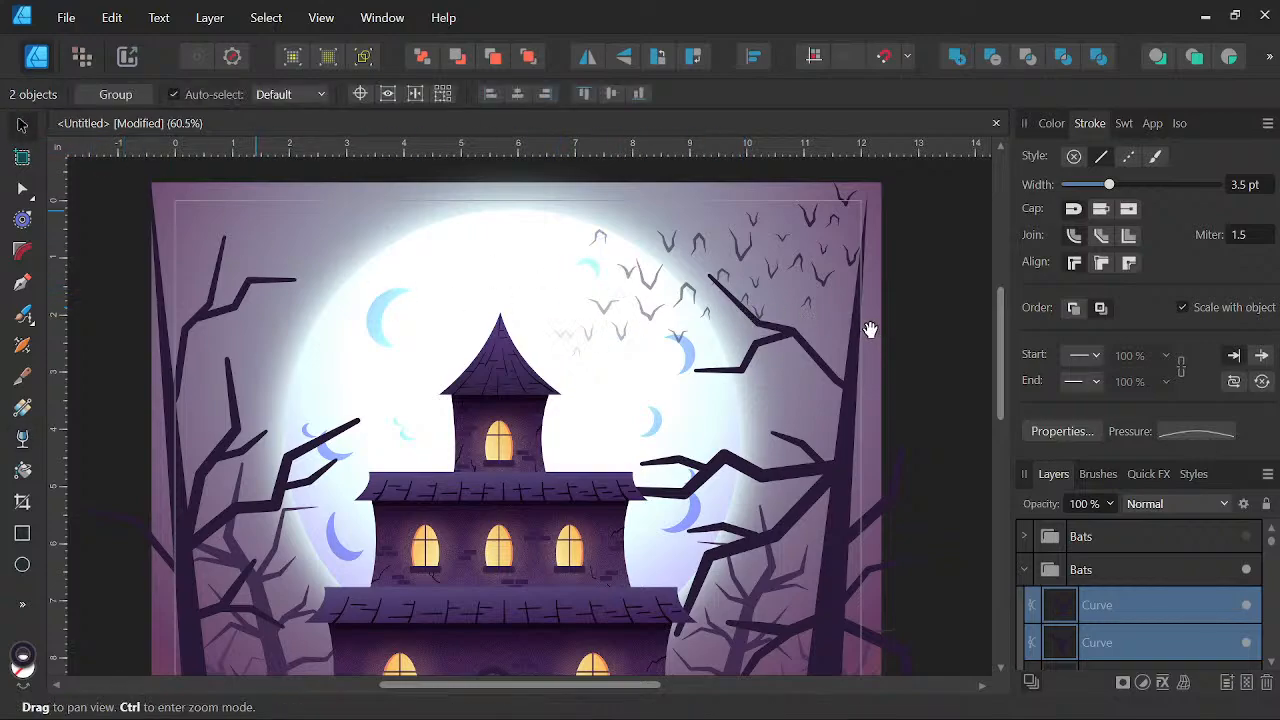
pyautogui.scroll(3, 670, 340)
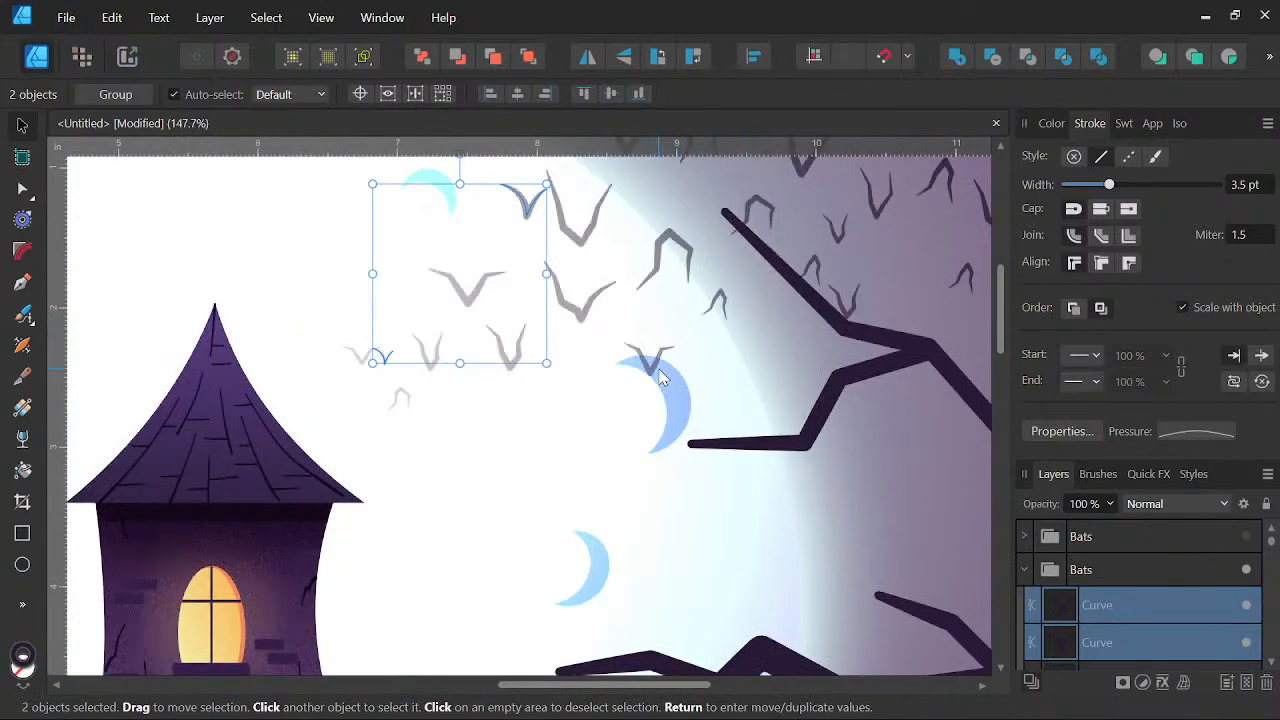
pyautogui.click(652, 362)
pyautogui.moveTo(656, 371); pyautogui.dragTo(656, 347)
pyautogui.scroll(-4, 705, 383)
pyautogui.moveTo(763, 358); pyautogui.dragTo(834, 373)
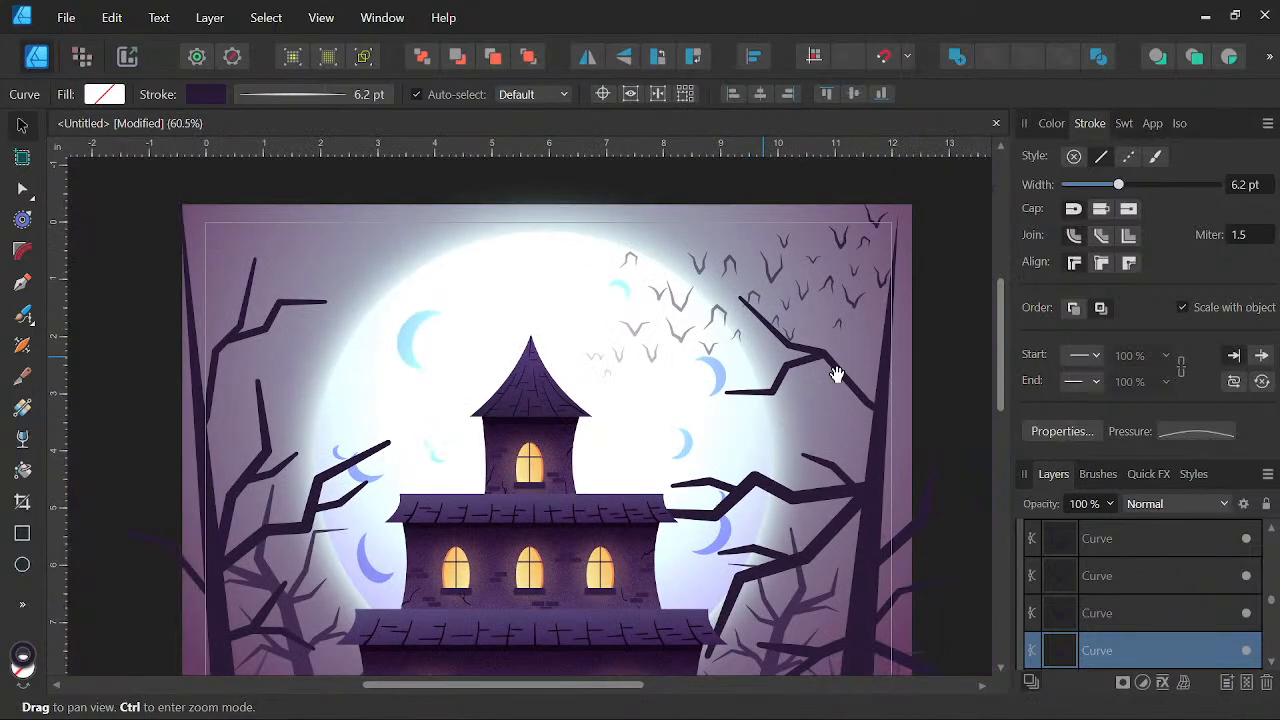
# Spread apart the large V-shaped bird and its smaller neighbour beside the pale cyan crescent
pyautogui.scroll(3, 668, 311)
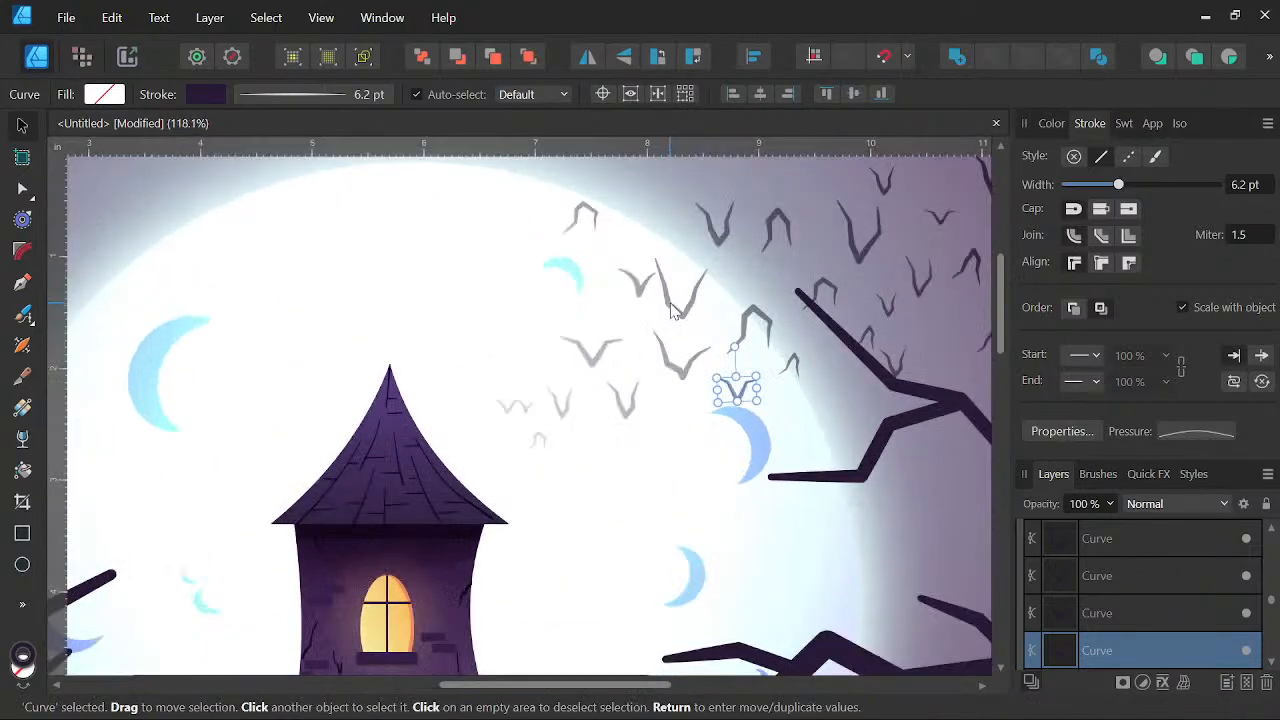
pyautogui.click(668, 310)
pyautogui.scroll(3, 669, 302)
pyautogui.moveTo(687, 298); pyautogui.dragTo(691, 293)
pyautogui.moveTo(609, 284); pyautogui.dragTo(578, 293)
pyautogui.scroll(-5, 612, 263)
pyautogui.scroll(-1, 700, 340)
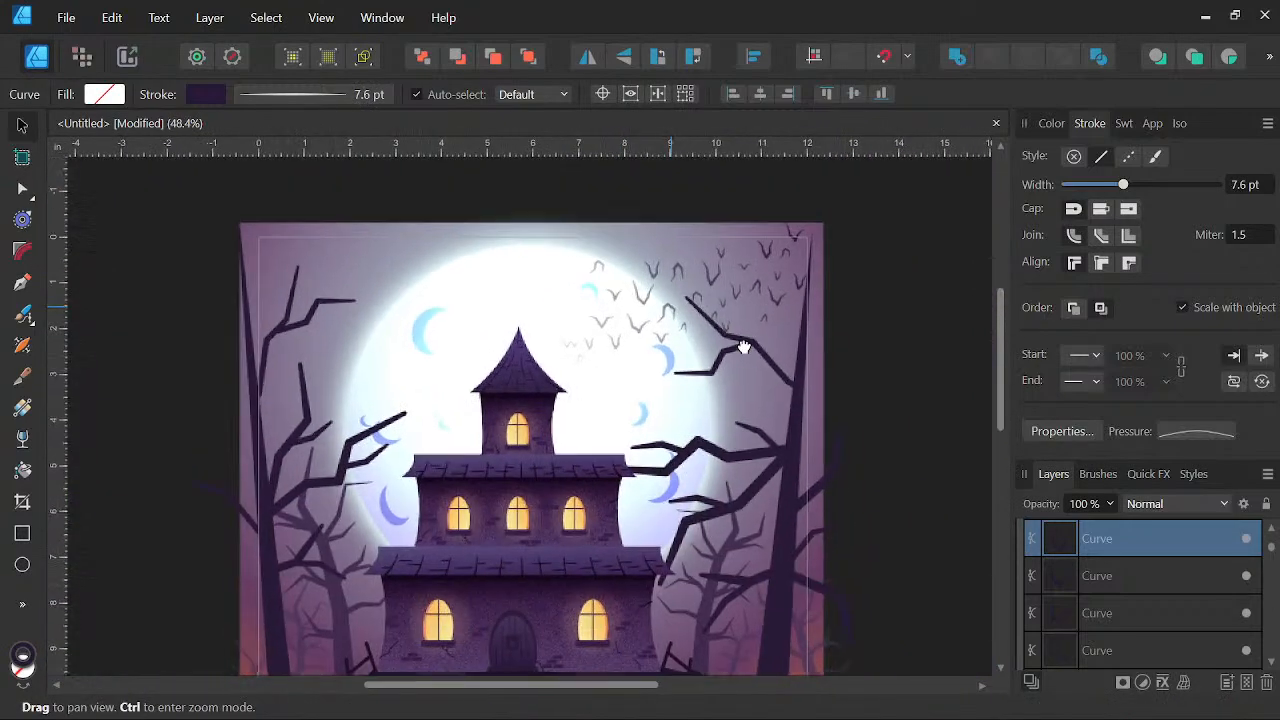
# Shift the large flipped bird slightly toward the upper right branch tip and the small flipped bird below it slightly downward
pyautogui.scroll(2, 705, 337)
pyautogui.scroll(3, 660, 340)
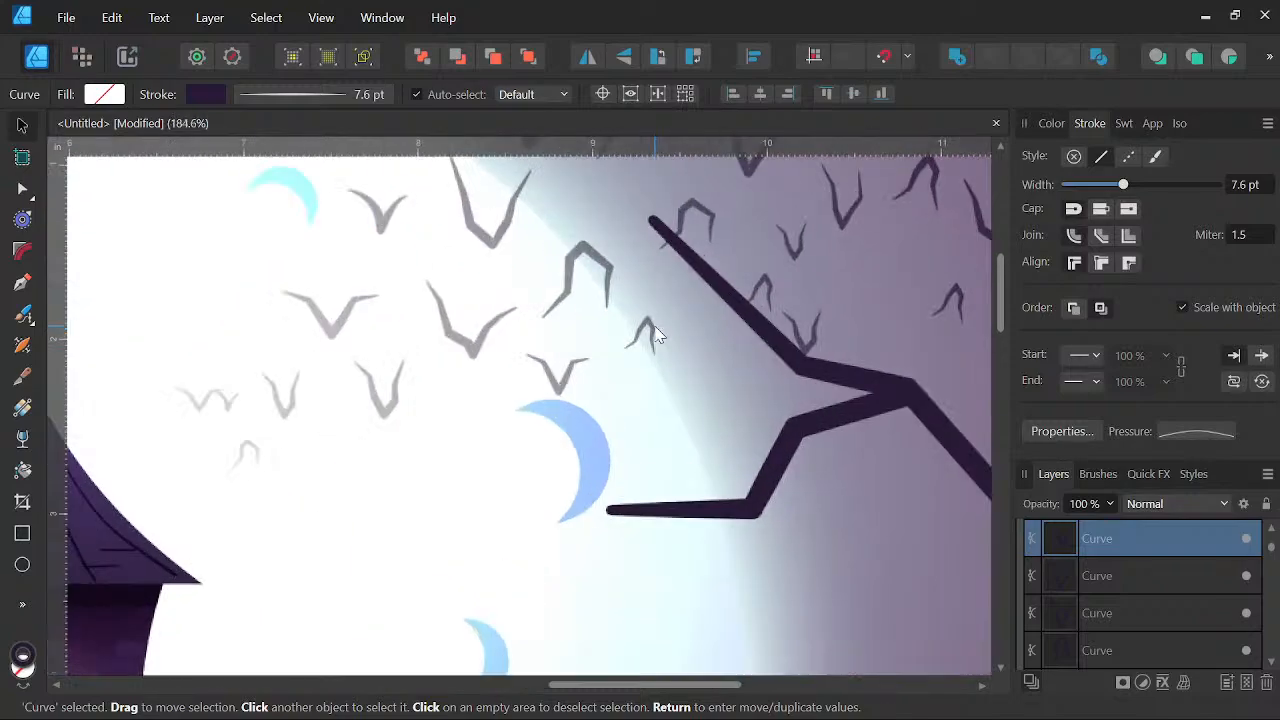
pyautogui.click(656, 343)
pyautogui.moveTo(607, 265); pyautogui.dragTo(625, 262)
pyautogui.scroll(-3, 627, 250)
pyautogui.moveTo(698, 277); pyautogui.dragTo(757, 400)
pyautogui.scroll(4, 667, 386)
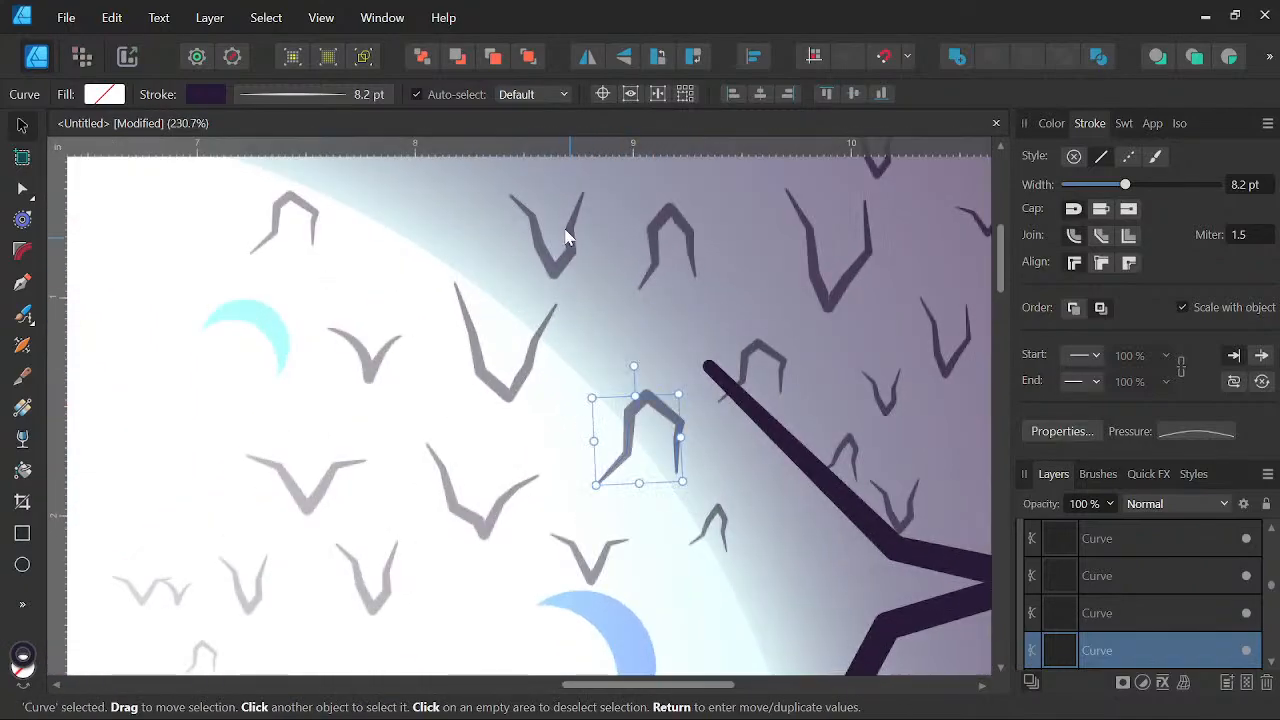
pyautogui.scroll(-4, 590, 255)
pyautogui.moveTo(695, 360); pyautogui.dragTo(723, 511)
pyautogui.scroll(-4, 724, 410)
pyautogui.moveTo(751, 446); pyautogui.dragTo(697, 428)
# Move the V-shaped bird at the moon's upper right edge up and right into the open sky near the artboard's top
pyautogui.scroll(6, 620, 380)
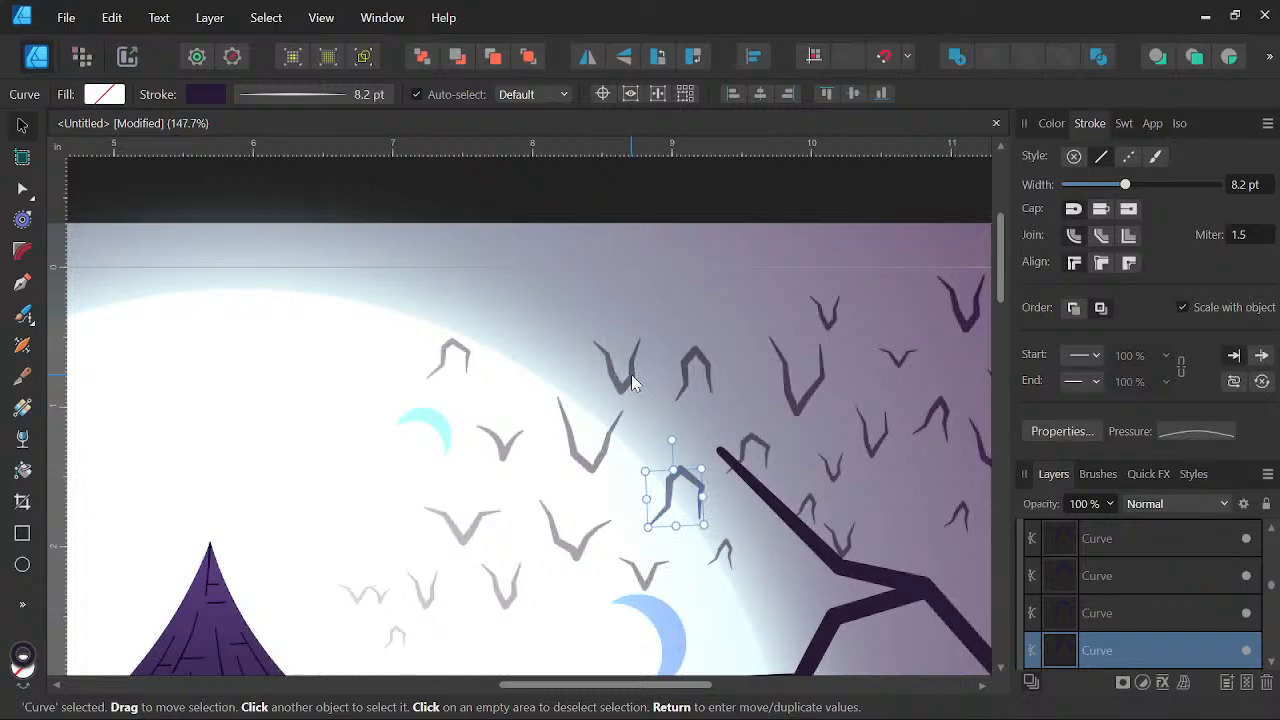
pyautogui.click(625, 375)
pyautogui.press('a')
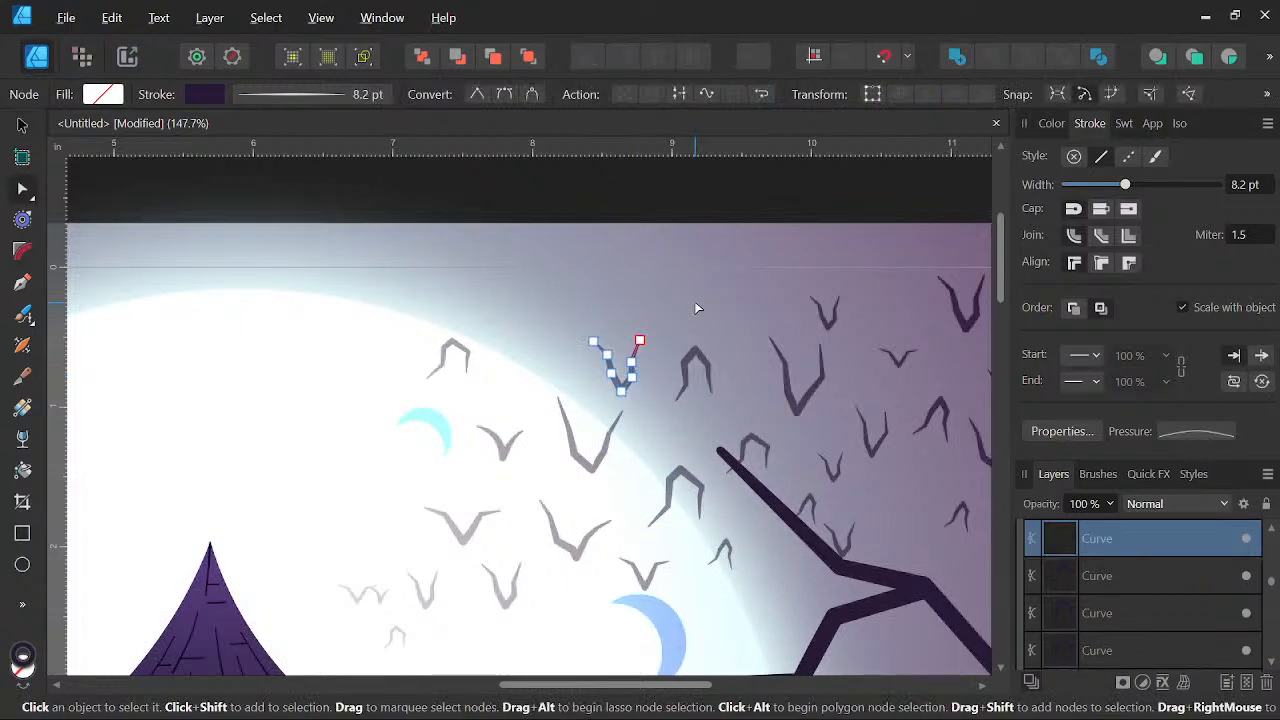
pyautogui.click(20, 128)
pyautogui.moveTo(632, 385); pyautogui.dragTo(746, 297)
pyautogui.scroll(-8, 752, 300)
pyautogui.moveTo(834, 337); pyautogui.dragTo(800, 374)
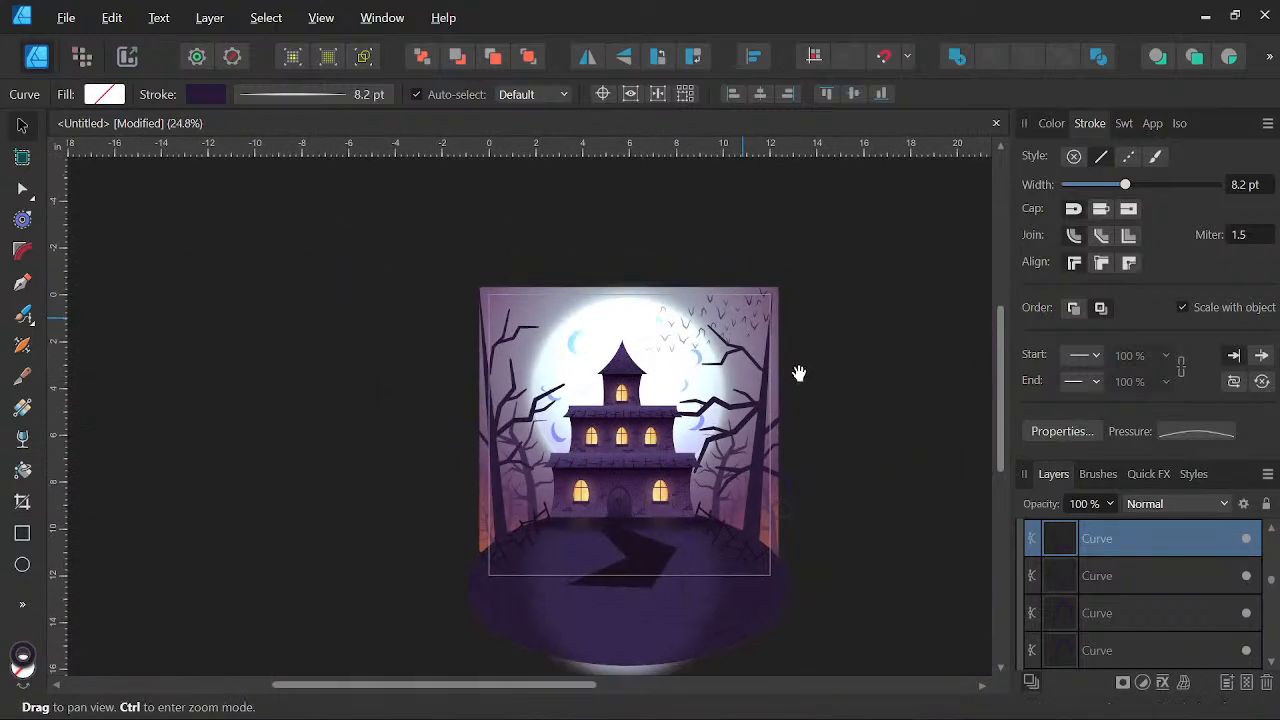
# Delete the hidden Bats group and duplicate the remaining edited Bats group
pyautogui.scroll(5, 1157, 551)
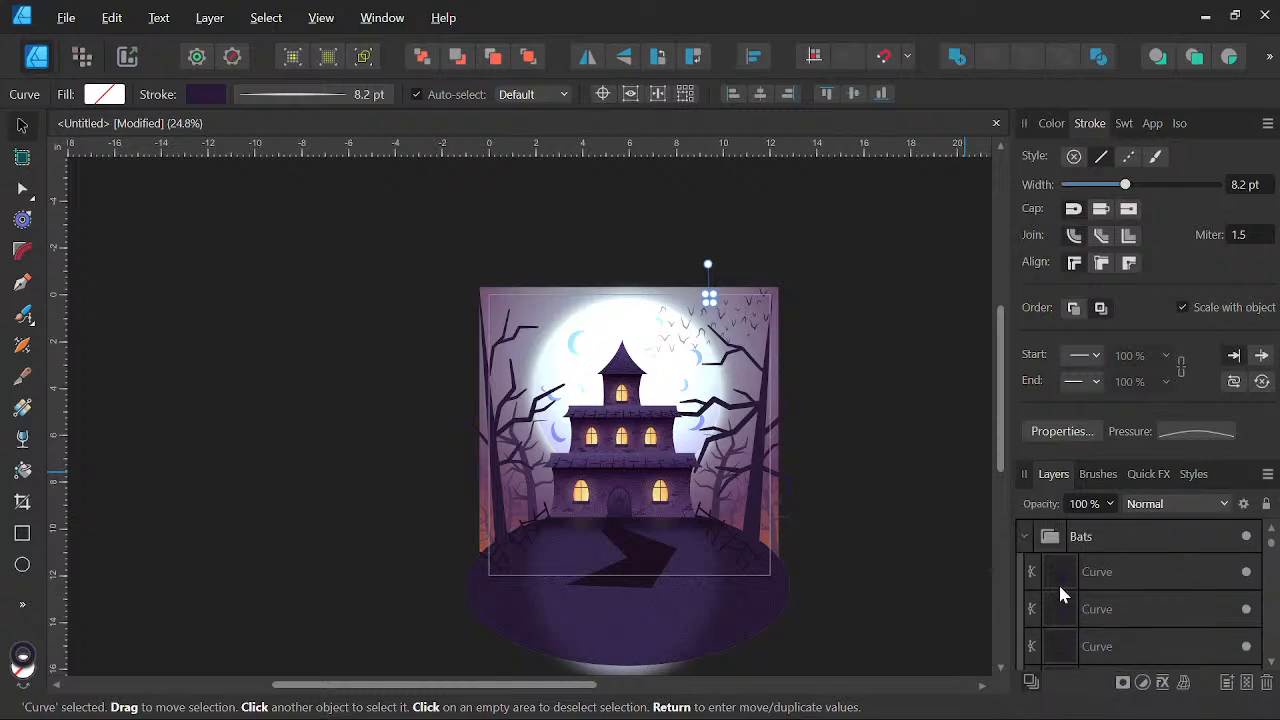
pyautogui.click(1025, 537)
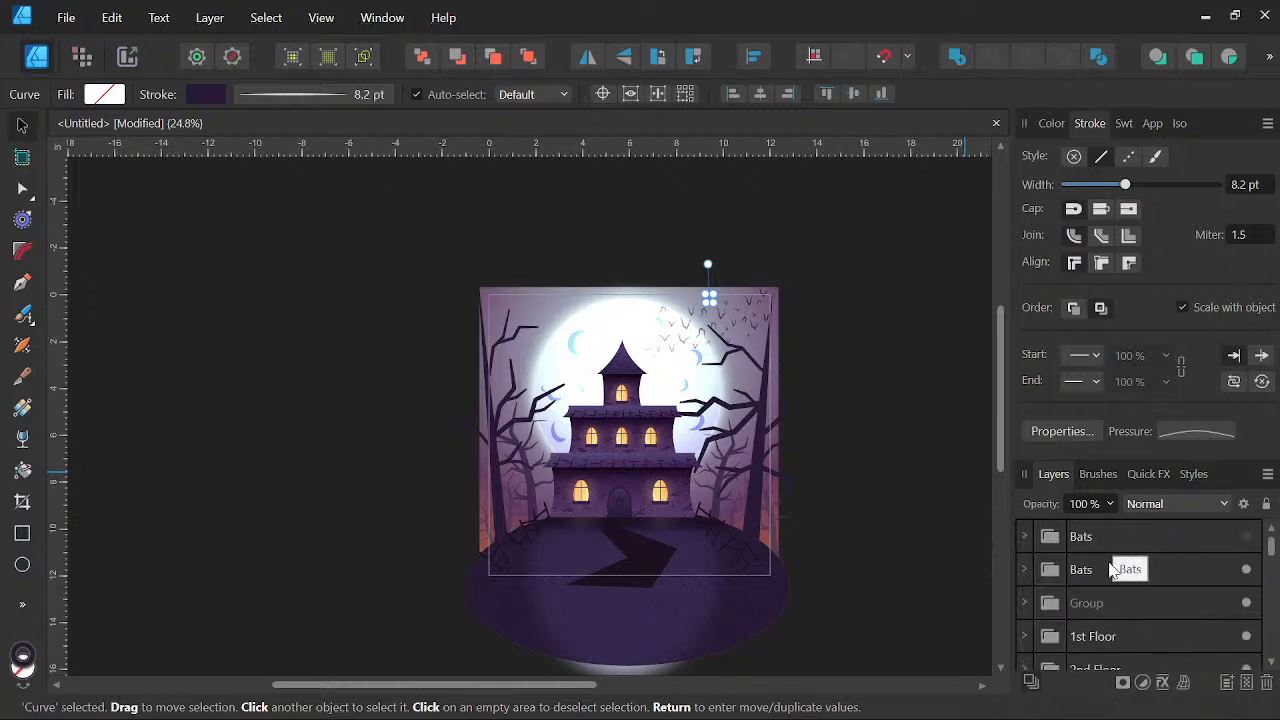
pyautogui.click(1116, 540)
pyautogui.click(1267, 688)
pyautogui.rightClick(1108, 536)
pyautogui.click(1125, 291)
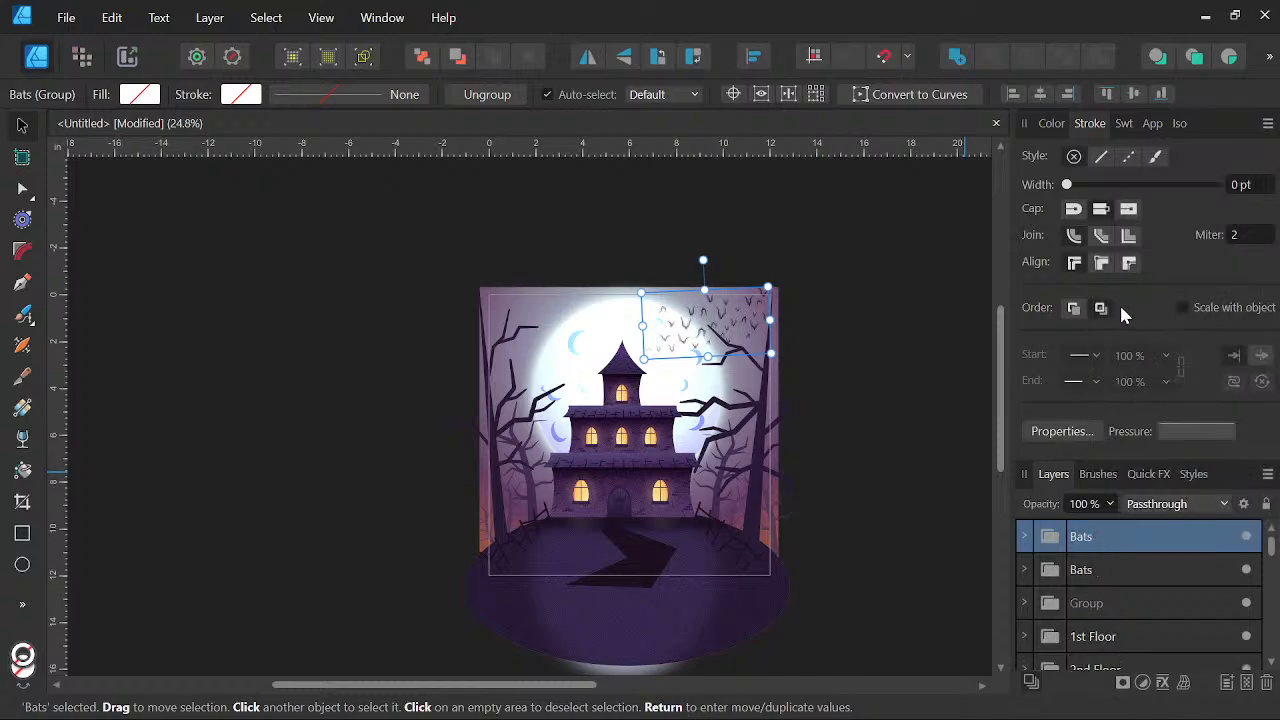
# Set the upper Bats copy's transparency type to None
pyautogui.click(22, 436)
pyautogui.click(101, 96)
pyautogui.click(90, 117)
# Select all the curves inside the upper Bats group and set their stroke colour to white, FFFFFF
pyautogui.click(1024, 537)
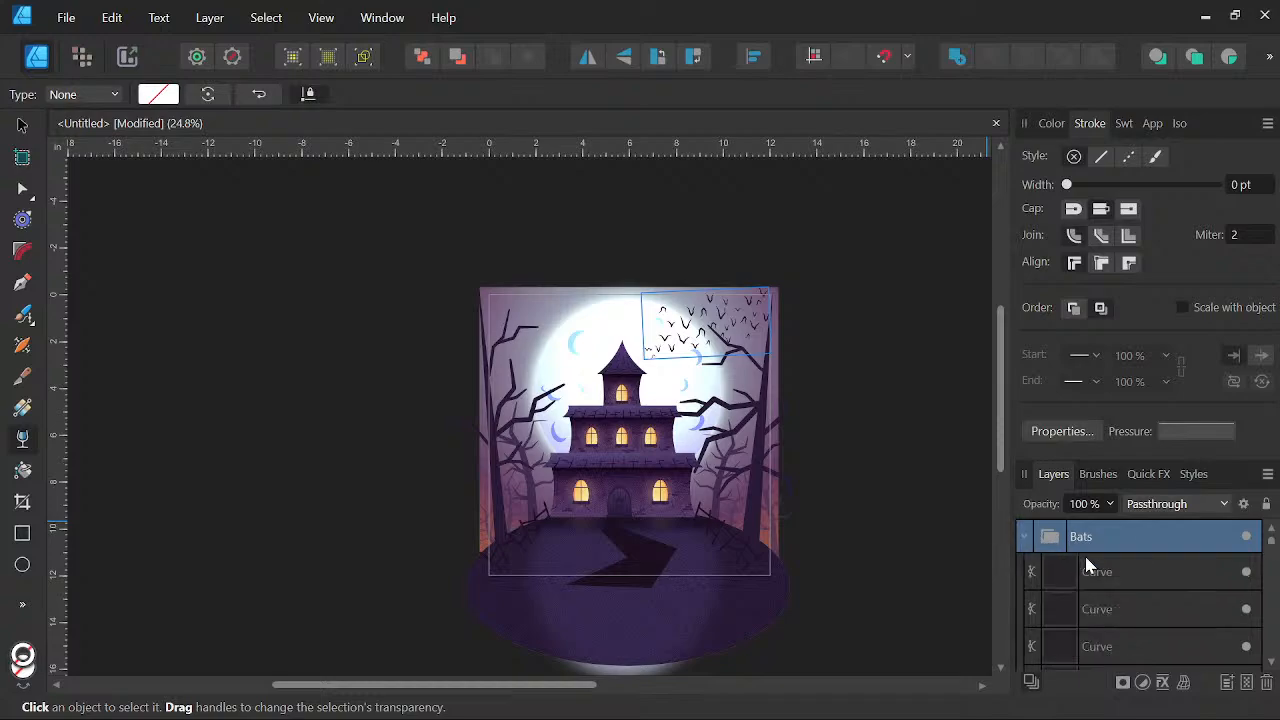
pyautogui.click(1113, 570)
pyautogui.scroll(-1, 1111, 562)
pyautogui.scroll(-5, 1111, 562)
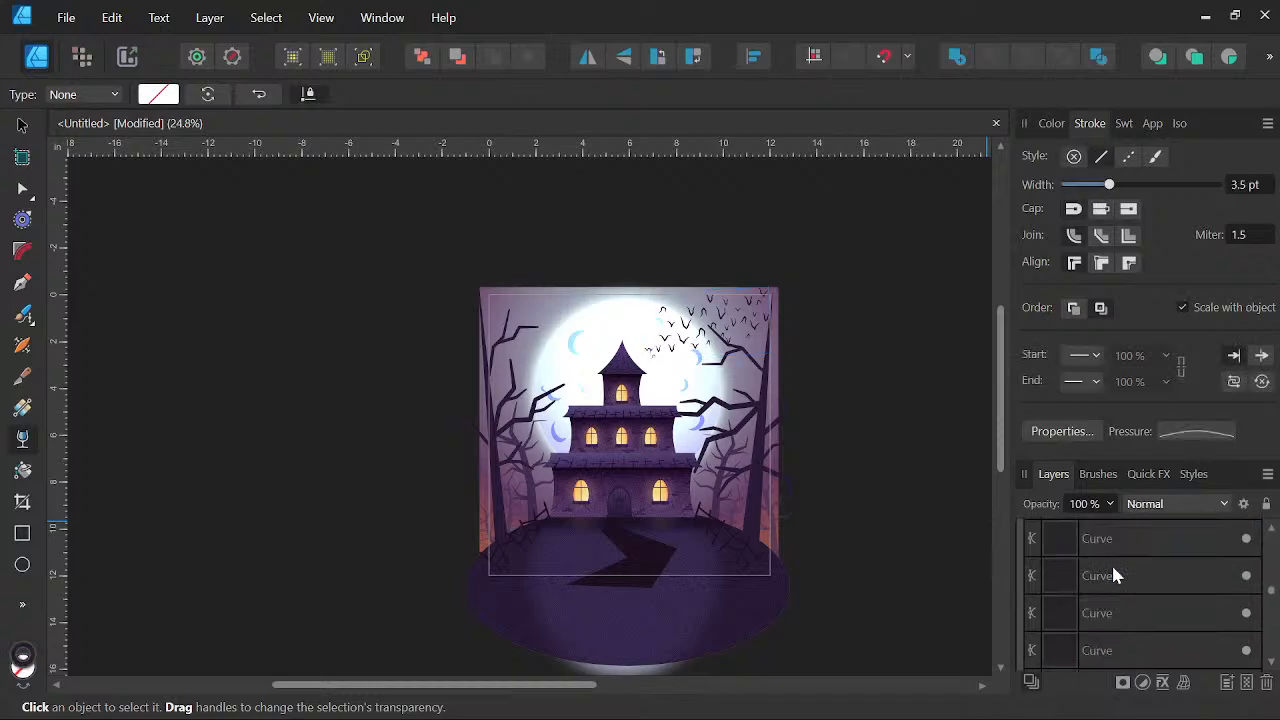
pyautogui.scroll(2, 1111, 562)
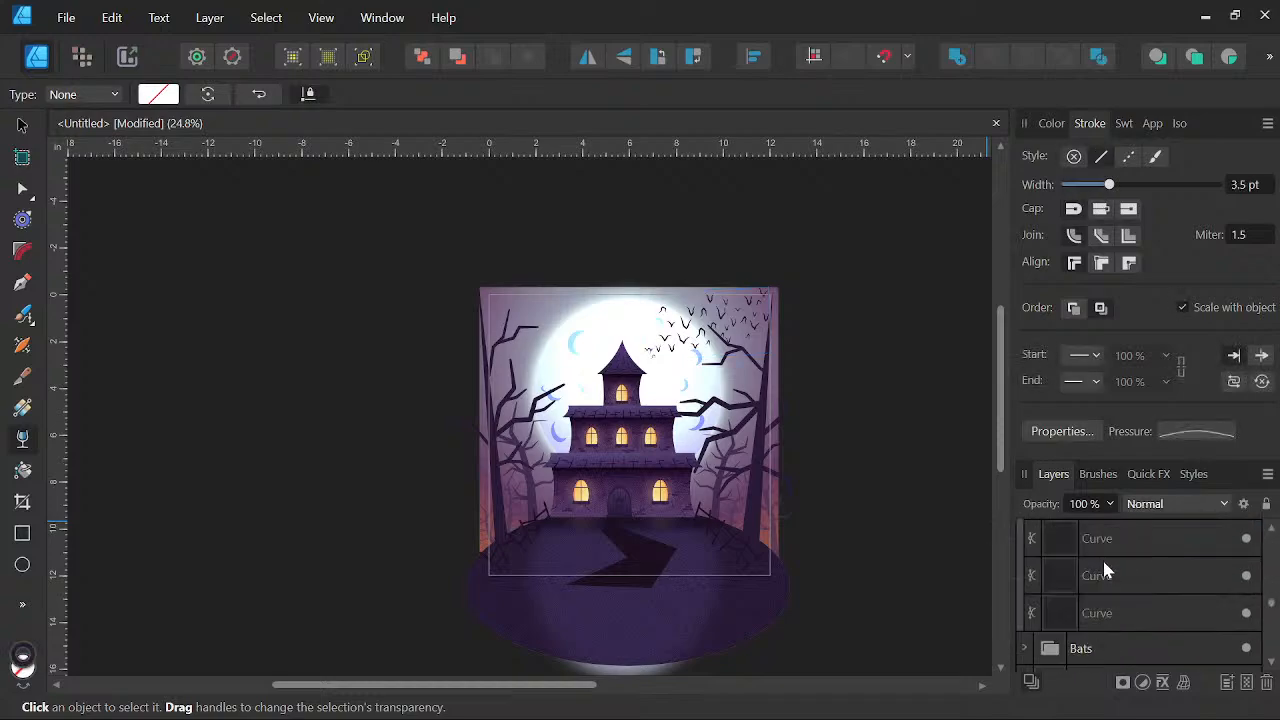
pyautogui.keyDown('shift'); pyautogui.click(1117, 613); pyautogui.keyUp('shift')
pyautogui.click(1051, 126)
pyautogui.moveTo(1111, 267); pyautogui.dragTo(1199, 281)
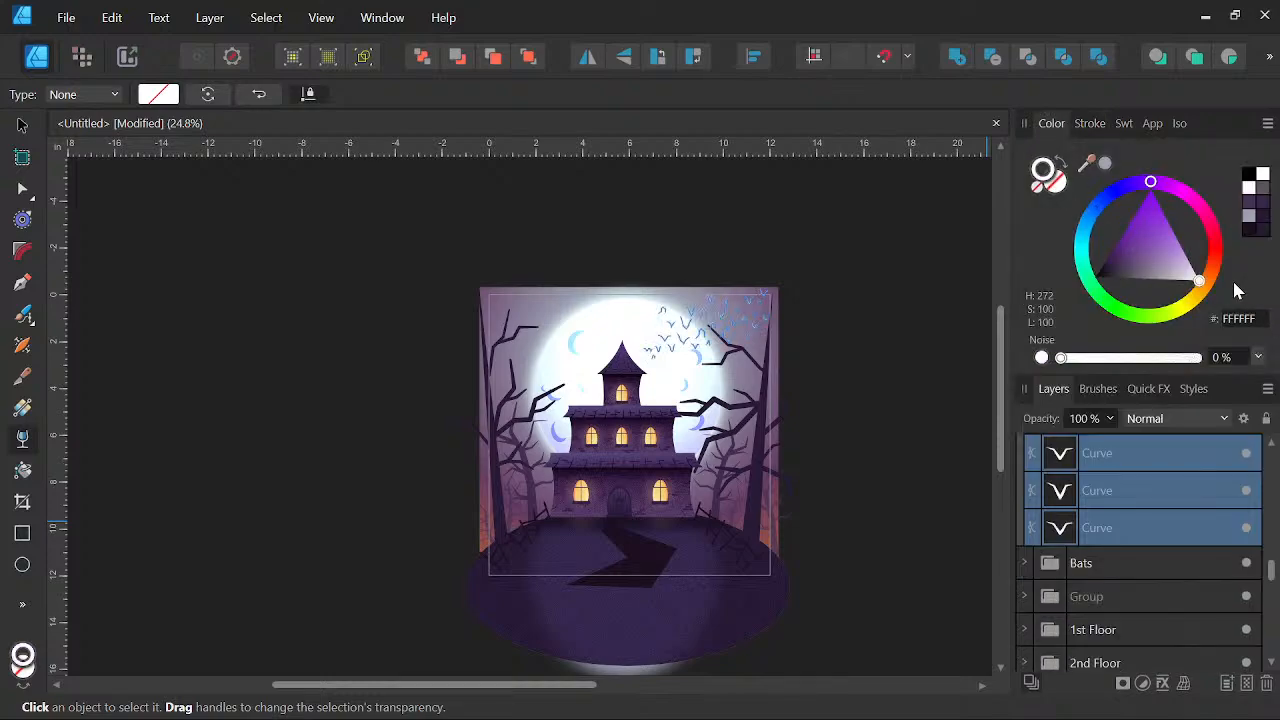
pyautogui.scroll(5, 1100, 523)
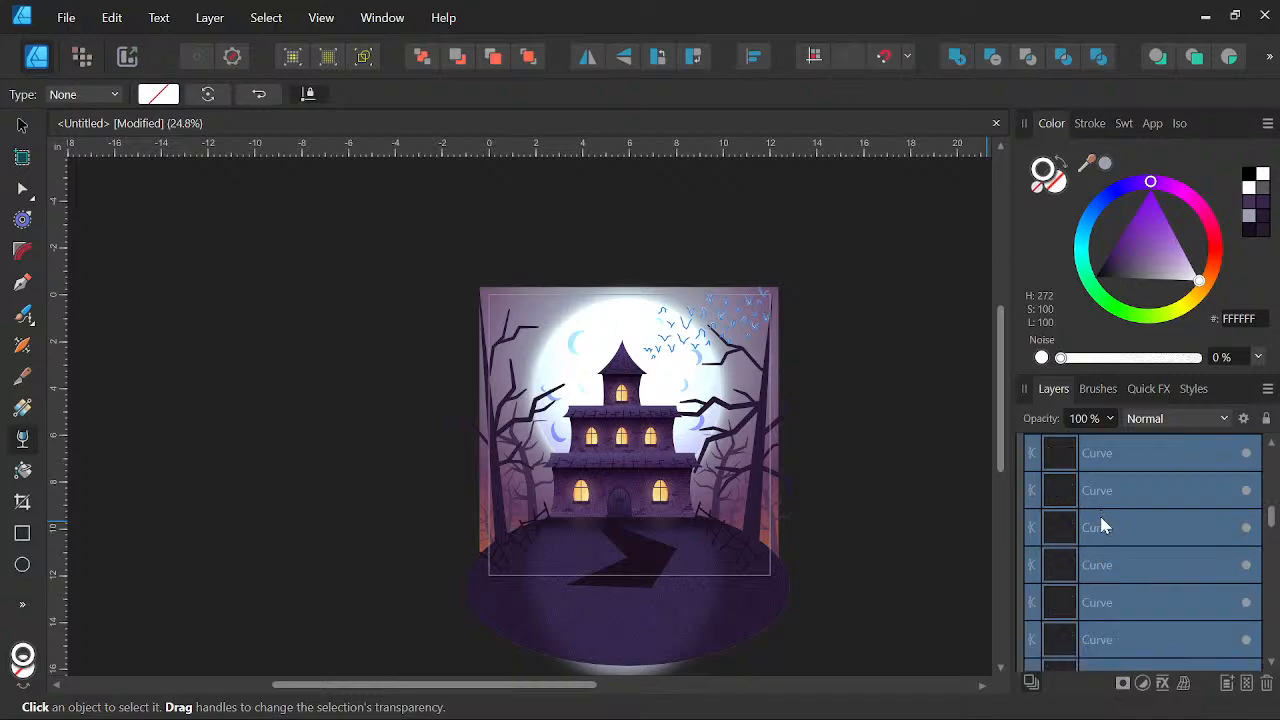
# Collapse the white Bats group and duplicate it
pyautogui.click(1026, 453)
pyautogui.click(1110, 455)
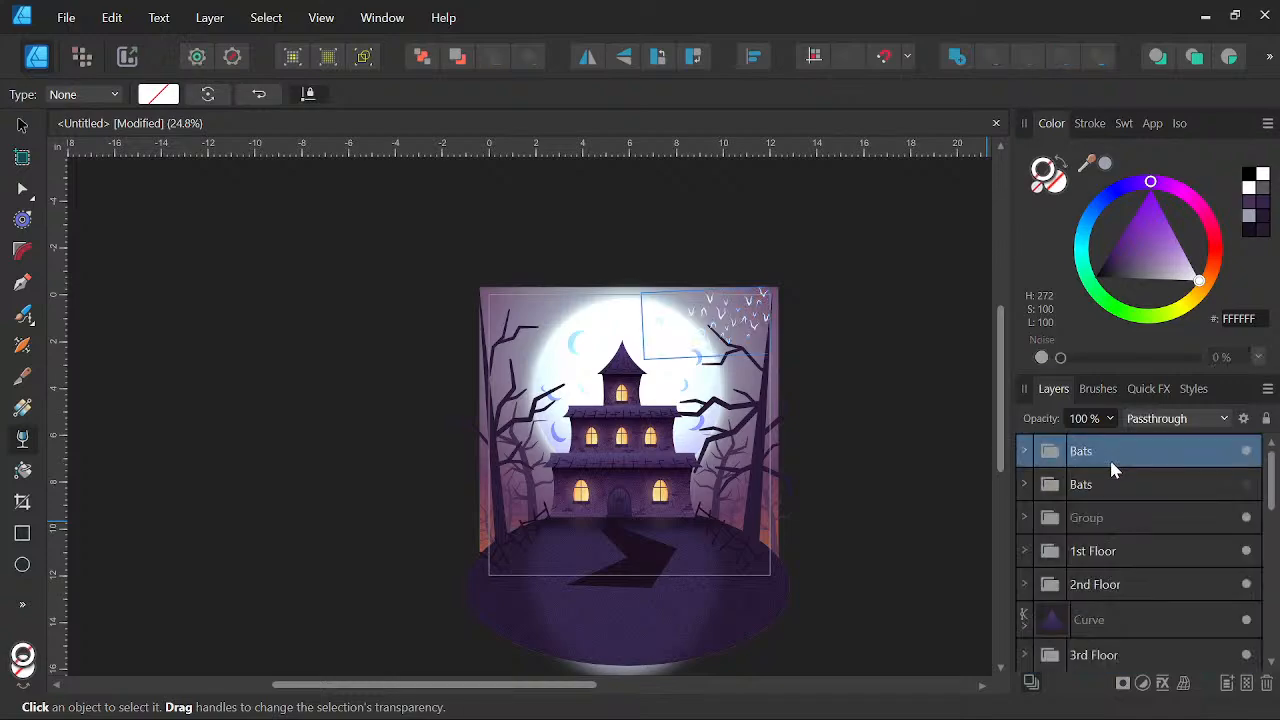
pyautogui.rightClick(1110, 455)
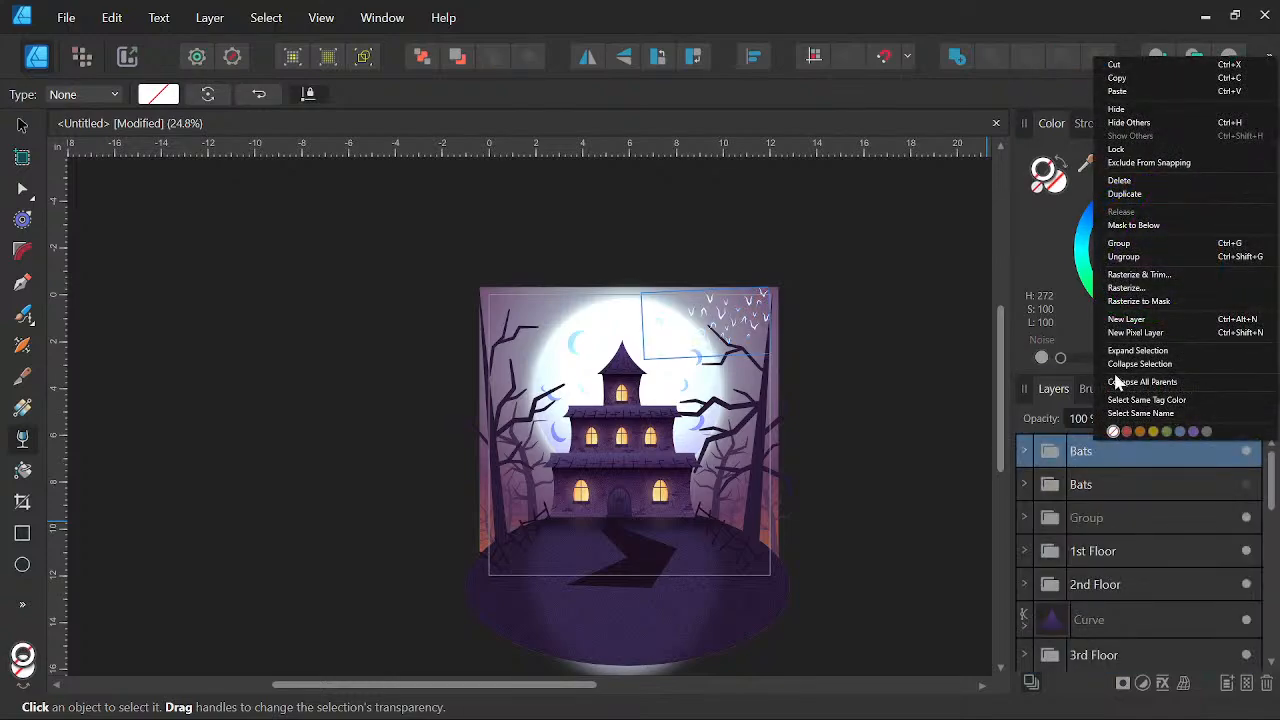
pyautogui.click(1124, 193)
# Apply a Gaussian Blur of 14.6 px to the top white Bats copy and deselect it
pyautogui.scroll(5, 764, 294)
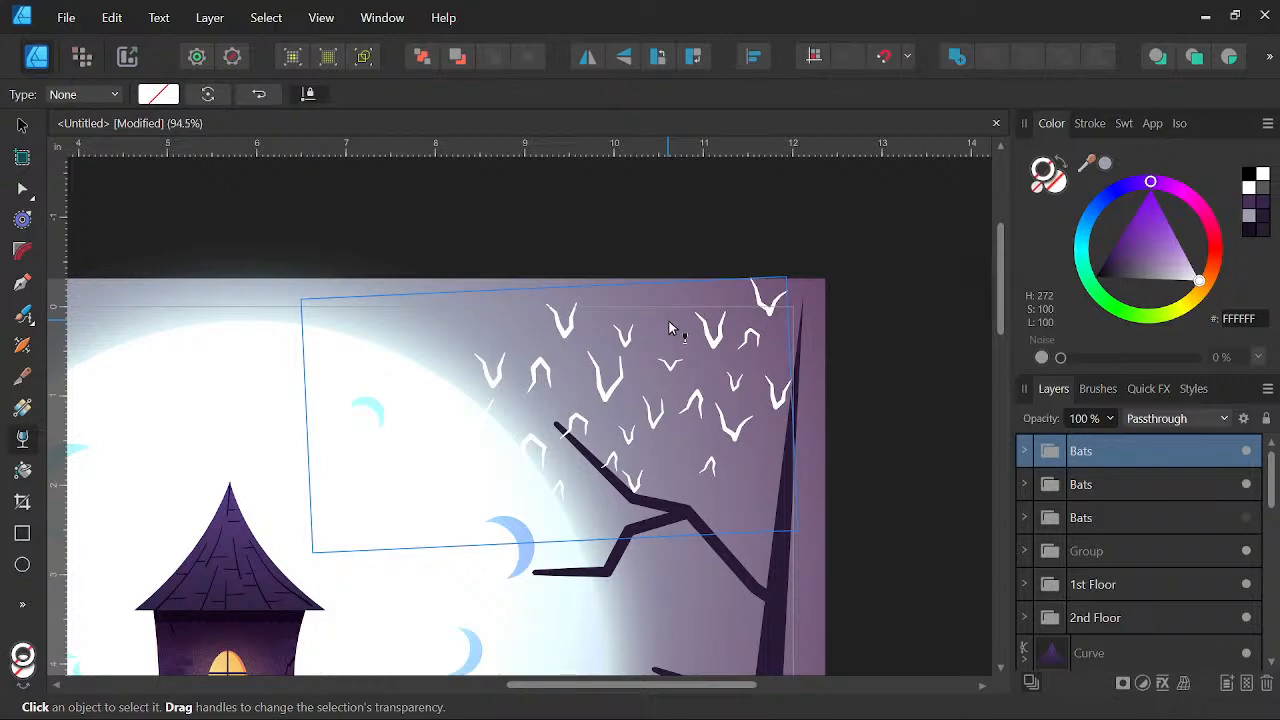
pyautogui.click(1152, 390)
pyautogui.click(1048, 677)
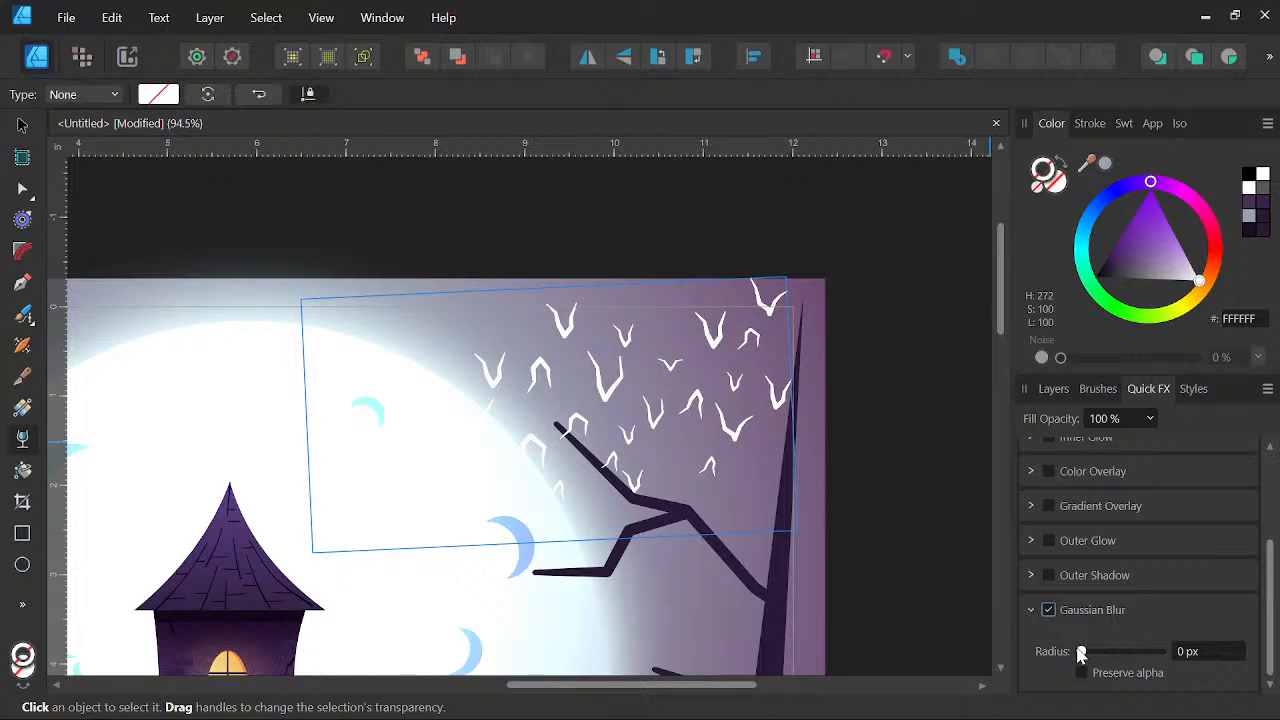
pyautogui.moveTo(1081, 652); pyautogui.dragTo(1118, 652)
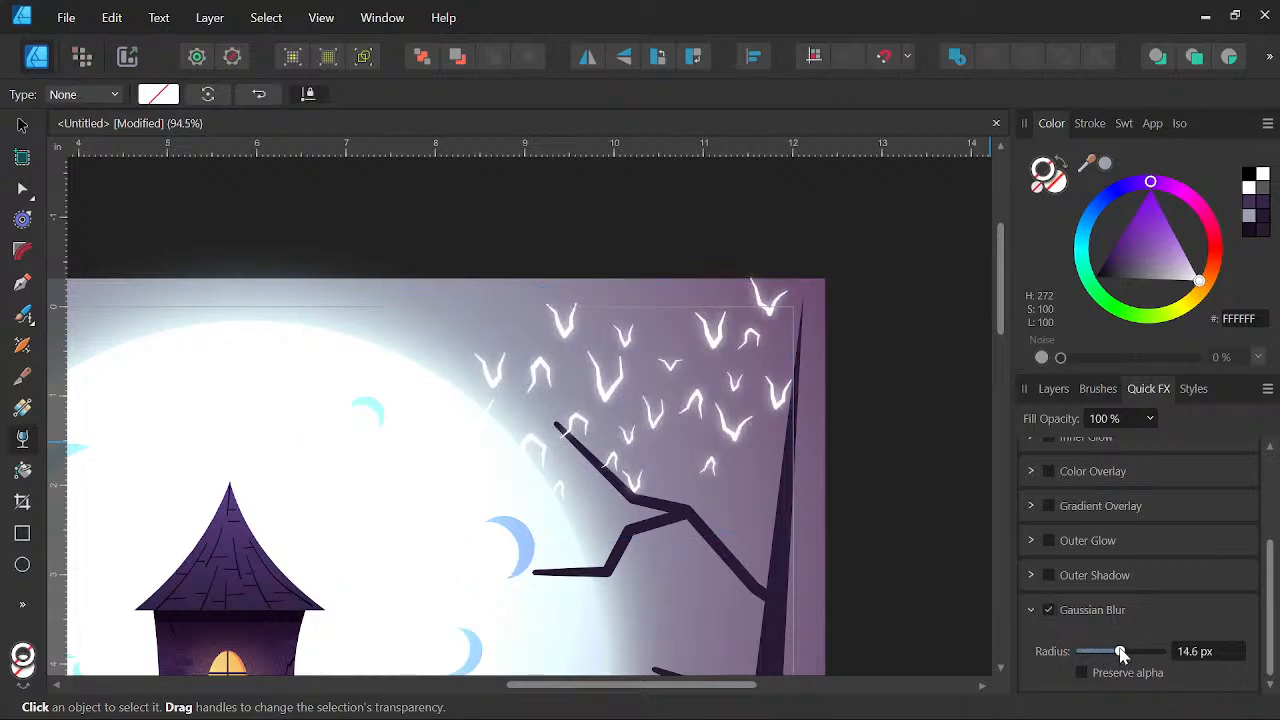
pyautogui.scroll(-5, 805, 505)
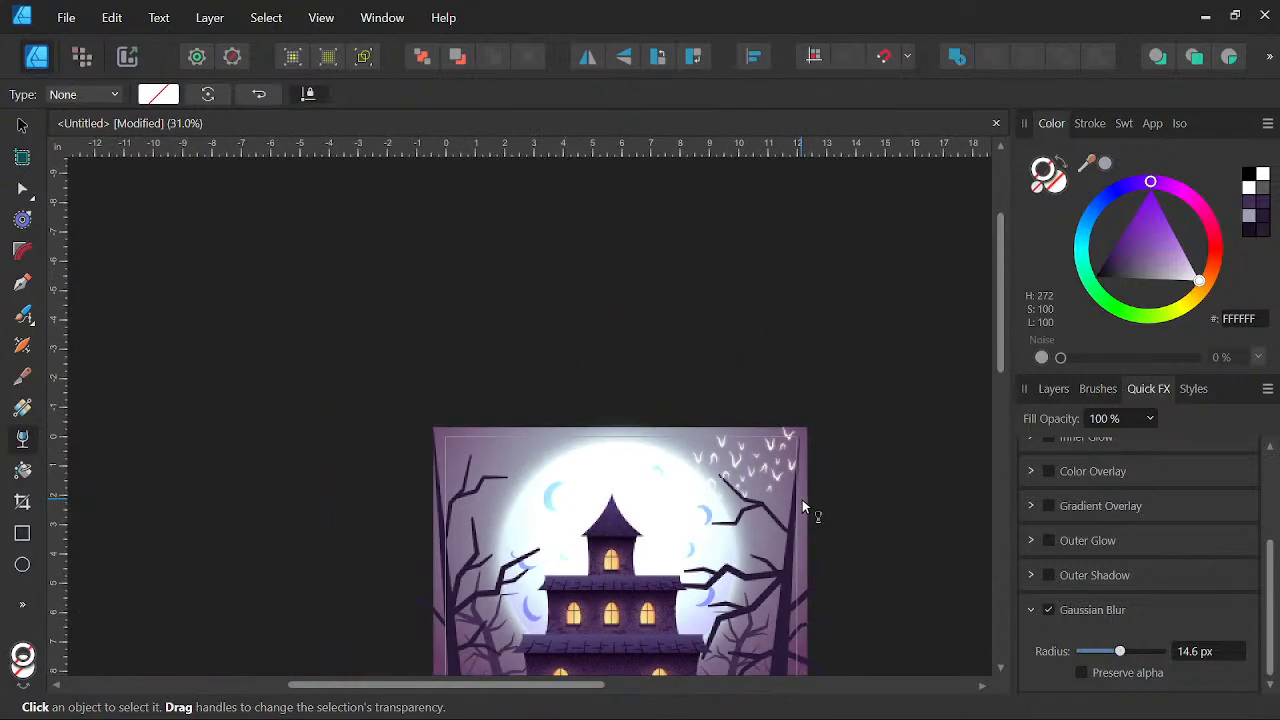
pyautogui.click(1050, 394)
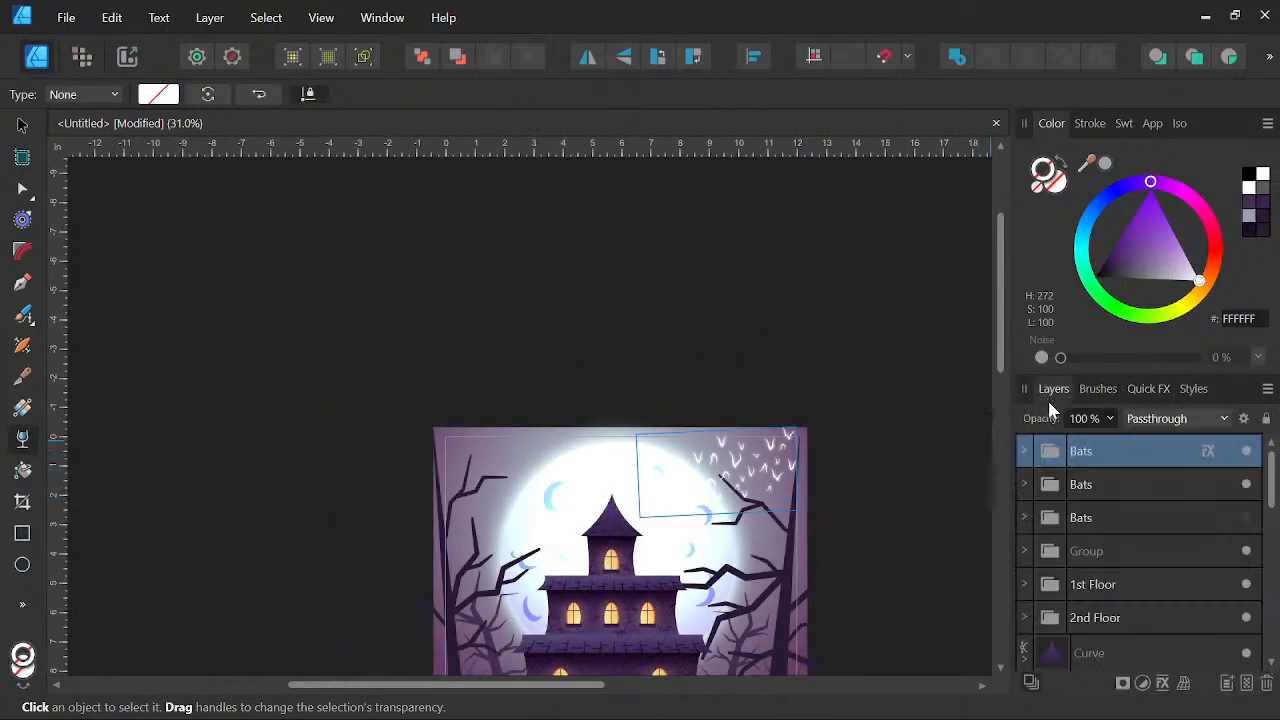
pyautogui.click(22, 125)
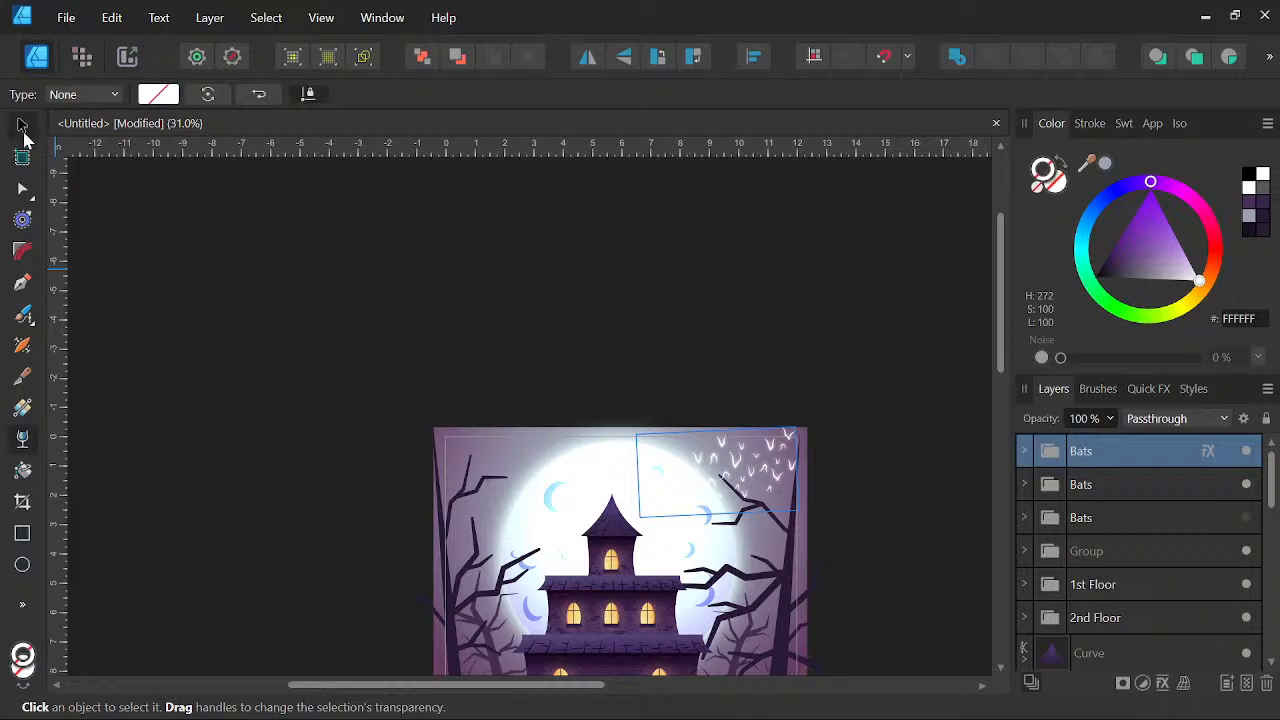
pyautogui.click(683, 352)
# Toggle the visibility of the white and dark Bats groups to compare the two flock versions over the scene, restoring the white version
pyautogui.moveTo(893, 607); pyautogui.dragTo(866, 409)
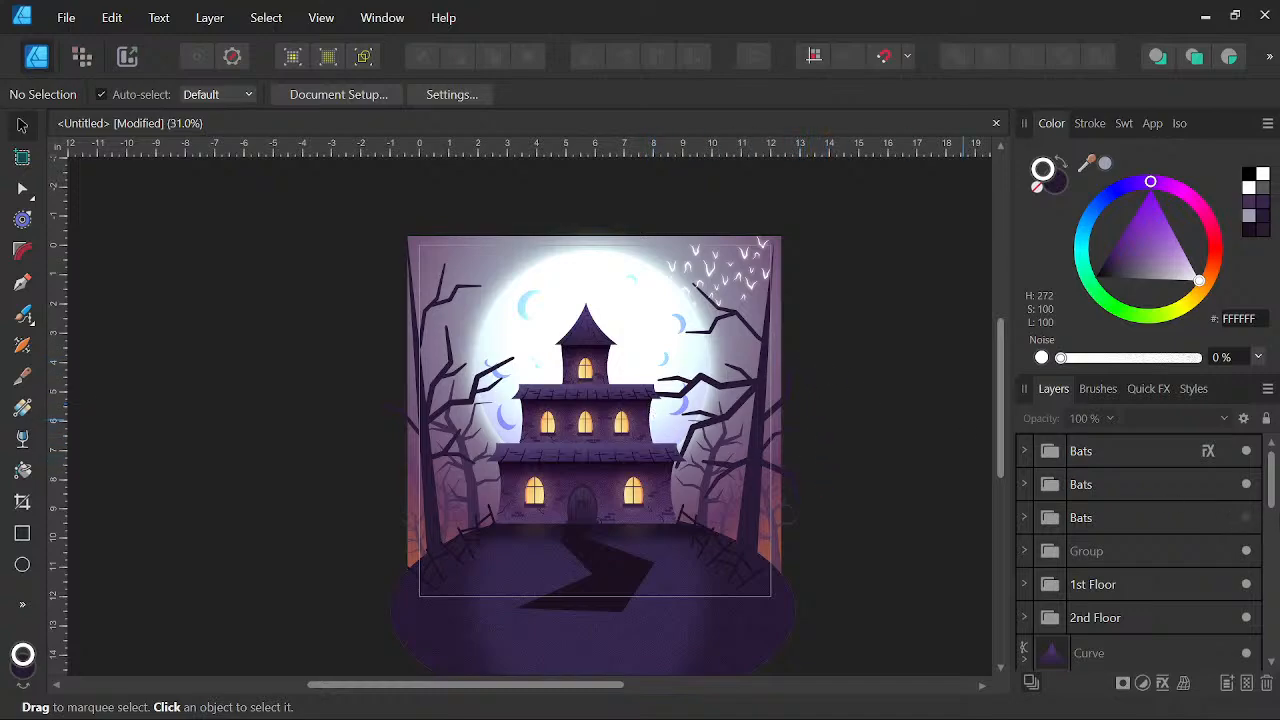
pyautogui.click(1174, 484)
pyautogui.click(1246, 484)
pyautogui.click(1246, 518)
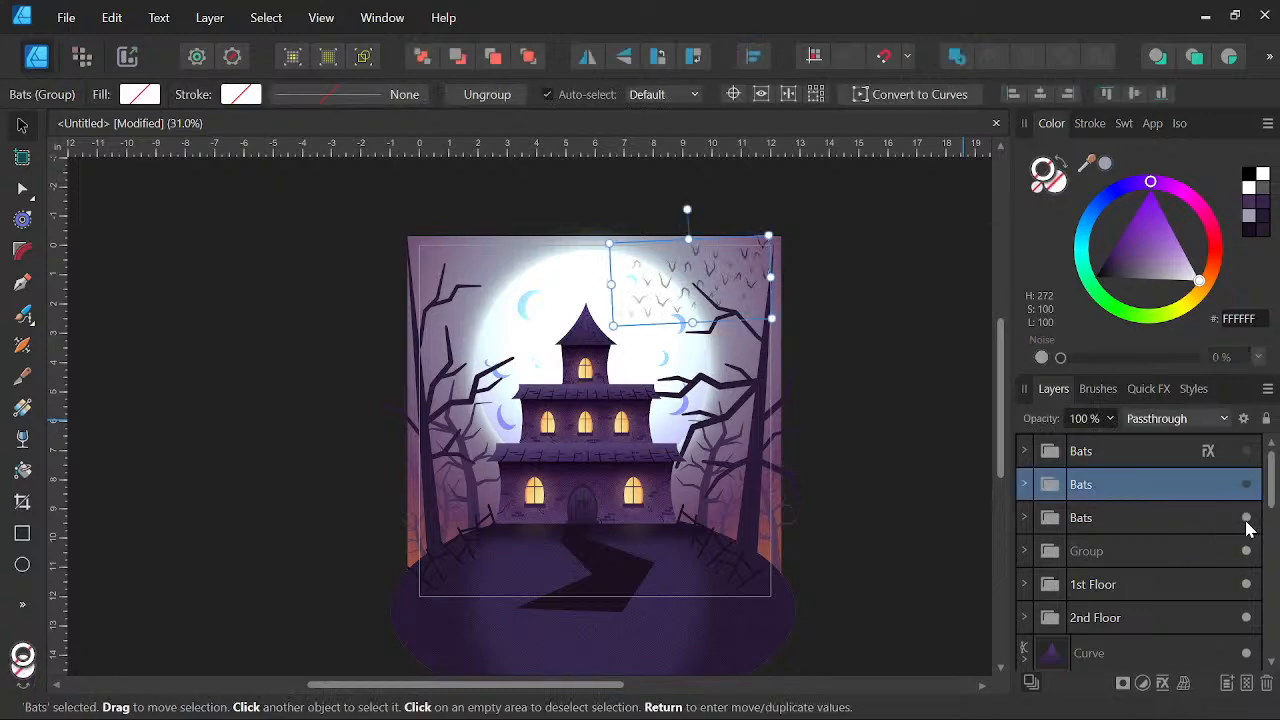
pyautogui.click(1246, 518)
pyautogui.click(1246, 485)
pyautogui.click(1246, 452)
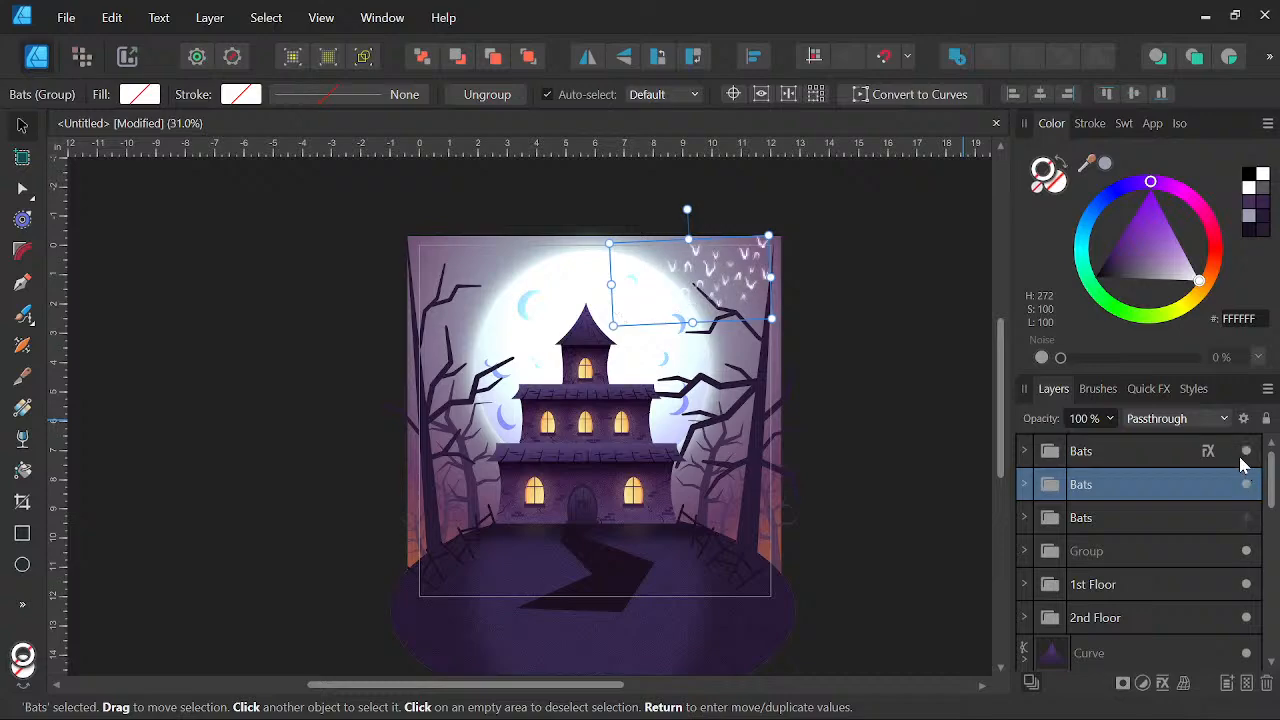
pyautogui.click(840, 432)
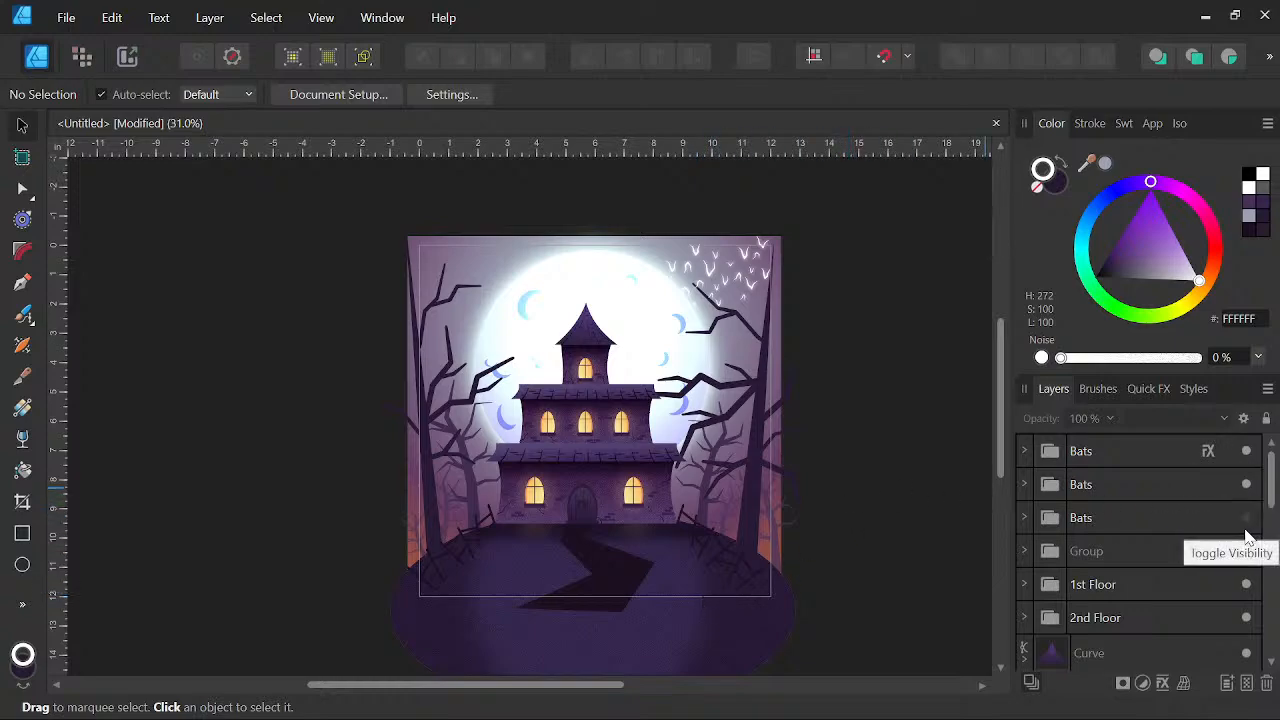
# Hide both white Bats groups, then show and select the dark Bats group beneath them
pyautogui.click(1246, 451)
pyautogui.click(1246, 484)
pyautogui.click(1246, 517)
pyautogui.click(1169, 516)
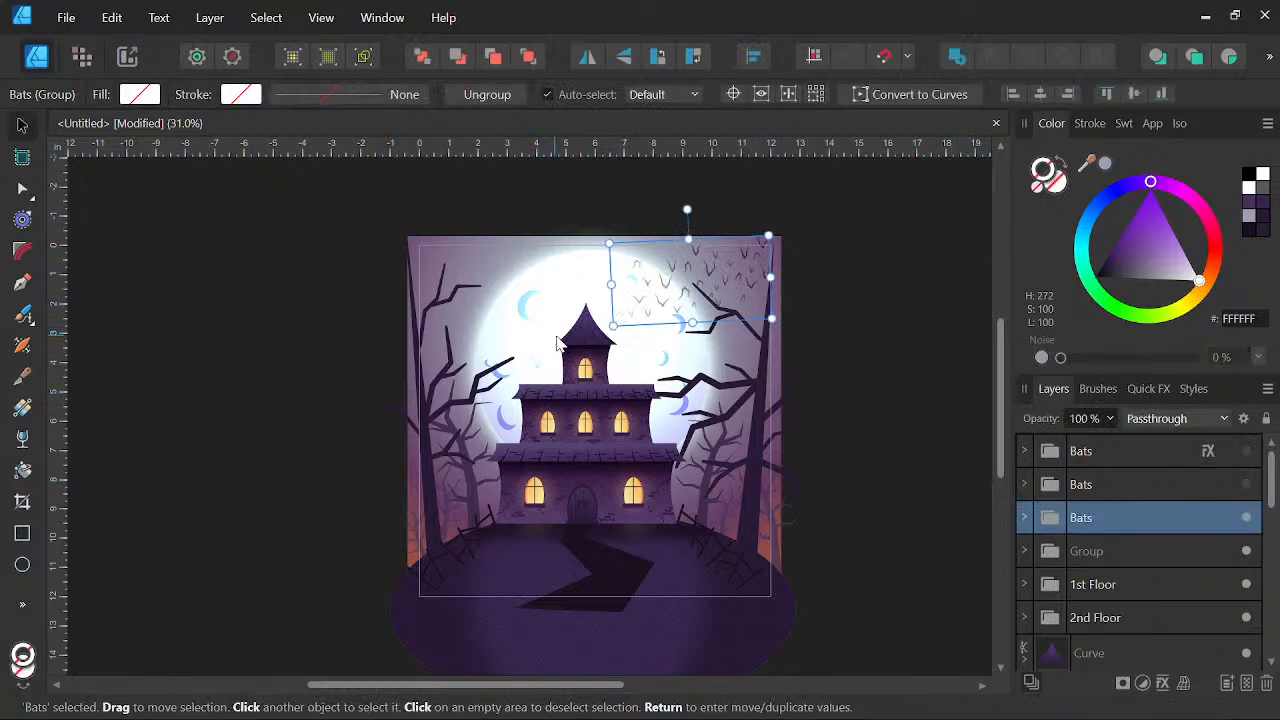
# Place a horizontally flipped copy of the dark Bats group over the left trees and rotate it clockwise
pyautogui.moveTo(690, 305)
pyautogui.mouseDown()
pyautogui.moveTo(607, 373)
pyautogui.moveTo(567, 387)
pyautogui.moveTo(446, 381)
pyautogui.mouseUp()
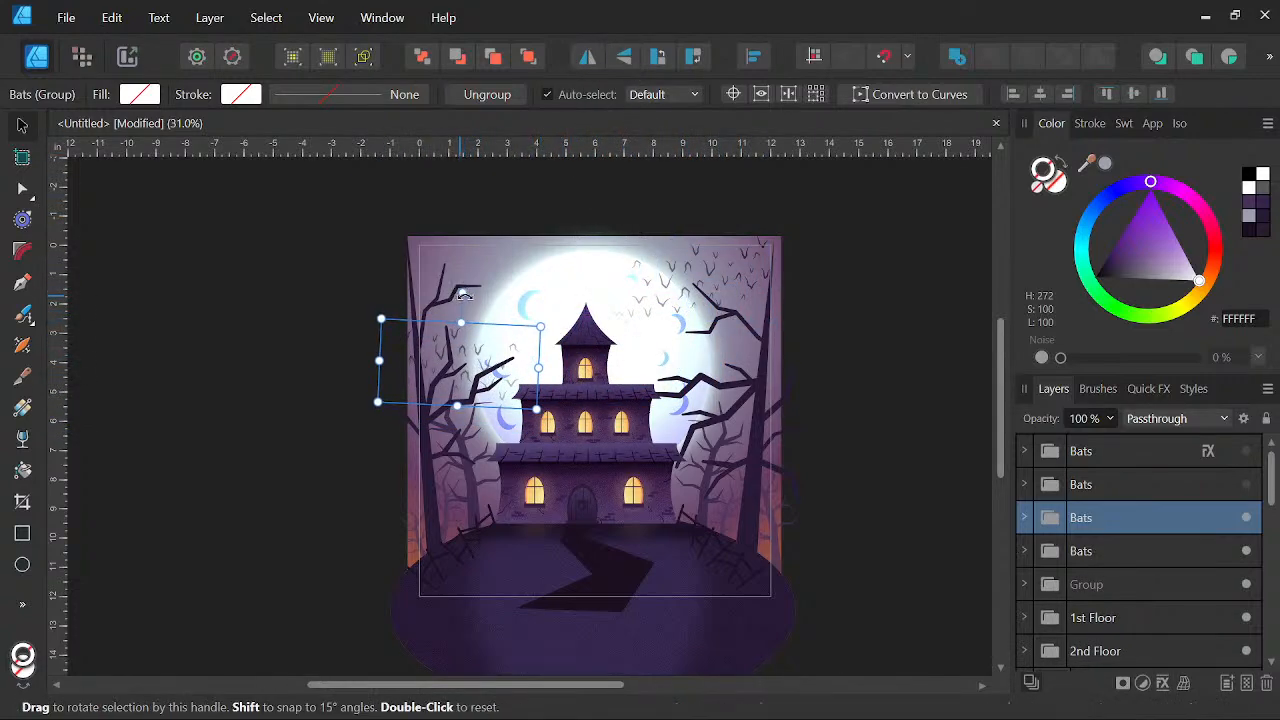
pyautogui.moveTo(462, 294); pyautogui.dragTo(481, 293)
pyautogui.moveTo(483, 367); pyautogui.dragTo(487, 397)
pyautogui.press('space')
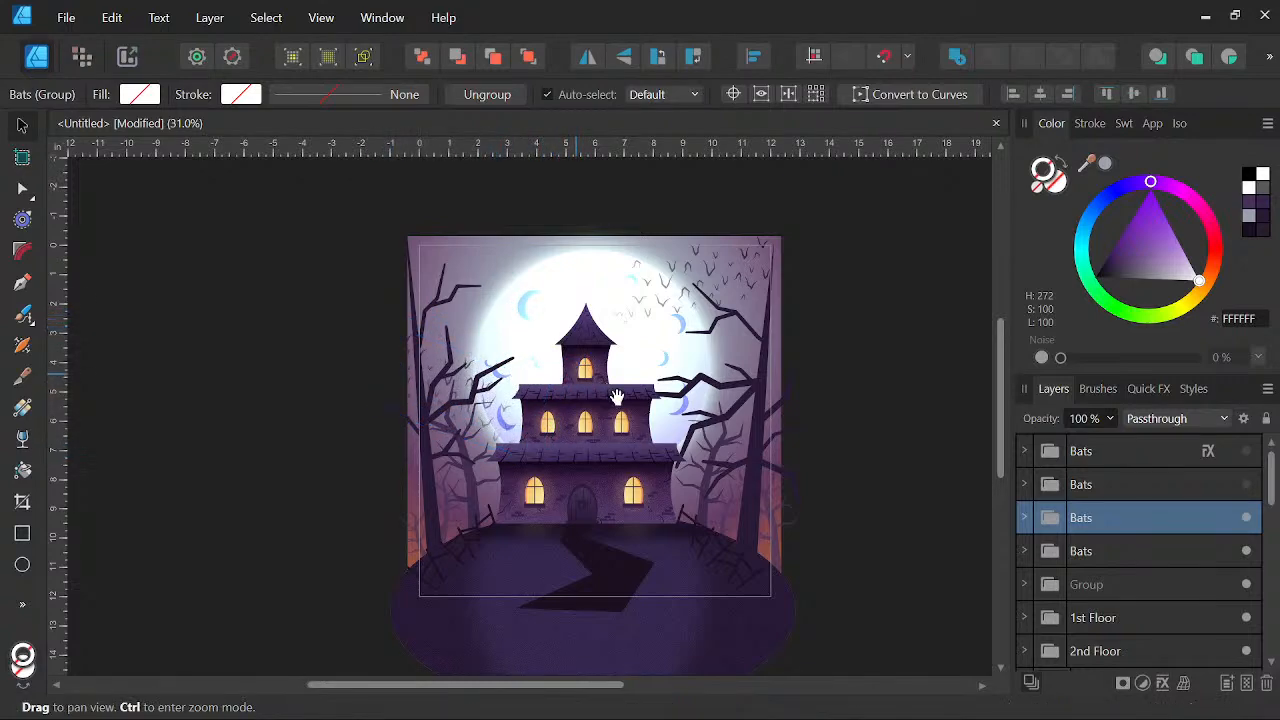
# Move the flipped bat flock up into the sky between the left tree and the moon's upper left edge
pyautogui.moveTo(506, 410); pyautogui.dragTo(526, 303)
pyautogui.press('space')
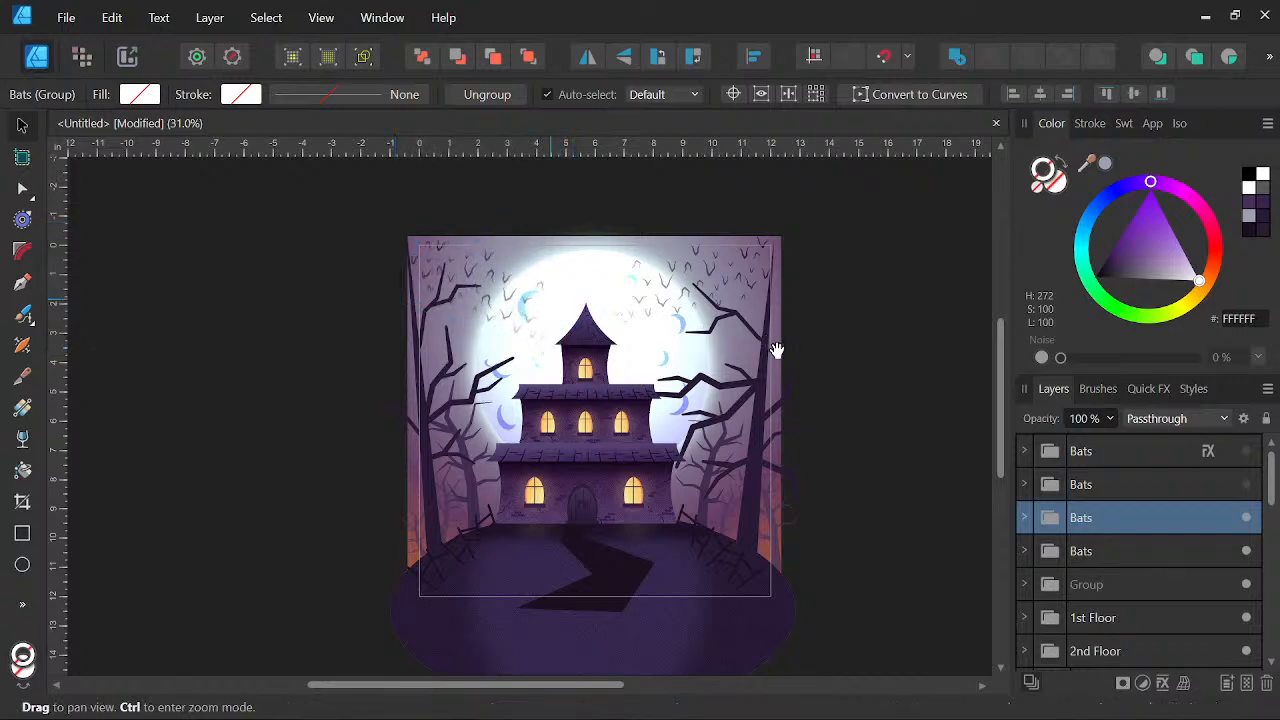
pyautogui.scroll(2, 575, 305)
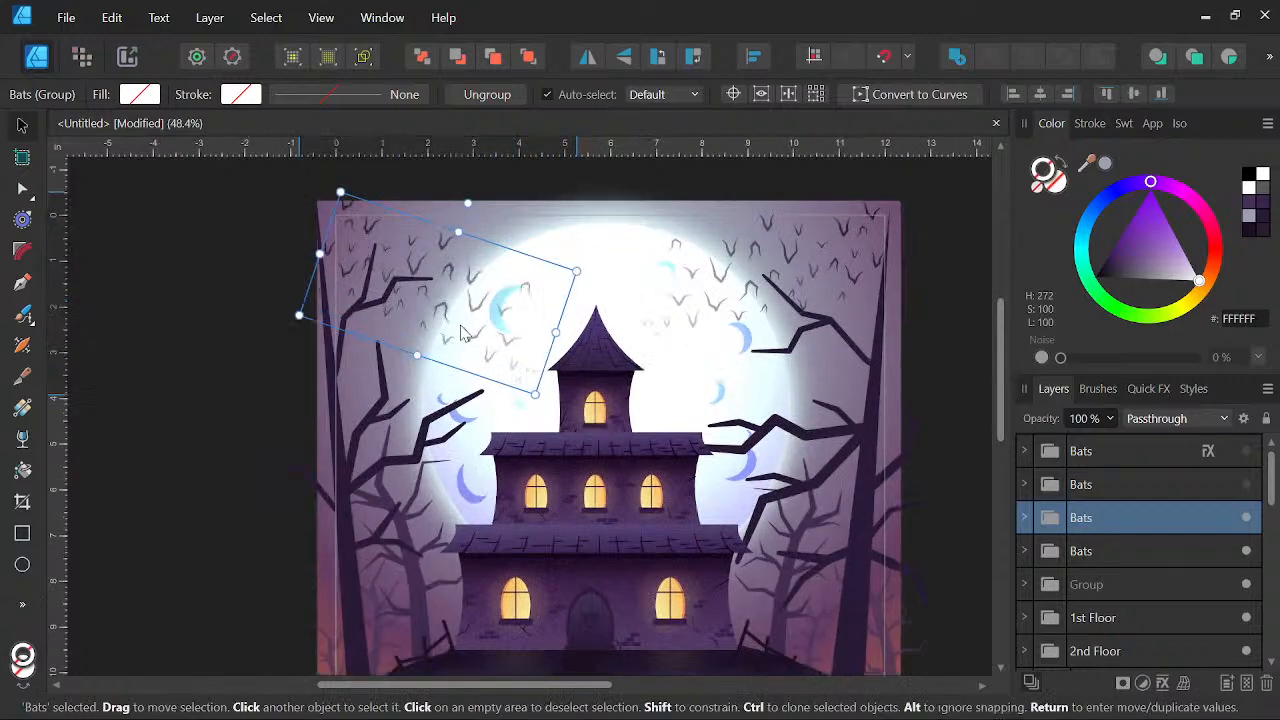
pyautogui.moveTo(455, 344); pyautogui.dragTo(458, 349)
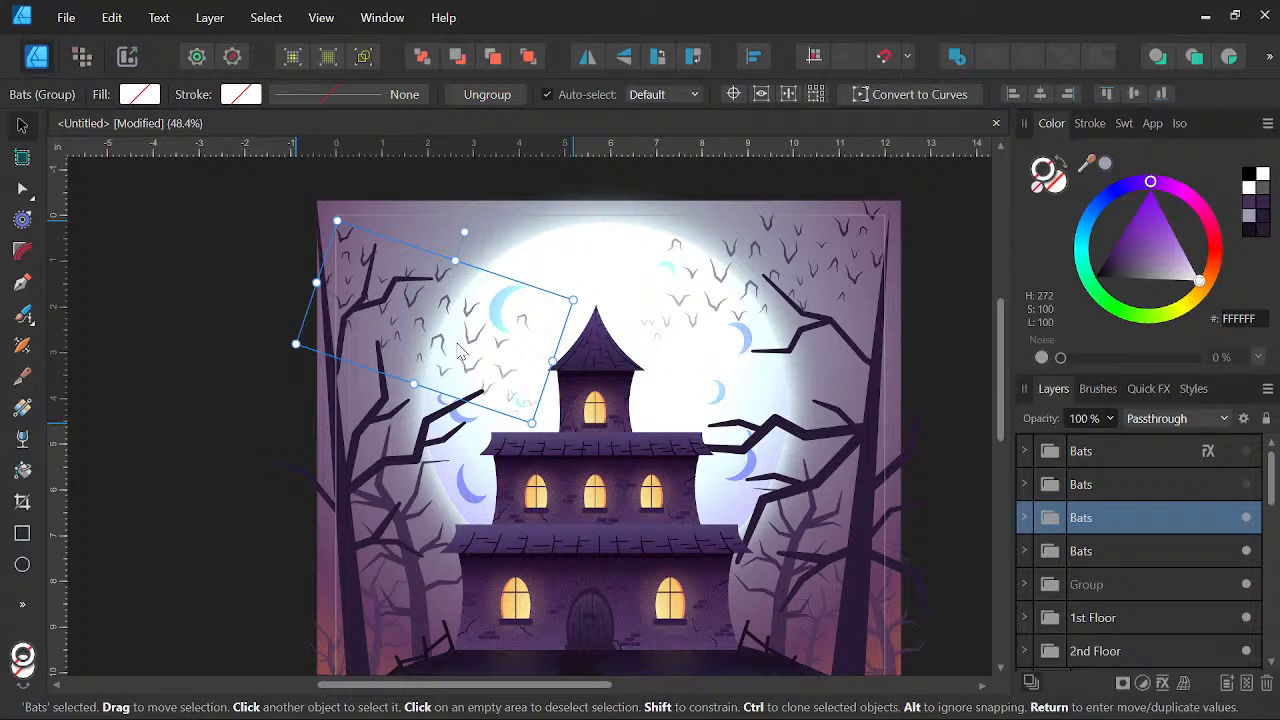
pyautogui.moveTo(827, 367); pyautogui.dragTo(732, 361)
pyautogui.scroll(-3, 752, 300)
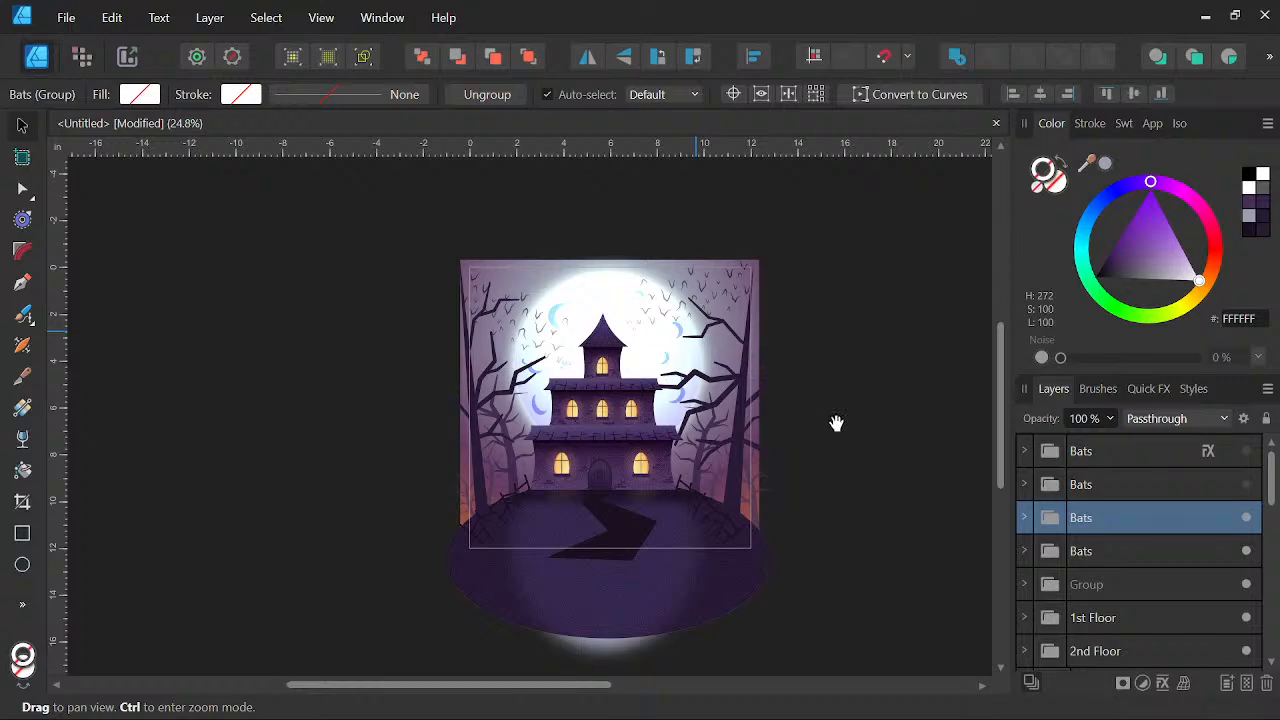
# Scale the flipped bat flock down so it sits between the left branches and the tower roof
pyautogui.scroll(3, 497, 287)
pyautogui.moveTo(447, 250); pyautogui.dragTo(505, 294)
pyautogui.press('space')
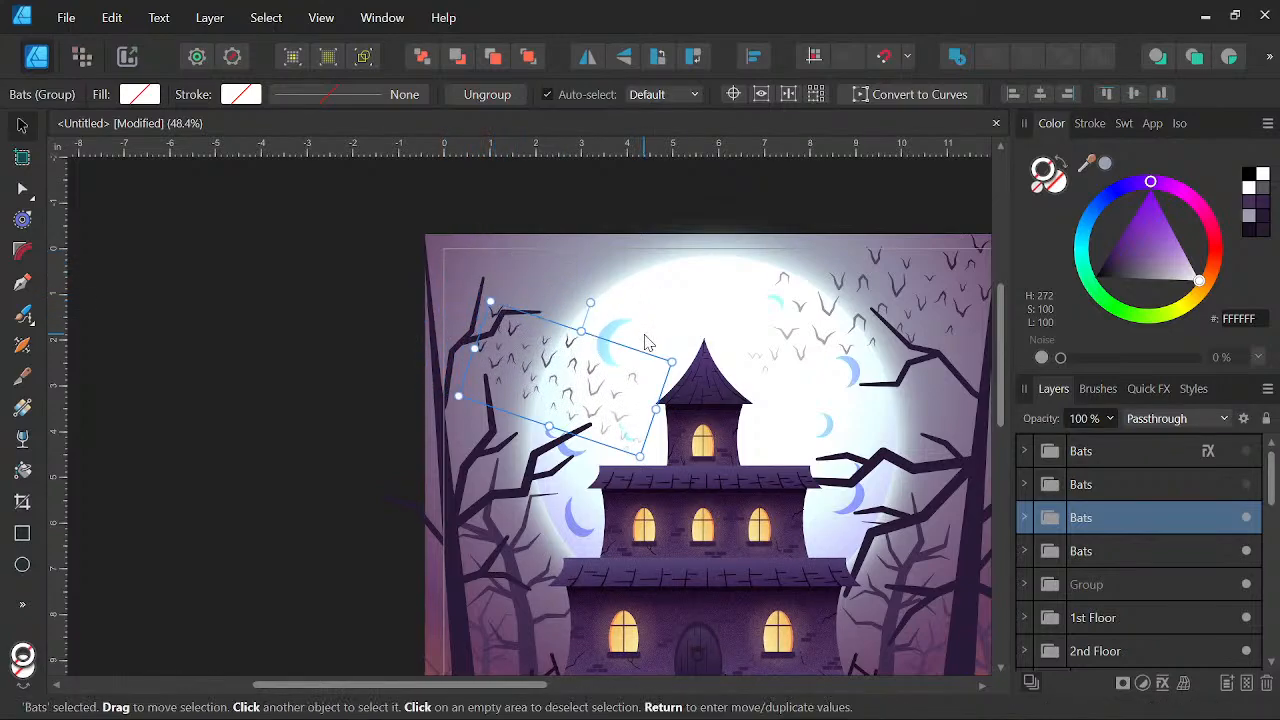
pyautogui.scroll(-3, 645, 342)
pyautogui.press('space')
pyautogui.moveTo(621, 390); pyautogui.dragTo(602, 390)
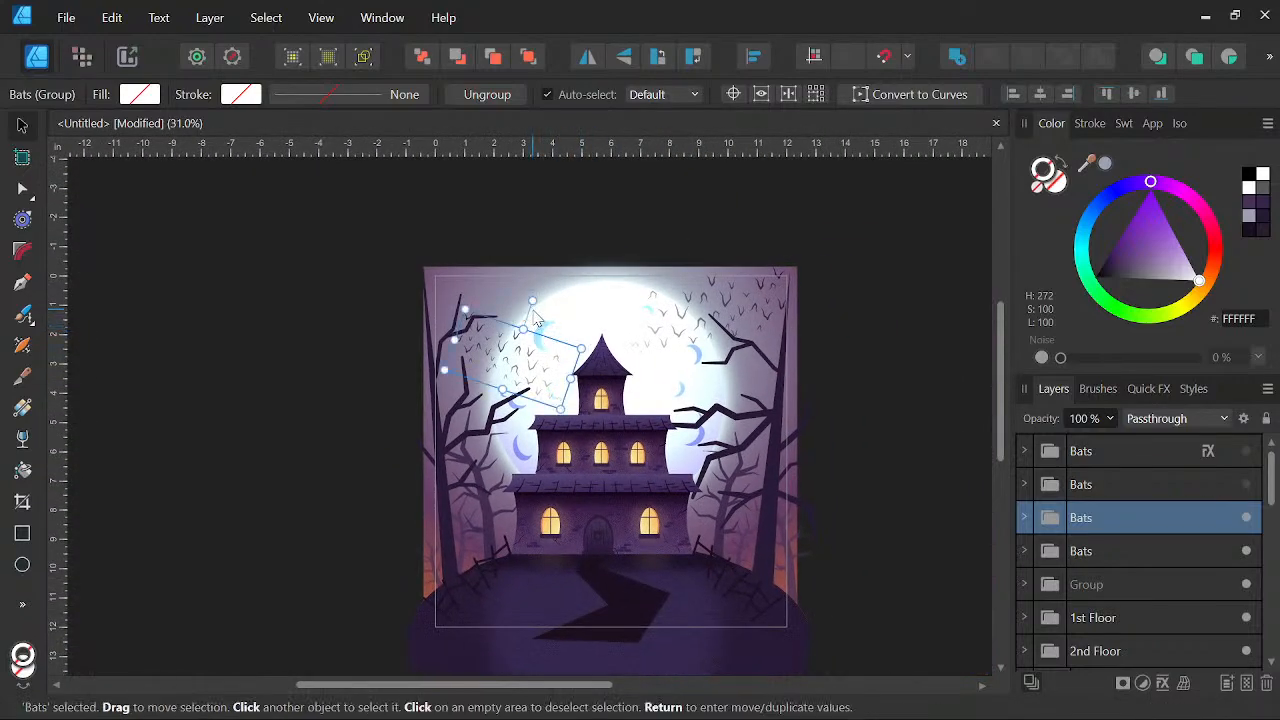
# Deselect the flipped bat flock and hide it, leaving only the dark flock at the upper right showing
pyautogui.press('space')
pyautogui.moveTo(900, 409); pyautogui.dragTo(889, 400)
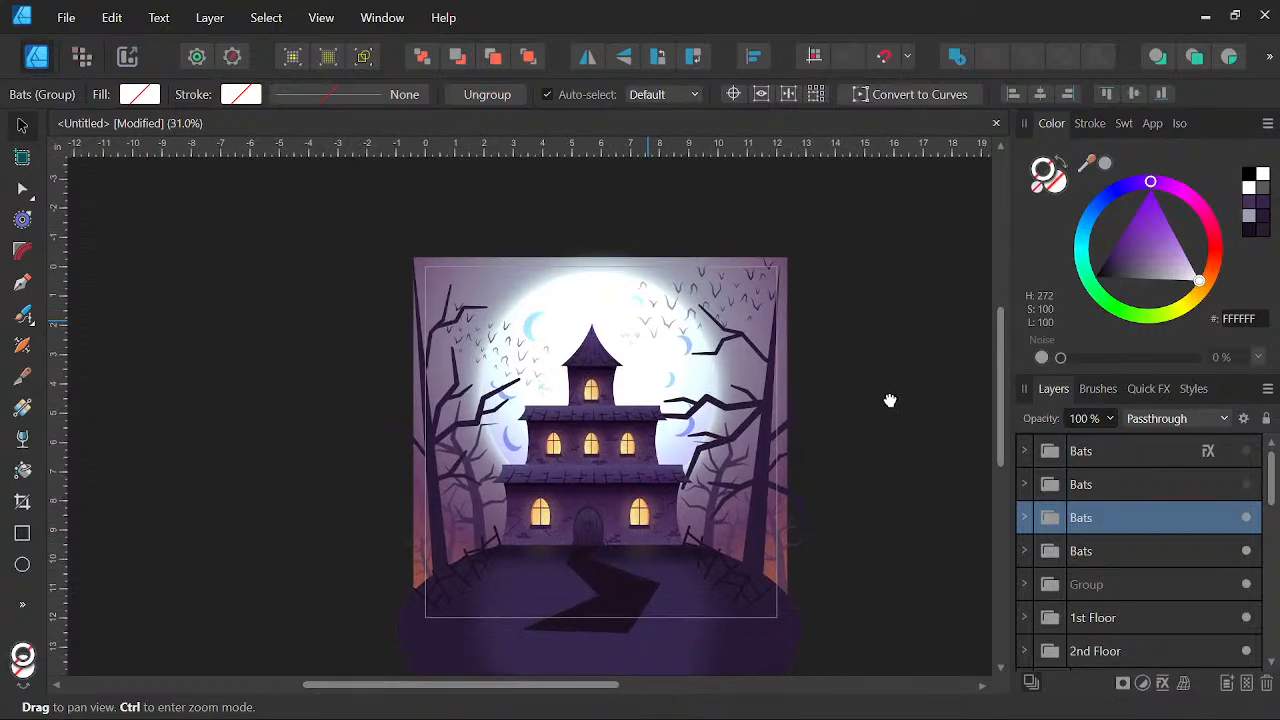
pyautogui.press('space')
pyautogui.click(868, 422)
pyautogui.press('space')
pyautogui.moveTo(917, 464); pyautogui.dragTo(922, 419)
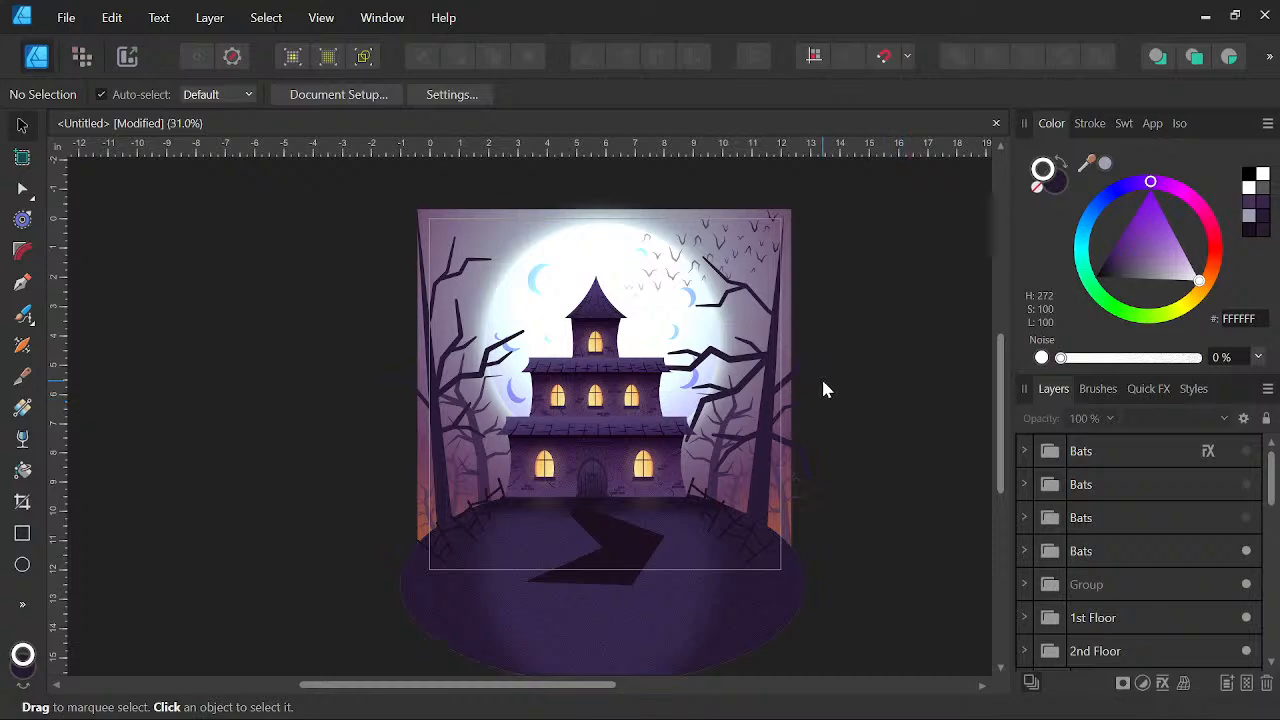
pyautogui.scroll(1, 822, 378)
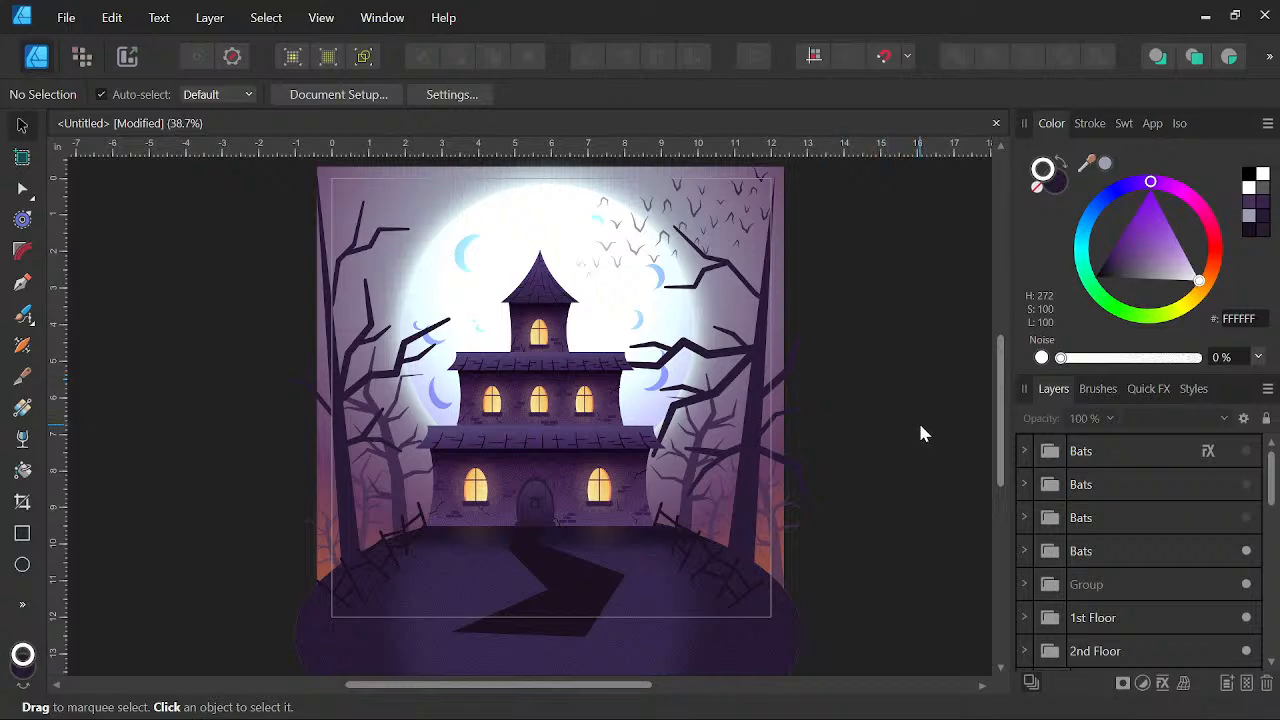
# Draw a flat ellipse about 1.6 in wide near the moon's upper left edge, stacked directly above the Pixel layer
pyautogui.scroll(-5, 1121, 543)
pyautogui.scroll(-2, 1121, 551)
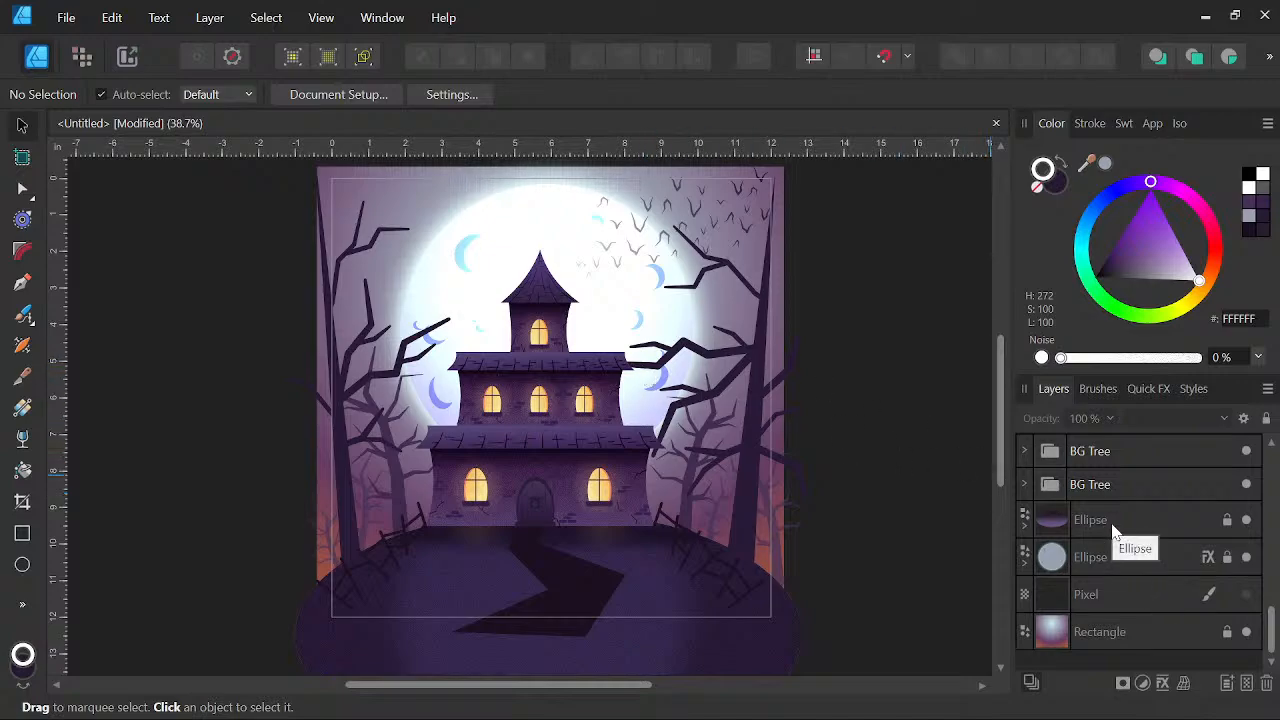
pyautogui.click(1110, 594)
pyautogui.scroll(1, 422, 331)
pyautogui.moveTo(422, 331); pyautogui.dragTo(488, 456)
pyautogui.click(23, 566)
pyautogui.scroll(1, 412, 378)
pyautogui.moveTo(438, 366); pyautogui.dragTo(530, 394)
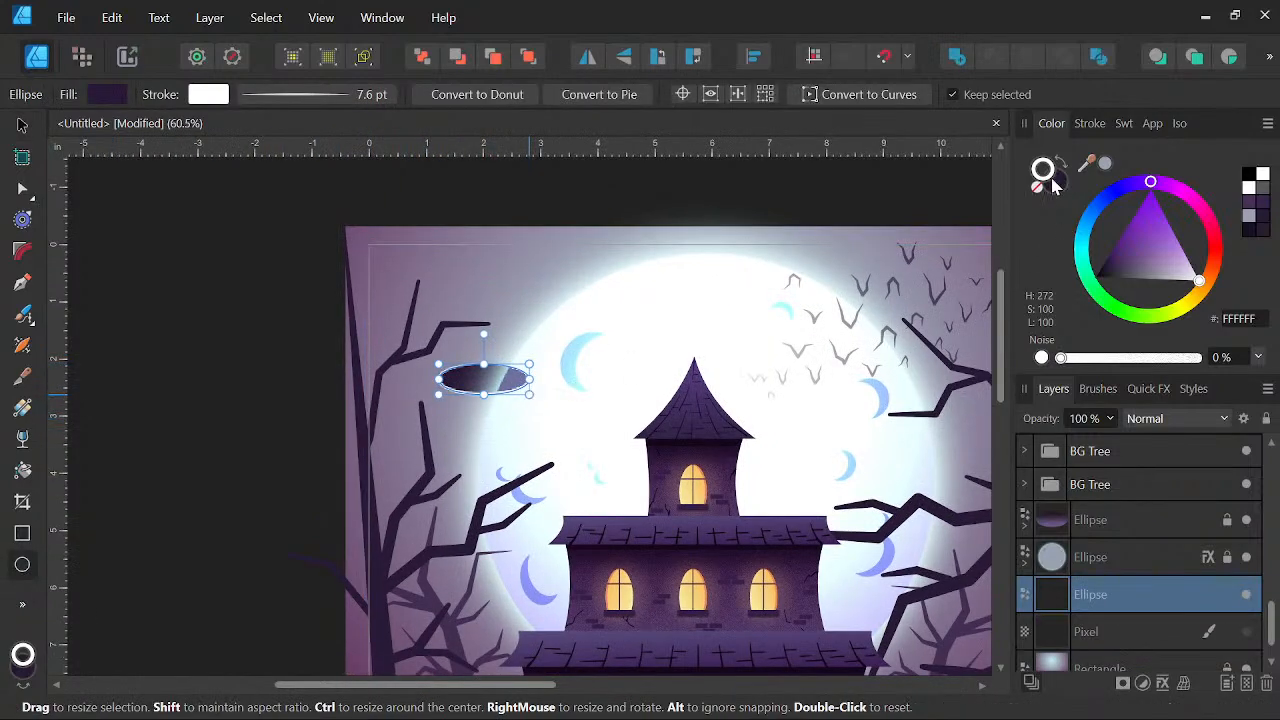
# Remove the ellipse's stroke and set its fill to white, FFFFFF
pyautogui.click(1037, 188)
pyautogui.click(1055, 188)
pyautogui.moveTo(1114, 265); pyautogui.dragTo(1205, 306)
pyautogui.scroll(2, 463, 374)
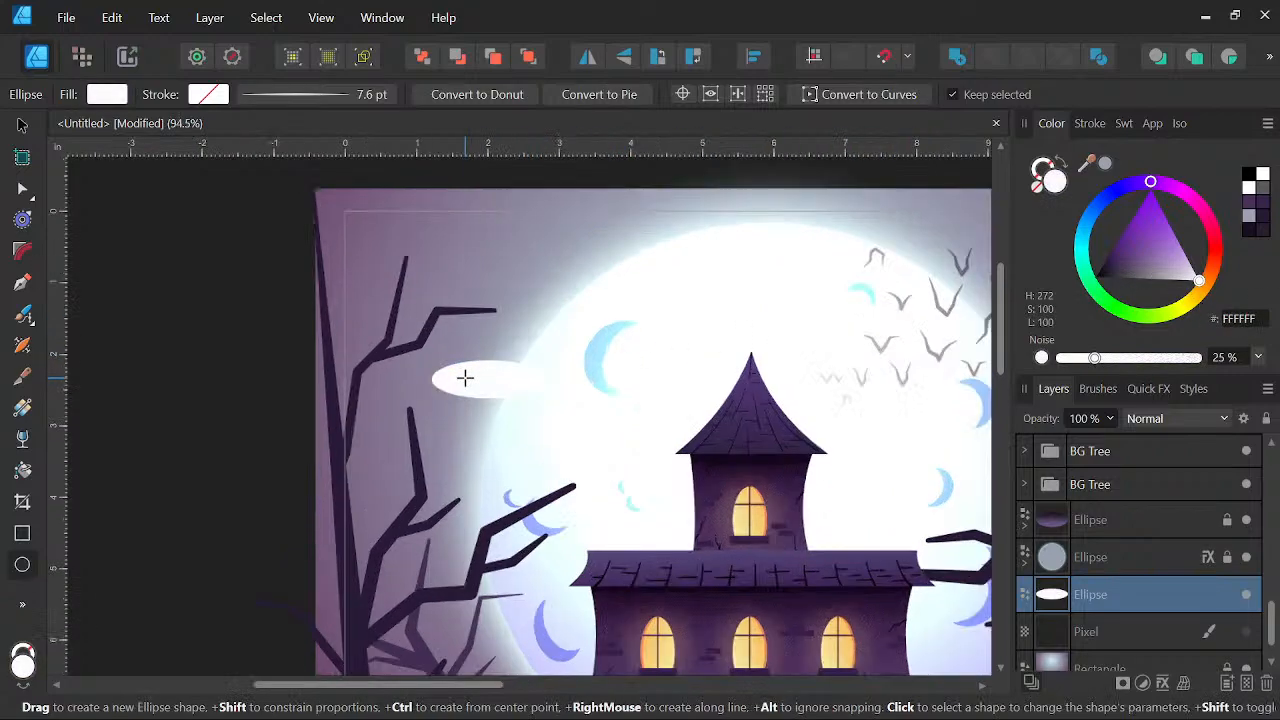
# Draw four more overlapping white ellipses around the first one to build up a cloud with a long flat base
pyautogui.moveTo(403, 387); pyautogui.dragTo(506, 410)
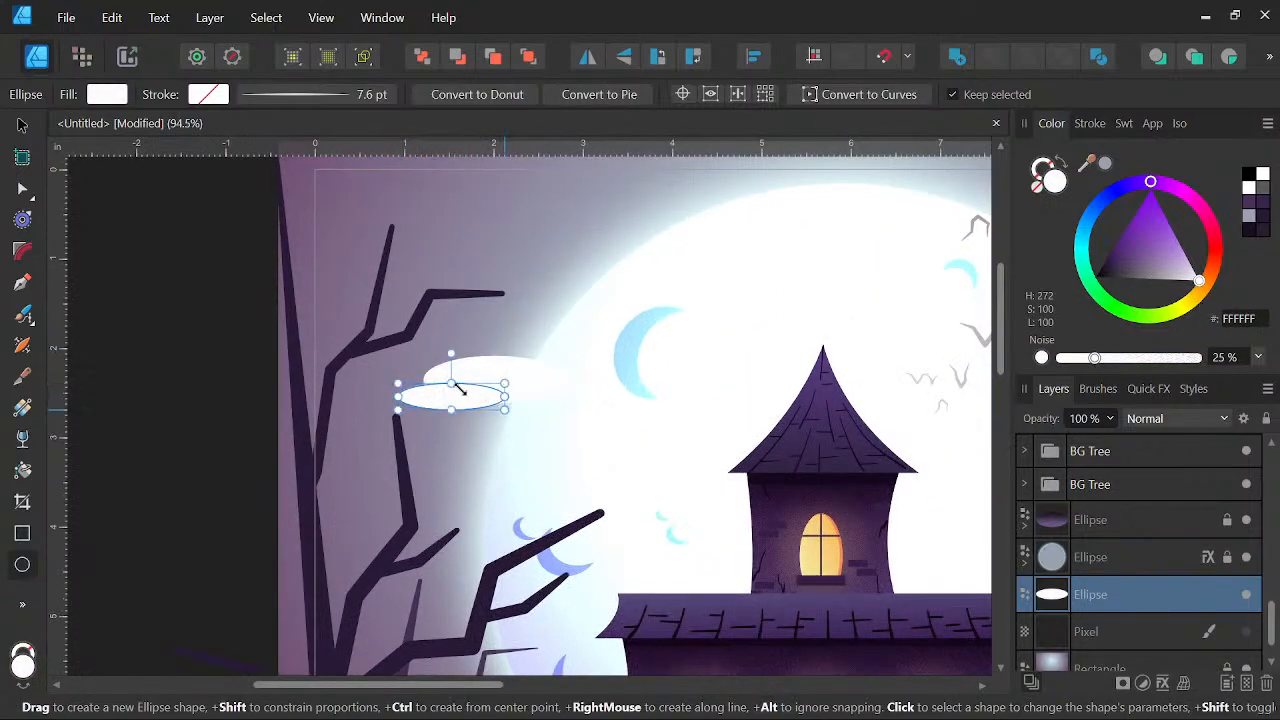
pyautogui.scroll(2, 404, 365)
pyautogui.moveTo(594, 420); pyautogui.dragTo(517, 407)
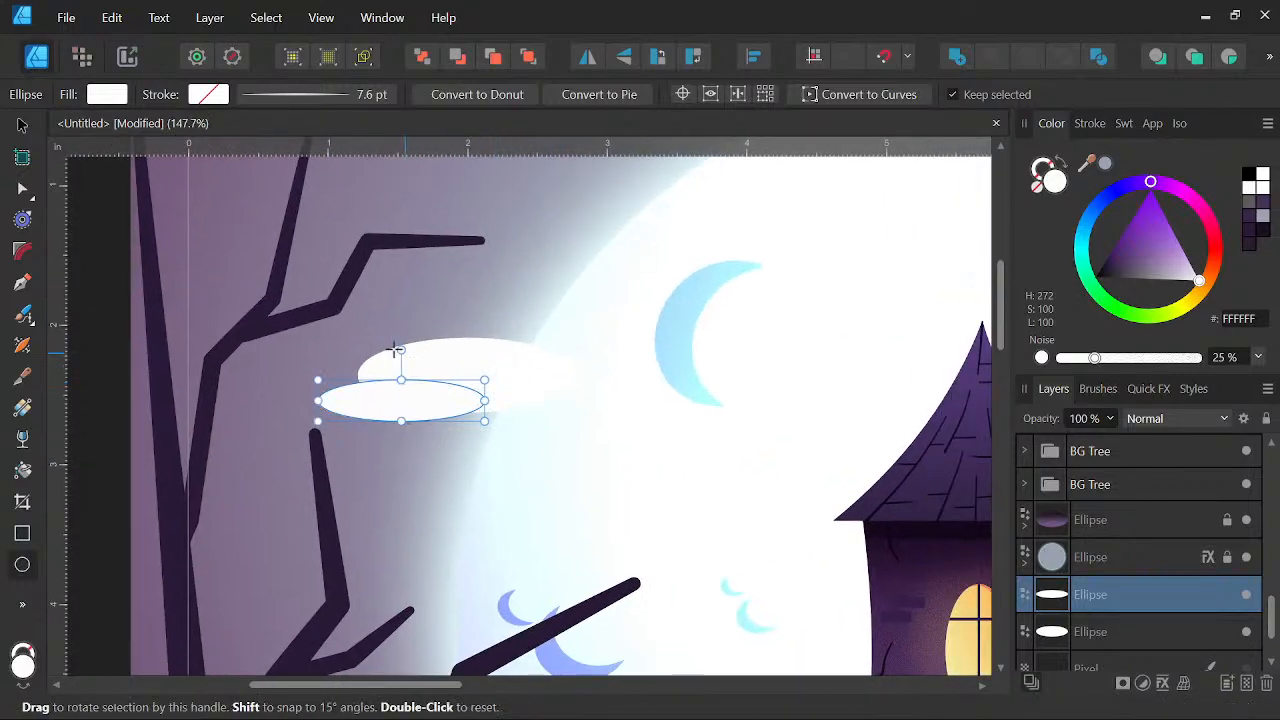
pyautogui.moveTo(389, 323); pyautogui.dragTo(475, 374)
pyautogui.moveTo(395, 384); pyautogui.dragTo(720, 429)
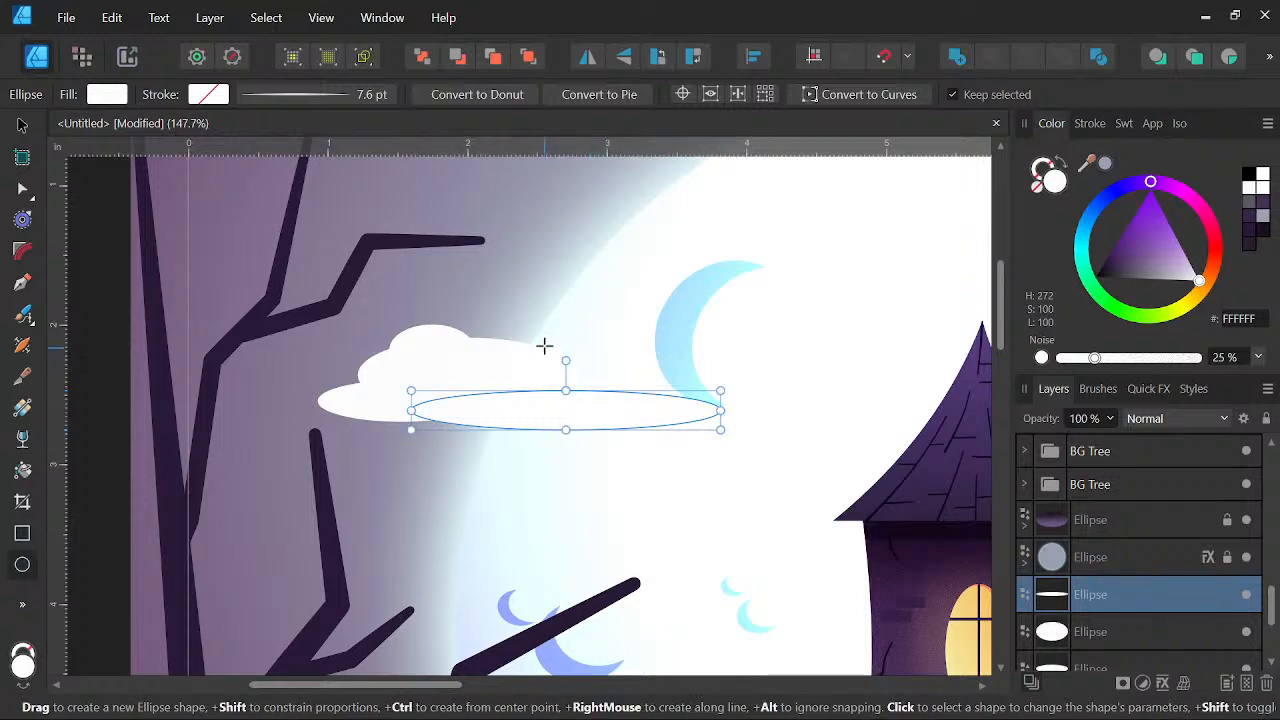
pyautogui.moveTo(604, 338); pyautogui.dragTo(507, 407)
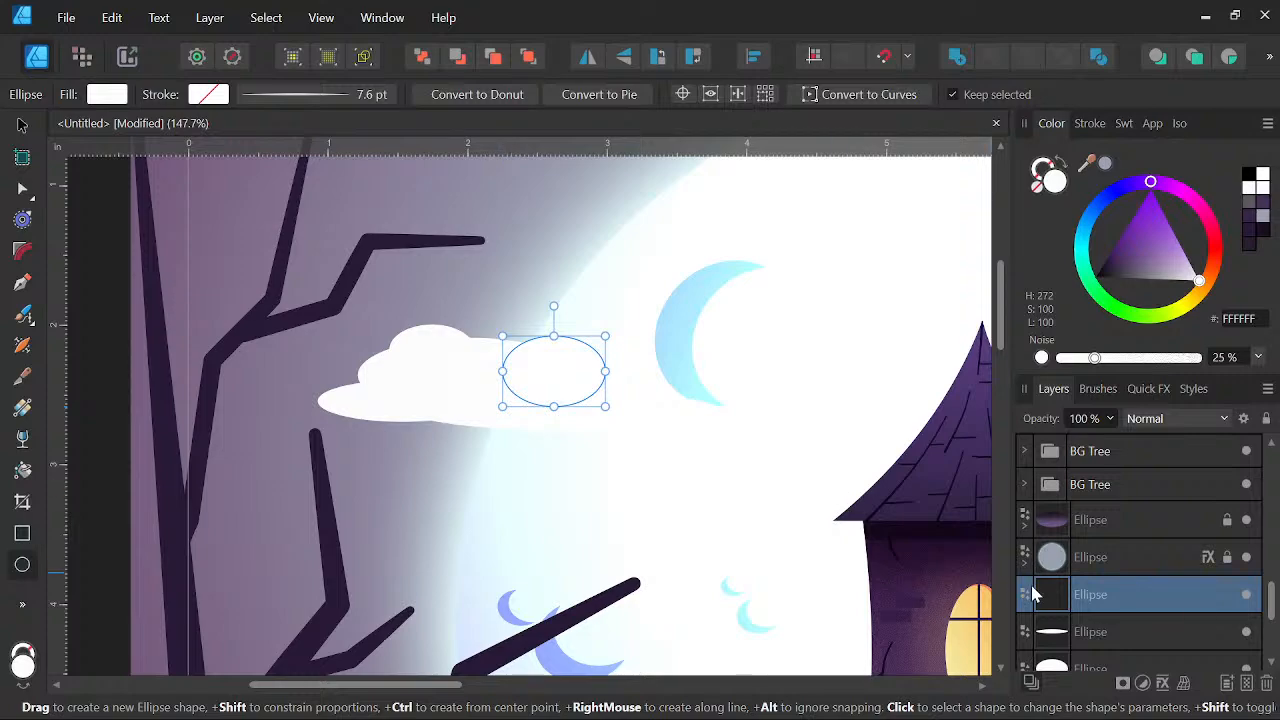
# Select all five cloud ellipses and merge them into a single curve with the Add operation
pyautogui.scroll(-5, 1123, 601)
pyautogui.keyDown('shift'); pyautogui.click(1108, 565); pyautogui.keyUp('shift')
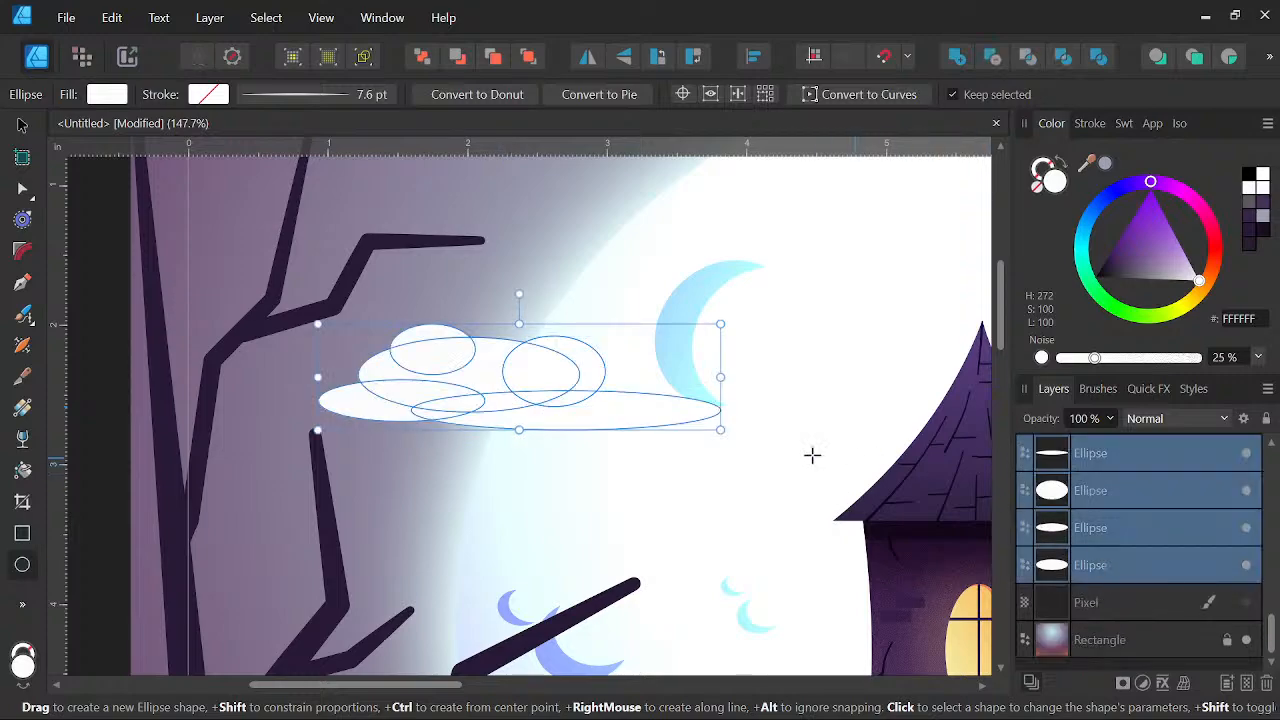
pyautogui.click(957, 58)
pyautogui.scroll(-2, 594, 251)
# Move the cloud up and left behind the left tree's upper branches and fill it with grey-blue, 9BA1B3
pyautogui.moveTo(599, 328); pyautogui.dragTo(602, 391)
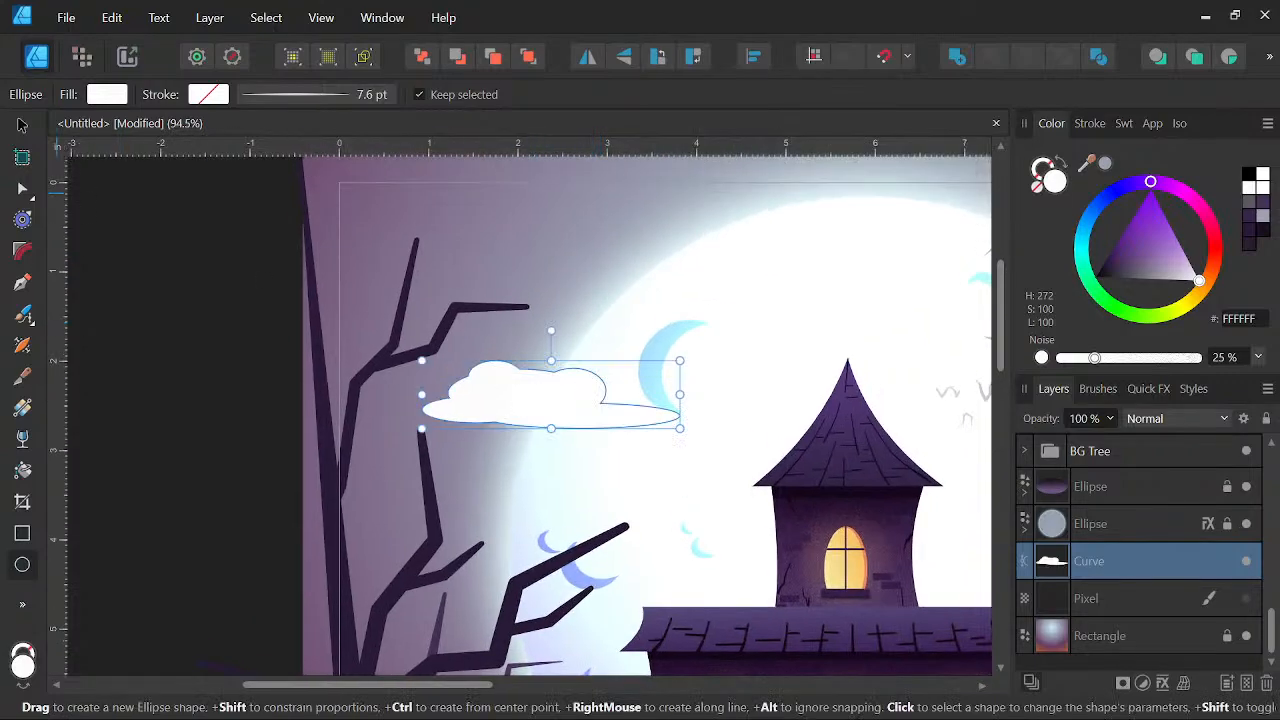
pyautogui.click(22, 123)
pyautogui.moveTo(480, 385); pyautogui.dragTo(391, 310)
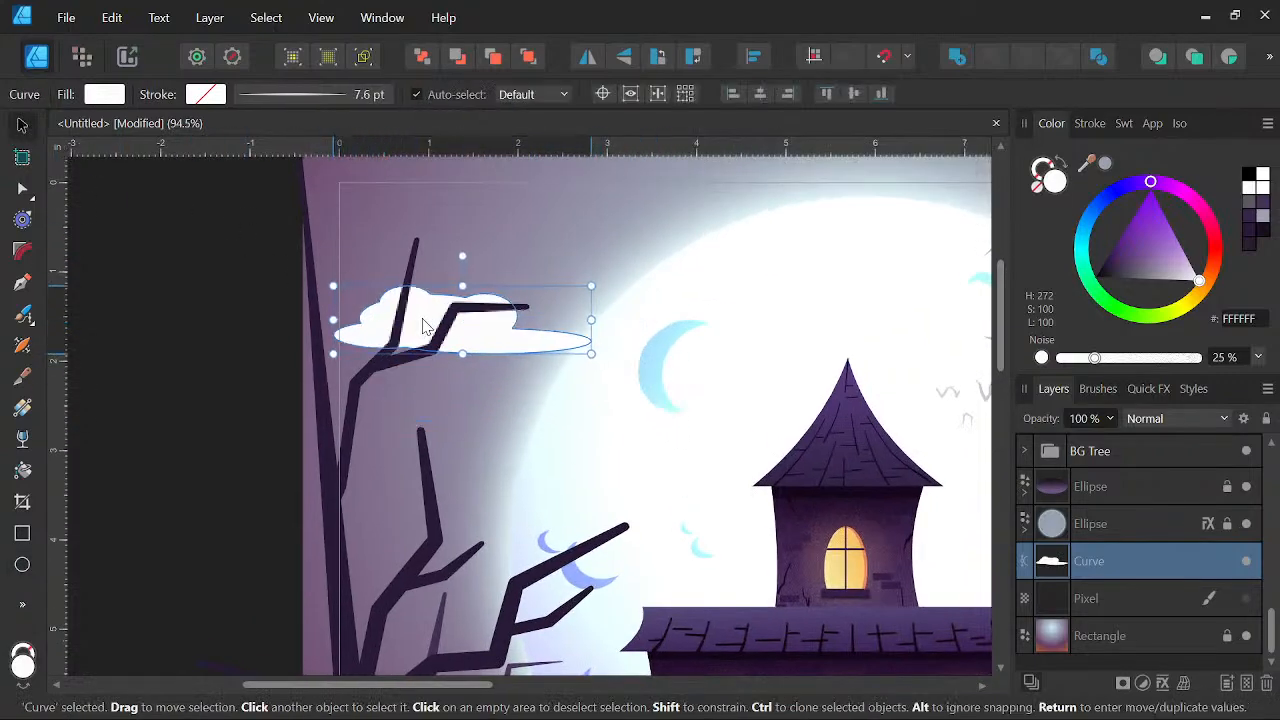
pyautogui.click(1263, 222)
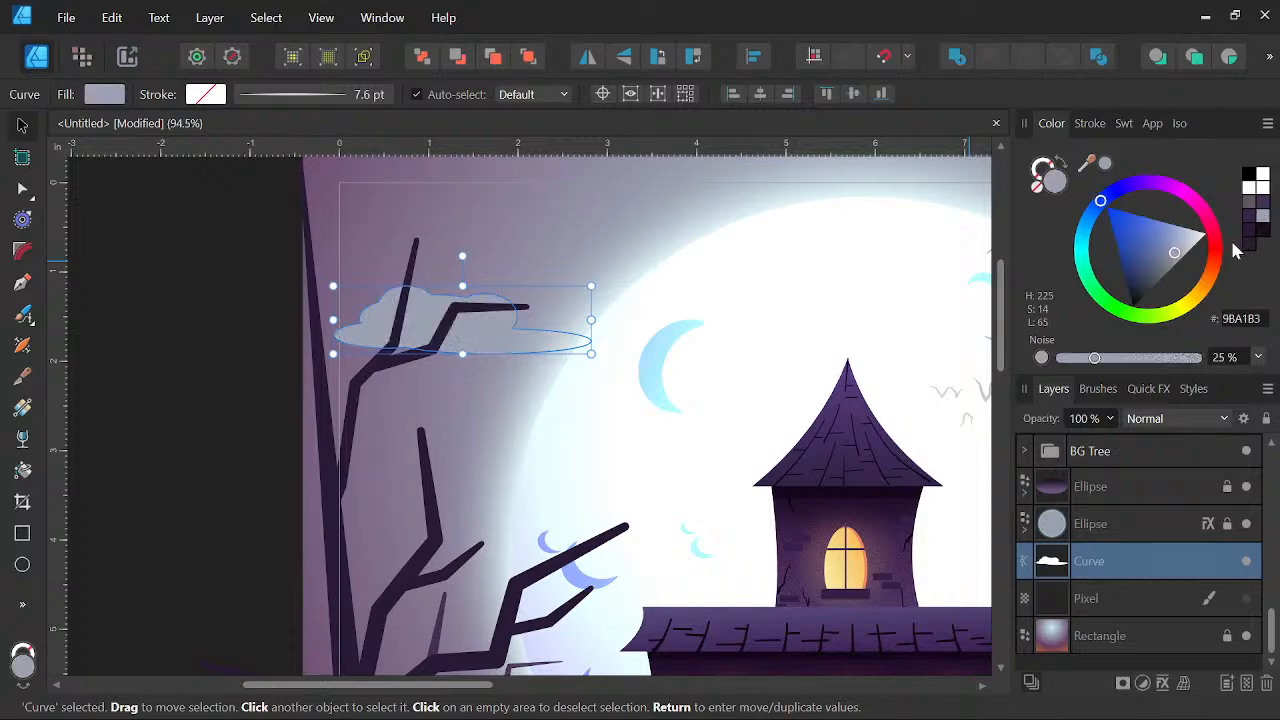
# Recolour the cloud to a pale blue, CBE1EE, and set its fill noise to 0%
pyautogui.moveTo(506, 351); pyautogui.dragTo(481, 347)
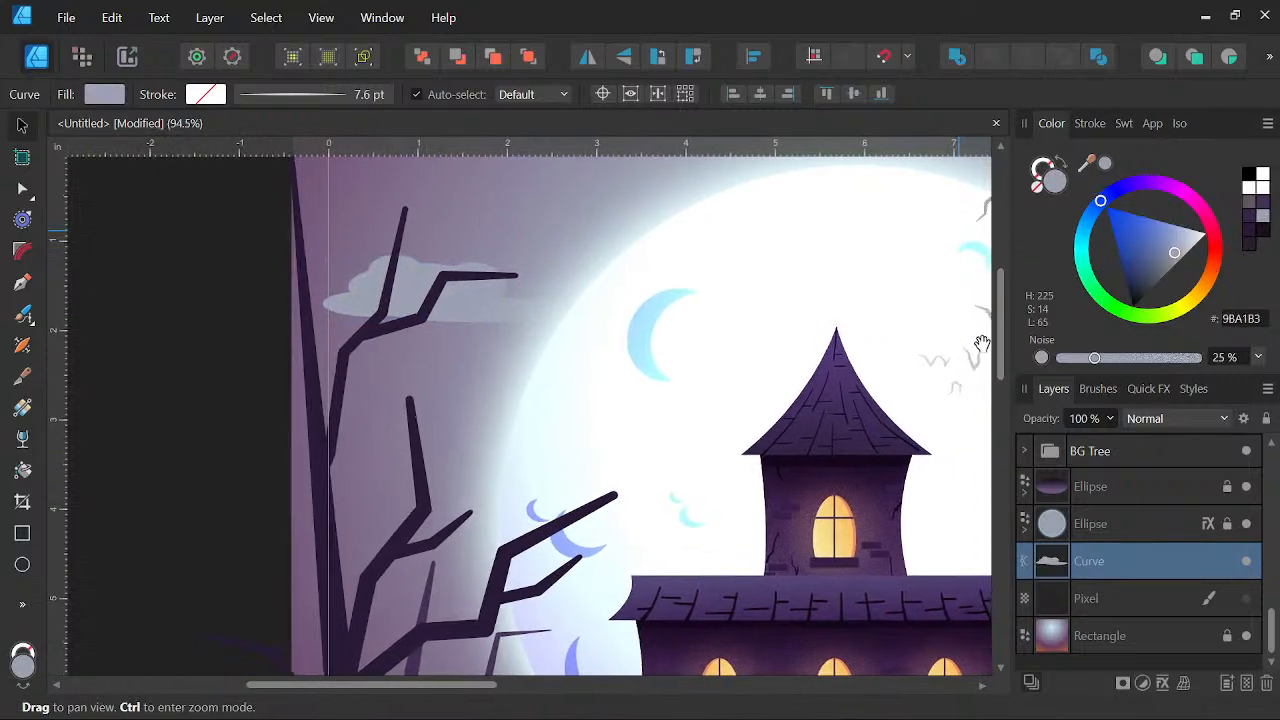
pyautogui.click(1253, 188)
pyautogui.click(1090, 233)
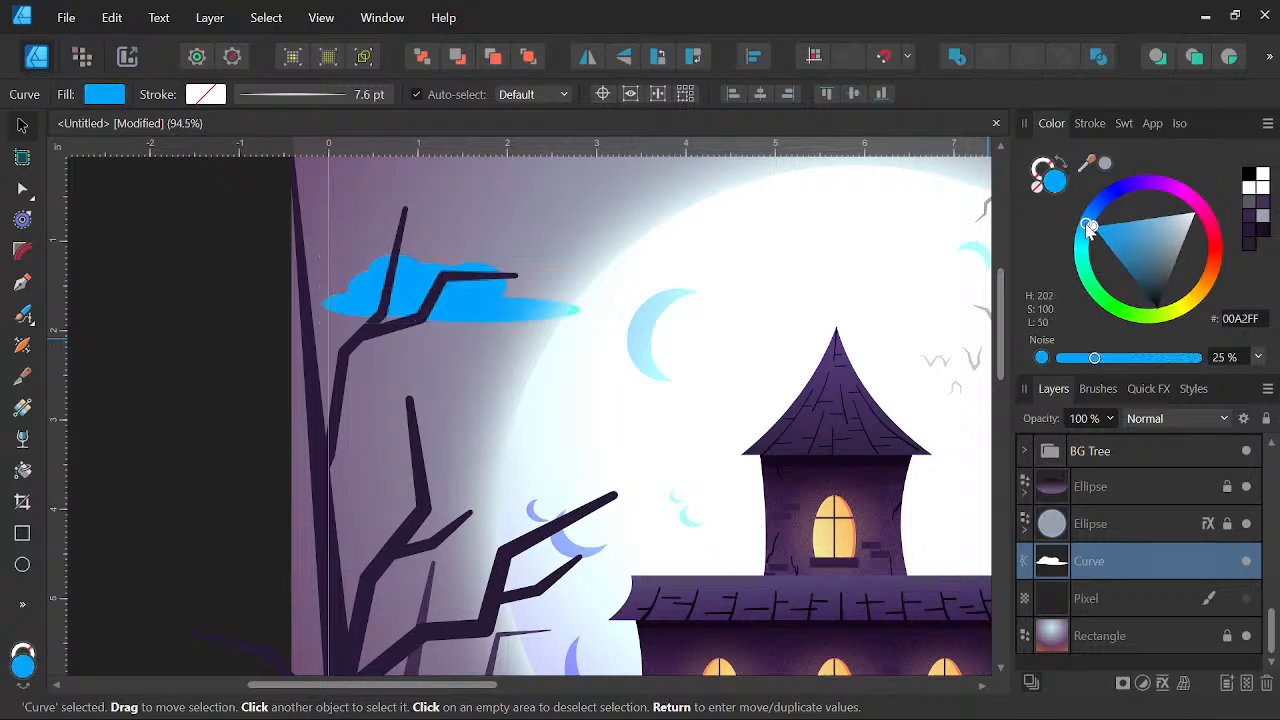
pyautogui.click(1161, 222)
pyautogui.moveTo(1097, 357); pyautogui.dragTo(1097, 363)
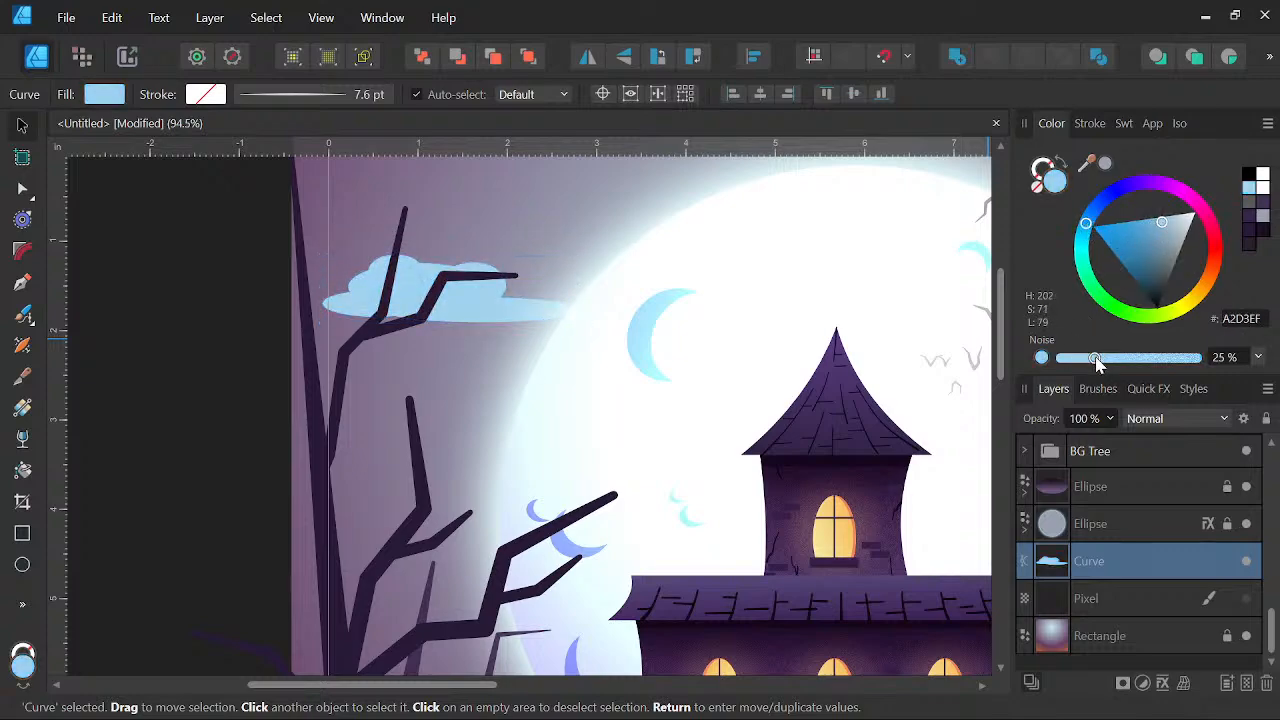
pyautogui.moveTo(1162, 224); pyautogui.dragTo(1178, 224)
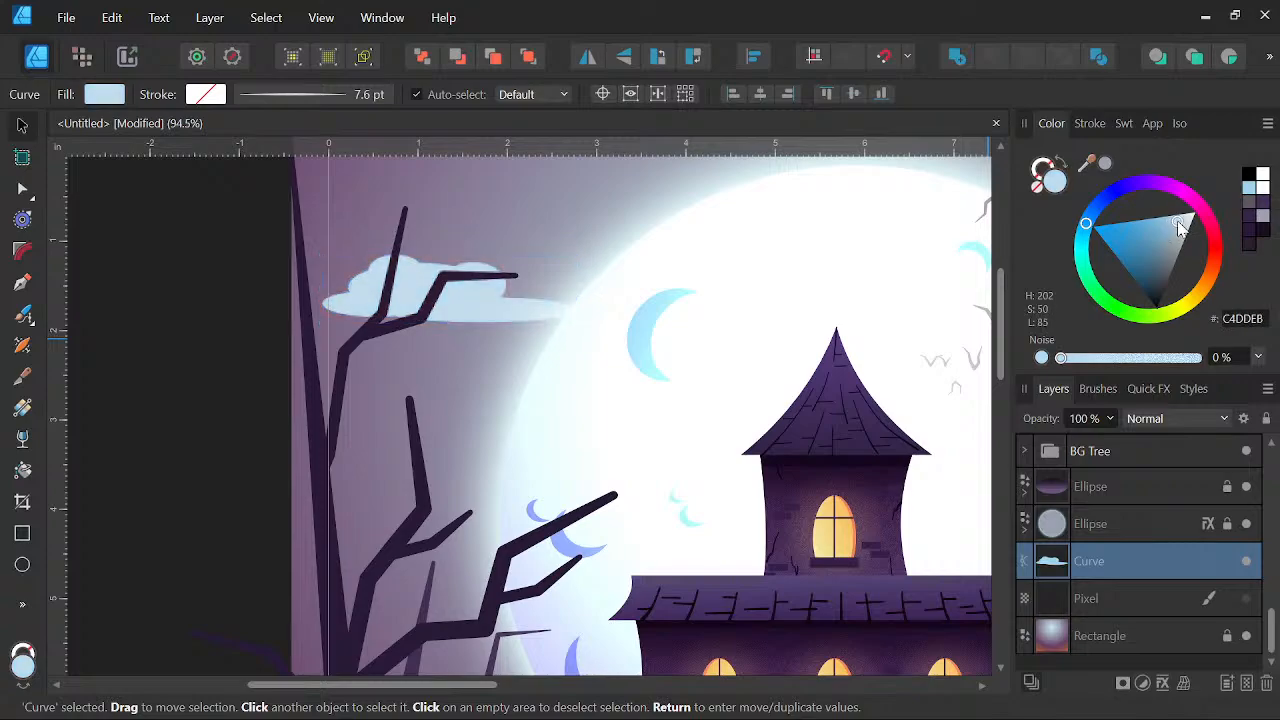
# Change the cloud's blend mode to Soft Light
pyautogui.click(1155, 418)
pyautogui.scroll(-2, 1157, 286)
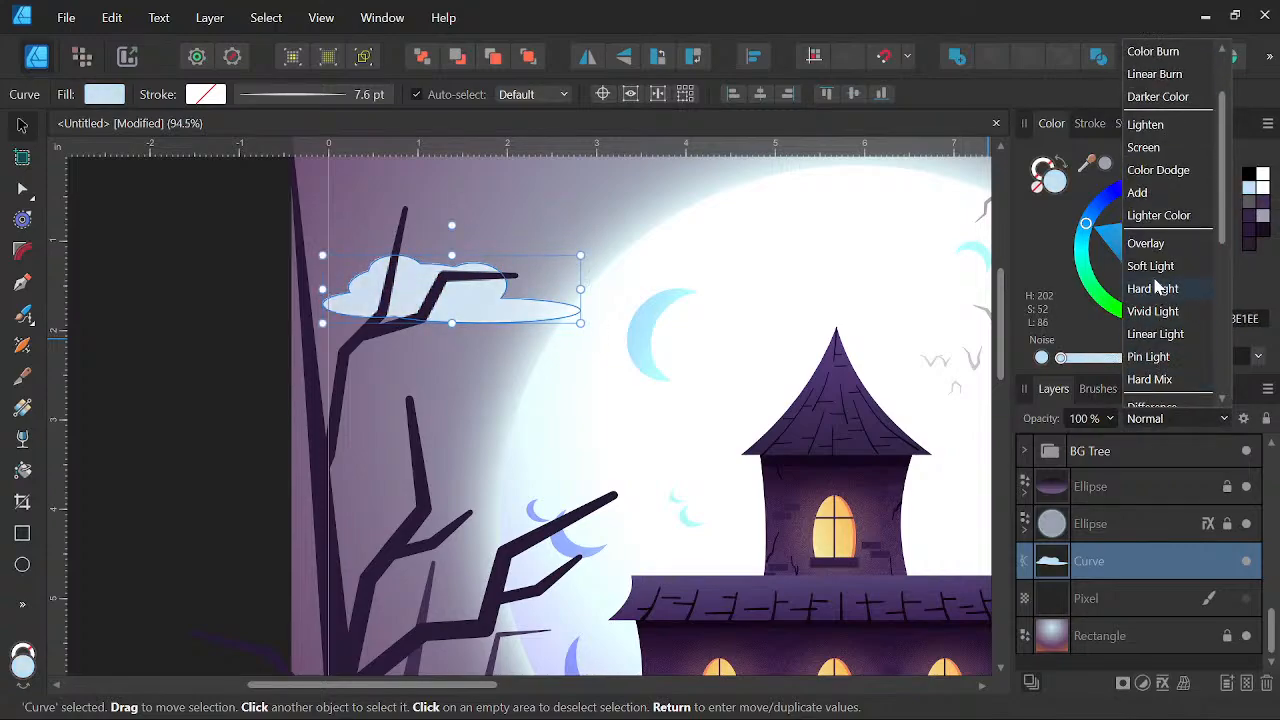
pyautogui.click(1154, 271)
pyautogui.scroll(-4, 568, 322)
pyautogui.moveTo(566, 346); pyautogui.dragTo(523, 373)
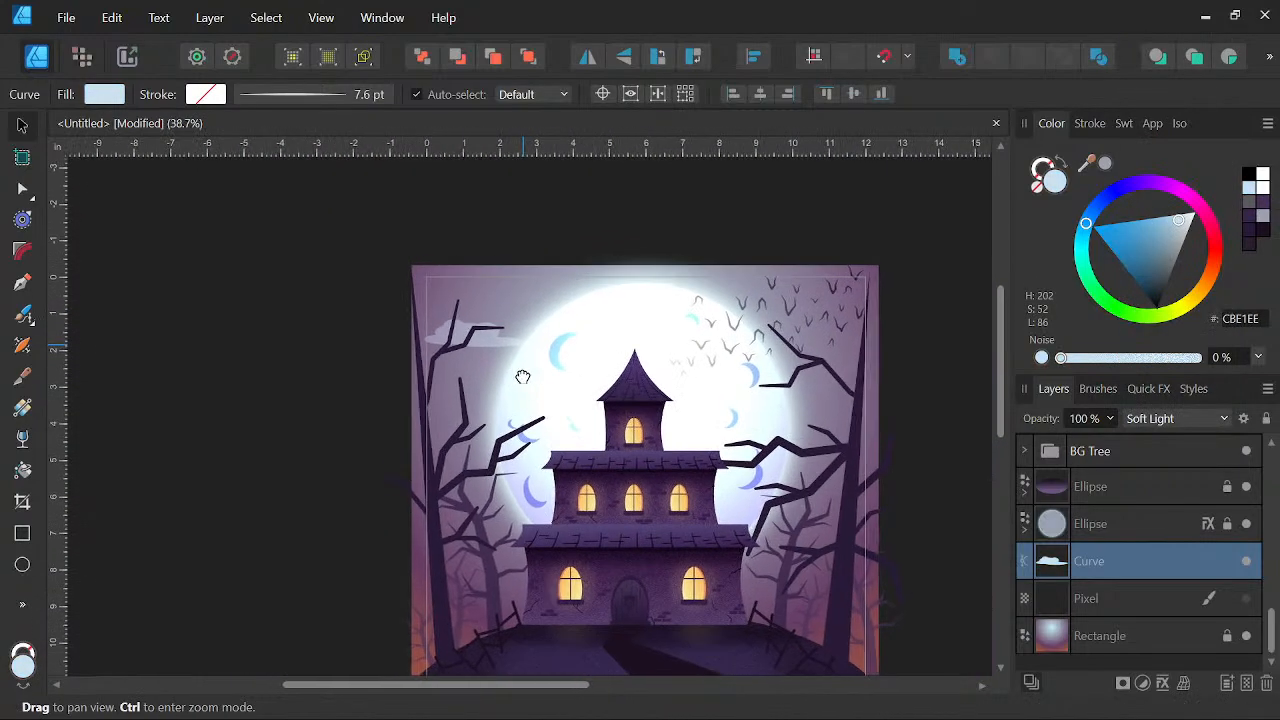
# Duplicate the cloud and place the copy lower, overlapping the moon's left edge
pyautogui.scroll(2, 478, 348)
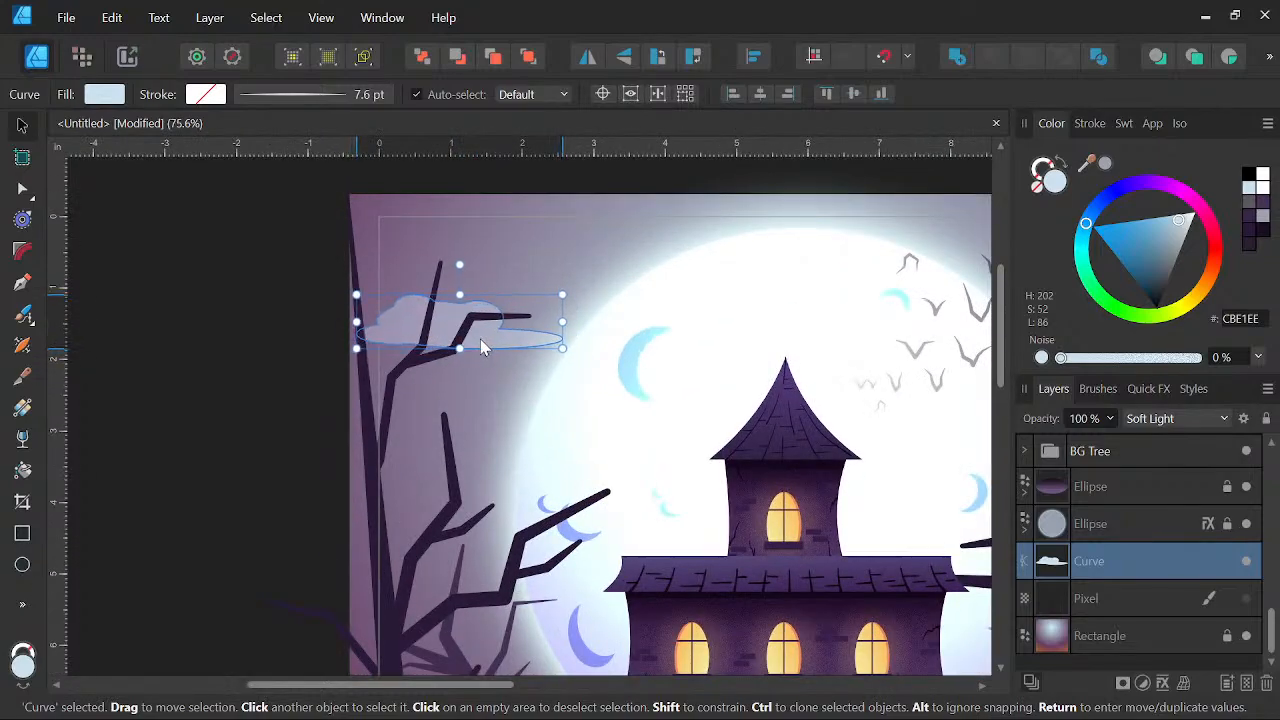
pyautogui.scroll(-3, 481, 335)
pyautogui.scroll(4, 429, 317)
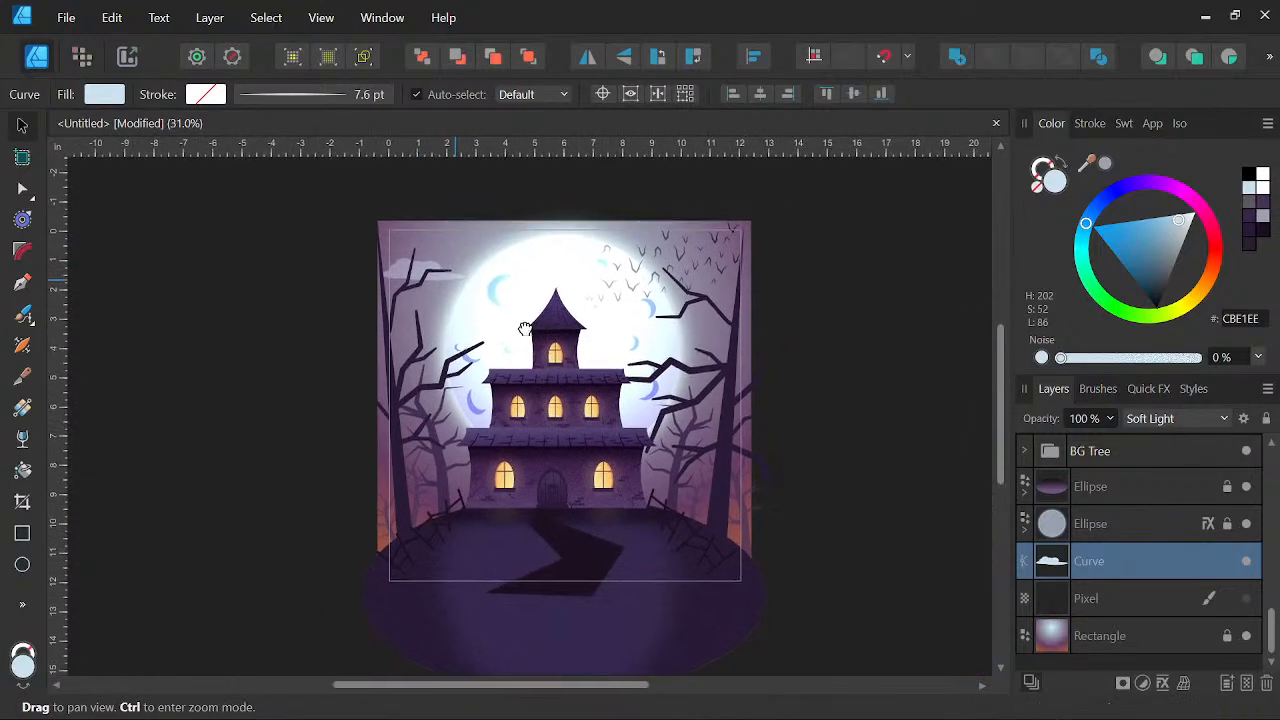
pyautogui.moveTo(408, 283); pyautogui.dragTo(490, 390)
pyautogui.press('space')
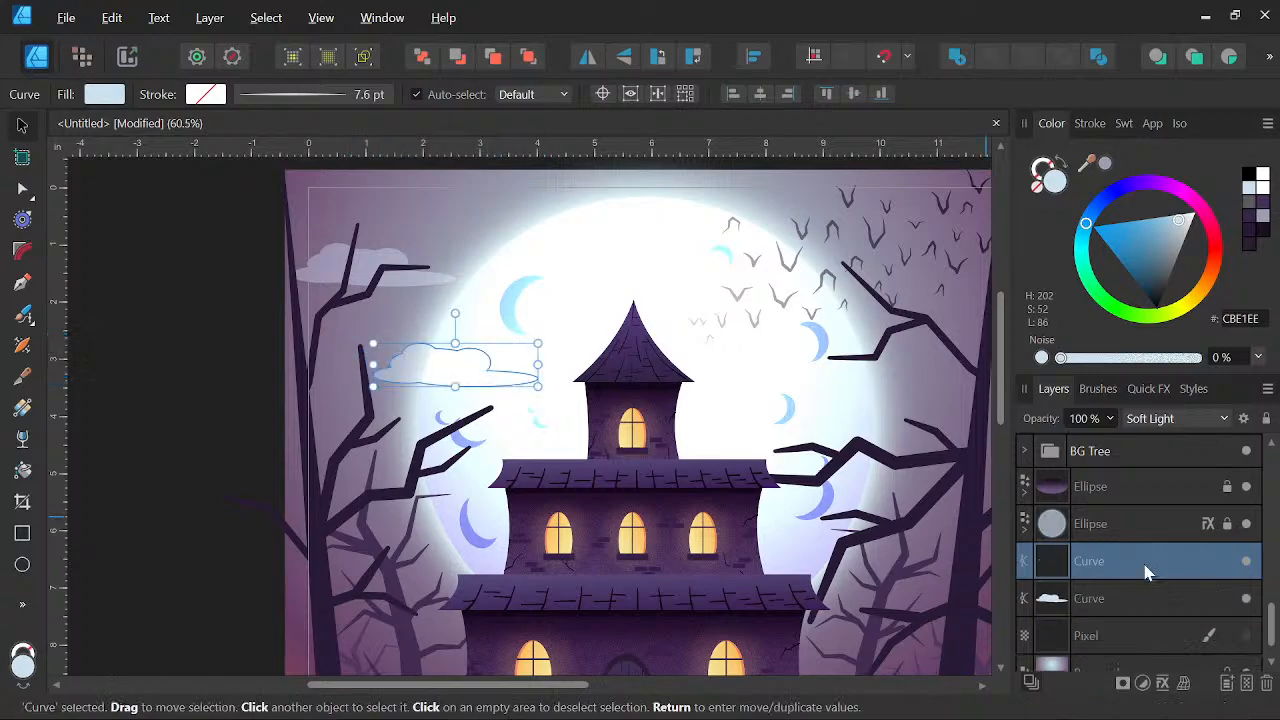
pyautogui.press('space')
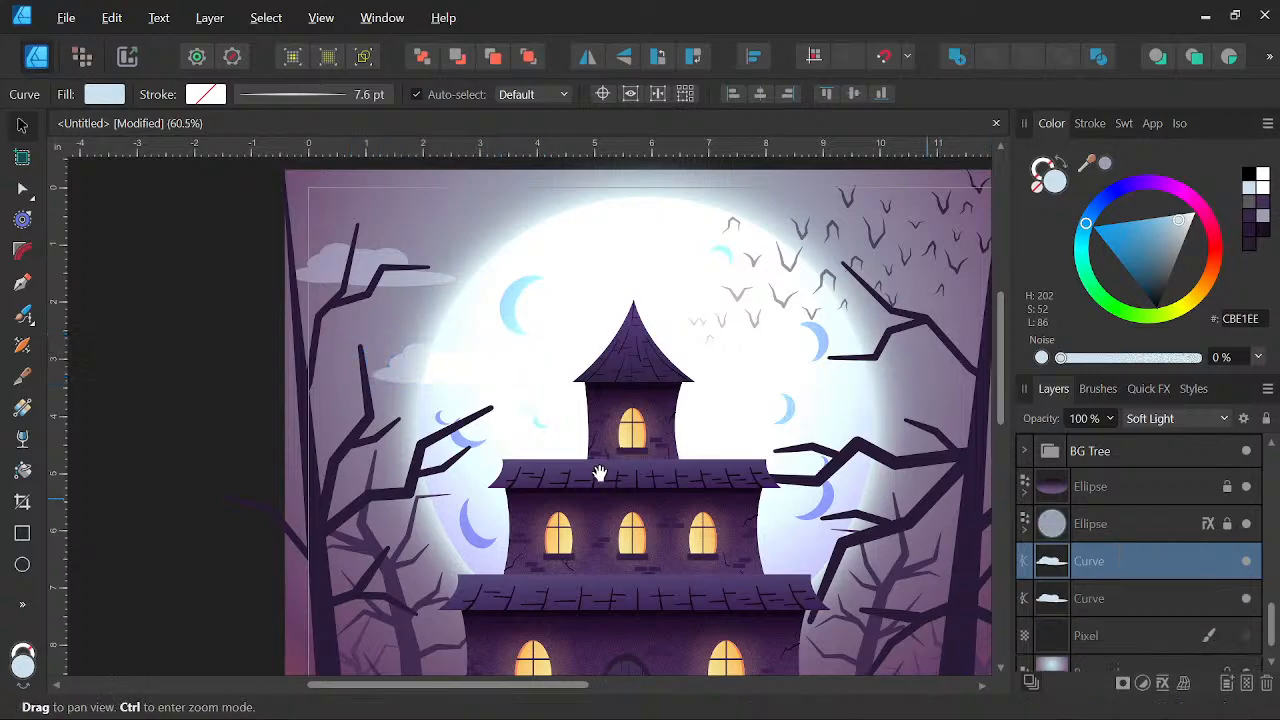
pyautogui.scroll(-3, 596, 475)
pyautogui.moveTo(647, 478); pyautogui.dragTo(650, 419)
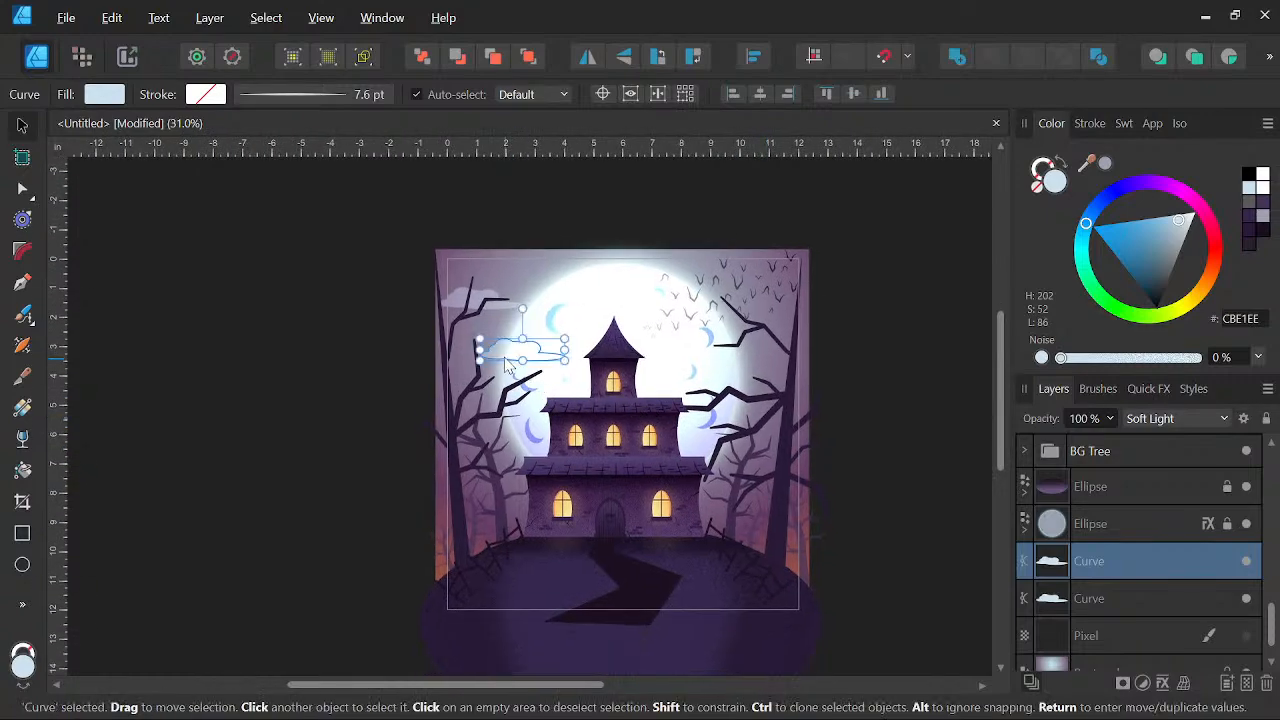
# Place another cloud copy behind the left tree, overhanging the artboard's left edge, and flip it horizontally
pyautogui.scroll(3, 503, 354)
pyautogui.moveTo(498, 356); pyautogui.dragTo(350, 466)
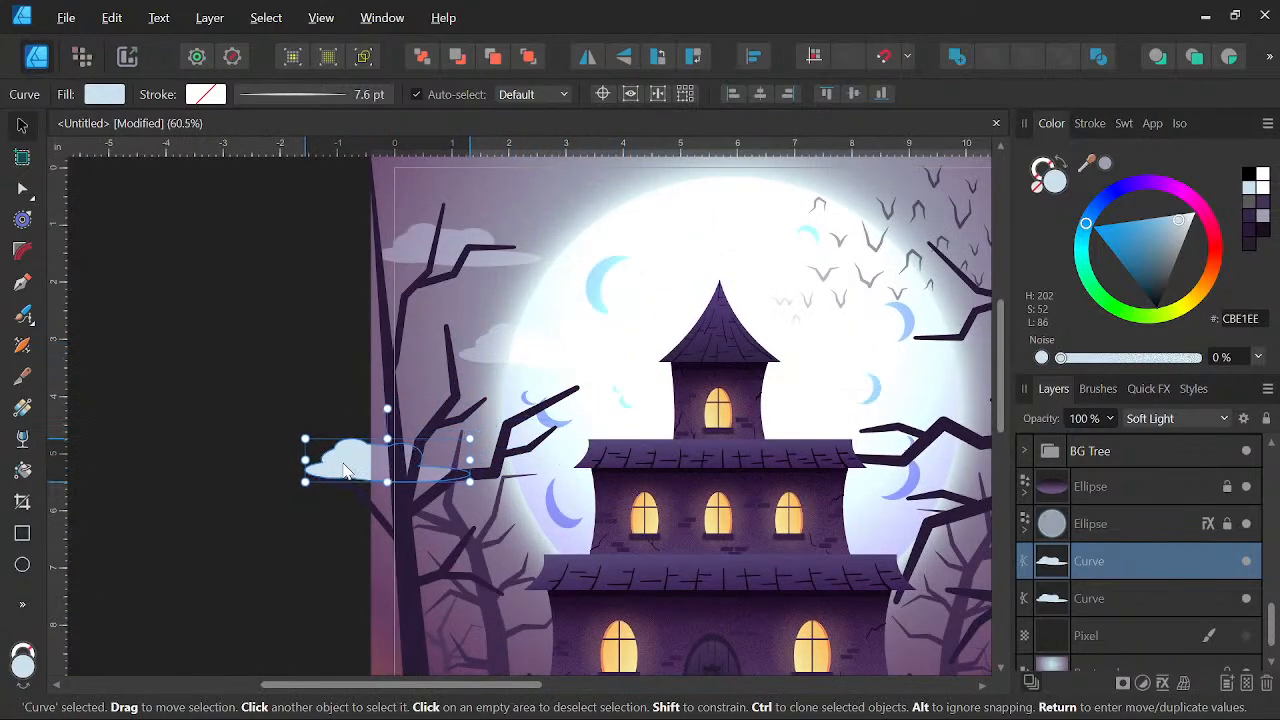
pyautogui.press('space')
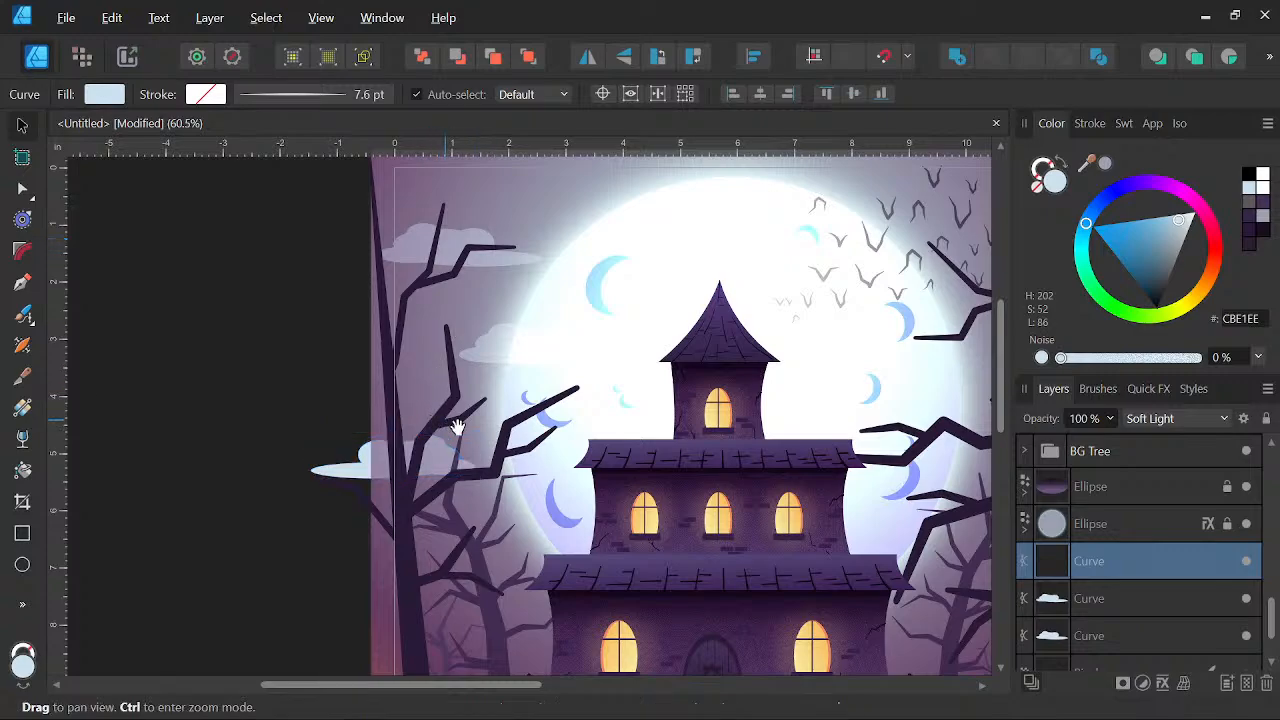
pyautogui.scroll(-3, 451, 423)
pyautogui.moveTo(549, 393); pyautogui.dragTo(531, 416)
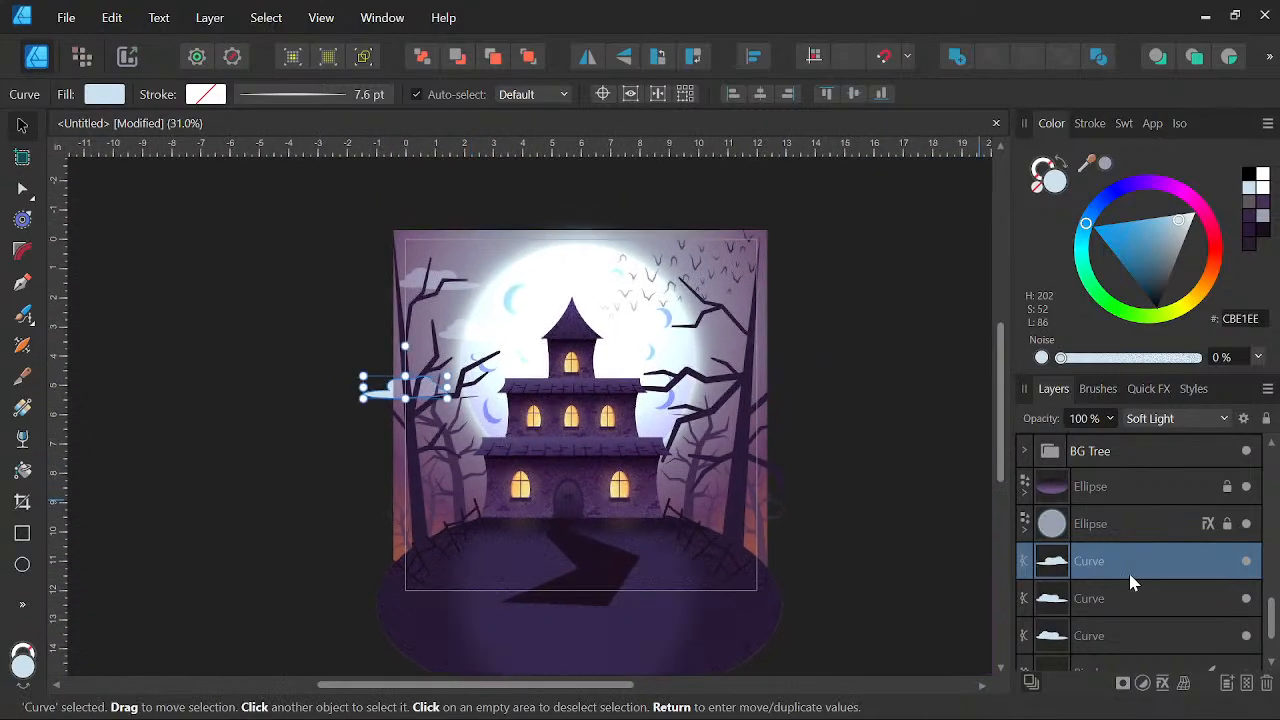
pyautogui.click(1121, 598)
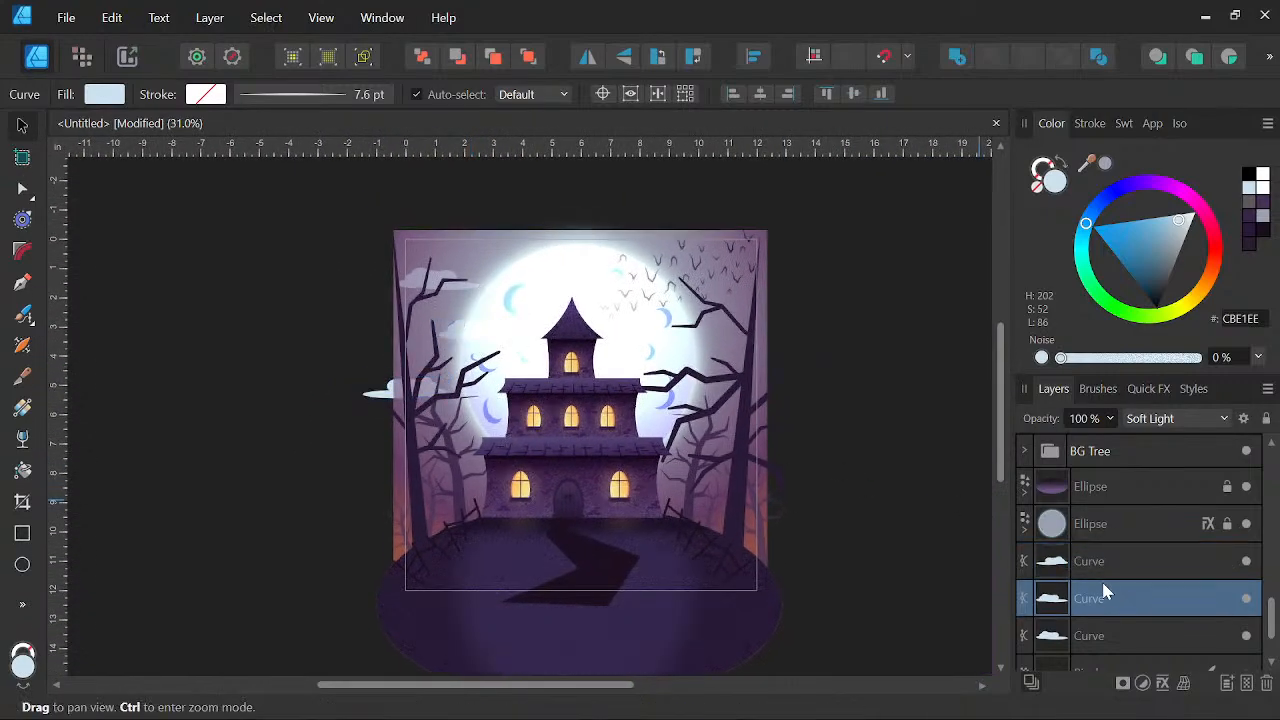
pyautogui.click(1129, 518)
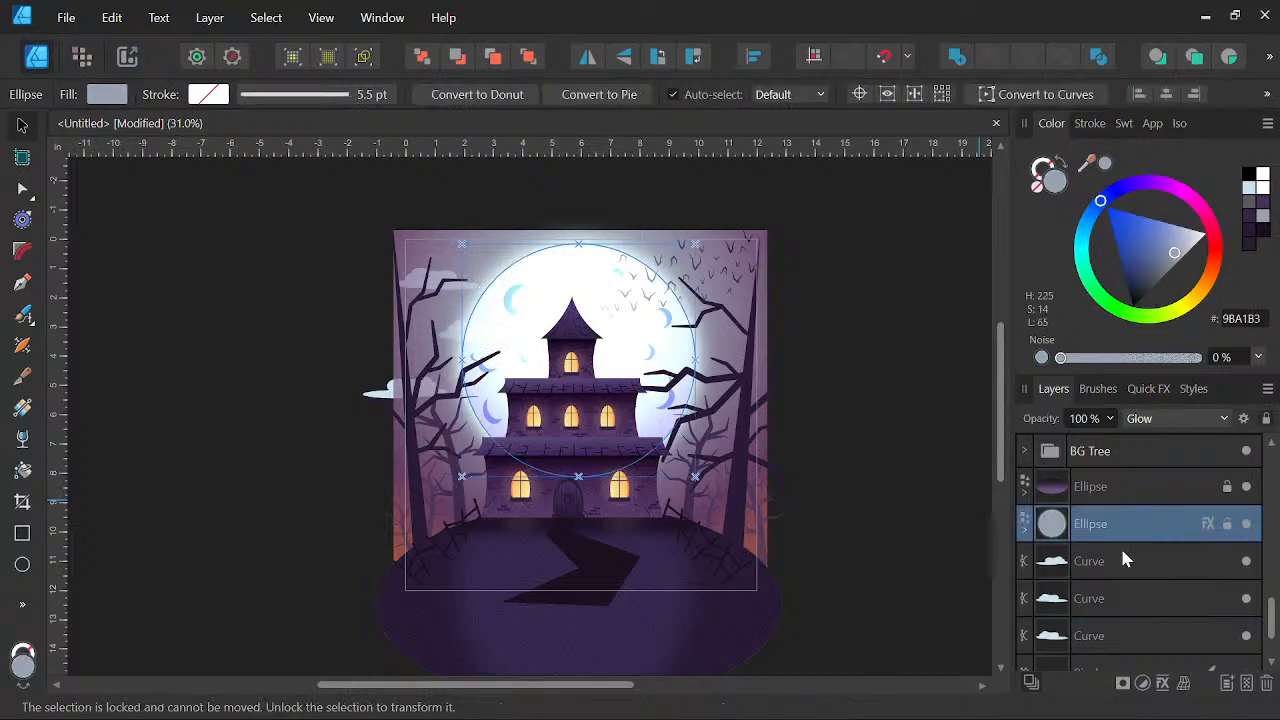
pyautogui.click(1121, 560)
pyautogui.click(22, 565)
pyautogui.scroll(1, 480, 265)
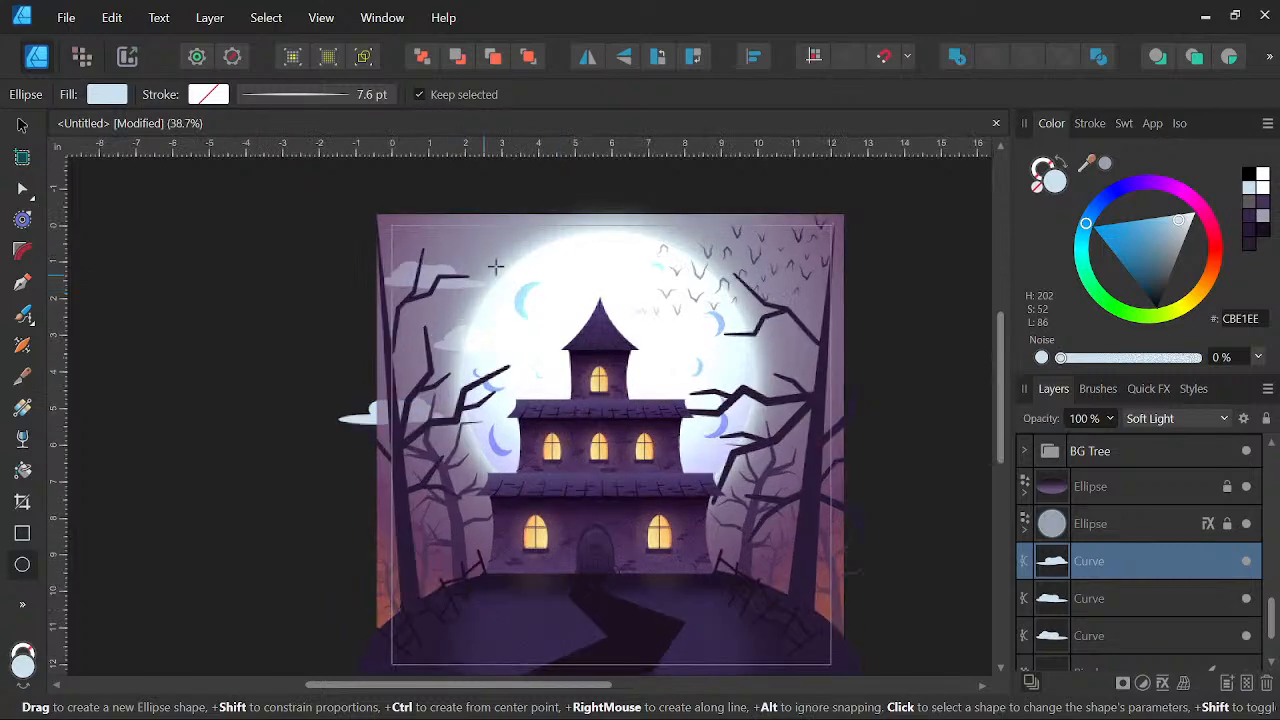
pyautogui.moveTo(465, 237); pyautogui.dragTo(800, 485)
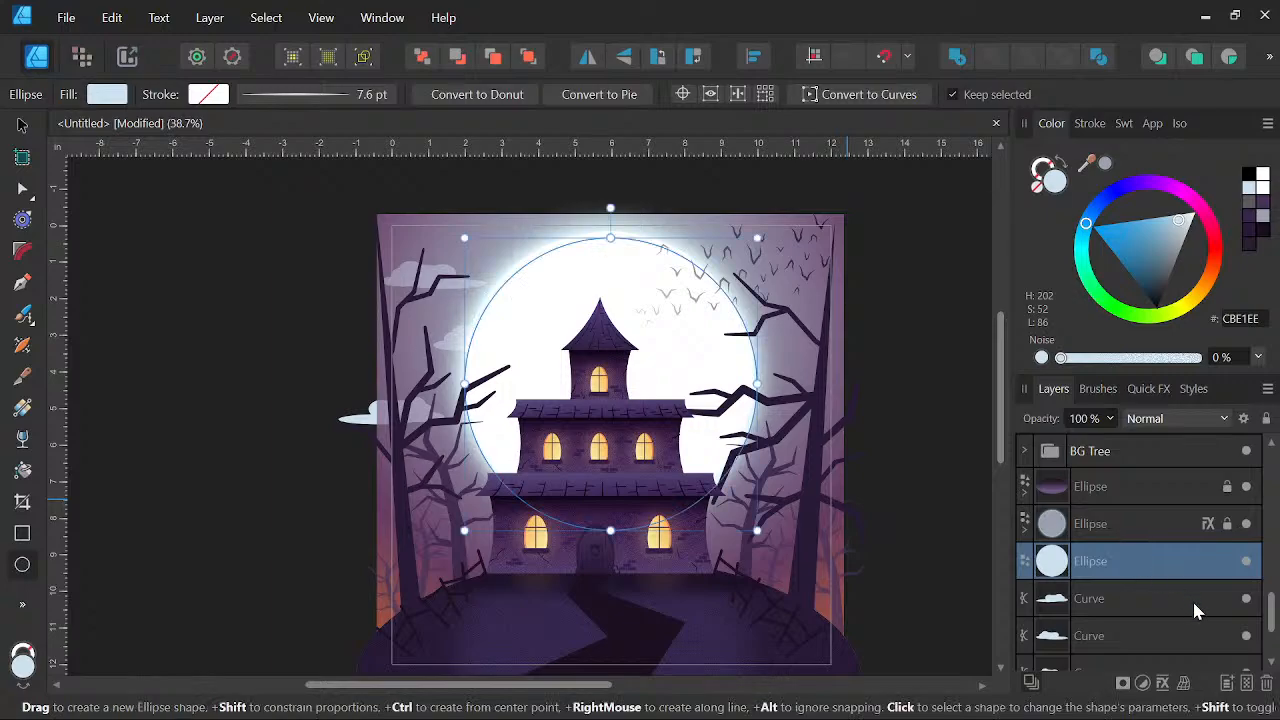
pyautogui.click(1266, 683)
# Narrow the cloud overlapping the moon's left edge and delete it
pyautogui.click(1113, 598)
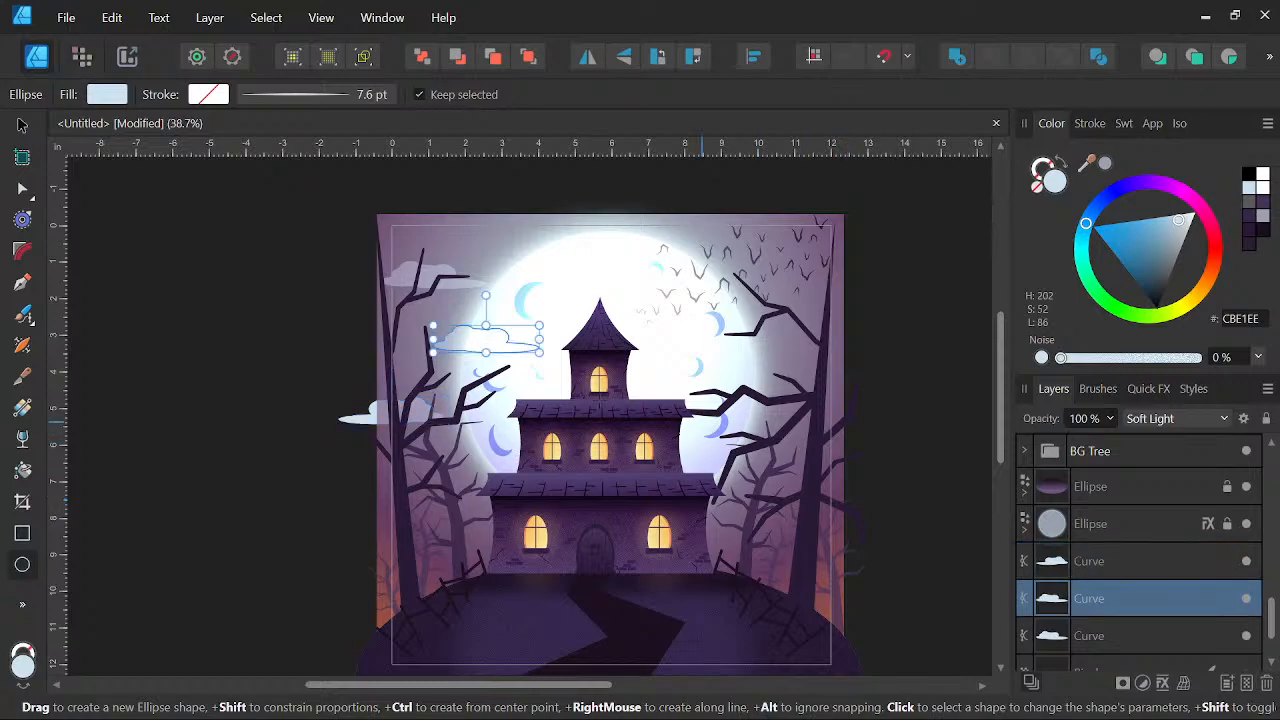
pyautogui.scroll(5, 380, 420)
pyautogui.moveTo(609, 358)
pyautogui.mouseDown()
pyautogui.moveTo(428, 352)
pyautogui.moveTo(516, 352)
pyautogui.mouseUp()
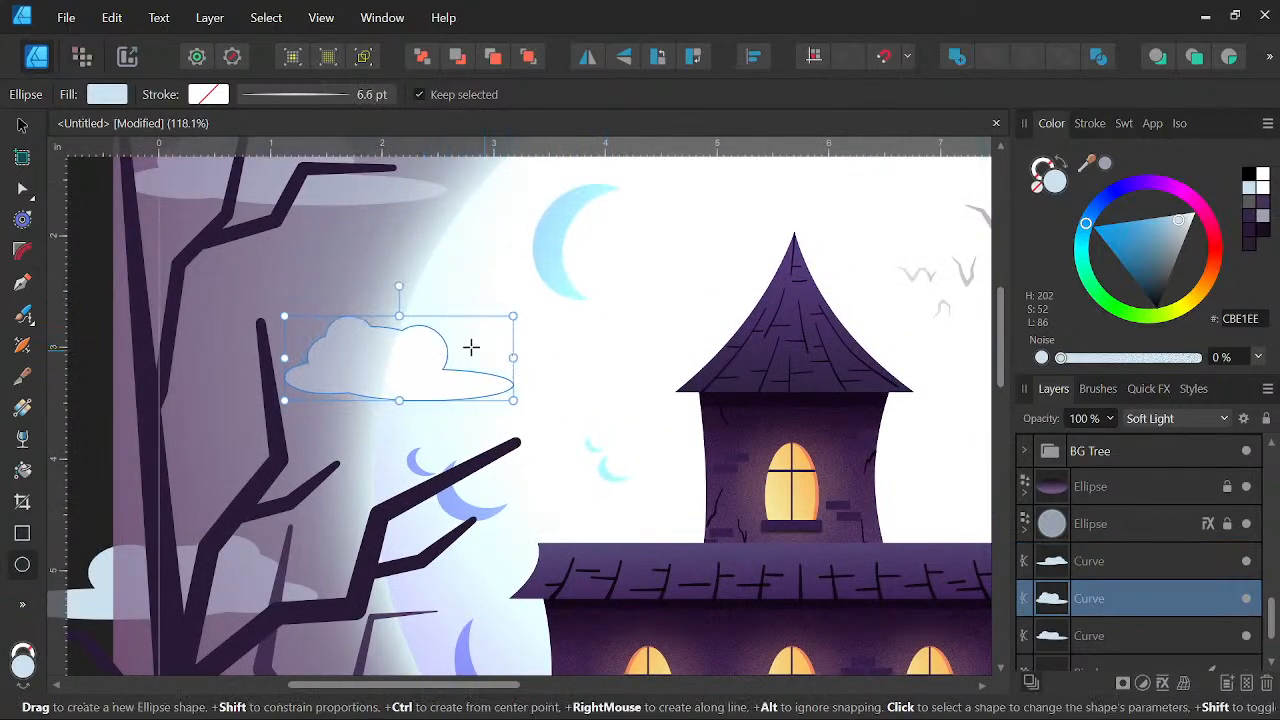
pyautogui.scroll(-3, 460, 390)
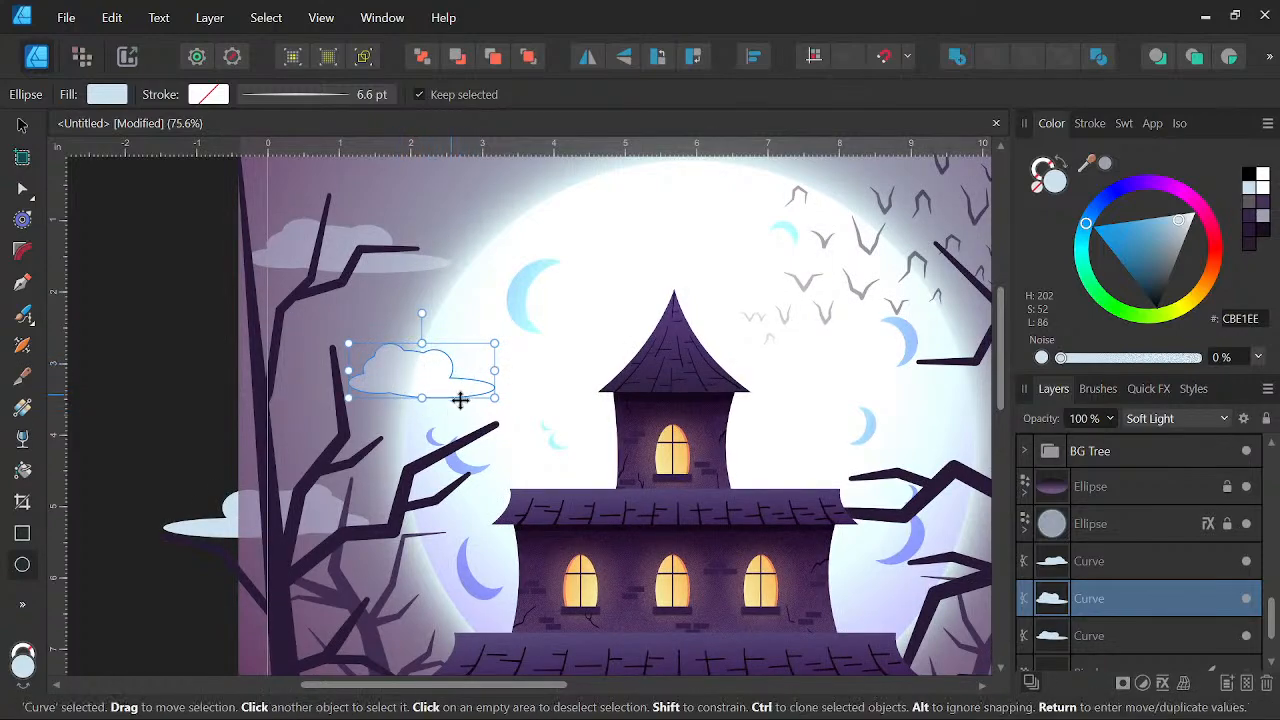
pyautogui.press('Delete')
pyautogui.scroll(-3, 471, 371)
pyautogui.moveTo(671, 410); pyautogui.dragTo(633, 343)
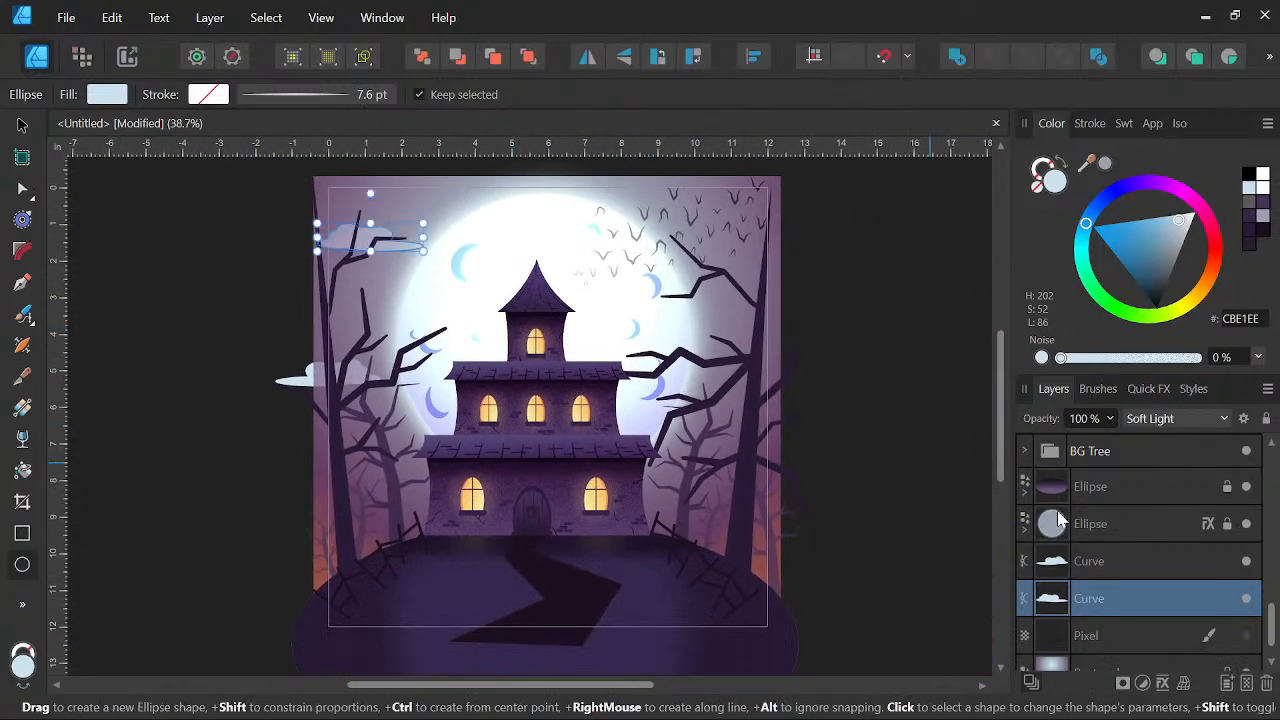
# Duplicate the cloud on the artboard's left edge to the right side of the sky and flip the copy horizontally
pyautogui.click(1097, 573)
pyautogui.scroll(2, 381, 385)
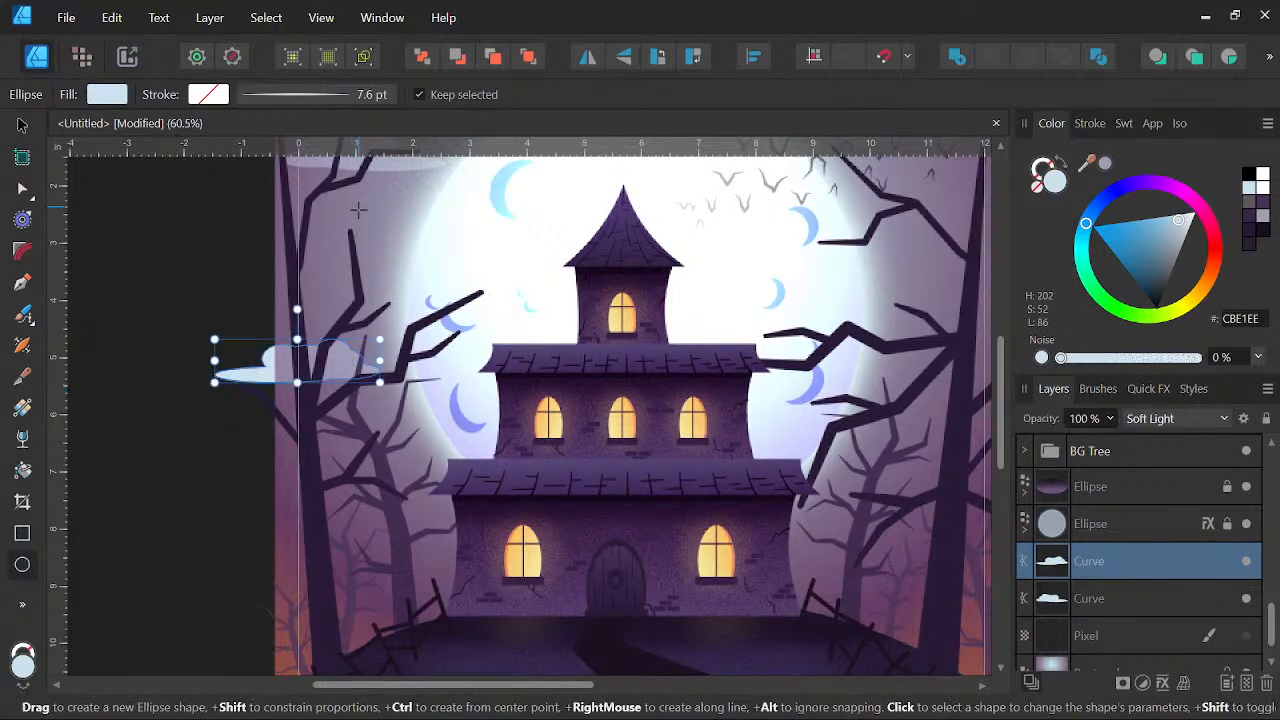
pyautogui.scroll(-3, 361, 207)
pyautogui.scroll(3, 396, 372)
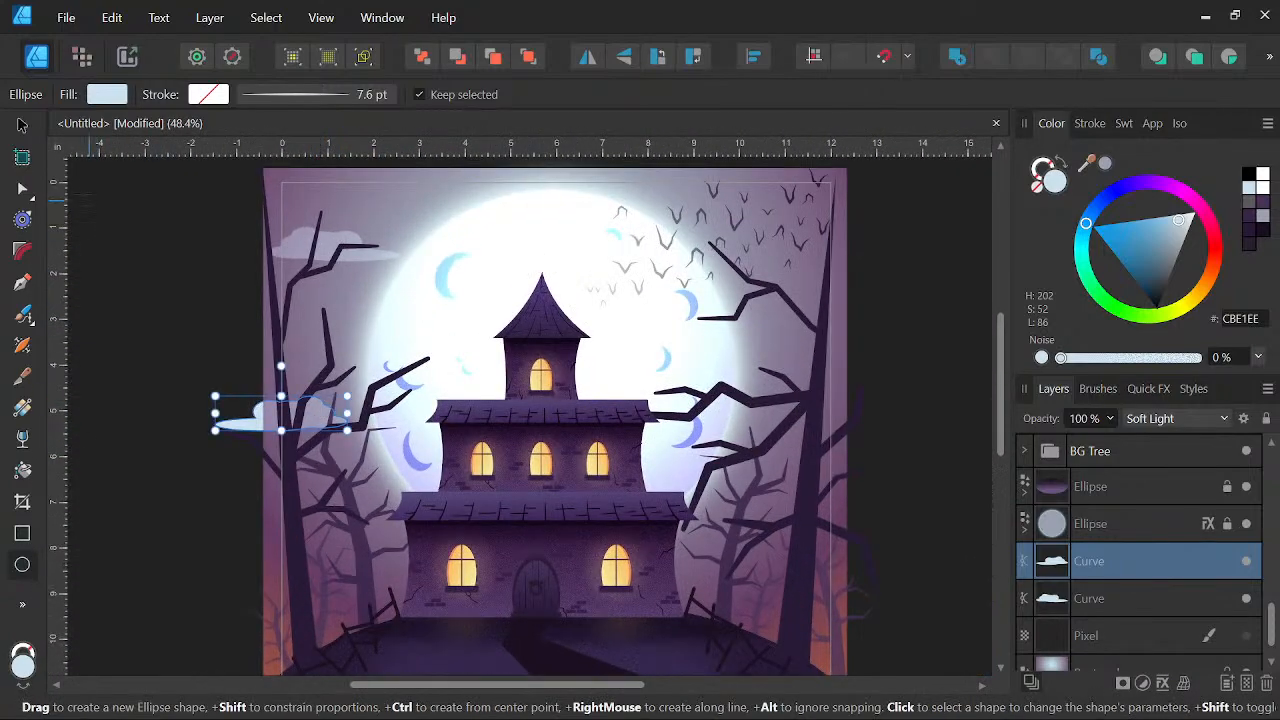
pyautogui.click(22, 127)
pyautogui.moveTo(308, 416)
pyautogui.mouseDown()
pyautogui.moveTo(838, 427)
pyautogui.moveTo(837, 505)
pyautogui.moveTo(826, 394)
pyautogui.moveTo(840, 374)
pyautogui.moveTo(824, 372)
pyautogui.mouseUp()
pyautogui.click(588, 57)
# Place more resized cloud copies down the right side of the sky and one straddling the artboard's top edge
pyautogui.scroll(2, 750, 303)
pyautogui.moveTo(788, 431)
pyautogui.mouseDown()
pyautogui.moveTo(820, 277)
pyautogui.moveTo(840, 273)
pyautogui.moveTo(743, 312)
pyautogui.moveTo(800, 341)
pyautogui.mouseUp()
pyautogui.scroll(-3, 913, 298)
pyautogui.moveTo(914, 300); pyautogui.dragTo(856, 453)
pyautogui.scroll(2, 839, 395)
pyautogui.moveTo(821, 396)
pyautogui.mouseDown()
pyautogui.moveTo(655, 261)
pyautogui.moveTo(655, 238)
pyautogui.moveTo(771, 226)
pyautogui.mouseUp()
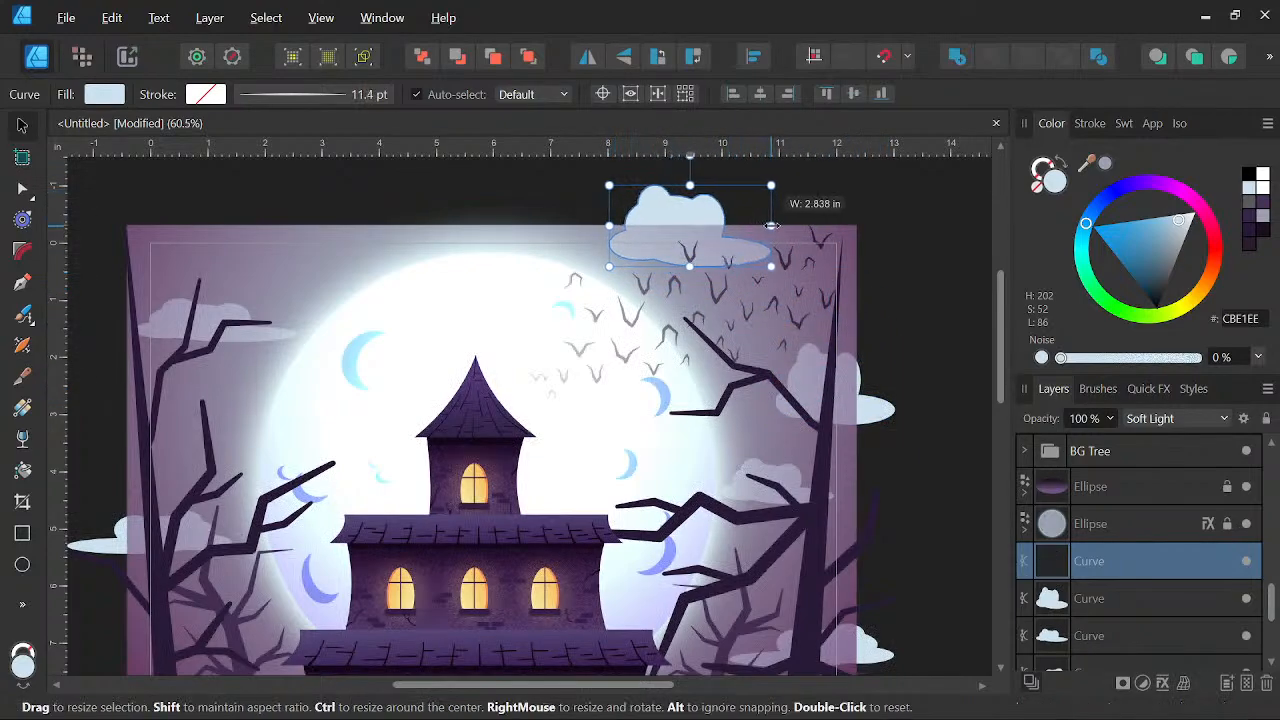
# Widen the cloud on the artboard's top edge and shift it slightly left above the moon
pyautogui.moveTo(869, 398); pyautogui.dragTo(820, 434)
pyautogui.moveTo(723, 261); pyautogui.dragTo(647, 250)
pyautogui.scroll(-3, 647, 250)
pyautogui.moveTo(808, 301); pyautogui.dragTo(865, 297)
pyautogui.scroll(2, 745, 299)
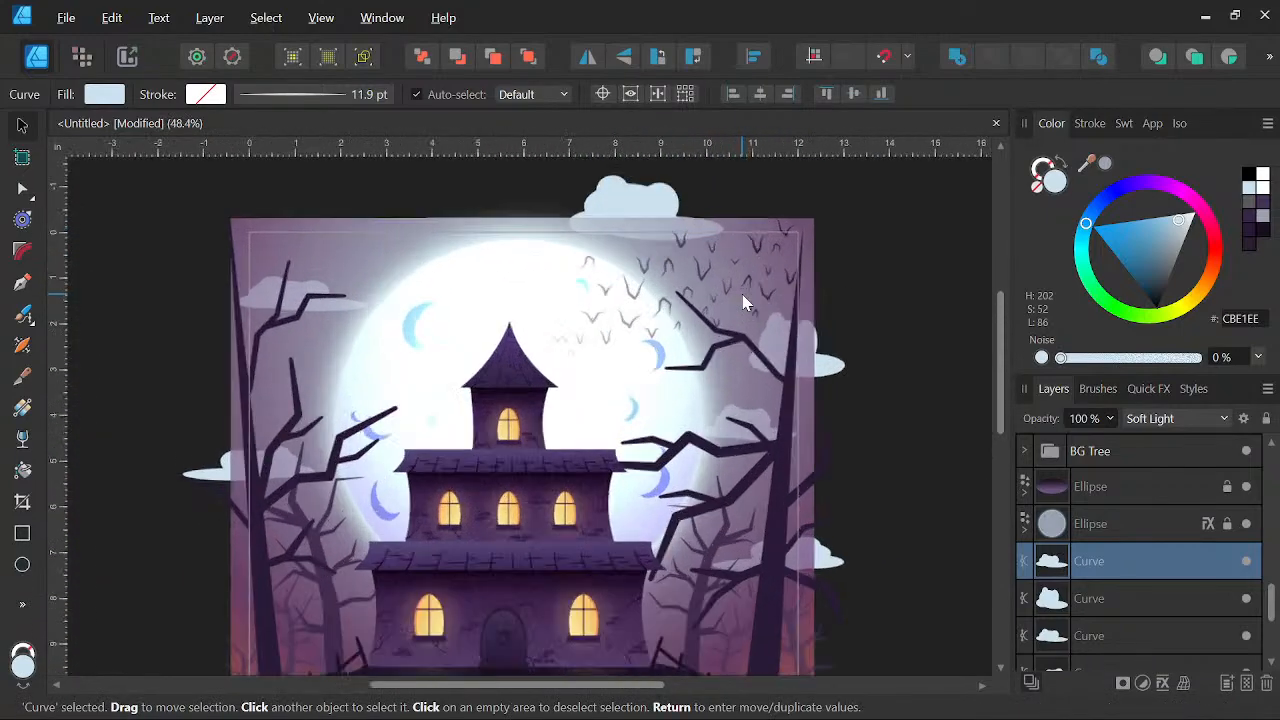
# Duplicate the top-edge cloud behind the left tree, overhanging the artboard's left edge, and make the copy narrower
pyautogui.moveTo(772, 326); pyautogui.dragTo(889, 409)
pyautogui.moveTo(749, 282); pyautogui.dragTo(369, 445)
pyautogui.moveTo(459, 415); pyautogui.dragTo(398, 413)
pyautogui.moveTo(349, 454); pyautogui.dragTo(369, 458)
pyautogui.click(413, 366)
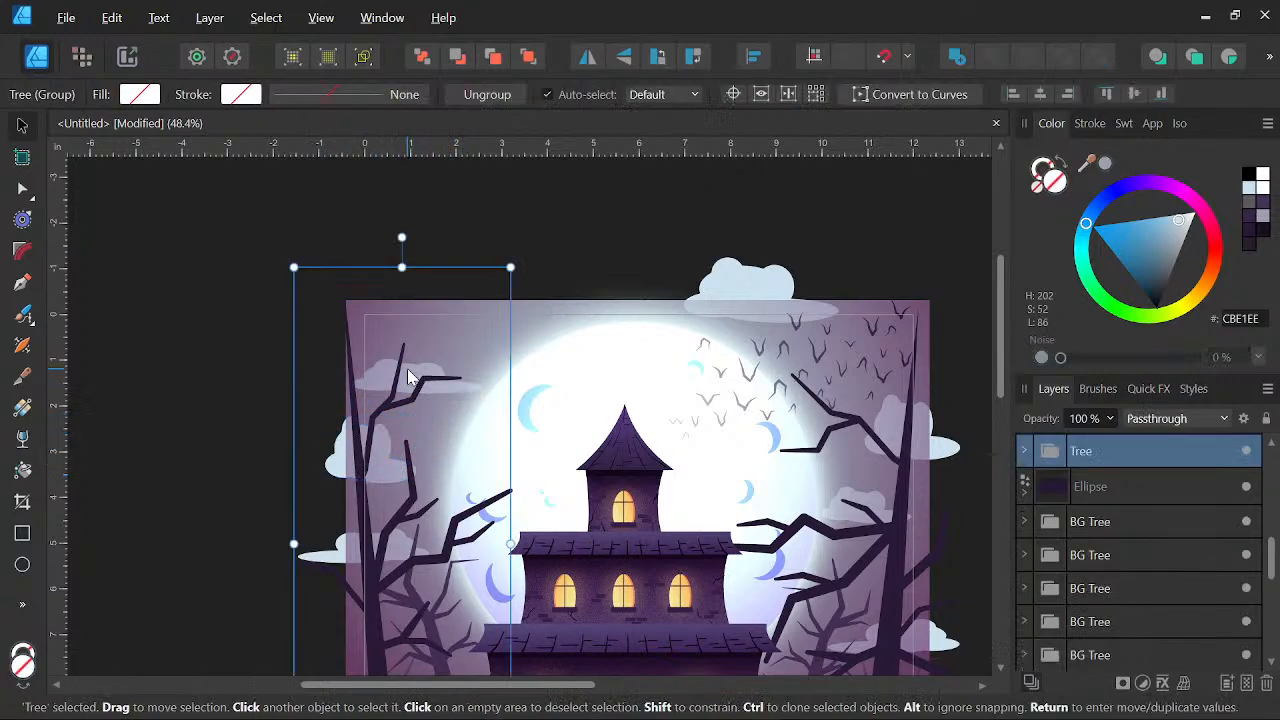
pyautogui.scroll(-3, 417, 347)
pyautogui.click(769, 344)
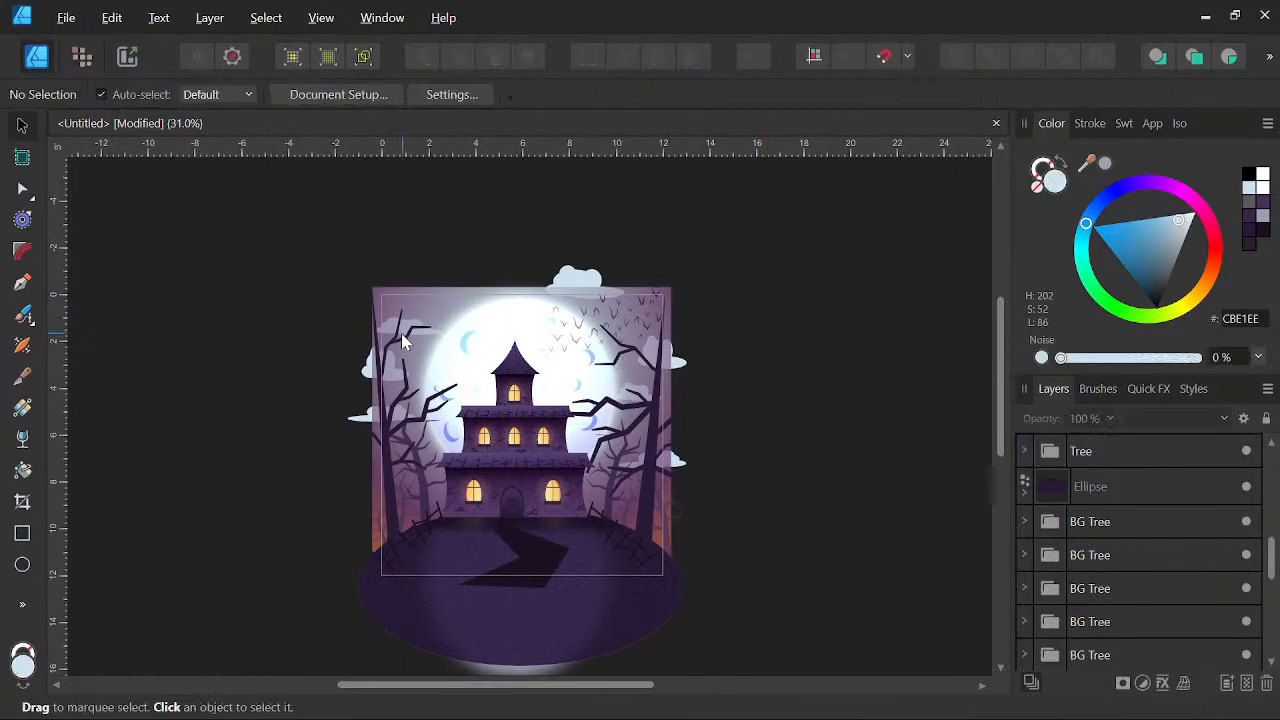
# Move the top-edge cloud to the left and rearrange the upper-left clouds into a single one behind the left tree's upper branches
pyautogui.scroll(3, 405, 340)
pyautogui.moveTo(742, 230); pyautogui.dragTo(429, 243)
pyautogui.moveTo(340, 407); pyautogui.dragTo(416, 234)
pyautogui.moveTo(410, 332); pyautogui.dragTo(390, 365)
pyautogui.moveTo(427, 236); pyautogui.dragTo(500, 232)
pyautogui.scroll(-3, 555, 231)
pyautogui.moveTo(729, 257); pyautogui.dragTo(668, 297)
pyautogui.scroll(3, 580, 332)
pyautogui.scroll(-2, 303, 395)
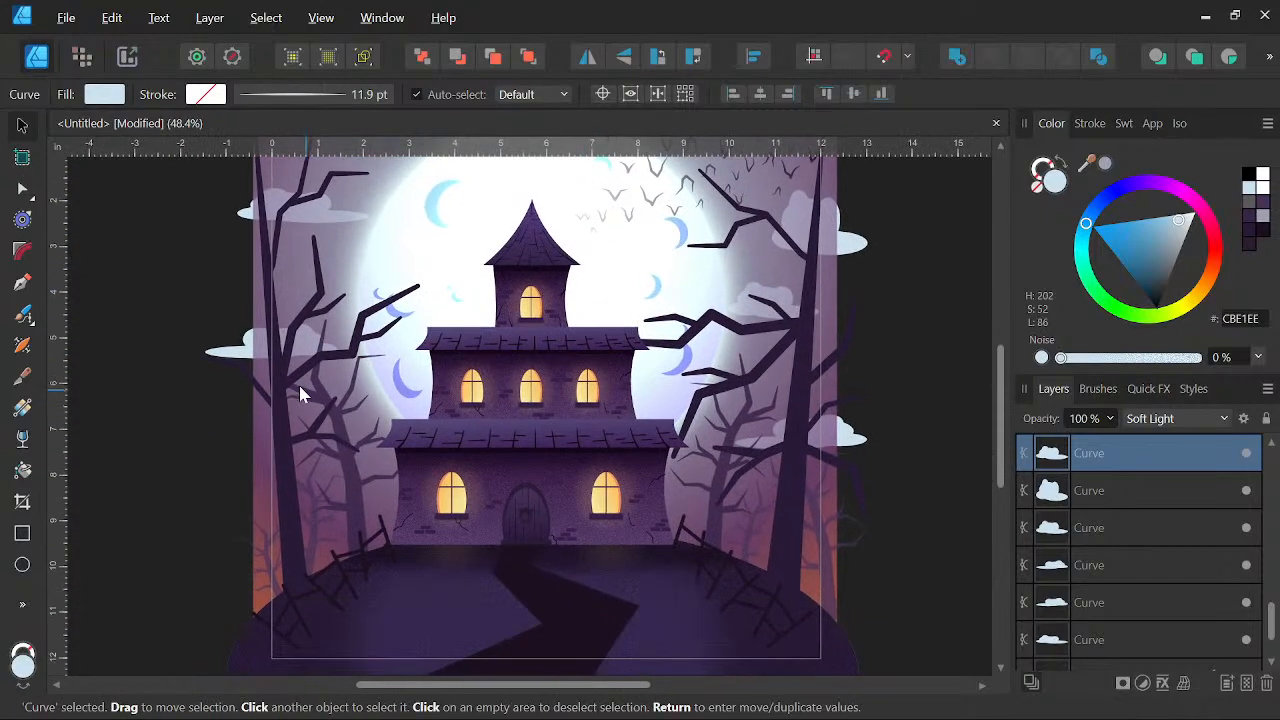
# Add two small cloud copies low behind the left tree and duplicate the pair to the lower right side
pyautogui.moveTo(240, 363); pyautogui.dragTo(333, 488)
pyautogui.click(590, 62)
pyautogui.press('space')
pyautogui.click(590, 65)
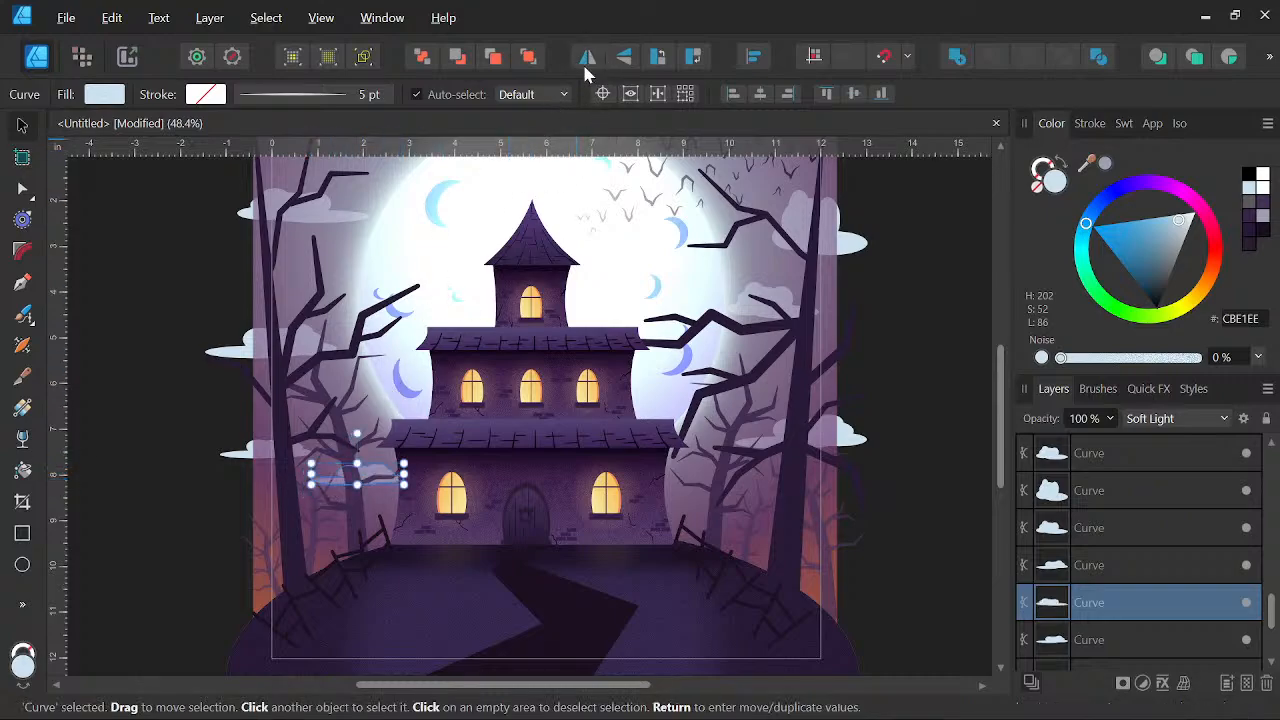
pyautogui.keyDown('shift'); pyautogui.click(240, 463); pyautogui.keyUp('shift')
pyautogui.moveTo(252, 465); pyautogui.dragTo(670, 500)
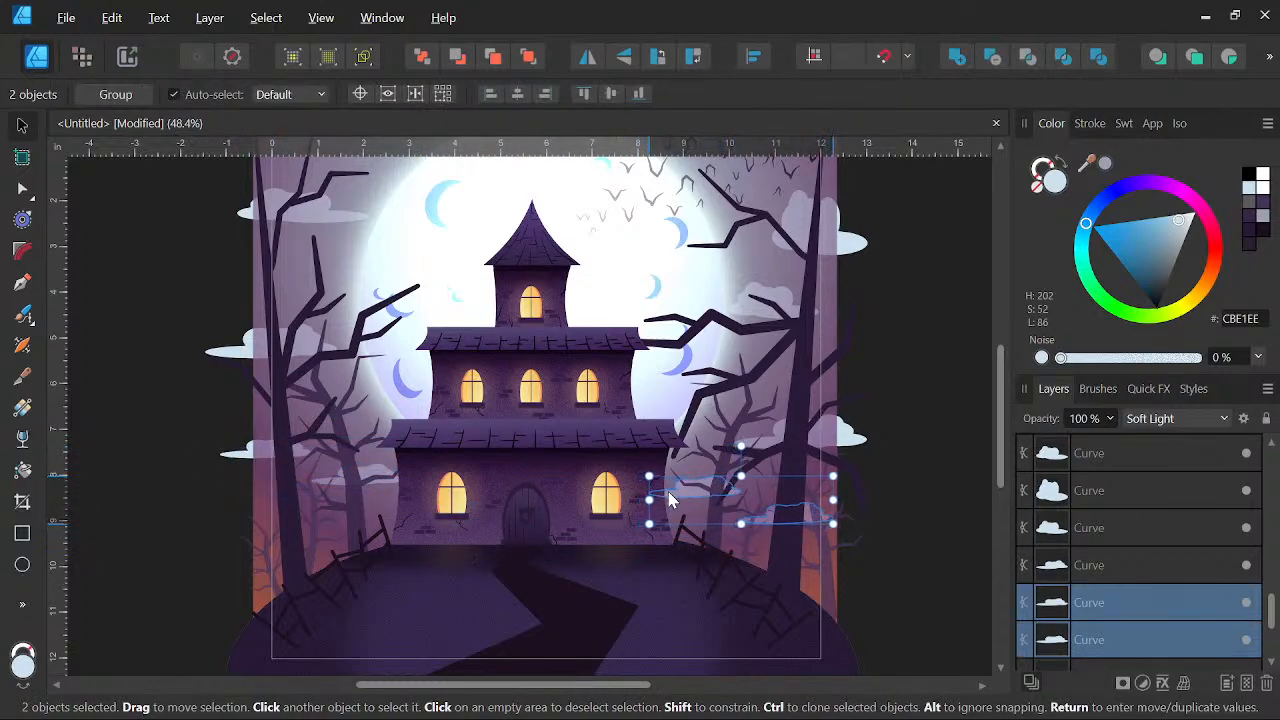
# Select all ten cloud curves and group them
pyautogui.scroll(3, 1112, 505)
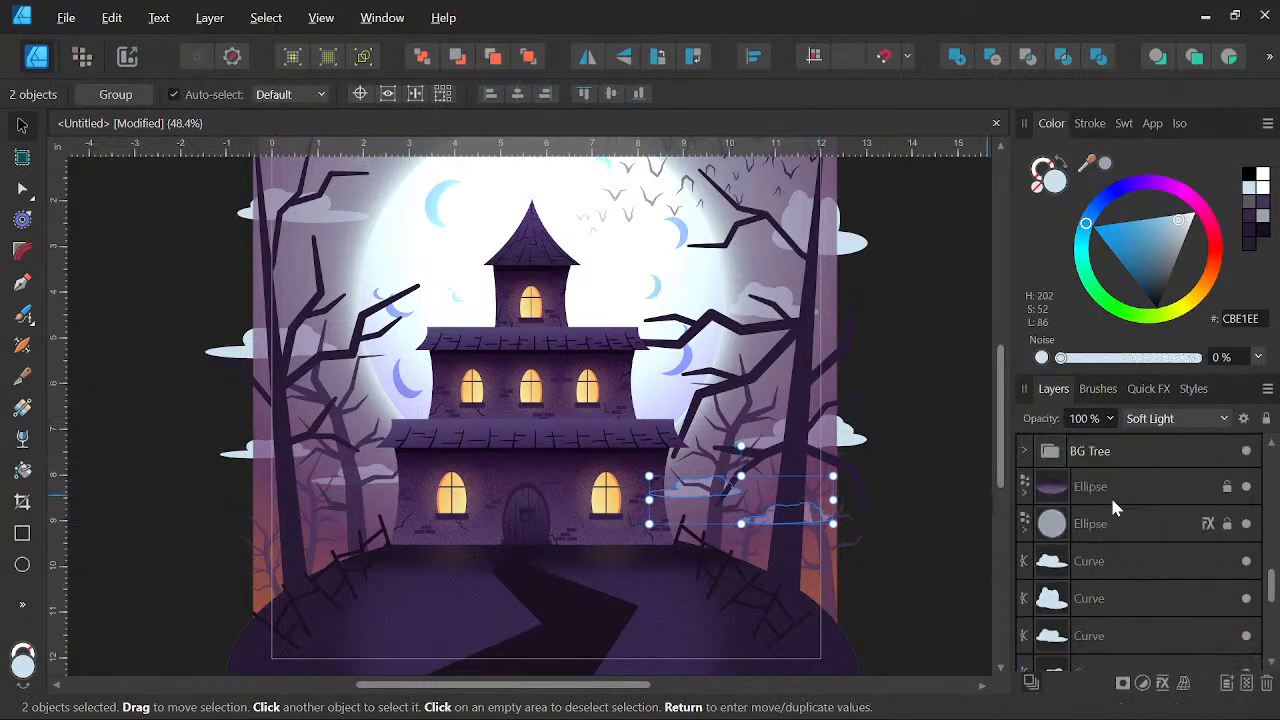
pyautogui.click(1101, 559)
pyautogui.scroll(-5, 1101, 560)
pyautogui.keyDown('shift'); pyautogui.click(1103, 566); pyautogui.keyUp('shift')
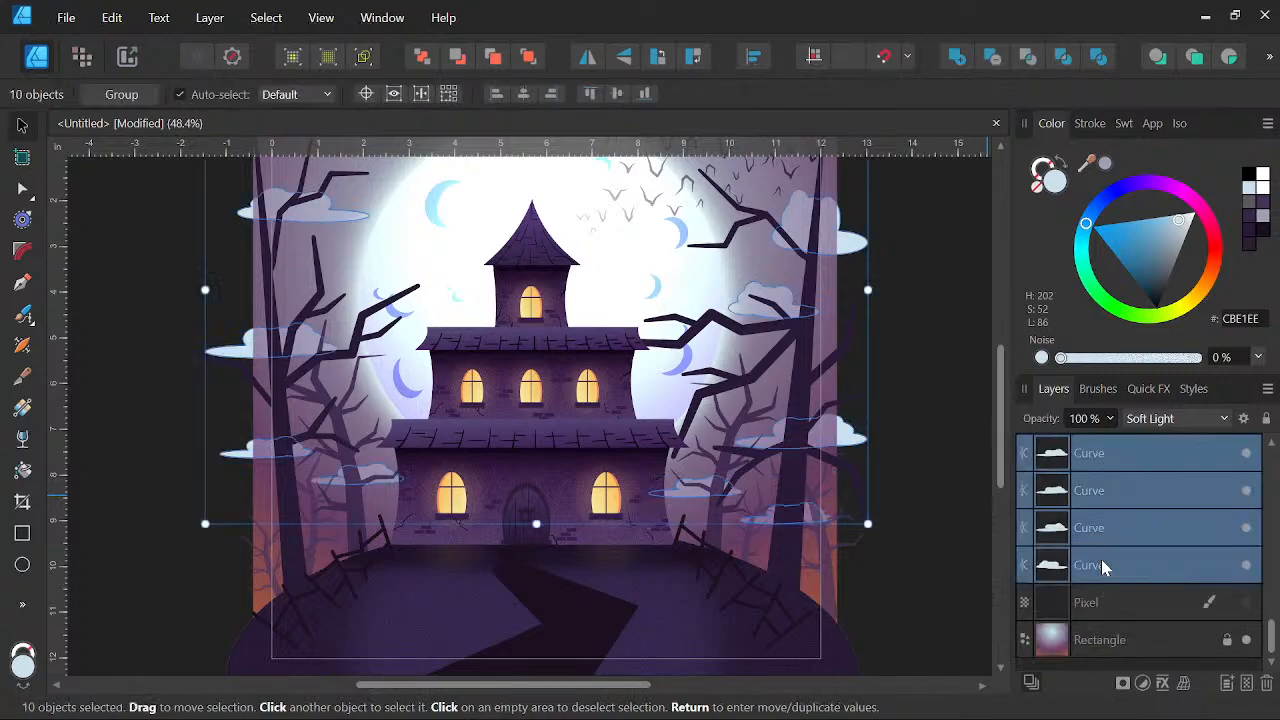
pyautogui.rightClick(1101, 559)
pyautogui.click(1146, 377)
# Apply a linear transparency gradient to the cloud group, running vertically from the top of the sky to the ground below the house
pyautogui.scroll(-1, 728, 377)
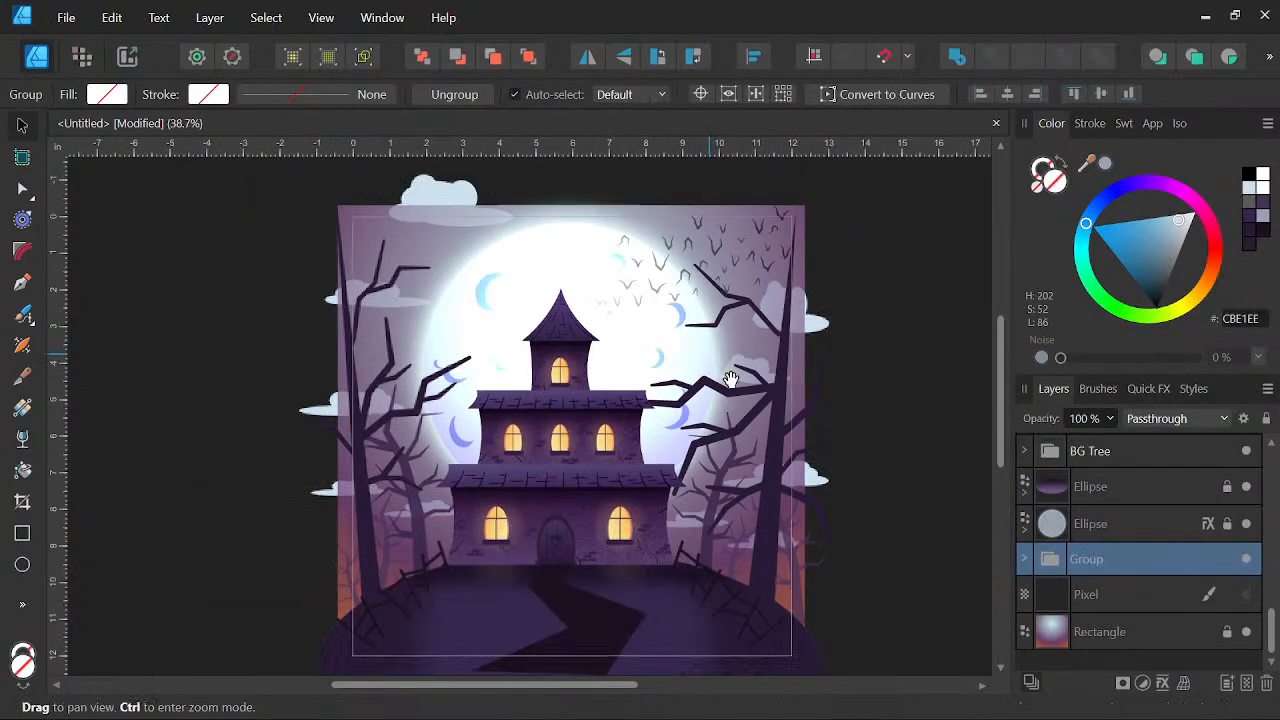
pyautogui.moveTo(728, 377); pyautogui.dragTo(719, 331)
pyautogui.click(24, 439)
pyautogui.moveTo(550, 178); pyautogui.dragTo(564, 552)
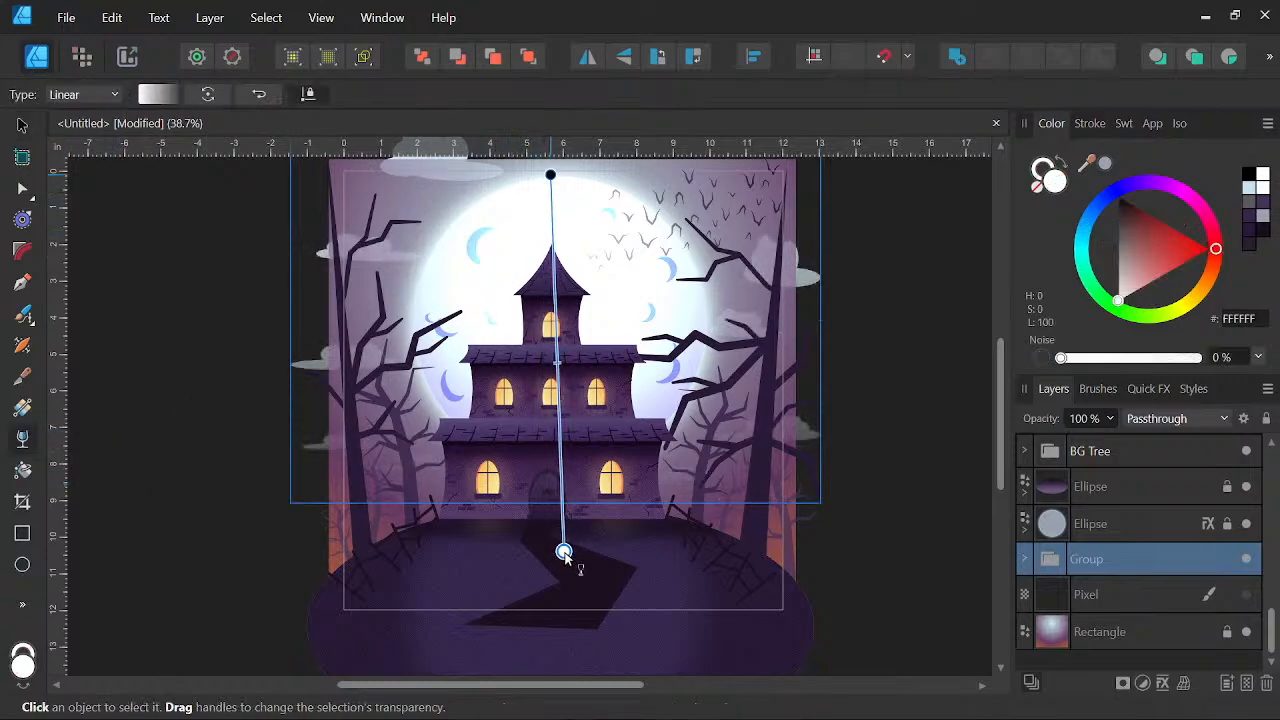
# Rename the group that holds the cloud curves to "Clouds"
pyautogui.moveTo(871, 504); pyautogui.dragTo(872, 546)
pyautogui.scroll(-2, 871, 530)
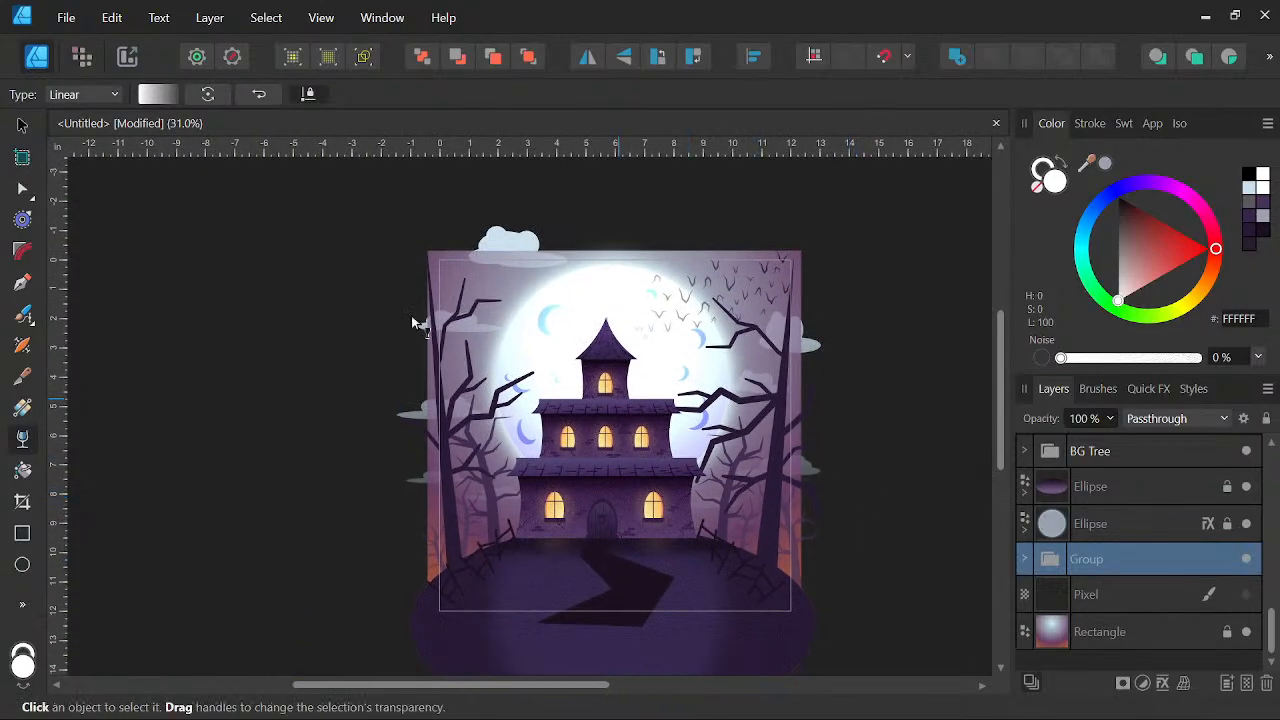
pyautogui.click(22, 125)
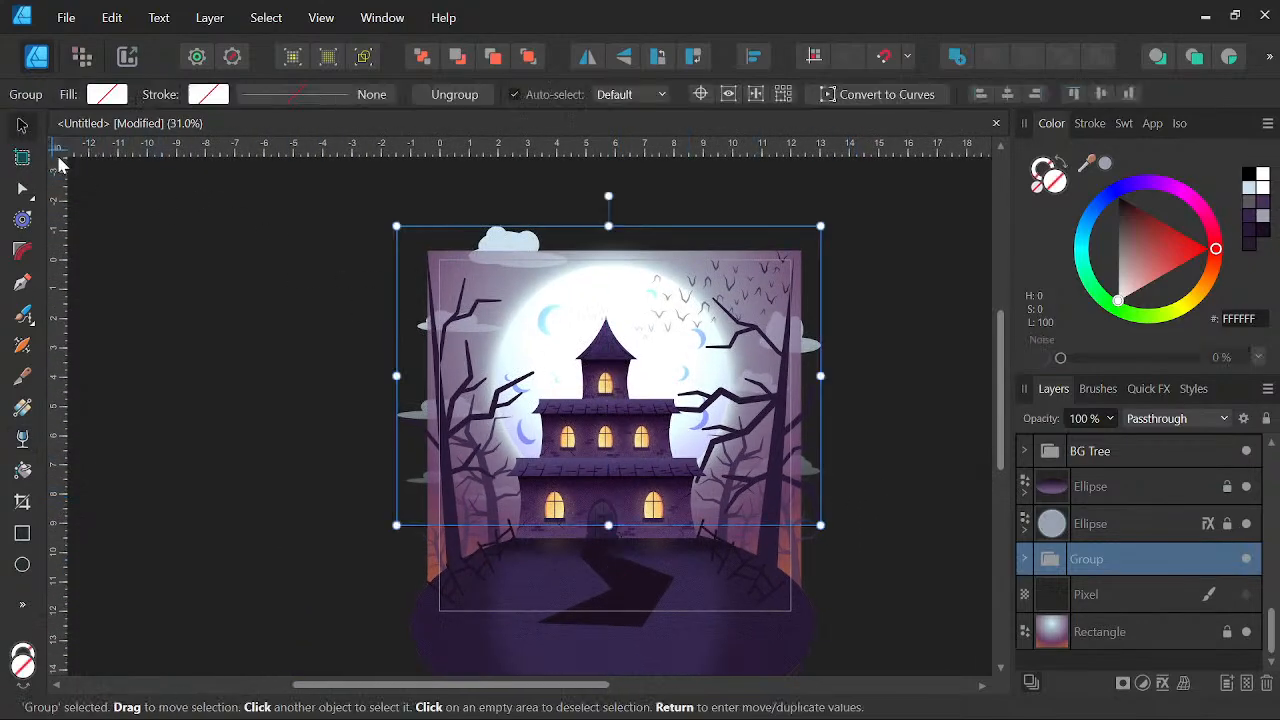
pyautogui.click(265, 309)
pyautogui.moveTo(608, 405); pyautogui.dragTo(570, 399)
pyautogui.moveTo(886, 438); pyautogui.dragTo(891, 436)
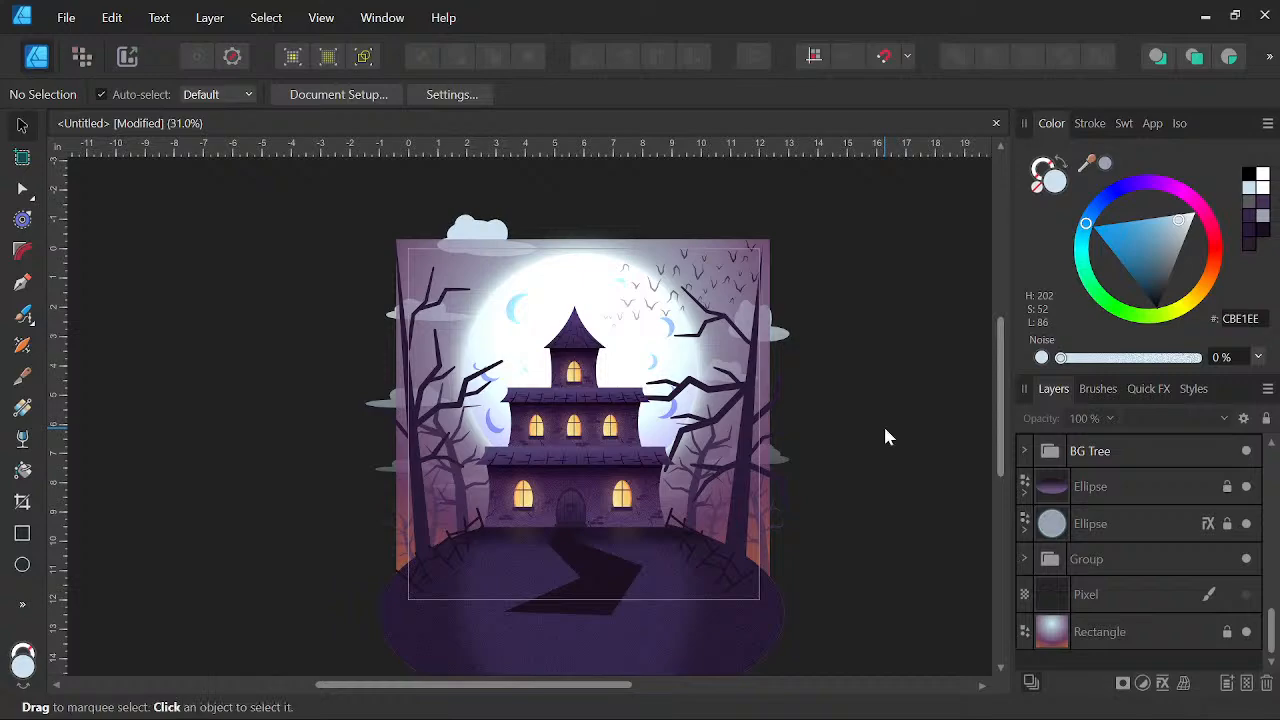
pyautogui.click(1050, 567)
pyautogui.doubleClick(1087, 563)
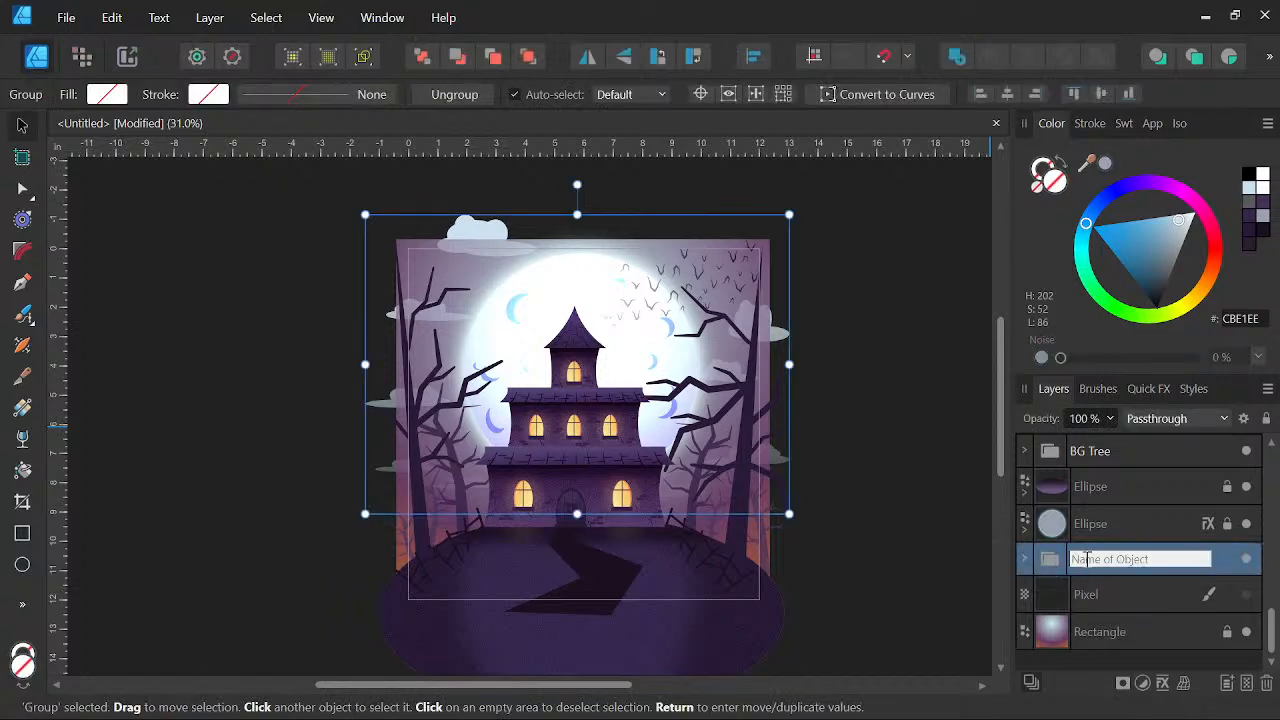
pyautogui.write('Clouds')
pyautogui.press('Return')
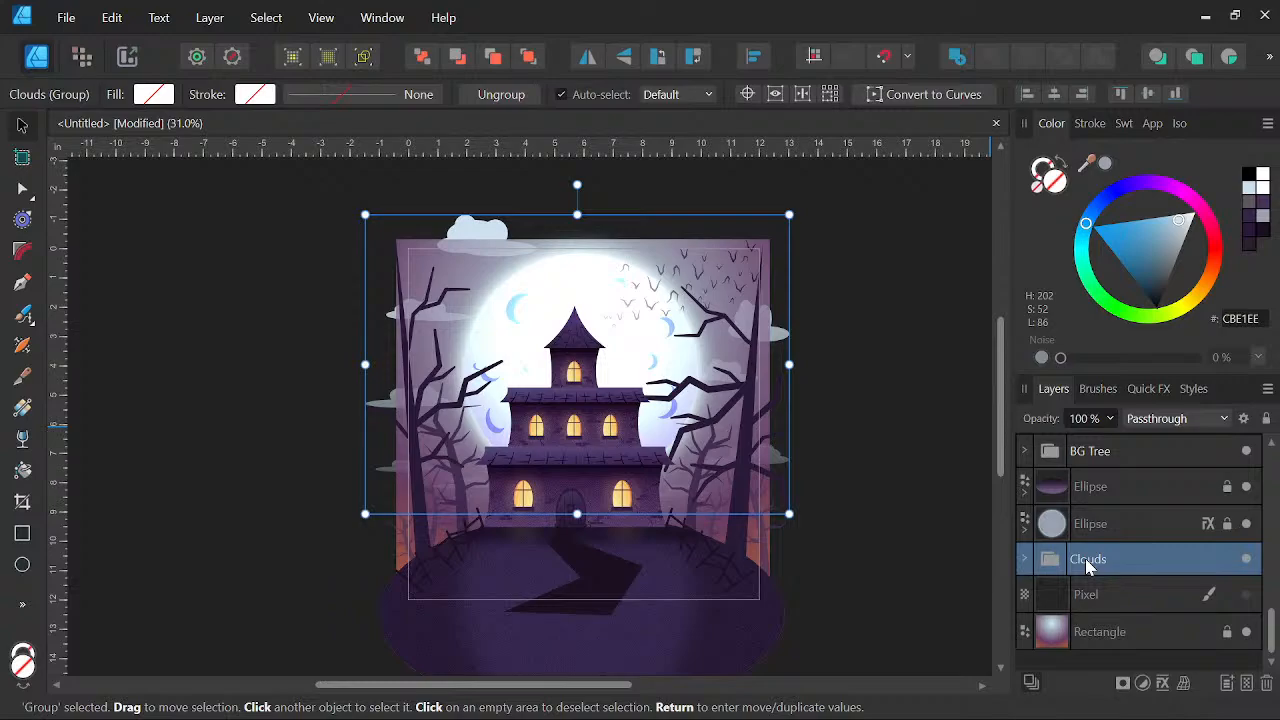
# Try the top-edge cloud of the Clouds group at the sky's upper-left corner, and return it to the top edge
pyautogui.click(1027, 560)
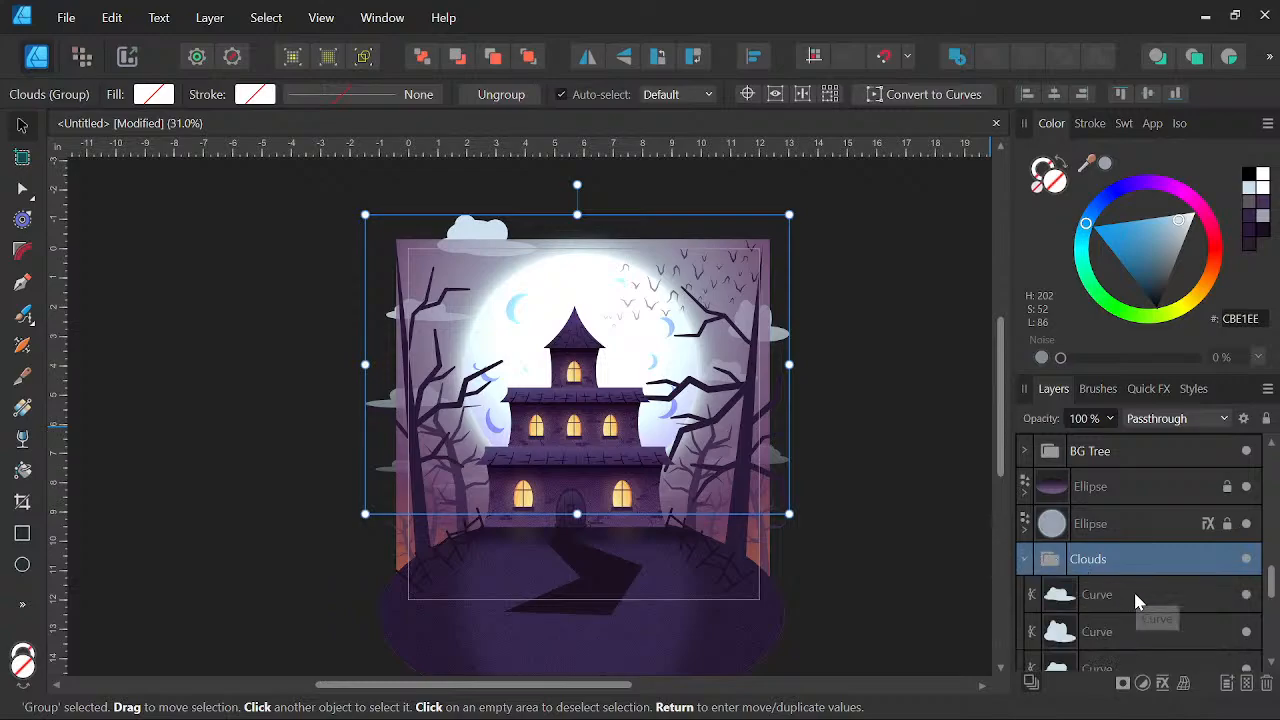
pyautogui.click(1133, 592)
pyautogui.scroll(2, 485, 257)
pyautogui.moveTo(451, 214); pyautogui.dragTo(363, 238)
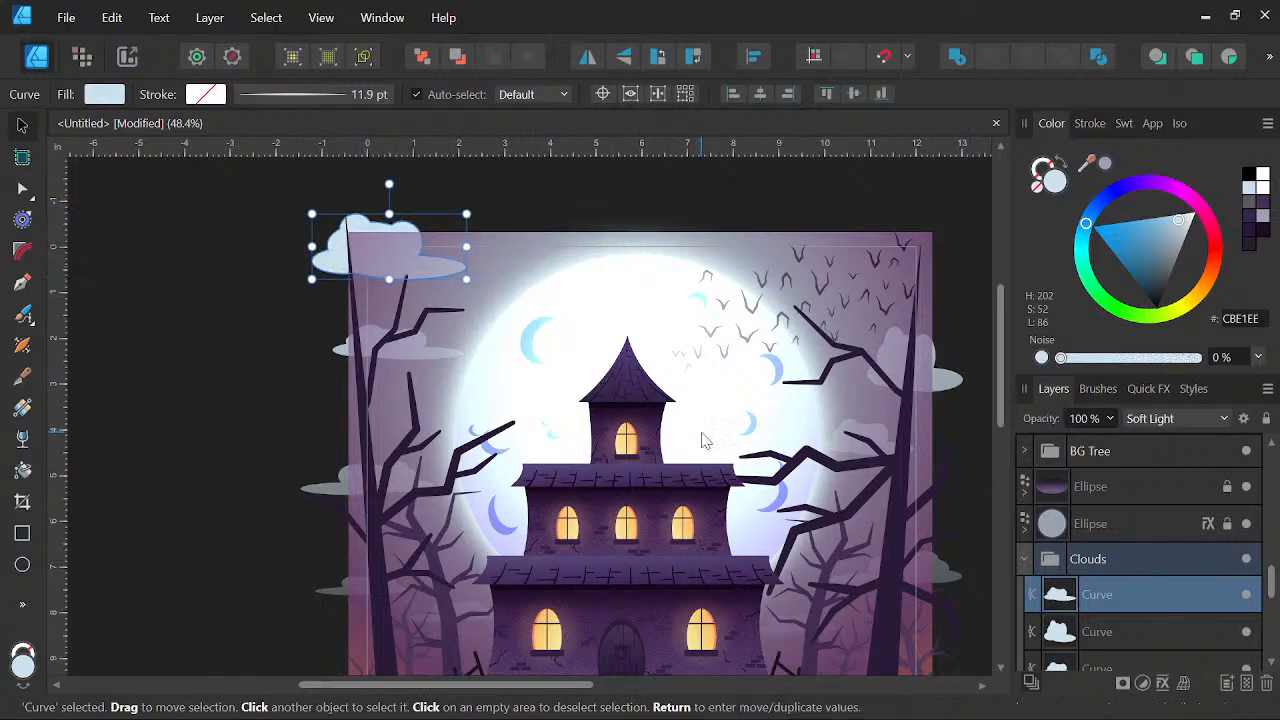
pyautogui.scroll(-2, 702, 440)
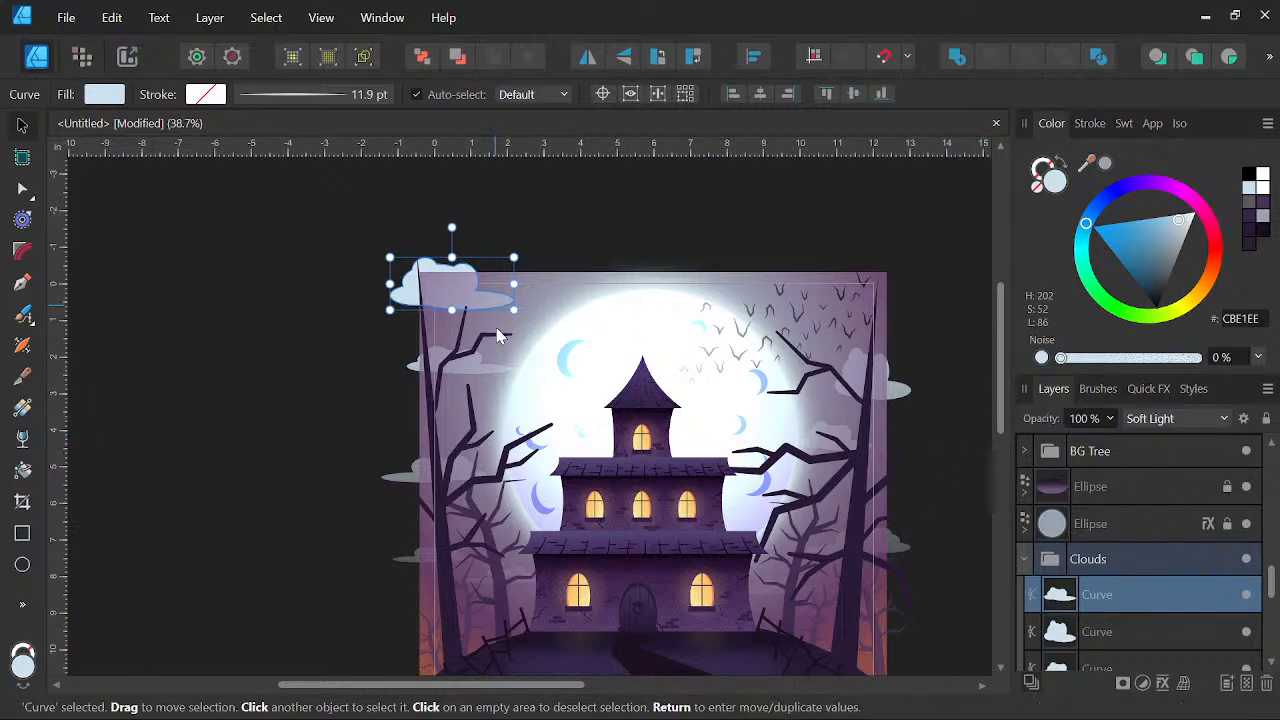
pyautogui.scroll(3, 468, 312)
pyautogui.moveTo(455, 298); pyautogui.dragTo(599, 240)
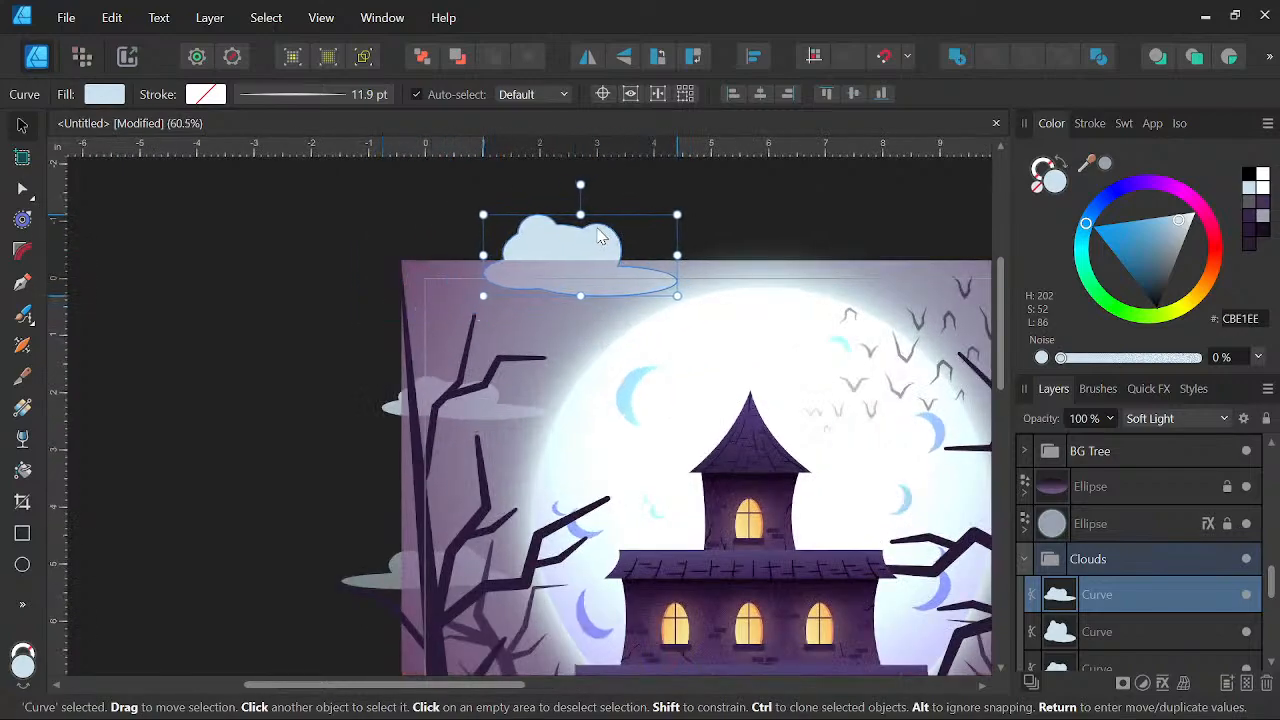
# Try flipping the top-edge cloud vertically and rotating it slightly counter-clockwise
pyautogui.click(623, 56)
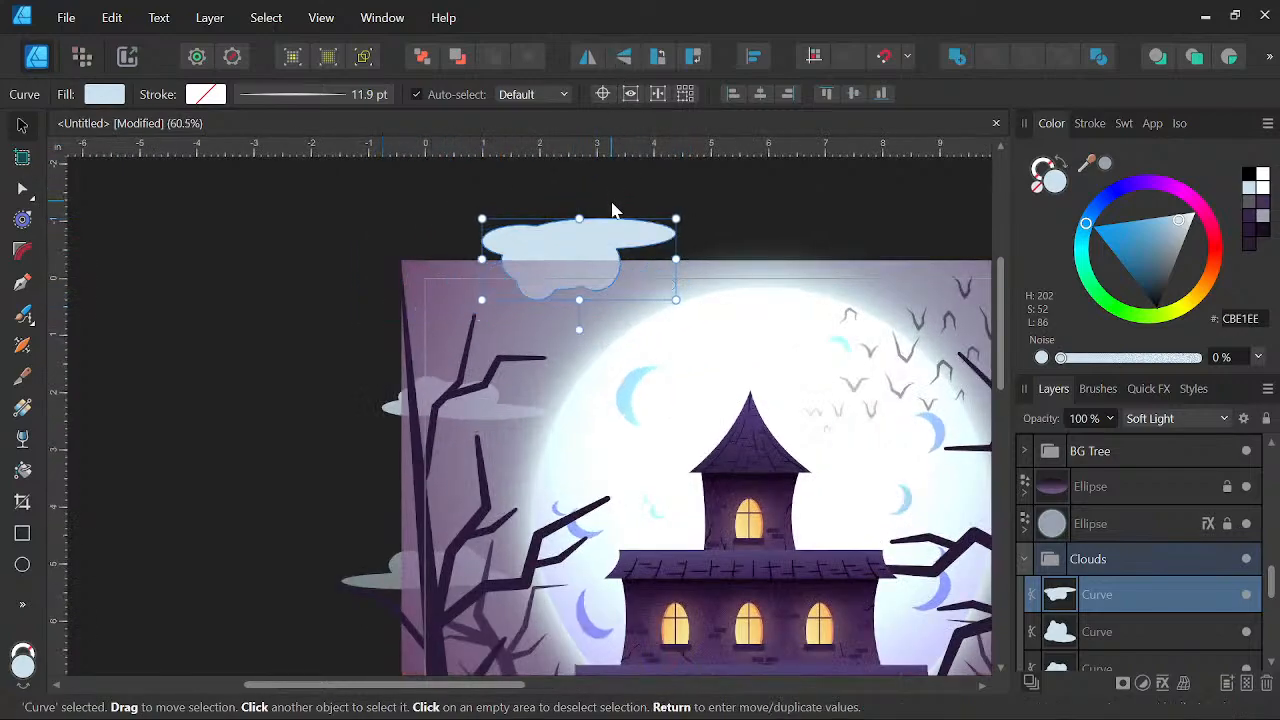
pyautogui.click(586, 336)
pyautogui.click(583, 264)
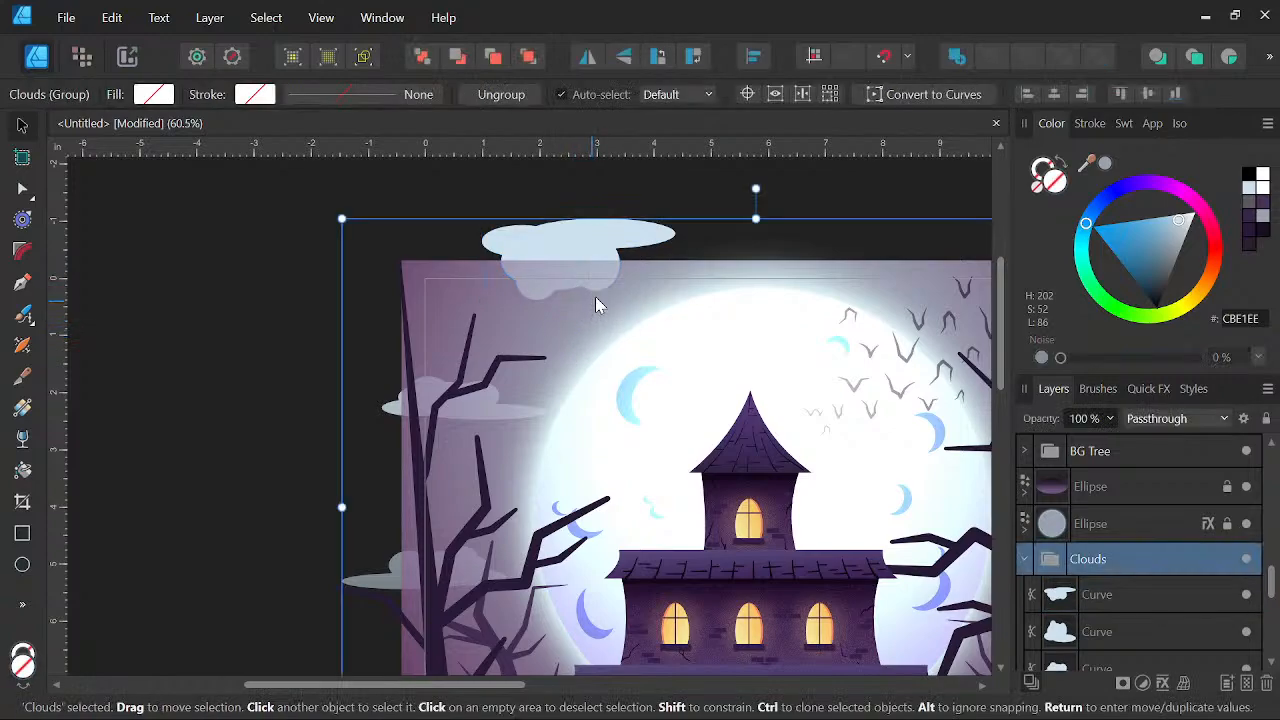
pyautogui.click(1096, 600)
pyautogui.moveTo(588, 332); pyautogui.dragTo(592, 267)
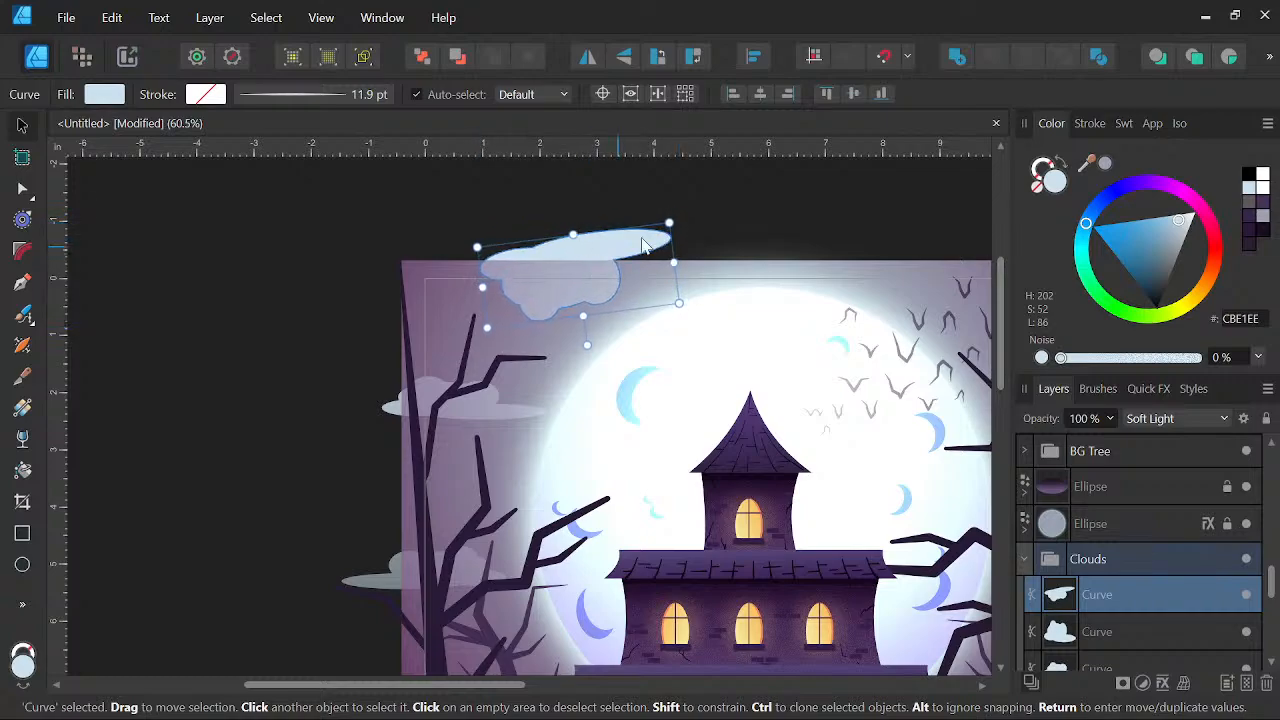
pyautogui.scroll(-5, 806, 184)
pyautogui.press('space')
pyautogui.moveTo(818, 355); pyautogui.dragTo(628, 434)
pyautogui.scroll(2, 559, 280)
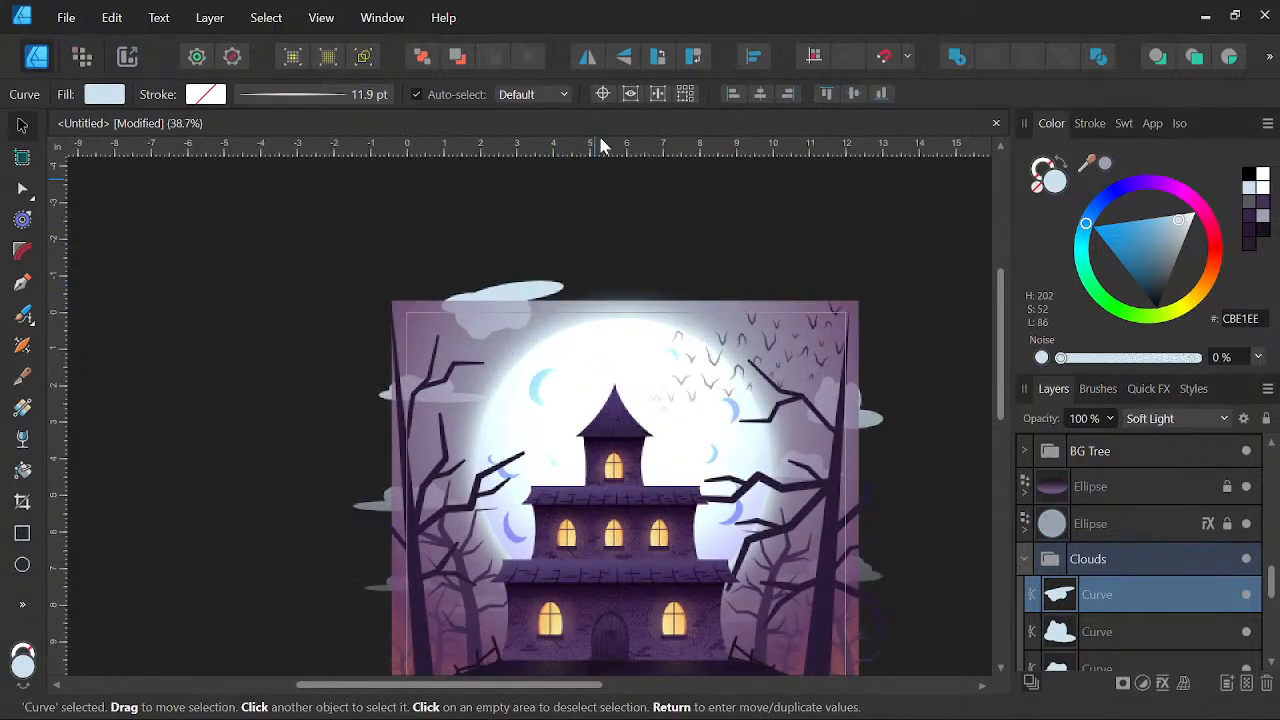
# Flip the top-edge cloud upright, level its tilt, and deselect it
pyautogui.click(624, 57)
pyautogui.moveTo(512, 254); pyautogui.dragTo(497, 255)
pyautogui.moveTo(517, 302); pyautogui.dragTo(515, 293)
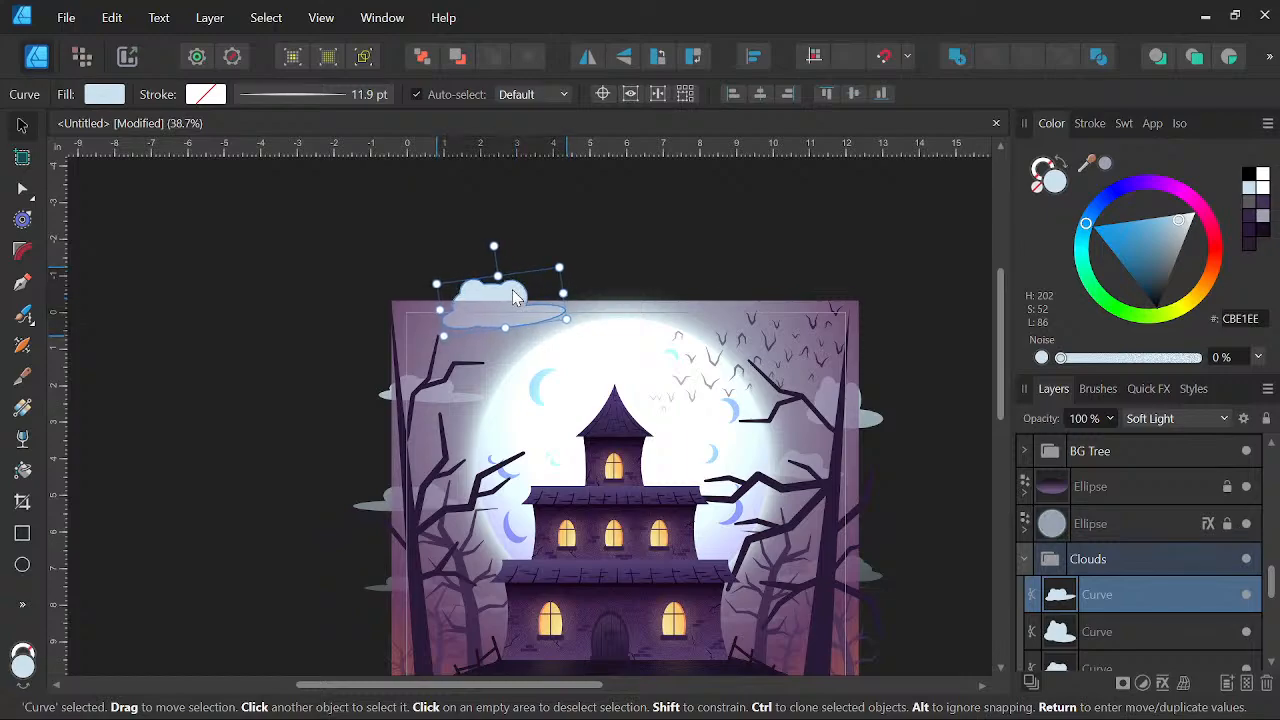
pyautogui.click(752, 240)
pyautogui.scroll(-1, 755, 241)
pyautogui.scroll(-1, 800, 303)
pyautogui.scroll(1, 894, 477)
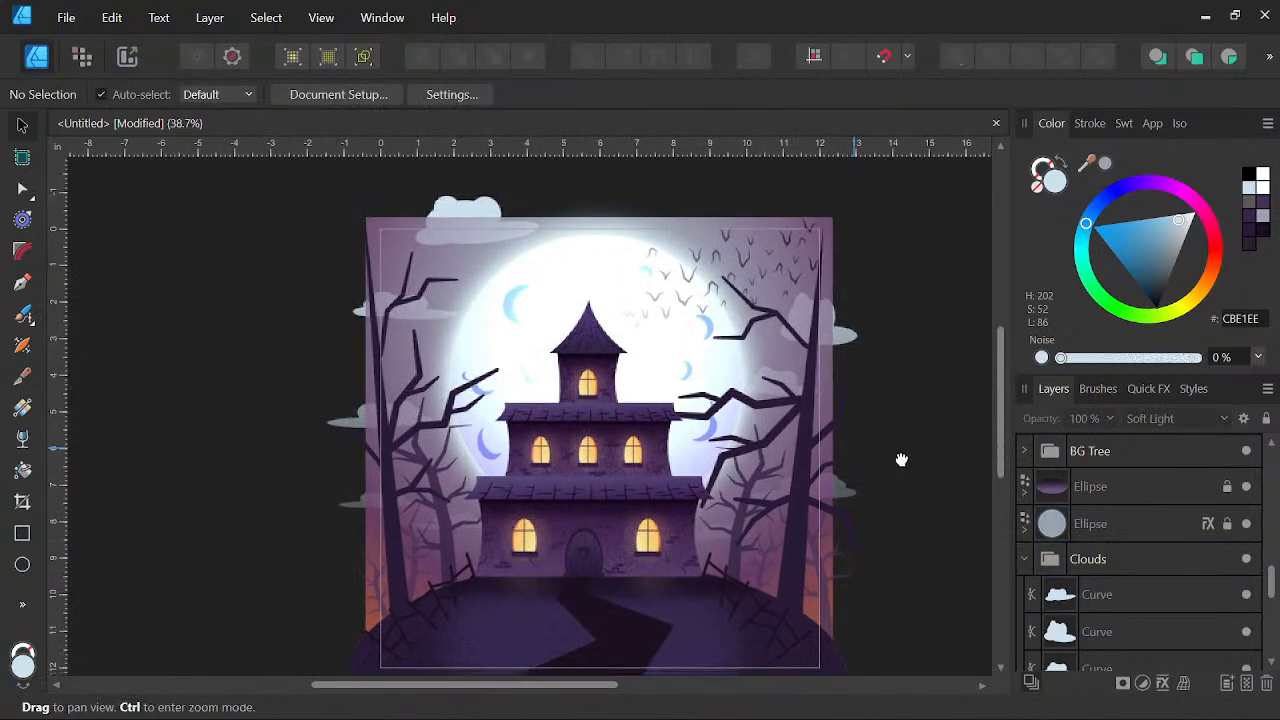
# Try a reversed radial gradient fill on the dark path, with the lighter center at the path's middle bend
pyautogui.scroll(-4, 900, 440)
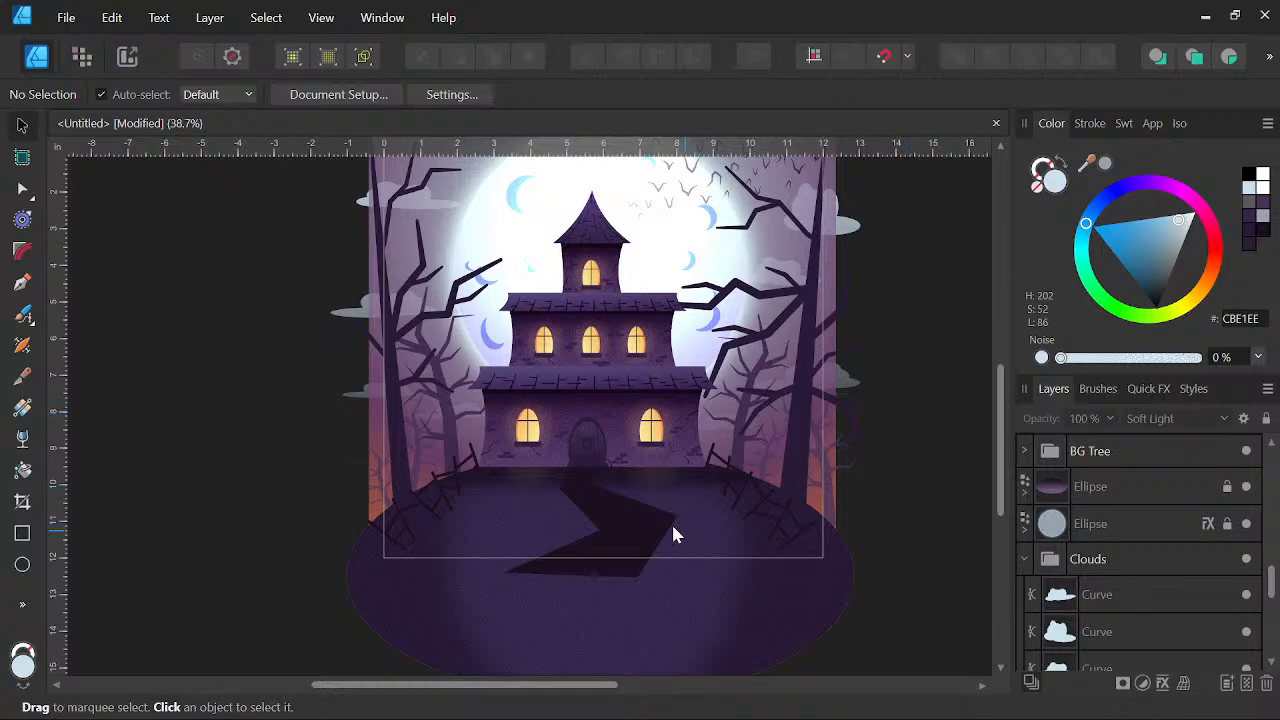
pyautogui.click(622, 523)
pyautogui.scroll(2, 622, 523)
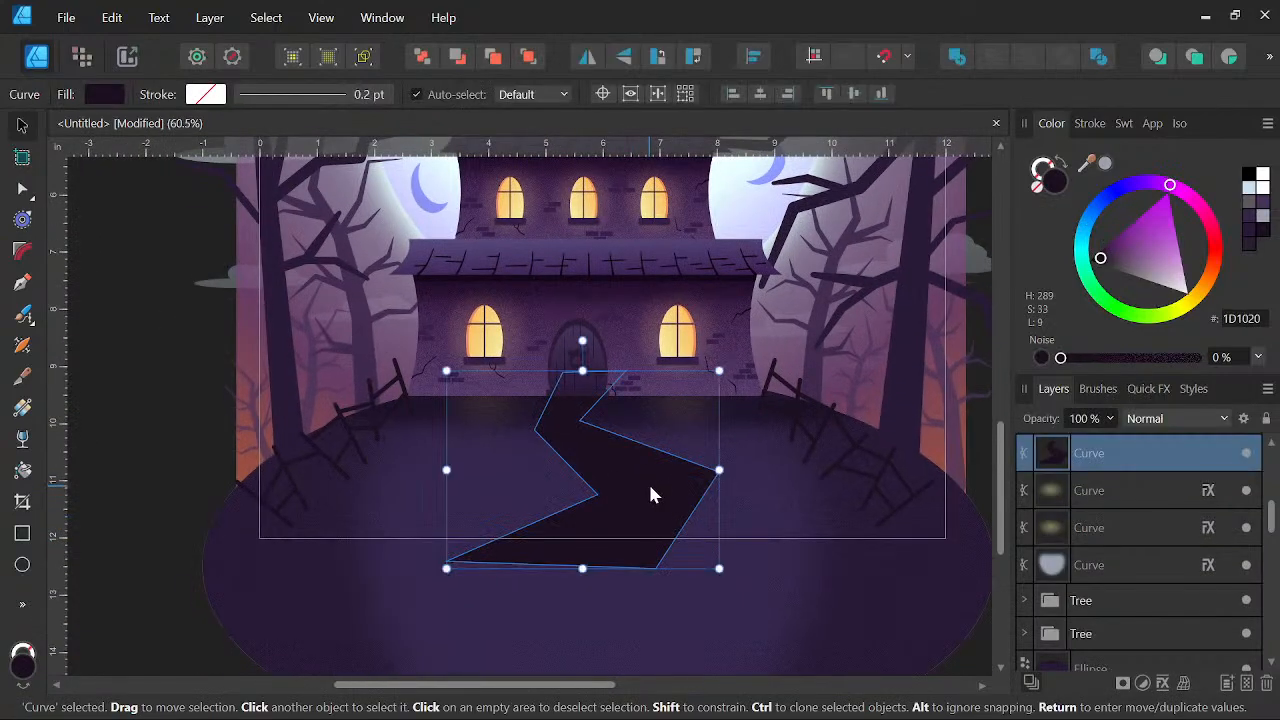
pyautogui.scroll(-1, 658, 478)
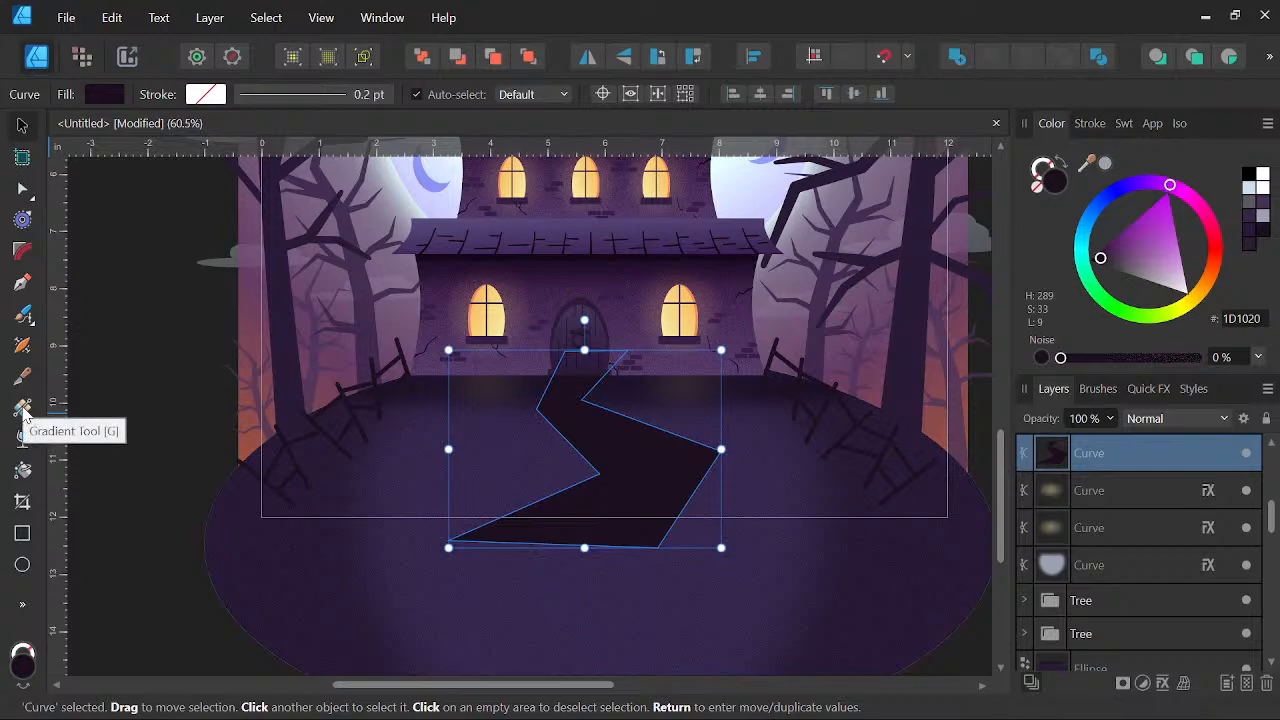
pyautogui.click(23, 408)
pyautogui.moveTo(617, 439); pyautogui.dragTo(701, 441)
pyautogui.click(212, 95)
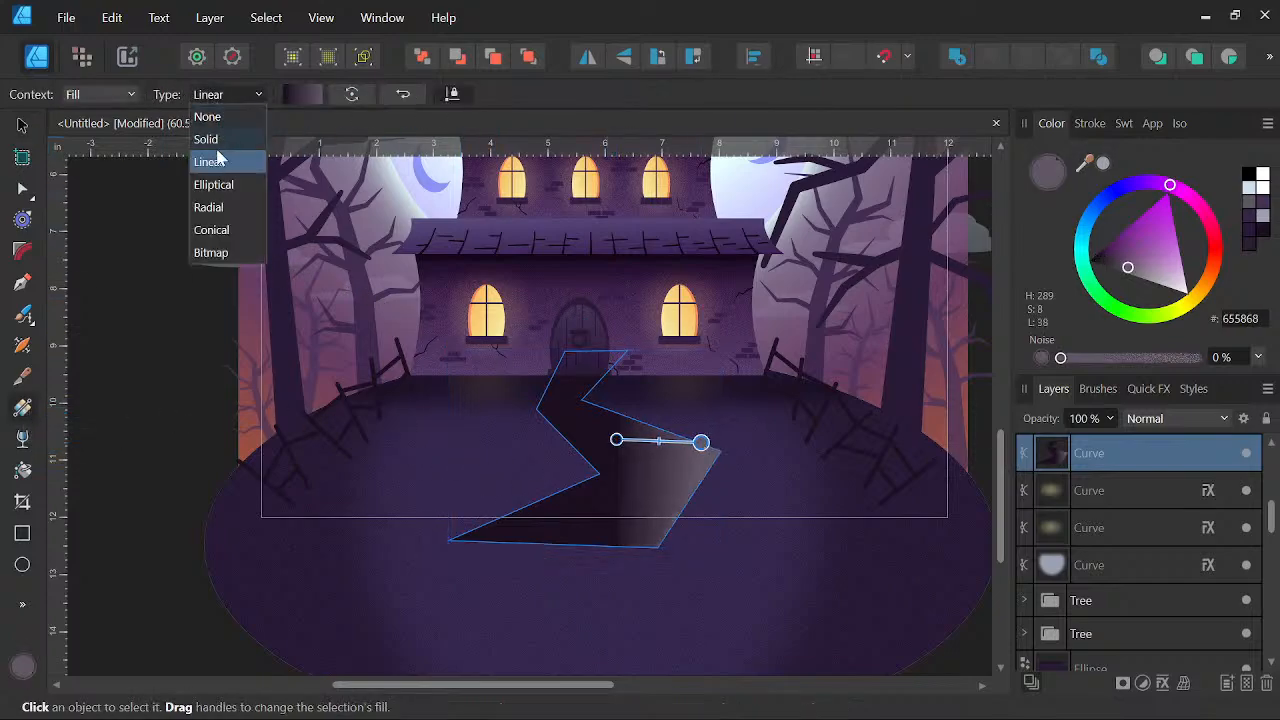
pyautogui.click(209, 208)
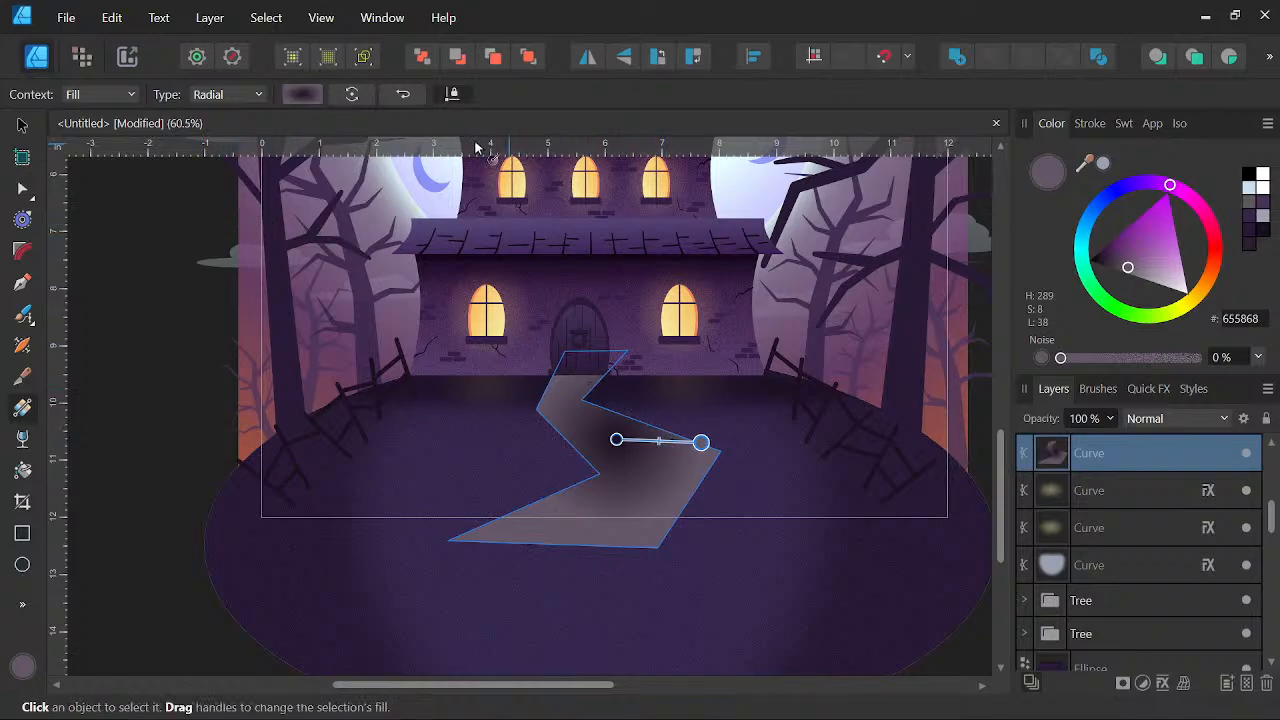
pyautogui.click(402, 97)
pyautogui.moveTo(703, 441); pyautogui.dragTo(708, 500)
pyautogui.moveTo(616, 441); pyautogui.dragTo(631, 458)
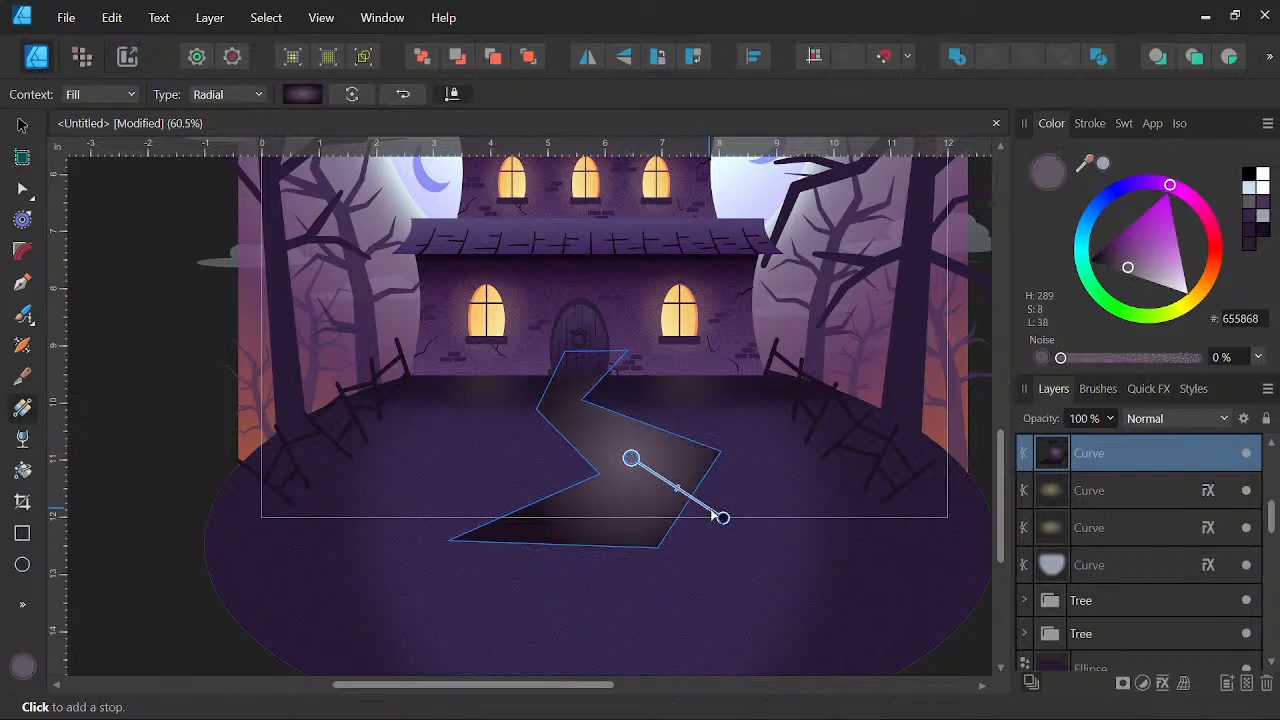
pyautogui.moveTo(723, 517)
pyautogui.mouseDown()
pyautogui.moveTo(703, 494)
pyautogui.moveTo(712, 502)
pyautogui.mouseUp()
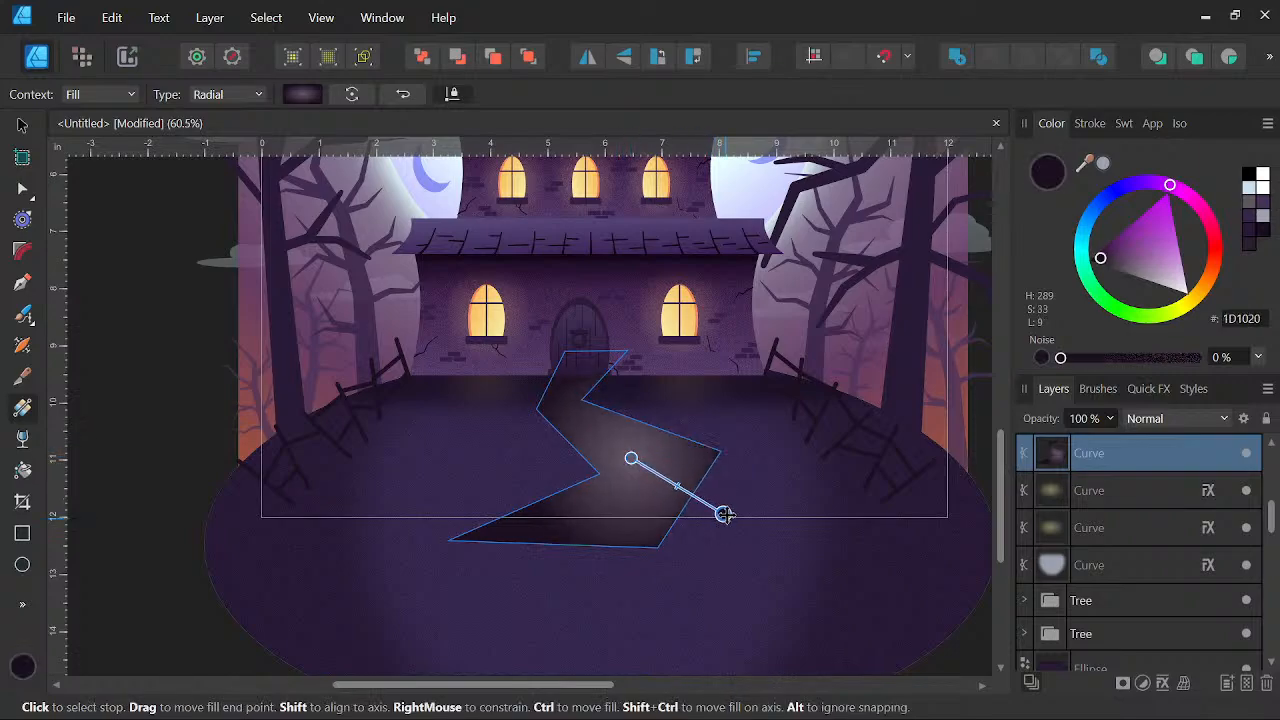
# Change the center stop of the path's radial gradient to a muted blue-grey
pyautogui.click(289, 97)
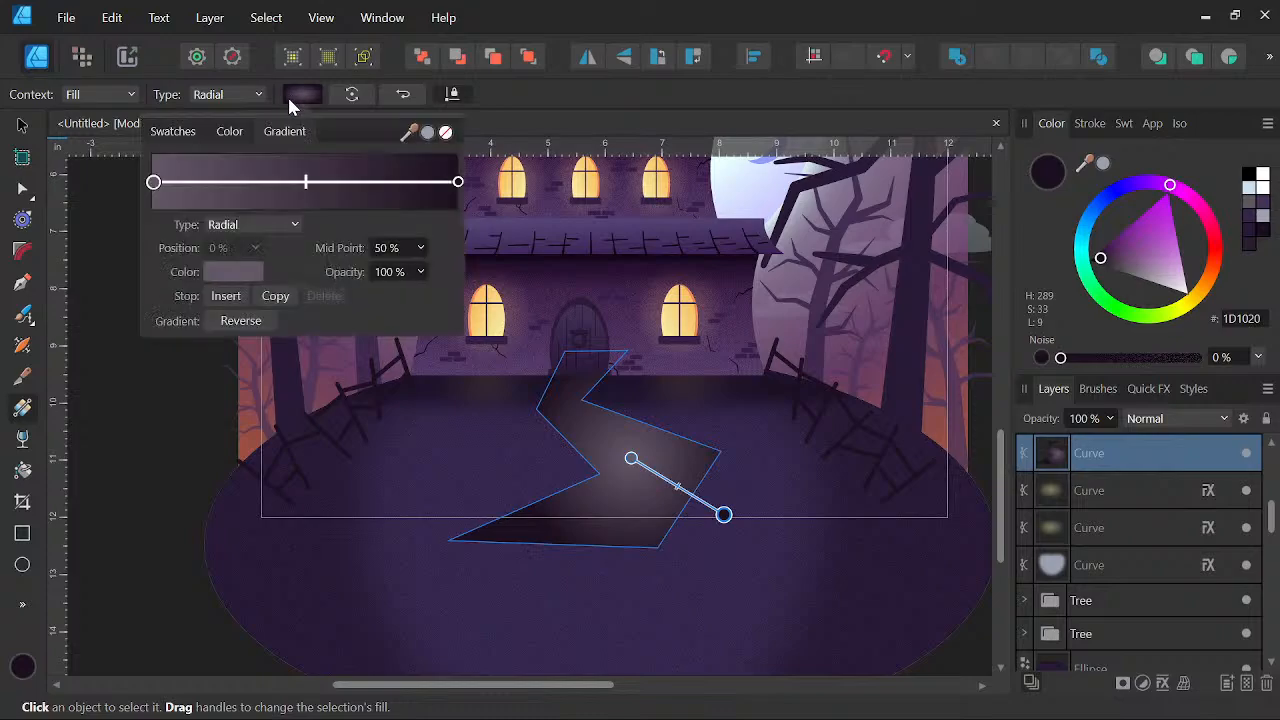
pyautogui.click(235, 272)
pyautogui.moveTo(255, 349); pyautogui.dragTo(152, 388)
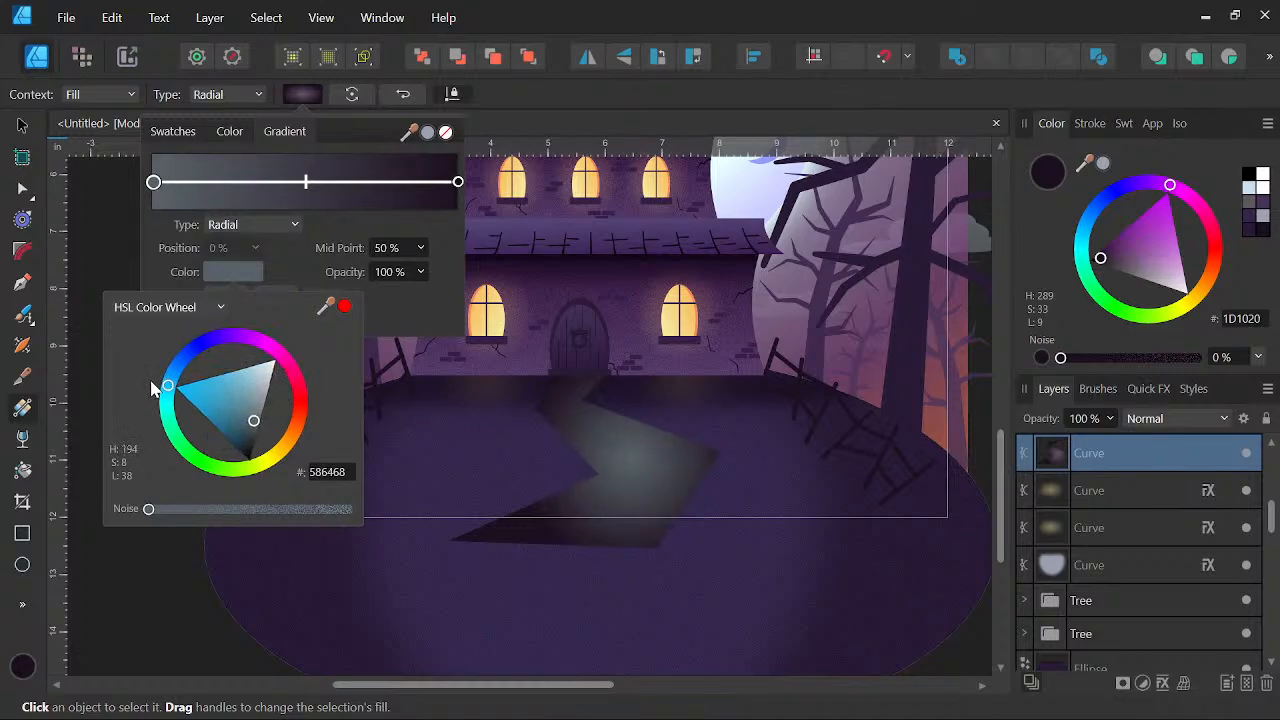
pyautogui.click(615, 14)
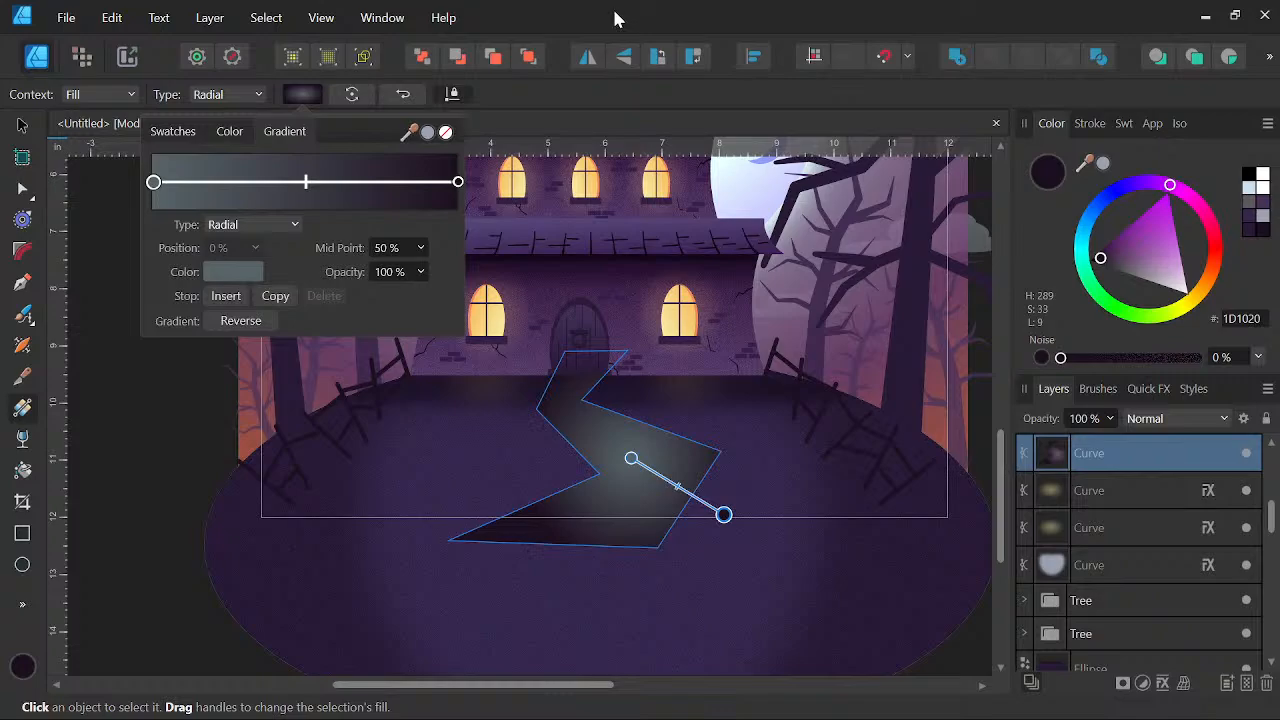
# Switch the path's gradient to linear and run it vertically from the path's lower edge up to its middle
pyautogui.click(276, 222)
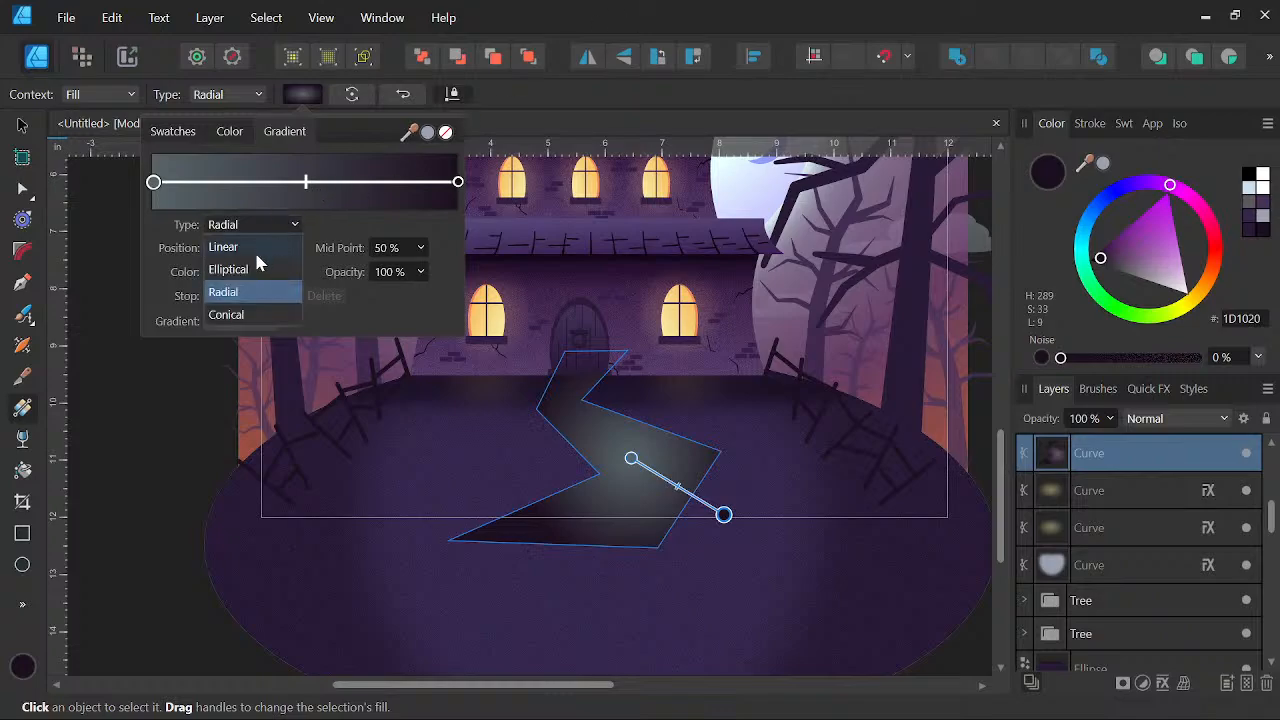
pyautogui.click(257, 245)
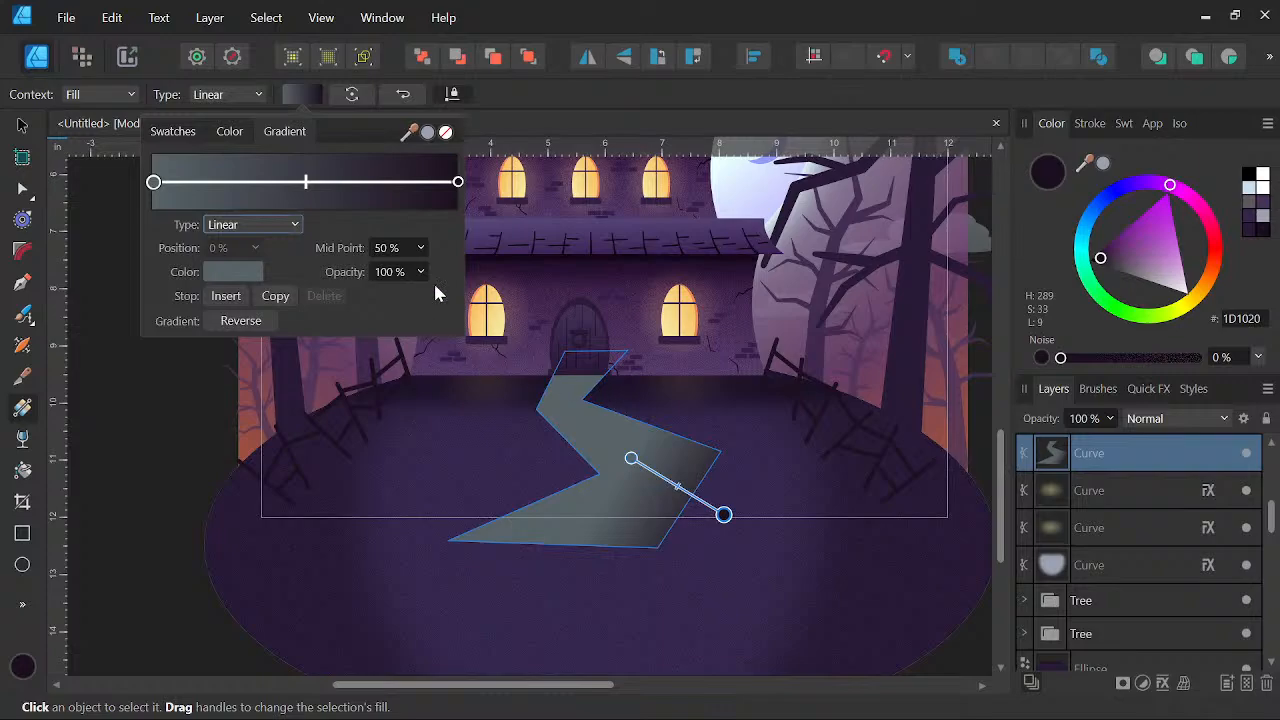
pyautogui.moveTo(567, 367); pyautogui.dragTo(587, 429)
pyautogui.moveTo(605, 508); pyautogui.dragTo(588, 350)
pyautogui.moveTo(630, 551); pyautogui.dragTo(622, 458)
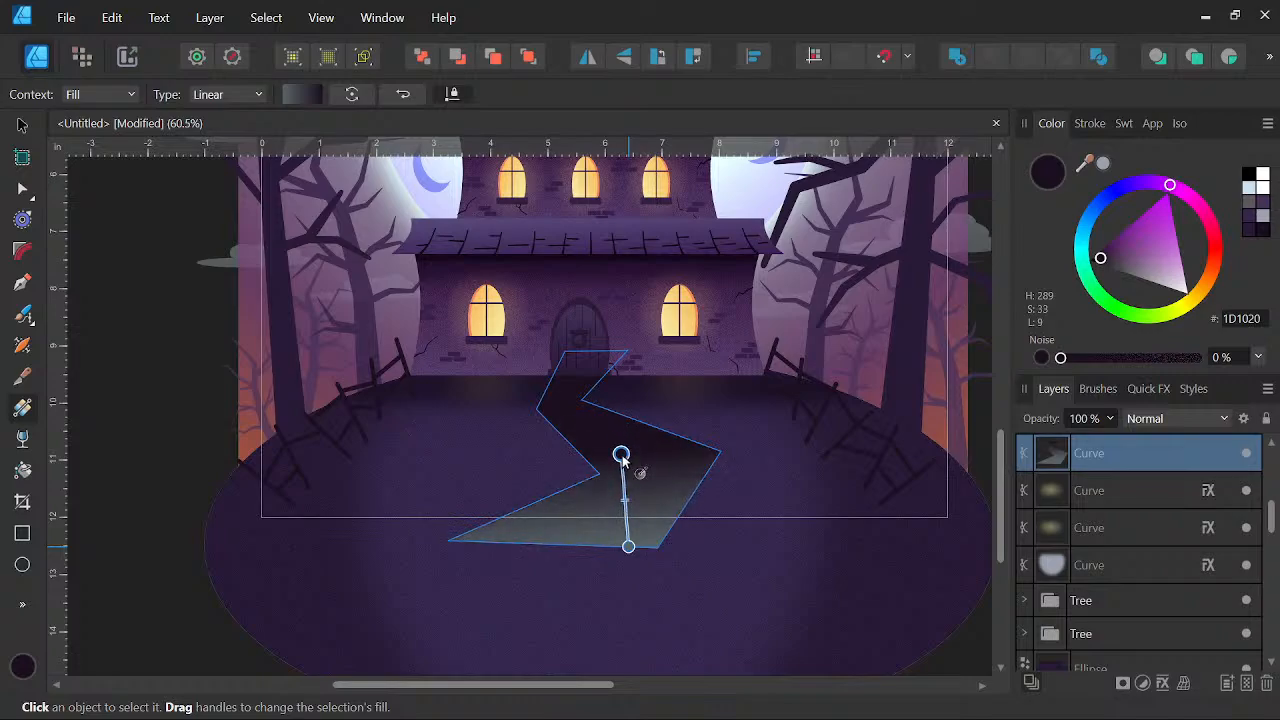
# Remove the path's gradient, refill it with solid dark purple 1D1020, and deselect it
pyautogui.click(119, 94)
pyautogui.click(119, 94)
pyautogui.click(228, 94)
pyautogui.click(205, 109)
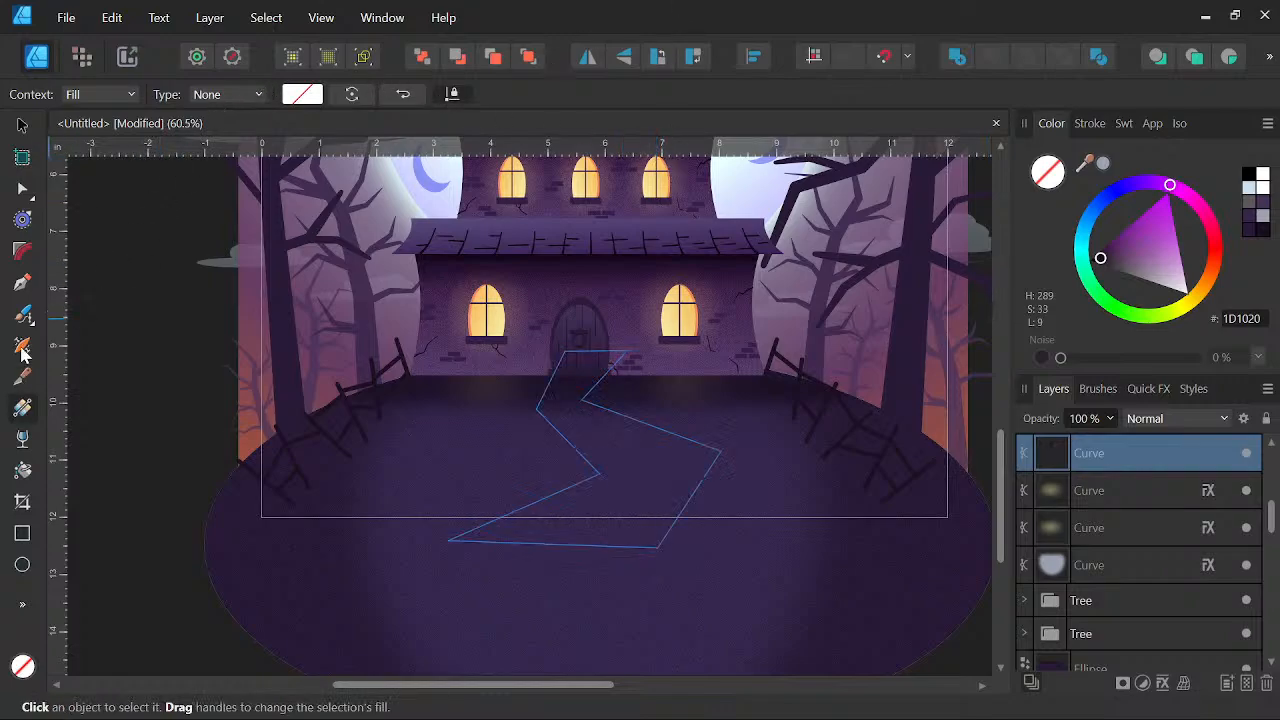
pyautogui.click(23, 124)
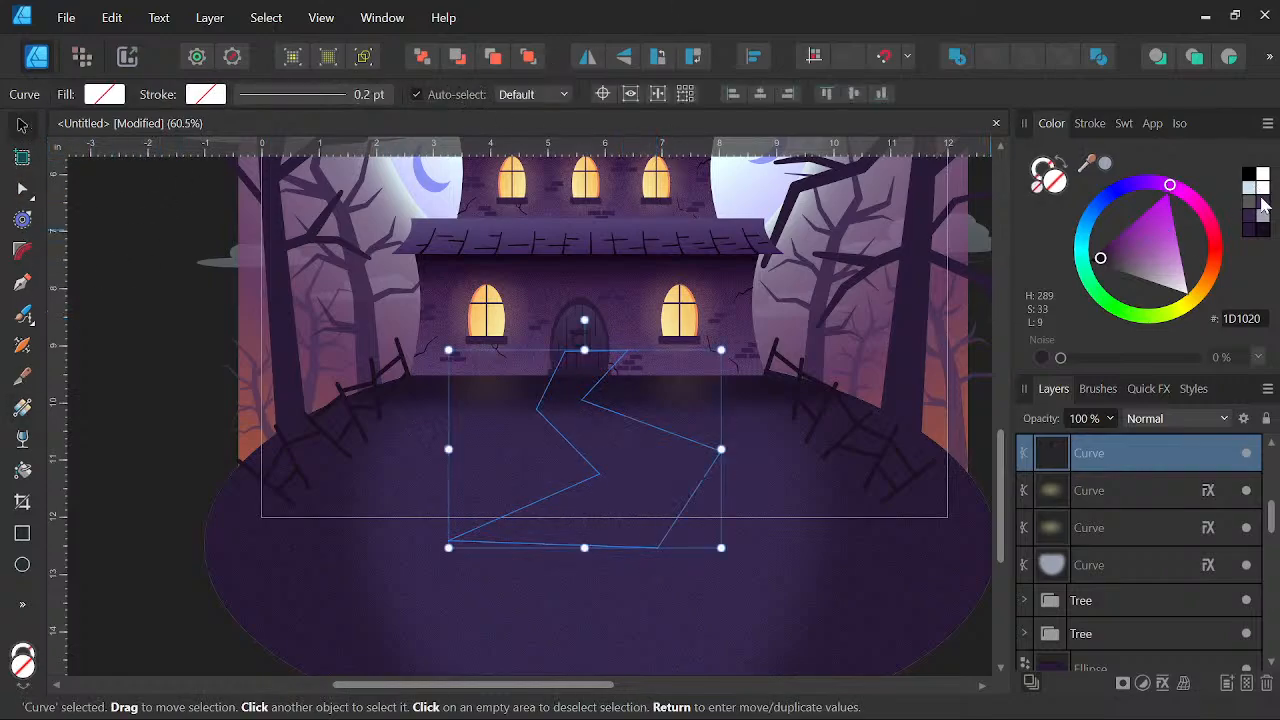
pyautogui.click(1264, 231)
pyautogui.scroll(-3, 740, 410)
pyautogui.moveTo(740, 418); pyautogui.dragTo(675, 493)
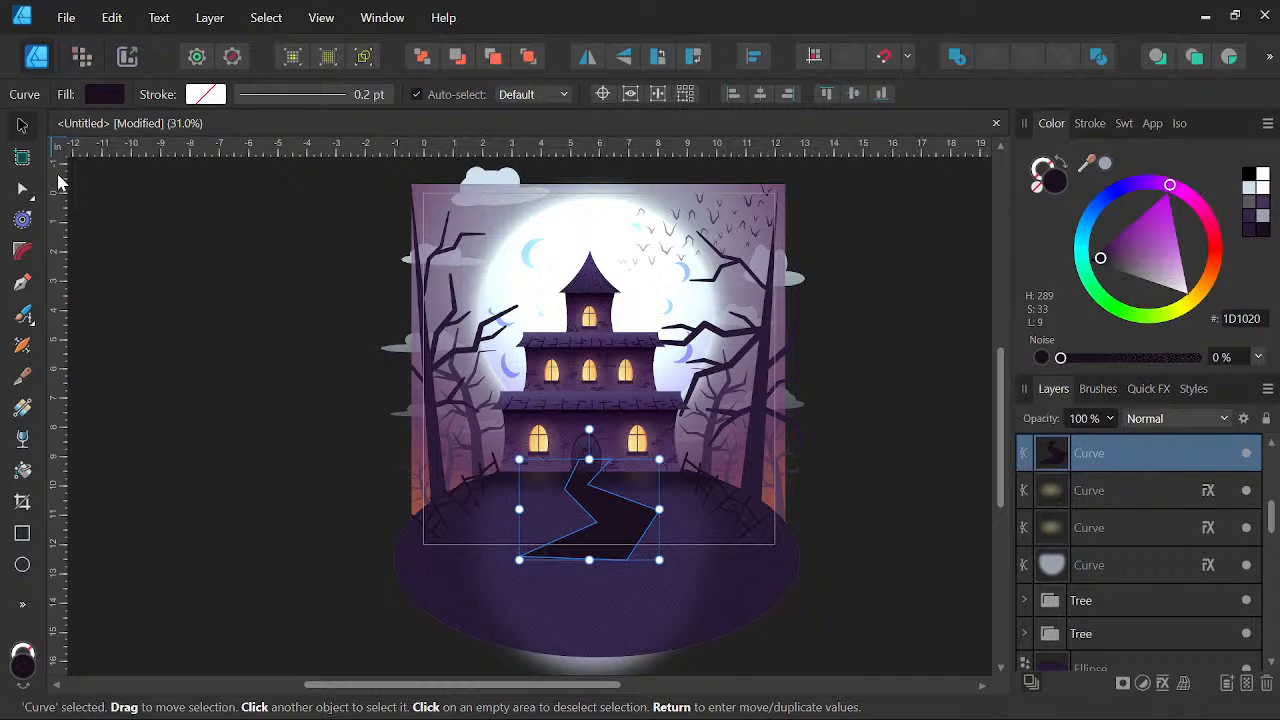
pyautogui.click(229, 267)
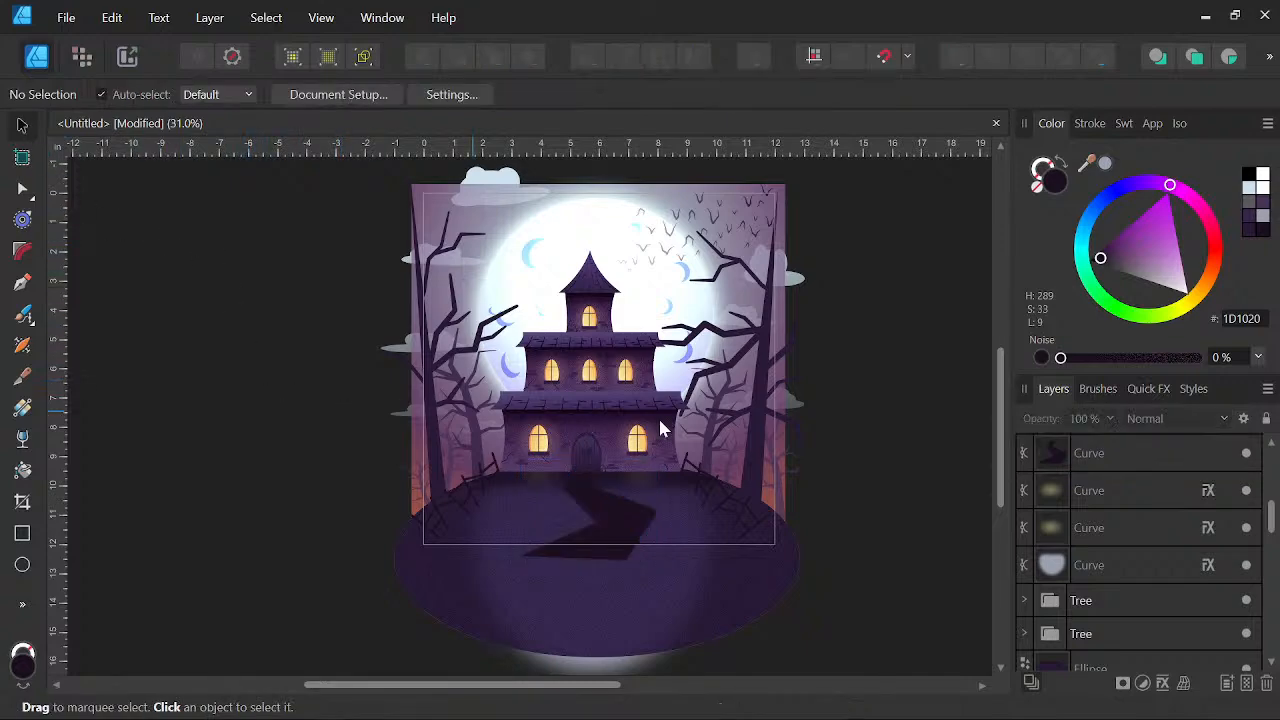
# Add the artist's signature handle as 12 pt Arial artistic text on the ground beside the path's outer bend
pyautogui.moveTo(945, 507); pyautogui.dragTo(909, 489)
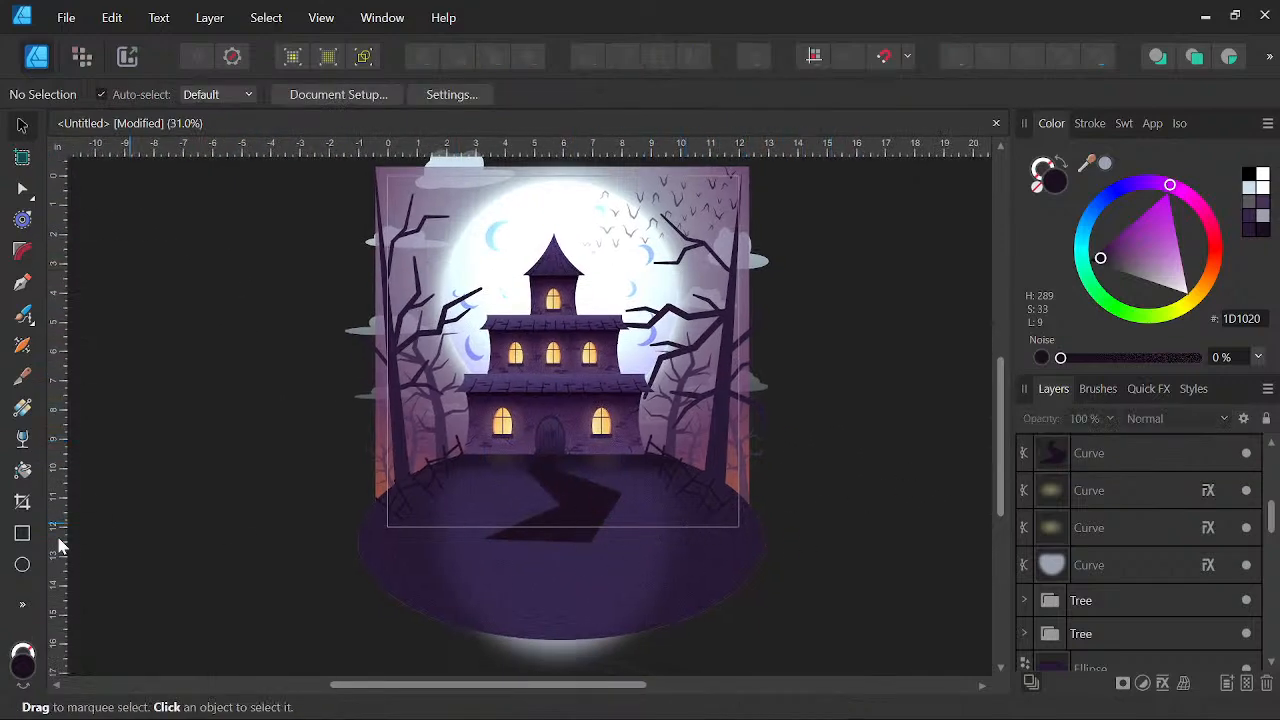
pyautogui.click(22, 604)
pyautogui.moveTo(115, 520)
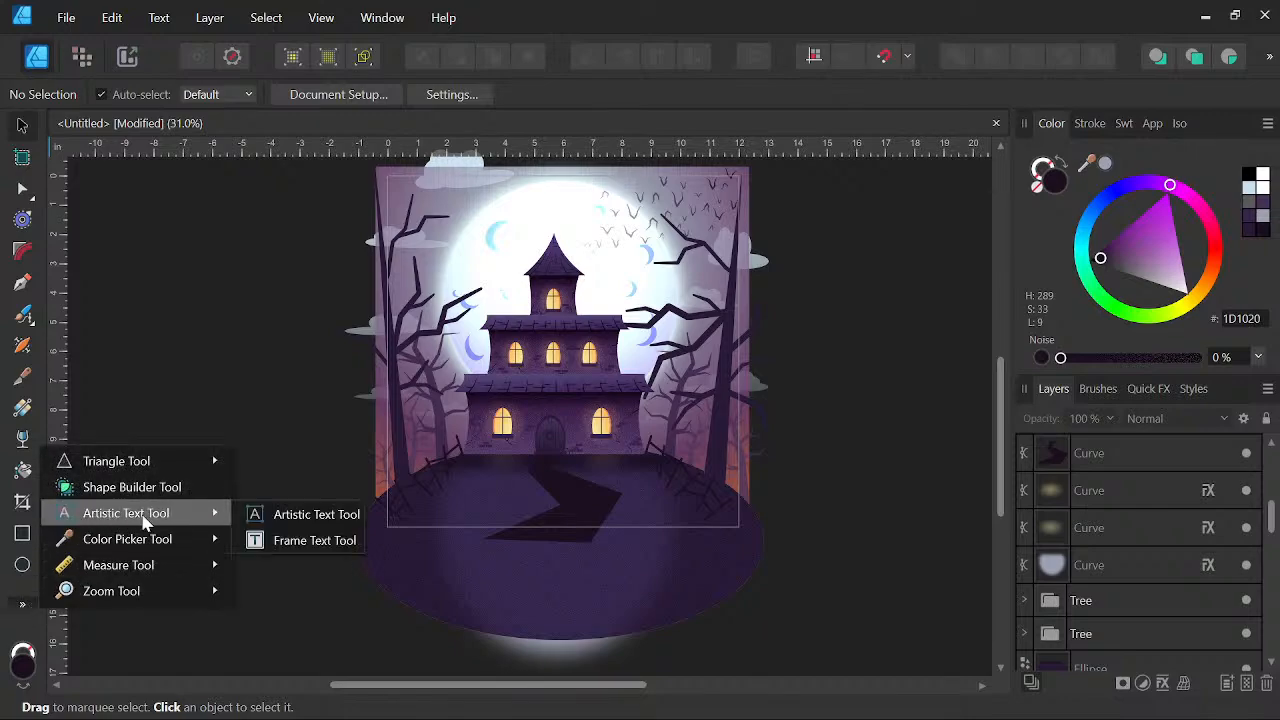
pyautogui.click(280, 514)
pyautogui.scroll(2, 600, 530)
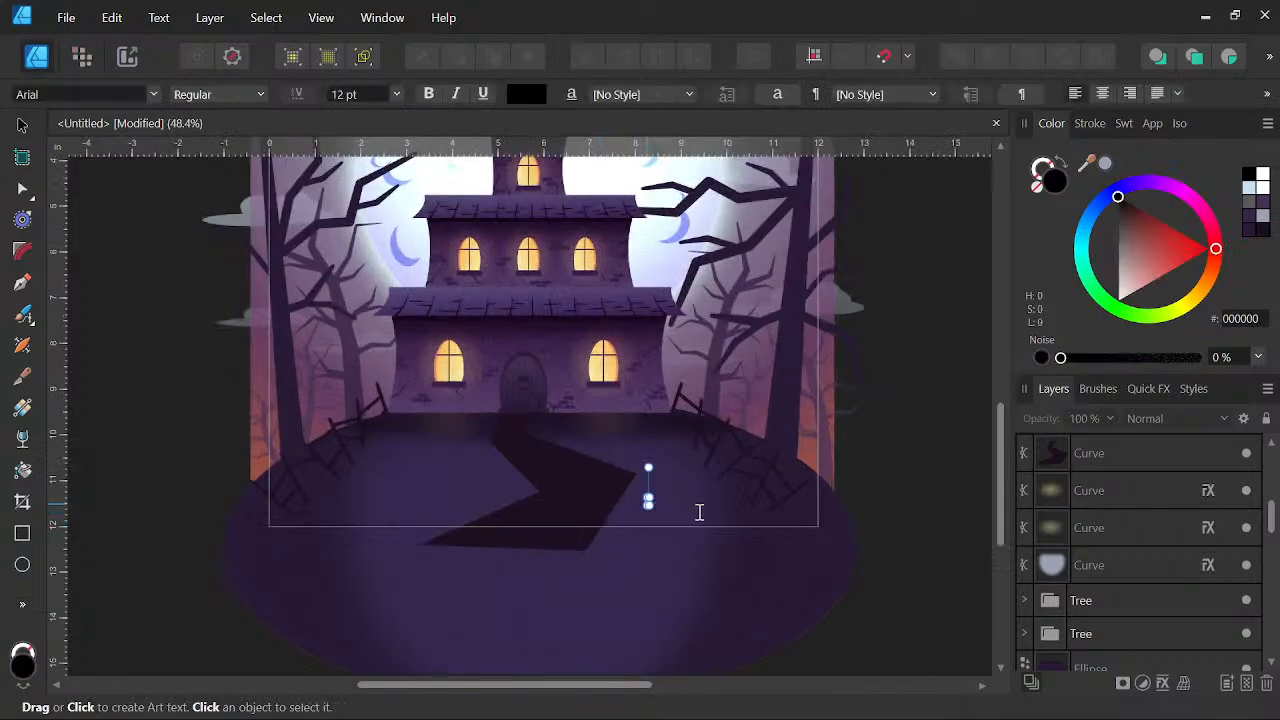
pyautogui.click(648, 490)
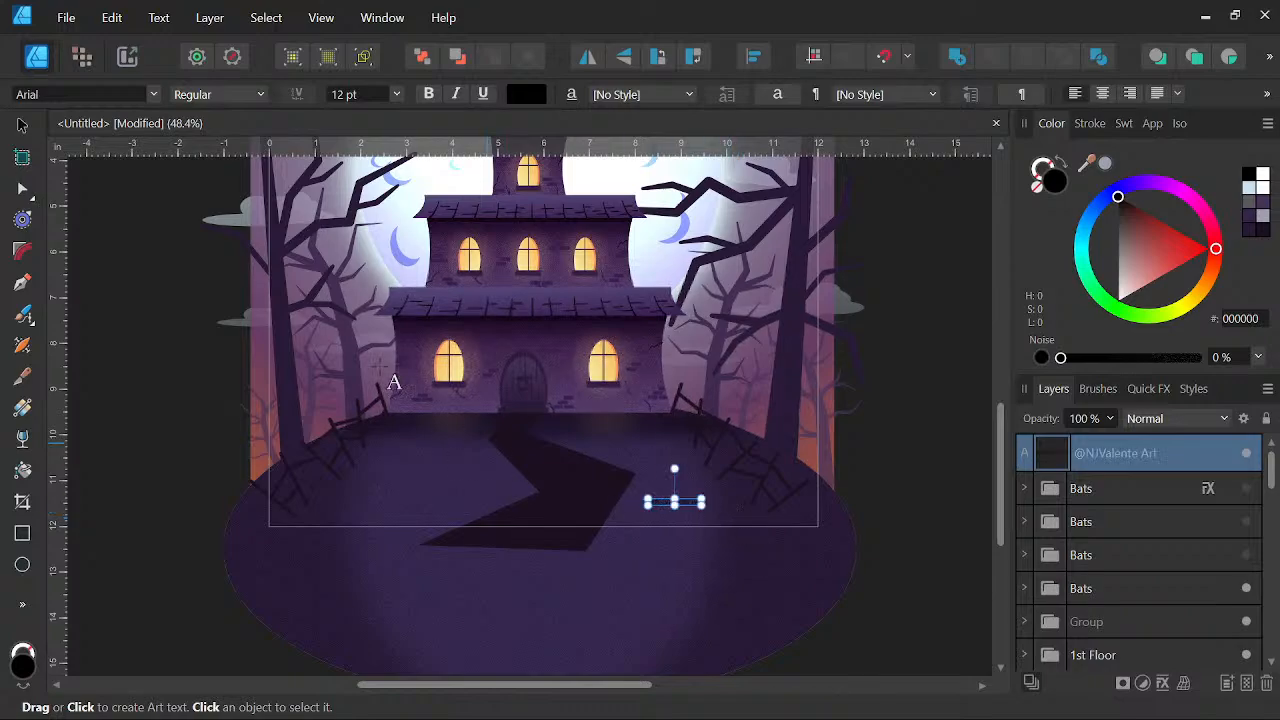
# Enlarge the signature text to 19.7 pt and change its font to RedRock
pyautogui.click(20, 125)
pyautogui.moveTo(701, 502); pyautogui.dragTo(735, 502)
pyautogui.click(155, 95)
pyautogui.press('Down')
pyautogui.press('Down')
pyautogui.press('Down')
pyautogui.press('Down')
pyautogui.press('Down')
pyautogui.press('Down')
pyautogui.press('Down')
pyautogui.press('Down')
pyautogui.press('Down')
pyautogui.press('Down')
pyautogui.press('Down')
pyautogui.press('Down')
pyautogui.press('Down')
pyautogui.press('Down')
pyautogui.press('Down')
pyautogui.press('Down')
pyautogui.press('Down')
pyautogui.press('Down')
pyautogui.press('Down')
pyautogui.press('Down')
pyautogui.scroll(-20, 403, 479)
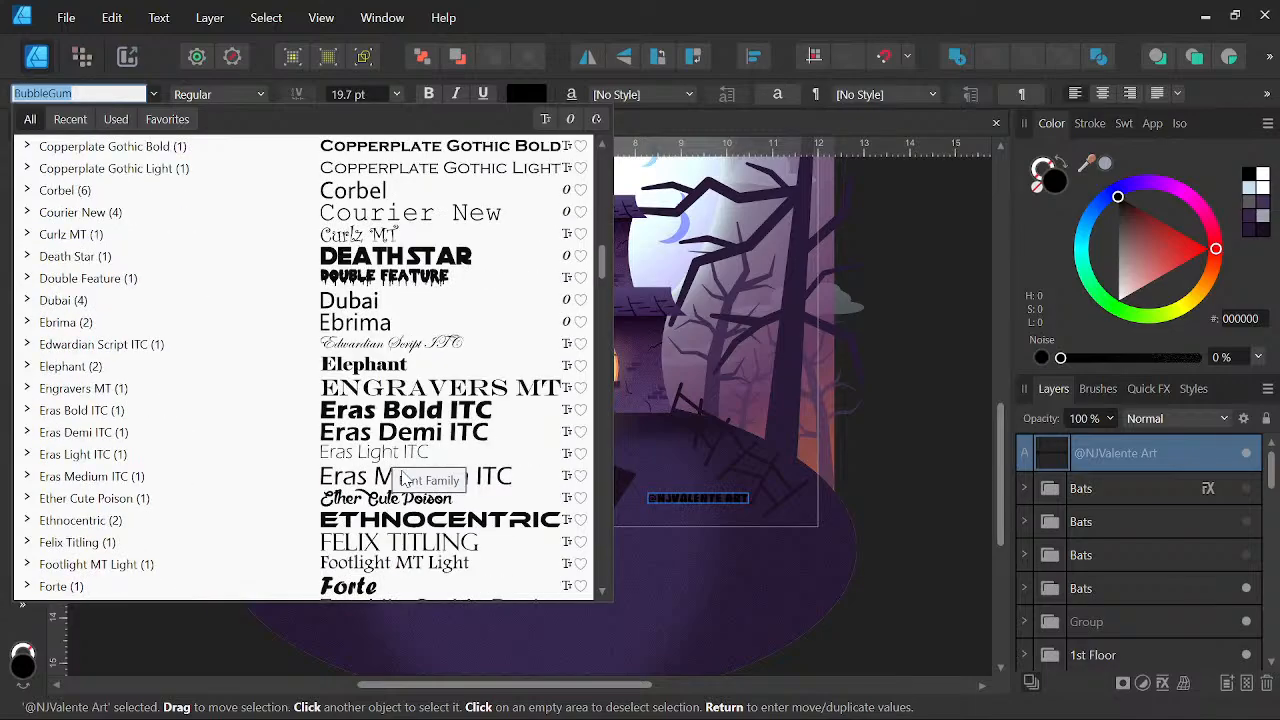
pyautogui.scroll(-20, 403, 479)
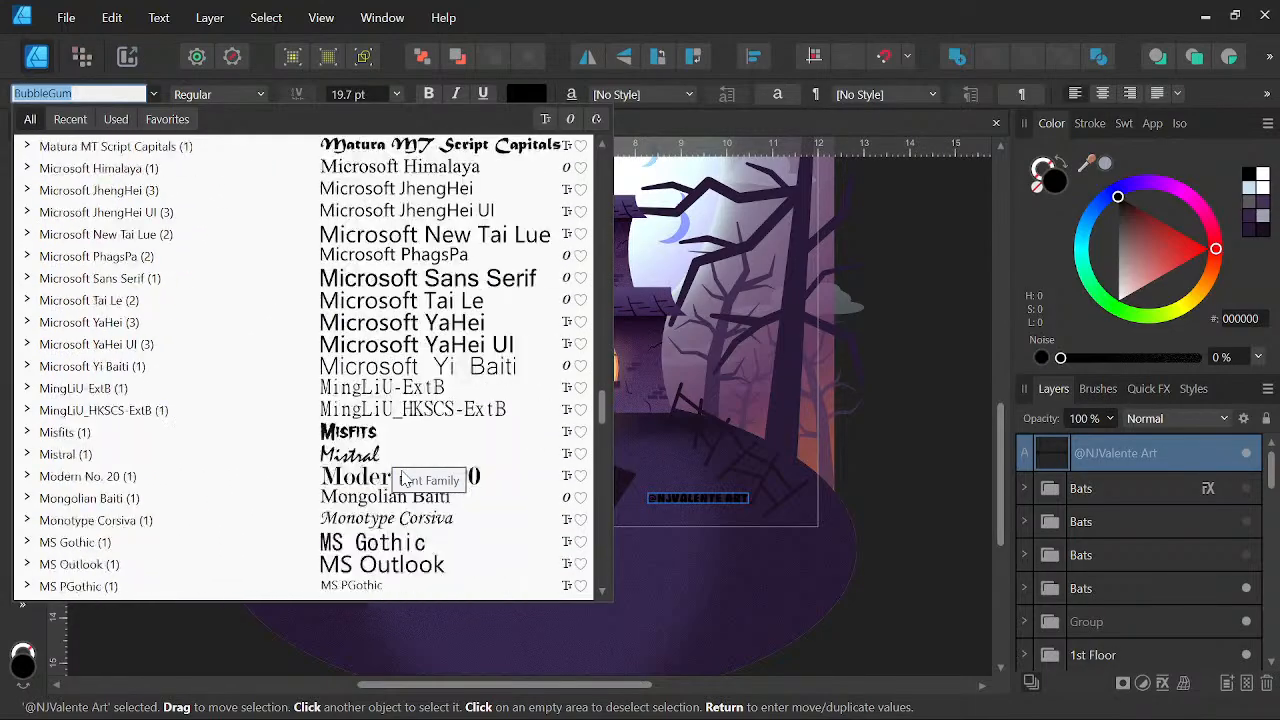
pyautogui.scroll(-3, 403, 479)
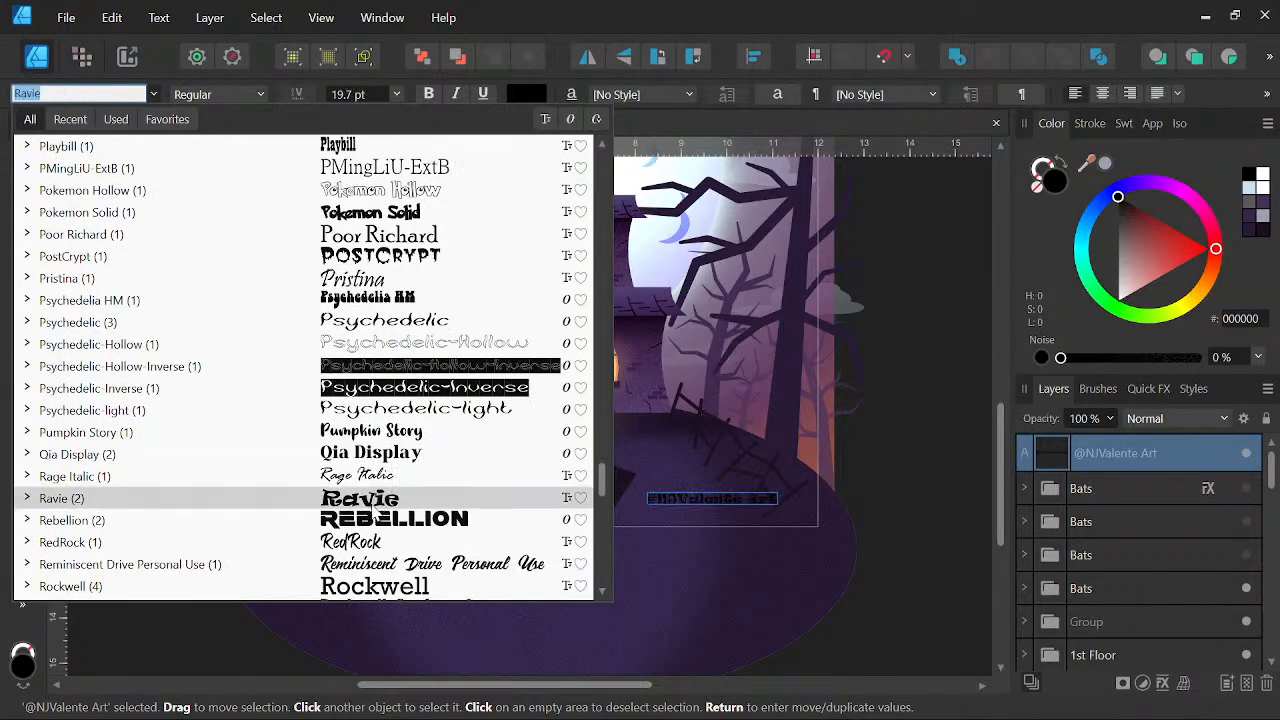
pyautogui.click(365, 541)
# Widen the letter spacing across the whole signature text
pyautogui.scroll(3, 576, 513)
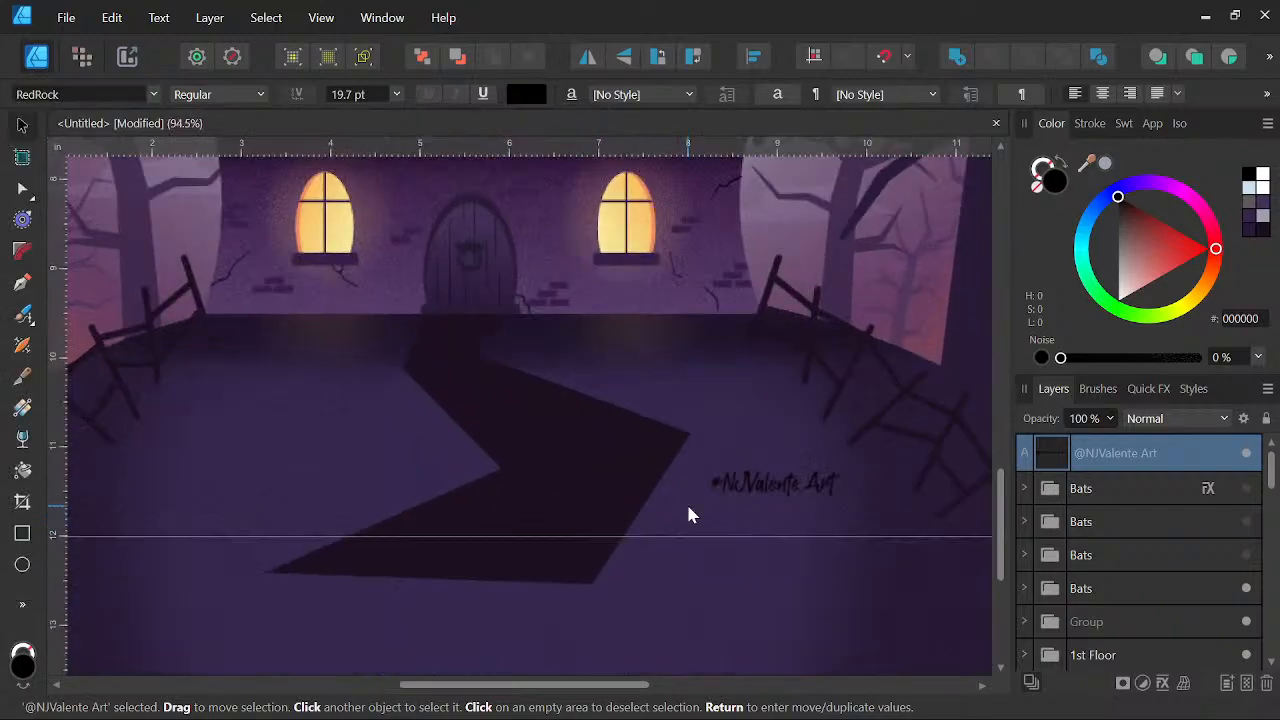
pyautogui.doubleClick(747, 487)
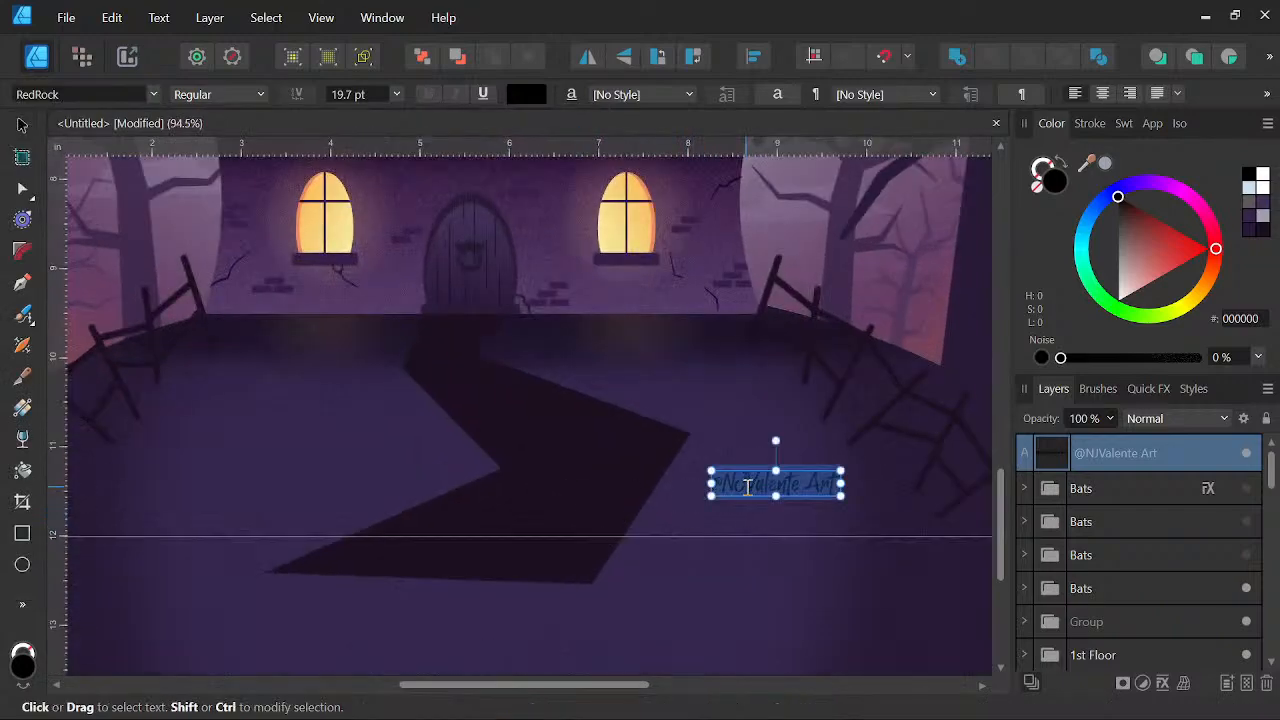
pyautogui.hotkey('alt', 'Right')
pyautogui.hotkey('alt', 'Right')
pyautogui.hotkey('alt', 'Right')
pyautogui.hotkey('alt', 'Right')
pyautogui.hotkey('alt', 'Right')
pyautogui.hotkey('alt', 'Right')
pyautogui.hotkey('alt', 'Right')
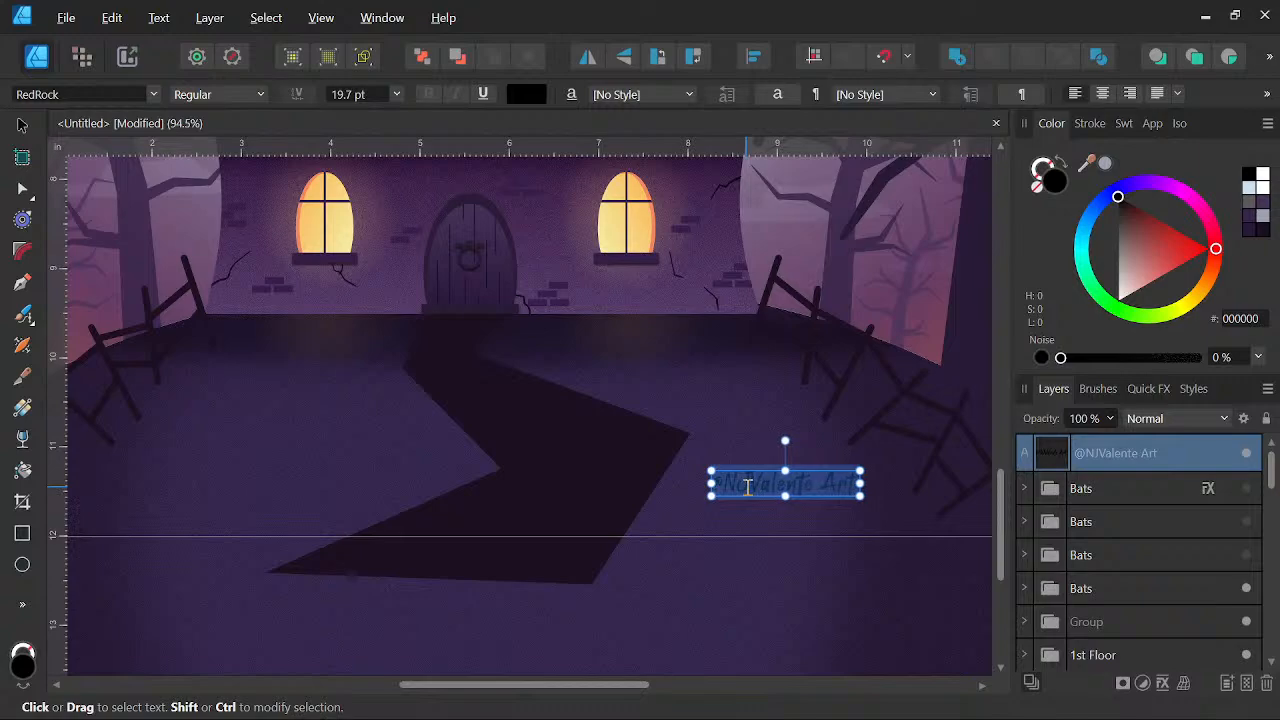
pyautogui.hotkey('alt', 'Right')
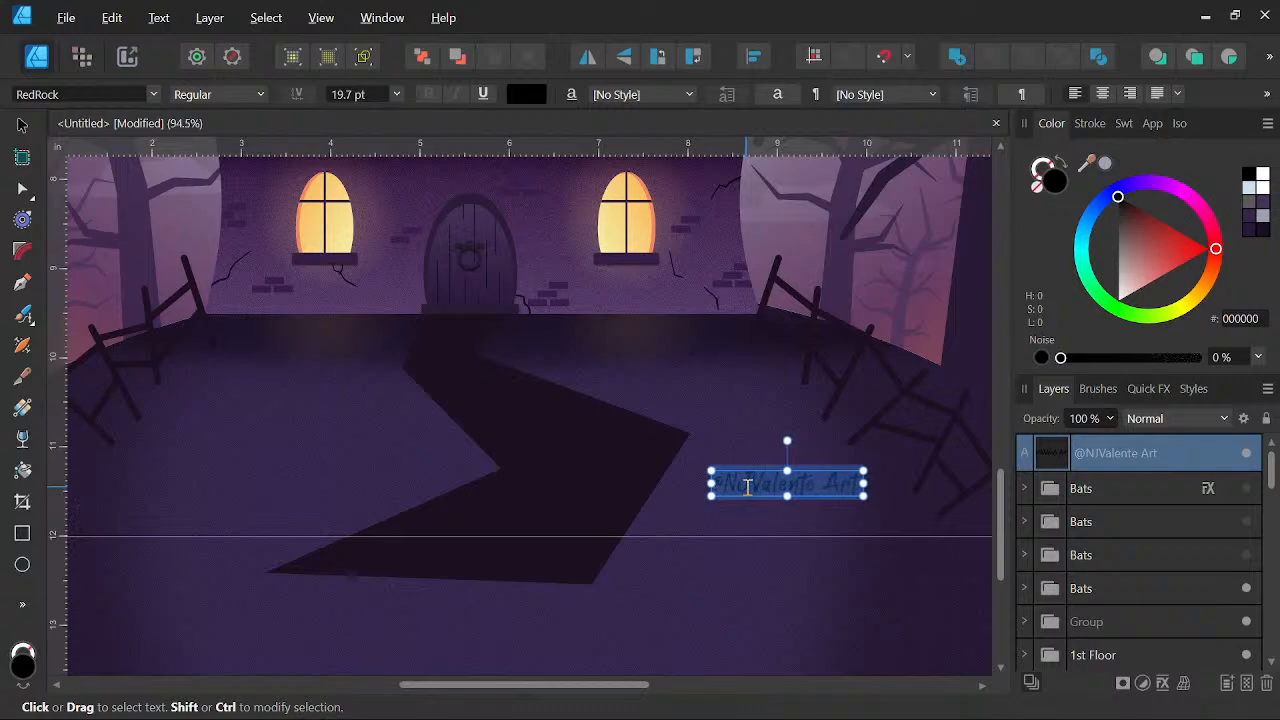
# Enlarge the signature to 22.8 pt on the ground between the path and the fence, and fill it with white FFFFFF
pyautogui.click(21, 127)
pyautogui.moveTo(711, 470); pyautogui.dragTo(687, 462)
pyautogui.scroll(-3, 722, 450)
pyautogui.moveTo(754, 523); pyautogui.dragTo(652, 594)
pyautogui.scroll(2, 652, 541)
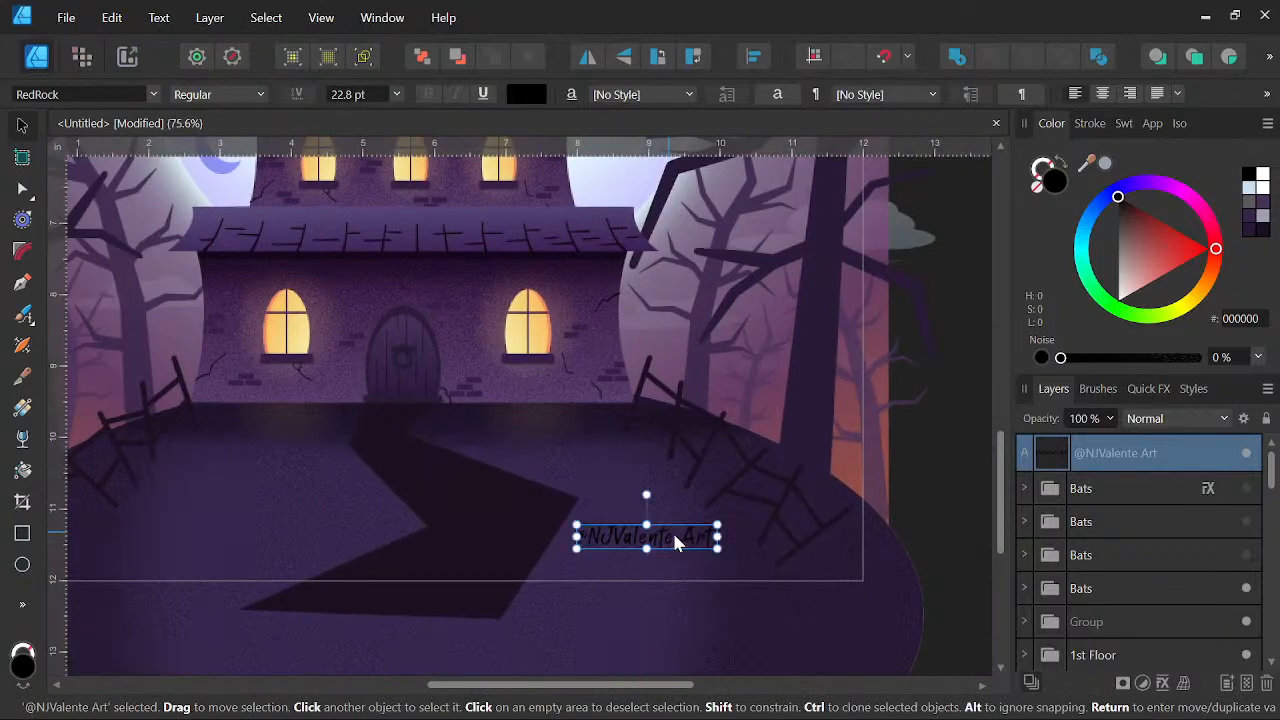
pyautogui.moveTo(671, 536); pyautogui.dragTo(688, 545)
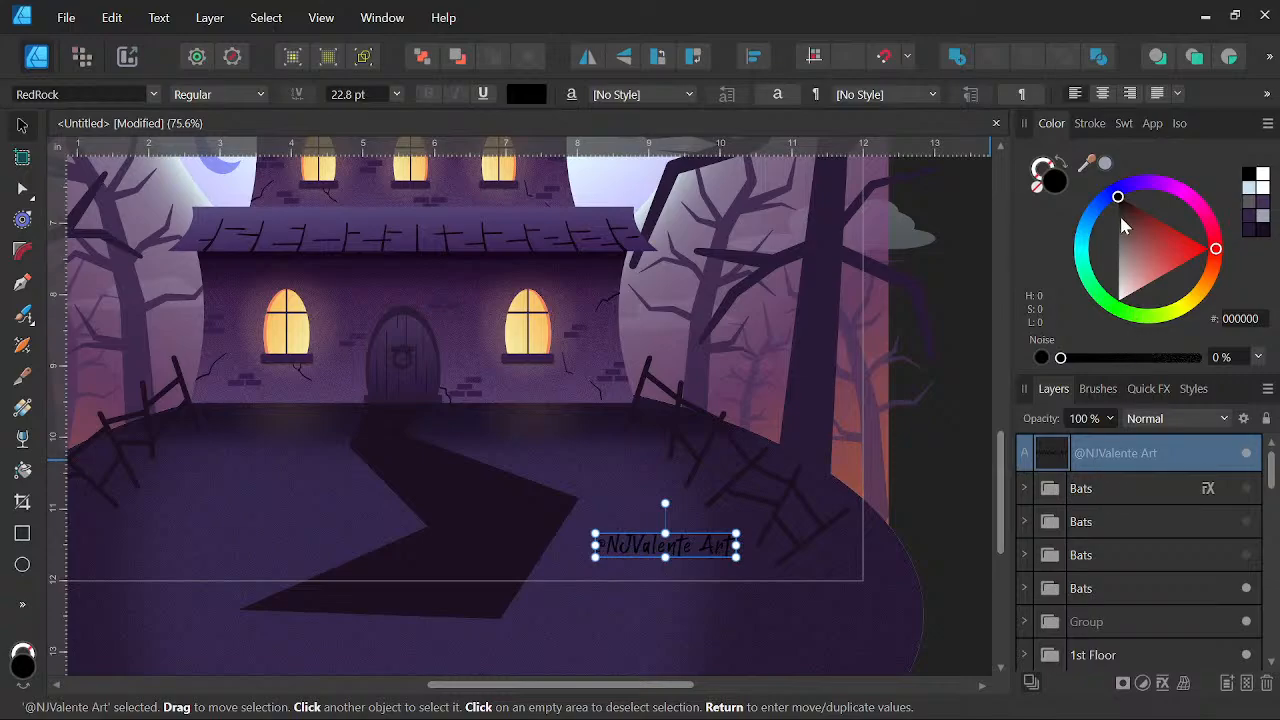
pyautogui.moveTo(1140, 241); pyautogui.dragTo(1119, 298)
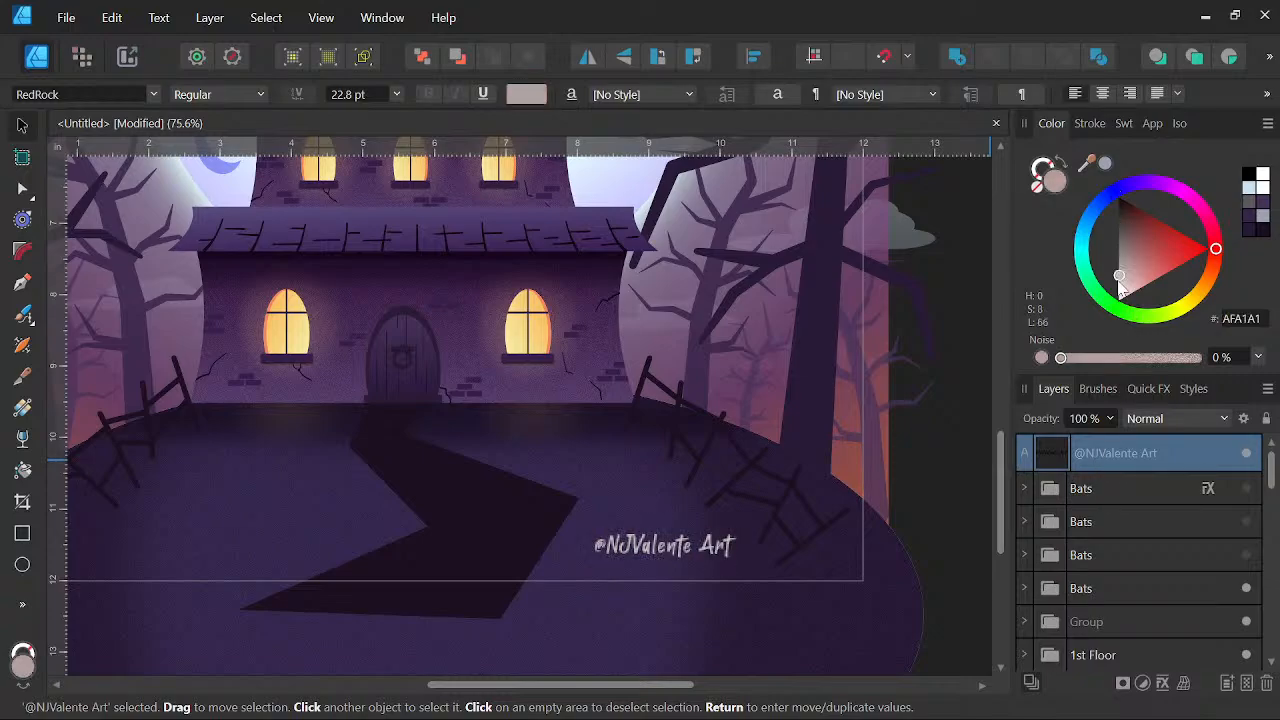
# Duplicate the white signature and apply a blur layer effect to the copy to make a soft glow
pyautogui.rightClick(1107, 466)
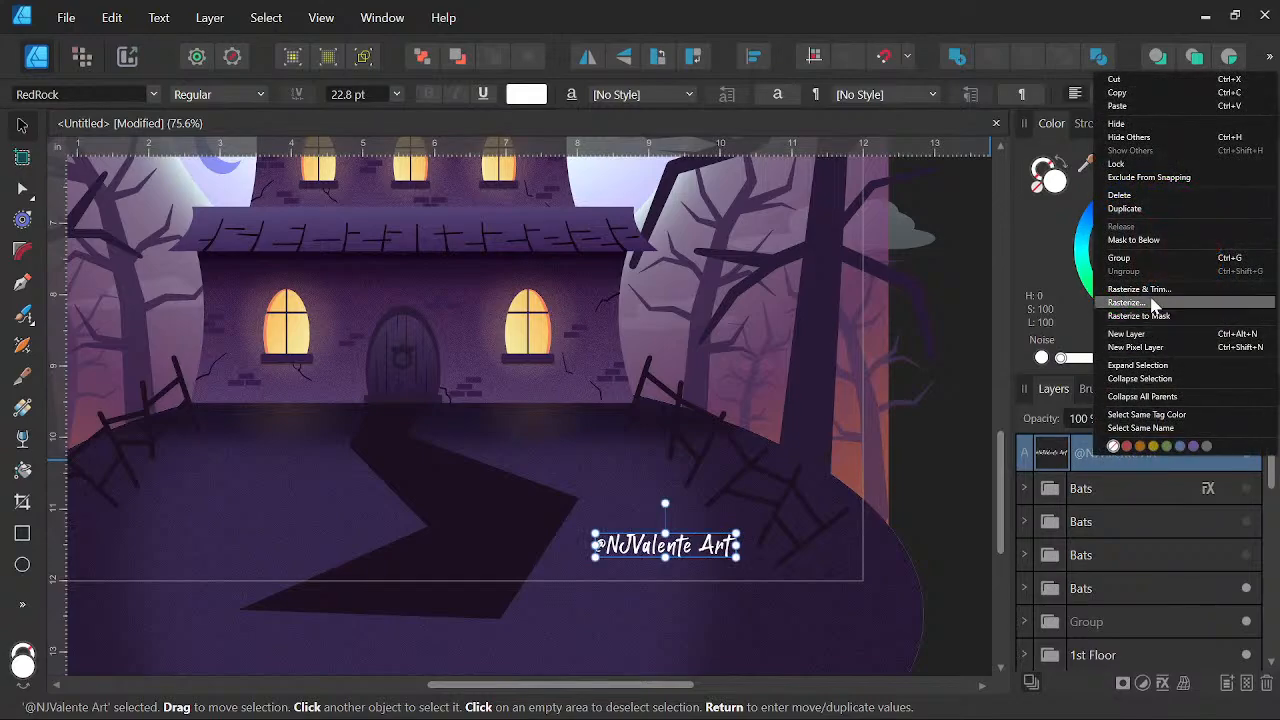
pyautogui.click(1124, 208)
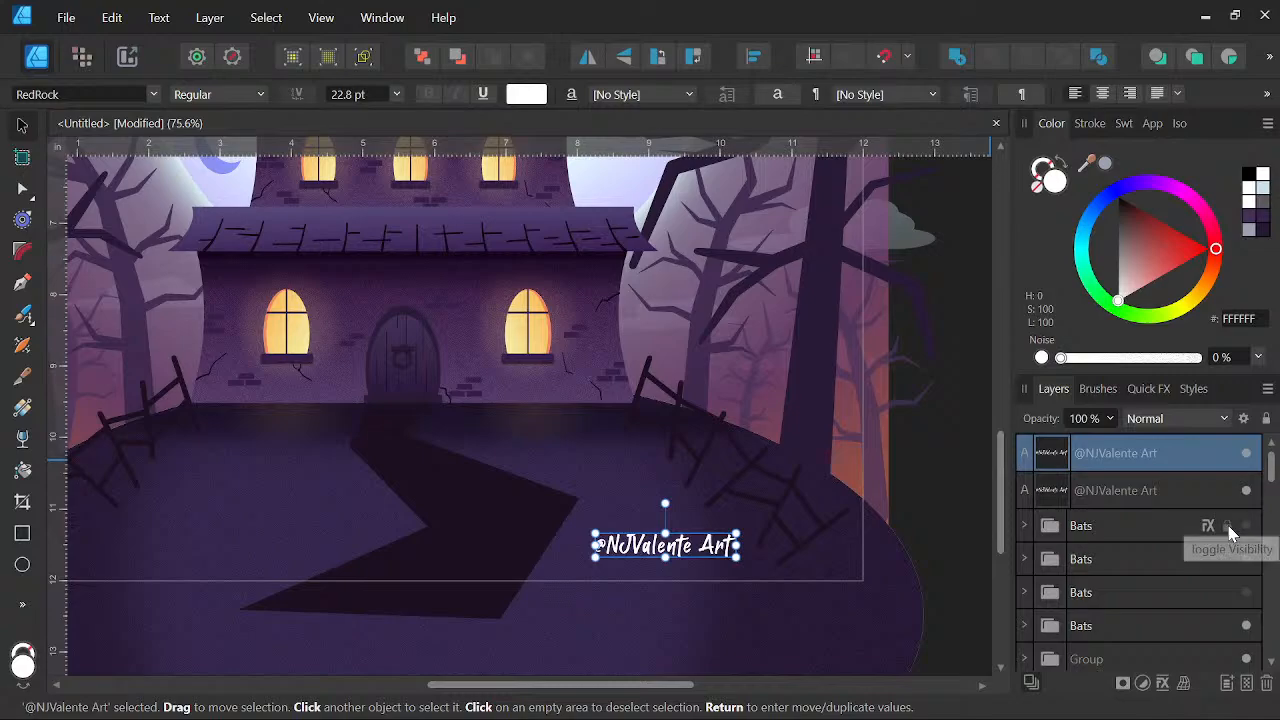
pyautogui.moveTo(1212, 449); pyautogui.dragTo(1213, 457)
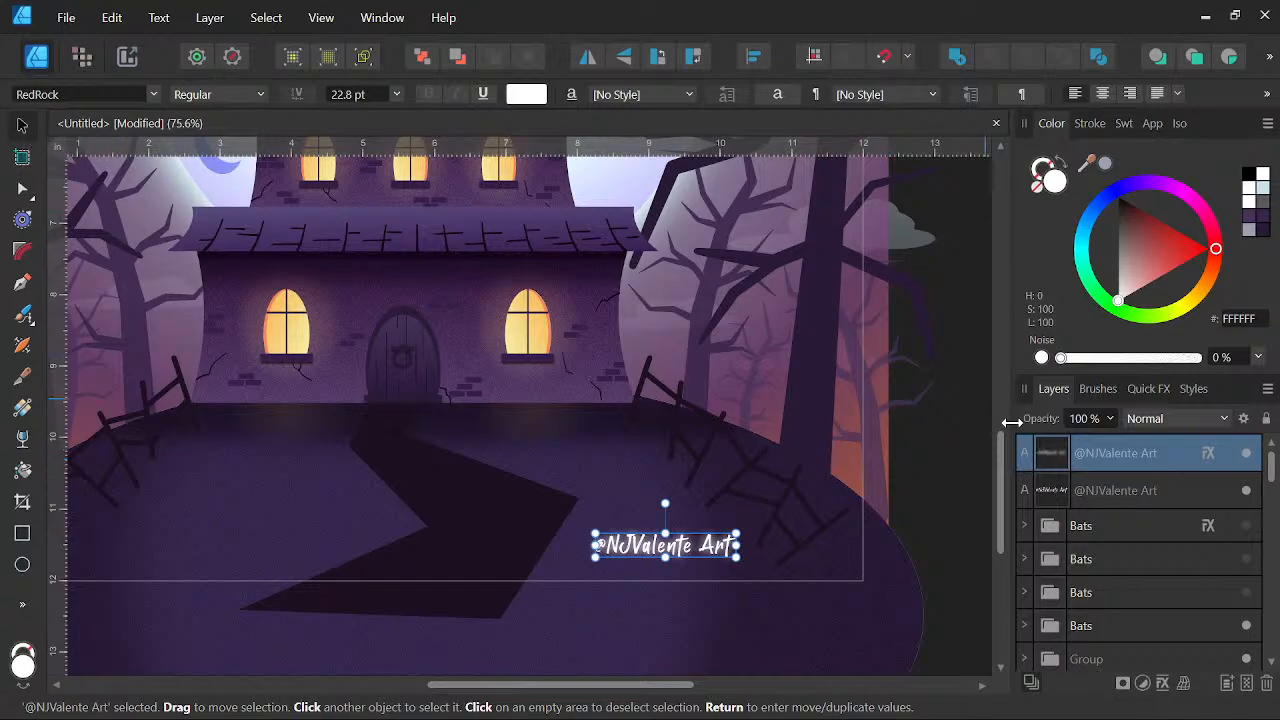
pyautogui.click(970, 490)
pyautogui.click(1120, 455)
# Try stacking the blurred signature copy beneath the sharp text, and return it to the top of the layer order
pyautogui.scroll(5, 714, 551)
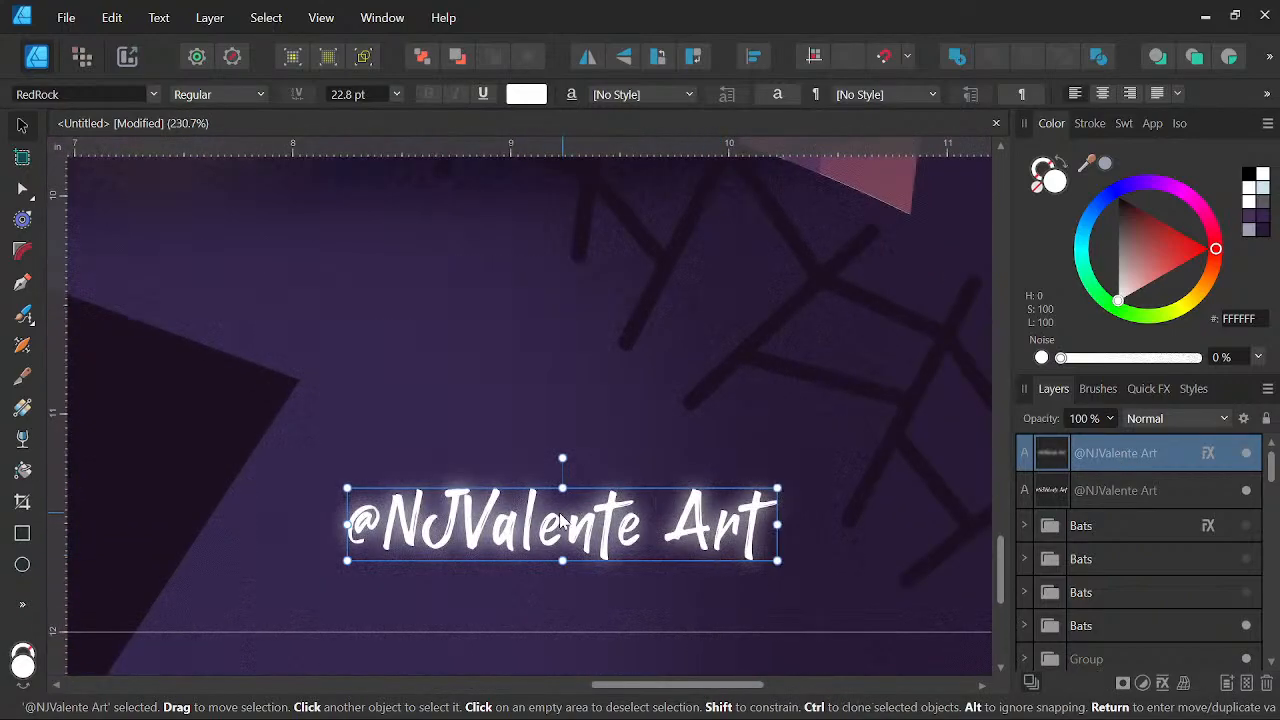
pyautogui.moveTo(1143, 457); pyautogui.dragTo(1117, 520)
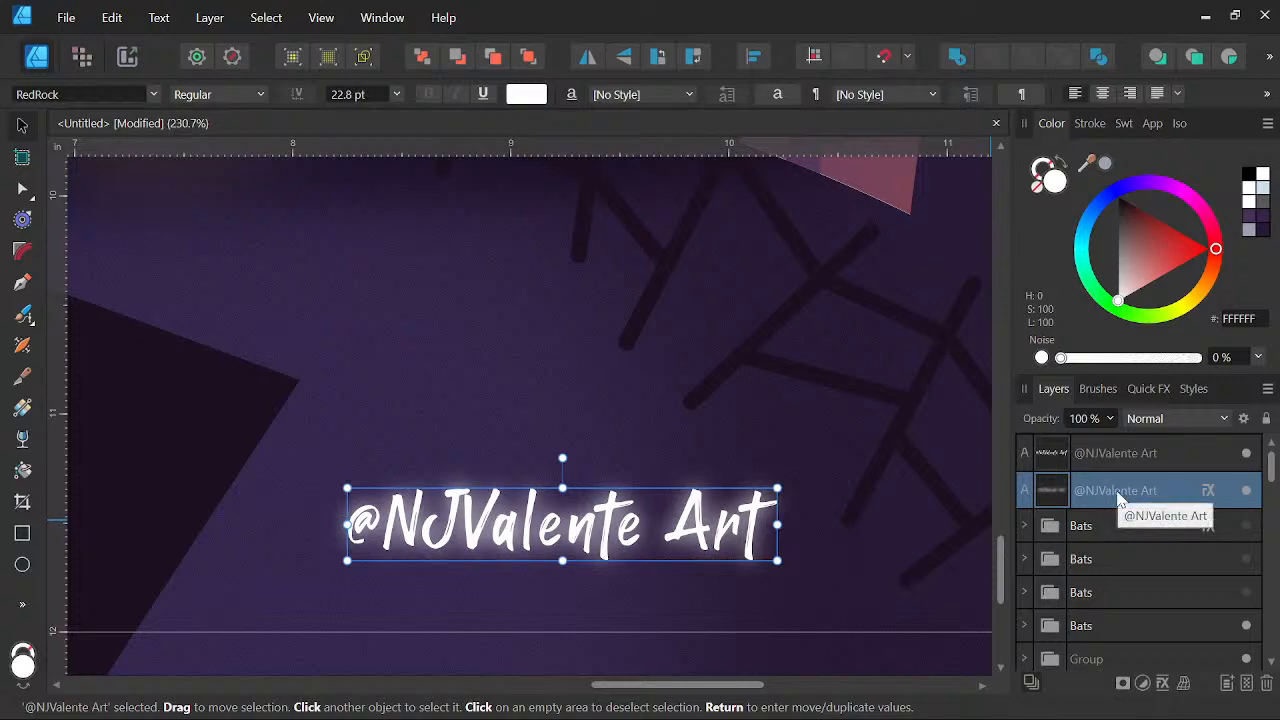
pyautogui.moveTo(1120, 453); pyautogui.dragTo(1128, 490)
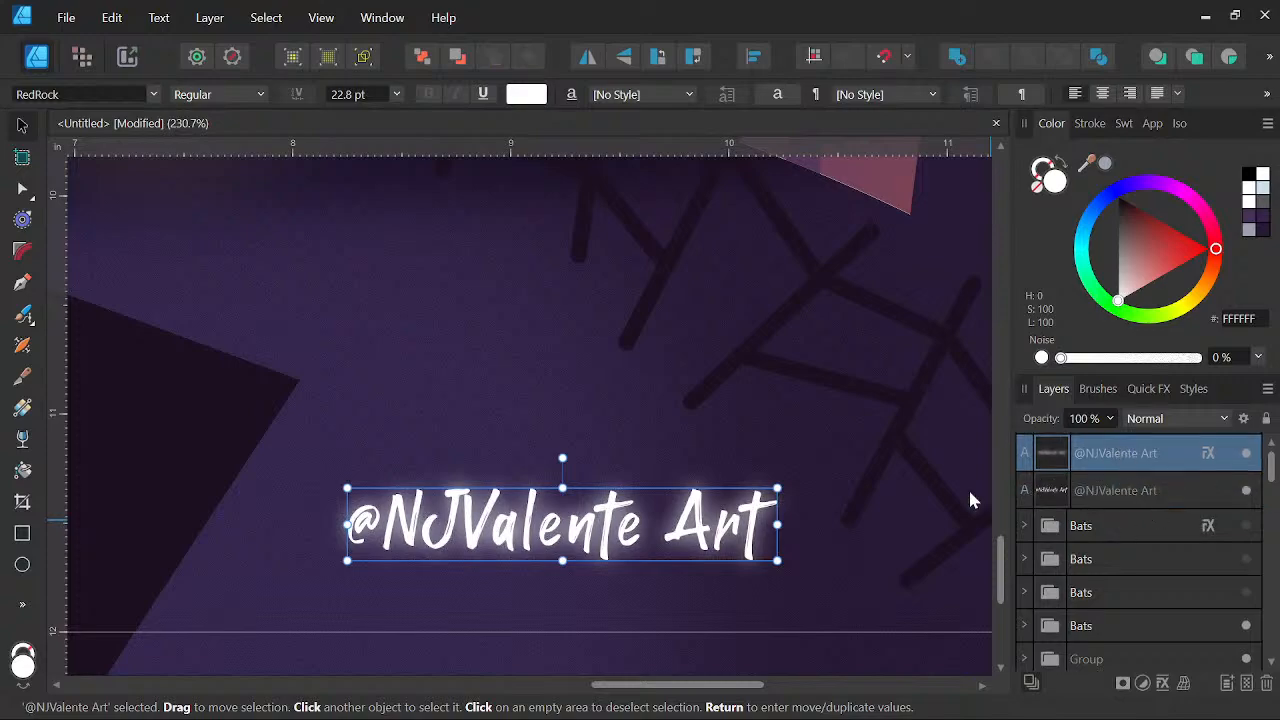
pyautogui.scroll(-5, 510, 412)
pyautogui.press('space')
pyautogui.moveTo(652, 520); pyautogui.dragTo(838, 551)
pyautogui.scroll(-2, 879, 523)
pyautogui.scroll(2, 838, 551)
# Move the sharp signature layer above its blurred copy
pyautogui.click(1107, 490)
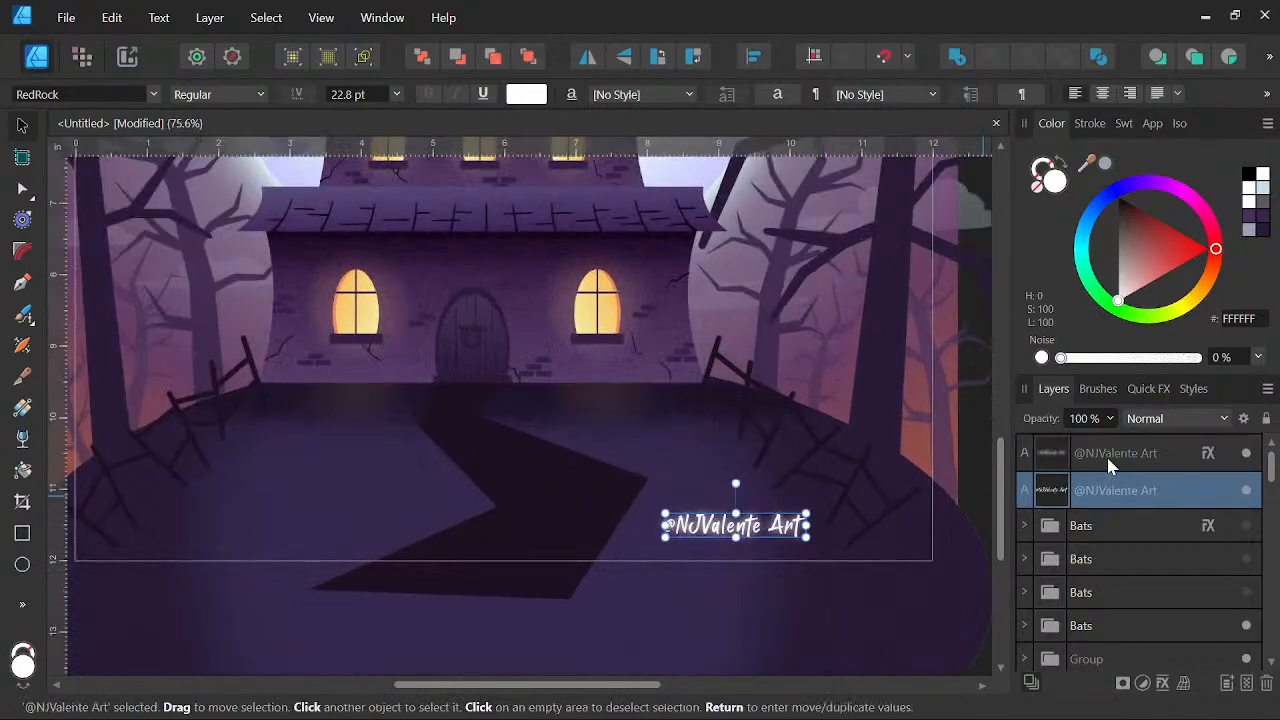
pyautogui.moveTo(1100, 500); pyautogui.dragTo(1109, 445)
pyautogui.click(1025, 460)
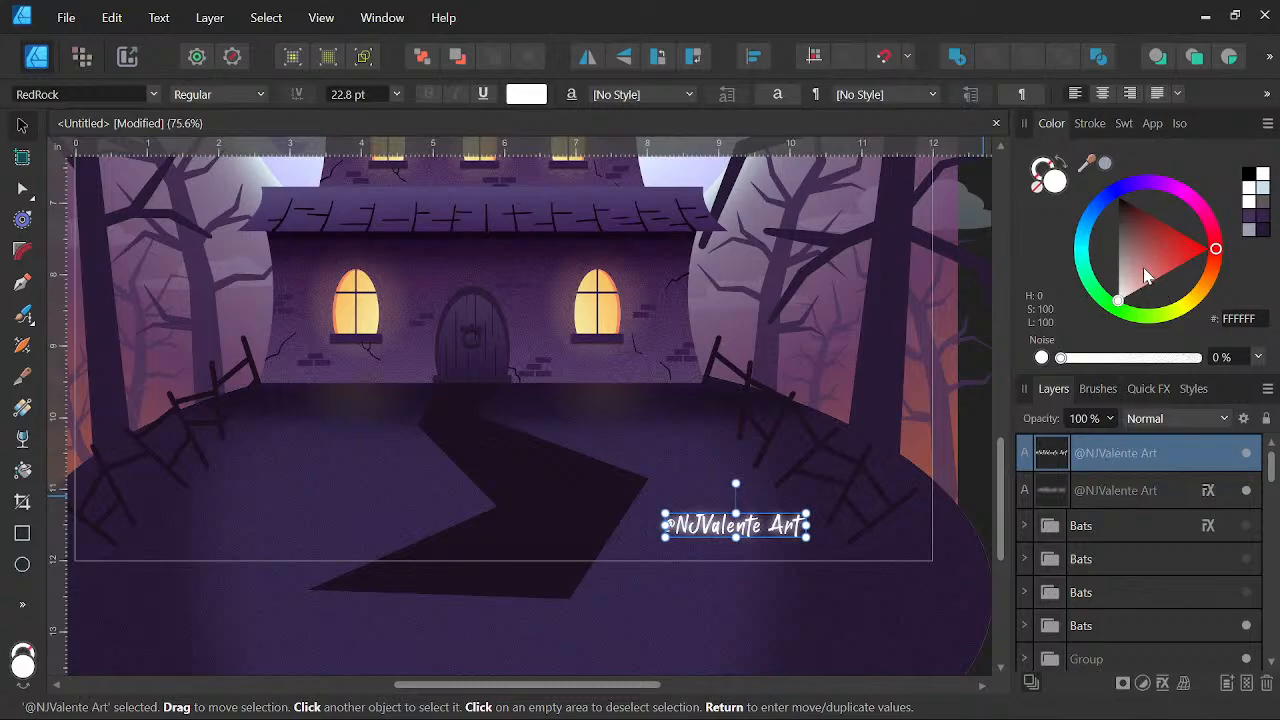
# Recolor the sharp signature text to light blue B1E2FD
pyautogui.click(1263, 189)
pyautogui.scroll(4, 726, 515)
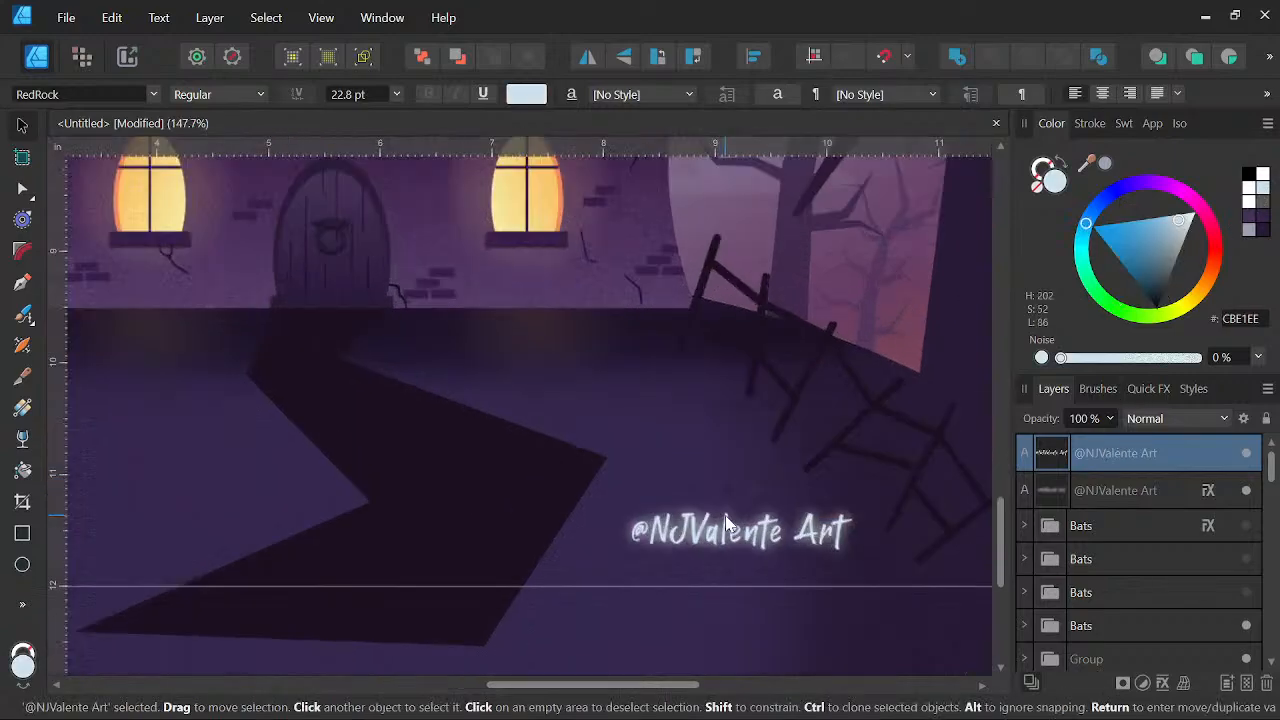
pyautogui.moveTo(1143, 234)
pyautogui.mouseDown()
pyautogui.moveTo(1142, 254)
pyautogui.moveTo(1137, 232)
pyautogui.moveTo(1167, 226)
pyautogui.mouseUp()
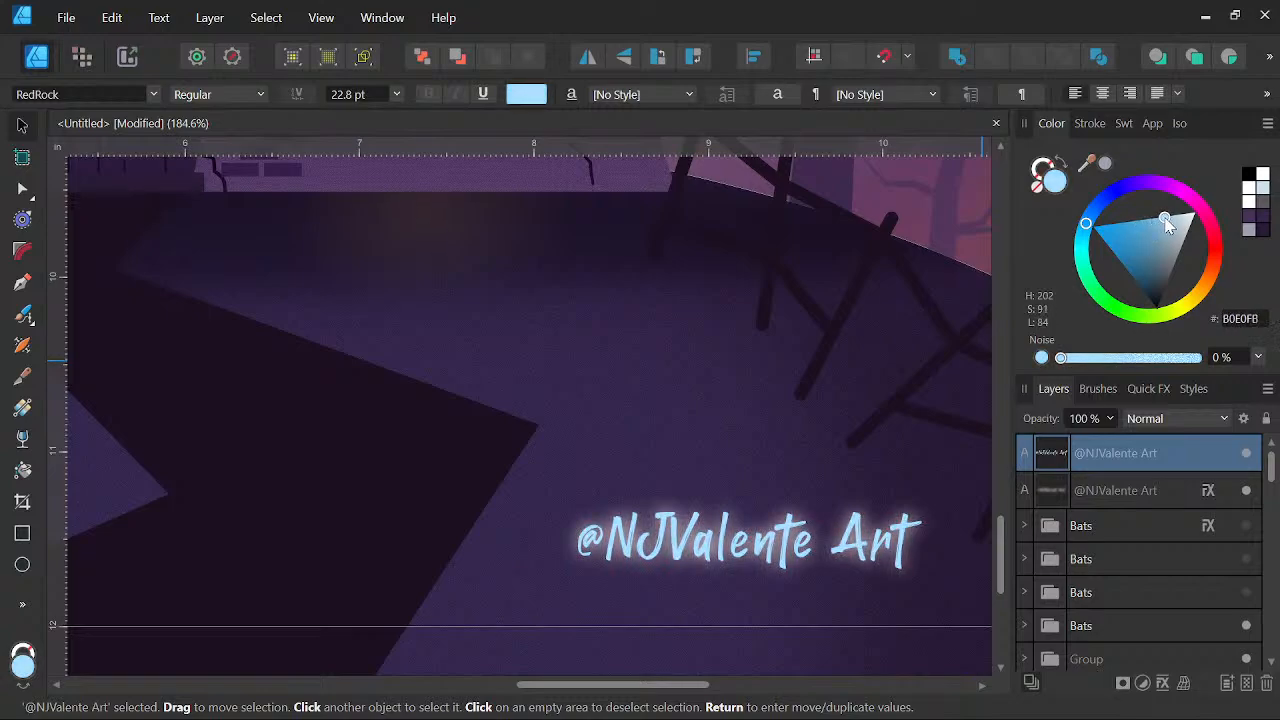
# Try the Glow blend mode on the sharp light blue signature
pyautogui.scroll(-2, 715, 533)
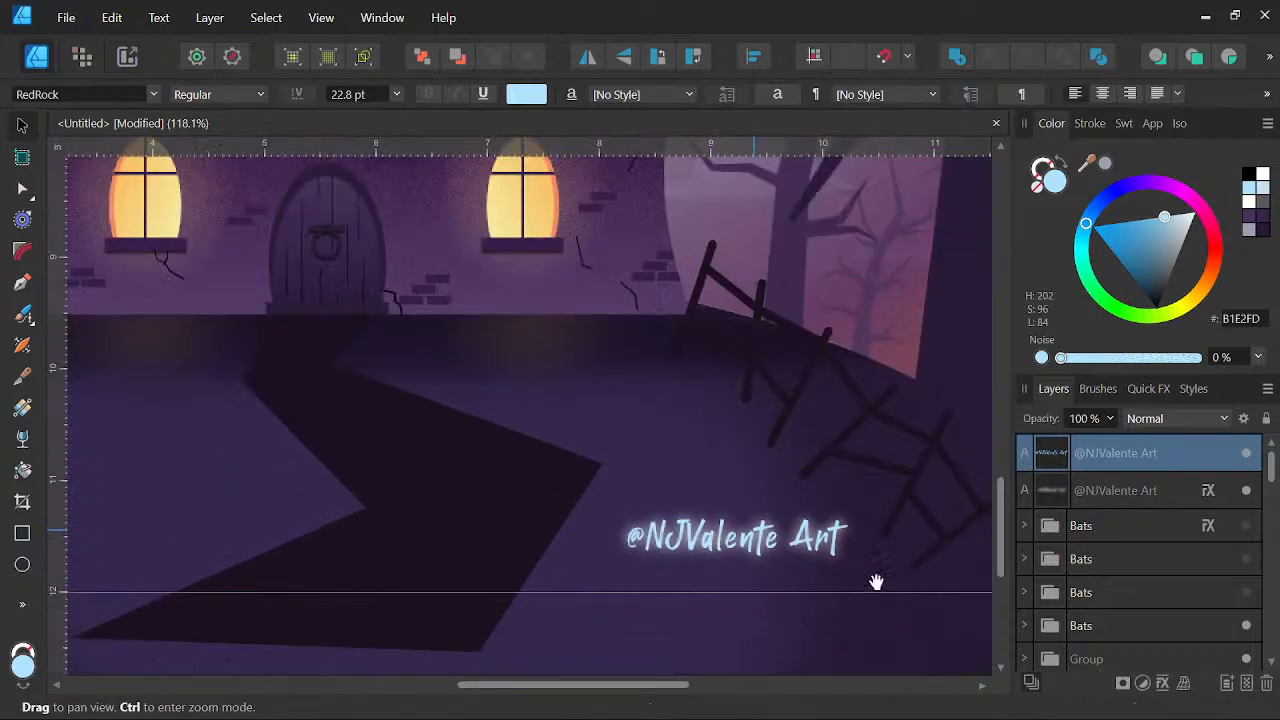
pyautogui.scroll(-3, 858, 531)
pyautogui.moveTo(895, 587); pyautogui.dragTo(791, 594)
pyautogui.scroll(-2, 834, 536)
pyautogui.scroll(-1, 782, 567)
pyautogui.moveTo(850, 558); pyautogui.dragTo(823, 559)
pyautogui.scroll(2, 803, 518)
pyautogui.click(1166, 420)
pyautogui.scroll(-5, 1192, 308)
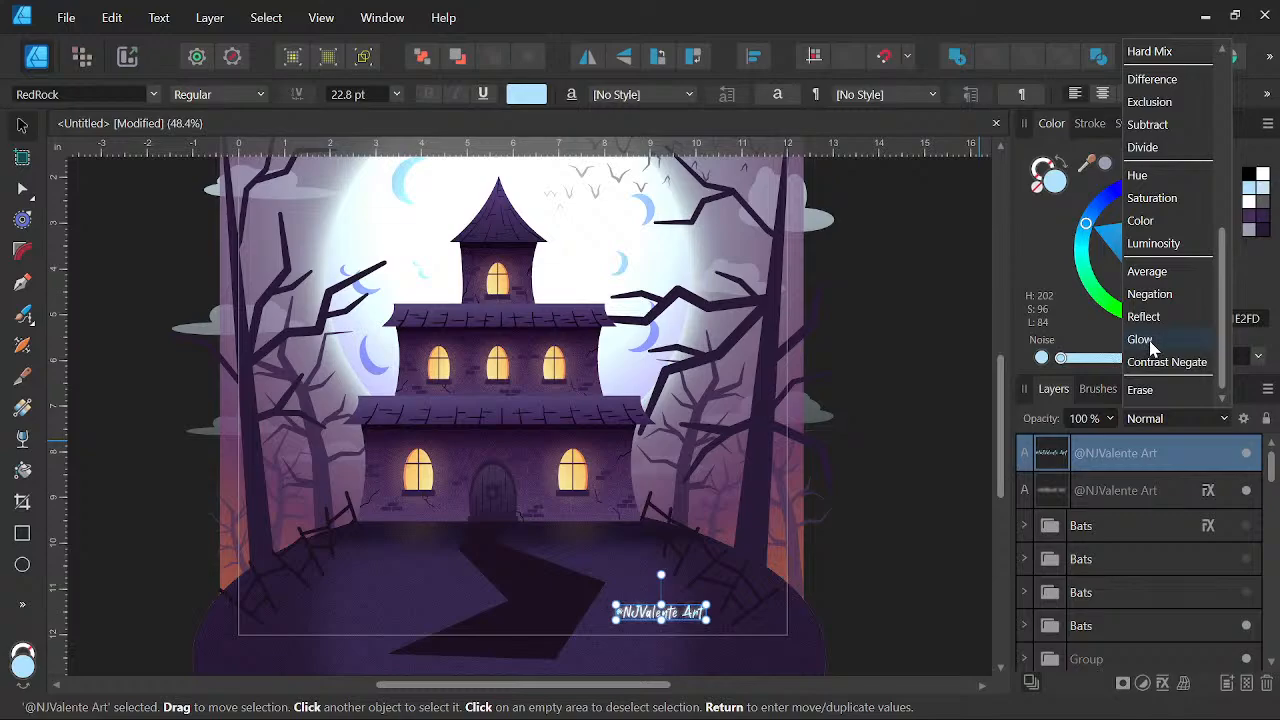
pyautogui.click(1141, 340)
pyautogui.scroll(6, 669, 622)
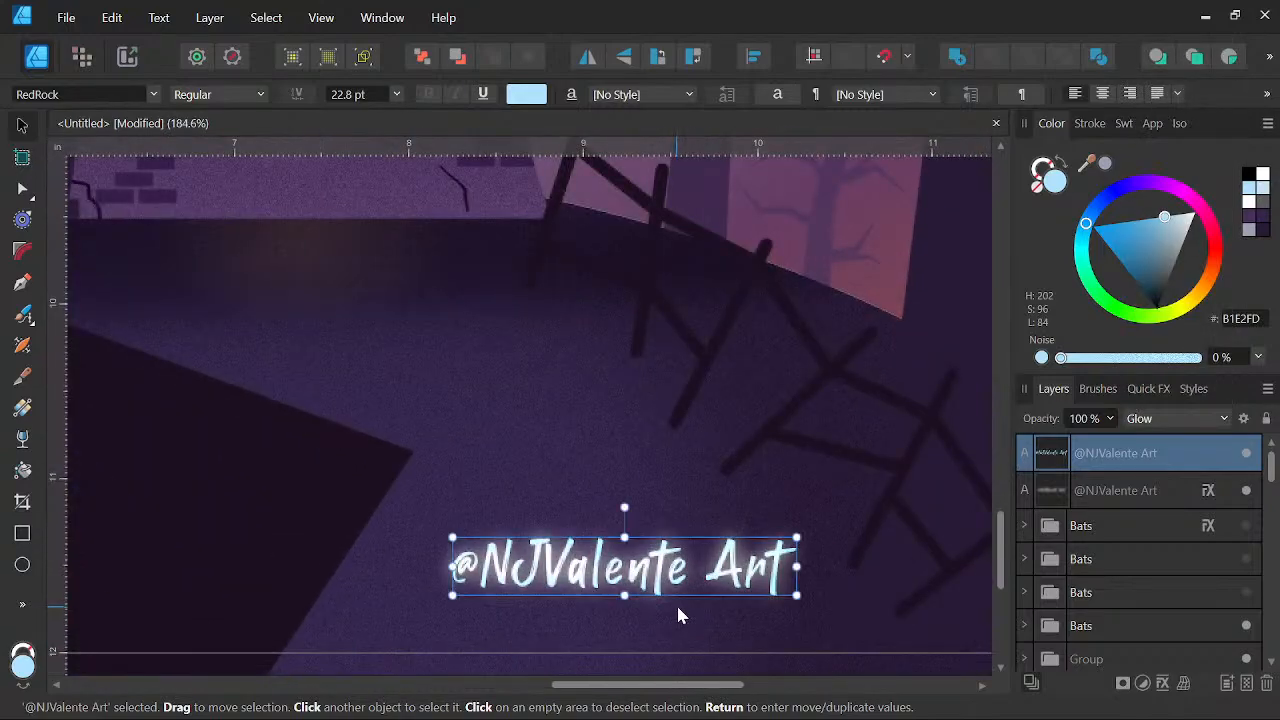
pyautogui.scroll(-5, 814, 523)
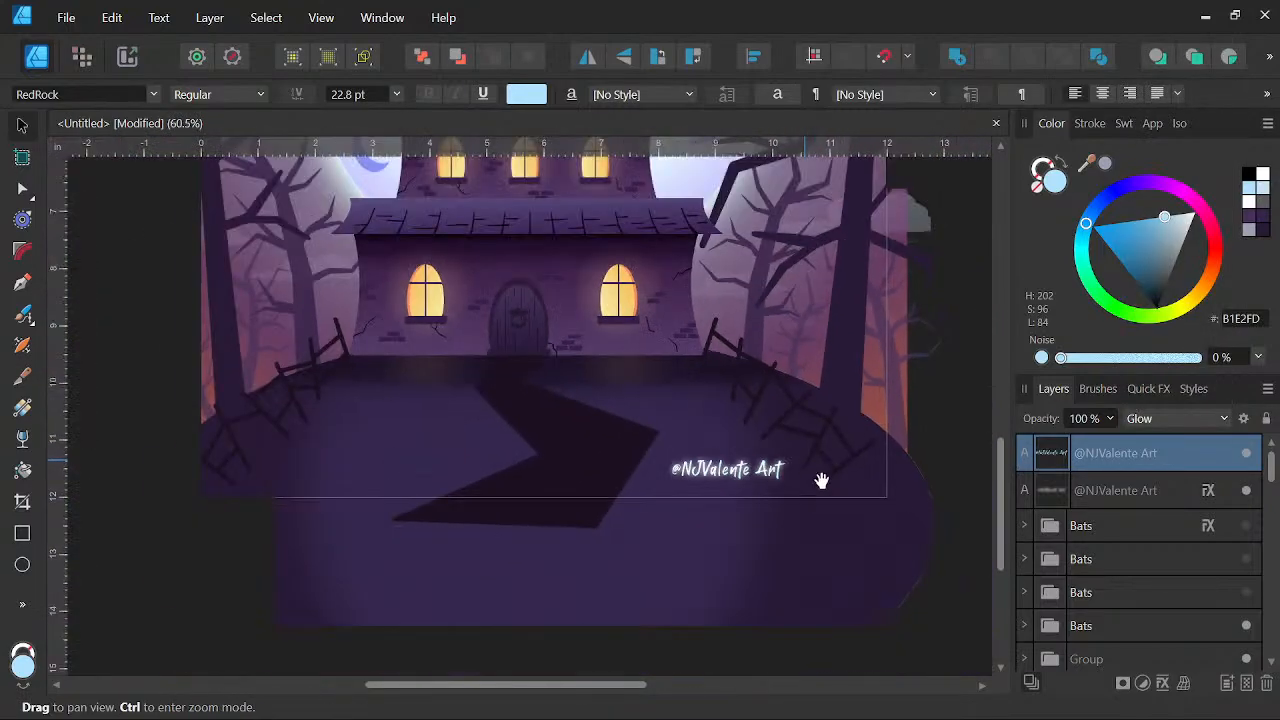
# Return the sharp signature's blend mode to Normal and deselect it
pyautogui.moveTo(820, 481); pyautogui.dragTo(824, 531)
pyautogui.click(723, 510)
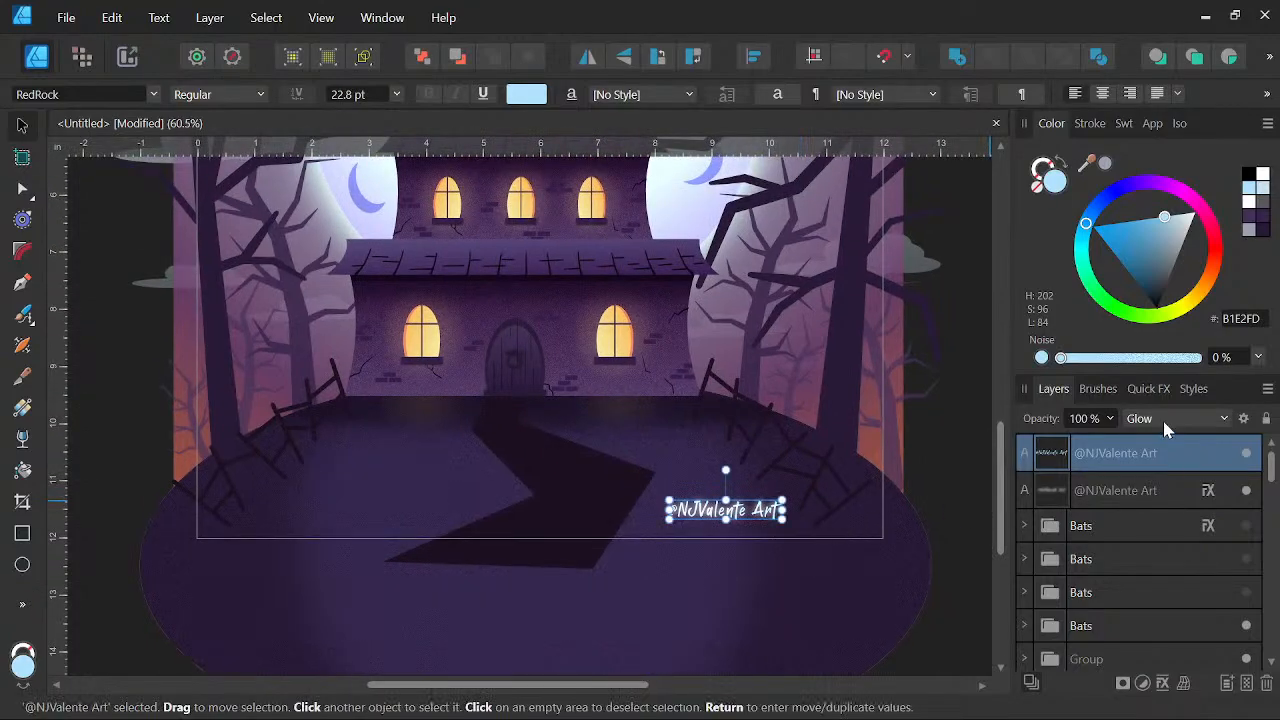
pyautogui.click(1178, 418)
pyautogui.scroll(5, 1165, 150)
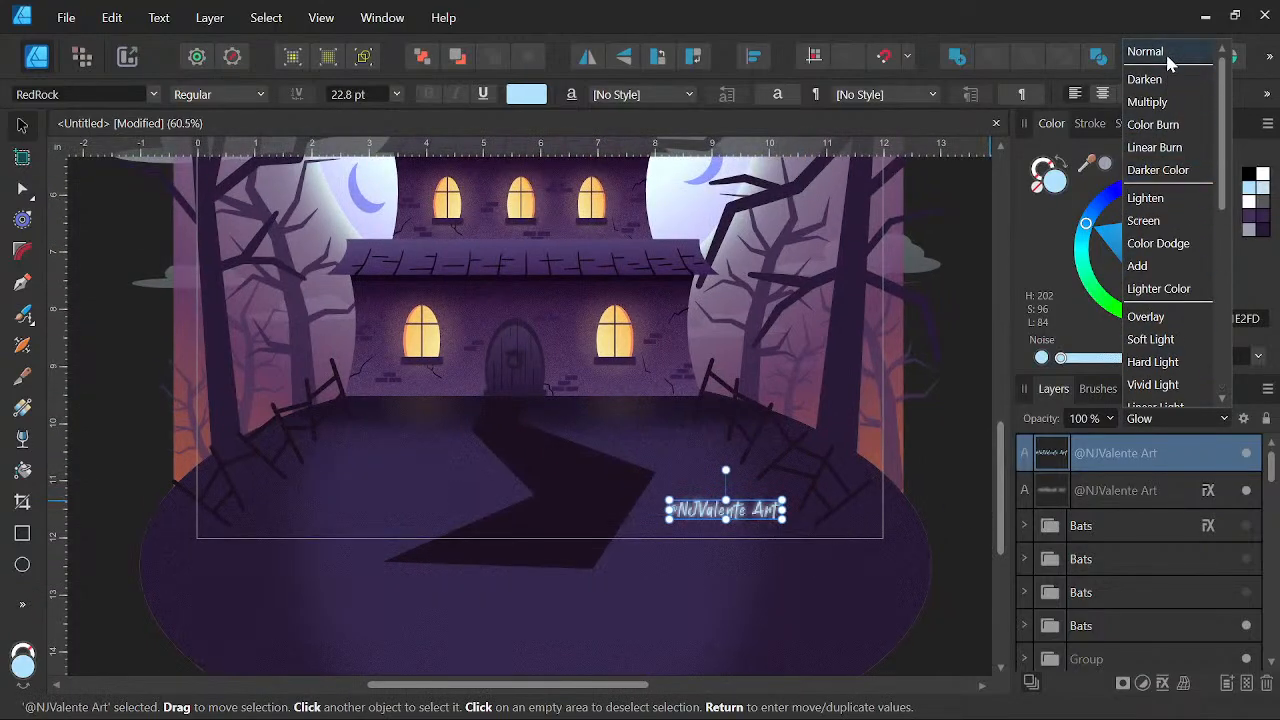
pyautogui.click(1166, 54)
pyautogui.press('space')
pyautogui.click(951, 385)
pyautogui.scroll(-6, 952, 392)
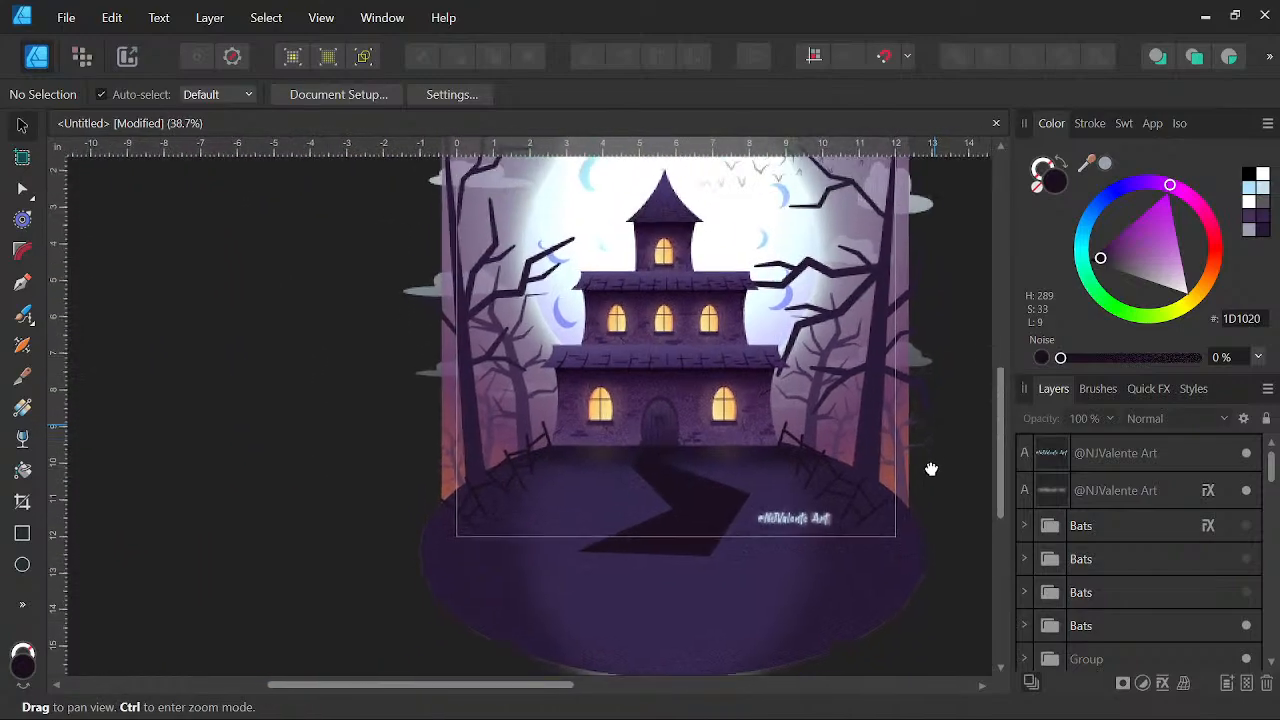
pyautogui.moveTo(891, 454); pyautogui.dragTo(820, 449)
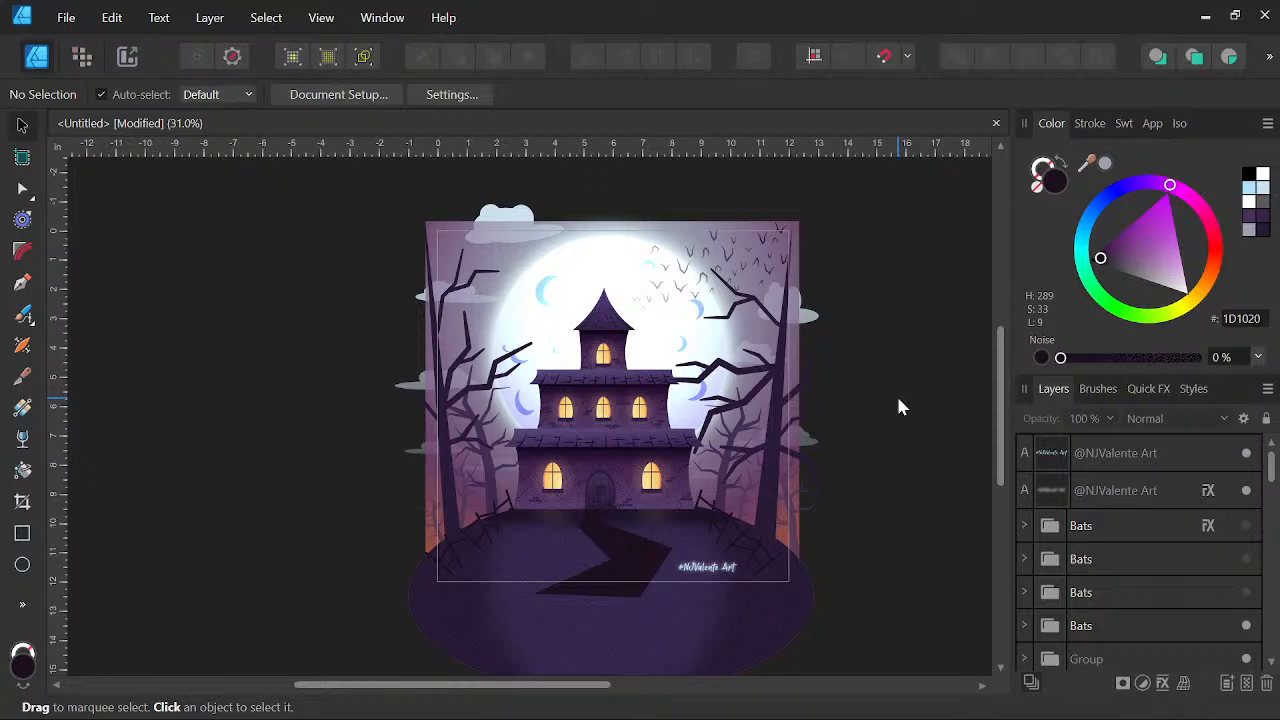
# Set the sharp signature layer's blend mode to Lighten
pyautogui.click(1161, 446)
pyautogui.click(1181, 420)
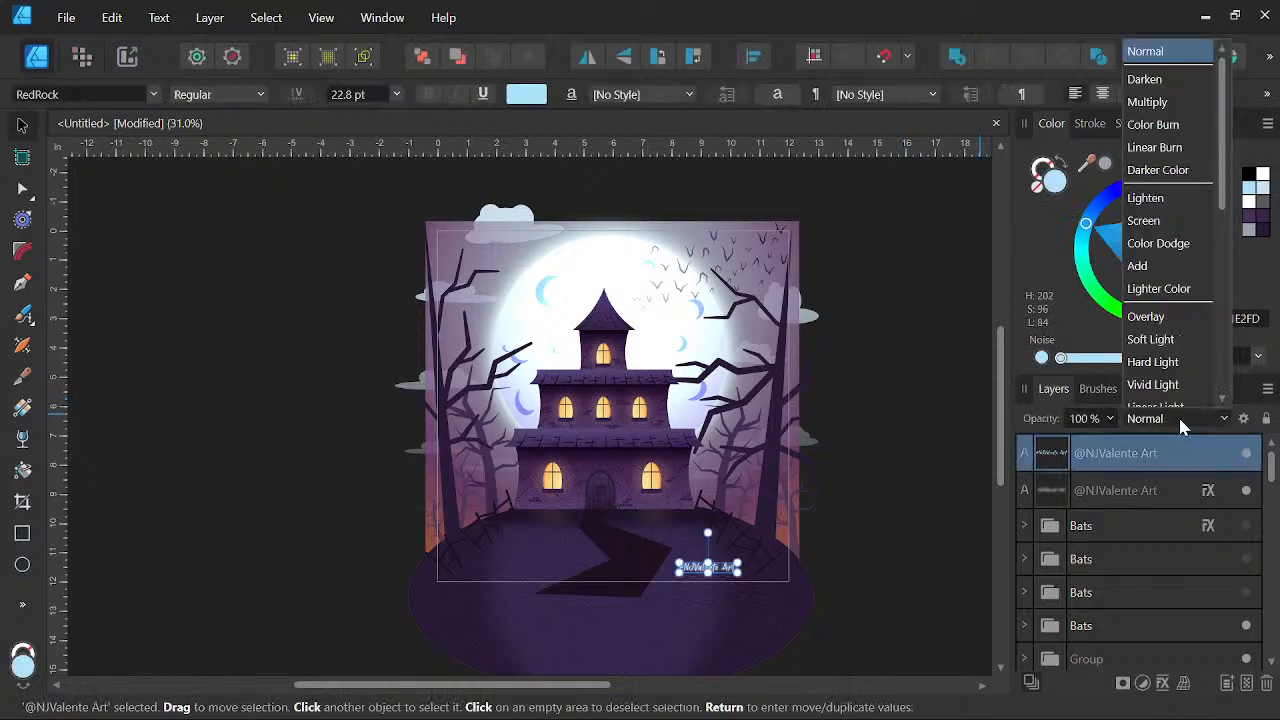
pyautogui.scroll(-1, 1180, 380)
pyautogui.scroll(1, 1170, 180)
pyautogui.click(1160, 197)
pyautogui.scroll(3, 766, 563)
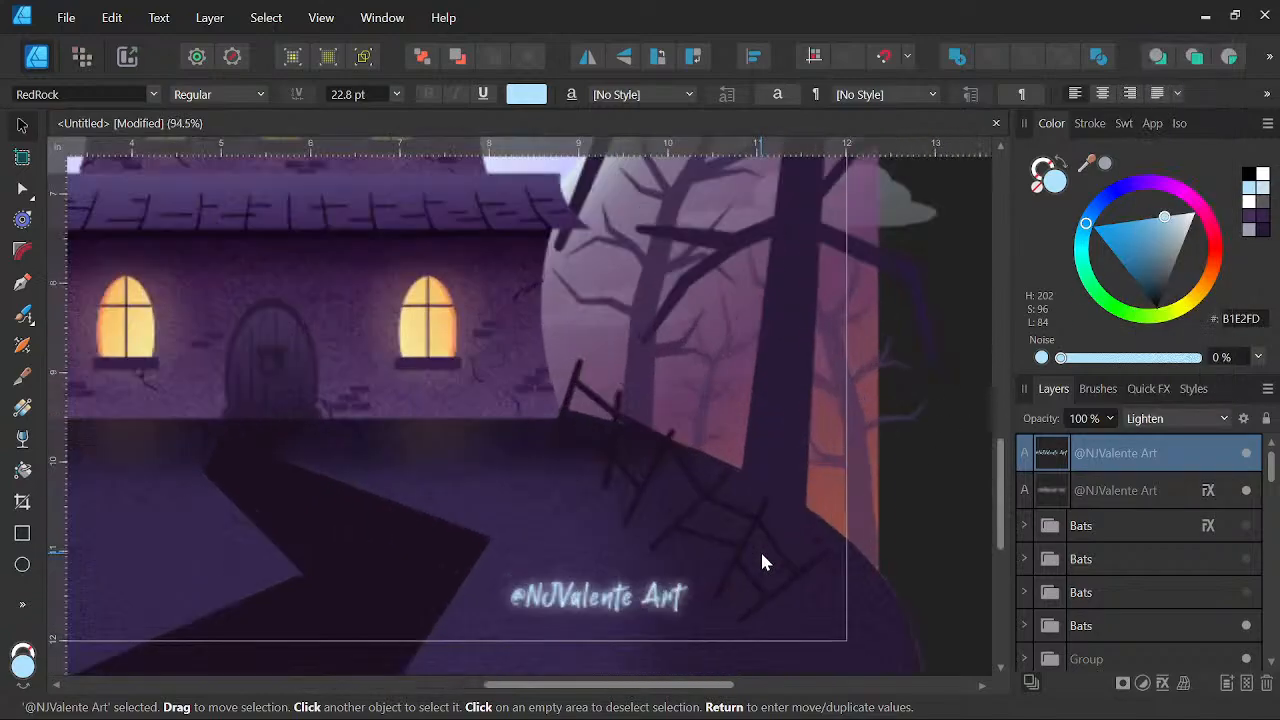
pyautogui.scroll(2, 660, 577)
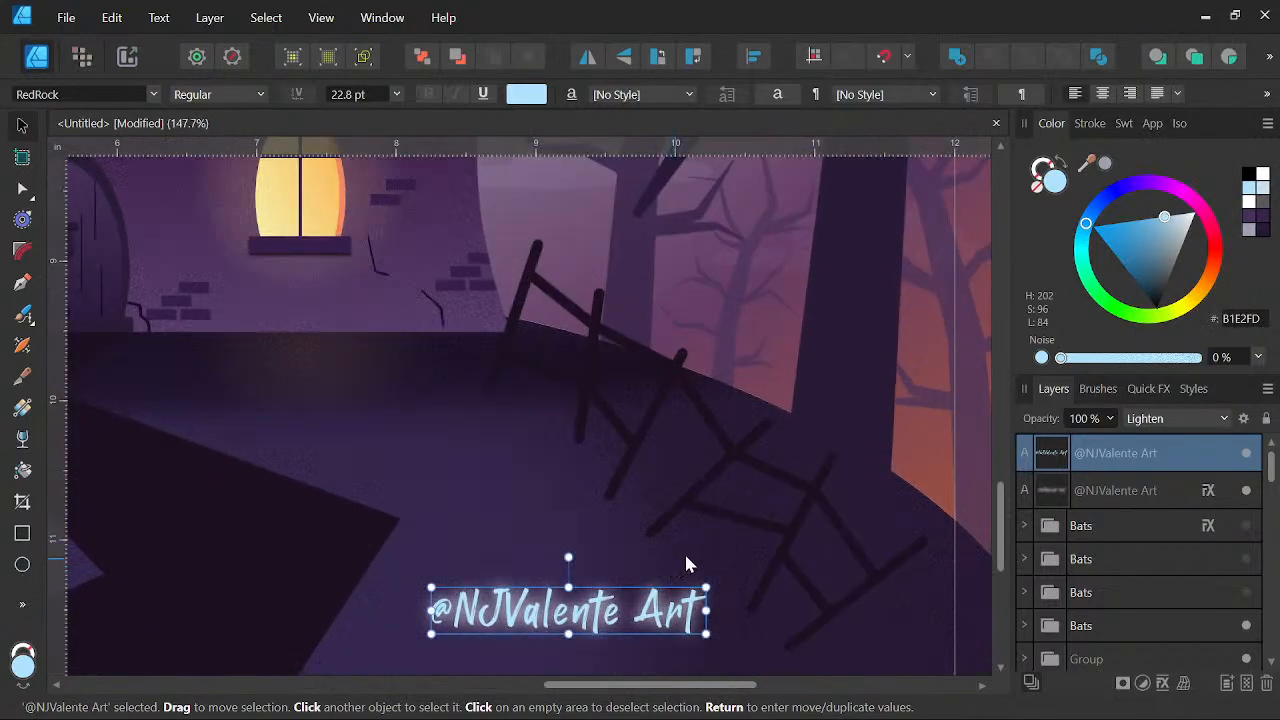
# Try the Overlay blend mode on the sharp light blue signature and deselect it to check the whole illustration
pyautogui.click(1163, 419)
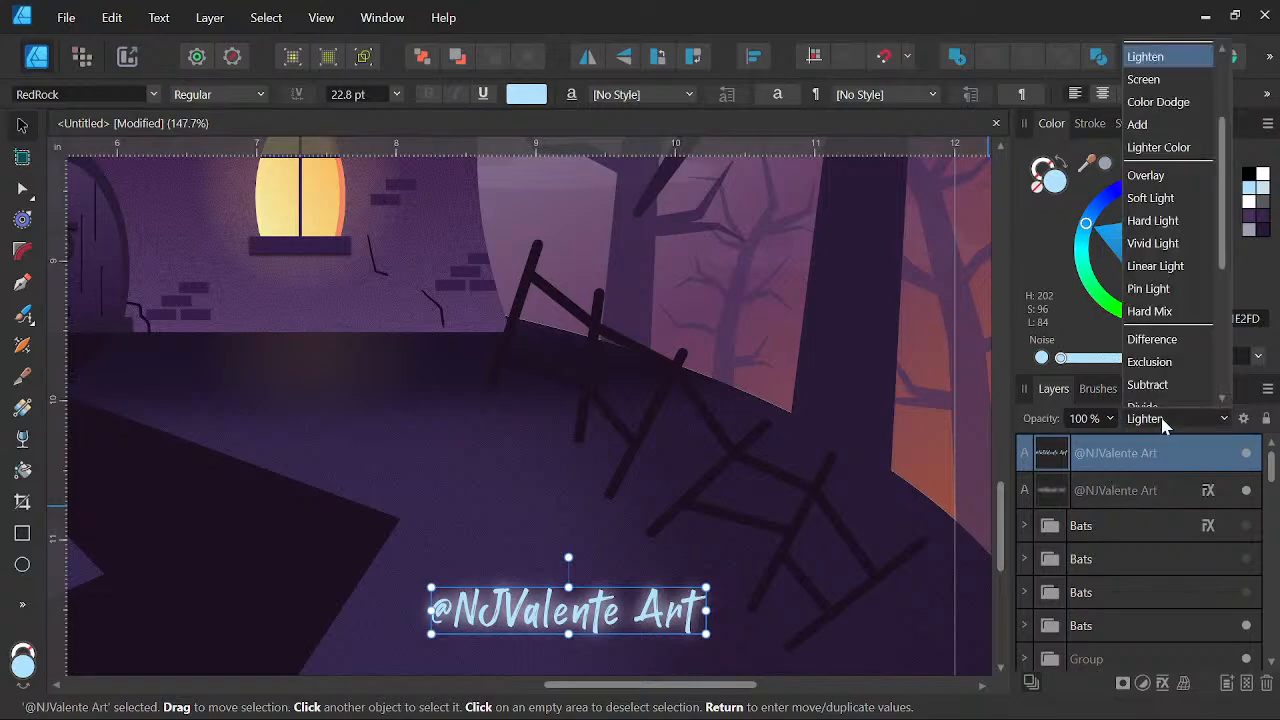
pyautogui.scroll(-1, 1158, 348)
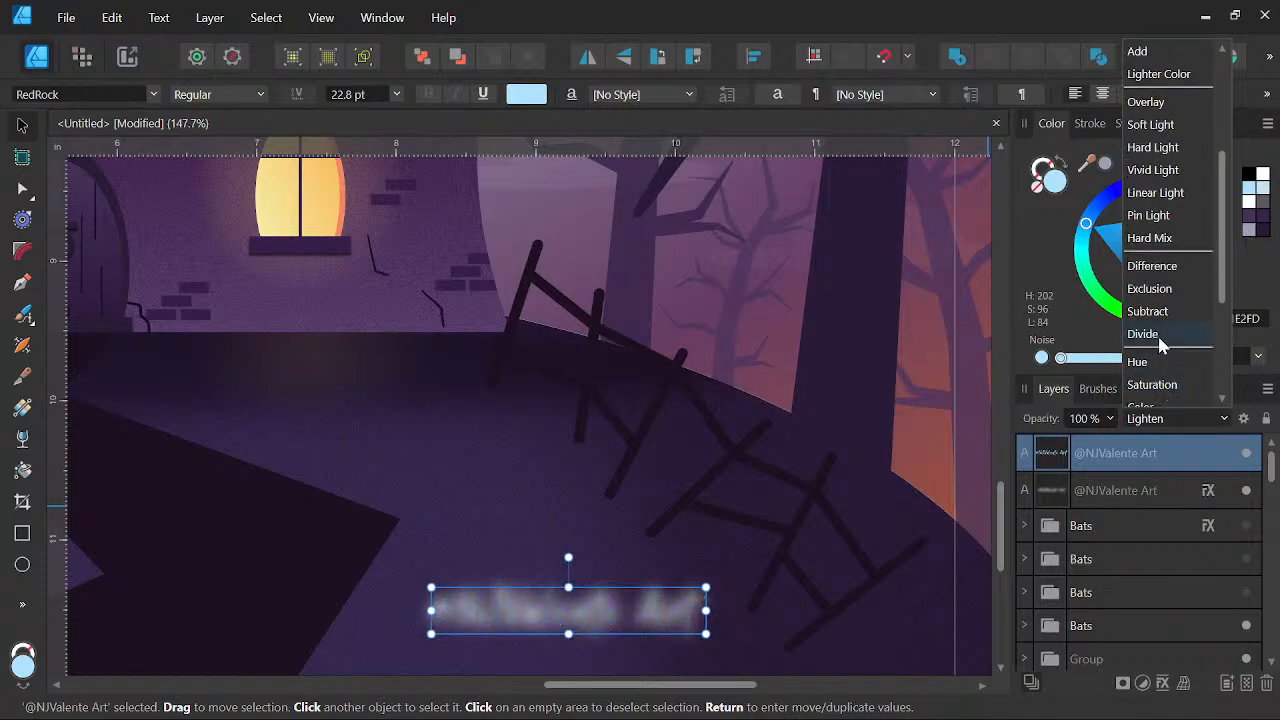
pyautogui.scroll(2, 1163, 272)
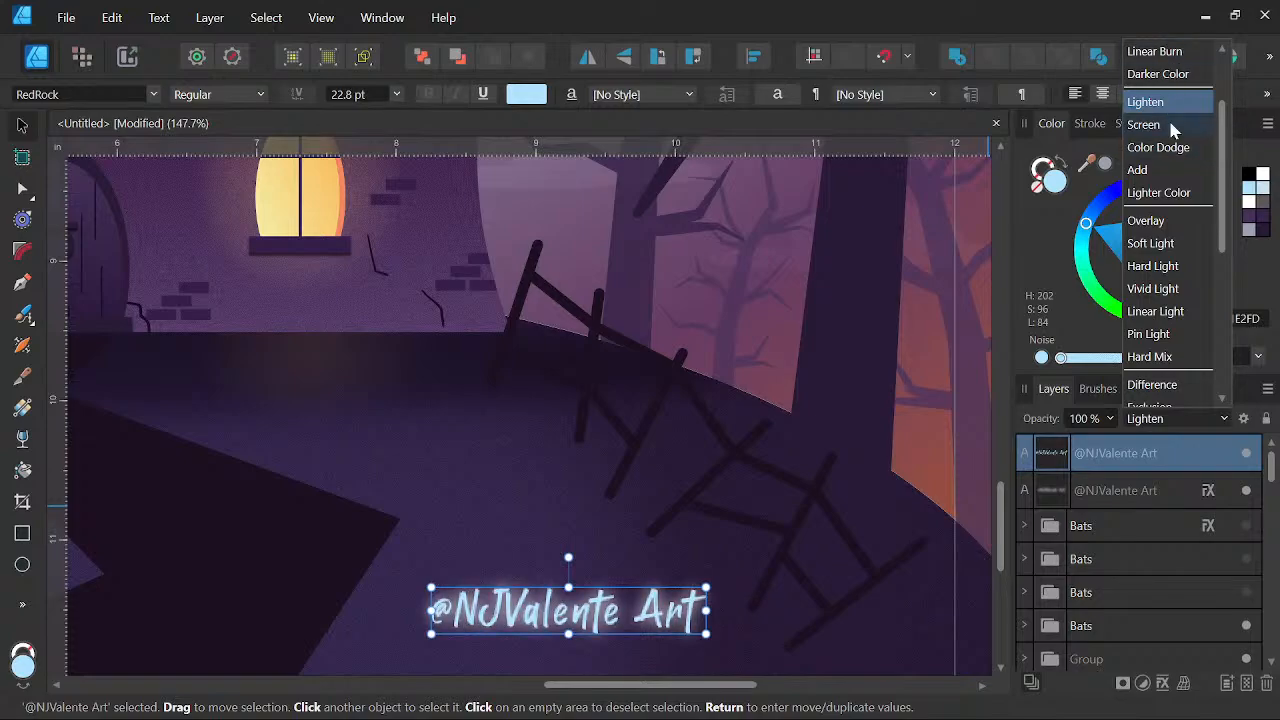
pyautogui.scroll(2, 1170, 106)
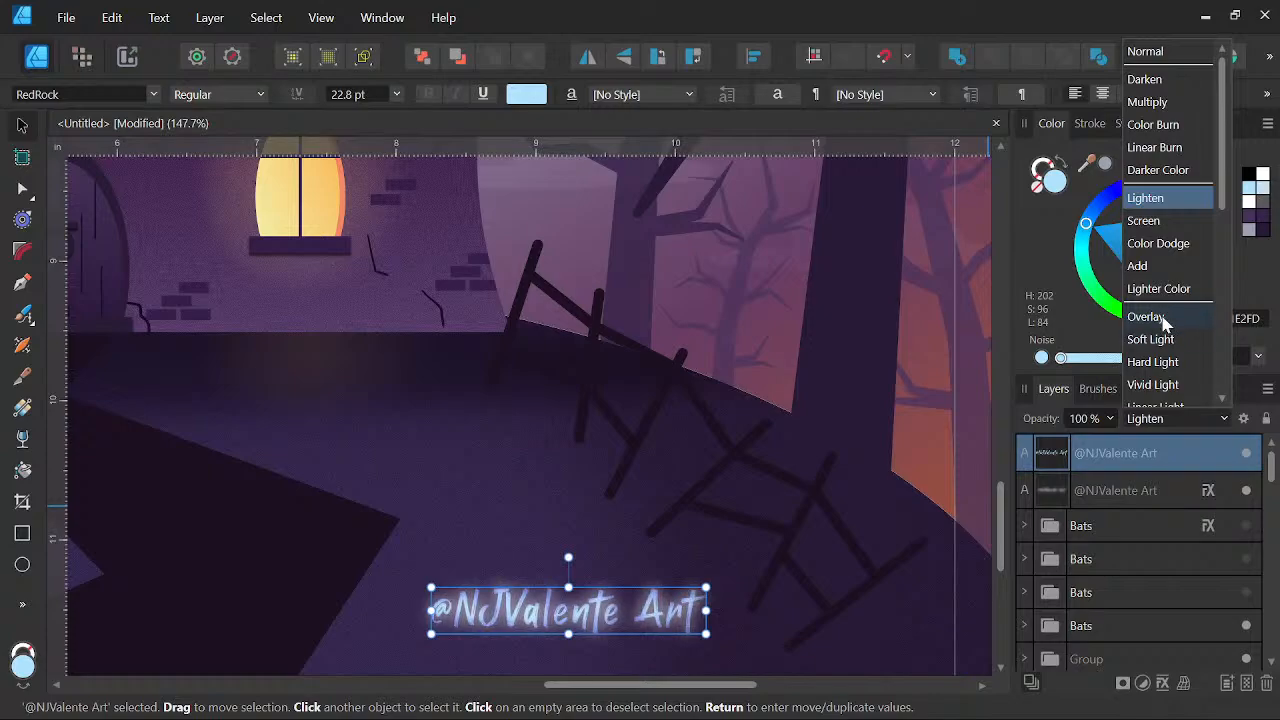
pyautogui.click(1146, 317)
pyautogui.scroll(-5, 765, 513)
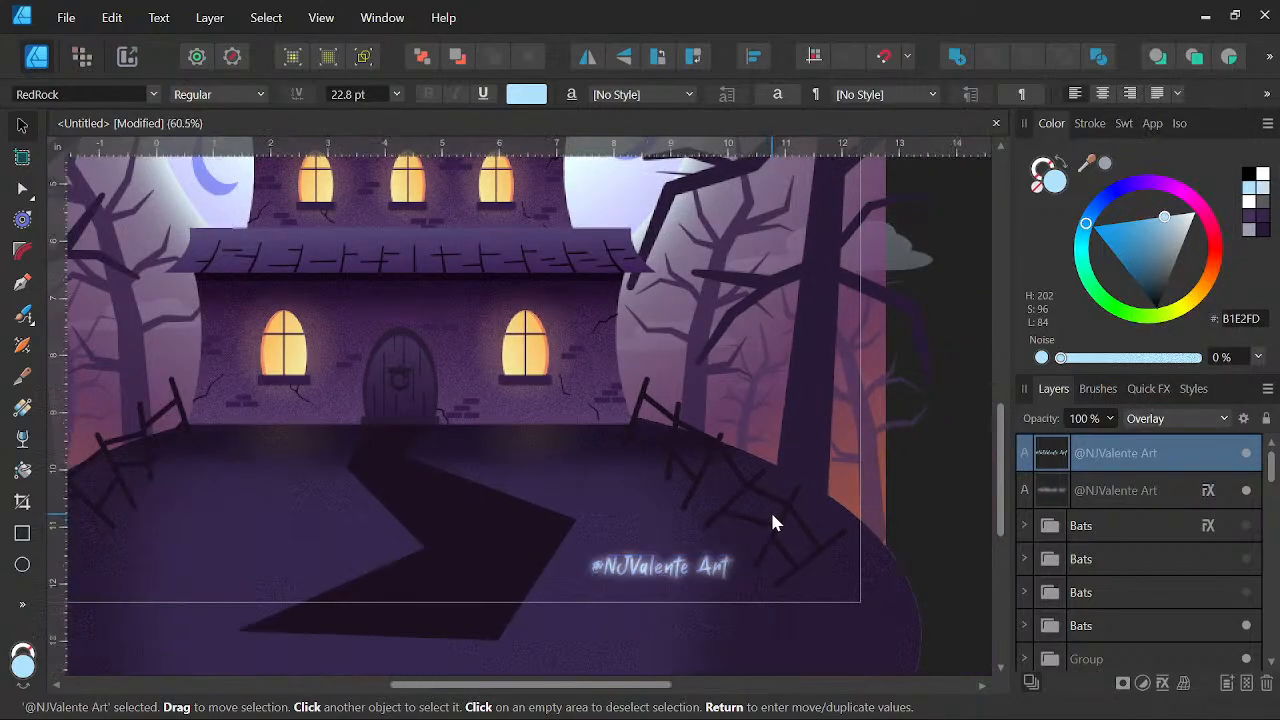
pyautogui.click(918, 482)
pyautogui.scroll(-2, 900, 489)
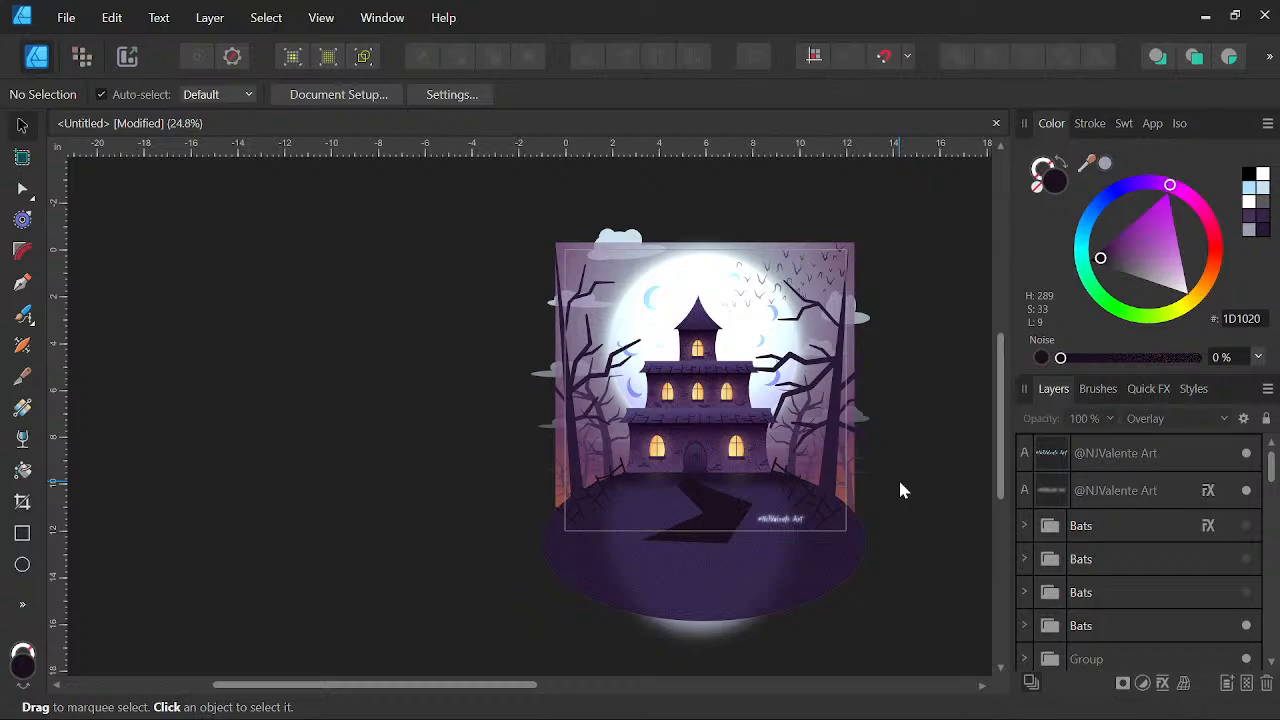
pyautogui.scroll(2, 900, 489)
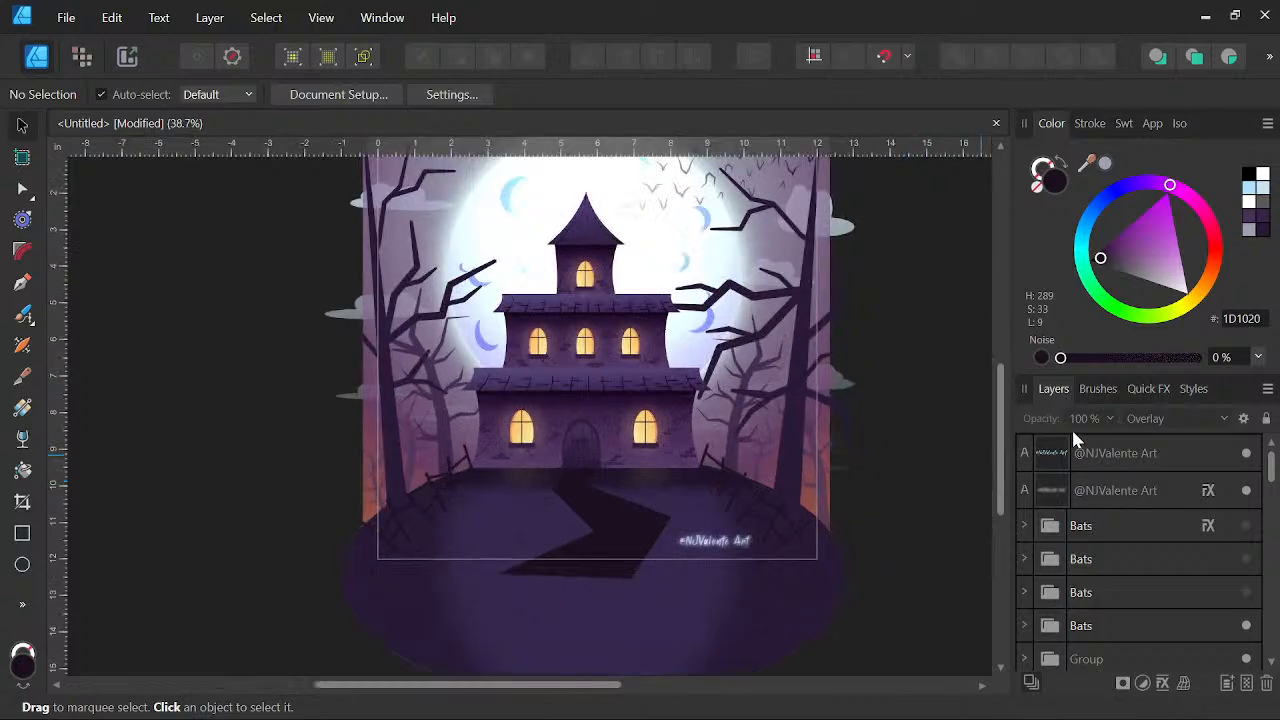
# Switch the sharp signature layer's blend mode back to Normal and deselect it for comparison
pyautogui.click(1123, 446)
pyautogui.click(1155, 428)
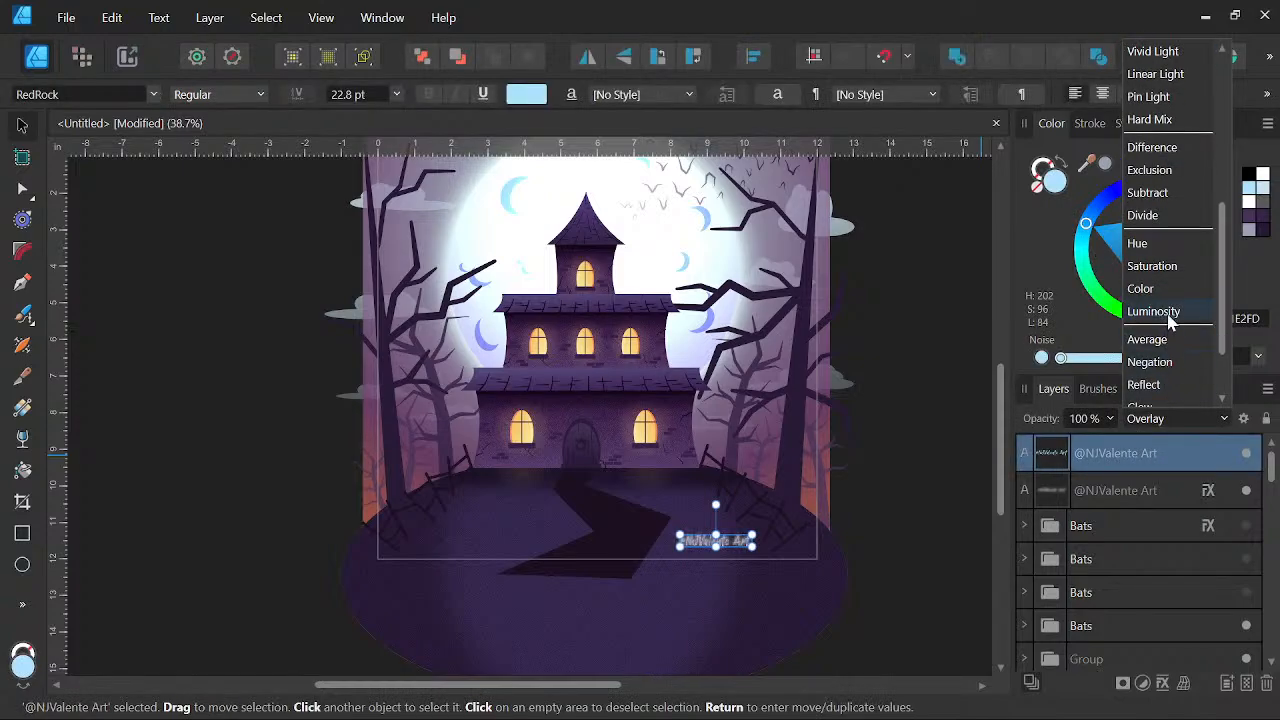
pyautogui.scroll(5, 1160, 100)
pyautogui.click(1148, 51)
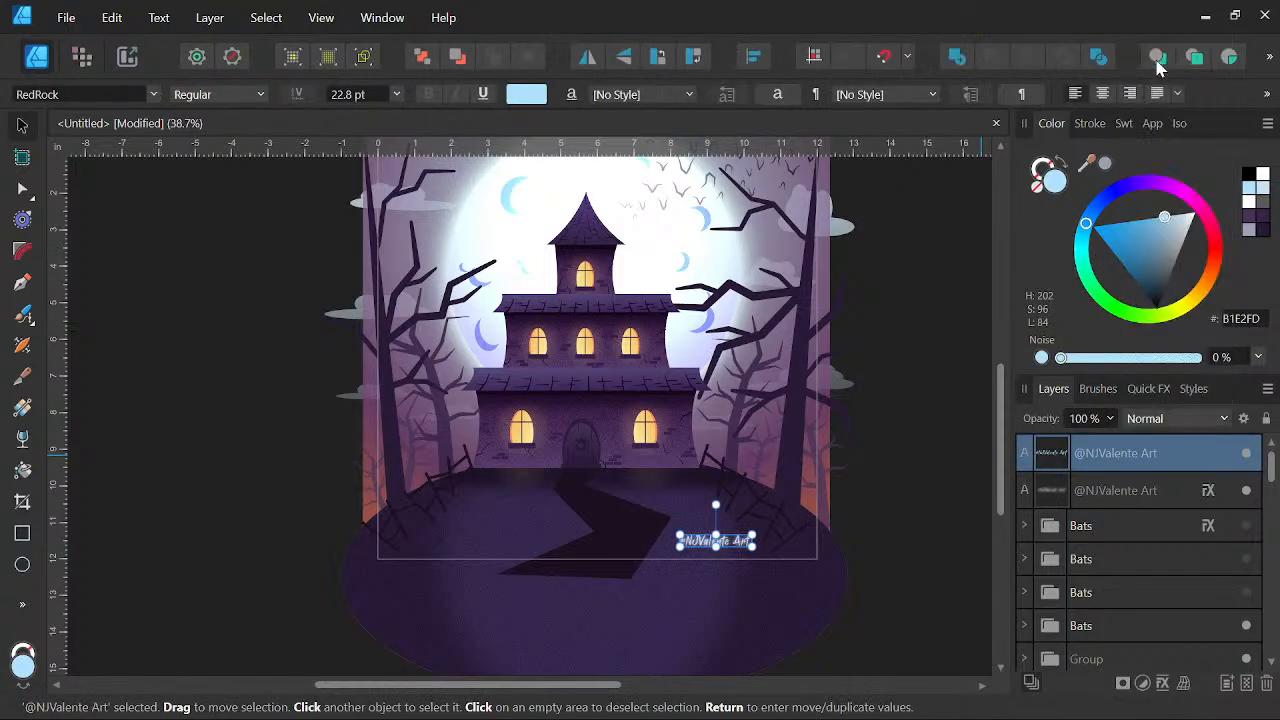
pyautogui.click(923, 376)
pyautogui.scroll(-3, 923, 376)
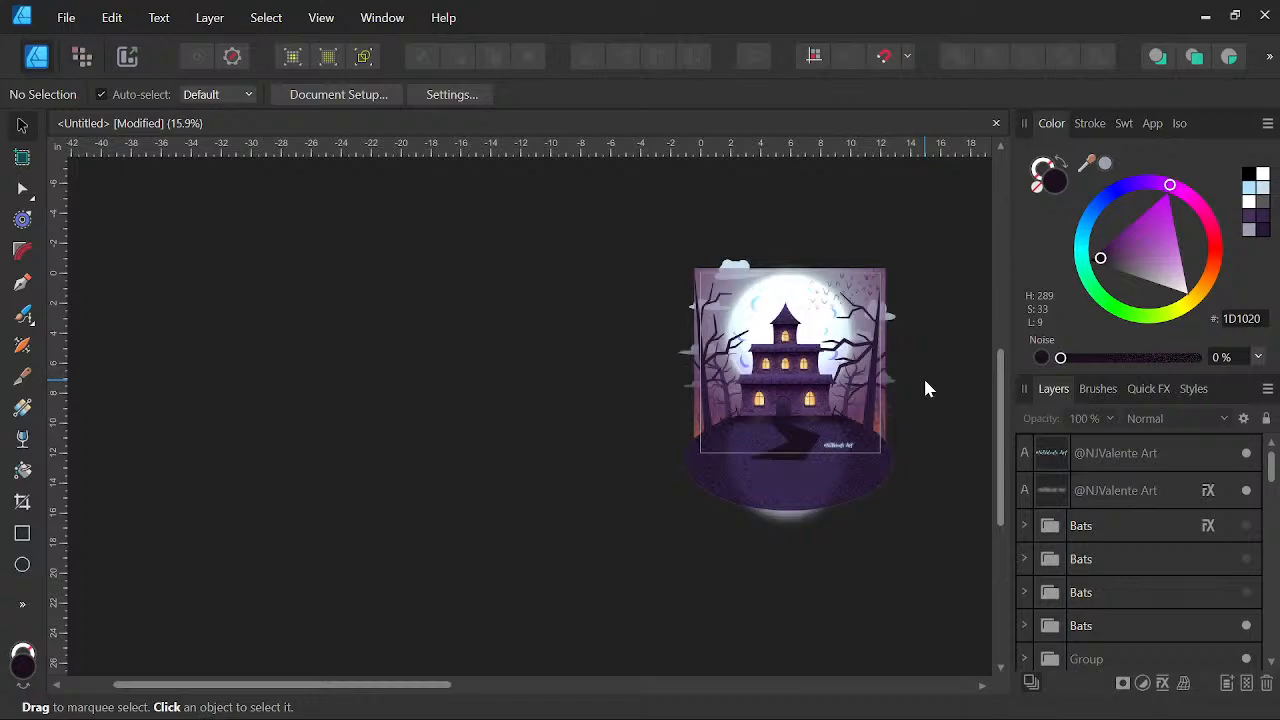
pyautogui.scroll(5, 924, 380)
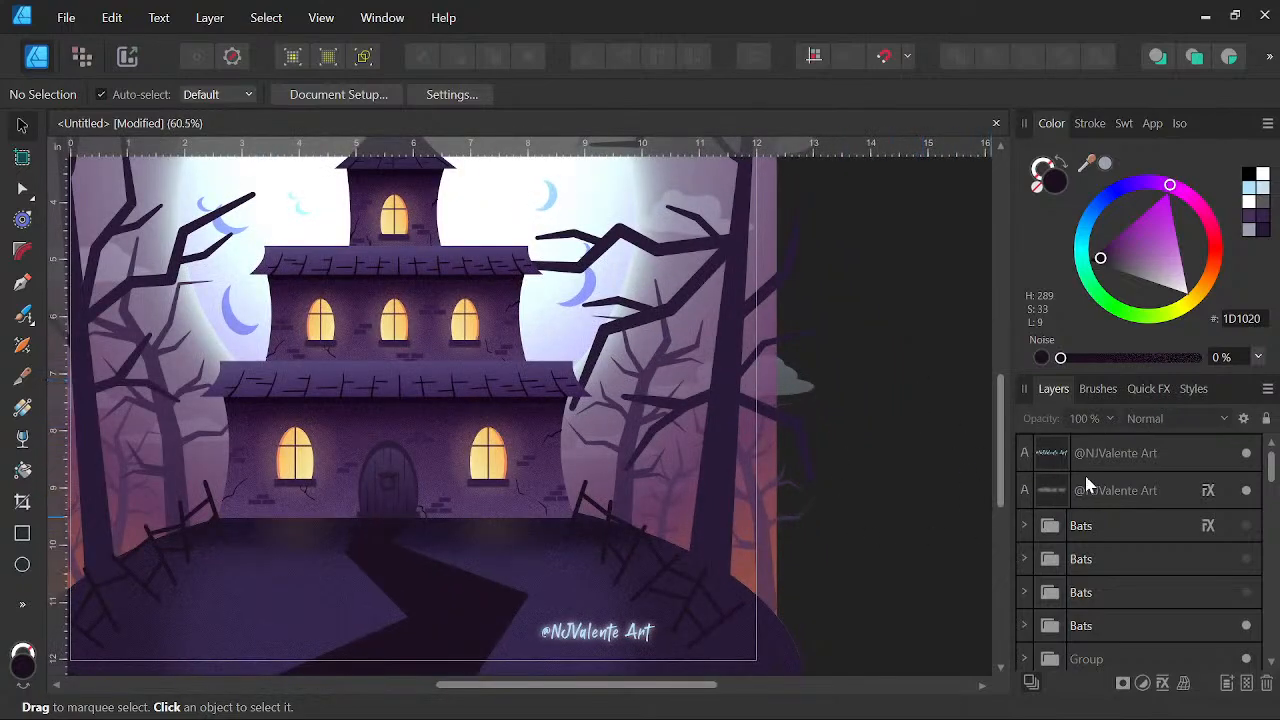
# Reapply the Overlay blend mode to the sharp signature layer and deselect it to compare the glow
pyautogui.click(1125, 455)
pyautogui.click(1168, 419)
pyautogui.scroll(-1, 1086, 263)
pyautogui.click(1080, 243)
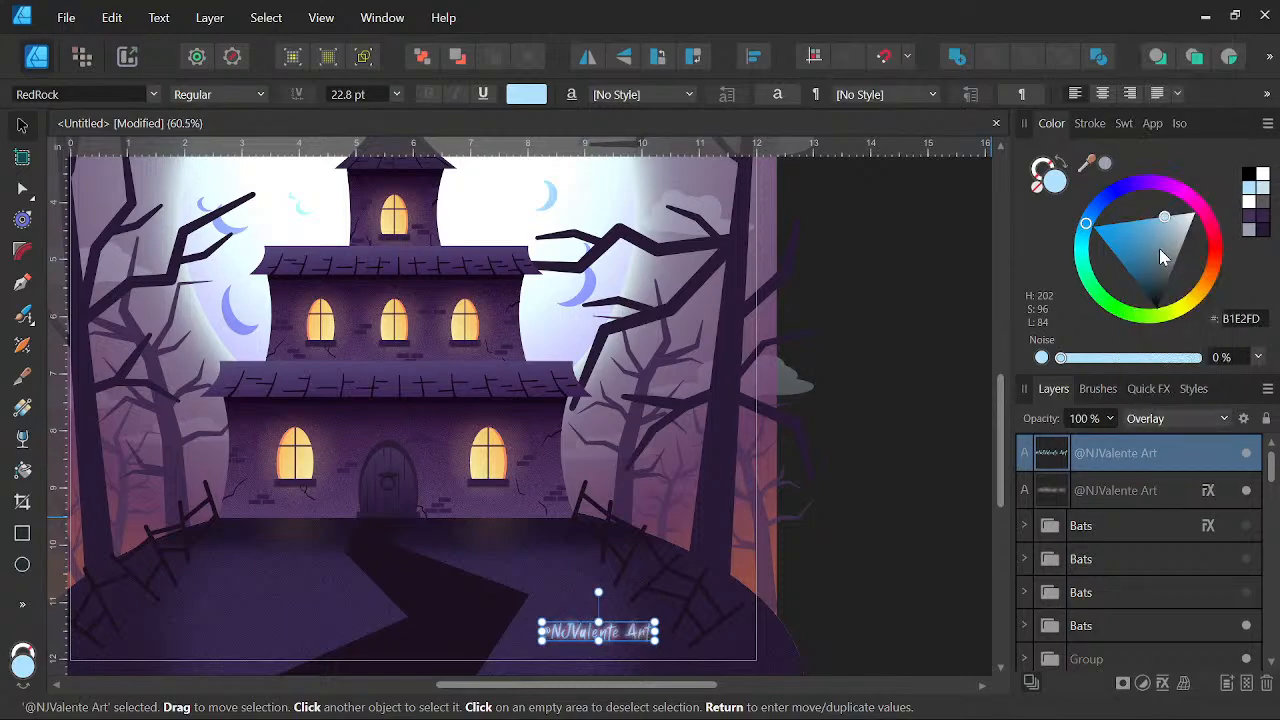
pyautogui.click(858, 544)
pyautogui.scroll(-3, 858, 544)
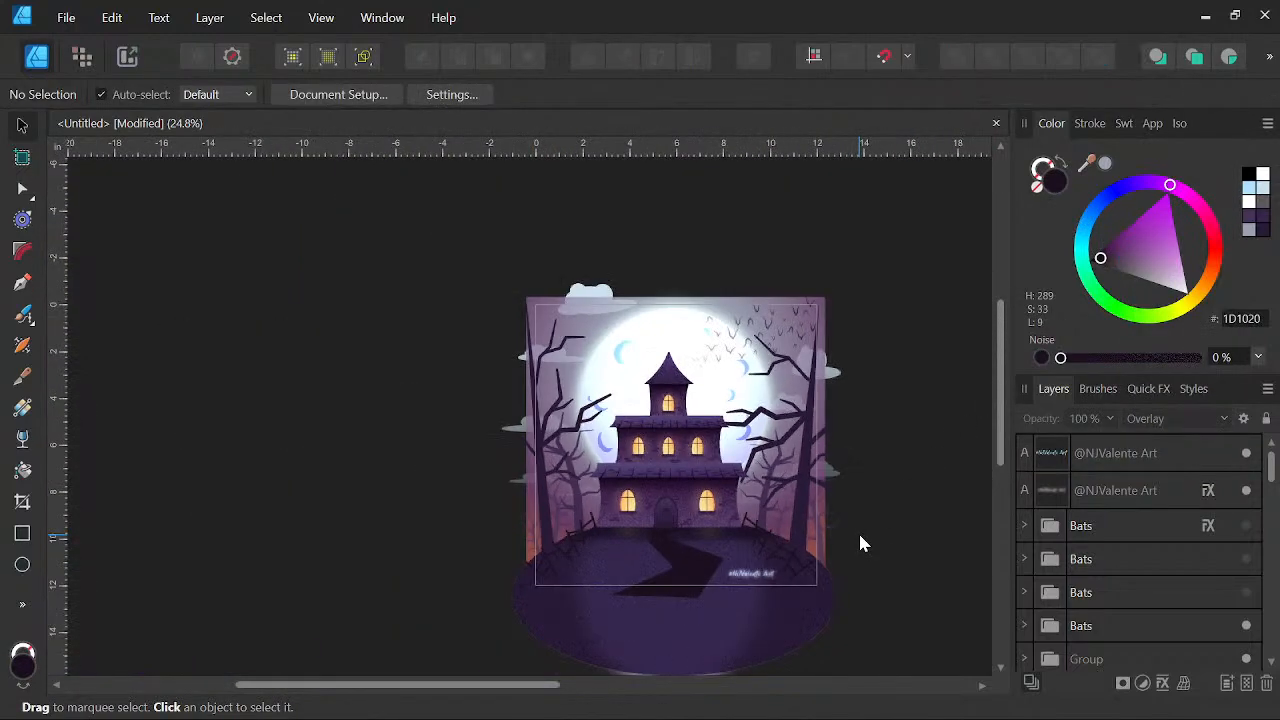
pyautogui.scroll(2, 860, 538)
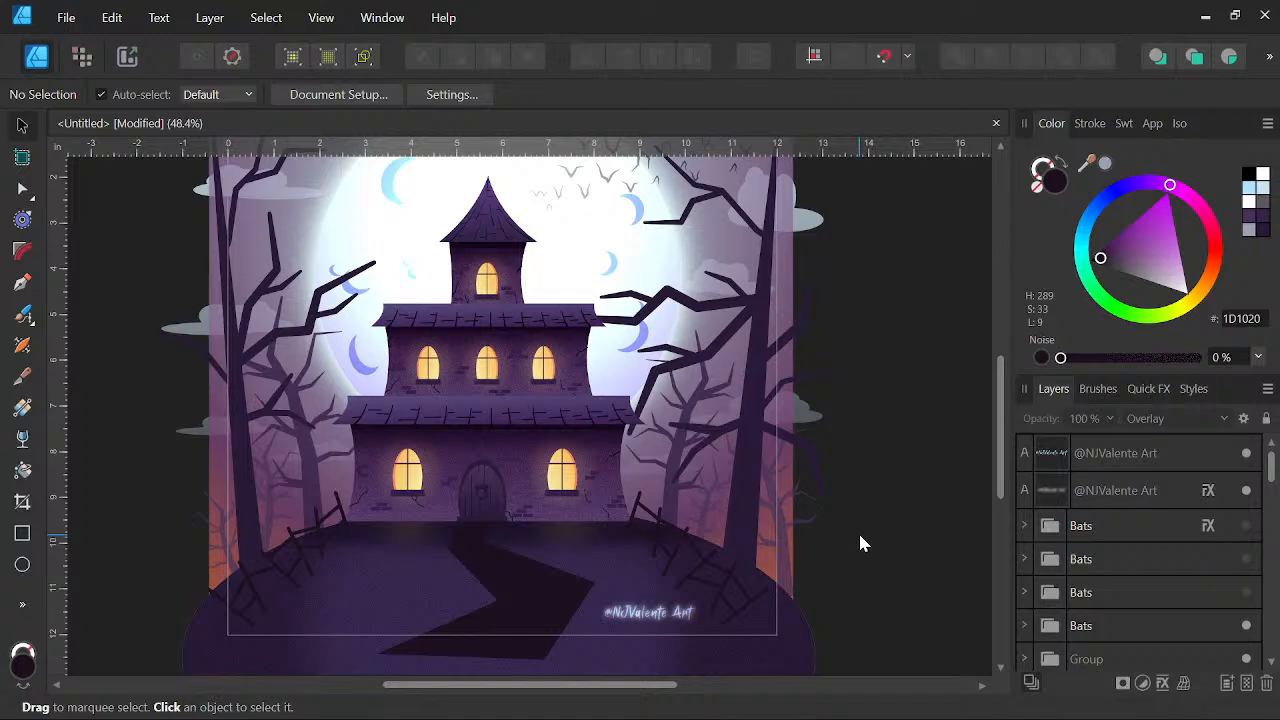
pyautogui.scroll(2, 862, 543)
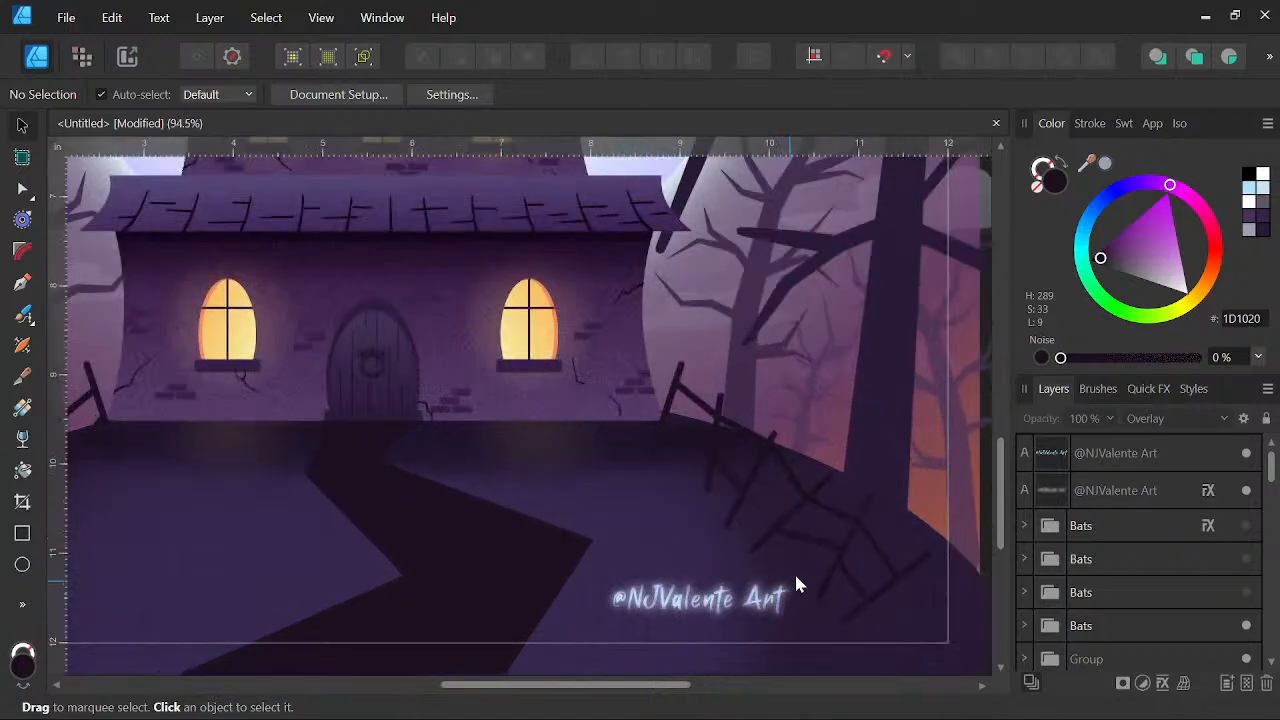
# Set the sharp signature layer's blend mode to Normal and deselect it to review the full artwork
pyautogui.scroll(-1, 866, 531)
pyautogui.click(1134, 455)
pyautogui.click(1176, 418)
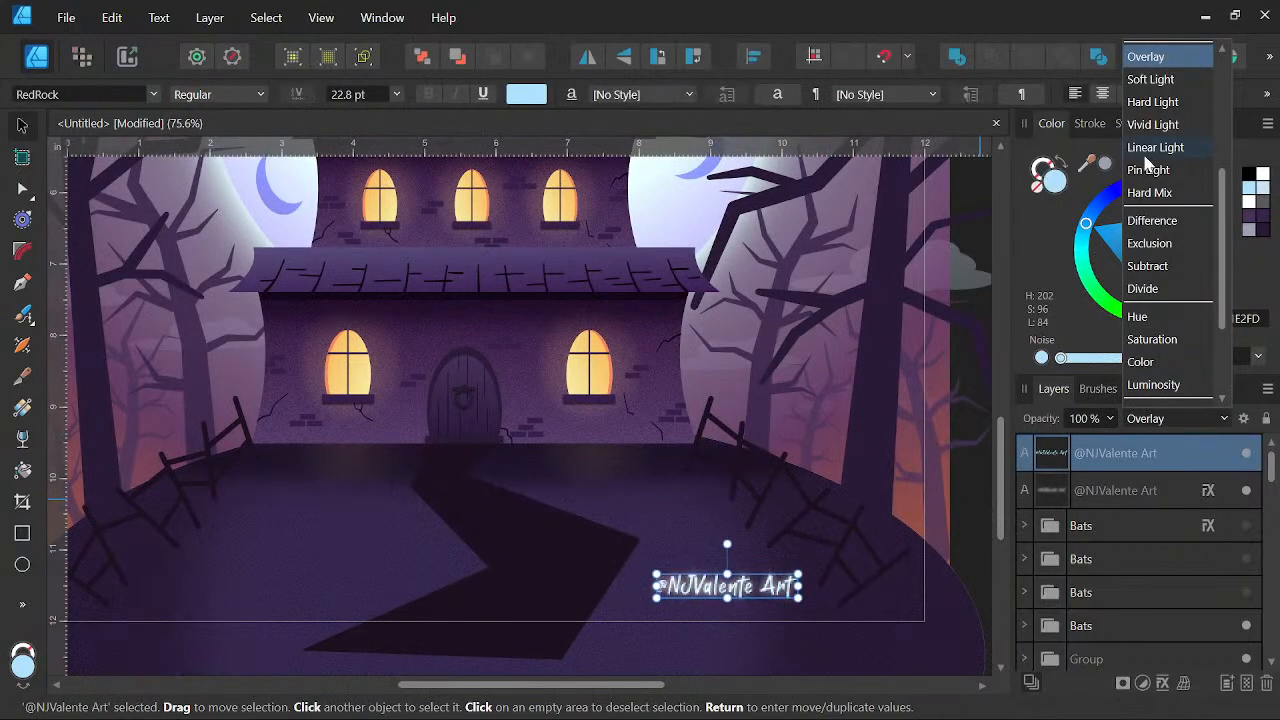
pyautogui.scroll(4, 1150, 103)
pyautogui.click(1148, 52)
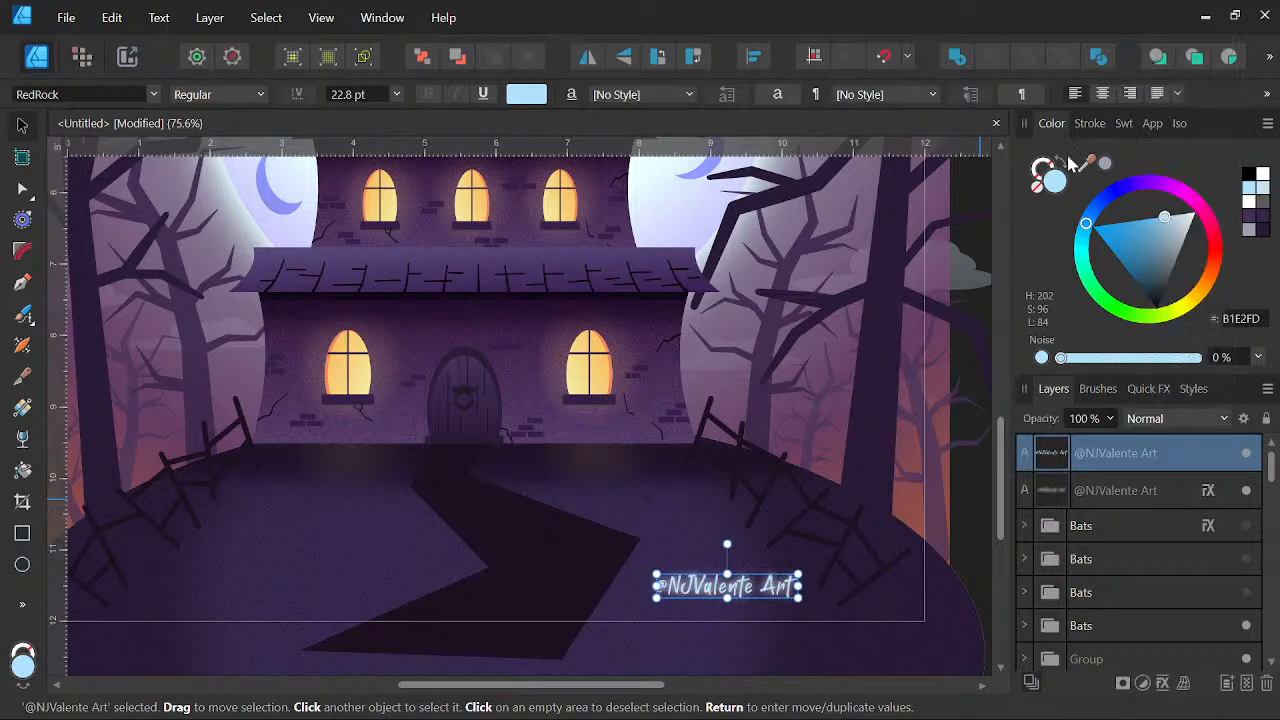
pyautogui.click(955, 489)
pyautogui.scroll(-3, 955, 489)
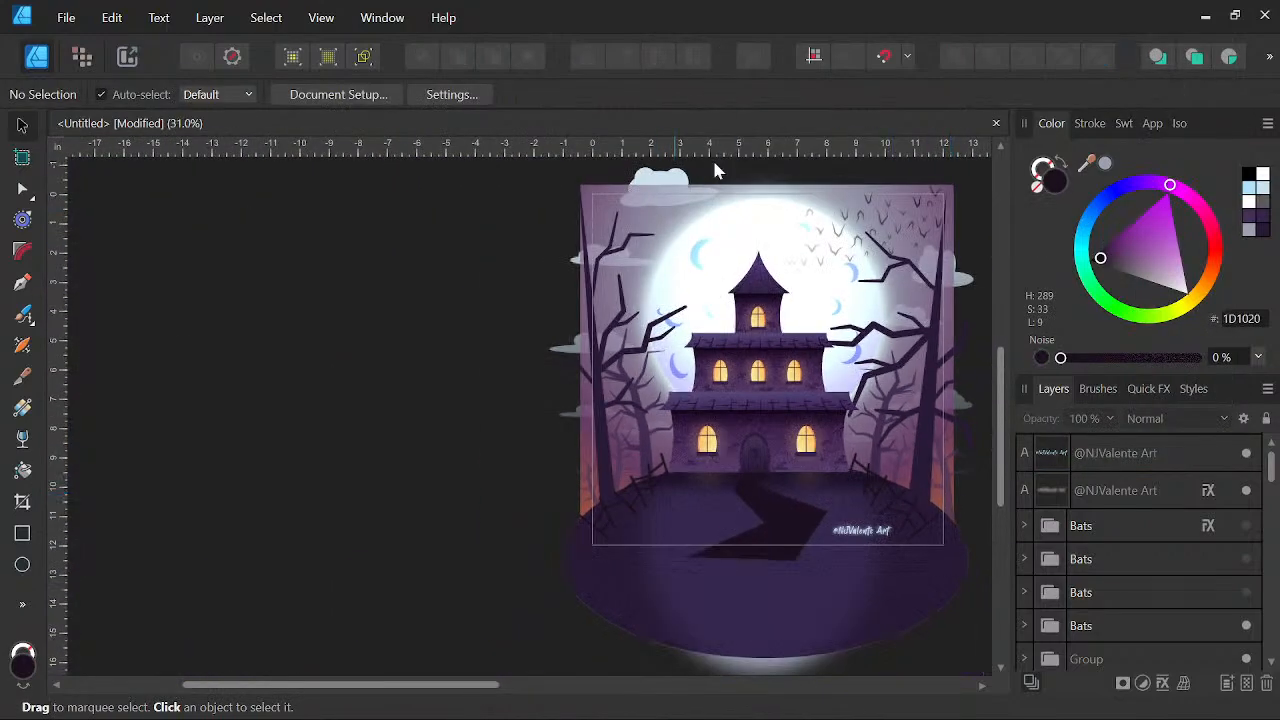
pyautogui.moveTo(792, 394); pyautogui.dragTo(652, 406)
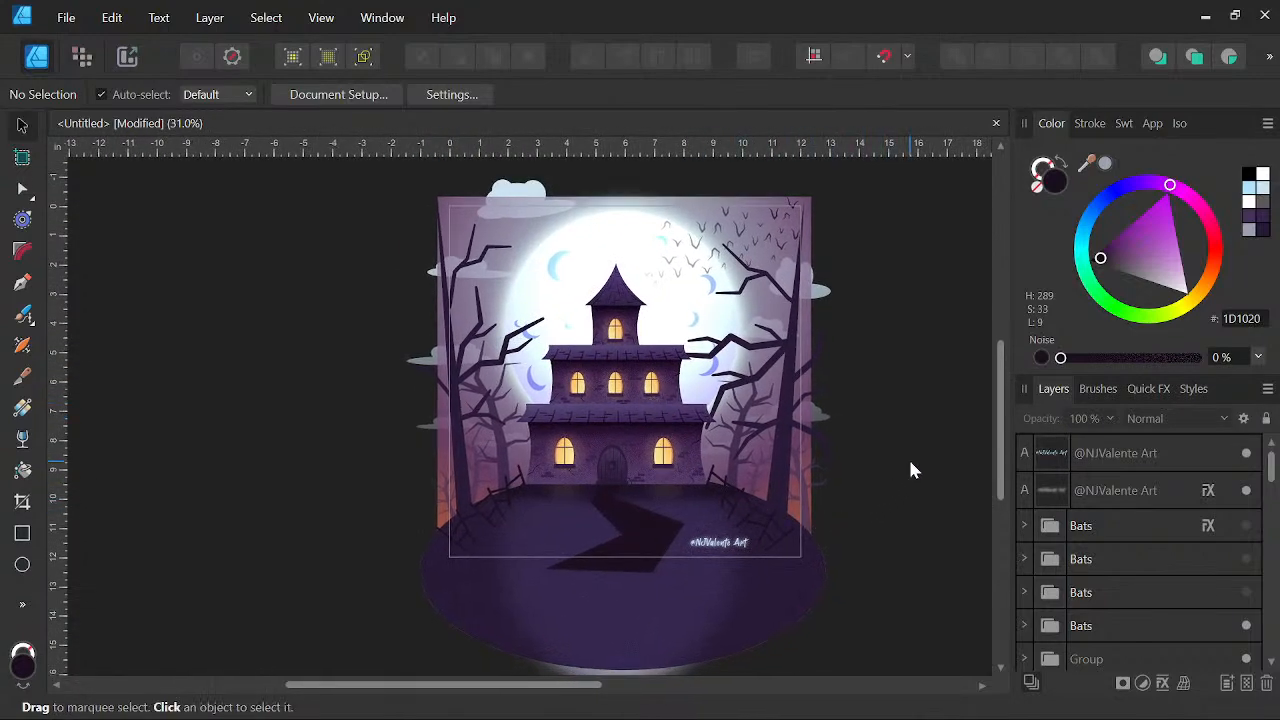